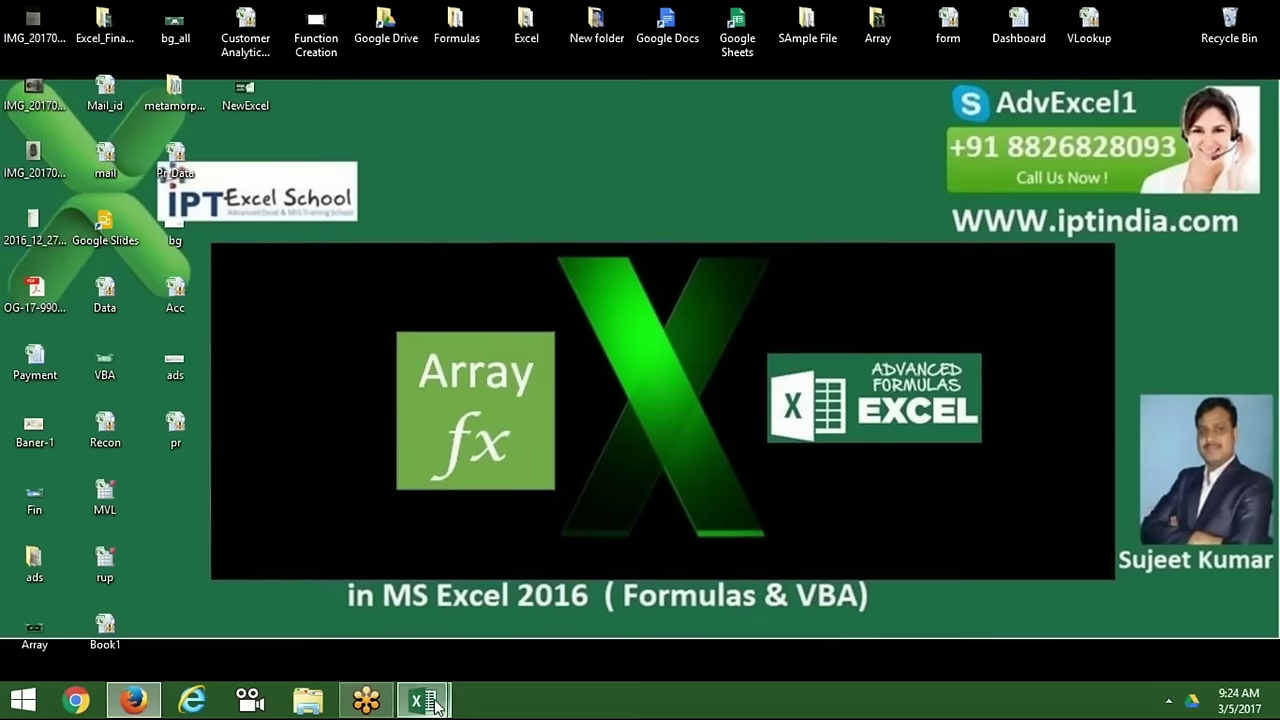
Step: Bring the Book2 workbook to the front from the Excel taskbar and select cell A1
{"action": "mouse_move", "coordinate": [436, 707]}
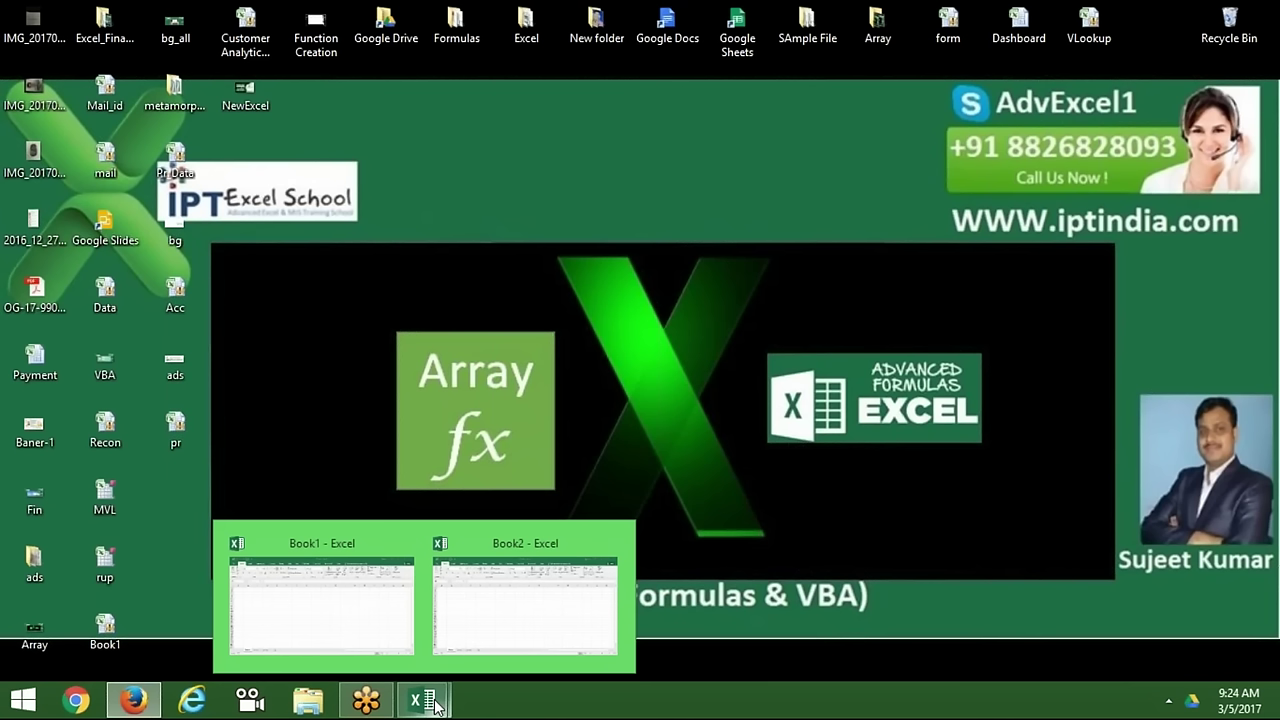
{"action": "left_click", "coordinate": [496, 649]}
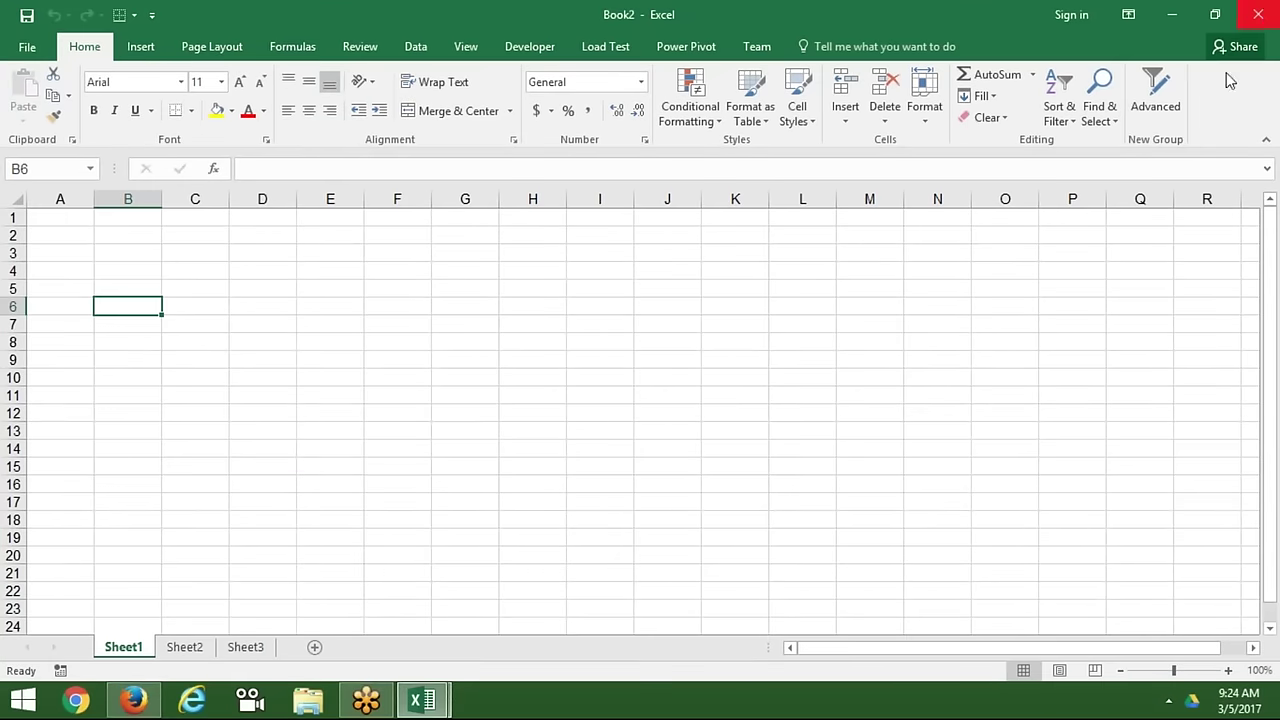
{"action": "left_click", "coordinate": [436, 713]}
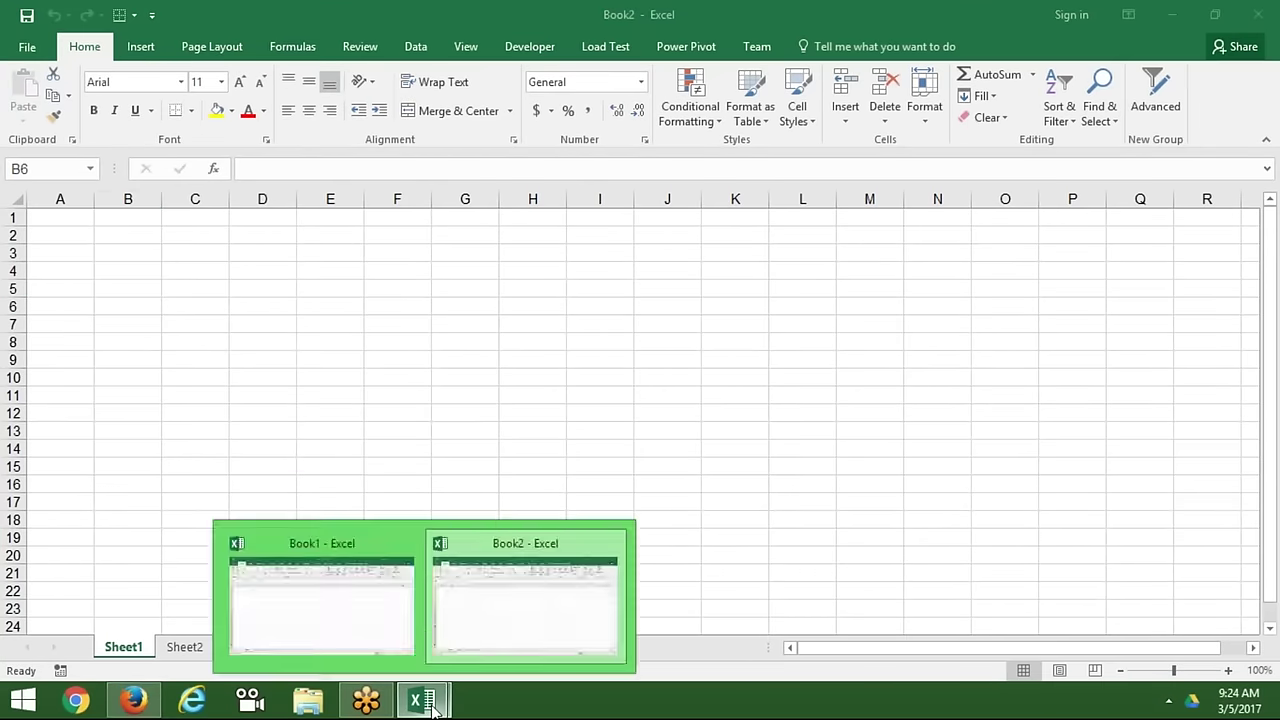
{"action": "left_click", "coordinate": [531, 620]}
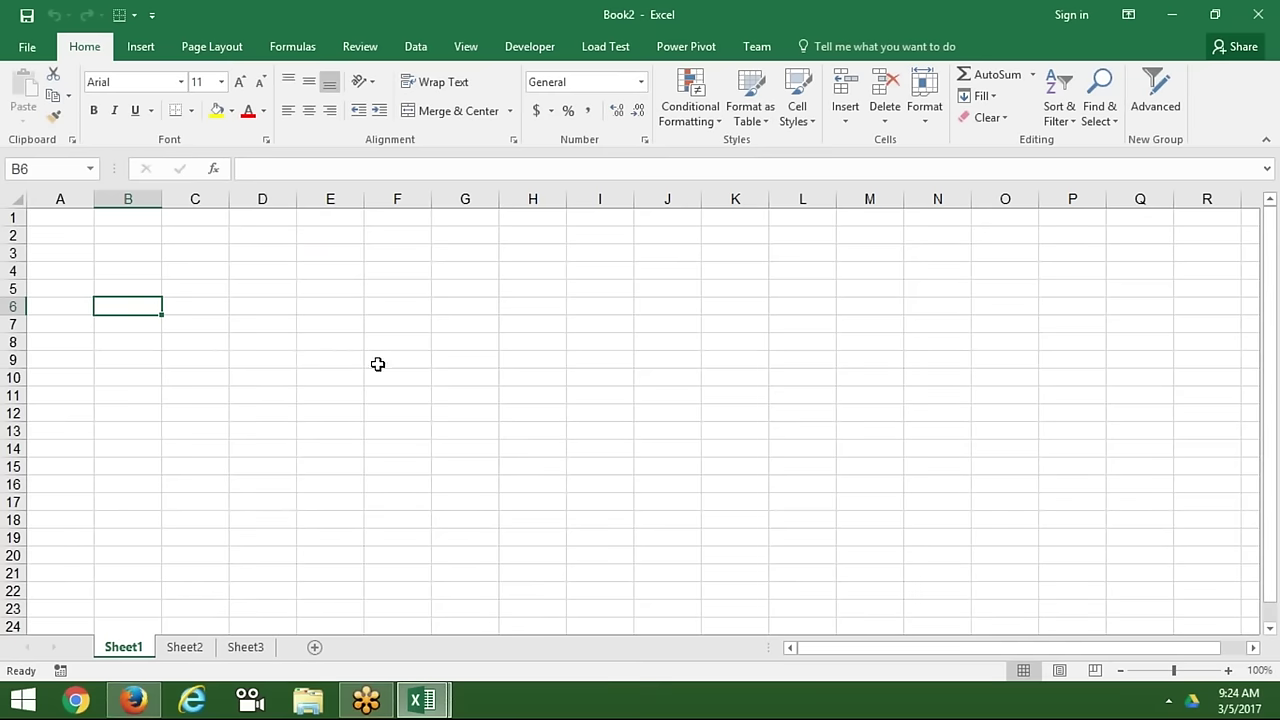
{"action": "left_click", "coordinate": [69, 217]}
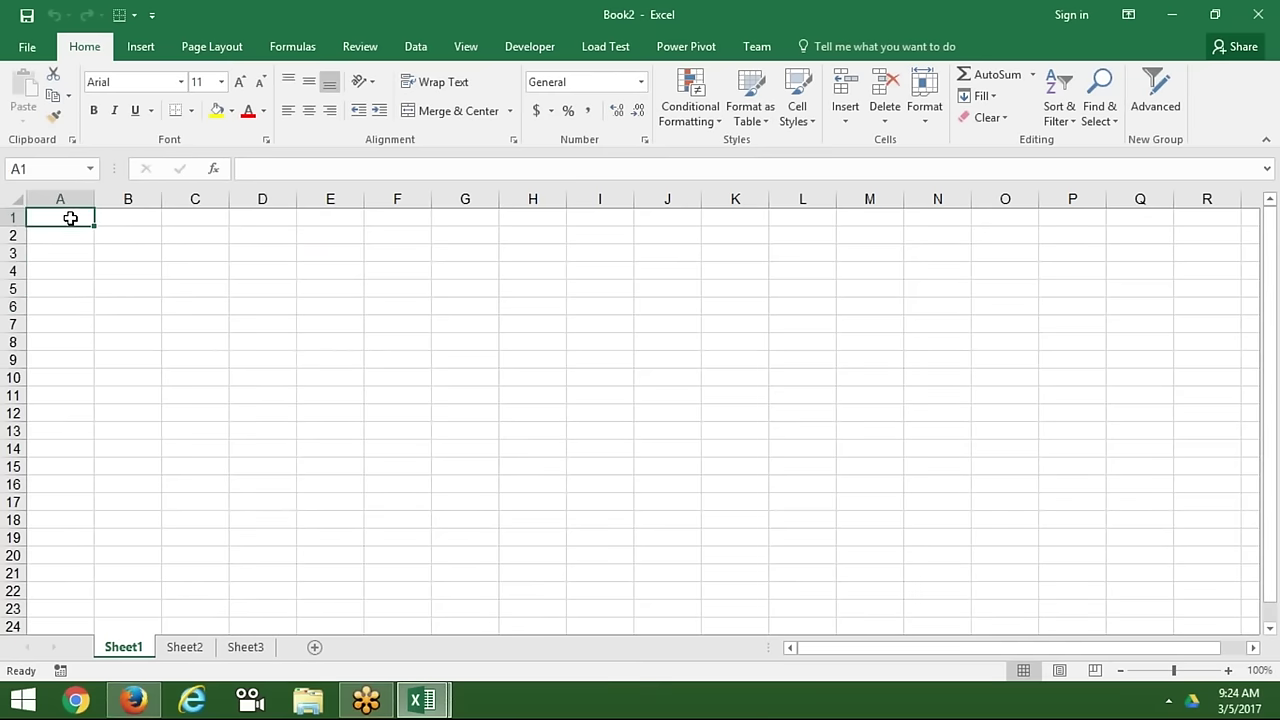
Step: On the Formulas tab, browse the Logical functions list (AND, IF, IFERROR) twice, then close it
{"action": "left_click", "coordinate": [291, 42]}
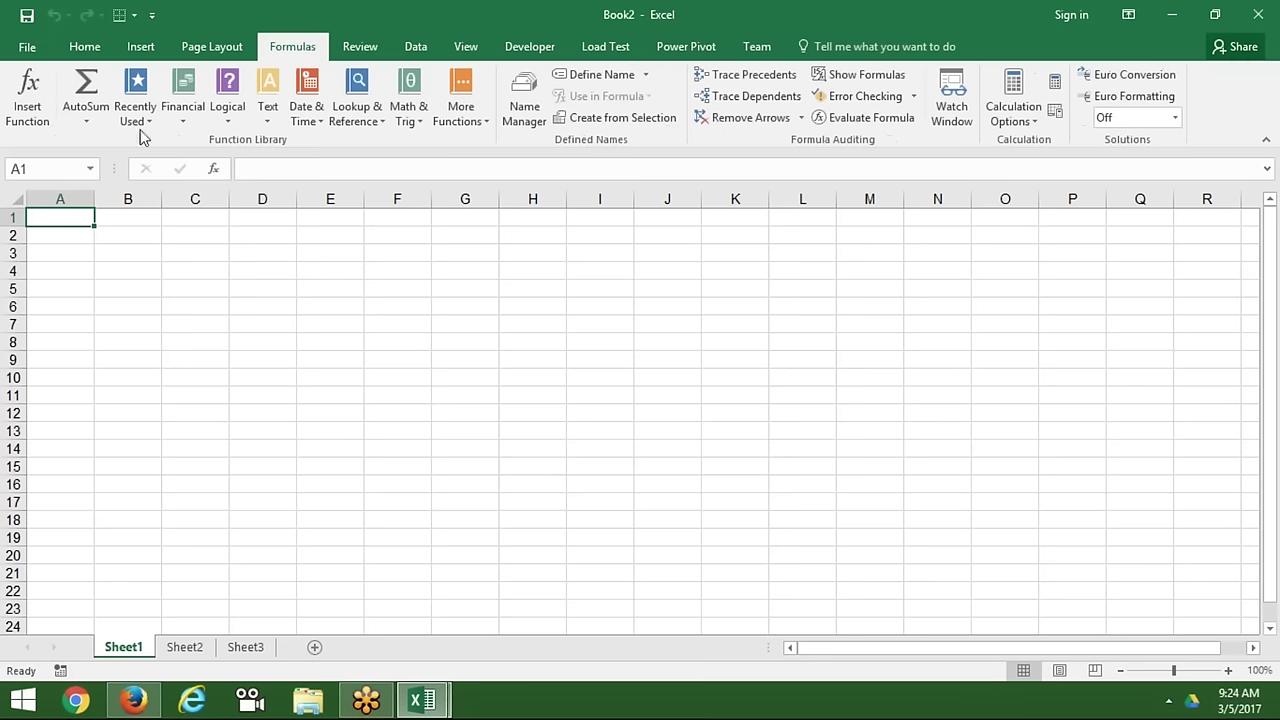
{"action": "left_click", "coordinate": [140, 219]}
{"action": "left_click", "coordinate": [203, 218]}
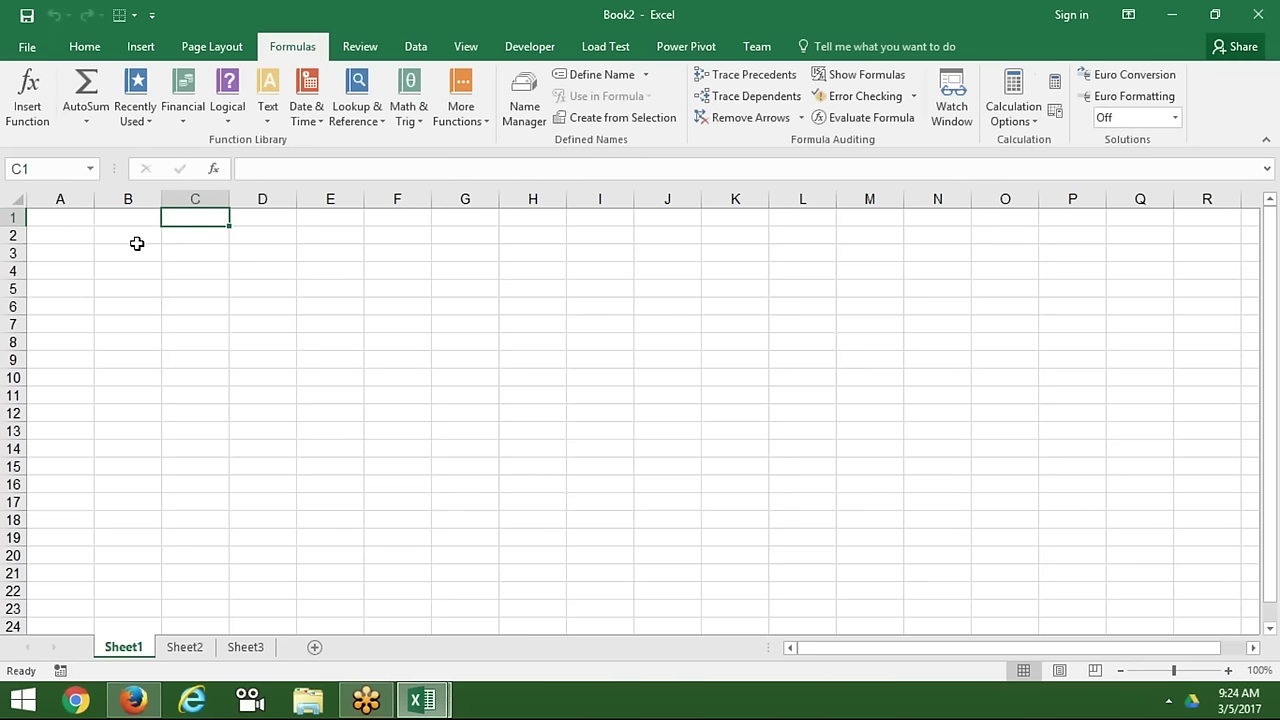
{"action": "left_click", "coordinate": [134, 243]}
{"action": "left_click", "coordinate": [230, 133]}
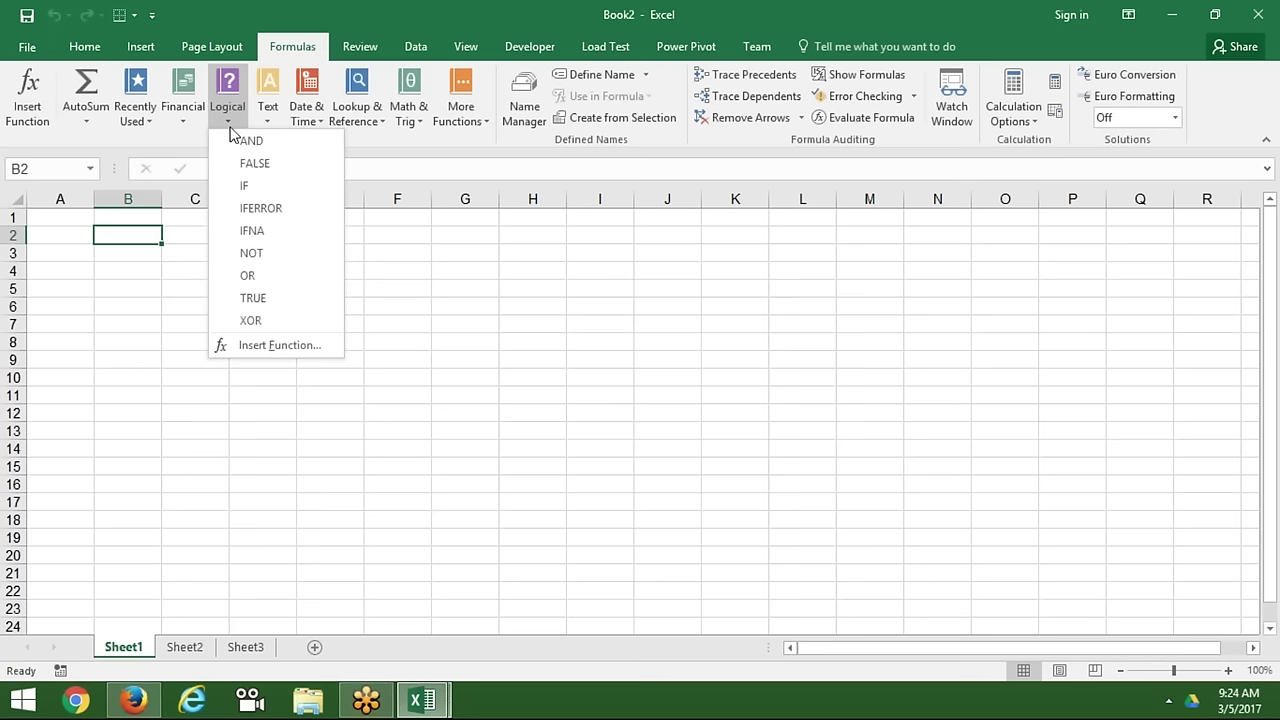
{"action": "left_click", "coordinate": [130, 267]}
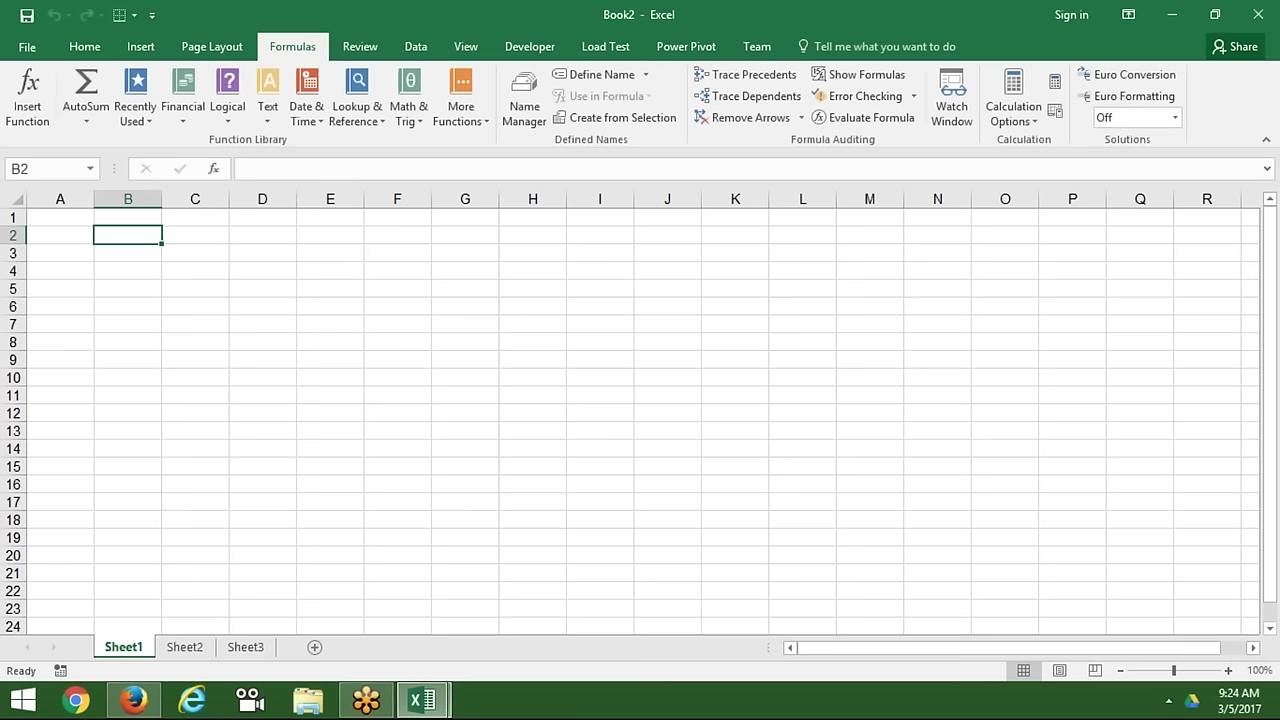
{"action": "left_click", "coordinate": [218, 125]}
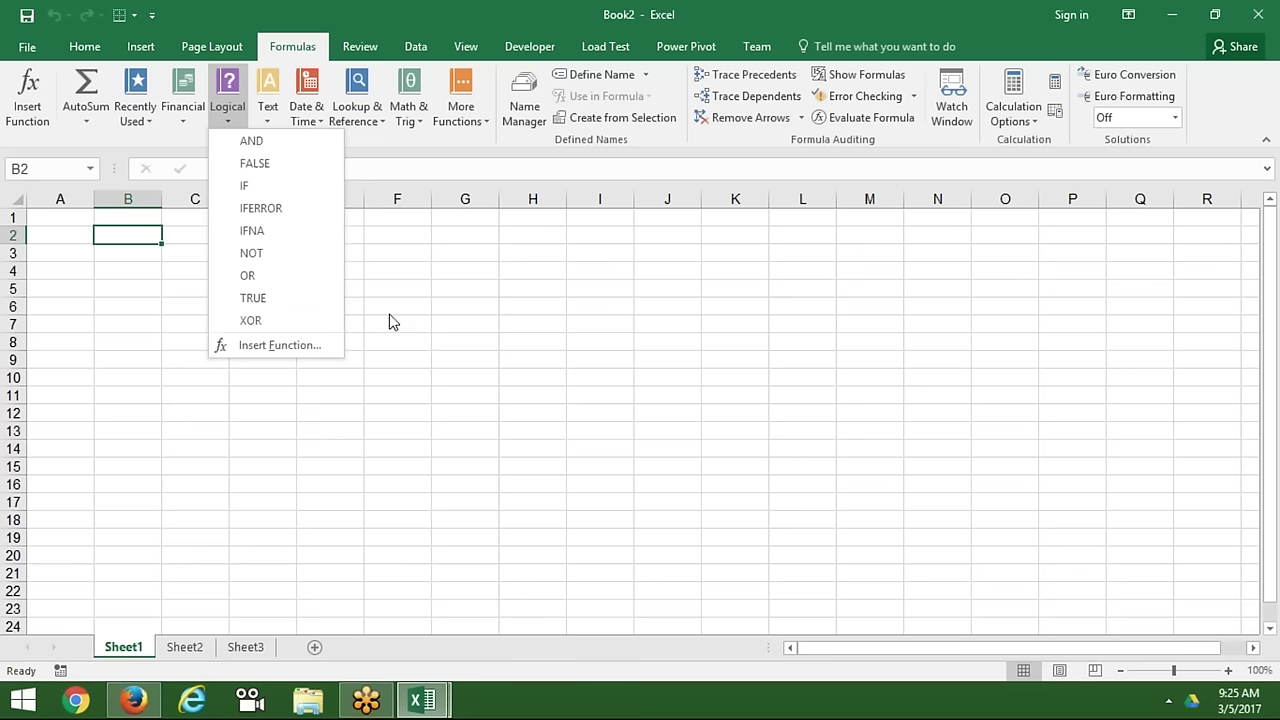
{"action": "left_click", "coordinate": [395, 340]}
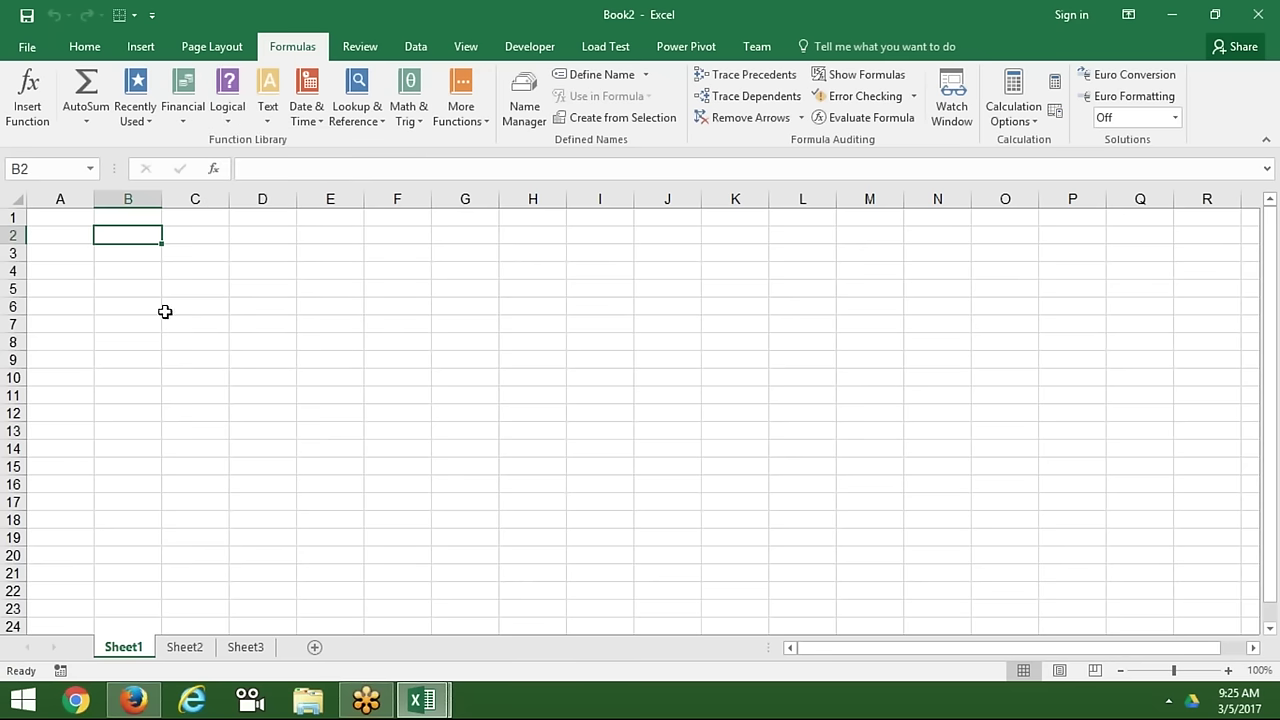
Step: Enter the Sales header in A1 and =RANDBETWEEN(10,90) in A2, filled down to A23
{"action": "left_click", "coordinate": [84, 214]}
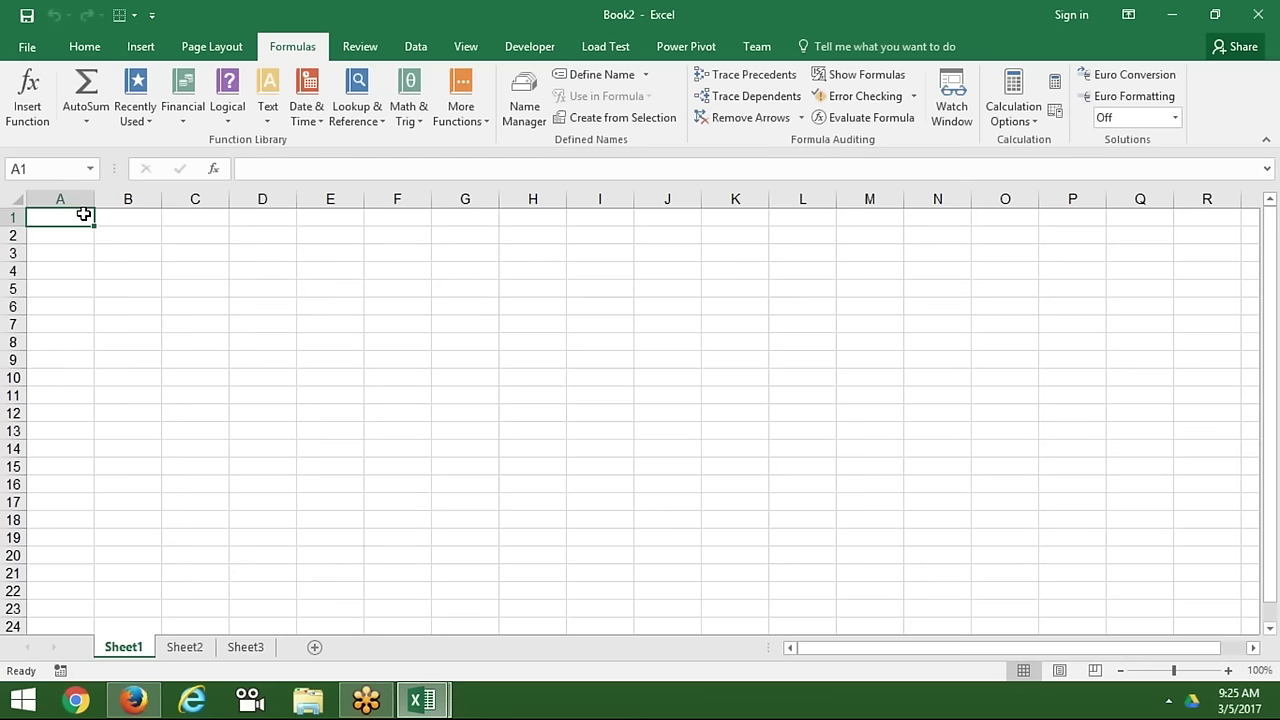
{"action": "type", "text": "Sales"}
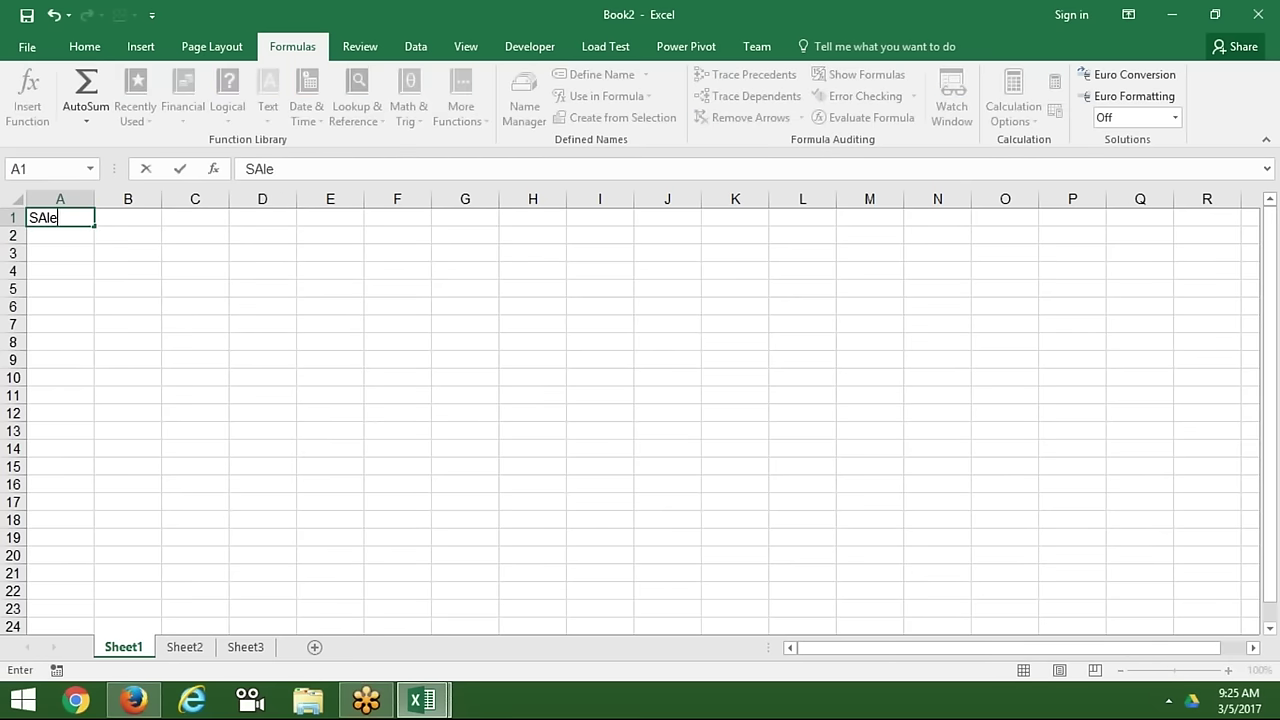
{"action": "key", "text": "Return"}
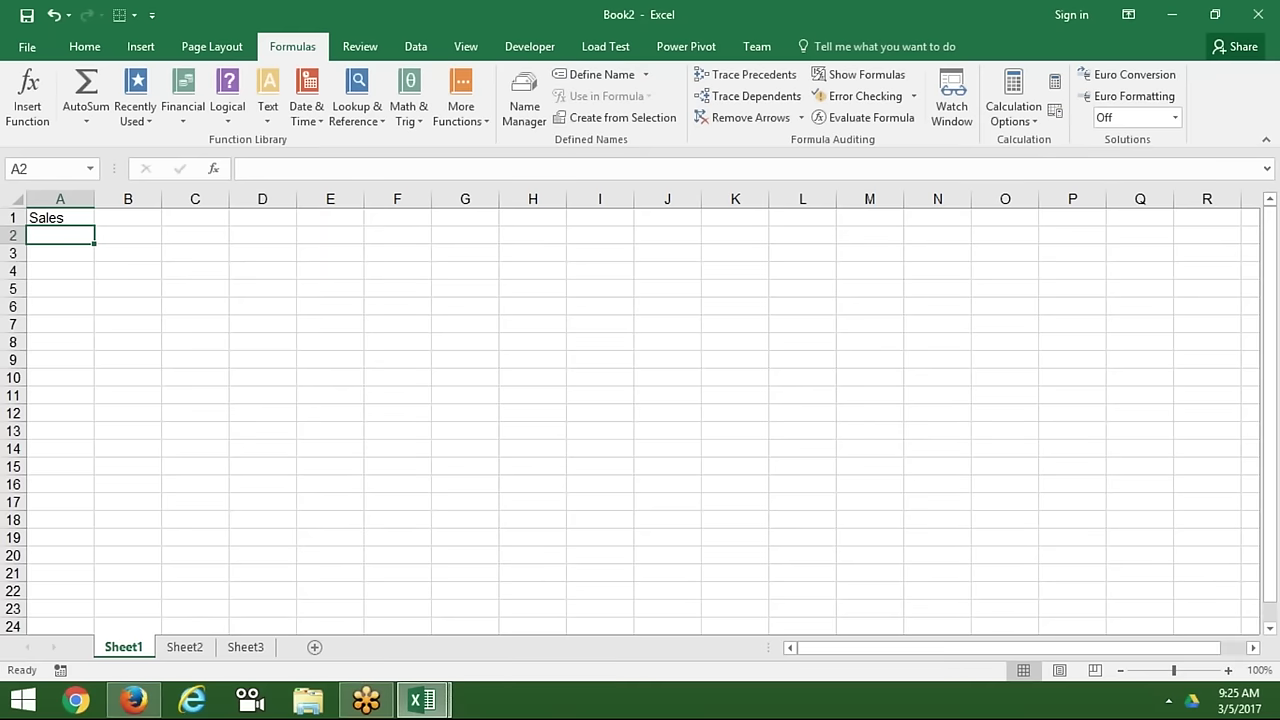
{"action": "type", "text": "=ra"}
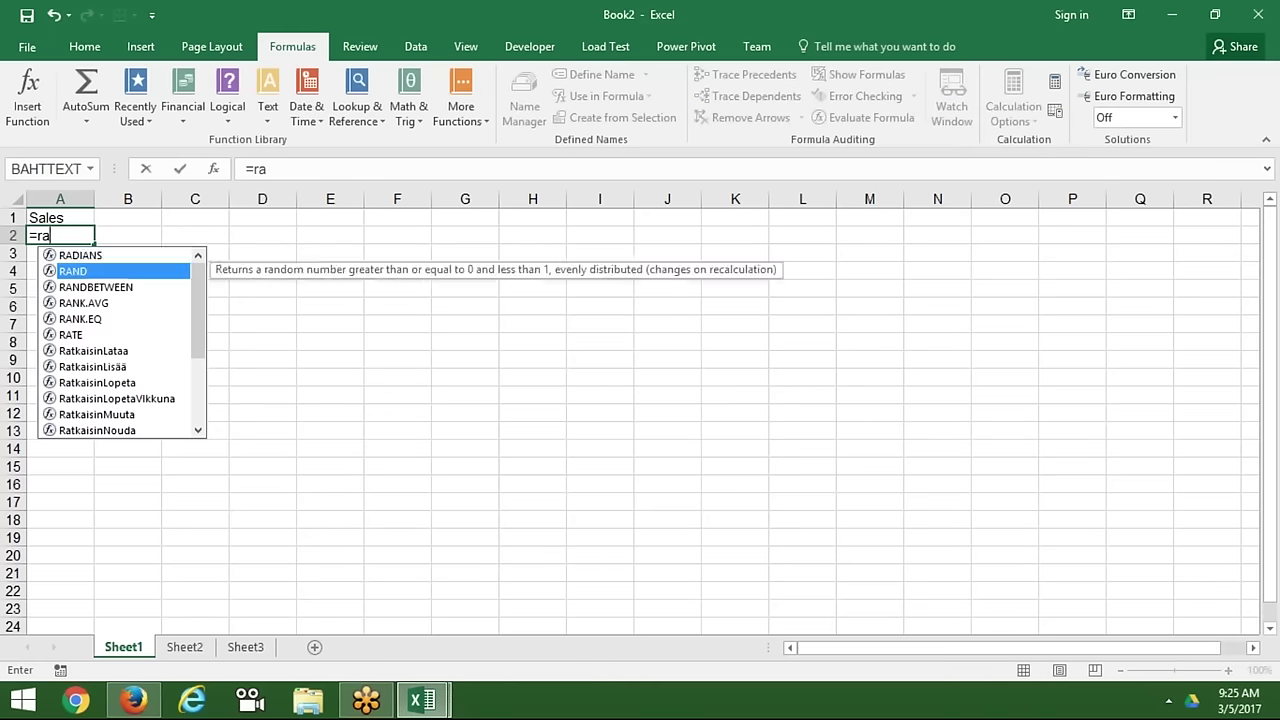
{"action": "key", "text": "Down"}
{"action": "key", "text": "Tab"}
{"action": "type", "text": "10,9"}
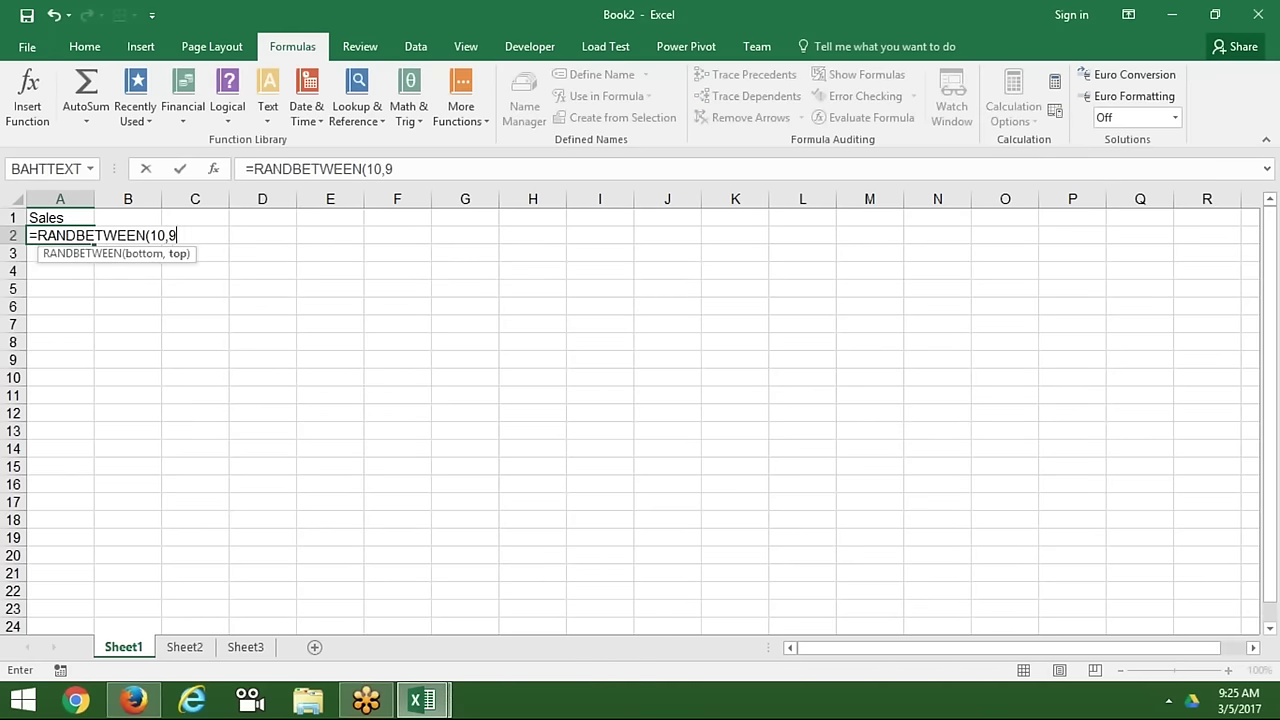
{"action": "type", "text": "0)"}
{"action": "key", "text": "Return"}
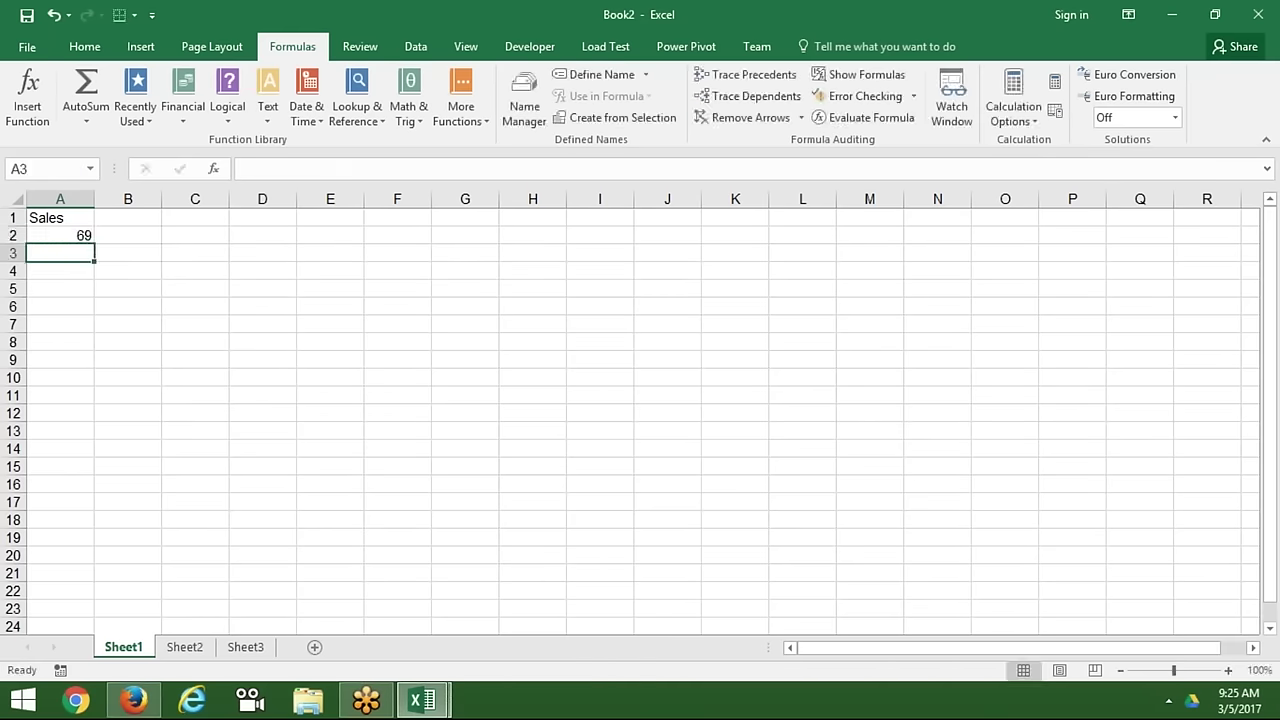
{"action": "left_click", "coordinate": [60, 235]}
{"action": "left_click_drag", "start_coordinate": [94, 243], "coordinate": [94, 610]}
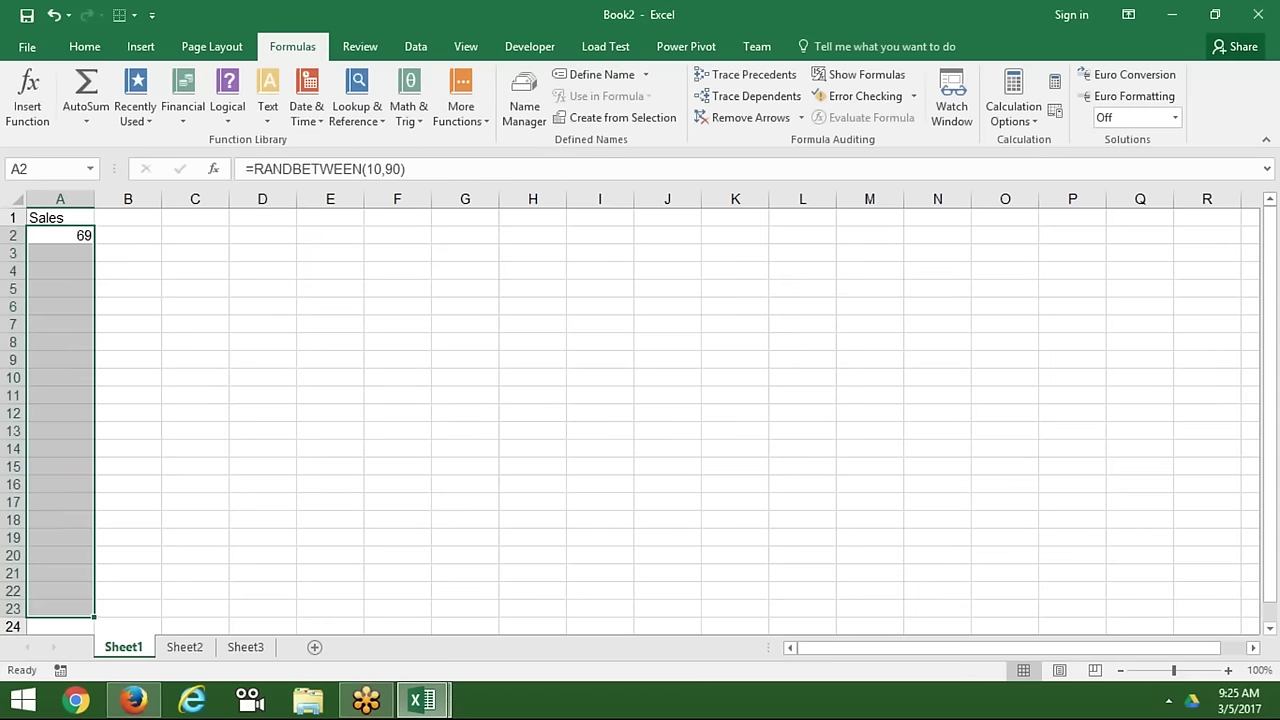
Step: Copy A1:A23 and try Paste Values, dismissing the multiple selections error
{"action": "left_click", "coordinate": [60, 217]}
{"action": "key", "text": "ctrl+shift+Down"}
{"action": "key", "text": "ctrl+c"}
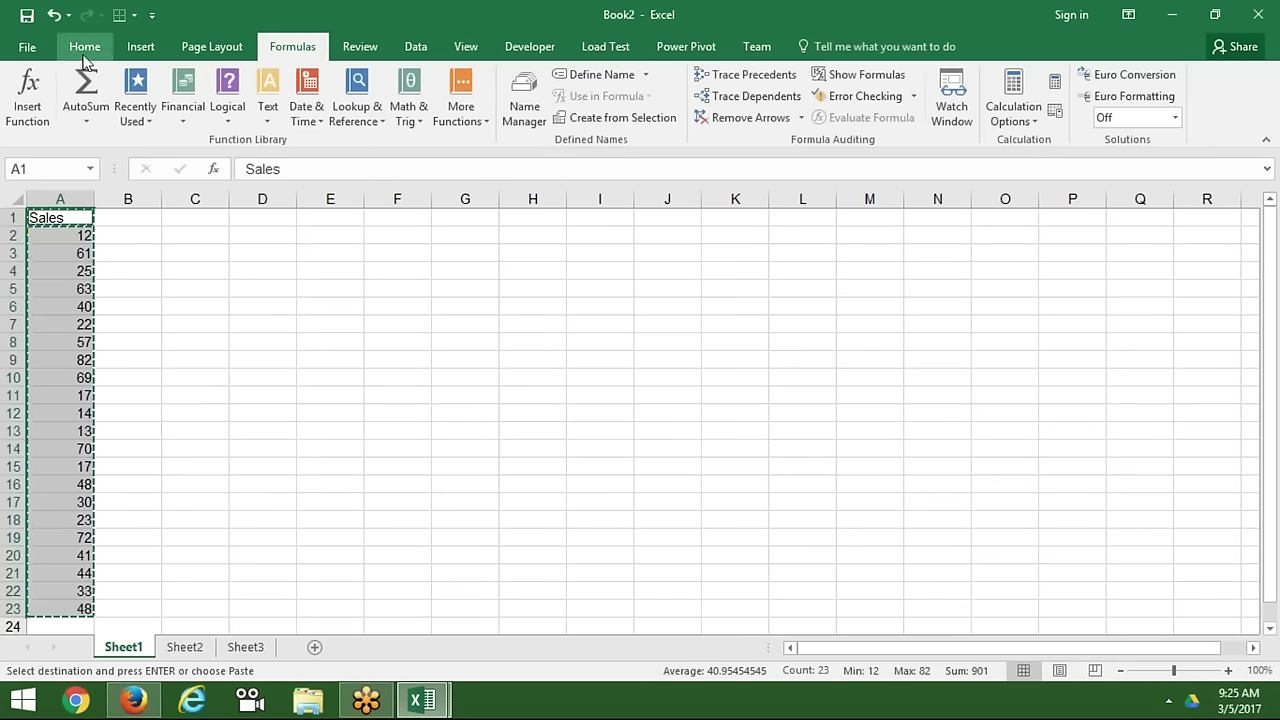
{"action": "left_click", "coordinate": [85, 47]}
{"action": "left_click", "coordinate": [23, 120]}
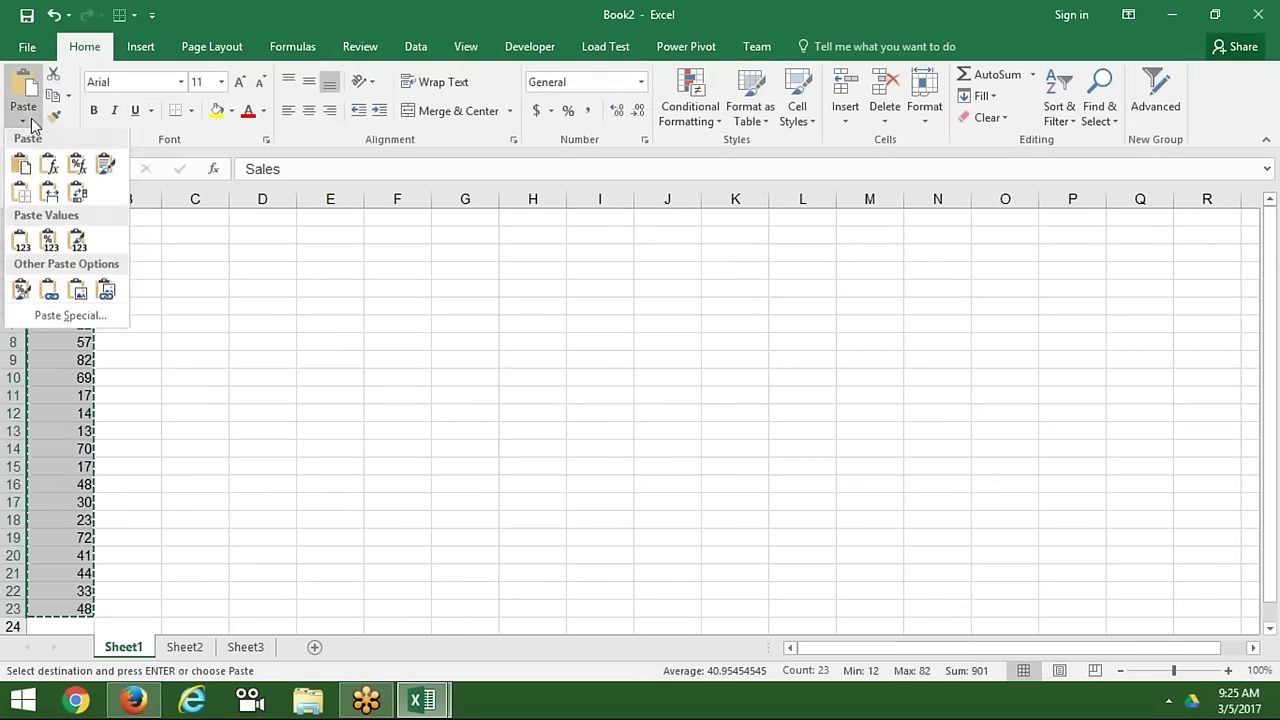
{"action": "left_click", "coordinate": [17, 243]}
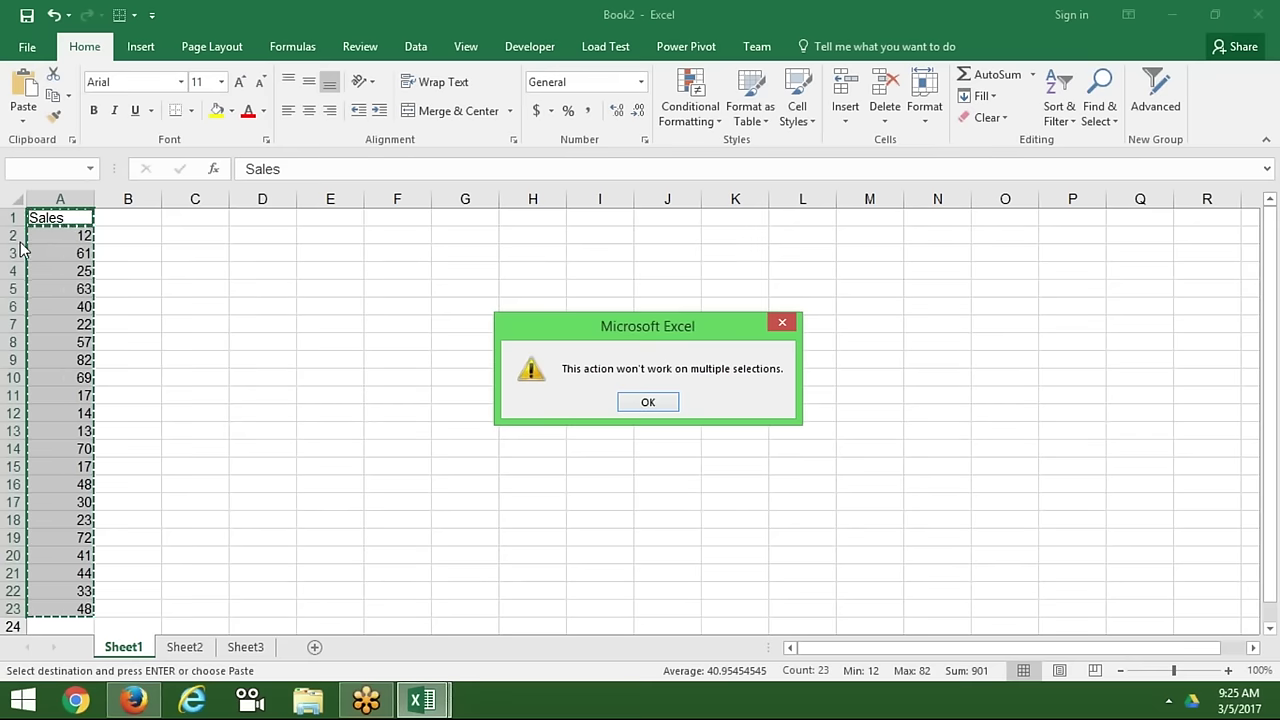
{"action": "key", "text": "Return"}
{"action": "key", "text": "Escape"}
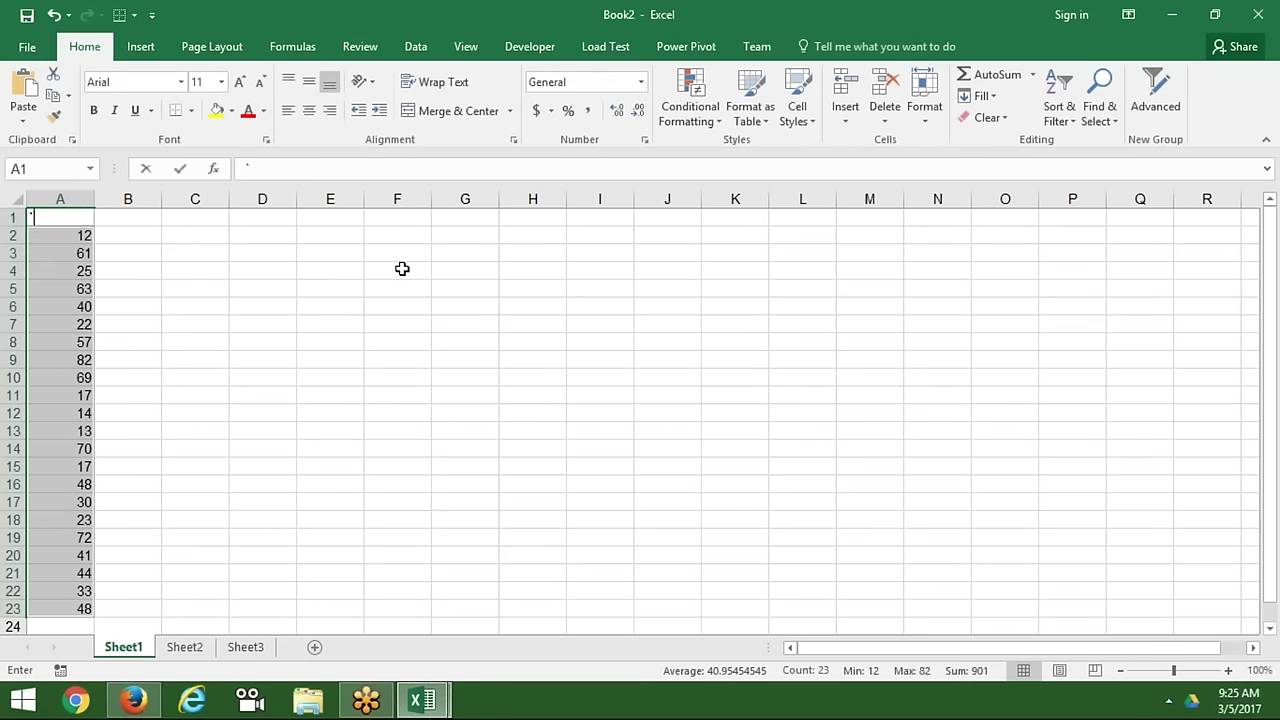
Step: Copy A1:A23 and paste it over itself as values, freezing the Sales numbers
{"action": "key", "text": "ctrl+c"}
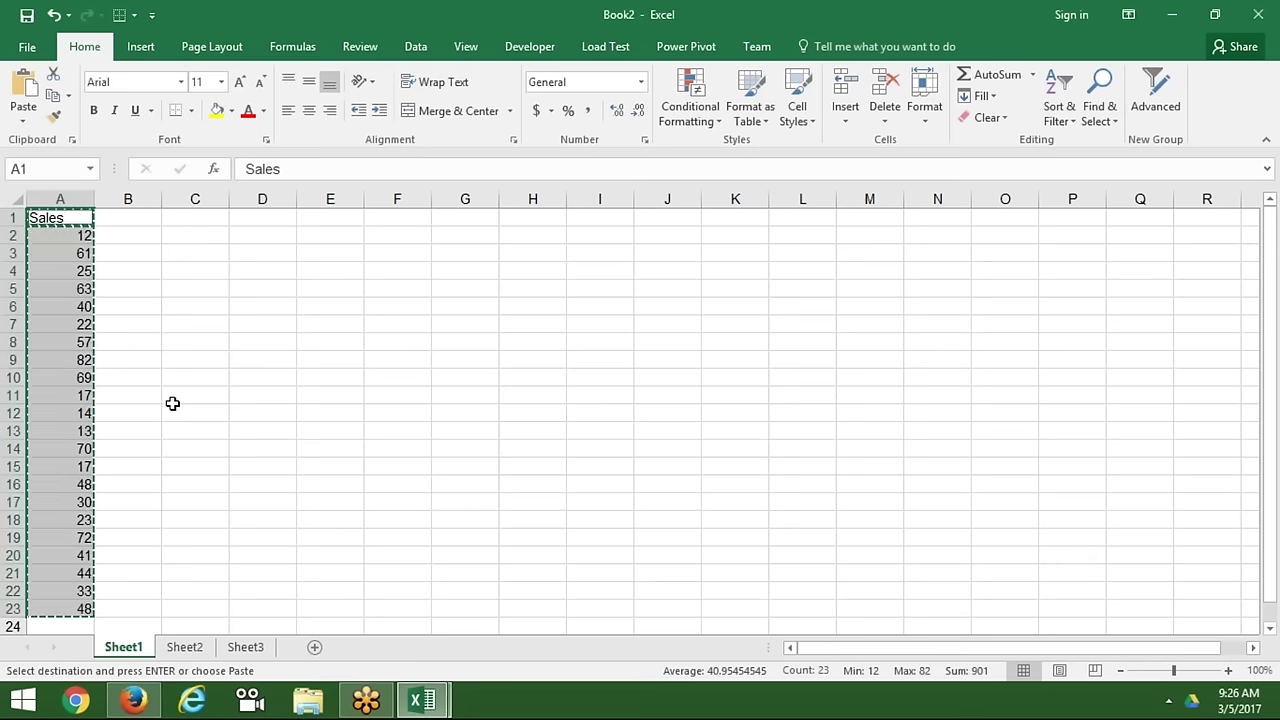
{"action": "key", "text": "Escape"}
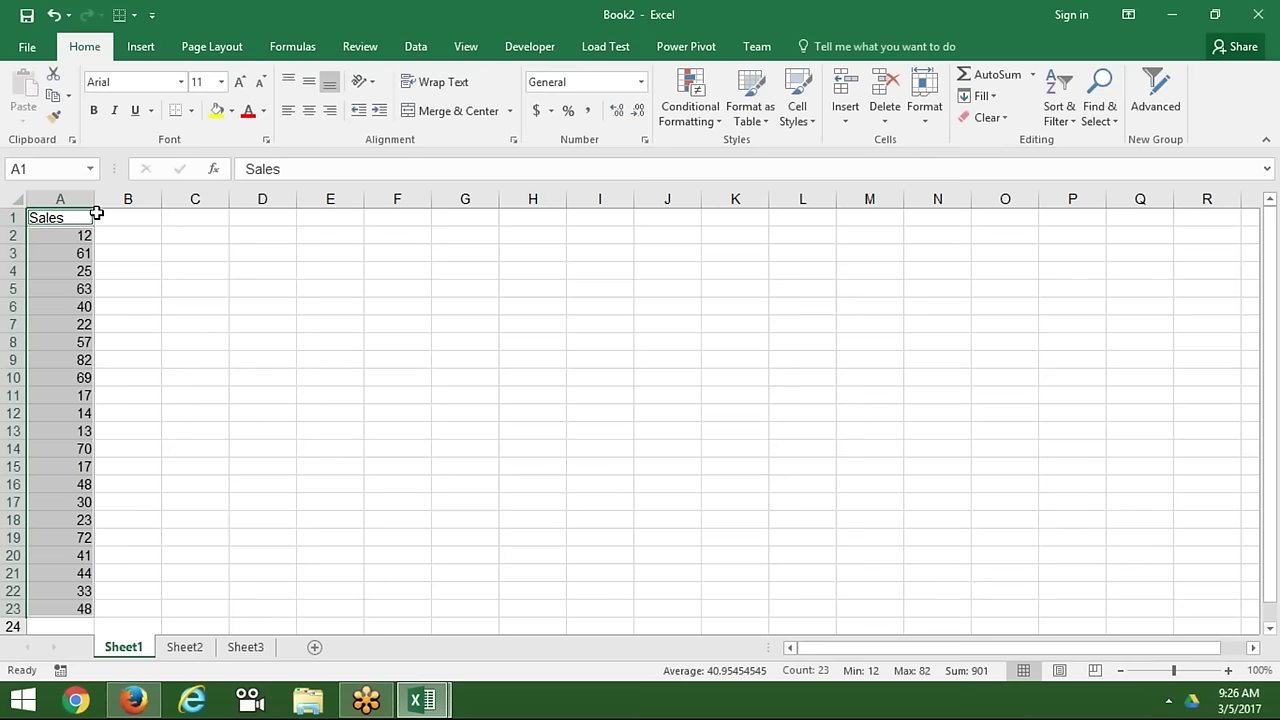
{"action": "left_click", "coordinate": [92, 214]}
{"action": "left_click_drag", "start_coordinate": [80, 217], "coordinate": [80, 608]}
{"action": "key", "text": "ctrl+c"}
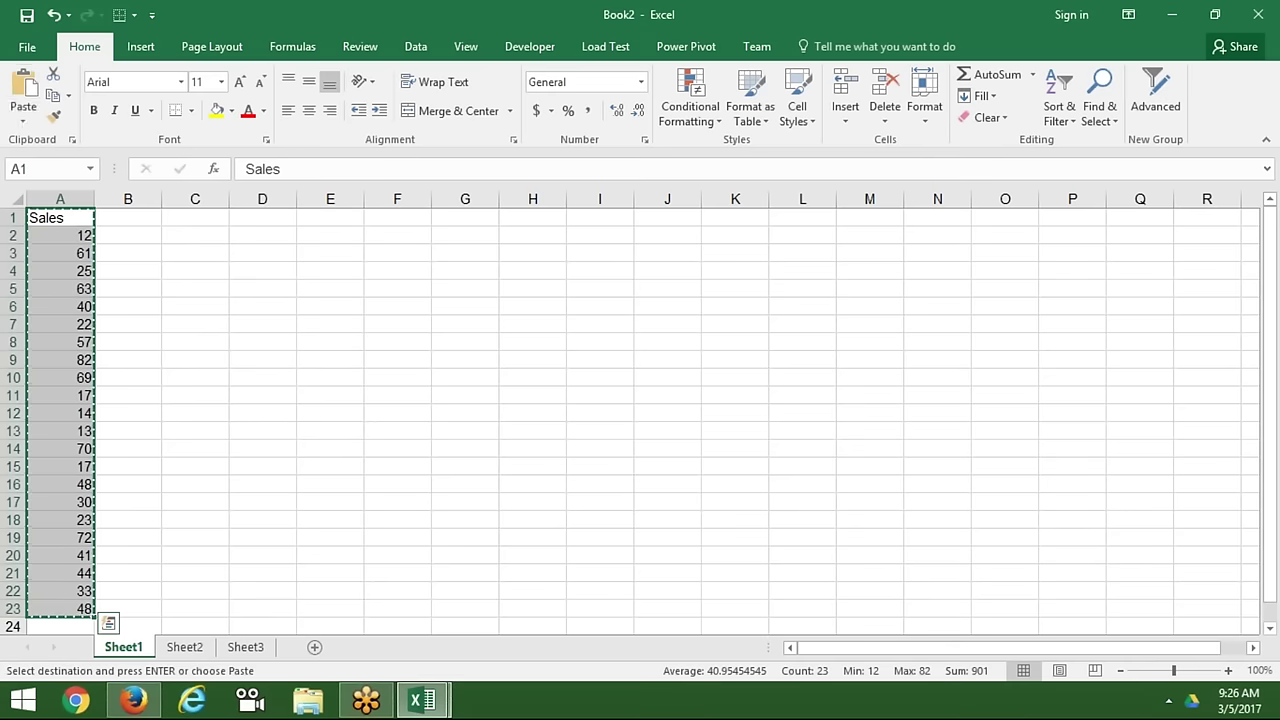
{"action": "left_click", "coordinate": [22, 118]}
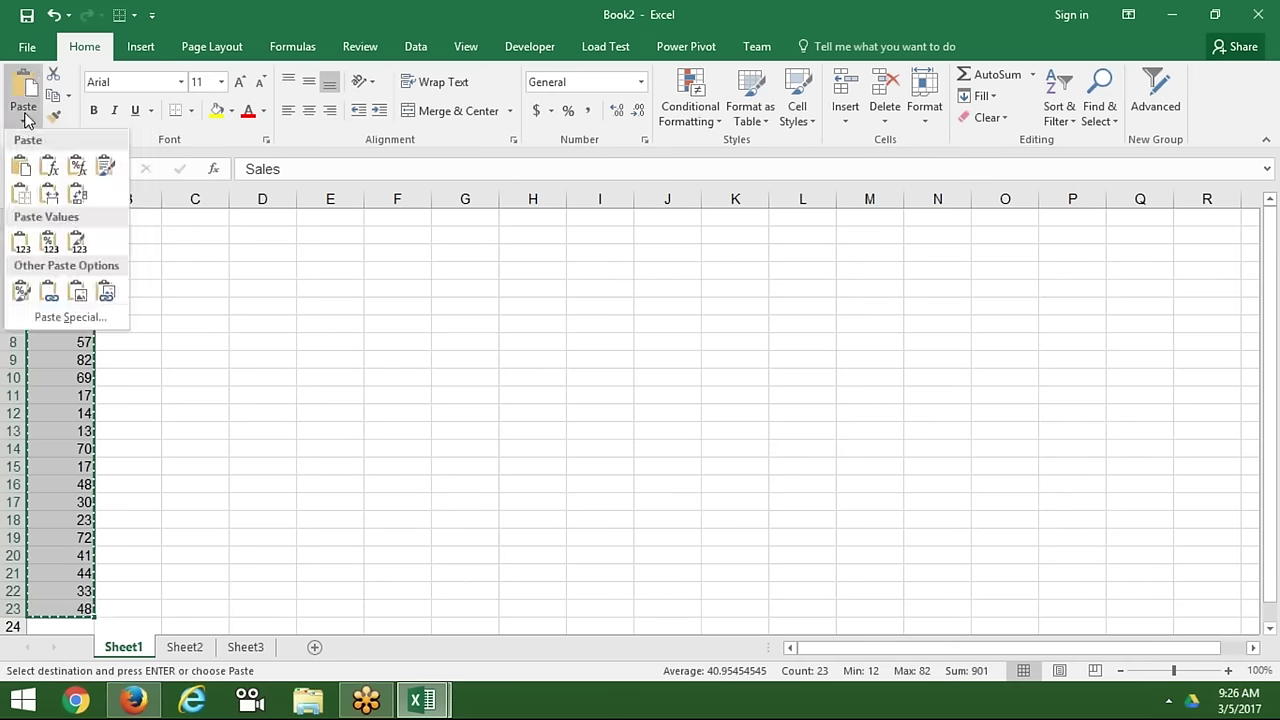
{"action": "left_click", "coordinate": [22, 242]}
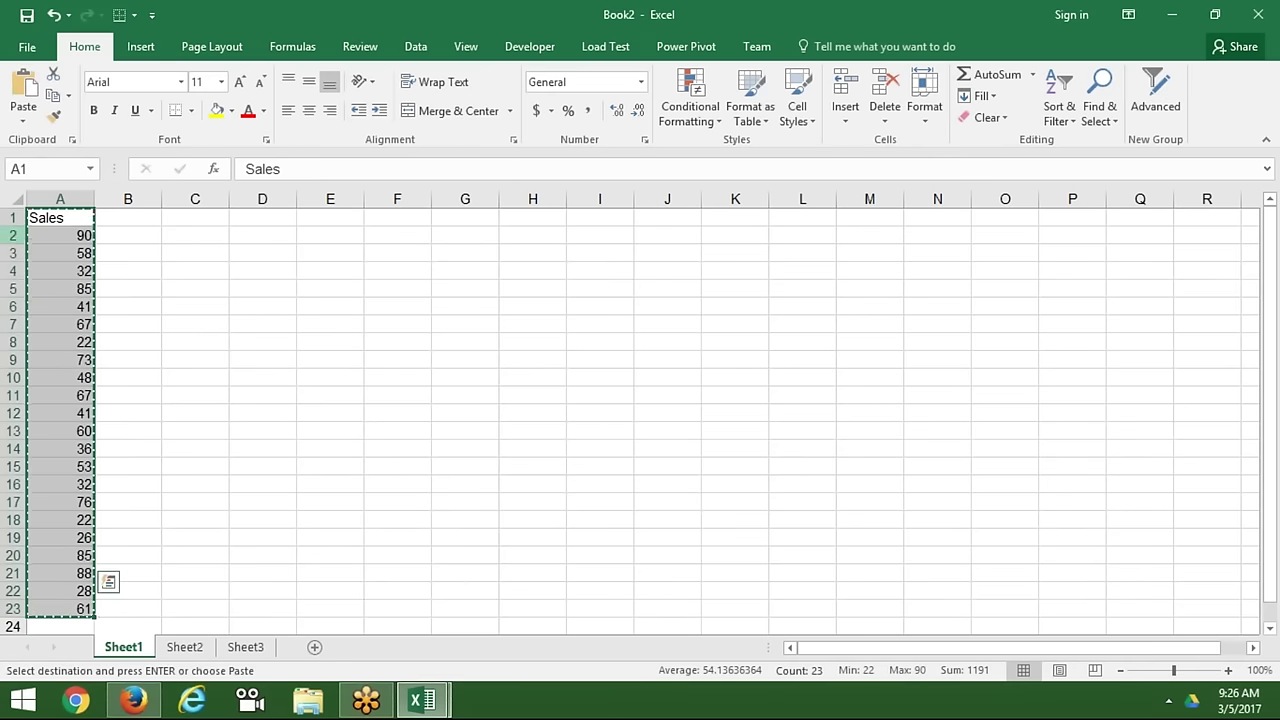
{"action": "key", "text": "Escape"}
{"action": "left_click", "coordinate": [34, 271]}
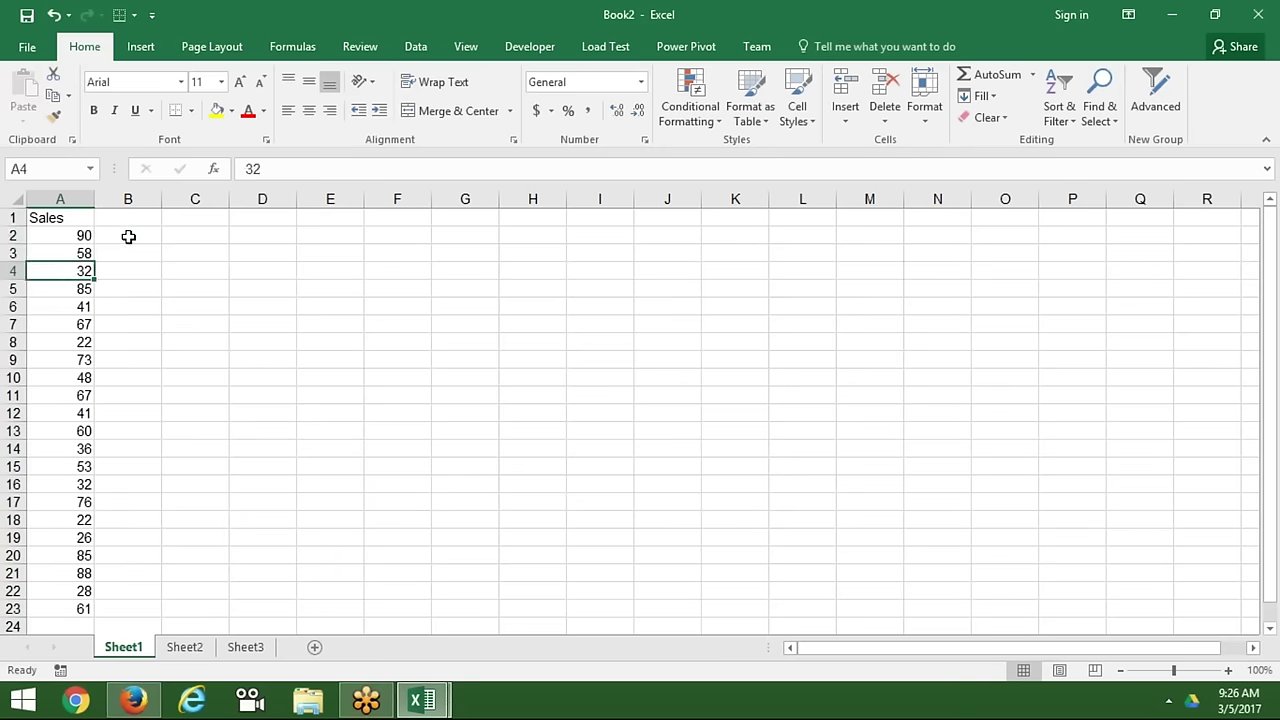
{"action": "left_click", "coordinate": [128, 235]}
Step: Enter the criteria >50 in D2 and <50 in D3
{"action": "key", "text": "Up"}
{"action": "key", "text": "Right"}
{"action": "key", "text": "Right"}
{"action": "key", "text": "Down"}
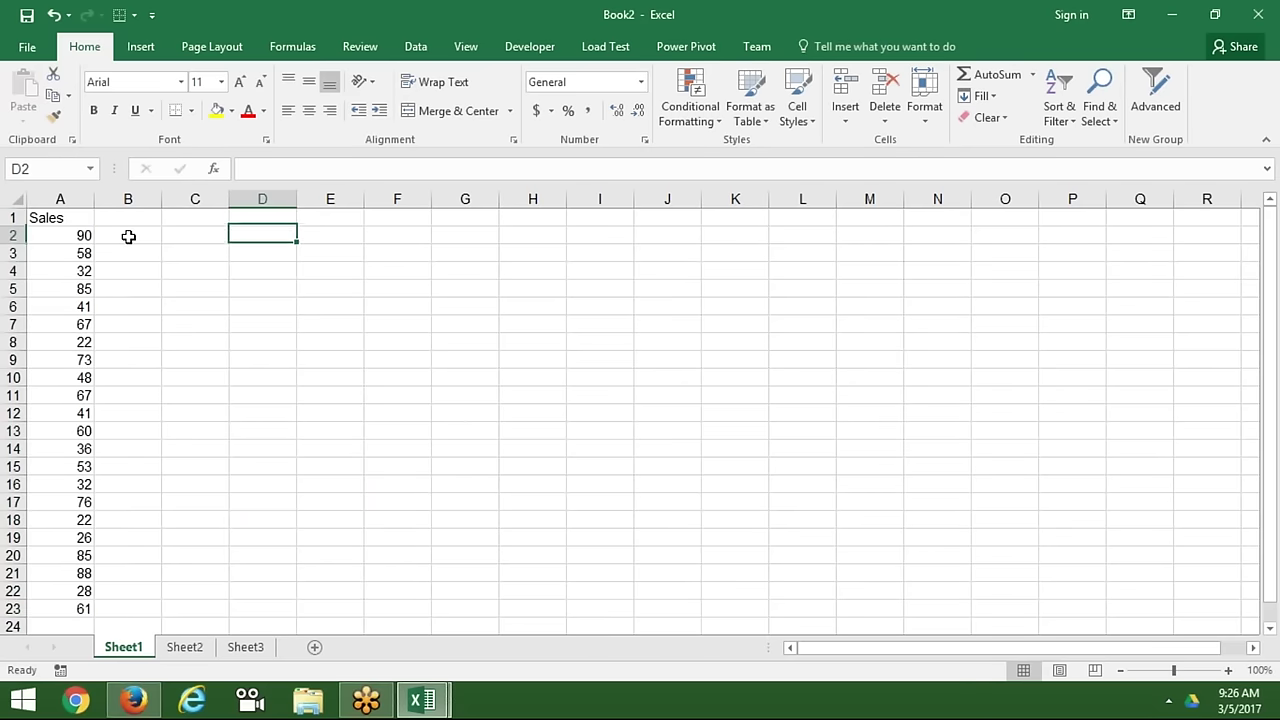
{"action": "key", "text": "F2"}
{"action": "type", "text": ">5"}
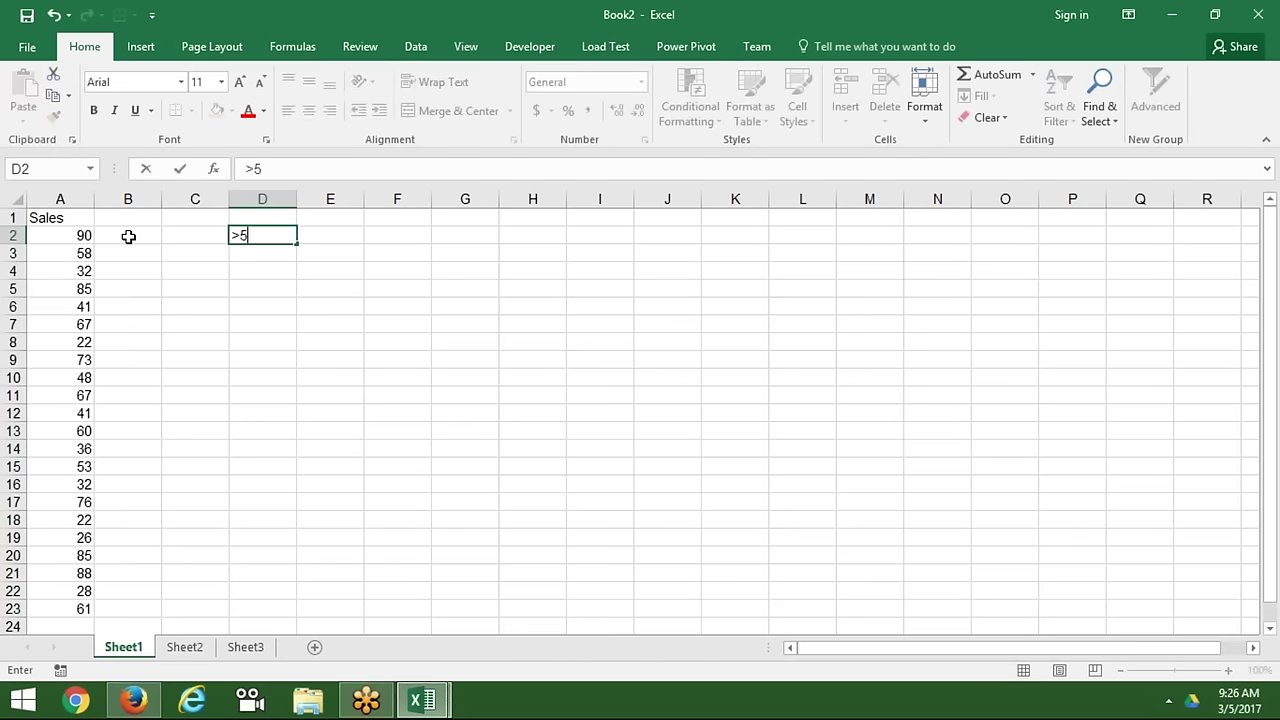
{"action": "type", "text": "0"}
{"action": "key", "text": "ctrl+Return"}
{"action": "key", "text": "Left"}
{"action": "key", "text": "Right"}
{"action": "key", "text": "Down"}
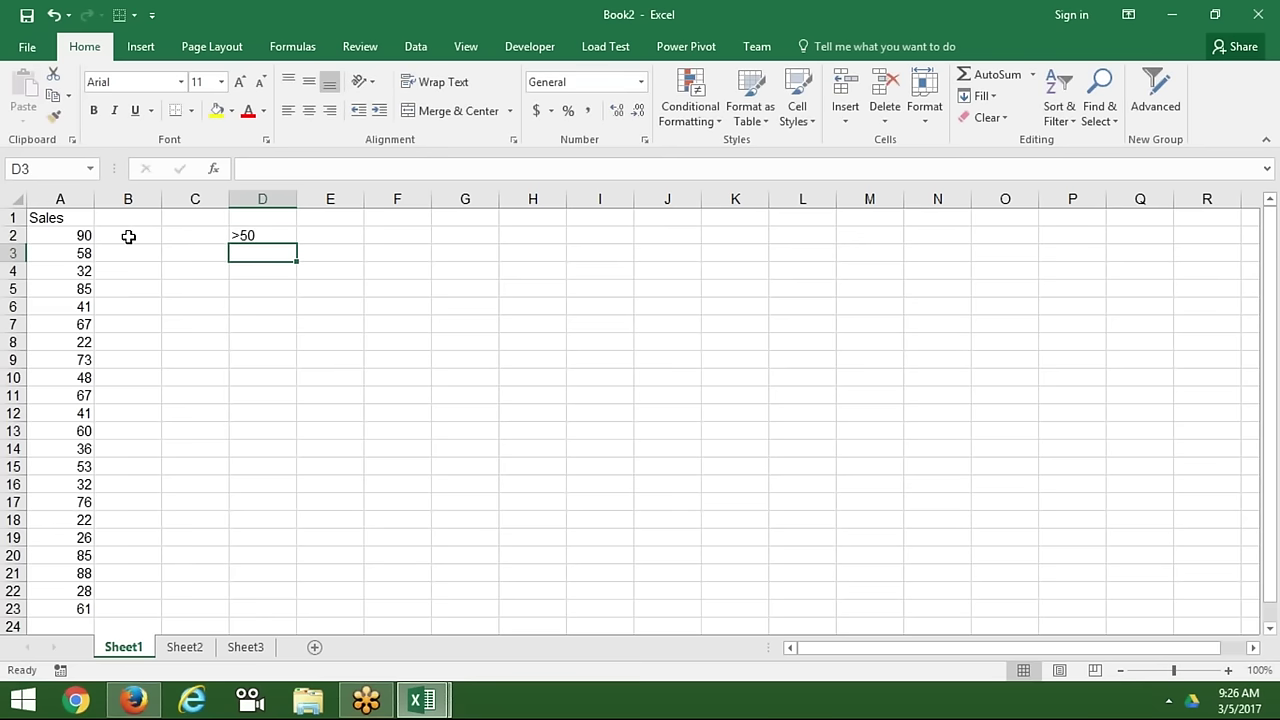
{"action": "type", "text": "<0"}
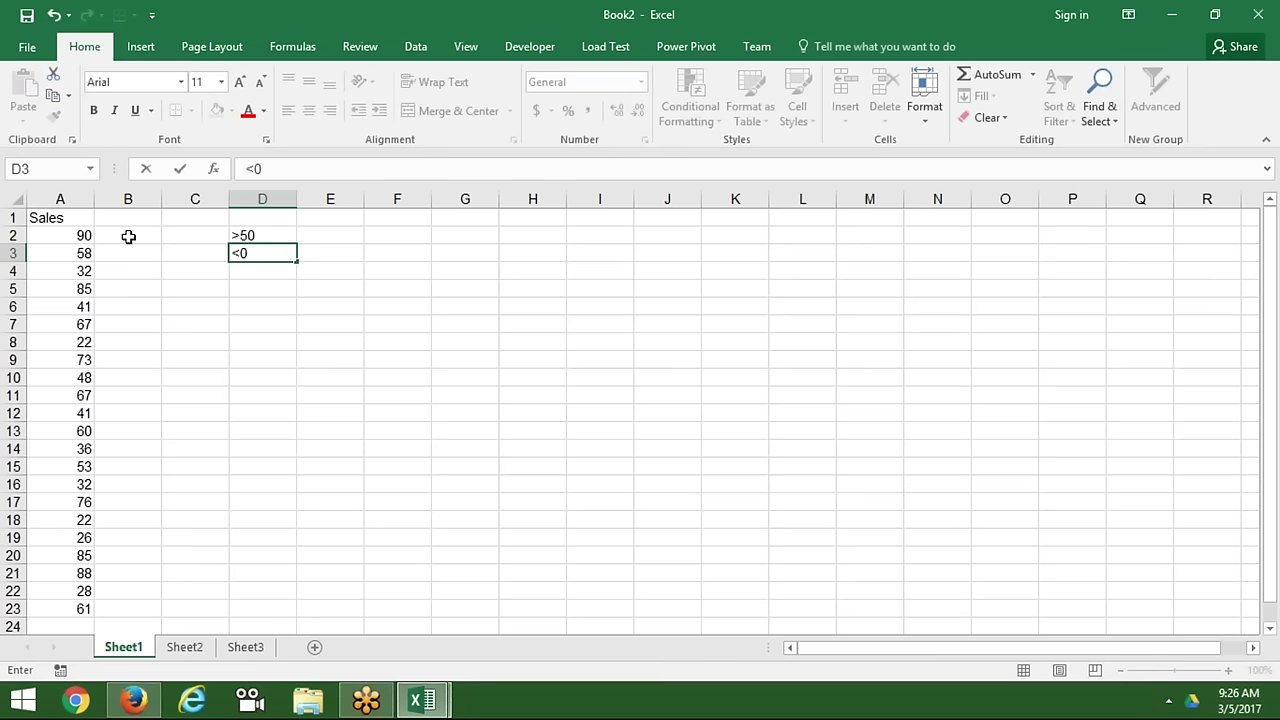
{"action": "key", "text": "BackSpace"}
{"action": "type", "text": "50"}
{"action": "key", "text": "Up"}
Step: Label the criteria OK in E2 and Pendindi in E3, then select the sales values A2:A23
{"action": "key", "text": "Right"}
{"action": "type", "text": "K"}
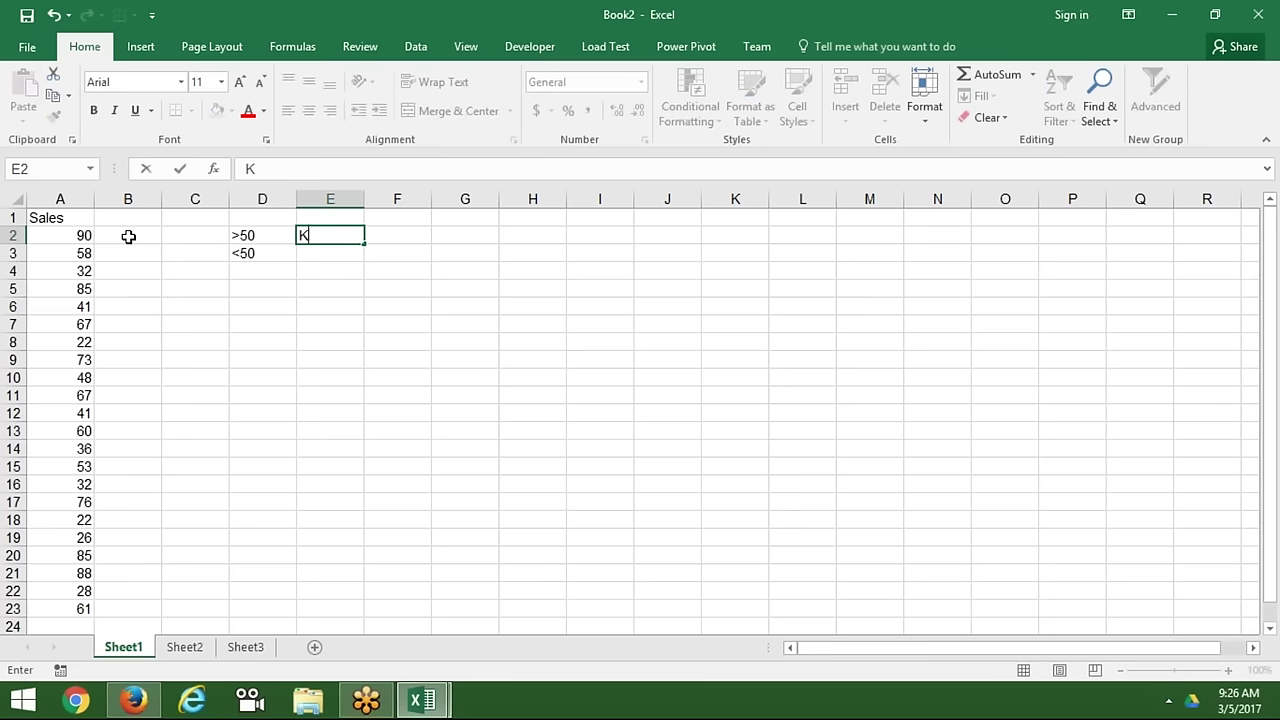
{"action": "type", "text": "=C"}
{"action": "key", "text": "BackSpace"}
{"action": "key", "text": "BackSpace"}
{"action": "key", "text": "BackSpace"}
{"action": "type", "text": "OK"}
{"action": "key", "text": "Return"}
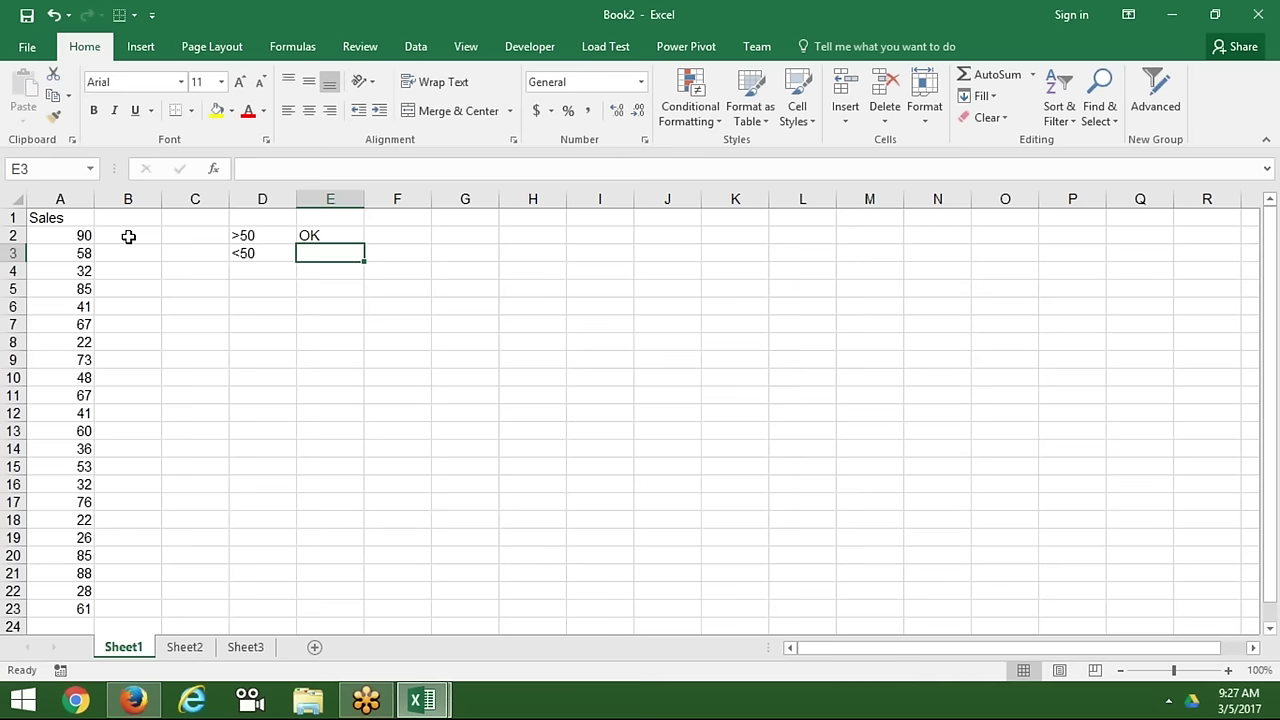
{"action": "type", "text": "Pen"}
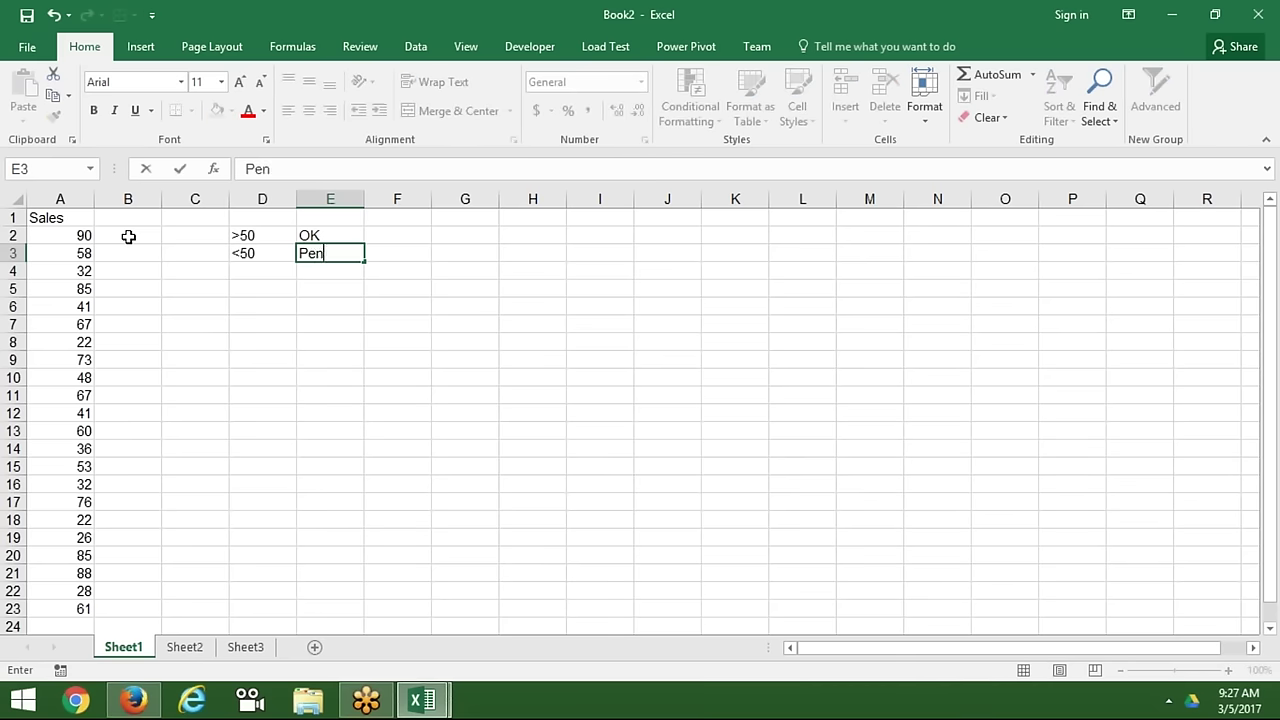
{"action": "type", "text": "dindi"}
{"action": "key", "text": "Return"}
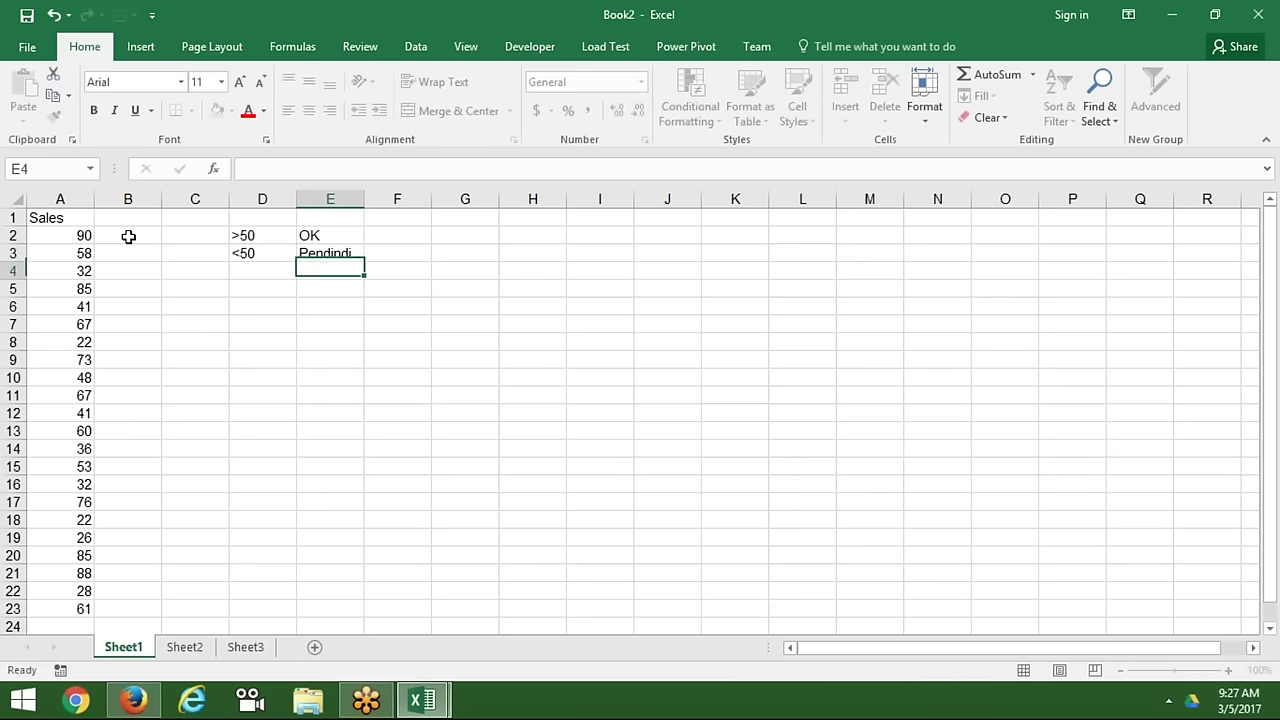
{"action": "key", "text": "Up"}
{"action": "key", "text": "Up"}
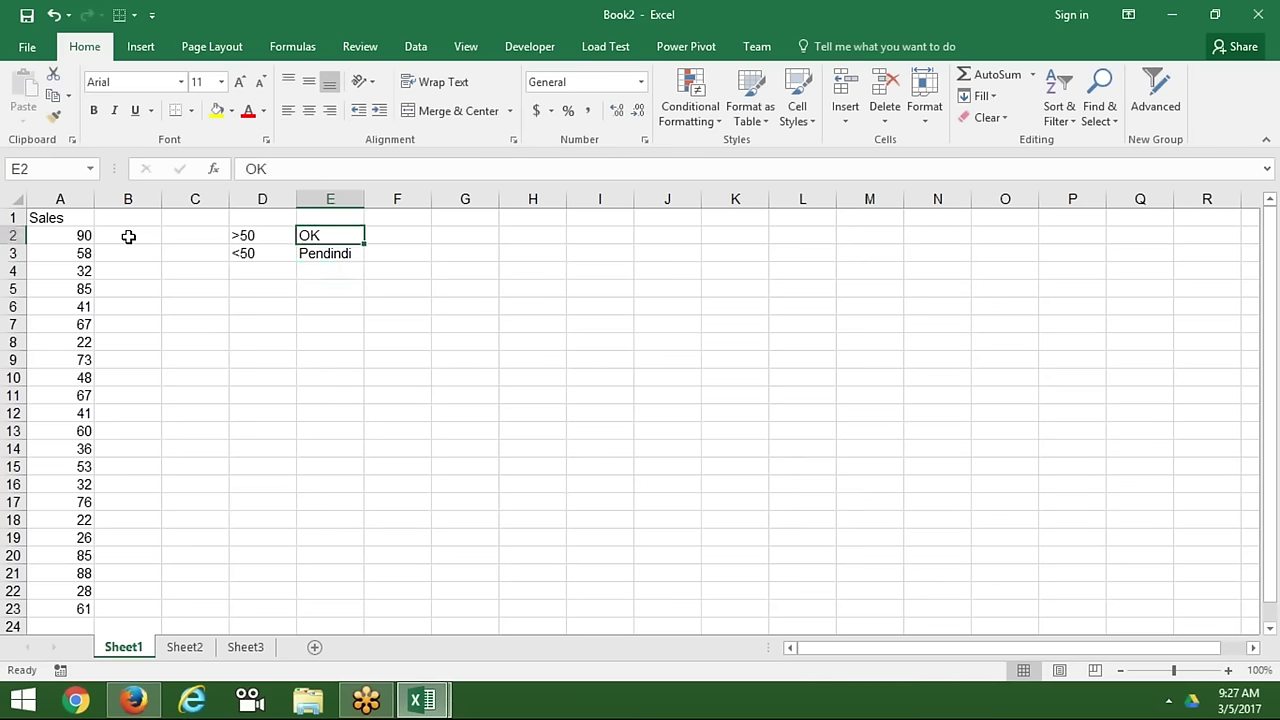
{"action": "key", "text": "Left"}
{"action": "key", "text": "Left"}
{"action": "key", "text": "Left"}
{"action": "key", "text": "Left"}
{"action": "key", "text": "ctrl+shift+Down"}
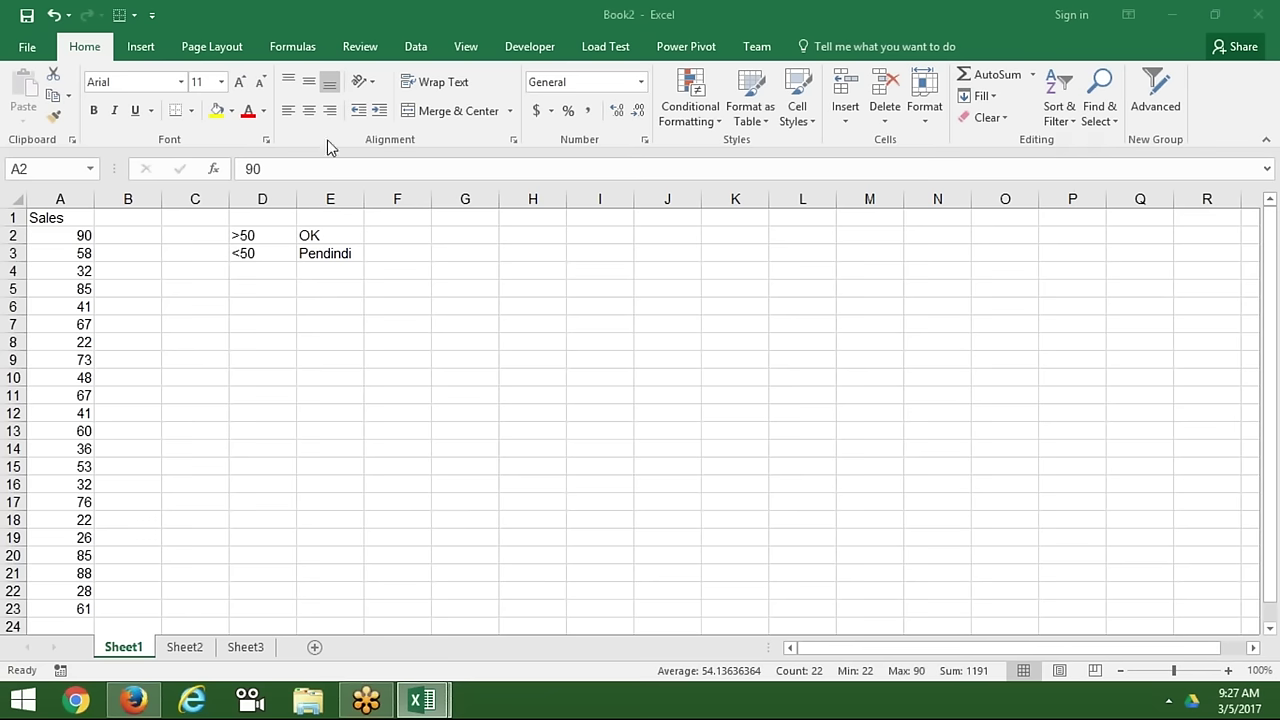
Step: Start an IF formula in B2, then abandon it
{"action": "left_click", "coordinate": [138, 243]}
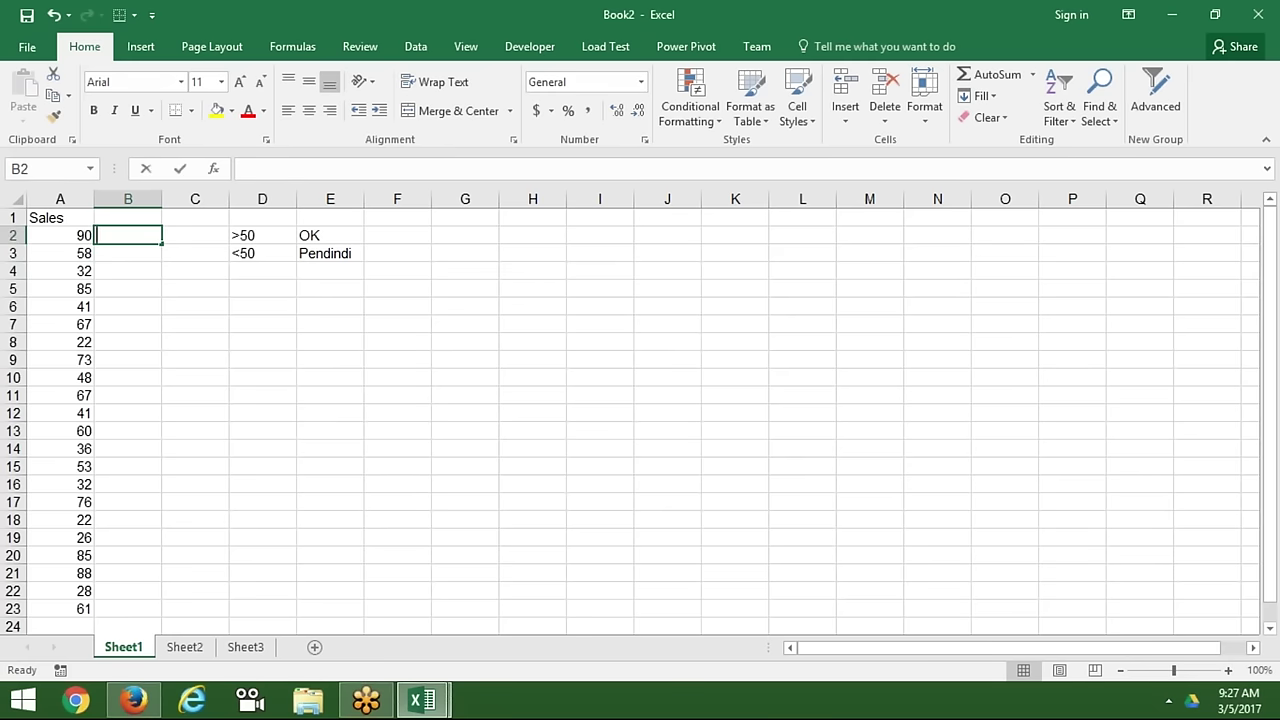
{"action": "type", "text": "=if"}
{"action": "key", "text": "Tab"}
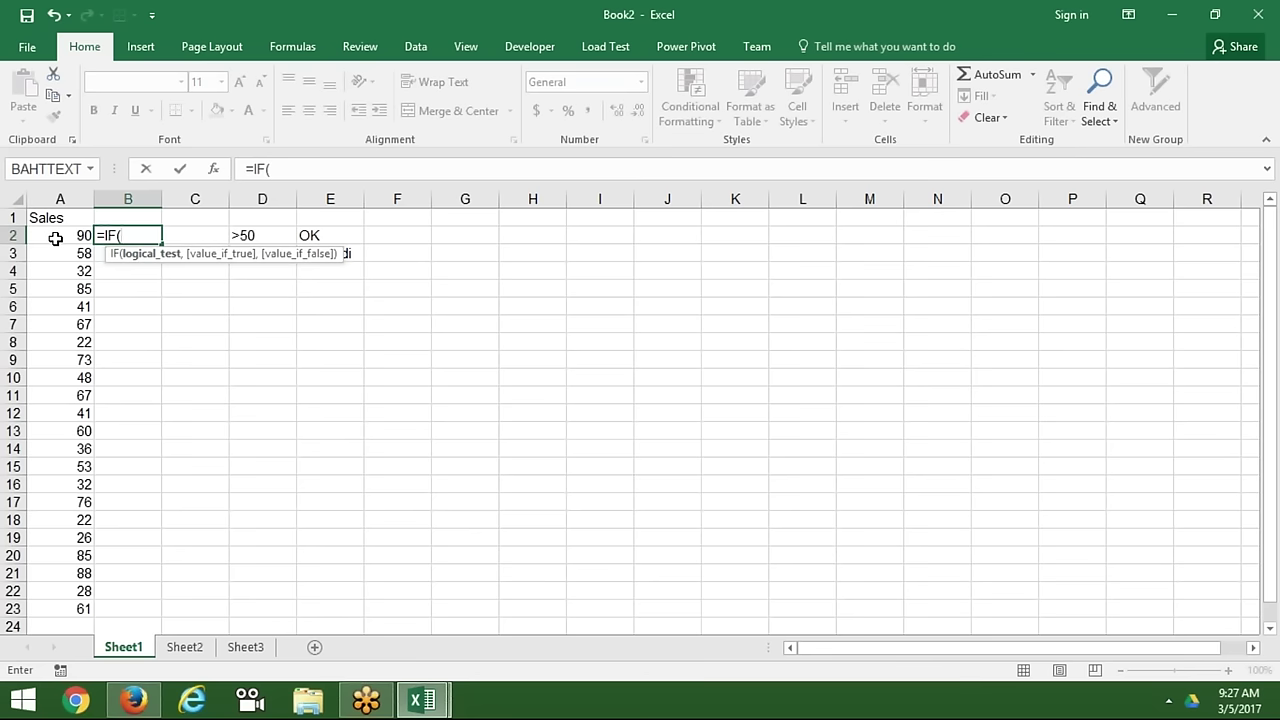
{"action": "key", "text": "Escape"}
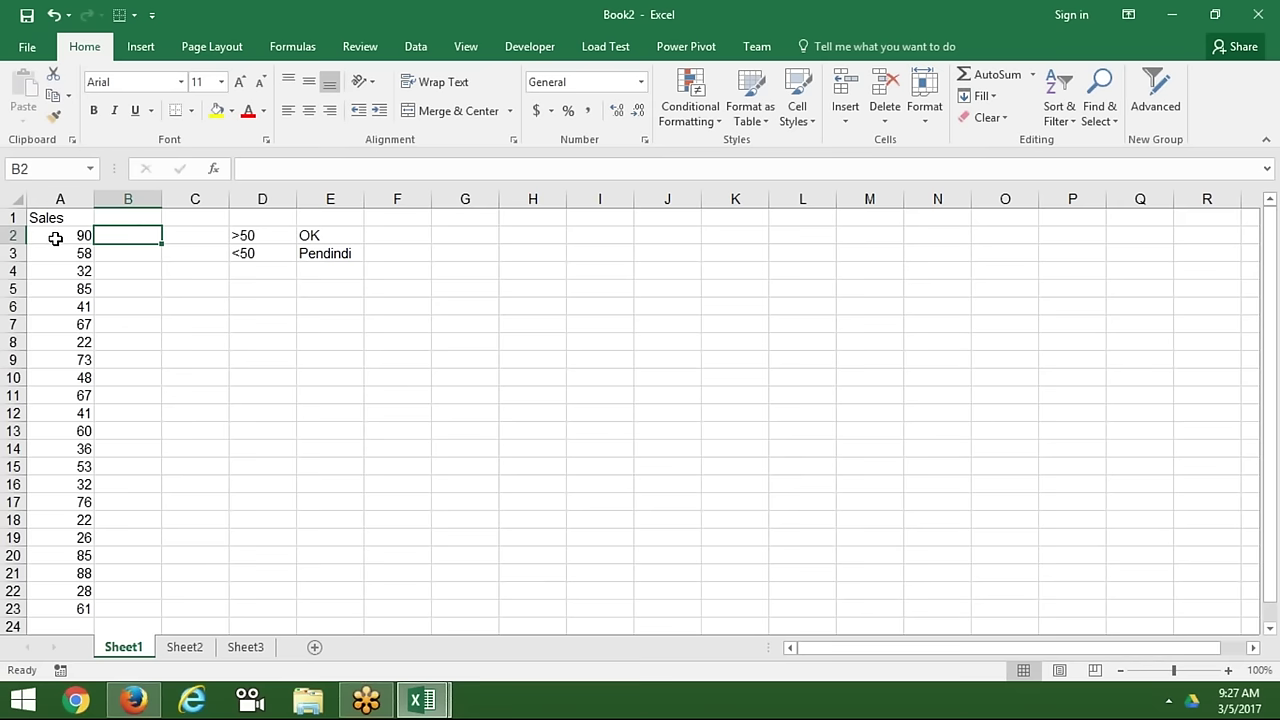
Step: Enter the test =A2>50 in B2 and fill it down through B23
{"action": "type", "text": "="}
{"action": "key", "text": "Down"}
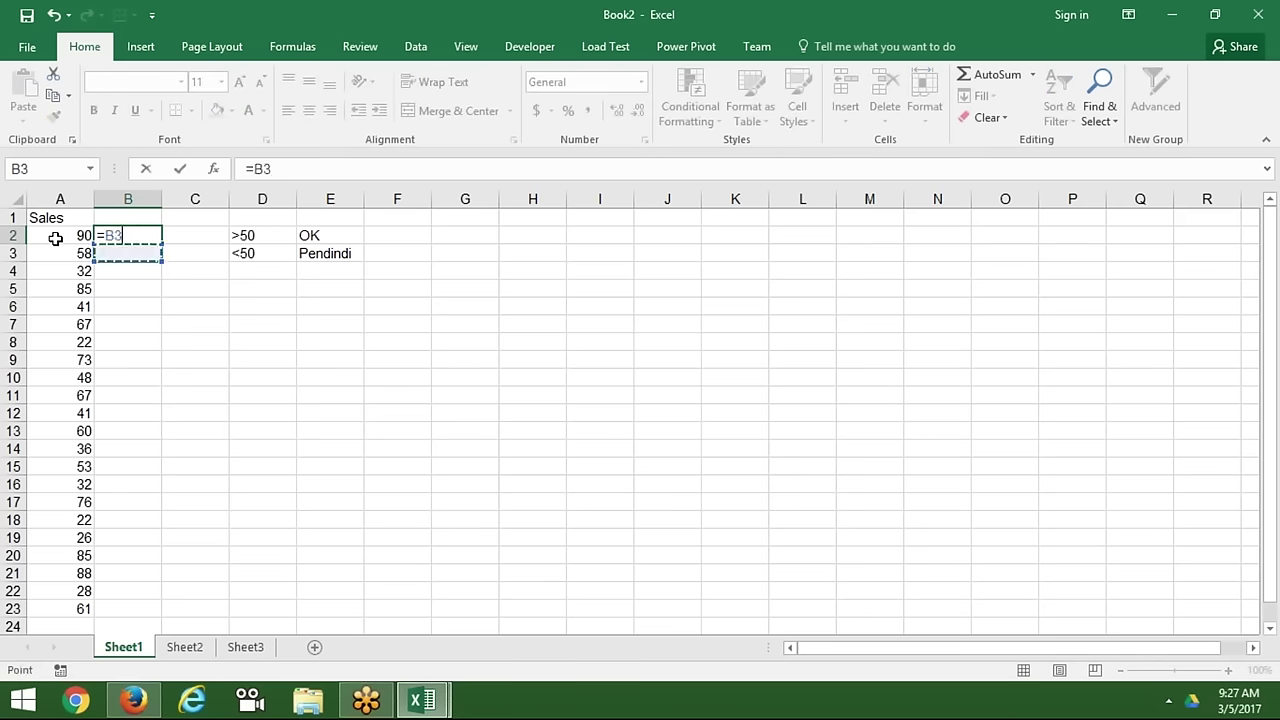
{"action": "key", "text": "Up"}
{"action": "key", "text": "Left"}
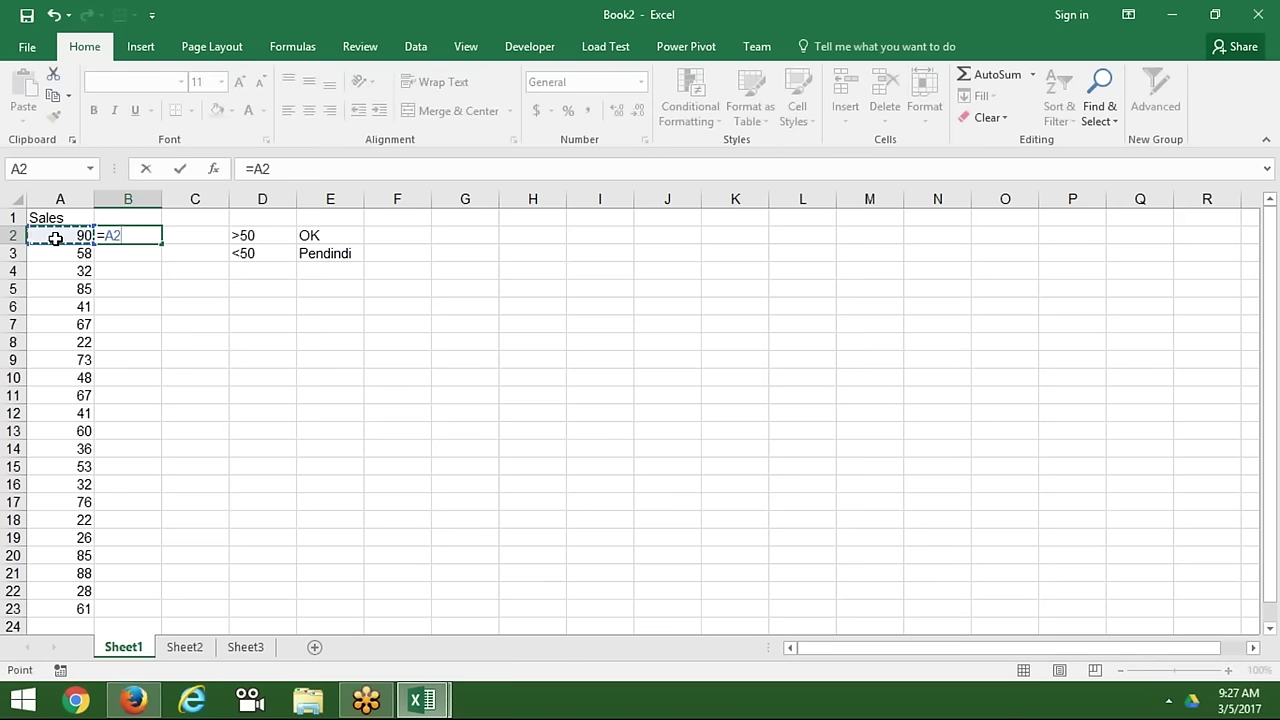
{"action": "type", "text": ">50"}
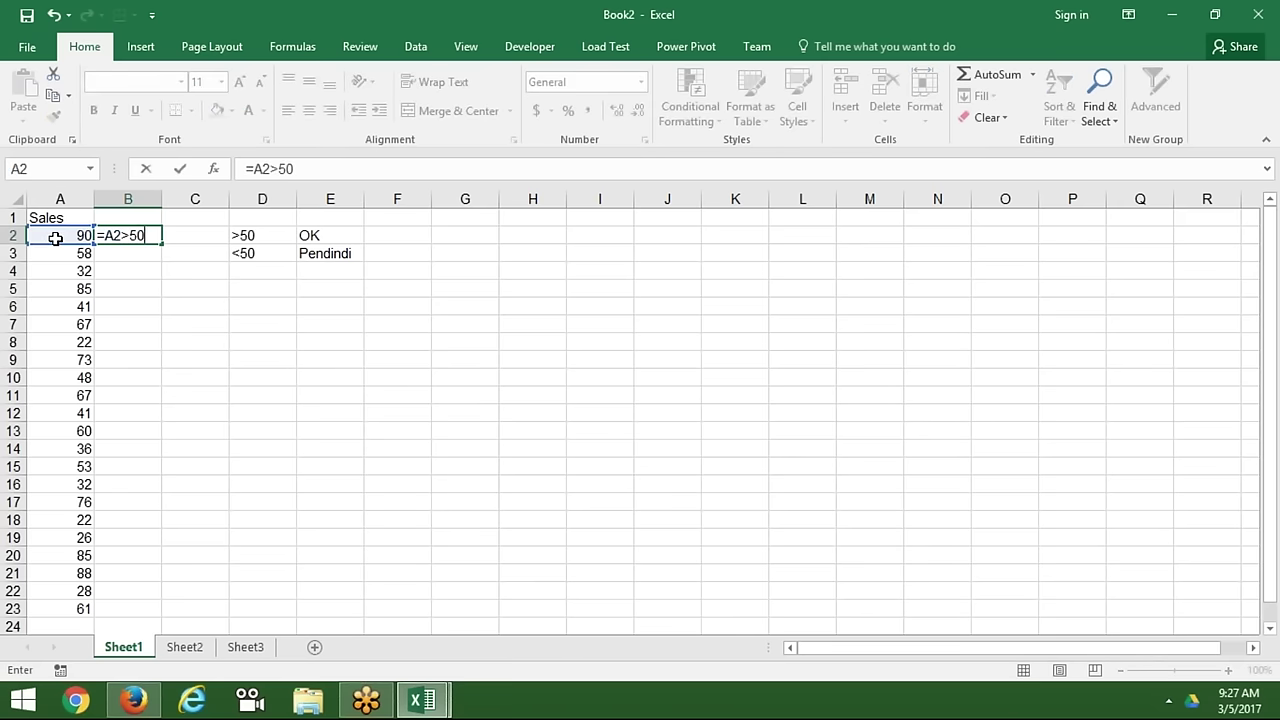
{"action": "key", "text": "Return"}
{"action": "key", "text": "Up"}
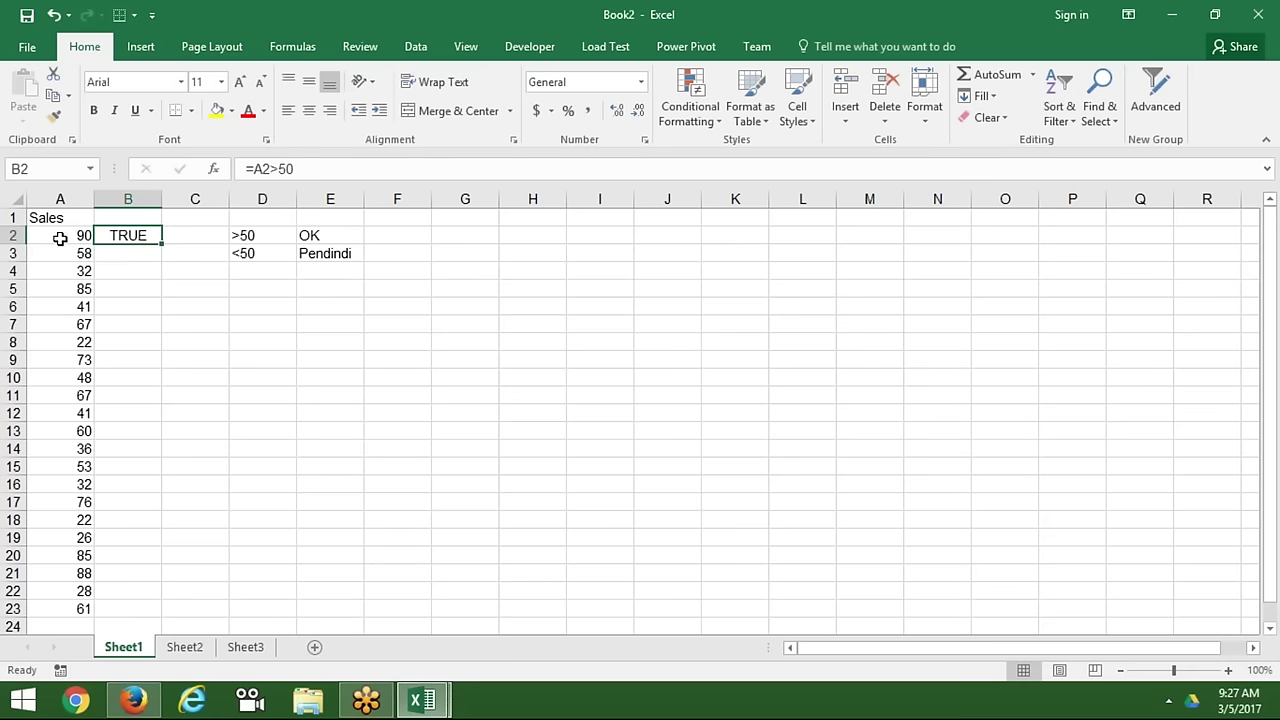
{"action": "double_click", "coordinate": [160, 241]}
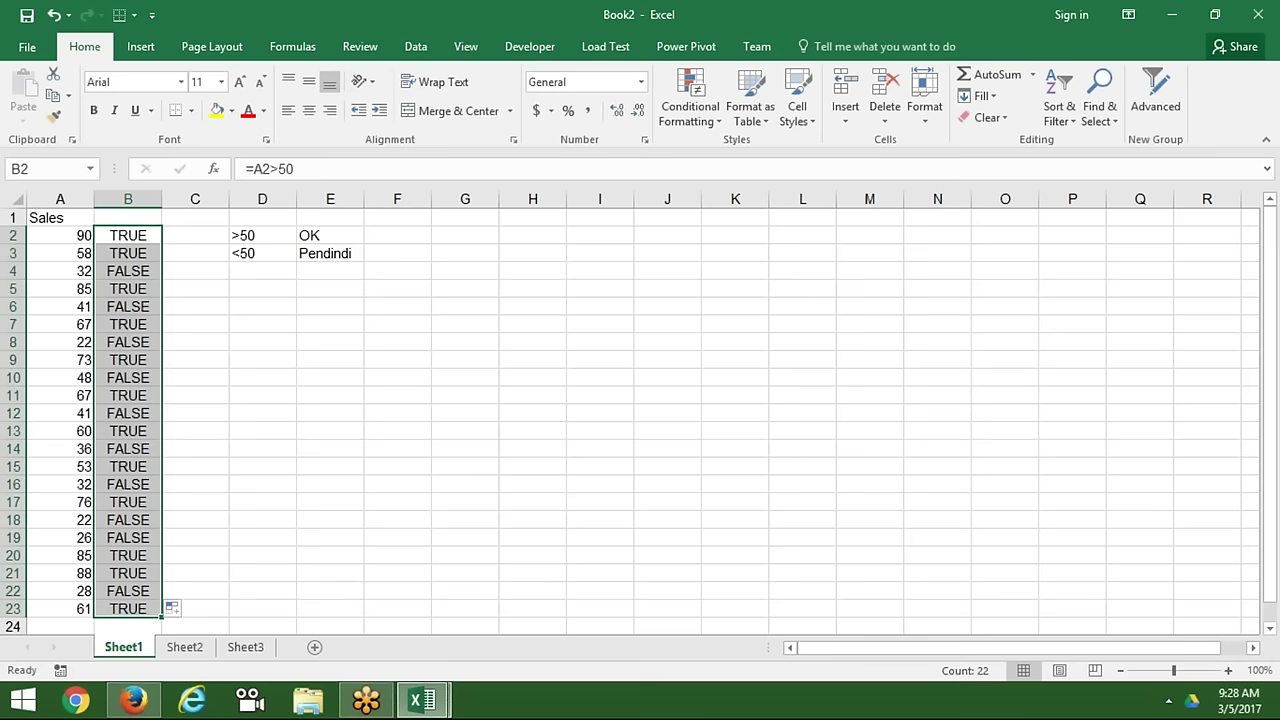
{"action": "left_click", "coordinate": [187, 252]}
{"action": "left_click", "coordinate": [194, 231]}
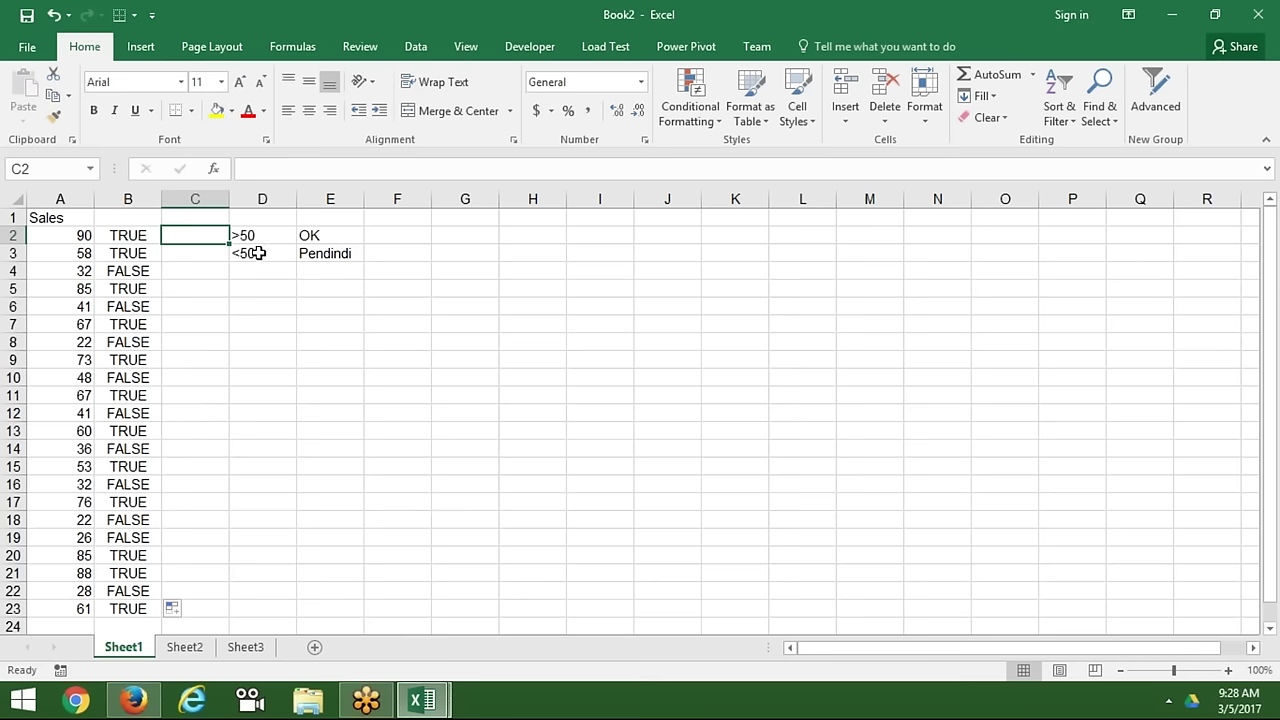
Step: Enter =IF(B2,"OK","Pending") in C2, which shows OK for the first sale
{"action": "type", "text": "=i"}
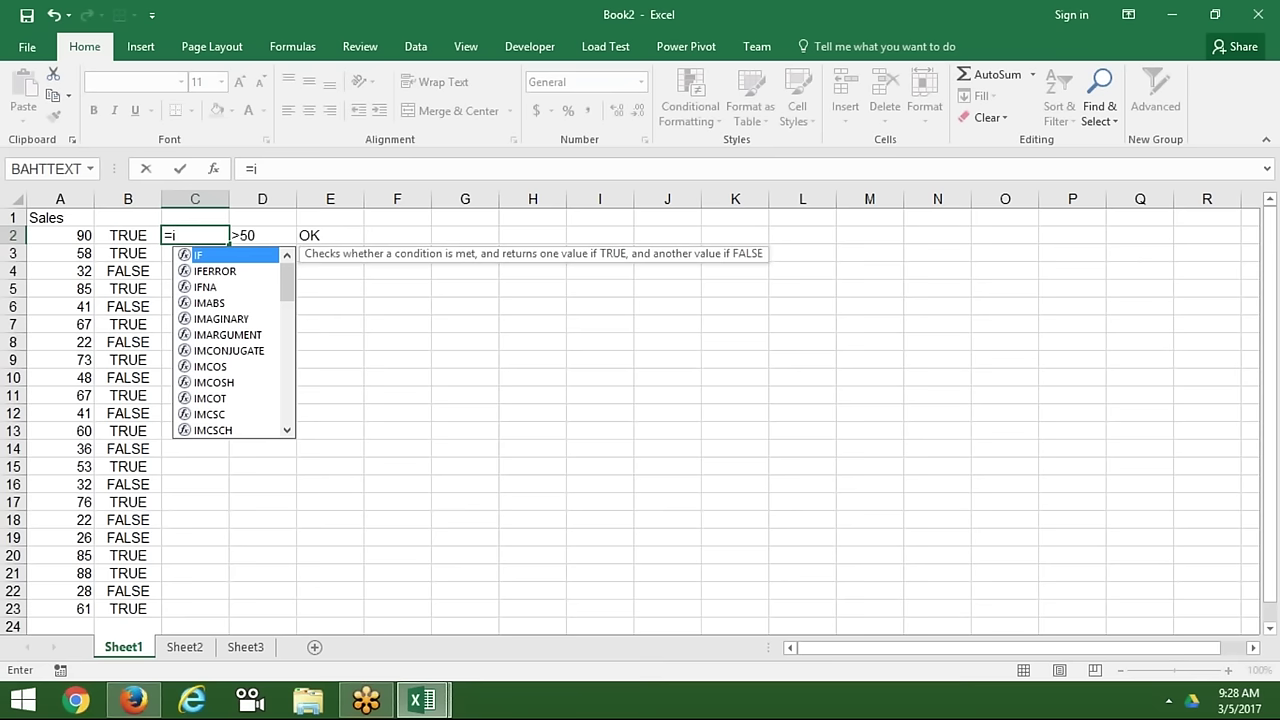
{"action": "key", "text": "Tab"}
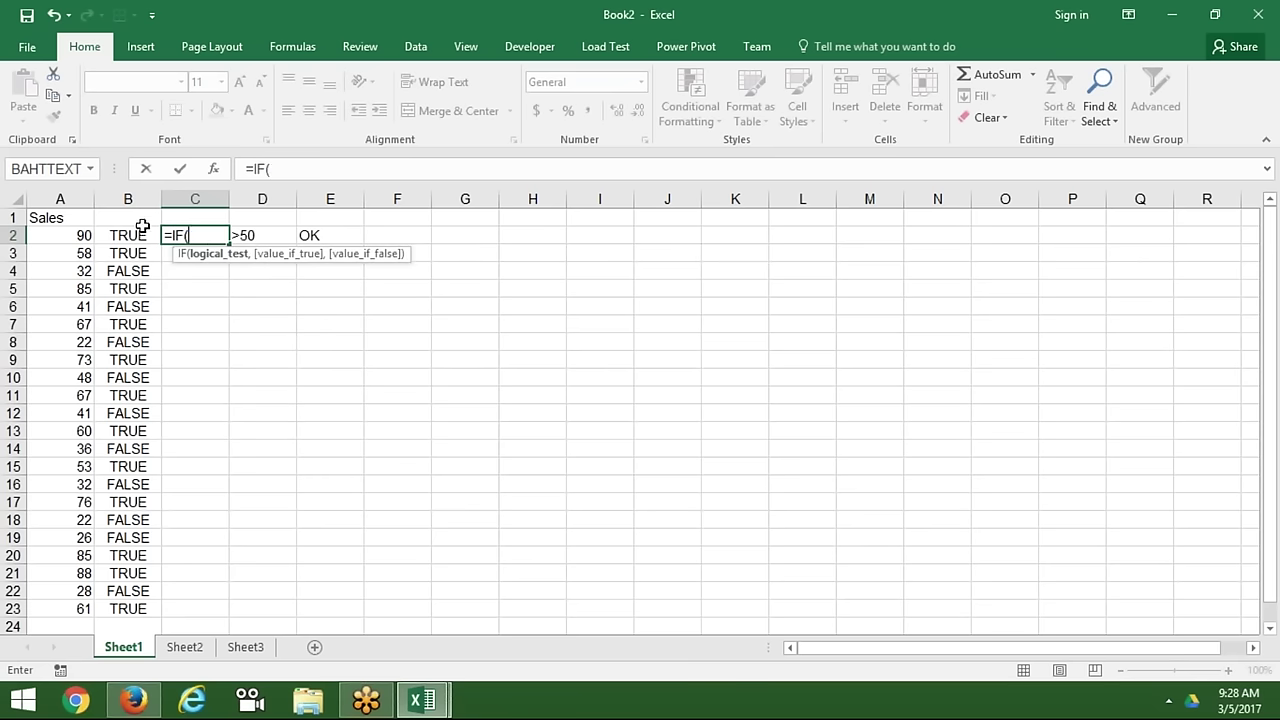
{"action": "left_click", "coordinate": [137, 217]}
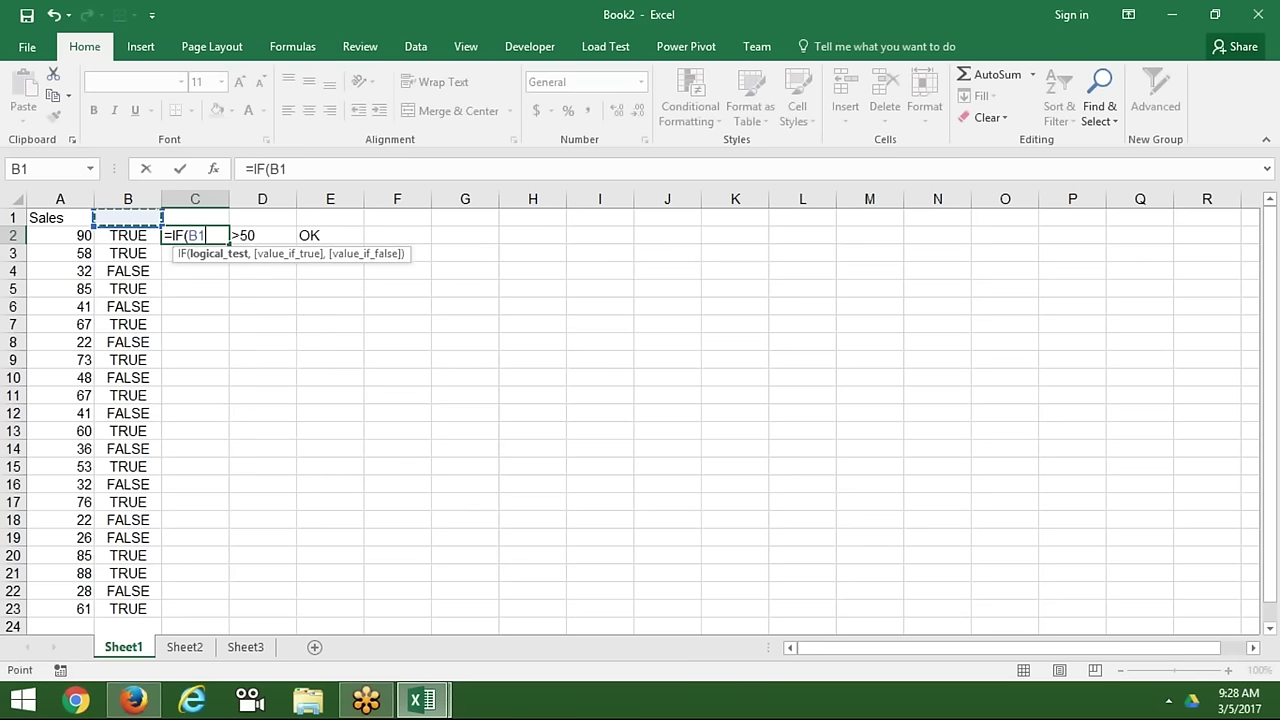
{"action": "left_click", "coordinate": [137, 237]}
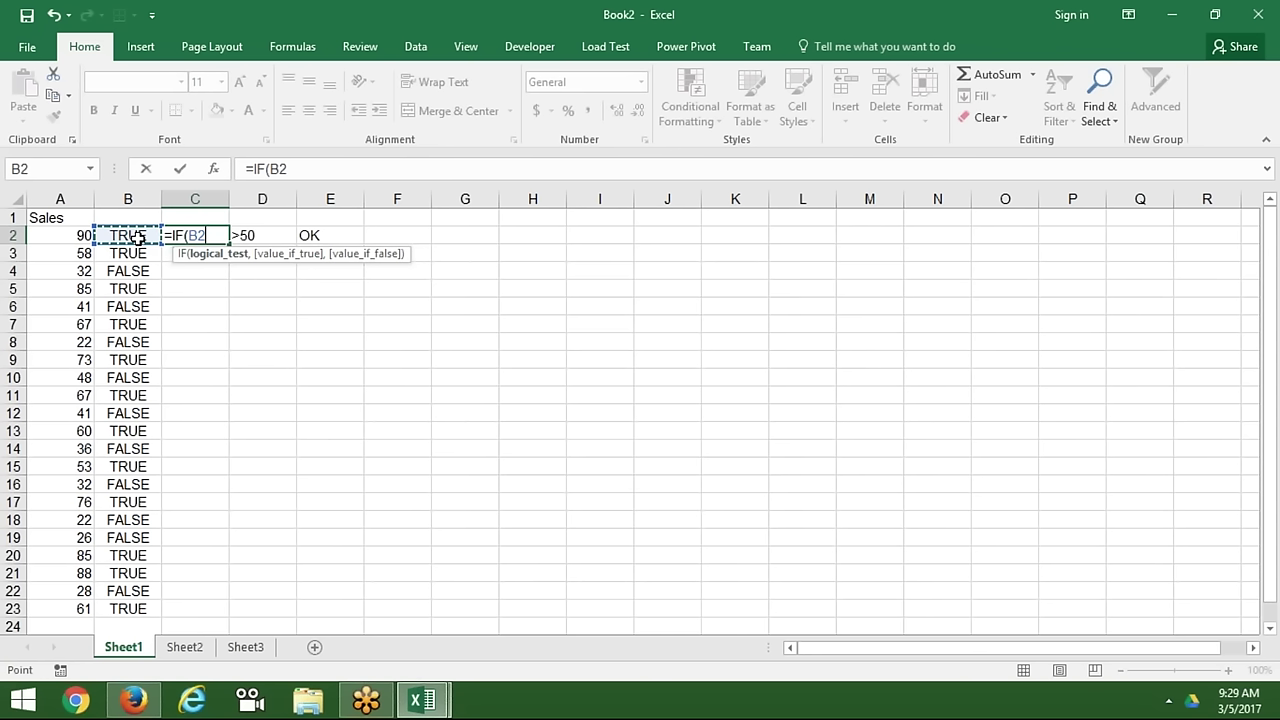
{"action": "type", "text": ",\"OK"}
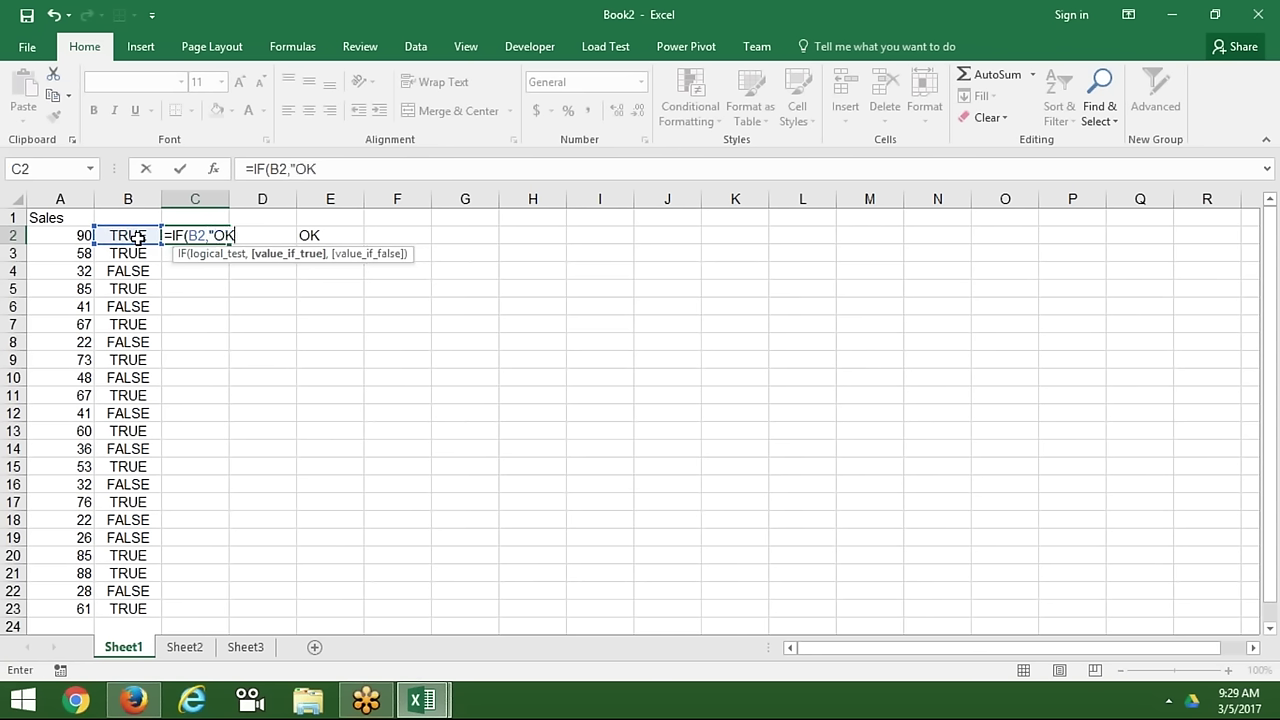
{"action": "type", "text": "\",\""}
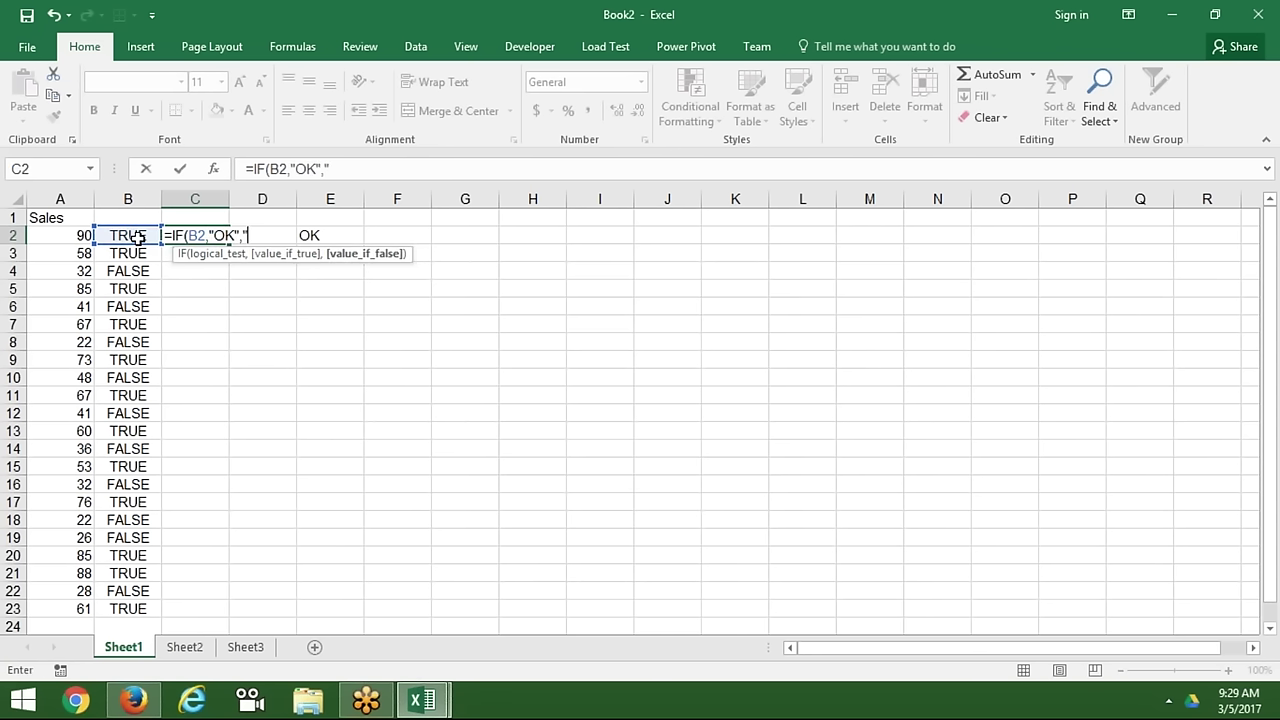
{"action": "type", "text": "PE"}
{"action": "key", "text": "BackSpace"}
{"action": "type", "text": "e"}
{"action": "type", "text": "nding\""}
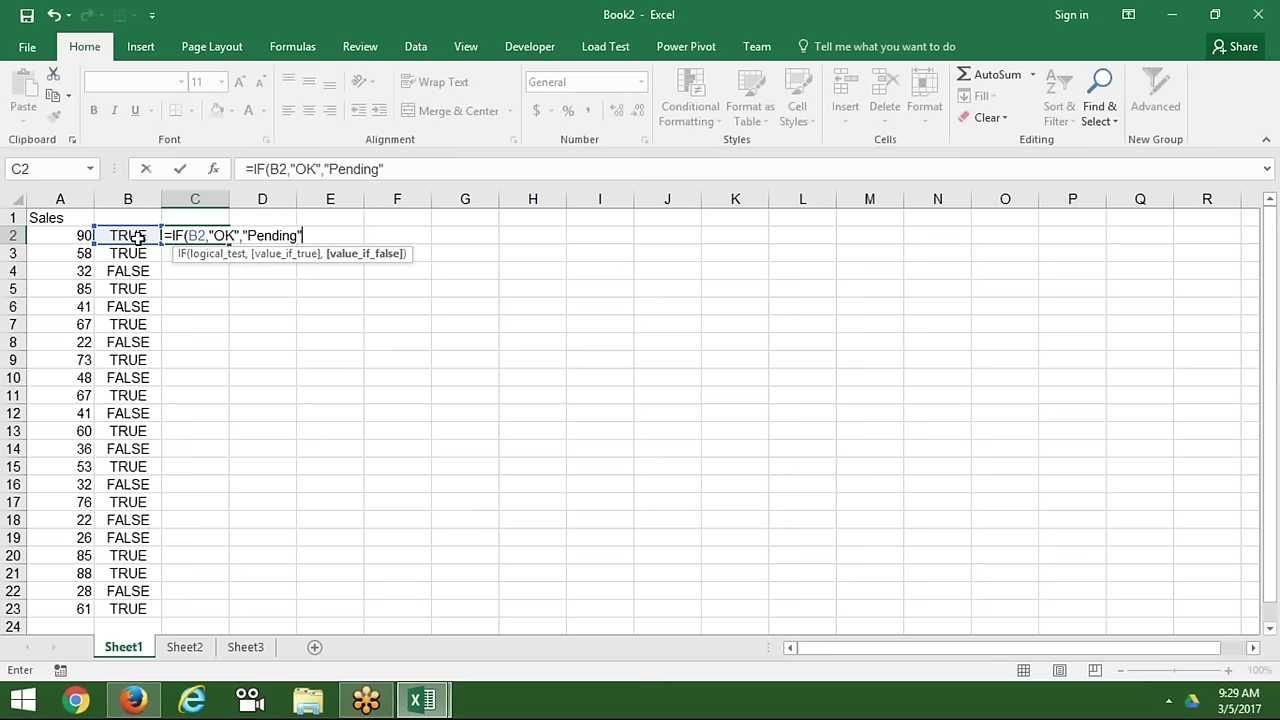
{"action": "key", "text": "Return"}
{"action": "key", "text": "Up"}
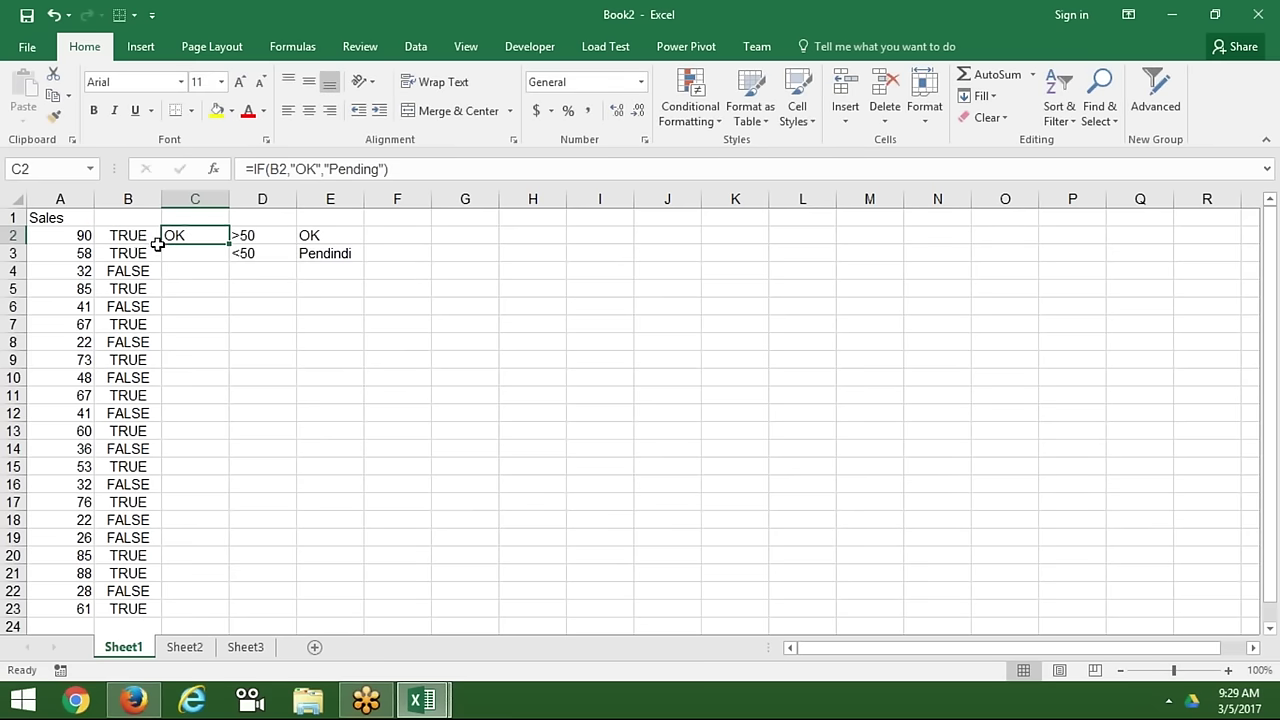
Step: Inspect the formulas in C2 and B2, highlighting the A2>50 part, without changing them
{"action": "double_click", "coordinate": [163, 237]}
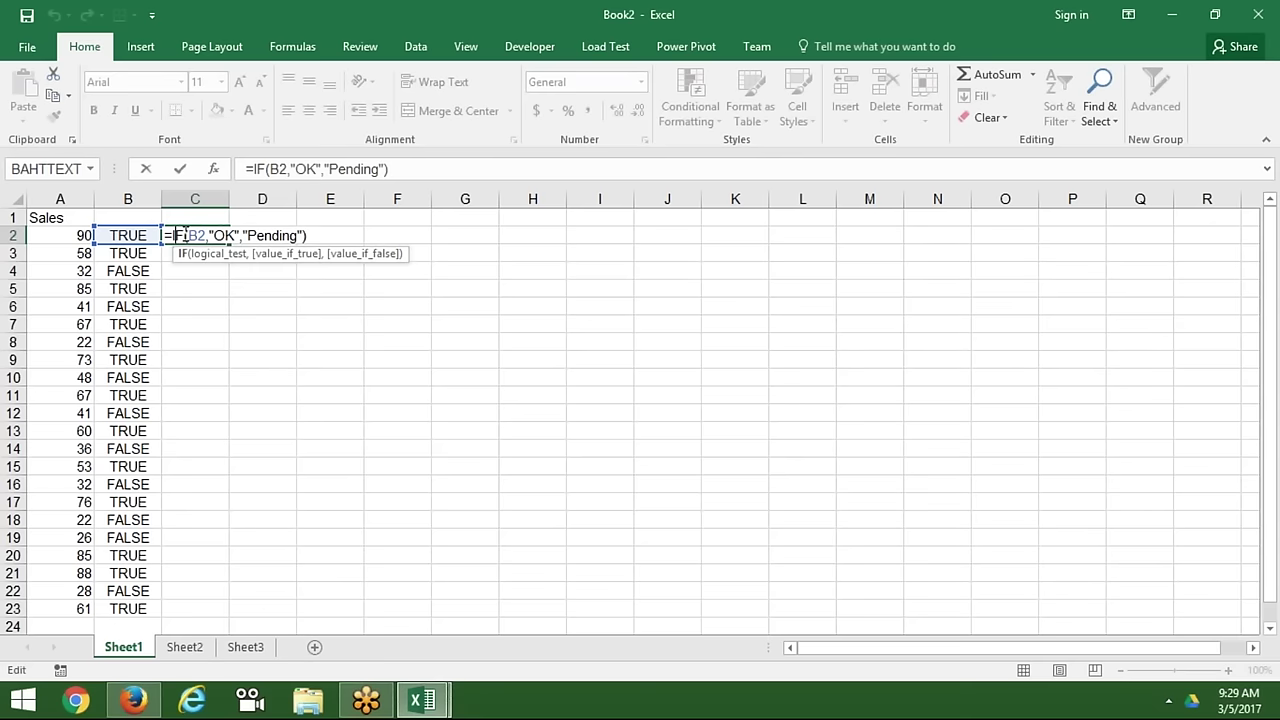
{"action": "key", "text": "ctrl+Return"}
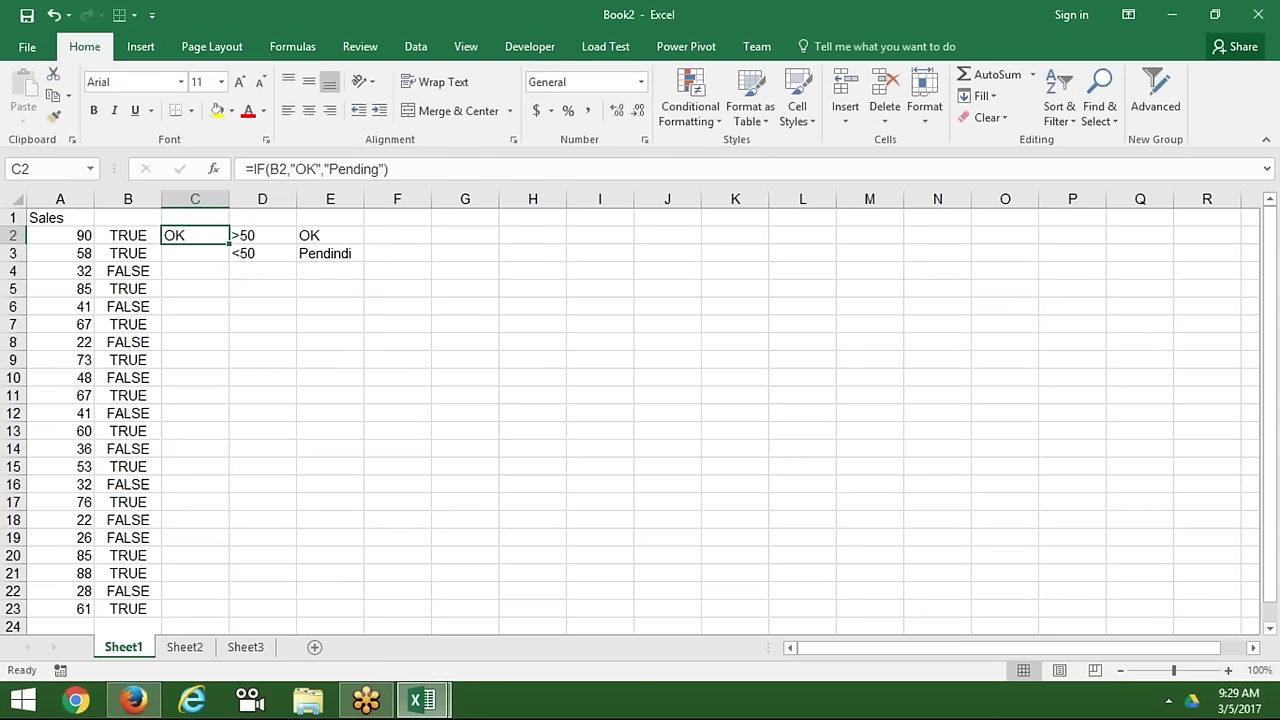
{"action": "double_click", "coordinate": [138, 235]}
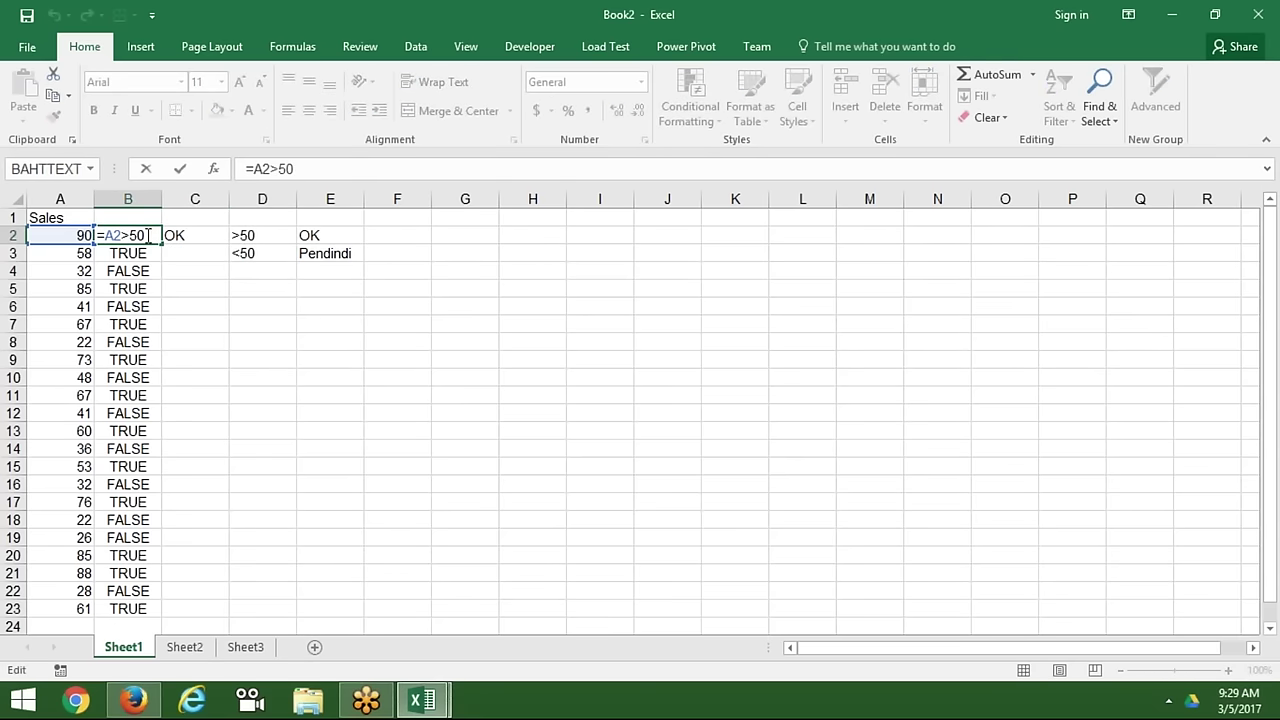
{"action": "left_click_drag", "start_coordinate": [149, 235], "coordinate": [111, 232]}
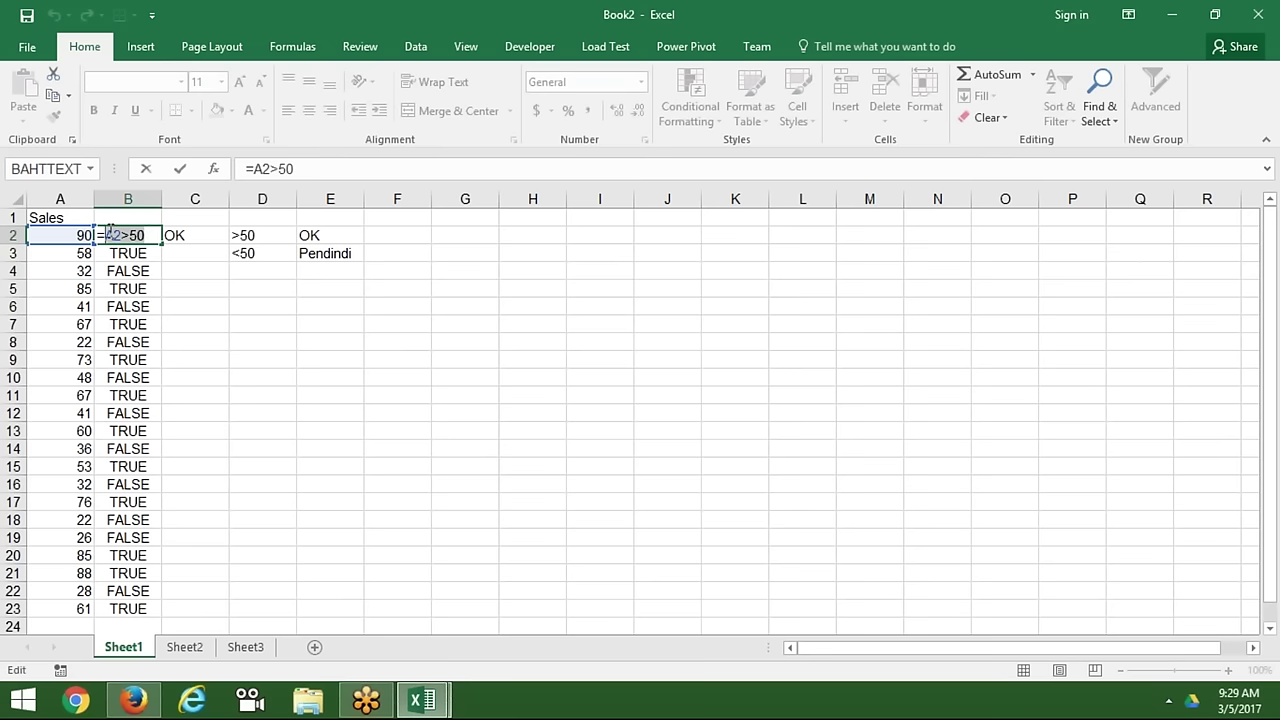
{"action": "key", "text": "Escape"}
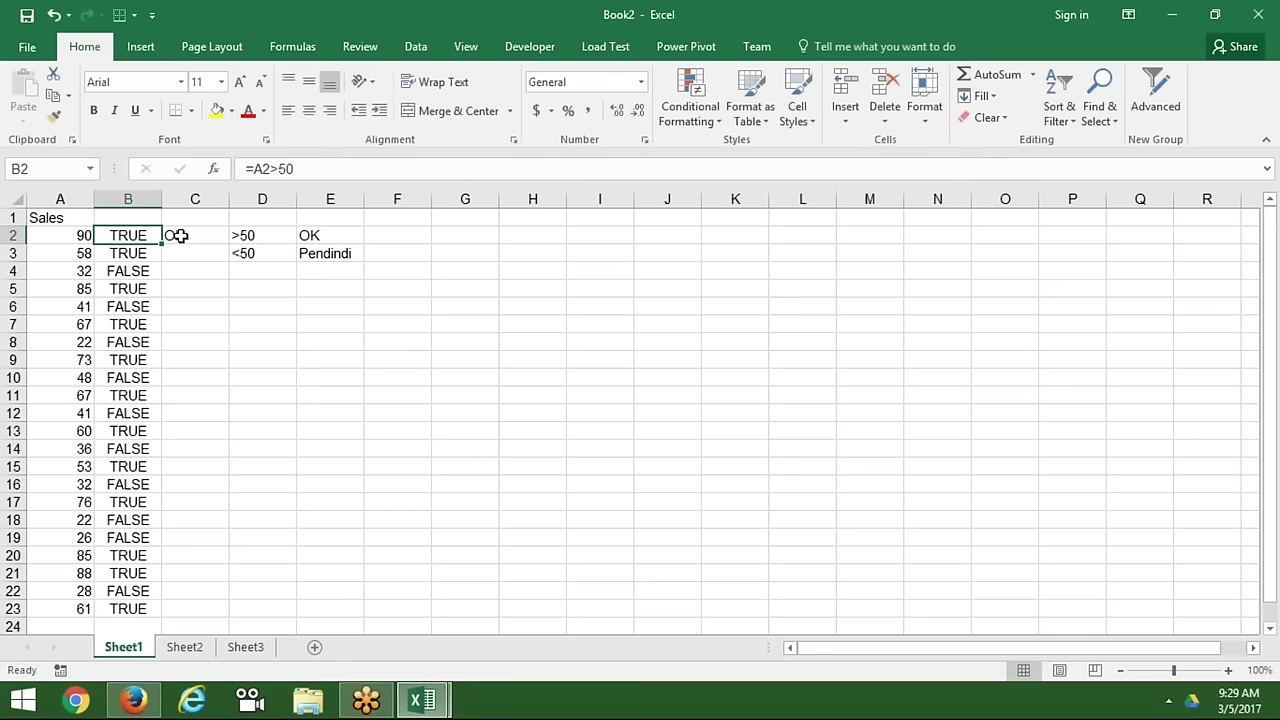
{"action": "double_click", "coordinate": [176, 235]}
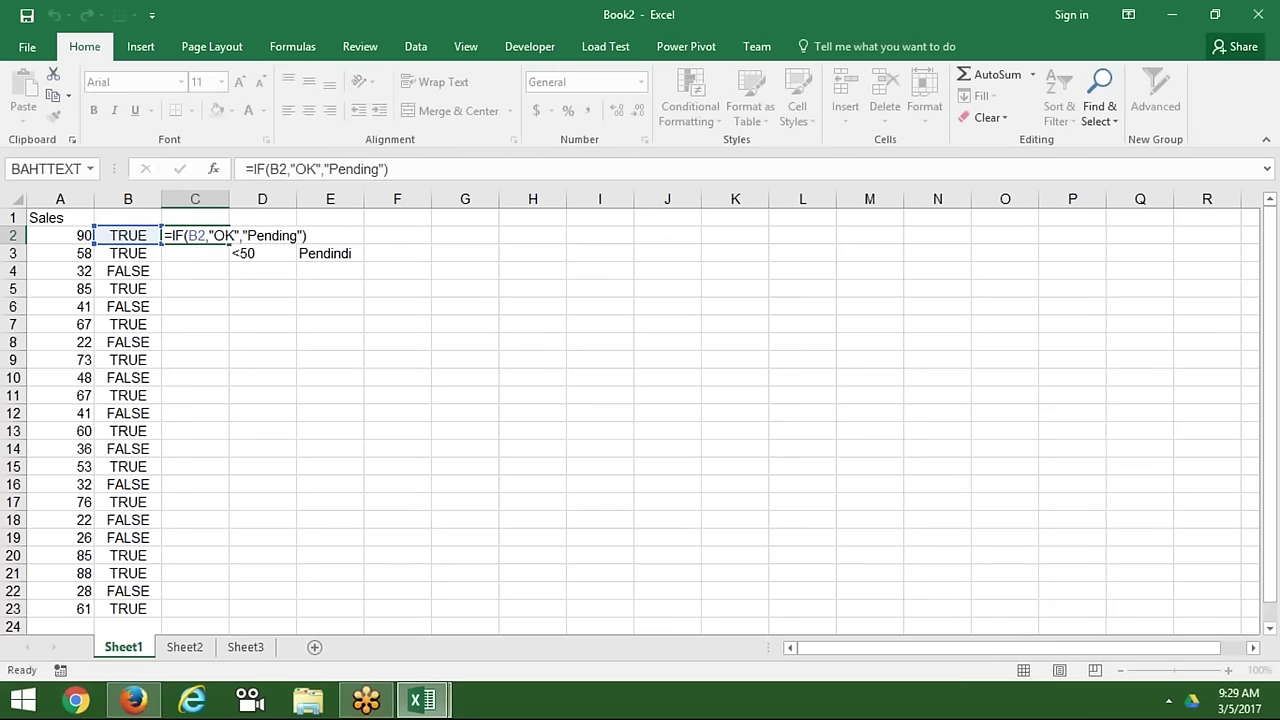
{"action": "key", "text": "Return"}
Step: Enter =IF(A4>50,"OK","Pending") in C4, which shows Pending for 32
{"action": "left_click", "coordinate": [183, 270]}
{"action": "type", "text": "="}
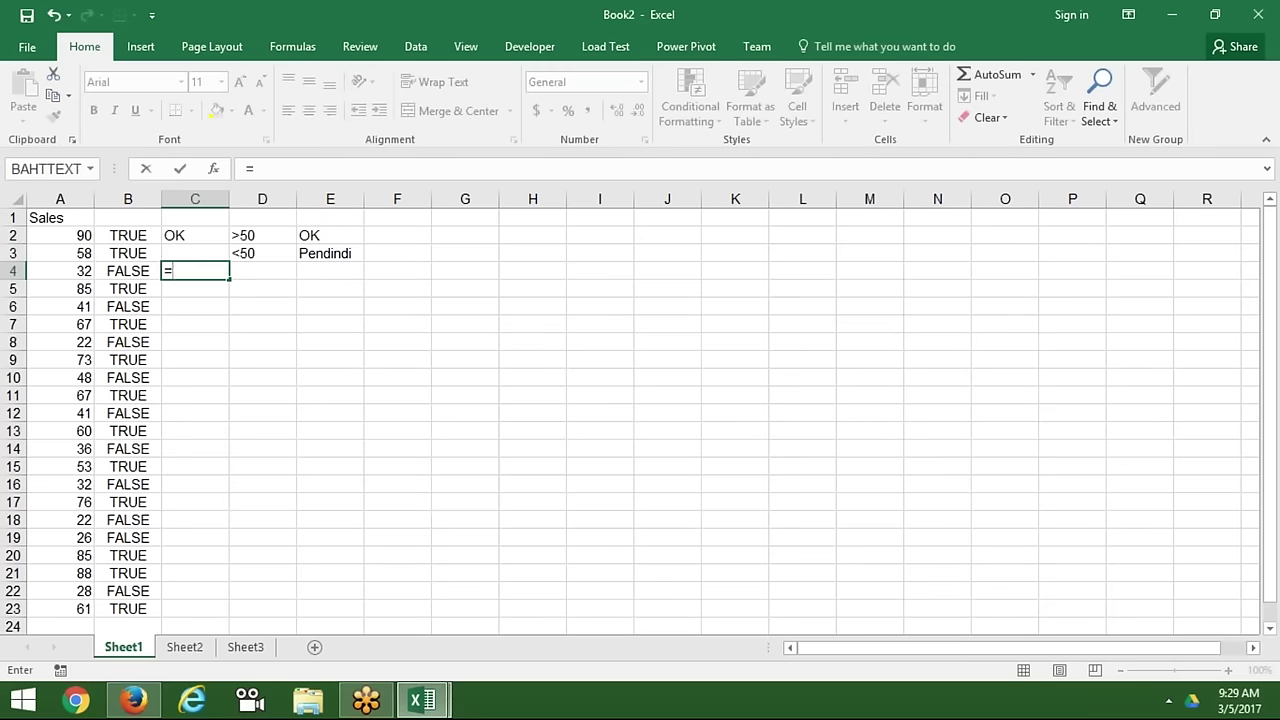
{"action": "type", "text": "IF("}
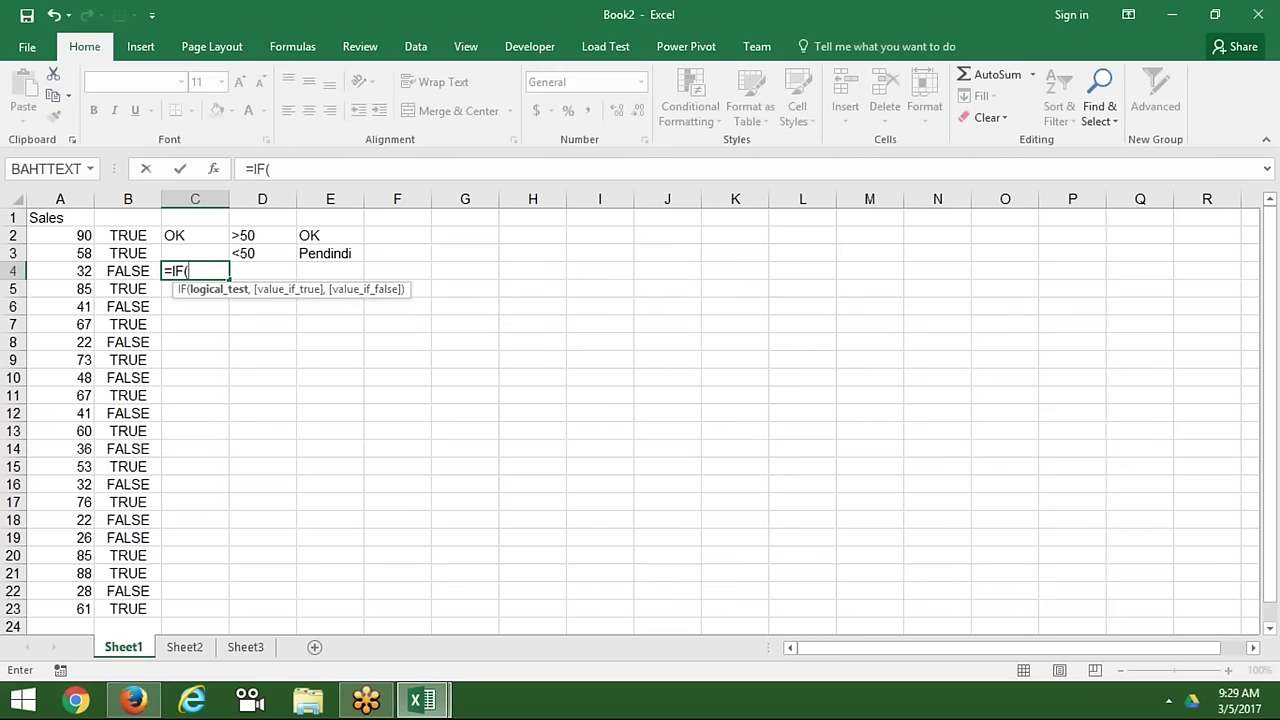
{"action": "left_click", "coordinate": [88, 272]}
{"action": "type", "text": ">"}
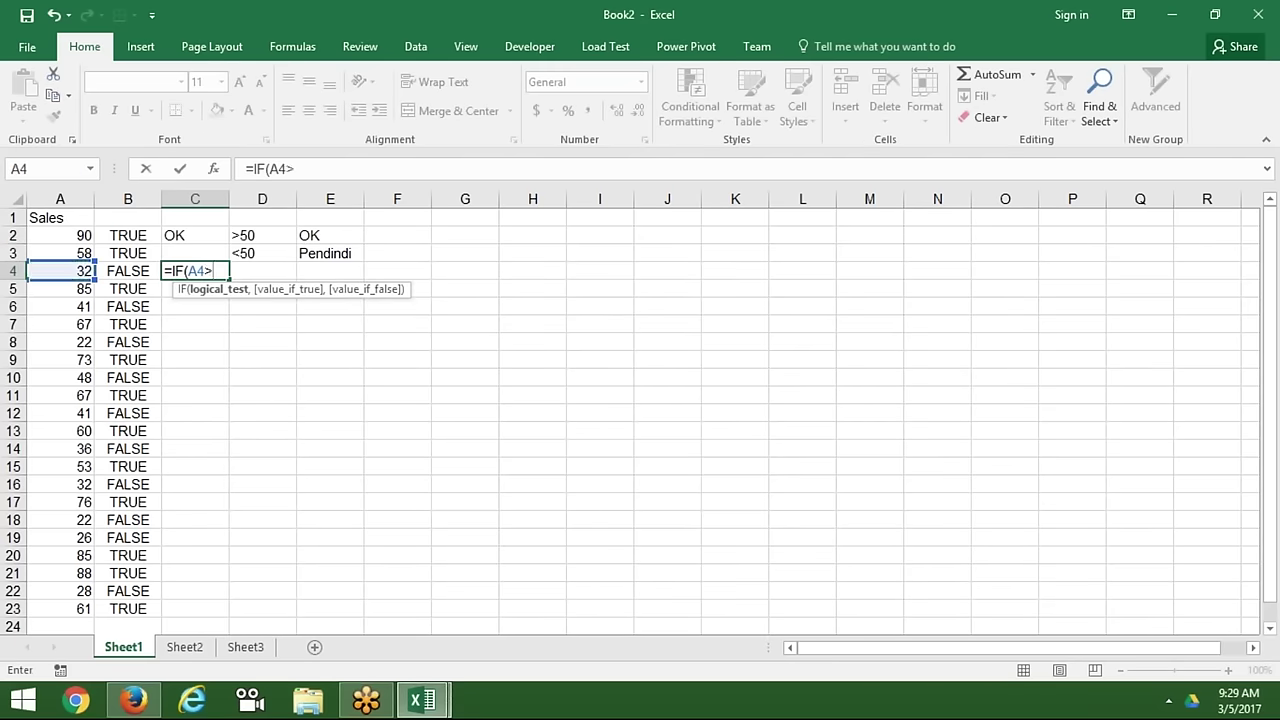
{"action": "type", "text": "50"}
{"action": "type", "text": ",\"O"}
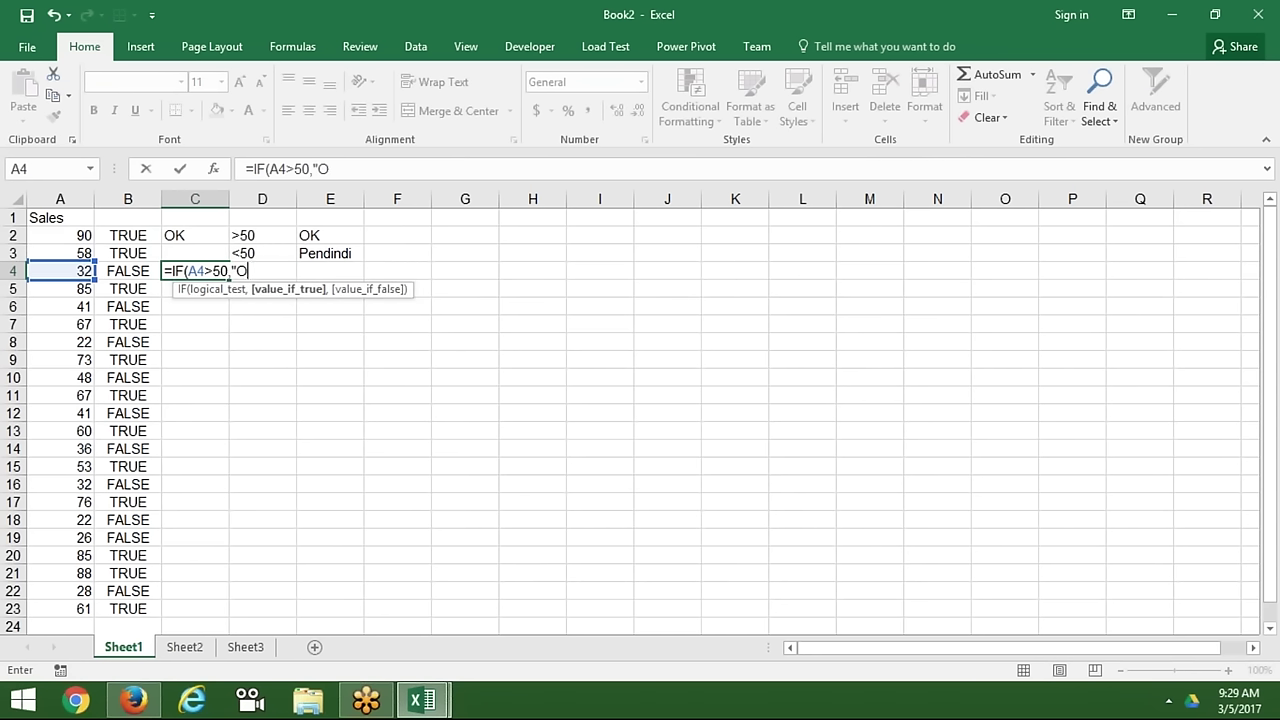
{"action": "type", "text": "K\","}
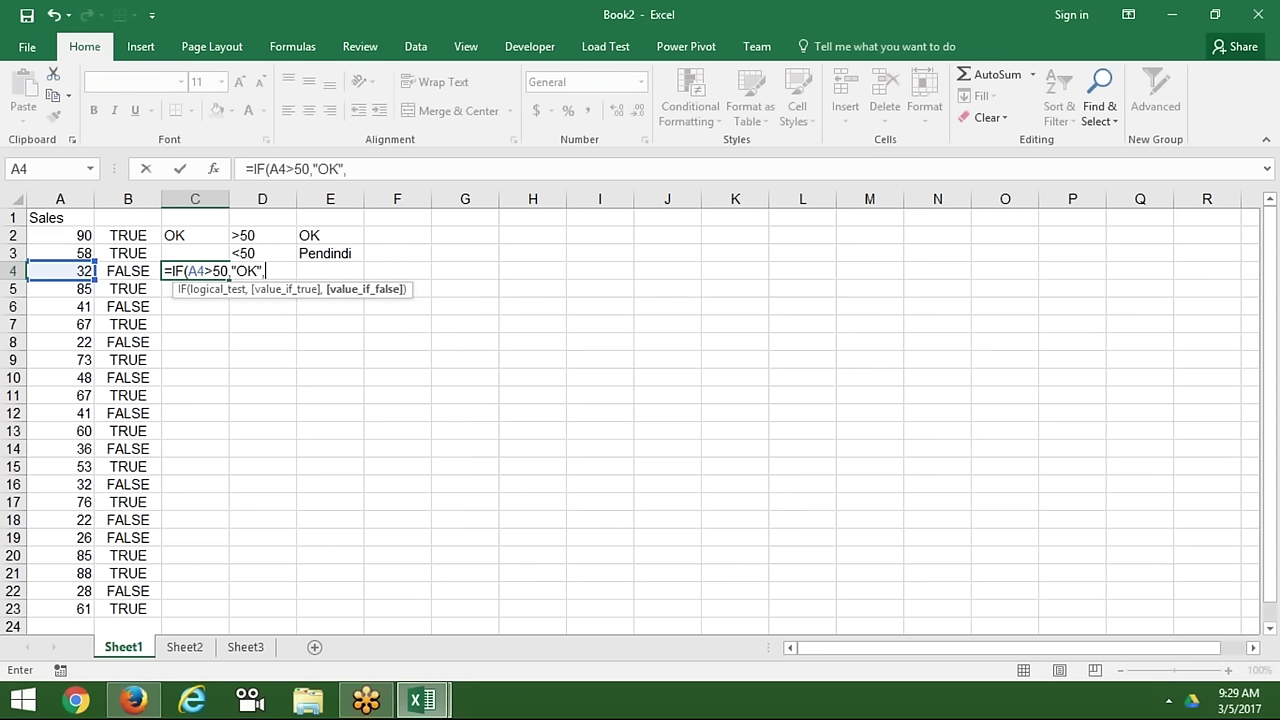
{"action": "type", "text": "\""}
{"action": "type", "text": "Pe"}
{"action": "type", "text": "nding"}
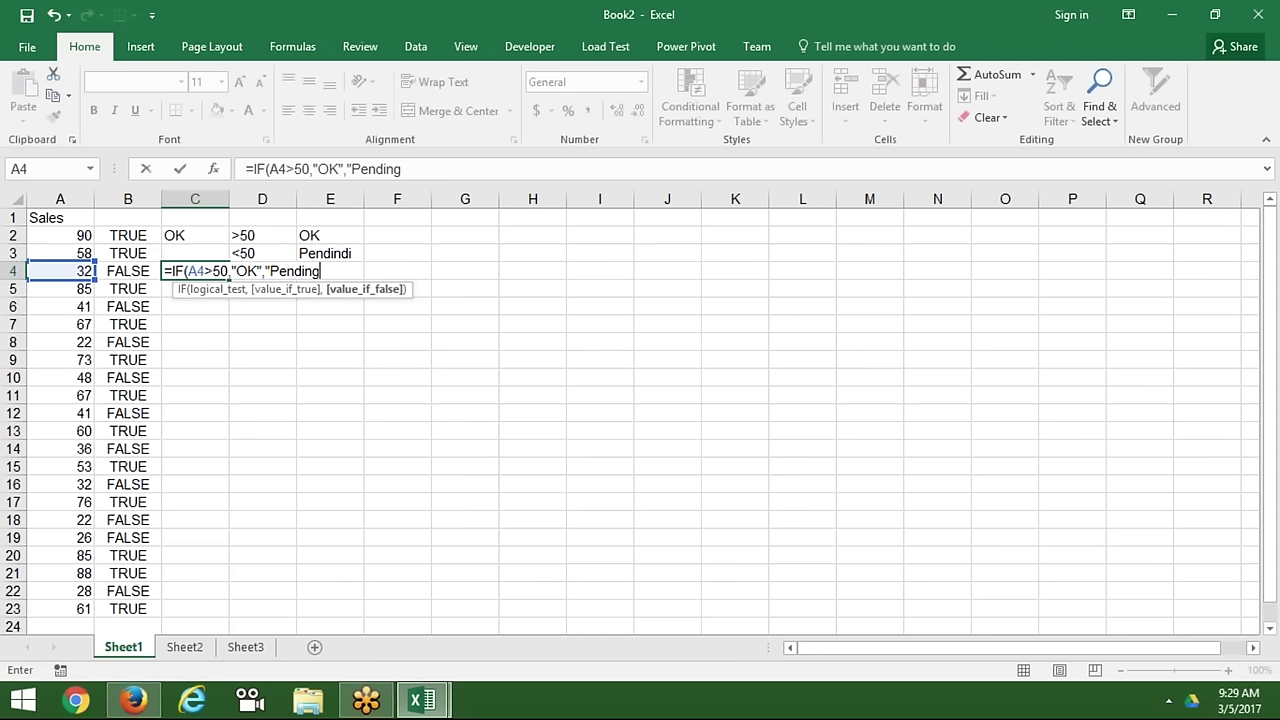
{"action": "type", "text": "\""}
{"action": "key", "text": "Return"}
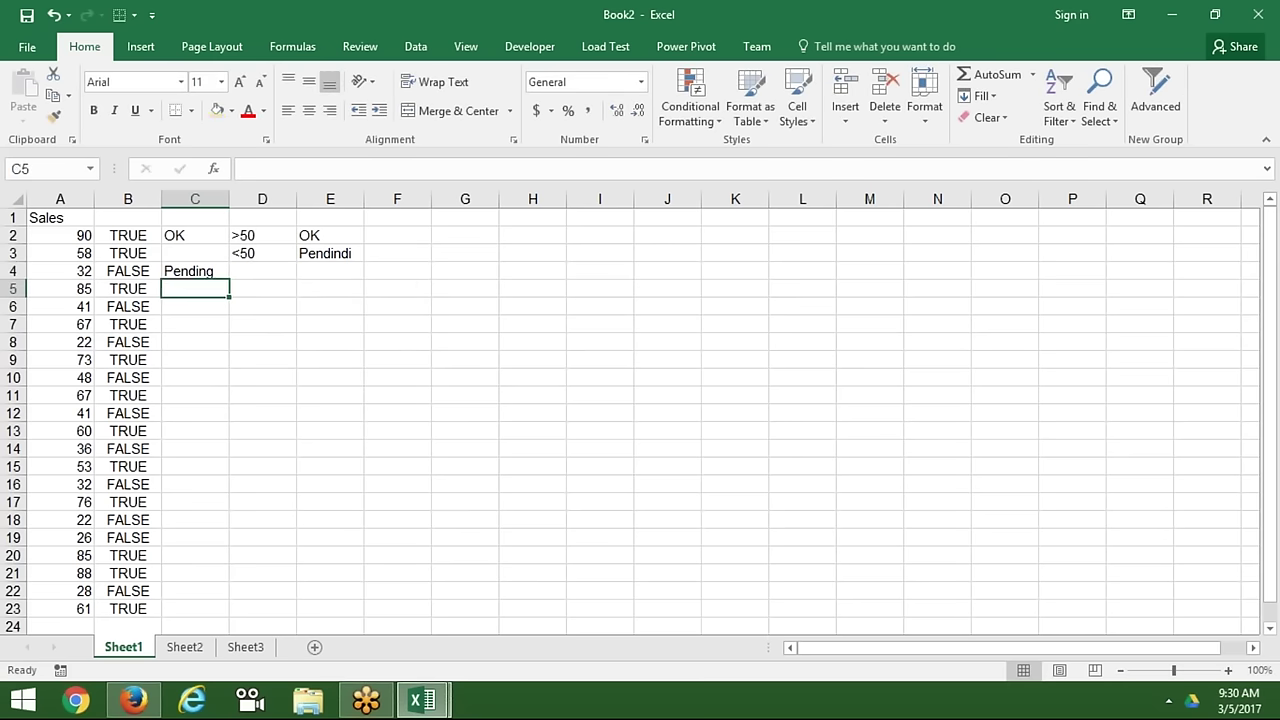
Step: Cancel a stray dash in D5 and start a formula with =i
{"action": "left_click", "coordinate": [262, 288]}
{"action": "type", "text": "-"}
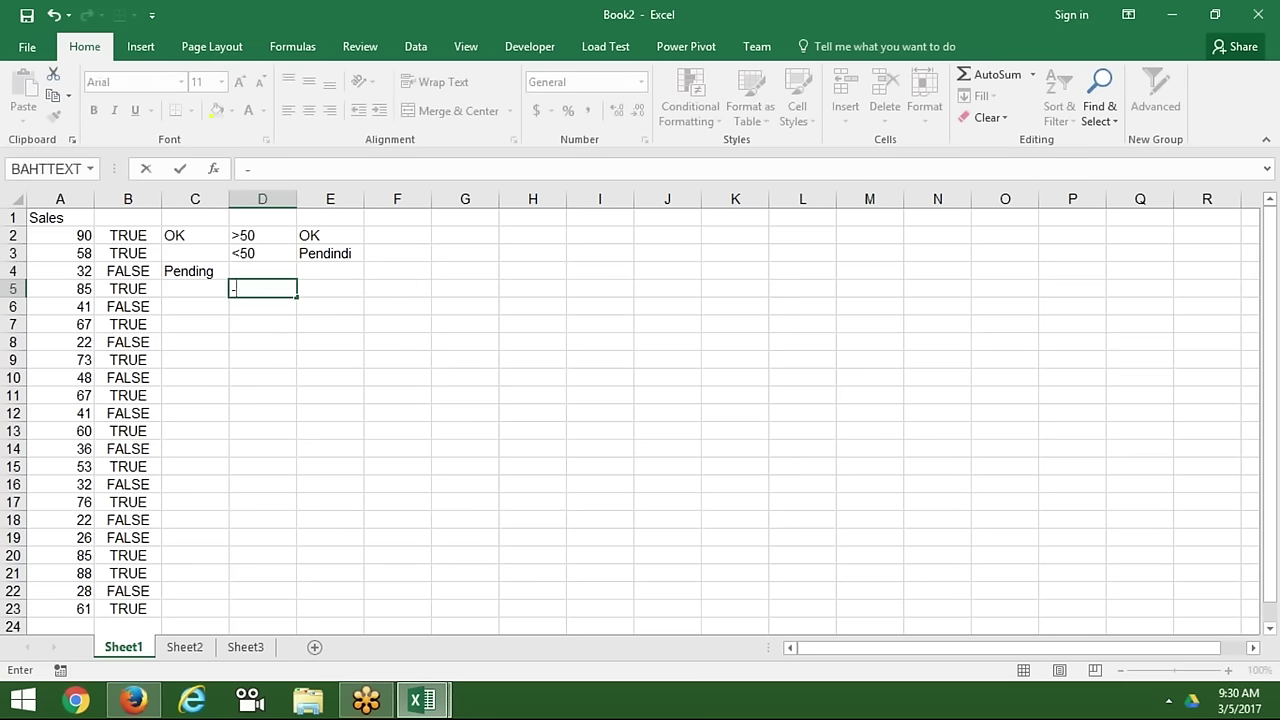
{"action": "key", "text": "Escape"}
{"action": "type", "text": "="}
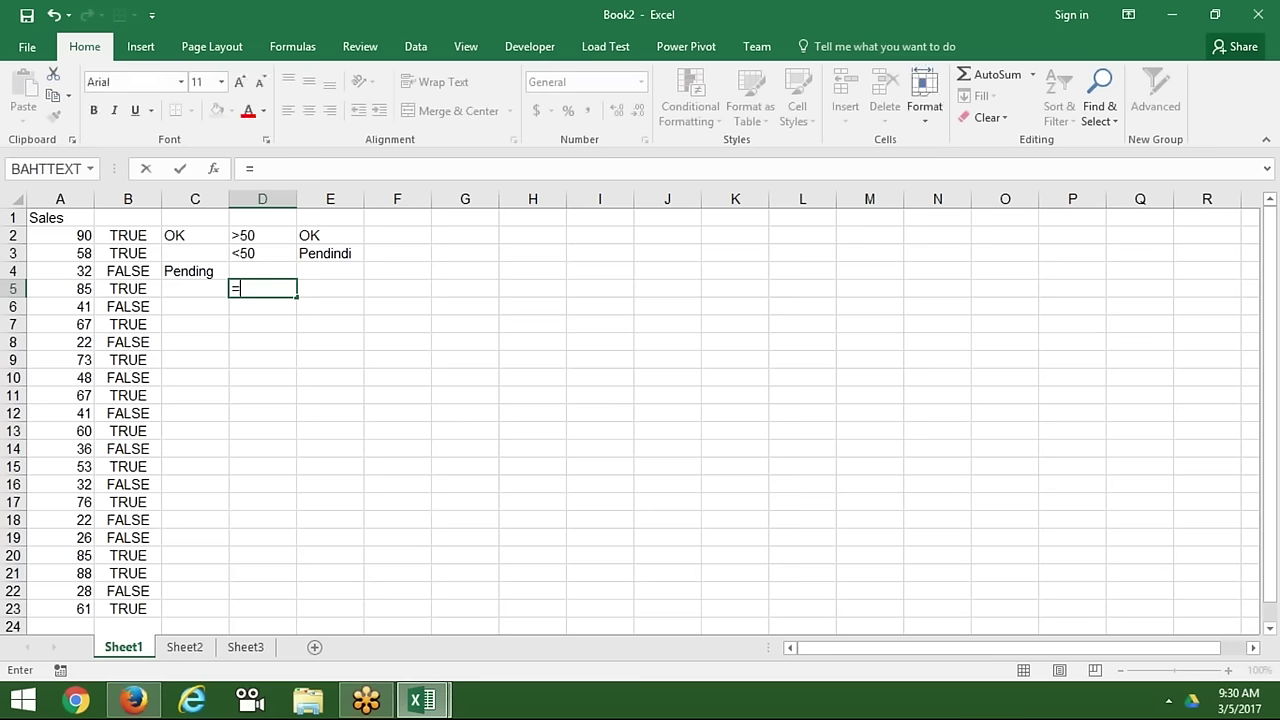
{"action": "type", "text": "i"}
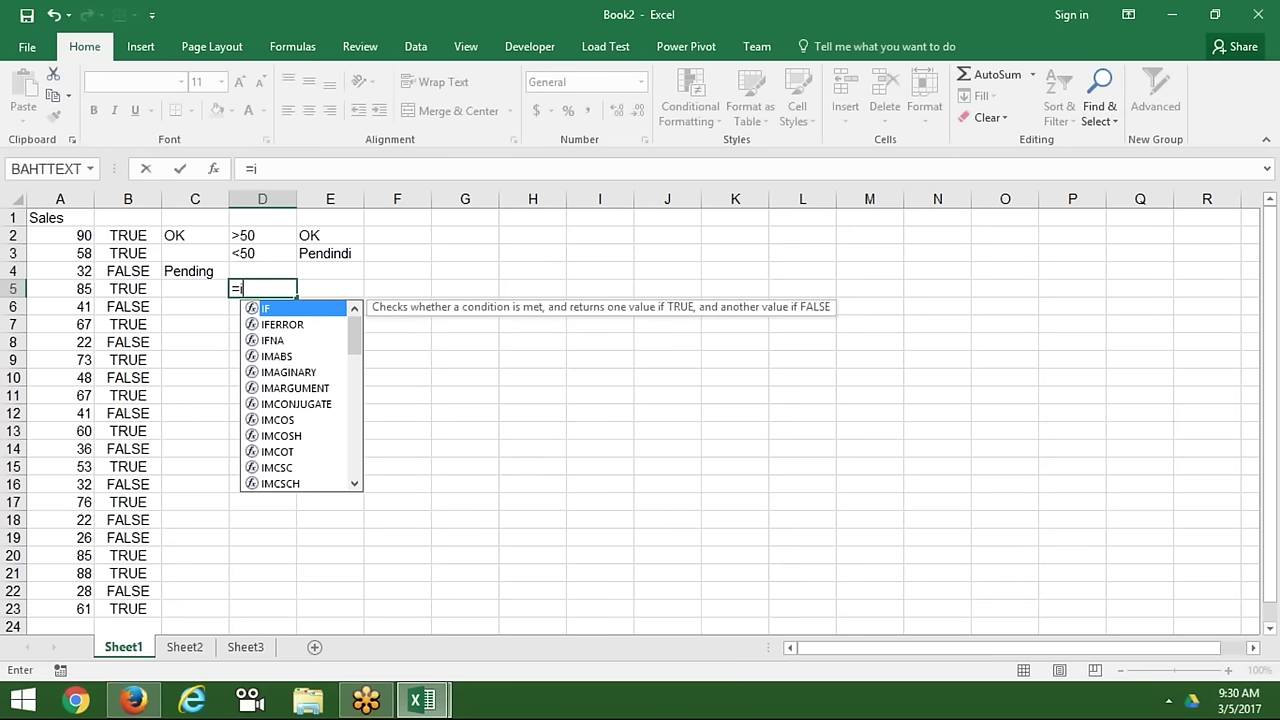
Step: Browse the IF, IFNA and IFERROR suggestions and insert IF into D5
{"action": "key", "text": "Down"}
{"action": "key", "text": "Down"}
{"action": "key", "text": "Down"}
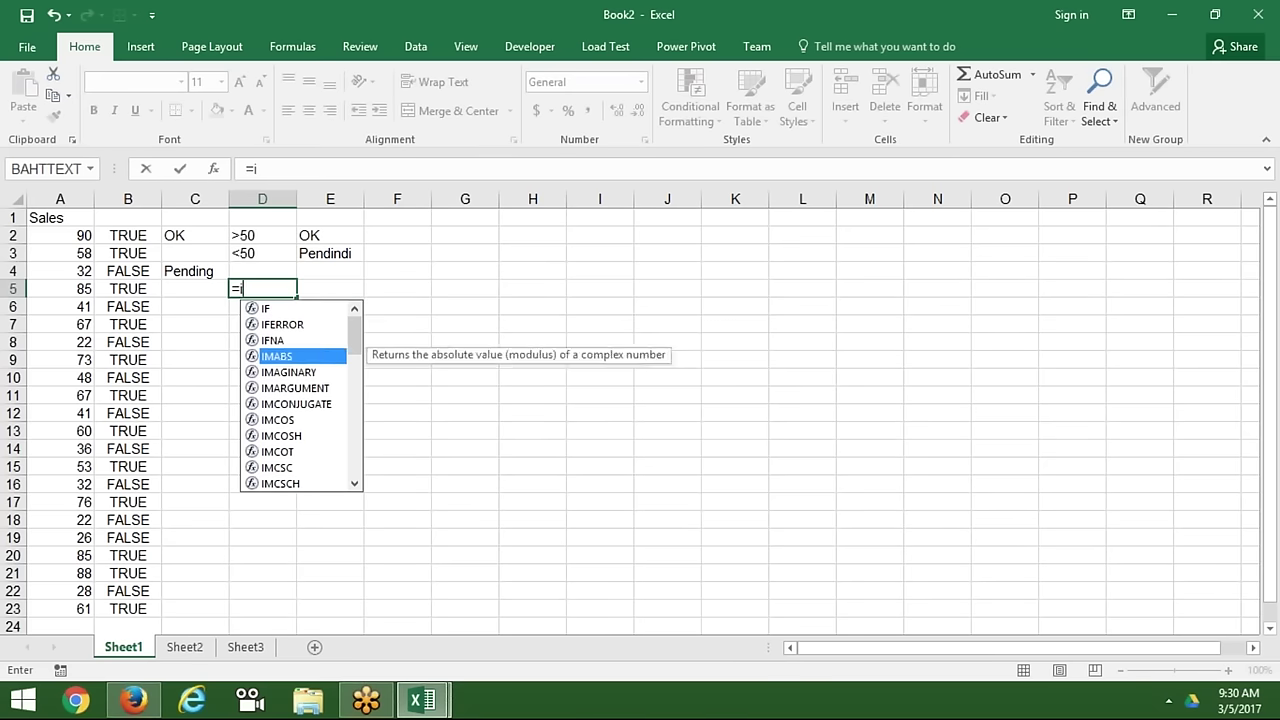
{"action": "key", "text": "Down"}
{"action": "key", "text": "Down"}
{"action": "key", "text": "Up"}
{"action": "key", "text": "Up"}
{"action": "key", "text": "Up"}
{"action": "key", "text": "Up"}
{"action": "key", "text": "Up"}
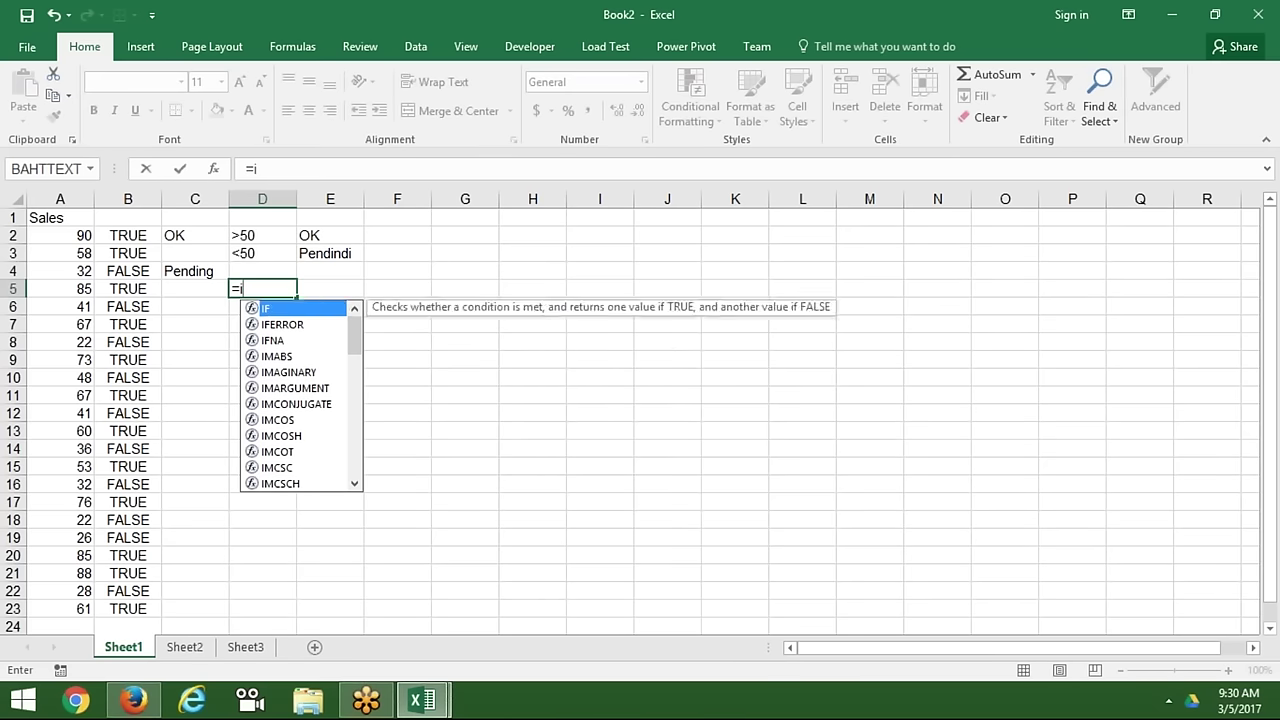
{"action": "key", "text": "Down"}
{"action": "key", "text": "Down"}
{"action": "key", "text": "Up"}
{"action": "key", "text": "Up"}
{"action": "key", "text": "Down"}
{"action": "key", "text": "Down"}
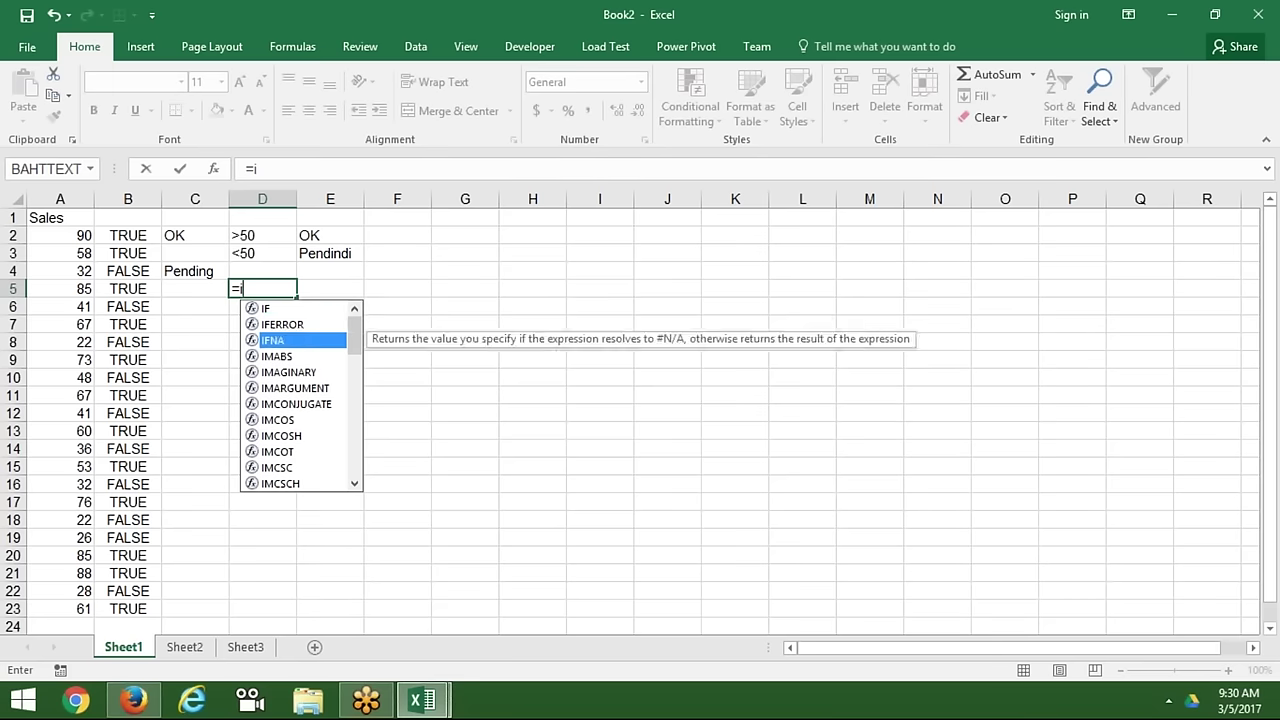
{"action": "key", "text": "Down"}
{"action": "key", "text": "Down"}
{"action": "key", "text": "Up"}
{"action": "key", "text": "Up"}
{"action": "key", "text": "Up"}
{"action": "key", "text": "Up"}
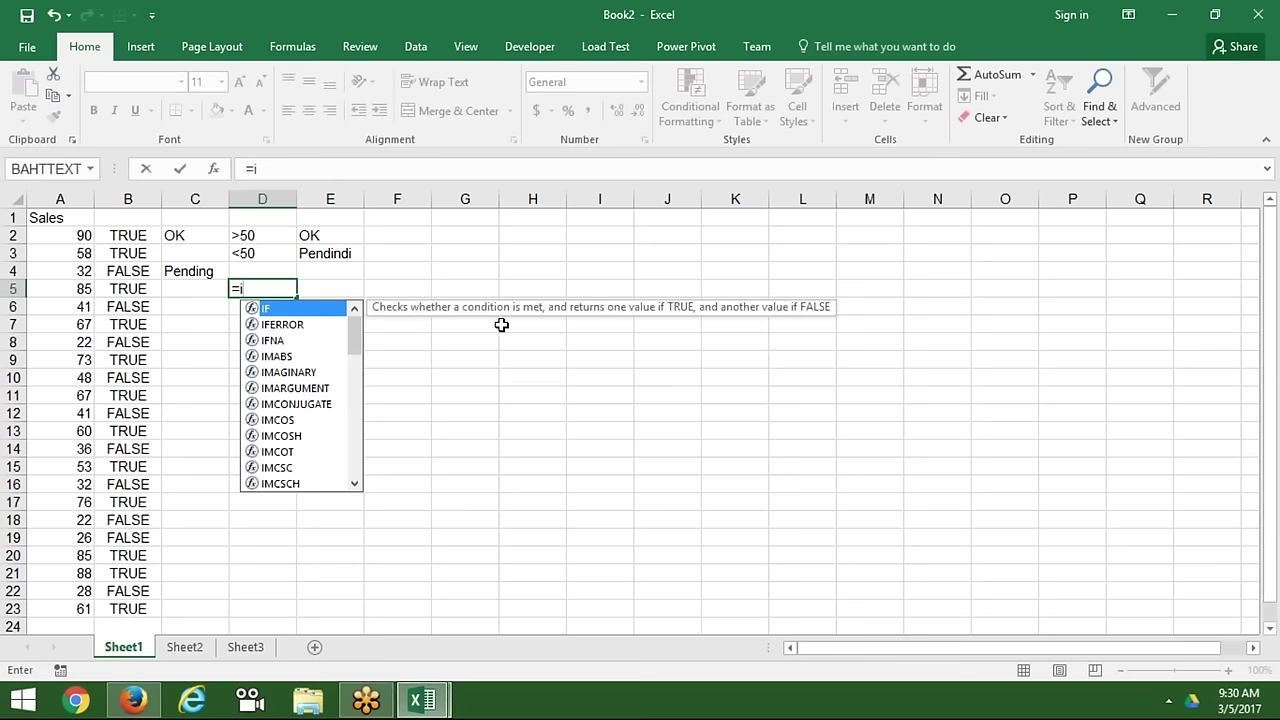
{"action": "key", "text": "Down"}
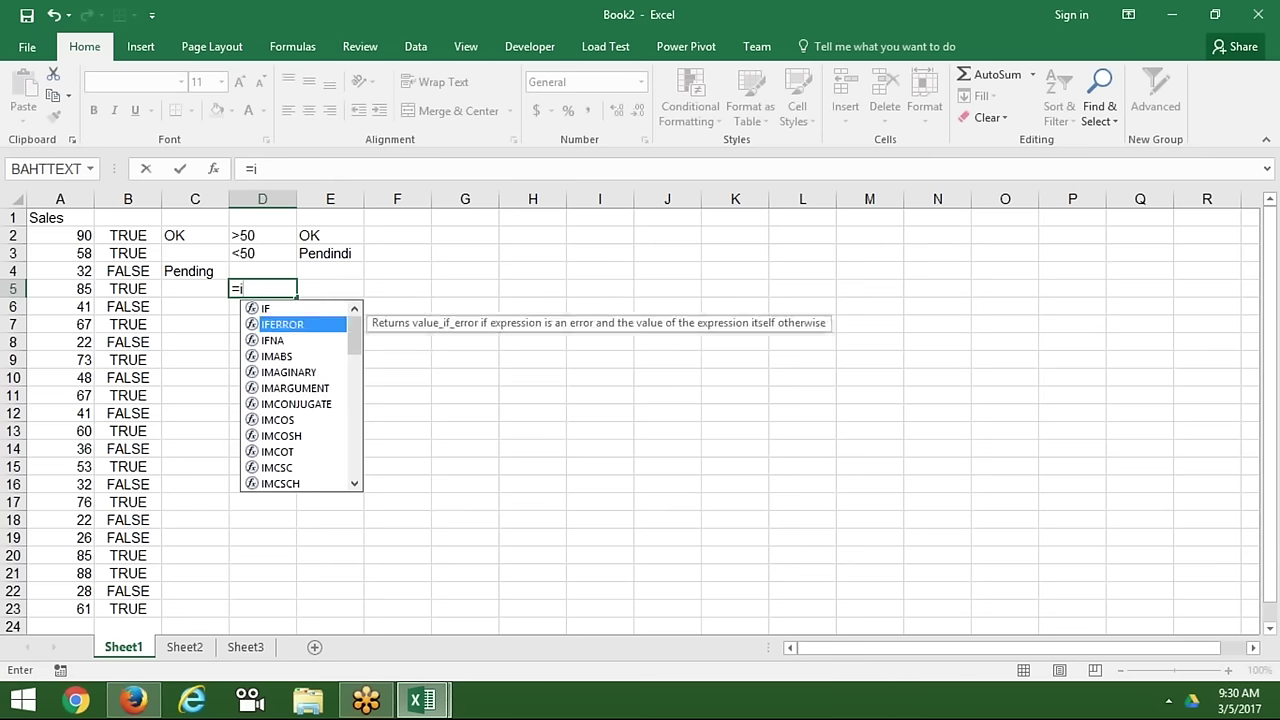
{"action": "key", "text": "Down"}
{"action": "key", "text": "Down"}
{"action": "key", "text": "Down"}
{"action": "key", "text": "Down"}
{"action": "key", "text": "Down"}
{"action": "key", "text": "Down"}
{"action": "key", "text": "Down"}
{"action": "key", "text": "Down"}
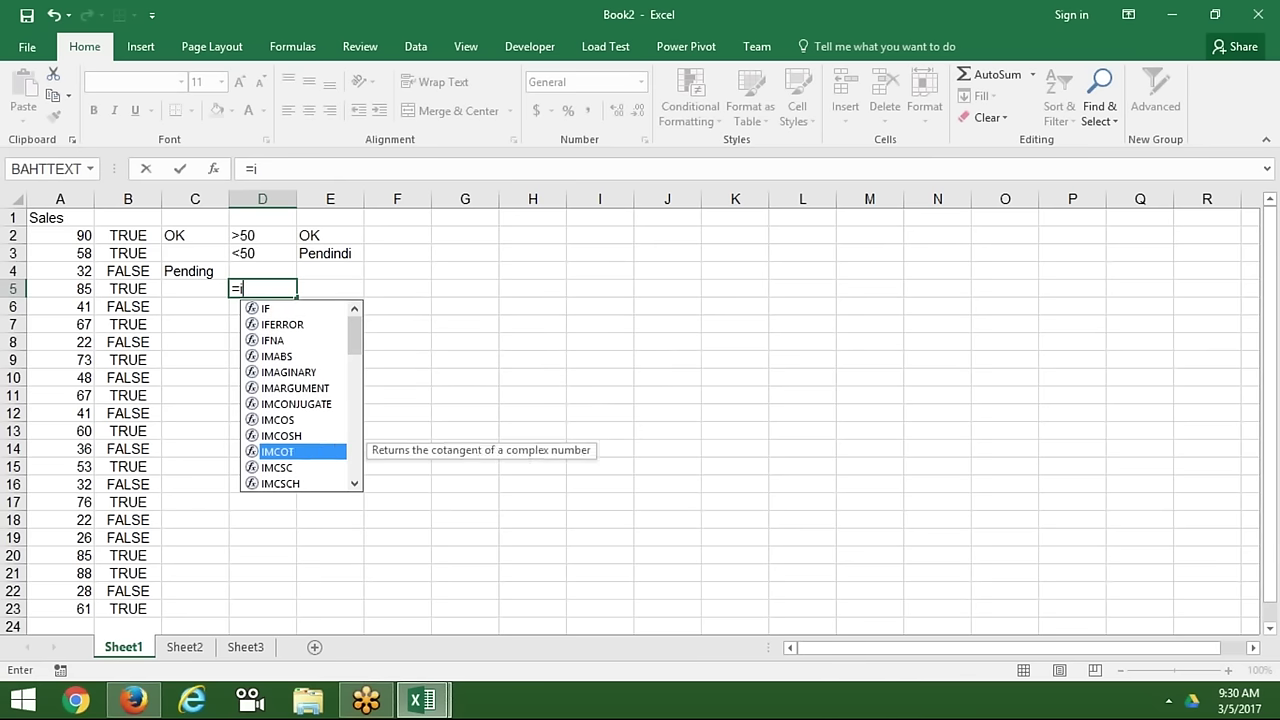
{"action": "key", "text": "Up"}
{"action": "key", "text": "Up"}
{"action": "key", "text": "Up"}
{"action": "key", "text": "Up"}
{"action": "key", "text": "Up"}
{"action": "key", "text": "Up"}
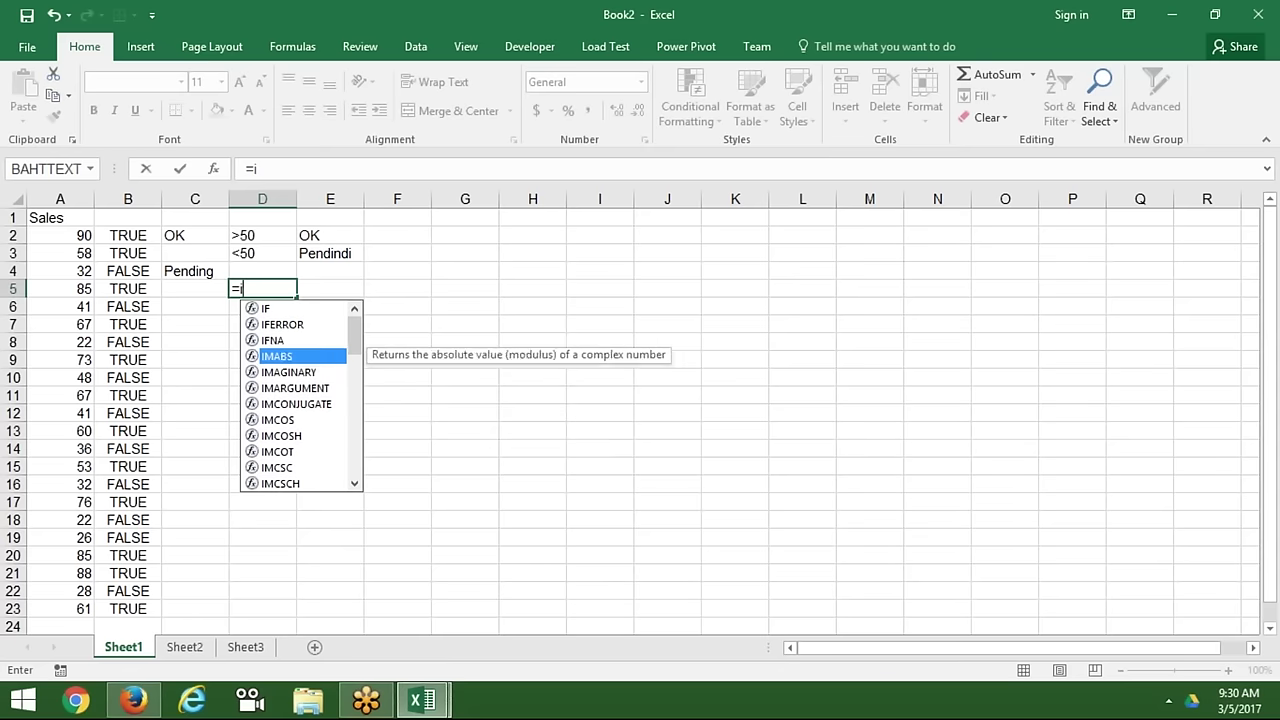
{"action": "key", "text": "Up"}
{"action": "key", "text": "Up"}
{"action": "key", "text": "Up"}
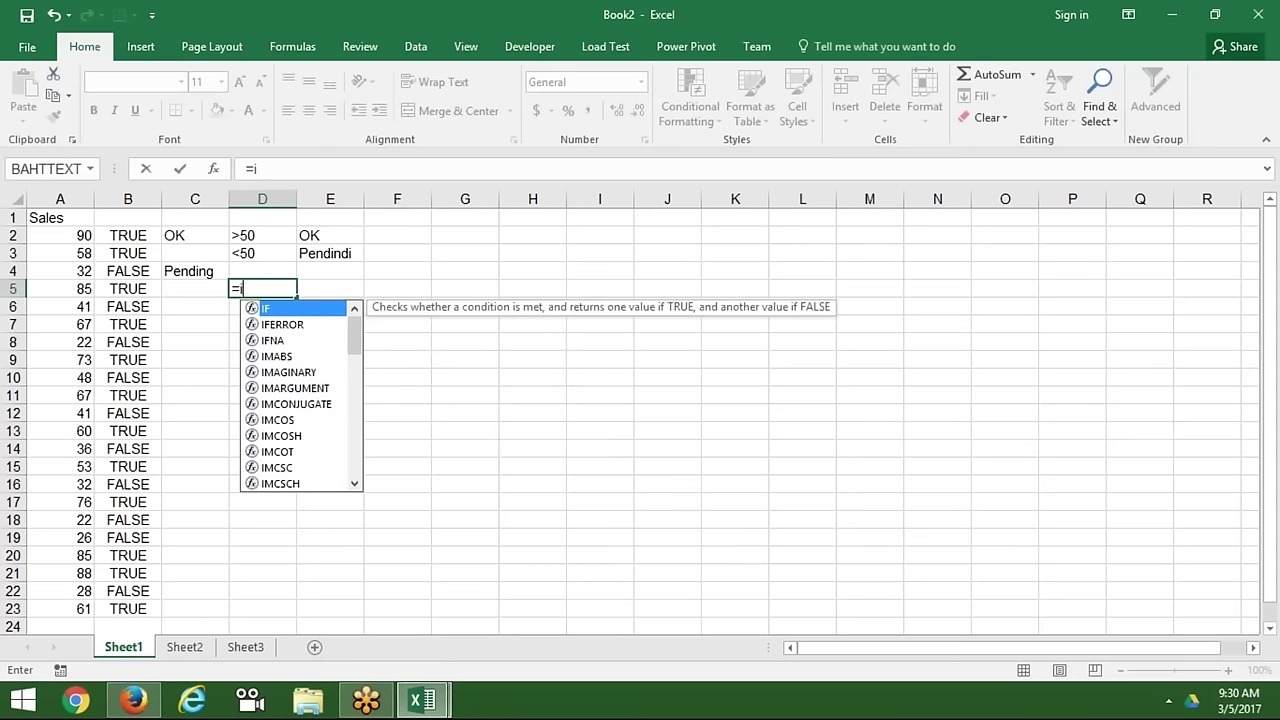
{"action": "key", "text": "Tab"}
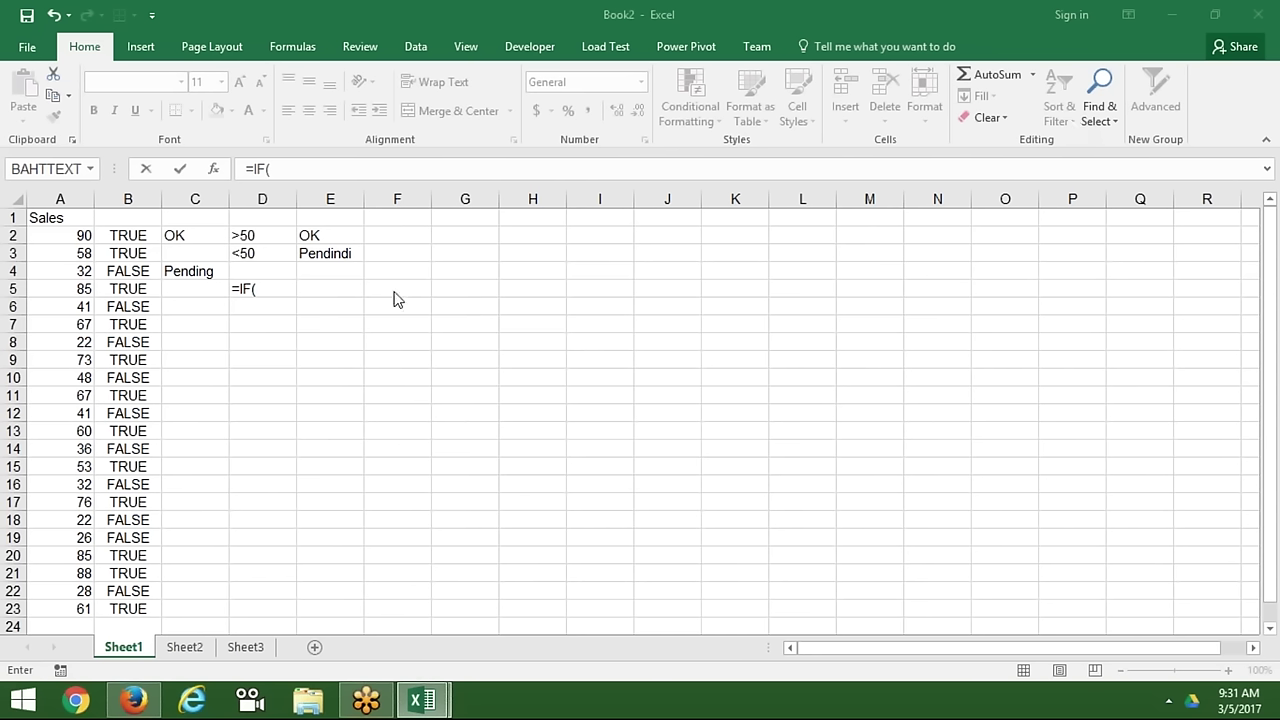
{"action": "left_click", "coordinate": [277, 288]}
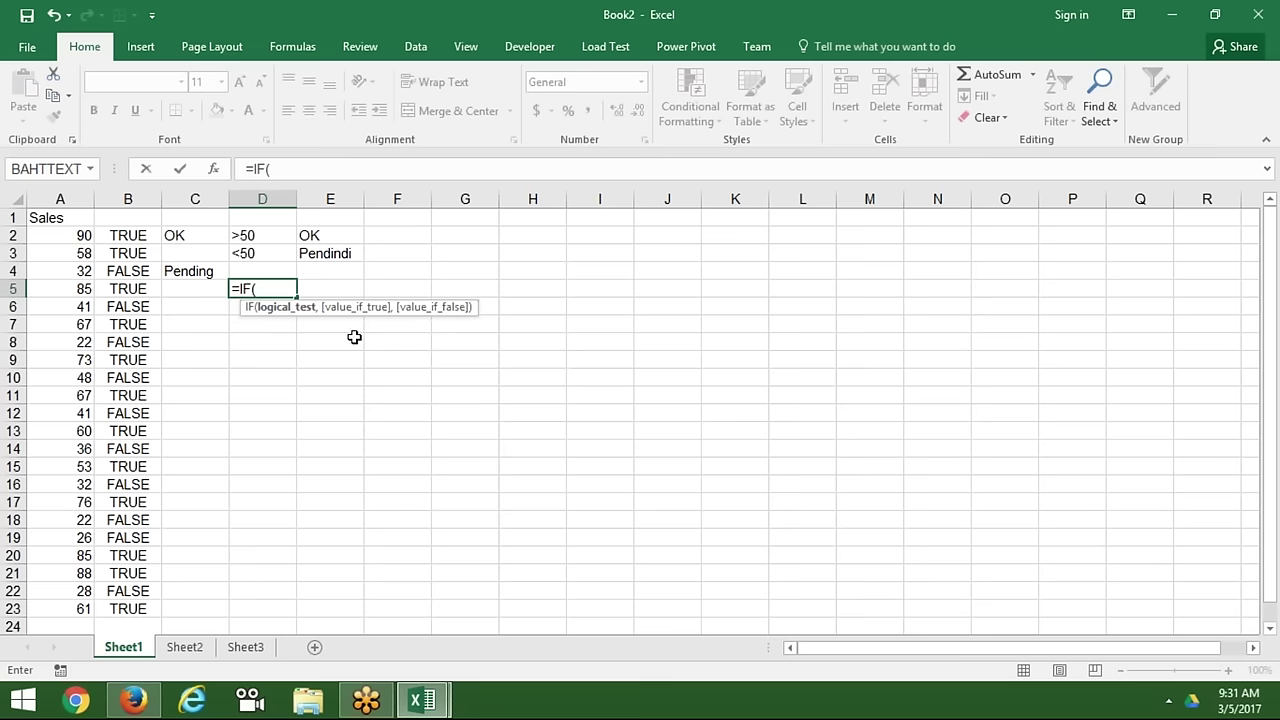
Step: After dismissing missing-parenthesis warnings, complete D5 as =IF(A5>=10,), which displays 0
{"action": "key", "text": "Return"}
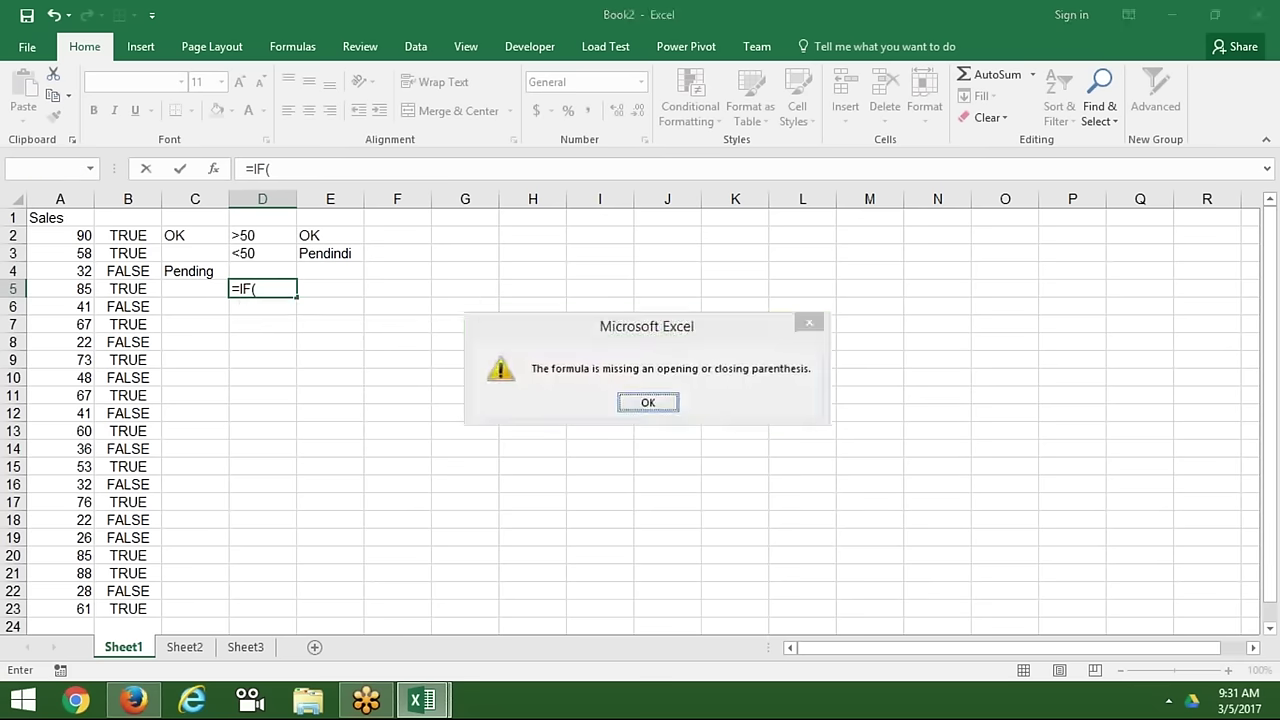
{"action": "key", "text": "Return"}
{"action": "key", "text": "Return"}
{"action": "key", "text": "Return"}
{"action": "key", "text": "Return"}
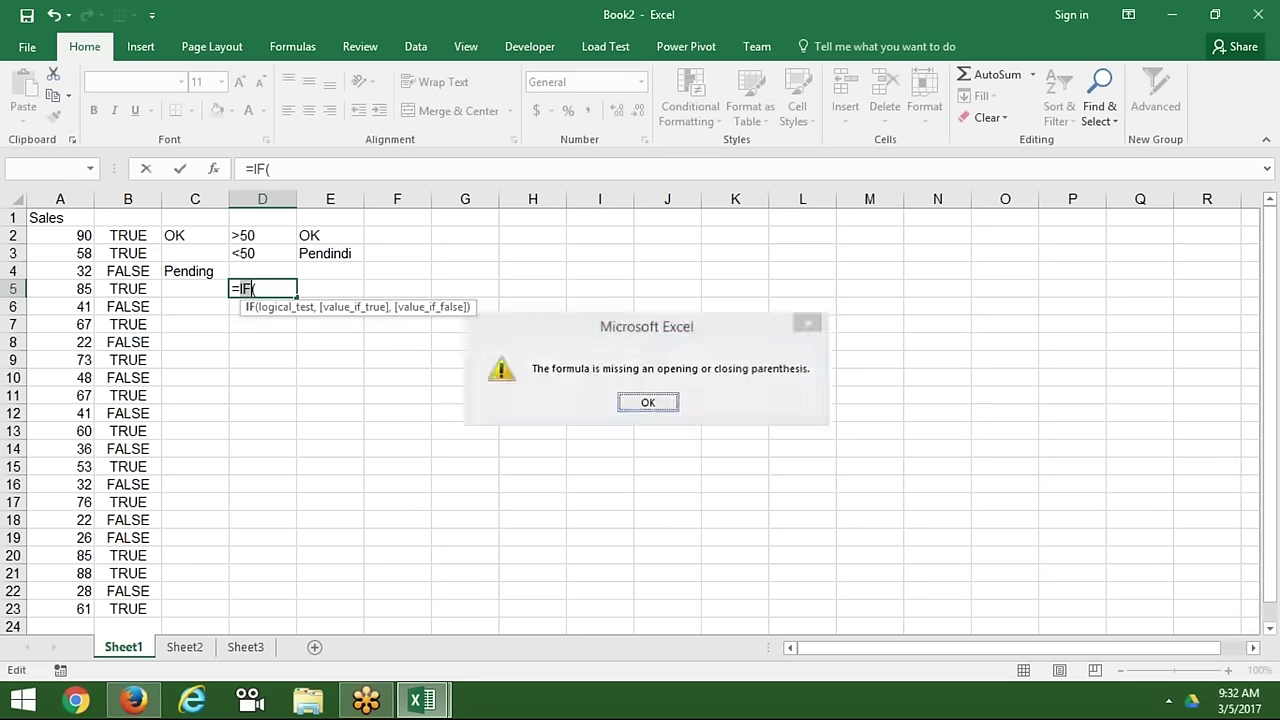
{"action": "key", "text": "Return"}
{"action": "key", "text": "Return"}
{"action": "key", "text": "Return"}
{"action": "key", "text": "Return"}
{"action": "key", "text": "Return"}
{"action": "key", "text": "Return"}
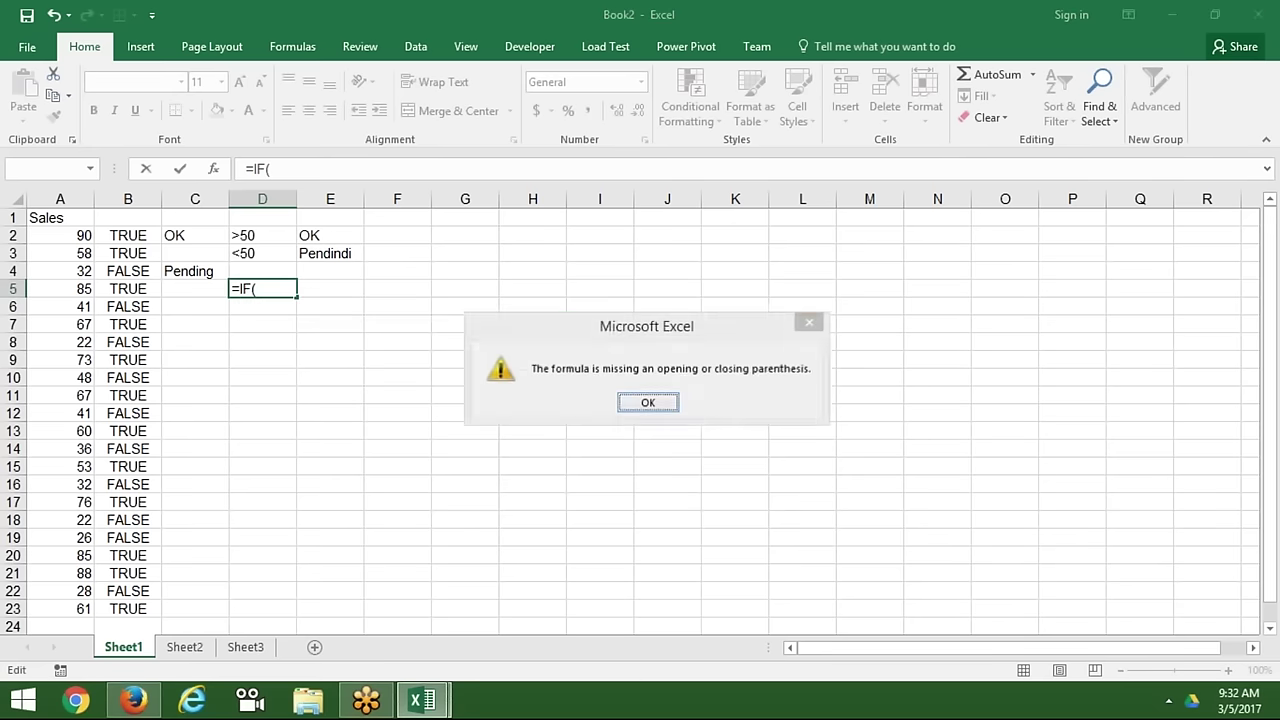
{"action": "key", "text": "Return"}
{"action": "key", "text": "Return"}
{"action": "key", "text": "Return"}
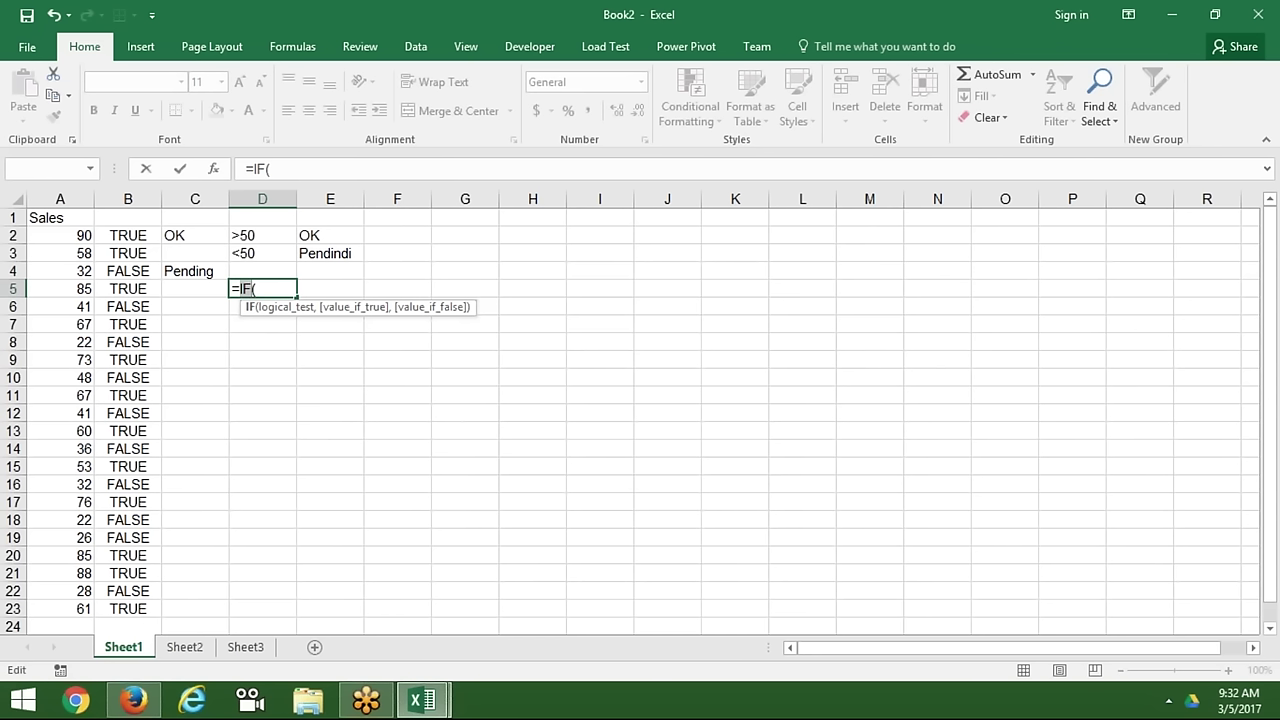
{"action": "left_click", "coordinate": [287, 295]}
{"action": "left_click", "coordinate": [40, 292]}
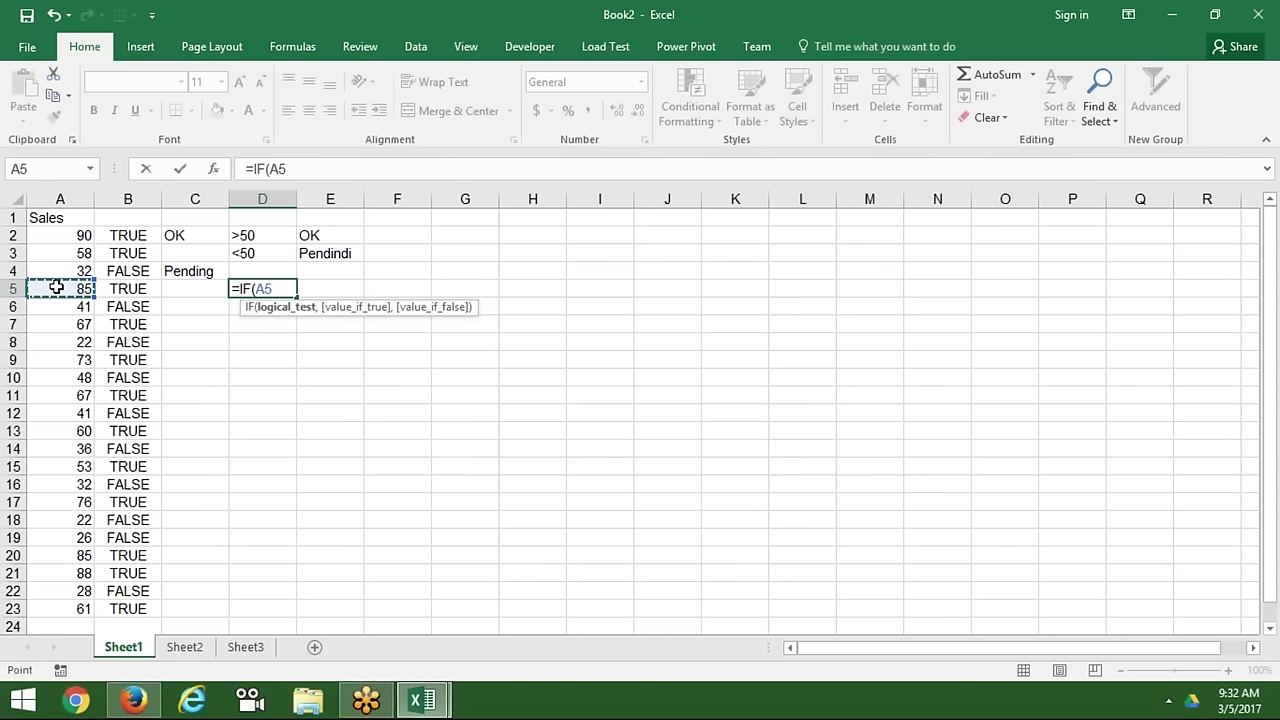
{"action": "type", "text": ">="}
{"action": "type", "text": "10"}
{"action": "type", "text": ","}
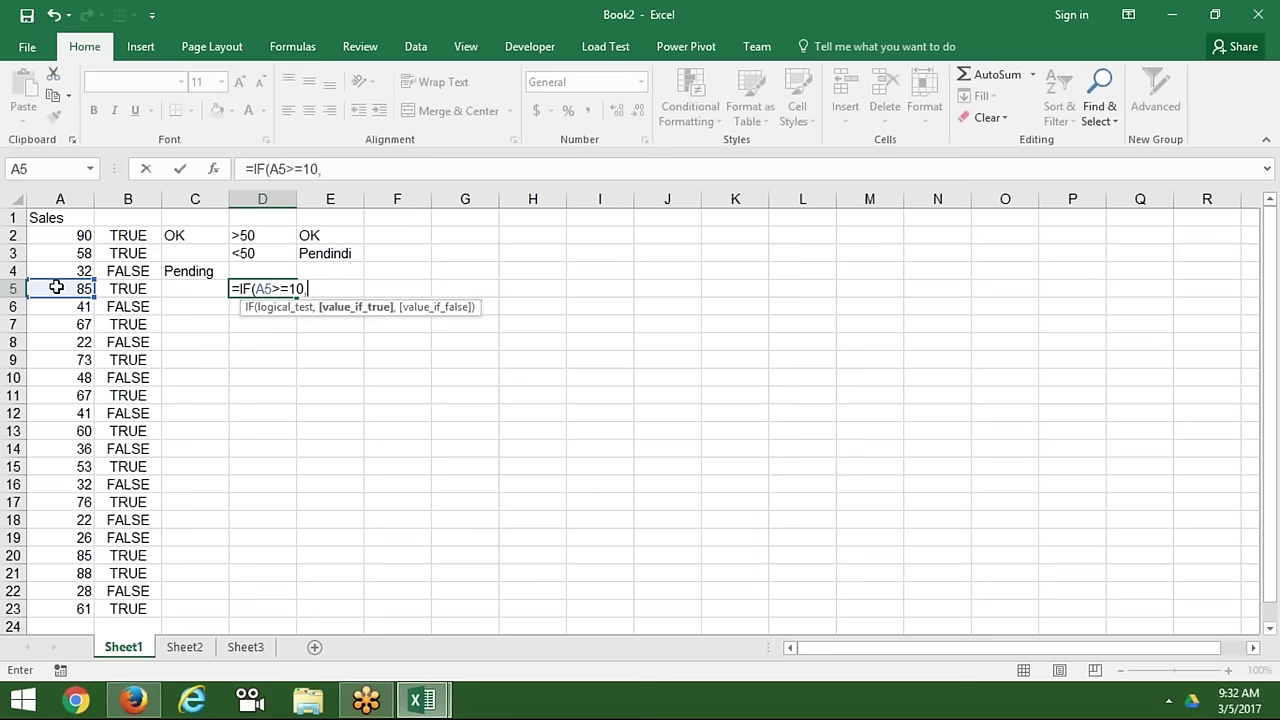
{"action": "key", "text": "Return"}
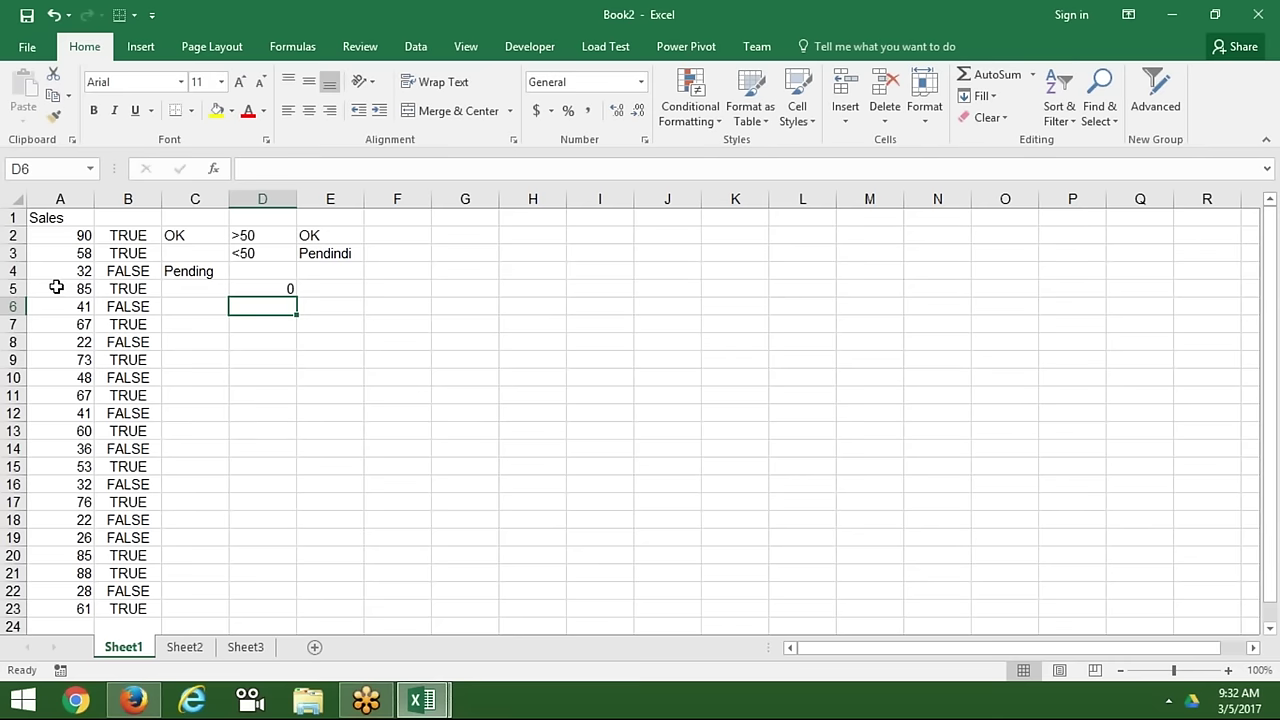
{"action": "key", "text": "Up"}
{"action": "key", "text": "Down"}
{"action": "key", "text": "Up"}
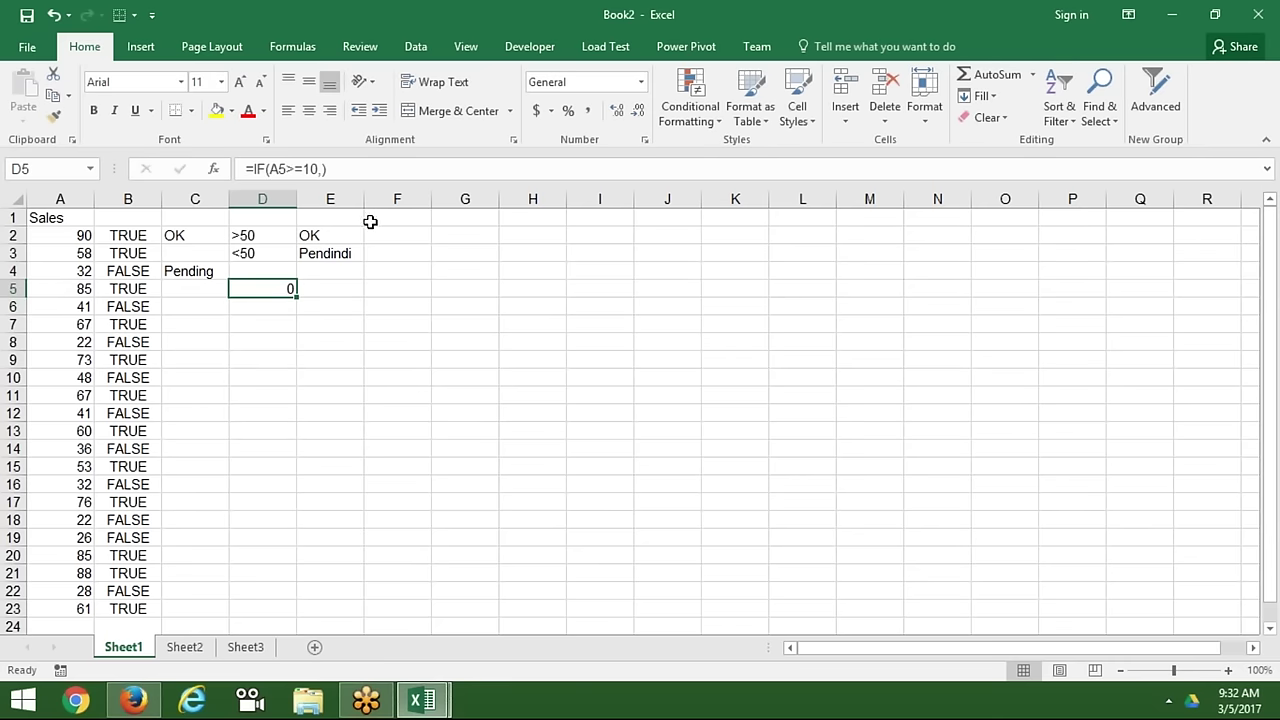
Step: Start a SUBSTITUTE formula in F4, then discard it after the missing-parenthesis warning
{"action": "left_click", "coordinate": [412, 264]}
{"action": "type", "text": "="}
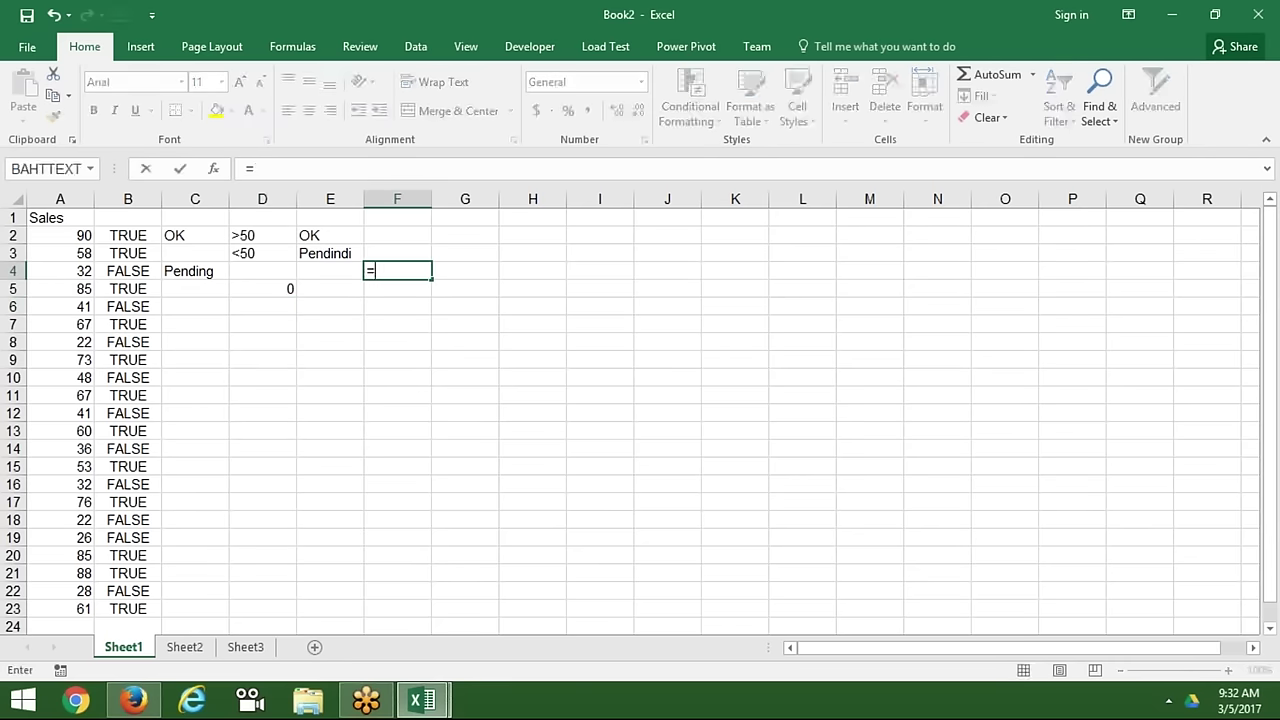
{"action": "type", "text": "sub"}
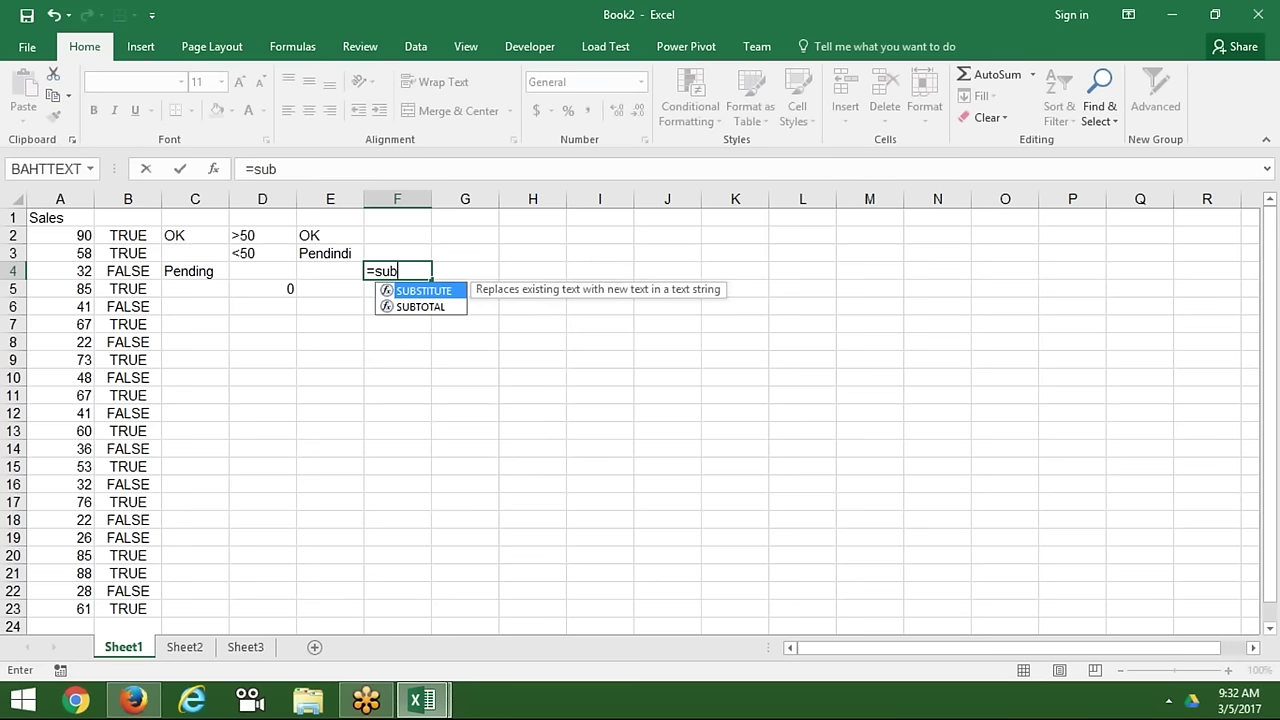
{"action": "key", "text": "Tab"}
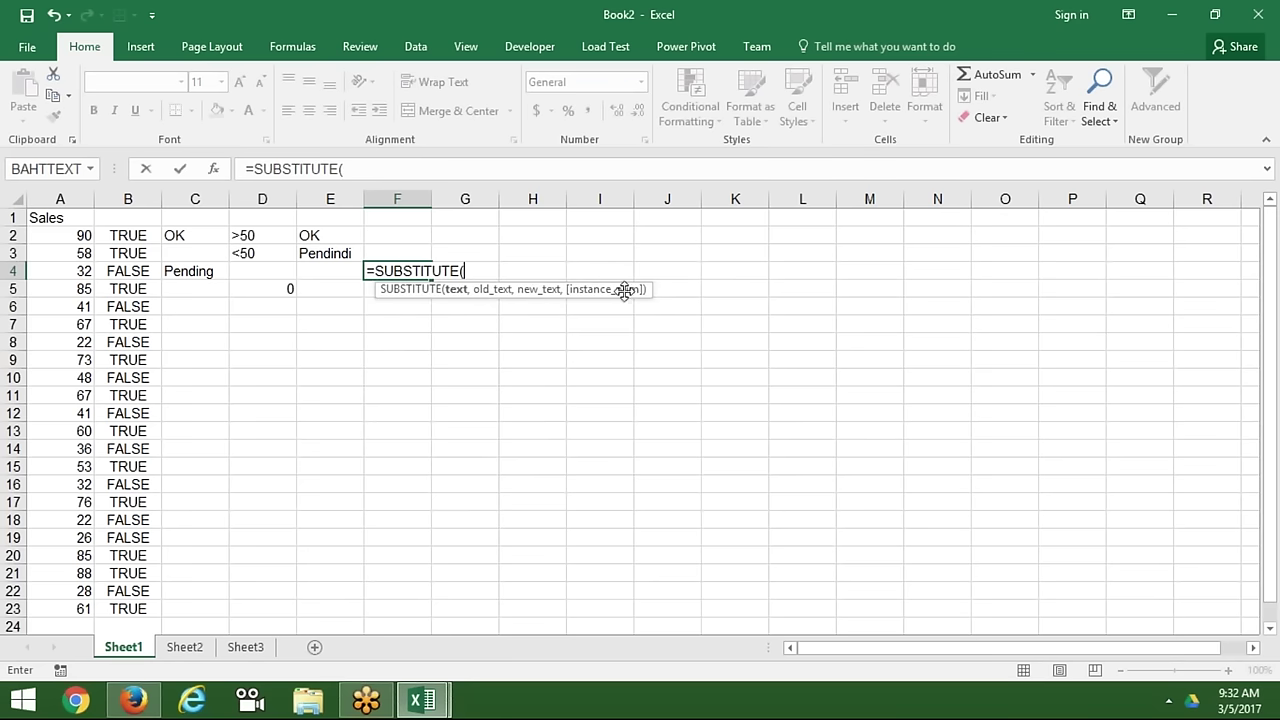
{"action": "key", "text": "Return"}
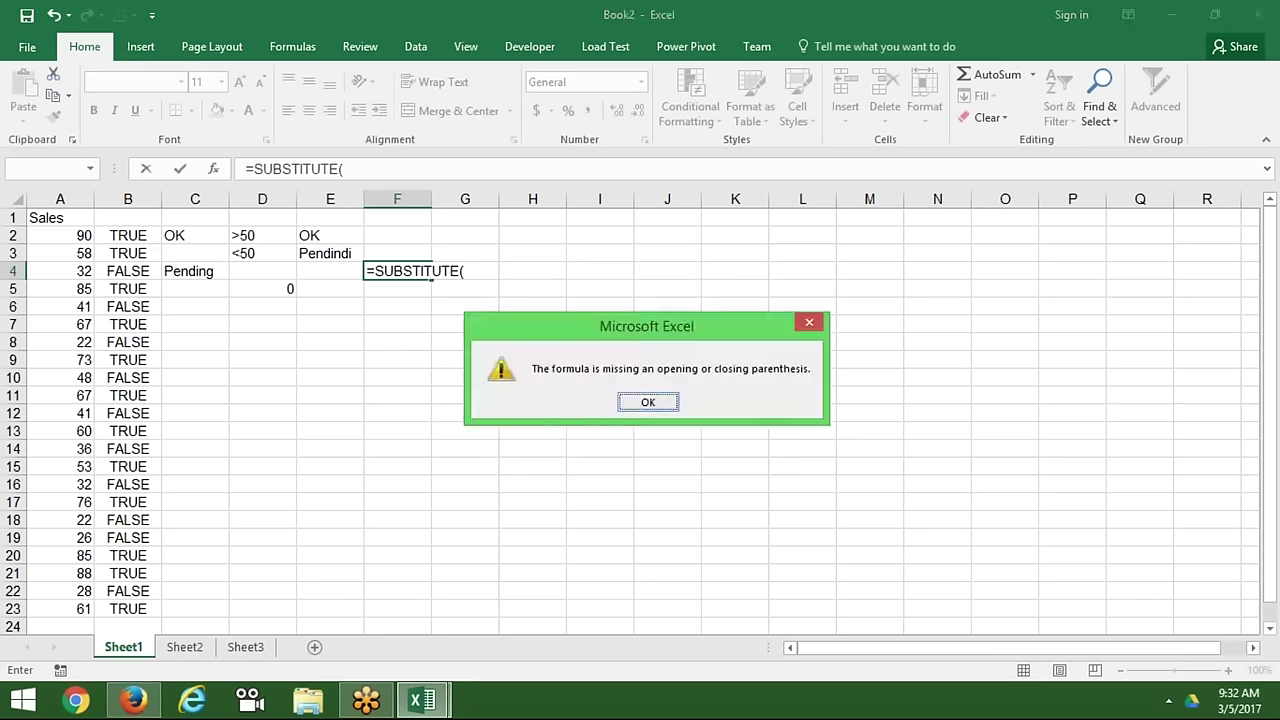
{"action": "key", "text": "Return"}
{"action": "key", "text": "Escape"}
Step: Begin a VLOOKUP formula in F4 and cancel it, leaving F4 empty
{"action": "type", "text": "=v"}
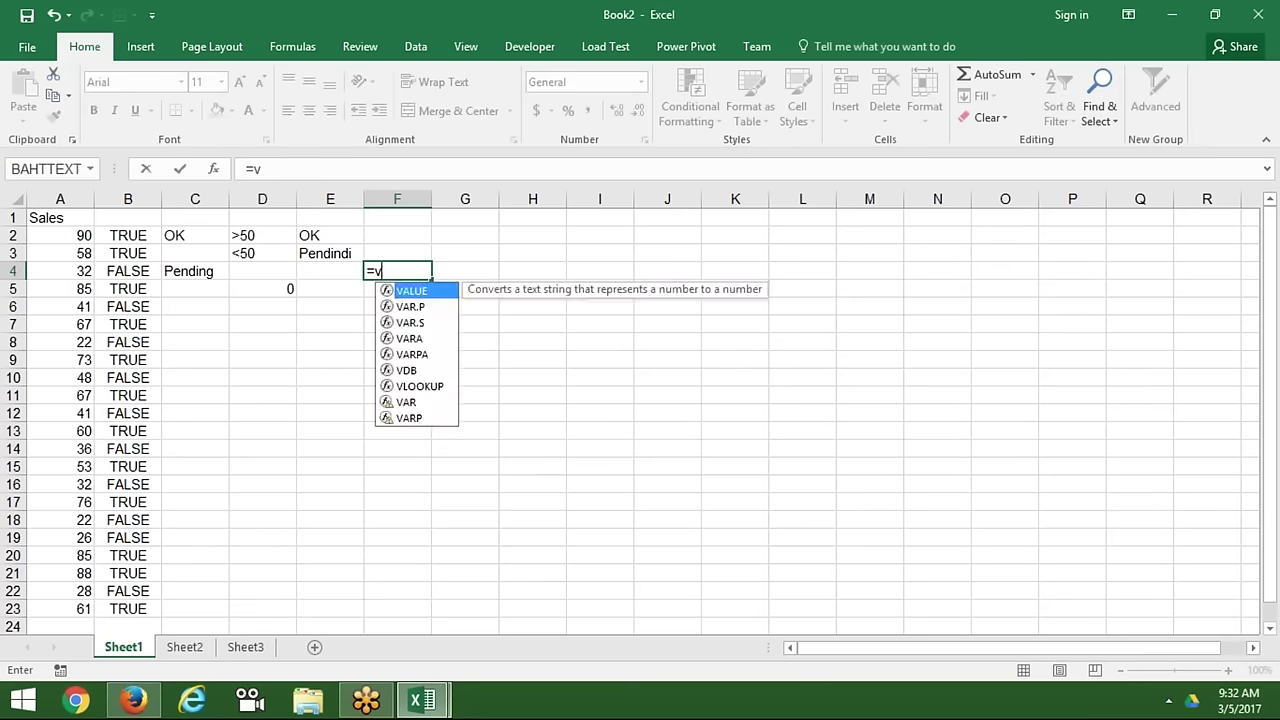
{"action": "type", "text": "l"}
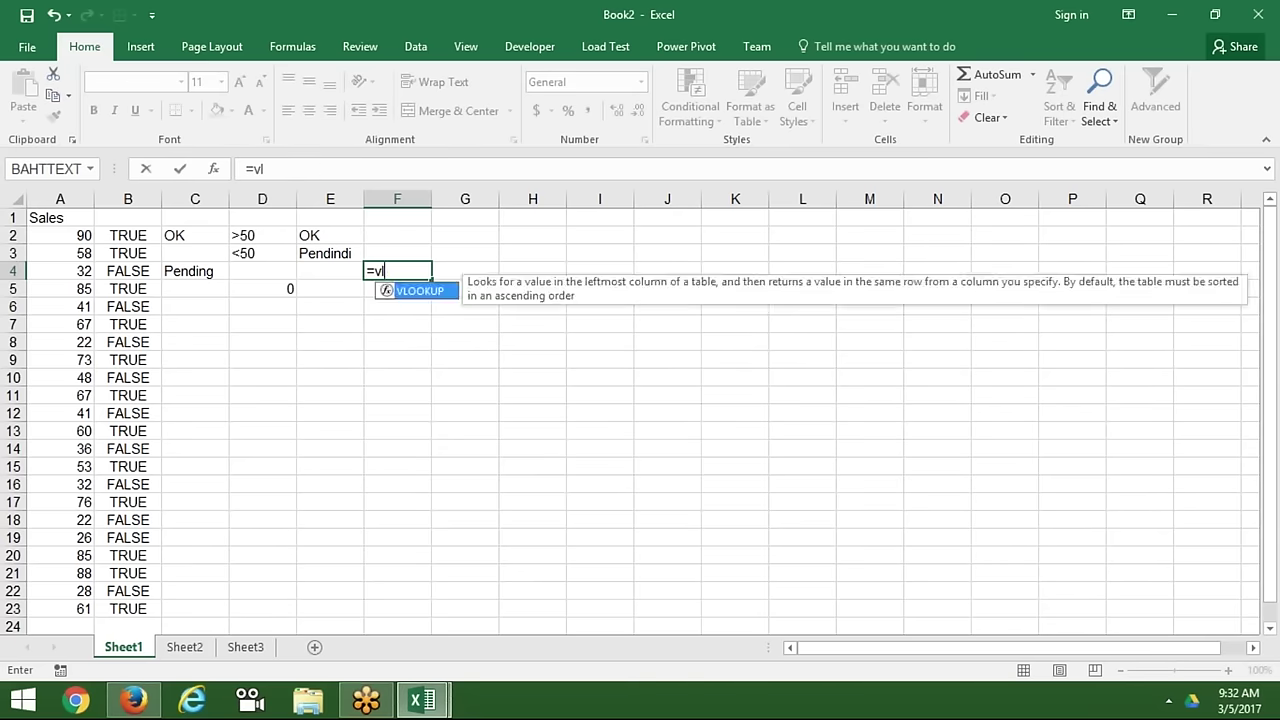
{"action": "key", "text": "Tab"}
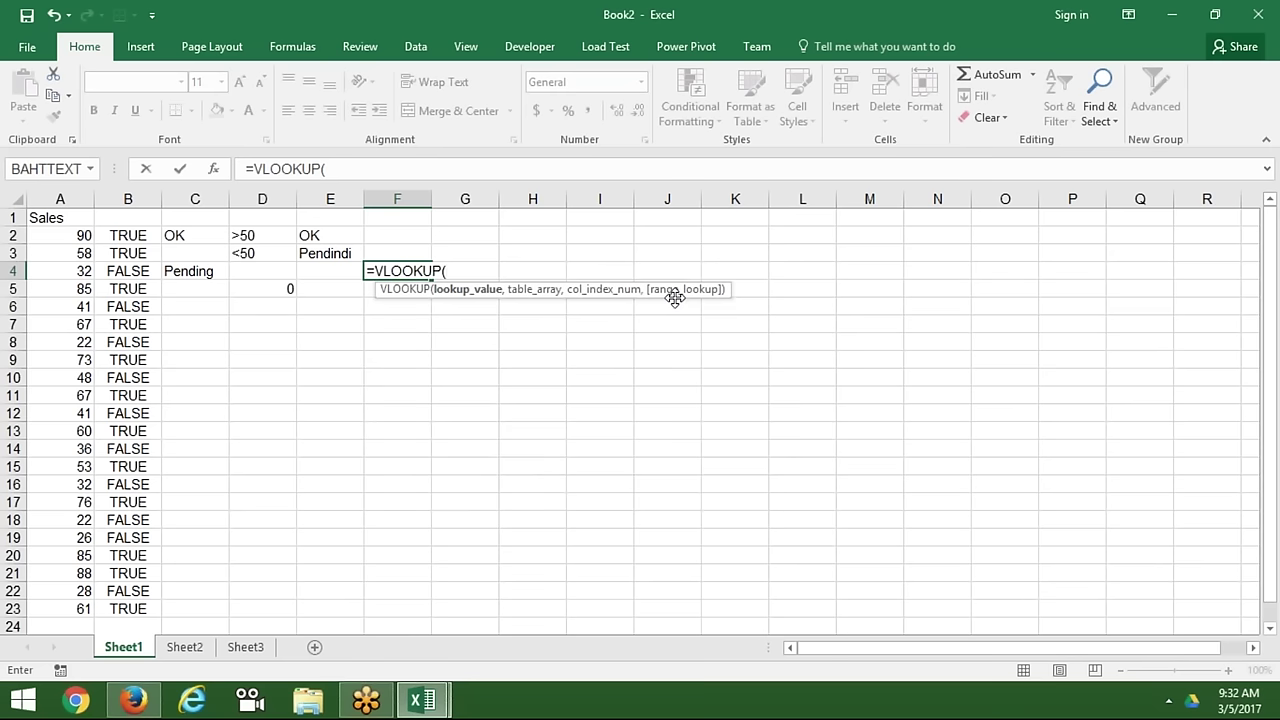
{"action": "key", "text": "Escape"}
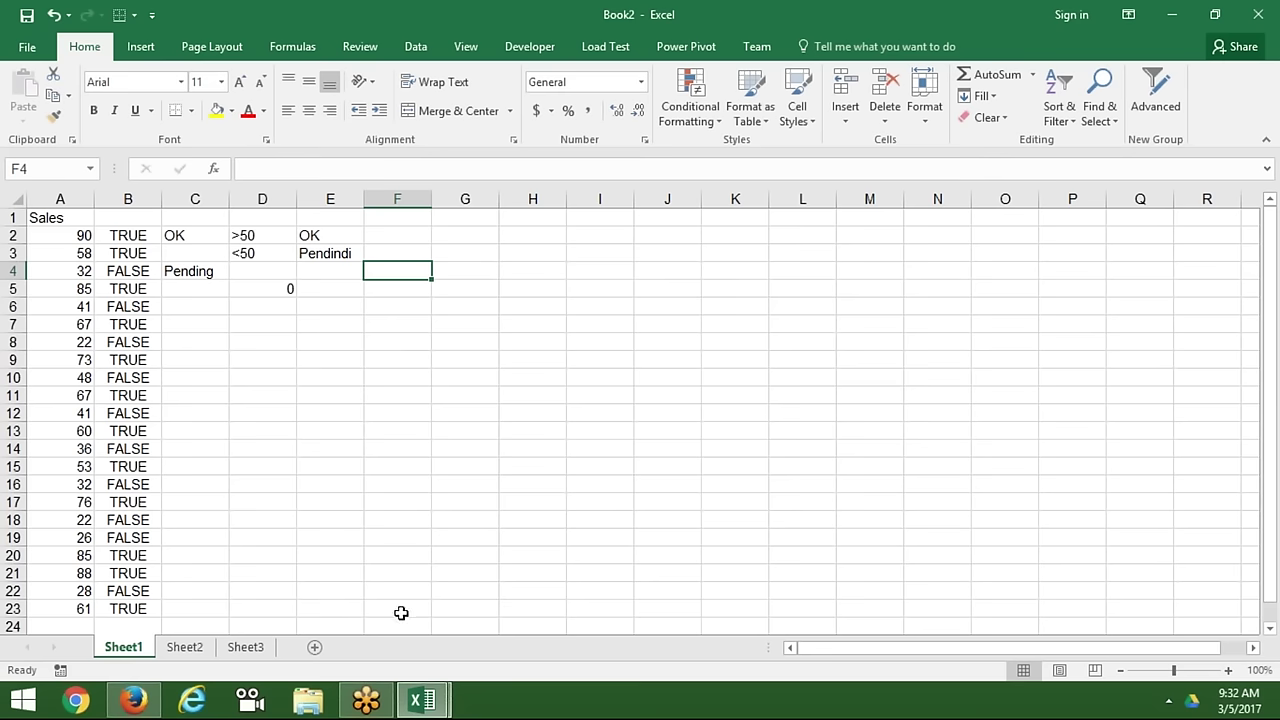
Step: On Sheet2, enter the header Name in cell A1
{"action": "left_click", "coordinate": [190, 648]}
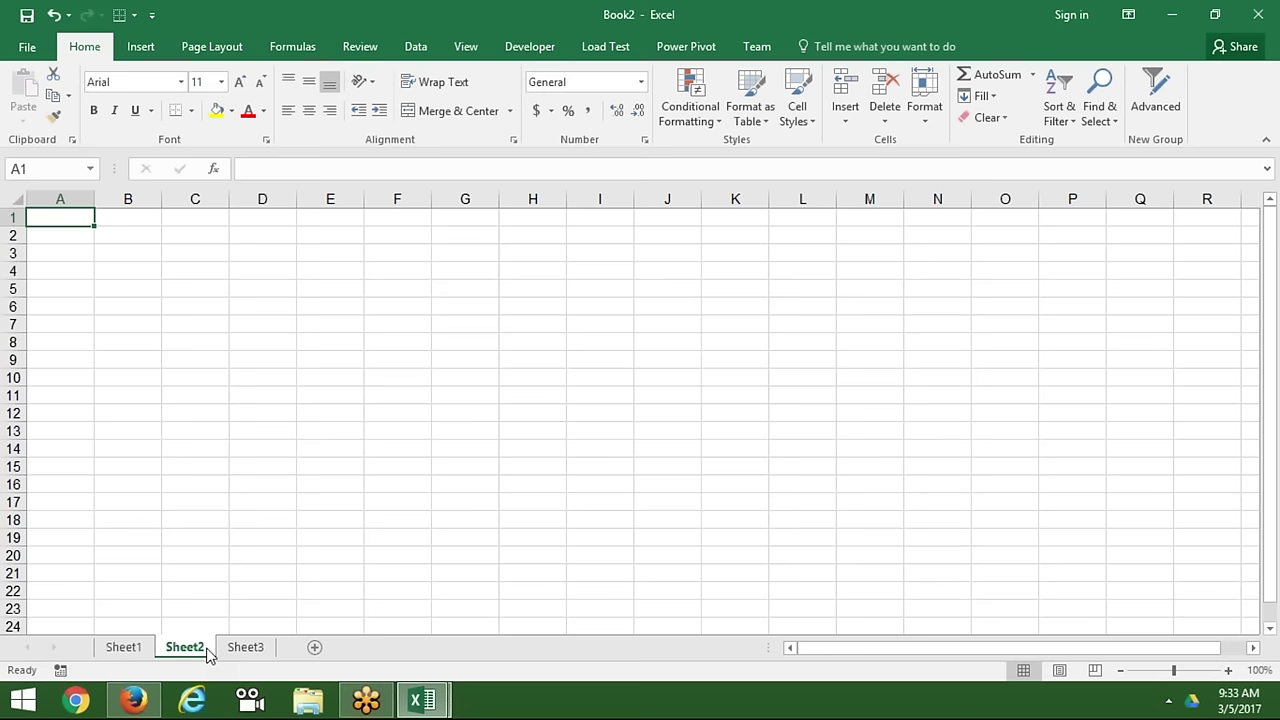
{"action": "type", "text": "S"}
{"action": "key", "text": "BackSpace"}
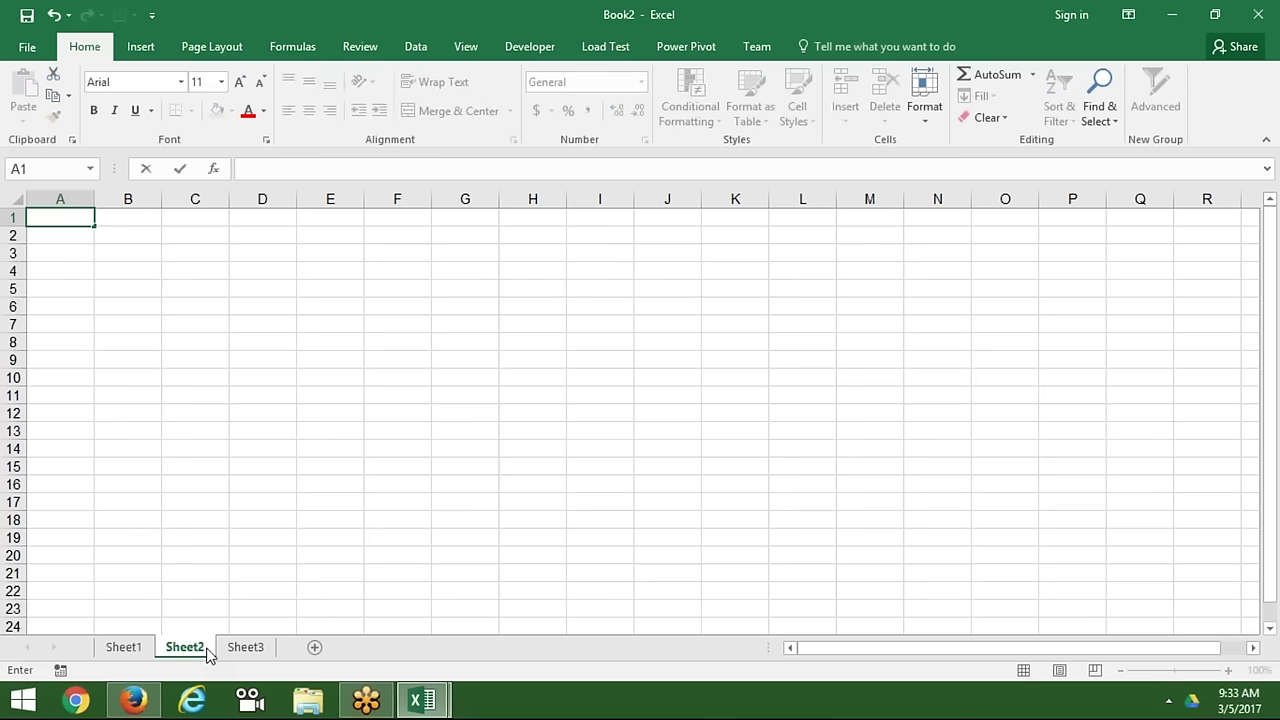
{"action": "type", "text": "NAme"}
{"action": "key", "text": "Return"}
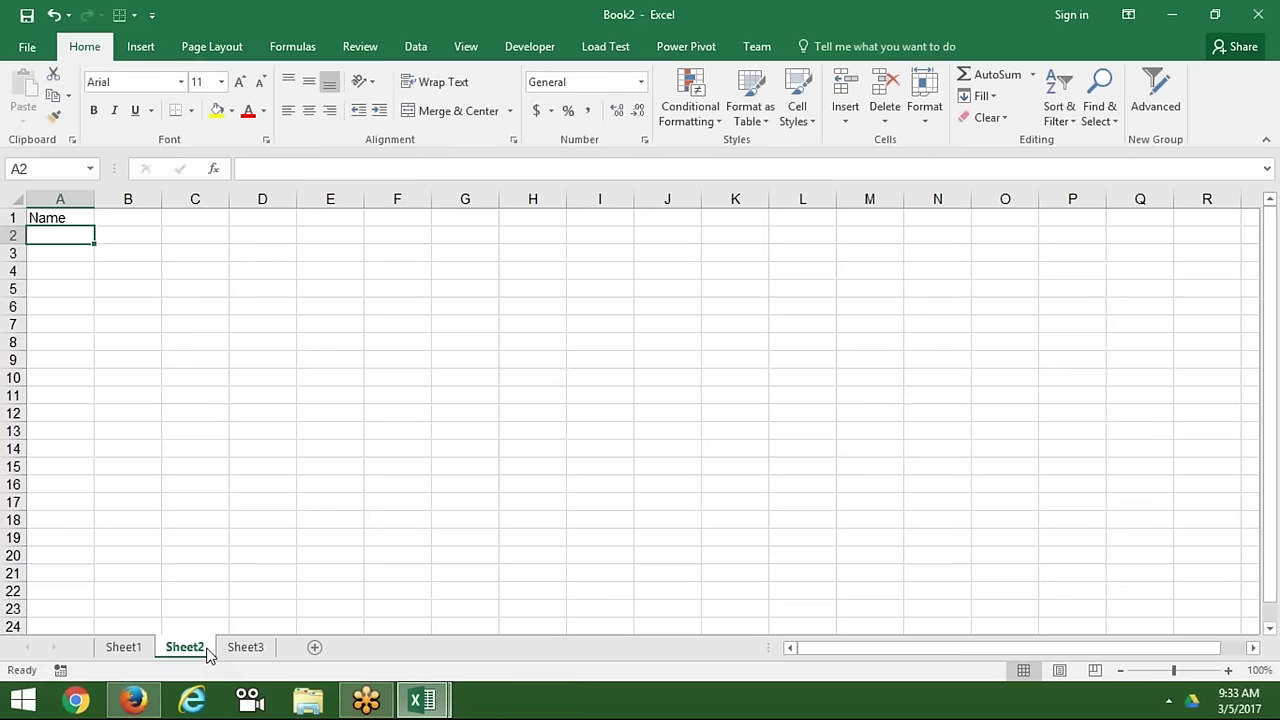
Step: Enter a first name in A2 and fill repeating names down column A to row 144
{"action": "type", "text": "Puneet"}
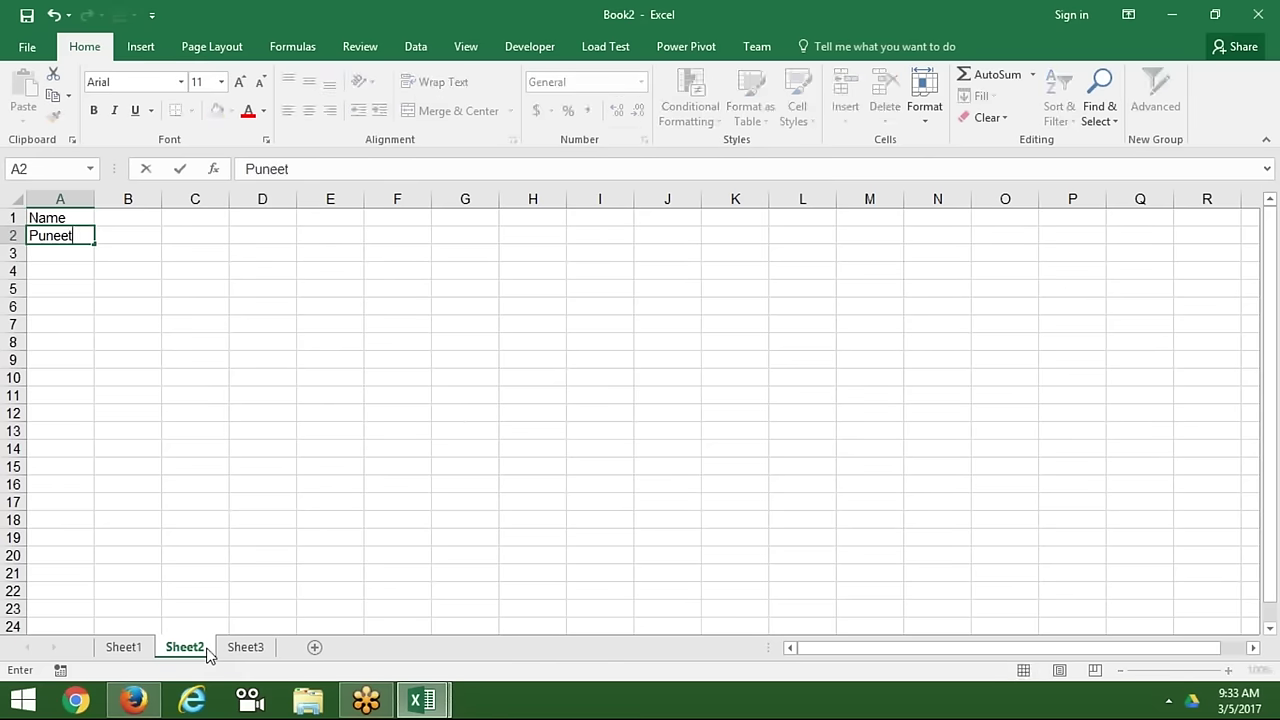
{"action": "key", "text": "Return"}
{"action": "left_click", "coordinate": [82, 237]}
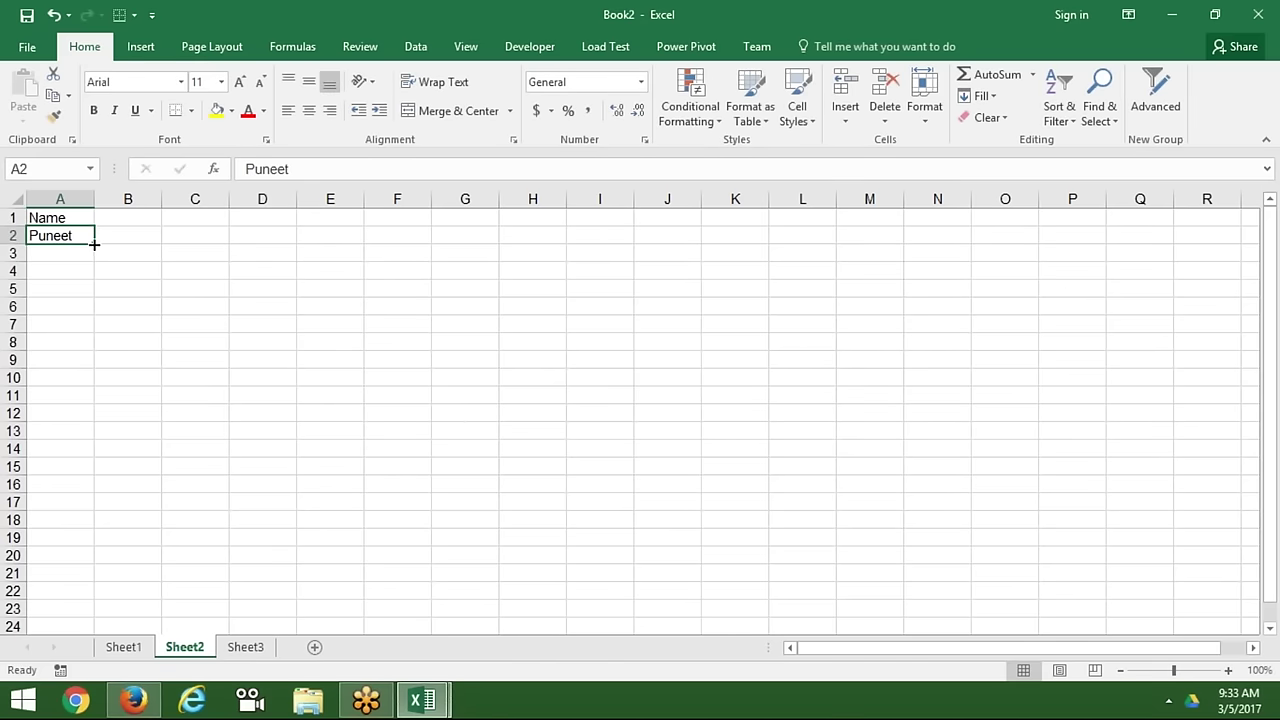
{"action": "left_click_drag", "start_coordinate": [94, 246], "coordinate": [98, 620]}
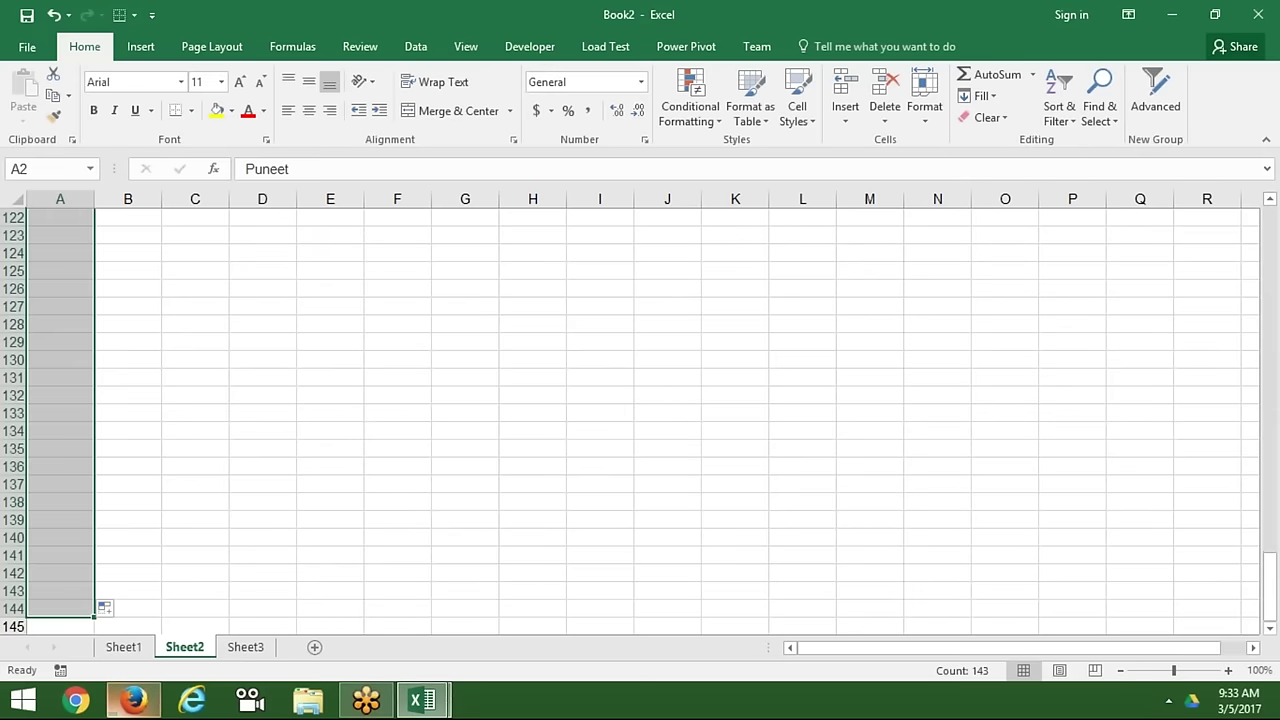
{"action": "mouse_move", "coordinate": [134, 700]}
{"action": "key", "text": "ctrl+Home"}
{"action": "key", "text": "Down"}
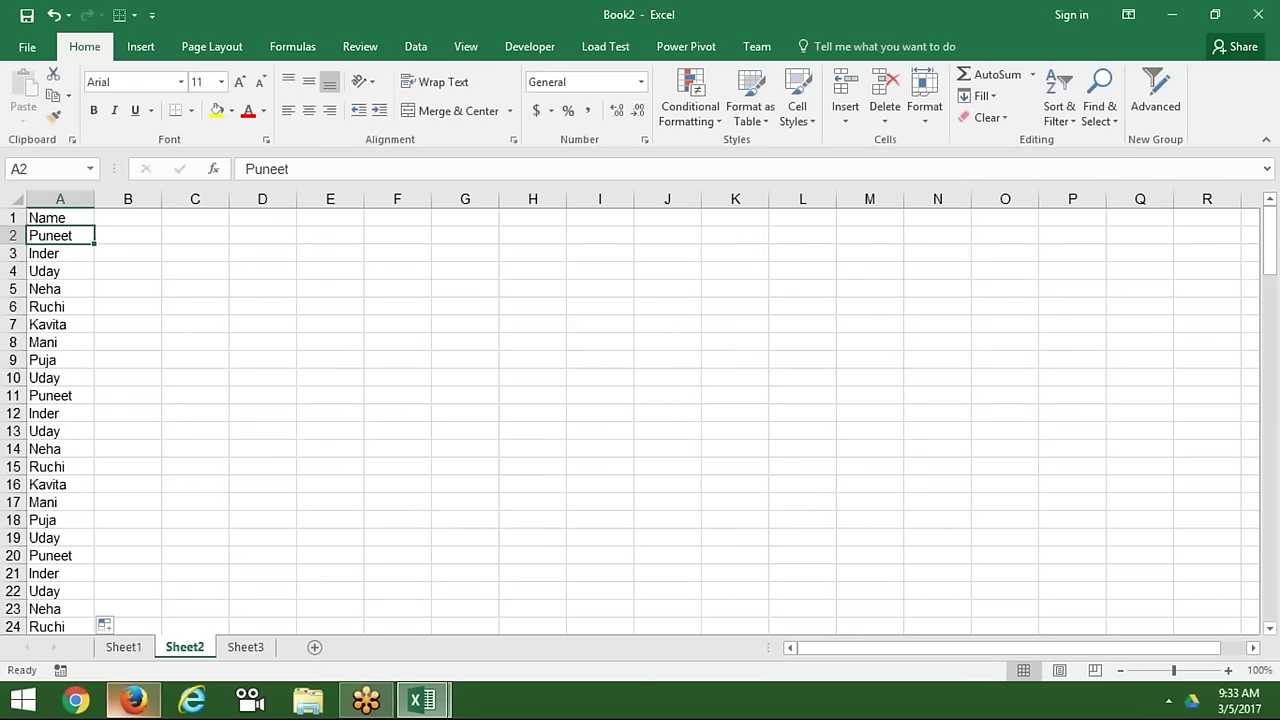
{"action": "key", "text": "Right"}
{"action": "type", "text": "1"}
{"action": "key", "text": "Return"}
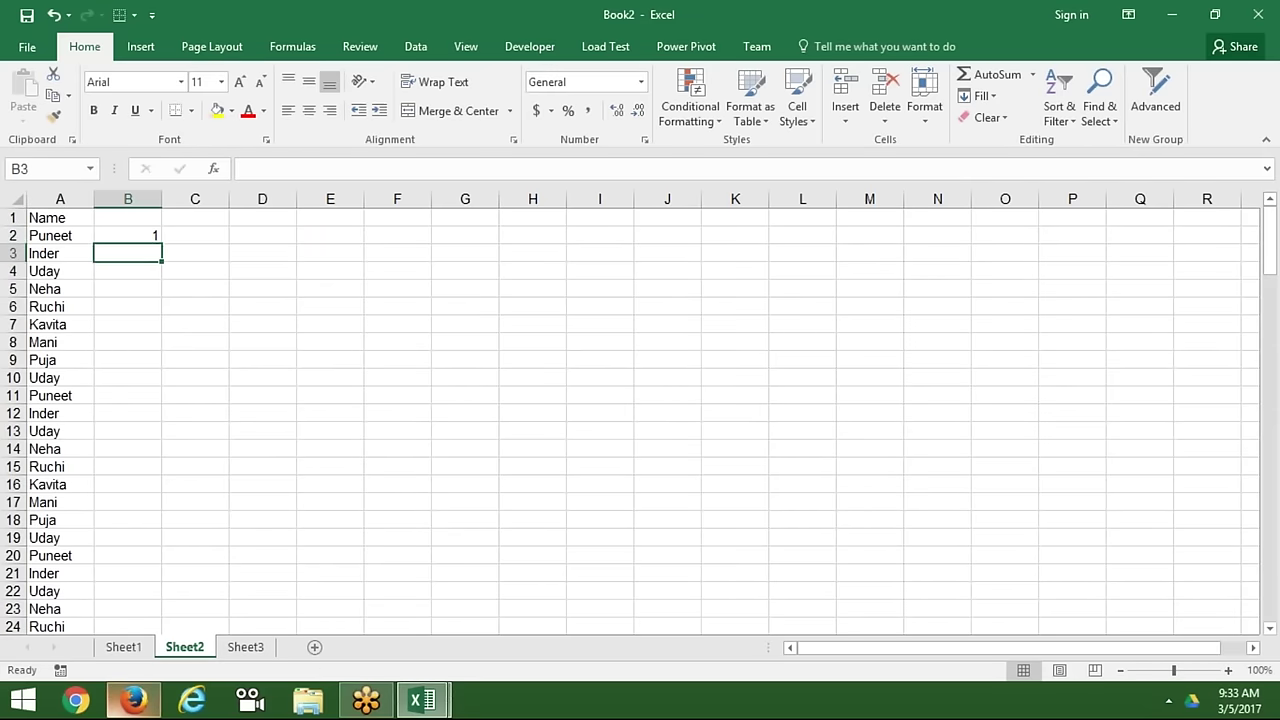
{"action": "key", "text": "Down"}
{"action": "key", "text": "Down"}
{"action": "key", "text": "Down"}
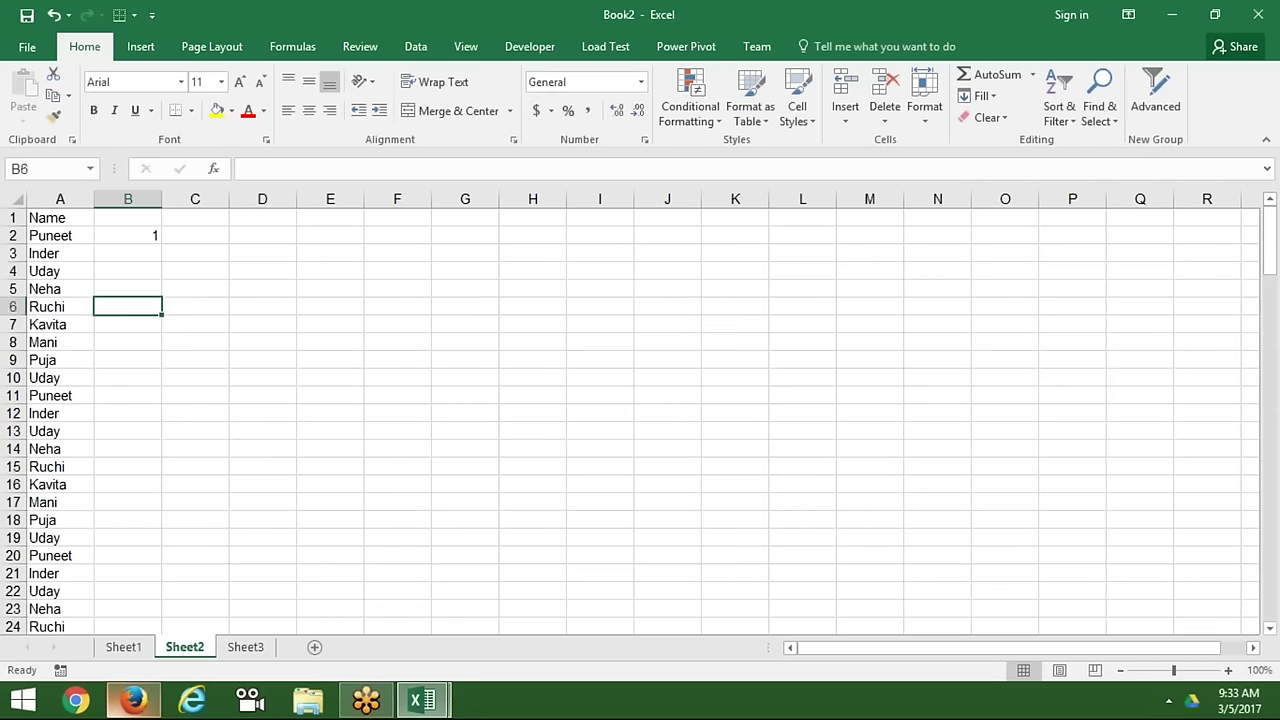
{"action": "key", "text": "Down"}
{"action": "key", "text": "Down"}
{"action": "key", "text": "Down"}
{"action": "key", "text": "Down"}
{"action": "key", "text": "Down"}
{"action": "type", "text": "2"}
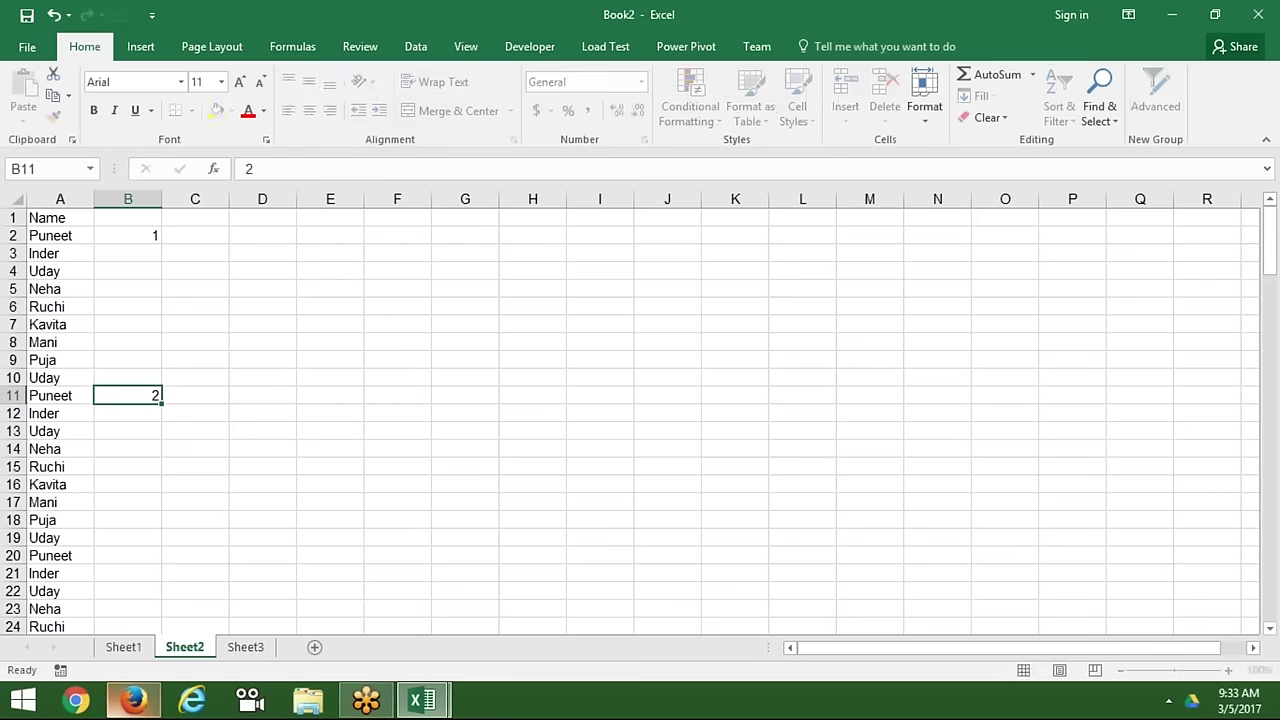
{"action": "key", "text": "Return"}
{"action": "key", "text": "Down"}
{"action": "key", "text": "Down"}
{"action": "key", "text": "Down"}
{"action": "key", "text": "Down"}
{"action": "key", "text": "Down"}
{"action": "key", "text": "Down"}
{"action": "key", "text": "Up"}
{"action": "key", "text": "Up"}
{"action": "key", "text": "Up"}
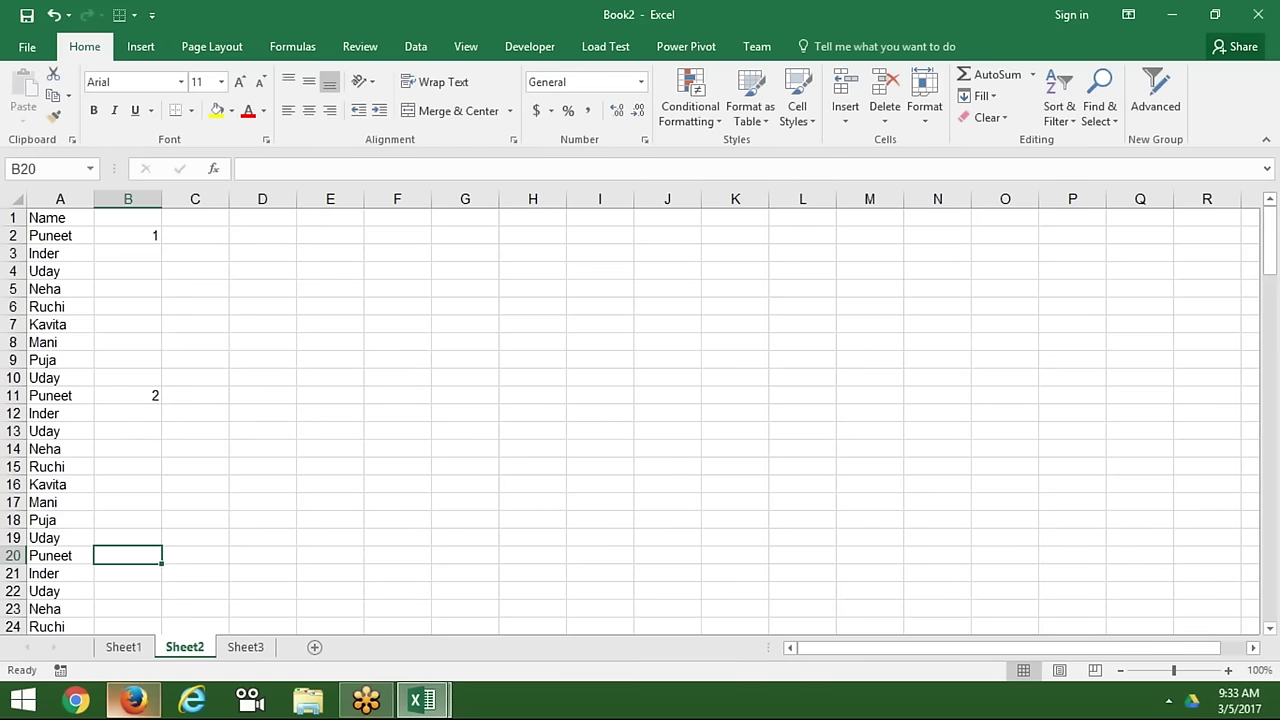
{"action": "type", "text": "3"}
{"action": "key", "text": "Return"}
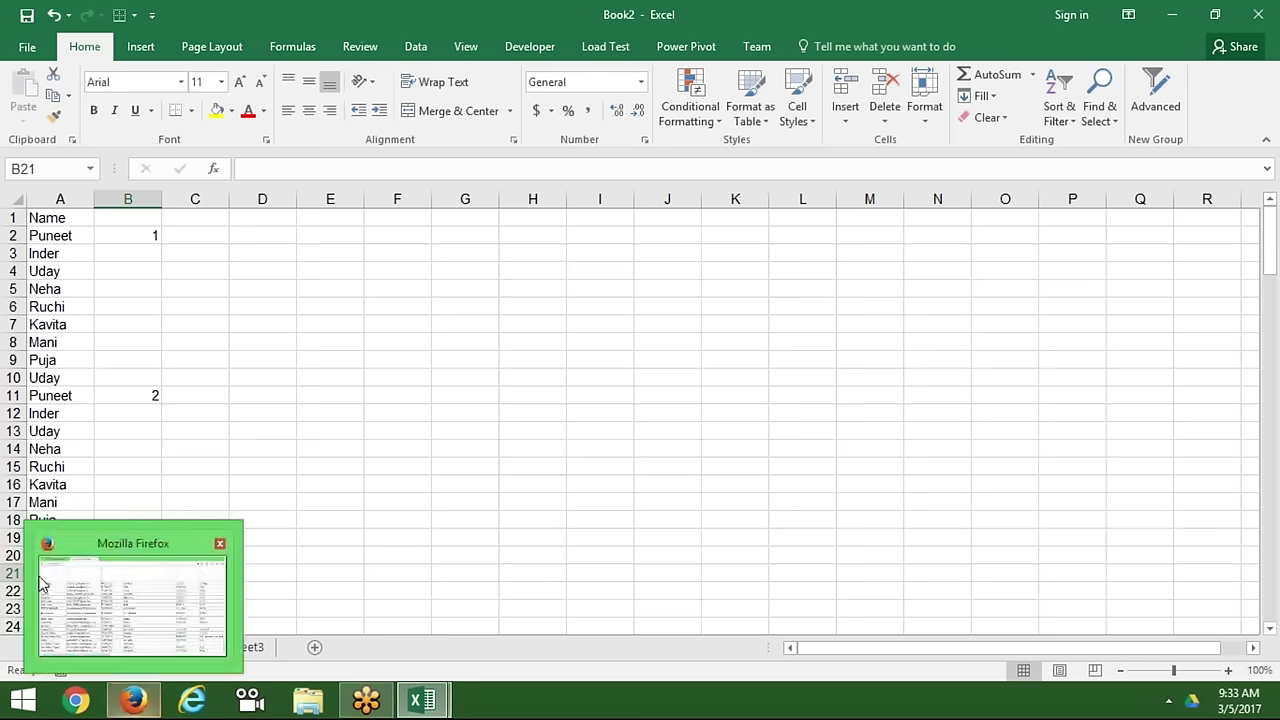
{"action": "left_click", "coordinate": [143, 215]}
{"action": "key", "text": "ctrl+shift+End"}
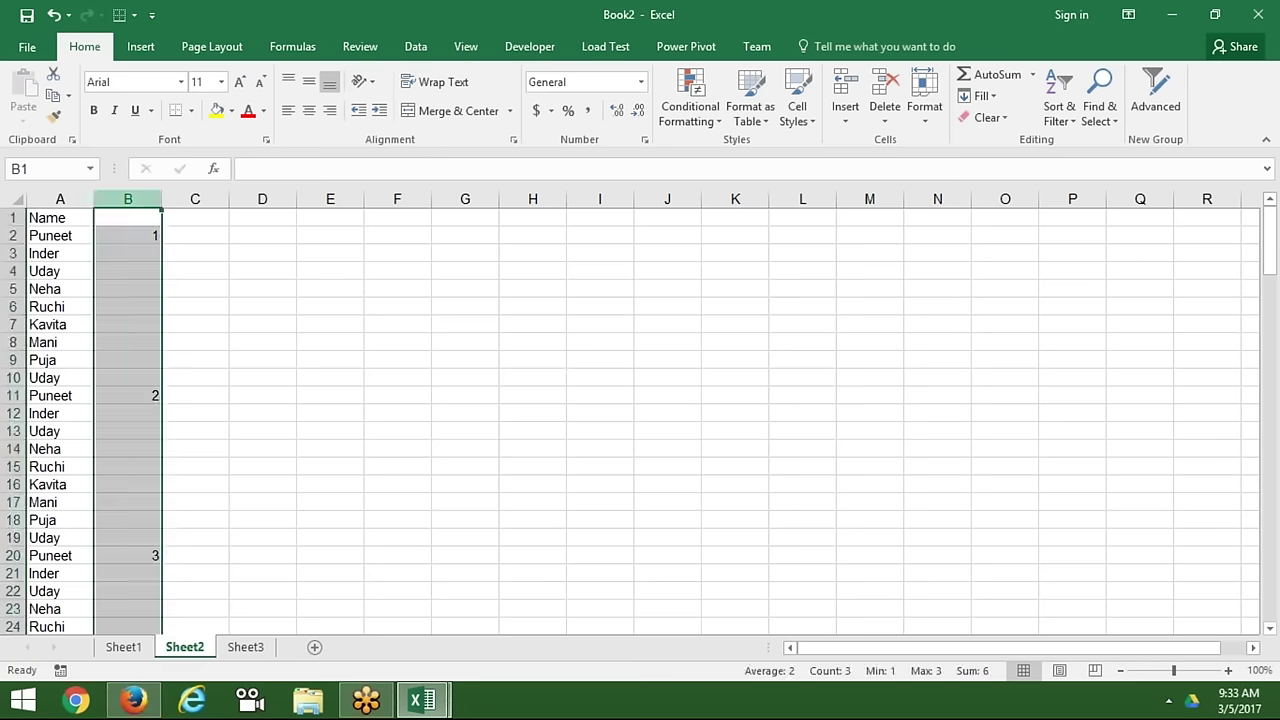
{"action": "key", "text": "Delete"}
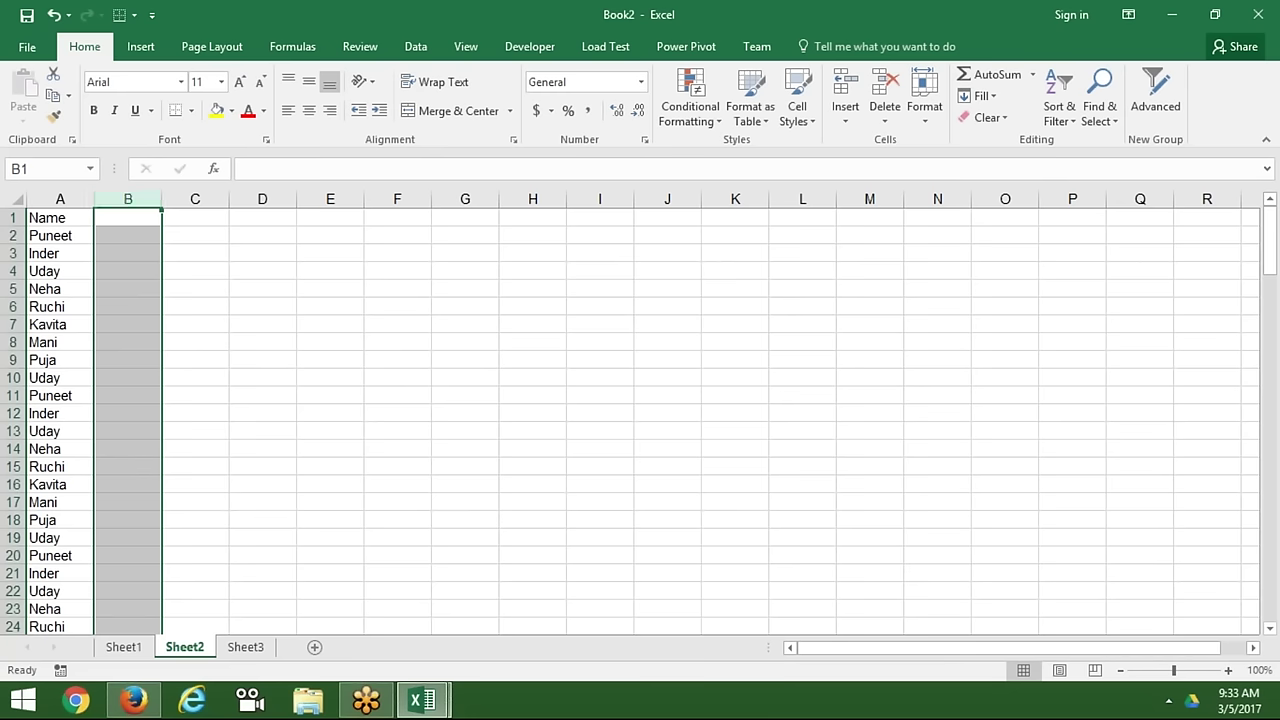
Step: Custom-sort the list by Name, A to Z, with My data has headers ticked
{"action": "left_click", "coordinate": [68, 221]}
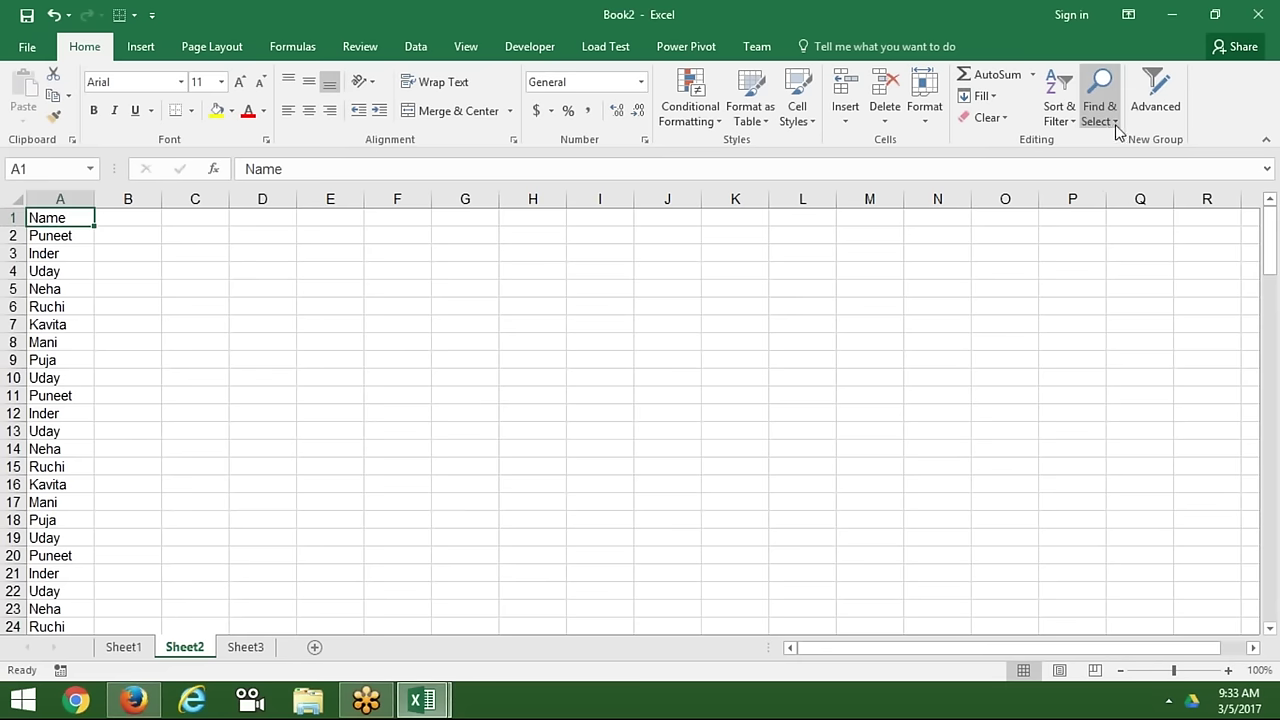
{"action": "left_click", "coordinate": [1078, 128]}
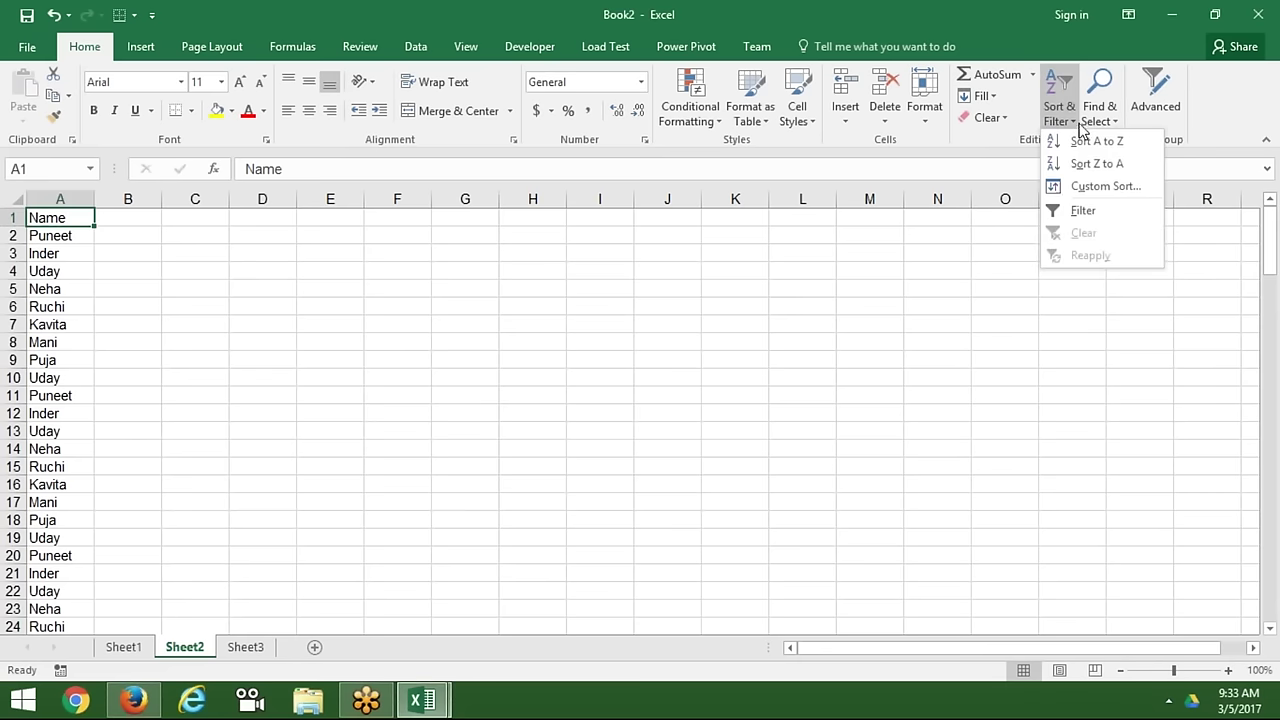
{"action": "left_click", "coordinate": [1103, 186]}
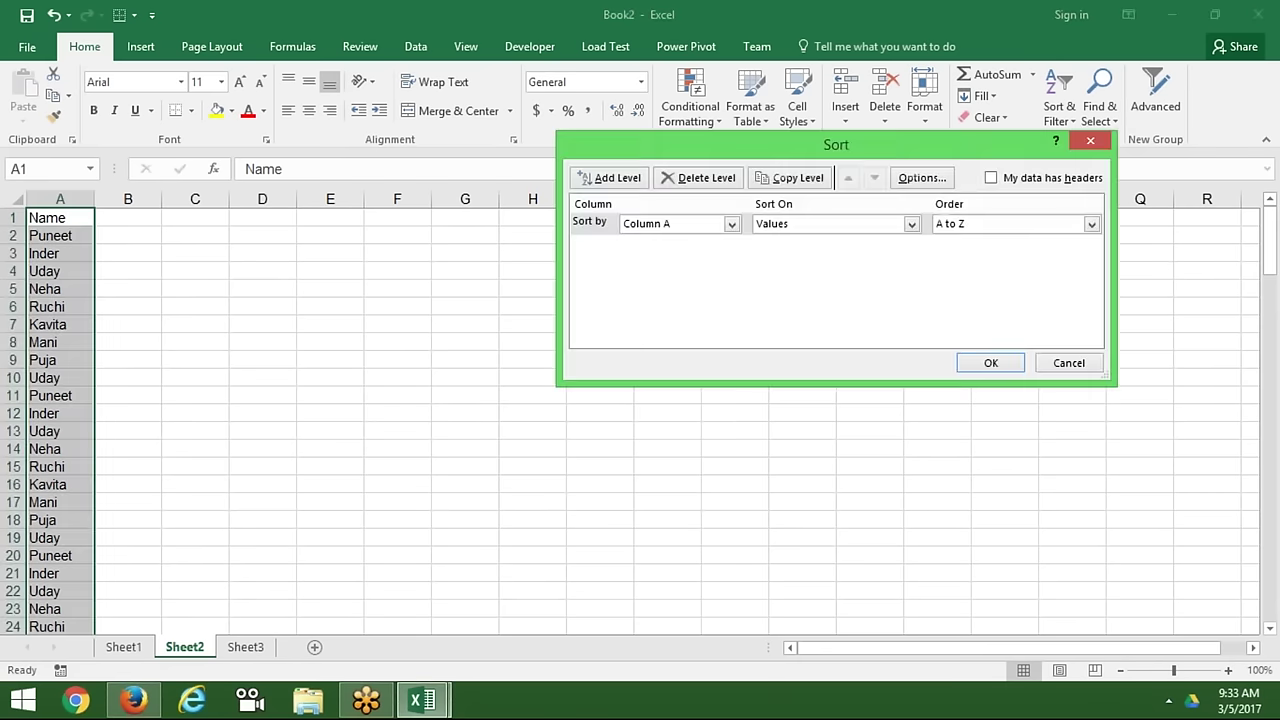
{"action": "left_click", "coordinate": [1024, 180]}
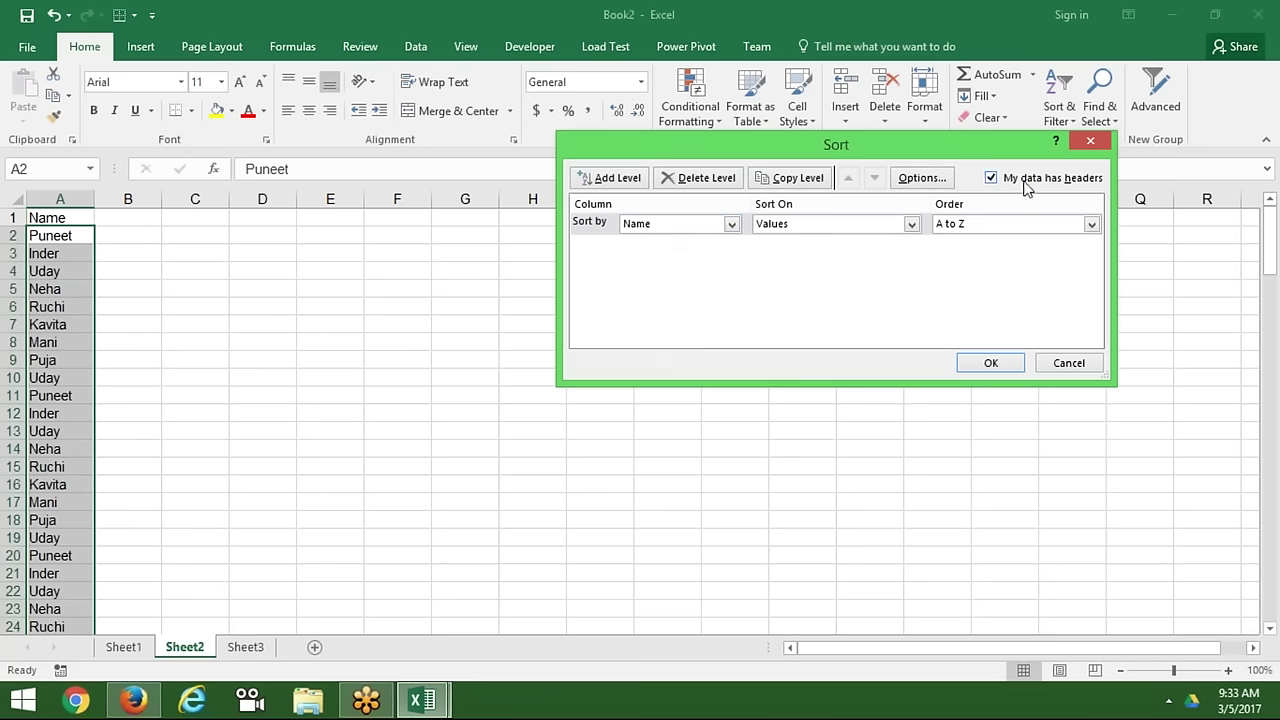
{"action": "left_click", "coordinate": [988, 365]}
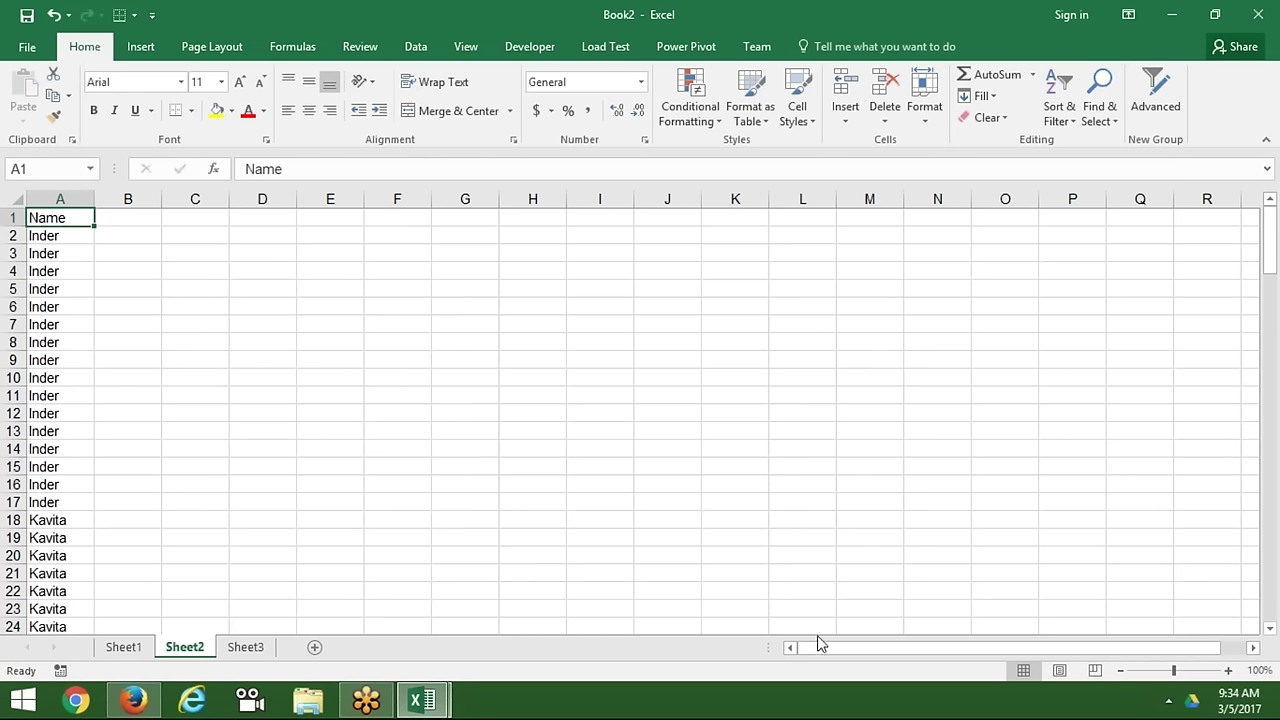
Step: Close the Firefox window and confirm closing both of its open tabs
{"action": "left_click", "coordinate": [1254, 22]}
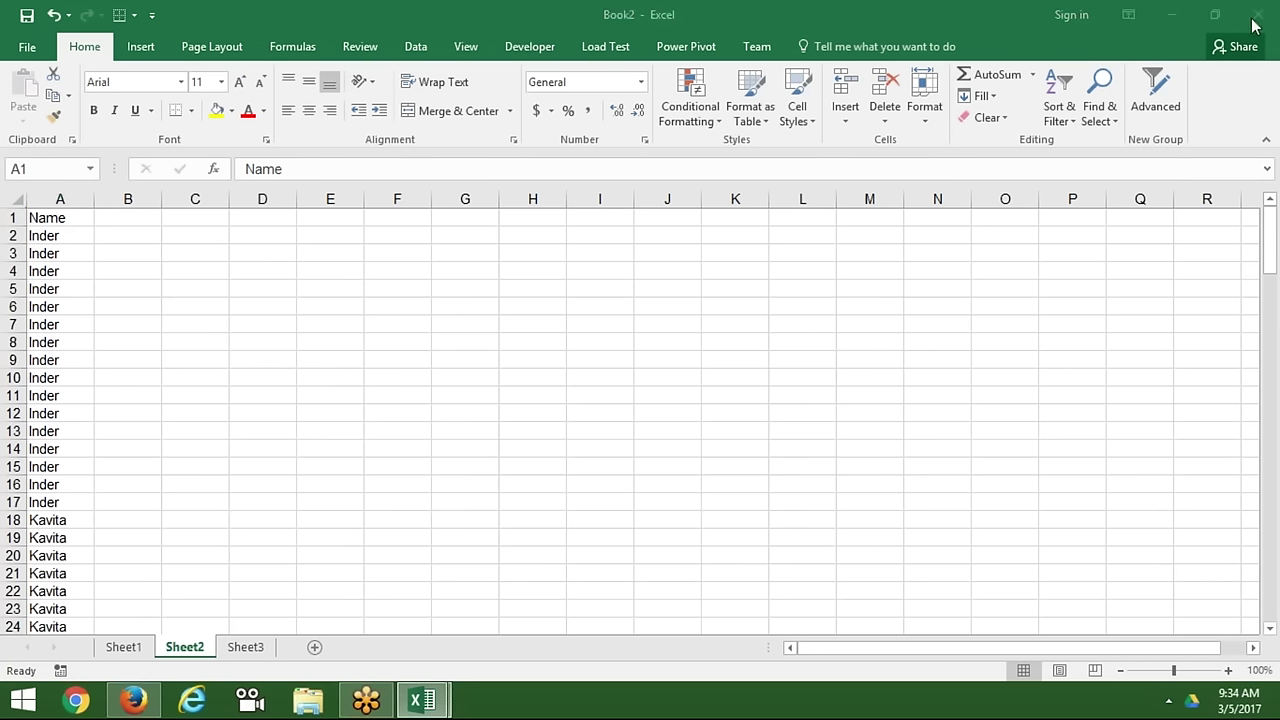
{"action": "left_click", "coordinate": [1256, 24]}
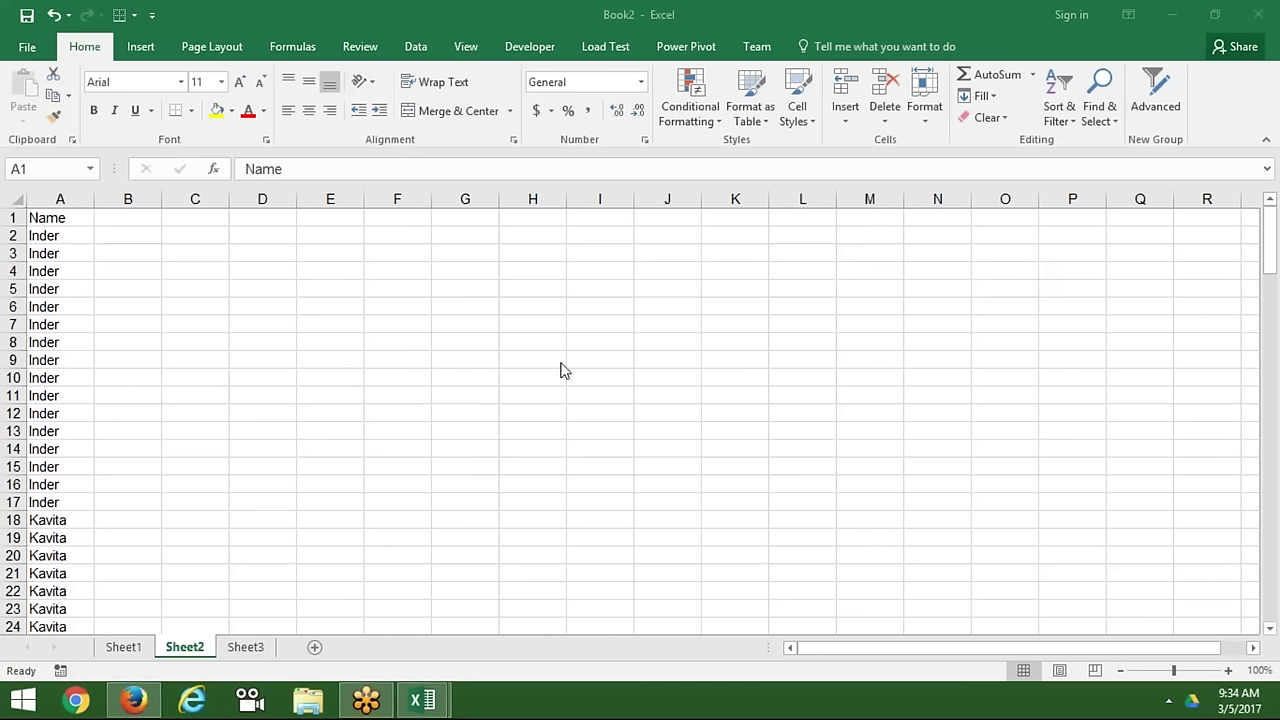
{"action": "left_click", "coordinate": [422, 700]}
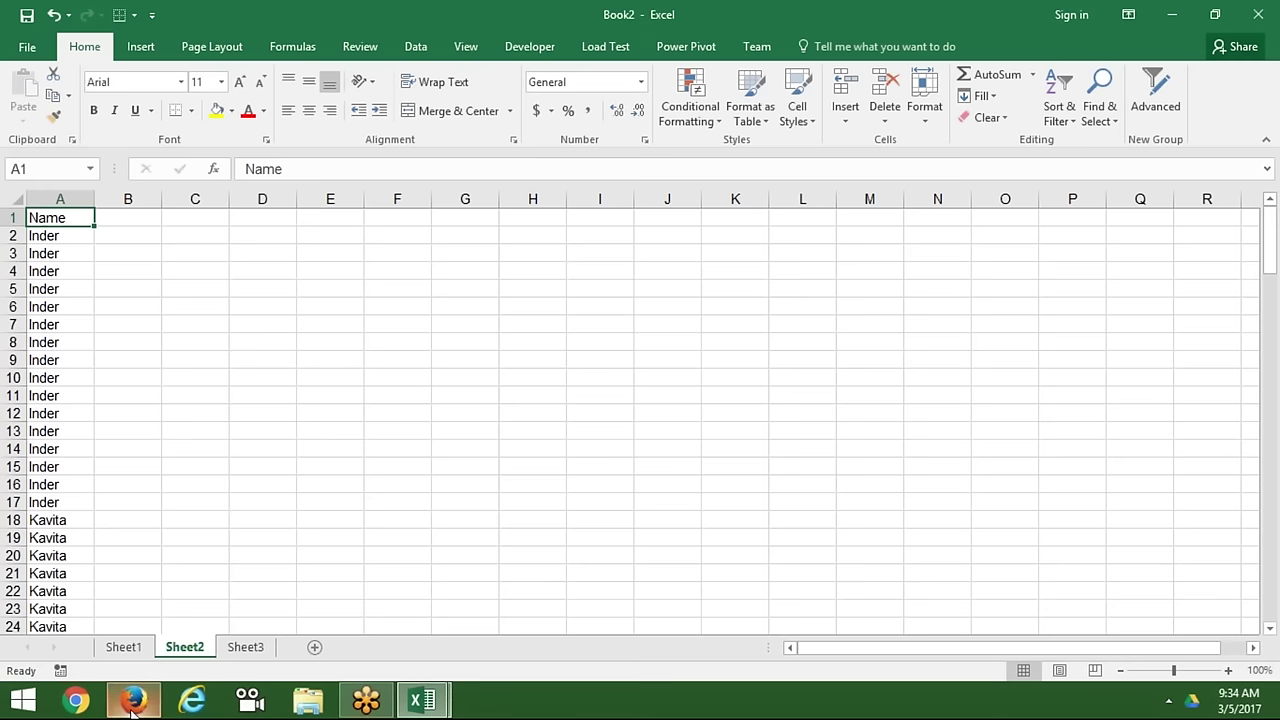
{"action": "mouse_move", "coordinate": [132, 708]}
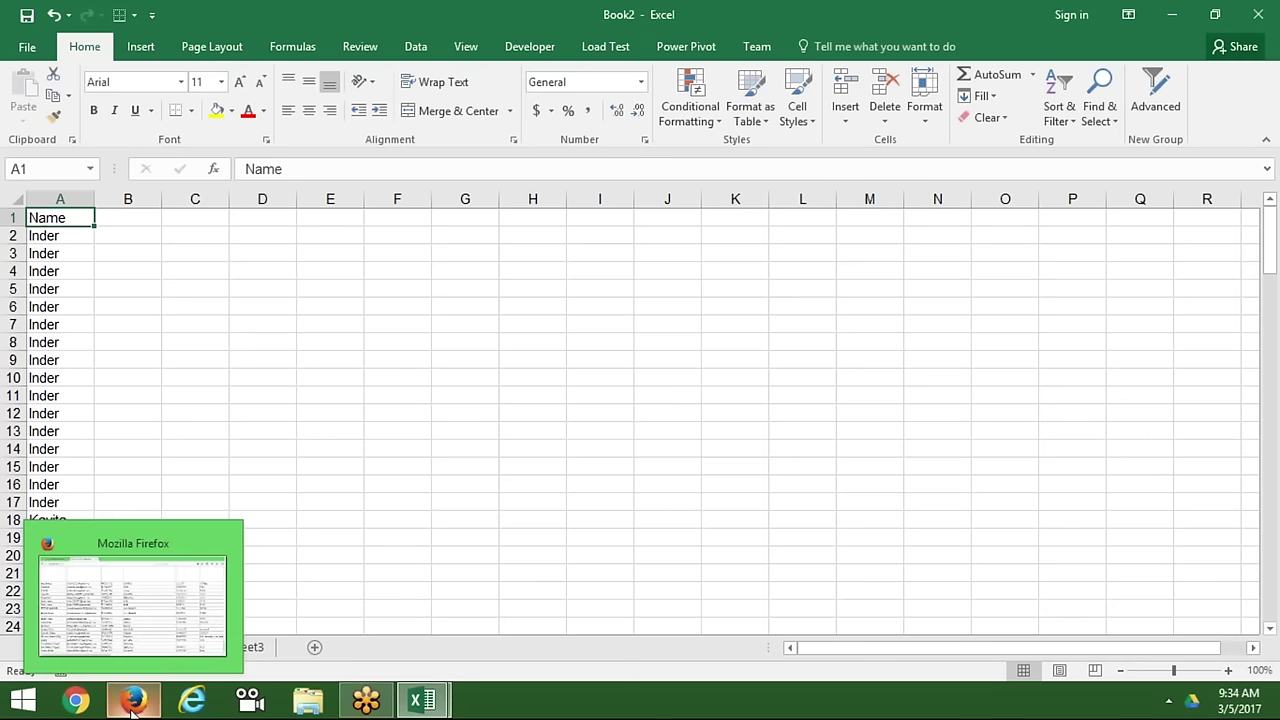
{"action": "right_click", "coordinate": [132, 708]}
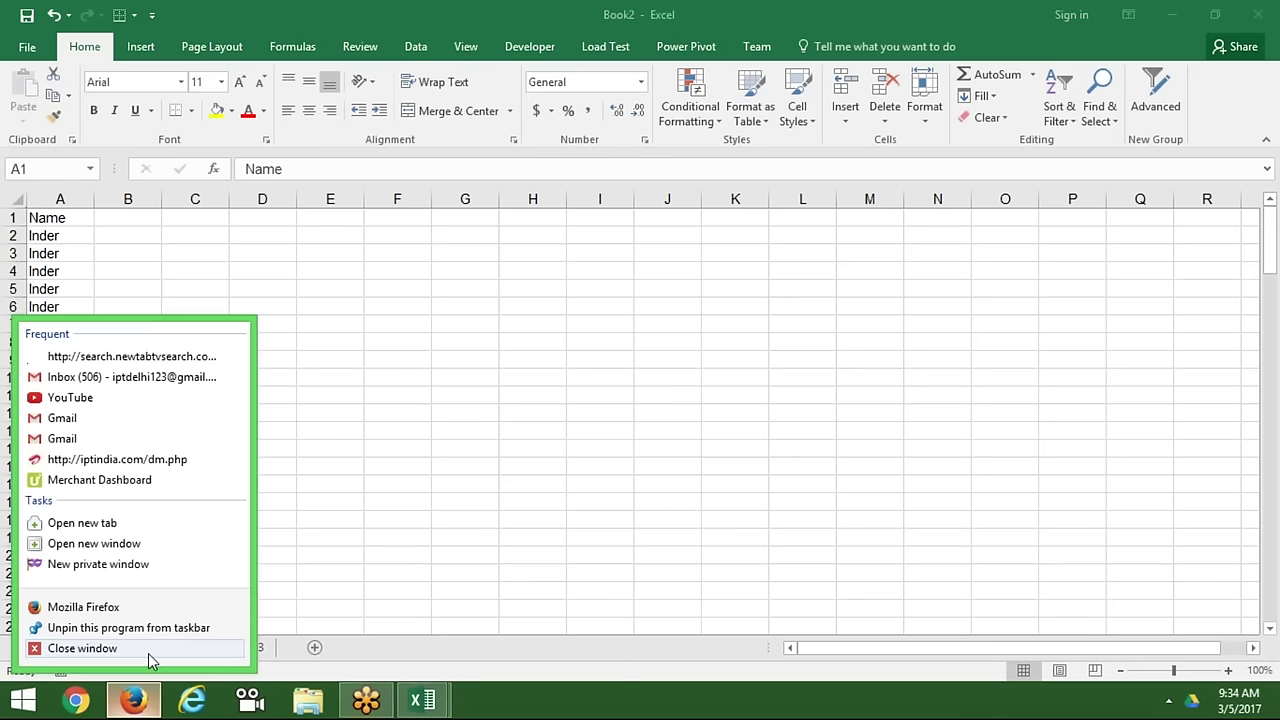
{"action": "left_click", "coordinate": [148, 653]}
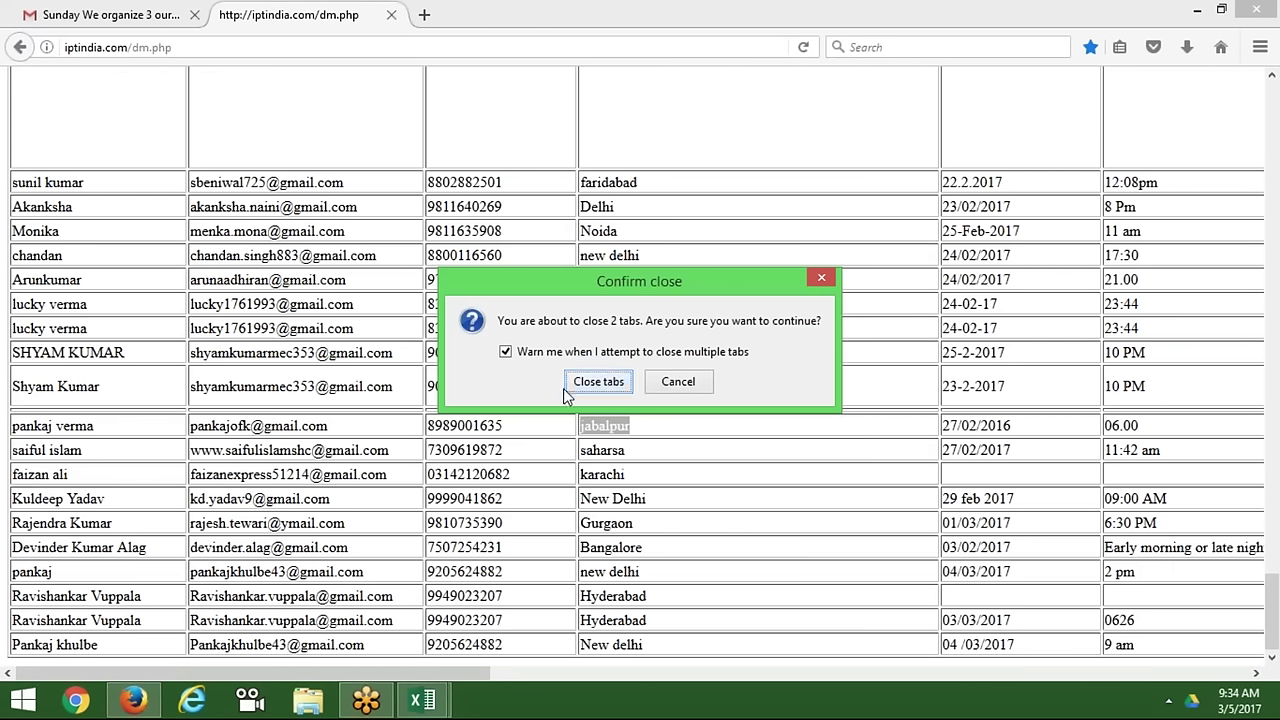
{"action": "left_click", "coordinate": [600, 386]}
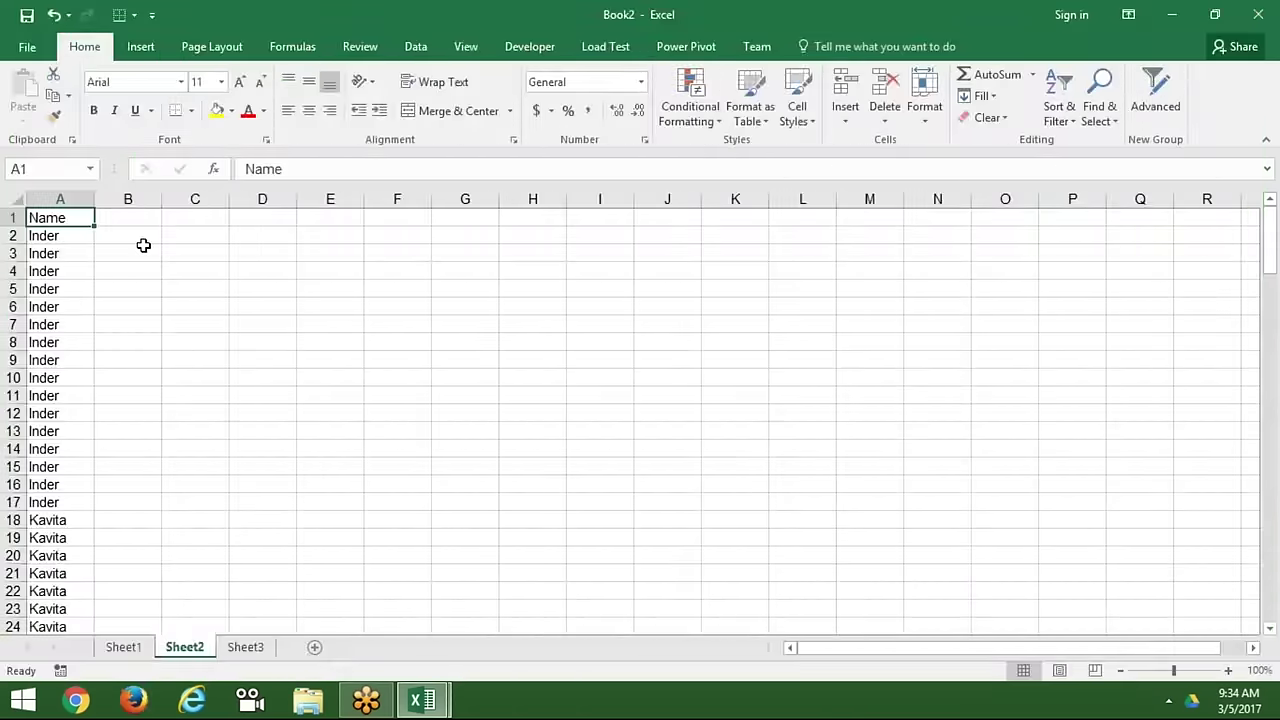
Step: Select B2 and begin an IF formula there
{"action": "left_click", "coordinate": [70, 250]}
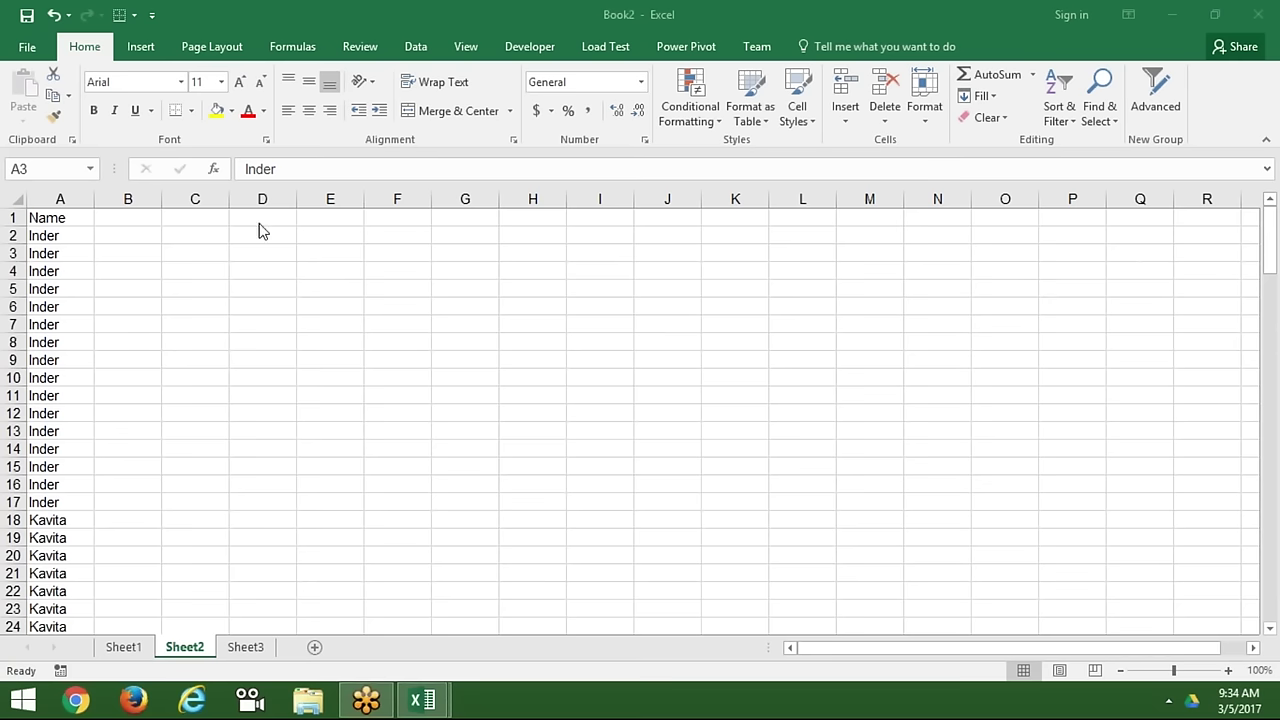
{"action": "left_click", "coordinate": [60, 253]}
{"action": "left_click", "coordinate": [130, 228]}
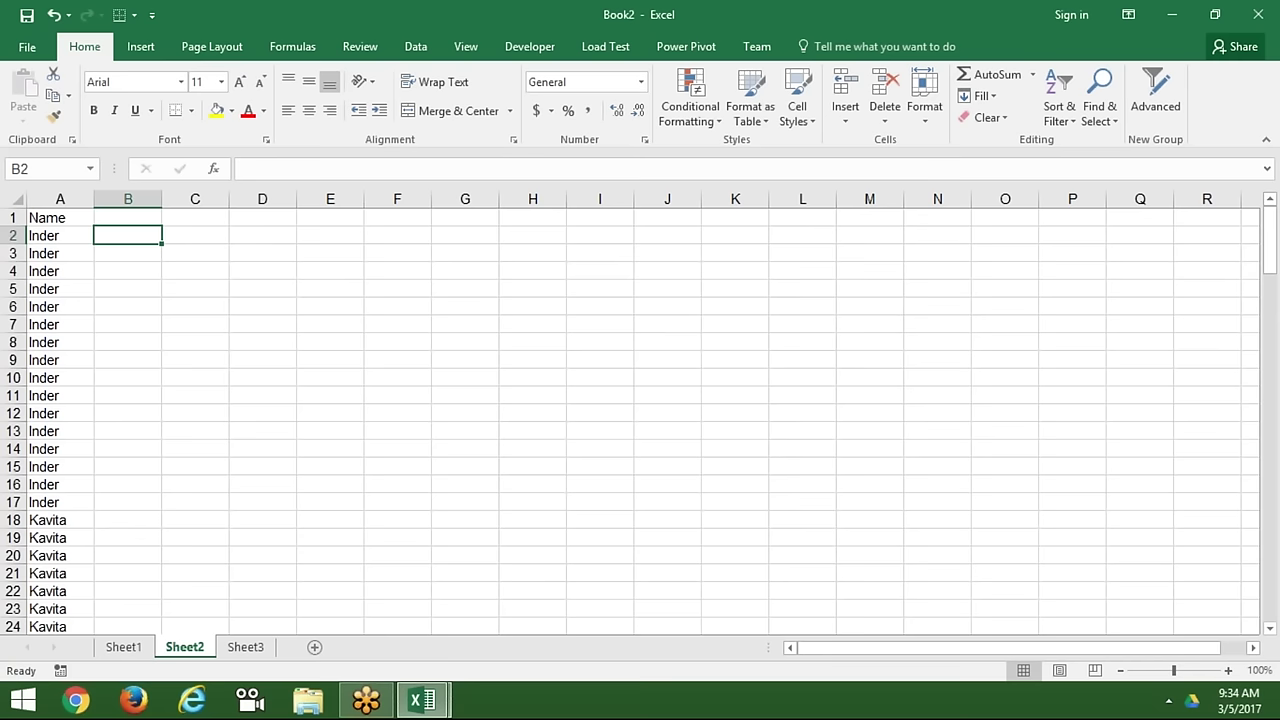
{"action": "type", "text": "="}
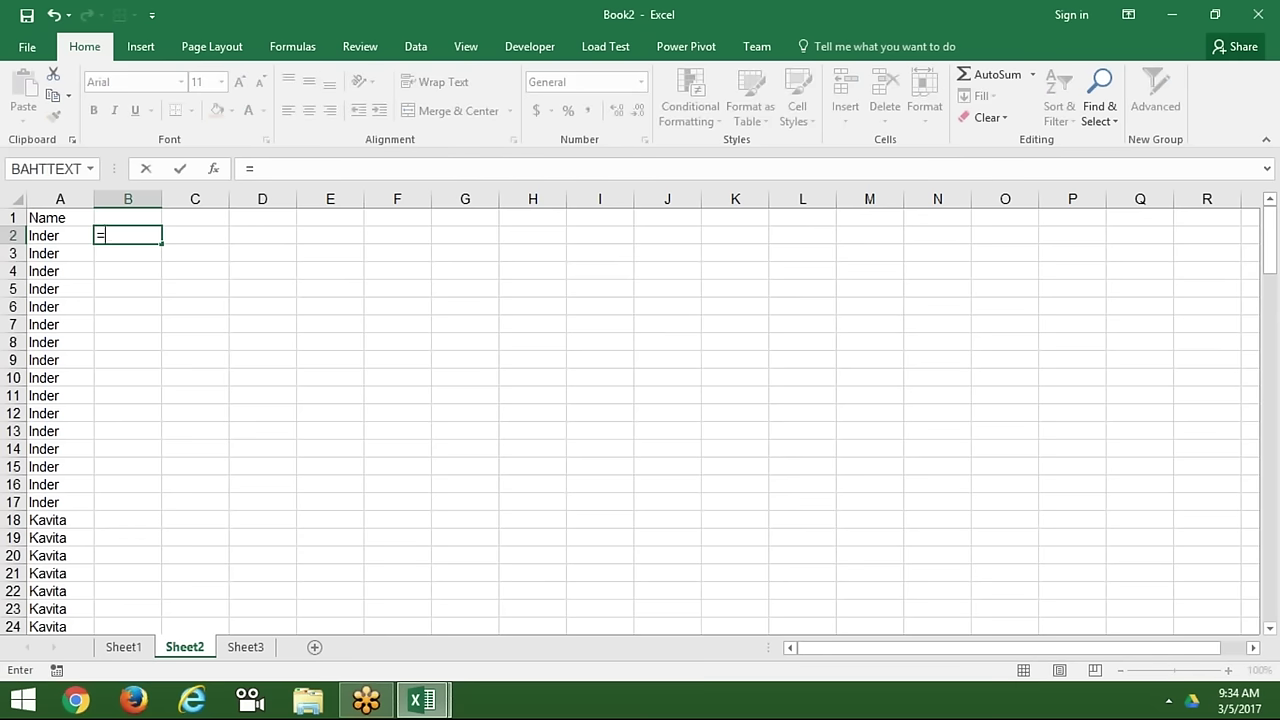
{"action": "type", "text": "I"}
{"action": "key", "text": "Tab"}
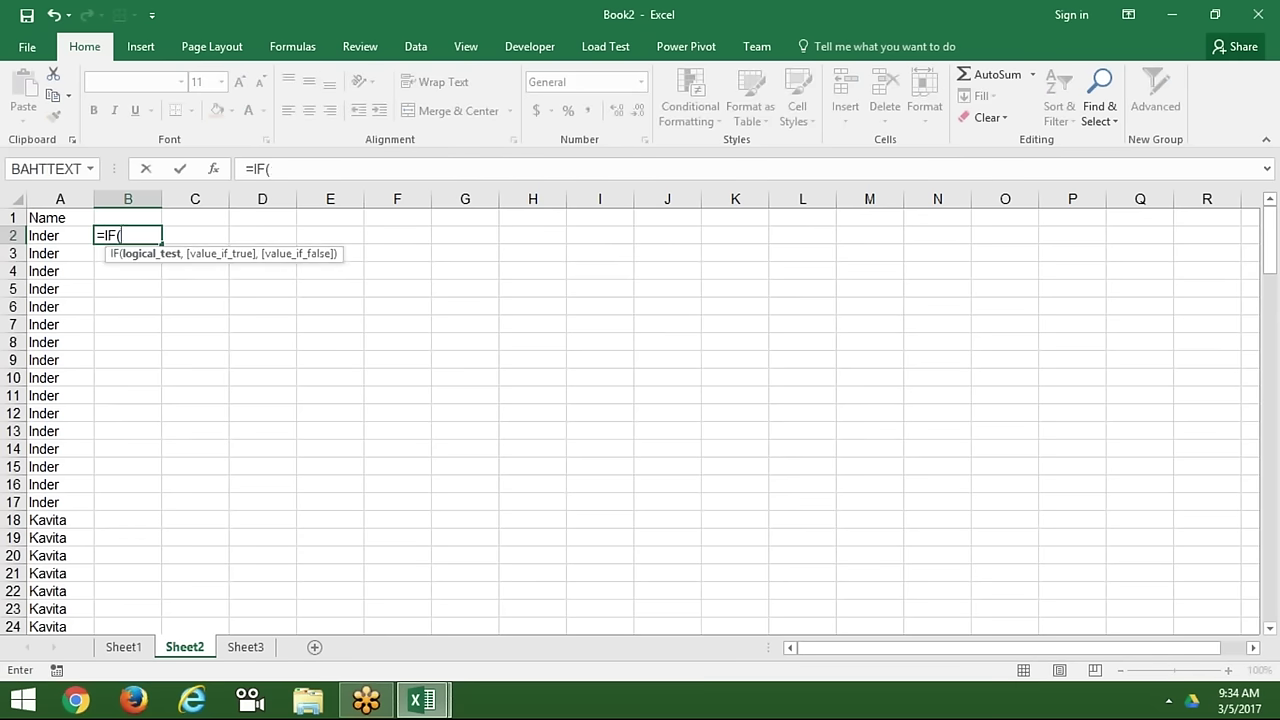
Step: Complete B2 as =IF(A2=A1,B1+1,1), showing 1 beside the first name
{"action": "left_click", "coordinate": [67, 232]}
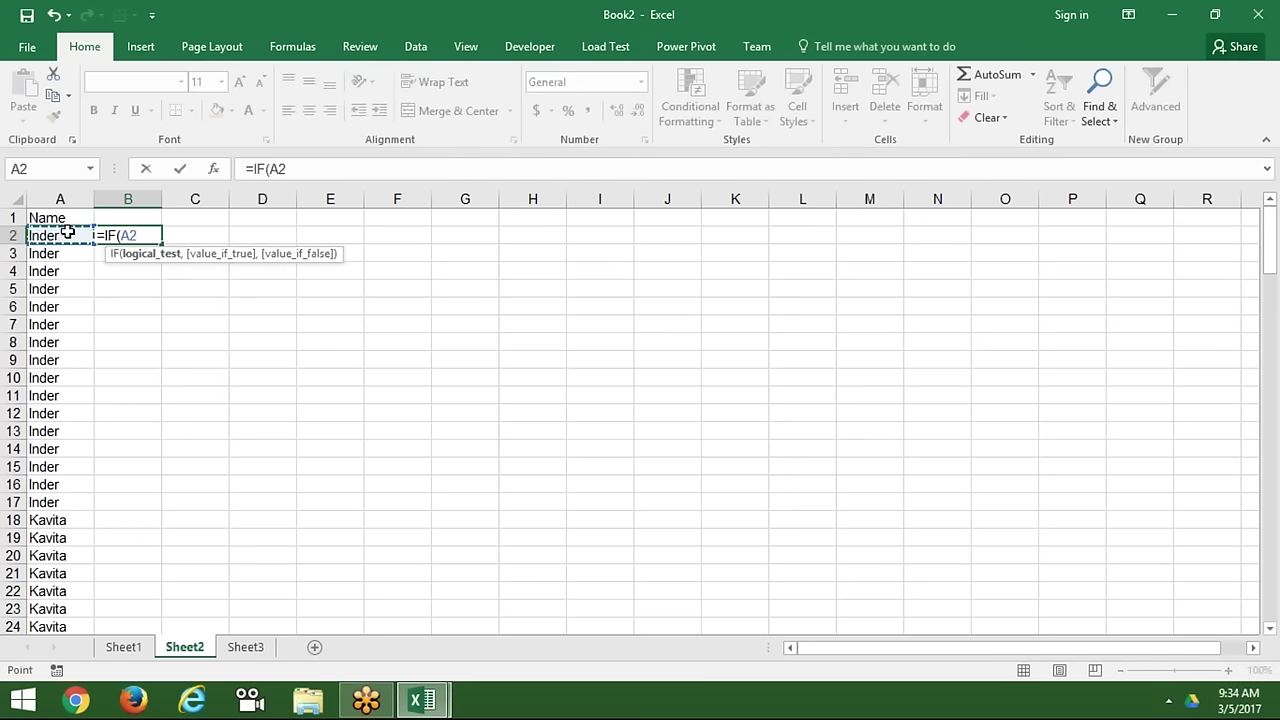
{"action": "type", "text": "="}
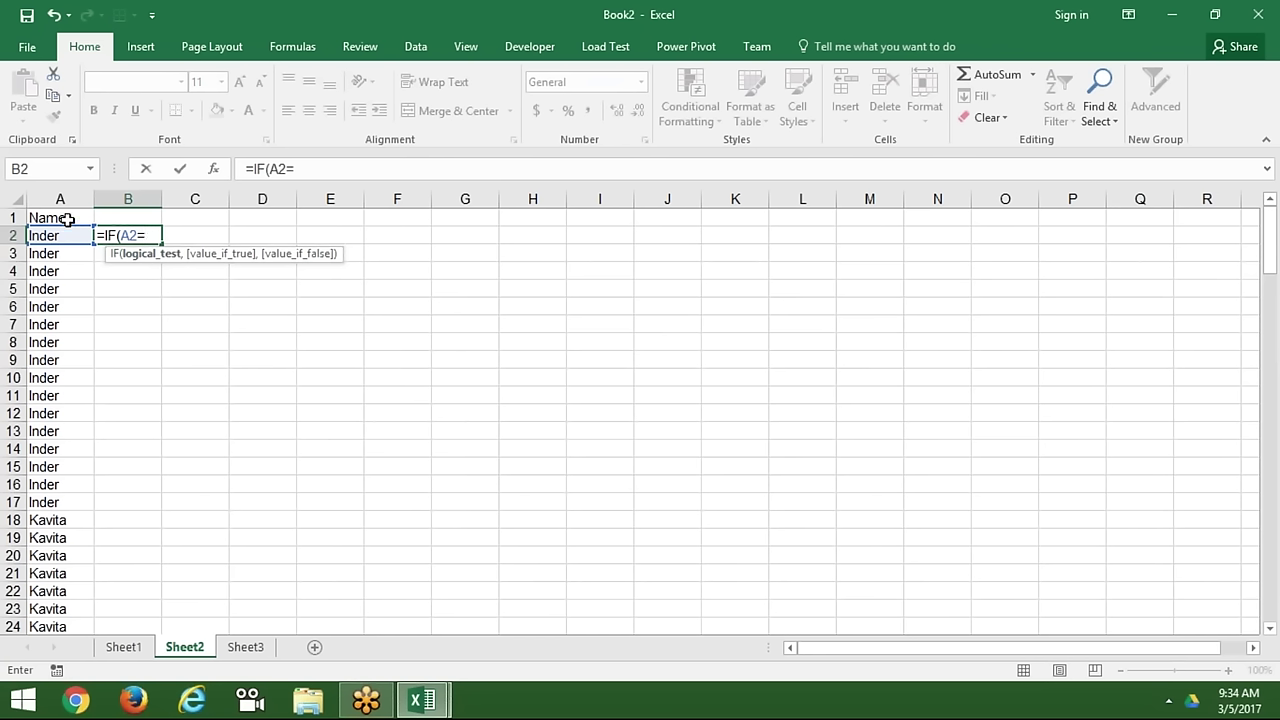
{"action": "left_click", "coordinate": [67, 218]}
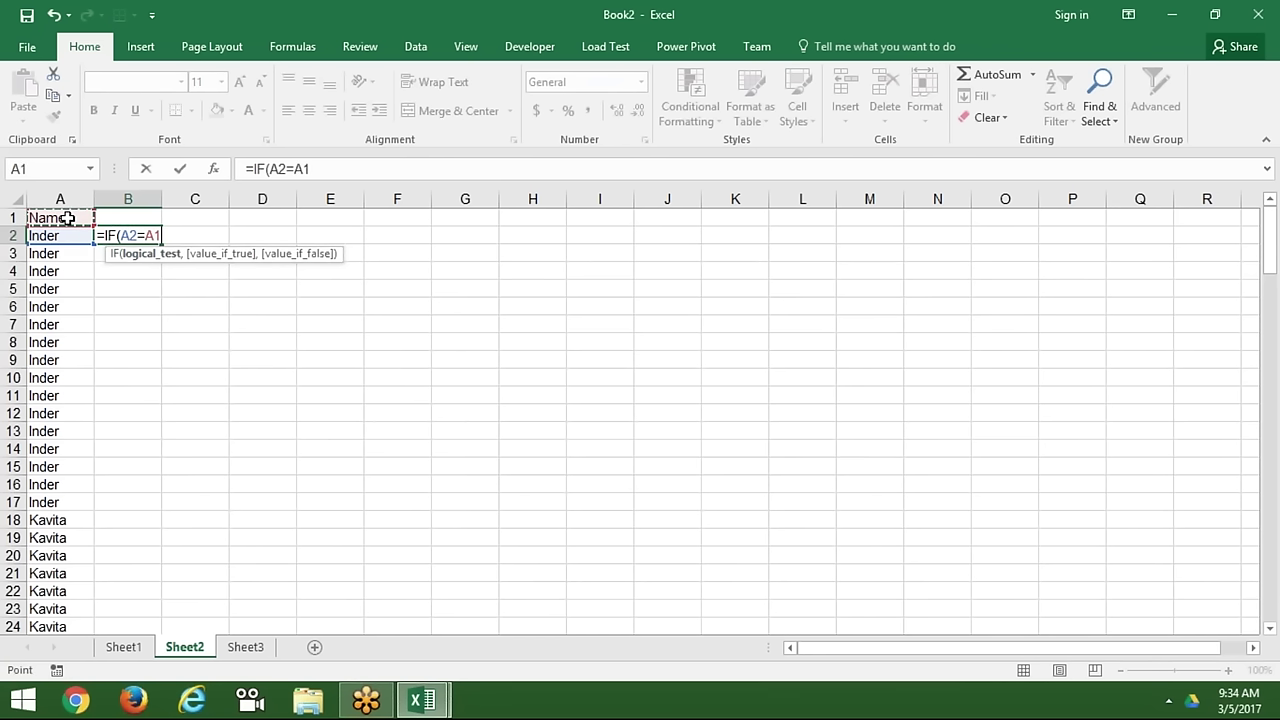
{"action": "type", "text": ","}
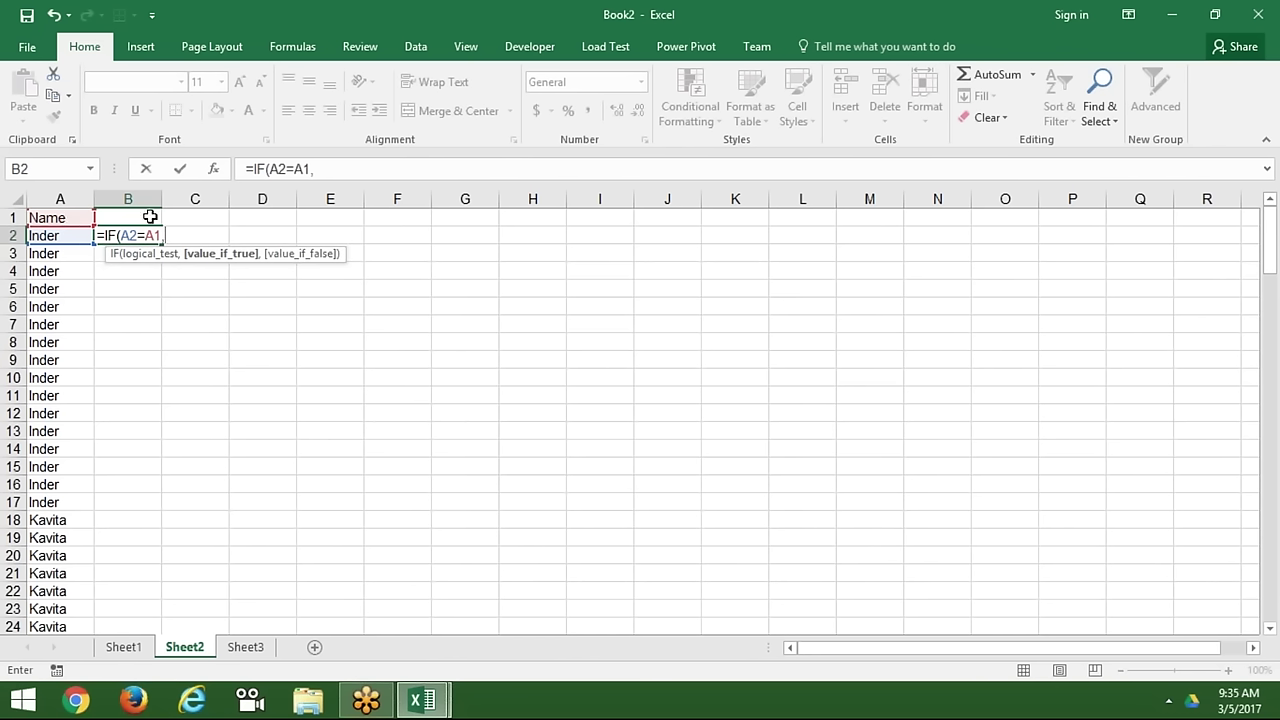
{"action": "left_click", "coordinate": [150, 217]}
{"action": "type", "text": "+"}
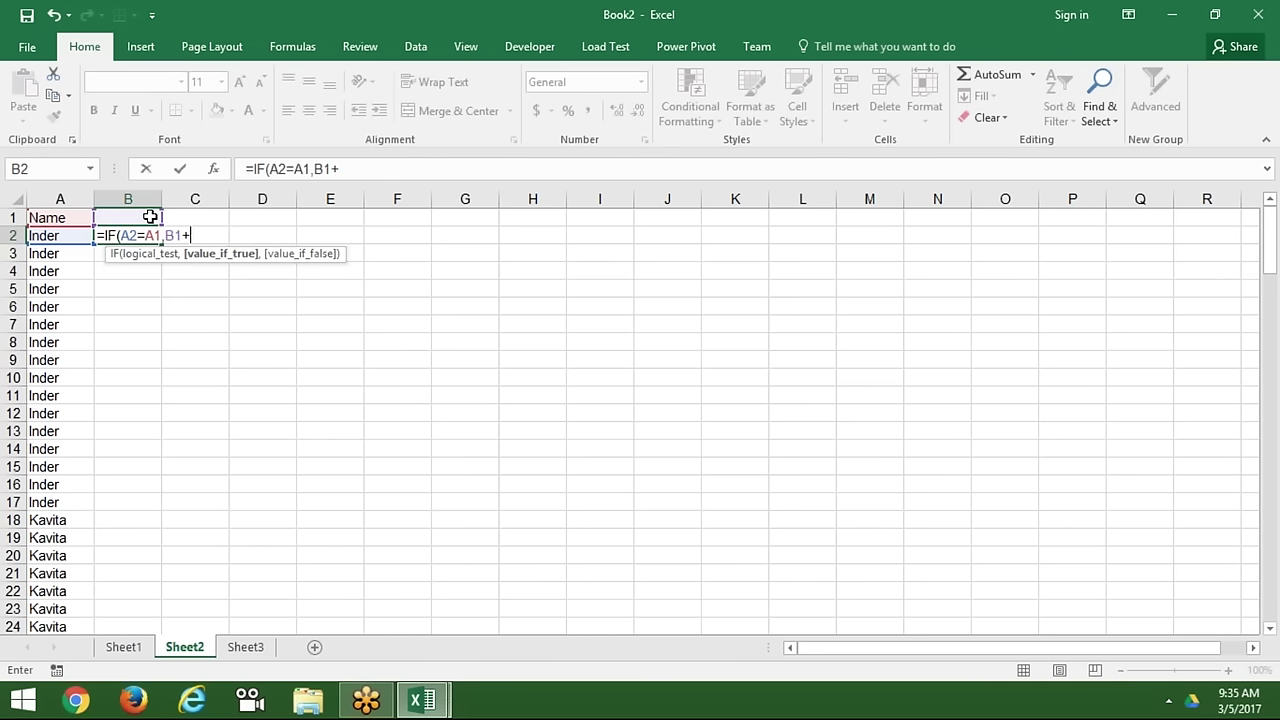
{"action": "type", "text": "1,"}
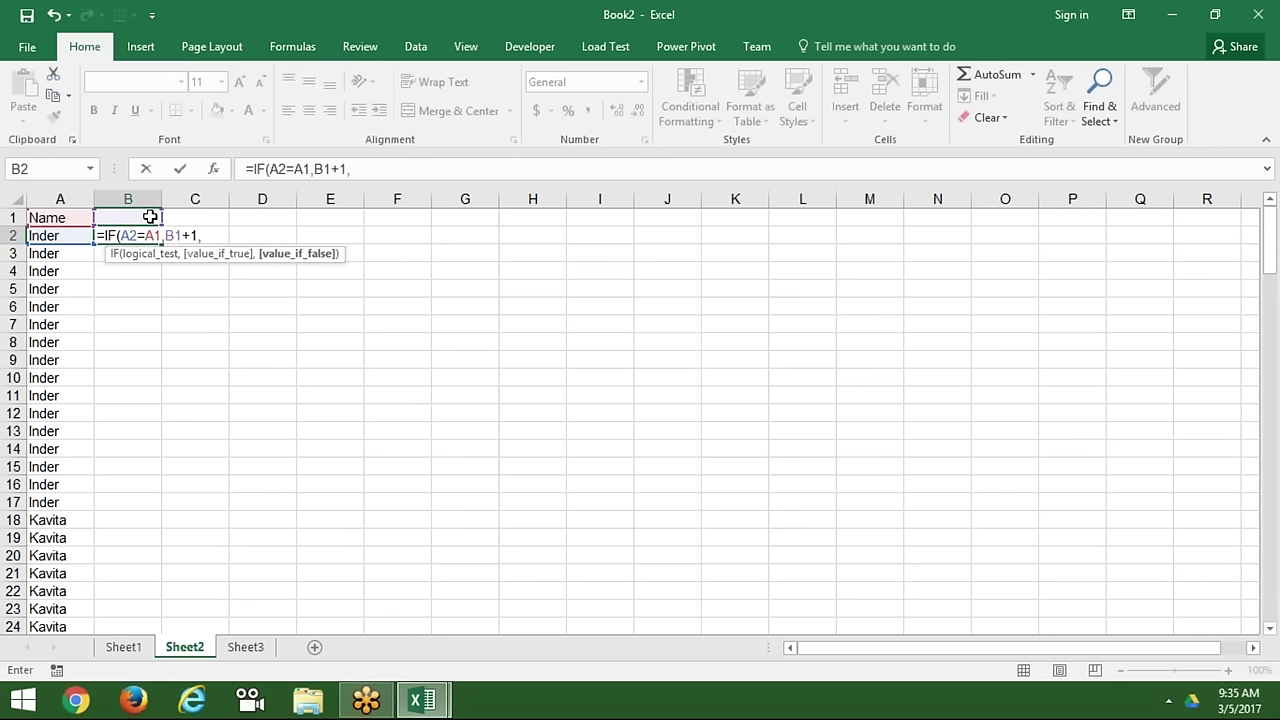
{"action": "type", "text": "1"}
{"action": "type", "text": ")"}
{"action": "key", "text": "Return"}
{"action": "key", "text": "Up"}
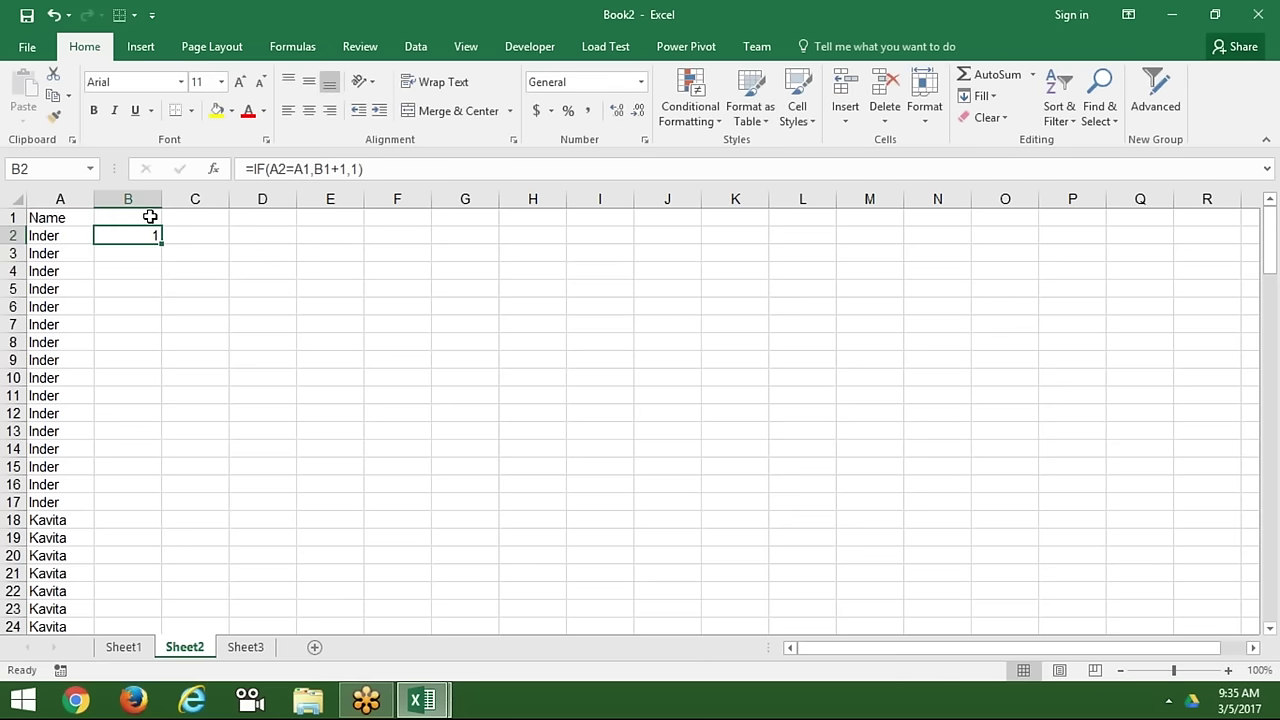
Step: Fill the B2 formula down to B17 with Ctrl+D and check the copied numbers
{"action": "key", "text": "shift+Down"}
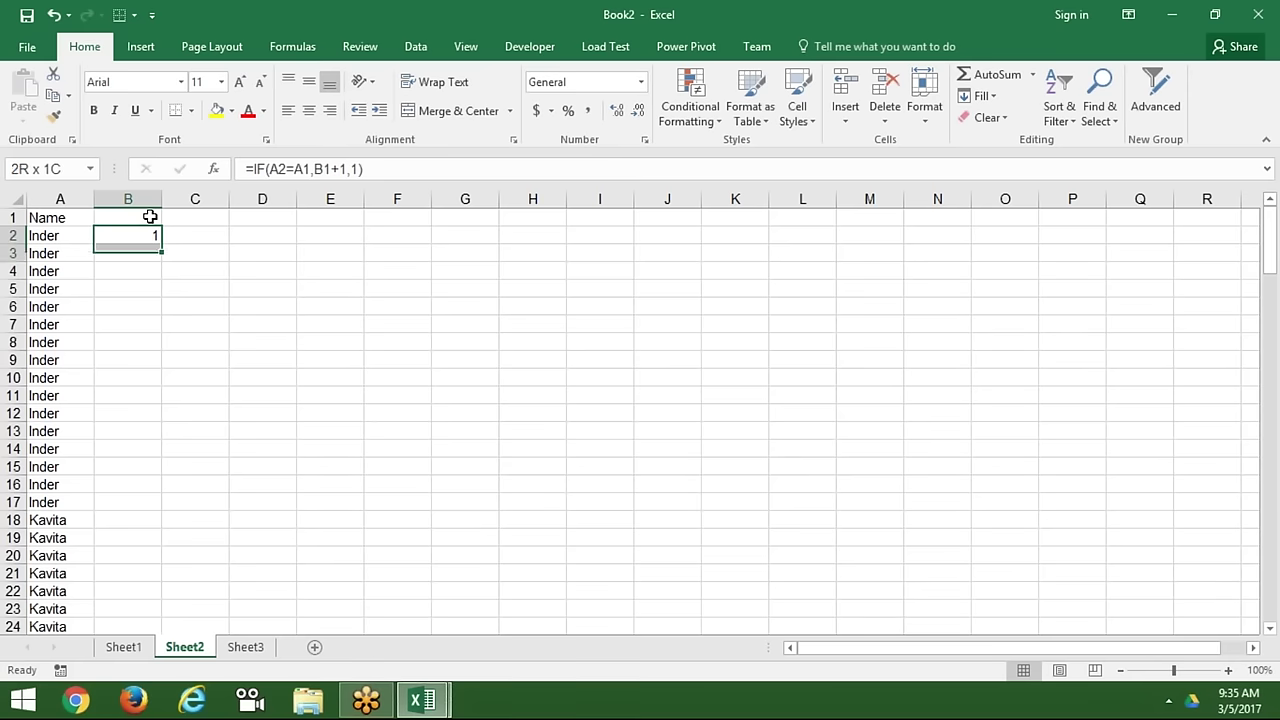
{"action": "key", "text": "shift+Down"}
{"action": "key", "text": "shift+Down"}
{"action": "key", "text": "shift+Down"}
{"action": "key", "text": "shift+Down"}
{"action": "key", "text": "shift+Down"}
{"action": "key", "text": "shift+Down"}
{"action": "key", "text": "shift+Down"}
{"action": "key", "text": "shift+Down"}
{"action": "key", "text": "shift+Down"}
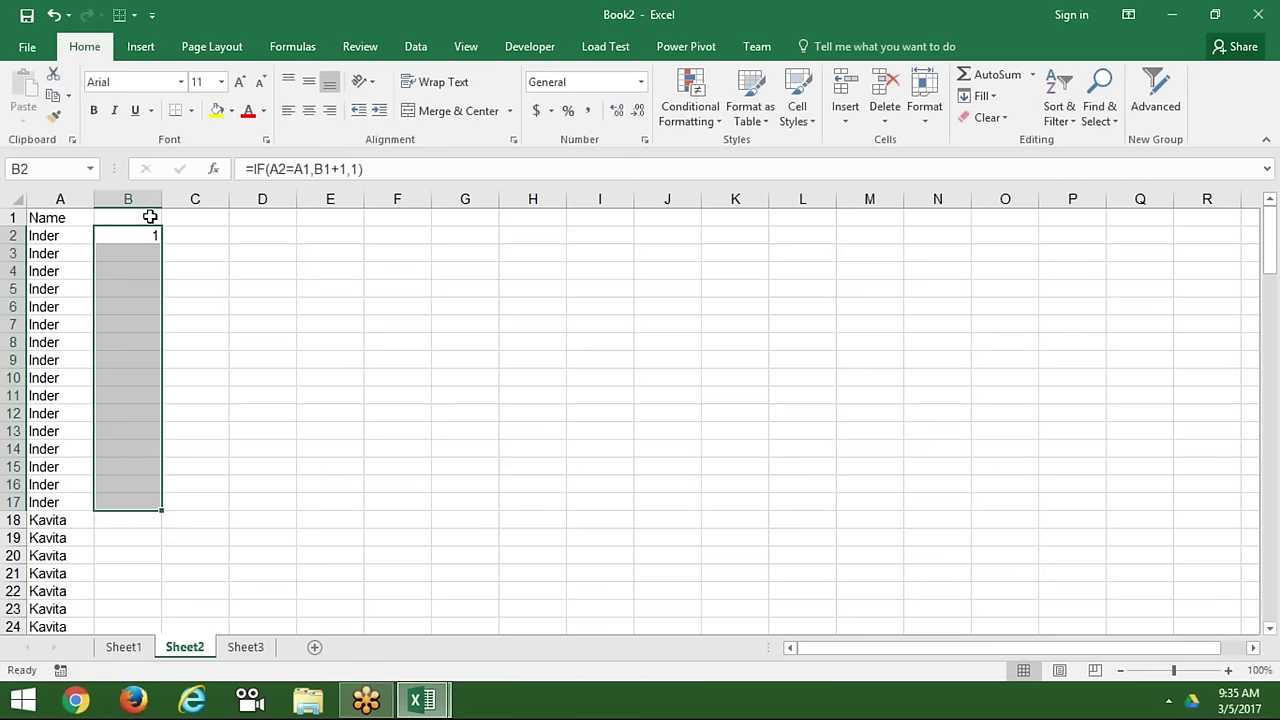
{"action": "key", "text": "ctrl+d"}
{"action": "key", "text": "Down"}
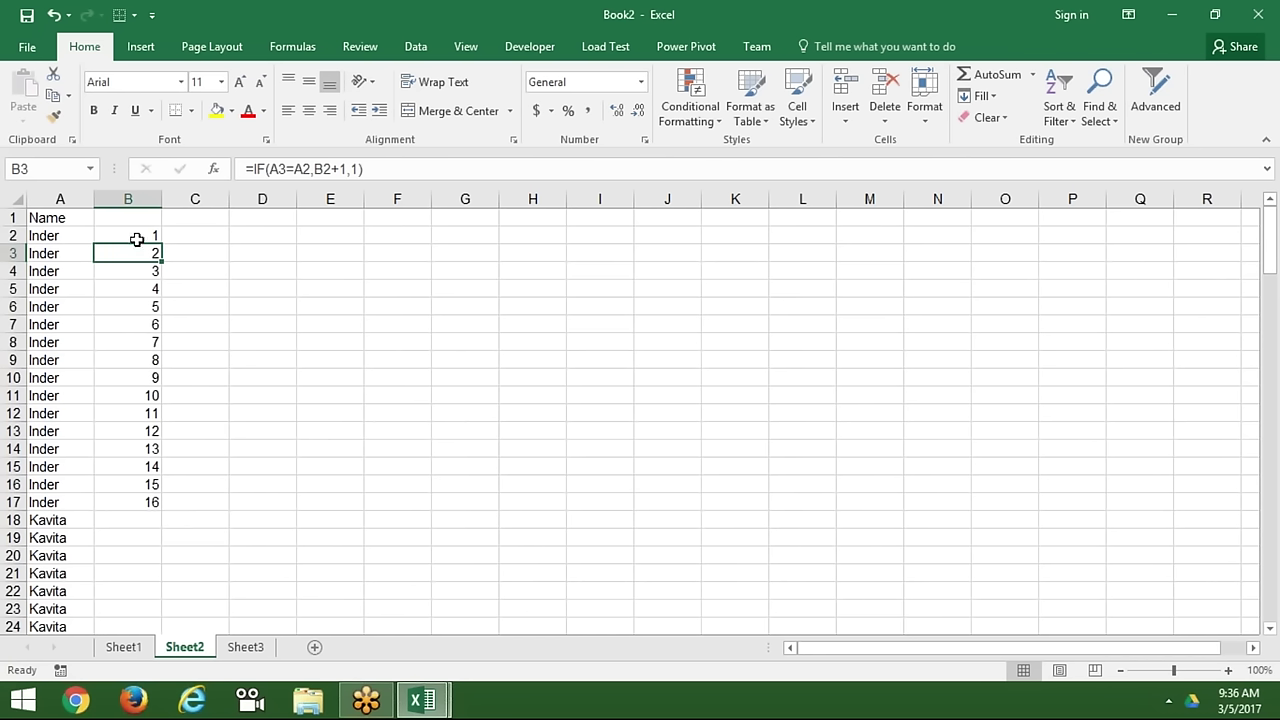
{"action": "key", "text": "Down"}
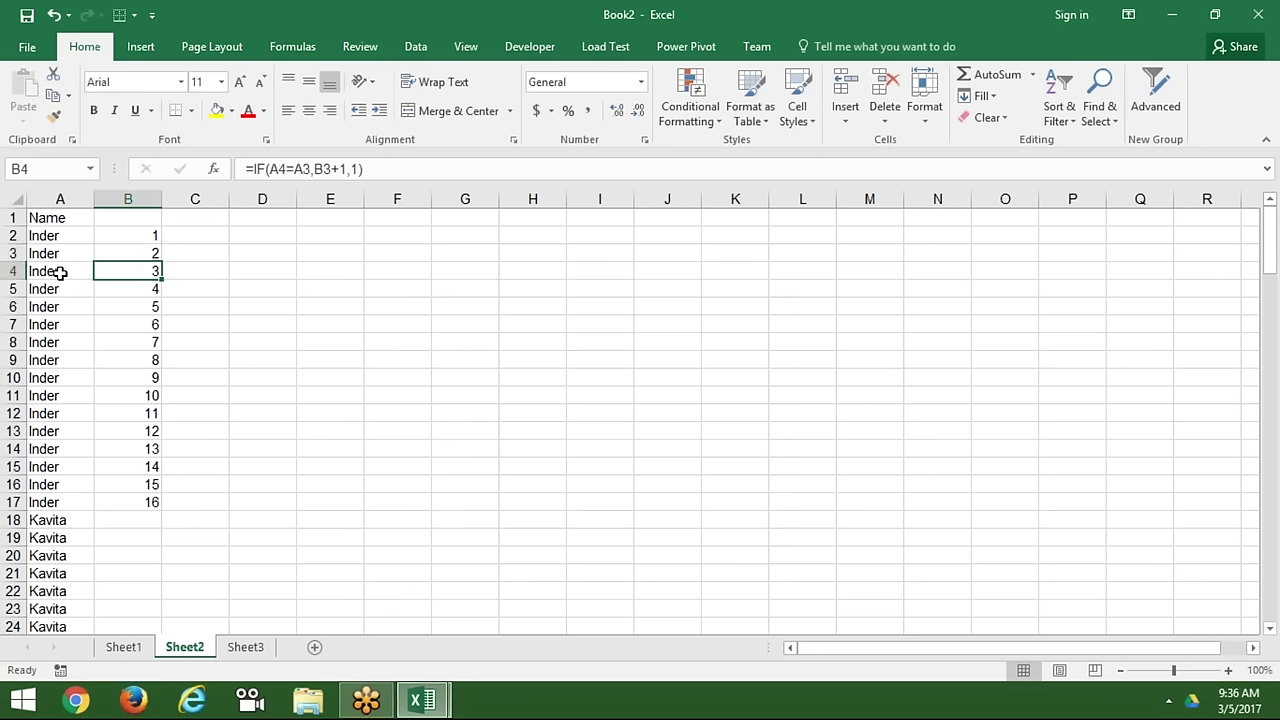
{"action": "key", "text": "Down"}
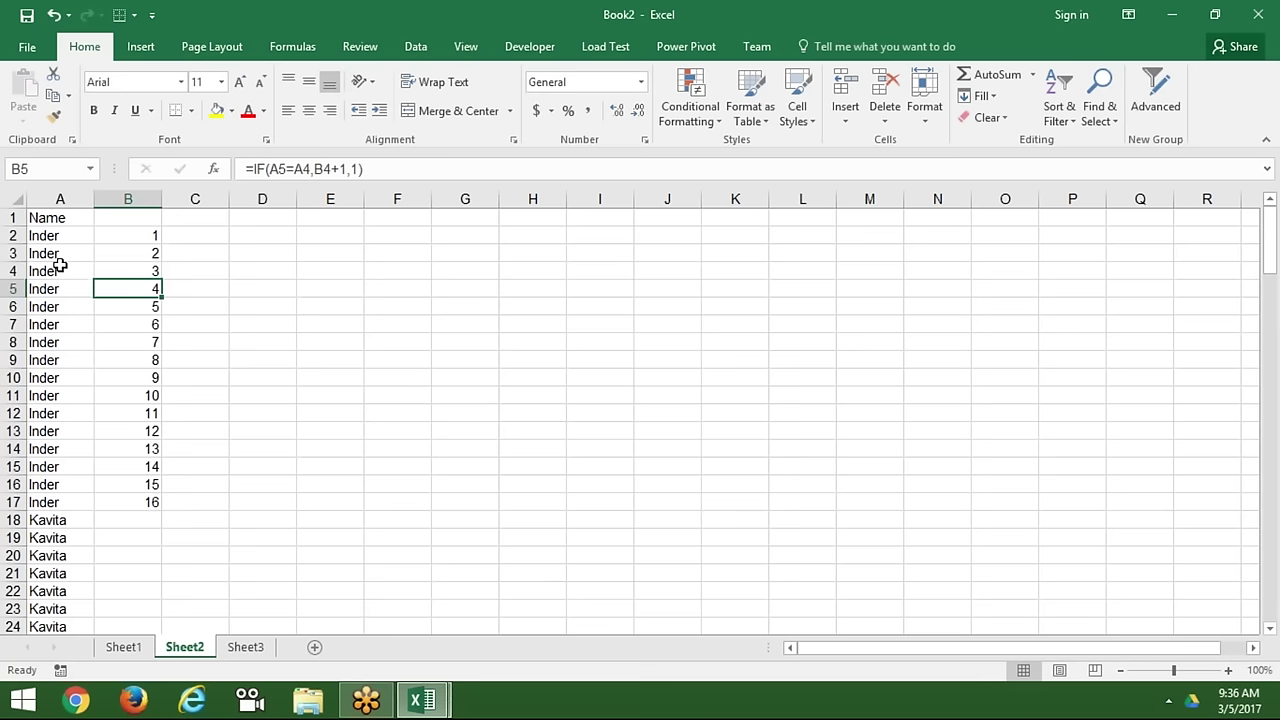
{"action": "key", "text": "Down"}
{"action": "key", "text": "Down"}
{"action": "key", "text": "Down"}
{"action": "key", "text": "Down"}
{"action": "key", "text": "Down"}
{"action": "key", "text": "Down"}
Step: Extend the numbering formula into B18, then fill it down to row 144
{"action": "key", "text": "Up"}
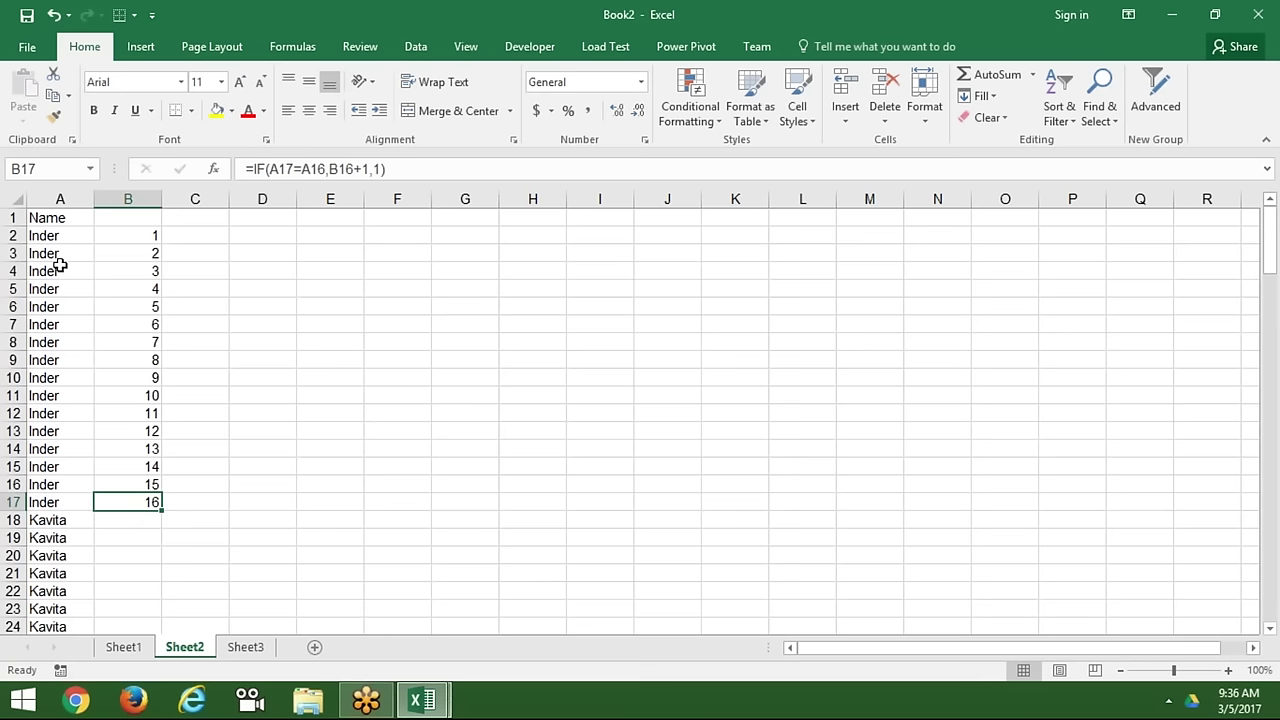
{"action": "key", "text": "shift+Down"}
{"action": "key", "text": "ctrl+d"}
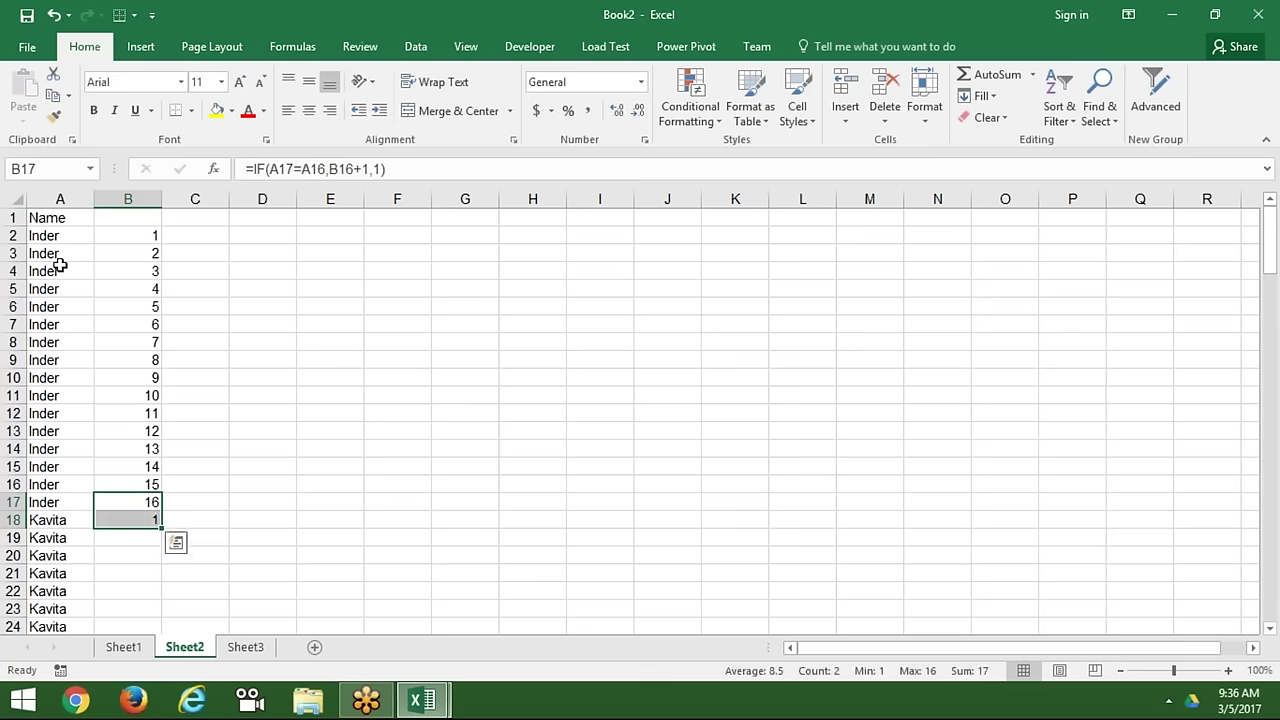
{"action": "key", "text": "Down"}
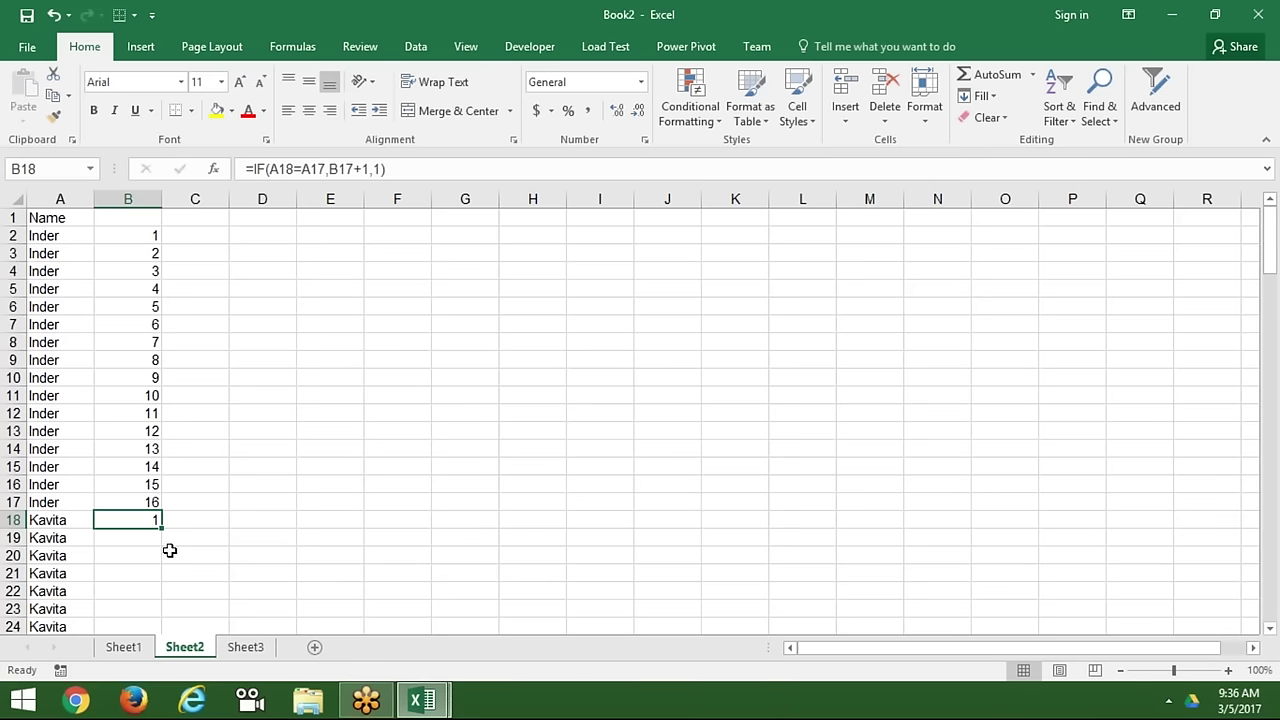
{"action": "double_click", "coordinate": [161, 527]}
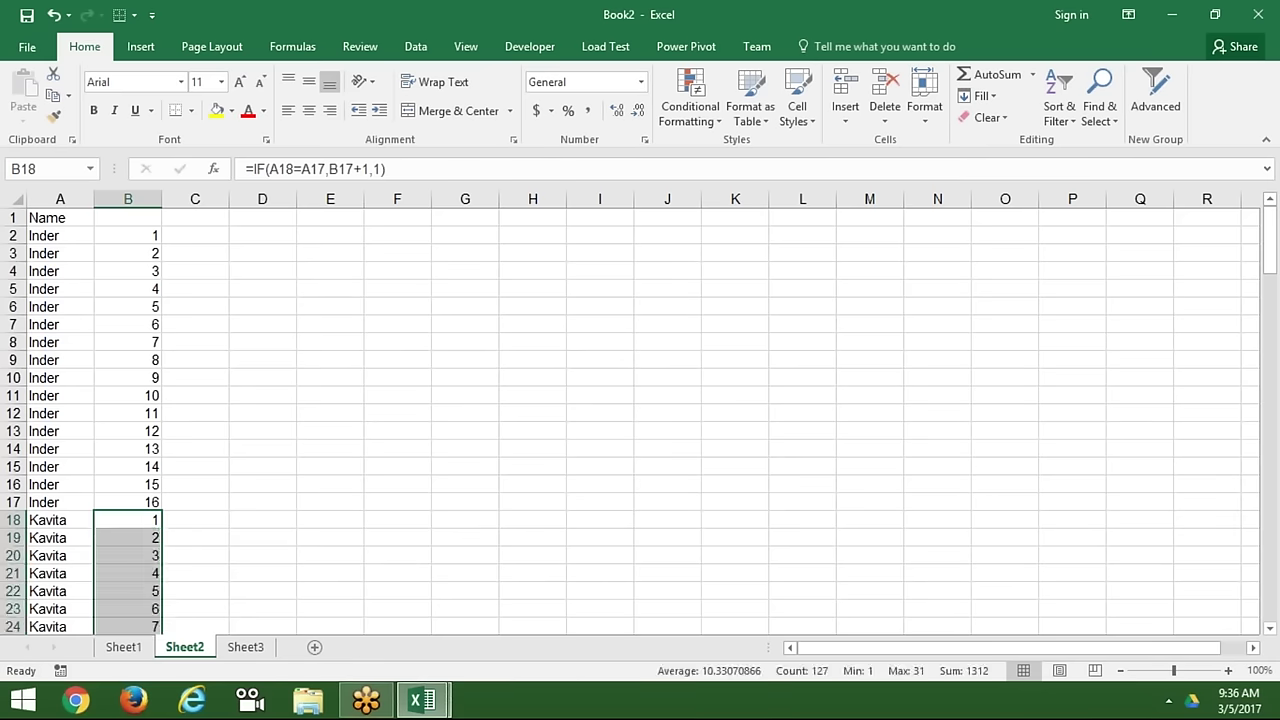
{"action": "key", "text": "ctrl+Down"}
{"action": "key", "text": "Down"}
{"action": "key", "text": "Up"}
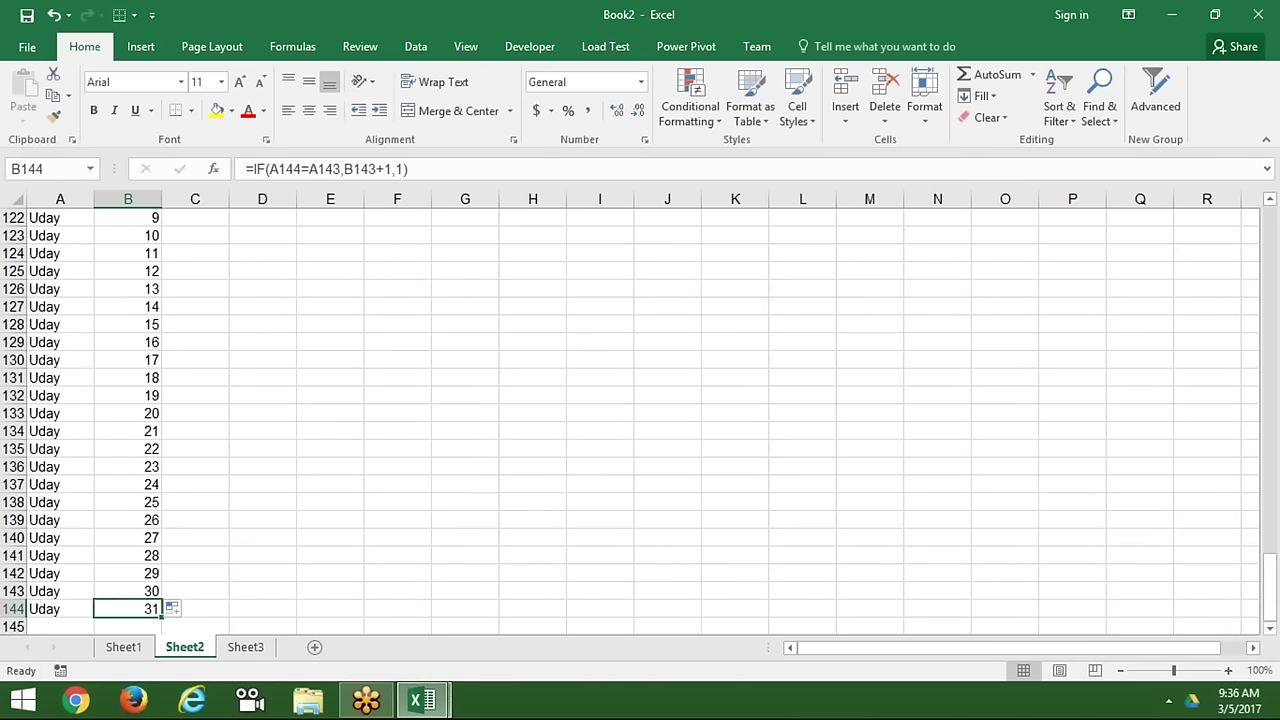
{"action": "key", "text": "ctrl+Up"}
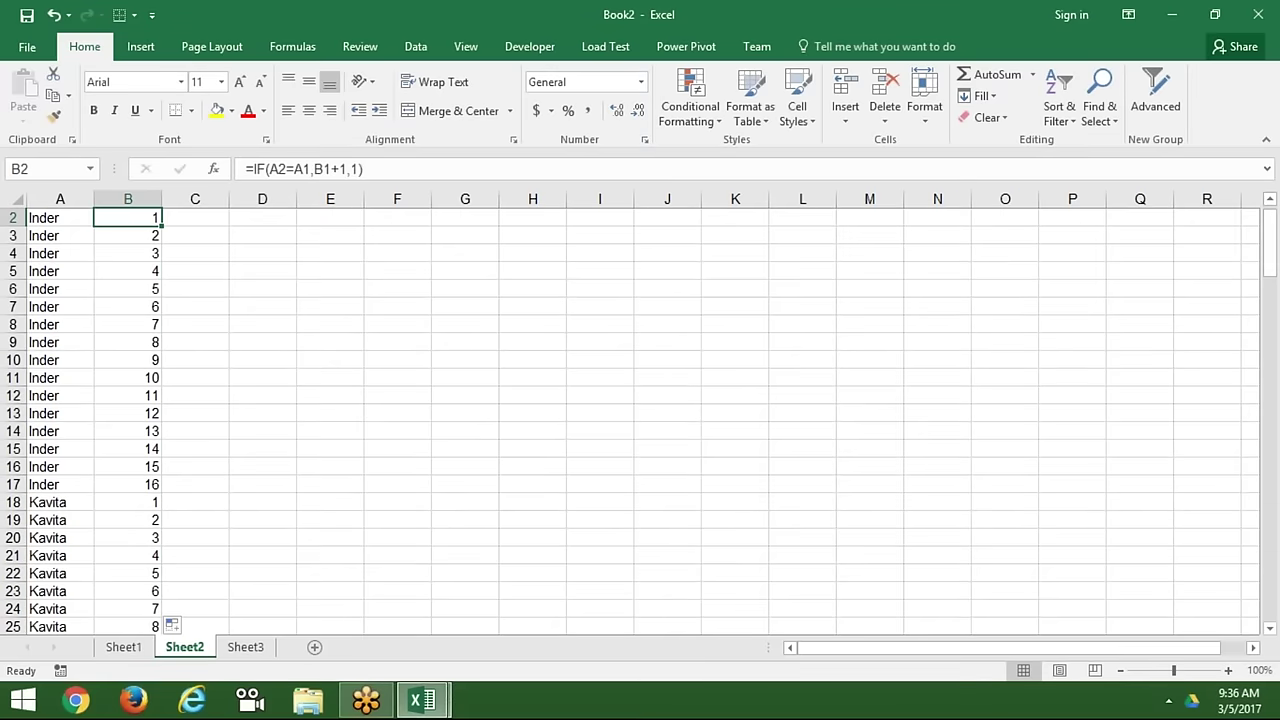
Step: Check the numbering formulas in B2 and B3, then show the ribbon shortcut letters
{"action": "key", "text": "Down"}
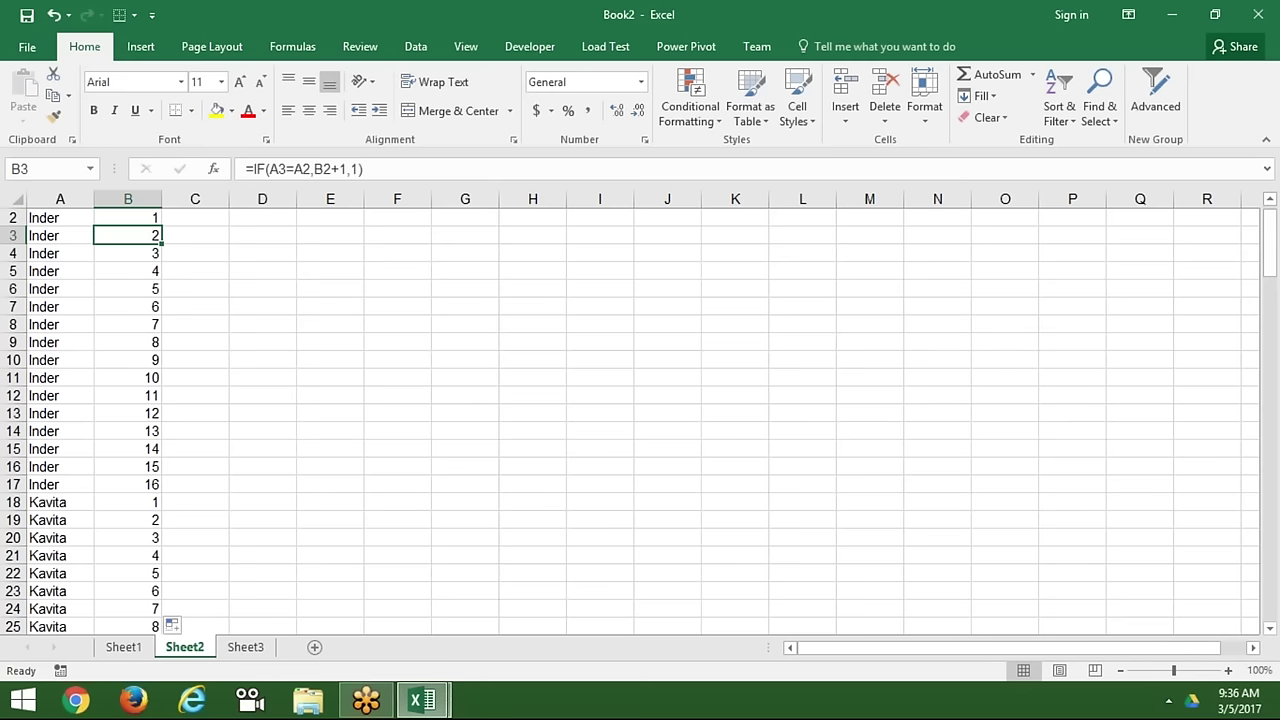
{"action": "key", "text": "Up"}
{"action": "key", "text": "Up"}
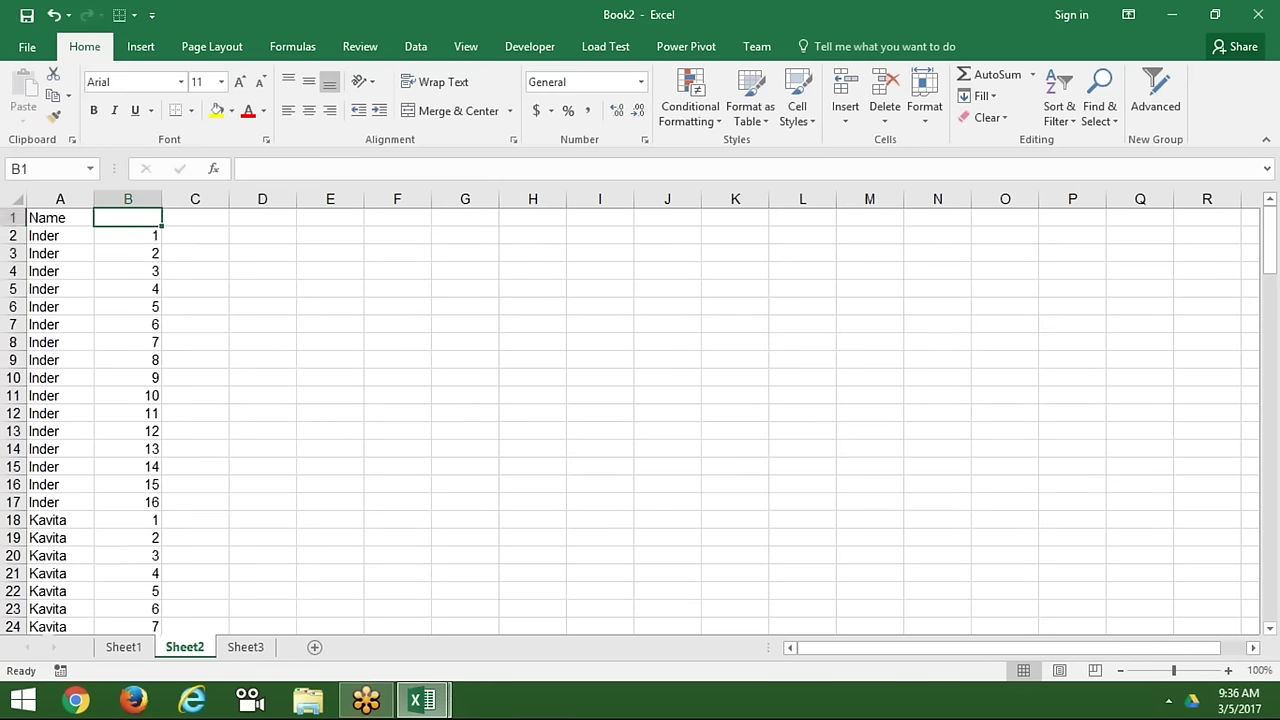
{"action": "key", "text": "Down"}
{"action": "key", "text": "Down"}
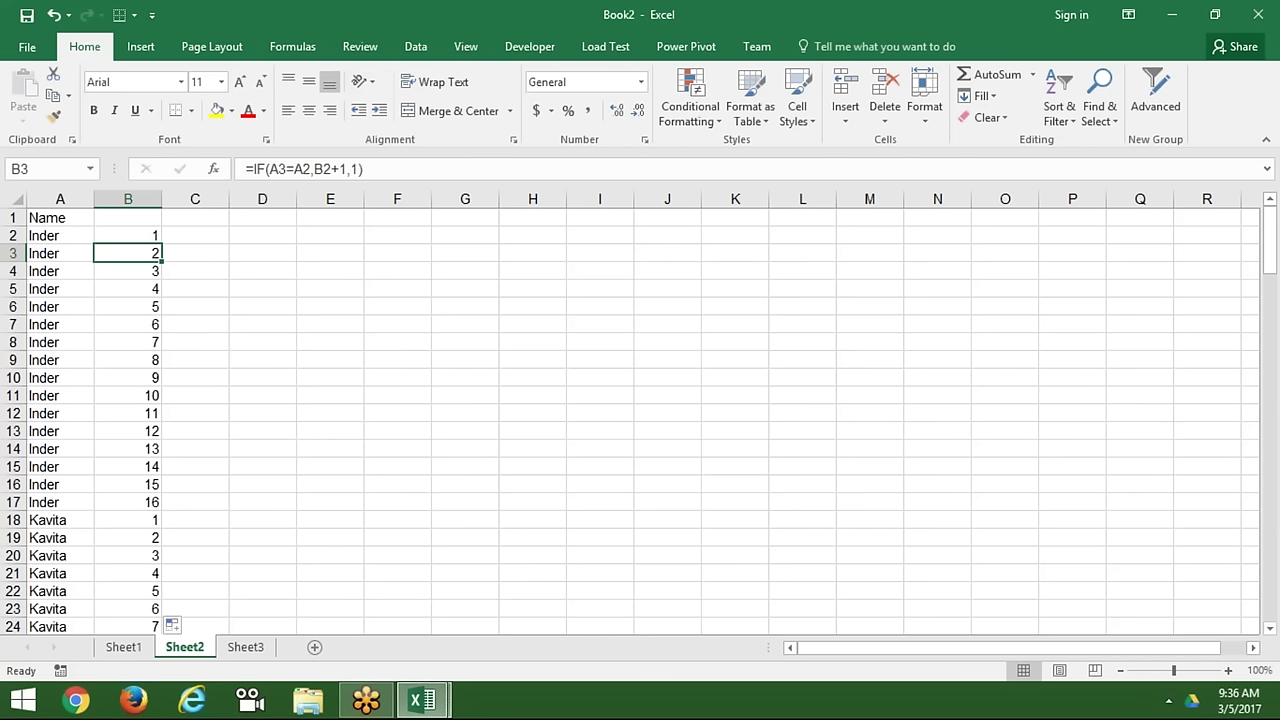
{"action": "key", "text": "Up"}
{"action": "key", "text": "Up"}
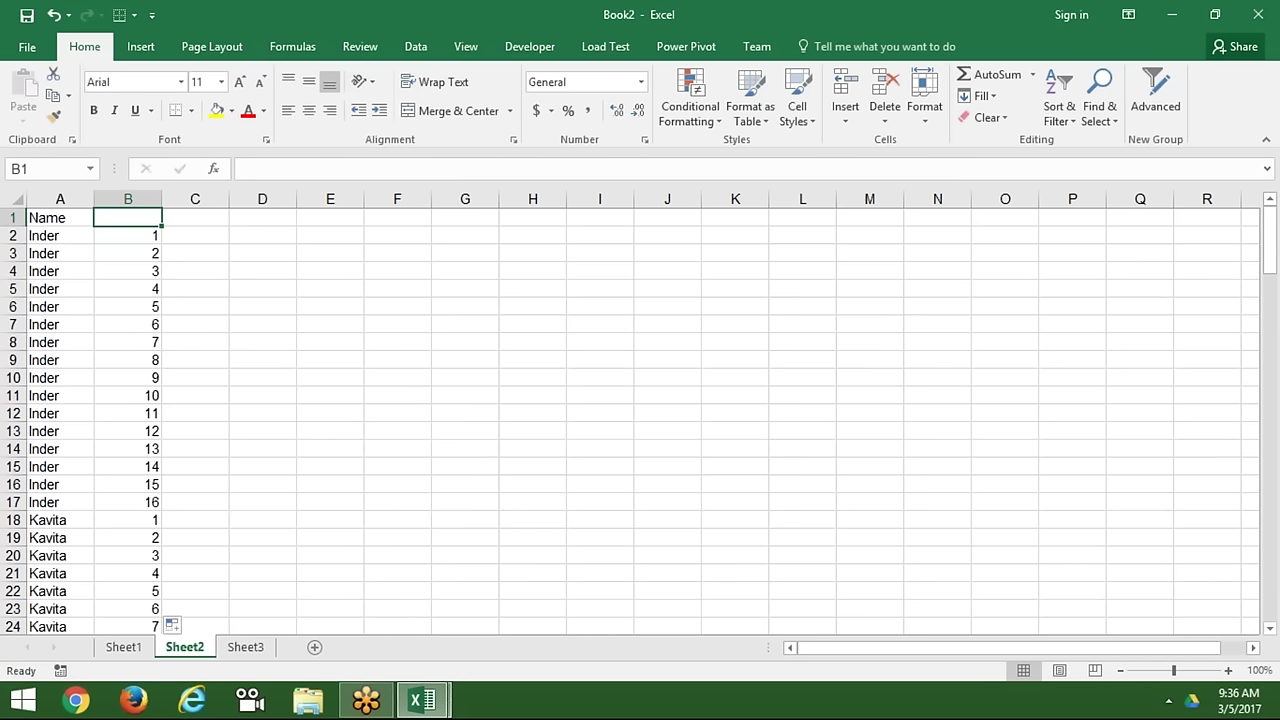
{"action": "key", "text": "Down"}
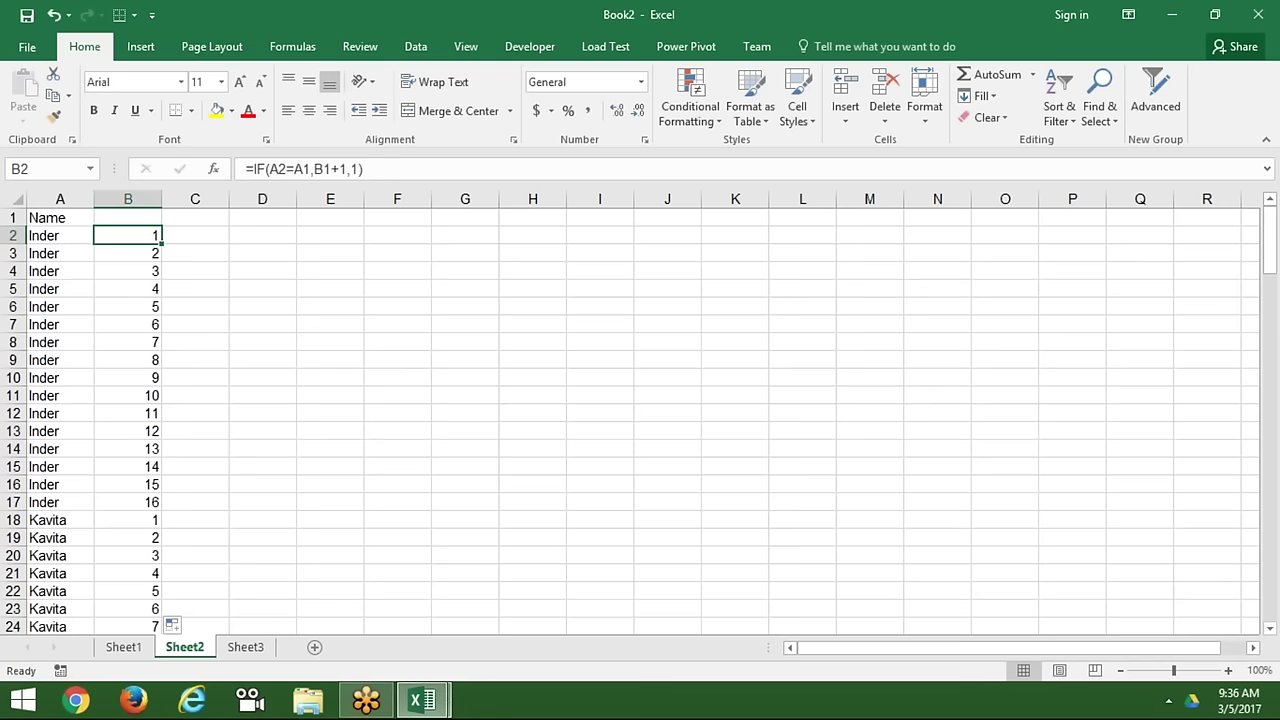
{"action": "key", "text": "Up"}
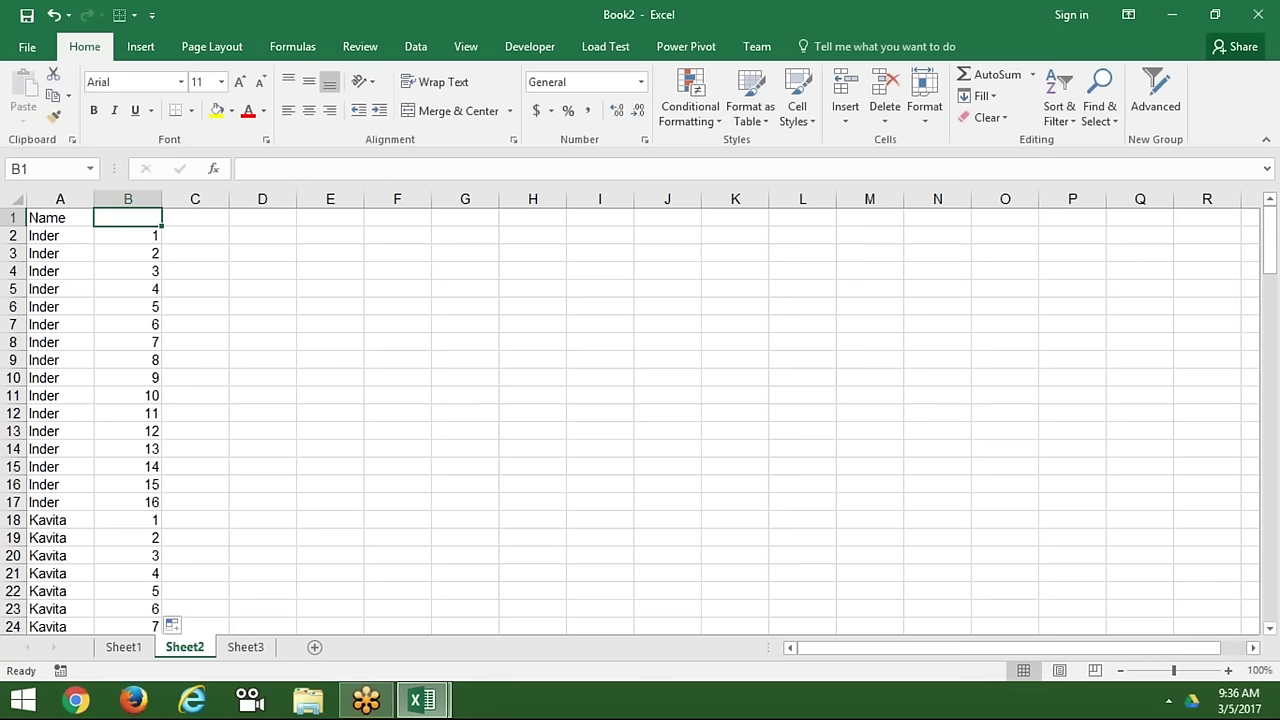
{"action": "key", "text": "alt"}
Step: Open the Review tab and type the heading SR in B1
{"action": "key", "text": "r"}
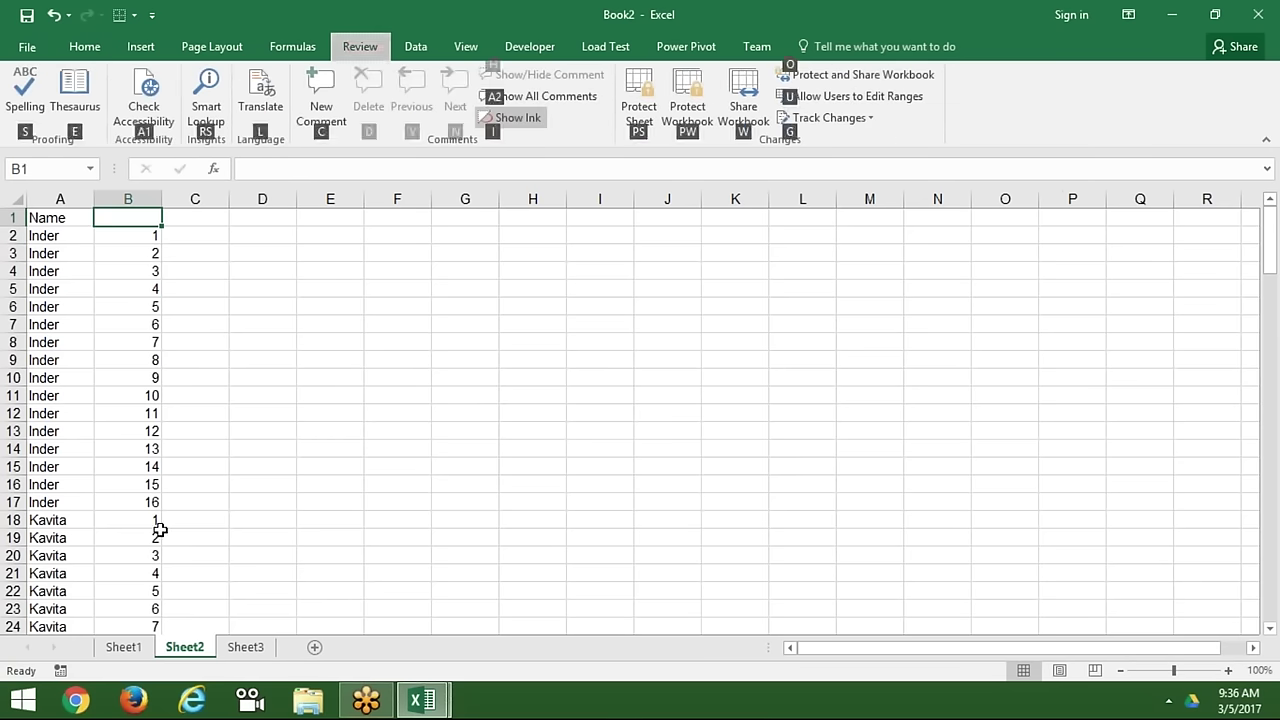
{"action": "left_click", "coordinate": [355, 318]}
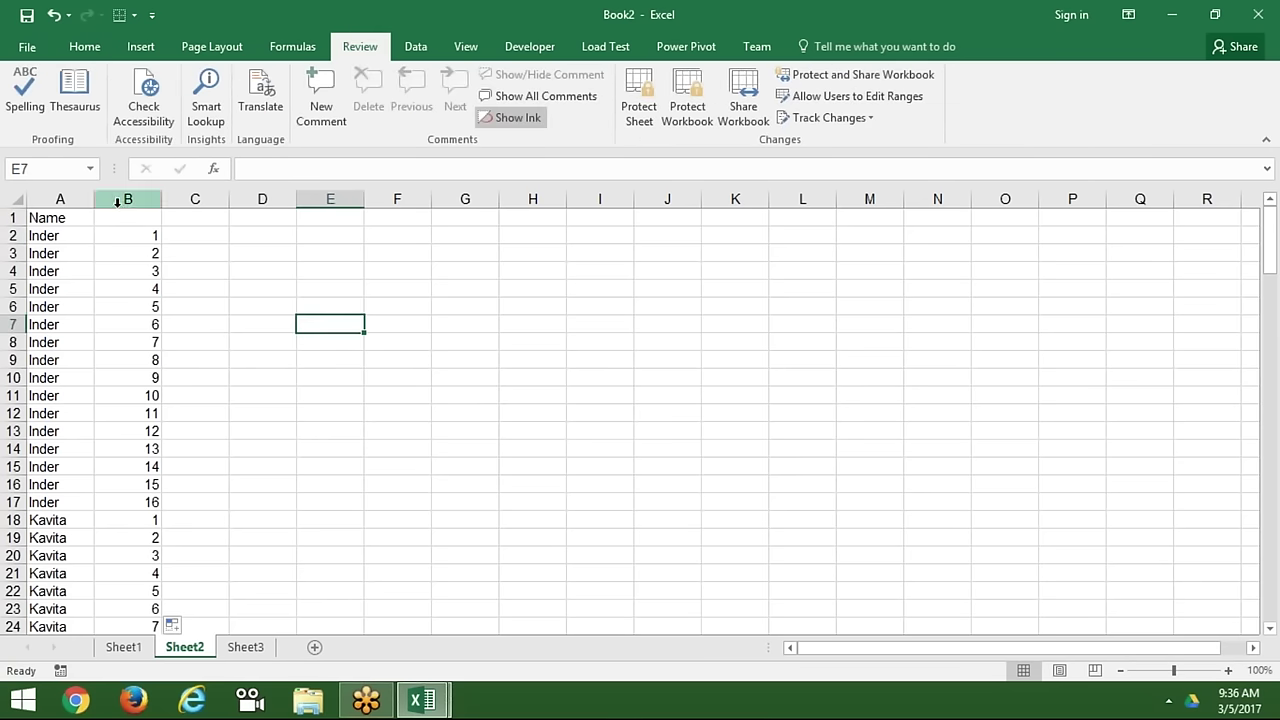
{"action": "left_click", "coordinate": [115, 217]}
{"action": "type", "text": "S"}
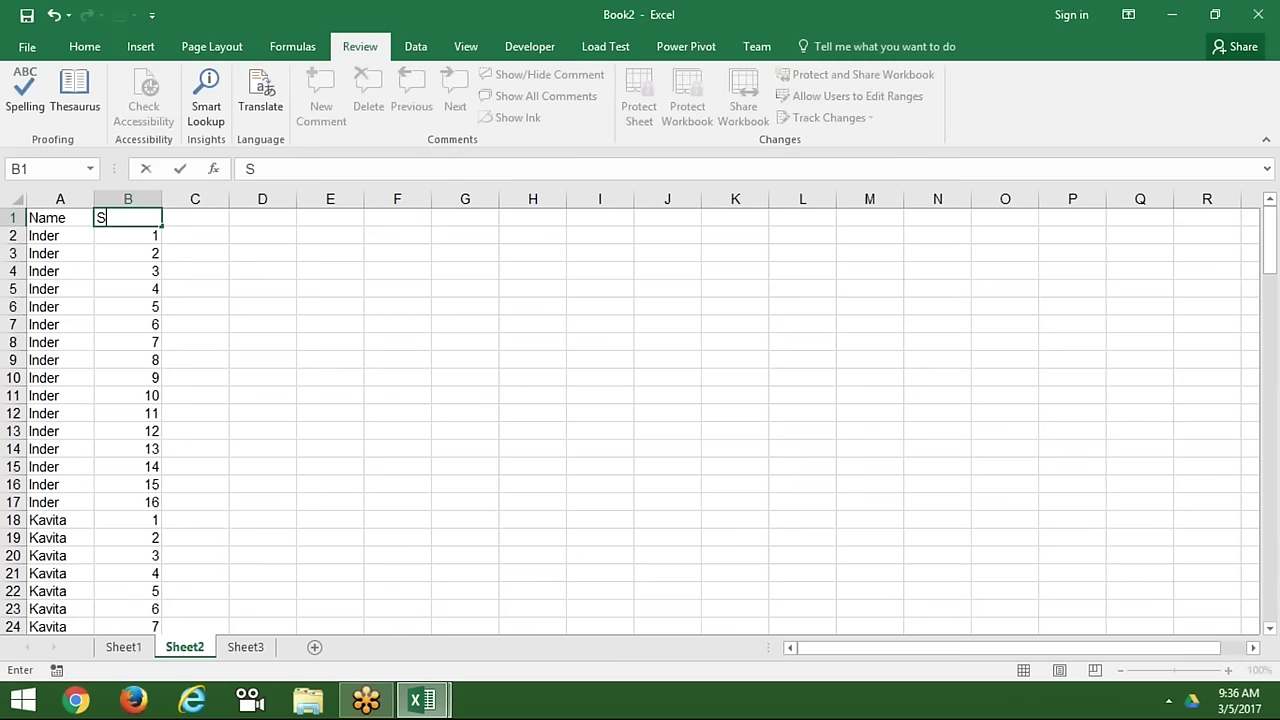
{"action": "type", "text": "R"}
{"action": "key", "text": "Return"}
{"action": "key", "text": "Up"}
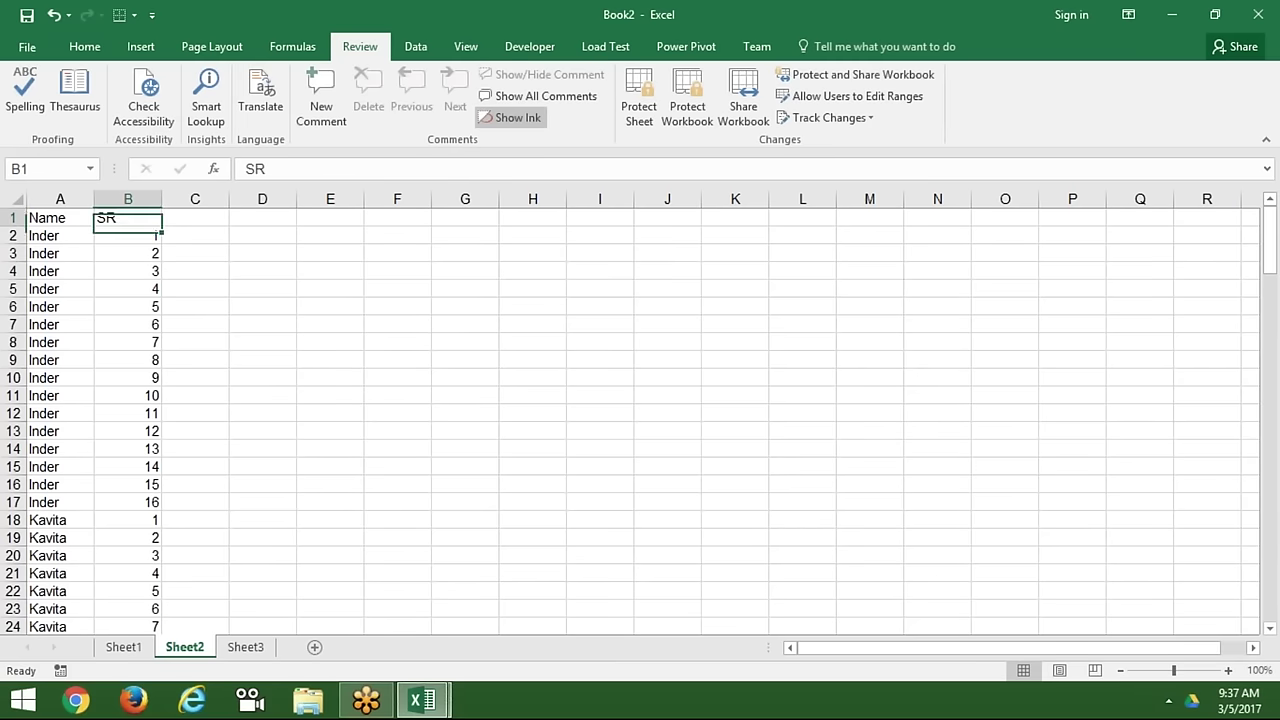
Step: Correct the B1 heading to Sr, then select A1:A2
{"action": "key", "text": "F2"}
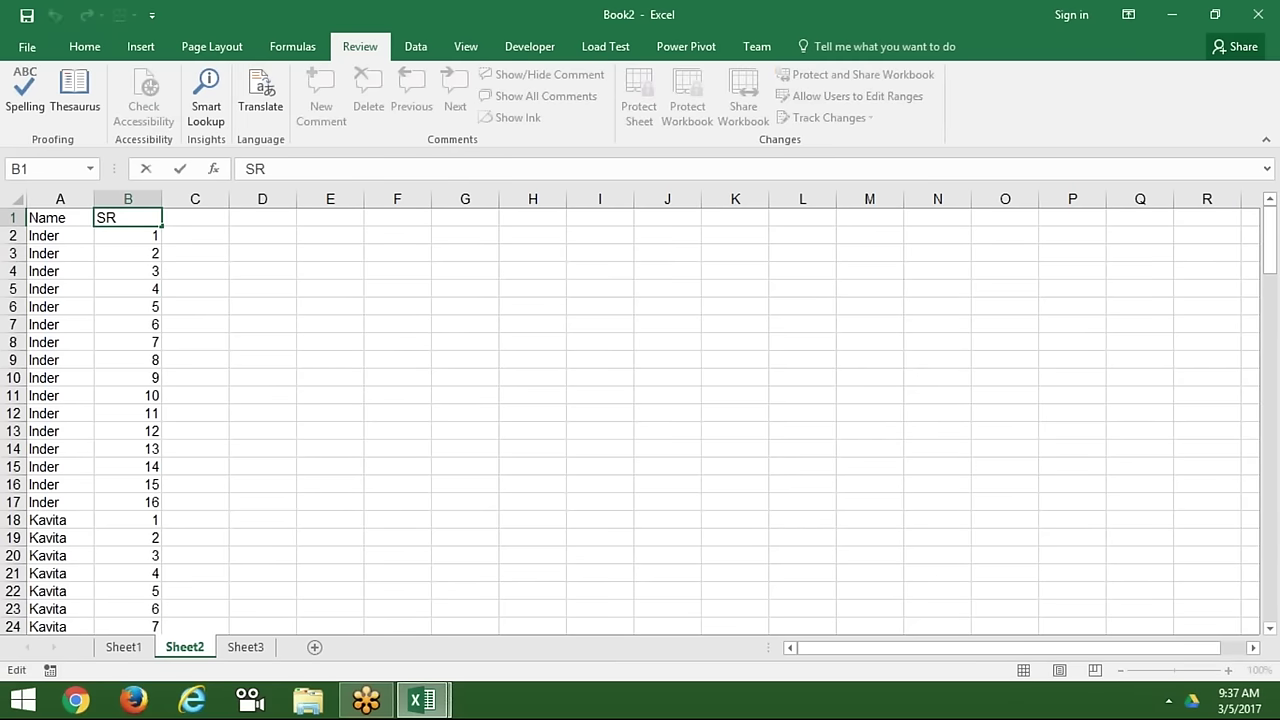
{"action": "key", "text": "BackSpace"}
{"action": "type", "text": "Sr"}
{"action": "key", "text": "BackSpace"}
{"action": "key", "text": "BackSpace"}
{"action": "type", "text": "r"}
{"action": "key", "text": "Return"}
{"action": "left_click", "coordinate": [57, 241]}
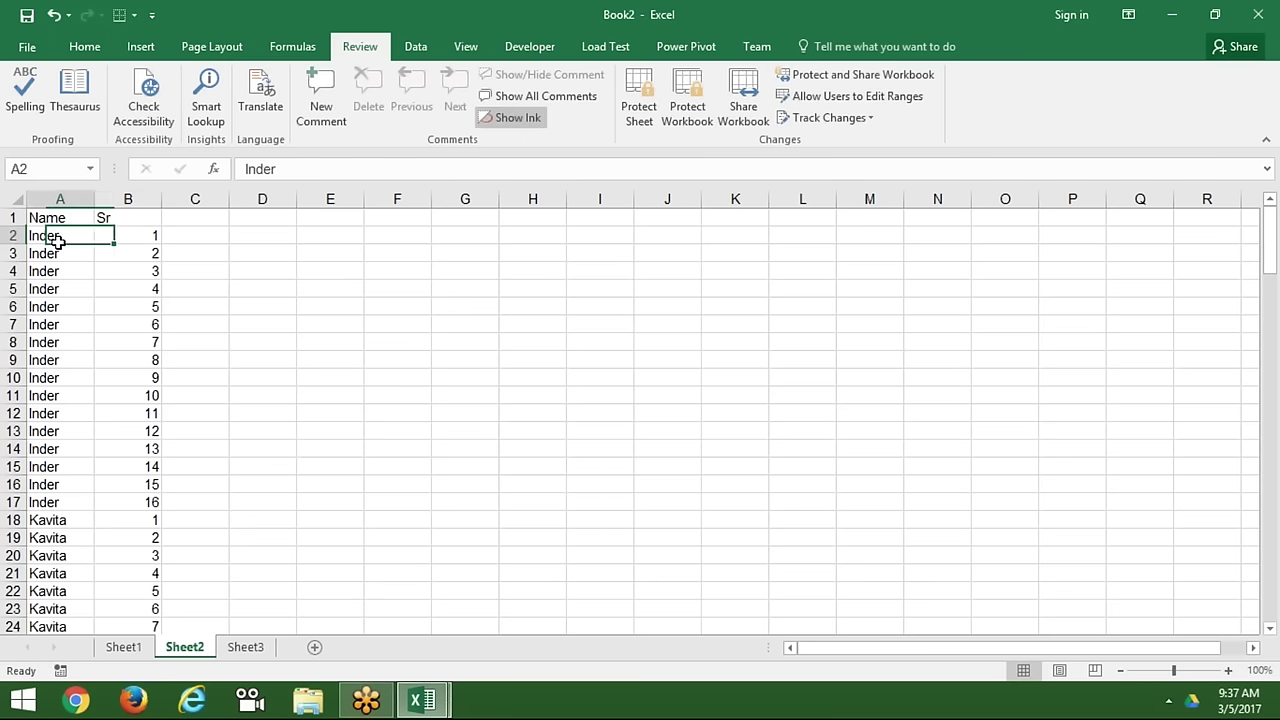
{"action": "left_click_drag", "start_coordinate": [59, 228], "coordinate": [61, 218]}
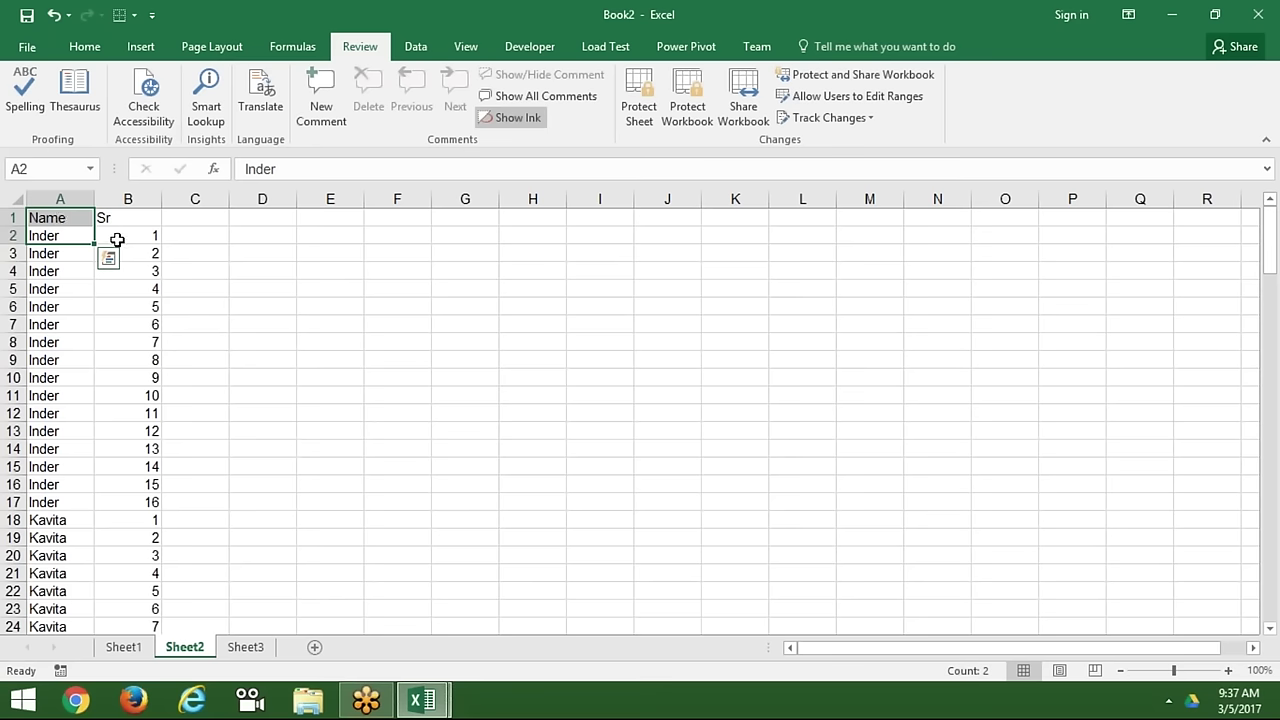
{"action": "left_click", "coordinate": [117, 240]}
{"action": "left_click", "coordinate": [319, 169]}
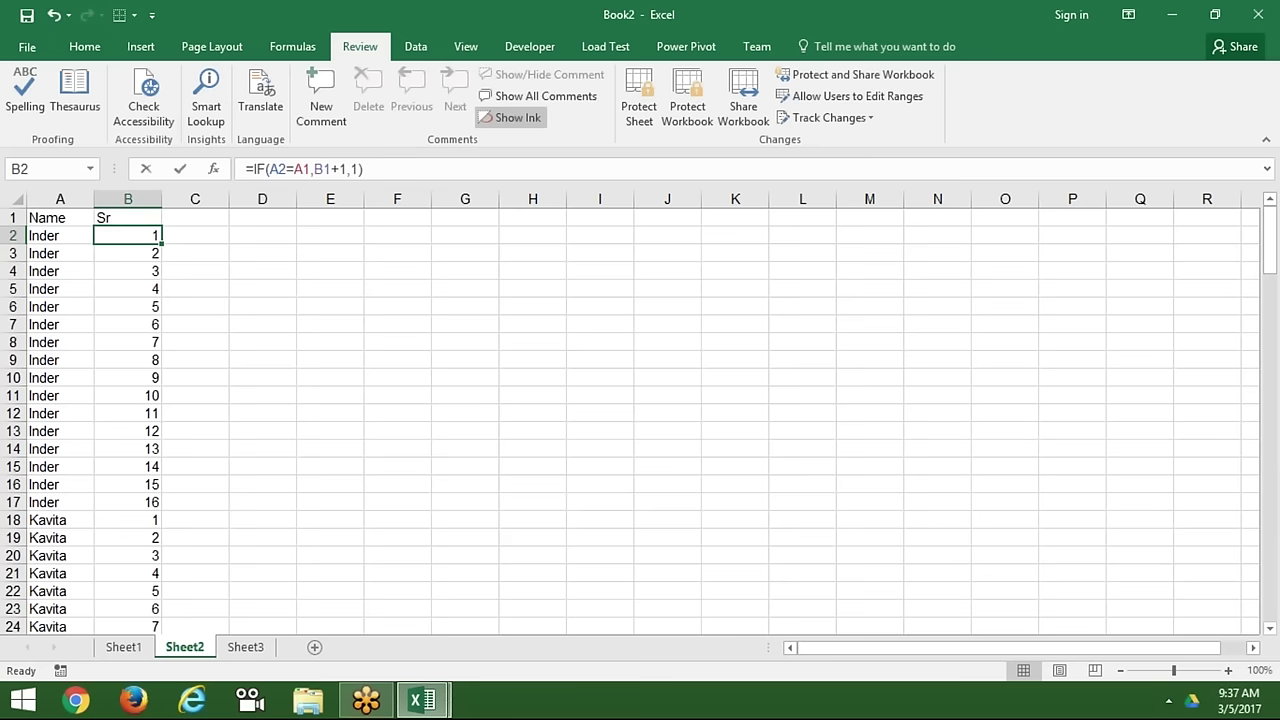
{"action": "double_click", "coordinate": [354, 169]}
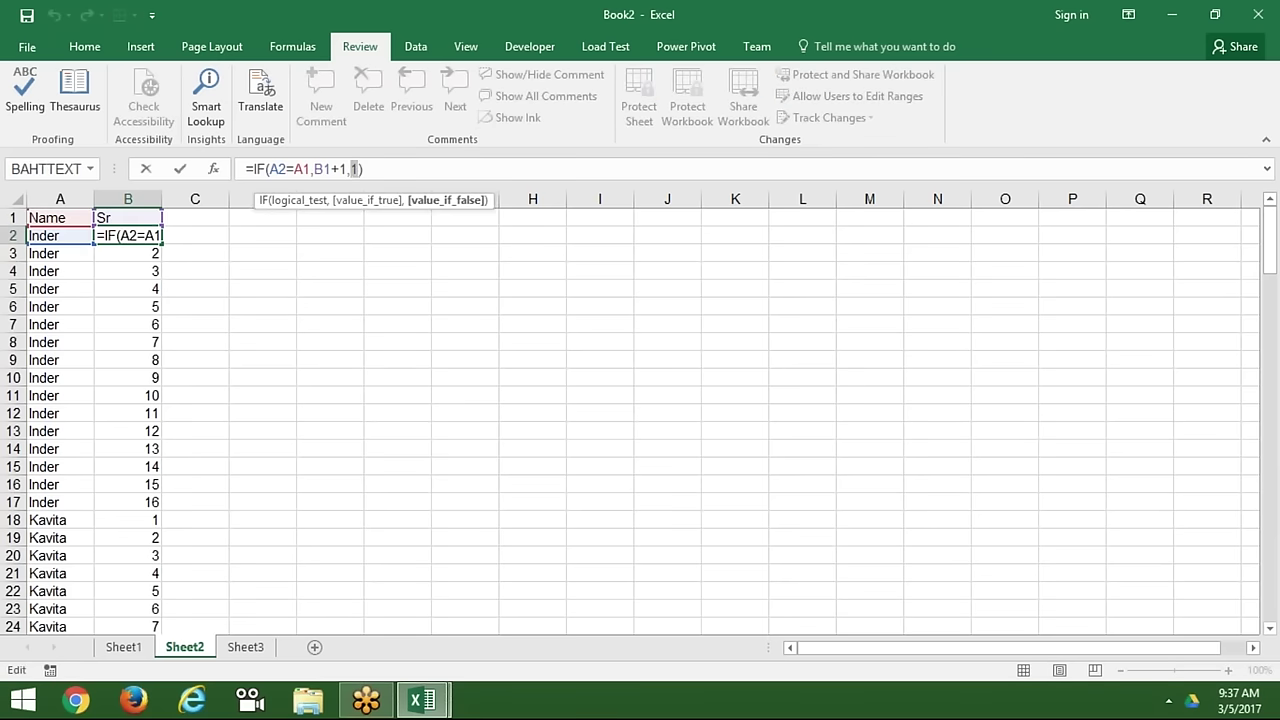
{"action": "key", "text": "Escape"}
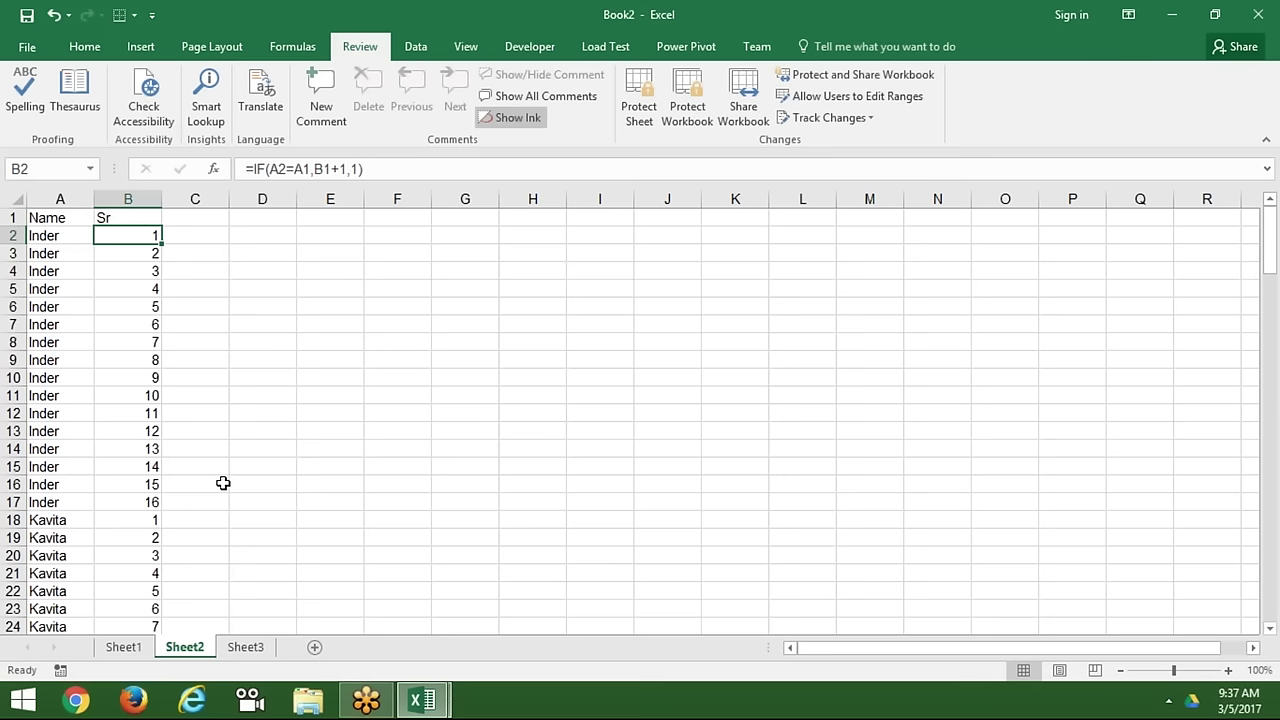
{"action": "double_click", "coordinate": [147, 235]}
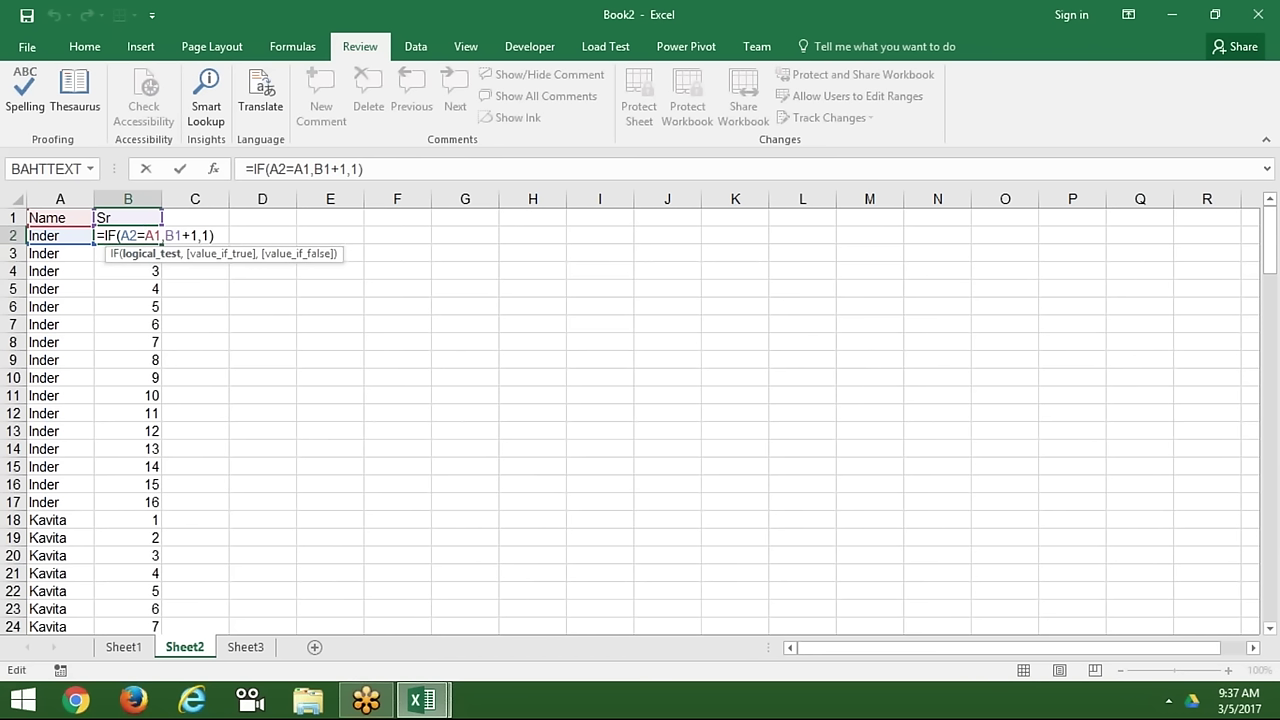
{"action": "left_click_drag", "start_coordinate": [164, 236], "coordinate": [199, 236]}
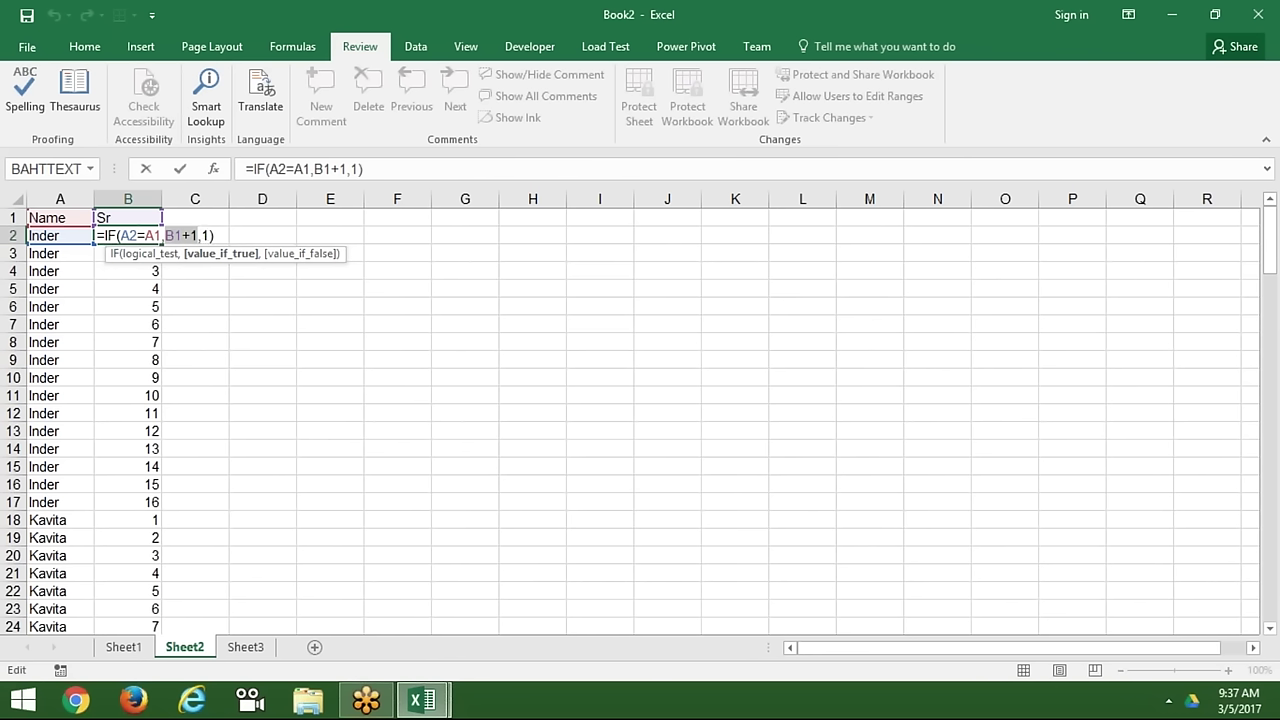
{"action": "key", "text": "ctrl+Return"}
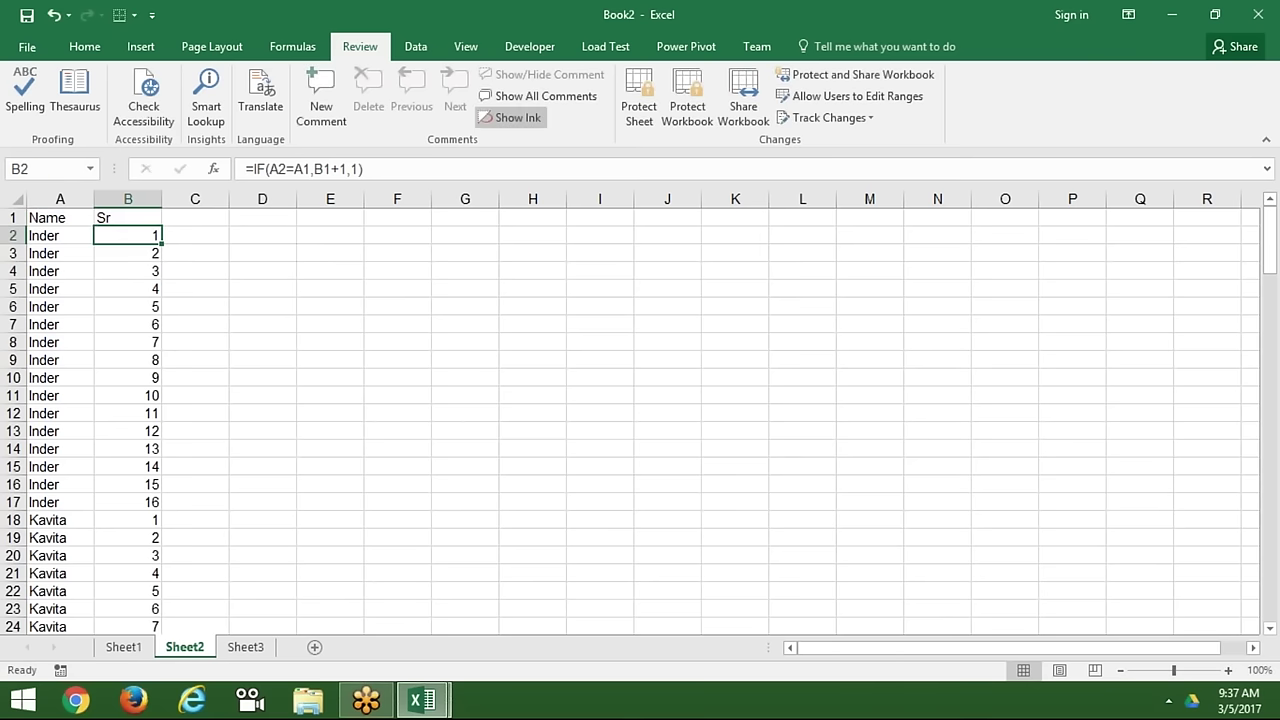
{"action": "left_click", "coordinate": [80, 234]}
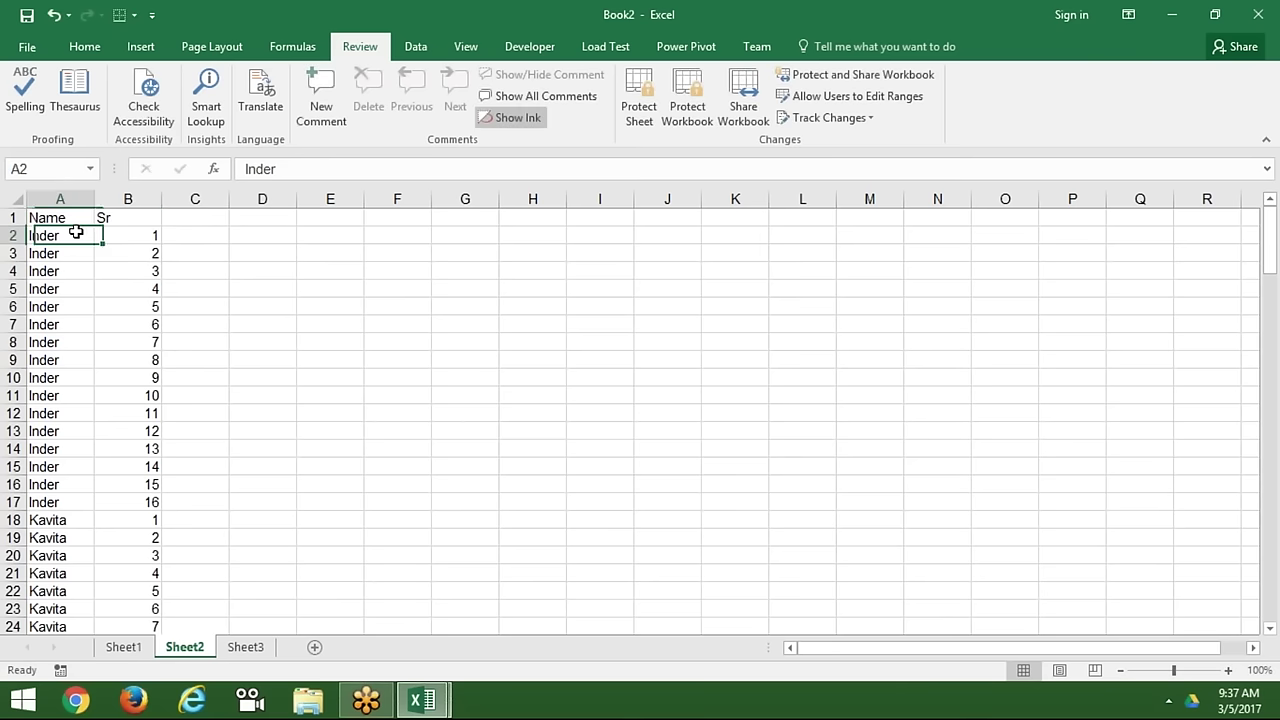
{"action": "key", "text": "ctrl+c"}
{"action": "key", "text": "Up"}
{"action": "key", "text": "Return"}
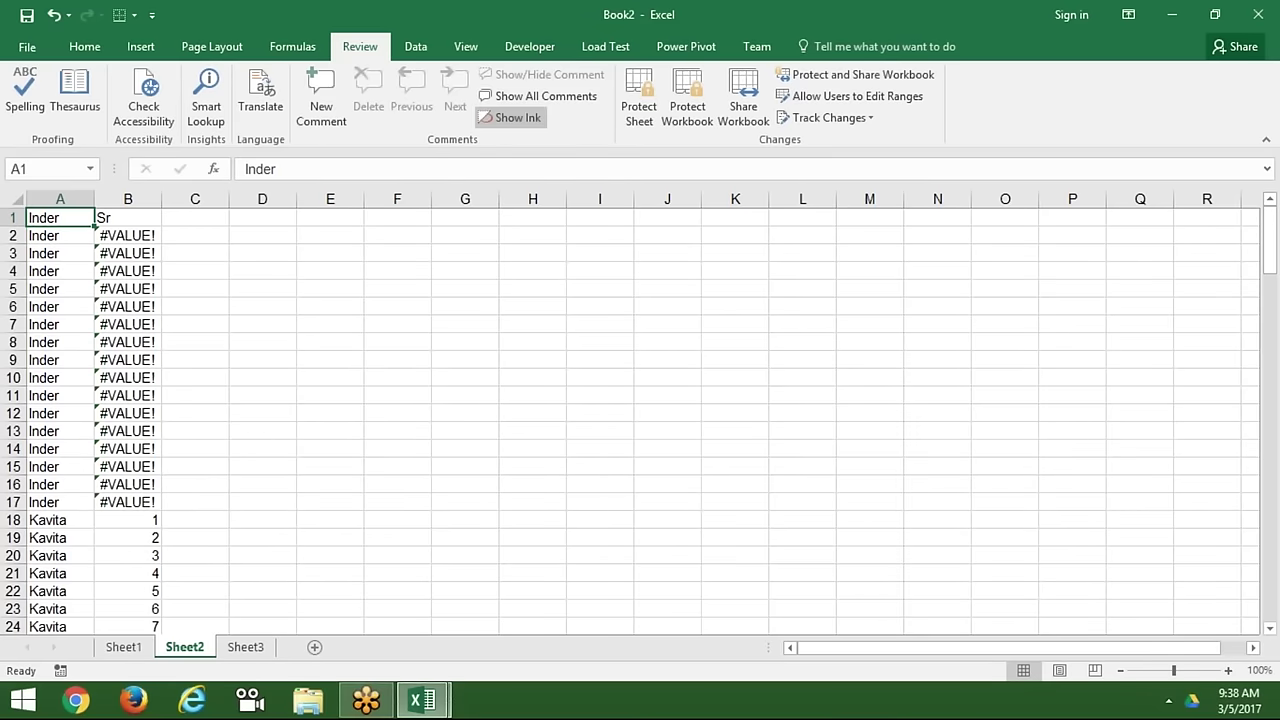
{"action": "key", "text": "ctrl+z"}
{"action": "key", "text": "Escape"}
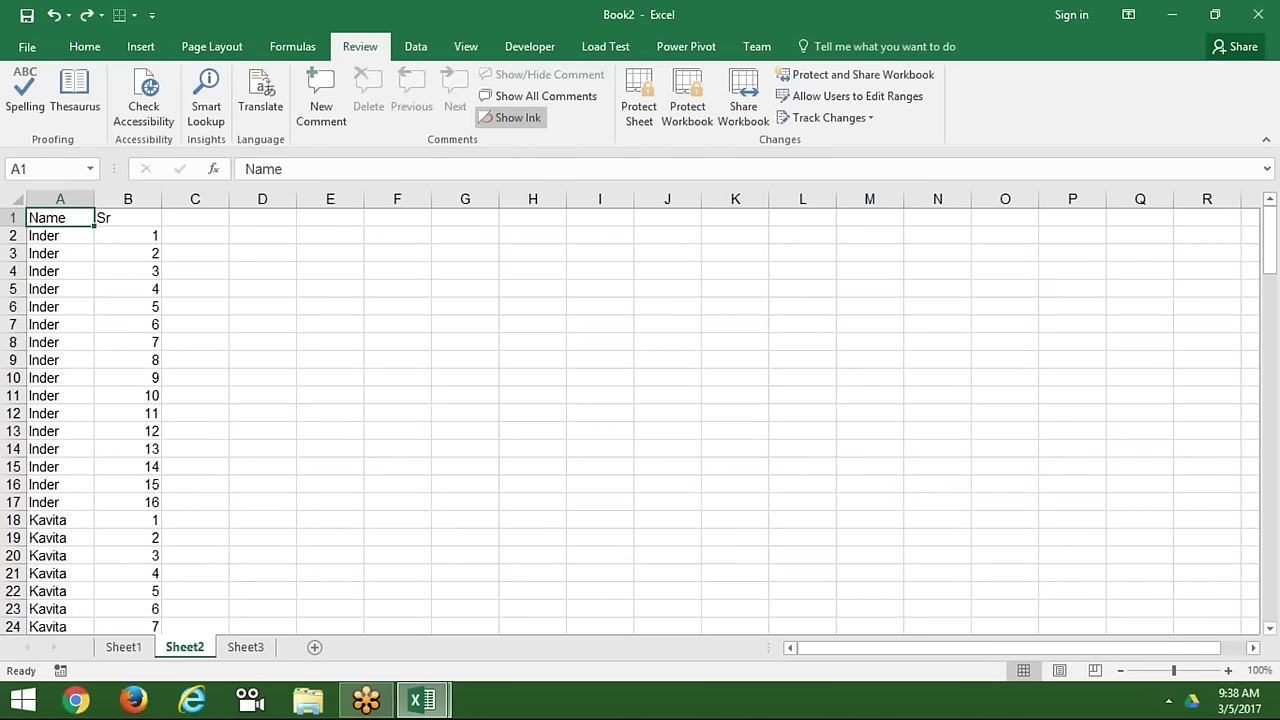
Step: On Sheet3, enter the headers Sr in A1 and Name in B1
{"action": "left_click", "coordinate": [247, 652]}
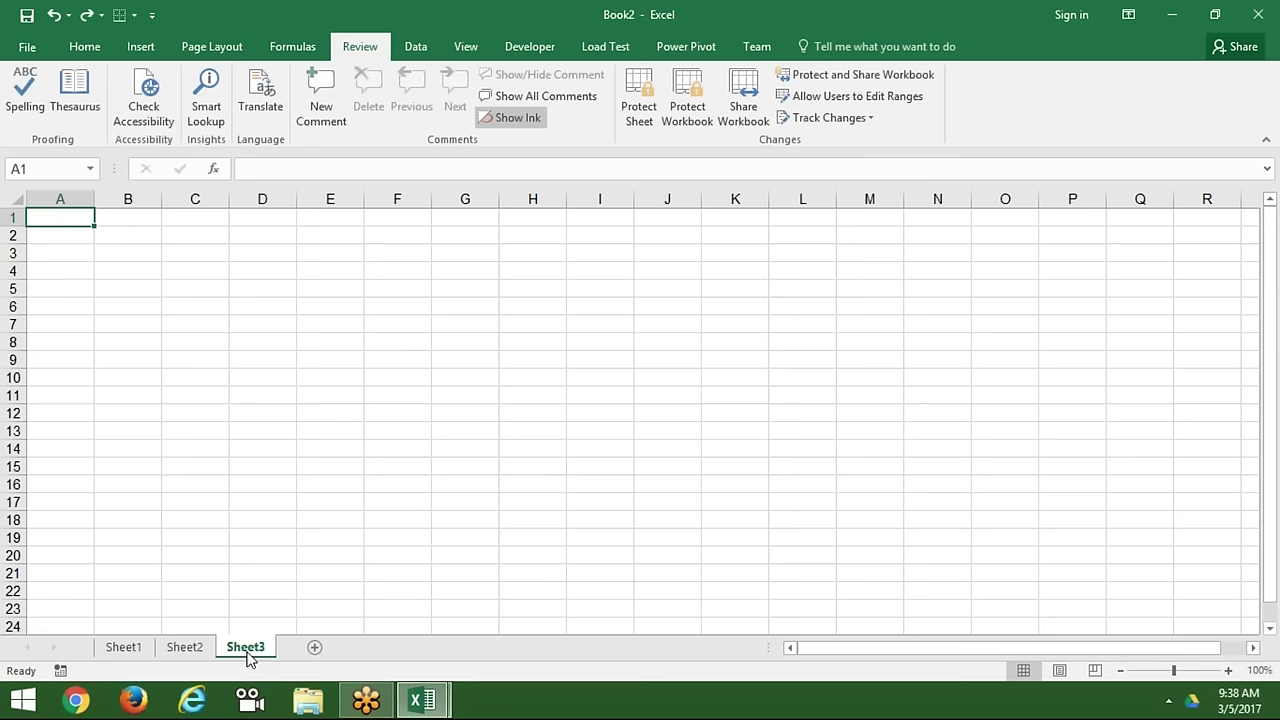
{"action": "type", "text": "Sr"}
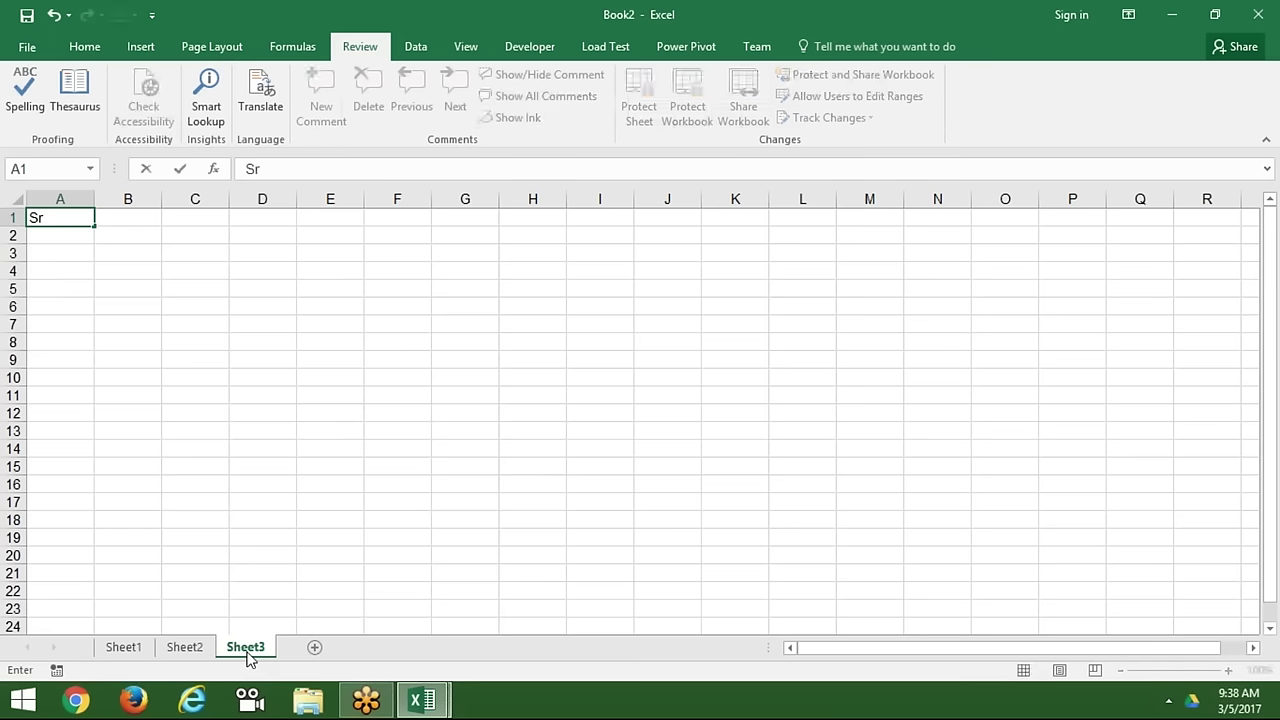
{"action": "key", "text": "Return"}
{"action": "key", "text": "Up"}
{"action": "key", "text": "Right"}
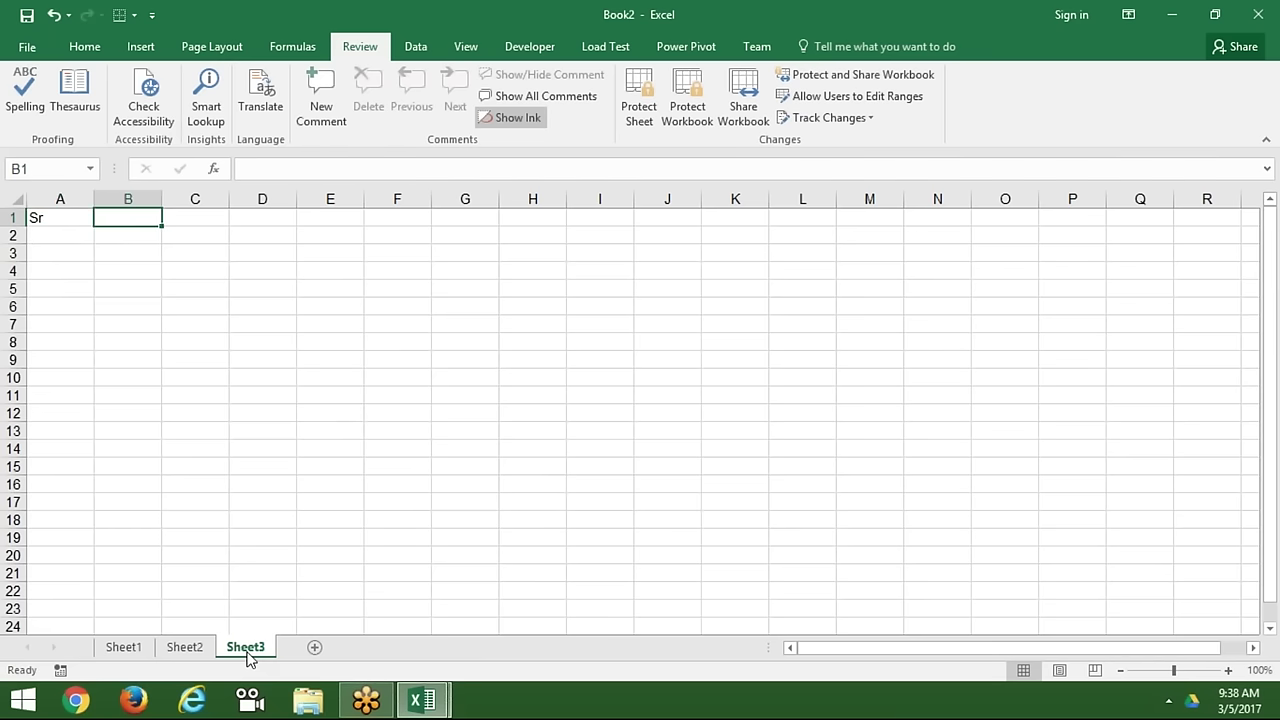
{"action": "type", "text": "Name"}
{"action": "key", "text": "Return"}
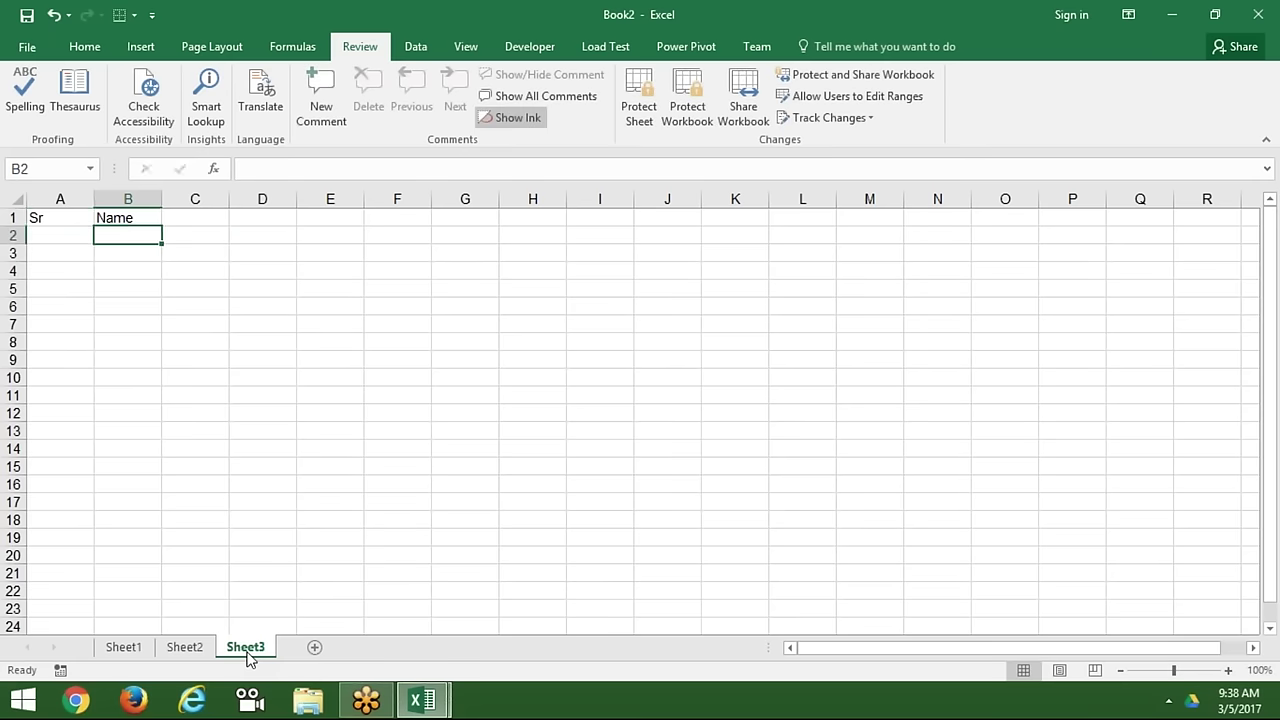
Step: Enter 1 in A2 and the first name in B2
{"action": "key", "text": "Left"}
{"action": "type", "text": "1"}
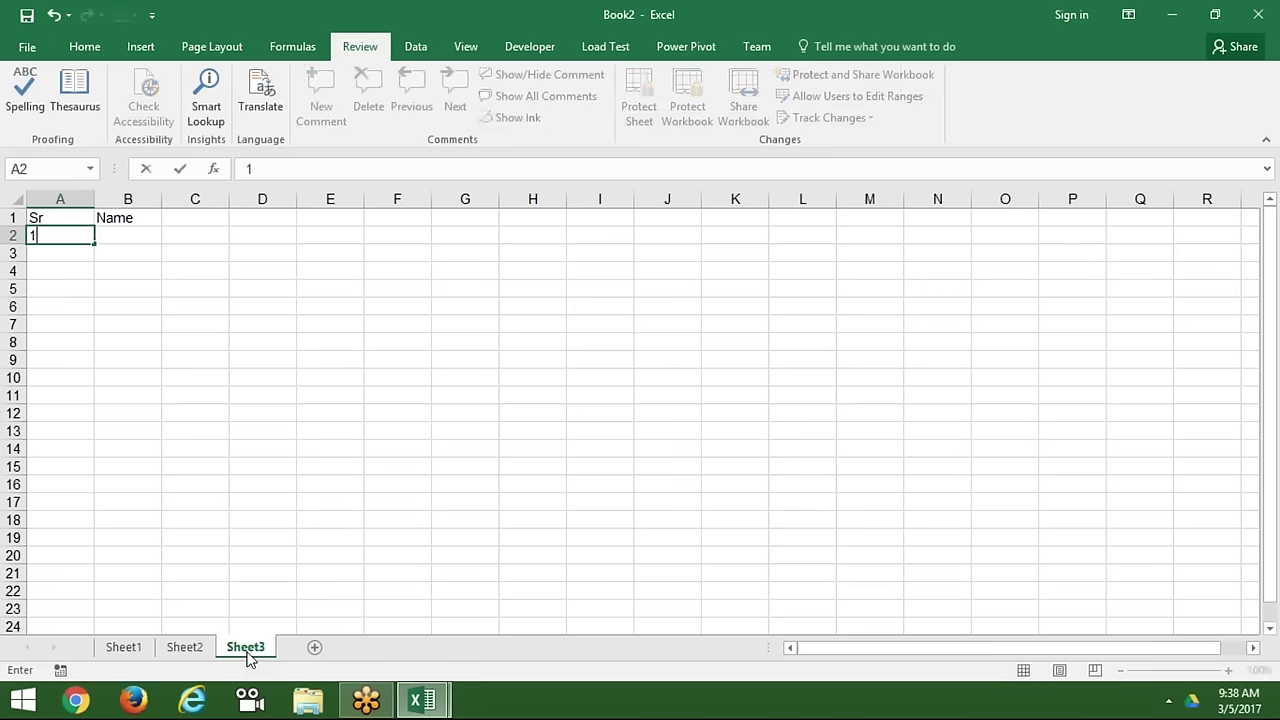
{"action": "key", "text": "Up"}
{"action": "key", "text": "Right"}
{"action": "key", "text": "Down"}
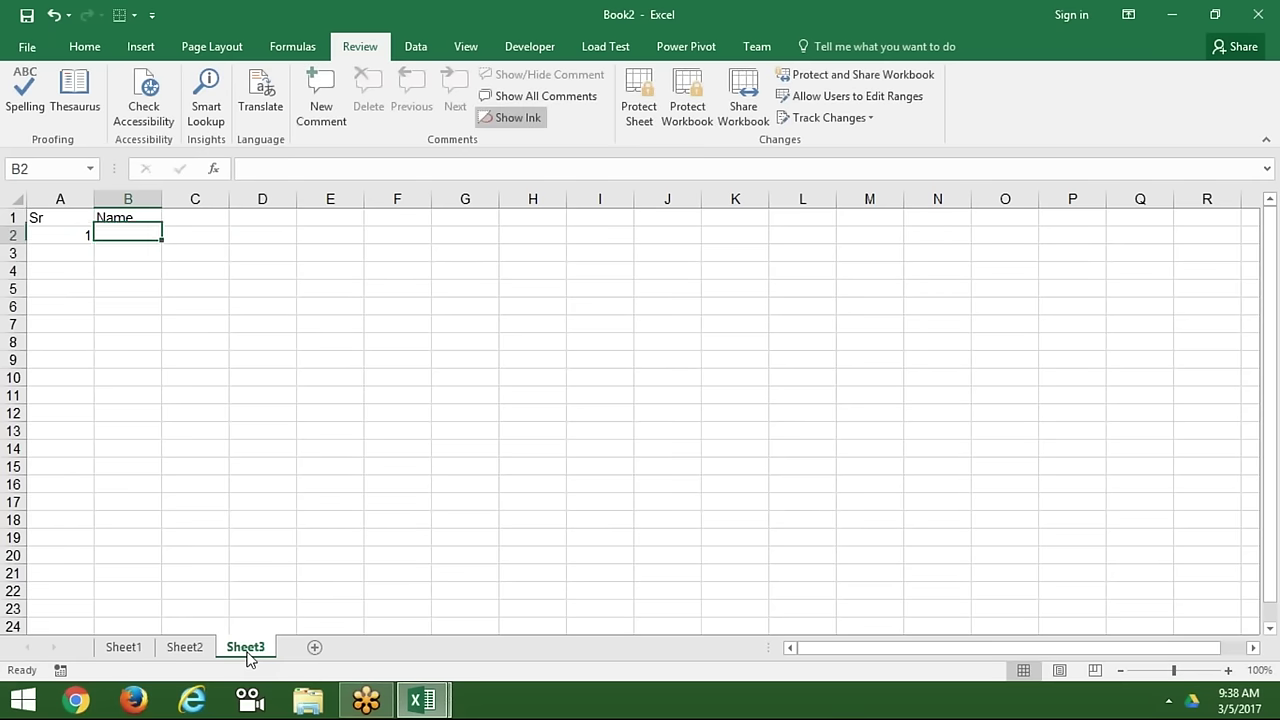
{"action": "type", "text": "lnder"}
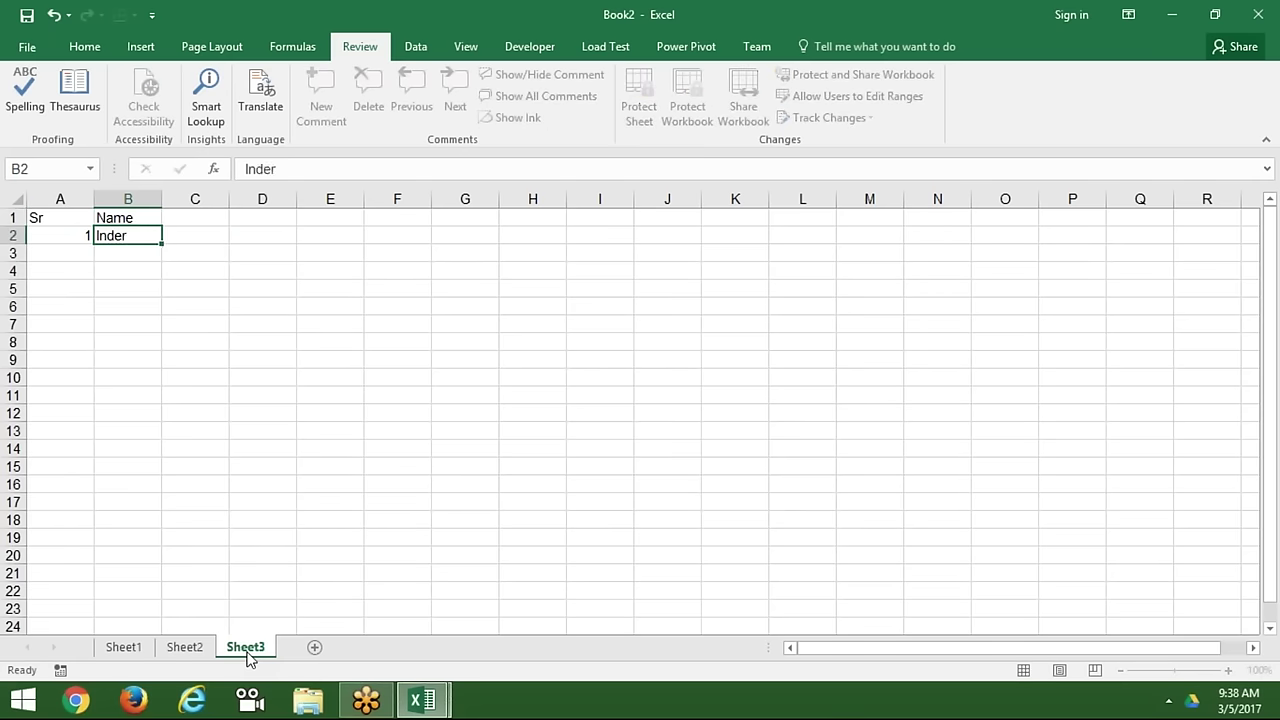
{"action": "key", "text": "Return"}
Step: Add a second name in B3, leaving A3 empty after clearing a typed 2
{"action": "type", "text": "Puj"}
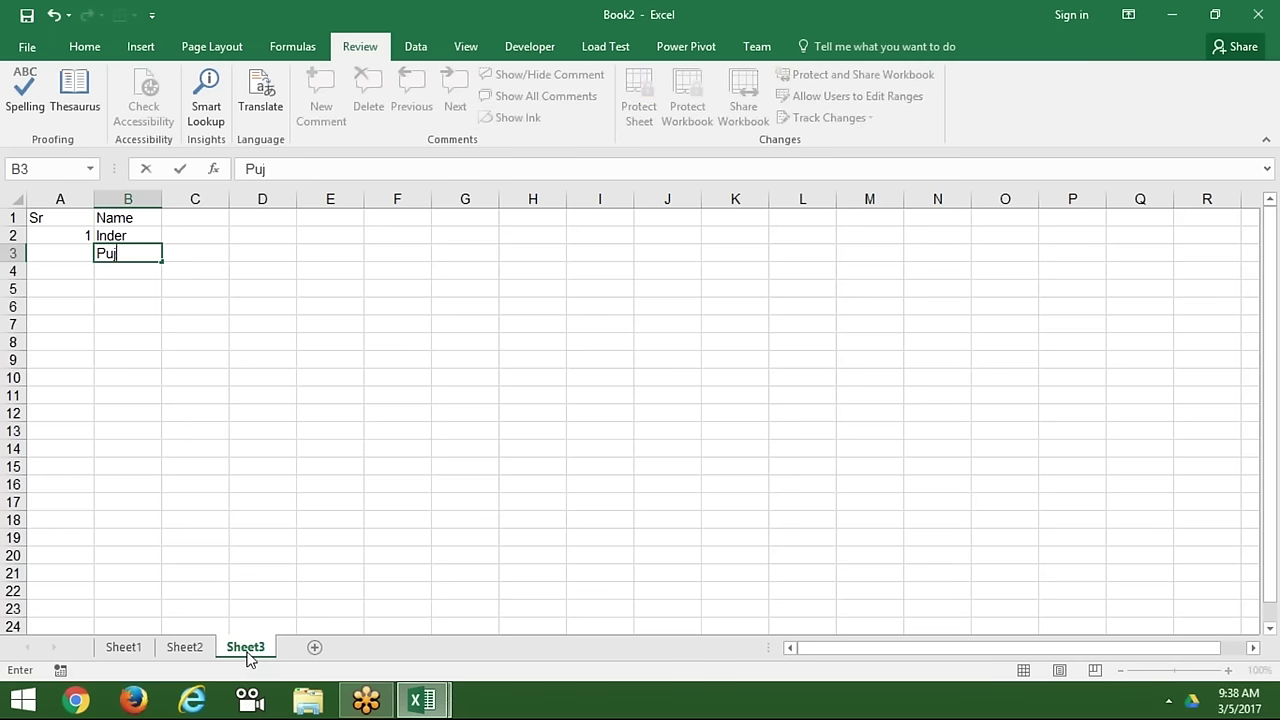
{"action": "type", "text": "a"}
{"action": "key", "text": "Return"}
{"action": "key", "text": "Left"}
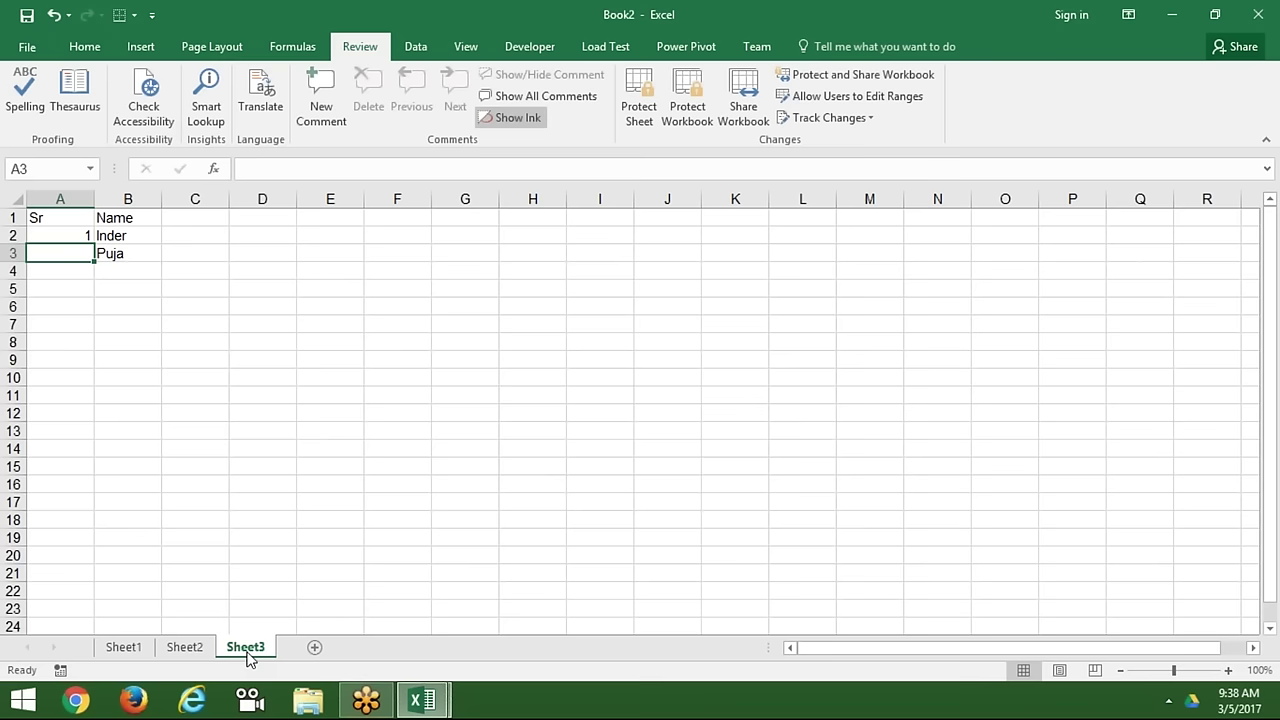
{"action": "type", "text": "2"}
{"action": "key", "text": "Return"}
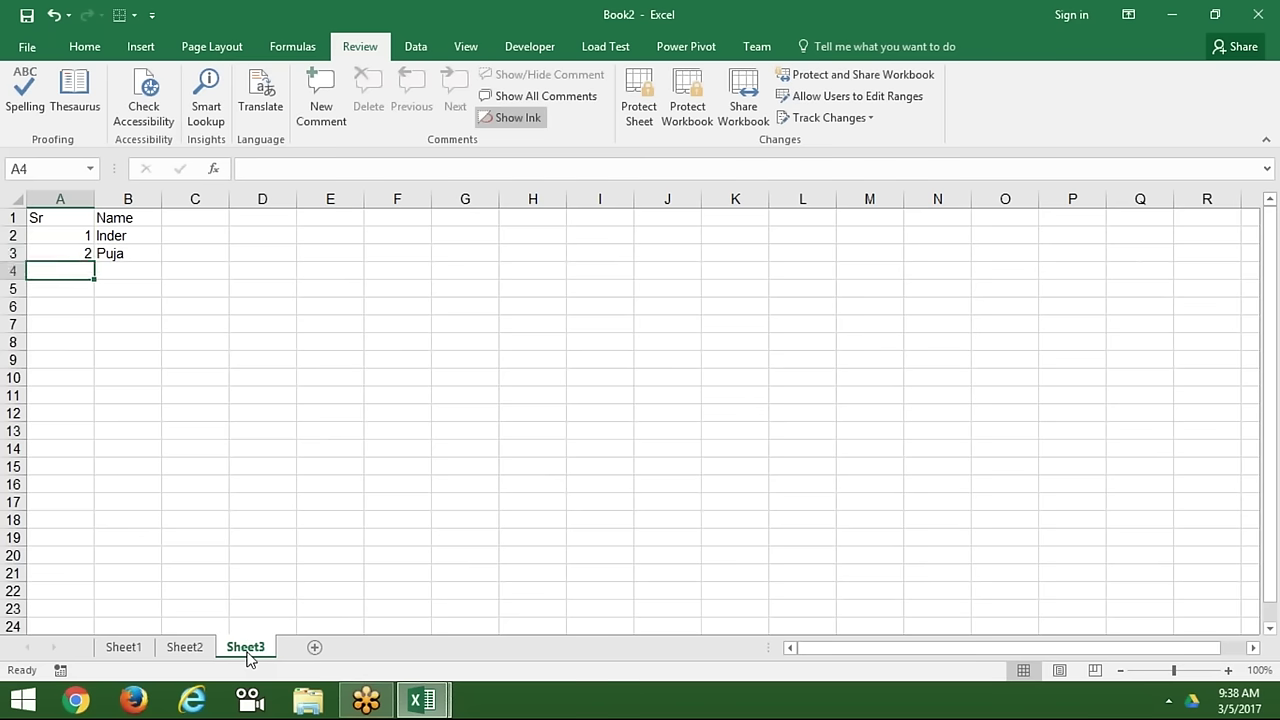
{"action": "key", "text": "Up"}
{"action": "key", "text": "Delete"}
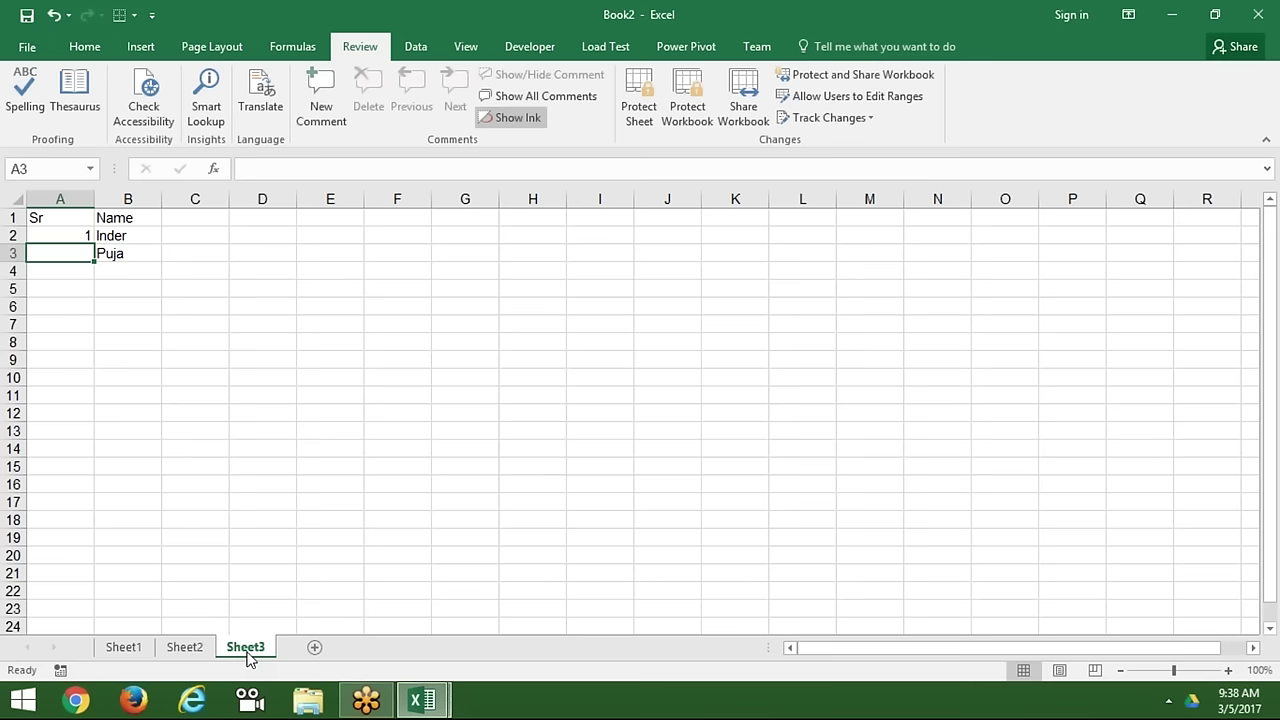
Step: Enter =IF(B3>0,A2+1,"") in A3 so the second name is numbered 2
{"action": "type", "text": "=if"}
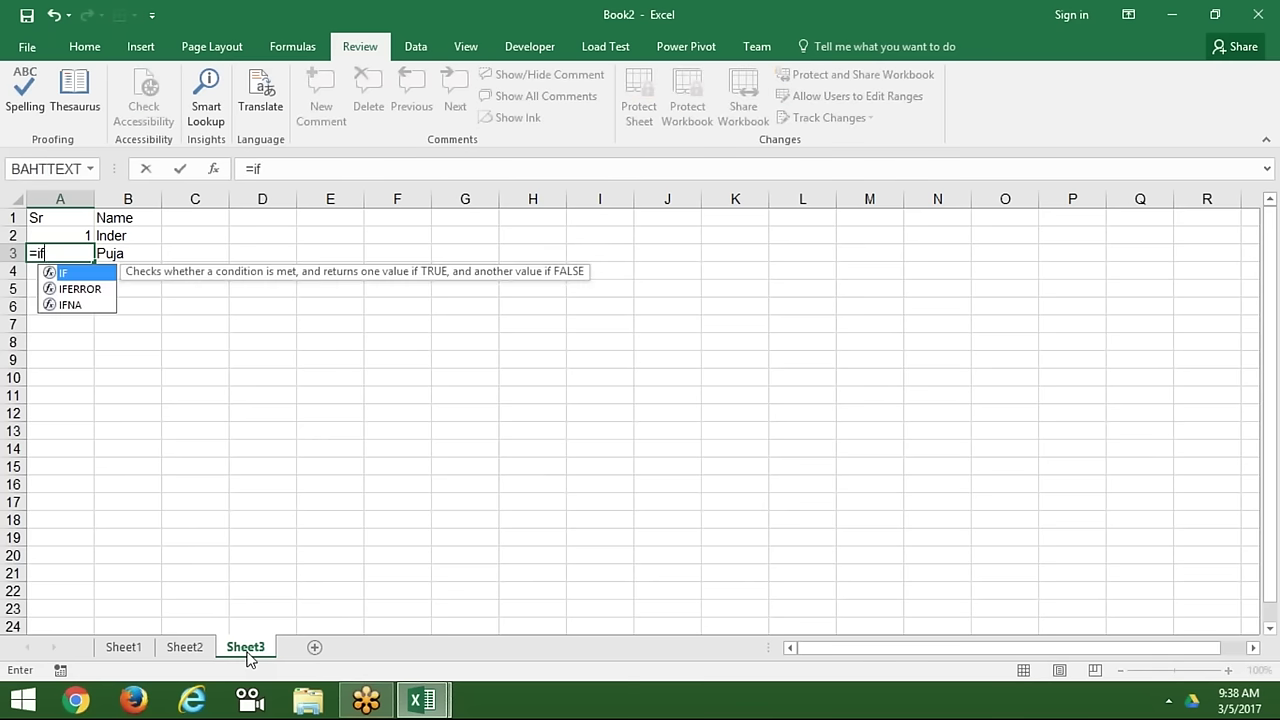
{"action": "key", "text": "Tab"}
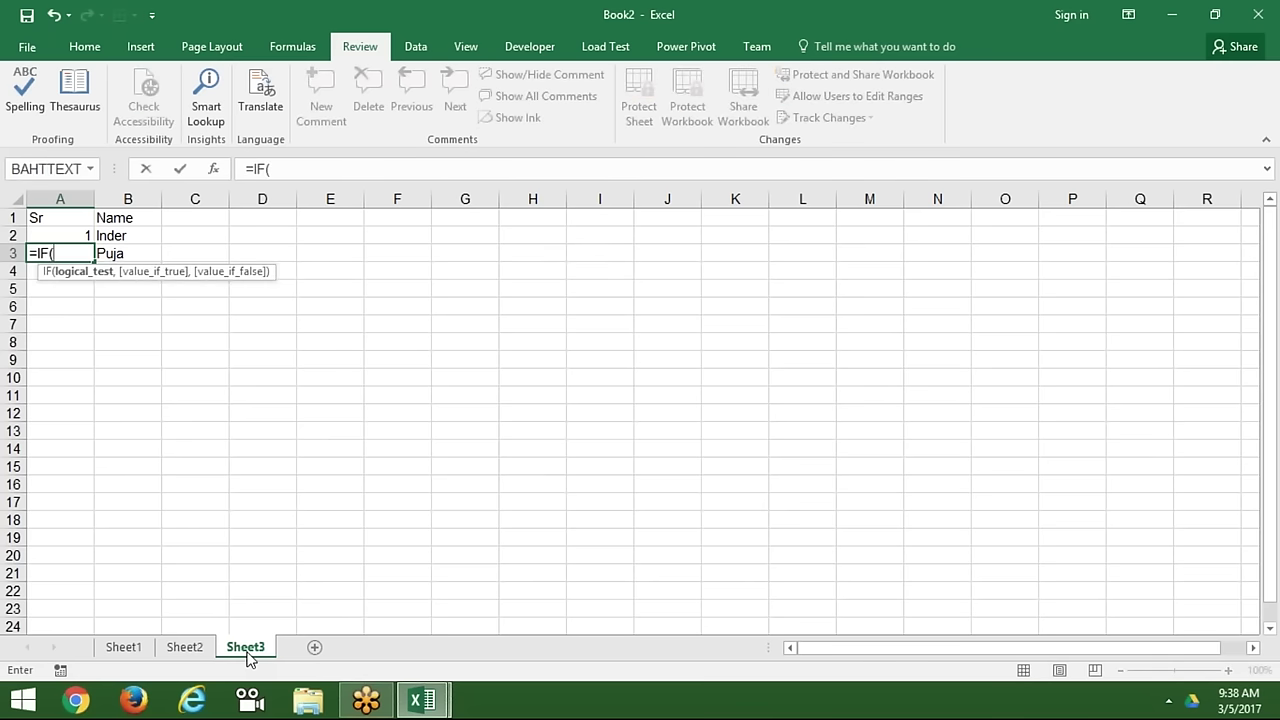
{"action": "key", "text": "Right"}
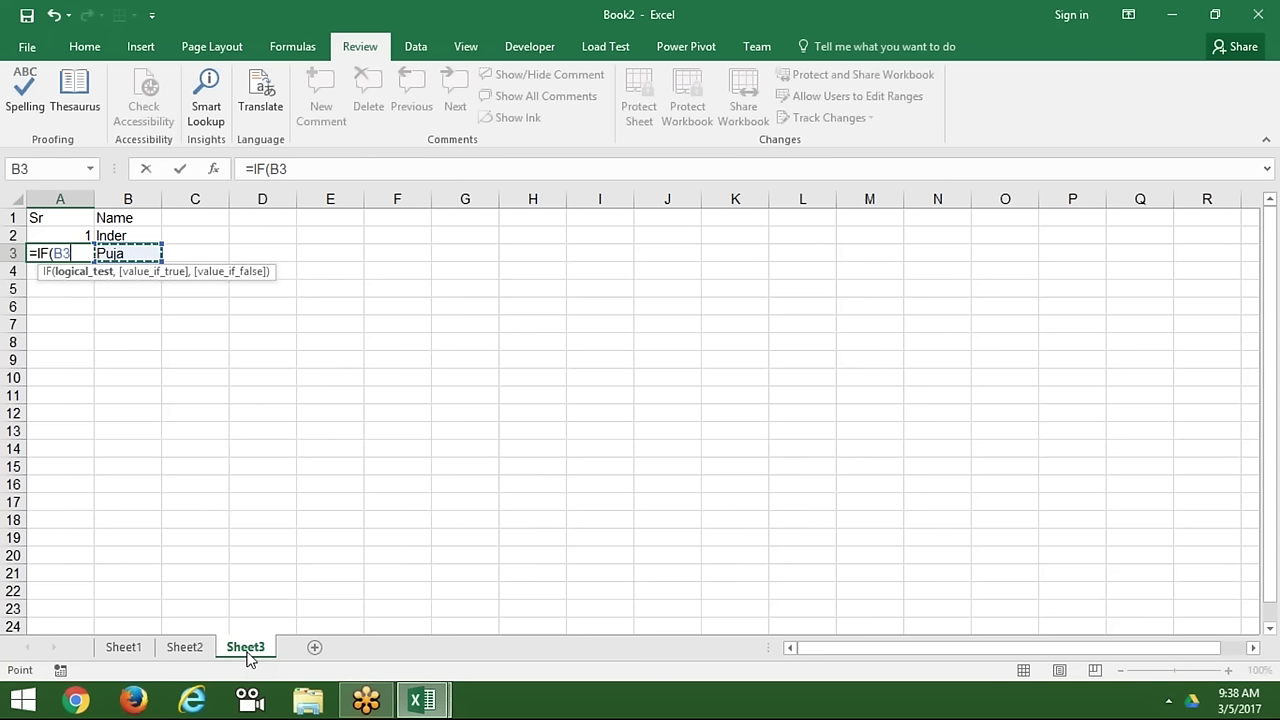
{"action": "type", "text": ">0"}
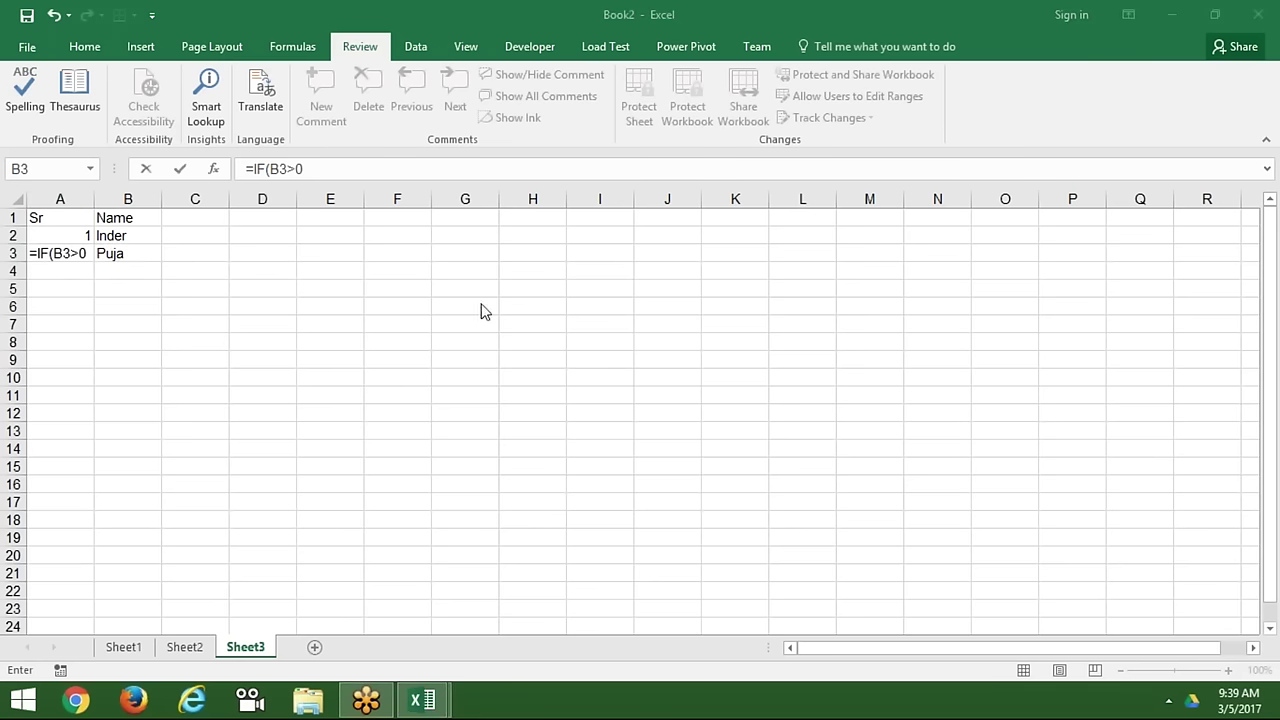
{"action": "left_click", "coordinate": [107, 254]}
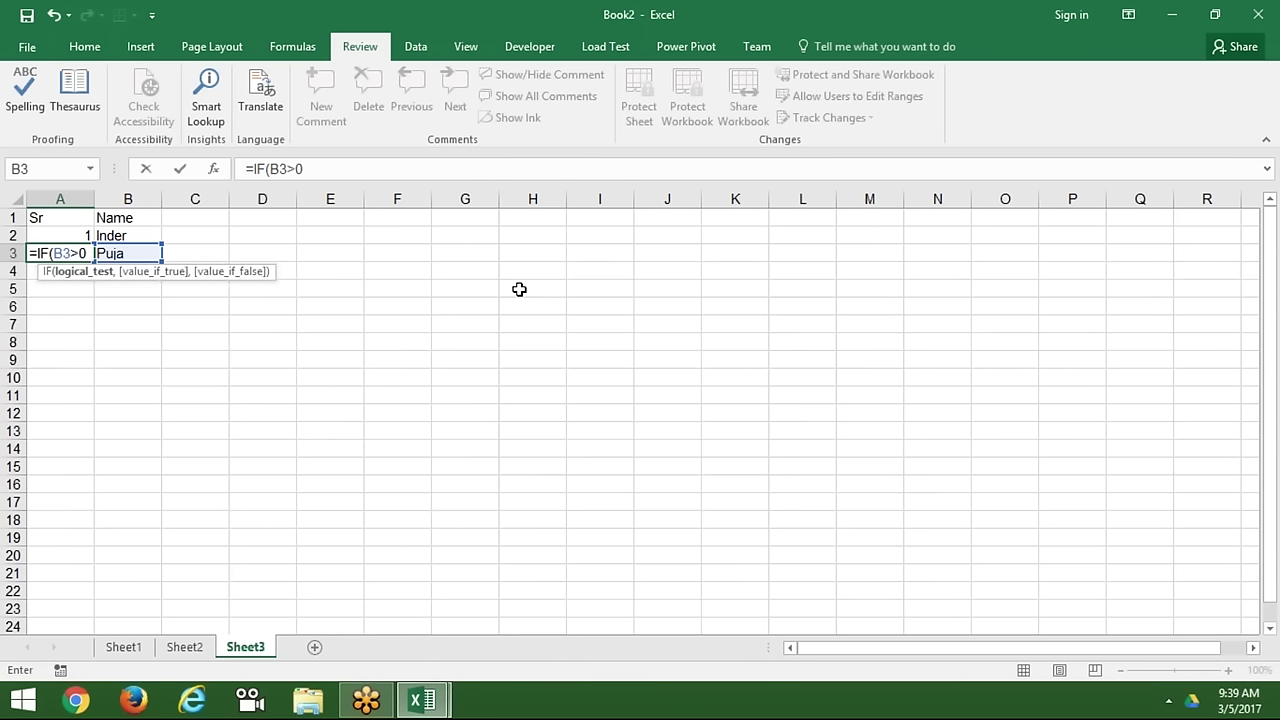
{"action": "type", "text": ","}
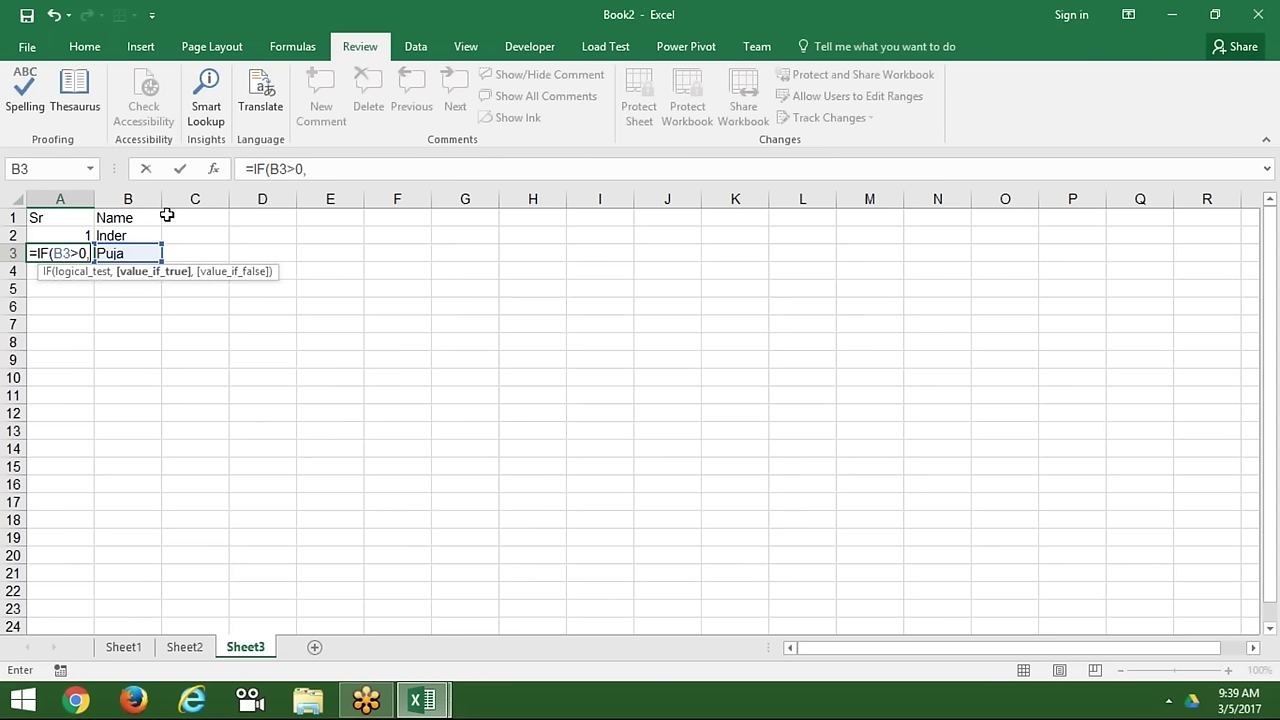
{"action": "left_click", "coordinate": [70, 238]}
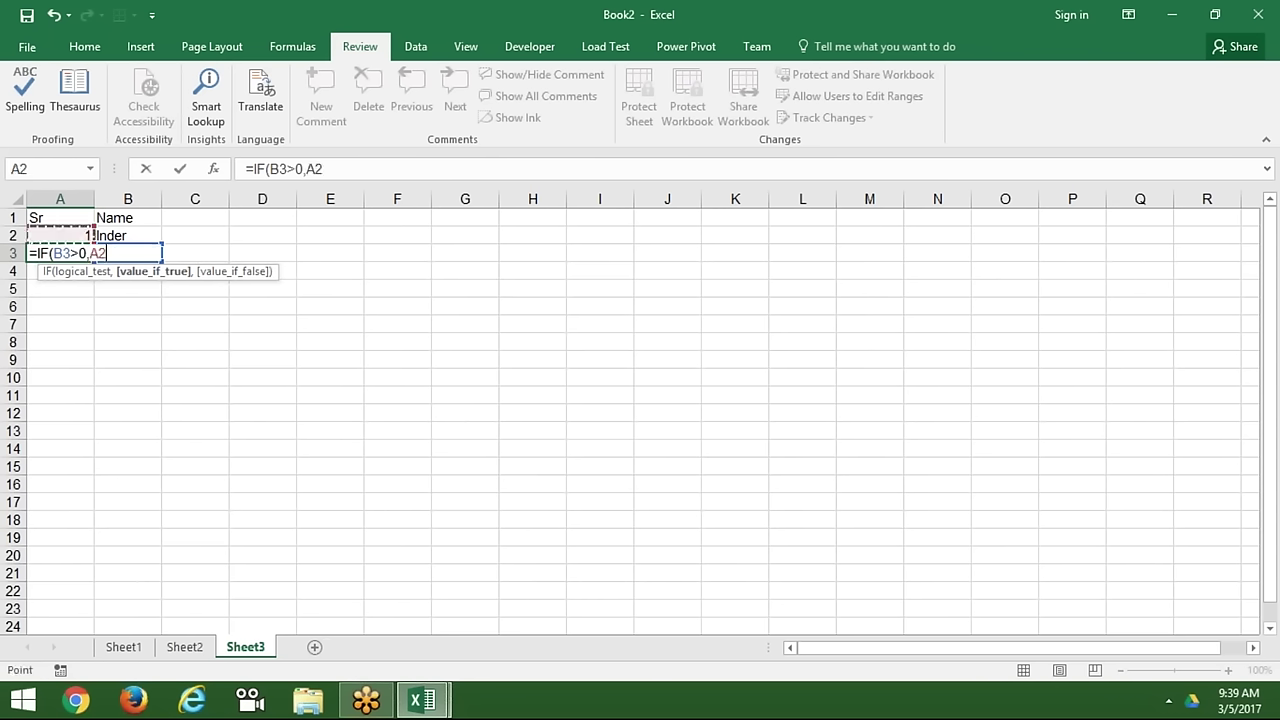
{"action": "type", "text": "+1"}
{"action": "type", "text": ","}
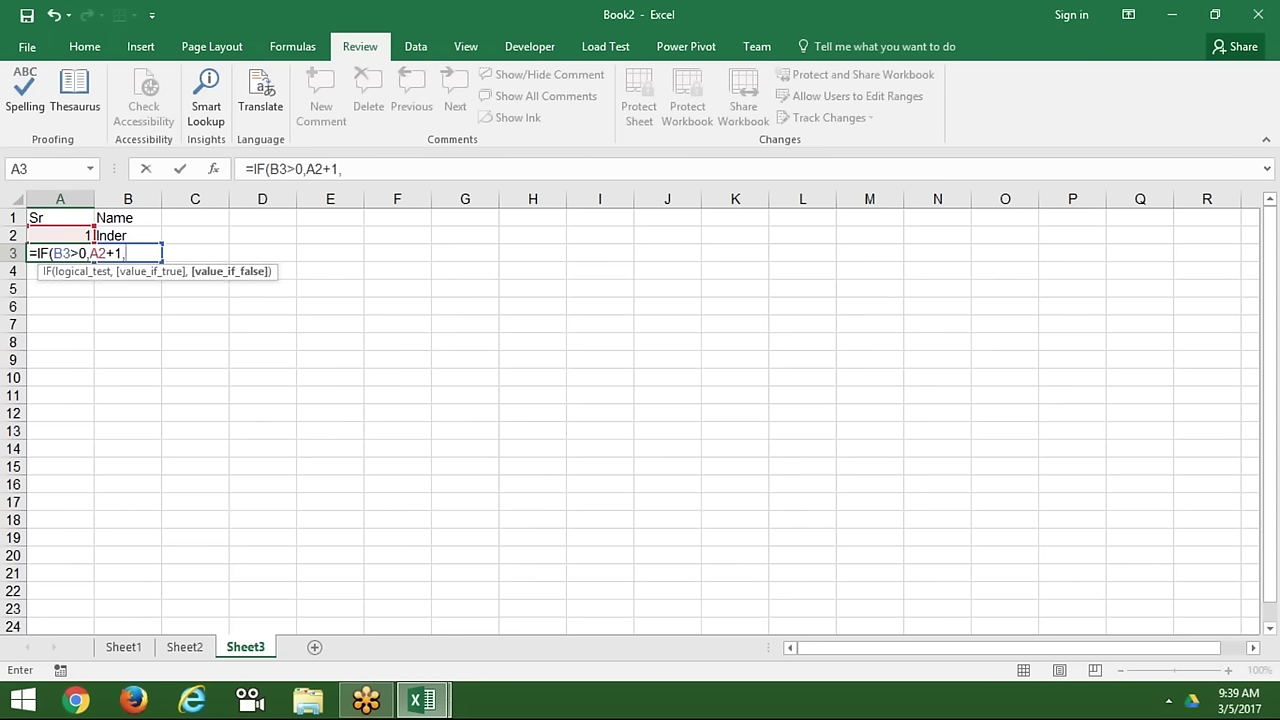
{"action": "type", "text": "\"\""}
{"action": "key", "text": "Return"}
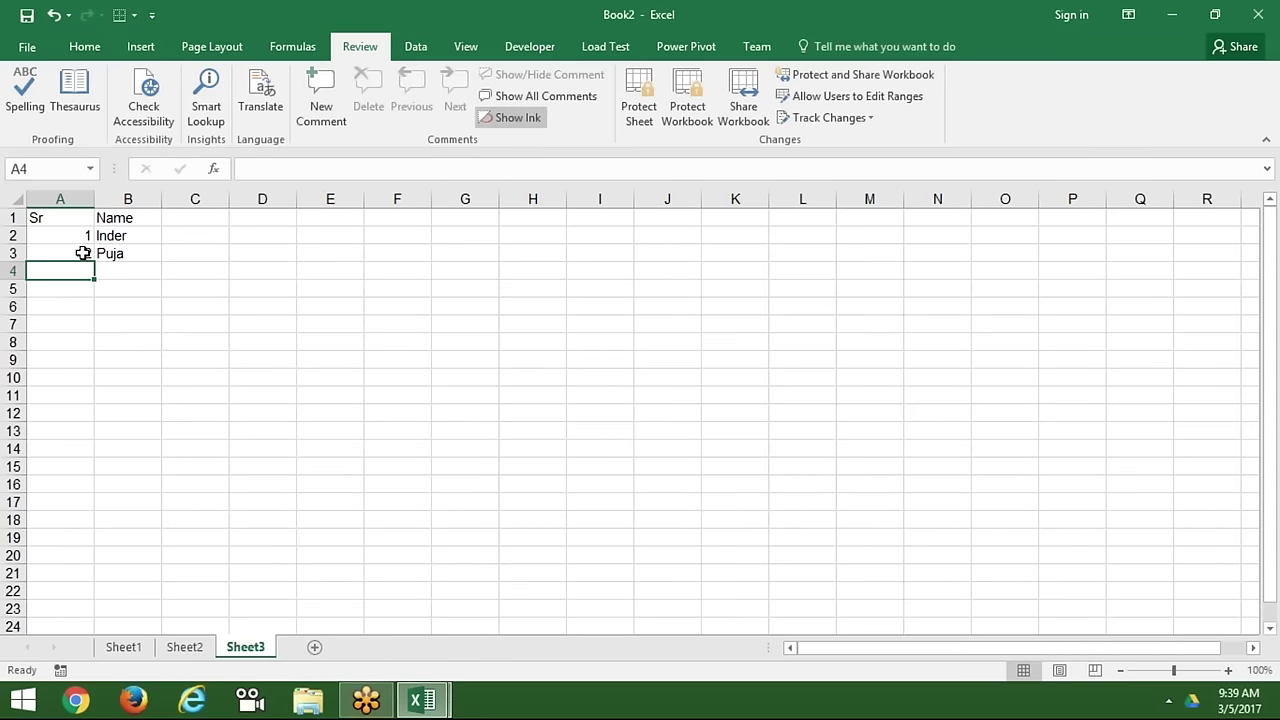
Step: Fill the A3 Sr formula down column A to row 26
{"action": "left_click", "coordinate": [86, 255]}
{"action": "left_click_drag", "start_coordinate": [88, 256], "coordinate": [92, 614]}
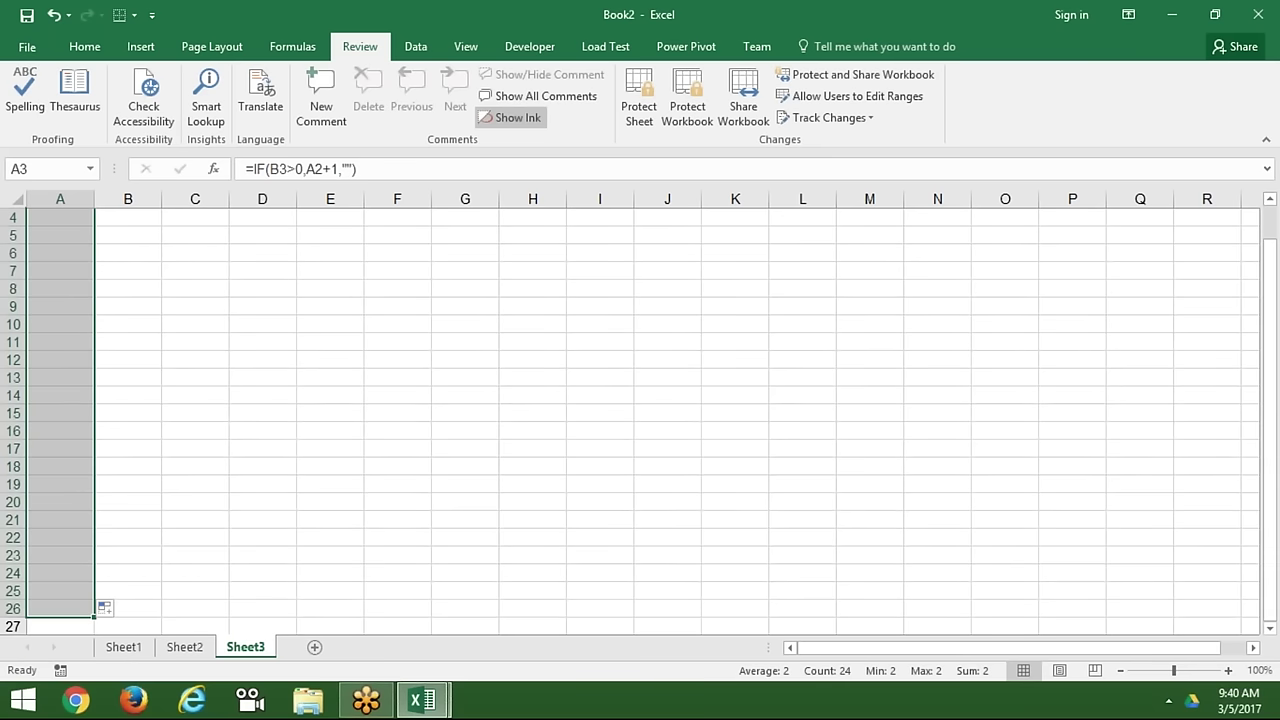
{"action": "scroll", "coordinate": [640, 400], "scroll_direction": "up", "scroll_amount": 1}
{"action": "left_click", "coordinate": [60, 235]}
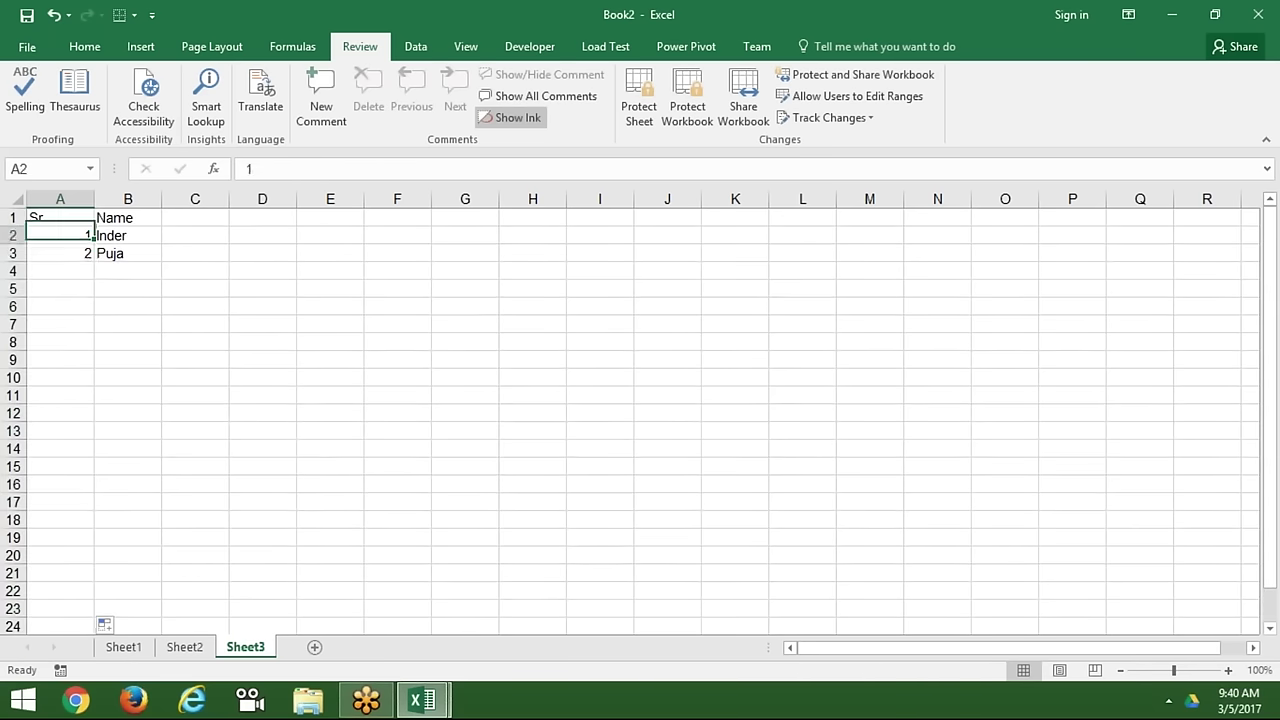
Step: Add the names Mona and Indu below Puja in B4 and B5
{"action": "left_click", "coordinate": [128, 253]}
{"action": "key", "text": "Down"}
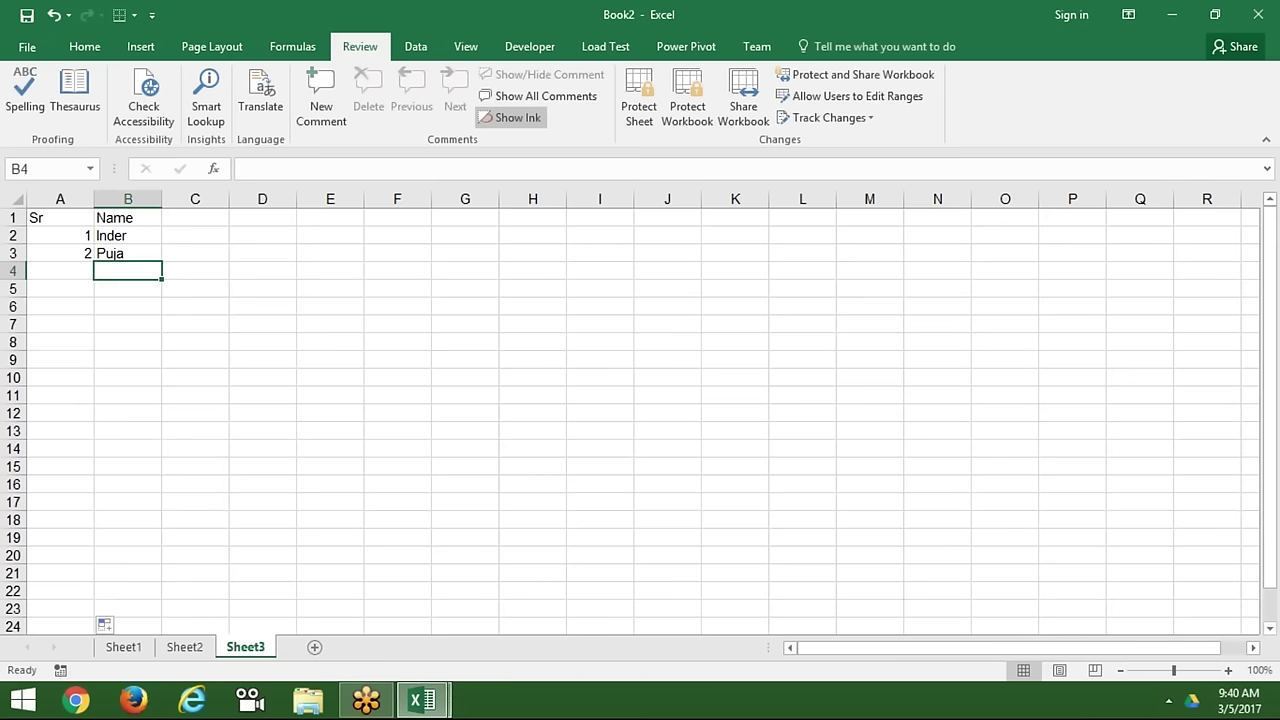
{"action": "type", "text": "Mona"}
{"action": "key", "text": "Return"}
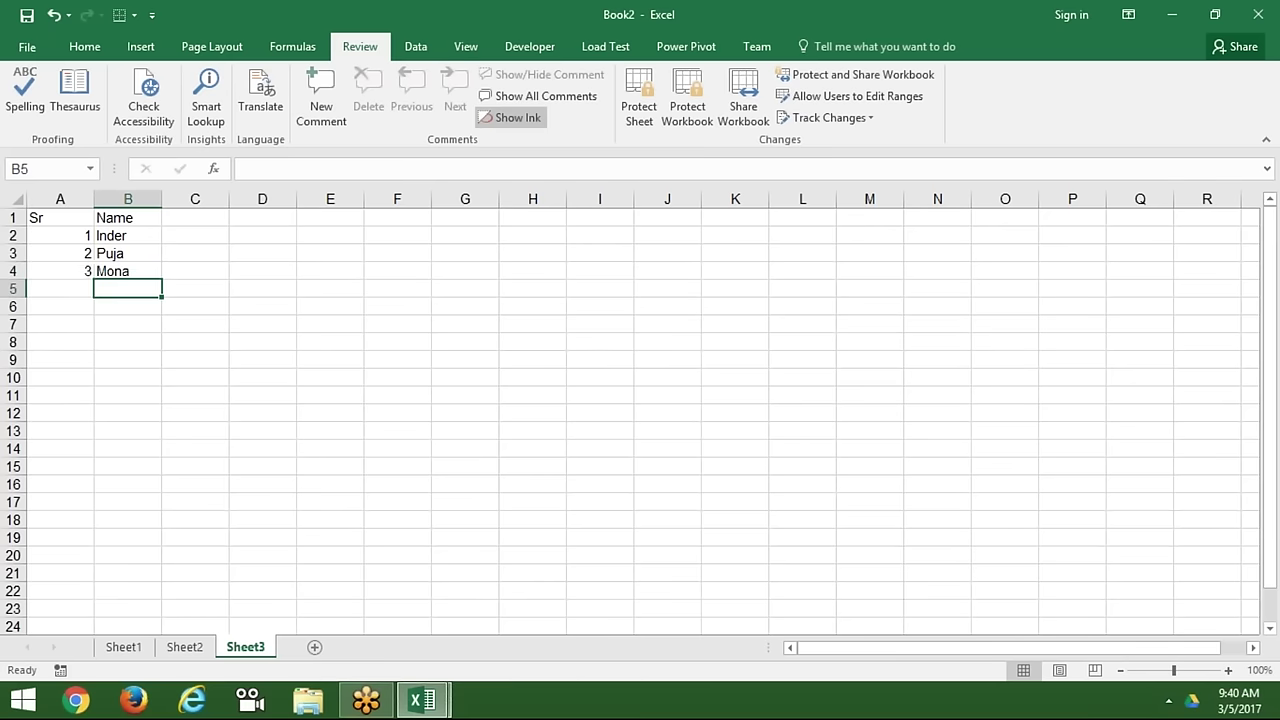
{"action": "type", "text": "In"}
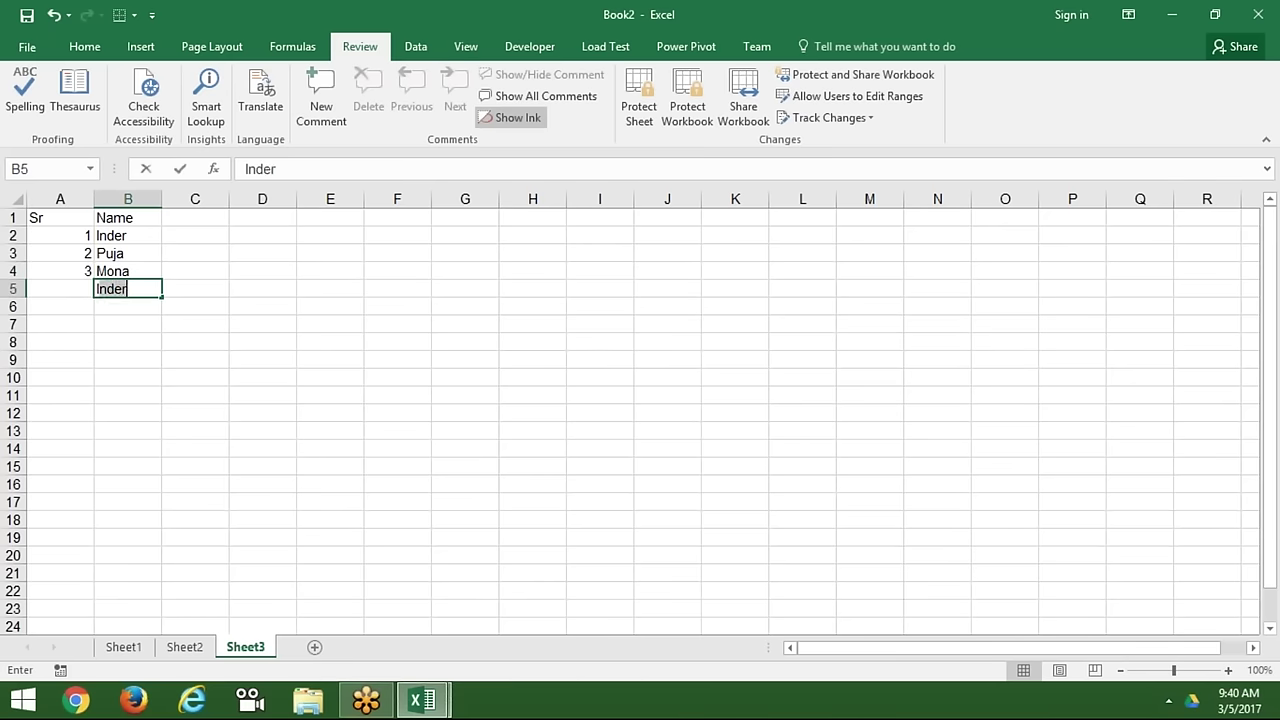
{"action": "type", "text": "du"}
{"action": "key", "text": "Return"}
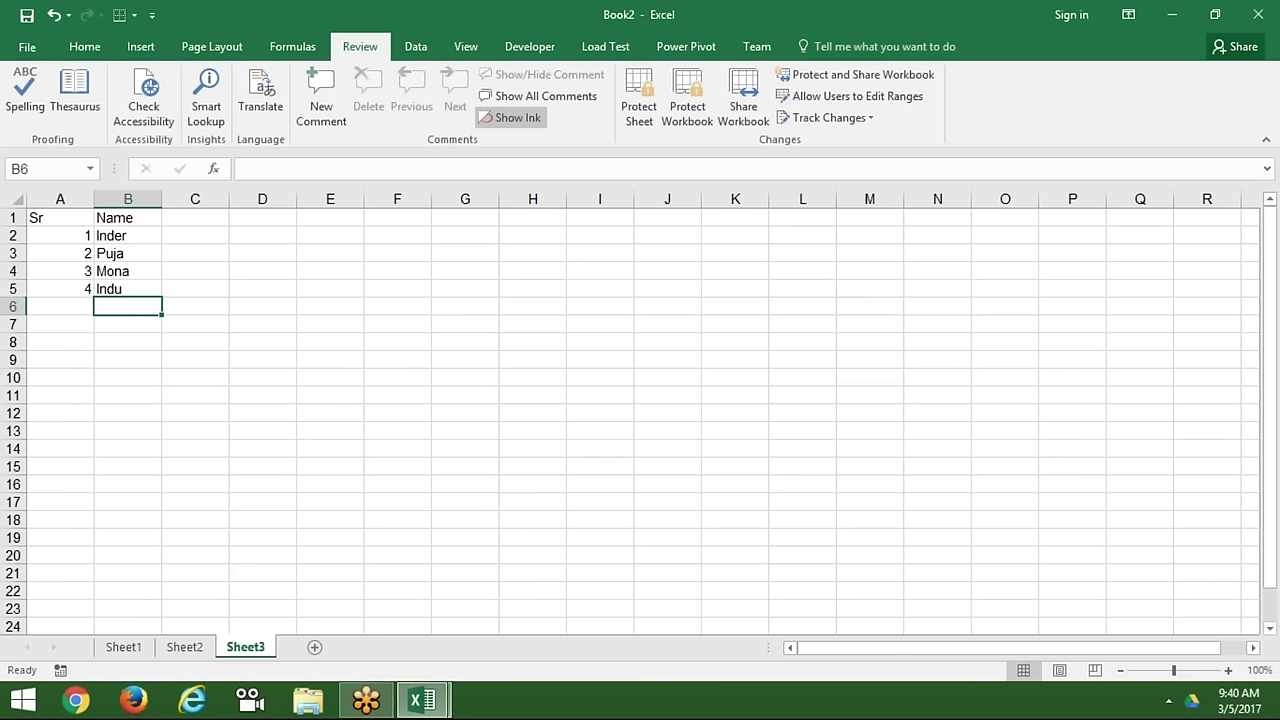
{"action": "left_click", "coordinate": [127, 323]}
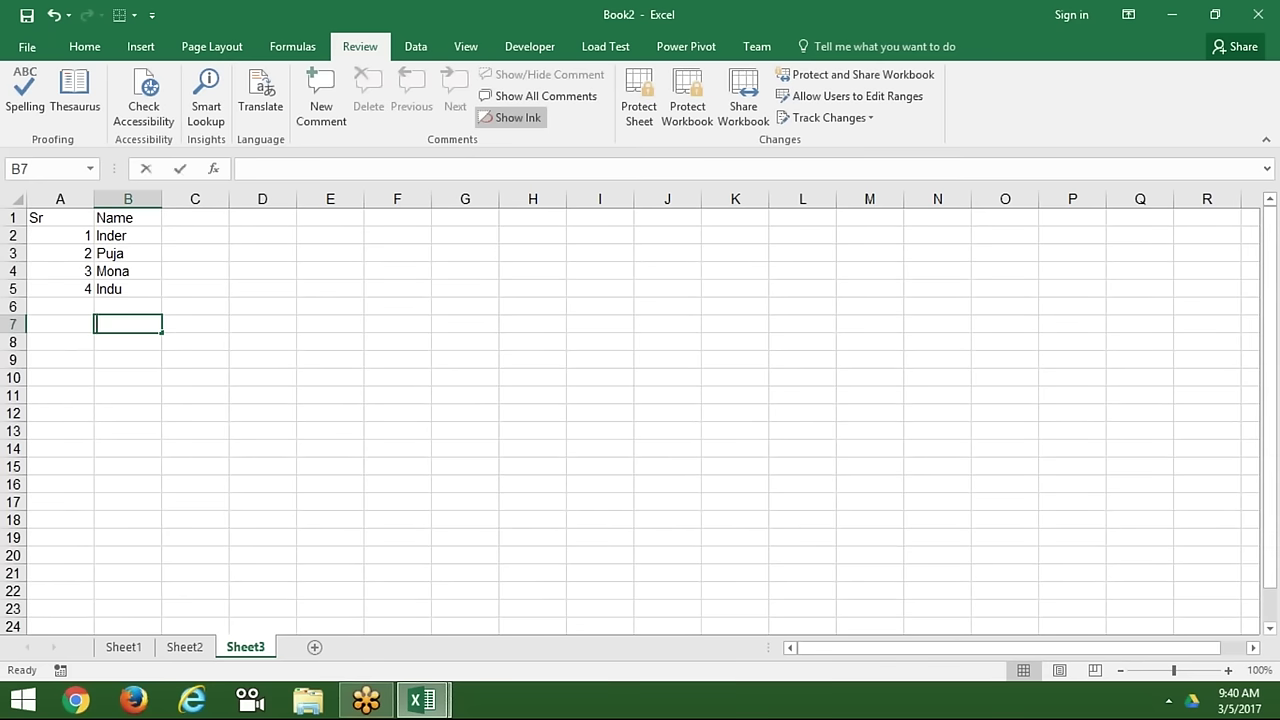
Step: Enter om in B7 after a blank row and check the #VALUE! in A7
{"action": "type", "text": "om"}
{"action": "key", "text": "Return"}
{"action": "left_click", "coordinate": [127, 324]}
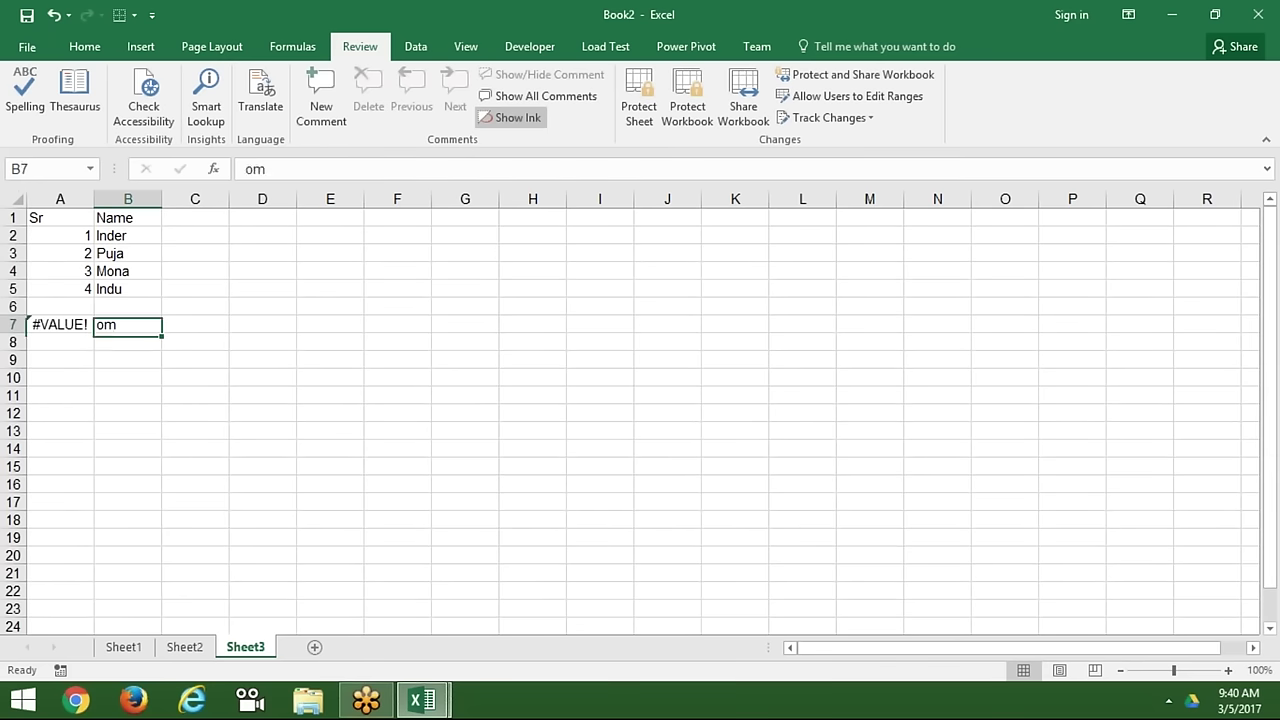
{"action": "left_click", "coordinate": [60, 324]}
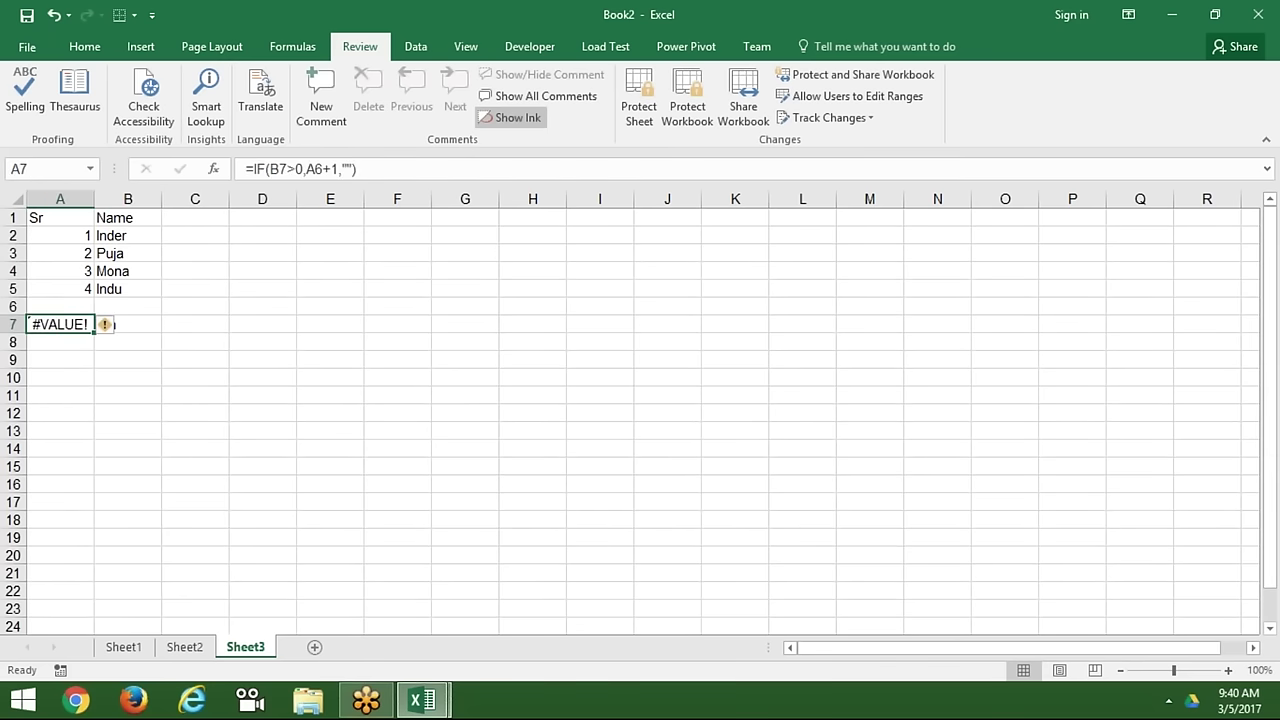
Step: Inspect the A6 Sr formula, leaving it unchanged
{"action": "key", "text": "Up"}
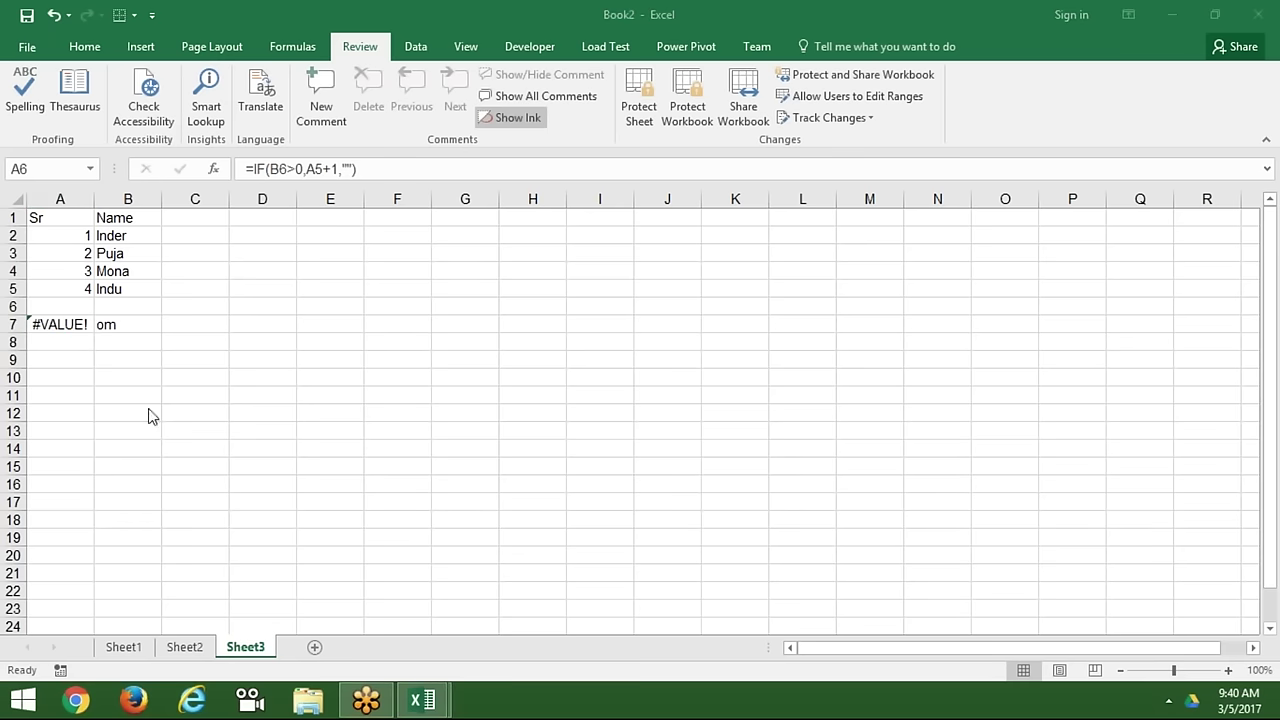
{"action": "double_click", "coordinate": [67, 304]}
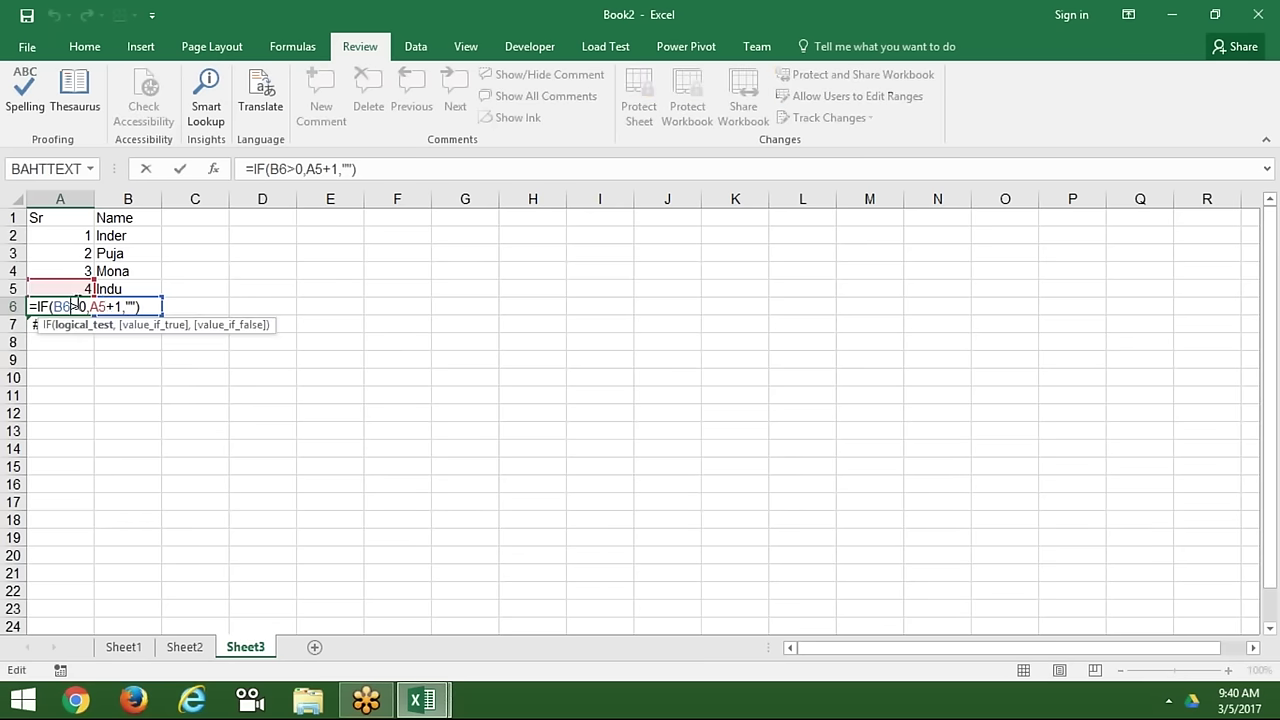
{"action": "left_click", "coordinate": [122, 306]}
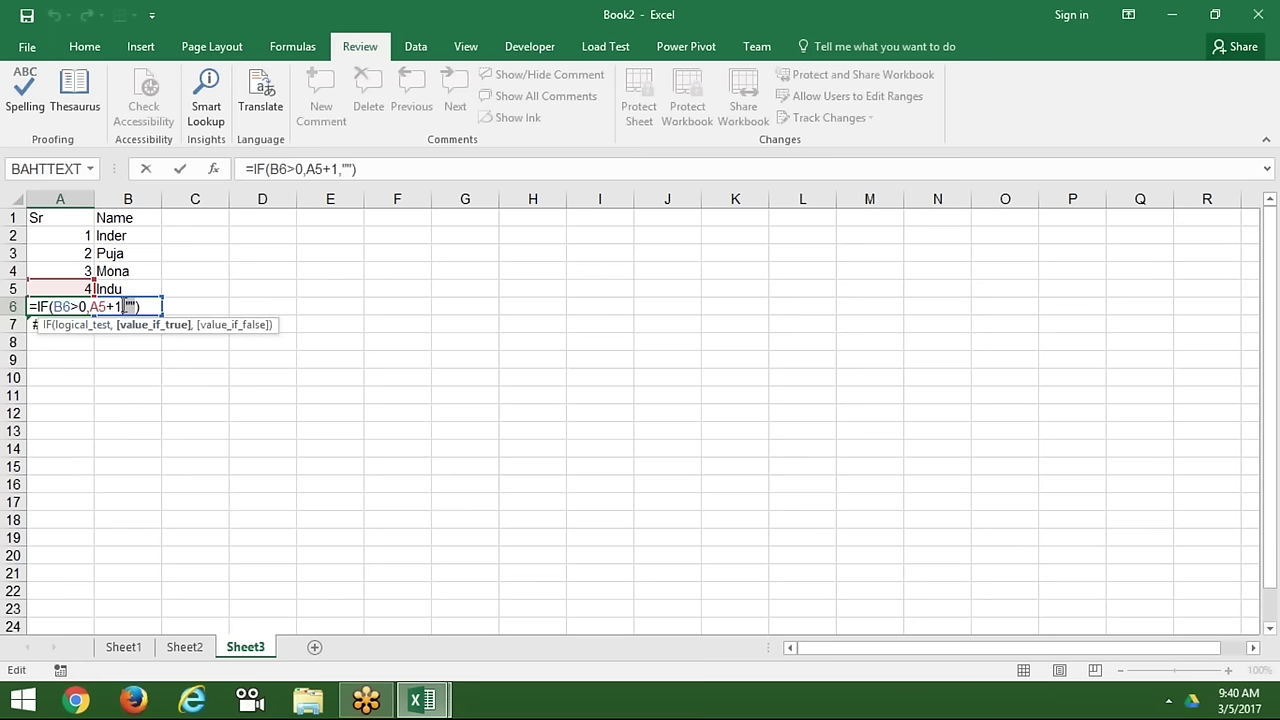
{"action": "key", "text": "ctrl+Return"}
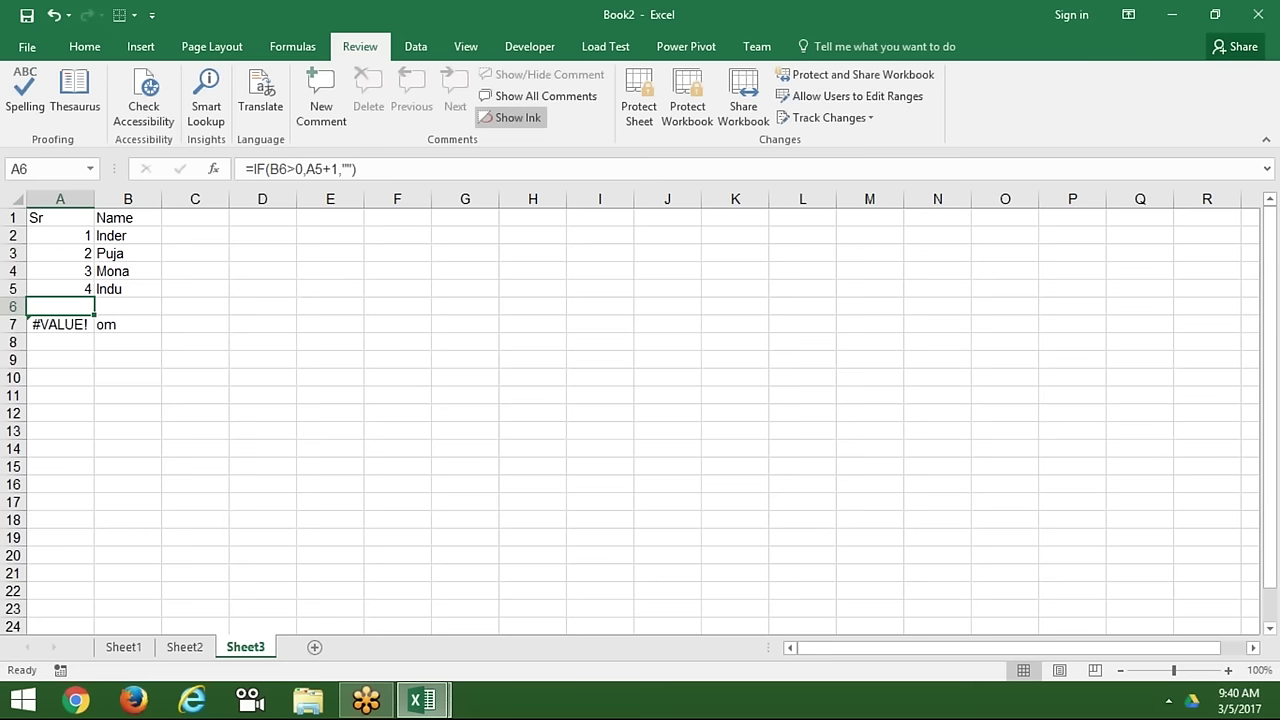
{"action": "key", "text": "Up"}
{"action": "key", "text": "Up"}
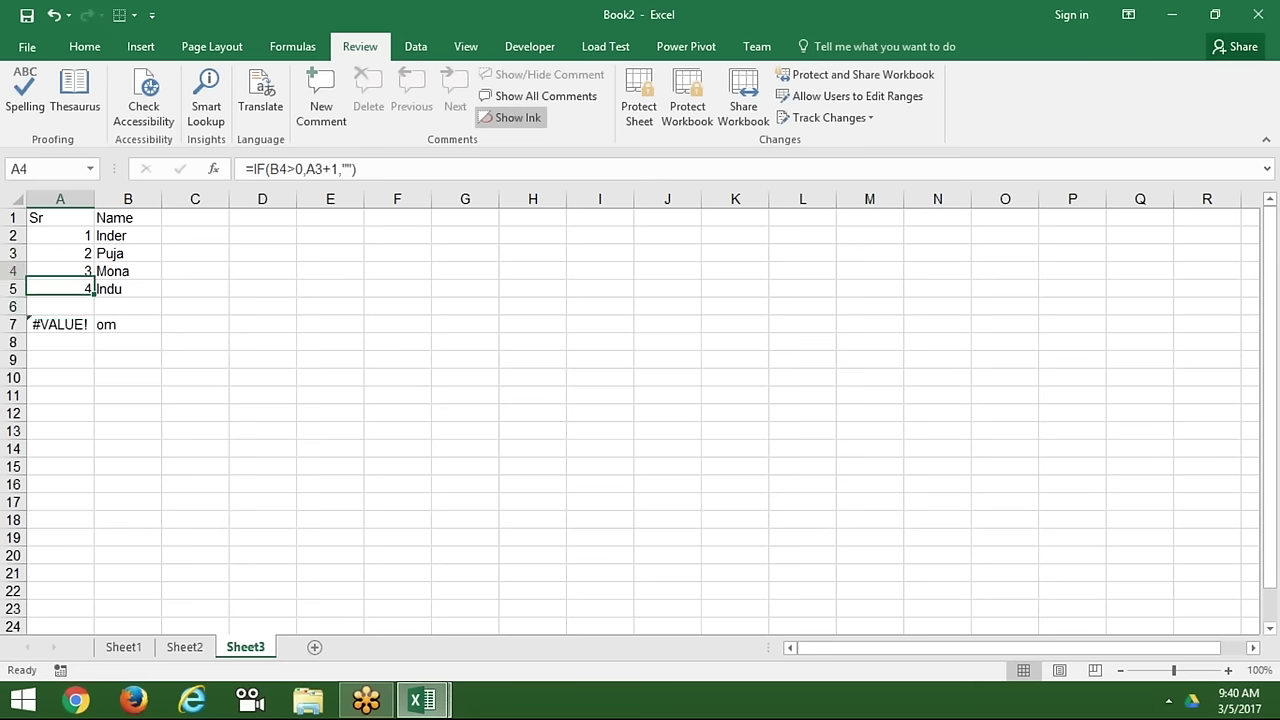
{"action": "key", "text": "Up"}
{"action": "key", "text": "Up"}
{"action": "key", "text": "Right"}
{"action": "key", "text": "Right"}
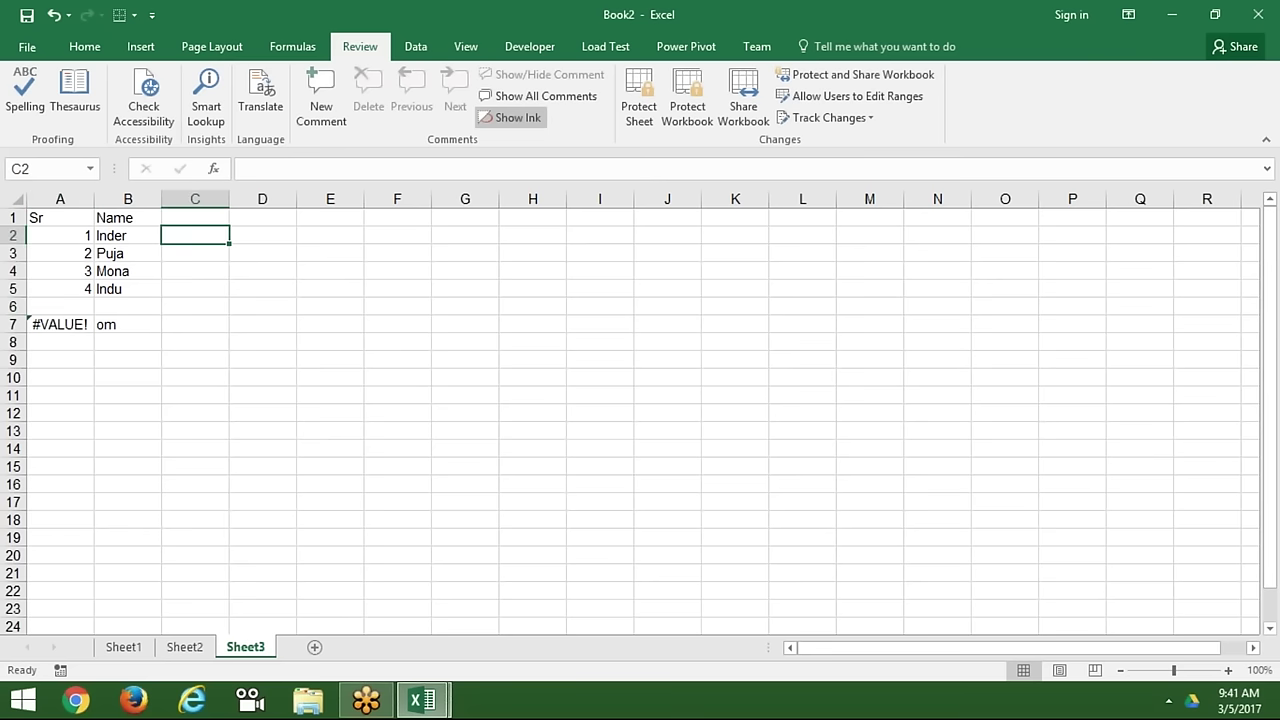
Step: Enter =IF(B2>0,MAX(C1:C1)+1,"") in C2 so Inder is numbered 1
{"action": "type", "text": "="}
{"action": "type", "text": "if"}
{"action": "key", "text": "Tab"}
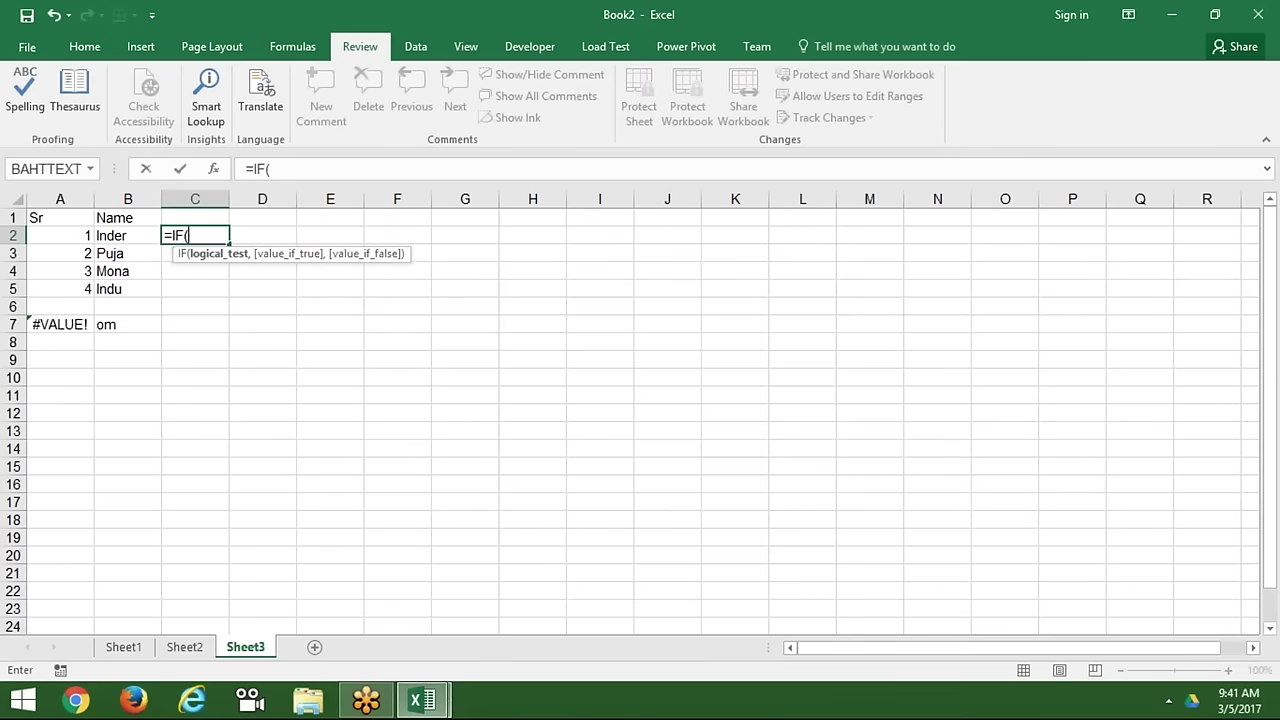
{"action": "left_click", "coordinate": [123, 235]}
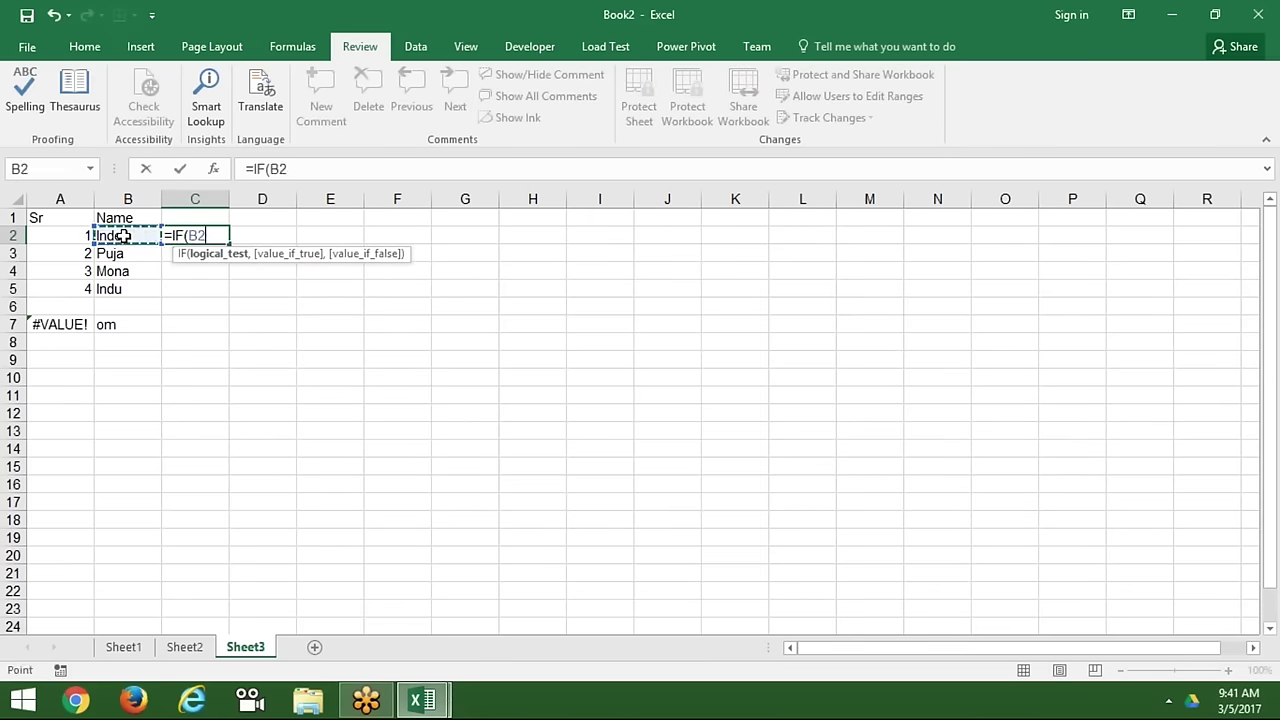
{"action": "type", "text": ">"}
{"action": "type", "text": "0,"}
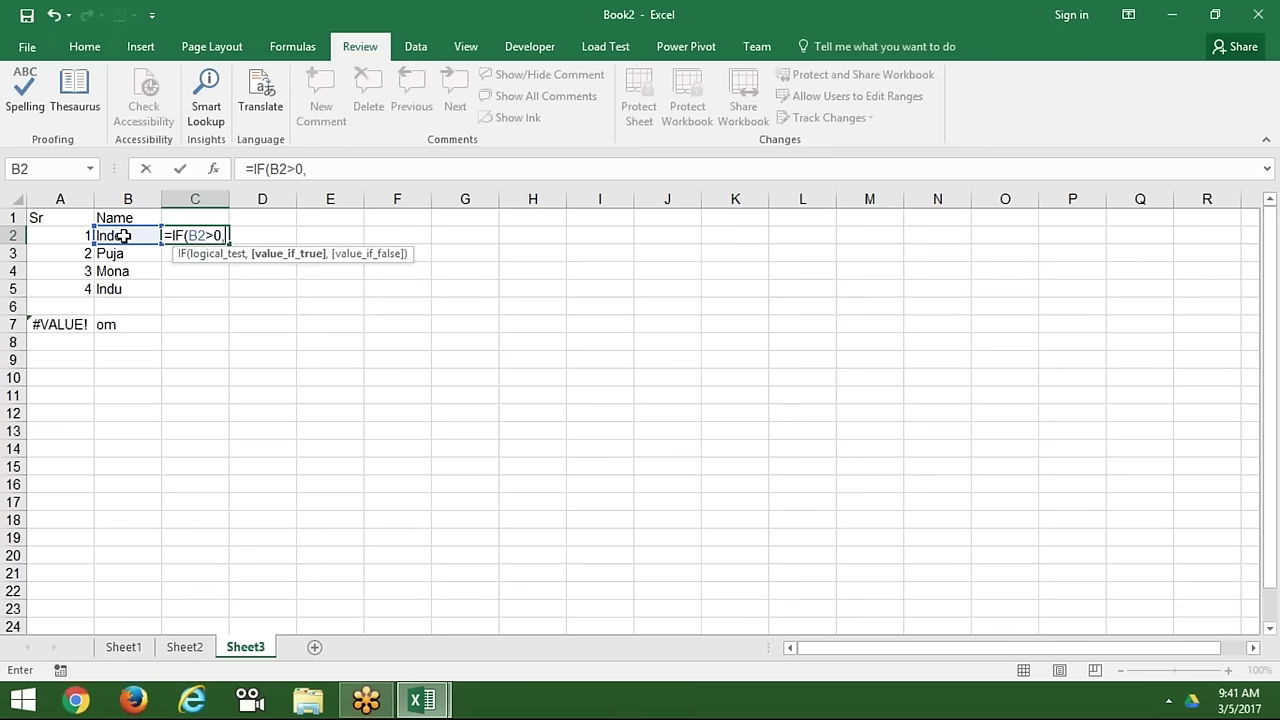
{"action": "type", "text": "ma"}
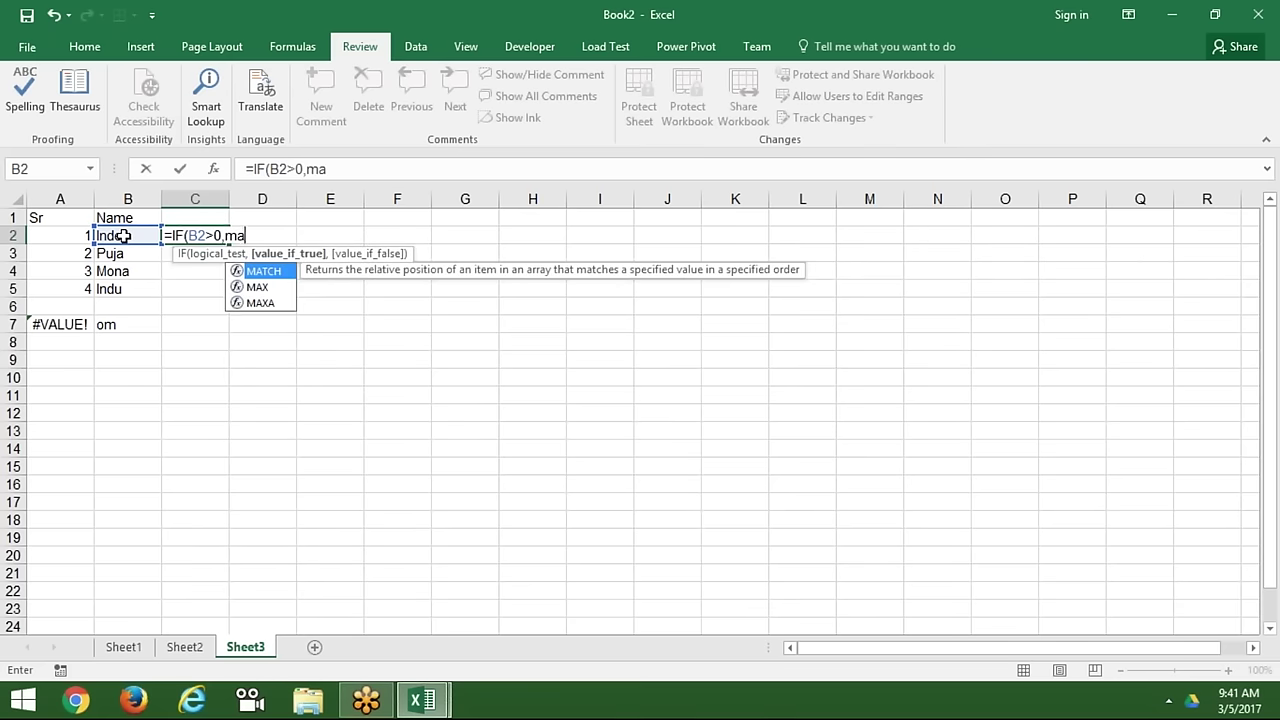
{"action": "type", "text": "x"}
{"action": "key", "text": "Tab"}
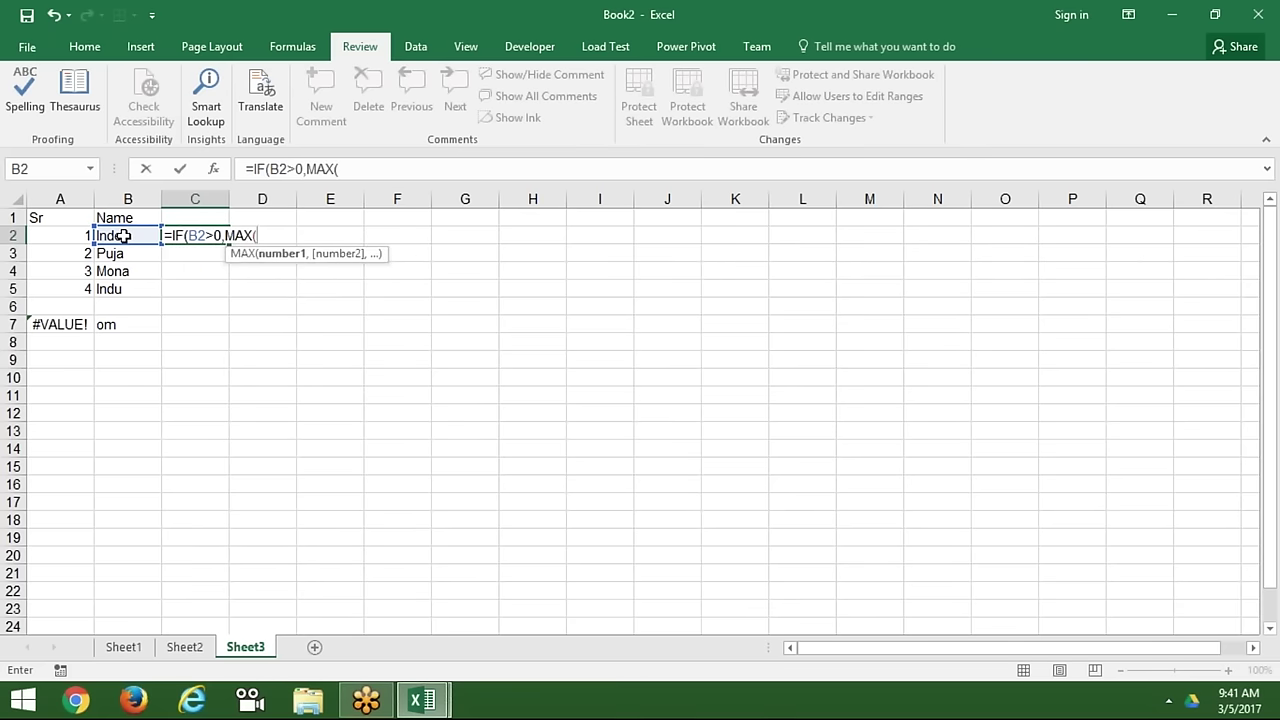
{"action": "left_click", "coordinate": [127, 218]}
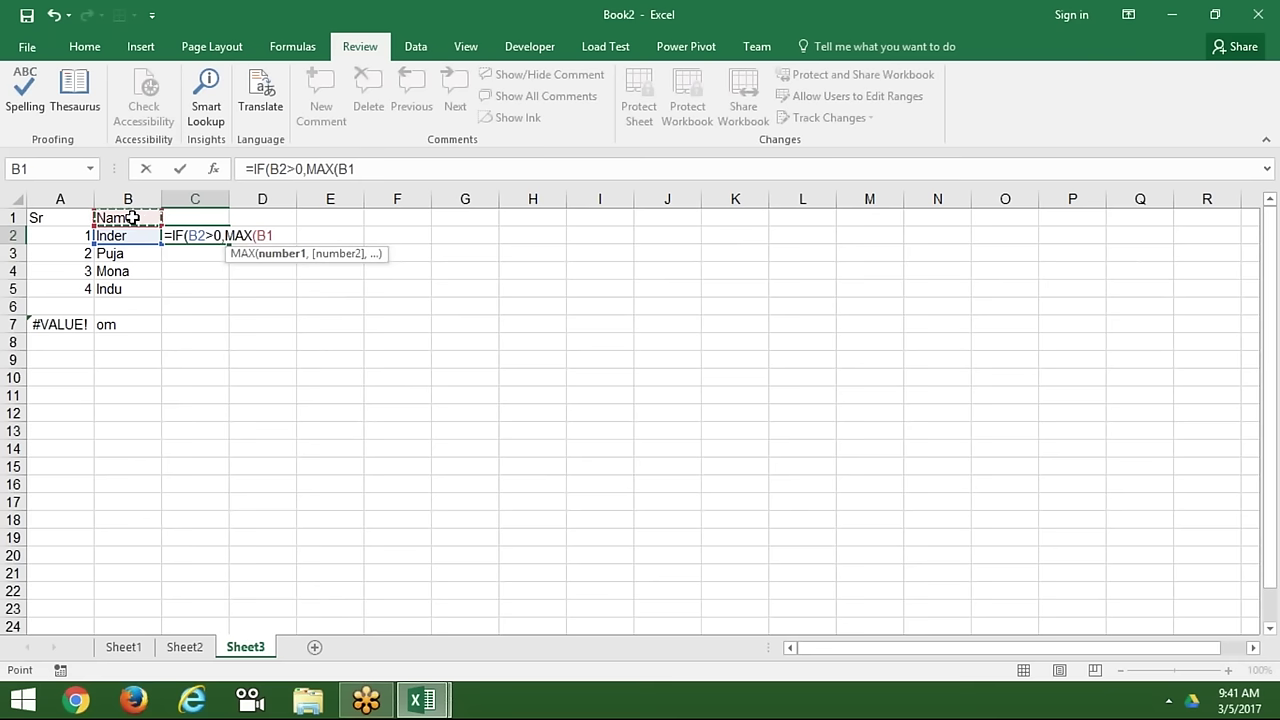
{"action": "left_click", "coordinate": [212, 220]}
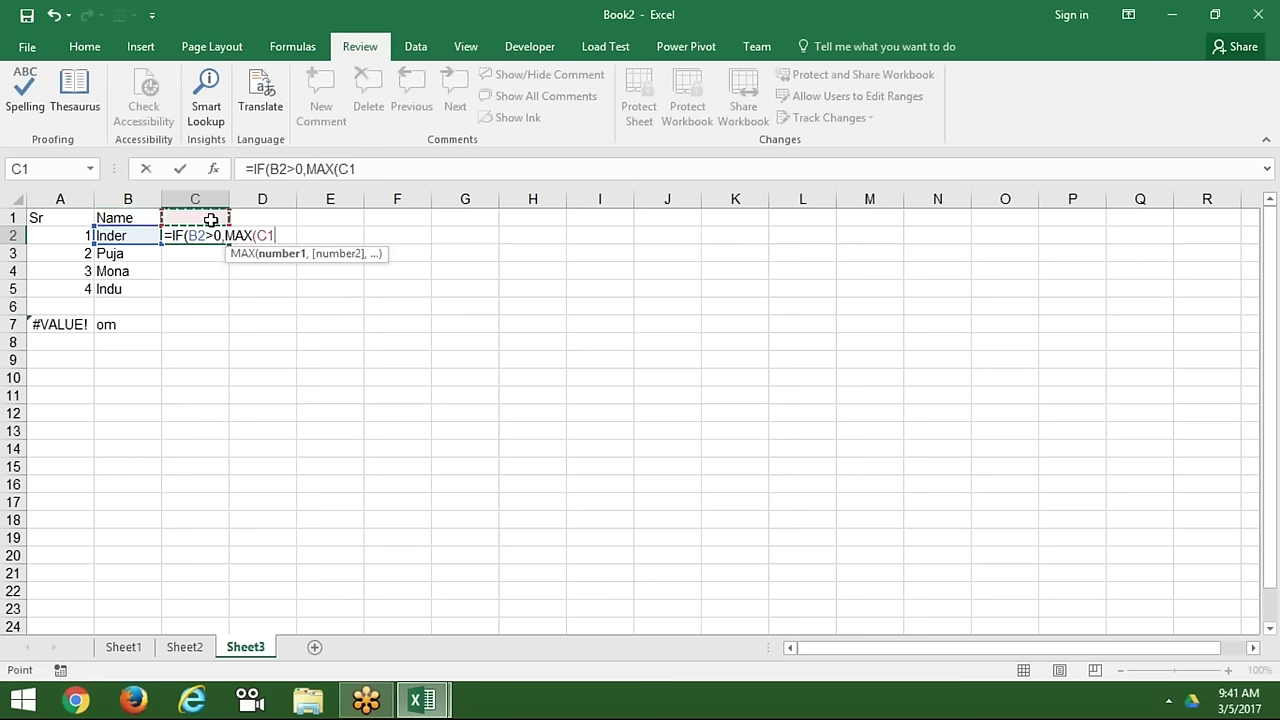
{"action": "key", "text": "F8"}
{"action": "type", "text": ")+"}
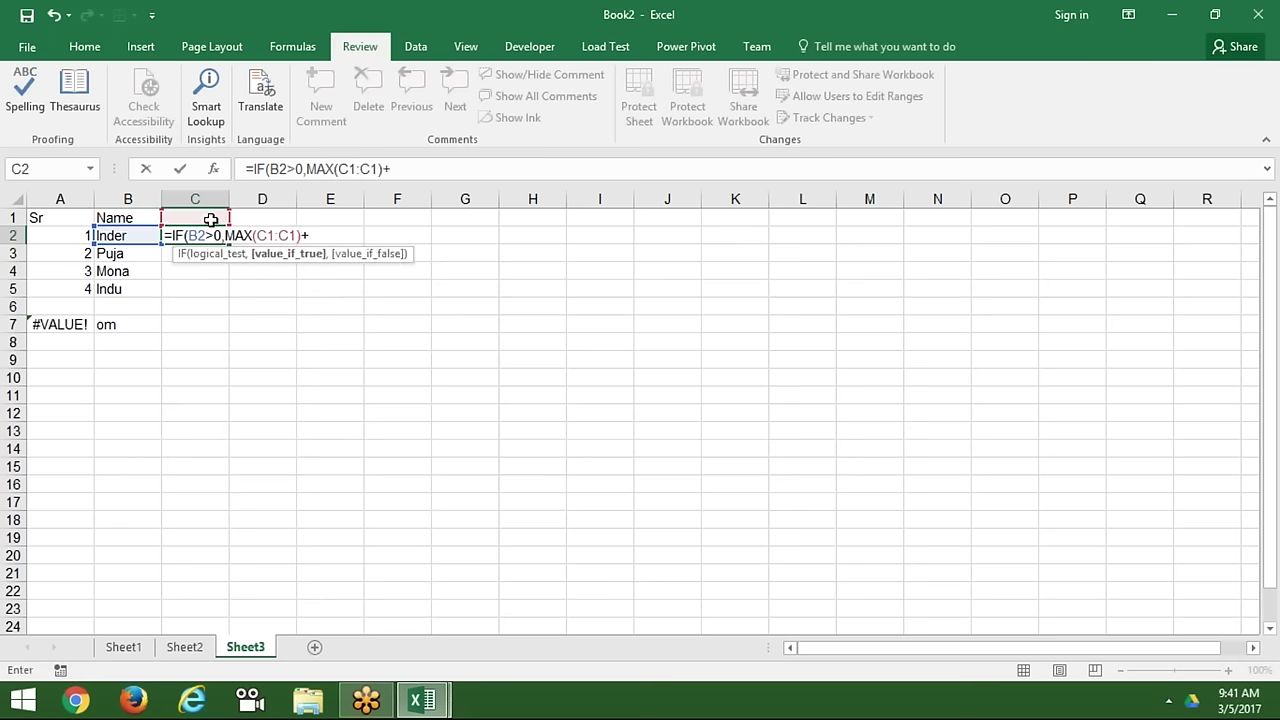
{"action": "type", "text": "1"}
{"action": "type", "text": ","}
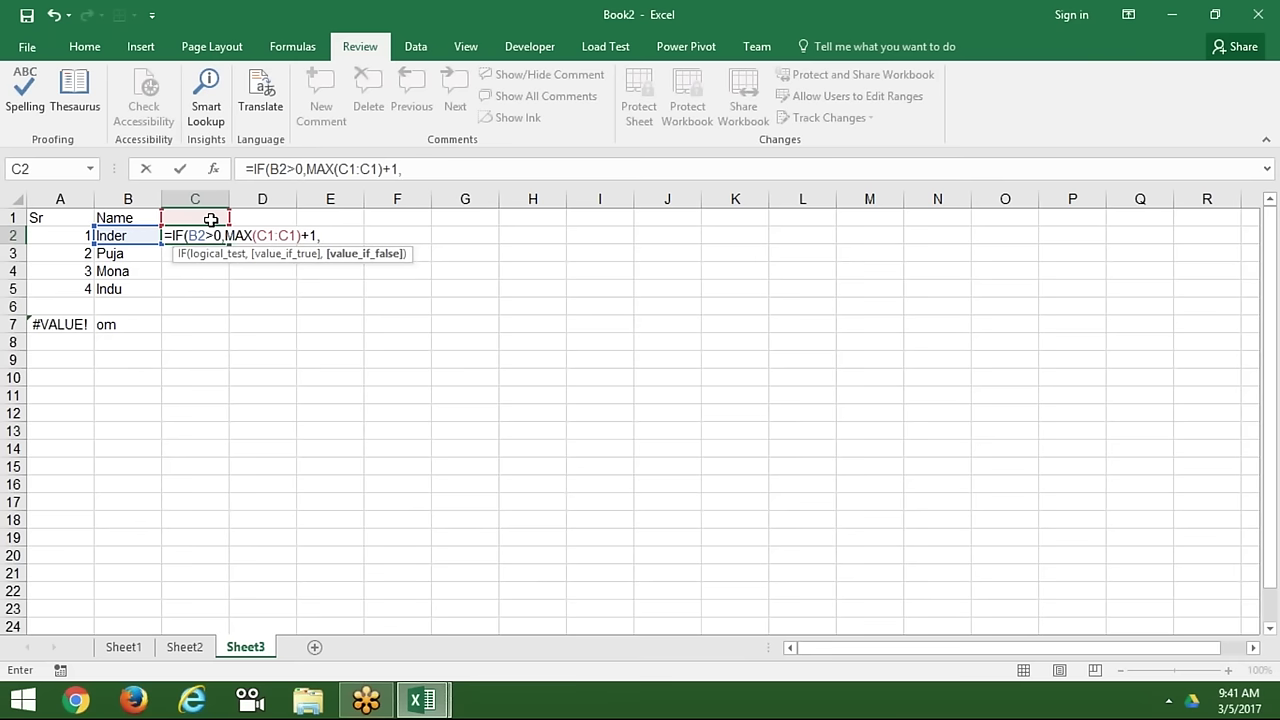
{"action": "type", "text": "\"\""}
{"action": "key", "text": "Return"}
{"action": "key", "text": "Return"}
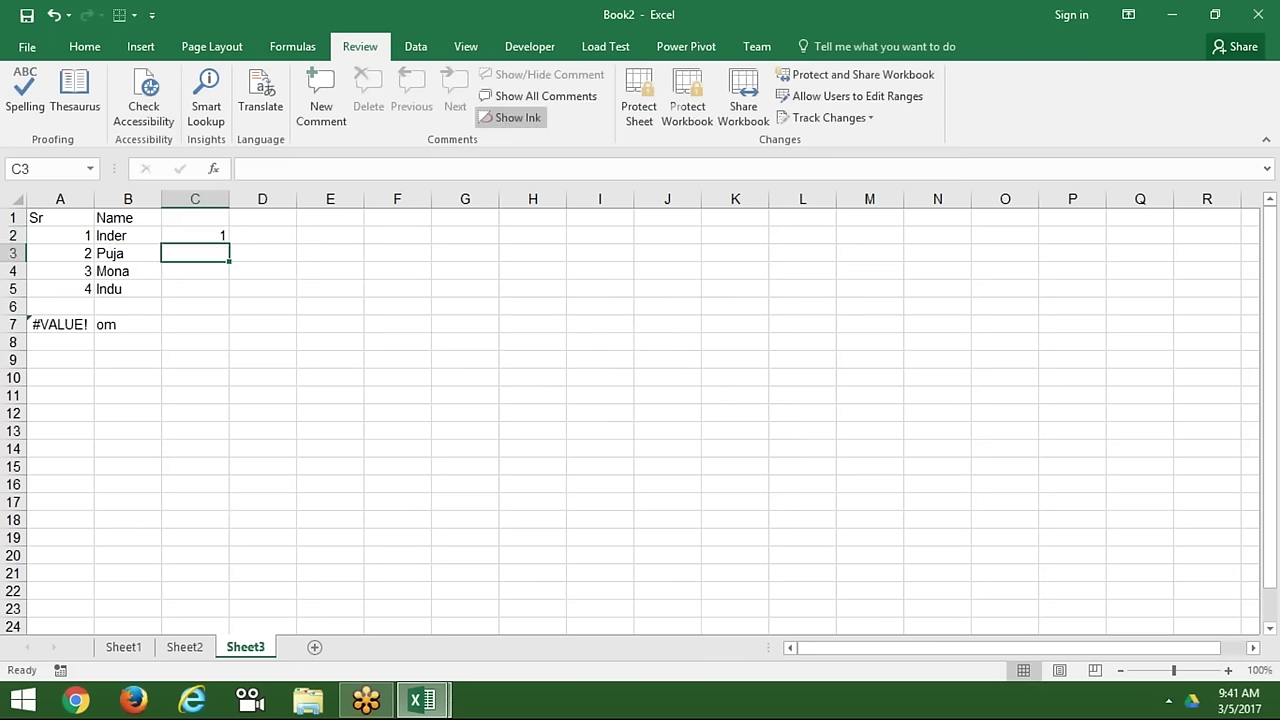
{"action": "left_click", "coordinate": [195, 217]}
Step: Head column C with Sr and make C2's MAX range start absolute as $C$1
{"action": "type", "text": "S"}
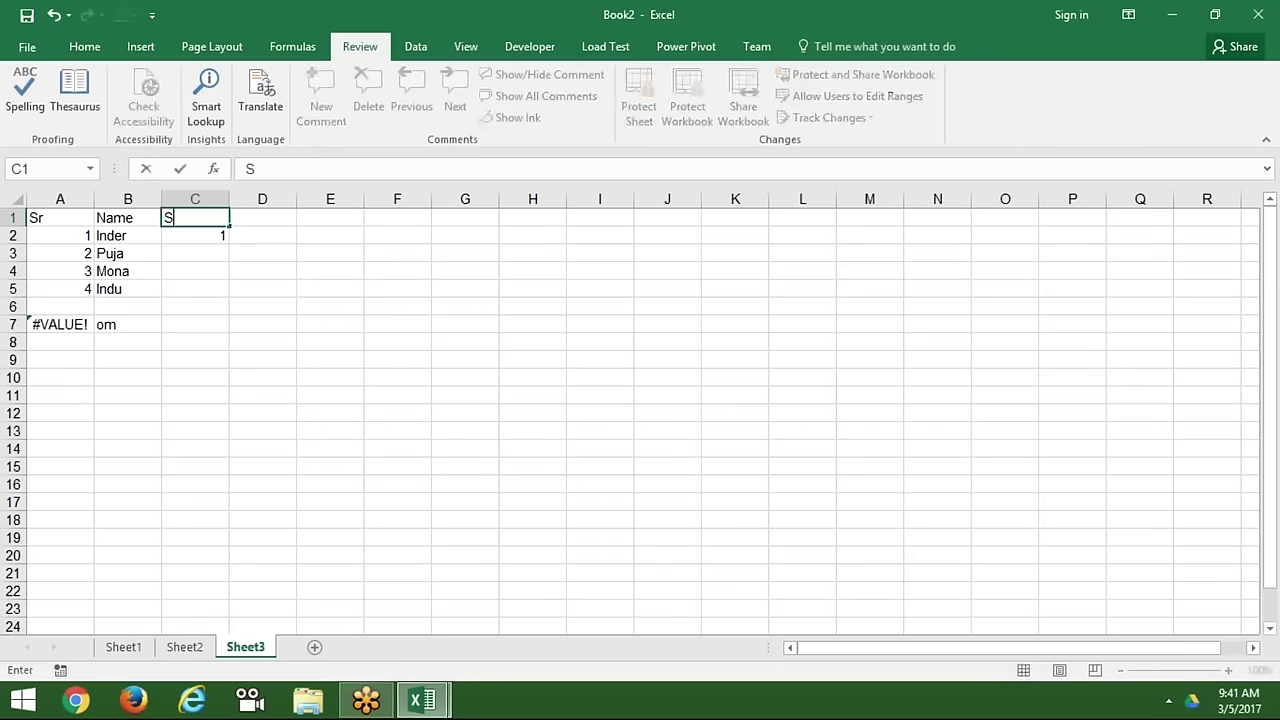
{"action": "type", "text": "r"}
{"action": "key", "text": "Return"}
{"action": "double_click", "coordinate": [204, 236]}
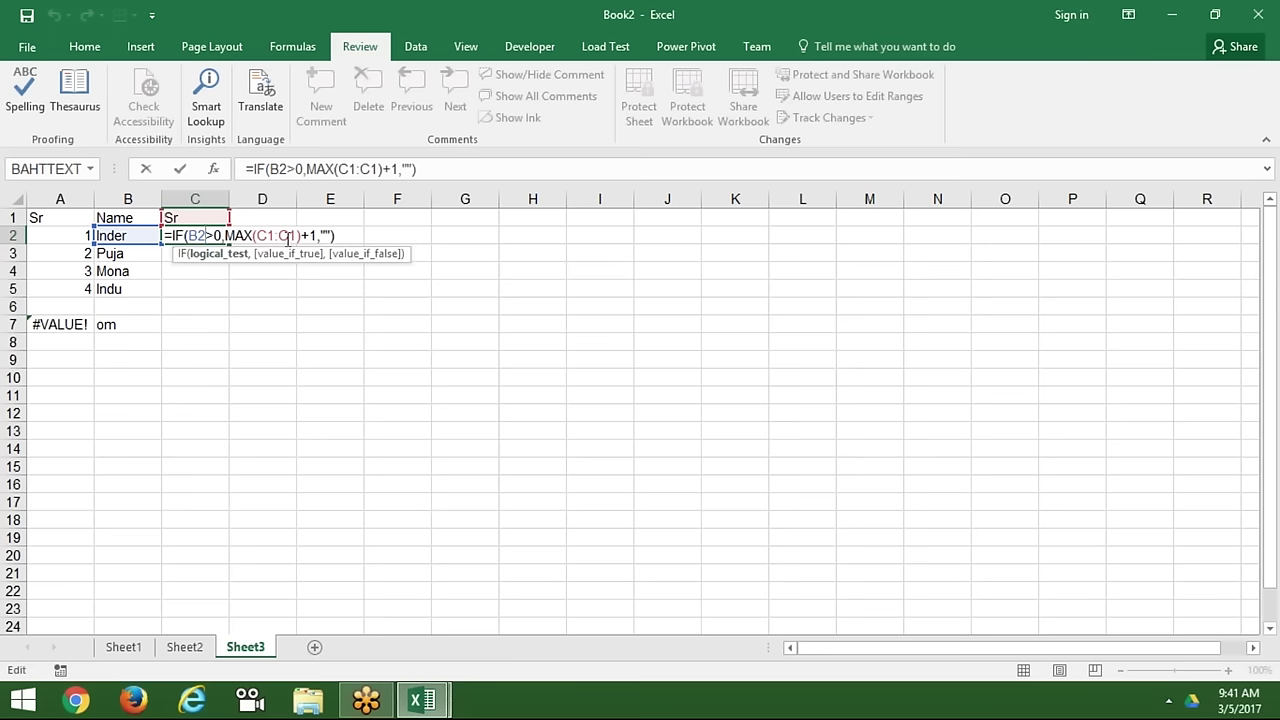
{"action": "left_click", "coordinate": [270, 236]}
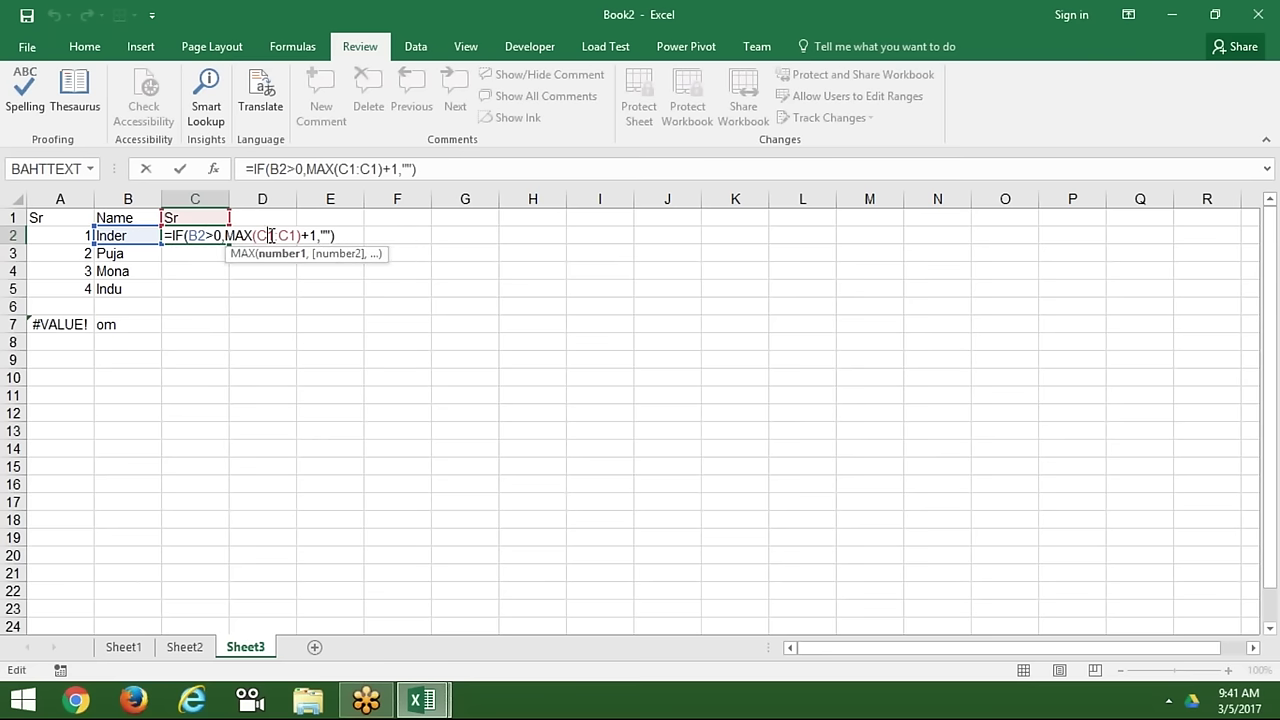
{"action": "key", "text": "F4"}
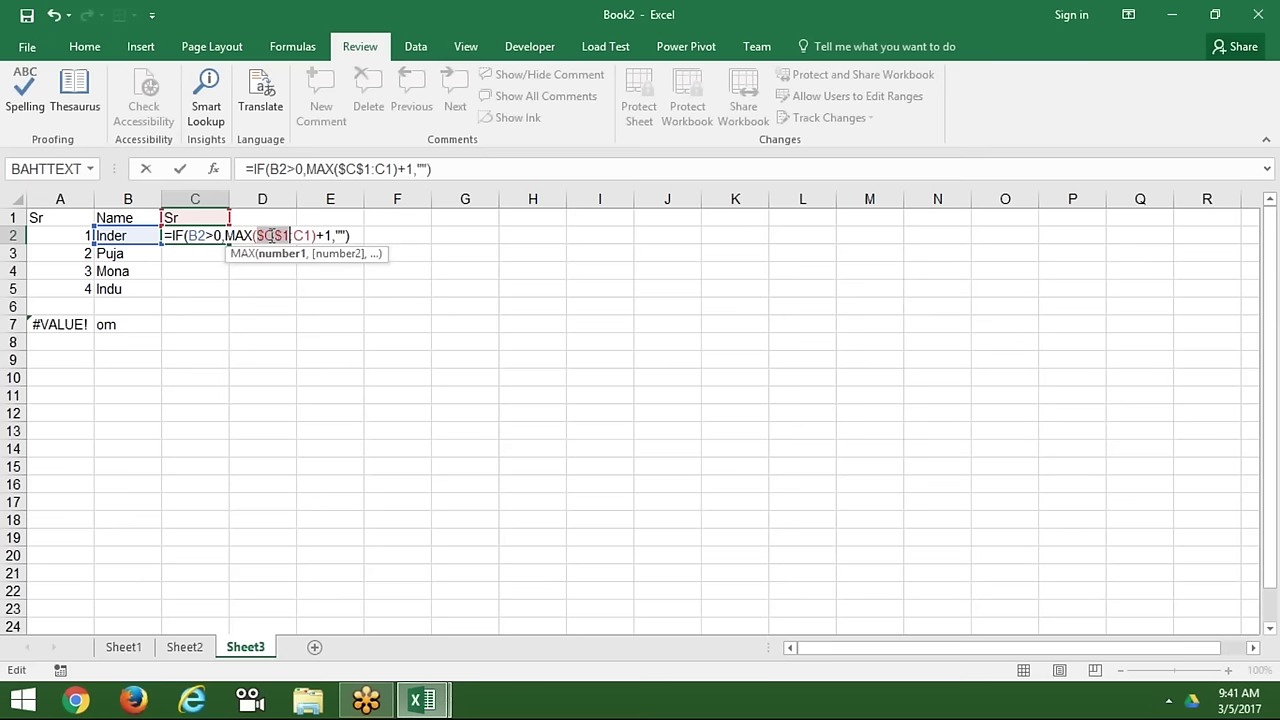
{"action": "key", "text": "Return"}
Step: Fill the C2 numbering formula down through C5
{"action": "left_click", "coordinate": [195, 235]}
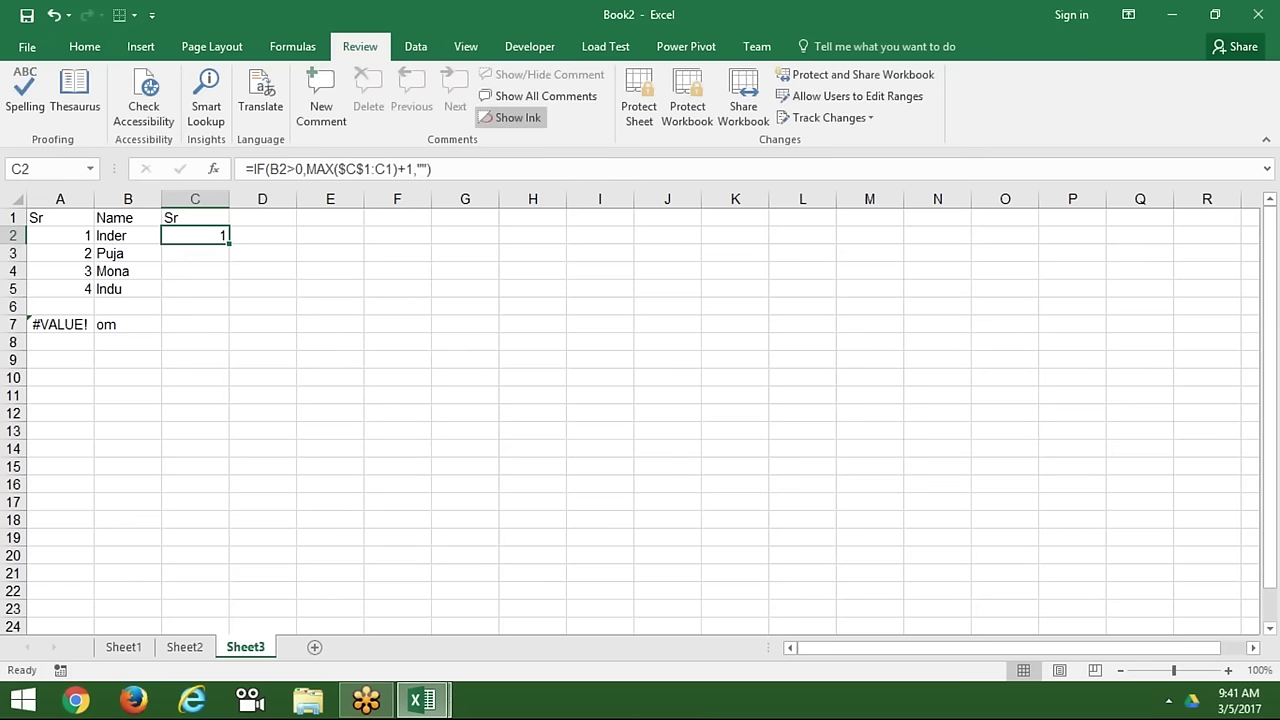
{"action": "left_click_drag", "start_coordinate": [195, 235], "coordinate": [195, 289]}
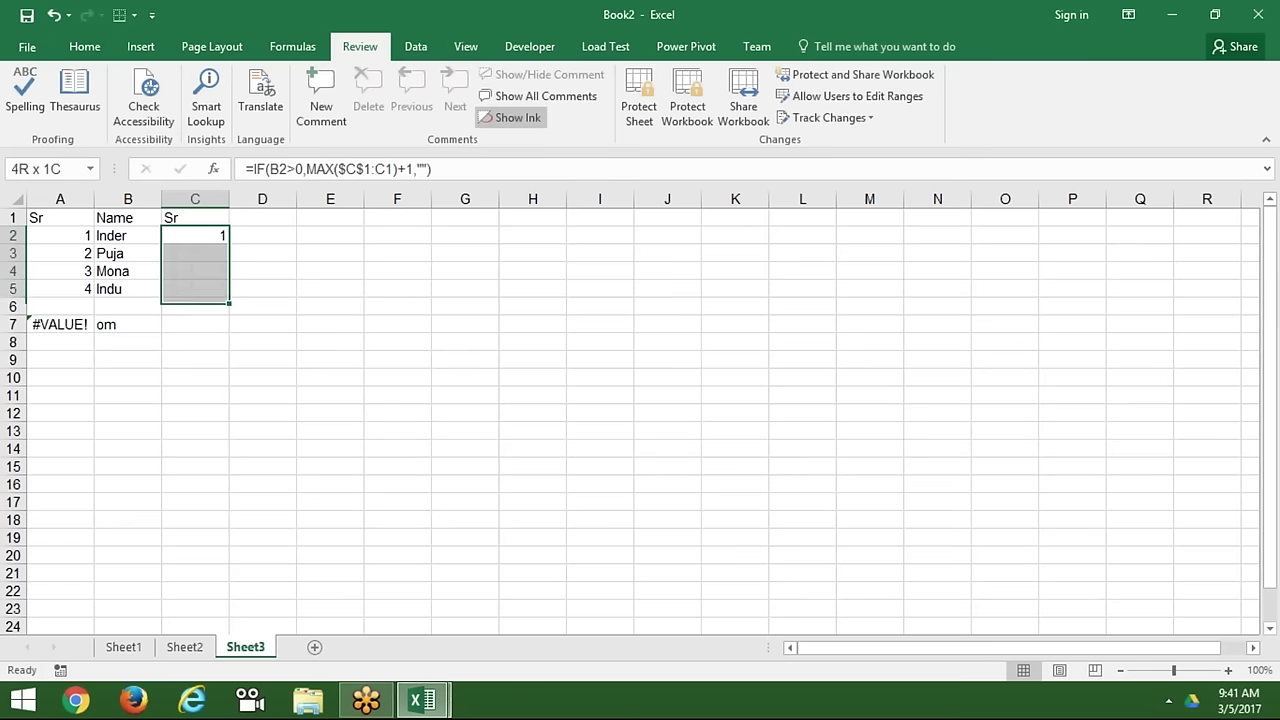
{"action": "key", "text": "ctrl+d"}
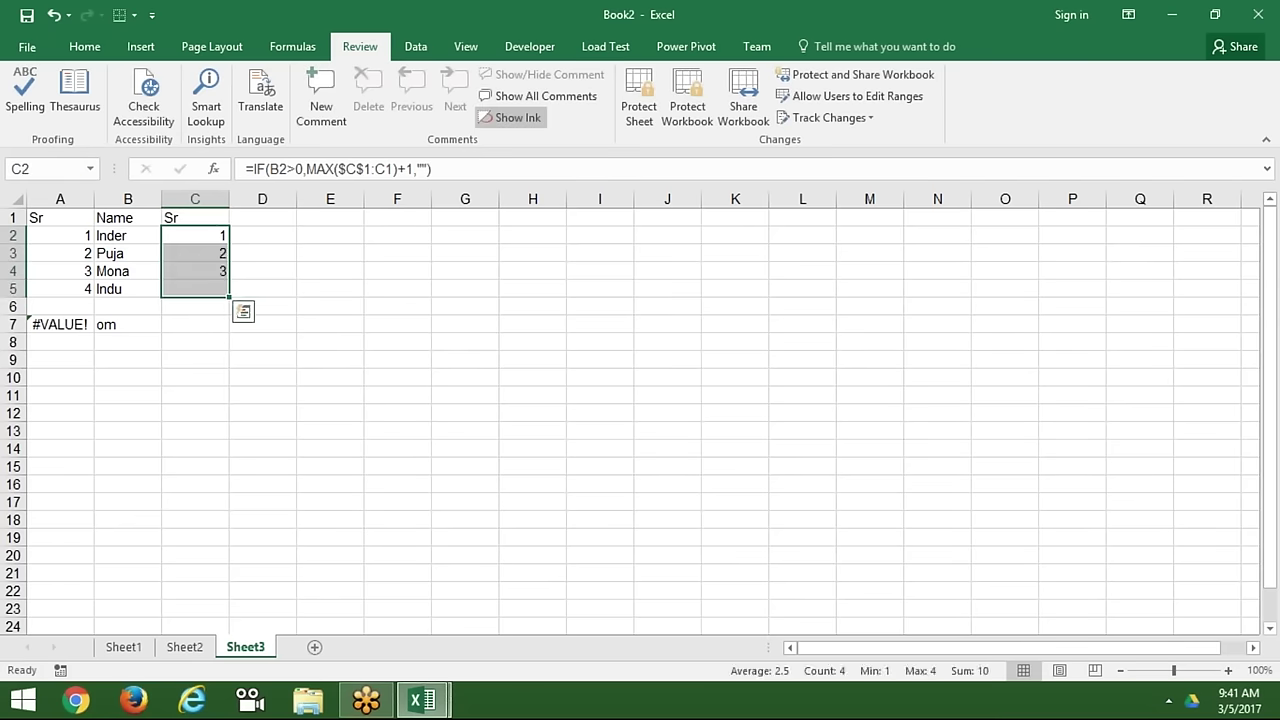
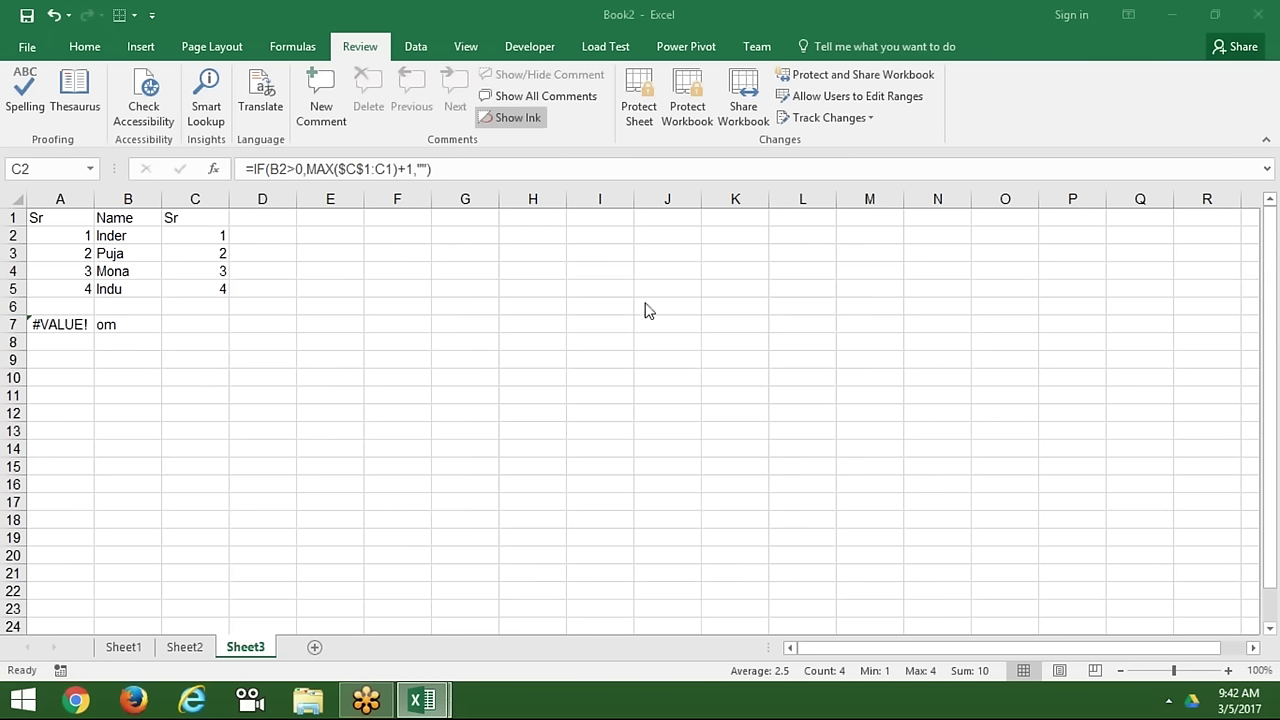
Step: Review the column A serial-number formulas, including the #VALUE! error in A7
{"action": "key", "text": "ctrl+shift+Down"}
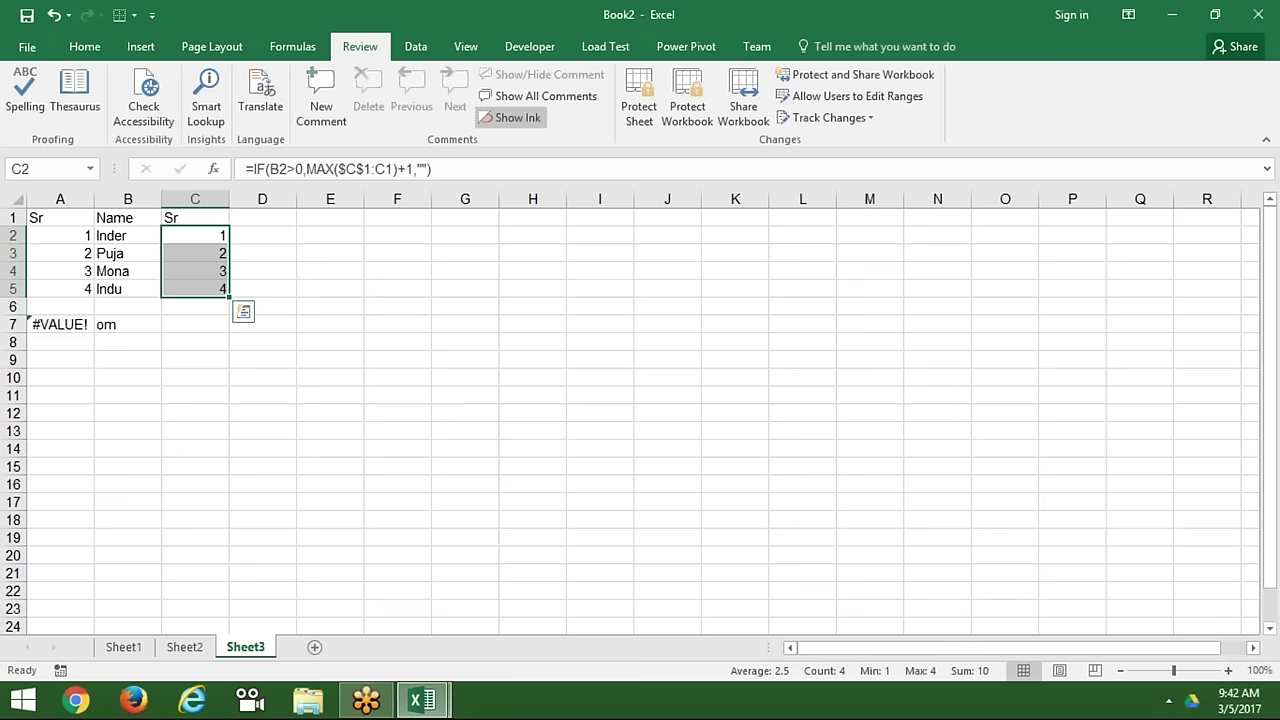
{"action": "left_click", "coordinate": [82, 252]}
{"action": "double_click", "coordinate": [82, 252]}
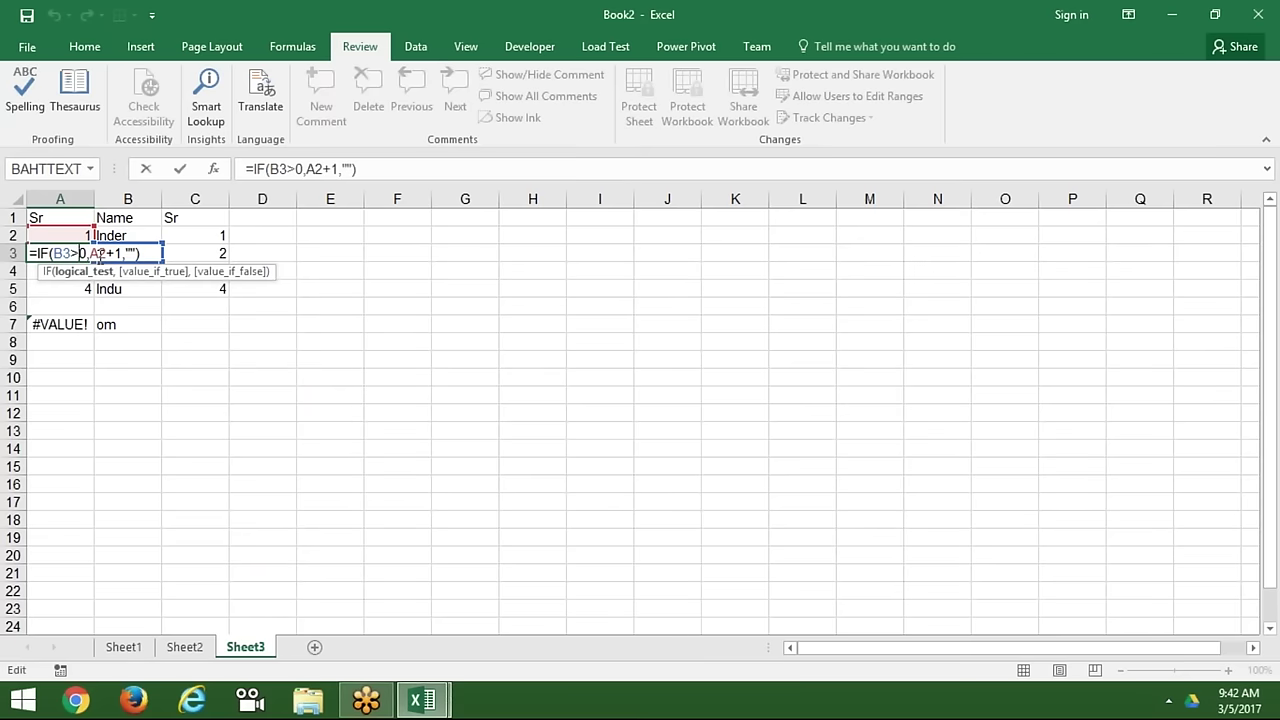
{"action": "key", "text": "Return"}
{"action": "key", "text": "Return"}
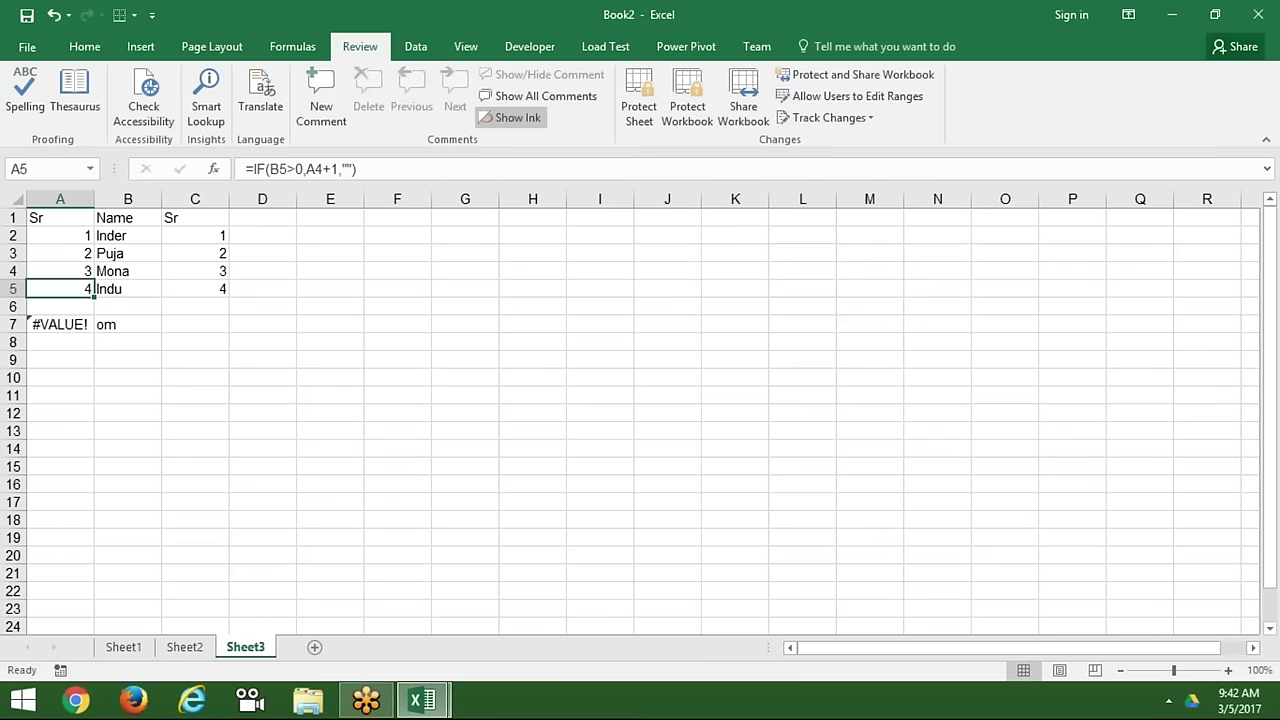
{"action": "key", "text": "Return"}
{"action": "left_click", "coordinate": [127, 324]}
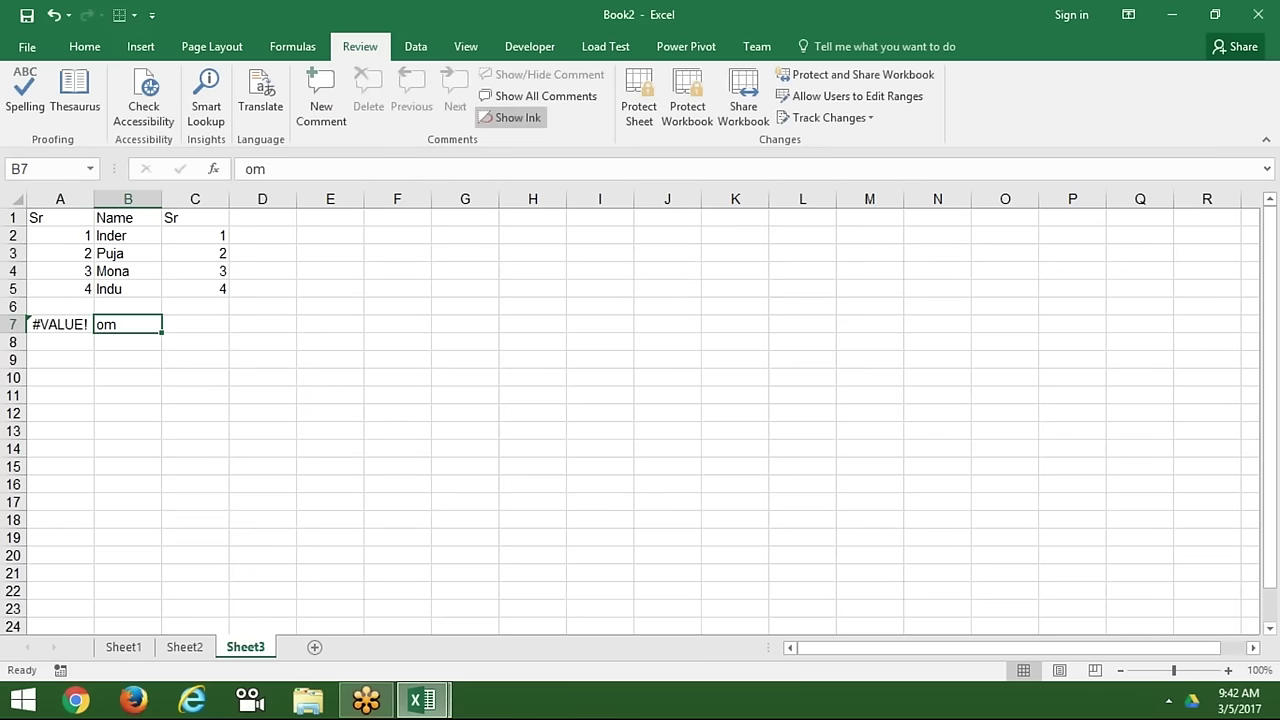
{"action": "left_click", "coordinate": [60, 324]}
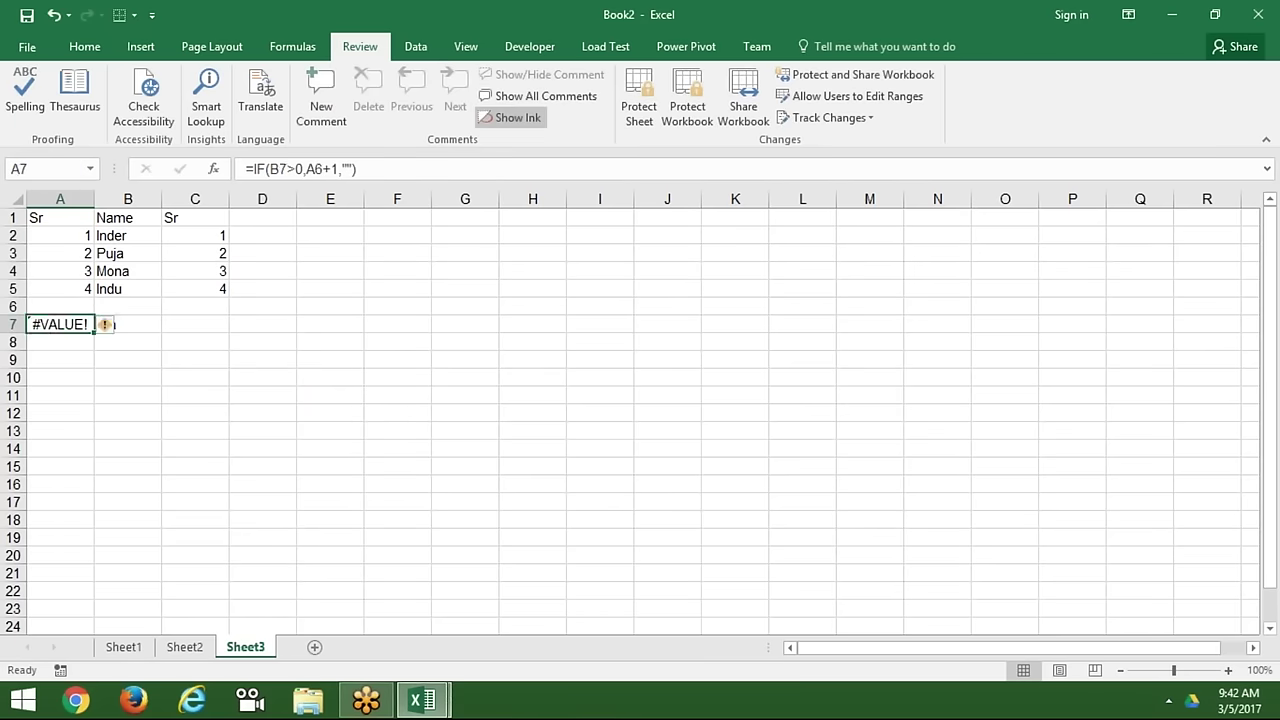
{"action": "left_click", "coordinate": [350, 168]}
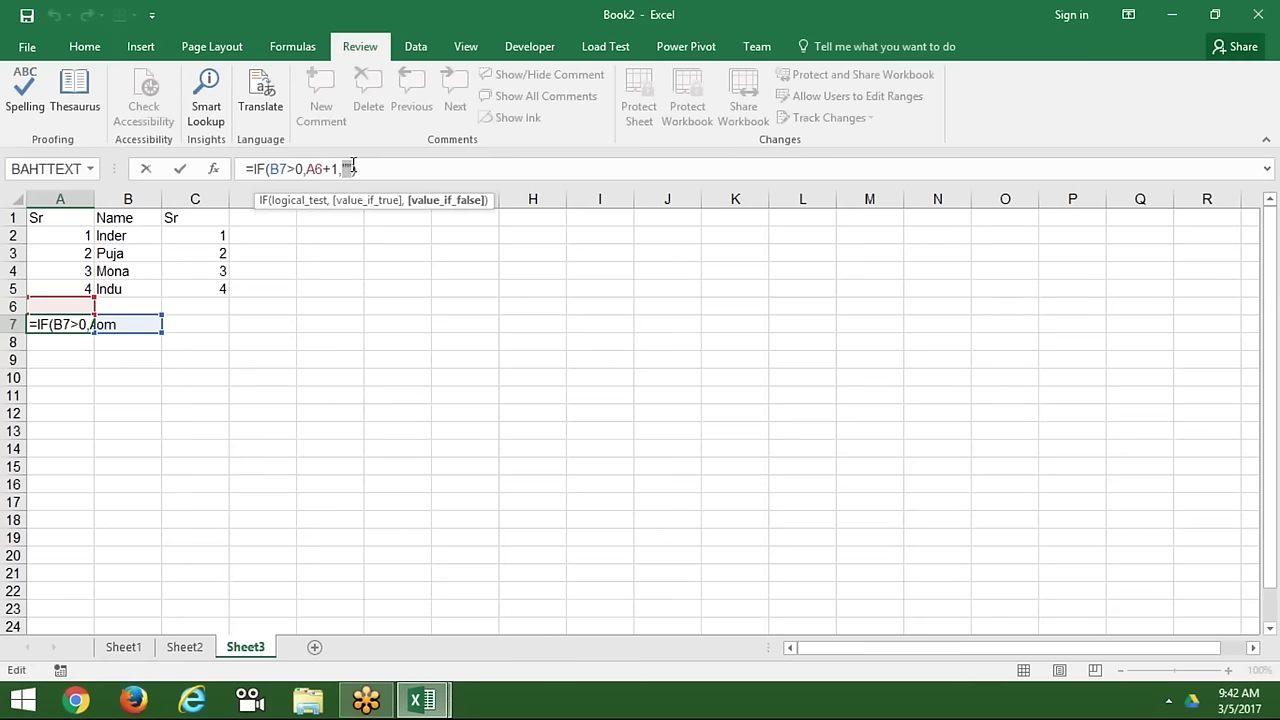
{"action": "key", "text": "ctrl+Return"}
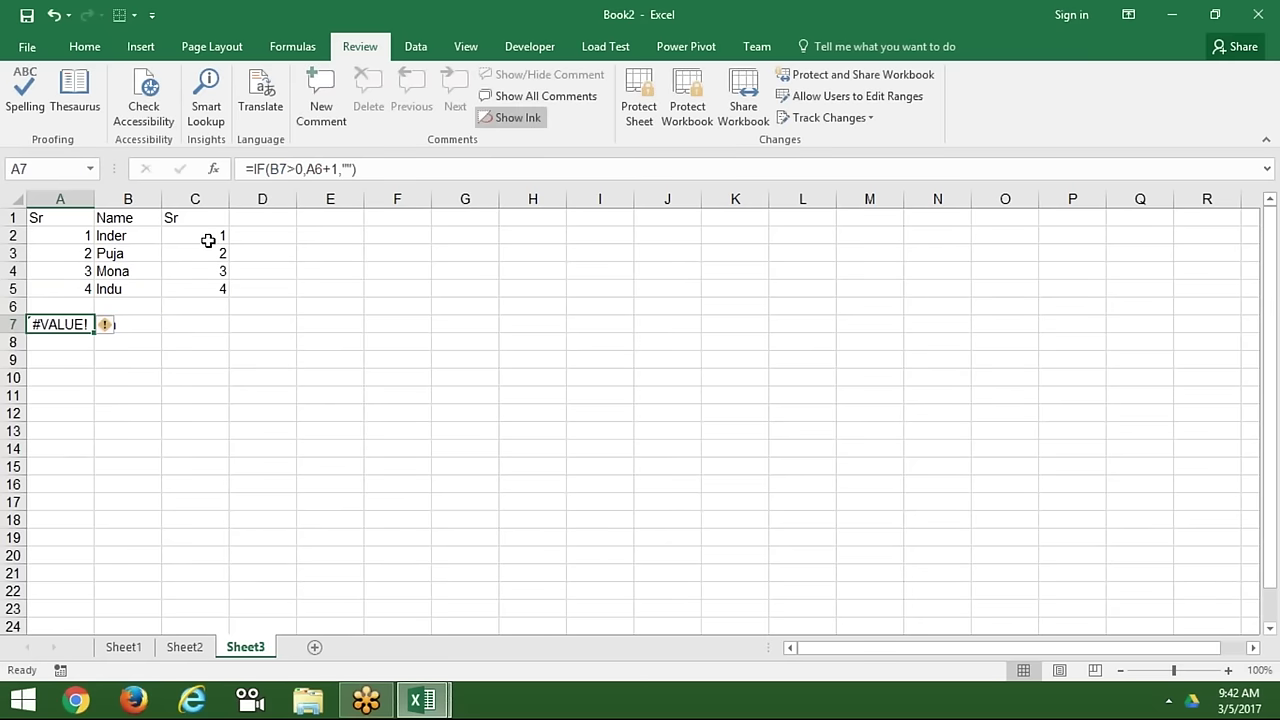
Step: Inspect the MAX range and its fixed $C$1 anchor in C2's formula without changing it
{"action": "double_click", "coordinate": [214, 236]}
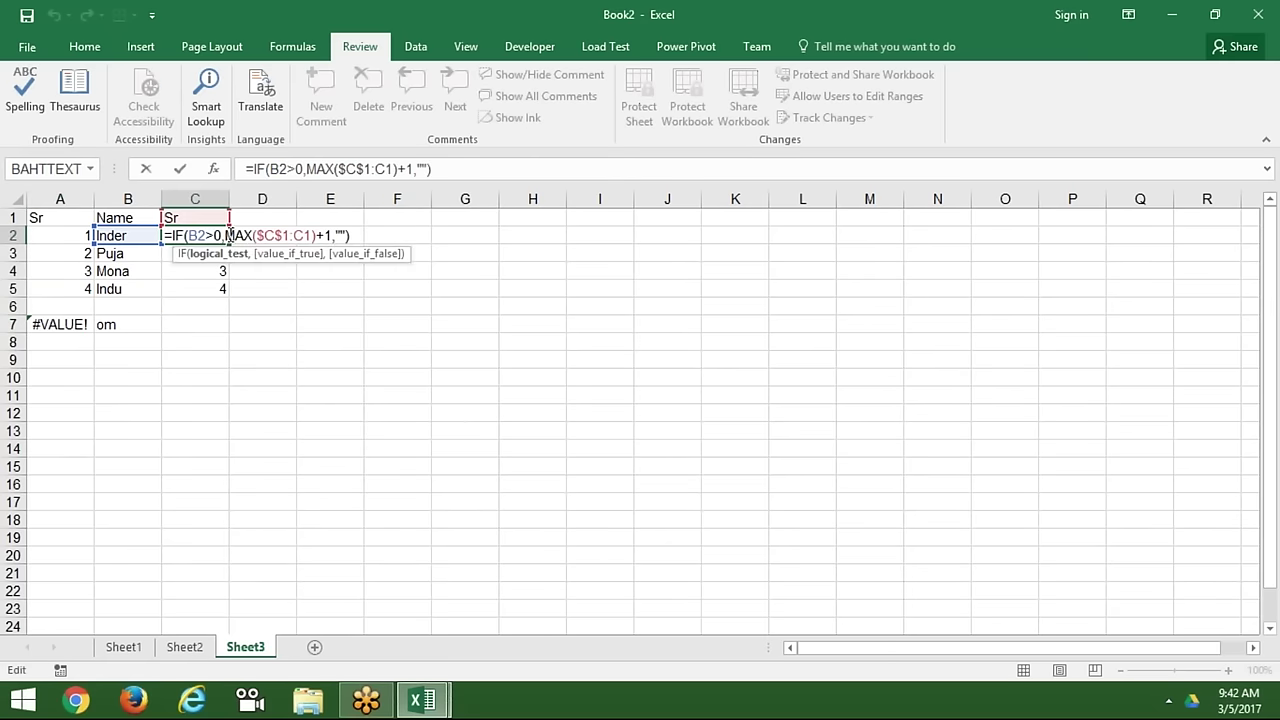
{"action": "left_click_drag", "start_coordinate": [226, 236], "coordinate": [316, 238]}
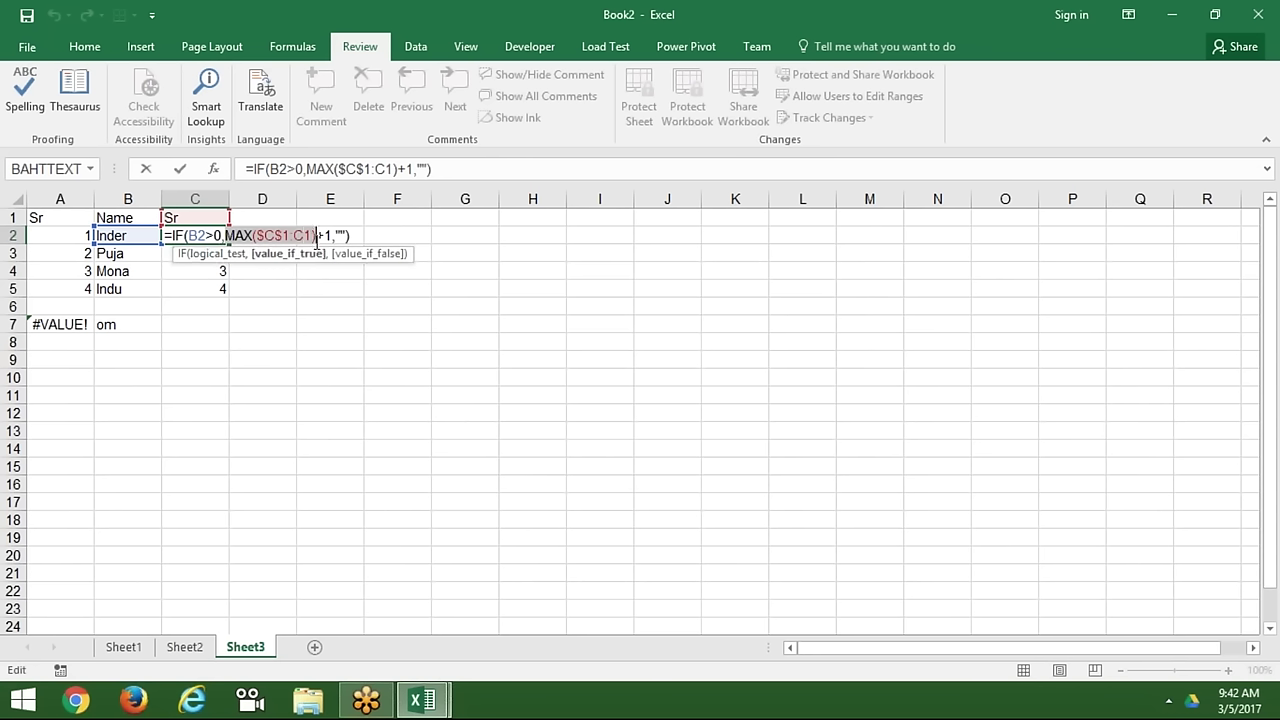
{"action": "key", "text": "Escape"}
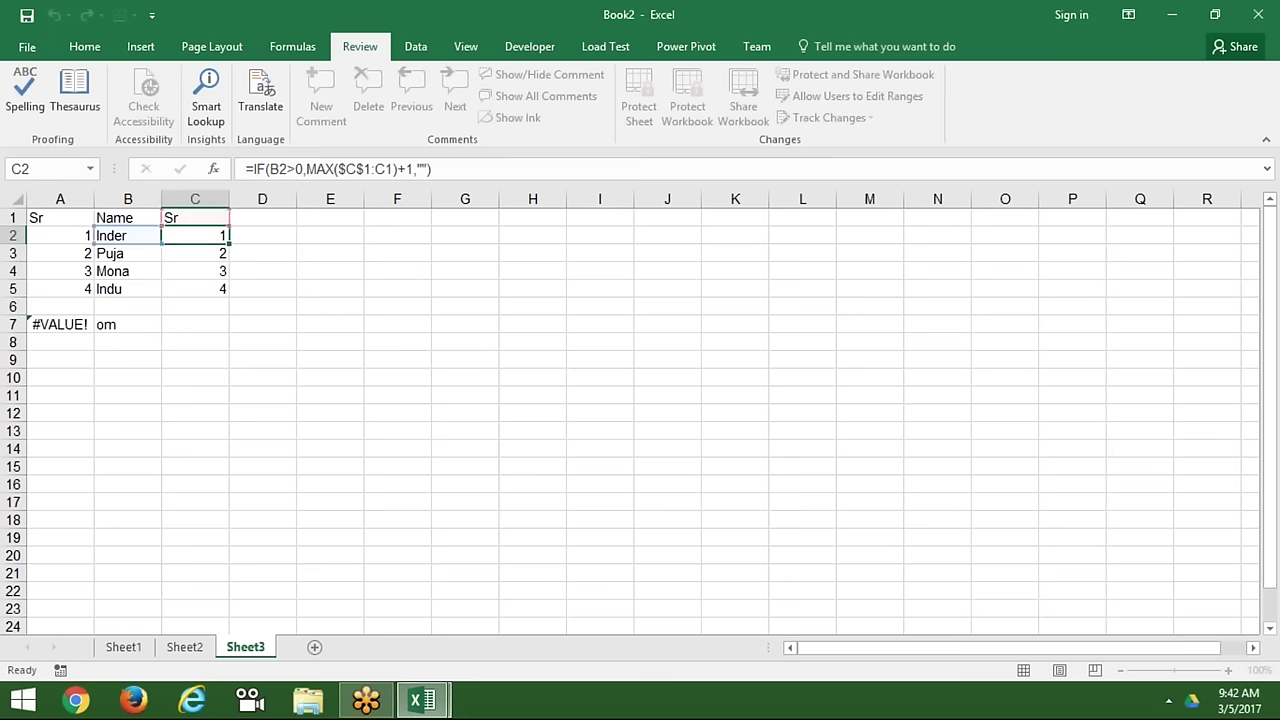
{"action": "left_click", "coordinate": [366, 169]}
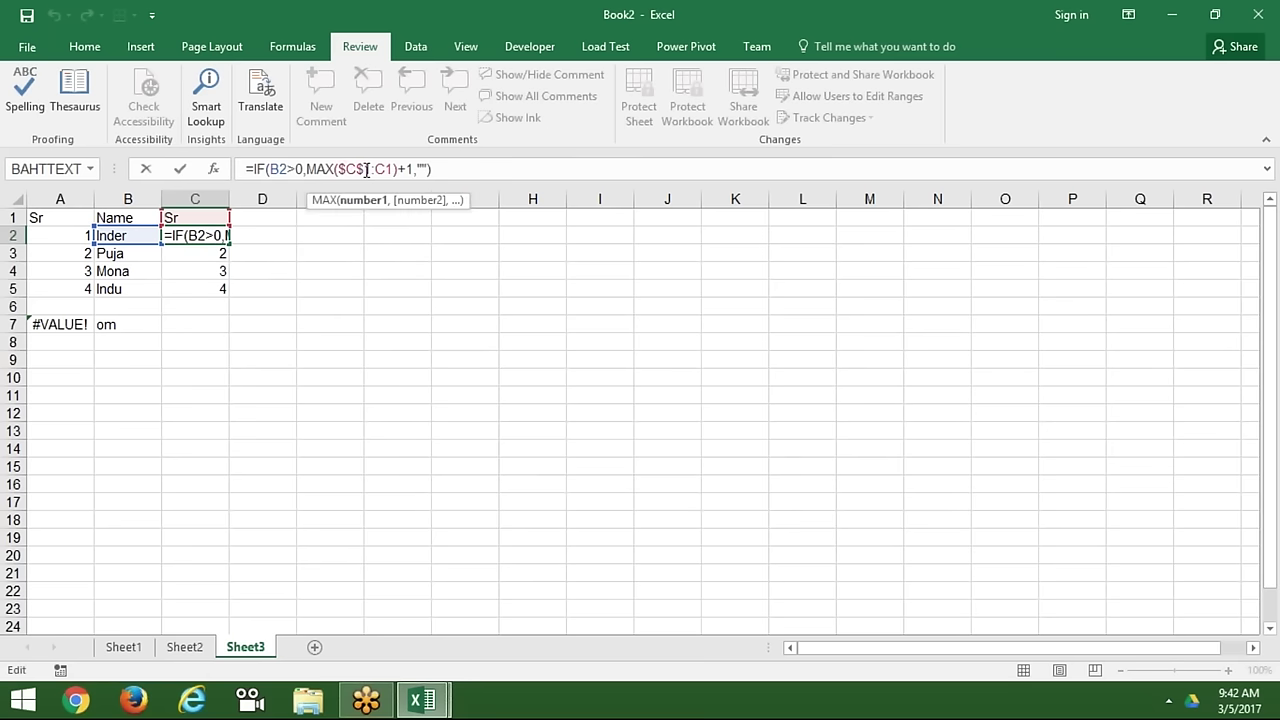
{"action": "left_click_drag", "start_coordinate": [366, 169], "coordinate": [340, 170]}
{"action": "key", "text": "Escape"}
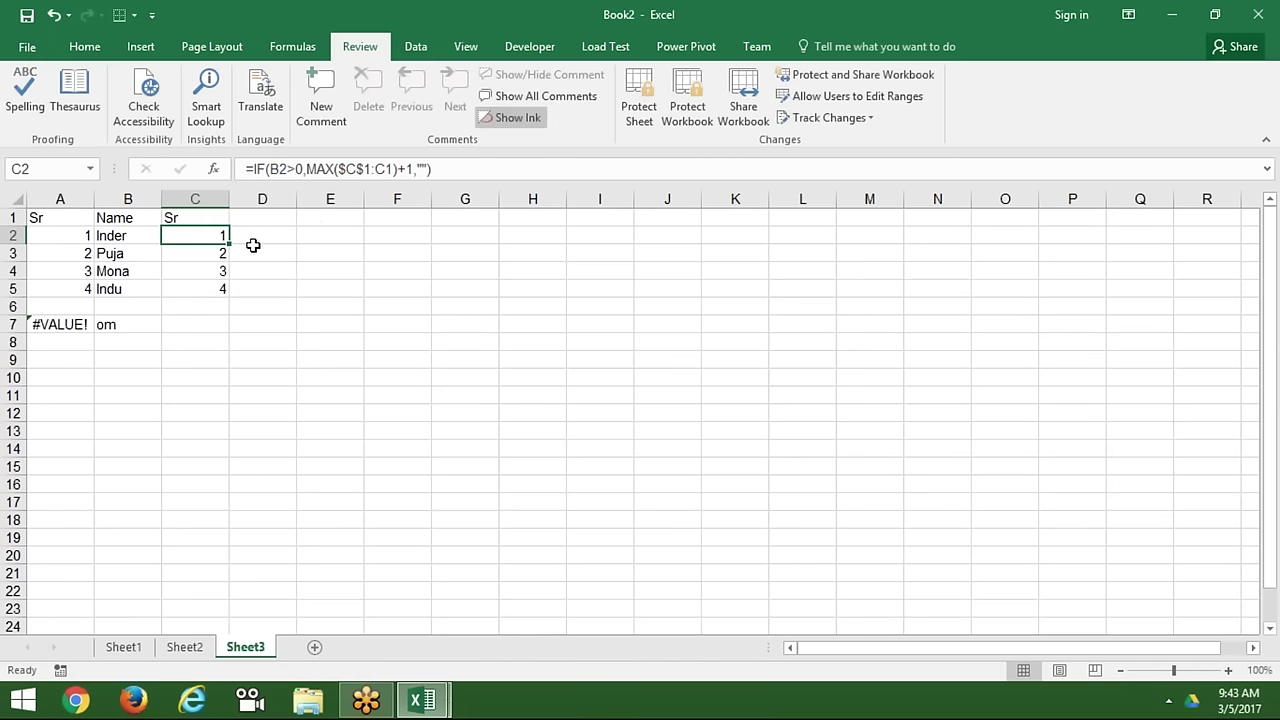
Step: Fill C2's formula down to C20 and confirm C7 uses MAX($C$1:C6), showing 5
{"action": "left_click_drag", "start_coordinate": [229, 245], "coordinate": [214, 557]}
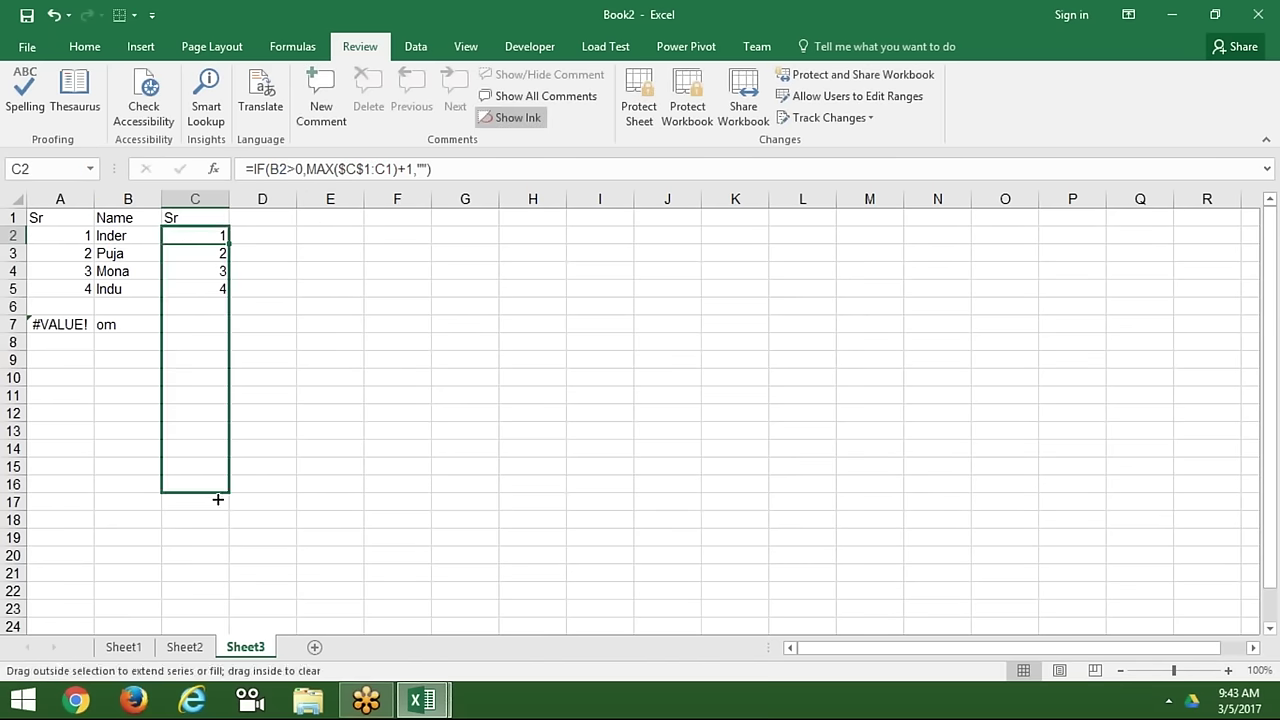
{"action": "double_click", "coordinate": [212, 325]}
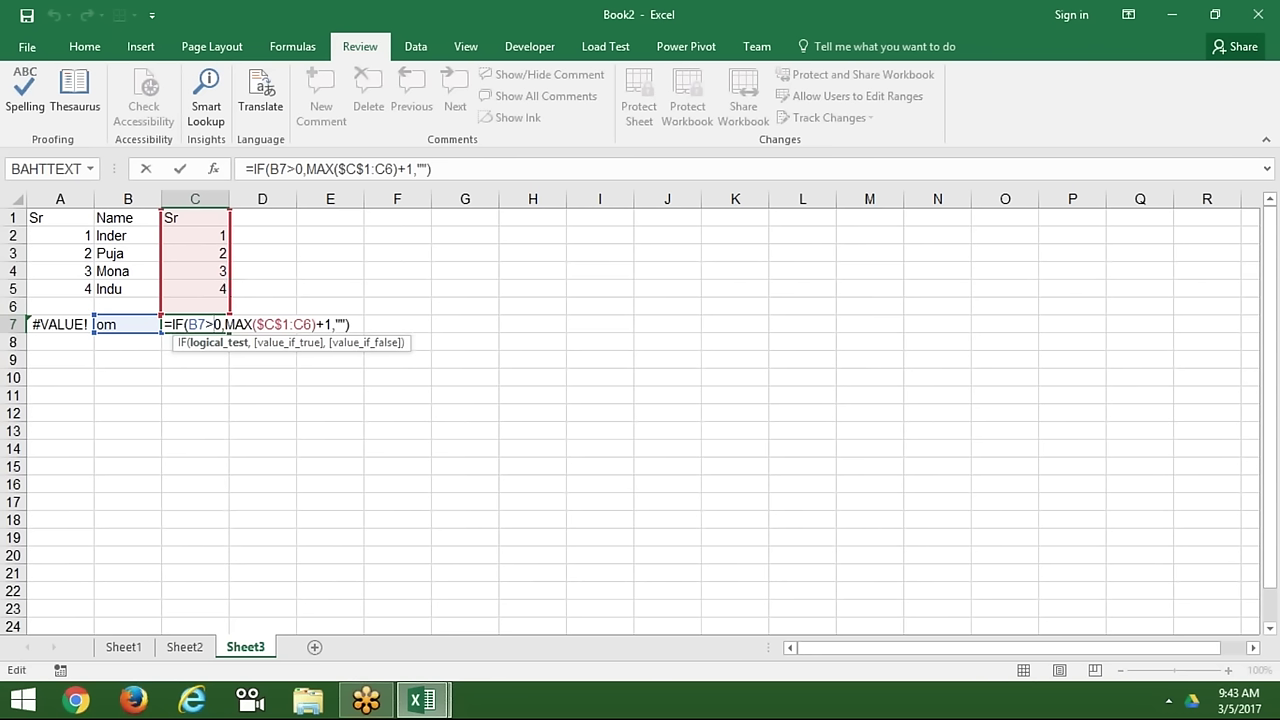
{"action": "key", "text": "Return"}
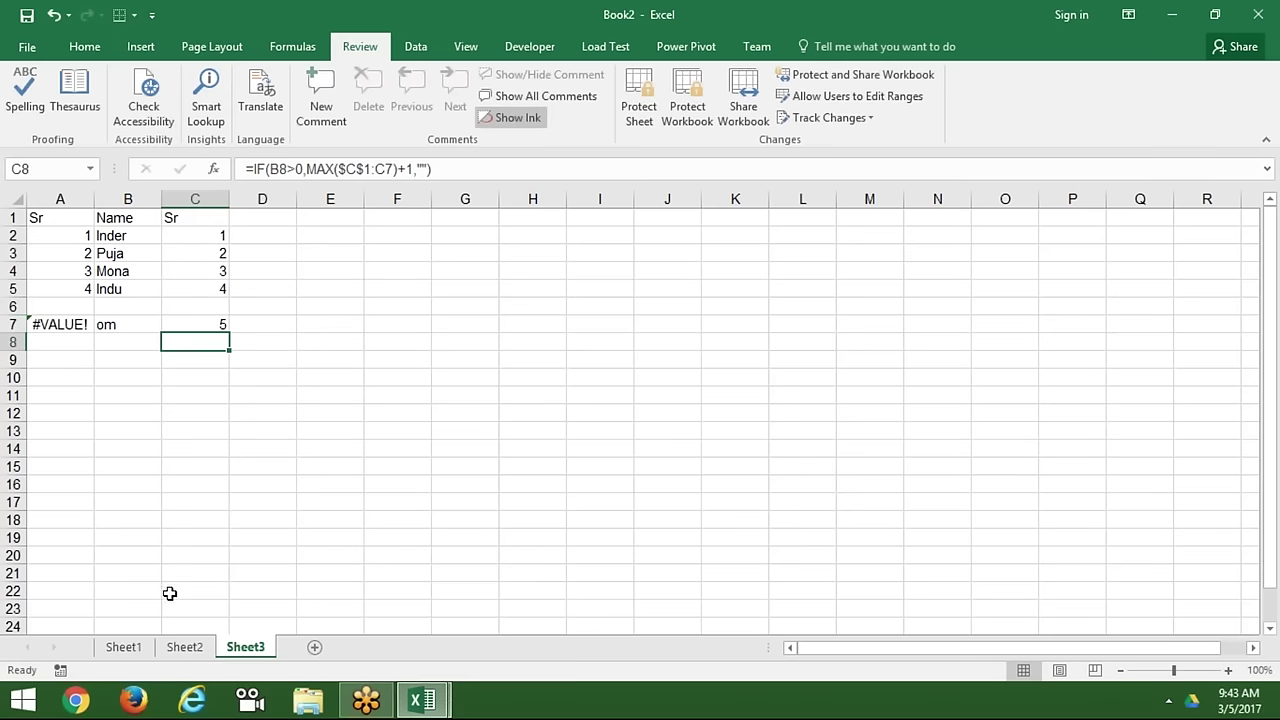
Step: On Sheet1, enter =MAX(A:A) in E7 to get 90, then return to Sheet3
{"action": "left_click", "coordinate": [124, 647]}
{"action": "left_click", "coordinate": [309, 318]}
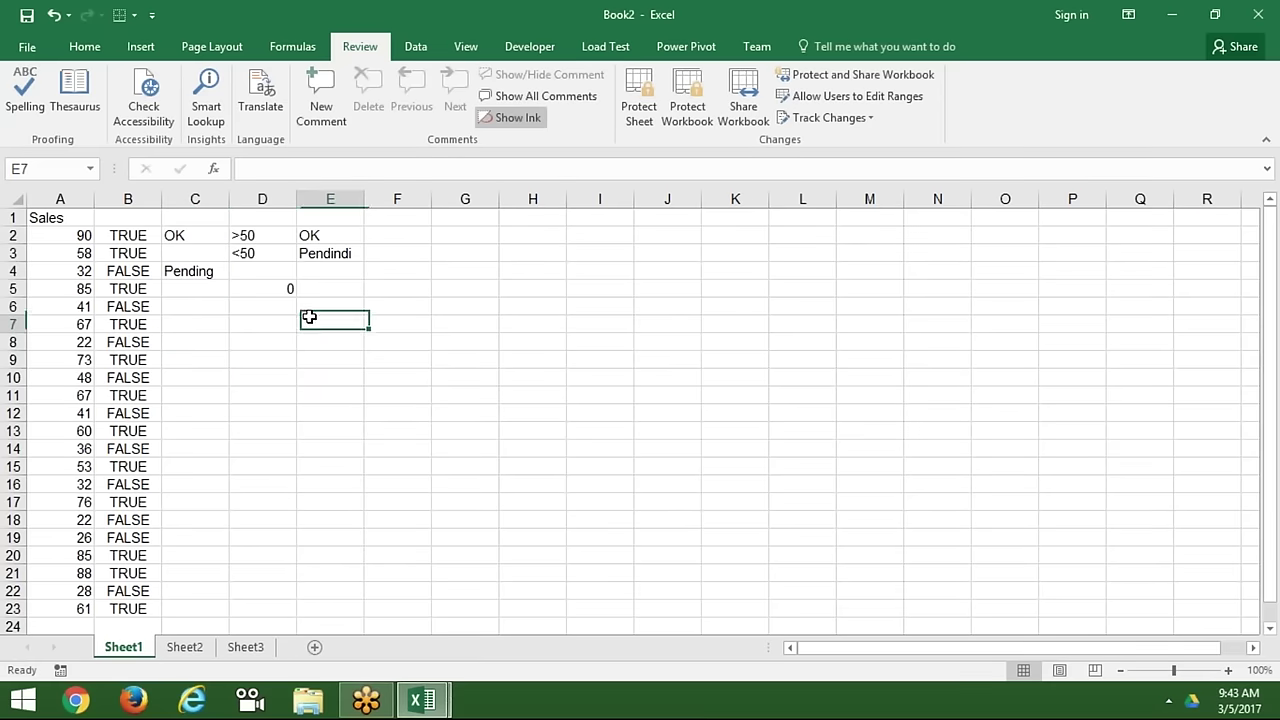
{"action": "type", "text": "=m"}
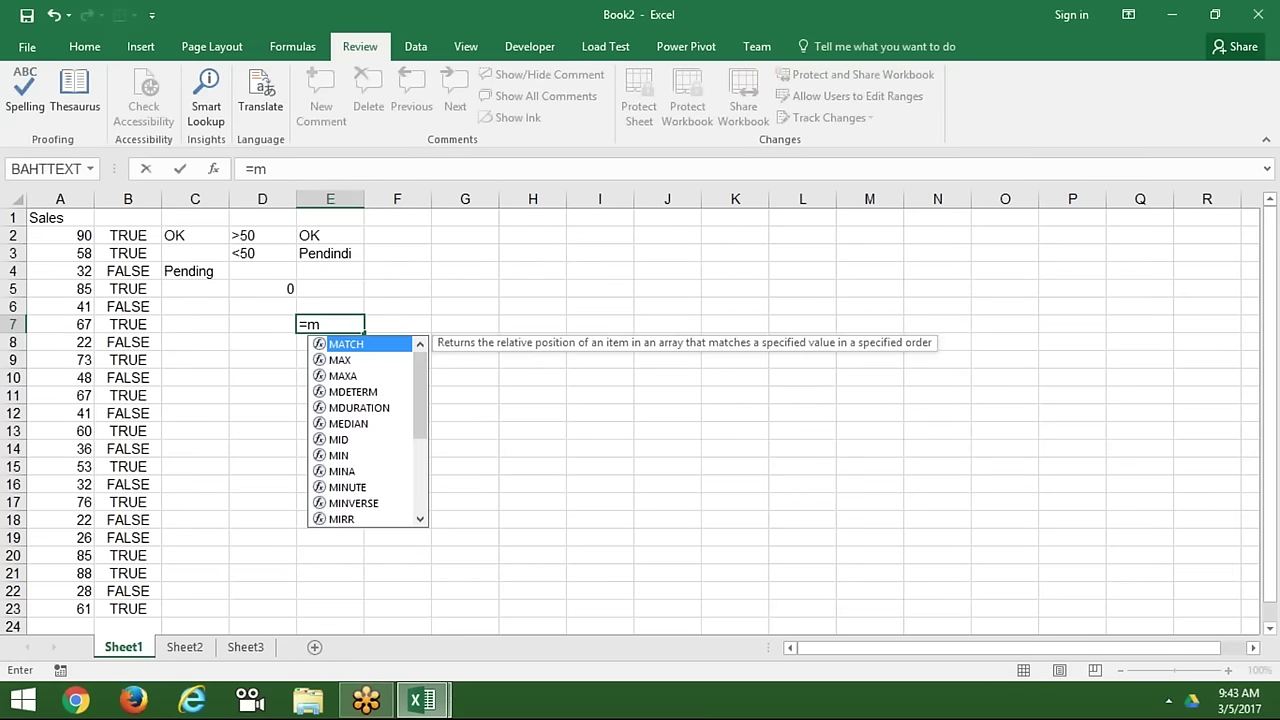
{"action": "key", "text": "Down"}
{"action": "key", "text": "Tab"}
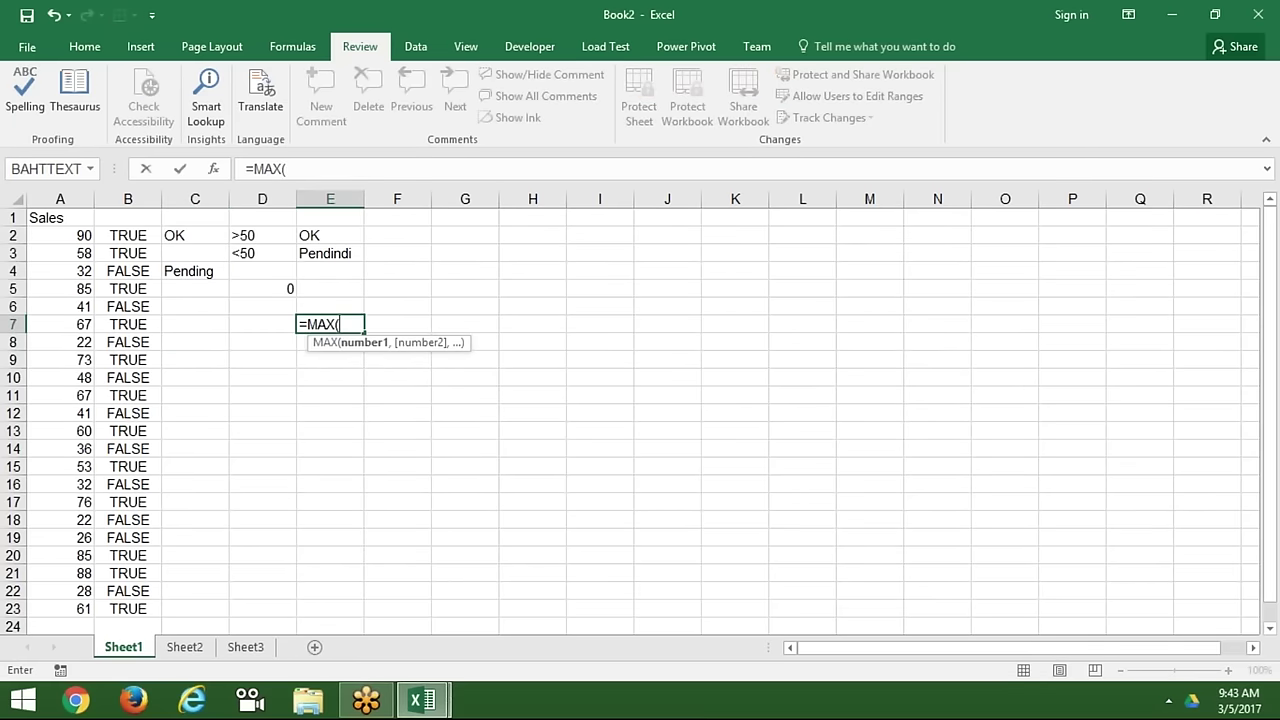
{"action": "left_click", "coordinate": [60, 199]}
{"action": "key", "text": "Return"}
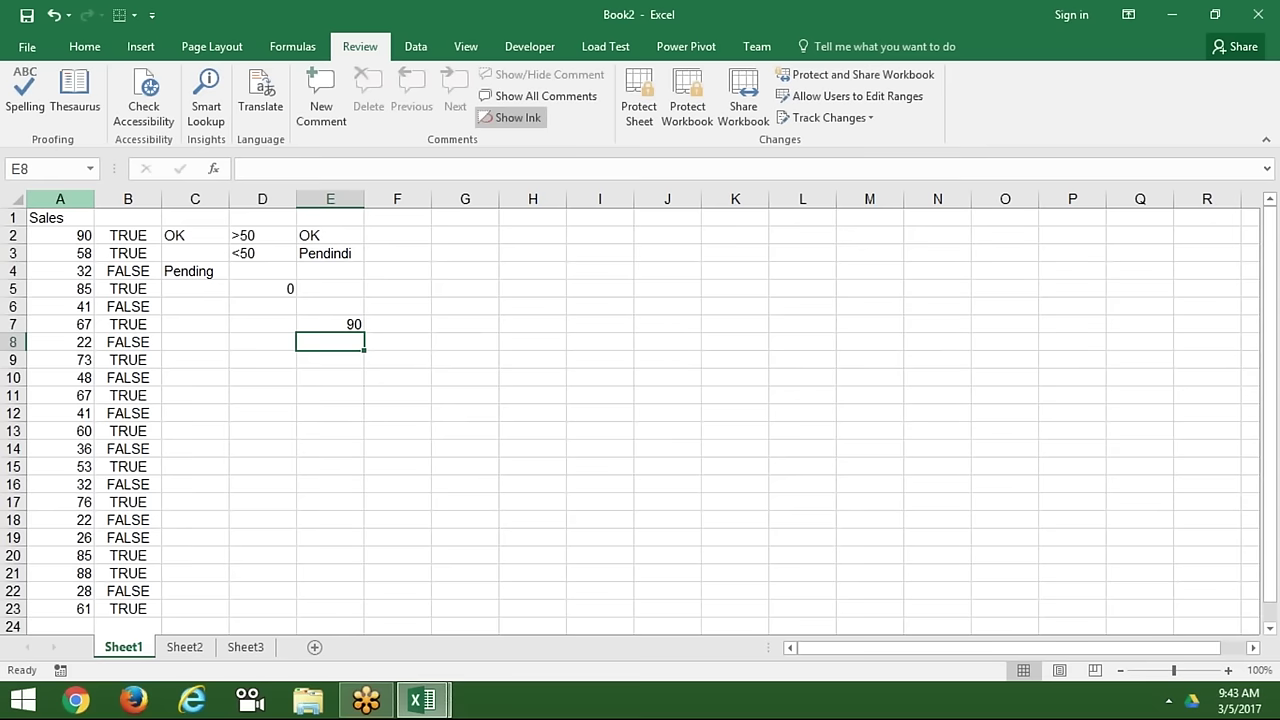
{"action": "left_click", "coordinate": [330, 324]}
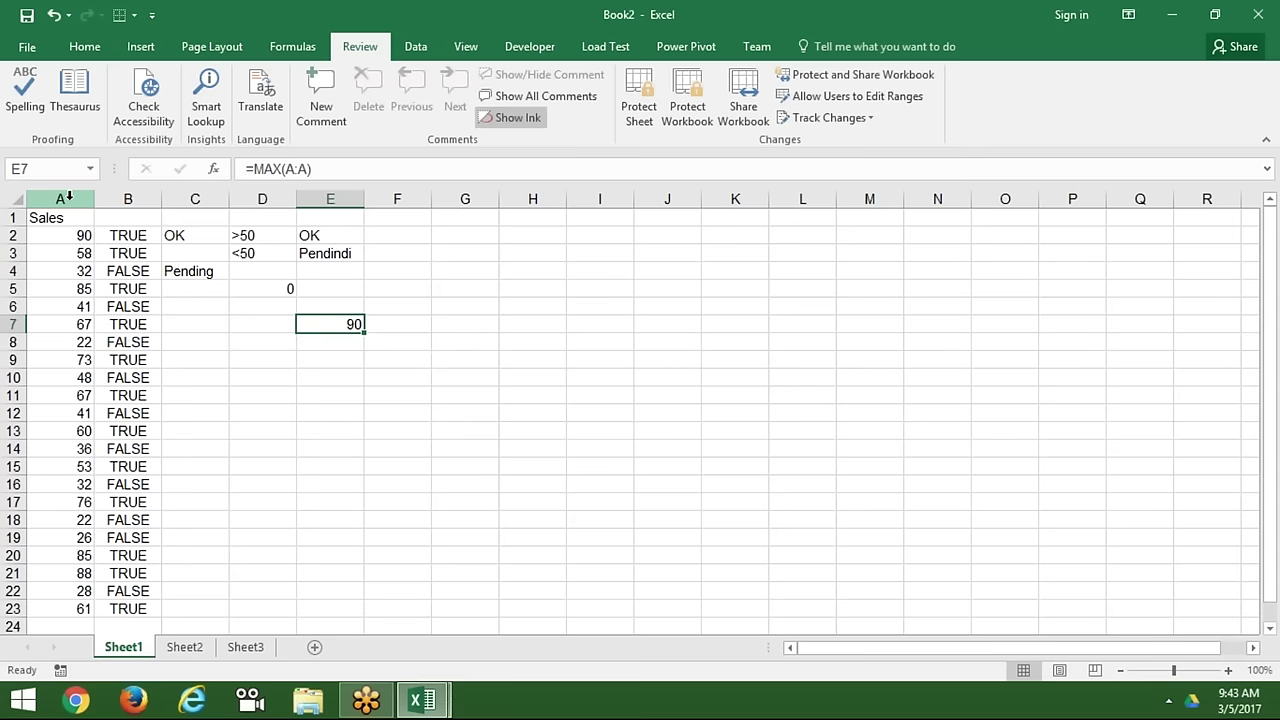
{"action": "left_click", "coordinate": [69, 197]}
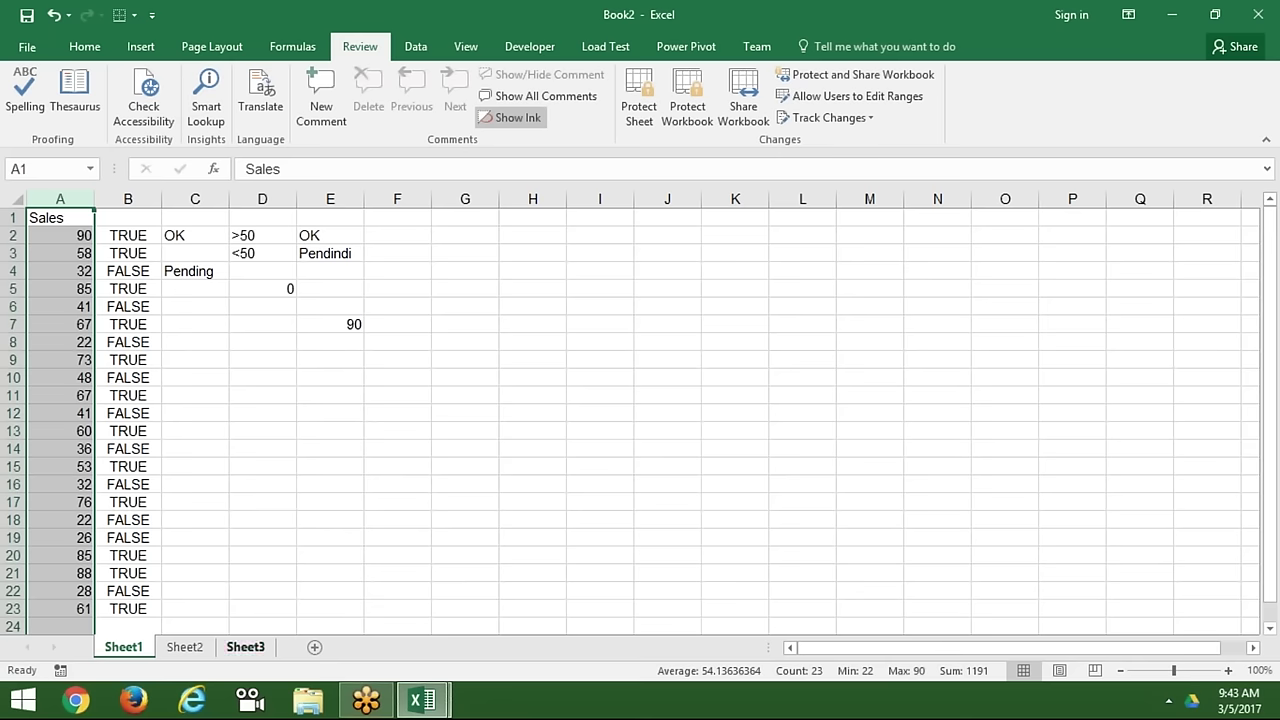
{"action": "left_click", "coordinate": [246, 646]}
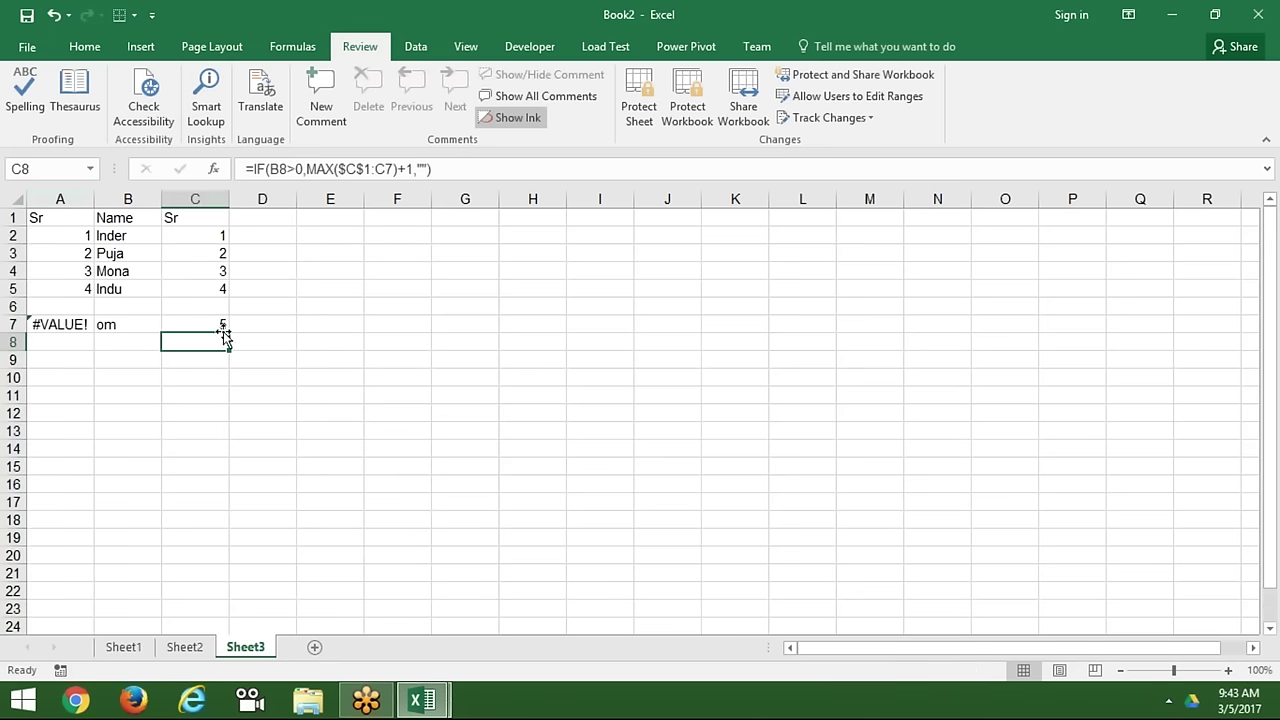
Step: Examine the $C$1 anchor in C3's MAX range without changes, then show Sheet2
{"action": "key", "text": "Up"}
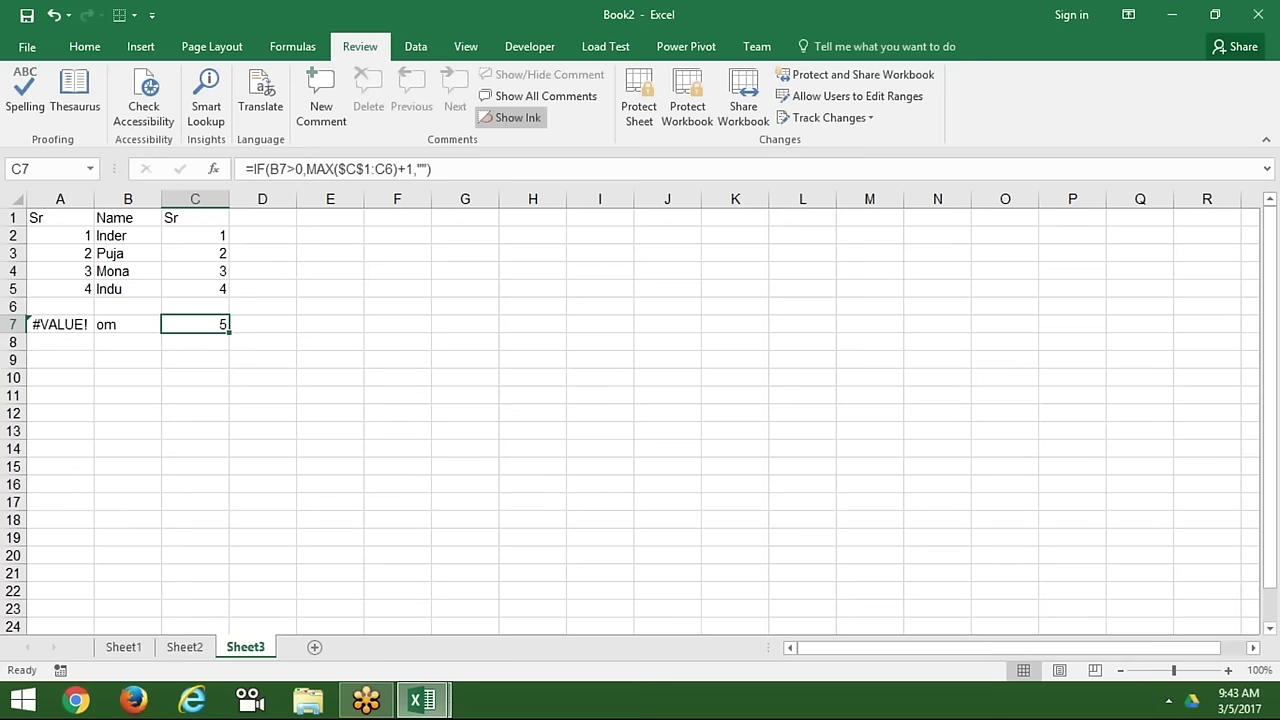
{"action": "left_click", "coordinate": [223, 256]}
{"action": "double_click", "coordinate": [222, 254]}
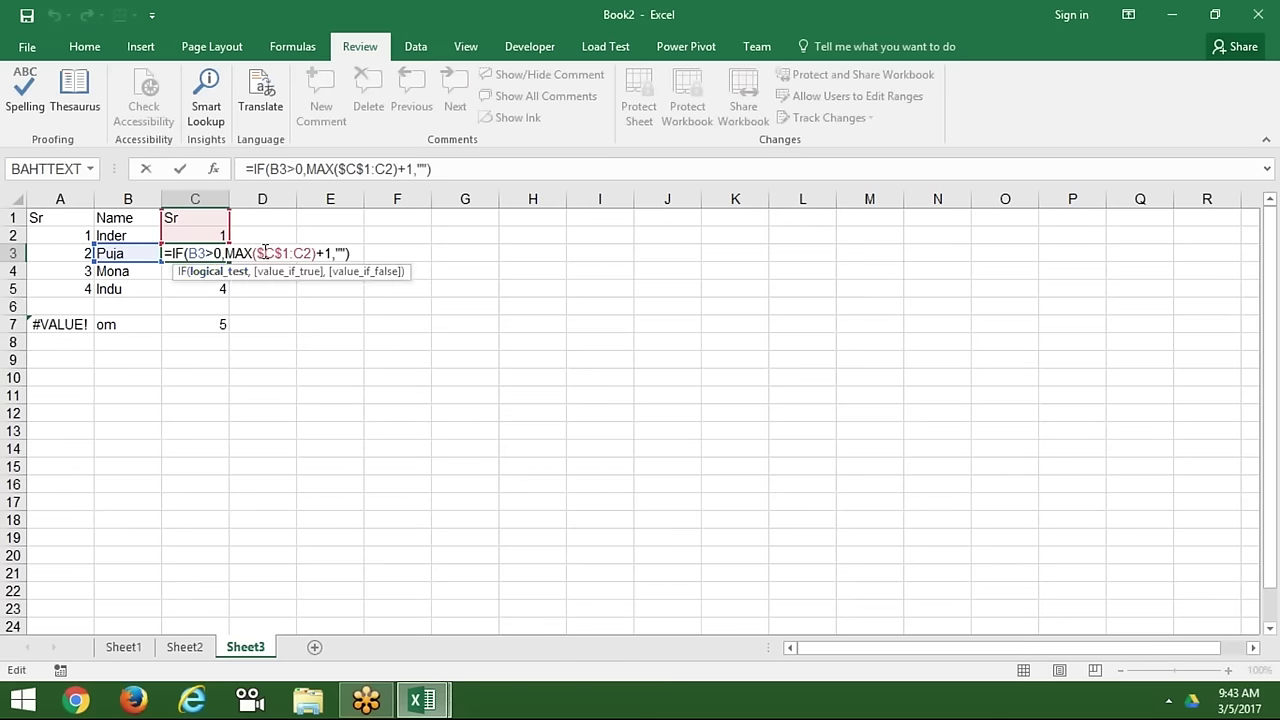
{"action": "double_click", "coordinate": [265, 253]}
{"action": "left_click", "coordinate": [265, 253]}
{"action": "double_click", "coordinate": [265, 253]}
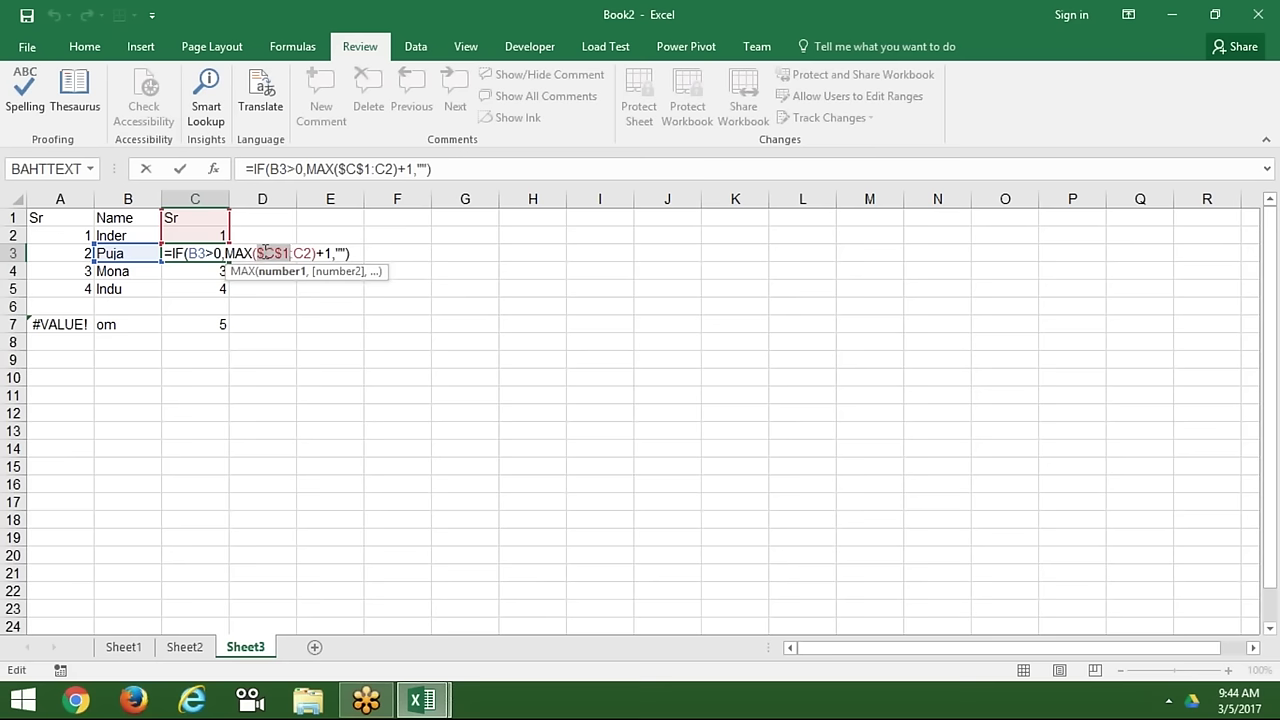
{"action": "key", "text": "ctrl+Return"}
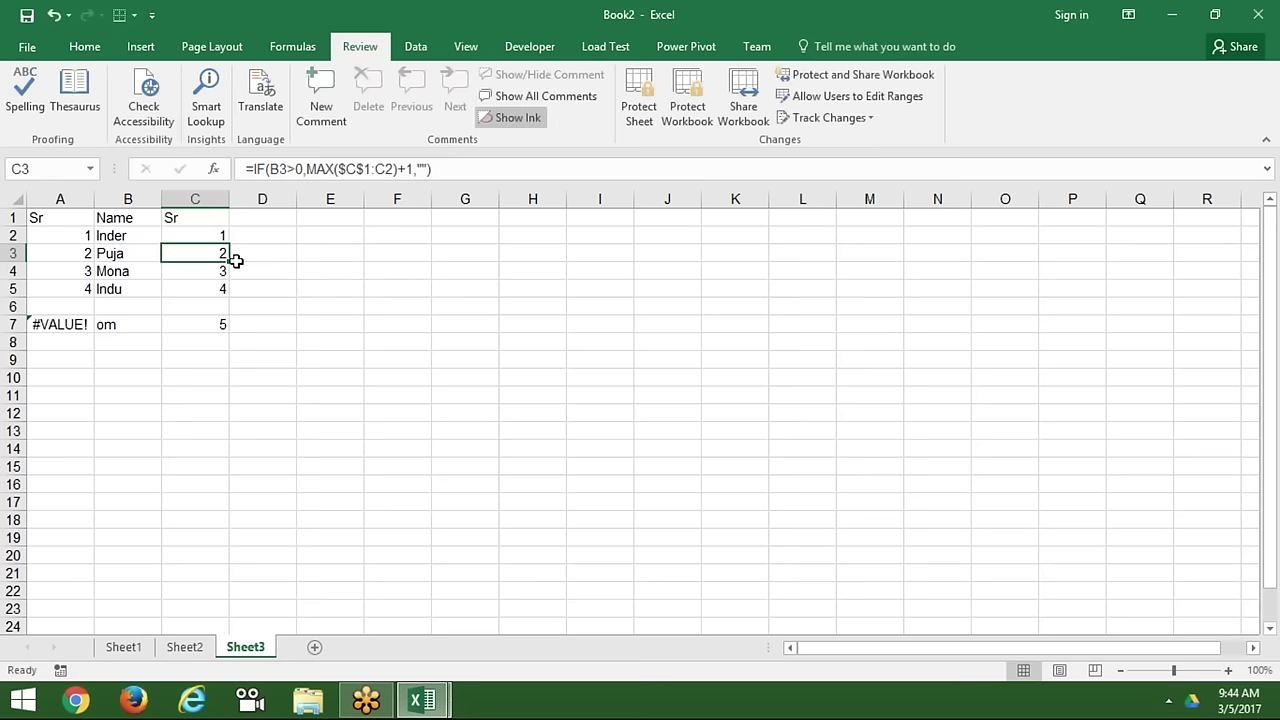
{"action": "left_click", "coordinate": [195, 652]}
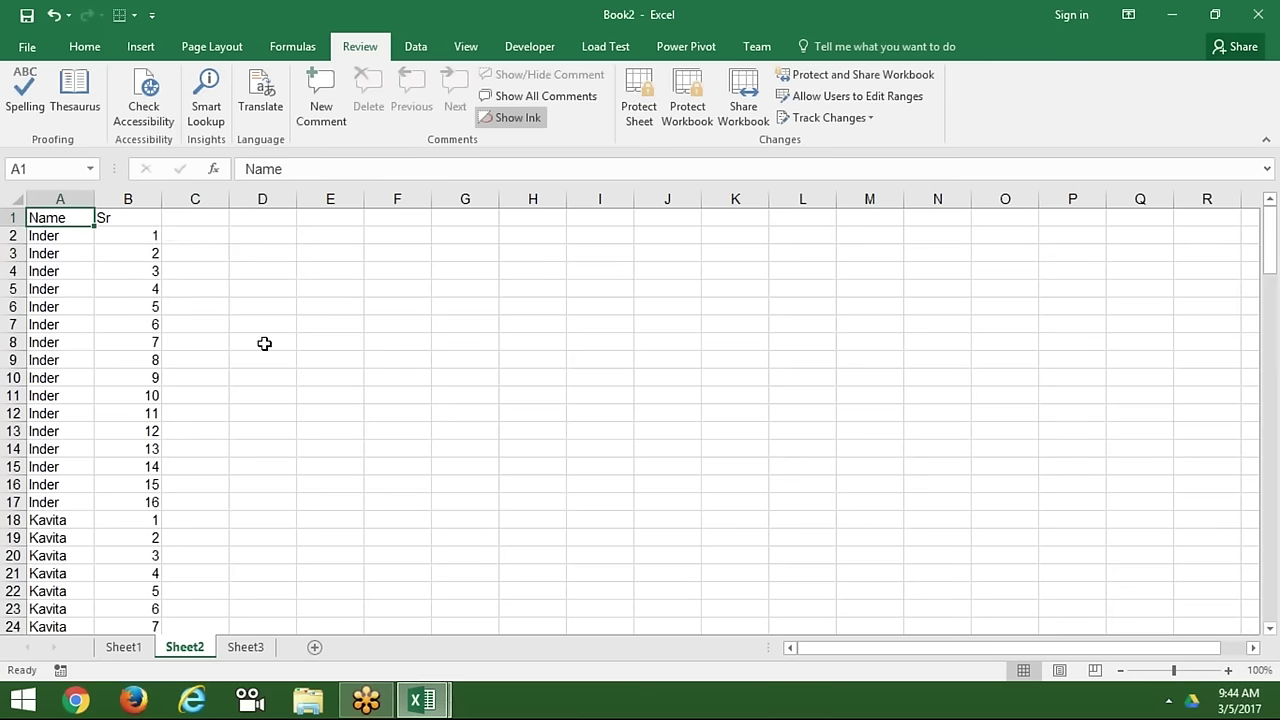
Step: Try a first COUNTIF in C2 counting A2's name across all of column A
{"action": "left_click_drag", "start_coordinate": [139, 287], "coordinate": [120, 493]}
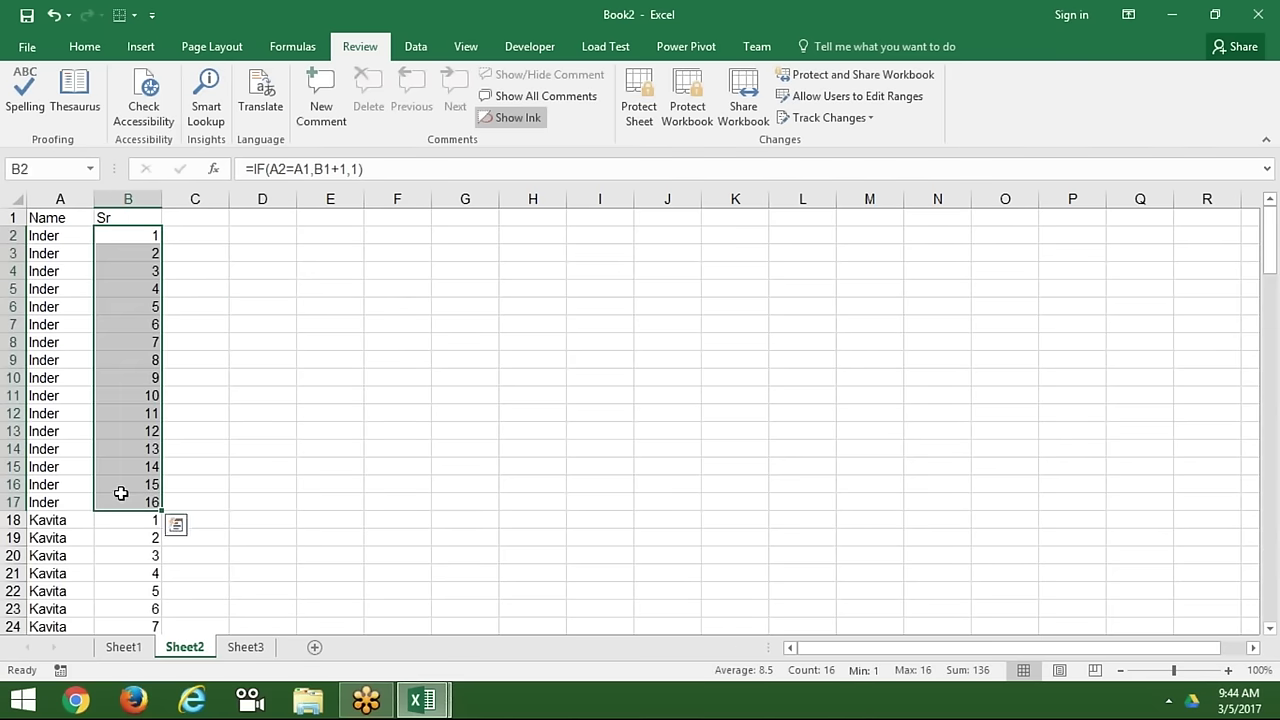
{"action": "left_click", "coordinate": [203, 235]}
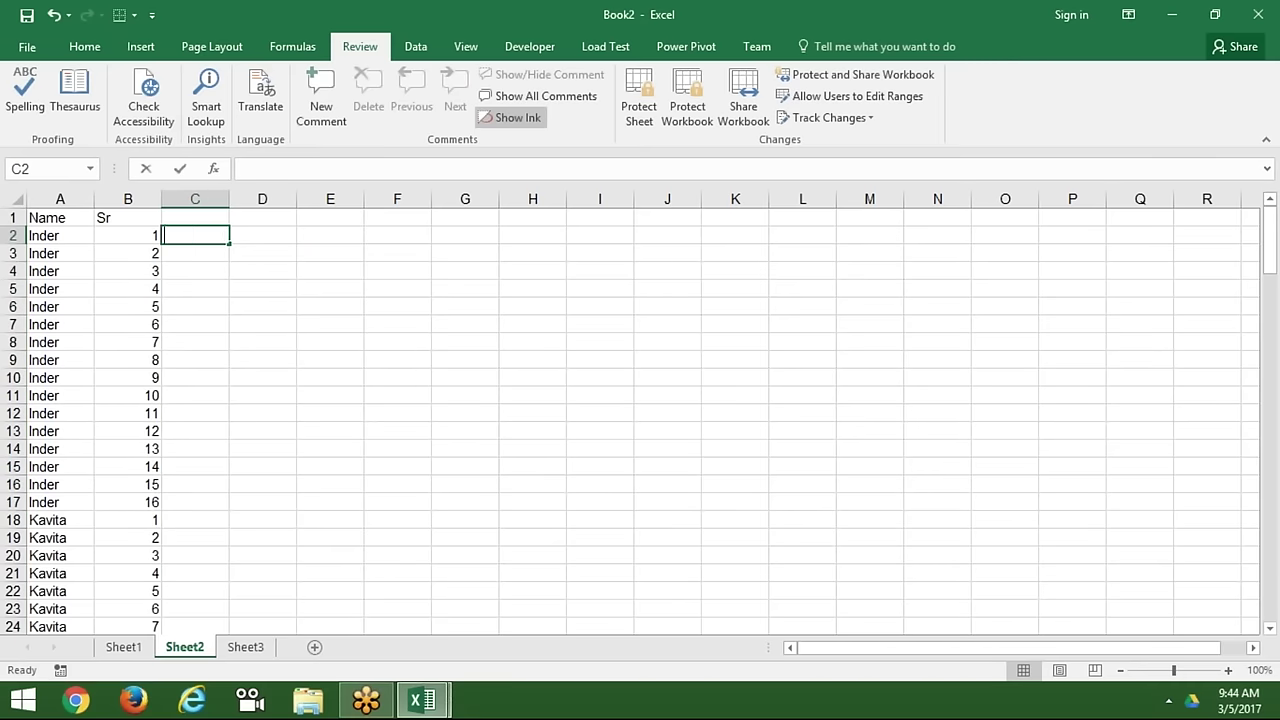
{"action": "type", "text": "=cou"}
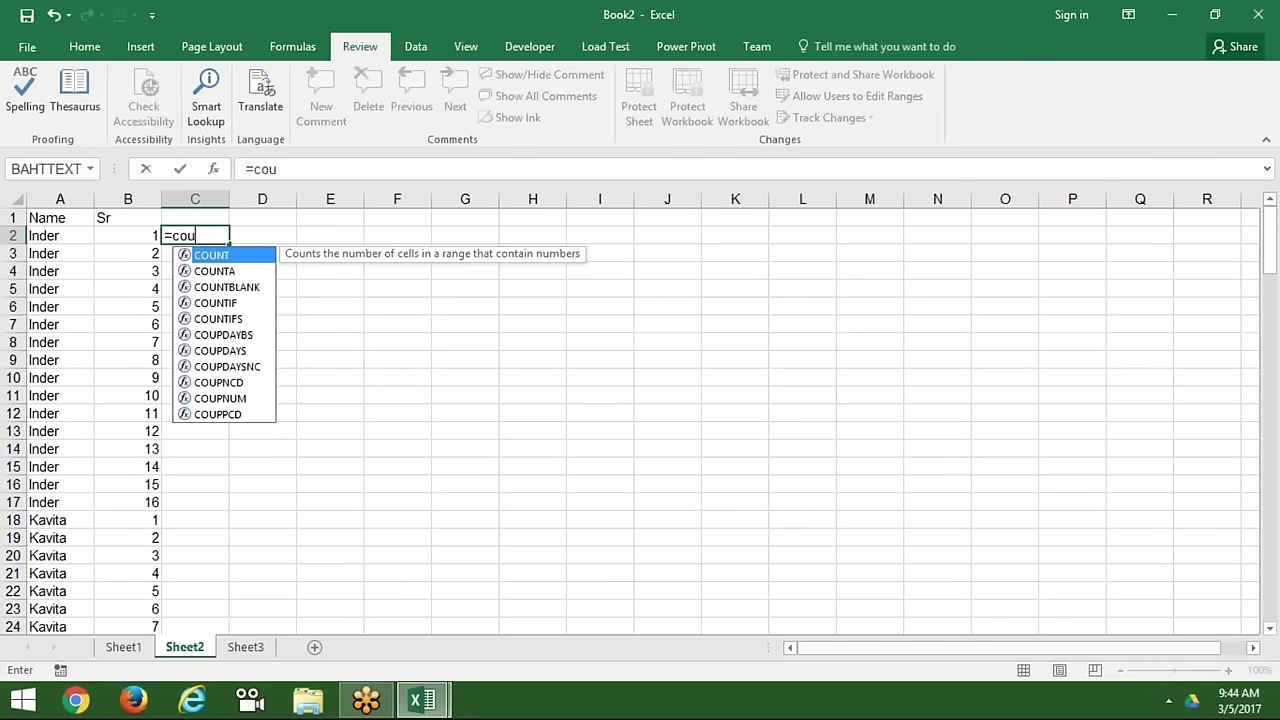
{"action": "key", "text": "Down"}
{"action": "key", "text": "Down"}
{"action": "key", "text": "Down"}
{"action": "key", "text": "Tab"}
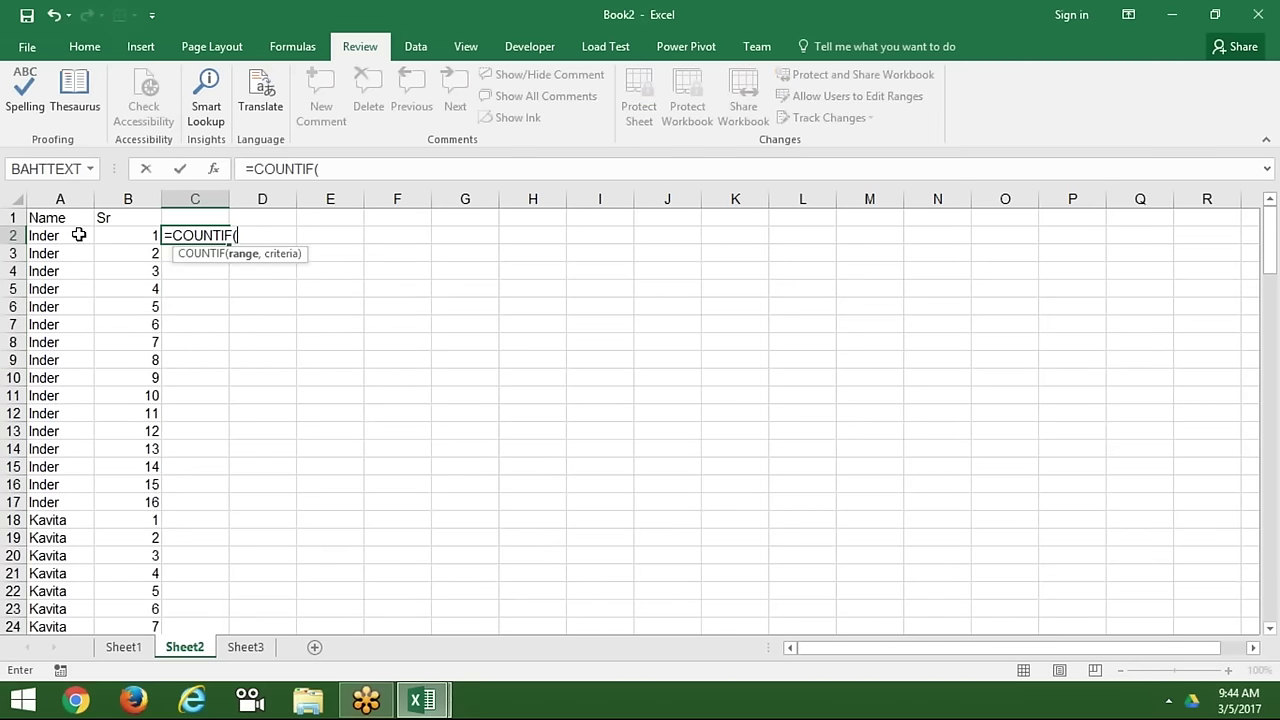
{"action": "left_click", "coordinate": [60, 199]}
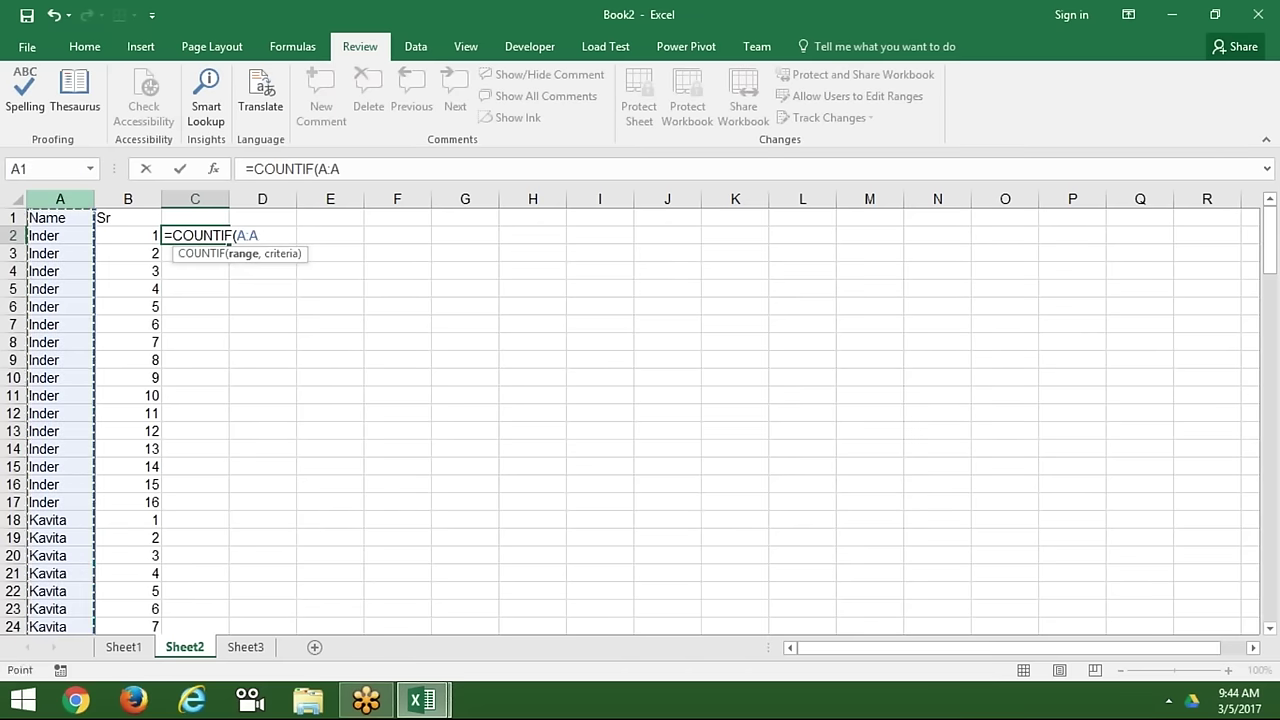
{"action": "type", "text": ","}
{"action": "left_click", "coordinate": [55, 235]}
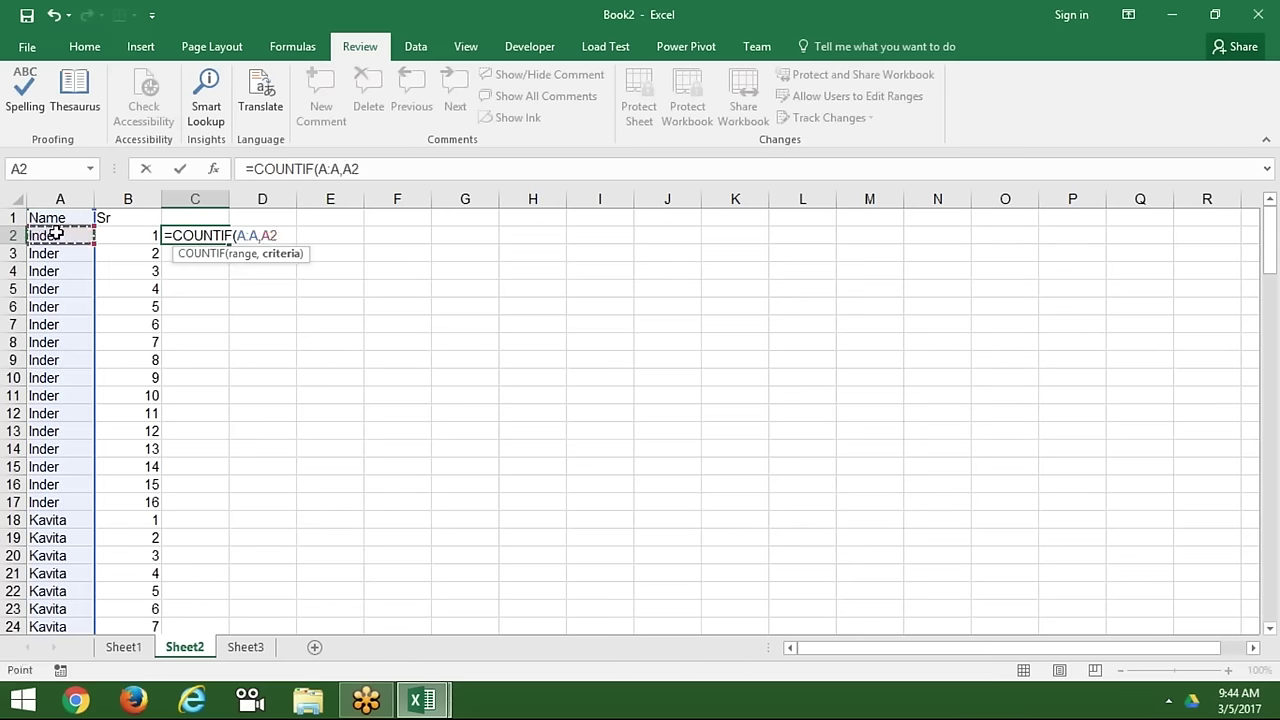
{"action": "key", "text": "Return"}
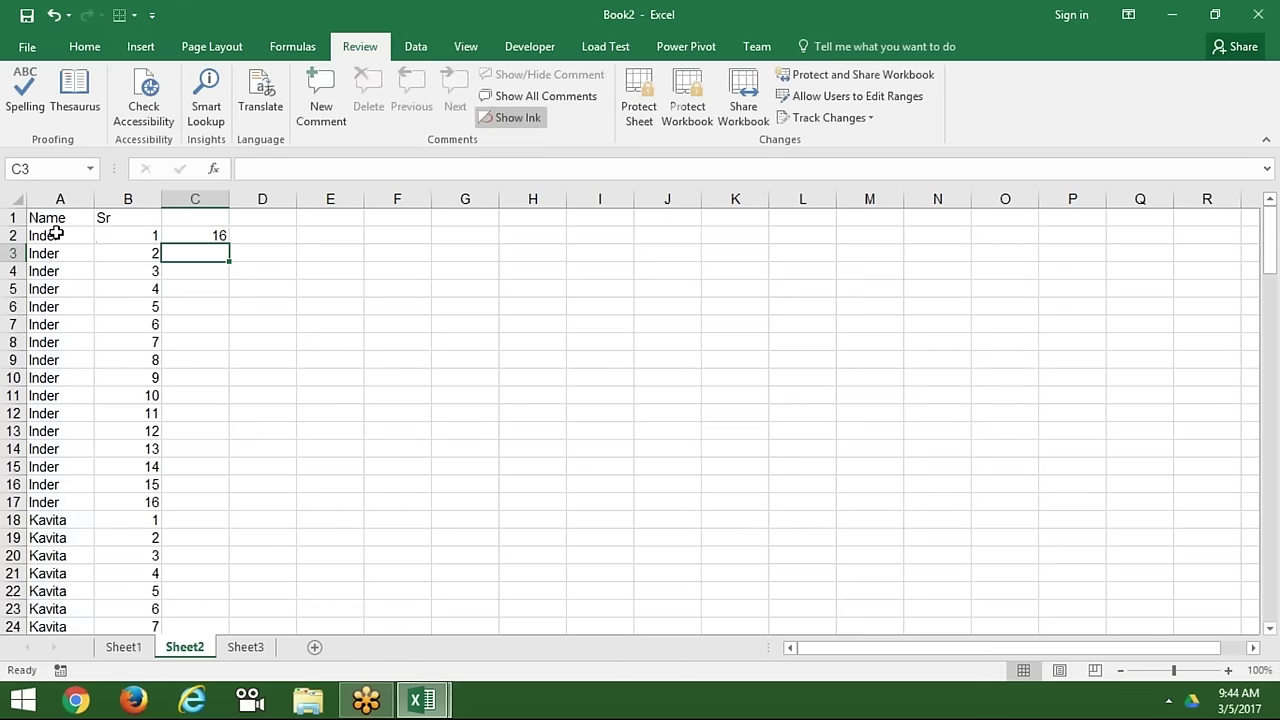
{"action": "key", "text": "Up"}
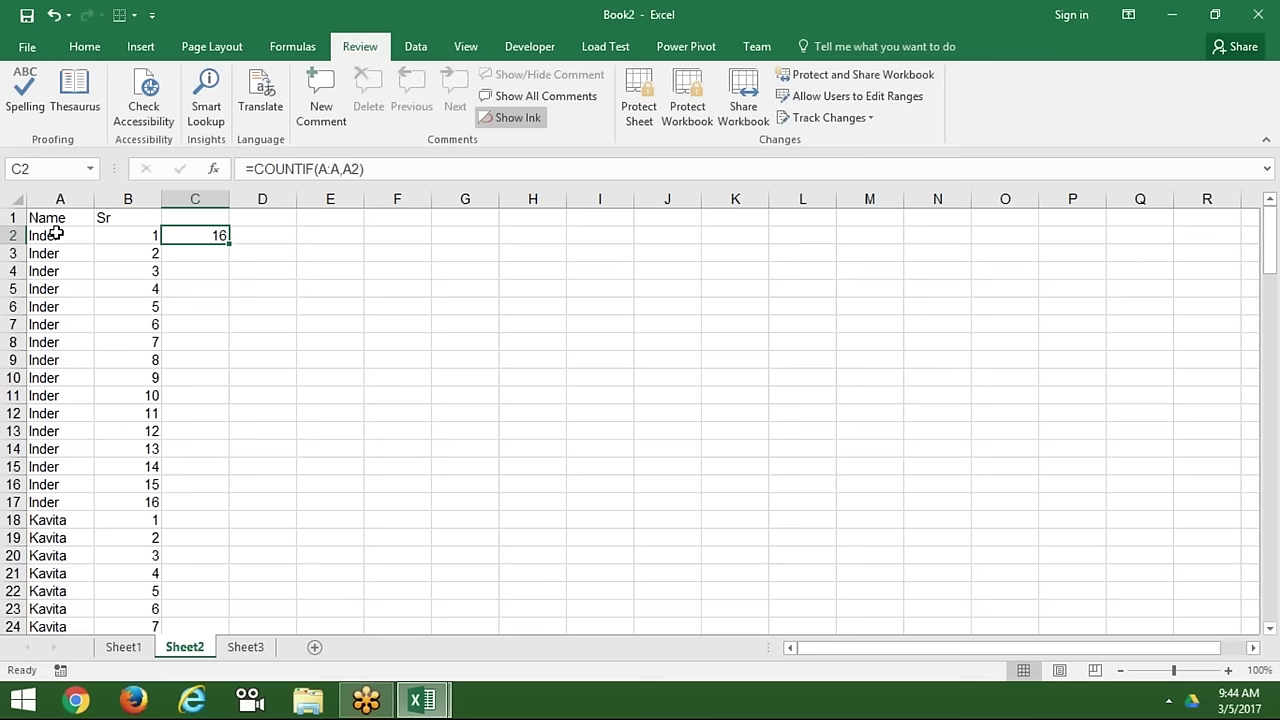
Step: Re-enter C2 as COUNTIF with the range A2:A2 and criteria A2
{"action": "type", "text": "=cou"}
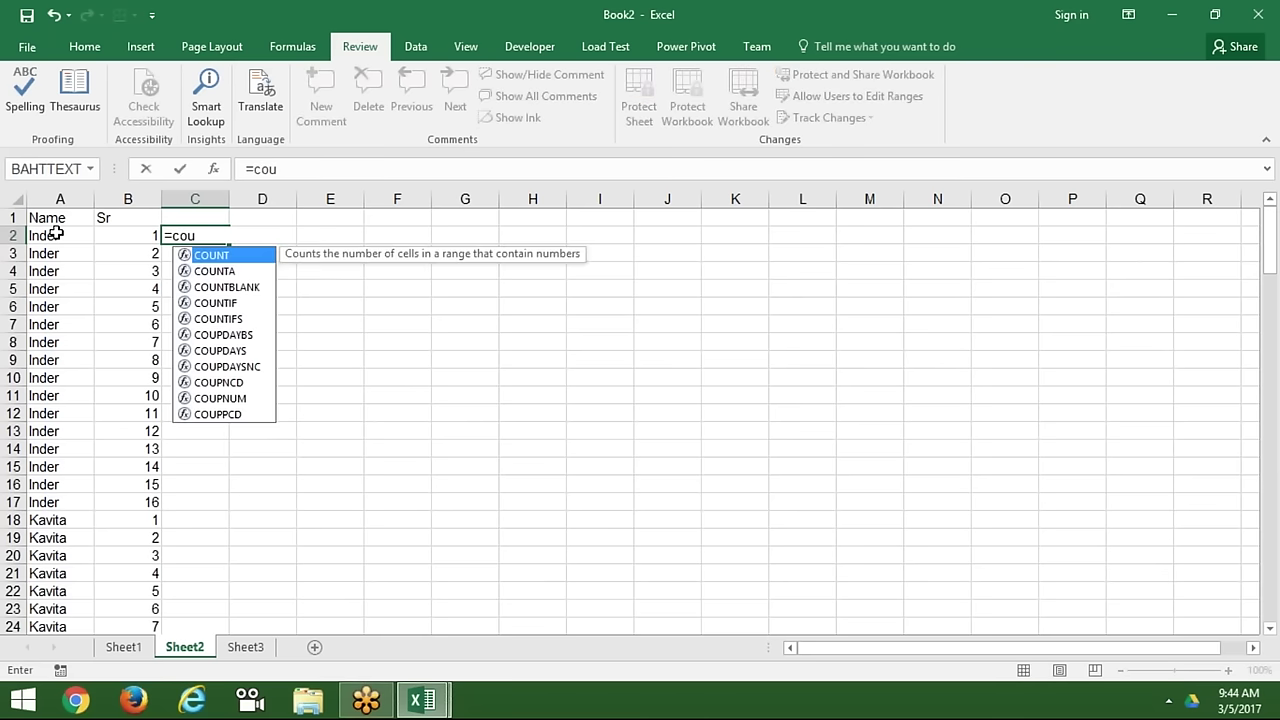
{"action": "key", "text": "Down"}
{"action": "key", "text": "Down"}
{"action": "key", "text": "Down"}
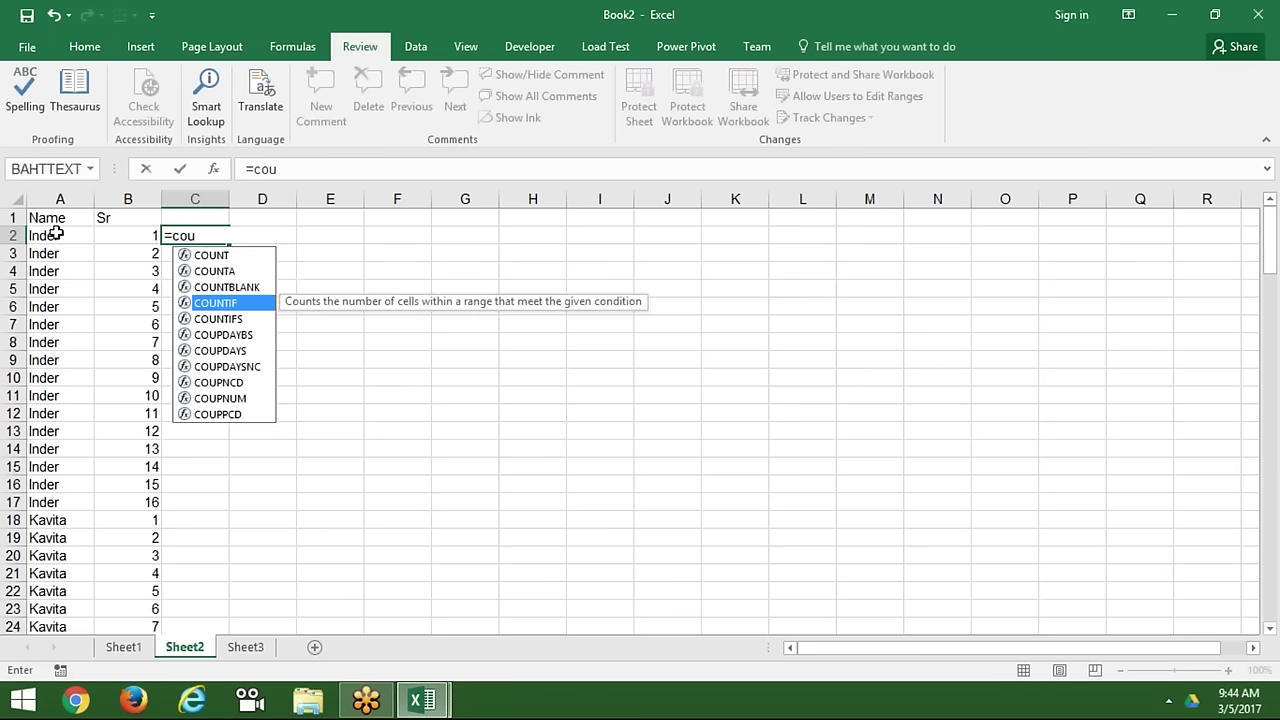
{"action": "key", "text": "Tab"}
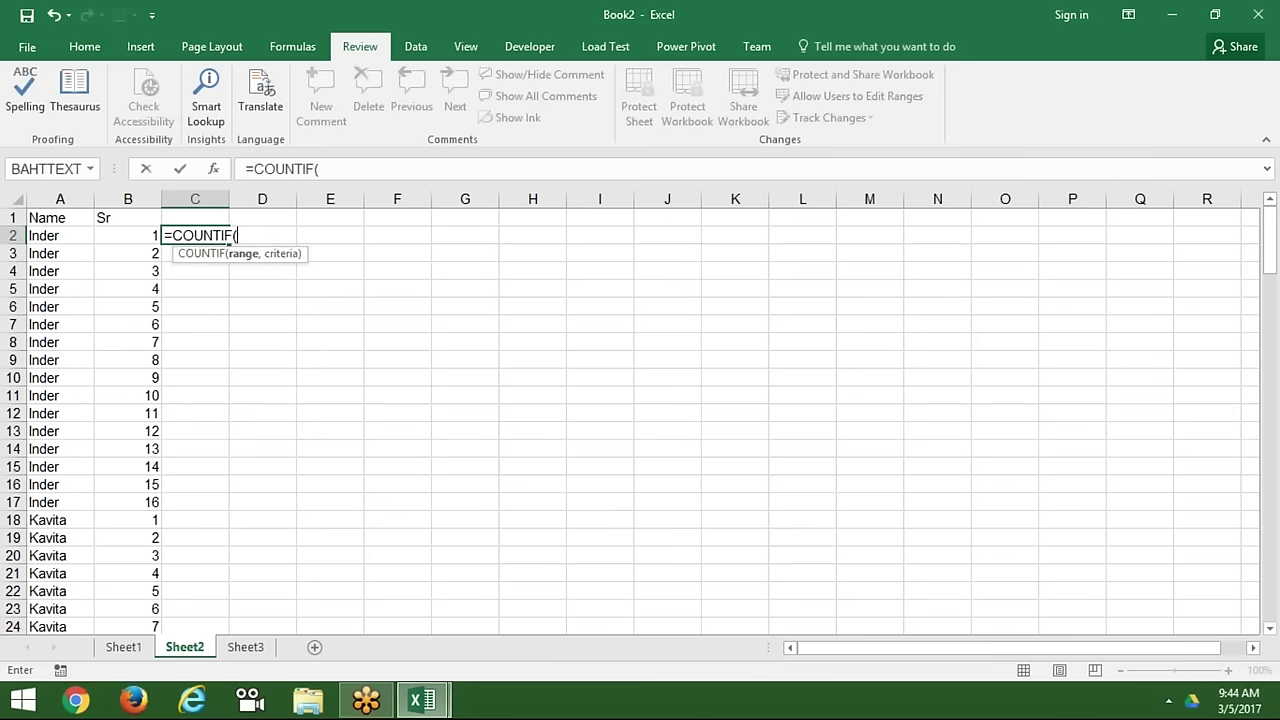
{"action": "key", "text": "Left"}
{"action": "key", "text": "Left"}
{"action": "key", "text": "F8"}
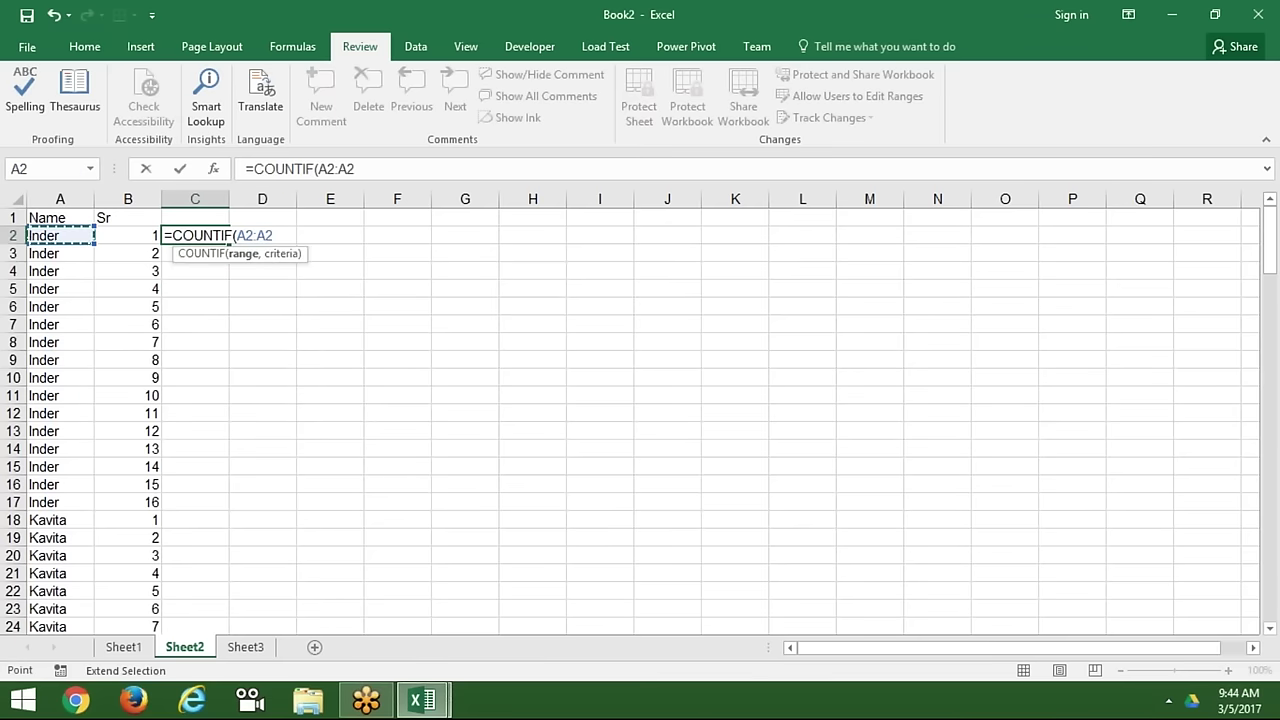
{"action": "type", "text": ","}
{"action": "left_click", "coordinate": [48, 236]}
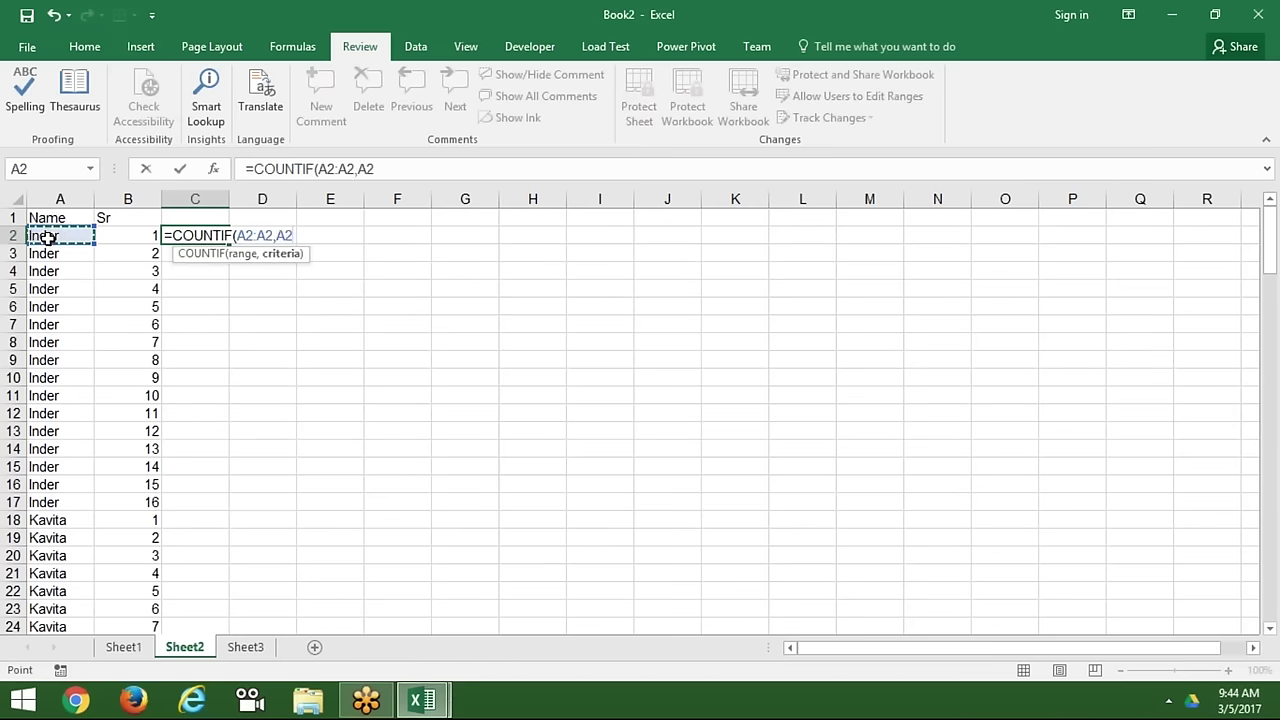
{"action": "key", "text": "Return"}
{"action": "key", "text": "Up"}
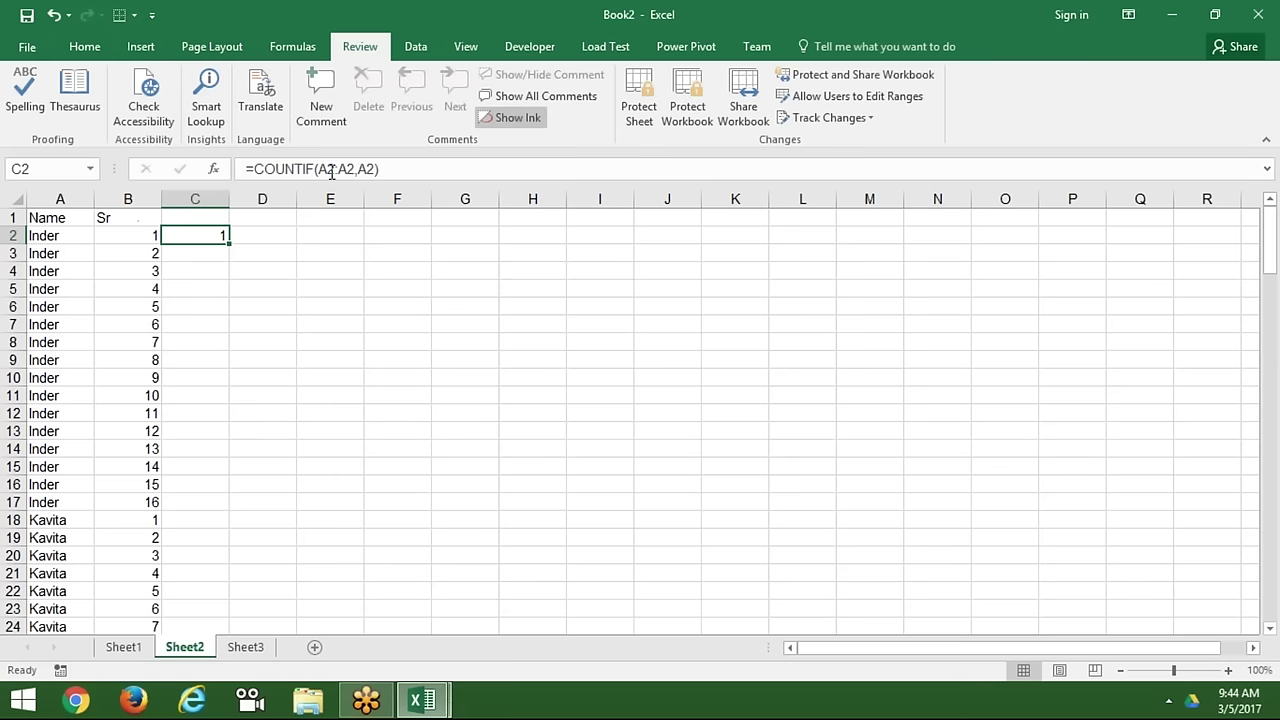
Step: Anchor the range start as $A$2 and fill =COUNTIF($A$2:A2,A2) down column C
{"action": "left_click", "coordinate": [331, 169]}
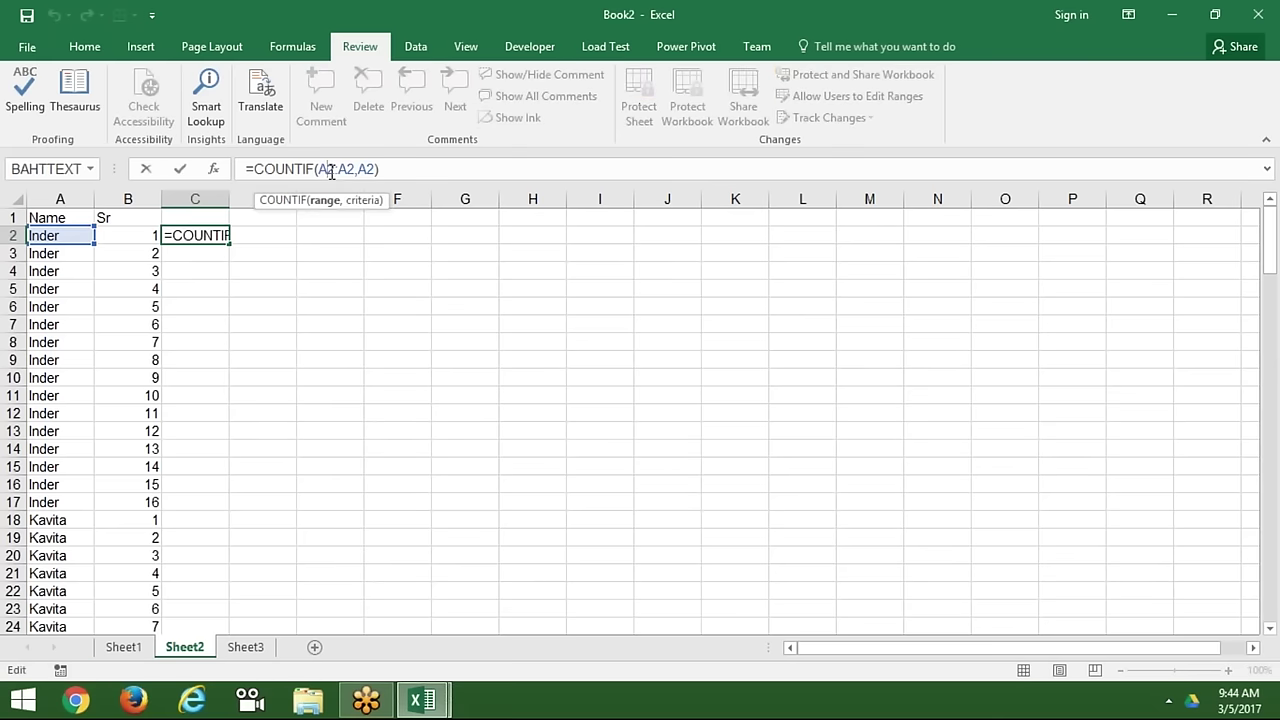
{"action": "key", "text": "F4"}
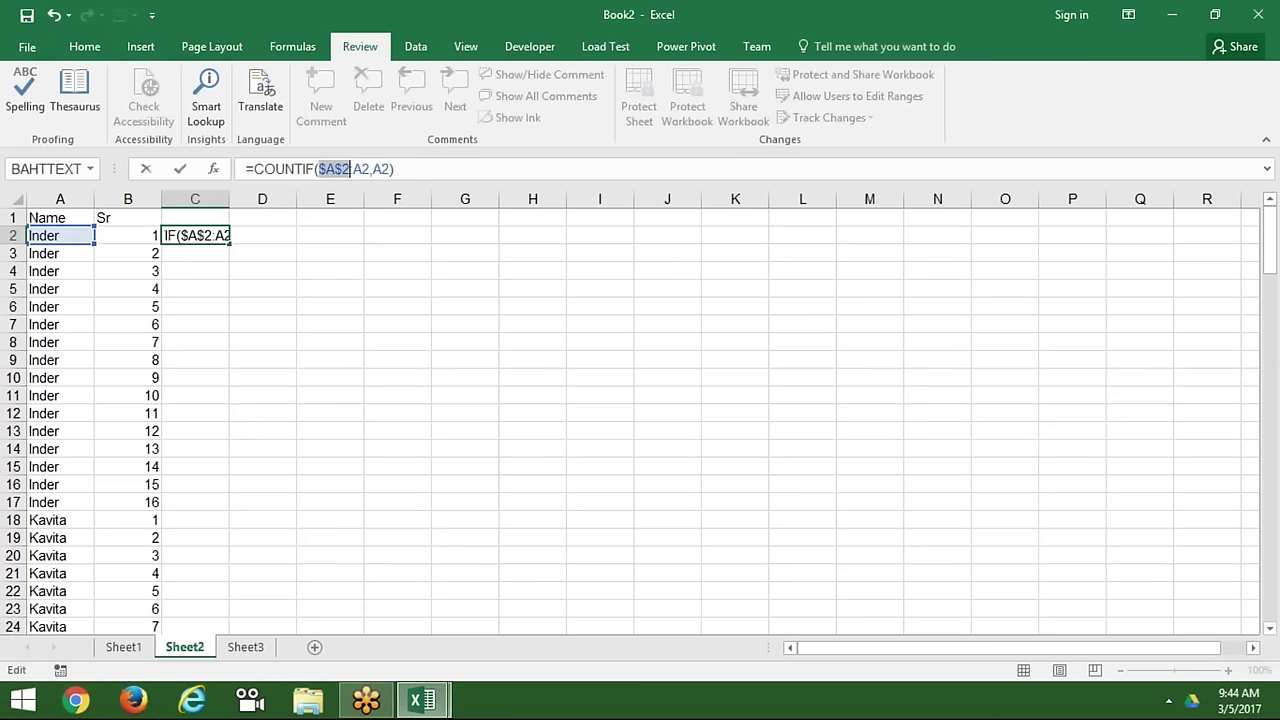
{"action": "key", "text": "Return"}
{"action": "double_click", "coordinate": [223, 234]}
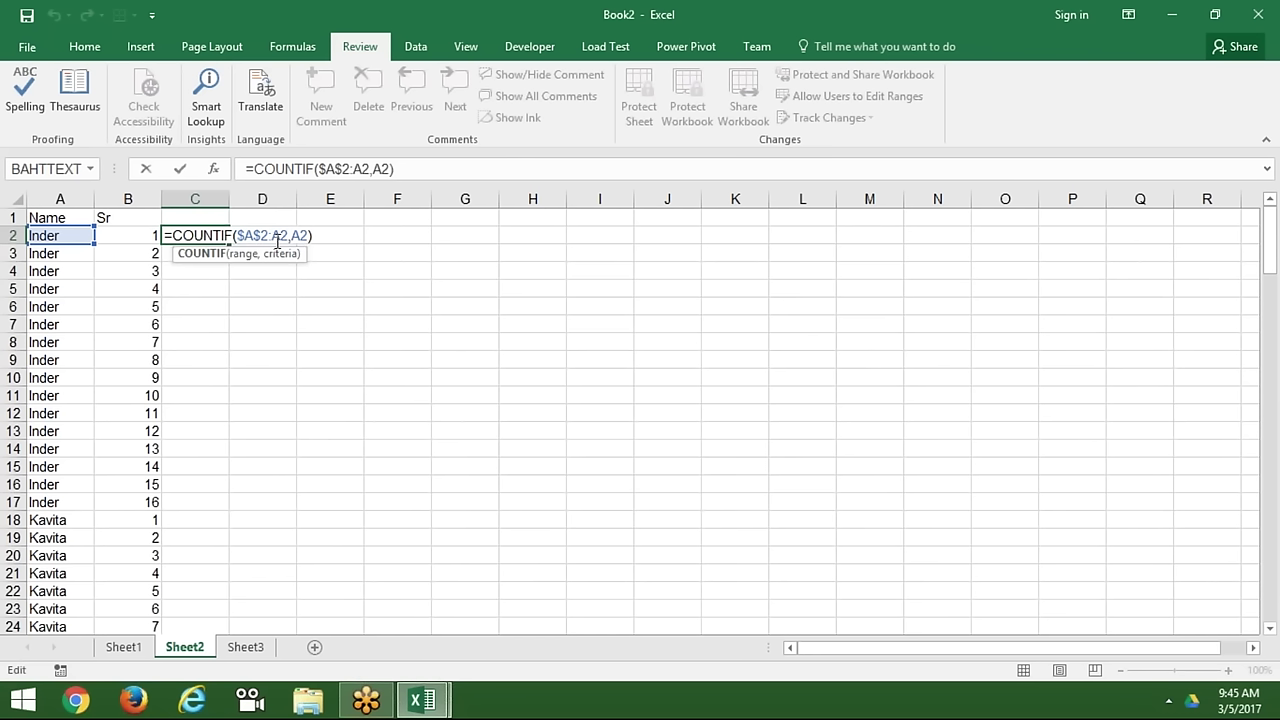
{"action": "key", "text": "Return"}
{"action": "left_click", "coordinate": [222, 236]}
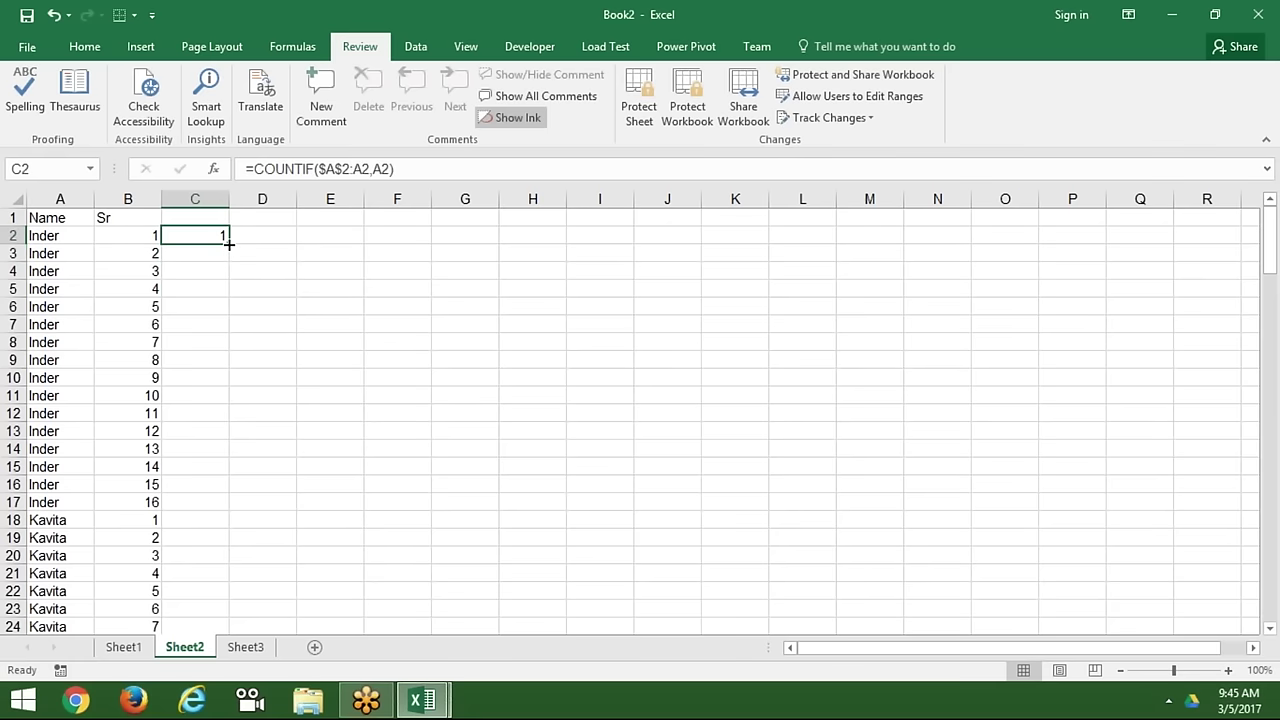
{"action": "double_click", "coordinate": [229, 244]}
{"action": "left_click", "coordinate": [195, 306]}
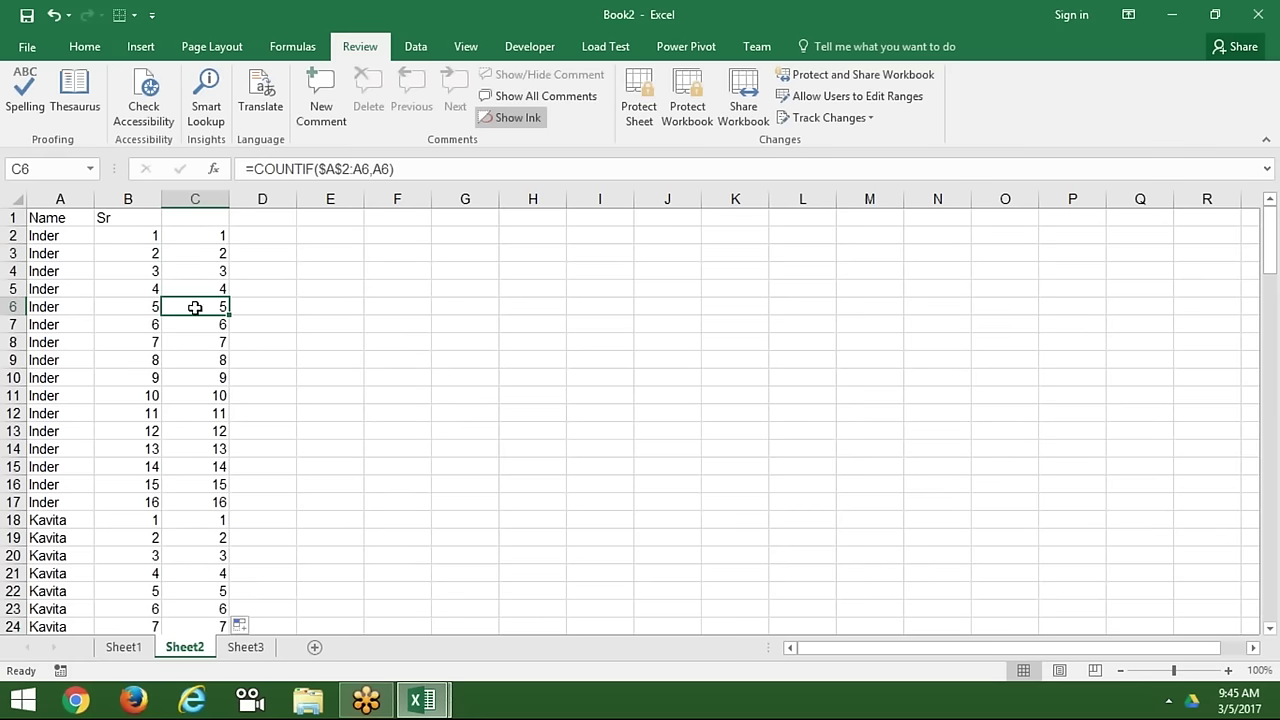
Step: Change A5 to Kavita and check the recalculated counts in C5, C18 and column B
{"action": "left_click", "coordinate": [58, 290]}
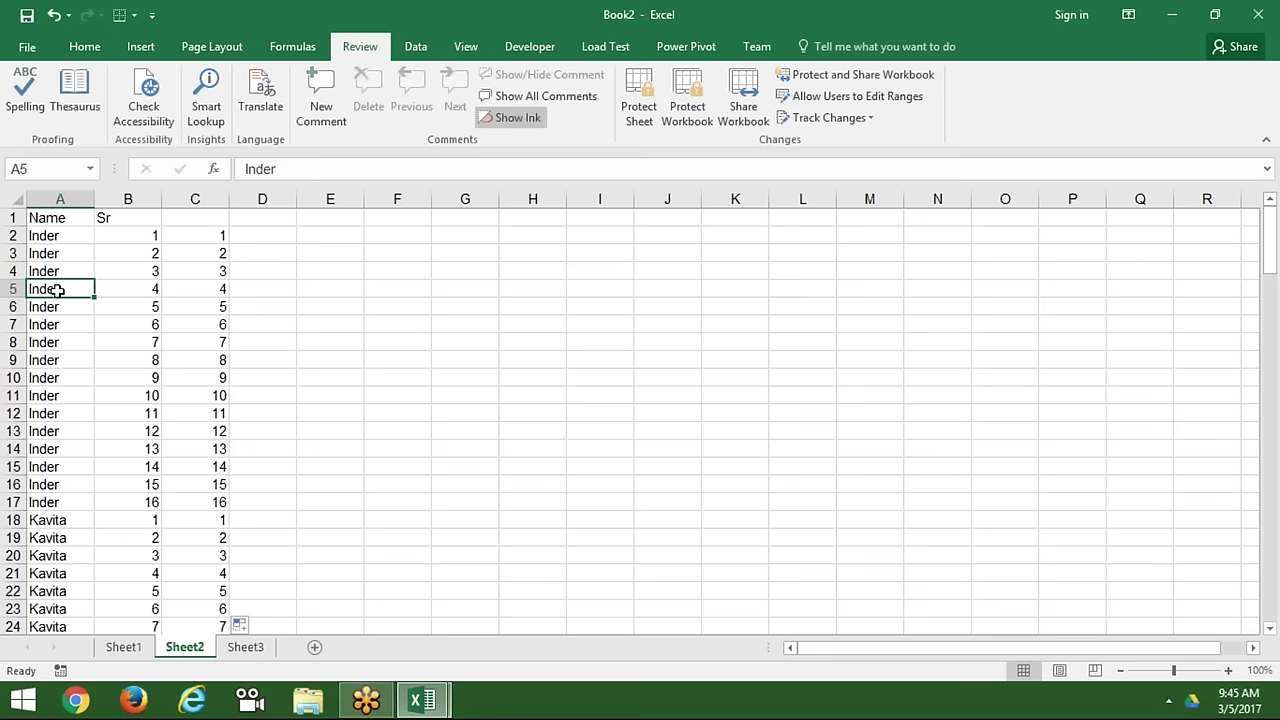
{"action": "type", "text": "Kavita"}
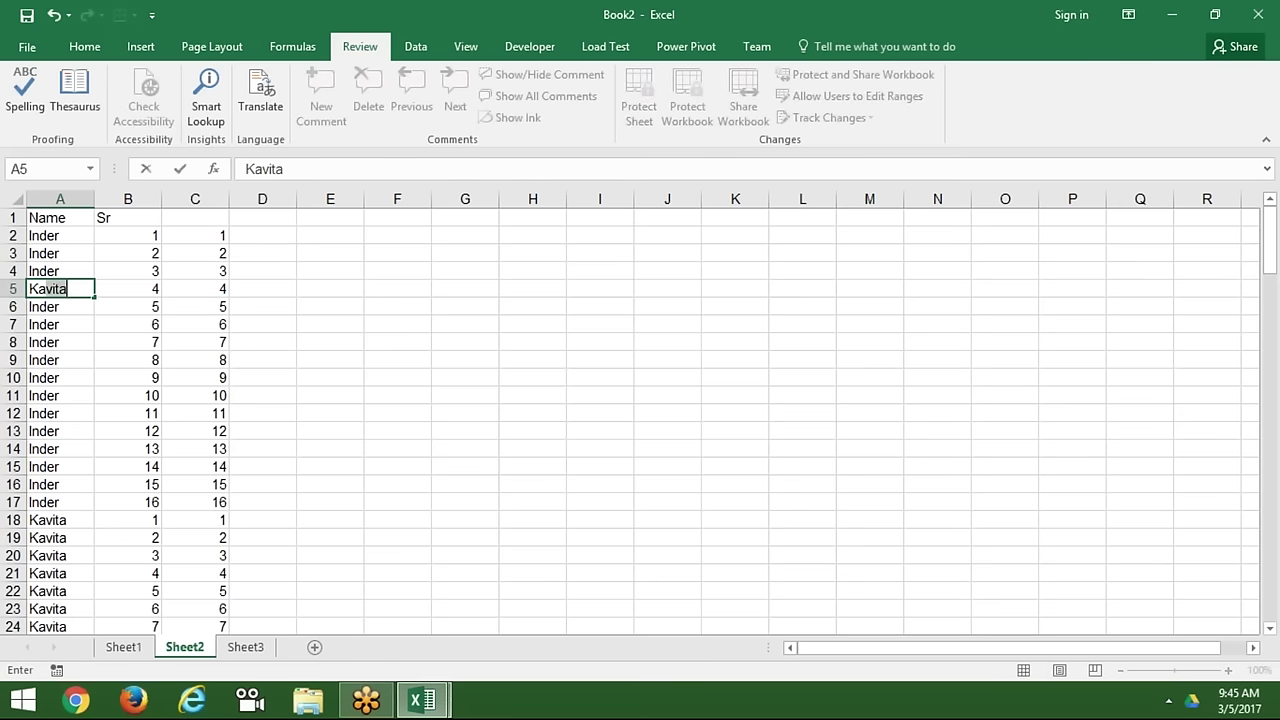
{"action": "key", "text": "Return"}
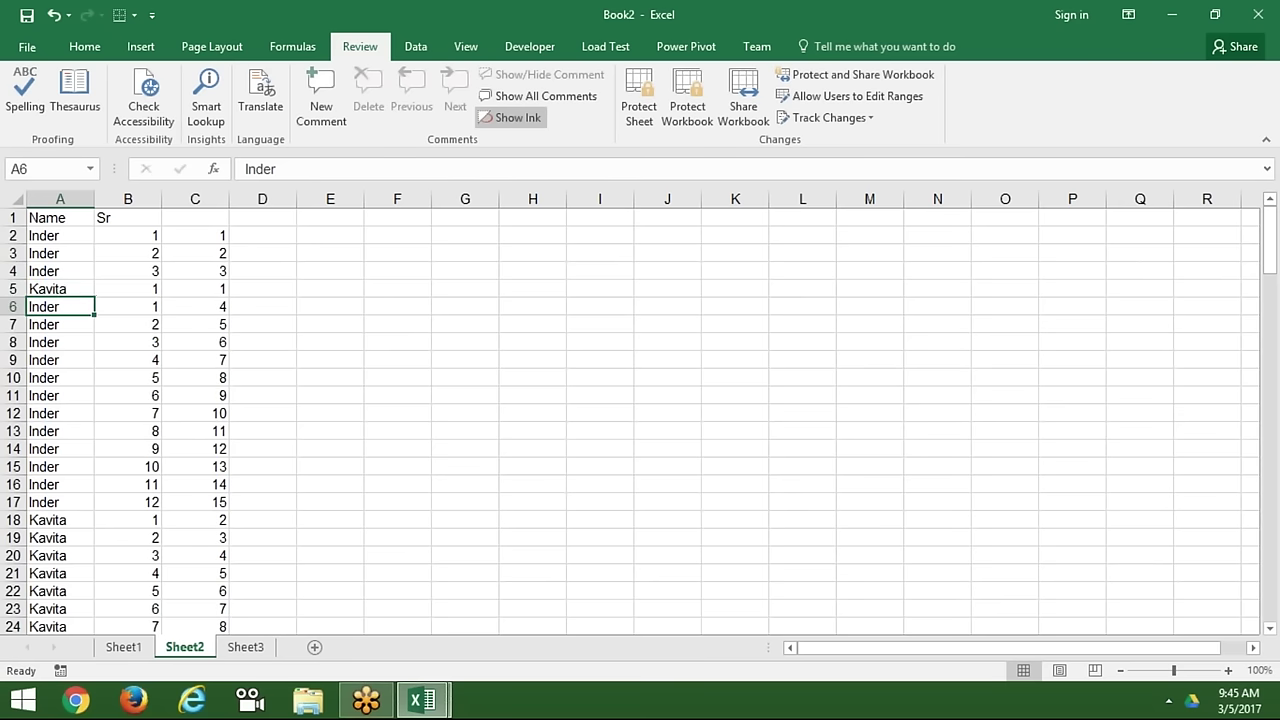
{"action": "left_click", "coordinate": [82, 290]}
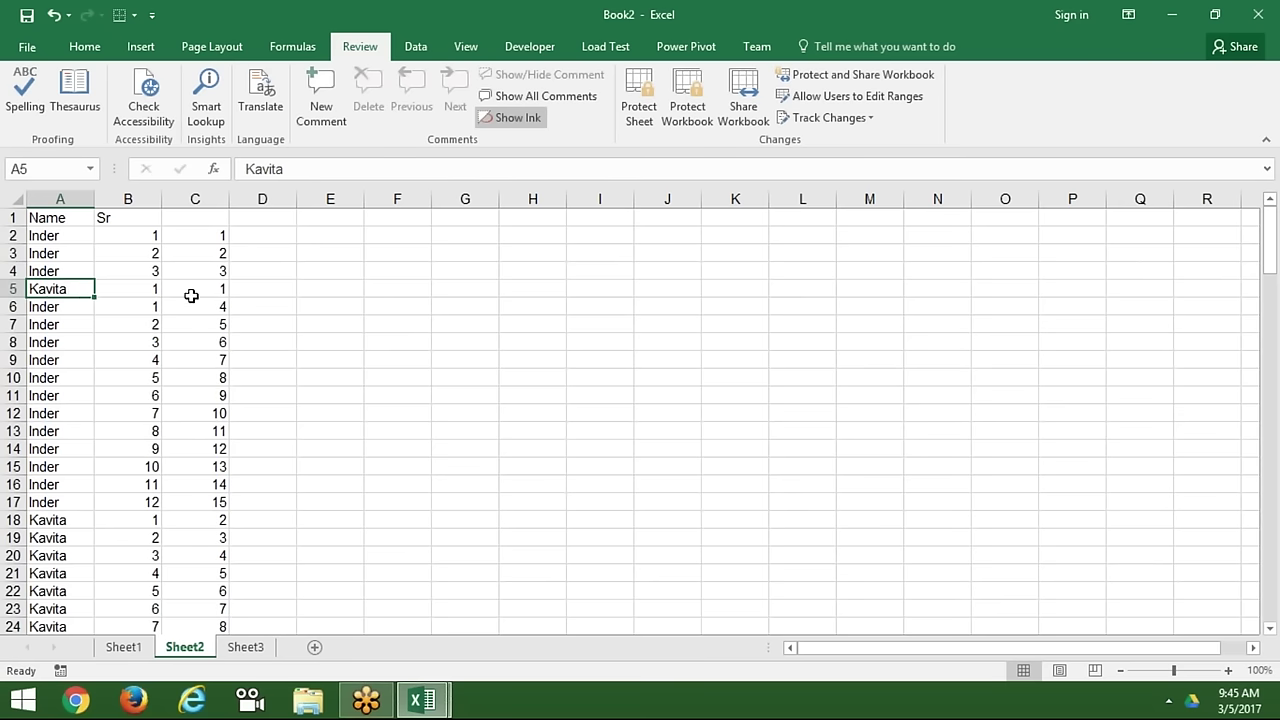
{"action": "left_click", "coordinate": [195, 289]}
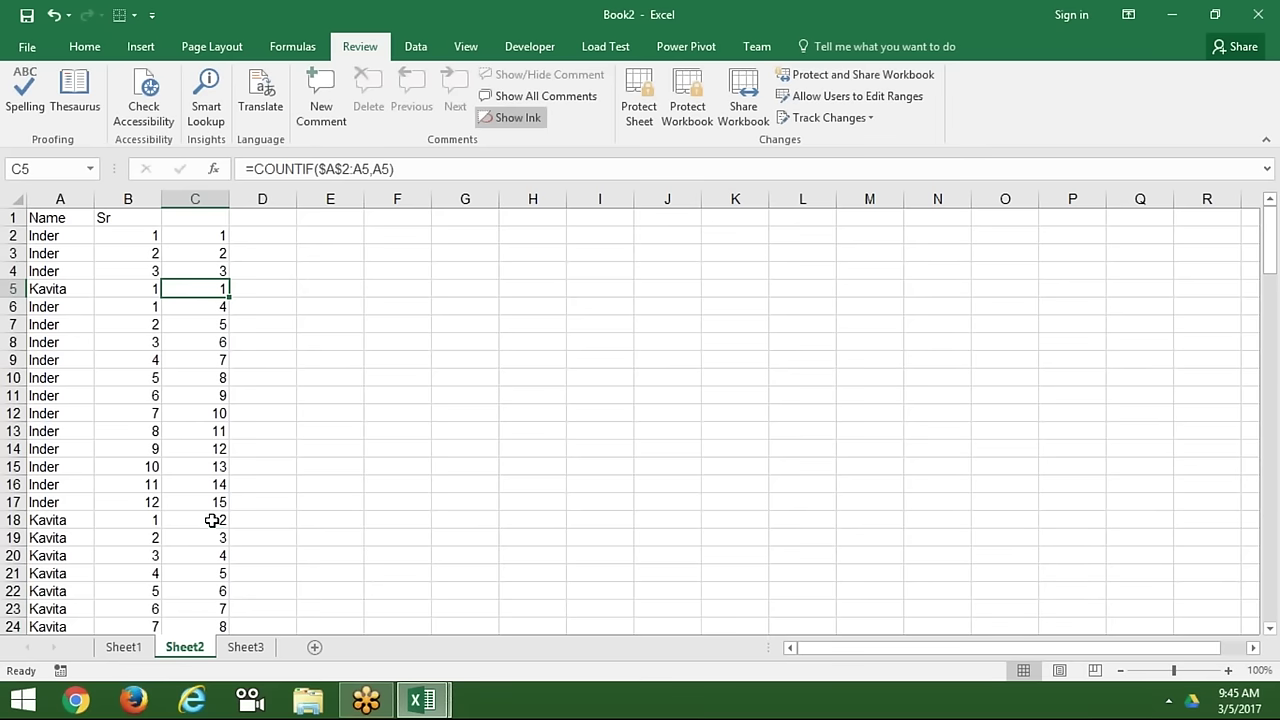
{"action": "left_click", "coordinate": [213, 520]}
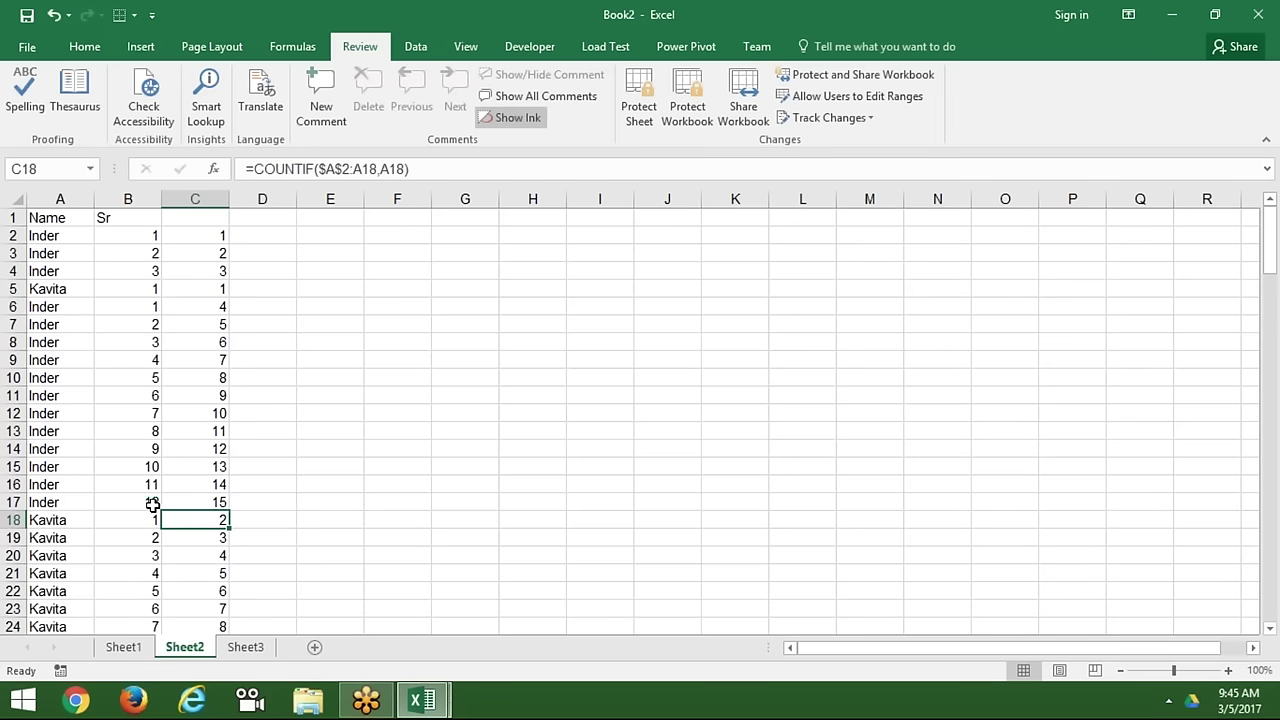
{"action": "mouse_move", "coordinate": [152, 500]}
{"action": "left_mouse_down"}
{"action": "mouse_move", "coordinate": [166, 325]}
{"action": "mouse_move", "coordinate": [128, 242]}
{"action": "left_mouse_up"}
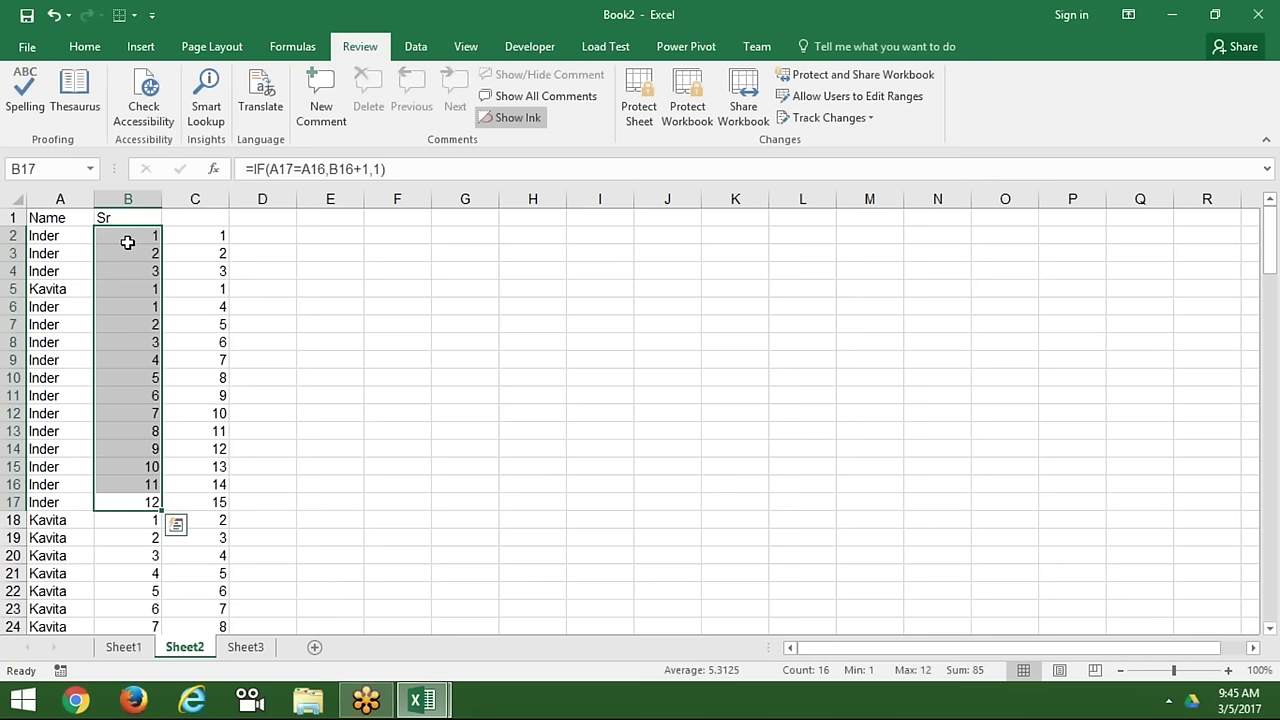
{"action": "left_click", "coordinate": [55, 290]}
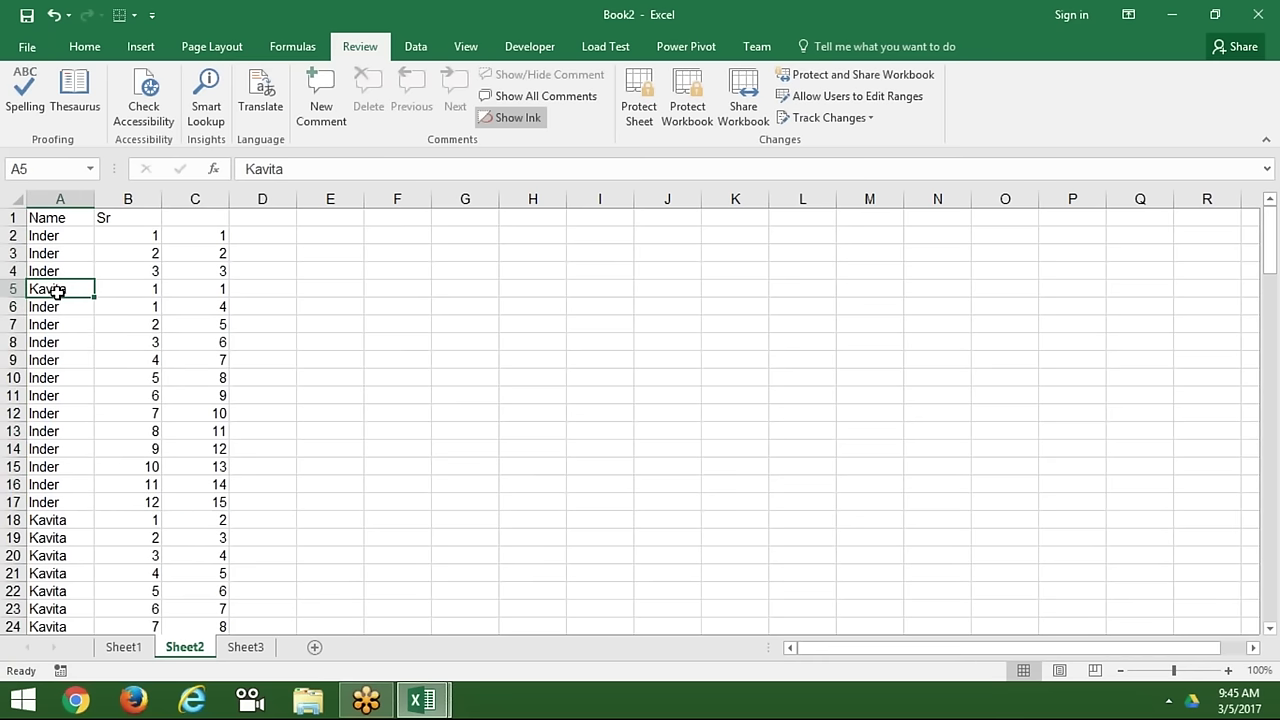
{"action": "double_click", "coordinate": [205, 235]}
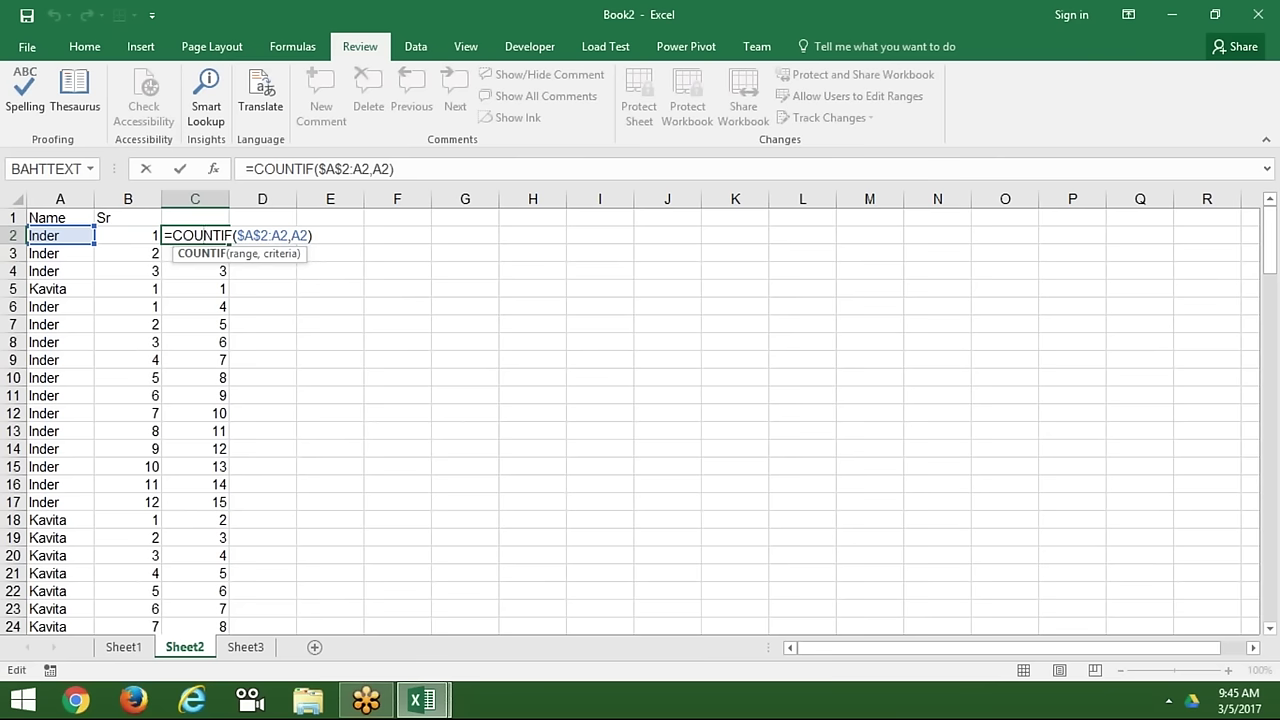
Step: Compare the running counts in C2:C4 and C6:C9, then go to Sheet3
{"action": "key", "text": "Escape"}
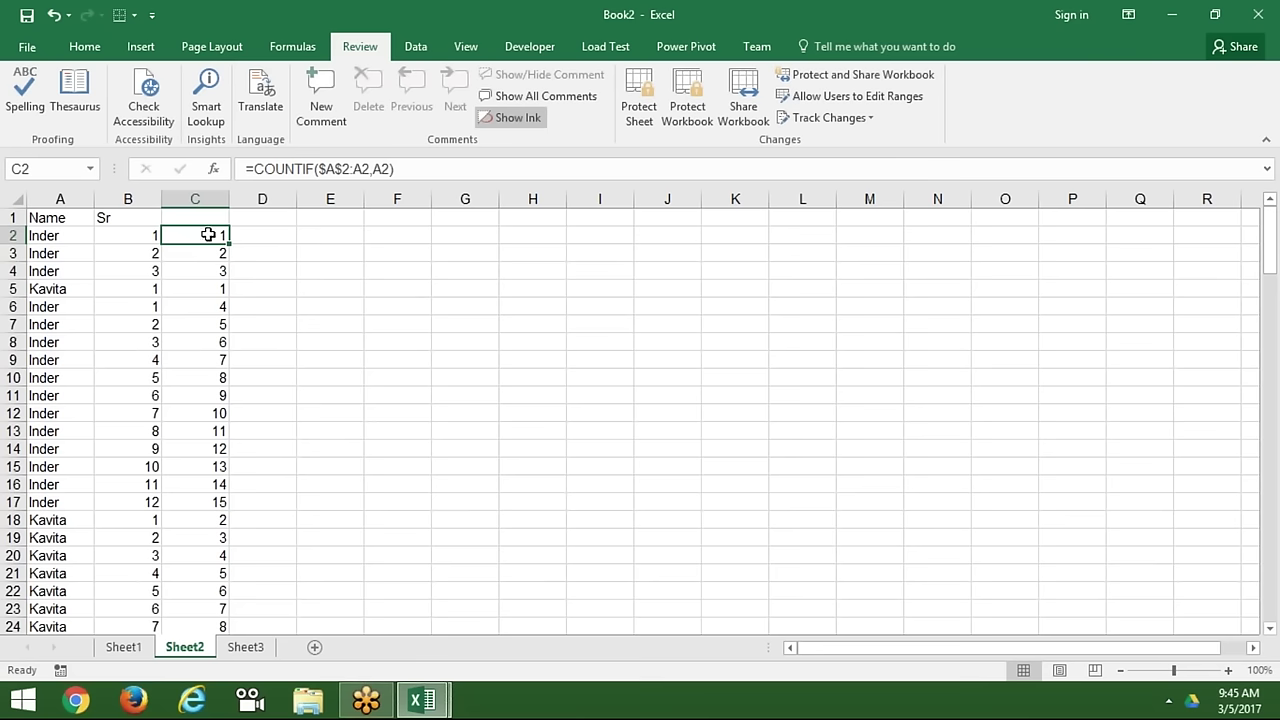
{"action": "left_click_drag", "start_coordinate": [208, 238], "coordinate": [208, 266]}
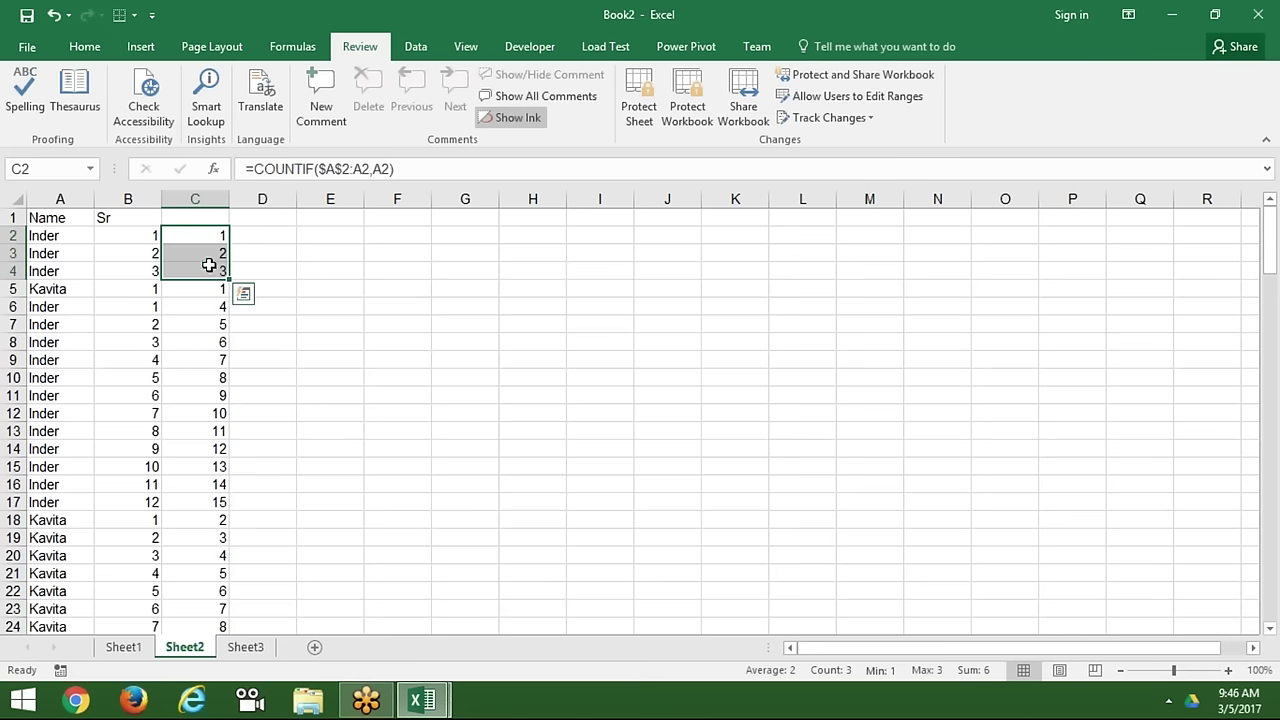
{"action": "left_click", "coordinate": [218, 308]}
{"action": "left_click_drag", "start_coordinate": [218, 308], "coordinate": [217, 362]}
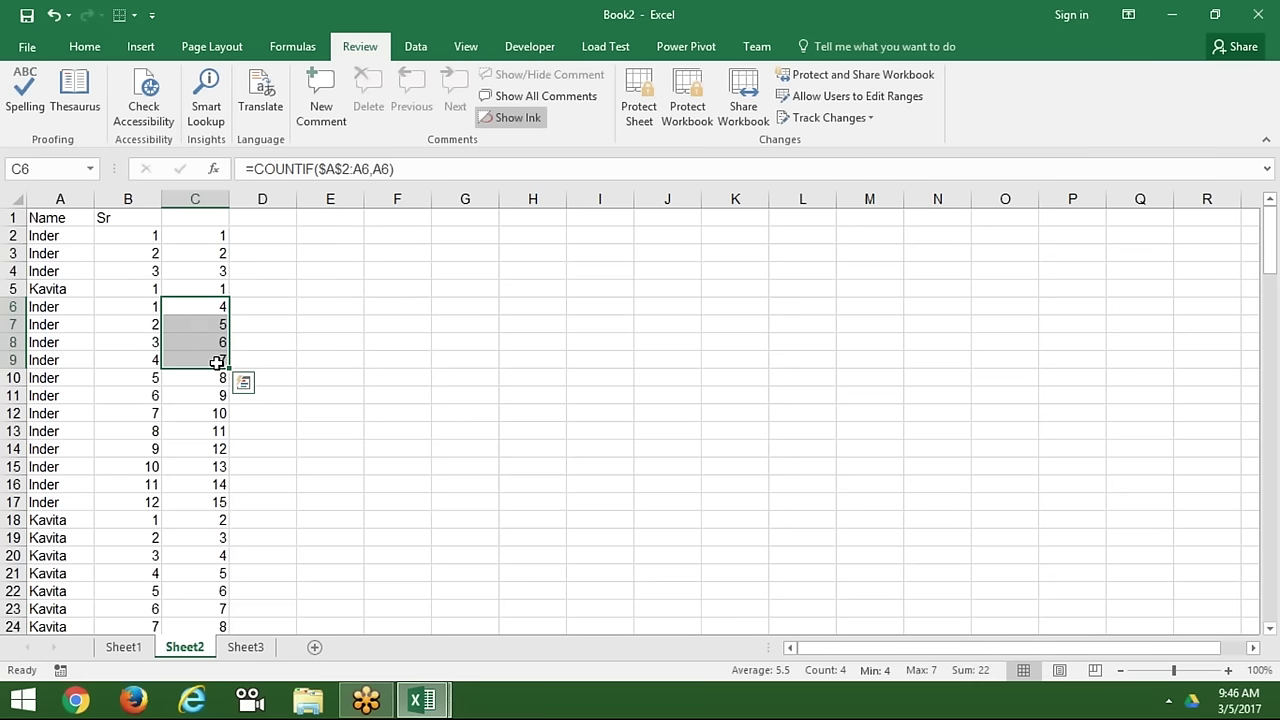
{"action": "left_click", "coordinate": [217, 362]}
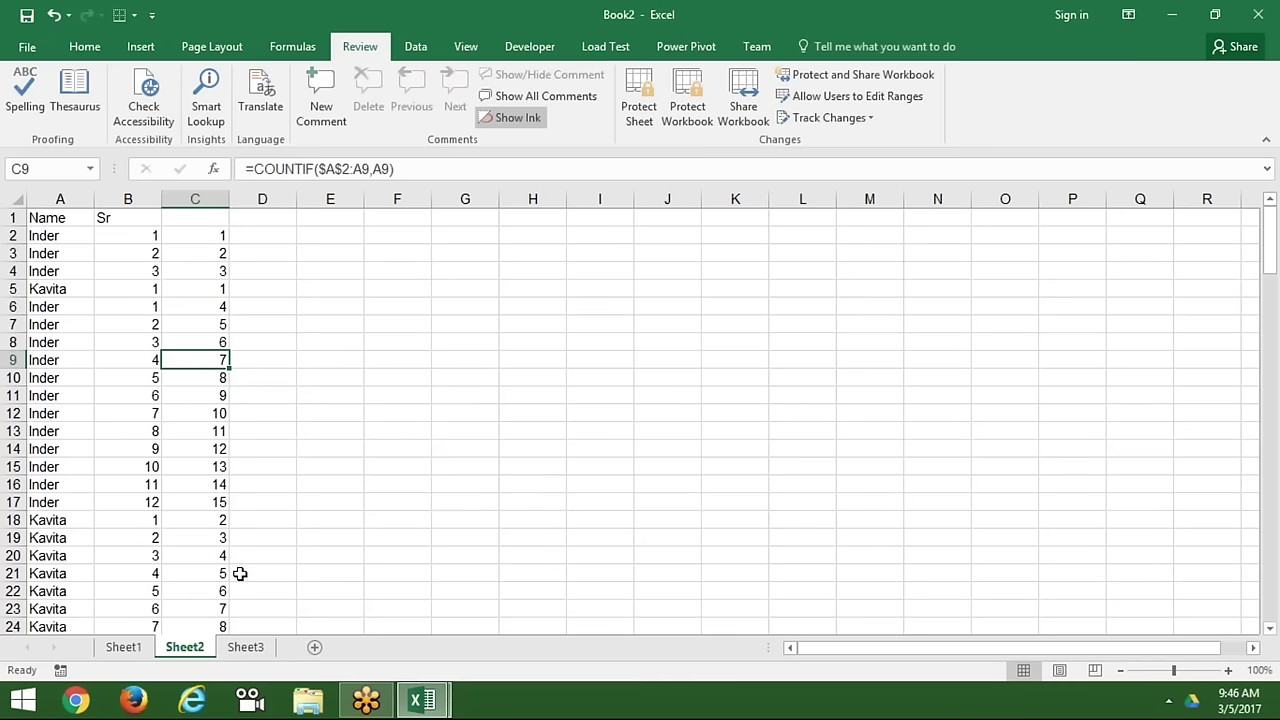
{"action": "left_click", "coordinate": [248, 651]}
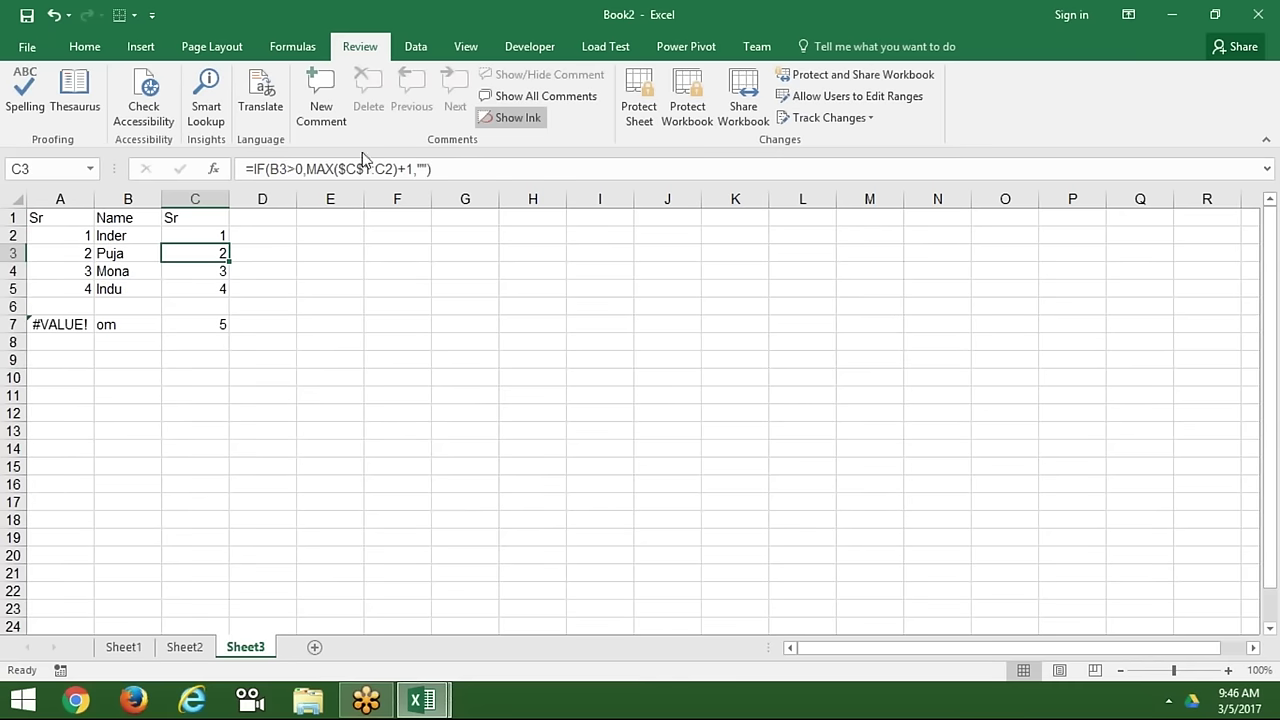
Step: Look over Sheet2 and Sheet3, then add a new blank Sheet4
{"action": "left_click", "coordinate": [199, 650]}
{"action": "left_click", "coordinate": [247, 650]}
{"action": "left_click", "coordinate": [477, 542]}
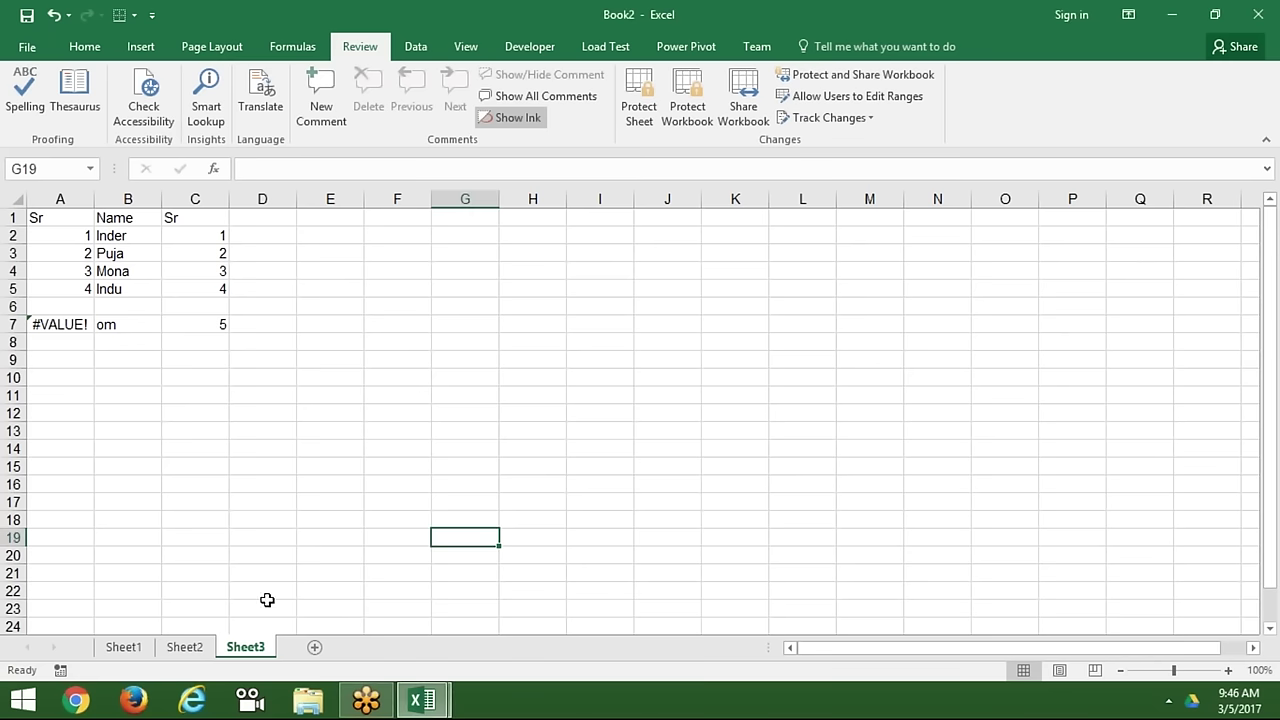
{"action": "left_click", "coordinate": [308, 648]}
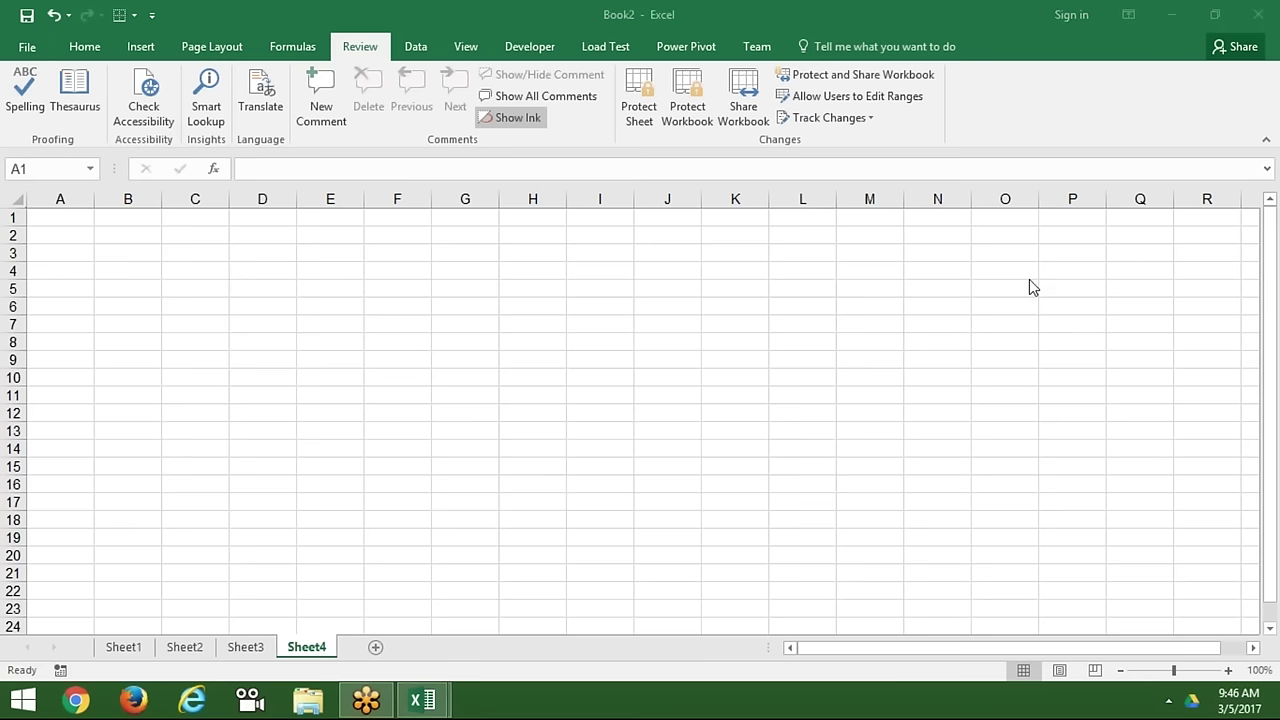
Step: On Sheet1, look over the Sales and TRUE/FALSE columns and the IF formula in C2
{"action": "left_click", "coordinate": [124, 647]}
{"action": "left_click", "coordinate": [330, 306]}
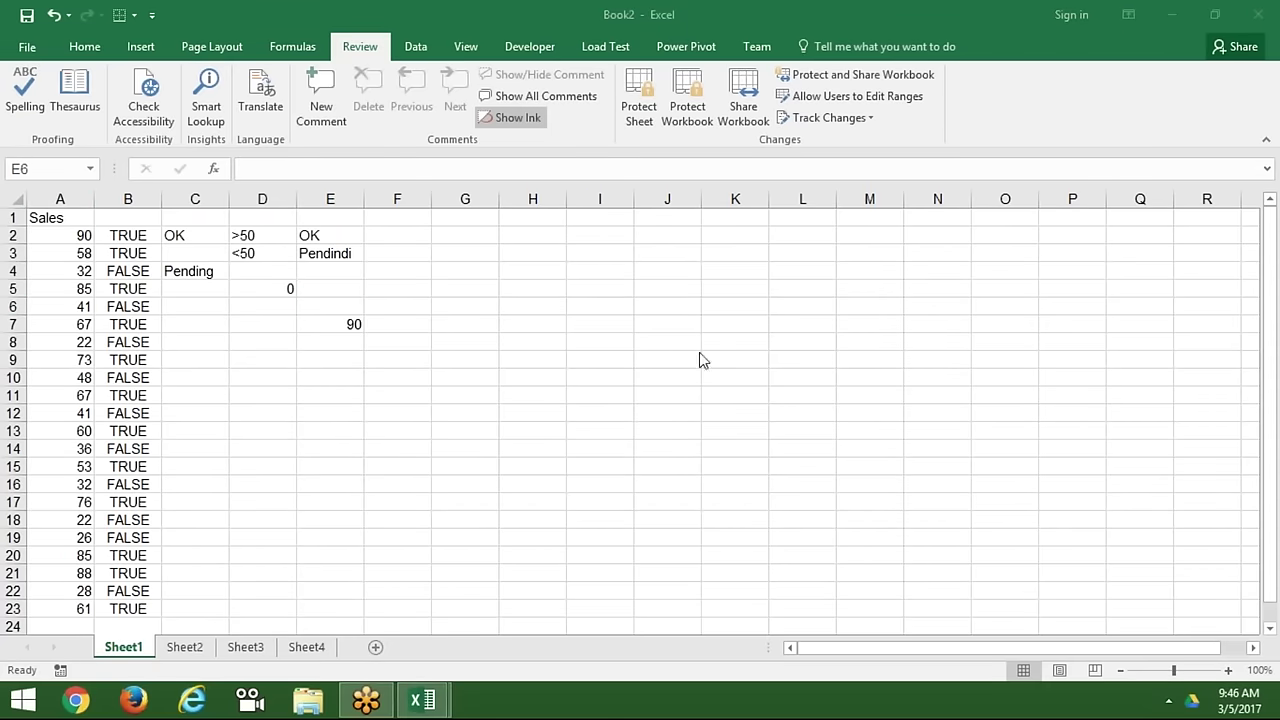
{"action": "left_click", "coordinate": [370, 285]}
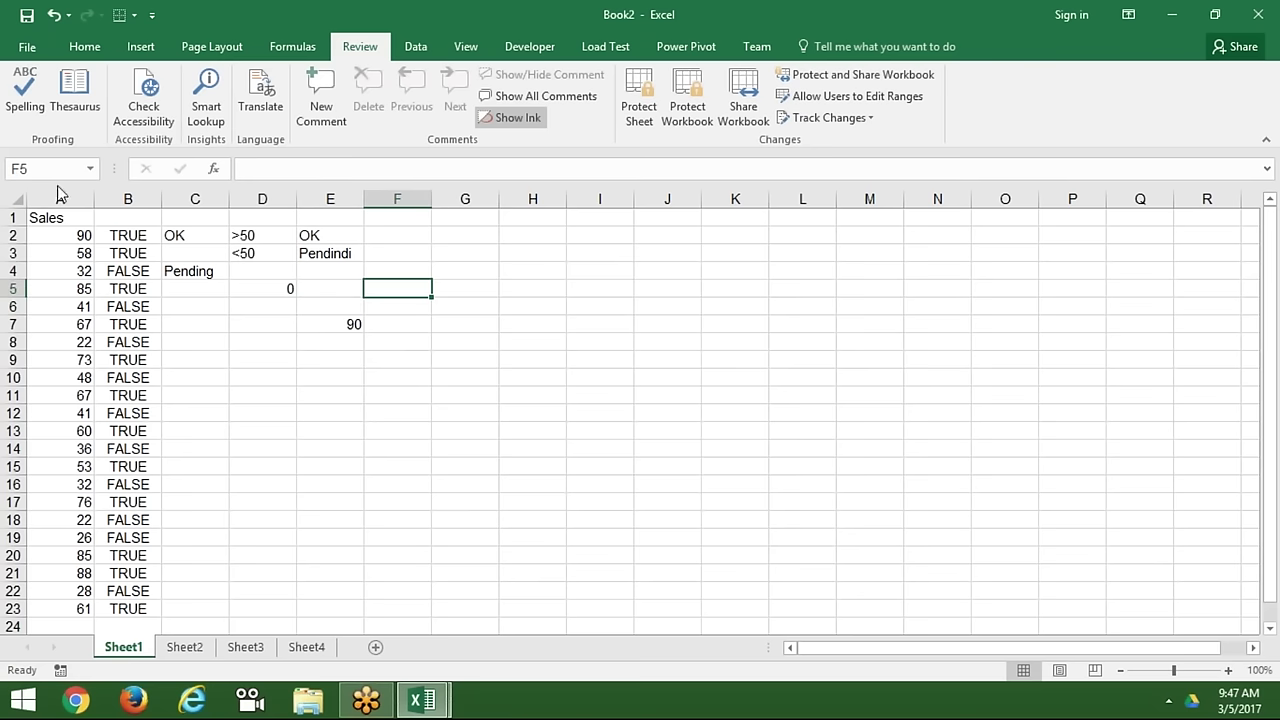
{"action": "left_click", "coordinate": [119, 191]}
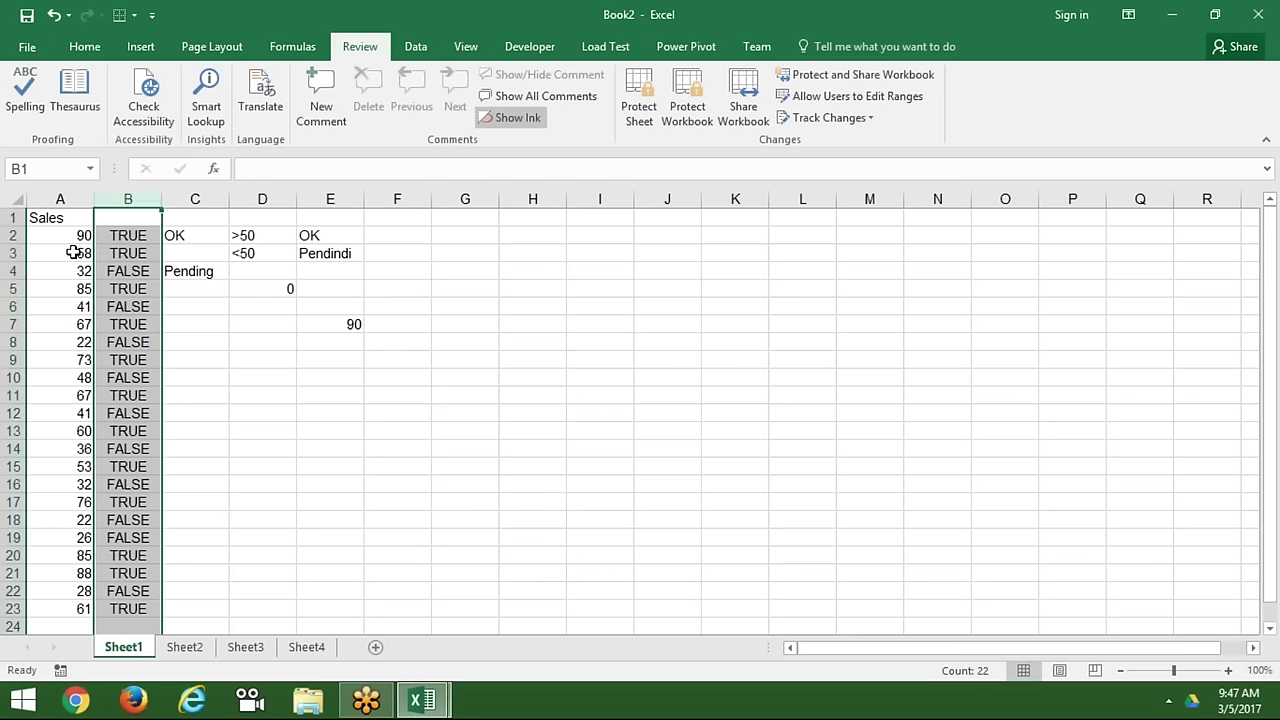
{"action": "left_click", "coordinate": [60, 199]}
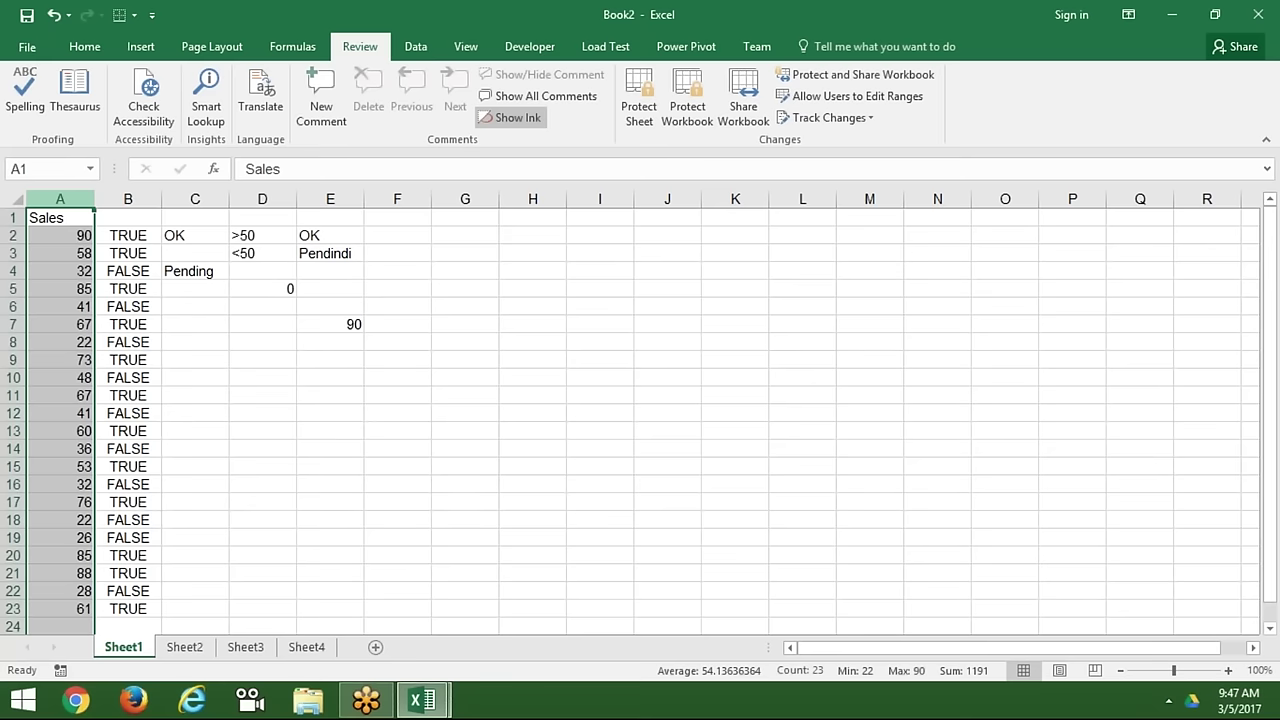
{"action": "left_click", "coordinate": [128, 199]}
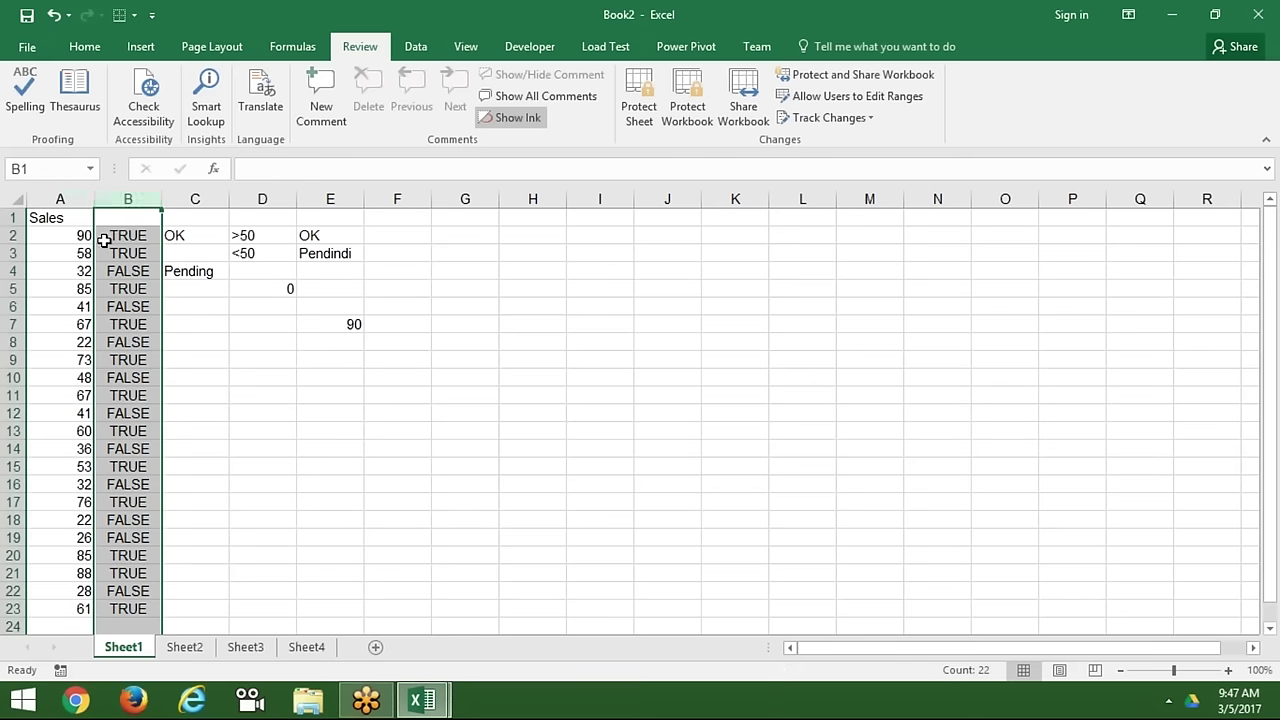
{"action": "left_click", "coordinate": [226, 238]}
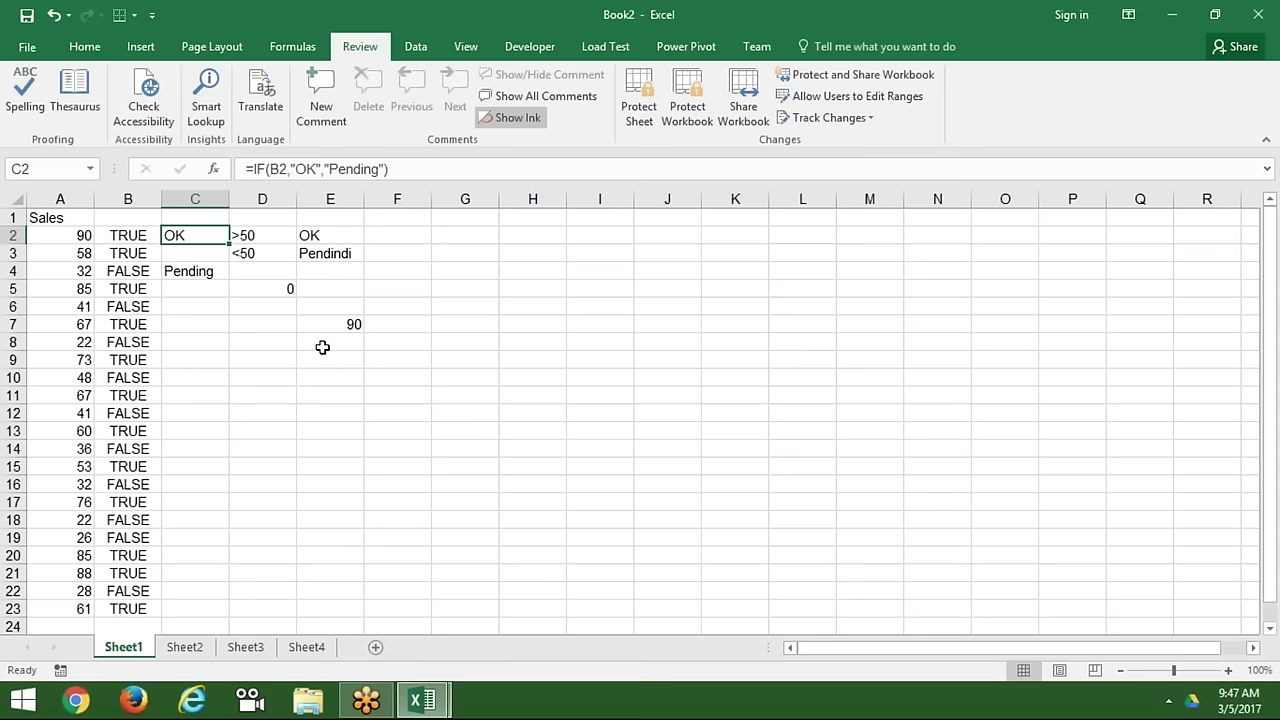
Step: Enter the range label 50-80 in E8, discarding a mistaken 85-80 entry
{"action": "left_click", "coordinate": [322, 344]}
{"action": "type", "text": "85-"}
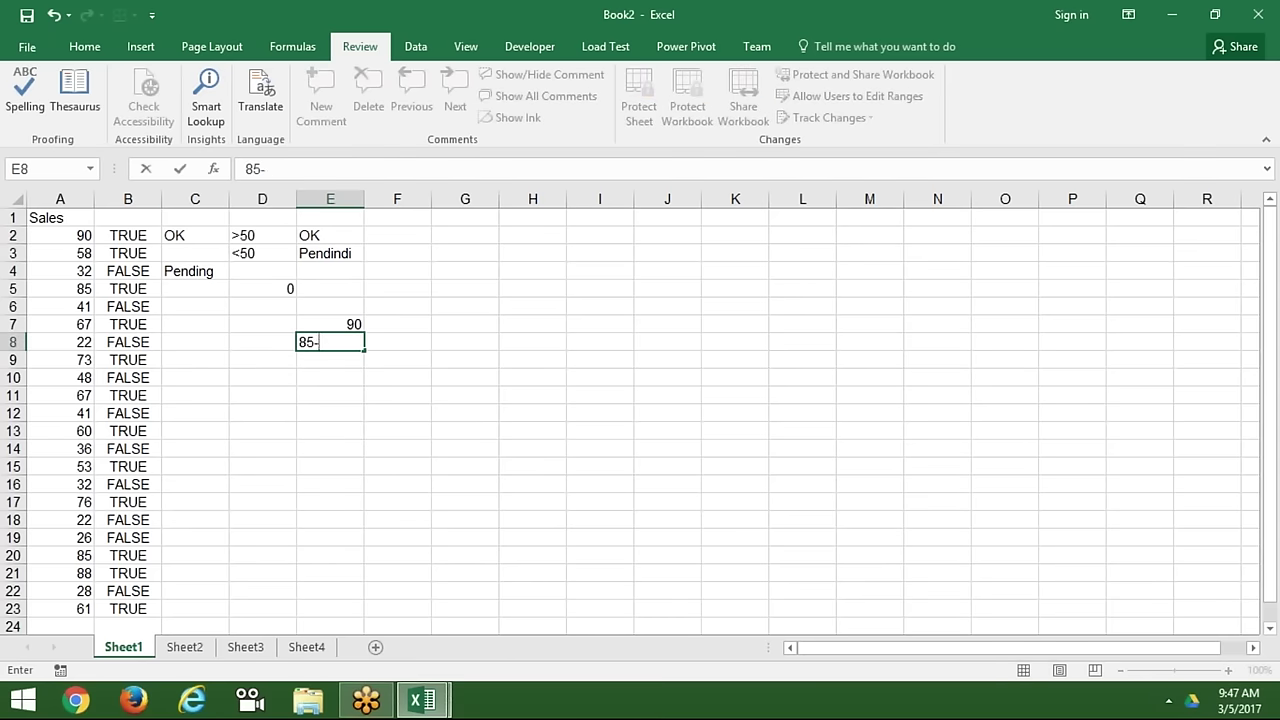
{"action": "type", "text": "80"}
{"action": "key", "text": "Escape"}
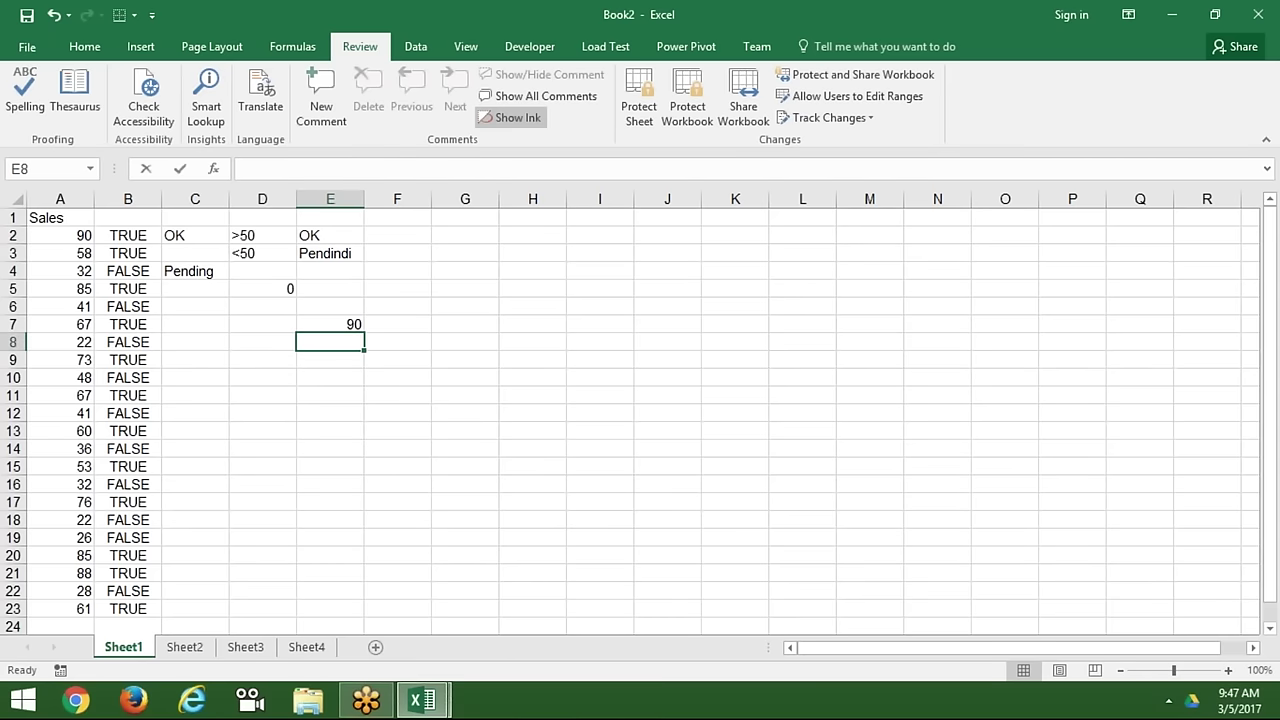
{"action": "type", "text": "50-"}
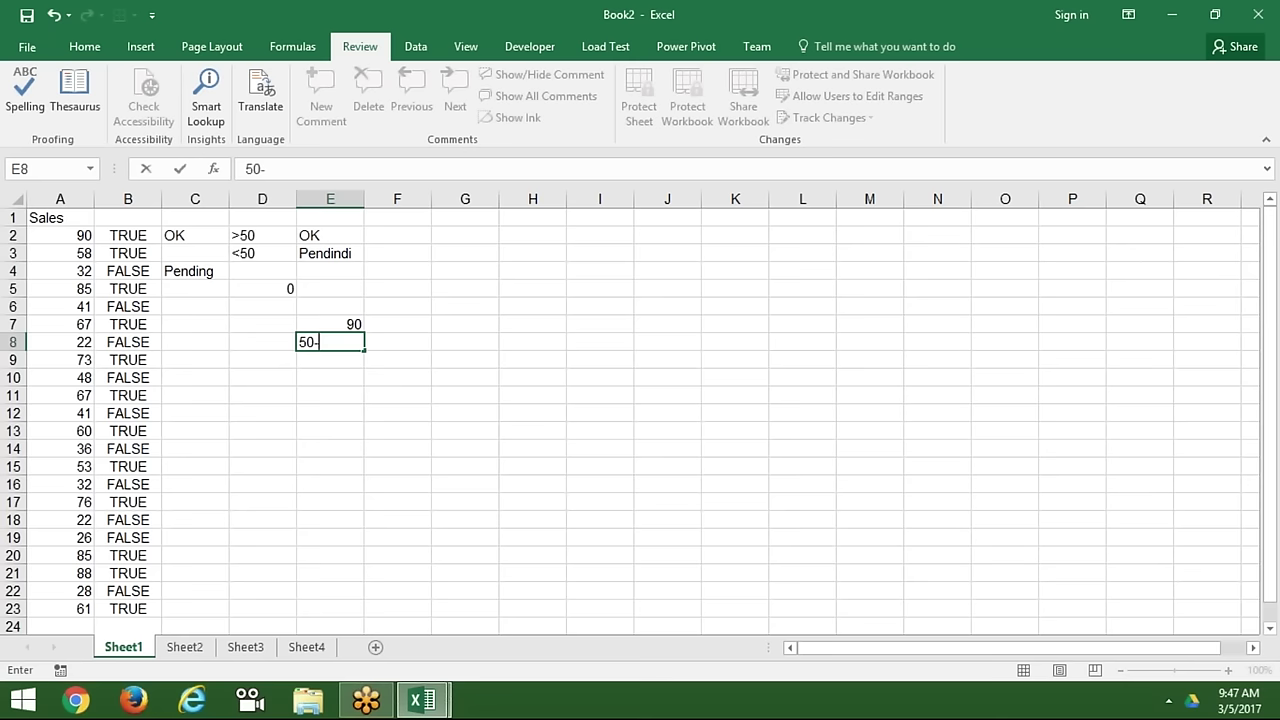
{"action": "type", "text": "80"}
{"action": "key", "text": "Return"}
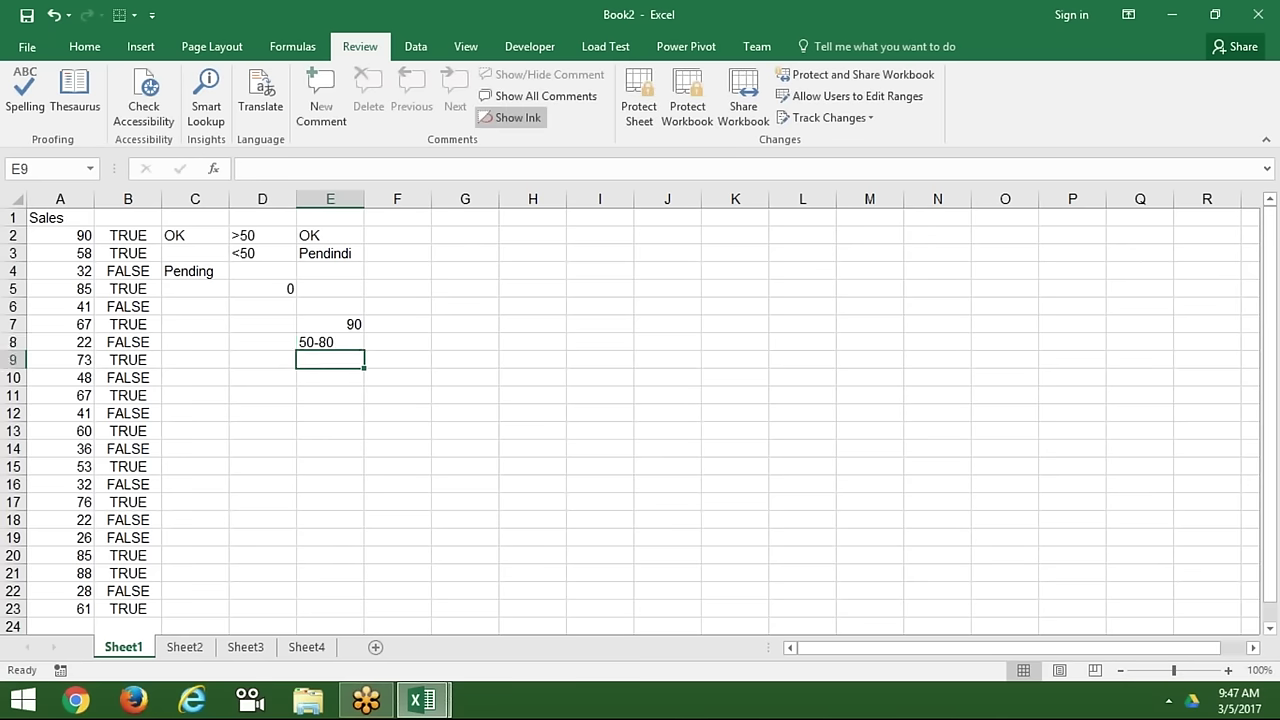
{"action": "left_click", "coordinate": [329, 342]}
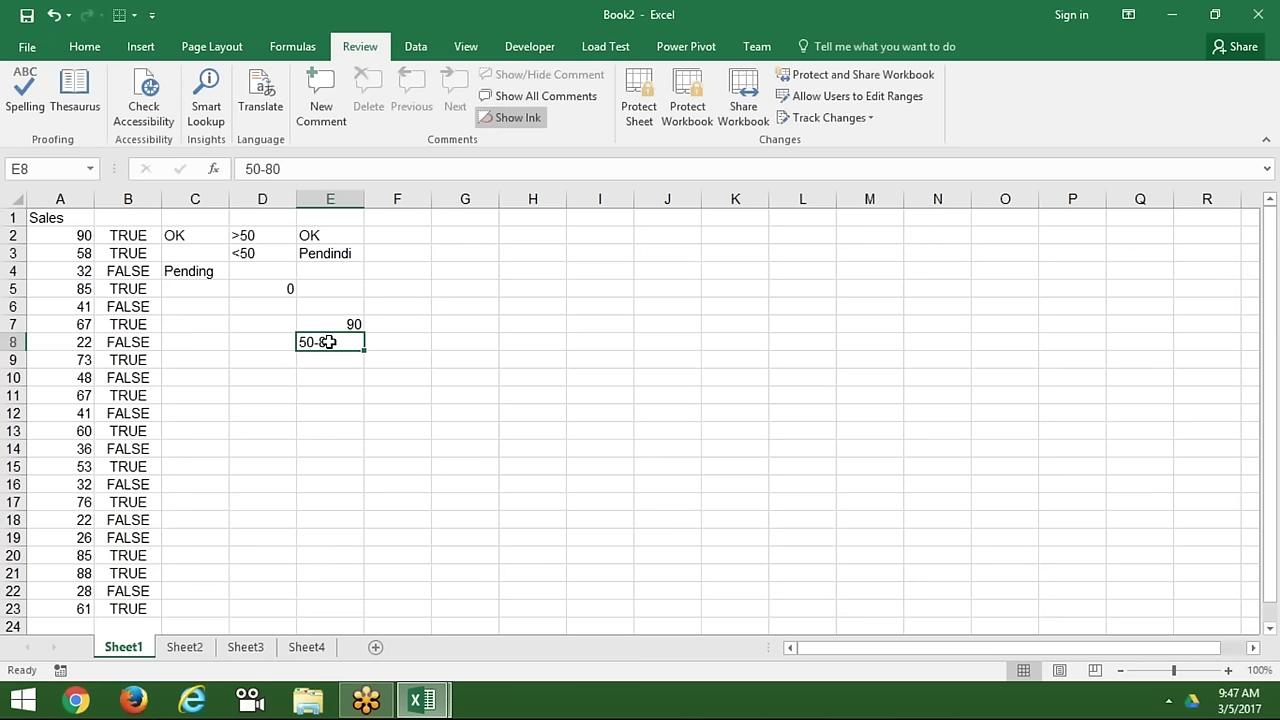
{"action": "left_click", "coordinate": [210, 328]}
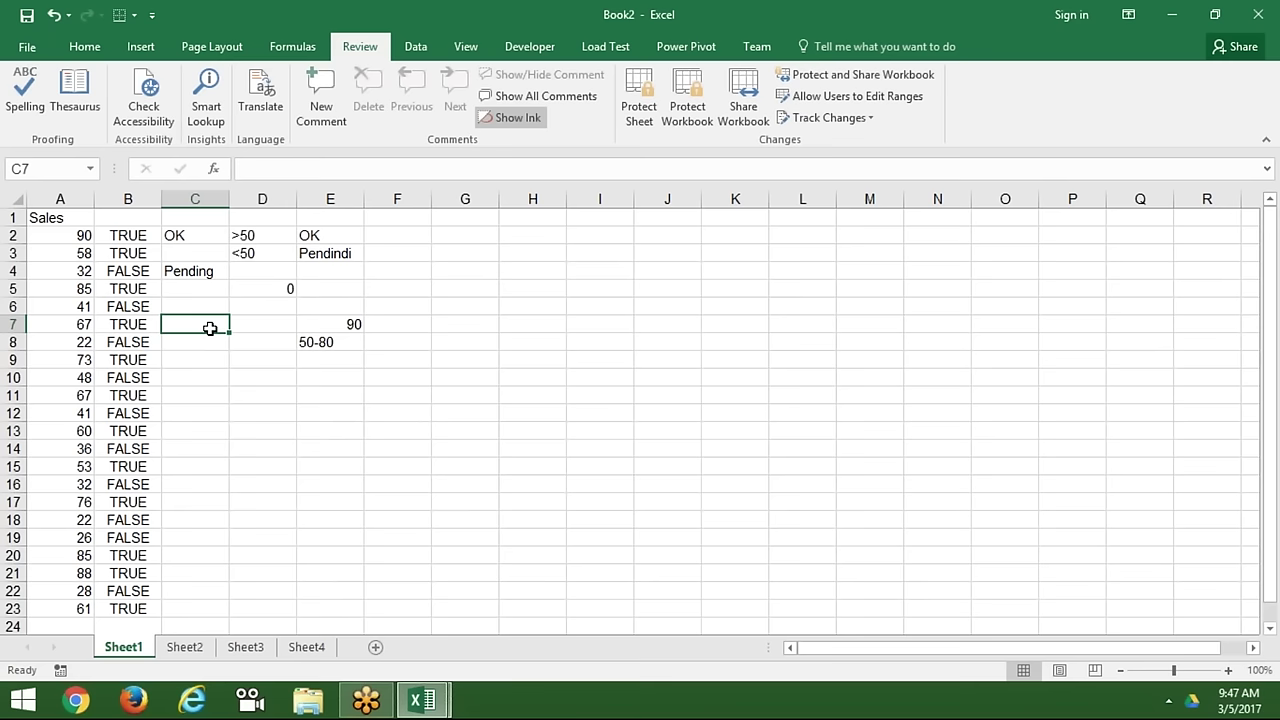
Step: Enter =AND(A7>=50,A7<=80) in C7, returning TRUE, and review both conditions
{"action": "type", "text": "="}
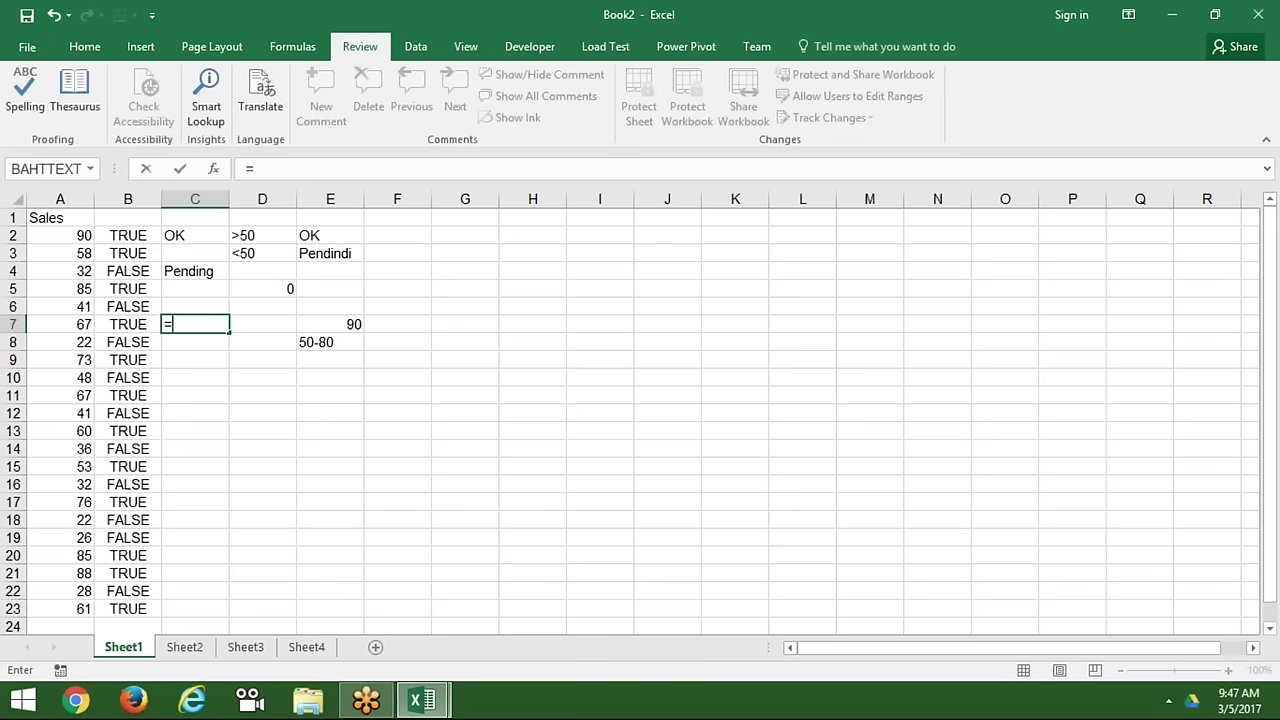
{"action": "type", "text": "and("}
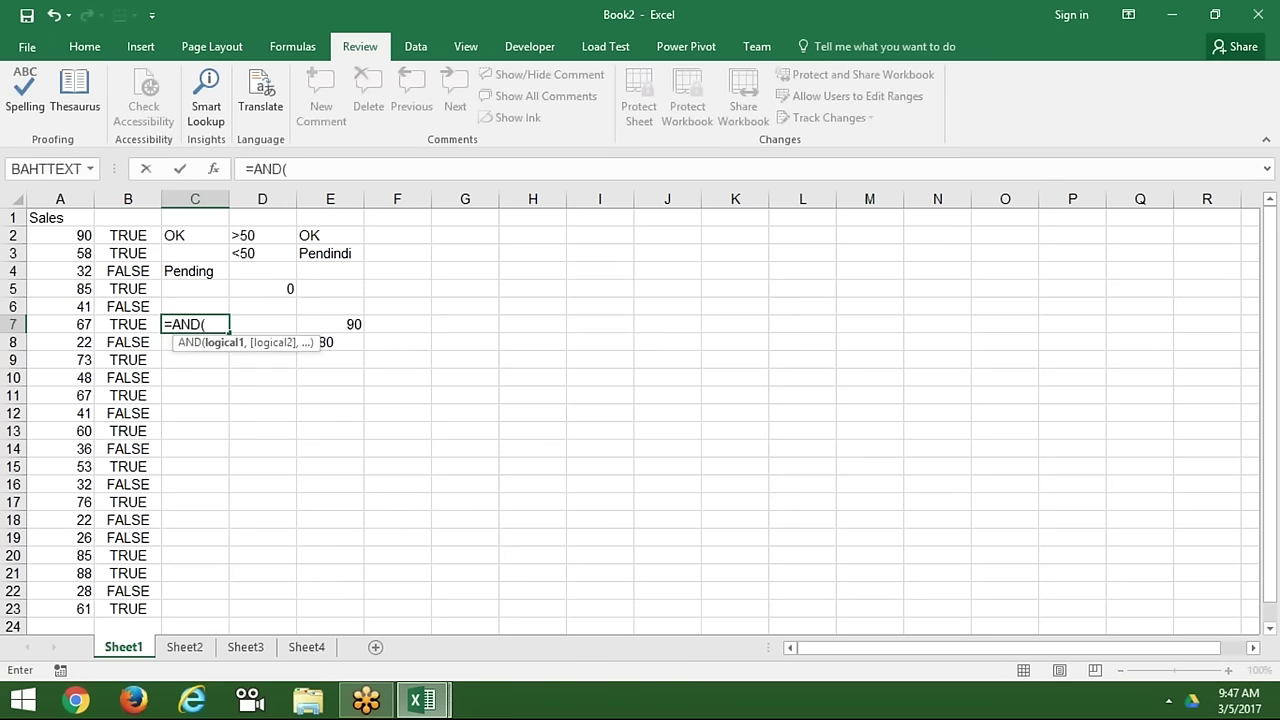
{"action": "left_click", "coordinate": [75, 325]}
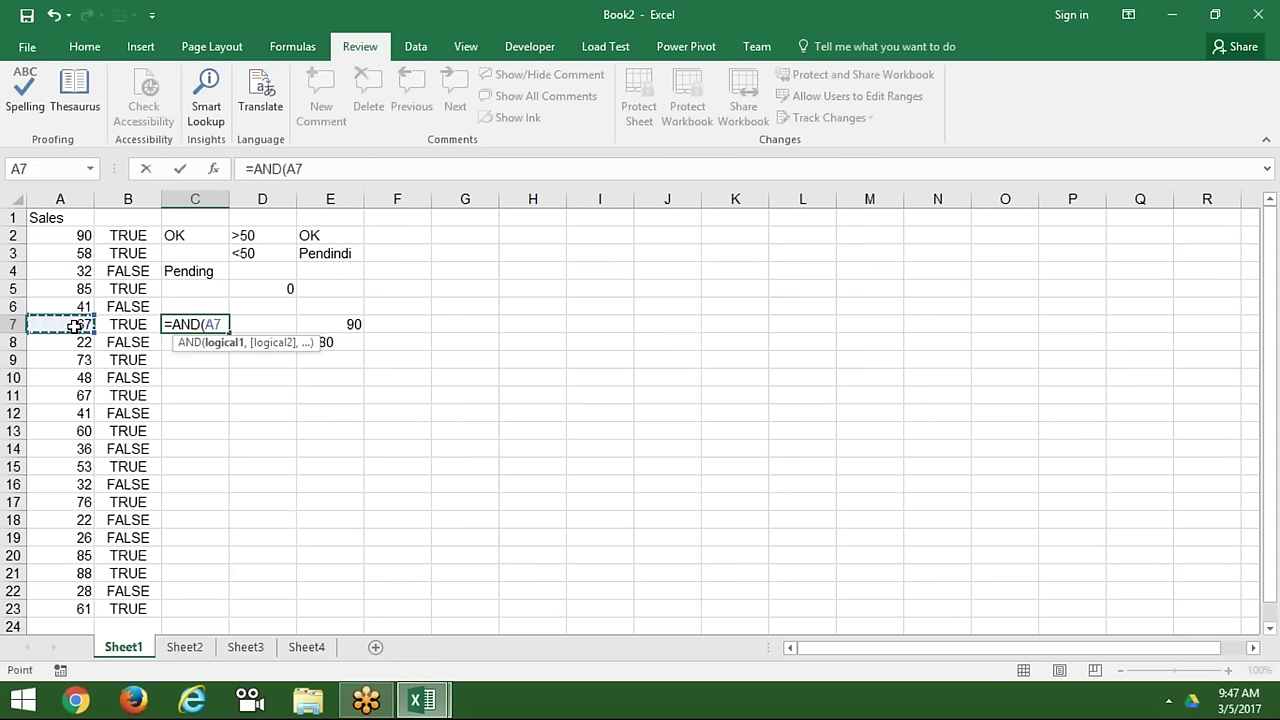
{"action": "type", "text": ">"}
{"action": "type", "text": "=50,"}
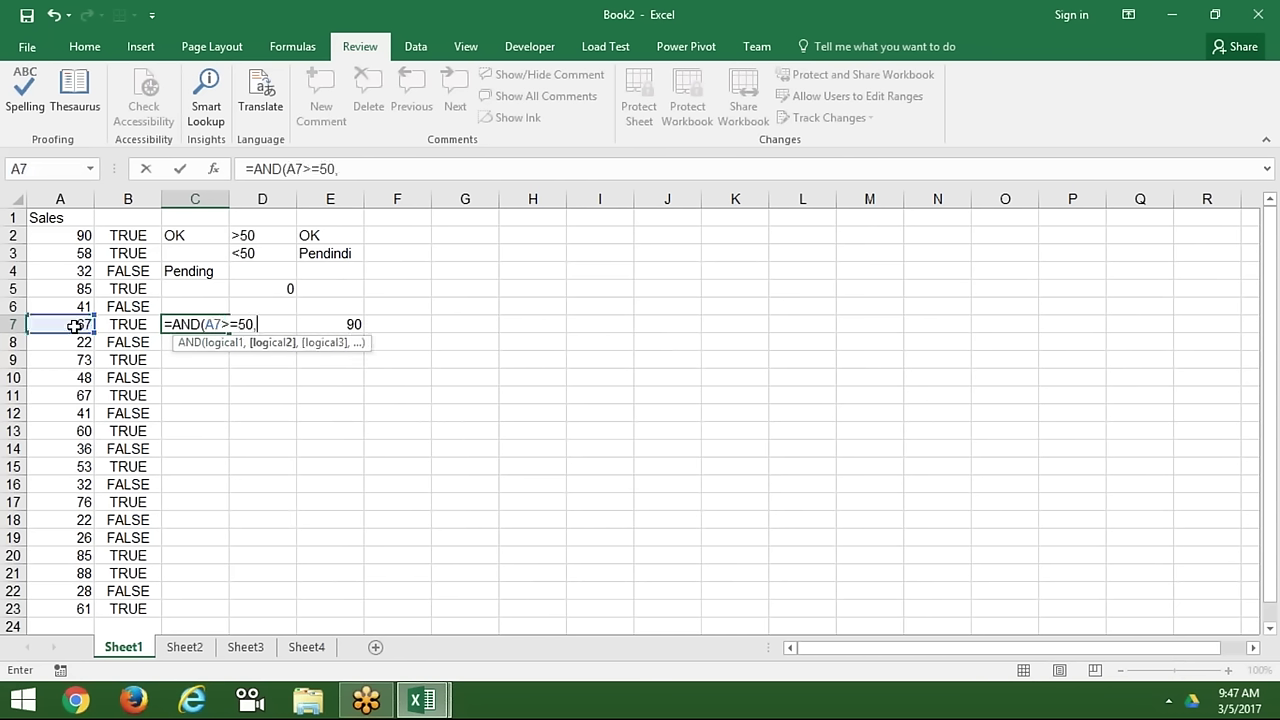
{"action": "left_click", "coordinate": [75, 325]}
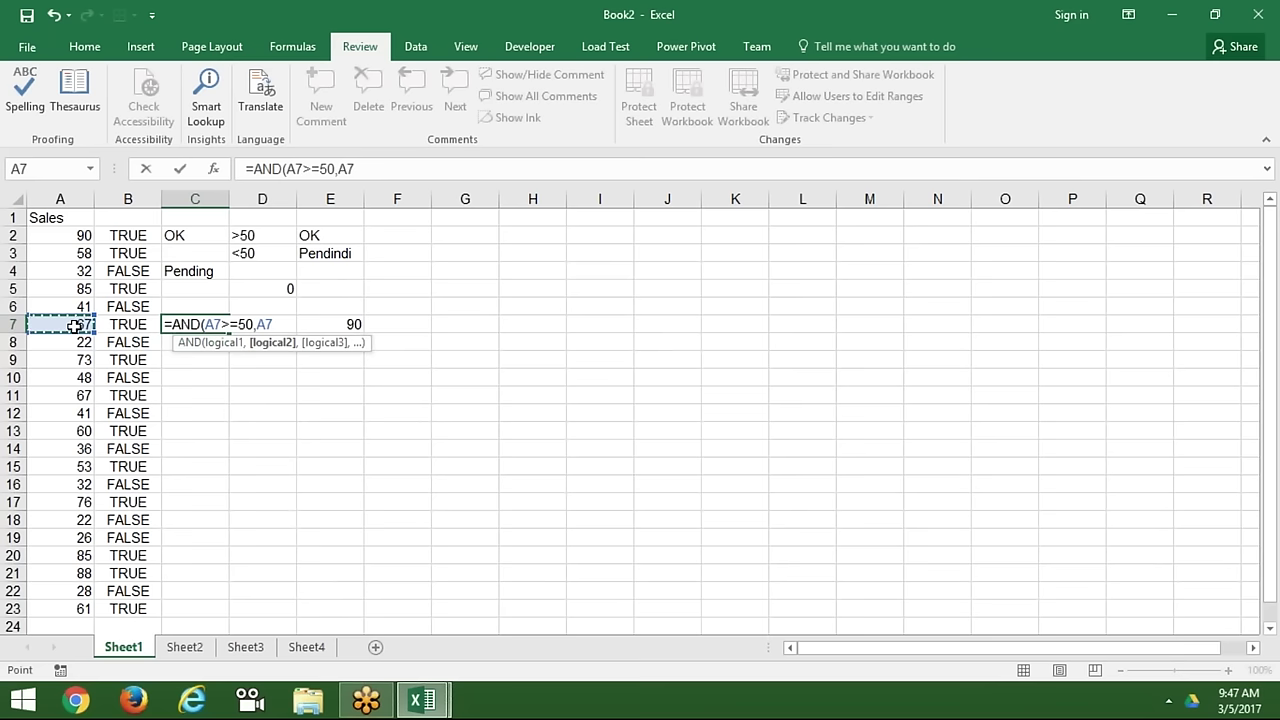
{"action": "type", "text": "<="}
{"action": "type", "text": "80"}
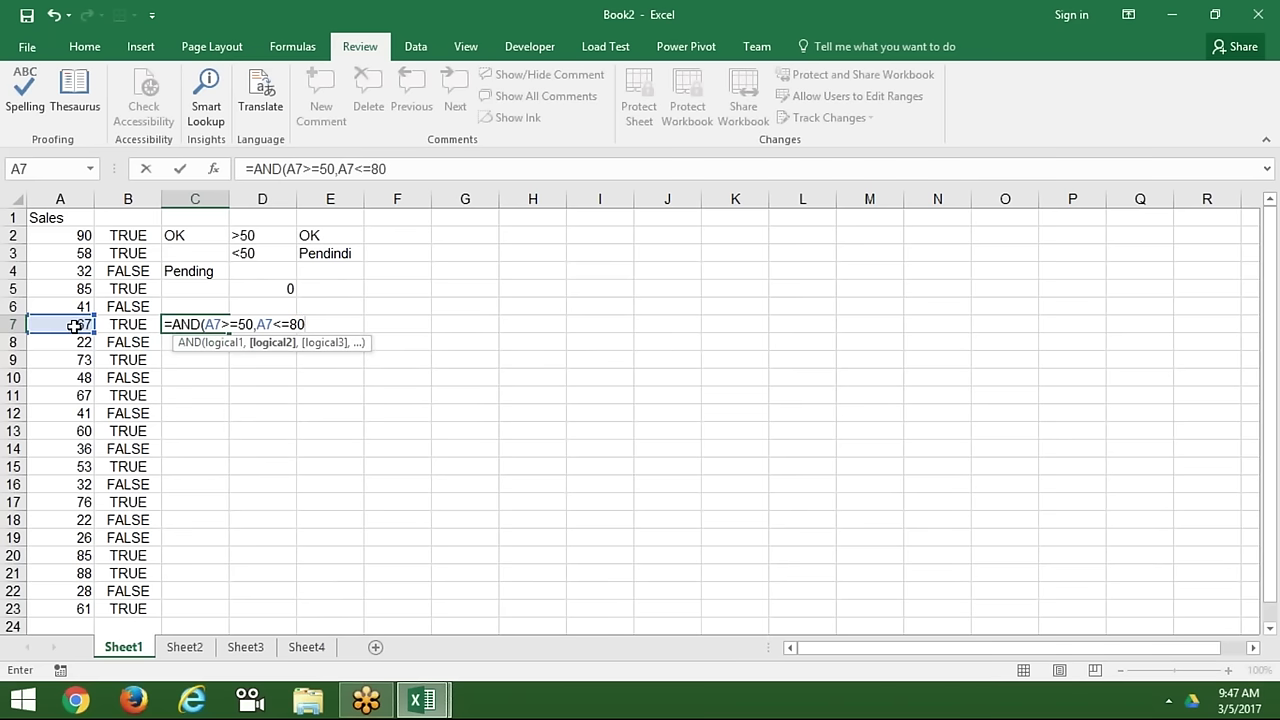
{"action": "type", "text": ")"}
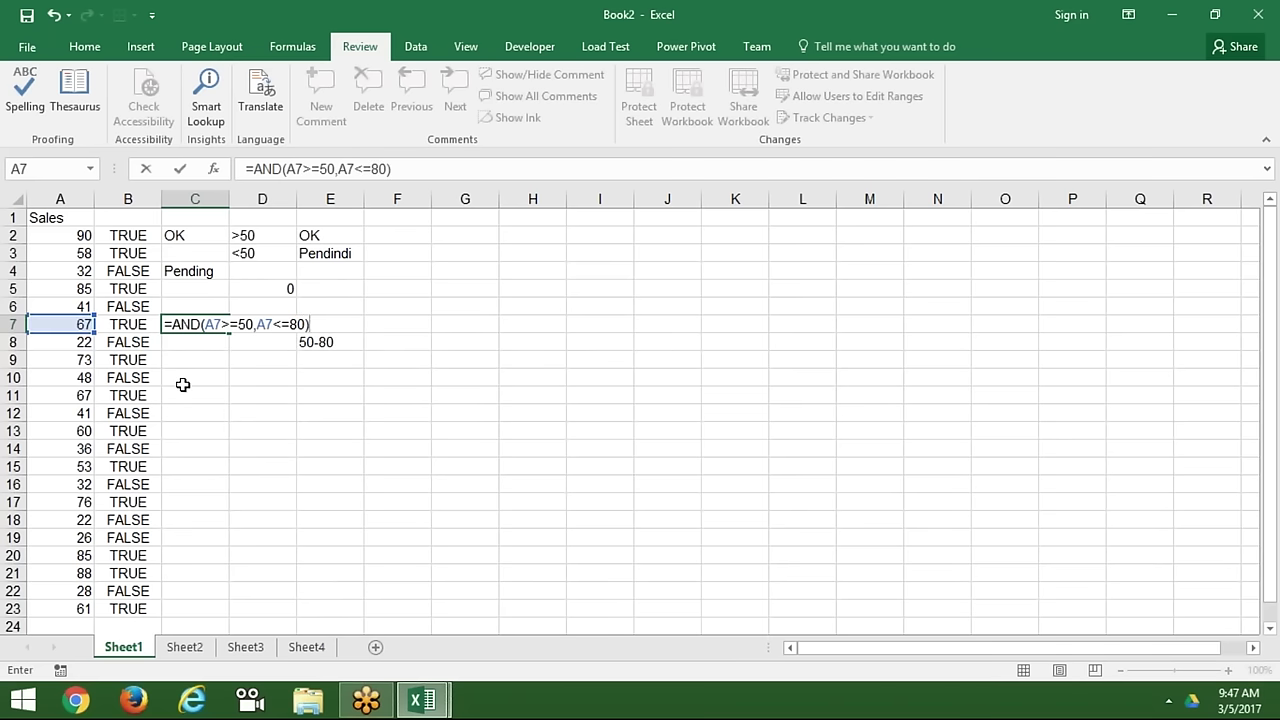
{"action": "key", "text": "Return"}
{"action": "key", "text": "Up"}
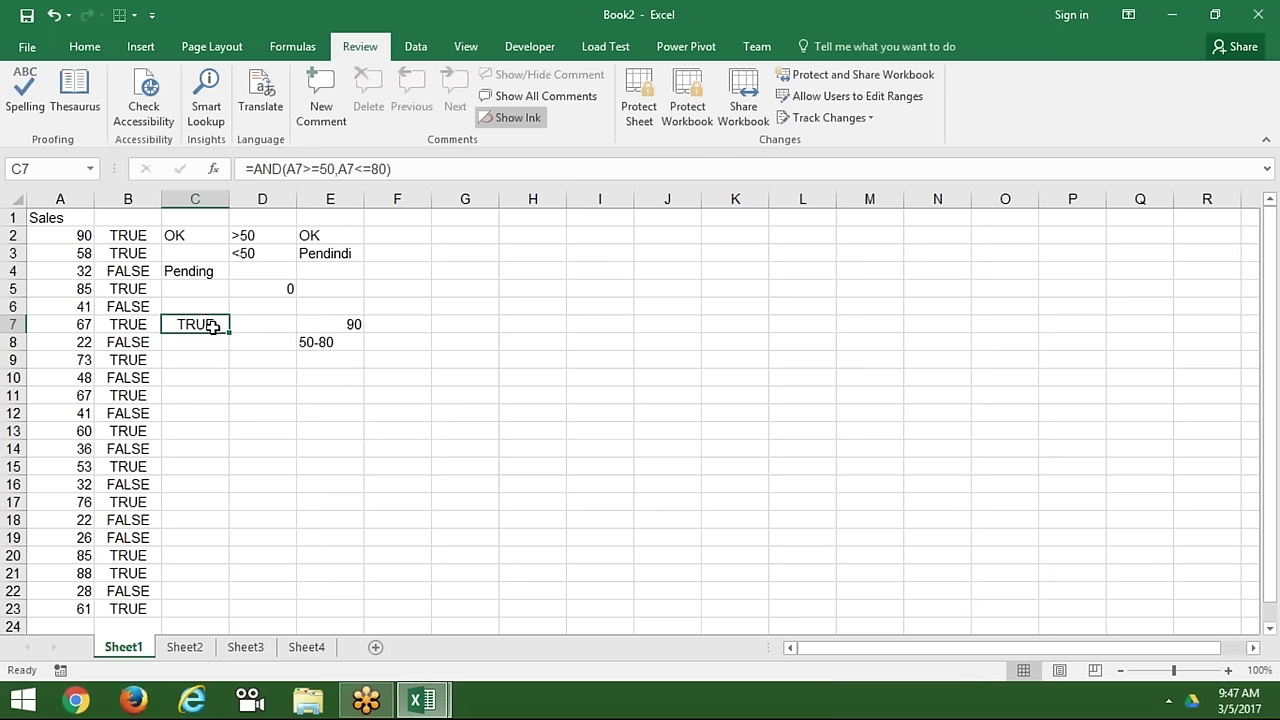
{"action": "double_click", "coordinate": [206, 324]}
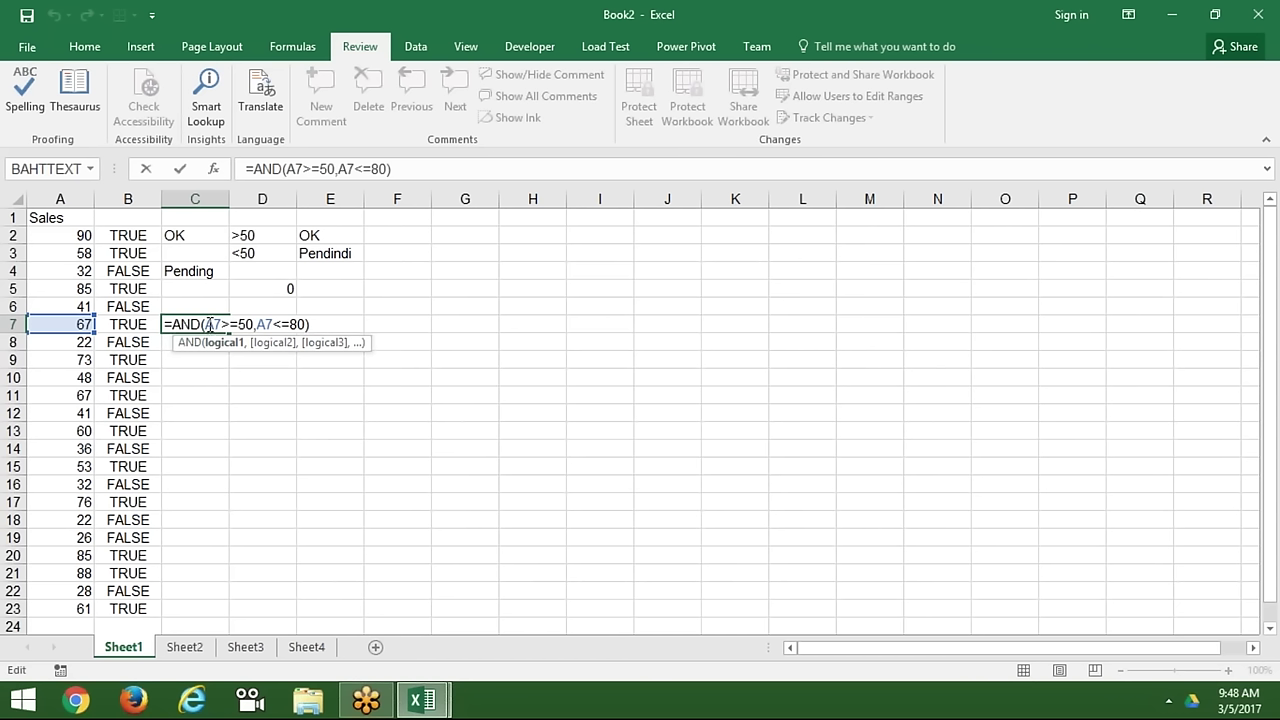
{"action": "left_click", "coordinate": [231, 330], "text": "shift"}
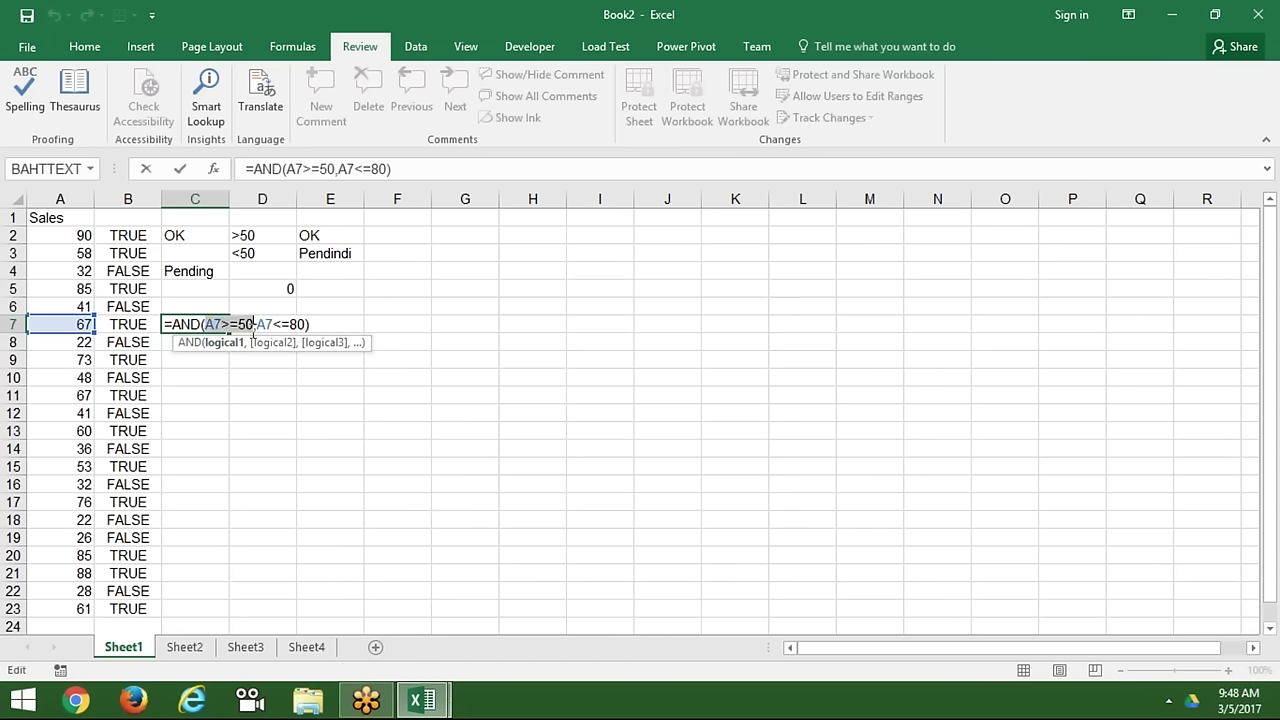
{"action": "left_click_drag", "start_coordinate": [256, 330], "coordinate": [304, 330]}
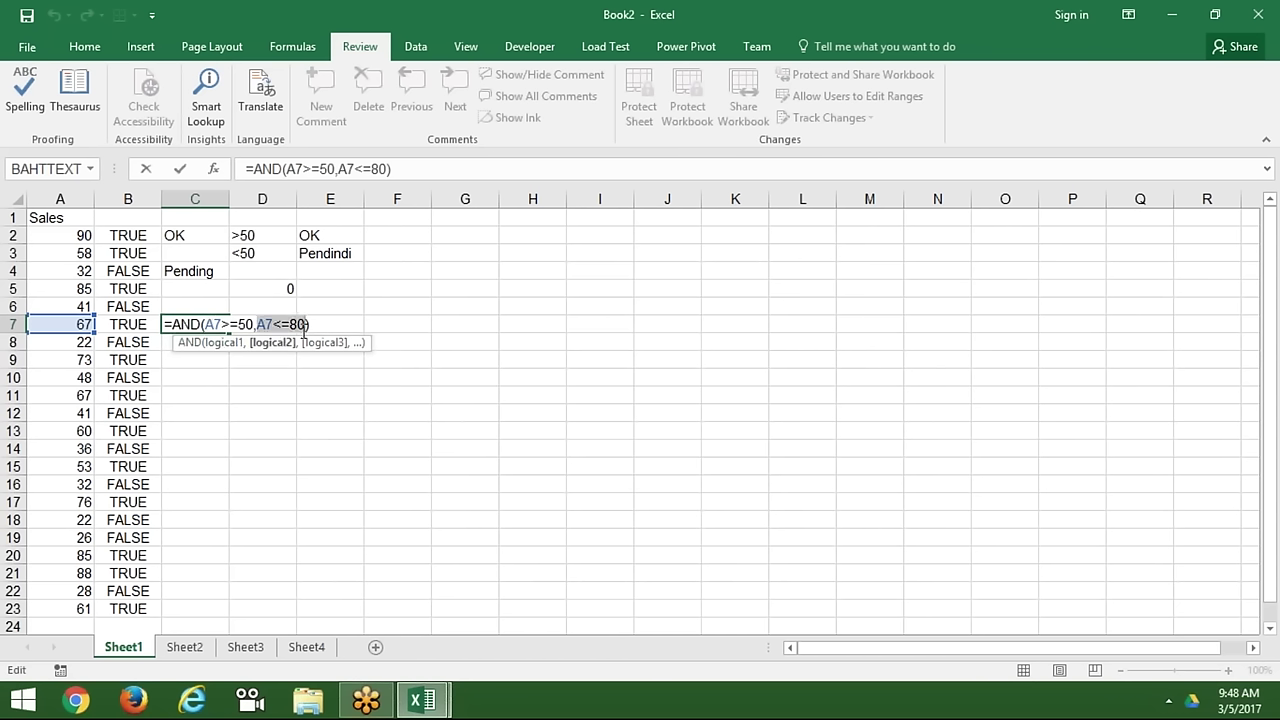
{"action": "left_click_drag", "start_coordinate": [205, 330], "coordinate": [304, 328]}
{"action": "key", "text": "ctrl+Return"}
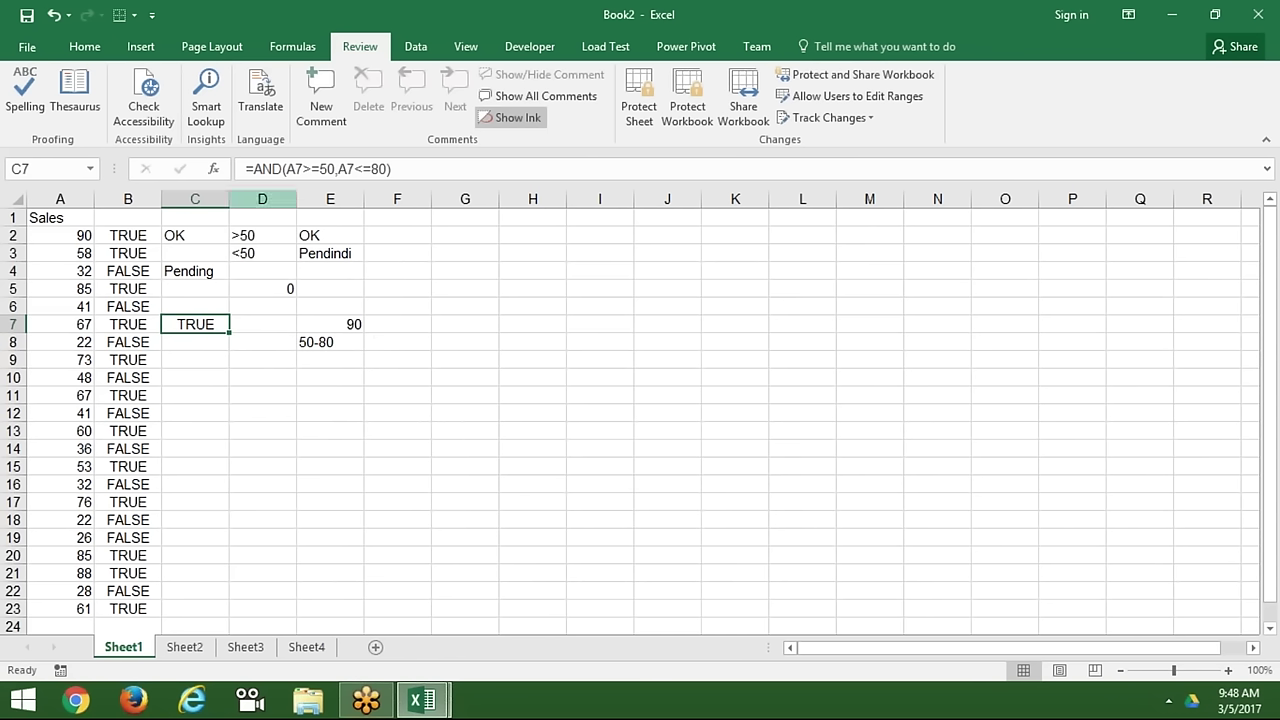
{"action": "left_click", "coordinate": [251, 169]}
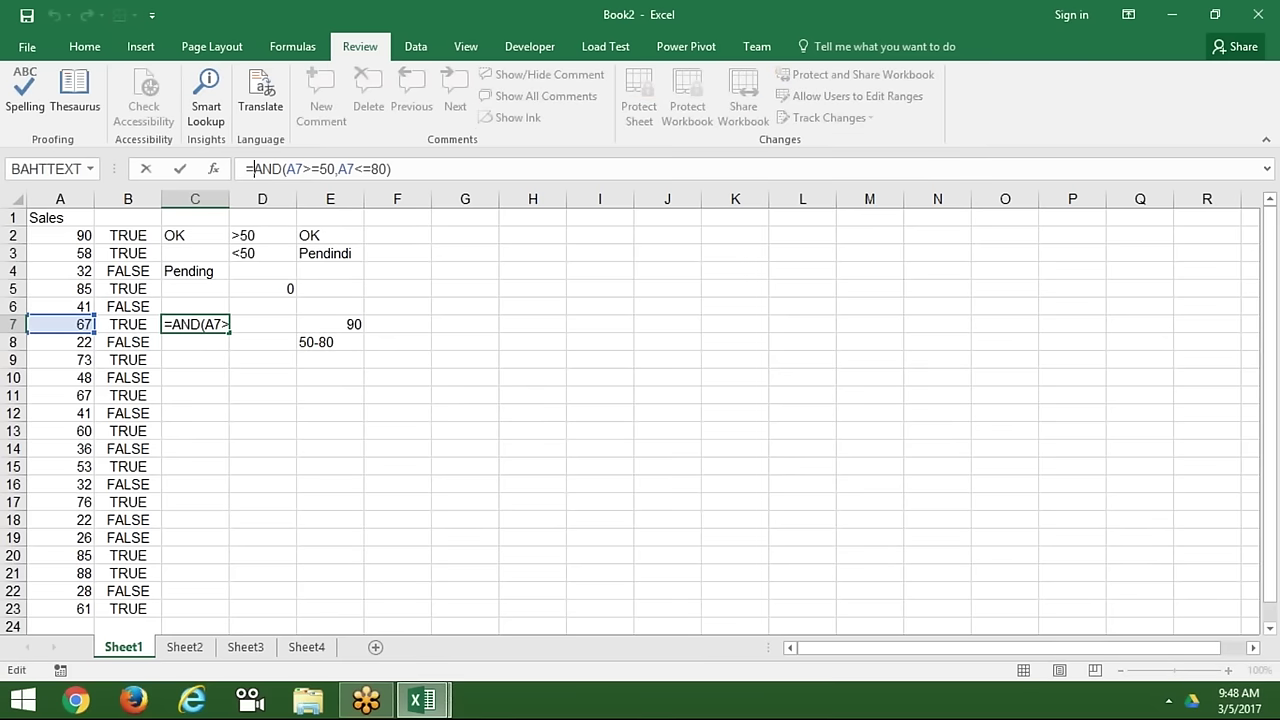
{"action": "type", "text": "IF("}
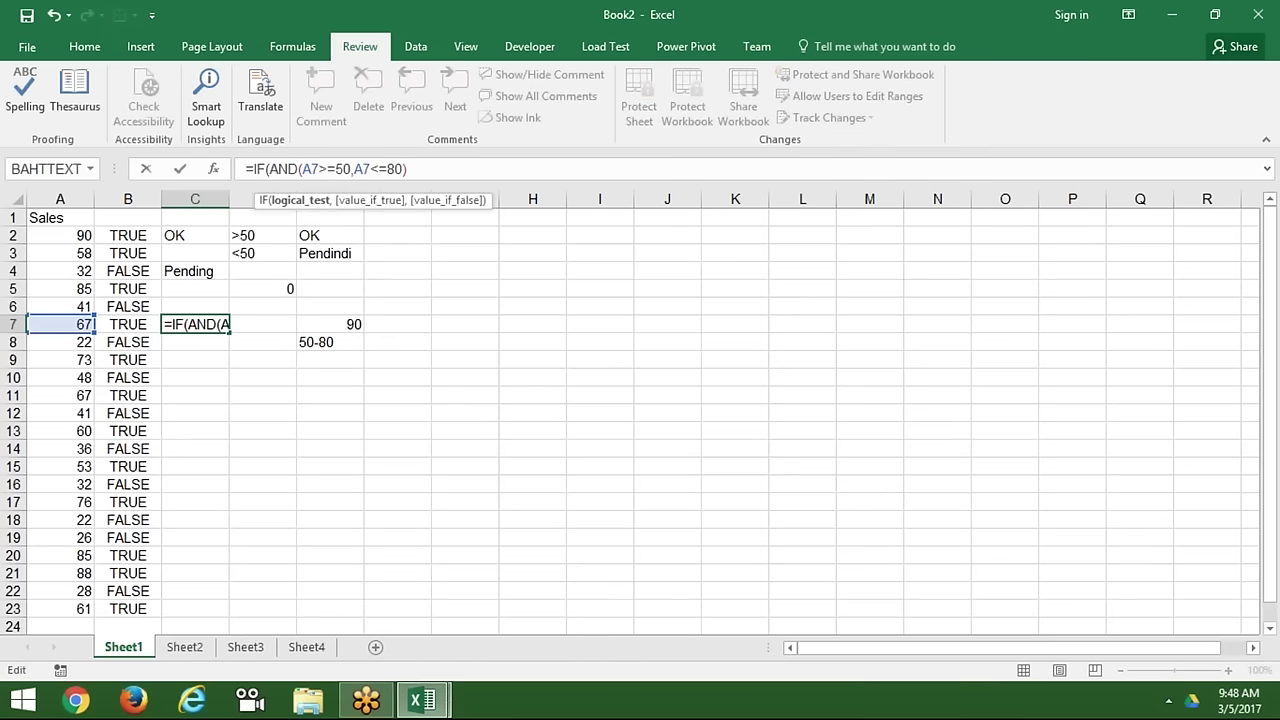
{"action": "left_click", "coordinate": [435, 169]}
{"action": "type", "text": ","}
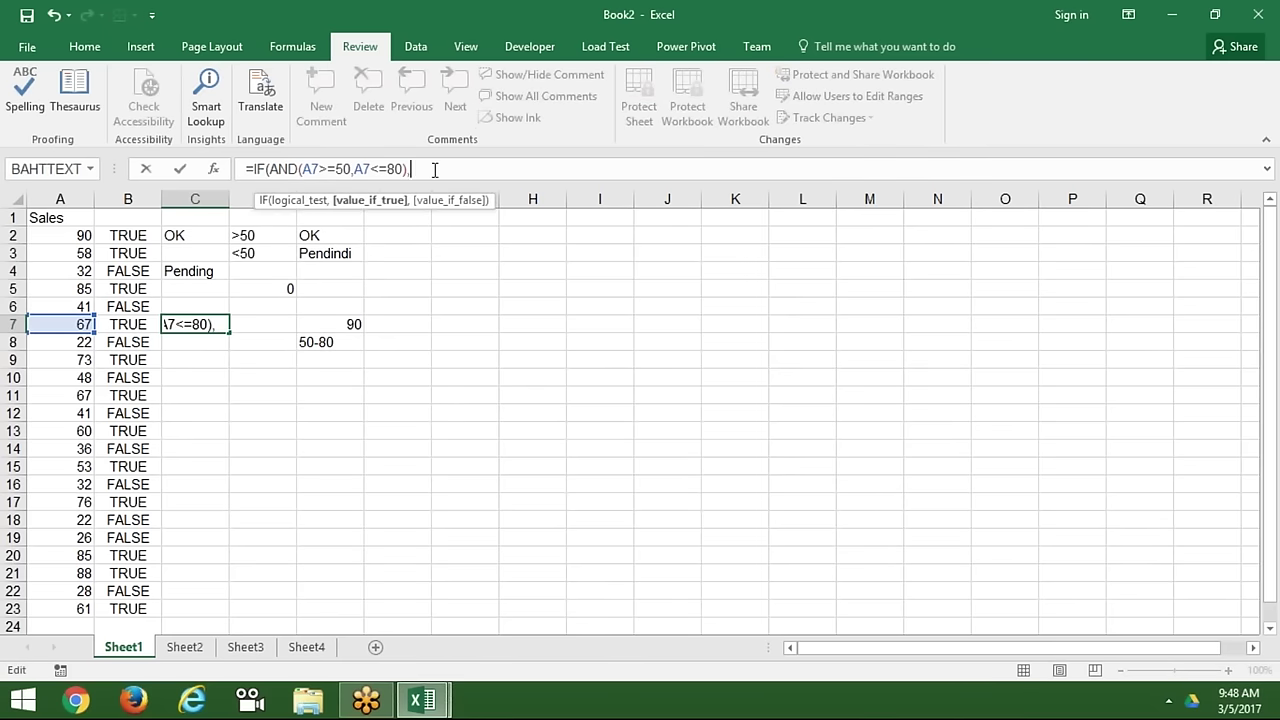
{"action": "type", "text": "\"OK\""}
{"action": "type", "text": ",\""}
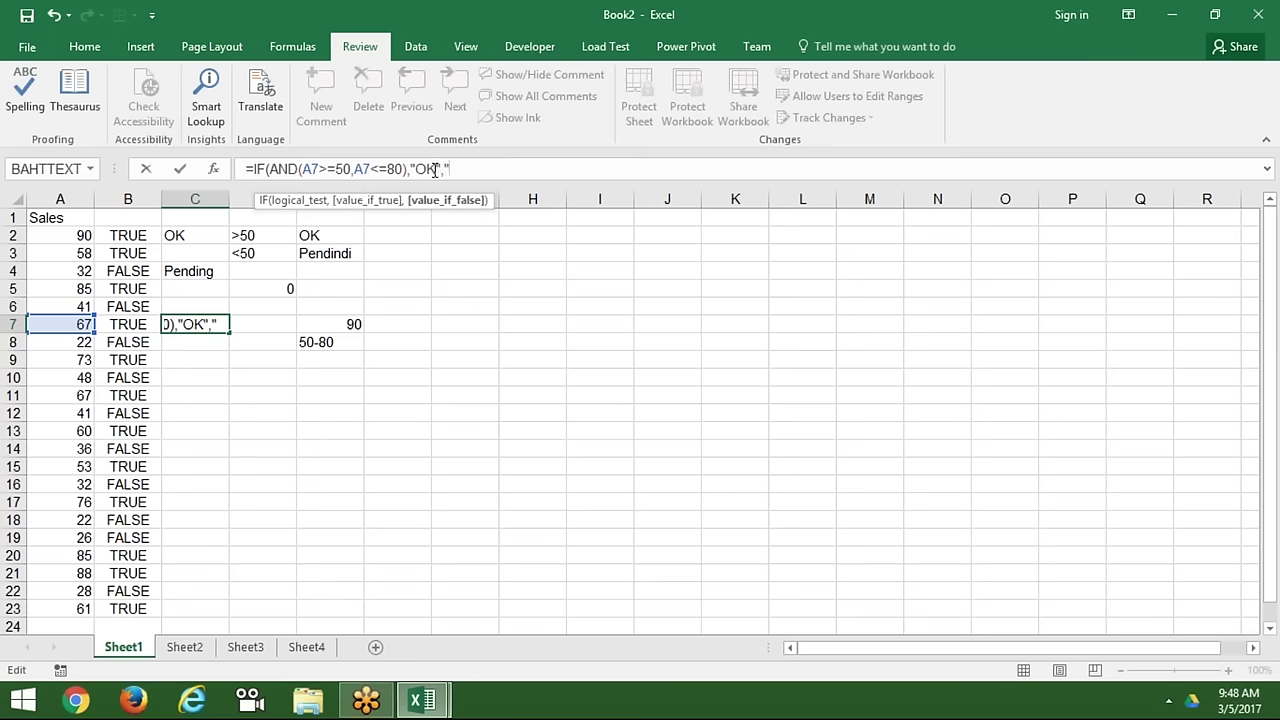
{"action": "type", "text": "Pend"}
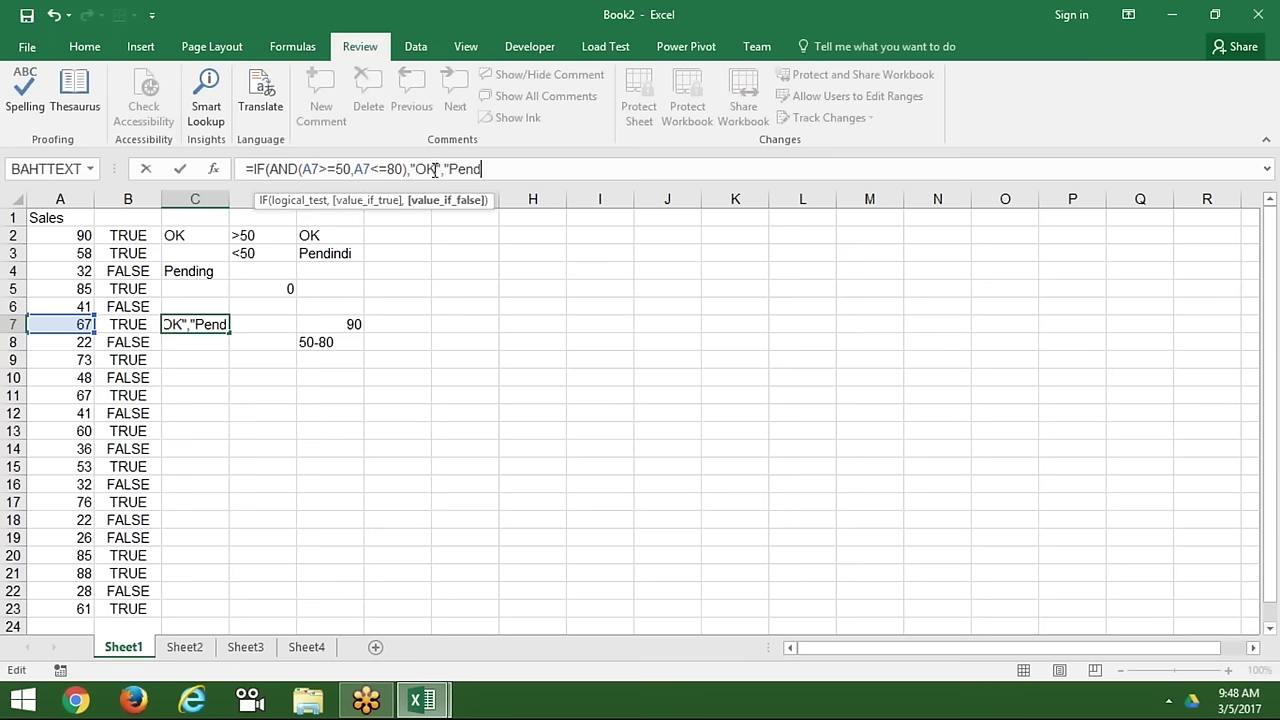
{"action": "type", "text": "ing\""}
{"action": "key", "text": "Return"}
{"action": "key", "text": "Return"}
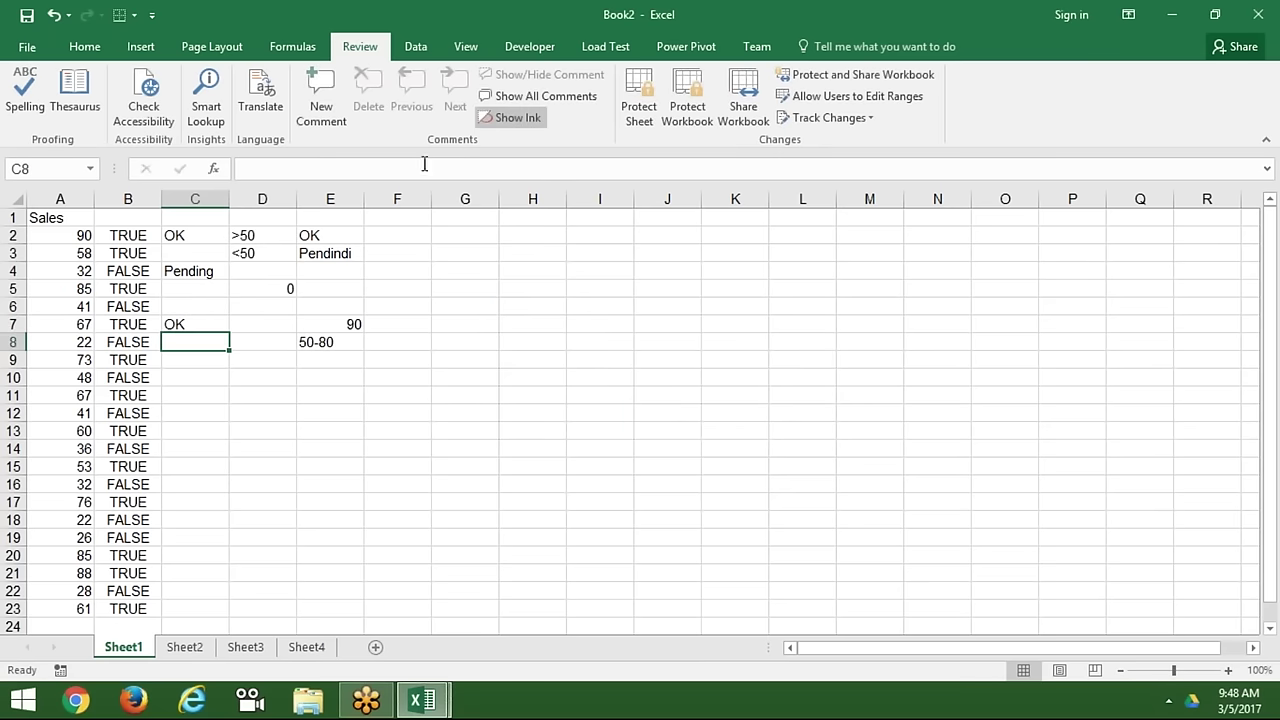
{"action": "left_click", "coordinate": [219, 308]}
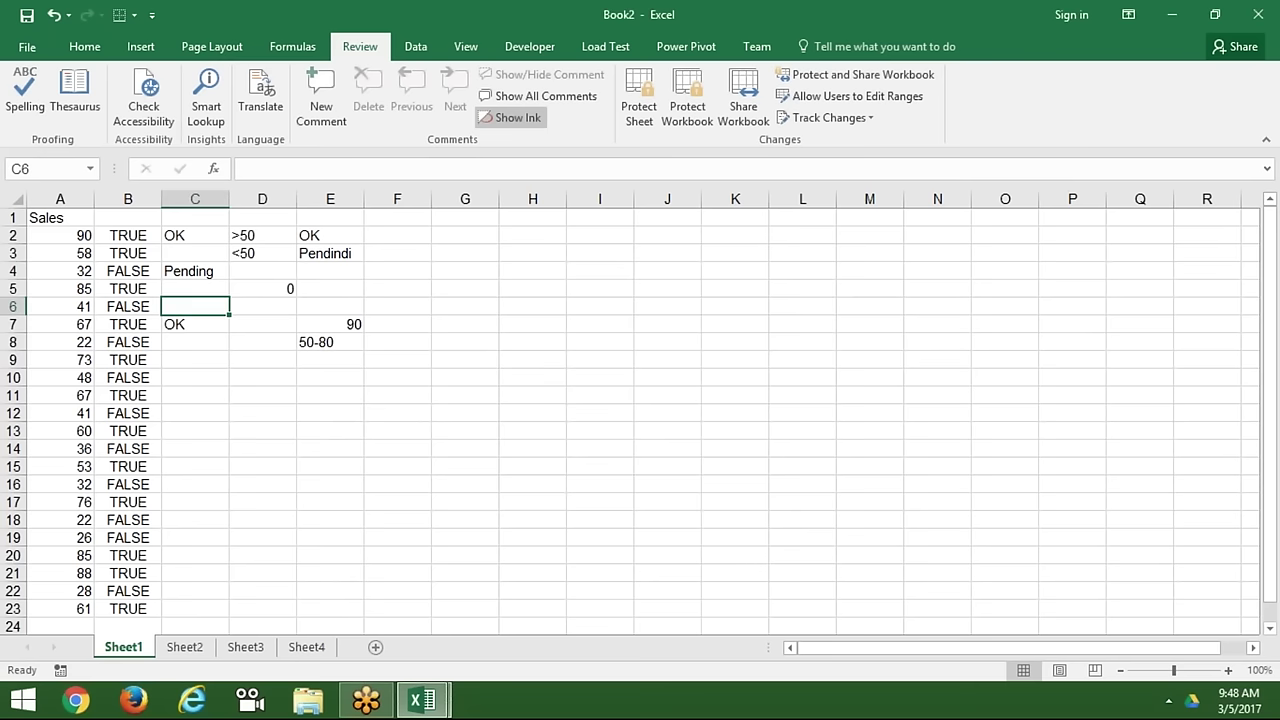
{"action": "left_click", "coordinate": [209, 328]}
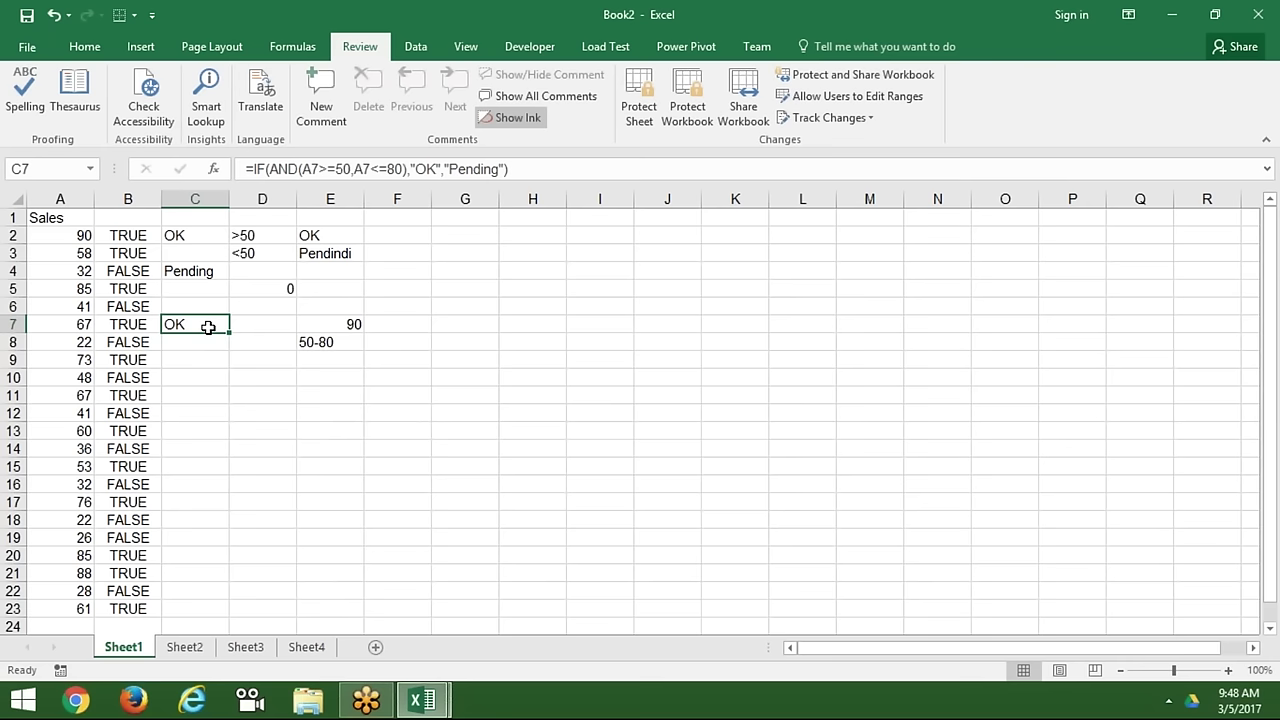
{"action": "double_click", "coordinate": [208, 327]}
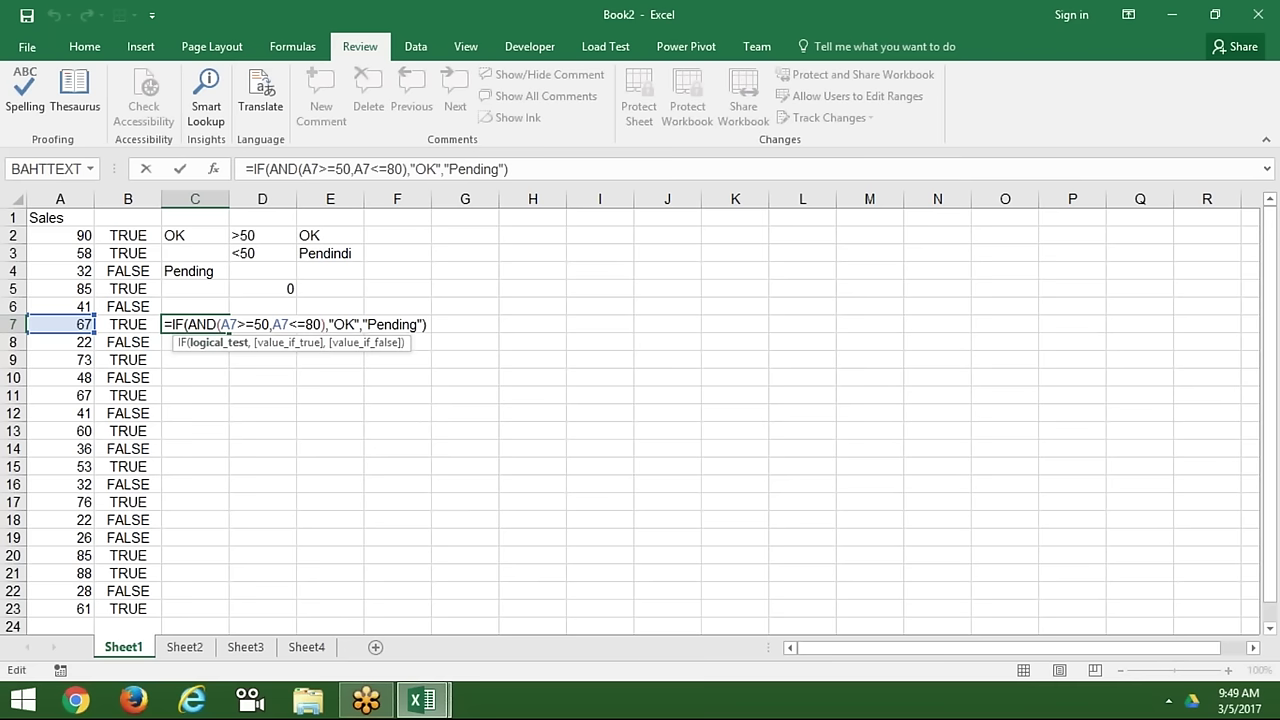
{"action": "key", "text": "Escape"}
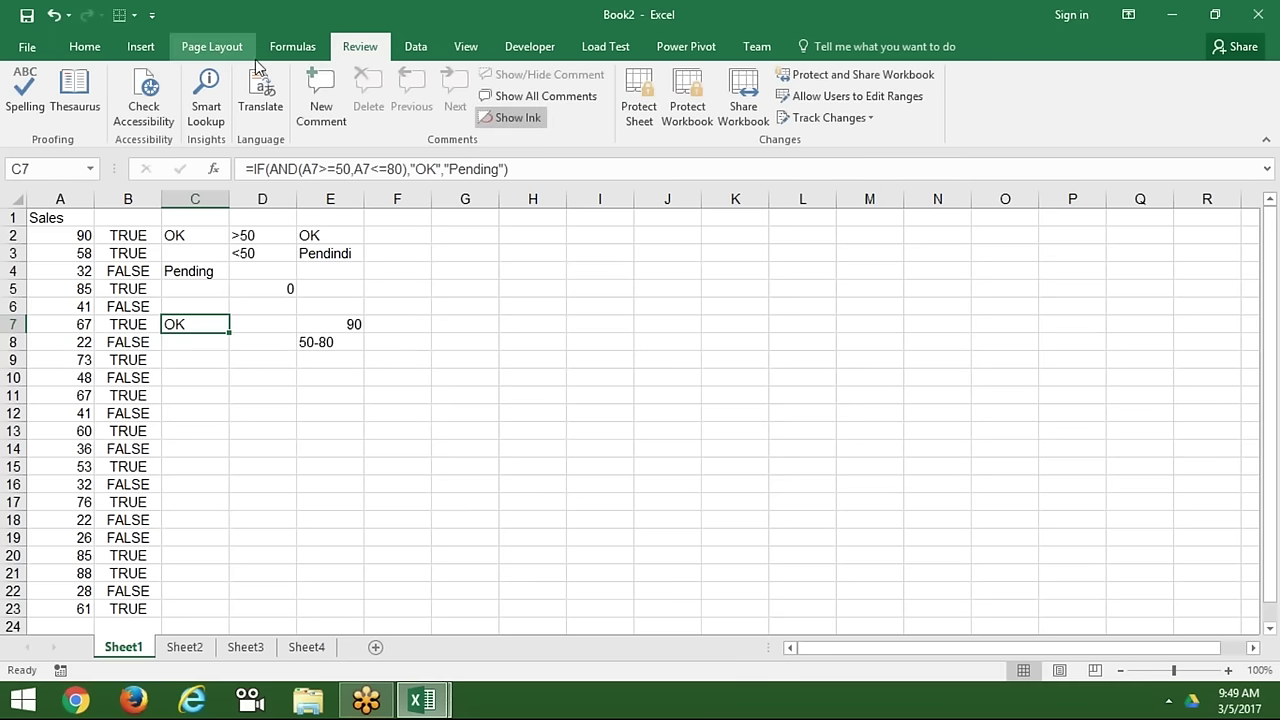
Step: Evaluate C7's formula step by step from 67>=50 and 67<=80 to OK, then close
{"action": "left_click", "coordinate": [294, 47]}
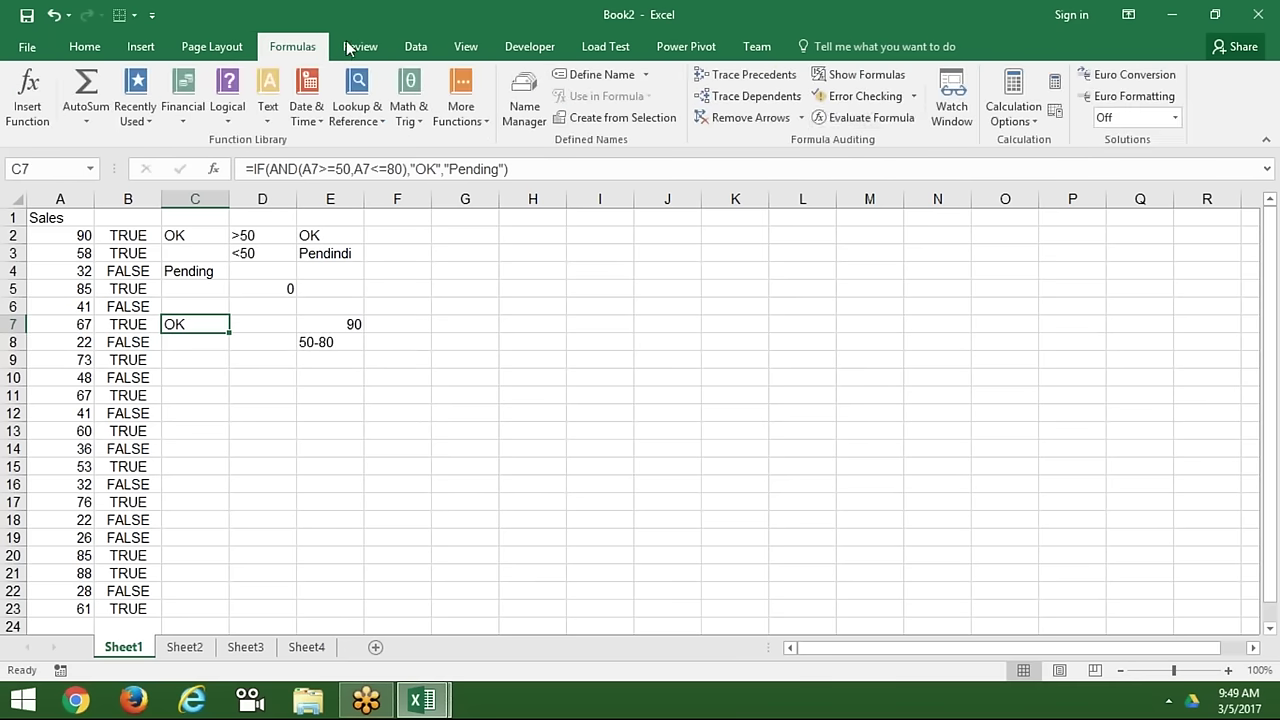
{"action": "left_click", "coordinate": [883, 117]}
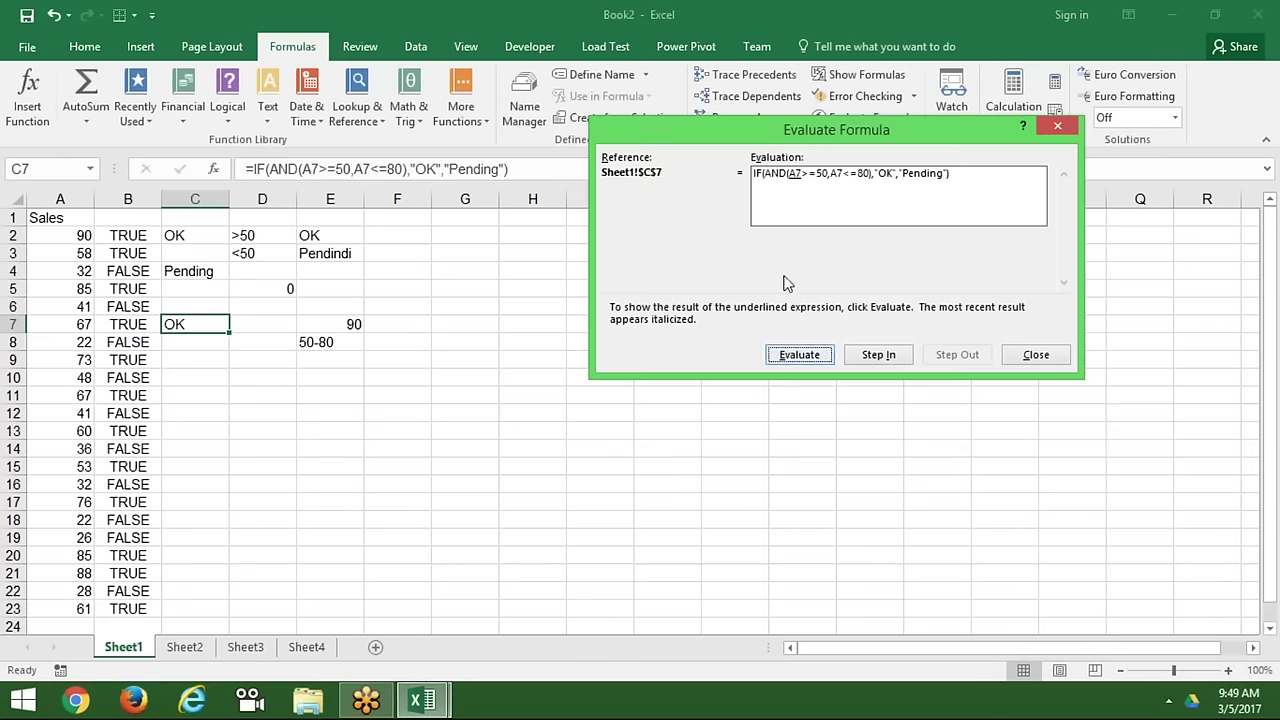
{"action": "left_click", "coordinate": [798, 356]}
{"action": "left_click", "coordinate": [800, 358]}
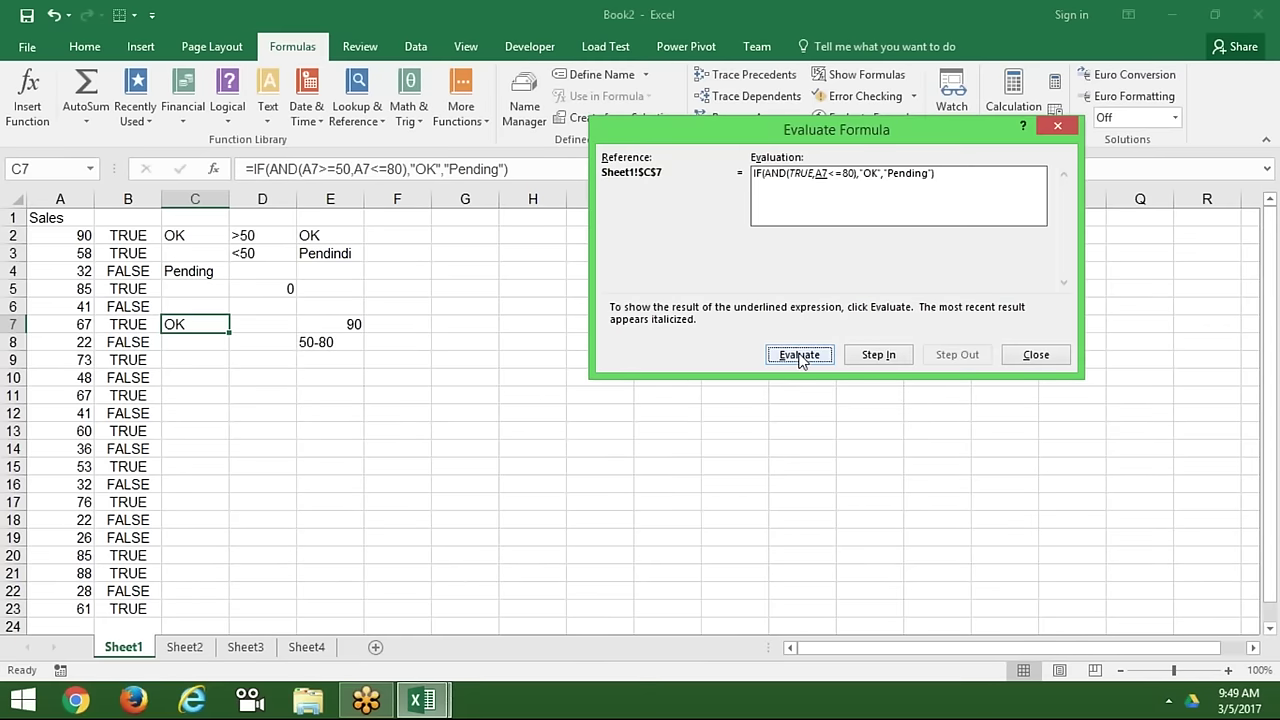
{"action": "left_click", "coordinate": [800, 356]}
{"action": "left_click", "coordinate": [800, 356]}
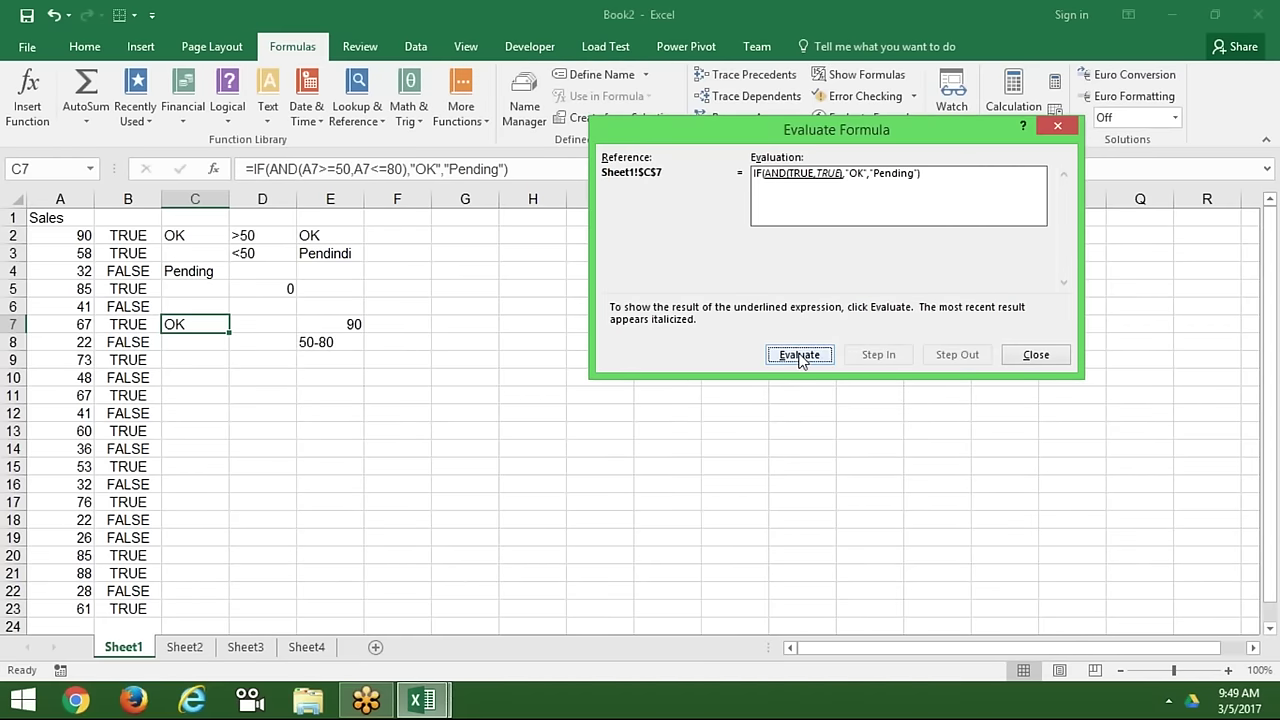
{"action": "left_click", "coordinate": [800, 356]}
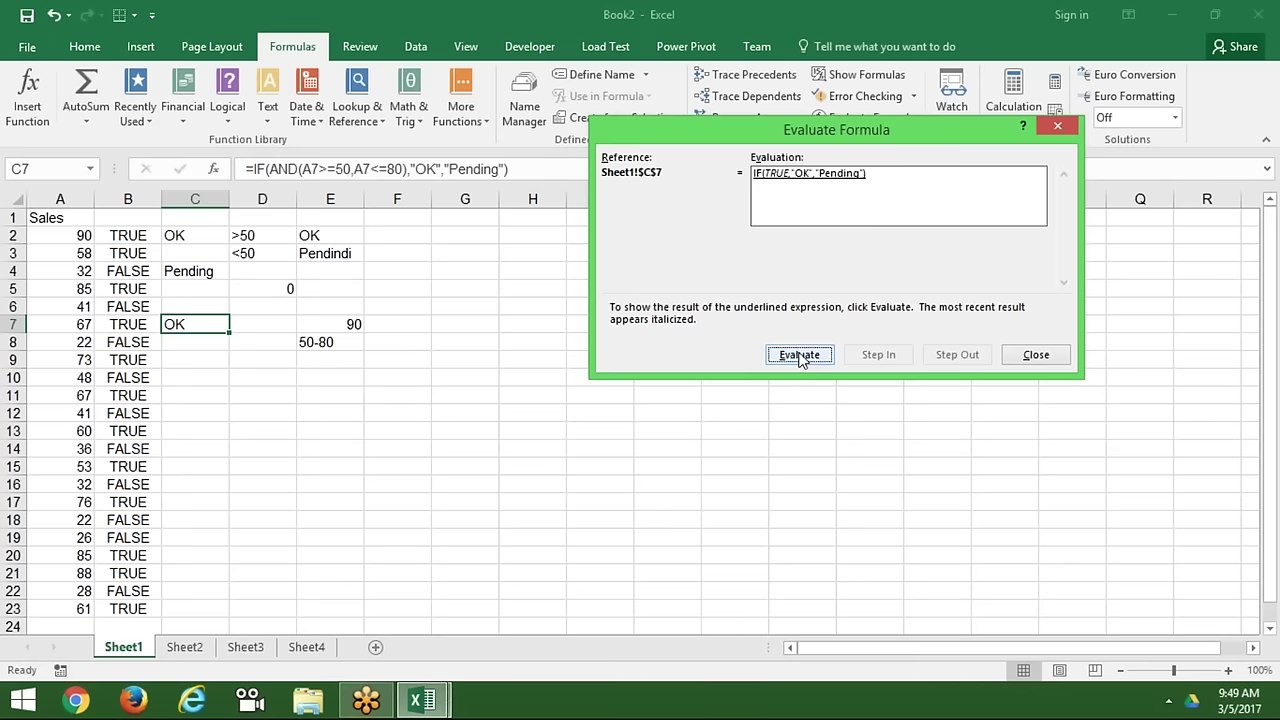
{"action": "left_click", "coordinate": [800, 356]}
{"action": "left_click", "coordinate": [800, 356]}
{"action": "key", "text": "Escape"}
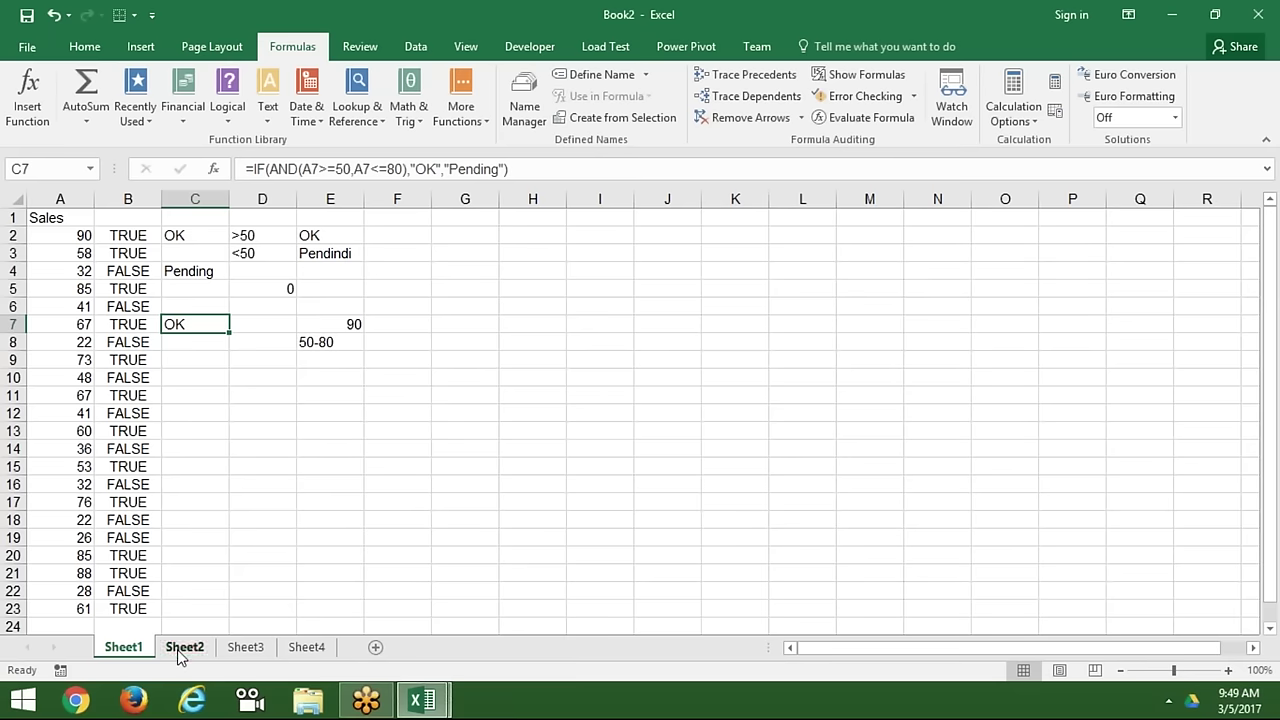
Step: On Sheet4, enter Name in A1 and headings P1 through P4 across B1:E1
{"action": "left_click", "coordinate": [181, 652]}
{"action": "left_click", "coordinate": [235, 656]}
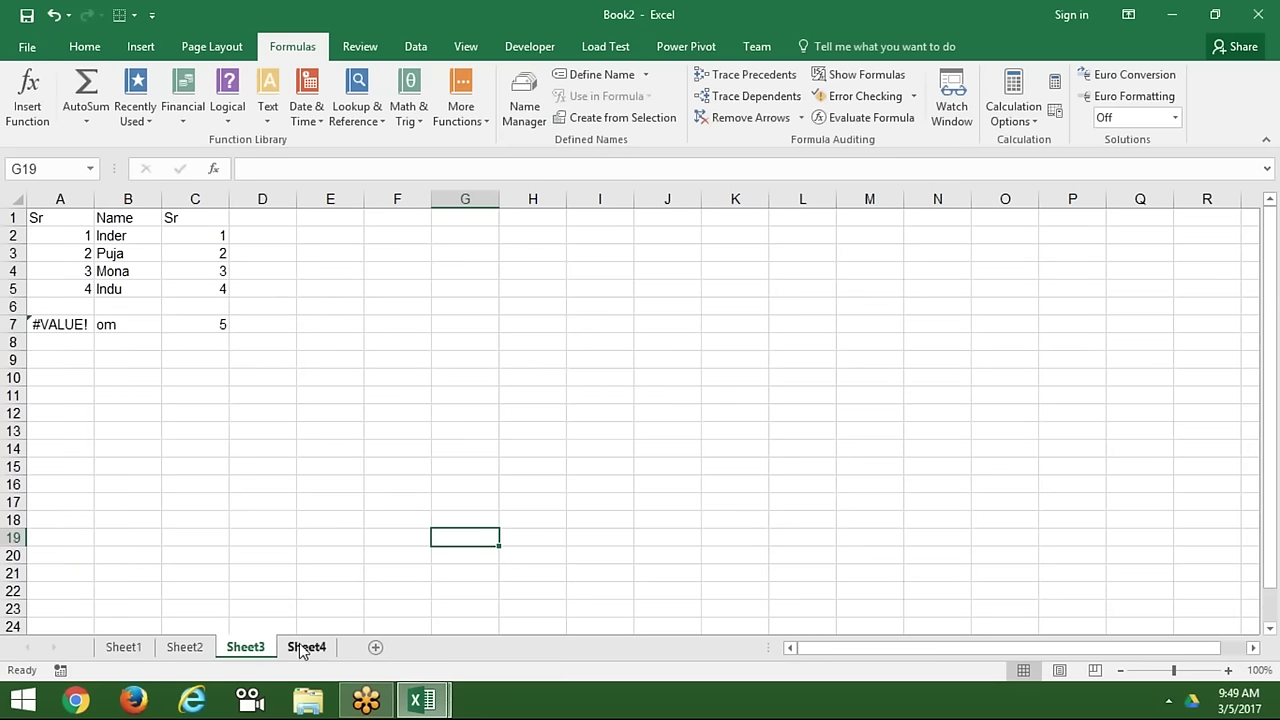
{"action": "left_click", "coordinate": [302, 651]}
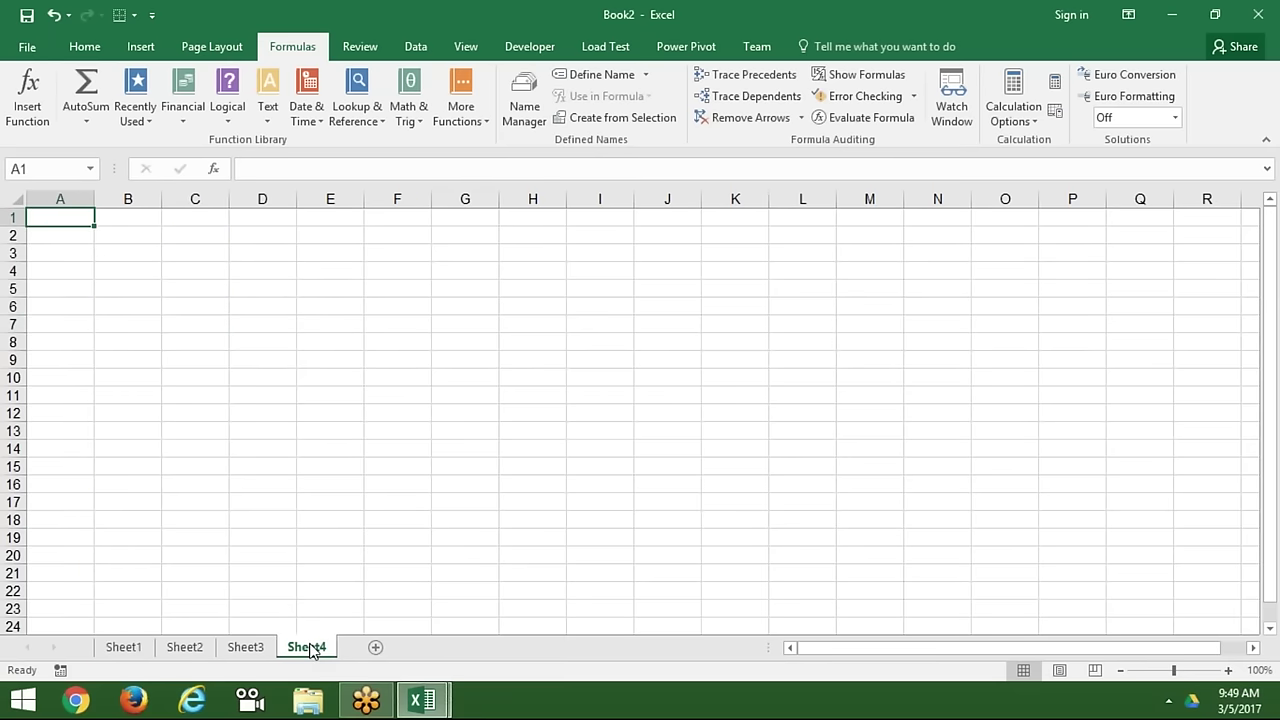
{"action": "type", "text": "N"}
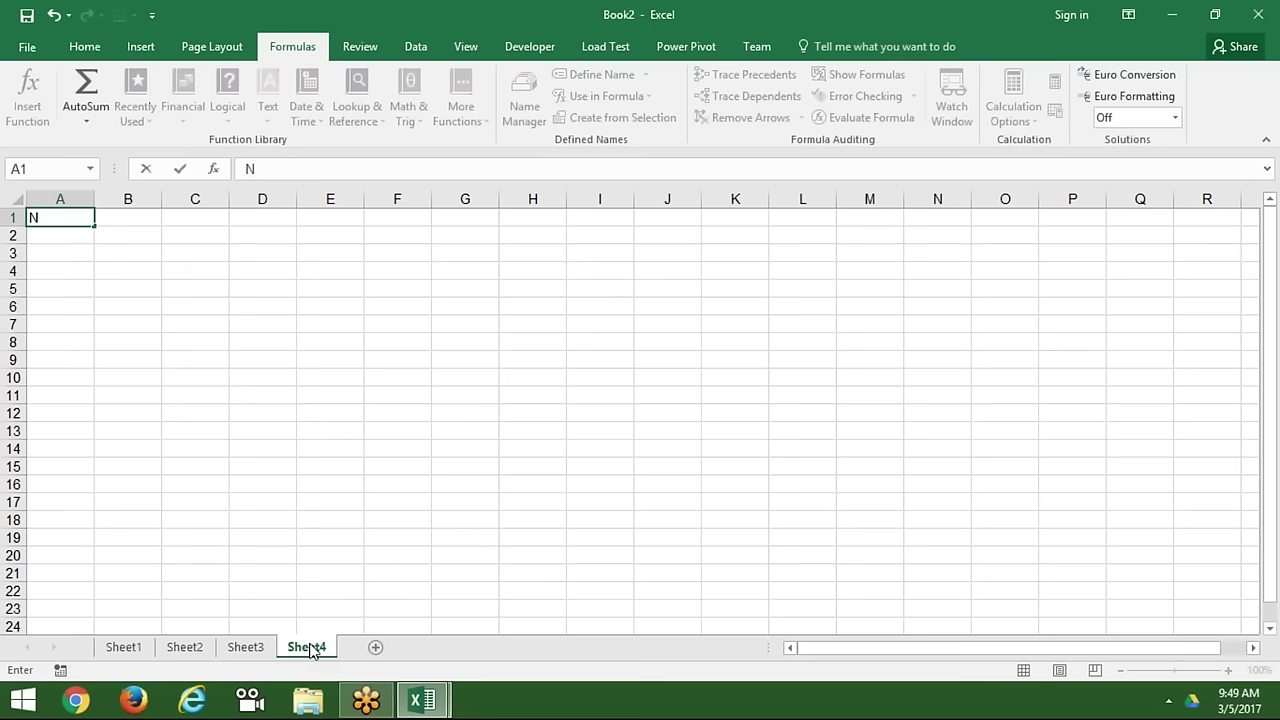
{"action": "type", "text": "m"}
{"action": "key", "text": "BackSpace"}
{"action": "type", "text": "ae"}
{"action": "key", "text": "BackSpace"}
{"action": "type", "text": "me"}
{"action": "key", "text": "Tab"}
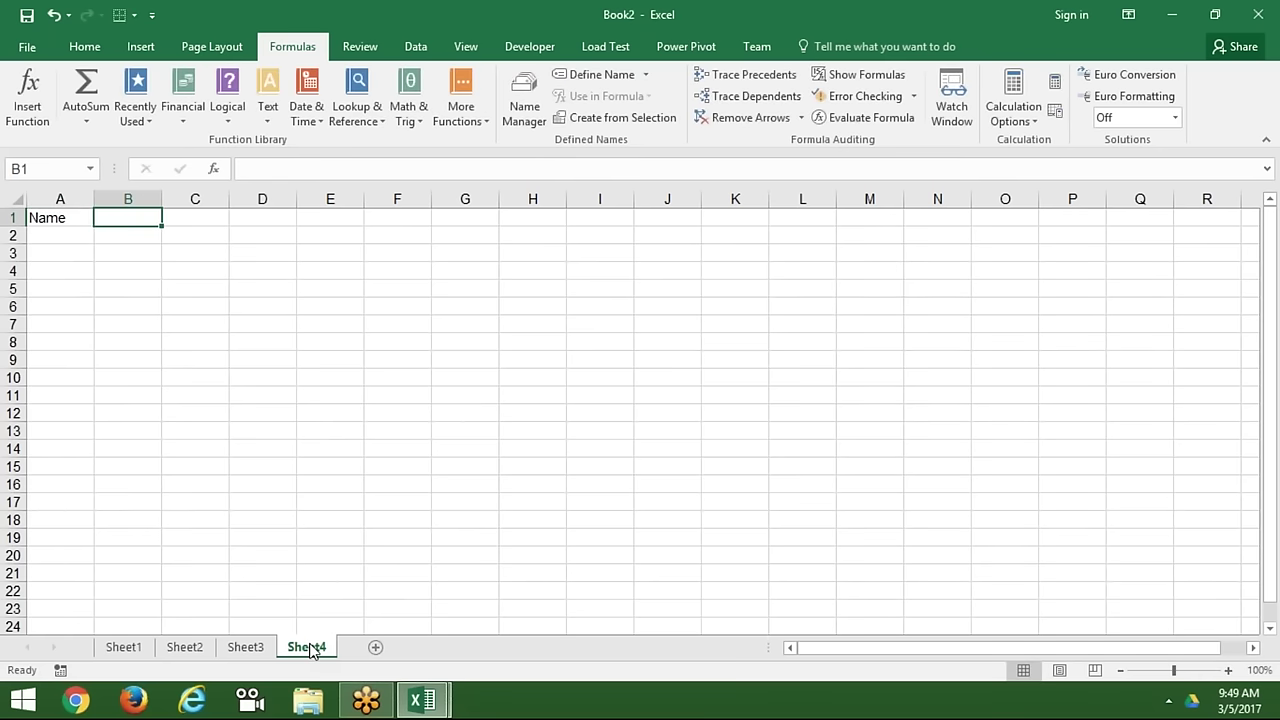
{"action": "type", "text": "P1"}
{"action": "key", "text": "Return"}
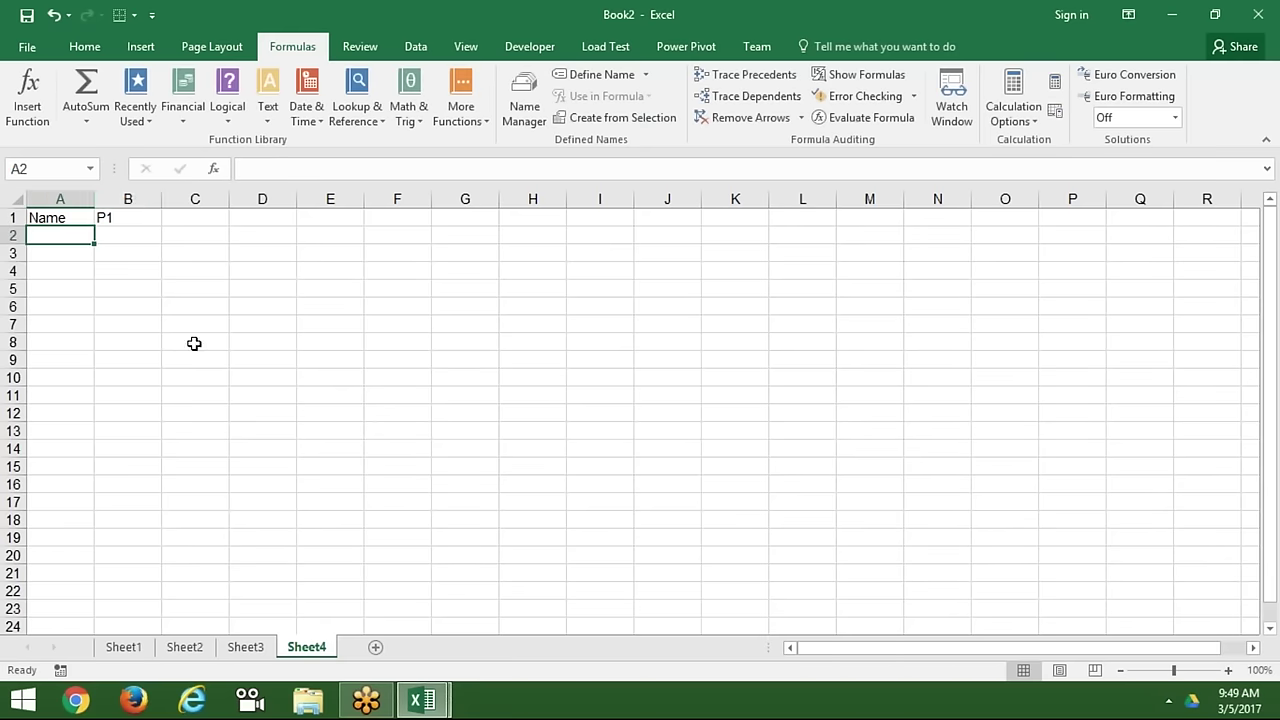
{"action": "left_click", "coordinate": [128, 199]}
{"action": "left_click", "coordinate": [128, 219]}
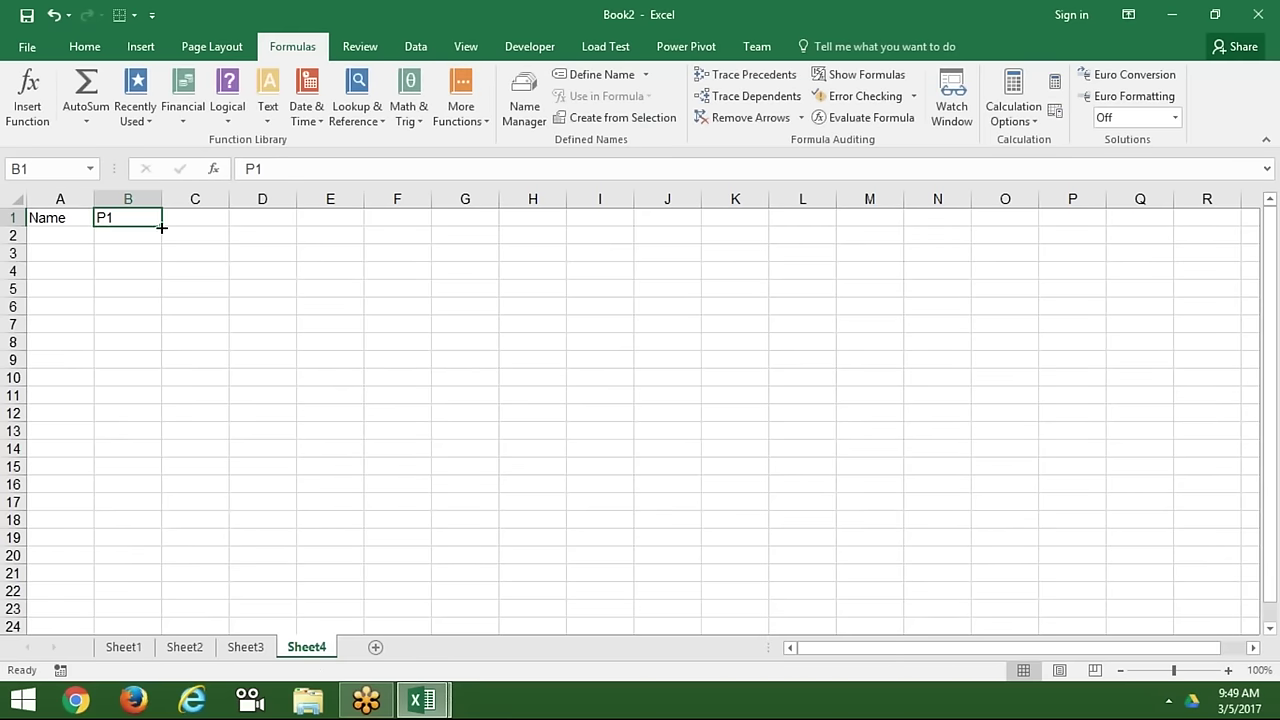
{"action": "left_click_drag", "start_coordinate": [161, 227], "coordinate": [335, 222]}
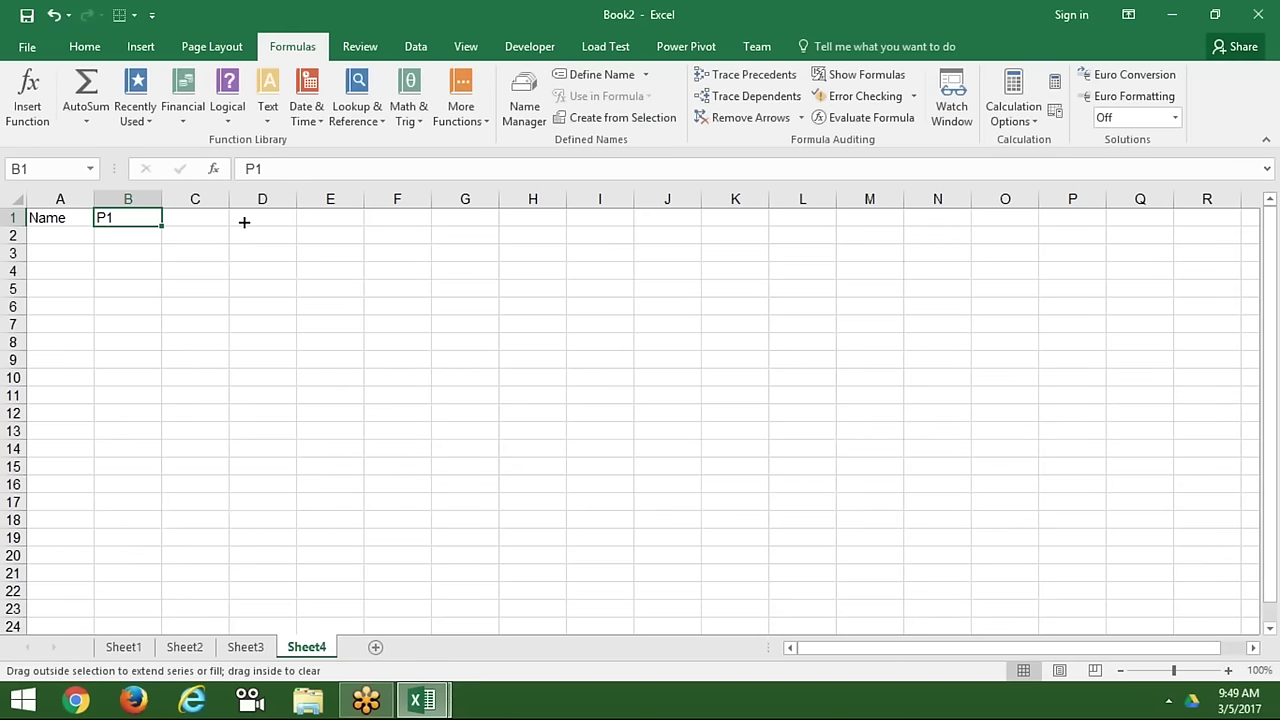
Step: Type a first name in A2 and autofill seven sample names down to A8
{"action": "left_click", "coordinate": [69, 231]}
{"action": "type", "text": "Pun"}
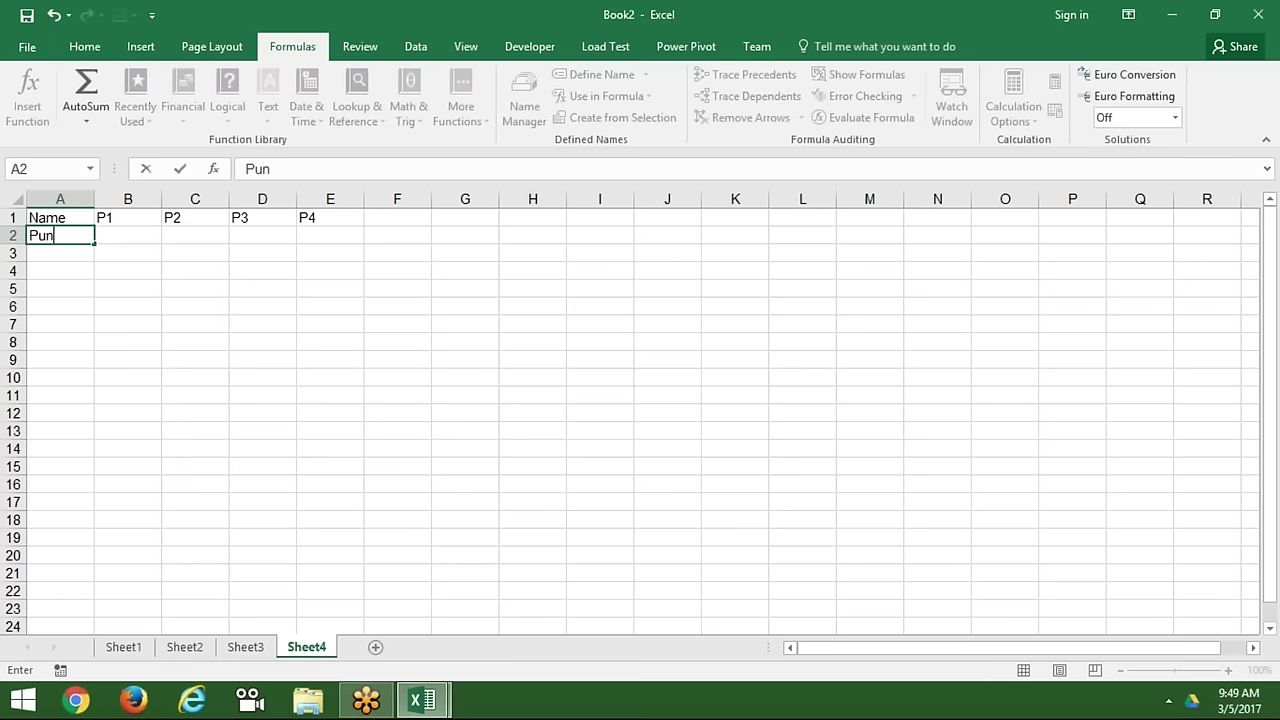
{"action": "key", "text": "BackSpace"}
{"action": "type", "text": "ja"}
{"action": "key", "text": "Return"}
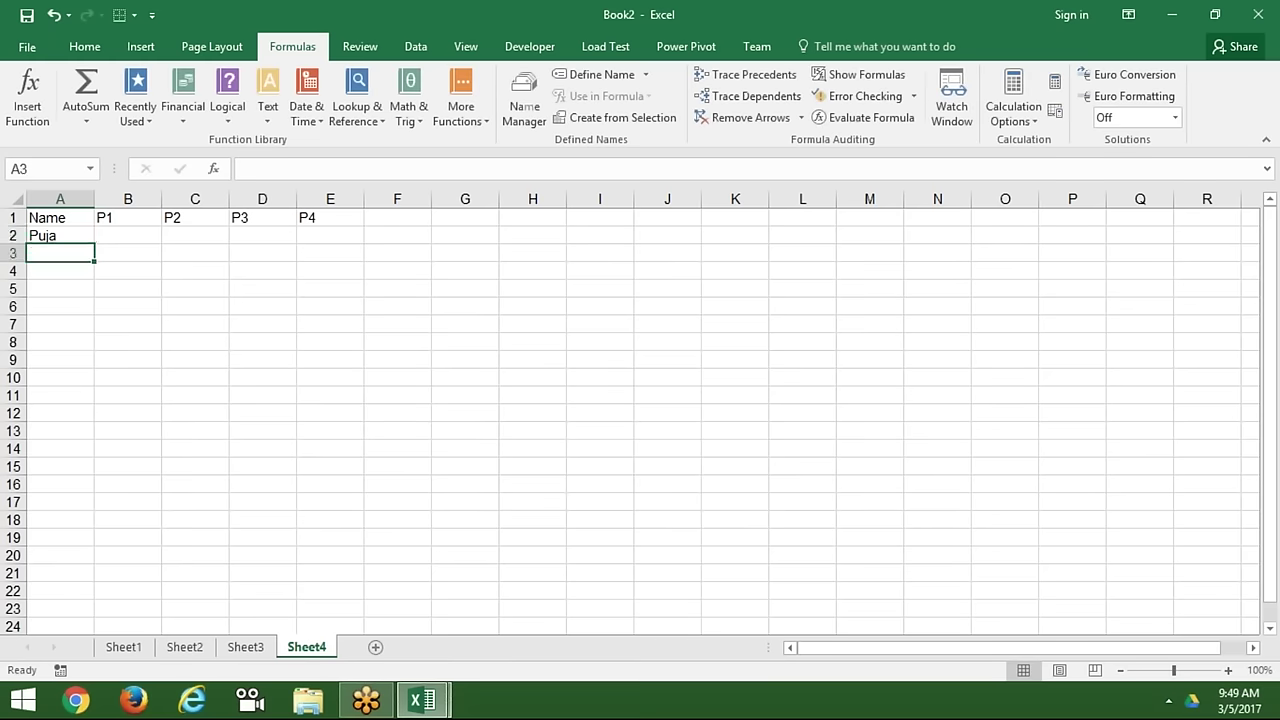
{"action": "left_click", "coordinate": [70, 240]}
{"action": "left_click_drag", "start_coordinate": [95, 244], "coordinate": [95, 350]}
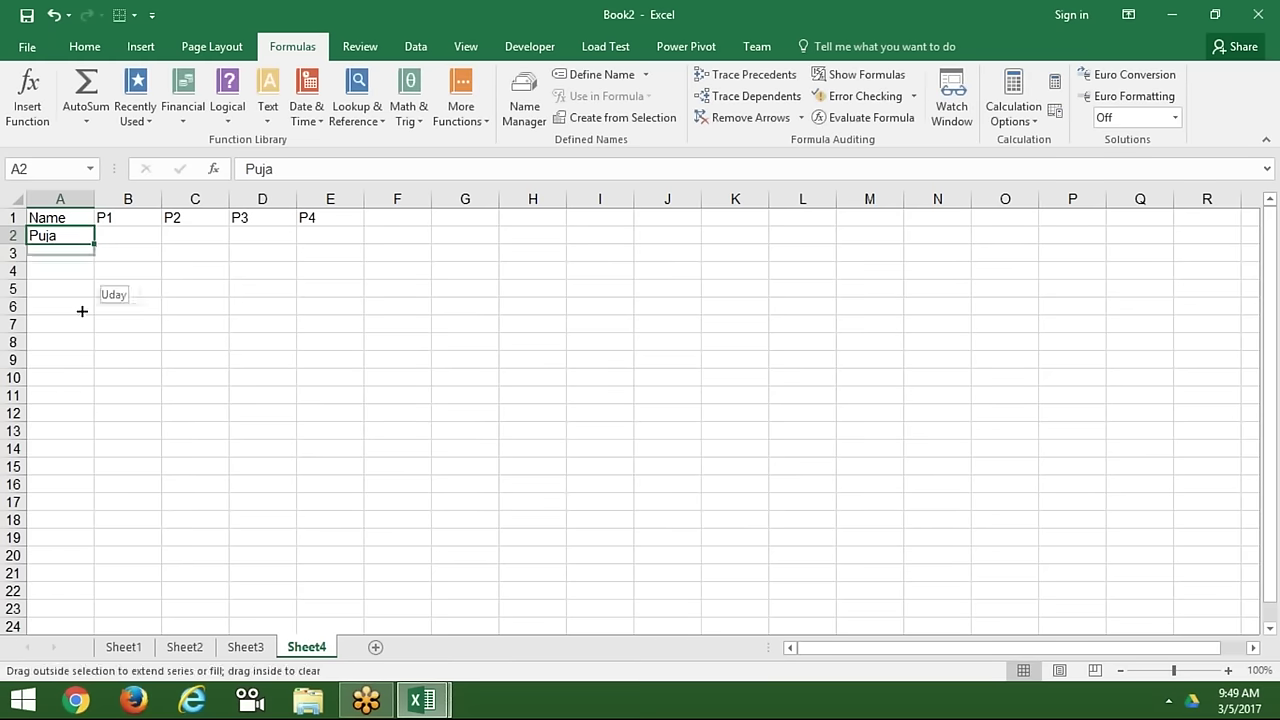
{"action": "left_click", "coordinate": [141, 236]}
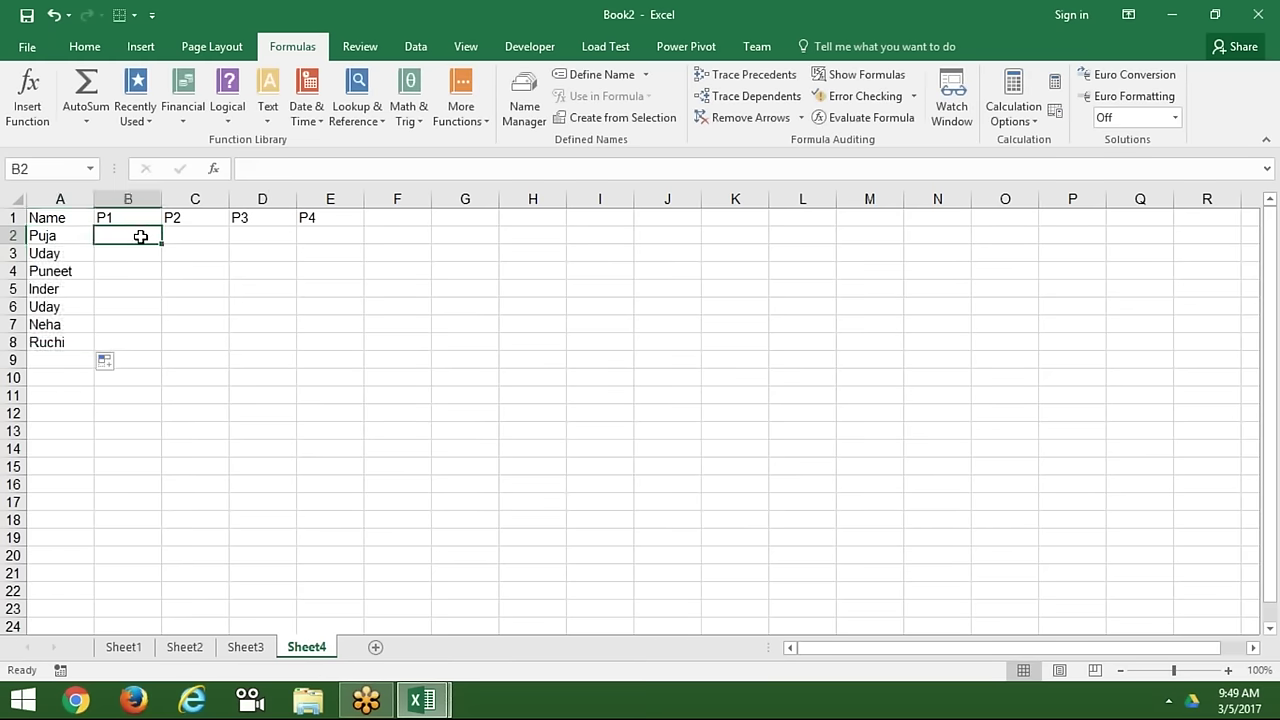
Step: Fill B2:E8 with the formula =RANDBETWEEN(10,90)
{"action": "type", "text": "=ra"}
{"action": "key", "text": "Down"}
{"action": "key", "text": "Down"}
{"action": "key", "text": "Tab"}
{"action": "type", "text": "10"}
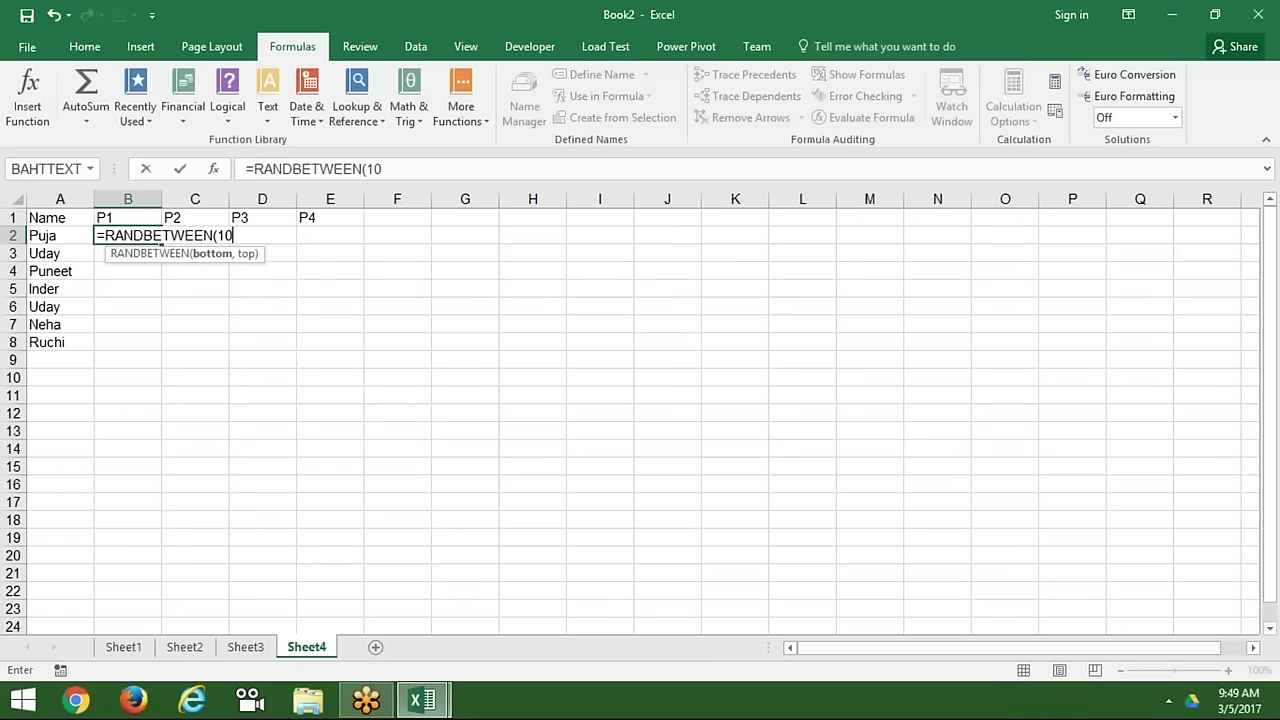
{"action": "type", "text": ",90"}
{"action": "key", "text": "ctrl+Return"}
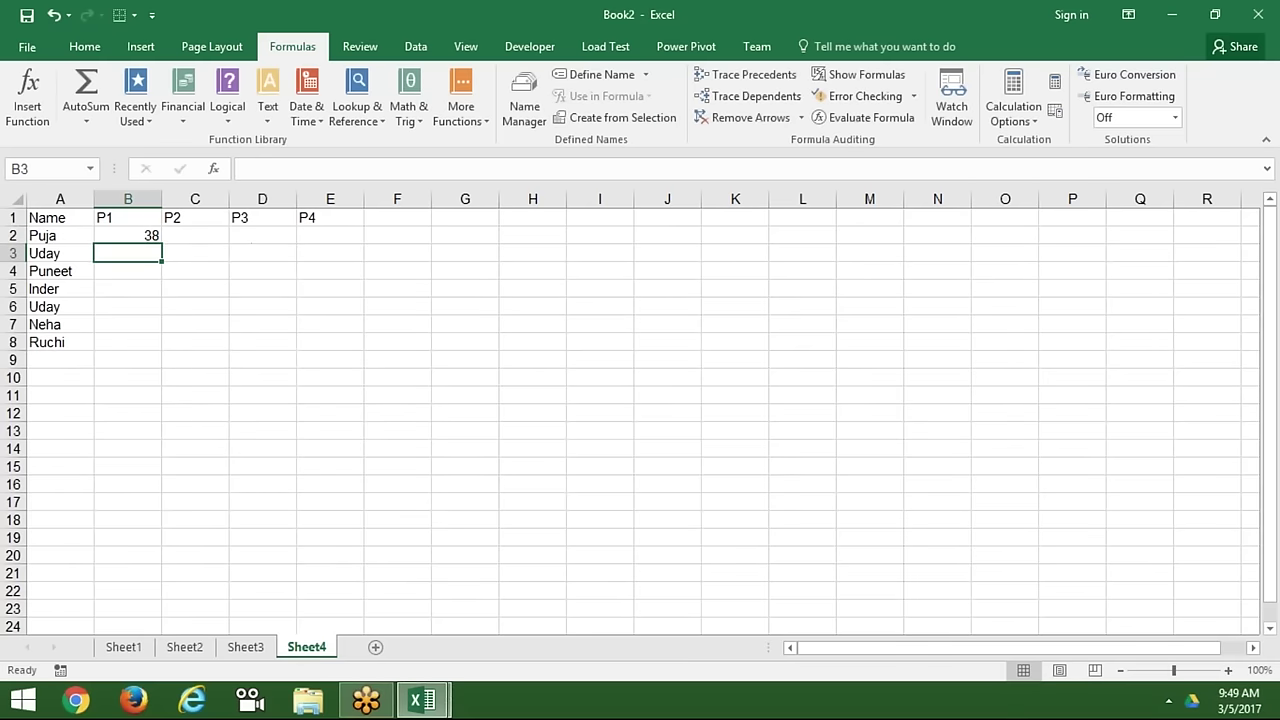
{"action": "key", "text": "shift+Right"}
{"action": "key", "text": "shift+Right"}
{"action": "key", "text": "shift+Right"}
{"action": "key", "text": "shift+Down"}
{"action": "key", "text": "shift+Down"}
{"action": "key", "text": "shift+Down"}
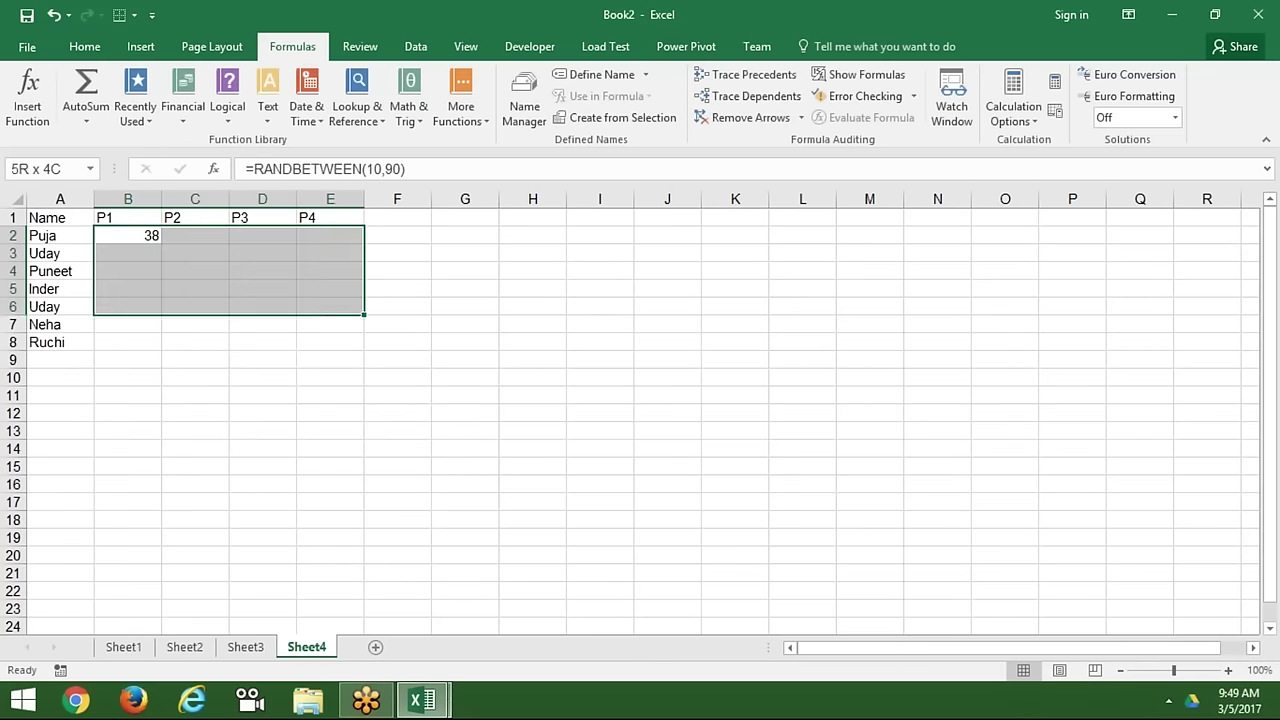
{"action": "key", "text": "shift+Down"}
{"action": "key", "text": "shift+Down"}
{"action": "key", "text": "ctrl+v"}
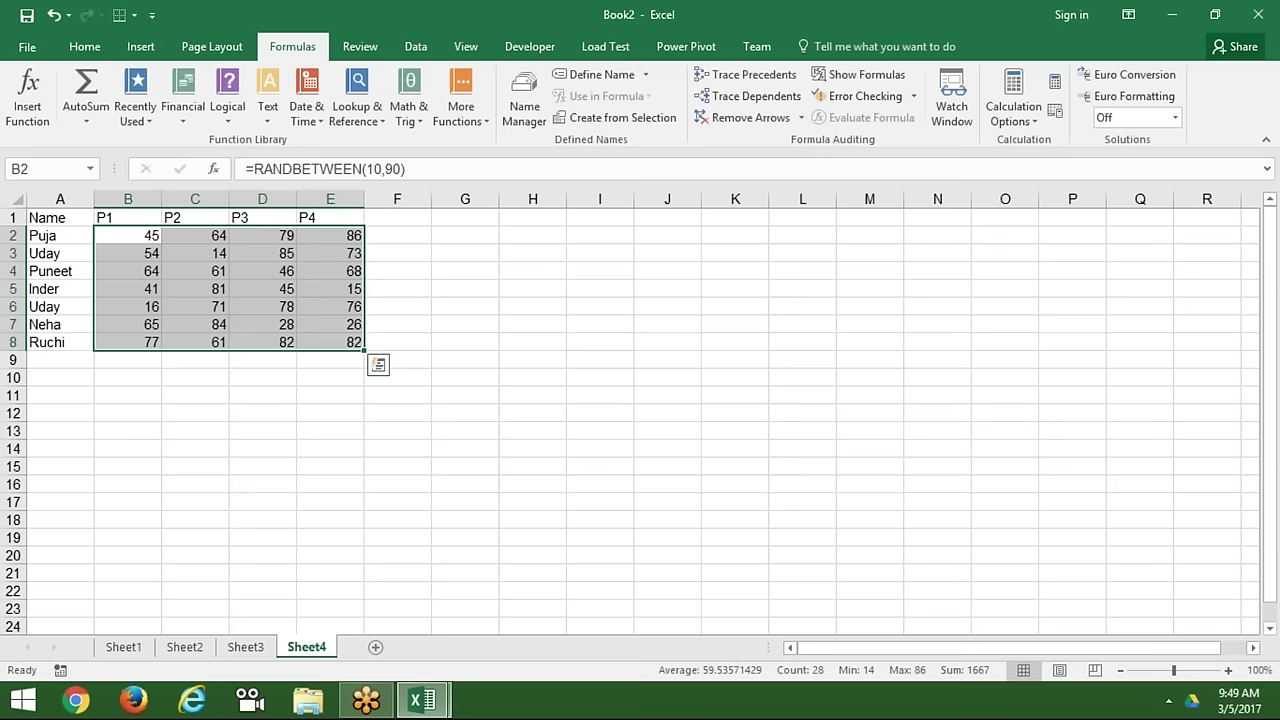
Step: Convert the B2:E8 random numbers into fixed values with Paste Values
{"action": "key", "text": "ctrl+c"}
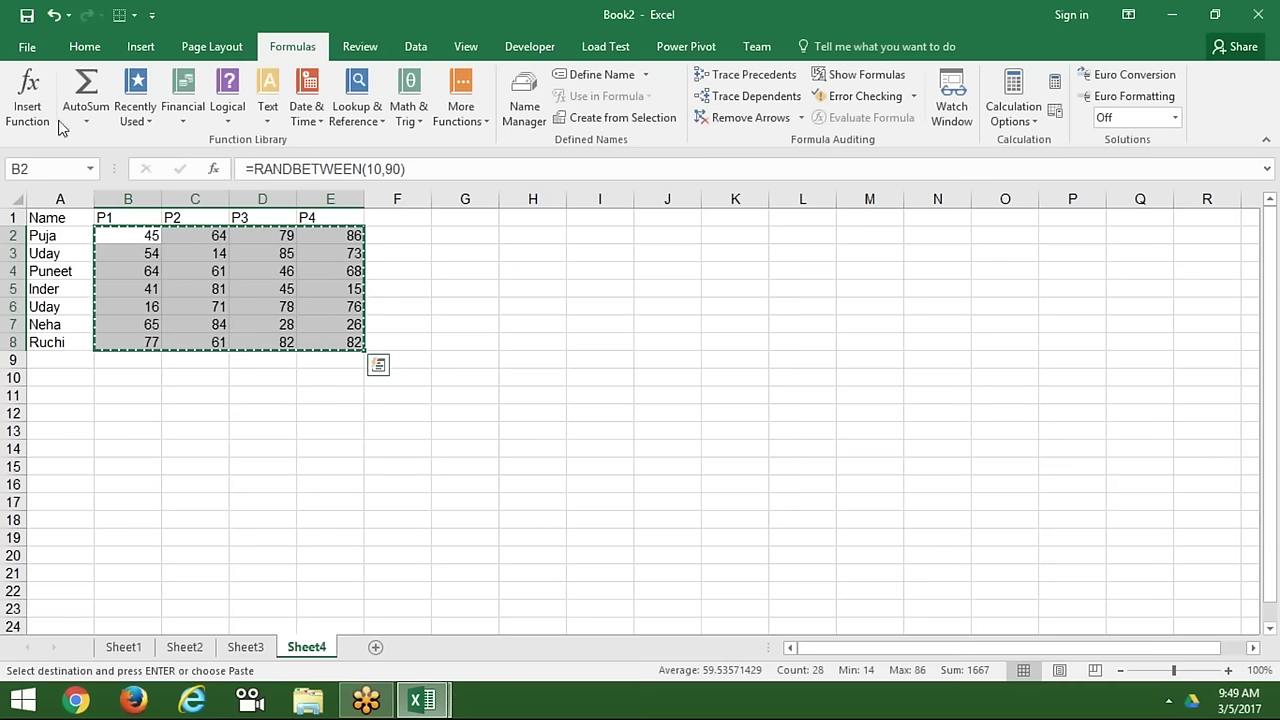
{"action": "left_click", "coordinate": [85, 46]}
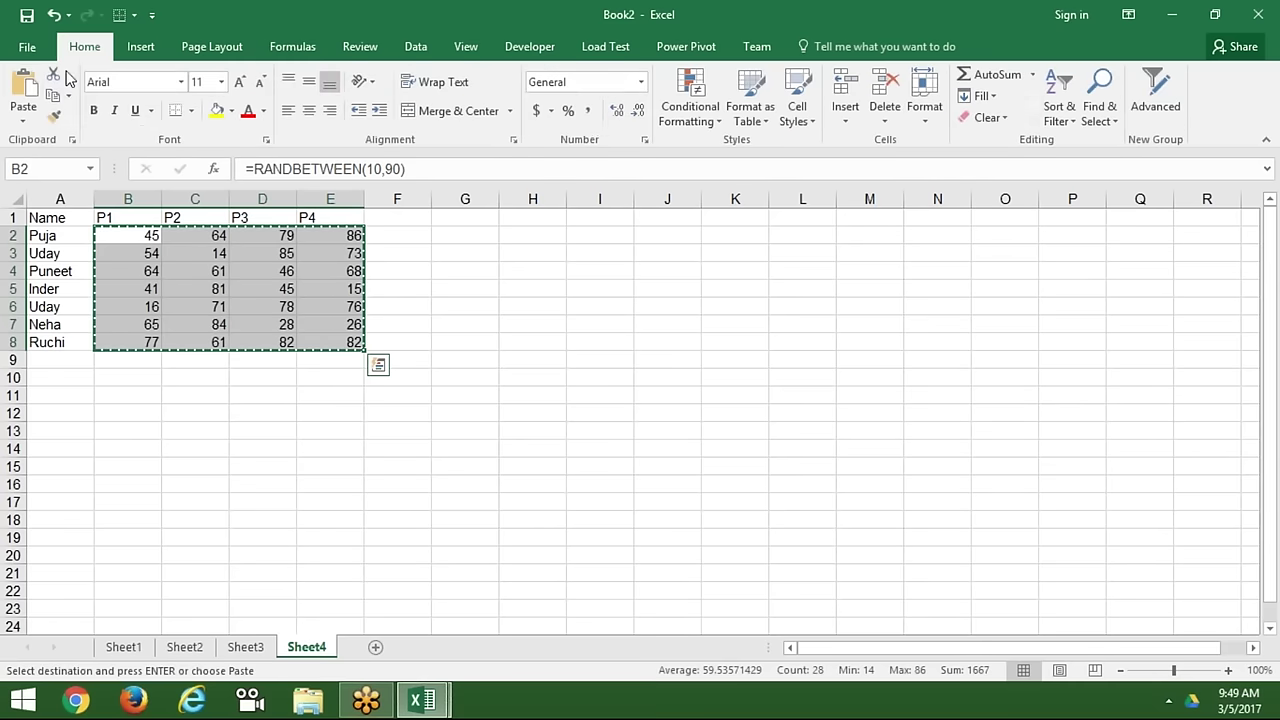
{"action": "left_click", "coordinate": [24, 121]}
{"action": "left_click", "coordinate": [21, 241]}
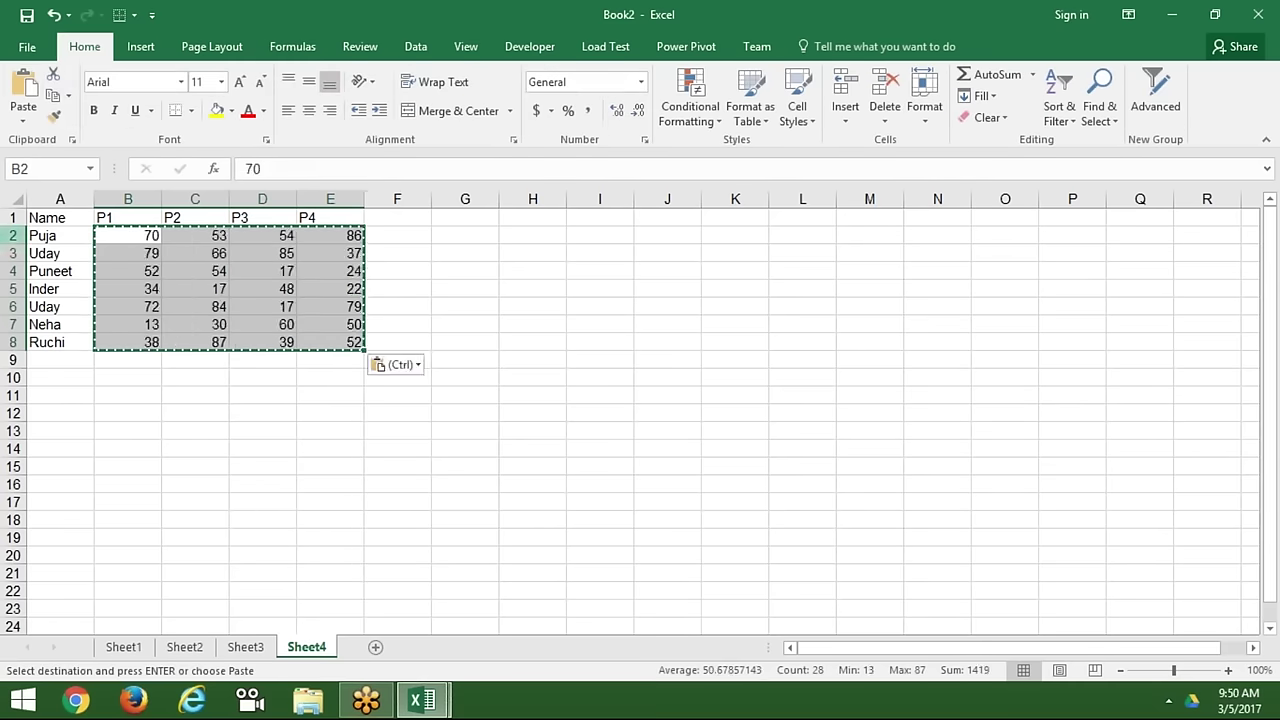
Step: Type the heading Result in F1
{"action": "left_click", "coordinate": [400, 231]}
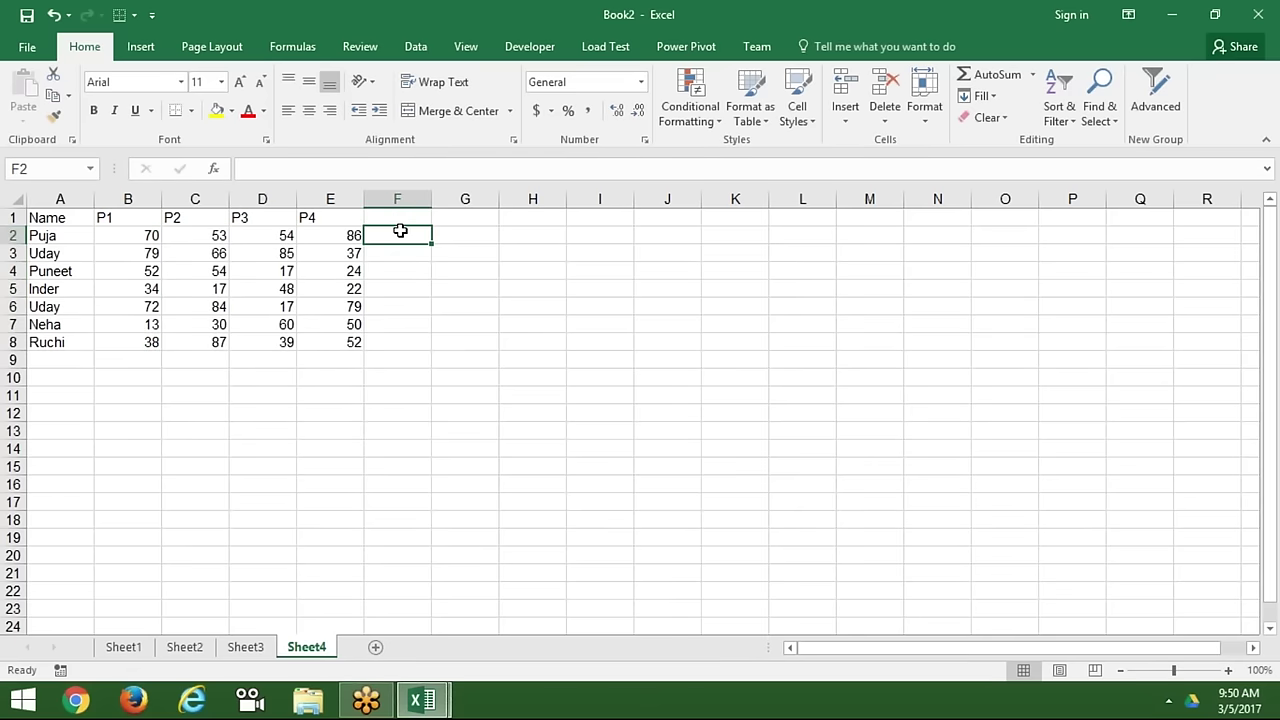
{"action": "key", "text": "Up"}
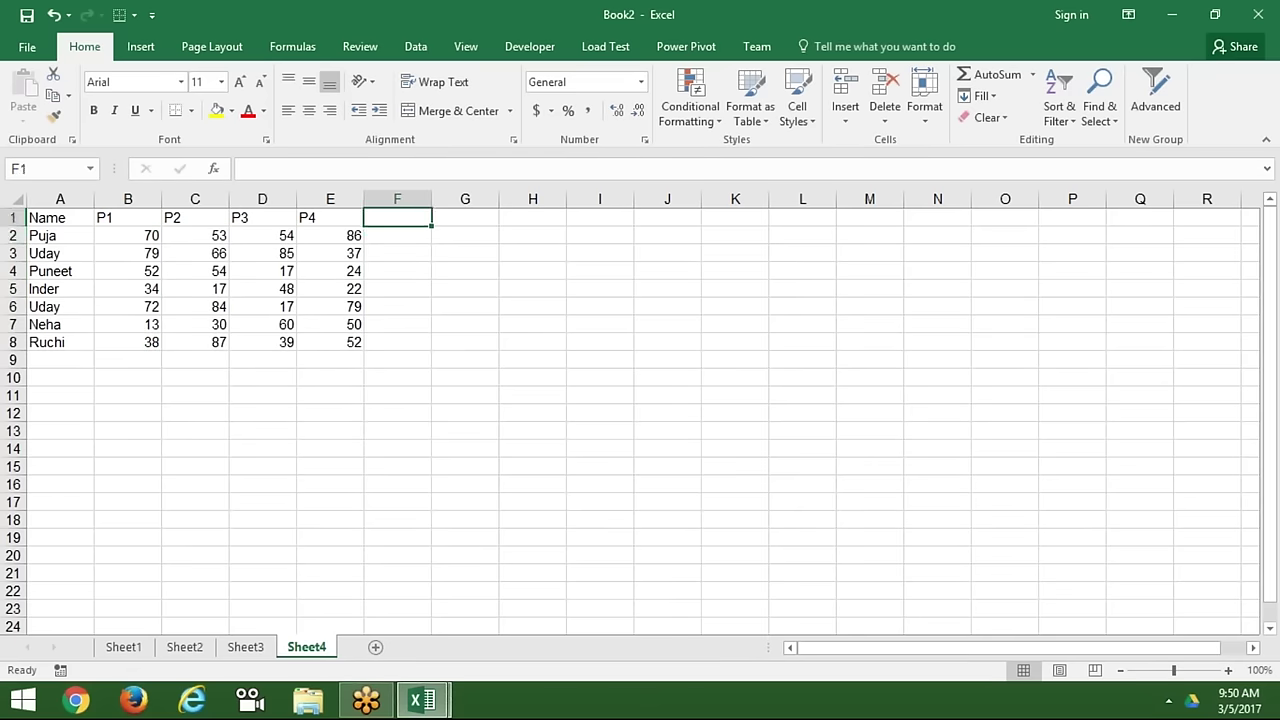
{"action": "type", "text": "Resul"}
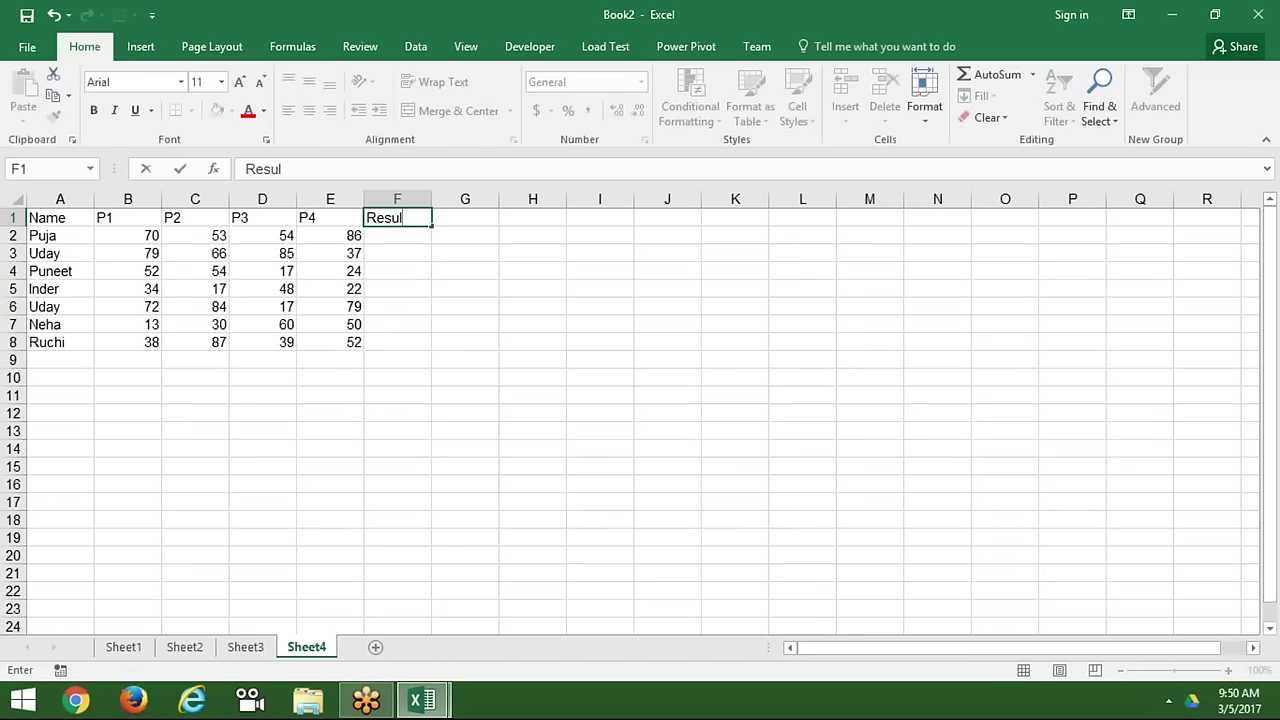
{"action": "type", "text": "t"}
{"action": "key", "text": "Return"}
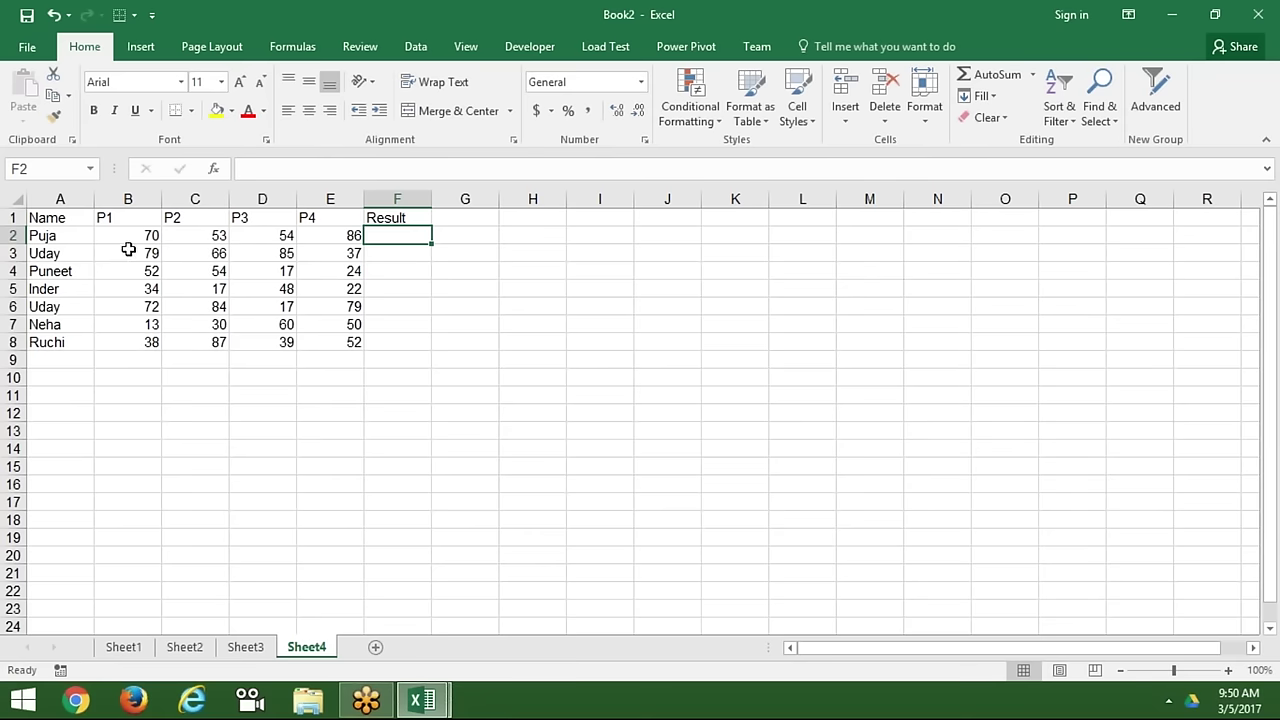
{"action": "left_click_drag", "start_coordinate": [137, 237], "coordinate": [340, 236]}
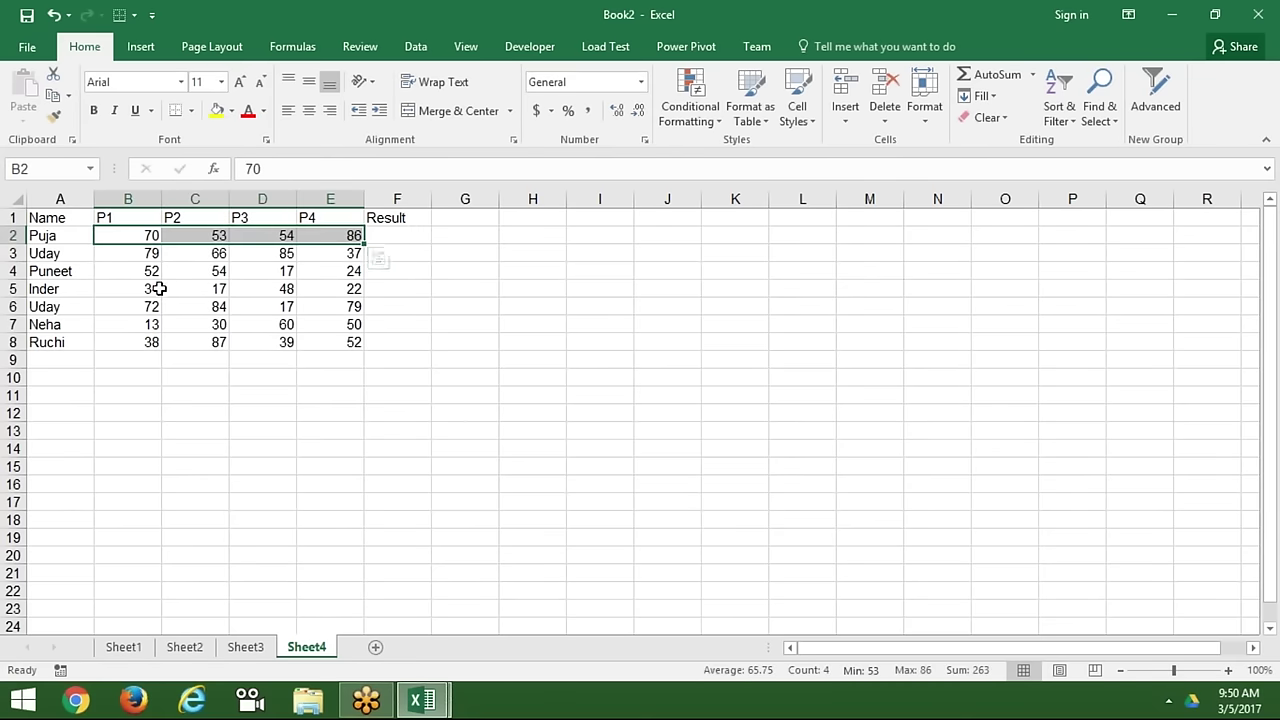
{"action": "left_click_drag", "start_coordinate": [142, 270], "coordinate": [318, 275]}
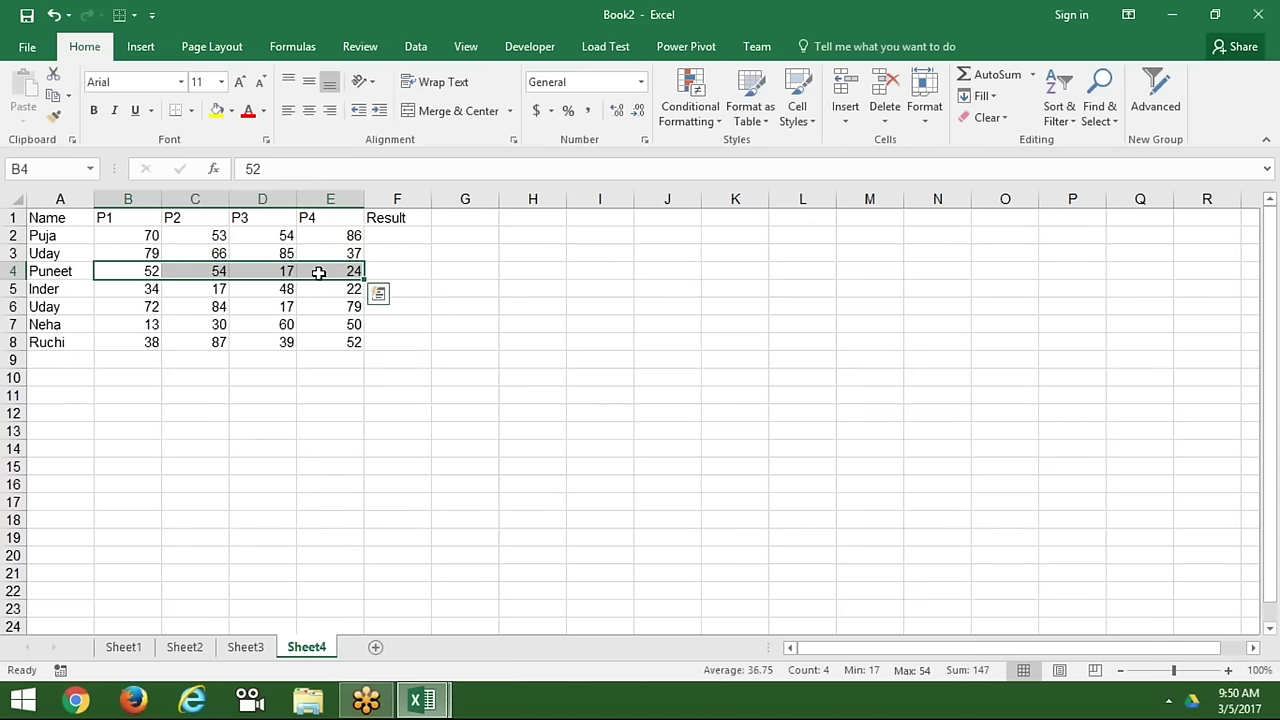
{"action": "left_click", "coordinate": [406, 242]}
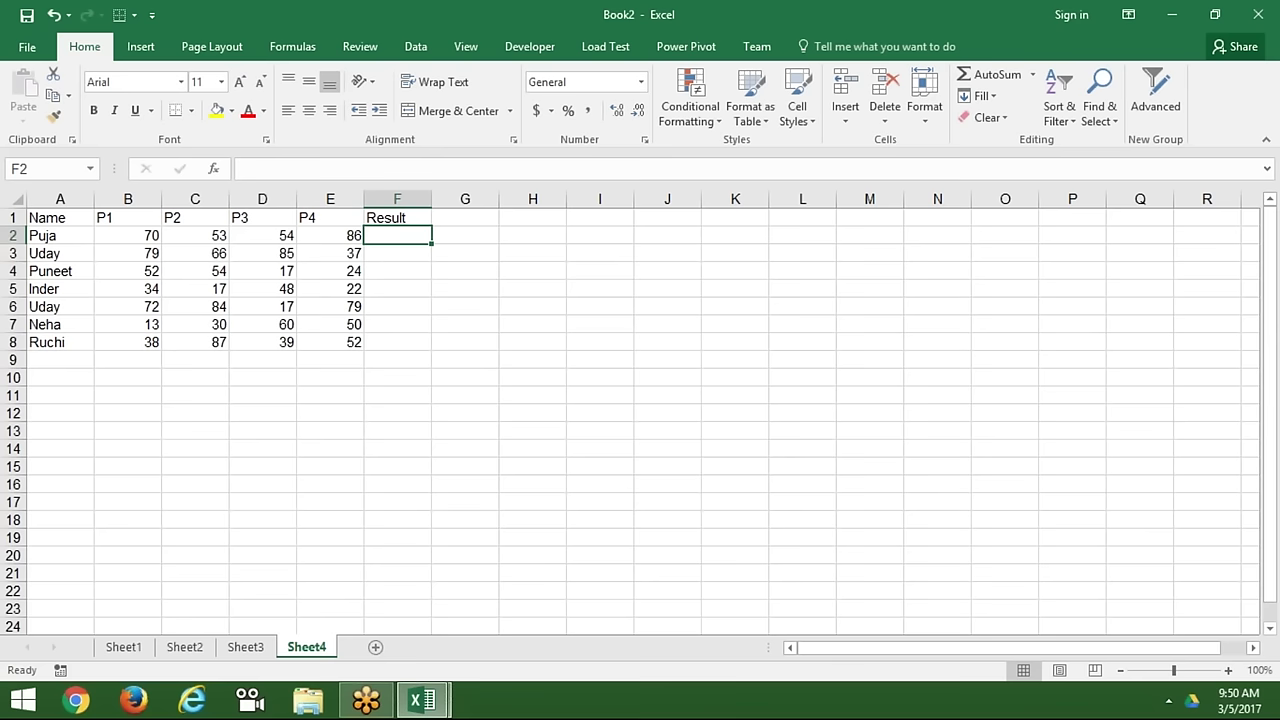
Step: Enter =AND(B2>=33,C2>=33,D2>=33,E2>=33) in F2
{"action": "type", "text": "="}
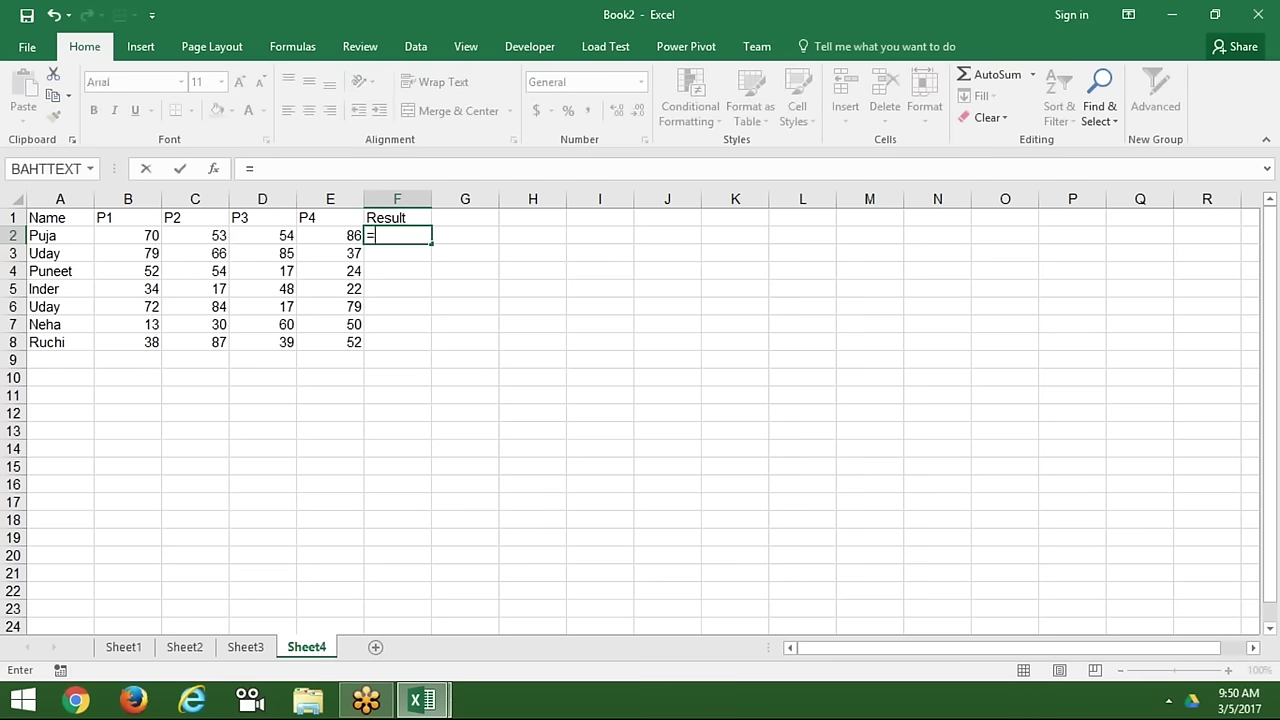
{"action": "type", "text": "IF("}
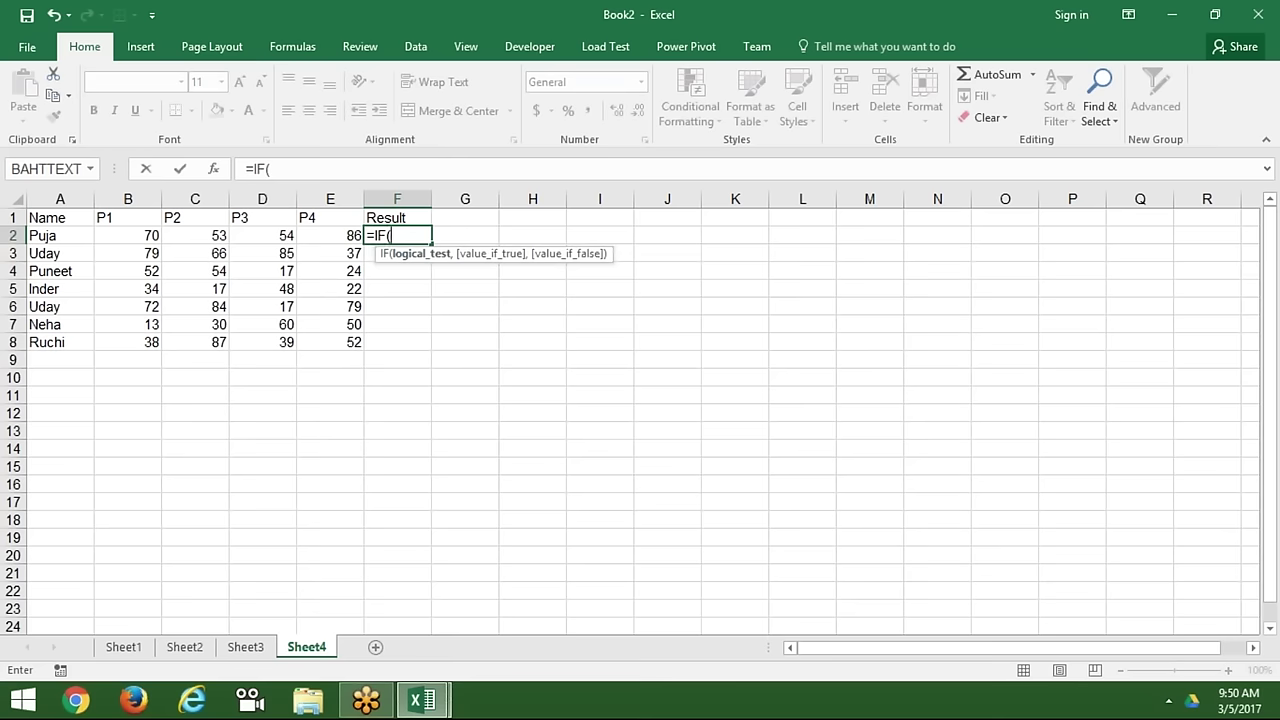
{"action": "key", "text": "Escape"}
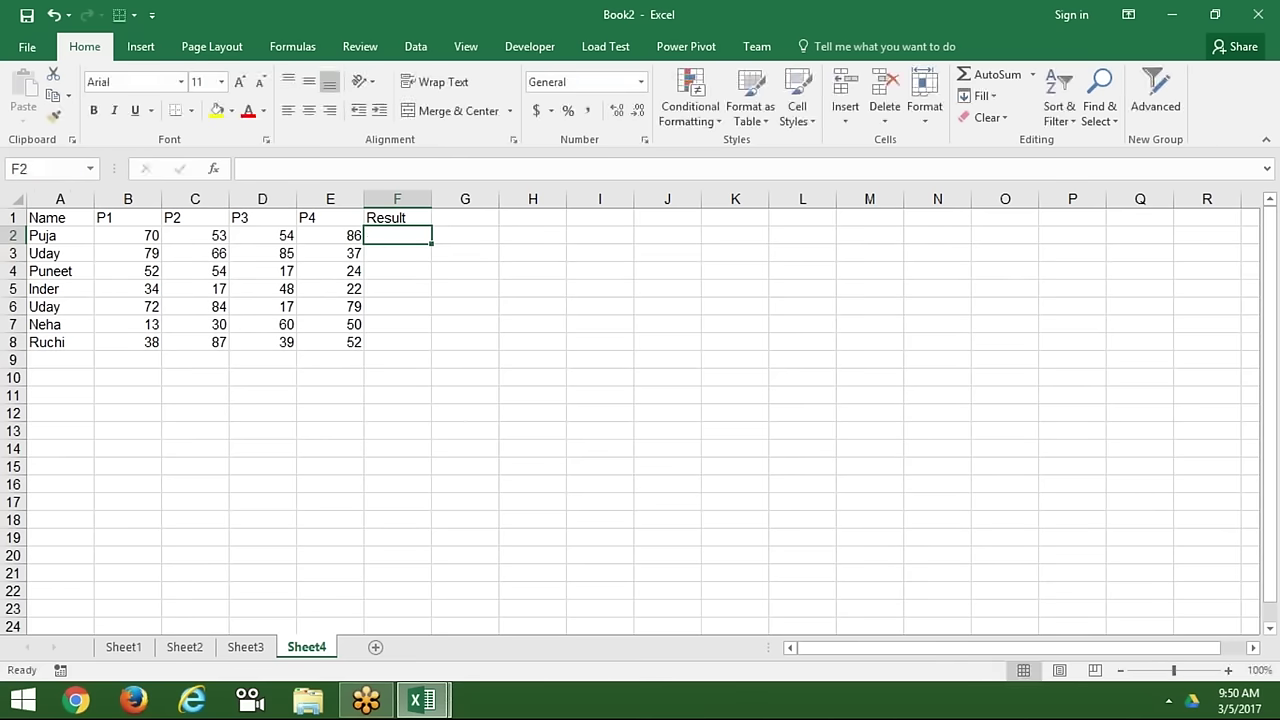
{"action": "type", "text": "=a"}
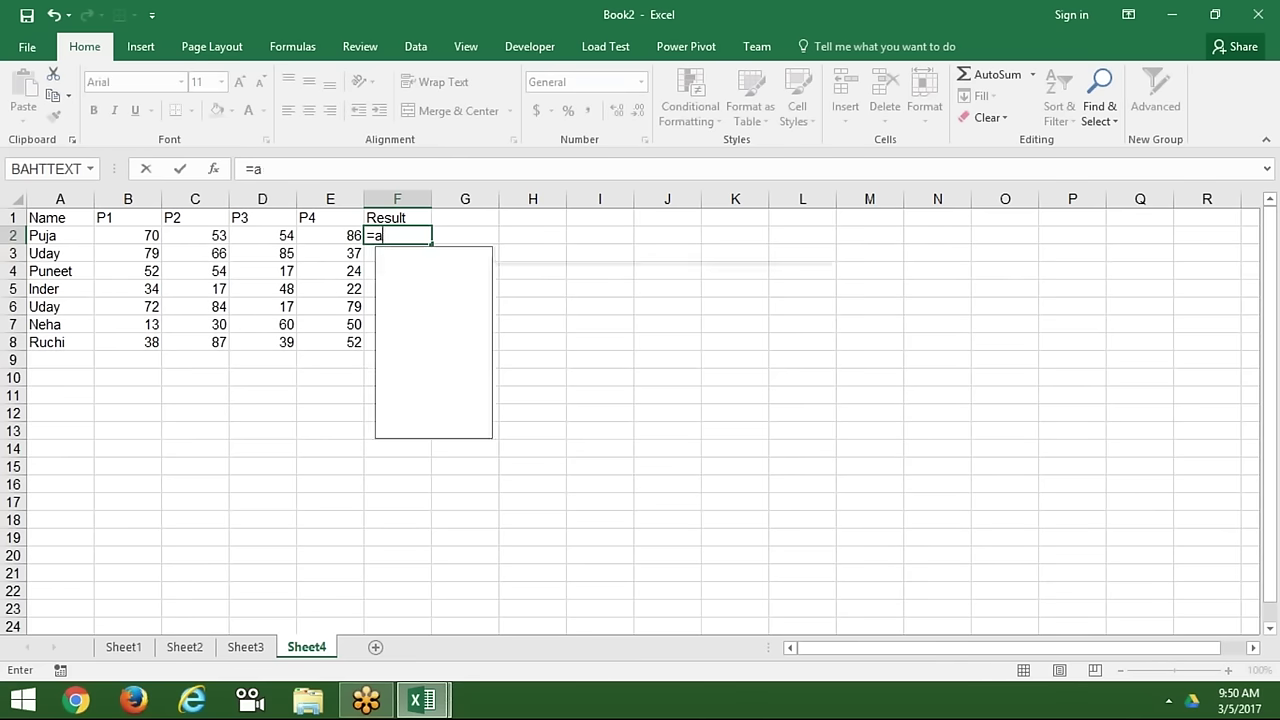
{"action": "type", "text": "nd"}
{"action": "key", "text": "Tab"}
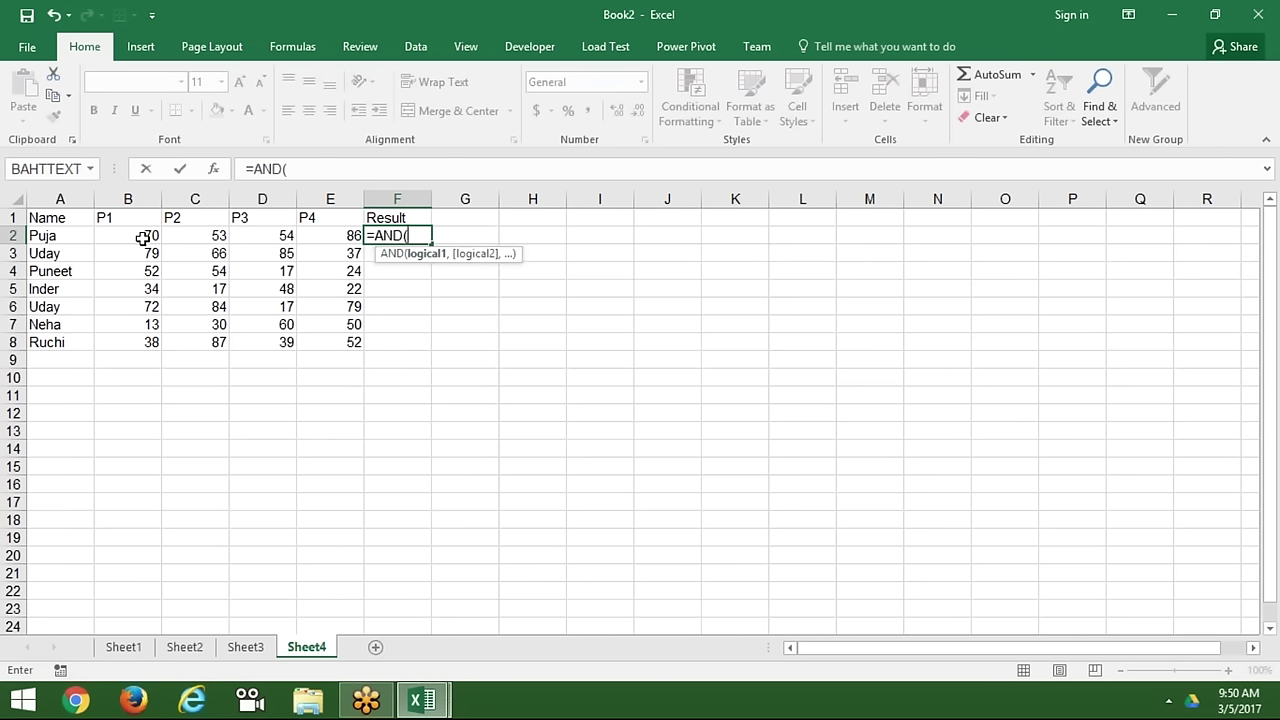
{"action": "left_click", "coordinate": [143, 236]}
{"action": "type", "text": ">"}
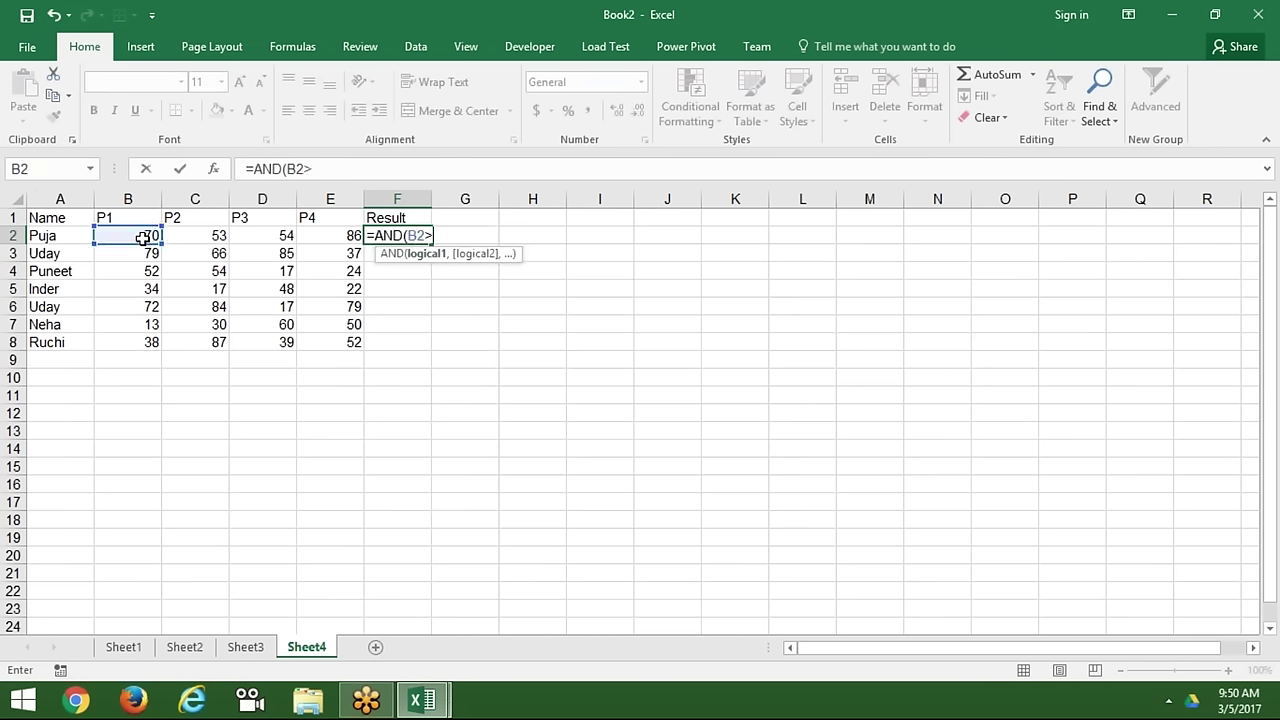
{"action": "type", "text": "=33"}
{"action": "type", "text": ","}
{"action": "left_click", "coordinate": [222, 236]}
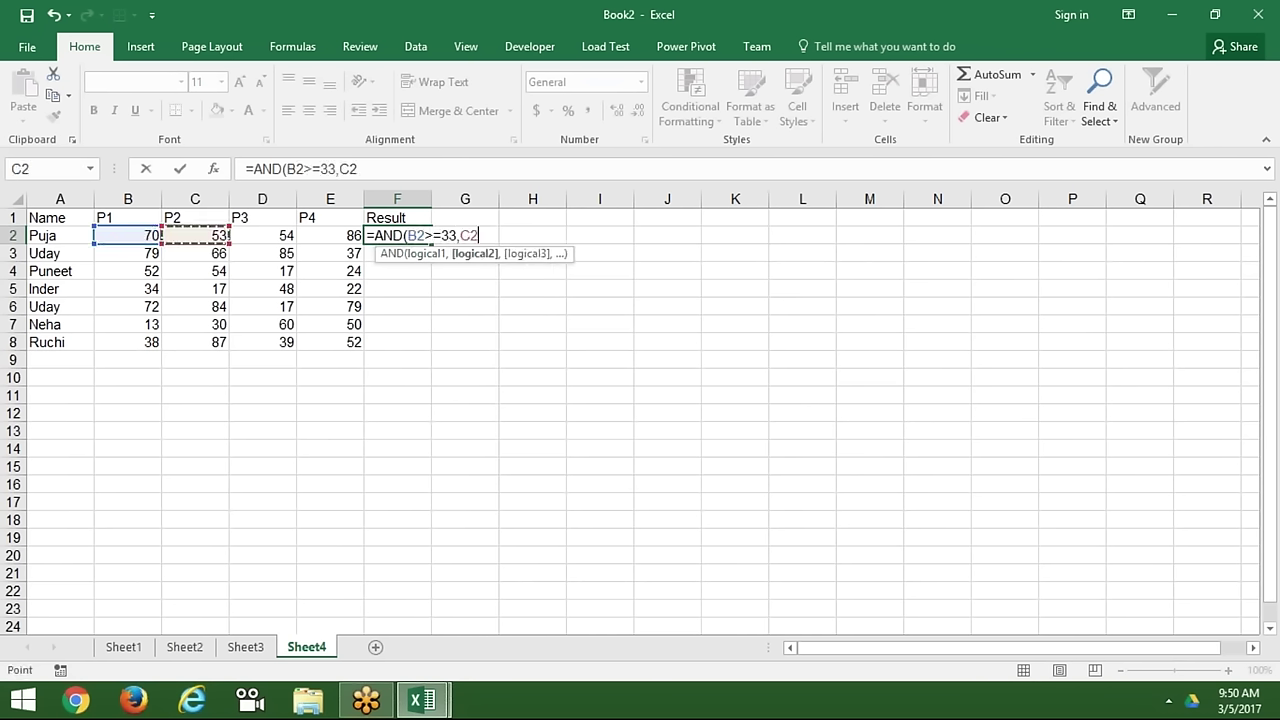
{"action": "type", "text": ">=3"}
{"action": "type", "text": "3,"}
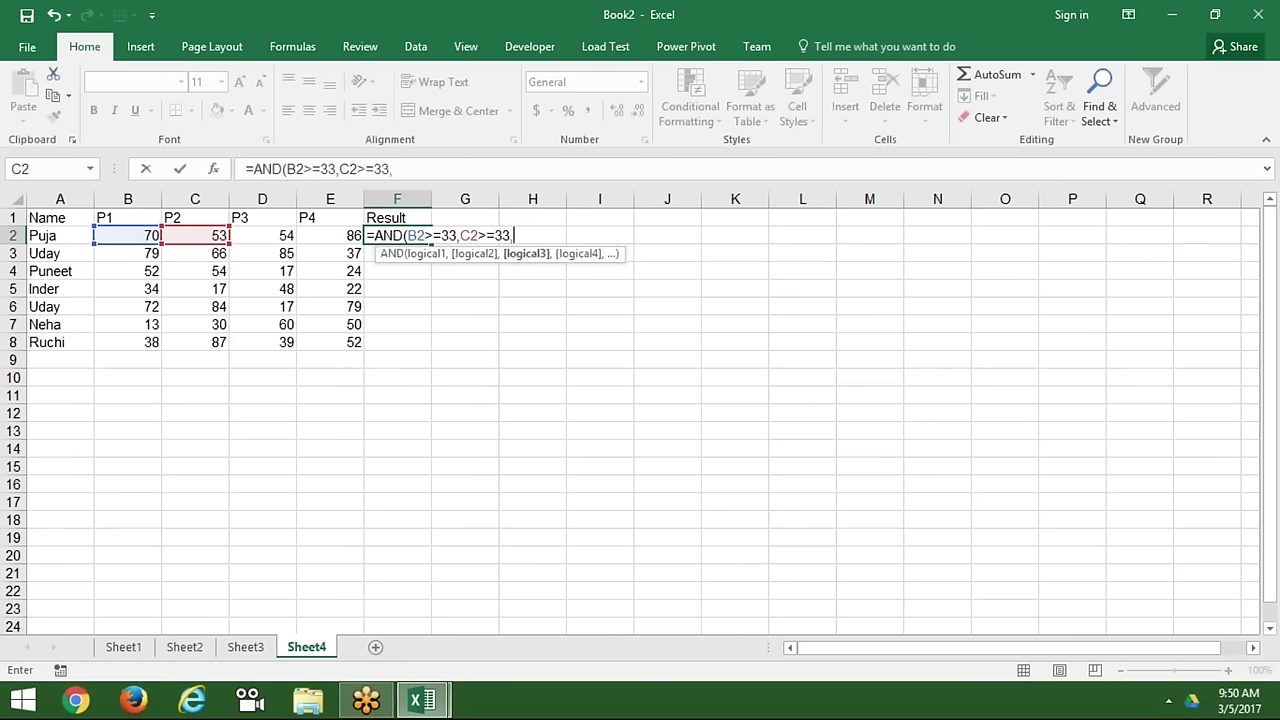
{"action": "left_click", "coordinate": [288, 236]}
{"action": "type", "text": ">="}
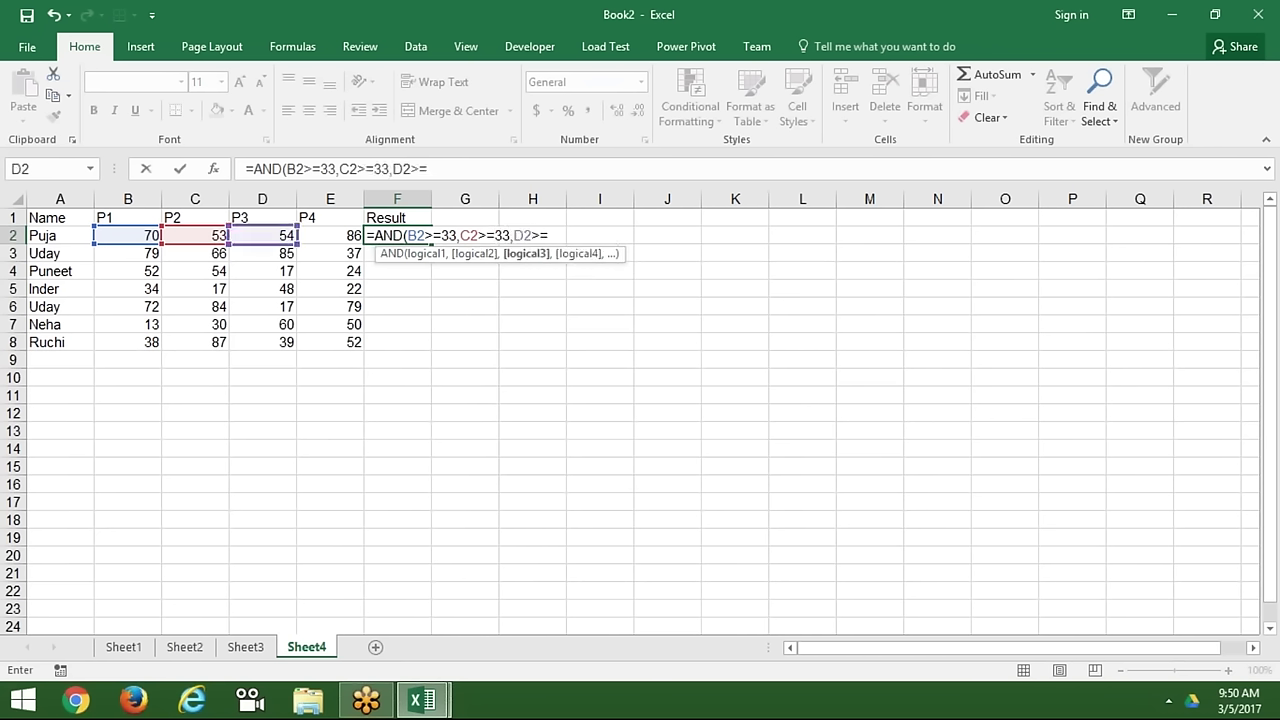
{"action": "type", "text": "33,"}
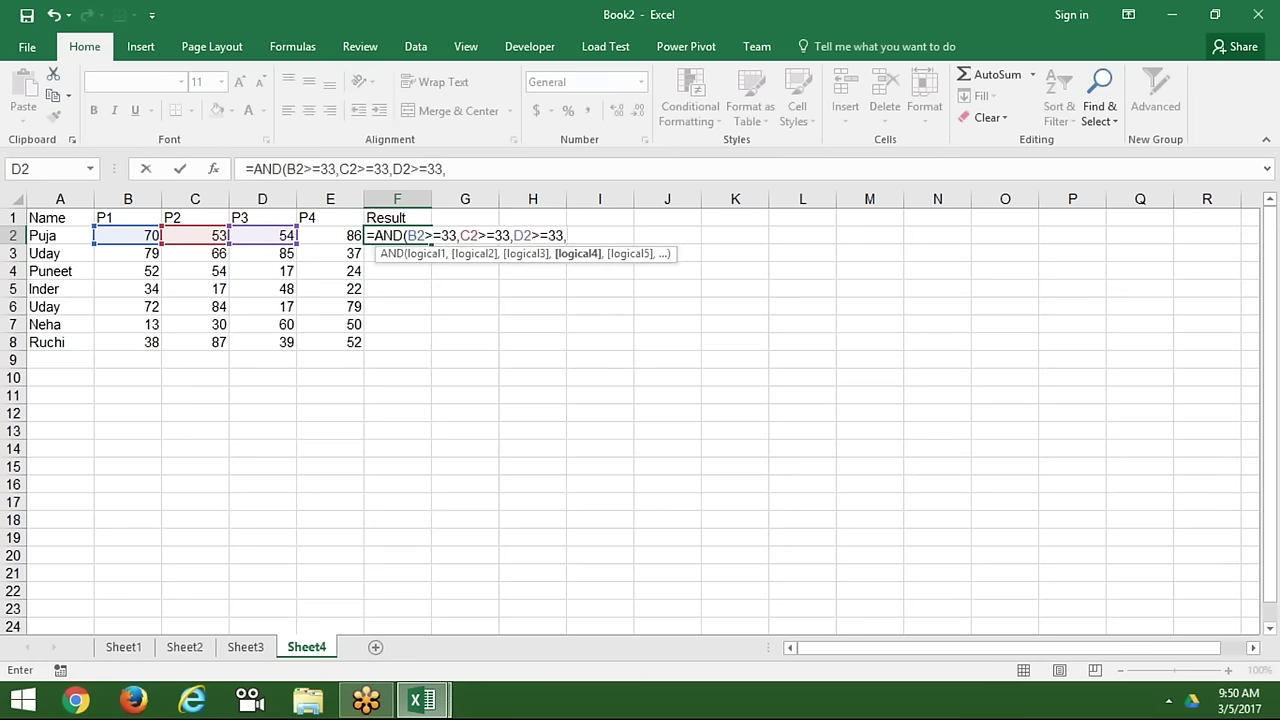
{"action": "left_click", "coordinate": [330, 235]}
{"action": "type", "text": ">="}
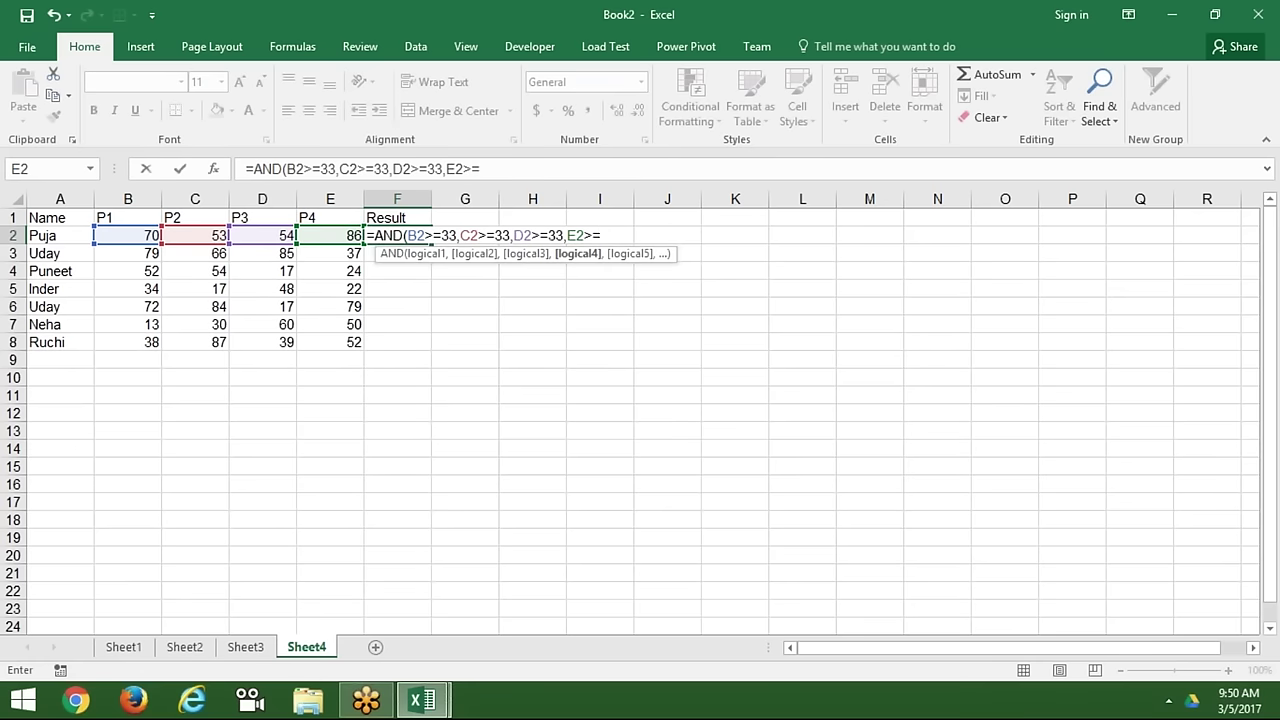
{"action": "type", "text": "33"}
{"action": "type", "text": ")"}
{"action": "key", "text": "Return"}
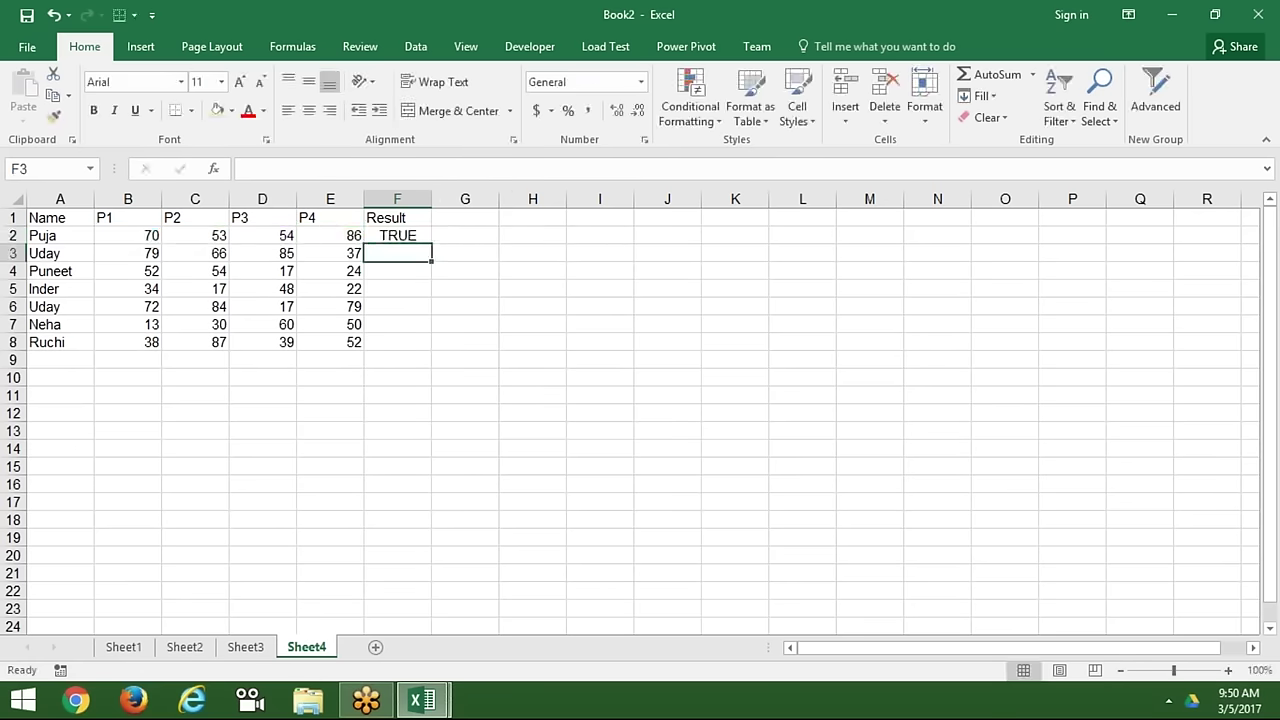
Step: Copy the AND test down to F8, giving three TRUE and four FALSE
{"action": "key", "text": "Up"}
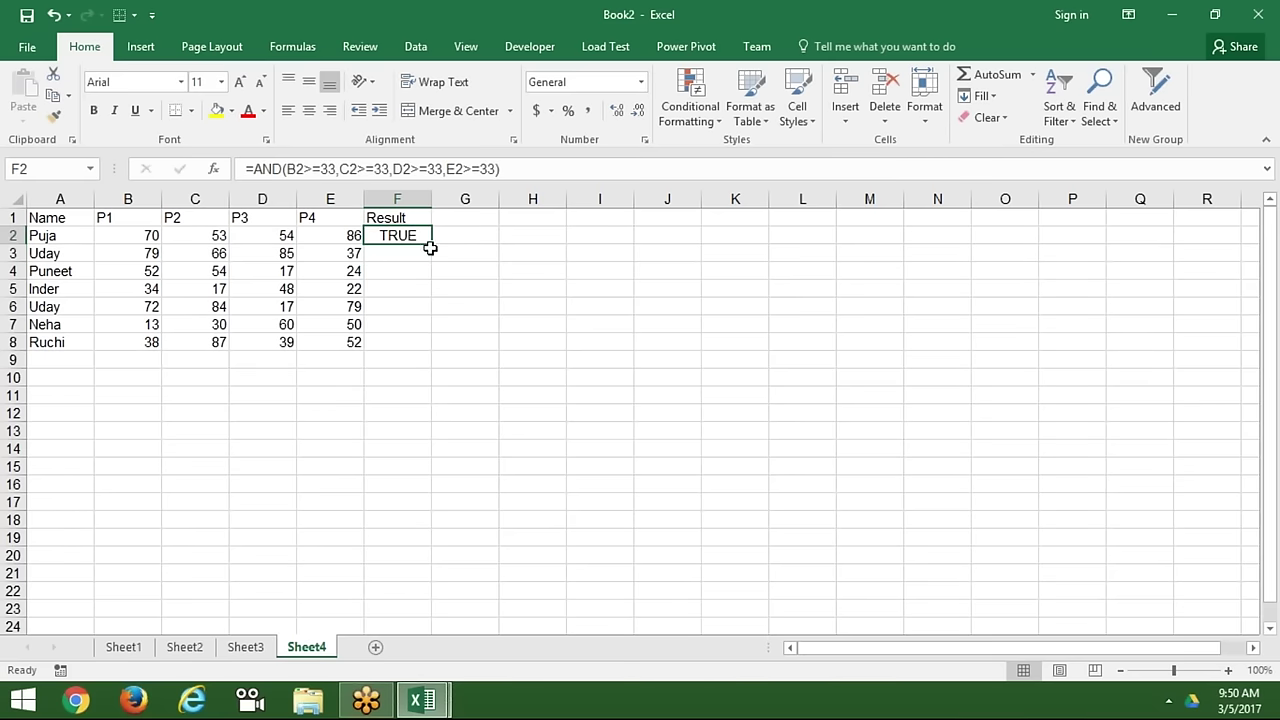
{"action": "left_click_drag", "start_coordinate": [431, 246], "coordinate": [431, 350]}
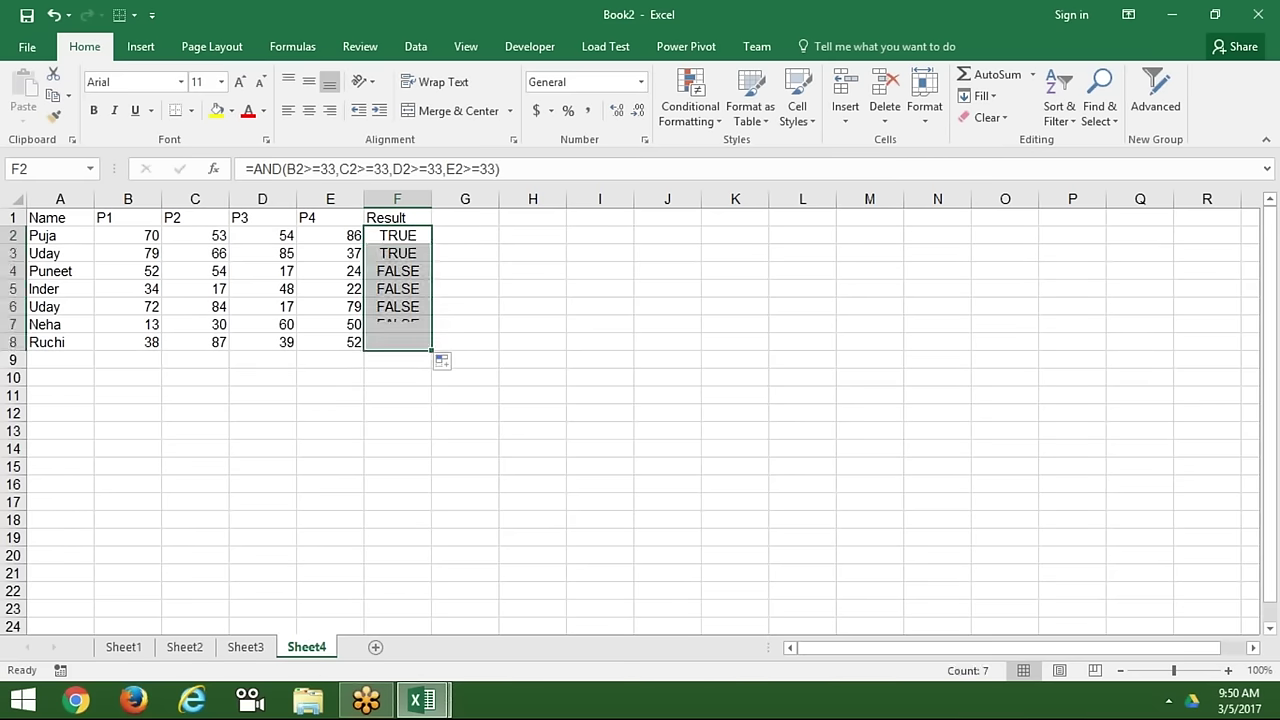
{"action": "left_click", "coordinate": [390, 236]}
Step: Wrap F2 as =IF(AND(...),"Pass","Fail") and fill it down to F8
{"action": "left_click", "coordinate": [257, 169]}
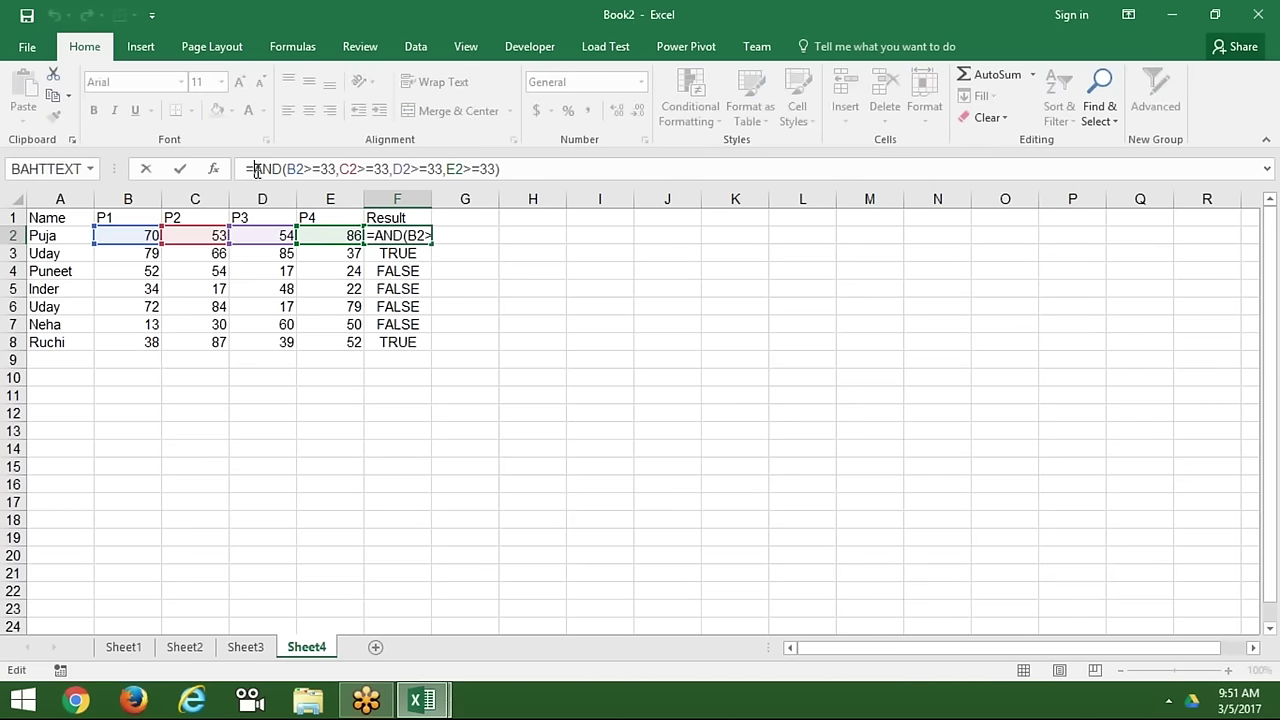
{"action": "type", "text": "if"}
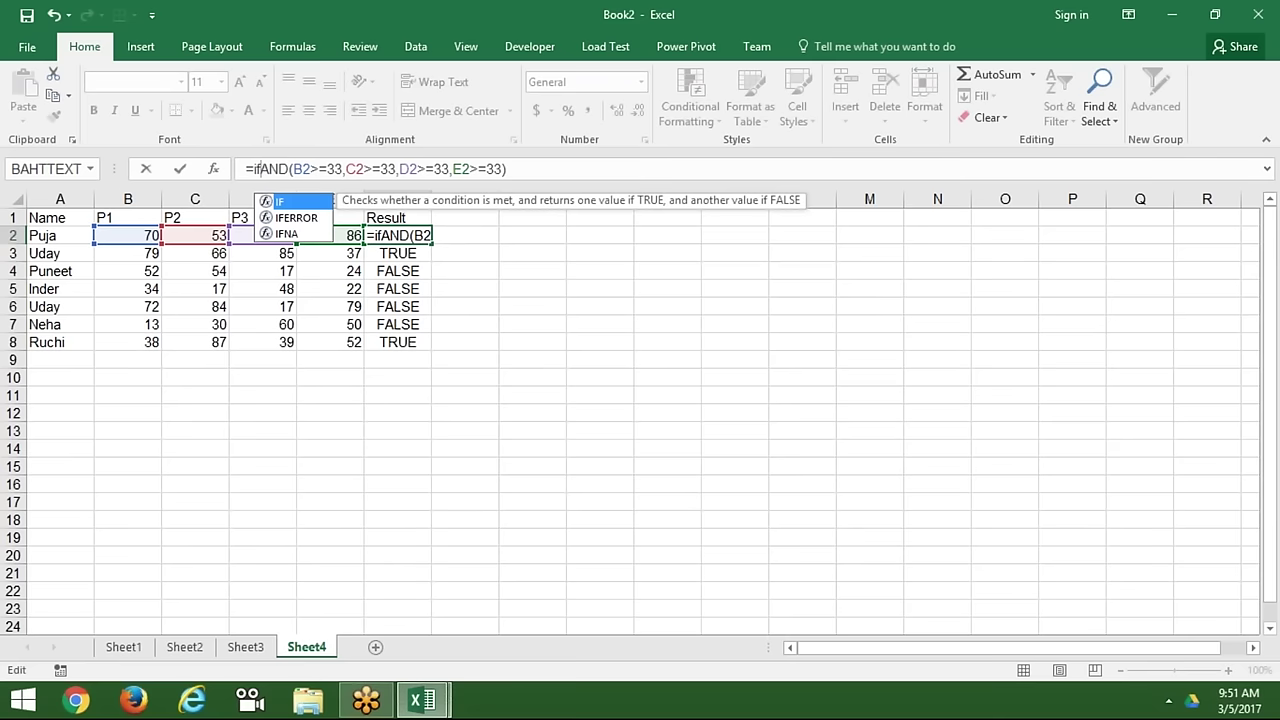
{"action": "key", "text": "Tab"}
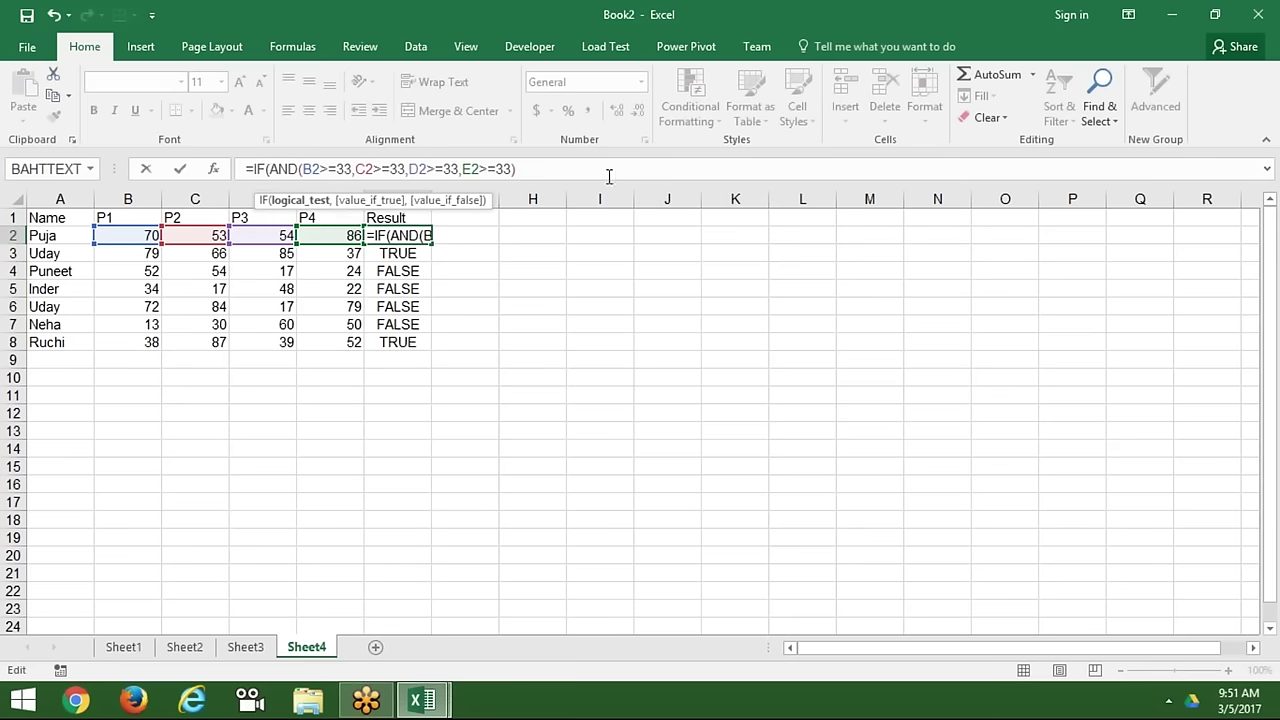
{"action": "type", "text": ","}
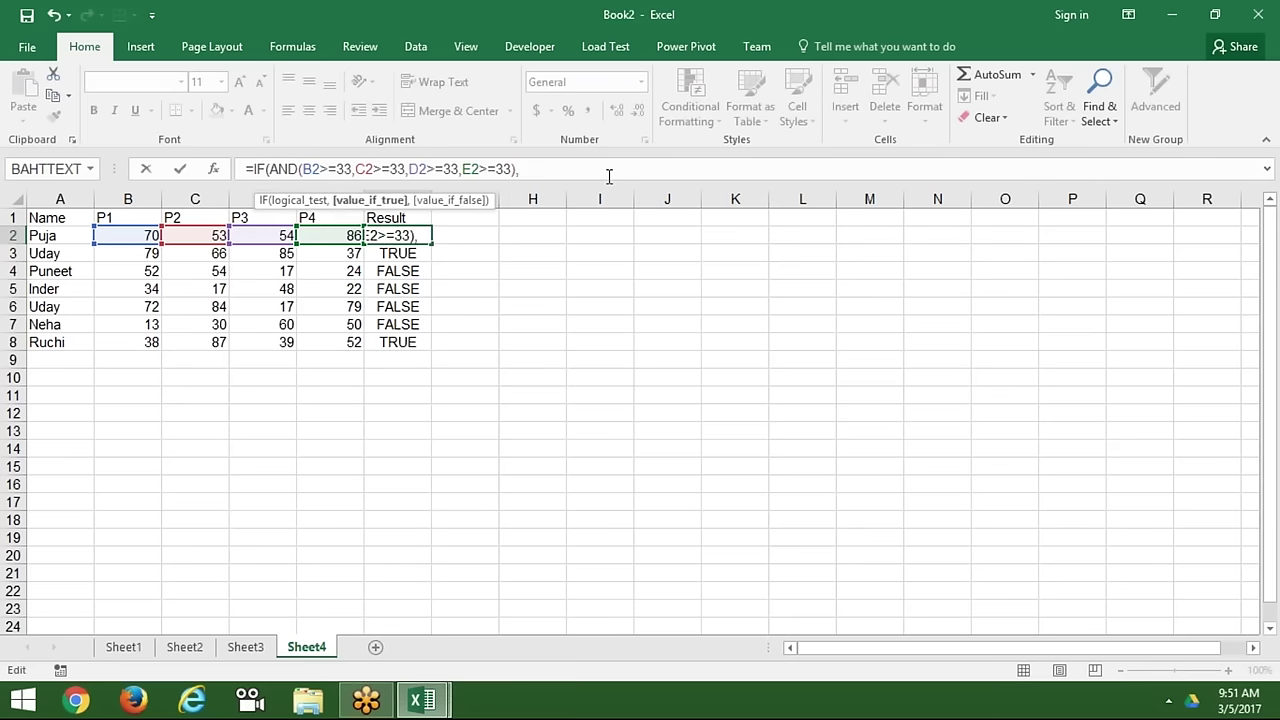
{"action": "type", "text": "\"P"}
{"action": "type", "text": "ass\""}
{"action": "type", "text": ",\"Fa"}
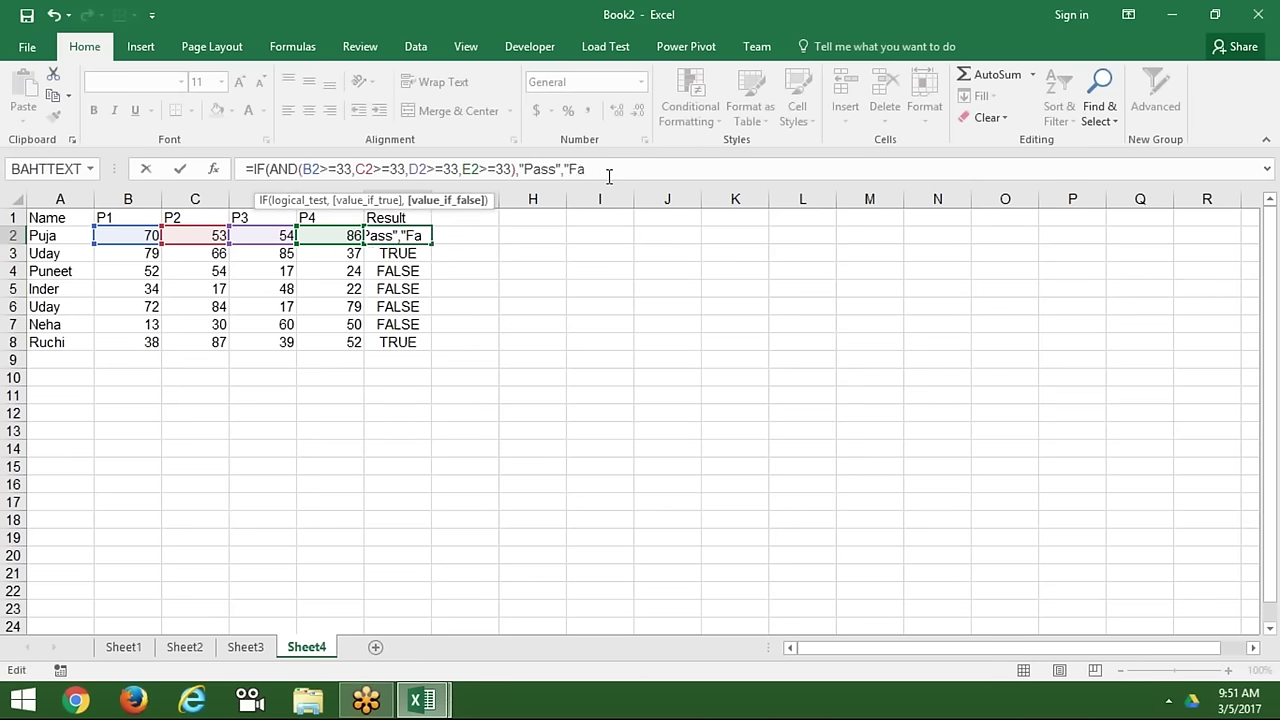
{"action": "type", "text": "il\""}
{"action": "key", "text": "Return"}
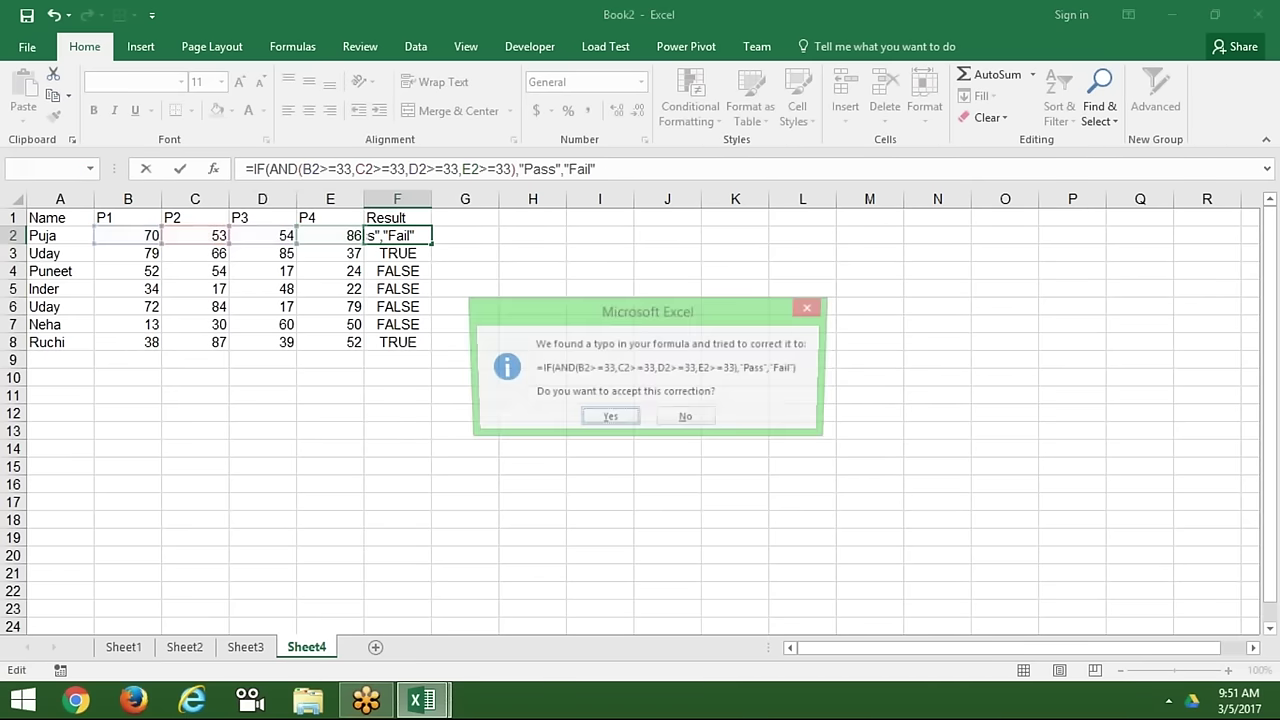
{"action": "key", "text": "Return"}
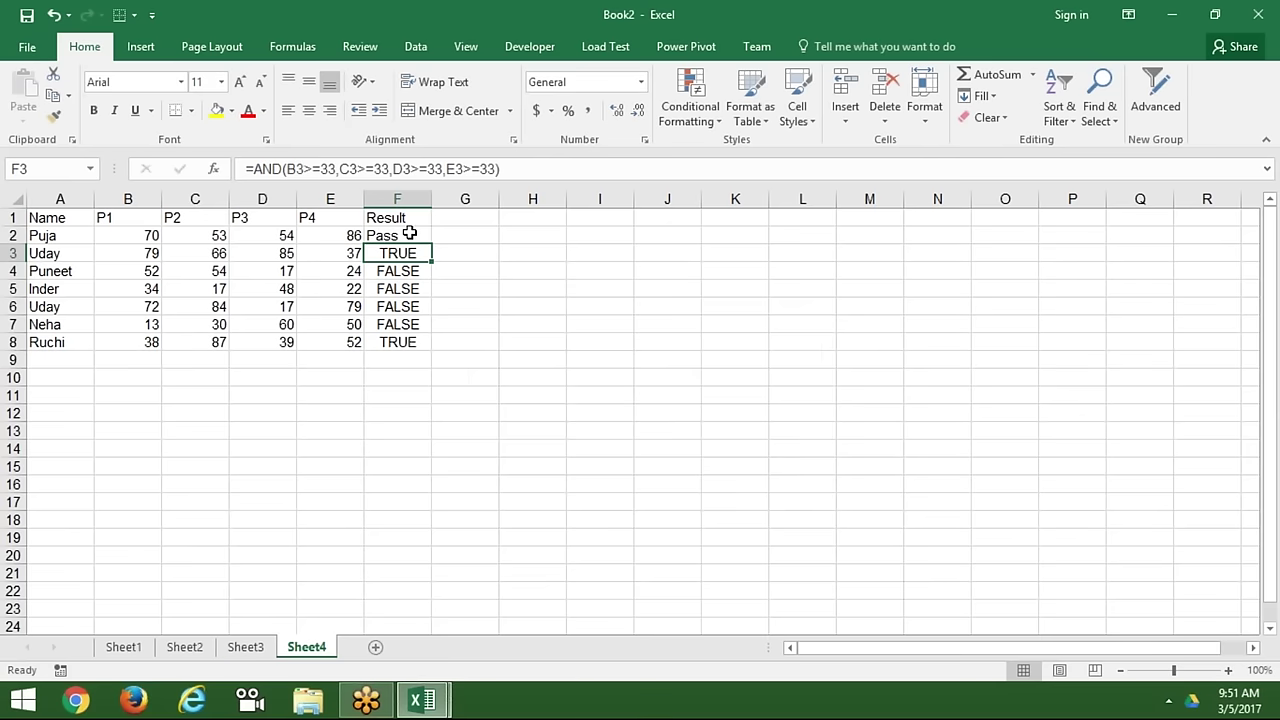
{"action": "left_click", "coordinate": [418, 236]}
{"action": "double_click", "coordinate": [428, 243]}
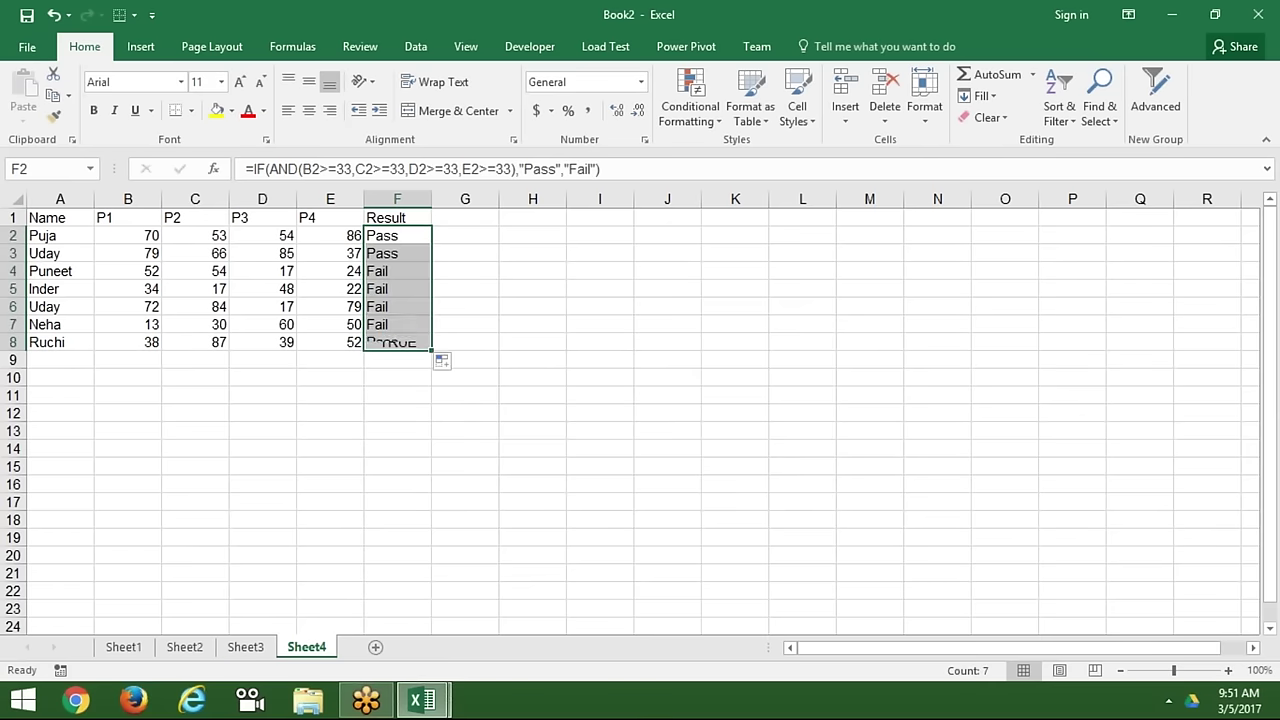
{"action": "double_click", "coordinate": [399, 236]}
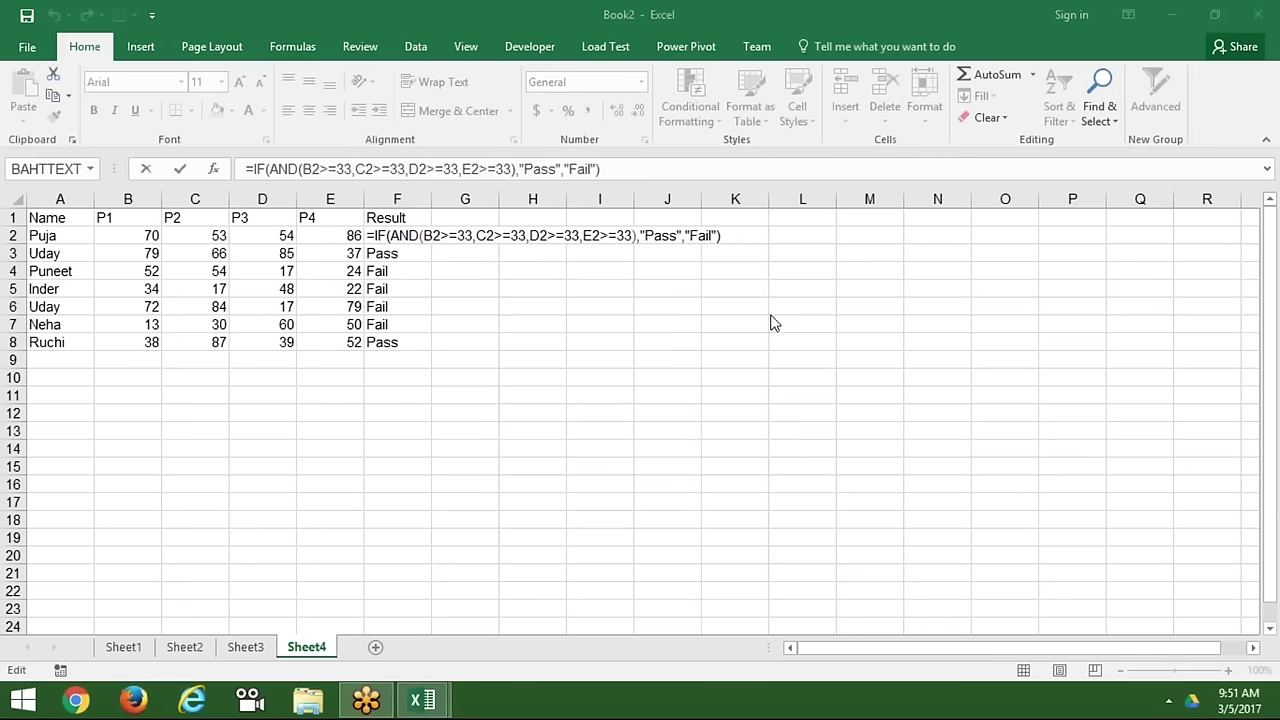
{"action": "left_click", "coordinate": [391, 236]}
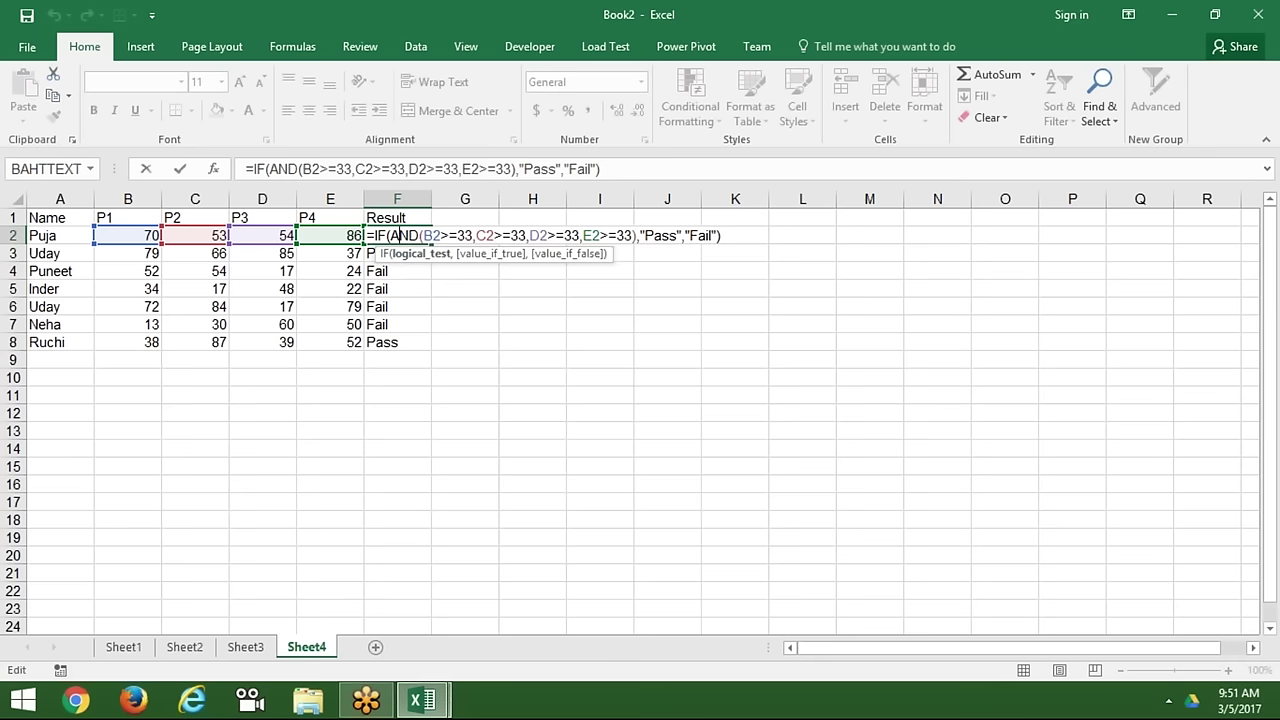
{"action": "key", "text": "ctrl+Return"}
{"action": "left_click", "coordinate": [465, 235]}
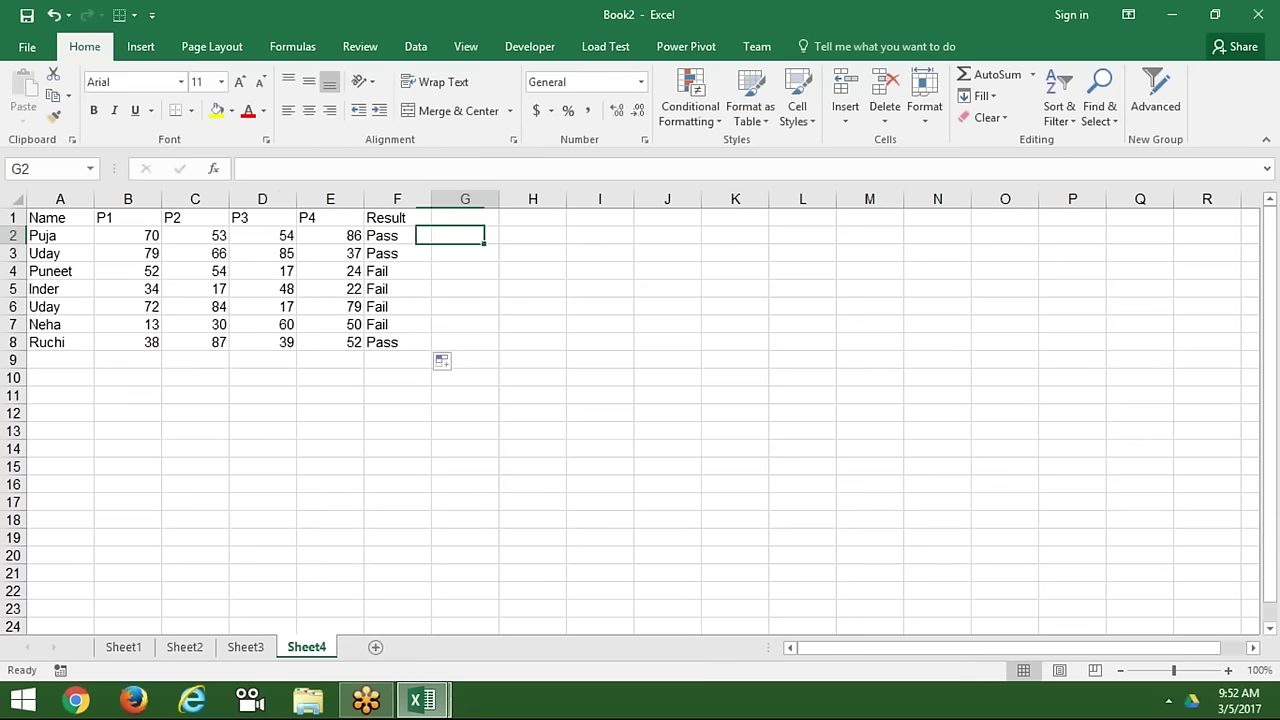
{"action": "type", "text": "=a"}
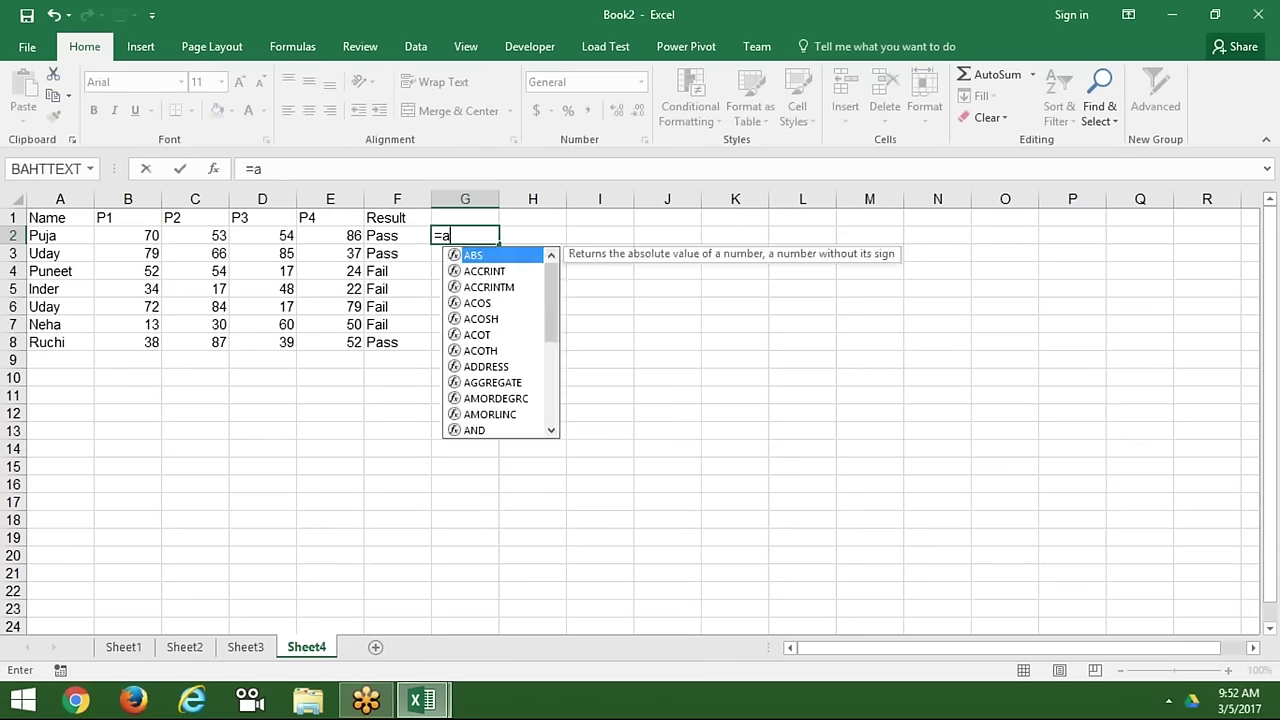
{"action": "type", "text": "nd"}
{"action": "key", "text": "Tab"}
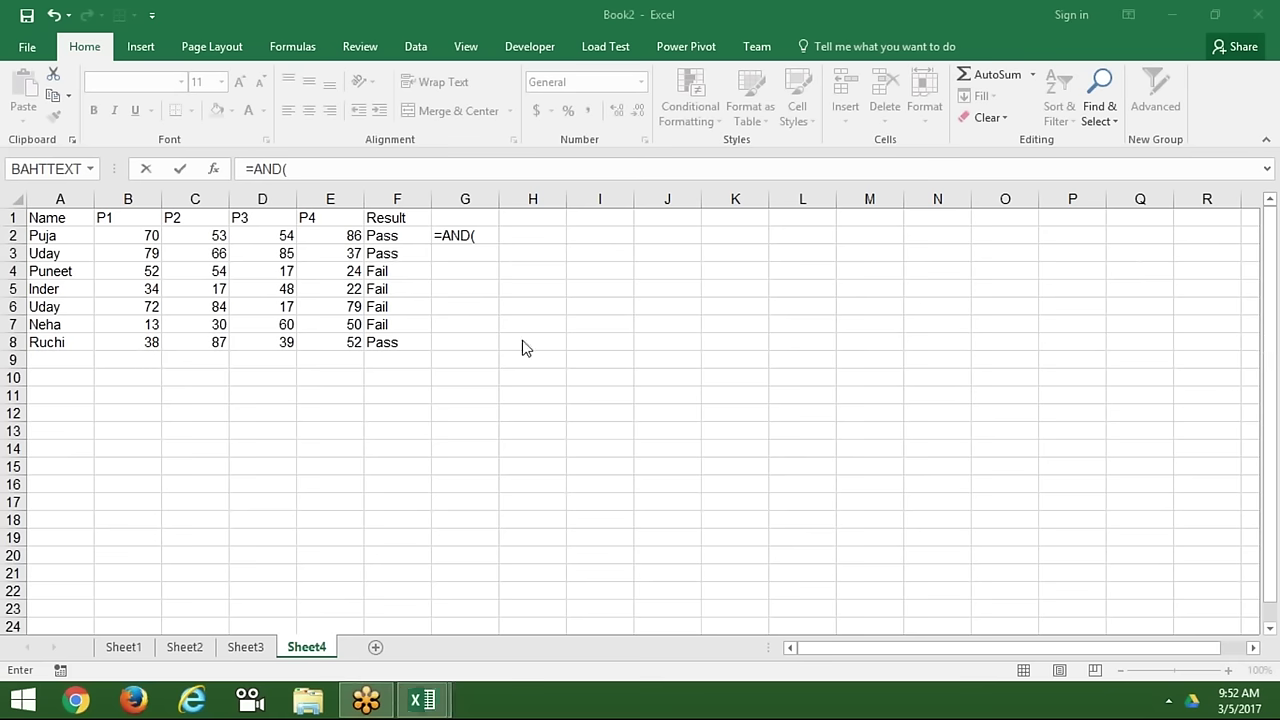
{"action": "left_click", "coordinate": [470, 236]}
{"action": "key", "text": "Escape"}
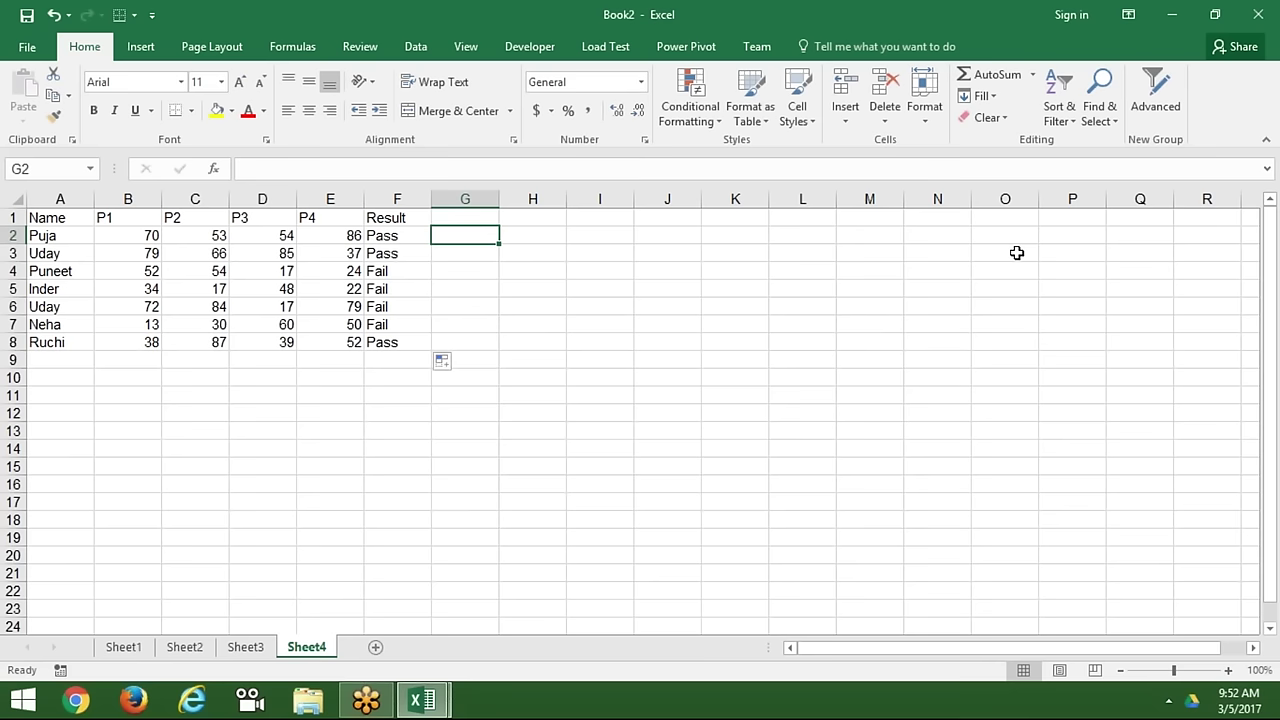
{"action": "left_click", "coordinate": [403, 242]}
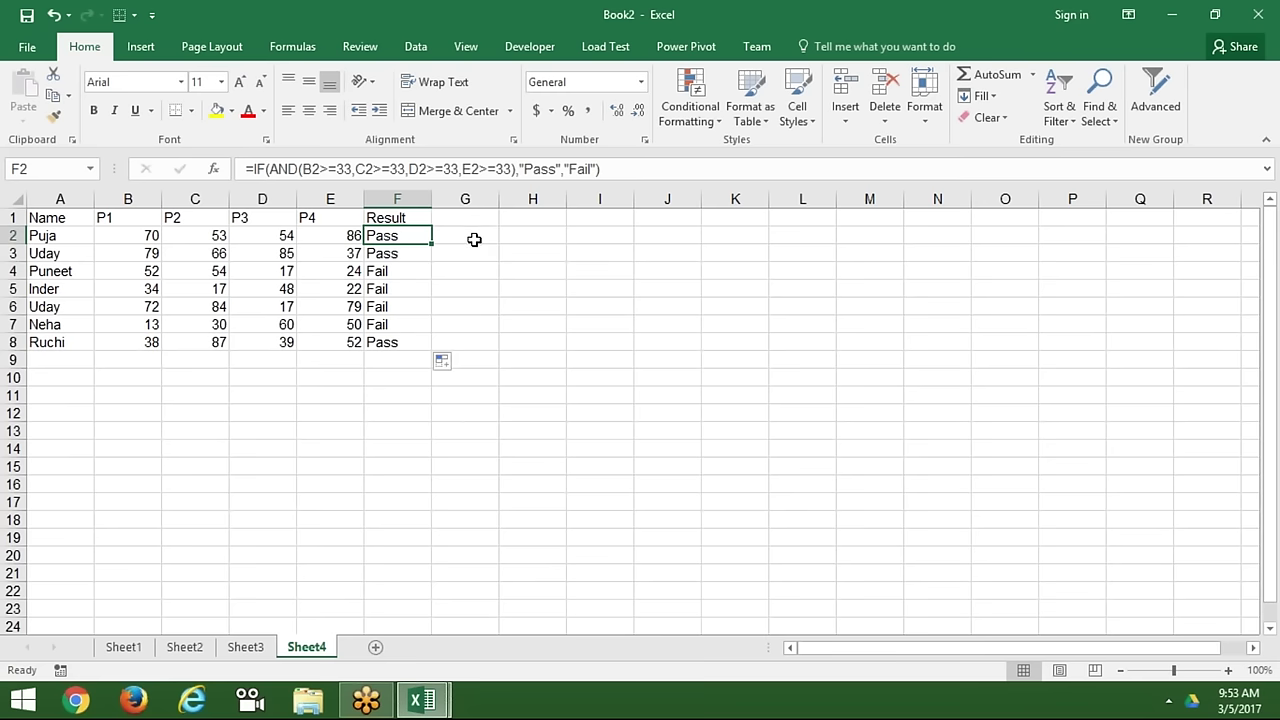
{"action": "left_click", "coordinate": [474, 238]}
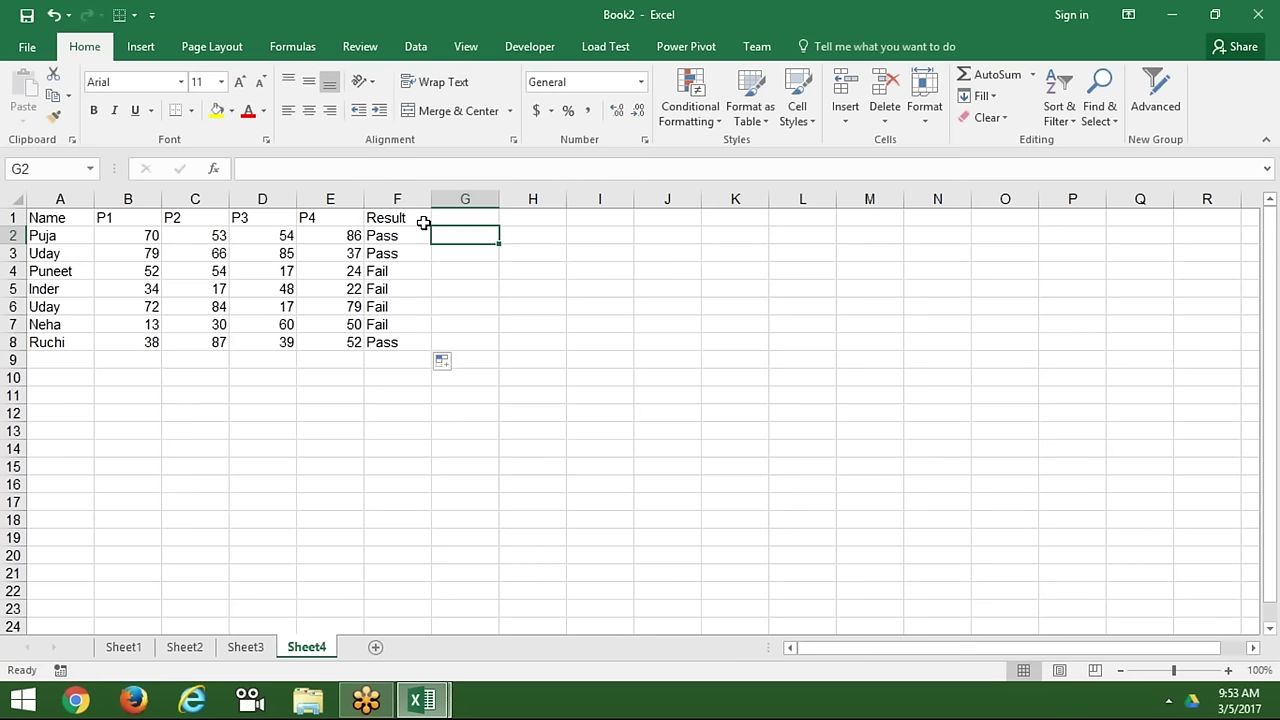
Step: Open the Custom Lists dialog from the Advanced page of Excel Options
{"action": "left_click", "coordinate": [29, 50]}
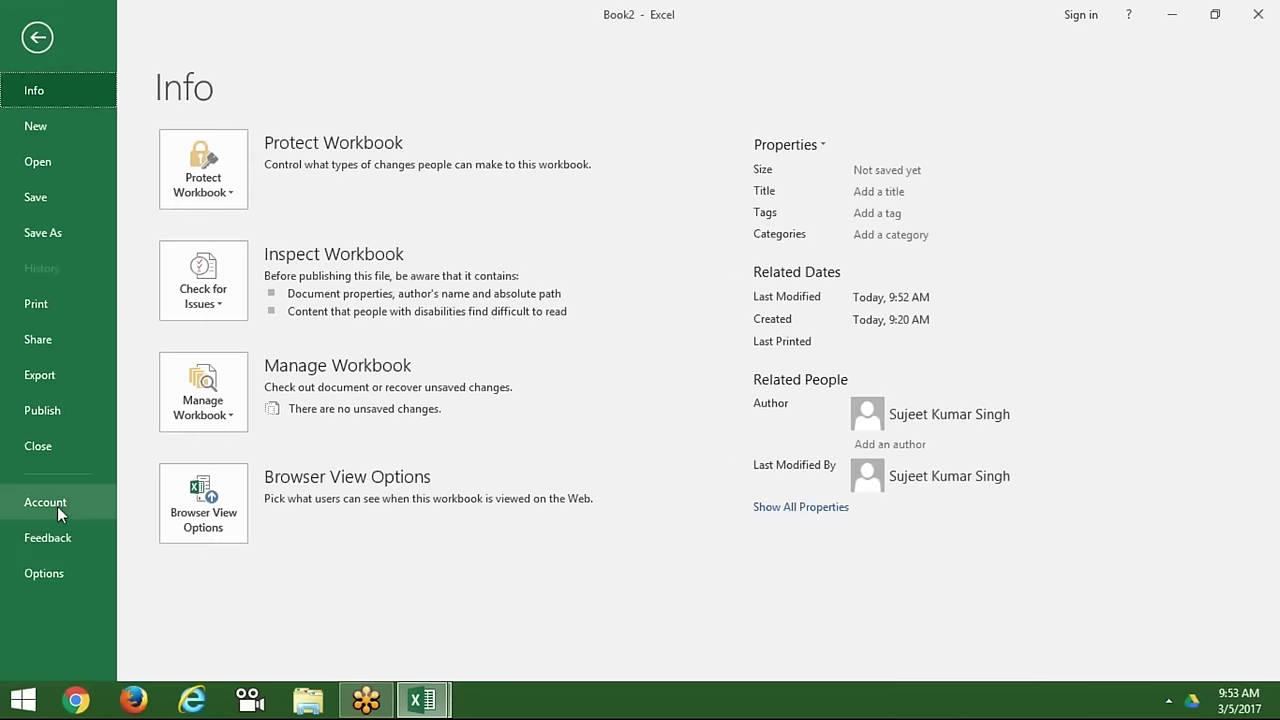
{"action": "left_click", "coordinate": [48, 568]}
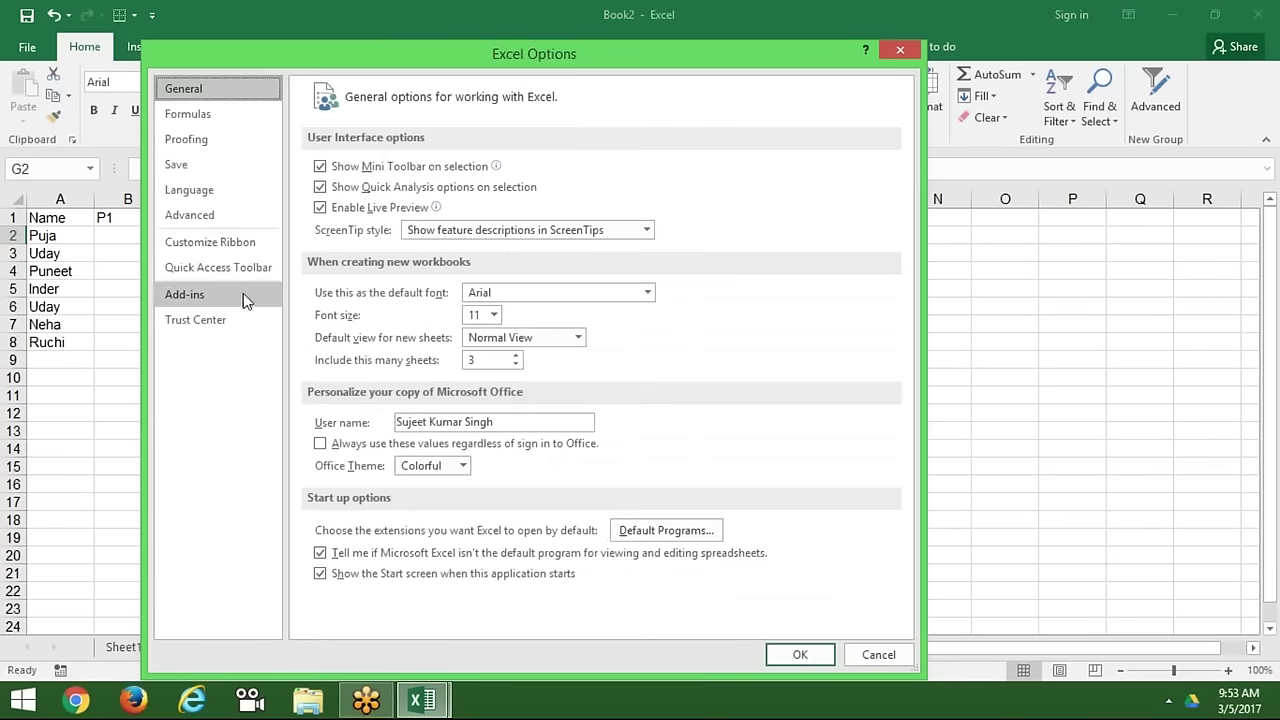
{"action": "left_click", "coordinate": [205, 215]}
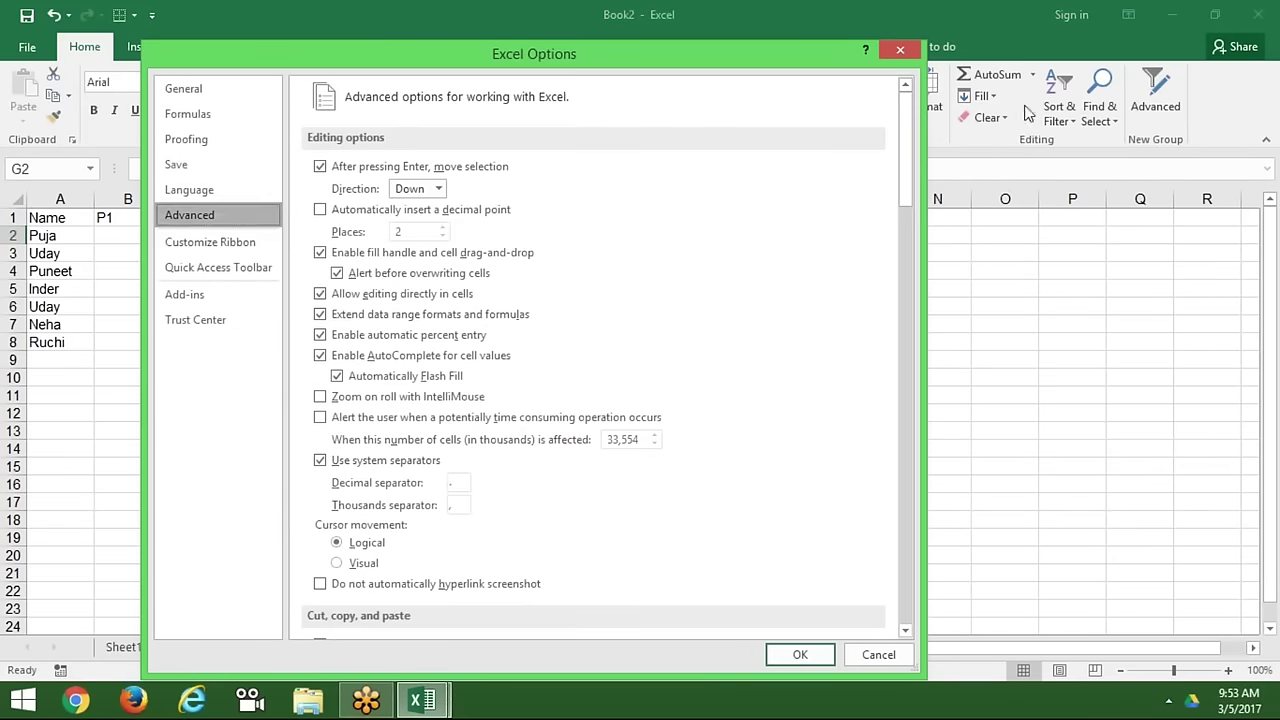
{"action": "left_click_drag", "start_coordinate": [904, 145], "coordinate": [910, 625]}
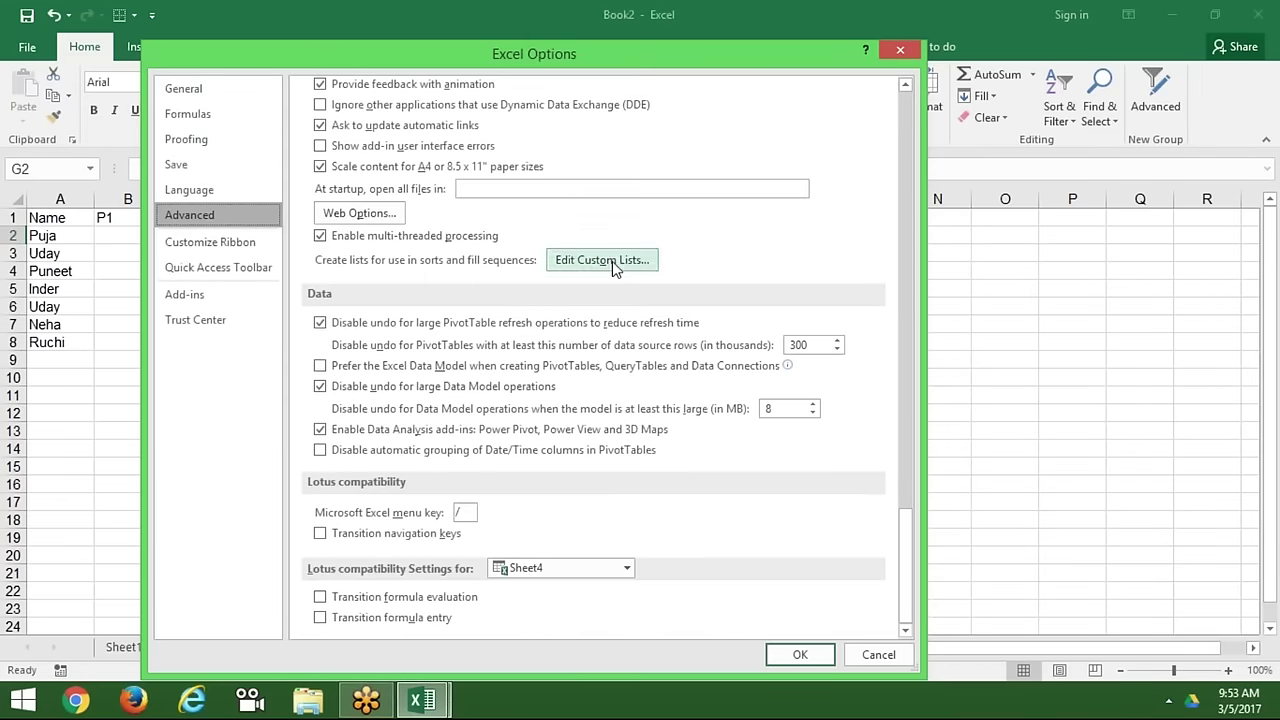
{"action": "left_click", "coordinate": [612, 261]}
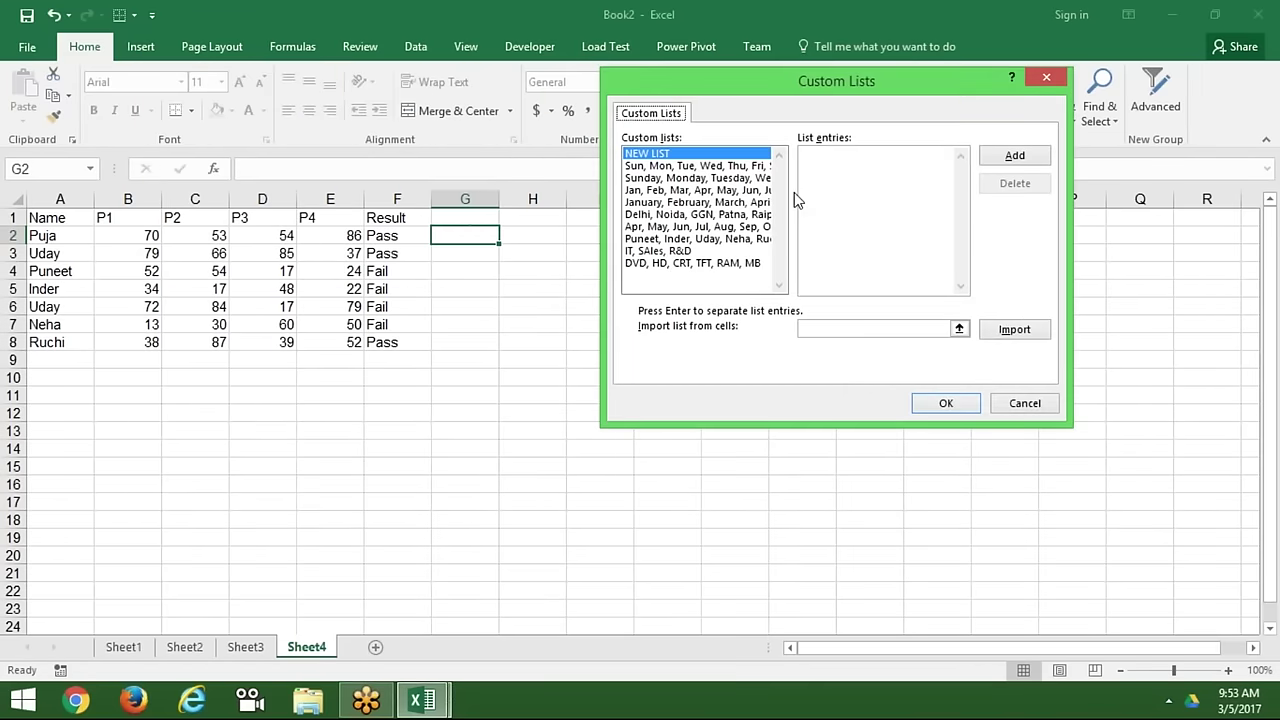
Step: View the saved student-names custom list, then close Custom Lists and Excel Options
{"action": "left_click", "coordinate": [652, 240]}
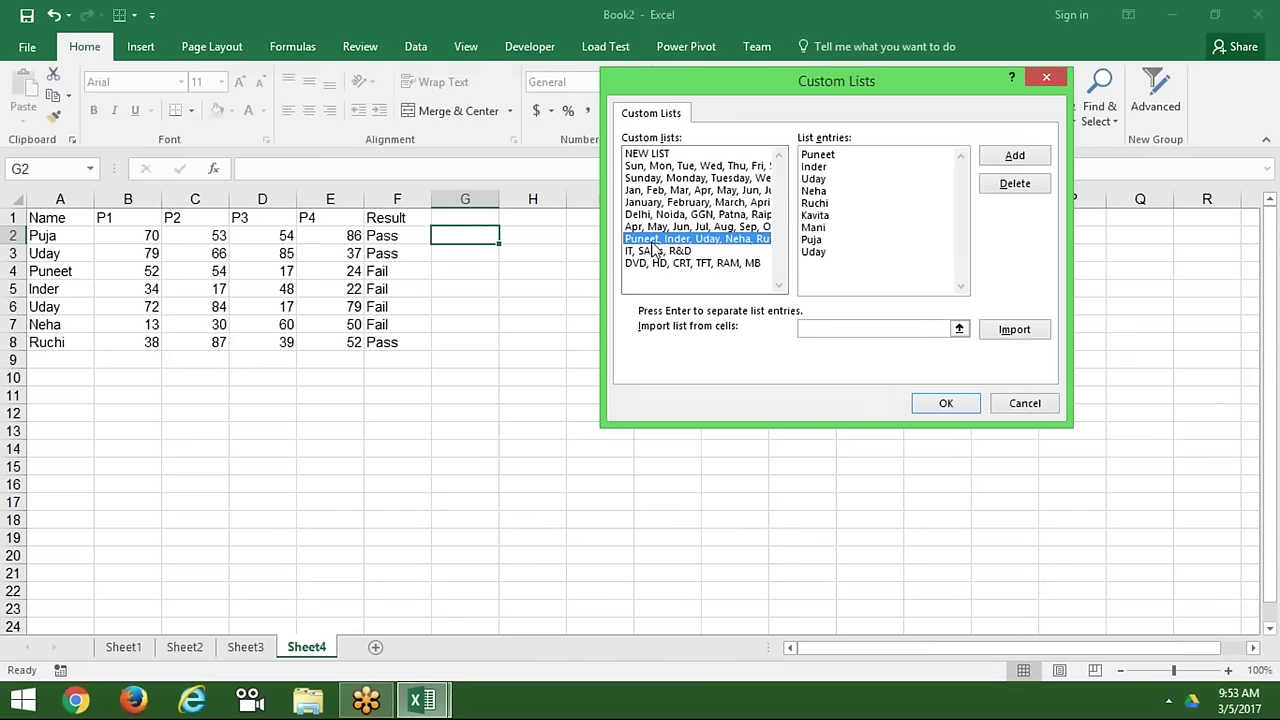
{"action": "key", "text": "Return"}
{"action": "key", "text": "Return"}
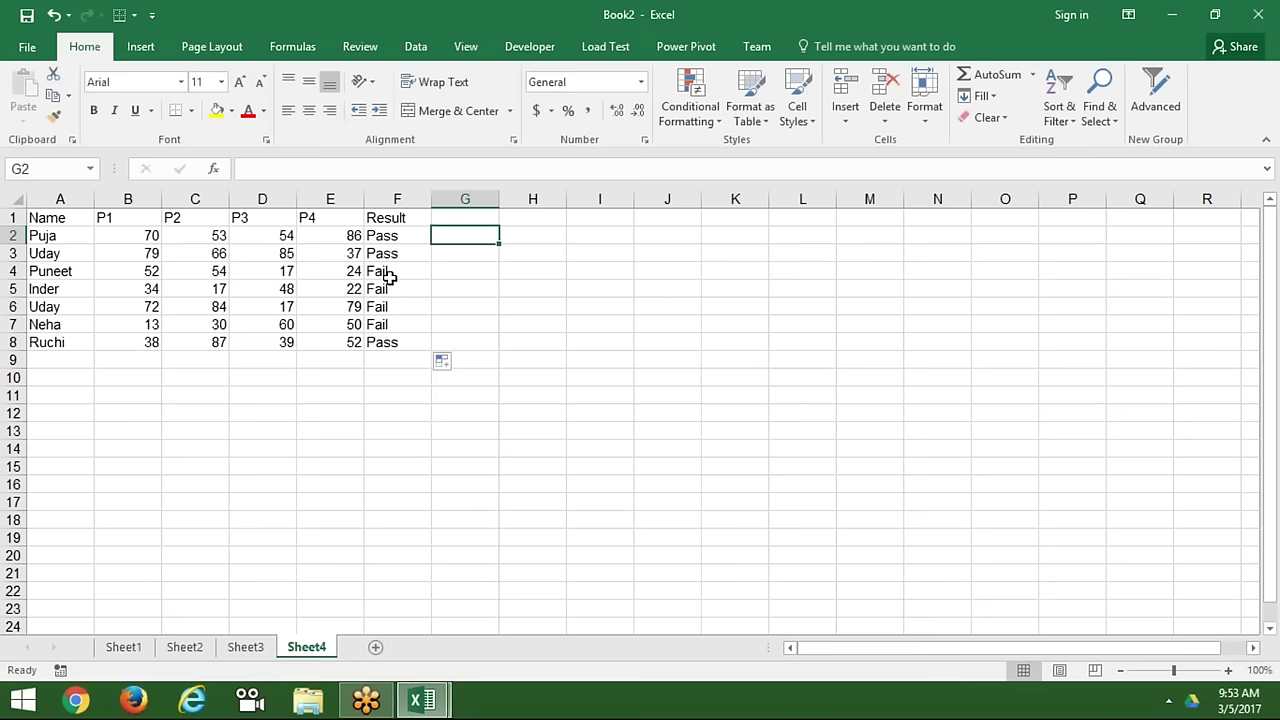
{"action": "key", "text": "Left"}
{"action": "key", "text": "Left"}
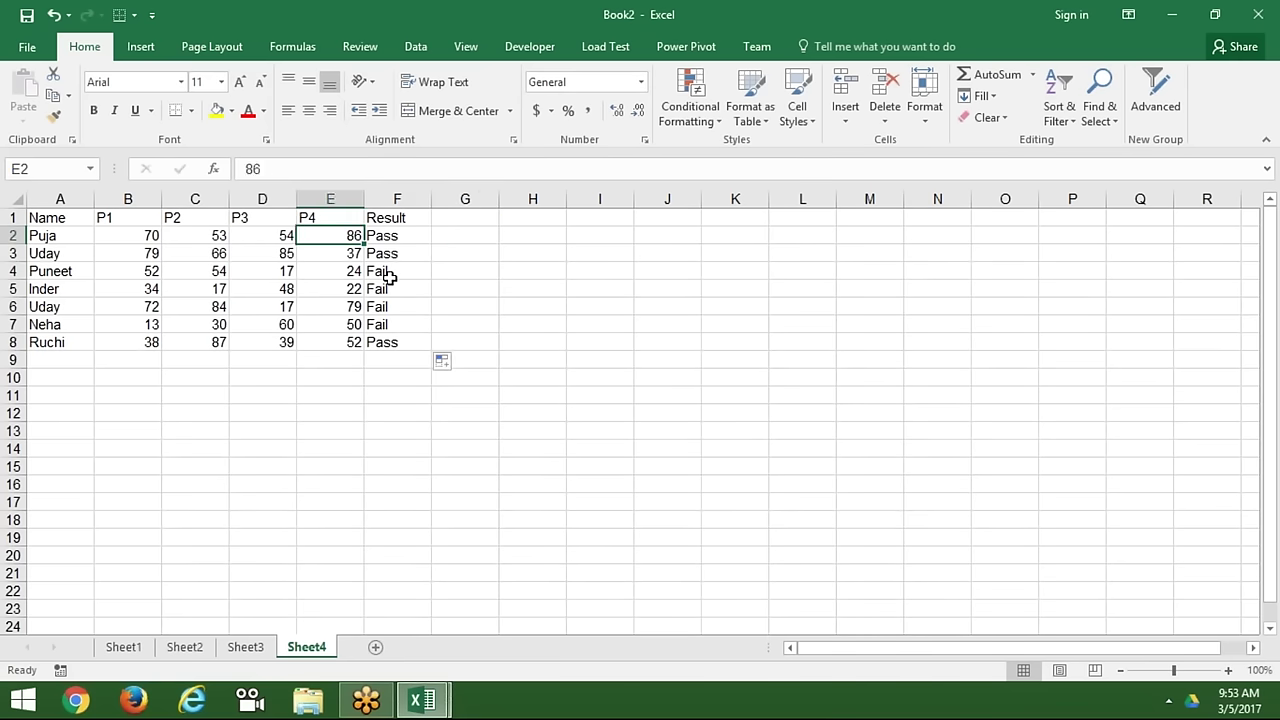
{"action": "key", "text": "Right"}
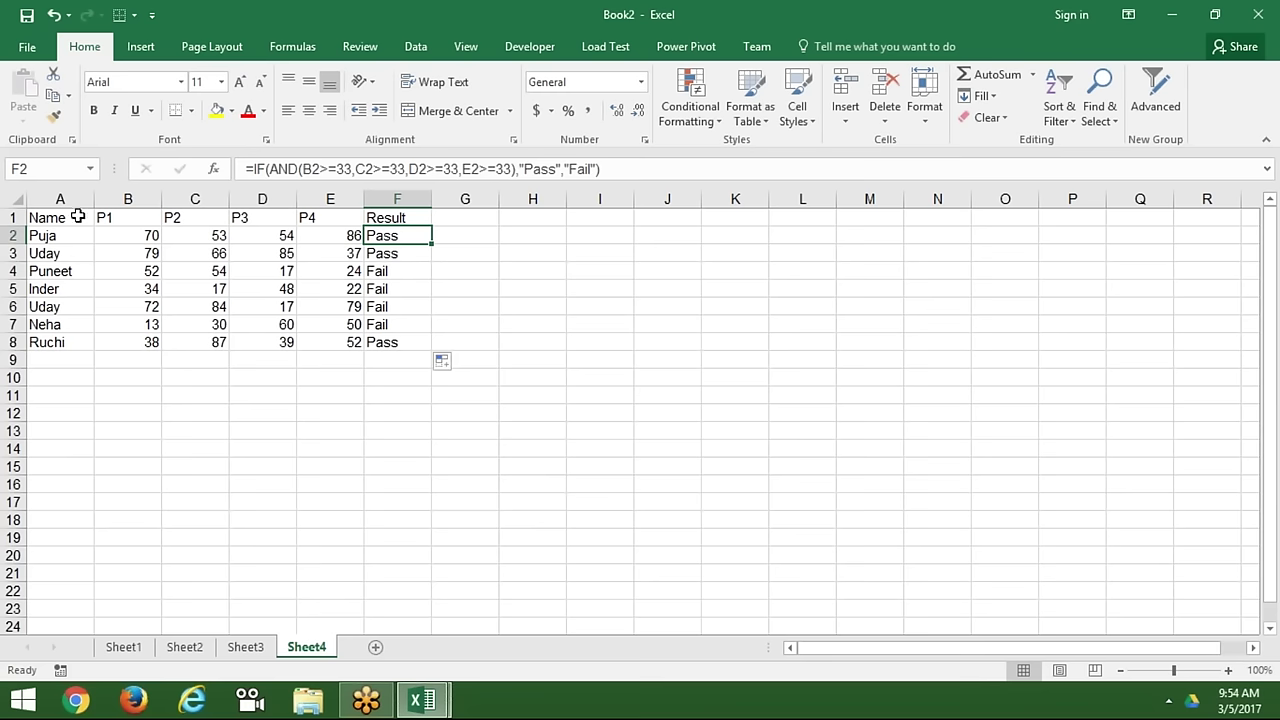
{"action": "left_click", "coordinate": [136, 237]}
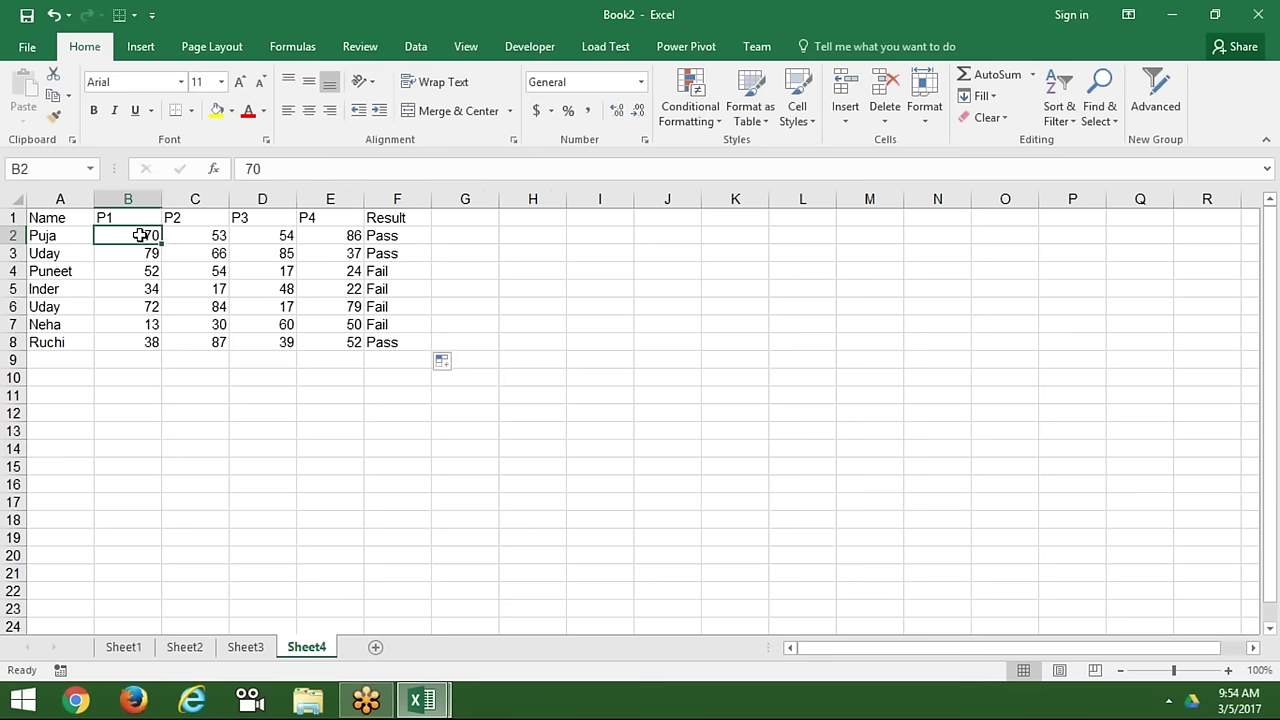
{"action": "right_click", "coordinate": [136, 237]}
{"action": "left_click", "coordinate": [207, 459]}
{"action": "double_click", "coordinate": [403, 237]}
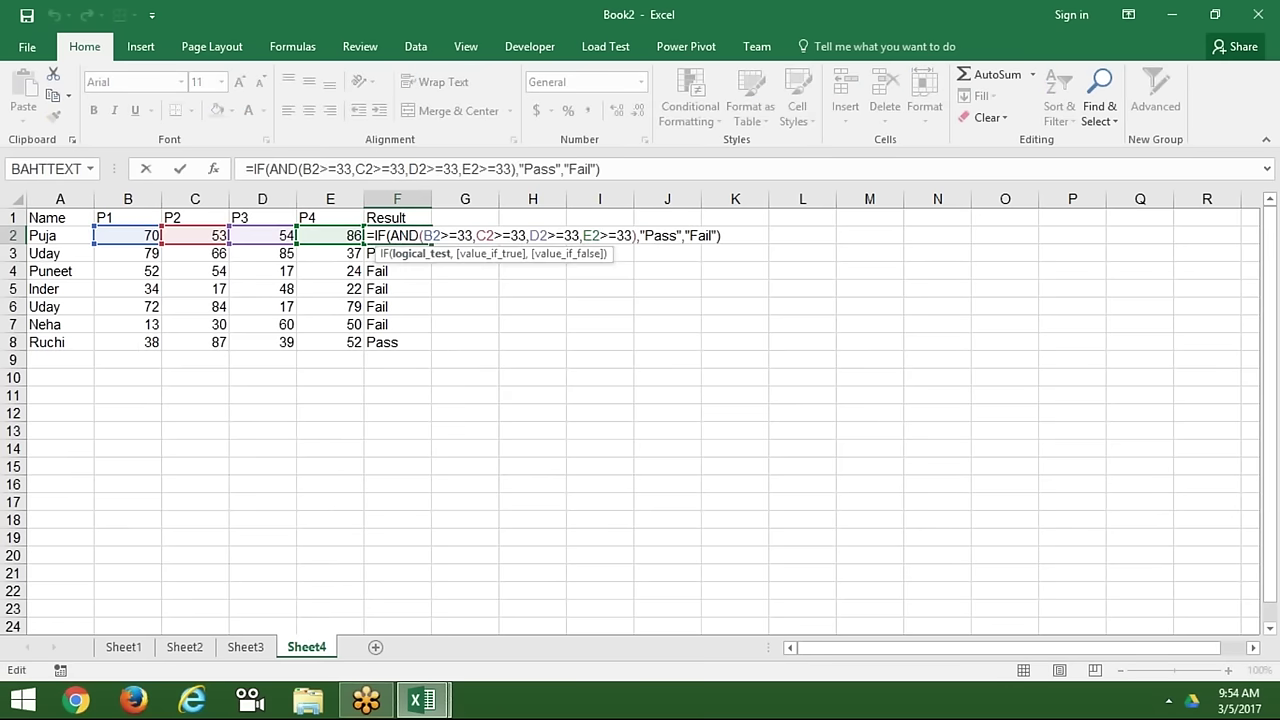
{"action": "double_click", "coordinate": [398, 168]}
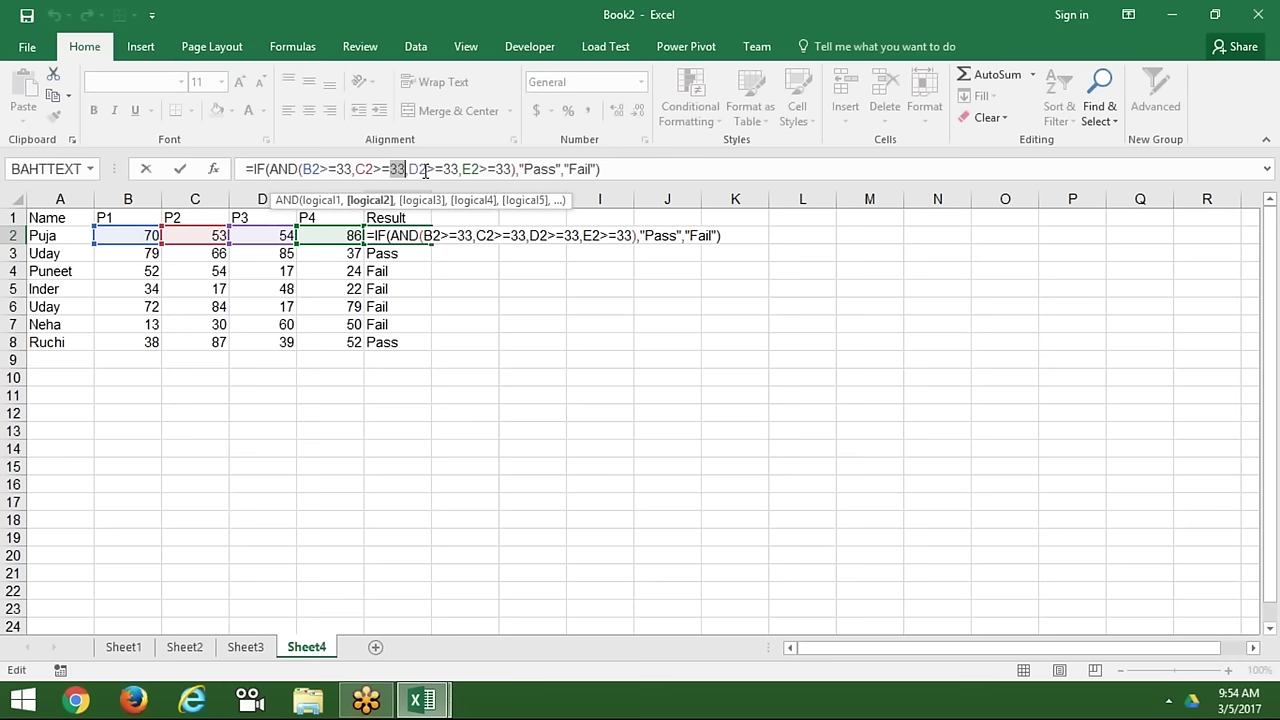
{"action": "key", "text": "Escape"}
{"action": "key", "text": "Left"}
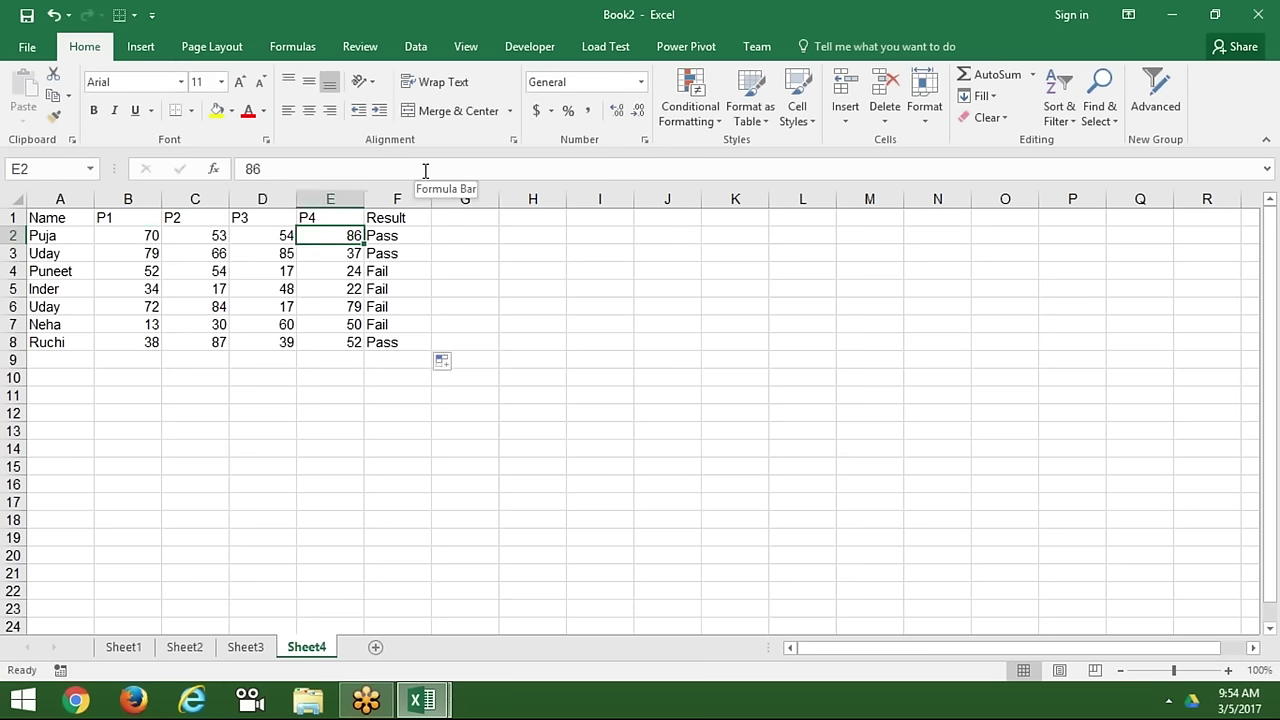
{"action": "key", "text": "Left"}
{"action": "key", "text": "Left"}
{"action": "key", "text": "Left"}
{"action": "key", "text": "shift+Right"}
{"action": "key", "text": "shift+Right"}
{"action": "key", "text": "shift+Right"}
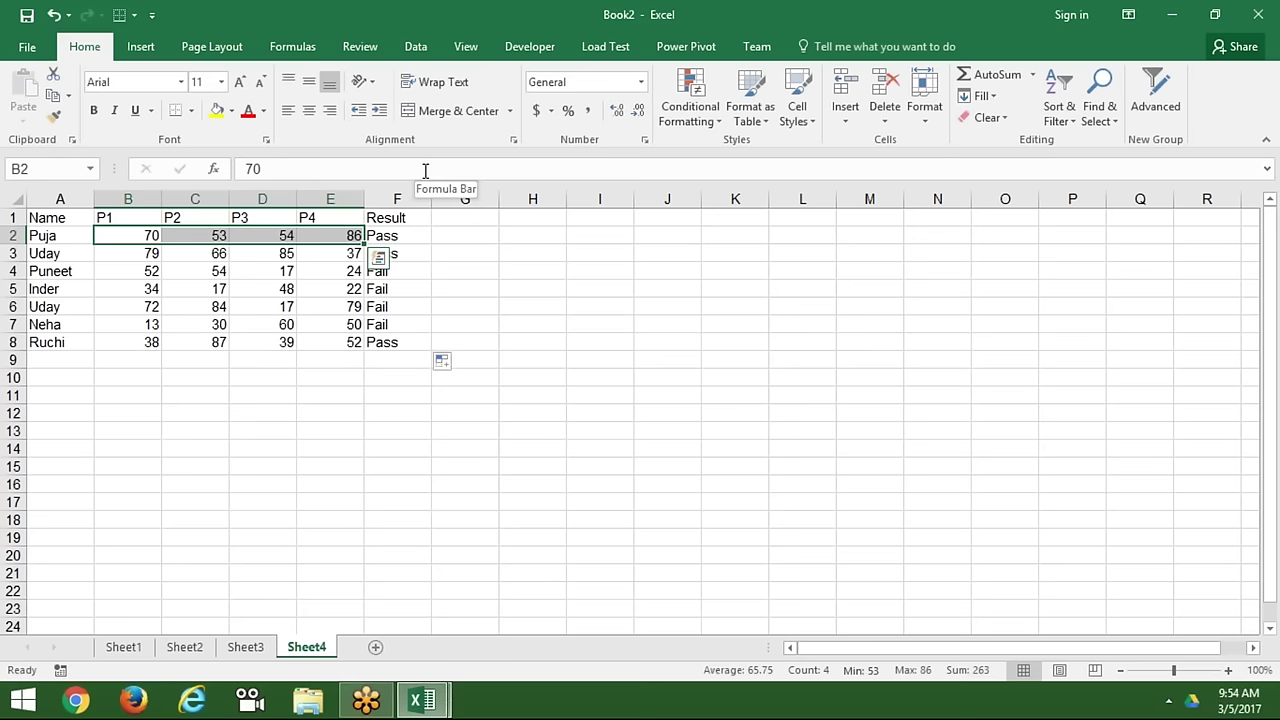
{"action": "key", "text": "Right"}
{"action": "key", "text": "Right"}
{"action": "key", "text": "Right"}
{"action": "key", "text": "Right"}
{"action": "key", "text": "Right"}
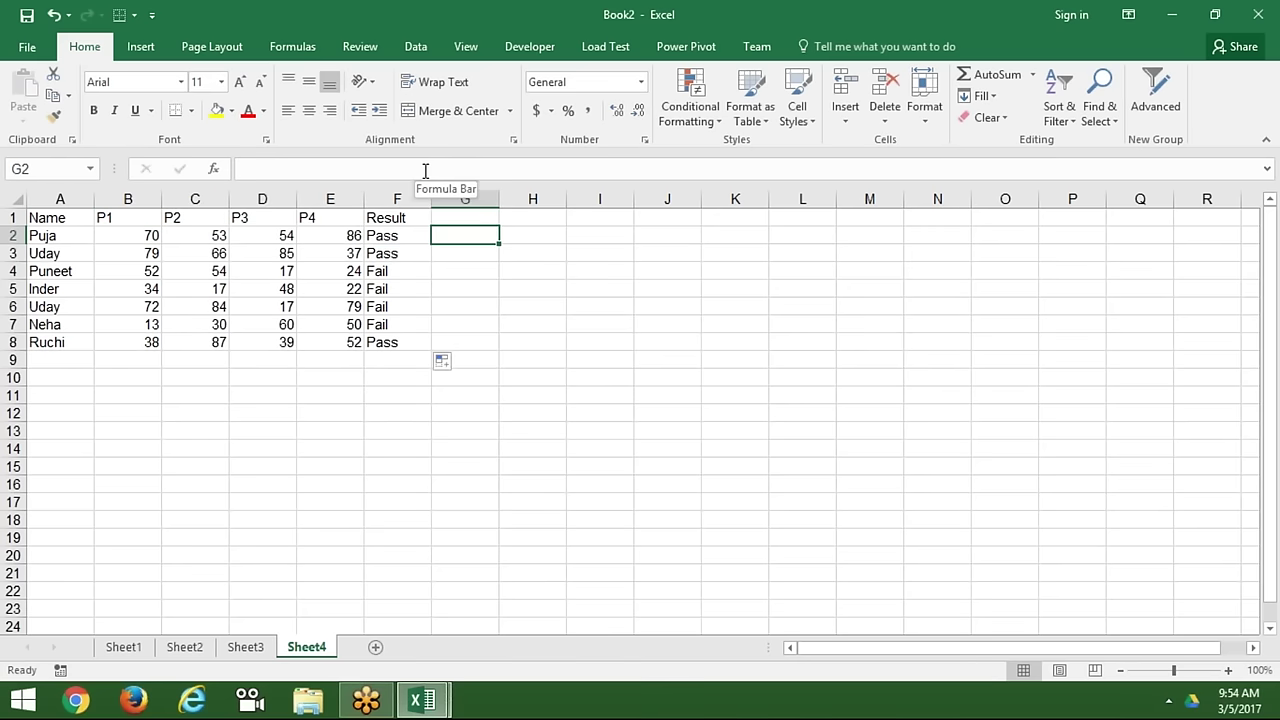
Step: Enter =COUNTIF(B2:E2,">=30") in G2
{"action": "type", "text": "=cu"}
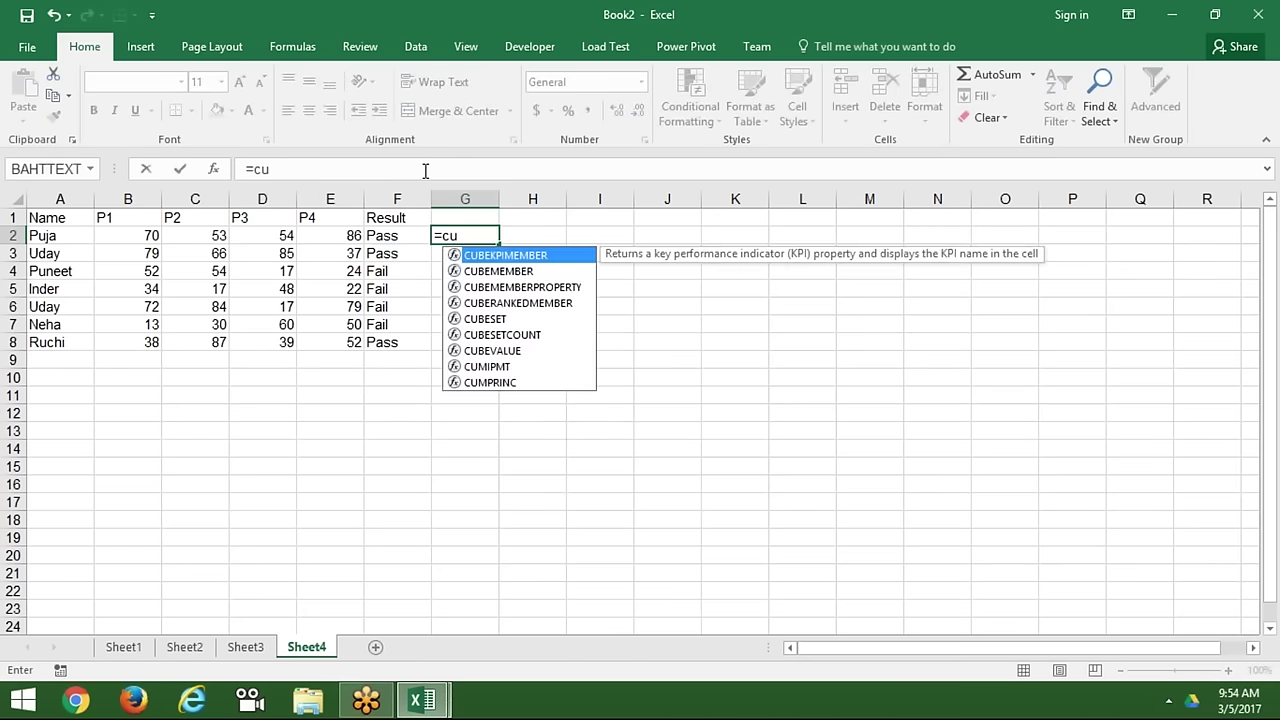
{"action": "key", "text": "BackSpace"}
{"action": "type", "text": "ou"}
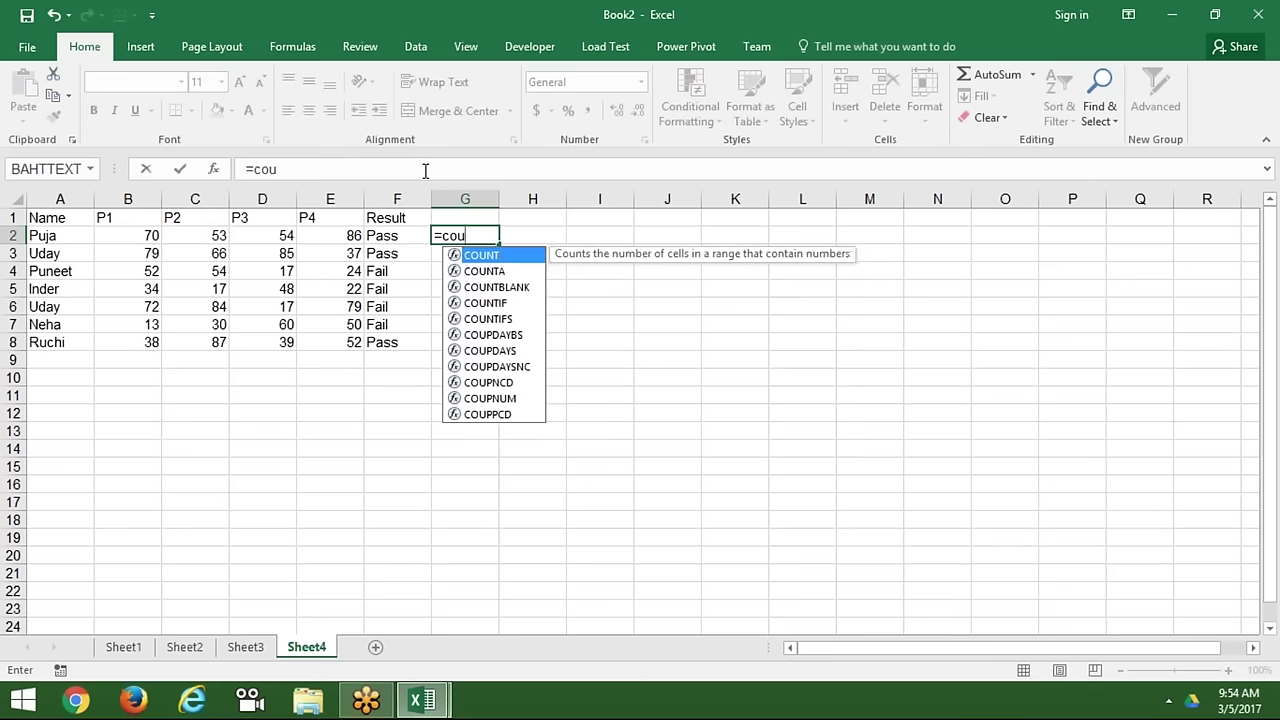
{"action": "key", "text": "Down"}
{"action": "key", "text": "Down"}
{"action": "key", "text": "Down"}
{"action": "key", "text": "Tab"}
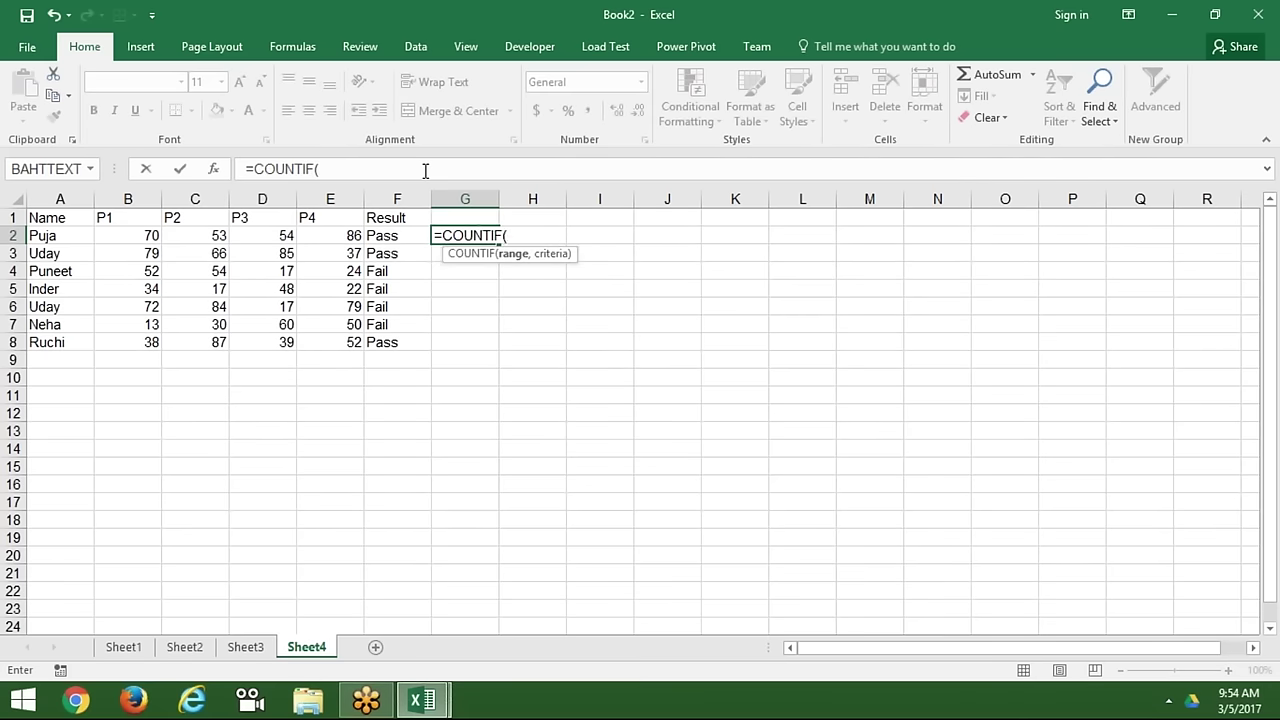
{"action": "mouse_move", "coordinate": [140, 235]}
{"action": "left_mouse_down"}
{"action": "mouse_move", "coordinate": [287, 225]}
{"action": "mouse_move", "coordinate": [314, 237]}
{"action": "left_mouse_up"}
{"action": "type", "text": ","}
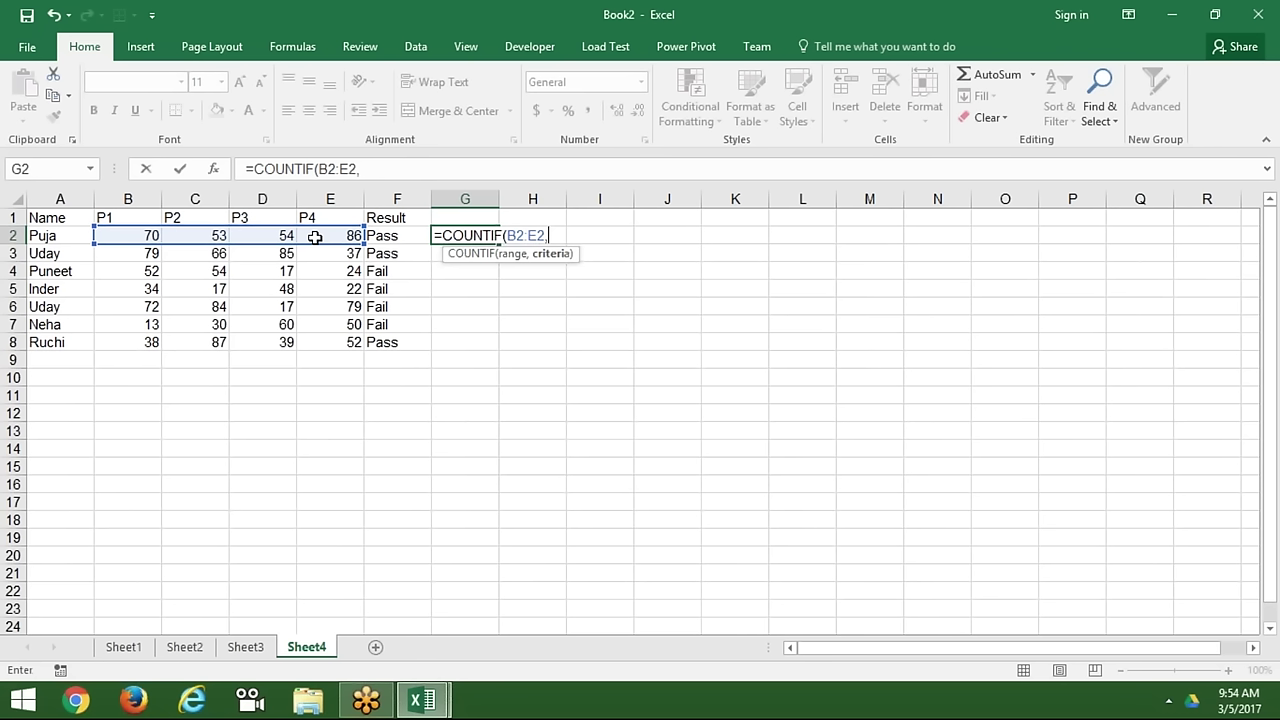
{"action": "type", "text": "\">"}
{"action": "type", "text": "=30"}
{"action": "type", "text": "\""}
{"action": "key", "text": "Return"}
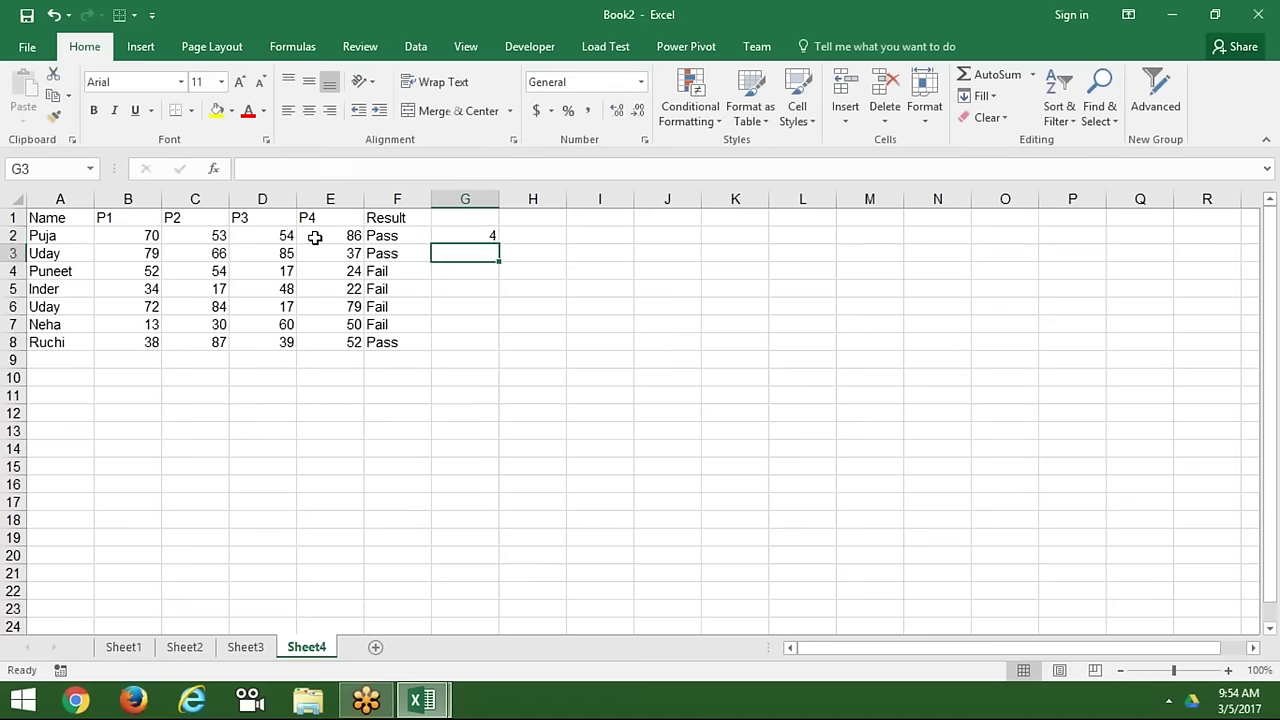
Step: Copy the COUNTIF down to G8, giving counts 4, 4, 2, 2, 3, 3, 4
{"action": "key", "text": "Up"}
{"action": "left_click", "coordinate": [350, 236]}
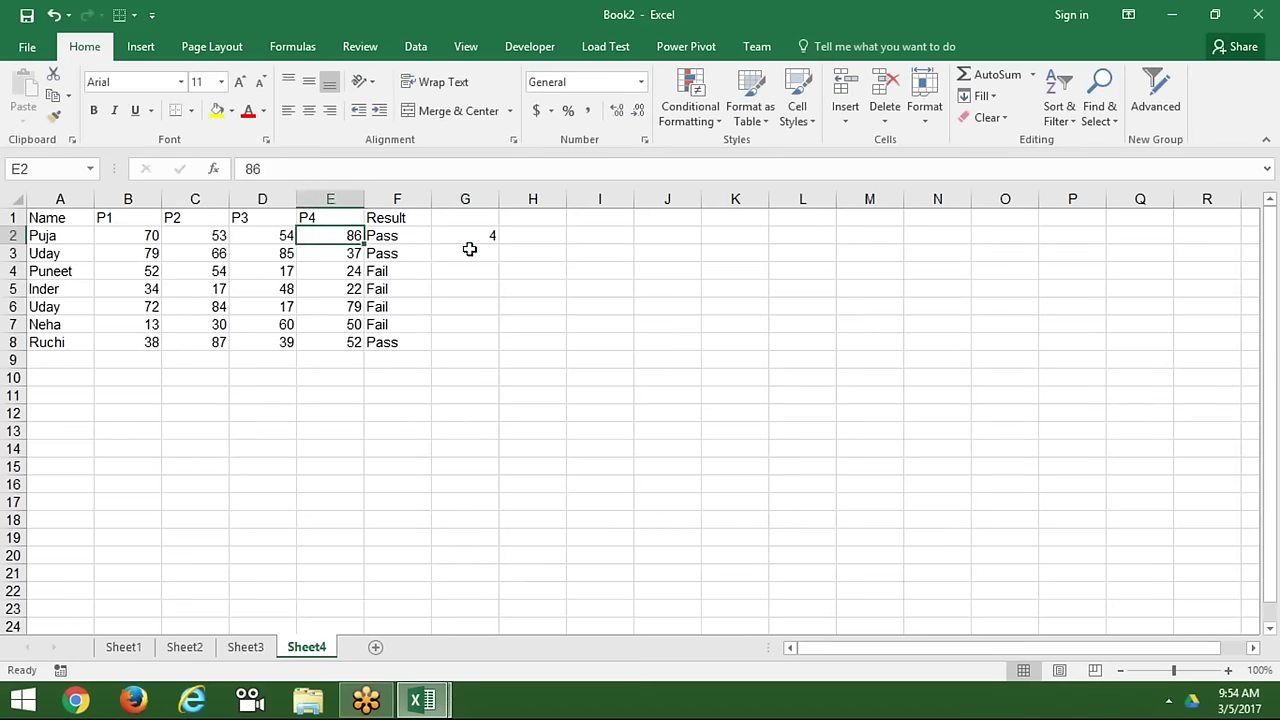
{"action": "left_click", "coordinate": [479, 240]}
{"action": "left_click_drag", "start_coordinate": [498, 245], "coordinate": [500, 352]}
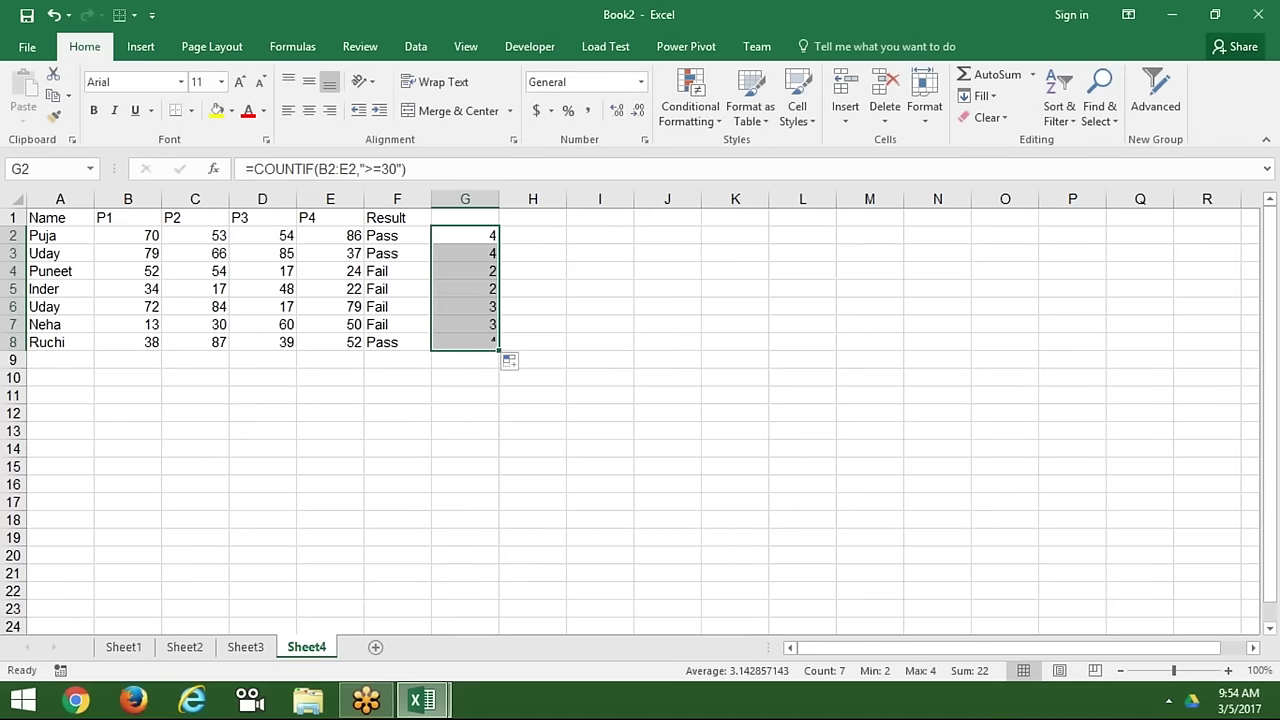
{"action": "left_click_drag", "start_coordinate": [140, 238], "coordinate": [316, 236]}
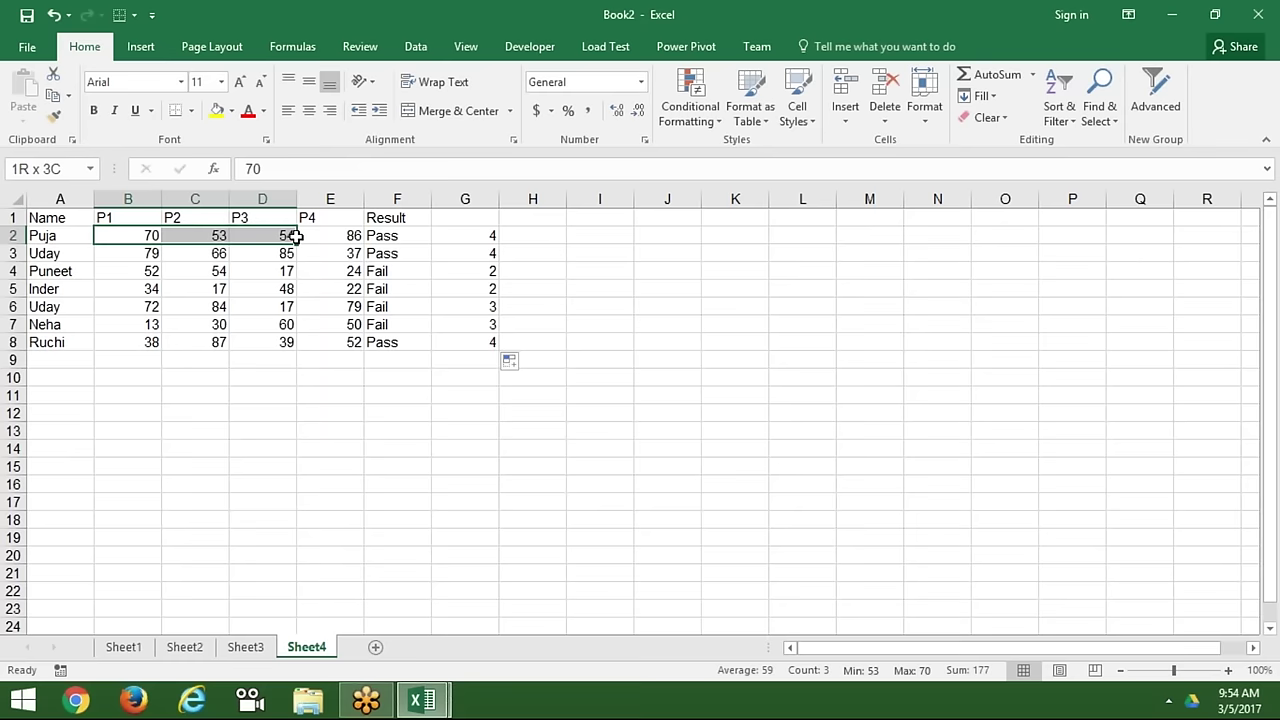
{"action": "left_click", "coordinate": [462, 236]}
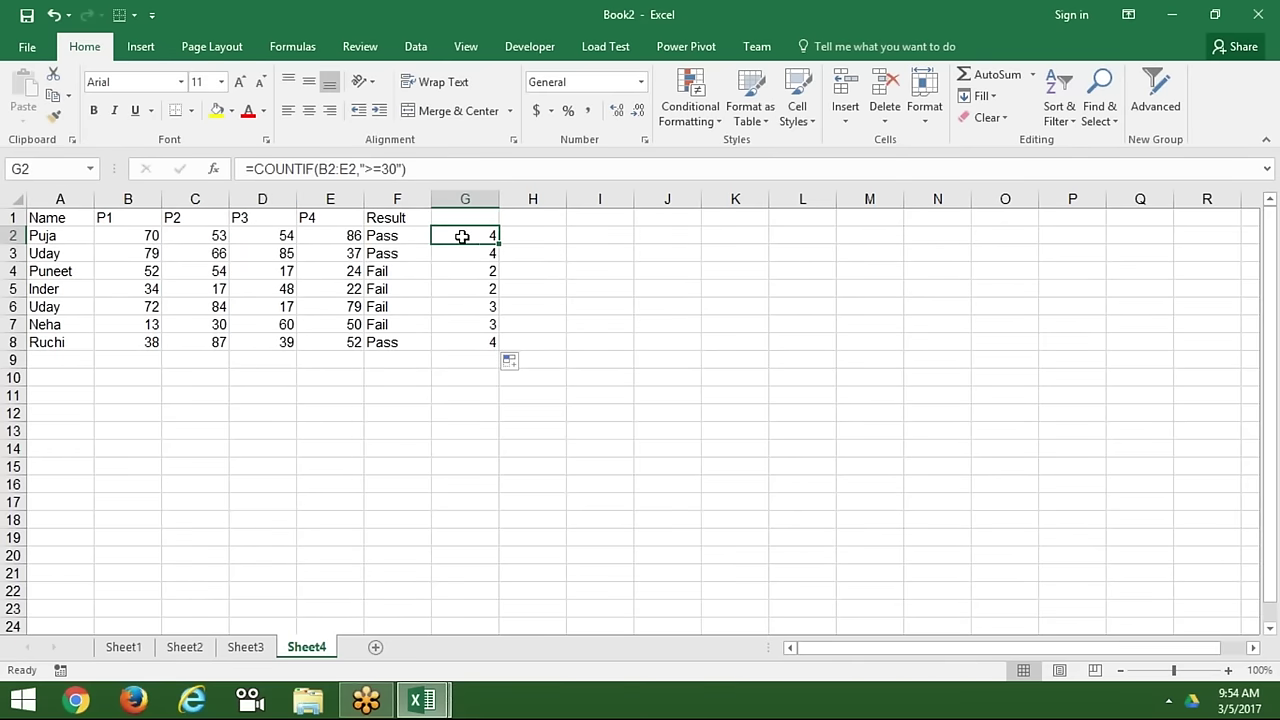
{"action": "left_click", "coordinate": [460, 249]}
{"action": "key", "text": "Up"}
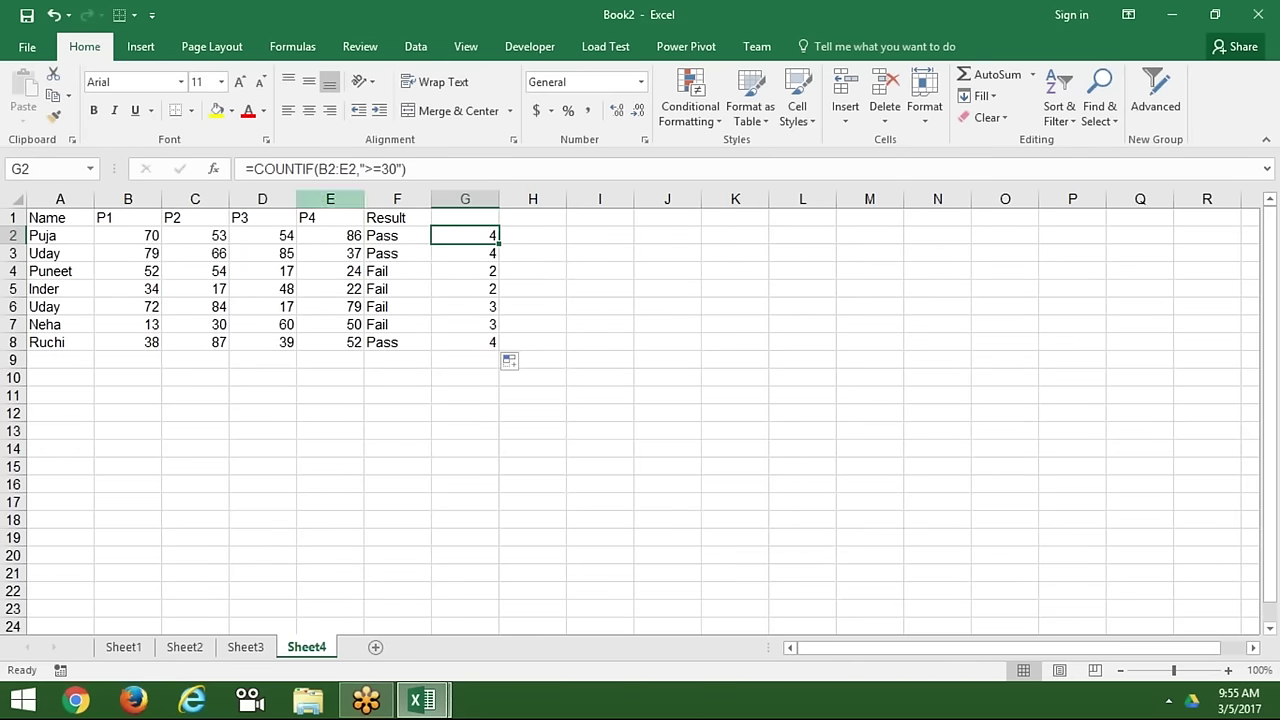
Step: Change G2 to =IF(COUNTIF(B2:E2,">=30")=4,"Pass","Fail") and fill it down to G8
{"action": "left_click", "coordinate": [256, 169]}
{"action": "type", "text": "if"}
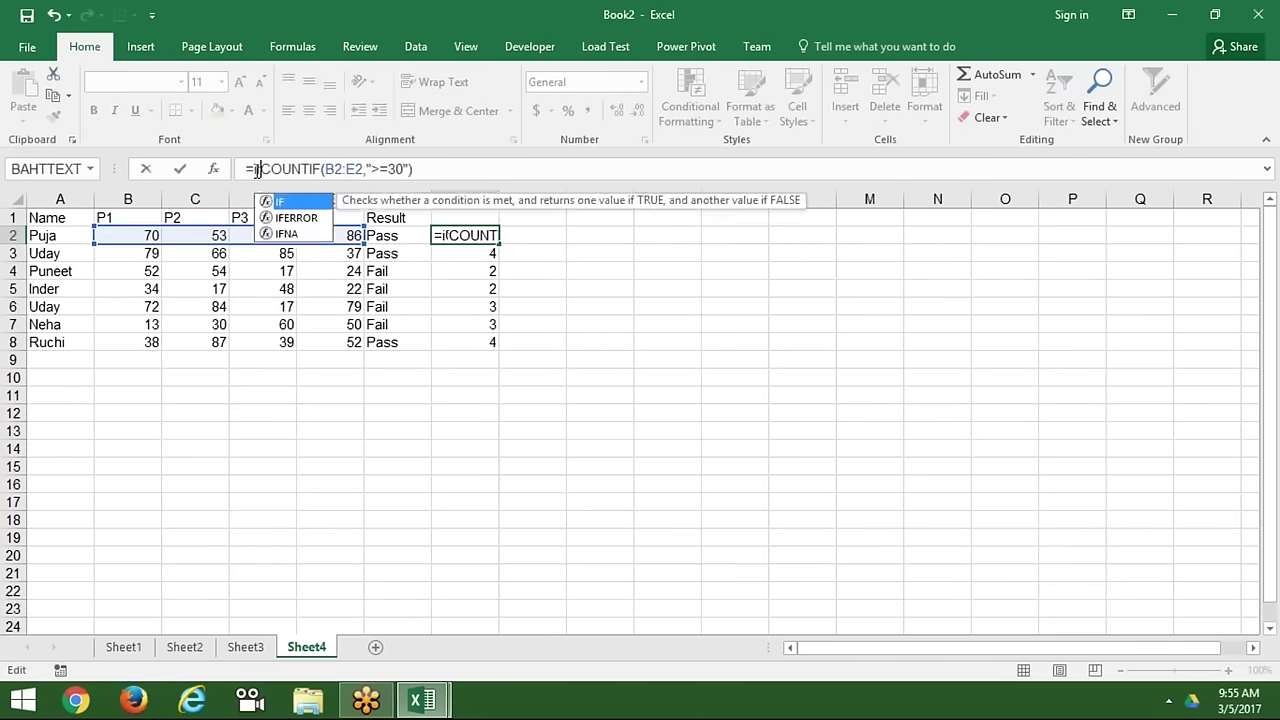
{"action": "type", "text": "("}
{"action": "left_click", "coordinate": [471, 168]}
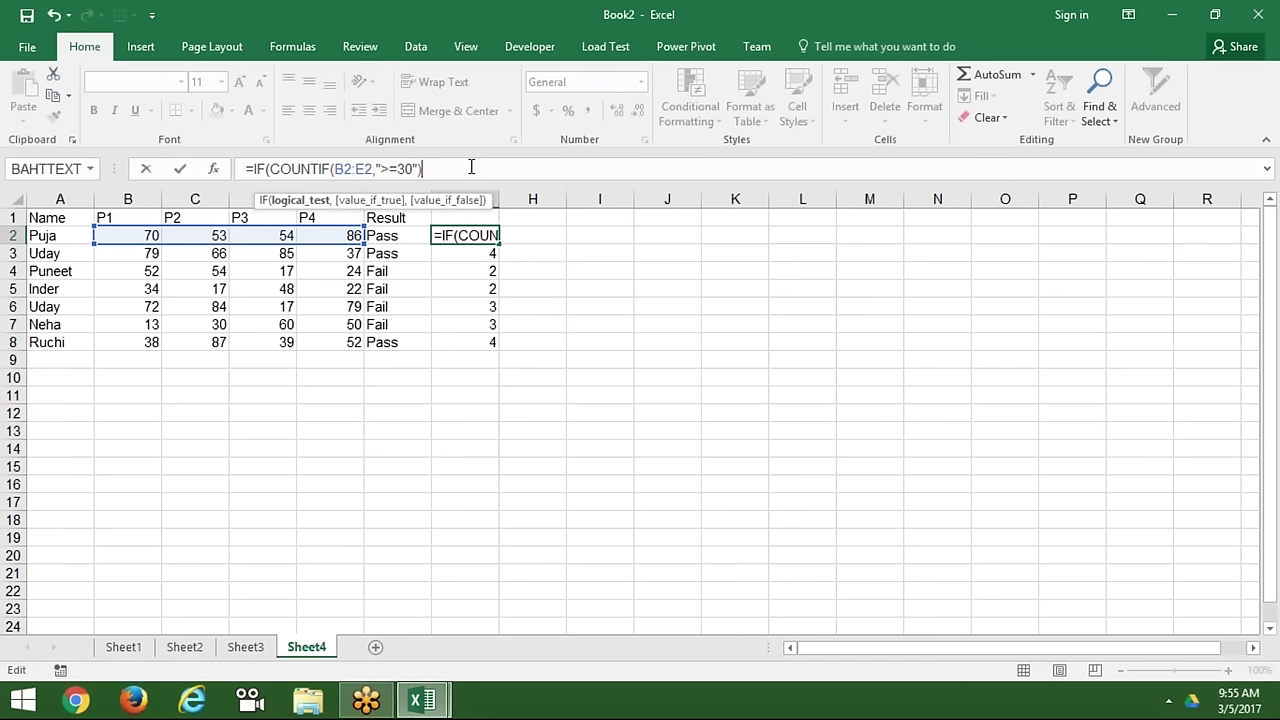
{"action": "type", "text": "=4"}
{"action": "type", "text": ",\""}
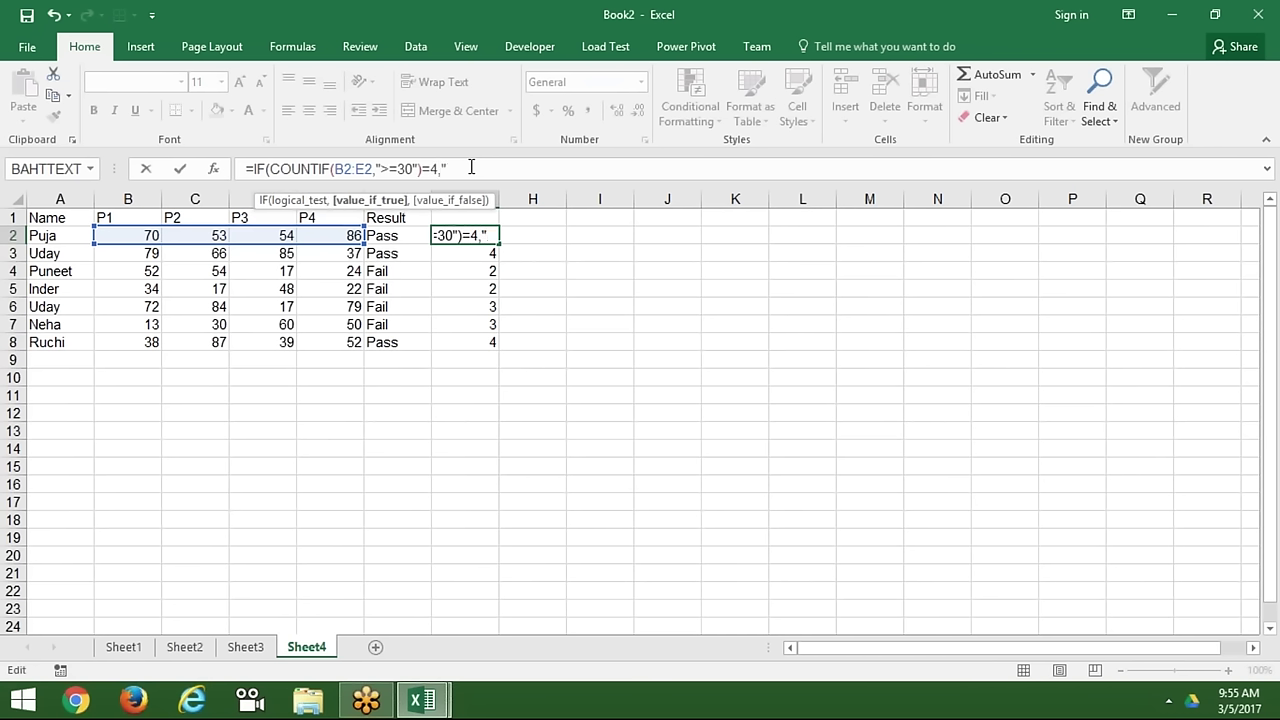
{"action": "type", "text": "Pass"}
{"action": "type", "text": "\",\""}
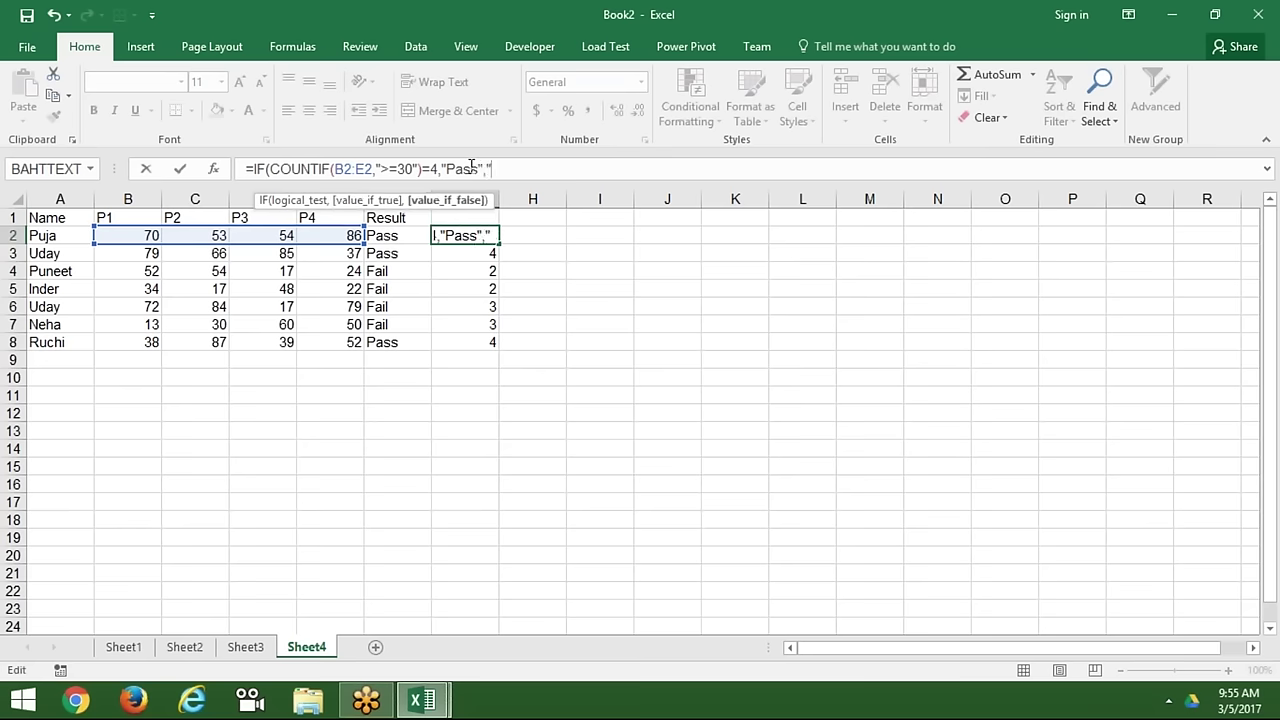
{"action": "type", "text": "Fail\""}
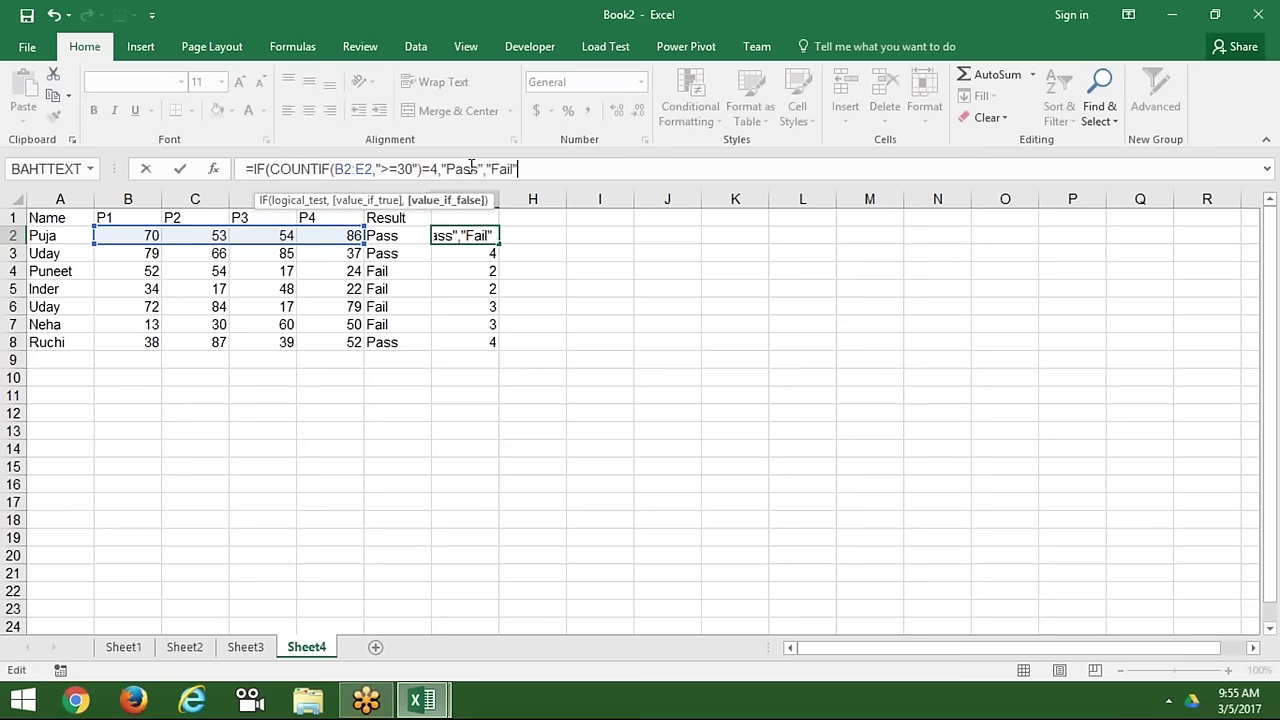
{"action": "key", "text": "Return"}
{"action": "key", "text": "Return"}
{"action": "key", "text": "Up"}
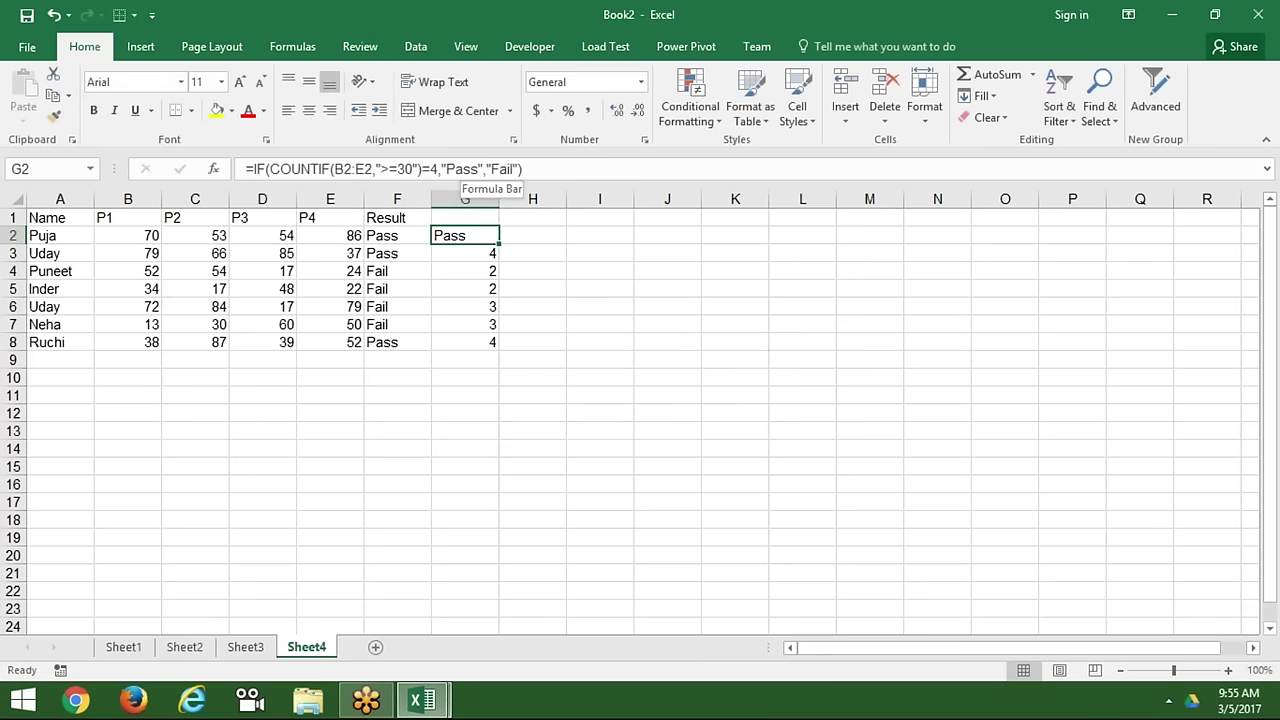
{"action": "double_click", "coordinate": [499, 246]}
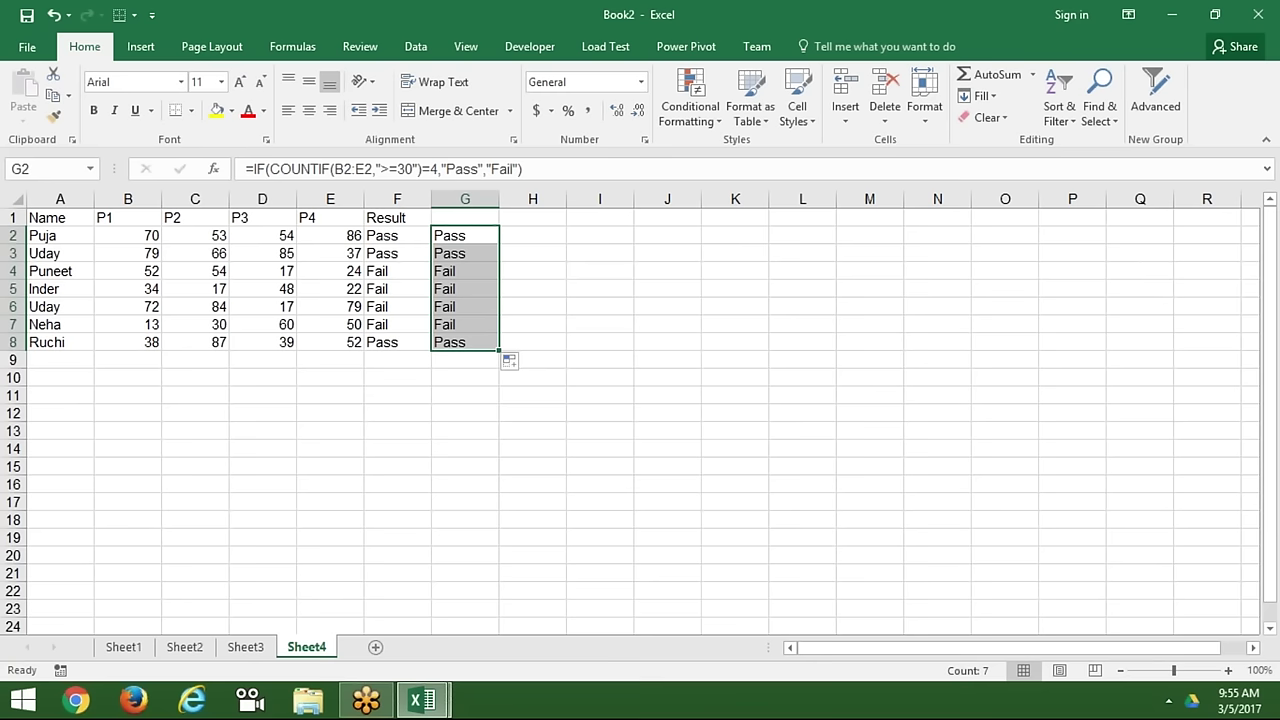
{"action": "left_click", "coordinate": [477, 243]}
{"action": "key", "text": "ctrl+Down"}
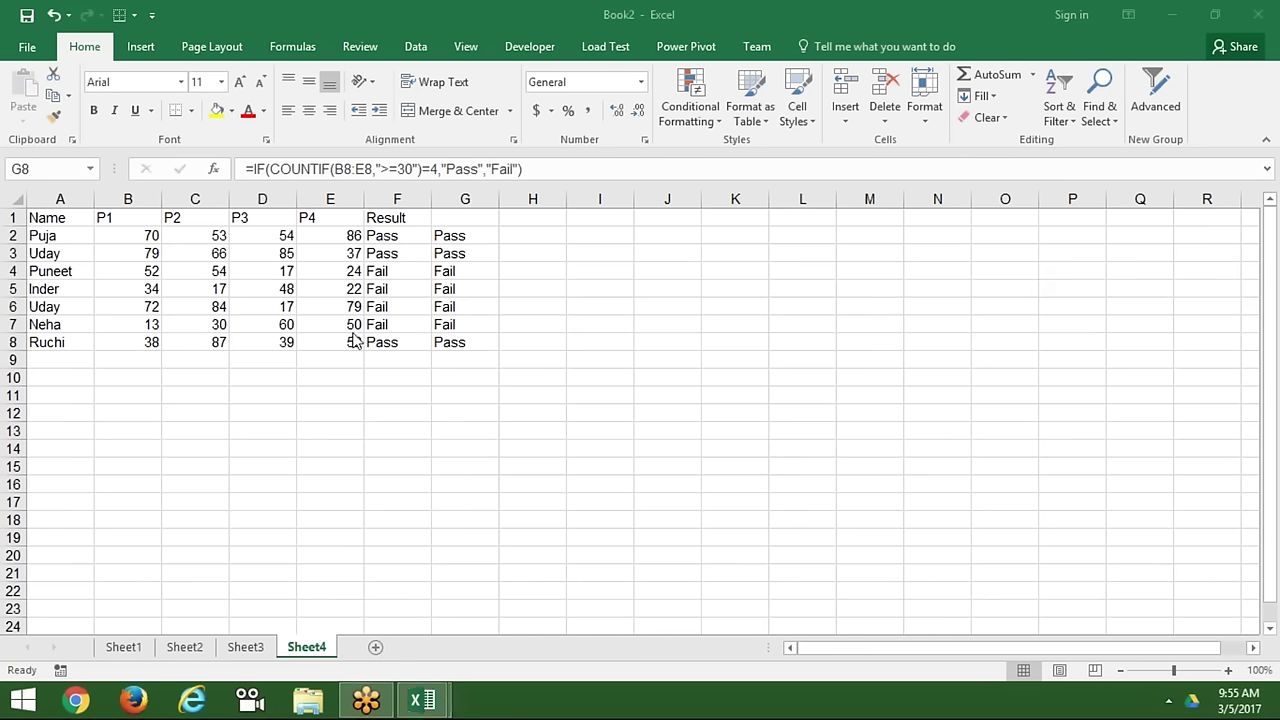
{"action": "left_click", "coordinate": [477, 232]}
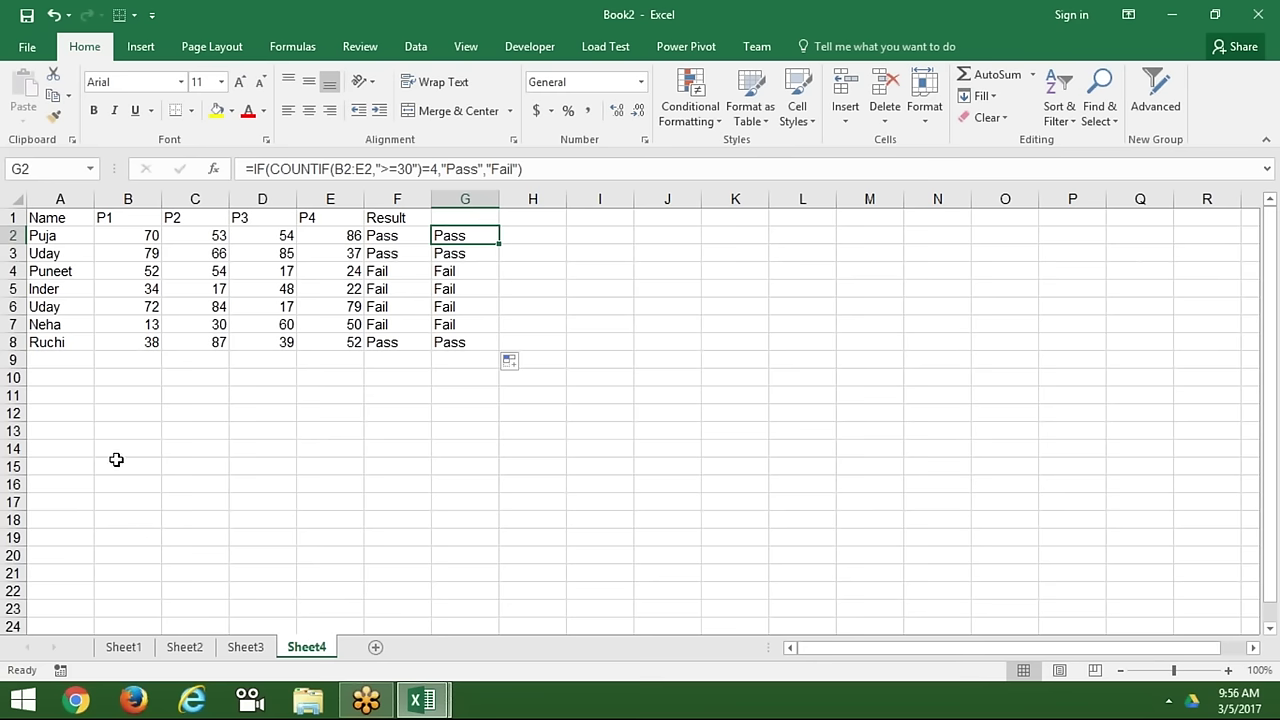
{"action": "left_click", "coordinate": [78, 348]}
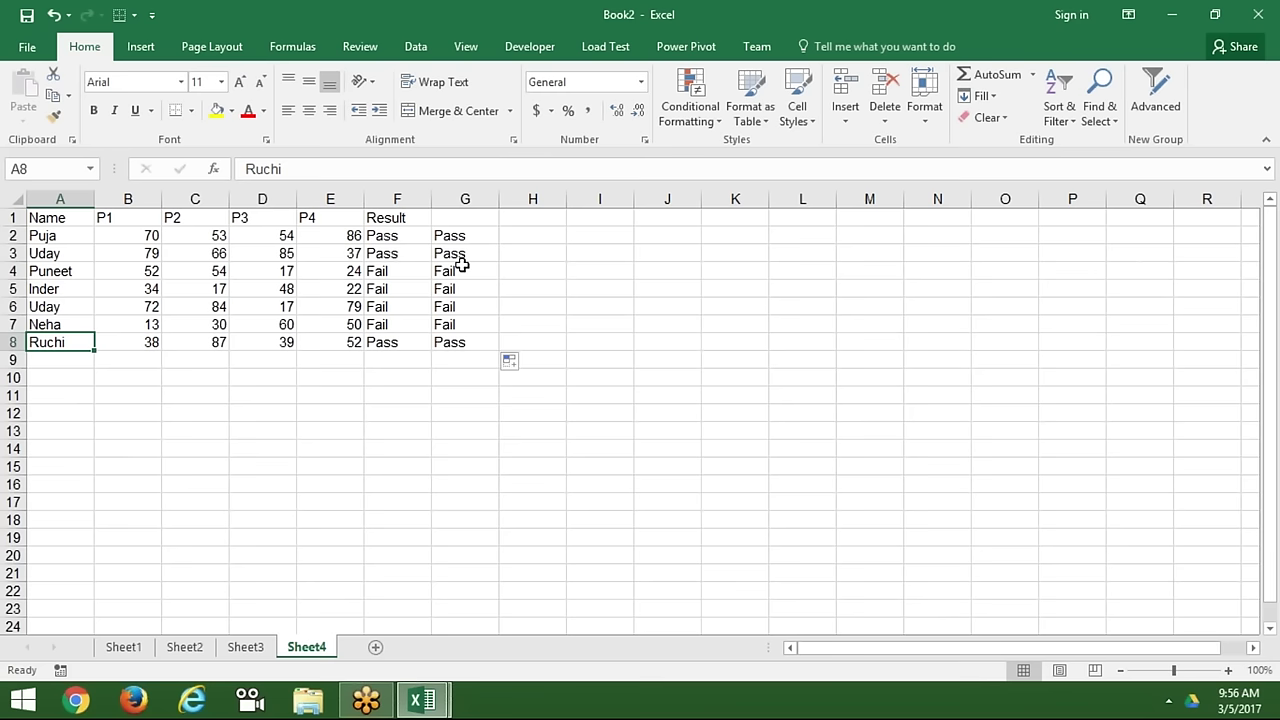
{"action": "left_click", "coordinate": [461, 266]}
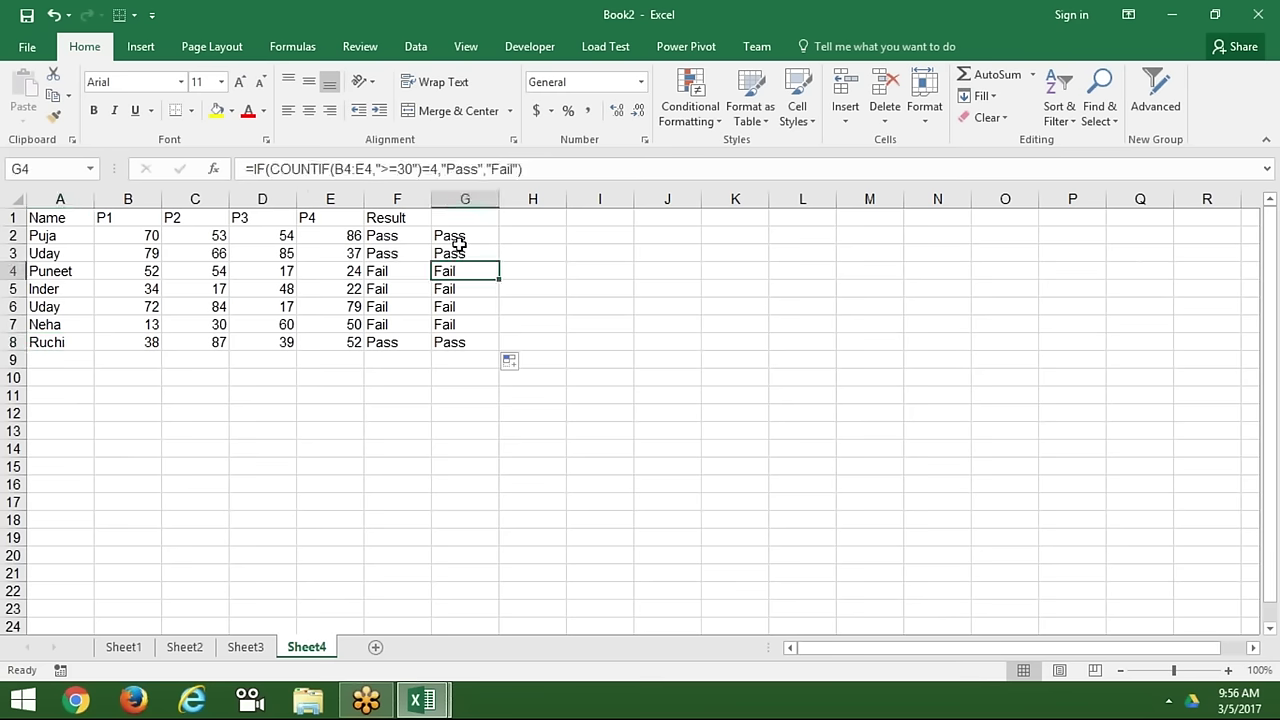
{"action": "left_click", "coordinate": [459, 240]}
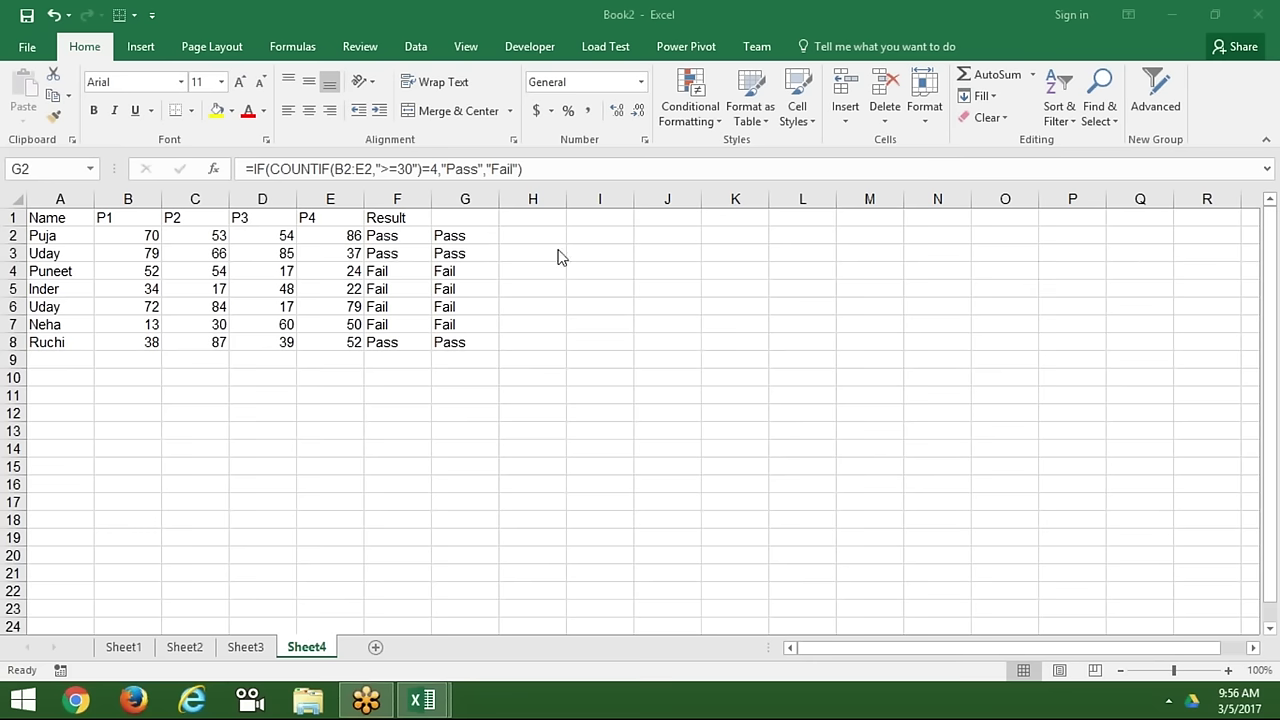
{"action": "left_click", "coordinate": [445, 240]}
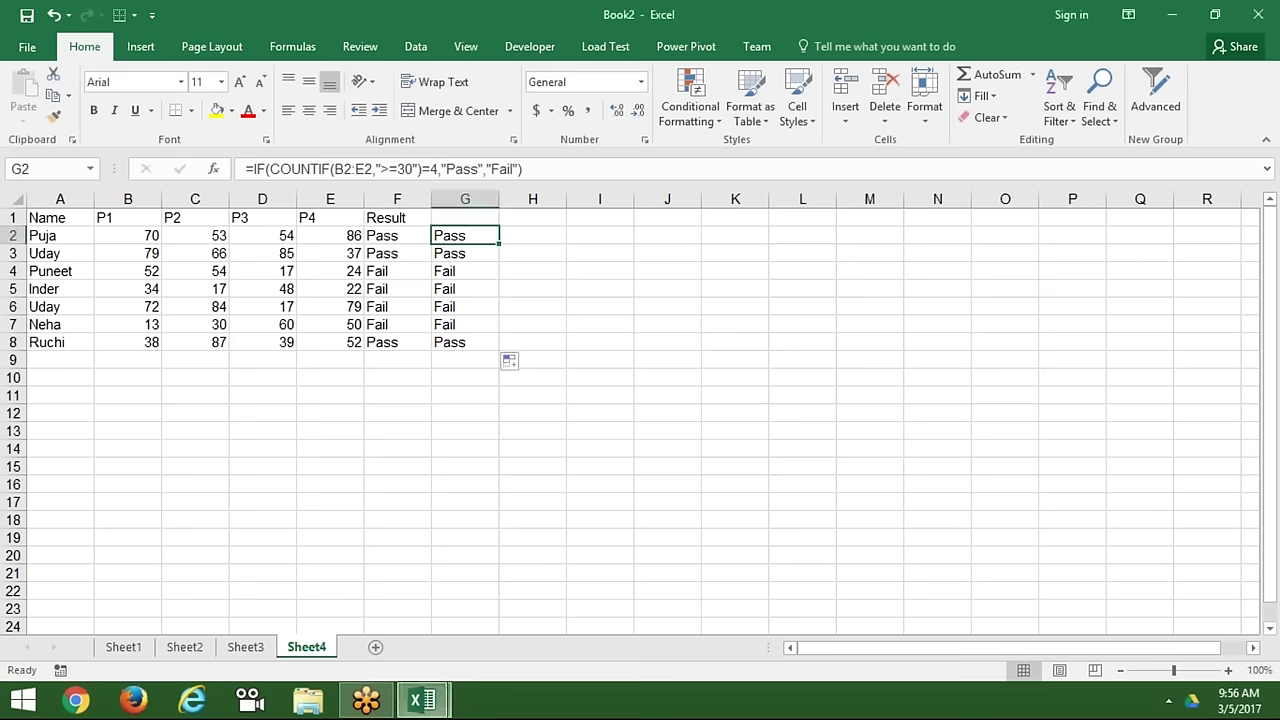
{"action": "left_click", "coordinate": [411, 241]}
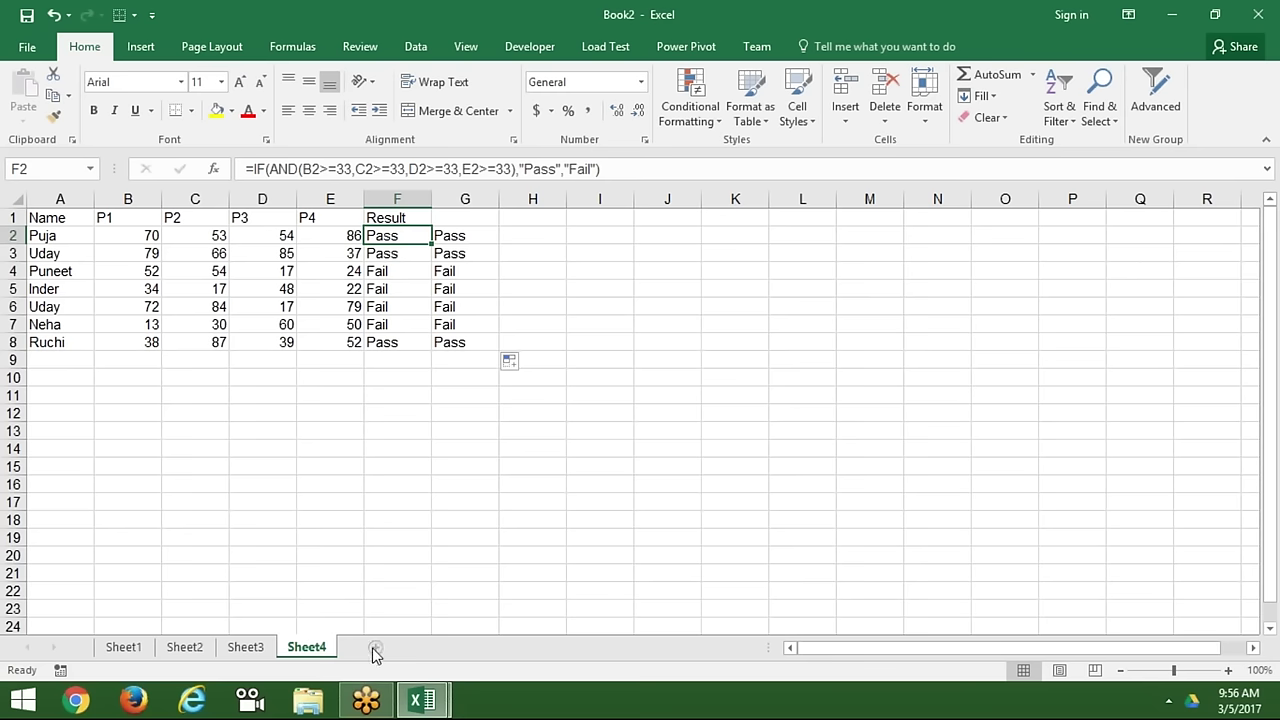
{"action": "left_click", "coordinate": [330, 572]}
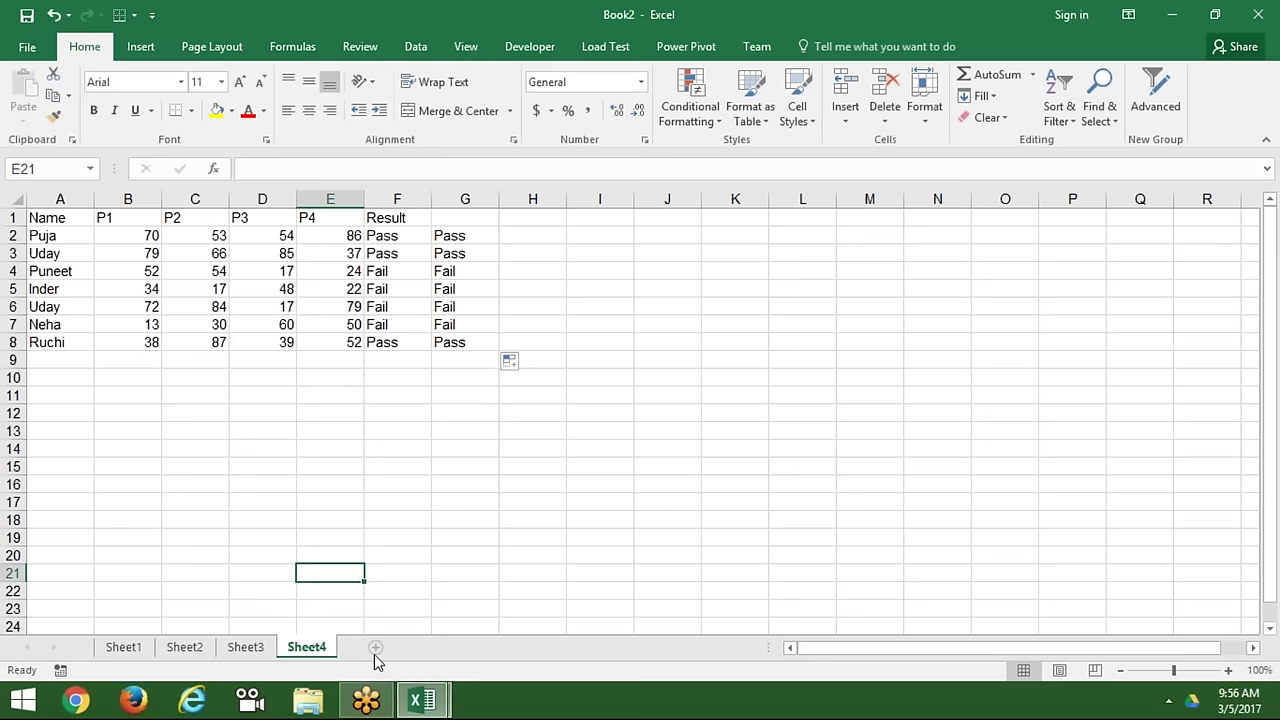
Step: Add a new Sheet5 with the heading Sales in A1
{"action": "left_click", "coordinate": [374, 654]}
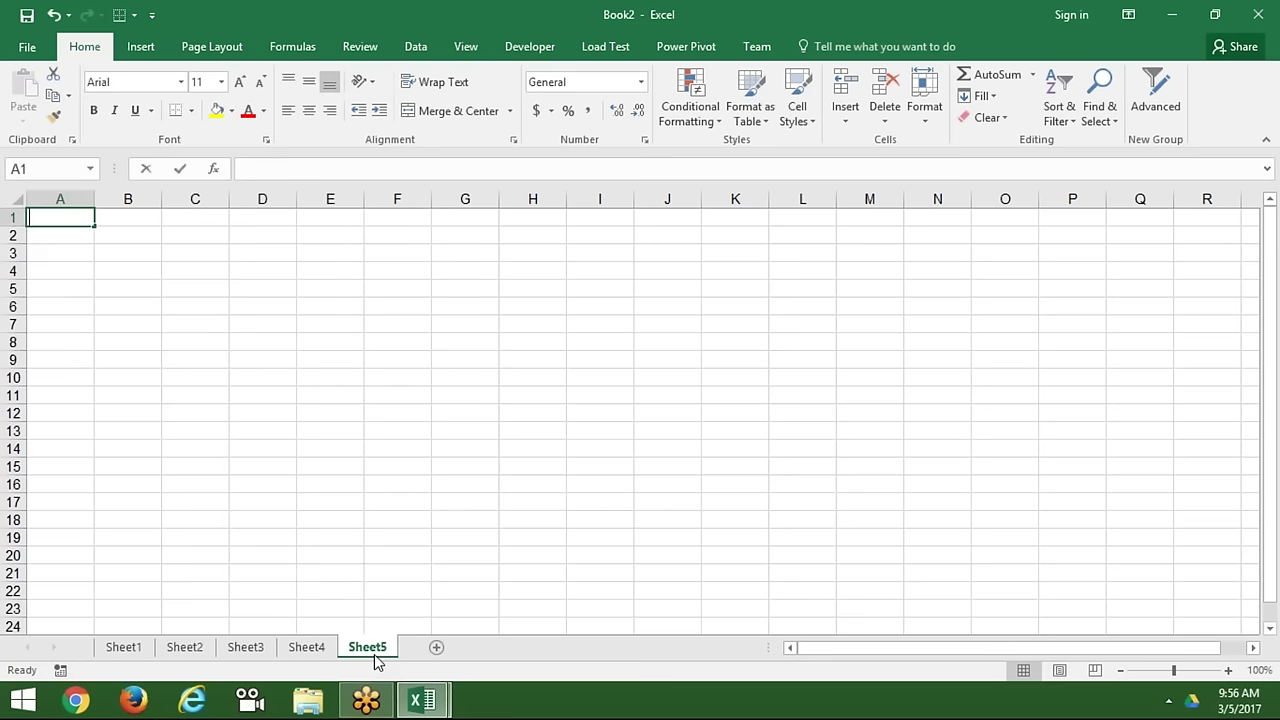
{"action": "type", "text": "Sales"}
{"action": "key", "text": "Return"}
Step: Fill A2:A30 with =RANDBETWEEN(10,90)
{"action": "type", "text": "="}
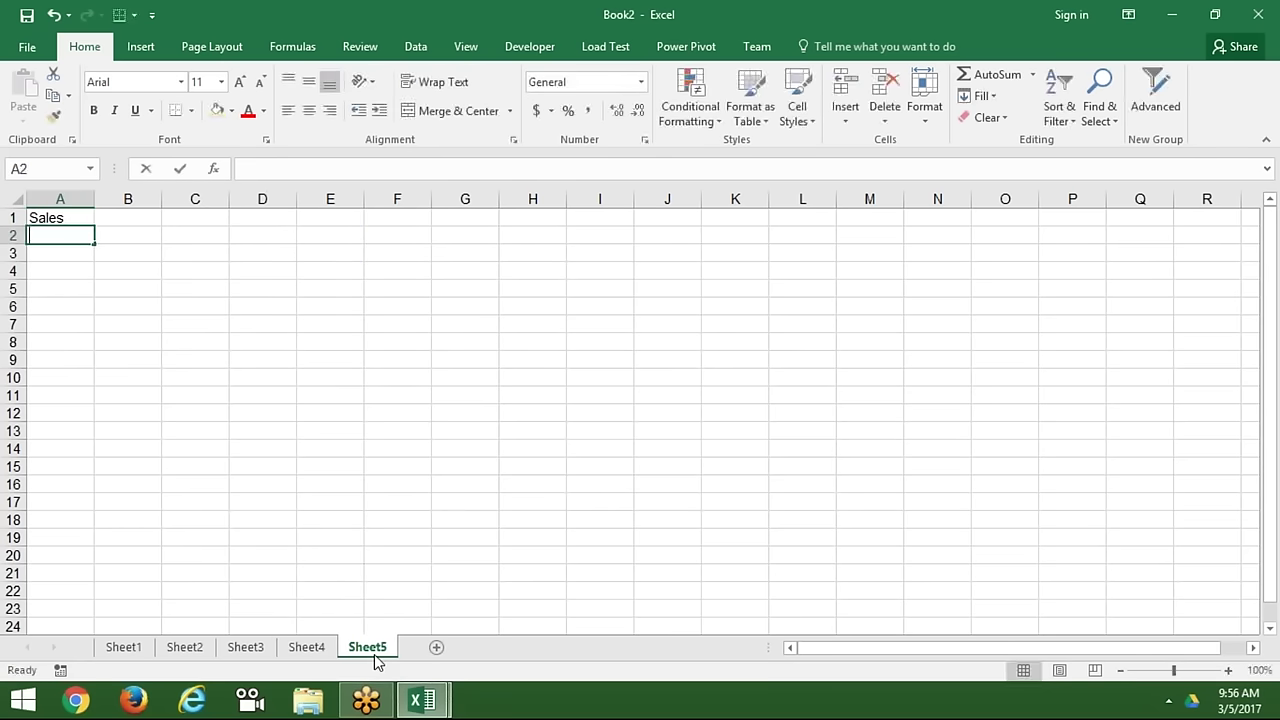
{"action": "type", "text": "ra"}
{"action": "key", "text": "Down"}
{"action": "key", "text": "Down"}
{"action": "key", "text": "Tab"}
{"action": "type", "text": "10"}
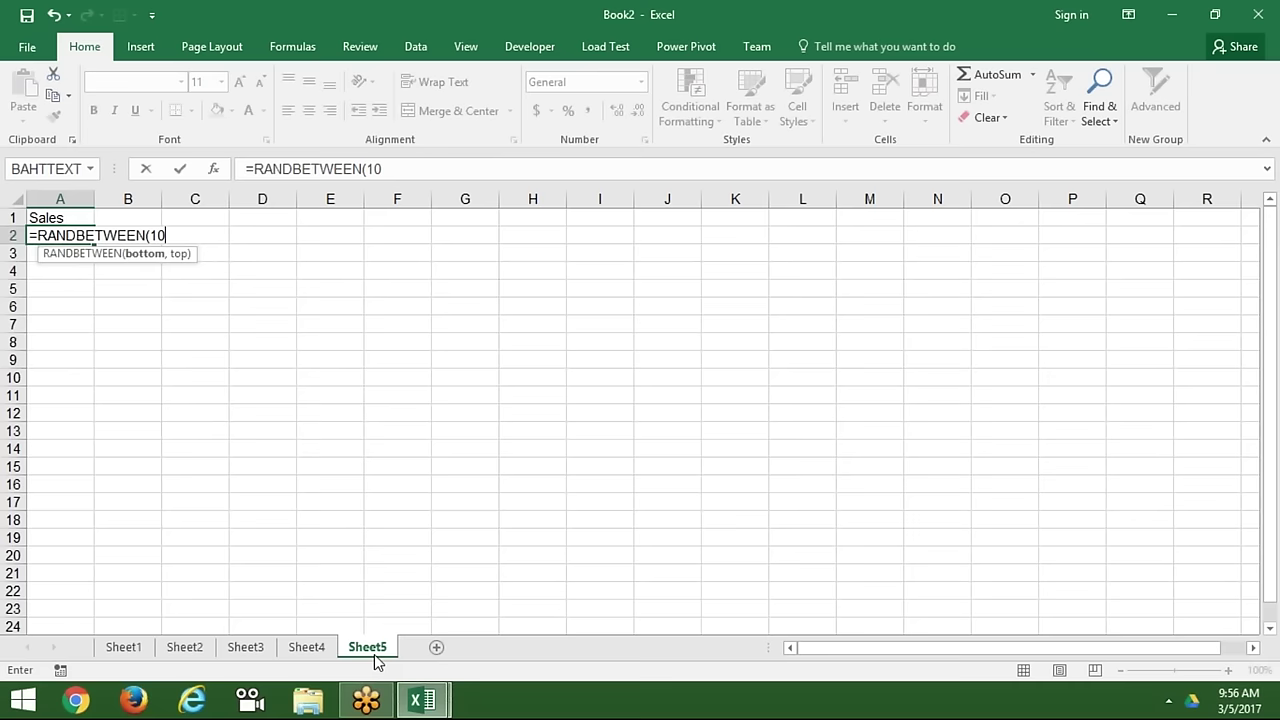
{"action": "type", "text": ",90"}
{"action": "key", "text": "Return"}
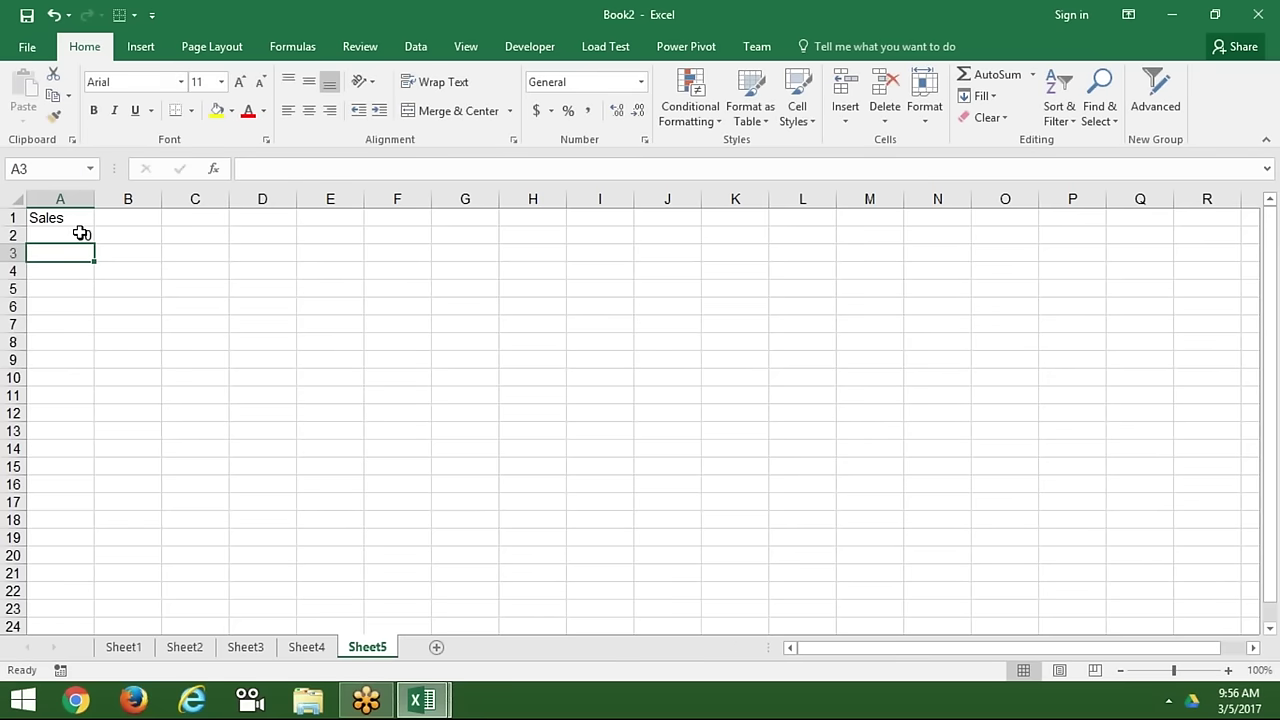
{"action": "left_click", "coordinate": [83, 233]}
{"action": "left_click_drag", "start_coordinate": [93, 243], "coordinate": [93, 612]}
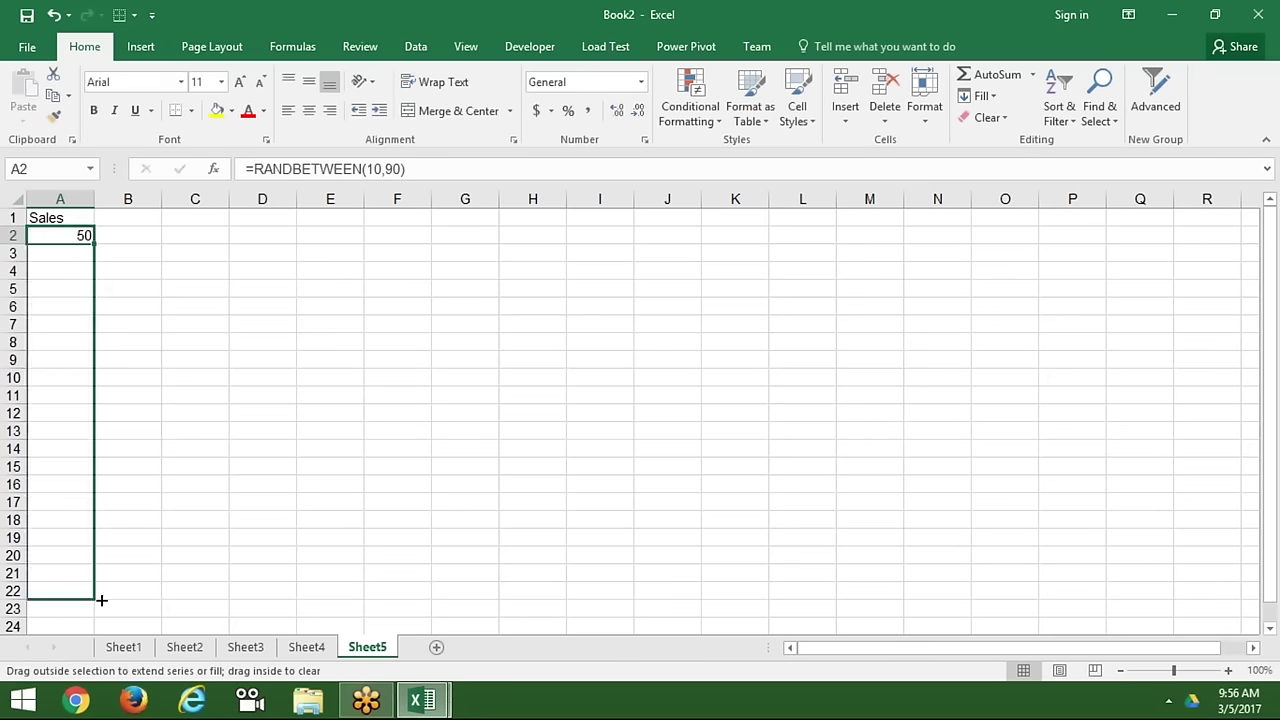
Step: Paste the A2:A30 Sales column back as fixed values
{"action": "key", "text": "ctrl+c"}
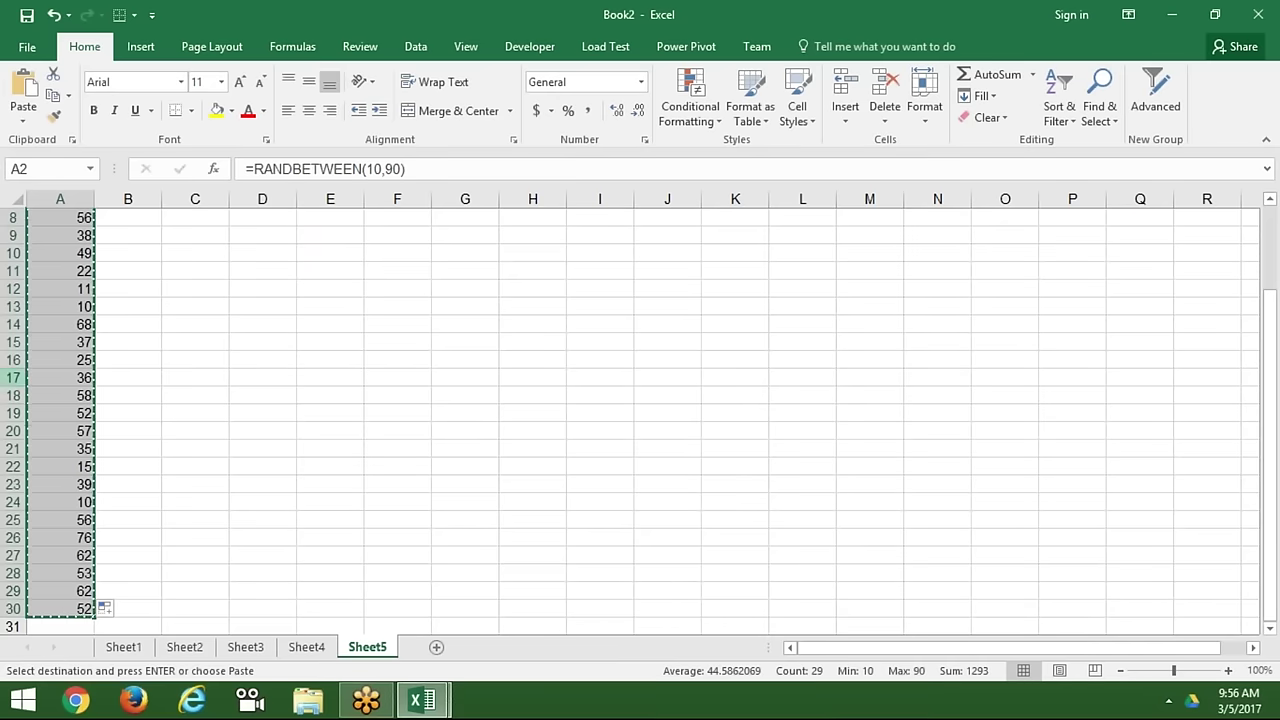
{"action": "left_click", "coordinate": [35, 122]}
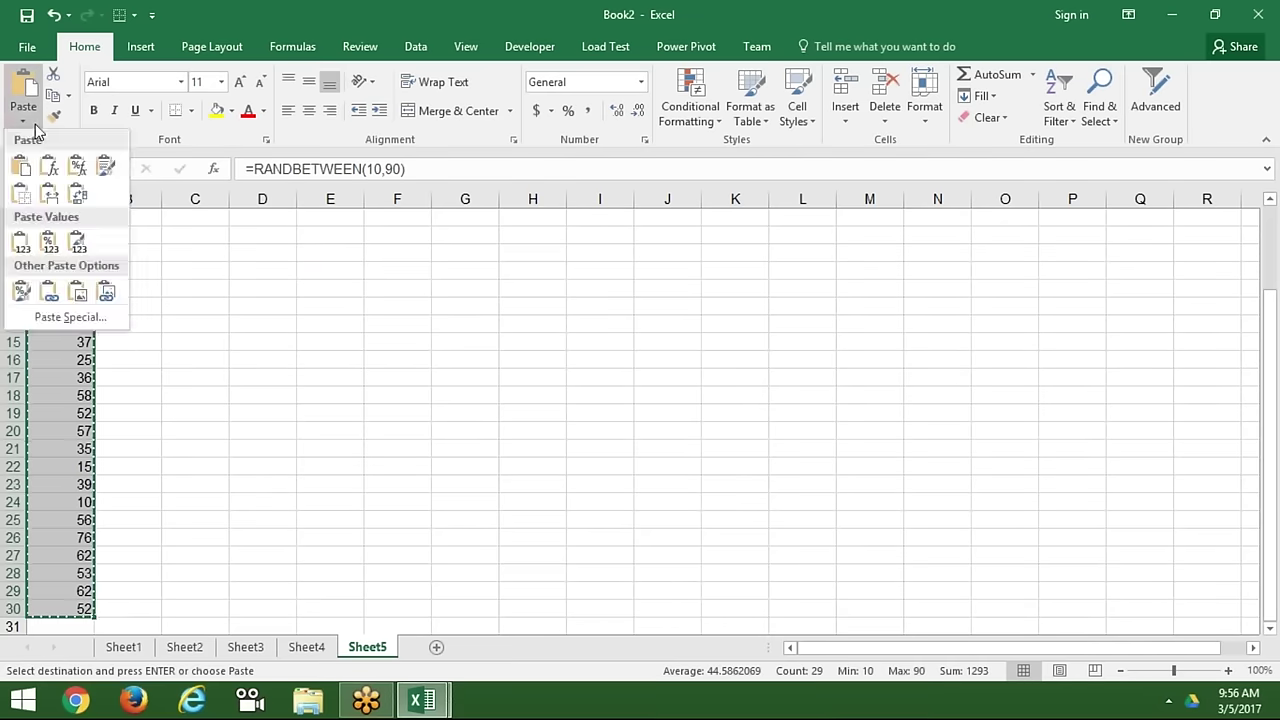
{"action": "left_click", "coordinate": [21, 242]}
Step: Enter sales ranges 0-40 and 41-80 with bonuses 500 and 1000 in D2:E3
{"action": "key", "text": "Escape"}
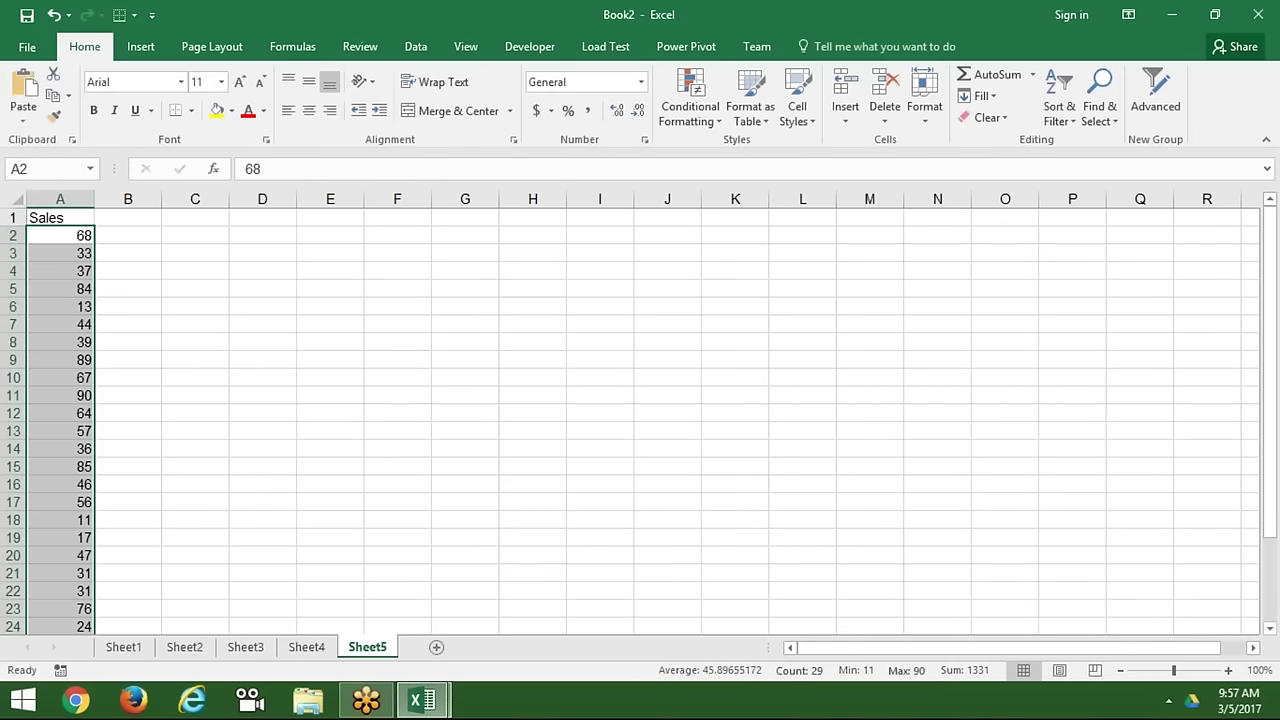
{"action": "left_click", "coordinate": [239, 243]}
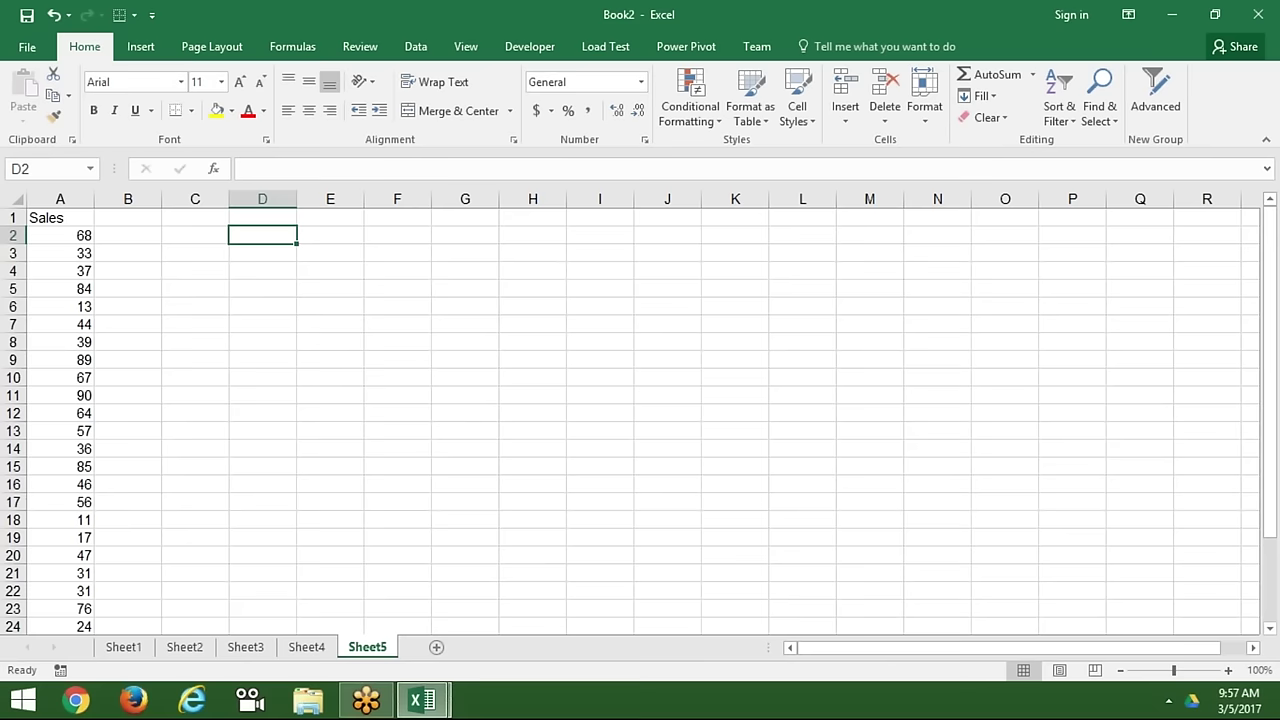
{"action": "type", "text": "0-40"}
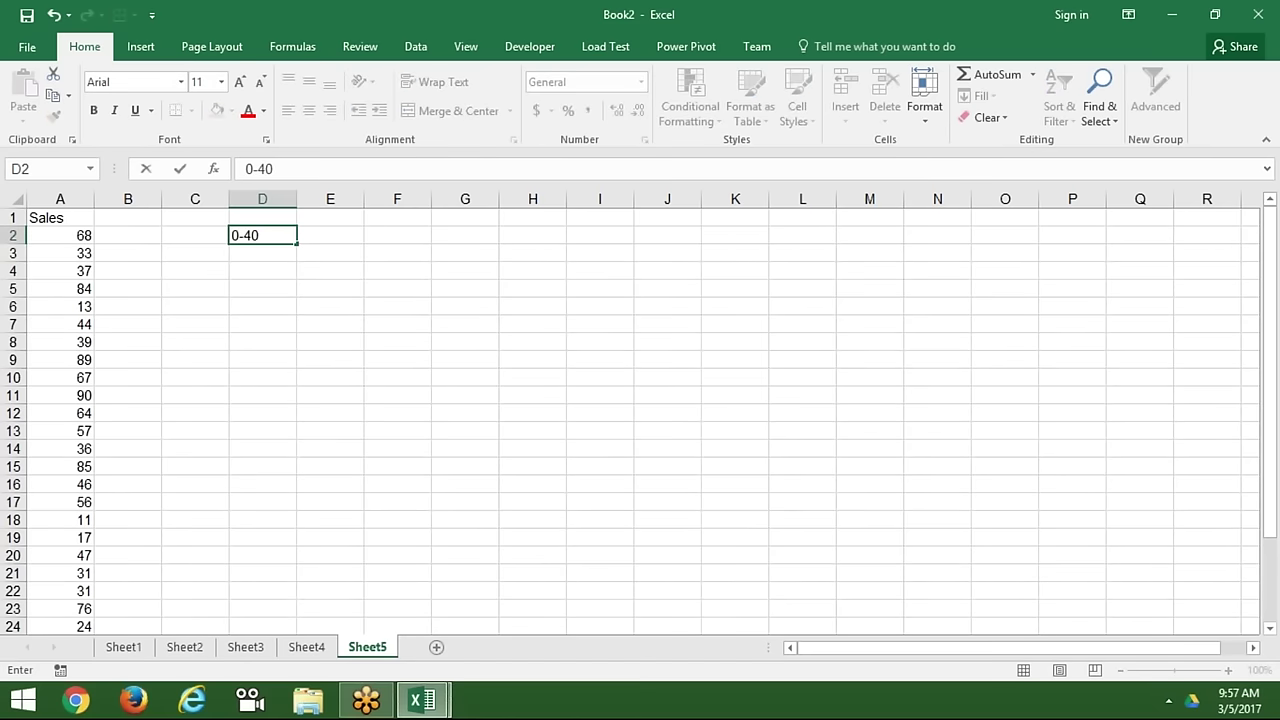
{"action": "key", "text": "Tab"}
{"action": "type", "text": "5"}
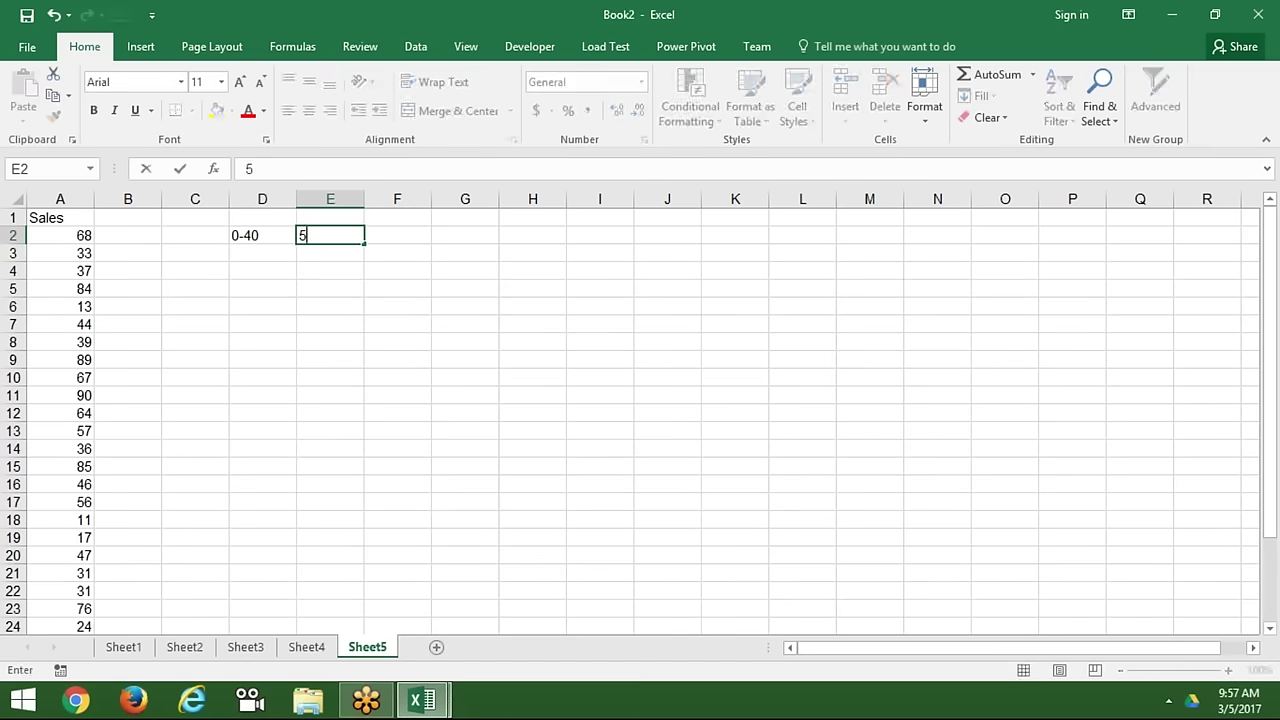
{"action": "type", "text": "00"}
{"action": "key", "text": "Return"}
{"action": "type", "text": "4"}
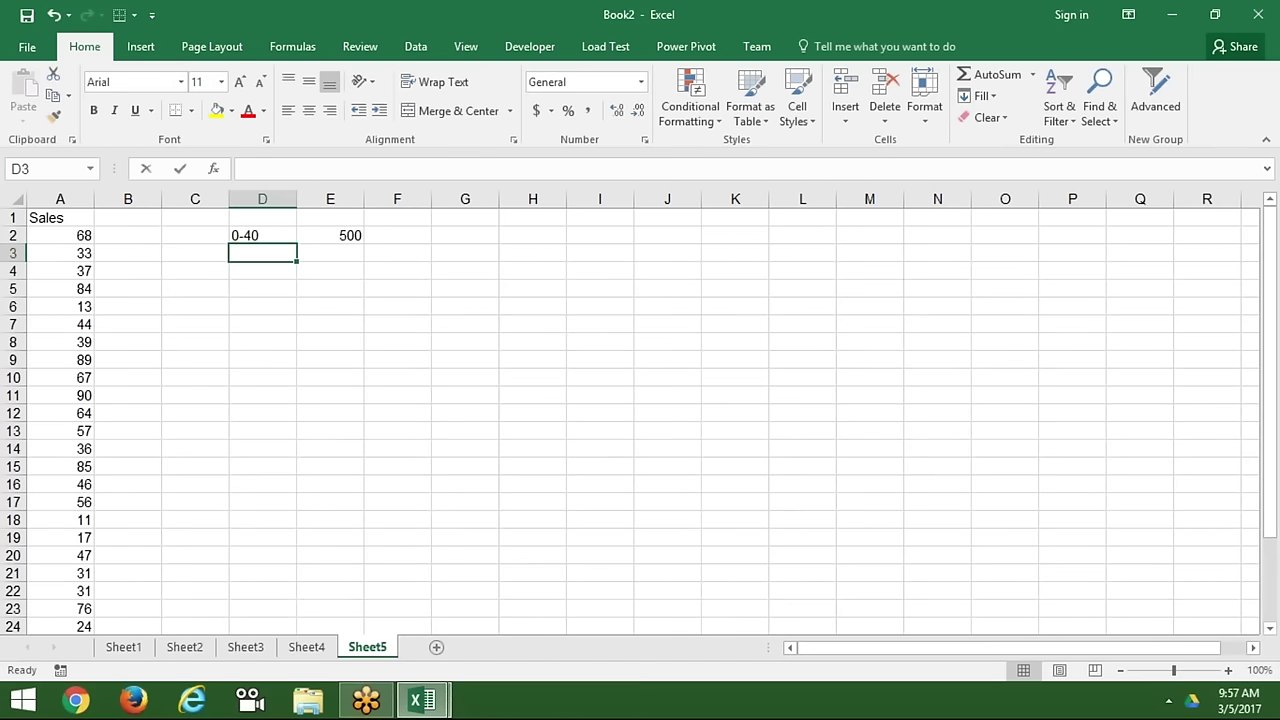
{"action": "type", "text": "1-1"}
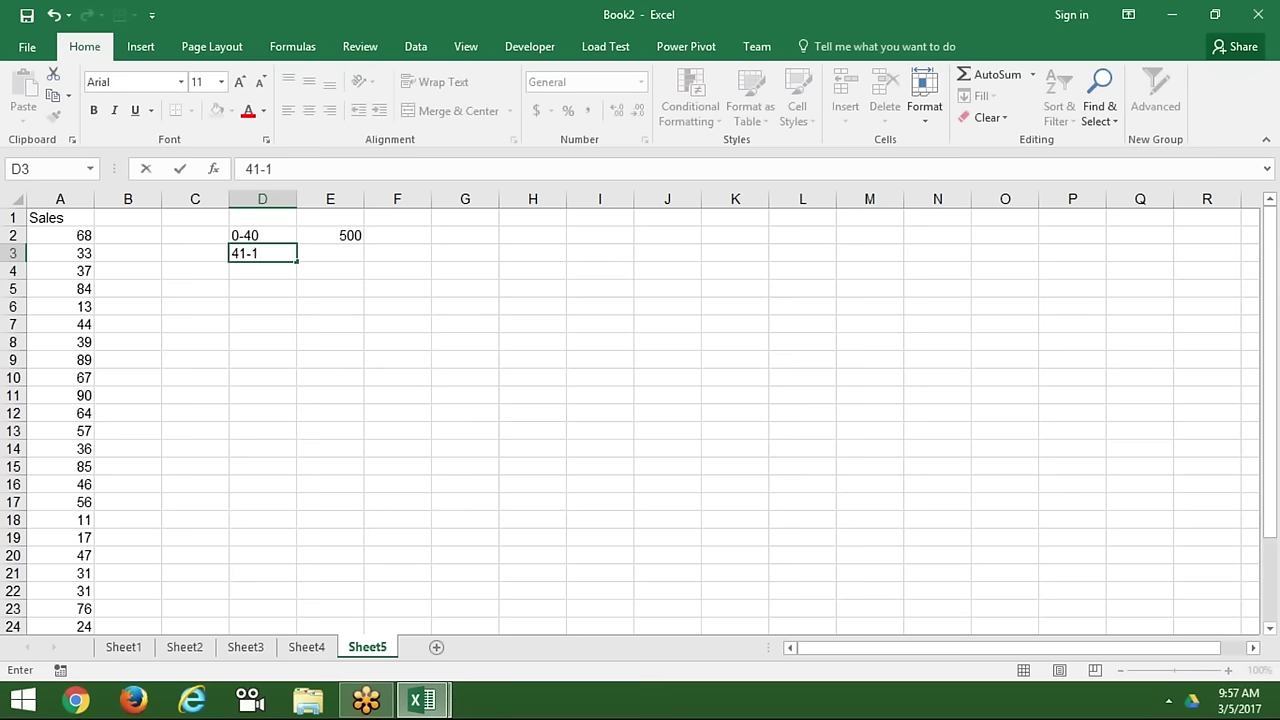
{"action": "key", "text": "BackSpace"}
{"action": "type", "text": "80"}
{"action": "key", "text": "Tab"}
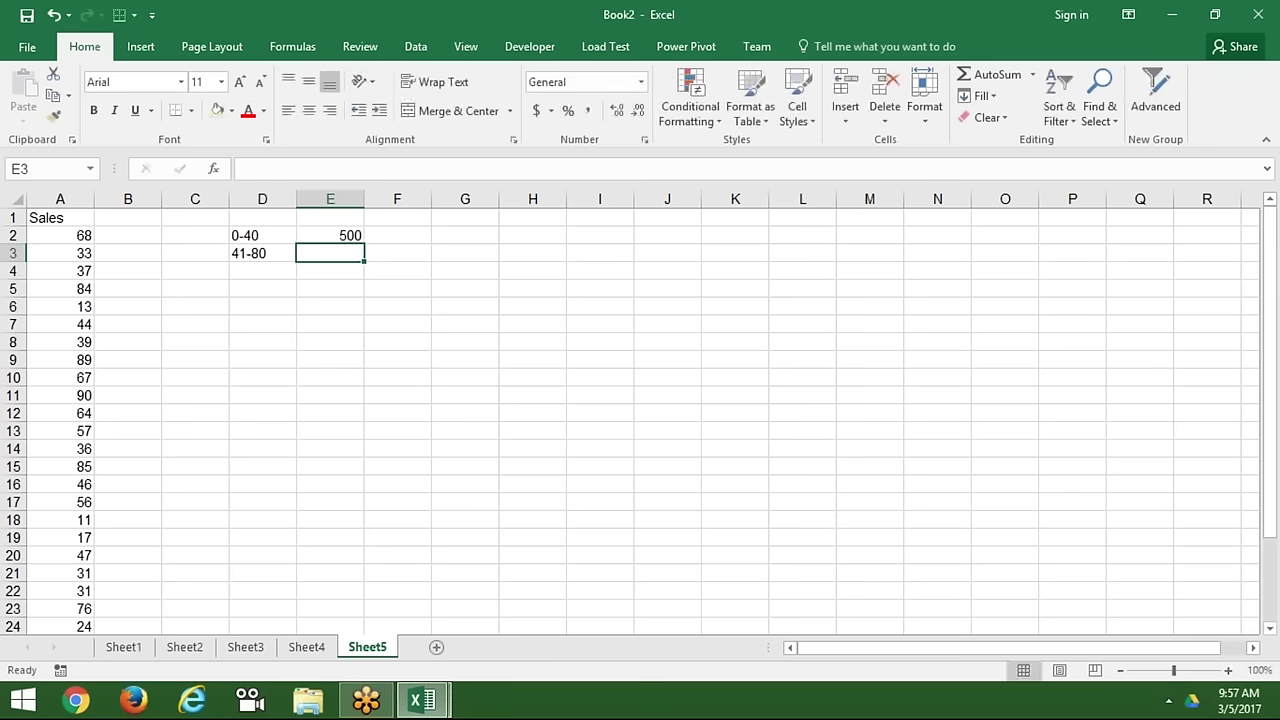
{"action": "type", "text": "1000"}
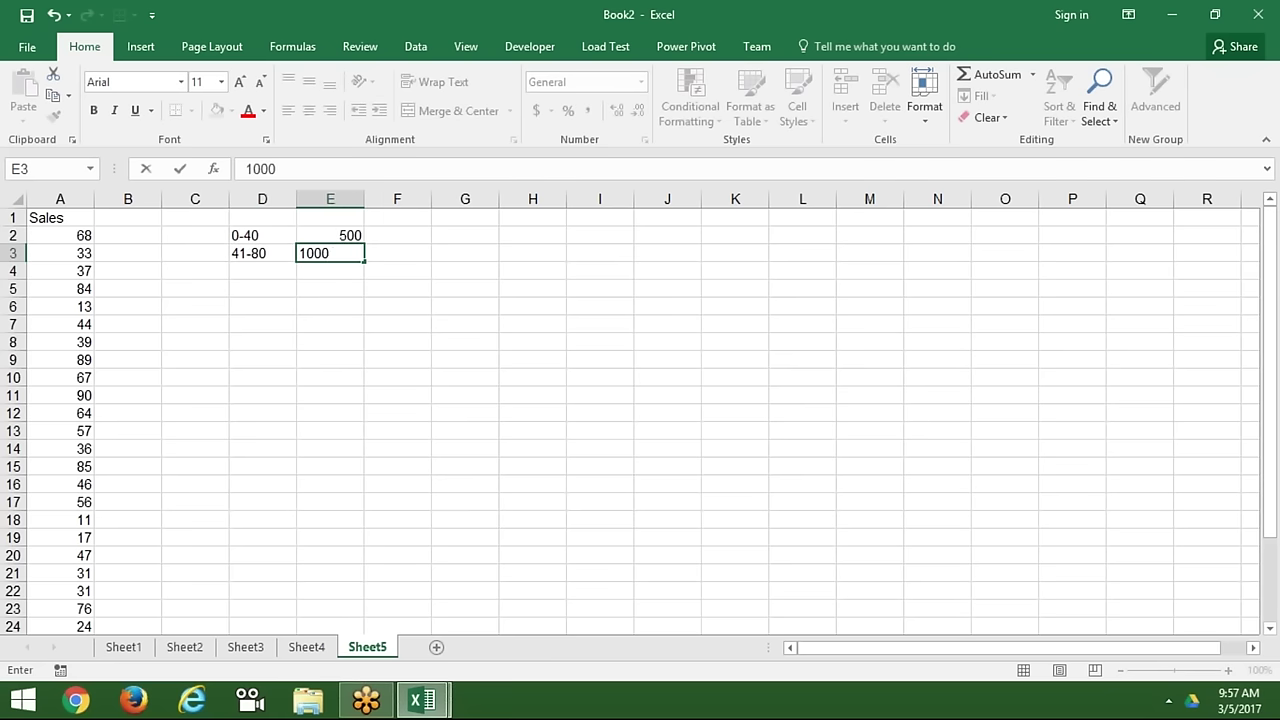
{"action": "key", "text": "Return"}
Step: Add range 81-100 with bonus 2000 and >100 with bonus 5000 in D4:E5
{"action": "type", "text": "8"}
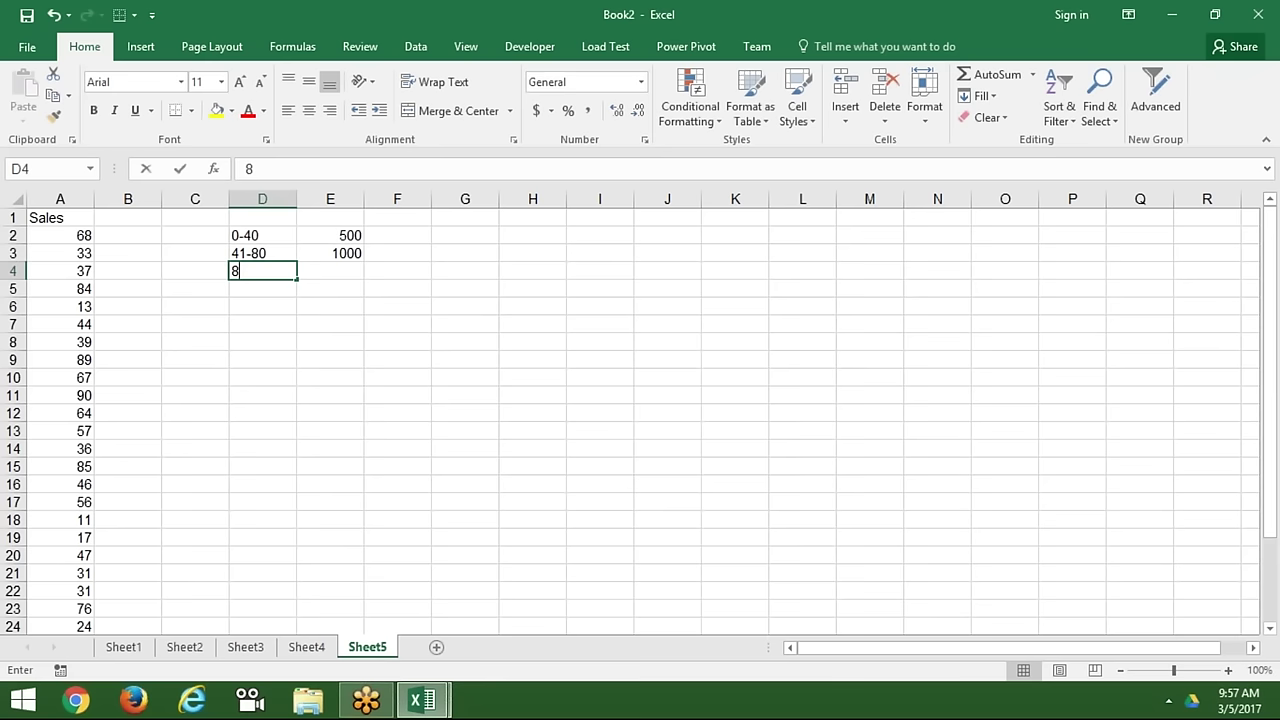
{"action": "type", "text": "1-1"}
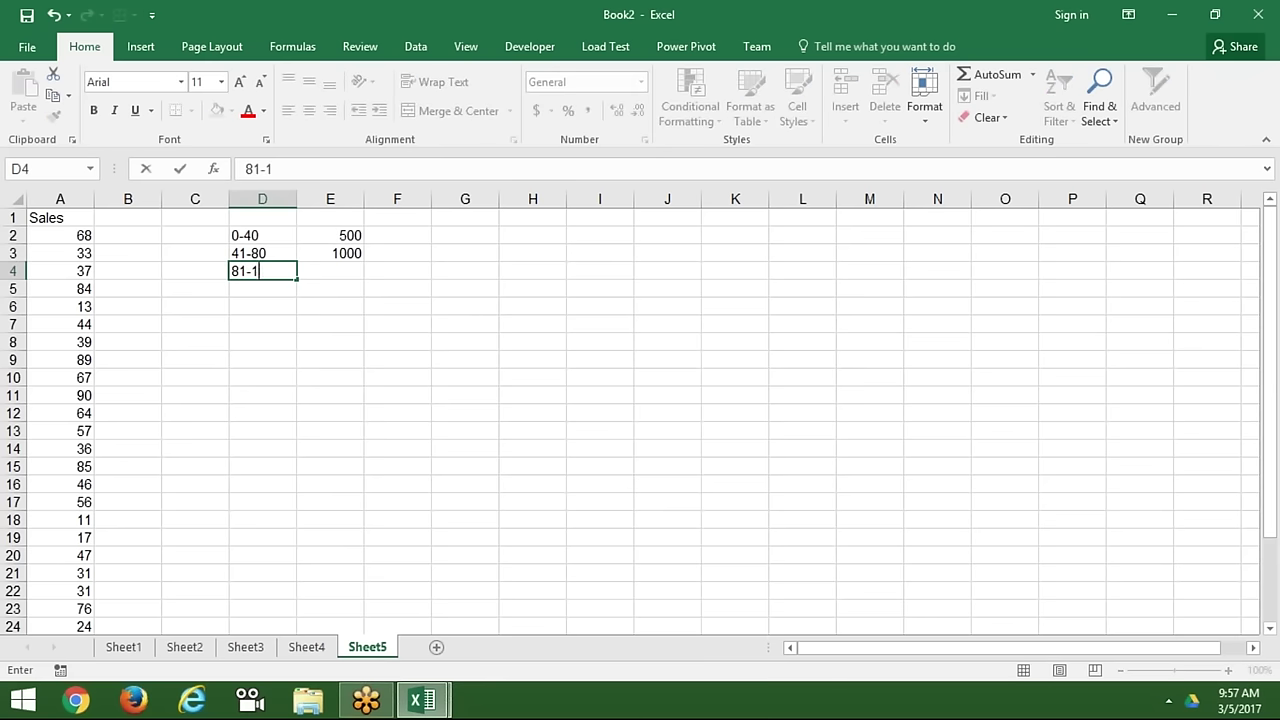
{"action": "type", "text": "00"}
{"action": "key", "text": "Tab"}
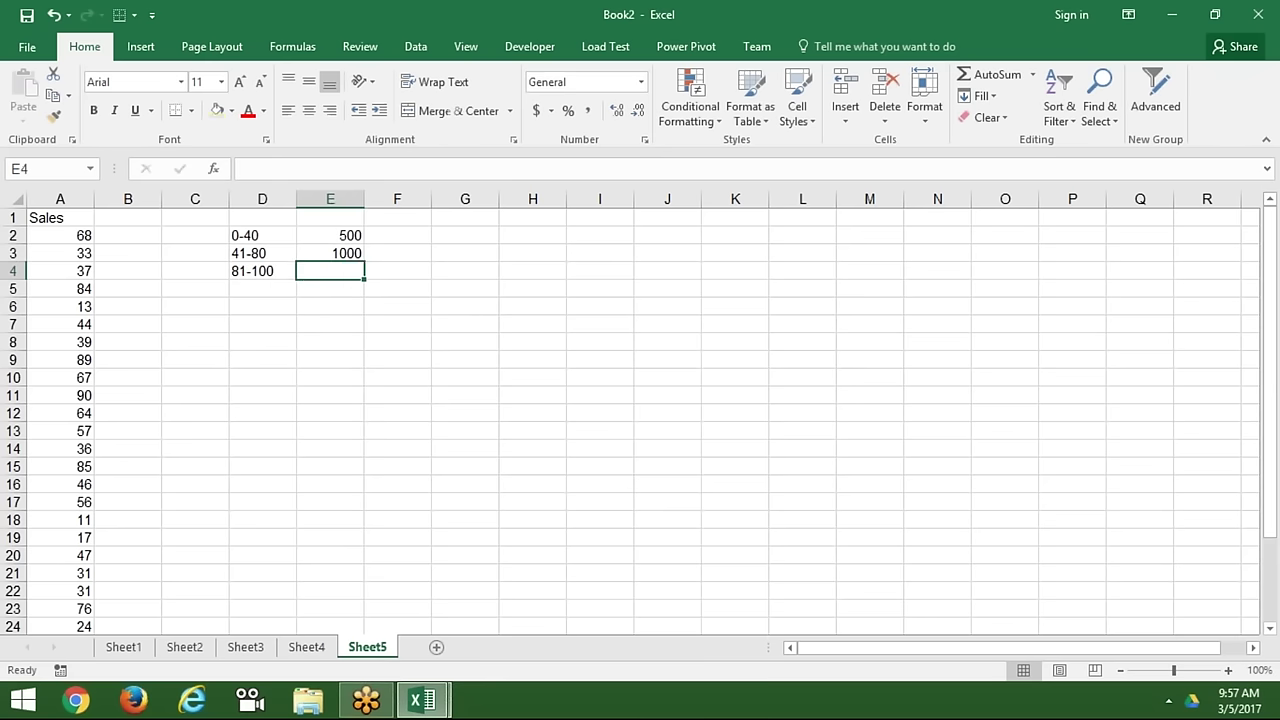
{"action": "type", "text": "2000"}
{"action": "key", "text": "Return"}
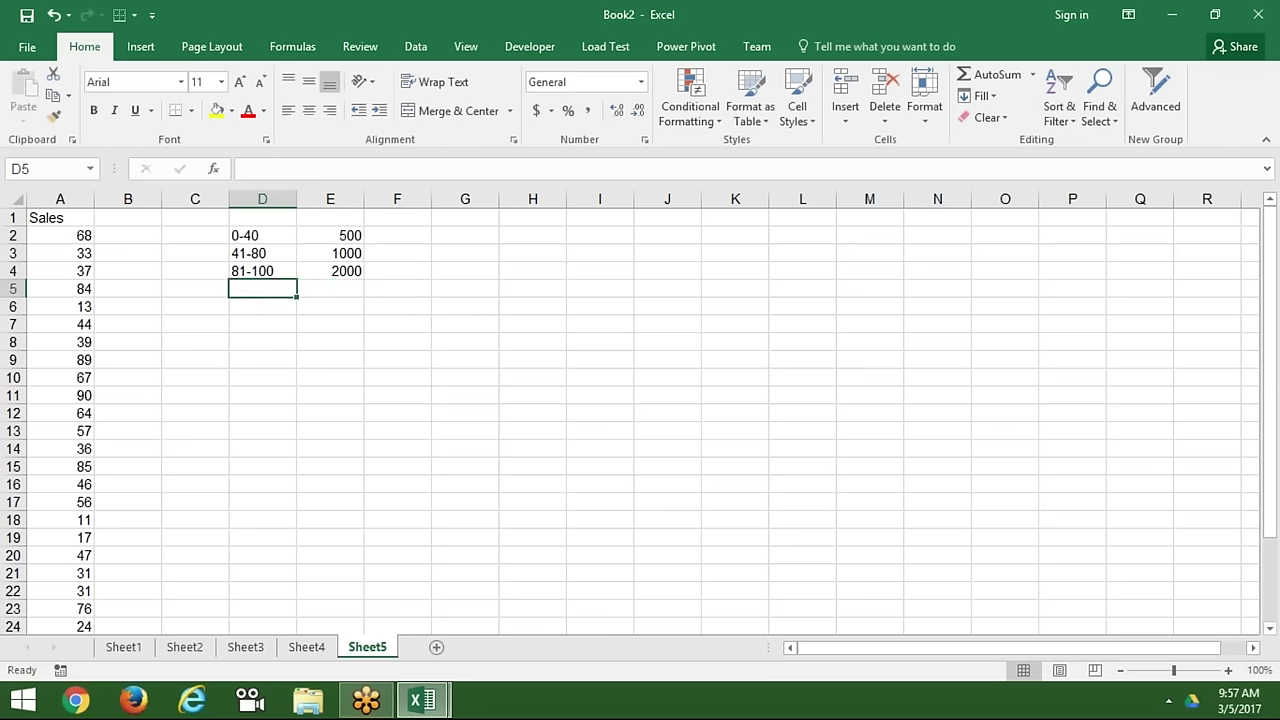
{"action": "type", "text": ">100"}
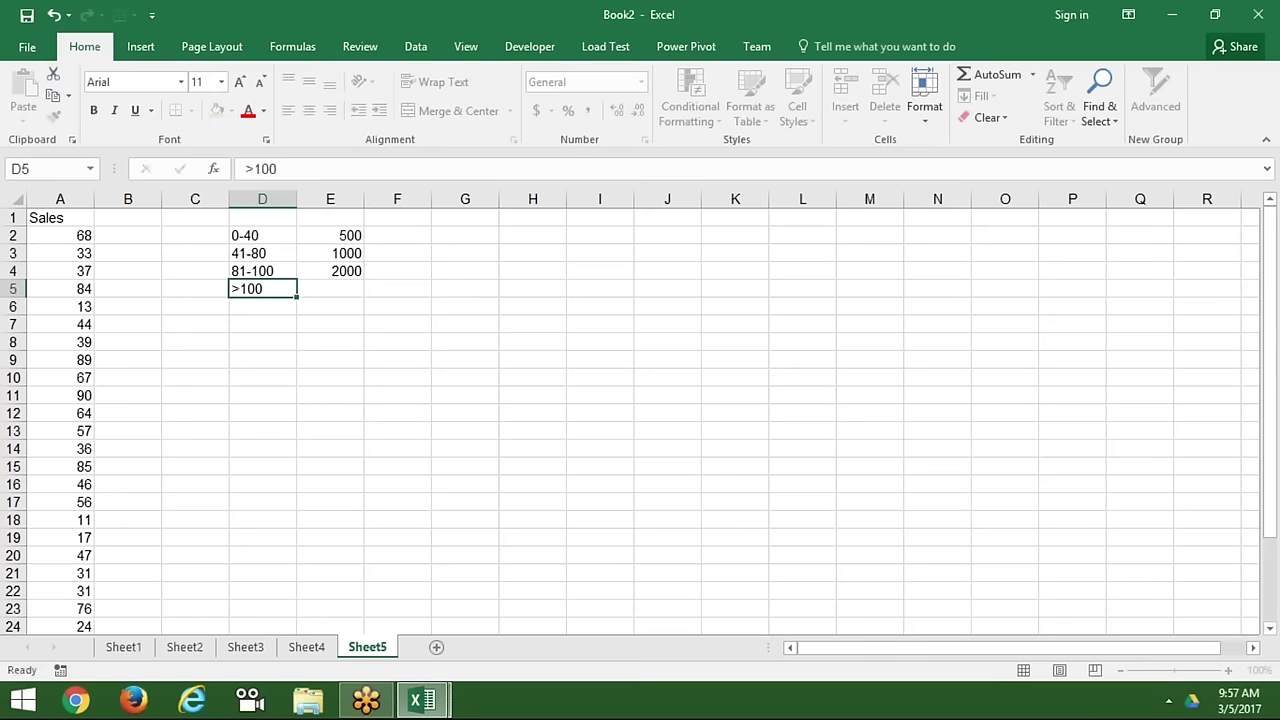
{"action": "key", "text": "Tab"}
{"action": "type", "text": "5000"}
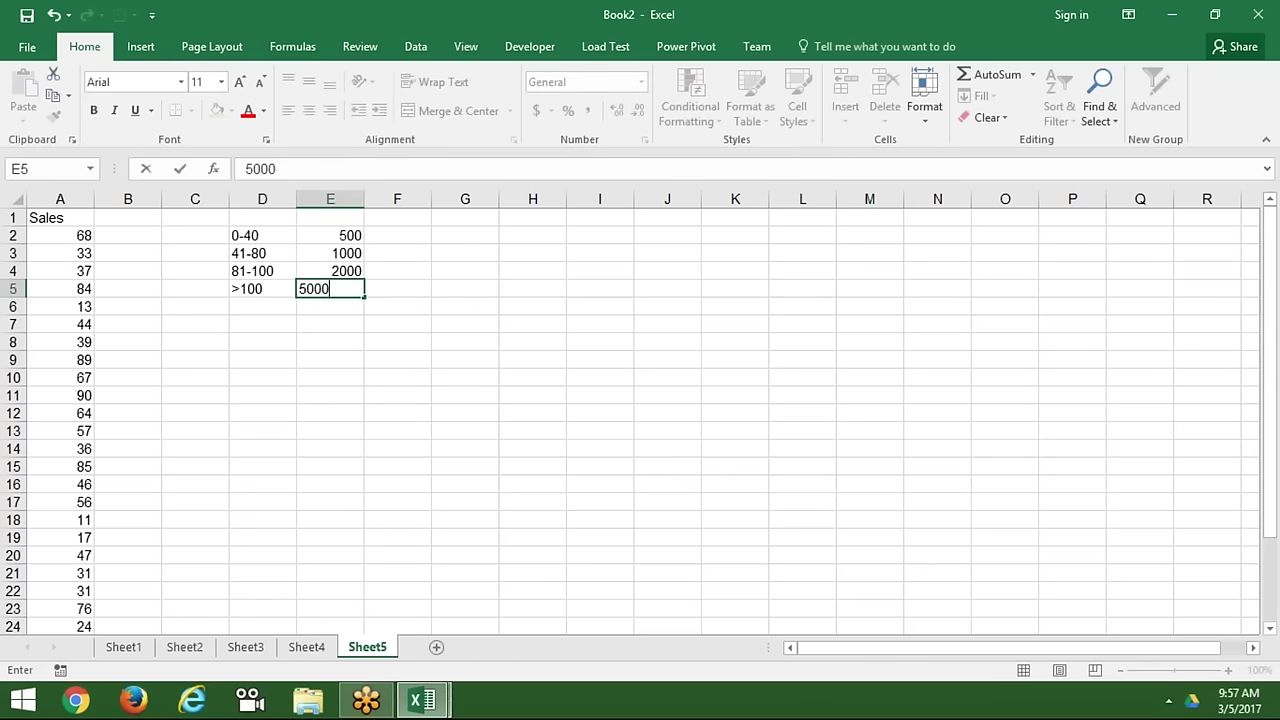
{"action": "key", "text": "Return"}
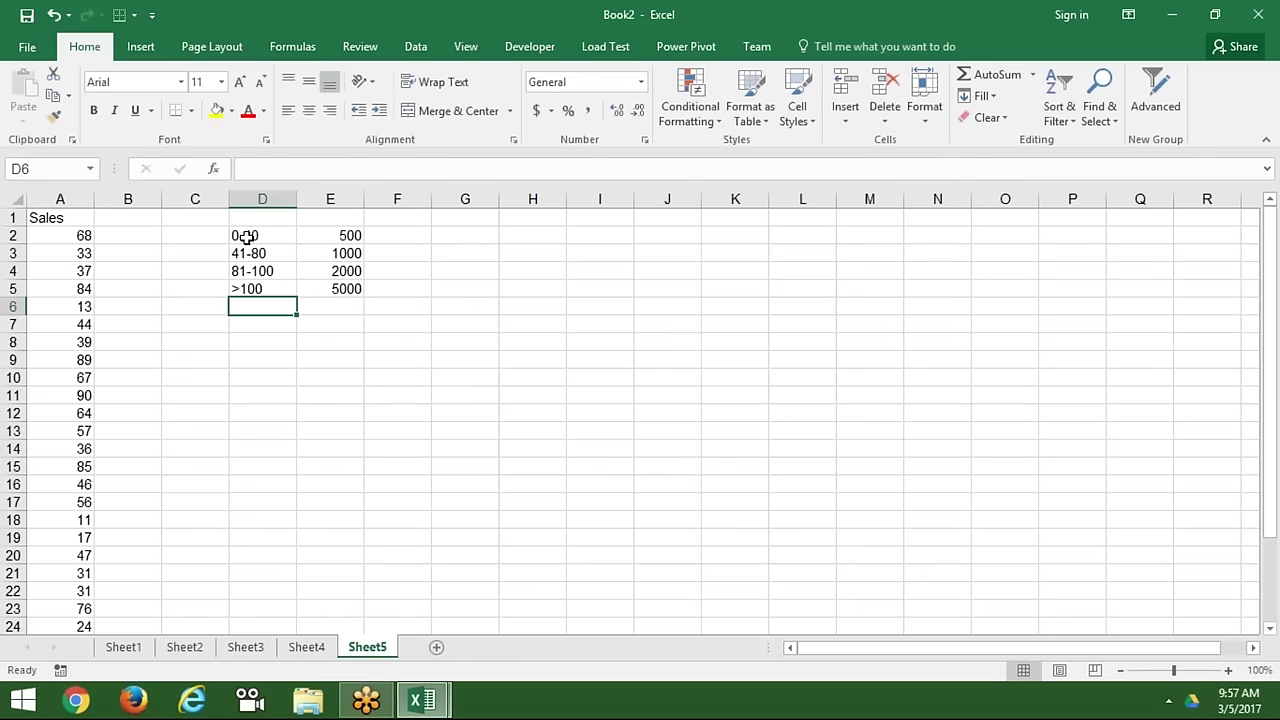
{"action": "left_click", "coordinate": [246, 237]}
Step: Select the sales range labels in D2:D5, then start a formula with = in B2
{"action": "left_click_drag", "start_coordinate": [246, 237], "coordinate": [246, 295]}
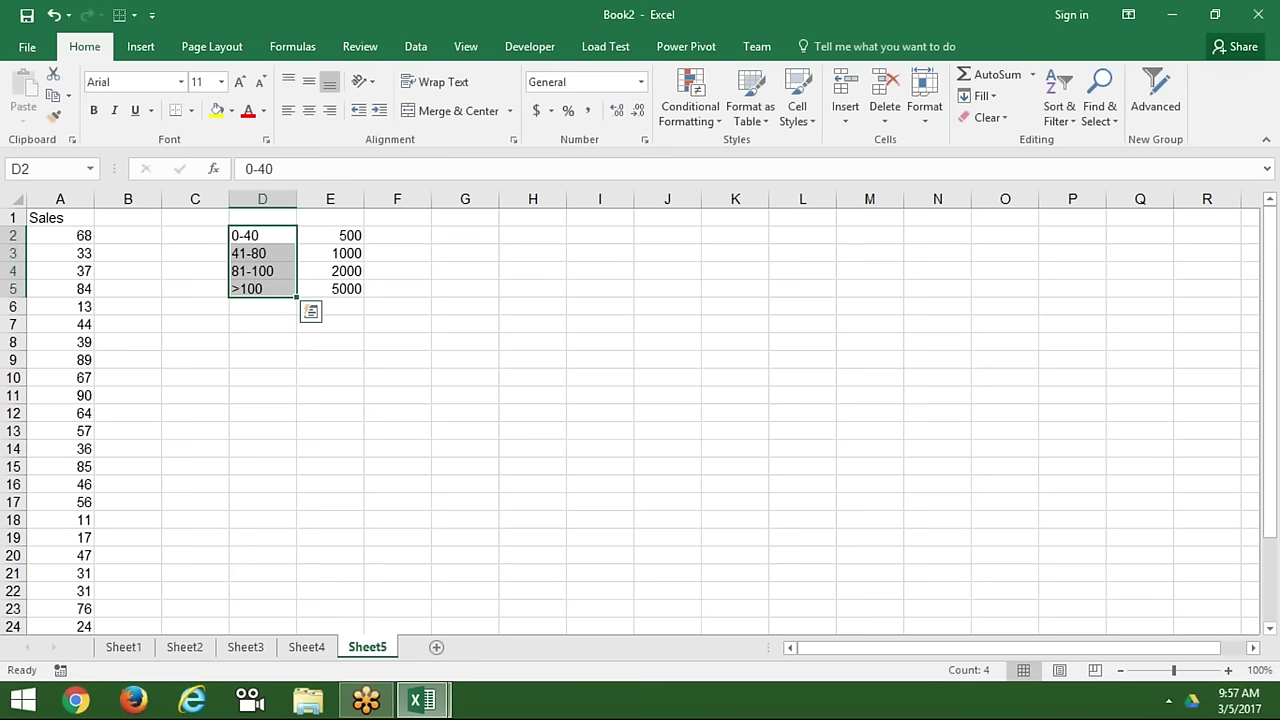
{"action": "key", "text": "Left"}
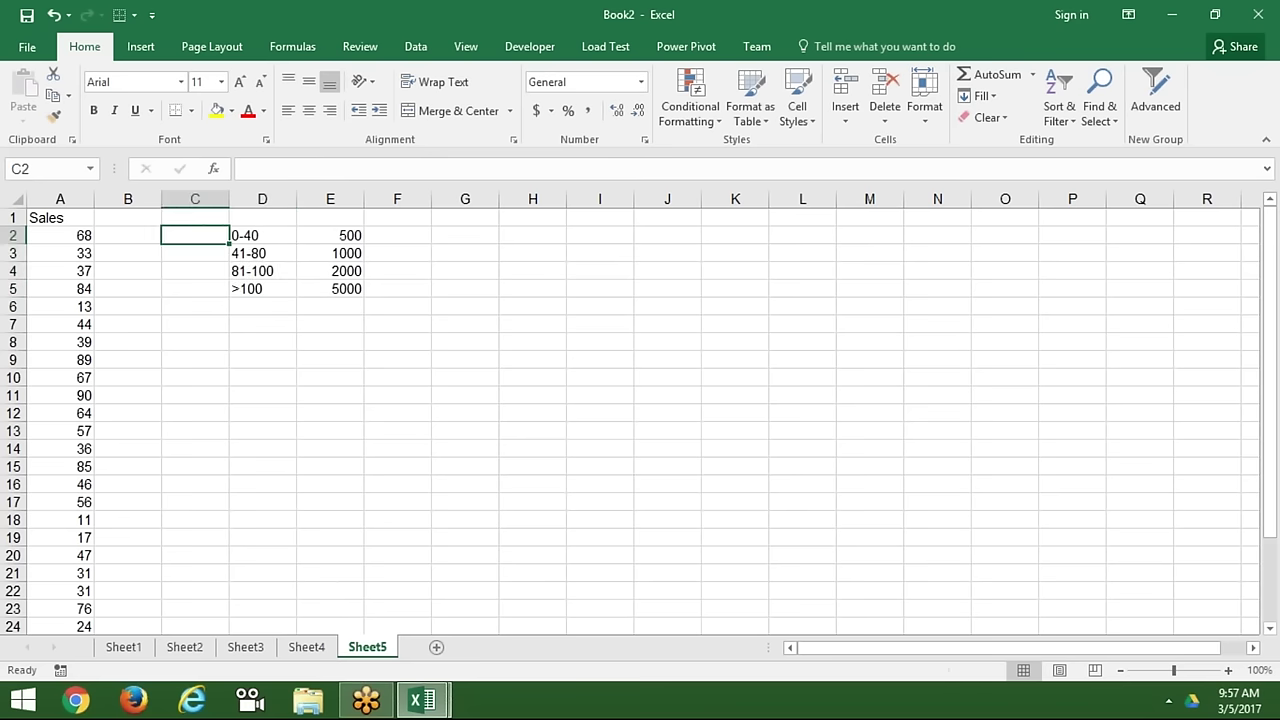
{"action": "key", "text": "Left"}
{"action": "type", "text": "="}
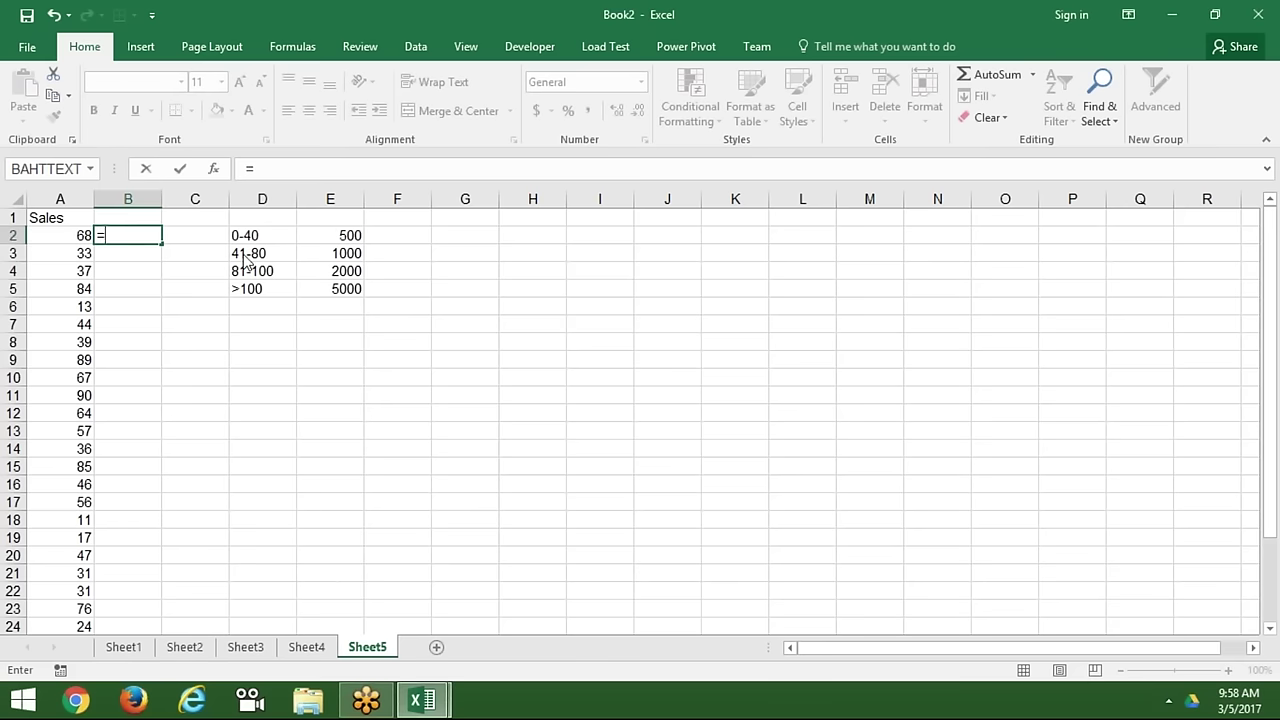
Step: Begin B2's nested IF with the test A2<=40 returning a 500 bonus
{"action": "type", "text": "if"}
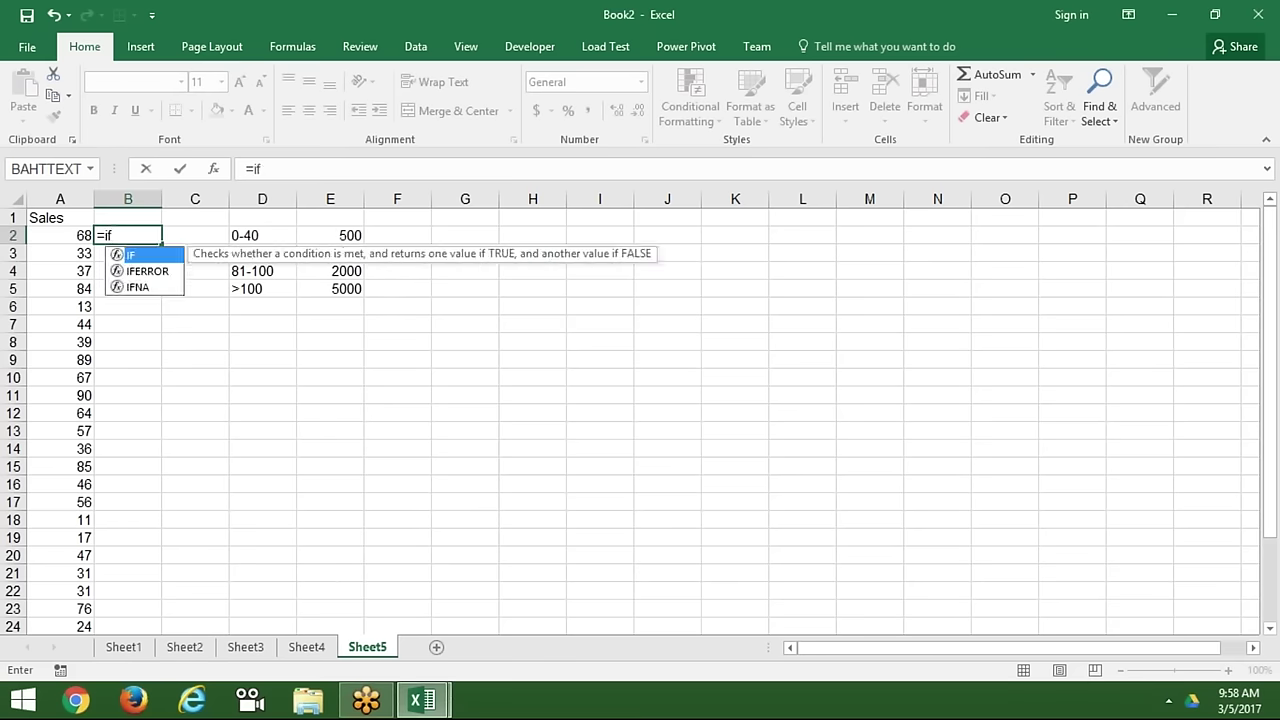
{"action": "type", "text": "("}
{"action": "left_click", "coordinate": [64, 240]}
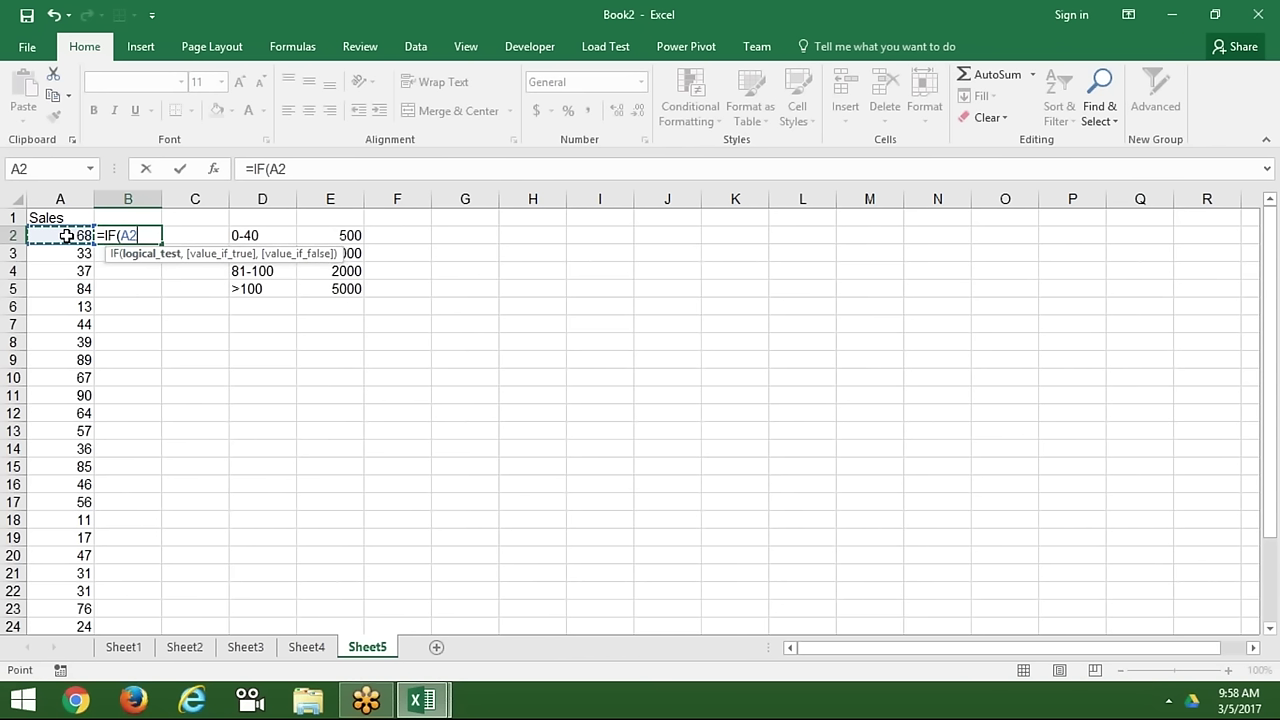
{"action": "type", "text": "<="}
{"action": "type", "text": "40,"}
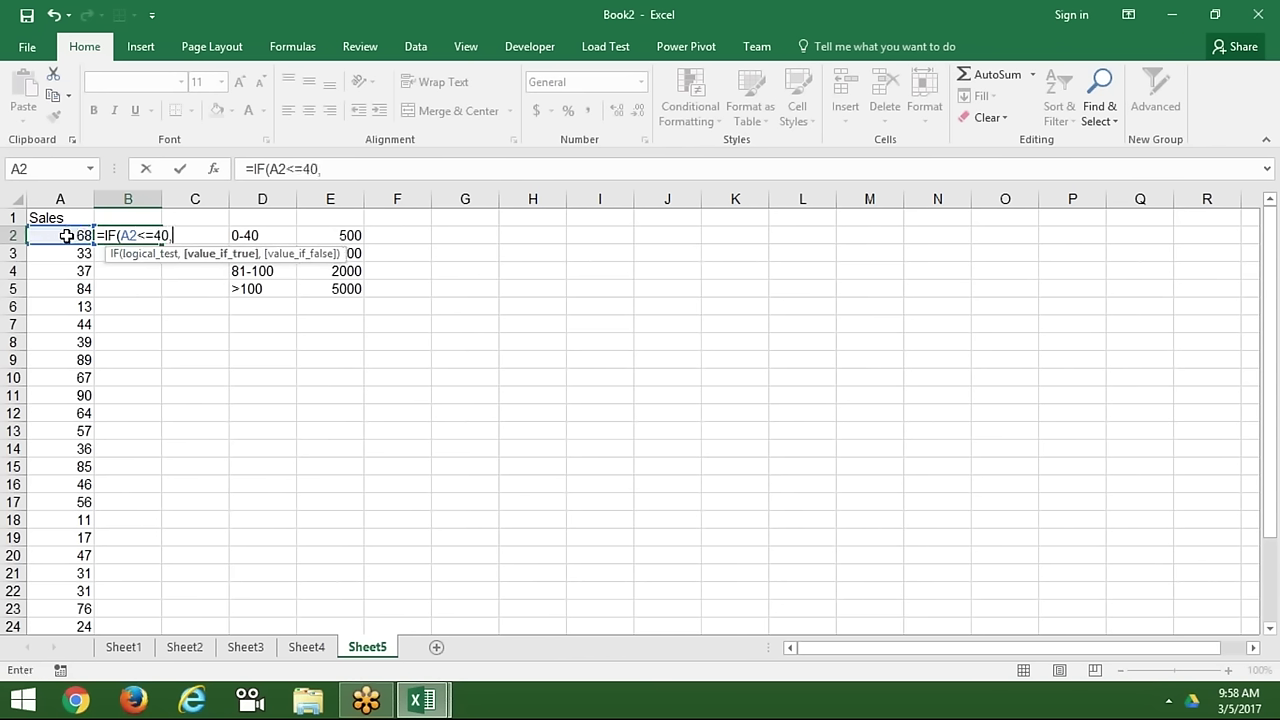
{"action": "type", "text": "5000"}
{"action": "key", "text": "BackSpace"}
{"action": "type", "text": ","}
{"action": "type", "text": "IF("}
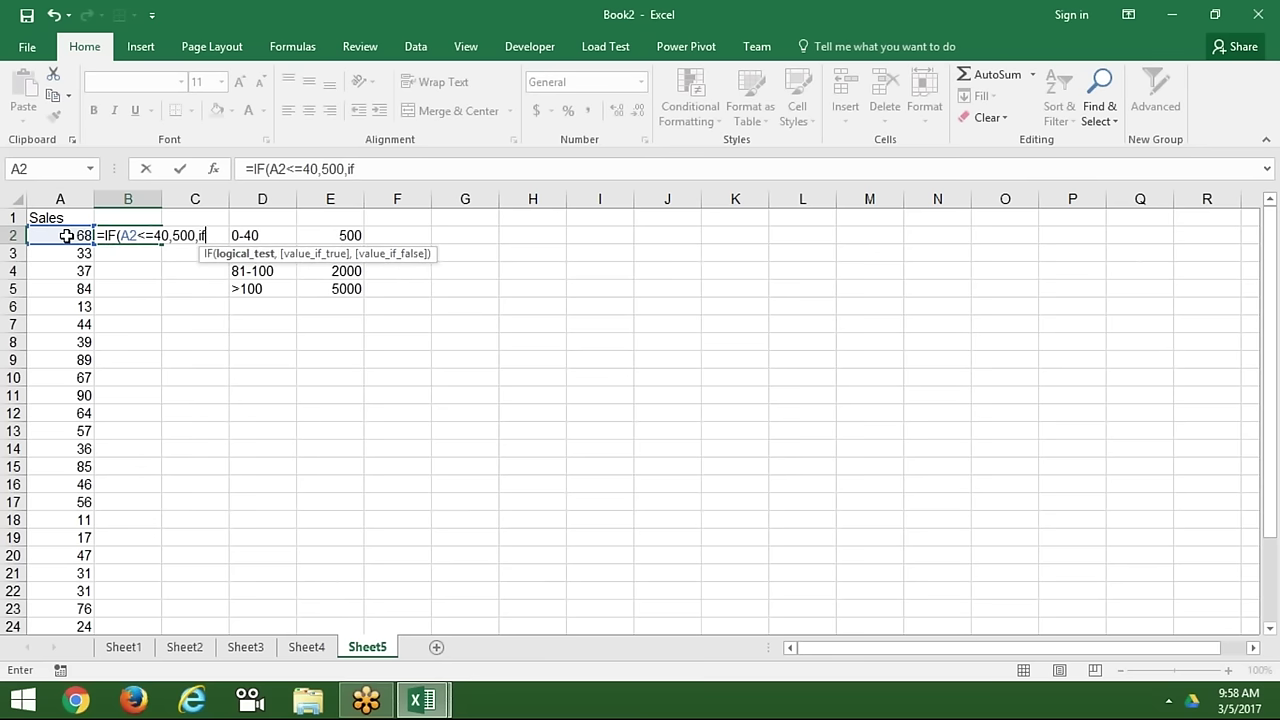
{"action": "left_click", "coordinate": [61, 235]}
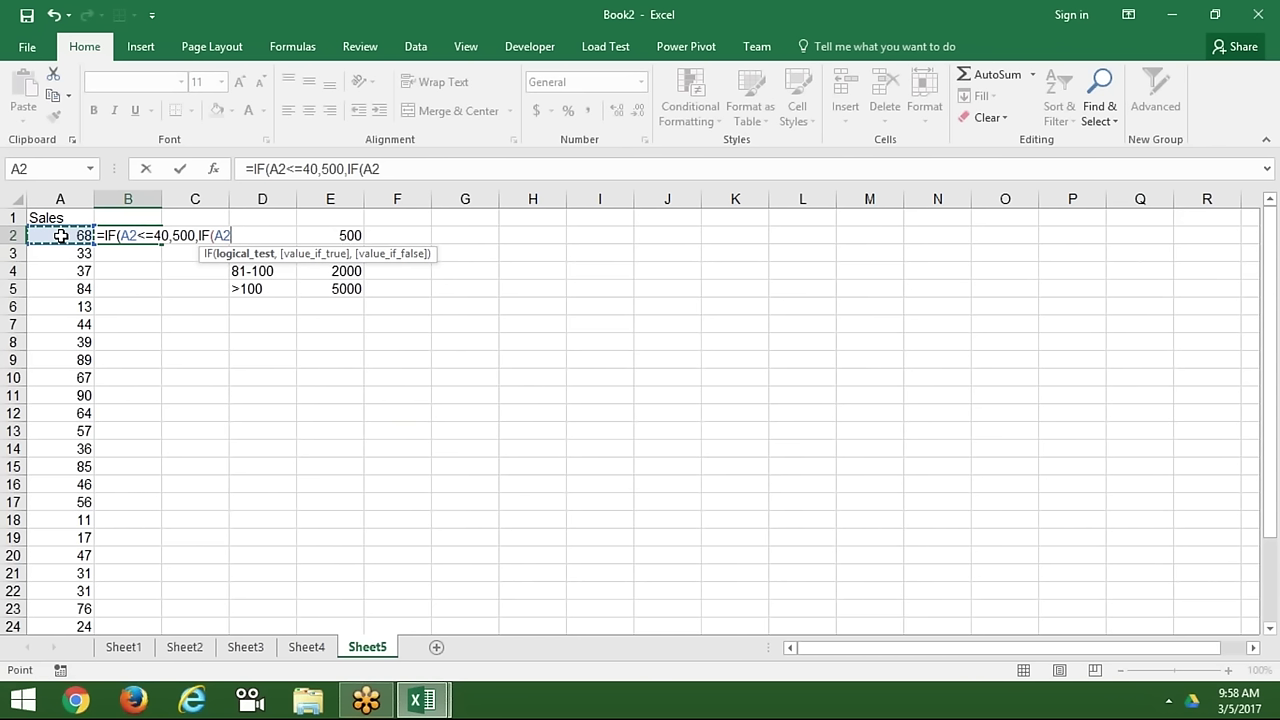
Step: Add nested tests A2<=80 for 1000, A2<=100 for 2000, and A2>100 for 5000
{"action": "type", "text": "<="}
{"action": "type", "text": "80,"}
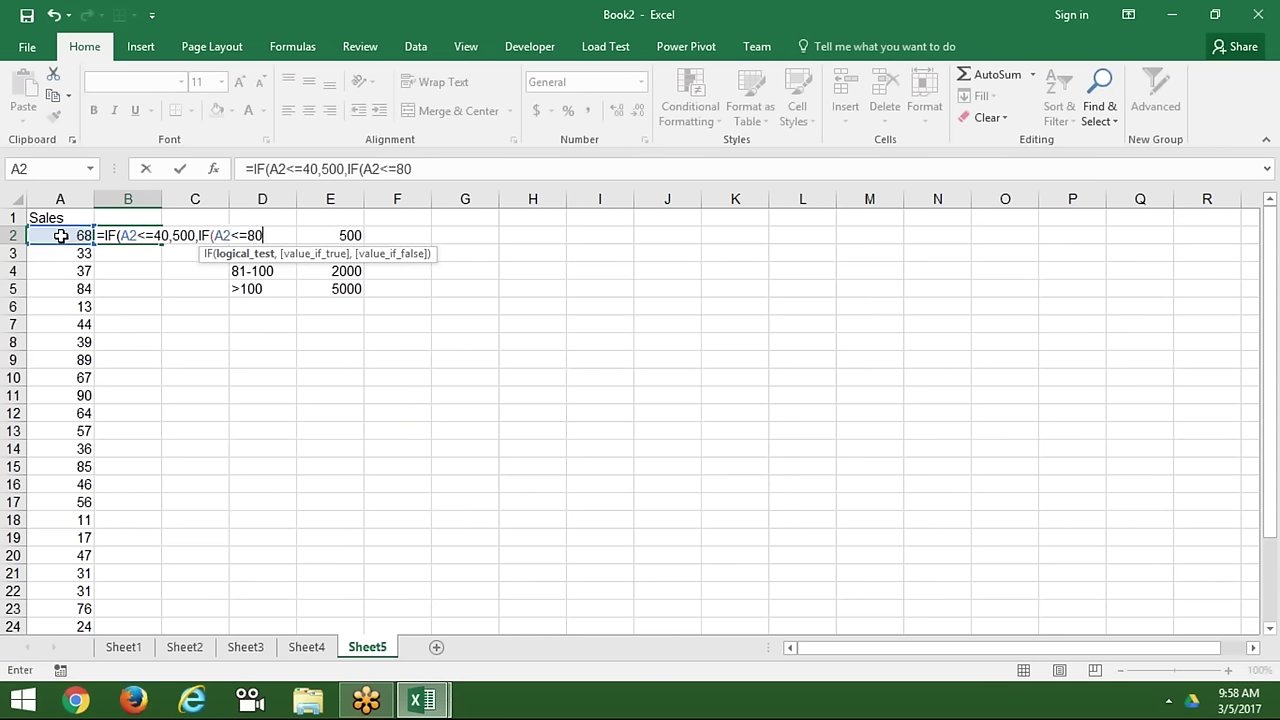
{"action": "type", "text": "1000"}
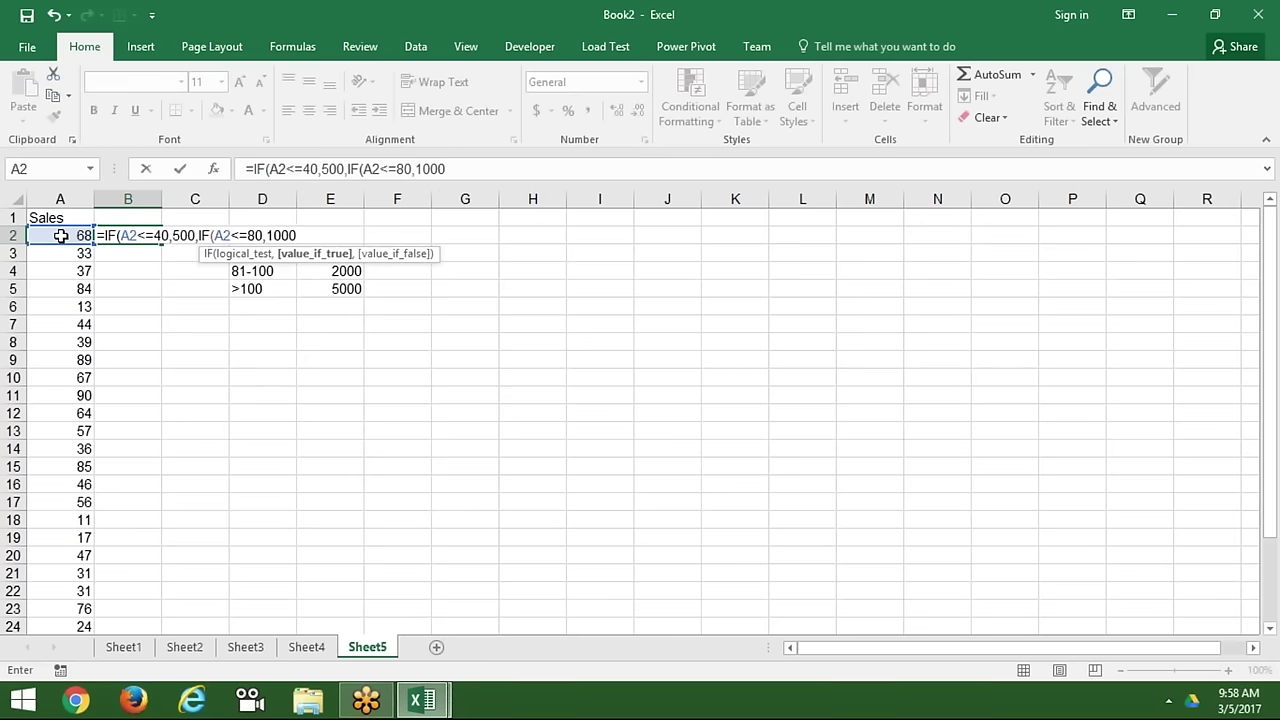
{"action": "type", "text": ",IF("}
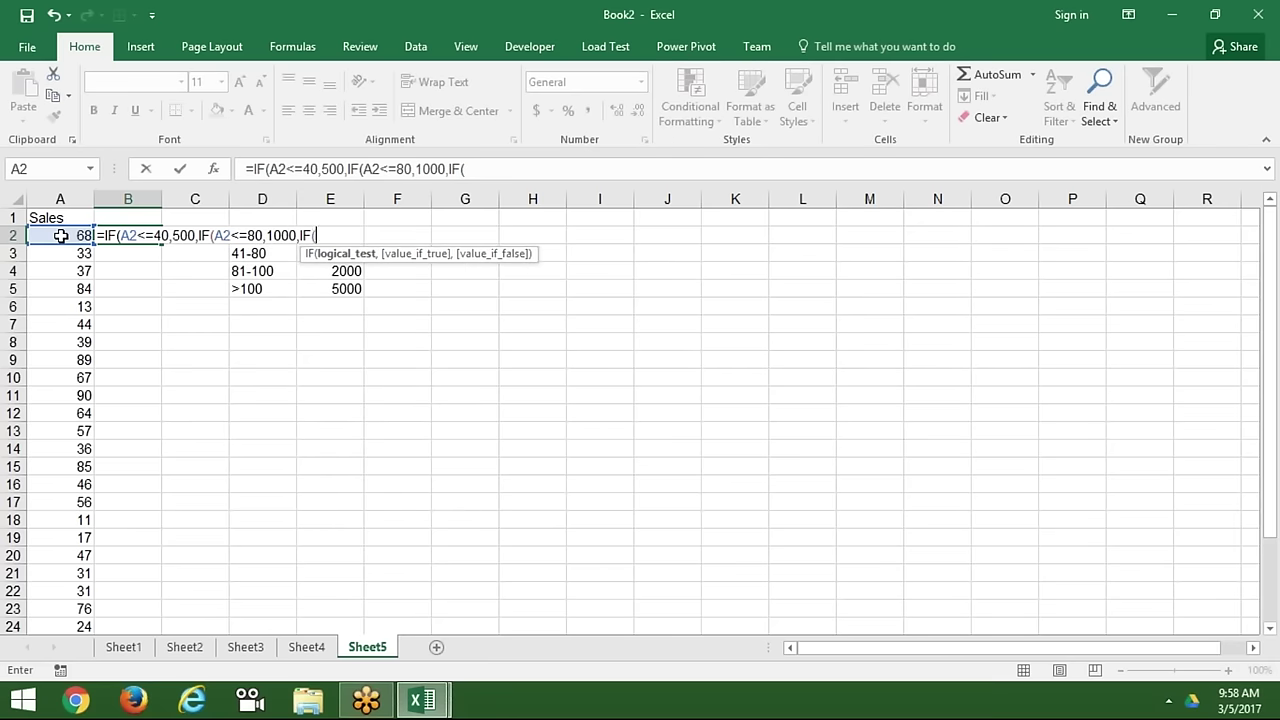
{"action": "left_click", "coordinate": [61, 235]}
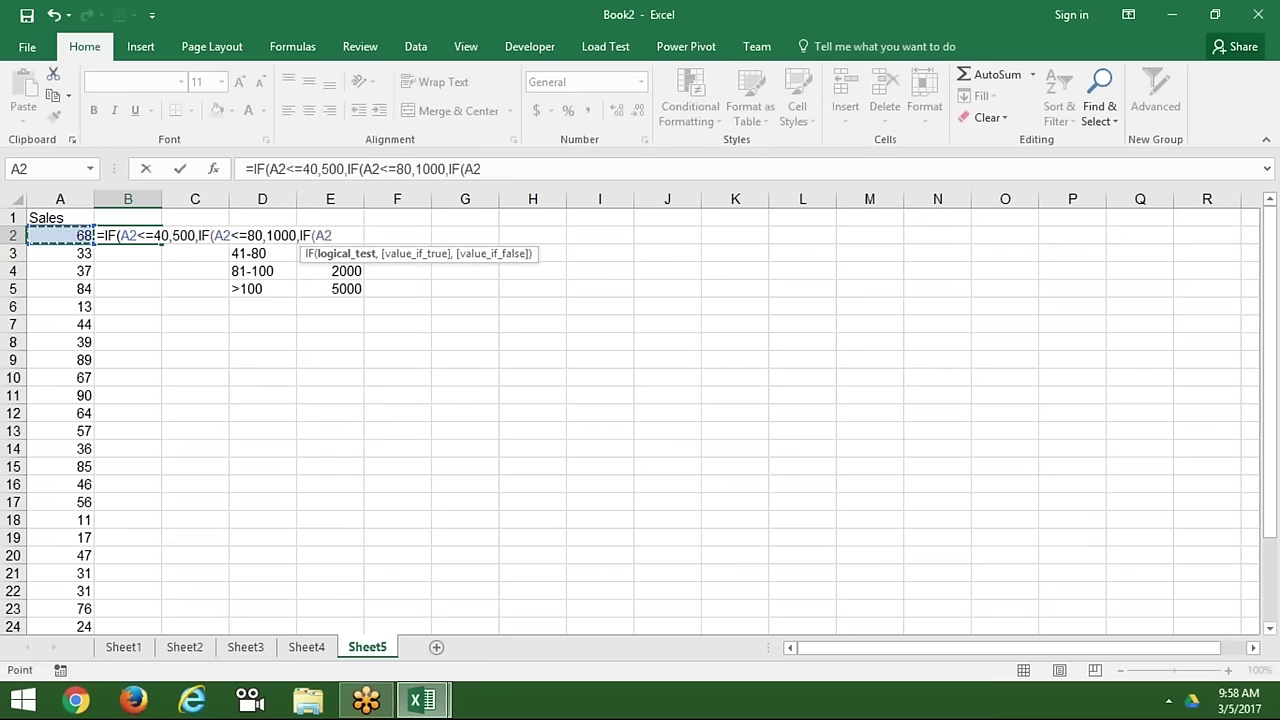
{"action": "type", "text": "<="}
{"action": "type", "text": "100"}
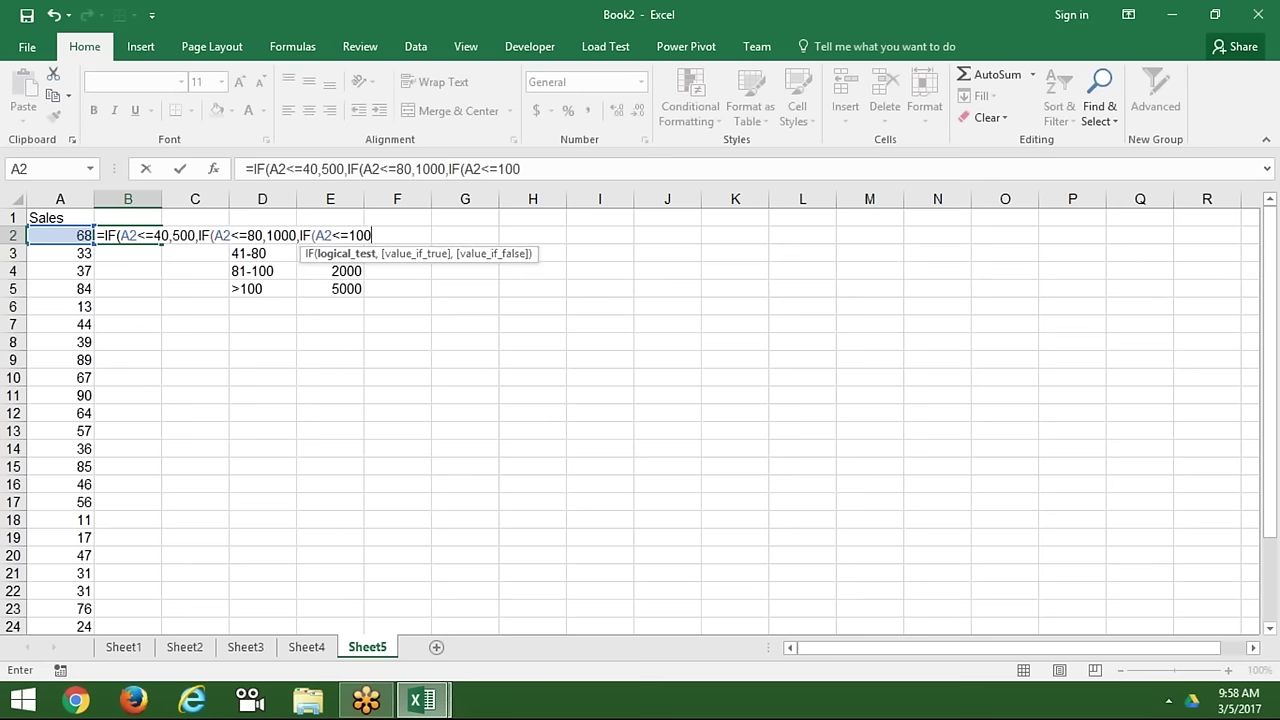
{"action": "type", "text": ",2"}
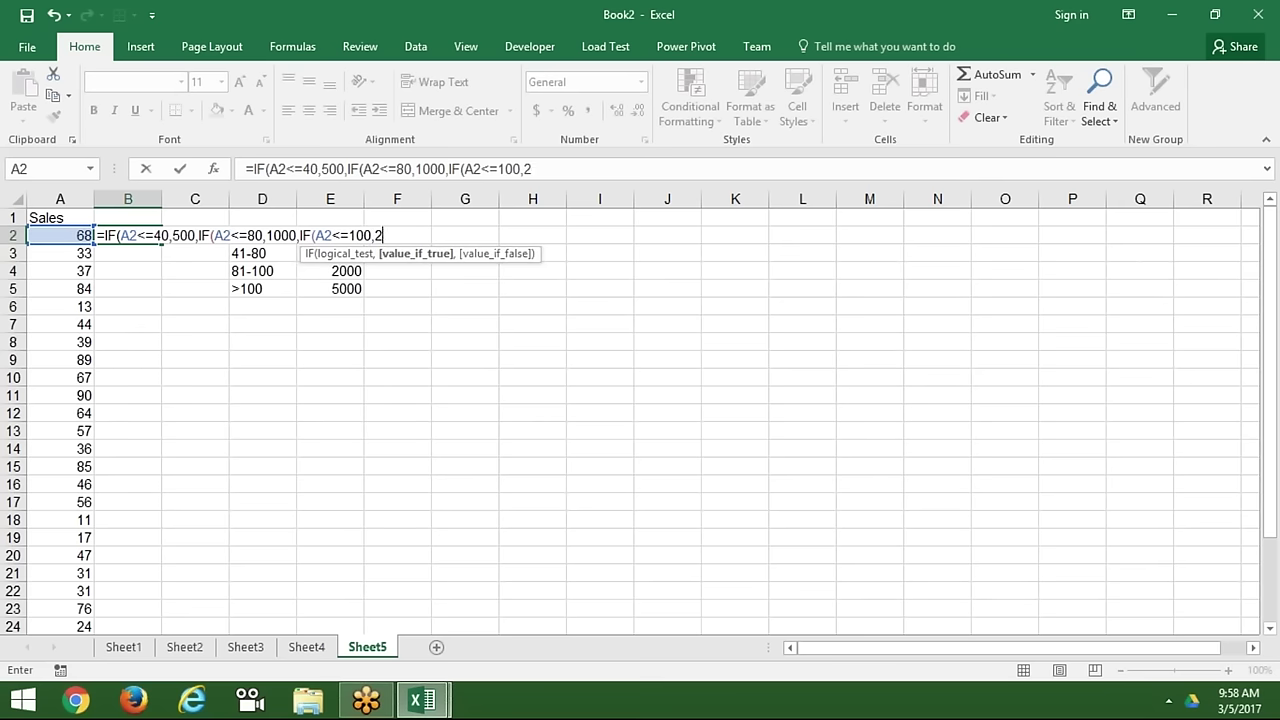
{"action": "type", "text": "000,i"}
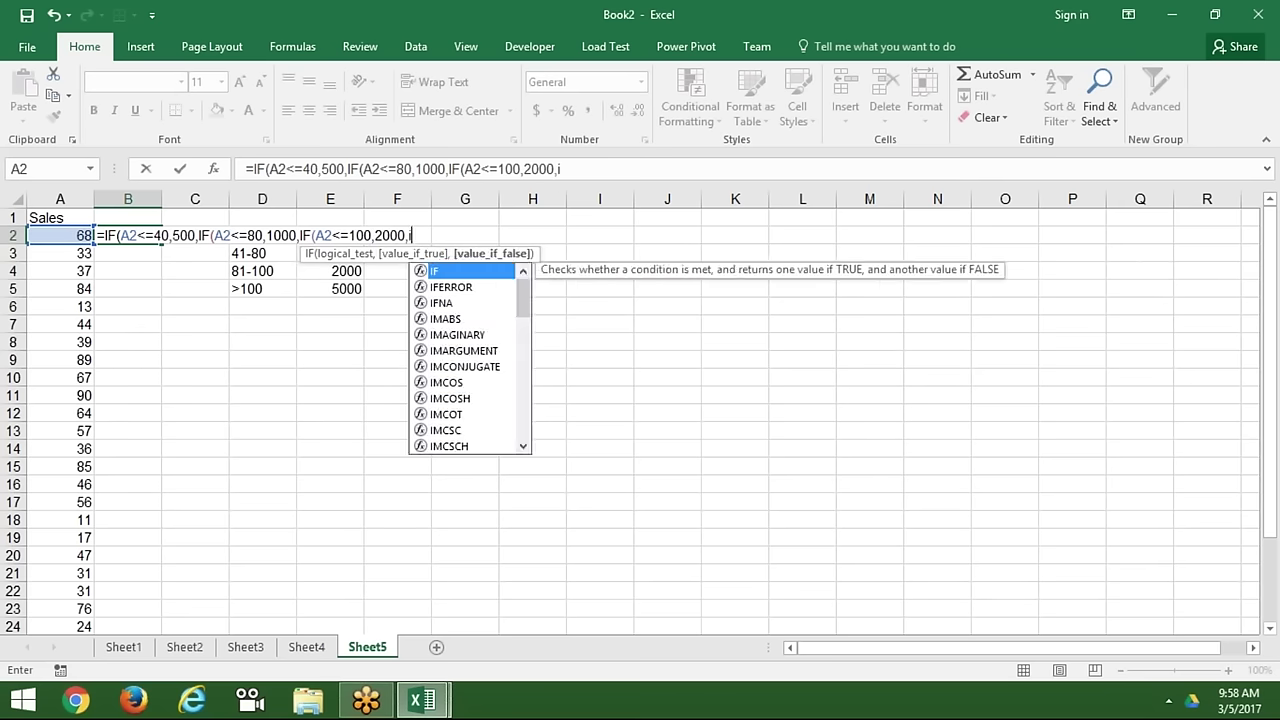
{"action": "type", "text": "f("}
{"action": "left_click", "coordinate": [57, 235]}
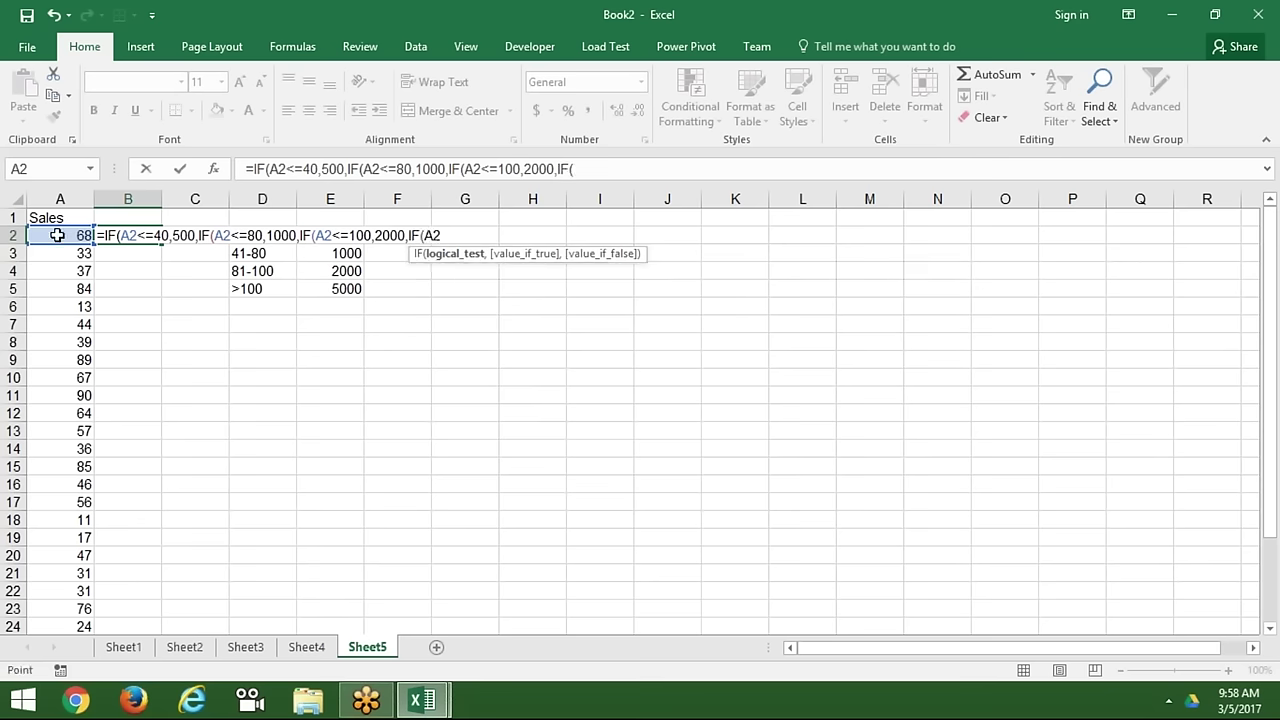
{"action": "type", "text": "<="}
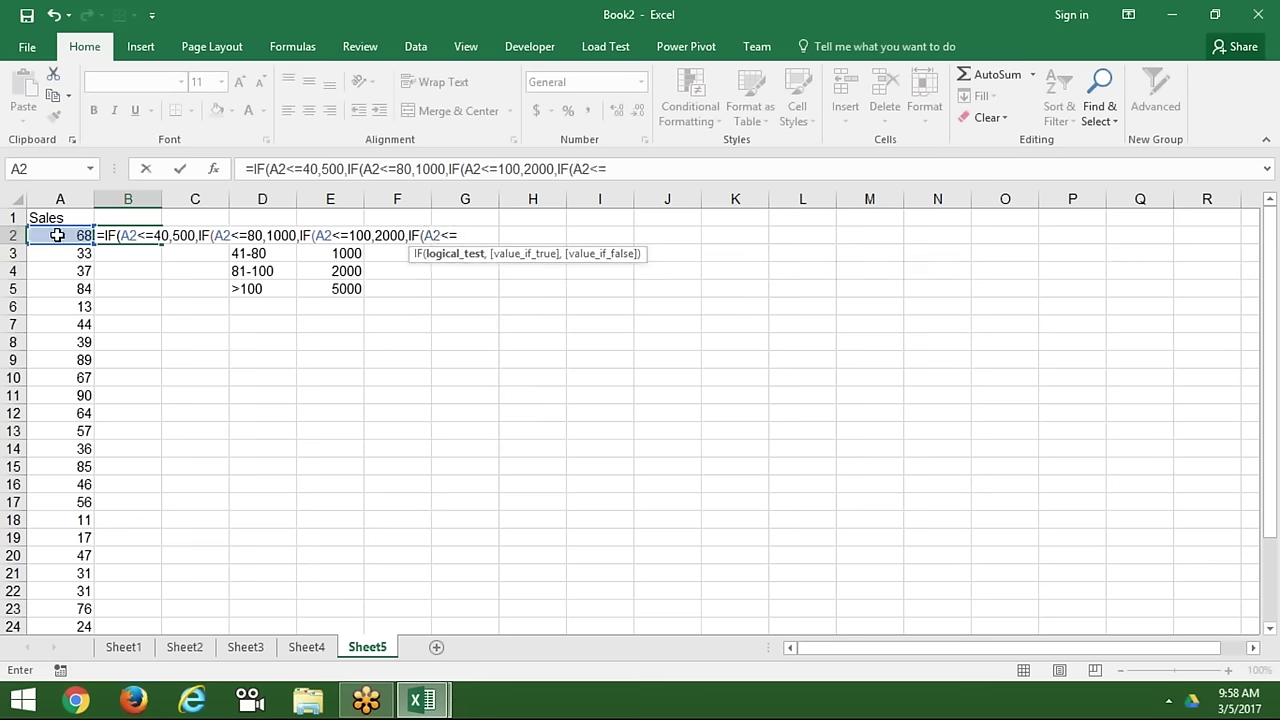
{"action": "key", "text": "BackSpace"}
{"action": "key", "text": "BackSpace"}
{"action": "key", "text": "BackSpace"}
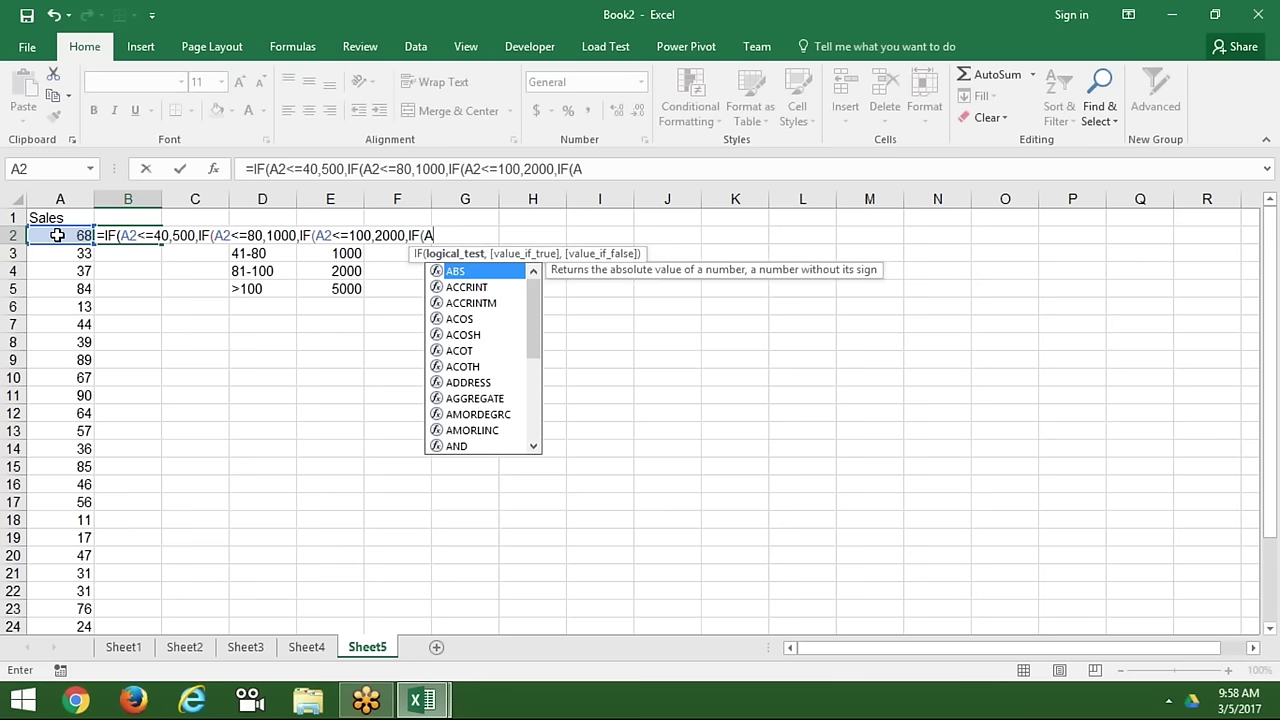
{"action": "type", "text": "2>1"}
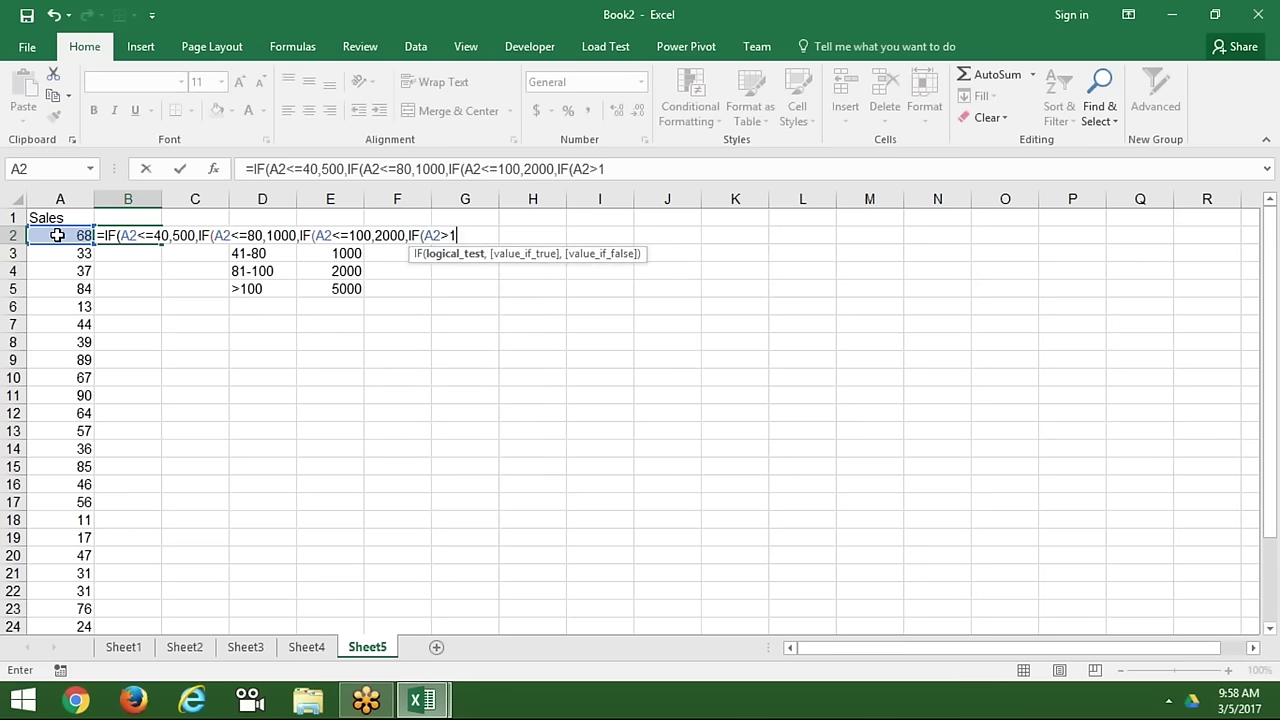
{"action": "type", "text": "00,"}
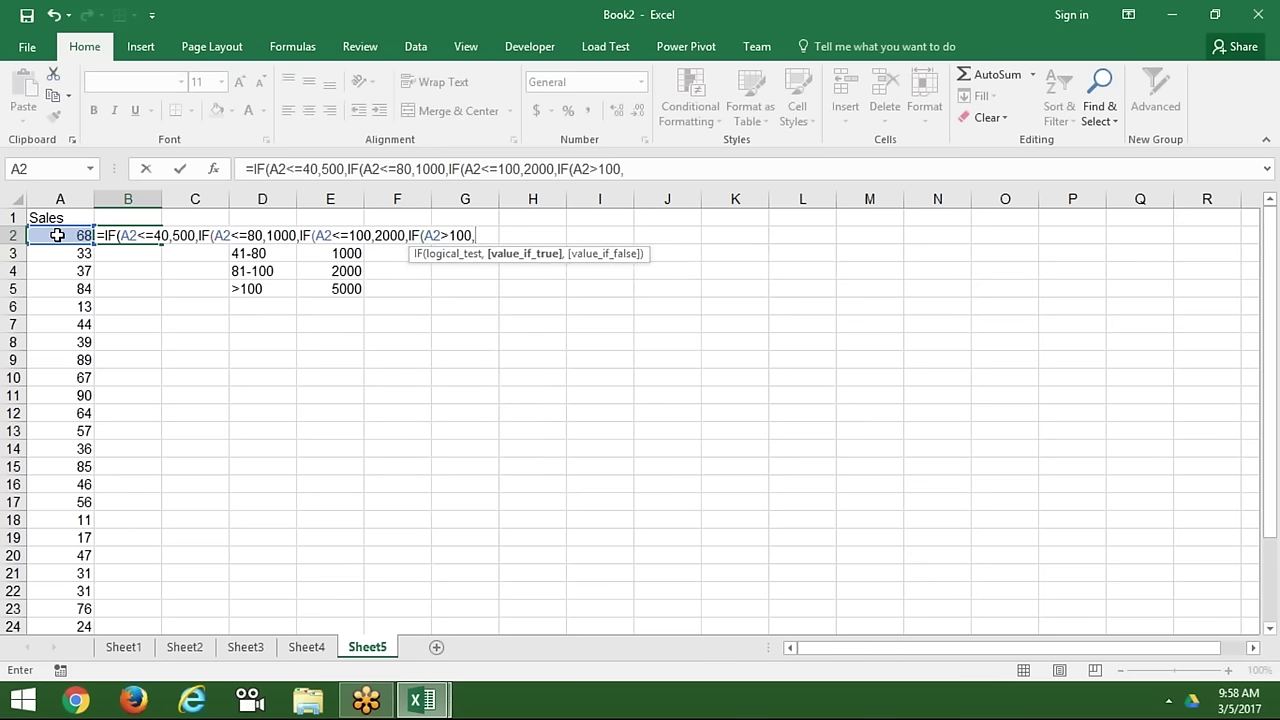
{"action": "type", "text": "5000"}
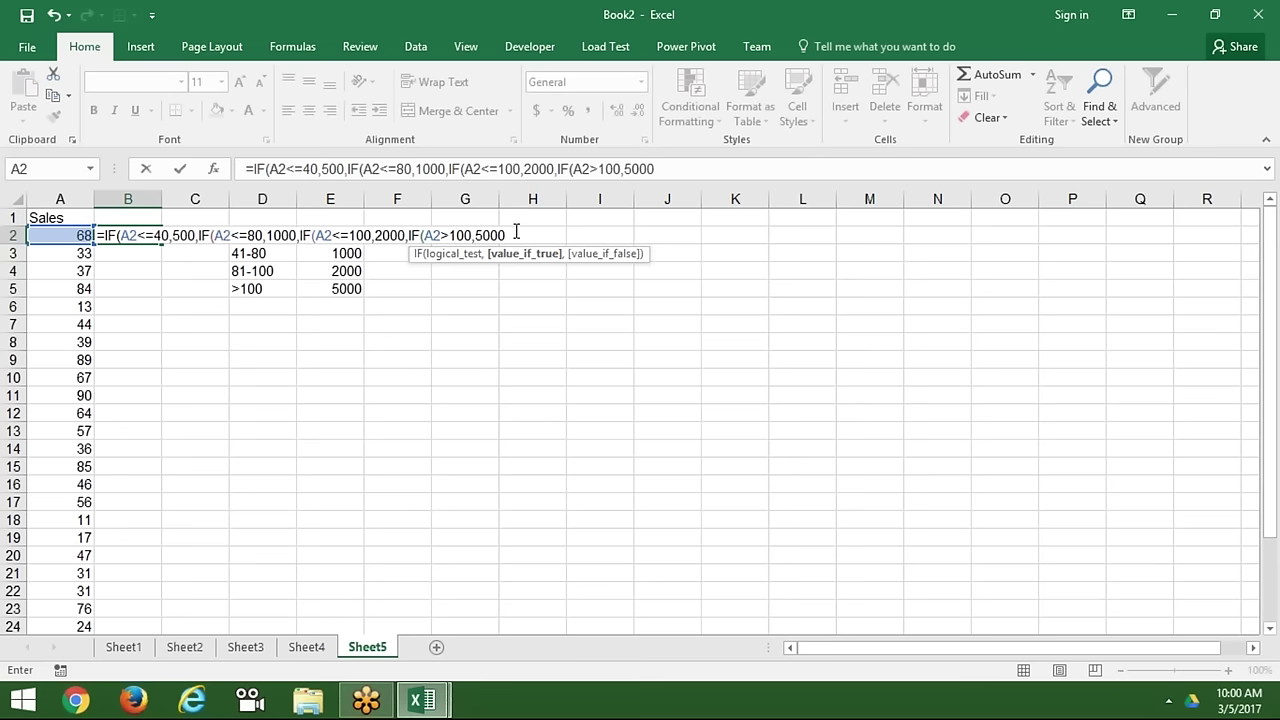
Step: Commit B2's nested IF formula, fill it down to B24, and add a new Sheet6
{"action": "key", "text": "Return"}
{"action": "key", "text": "Return"}
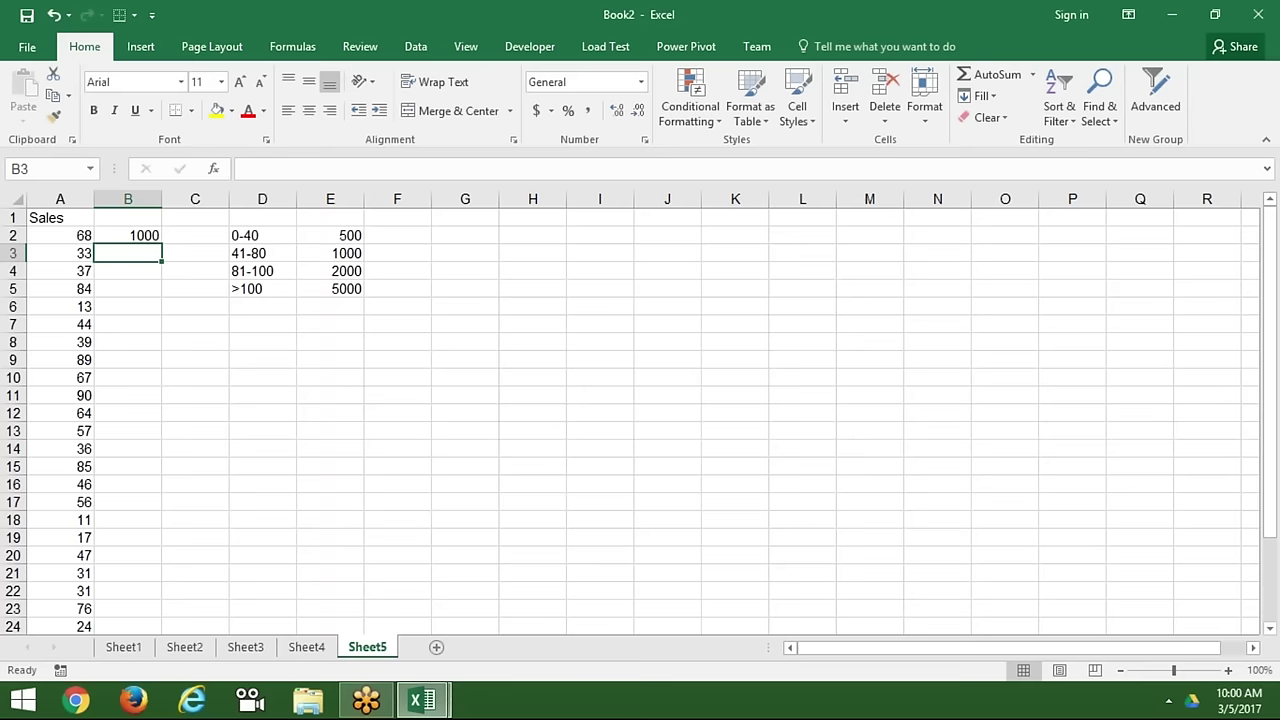
{"action": "left_click", "coordinate": [128, 235]}
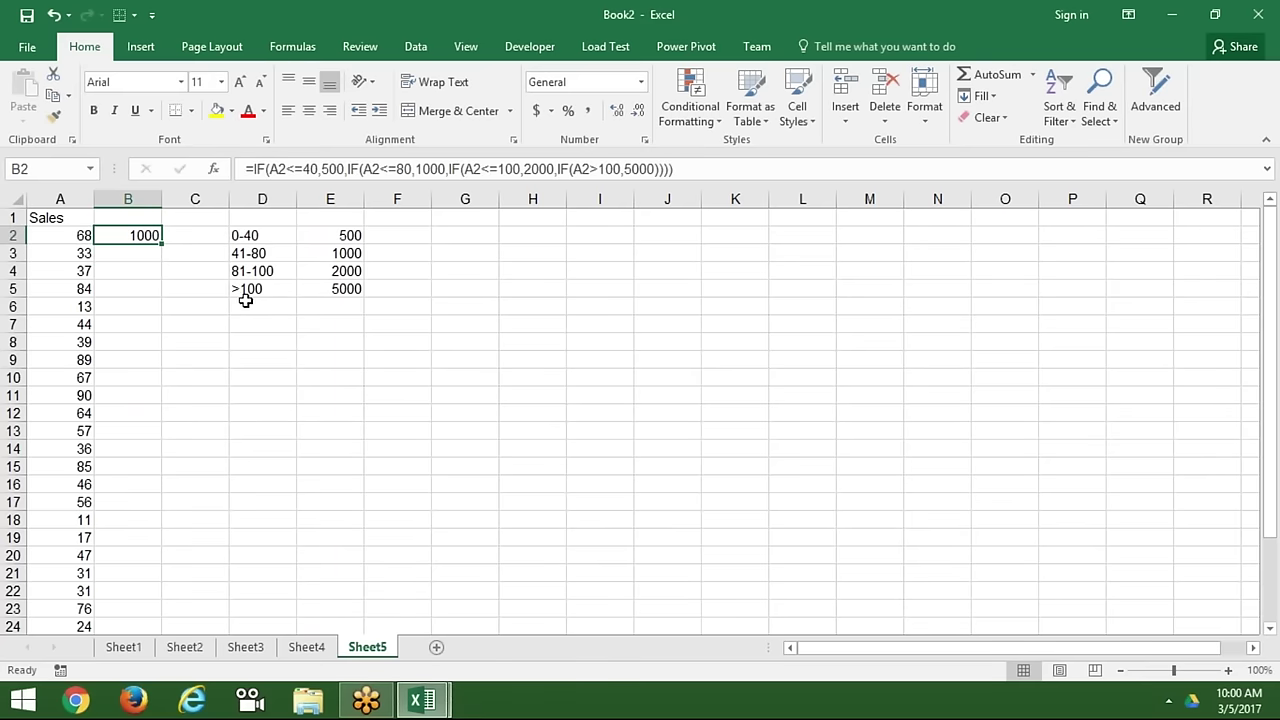
{"action": "double_click", "coordinate": [163, 243]}
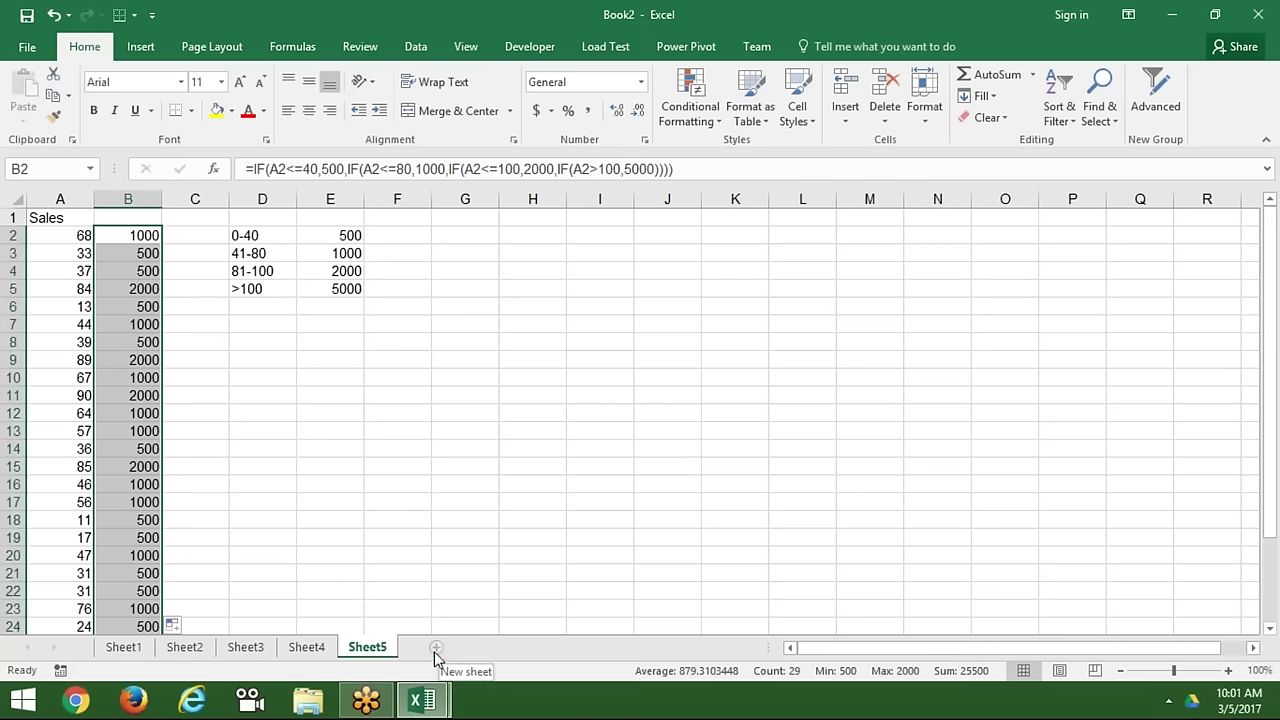
{"action": "left_click", "coordinate": [438, 648]}
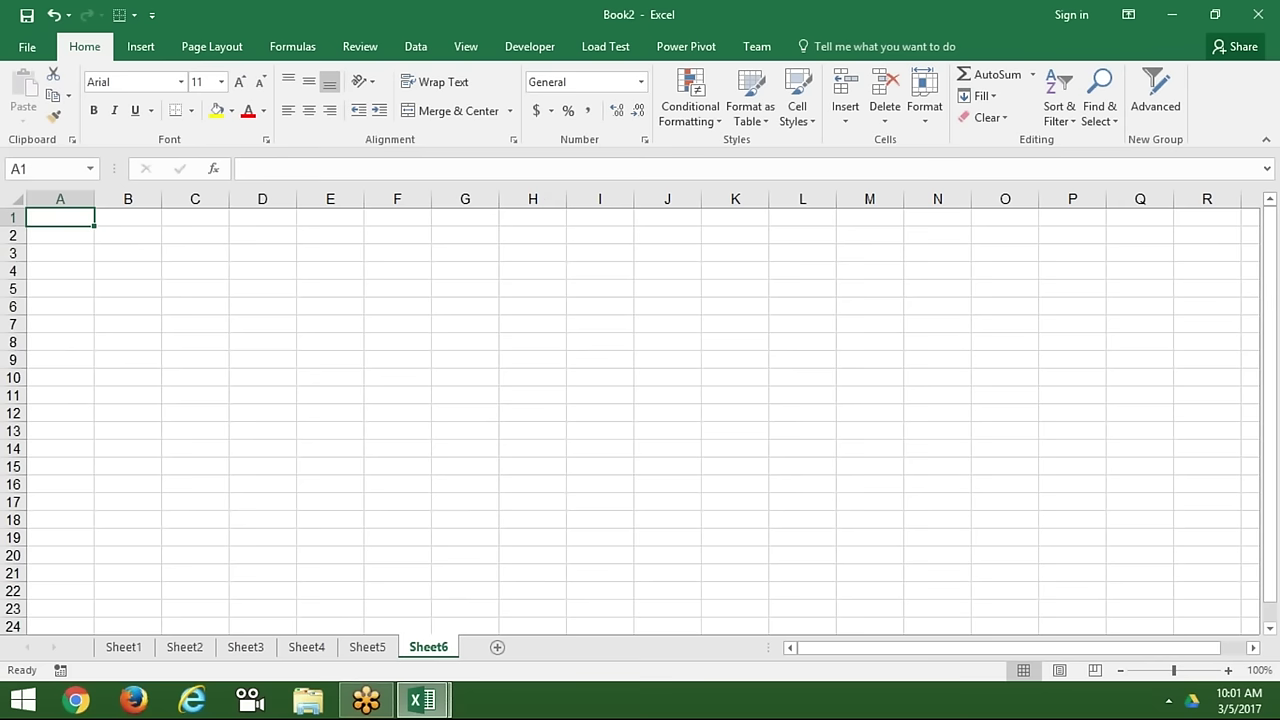
Step: Enter the first slab, 0-3L with rate 0, in D2:E2
{"action": "left_click", "coordinate": [278, 239]}
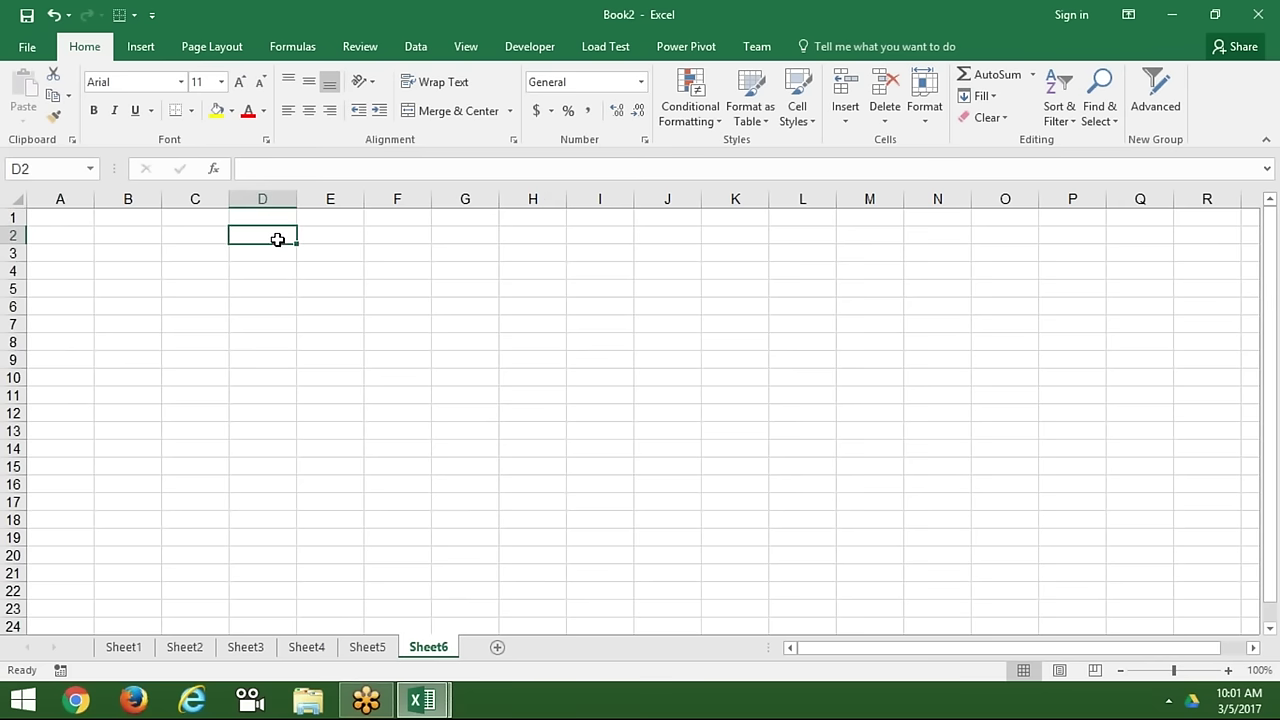
{"action": "type", "text": "0-"}
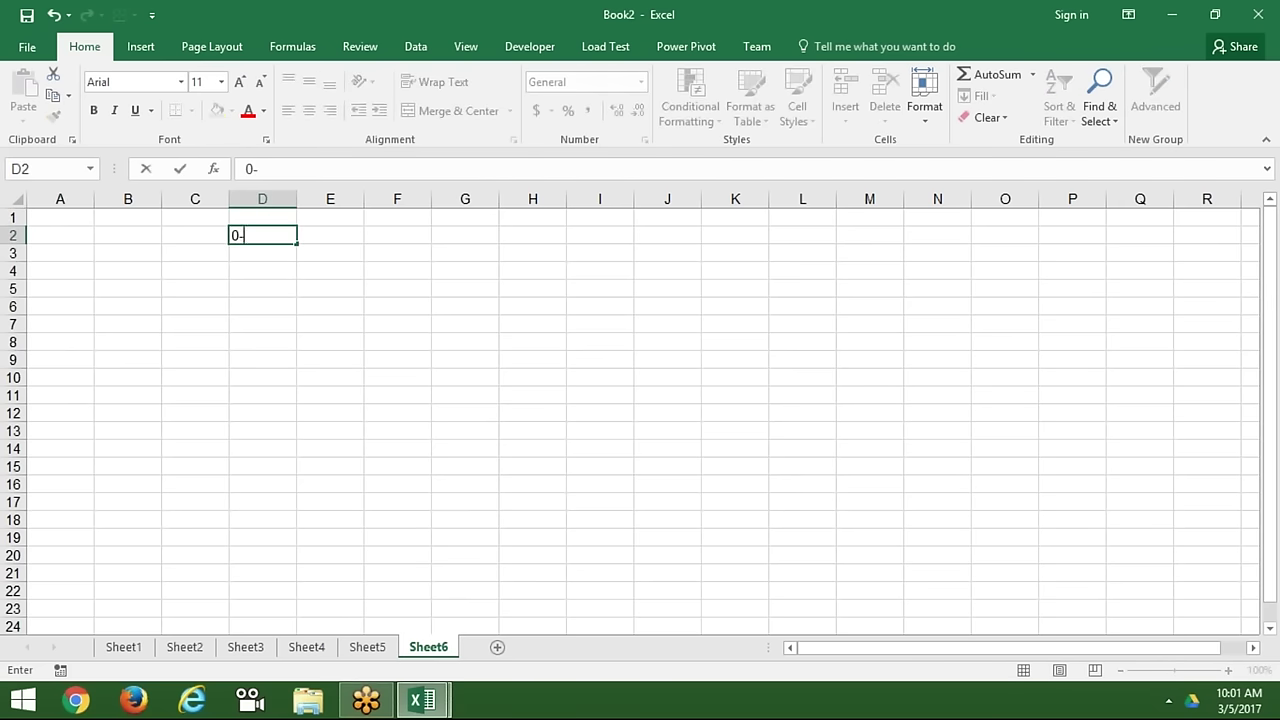
{"action": "type", "text": "3L"}
{"action": "key", "text": "Return"}
{"action": "left_click", "coordinate": [330, 235]}
{"action": "type", "text": "0"}
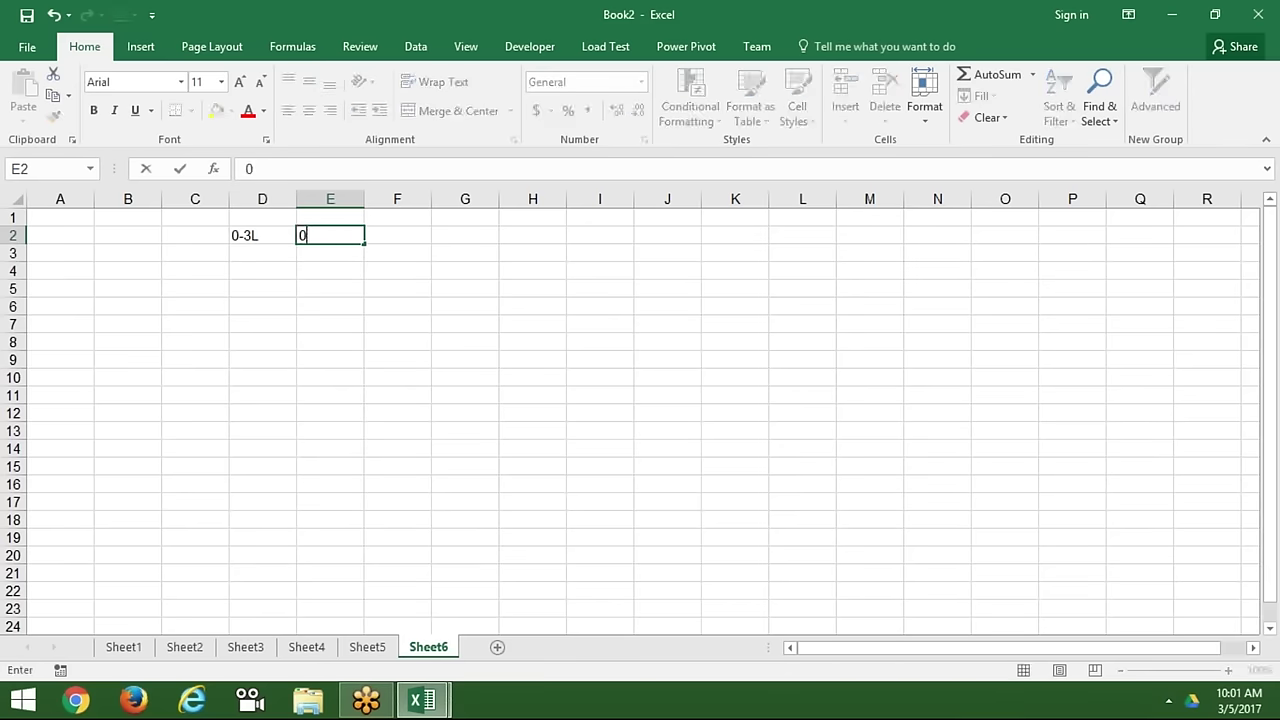
{"action": "key", "text": "Return"}
Step: Enter 3L-5L with 10% in row 3, replacing the accidental 5-Mar date
{"action": "left_click", "coordinate": [262, 253]}
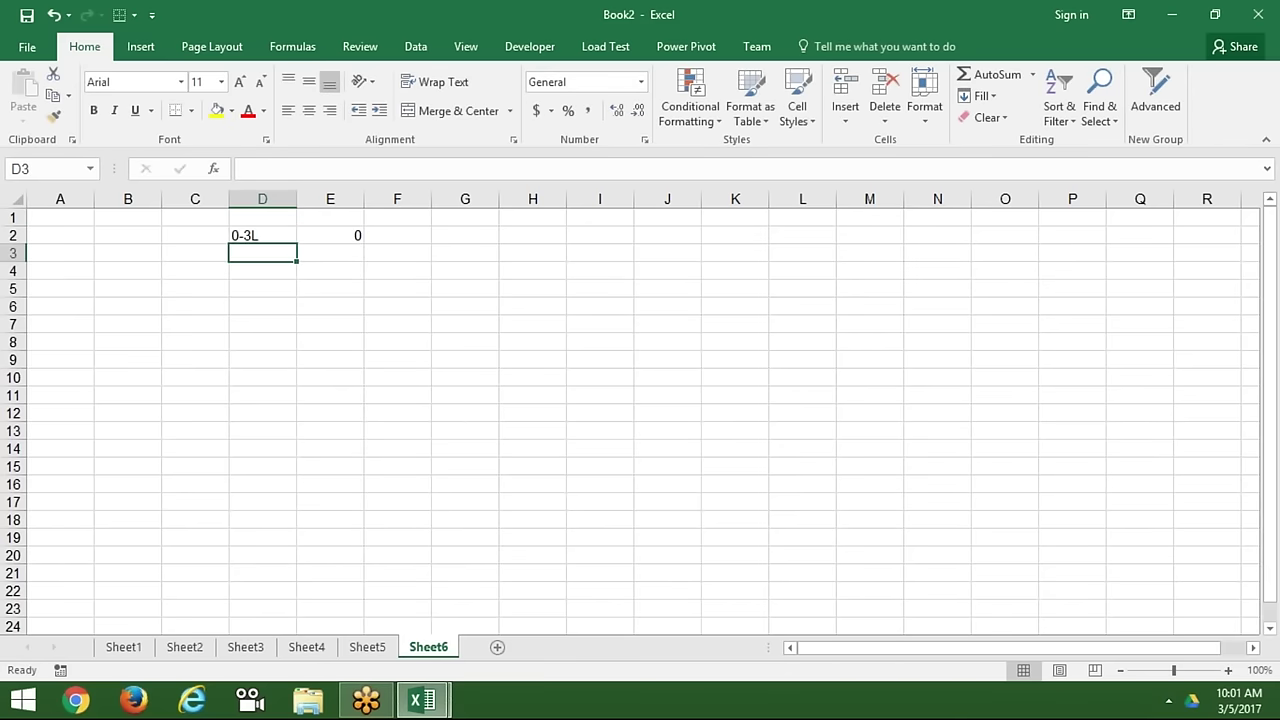
{"action": "type", "text": "3-"}
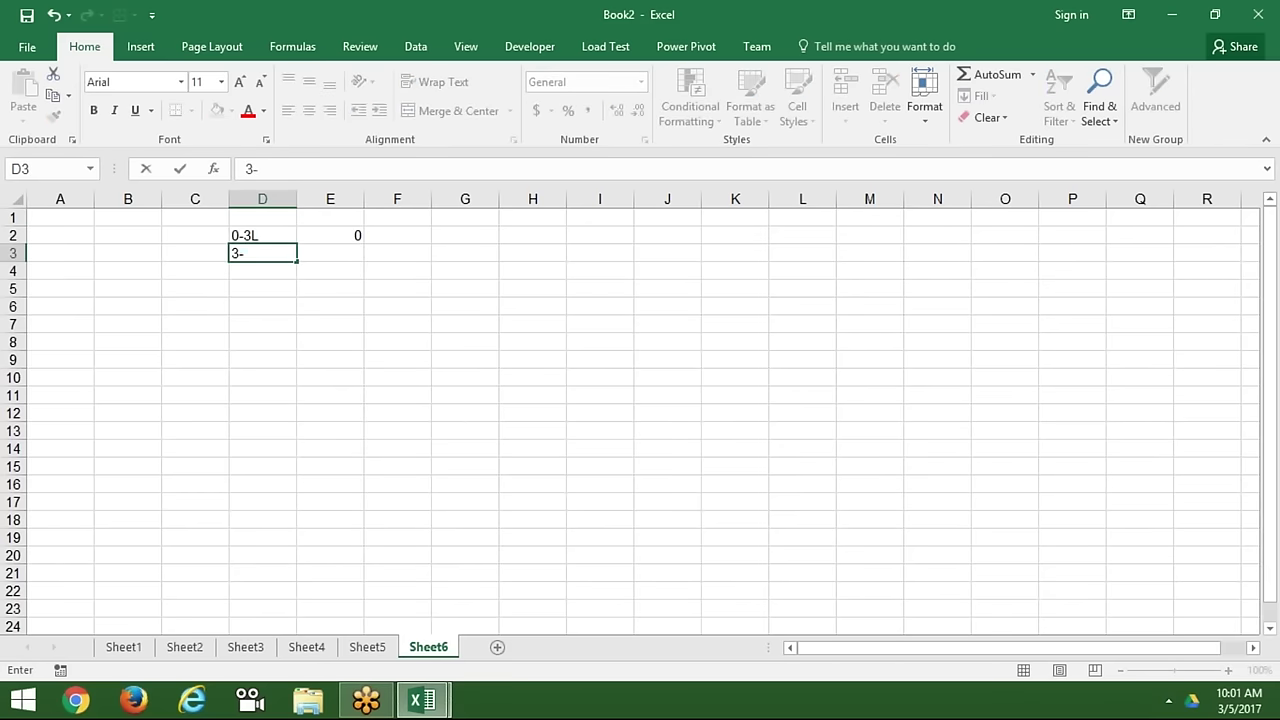
{"action": "type", "text": "5"}
{"action": "key", "text": "Tab"}
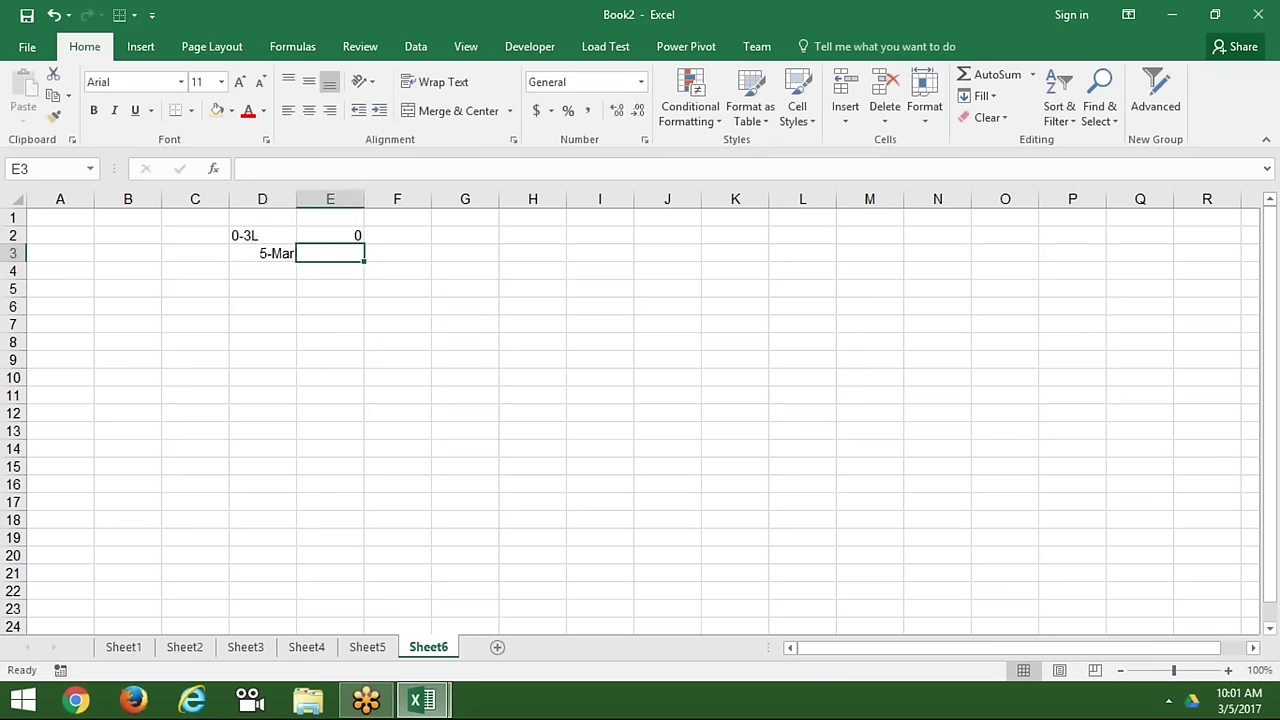
{"action": "left_click", "coordinate": [262, 253]}
{"action": "key", "text": "Delete"}
{"action": "type", "text": "3"}
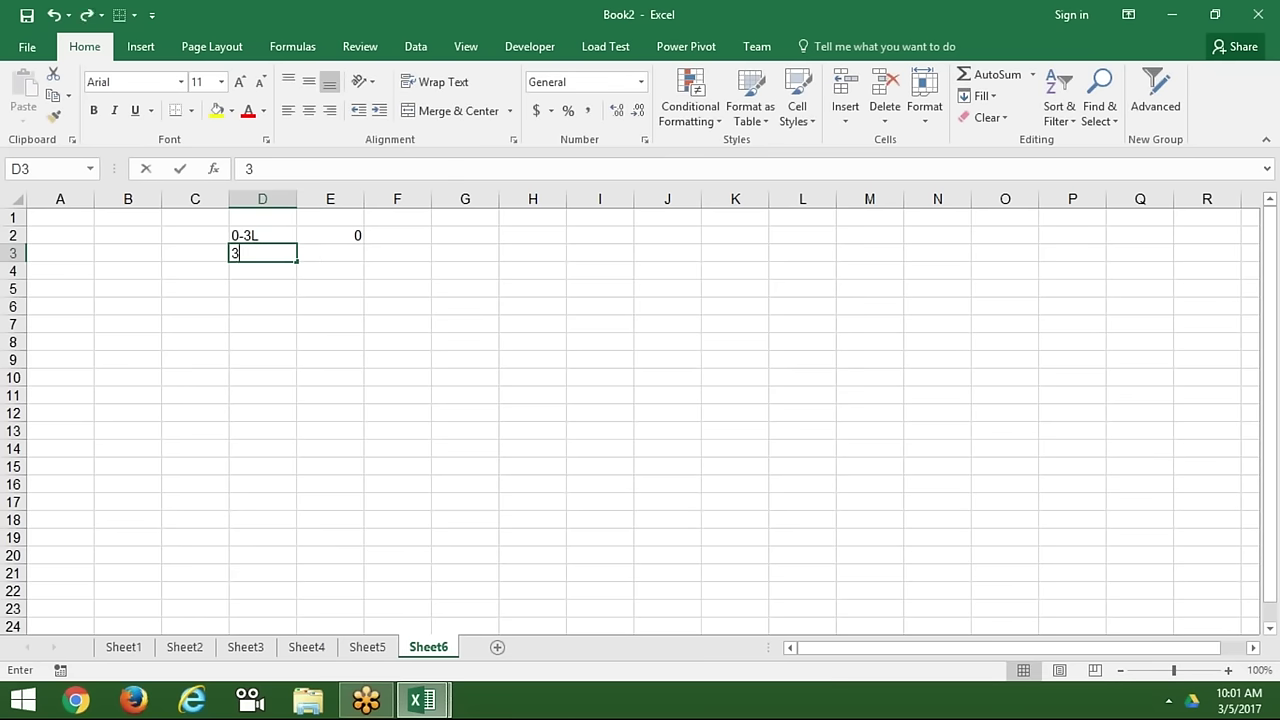
{"action": "type", "text": "L-5"}
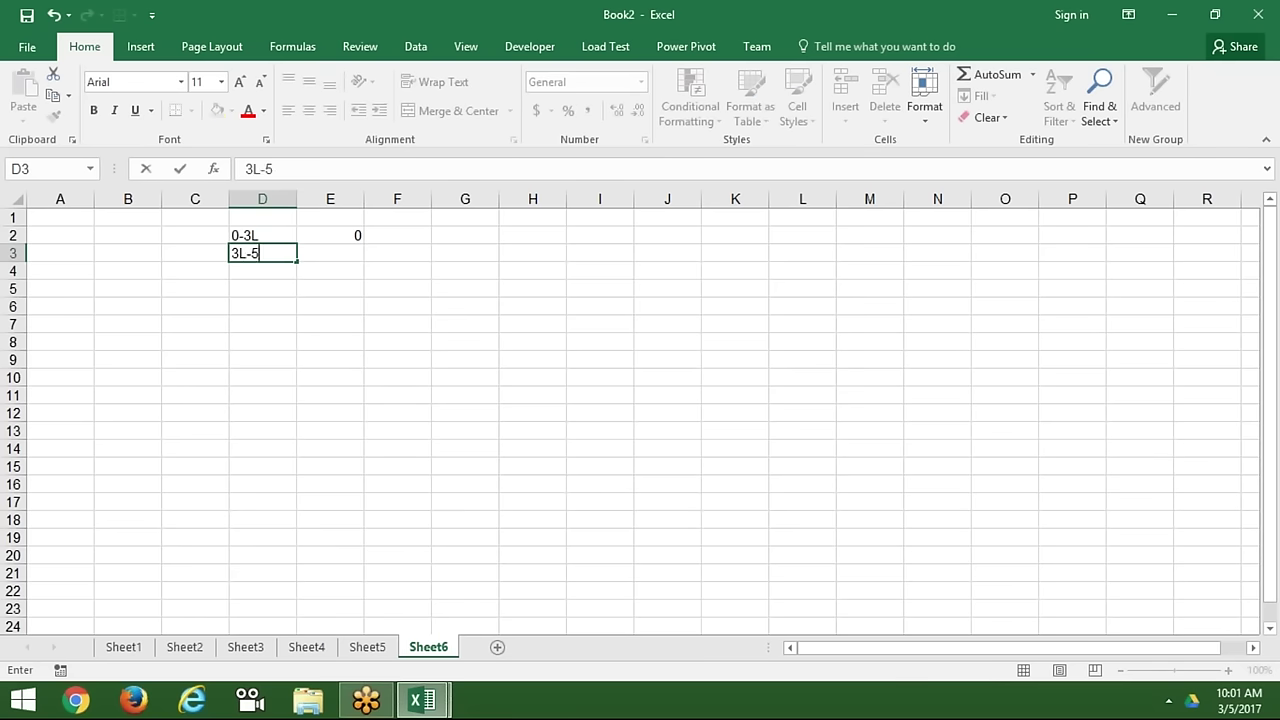
{"action": "type", "text": "L"}
{"action": "key", "text": "Tab"}
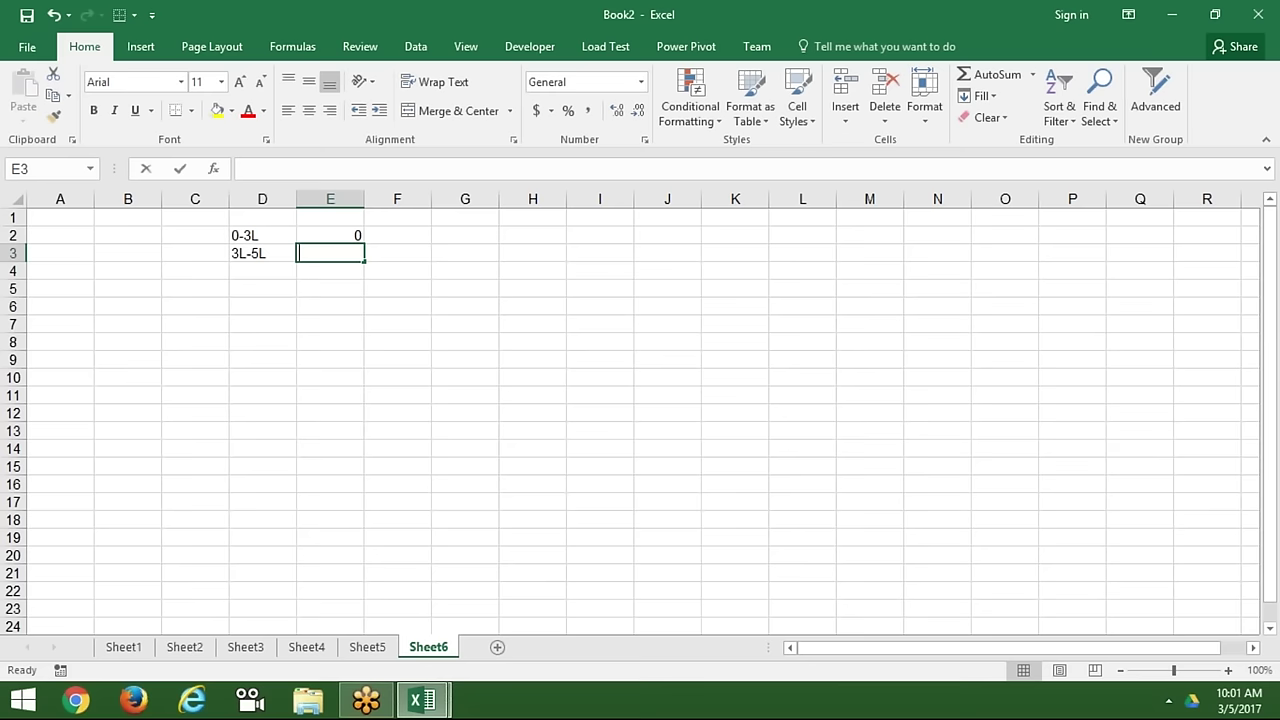
{"action": "type", "text": "10"}
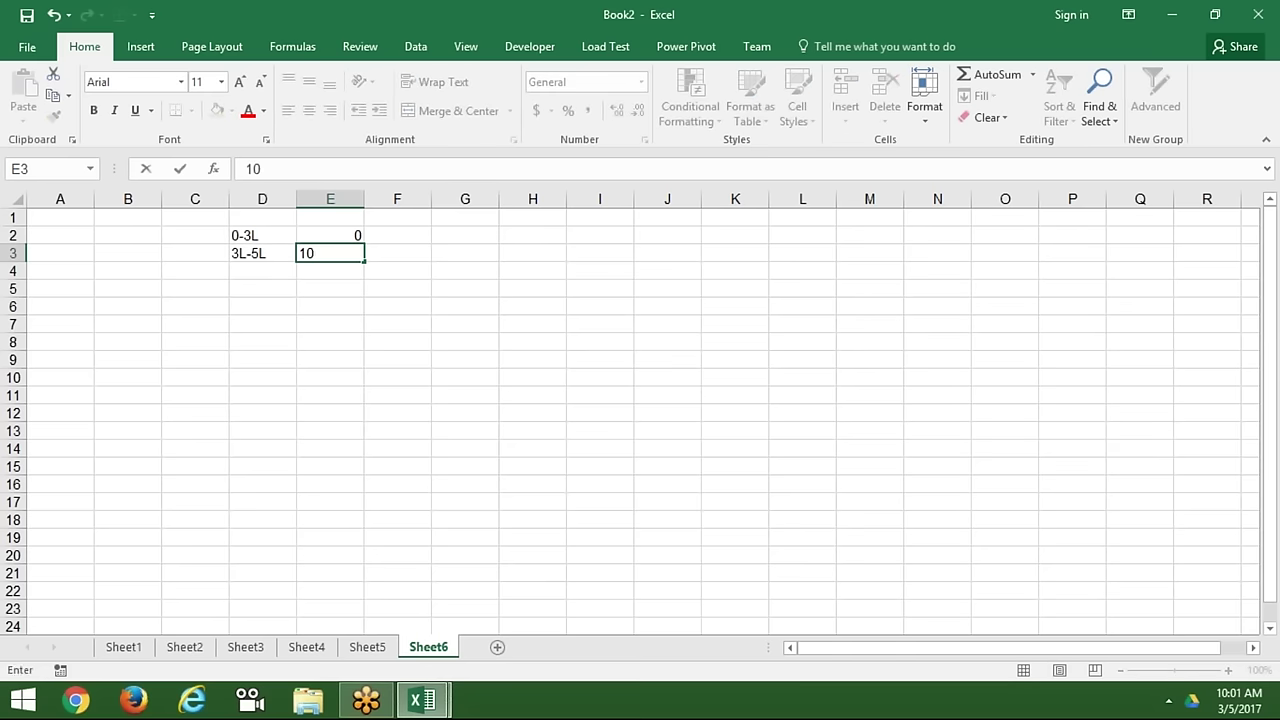
{"action": "type", "text": "%"}
{"action": "key", "text": "Return"}
Step: Enter 5L-10L with 20% in row 4
{"action": "key", "text": "Left"}
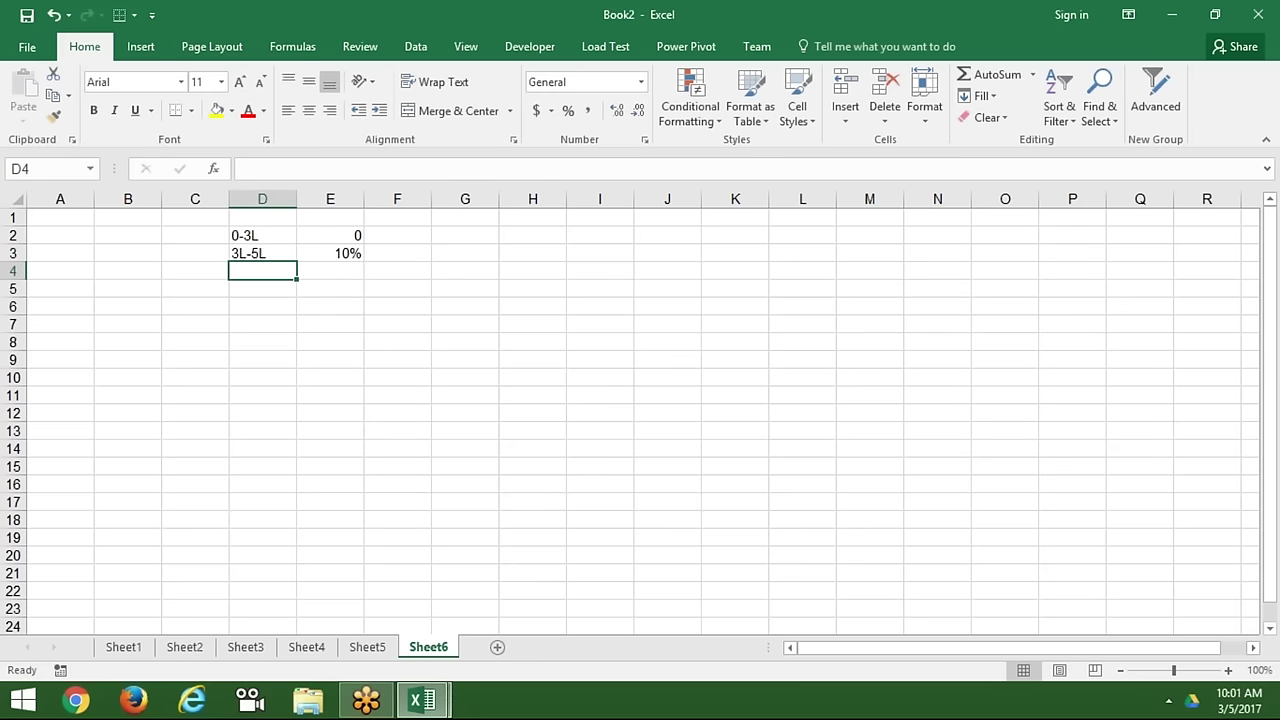
{"action": "type", "text": "5L*"}
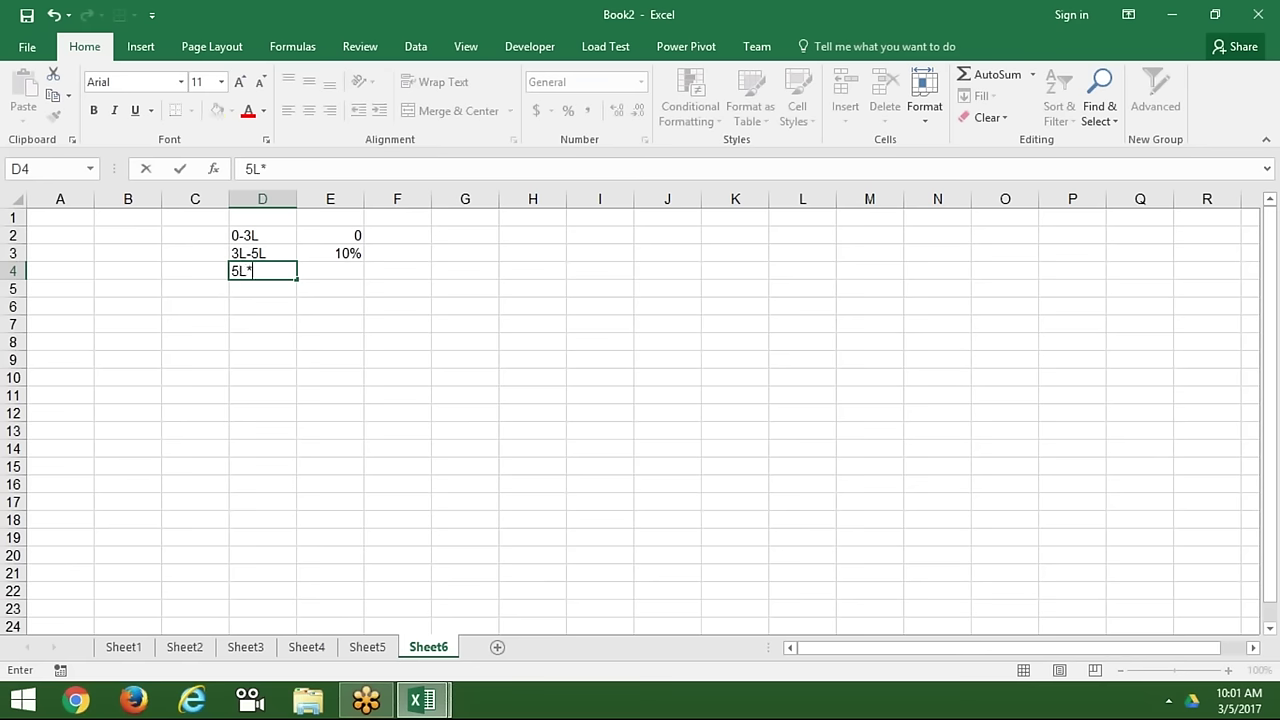
{"action": "key", "text": "BackSpace"}
{"action": "type", "text": "-10"}
{"action": "type", "text": "L"}
{"action": "key", "text": "Tab"}
{"action": "type", "text": "2"}
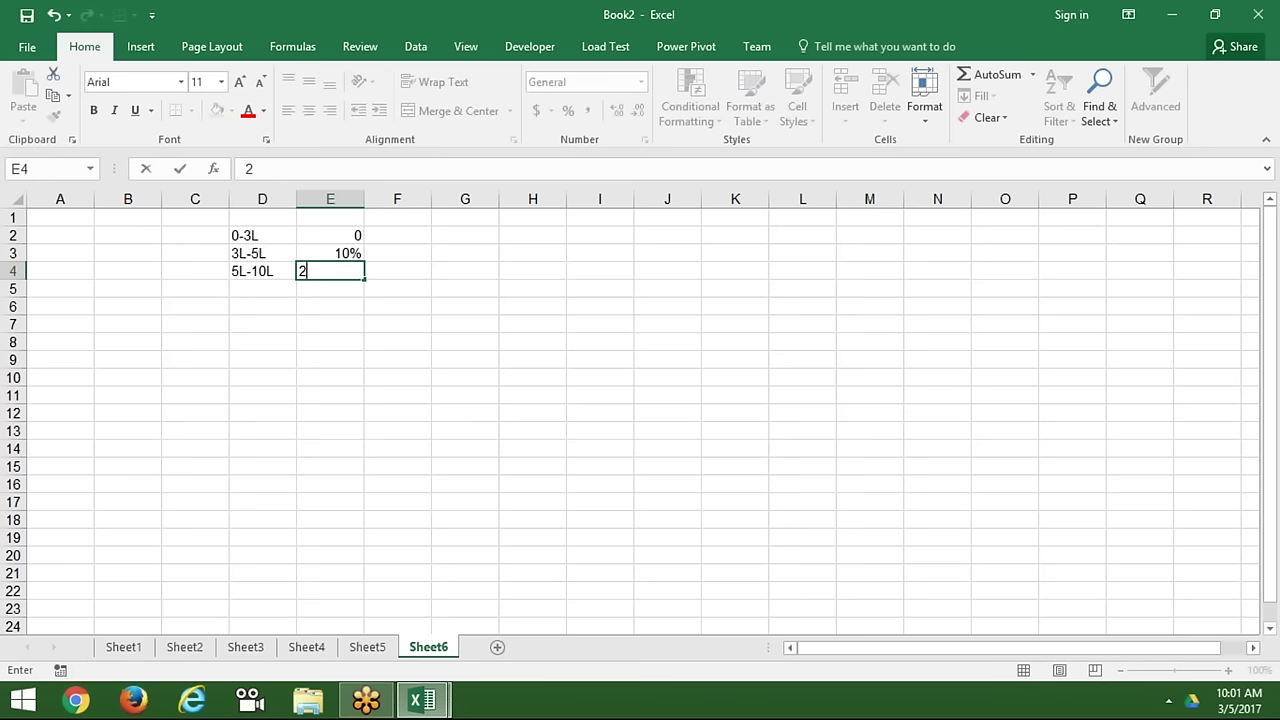
{"action": "type", "text": "0%"}
{"action": "key", "text": "Return"}
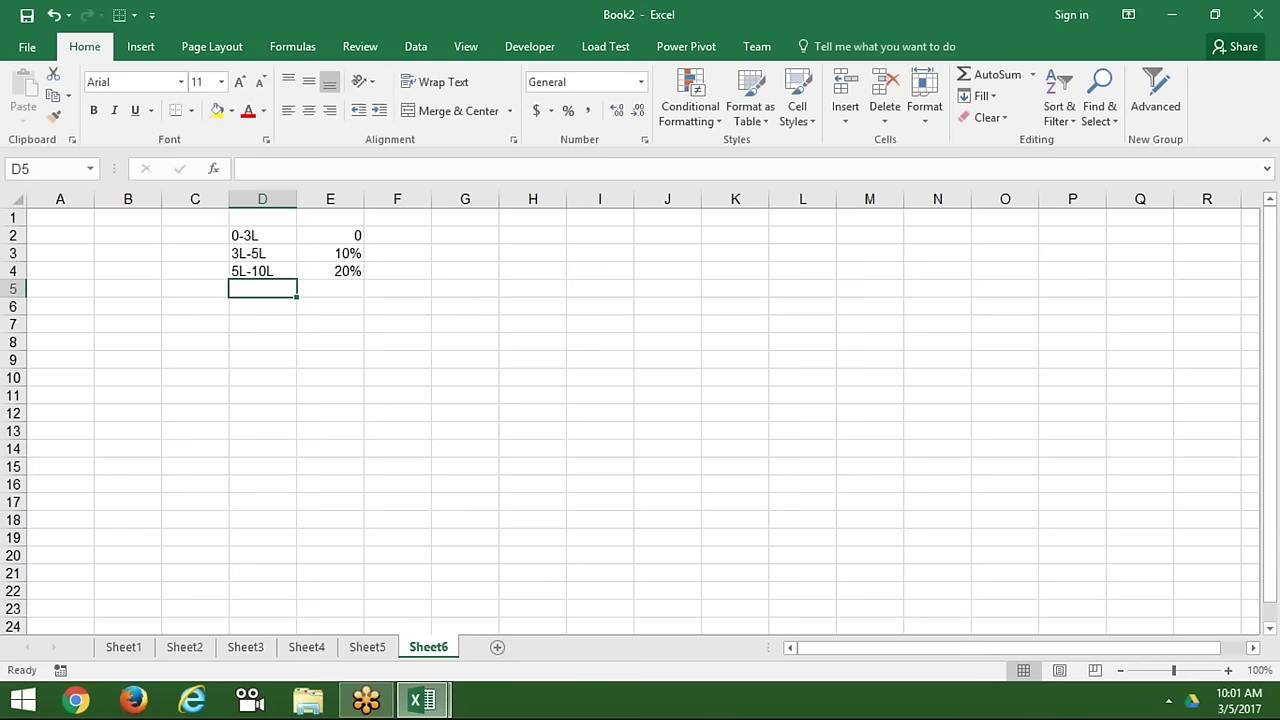
Step: Enter >10L with 30% in row 5, then move to A1
{"action": "type", "text": "10"}
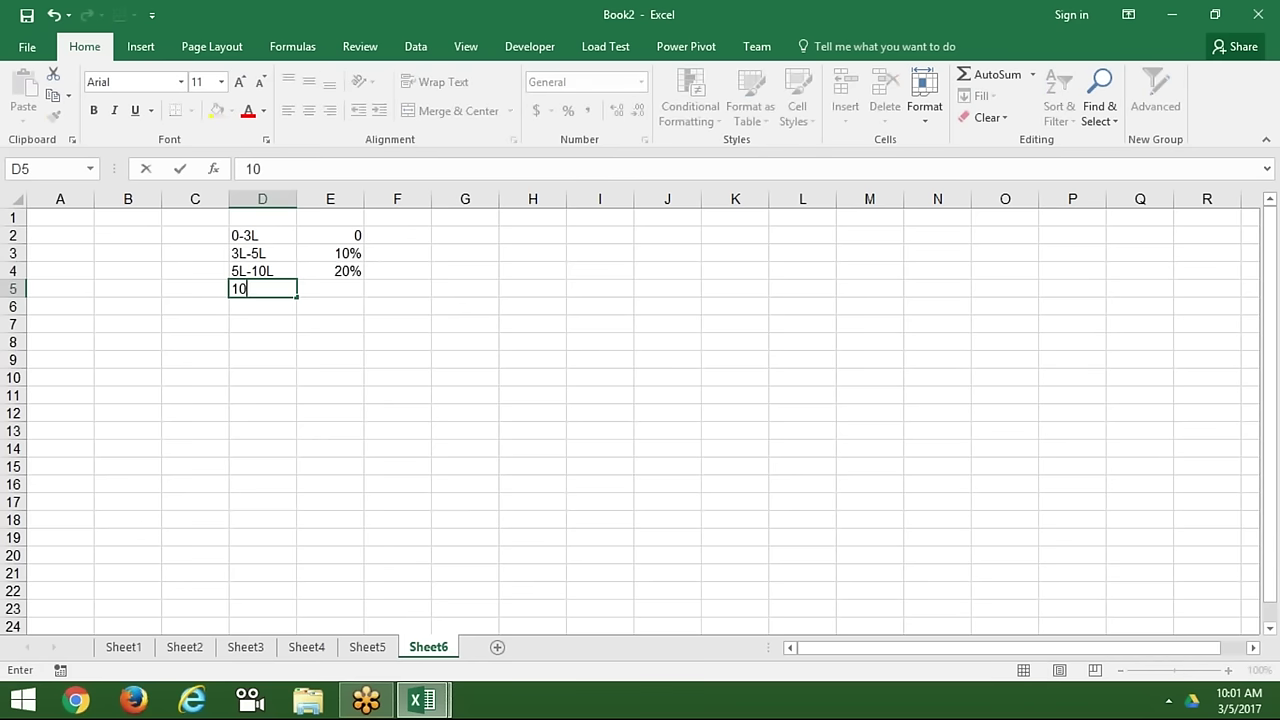
{"action": "type", "text": "-"}
{"action": "key", "text": "BackSpace"}
{"action": "key", "text": "BackSpace"}
{"action": "key", "text": "BackSpace"}
{"action": "type", "text": ">"}
{"action": "type", "text": "10L"}
{"action": "key", "text": "Tab"}
{"action": "type", "text": "30%"}
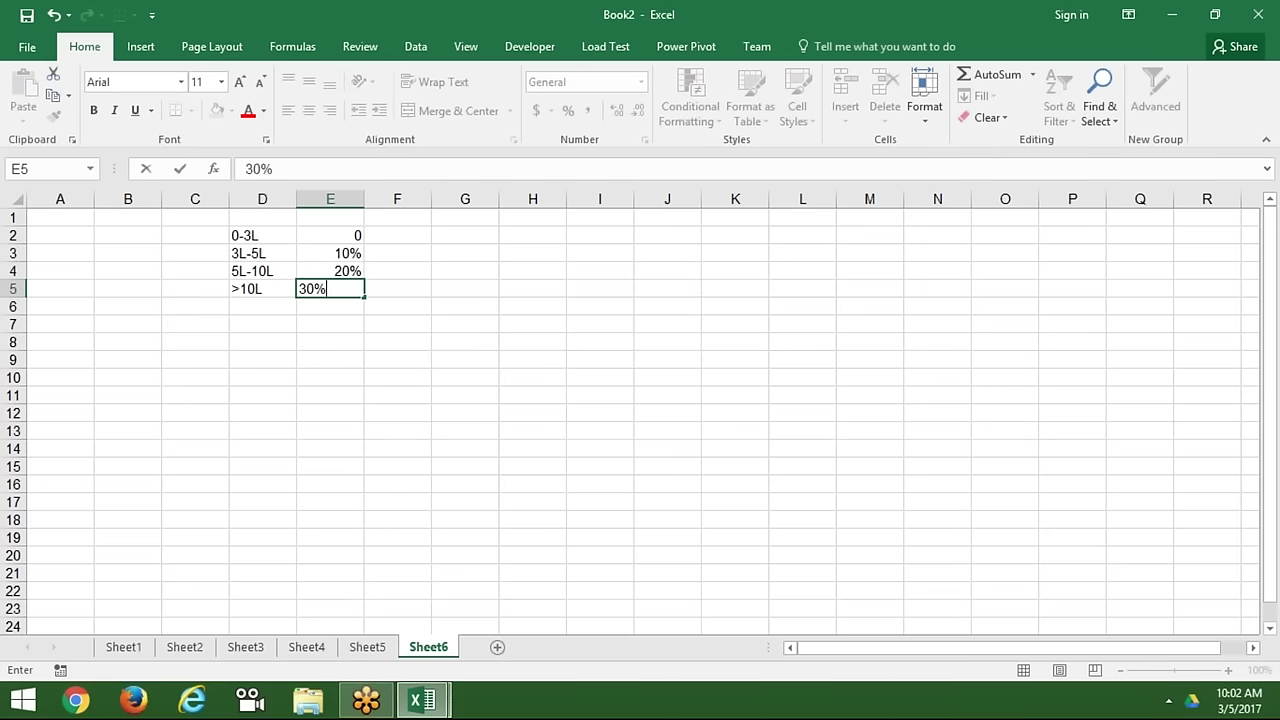
{"action": "key", "text": "Return"}
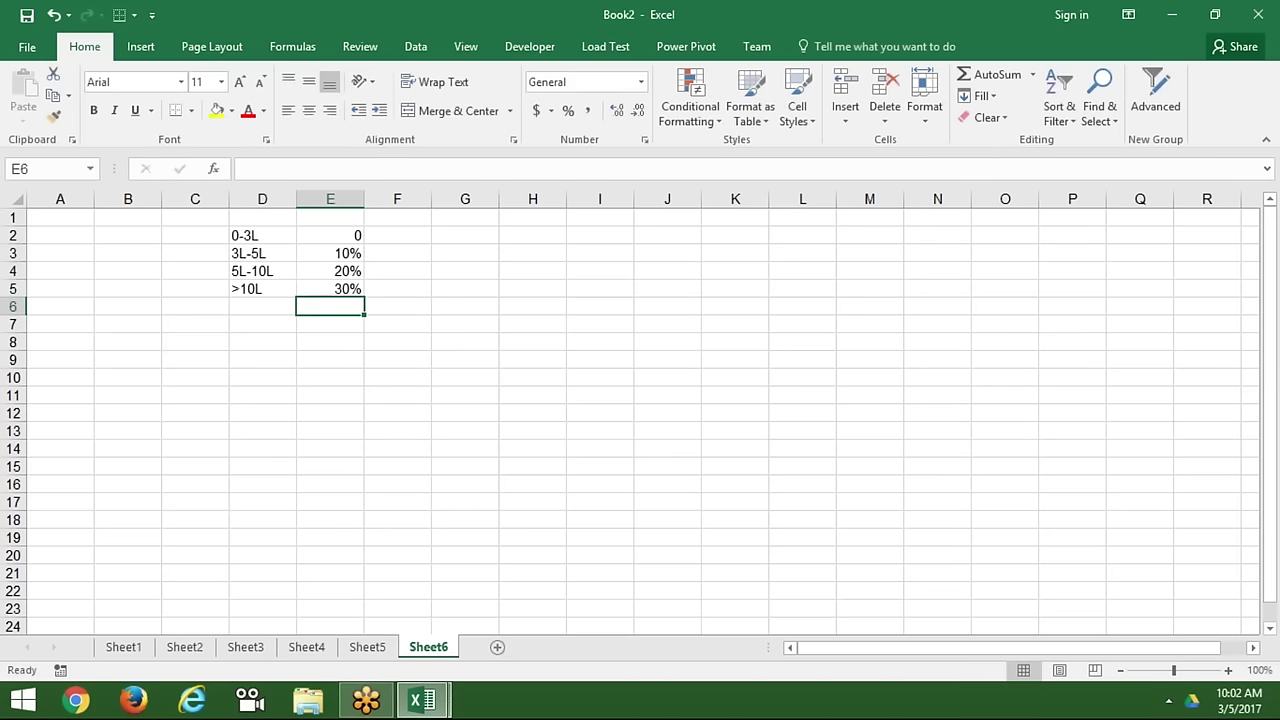
{"action": "key", "text": "Up"}
{"action": "key", "text": "Up"}
{"action": "key", "text": "Up"}
{"action": "key", "text": "Up"}
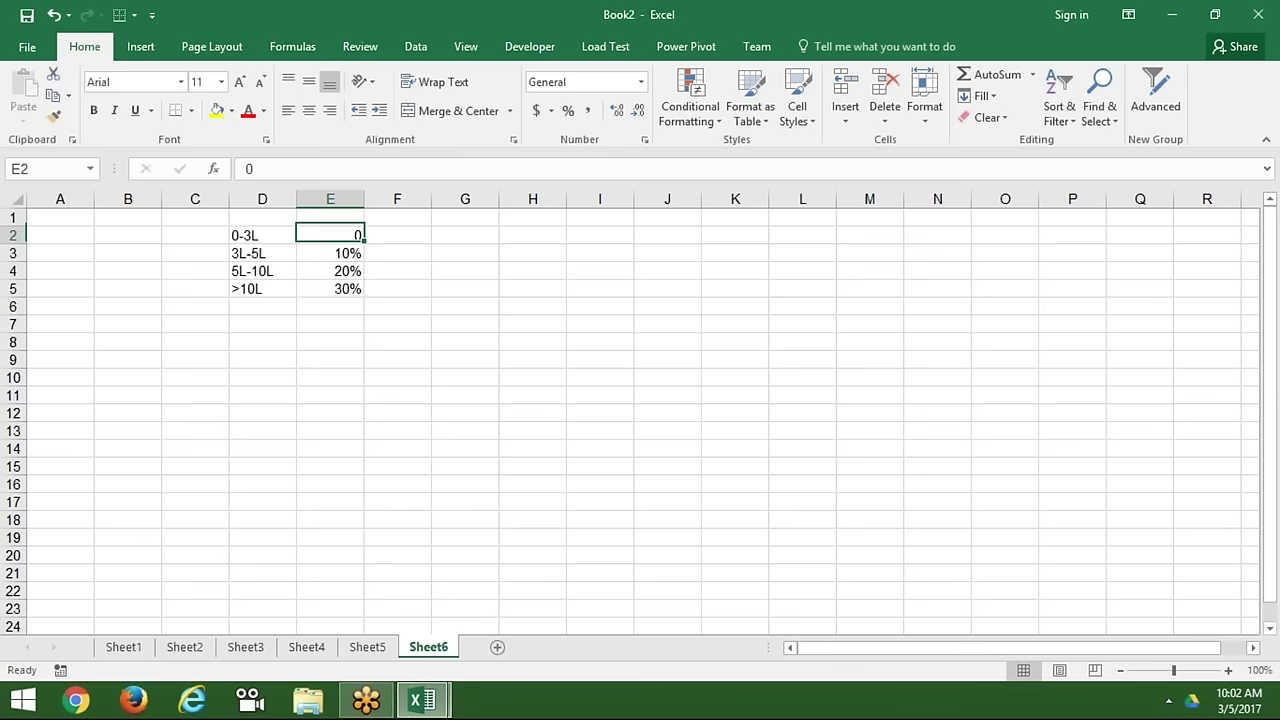
{"action": "key", "text": "shift+Down"}
{"action": "key", "text": "shift+Down"}
{"action": "key", "text": "shift+Down"}
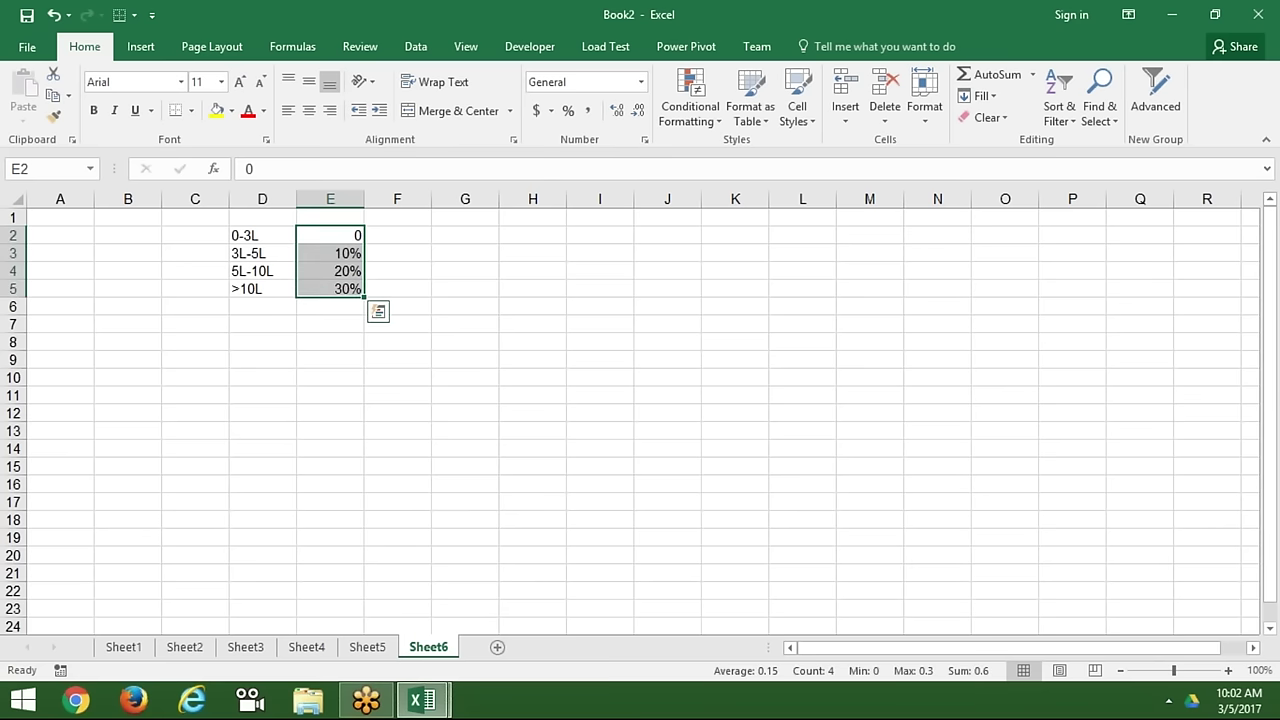
{"action": "key", "text": "shift+Up"}
{"action": "key", "text": "shift+Up"}
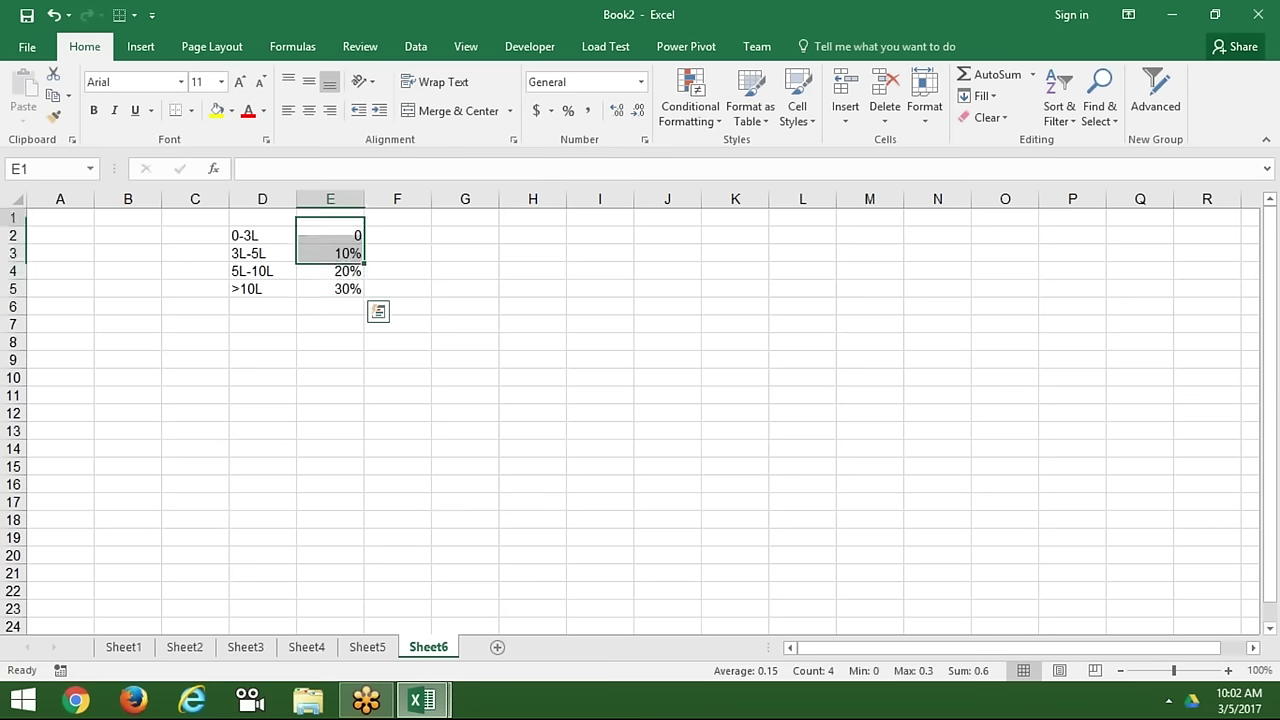
{"action": "key", "text": "shift+Up"}
{"action": "key", "text": "Up"}
{"action": "key", "text": "Left"}
{"action": "key", "text": "Left"}
{"action": "key", "text": "Left"}
{"action": "key", "text": "Left"}
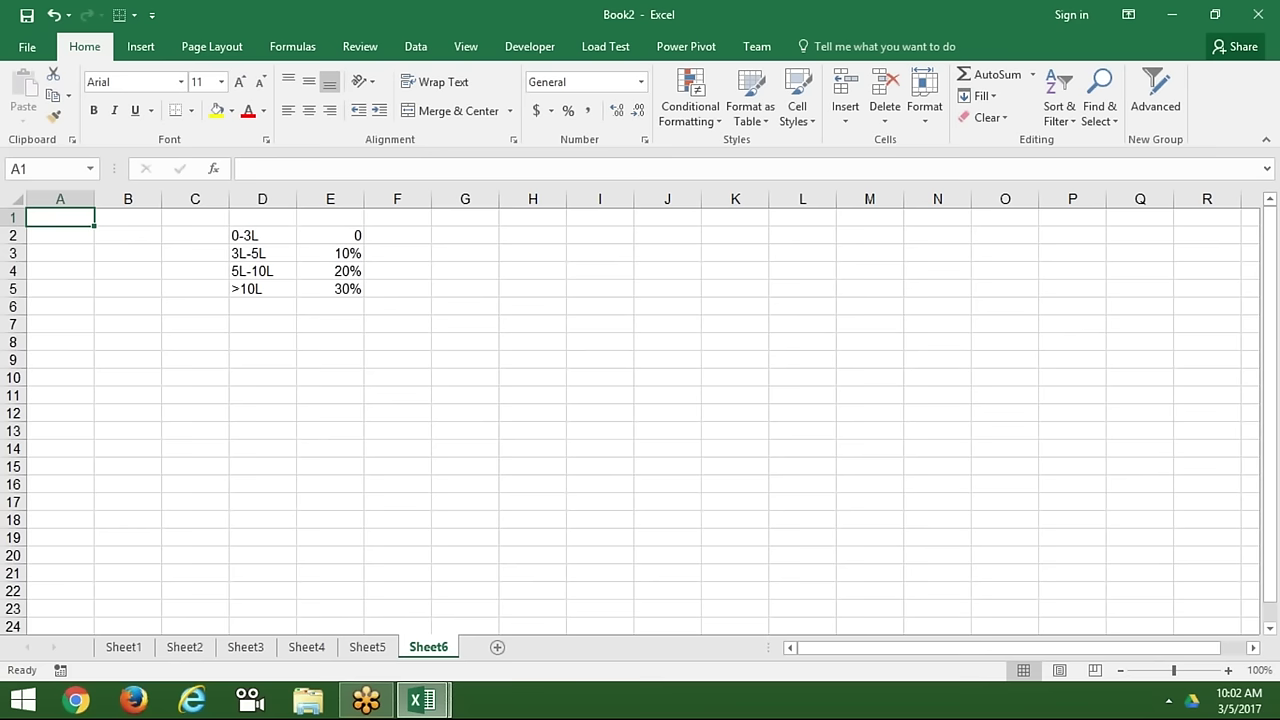
Step: Put the heading TAMt in A1 and the amount 350000 in A2
{"action": "type", "text": "TAM"}
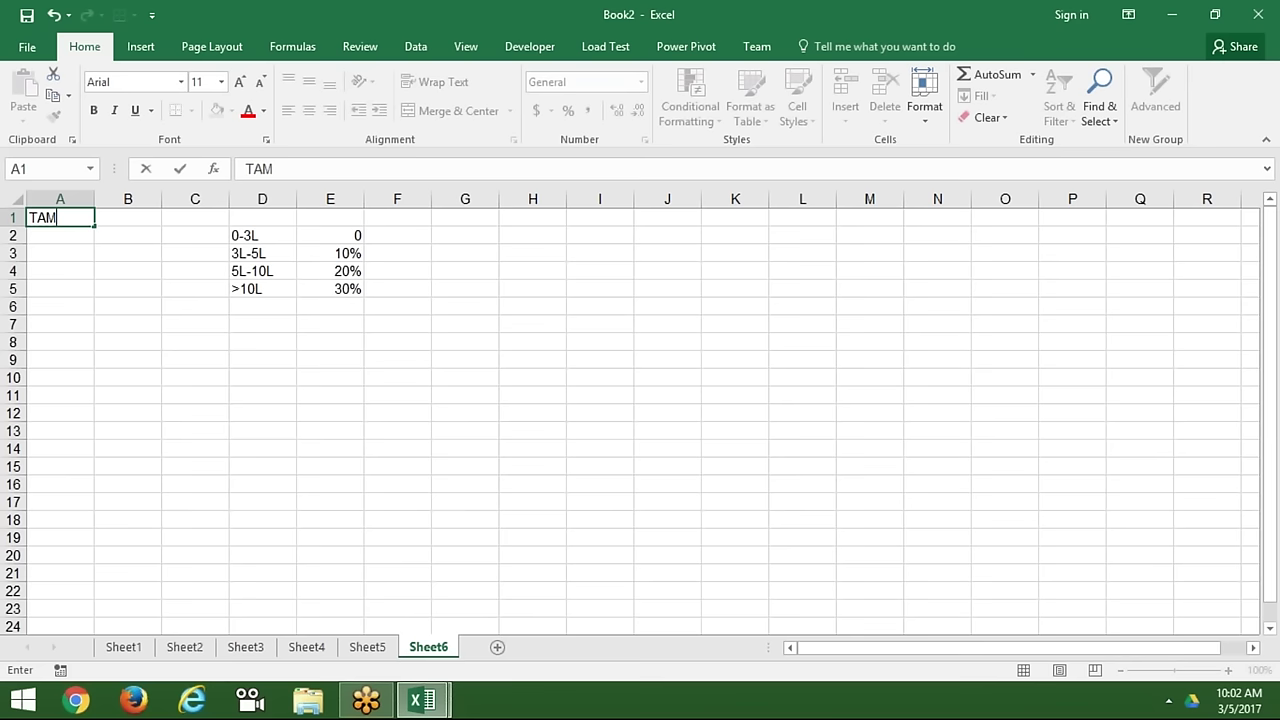
{"action": "type", "text": "t"}
{"action": "key", "text": "Return"}
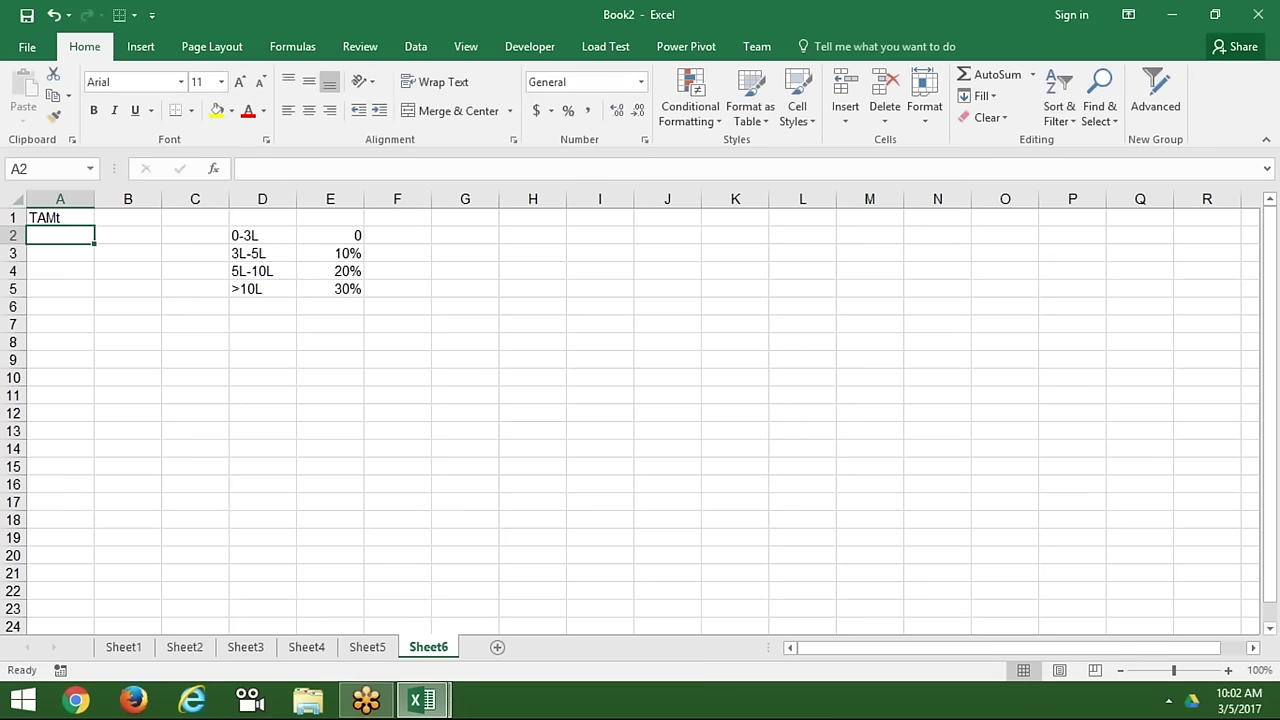
{"action": "type", "text": "3"}
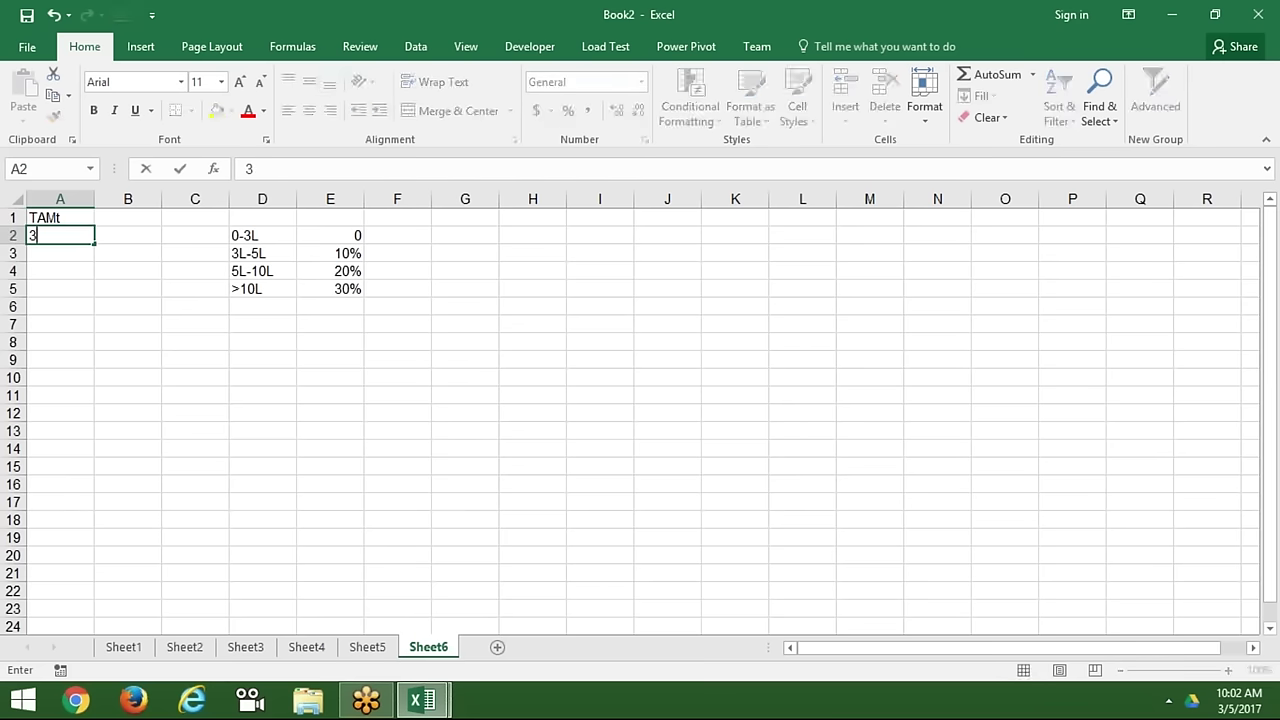
{"action": "type", "text": "50000"}
{"action": "key", "text": "Return"}
Step: Start an =IF( formula in B2
{"action": "left_click", "coordinate": [60, 235]}
{"action": "left_click", "coordinate": [128, 235]}
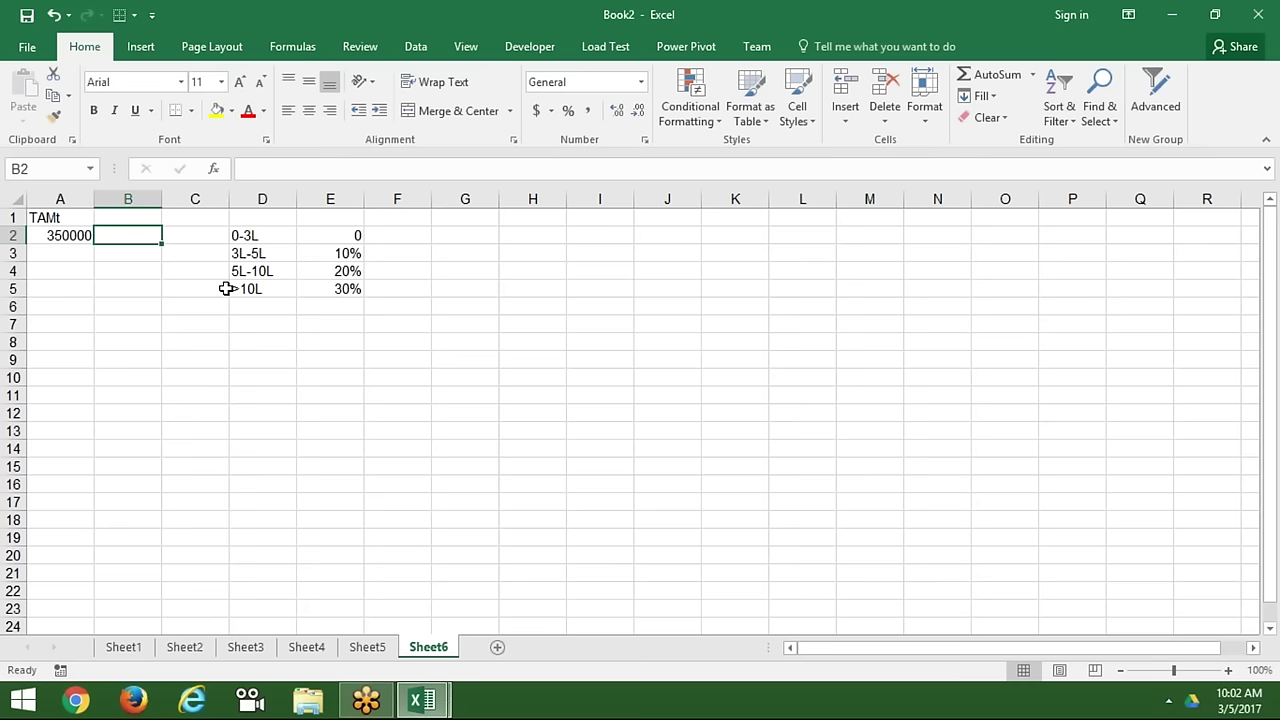
{"action": "type", "text": "="}
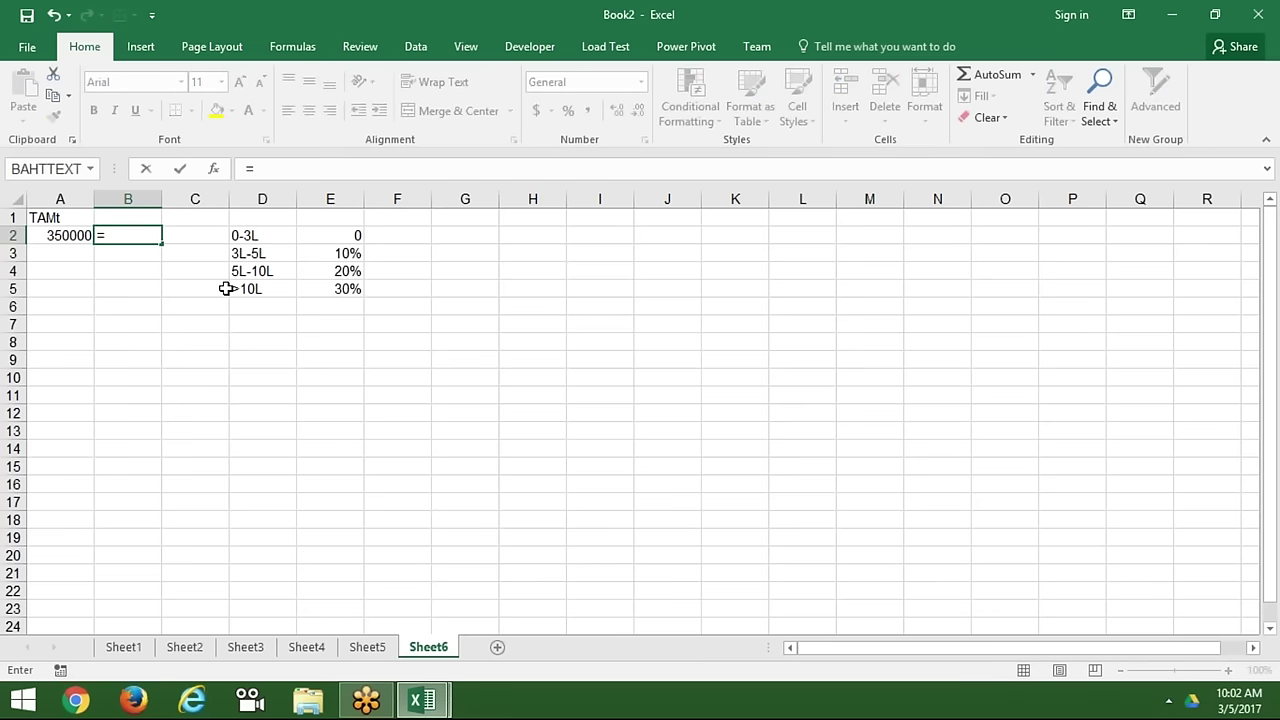
{"action": "type", "text": "IF"}
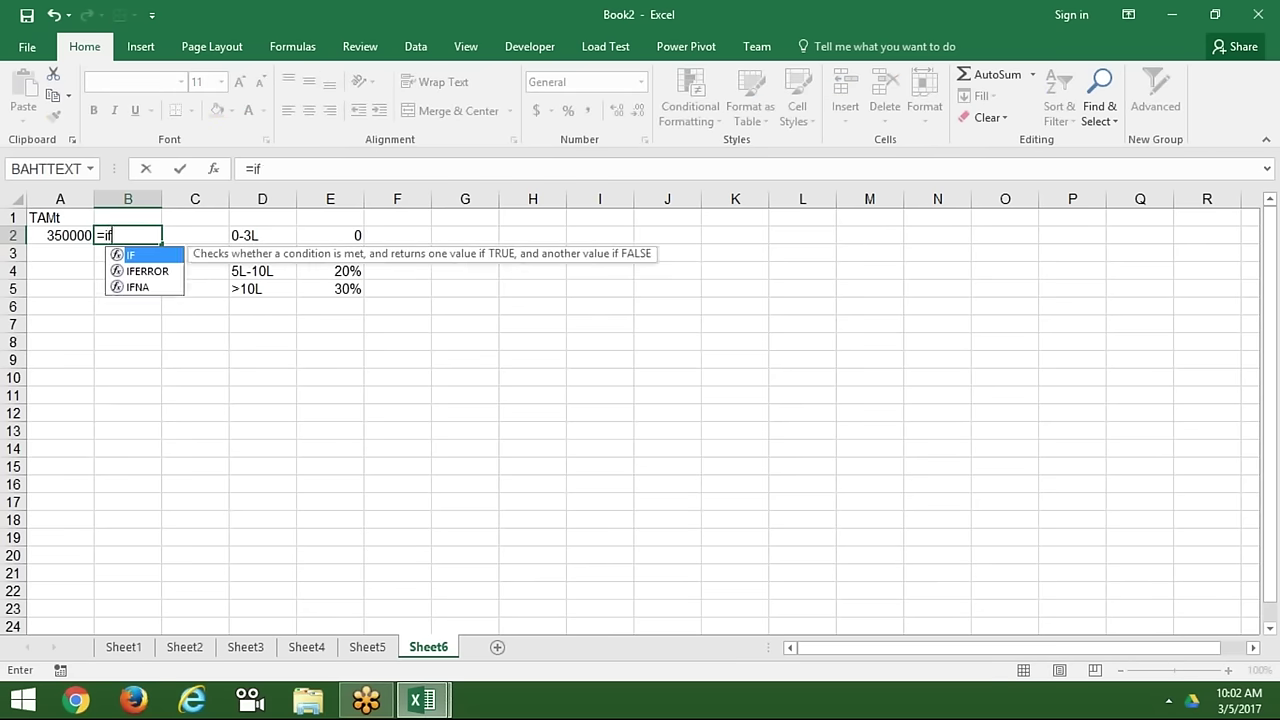
{"action": "type", "text": "("}
Step: Build the first two tiers: A2<=300000 gives 0, A2<=500000 gives (A2-300000)*10%
{"action": "left_click", "coordinate": [60, 236]}
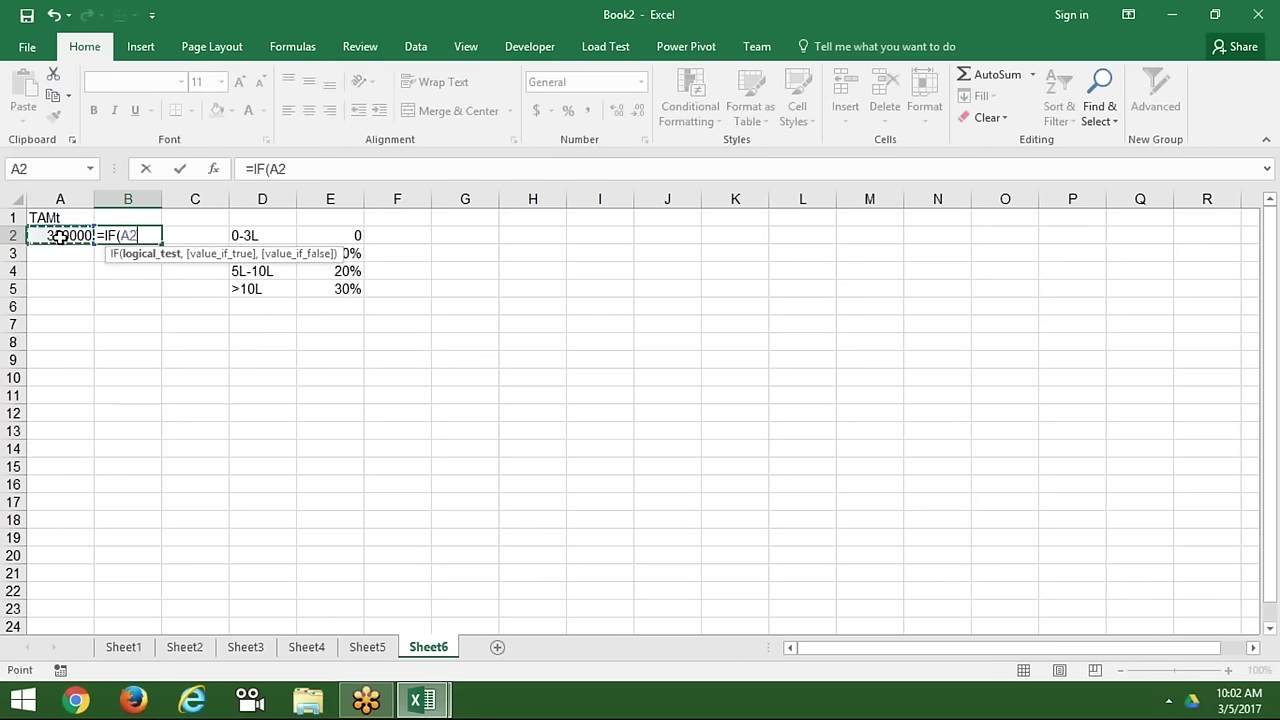
{"action": "type", "text": "<"}
{"action": "type", "text": "="}
{"action": "type", "text": "3"}
{"action": "type", "text": "0000"}
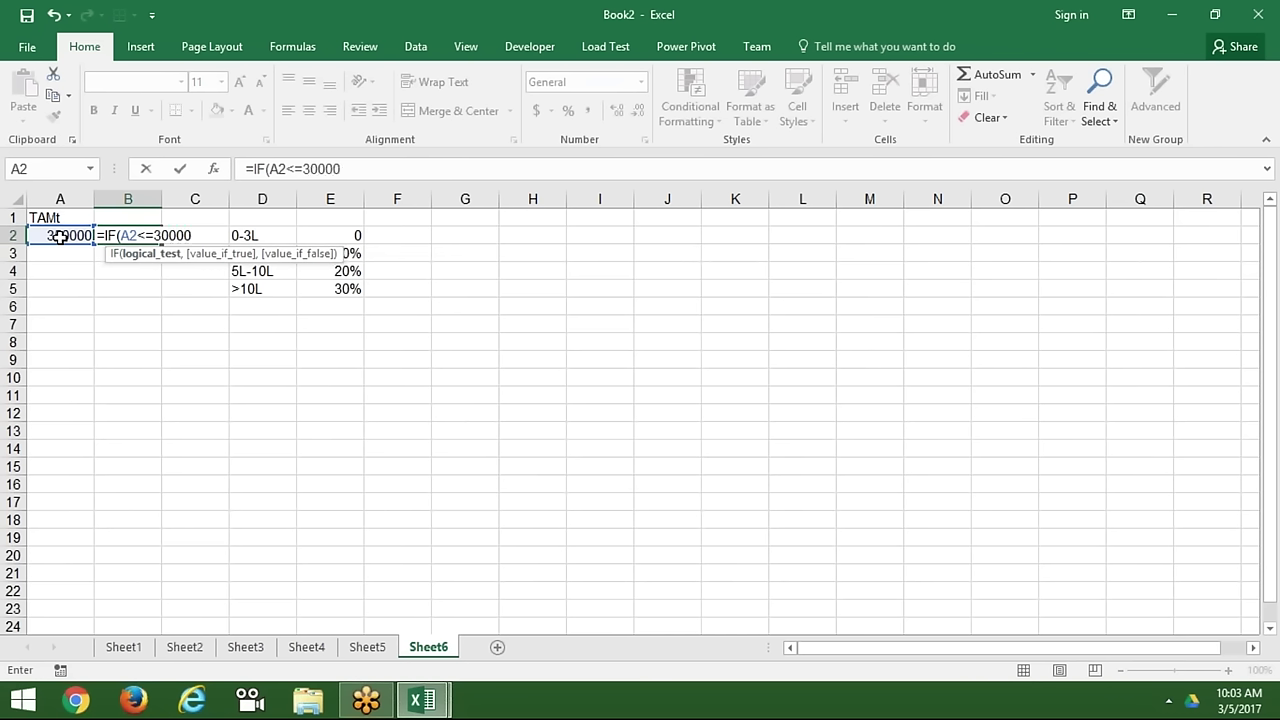
{"action": "type", "text": "0"}
{"action": "type", "text": ","}
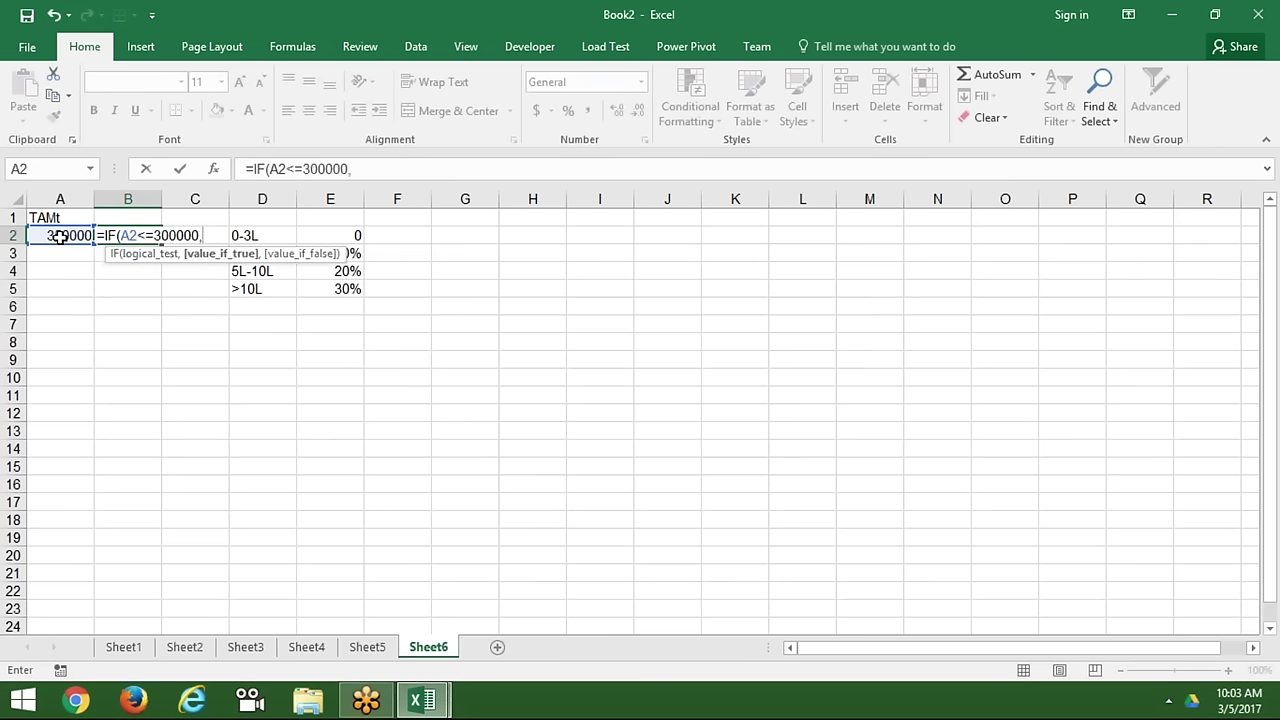
{"action": "type", "text": "0,"}
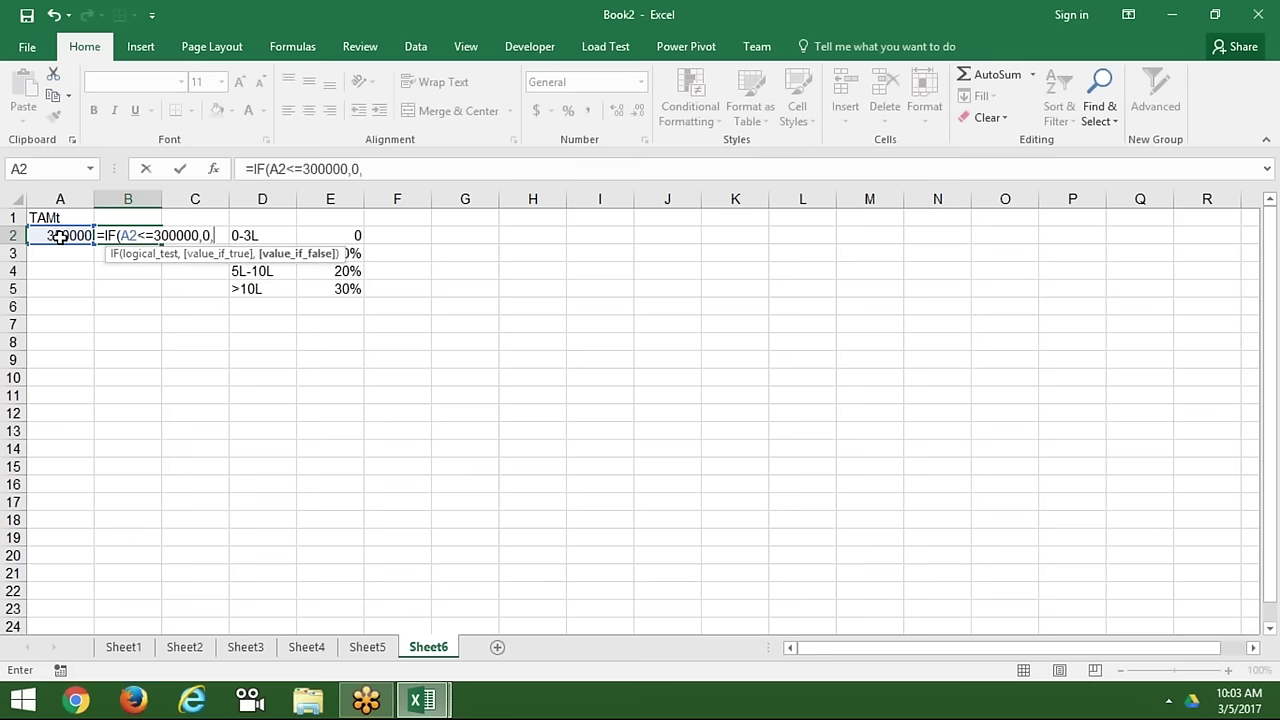
{"action": "type", "text": "IF("}
{"action": "left_click", "coordinate": [60, 236]}
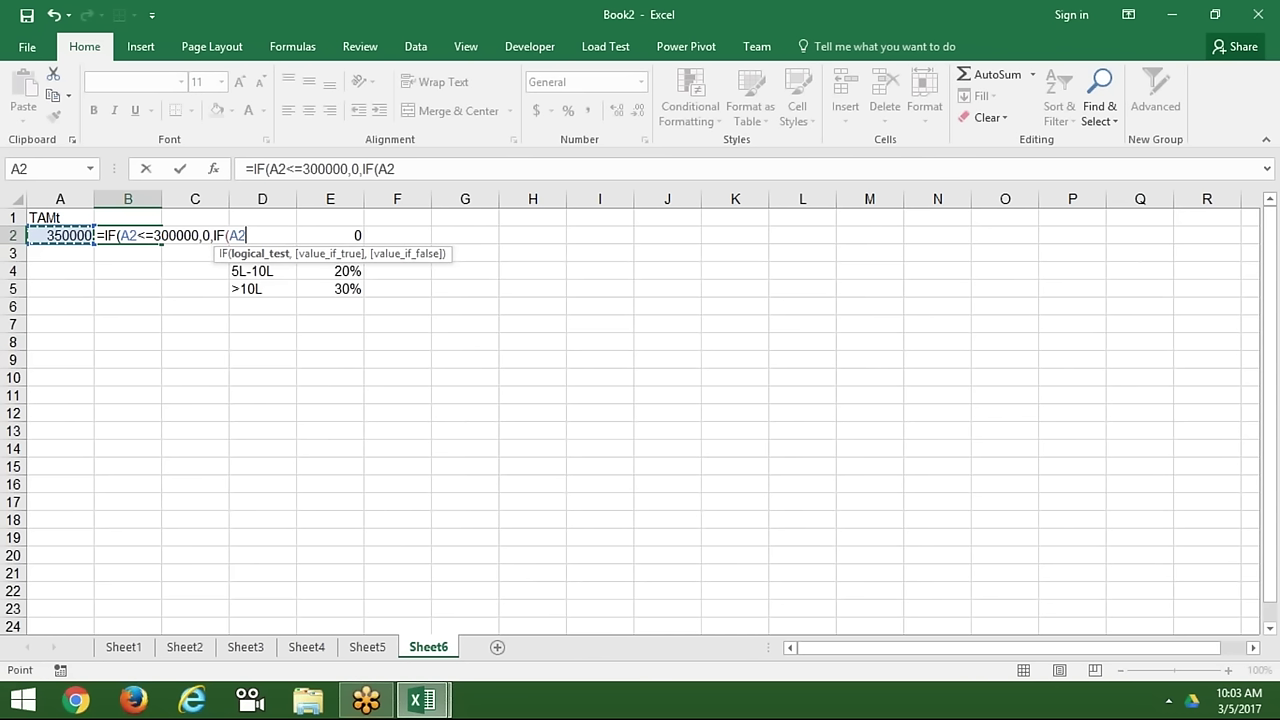
{"action": "type", "text": "<"}
{"action": "type", "text": "="}
{"action": "type", "text": "5"}
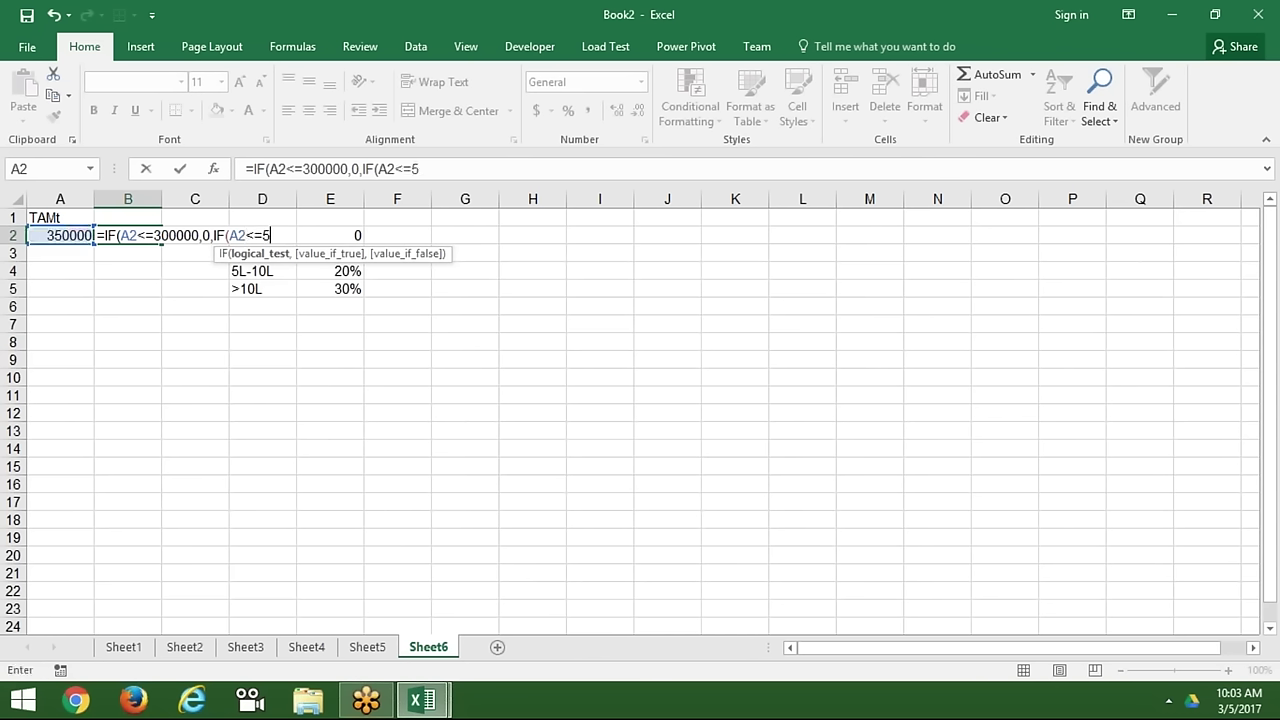
{"action": "type", "text": "0"}
{"action": "type", "text": "0000"}
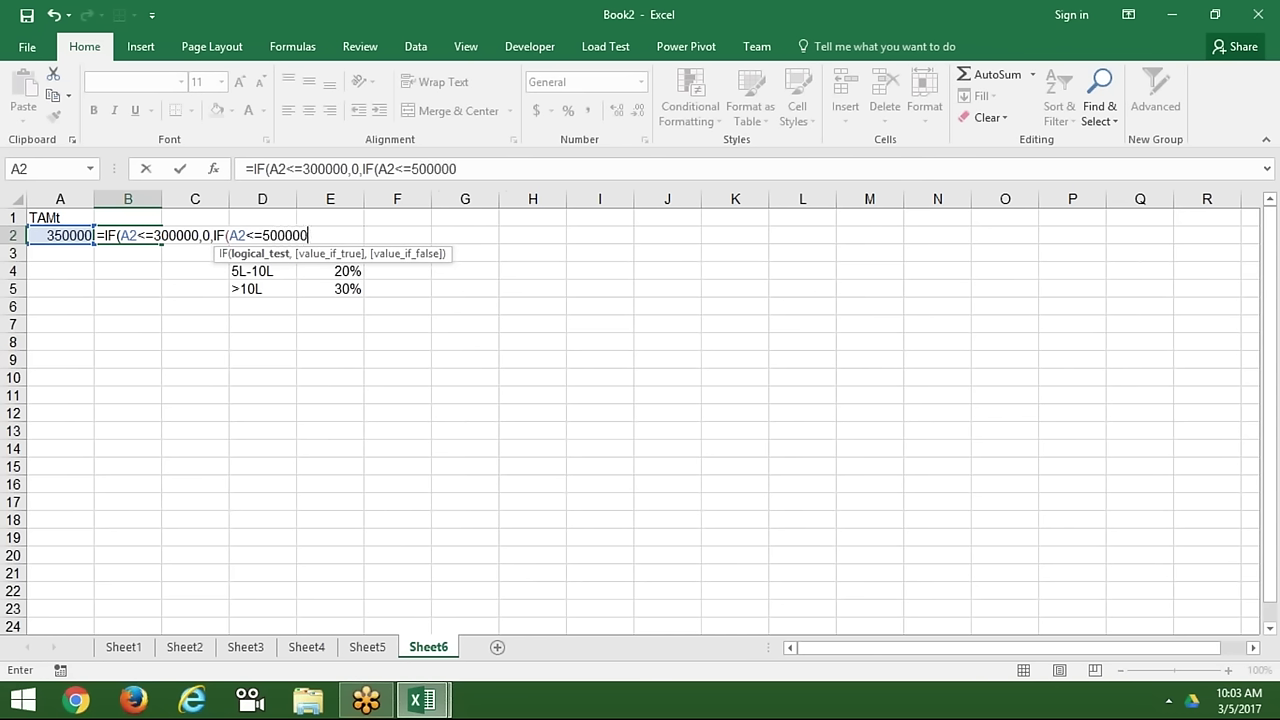
{"action": "type", "text": ","}
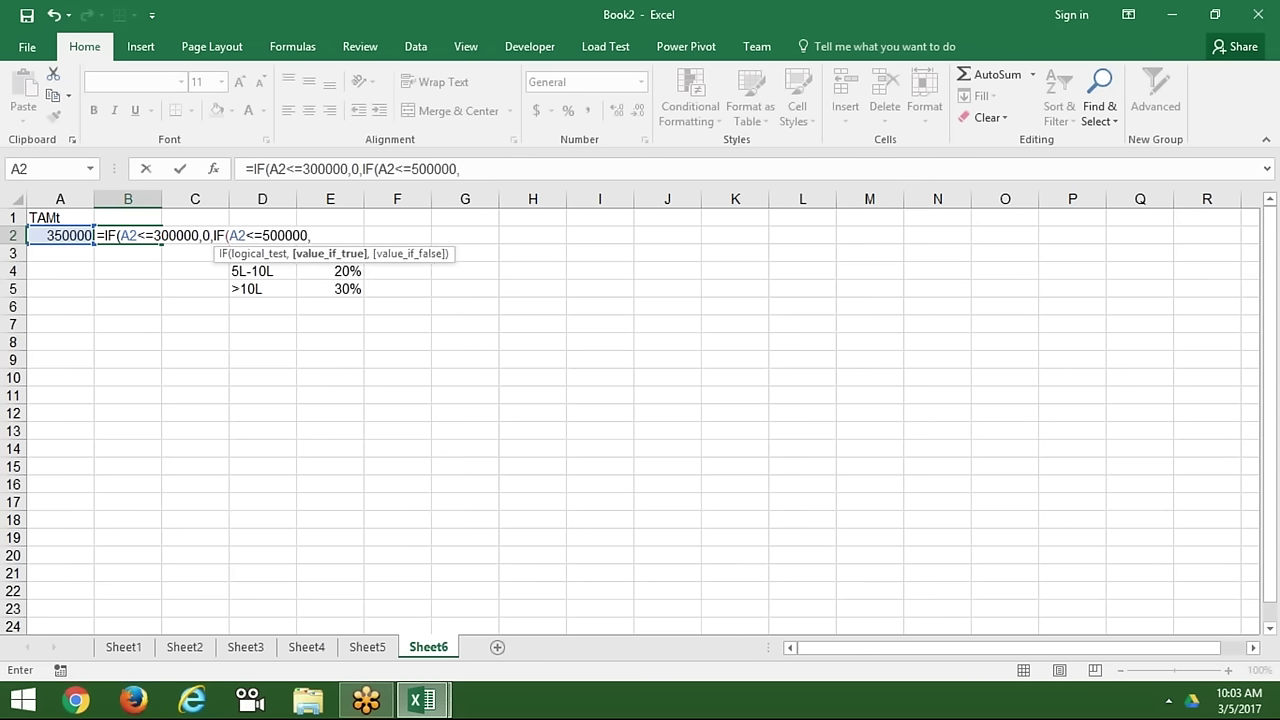
{"action": "key", "text": "Left"}
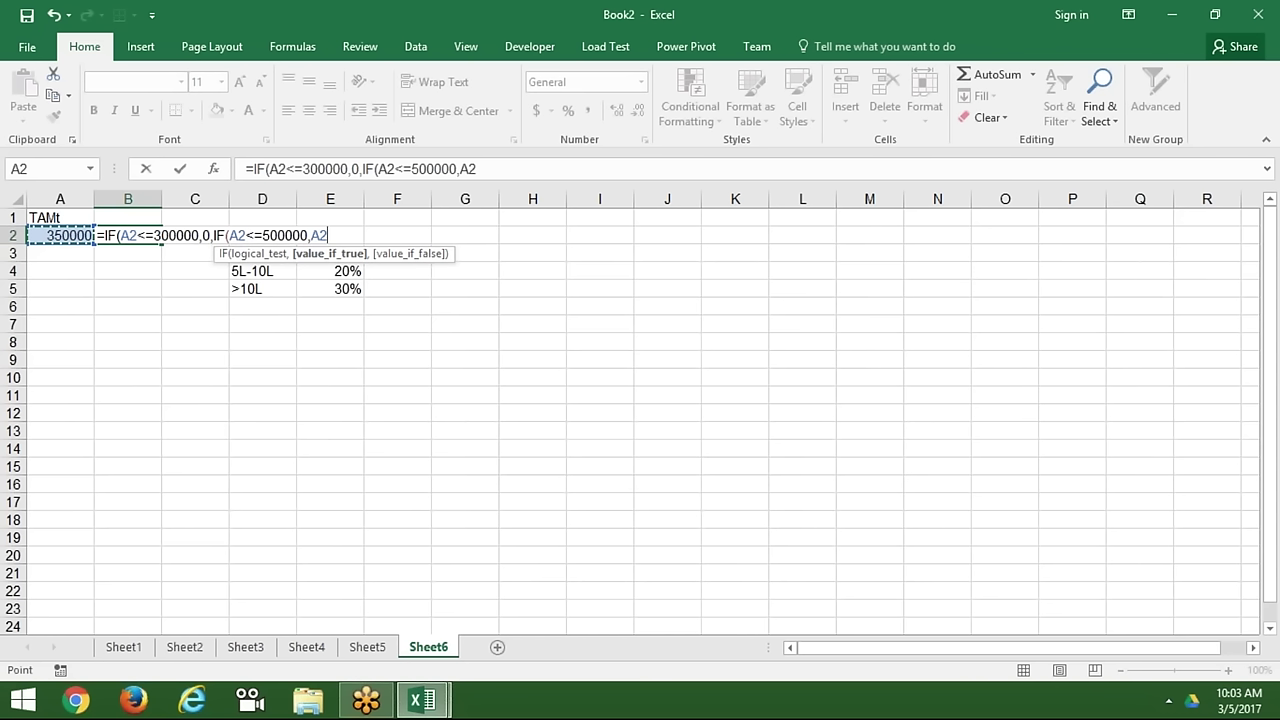
{"action": "type", "text": "-"}
{"action": "type", "text": "30"}
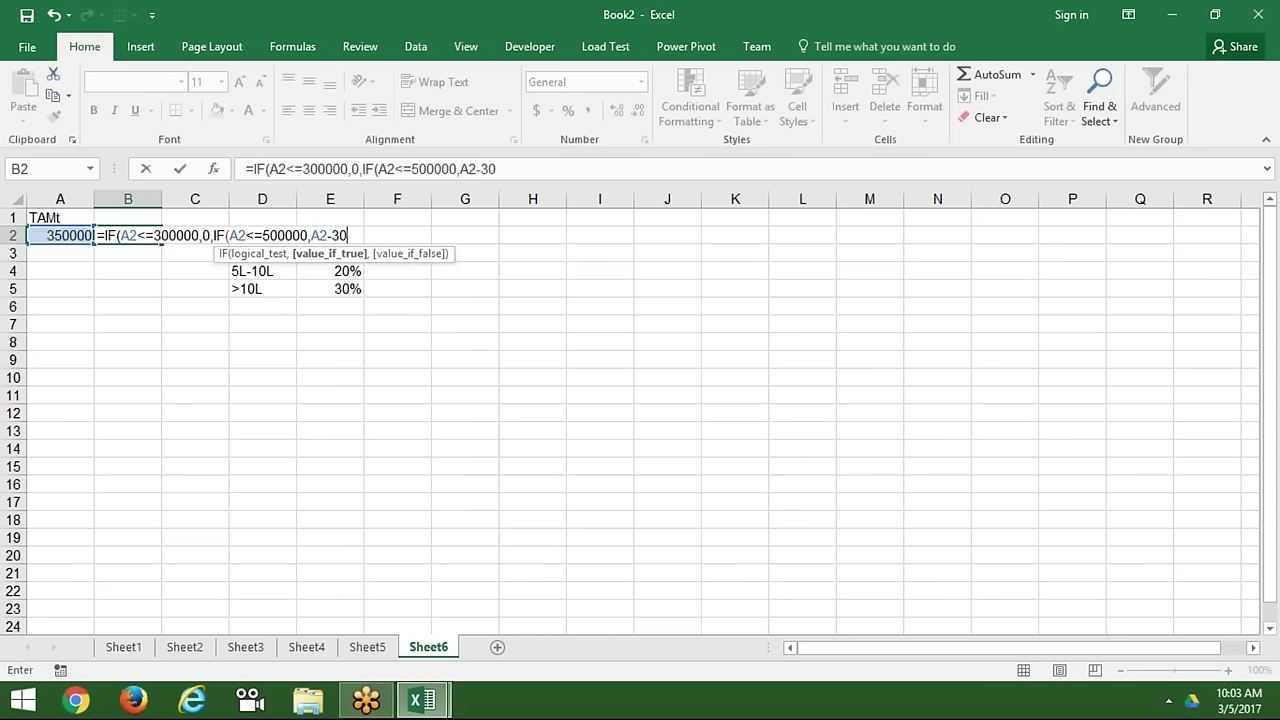
{"action": "type", "text": "0000"}
{"action": "type", "text": "*"}
{"action": "type", "text": "10"}
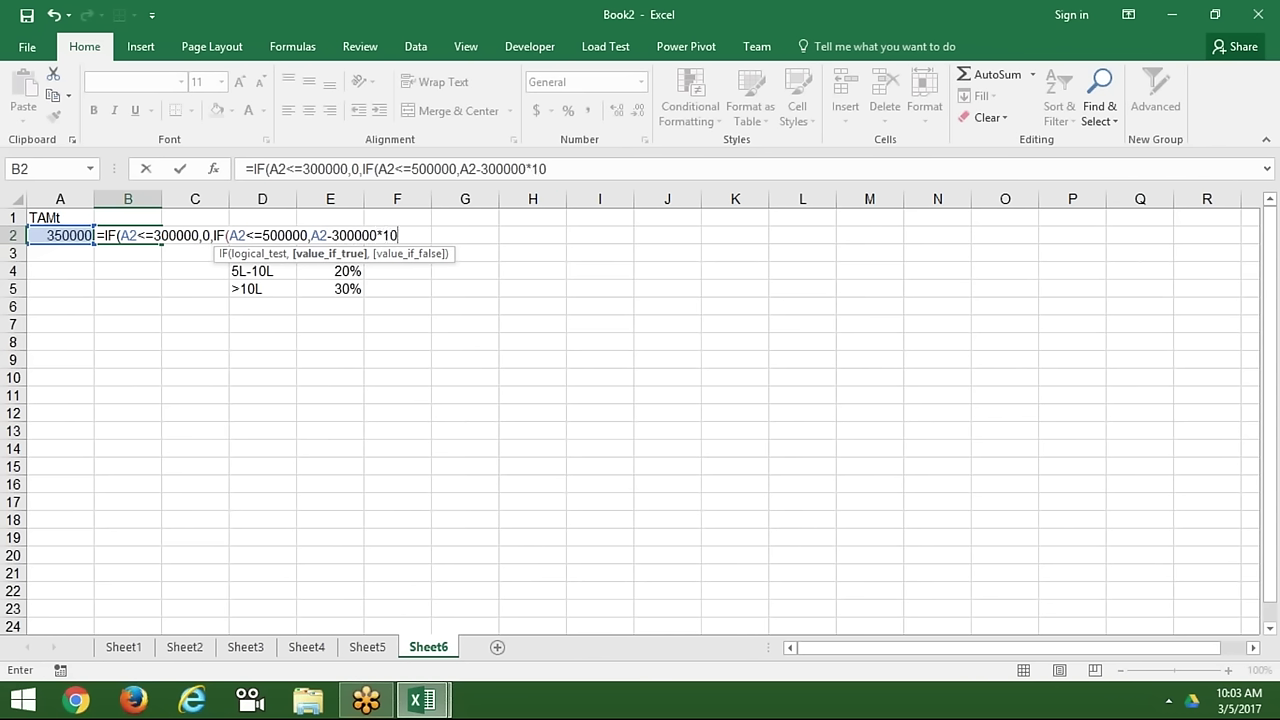
{"action": "type", "text": "%"}
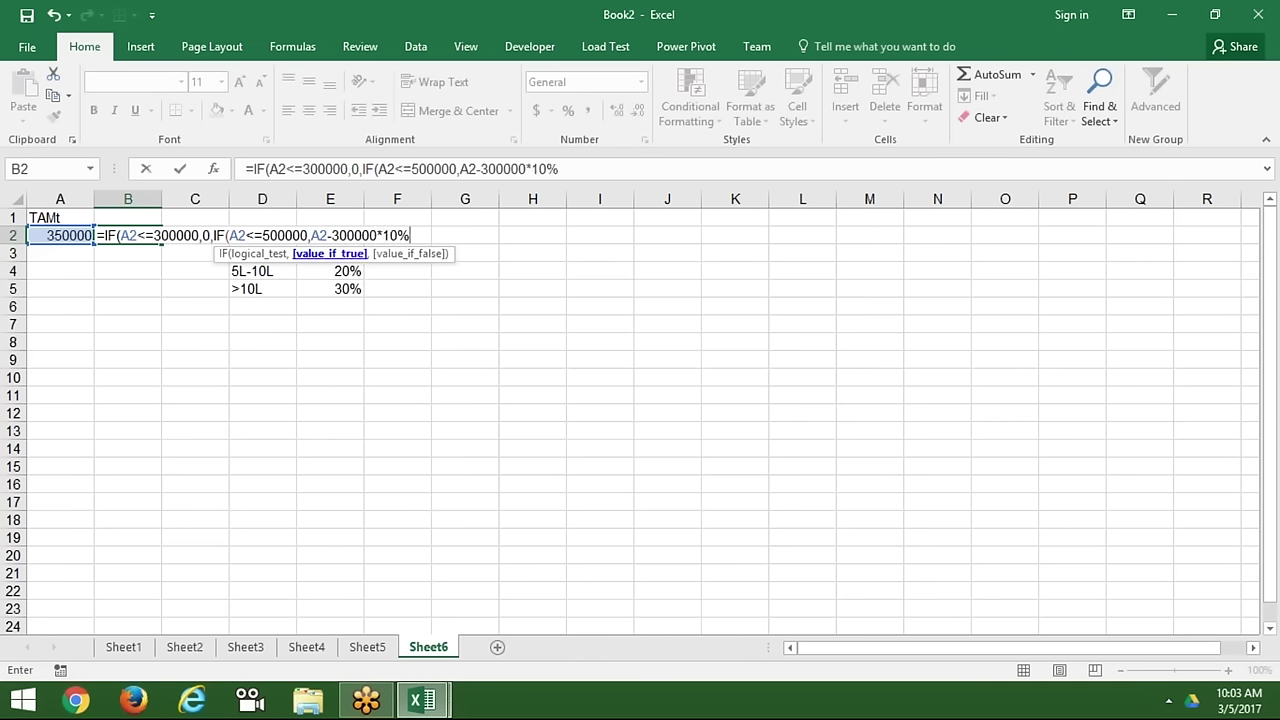
{"action": "left_click", "coordinate": [312, 238]}
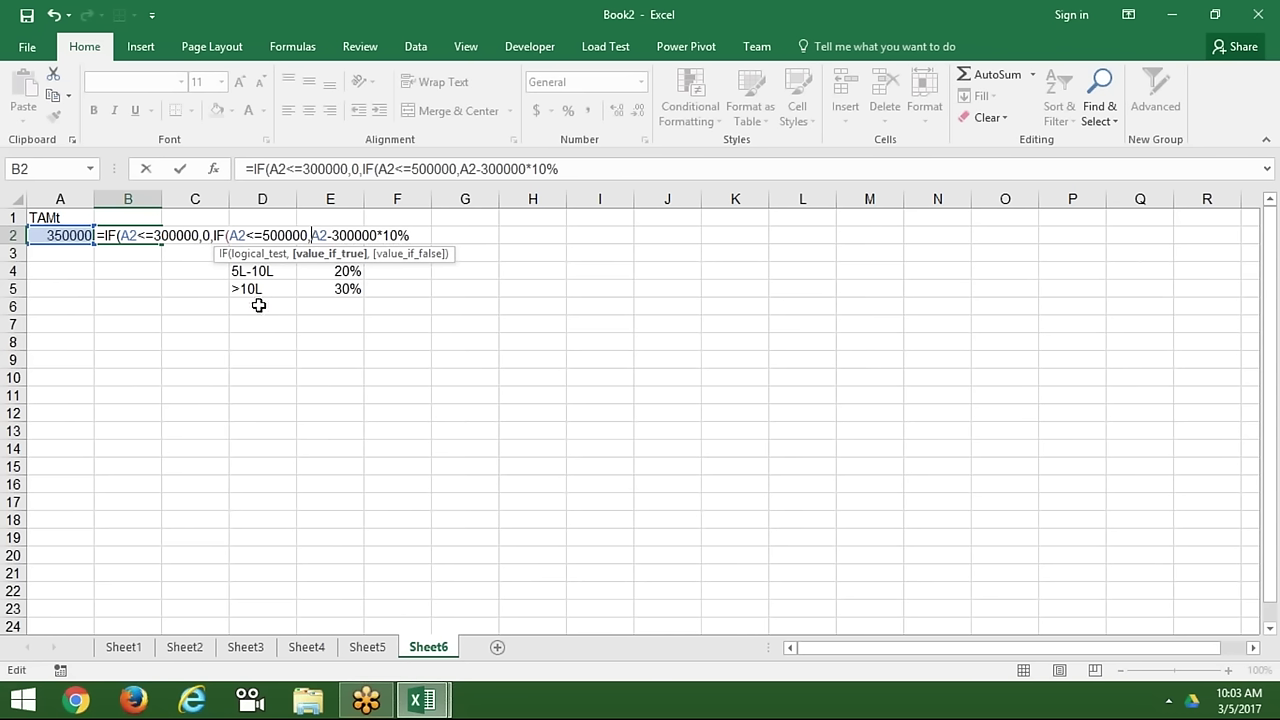
{"action": "type", "text": "("}
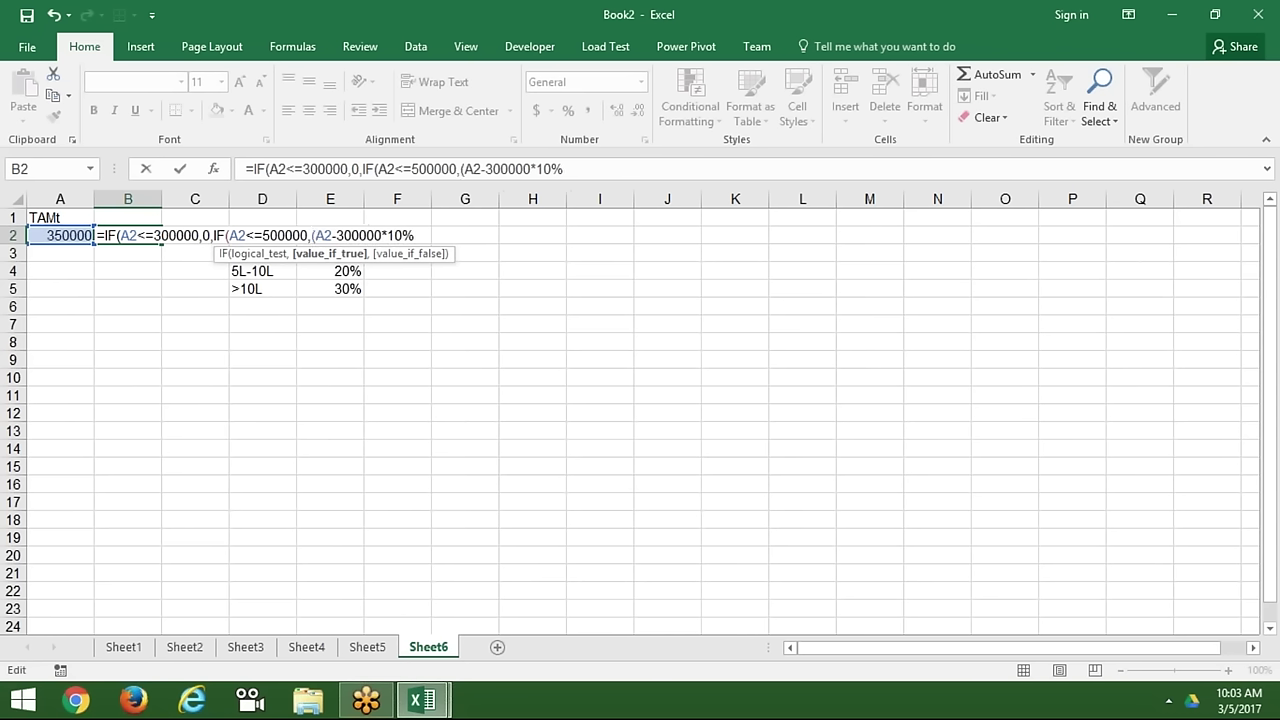
{"action": "left_click", "coordinate": [383, 236]}
{"action": "type", "text": ")"}
{"action": "key", "text": "Return"}
{"action": "key", "text": "Return"}
{"action": "key", "text": "Up"}
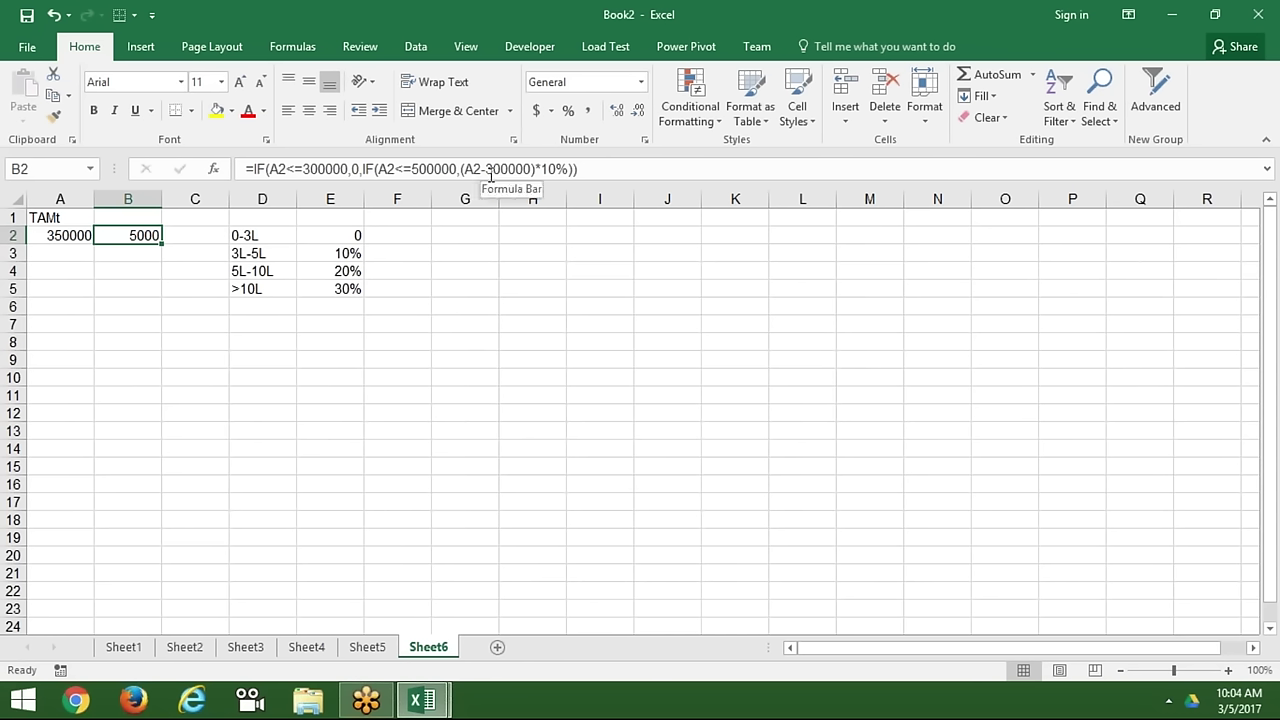
Step: Extend the formula with IF(A2<=1000000,50000+(A2-500000)*20%, and open another IF
{"action": "left_click", "coordinate": [594, 171]}
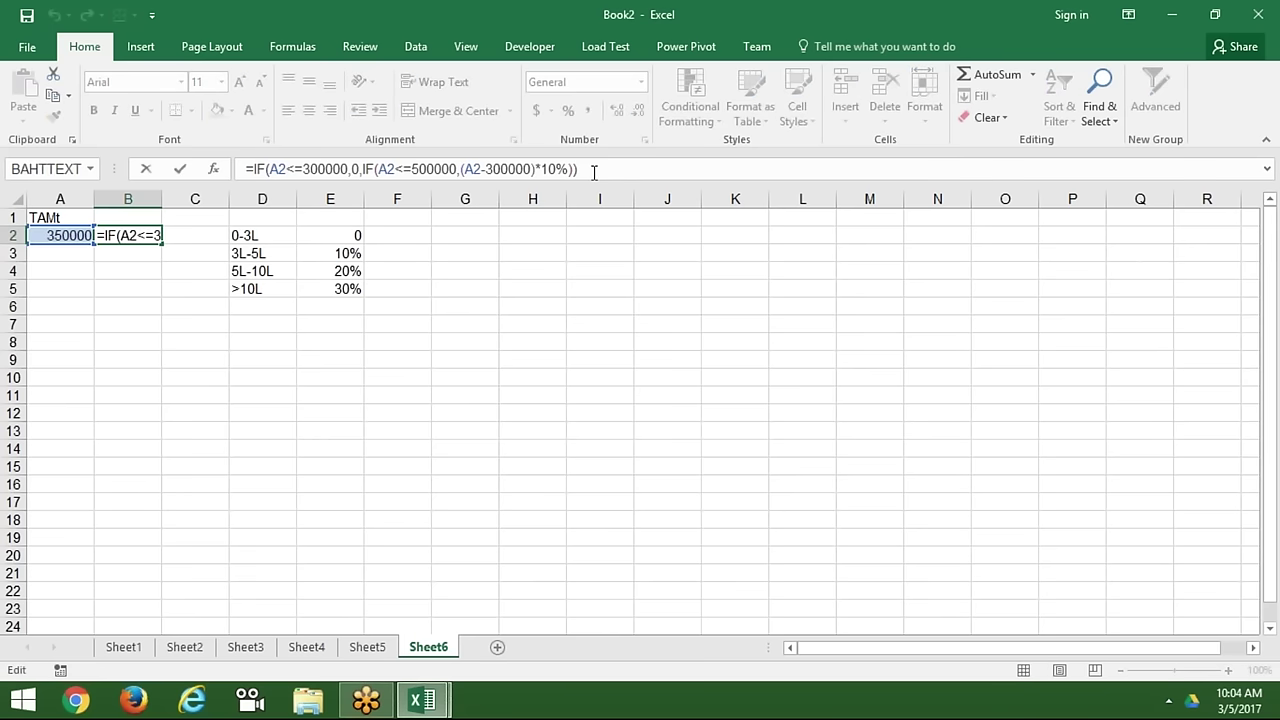
{"action": "key", "text": "BackSpace"}
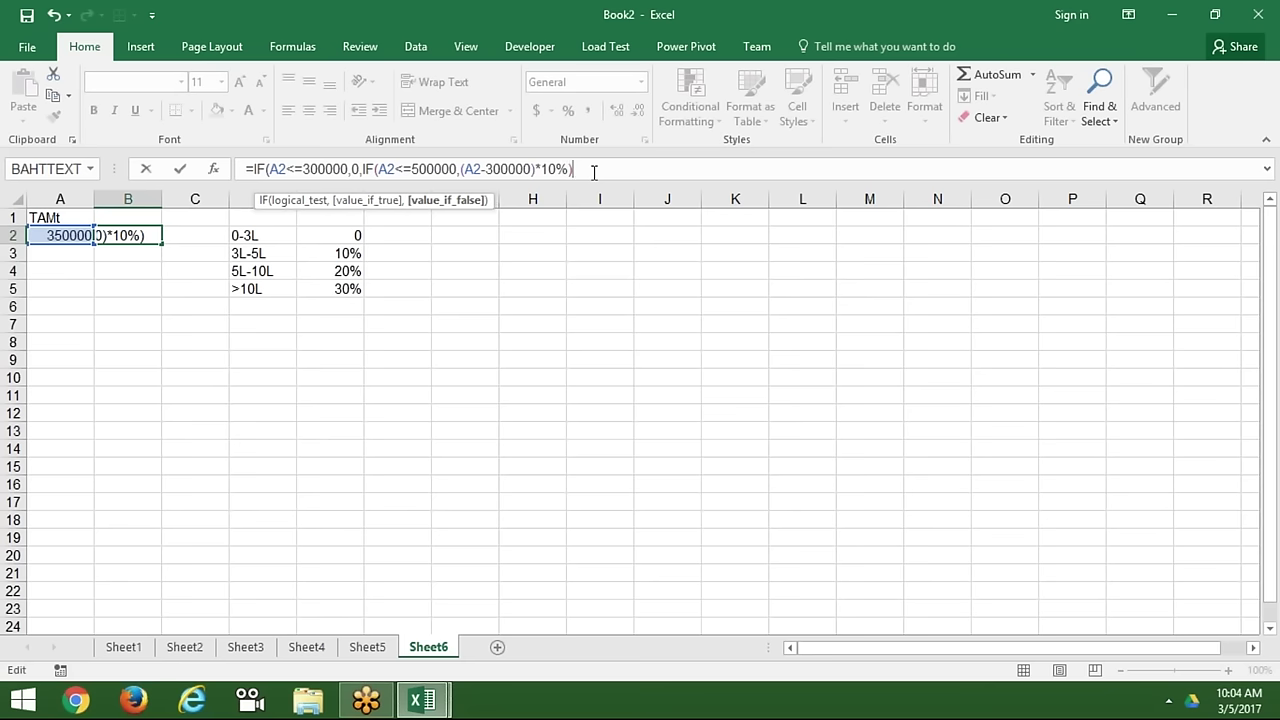
{"action": "type", "text": ",if"}
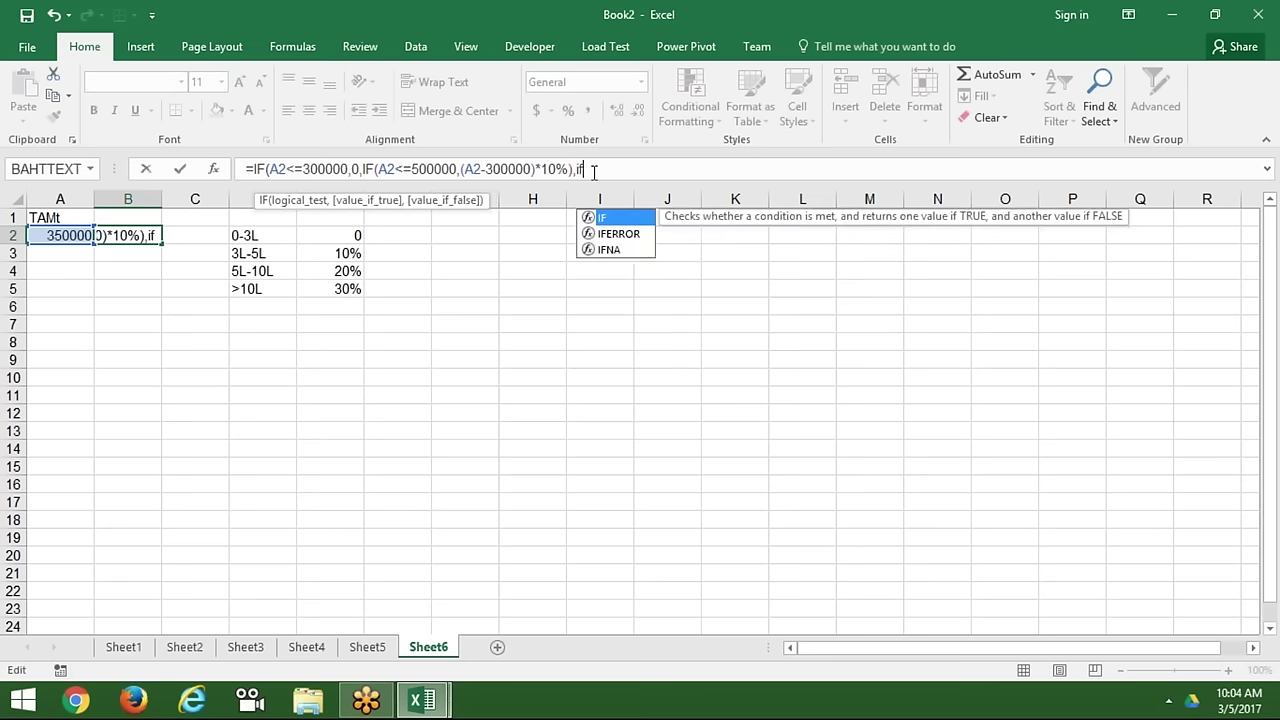
{"action": "key", "text": "Tab"}
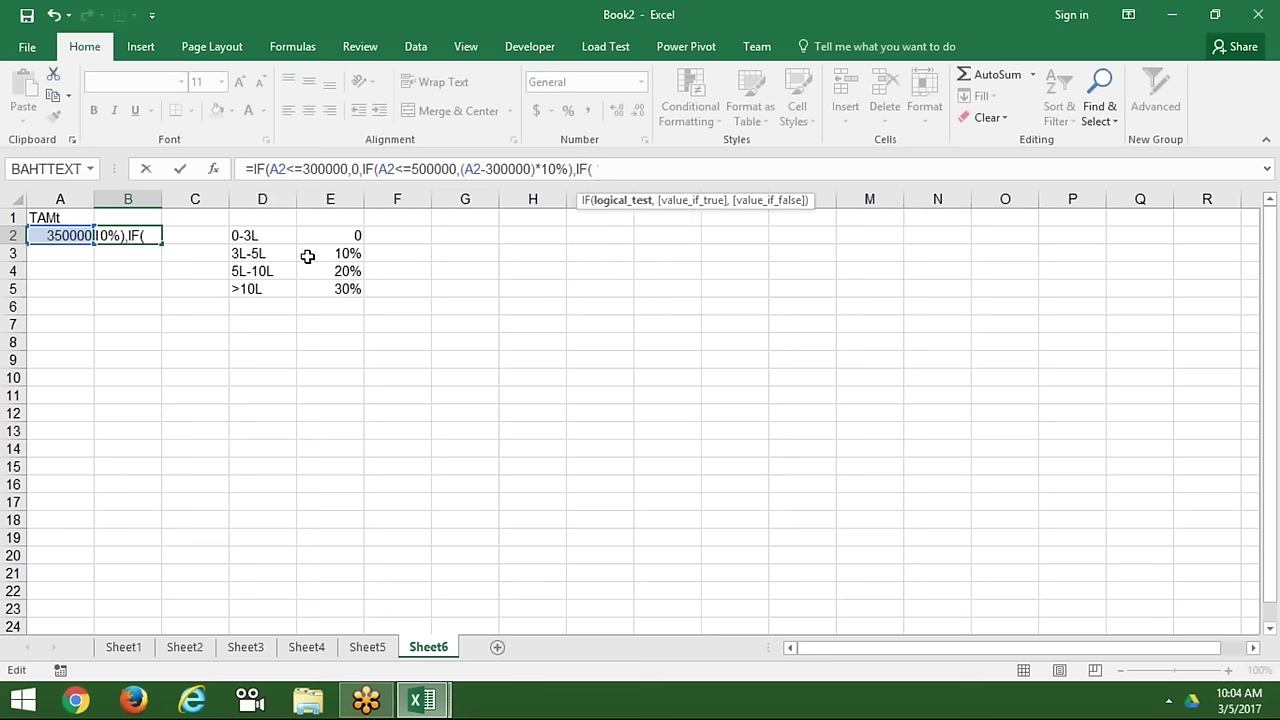
{"action": "left_click", "coordinate": [59, 235]}
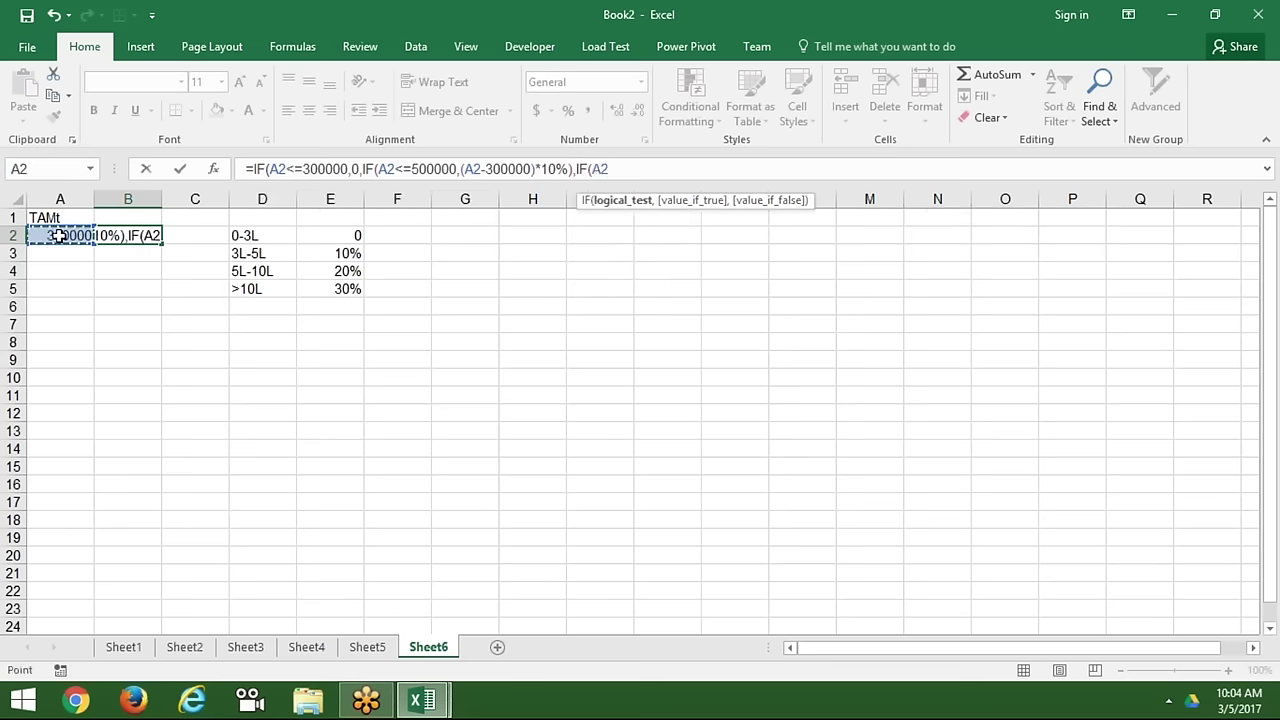
{"action": "type", "text": "<="}
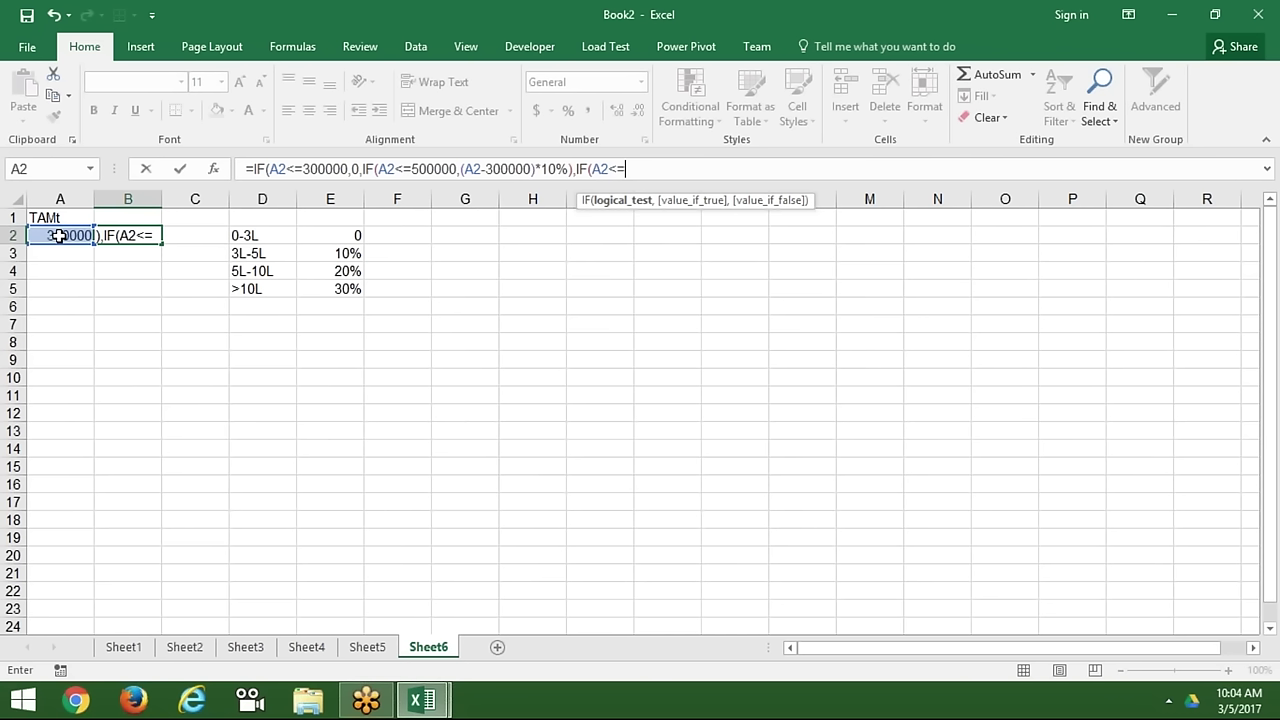
{"action": "type", "text": "1"}
{"action": "type", "text": "00"}
{"action": "type", "text": "000"}
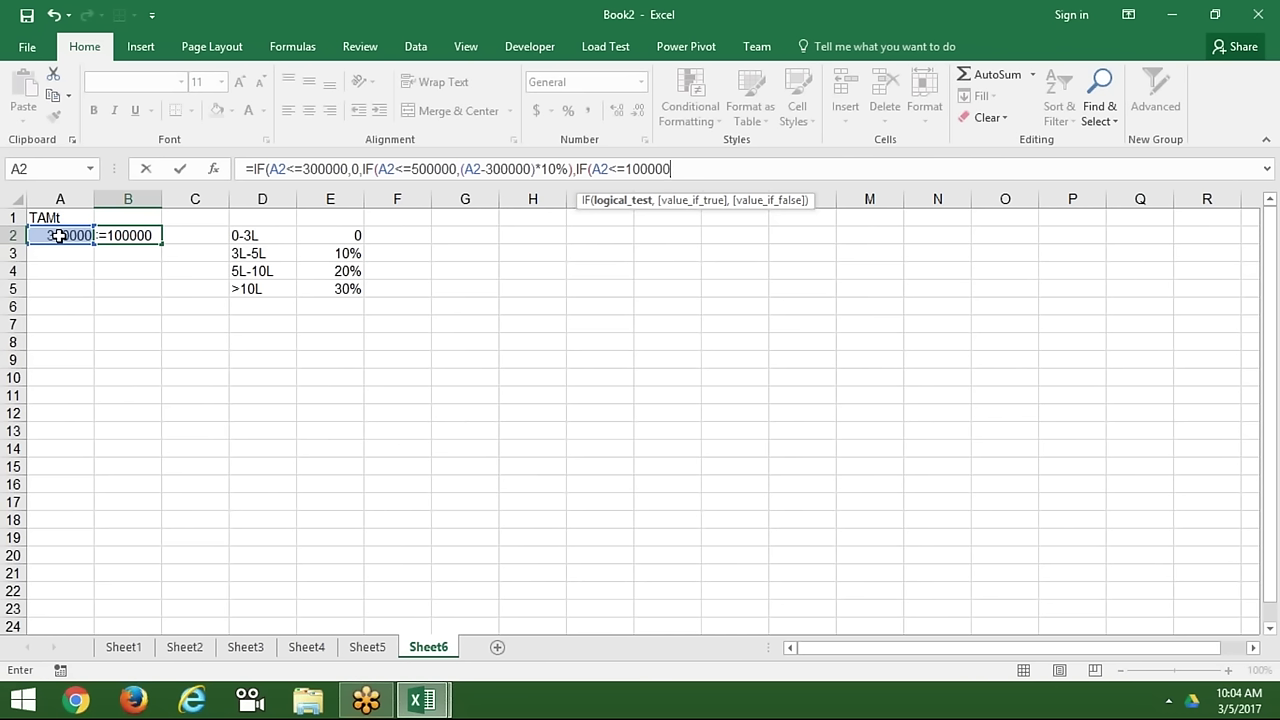
{"action": "type", "text": "0"}
{"action": "type", "text": ","}
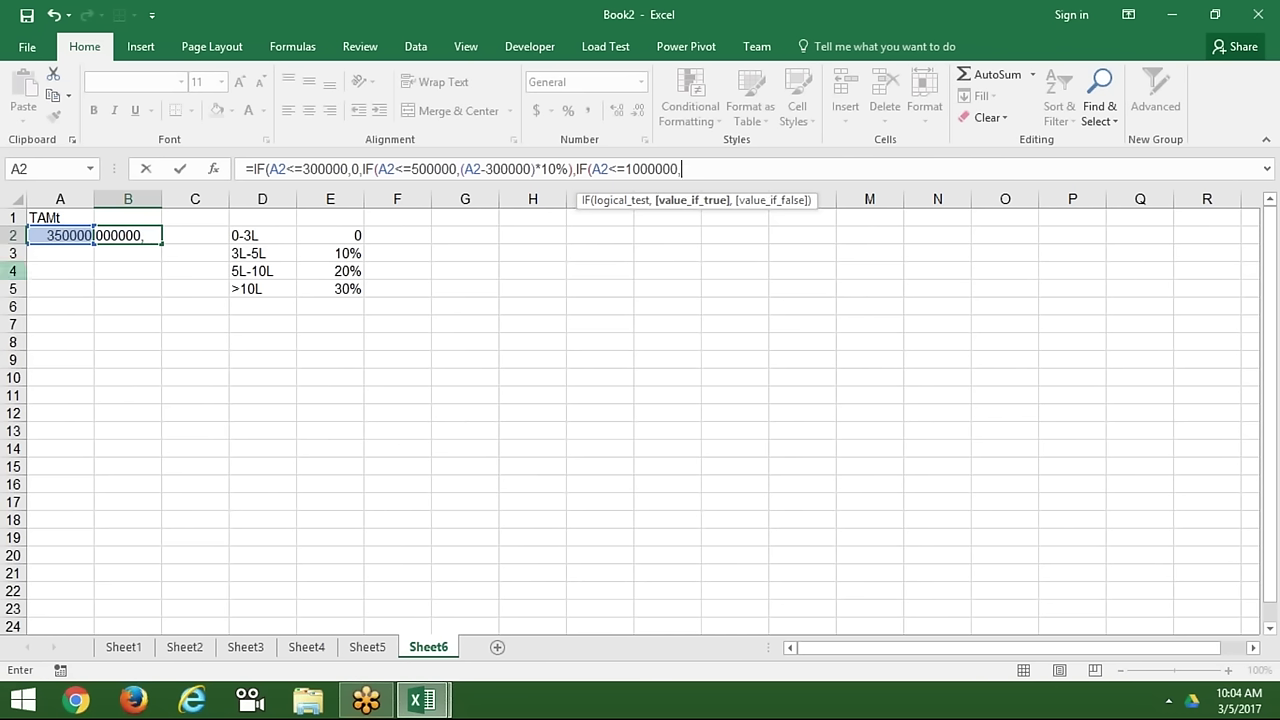
{"action": "key", "text": "Left"}
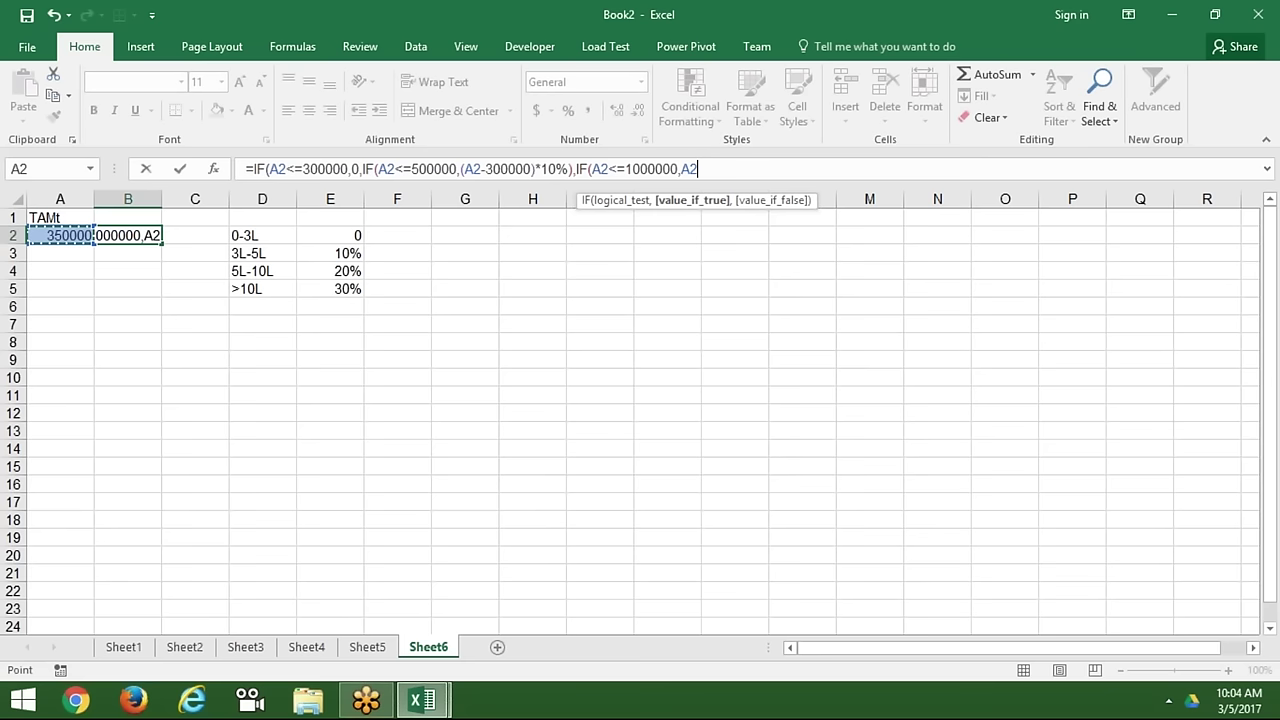
{"action": "key", "text": "BackSpace"}
{"action": "key", "text": "BackSpace"}
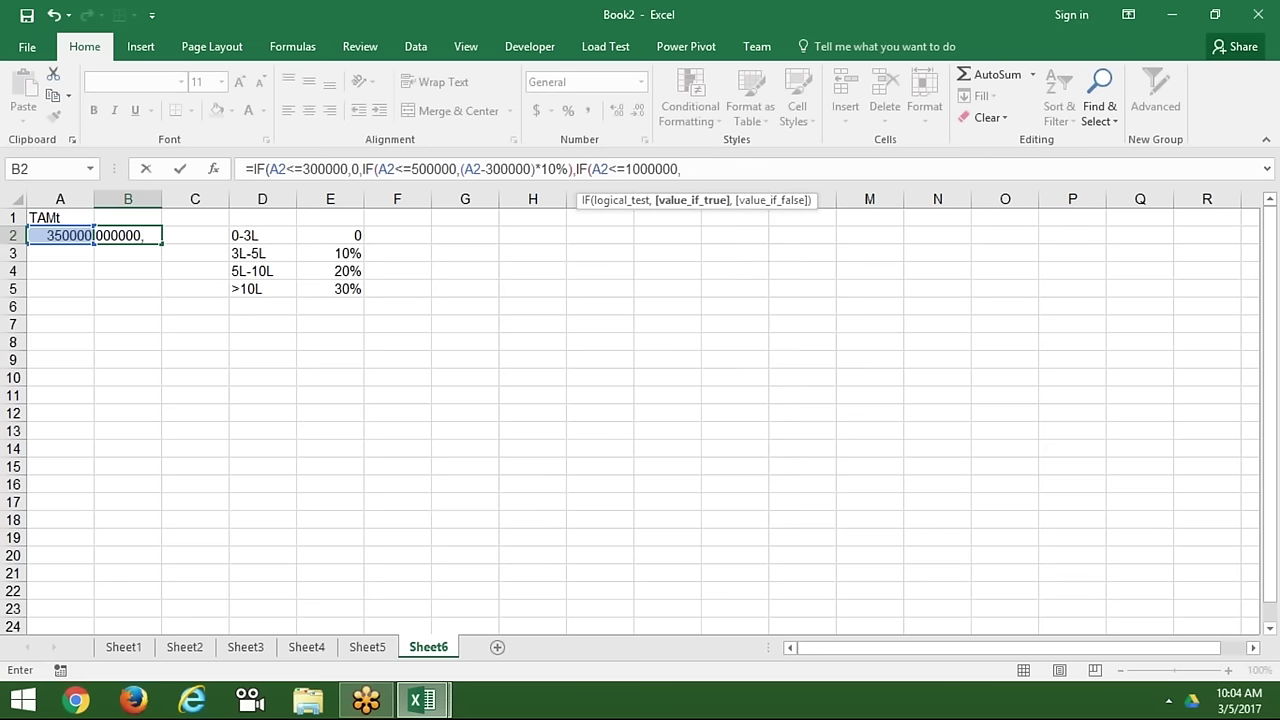
{"action": "type", "text": "5"}
{"action": "type", "text": "0"}
{"action": "type", "text": "0000"}
{"action": "type", "text": "+"}
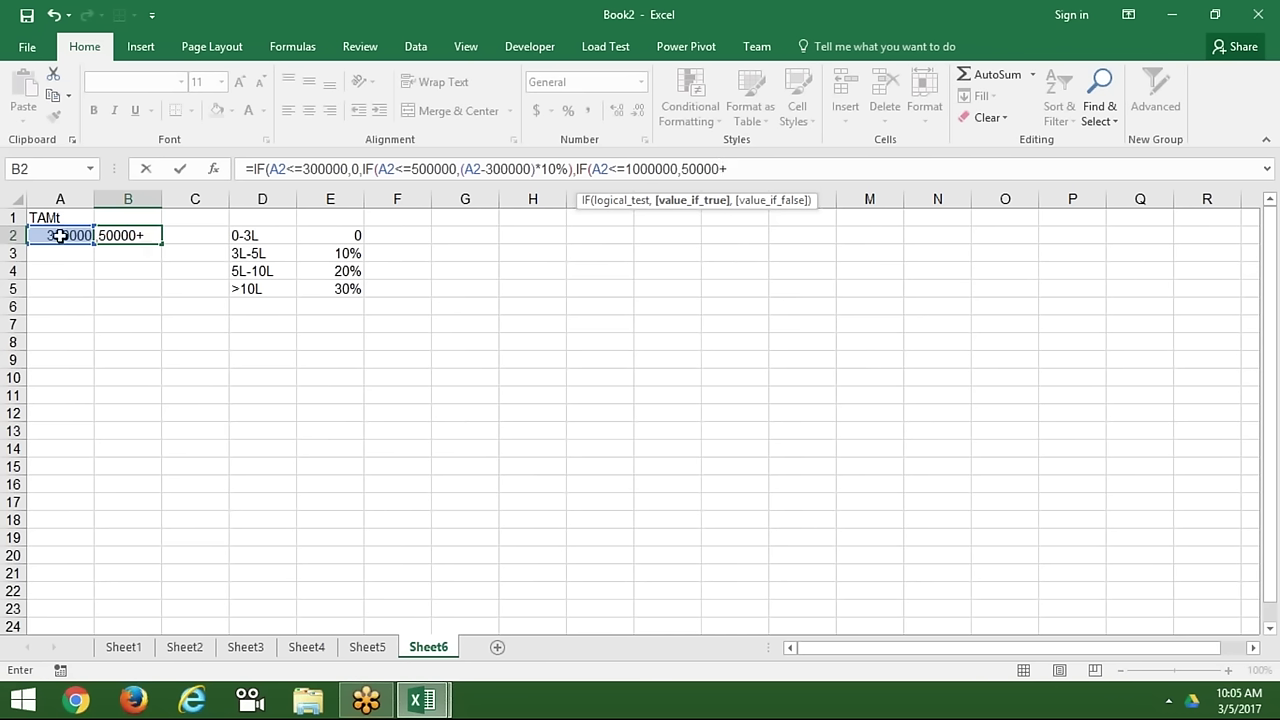
{"action": "type", "text": "("}
{"action": "left_click", "coordinate": [61, 234]}
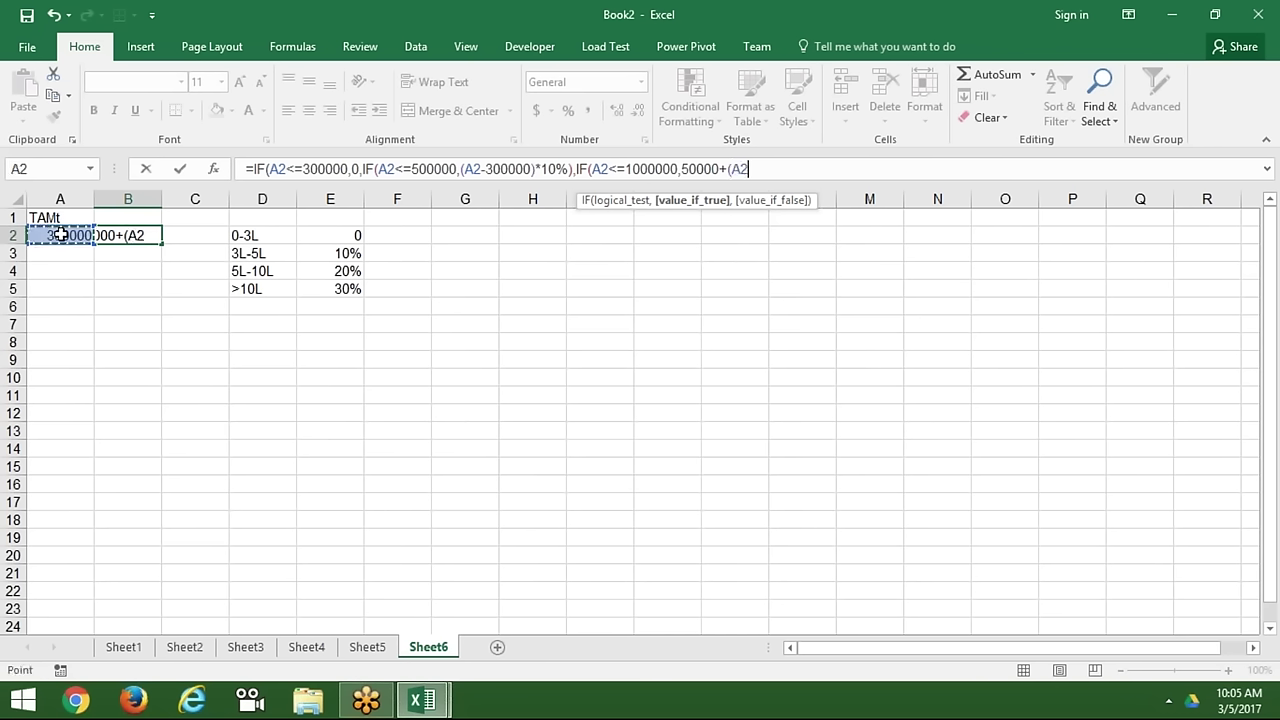
{"action": "type", "text": "-"}
{"action": "type", "text": "500"}
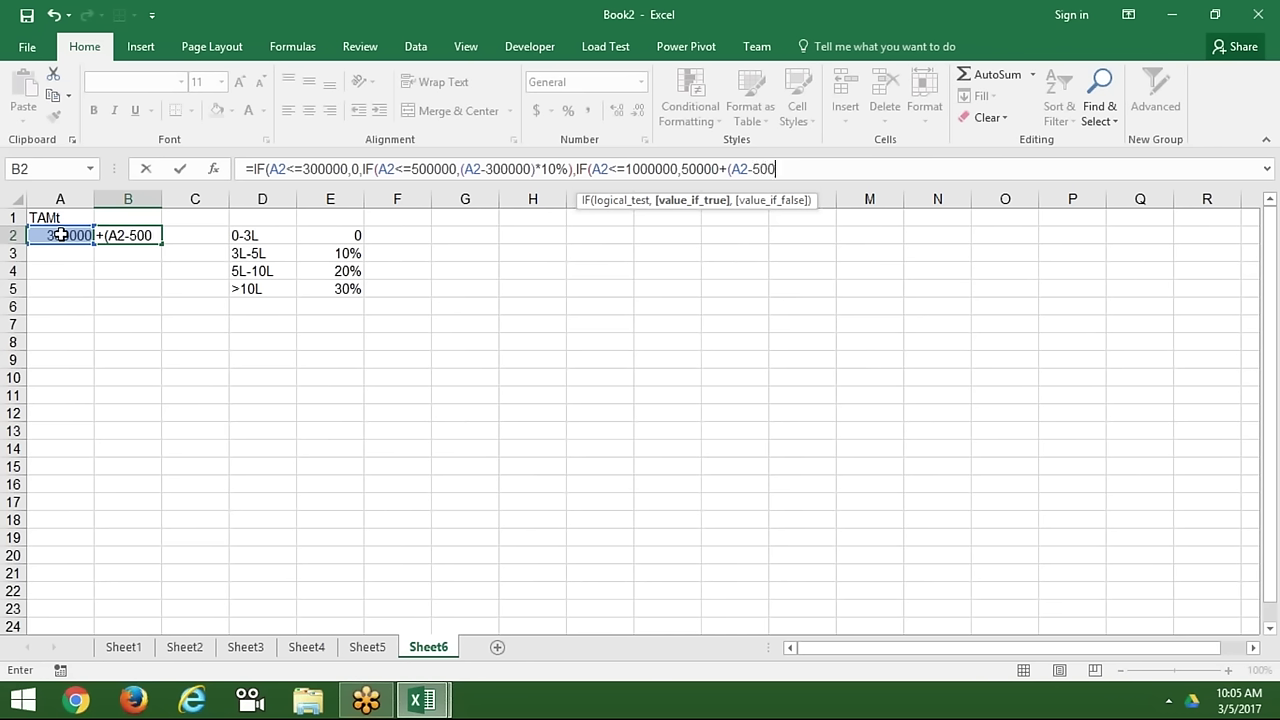
{"action": "type", "text": "000"}
{"action": "type", "text": ")*"}
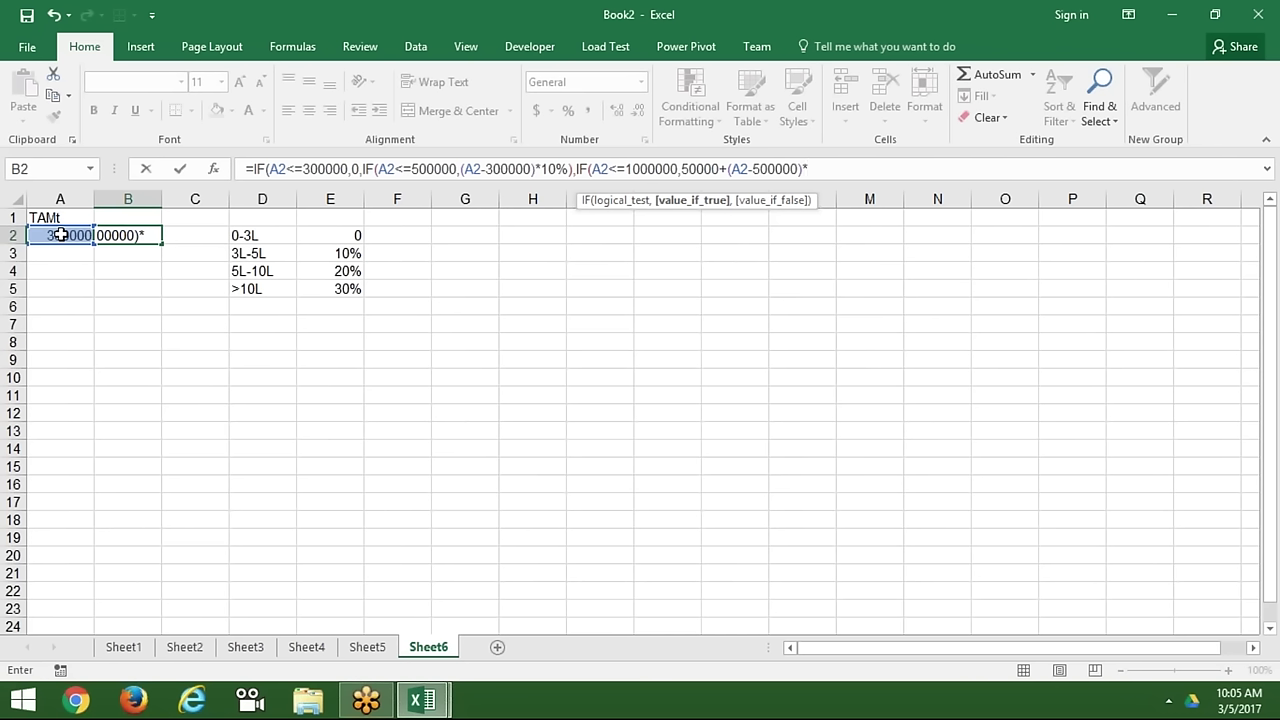
{"action": "type", "text": "20"}
{"action": "type", "text": "%"}
{"action": "type", "text": ","}
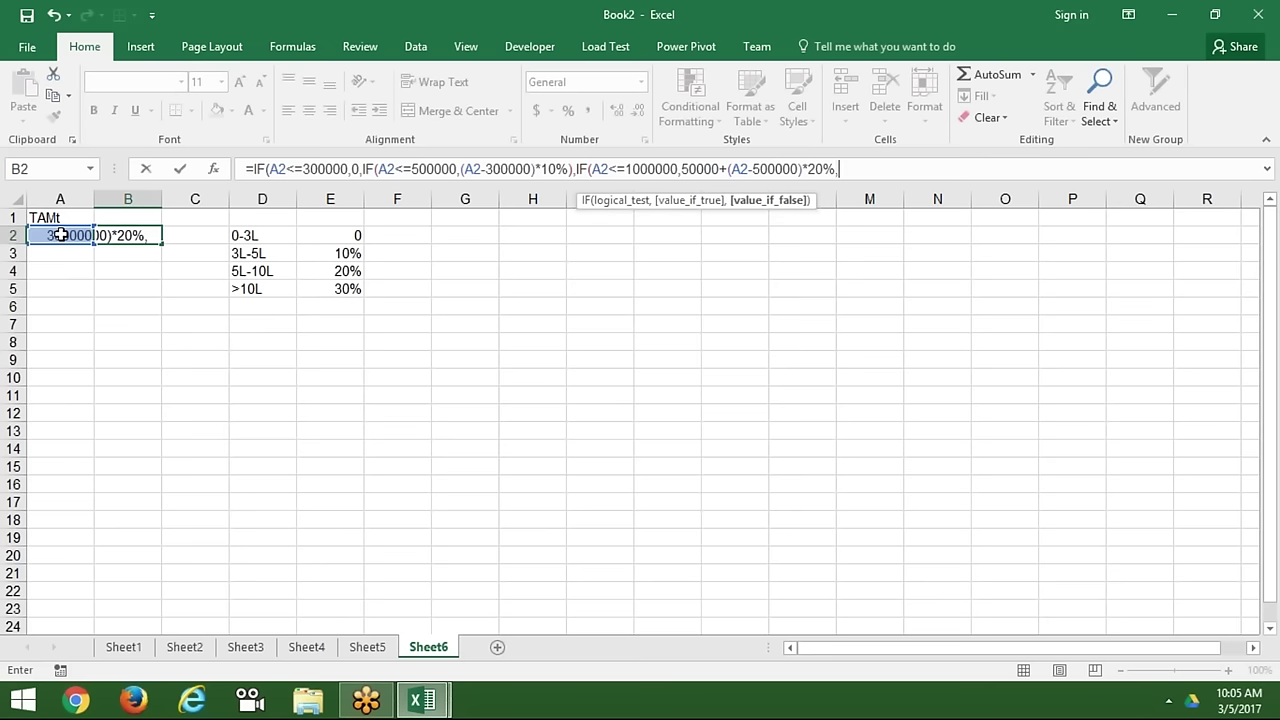
{"action": "type", "text": "IF("}
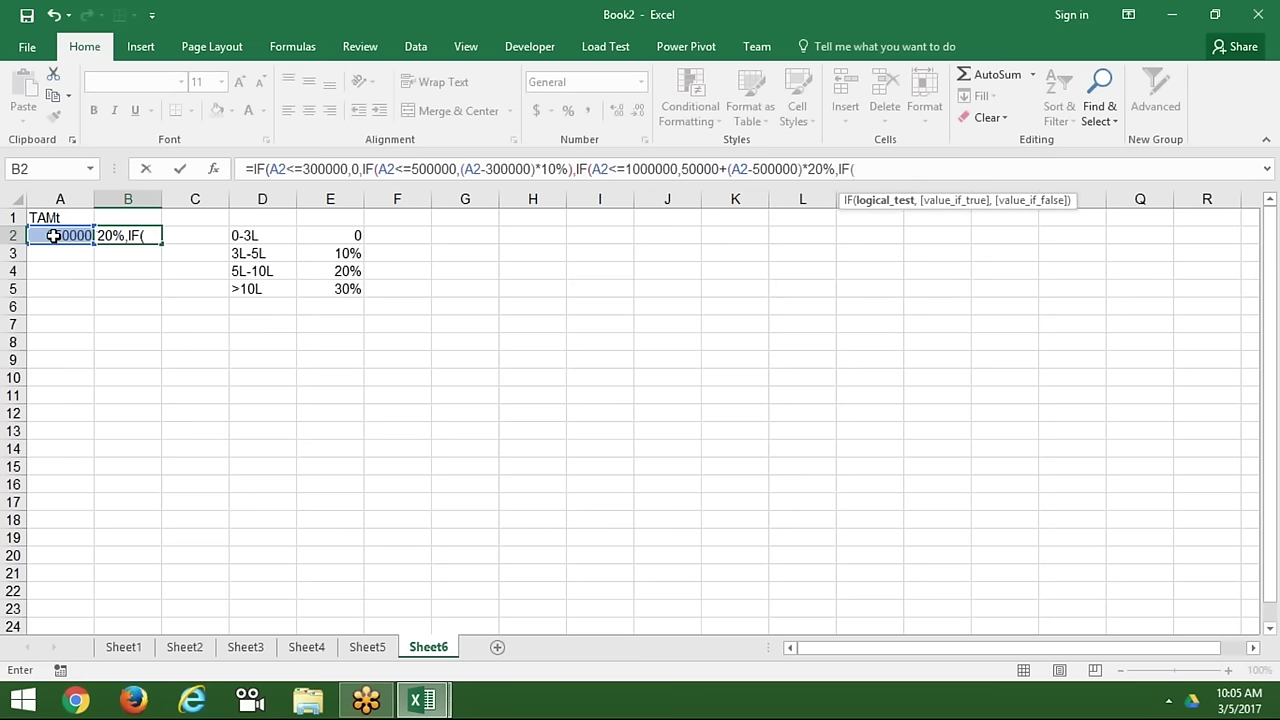
Step: Add the A2>1000000 test and change the 5L-10L fixed amount from 50000 to 20000
{"action": "left_click", "coordinate": [53, 235]}
{"action": "type", "text": ">"}
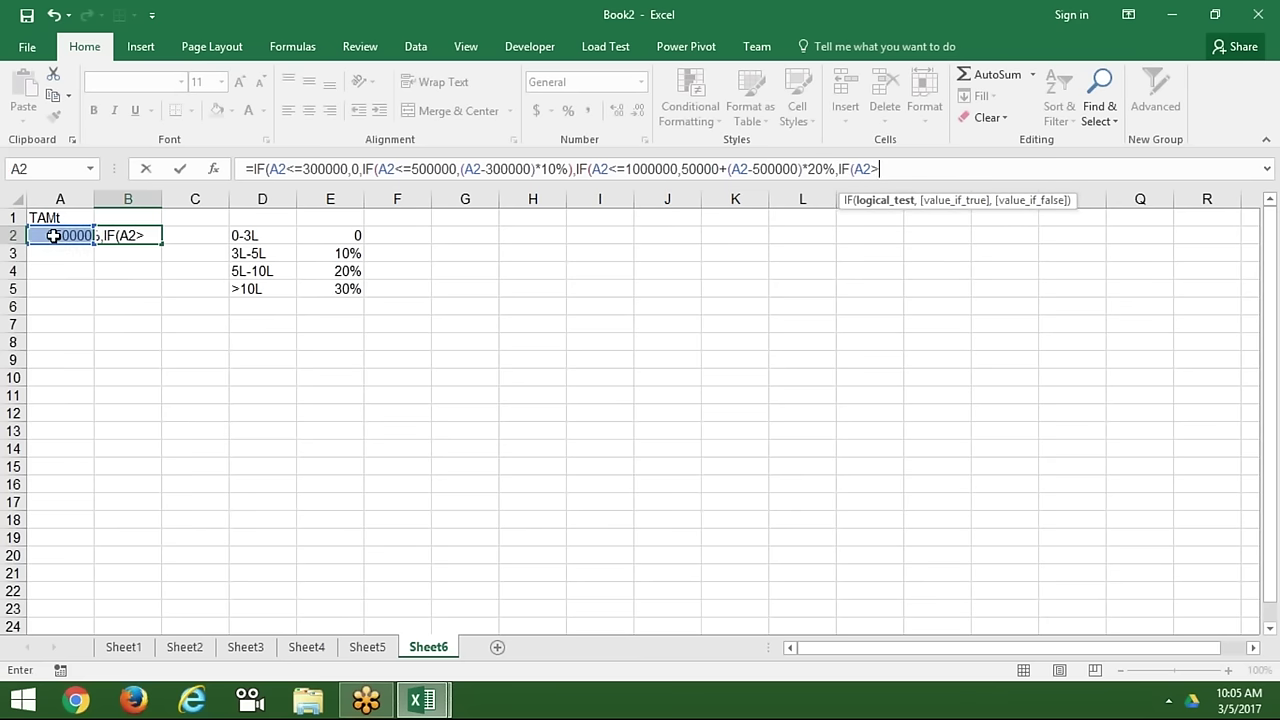
{"action": "type", "text": "10"}
{"action": "type", "text": "0000"}
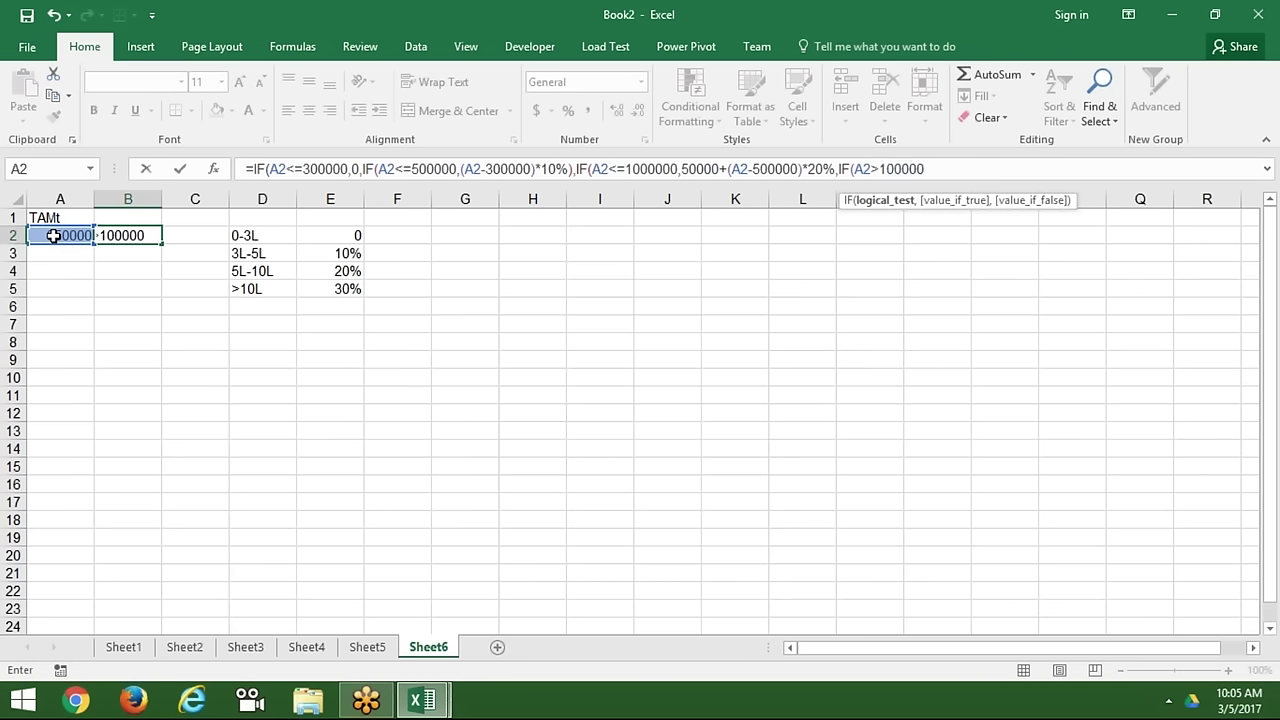
{"action": "type", "text": "0,"}
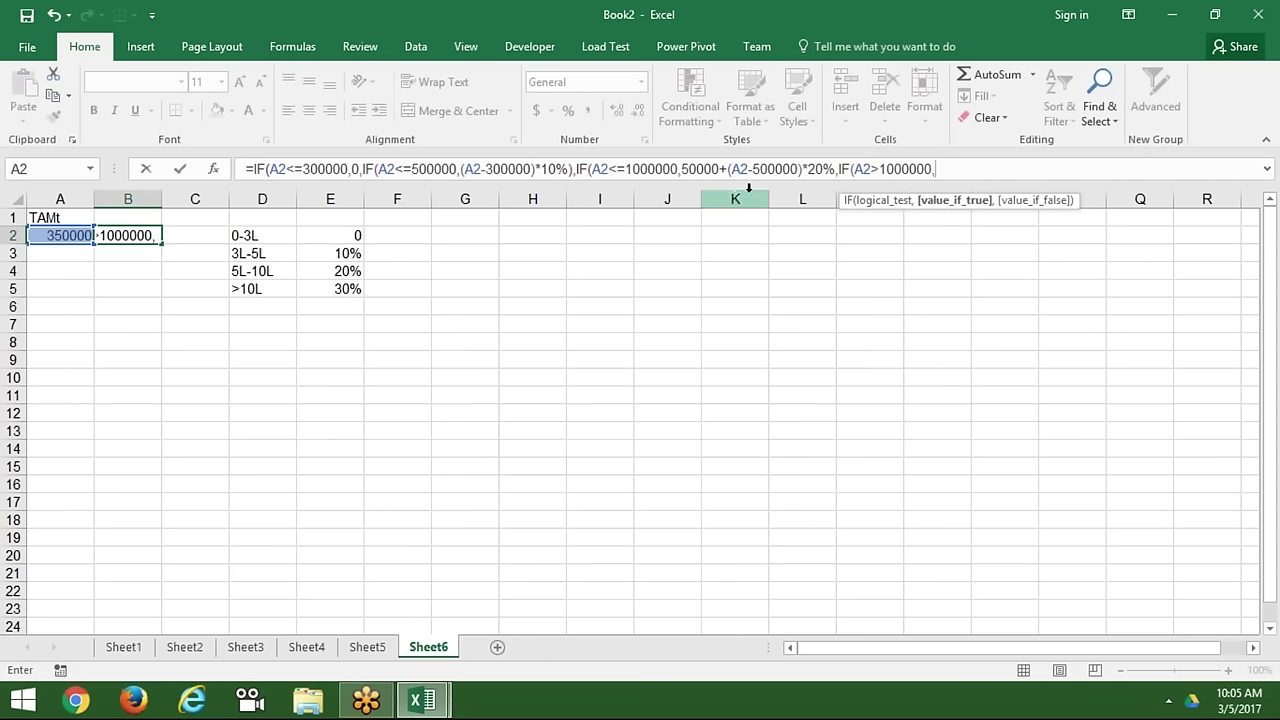
{"action": "double_click", "coordinate": [708, 168]}
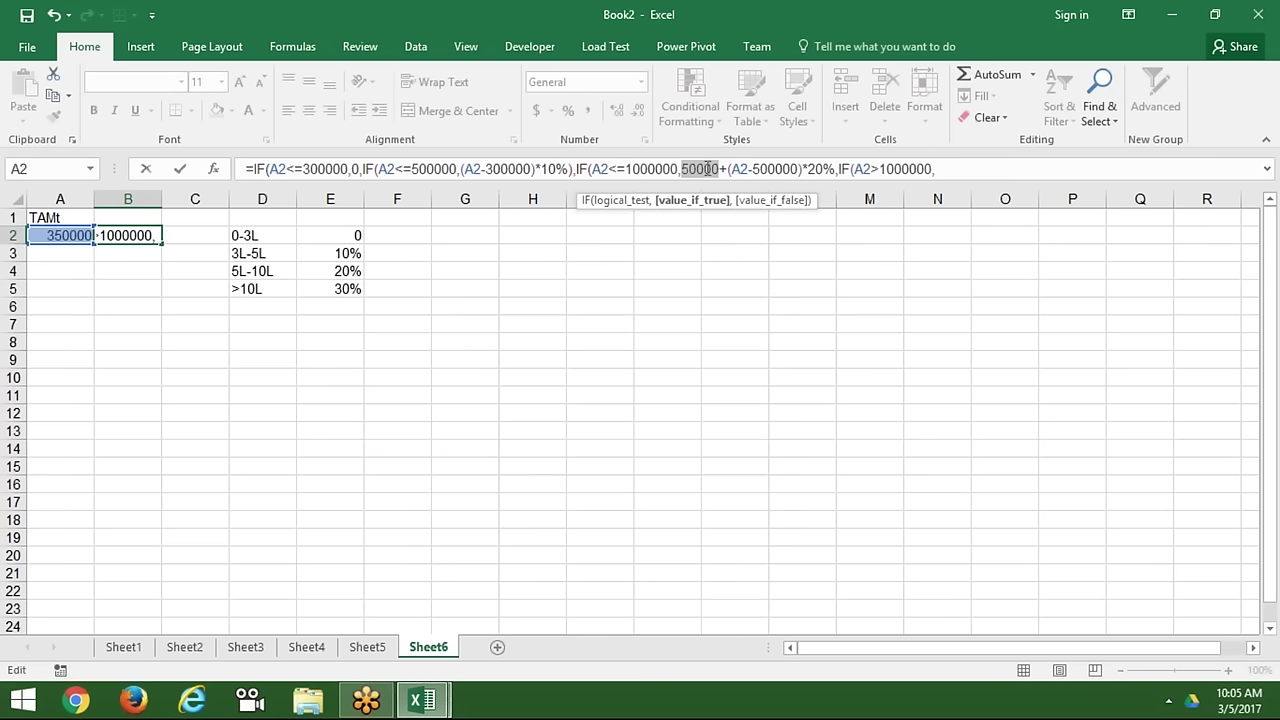
{"action": "type", "text": "20"}
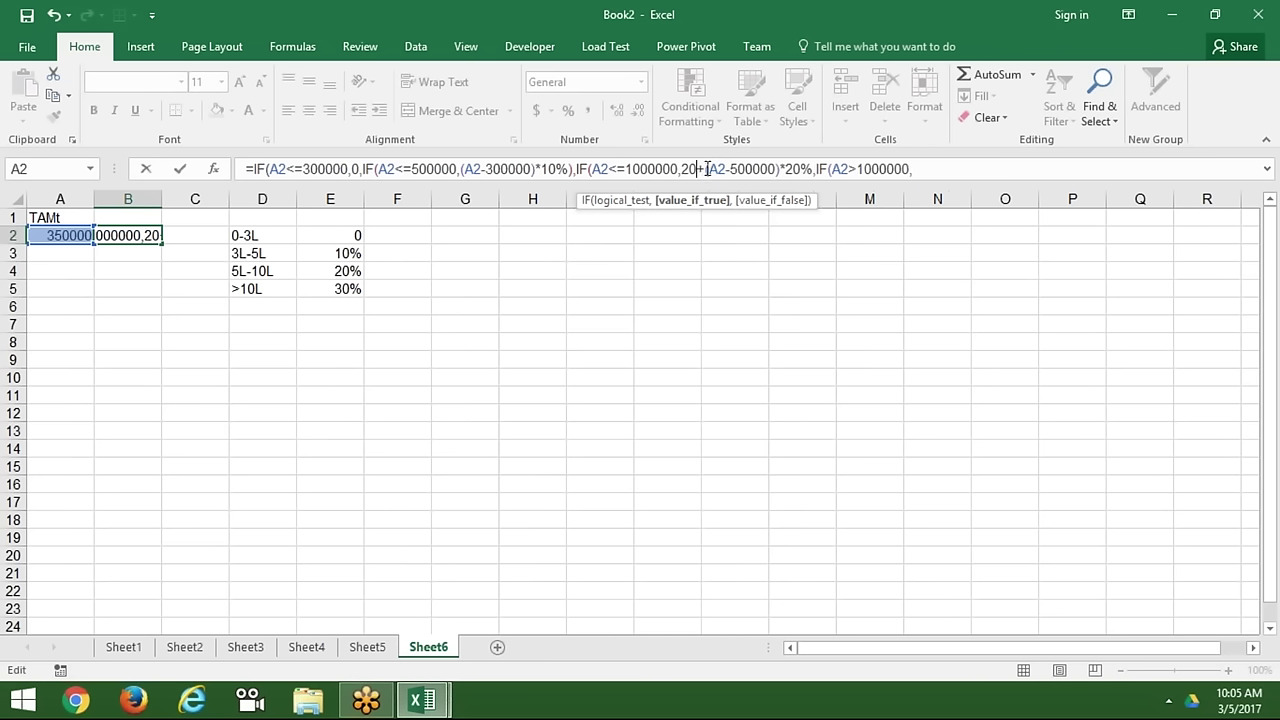
{"action": "type", "text": "000"}
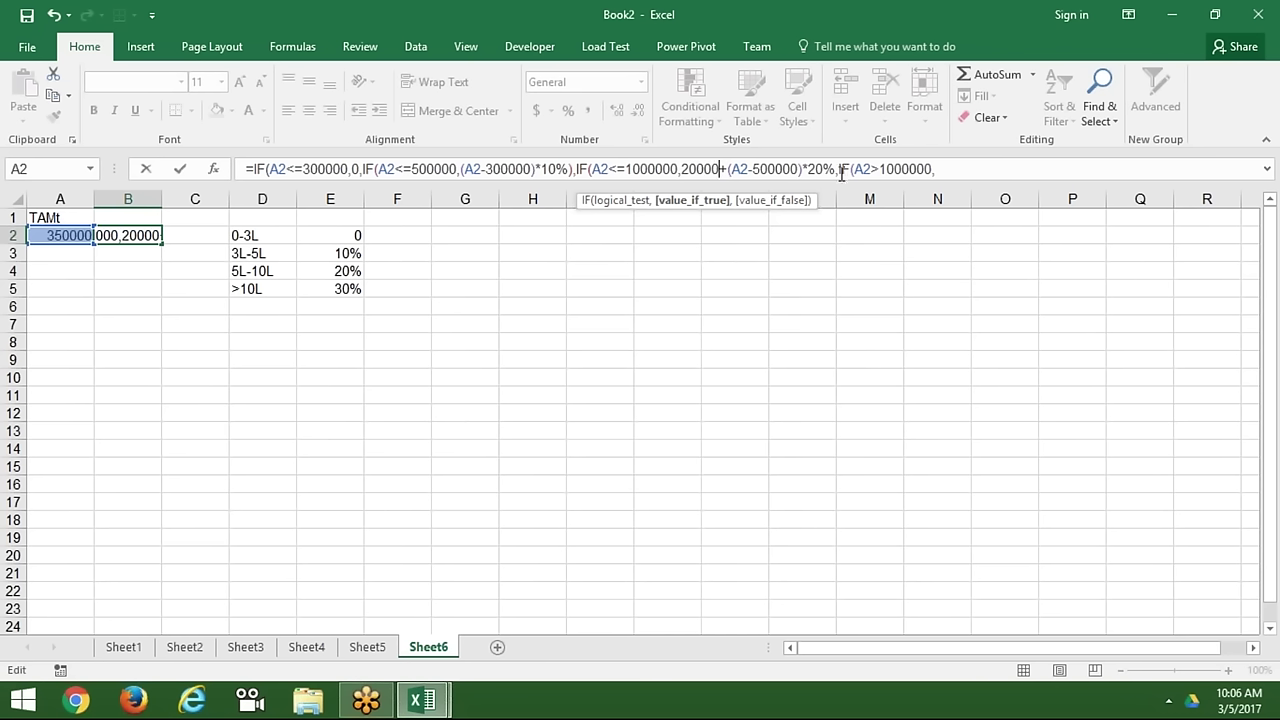
Step: Finish the top slab as 20000+50000+(A2-1000000)*30%
{"action": "left_click", "coordinate": [940, 170]}
{"action": "type", "text": "200"}
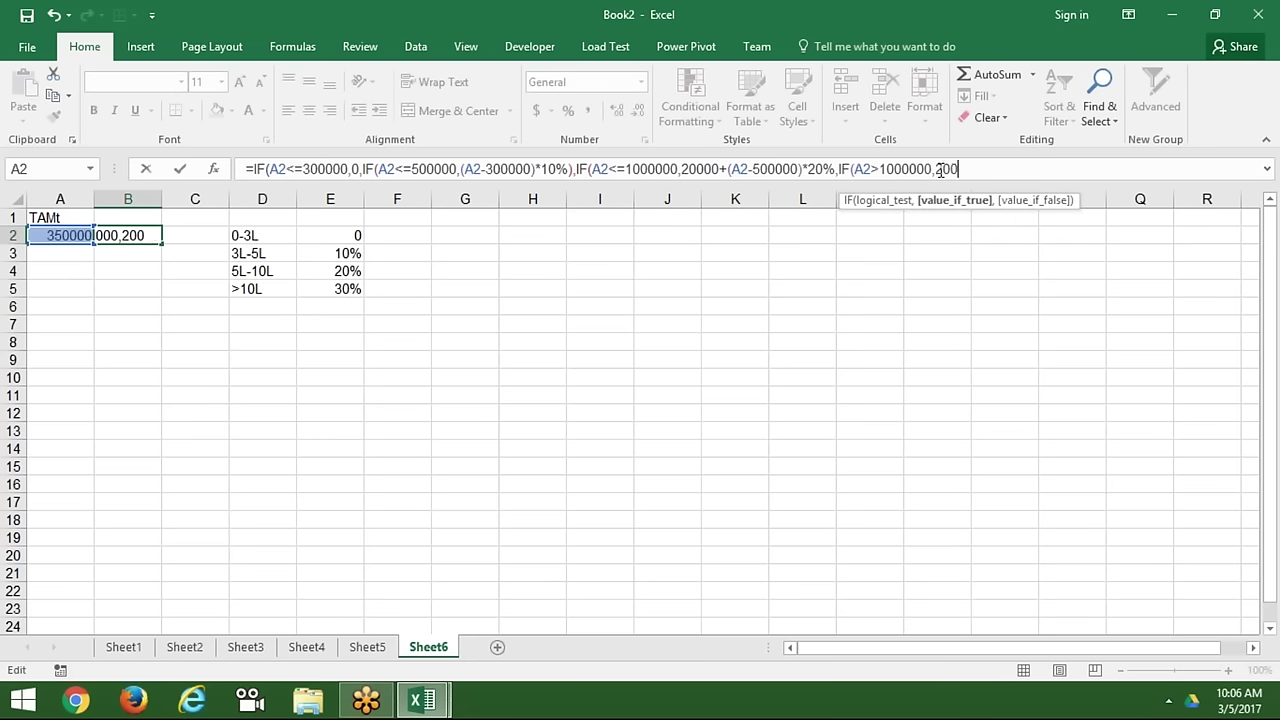
{"action": "type", "text": "00+"}
{"action": "type", "text": "50000"}
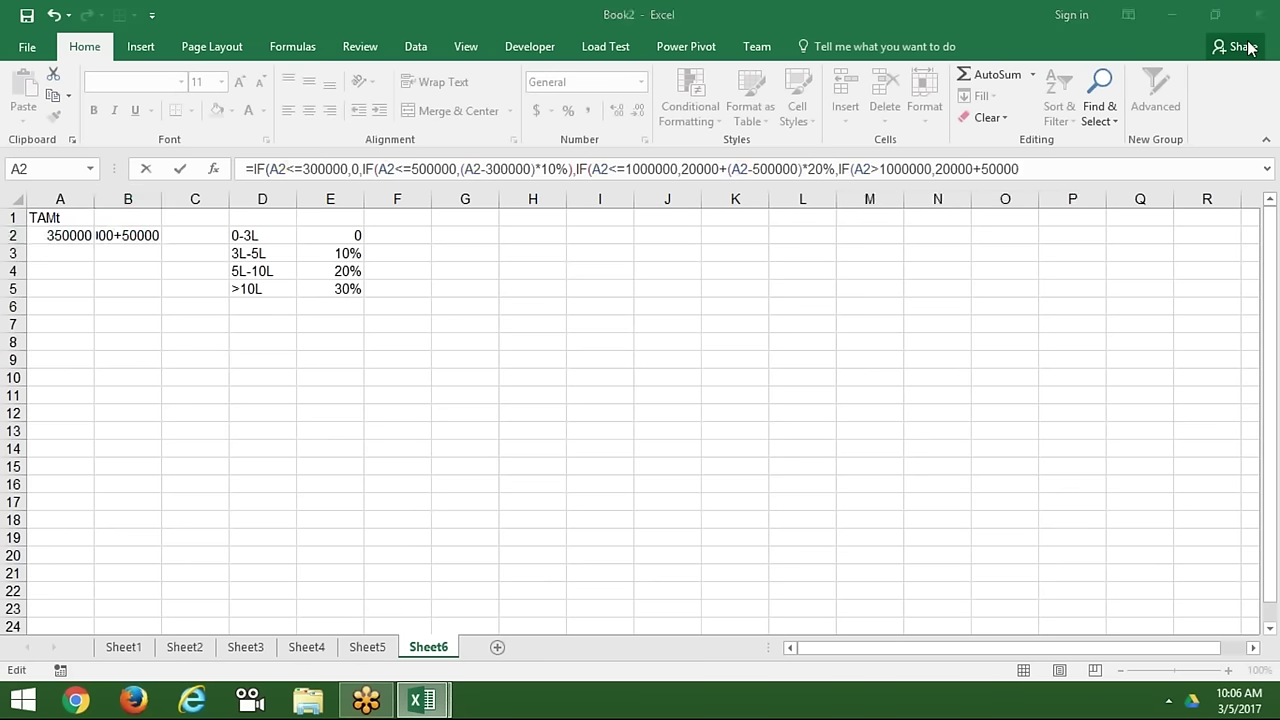
{"action": "type", "text": "+"}
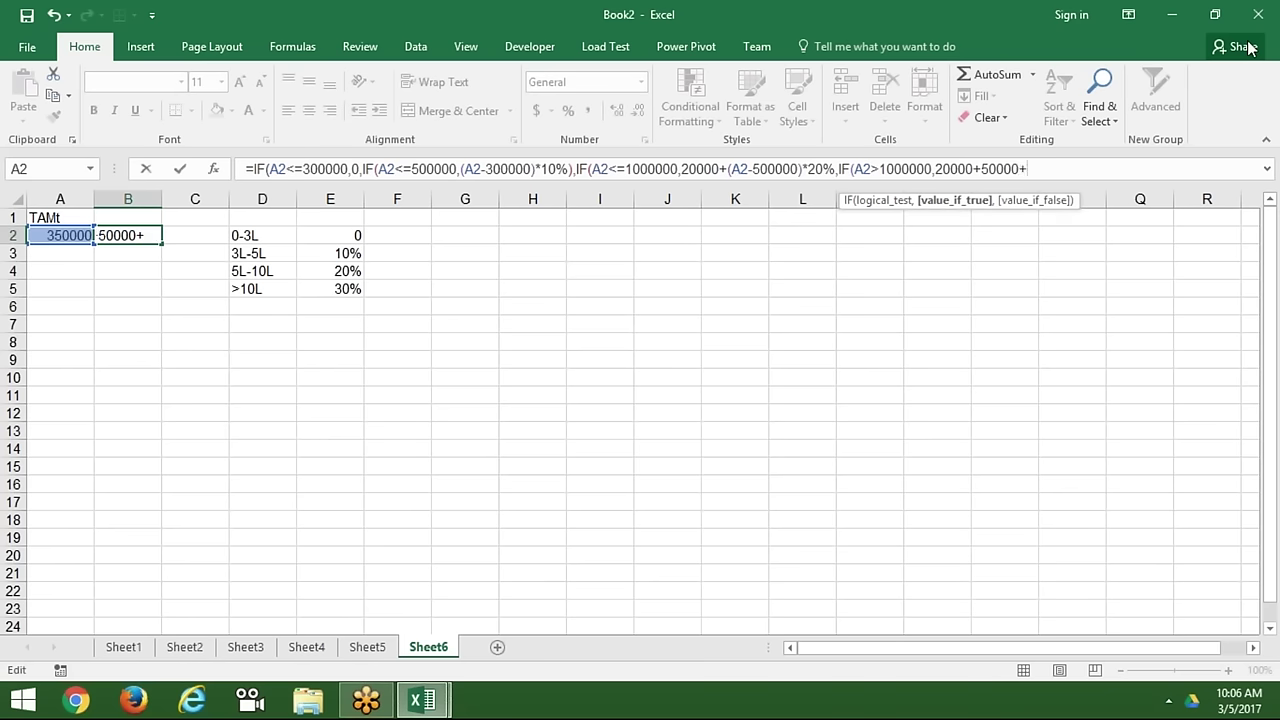
{"action": "type", "text": "("}
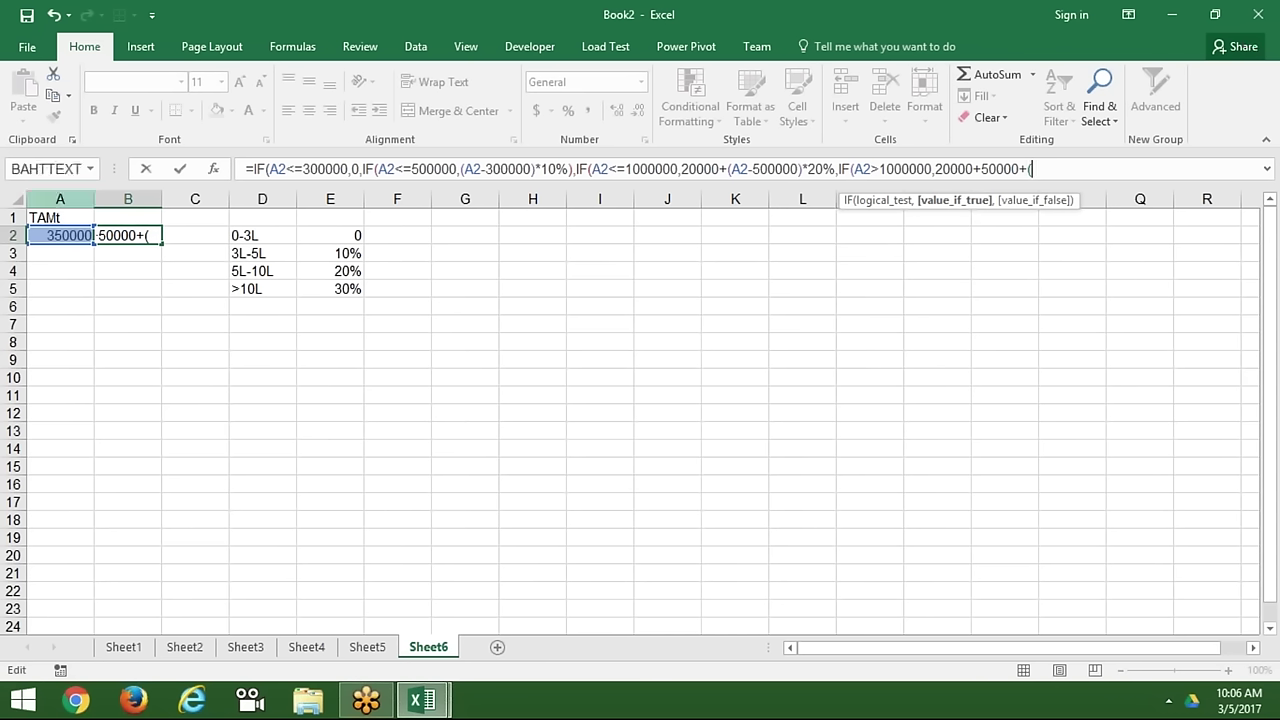
{"action": "left_click", "coordinate": [60, 235]}
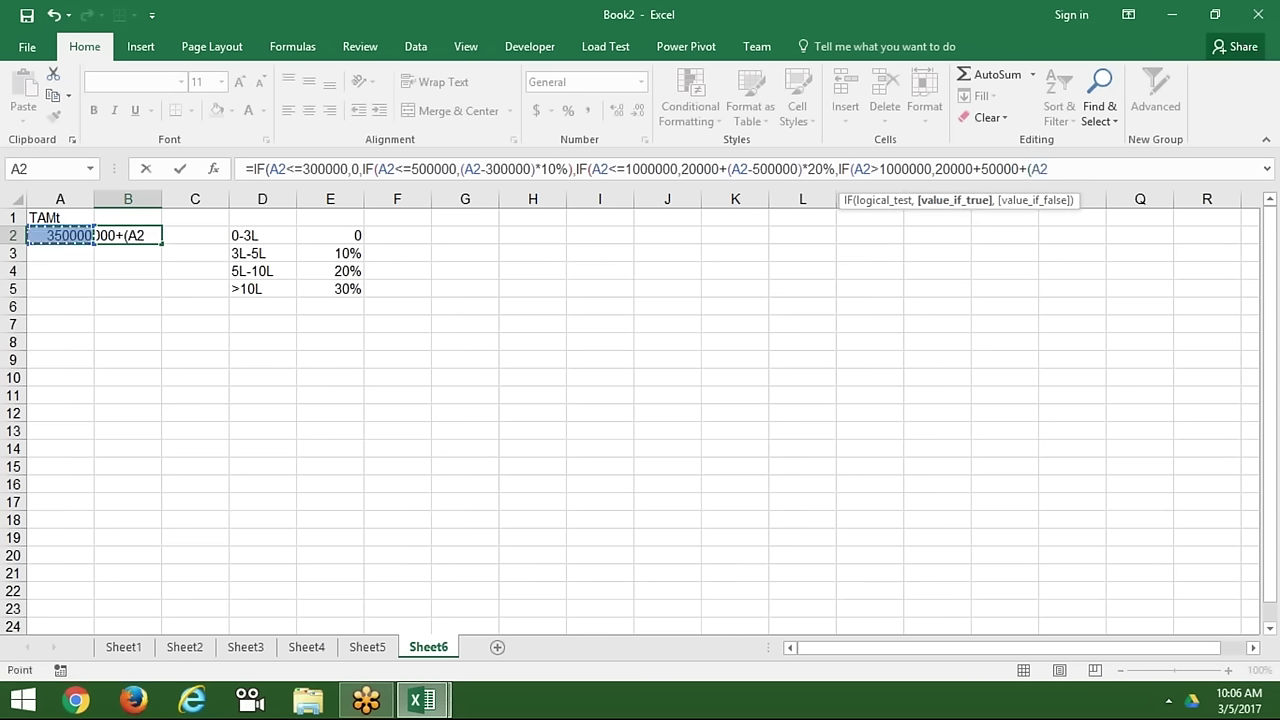
{"action": "type", "text": "-"}
{"action": "type", "text": "1000"}
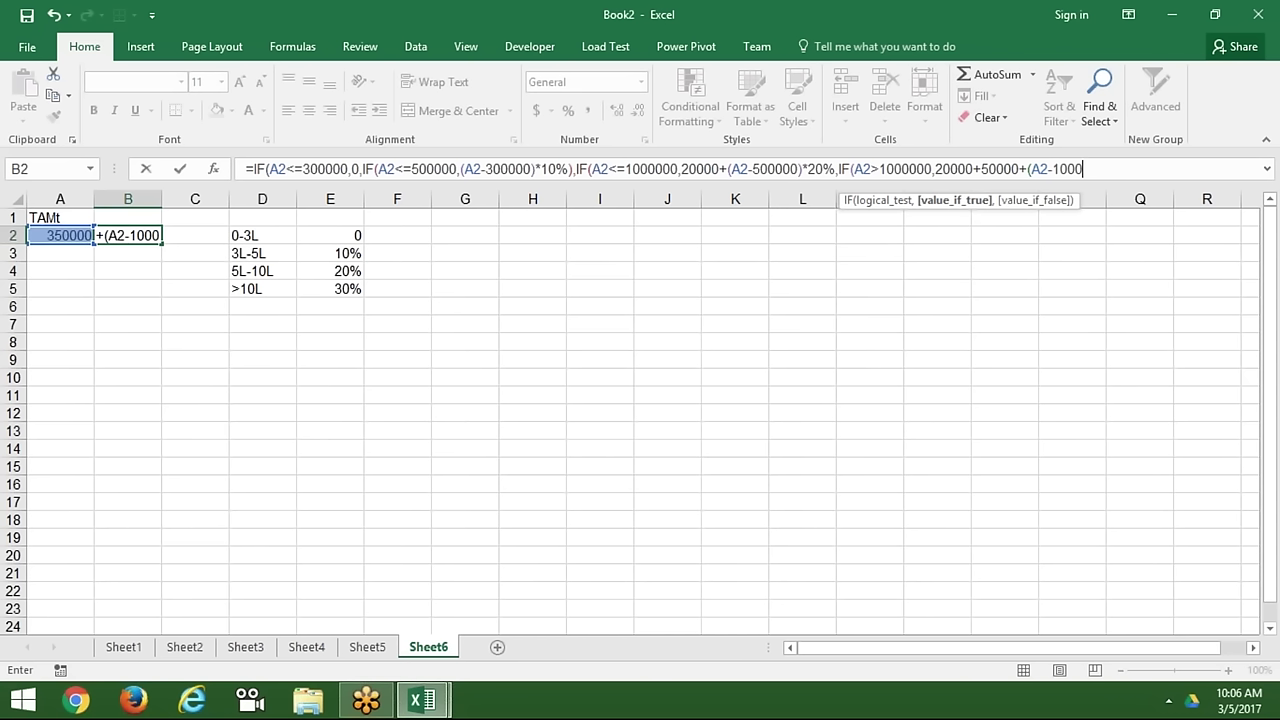
{"action": "type", "text": "00"}
{"action": "type", "text": "0"}
{"action": "type", "text": ")*"}
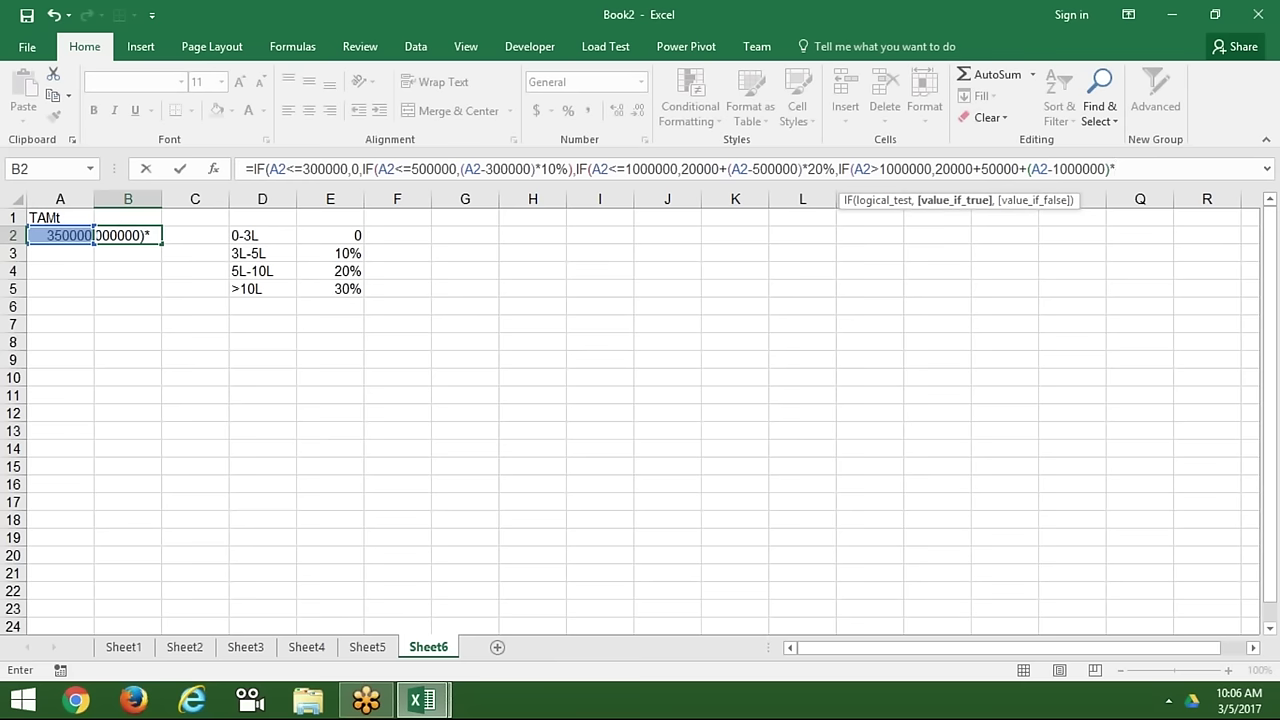
{"action": "type", "text": "30"}
{"action": "type", "text": "%"}
Step: Dismiss the missing-parenthesis warning and remove the stray A2 reference near 30%
{"action": "key", "text": "Return"}
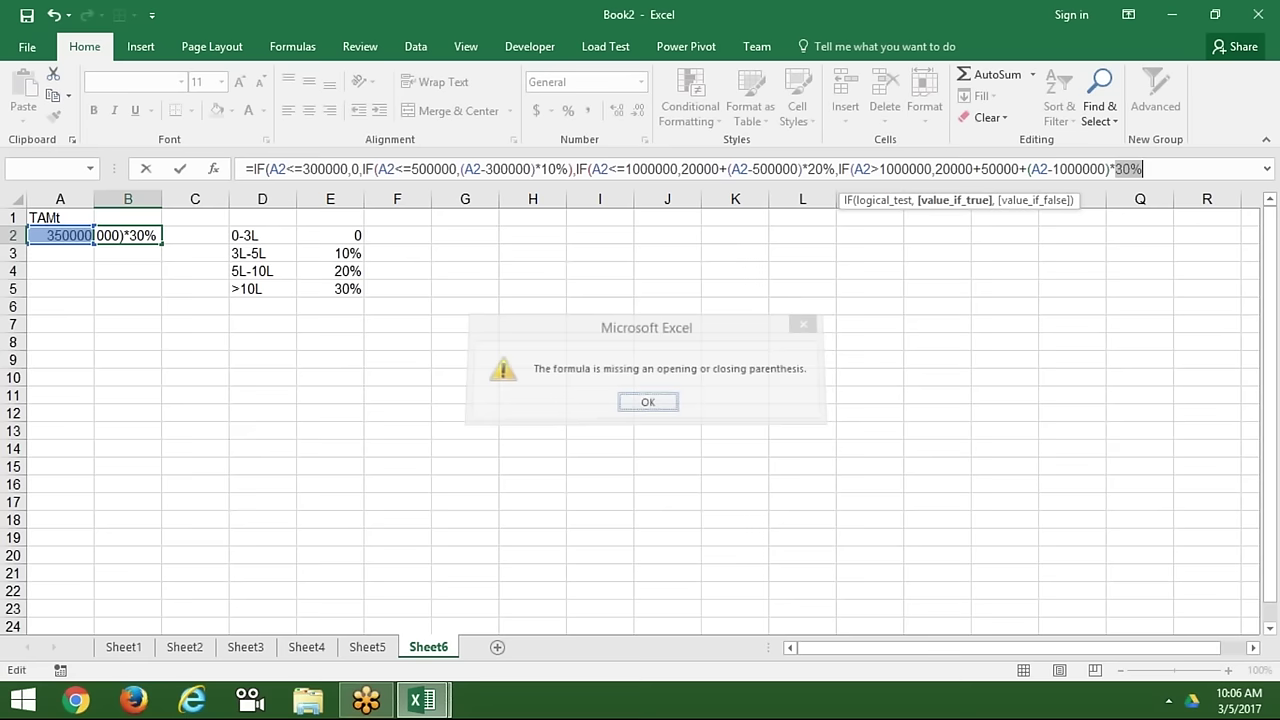
{"action": "key", "text": "Return"}
{"action": "left_click", "coordinate": [44, 238]}
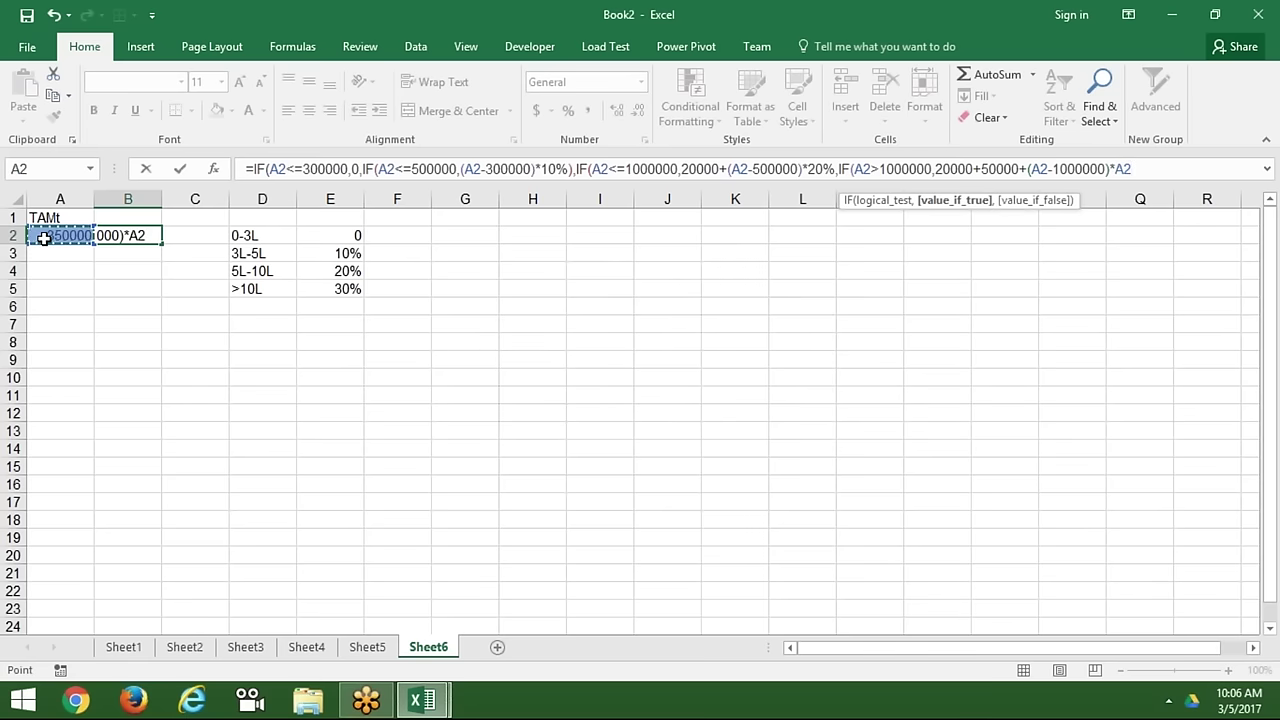
{"action": "key", "text": "BackSpace"}
{"action": "key", "text": "BackSpace"}
{"action": "type", "text": "3"}
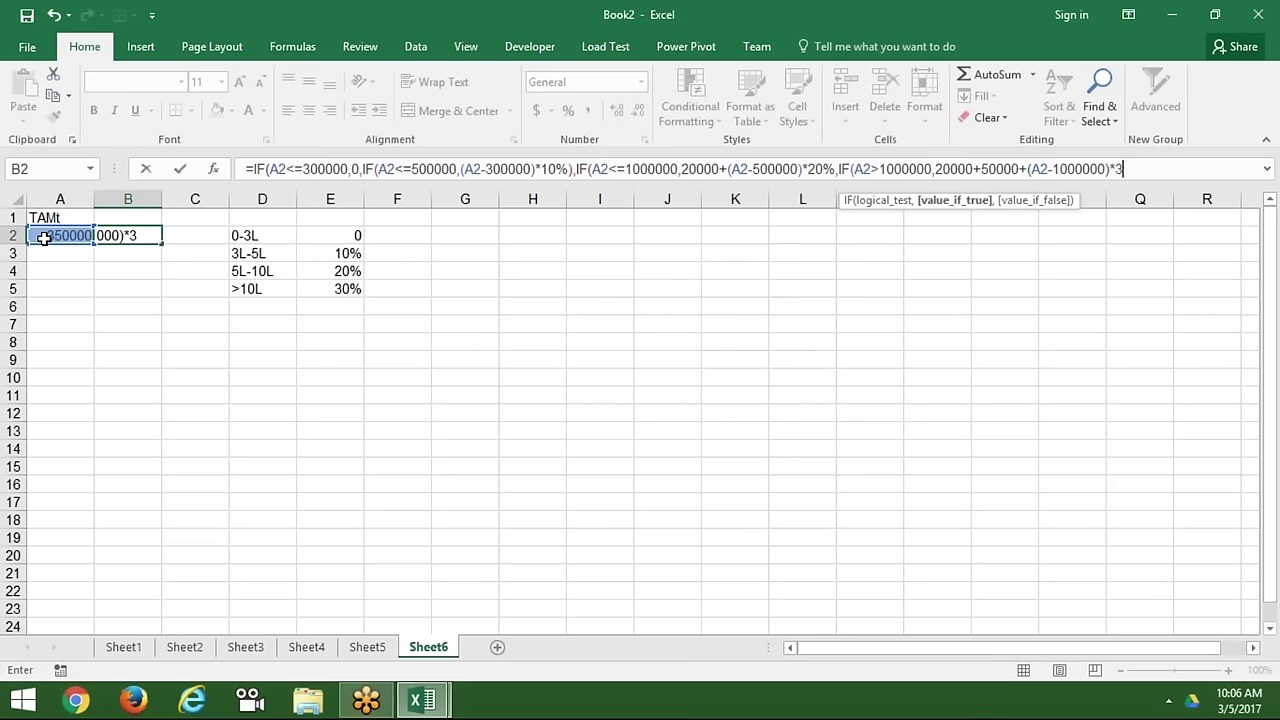
{"action": "type", "text": "0"}
{"action": "type", "text": "%"}
Step: Delete the misplaced ')' after *10% and accept Excel's correction, giving 5000 in B2
{"action": "left_click", "coordinate": [917, 169]}
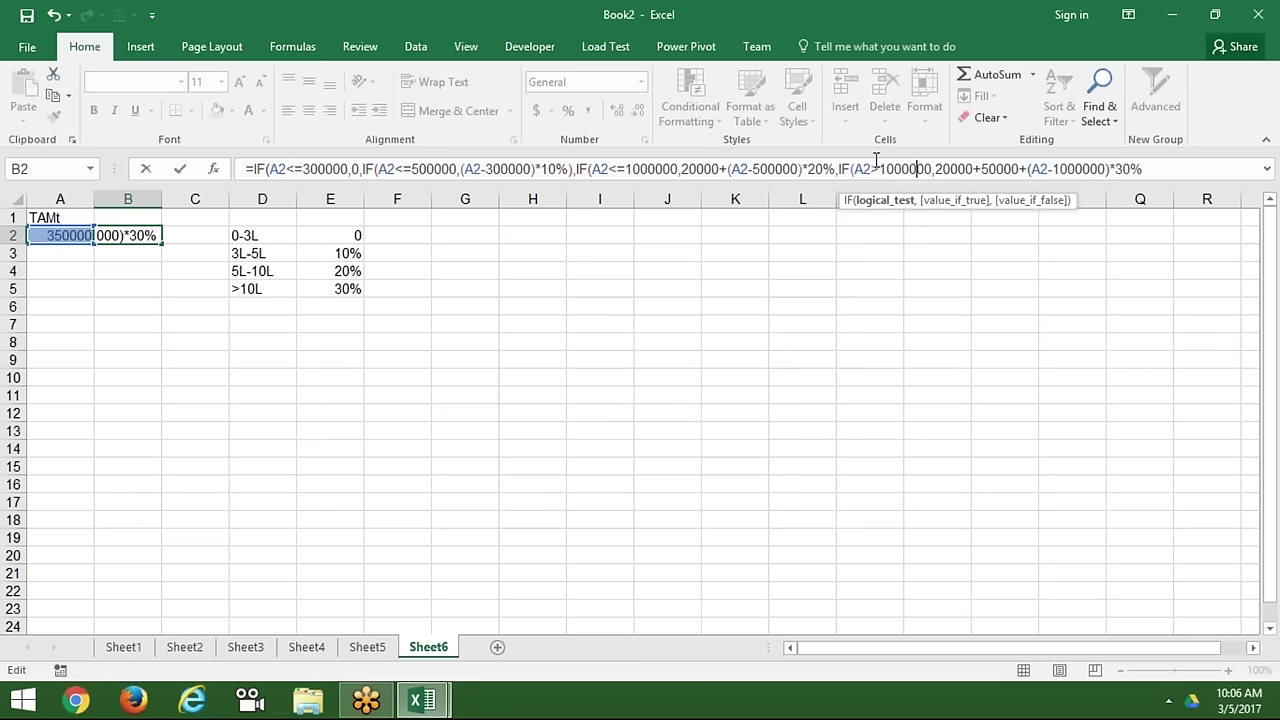
{"action": "left_click", "coordinate": [818, 170]}
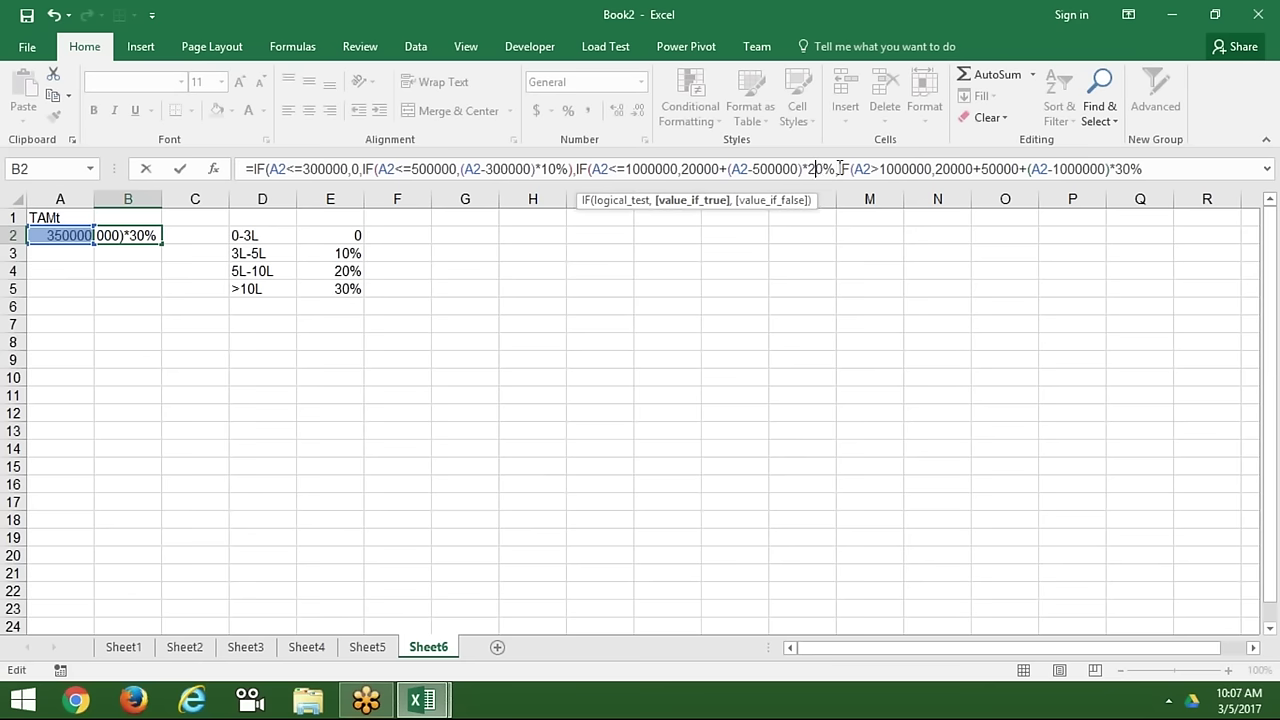
{"action": "left_click", "coordinate": [569, 170]}
{"action": "left_click", "coordinate": [572, 170]}
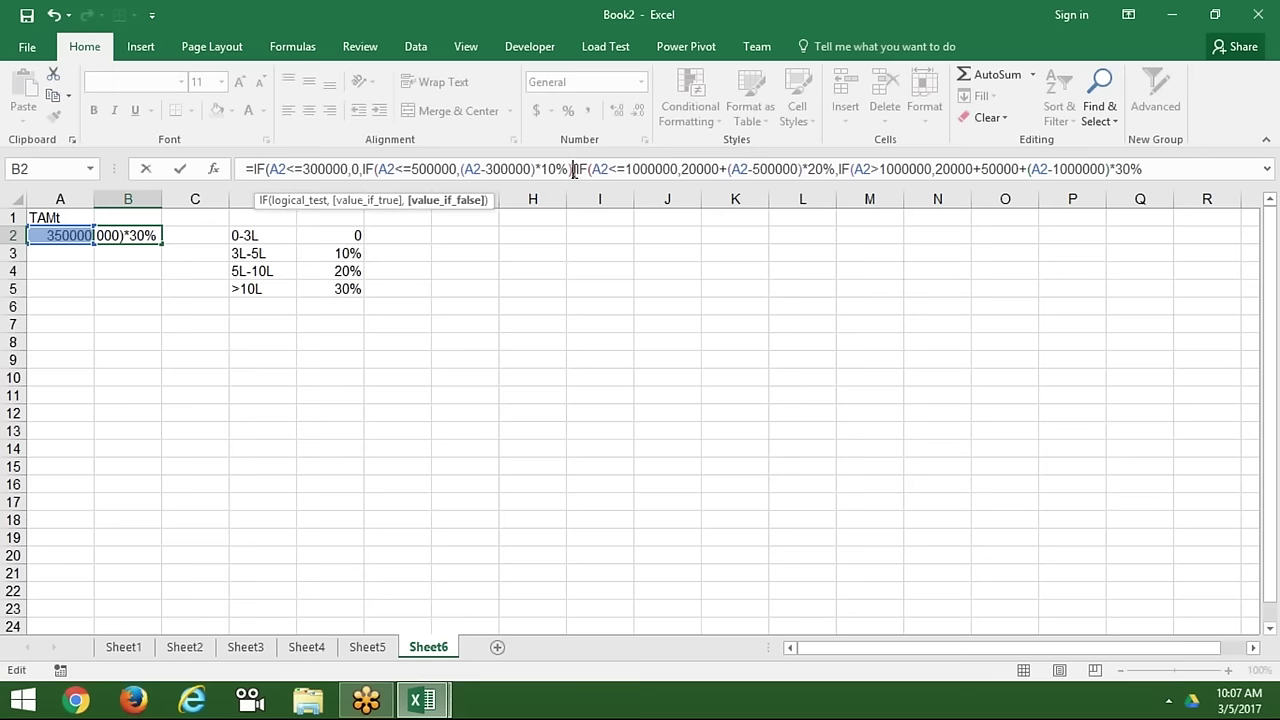
{"action": "key", "text": "BackSpace"}
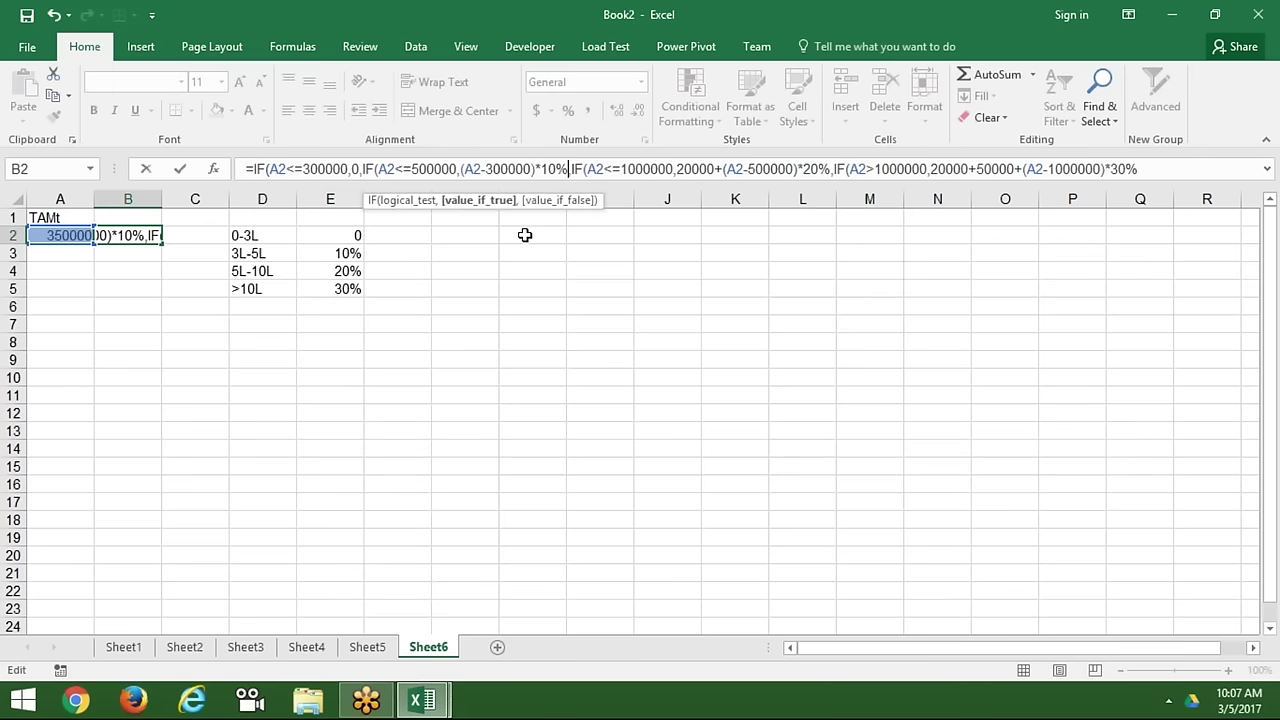
{"action": "key", "text": "Return"}
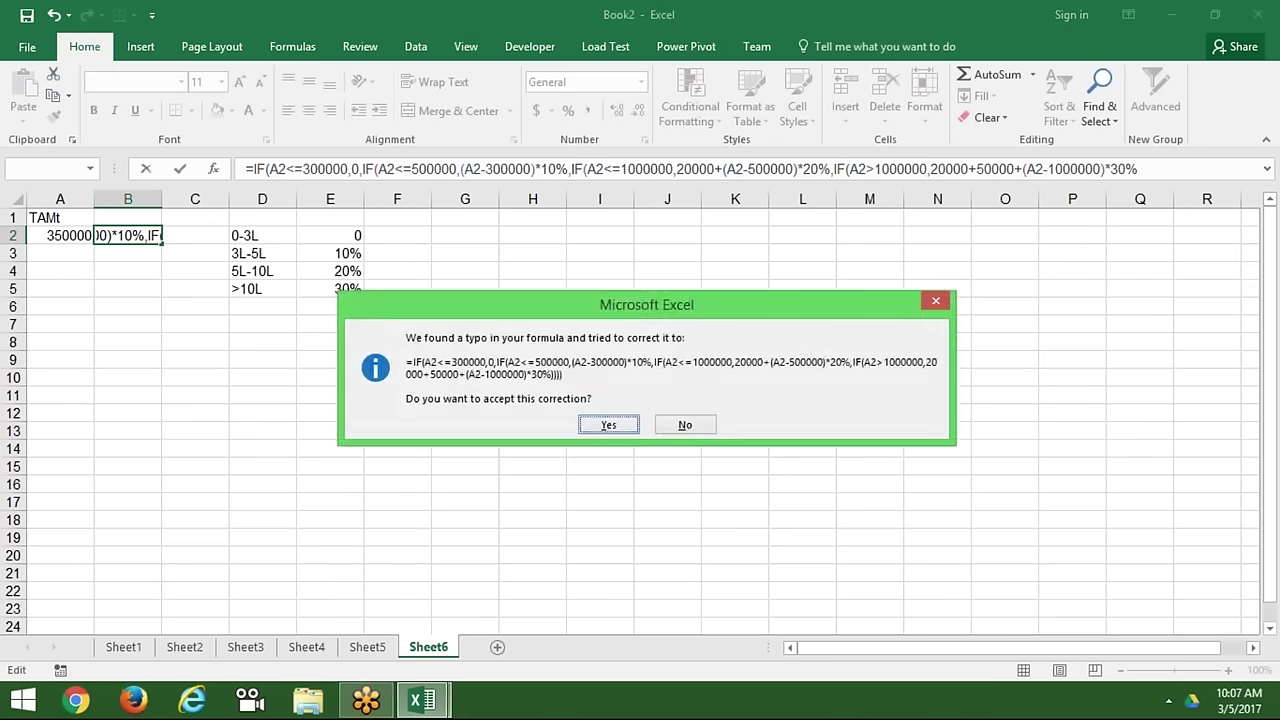
{"action": "key", "text": "Return"}
{"action": "key", "text": "Up"}
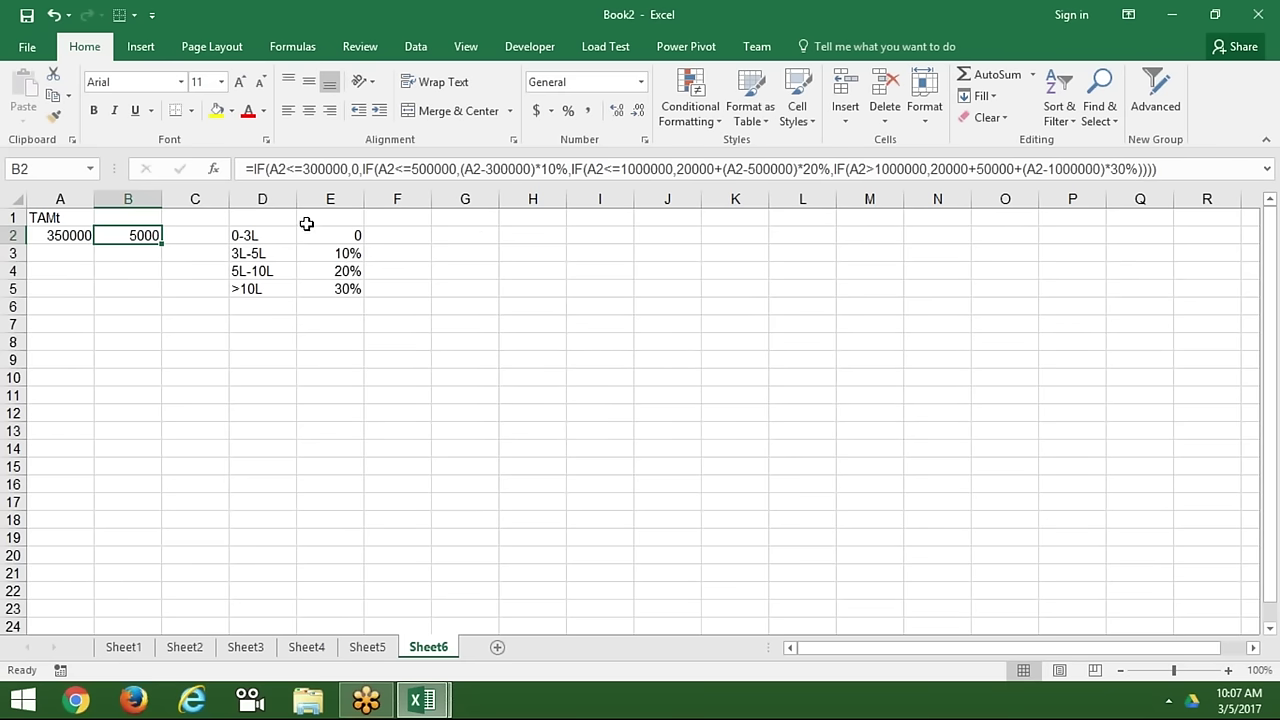
{"action": "double_click", "coordinate": [143, 235]}
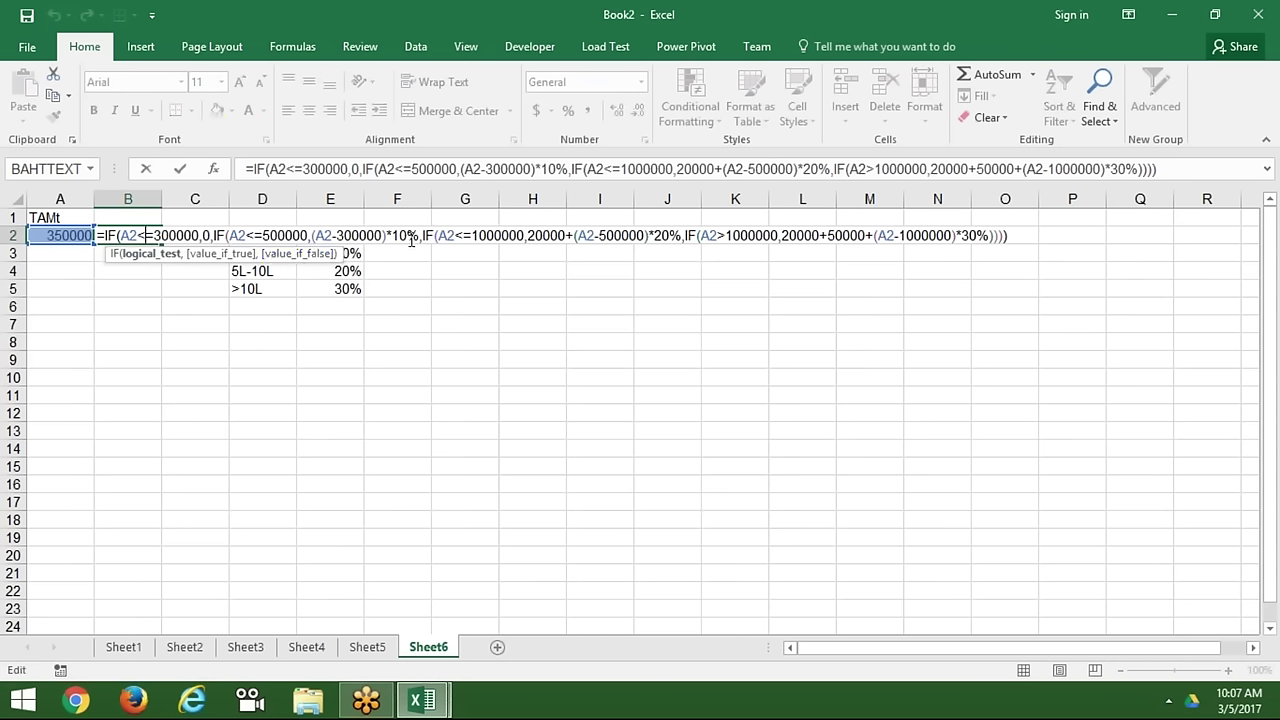
{"action": "left_click_drag", "start_coordinate": [312, 235], "coordinate": [384, 235]}
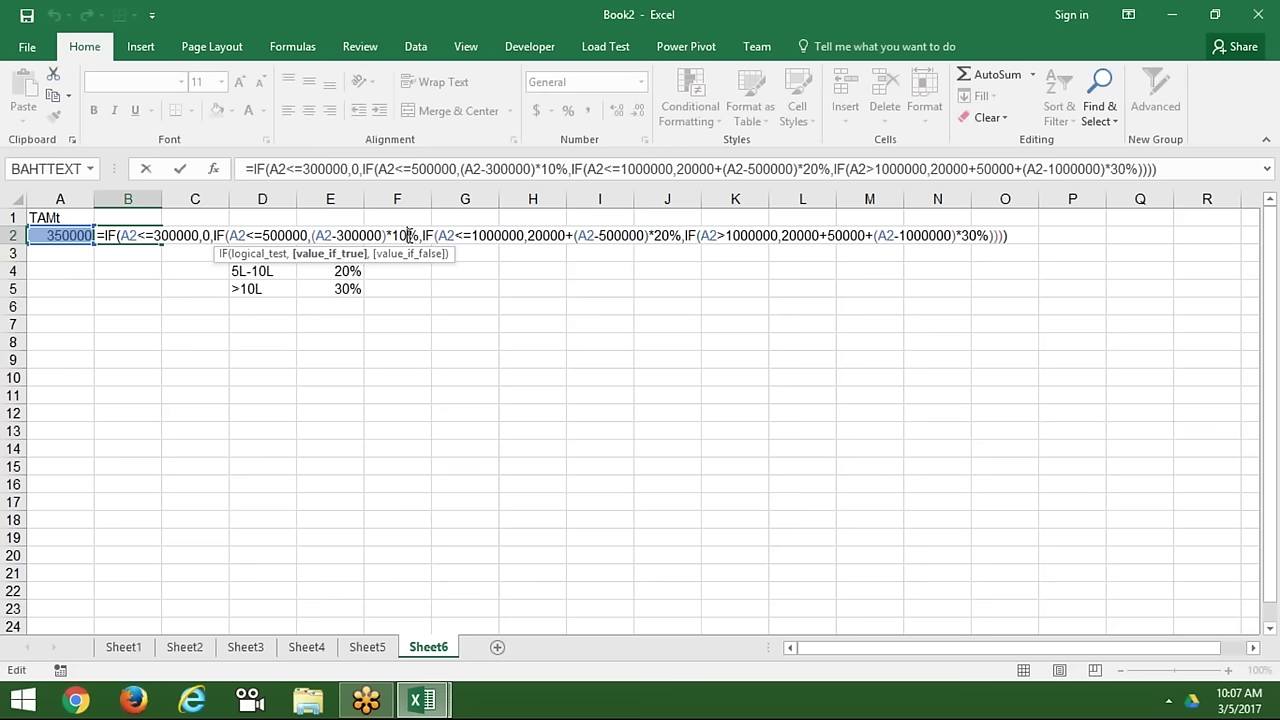
{"action": "left_click", "coordinate": [503, 235]}
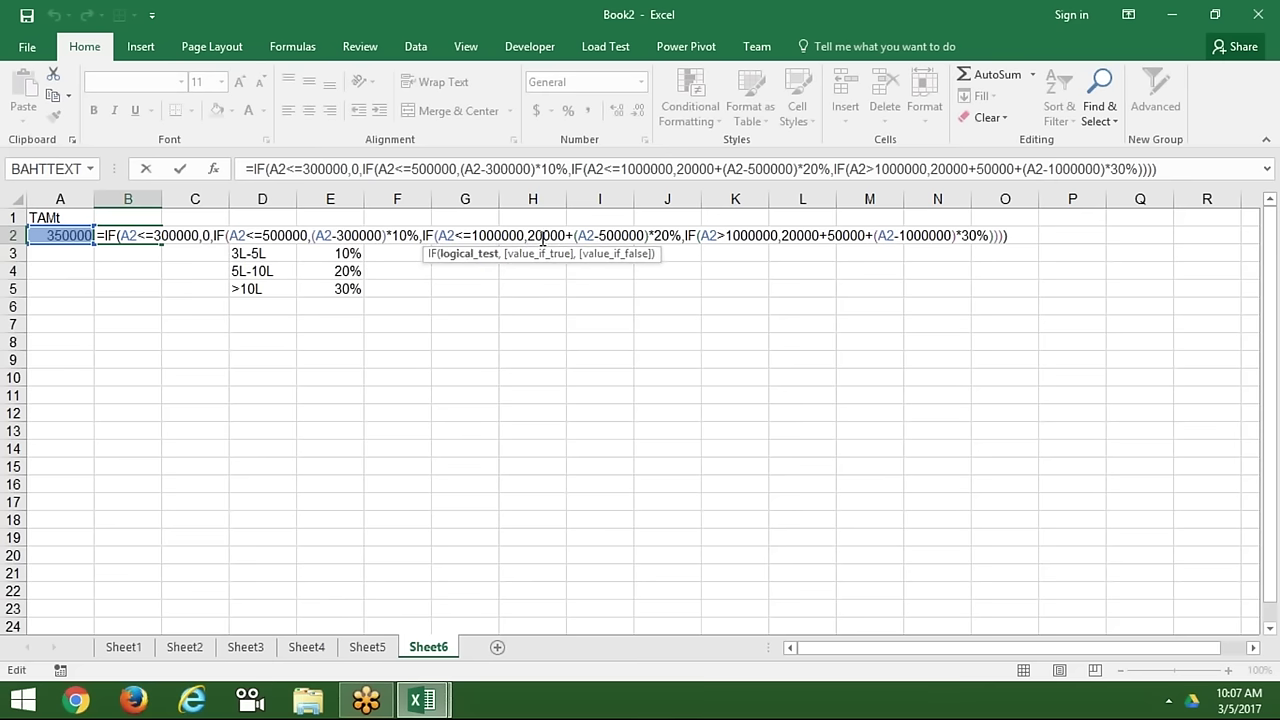
{"action": "double_click", "coordinate": [542, 236]}
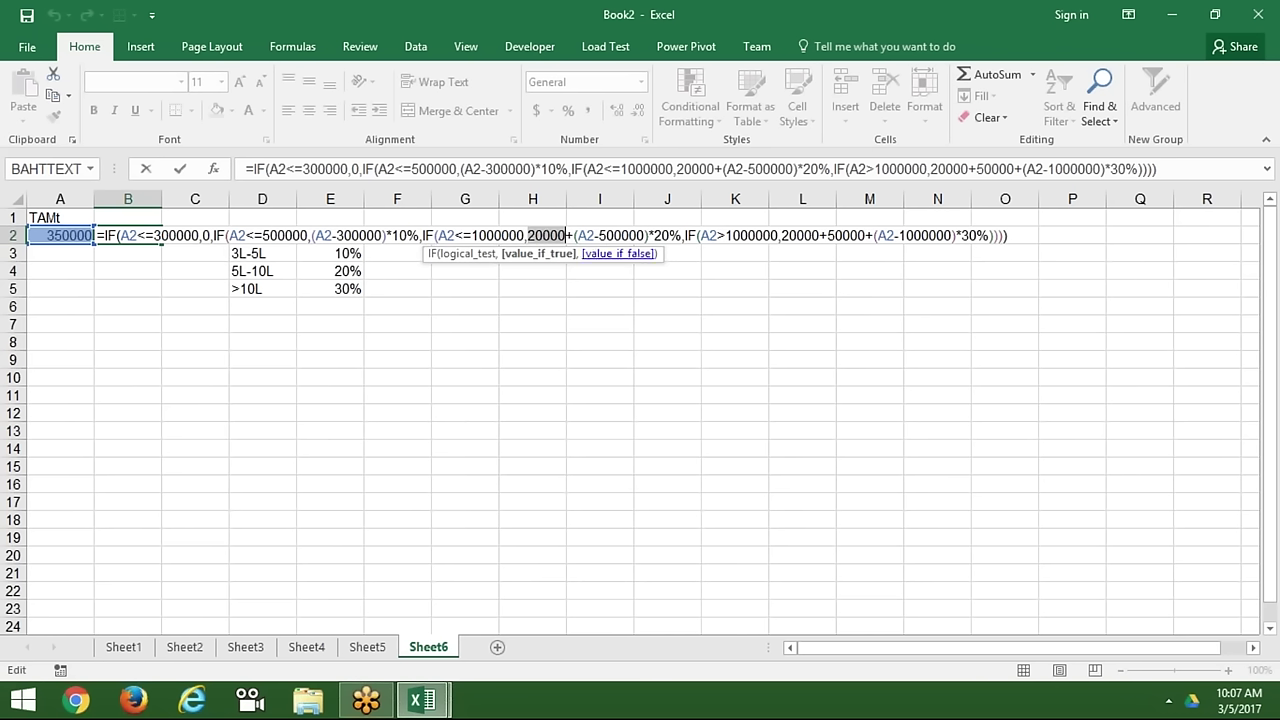
{"action": "left_click", "coordinate": [623, 235]}
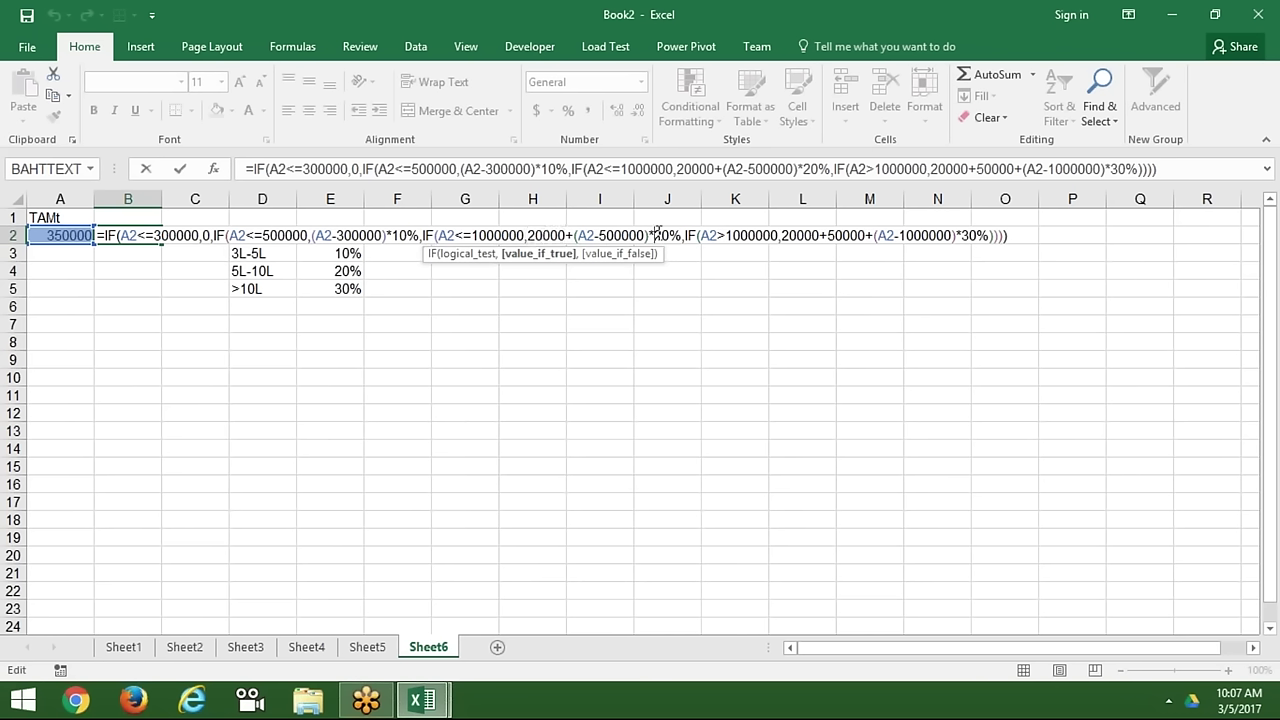
{"action": "key", "text": "Right"}
{"action": "key", "text": "Return"}
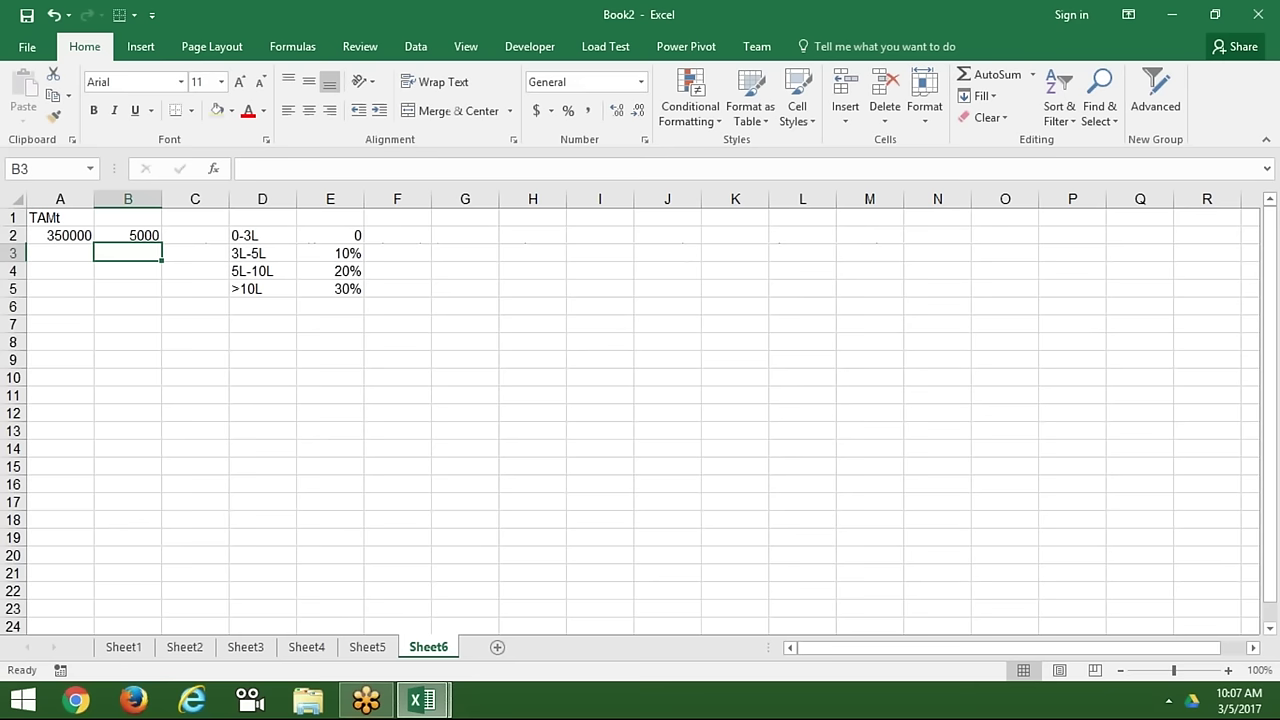
{"action": "left_click", "coordinate": [128, 235]}
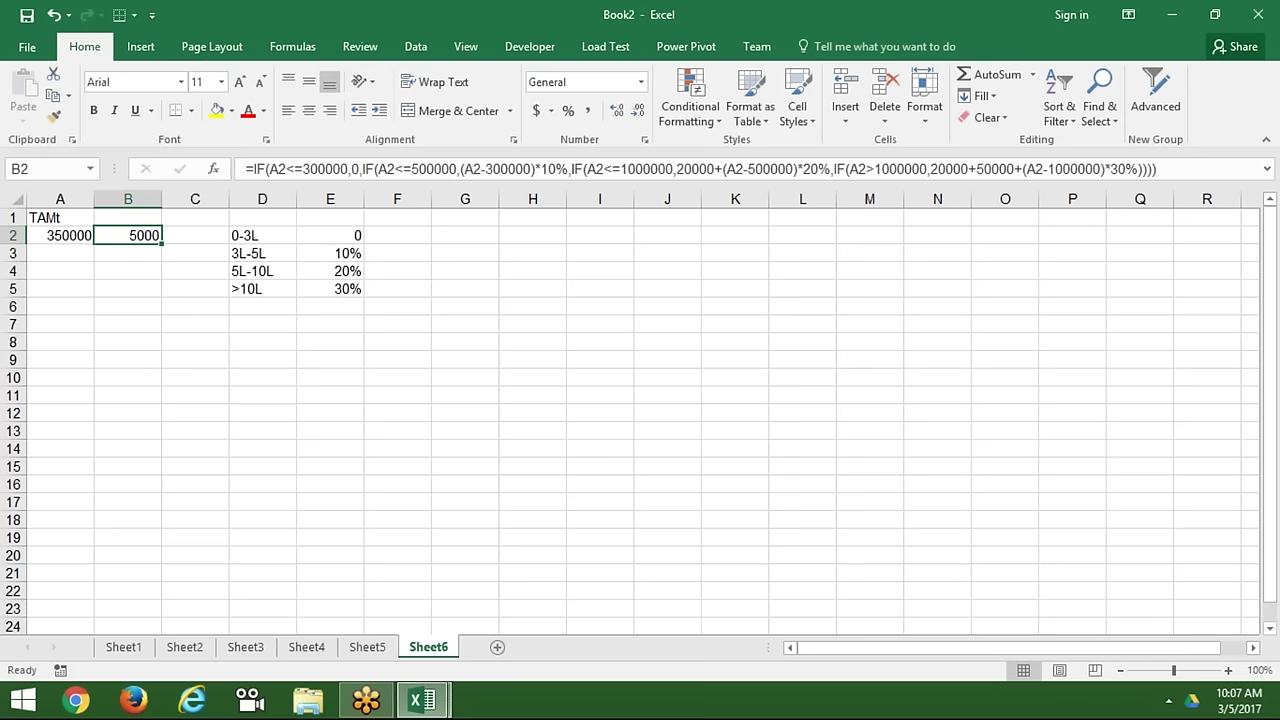
{"action": "double_click", "coordinate": [700, 169]}
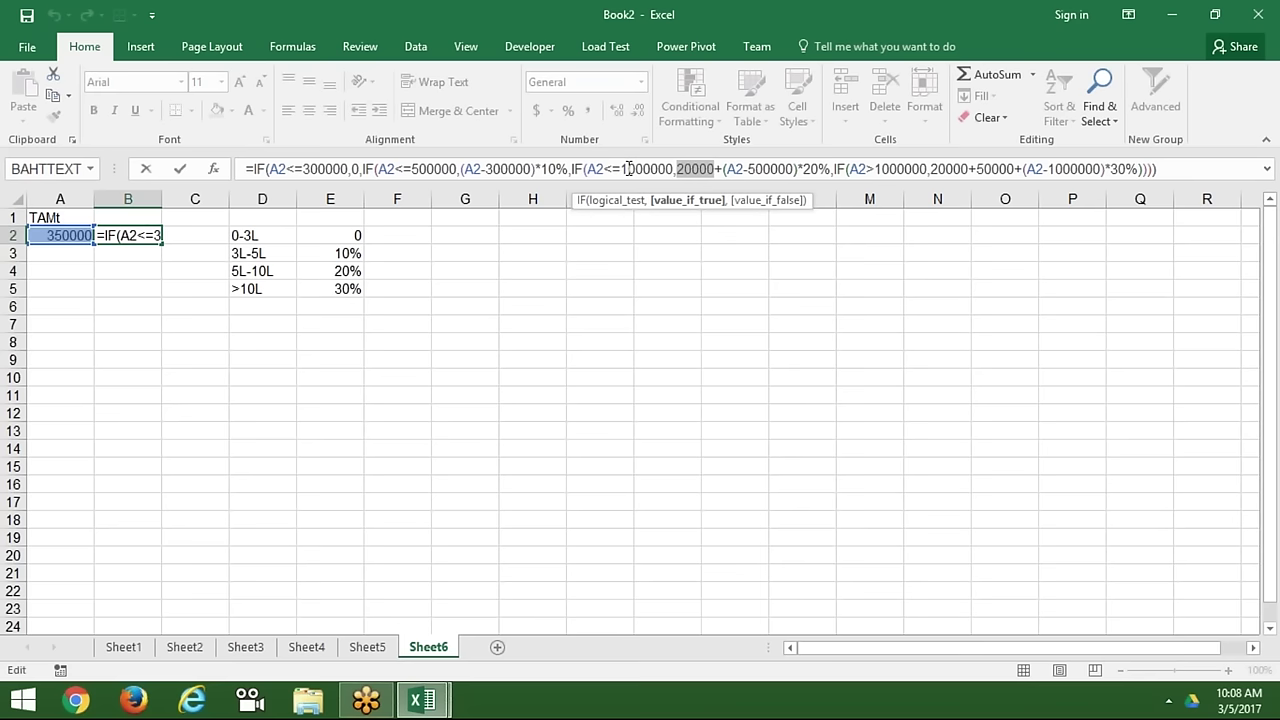
{"action": "key", "text": "ctrl+Return"}
Step: Enter 7L in cell F3
{"action": "left_click", "coordinate": [421, 252]}
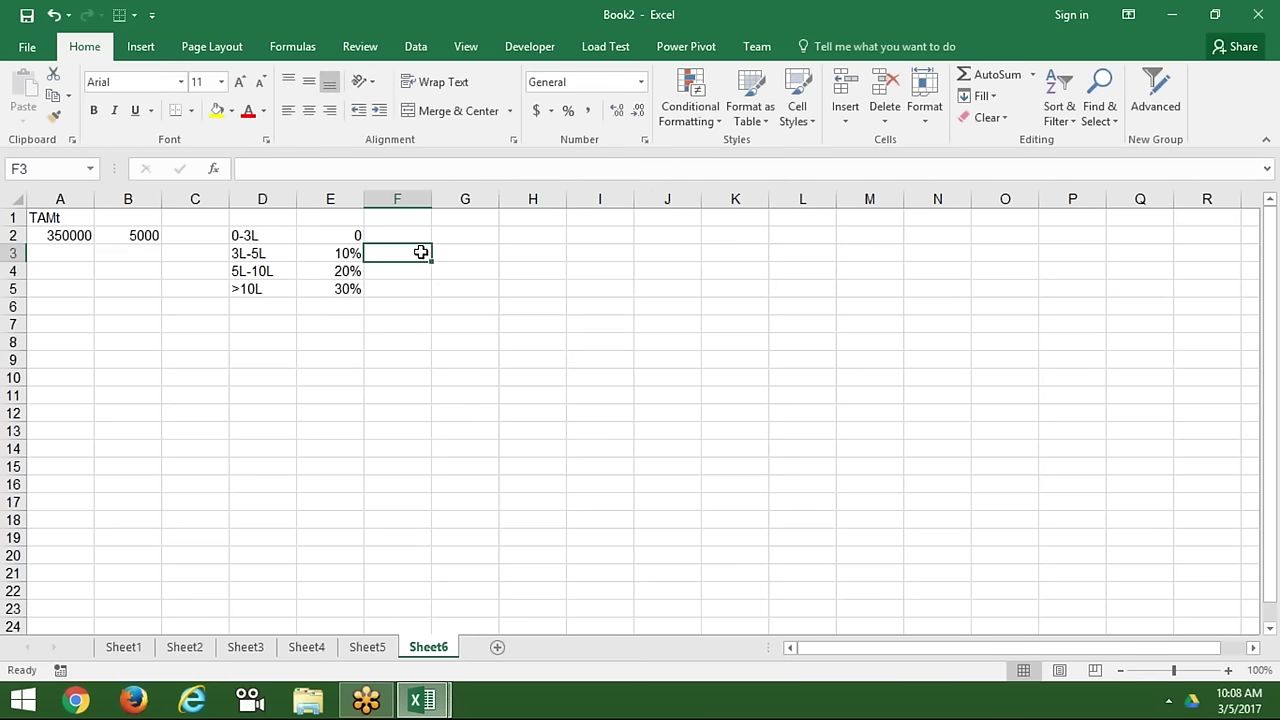
{"action": "type", "text": "4"}
{"action": "key", "text": "BackSpace"}
{"action": "type", "text": "7"}
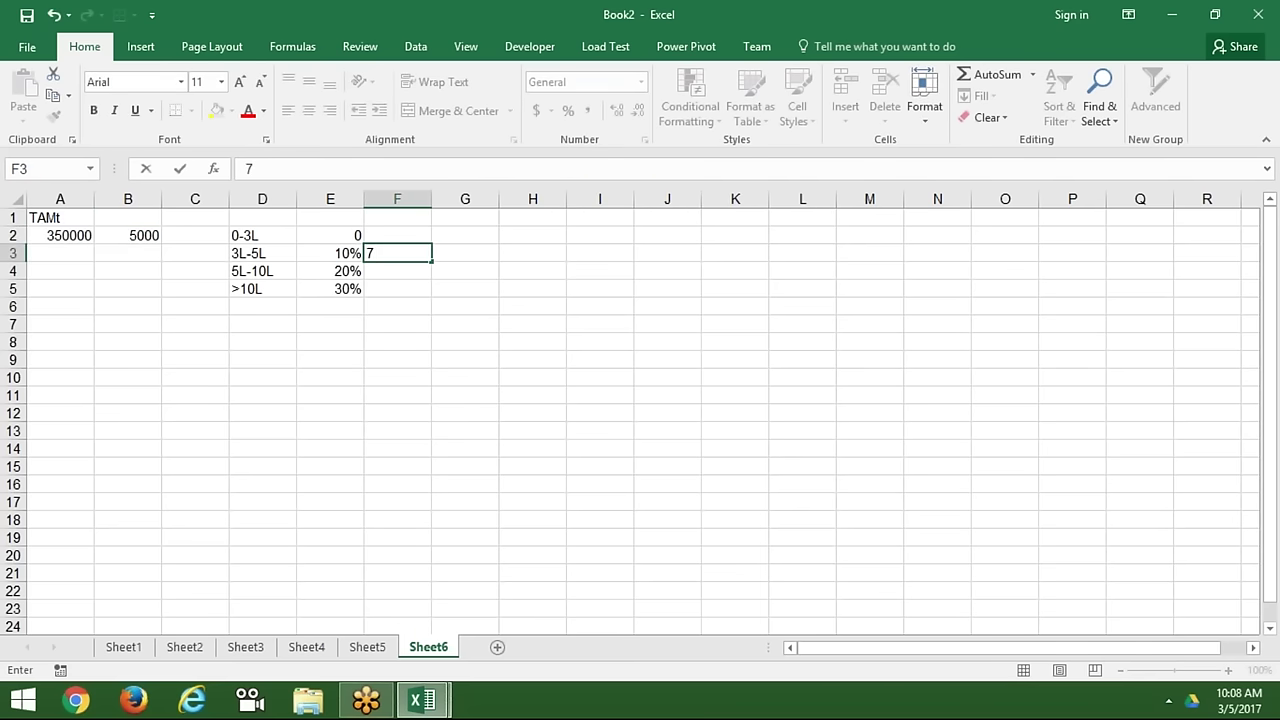
{"action": "type", "text": "L"}
{"action": "key", "text": "Return"}
{"action": "key", "text": "Return"}
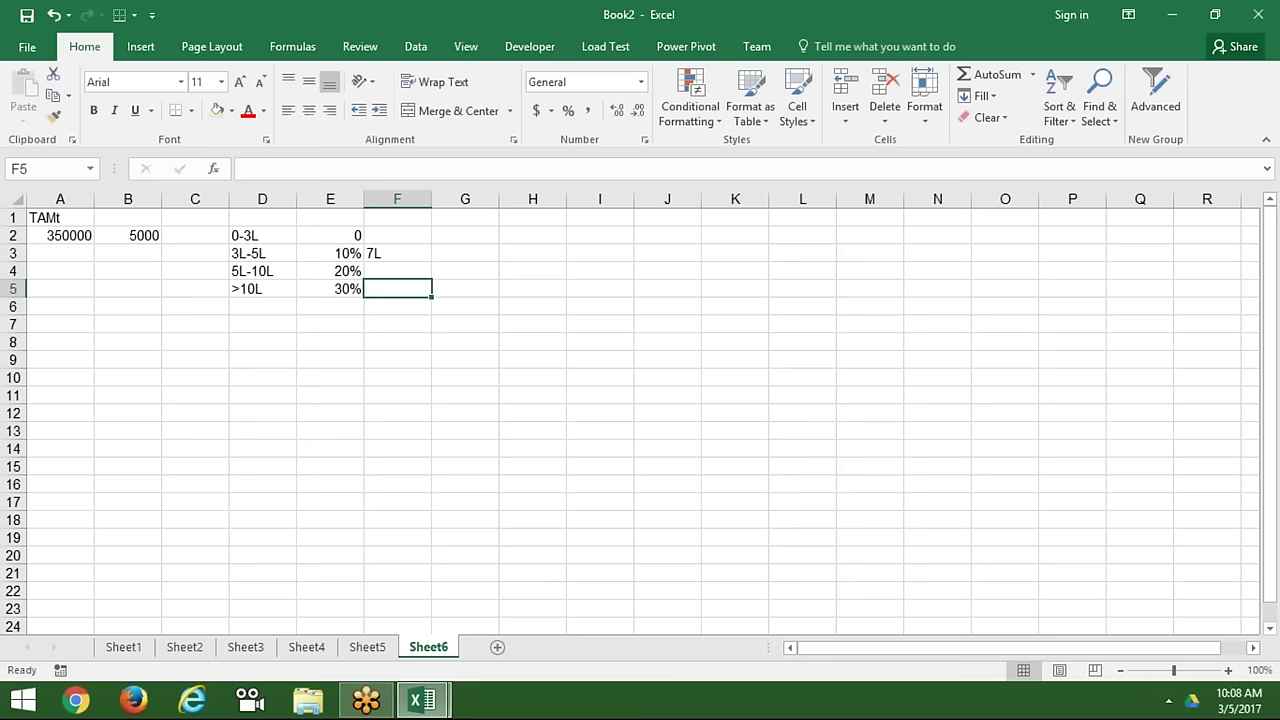
Step: Fill G4:H5 with 2L and 10%, then 2 and 20%
{"action": "key", "text": "Up"}
{"action": "key", "text": "Right"}
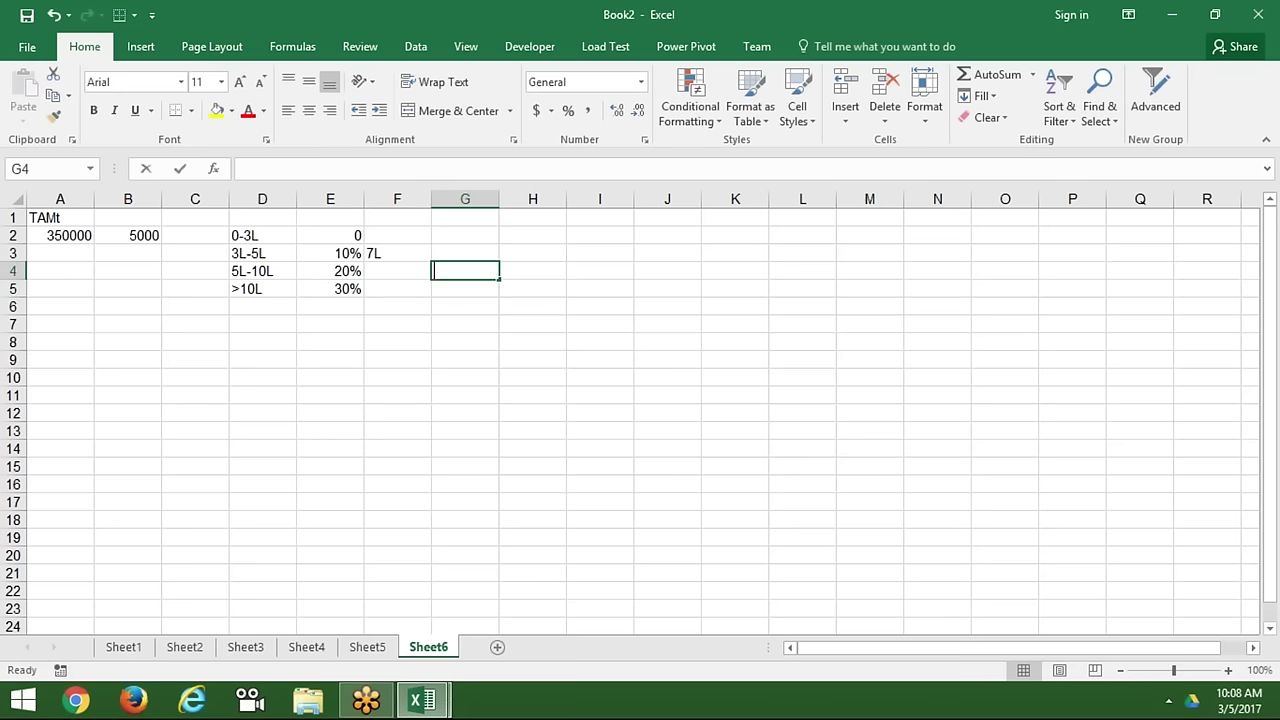
{"action": "type", "text": "2-"}
{"action": "key", "text": "BackSpace"}
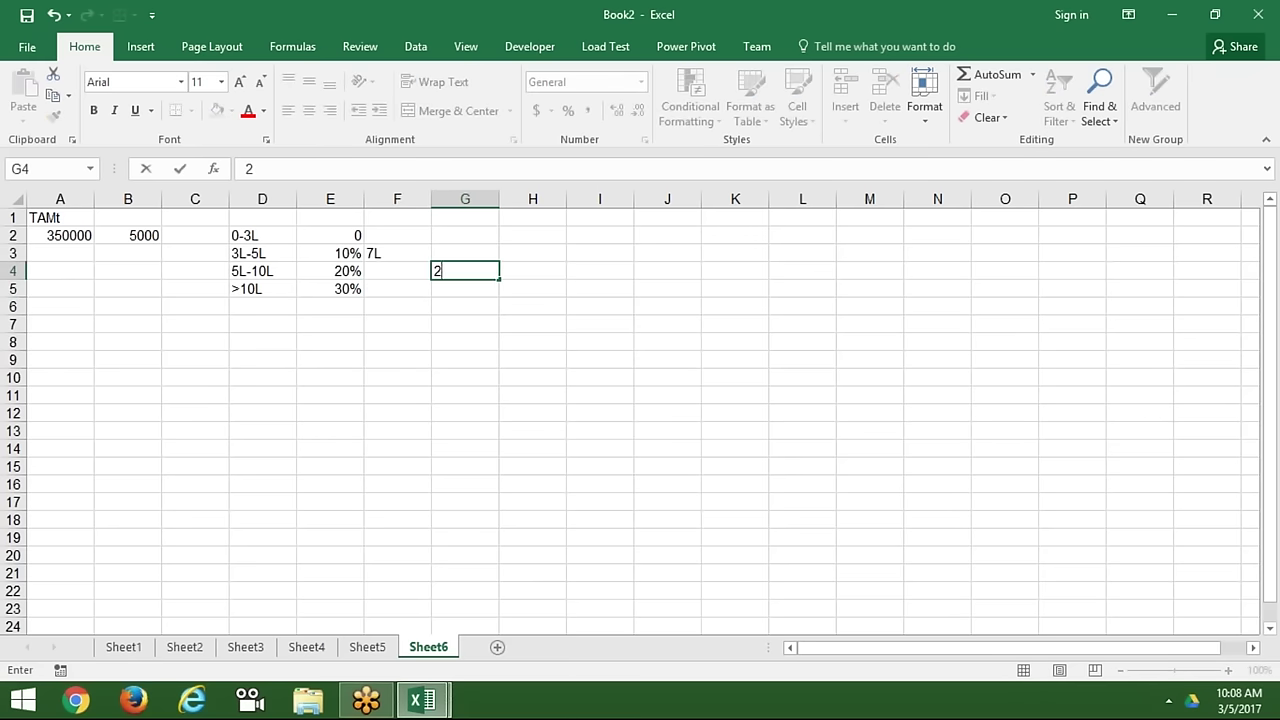
{"action": "type", "text": "L"}
{"action": "key", "text": "Right"}
{"action": "type", "text": "10"}
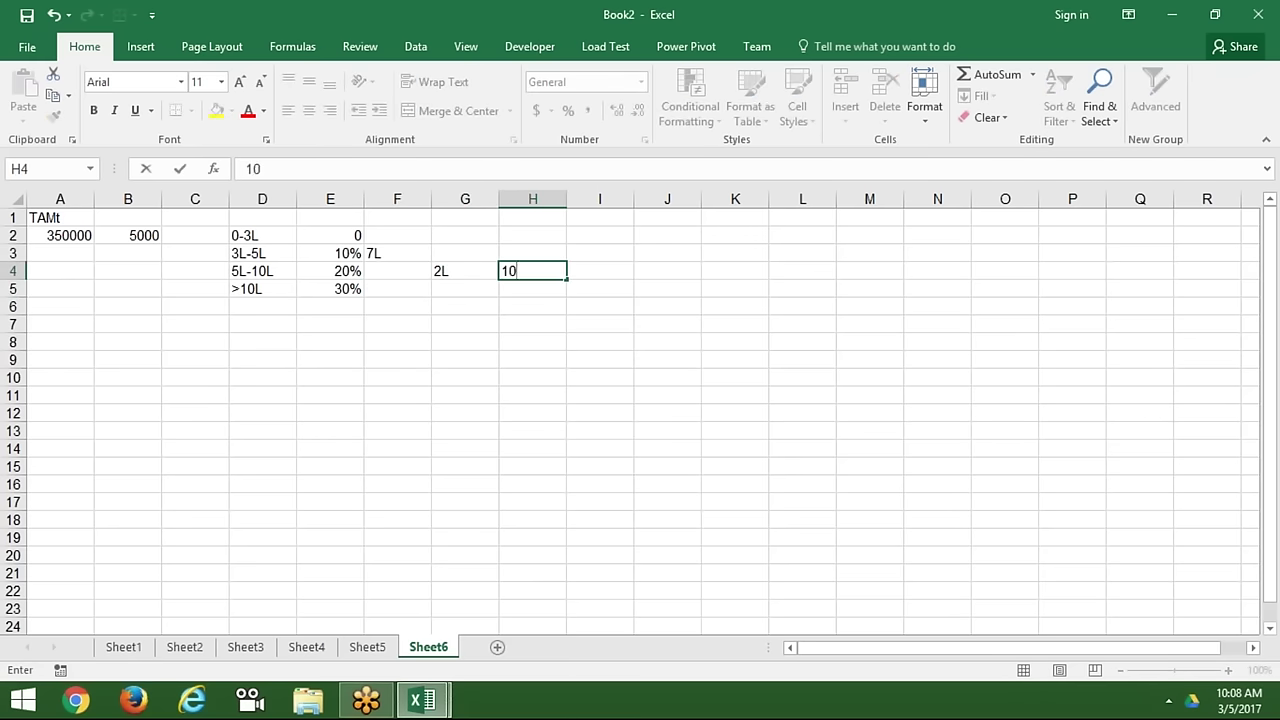
{"action": "type", "text": "%"}
{"action": "key", "text": "Return"}
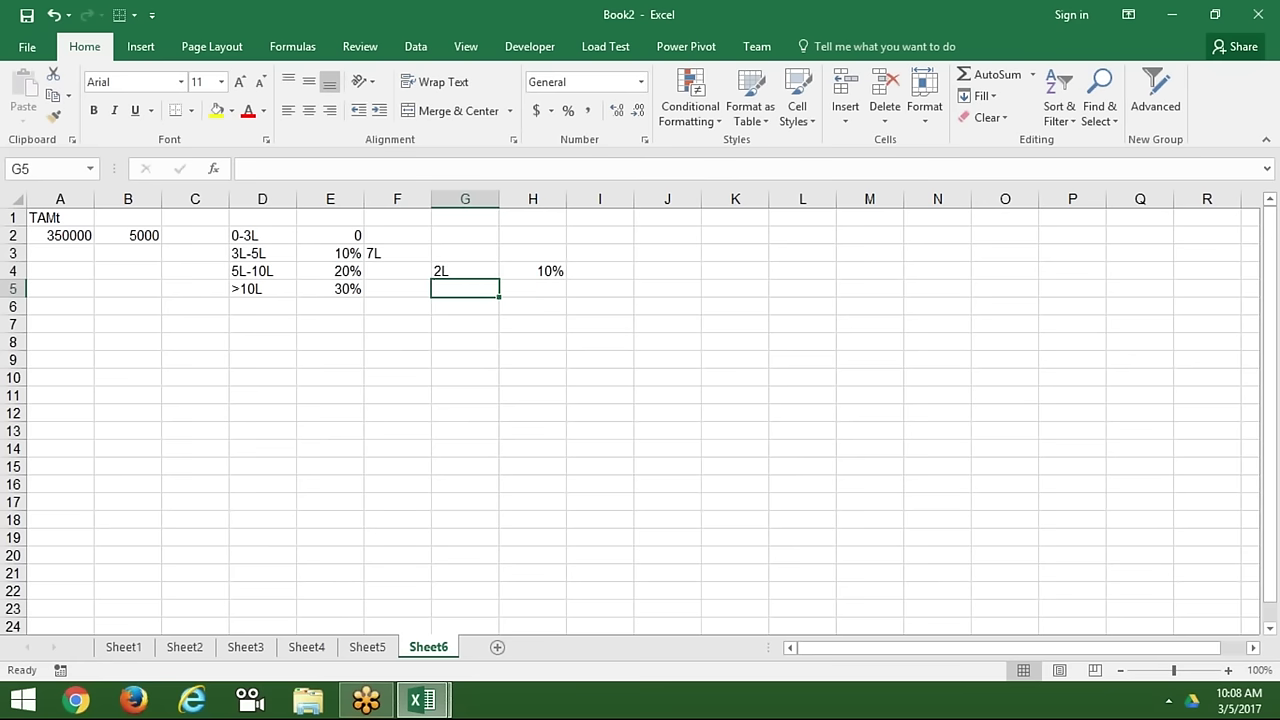
{"action": "type", "text": "2"}
{"action": "key", "text": "Right"}
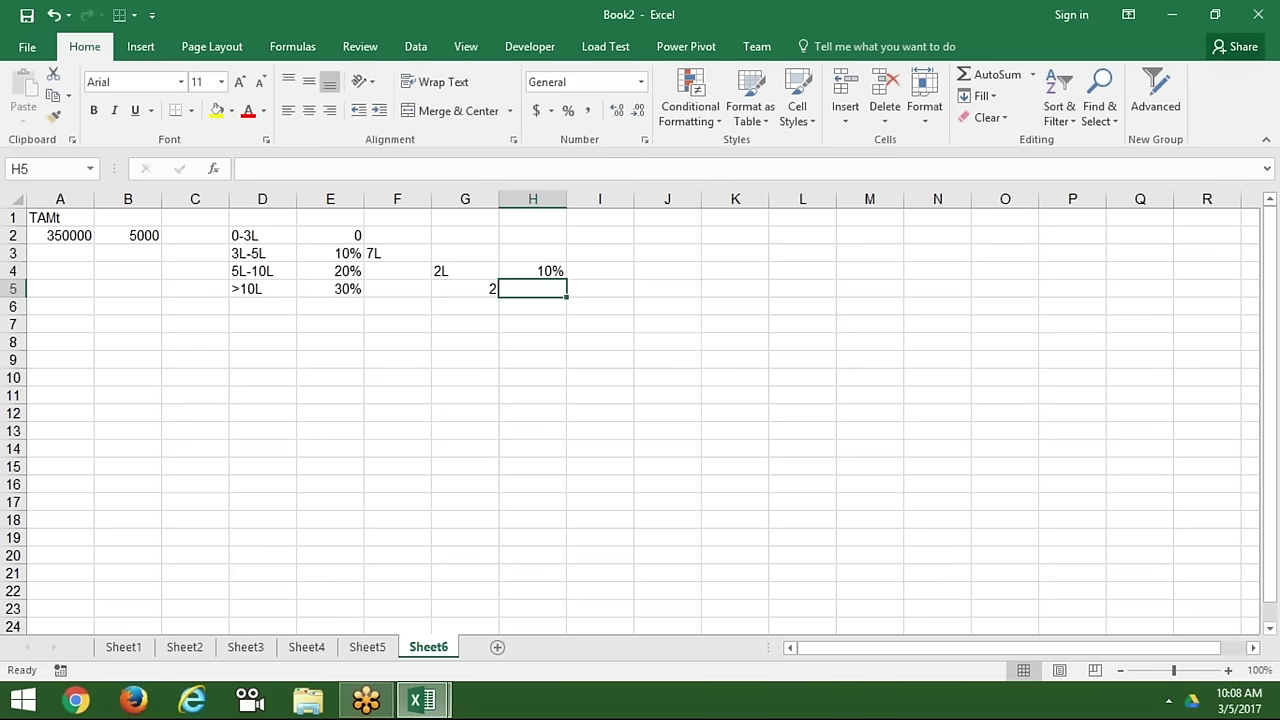
{"action": "type", "text": "20%"}
{"action": "key", "text": "Up"}
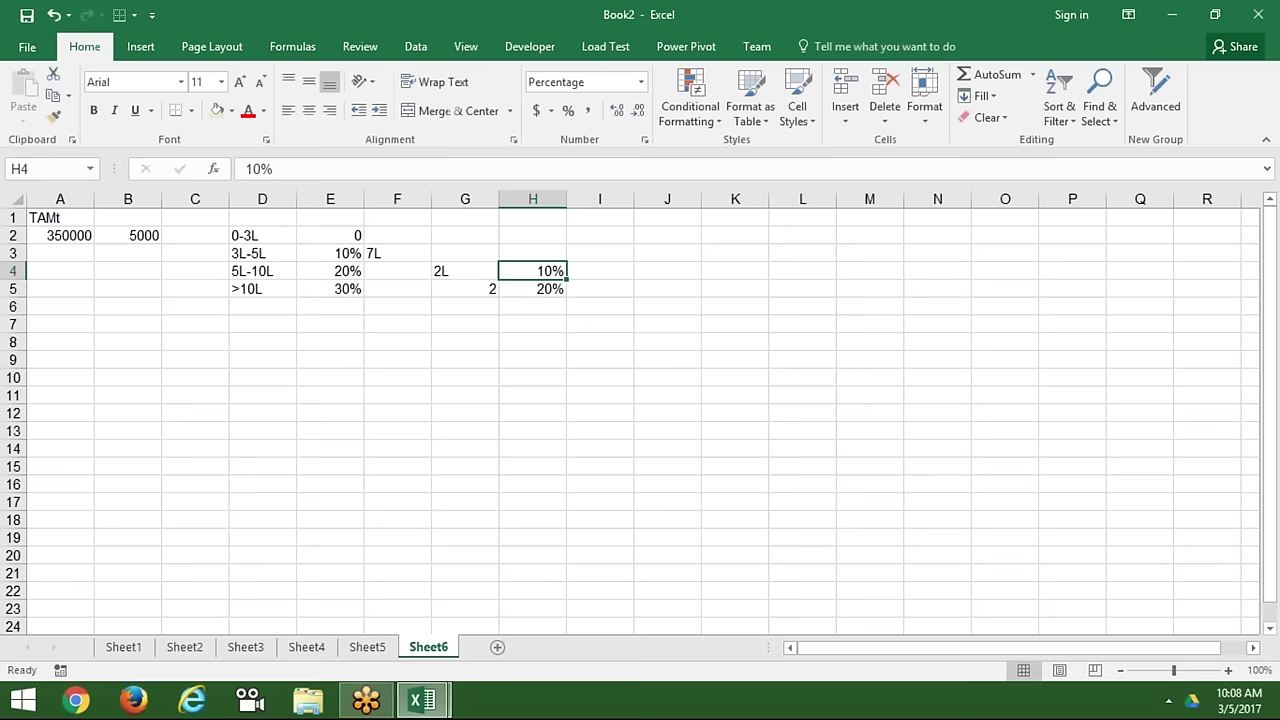
{"action": "type", "text": "1"}
{"action": "key", "text": "Escape"}
Step: Enter 3 and 0 in G3:H3, change G4 to 2, and check the values
{"action": "left_click", "coordinate": [465, 253]}
{"action": "type", "text": "3"}
{"action": "key", "text": "Right"}
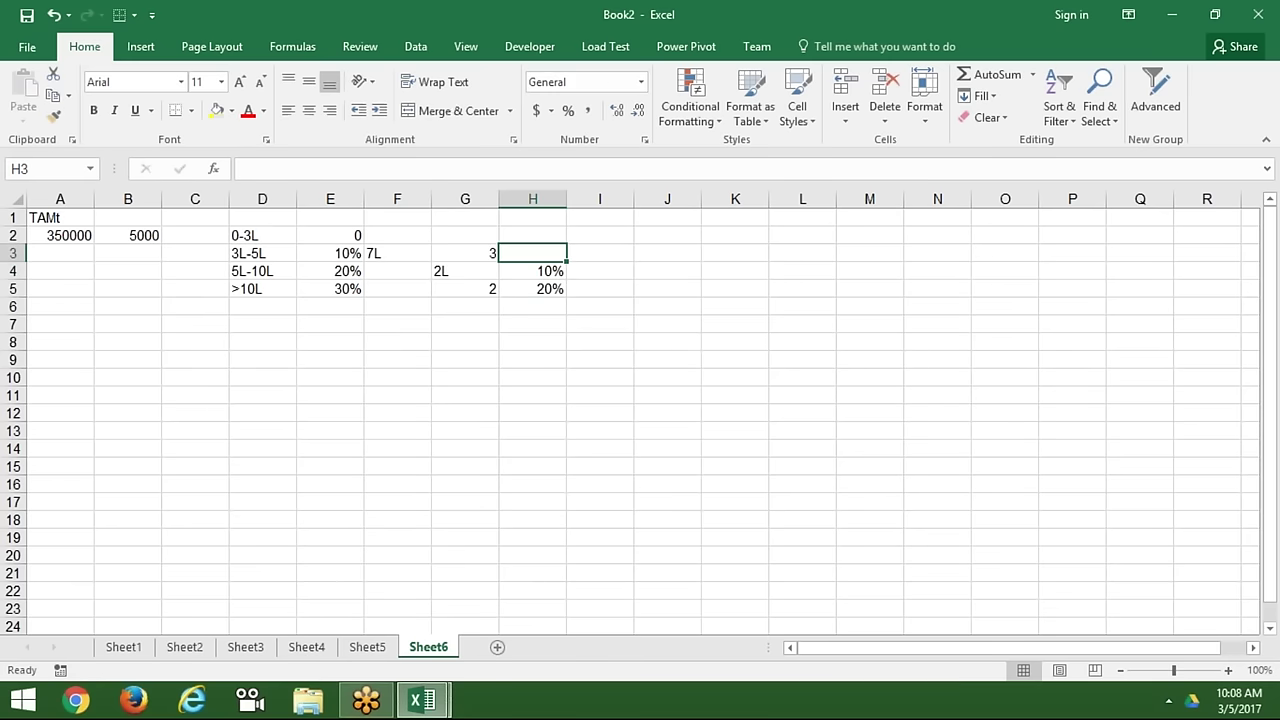
{"action": "type", "text": "0"}
{"action": "key", "text": "Return"}
{"action": "key", "text": "Left"}
{"action": "key", "text": "Up"}
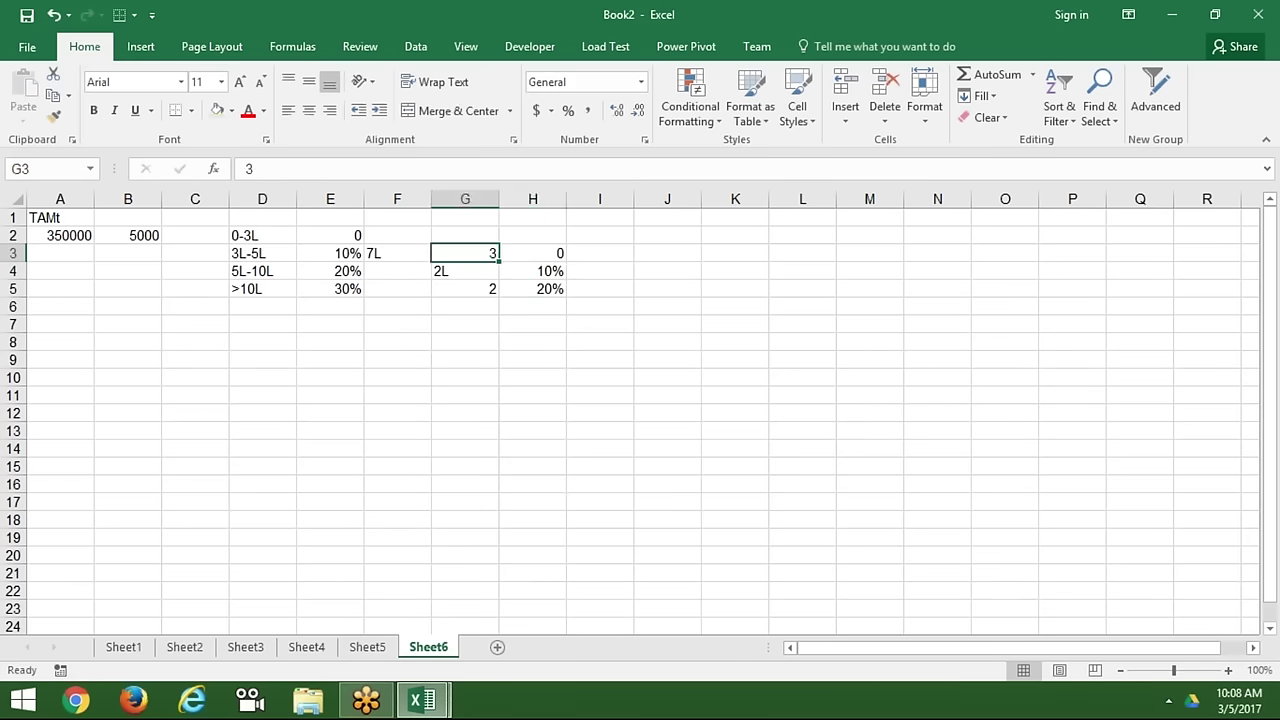
{"action": "key", "text": "Down"}
{"action": "type", "text": "2"}
{"action": "key", "text": "Return"}
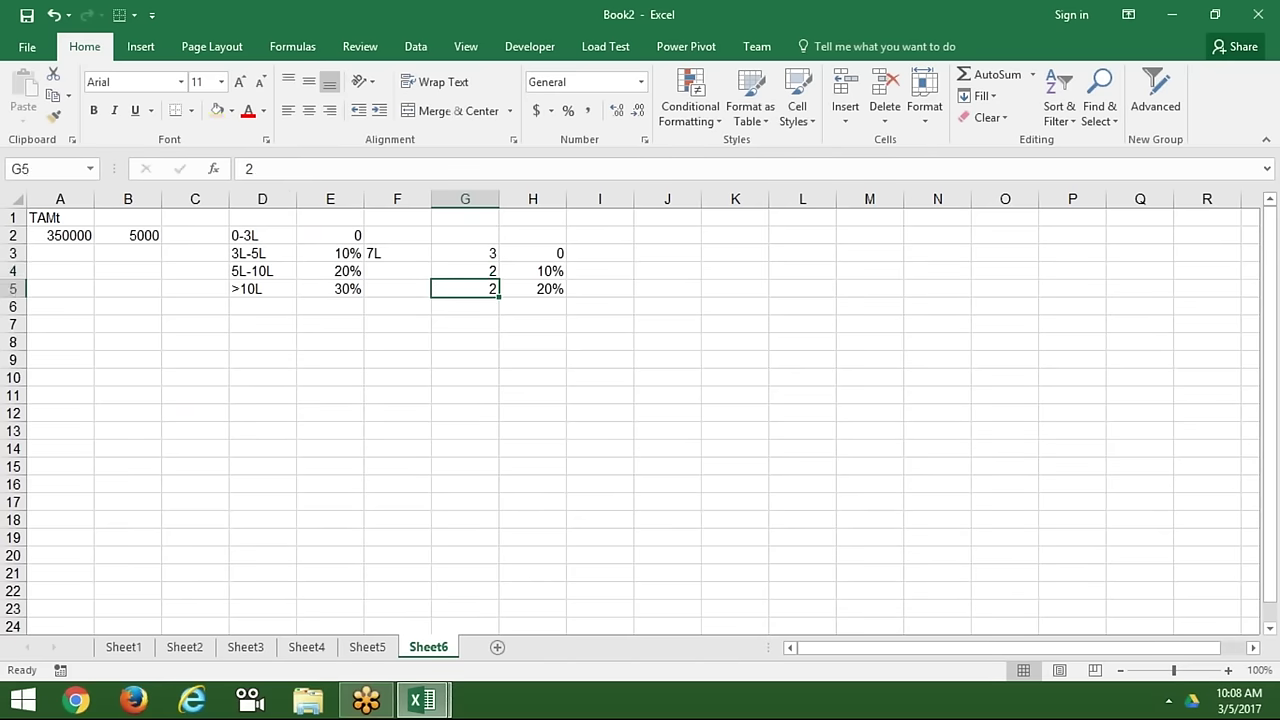
{"action": "key", "text": "Up"}
{"action": "left_click", "coordinate": [532, 271]}
{"action": "left_click", "coordinate": [465, 289]}
{"action": "left_click", "coordinate": [532, 289]}
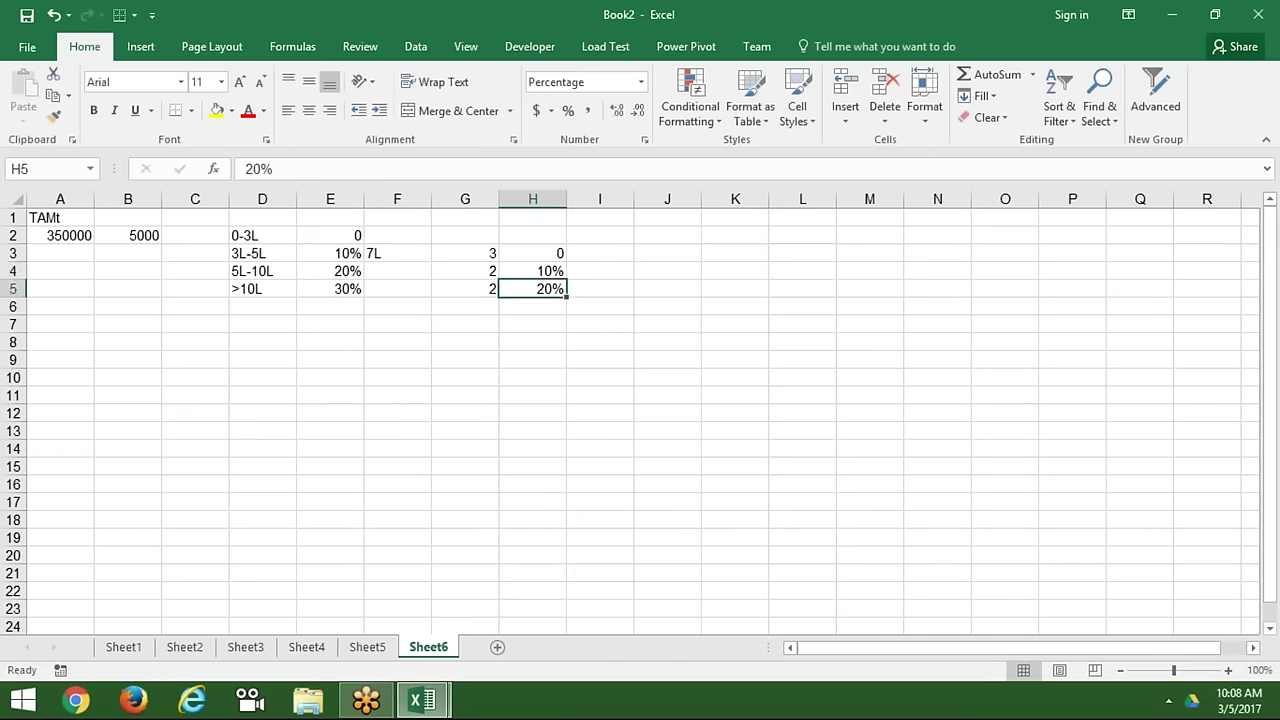
{"action": "left_click", "coordinate": [532, 271]}
{"action": "key", "text": "Left"}
{"action": "key", "text": "shift+Right"}
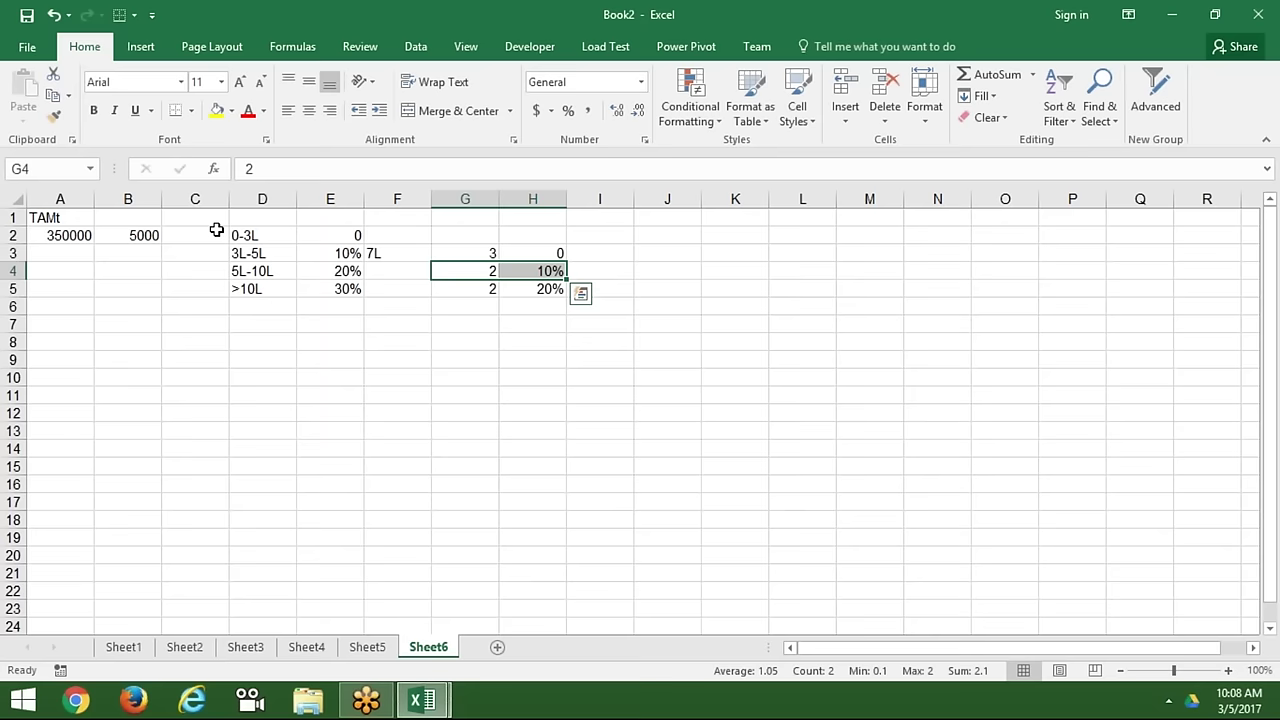
Step: Review the 20000 amount in B2's tax formula without changing it
{"action": "double_click", "coordinate": [133, 233]}
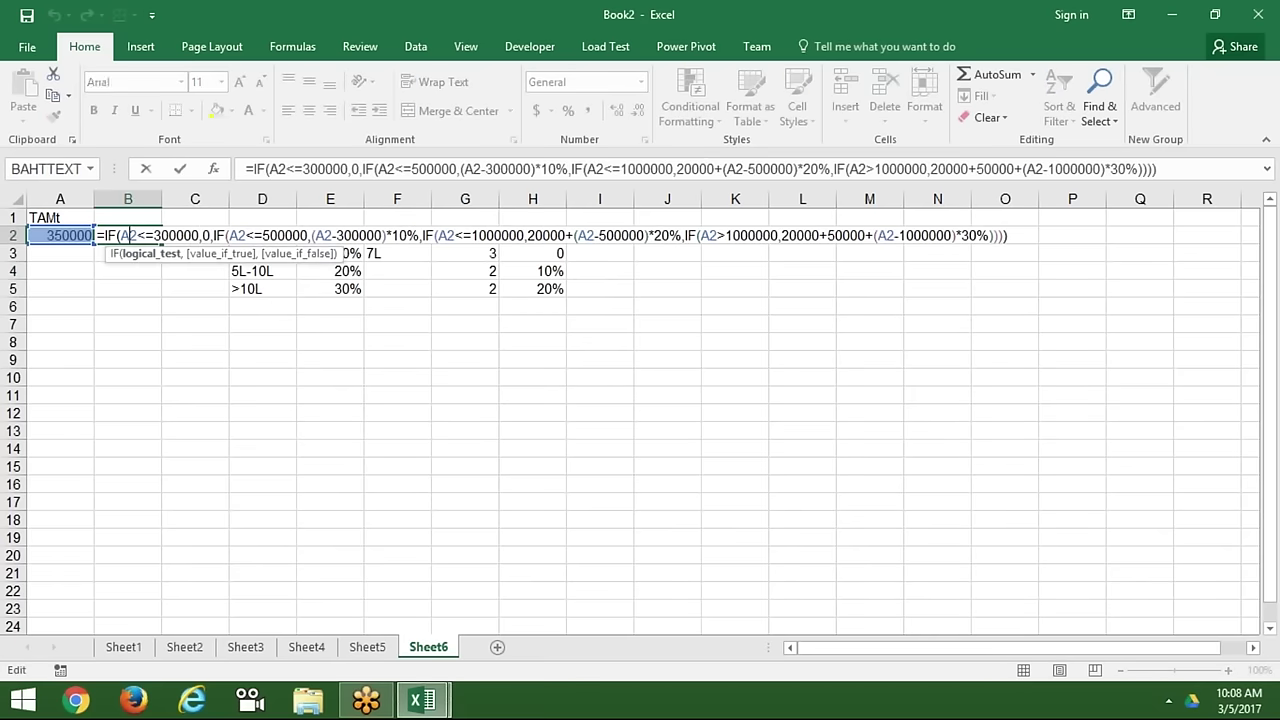
{"action": "double_click", "coordinate": [704, 168]}
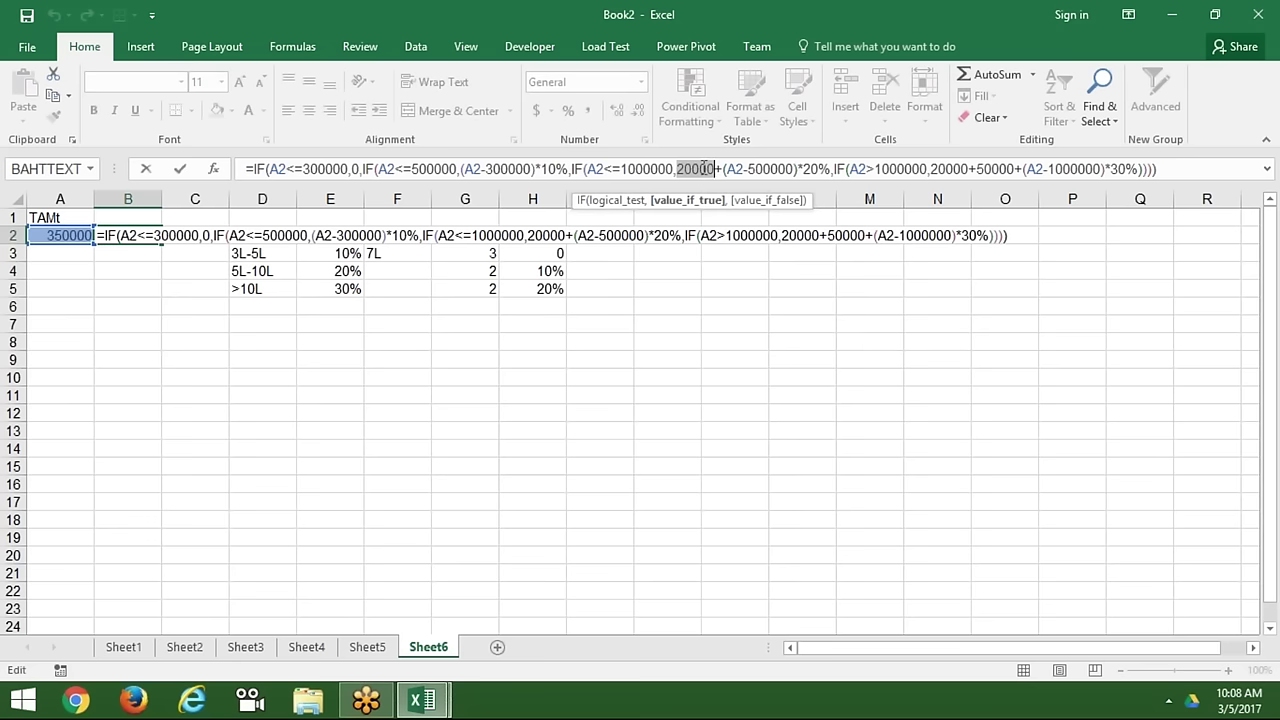
{"action": "key", "text": "ctrl+Return"}
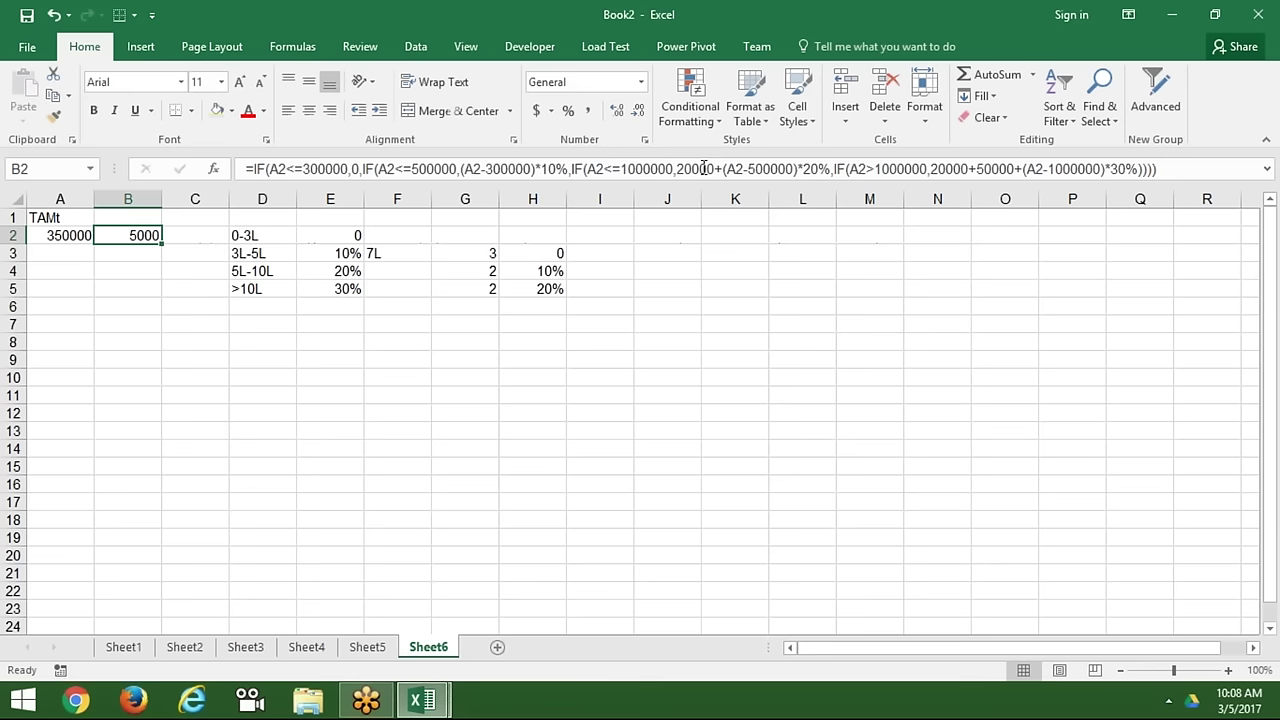
Step: Look over the slab labels in D2:D4, then select column B
{"action": "left_click", "coordinate": [285, 233]}
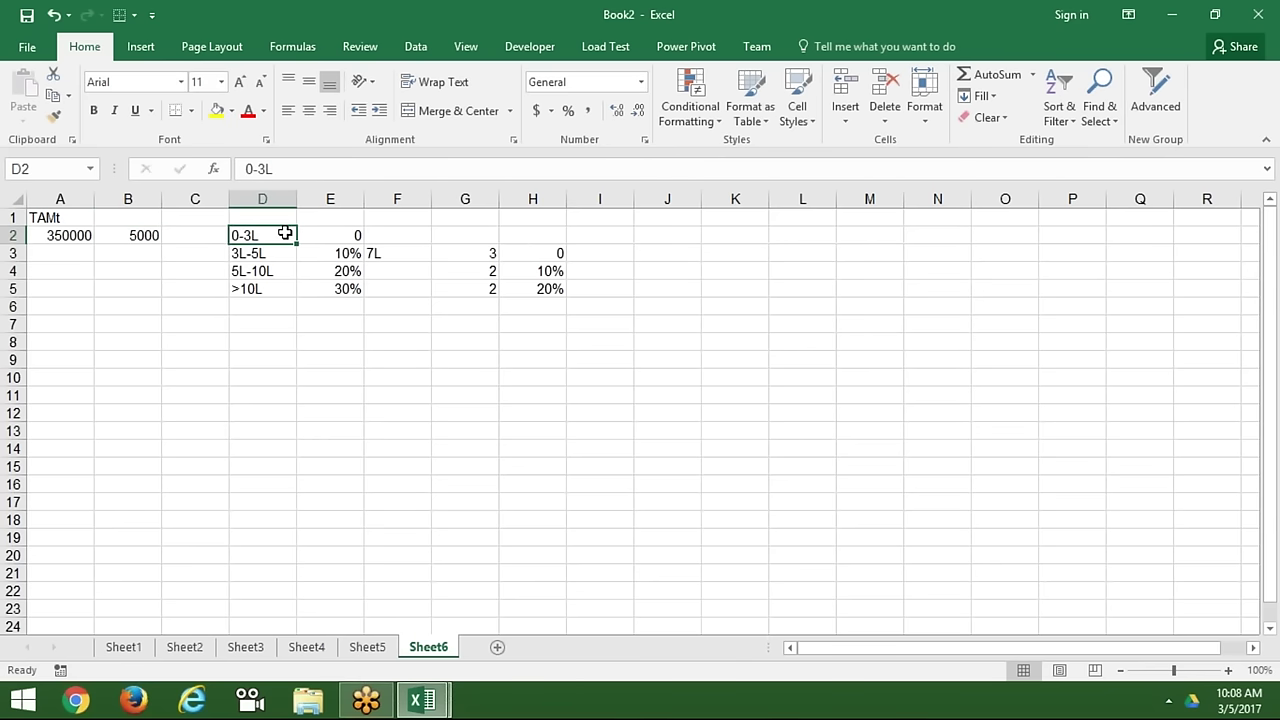
{"action": "key", "text": "Down"}
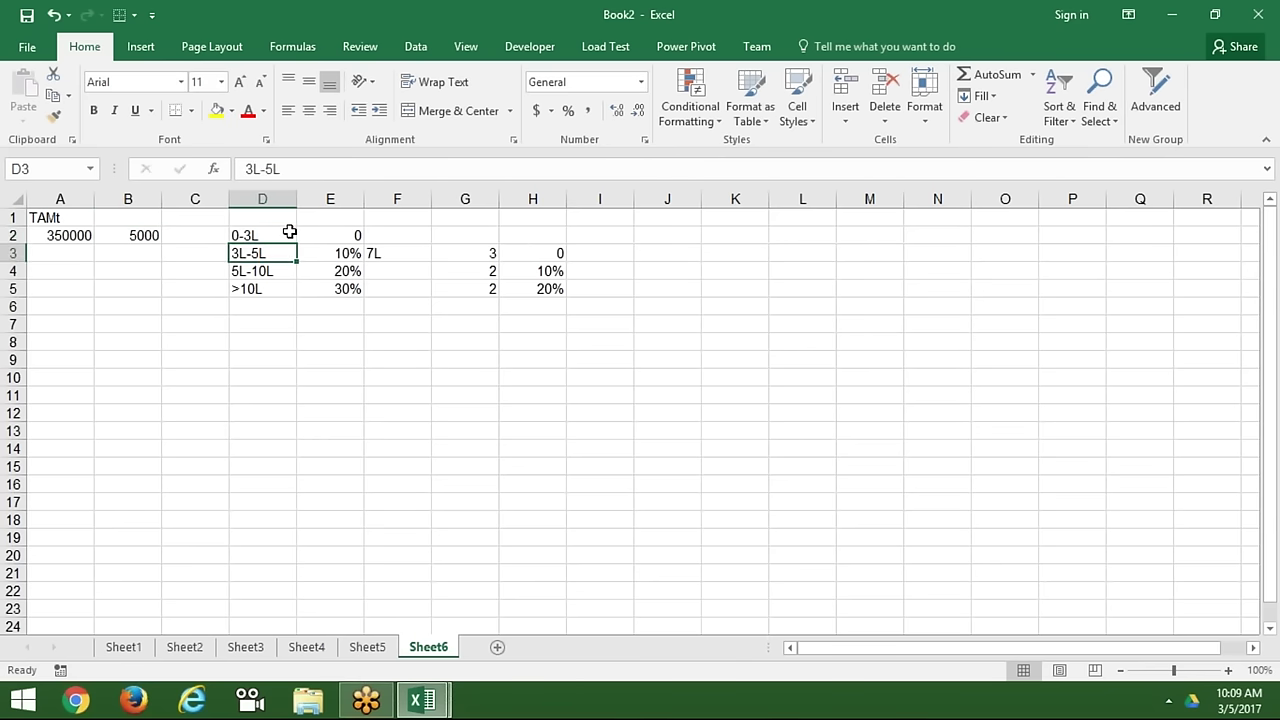
{"action": "left_click", "coordinate": [271, 268]}
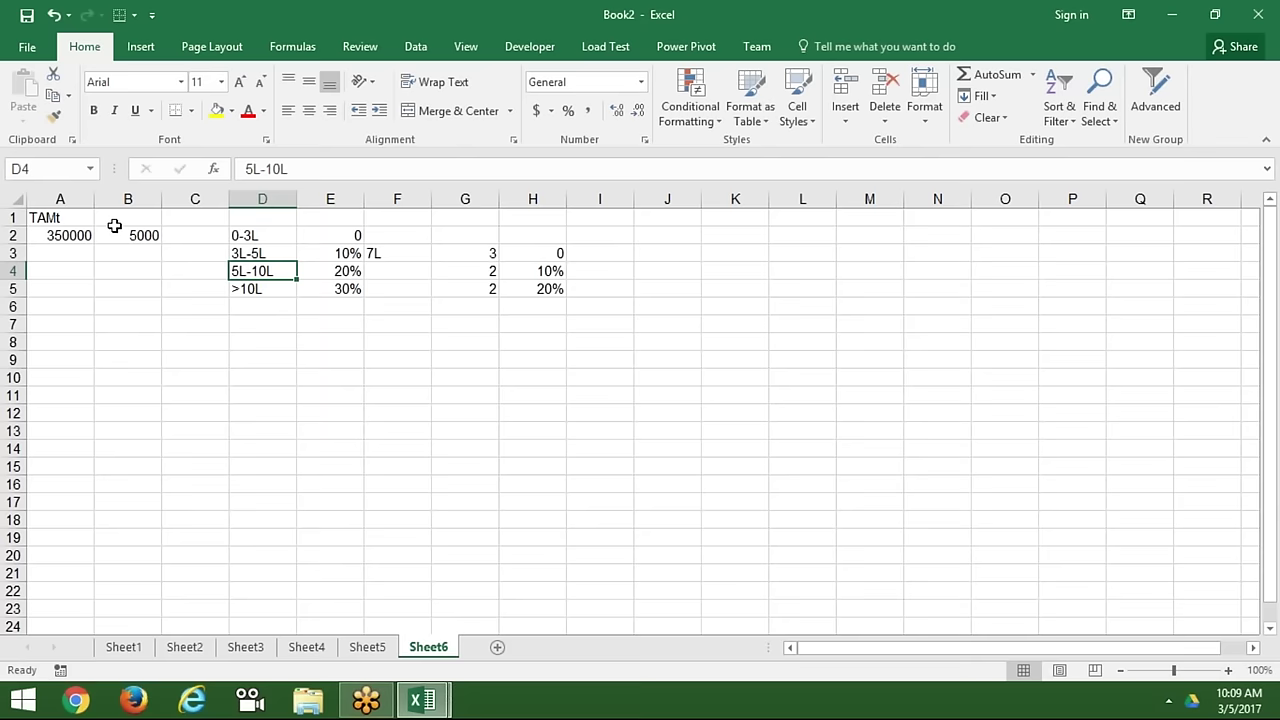
{"action": "left_click", "coordinate": [123, 198]}
Step: Insert a blank column at B and open New Name from Formulas with B2 selected
{"action": "key", "text": "ctrl+shift+plus"}
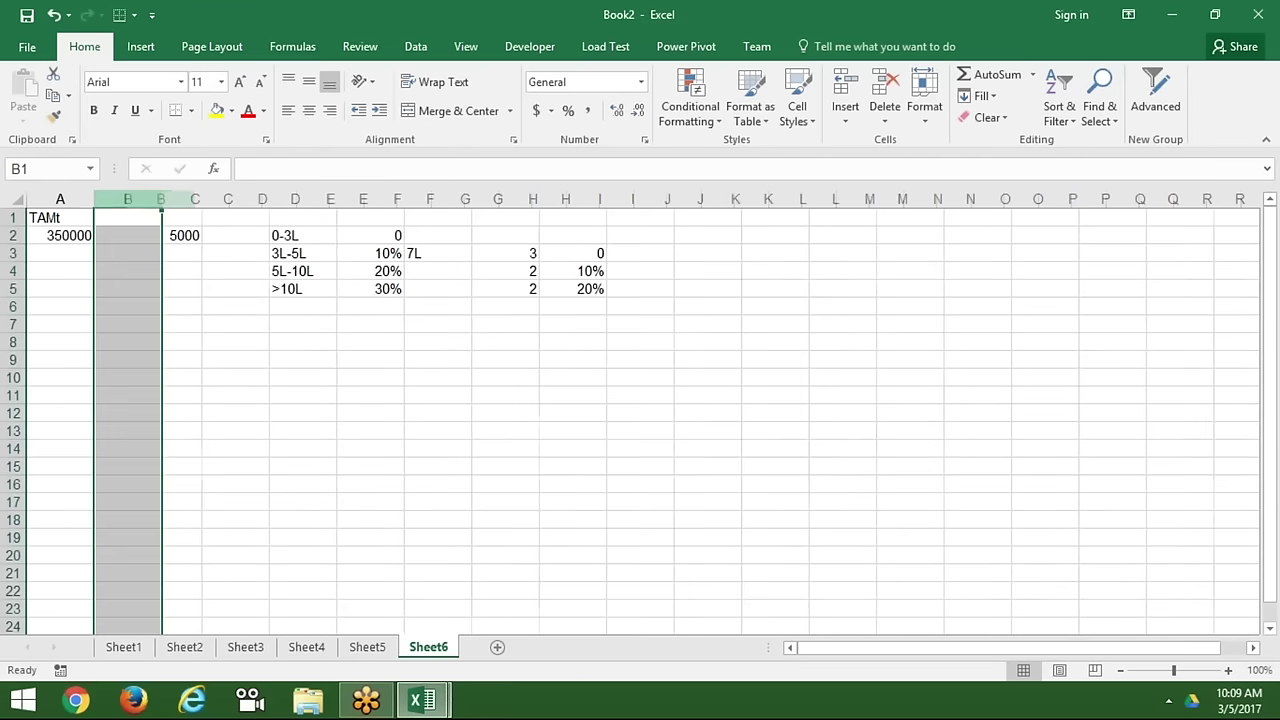
{"action": "left_click", "coordinate": [138, 238]}
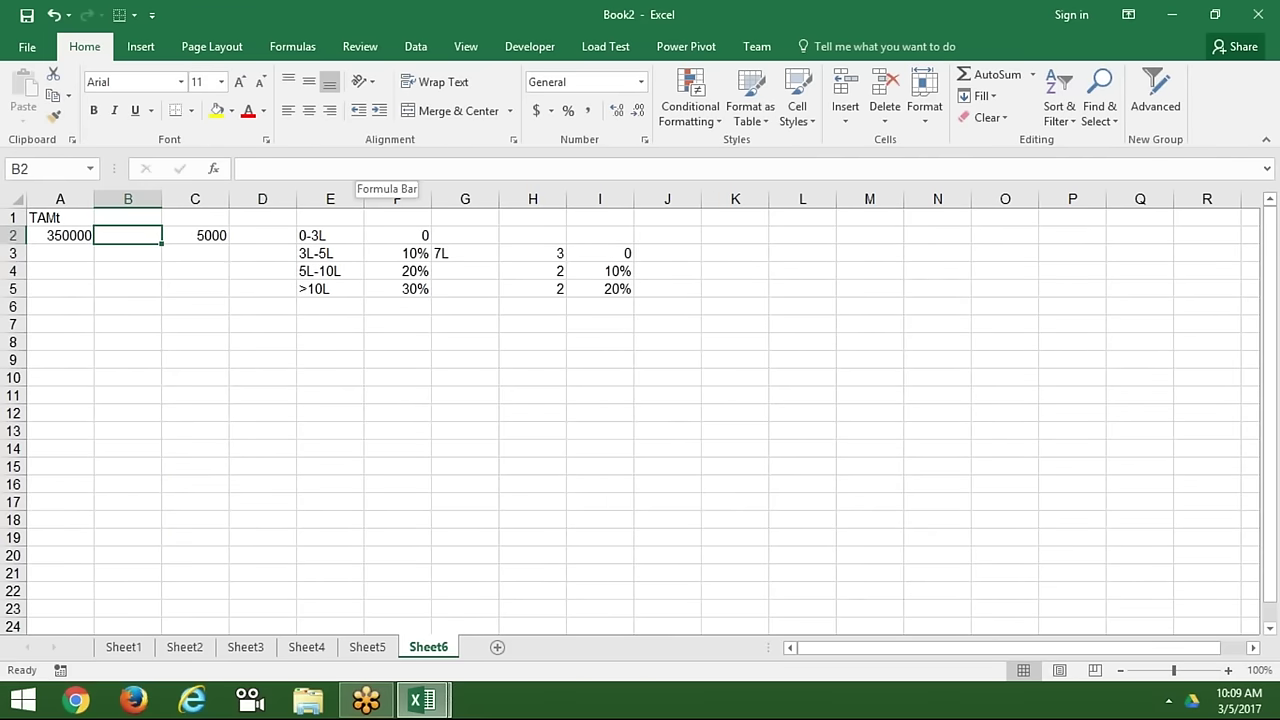
{"action": "left_click", "coordinate": [522, 48]}
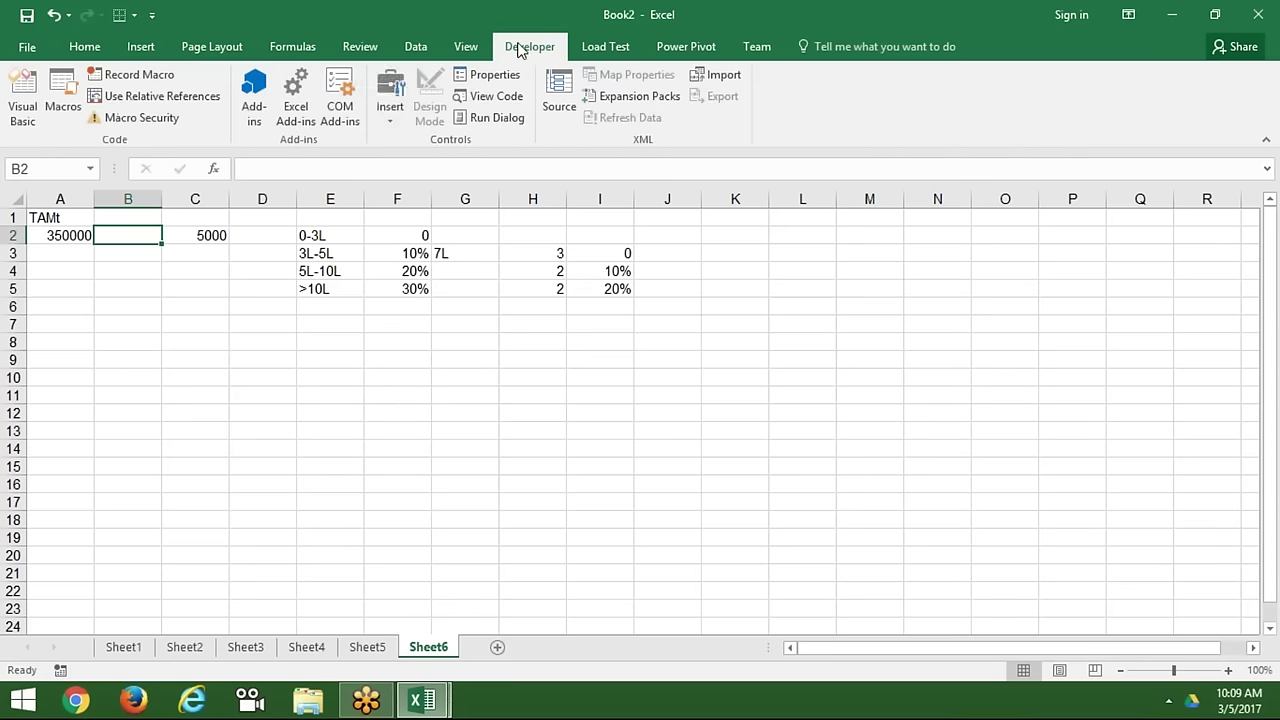
{"action": "left_click", "coordinate": [313, 48]}
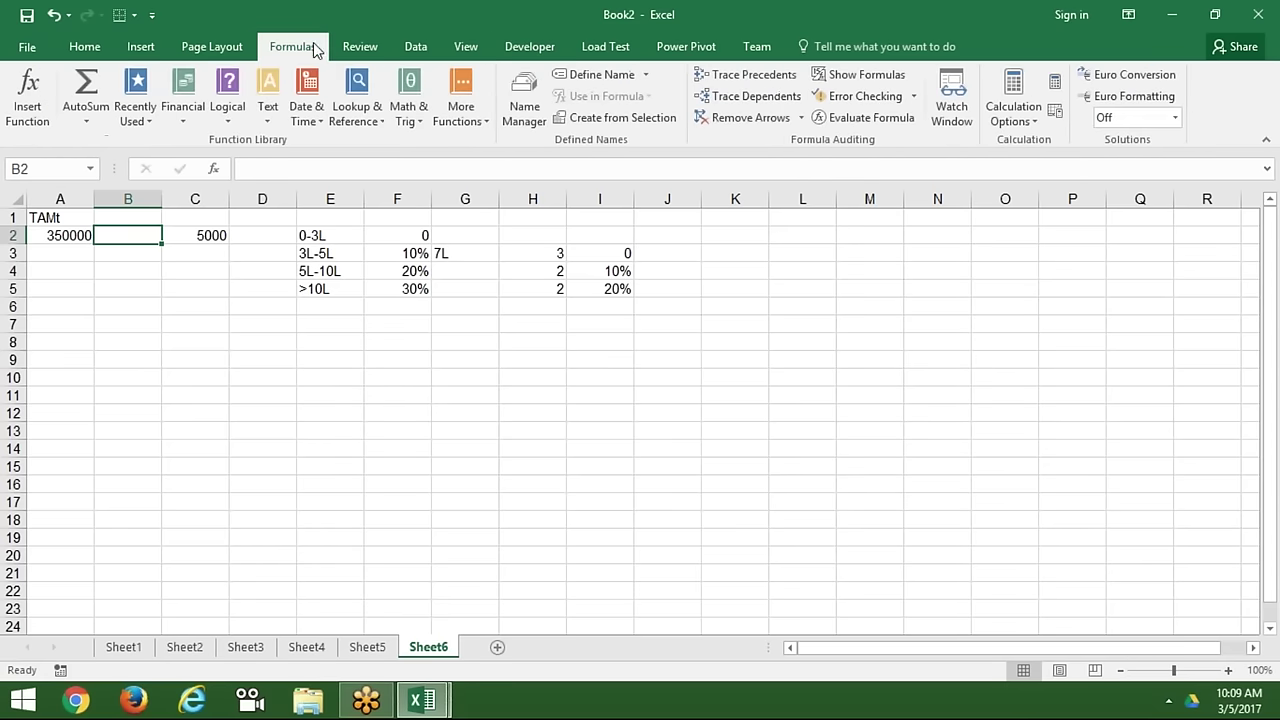
{"action": "left_click", "coordinate": [589, 80]}
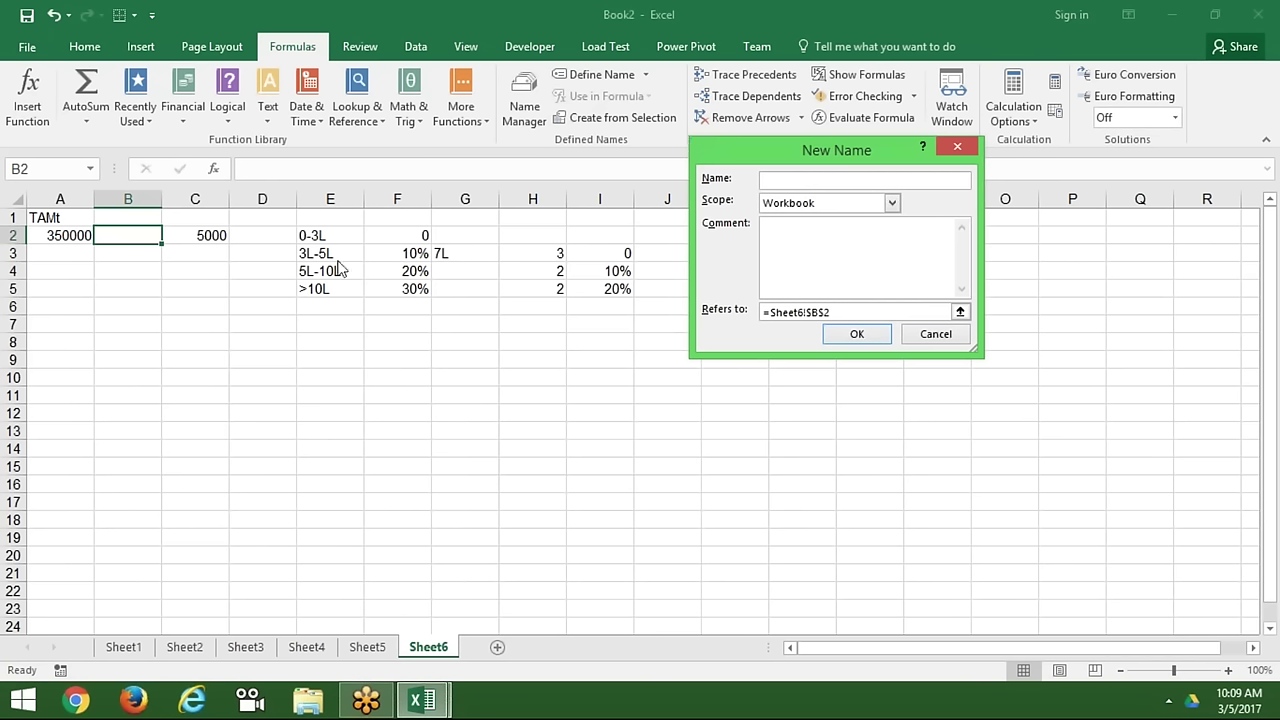
Step: Create the workbook name S_1 referring to =(a2-300000)*10%
{"action": "type", "text": "S_1"}
{"action": "left_click", "coordinate": [843, 312]}
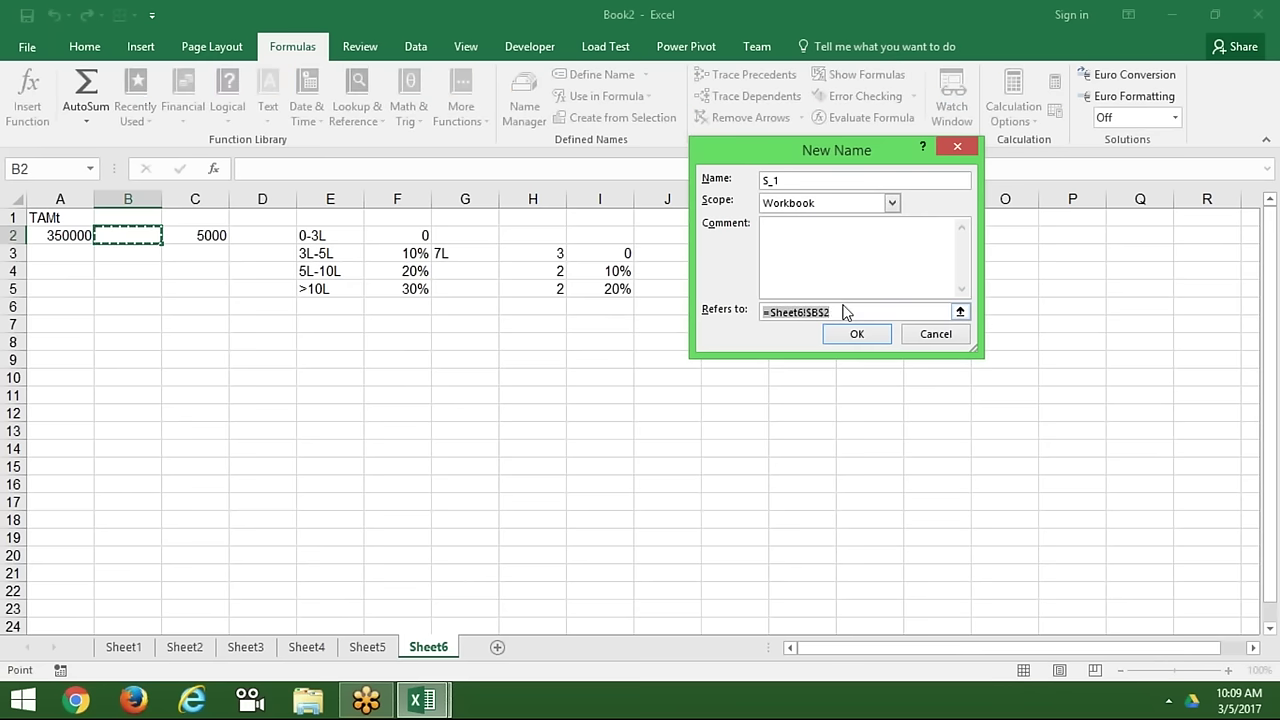
{"action": "type", "text": "="}
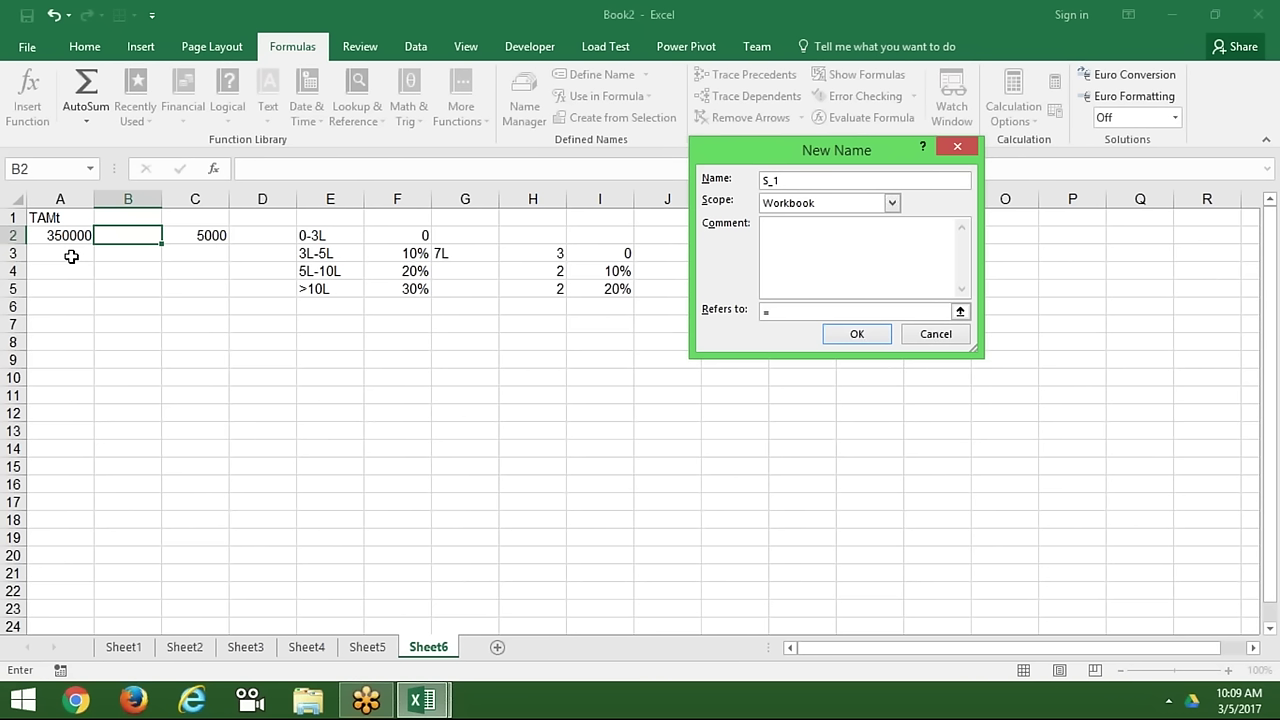
{"action": "type", "text": "a"}
{"action": "type", "text": "2-"}
{"action": "type", "text": "30"}
{"action": "type", "text": "0000"}
{"action": "left_click", "coordinate": [773, 311]}
{"action": "type", "text": "("}
{"action": "left_click", "coordinate": [827, 312]}
{"action": "type", "text": ")"}
{"action": "type", "text": "*10"}
{"action": "type", "text": "%"}
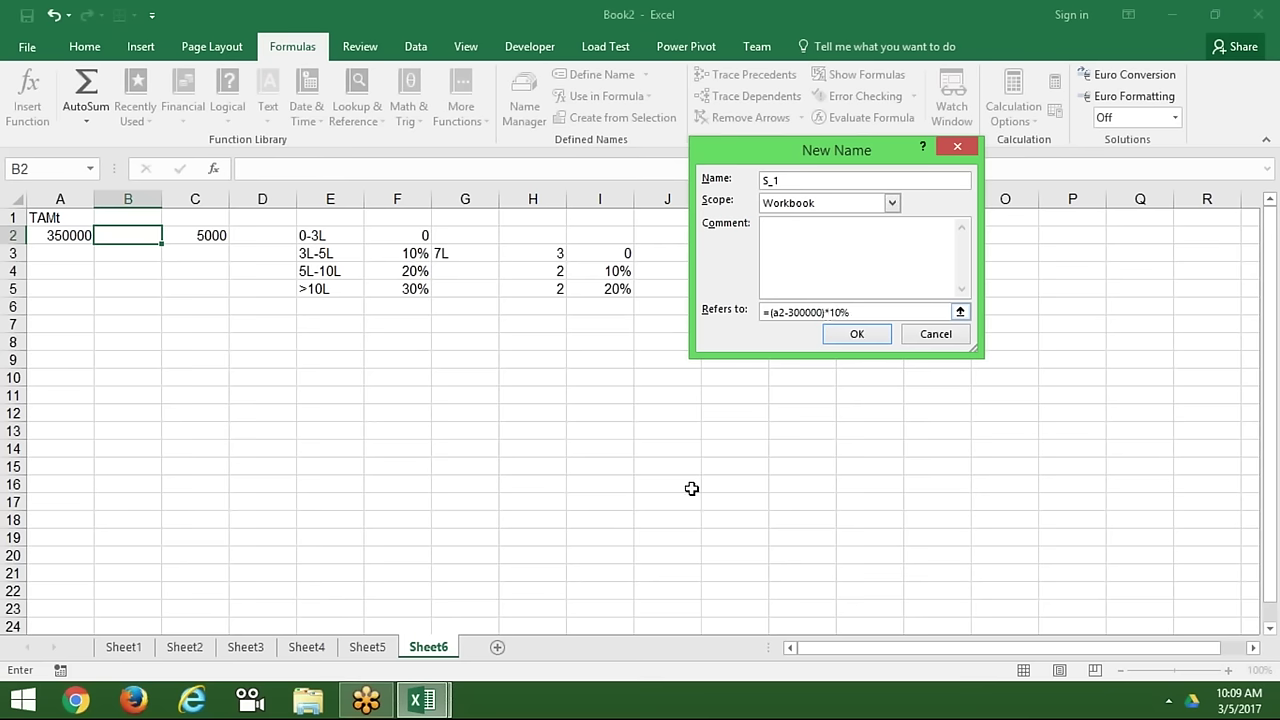
{"action": "left_click", "coordinate": [860, 337]}
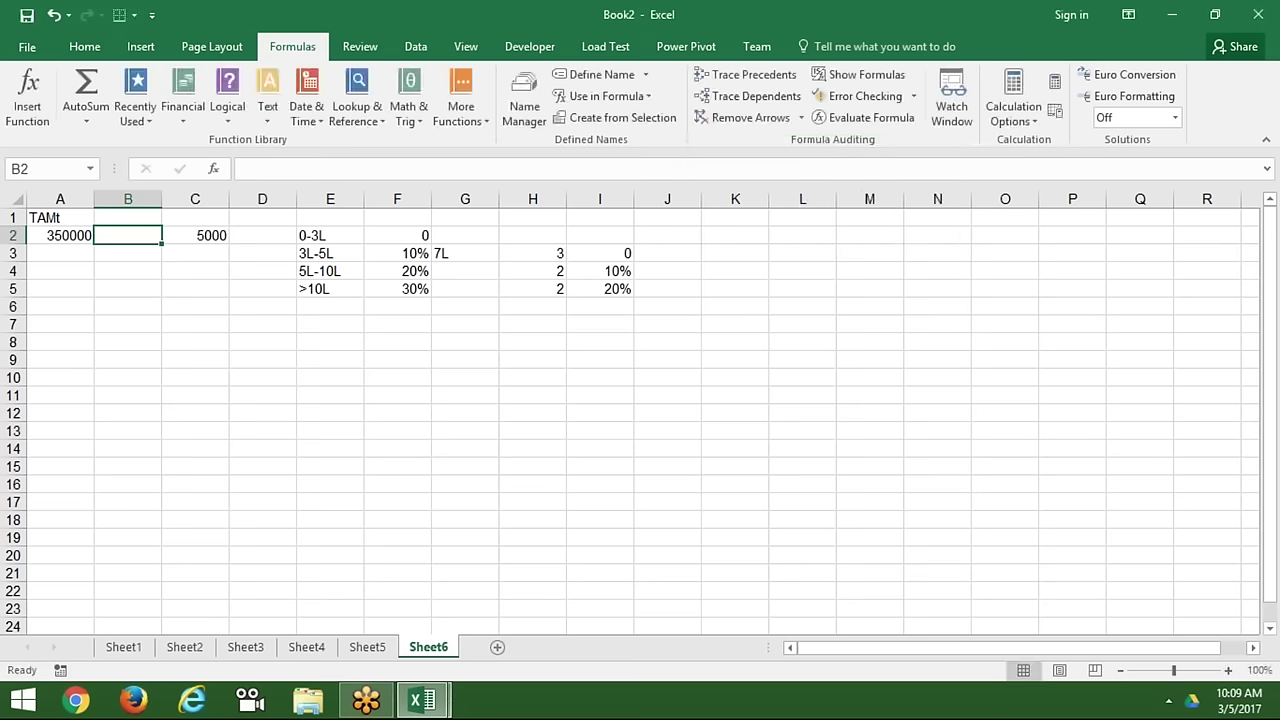
Step: Add the workbook name S_2 defined as =20000+(A2-500000)*20%
{"action": "left_click", "coordinate": [595, 74]}
{"action": "type", "text": "S"}
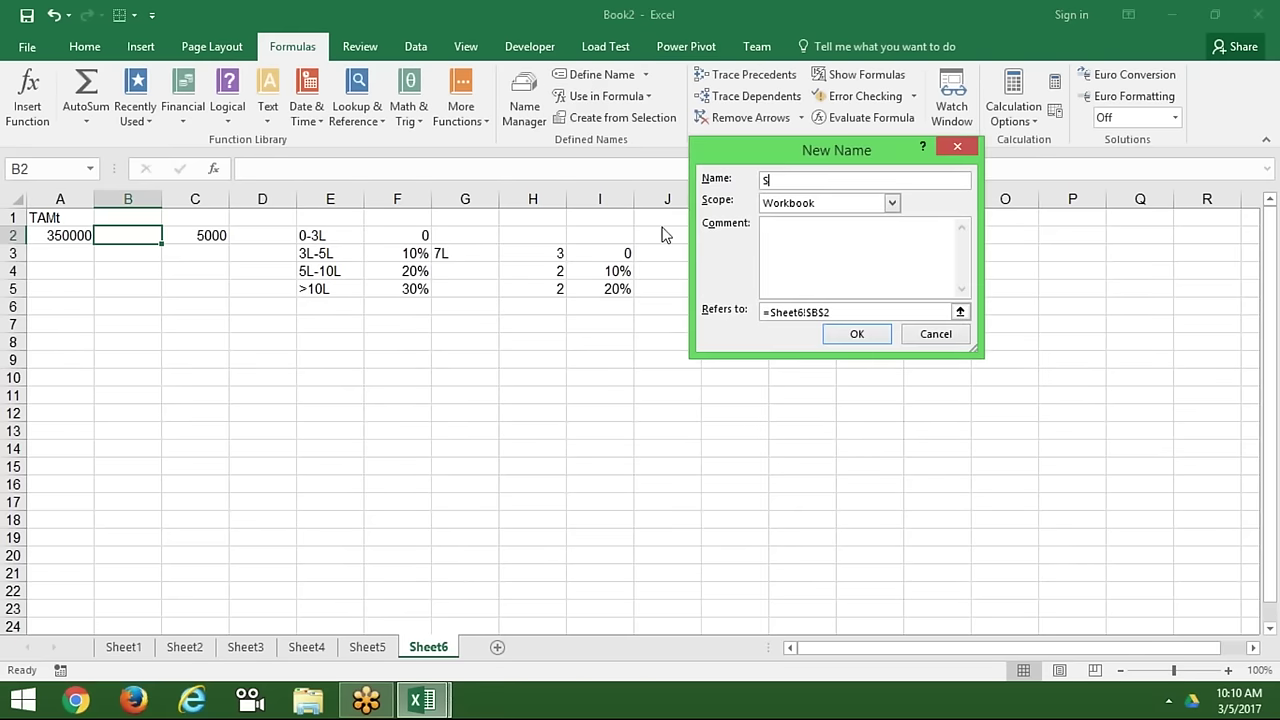
{"action": "type", "text": "-"}
{"action": "type", "text": "2"}
{"action": "left_click", "coordinate": [845, 312]}
{"action": "key", "text": "BackSpace"}
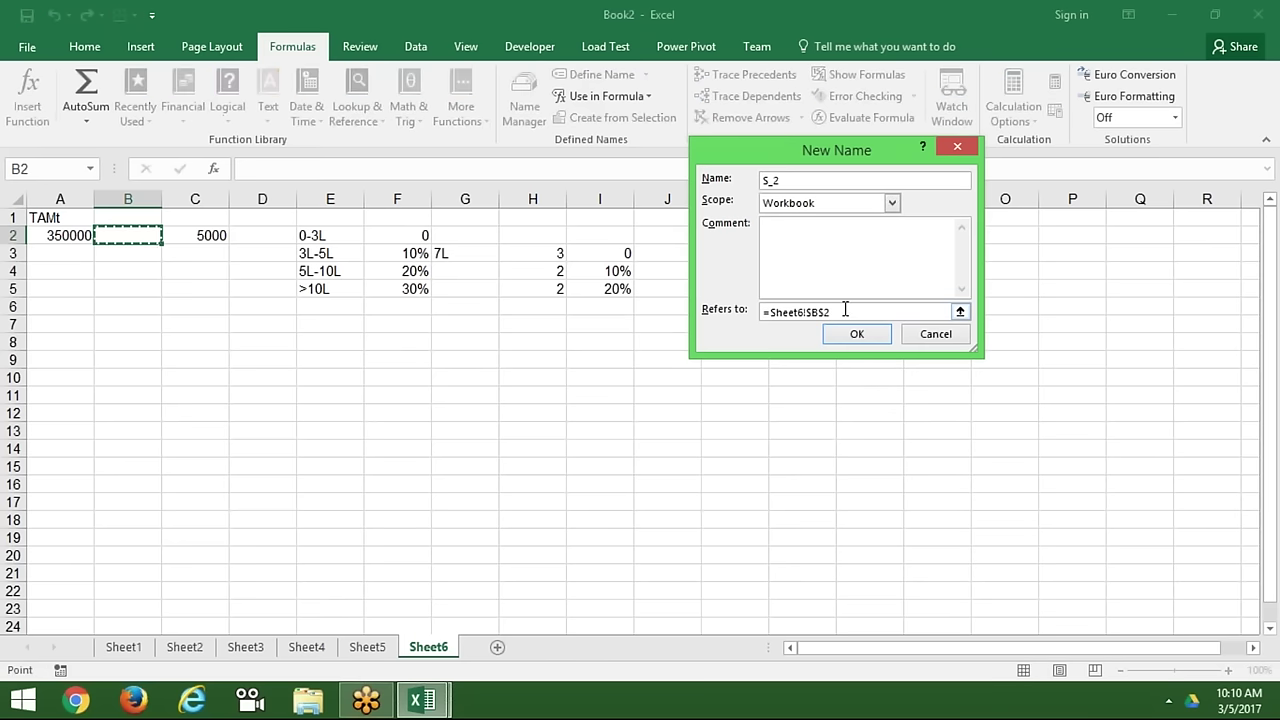
{"action": "key", "text": "BackSpace"}
{"action": "key", "text": "BackSpace"}
{"action": "key", "text": "BackSpace"}
{"action": "key", "text": "BackSpace"}
{"action": "key", "text": "BackSpace"}
{"action": "key", "text": "BackSpace"}
{"action": "key", "text": "BackSpace"}
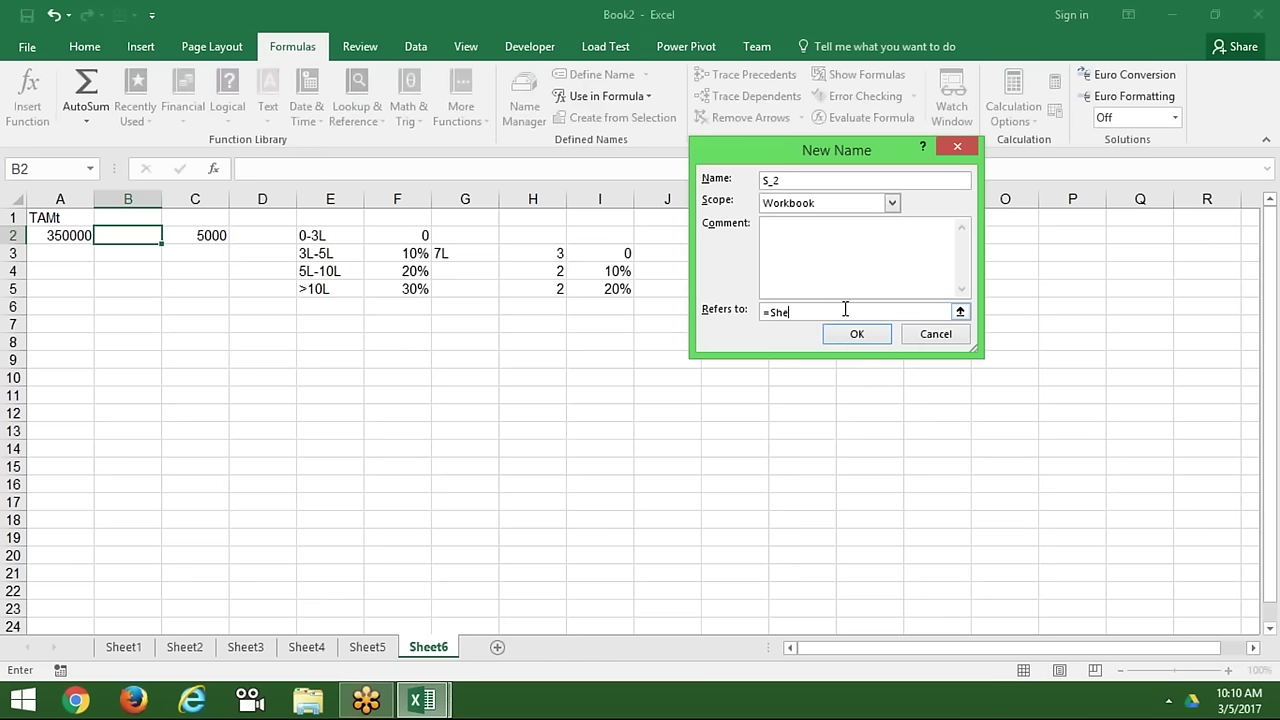
{"action": "key", "text": "BackSpace"}
{"action": "key", "text": "BackSpace"}
{"action": "key", "text": "BackSpace"}
{"action": "type", "text": "2"}
{"action": "type", "text": "000"}
{"action": "type", "text": "0-"}
{"action": "type", "text": "A2-"}
{"action": "type", "text": "50"}
{"action": "type", "text": "0000"}
{"action": "type", "text": ")*"}
{"action": "type", "text": "20"}
{"action": "type", "text": "%"}
{"action": "left_click", "coordinate": [857, 336]}
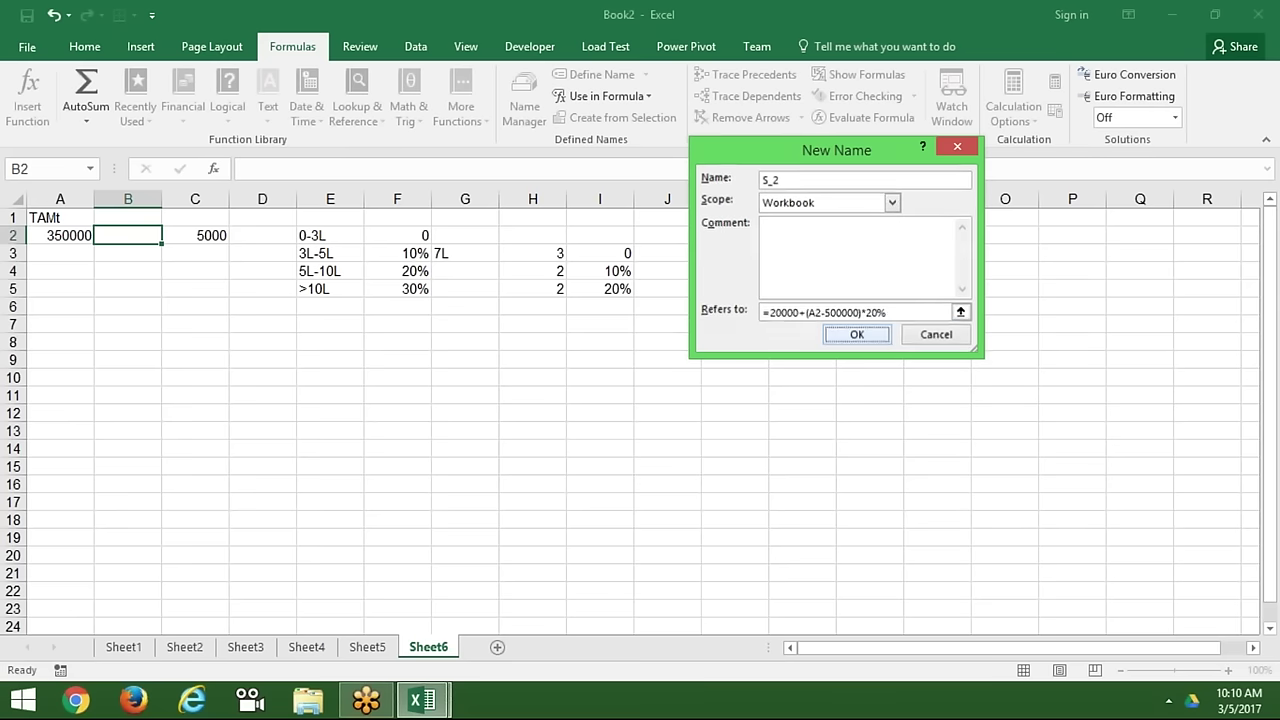
Step: Add the workbook name S_3 defined as =20000+100000+(a2-1000000)*30%
{"action": "left_click", "coordinate": [598, 75]}
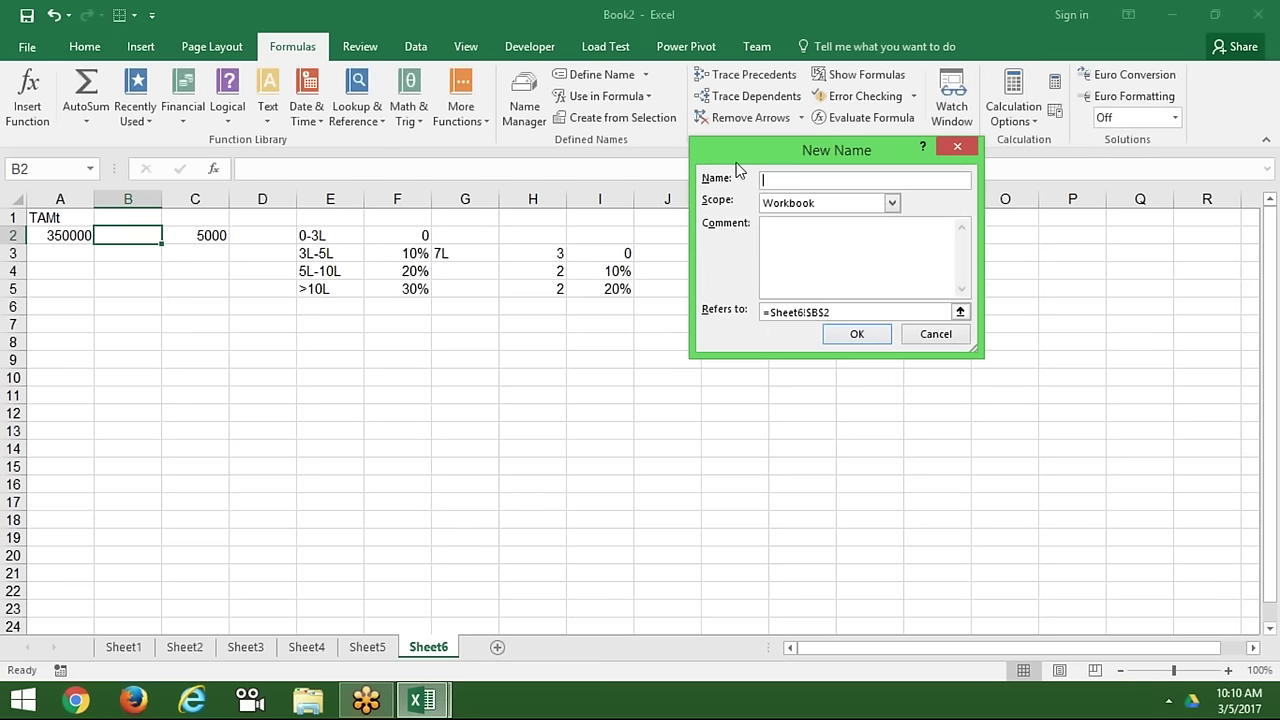
{"action": "type", "text": "S_3"}
{"action": "left_click", "coordinate": [830, 313]}
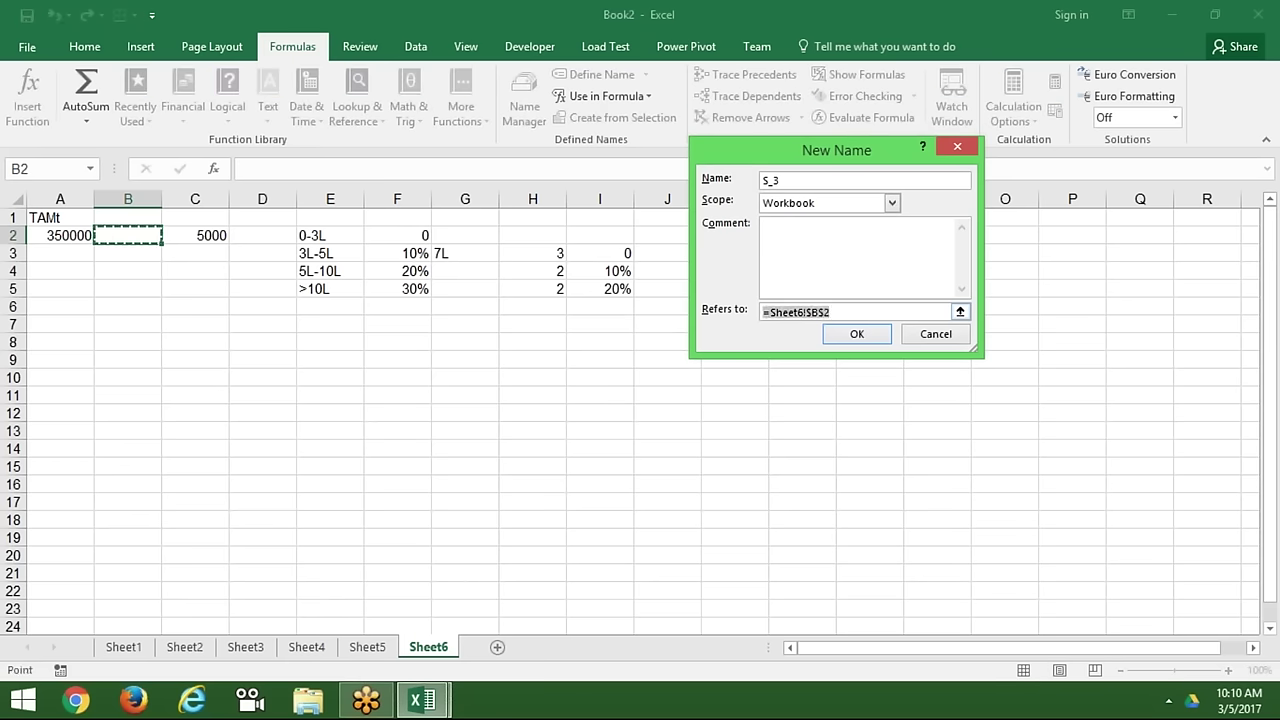
{"action": "type", "text": "="}
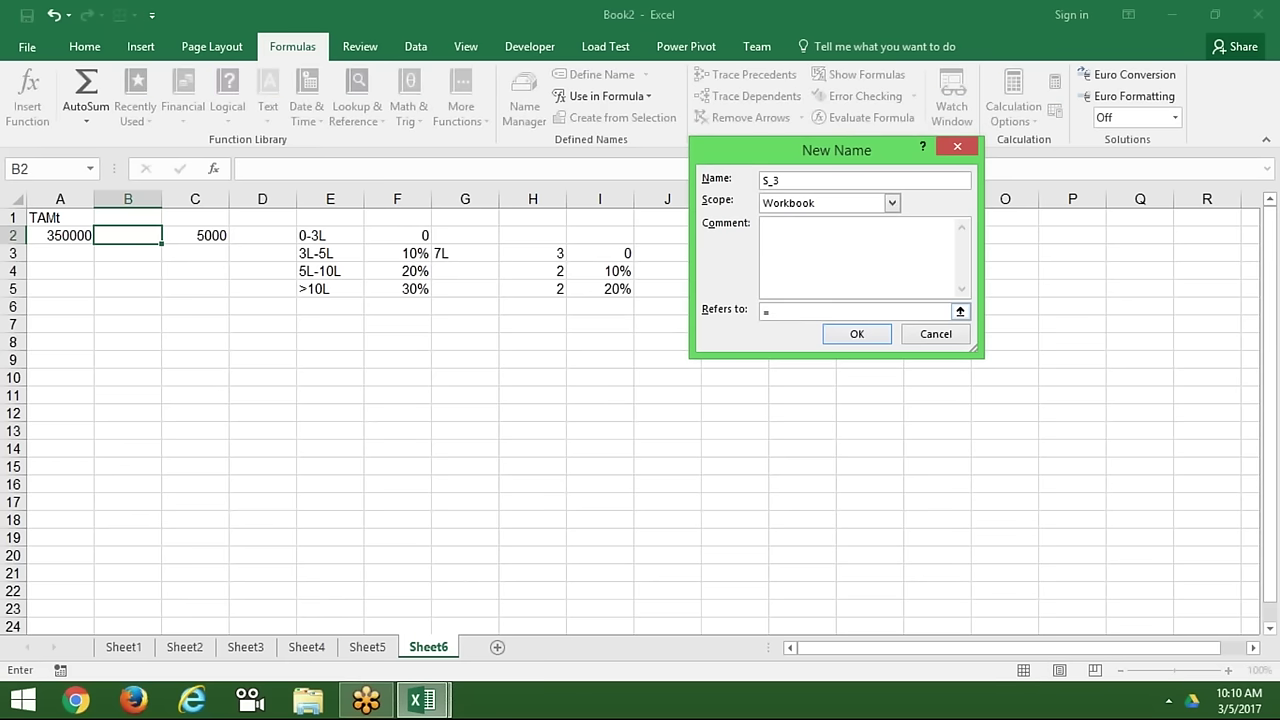
{"action": "type", "text": "2"}
{"action": "type", "text": "0000"}
{"action": "type", "text": "+"}
{"action": "type", "text": "5000"}
{"action": "key", "text": "BackSpace"}
{"action": "key", "text": "BackSpace"}
{"action": "key", "text": "BackSpace"}
{"action": "key", "text": "BackSpace"}
{"action": "type", "text": "1"}
{"action": "type", "text": "0"}
{"action": "type", "text": "000"}
{"action": "type", "text": "0+"}
{"action": "type", "text": "(a2-"}
{"action": "type", "text": "10"}
{"action": "type", "text": "000"}
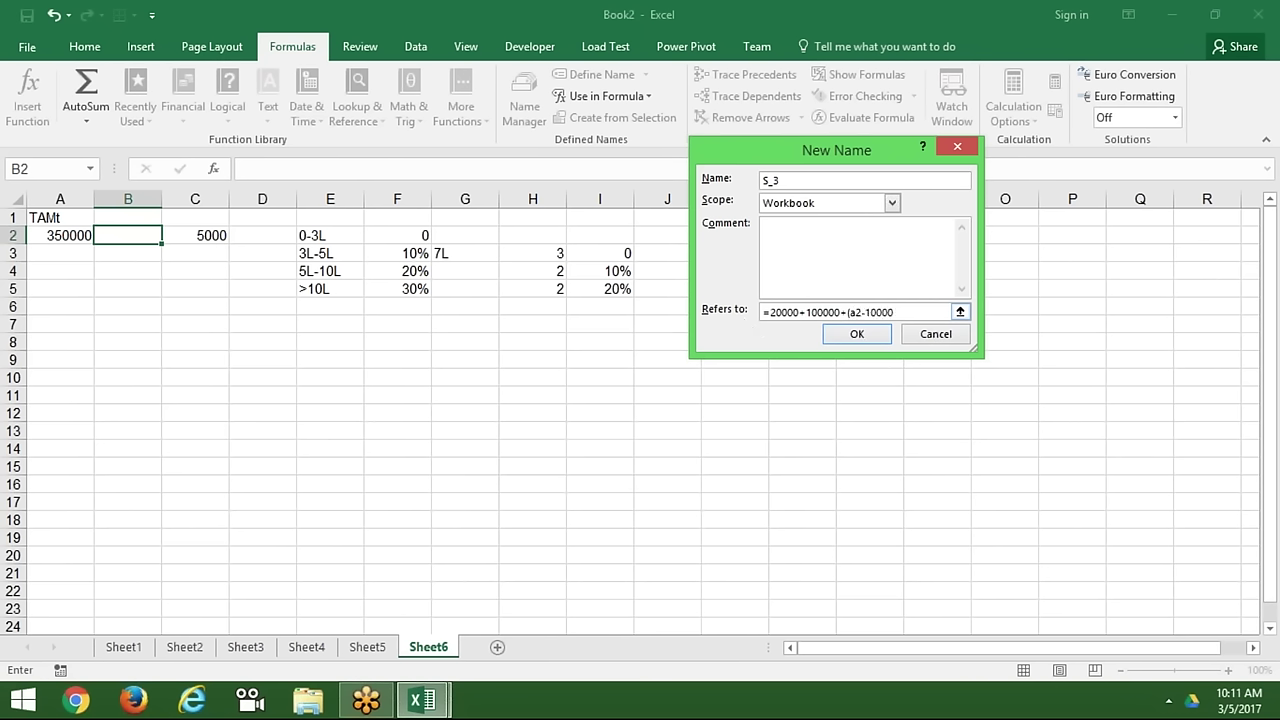
{"action": "type", "text": "00)"}
{"action": "type", "text": "*30"}
{"action": "type", "text": "%"}
{"action": "left_click", "coordinate": [857, 336]}
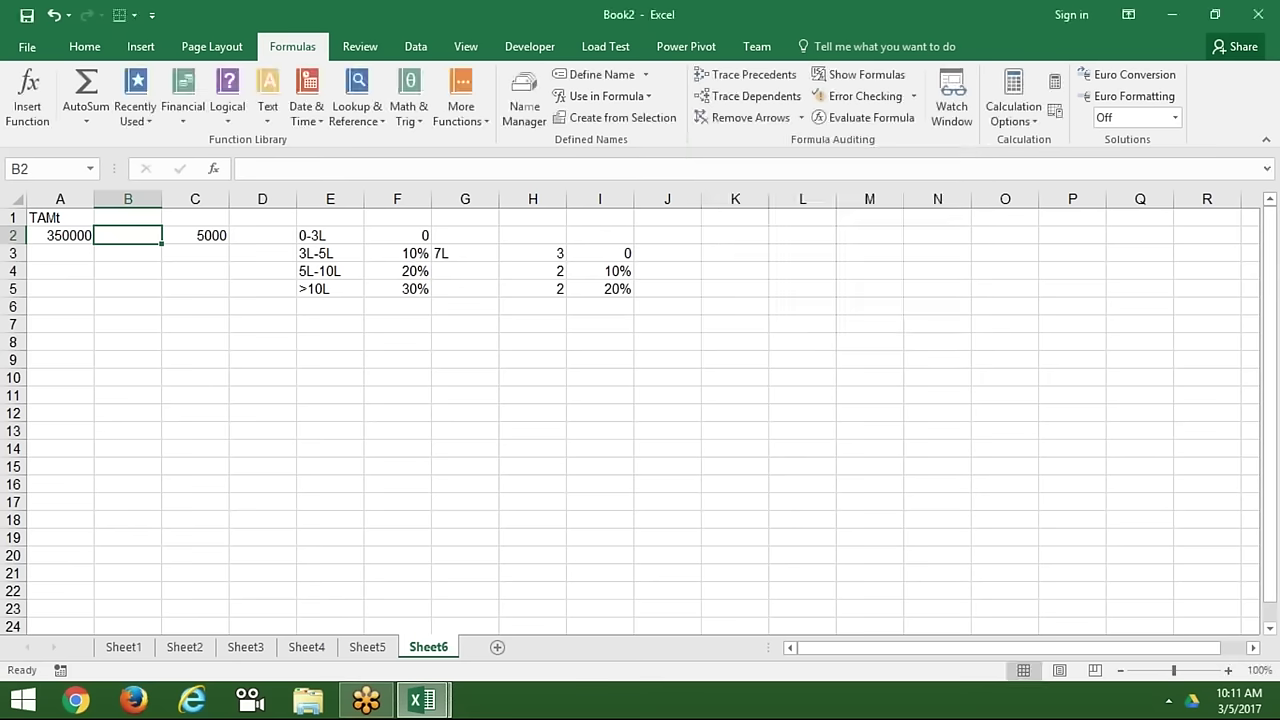
Step: Change 50000 to 100000 in the above-1000000 branch of C2's IF formula
{"action": "left_click", "coordinate": [220, 236]}
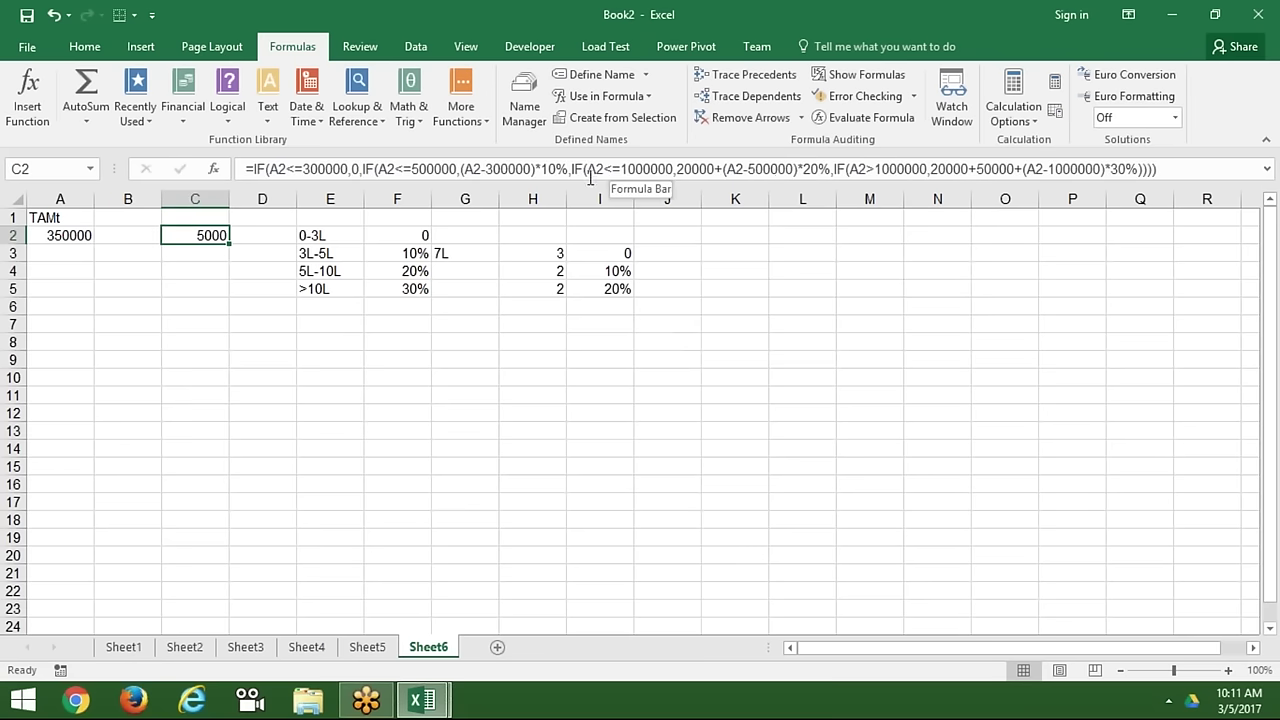
{"action": "double_click", "coordinate": [777, 168]}
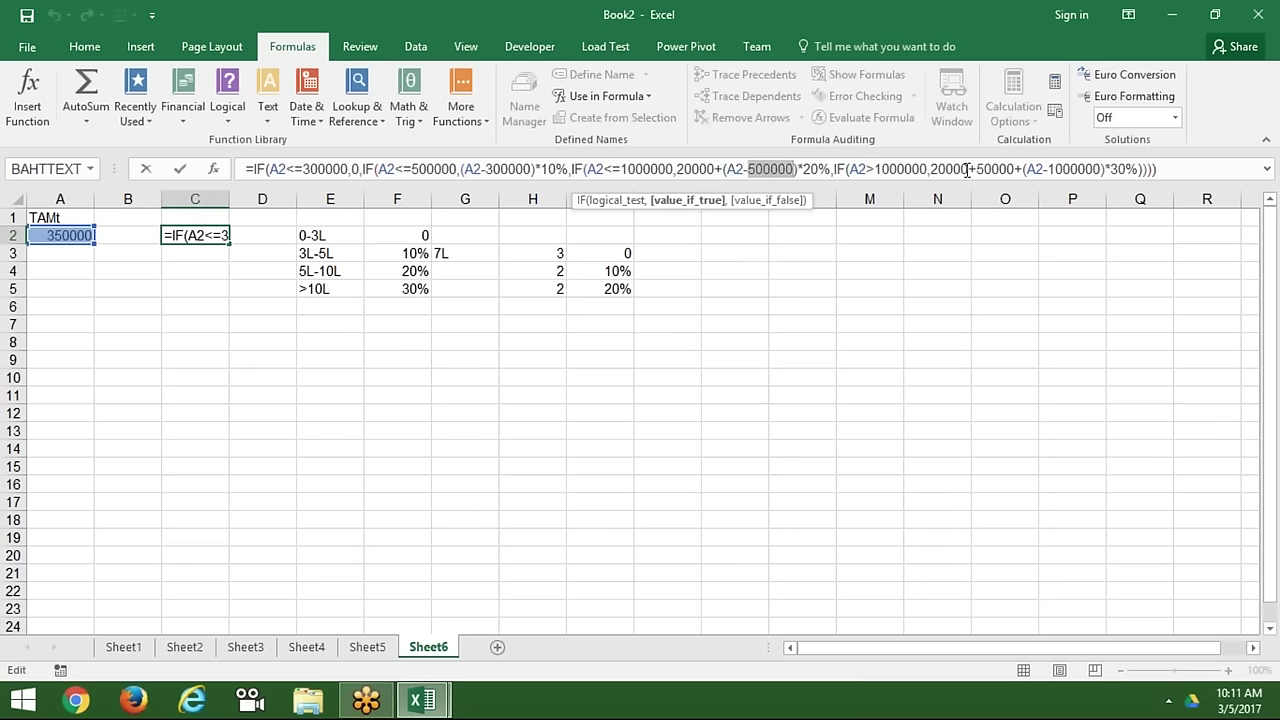
{"action": "left_click", "coordinate": [985, 168]}
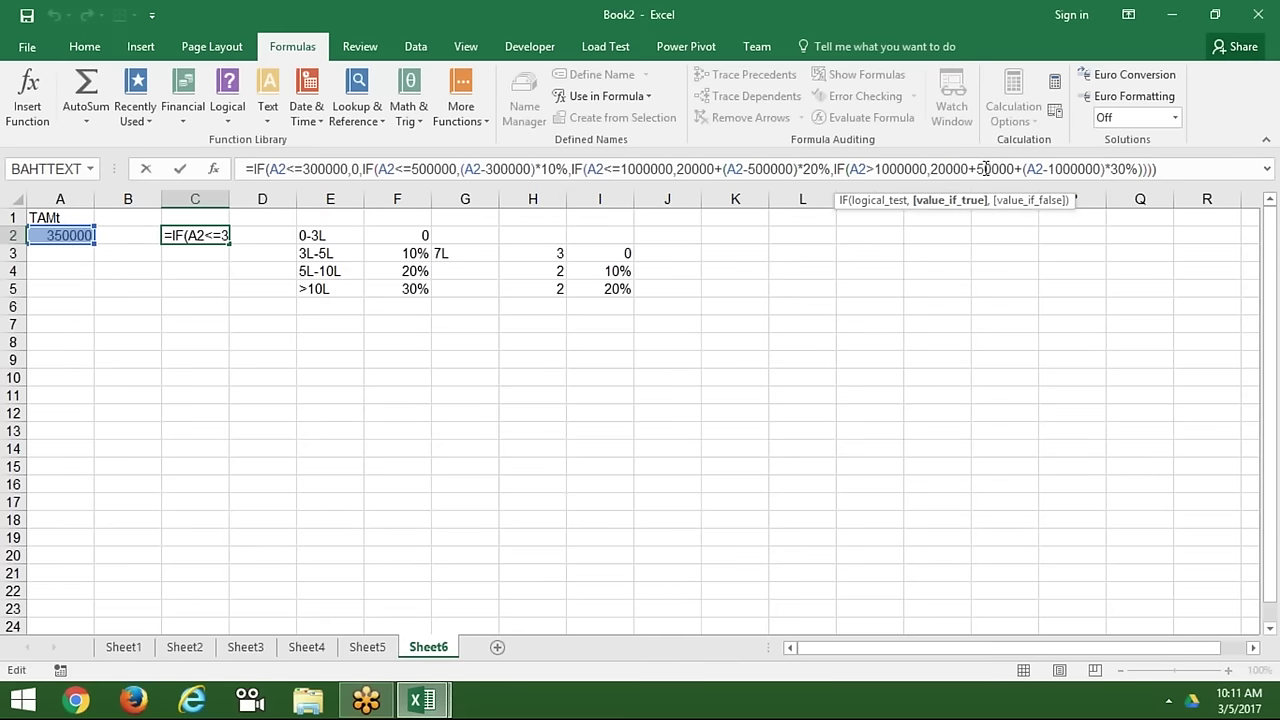
{"action": "key", "text": "BackSpace"}
{"action": "type", "text": "10"}
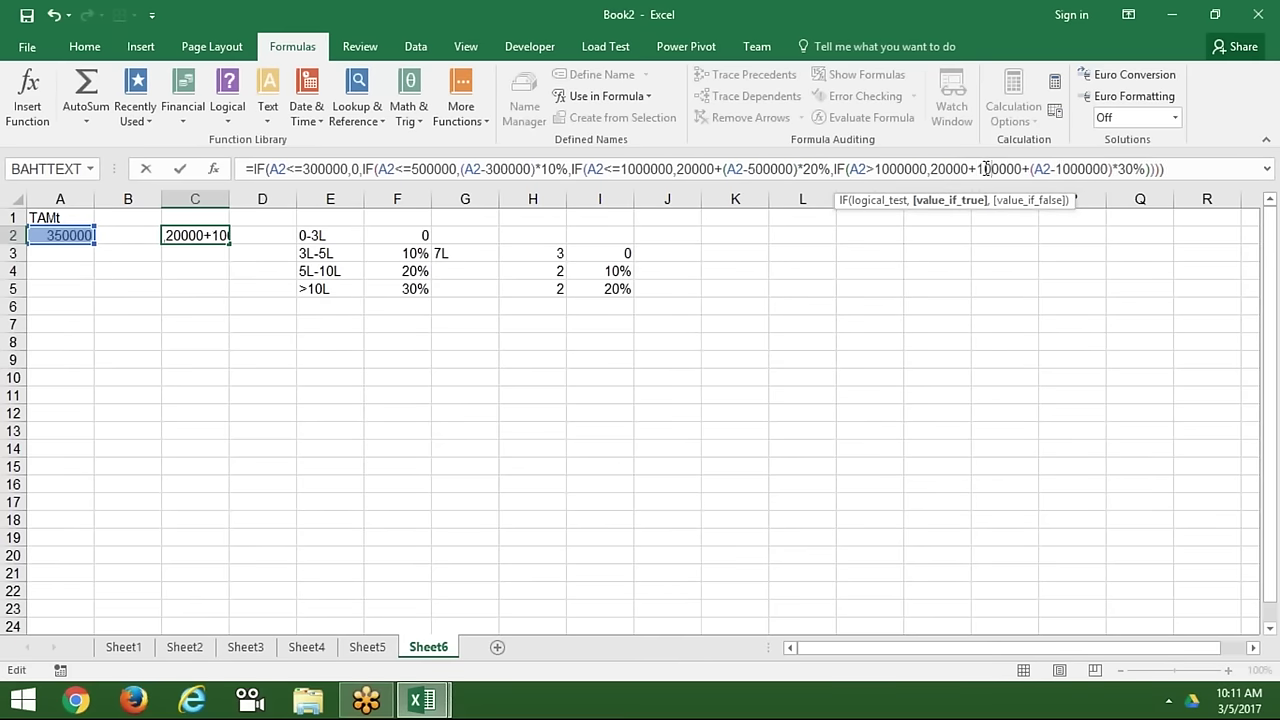
{"action": "key", "text": "Return"}
{"action": "key", "text": "Up"}
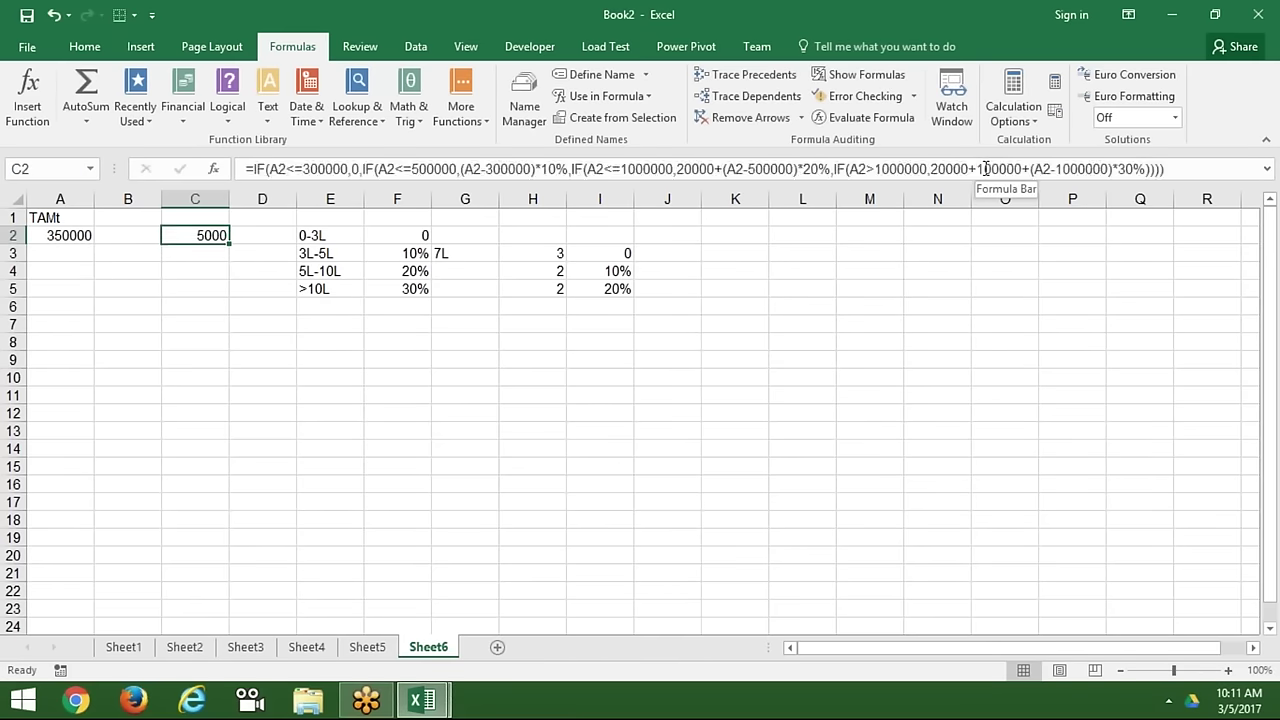
{"action": "key", "text": "Left"}
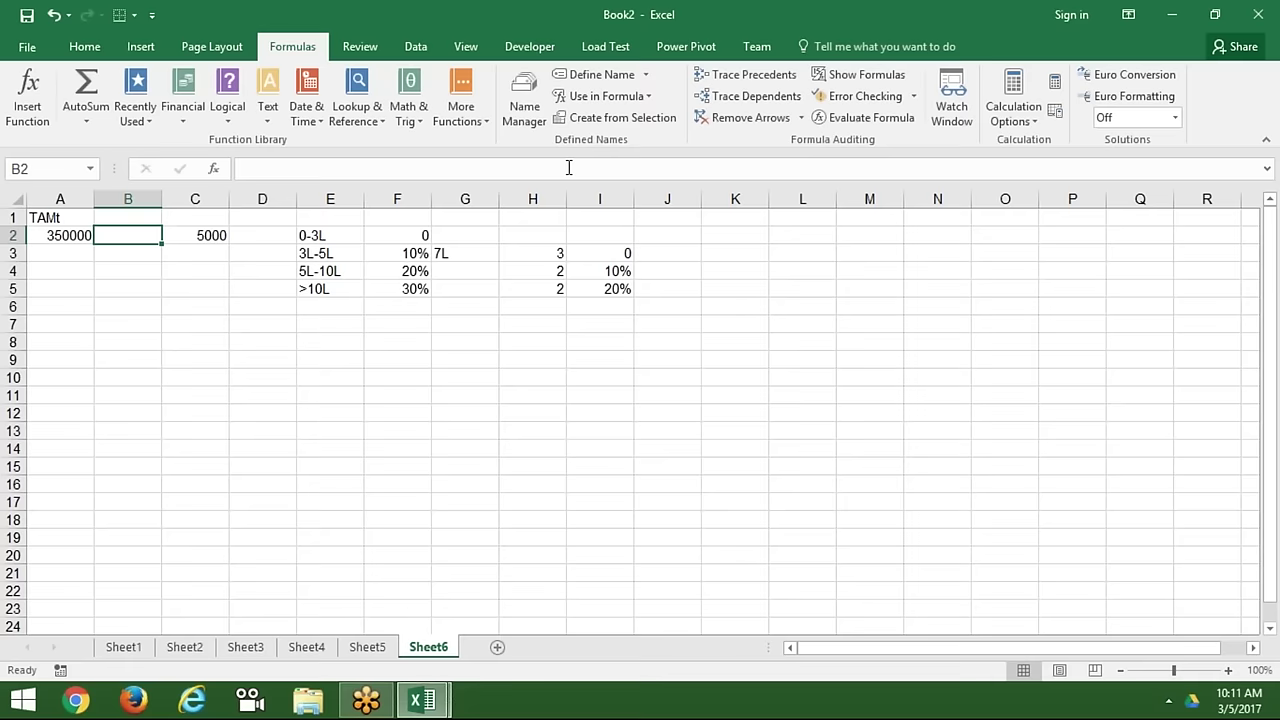
{"action": "left_click", "coordinate": [524, 110]}
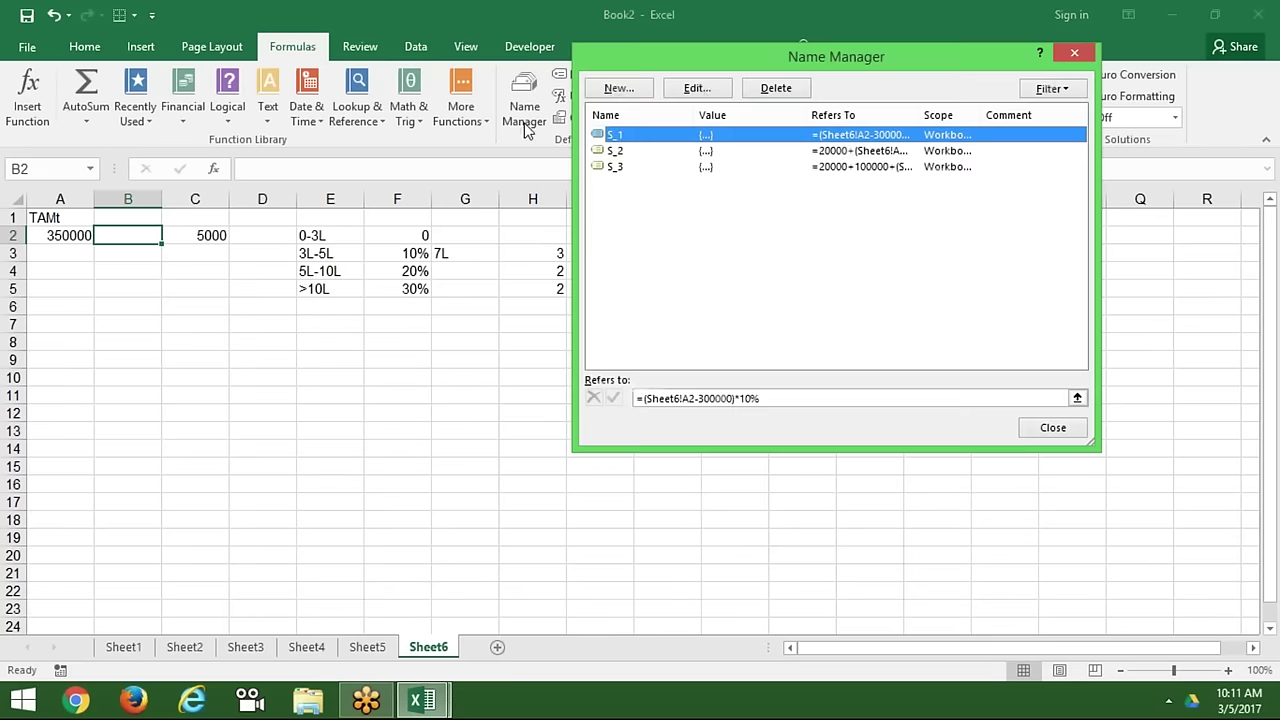
{"action": "left_click", "coordinate": [701, 151]}
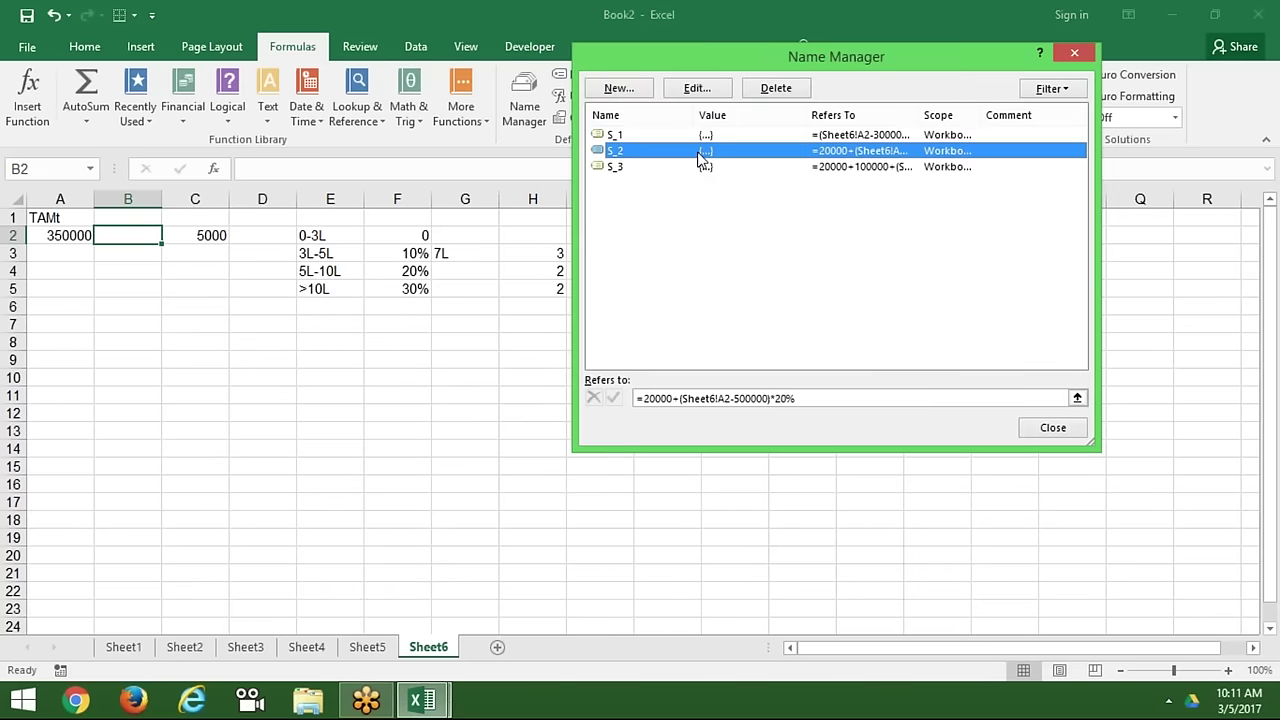
{"action": "left_click", "coordinate": [704, 168]}
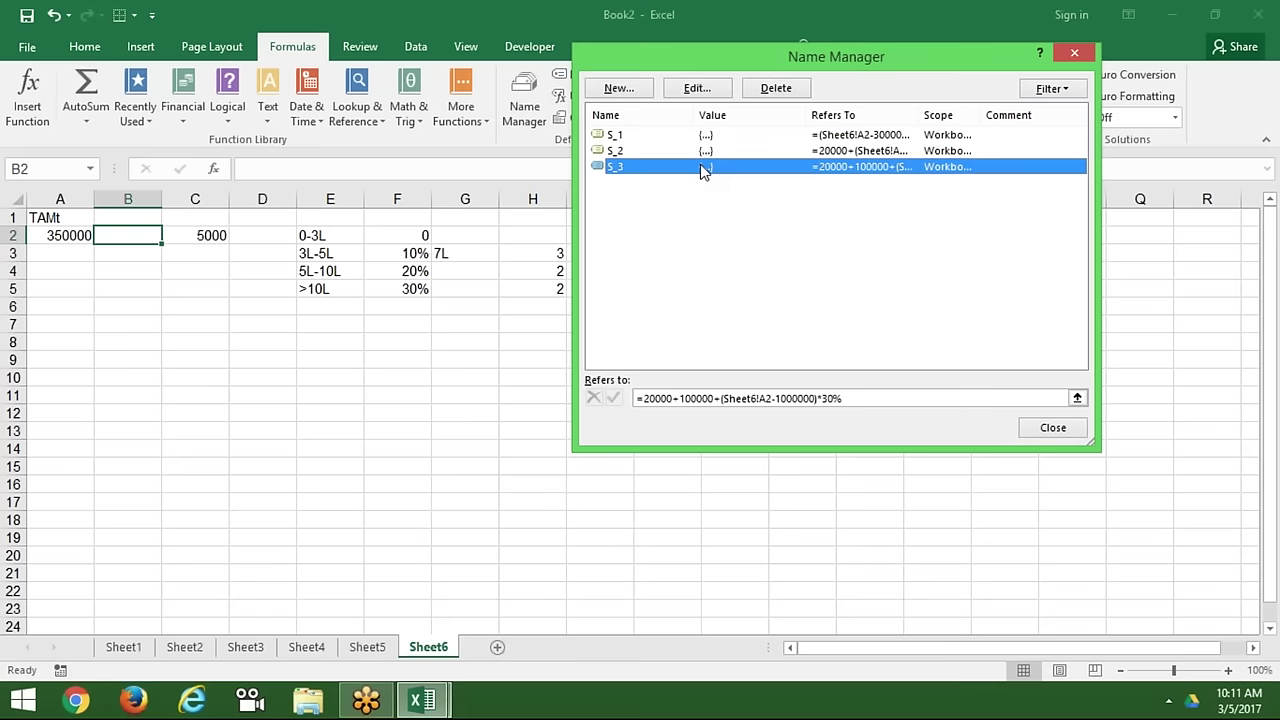
{"action": "key", "text": "Escape"}
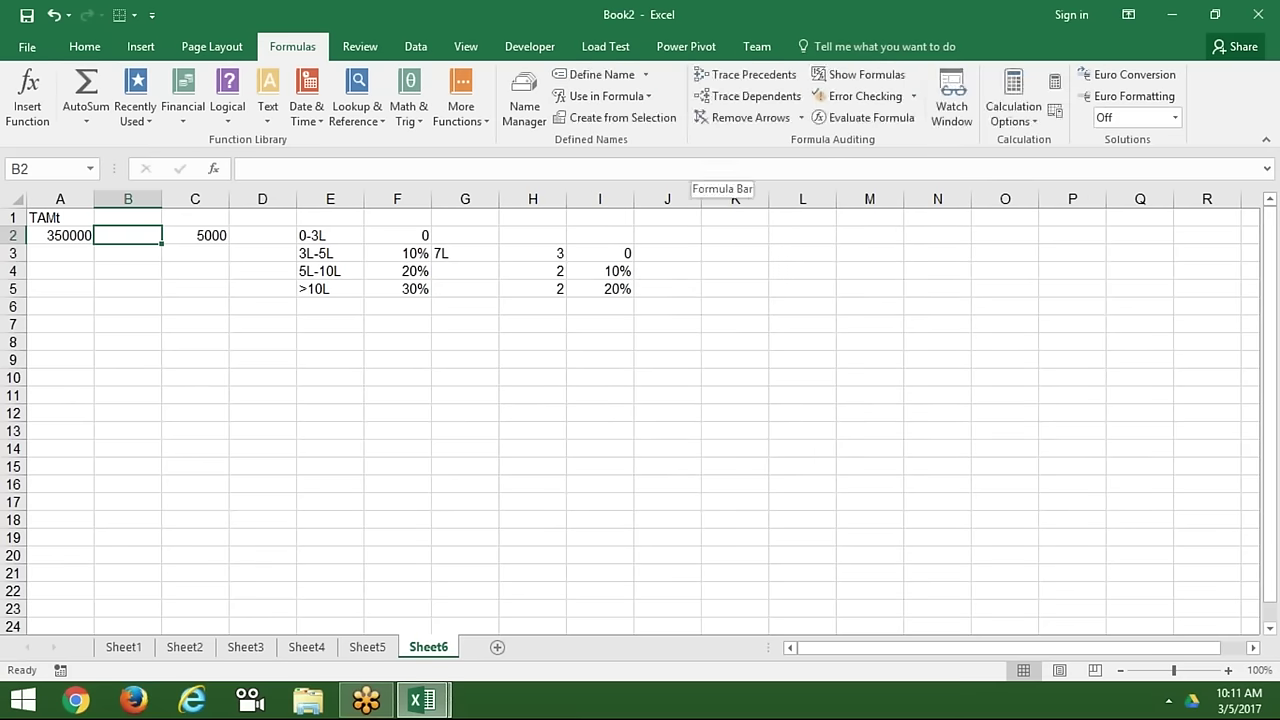
Step: Start B2's nested IF: 0 when A2<=300000, S_1 when A2<=500000
{"action": "type", "text": "=if"}
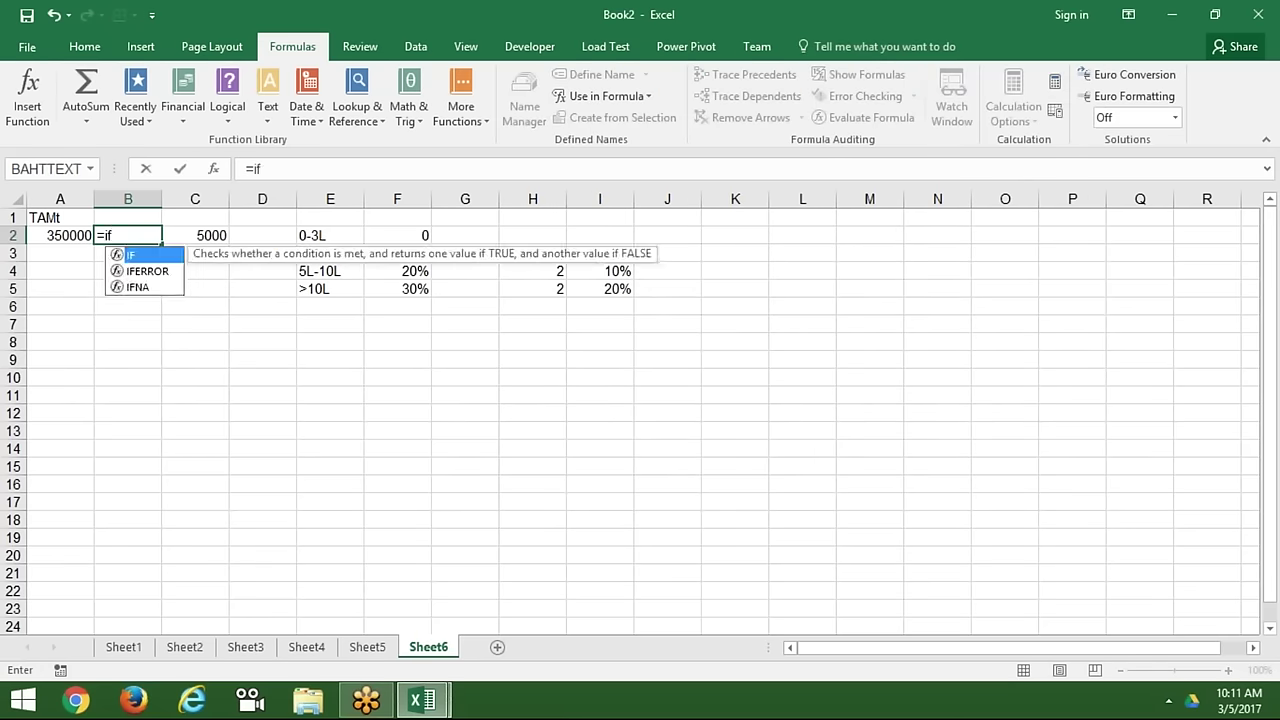
{"action": "key", "text": "Tab"}
{"action": "left_click", "coordinate": [78, 235]}
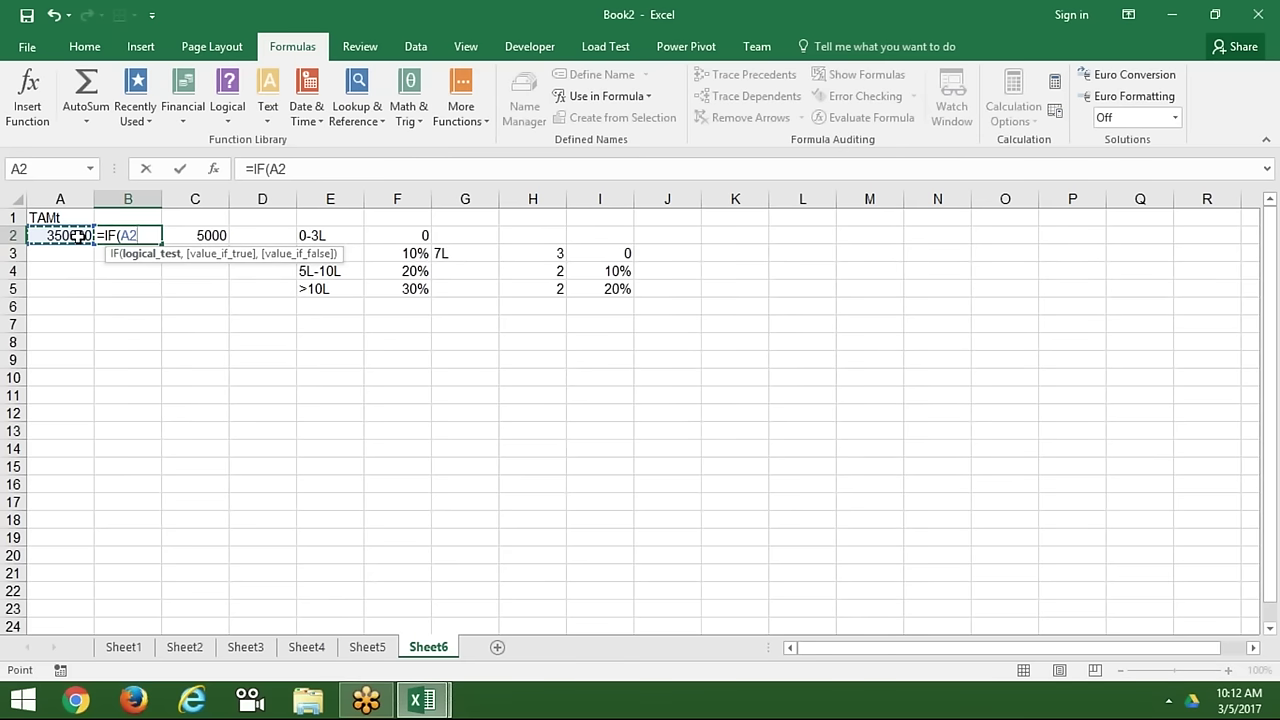
{"action": "type", "text": "<=3"}
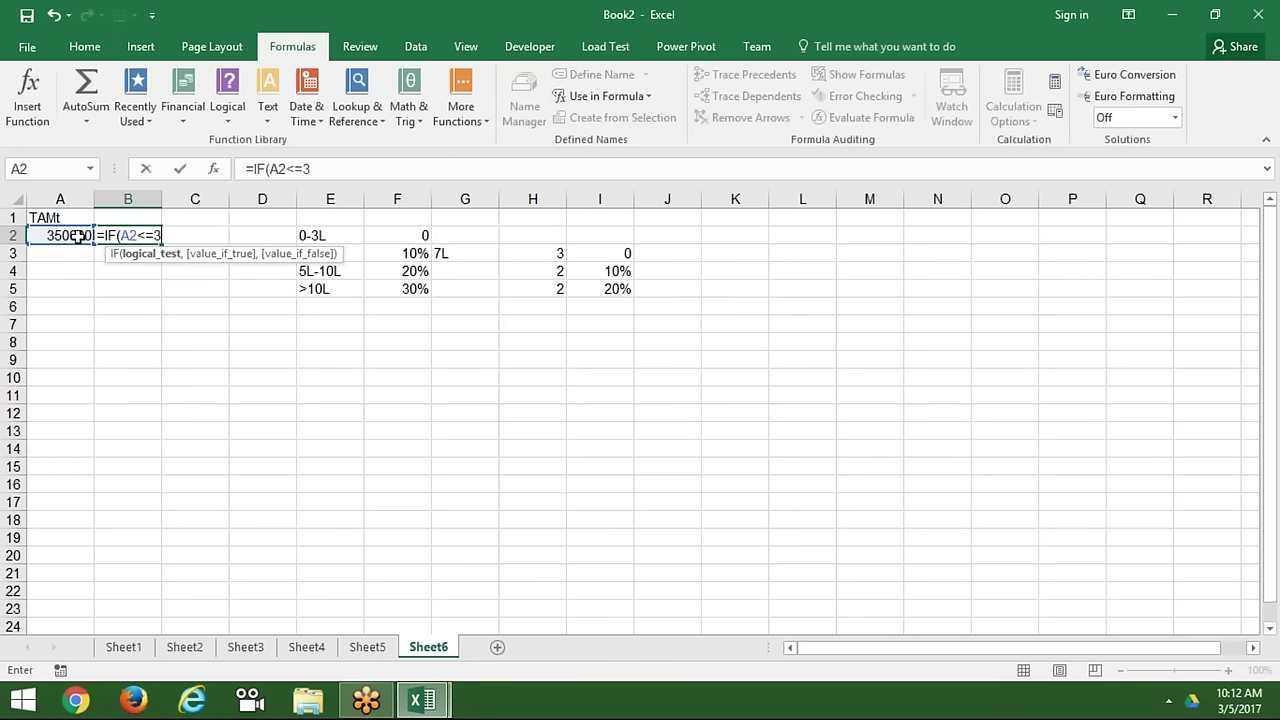
{"action": "type", "text": "0000"}
{"action": "type", "text": "0"}
{"action": "type", "text": ",0"}
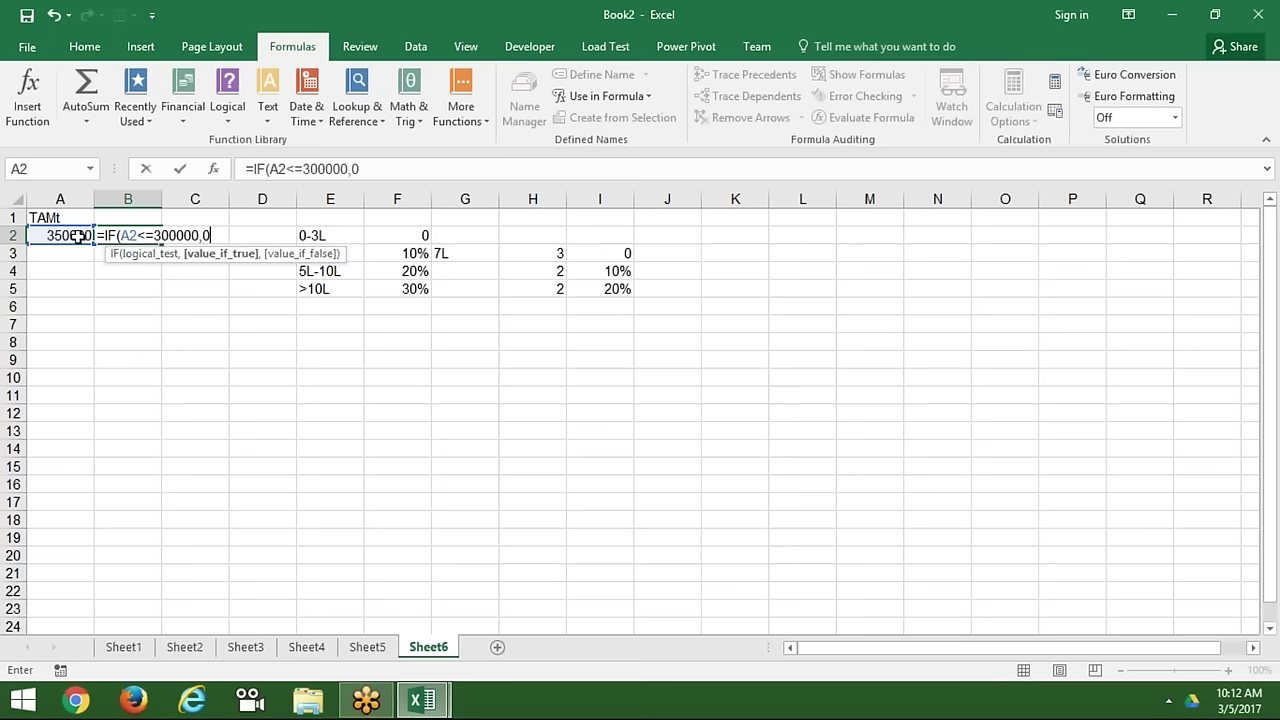
{"action": "type", "text": ",i"}
{"action": "key", "text": "Tab"}
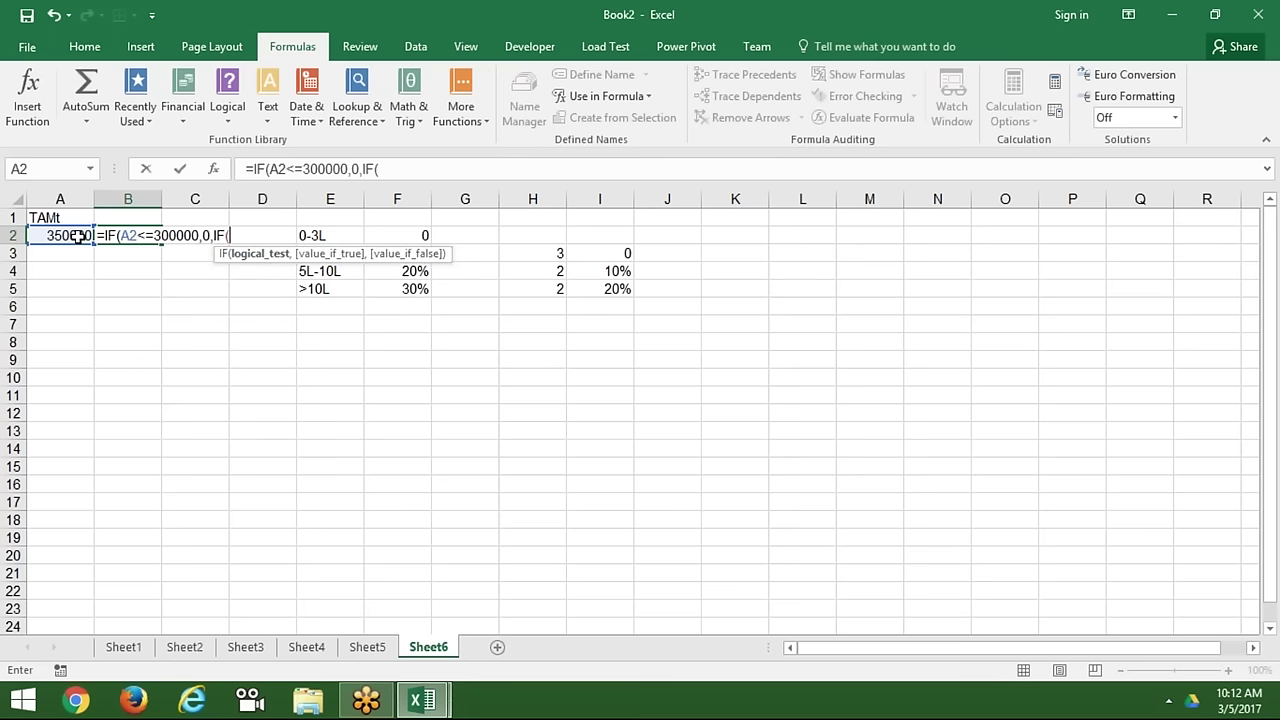
{"action": "left_click", "coordinate": [49, 235]}
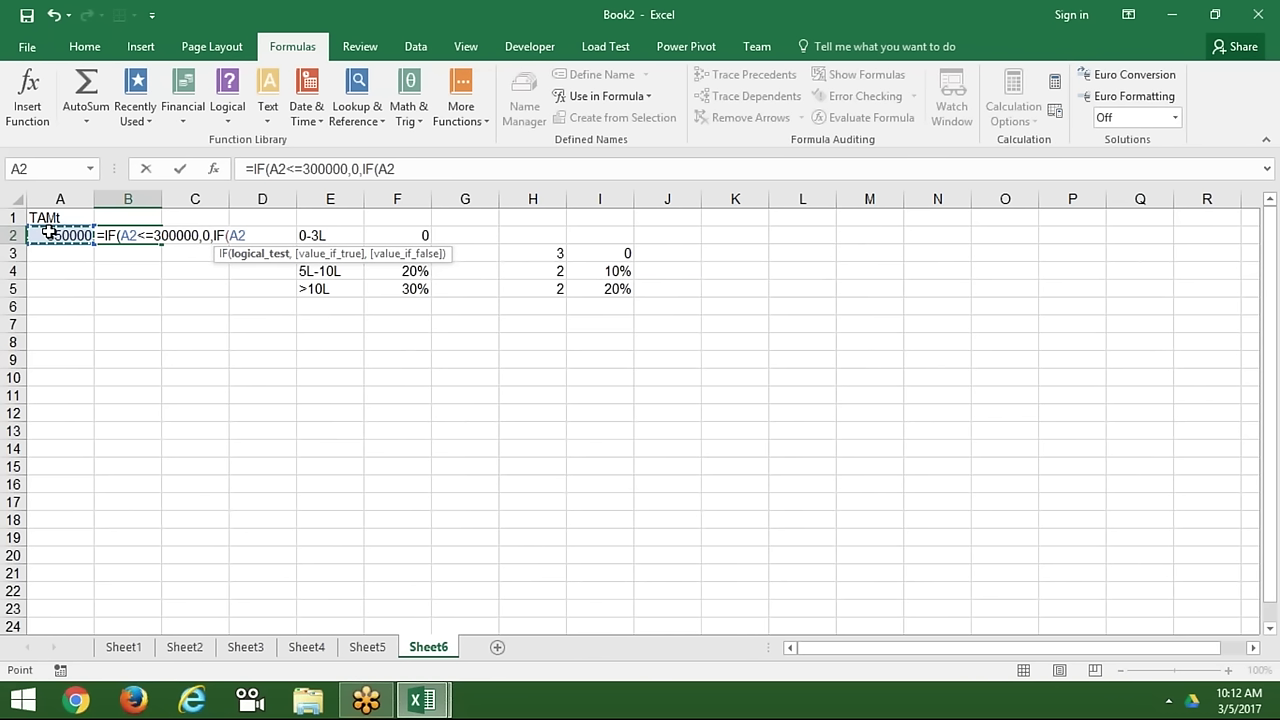
{"action": "type", "text": "<="}
{"action": "type", "text": "30"}
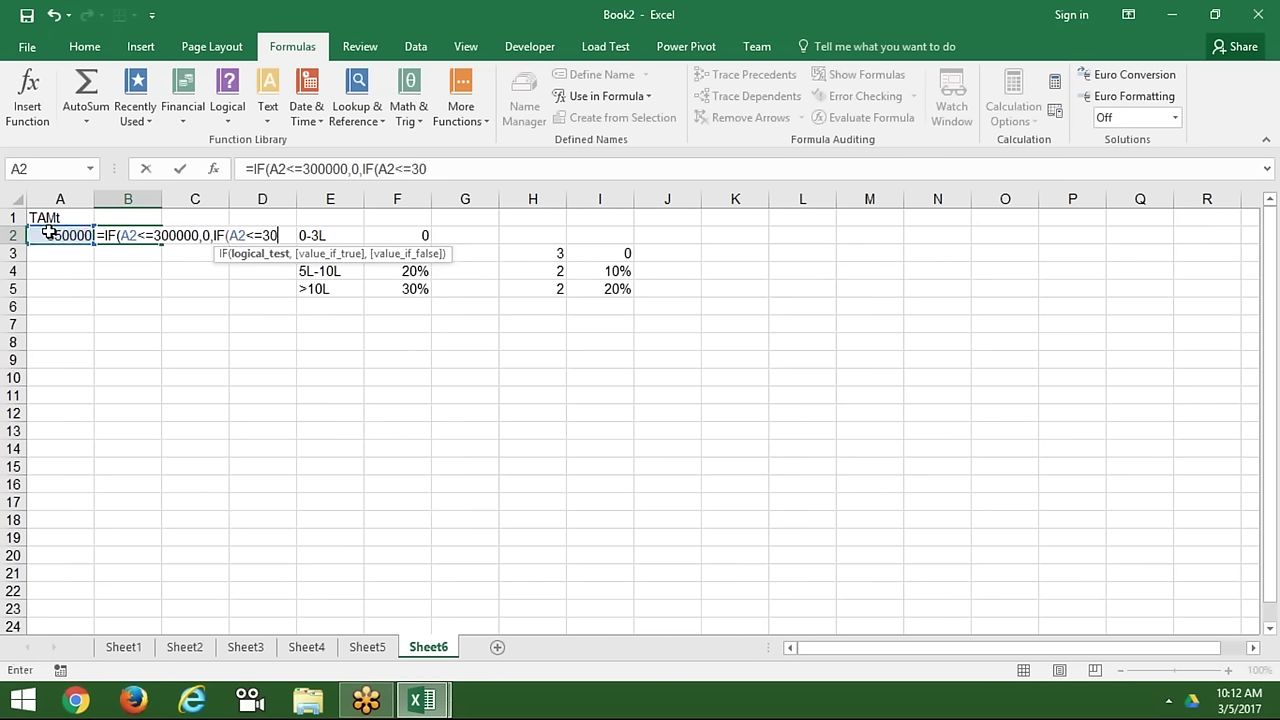
{"action": "type", "text": "000"}
{"action": "key", "text": "BackSpace"}
{"action": "key", "text": "BackSpace"}
{"action": "key", "text": "BackSpace"}
{"action": "key", "text": "BackSpace"}
{"action": "key", "text": "BackSpace"}
{"action": "type", "text": "5"}
{"action": "type", "text": "0000"}
{"action": "type", "text": "0"}
{"action": "type", "text": "0"}
{"action": "key", "text": "BackSpace"}
{"action": "type", "text": ","}
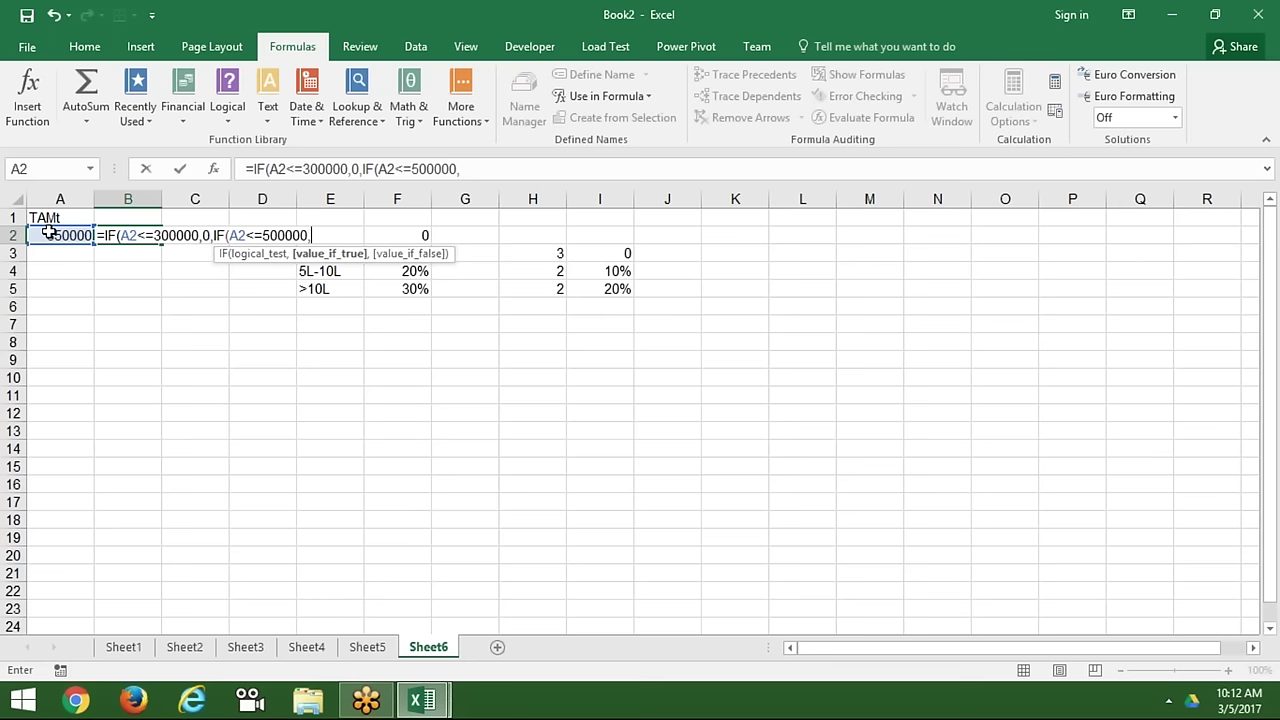
{"action": "type", "text": "s"}
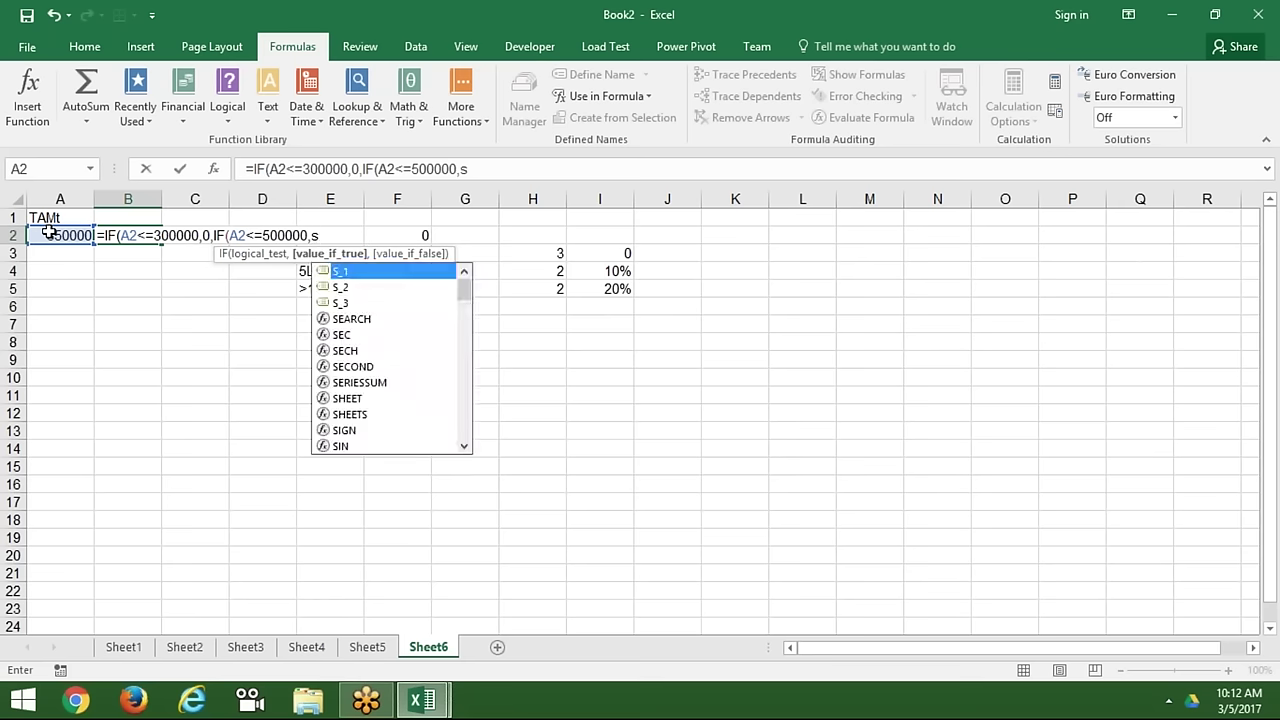
{"action": "key", "text": "Tab"}
Step: Add the next IF branch returning S_2 when A2<=1000000
{"action": "type", "text": ","}
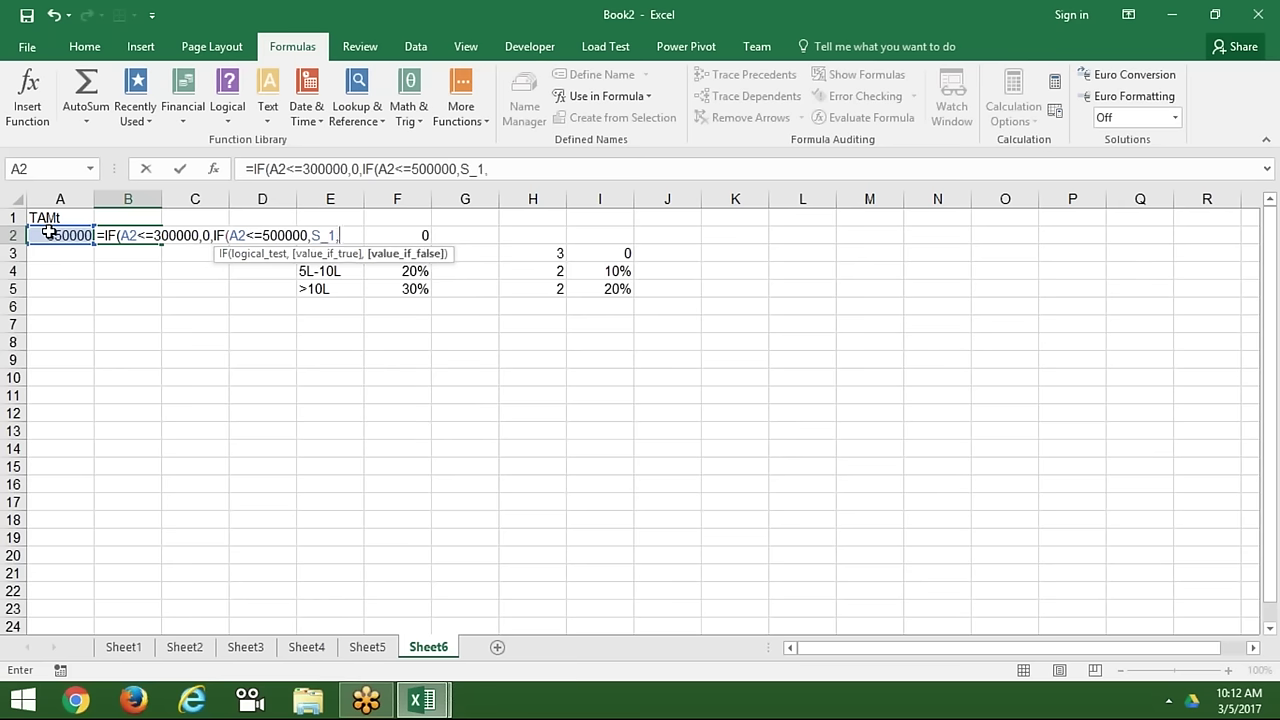
{"action": "type", "text": "if"}
{"action": "key", "text": "Tab"}
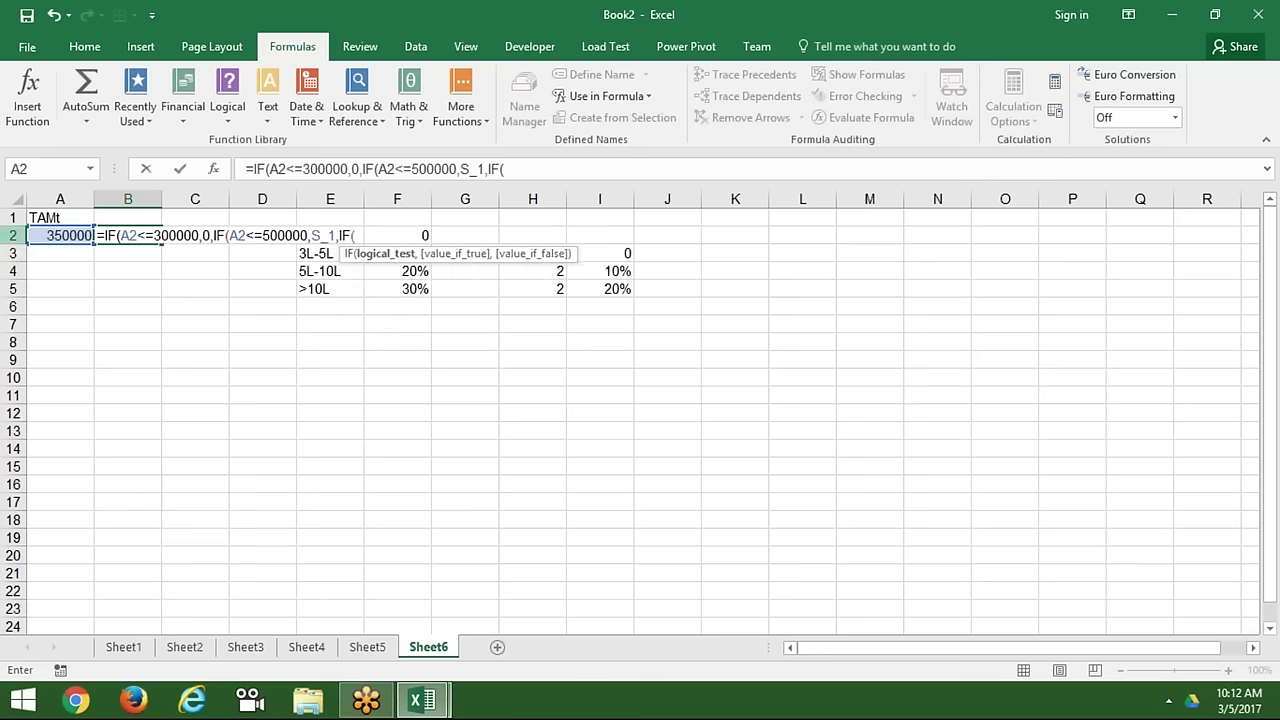
{"action": "left_click", "coordinate": [48, 235]}
{"action": "type", "text": "<="}
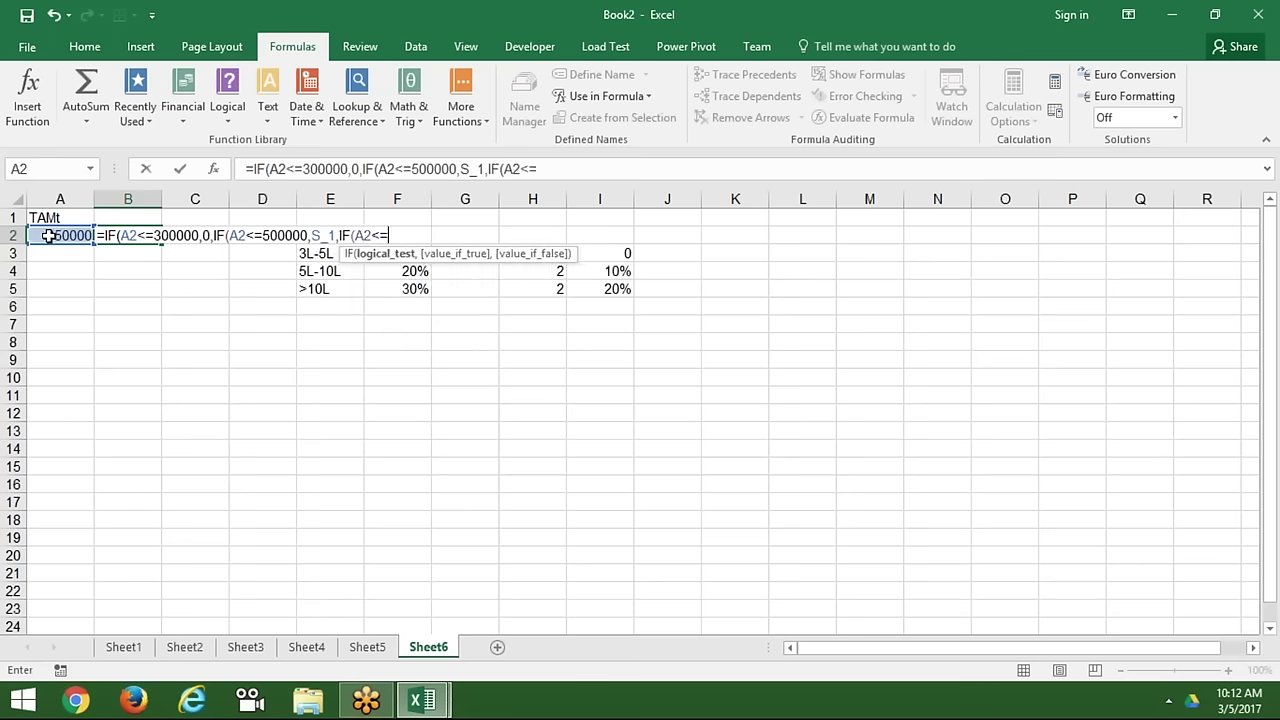
{"action": "type", "text": "100"}
{"action": "type", "text": "000"}
{"action": "type", "text": "0,"}
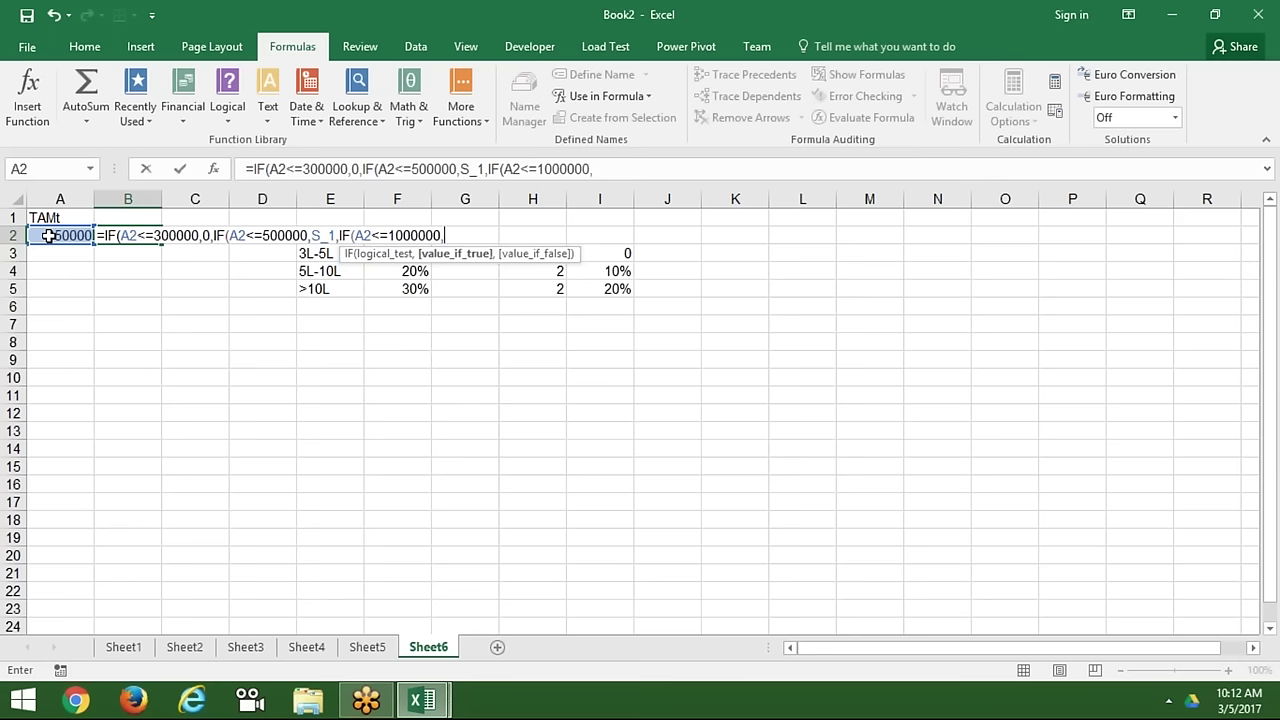
{"action": "type", "text": "s2"}
{"action": "key", "text": "BackSpace"}
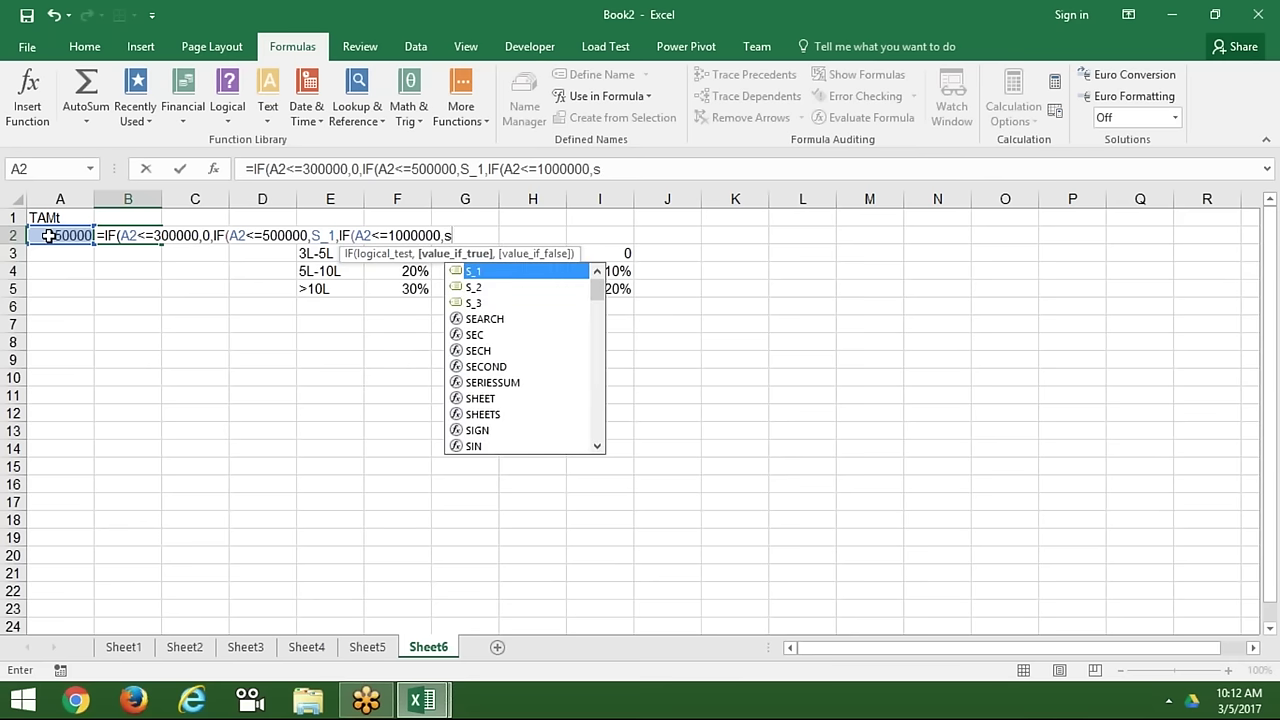
{"action": "key", "text": "Down"}
{"action": "key", "text": "Tab"}
Step: Finish with S_3 when A2>1000000 and accept Excel's closing-bracket correction
{"action": "type", "text": ",if"}
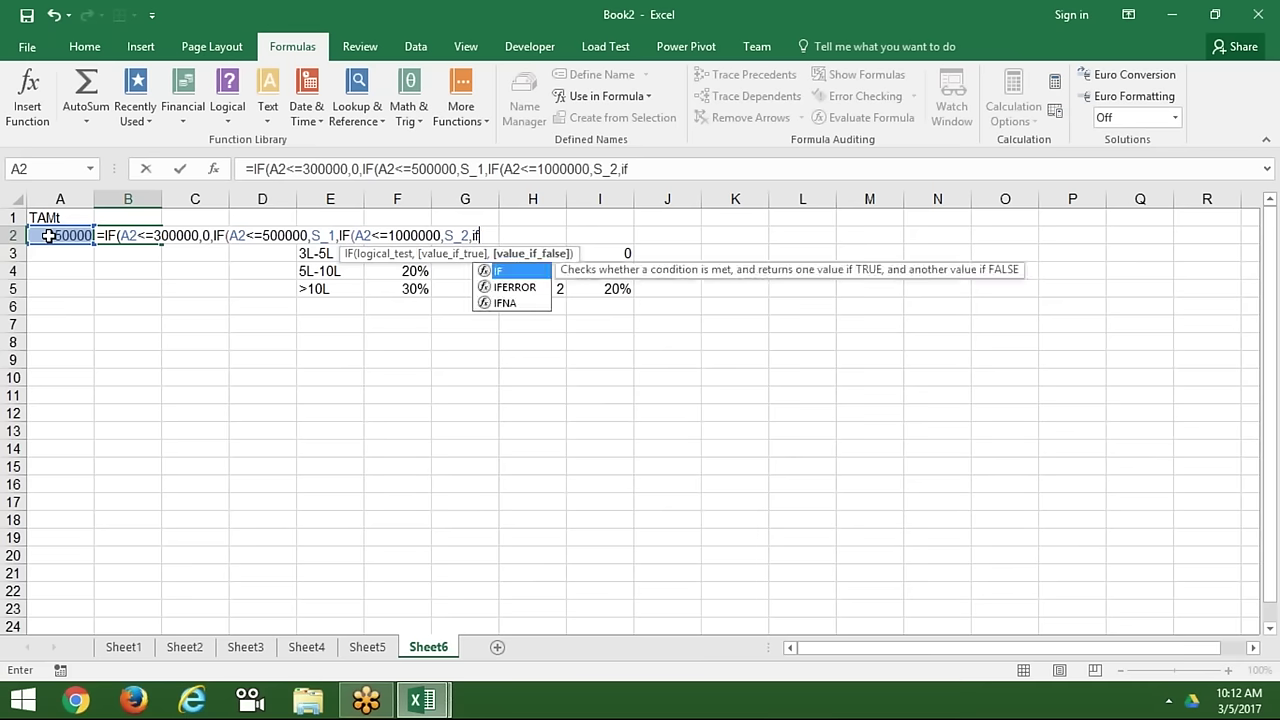
{"action": "key", "text": "Tab"}
{"action": "left_click", "coordinate": [50, 237]}
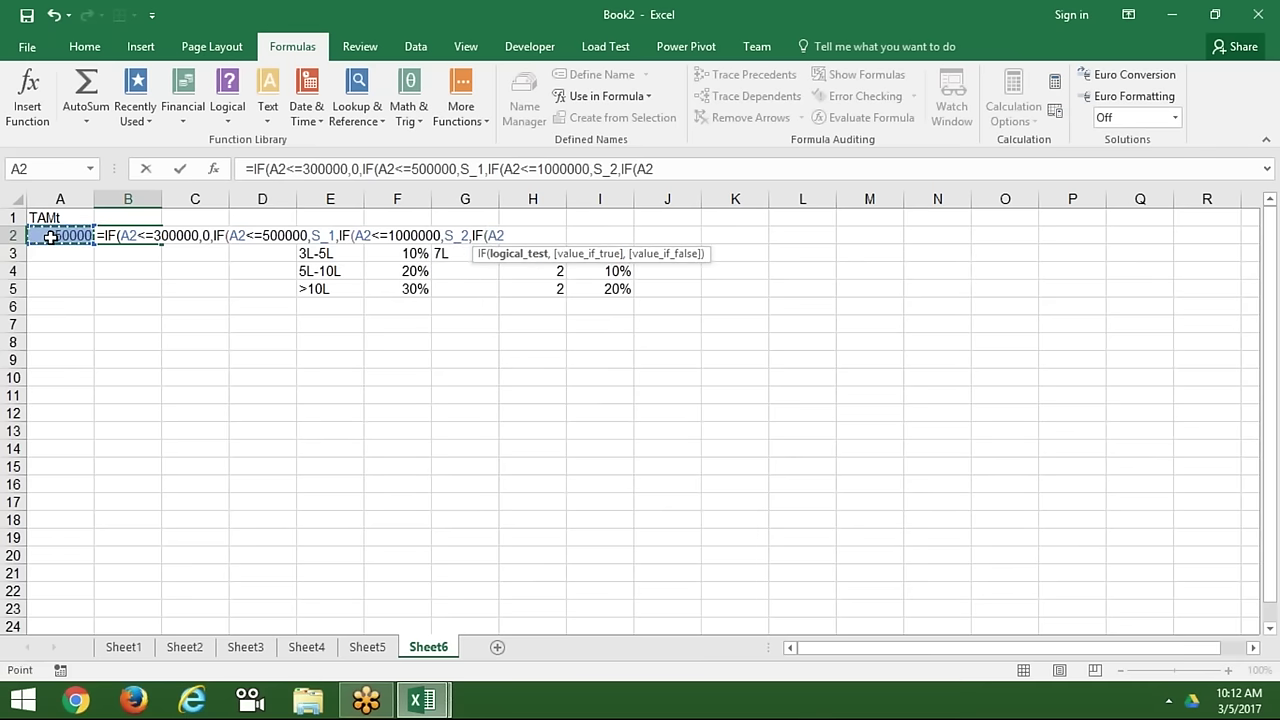
{"action": "type", "text": ">1"}
{"action": "type", "text": "0000"}
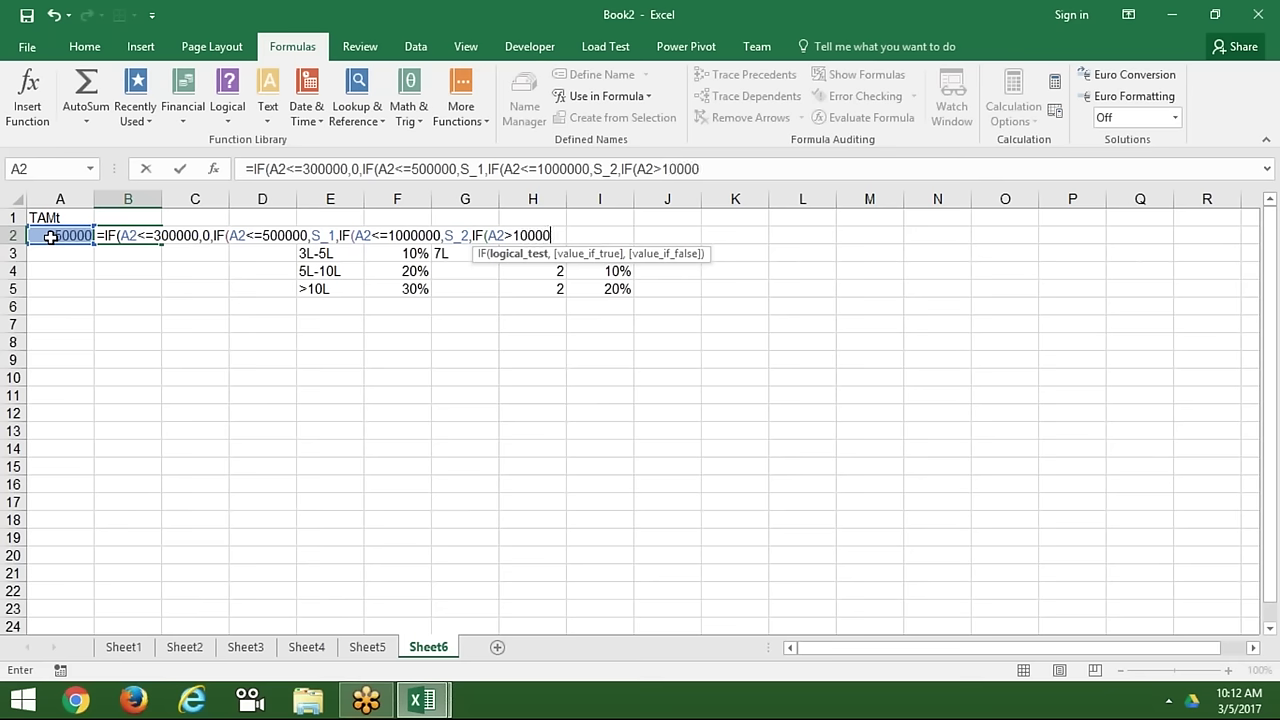
{"action": "type", "text": "00"}
{"action": "type", "text": ",s"}
{"action": "key", "text": "Down"}
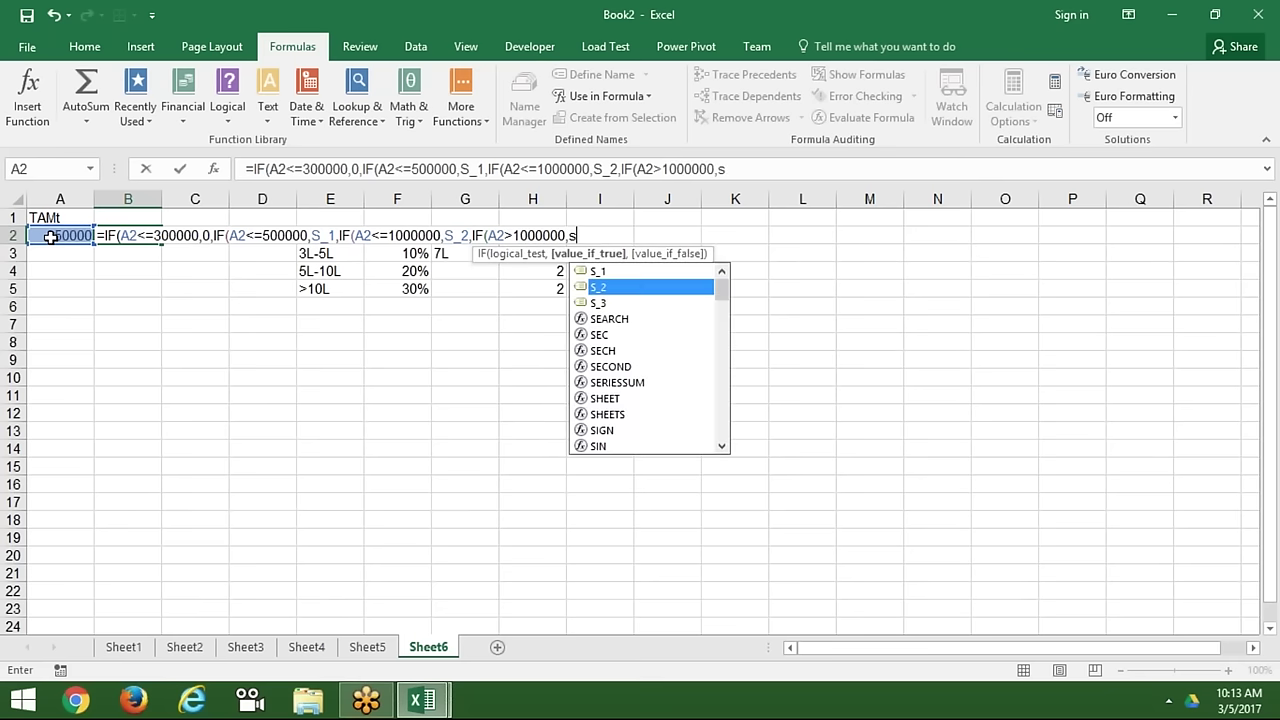
{"action": "key", "text": "Down"}
{"action": "key", "text": "Tab"}
{"action": "key", "text": "Return"}
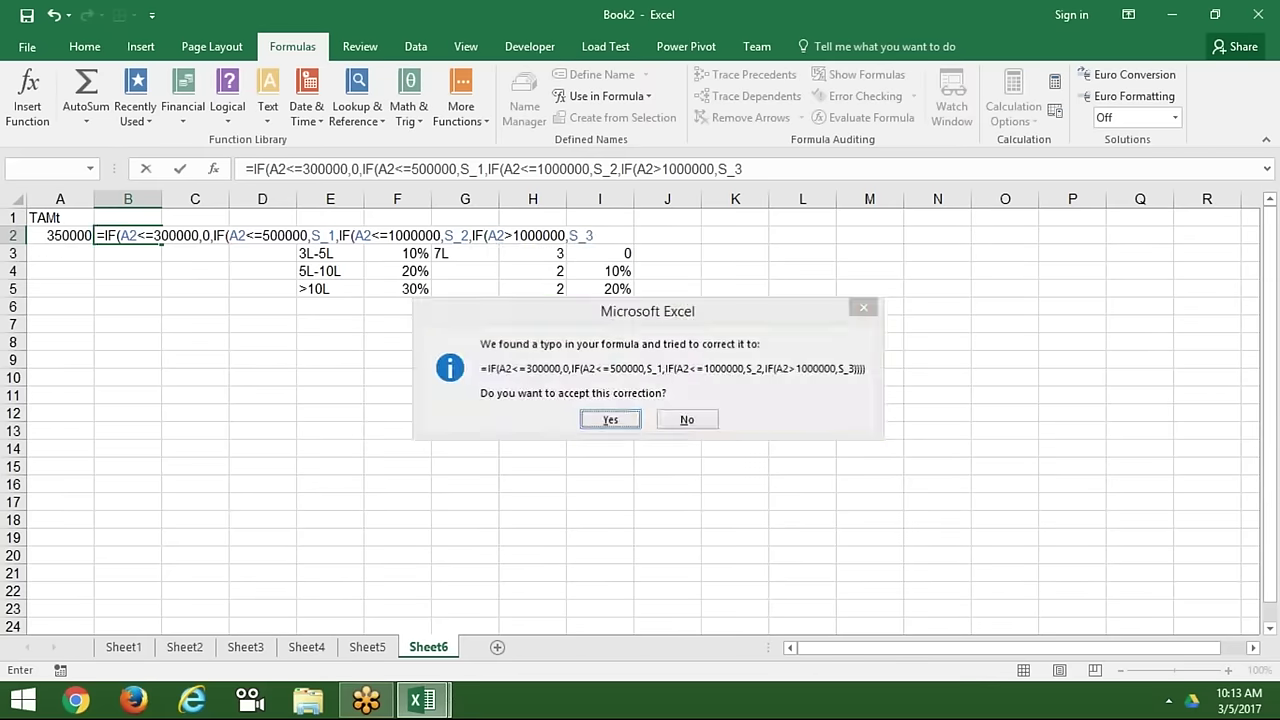
{"action": "key", "text": "Return"}
{"action": "left_click", "coordinate": [128, 235]}
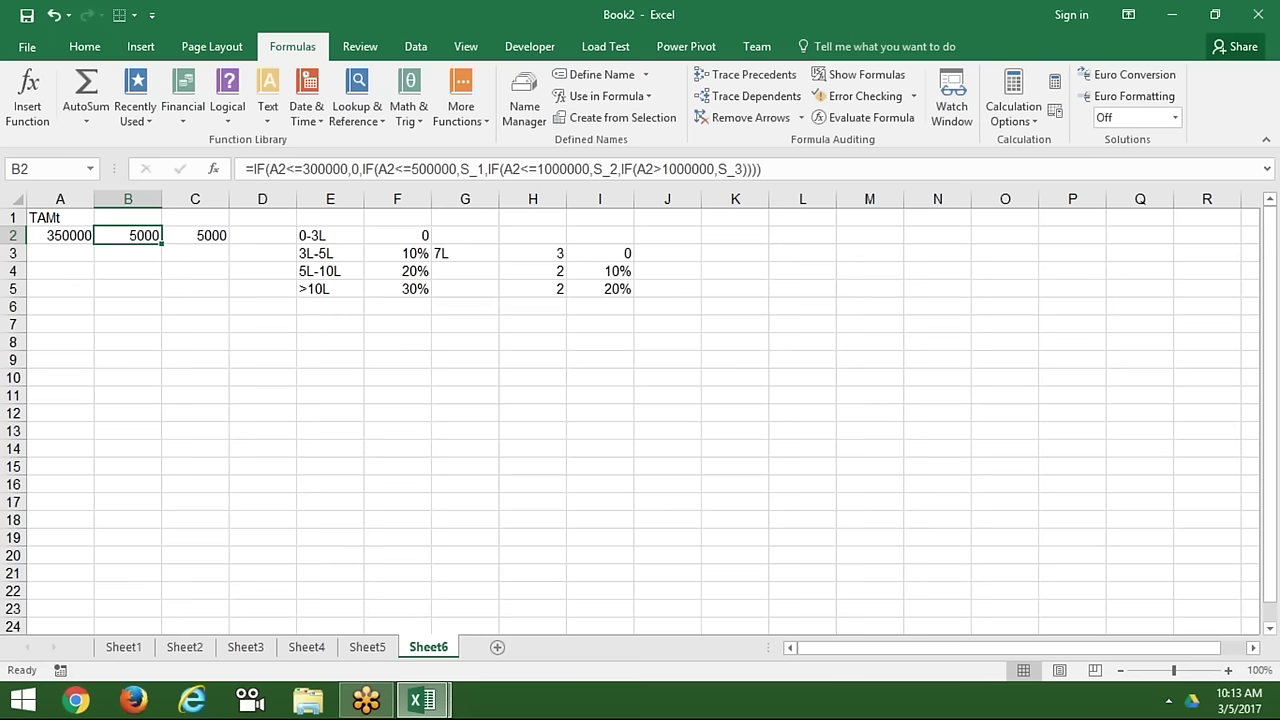
Step: Copy B2's nested IF formula and save it in Name Manager as the name TAX
{"action": "left_click", "coordinate": [783, 170]}
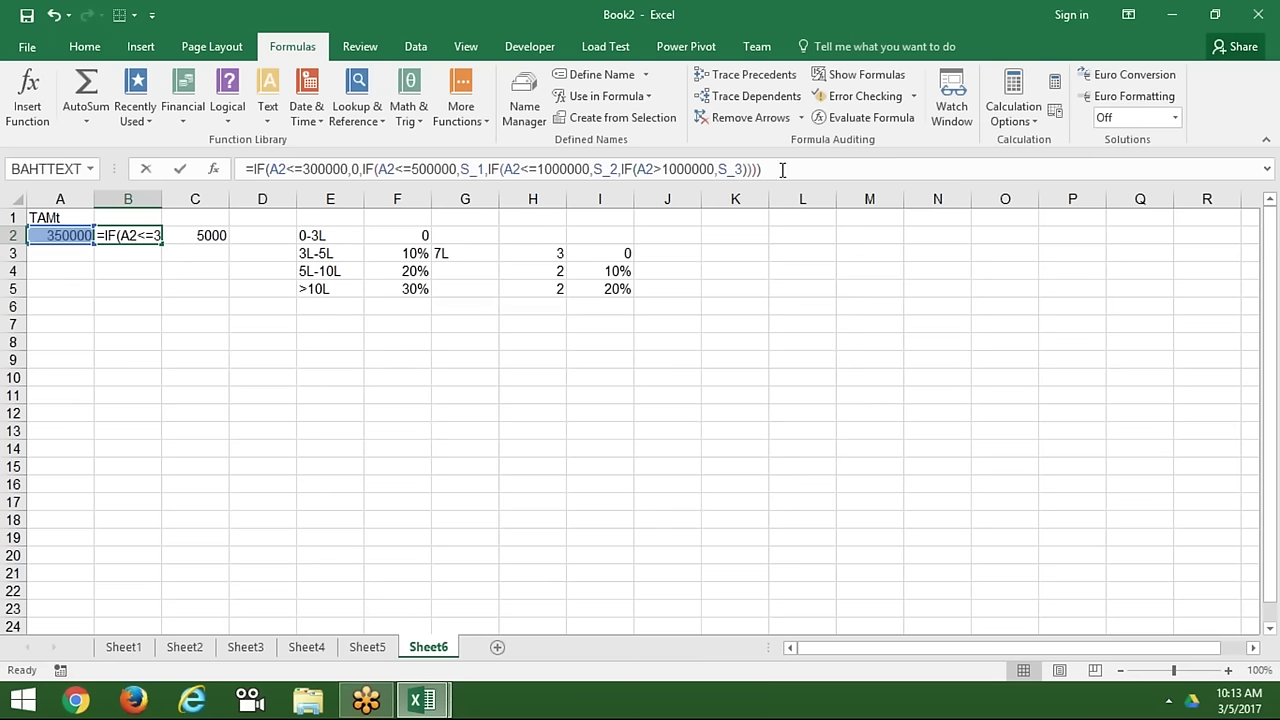
{"action": "key", "text": "ctrl+a"}
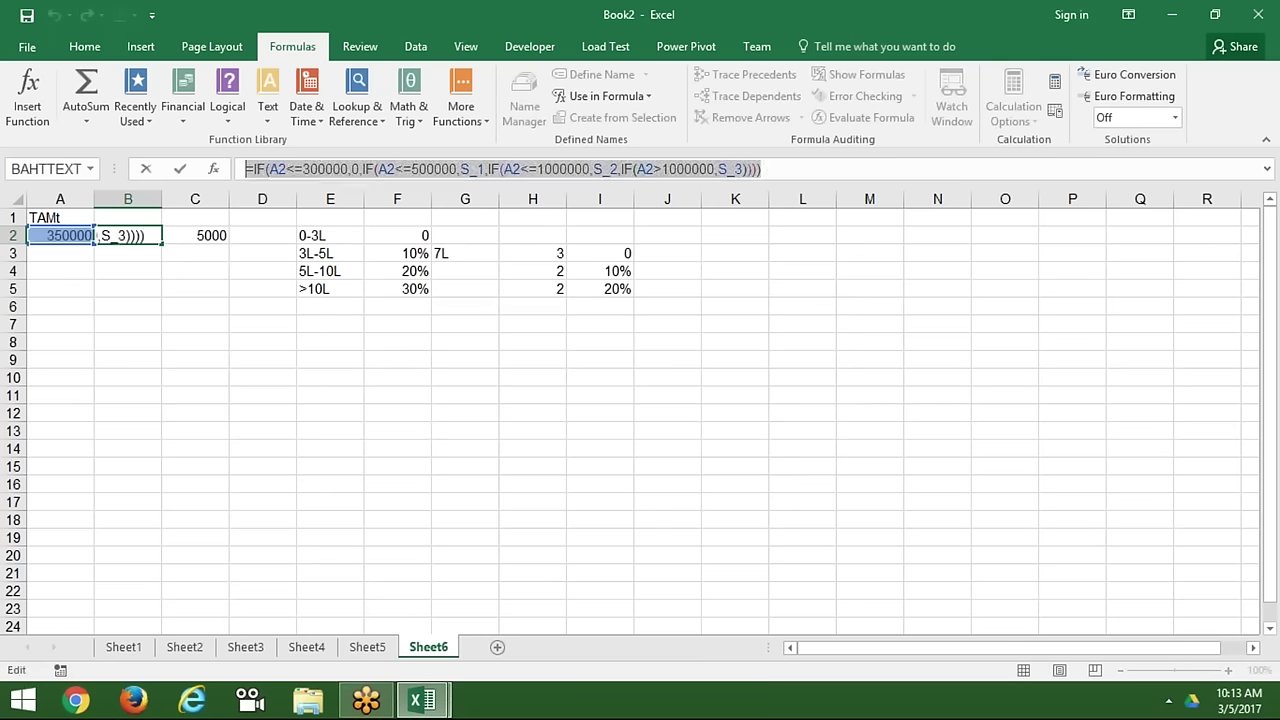
{"action": "key", "text": "Escape"}
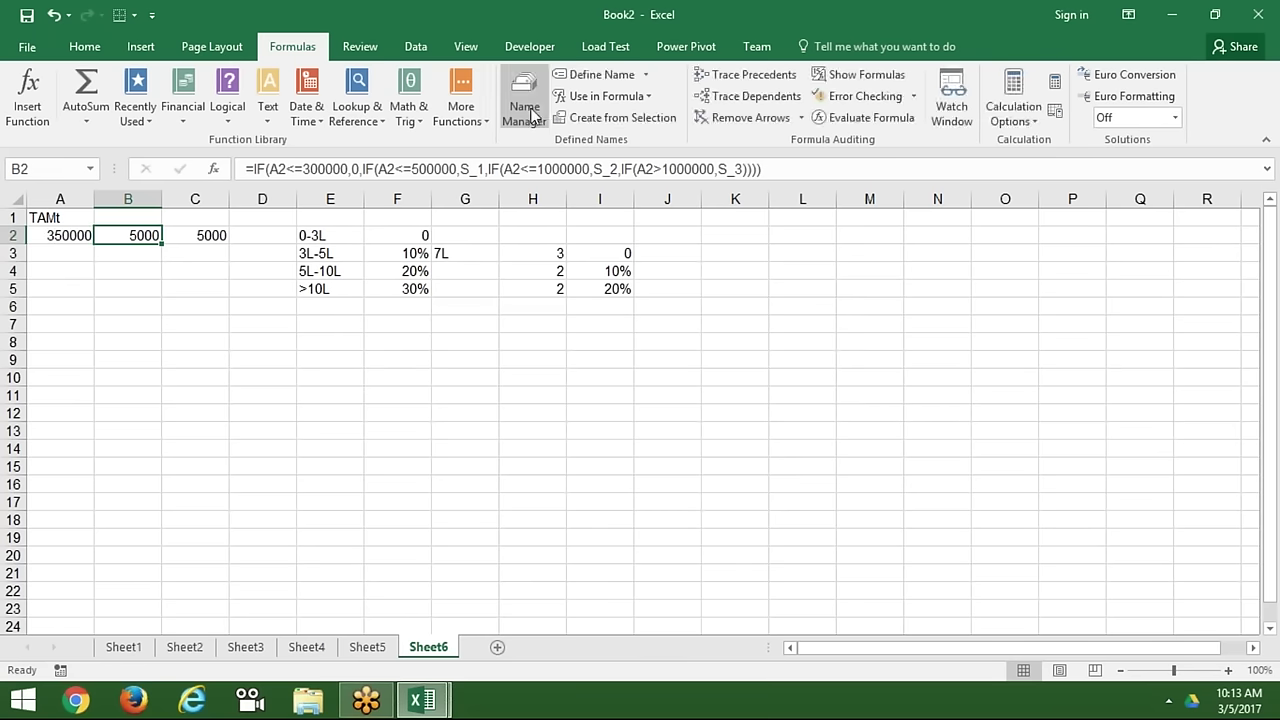
{"action": "left_click", "coordinate": [533, 110]}
{"action": "left_click", "coordinate": [625, 90]}
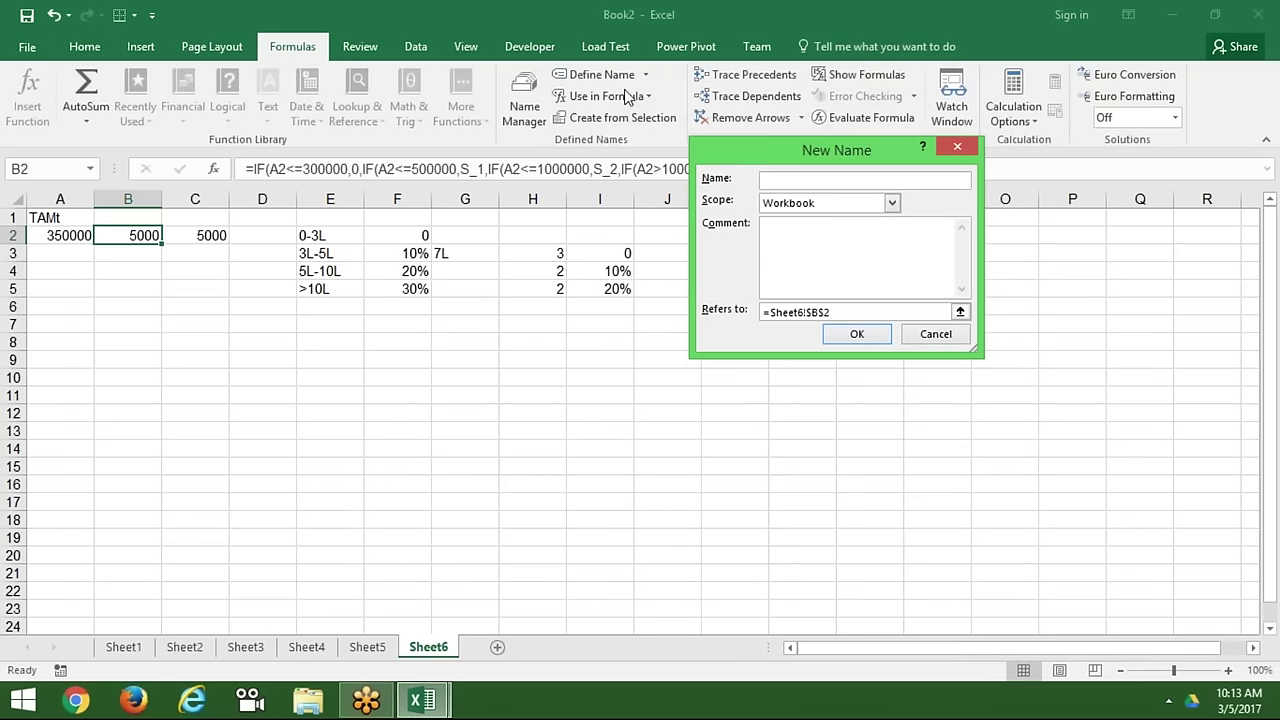
{"action": "type", "text": "?TAX"}
{"action": "key", "text": "BackSpace"}
{"action": "key", "text": "BackSpace"}
{"action": "key", "text": "BackSpace"}
{"action": "key", "text": "BackSpace"}
{"action": "type", "text": "T"}
{"action": "type", "text": "AX"}
{"action": "left_click", "coordinate": [839, 311]}
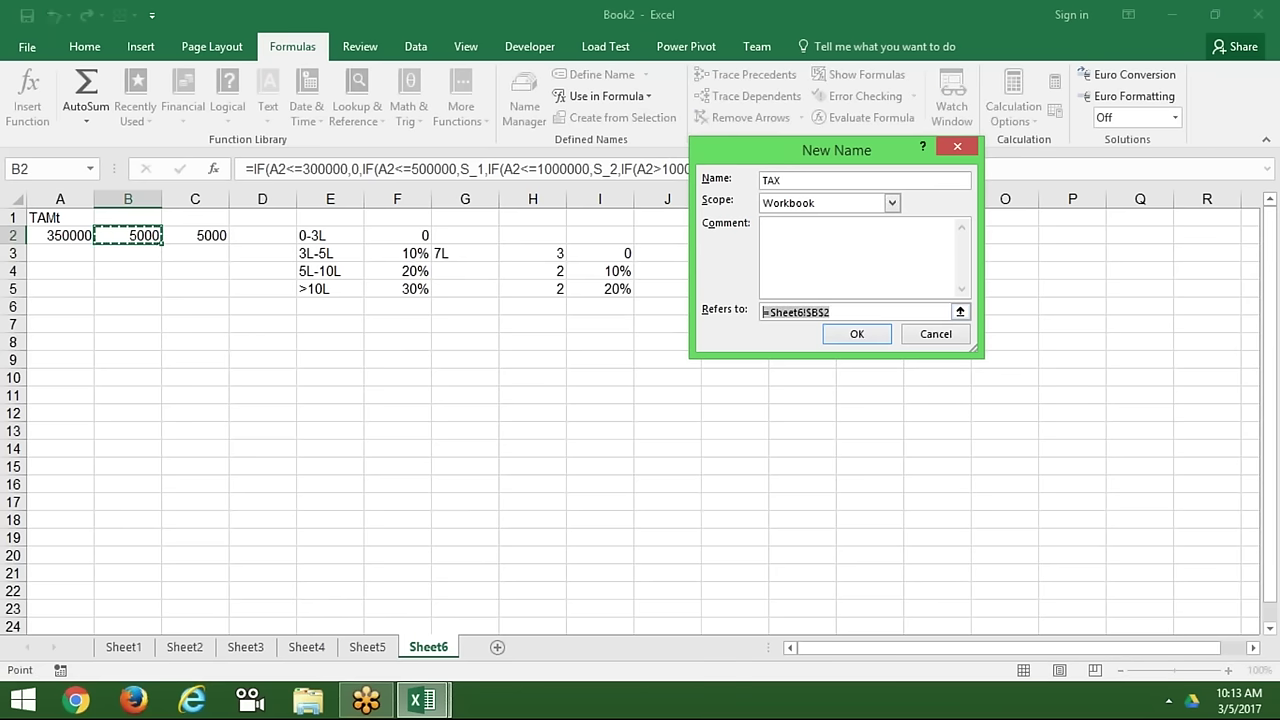
{"action": "key", "text": "ctrl+v"}
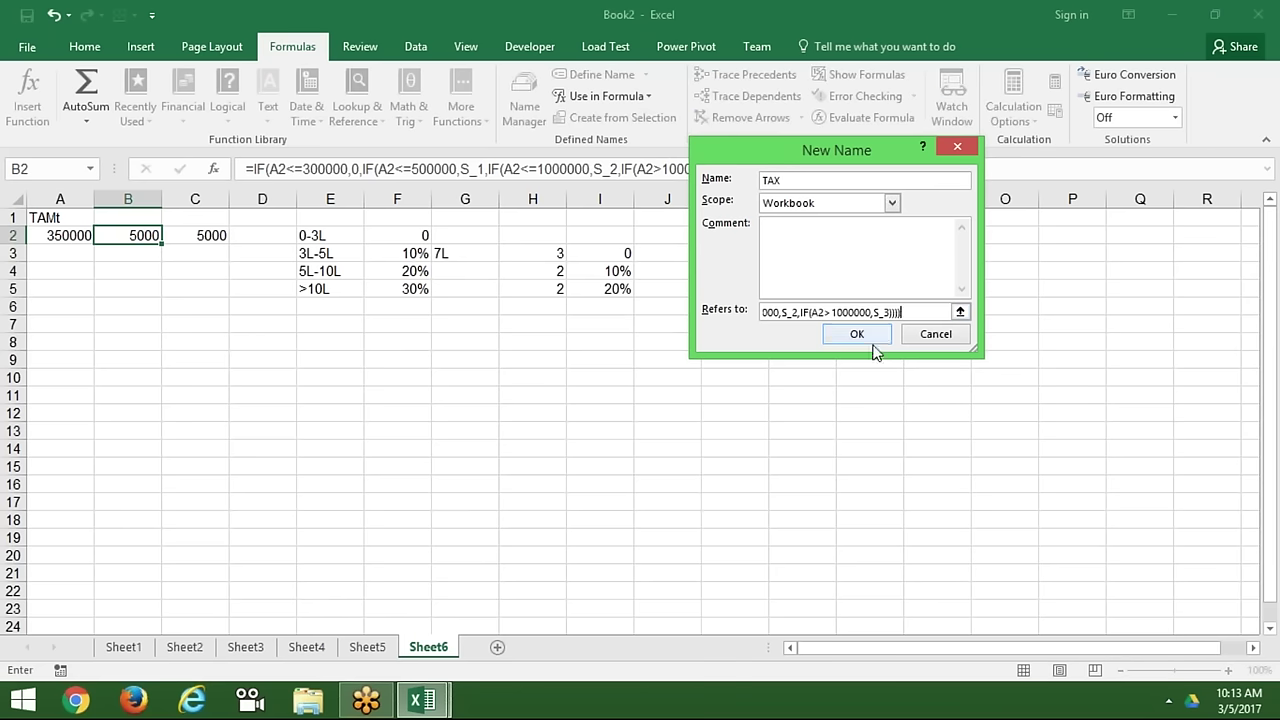
{"action": "left_click", "coordinate": [870, 338]}
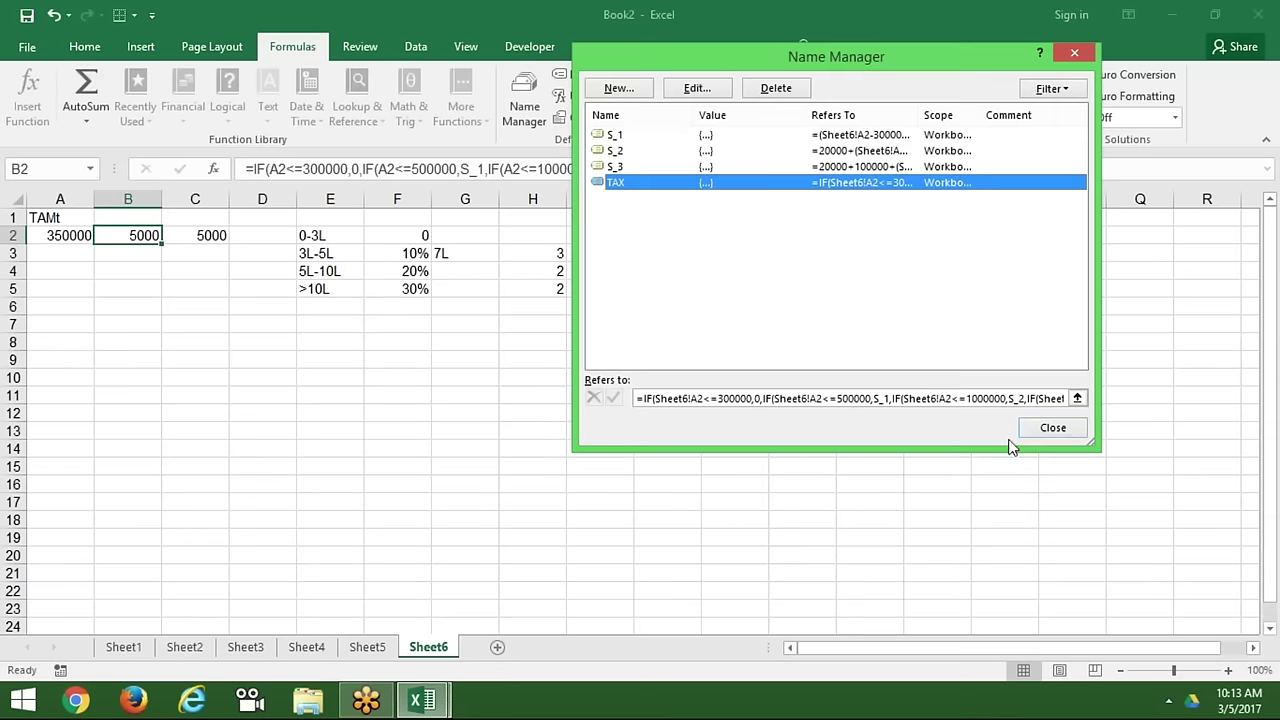
{"action": "left_click", "coordinate": [1048, 421]}
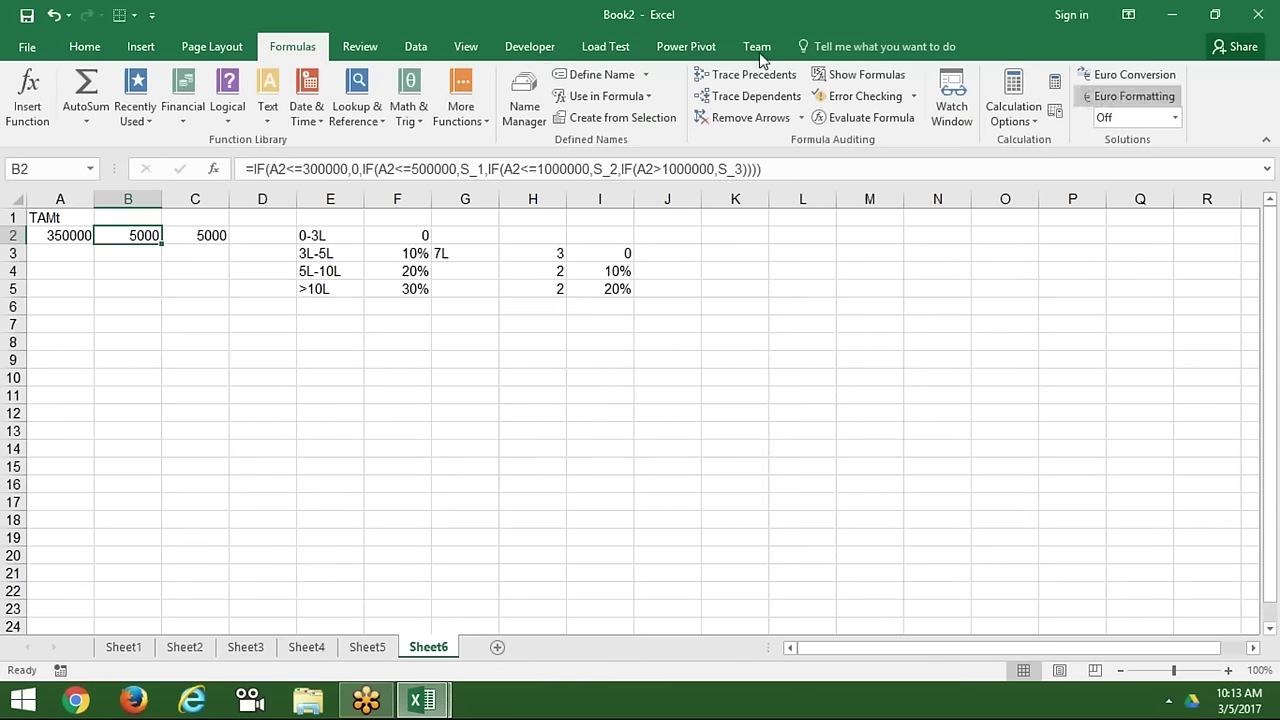
Step: Set B2 to =TAX and review S_1, S_2, S_3 and TAX in Name Manager
{"action": "type", "text": "=ta"}
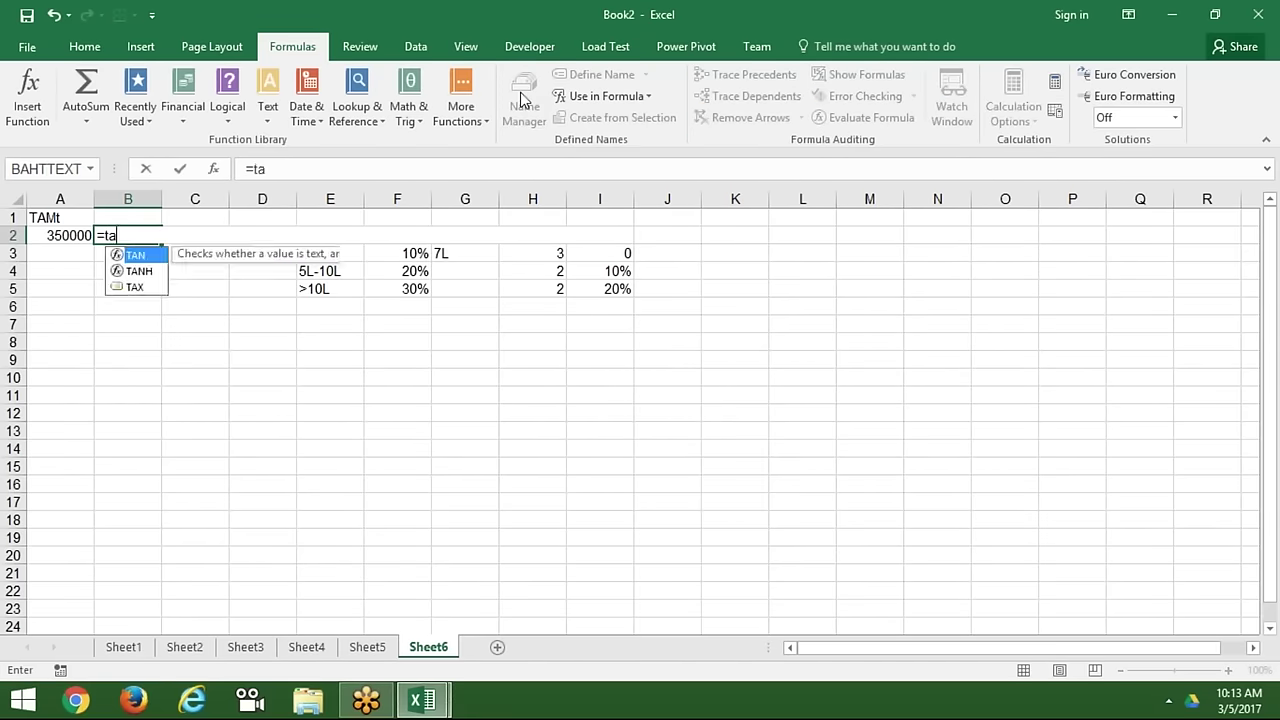
{"action": "type", "text": "x"}
{"action": "key", "text": "Return"}
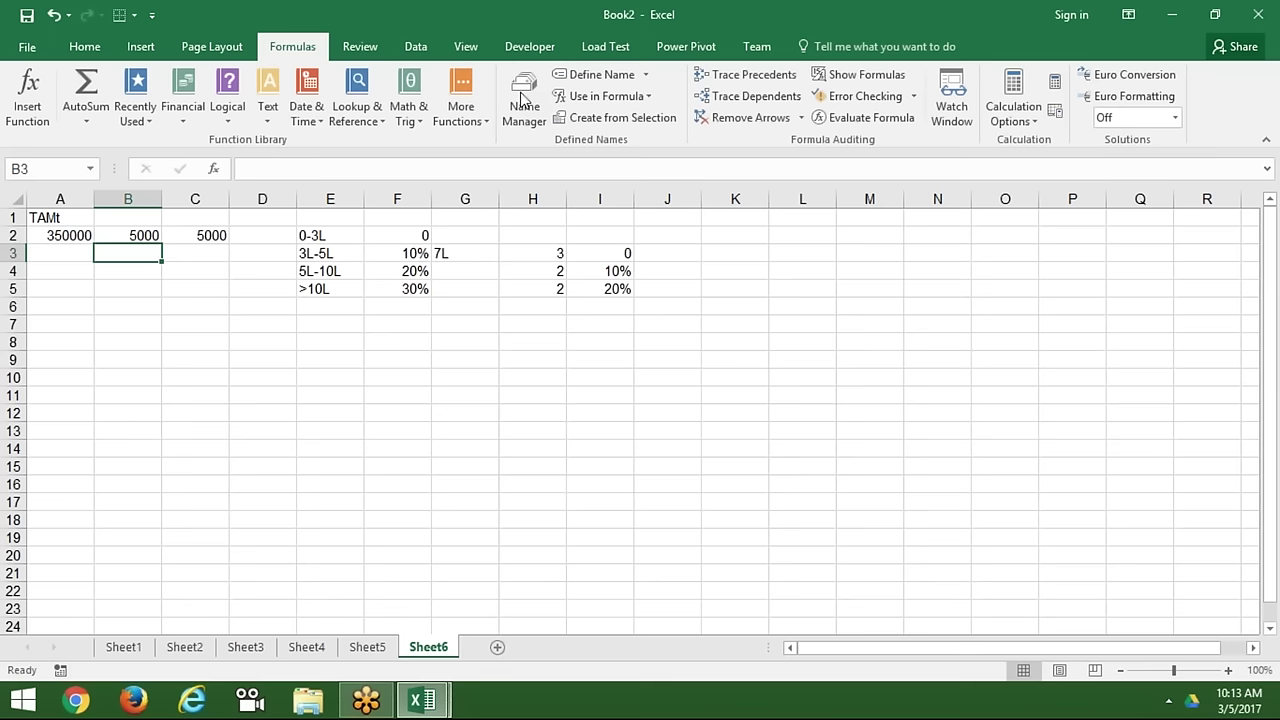
{"action": "key", "text": "Up"}
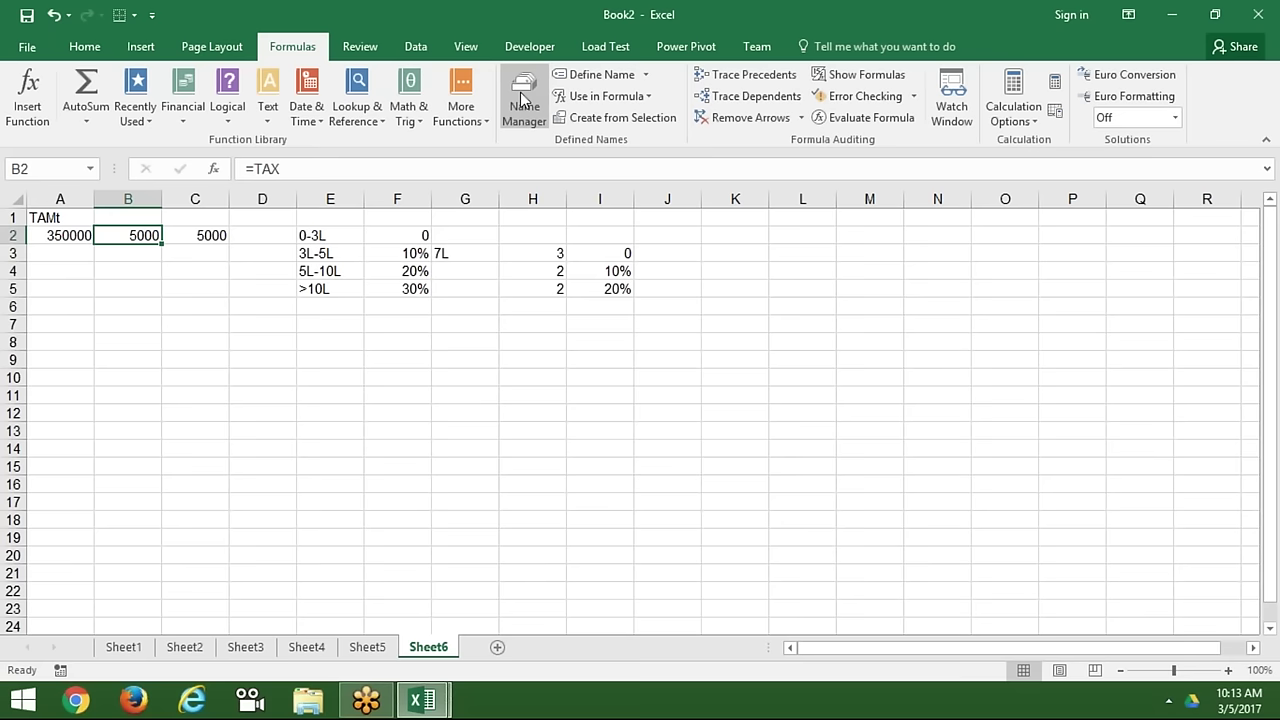
{"action": "left_click", "coordinate": [520, 92]}
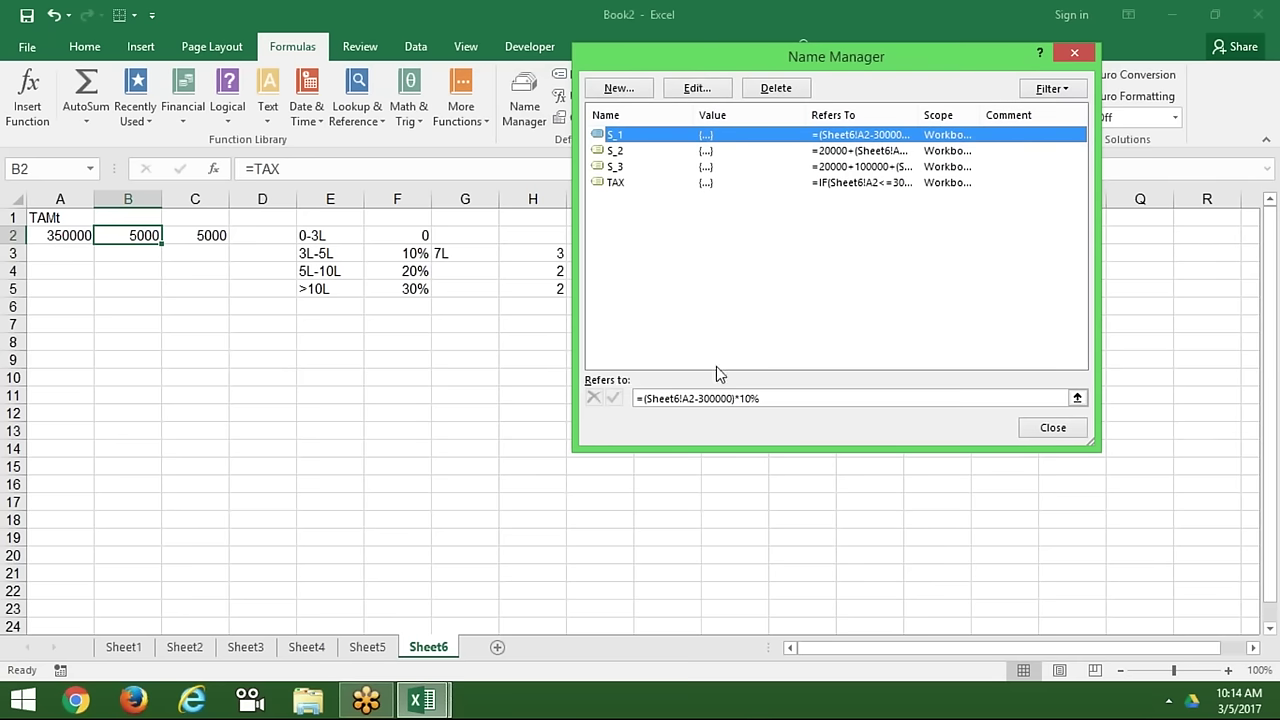
{"action": "left_click", "coordinate": [1053, 428]}
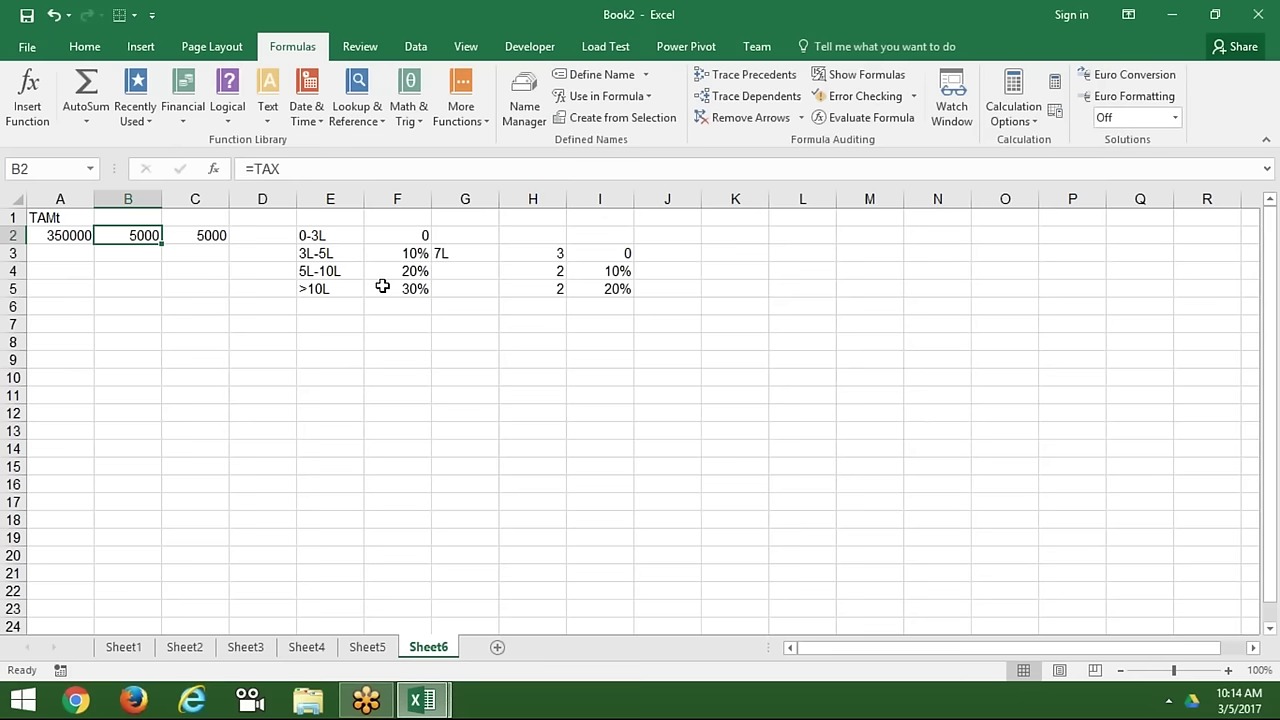
Step: Enter the amount 3526544 in H13
{"action": "left_click", "coordinate": [502, 430]}
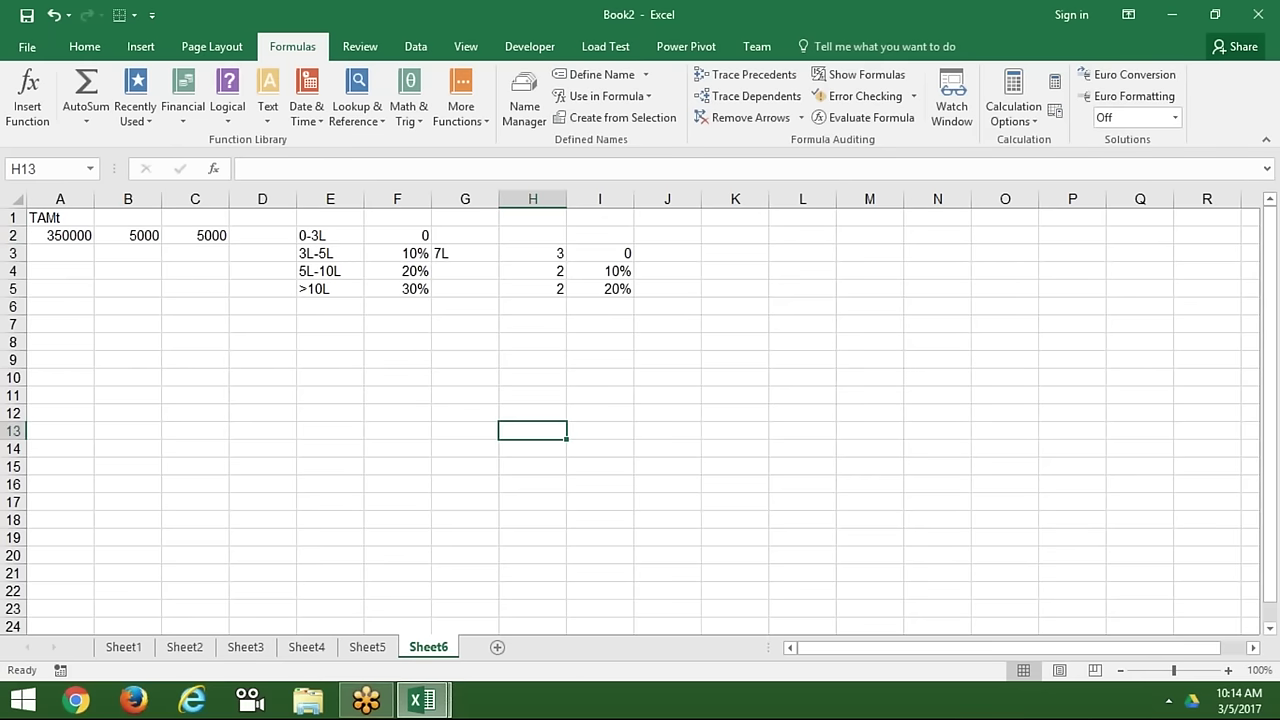
{"action": "type", "text": "TA"}
{"action": "key", "text": "BackSpace"}
{"action": "key", "text": "BackSpace"}
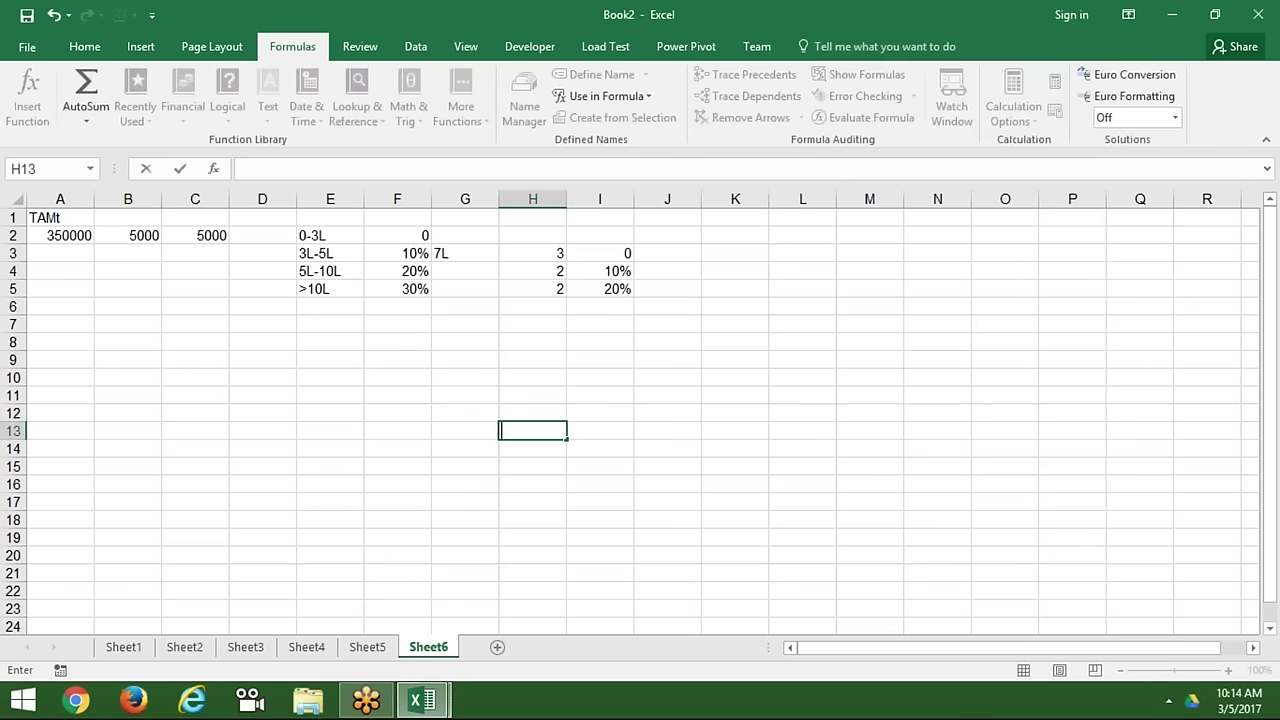
{"action": "type", "text": "3526544"}
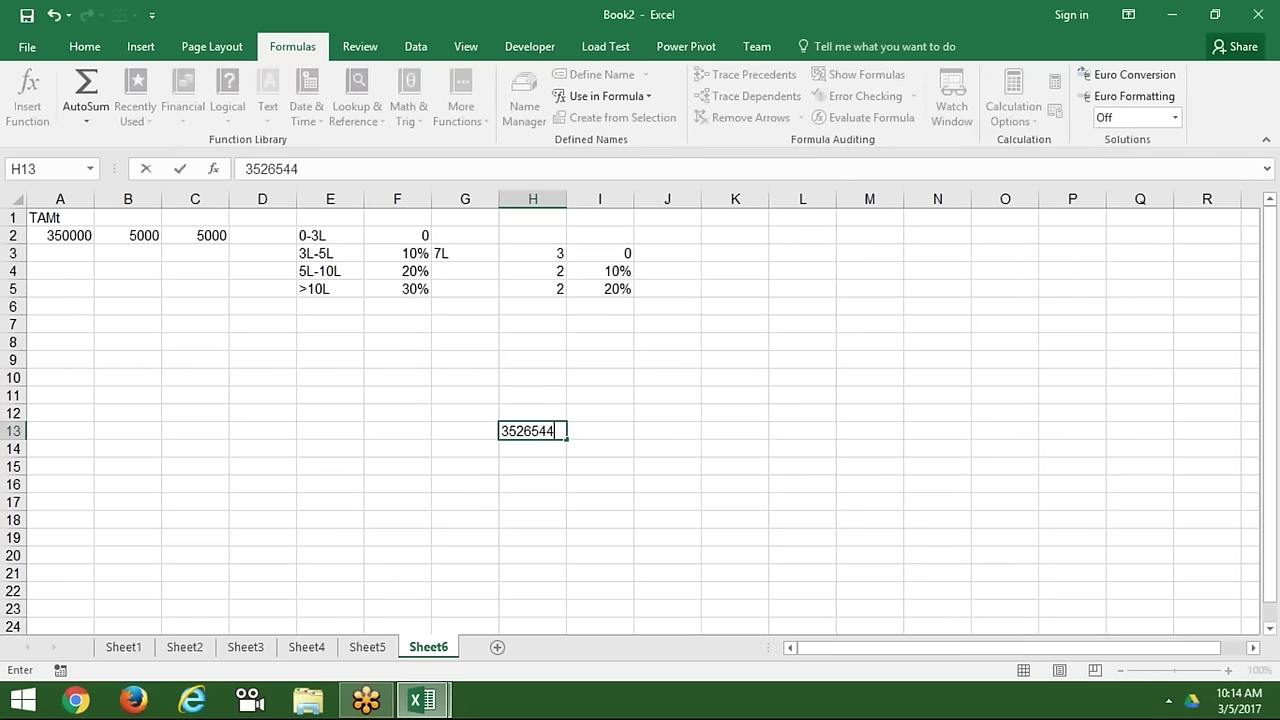
{"action": "key", "text": "Tab"}
Step: Put =TAX in I13, giving a tax of 877963.2
{"action": "type", "text": "=t"}
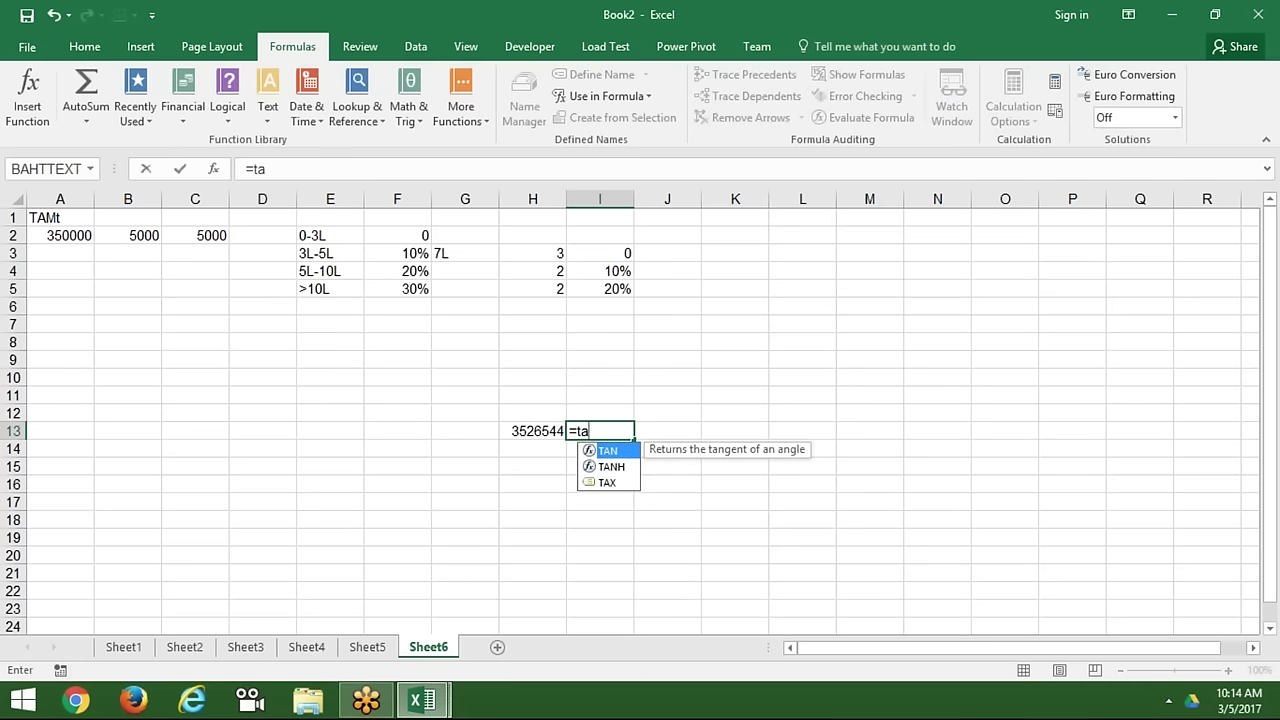
{"action": "key", "text": "Down"}
{"action": "key", "text": "Down"}
{"action": "key", "text": "Tab"}
{"action": "key", "text": "Left"}
{"action": "key", "text": "Return"}
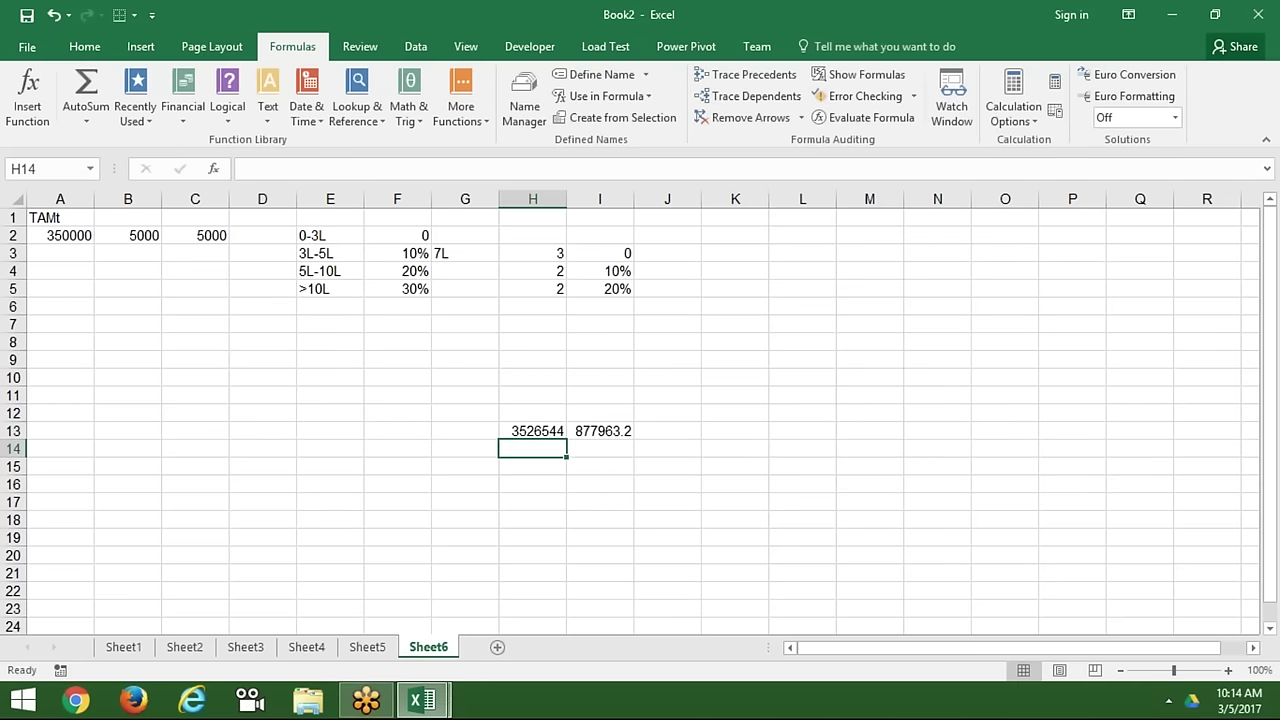
{"action": "left_click", "coordinate": [533, 431]}
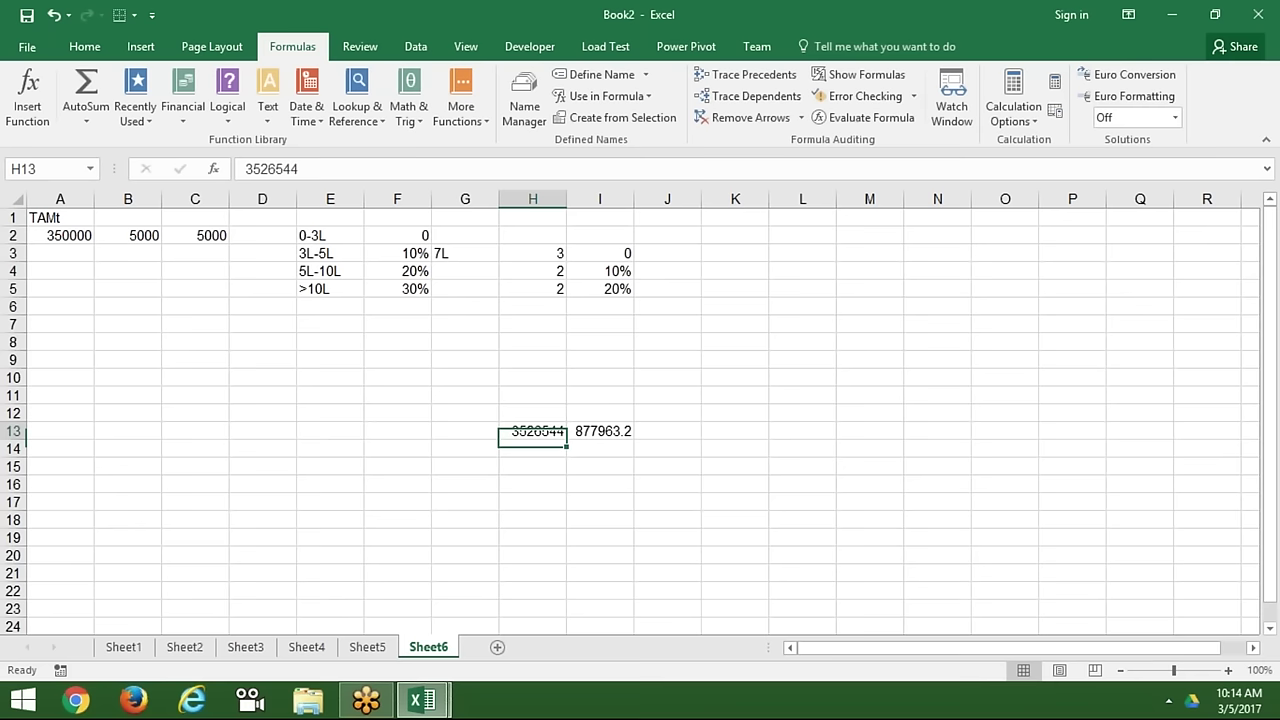
{"action": "left_click", "coordinate": [600, 431]}
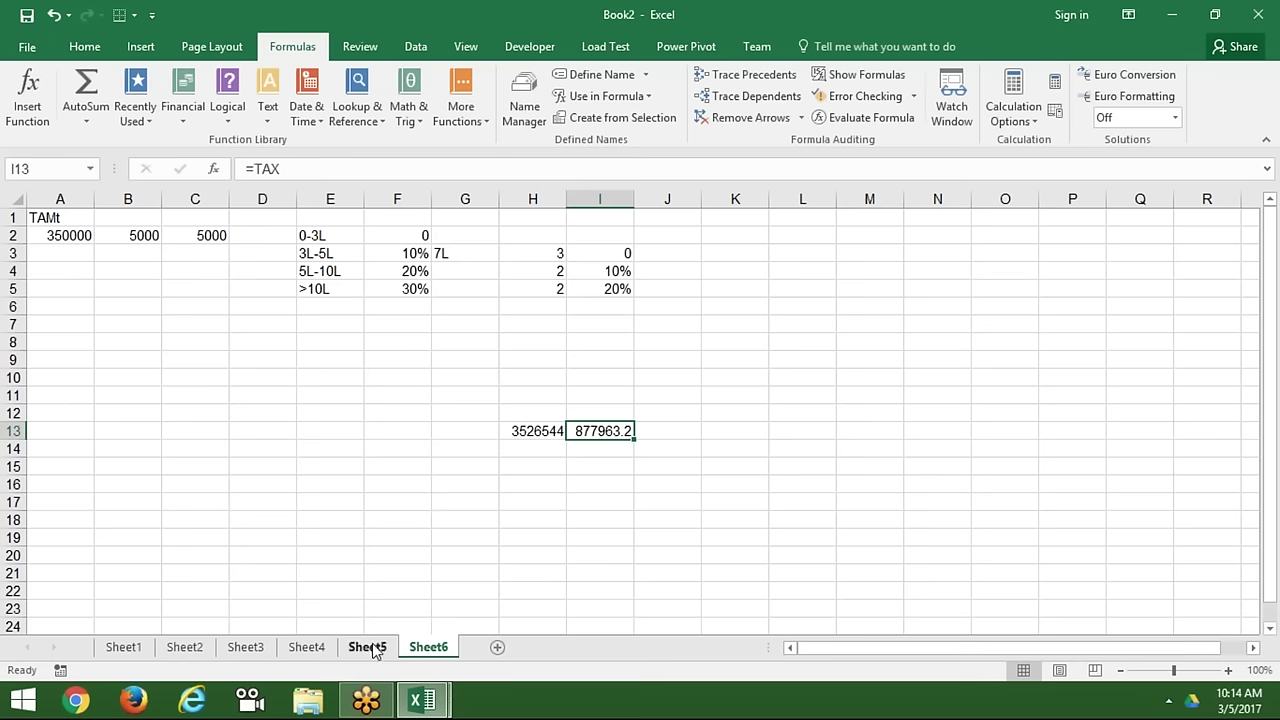
Step: Copy 3526544 from H13 into B3 of a new Sheet7
{"action": "left_click", "coordinate": [528, 433]}
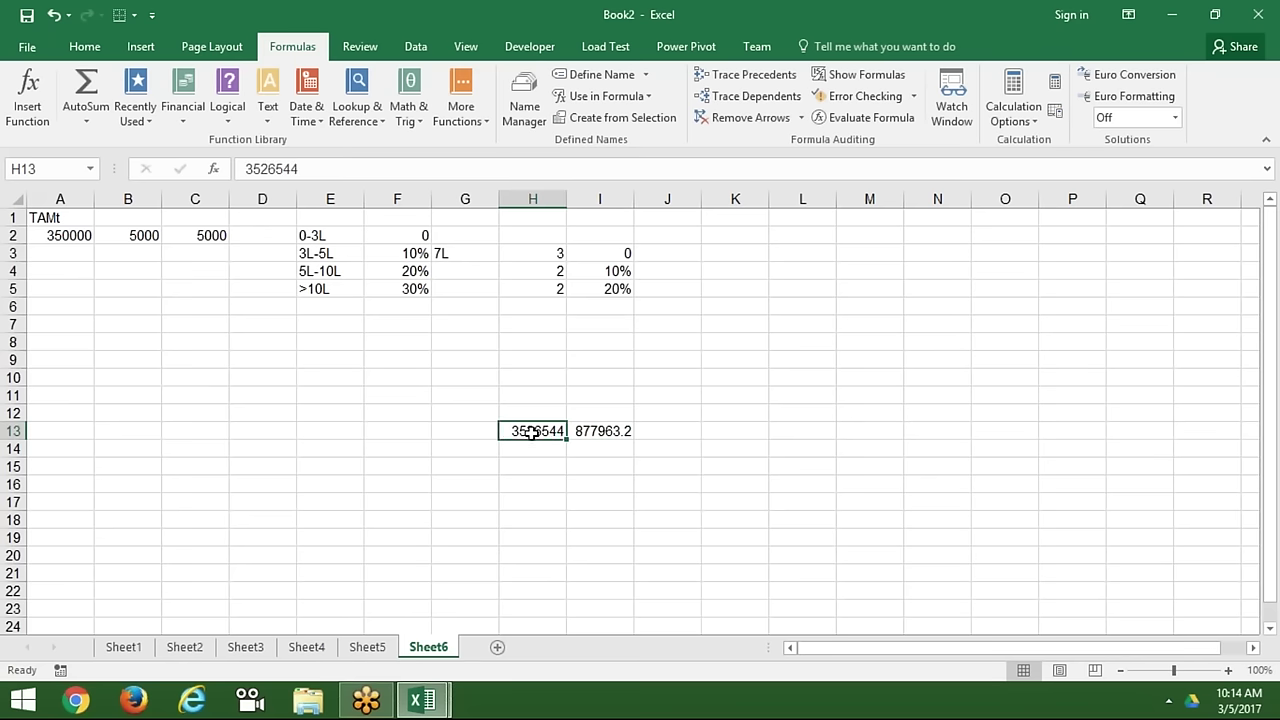
{"action": "key", "text": "ctrl+c"}
{"action": "left_click", "coordinate": [496, 647]}
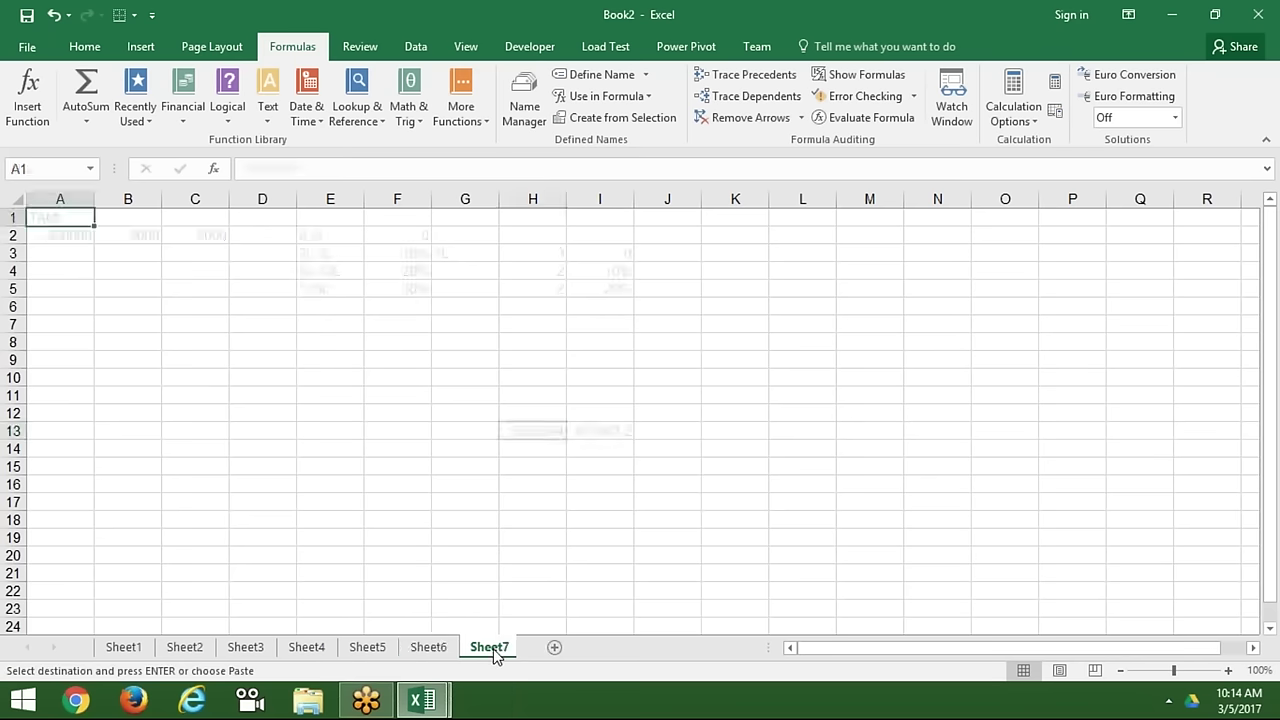
{"action": "left_click", "coordinate": [107, 255]}
{"action": "key", "text": "ctrl+v"}
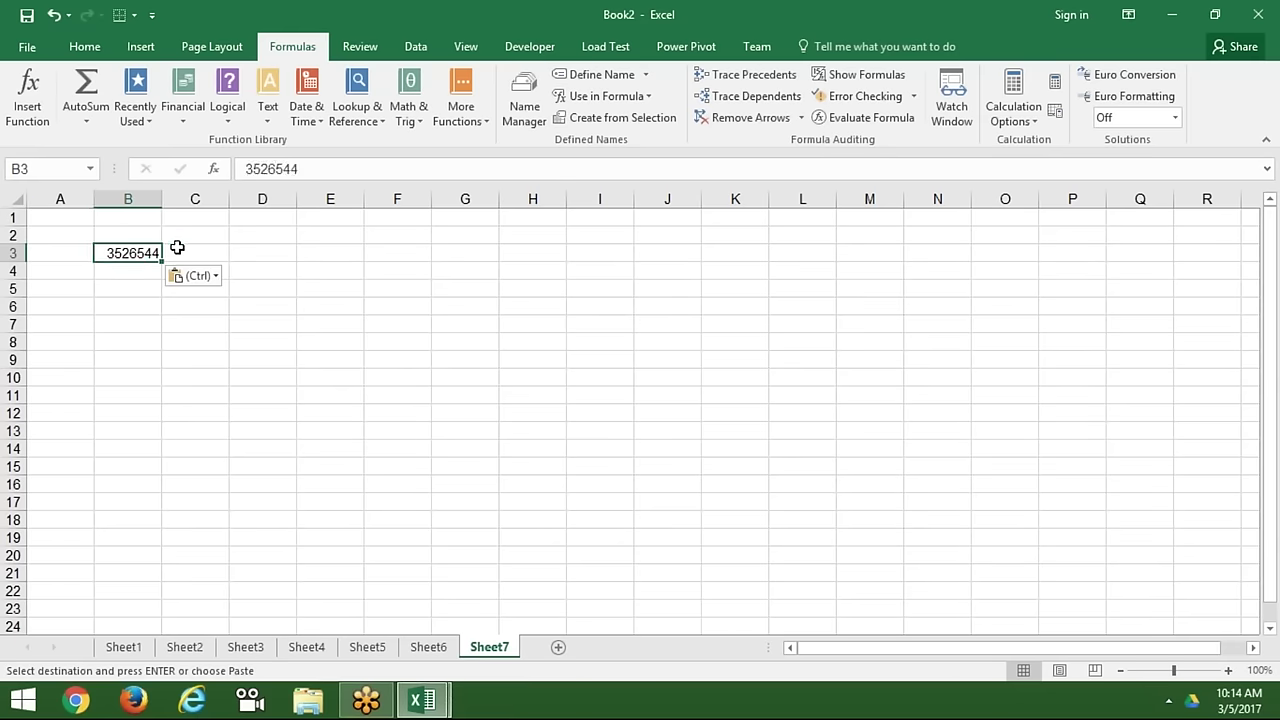
Step: Enter the named formula =TAX in C3, which returns 0
{"action": "left_click", "coordinate": [177, 248]}
{"action": "type", "text": "=t"}
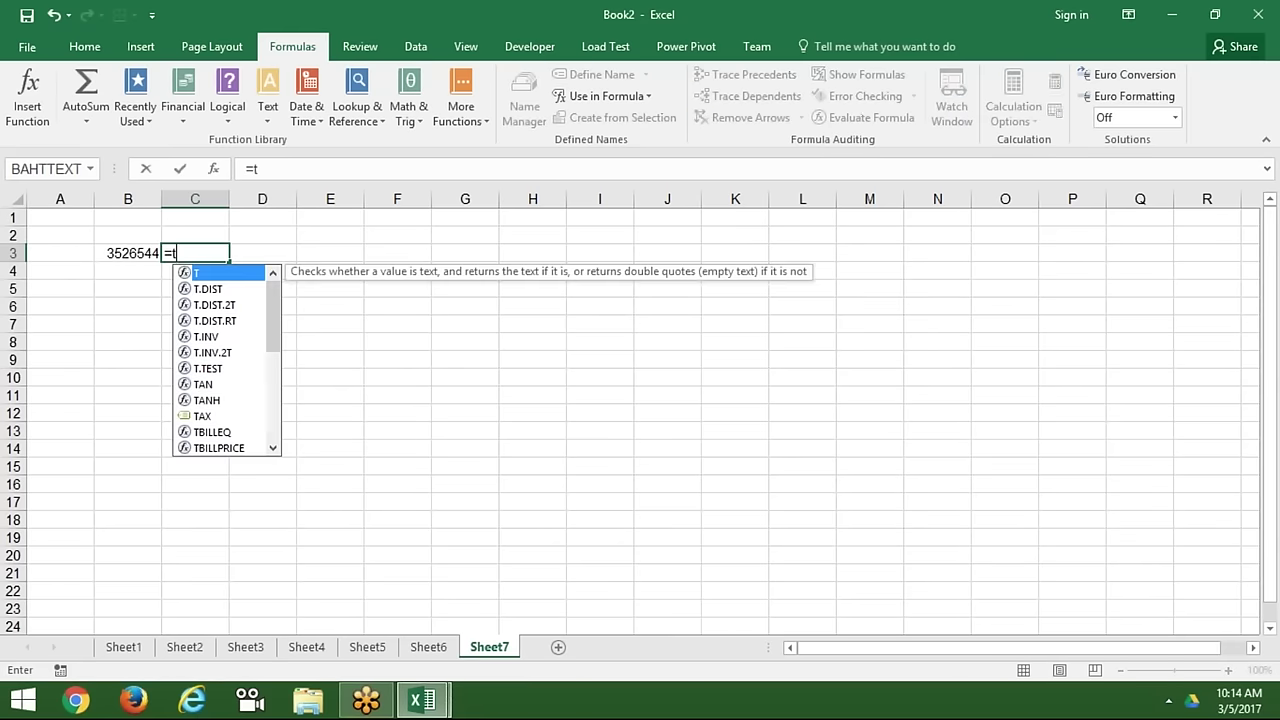
{"action": "type", "text": "a"}
{"action": "key", "text": "Down"}
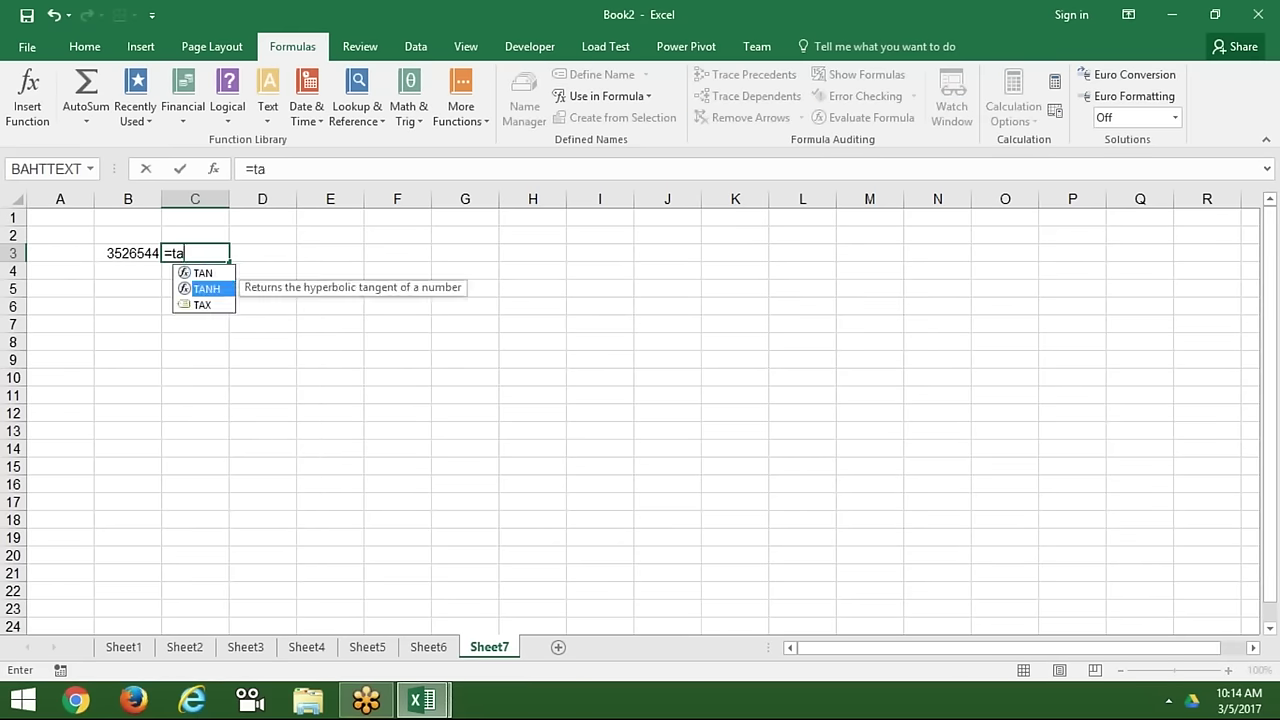
{"action": "key", "text": "Down"}
{"action": "key", "text": "Tab"}
{"action": "key", "text": "Return"}
{"action": "key", "text": "Up"}
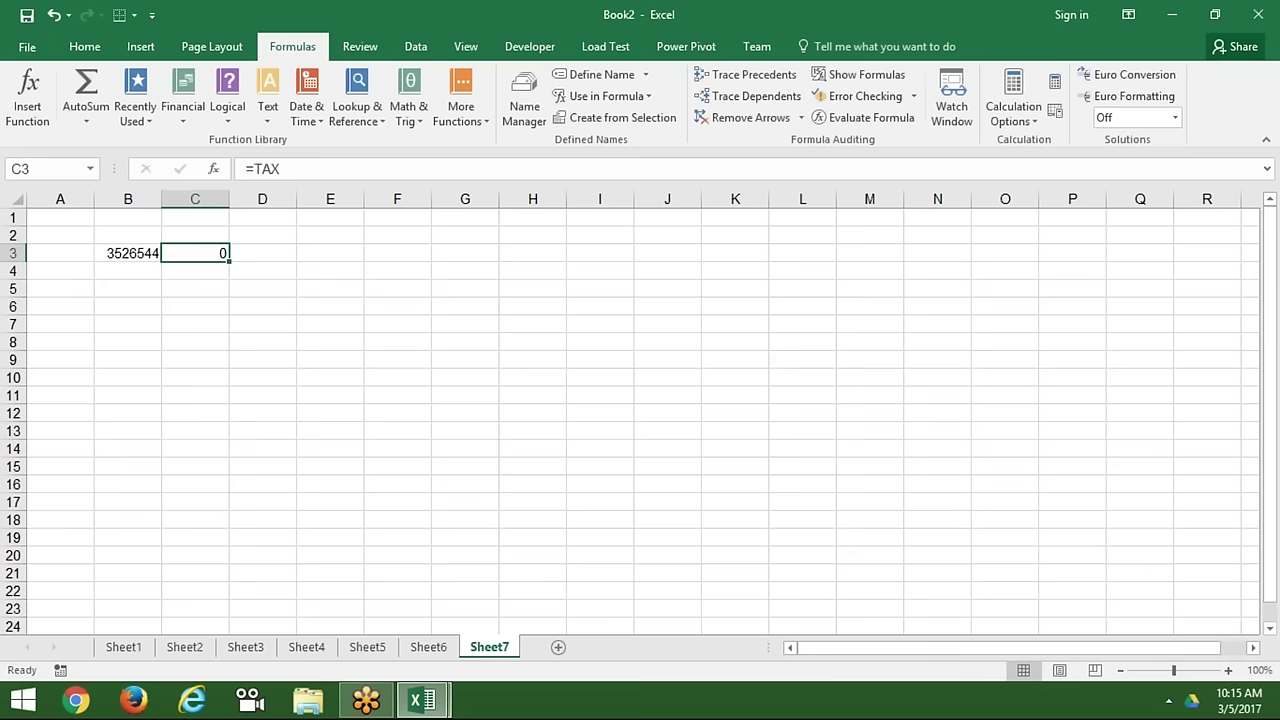
{"action": "key", "text": "Up"}
{"action": "key", "text": "Up"}
{"action": "left_click", "coordinate": [197, 253]}
{"action": "type", "text": "=TAX"}
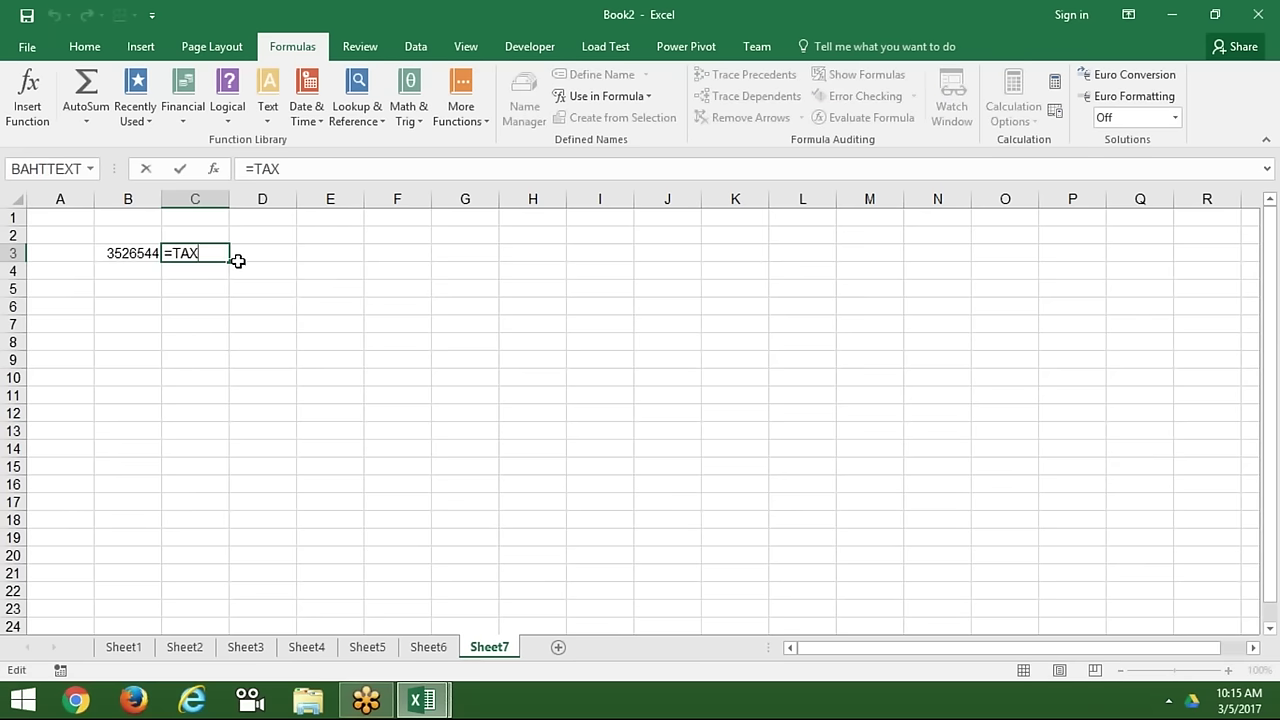
{"action": "key", "text": "ctrl+Return"}
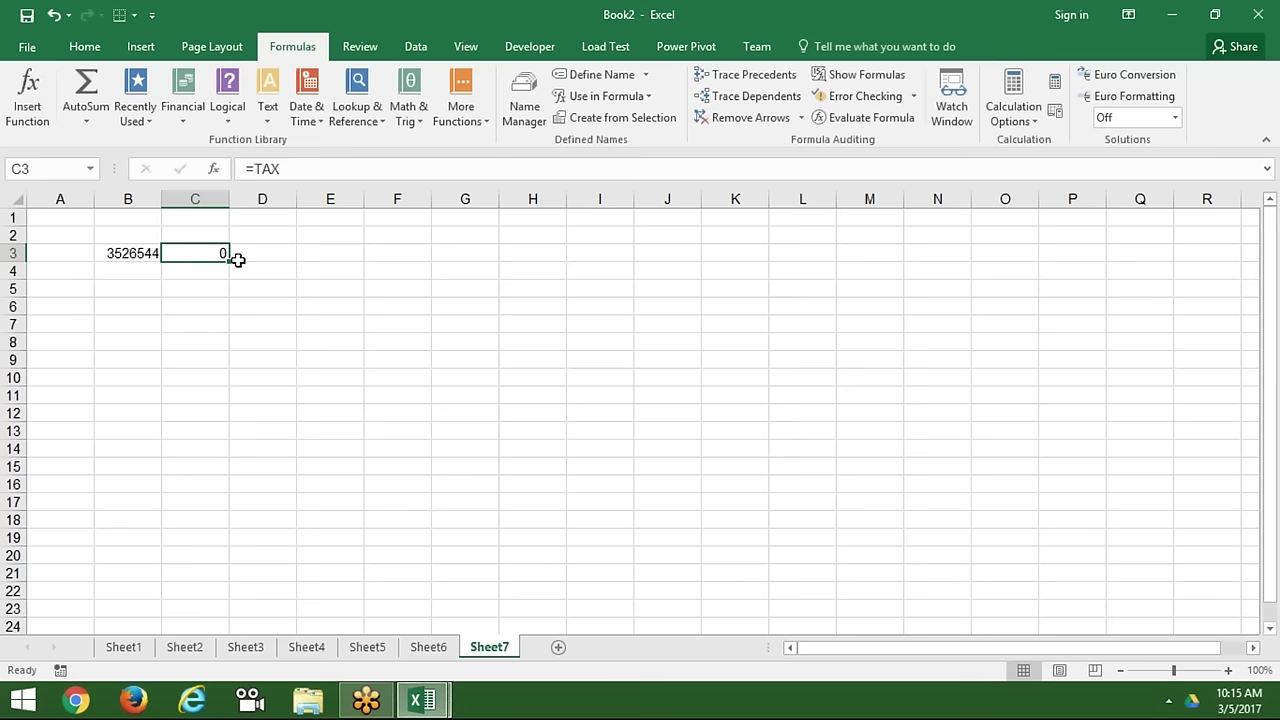
{"action": "left_click", "coordinate": [441, 651]}
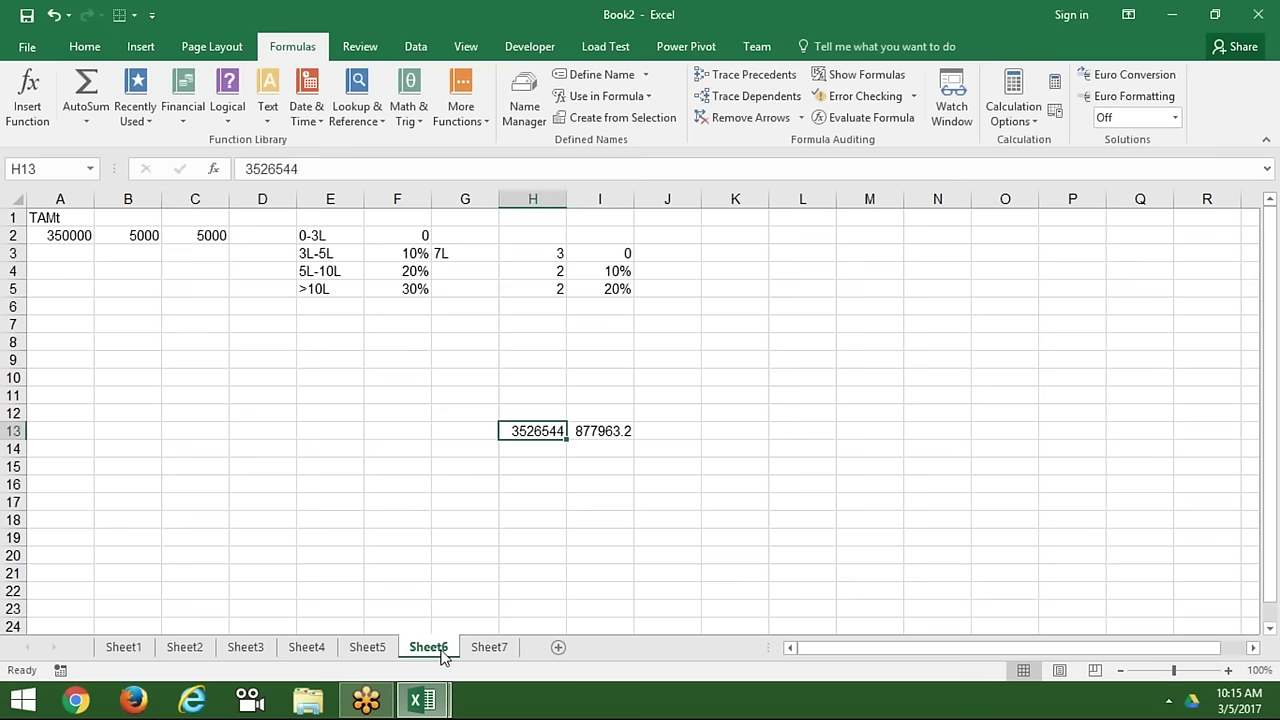
{"action": "left_click", "coordinate": [524, 100]}
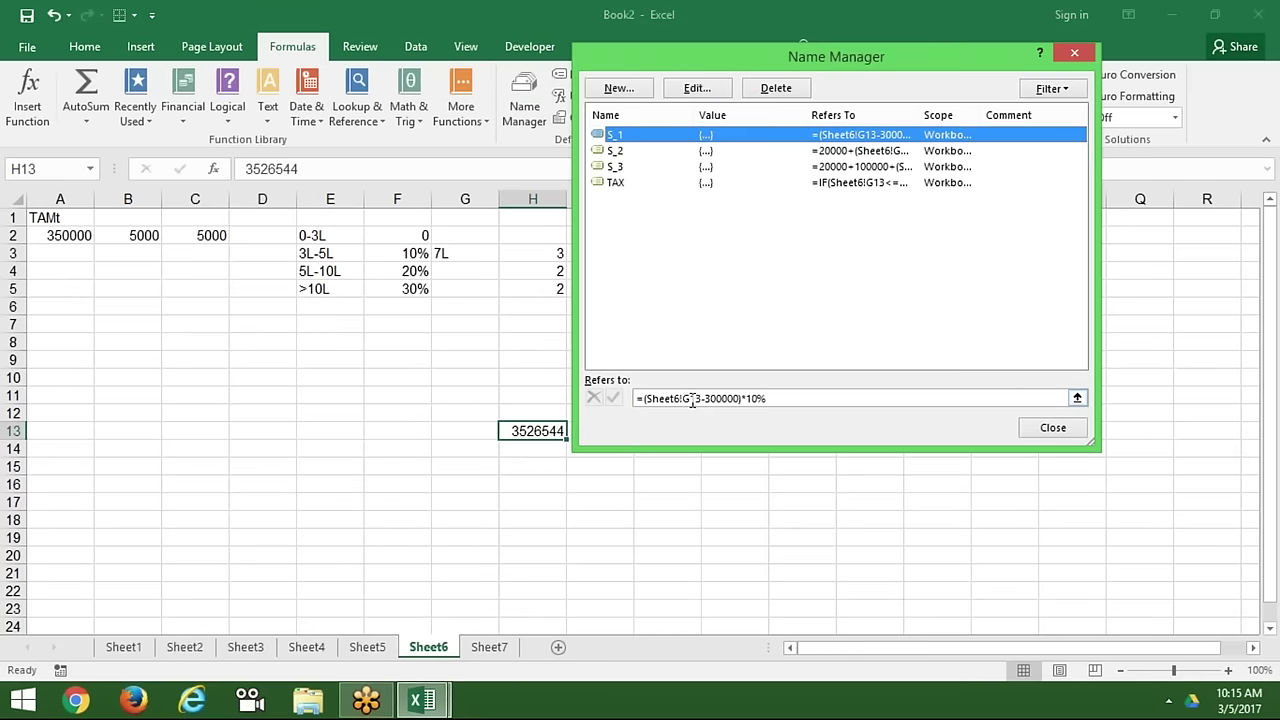
{"action": "left_click", "coordinate": [686, 398]}
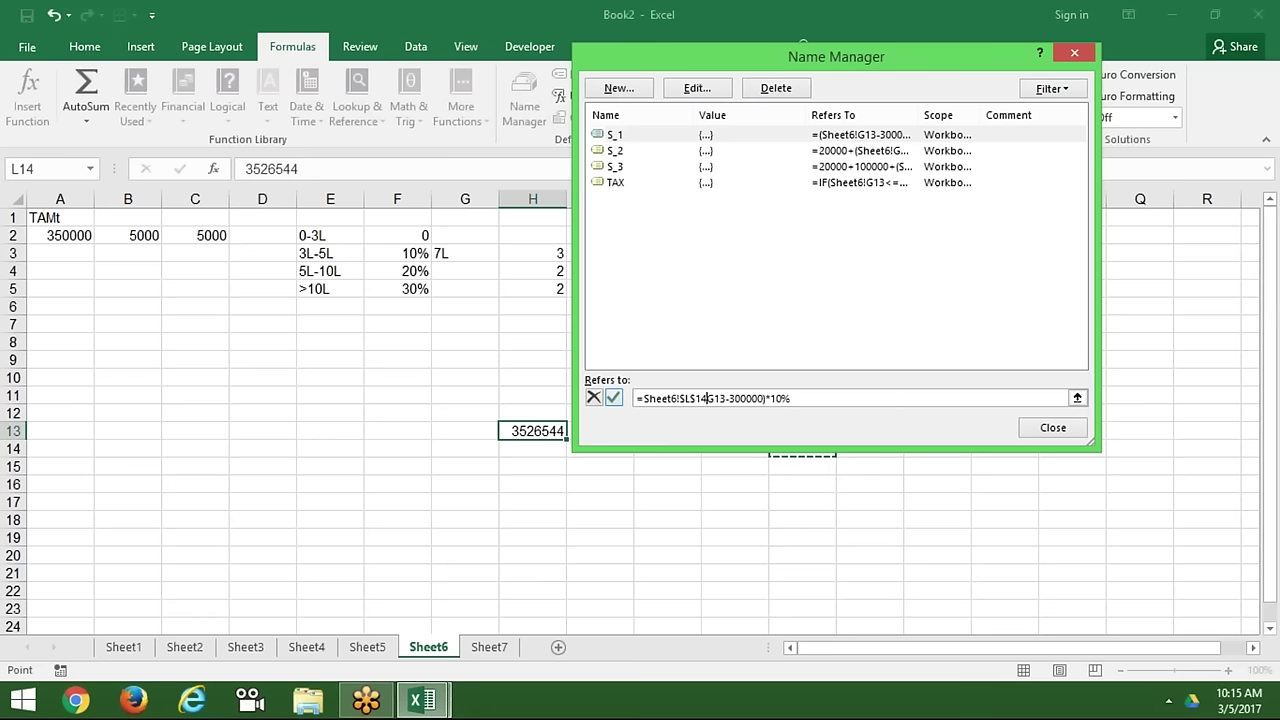
{"action": "key", "text": "Return"}
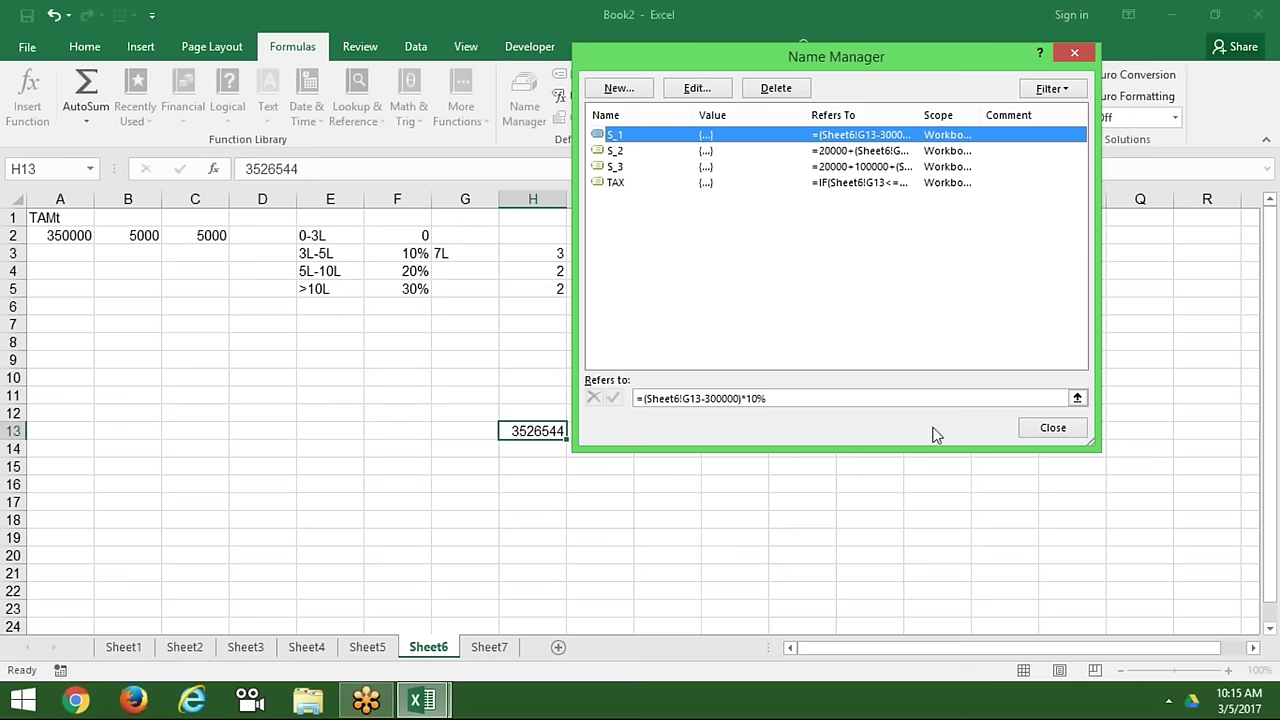
{"action": "left_click", "coordinate": [1060, 428]}
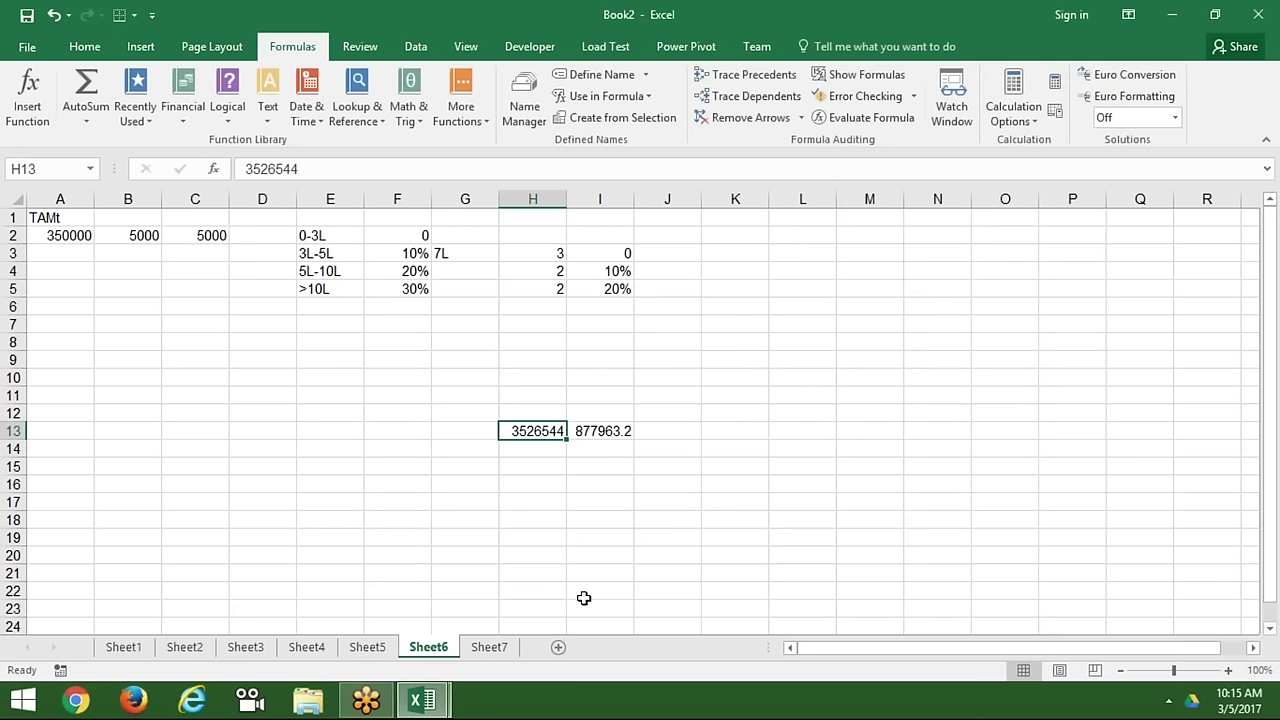
{"action": "left_click", "coordinate": [489, 647]}
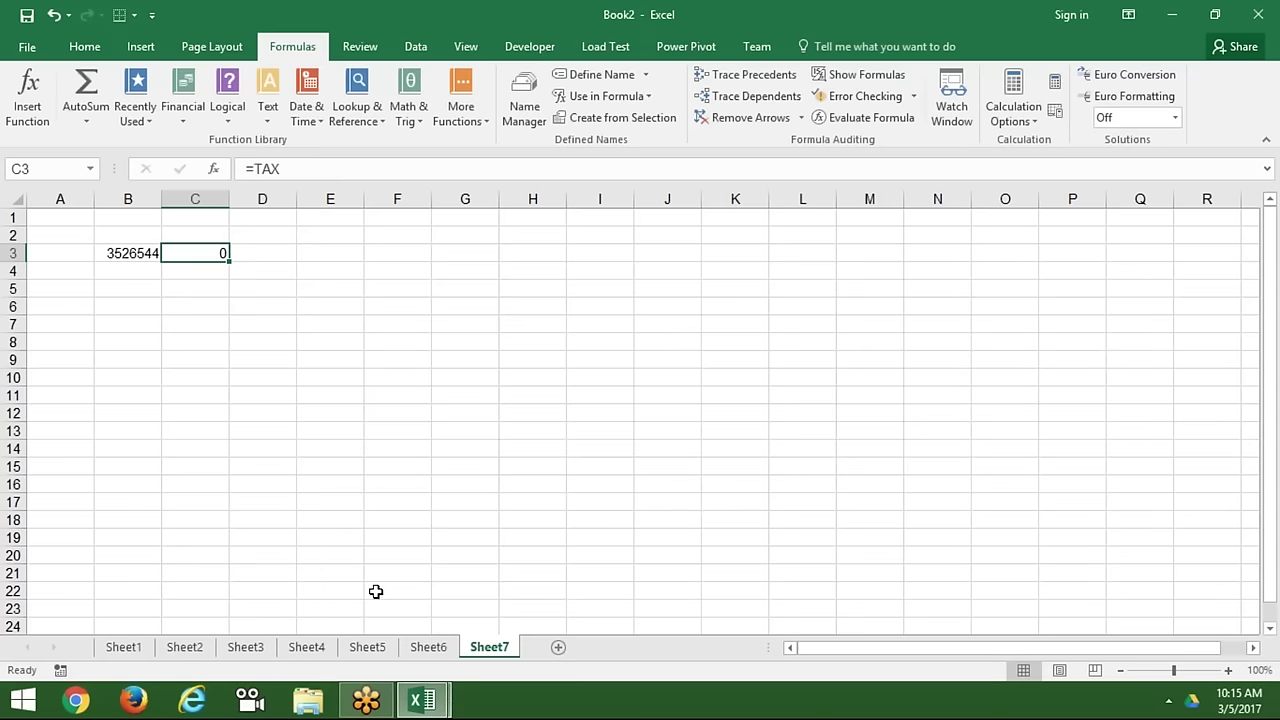
{"action": "left_click", "coordinate": [446, 654]}
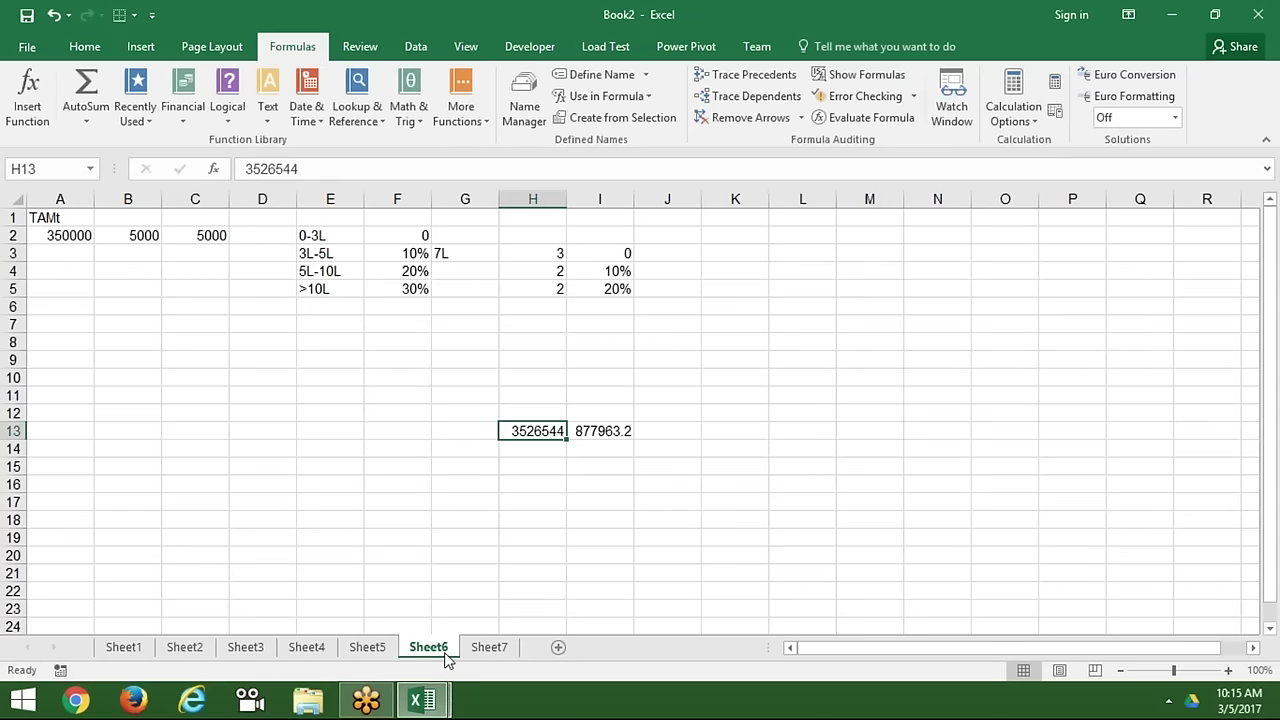
{"action": "left_click", "coordinate": [124, 263]}
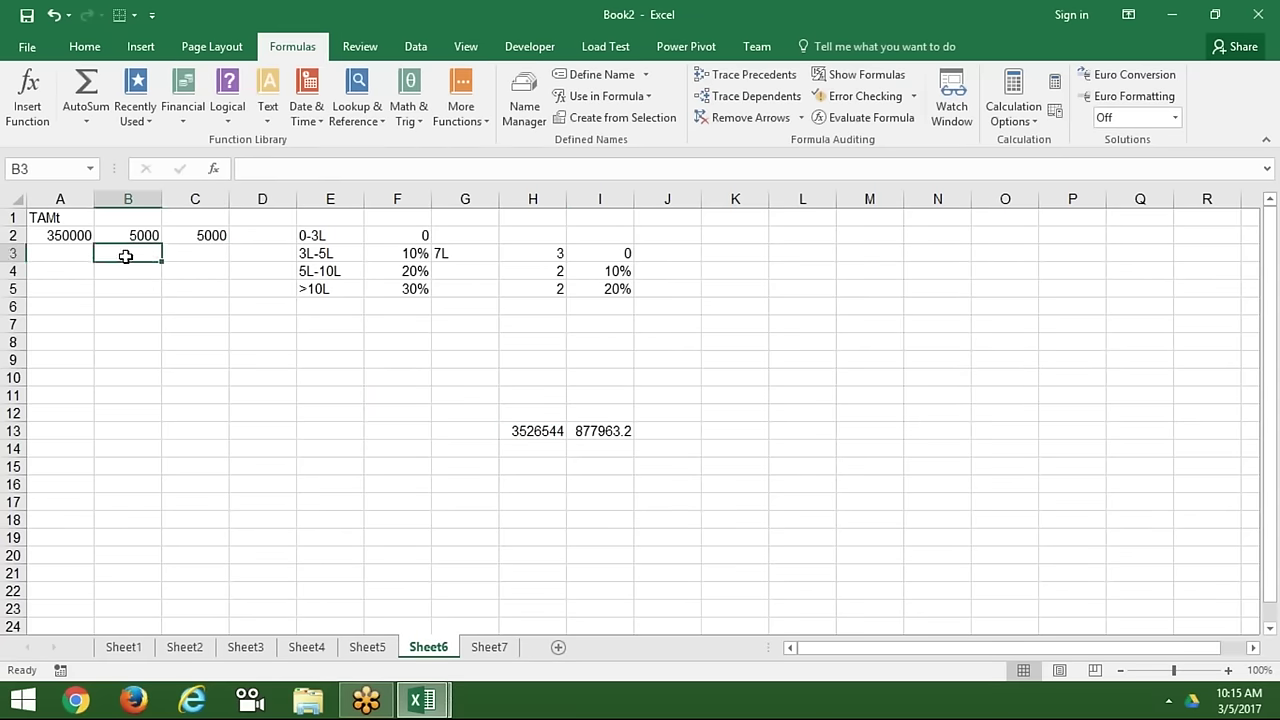
{"action": "left_click", "coordinate": [85, 236]}
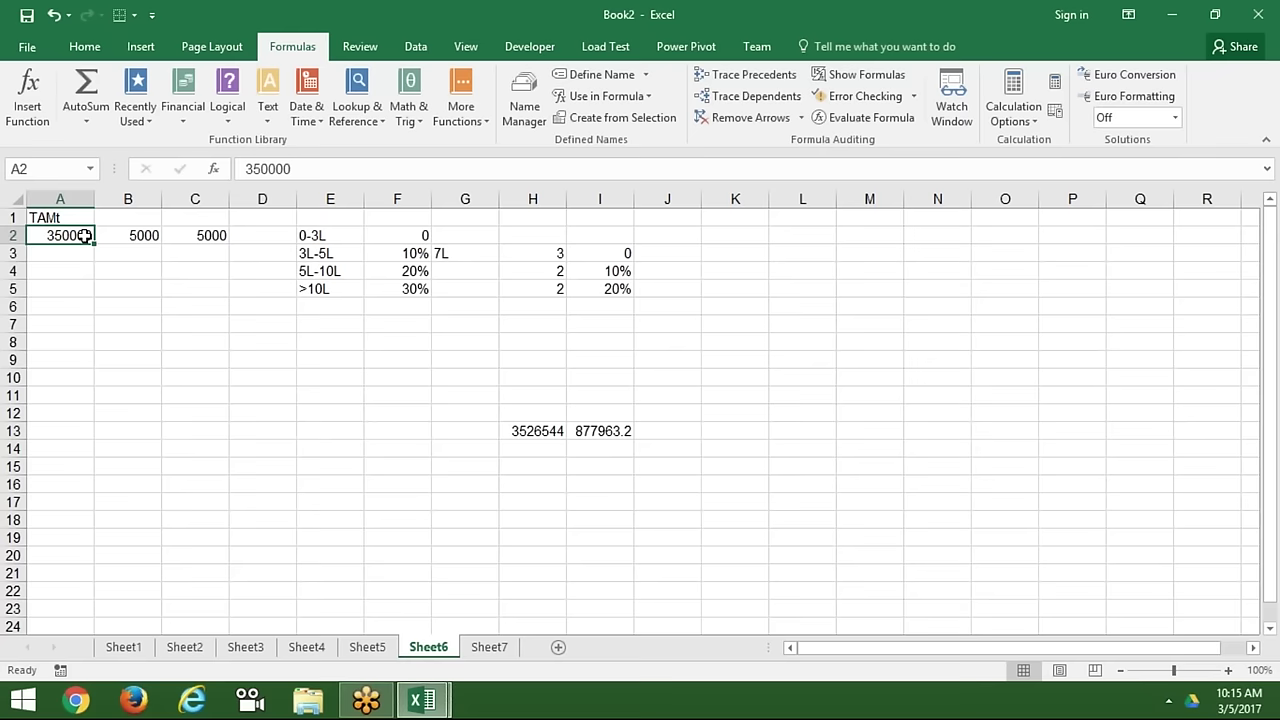
{"action": "double_click", "coordinate": [85, 236]}
{"action": "type", "text": "00"}
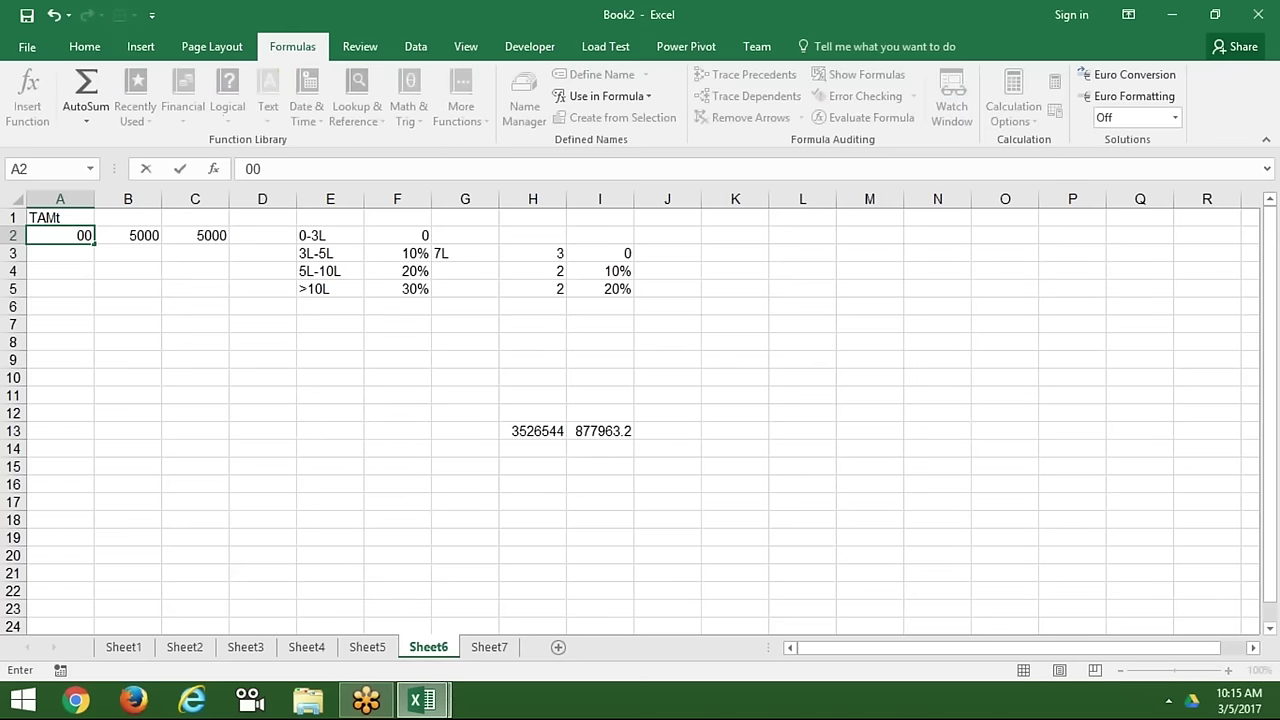
{"action": "key", "text": "Escape"}
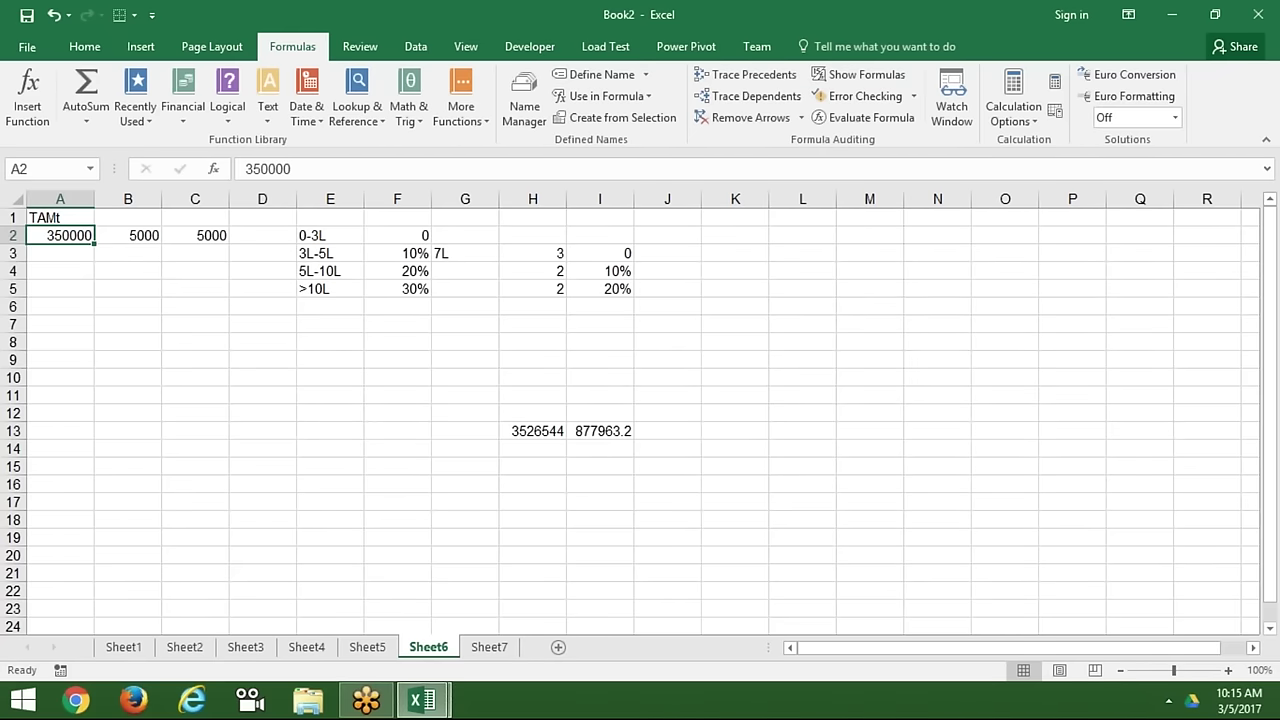
{"action": "left_click", "coordinate": [490, 648]}
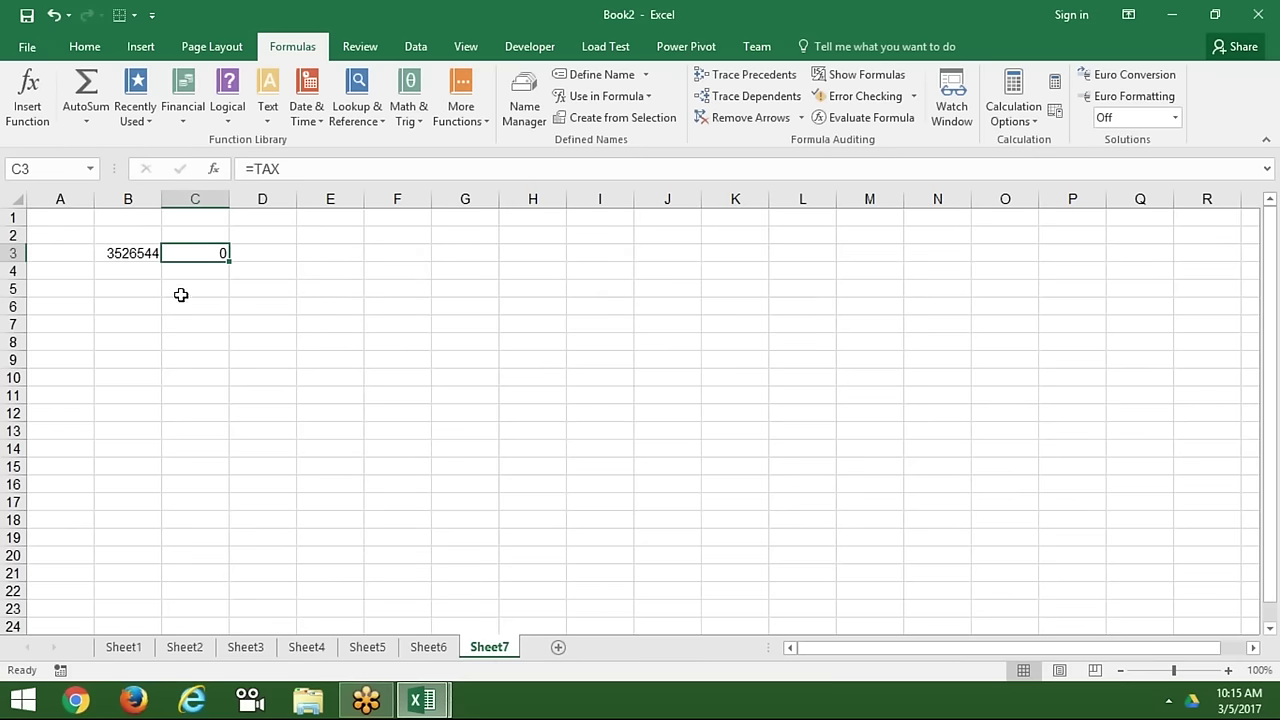
Step: Clear columns B to D and label A4 as ID
{"action": "left_click_drag", "start_coordinate": [128, 199], "coordinate": [262, 199]}
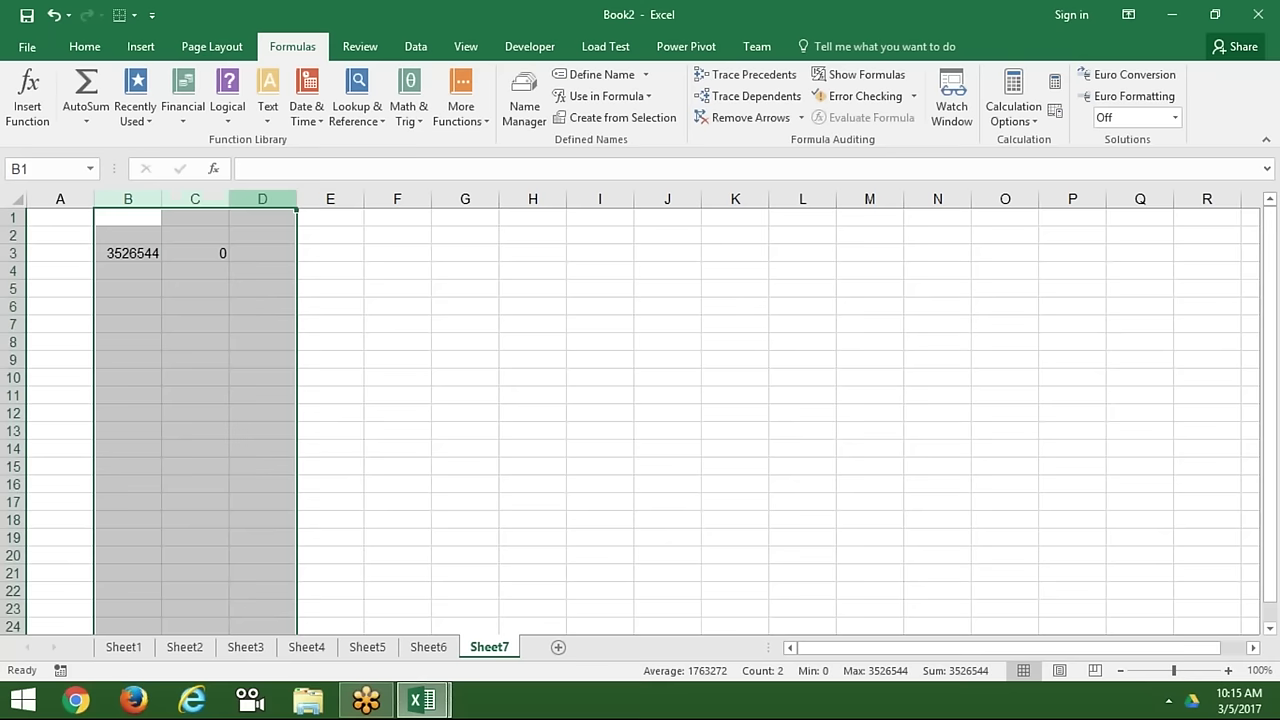
{"action": "key", "text": "Delete"}
{"action": "left_click_drag", "start_coordinate": [128, 235], "coordinate": [128, 271]}
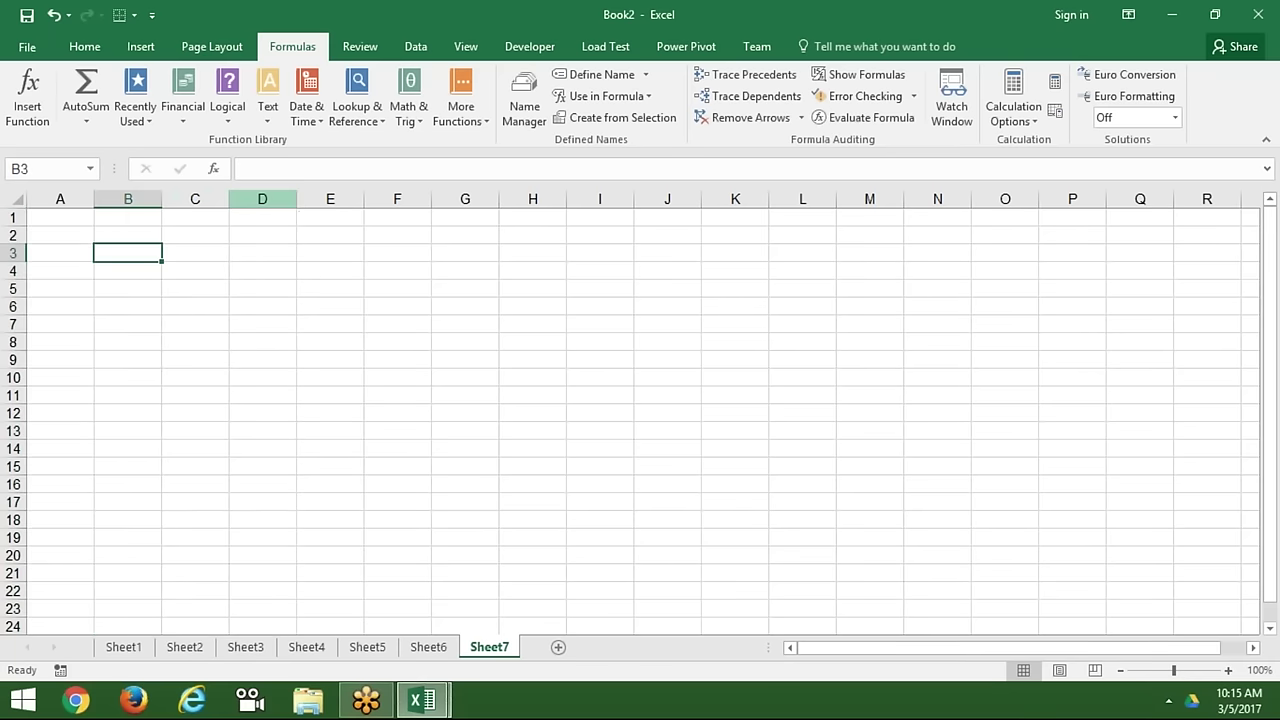
{"action": "left_click", "coordinate": [128, 306]}
{"action": "left_click", "coordinate": [60, 288]}
{"action": "left_click", "coordinate": [60, 271]}
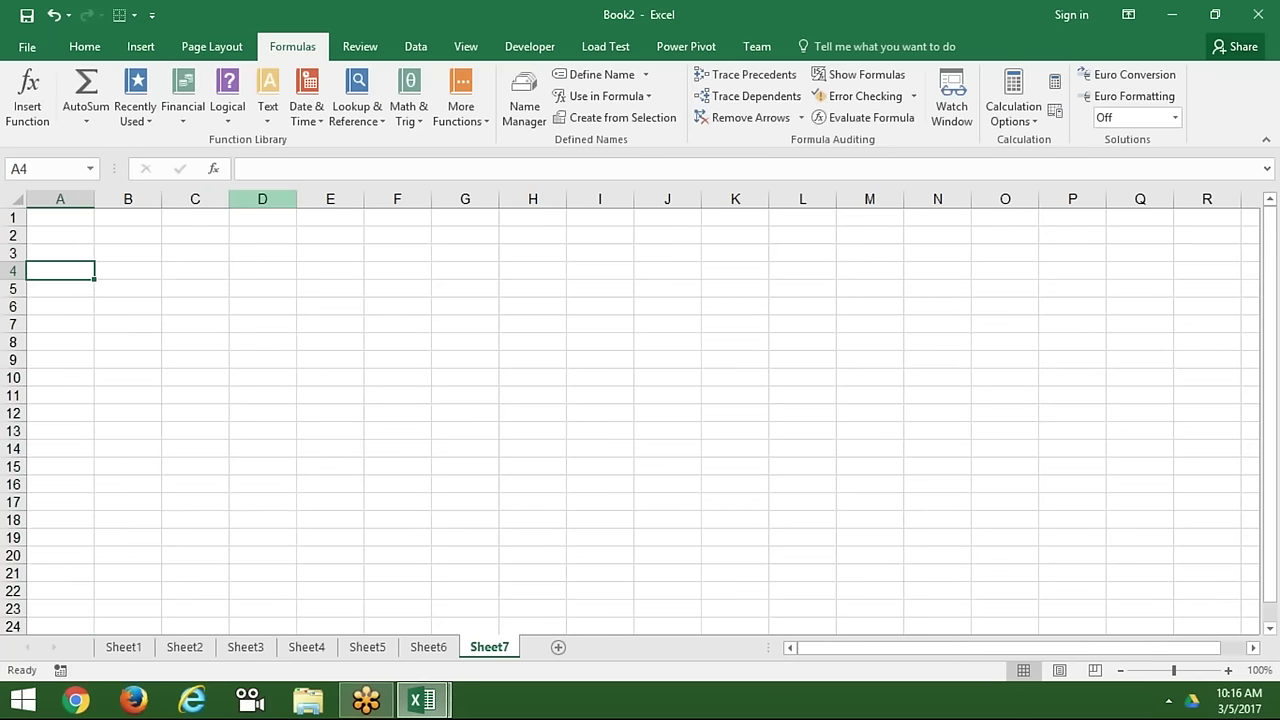
{"action": "type", "text": "ID"}
{"action": "key", "text": "Return"}
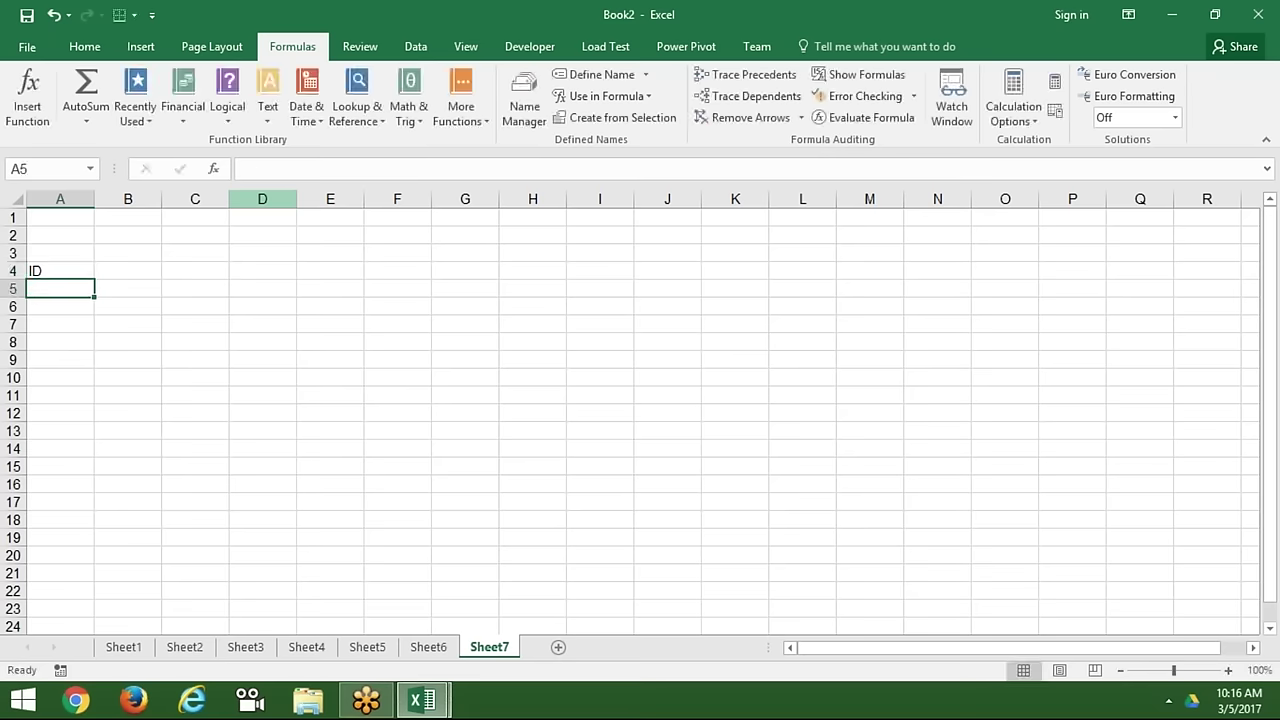
Step: Enter the headers Name and PAN in A5:B5, correcting PAM to PAN
{"action": "type", "text": "Name"}
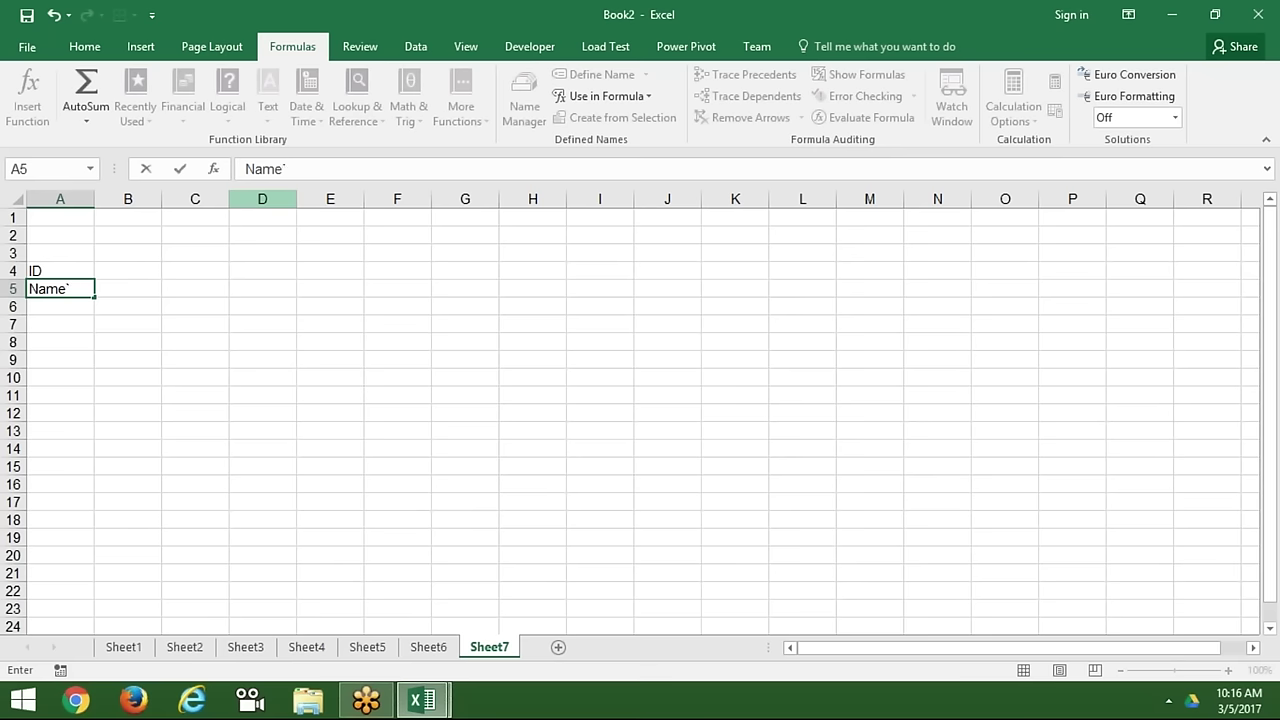
{"action": "key", "text": "Tab"}
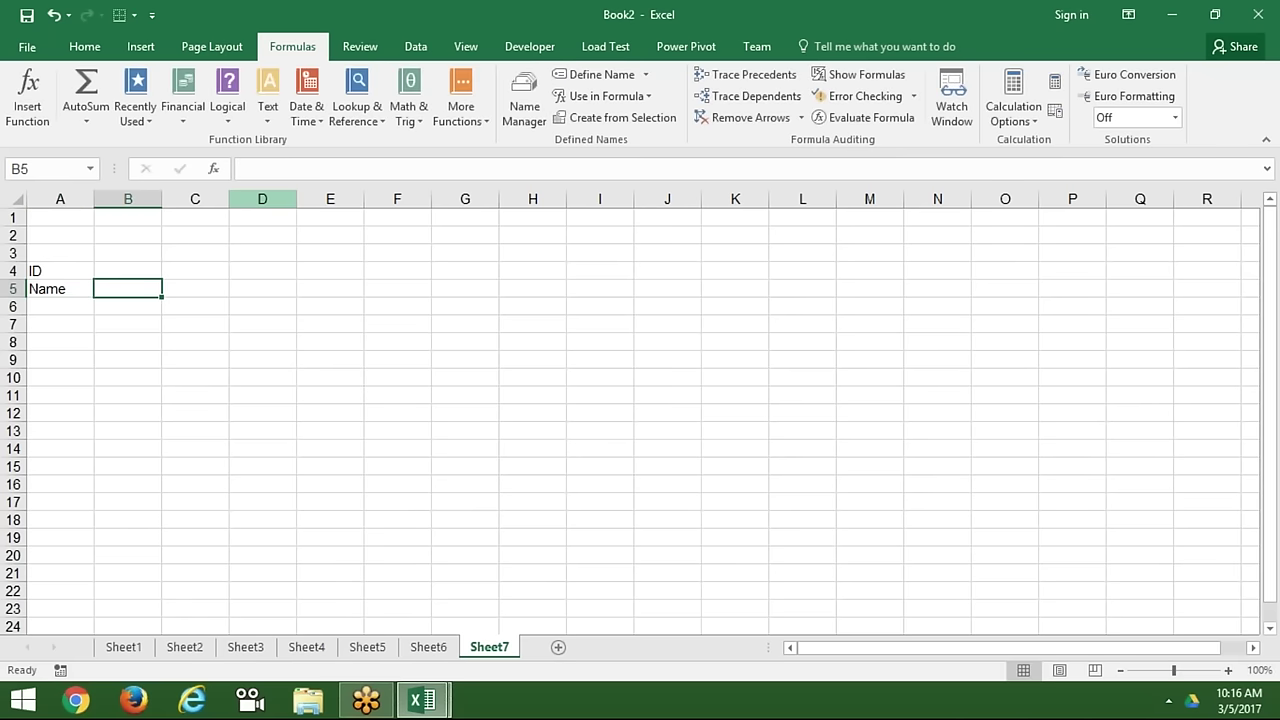
{"action": "type", "text": "PA"}
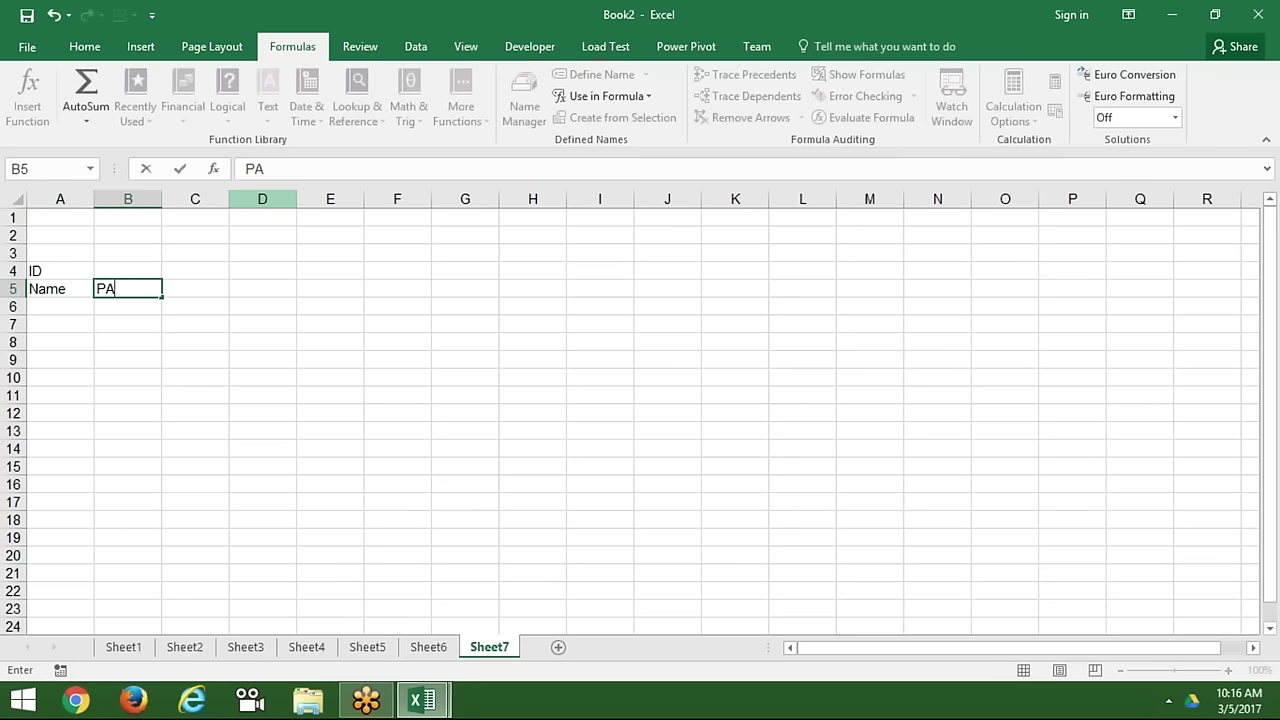
{"action": "type", "text": "M"}
{"action": "key", "text": "Tab"}
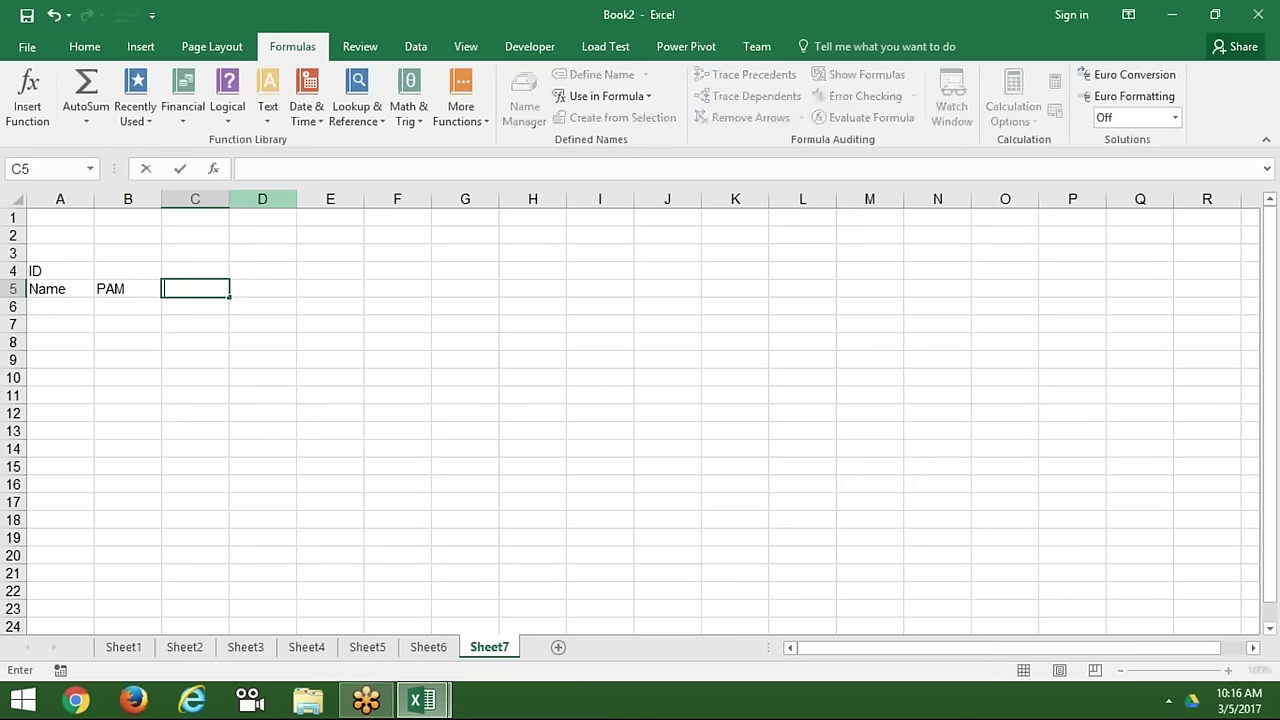
{"action": "left_click", "coordinate": [60, 288]}
{"action": "left_click", "coordinate": [127, 288]}
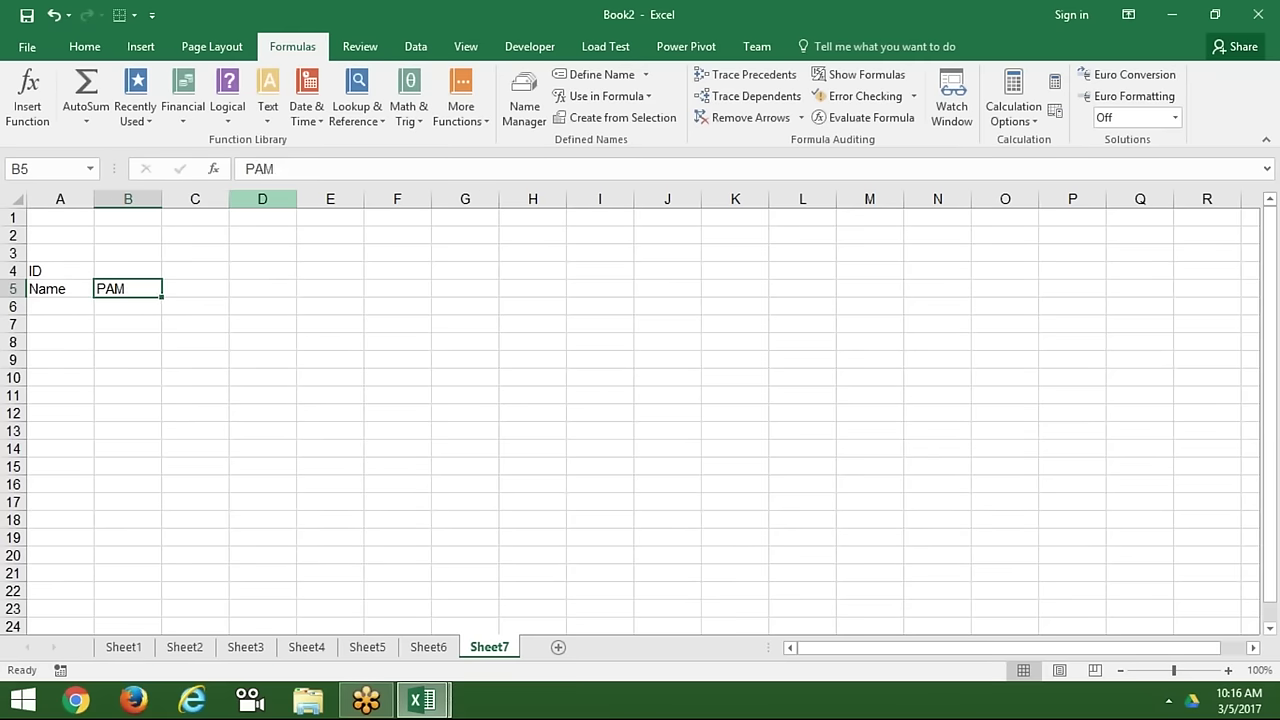
{"action": "key", "text": "F2"}
{"action": "key", "text": "BackSpace"}
{"action": "type", "text": "N"}
{"action": "key", "text": "Tab"}
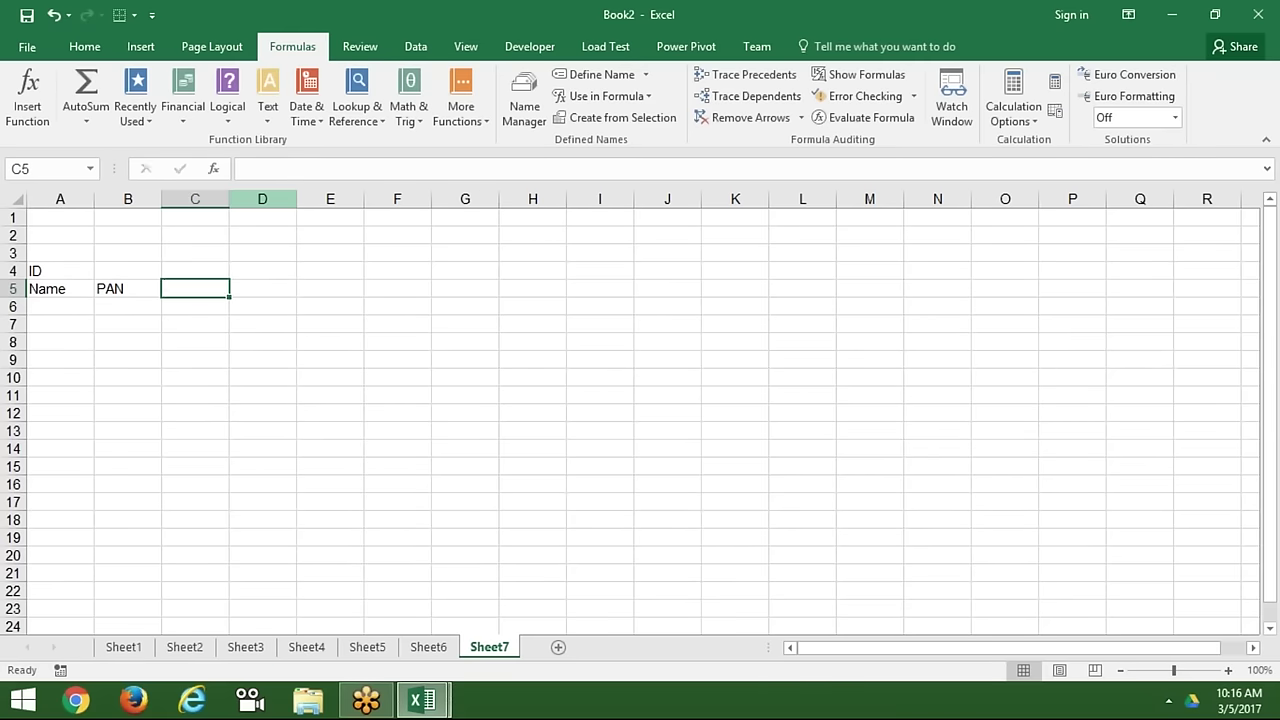
Step: Add the headers Voter, DL and Pass in C5:E5
{"action": "type", "text": "Voter"}
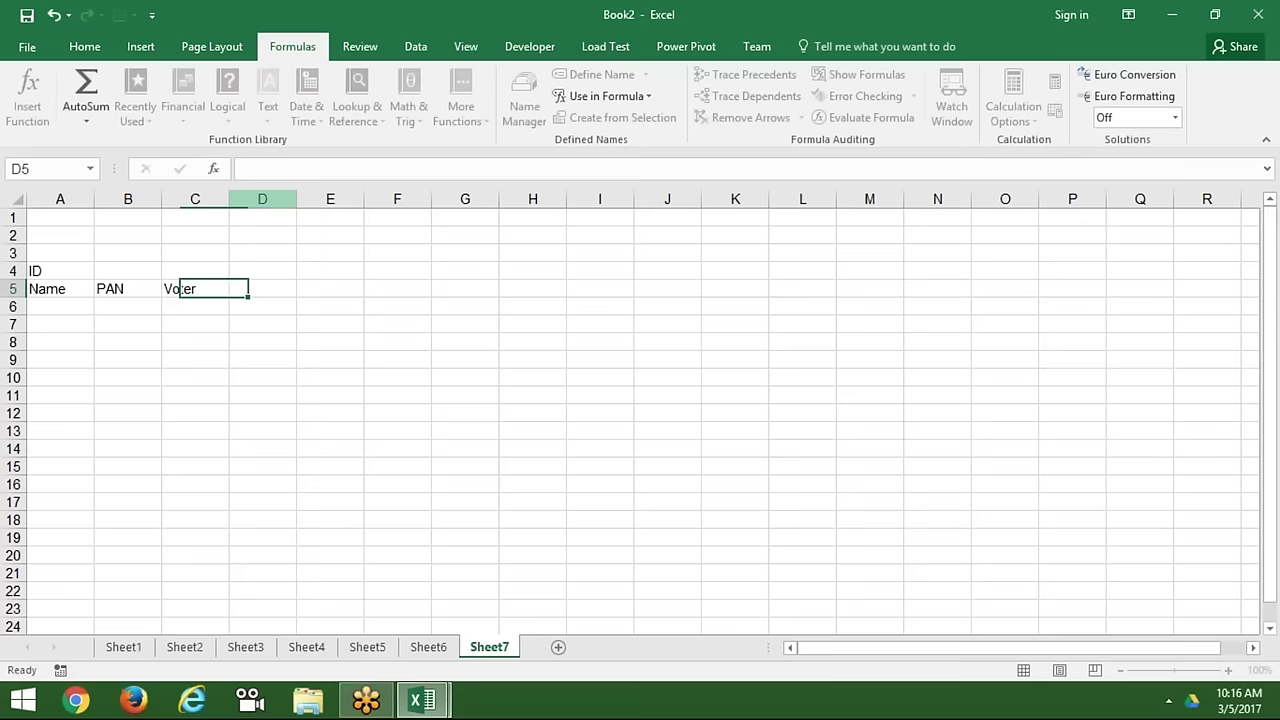
{"action": "key", "text": "Tab"}
{"action": "type", "text": "DL"}
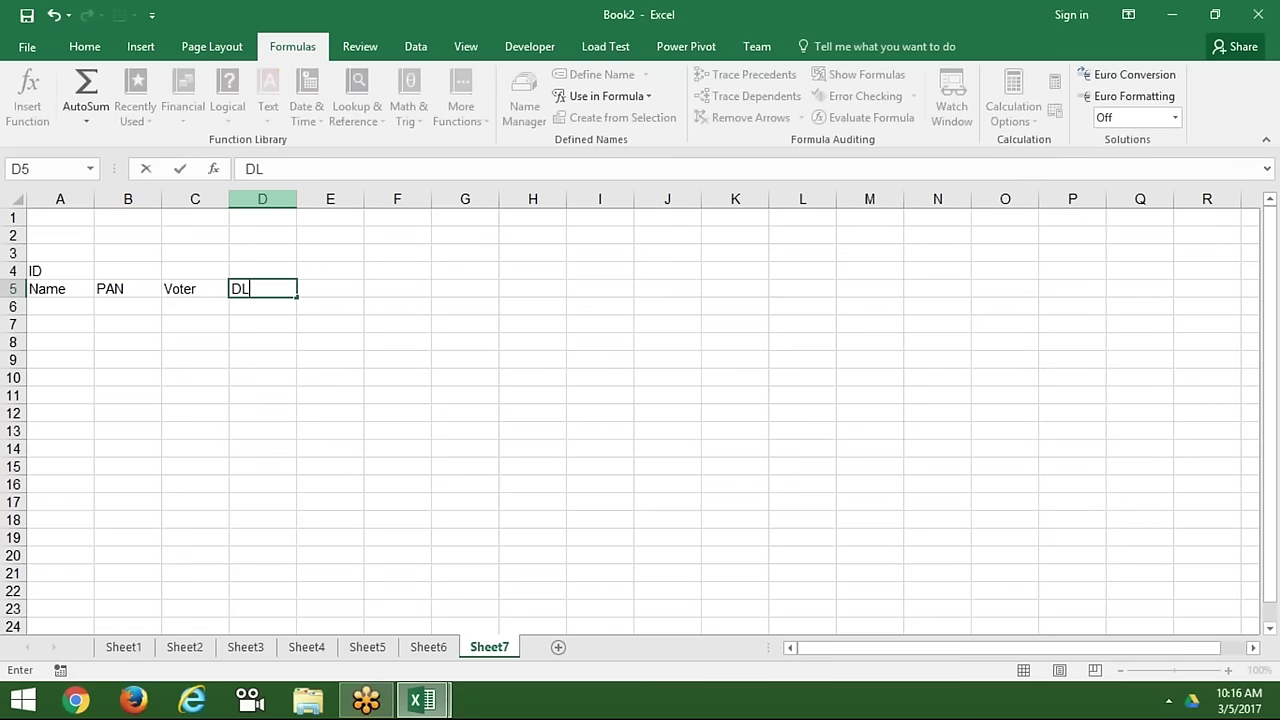
{"action": "key", "text": "Tab"}
{"action": "type", "text": "PAss"}
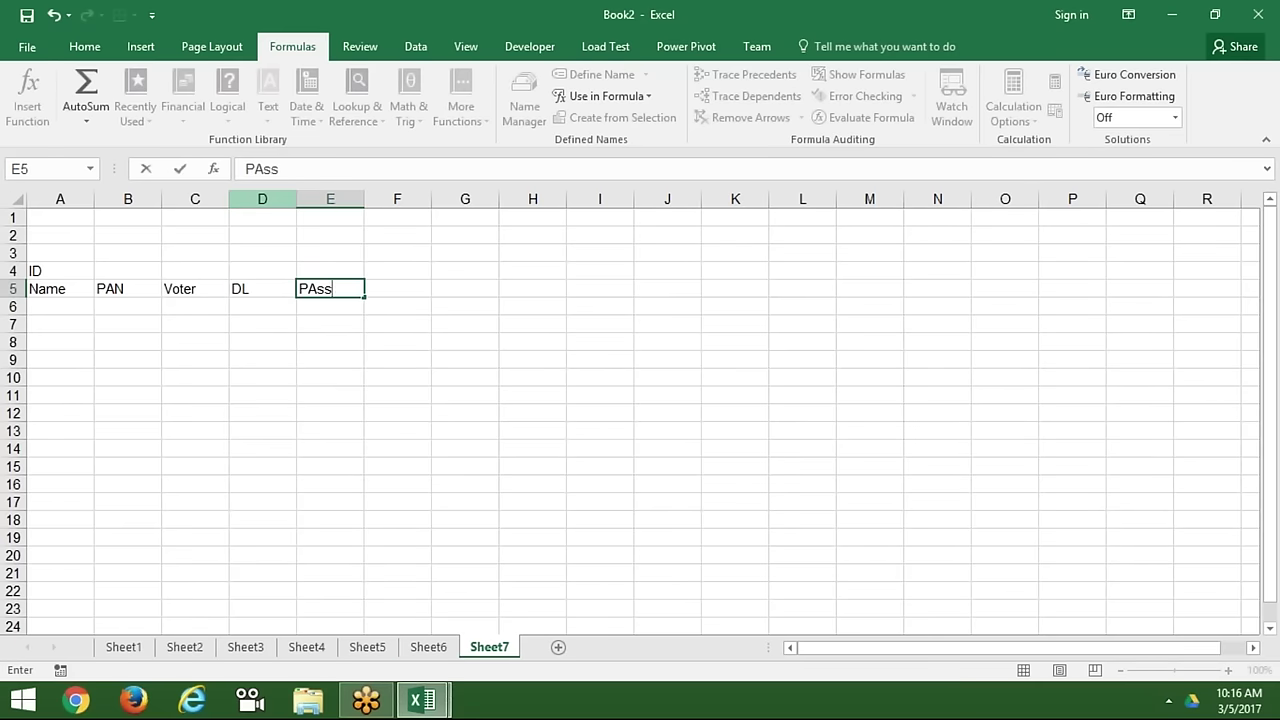
{"action": "key", "text": "Return"}
Step: Enter a person's name in A6 and the Status header in F5
{"action": "left_click", "coordinate": [60, 306]}
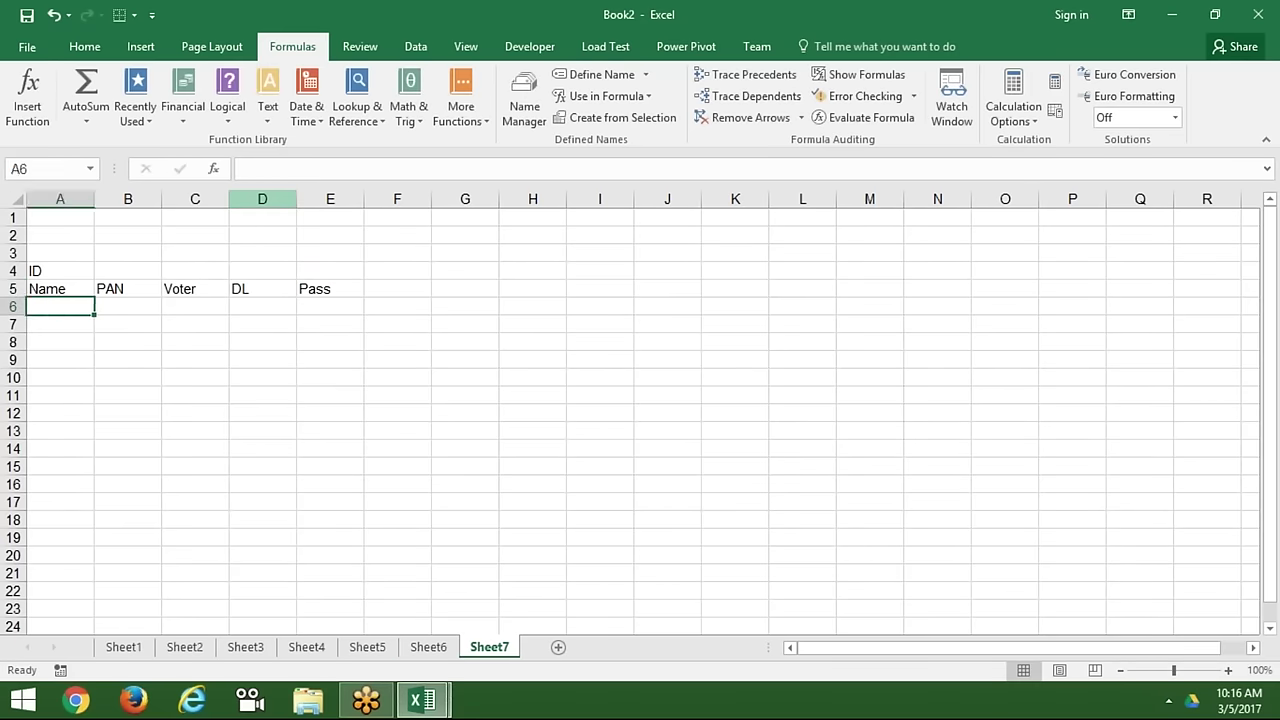
{"action": "type", "text": "Pu"}
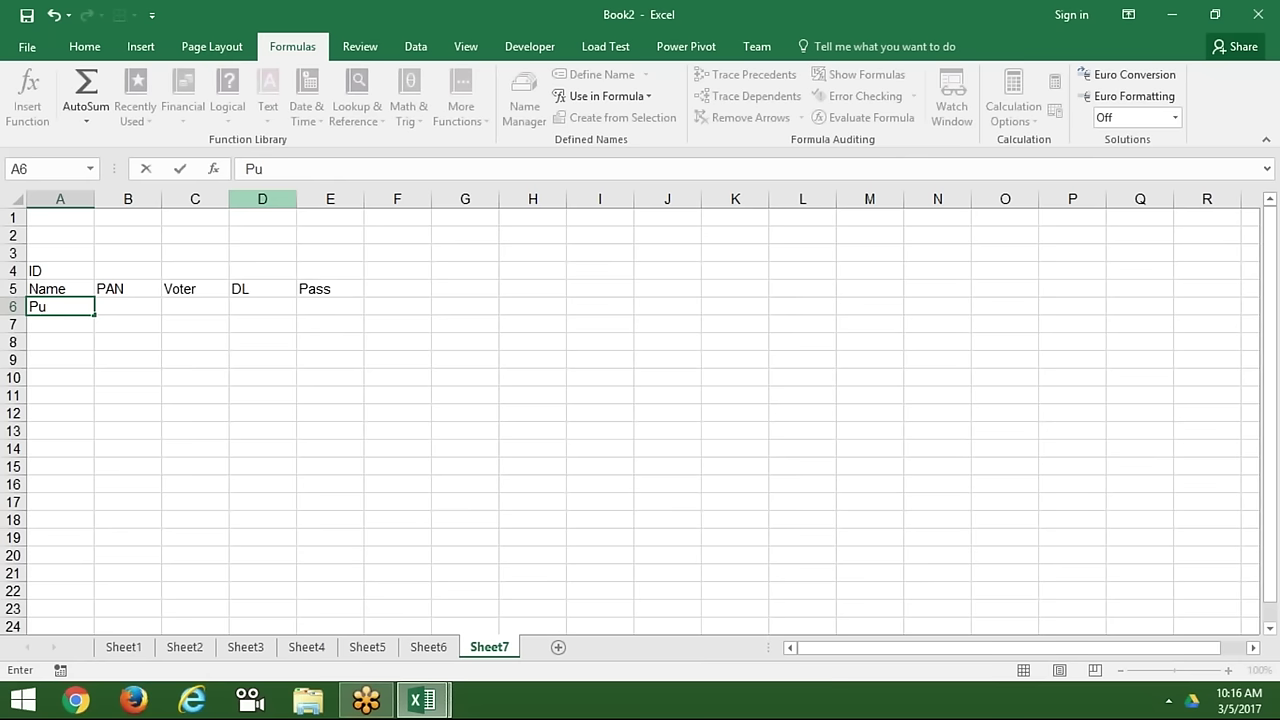
{"action": "type", "text": "ja"}
{"action": "key", "text": "Return"}
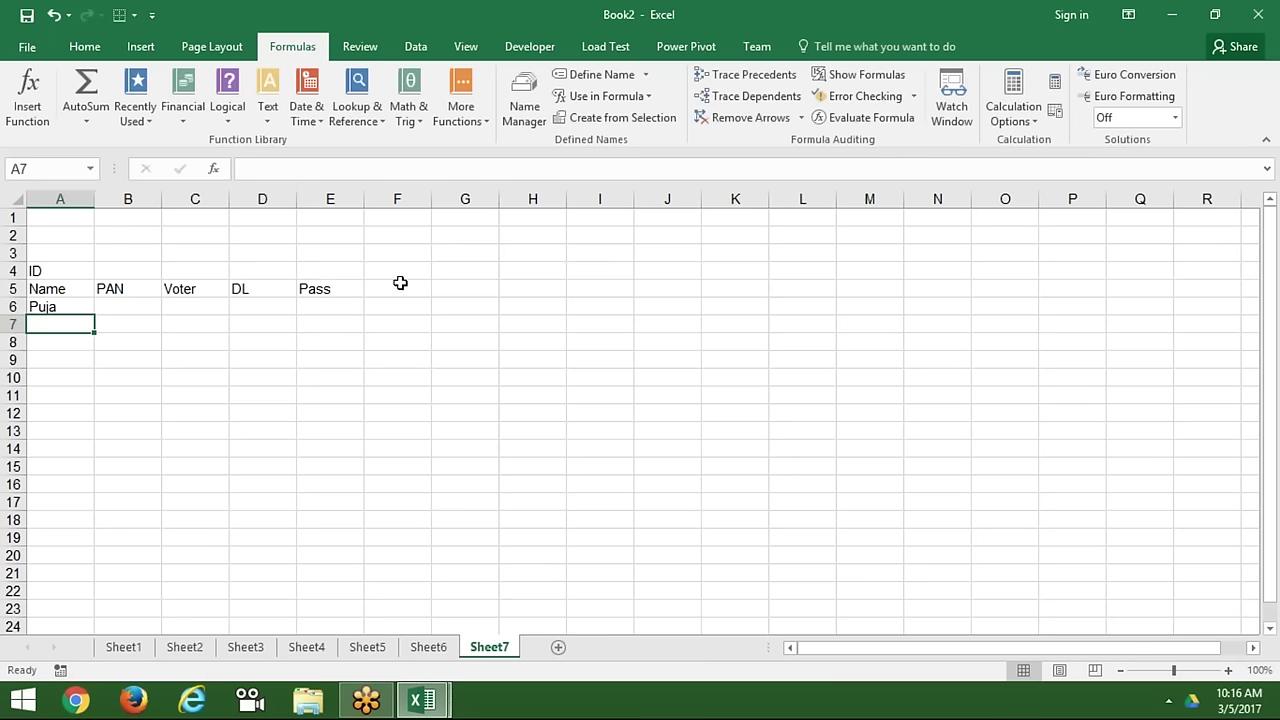
{"action": "left_click", "coordinate": [400, 286]}
{"action": "type", "text": "Sta"}
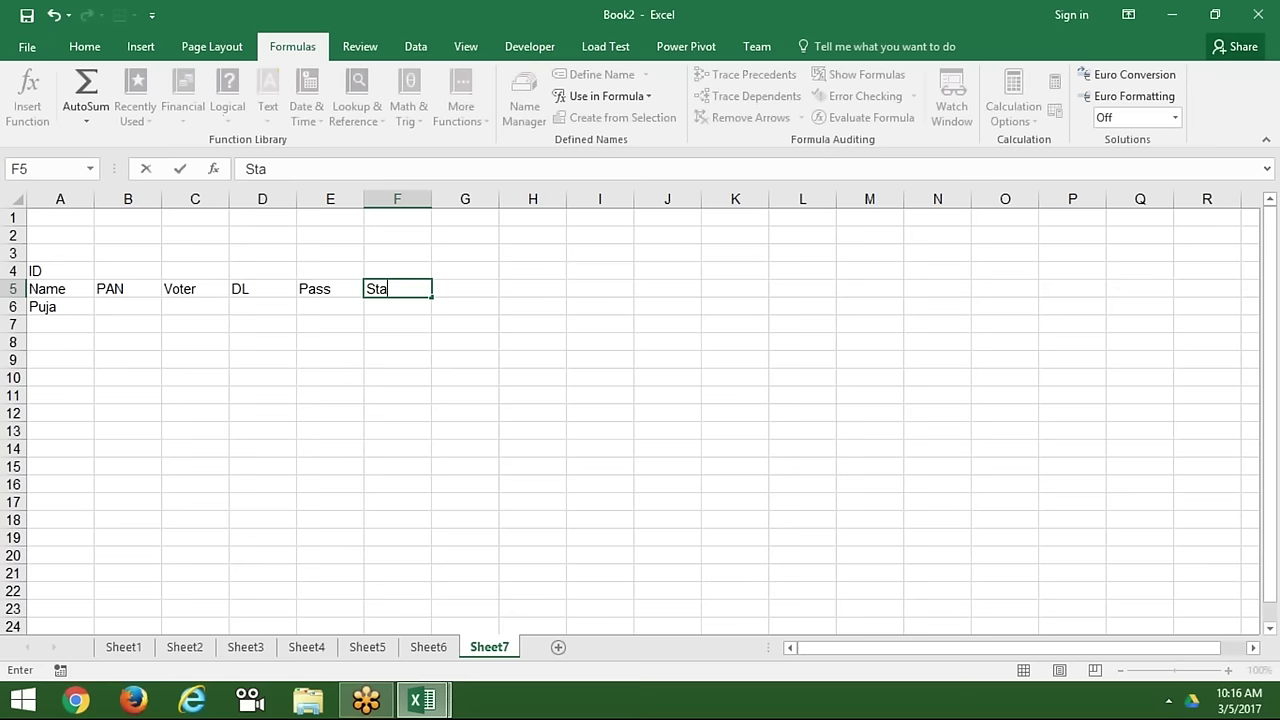
{"action": "type", "text": "tu"}
{"action": "type", "text": "s"}
{"action": "key", "text": "Return"}
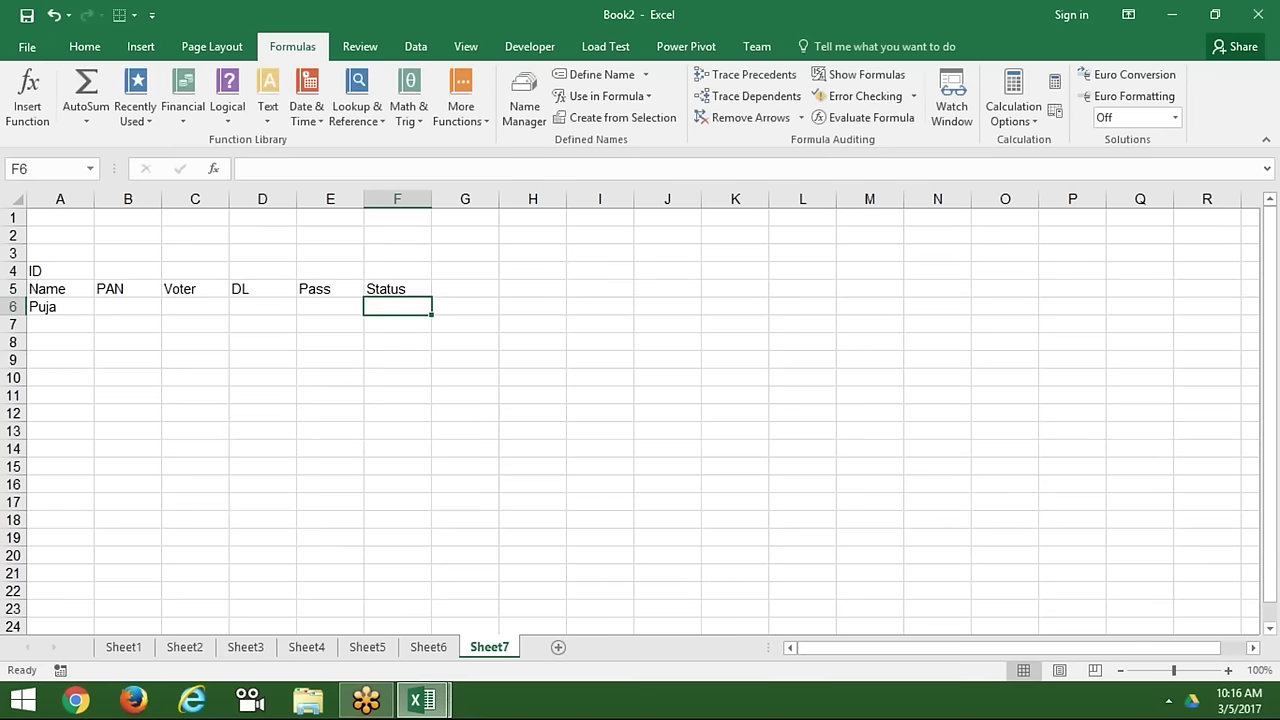
Step: Enter Y under PAN in B6
{"action": "key", "text": "Left"}
{"action": "key", "text": "Left"}
{"action": "key", "text": "Left"}
{"action": "key", "text": "Left"}
{"action": "key", "text": "Right"}
{"action": "key", "text": "Right"}
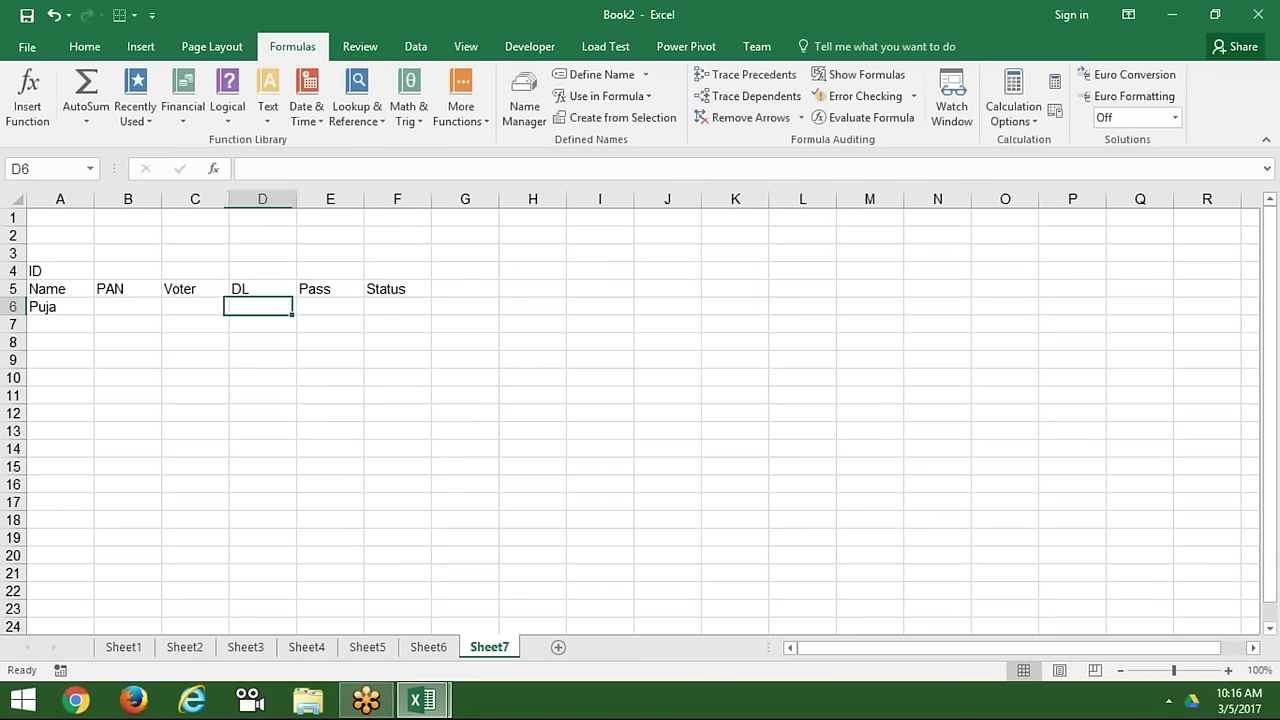
{"action": "key", "text": "Right"}
{"action": "key", "text": "Left"}
{"action": "key", "text": "Left"}
{"action": "left_click", "coordinate": [60, 306]}
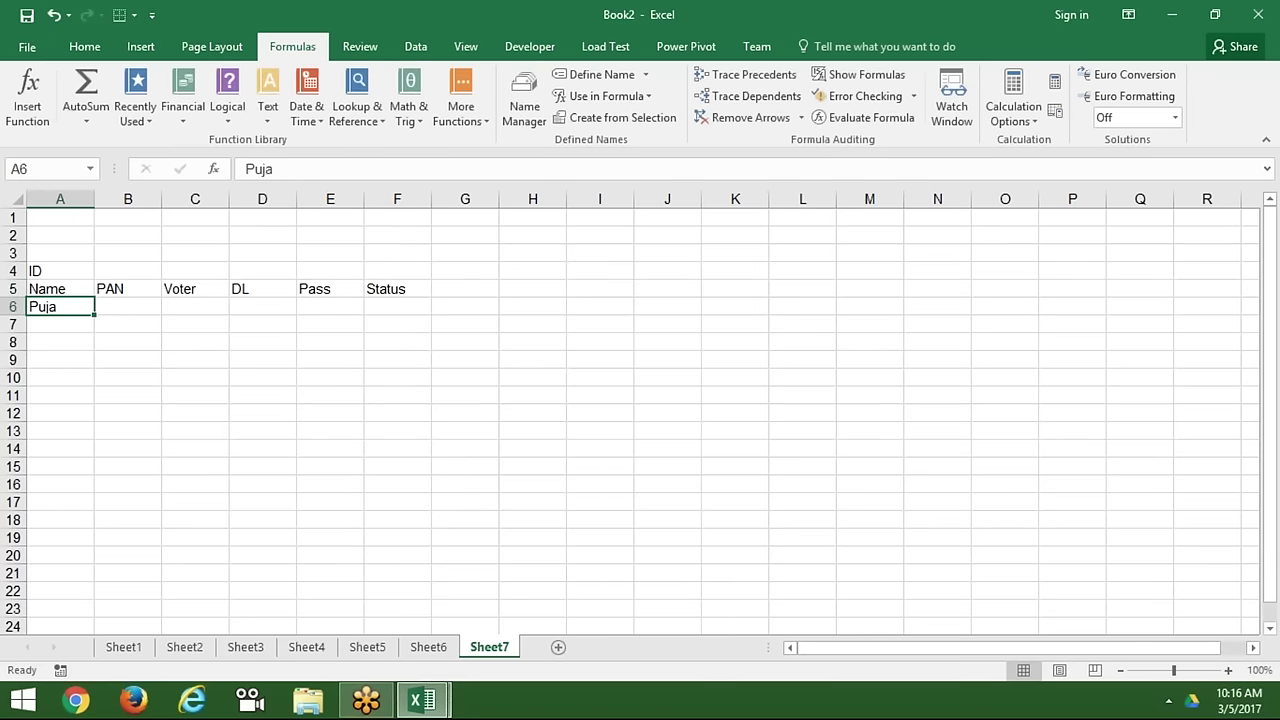
{"action": "left_click", "coordinate": [127, 306]}
{"action": "type", "text": "Y"}
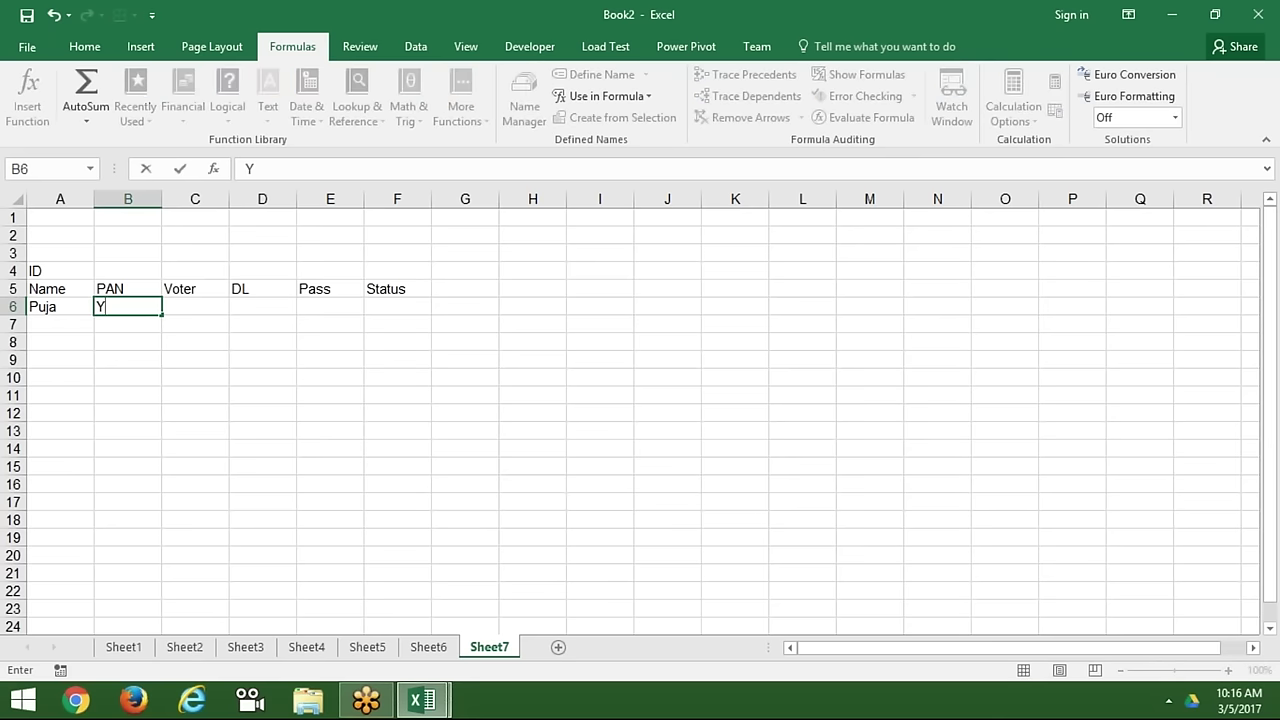
{"action": "key", "text": "Tab"}
{"action": "key", "text": "Tab"}
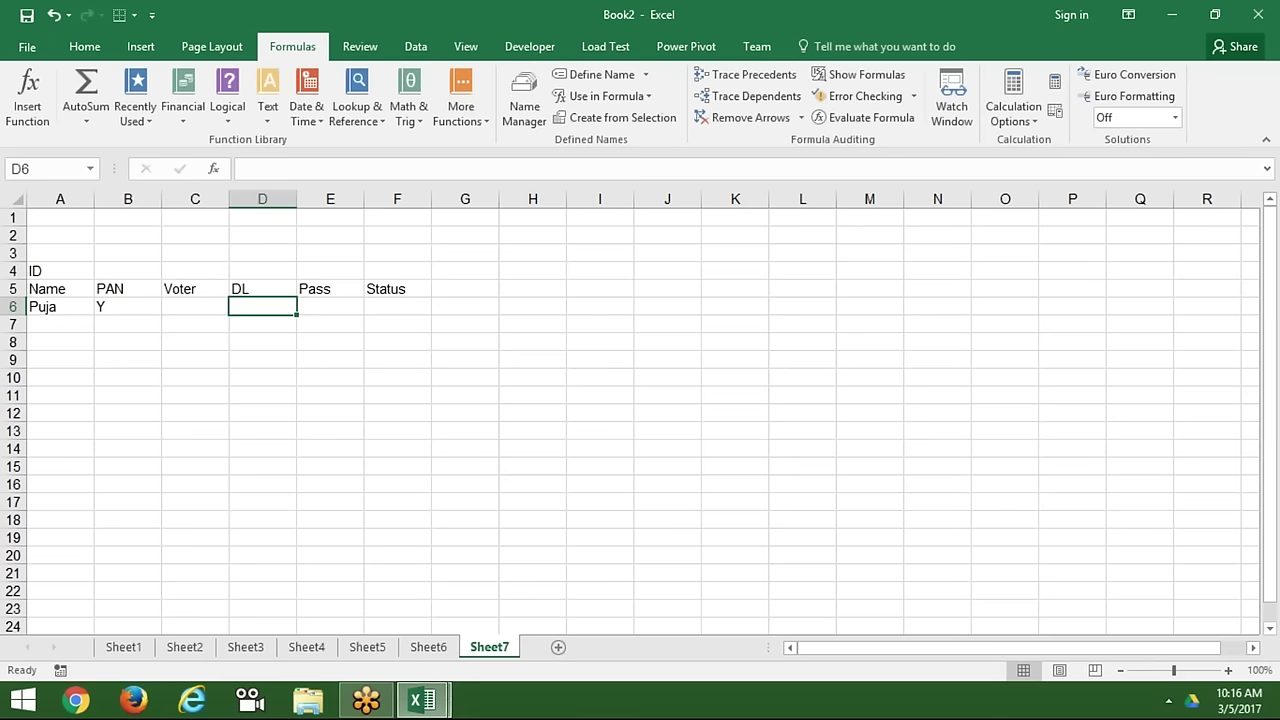
{"action": "key", "text": "alt"}
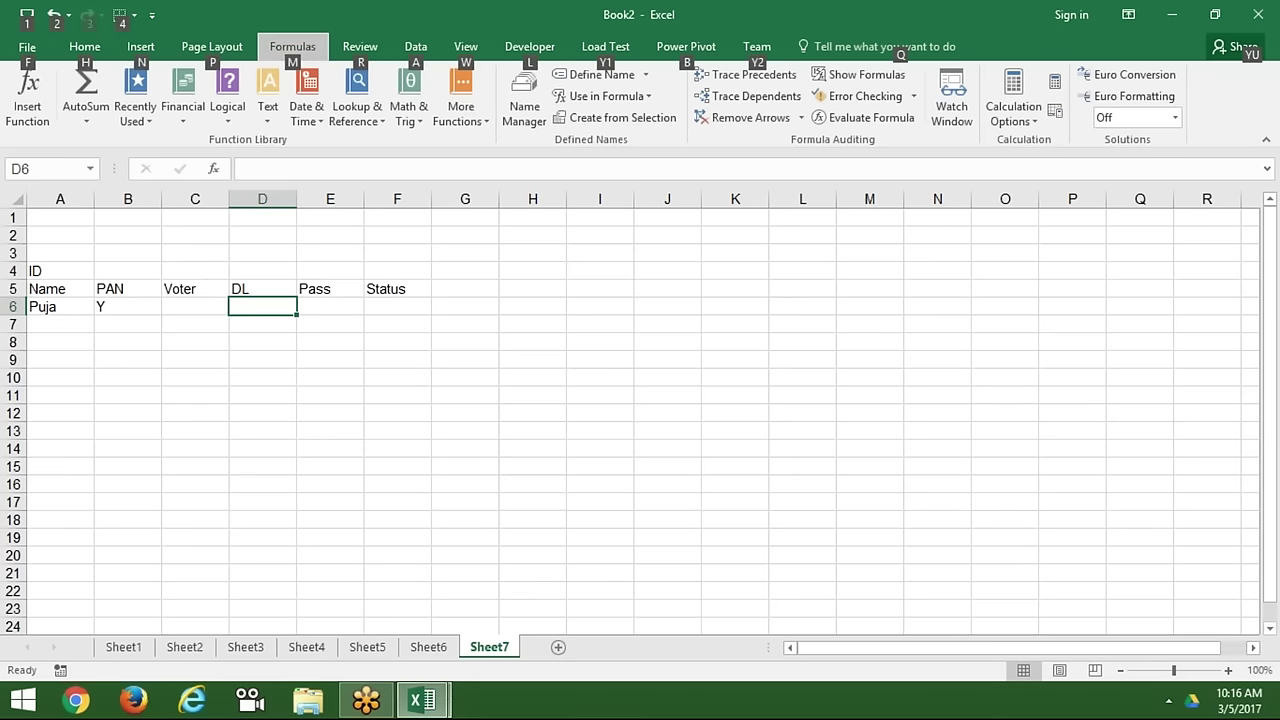
{"action": "key", "text": "Escape"}
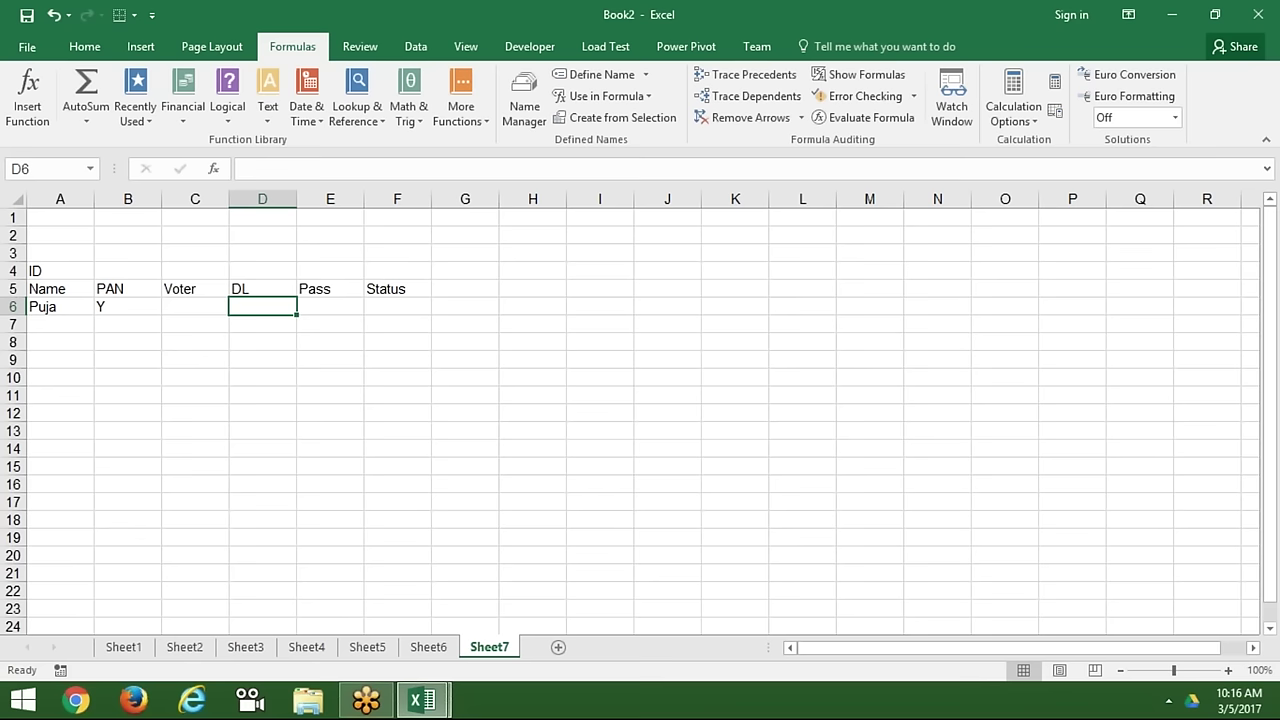
Step: Put Y in D6 and start an OR function in F6
{"action": "type", "text": "Y"}
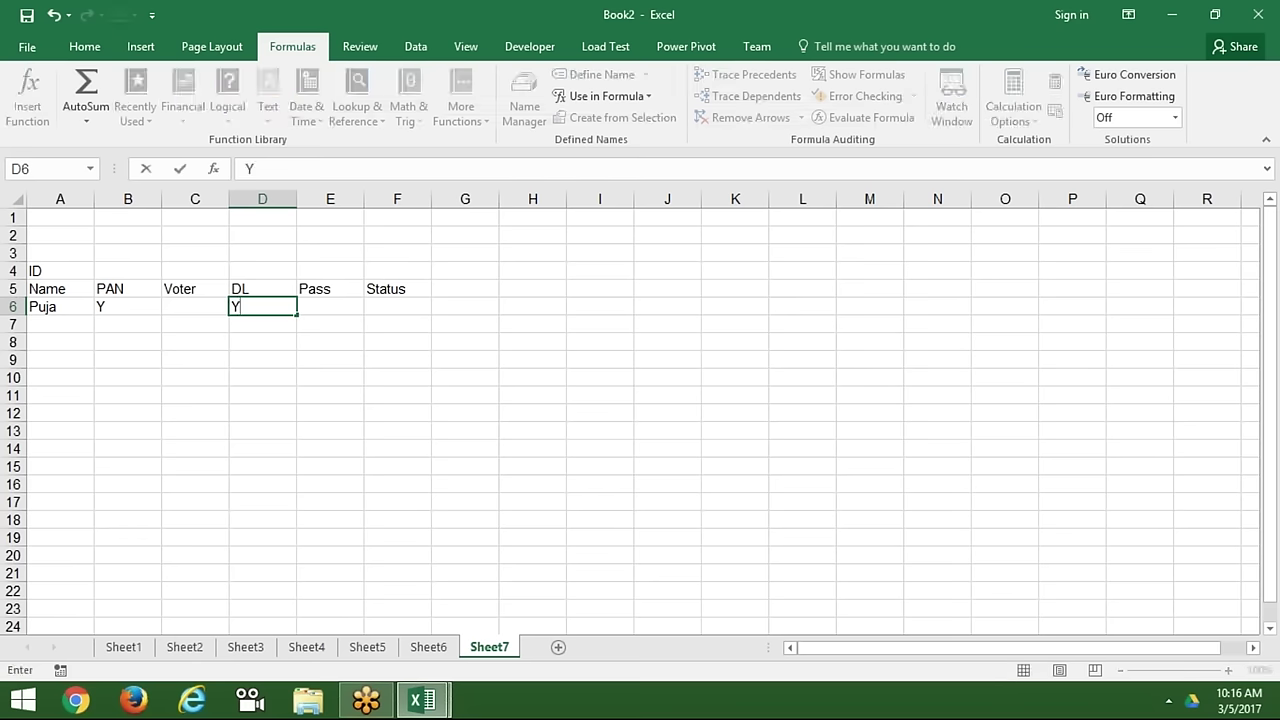
{"action": "key", "text": "Right"}
{"action": "key", "text": "Right"}
{"action": "key", "text": "Left"}
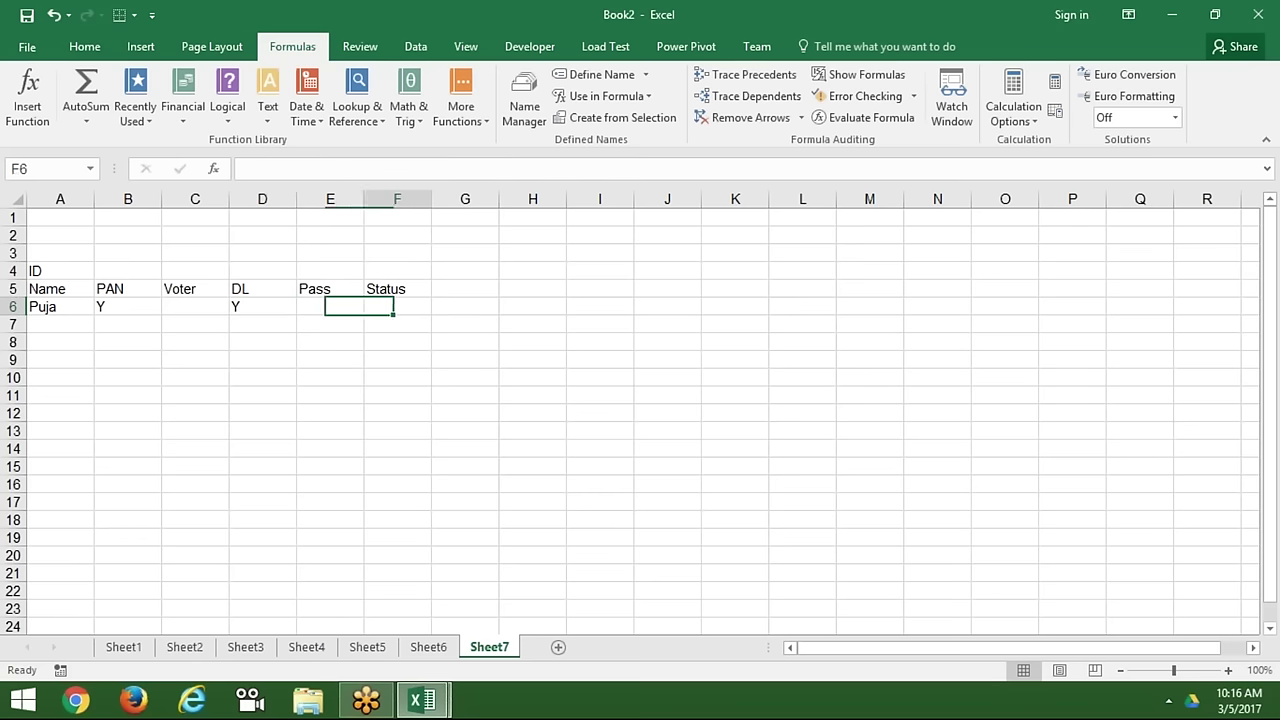
{"action": "key", "text": "Right"}
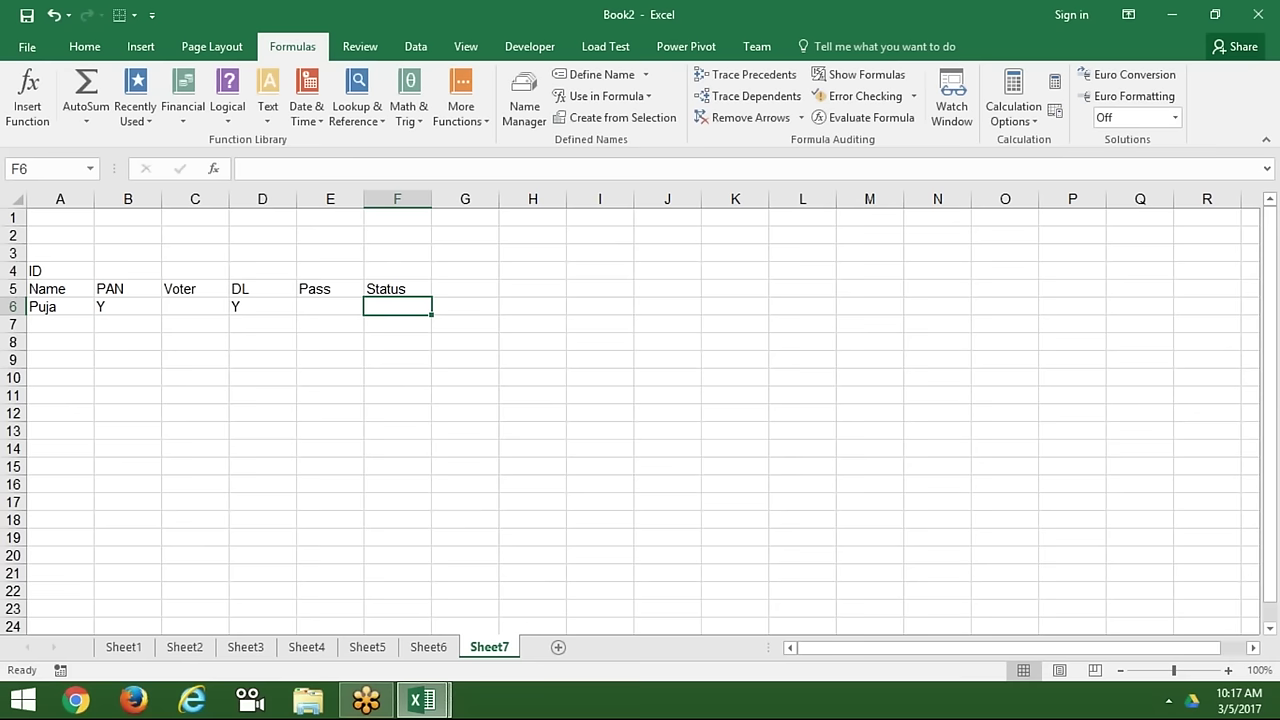
{"action": "type", "text": "="}
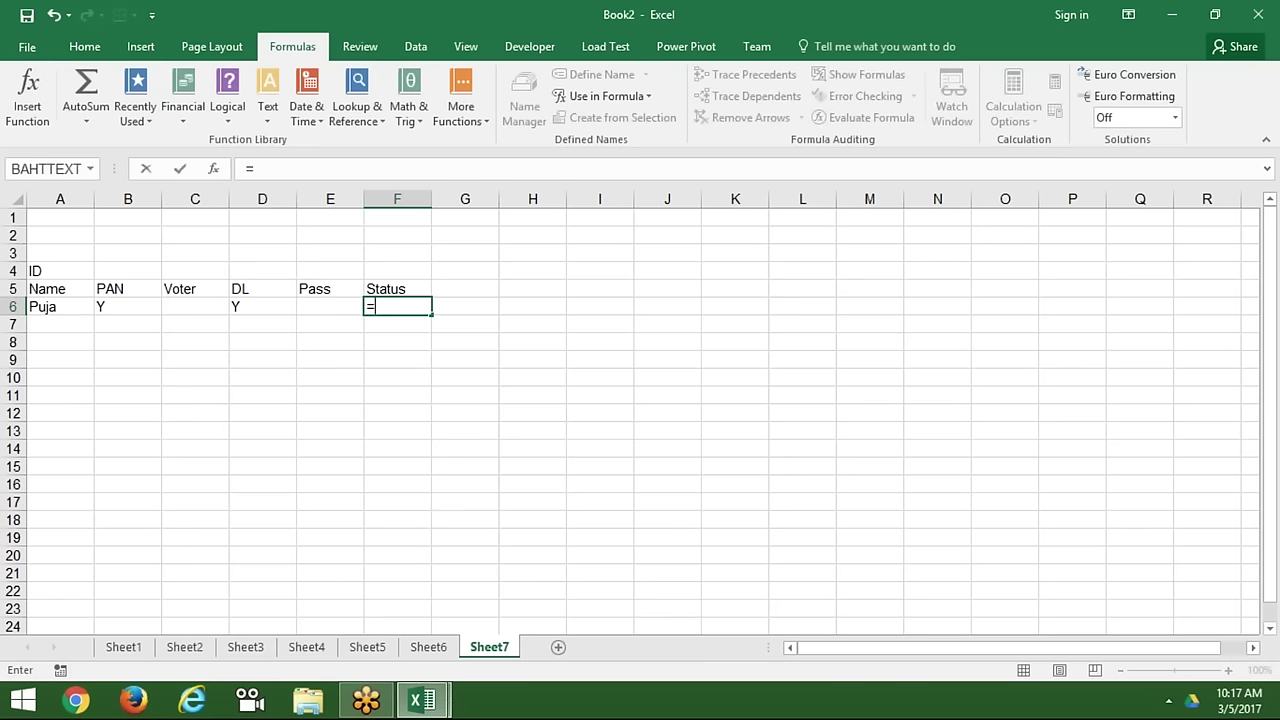
{"action": "type", "text": "oe"}
{"action": "key", "text": "BackSpace"}
{"action": "type", "text": "r"}
{"action": "key", "text": "Tab"}
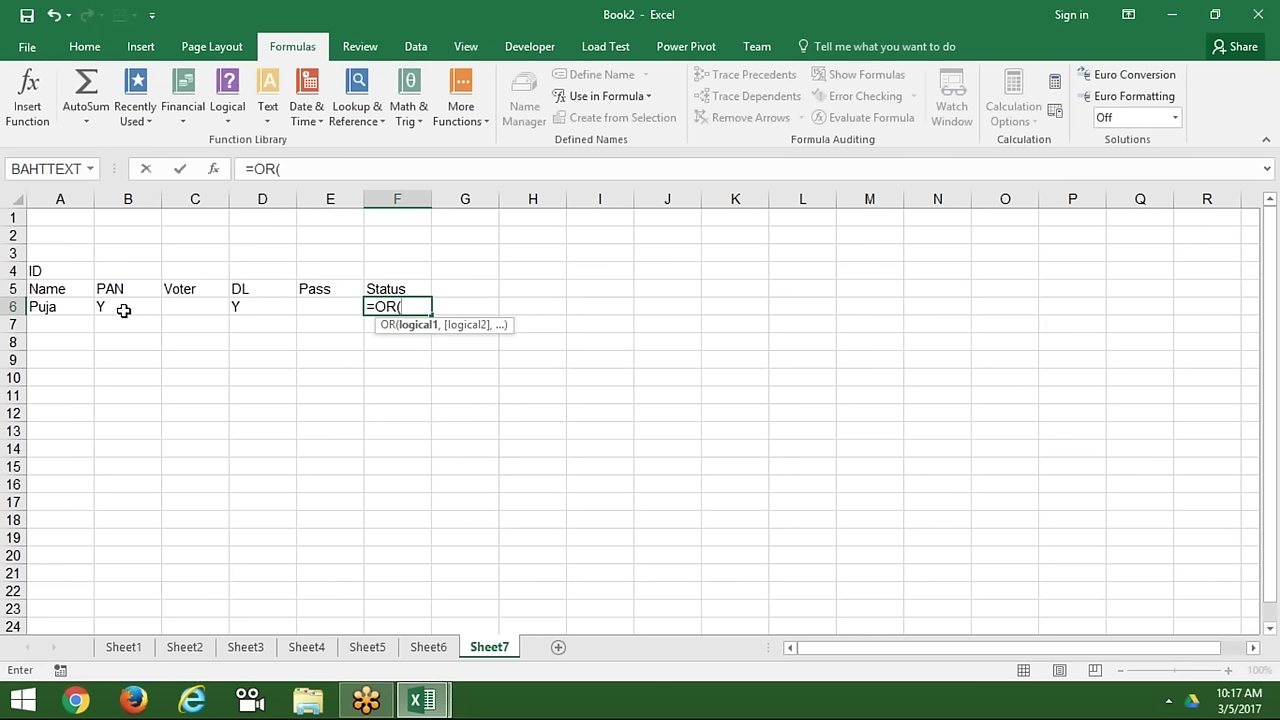
Step: Add the first OR condition B6="y", removing a stray F5 reference
{"action": "left_click", "coordinate": [124, 311]}
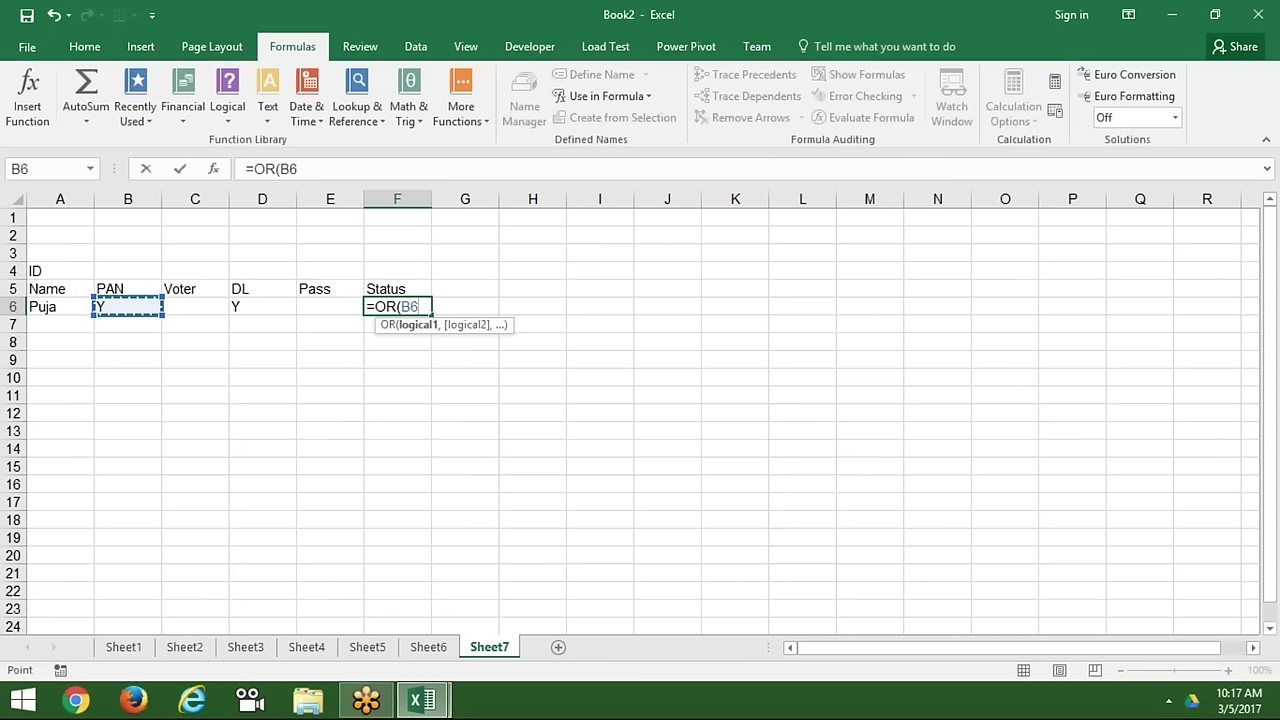
{"action": "type", "text": "="}
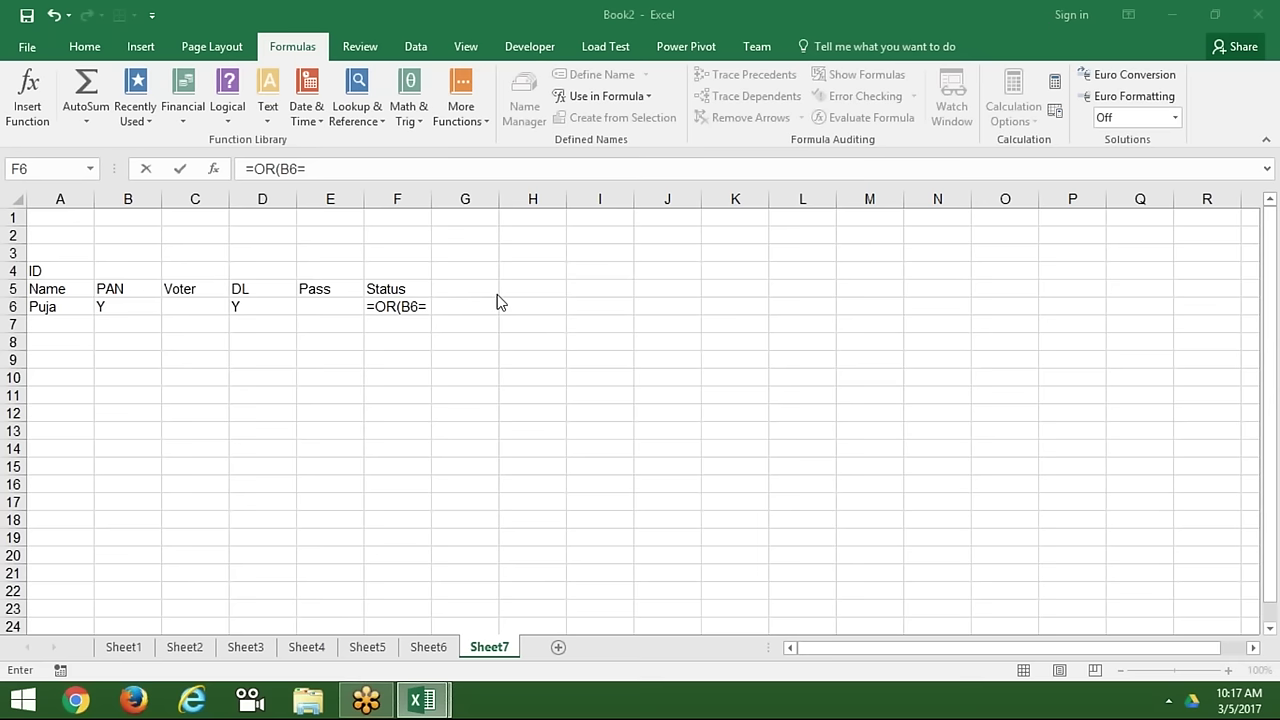
{"action": "left_click", "coordinate": [431, 306]}
{"action": "key", "text": "Up"}
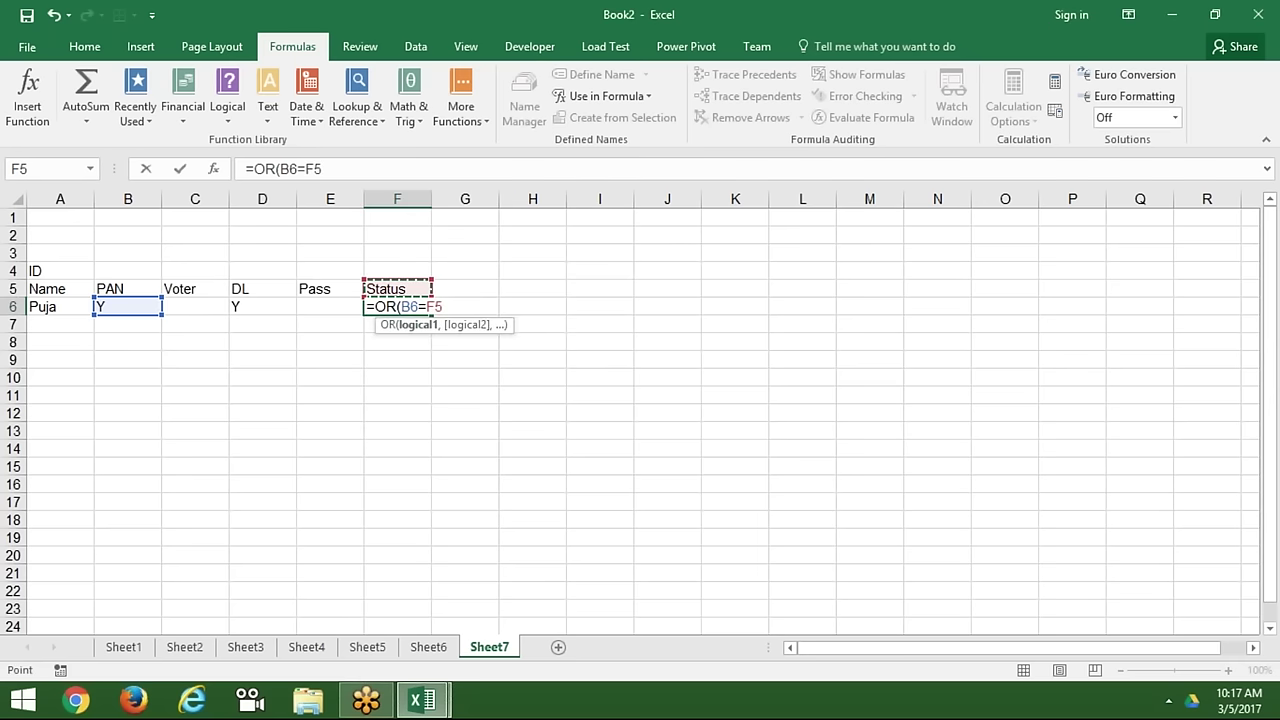
{"action": "key", "text": "BackSpace"}
{"action": "key", "text": "BackSpace"}
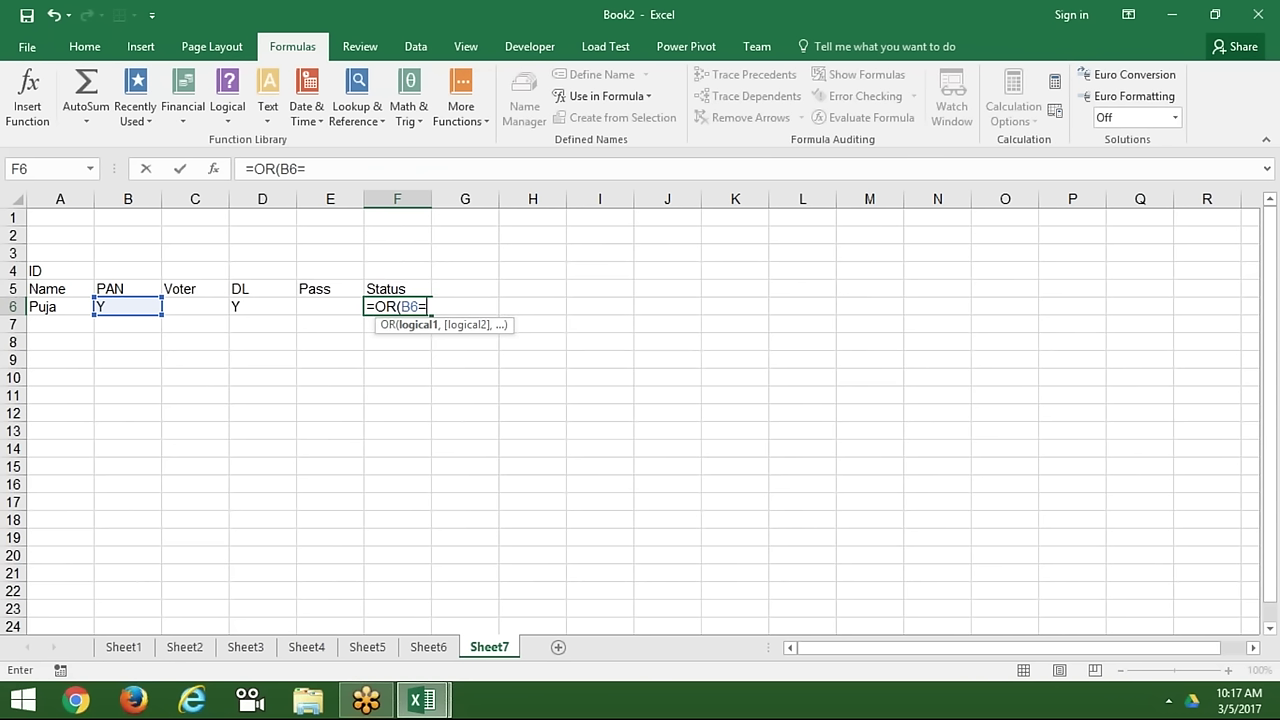
{"action": "type", "text": "\"y\""}
{"action": "type", "text": ","}
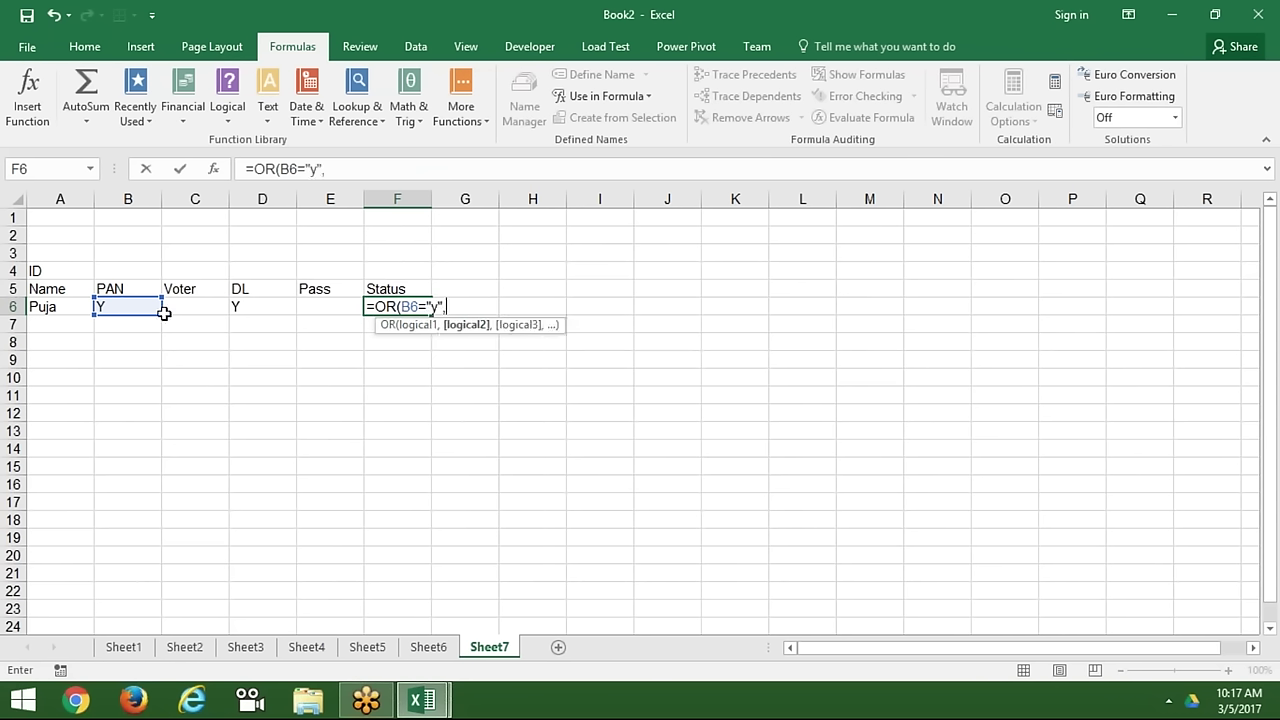
Step: Add the conditions C6, D6 and E6 equal to "y" and enter the OR formula
{"action": "left_click", "coordinate": [185, 307]}
{"action": "type", "text": "="}
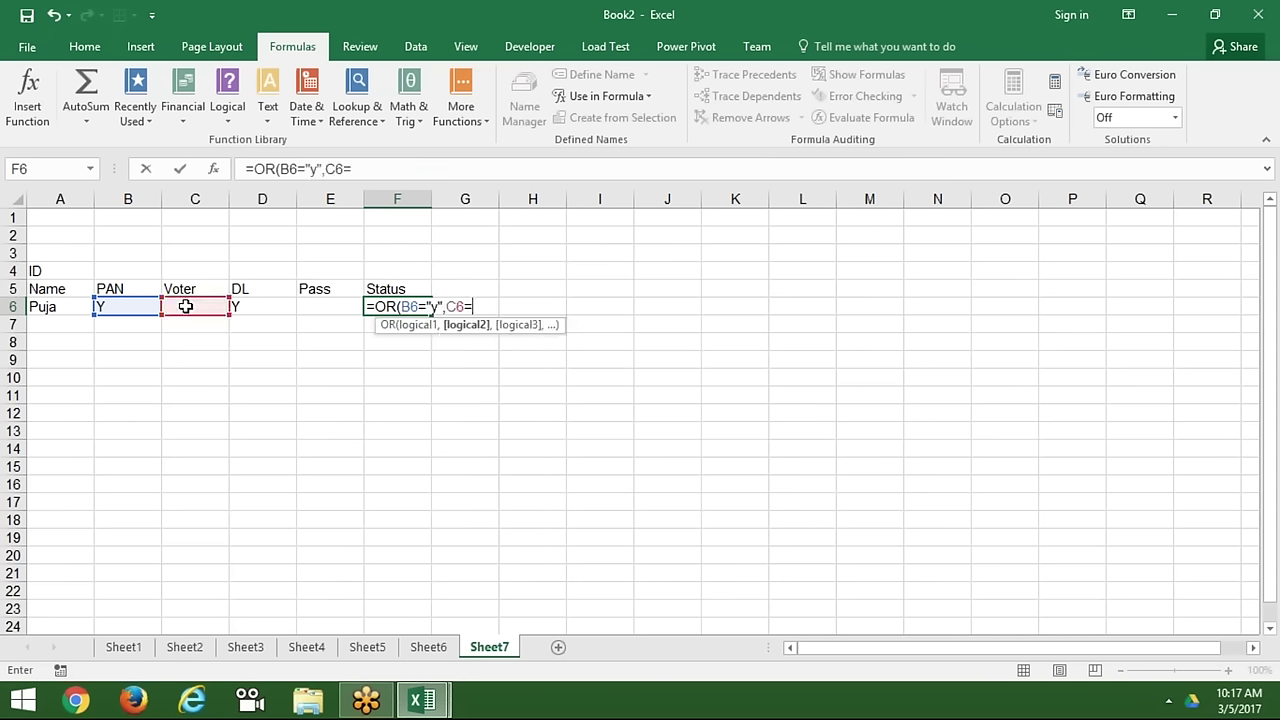
{"action": "type", "text": "\"y\","}
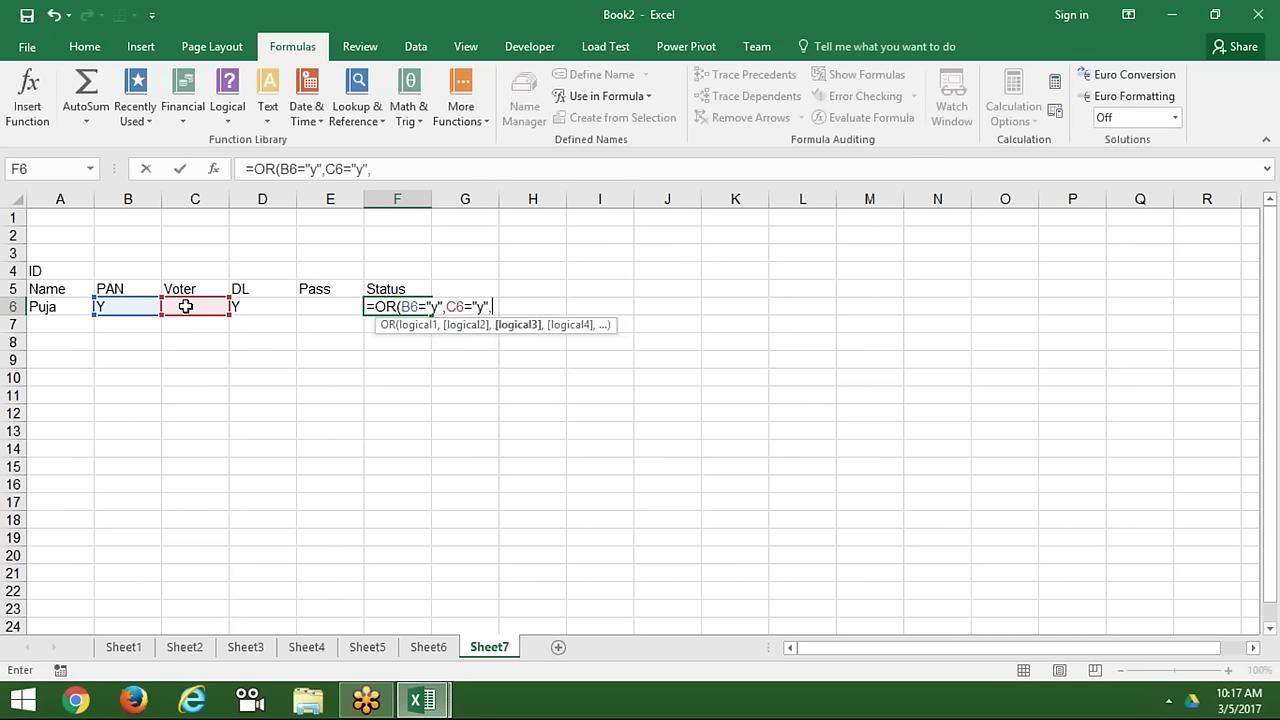
{"action": "left_click", "coordinate": [238, 307]}
{"action": "type", "text": "="}
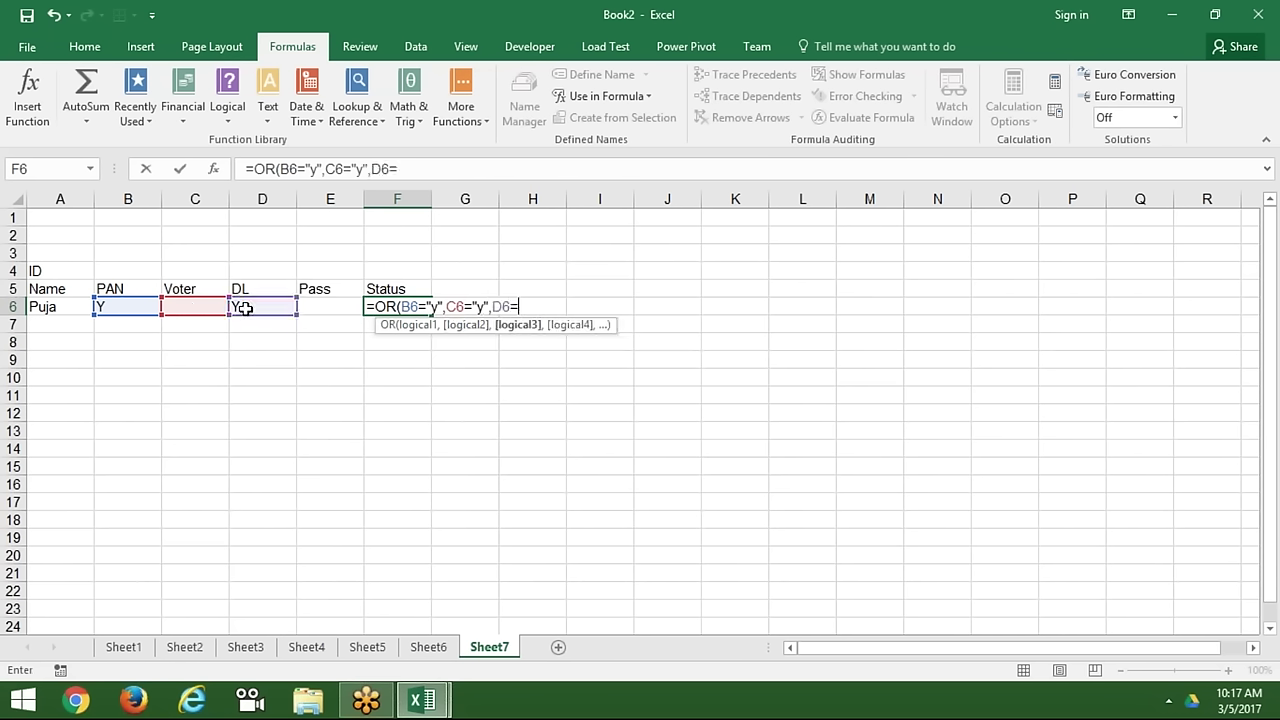
{"action": "type", "text": "\"y\""}
{"action": "type", "text": ","}
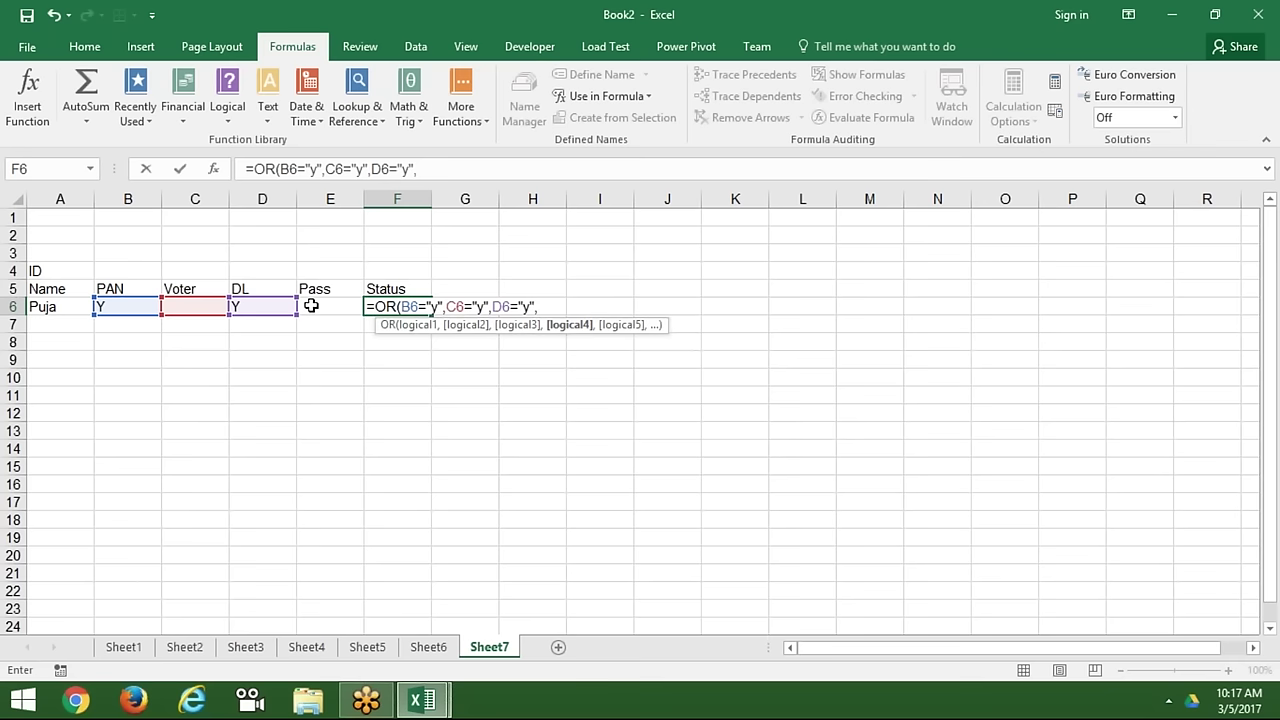
{"action": "left_click", "coordinate": [311, 307]}
{"action": "type", "text": "="}
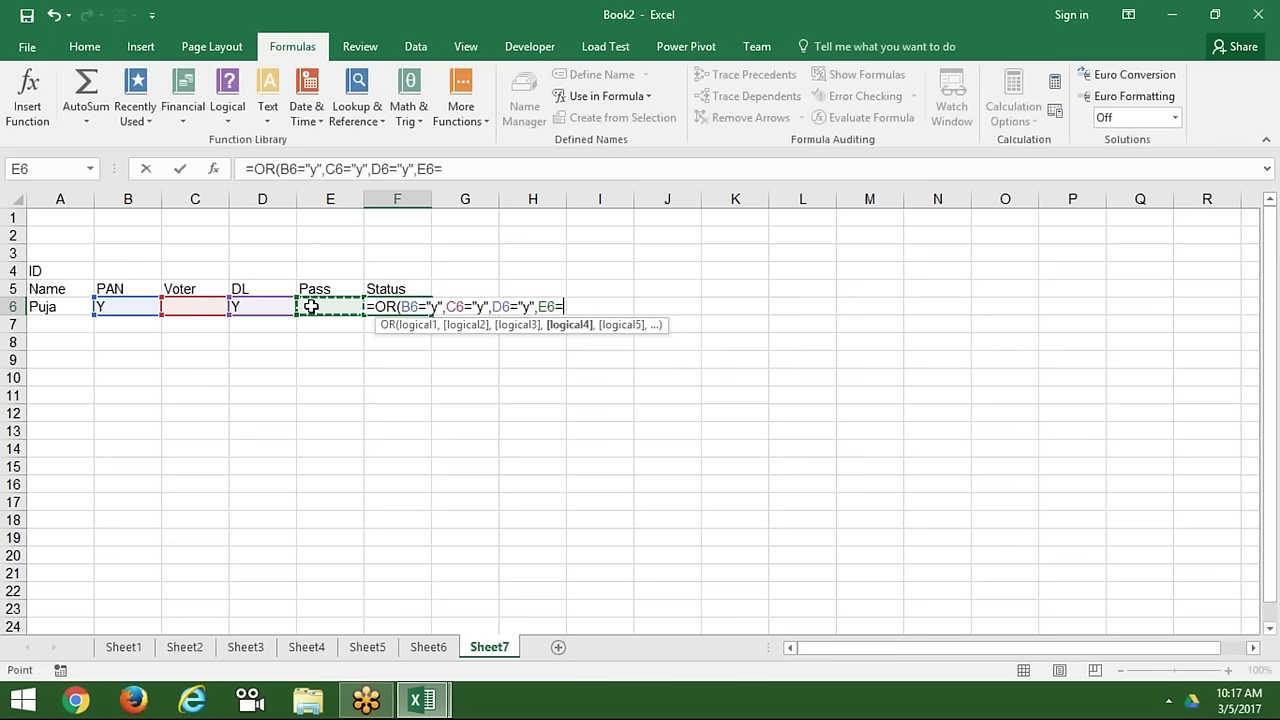
{"action": "type", "text": "\"y"}
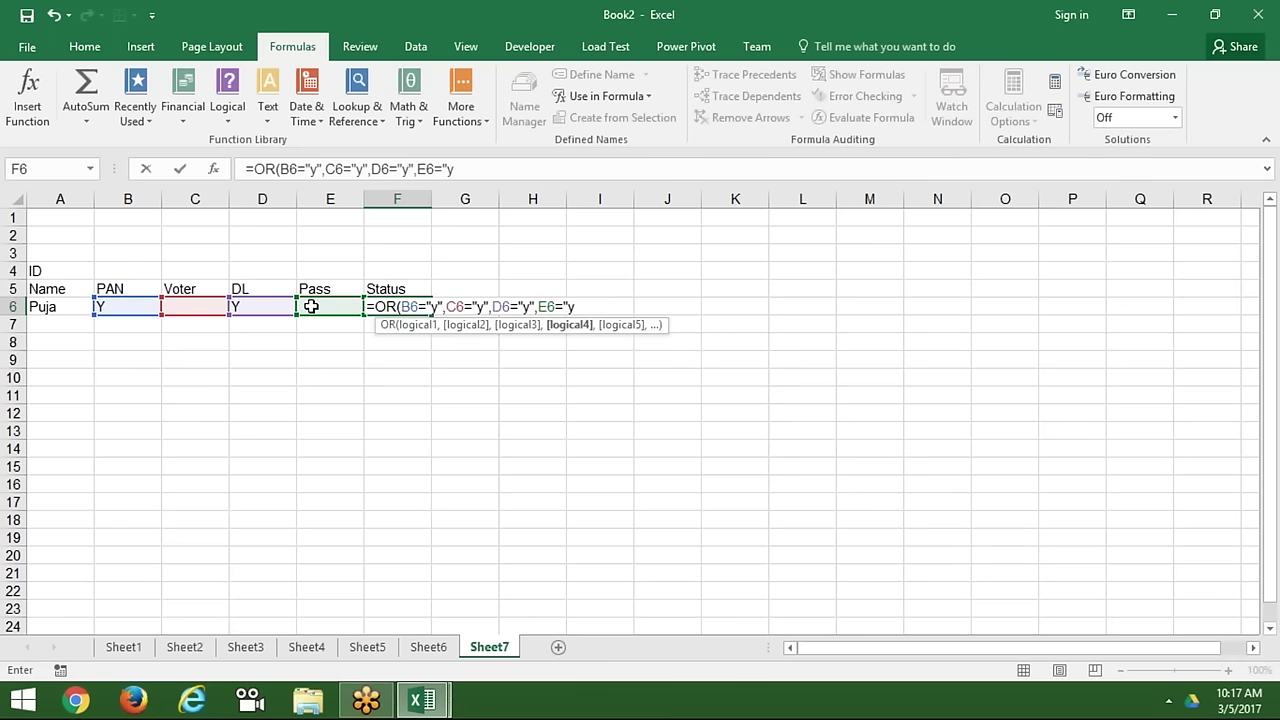
{"action": "type", "text": "\")"}
{"action": "key", "text": "Return"}
{"action": "key", "text": "Up"}
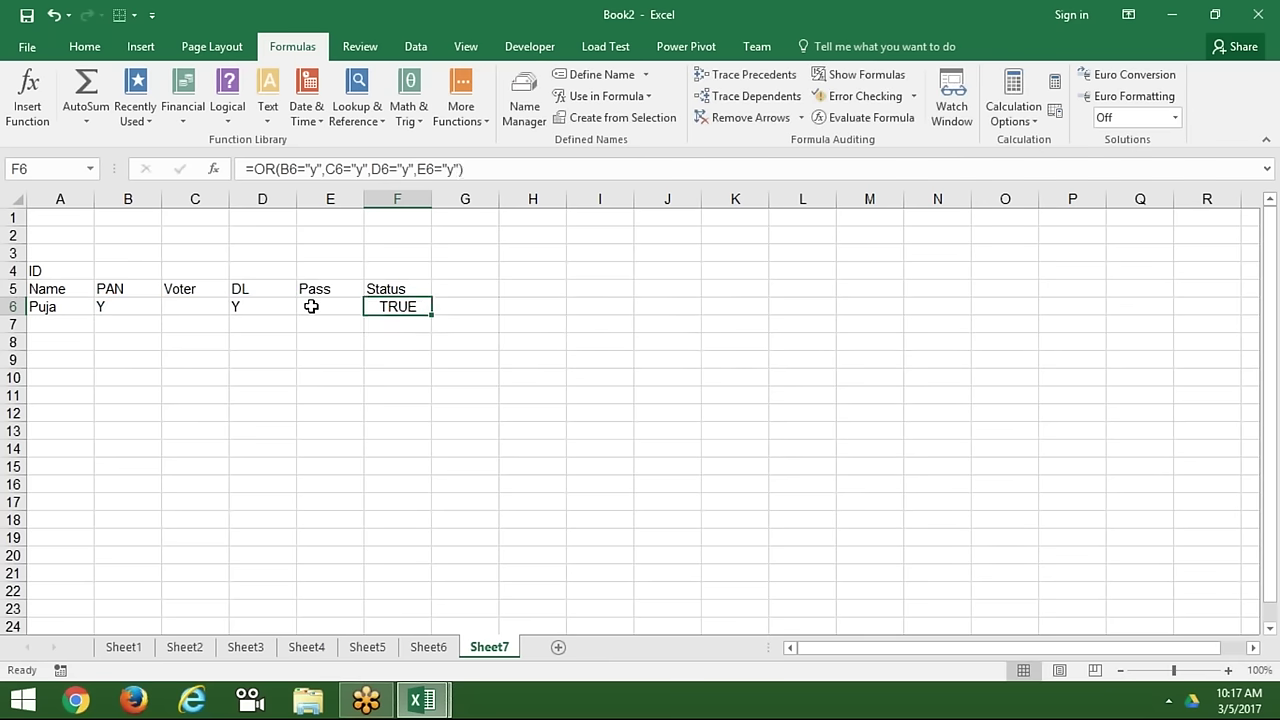
{"action": "key", "text": "Left"}
Step: Test the OR check by entering y in C6 and E6, clearing B6:E6, then entering Y in B6
{"action": "key", "text": "Left"}
{"action": "key", "text": "Left"}
{"action": "type", "text": "y"}
{"action": "key", "text": "Right"}
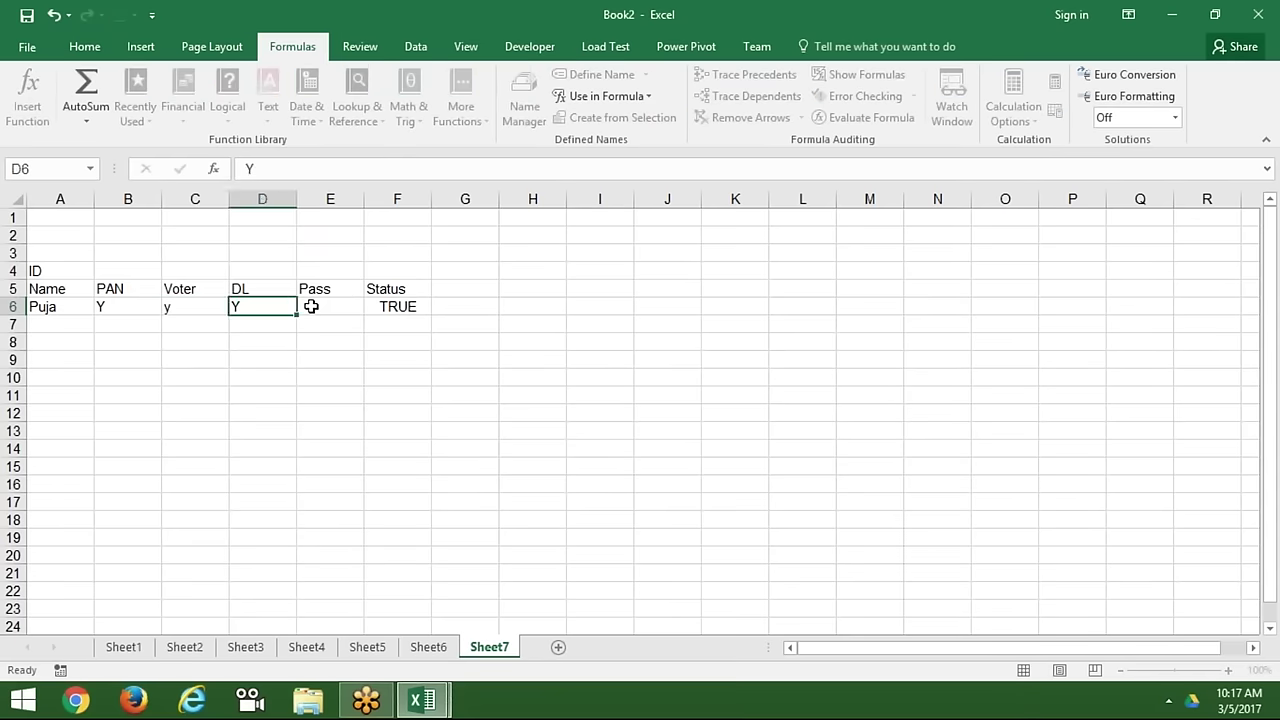
{"action": "key", "text": "Right"}
{"action": "type", "text": "y"}
{"action": "key", "text": "Left"}
{"action": "key", "text": "Left"}
{"action": "key", "text": "Left"}
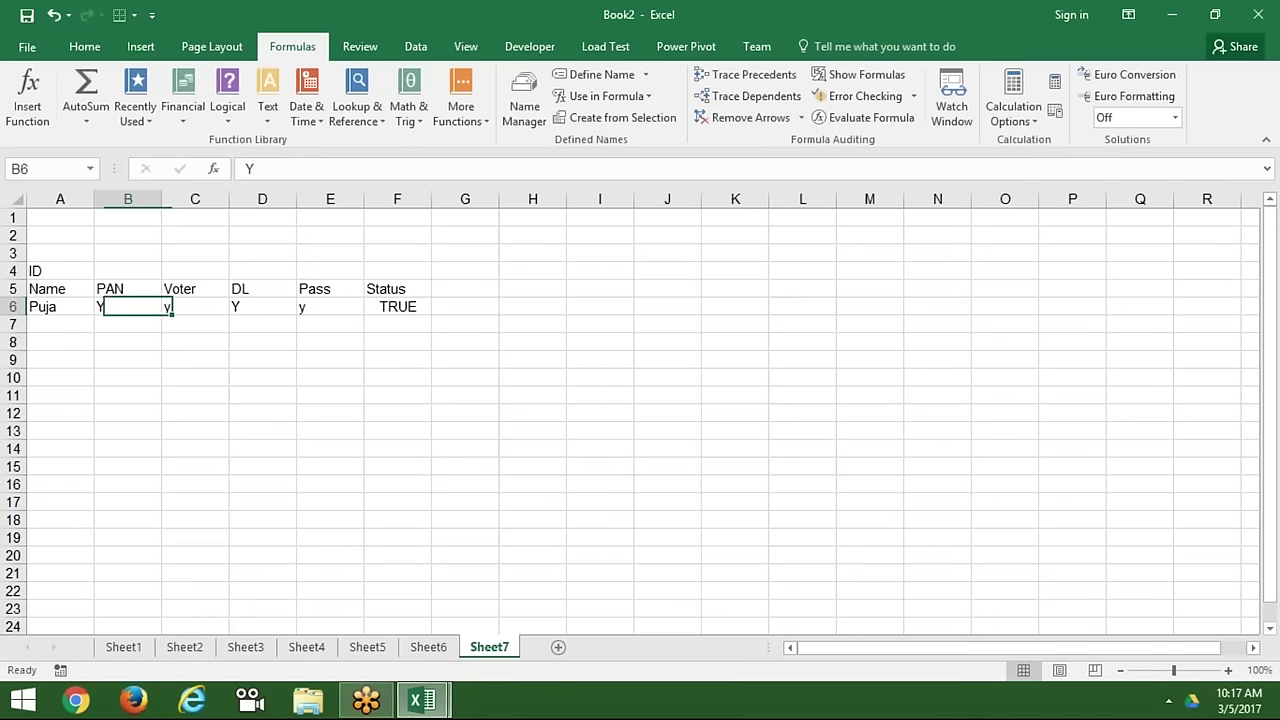
{"action": "key", "text": "shift+Right"}
{"action": "key", "text": "shift+Right"}
{"action": "key", "text": "shift+Right"}
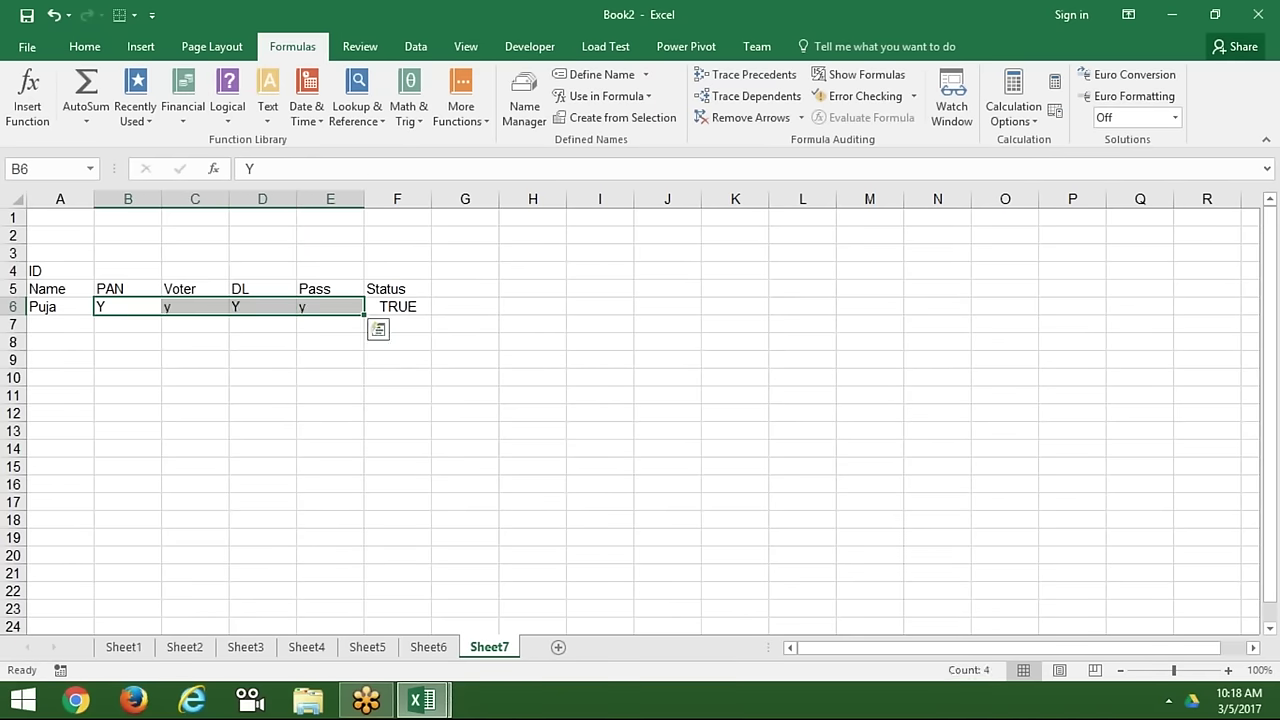
{"action": "key", "text": "Delete"}
{"action": "key", "text": "Right"}
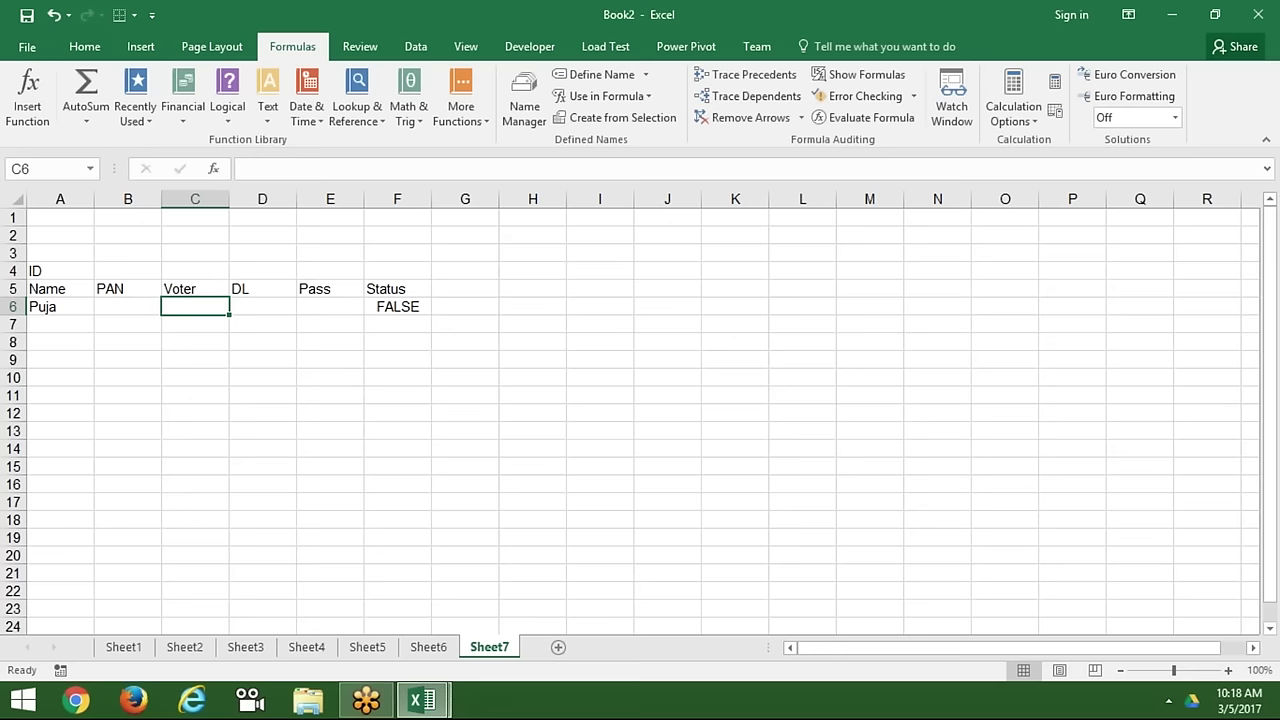
{"action": "key", "text": "Left"}
{"action": "type", "text": "Y"}
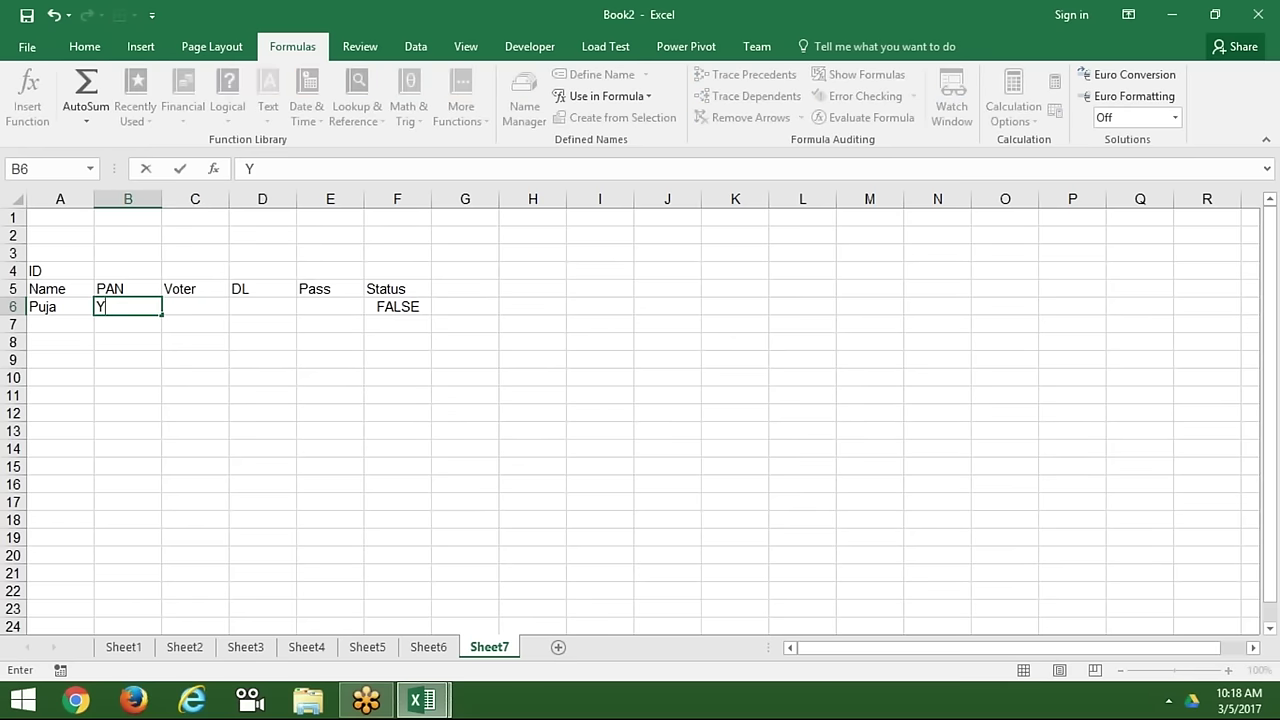
{"action": "key", "text": "Right"}
{"action": "key", "text": "Right"}
{"action": "key", "text": "Right"}
{"action": "key", "text": "Right"}
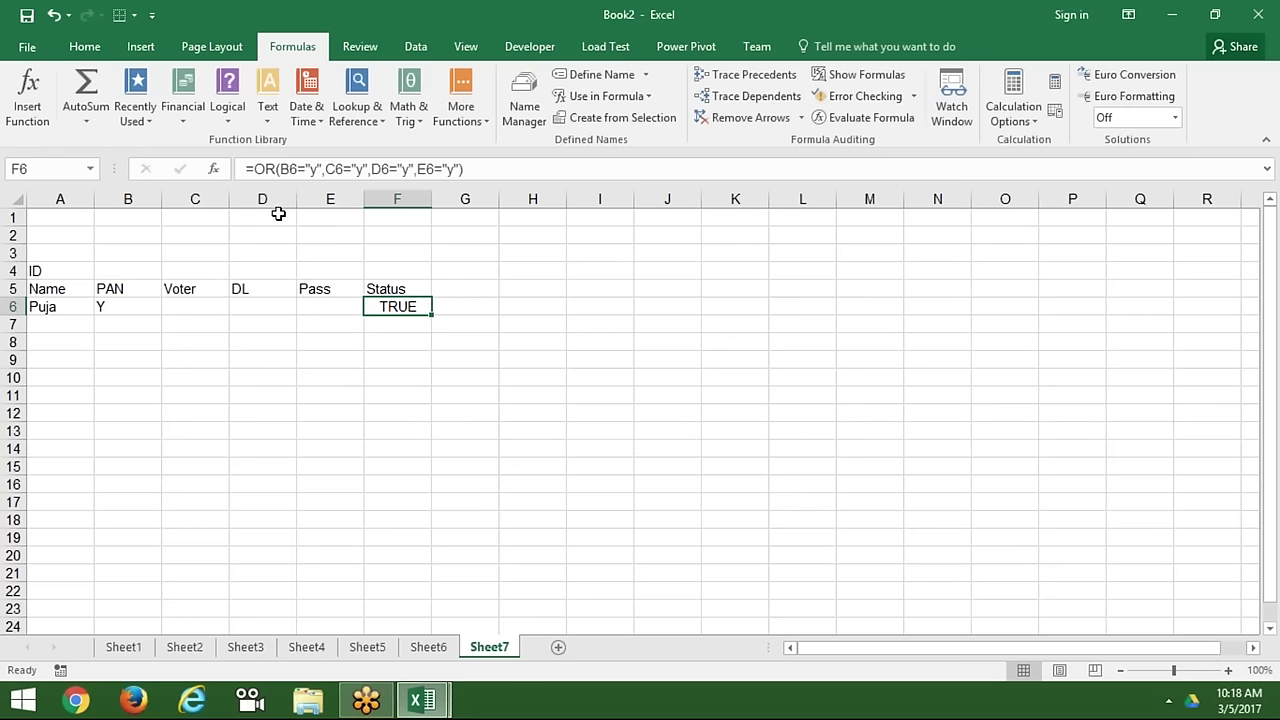
Step: Wrap F6's OR formula in IF returning "OK" or "Pending"
{"action": "left_click", "coordinate": [259, 168]}
{"action": "type", "text": "IF"}
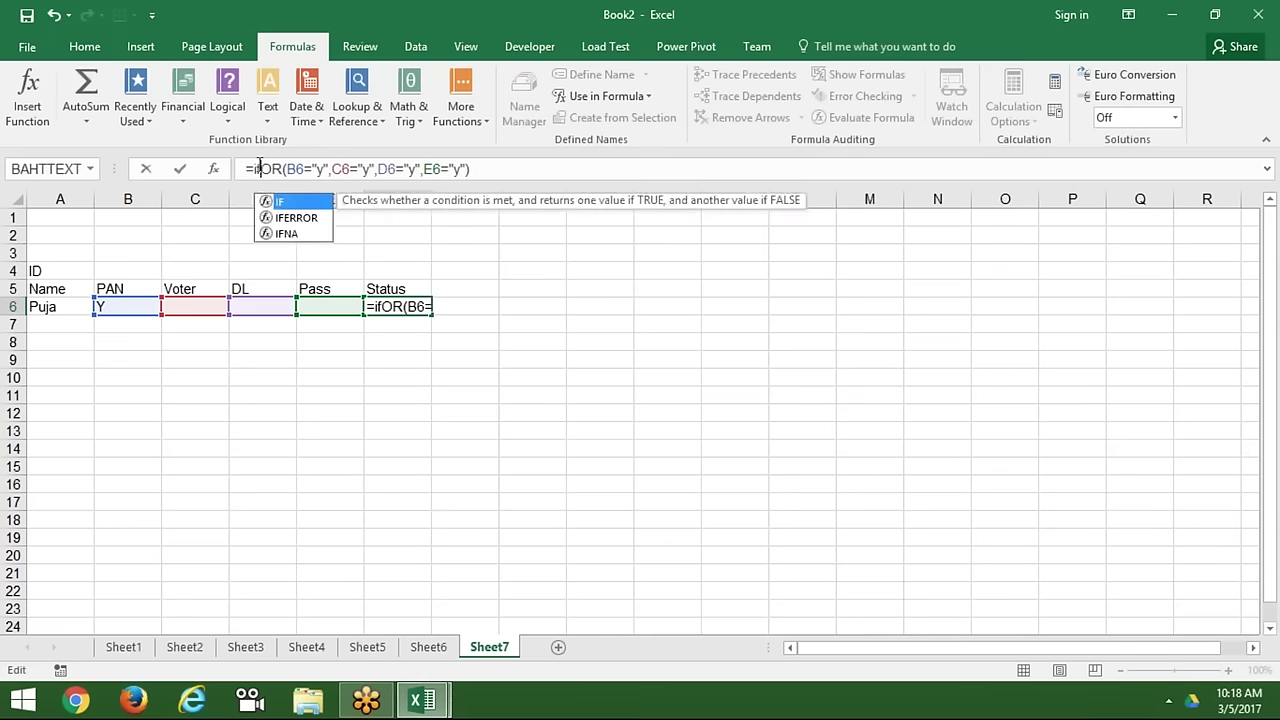
{"action": "type", "text": "("}
{"action": "left_click", "coordinate": [571, 169]}
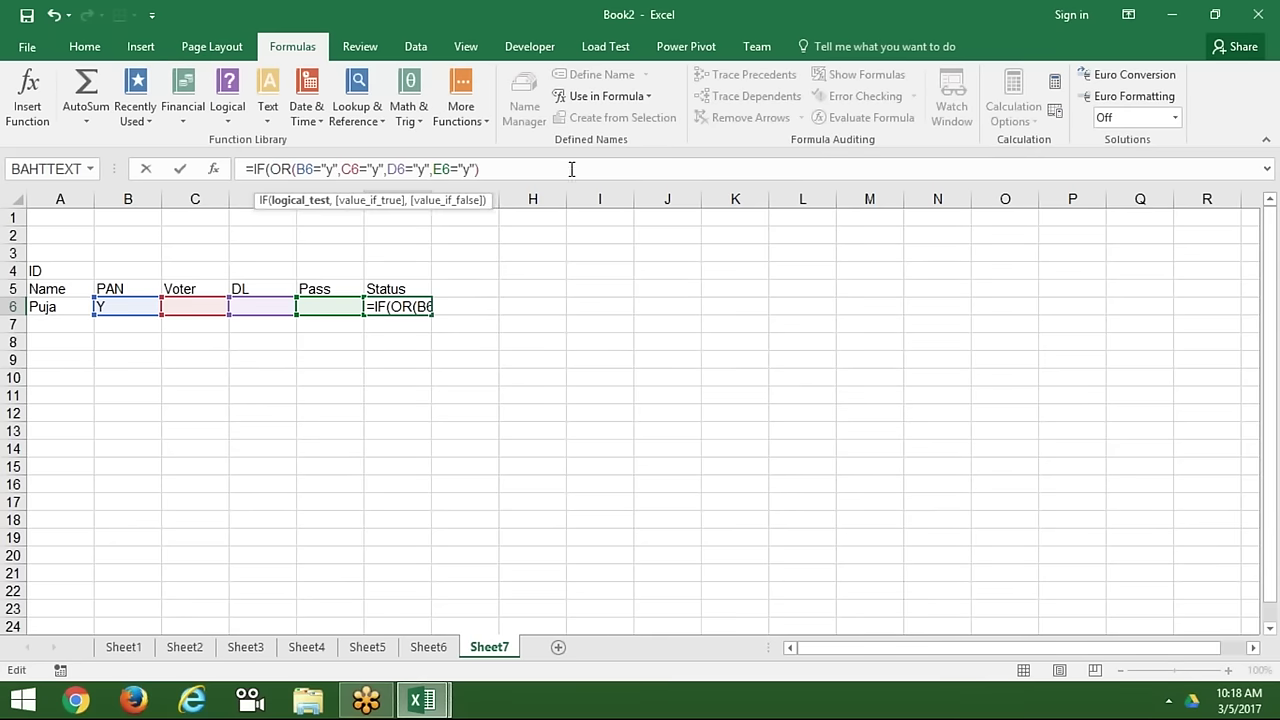
{"action": "type", "text": ",\"OK\""}
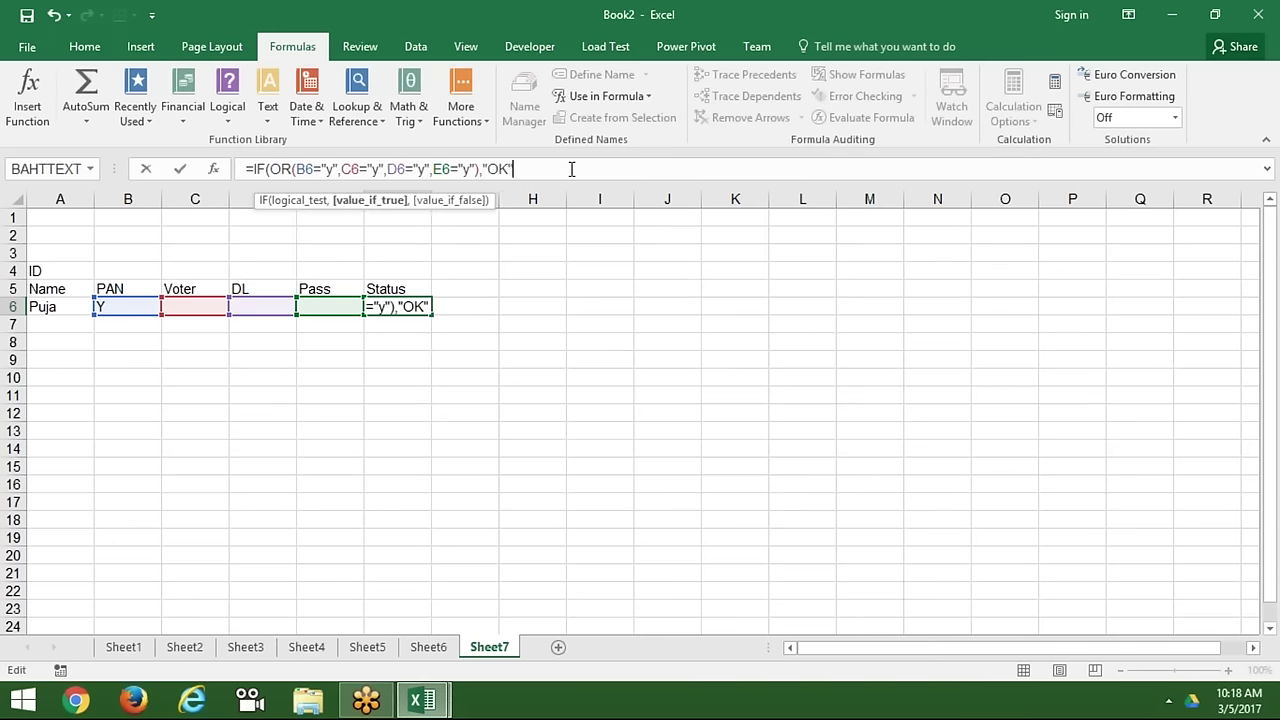
{"action": "type", "text": ",\"Pe"}
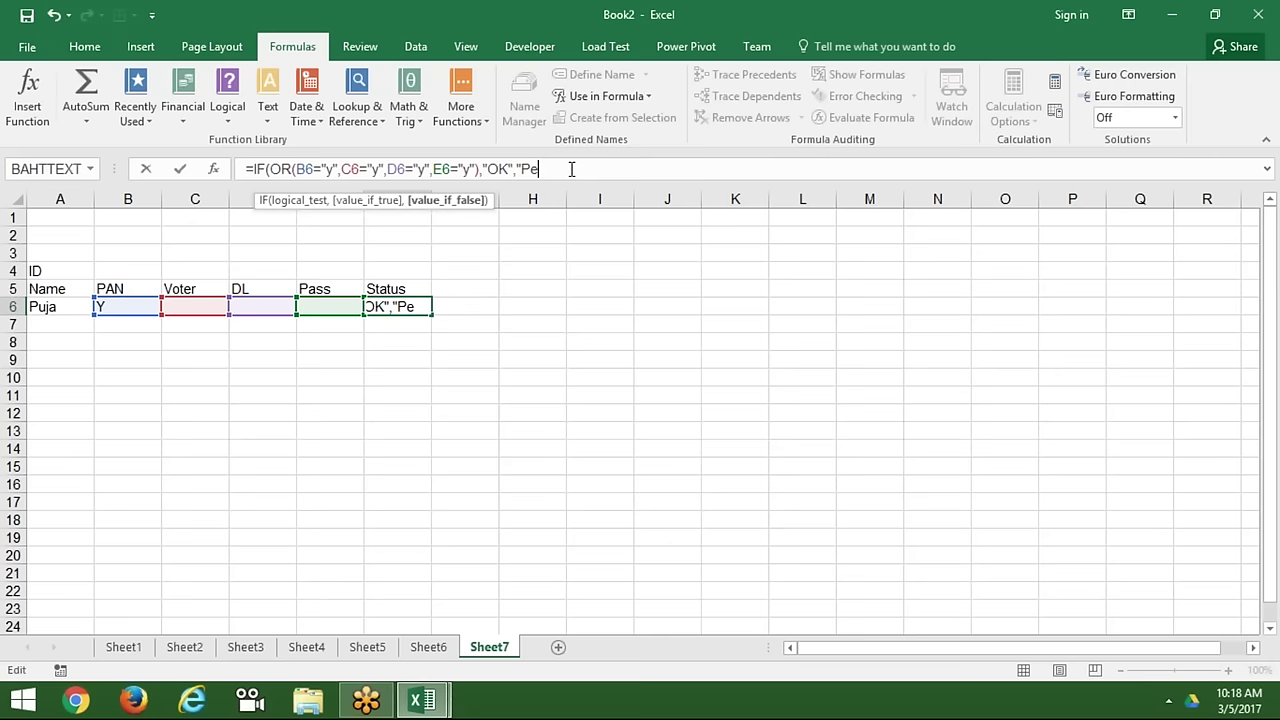
{"action": "type", "text": "nding"}
{"action": "type", "text": "\""}
{"action": "key", "text": "Return"}
{"action": "key", "text": "Return"}
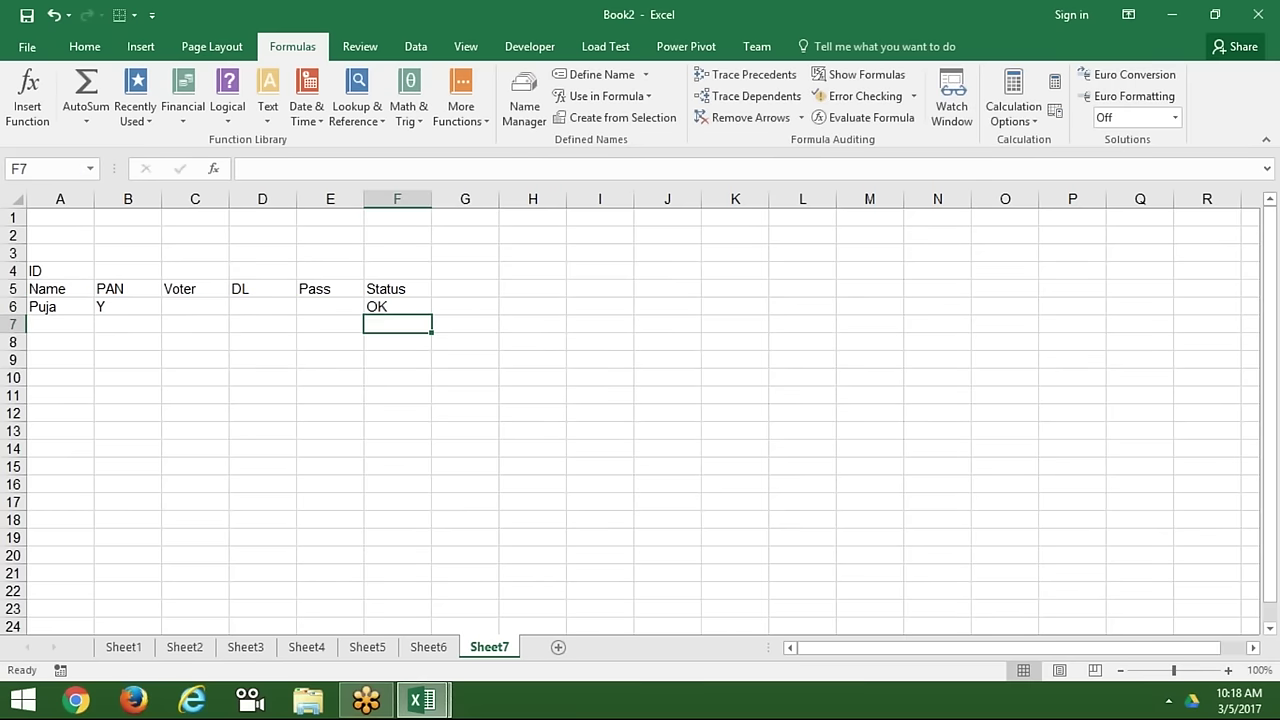
{"action": "left_click", "coordinate": [397, 306]}
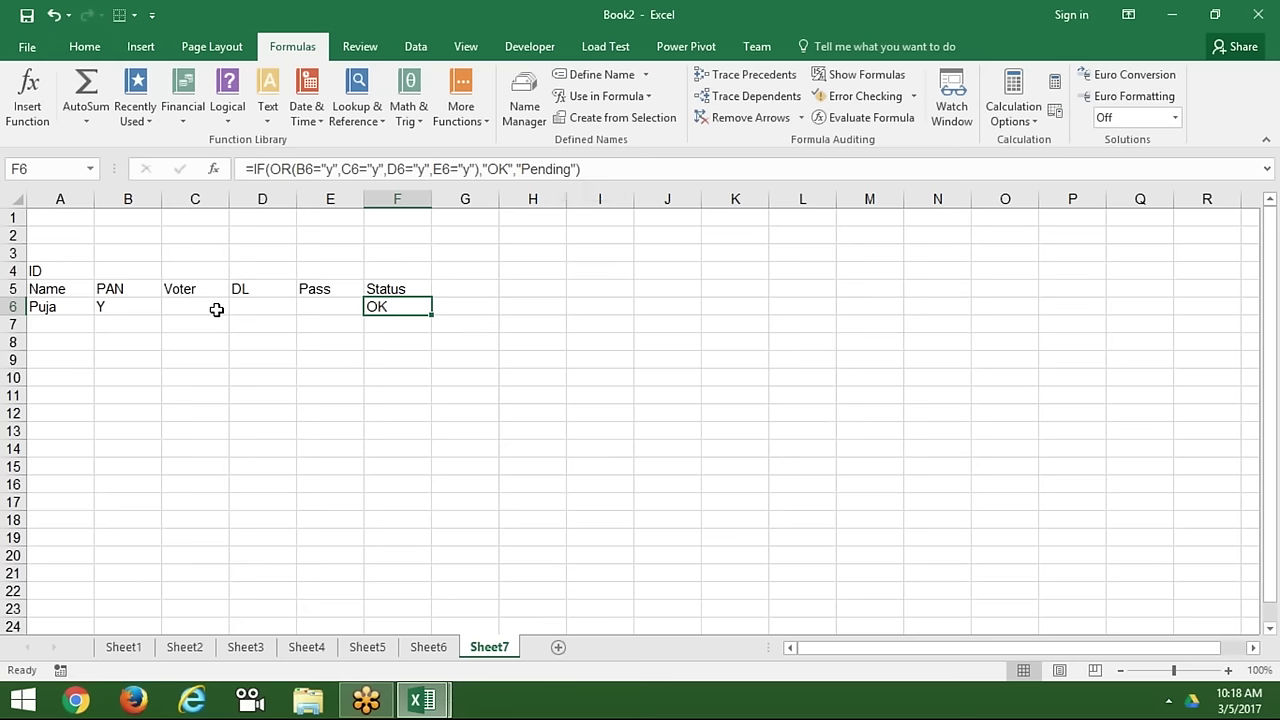
{"action": "left_click", "coordinate": [457, 307]}
Step: Enter =COUNTIF(B6:E6,"y") in G6
{"action": "type", "text": "=coy"}
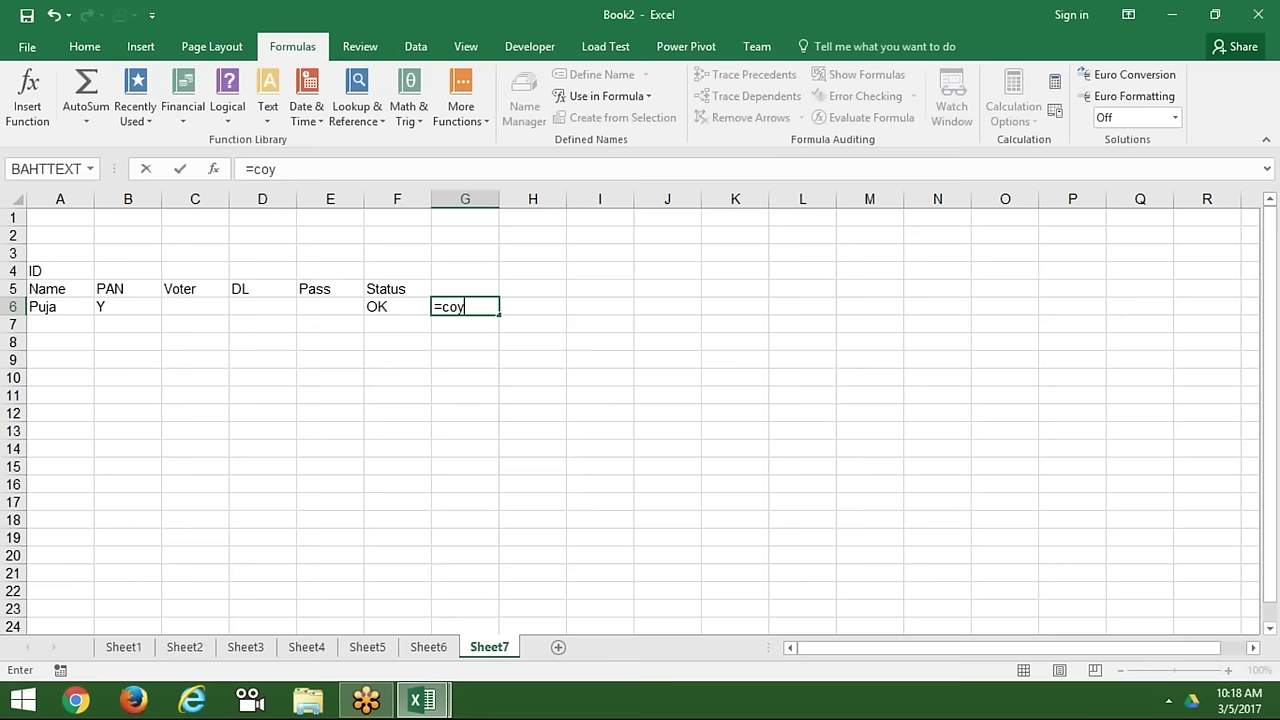
{"action": "key", "text": "BackSpace"}
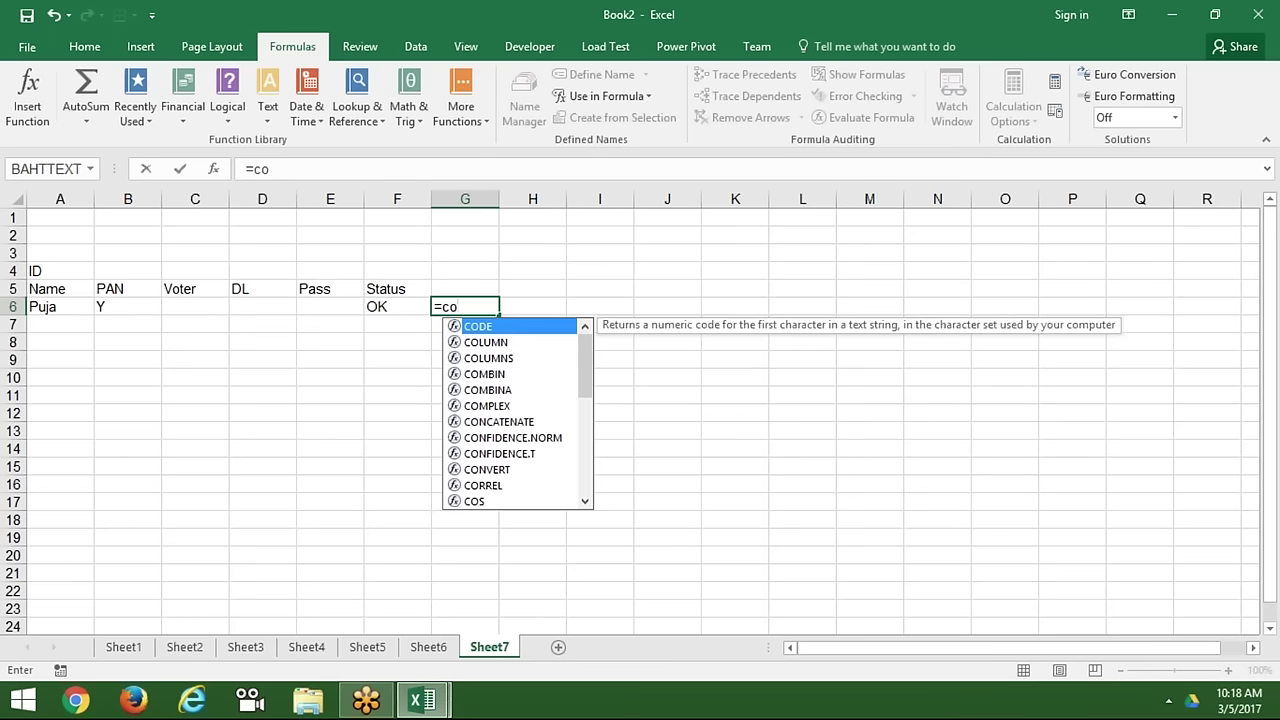
{"action": "type", "text": "u"}
{"action": "key", "text": "Down"}
{"action": "key", "text": "Down"}
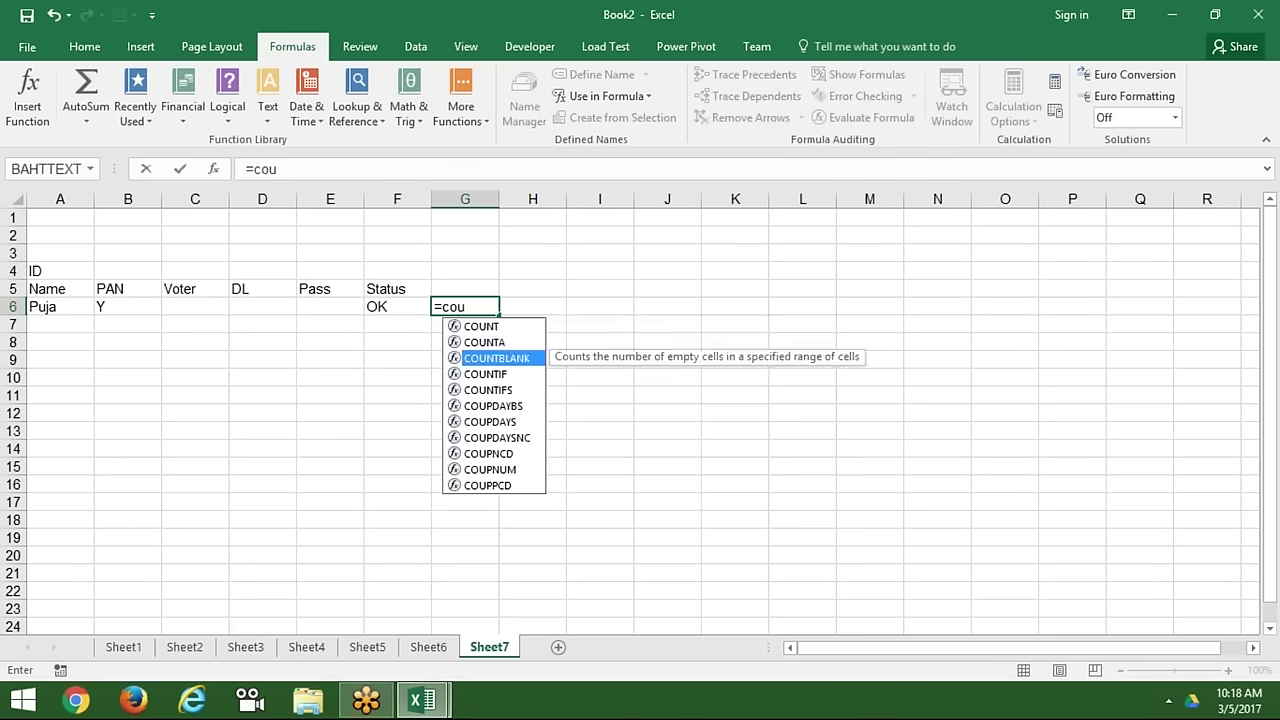
{"action": "key", "text": "Down"}
{"action": "key", "text": "Tab"}
{"action": "left_click_drag", "start_coordinate": [330, 306], "coordinate": [110, 306]}
{"action": "type", "text": ","}
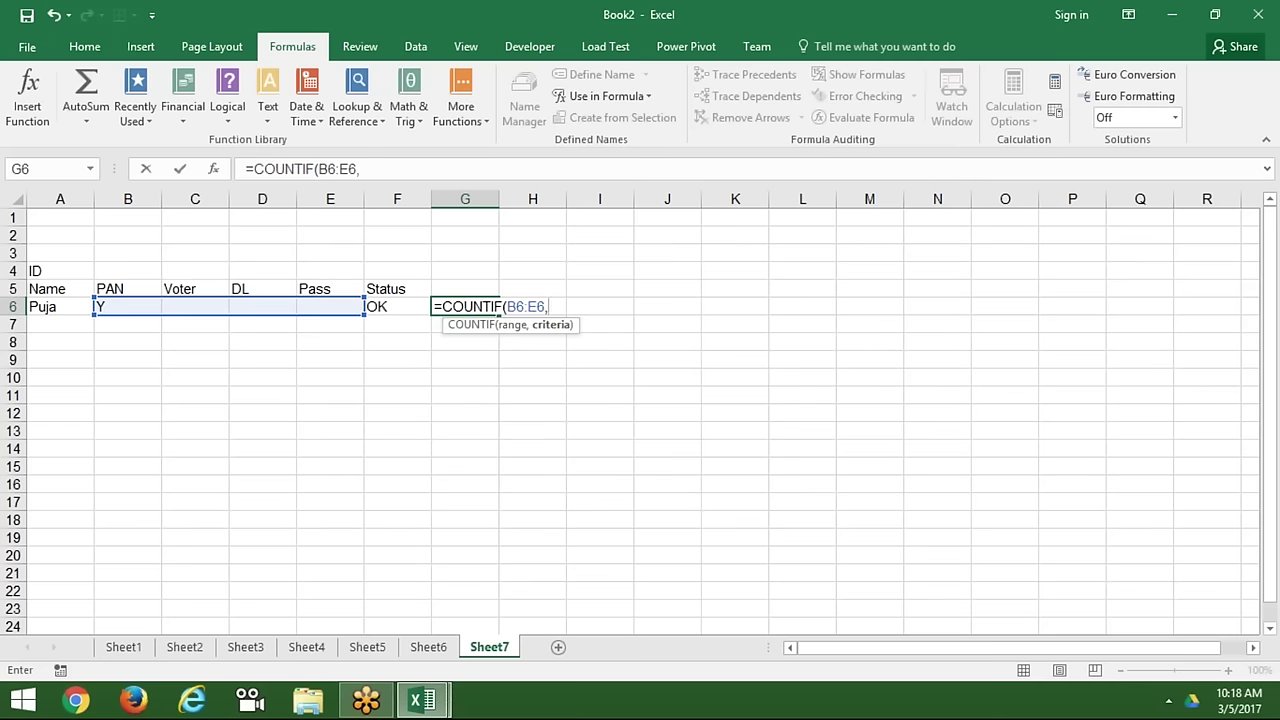
{"action": "type", "text": "\"y"}
{"action": "type", "text": "\""}
{"action": "key", "text": "Return"}
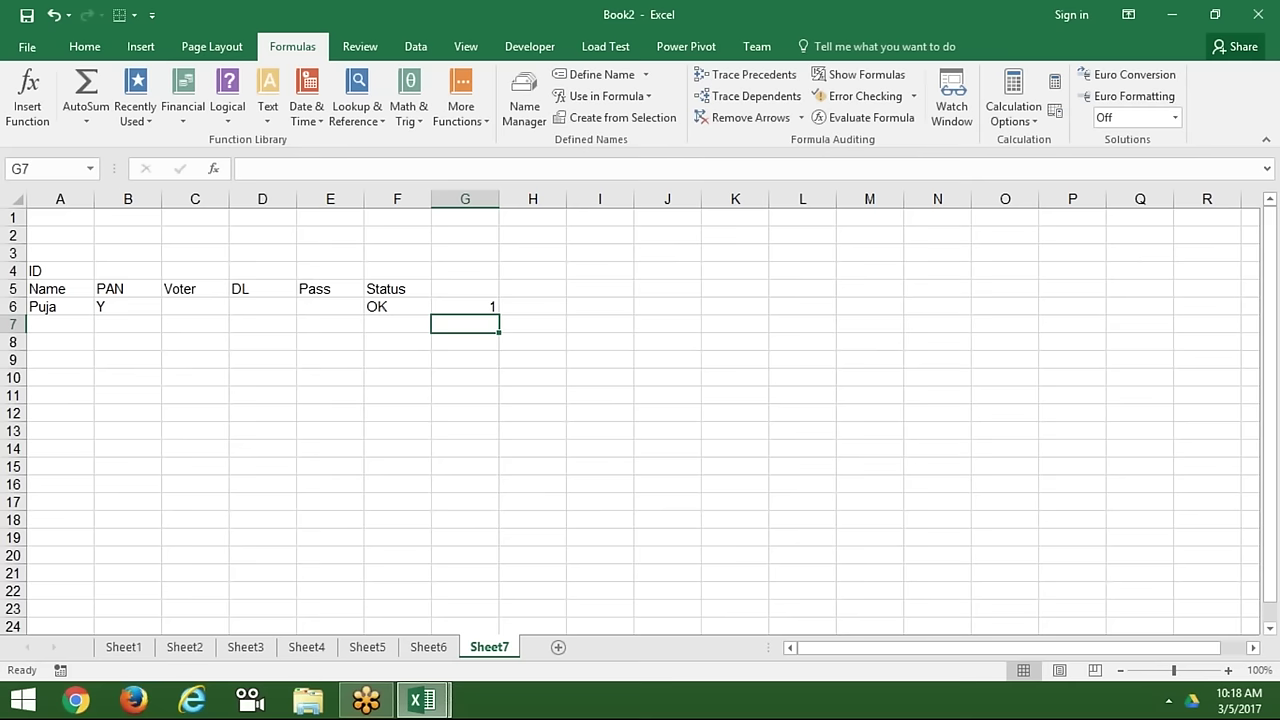
{"action": "key", "text": "Up"}
Step: Turn G6 into =IF(COUNTIF(B6:E6,"y")>0,"OK","Pending") and accept the correction
{"action": "left_click", "coordinate": [255, 169]}
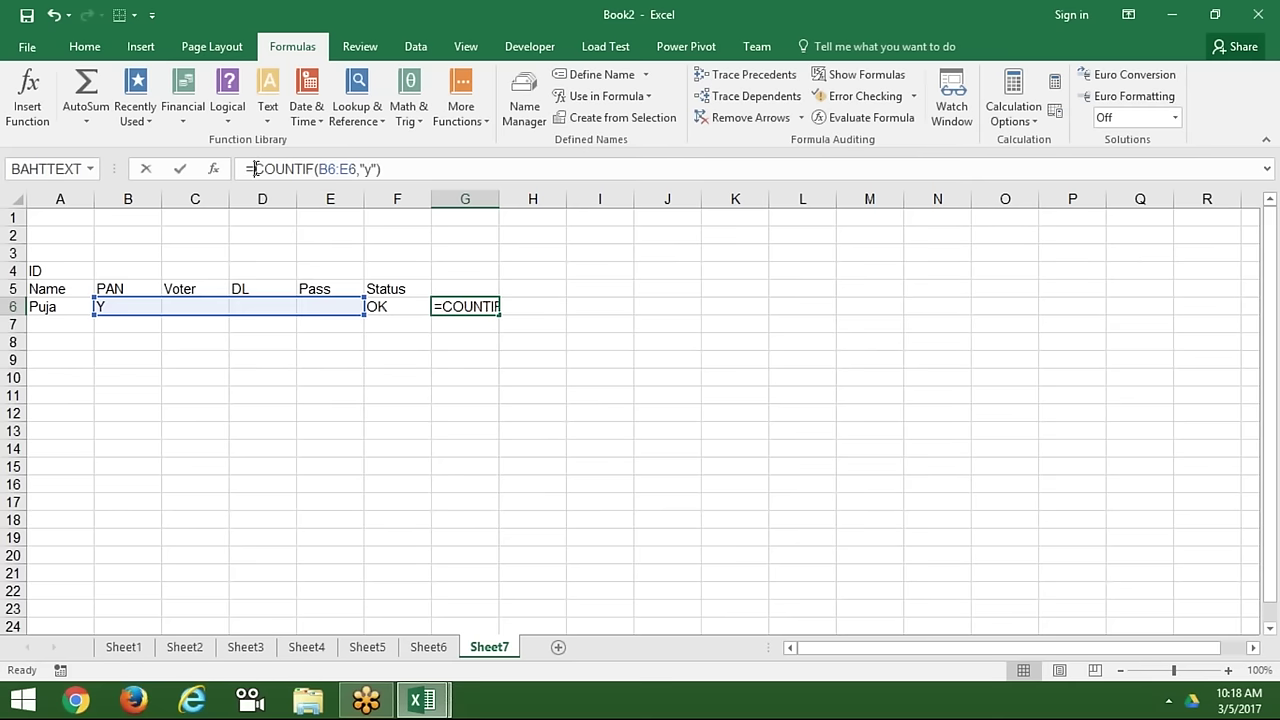
{"action": "type", "text": "IF(B6:E6,\"y\")"}
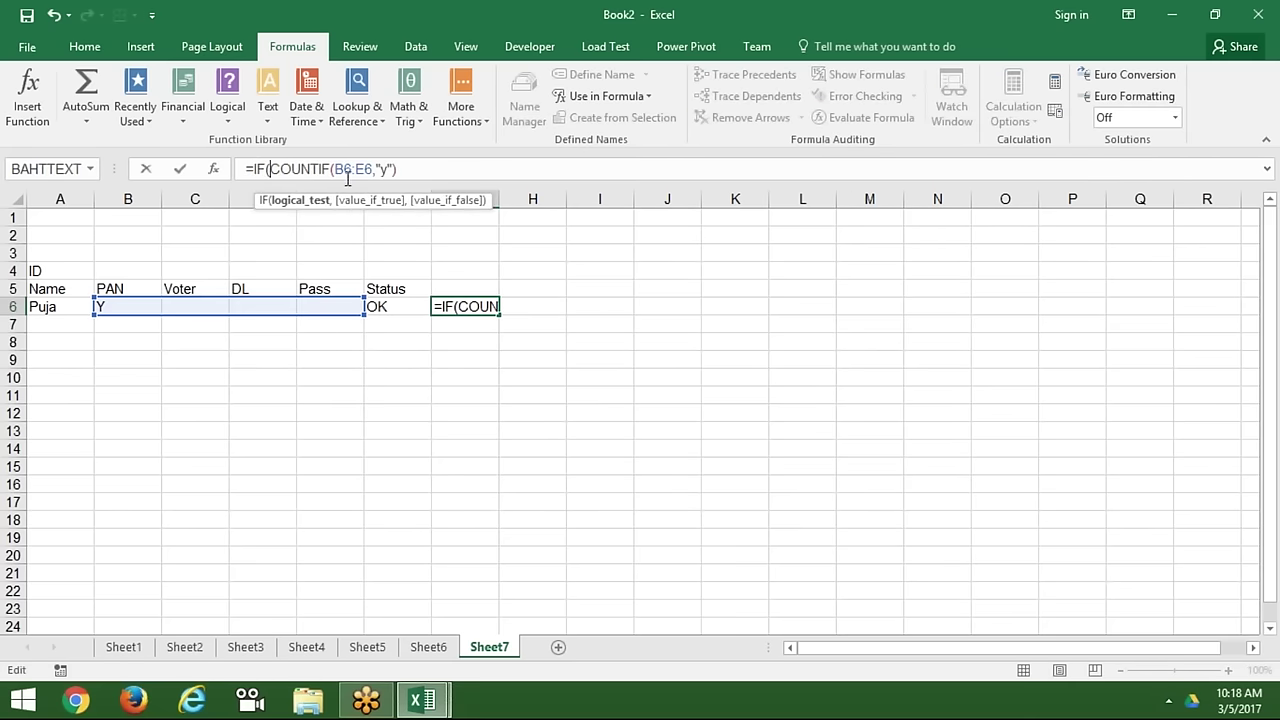
{"action": "type", "text": ">"}
{"action": "type", "text": "0,"}
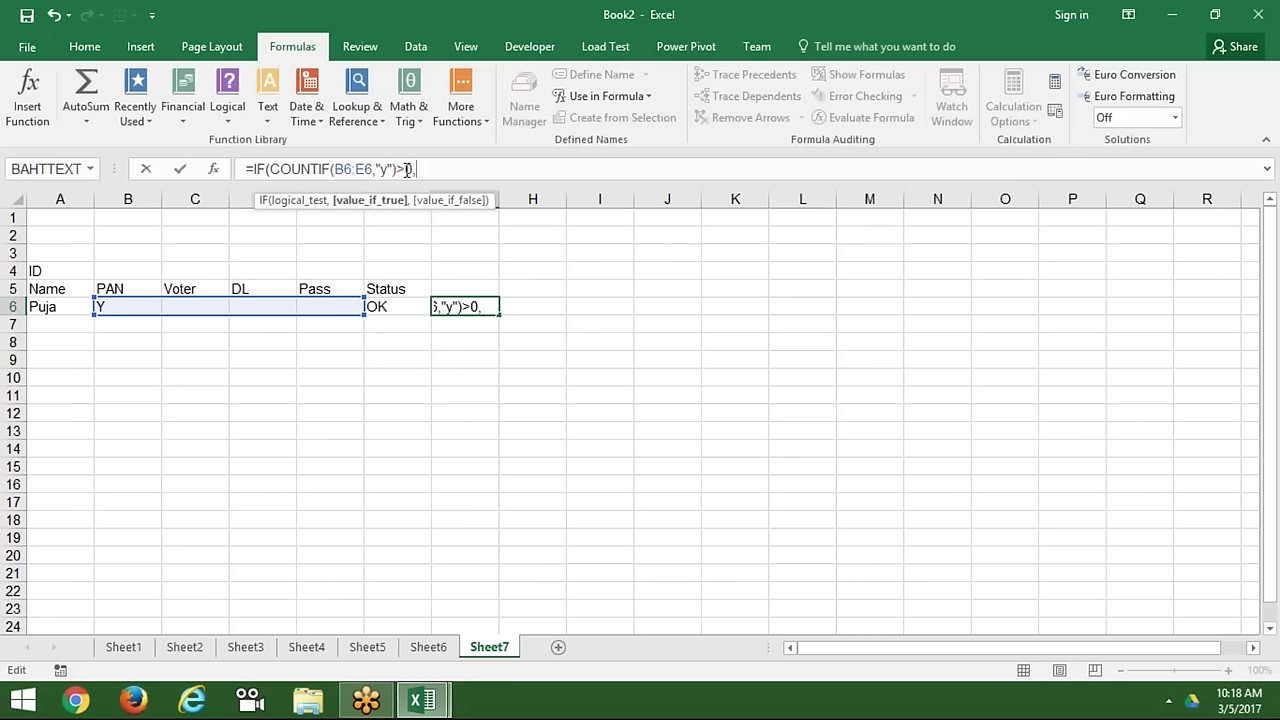
{"action": "type", "text": "\"OK"}
{"action": "type", "text": "\",\"P"}
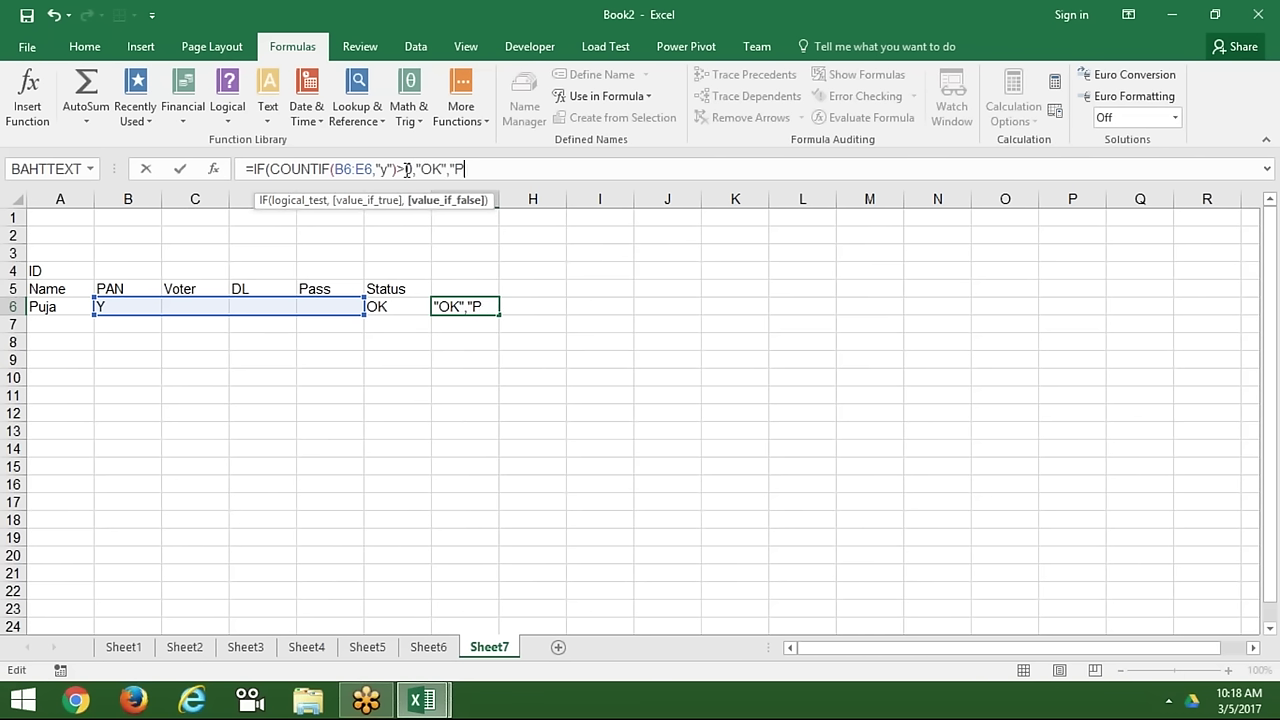
{"action": "type", "text": "e"}
{"action": "type", "text": "nding\""}
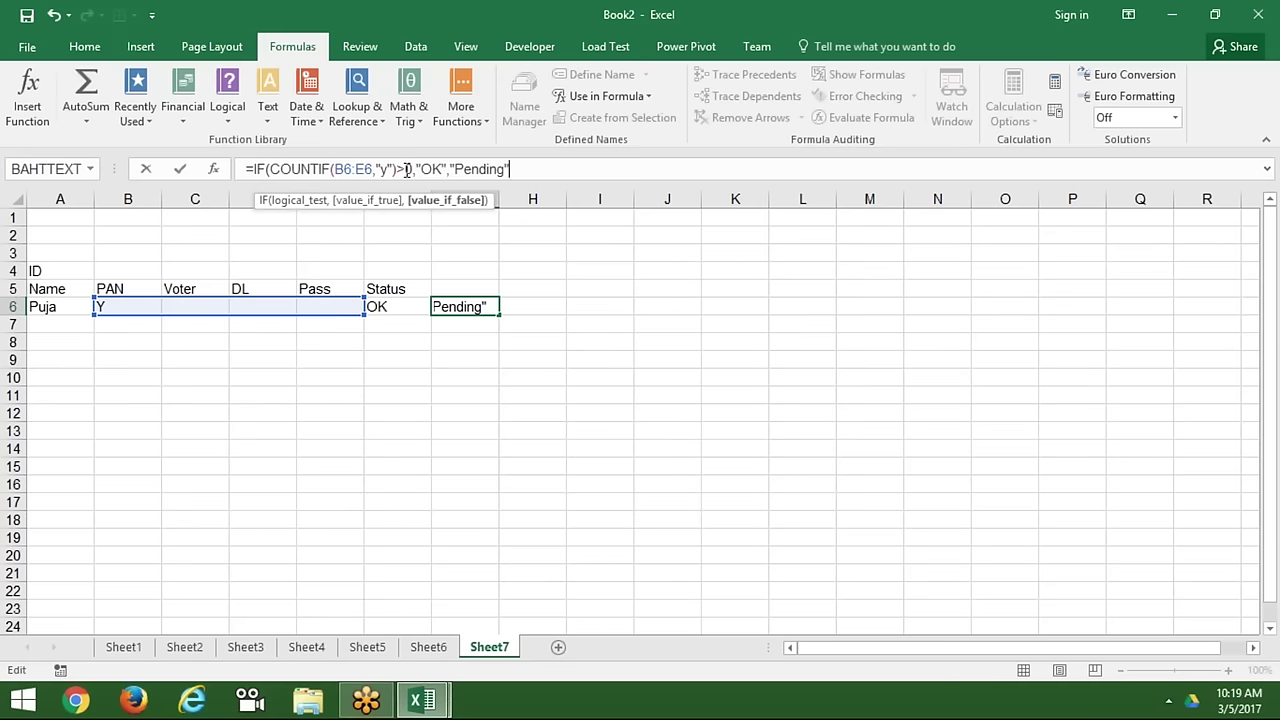
{"action": "key", "text": "Return"}
{"action": "key", "text": "Return"}
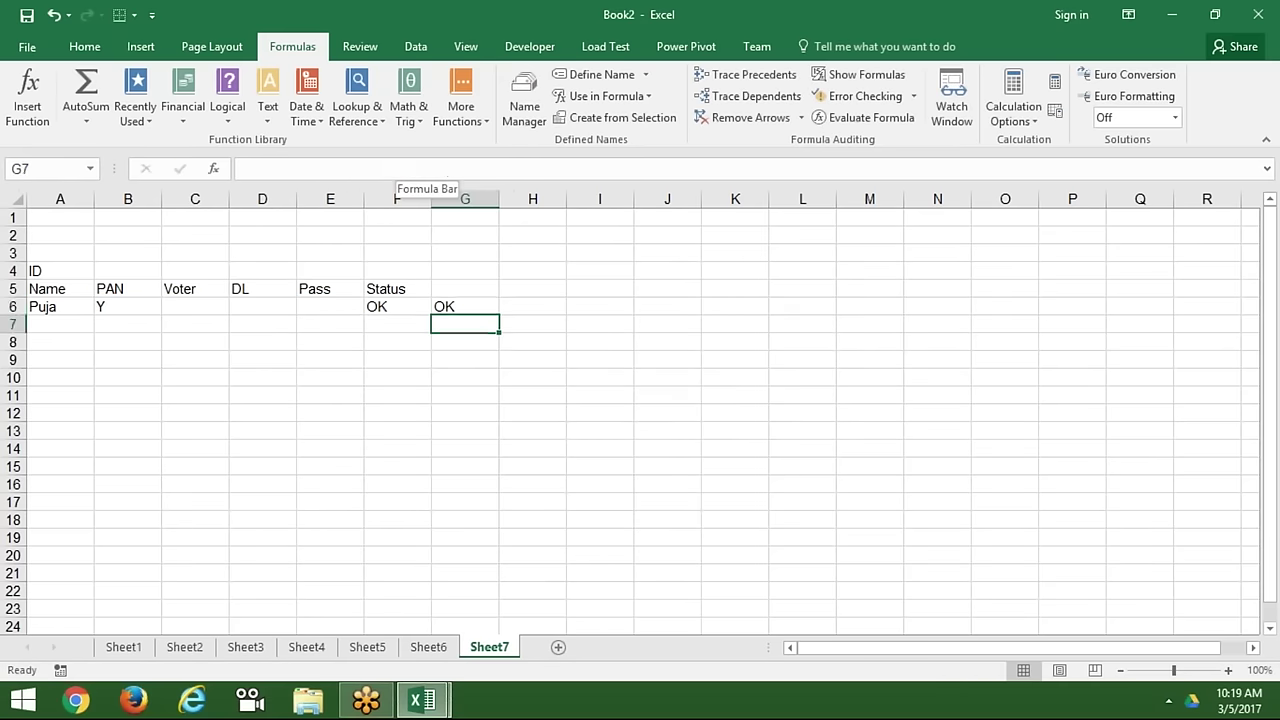
{"action": "key", "text": "Up"}
Step: Change the PAN entry in B6 to Yes
{"action": "key", "text": "Left"}
{"action": "key", "text": "Left"}
{"action": "key", "text": "Left"}
{"action": "key", "text": "Left"}
{"action": "key", "text": "Left"}
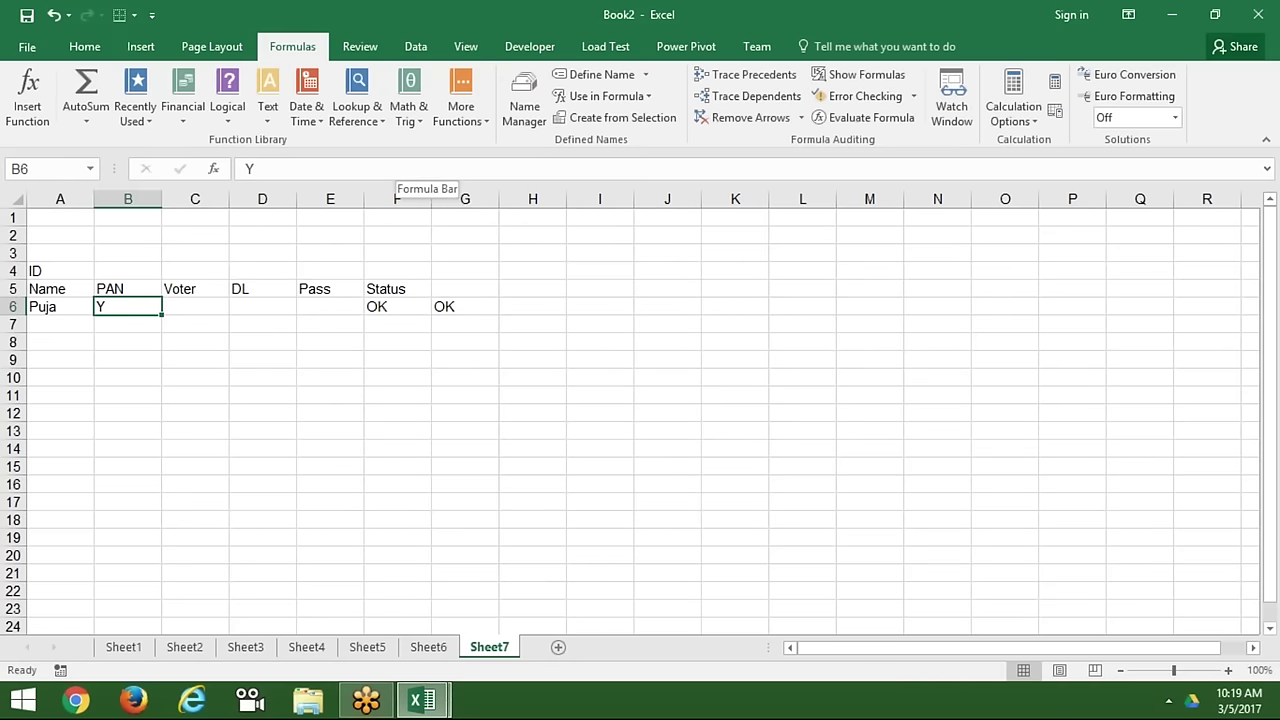
{"action": "type", "text": "Yes"}
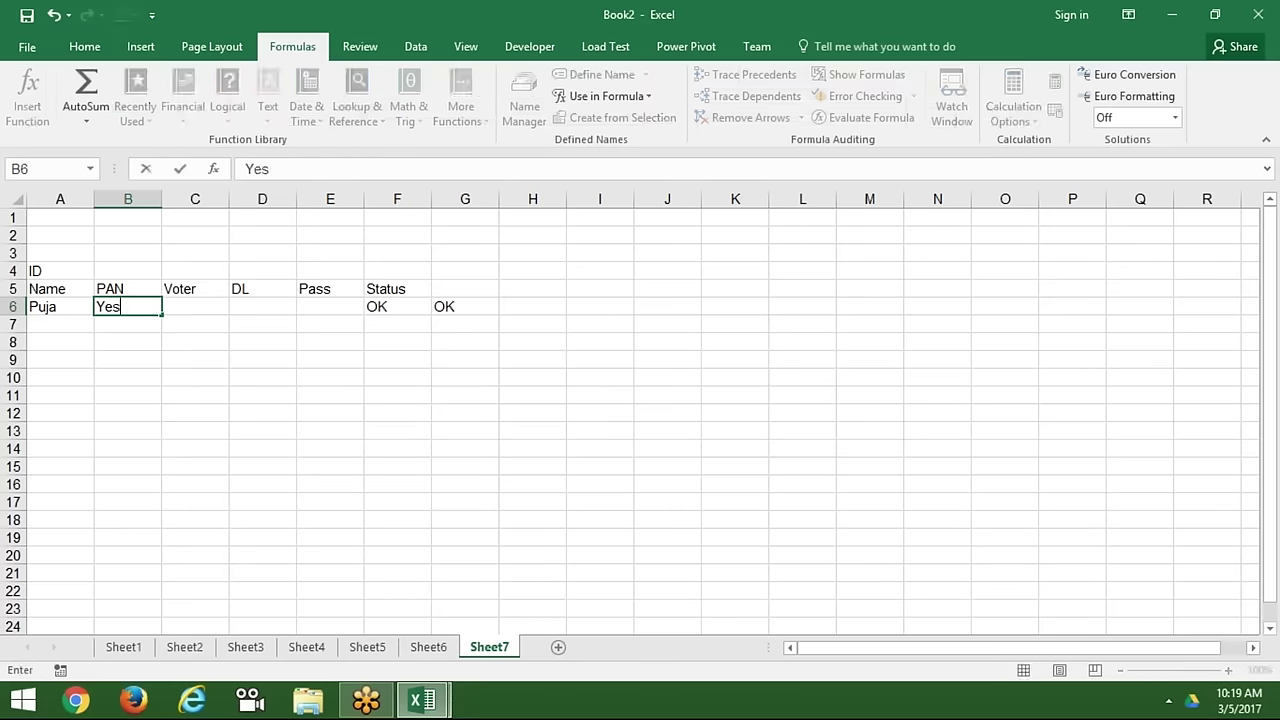
{"action": "key", "text": "Return"}
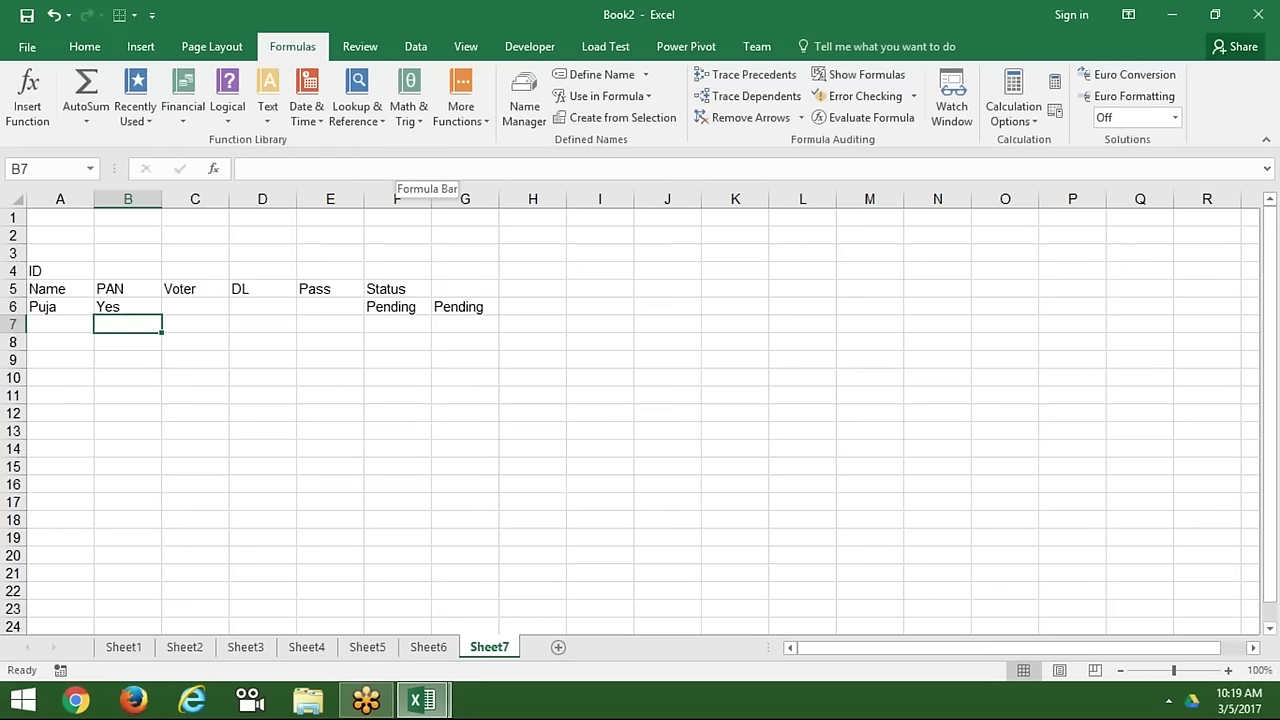
{"action": "key", "text": "Up"}
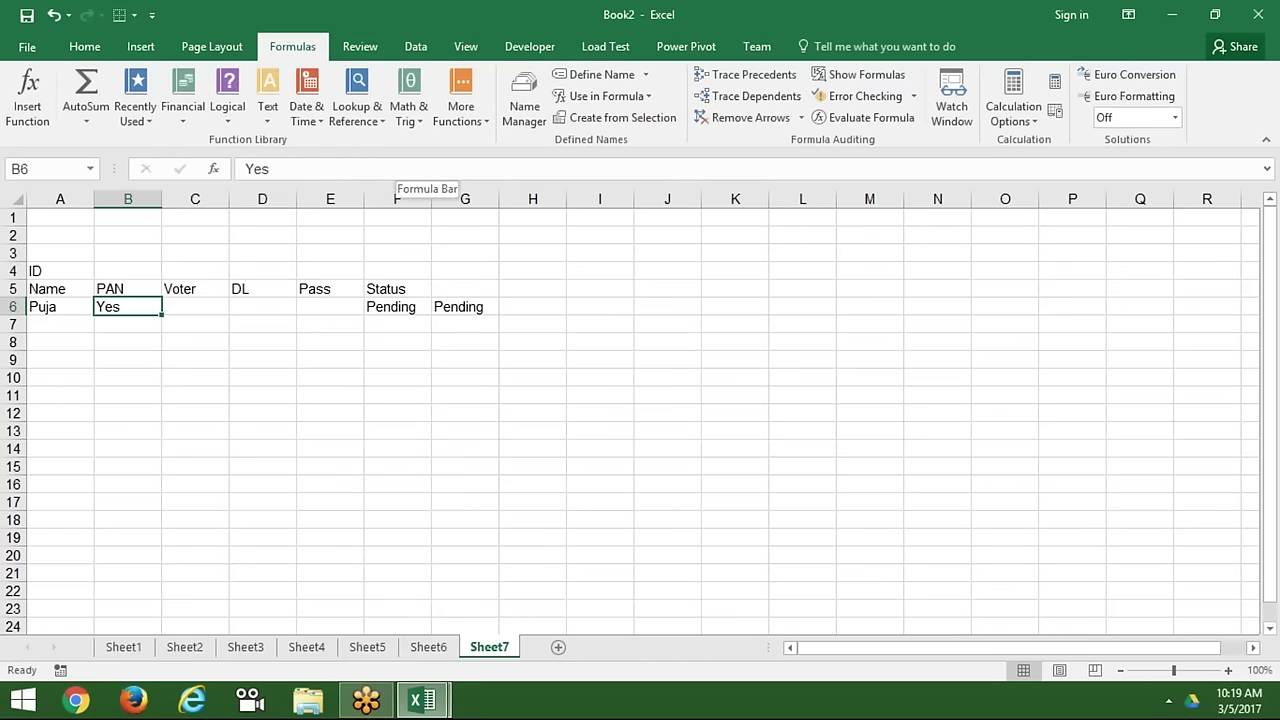
Step: Change G6's COUNTIF criterion to the wildcard "Y*" so Yes counts
{"action": "key", "text": "Right"}
{"action": "key", "text": "Right"}
{"action": "key", "text": "Right"}
{"action": "key", "text": "Right"}
{"action": "key", "text": "Right"}
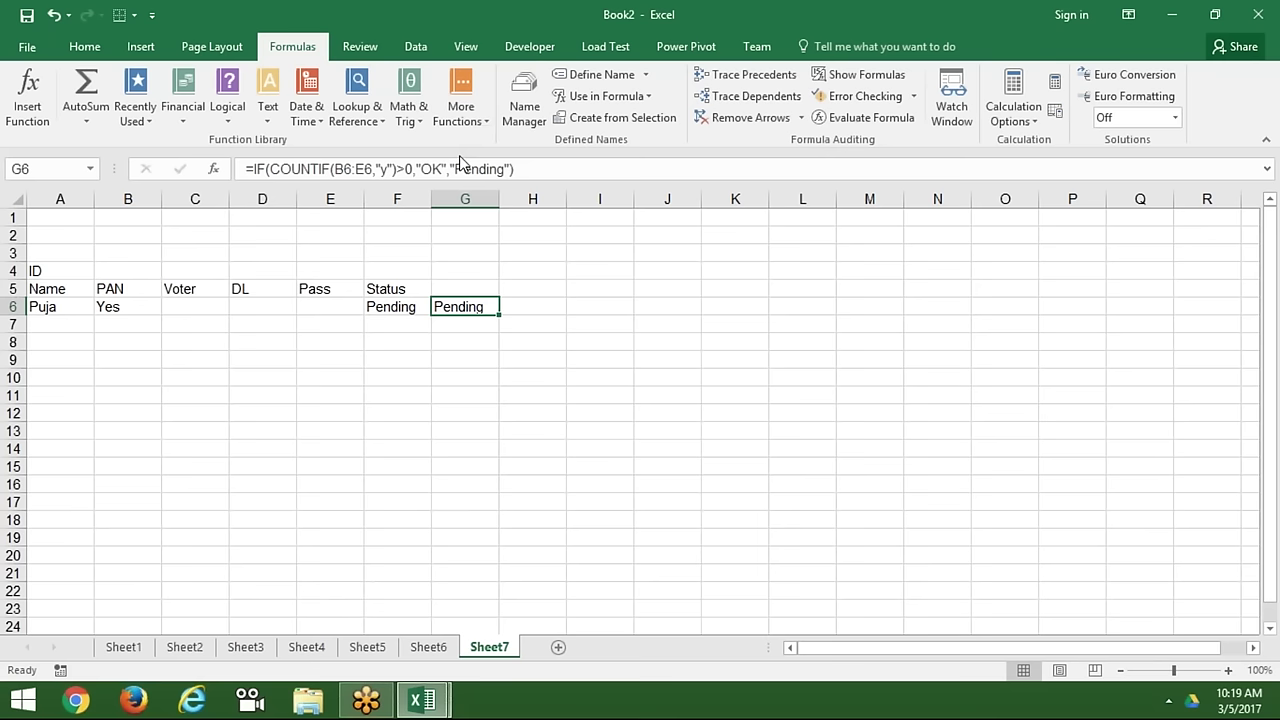
{"action": "left_click", "coordinate": [383, 170]}
{"action": "type", "text": "y"}
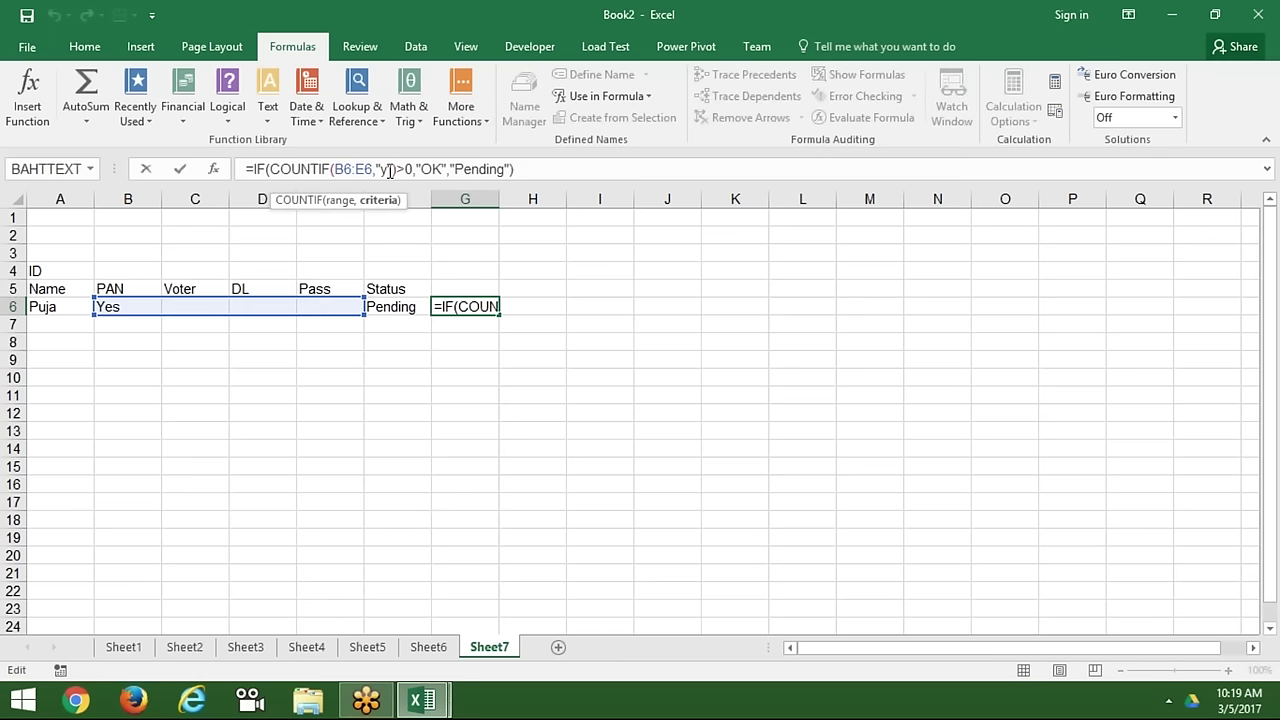
{"action": "type", "text": "*"}
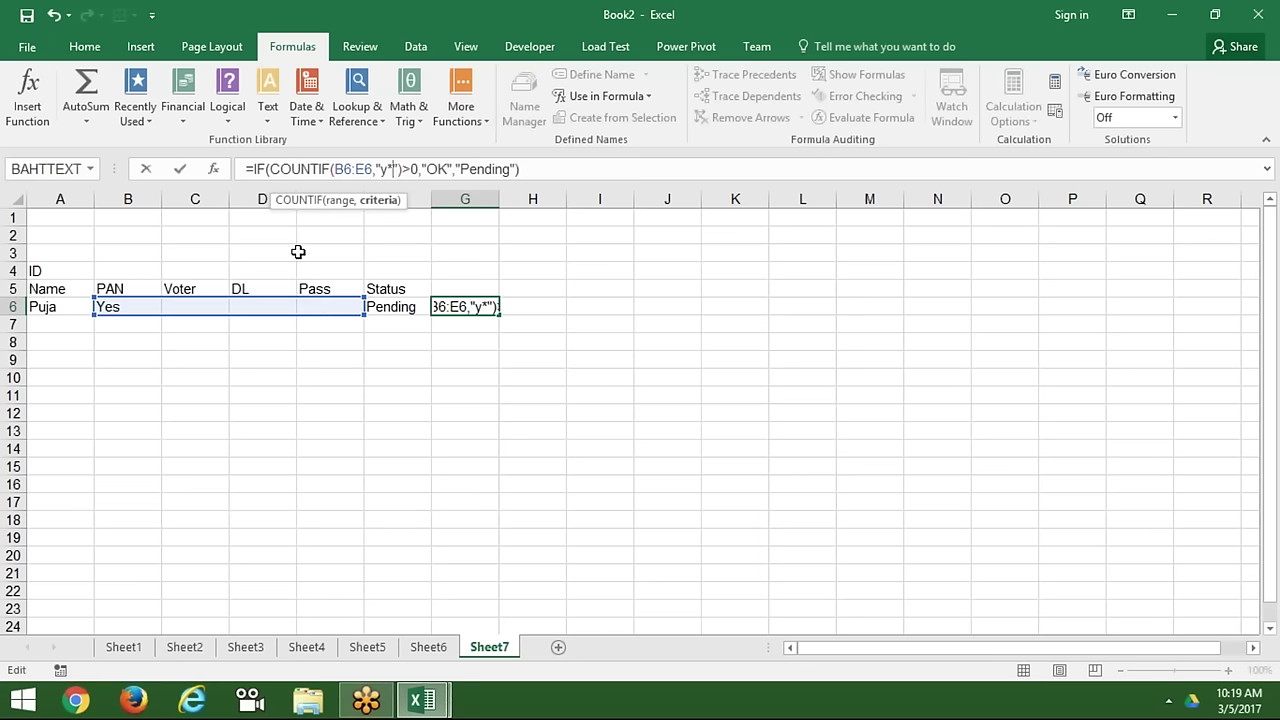
{"action": "key", "text": "Return"}
{"action": "key", "text": "Up"}
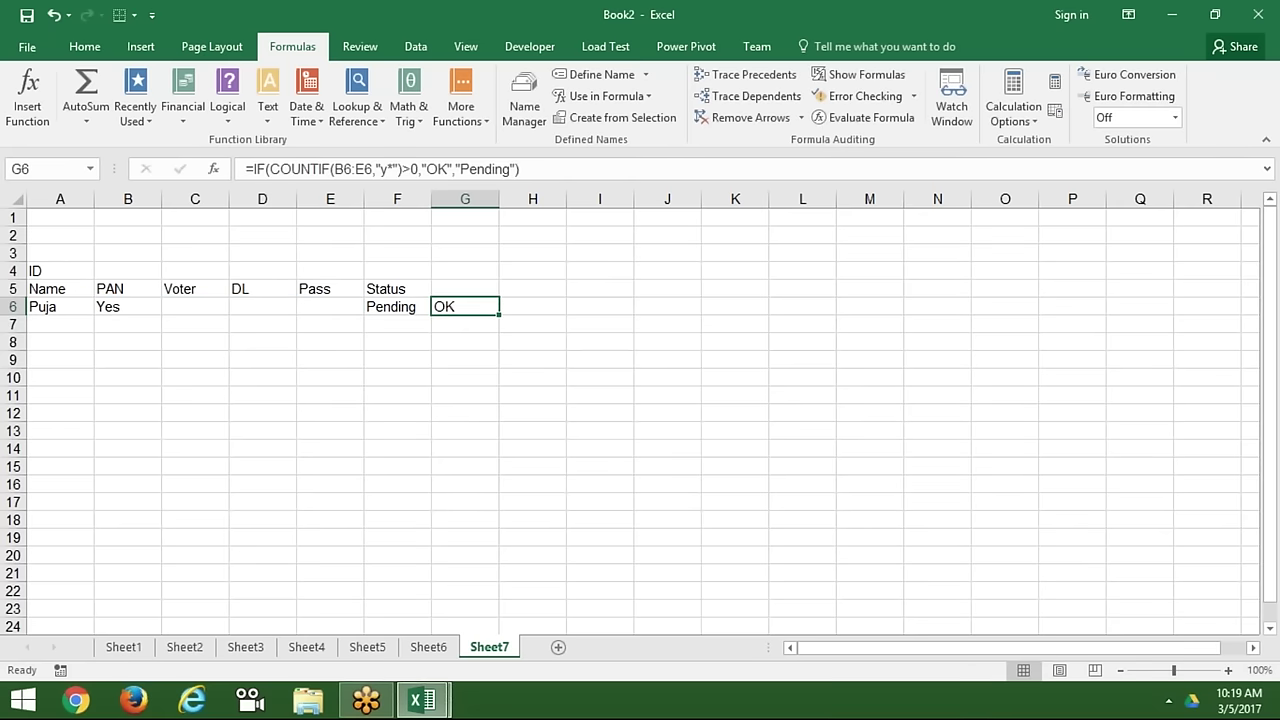
{"action": "left_click", "coordinate": [389, 170]}
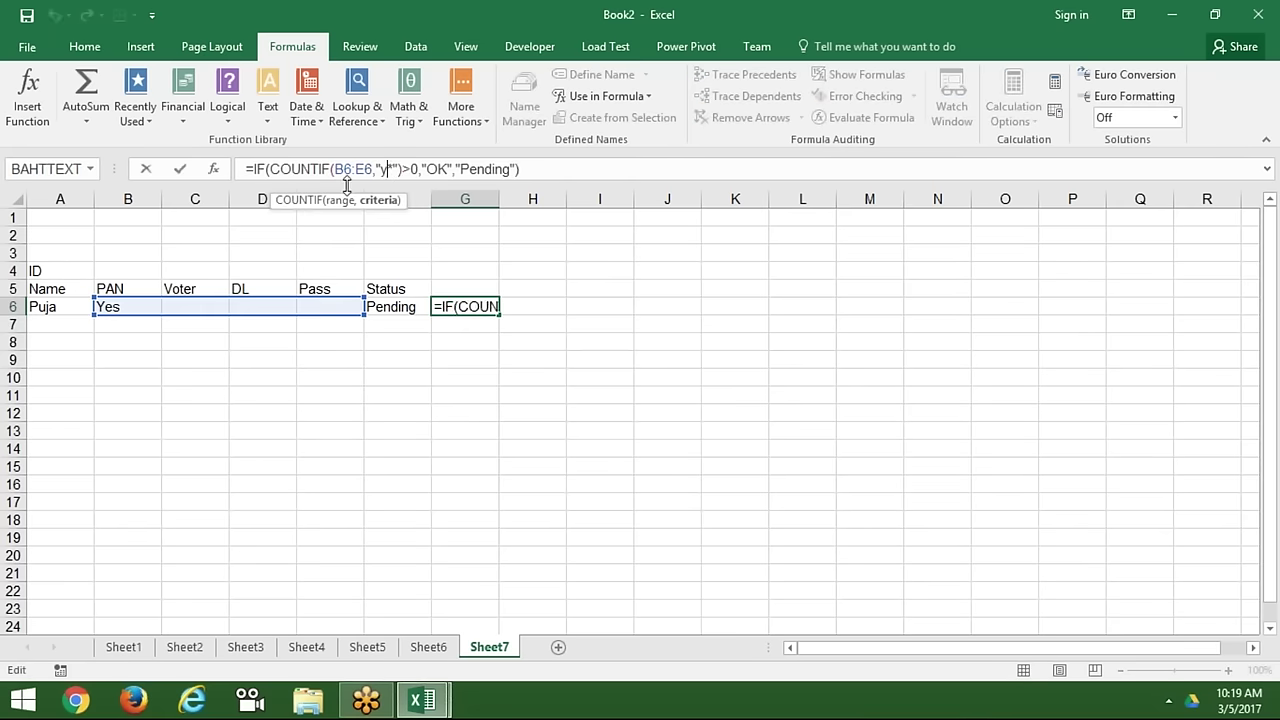
{"action": "key", "text": "BackSpace"}
{"action": "type", "text": "*"}
{"action": "type", "text": "Y"}
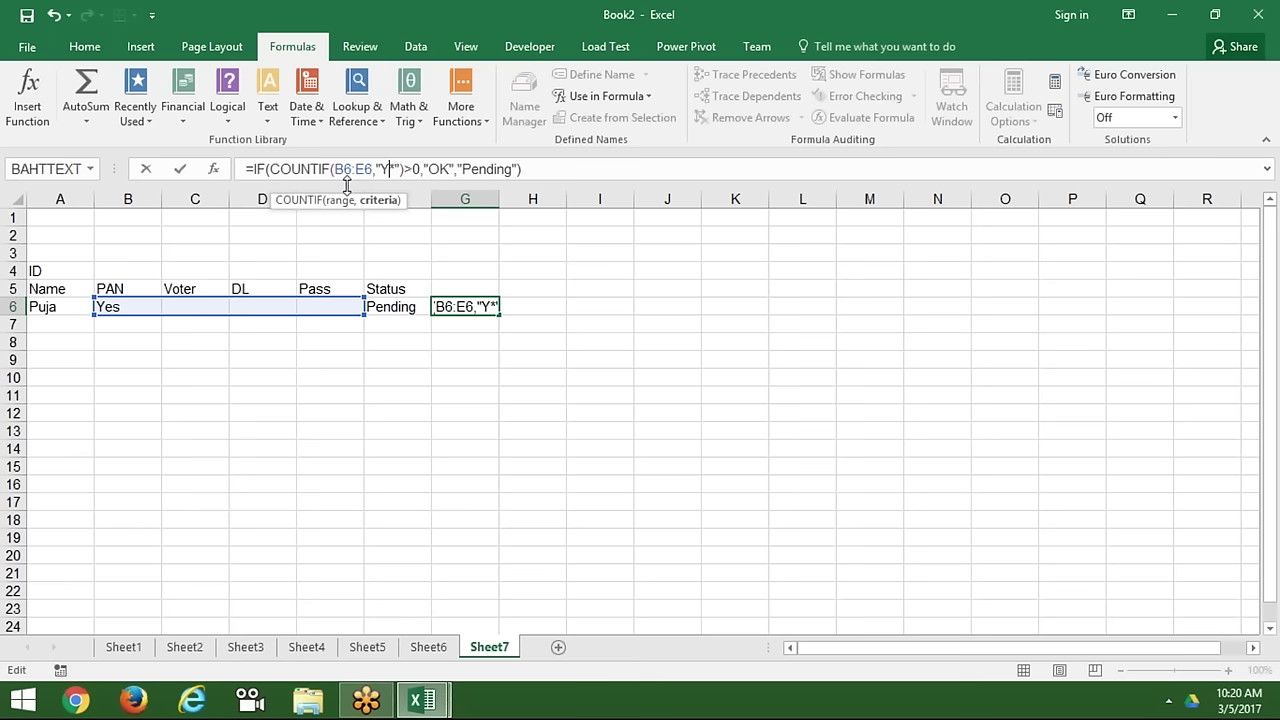
{"action": "key", "text": "Return"}
{"action": "key", "text": "Up"}
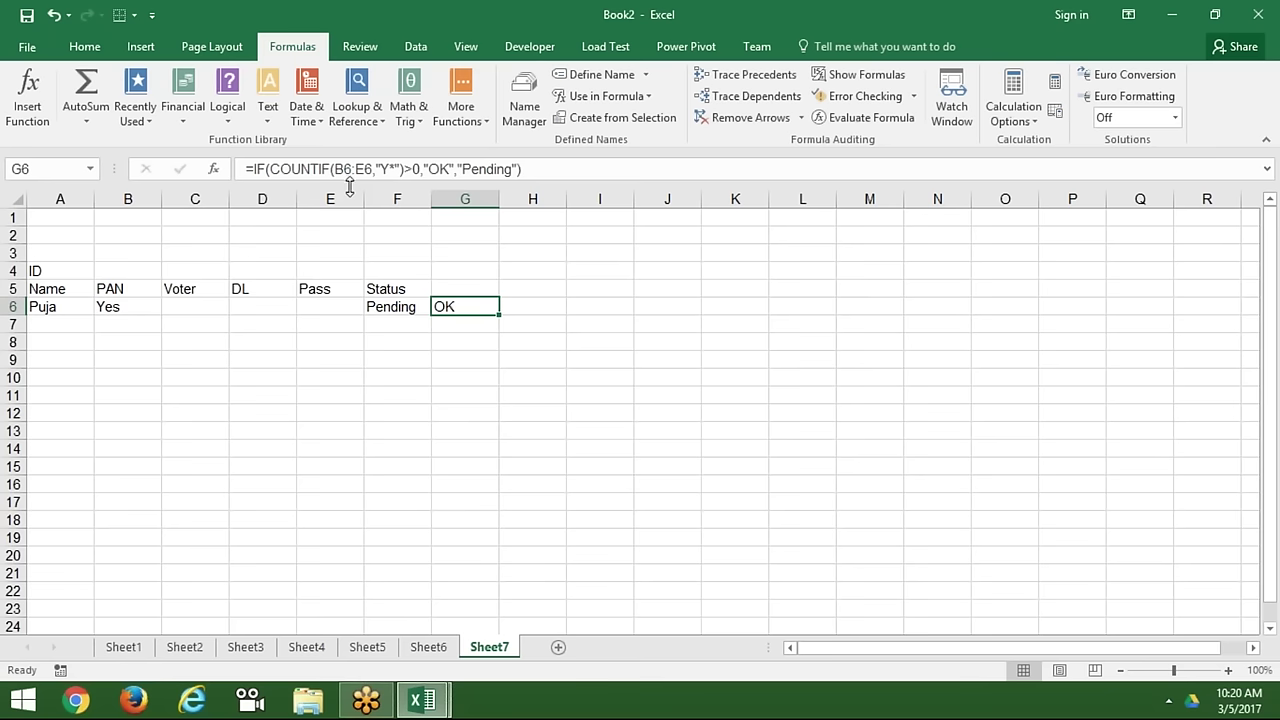
{"action": "left_click", "coordinate": [342, 291]}
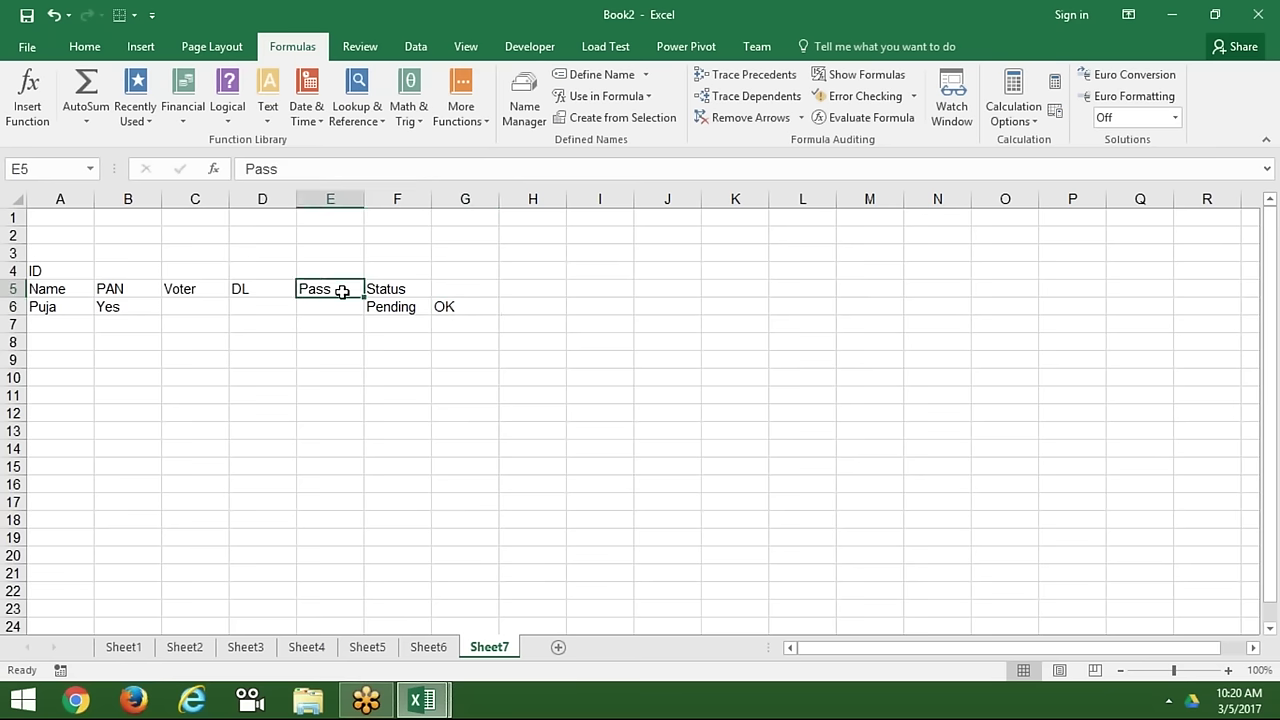
{"action": "left_click", "coordinate": [438, 358]}
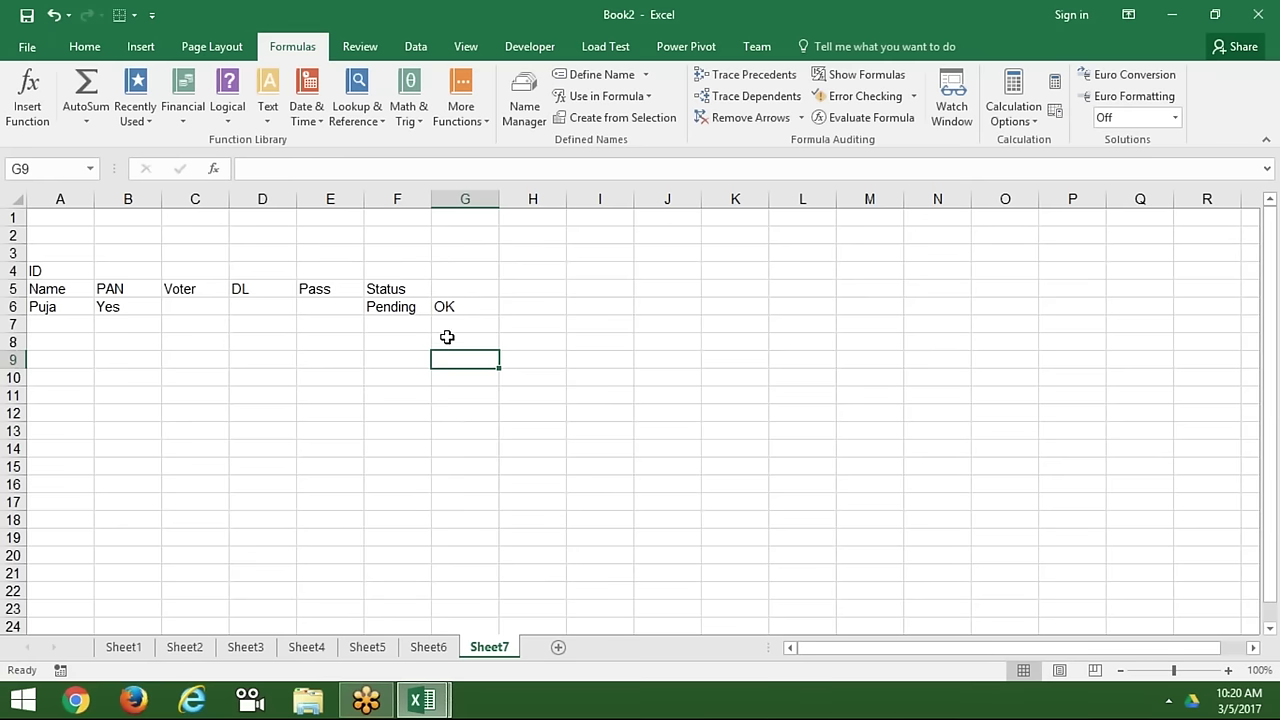
{"action": "left_click", "coordinate": [464, 302]}
{"action": "left_click", "coordinate": [539, 412]}
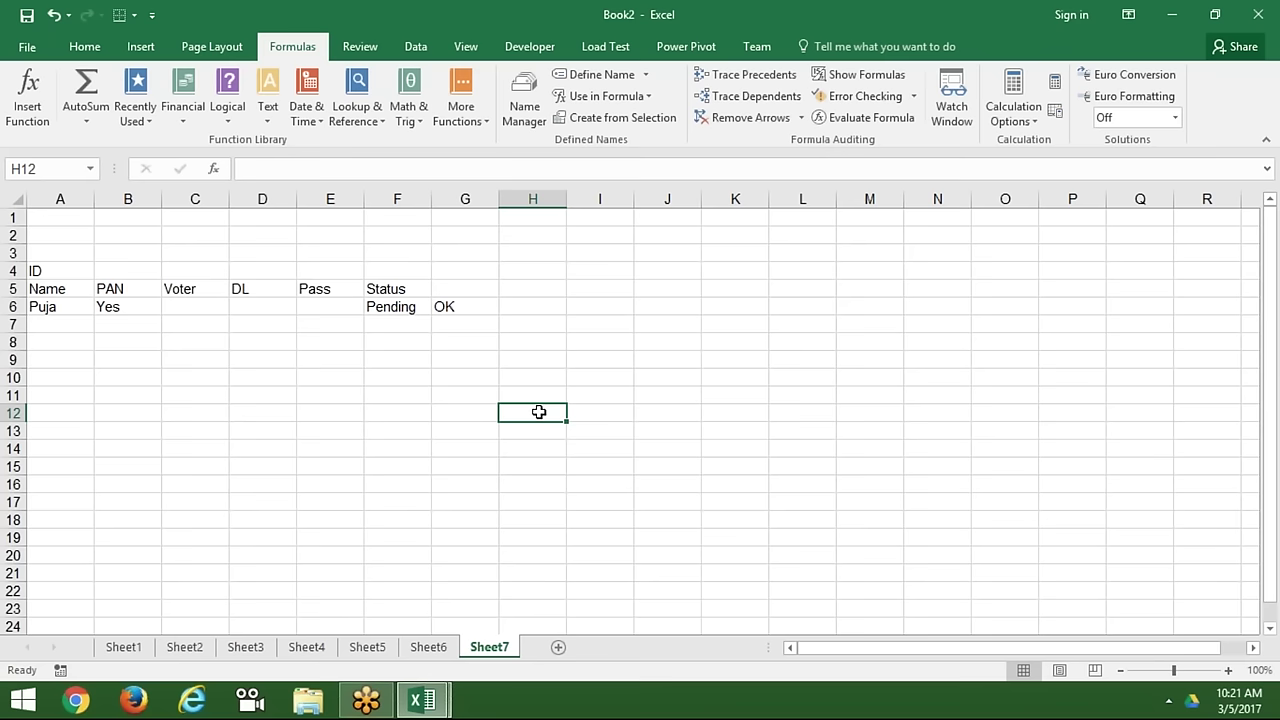
Step: Enter the labels Y, N, N across H2:J2
{"action": "left_click", "coordinate": [546, 236]}
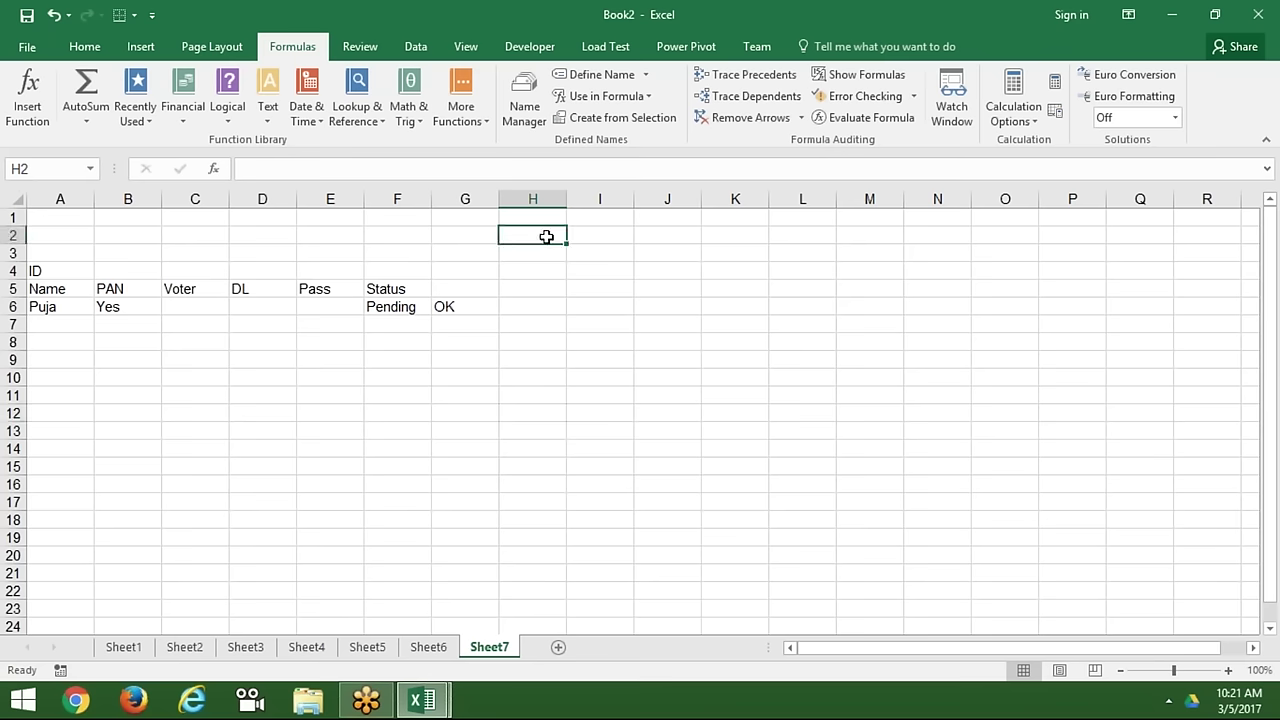
{"action": "type", "text": "Y"}
{"action": "key", "text": "Tab"}
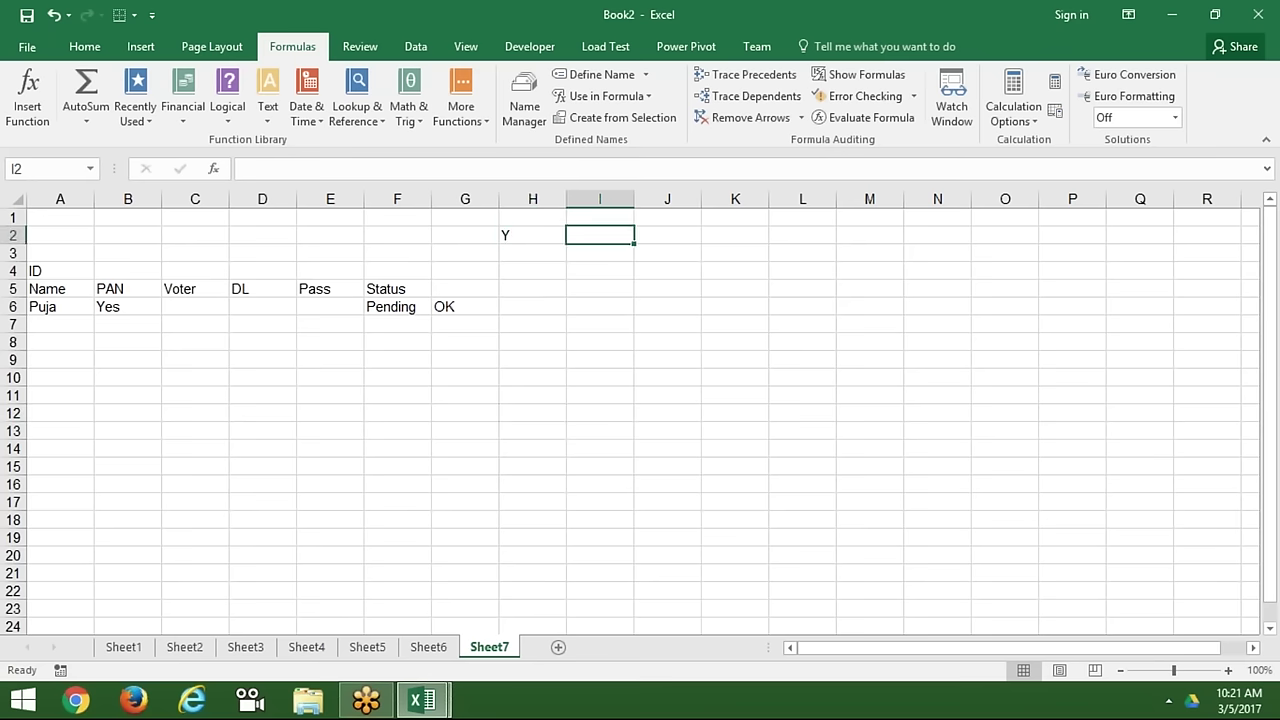
{"action": "type", "text": "N"}
{"action": "key", "text": "Tab"}
{"action": "type", "text": "N"}
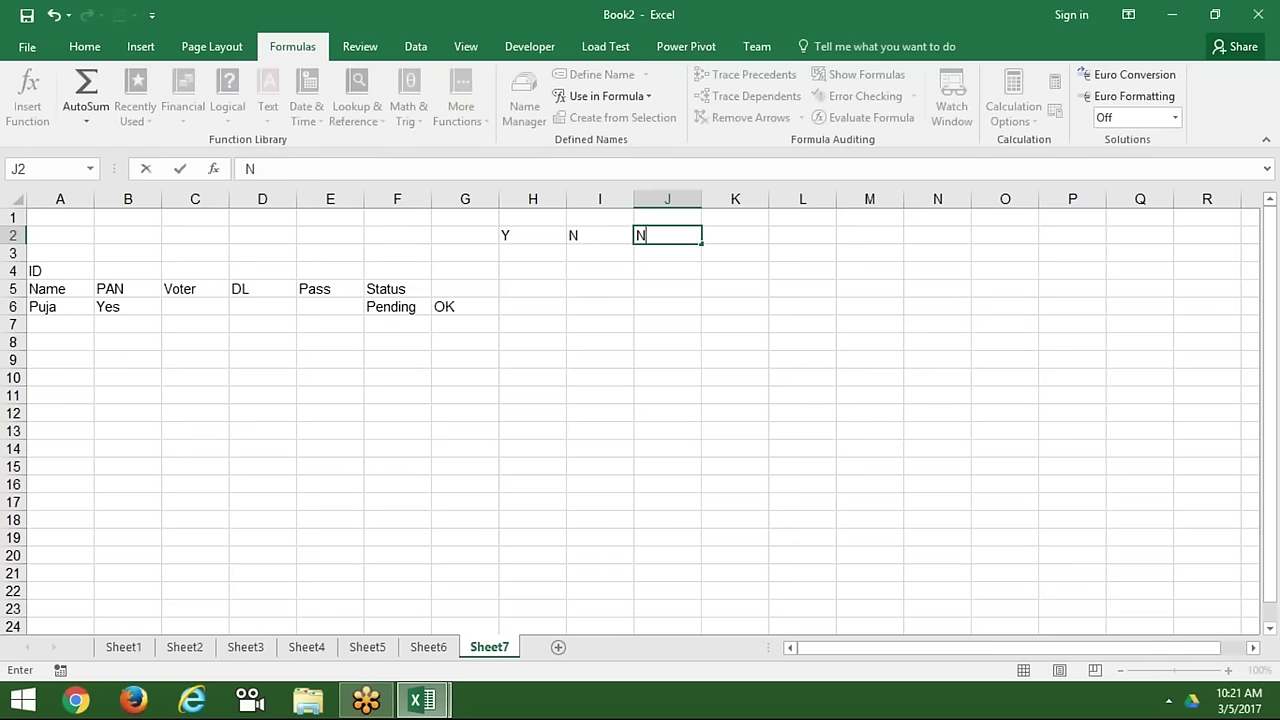
{"action": "key", "text": "Return"}
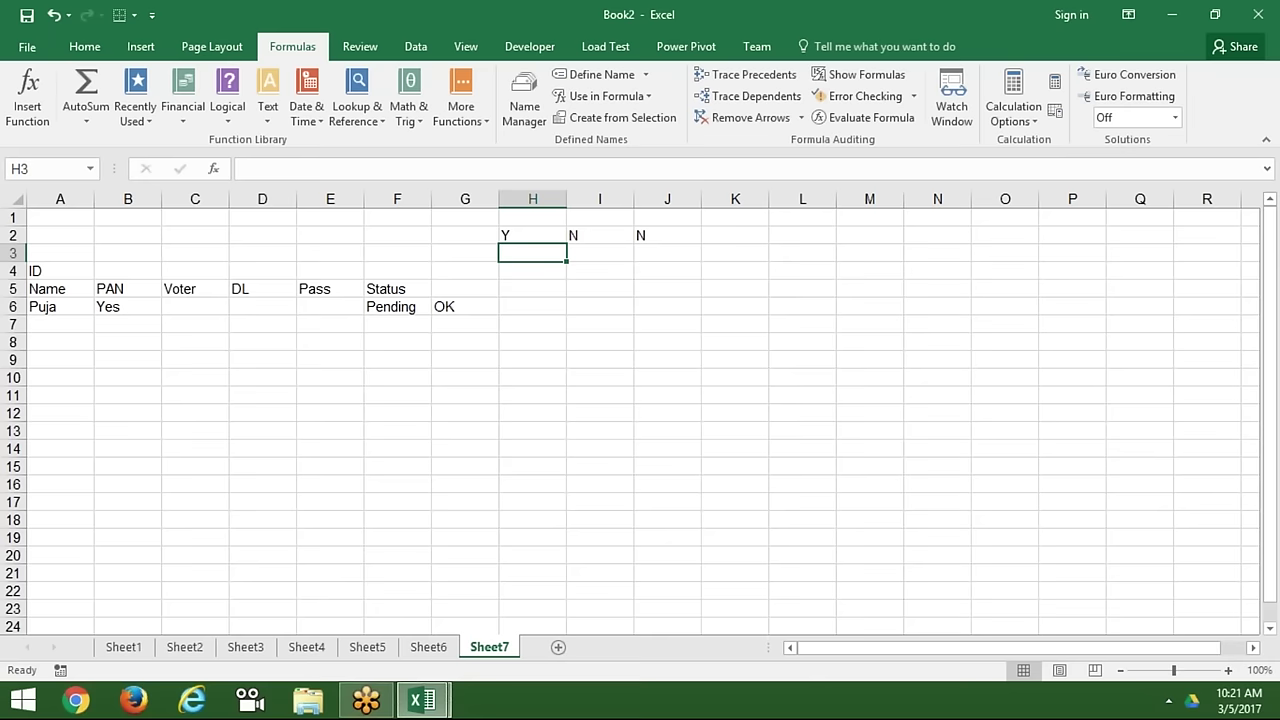
Step: Enter 0.75, 0.25, 0.25 in H3:J3 and 10000 in G3
{"action": "type", "text": "2."}
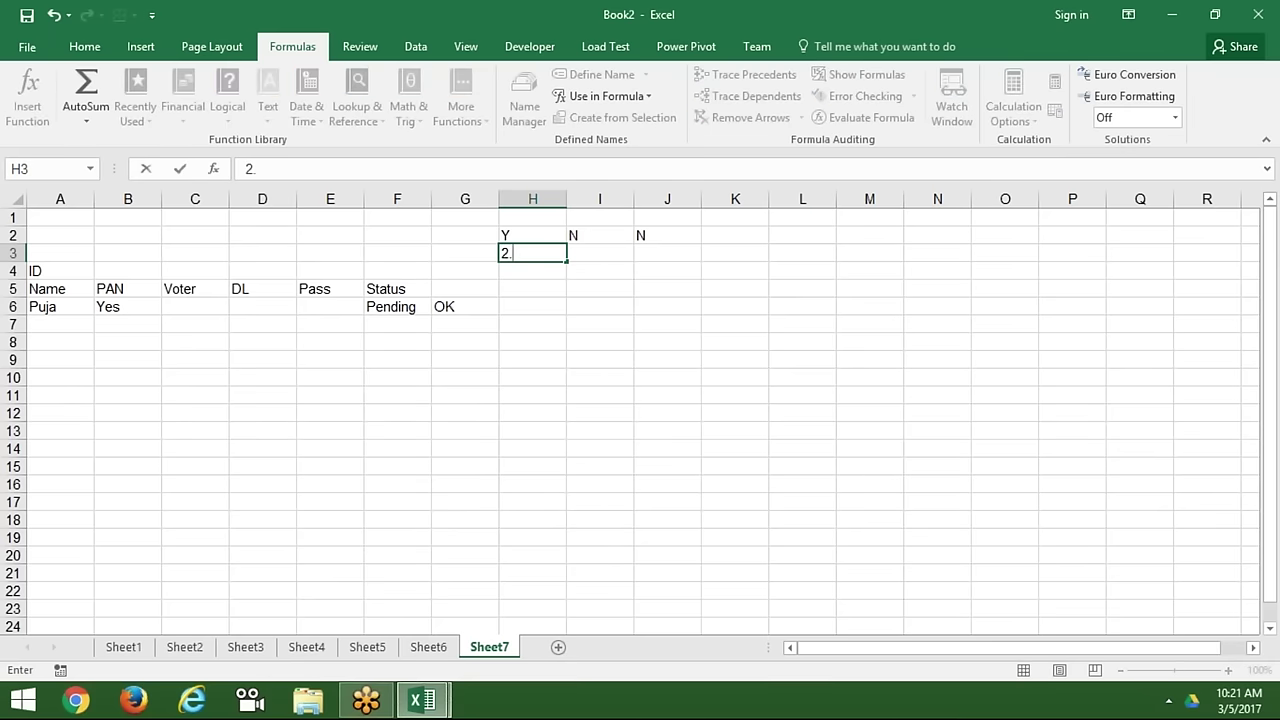
{"action": "key", "text": "Escape"}
{"action": "type", "text": "."}
{"action": "type", "text": "75"}
{"action": "key", "text": "Tab"}
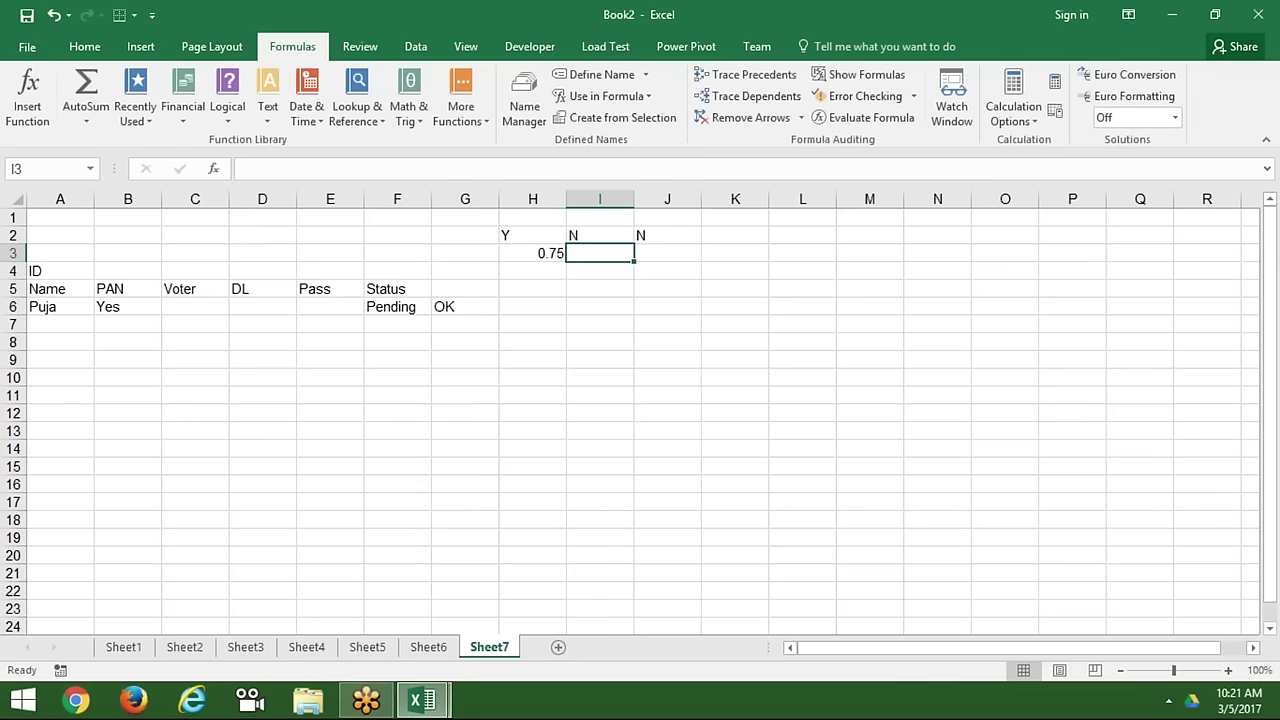
{"action": "type", "text": "."}
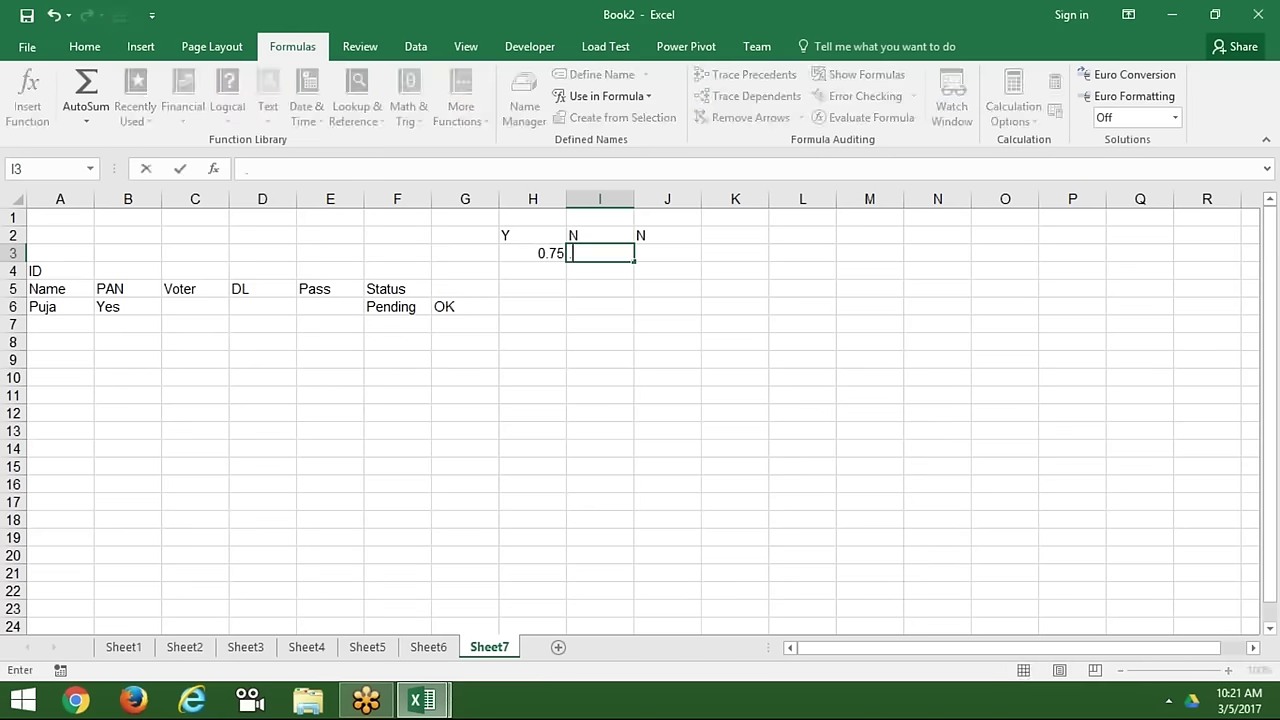
{"action": "type", "text": "25"}
{"action": "key", "text": "Tab"}
{"action": "type", "text": ".25"}
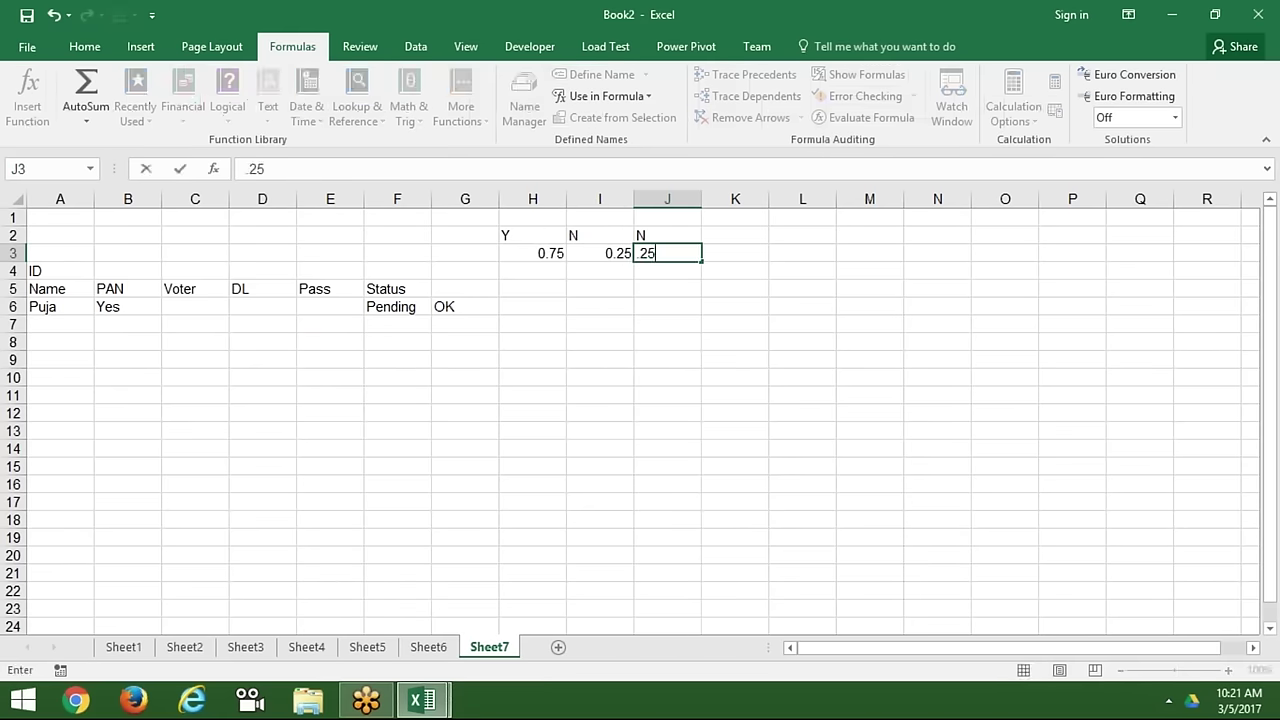
{"action": "key", "text": "Tab"}
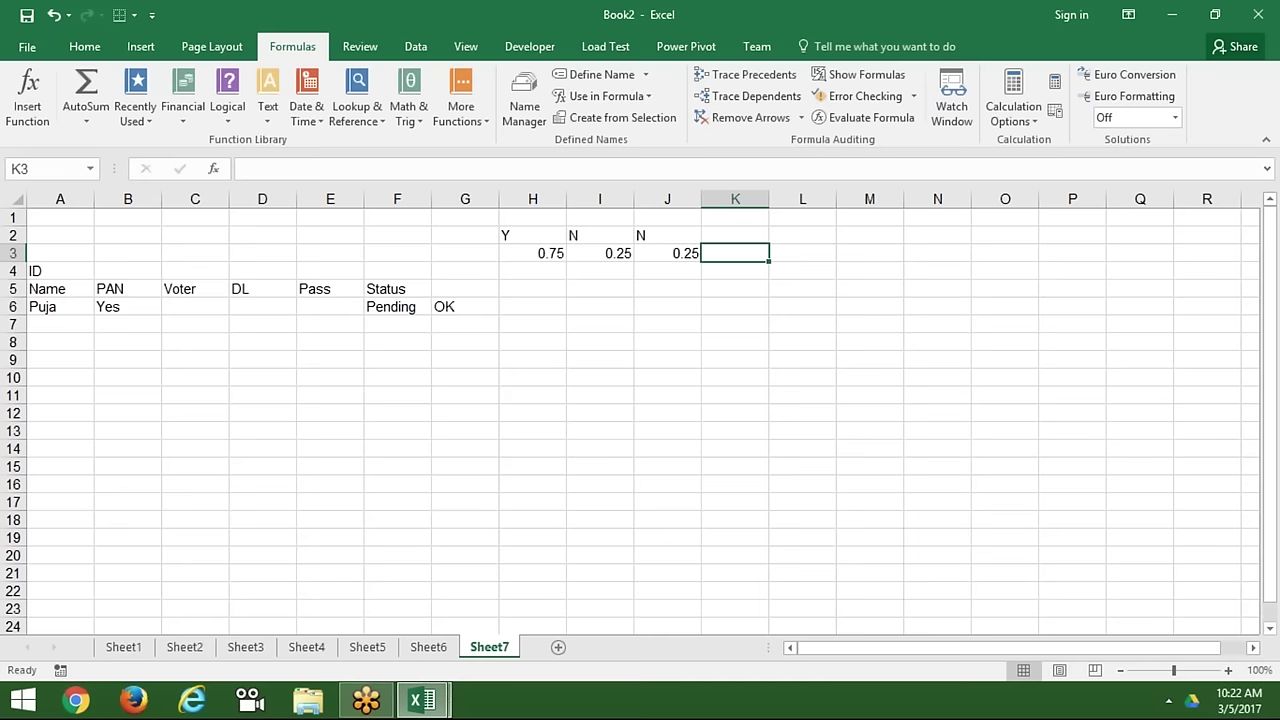
{"action": "key", "text": "Left"}
{"action": "key", "text": "Left"}
{"action": "key", "text": "Left"}
{"action": "key", "text": "Left"}
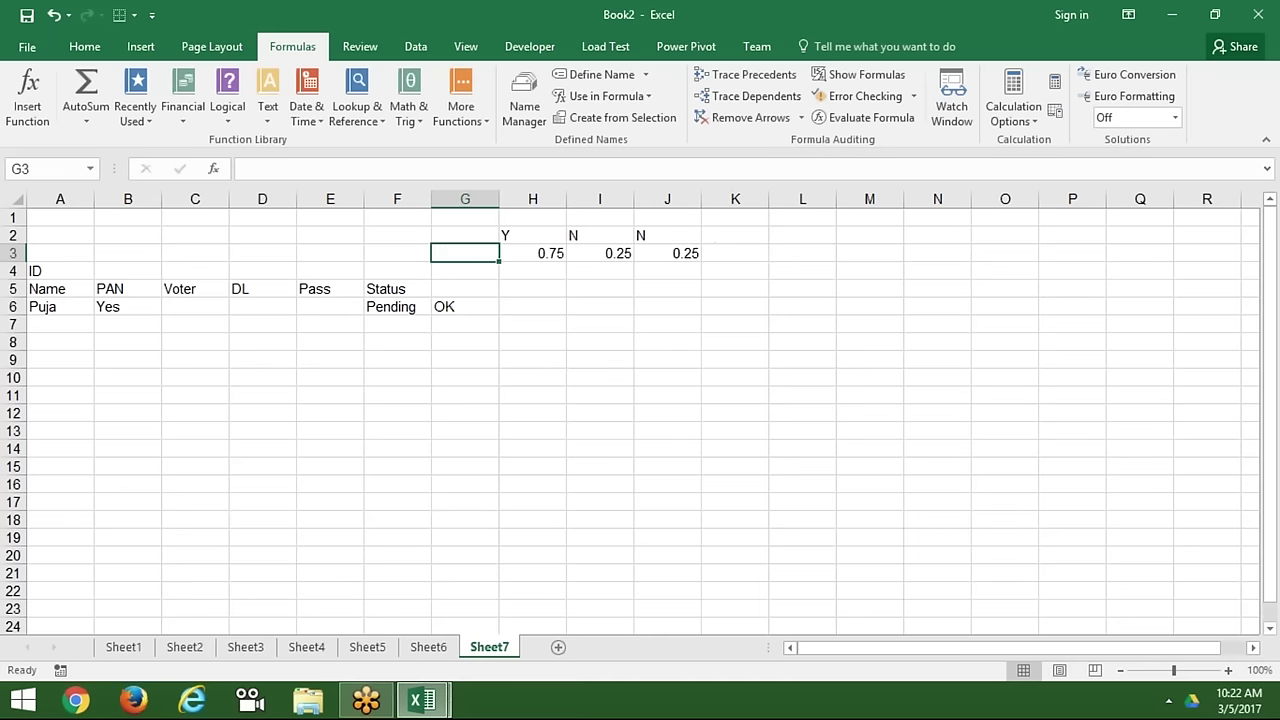
{"action": "type", "text": "10000"}
{"action": "key", "text": "Return"}
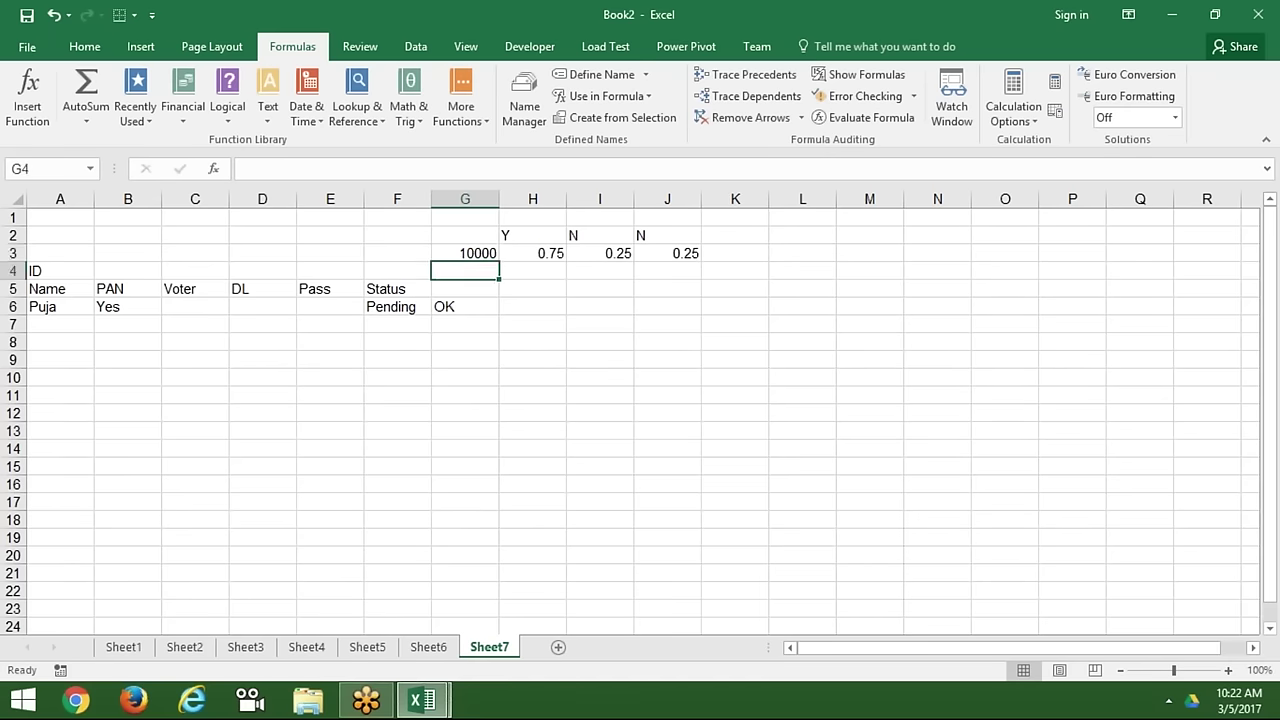
Step: Select the probability cells H3, I3 and J3 to inspect their values
{"action": "key", "text": "Up"}
{"action": "key", "text": "Right"}
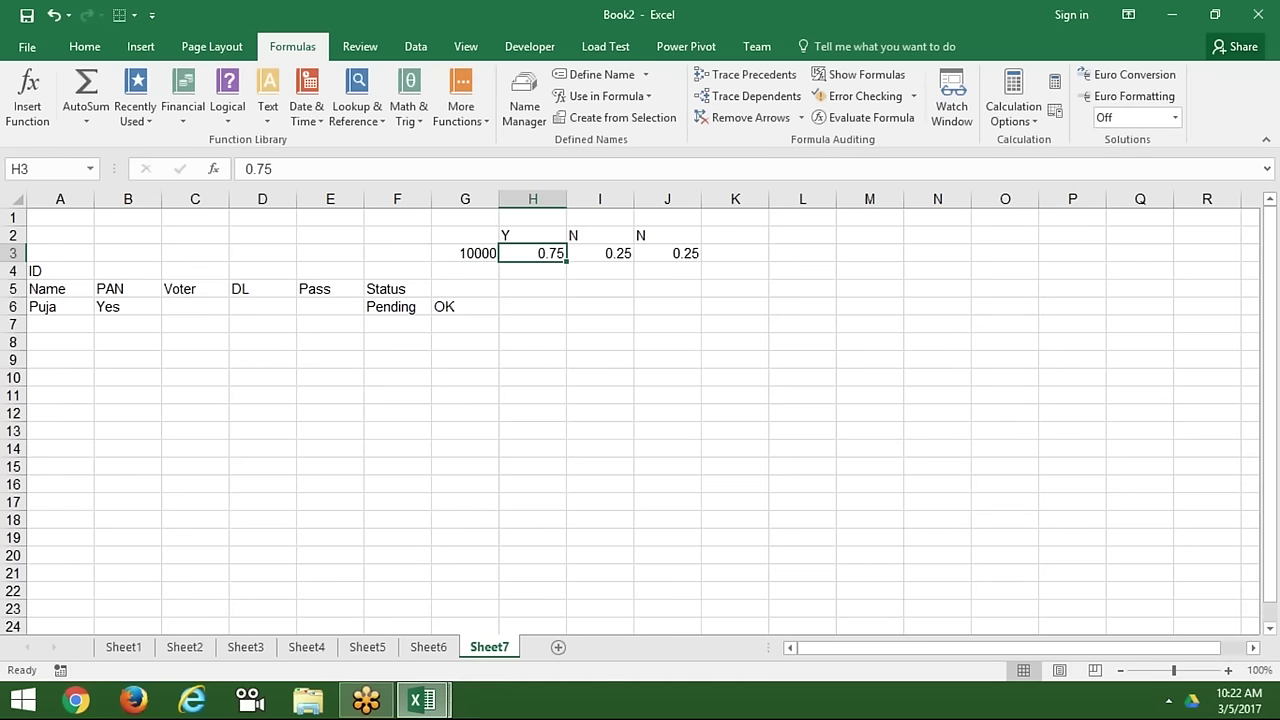
{"action": "key", "text": "Right"}
{"action": "key", "text": "Right"}
{"action": "key", "text": "Left"}
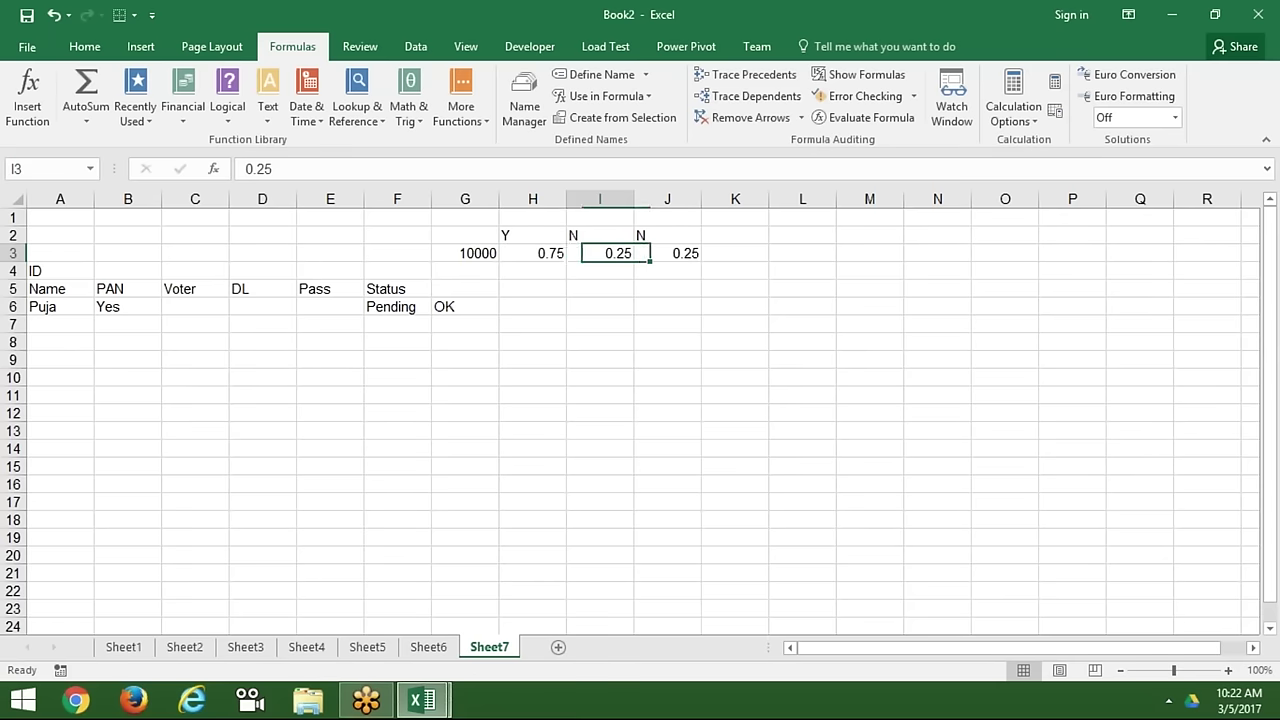
{"action": "key", "text": "shift+Right"}
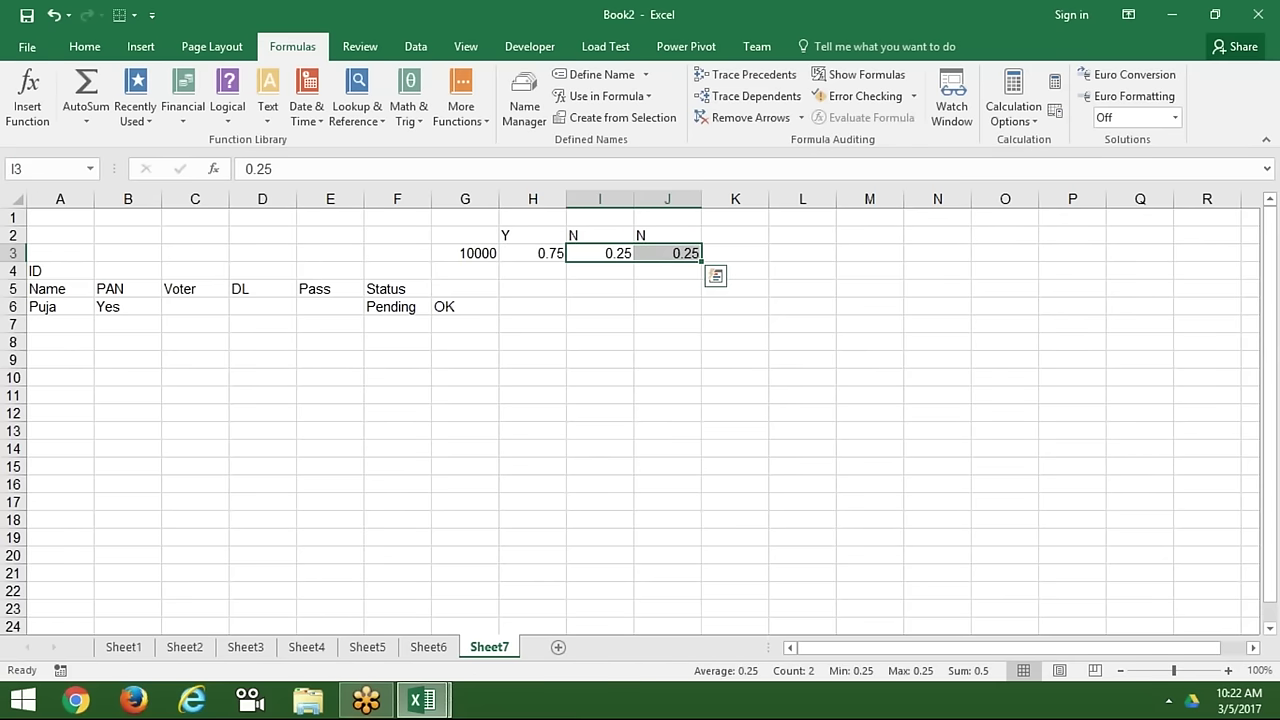
{"action": "left_click", "coordinate": [533, 253]}
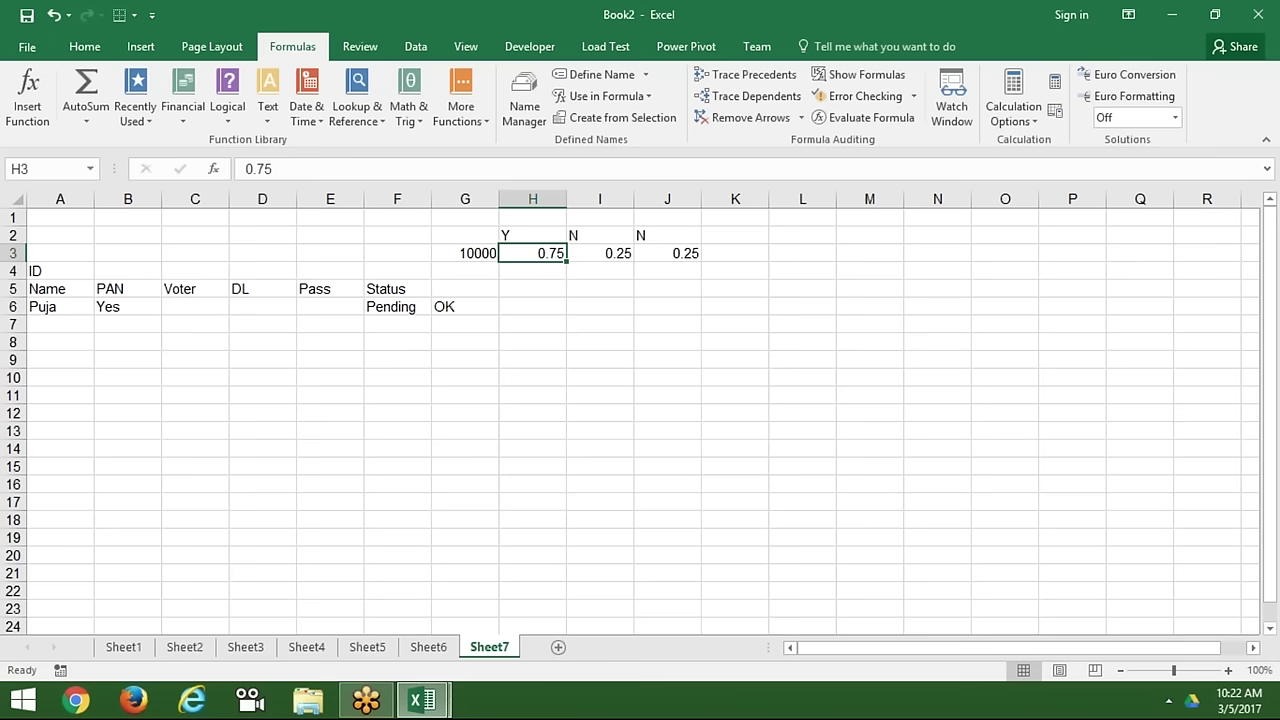
{"action": "left_click", "coordinate": [600, 253]}
{"action": "left_click", "coordinate": [668, 253]}
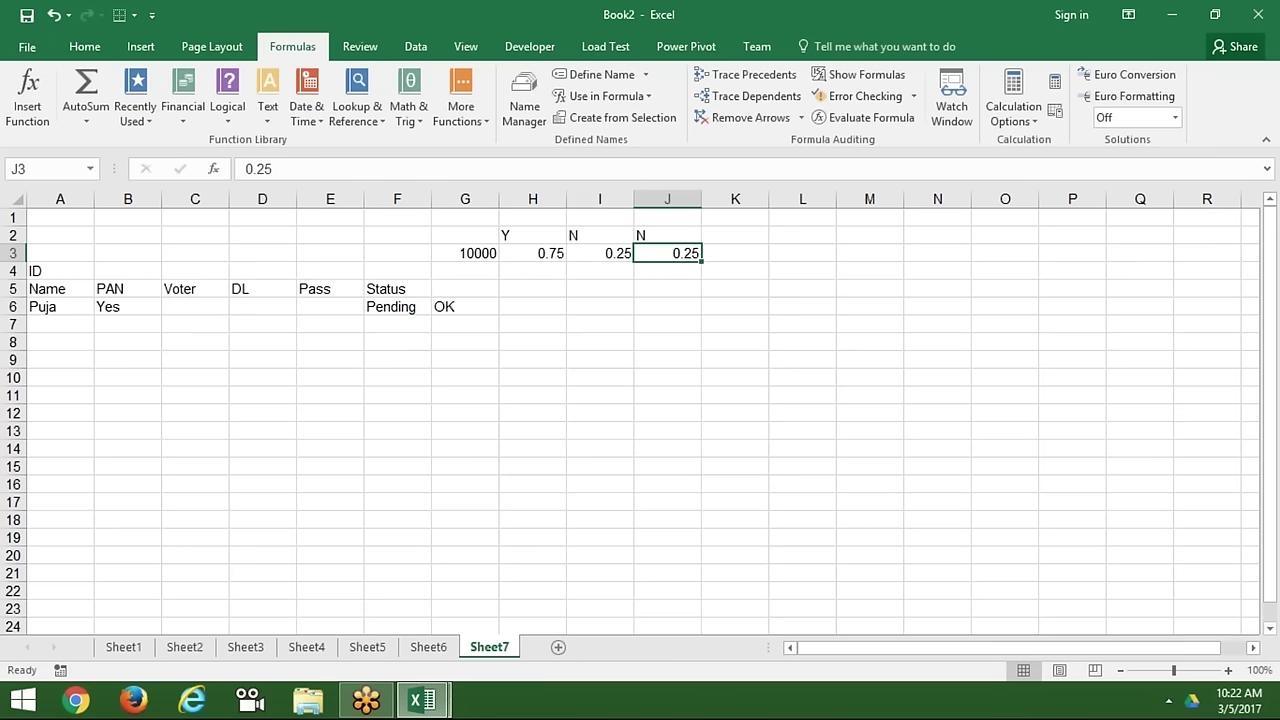
{"action": "left_click", "coordinate": [600, 253]}
{"action": "left_click", "coordinate": [533, 253]}
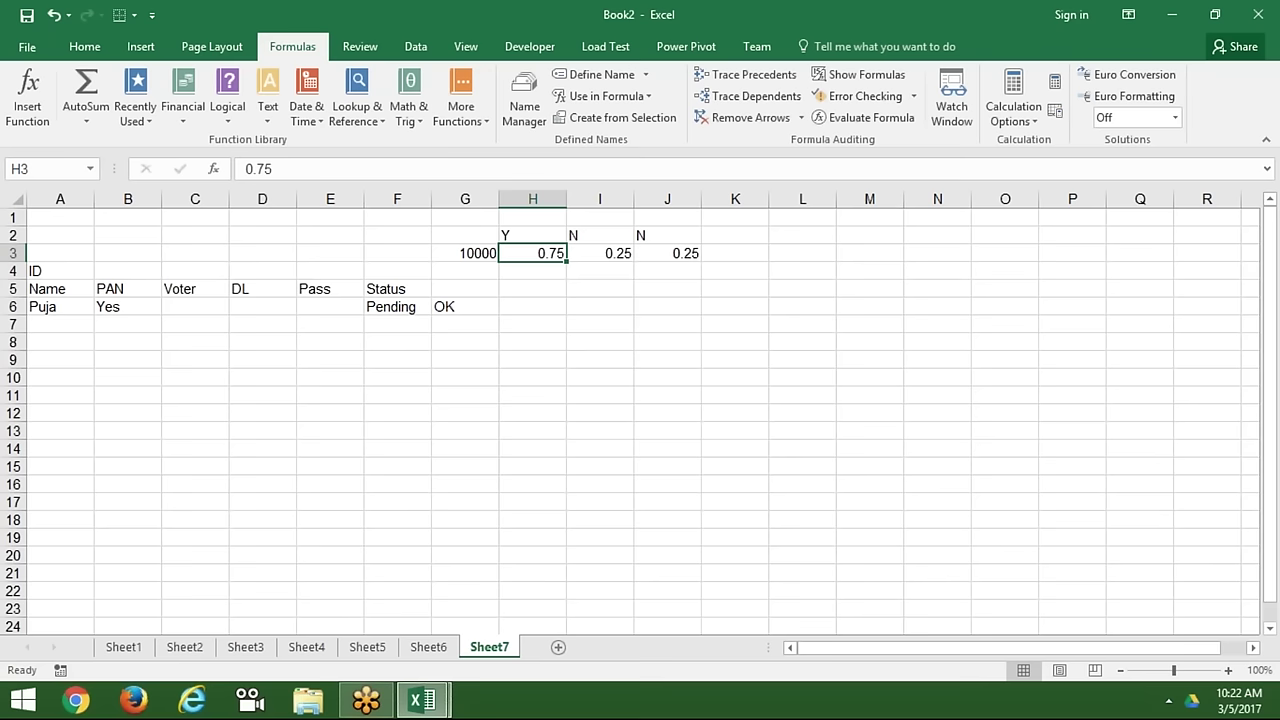
Step: Select G2:J3 and delete the Y/N labels and numbers
{"action": "key", "text": "Up"}
{"action": "key", "text": "Left"}
{"action": "key", "text": "shift+Right"}
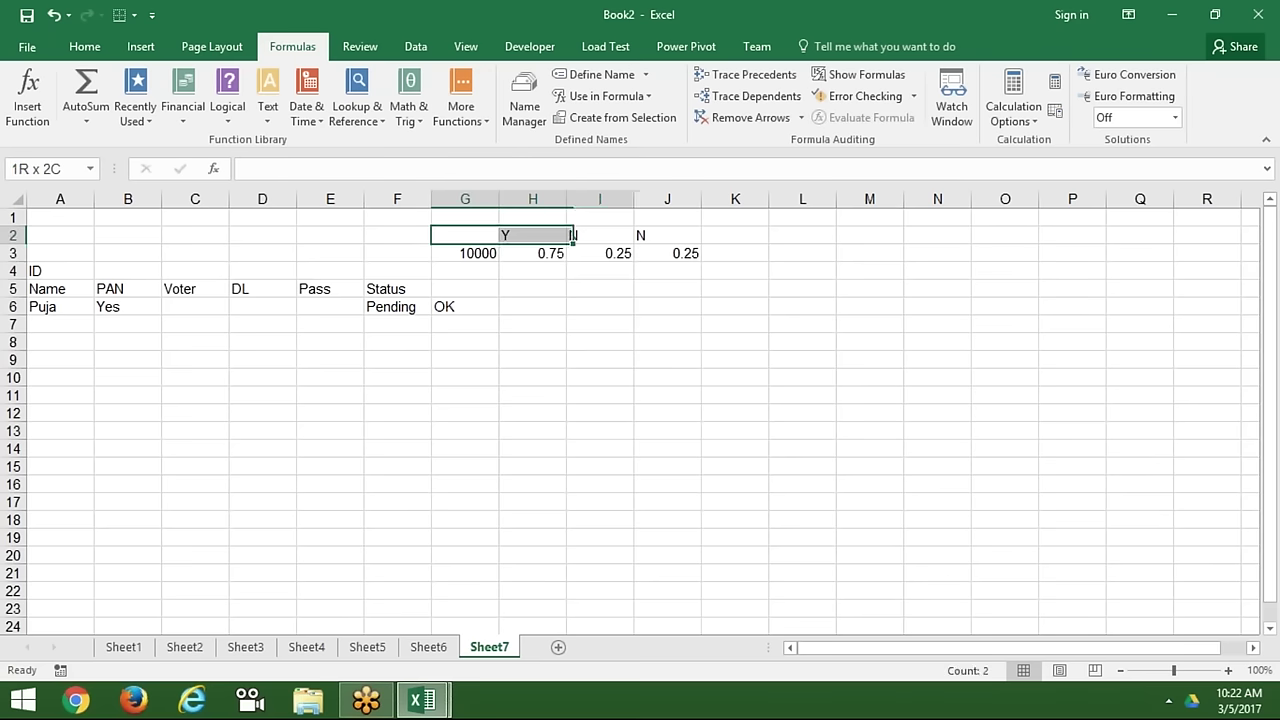
{"action": "key", "text": "shift+Right"}
{"action": "key", "text": "shift+Right"}
{"action": "key", "text": "shift+Down"}
{"action": "key", "text": "Delete"}
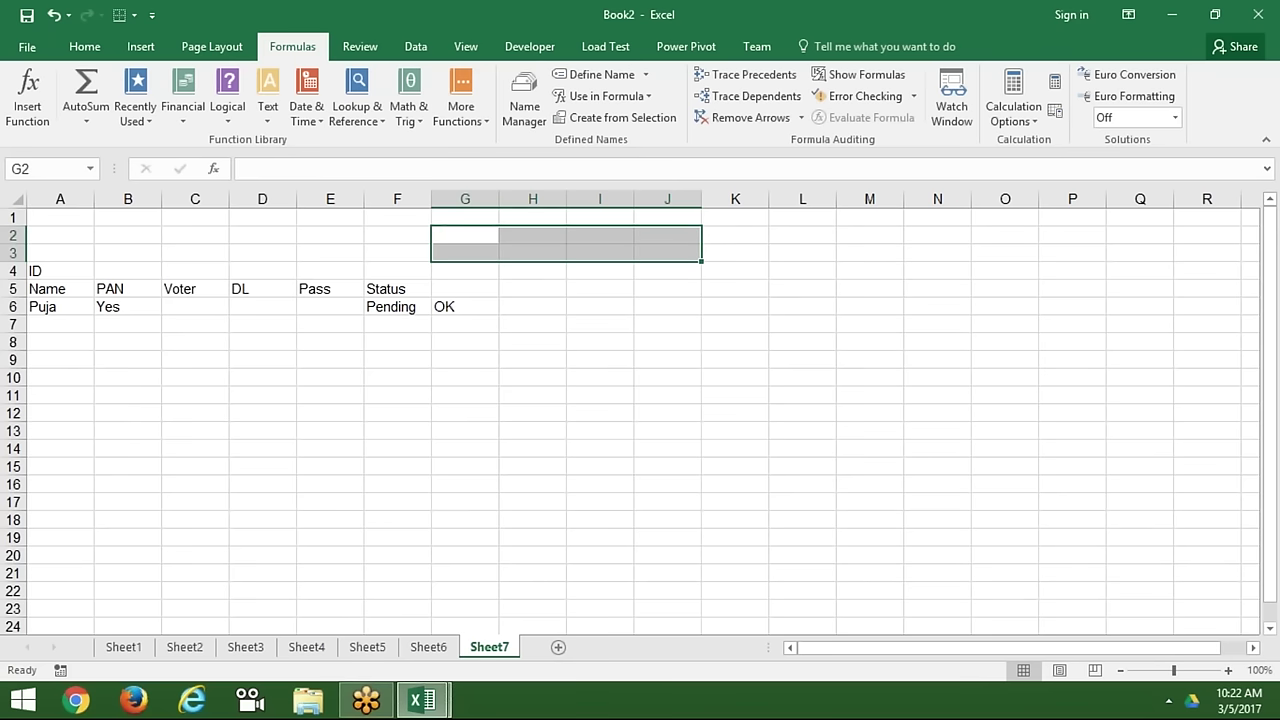
Step: Add a new Sheet8 and type the letter A in A2
{"action": "left_click", "coordinate": [560, 650]}
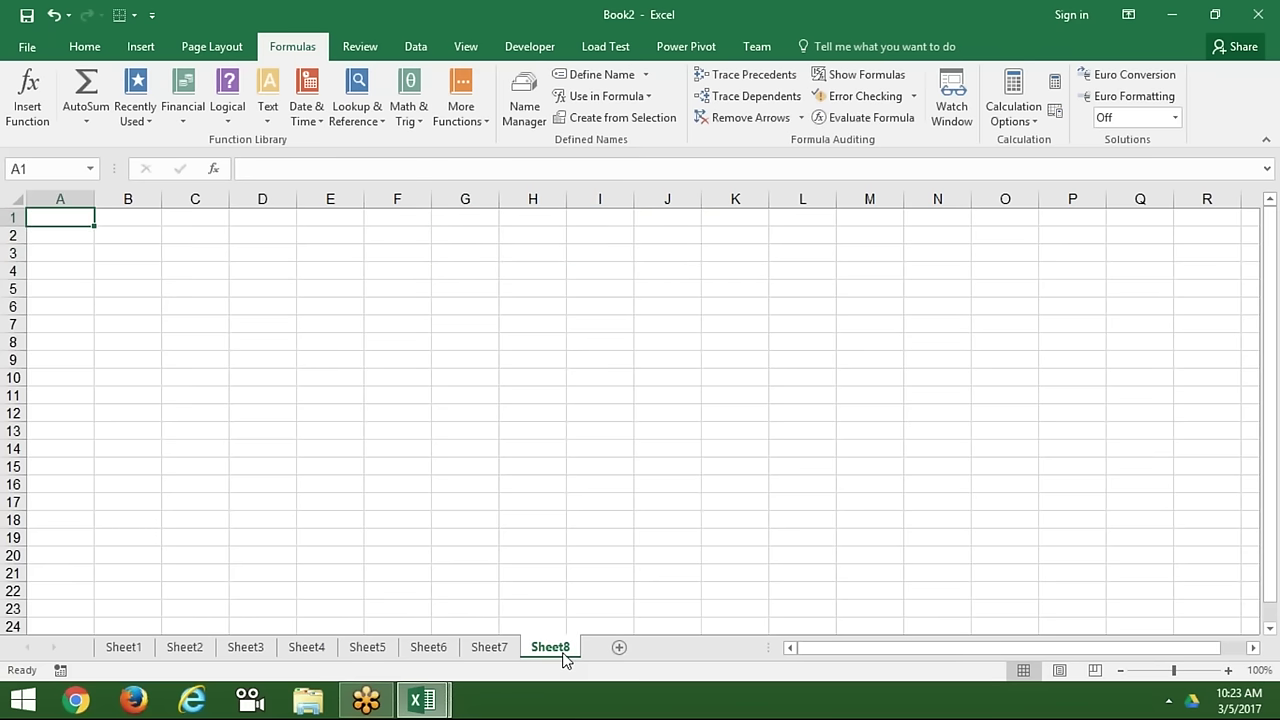
{"action": "left_click", "coordinate": [270, 116]}
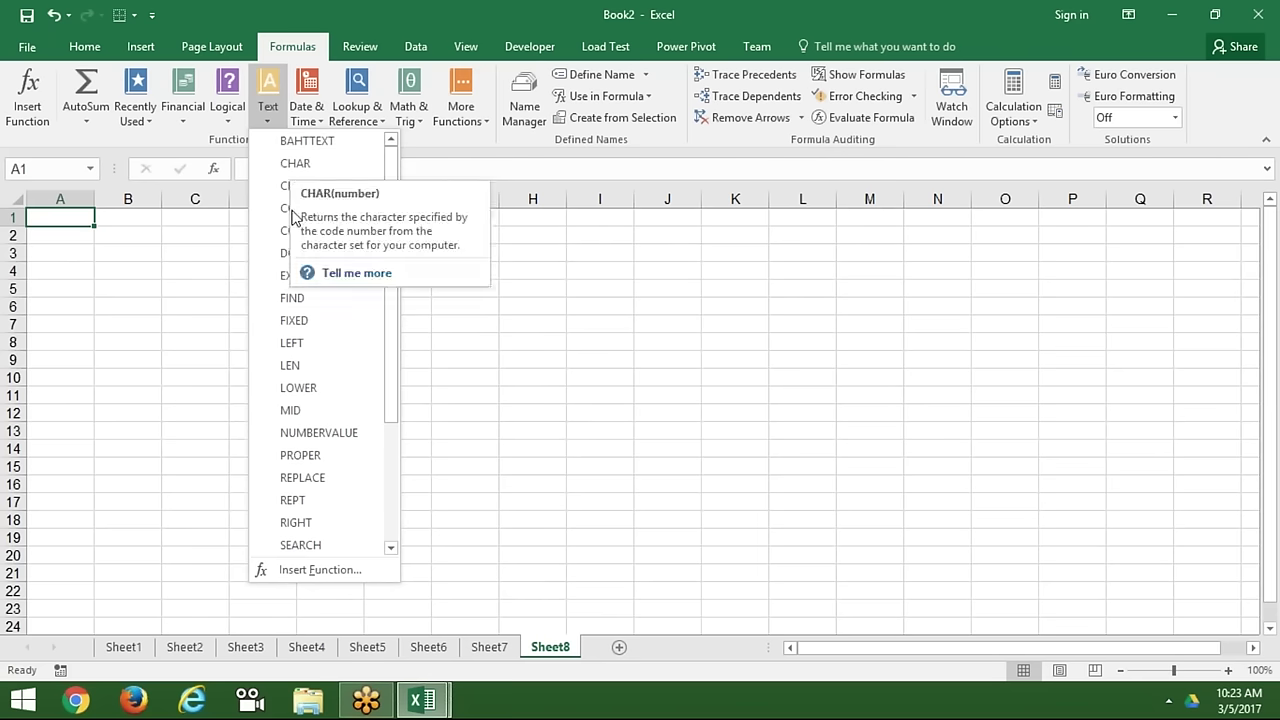
{"action": "left_click", "coordinate": [33, 246]}
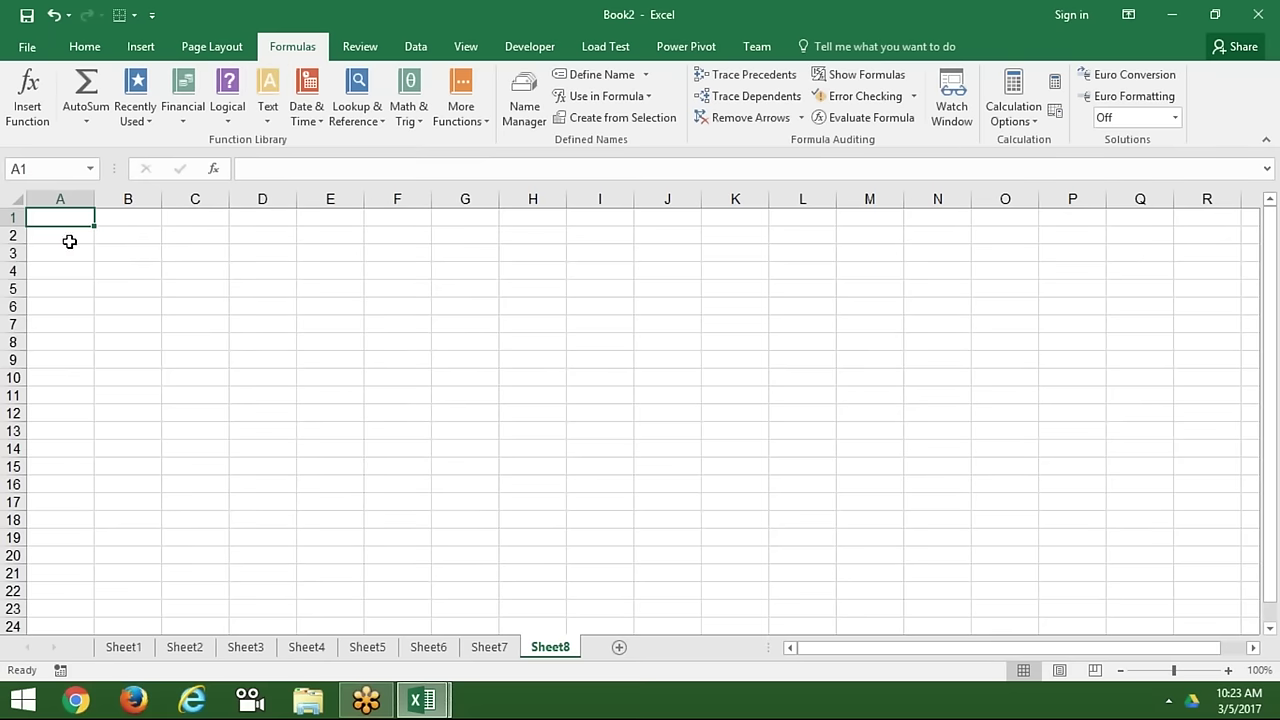
{"action": "left_click", "coordinate": [69, 241]}
{"action": "type", "text": "A"}
{"action": "key", "text": "Tab"}
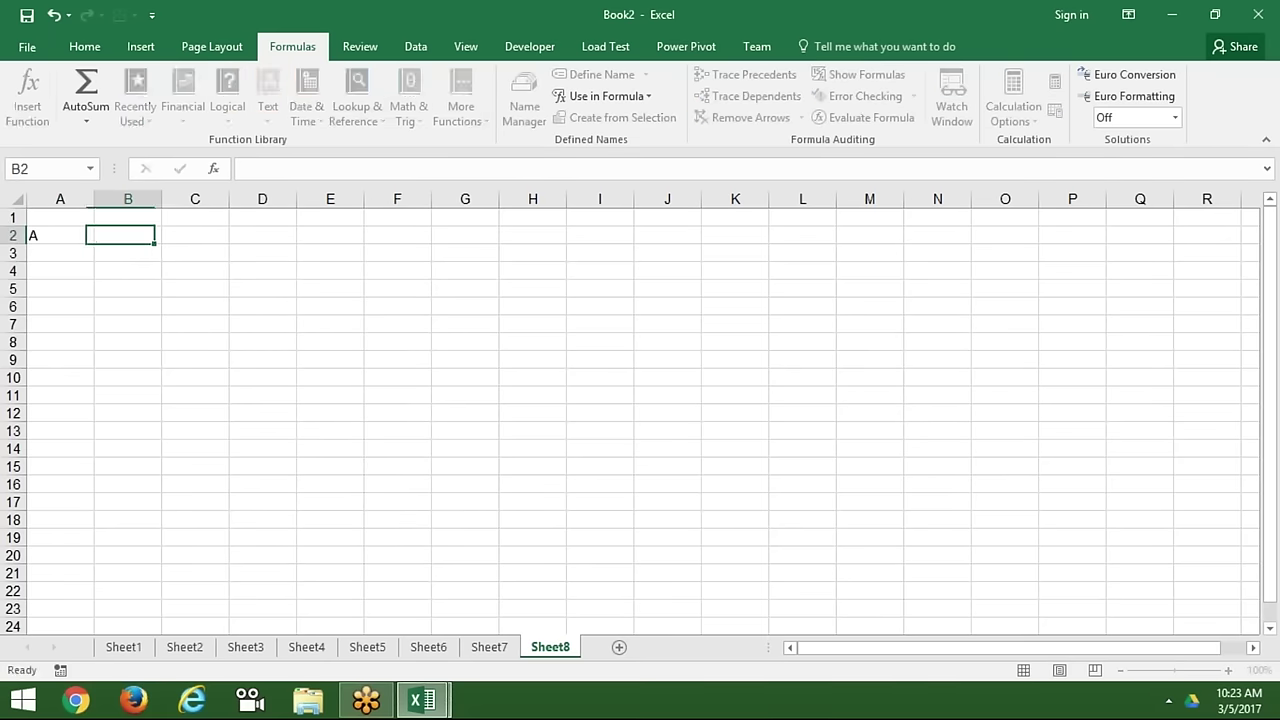
Step: Try =CHAR(A2) in B2, which returns #VALUE!
{"action": "type", "text": "=ch"}
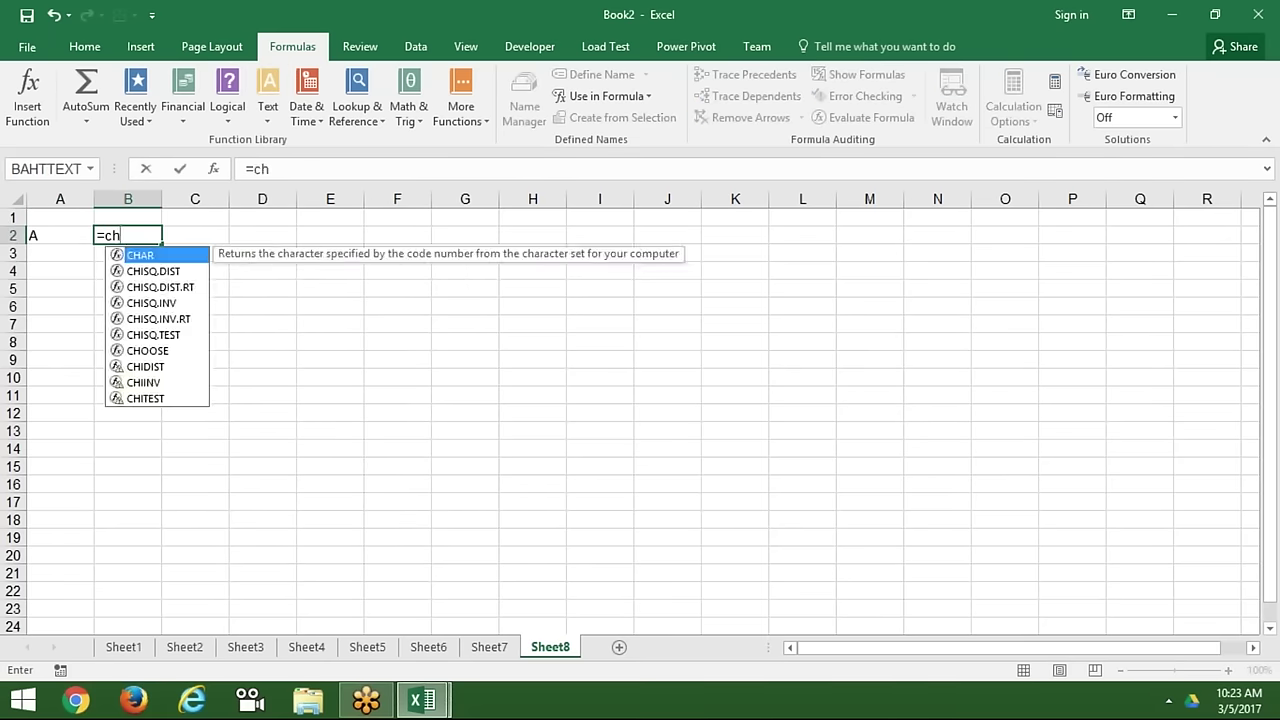
{"action": "key", "text": "Tab"}
{"action": "key", "text": "Left"}
{"action": "key", "text": "Return"}
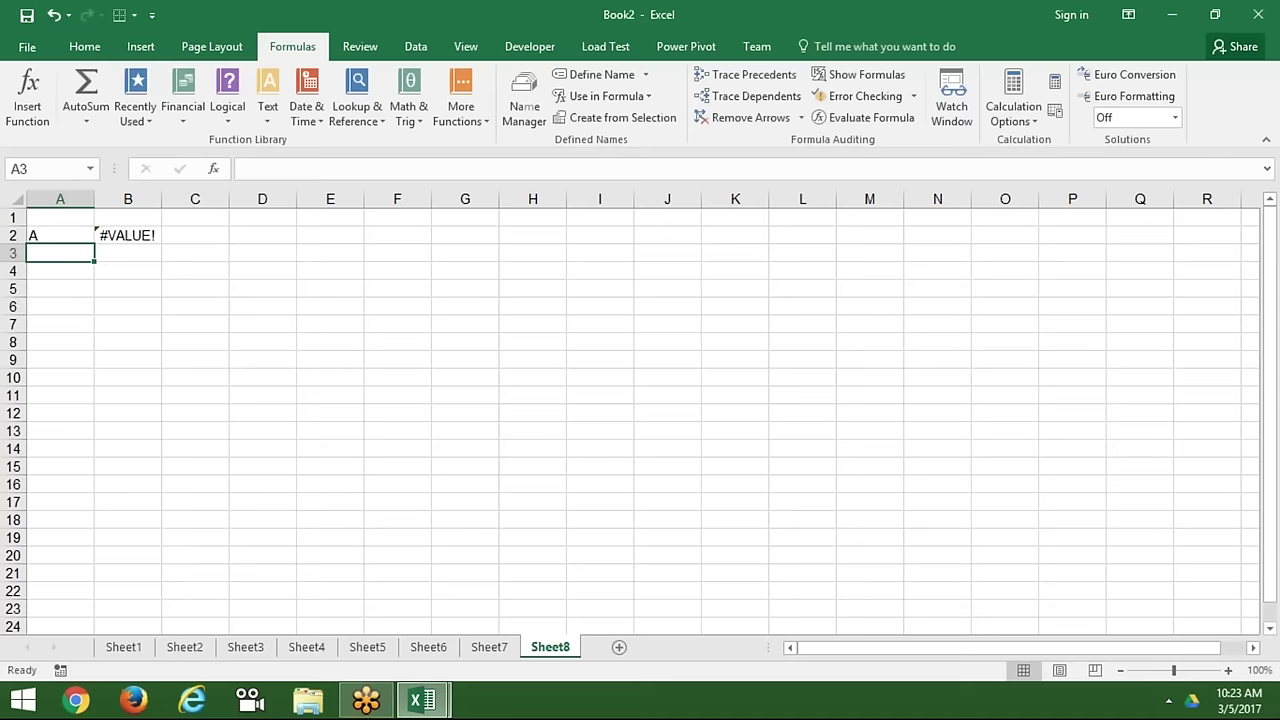
{"action": "type", "text": "1"}
{"action": "left_click", "coordinate": [128, 235]}
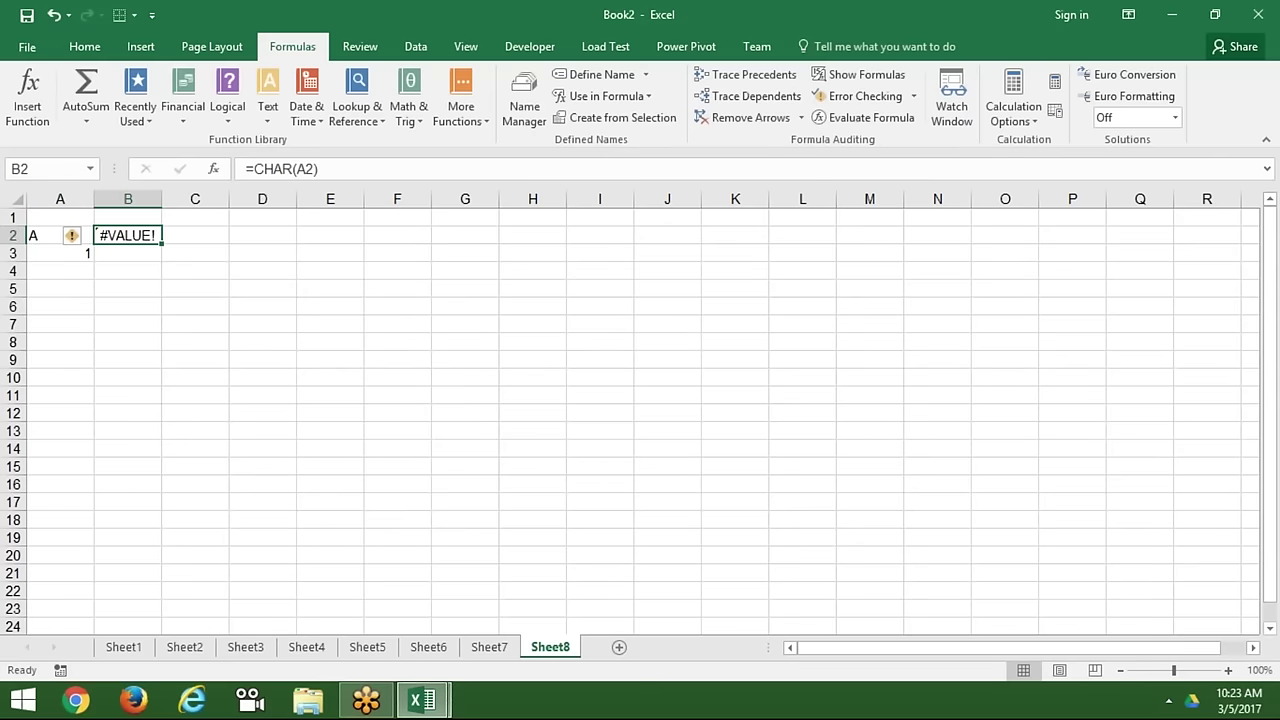
Step: Replace it with =CODE(A2) to show 65, and clear the stray 1 in A3
{"action": "type", "text": "=code"}
{"action": "key", "text": "Tab"}
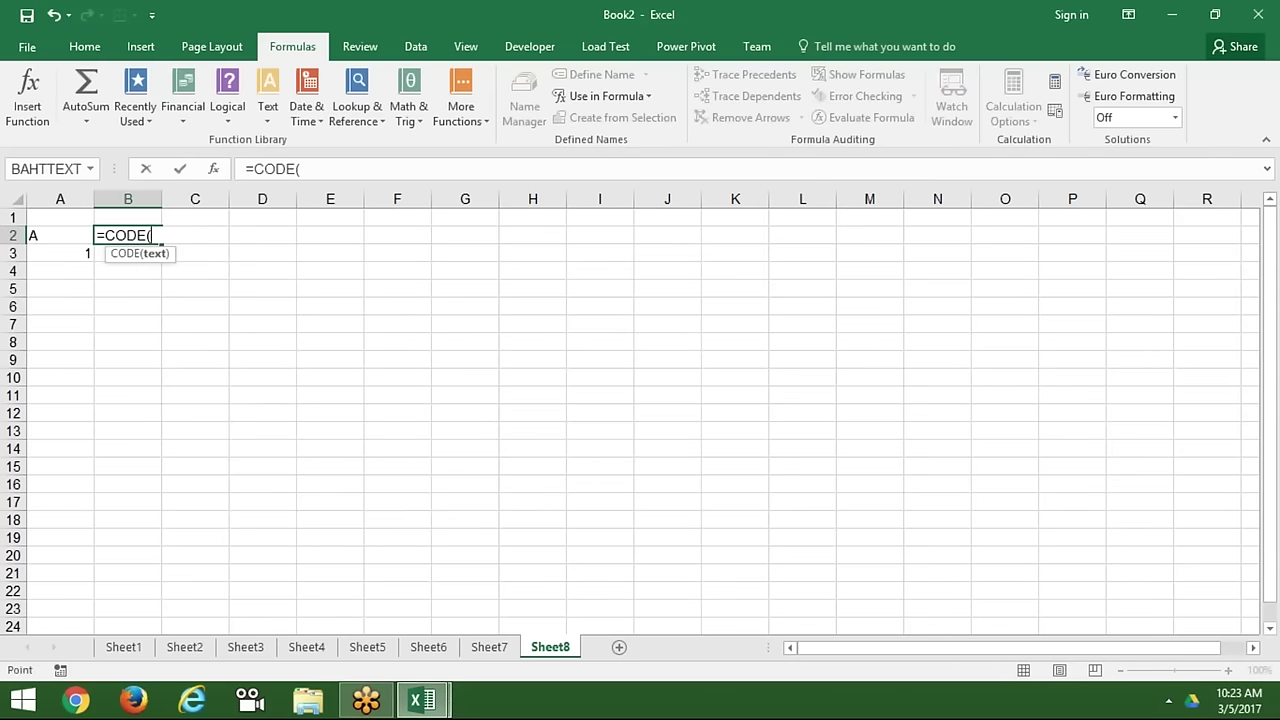
{"action": "key", "text": "Left"}
{"action": "key", "text": "Return"}
{"action": "key", "text": "Left"}
{"action": "key", "text": "Delete"}
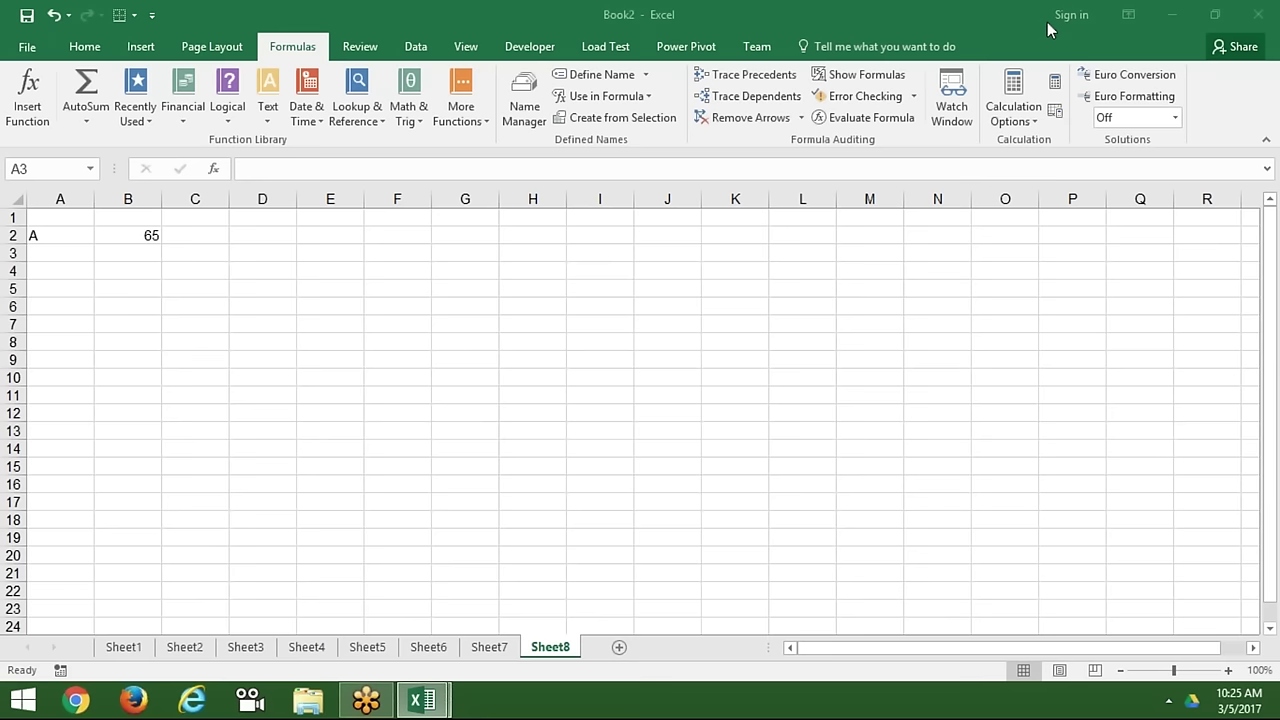
Step: Re-examine and recommit B2's =CODE(A2) formula unchanged
{"action": "left_click", "coordinate": [155, 230]}
{"action": "key", "text": "F2"}
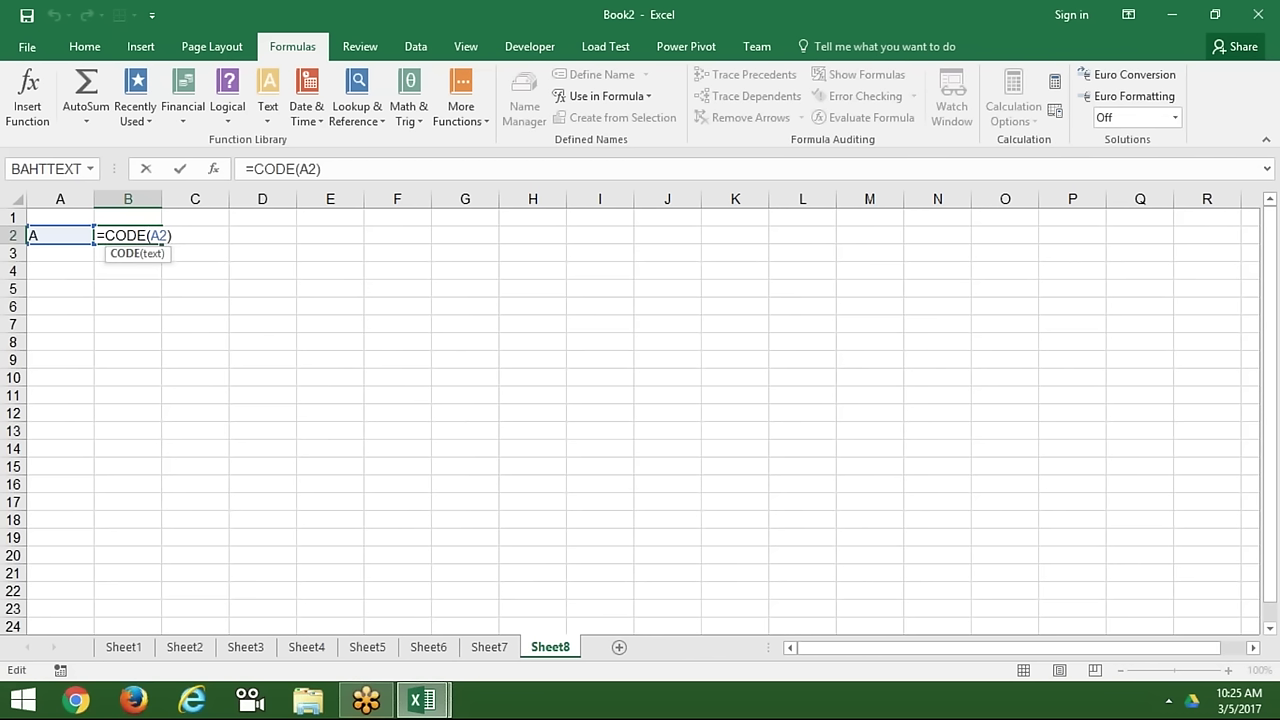
{"action": "key", "text": "ctrl+Return"}
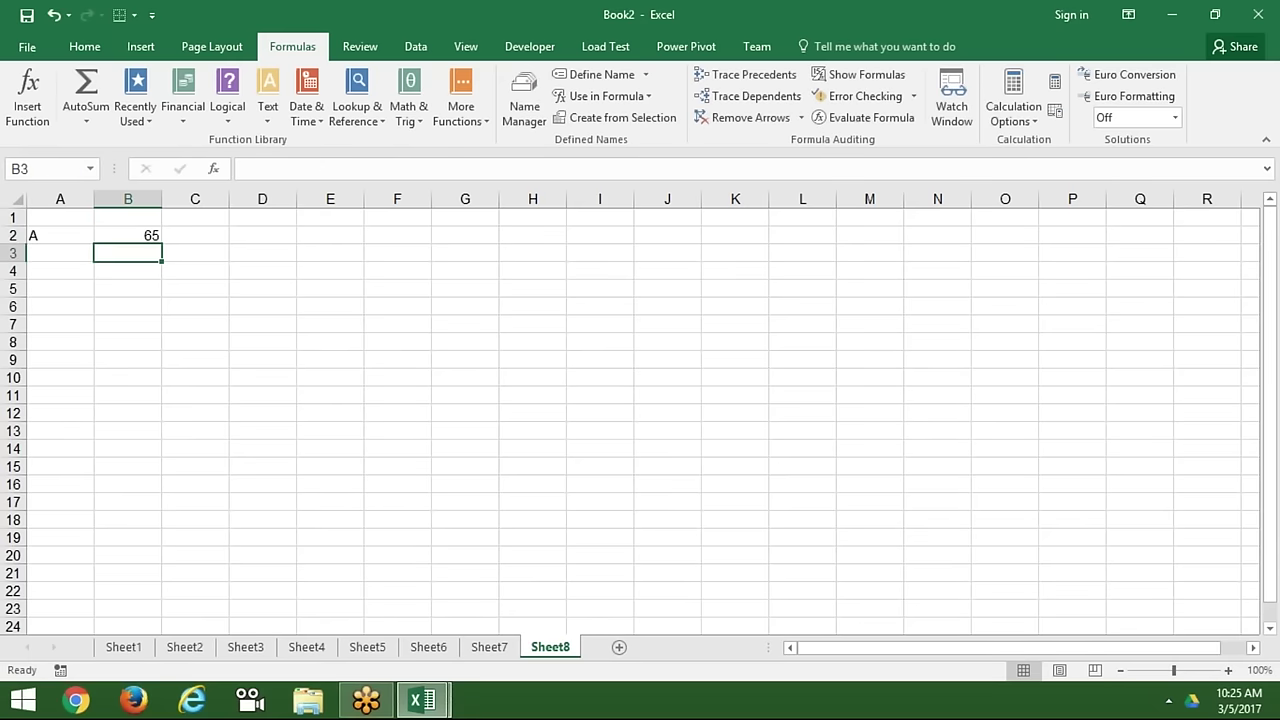
{"action": "left_click", "coordinate": [128, 235]}
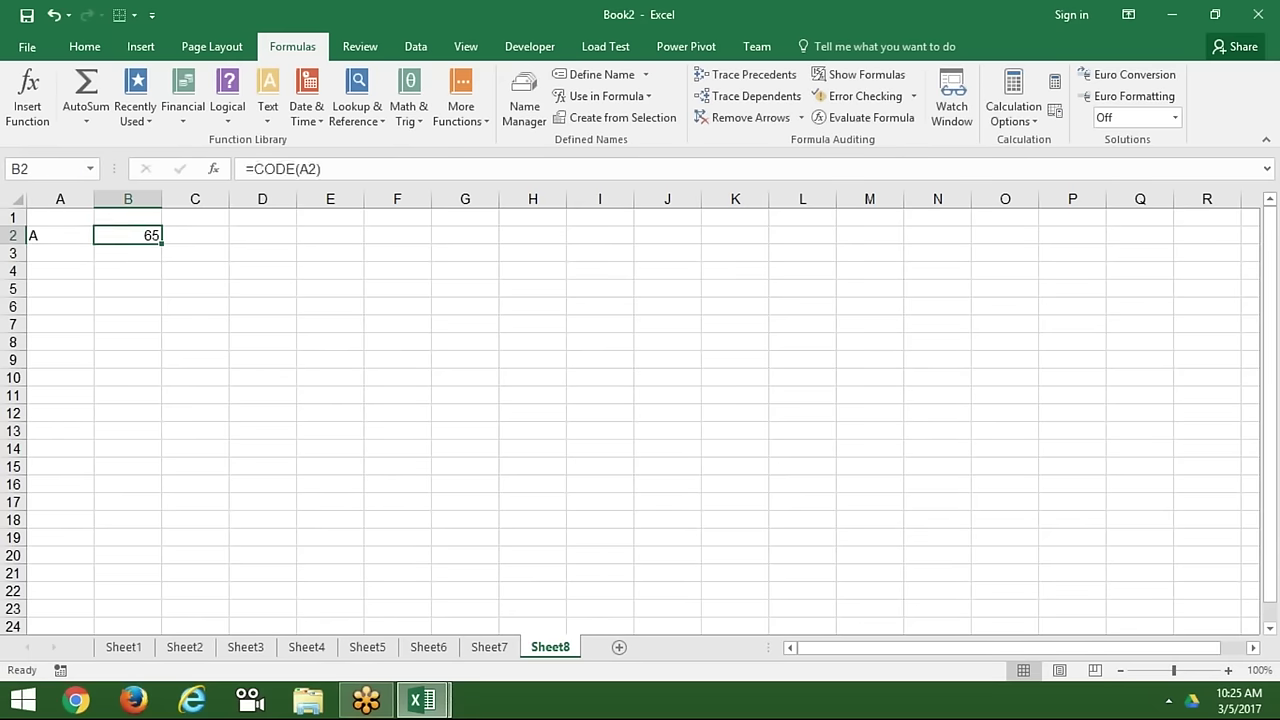
Step: Enter =CHAR(B2) in C2 to display the letter A
{"action": "left_click", "coordinate": [195, 235]}
{"action": "type", "text": "="}
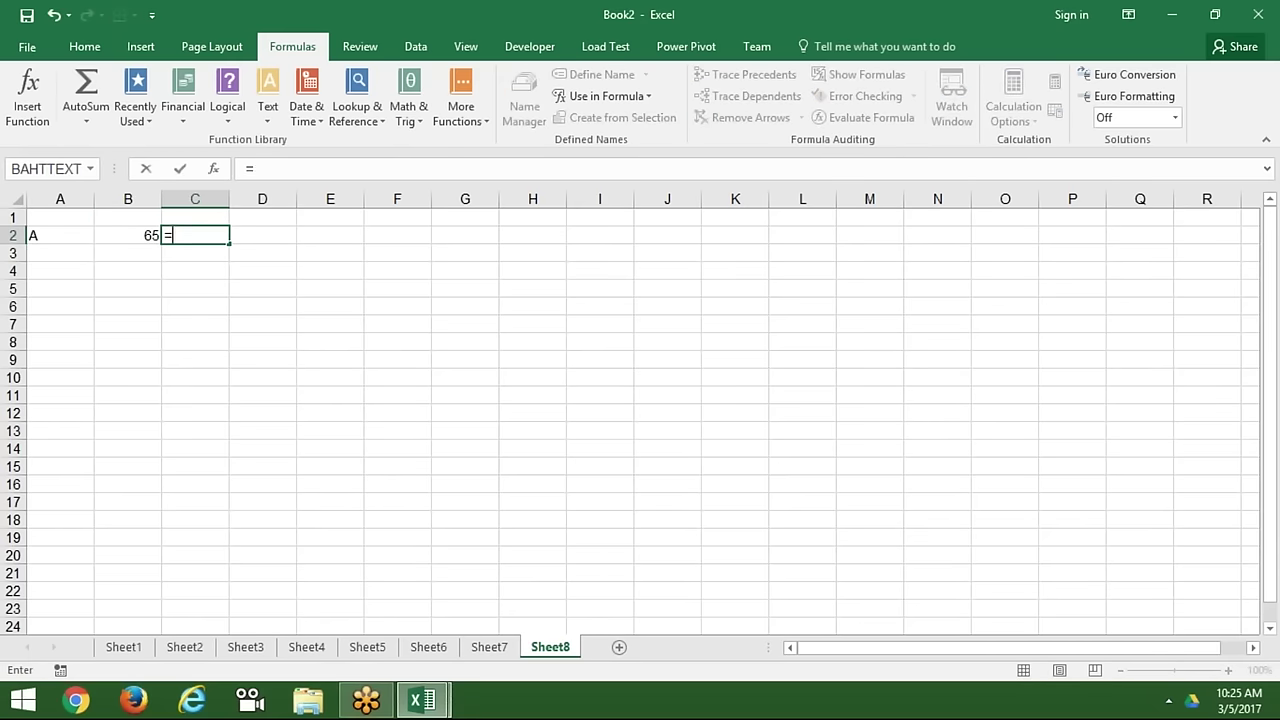
{"action": "type", "text": "ch"}
{"action": "key", "text": "Tab"}
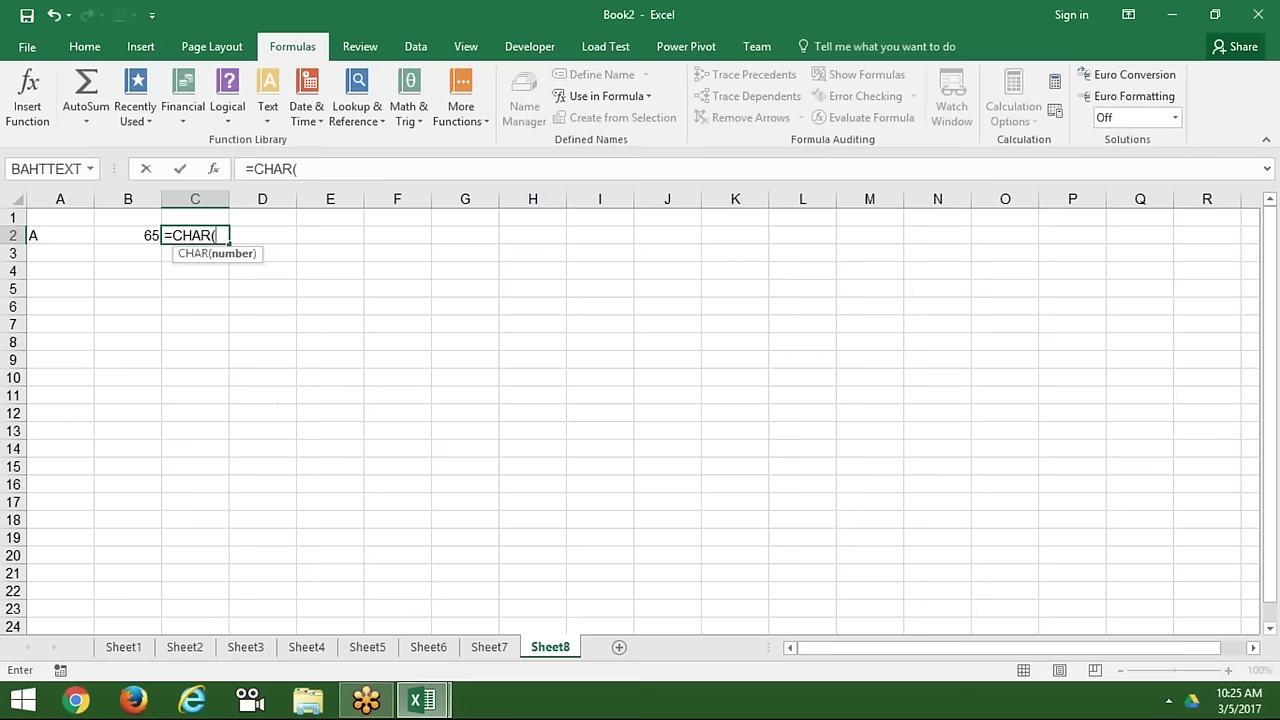
{"action": "left_click", "coordinate": [128, 235]}
{"action": "key", "text": "Return"}
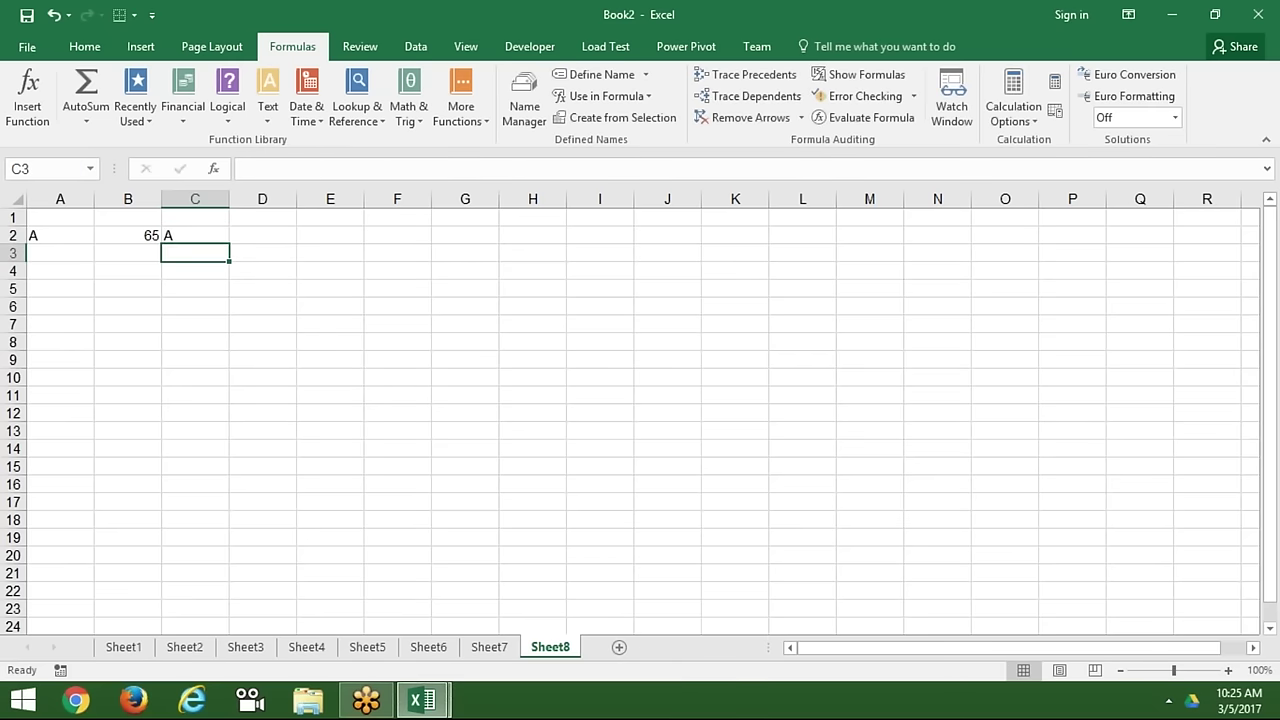
{"action": "left_click", "coordinate": [195, 235]}
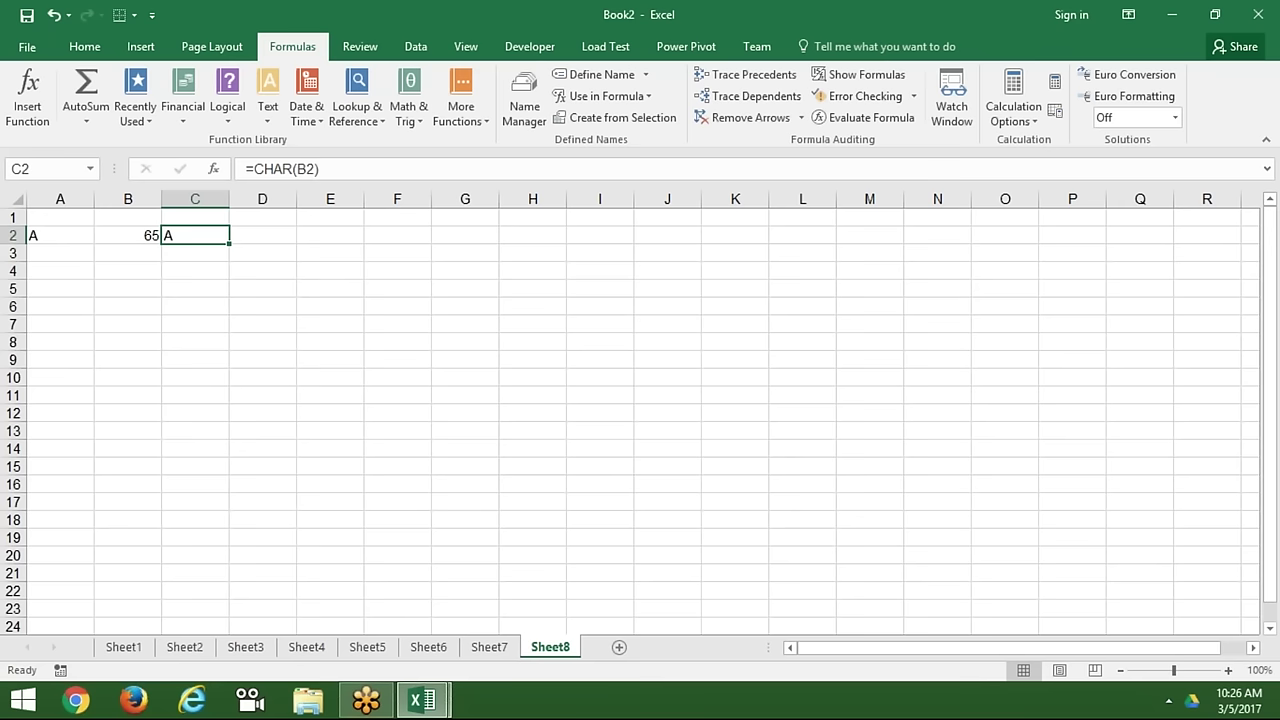
Step: Type a sample name with a trailing space in A4
{"action": "key", "text": "Down"}
{"action": "key", "text": "Down"}
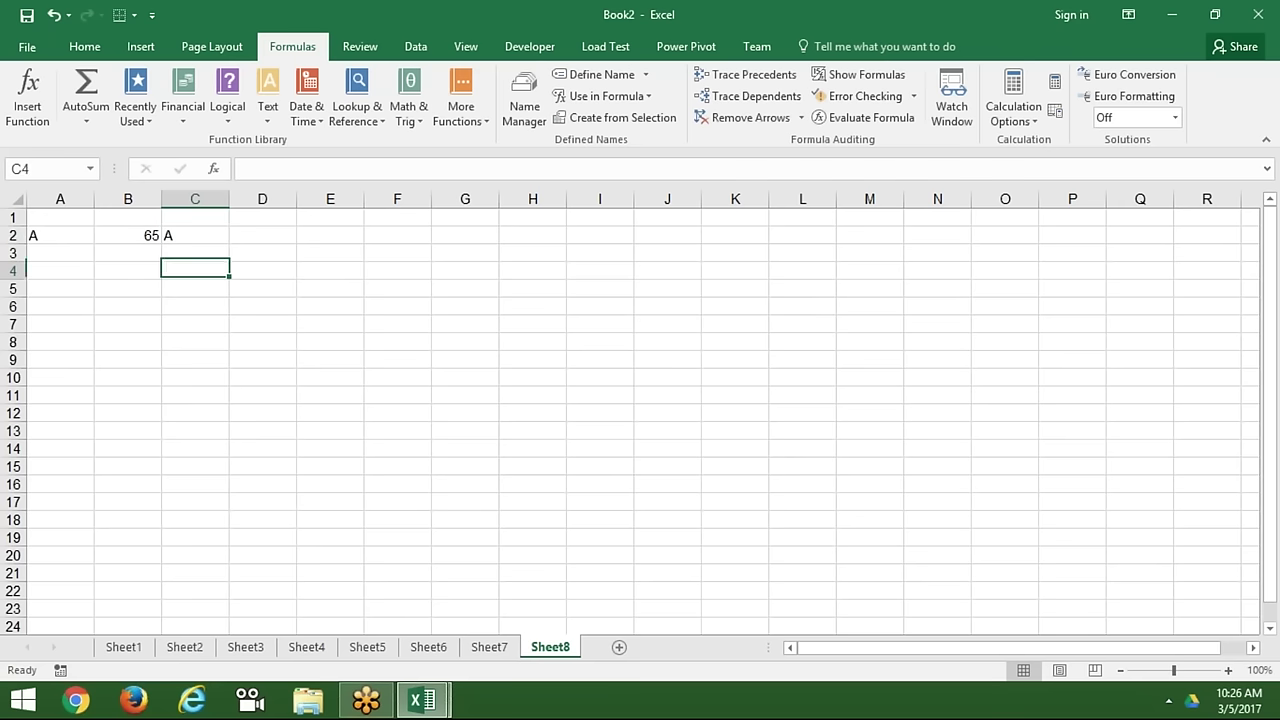
{"action": "key", "text": "Left"}
{"action": "key", "text": "Left"}
{"action": "type", "text": "S"}
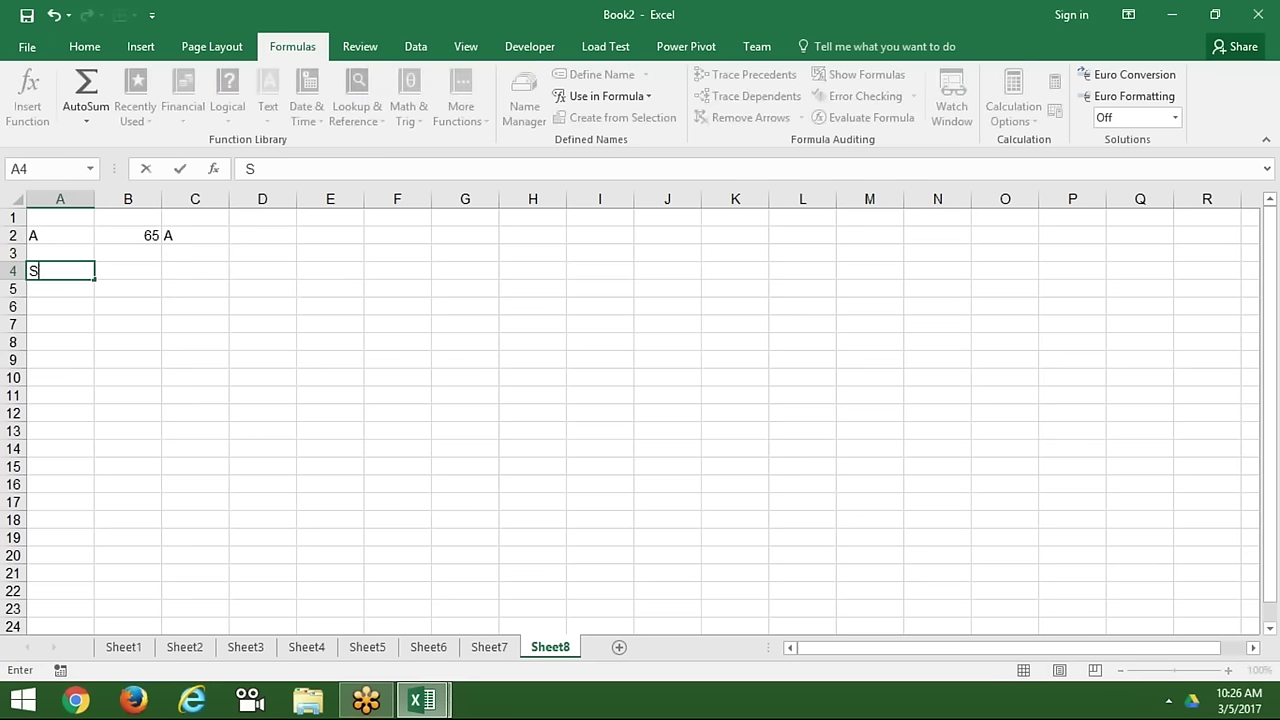
{"action": "type", "text": "ujeet"}
{"action": "key", "text": "Return"}
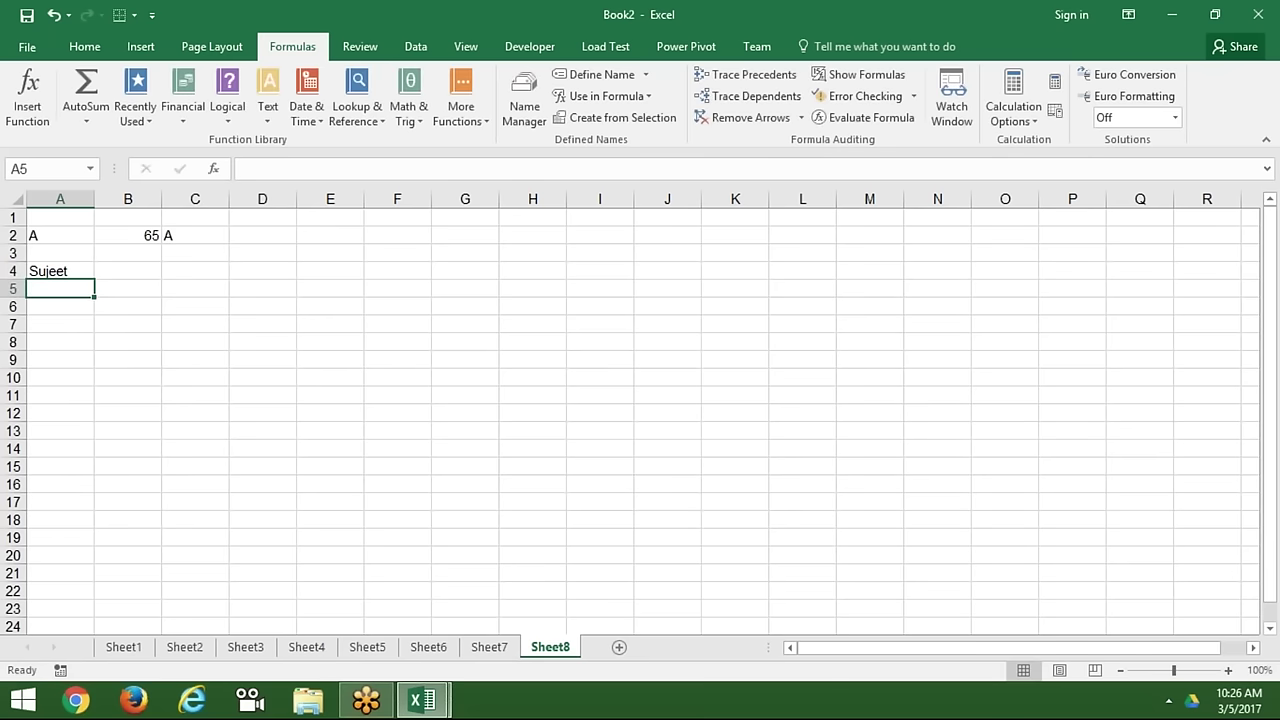
{"action": "key", "text": "Up"}
{"action": "key", "text": "Right"}
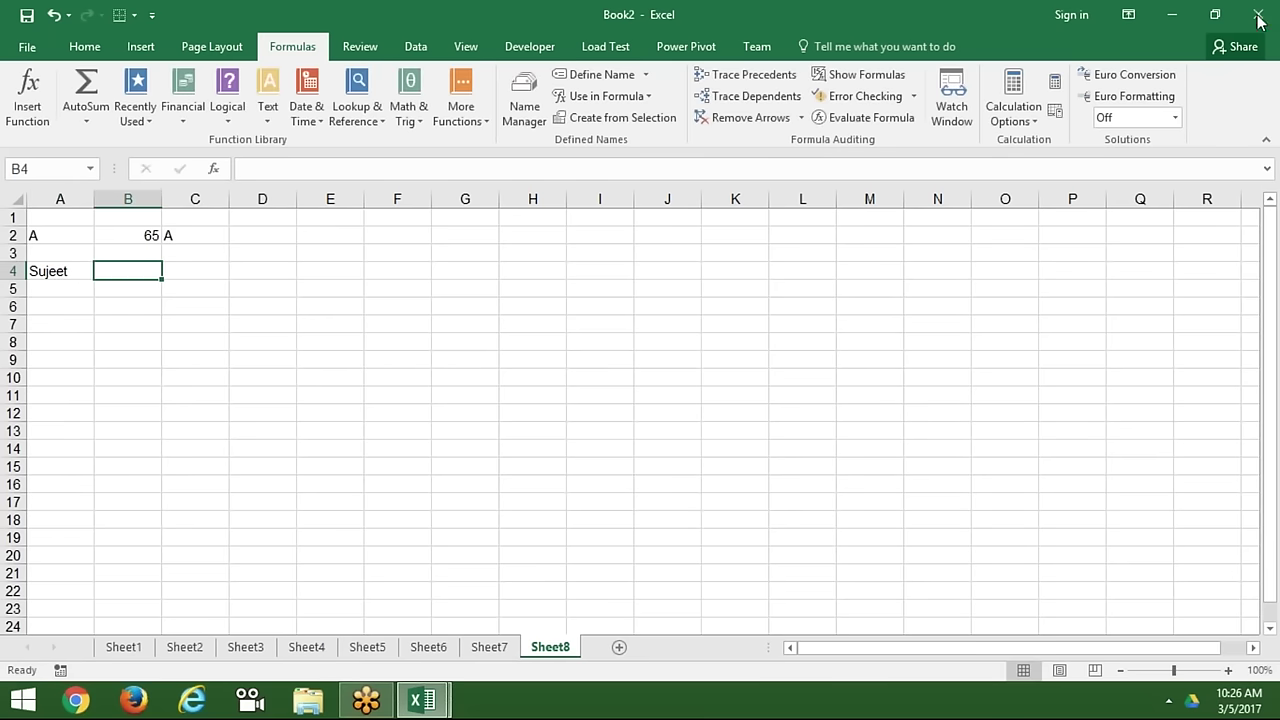
{"action": "left_click", "coordinate": [1258, 24]}
Step: Type the same name without the space in E4 and compare them with =A4=E4 in D4, giving FALSE
{"action": "left_click", "coordinate": [340, 265]}
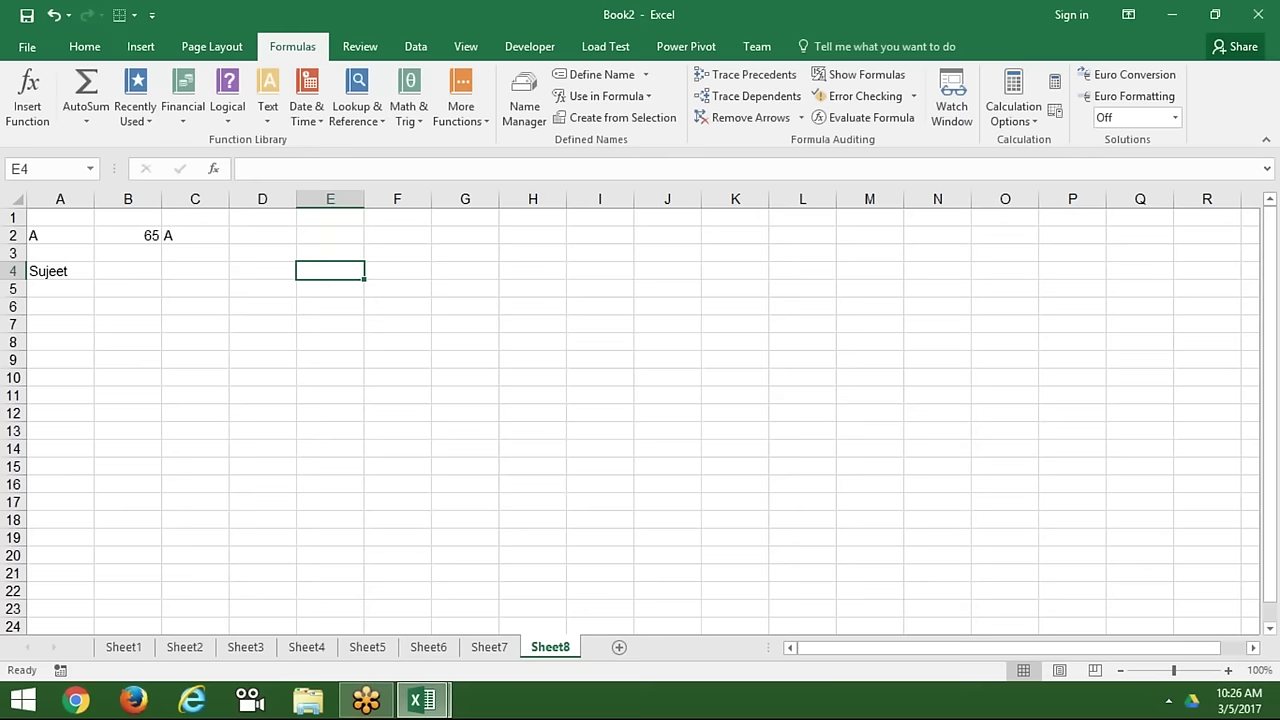
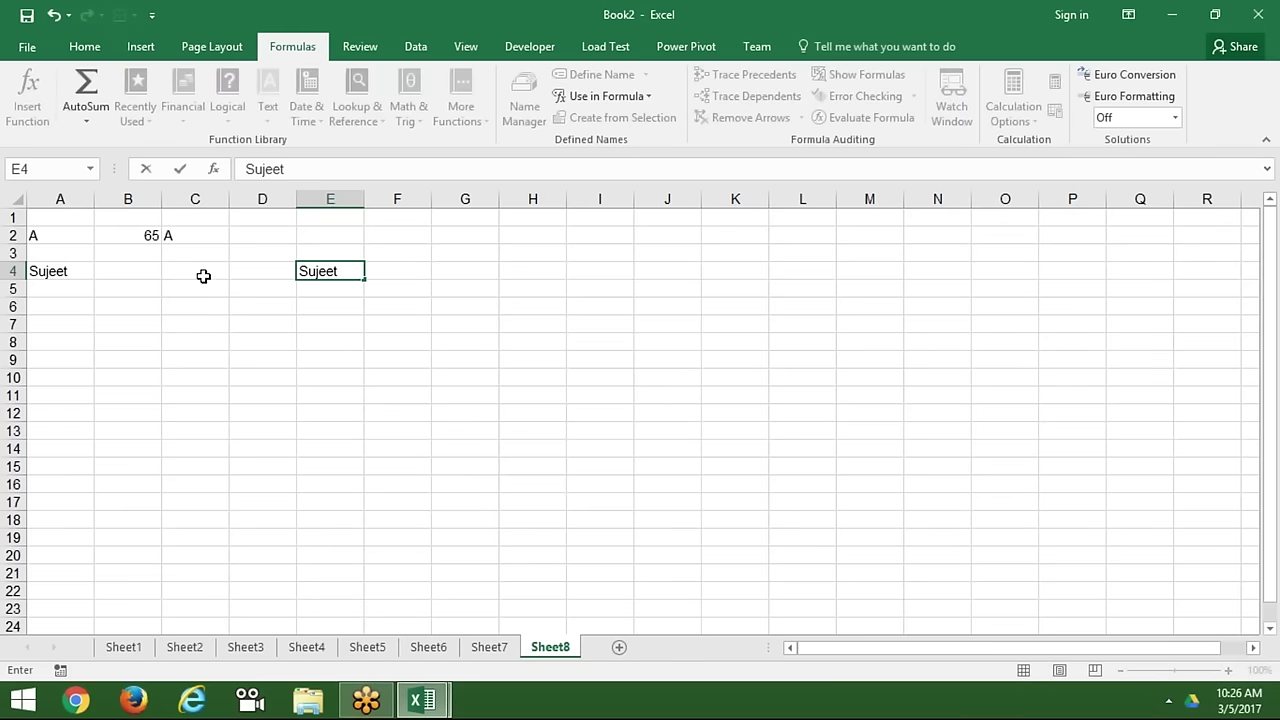
{"action": "left_click", "coordinate": [234, 277]}
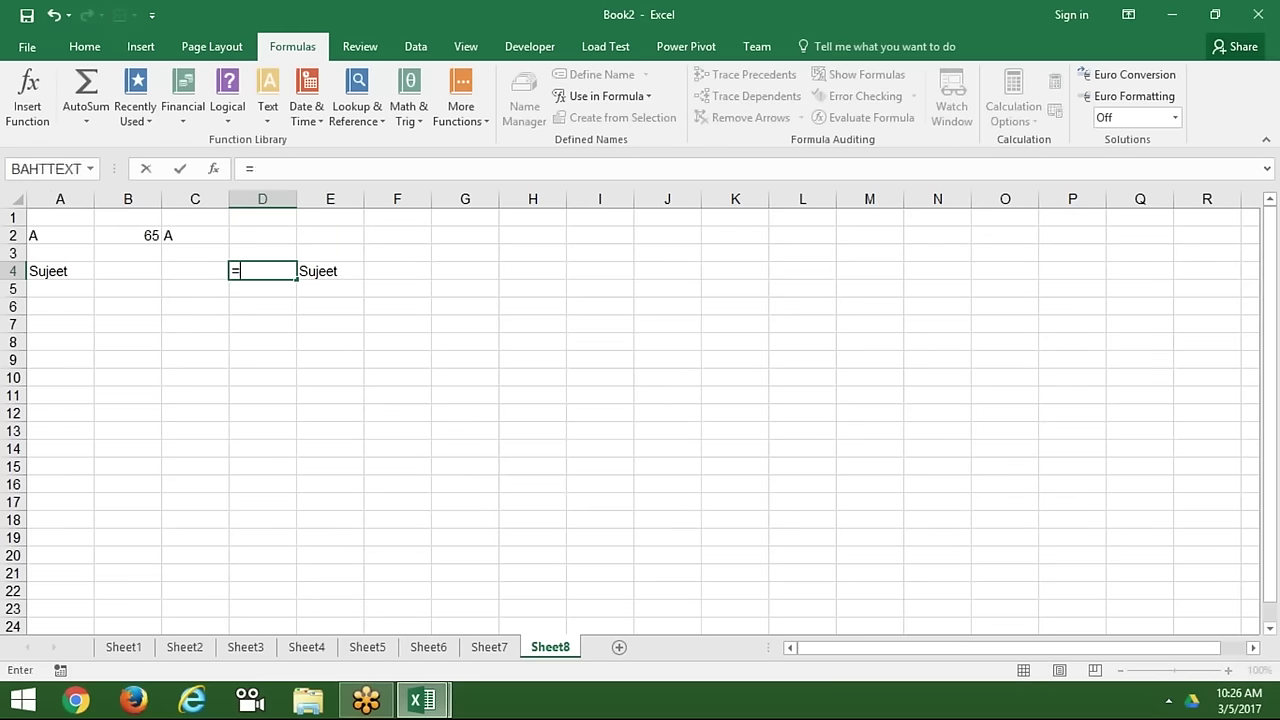
{"action": "type", "text": "="}
{"action": "left_click", "coordinate": [90, 266]}
{"action": "type", "text": "="}
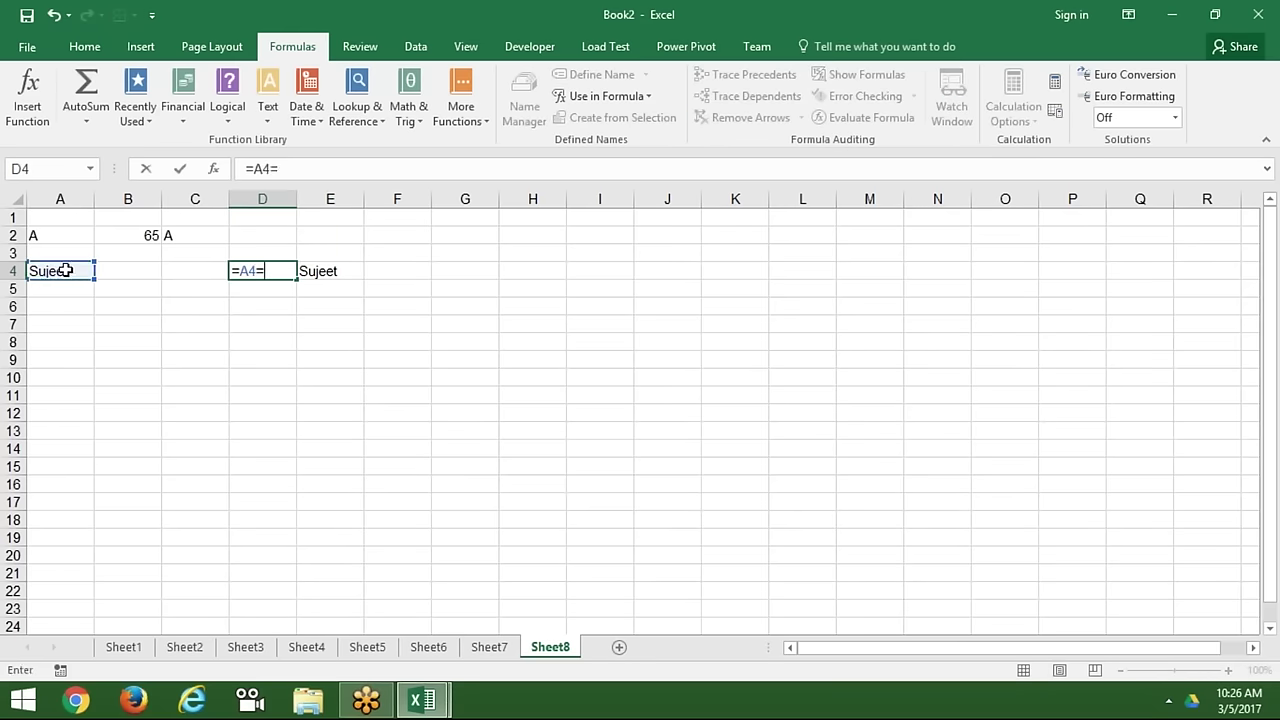
{"action": "left_click", "coordinate": [328, 268]}
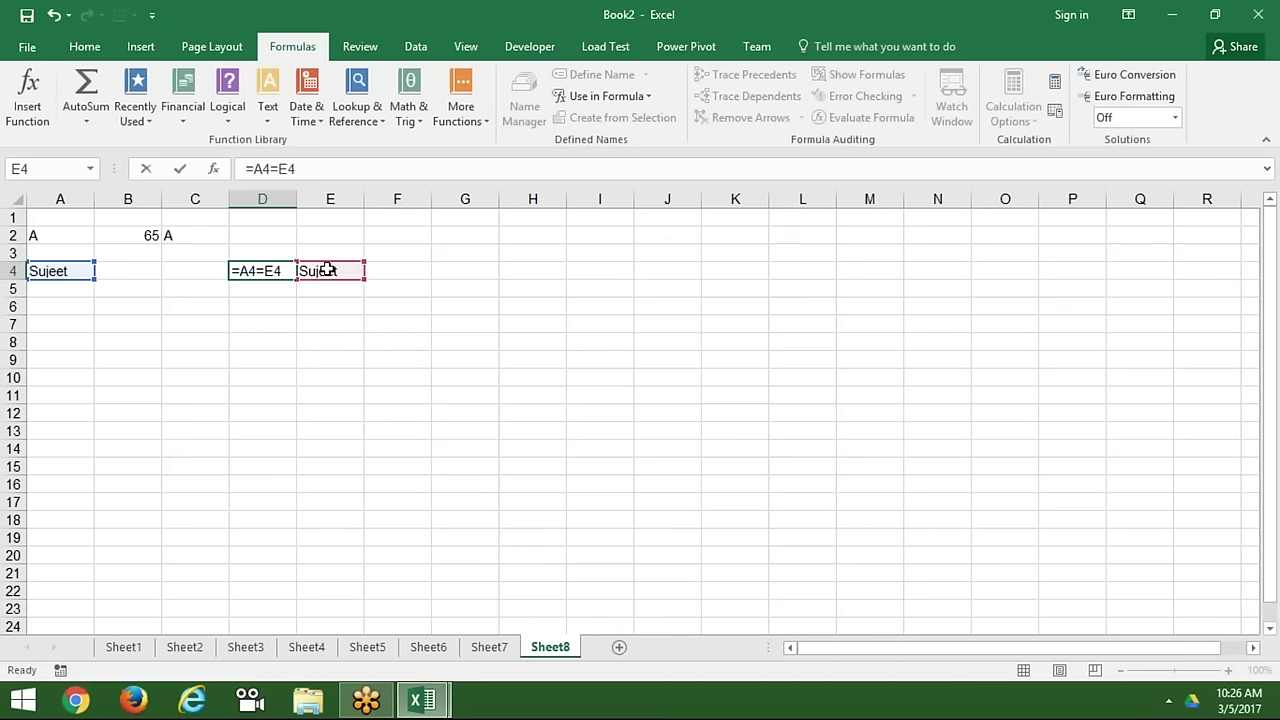
{"action": "key", "text": "Return"}
Step: Open A4 to reveal its trailing space, leaving it unchanged
{"action": "left_click", "coordinate": [80, 268]}
{"action": "key", "text": "F2"}
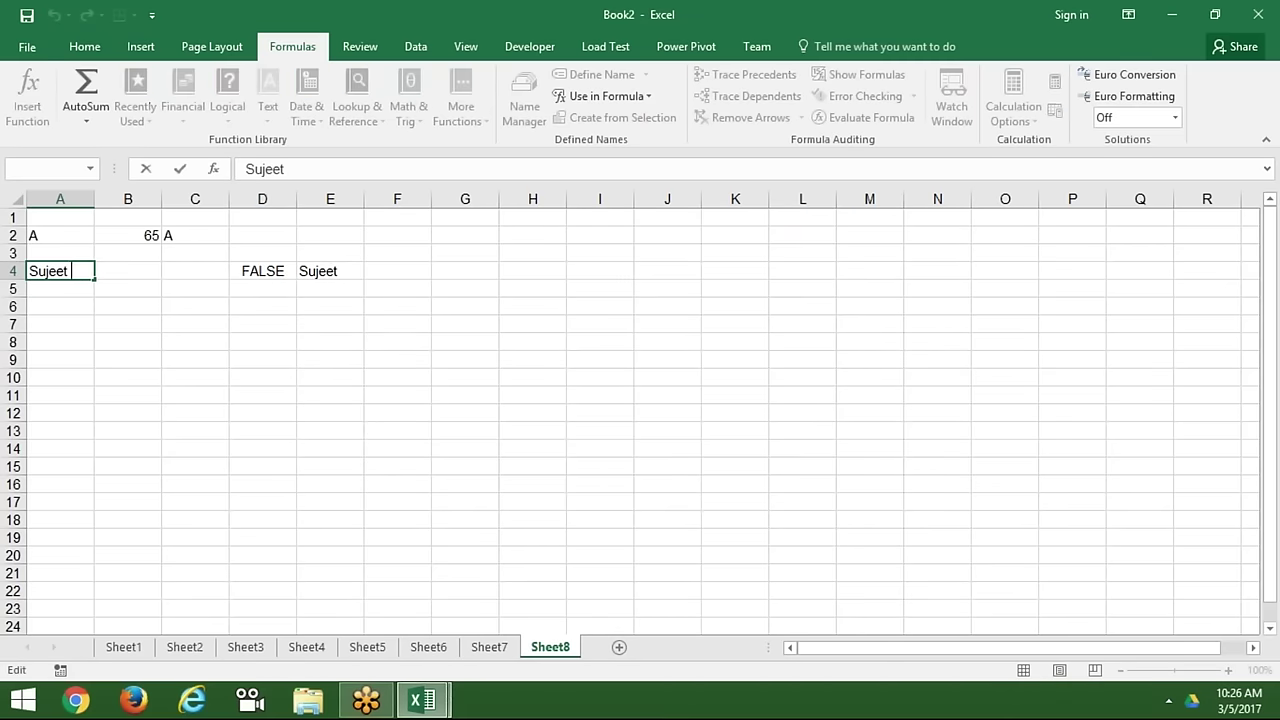
{"action": "key", "text": "Escape"}
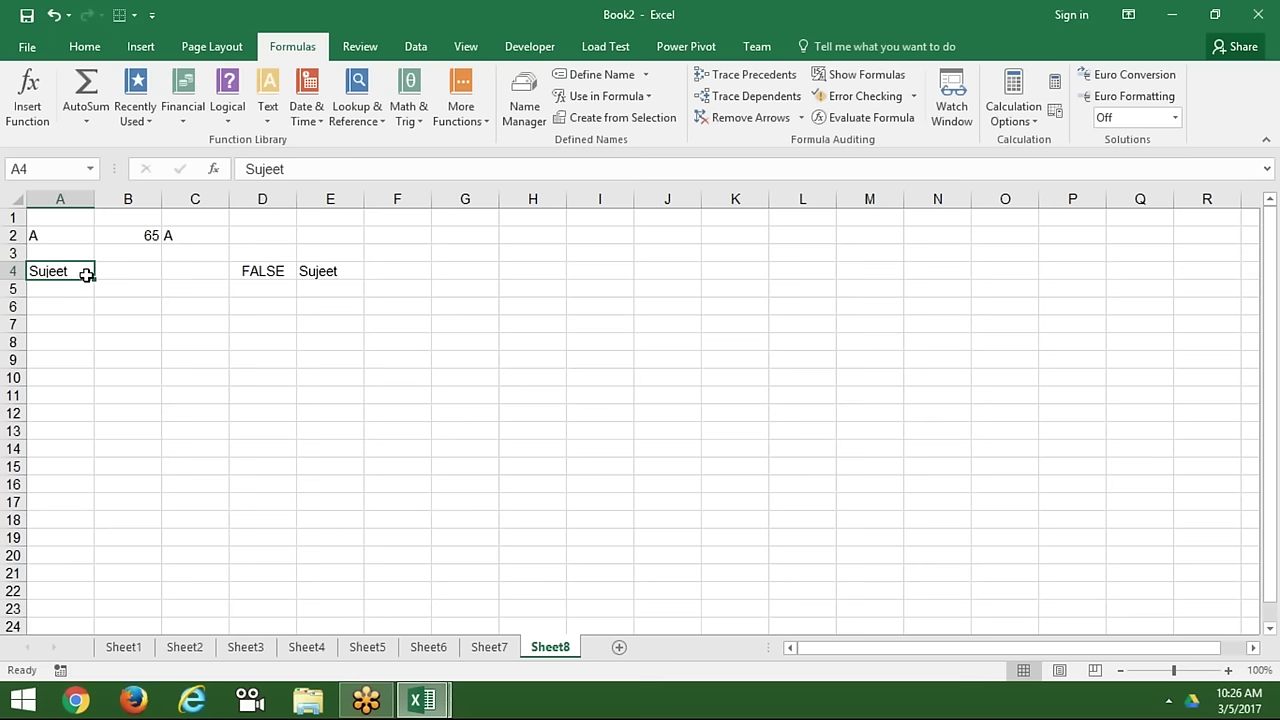
Step: Enter =TRIM(A4) in B4 to strip the name's trailing space
{"action": "left_click", "coordinate": [115, 268]}
{"action": "type", "text": "="}
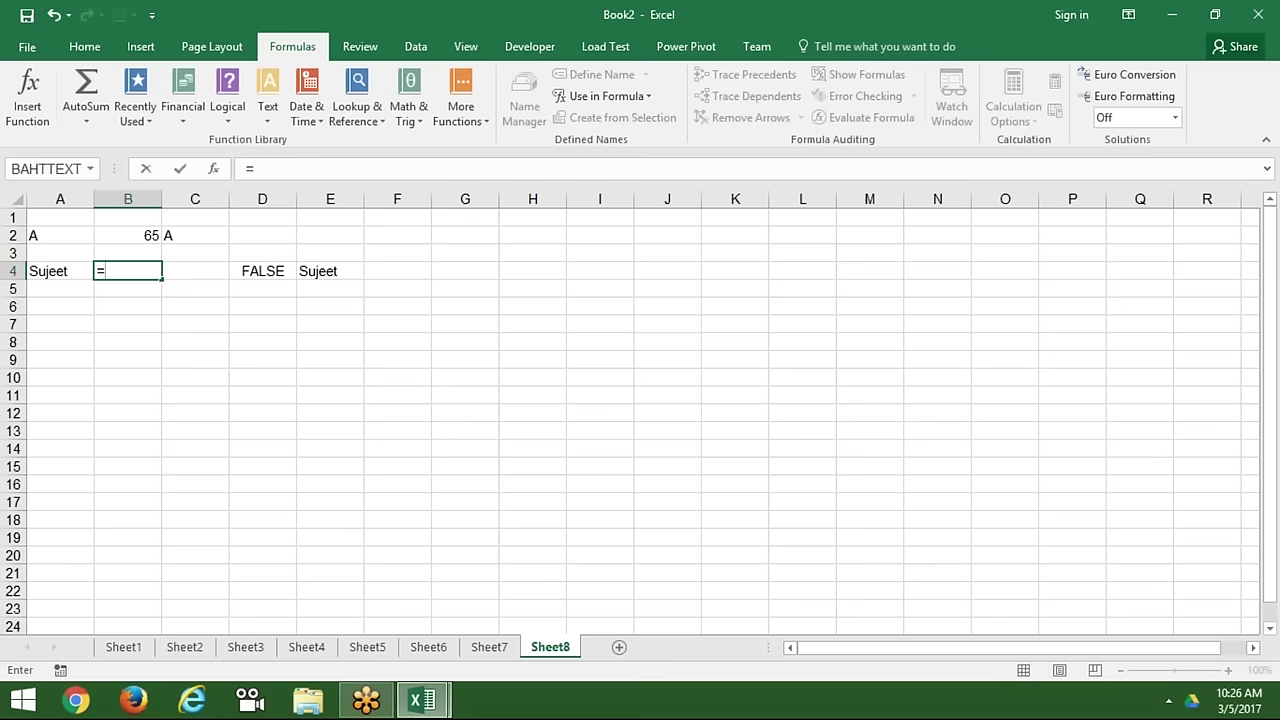
{"action": "type", "text": "t"}
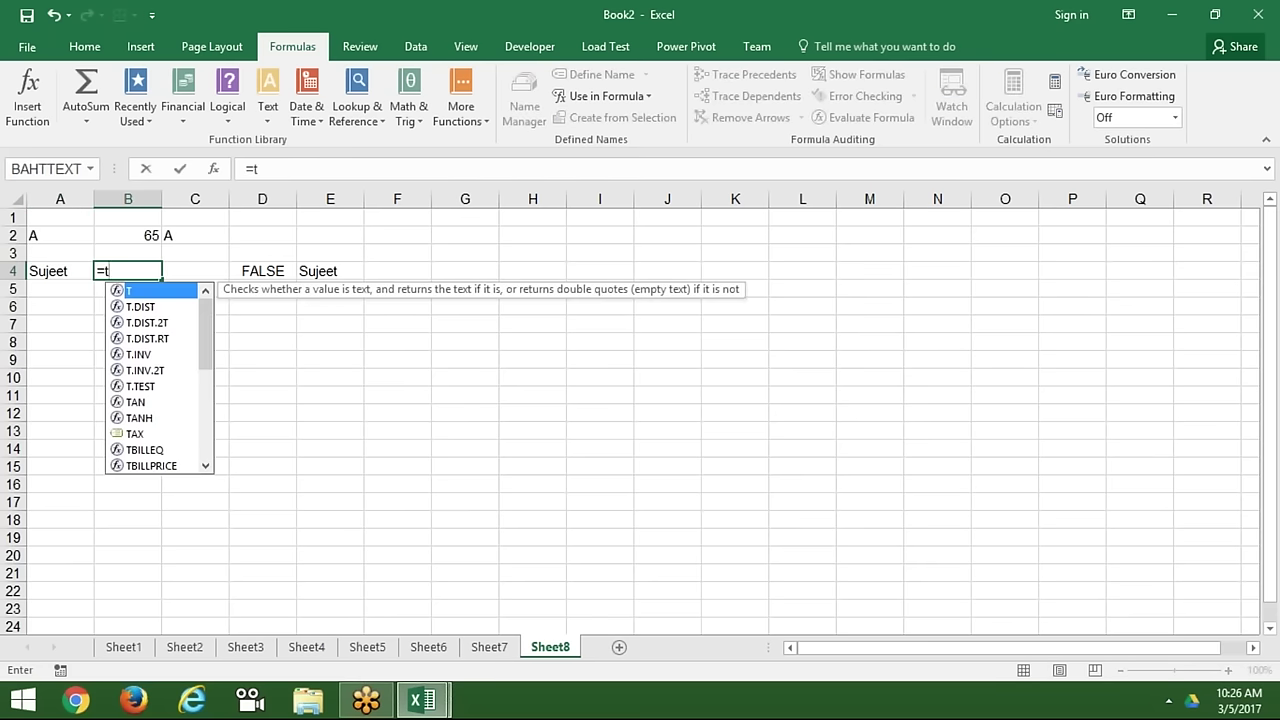
{"action": "type", "text": "e"}
{"action": "key", "text": "BackSpace"}
{"action": "type", "text": "rim"}
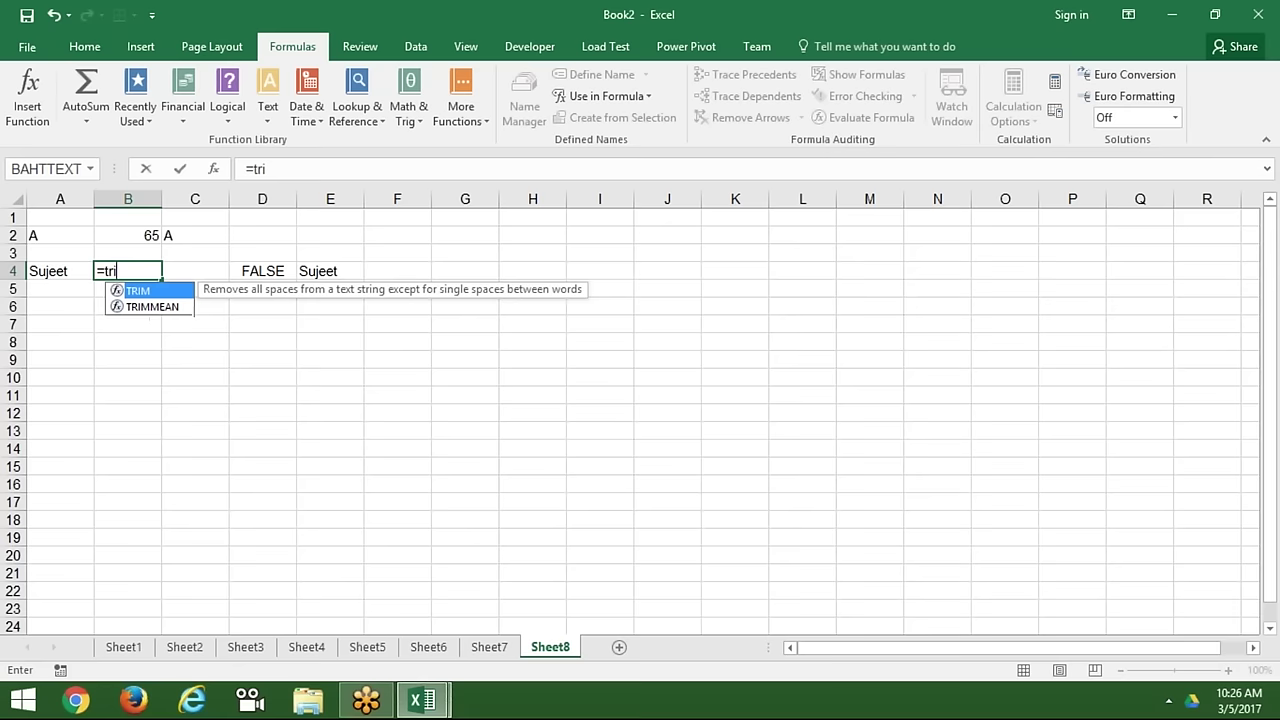
{"action": "key", "text": "Tab"}
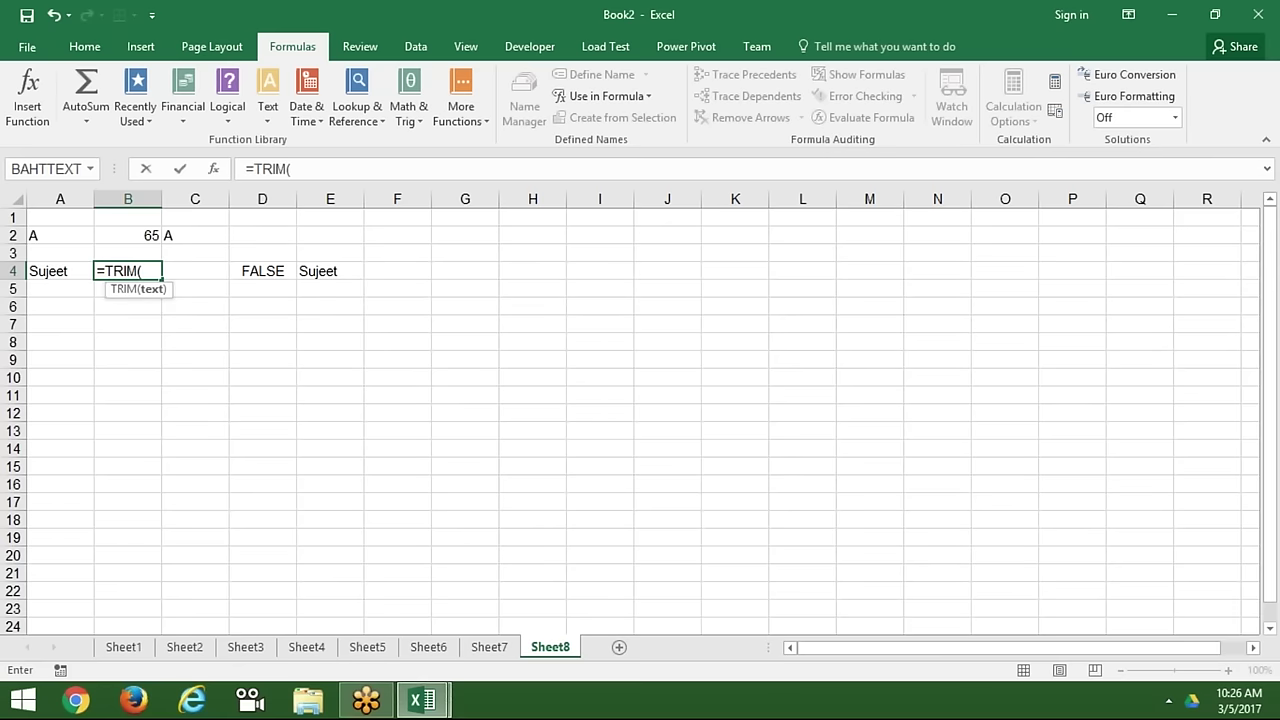
{"action": "left_click", "coordinate": [60, 271]}
{"action": "key", "text": "Return"}
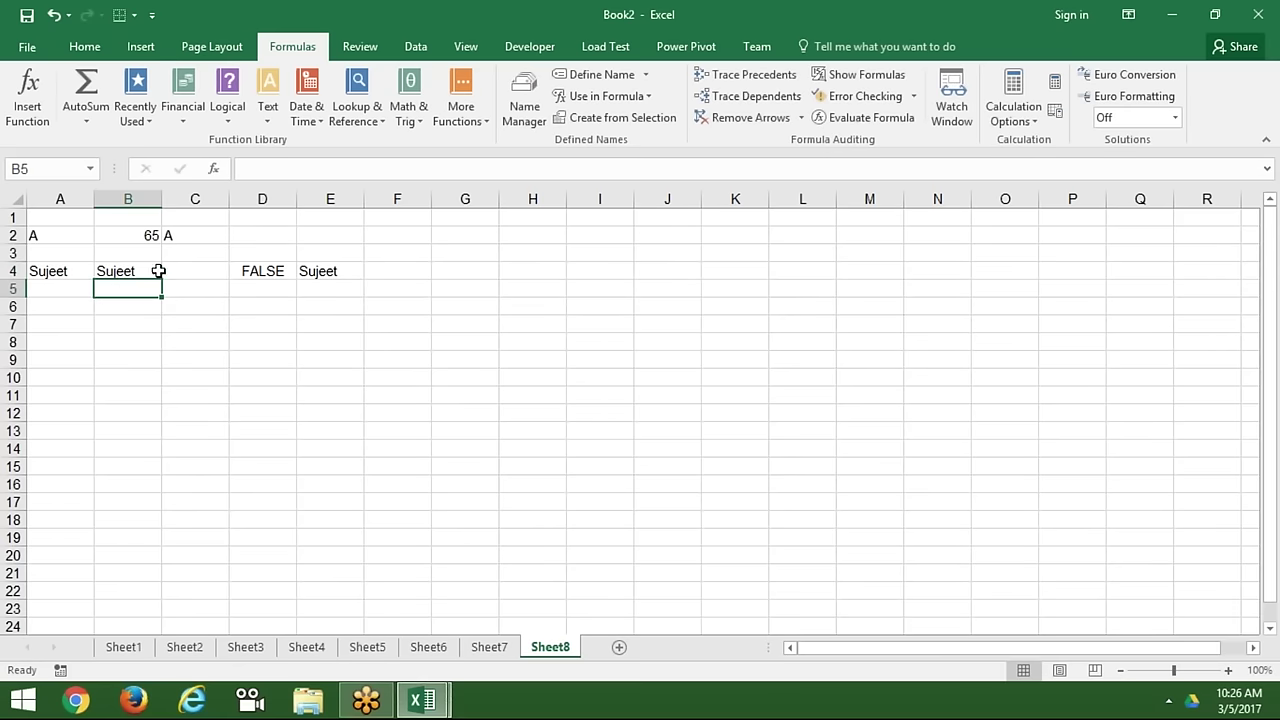
{"action": "left_click", "coordinate": [156, 271]}
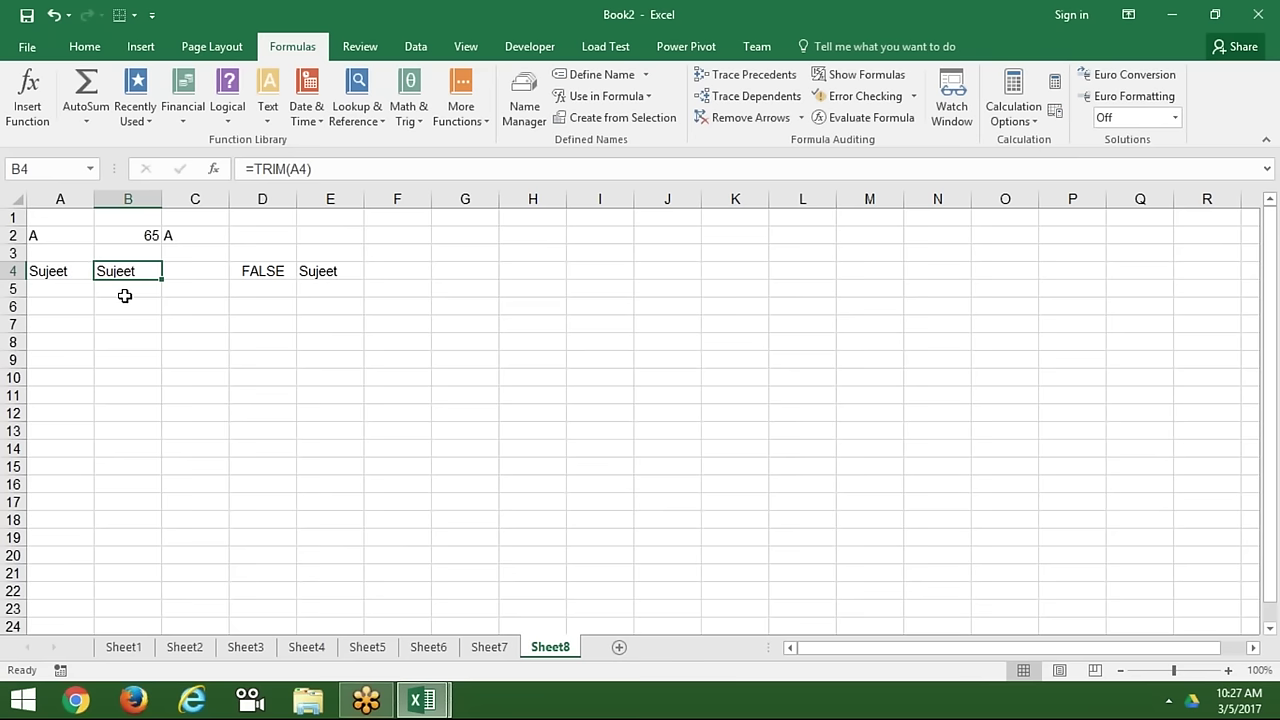
Step: Enter =LEN(A4) in A5, showing 7 characters
{"action": "left_click", "coordinate": [71, 286]}
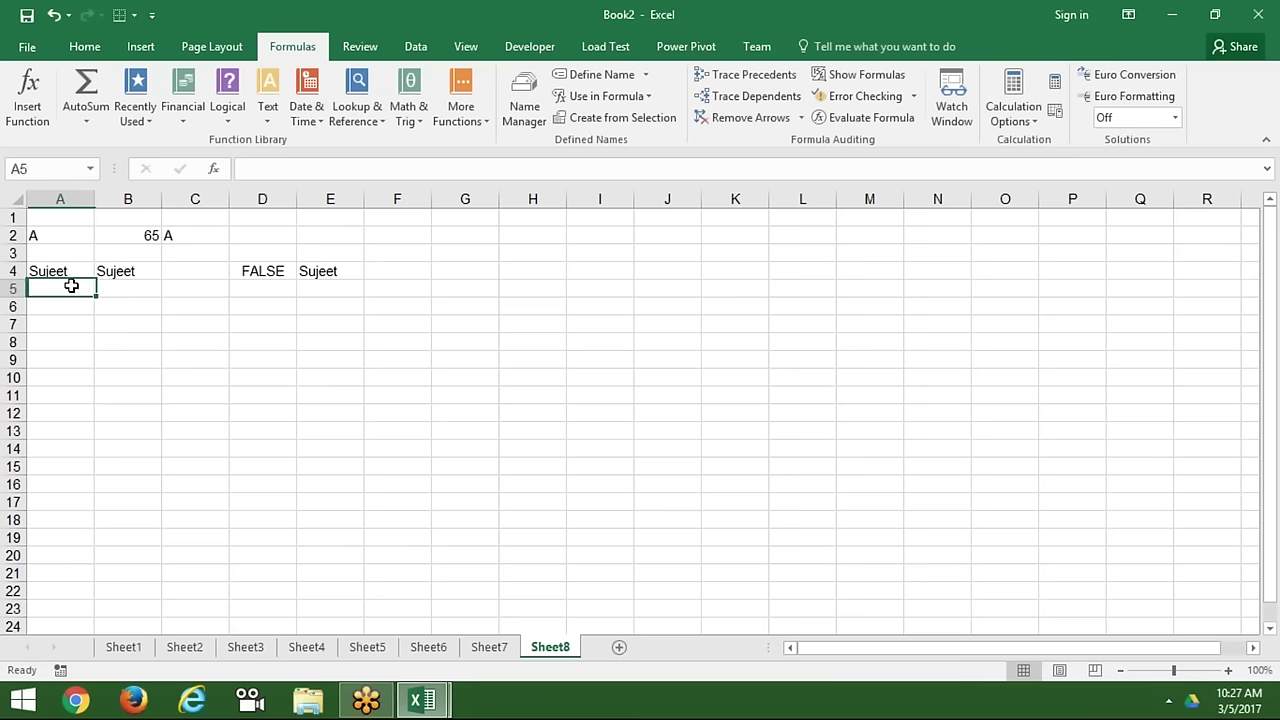
{"action": "type", "text": "=l"}
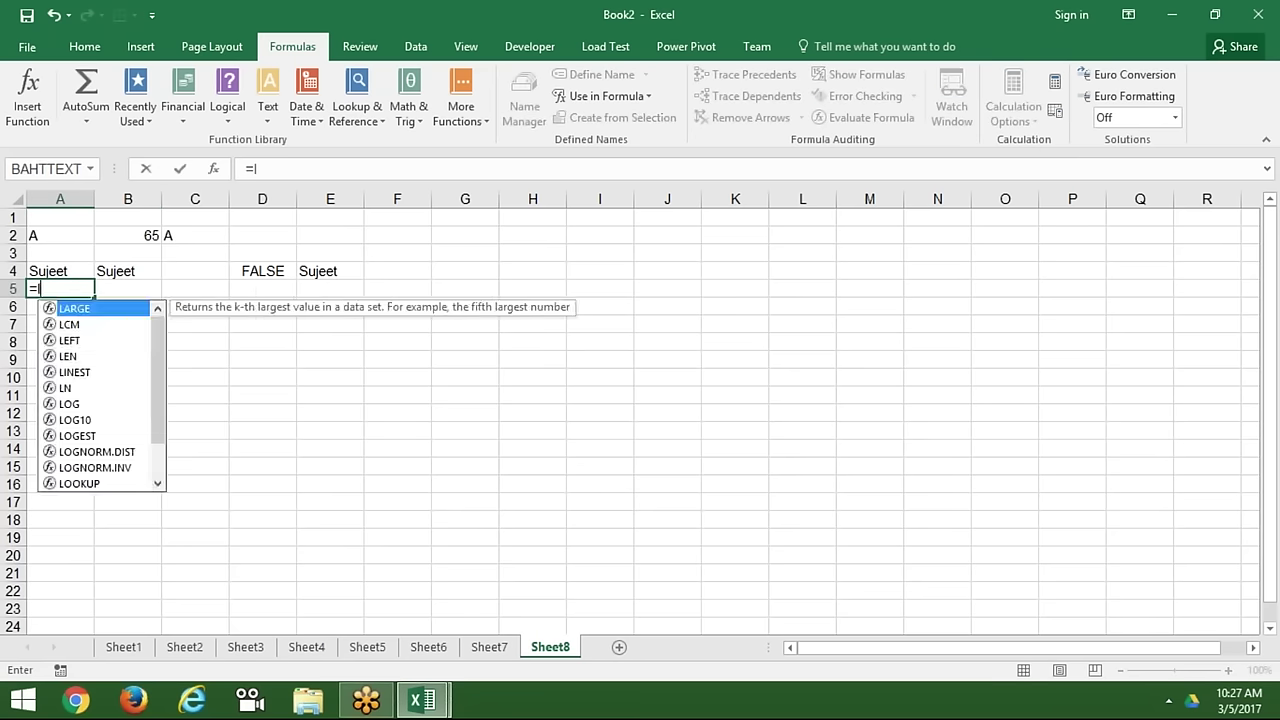
{"action": "type", "text": "en"}
{"action": "key", "text": "Tab"}
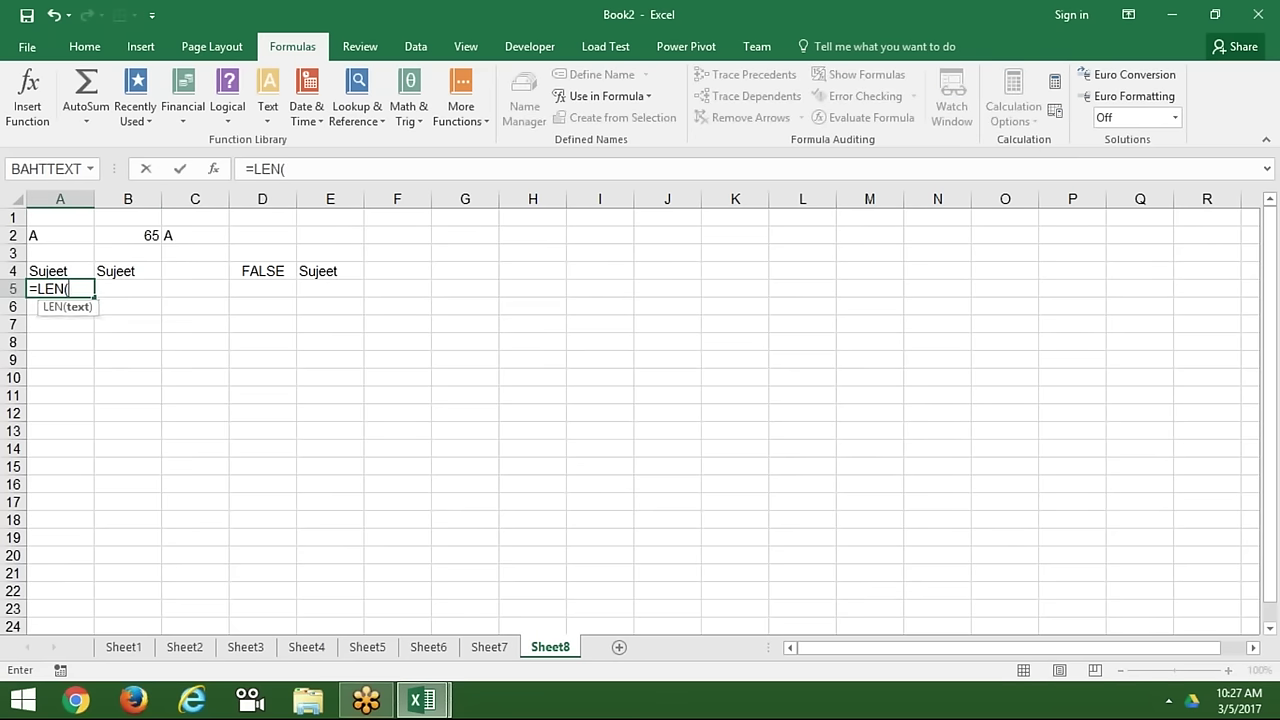
{"action": "left_click", "coordinate": [60, 271]}
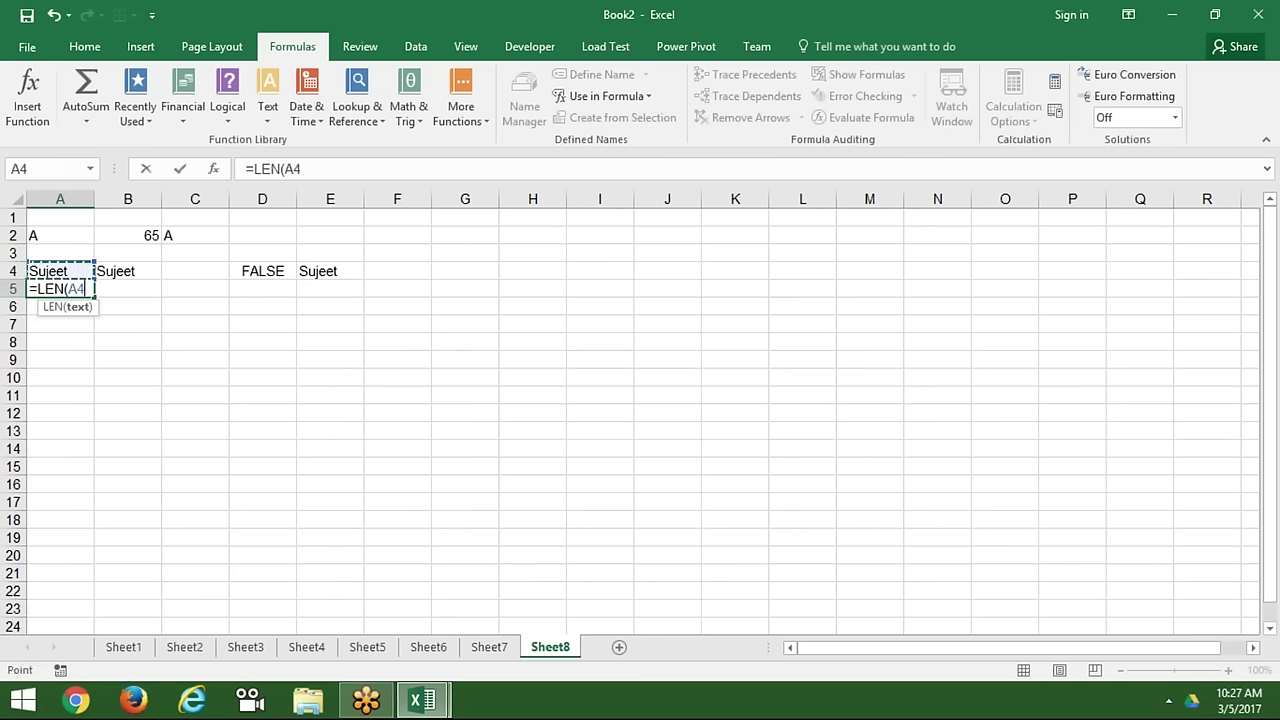
{"action": "key", "text": "Return"}
{"action": "key", "text": "Up"}
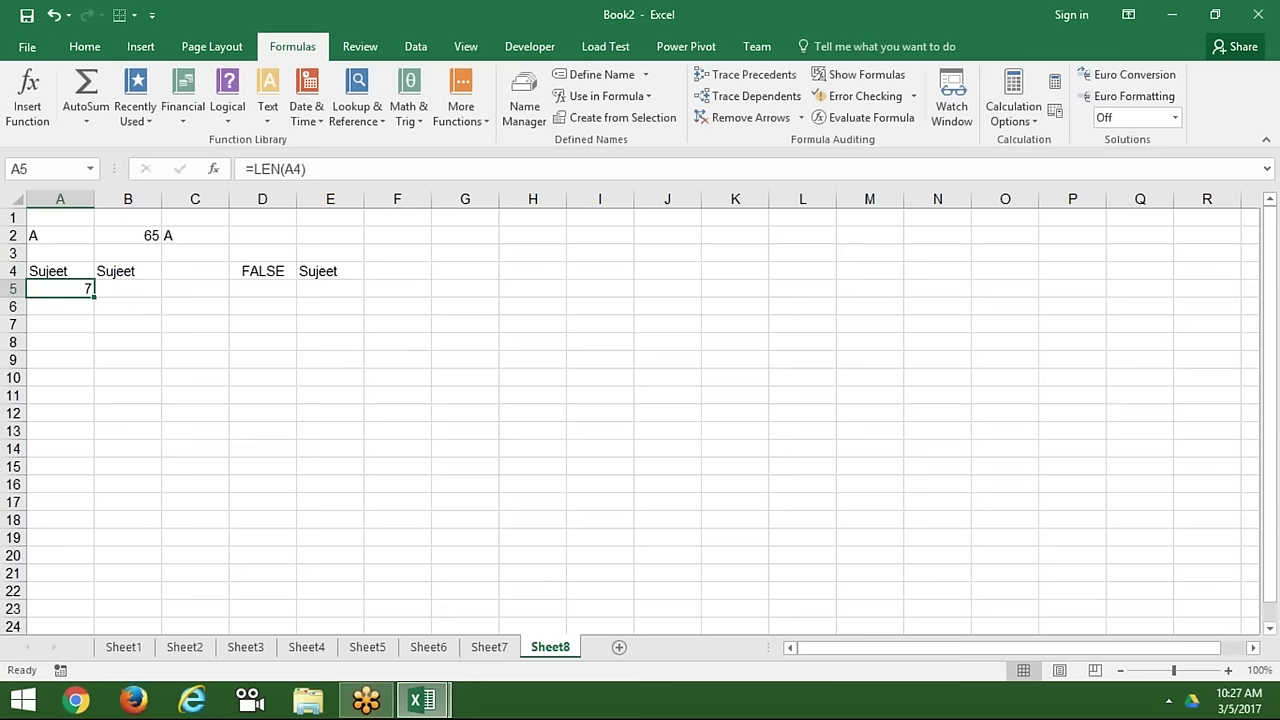
Step: Enter =LEN(B4) in B5, showing 6 characters
{"action": "left_click", "coordinate": [128, 288]}
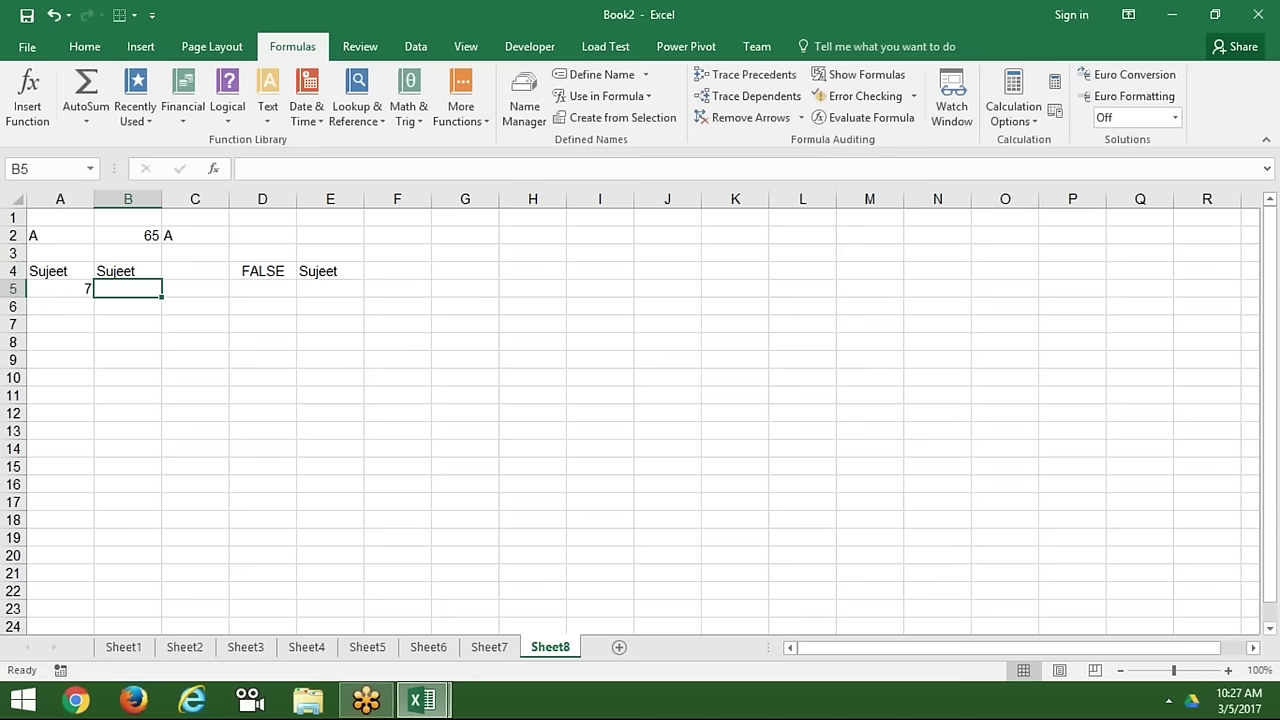
{"action": "type", "text": "=len"}
{"action": "key", "text": "Tab"}
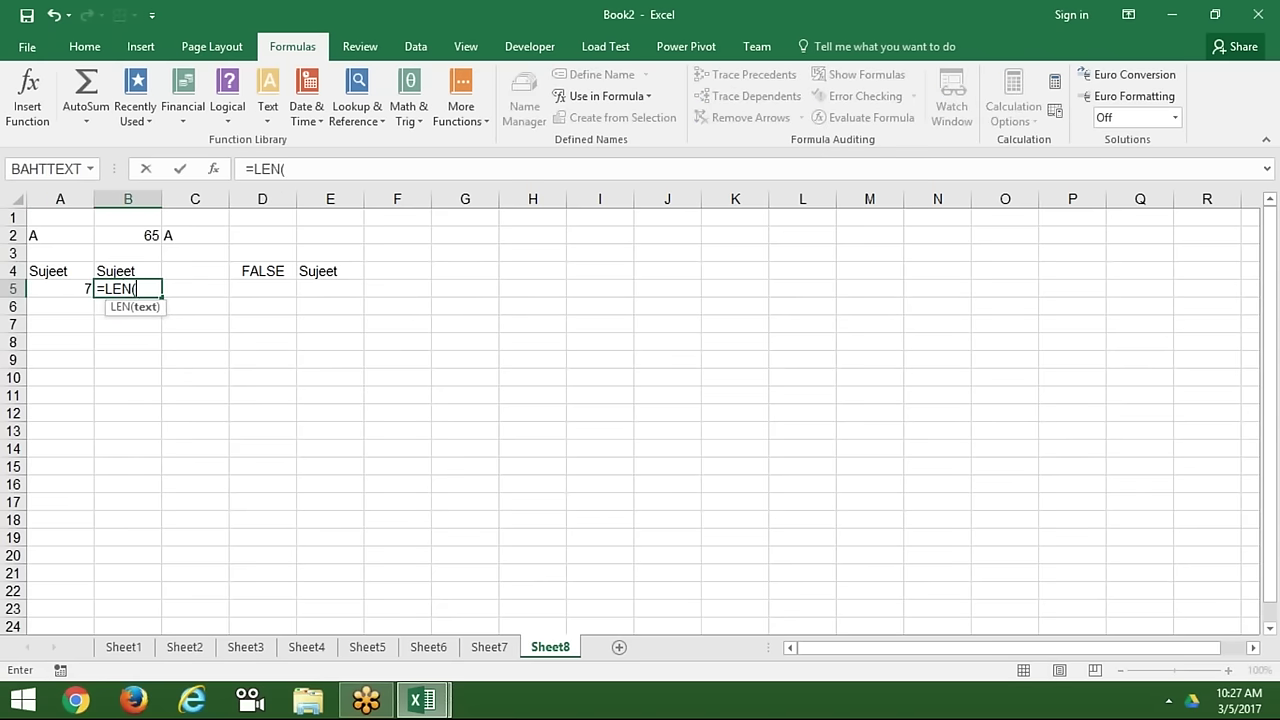
{"action": "key", "text": "Up"}
{"action": "key", "text": "Return"}
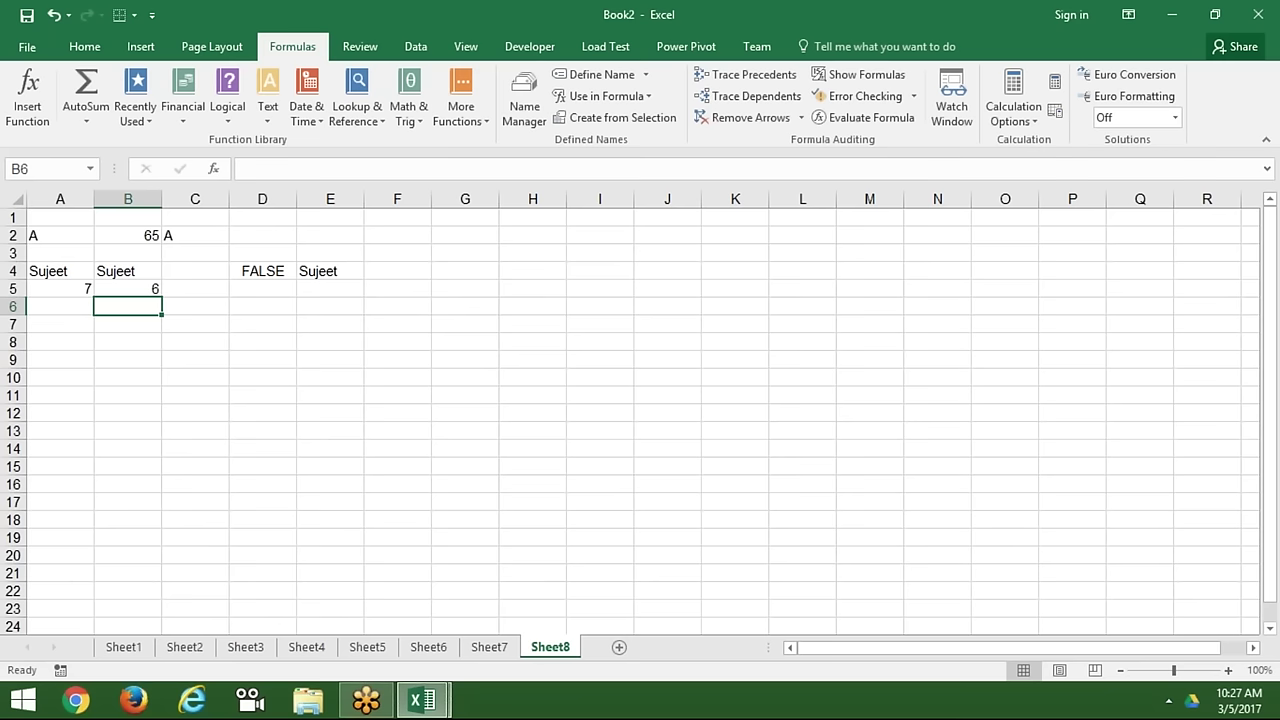
{"action": "left_click", "coordinate": [128, 288]}
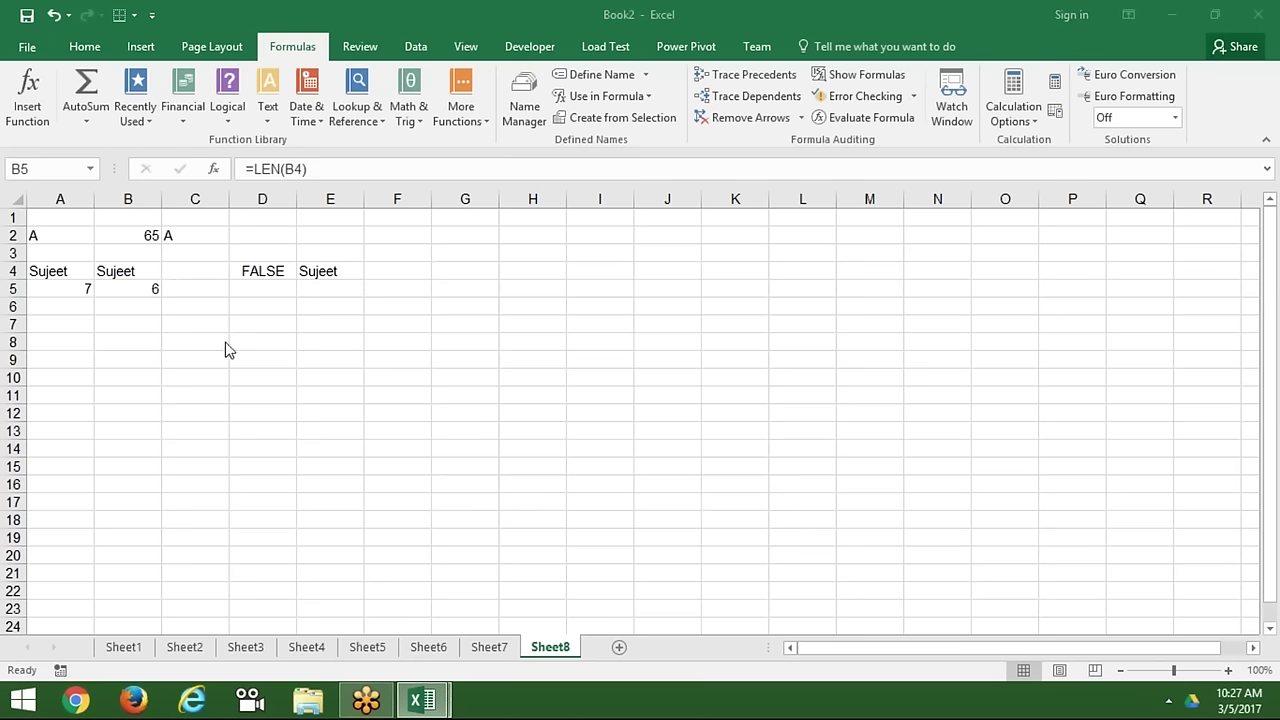
{"action": "left_click", "coordinate": [128, 289]}
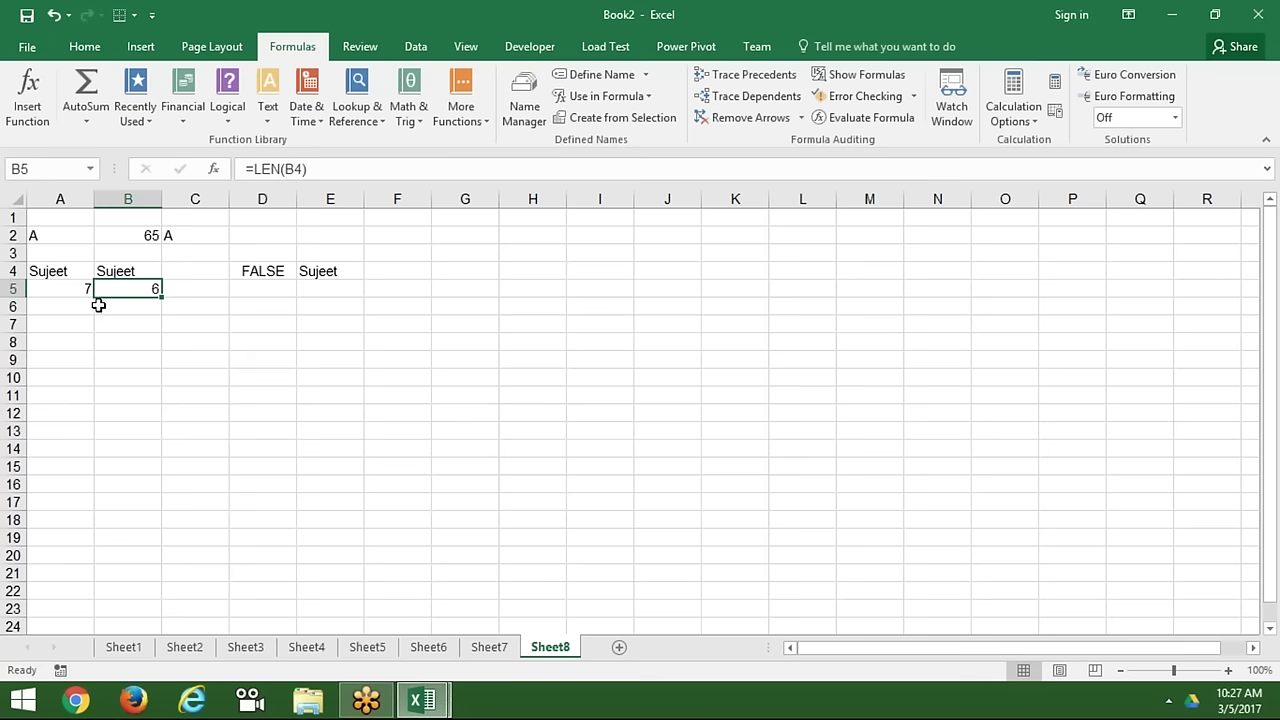
Step: Type a first and last name on two lines within A7
{"action": "left_click", "coordinate": [71, 324]}
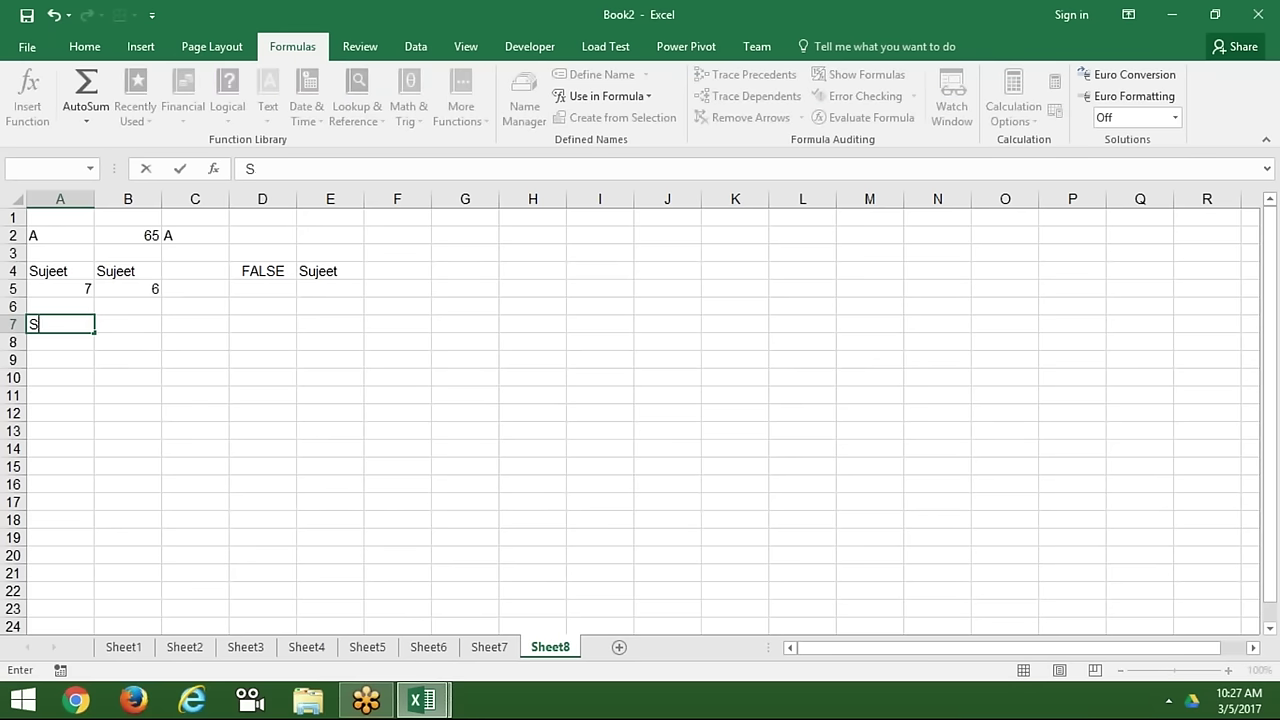
{"action": "key", "text": "alt+Return"}
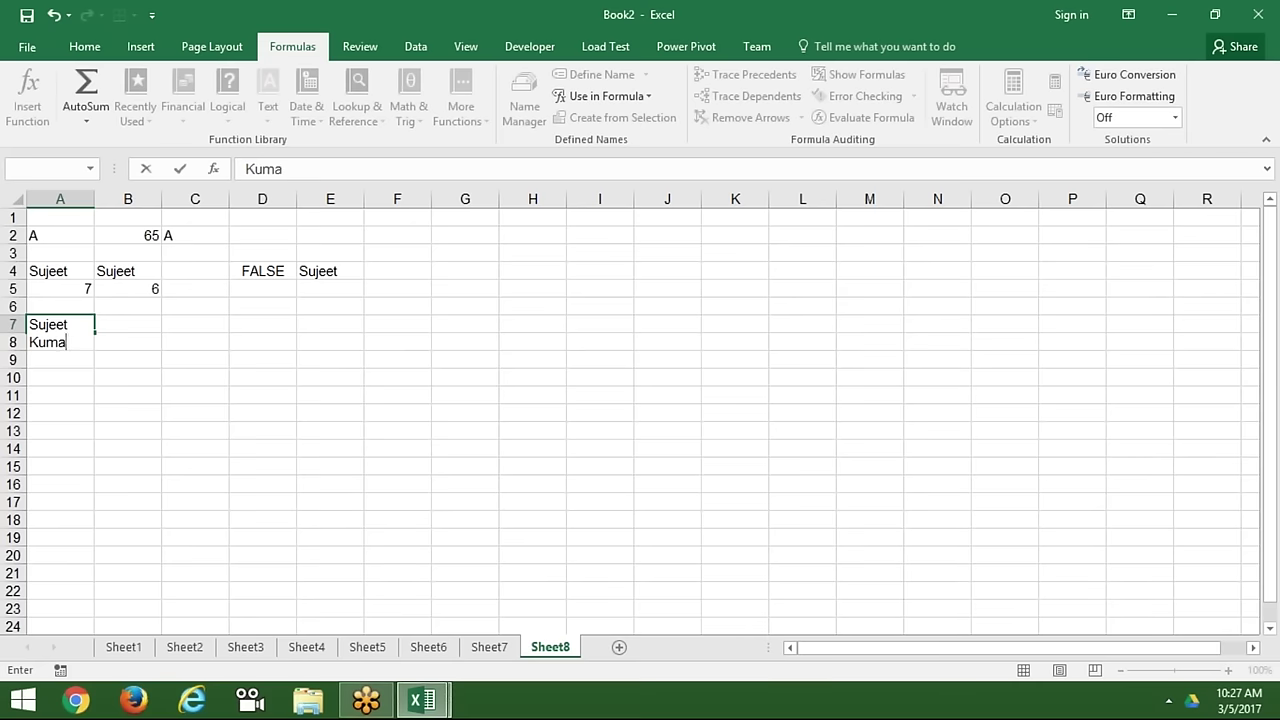
{"action": "key", "text": "ctrl+Return"}
Step: Enter =TRIM(A7) in B7
{"action": "left_click", "coordinate": [111, 343]}
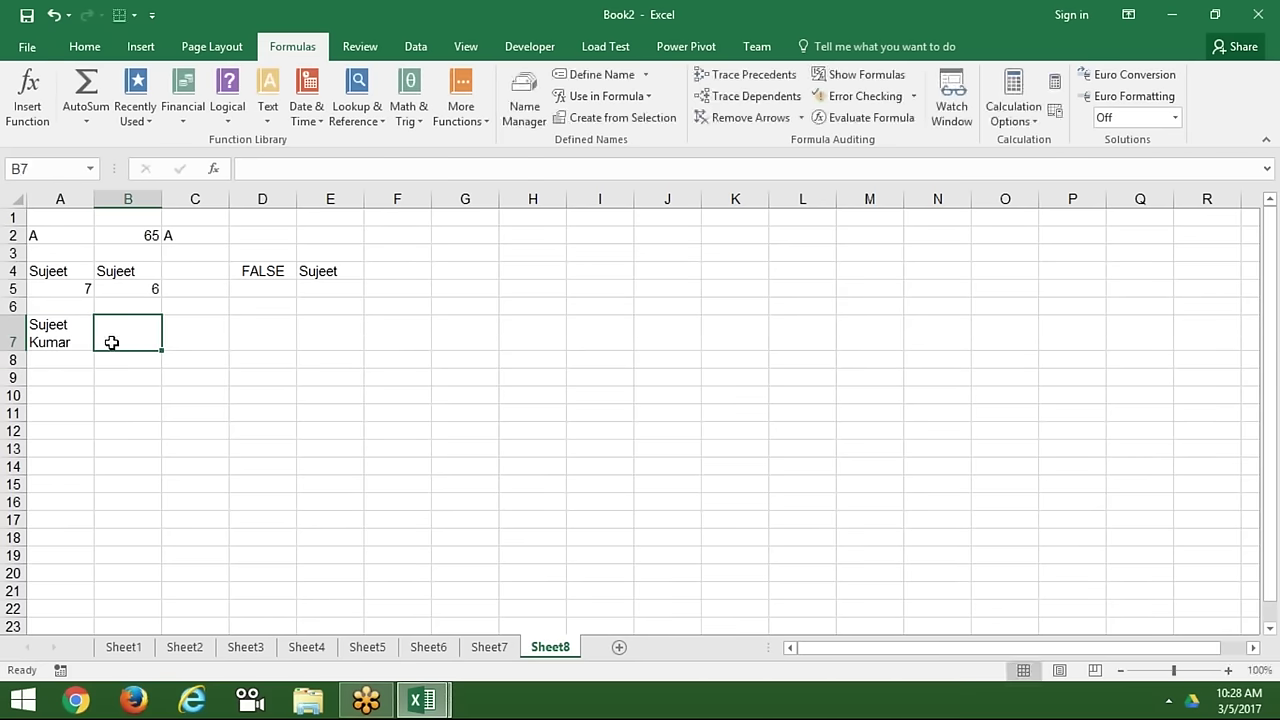
{"action": "type", "text": "=tr"}
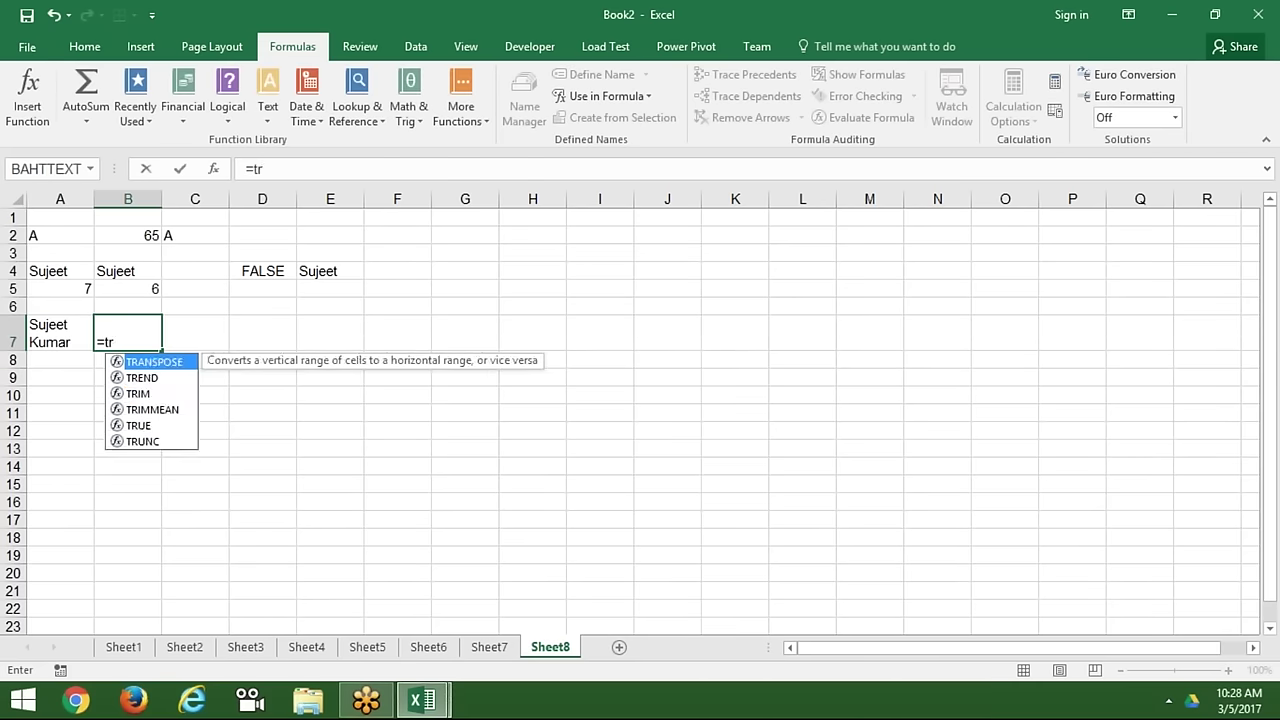
{"action": "type", "text": "im"}
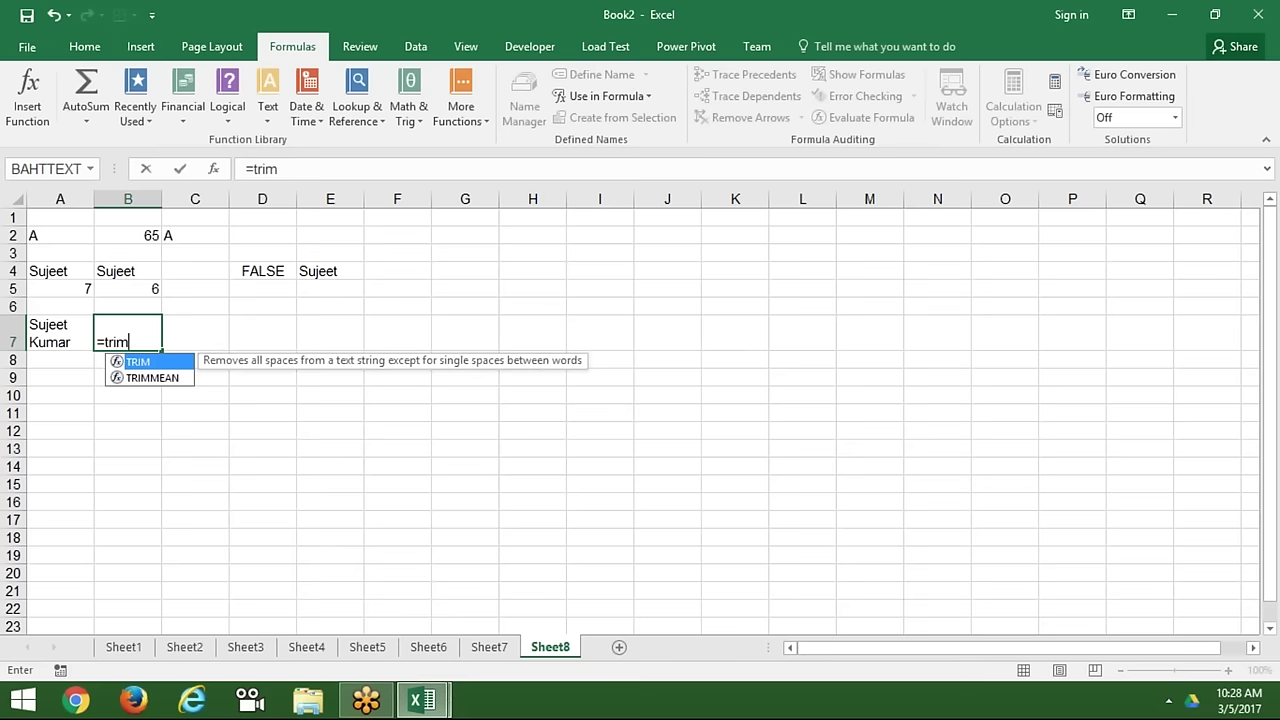
{"action": "key", "text": "Tab"}
{"action": "left_click", "coordinate": [60, 333]}
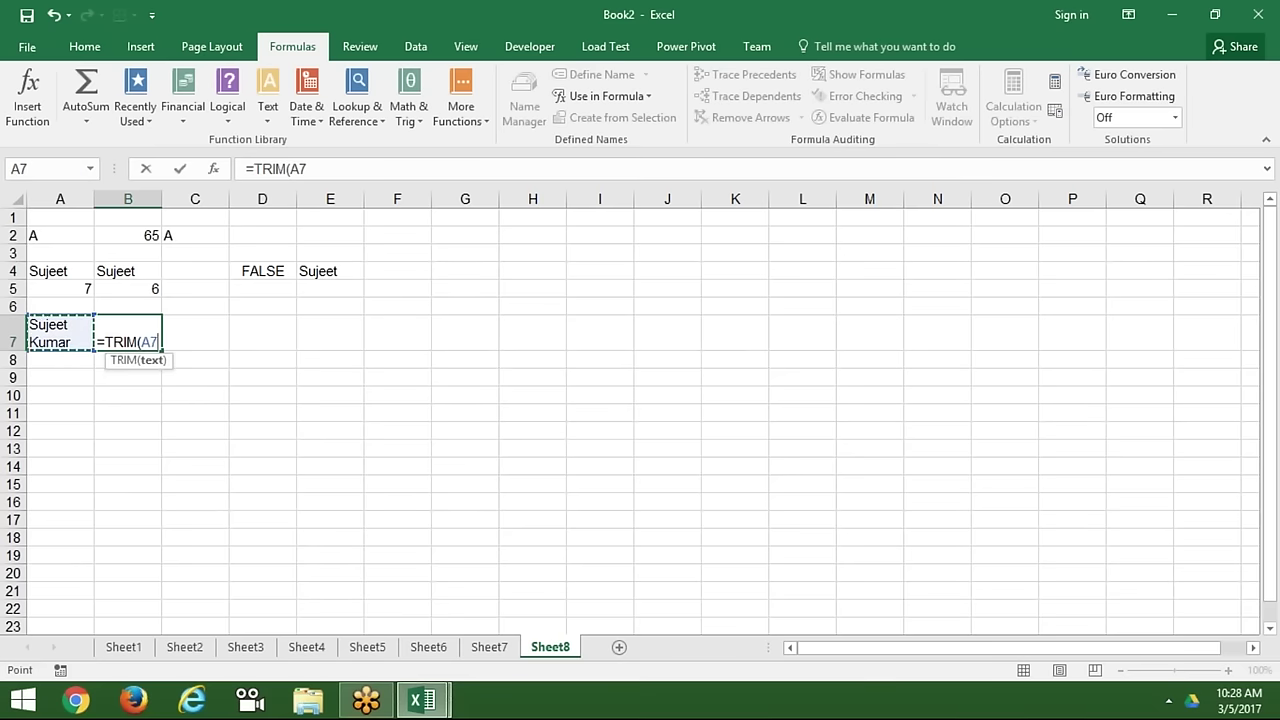
{"action": "key", "text": "Return"}
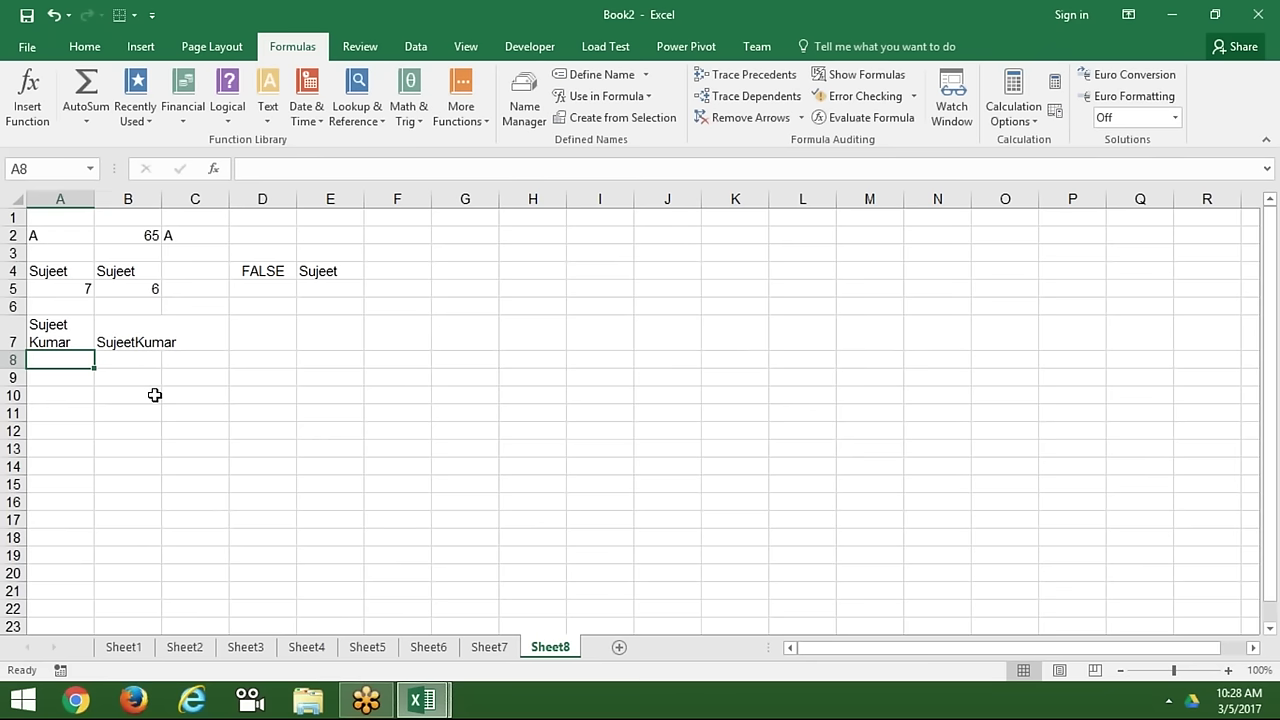
{"action": "key", "text": "Right"}
Step: Enter =LEN(B7) in B8, returning 12
{"action": "type", "text": "="}
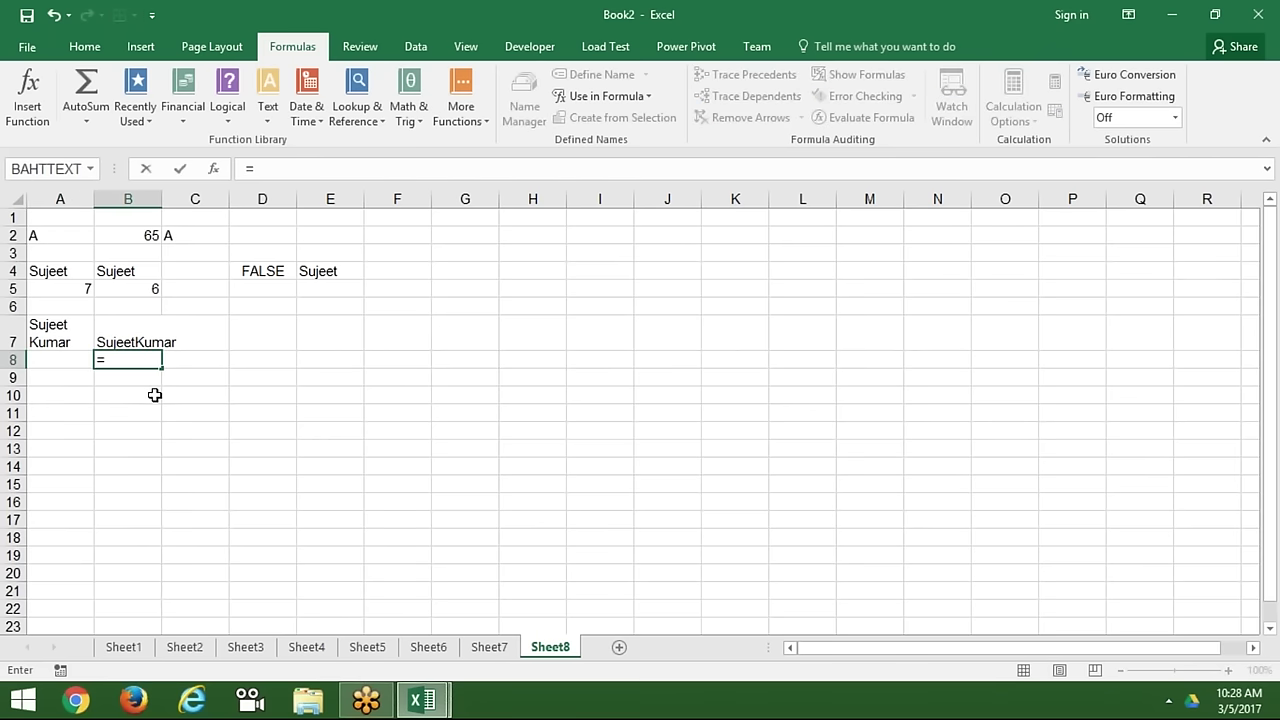
{"action": "type", "text": "tri"}
{"action": "key", "text": "BackSpace"}
{"action": "key", "text": "BackSpace"}
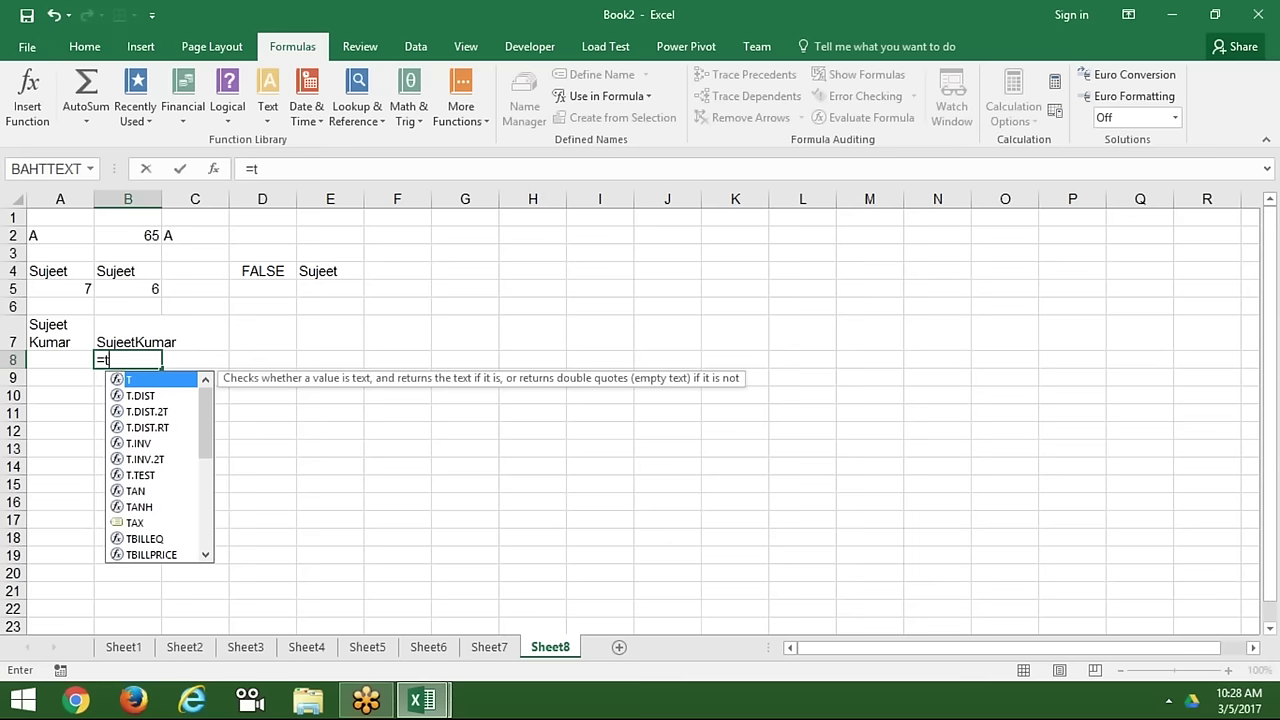
{"action": "key", "text": "BackSpace"}
{"action": "type", "text": "le"}
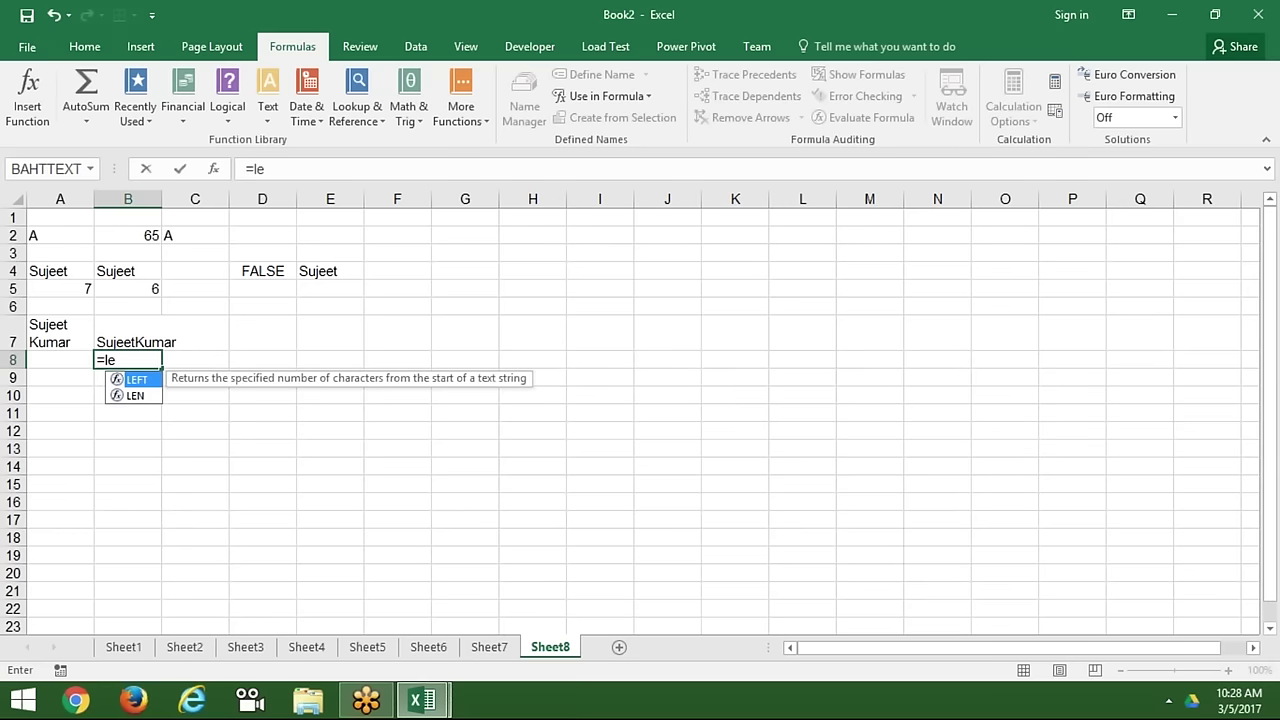
{"action": "key", "text": "Down"}
{"action": "key", "text": "Tab"}
{"action": "left_click", "coordinate": [128, 334]}
{"action": "key", "text": "Return"}
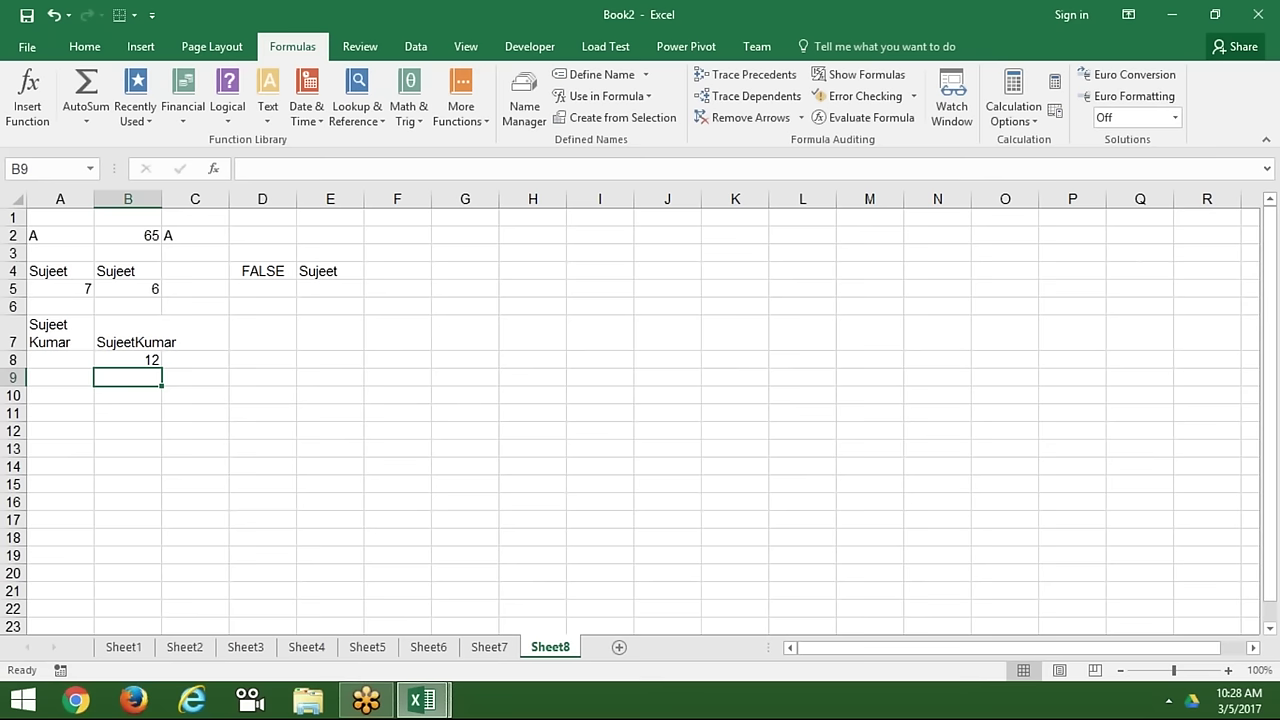
{"action": "left_click", "coordinate": [128, 360]}
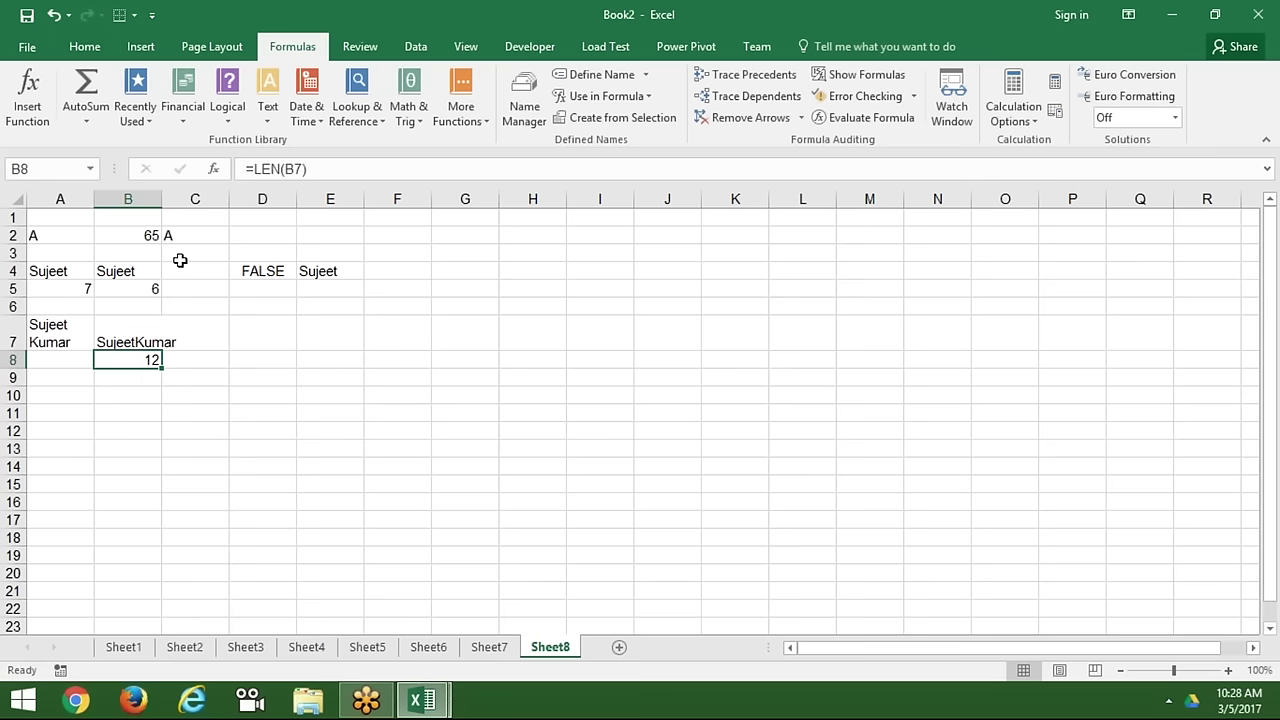
Step: Autofit column B and enter =CLEAN(B7) in C7
{"action": "double_click", "coordinate": [161, 201]}
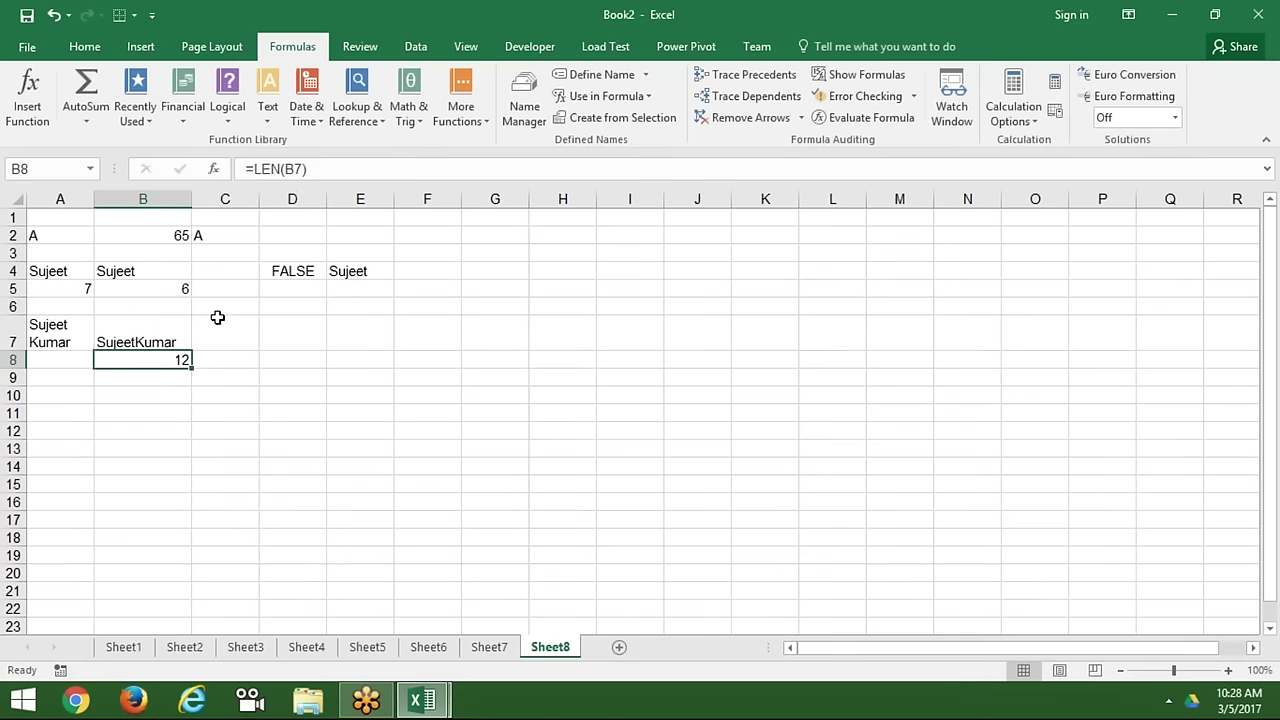
{"action": "left_click", "coordinate": [222, 331]}
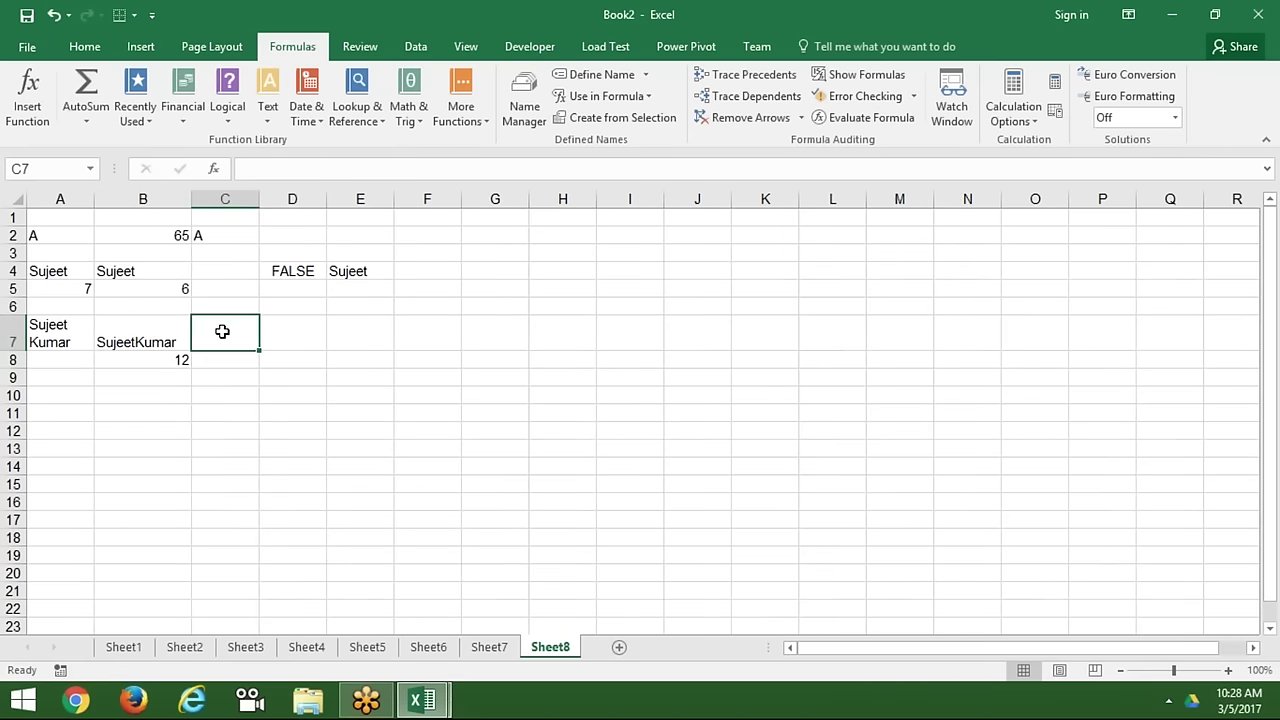
{"action": "type", "text": "=cl"}
{"action": "key", "text": "Tab"}
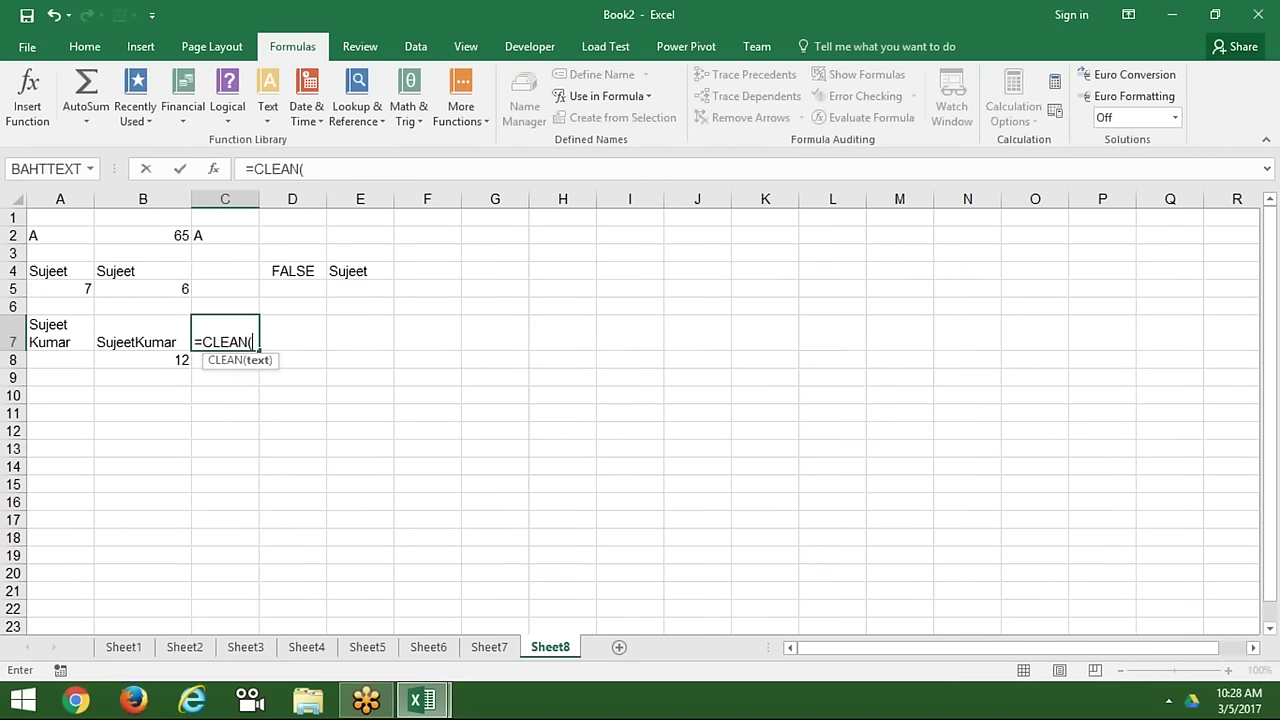
{"action": "left_click", "coordinate": [140, 335]}
{"action": "type", "text": ")"}
{"action": "key", "text": "Return"}
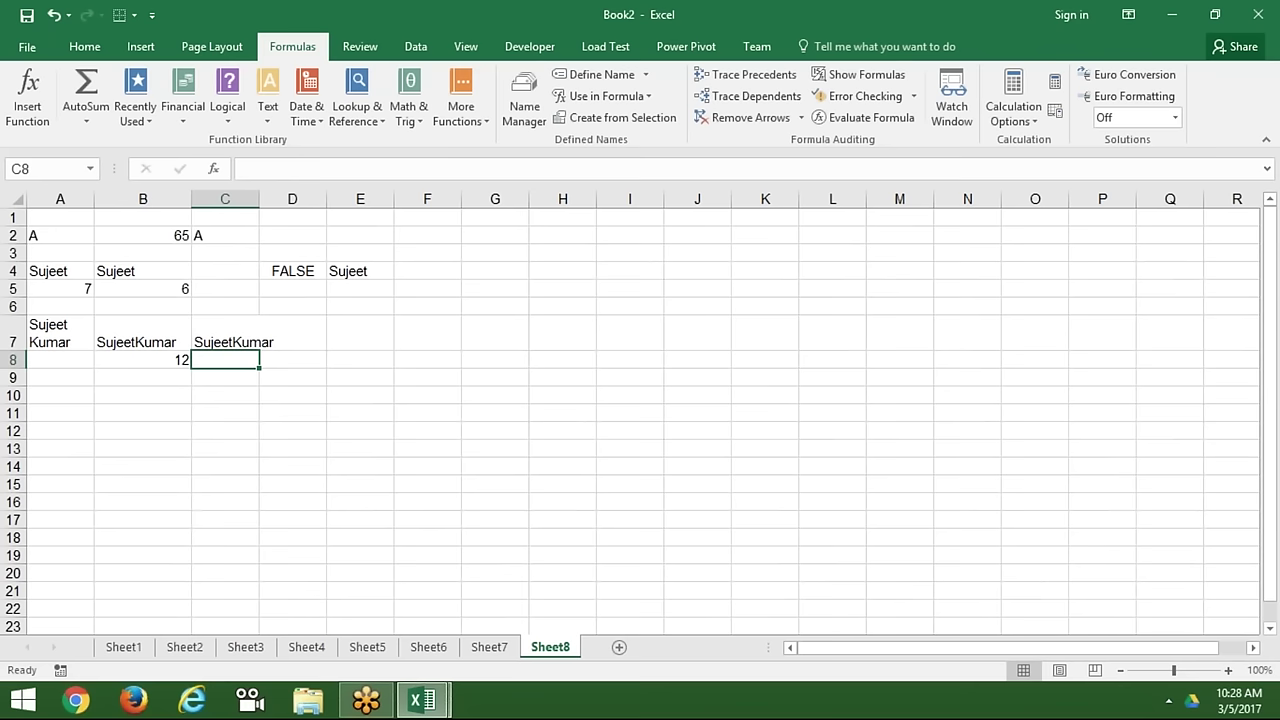
Step: Enter =LEN(C7) in C8, showing 11 characters
{"action": "type", "text": "="}
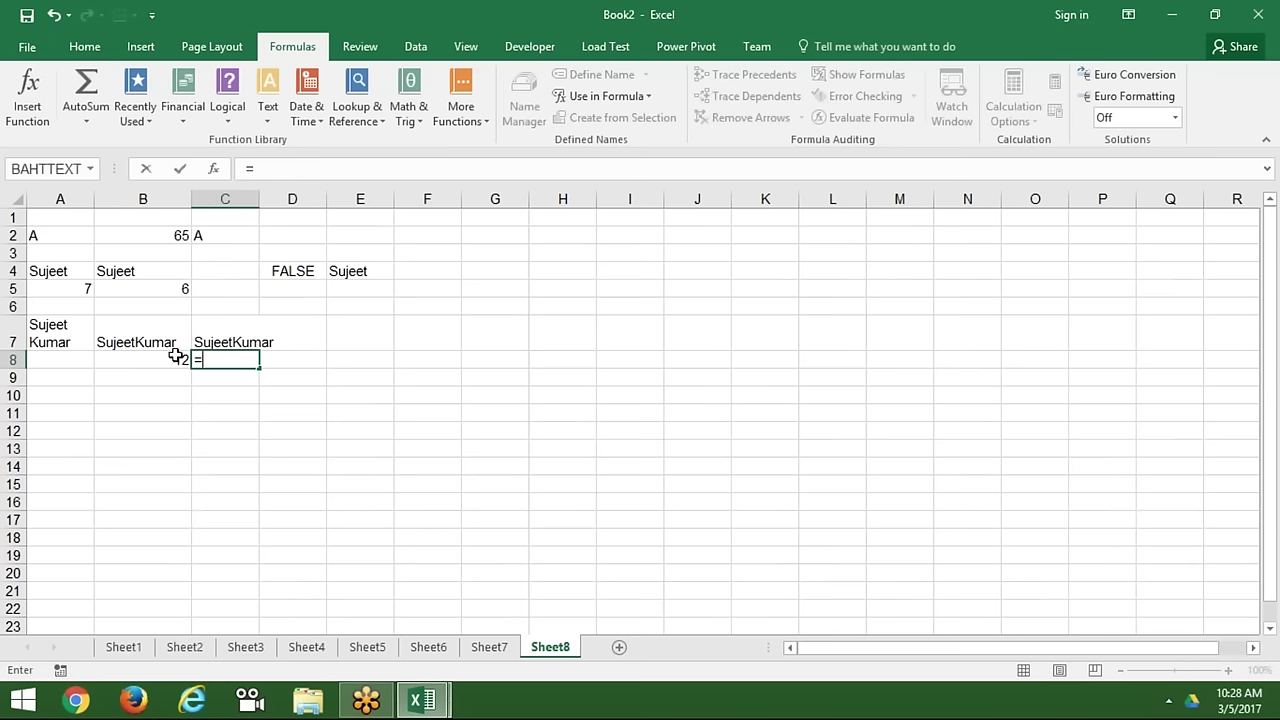
{"action": "type", "text": "l"}
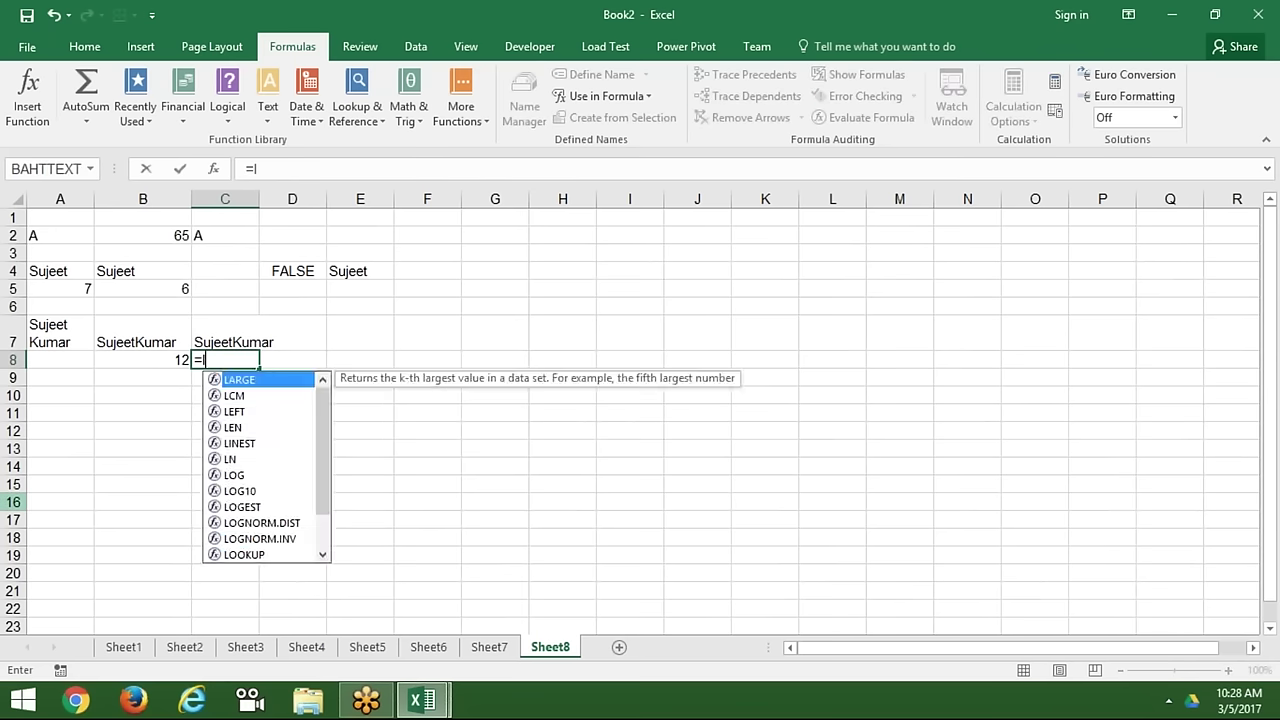
{"action": "type", "text": "e"}
{"action": "key", "text": "Down"}
{"action": "key", "text": "Tab"}
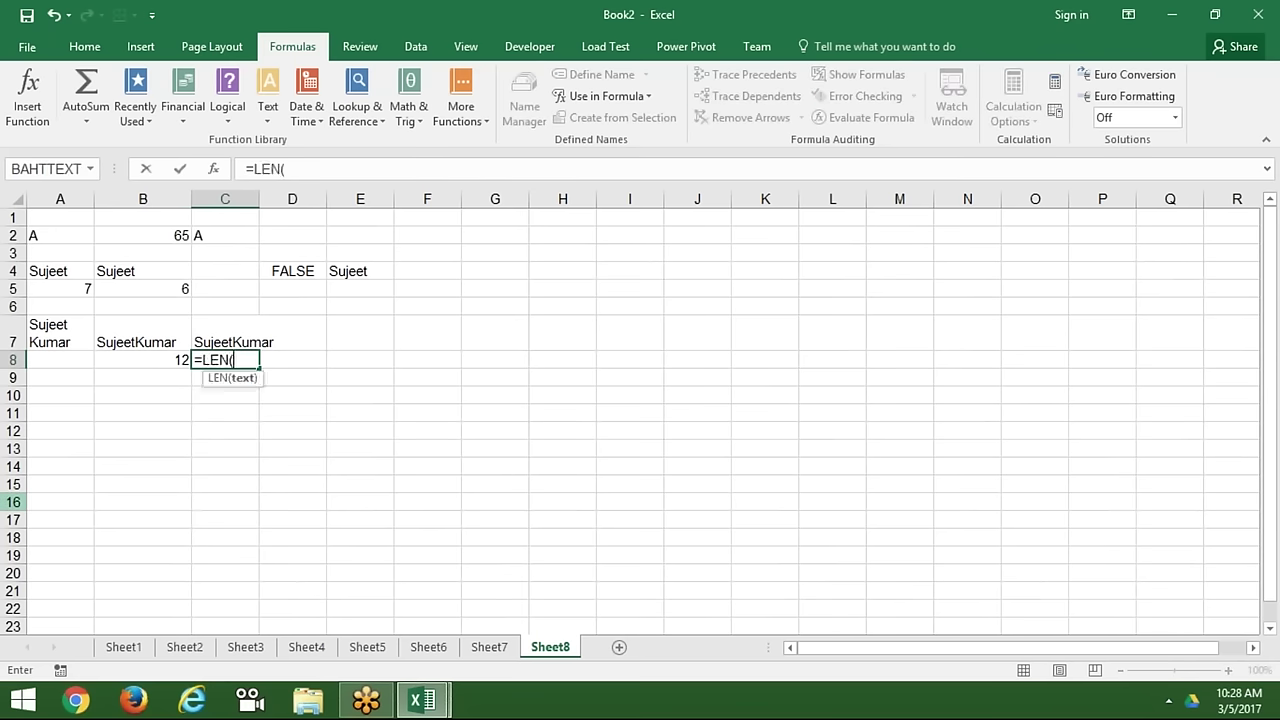
{"action": "left_click", "coordinate": [225, 342]}
{"action": "key", "text": "Return"}
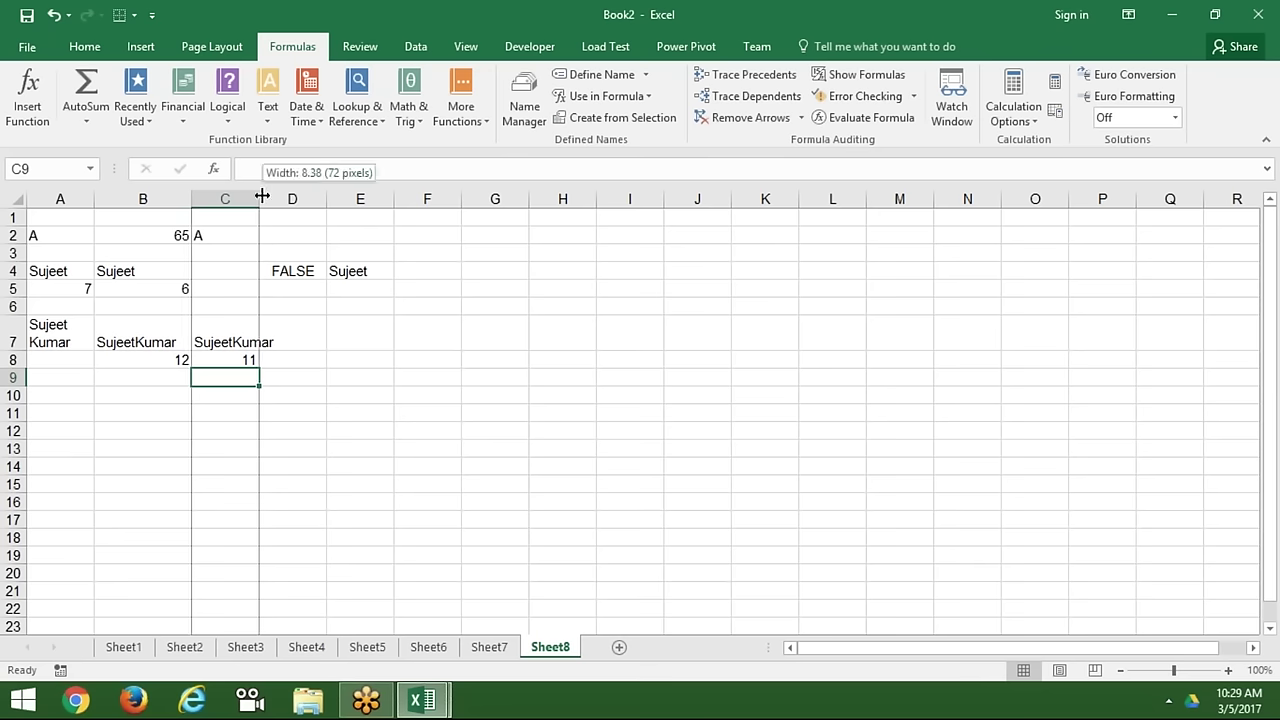
Step: Autofit column C and review C7's =CLEAN(B7) formula without changing it
{"action": "double_click", "coordinate": [259, 195]}
{"action": "left_click_drag", "start_coordinate": [309, 337], "coordinate": [234, 337]}
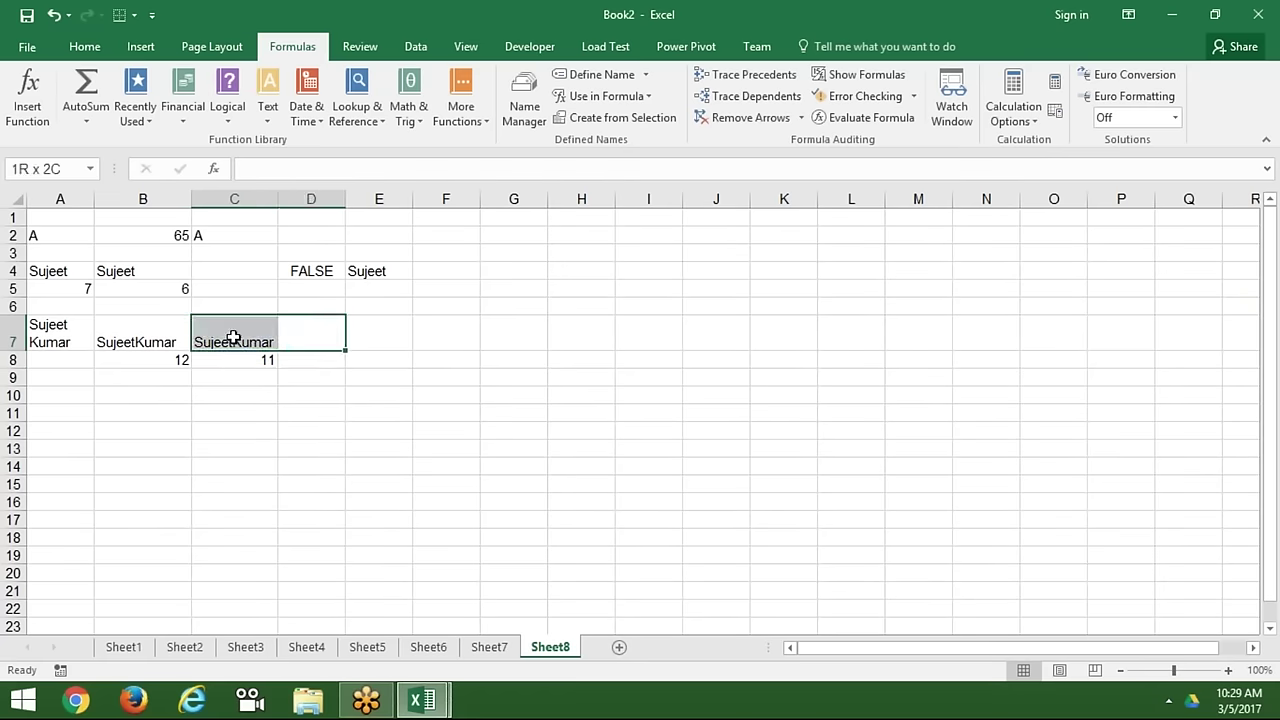
{"action": "double_click", "coordinate": [234, 337]}
{"action": "key", "text": "Escape"}
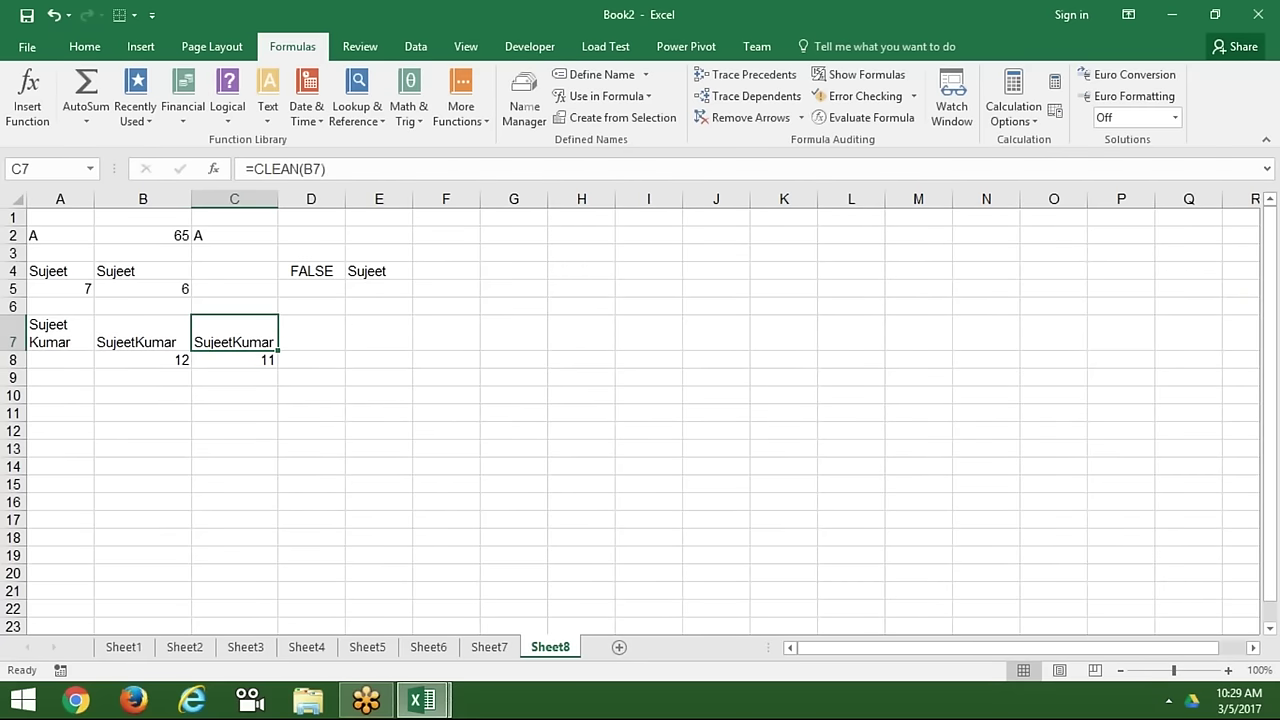
Step: Enter 123.369.852 in F1 and widen column F to fit it
{"action": "left_click", "coordinate": [453, 212]}
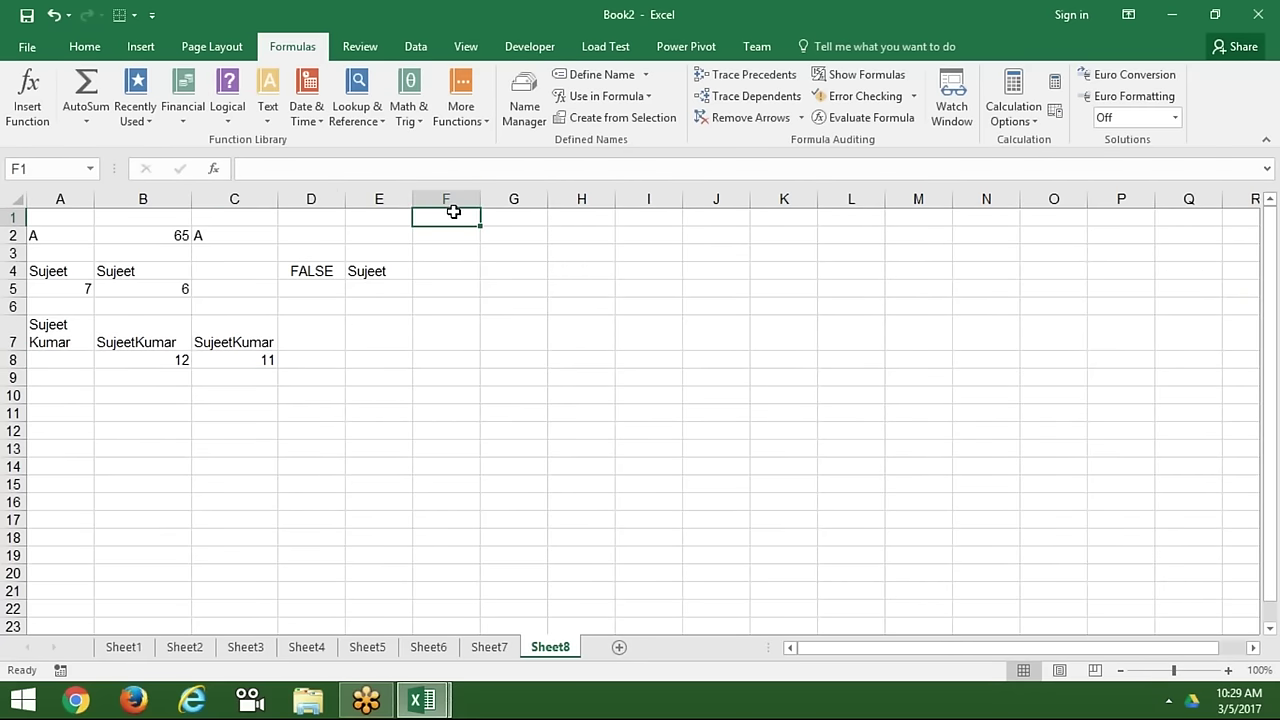
{"action": "type", "text": "Sujee"}
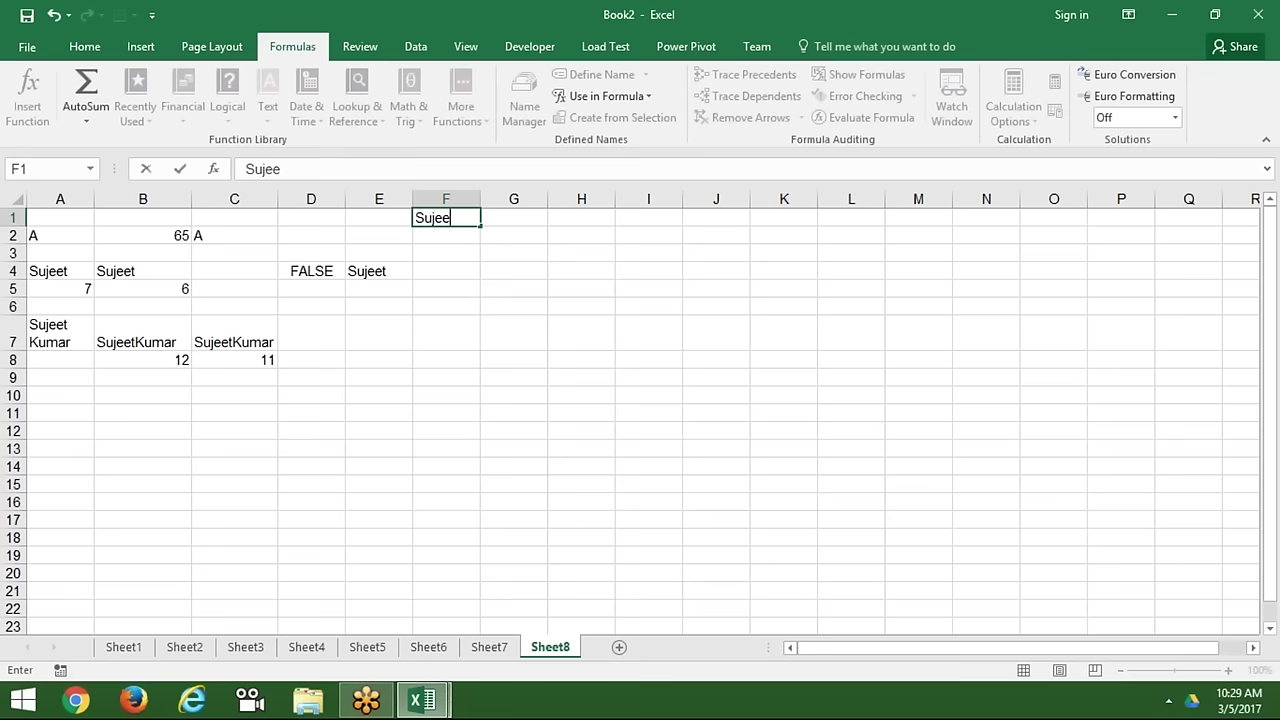
{"action": "type", "text": "t"}
{"action": "key", "text": "Escape"}
{"action": "type", "text": "123.369"}
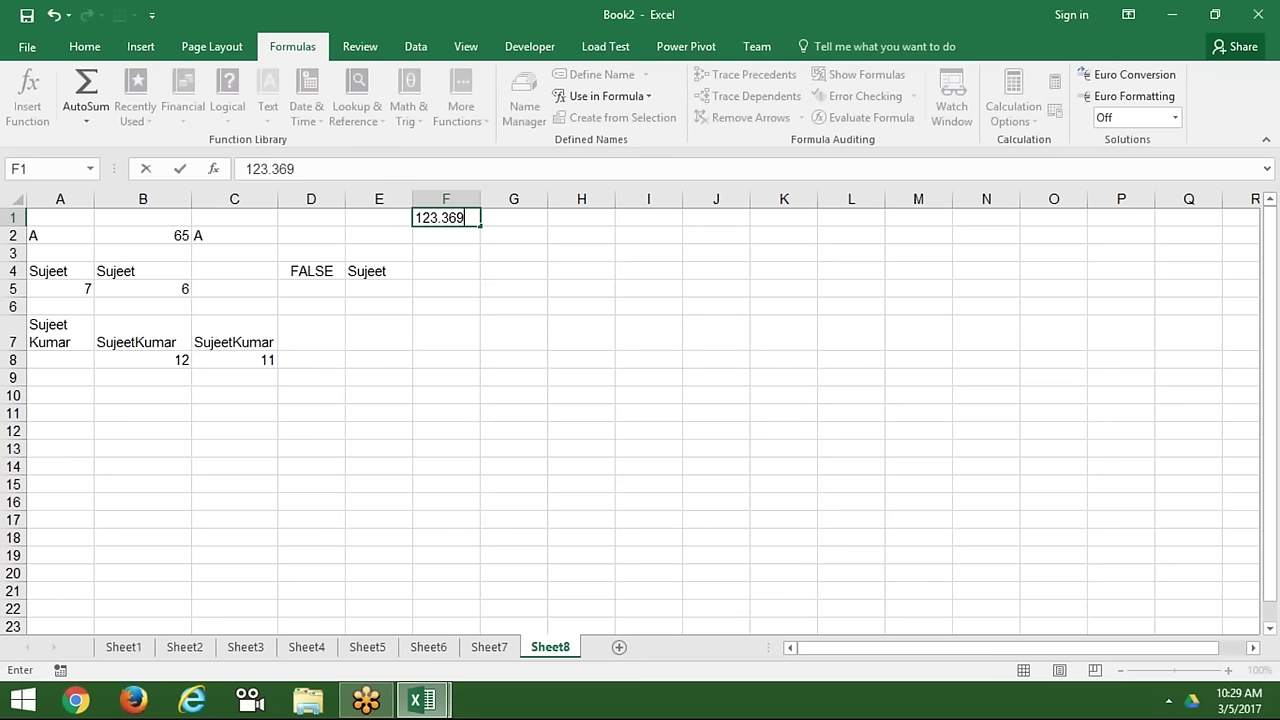
{"action": "type", "text": ".852"}
{"action": "key", "text": "Return"}
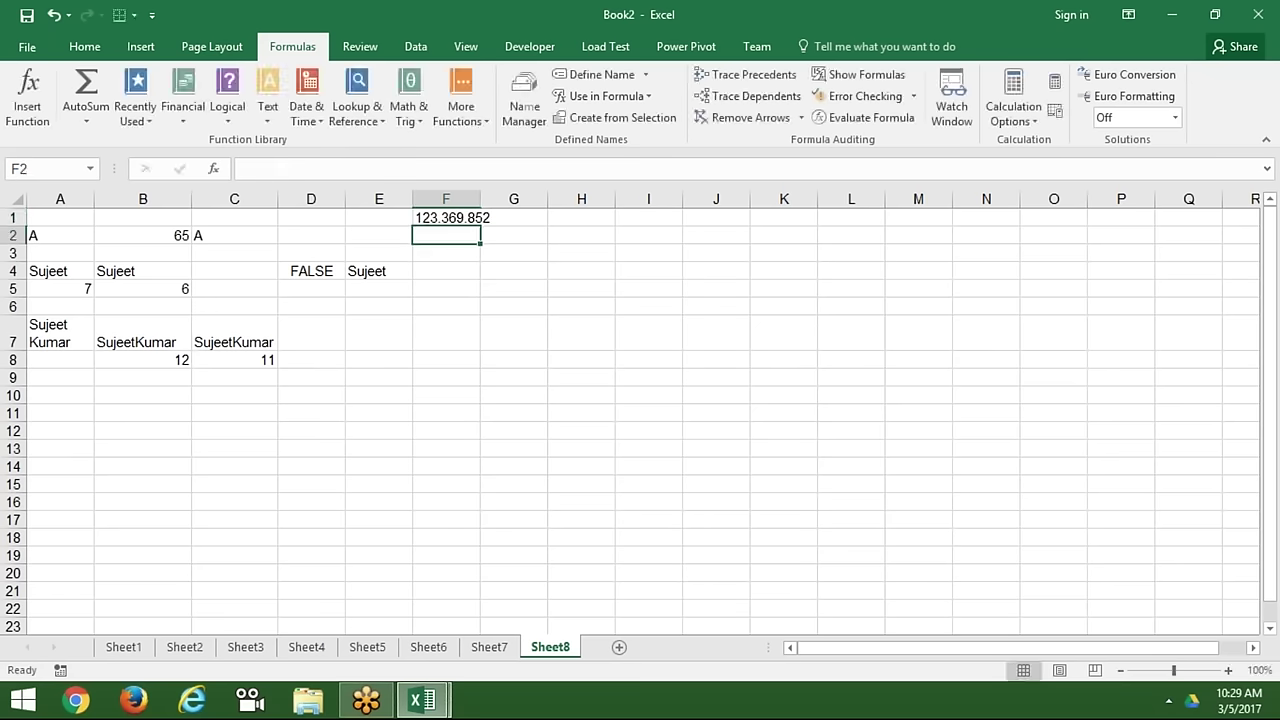
{"action": "left_click", "coordinate": [512, 199]}
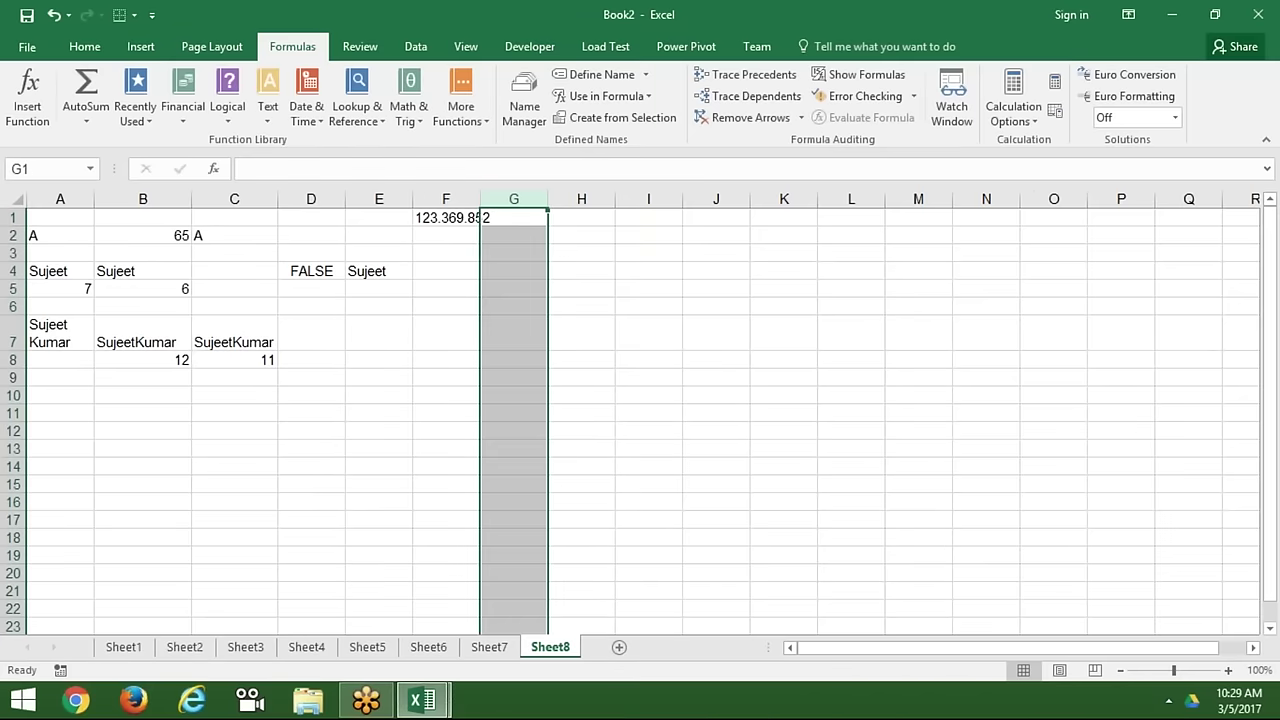
{"action": "left_click_drag", "start_coordinate": [480, 200], "coordinate": [494, 200]}
Step: Enter =SUBSTITUTE(F1,".","-") in F2 so it shows 123-369-852
{"action": "left_click", "coordinate": [464, 222]}
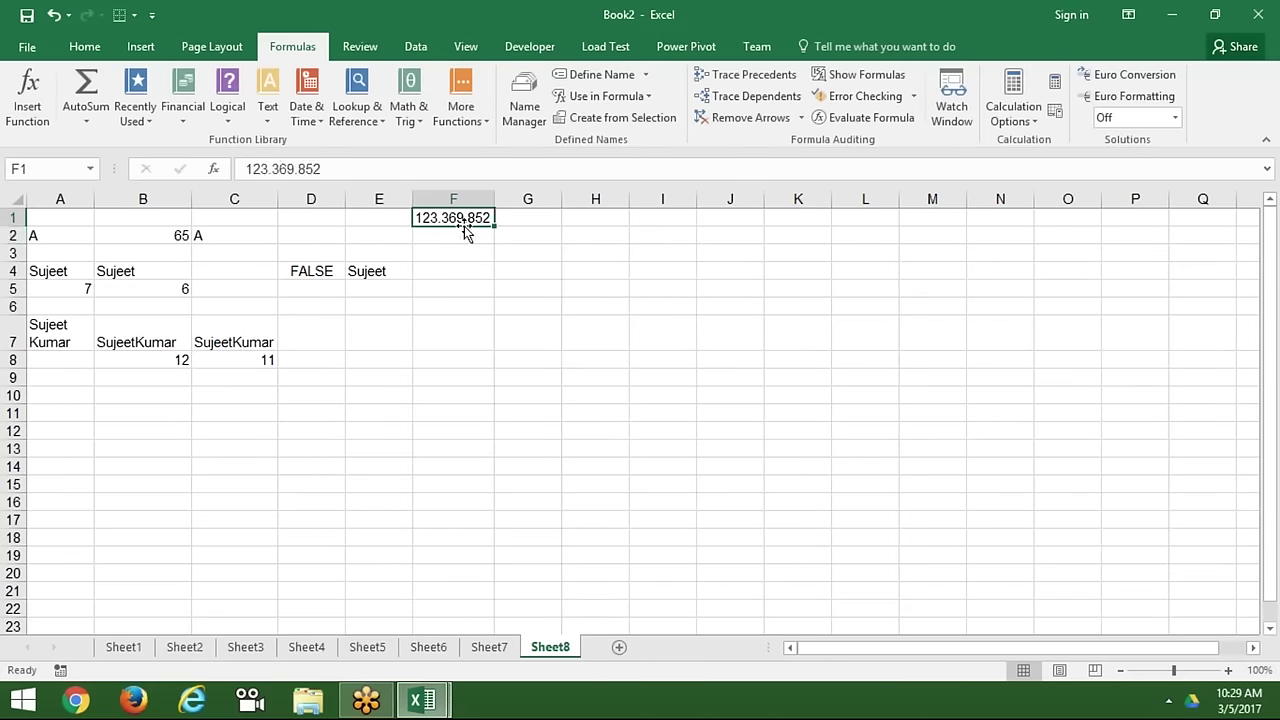
{"action": "key", "text": "Return"}
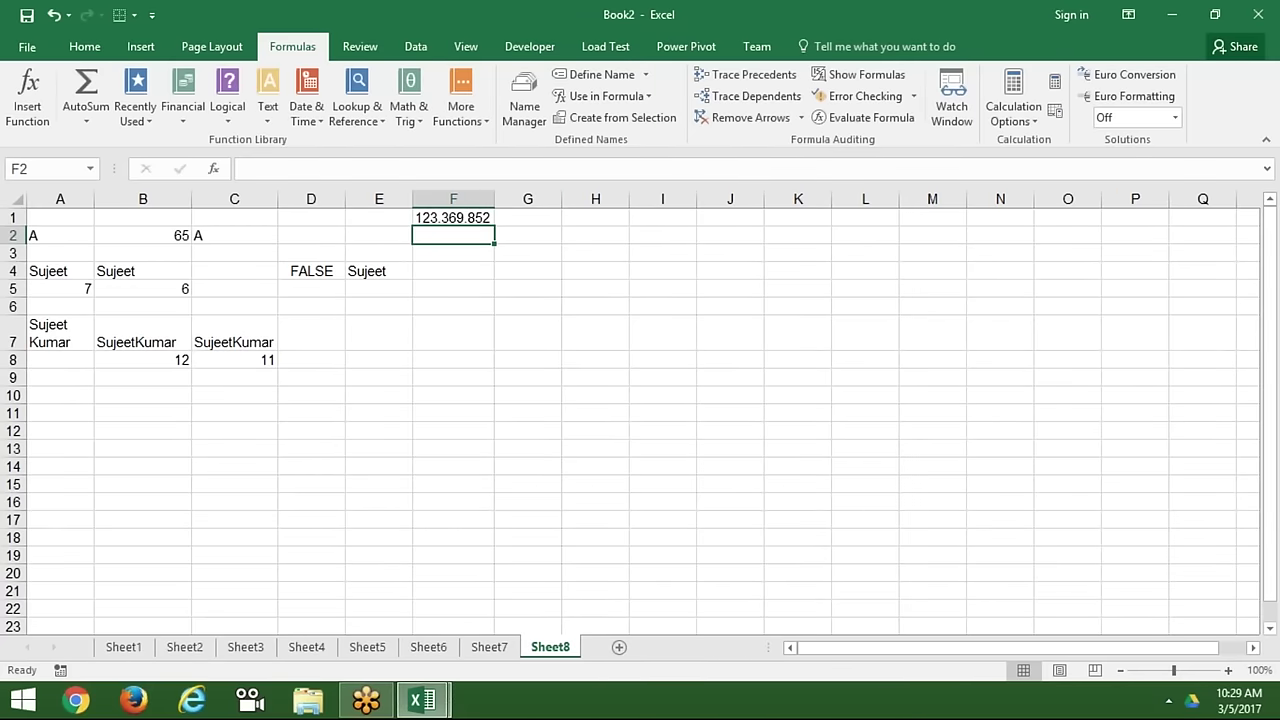
{"action": "type", "text": "=s"}
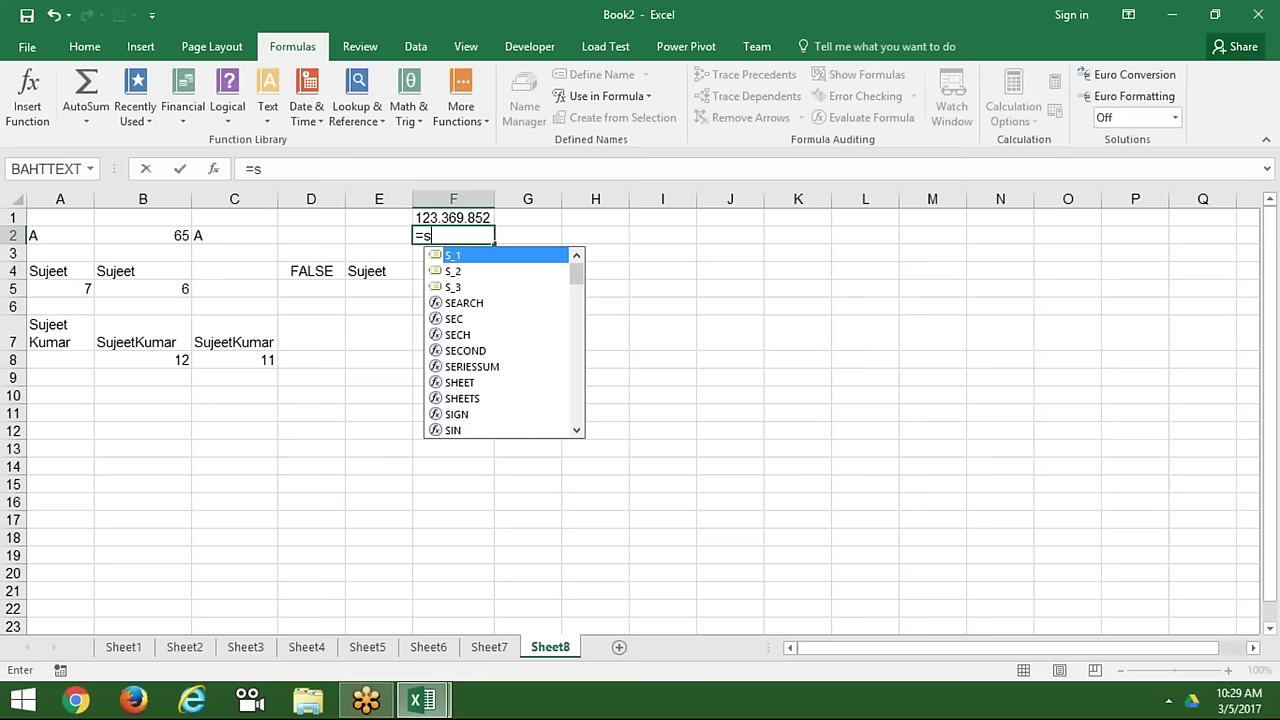
{"action": "type", "text": "ub"}
{"action": "key", "text": "Tab"}
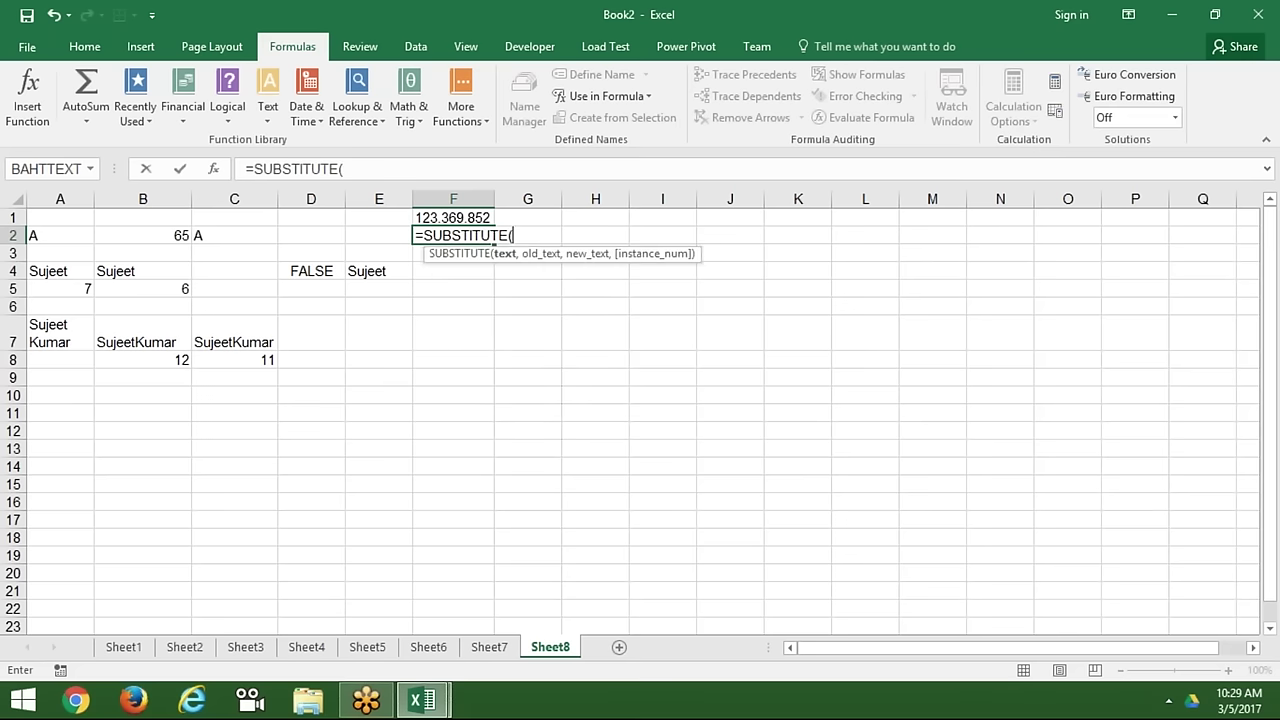
{"action": "left_click", "coordinate": [480, 217]}
{"action": "type", "text": ","}
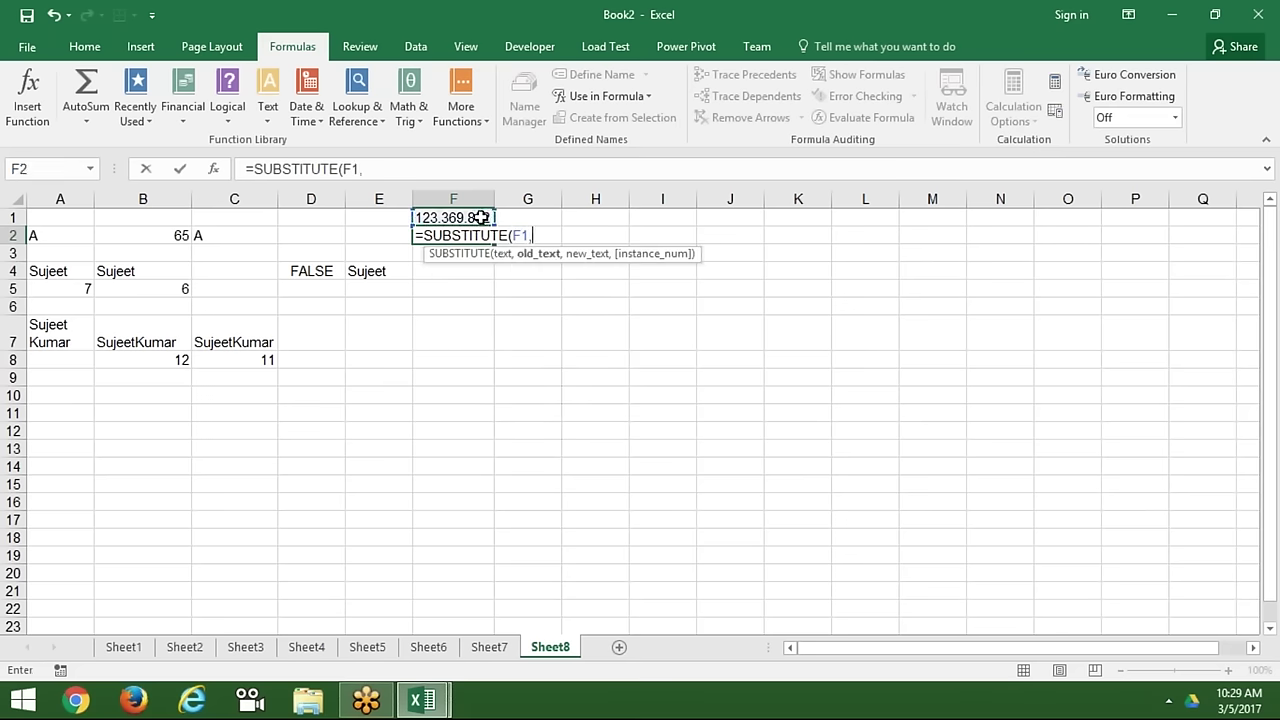
{"action": "type", "text": "\""}
{"action": "type", "text": "."}
{"action": "type", "text": "\""}
{"action": "type", "text": ","}
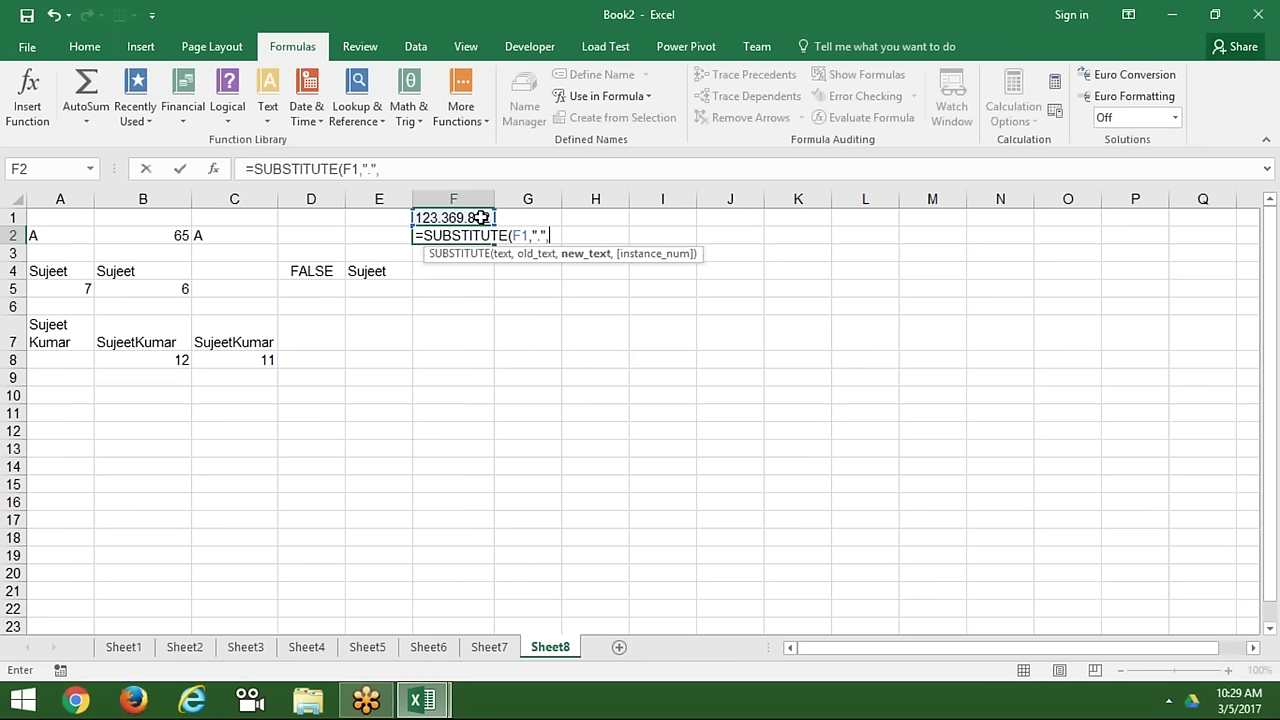
{"action": "type", "text": "\"-"}
{"action": "type", "text": "\""}
{"action": "key", "text": "Return"}
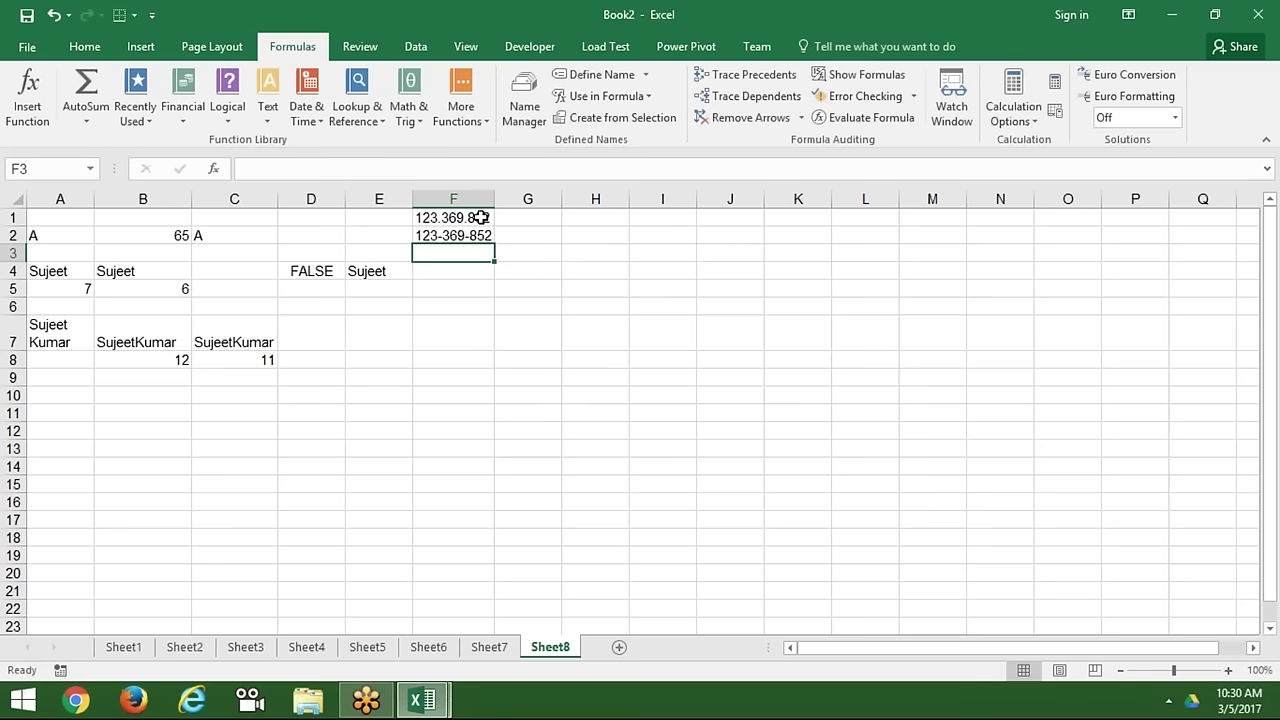
{"action": "double_click", "coordinate": [473, 235]}
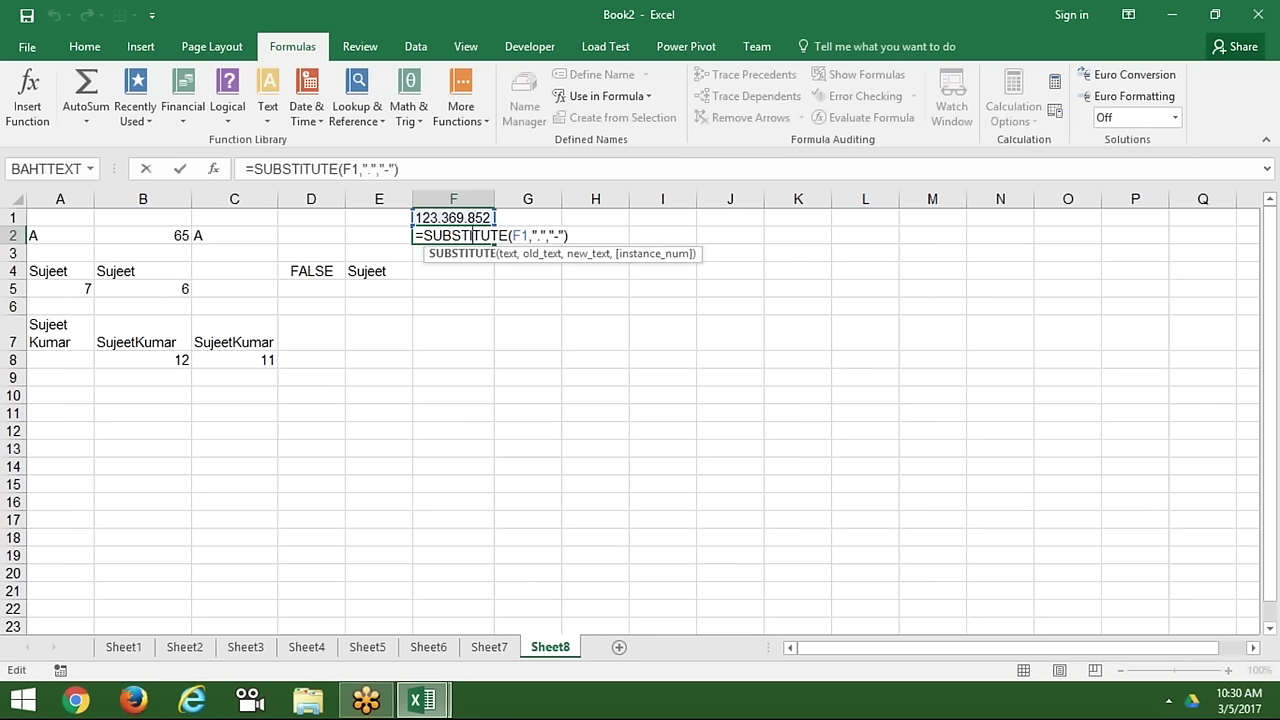
{"action": "key", "text": "Return"}
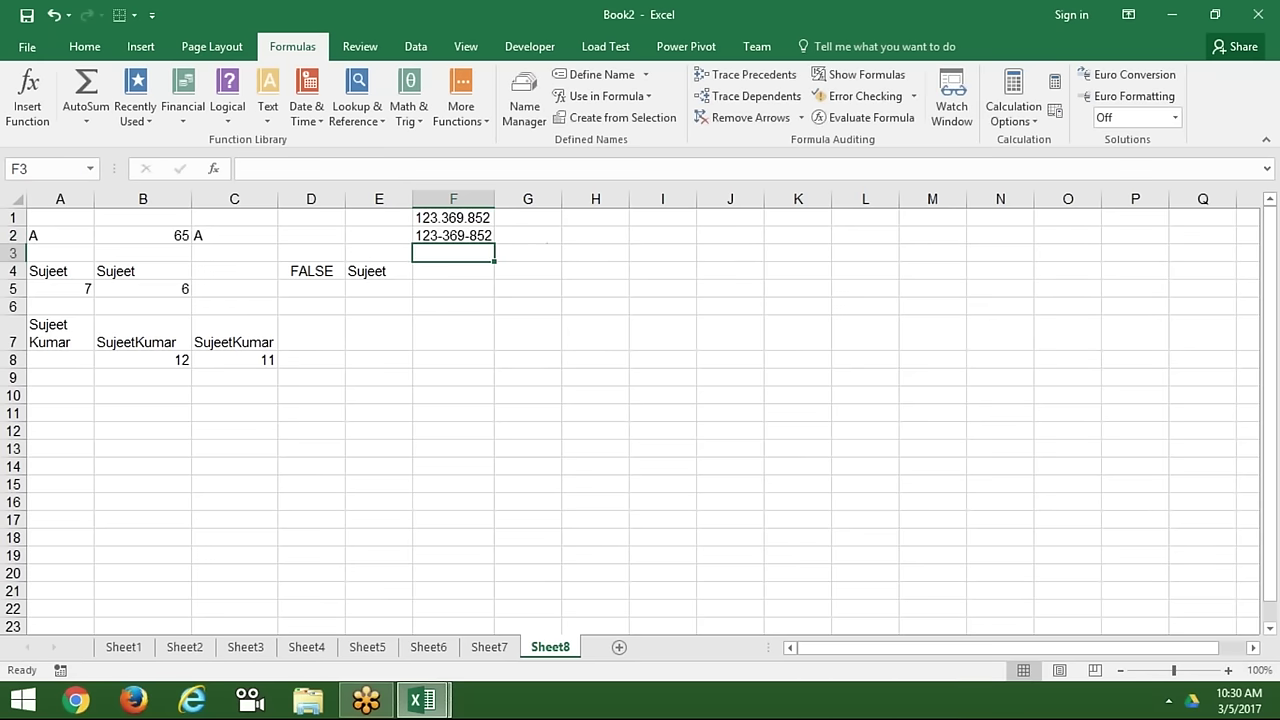
{"action": "left_click", "coordinate": [474, 236]}
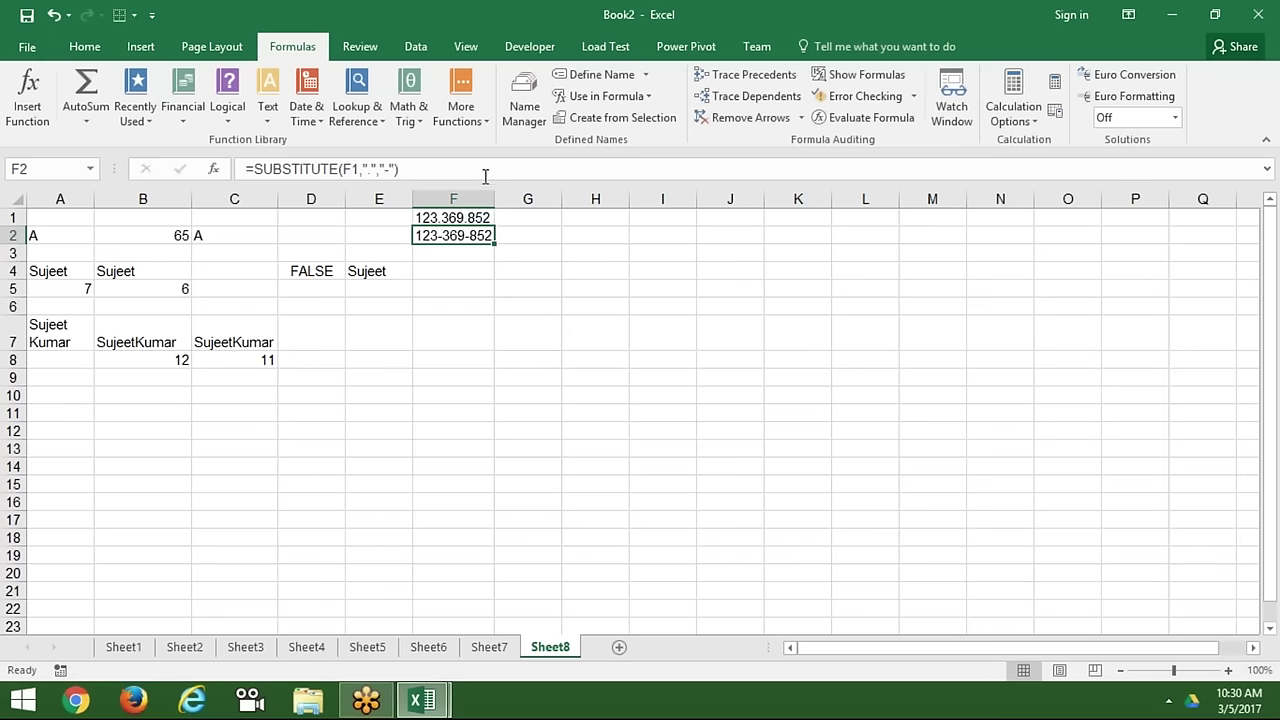
{"action": "left_click", "coordinate": [485, 170]}
{"action": "key", "text": "BackSpace"}
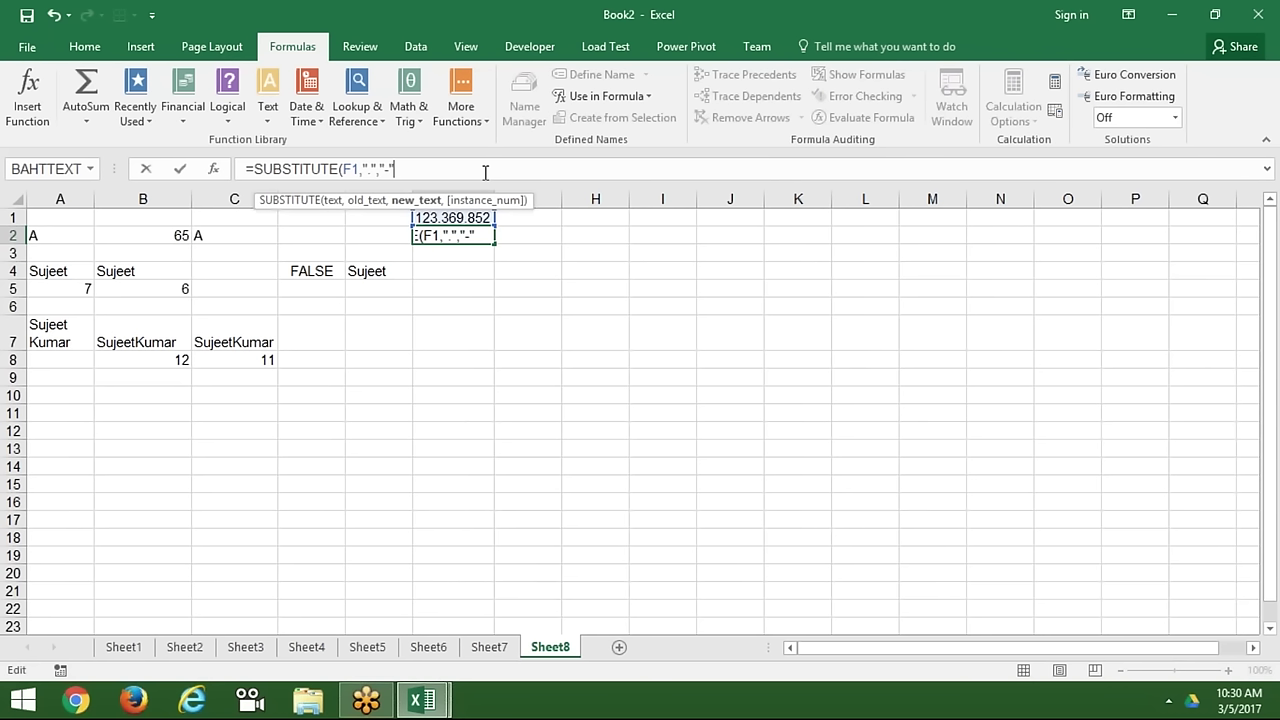
{"action": "type", "text": ","}
{"action": "type", "text": "1"}
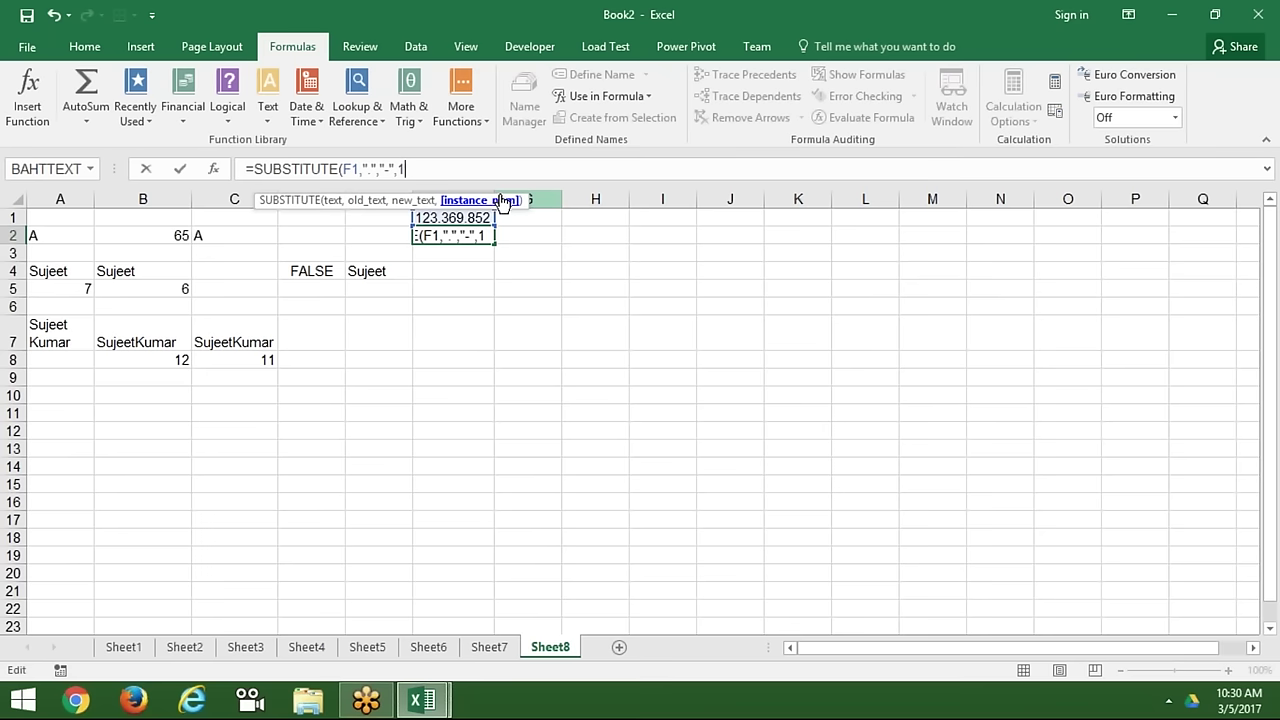
{"action": "key", "text": "Return"}
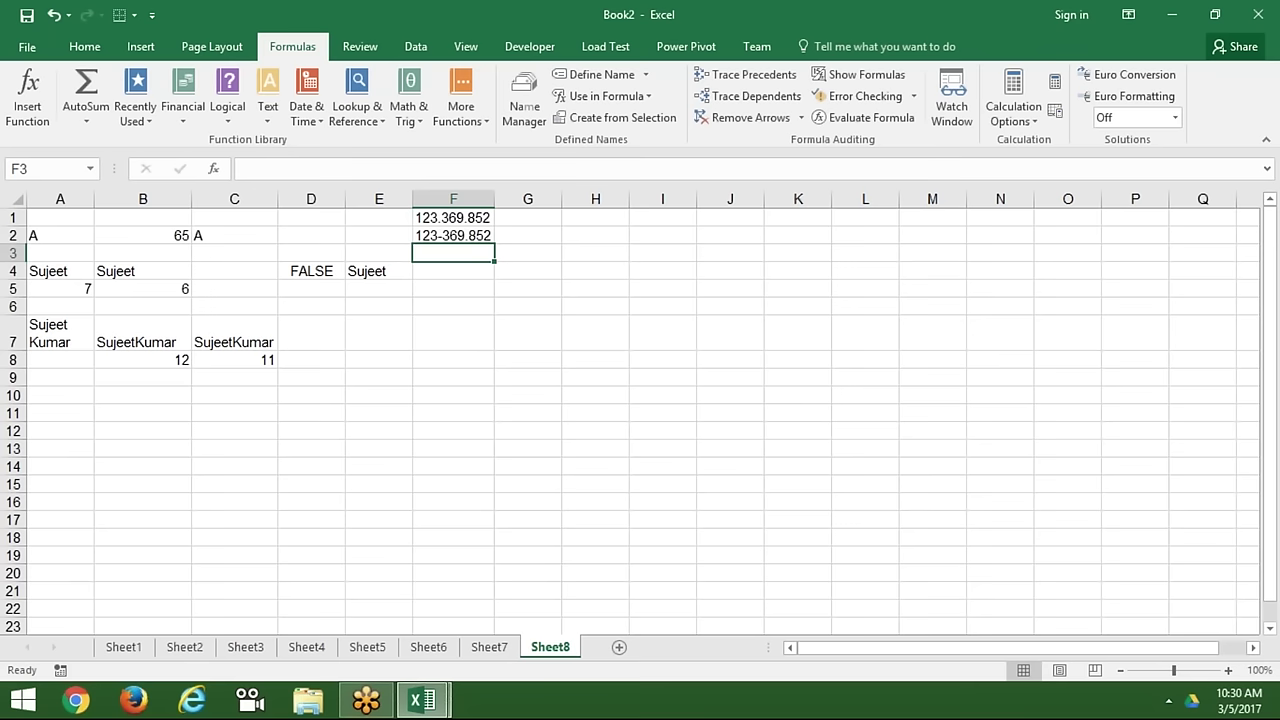
{"action": "key", "text": "Up"}
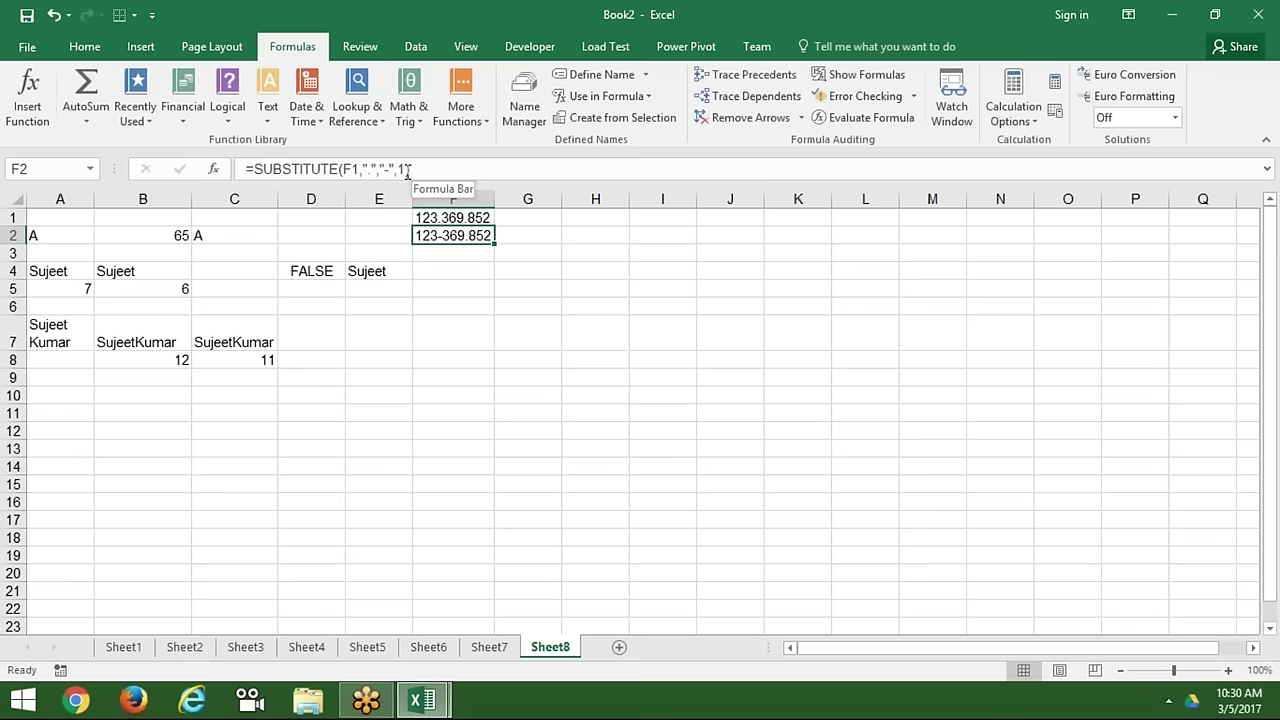
{"action": "left_click", "coordinate": [407, 170]}
{"action": "key", "text": "BackSpace"}
{"action": "type", "text": "2"}
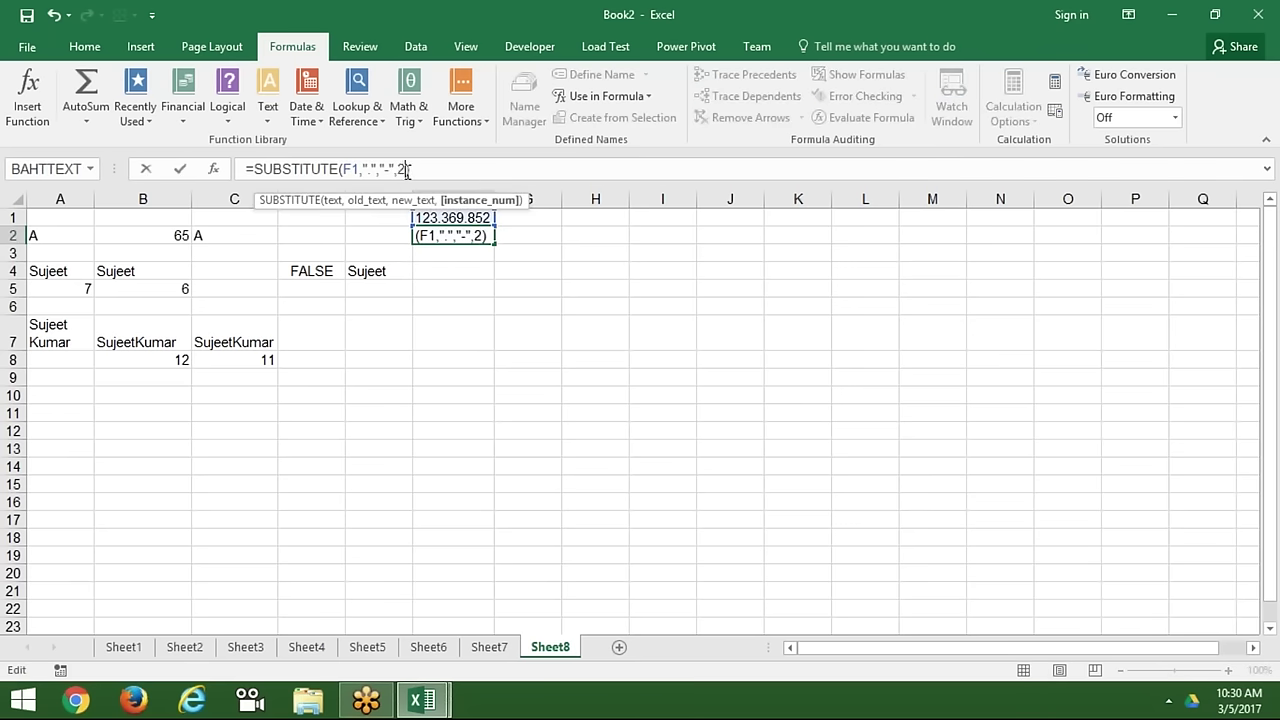
{"action": "key", "text": "Return"}
{"action": "key", "text": "Up"}
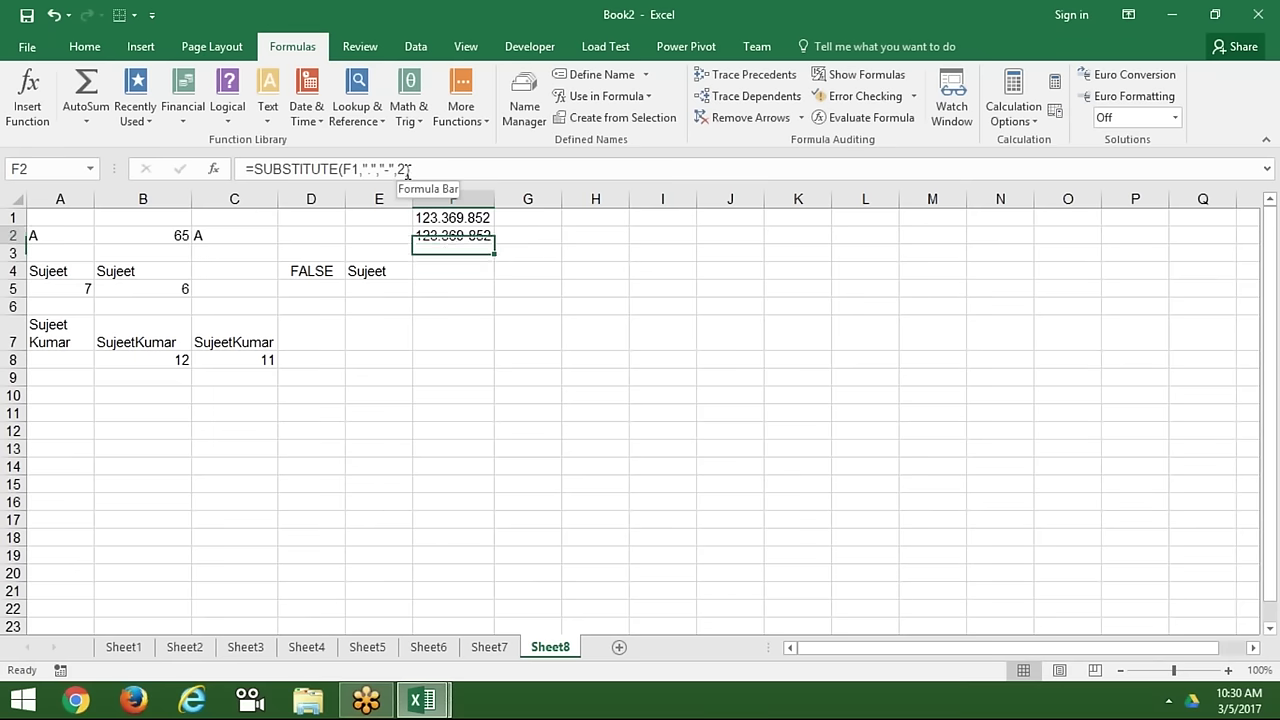
{"action": "left_click", "coordinate": [405, 170]}
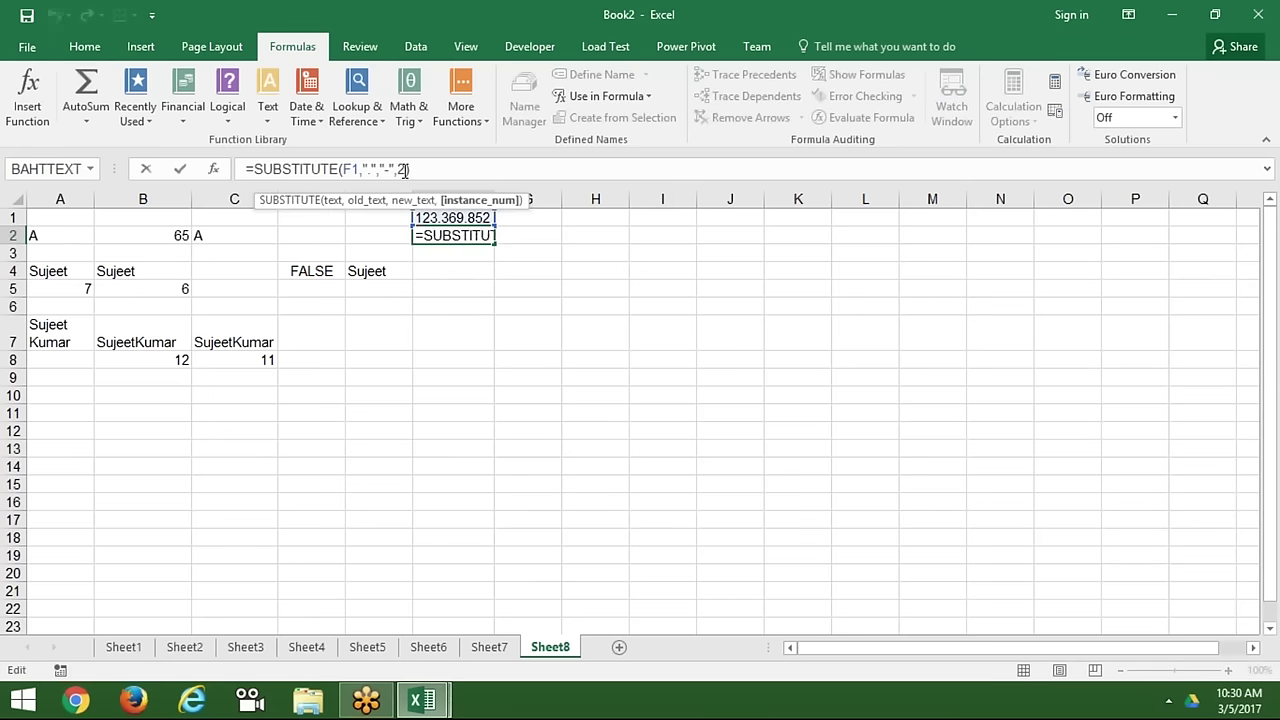
{"action": "key", "text": "BackSpace"}
{"action": "type", "text": "3"}
{"action": "key", "text": "Return"}
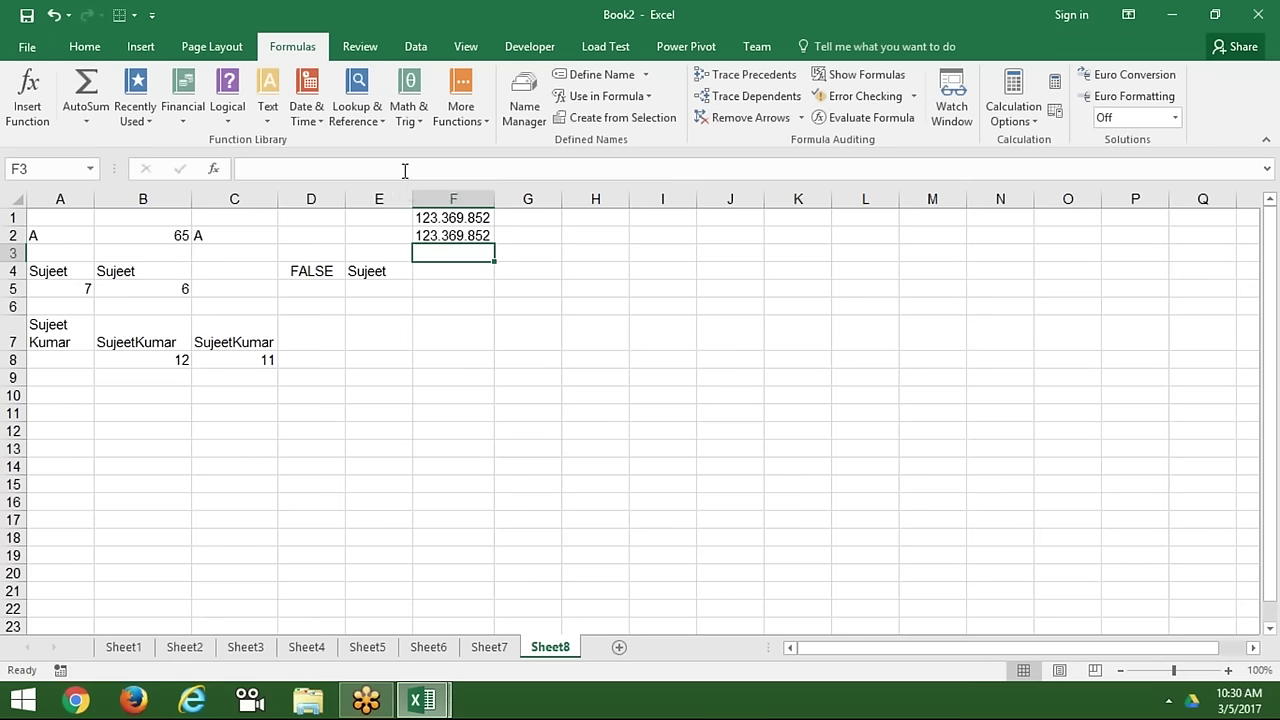
{"action": "key", "text": "Up"}
{"action": "left_click", "coordinate": [402, 170]}
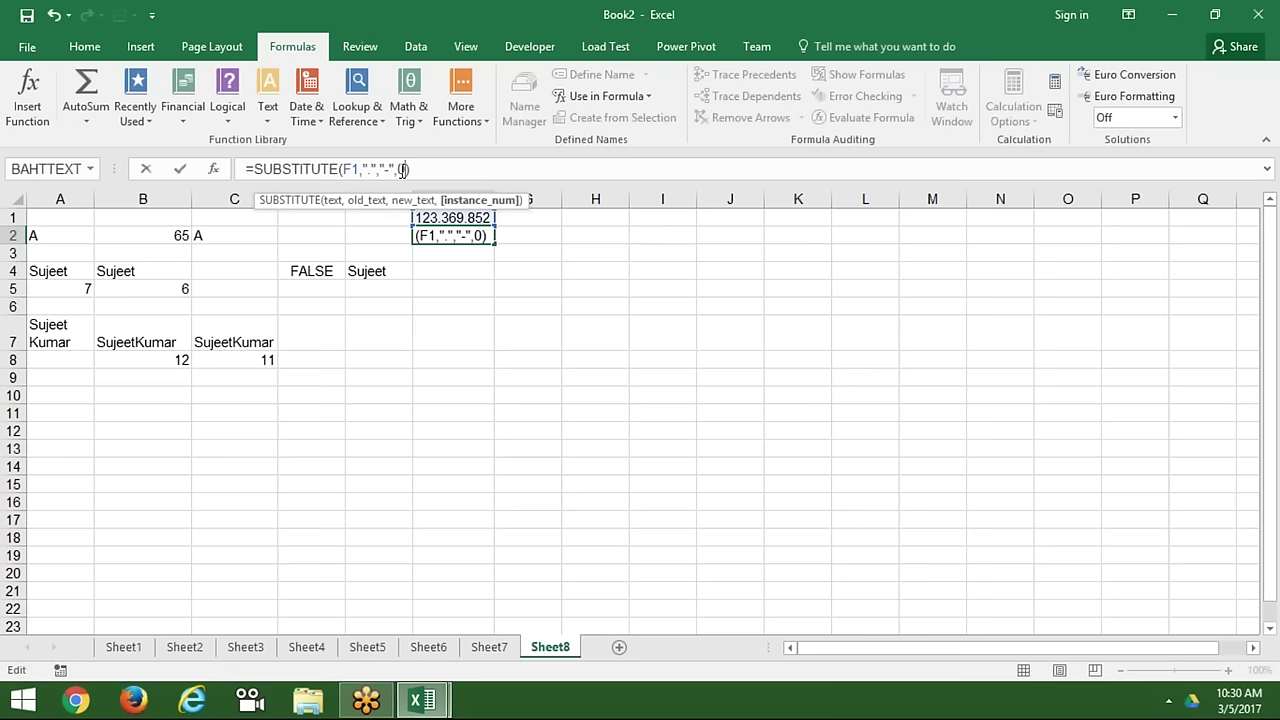
{"action": "key", "text": "Return"}
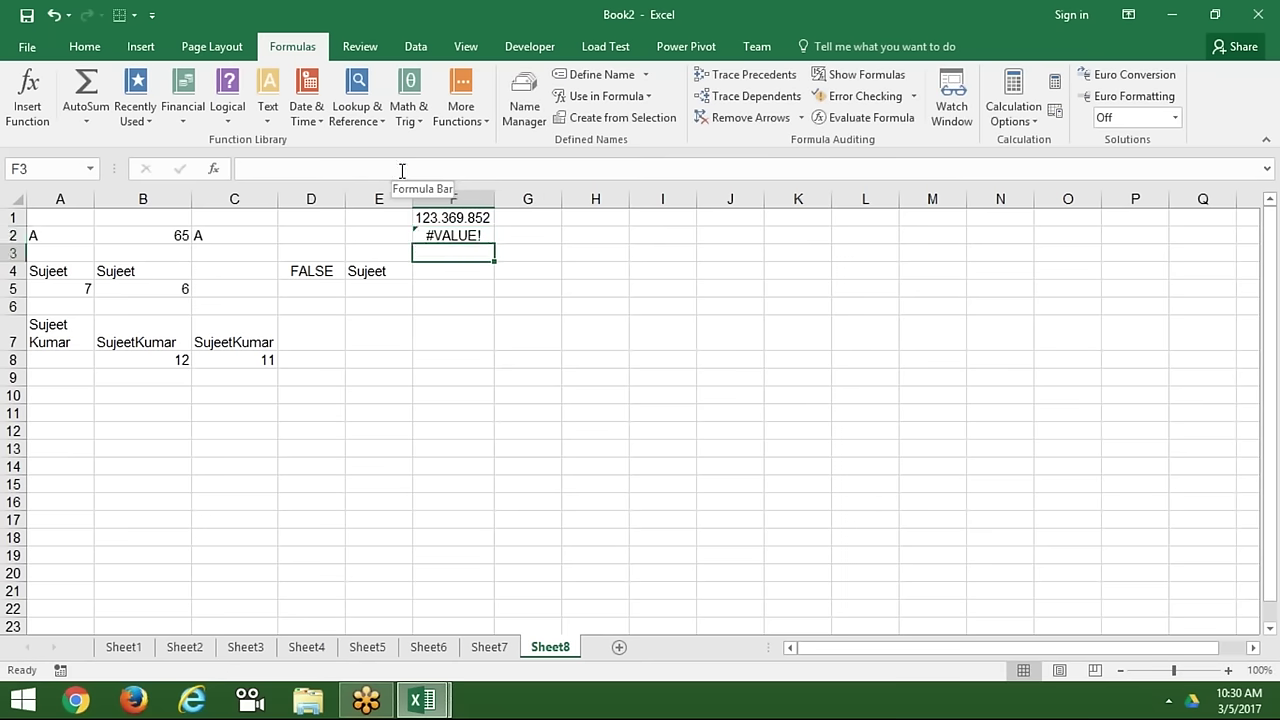
{"action": "key", "text": "Up"}
{"action": "left_click", "coordinate": [404, 169]}
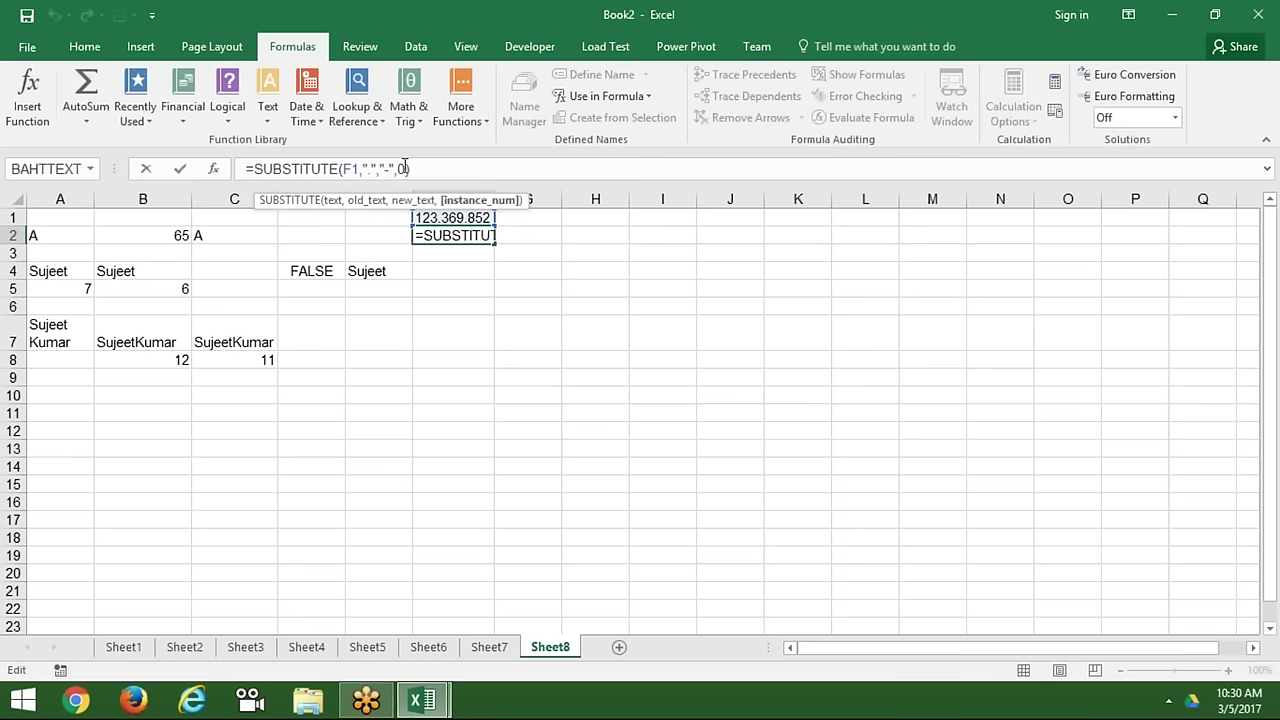
{"action": "key", "text": "BackSpace"}
{"action": "key", "text": "BackSpace"}
{"action": "key", "text": "Return"}
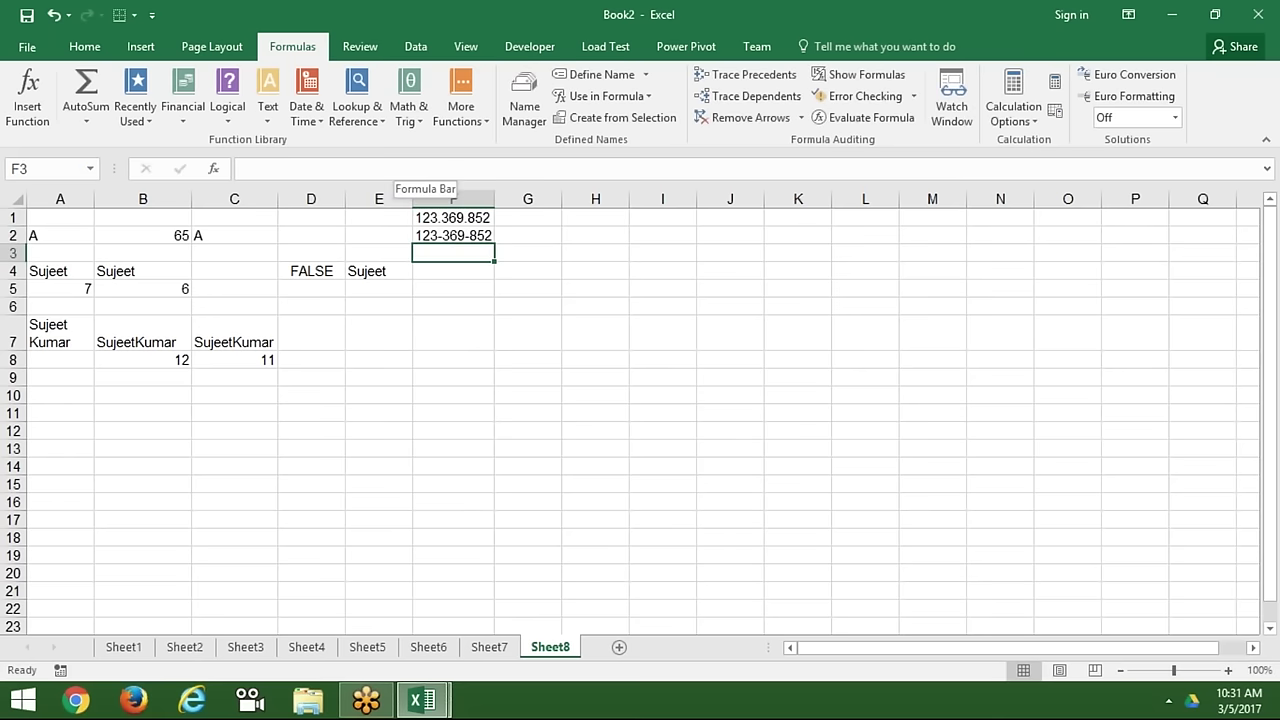
Step: Enter =REPLACE(F2,4,1,".") in F3 to swap the fourth character for a dot
{"action": "type", "text": "="}
{"action": "type", "text": "re"}
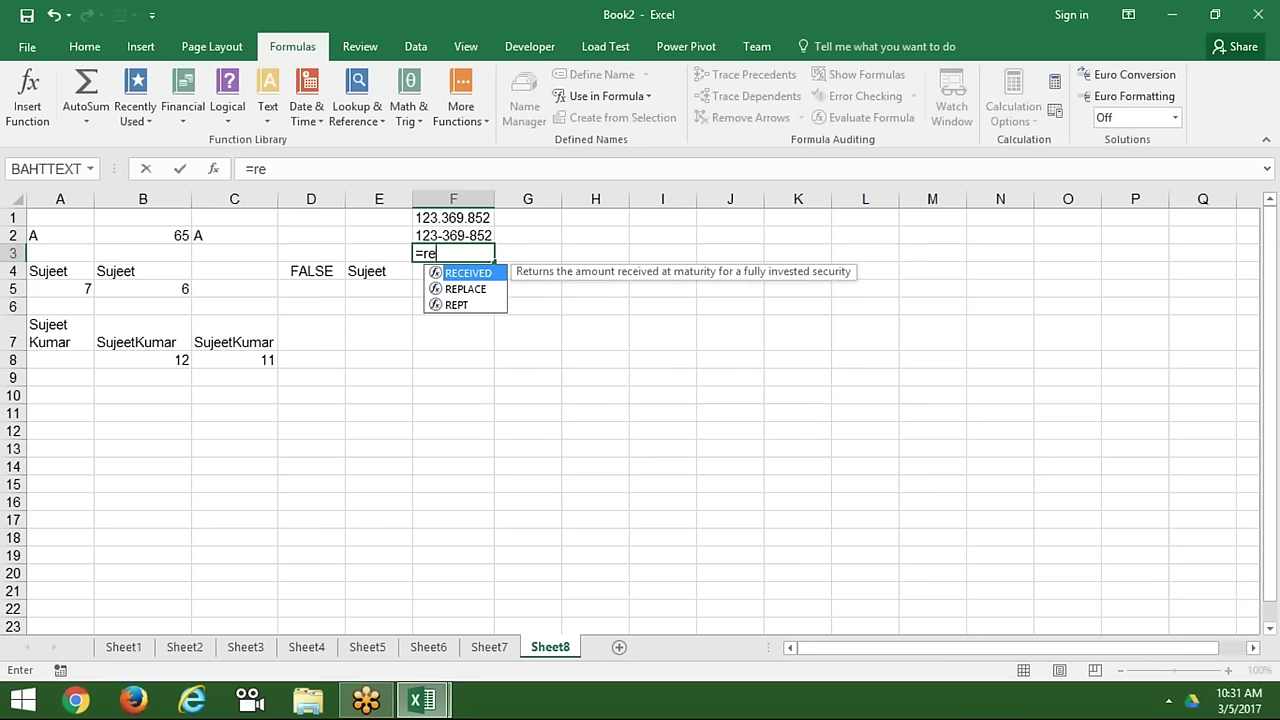
{"action": "key", "text": "Down"}
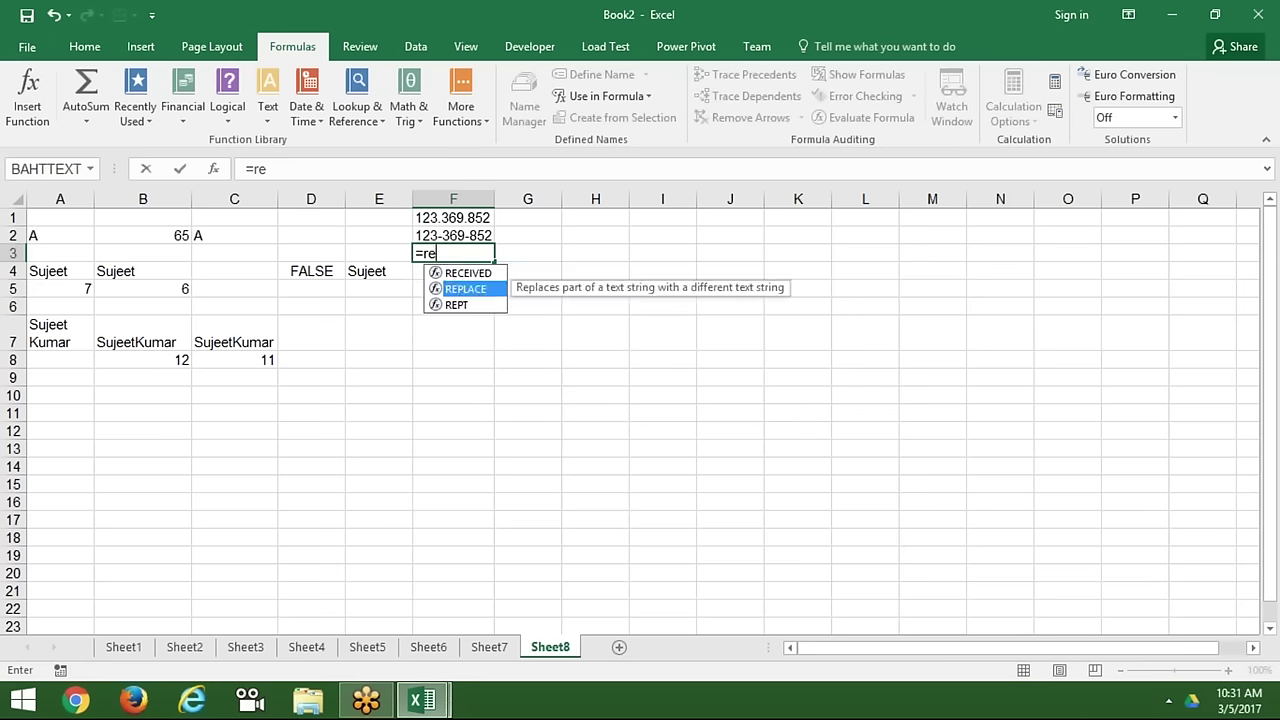
{"action": "key", "text": "Tab"}
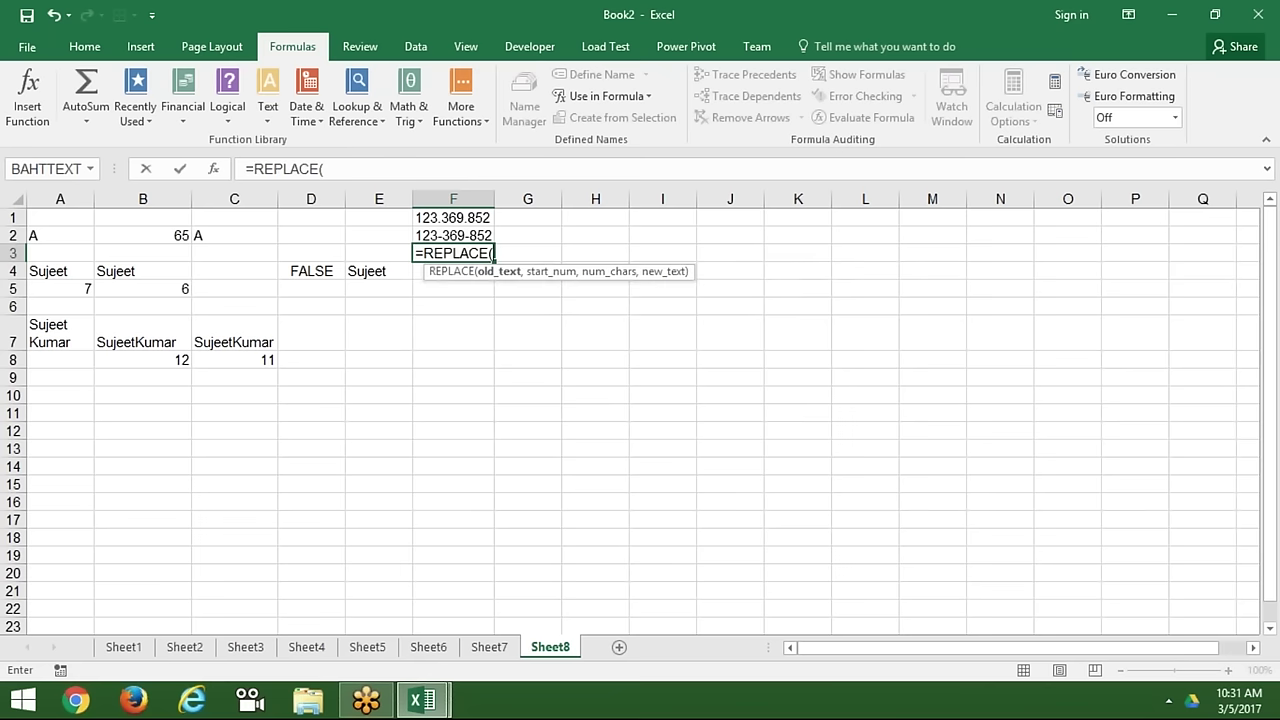
{"action": "key", "text": "Up"}
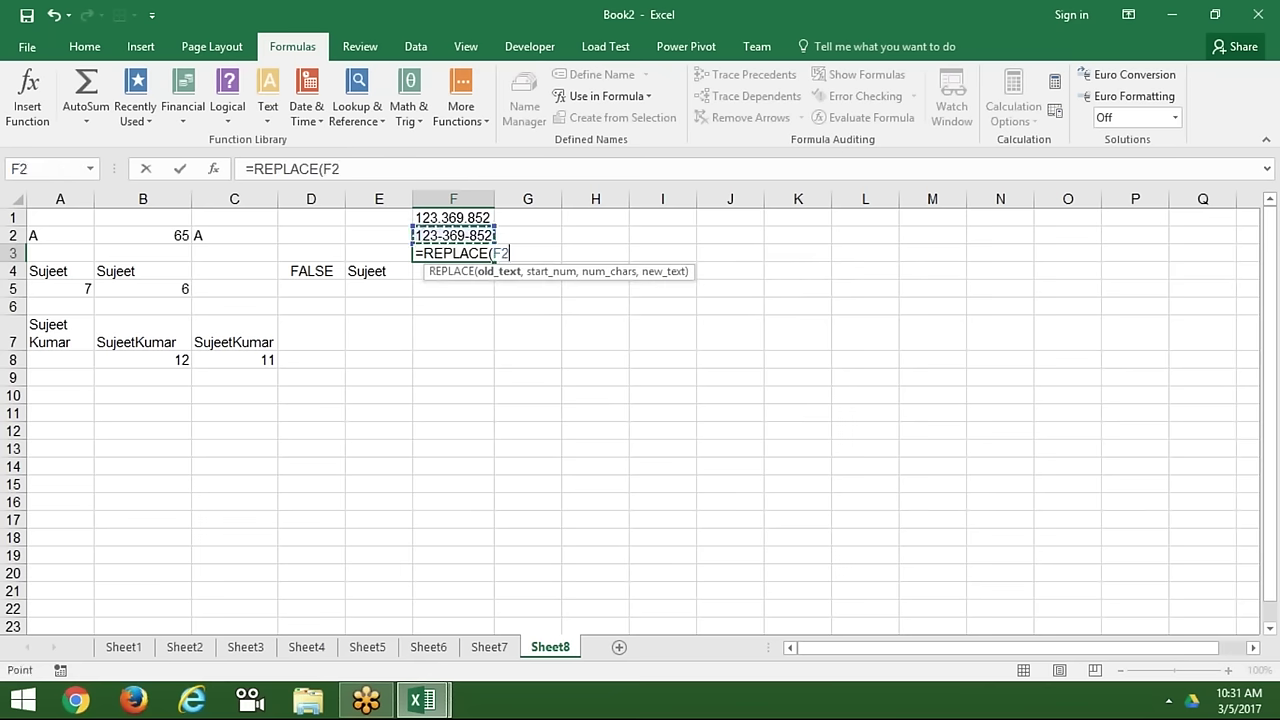
{"action": "type", "text": ","}
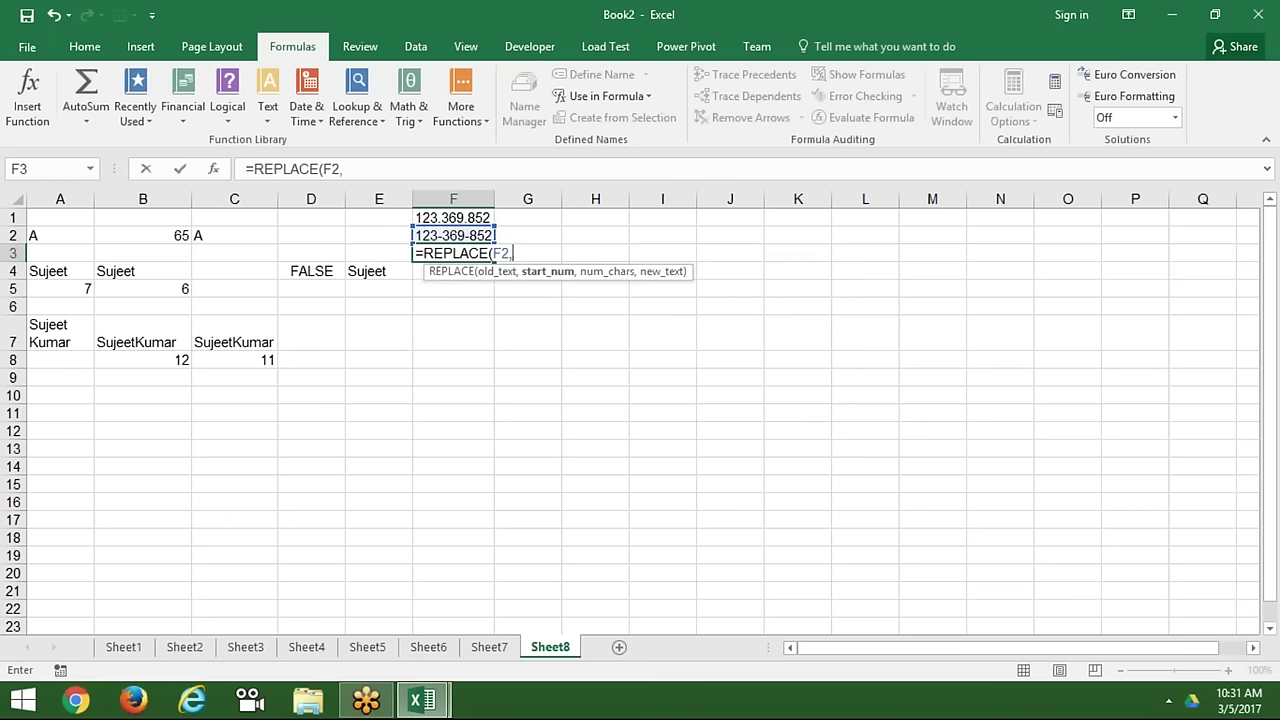
{"action": "type", "text": "\""}
{"action": "key", "text": "BackSpace"}
{"action": "type", "text": "4,1"}
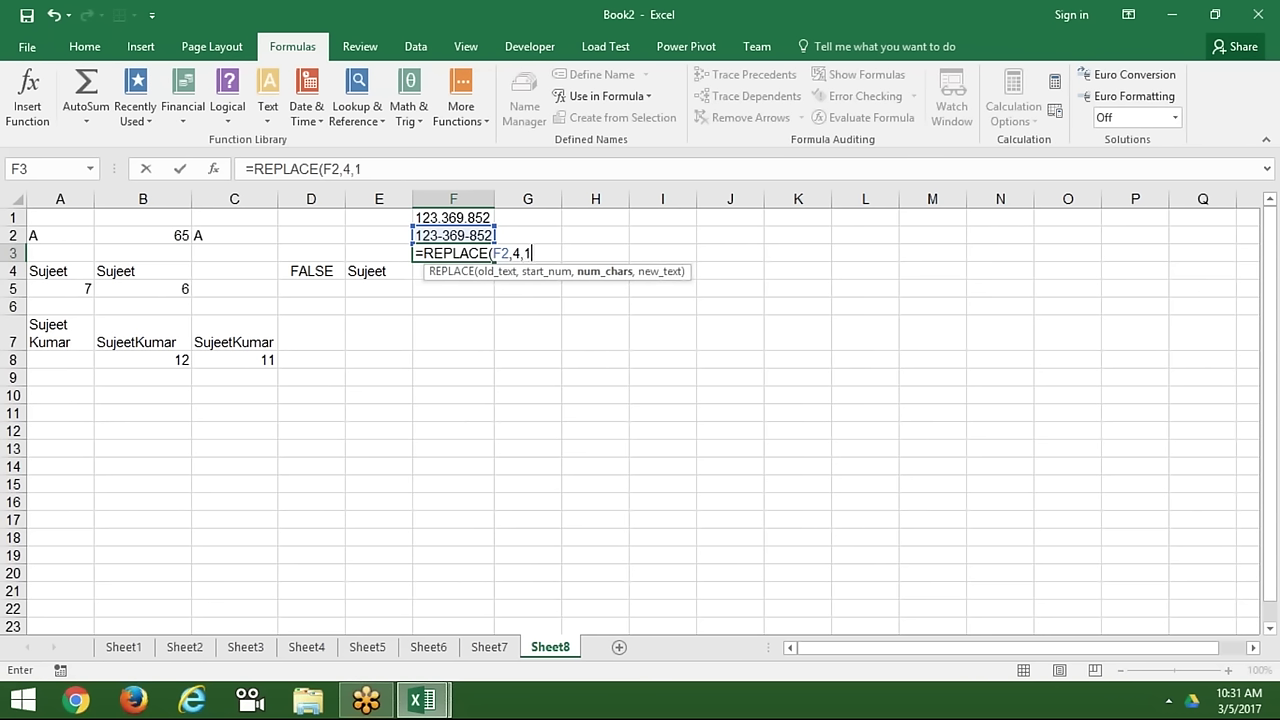
{"action": "type", "text": ",\""}
{"action": "type", "text": "."}
{"action": "type", "text": "\""}
{"action": "type", "text": ")"}
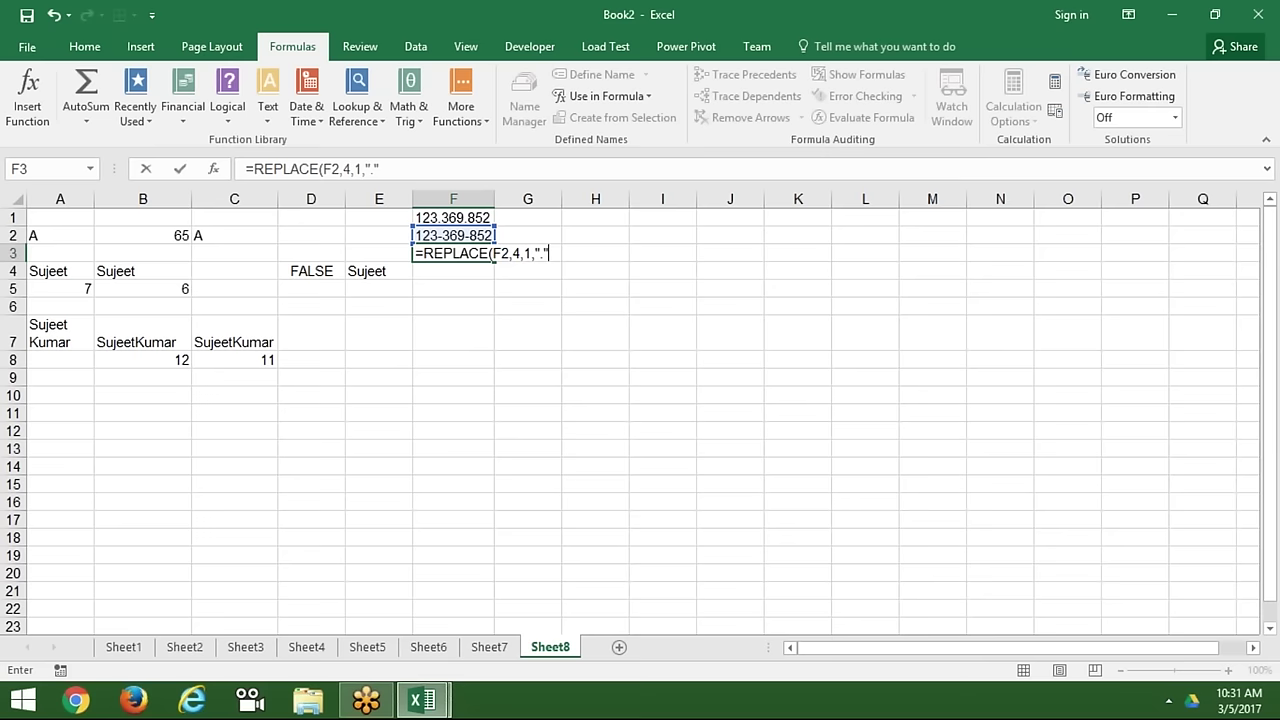
{"action": "key", "text": "Return"}
Step: Try 2 as the number of characters in F3's REPLACE formula, then undo it
{"action": "left_click", "coordinate": [453, 253]}
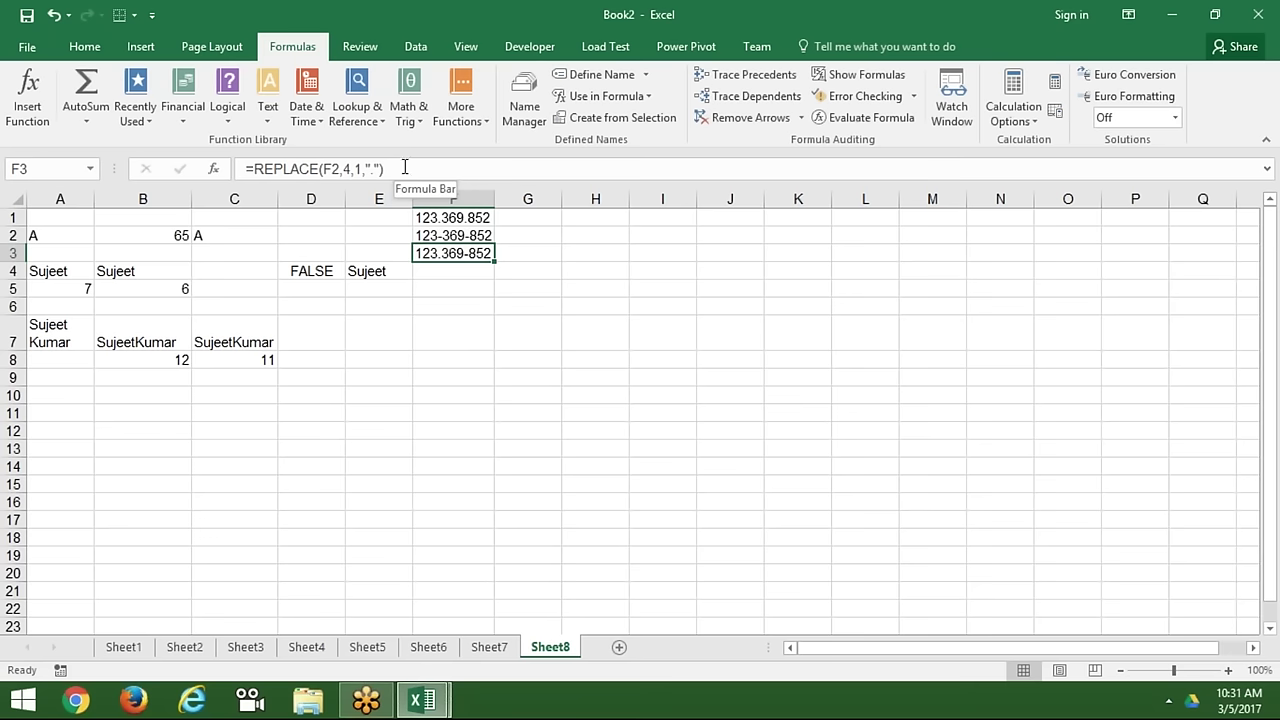
{"action": "left_click", "coordinate": [359, 172]}
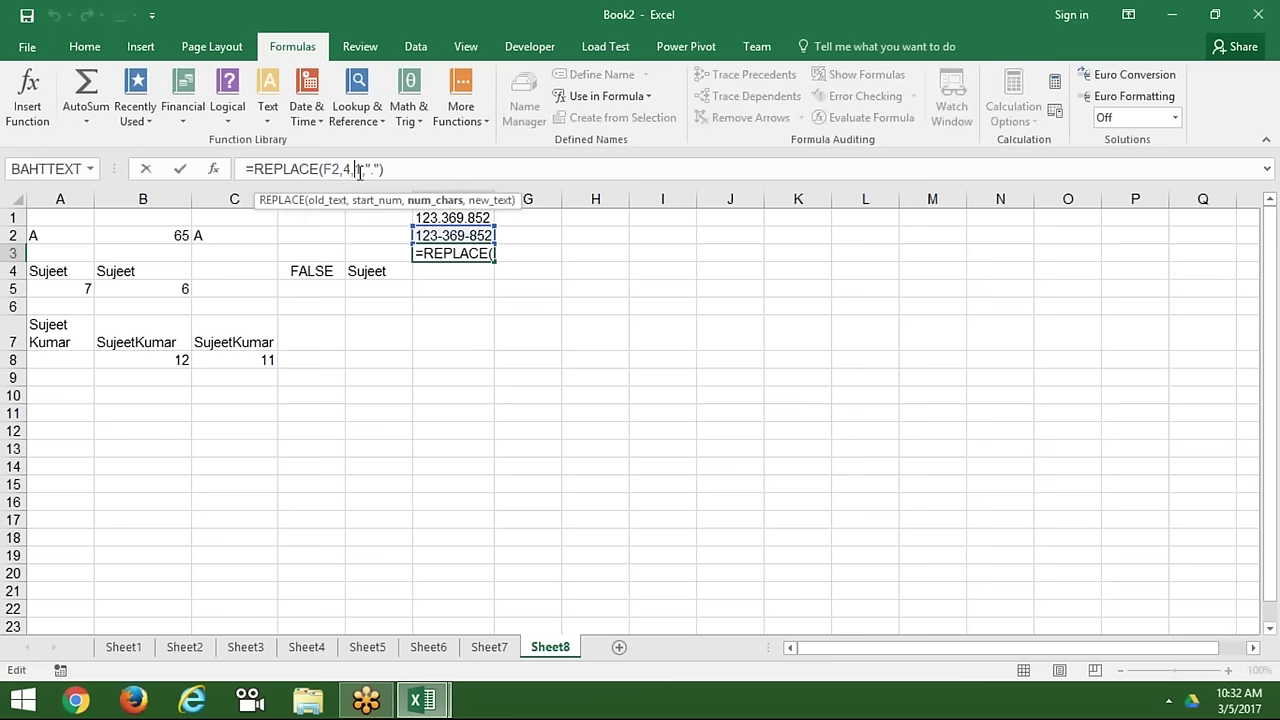
{"action": "key", "text": "BackSpace"}
{"action": "type", "text": "2,"}
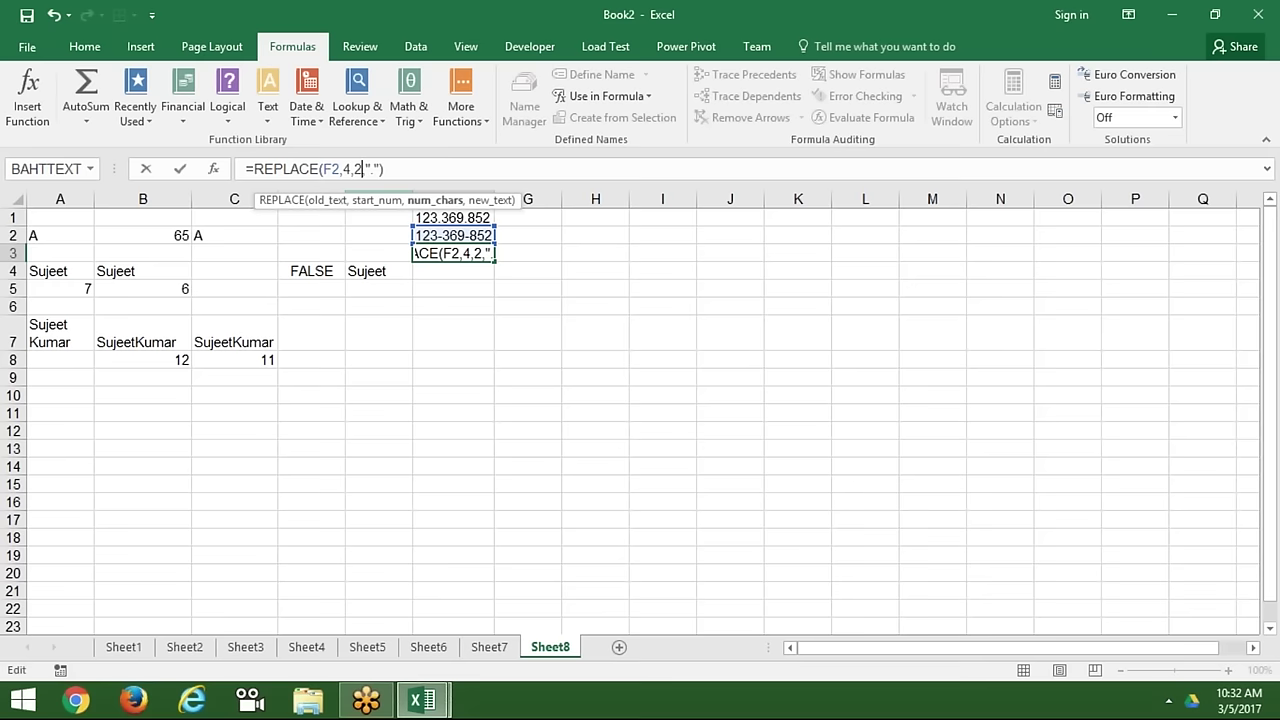
{"action": "key", "text": "Return"}
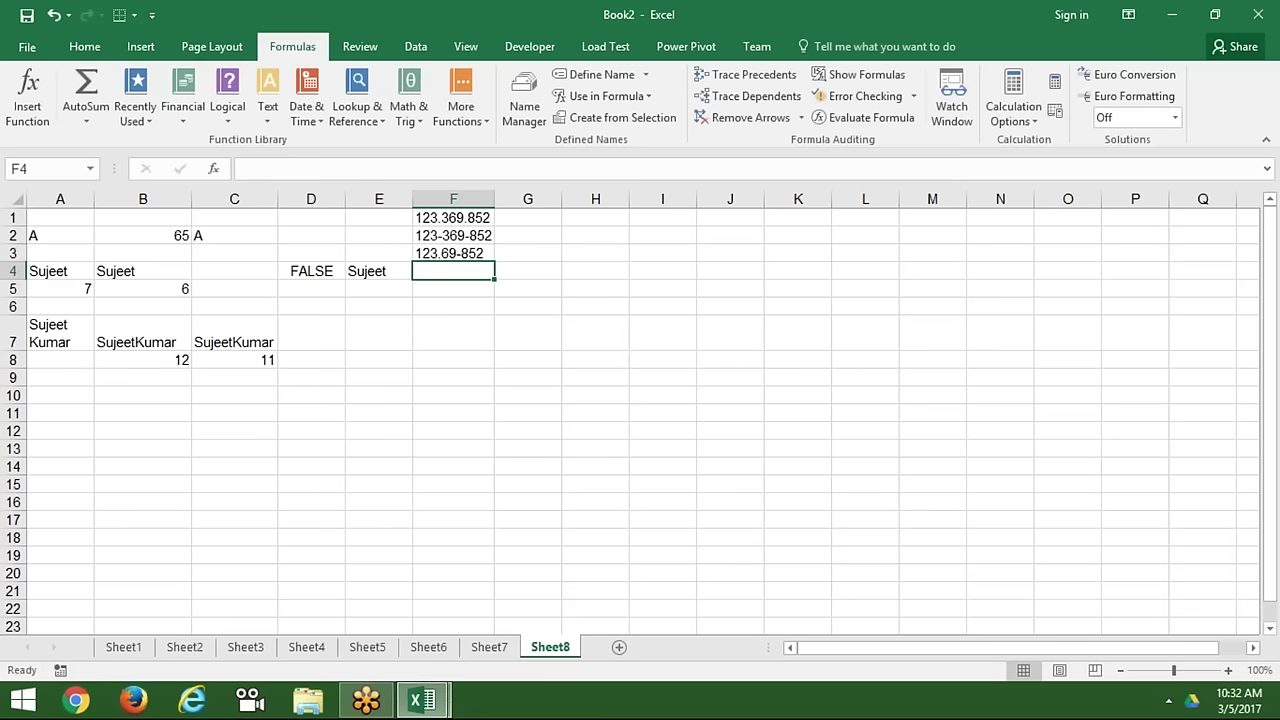
{"action": "key", "text": "ctrl+z"}
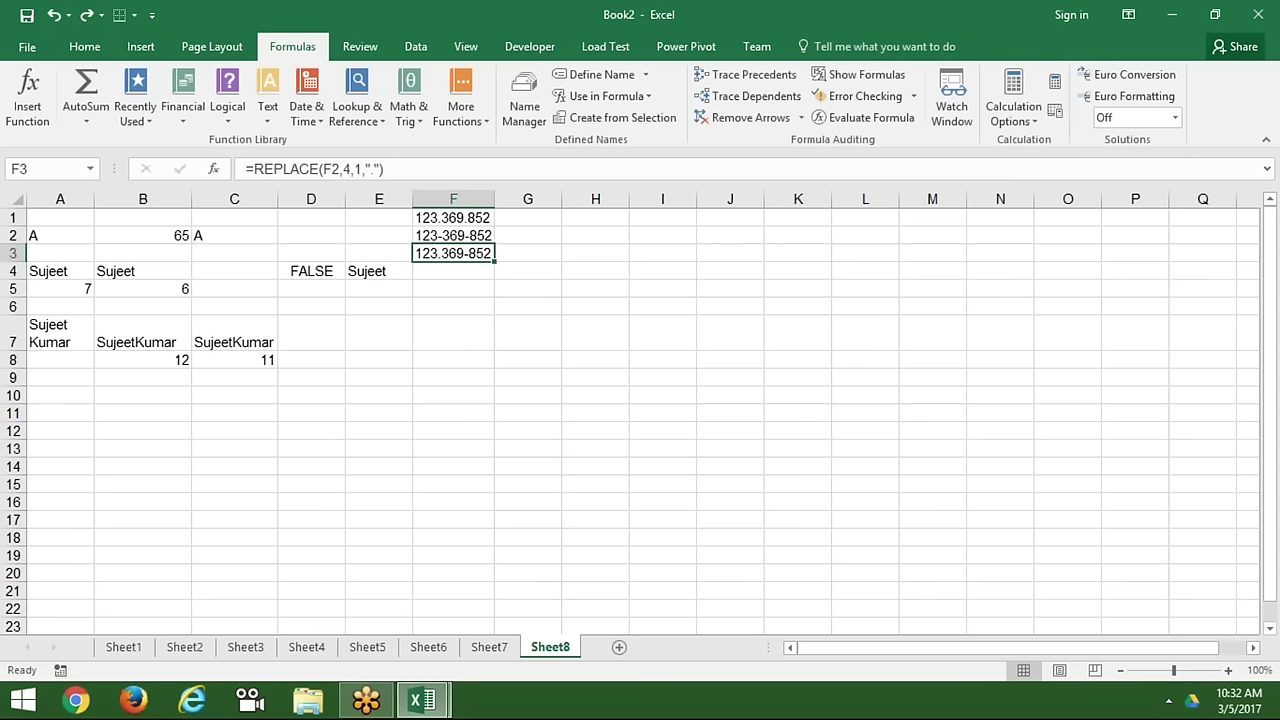
Step: Review F2's SUBSTITUTE formula and B7's TRIM formula without changing them
{"action": "left_click", "coordinate": [453, 235]}
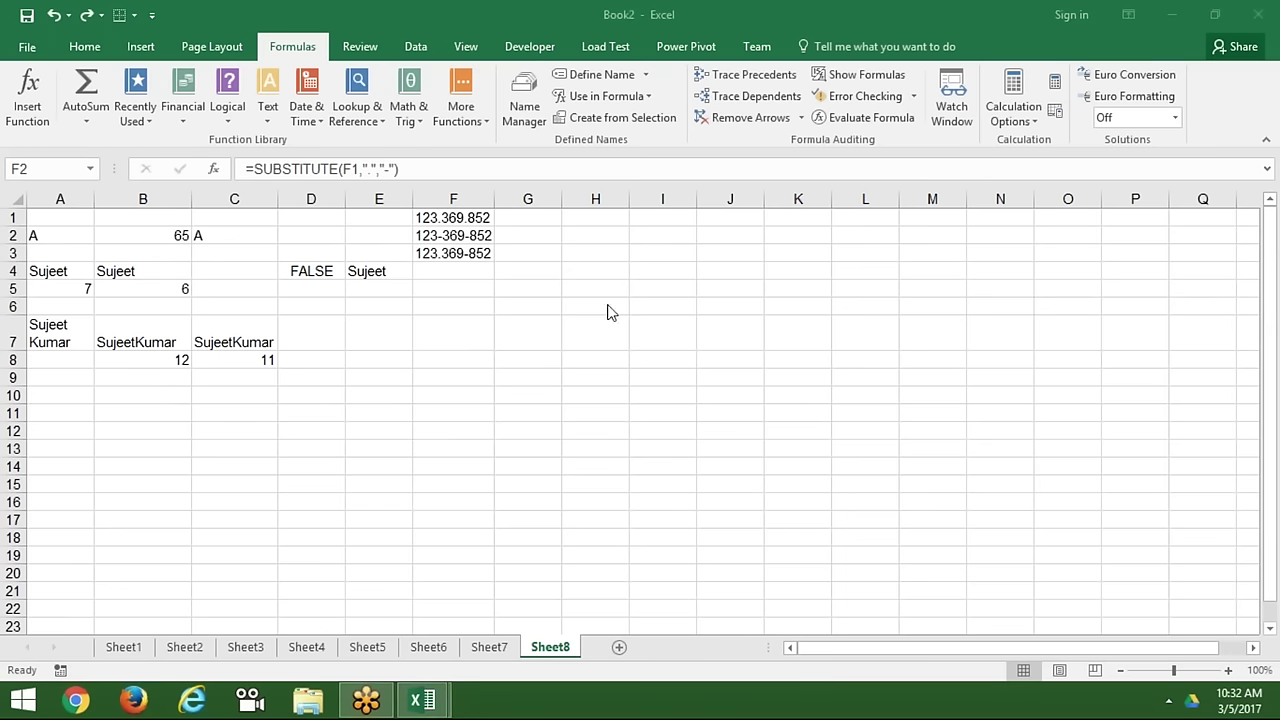
{"action": "double_click", "coordinate": [468, 241]}
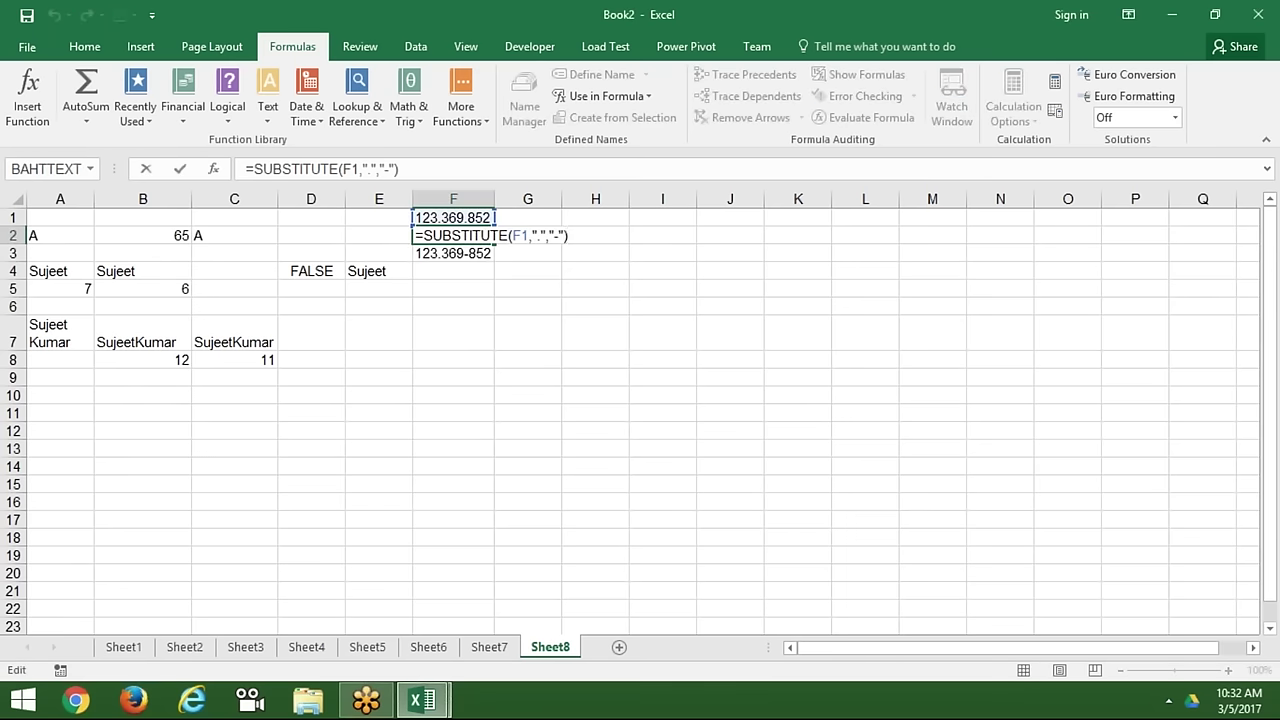
{"action": "key", "text": "Escape"}
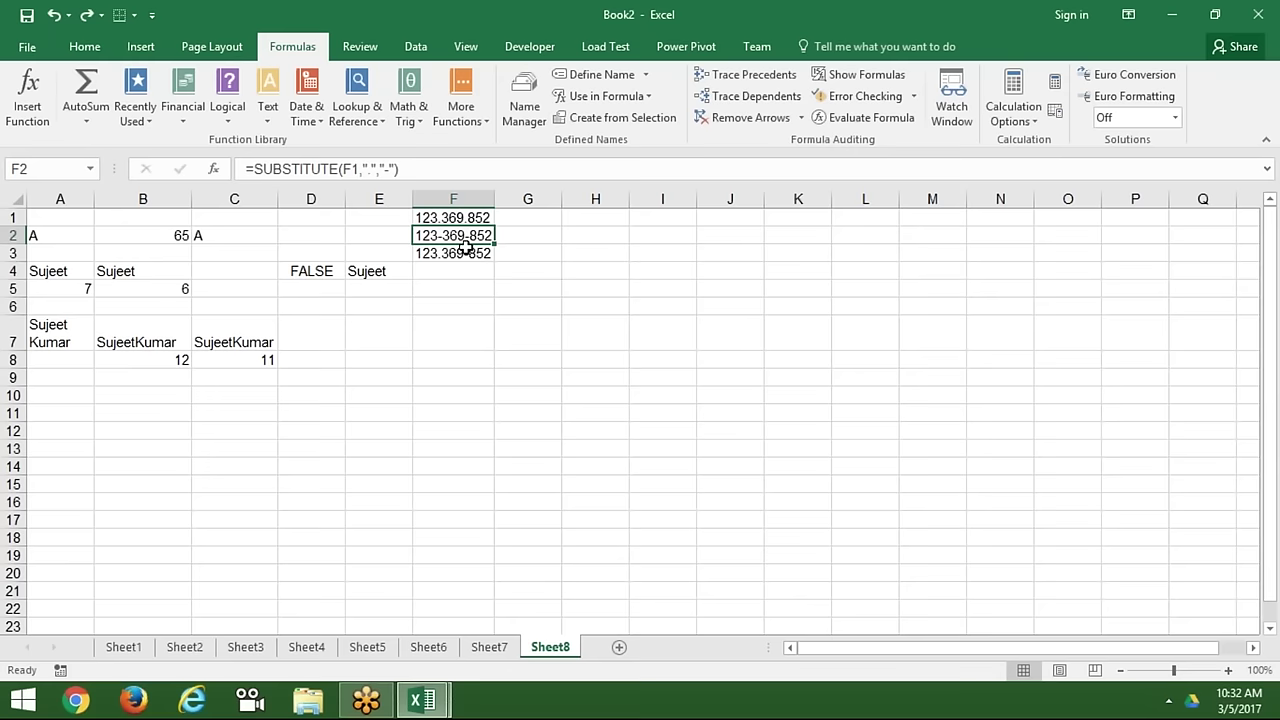
{"action": "left_click", "coordinate": [142, 340]}
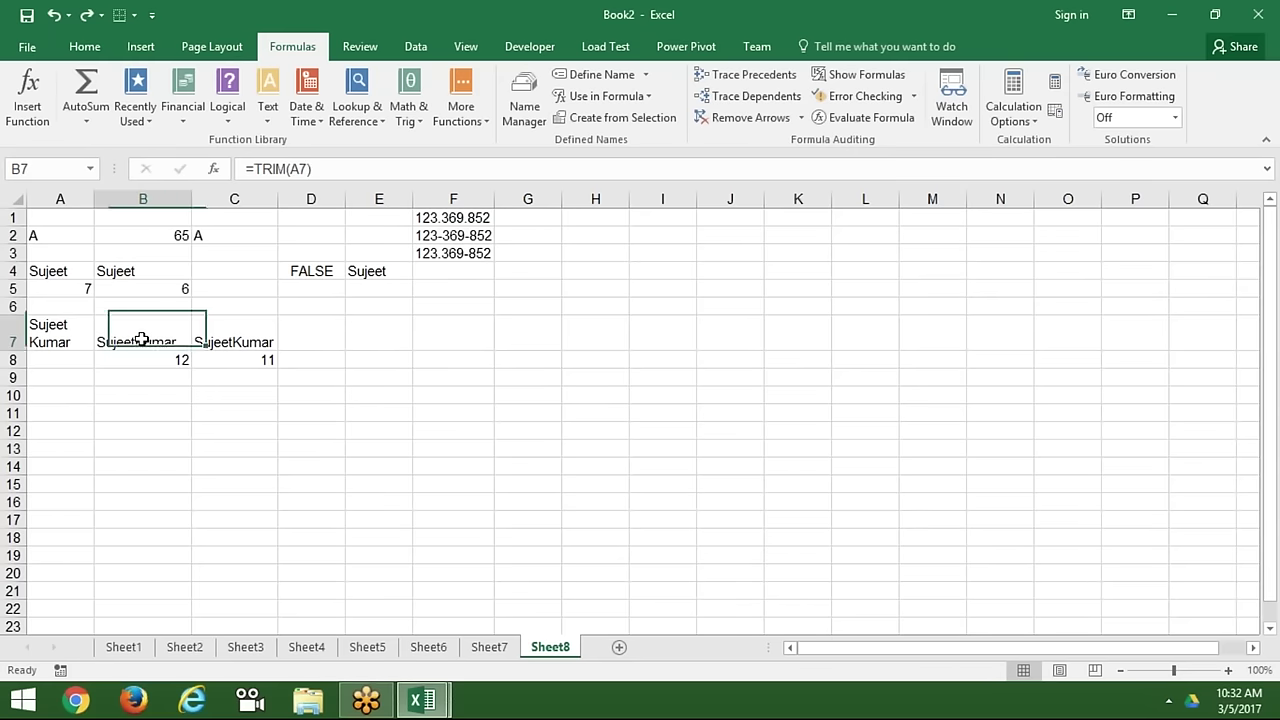
{"action": "left_click", "coordinate": [118, 381]}
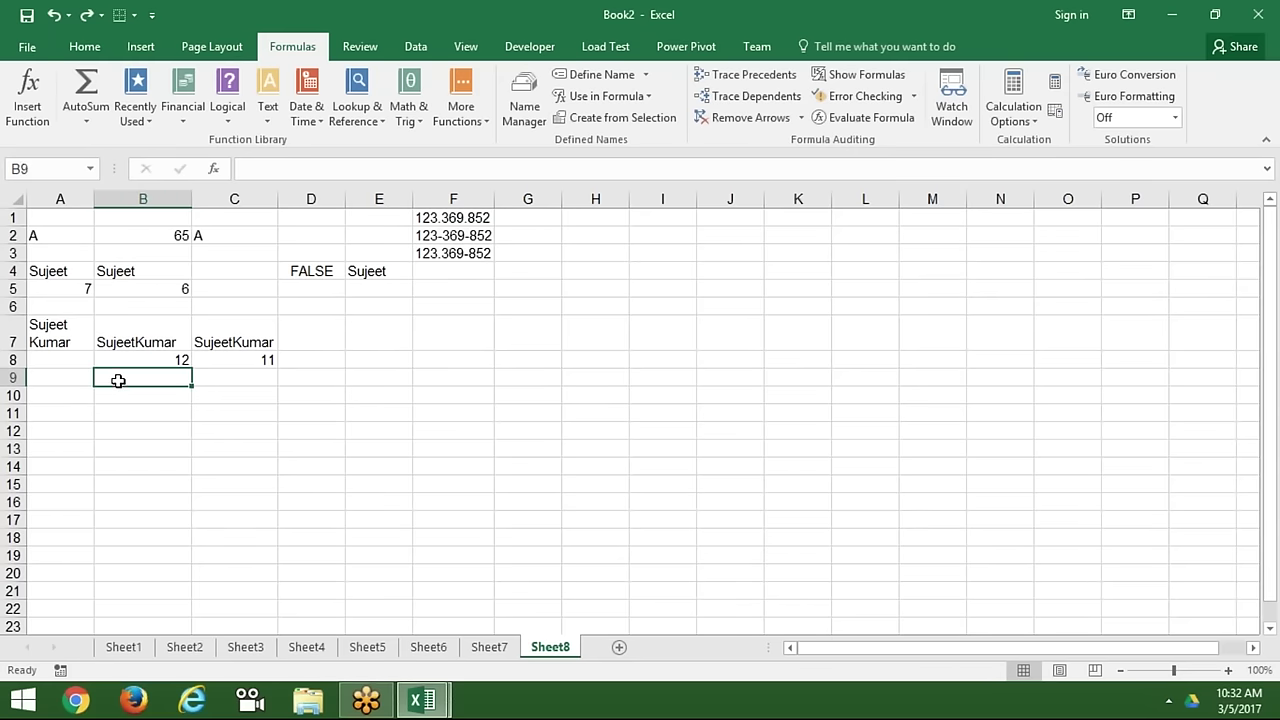
{"action": "type", "text": "="}
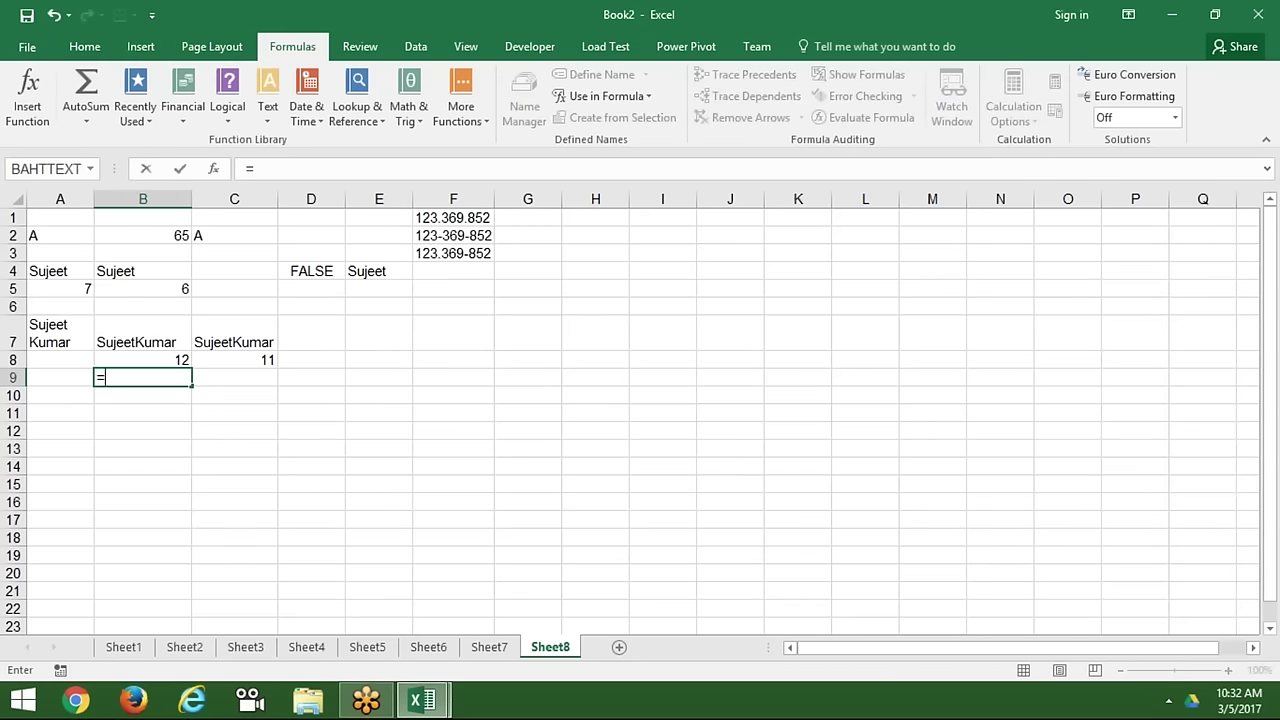
{"action": "type", "text": "sub"}
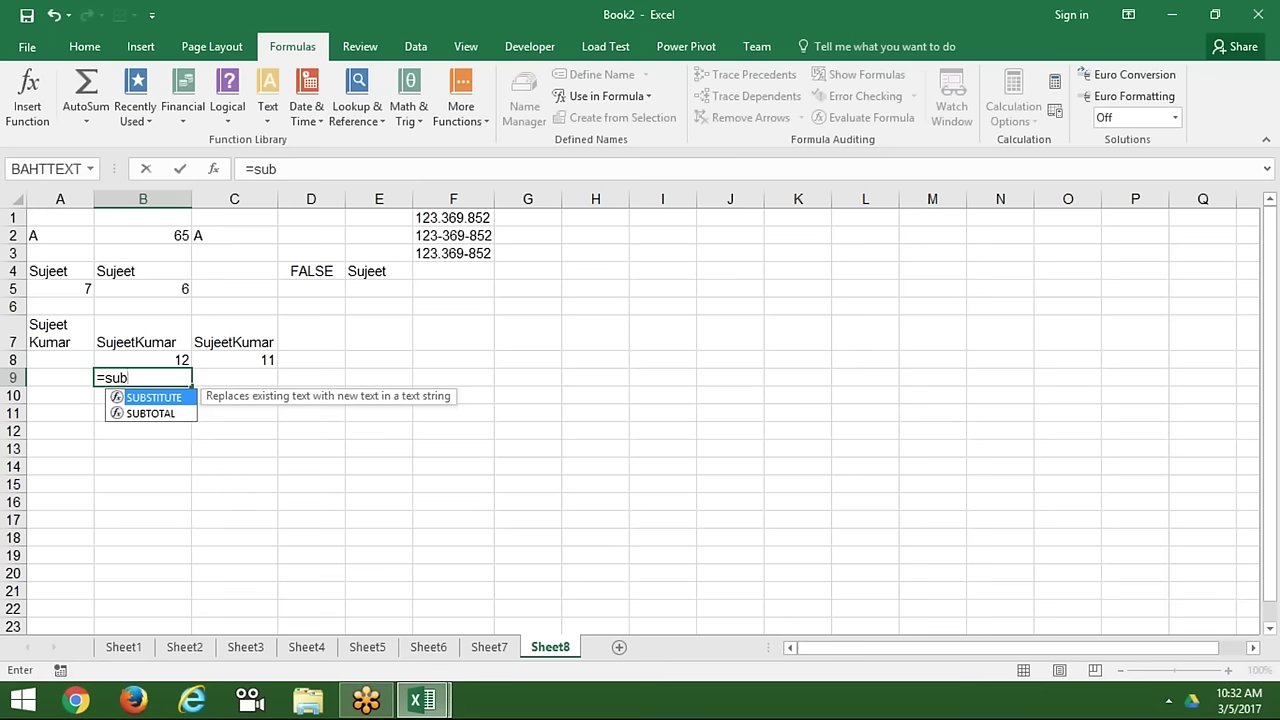
{"action": "key", "text": "Tab"}
{"action": "key", "text": "Up"}
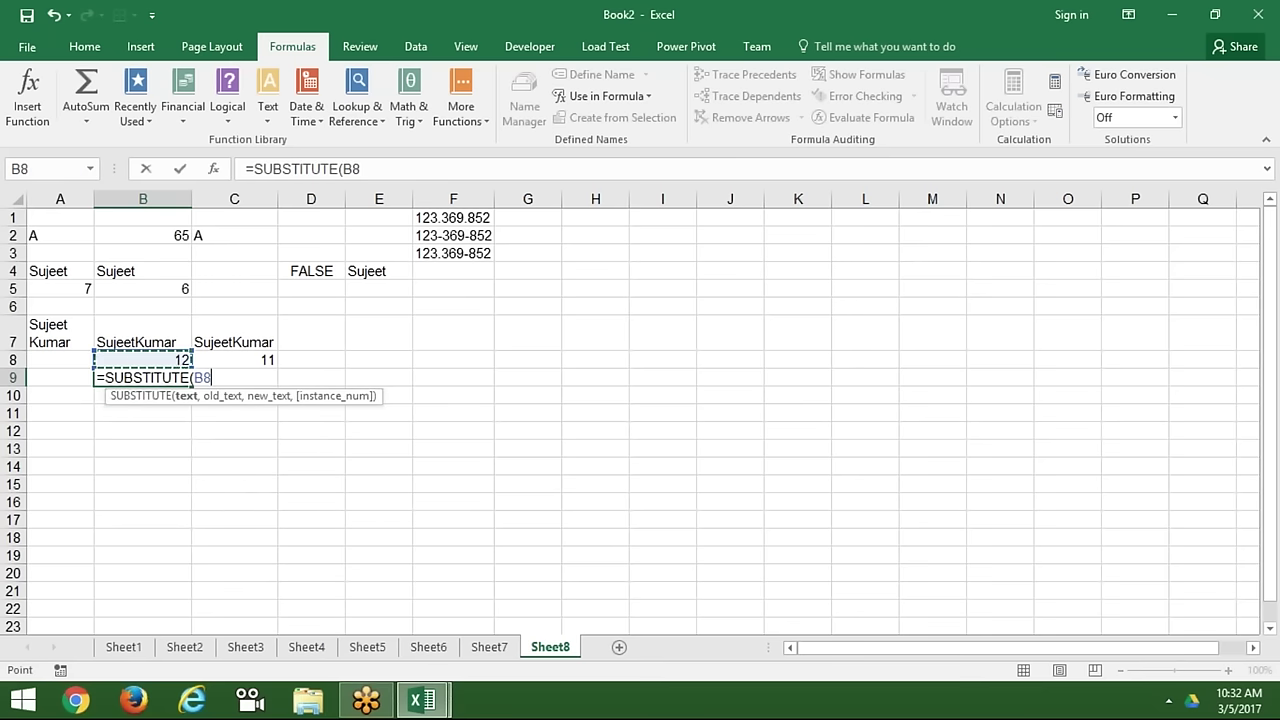
{"action": "key", "text": "Up"}
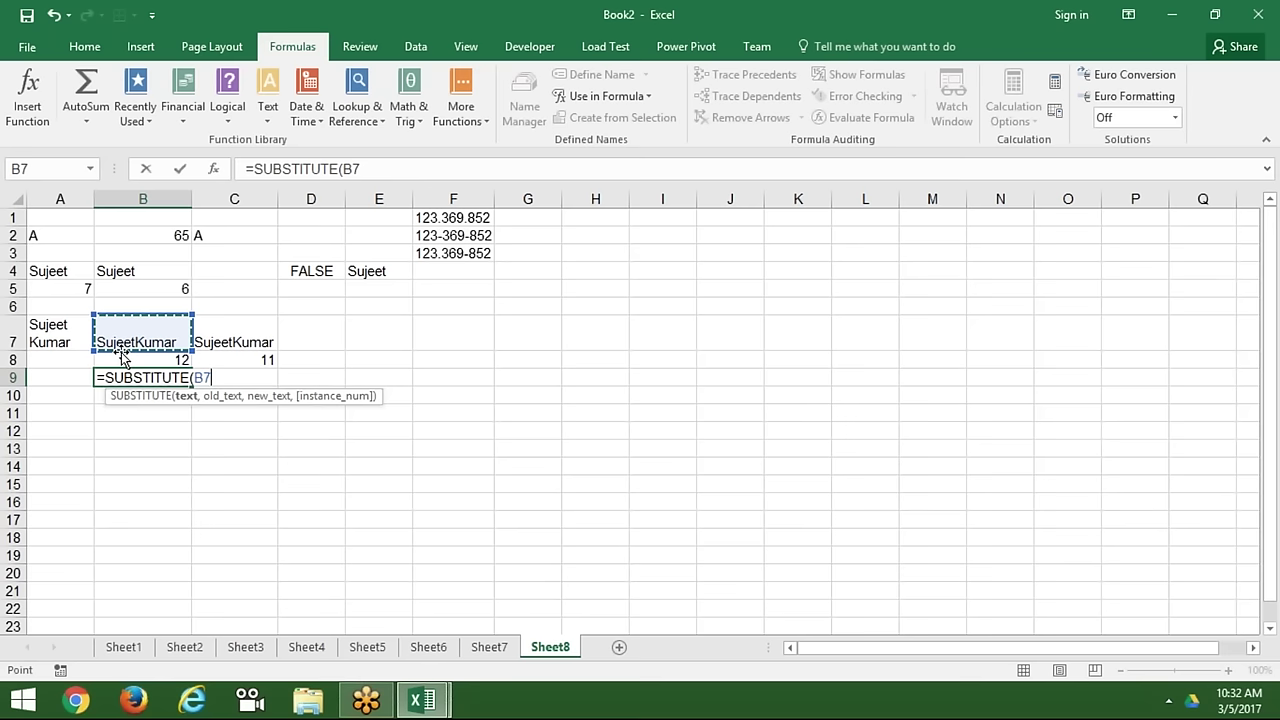
{"action": "type", "text": ",\""}
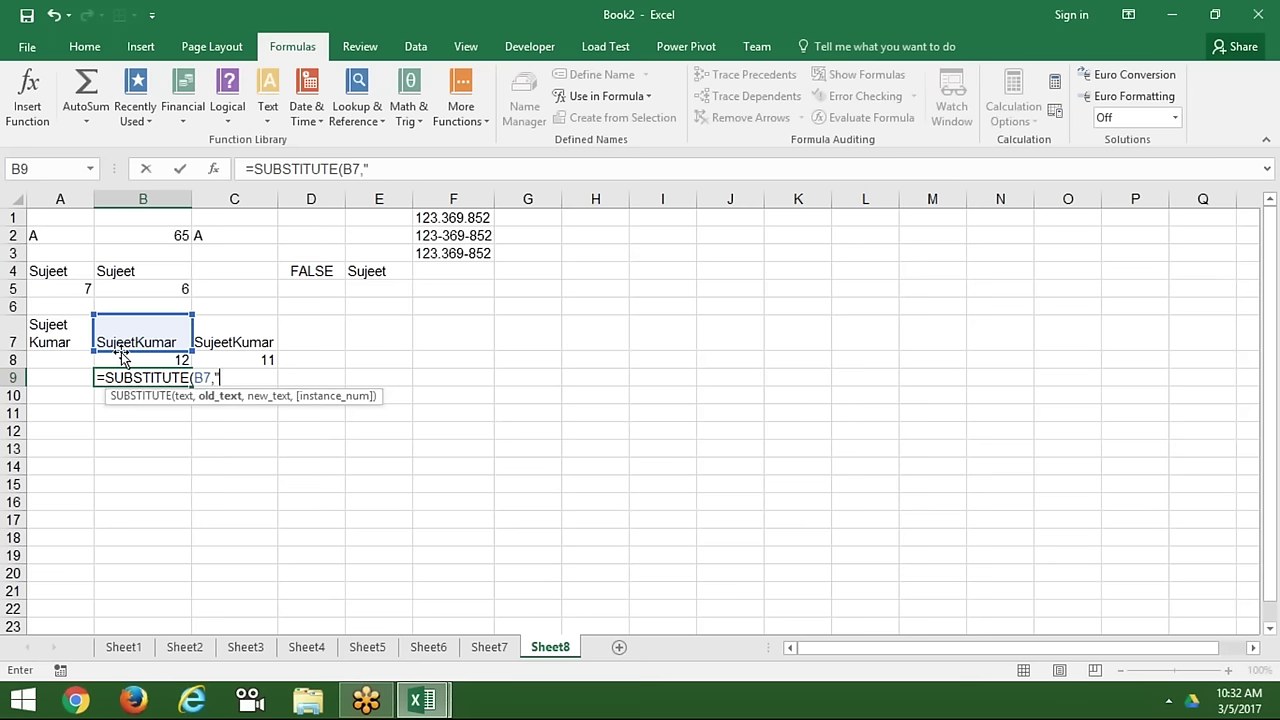
{"action": "key", "text": "alt+Return"}
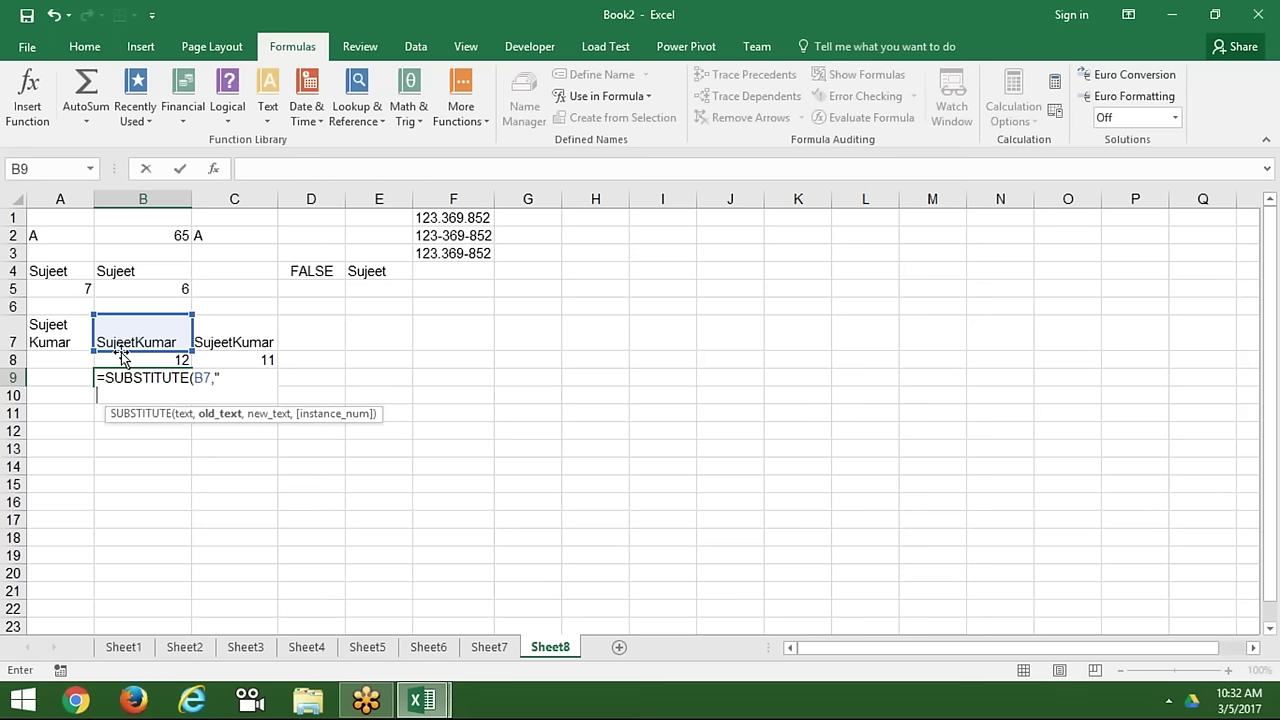
{"action": "key", "text": "Escape"}
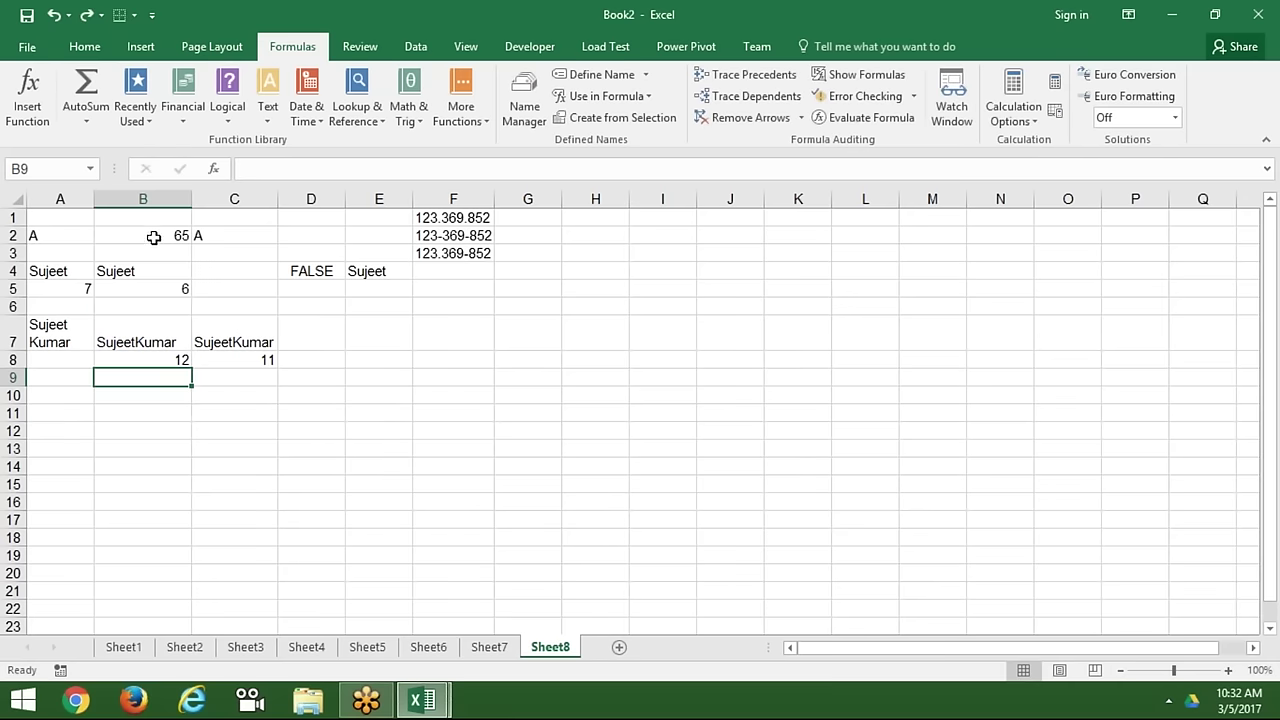
{"action": "left_click_drag", "start_coordinate": [151, 235], "coordinate": [229, 240]}
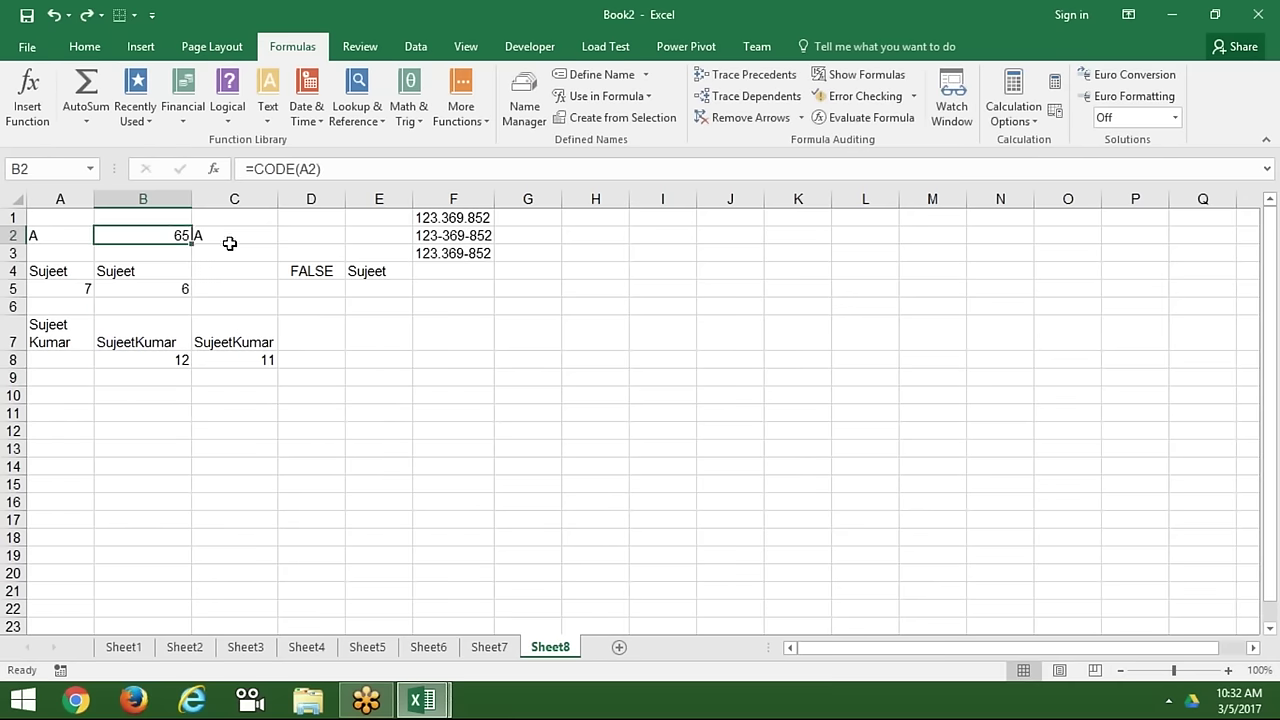
Step: Enter a single line-break character (Alt+Enter) into A12
{"action": "left_click", "coordinate": [46, 429]}
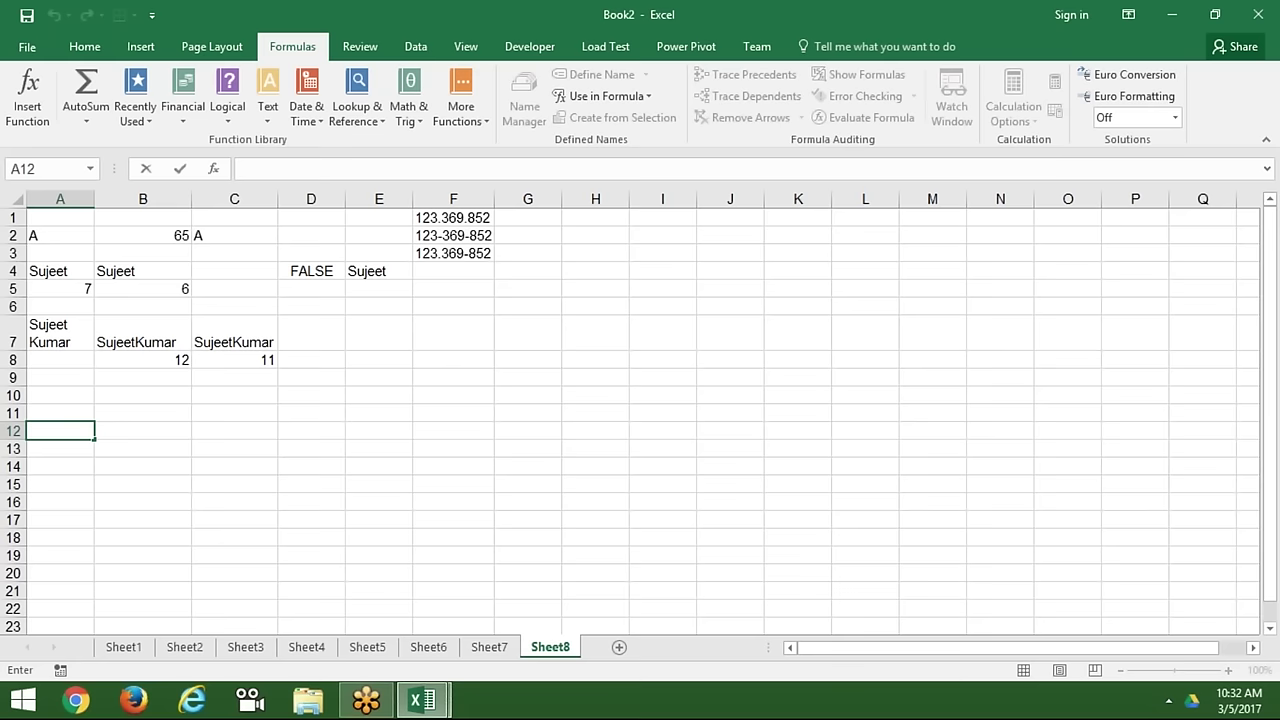
{"action": "key", "text": "alt+Return"}
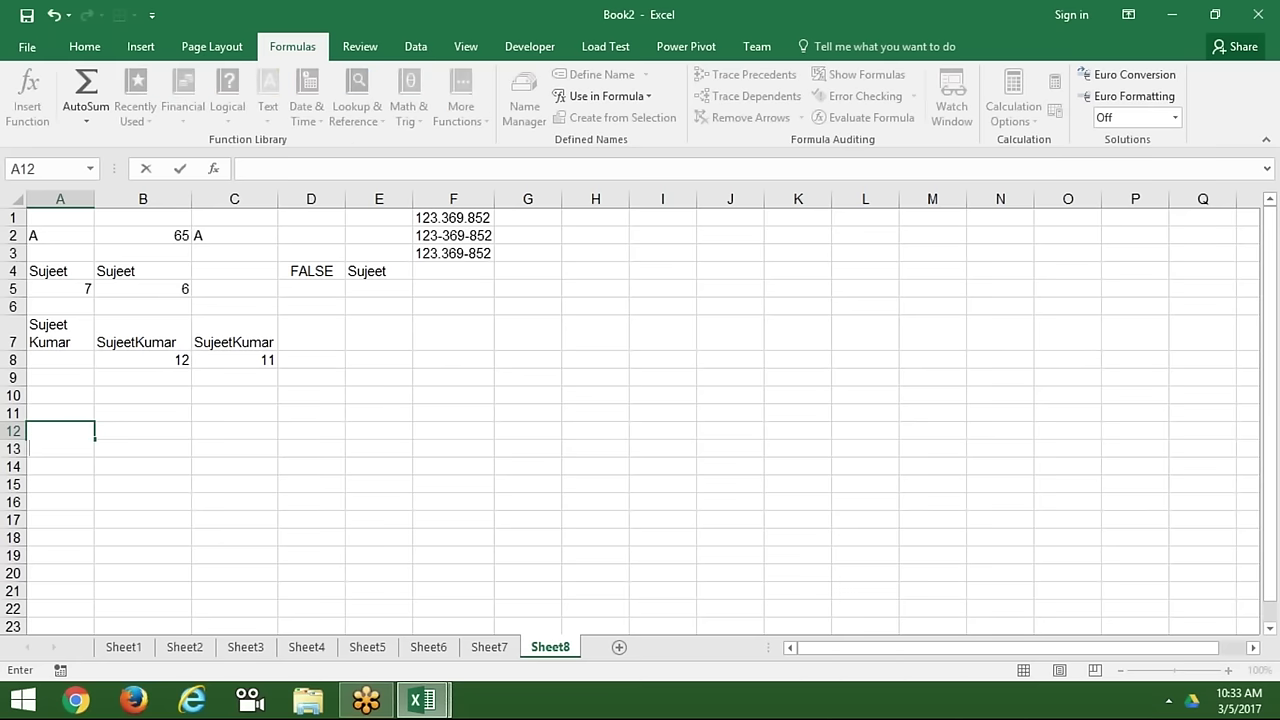
{"action": "key", "text": "Return"}
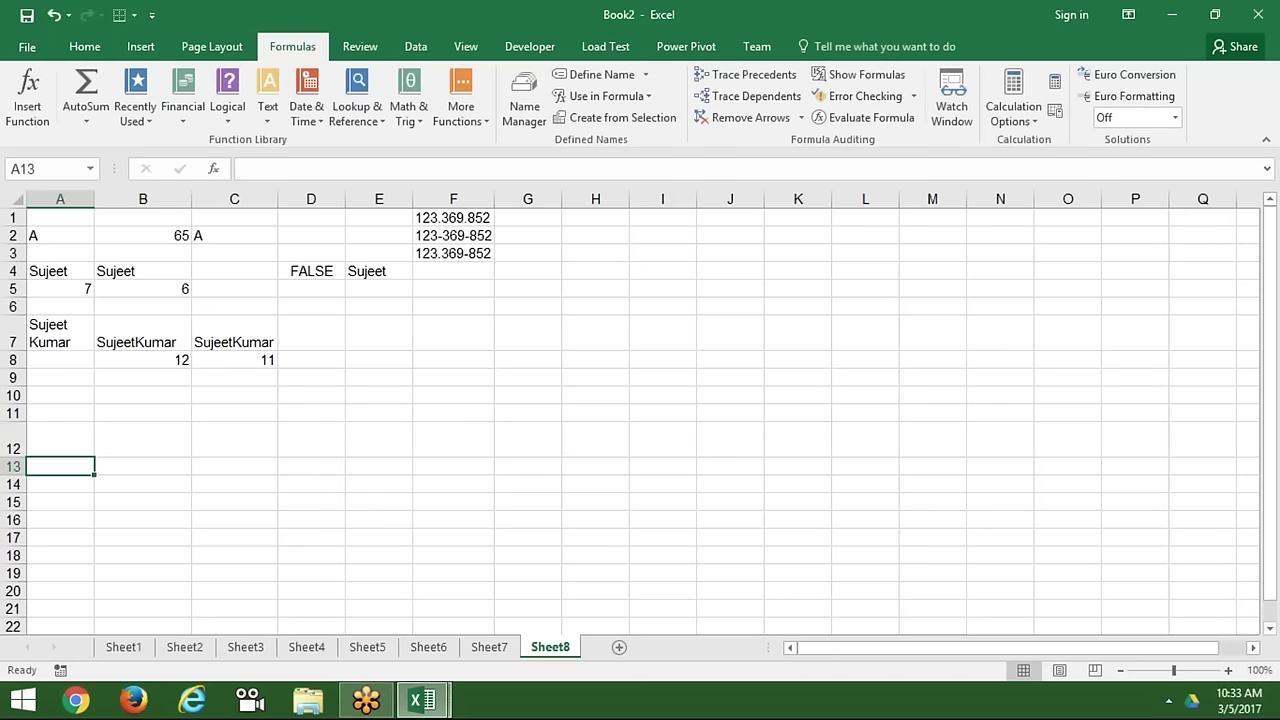
{"action": "left_click", "coordinate": [60, 439]}
Step: Enter =CODE(A12) in B12, returning 10
{"action": "left_click", "coordinate": [143, 439]}
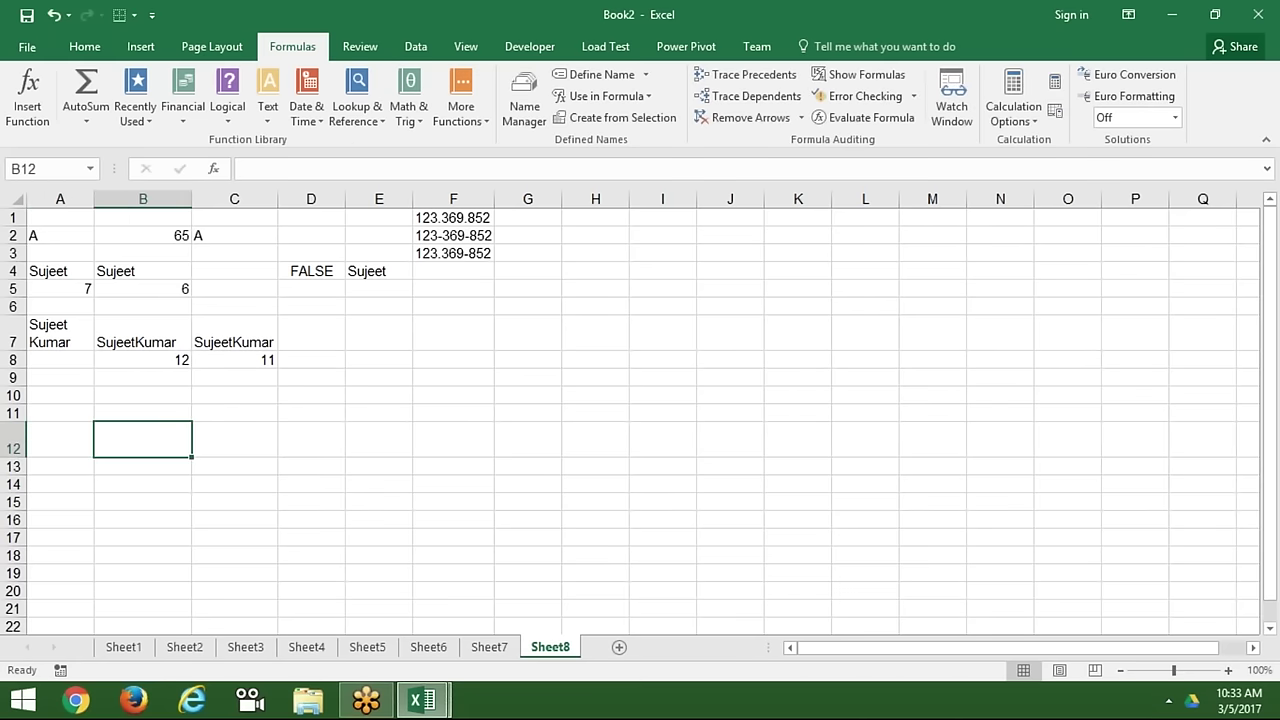
{"action": "type", "text": "=cod"}
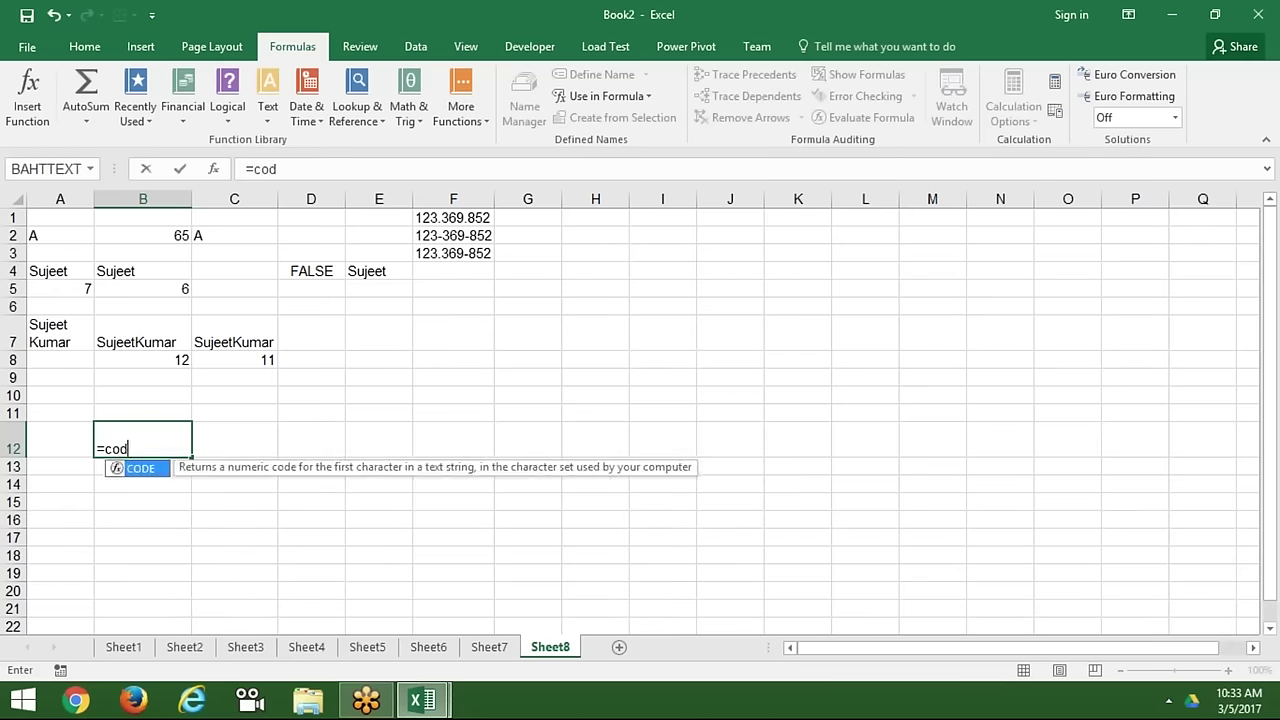
{"action": "key", "text": "Tab"}
{"action": "left_click", "coordinate": [60, 439]}
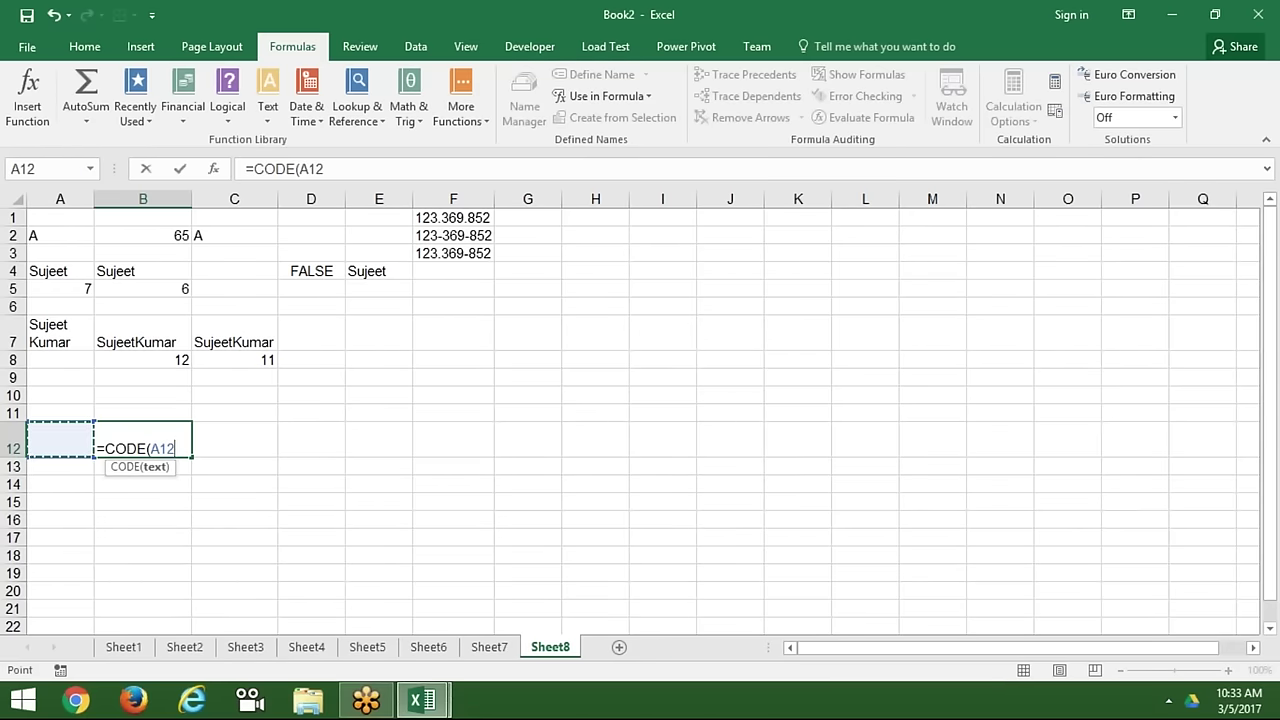
{"action": "key", "text": "Return"}
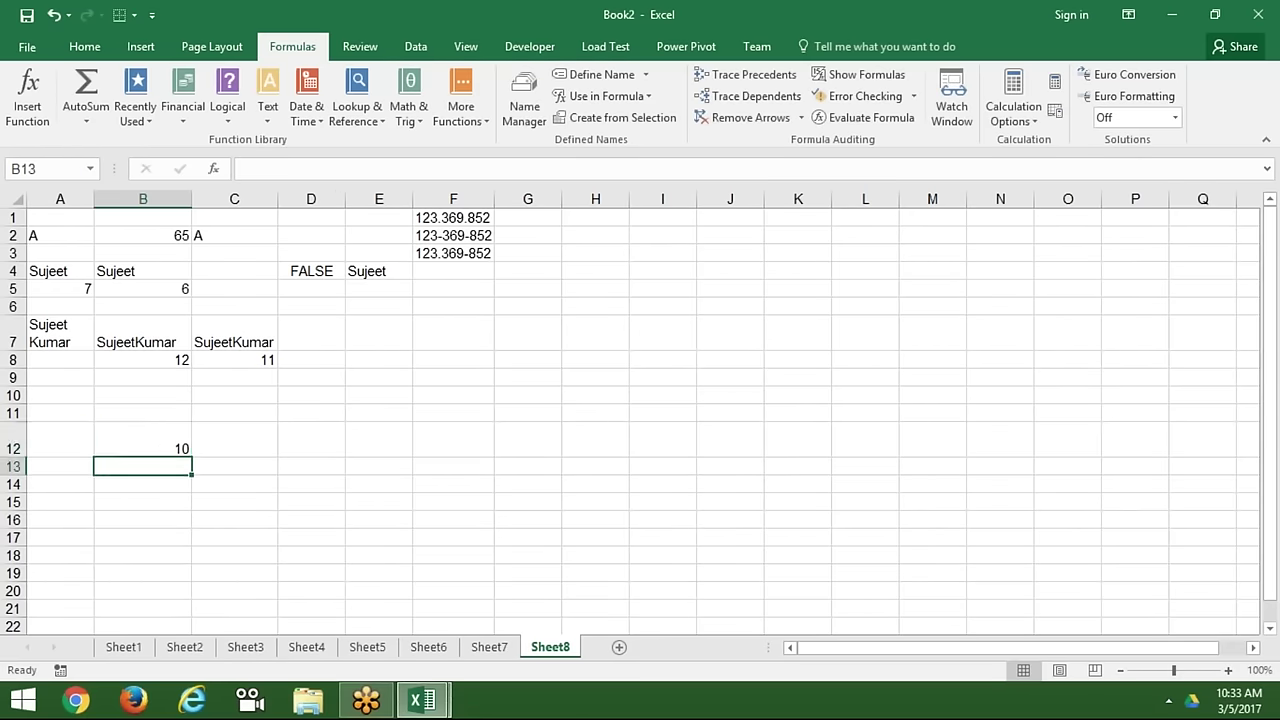
{"action": "left_click", "coordinate": [142, 439]}
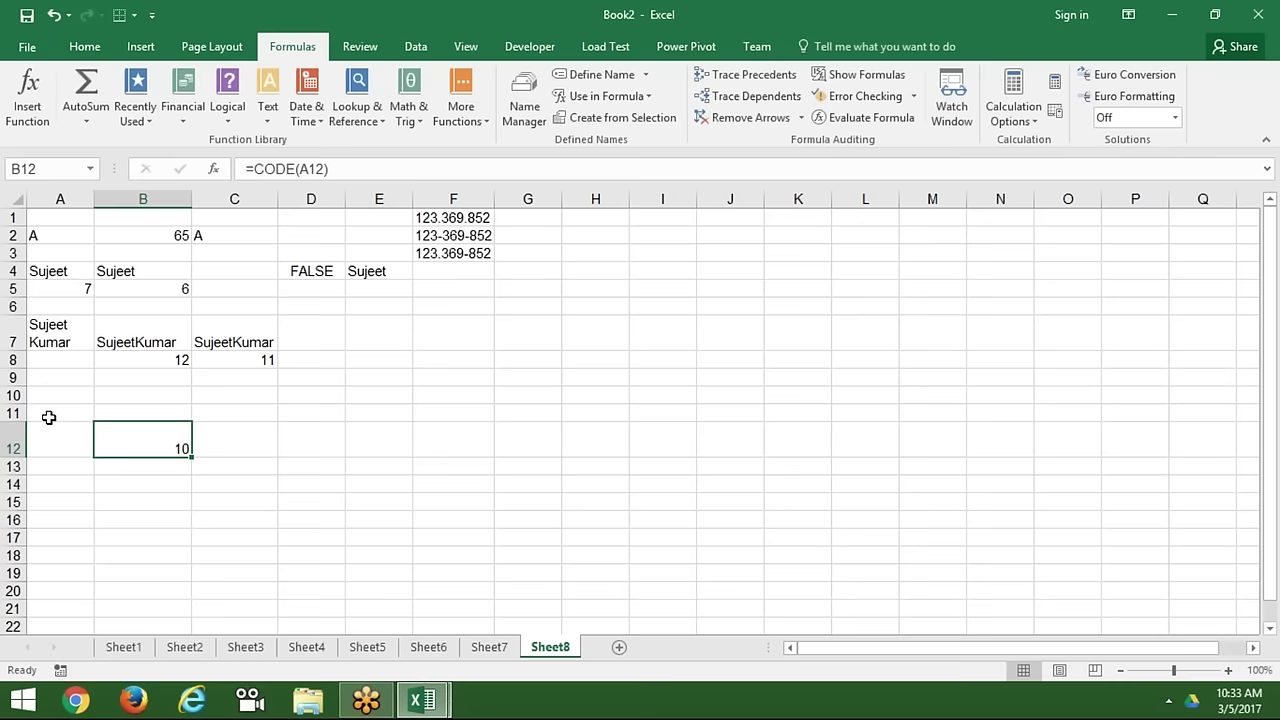
Step: Inspect B2's CODE formula, A12's contents and C2's CHAR formula without changes
{"action": "left_click", "coordinate": [178, 240]}
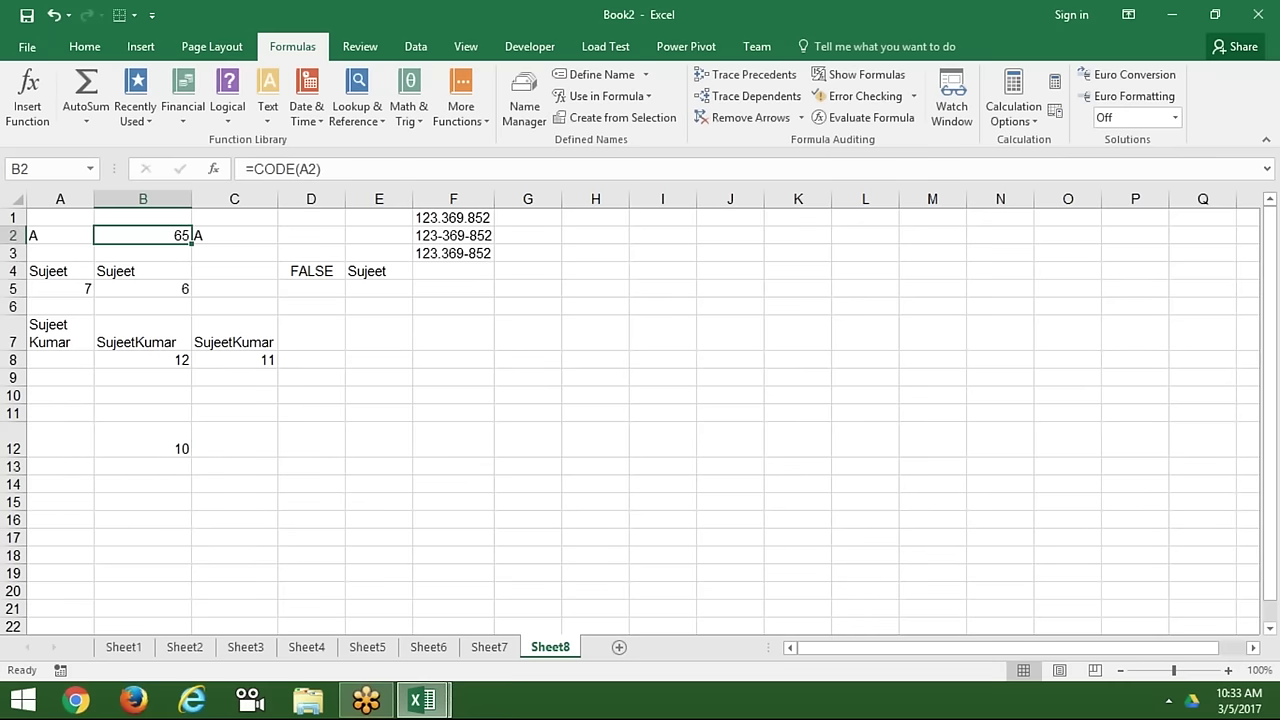
{"action": "double_click", "coordinate": [40, 434]}
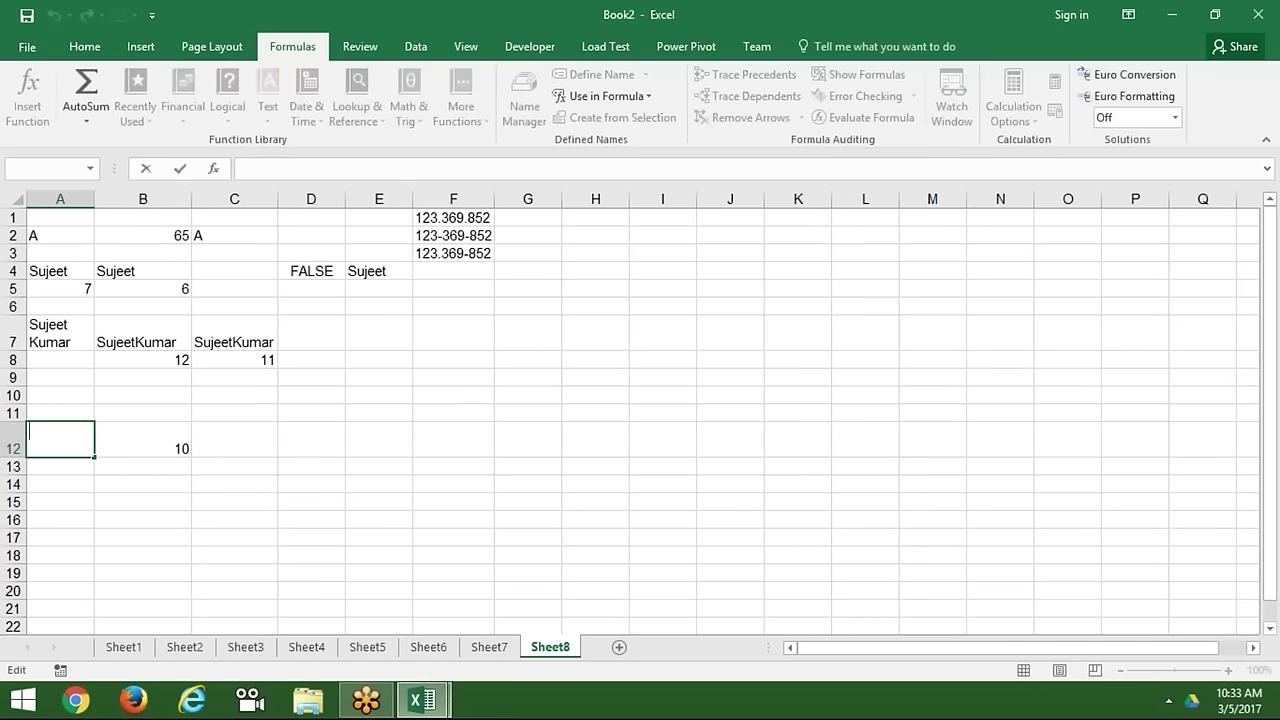
{"action": "key", "text": "Escape"}
{"action": "left_click", "coordinate": [116, 436]}
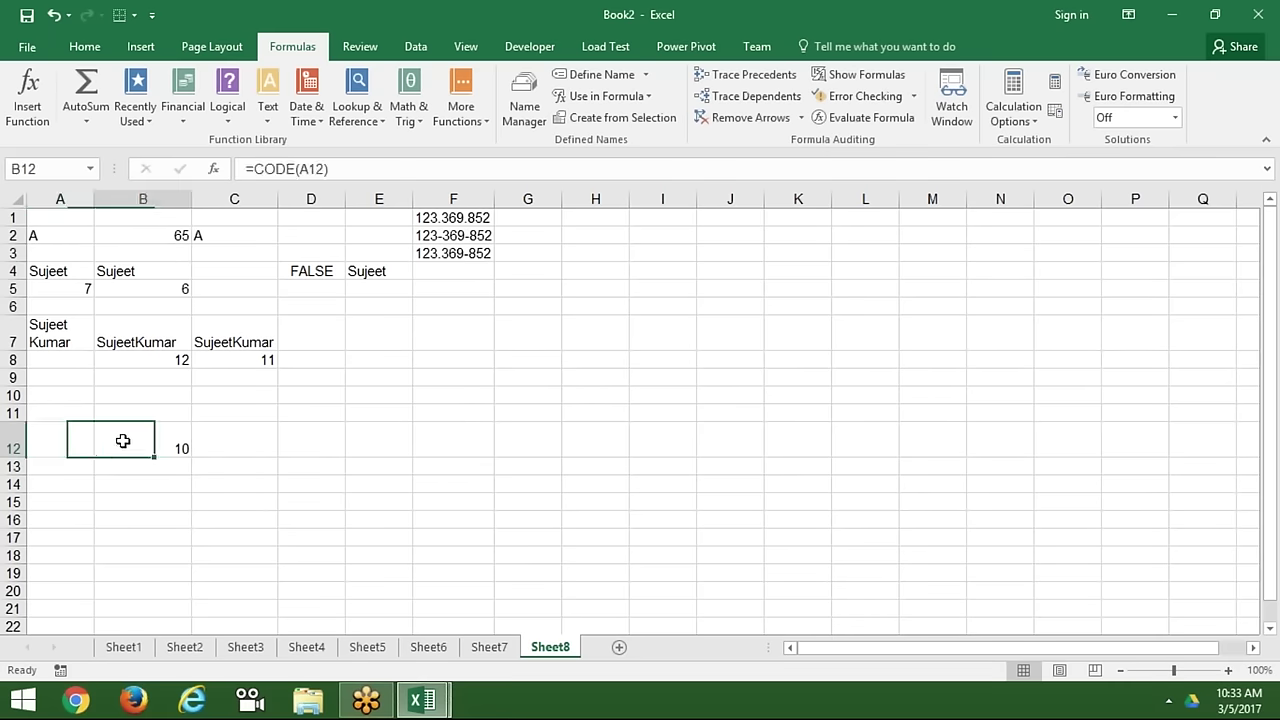
{"action": "double_click", "coordinate": [229, 239]}
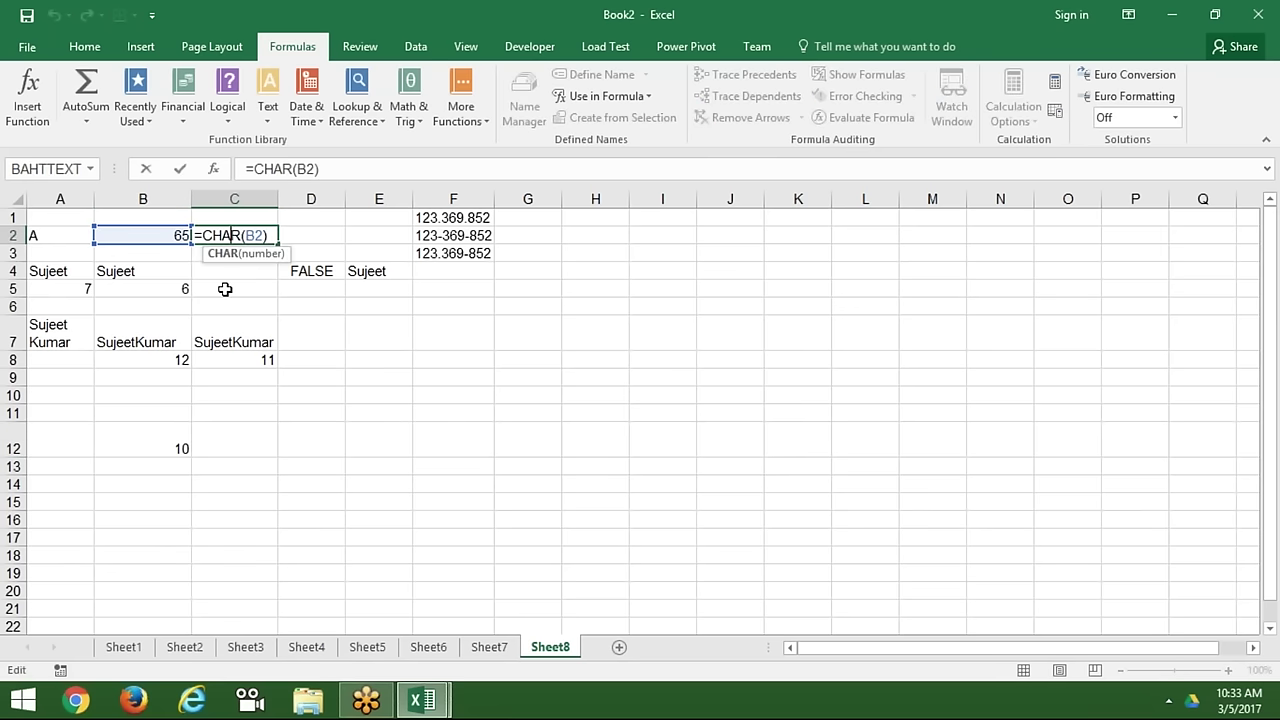
{"action": "key", "text": "Return"}
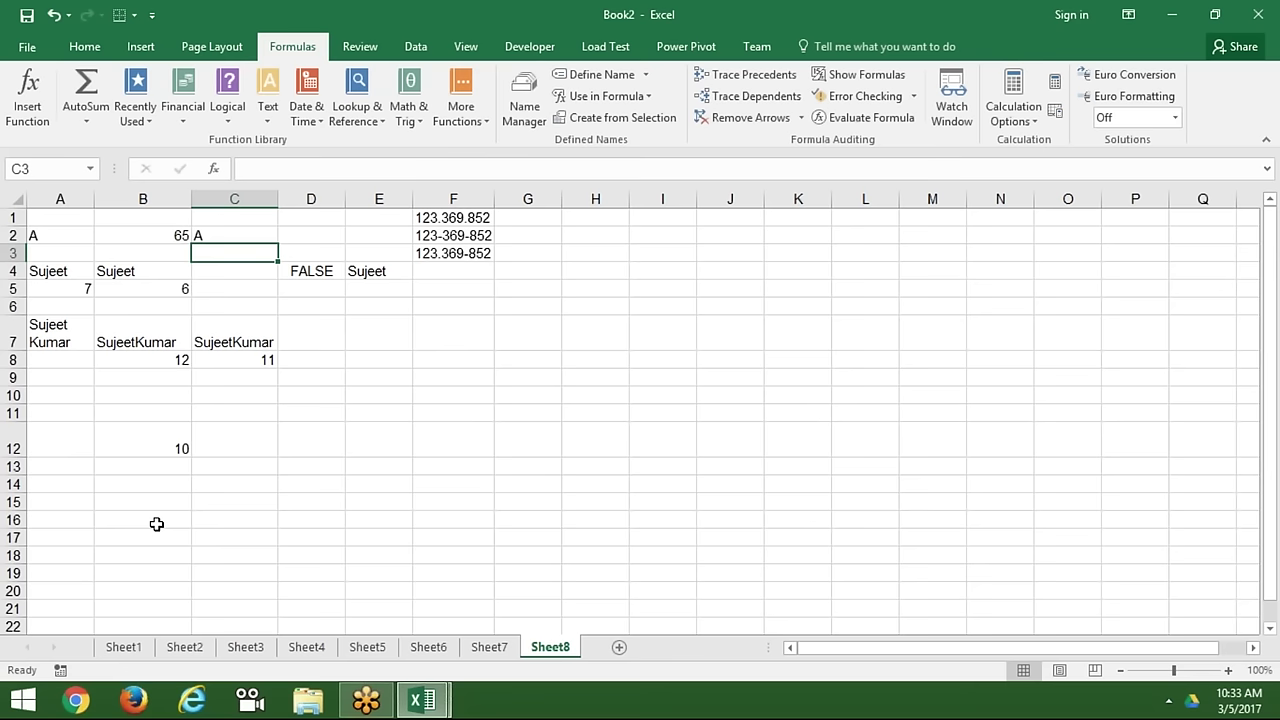
{"action": "left_click", "coordinate": [178, 443]}
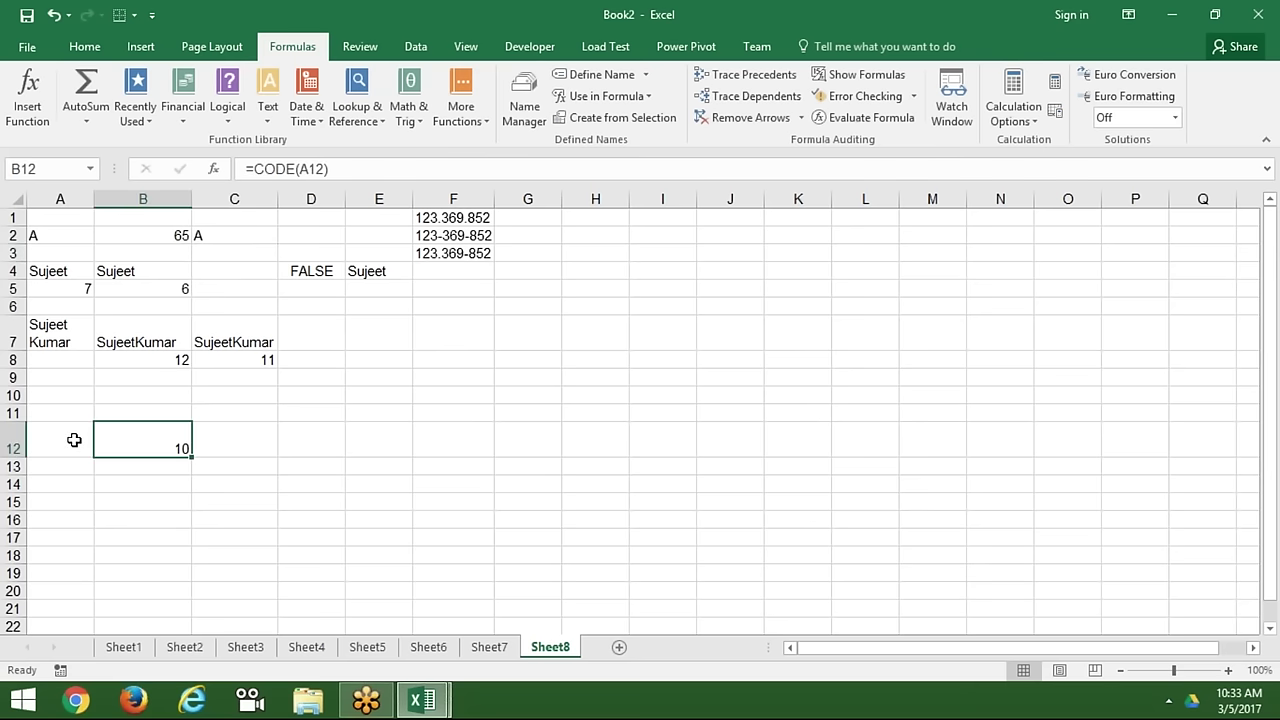
Step: Enter =SUBSTITUTE(B7,CHAR(10)," ") in B9, accepting Excel's correction, to join the name with a space
{"action": "left_click", "coordinate": [129, 377]}
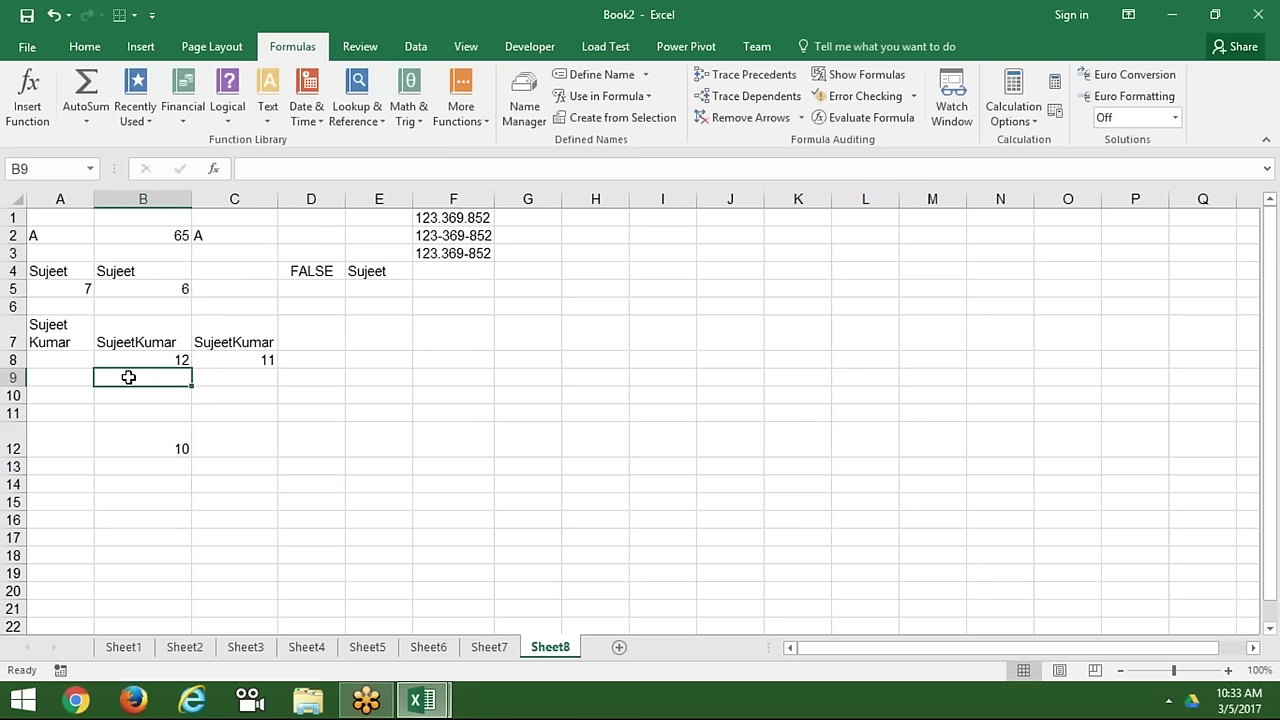
{"action": "type", "text": "=sub"}
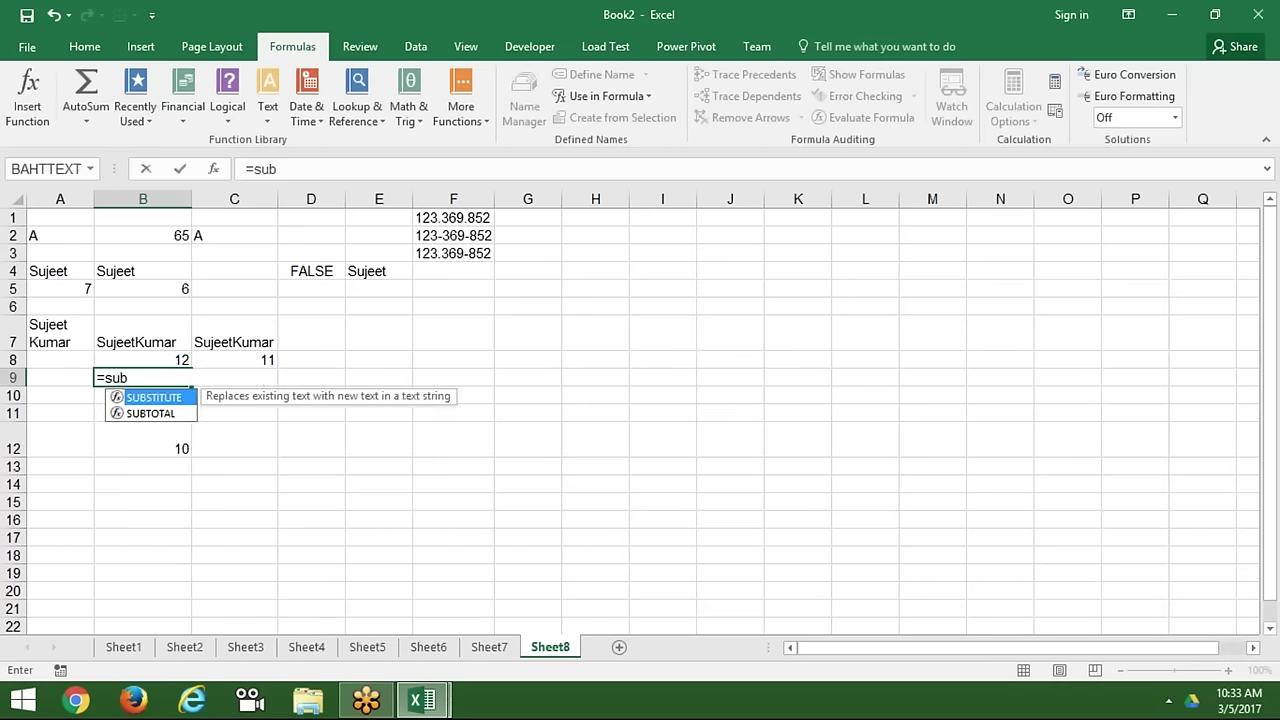
{"action": "key", "text": "Tab"}
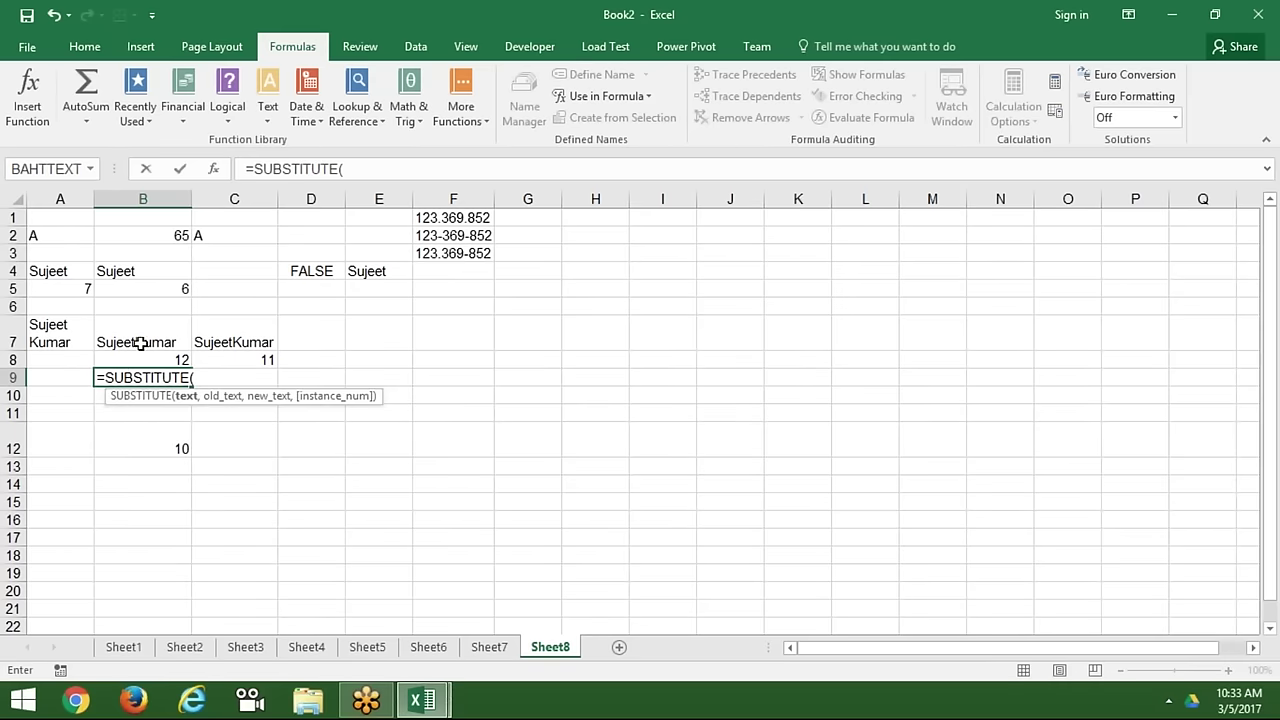
{"action": "left_click", "coordinate": [142, 342]}
{"action": "type", "text": ","}
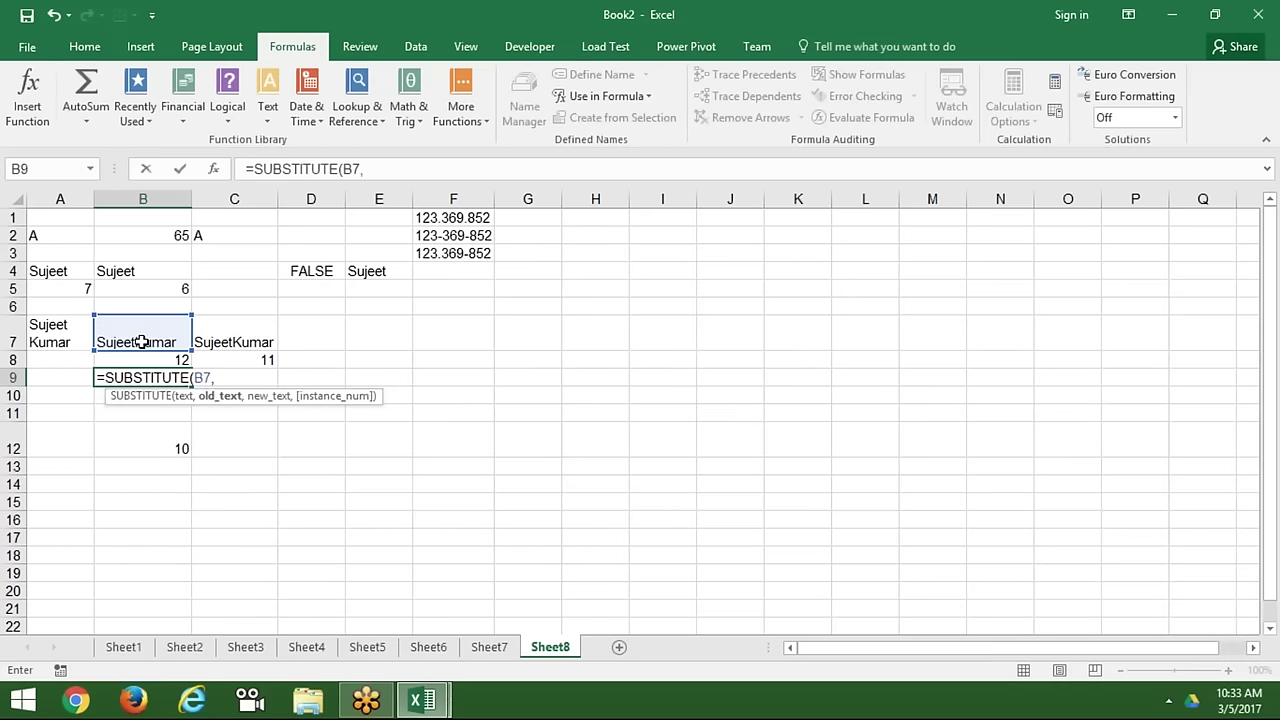
{"action": "type", "text": "ch"}
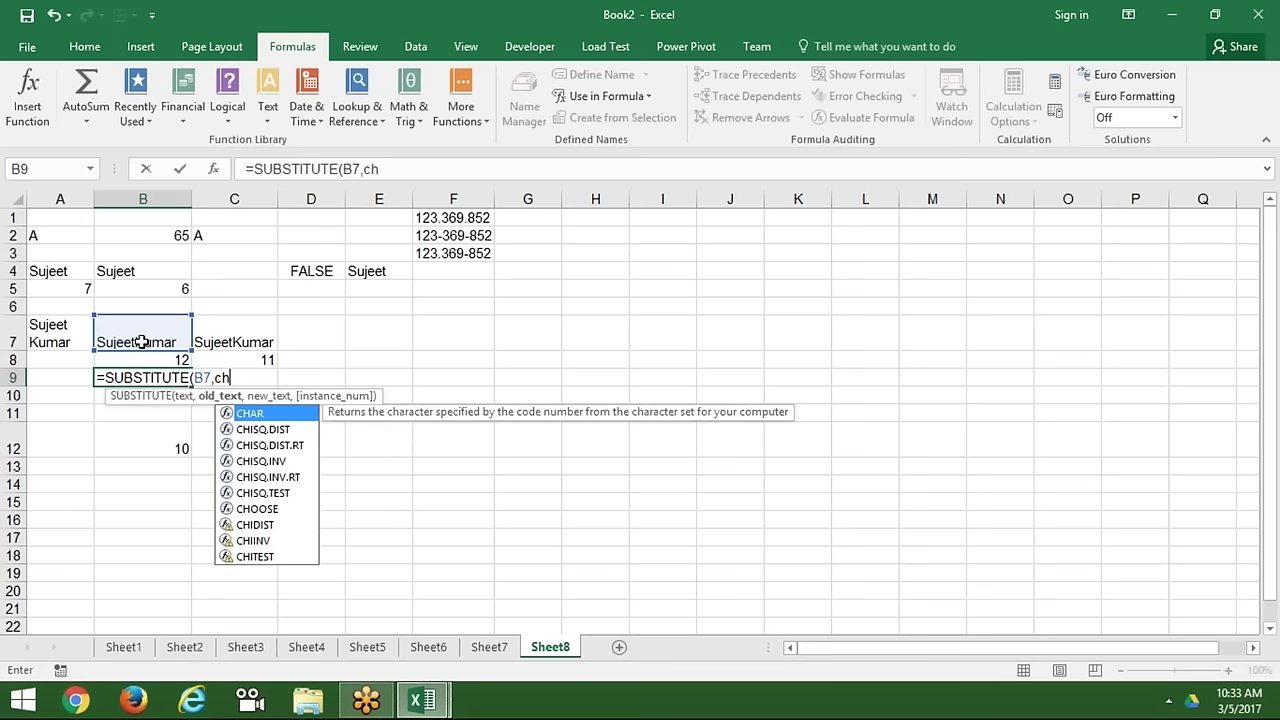
{"action": "key", "text": "Tab"}
{"action": "type", "text": "10"}
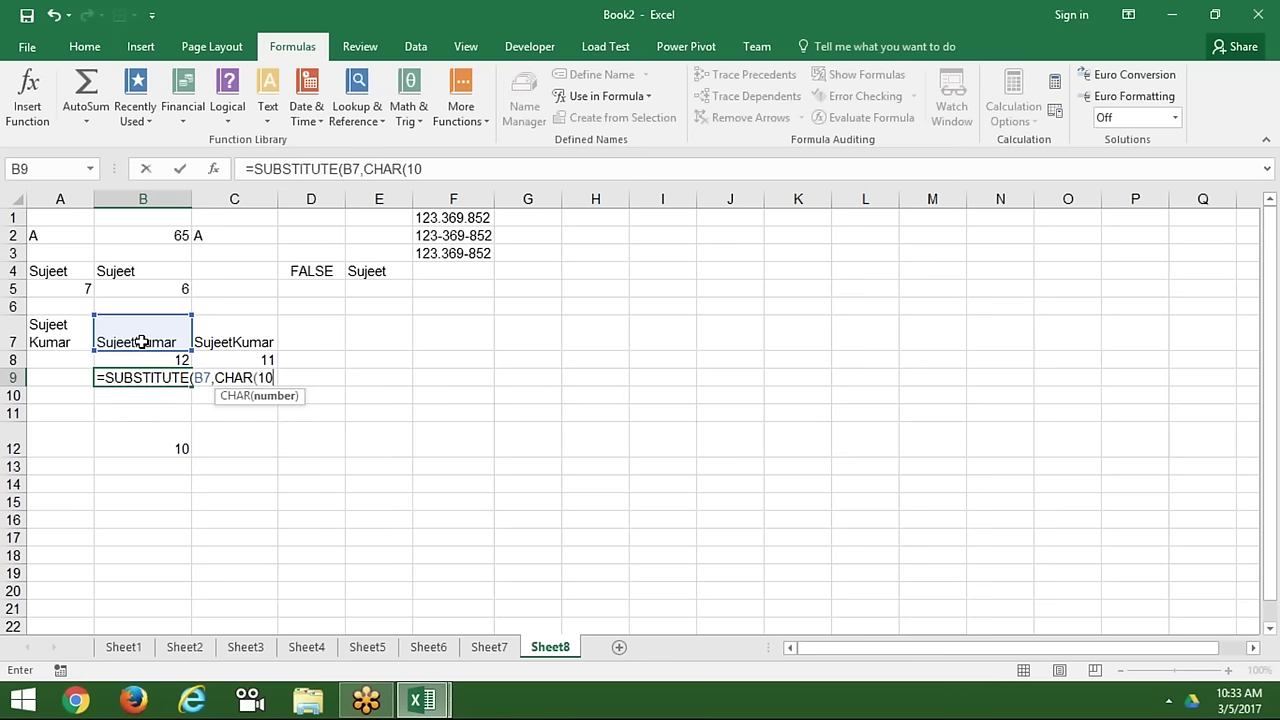
{"action": "type", "text": "),"}
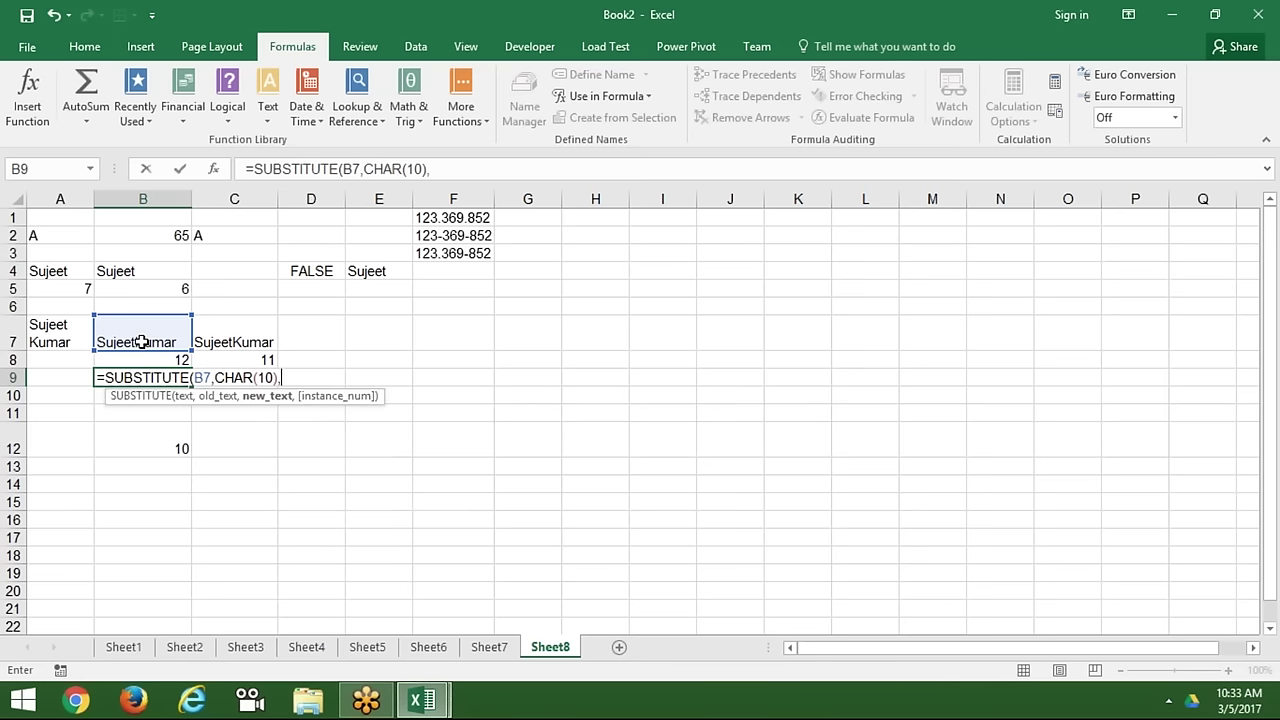
{"action": "type", "text": "\""}
{"action": "type", "text": " \""}
{"action": "key", "text": "BackSpace"}
{"action": "key", "text": "BackSpace"}
{"action": "type", "text": "\""}
{"action": "key", "text": "Return"}
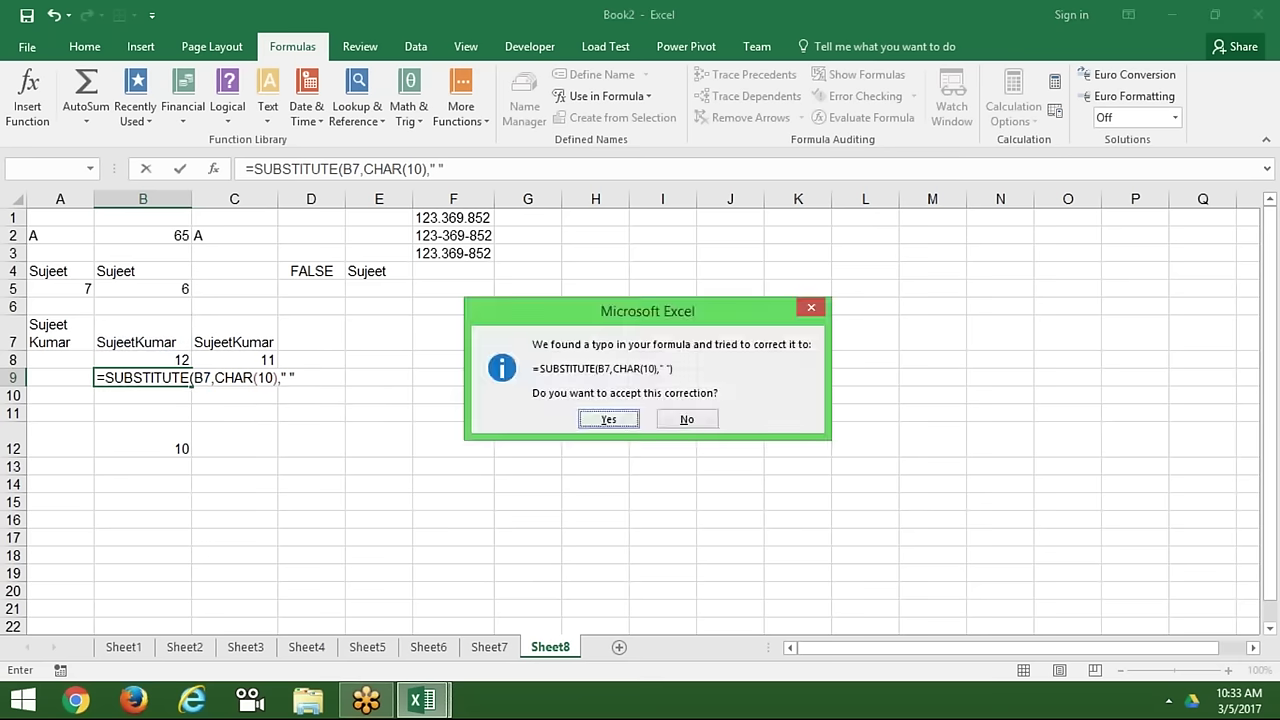
{"action": "key", "text": "Return"}
{"action": "left_click", "coordinate": [143, 377]}
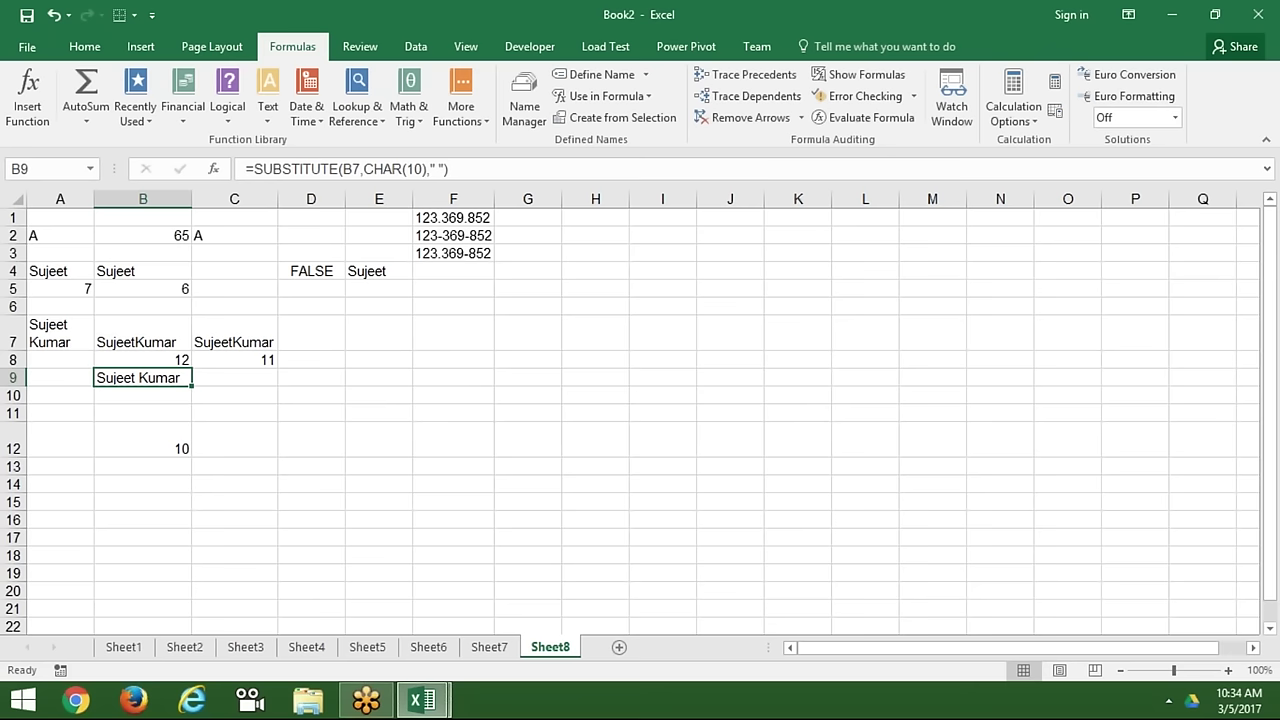
Step: Move down column B to B15 and enter 789.369.852
{"action": "left_click", "coordinate": [142, 395]}
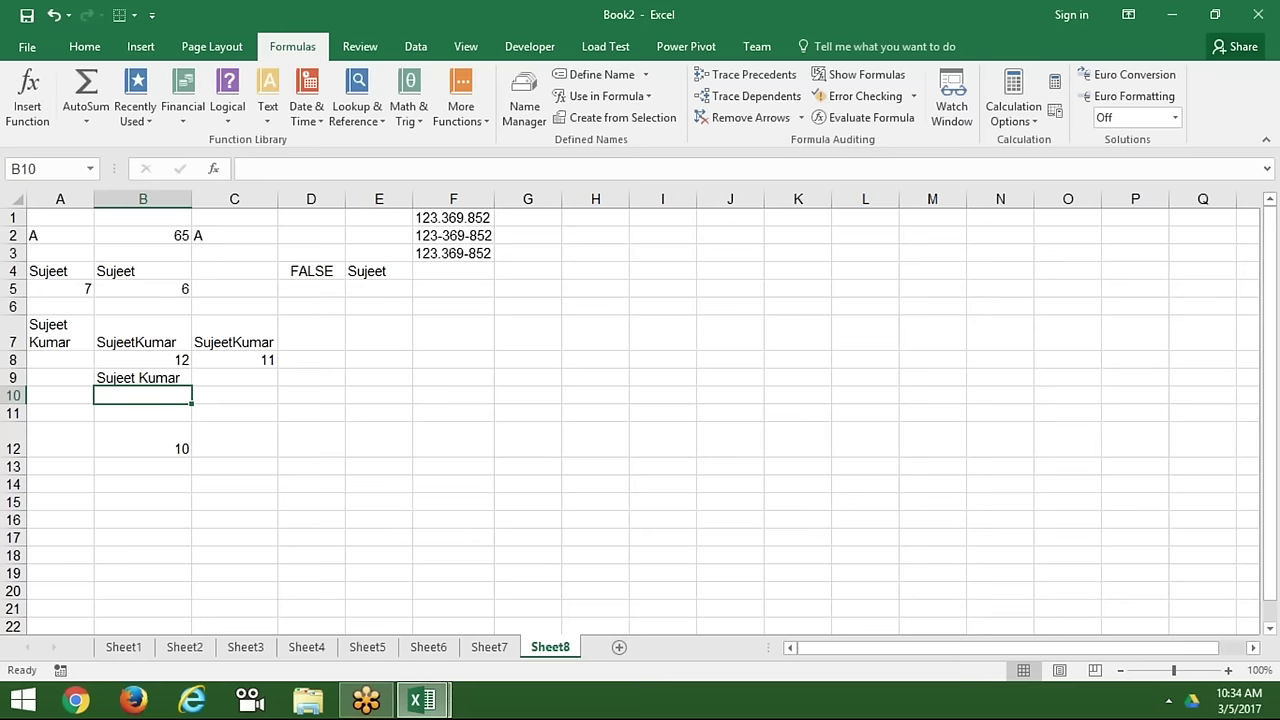
{"action": "left_click", "coordinate": [142, 591]}
{"action": "left_click", "coordinate": [142, 573]}
{"action": "left_click", "coordinate": [142, 538]}
{"action": "left_click", "coordinate": [142, 555]}
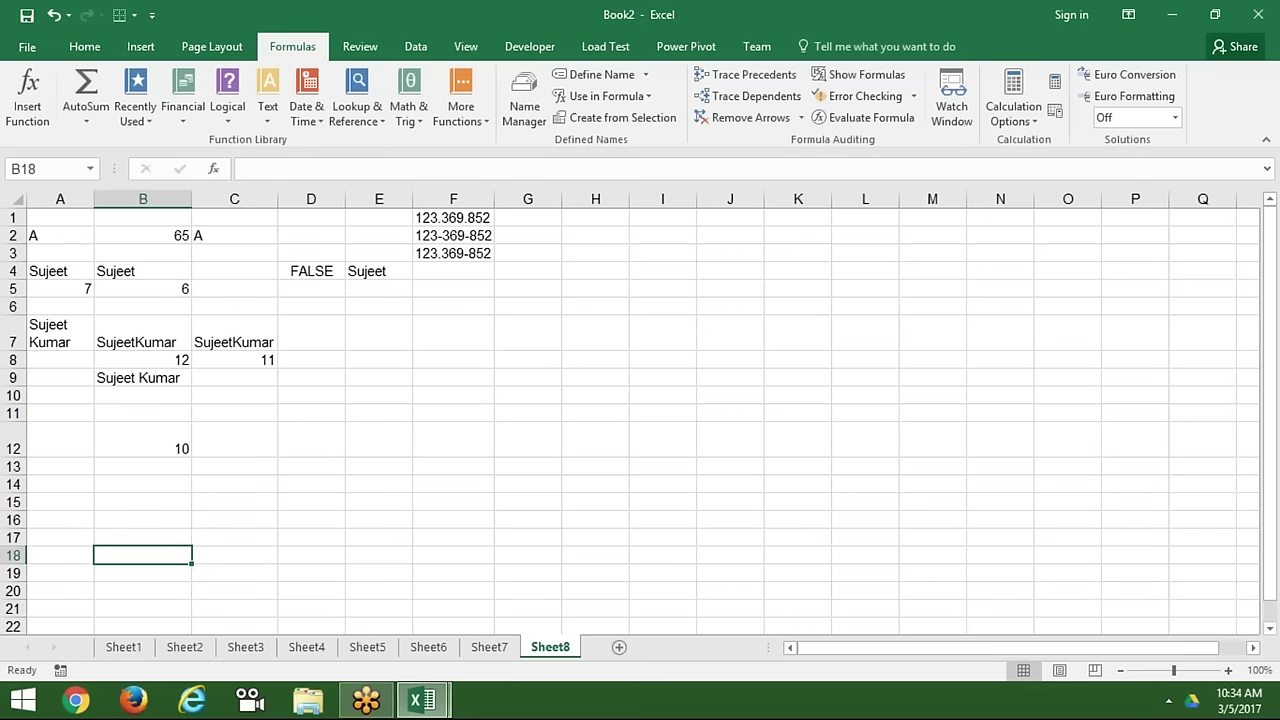
{"action": "left_click", "coordinate": [142, 538]}
{"action": "left_click", "coordinate": [142, 520]}
{"action": "left_click", "coordinate": [142, 538]}
{"action": "left_click", "coordinate": [142, 520]}
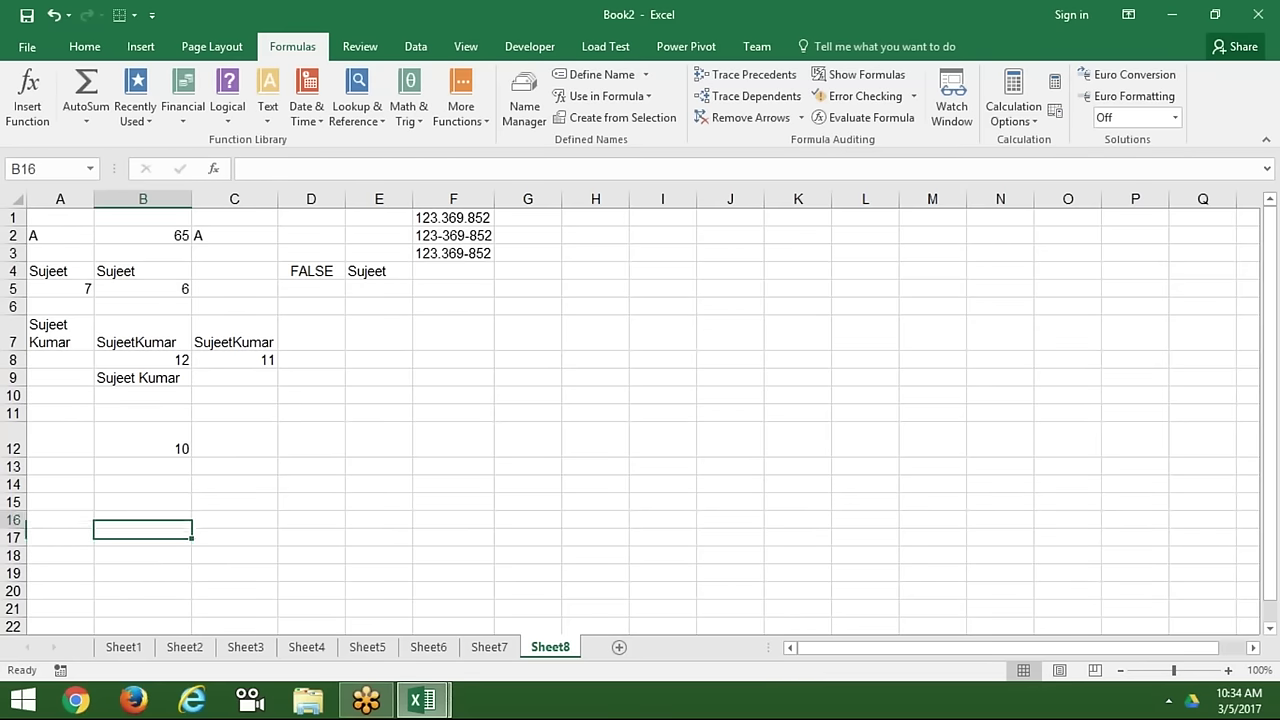
{"action": "left_click", "coordinate": [60, 520]}
{"action": "left_click", "coordinate": [142, 501]}
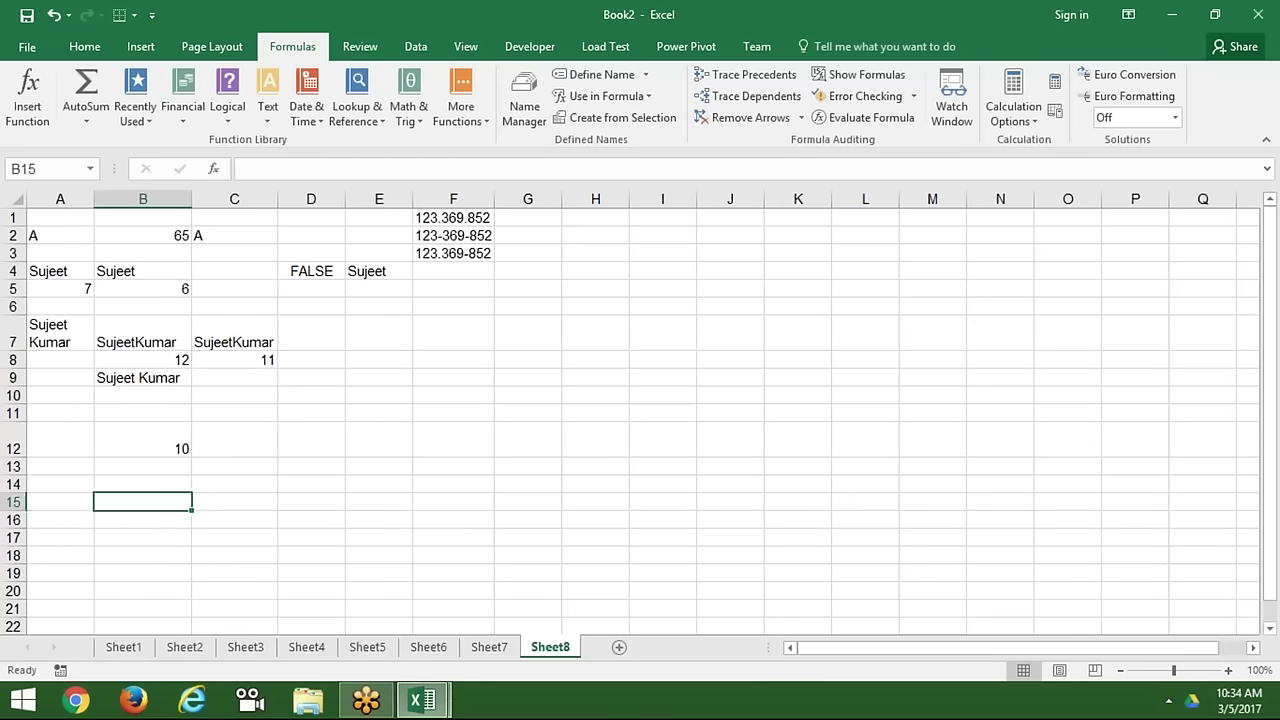
{"action": "type", "text": "789.3"}
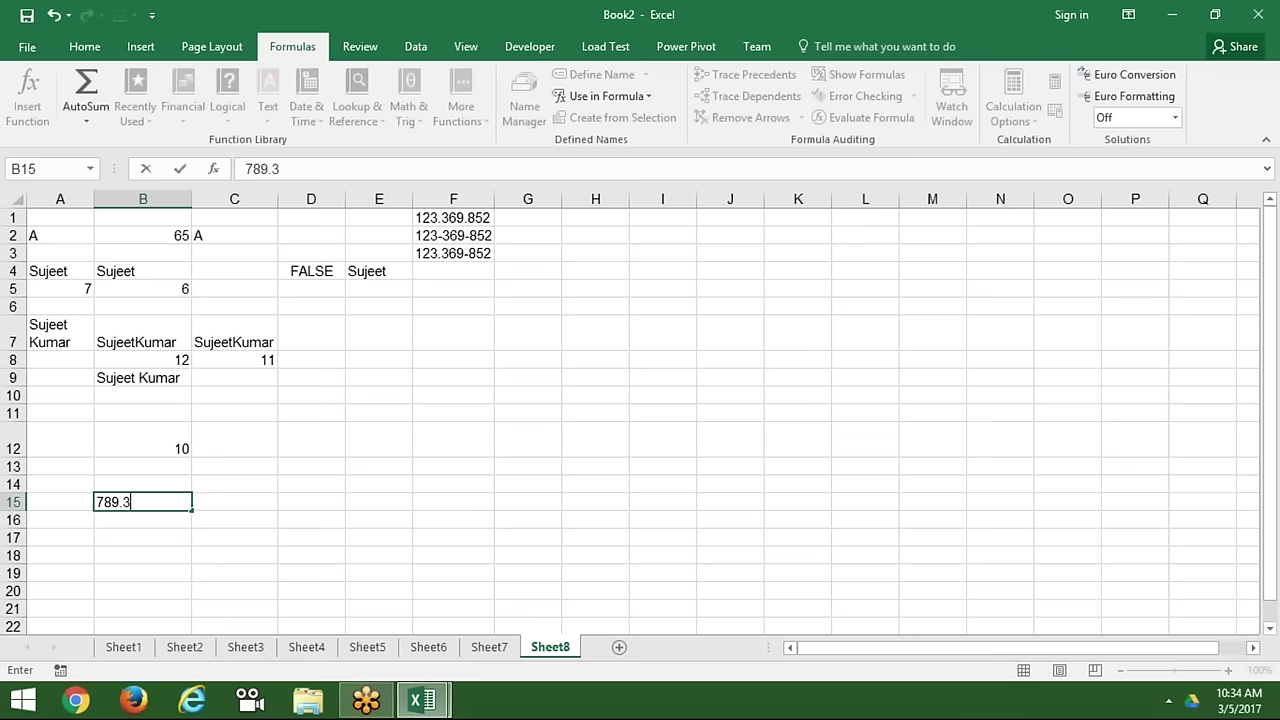
{"action": "type", "text": "69.8"}
{"action": "type", "text": "52"}
{"action": "key", "text": "Return"}
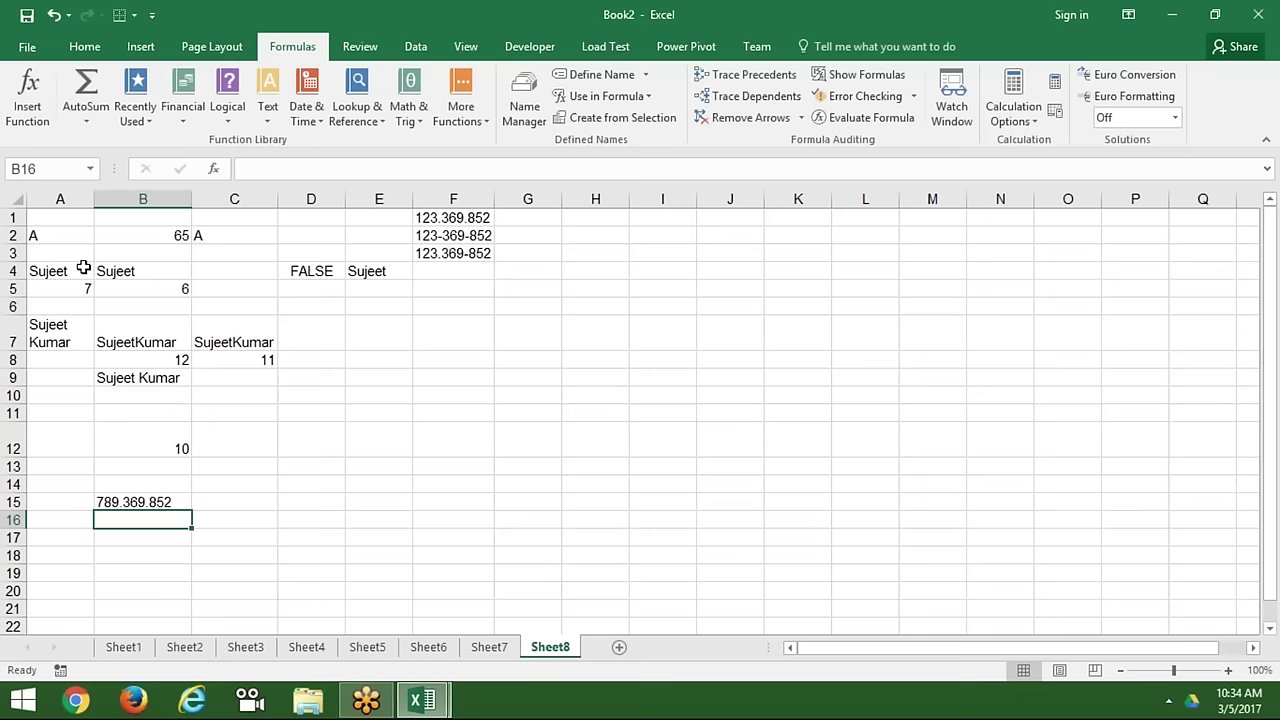
Step: Append the surname to A4's name with extra spaces between, then check =TRIM(A4) in B4
{"action": "double_click", "coordinate": [84, 268]}
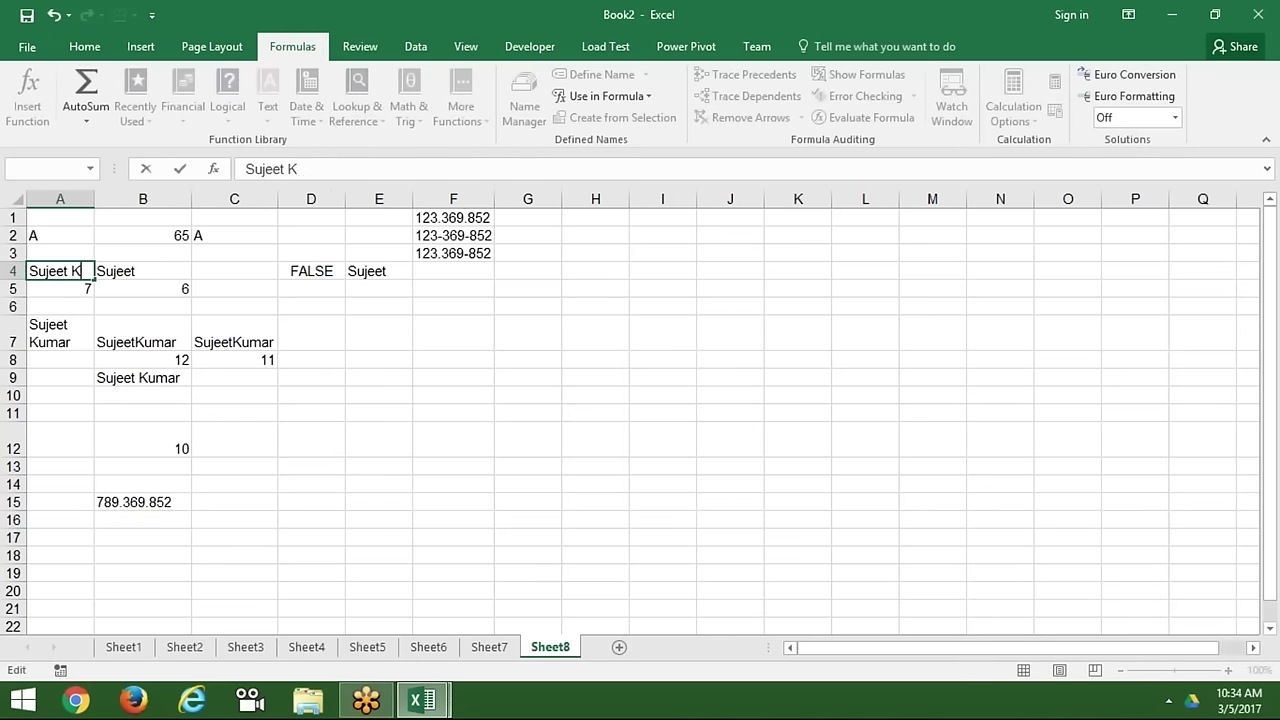
{"action": "key", "text": "Return"}
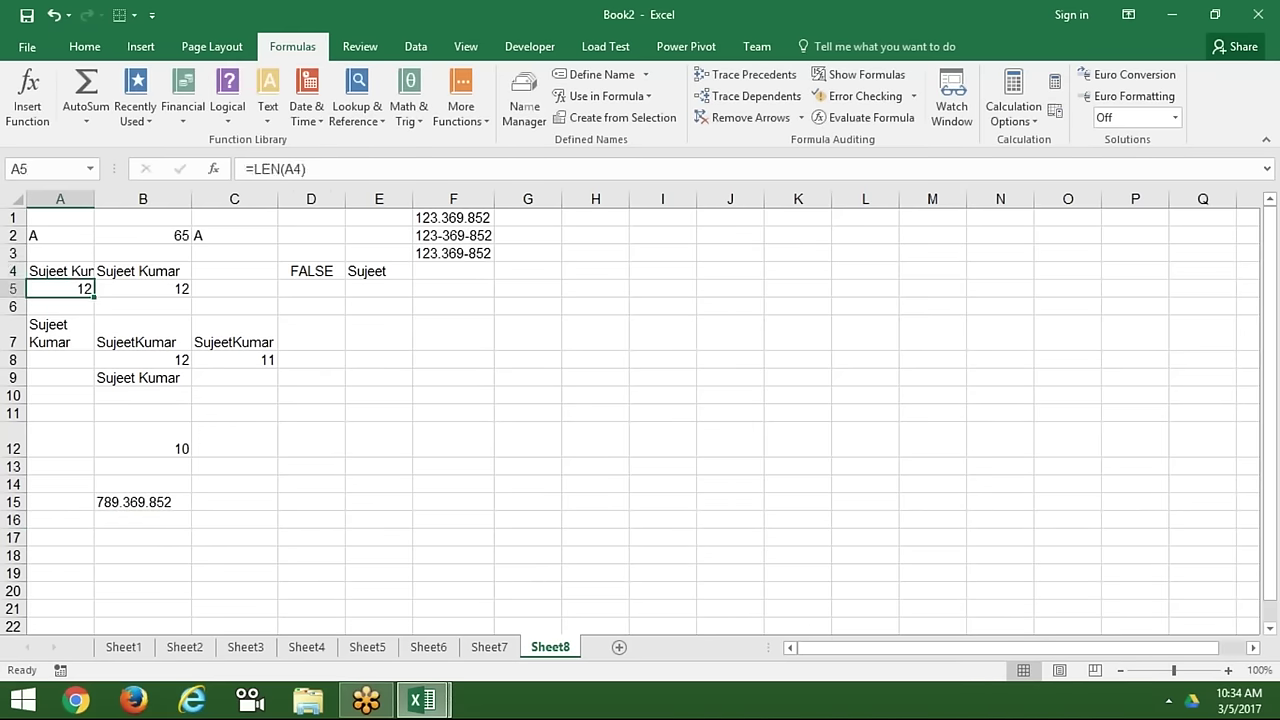
{"action": "left_click", "coordinate": [70, 272]}
{"action": "double_click", "coordinate": [70, 272]}
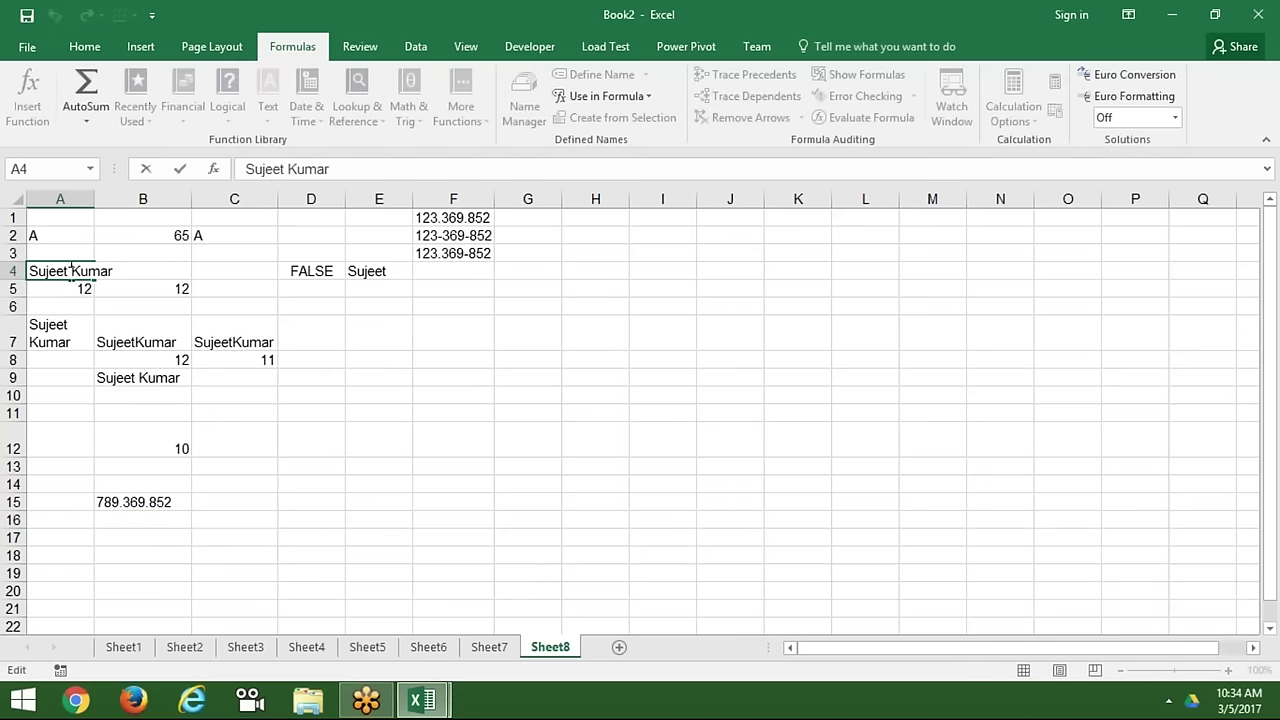
{"action": "key", "text": "Return"}
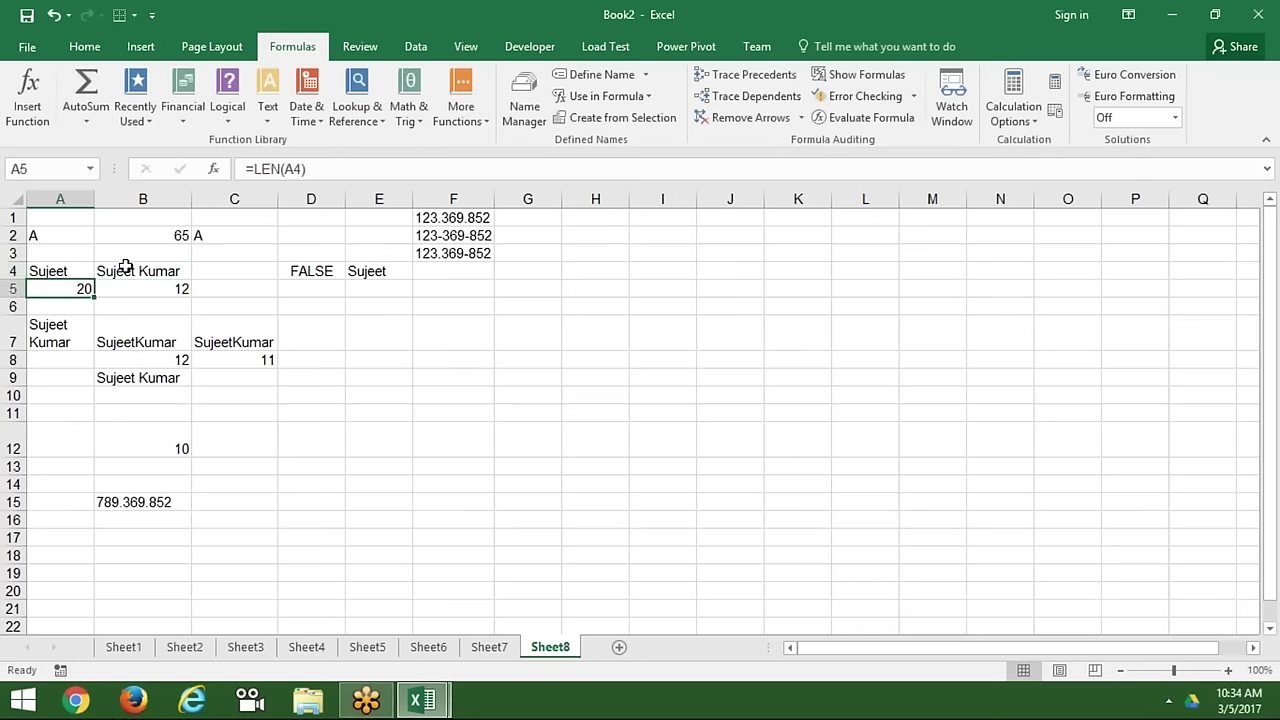
{"action": "left_click", "coordinate": [138, 274]}
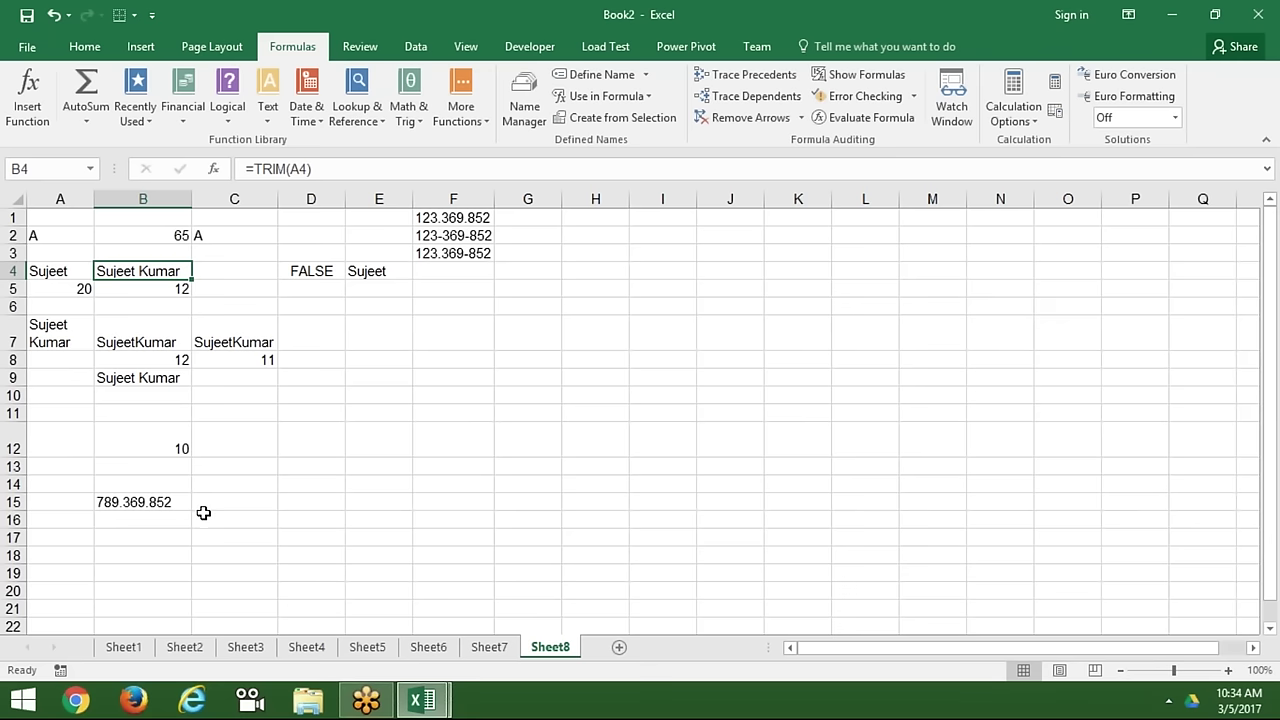
{"action": "left_click", "coordinate": [204, 516]}
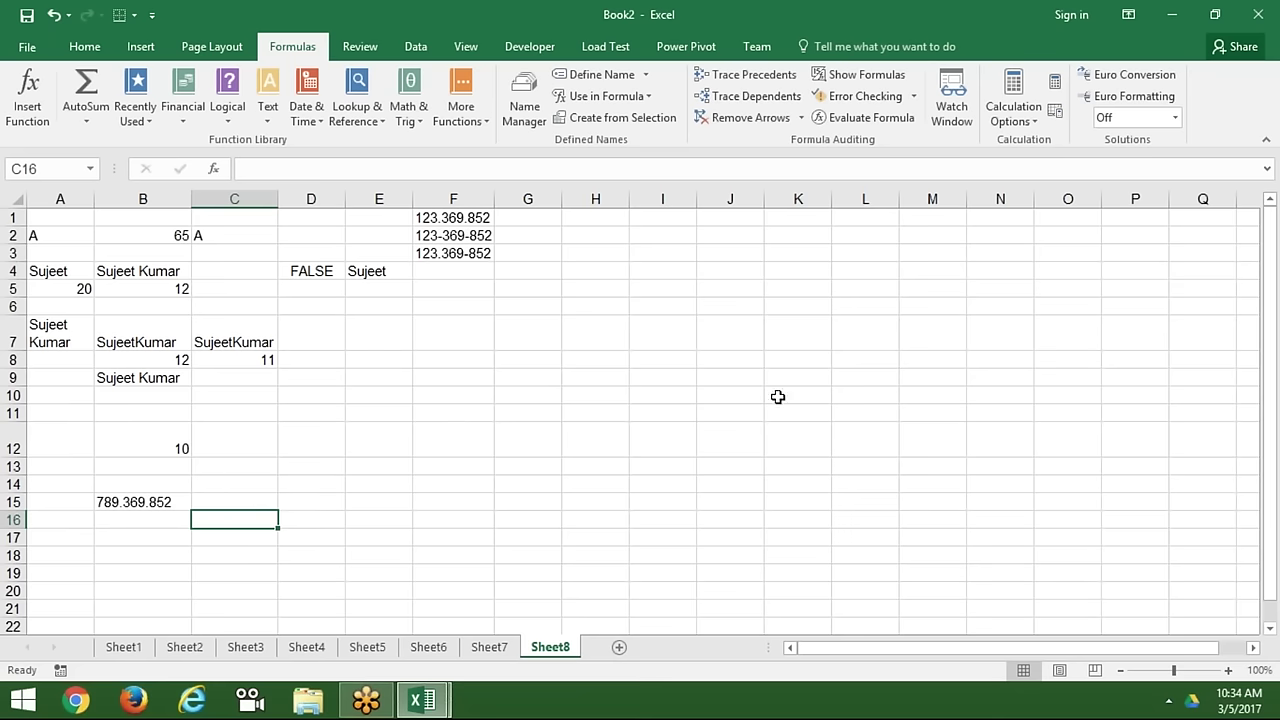
Step: Enter =LEFT(B15,3) in C15 to extract 789
{"action": "left_click", "coordinate": [228, 504]}
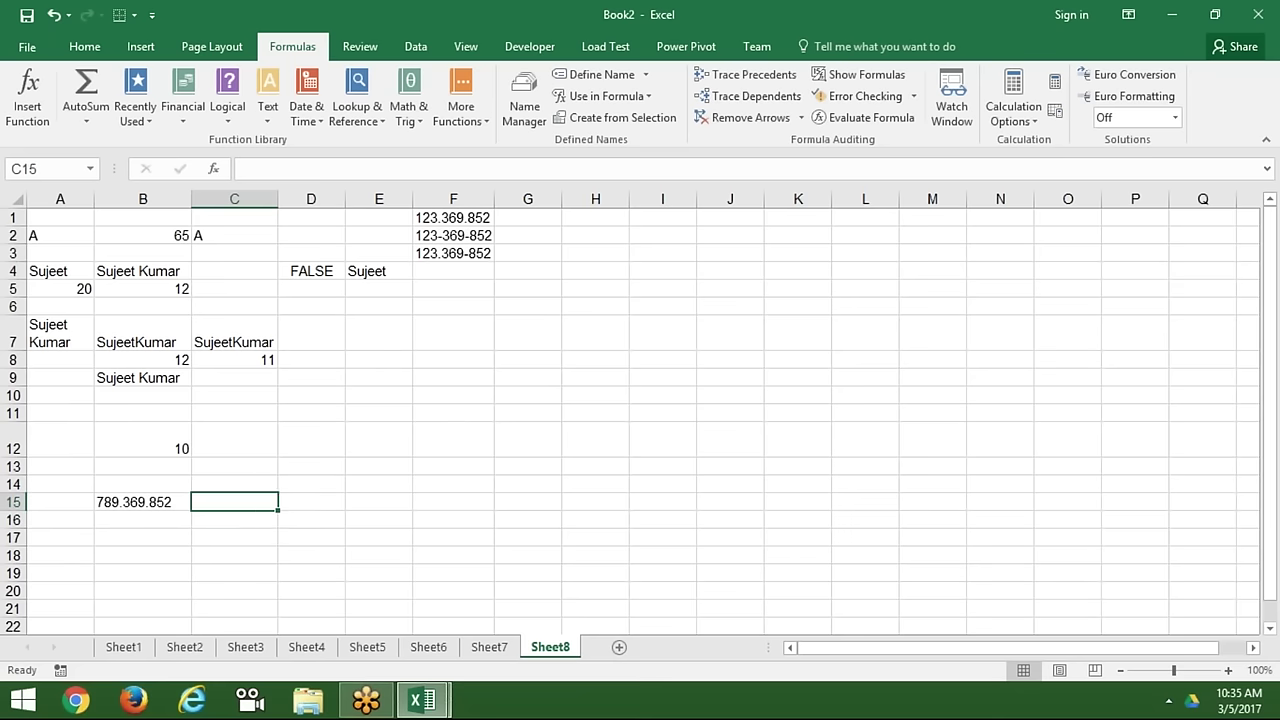
{"action": "type", "text": "=le"}
{"action": "key", "text": "Tab"}
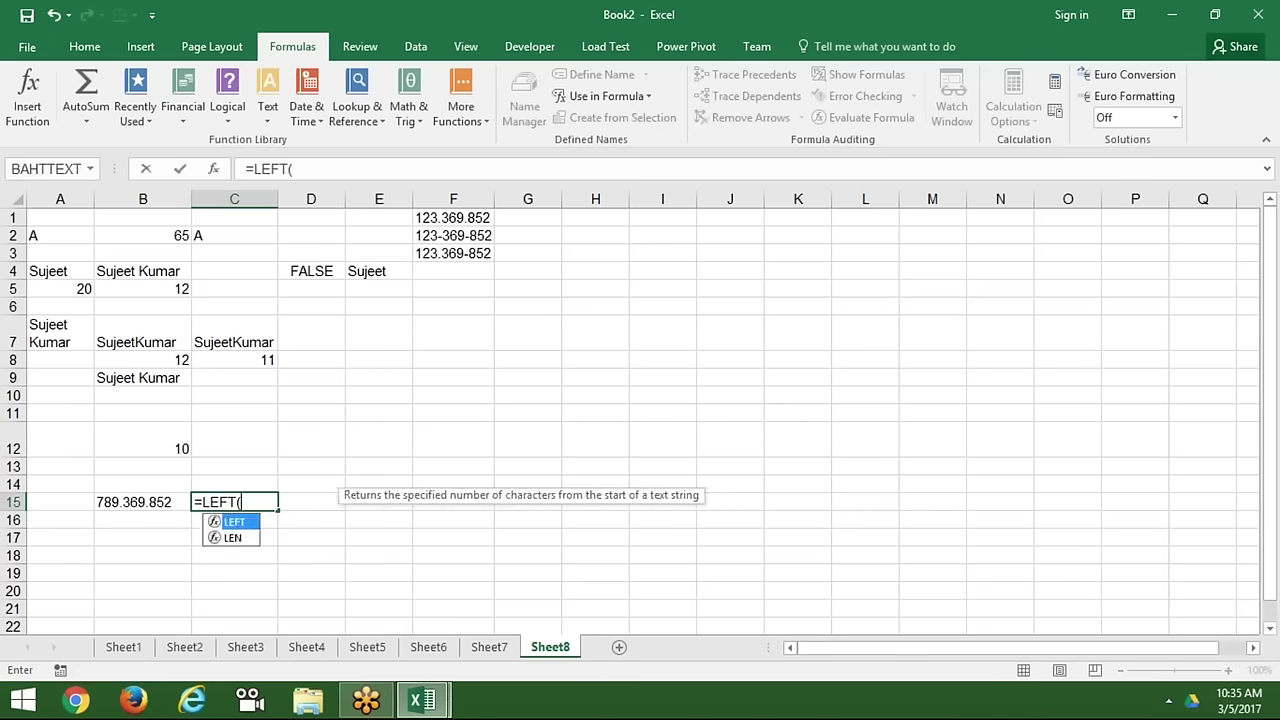
{"action": "left_click", "coordinate": [157, 502]}
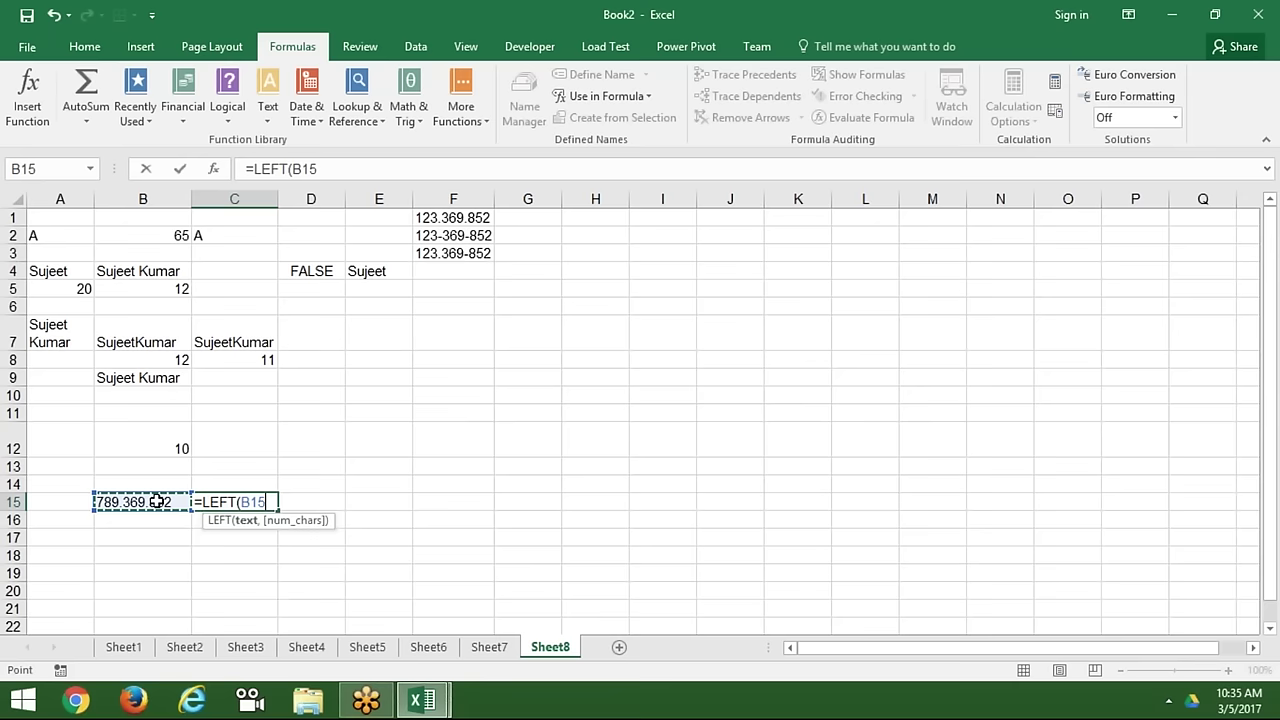
{"action": "type", "text": ",3"}
{"action": "key", "text": "Return"}
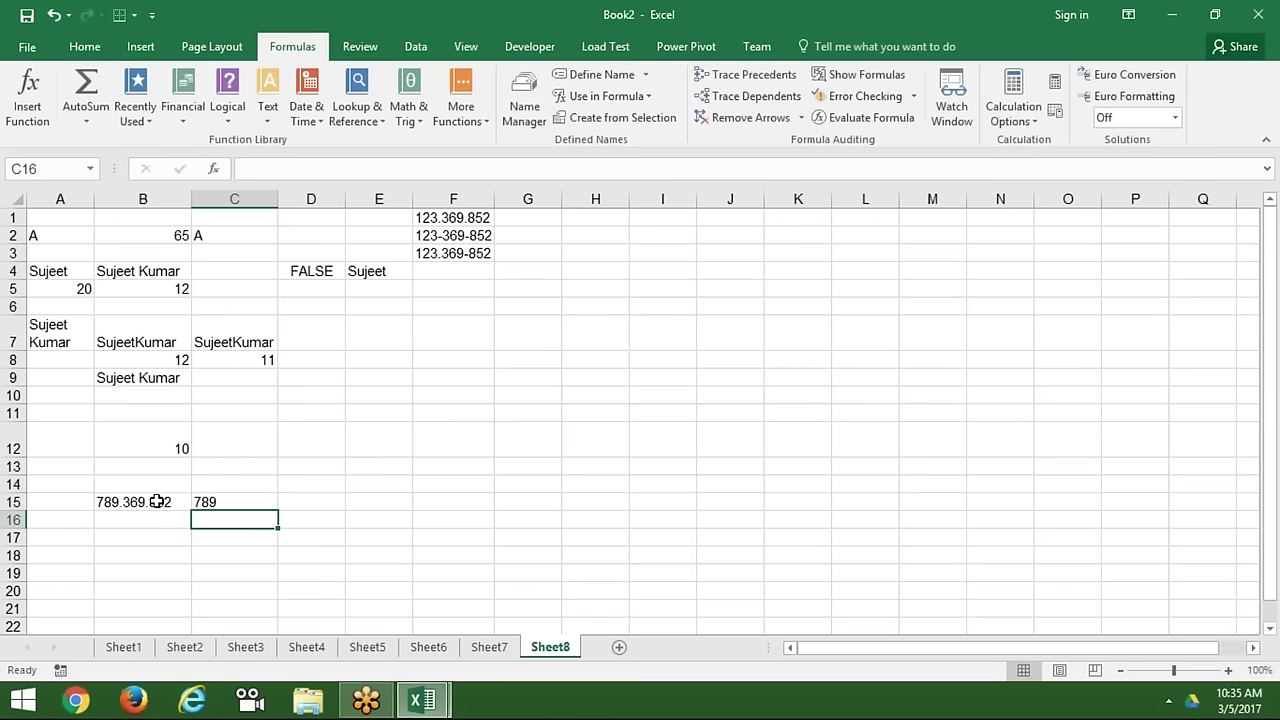
Step: Enter =RIGHT(B15,3) in E15 to extract 852
{"action": "key", "text": "Up"}
{"action": "key", "text": "Right"}
{"action": "key", "text": "Right"}
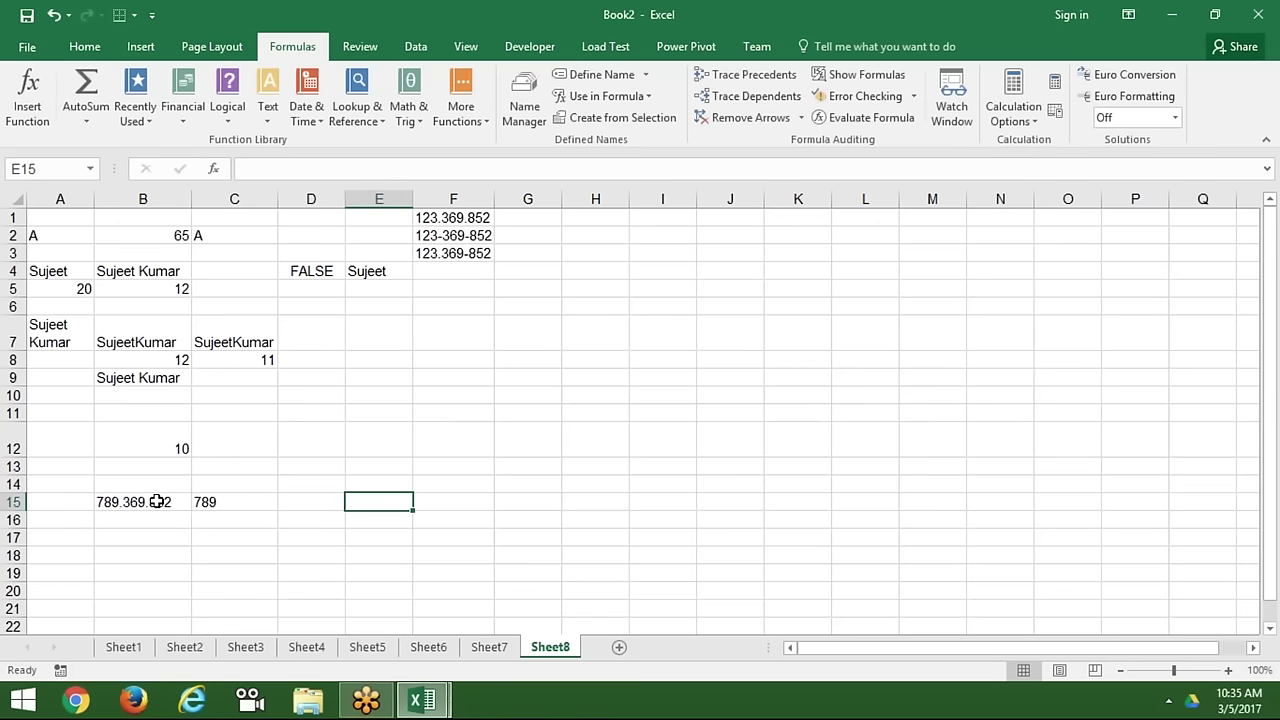
{"action": "type", "text": "=ri"}
{"action": "key", "text": "Tab"}
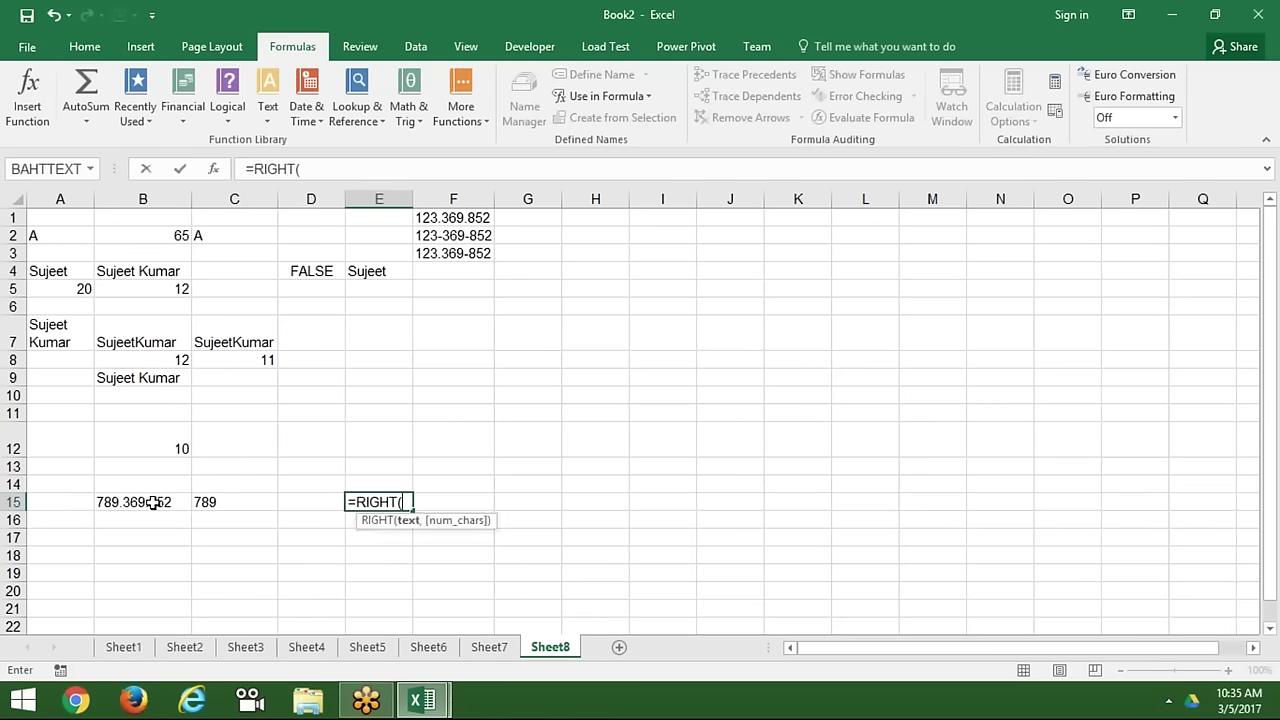
{"action": "left_click", "coordinate": [137, 502]}
{"action": "type", "text": ","}
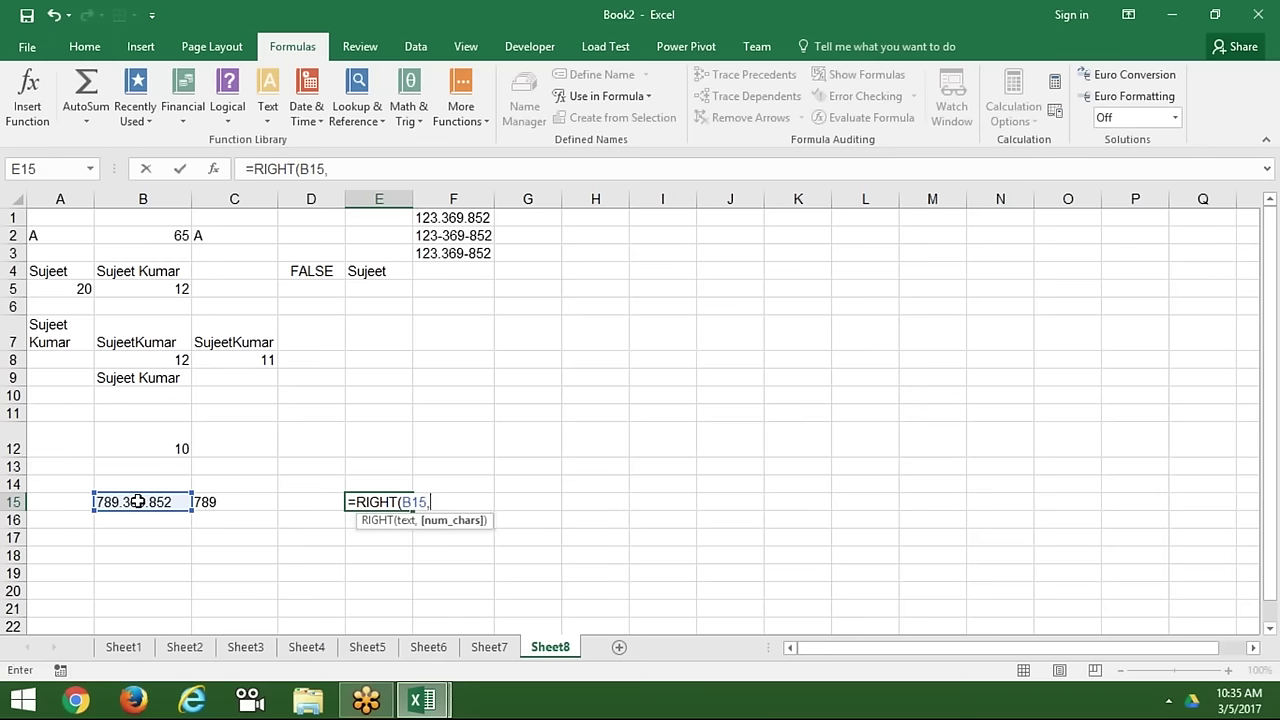
{"action": "type", "text": "3"}
{"action": "key", "text": "Return"}
Step: Enter =MID(B15,5,3) in D15 to extract 369, correcting the start position from 4 to 5
{"action": "key", "text": "Up"}
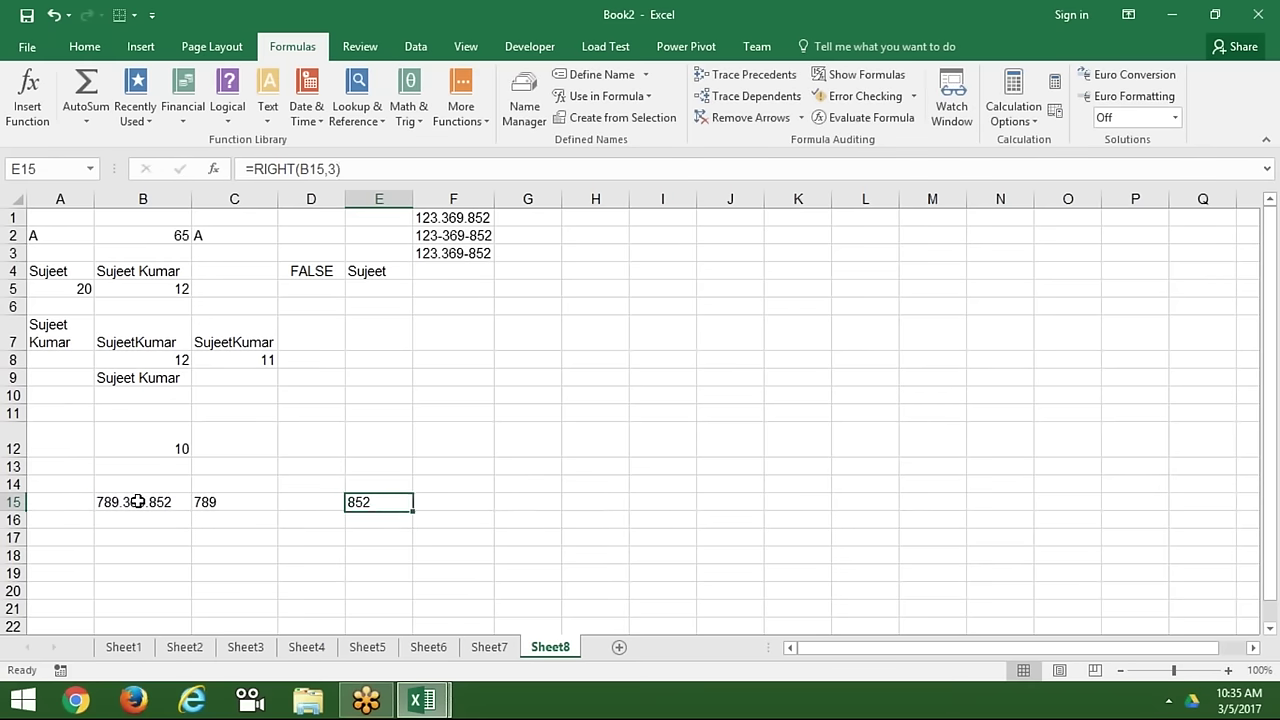
{"action": "key", "text": "Left"}
{"action": "type", "text": "=mi"}
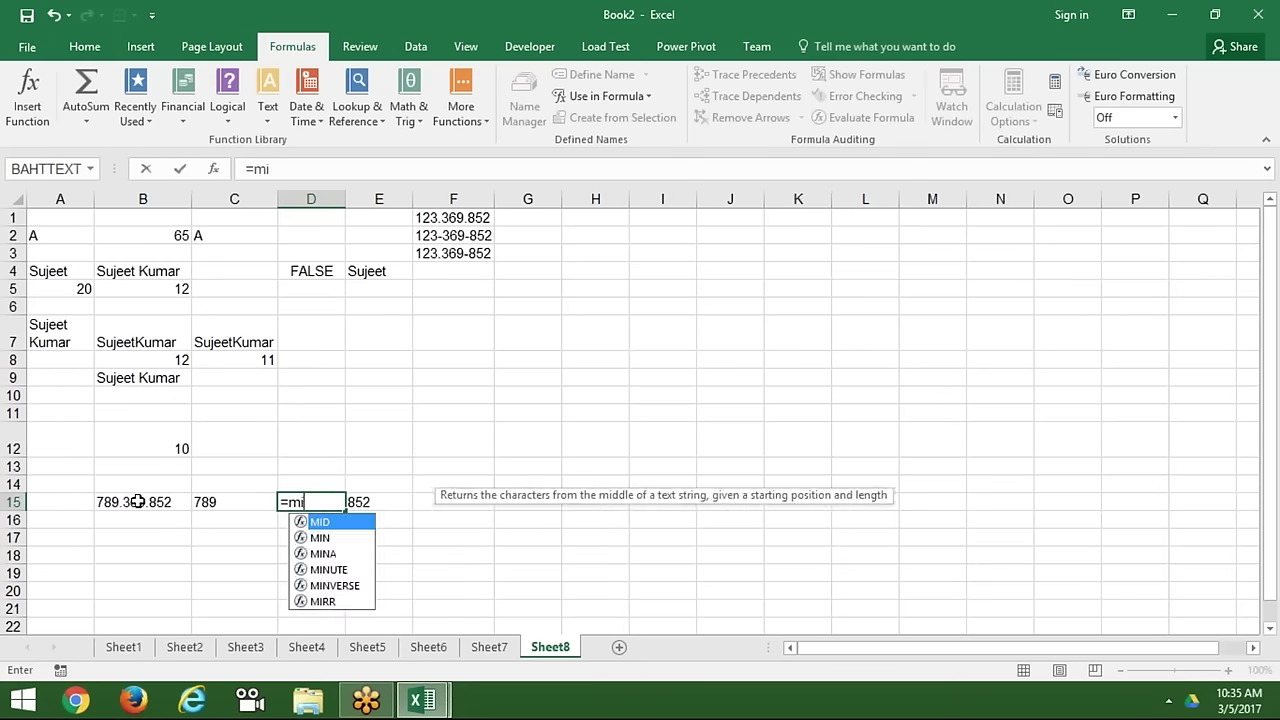
{"action": "type", "text": "d"}
{"action": "key", "text": "Tab"}
{"action": "left_click", "coordinate": [112, 503]}
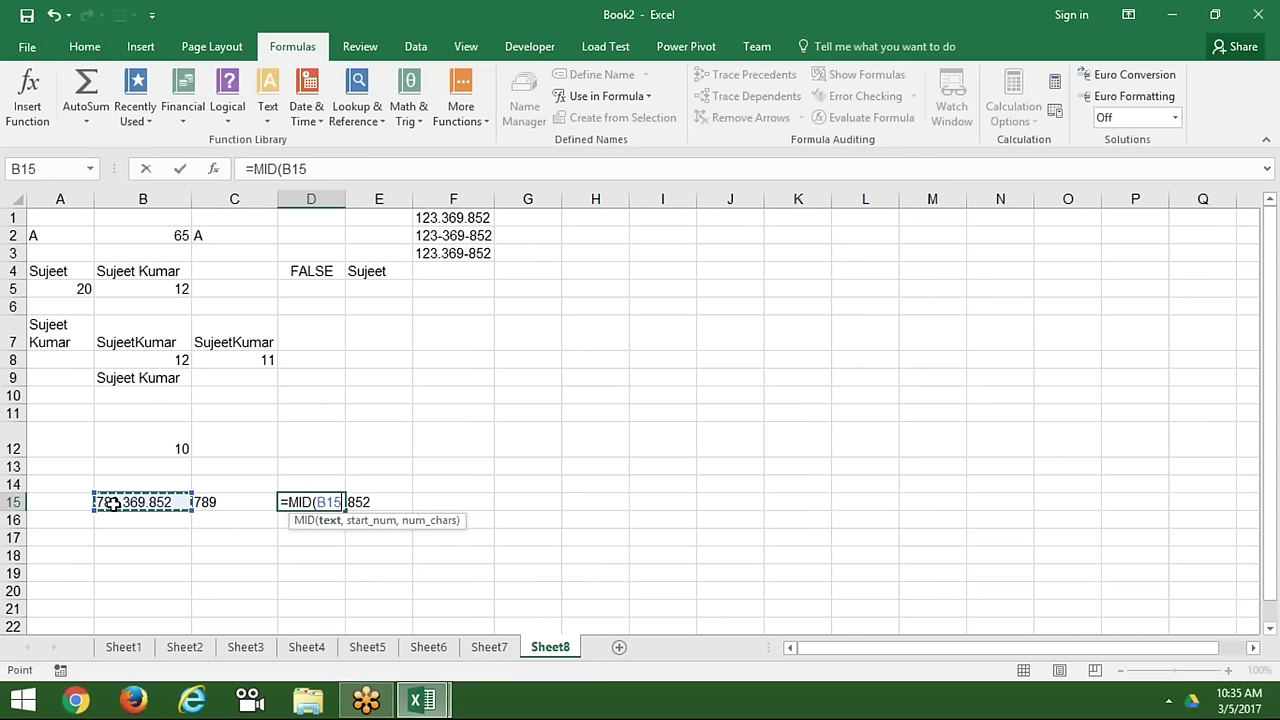
{"action": "type", "text": ","}
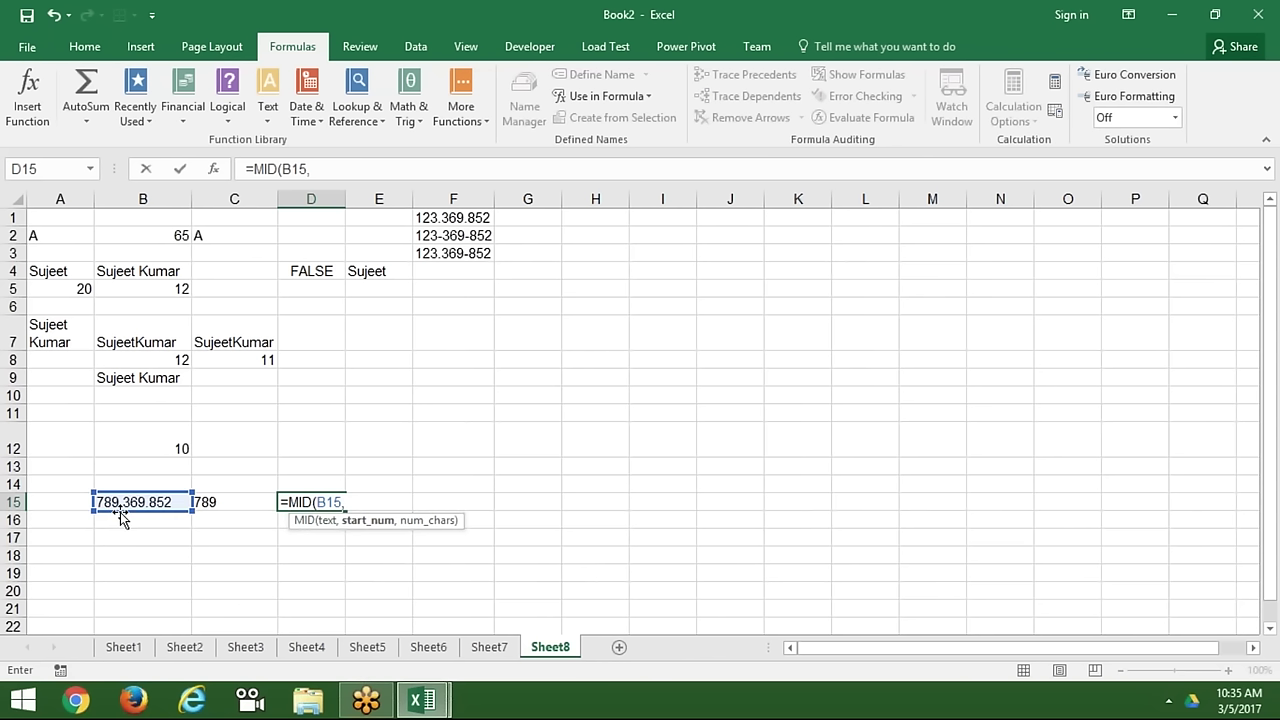
{"action": "type", "text": "4"}
{"action": "key", "text": "BackSpace"}
{"action": "type", "text": "5,"}
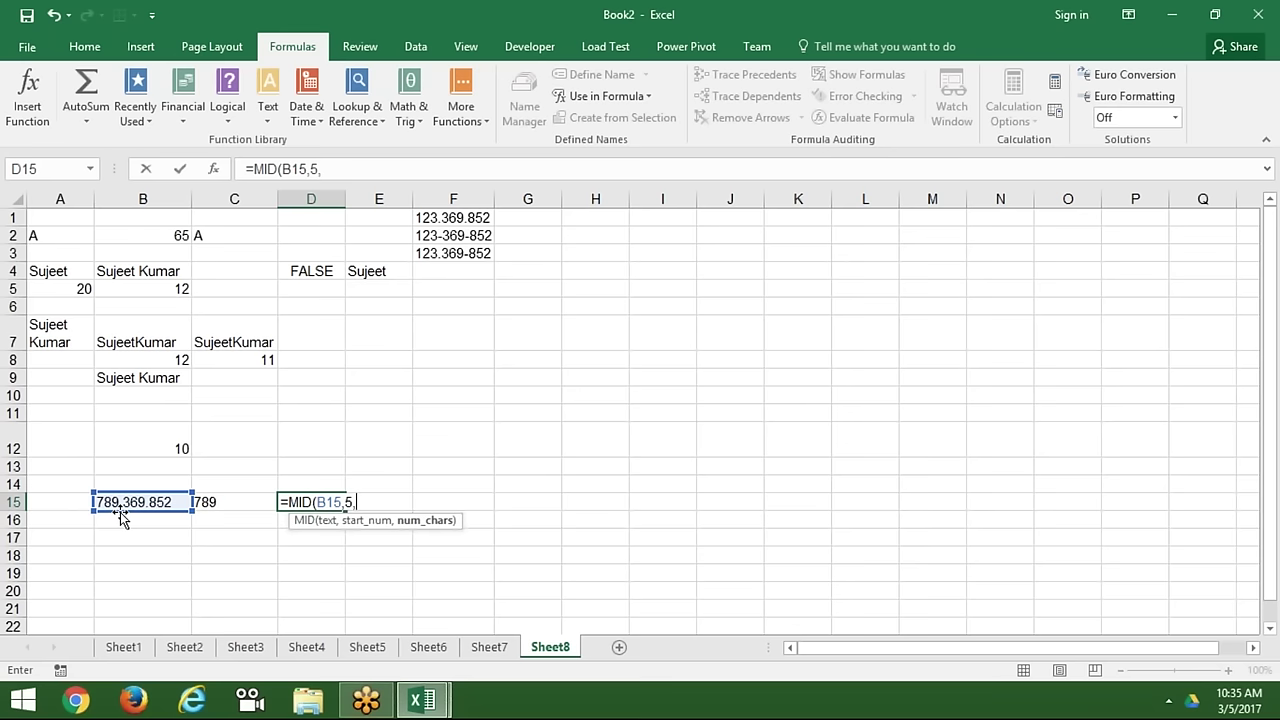
{"action": "type", "text": "3"}
{"action": "key", "text": "Return"}
{"action": "key", "text": "Up"}
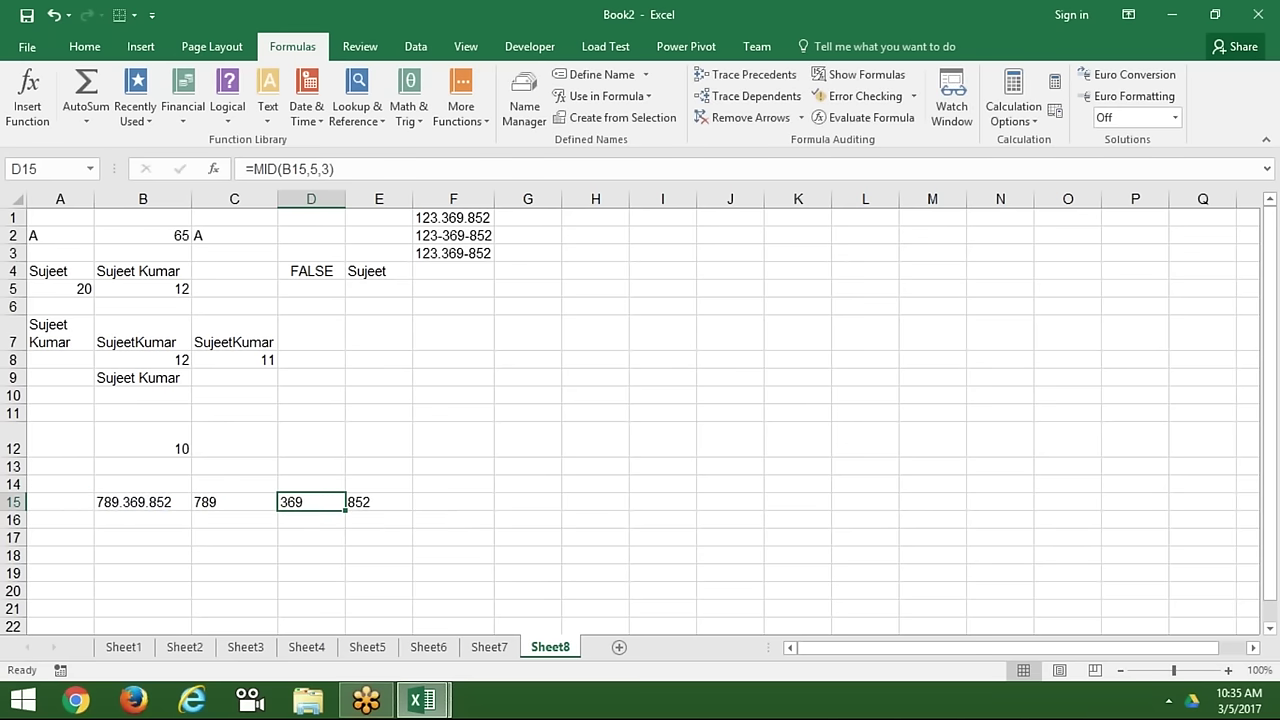
Step: Review the LEFT, MID and RIGHT formulas in C15:E15 and C15's reference to B15
{"action": "left_click", "coordinate": [234, 502]}
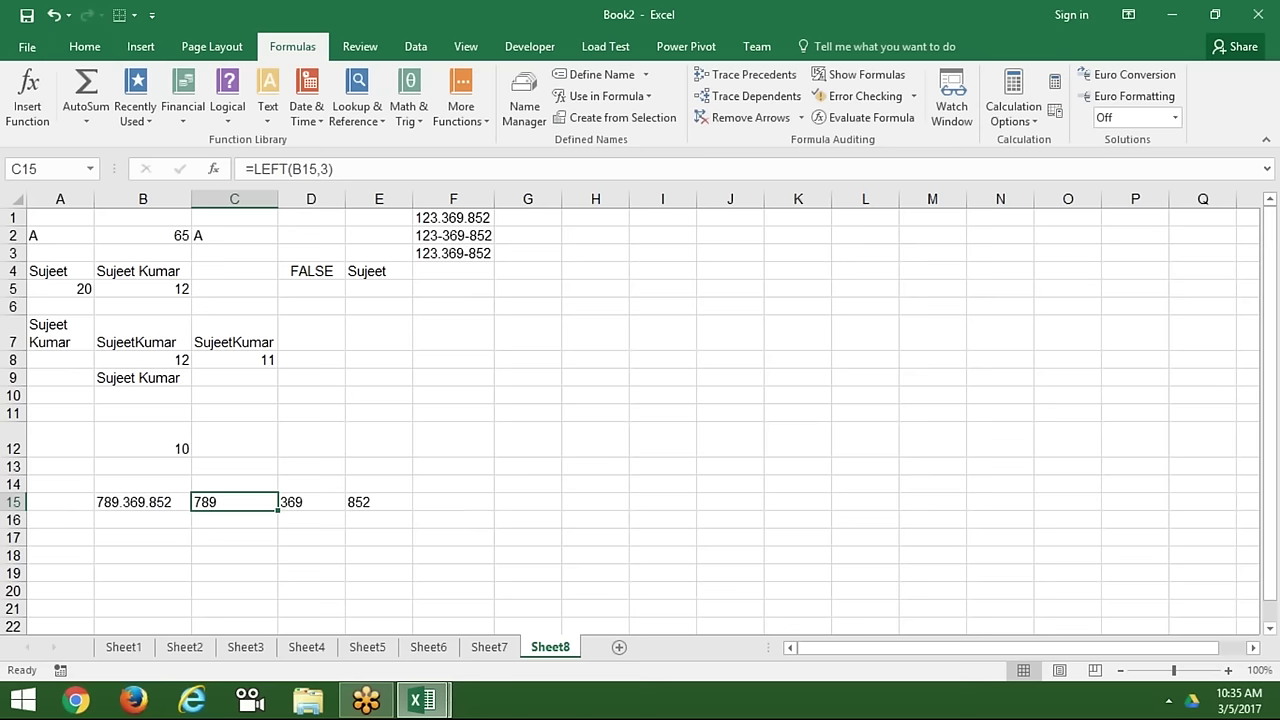
{"action": "left_click", "coordinate": [311, 502]}
{"action": "left_click", "coordinate": [379, 502]}
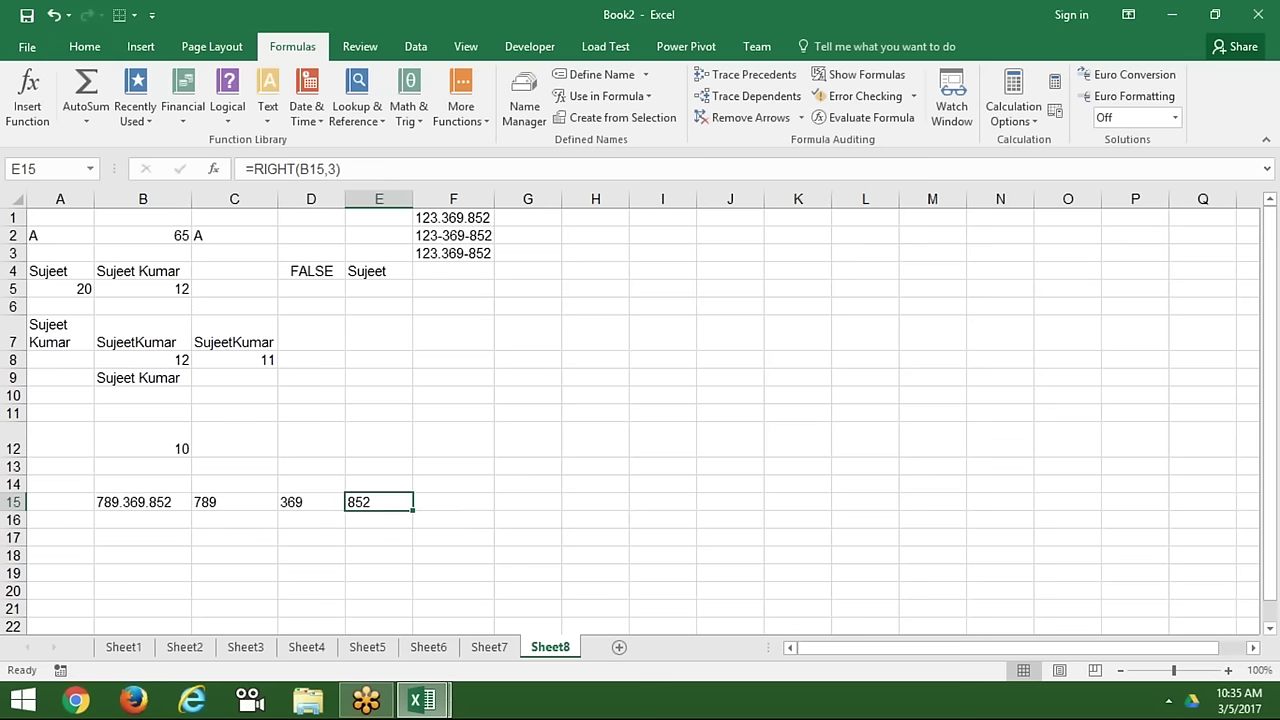
{"action": "key", "text": "Down"}
{"action": "key", "text": "Left"}
{"action": "key", "text": "Up"}
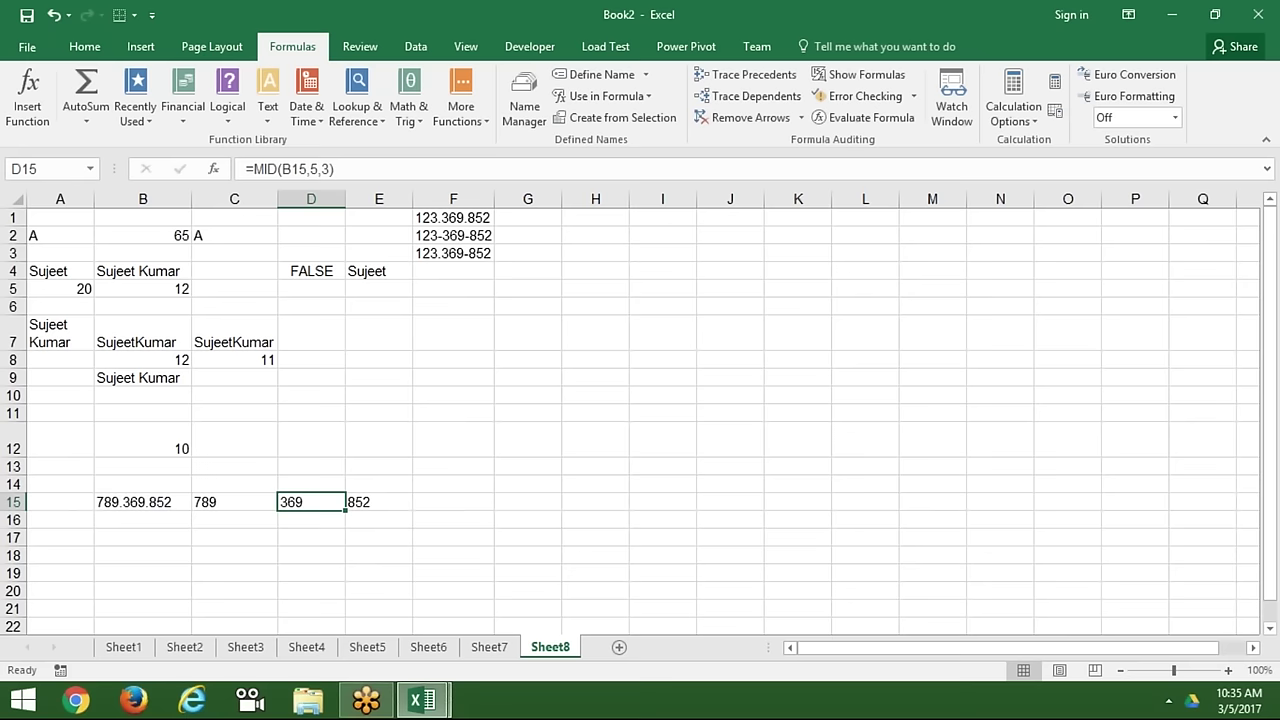
{"action": "key", "text": "Left"}
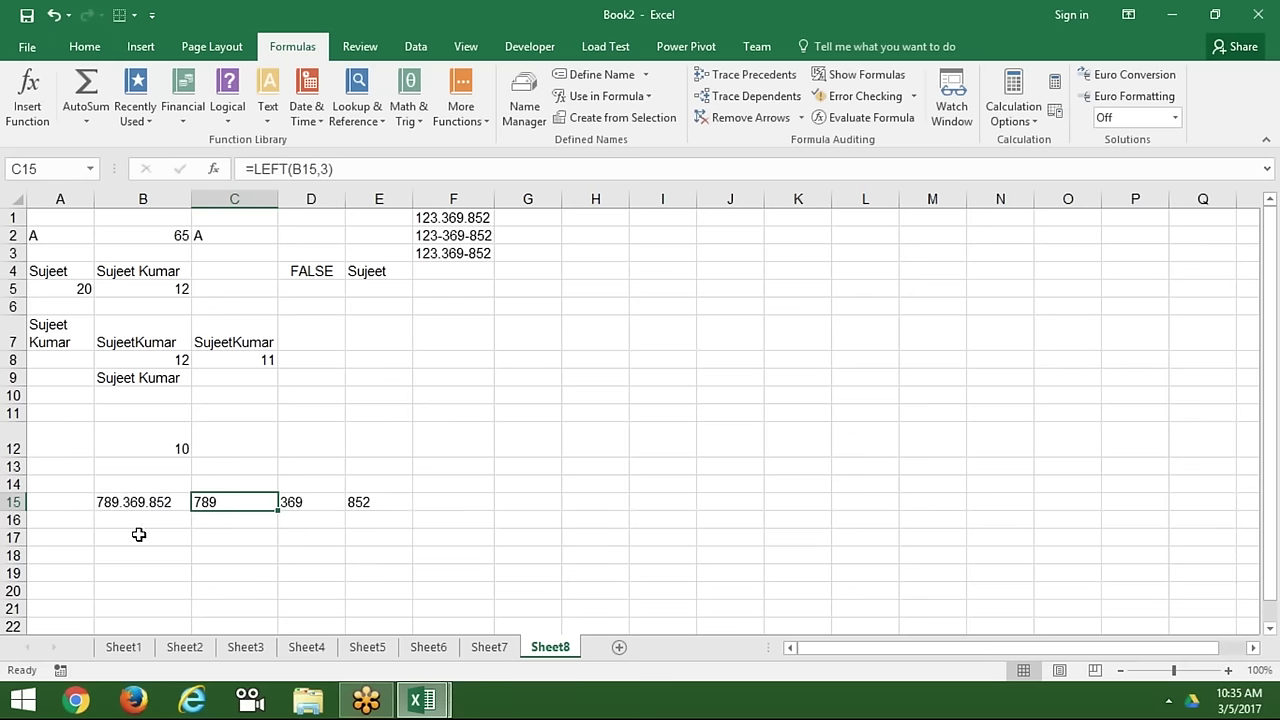
{"action": "double_click", "coordinate": [219, 502]}
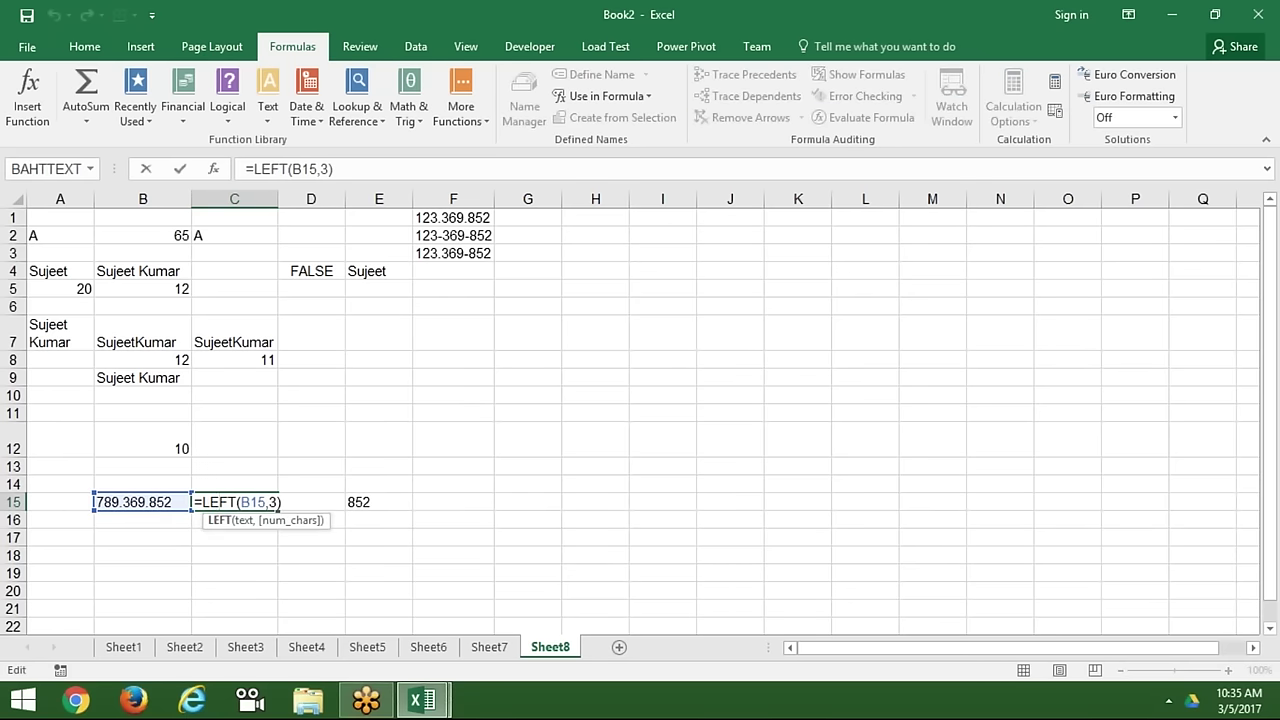
{"action": "key", "text": "Return"}
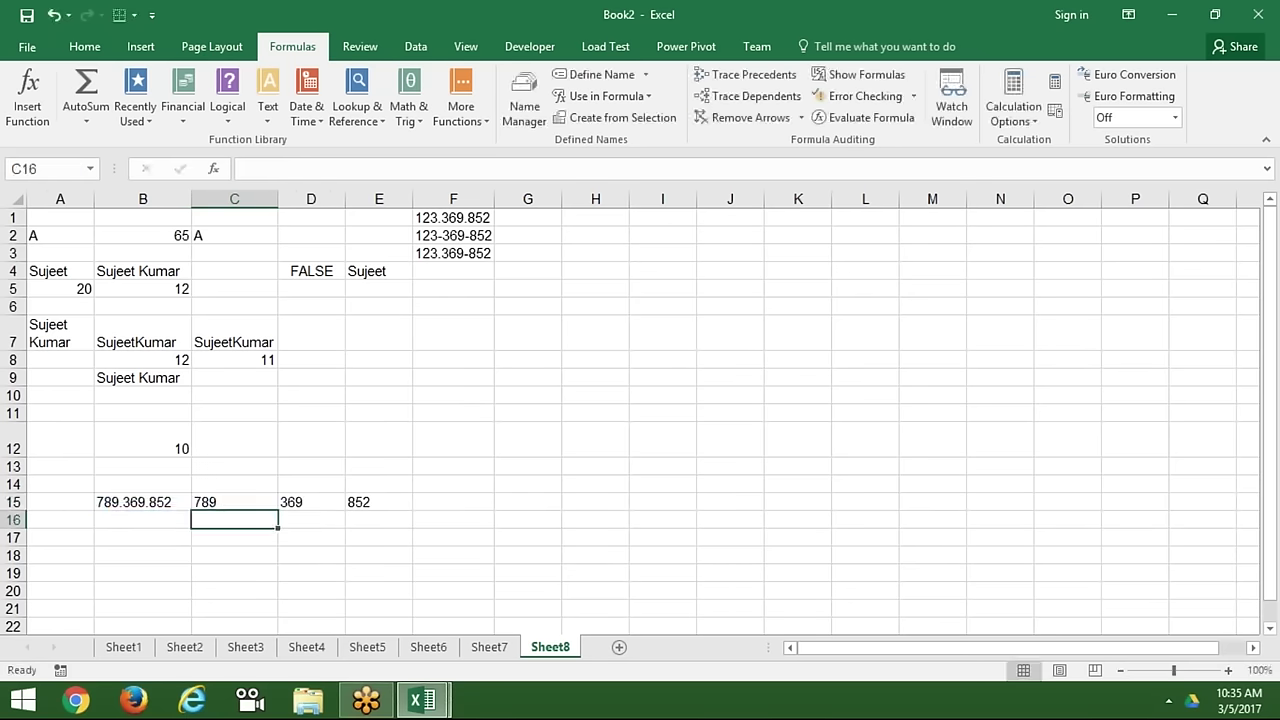
{"action": "key", "text": "Down"}
{"action": "key", "text": "Down"}
{"action": "key", "text": "Down"}
{"action": "key", "text": "Down"}
{"action": "key", "text": "Left"}
{"action": "key", "text": "Down"}
{"action": "key", "text": "Down"}
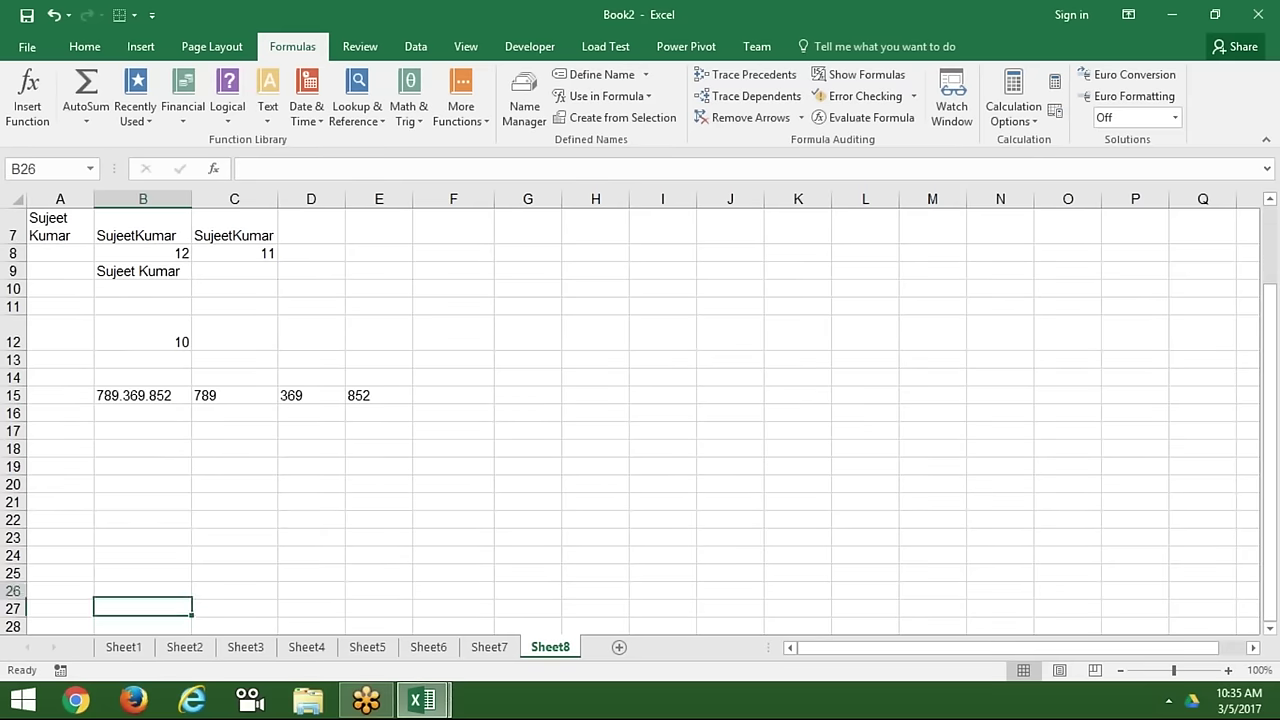
Step: Enter an e-mail address in B19 and autofit column B to fit it
{"action": "key", "text": "Up"}
{"action": "key", "text": "Up"}
{"action": "key", "text": "Up"}
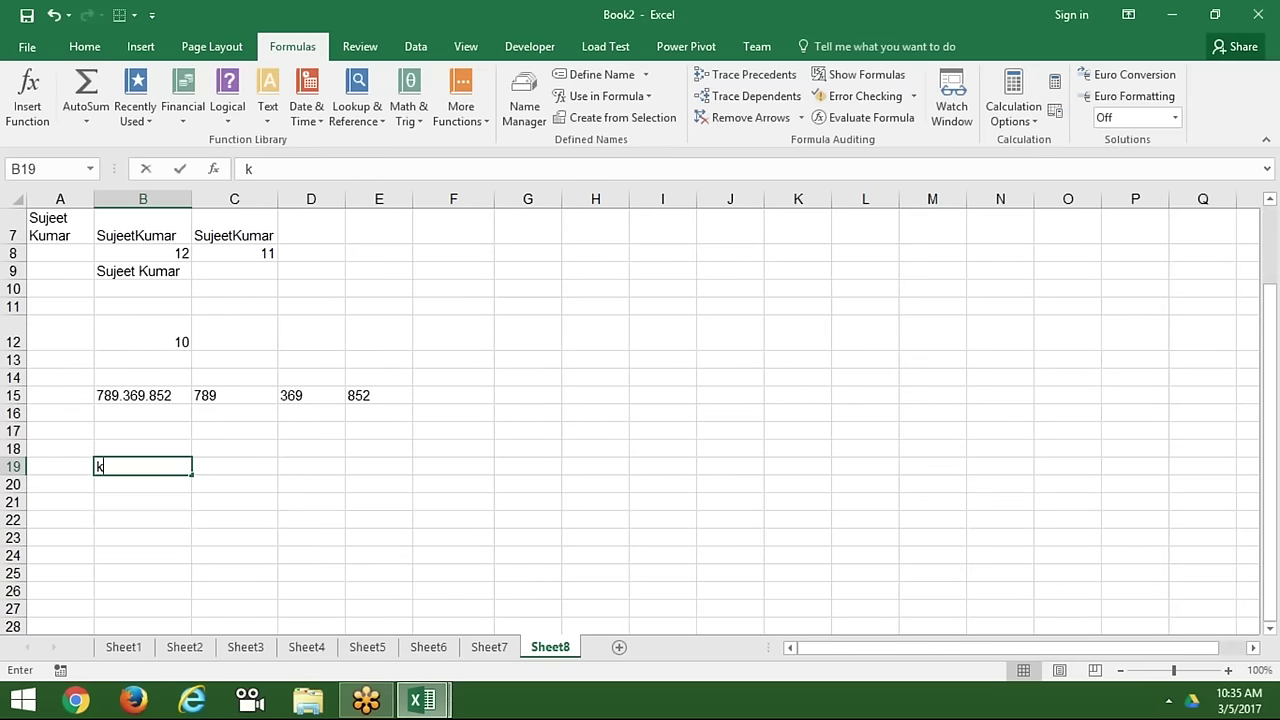
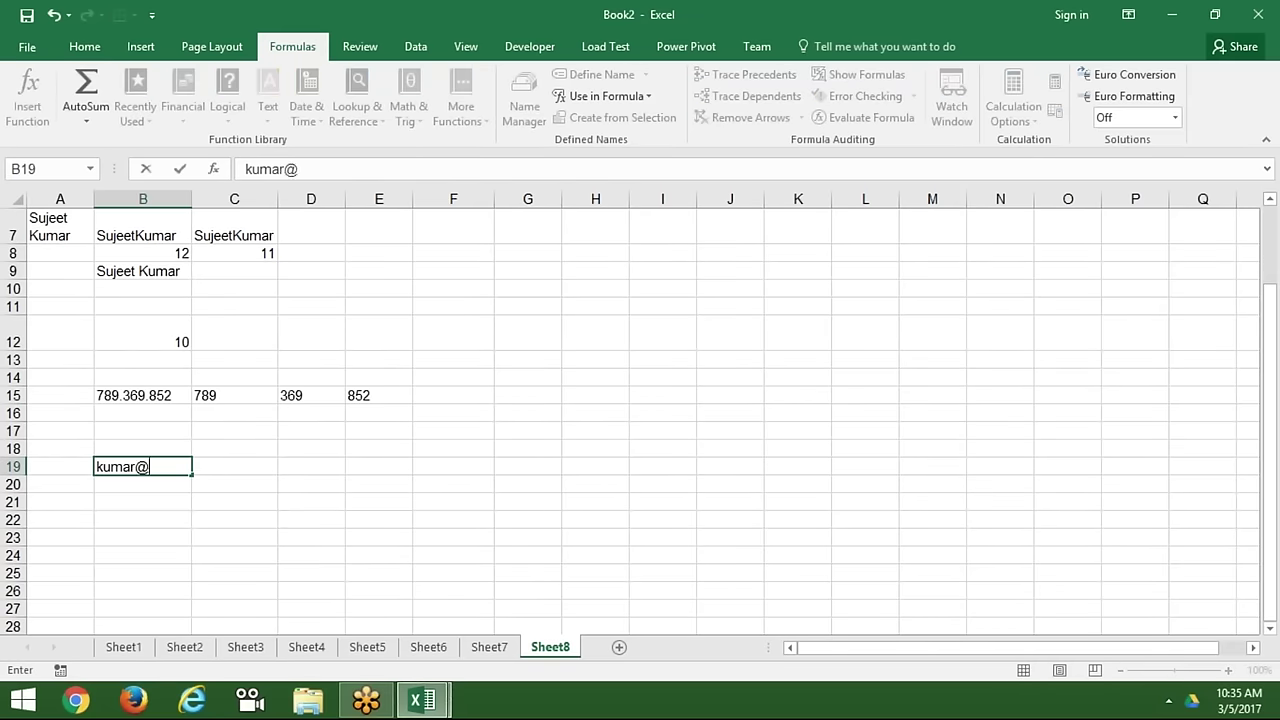
{"action": "key", "text": "Tab"}
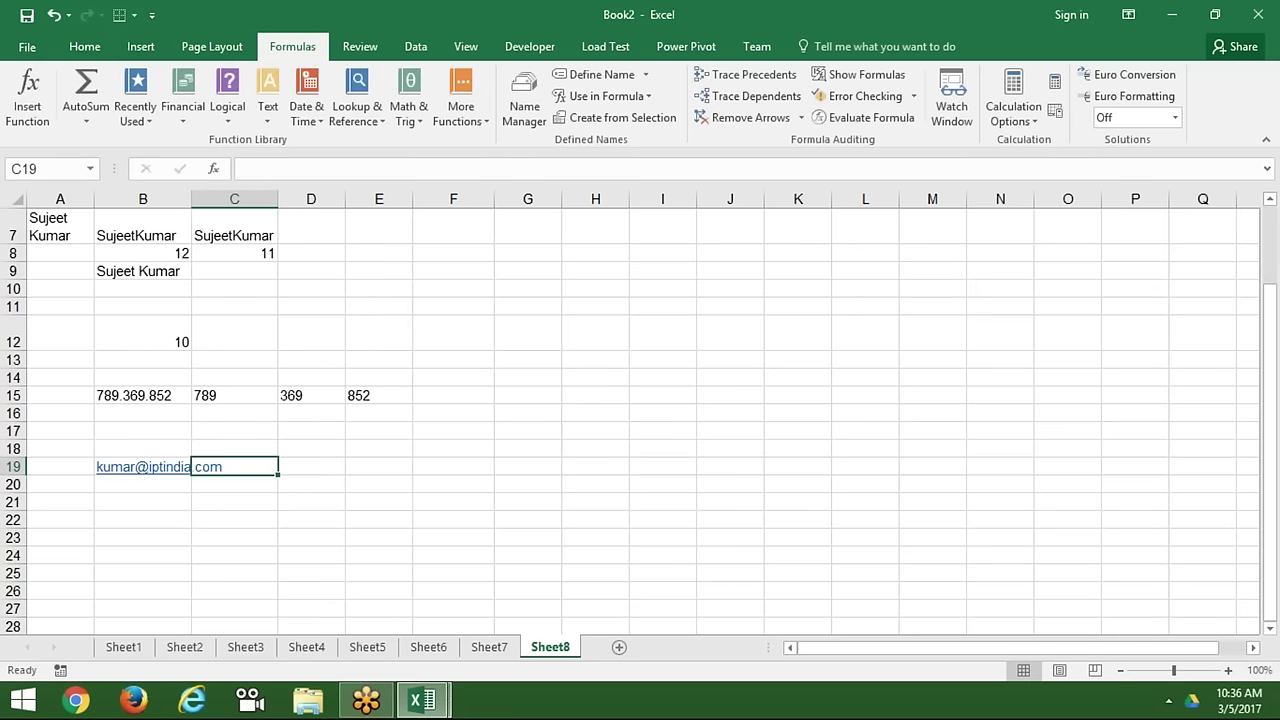
{"action": "double_click", "coordinate": [191, 200]}
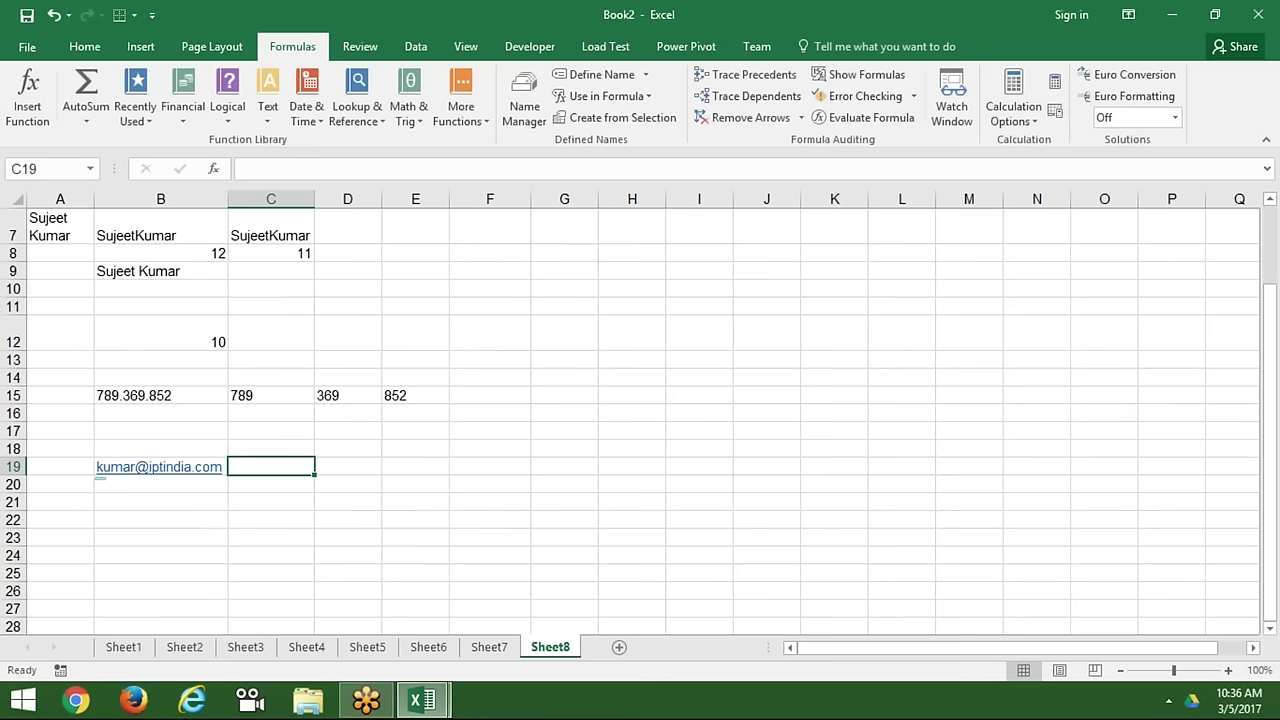
Step: Add the headers ID in C18 and site in D18
{"action": "left_click", "coordinate": [253, 448]}
{"action": "type", "text": "I"}
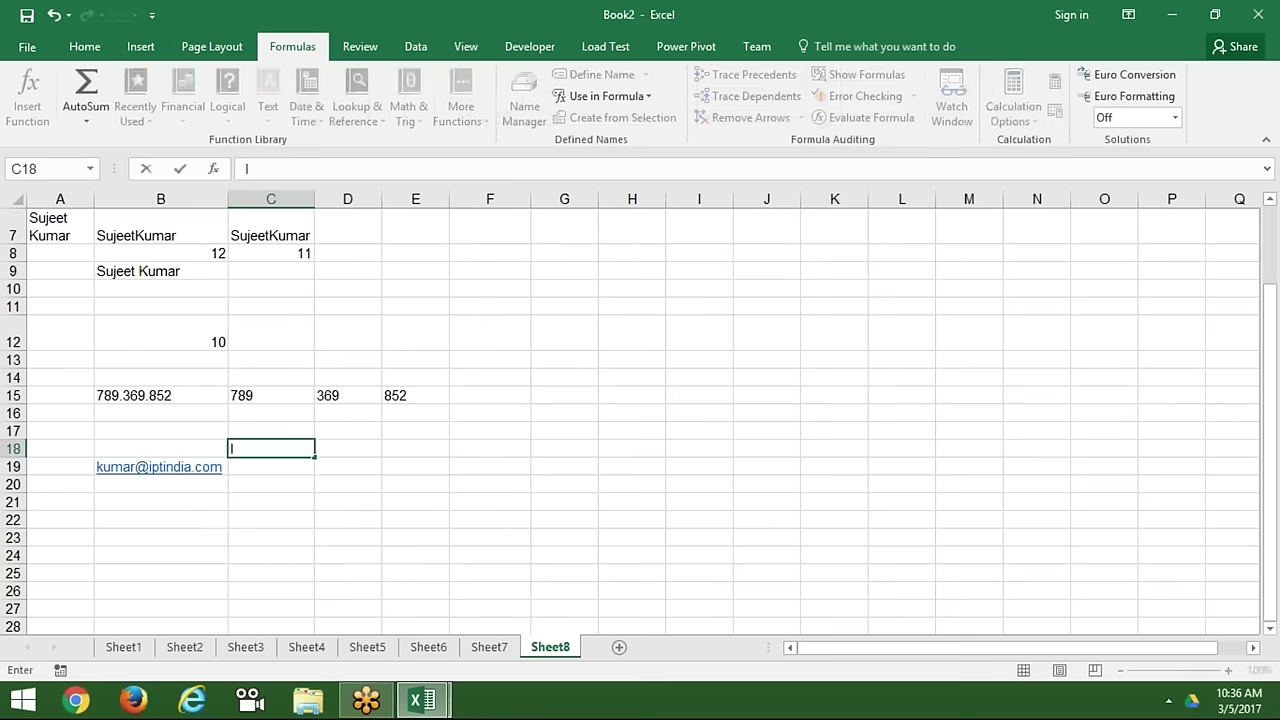
{"action": "type", "text": "D"}
{"action": "key", "text": "Tab"}
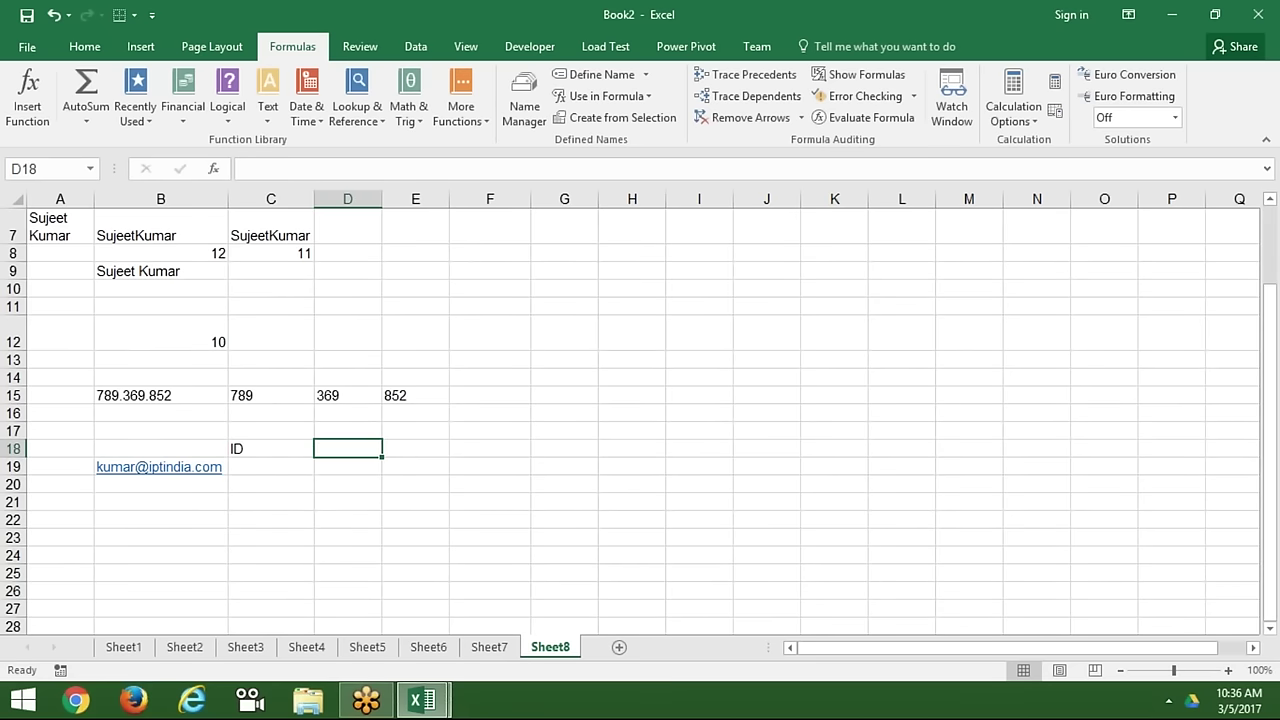
{"action": "type", "text": "si"}
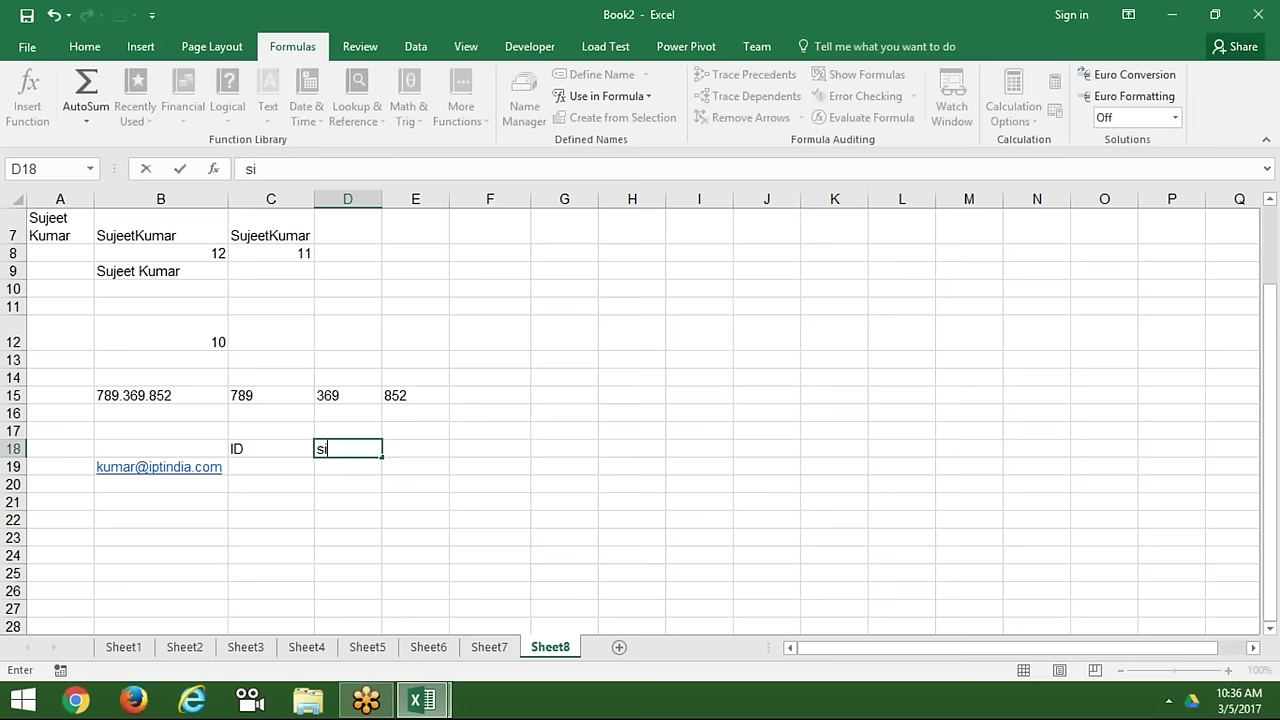
{"action": "type", "text": "te"}
{"action": "key", "text": "Return"}
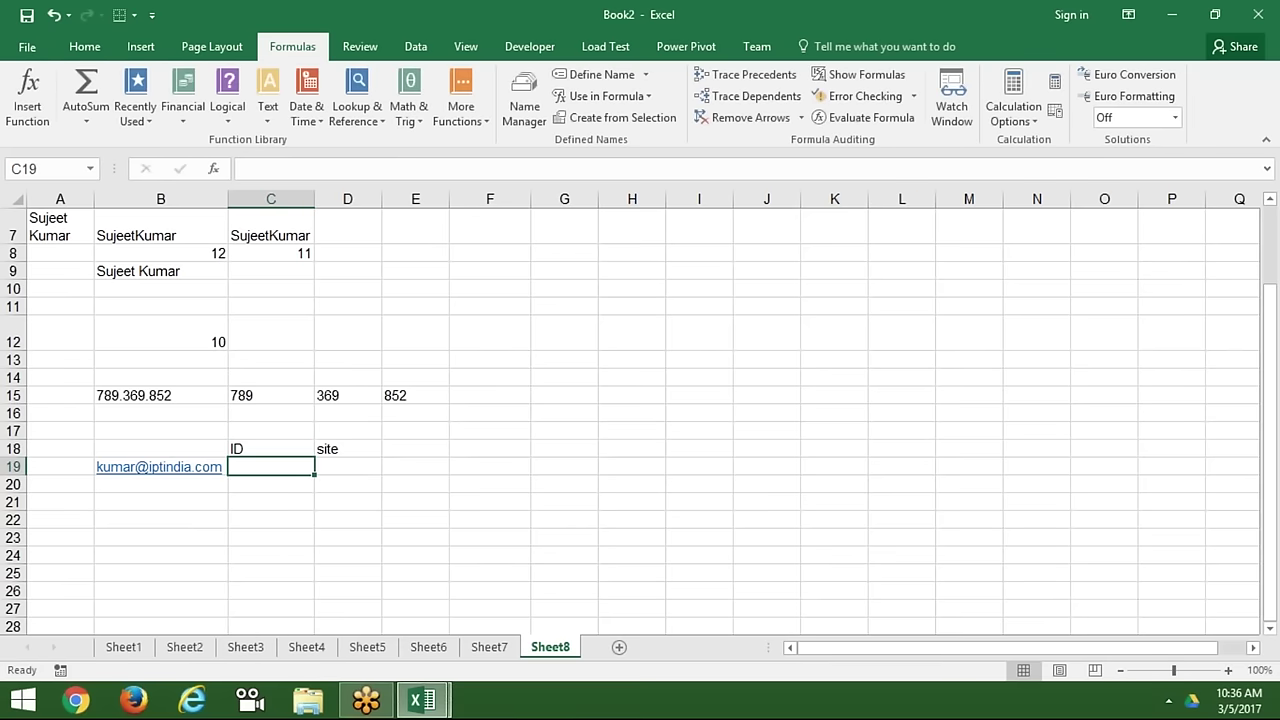
Step: Enter =LEFT(B19,5) in C19 to take the address's first five characters
{"action": "type", "text": "=le"}
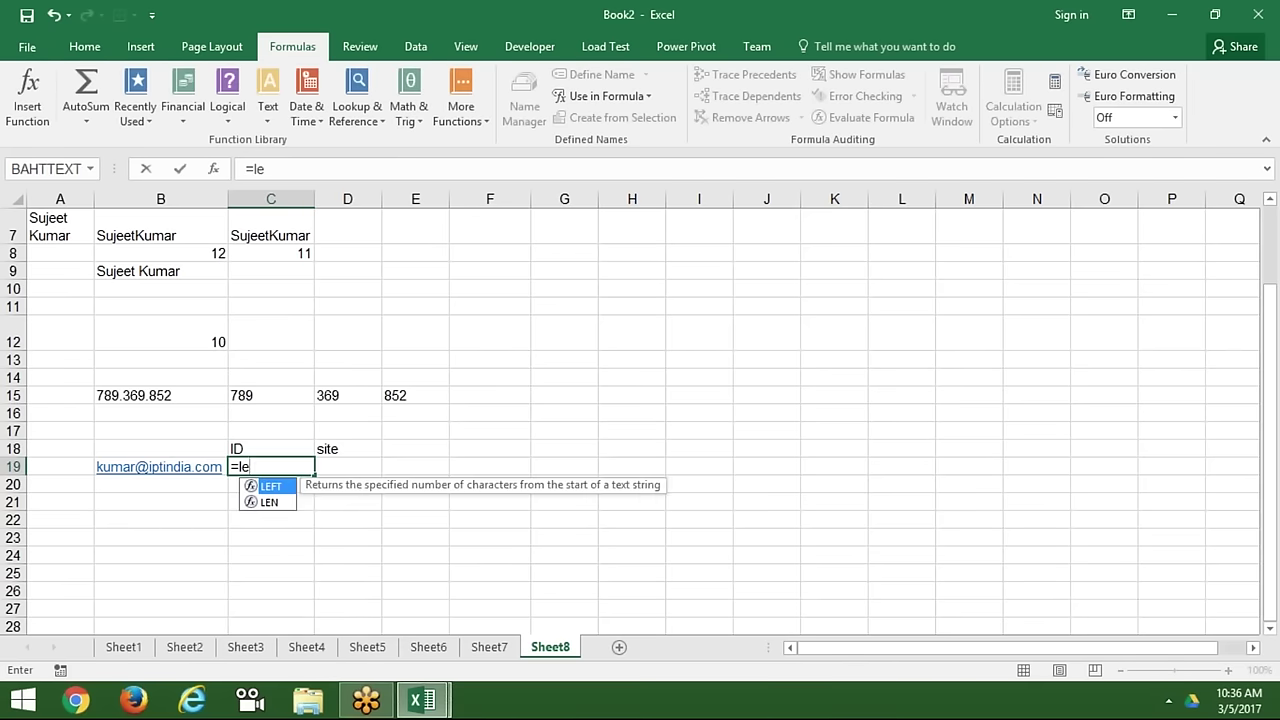
{"action": "key", "text": "Tab"}
{"action": "left_click", "coordinate": [158, 467]}
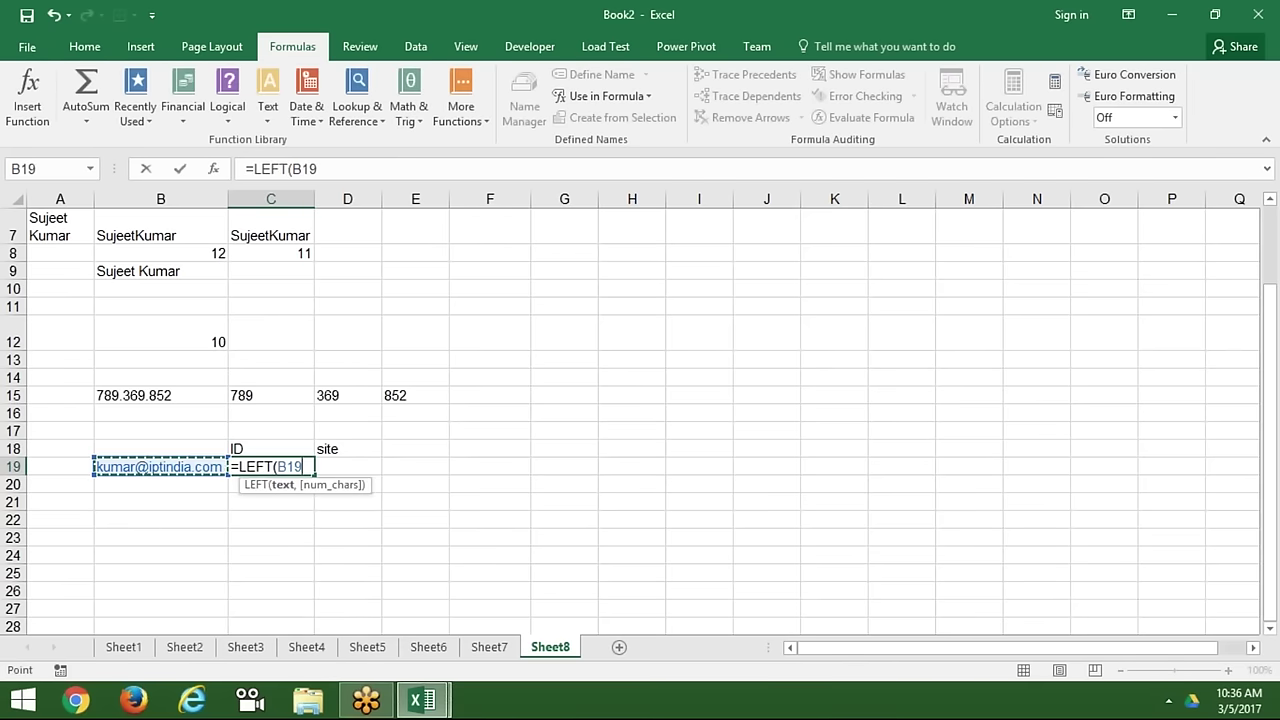
{"action": "type", "text": ",5"}
{"action": "key", "text": "Return"}
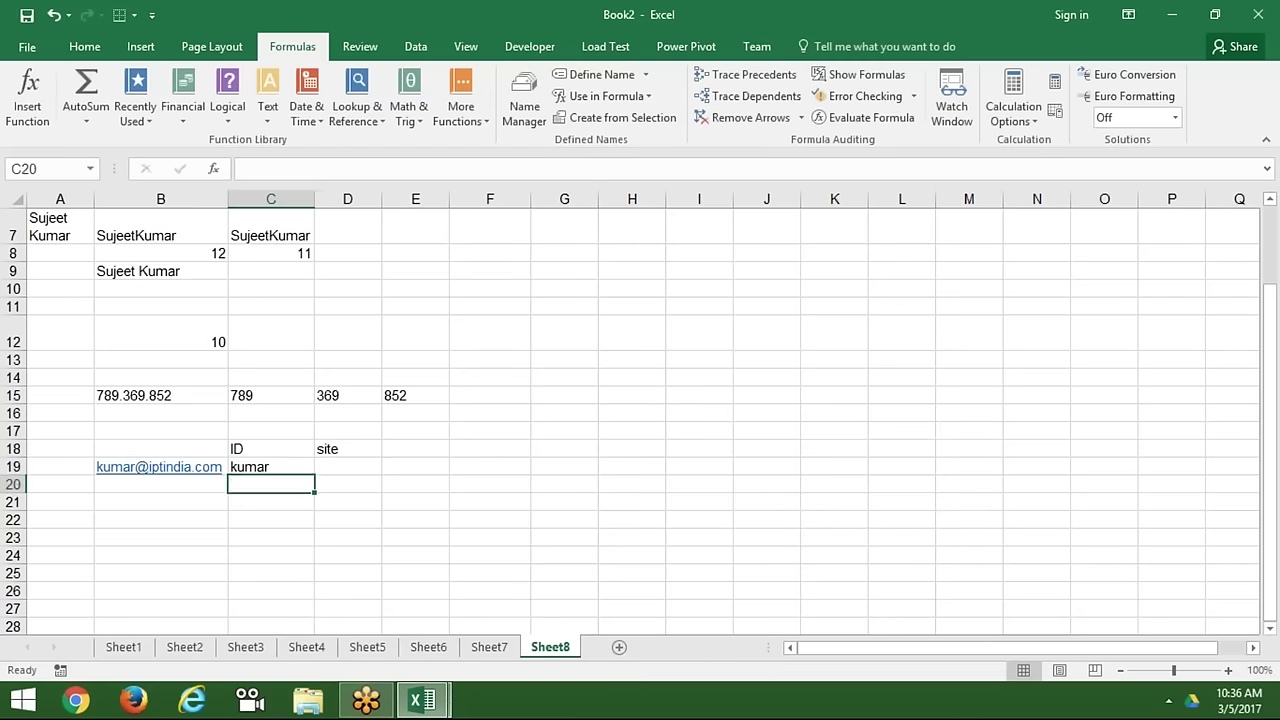
{"action": "left_click", "coordinate": [270, 467]}
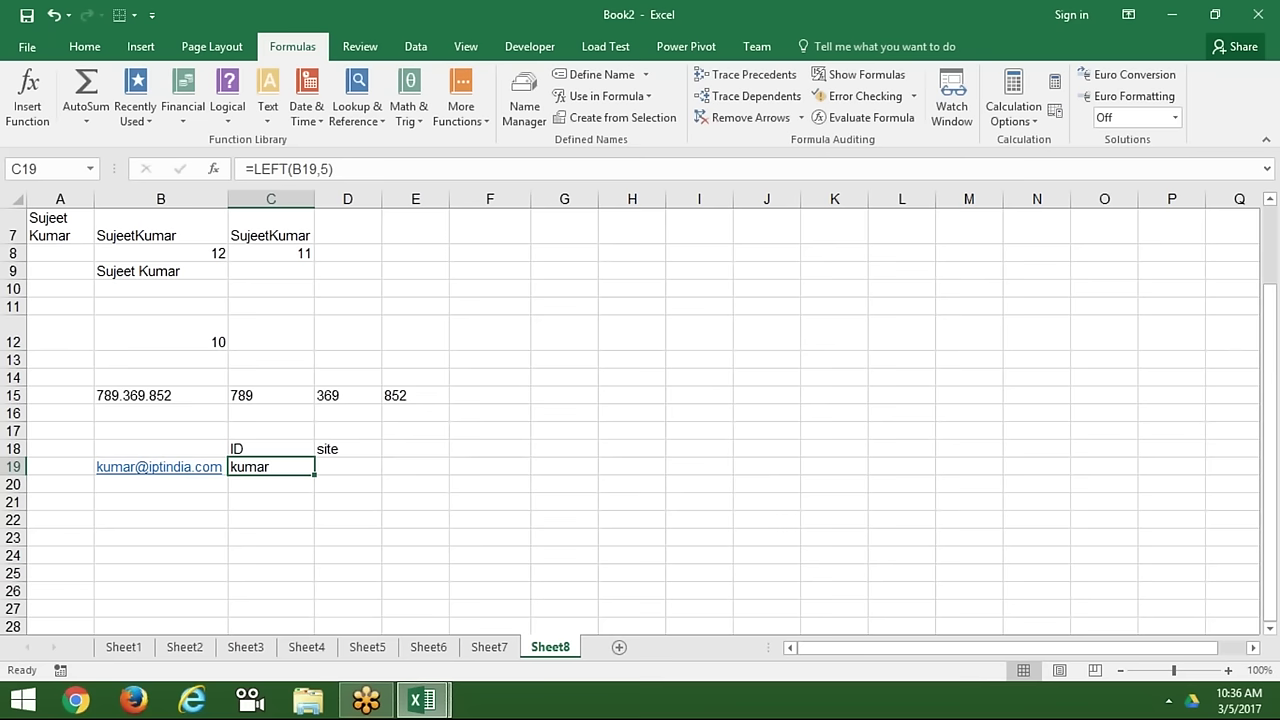
Step: Briefly select B20:B25, then return to C19 to review its LEFT formula
{"action": "left_click", "coordinate": [270, 484]}
{"action": "left_click", "coordinate": [160, 484]}
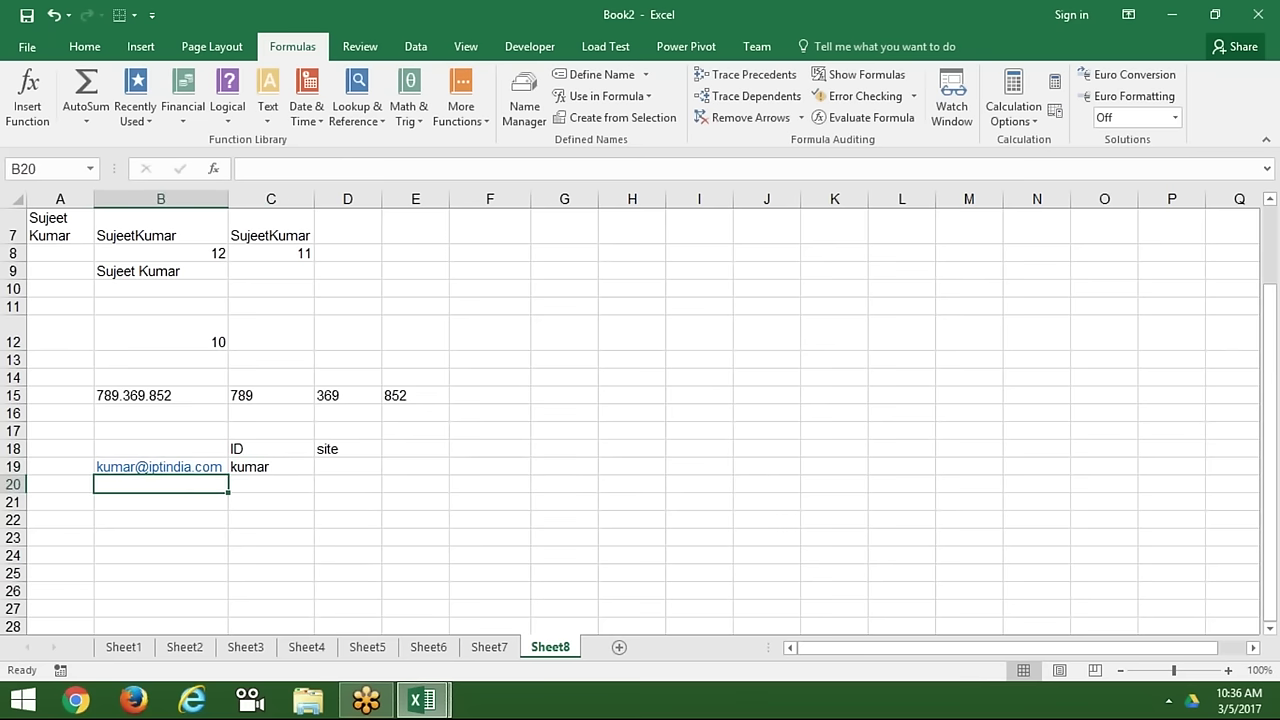
{"action": "left_click_drag", "start_coordinate": [160, 484], "coordinate": [160, 573]}
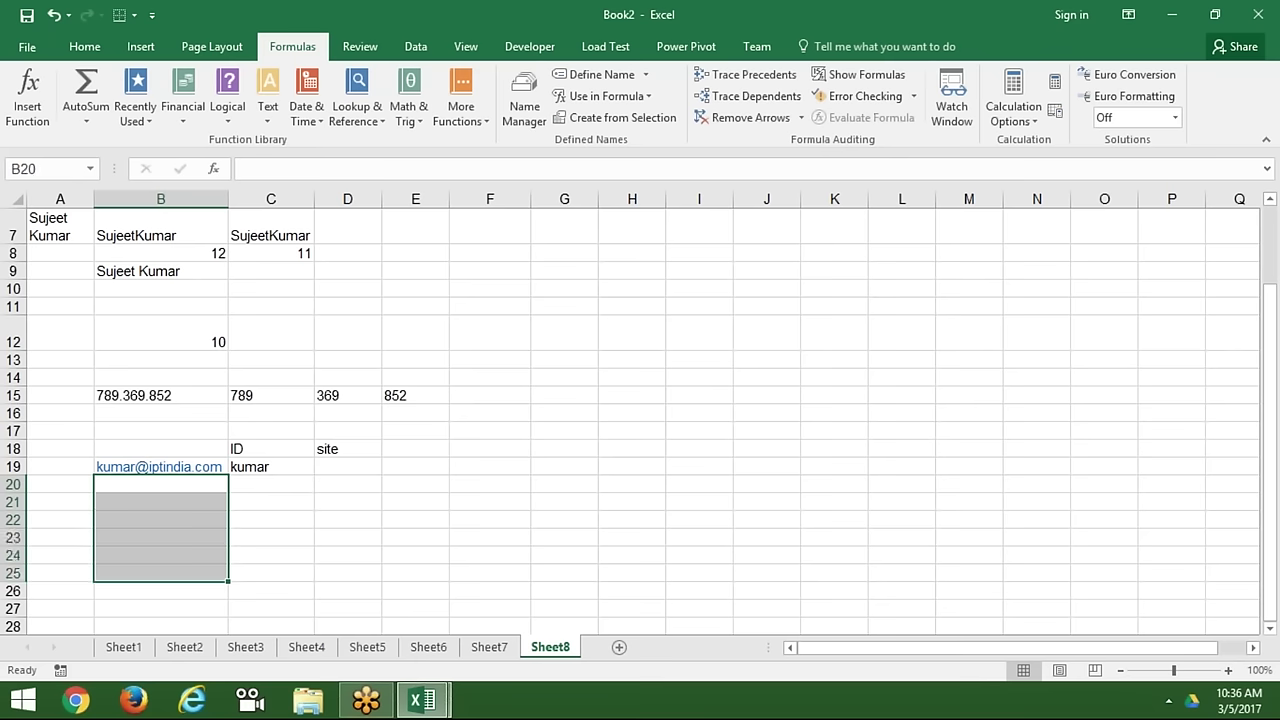
{"action": "left_click", "coordinate": [160, 466]}
{"action": "left_click", "coordinate": [270, 448]}
{"action": "left_click", "coordinate": [270, 466]}
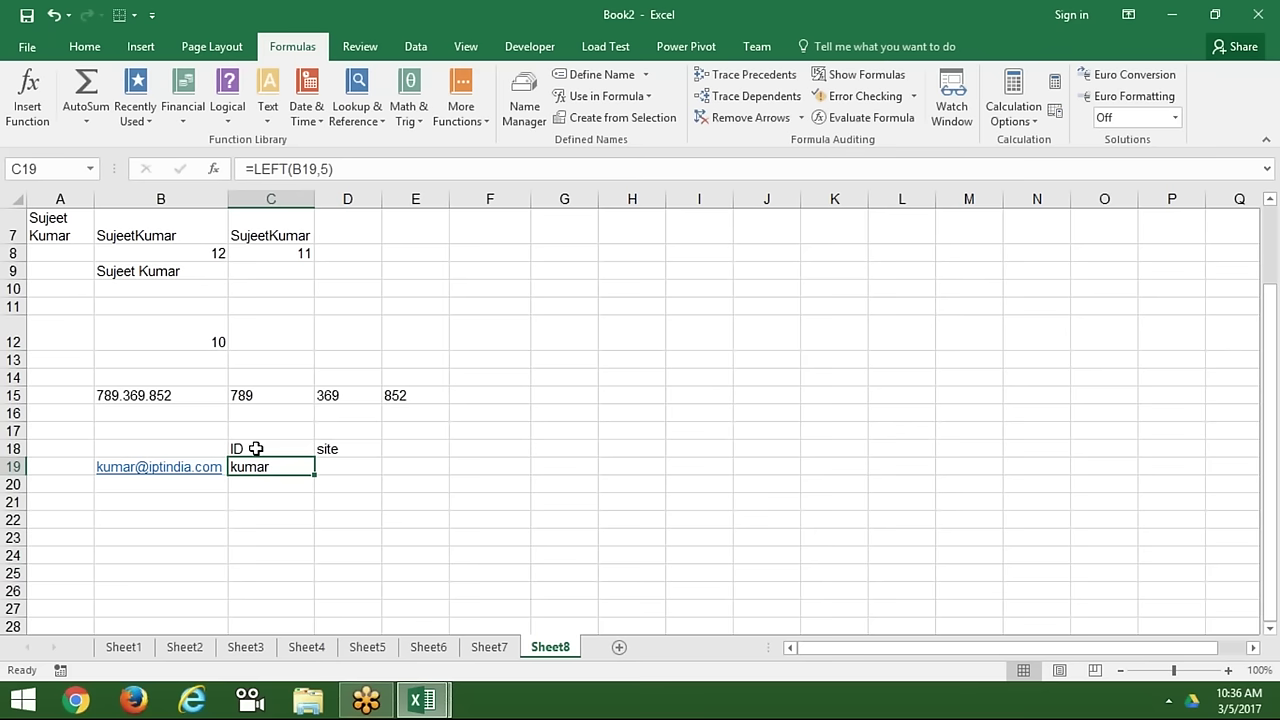
Step: Enter =FIND("@",B19,1) in C20, returning the @ position 6
{"action": "left_click", "coordinate": [255, 484]}
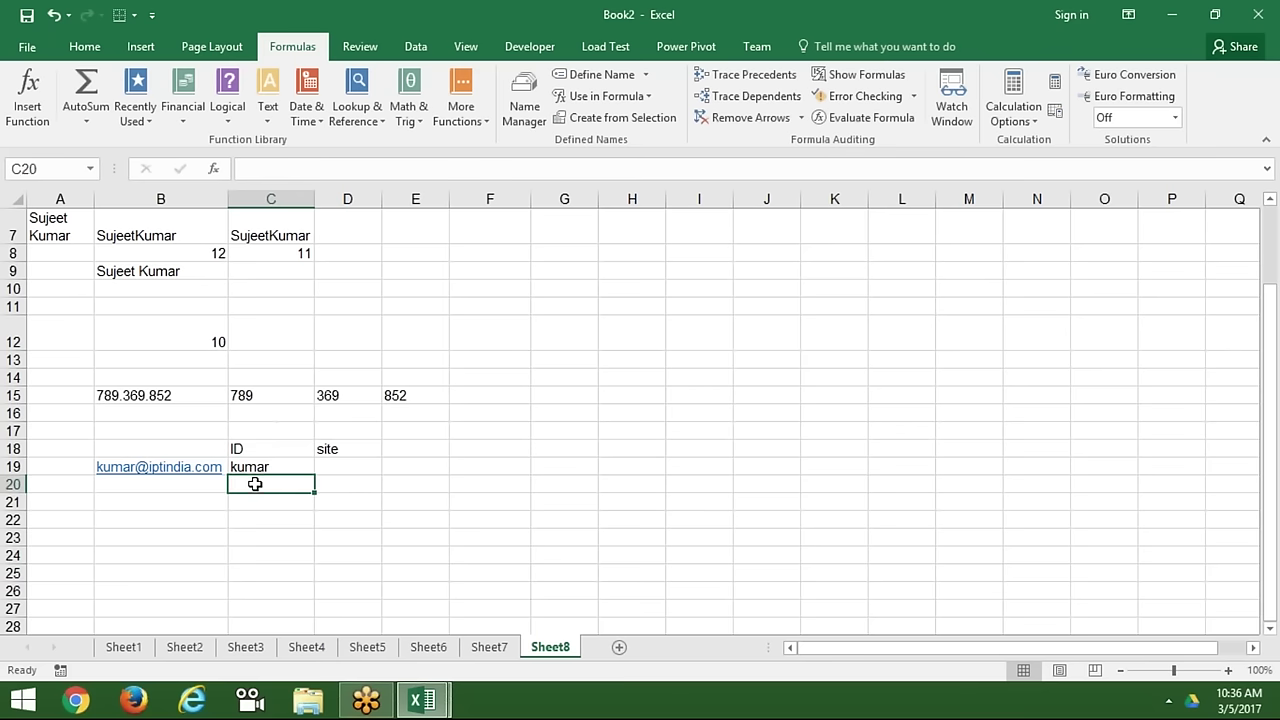
{"action": "type", "text": "=fi"}
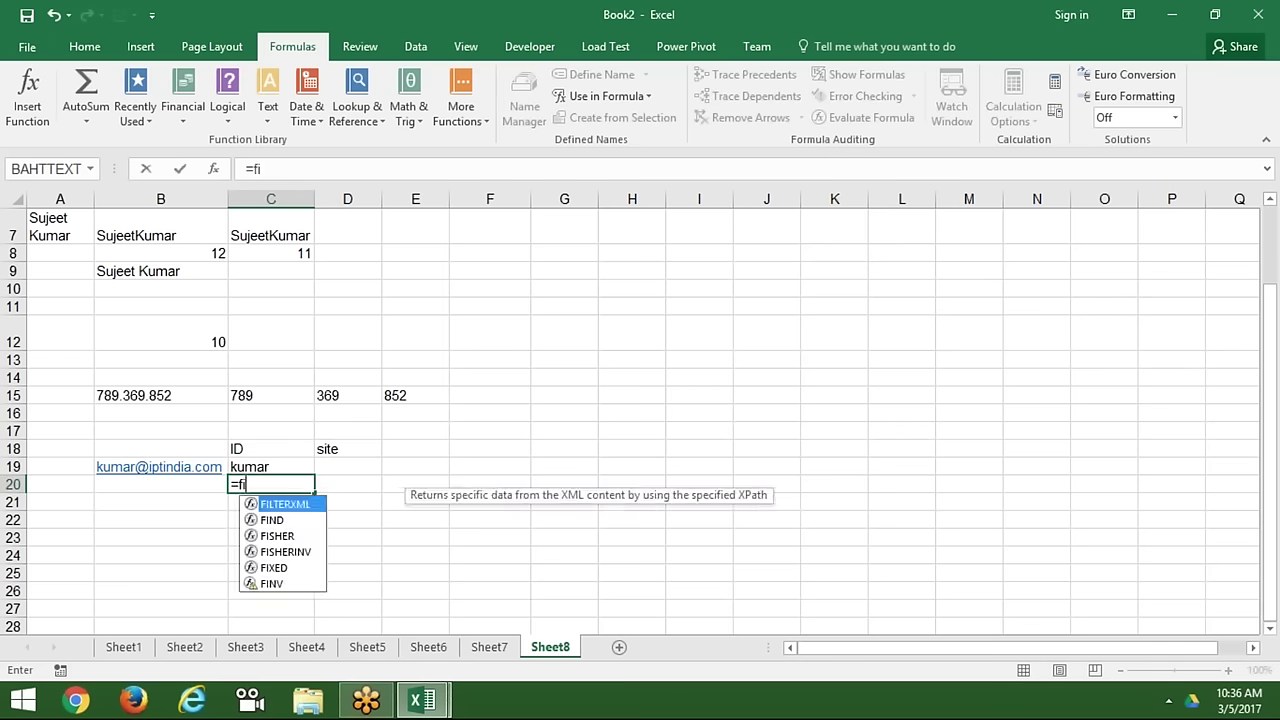
{"action": "type", "text": "nd"}
{"action": "key", "text": "Tab"}
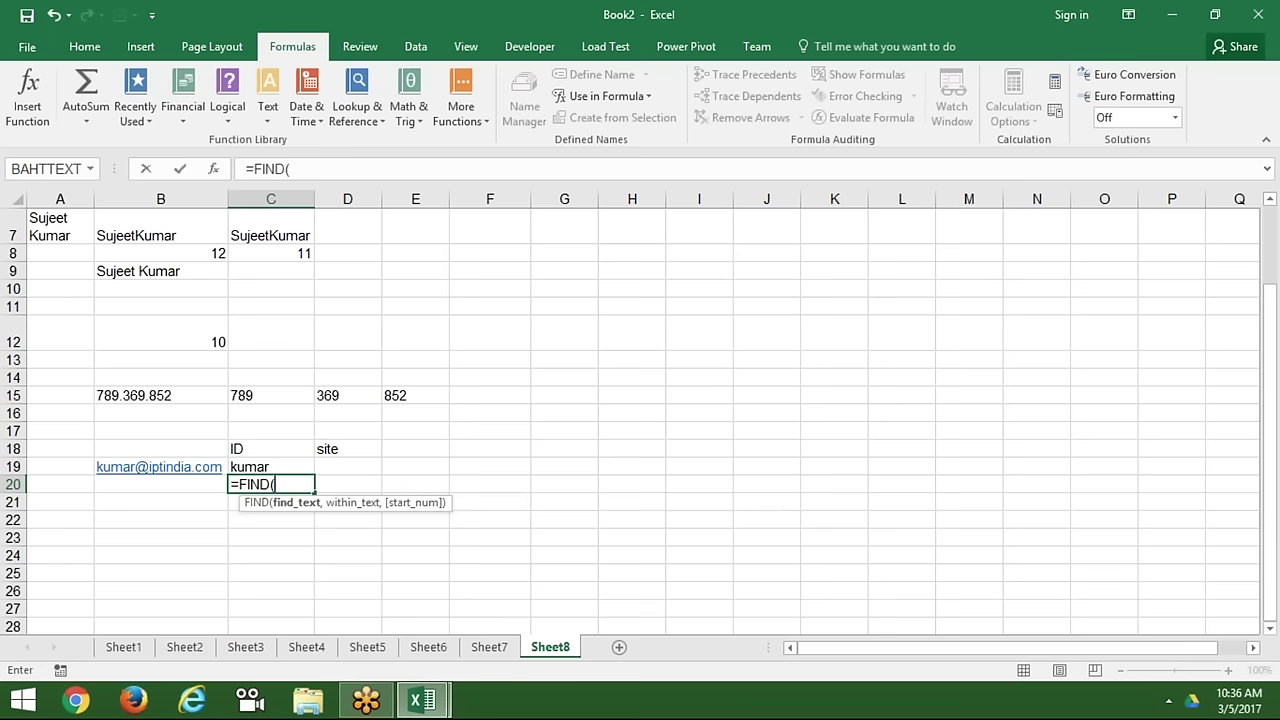
{"action": "type", "text": "\""}
{"action": "type", "text": "@\""}
{"action": "type", "text": ","}
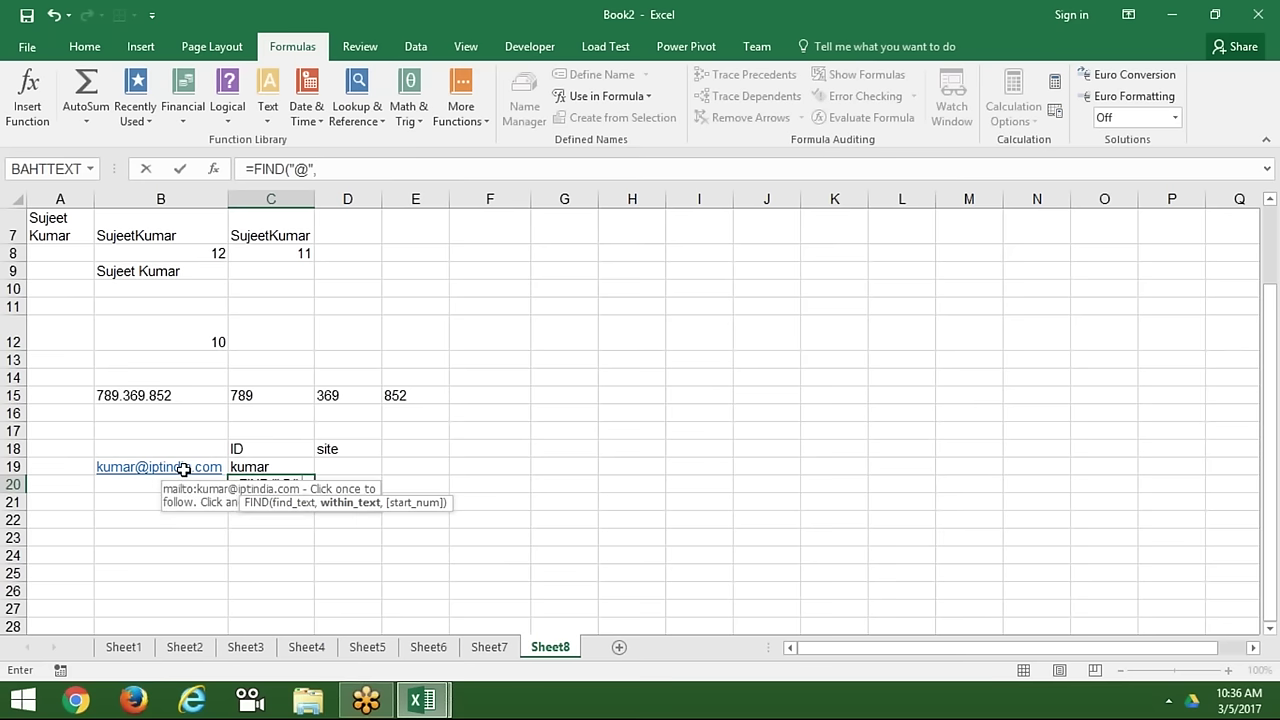
{"action": "type", "text": ","}
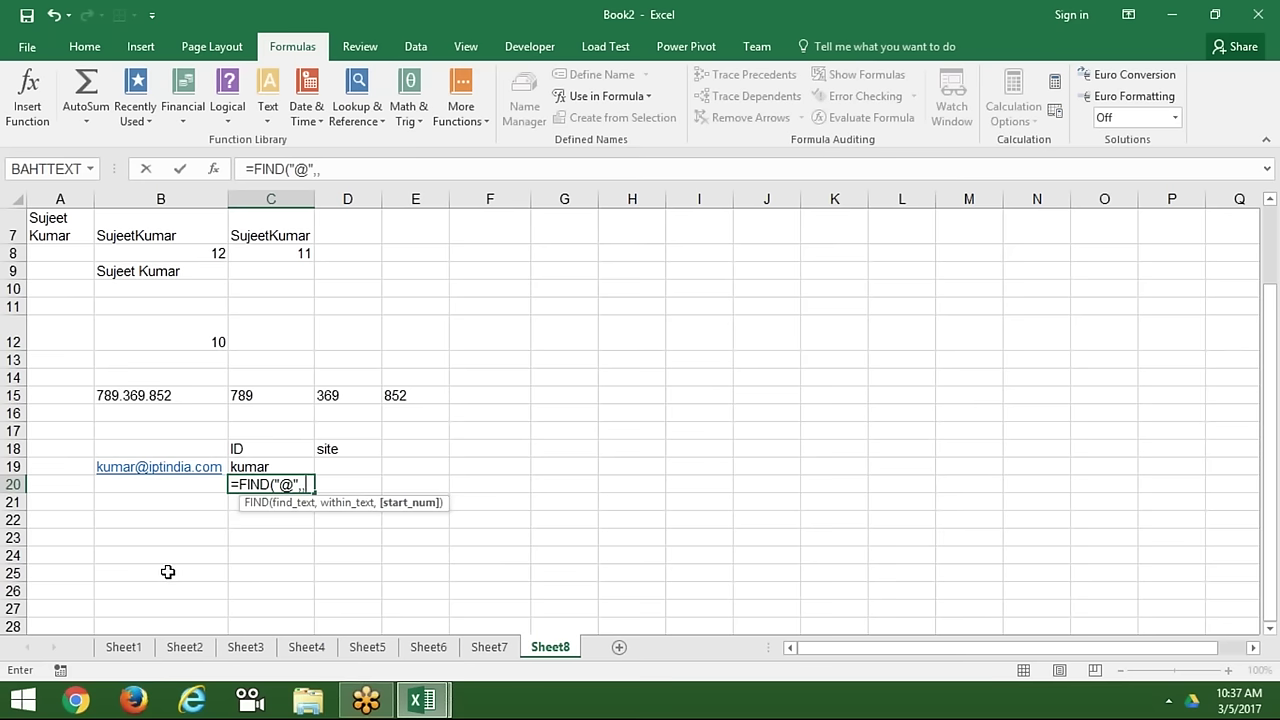
{"action": "key", "text": "BackSpace"}
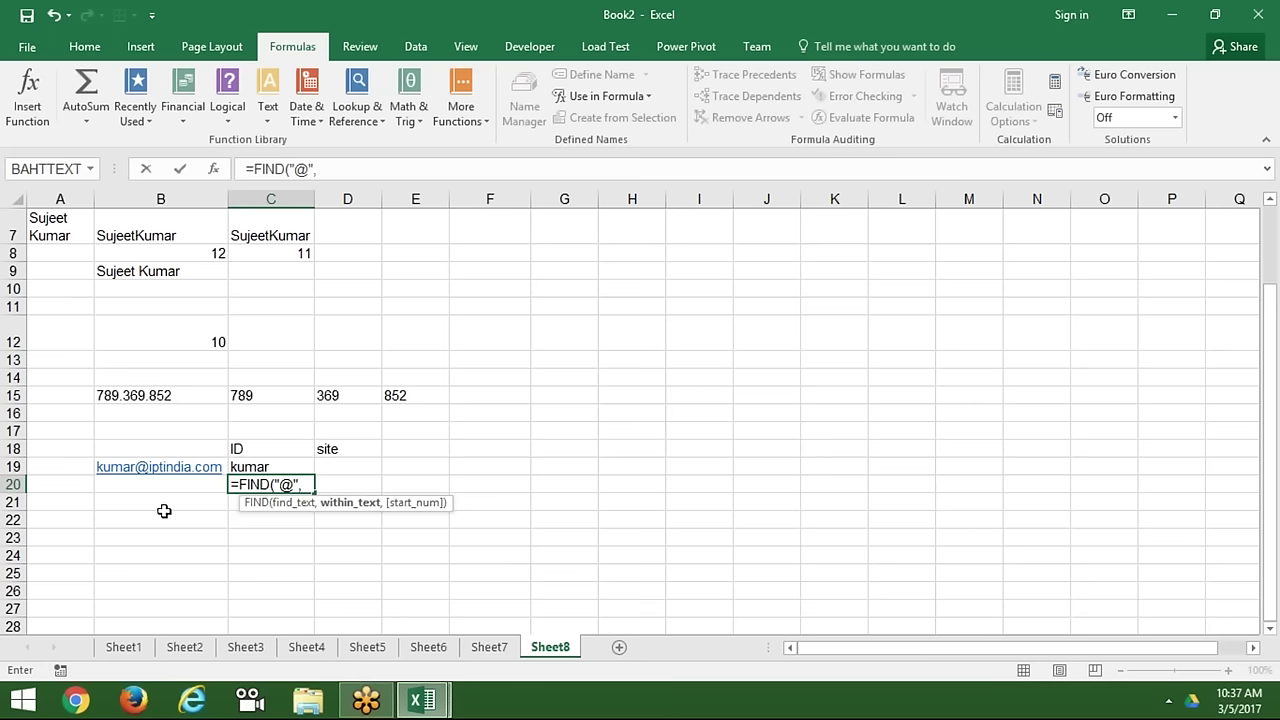
{"action": "left_click", "coordinate": [157, 466]}
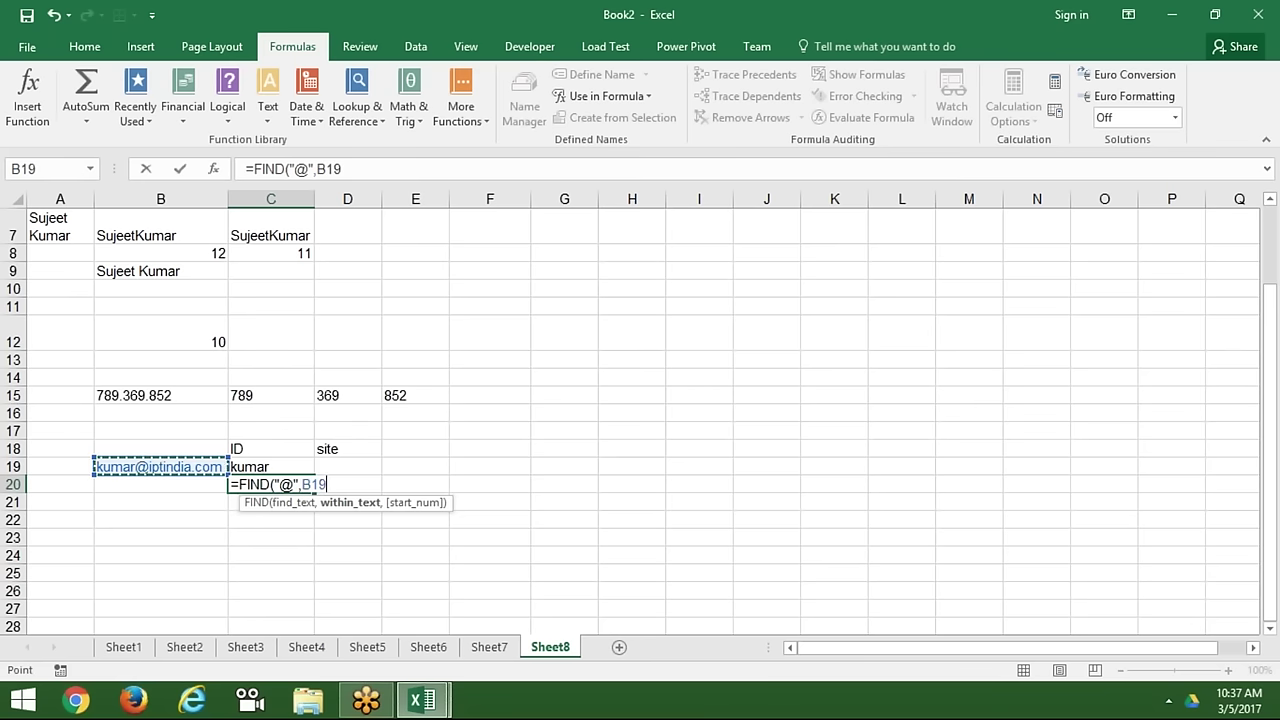
{"action": "type", "text": ",1"}
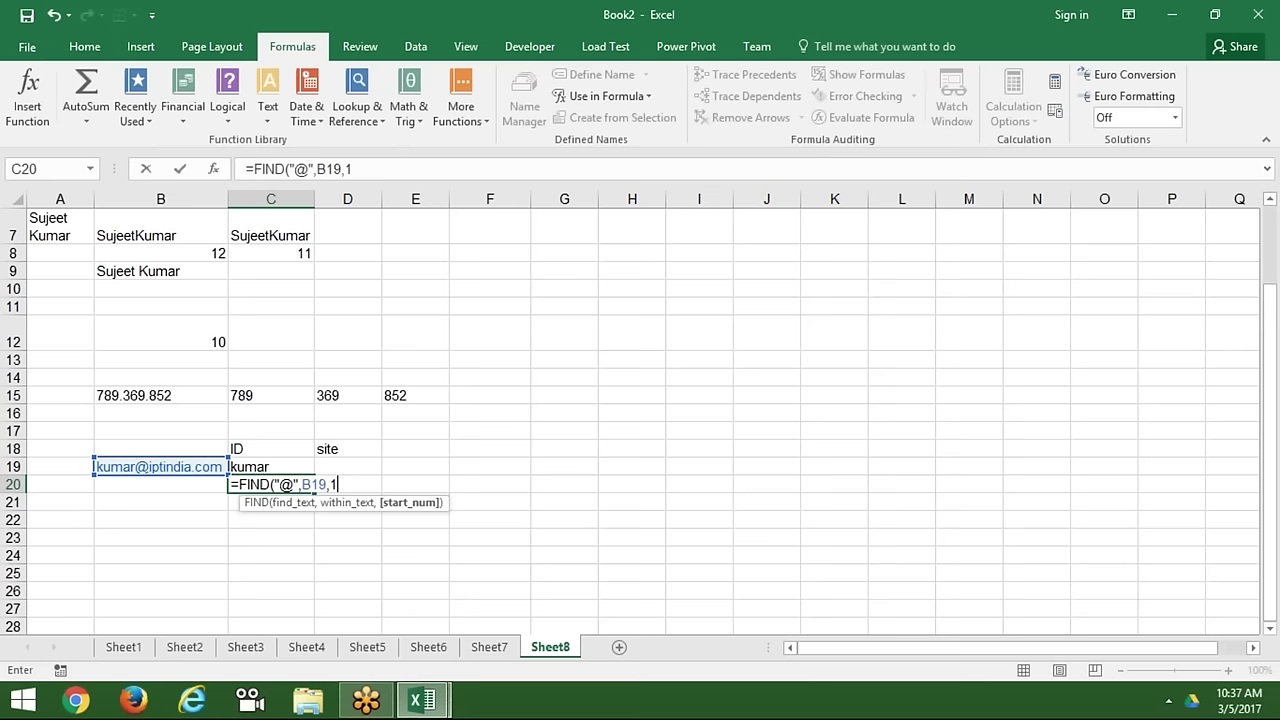
{"action": "key", "text": "Return"}
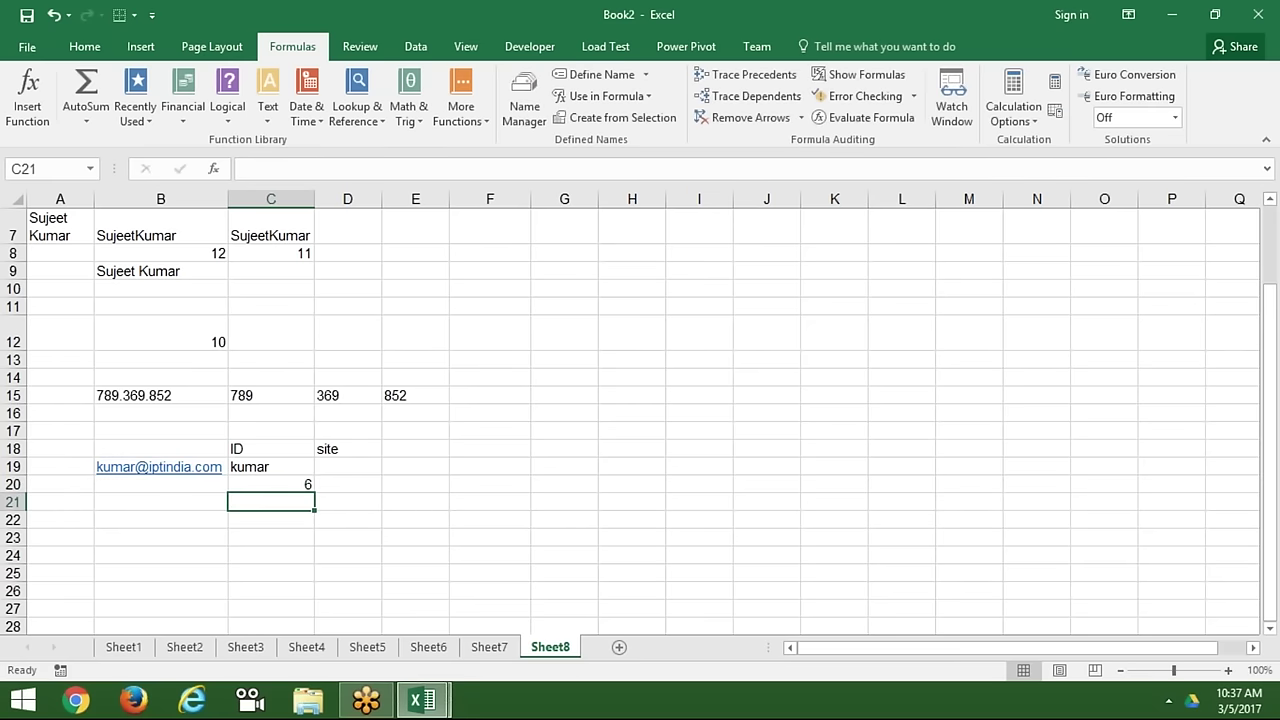
{"action": "left_click", "coordinate": [270, 484]}
Step: Change C19's formula to =LEFT(B19,C20-1) so it returns the text before the @
{"action": "key", "text": "Up"}
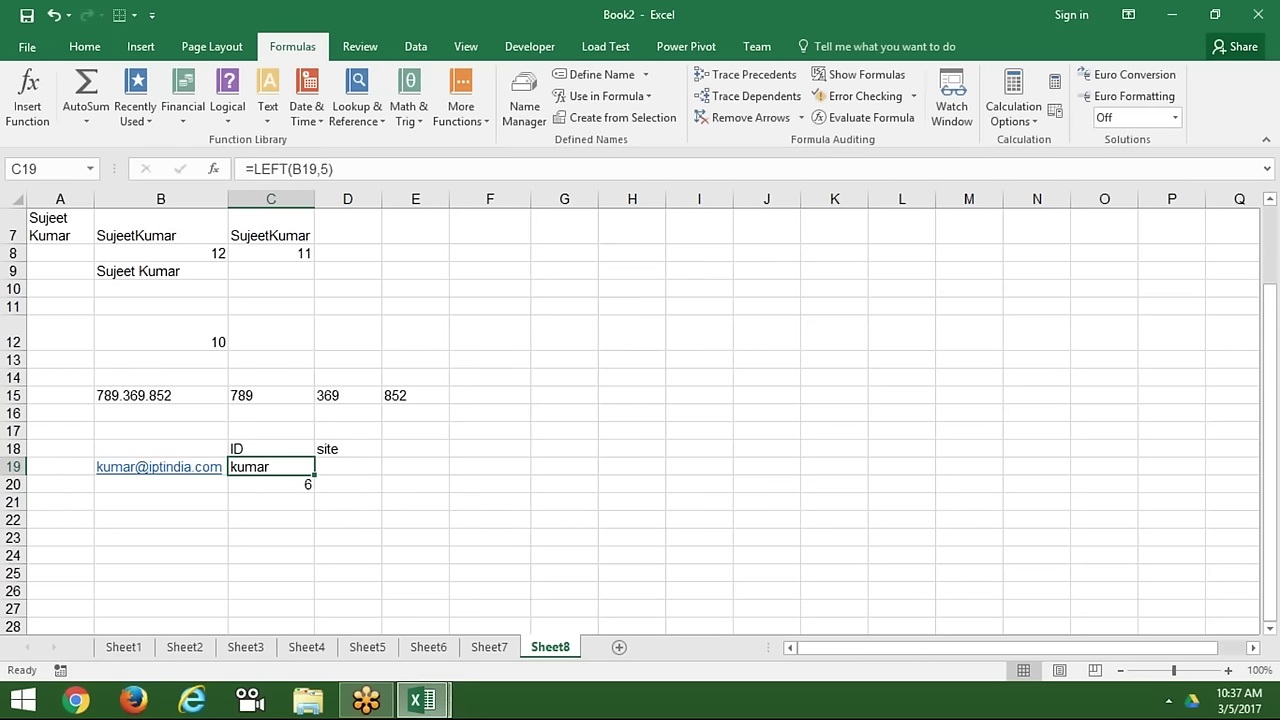
{"action": "left_click", "coordinate": [327, 170]}
{"action": "key", "text": "BackSpace"}
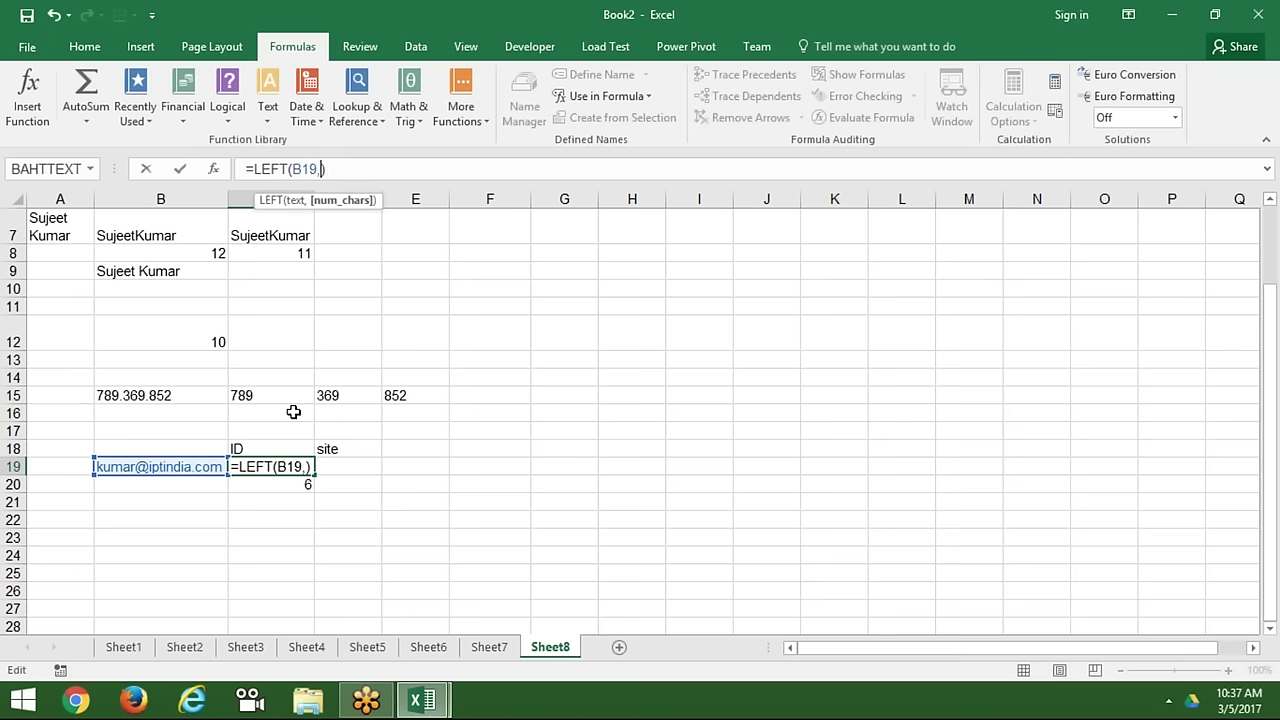
{"action": "left_click", "coordinate": [271, 484]}
{"action": "type", "text": "-"}
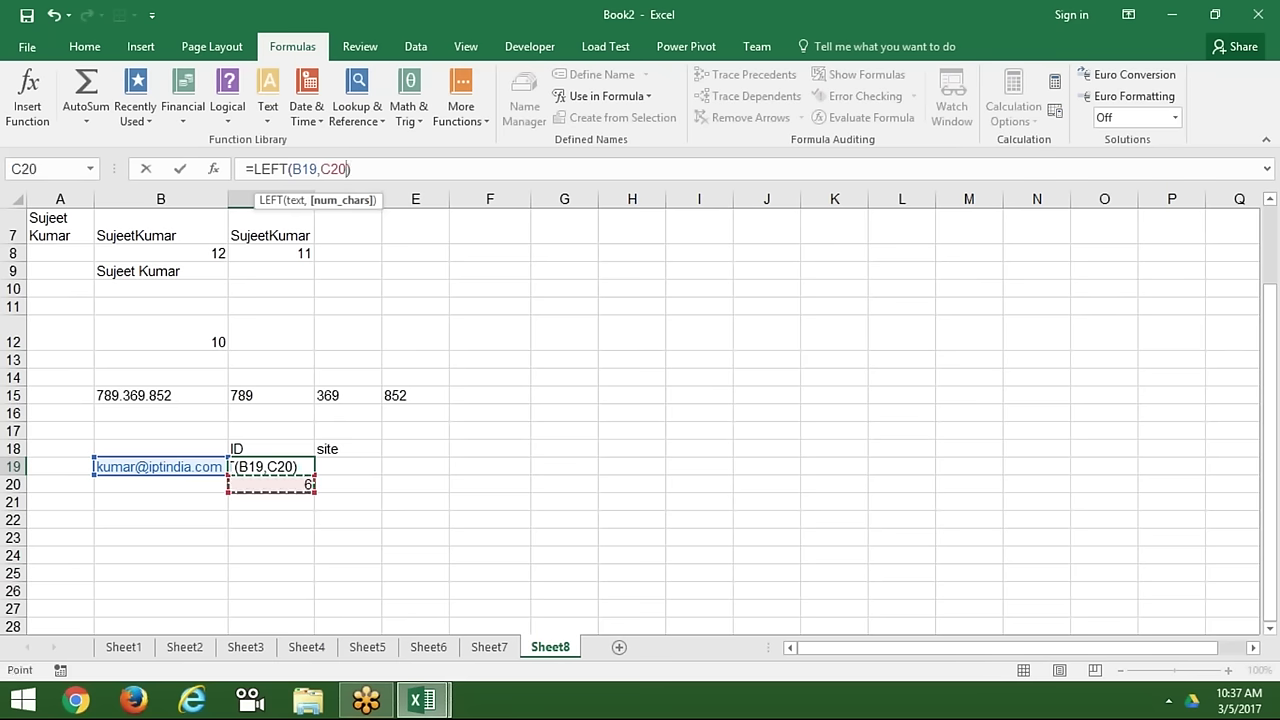
{"action": "type", "text": "1"}
{"action": "key", "text": "Return"}
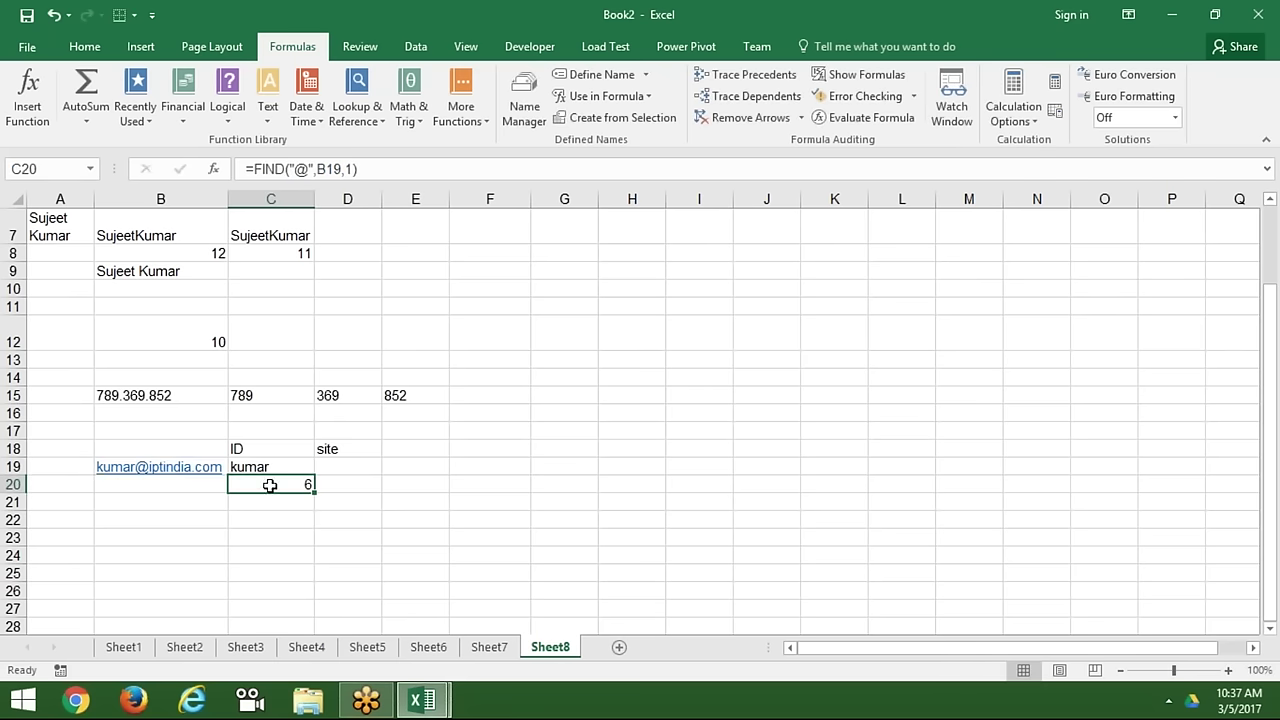
Step: Replace the name before the @ in B19's address with 'excel'
{"action": "left_click", "coordinate": [160, 466]}
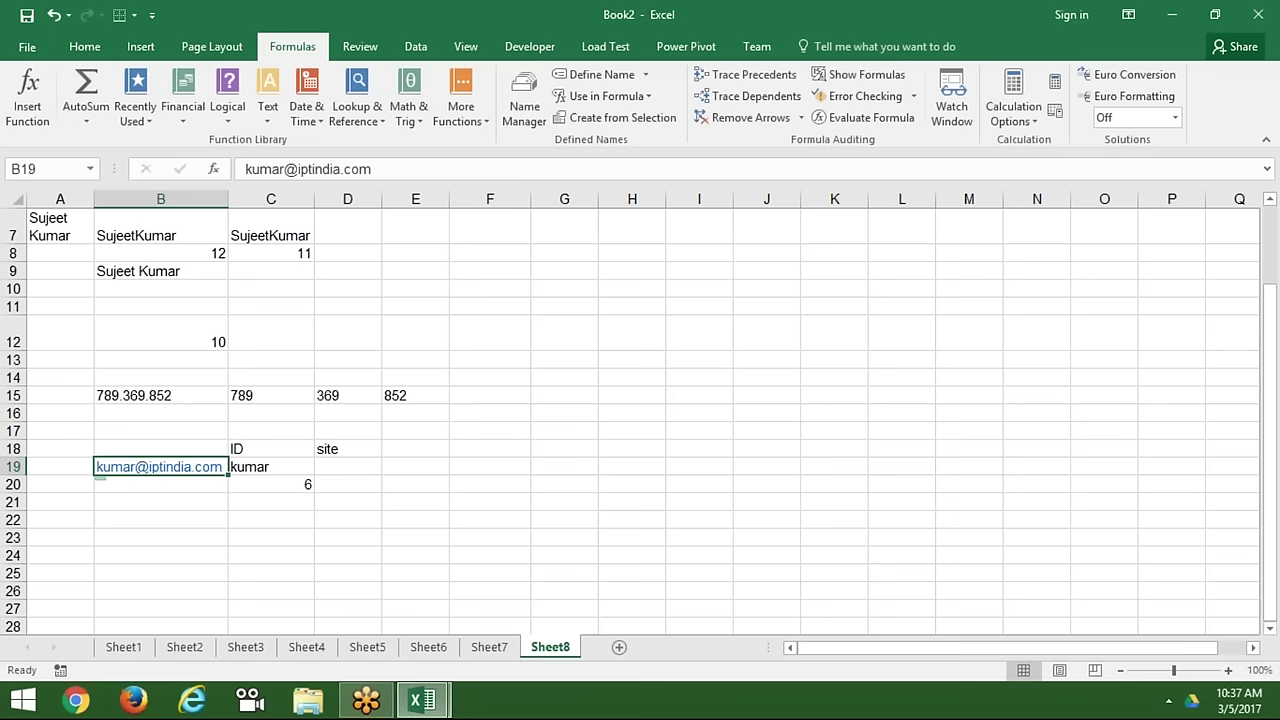
{"action": "double_click", "coordinate": [262, 172]}
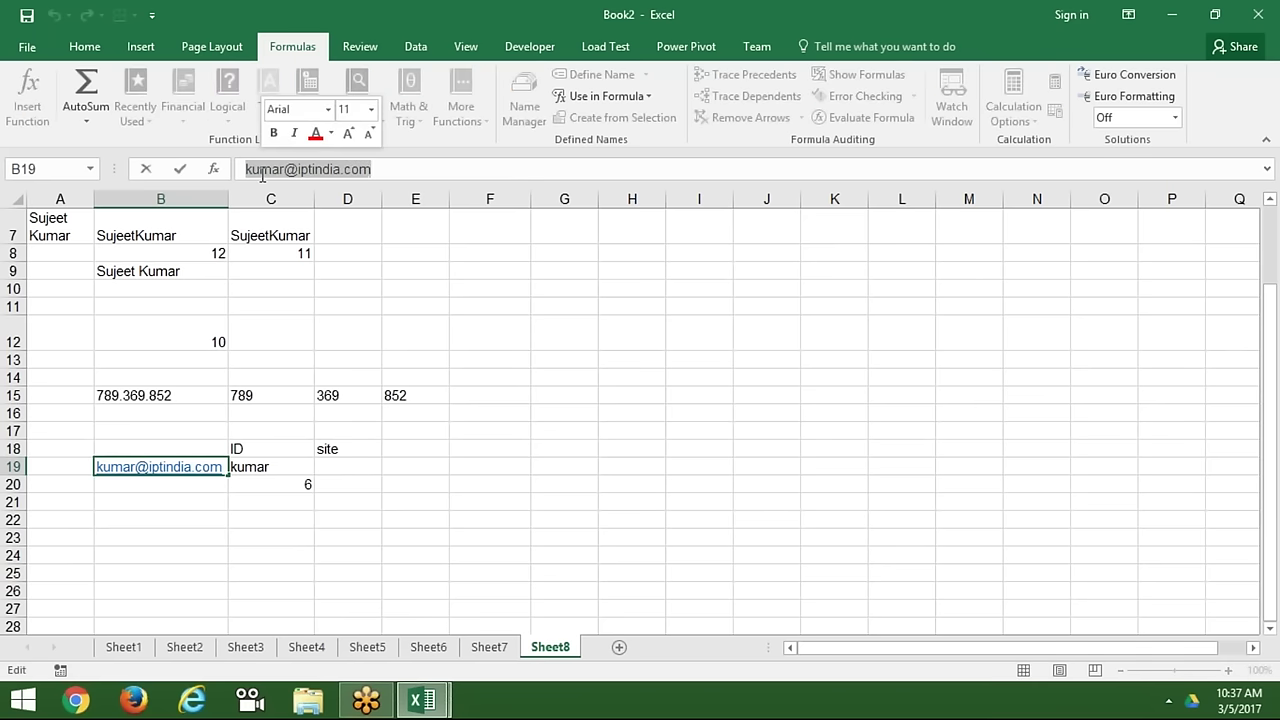
{"action": "left_click", "coordinate": [284, 168]}
{"action": "key", "text": "BackSpace"}
{"action": "key", "text": "BackSpace"}
{"action": "key", "text": "BackSpace"}
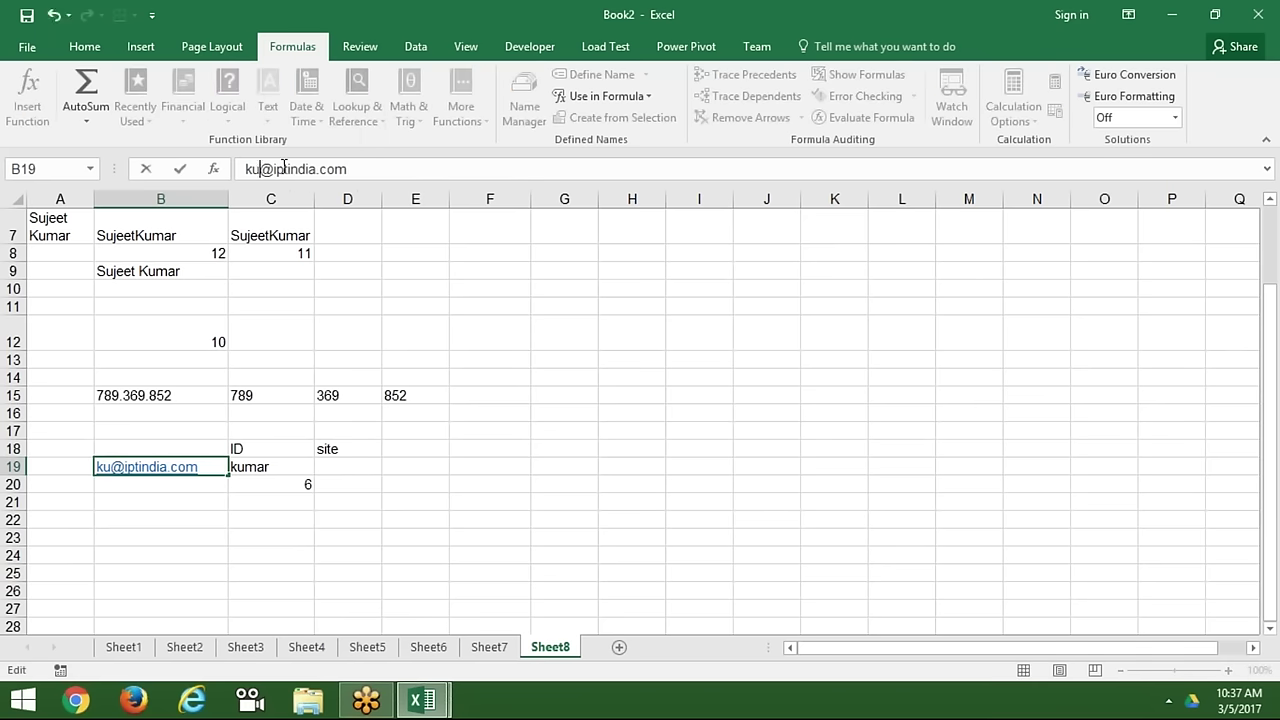
{"action": "key", "text": "BackSpace"}
{"action": "key", "text": "BackSpace"}
{"action": "type", "text": "w"}
{"action": "key", "text": "BackSpace"}
{"action": "type", "text": "e"}
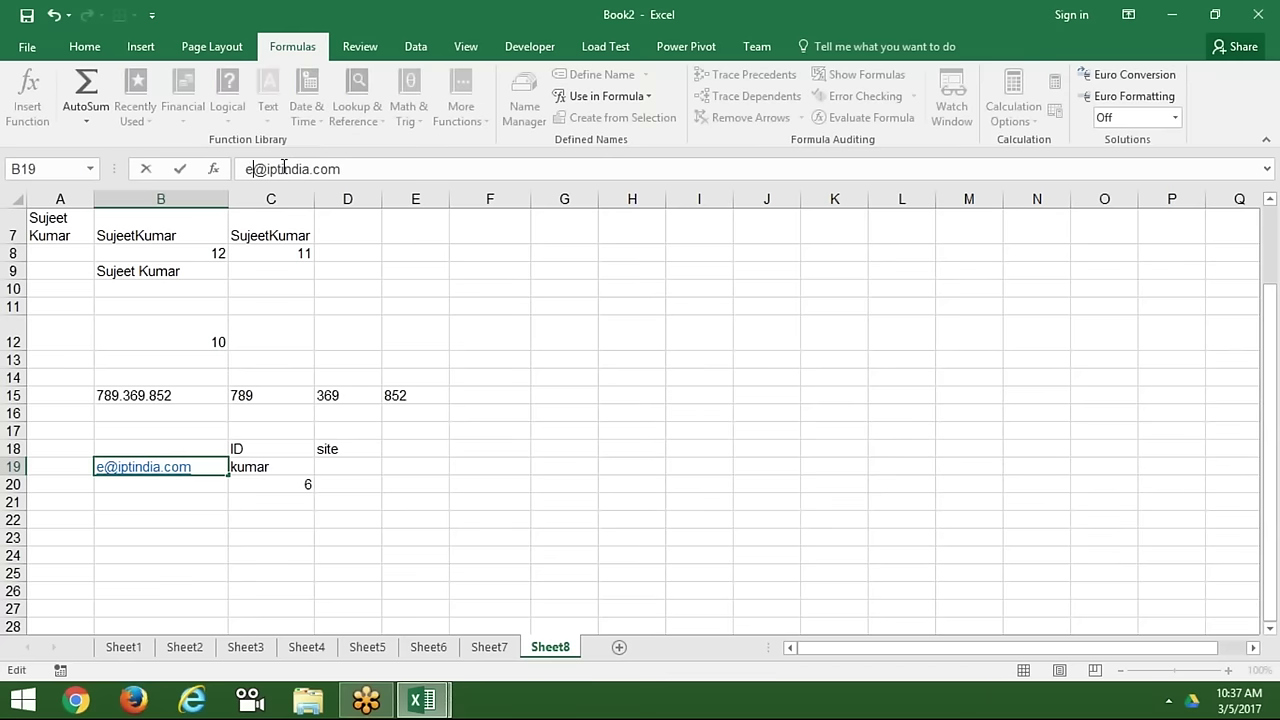
{"action": "type", "text": "x"}
{"action": "key", "text": "BackSpace"}
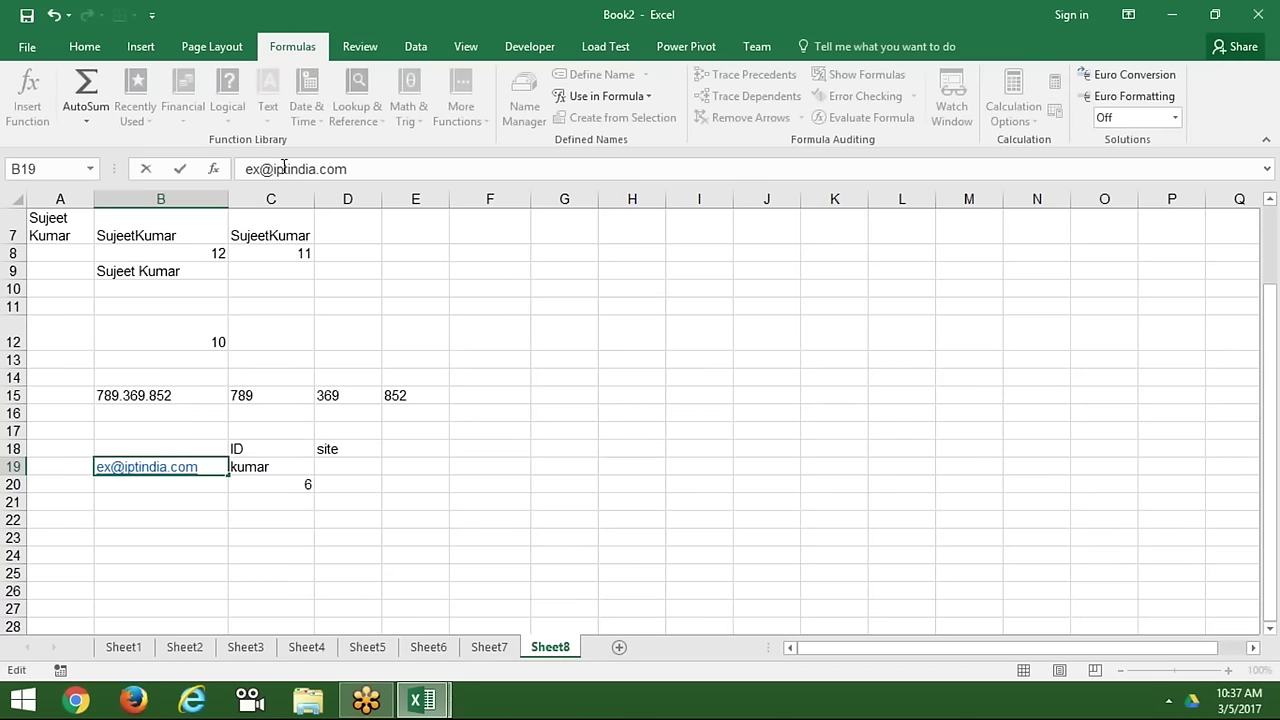
{"action": "type", "text": "cel\\\\"}
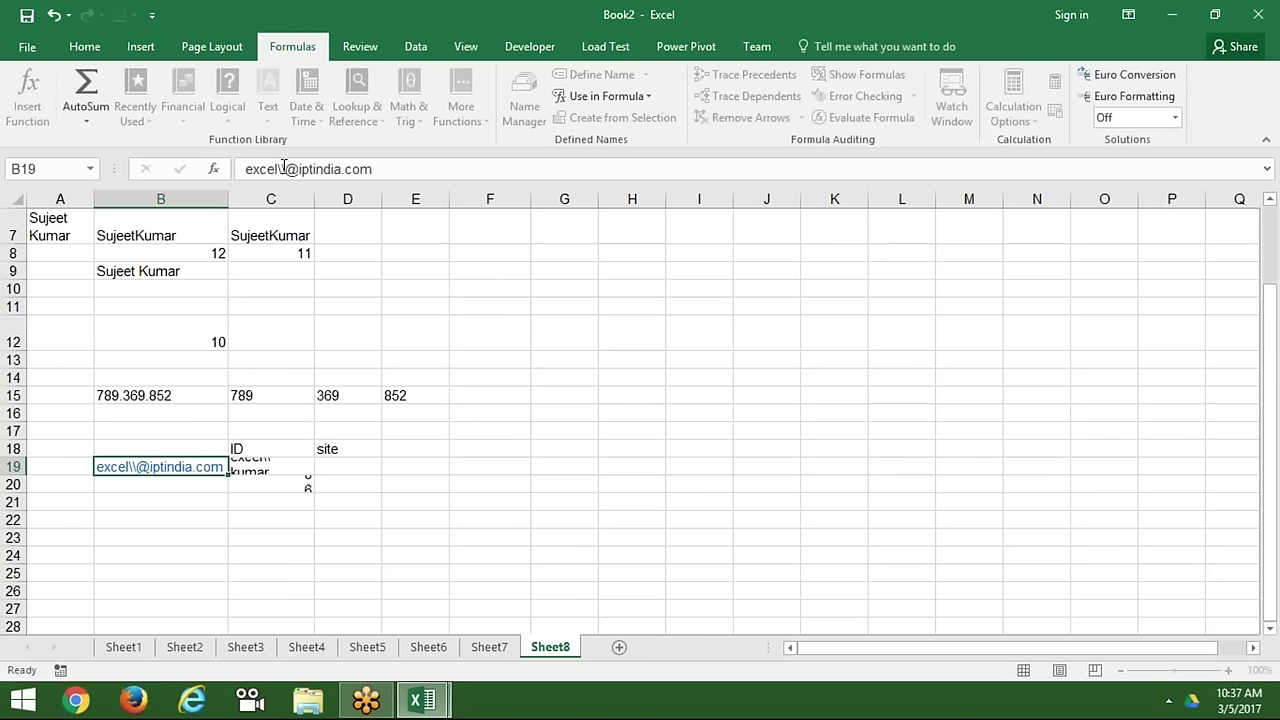
{"action": "key", "text": "Return"}
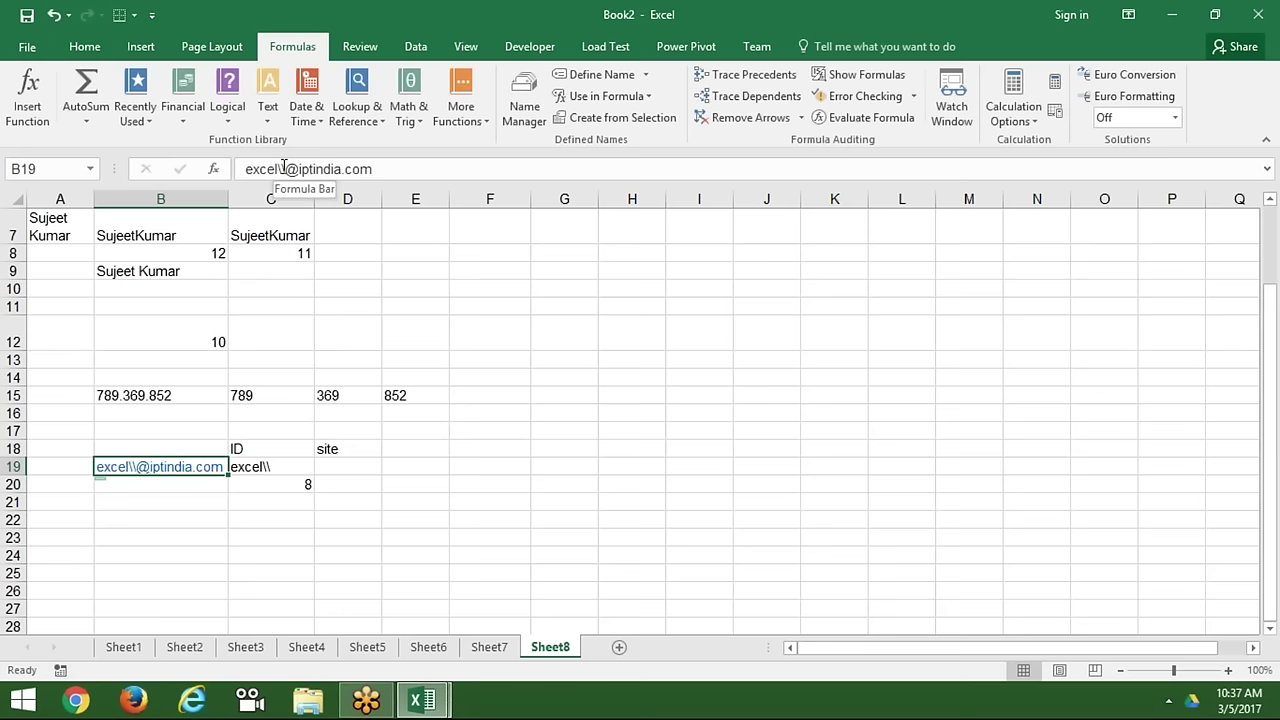
Step: Delete the two stray backslashes from B19's address so C19 reads excel
{"action": "left_click", "coordinate": [284, 168]}
{"action": "key", "text": "BackSpace"}
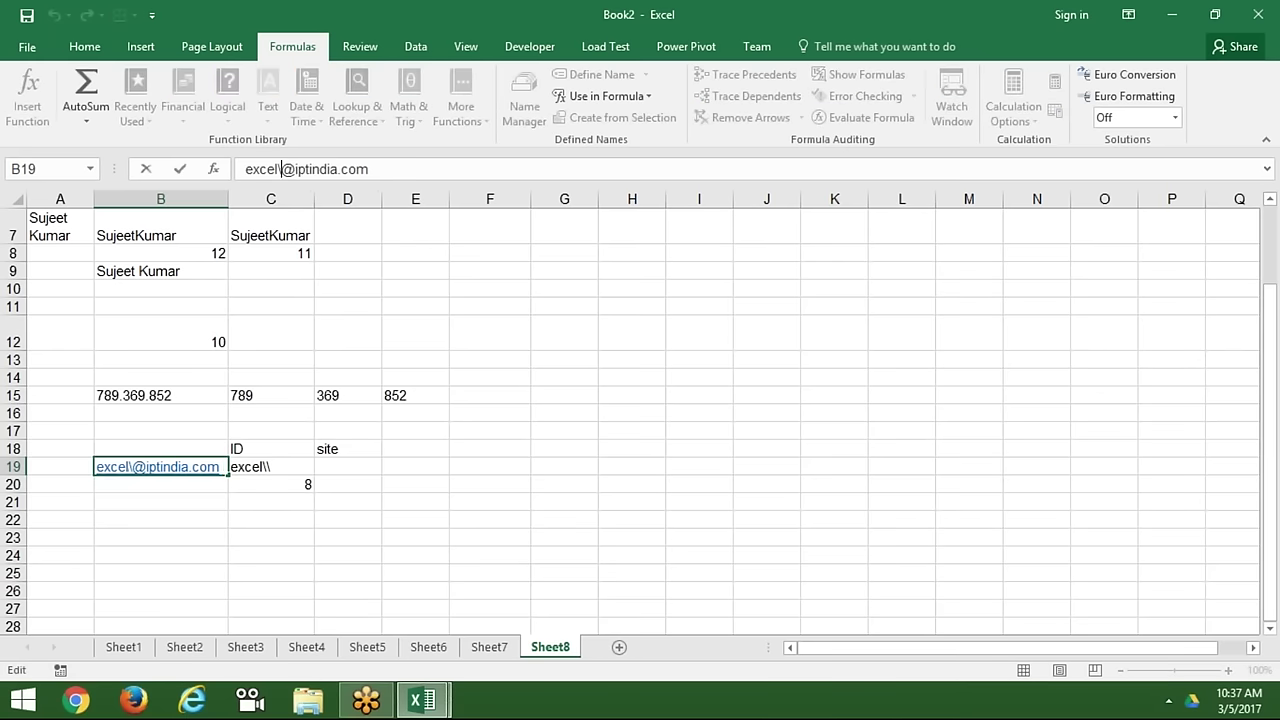
{"action": "key", "text": "BackSpace"}
{"action": "key", "text": "Return"}
{"action": "key", "text": "Up"}
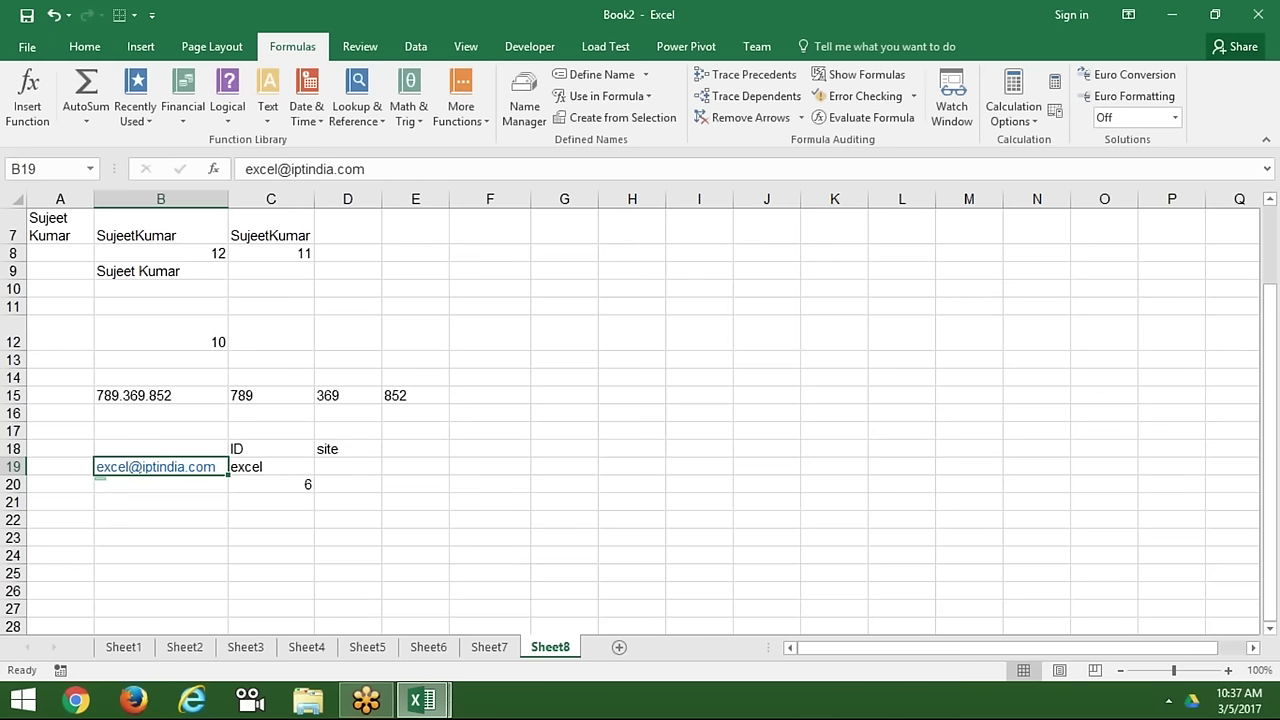
{"action": "left_click", "coordinate": [270, 466]}
{"action": "left_click", "coordinate": [347, 466]}
Step: Enter =RIGHT(B19,LEN(B19)-C20) in D19 to return the domain after the @
{"action": "type", "text": "="}
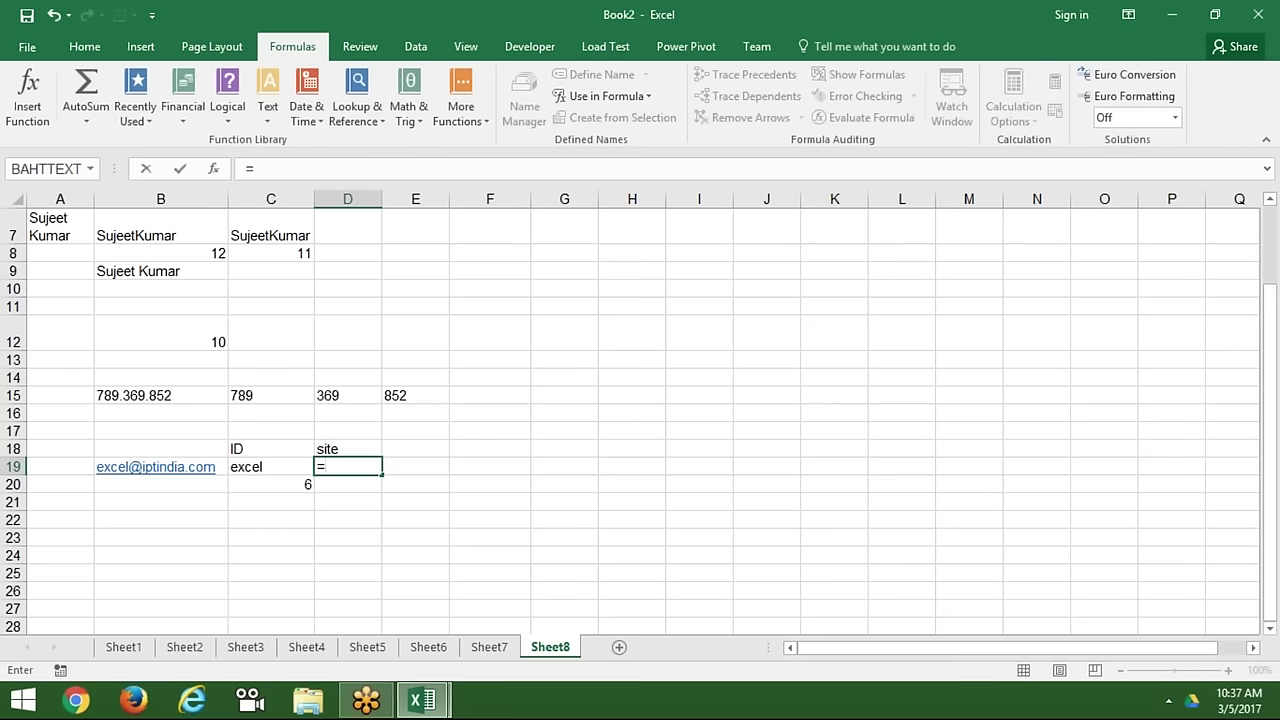
{"action": "type", "text": "rig"}
{"action": "key", "text": "Tab"}
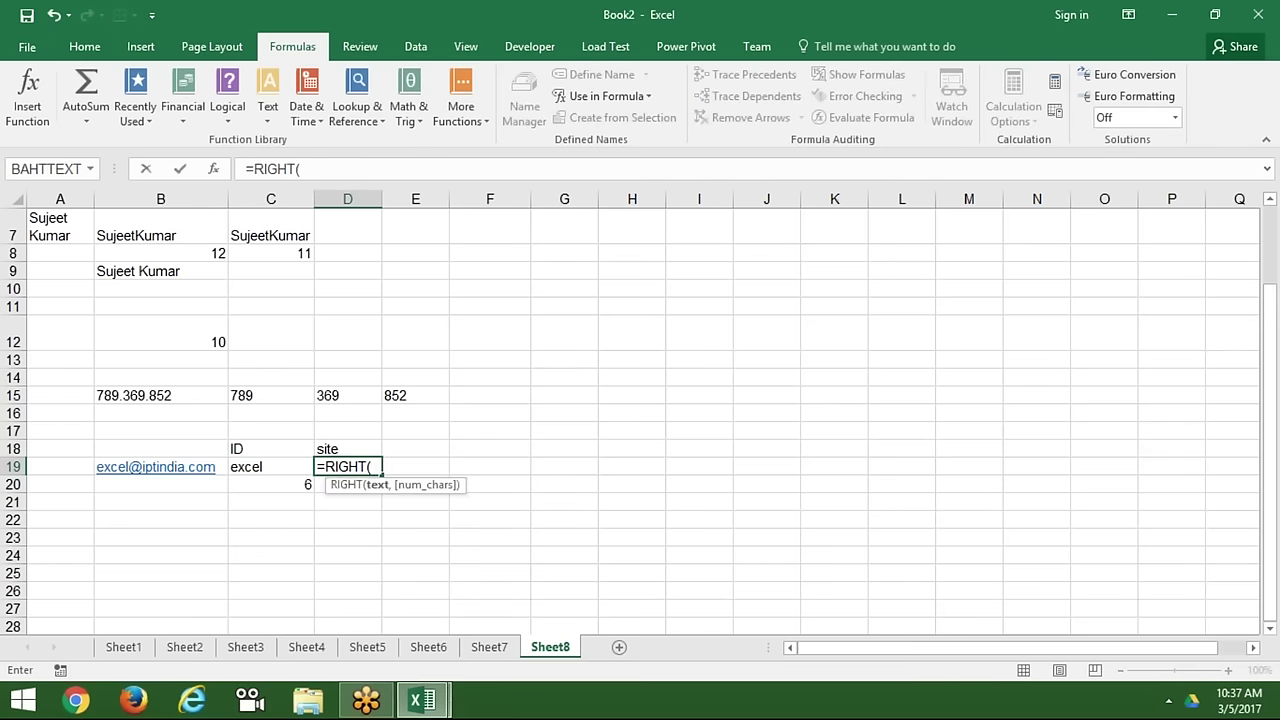
{"action": "left_click", "coordinate": [108, 466]}
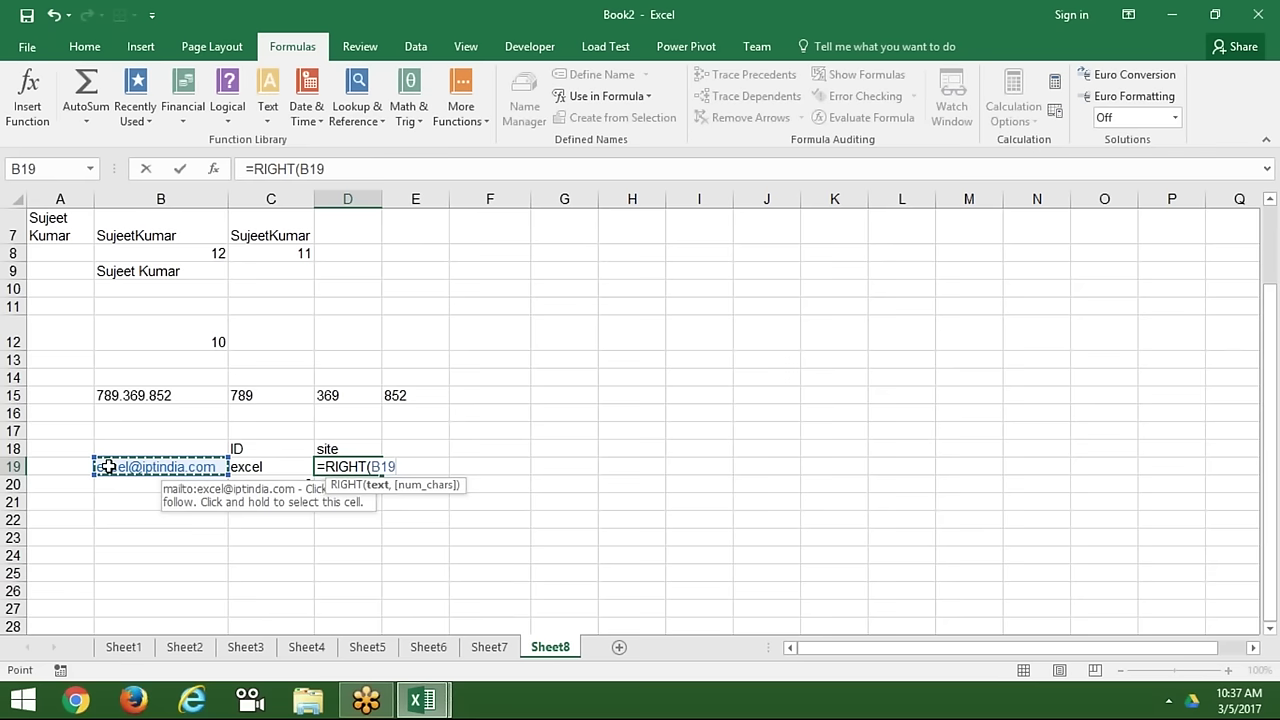
{"action": "type", "text": ",len"}
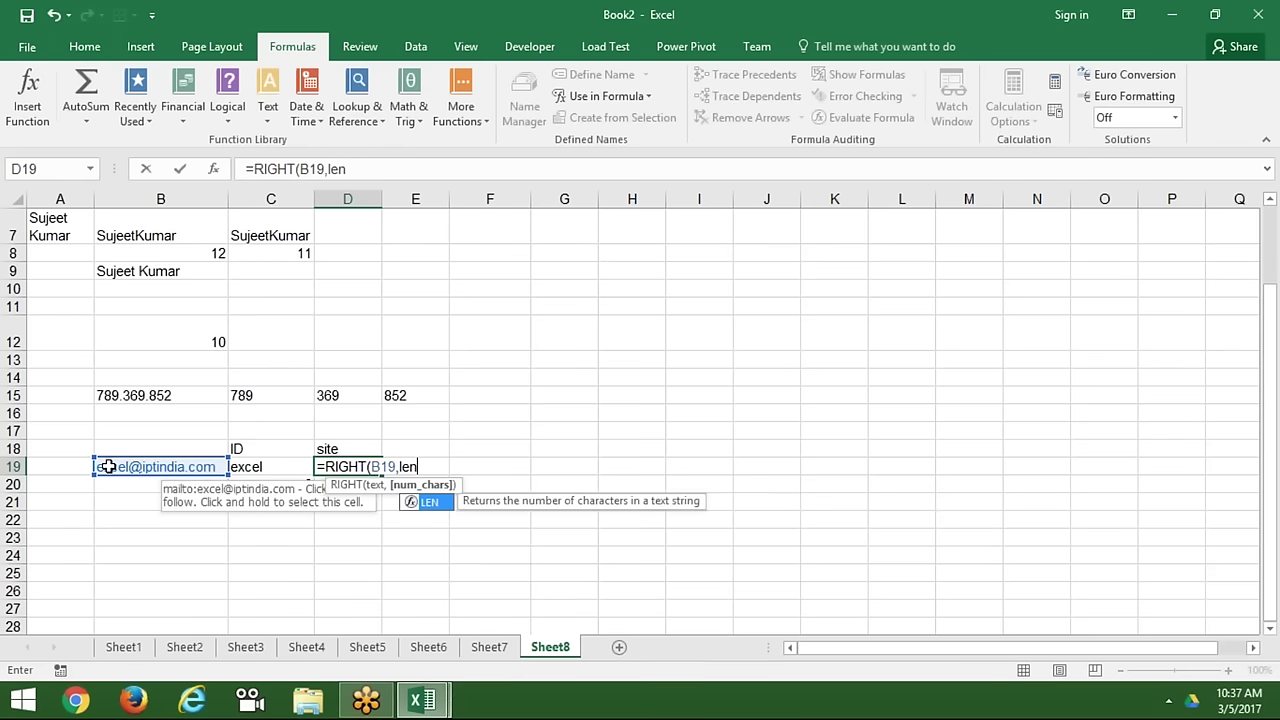
{"action": "key", "text": "Tab"}
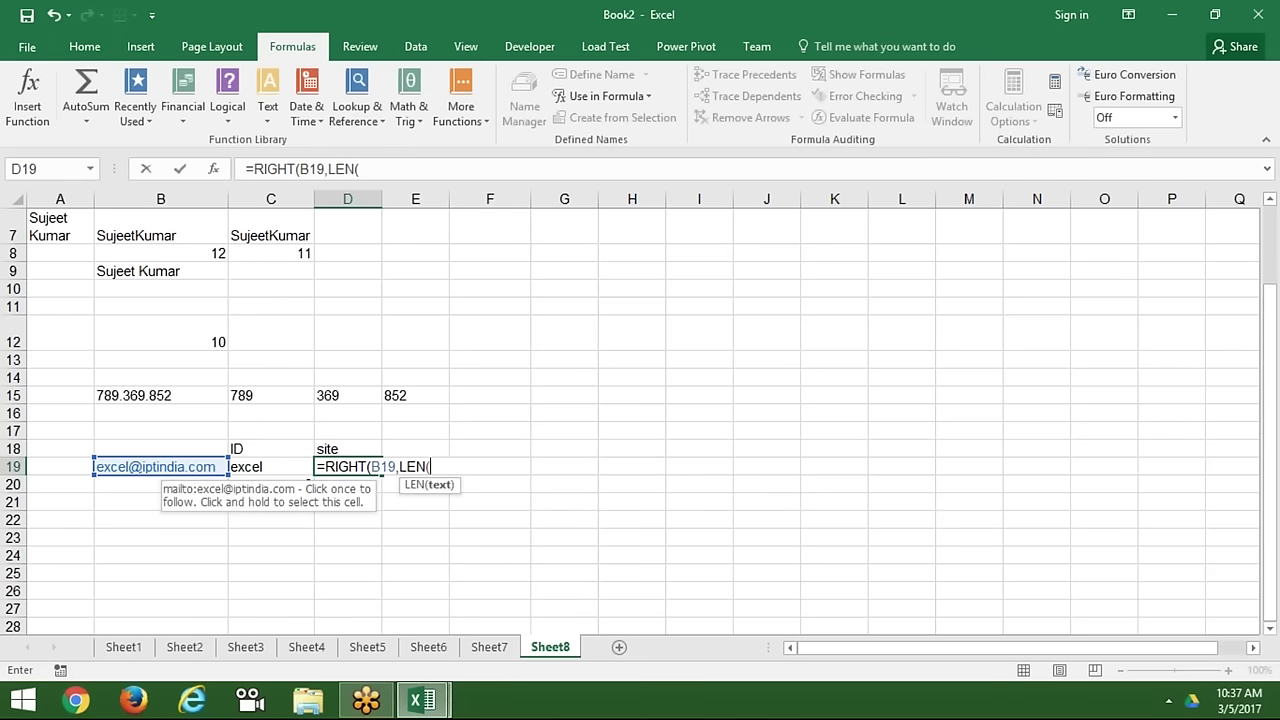
{"action": "left_click", "coordinate": [108, 466]}
{"action": "type", "text": ")"}
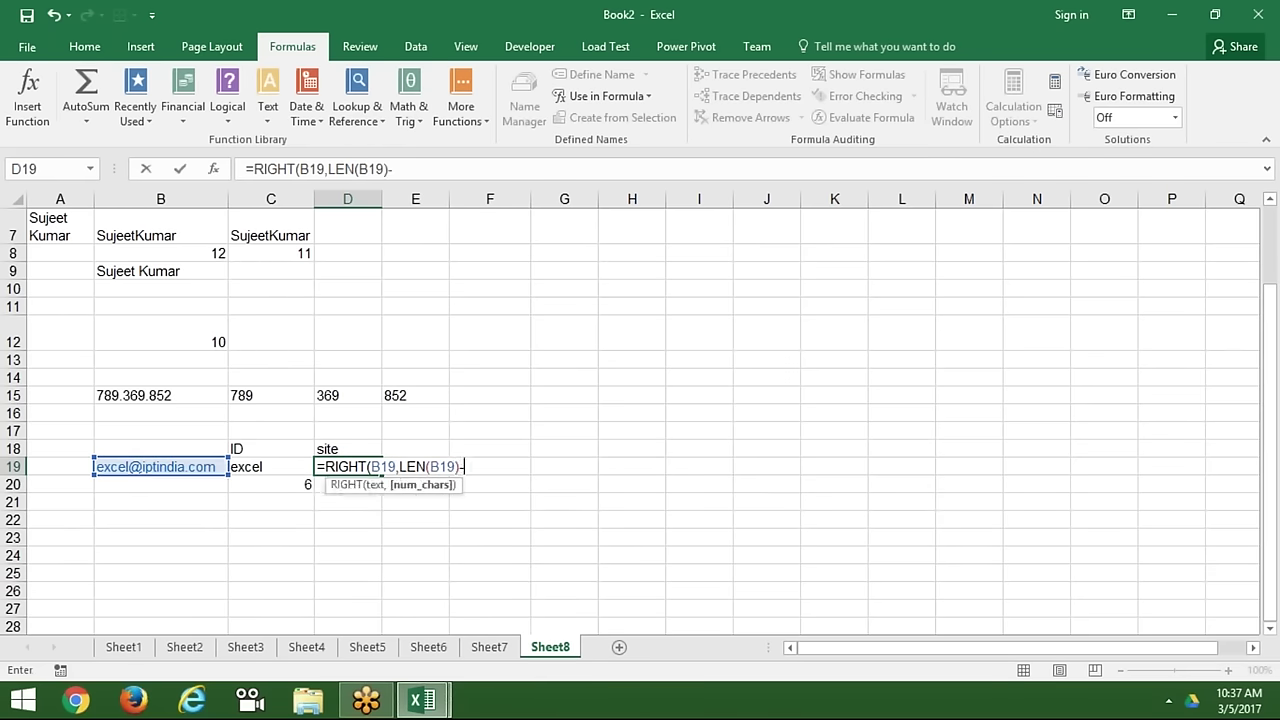
{"action": "type", "text": "-"}
{"action": "left_click", "coordinate": [287, 483]}
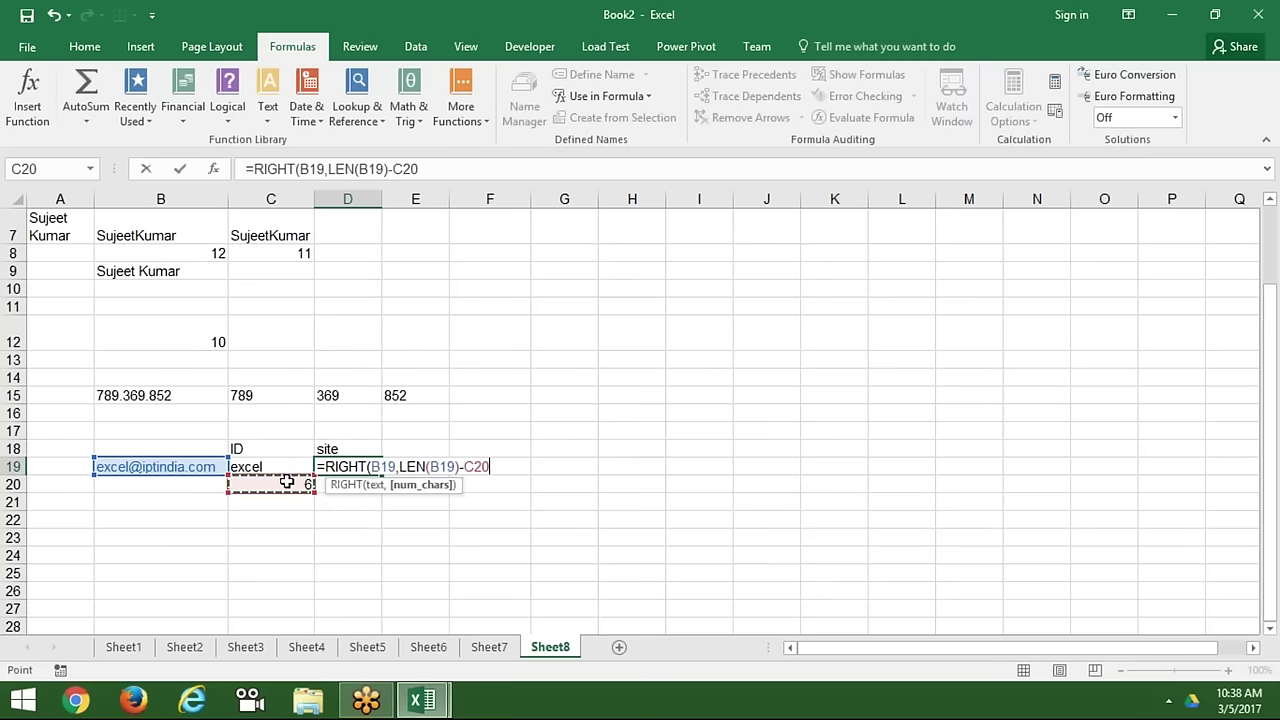
{"action": "key", "text": "Return"}
{"action": "key", "text": "Return"}
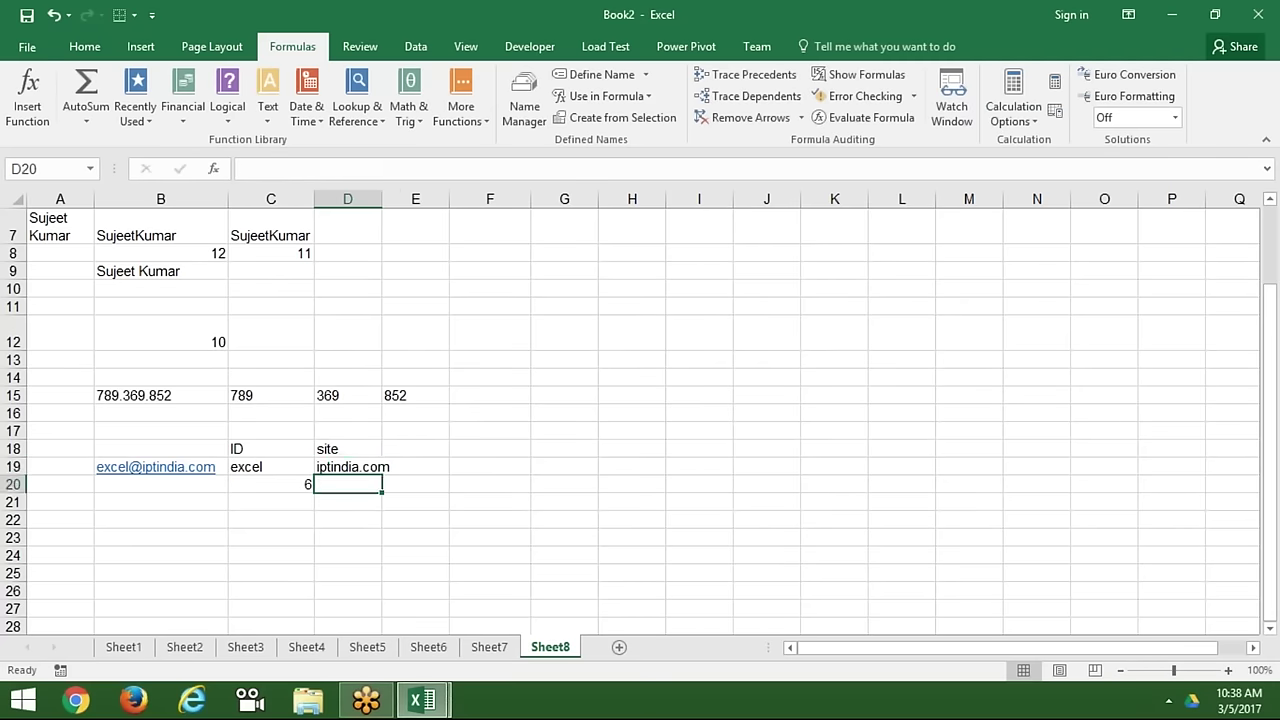
{"action": "left_click", "coordinate": [347, 467]}
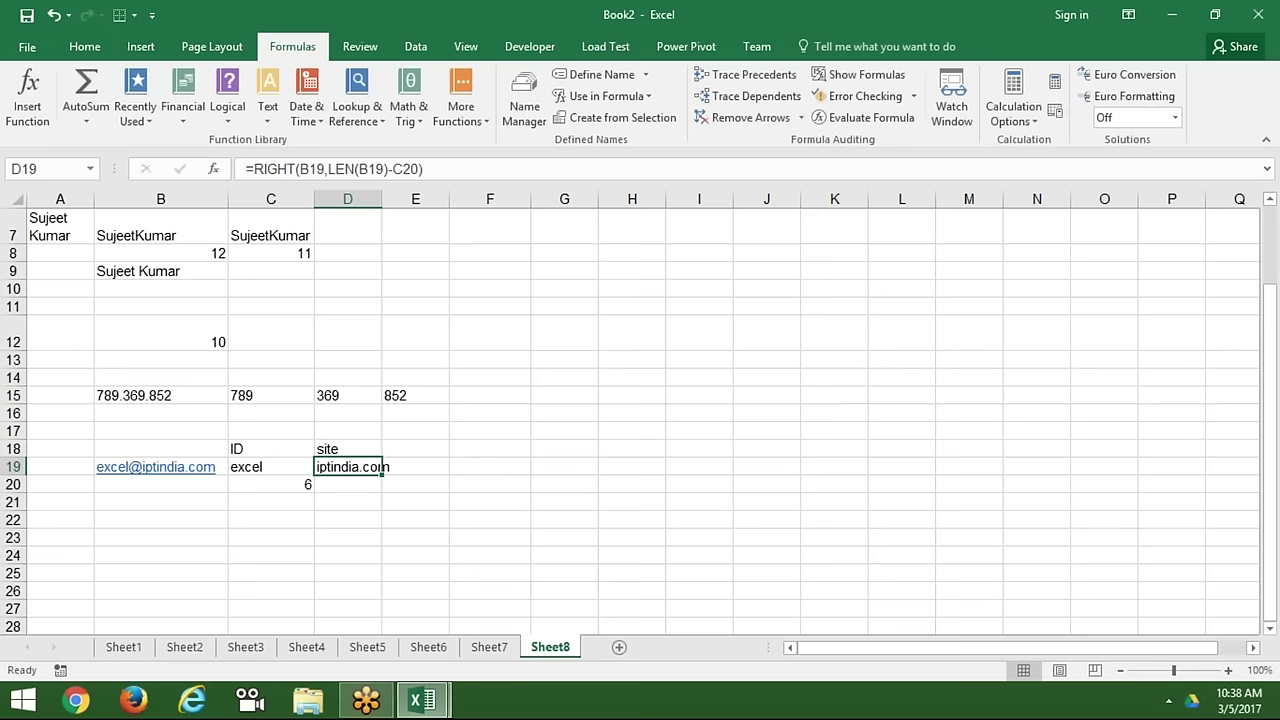
{"action": "left_click", "coordinate": [160, 466]}
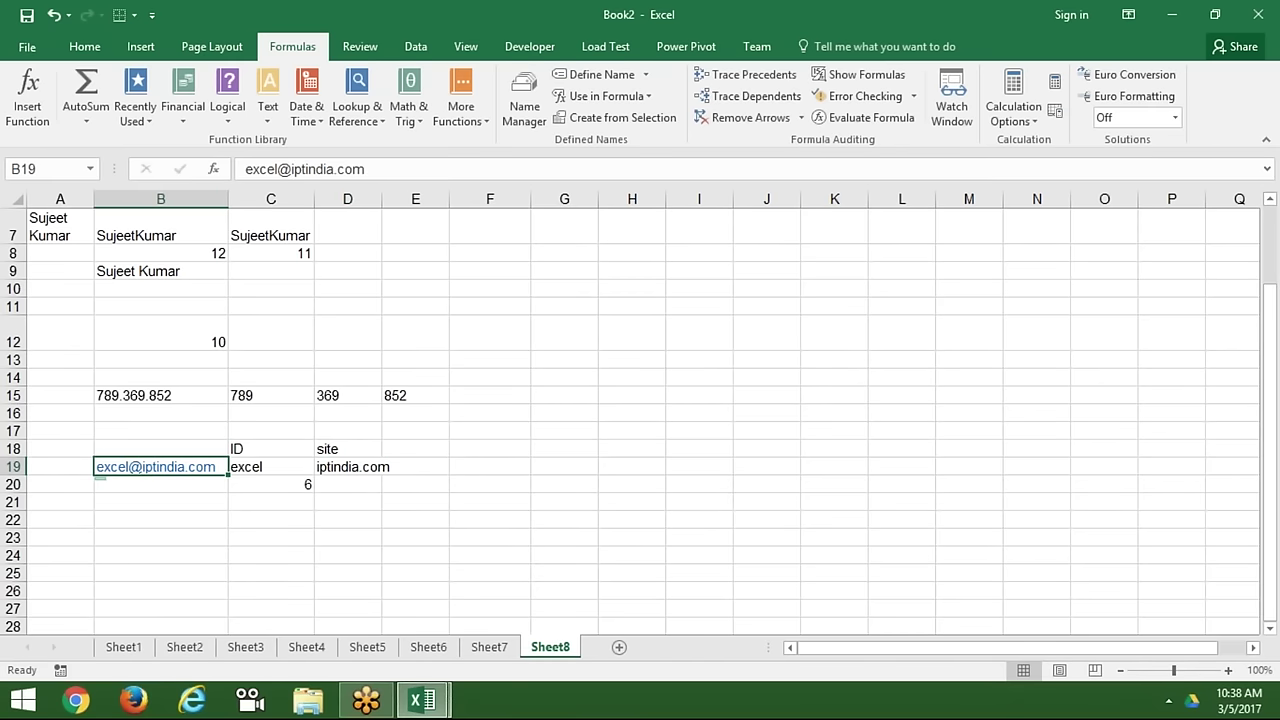
{"action": "left_click", "coordinate": [385, 467]}
{"action": "left_click", "coordinate": [270, 466]}
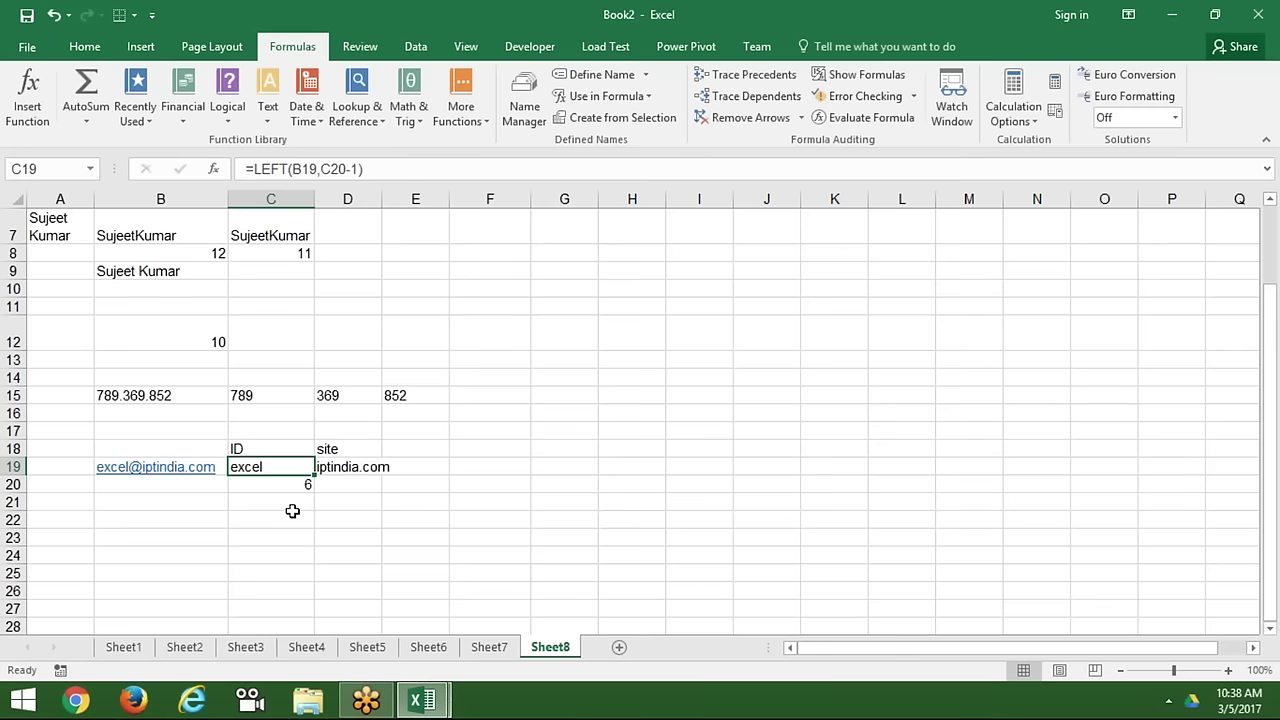
{"action": "double_click", "coordinate": [300, 482]}
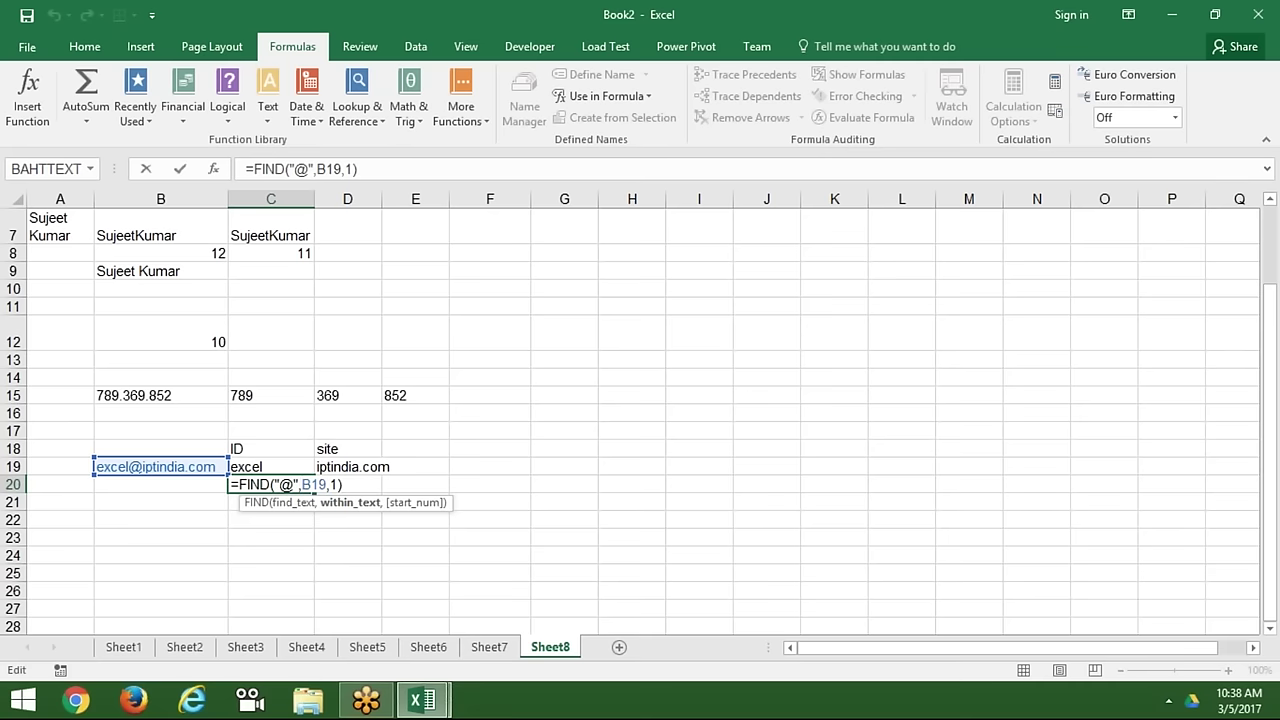
{"action": "key", "text": "Return"}
{"action": "left_click", "coordinate": [270, 484]}
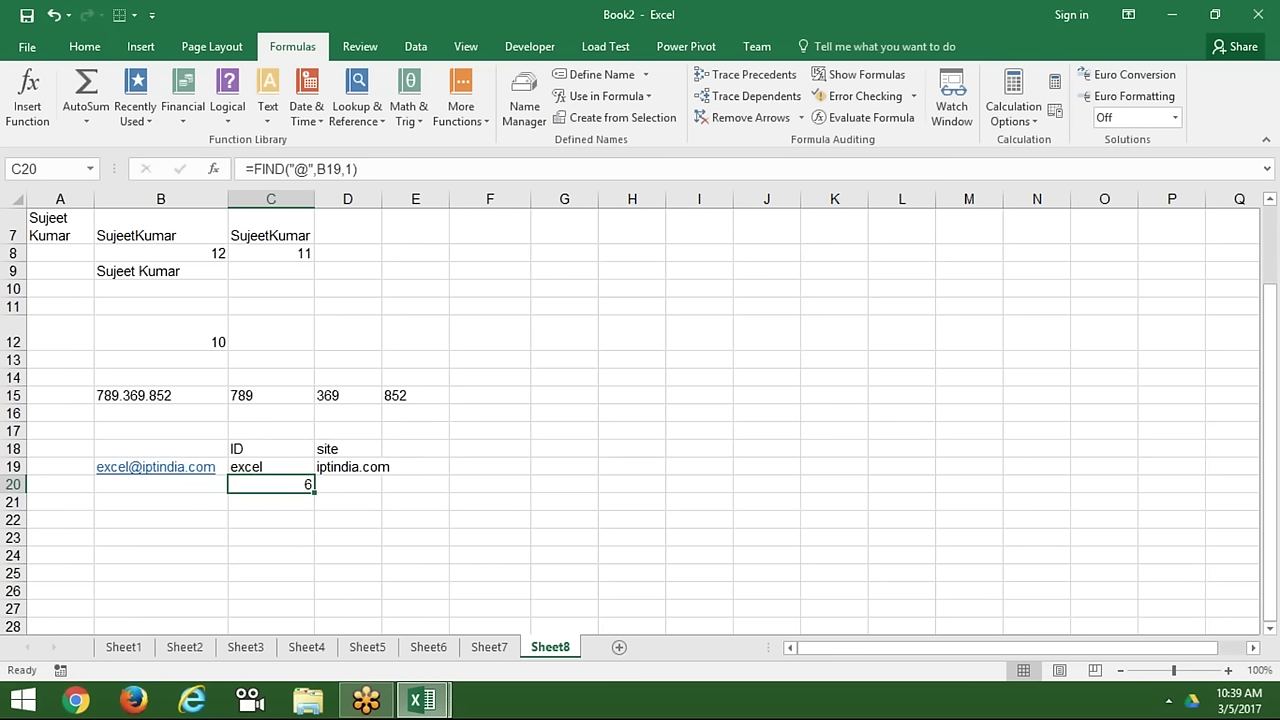
{"action": "left_click", "coordinate": [270, 466]}
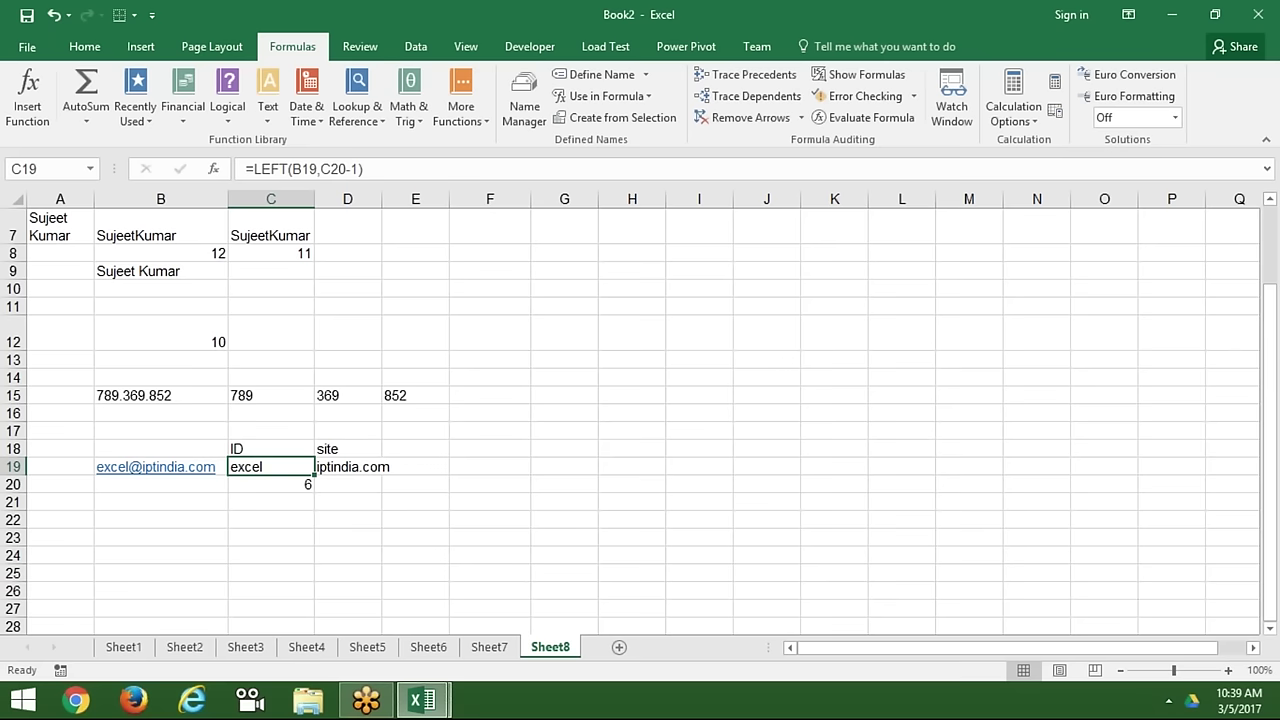
{"action": "key", "text": "Down"}
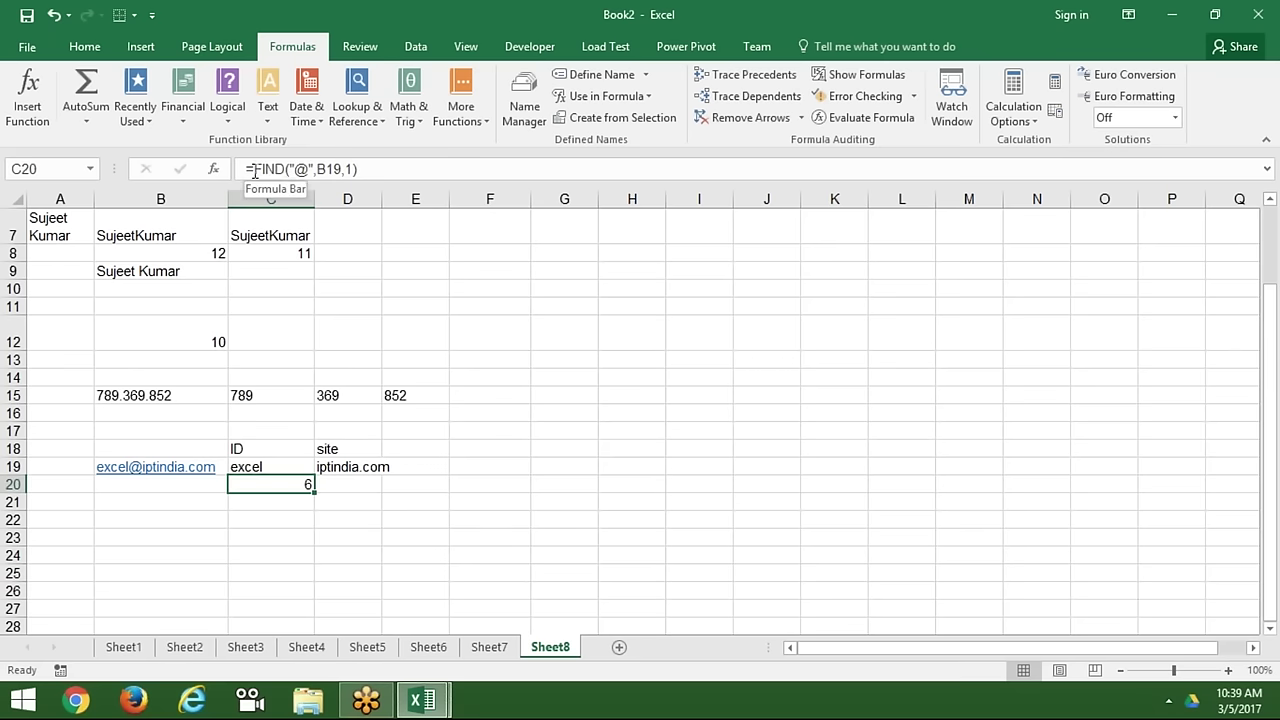
Step: Replace C20 in C19's formula with FIND("@",B19,1), giving =LEFT(B19,FIND("@",B19,1)-1)
{"action": "left_click_drag", "start_coordinate": [253, 169], "coordinate": [398, 171]}
{"action": "key", "text": "ctrl+c"}
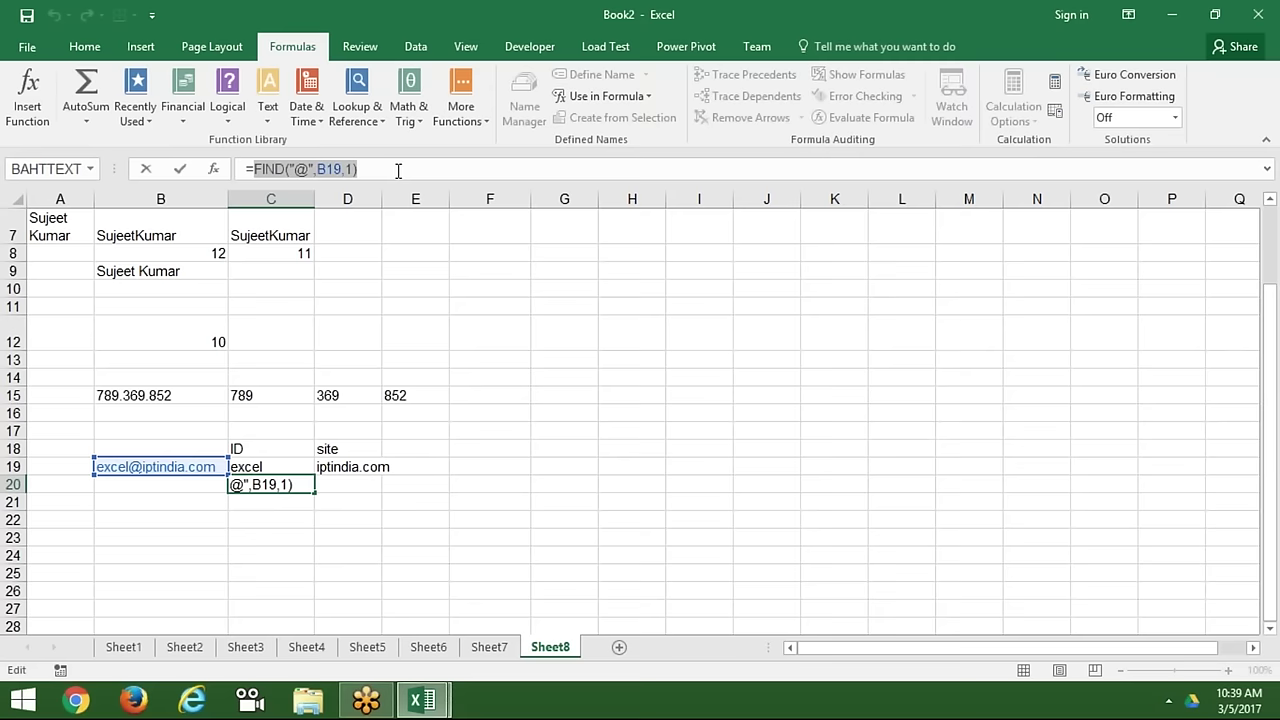
{"action": "key", "text": "Escape"}
{"action": "key", "text": "Up"}
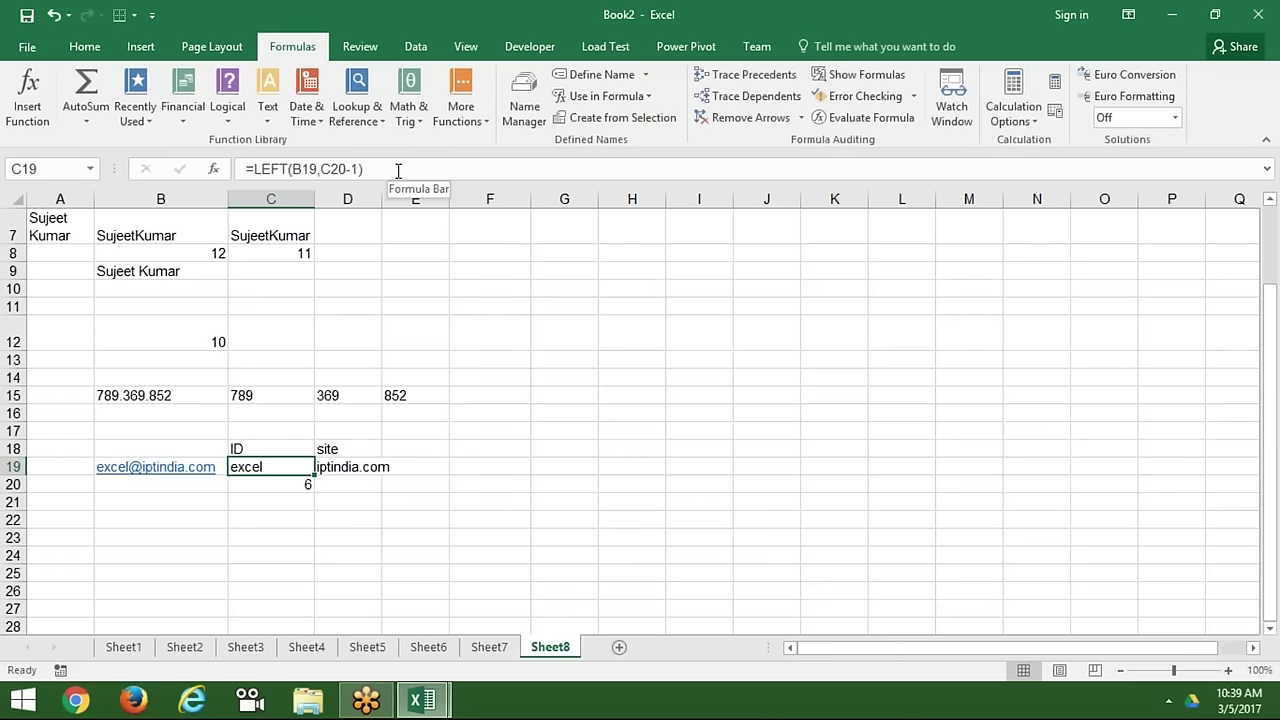
{"action": "left_click", "coordinate": [330, 169]}
{"action": "double_click", "coordinate": [330, 169]}
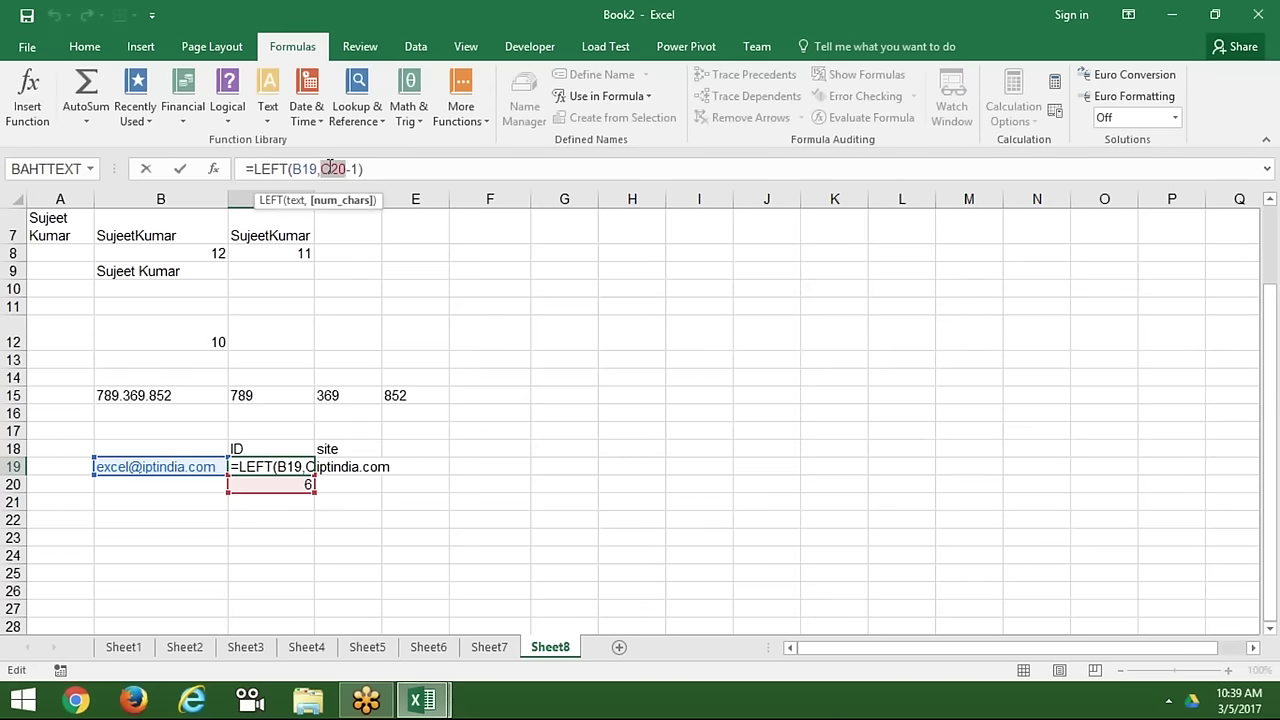
{"action": "key", "text": "ctrl+v"}
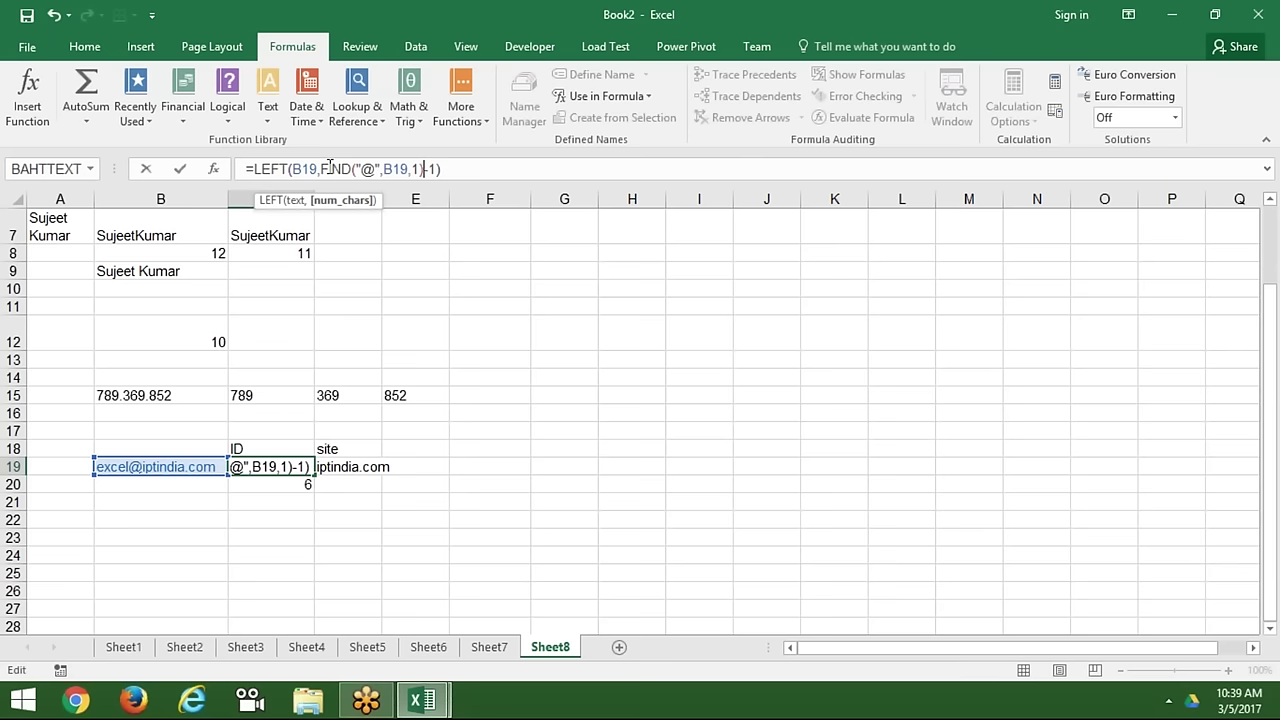
{"action": "key", "text": "Return"}
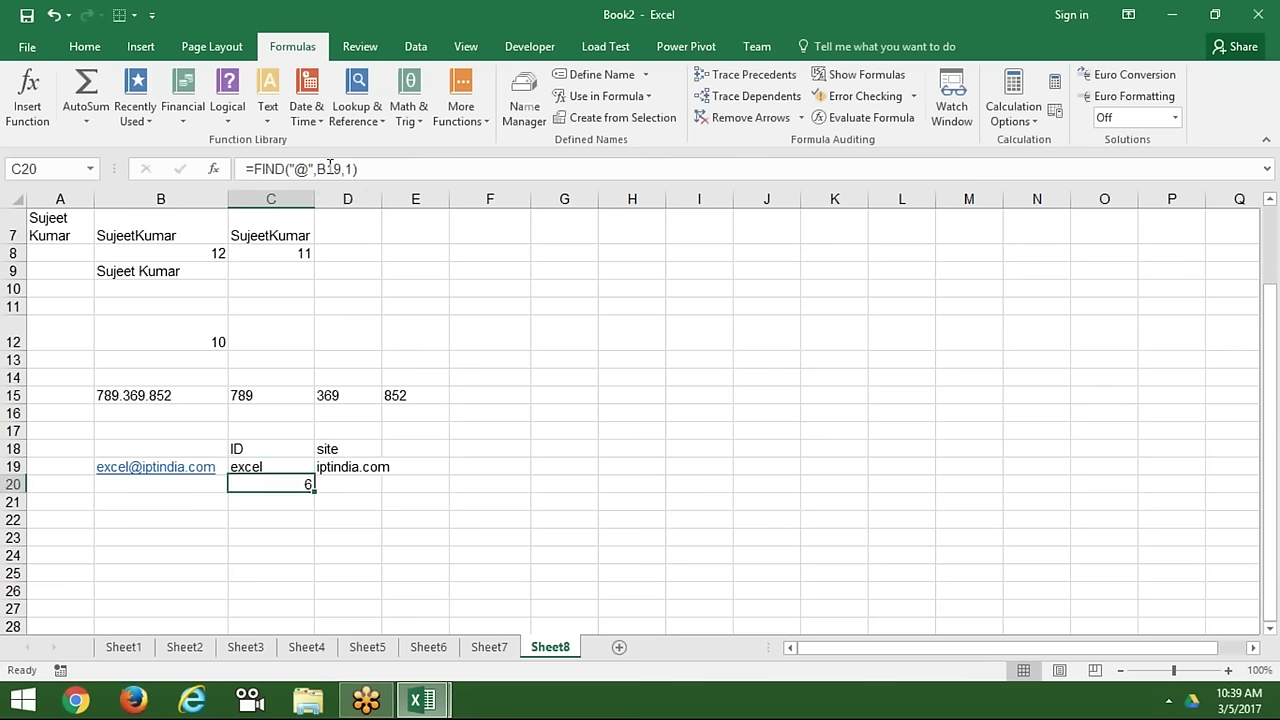
{"action": "key", "text": "Up"}
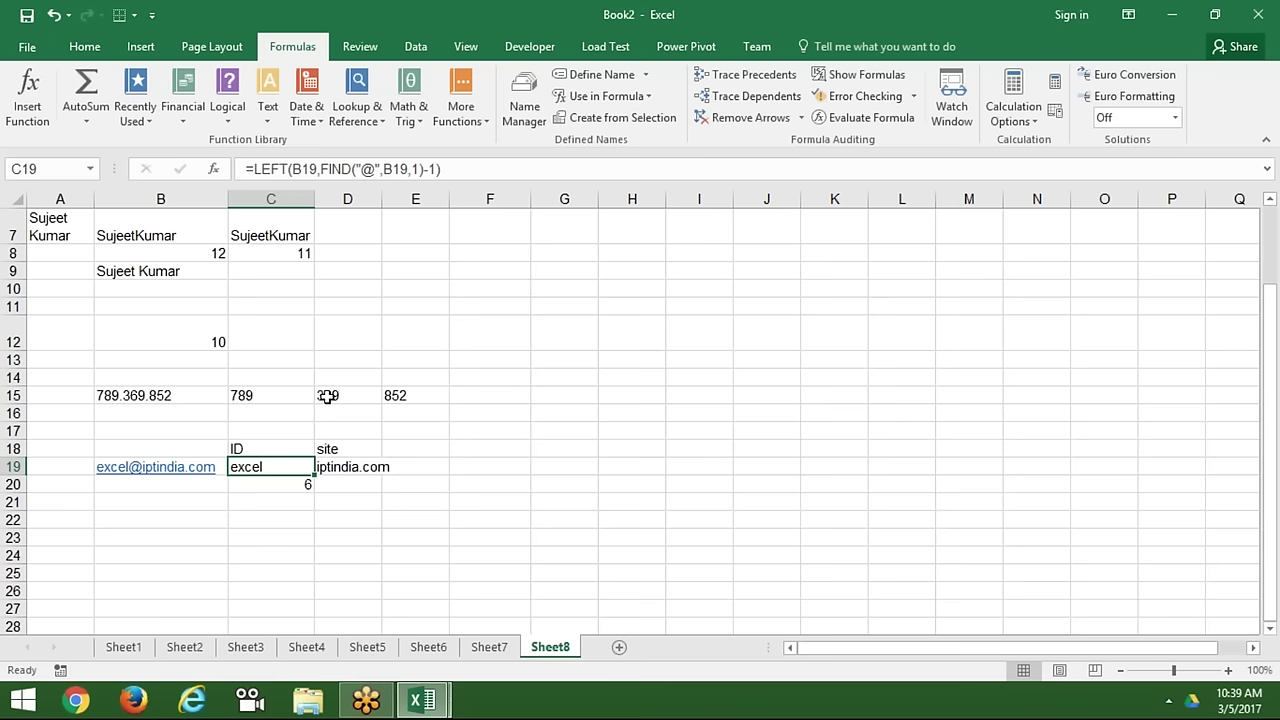
Step: Review the FIND formula in C20 and the site formula in D19 unchanged
{"action": "left_click", "coordinate": [283, 480]}
{"action": "double_click", "coordinate": [283, 480]}
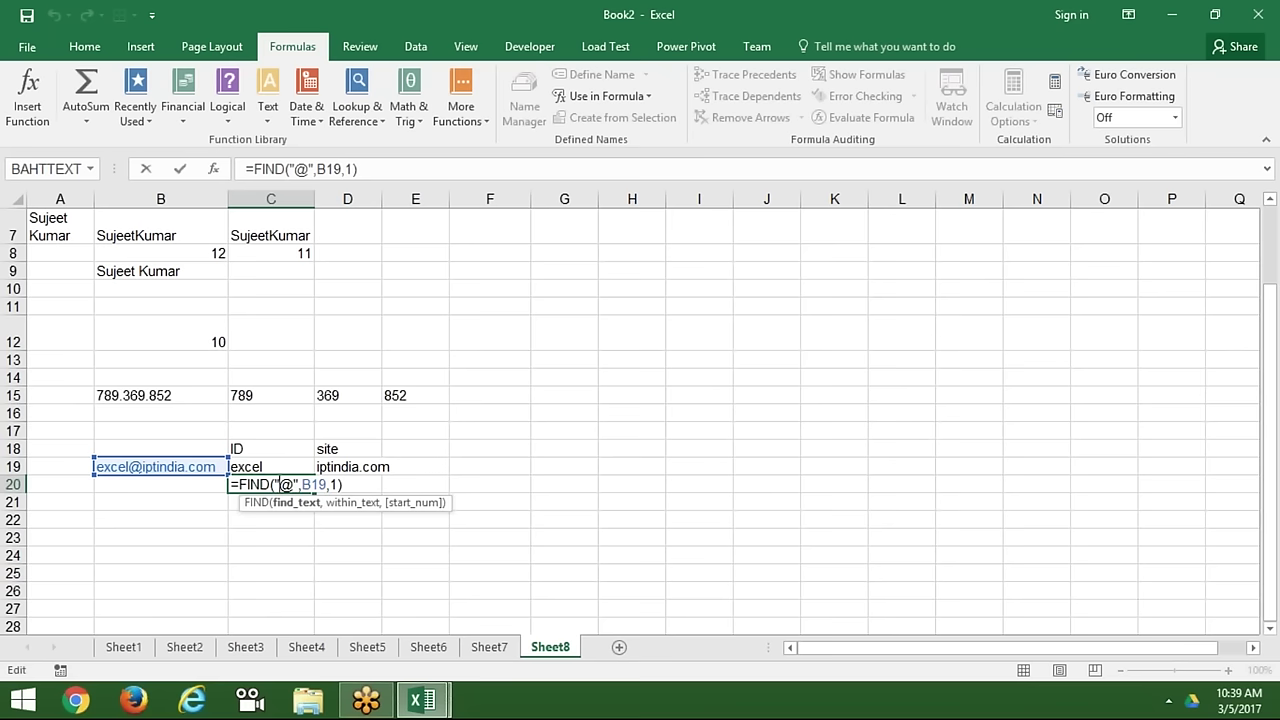
{"action": "key", "text": "Return"}
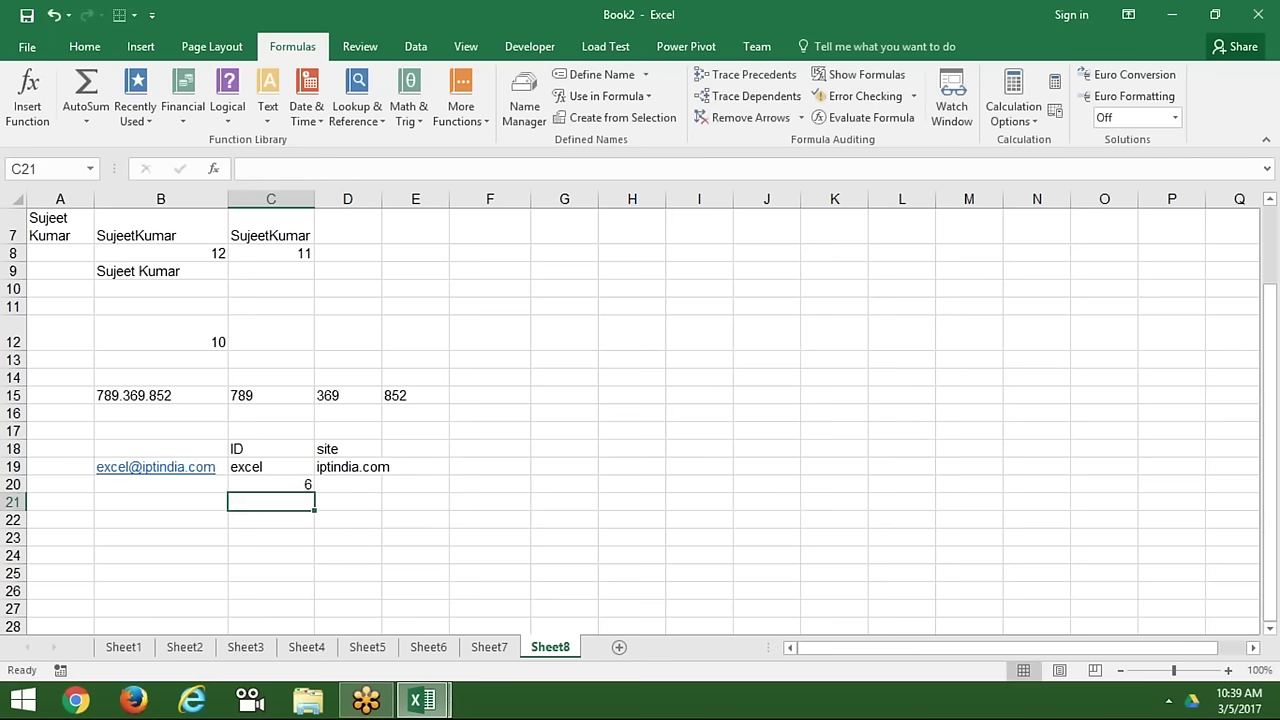
{"action": "key", "text": "Up"}
{"action": "key", "text": "Up"}
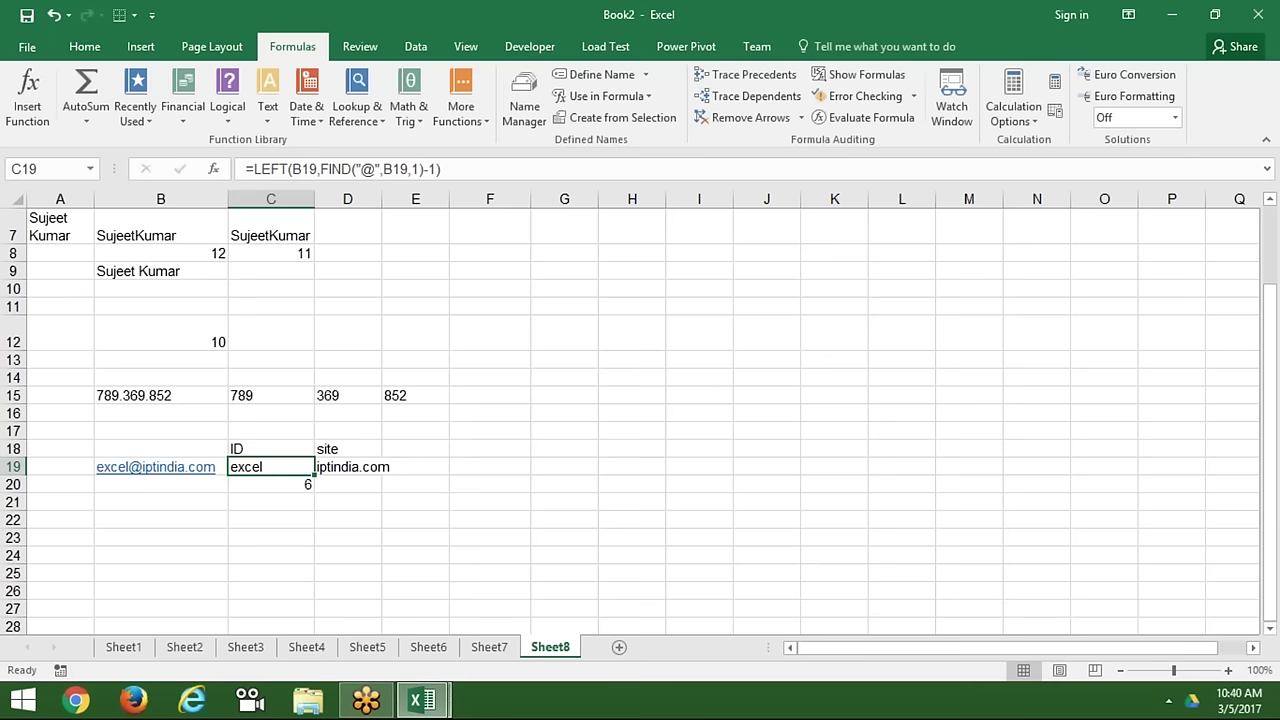
{"action": "left_click", "coordinate": [348, 466]}
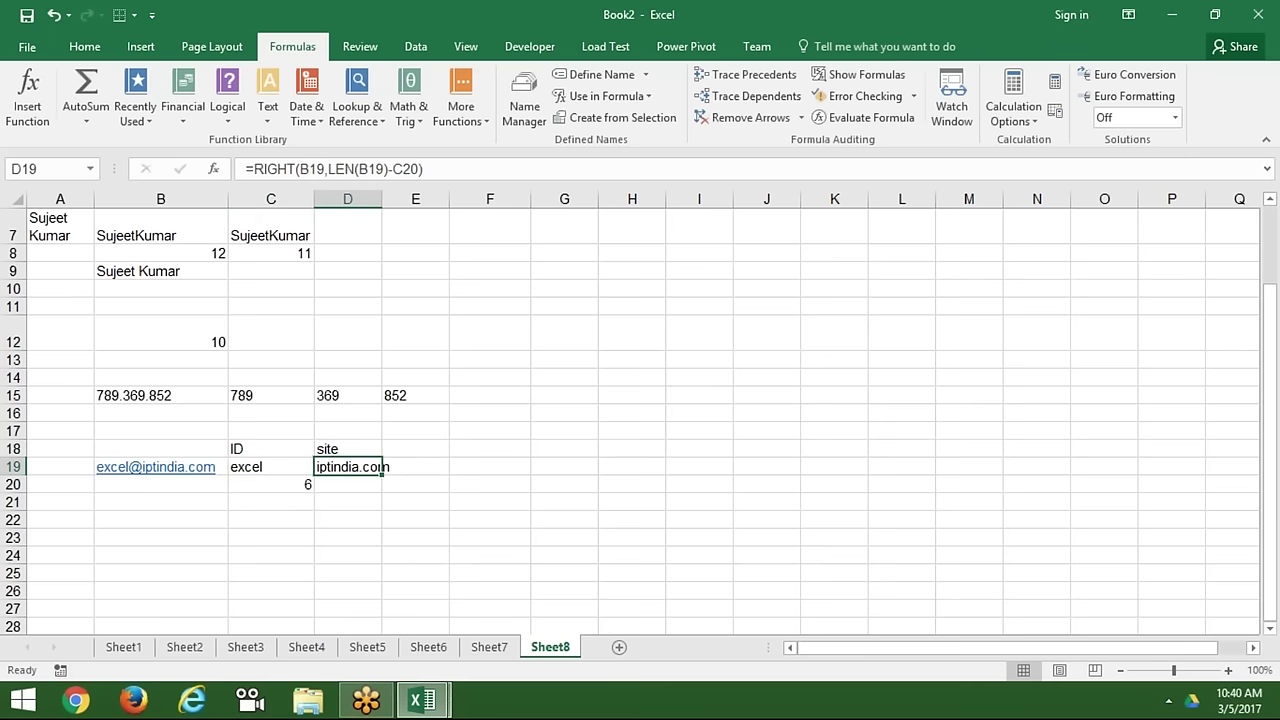
Step: Type a first name into B23
{"action": "key", "text": "Left"}
{"action": "key", "text": "Down"}
{"action": "key", "text": "Down"}
{"action": "key", "text": "Down"}
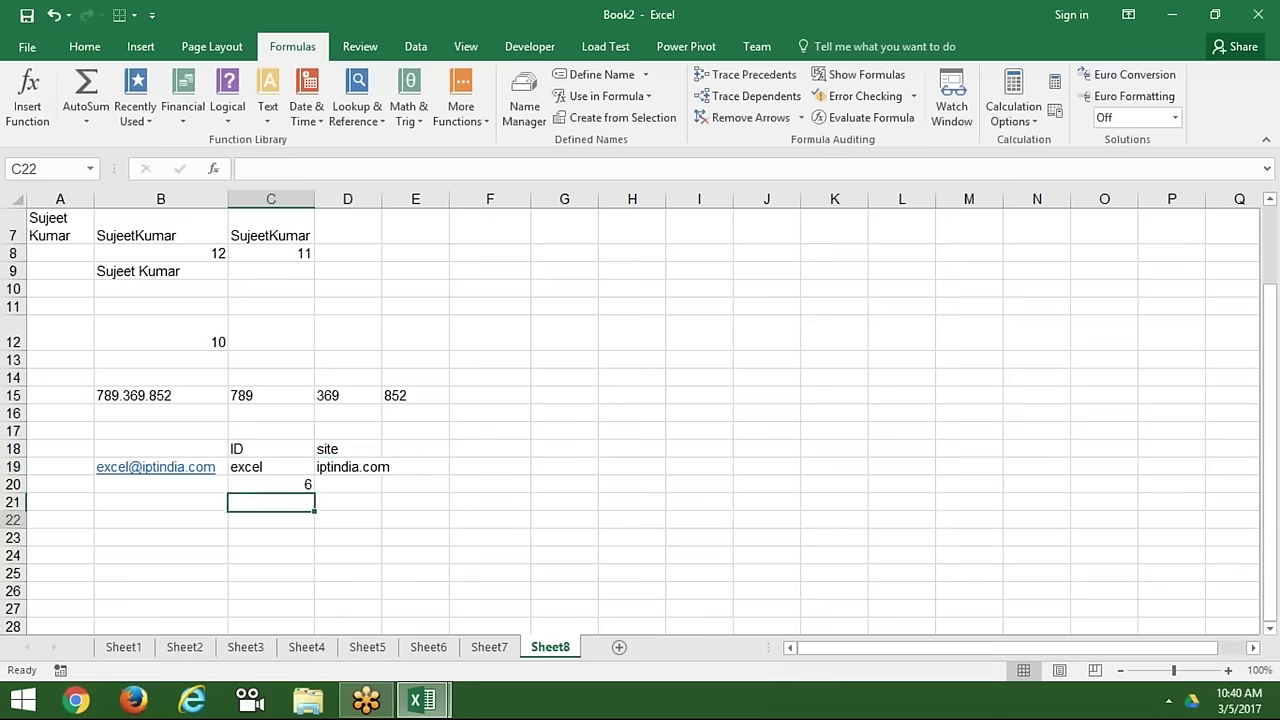
{"action": "key", "text": "Down"}
{"action": "key", "text": "Down"}
{"action": "key", "text": "Down"}
{"action": "key", "text": "Down"}
{"action": "key", "text": "Down"}
{"action": "key", "text": "Left"}
{"action": "key", "text": "Left"}
{"action": "key", "text": "Up"}
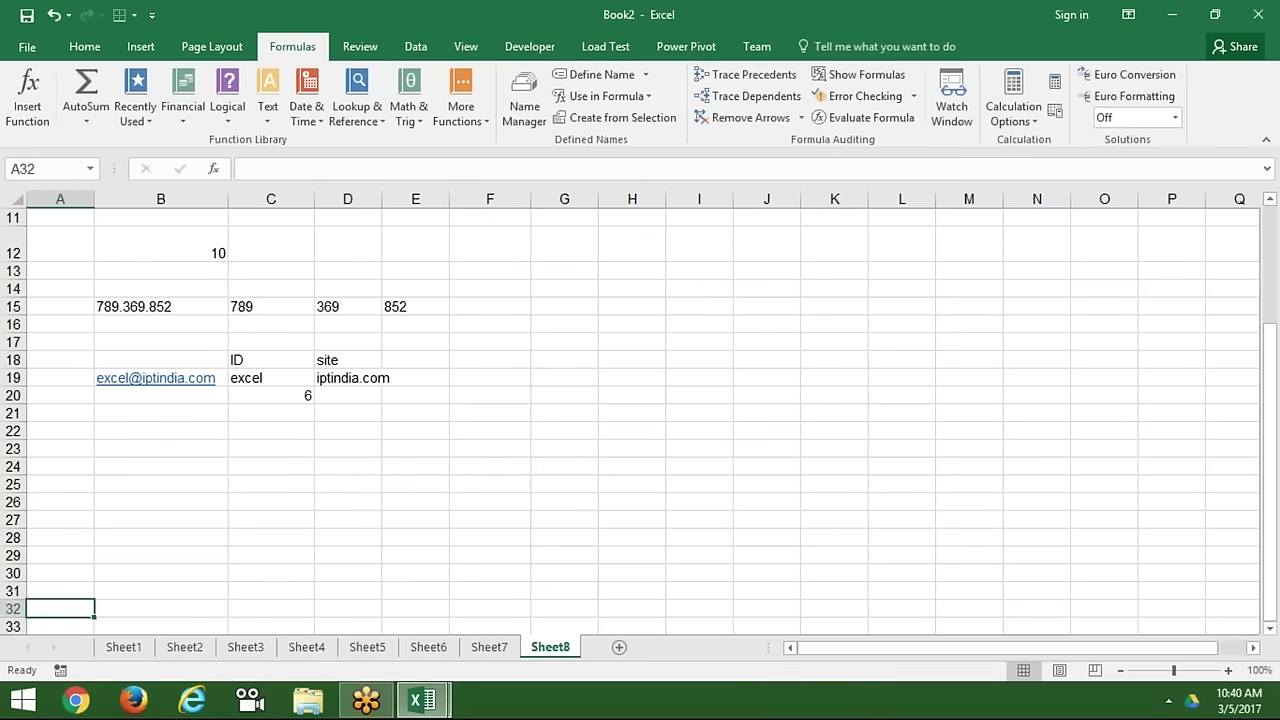
{"action": "key", "text": "Up"}
{"action": "key", "text": "Up"}
{"action": "key", "text": "Up"}
{"action": "key", "text": "Right"}
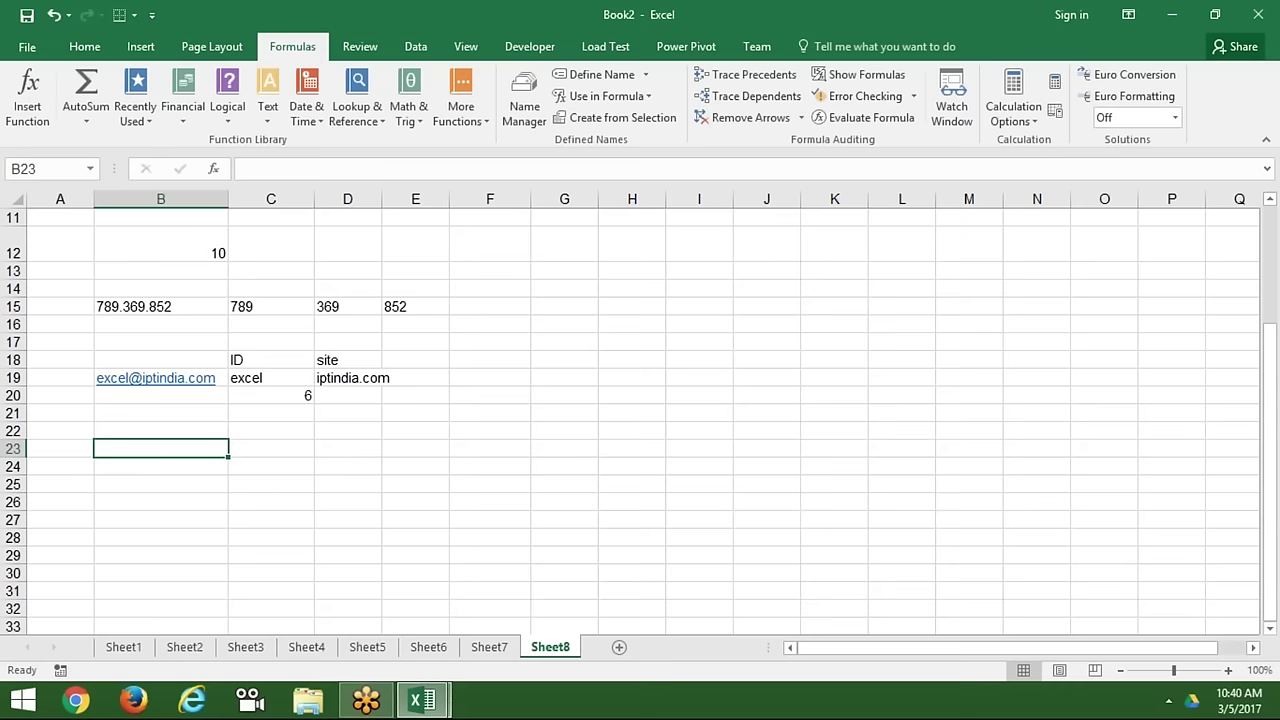
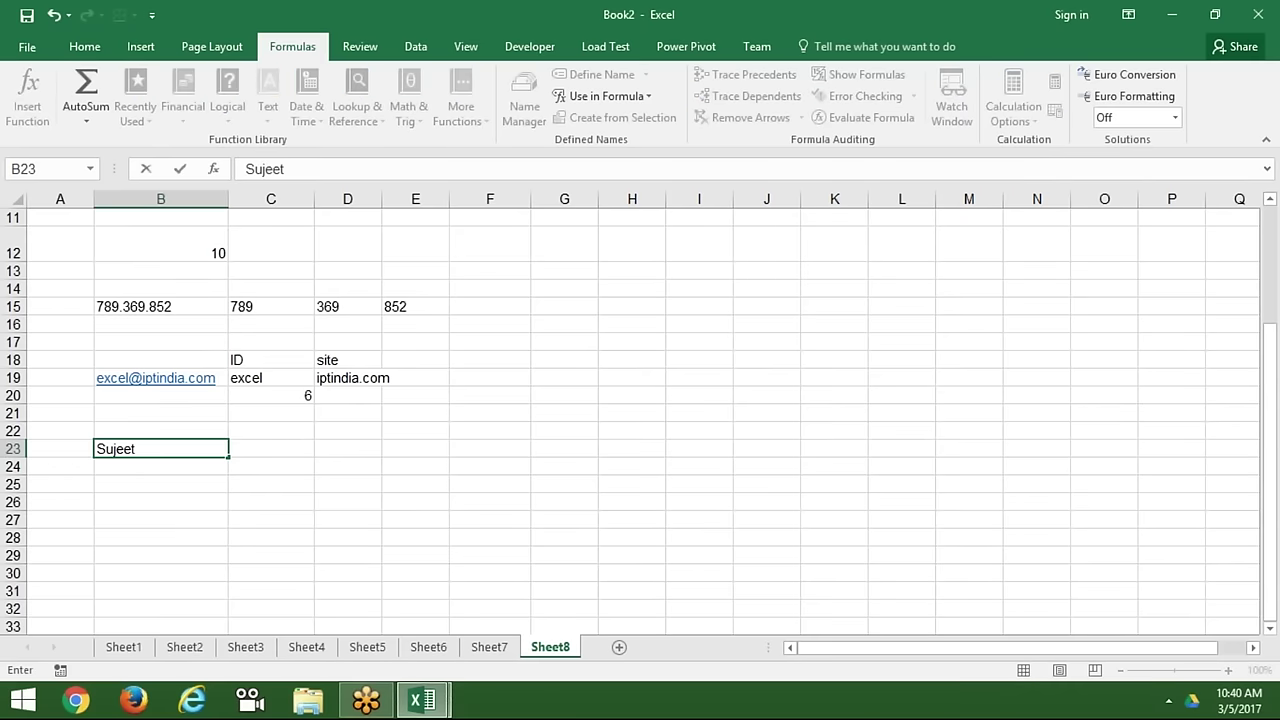
Step: Commit the first name in B23 and enter the surname in C23
{"action": "key", "text": "Tab"}
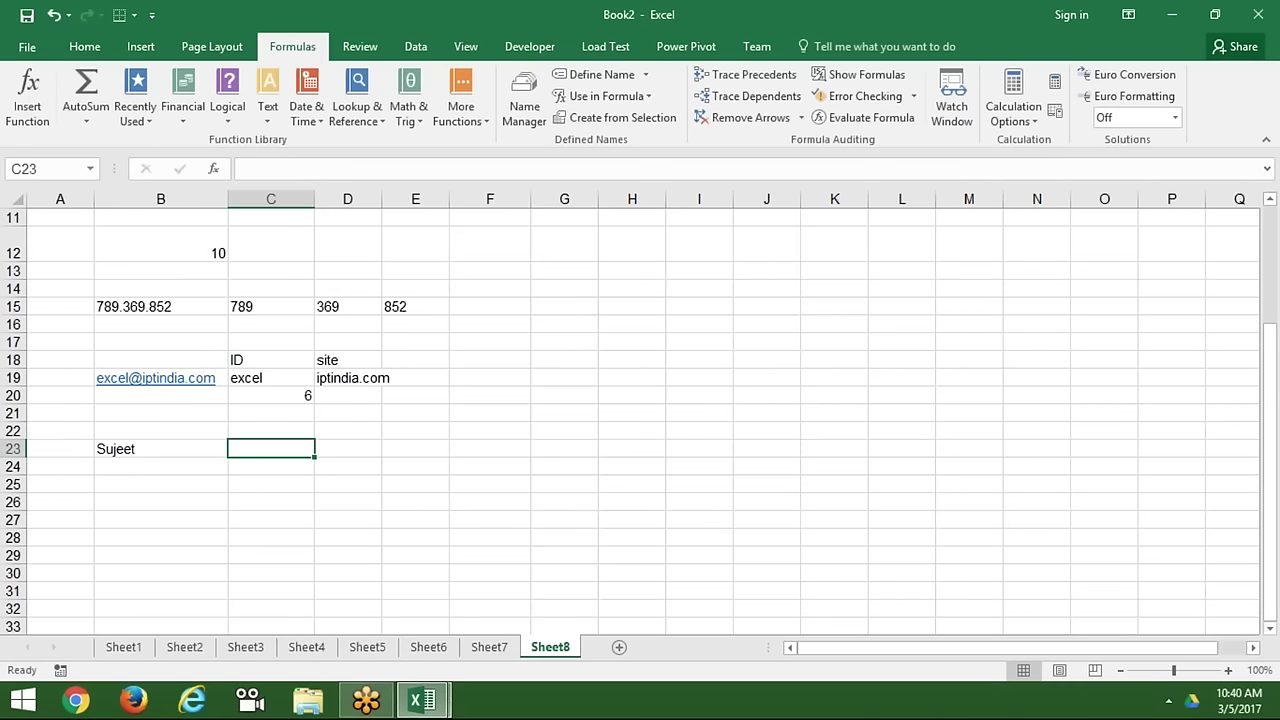
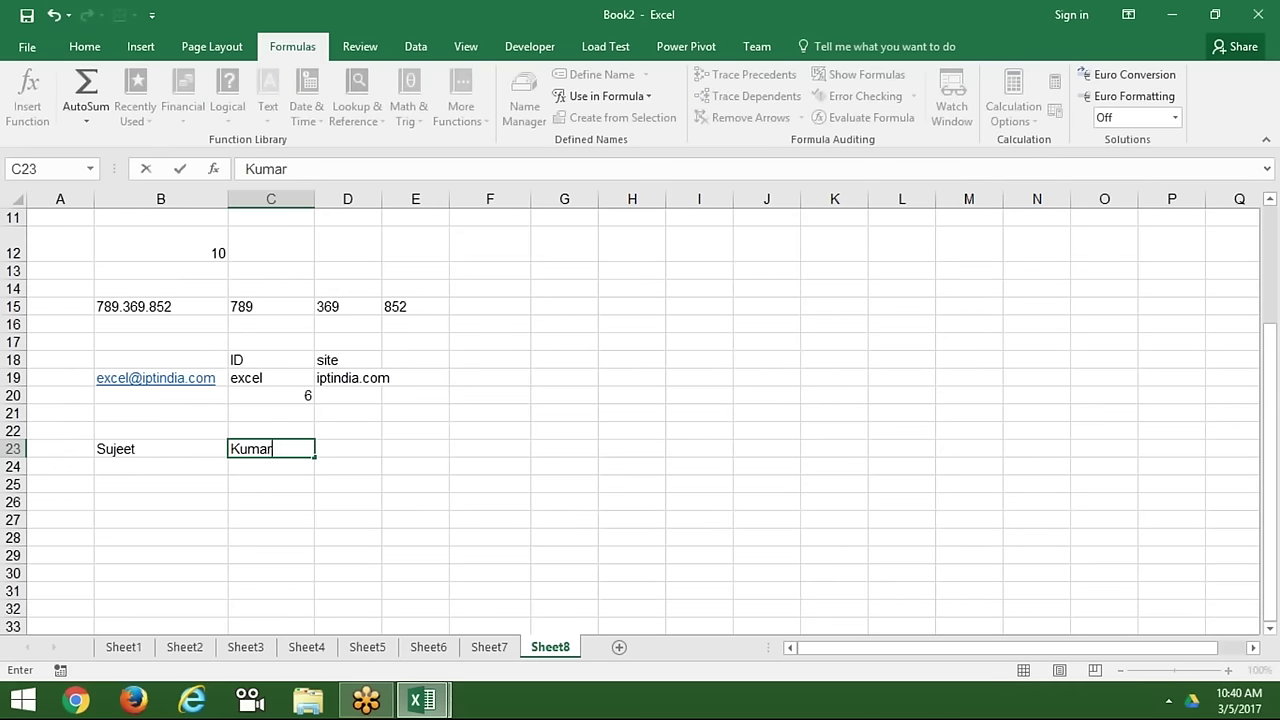
{"action": "key", "text": "Tab"}
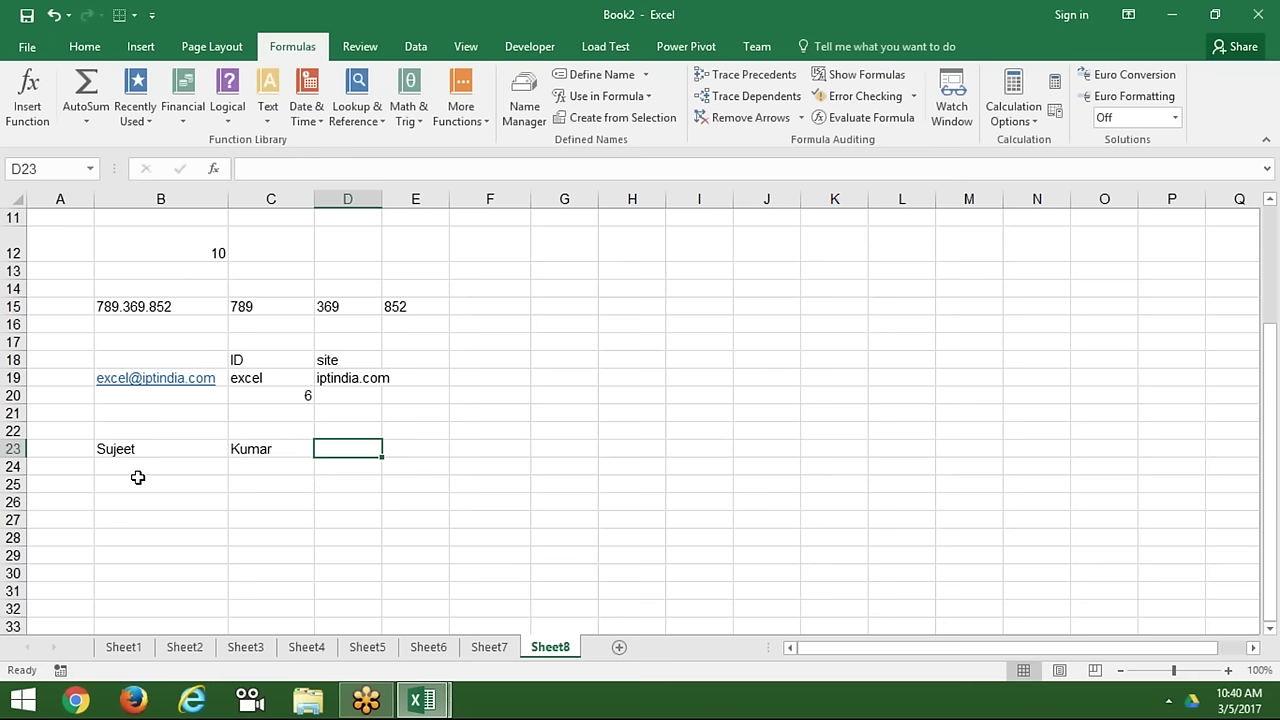
Step: Inspect C20's FIND formula twice without changing it
{"action": "double_click", "coordinate": [285, 395]}
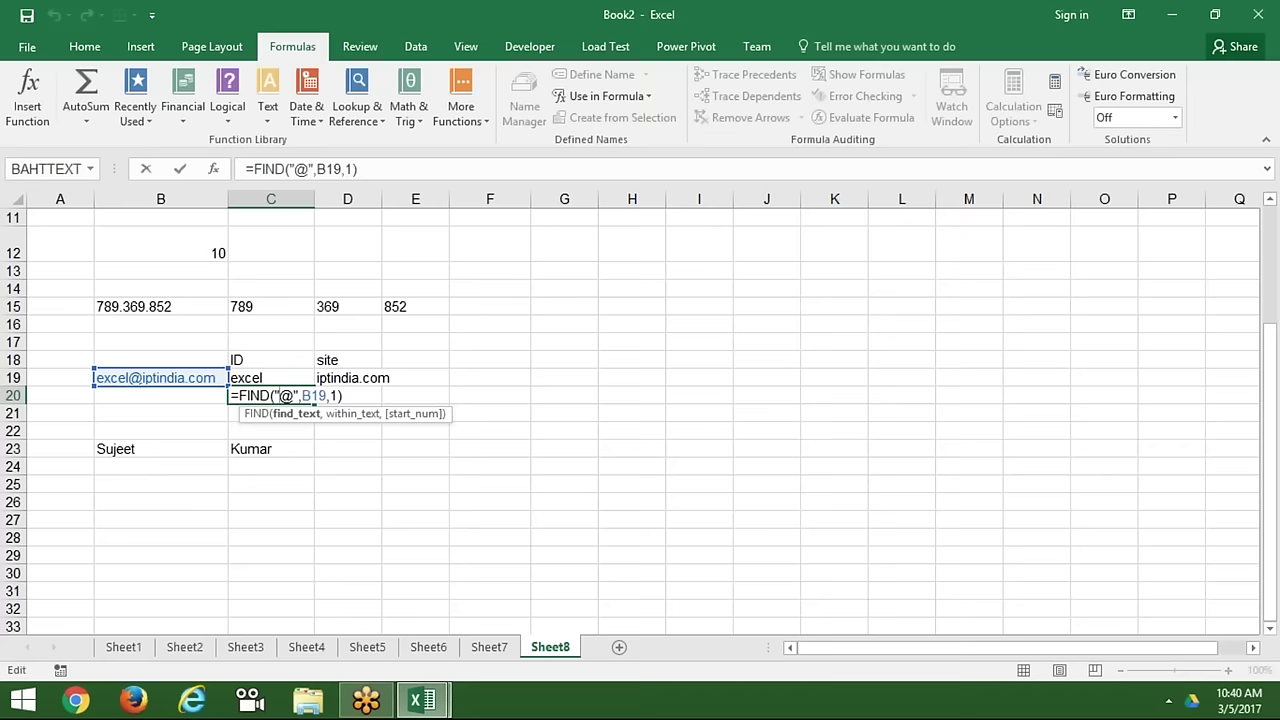
{"action": "key", "text": "Escape"}
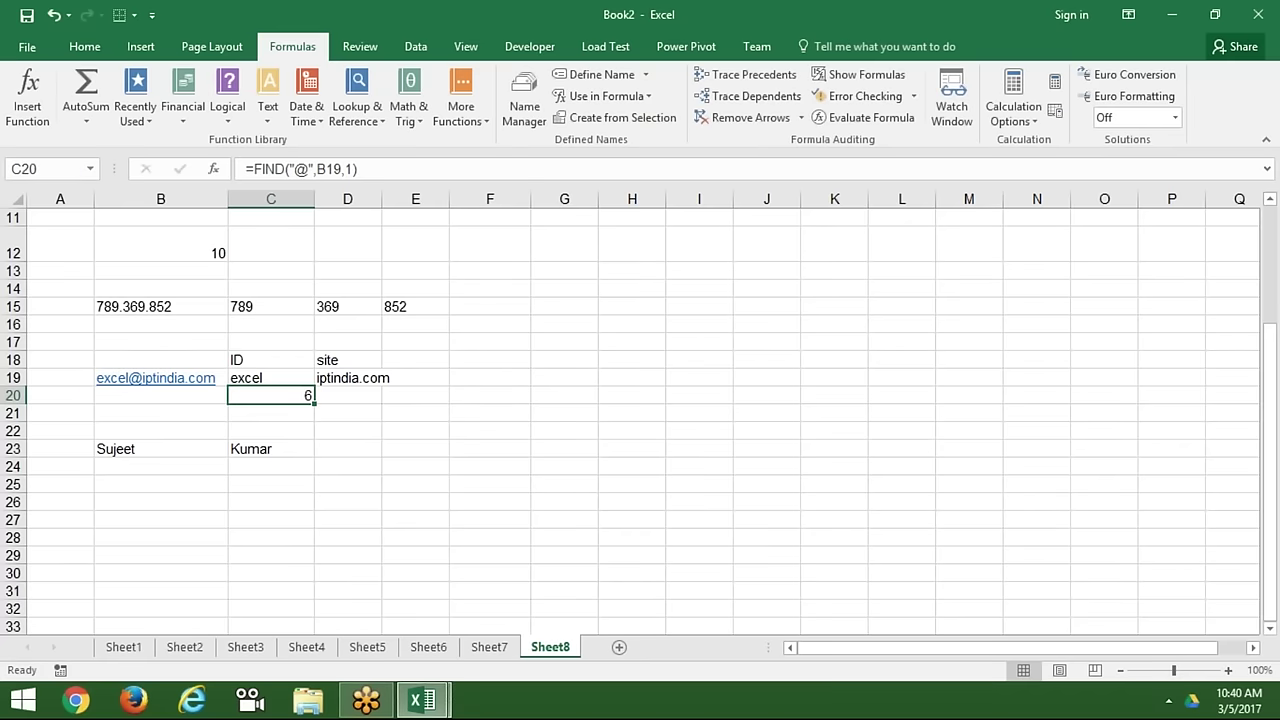
{"action": "double_click", "coordinate": [279, 395]}
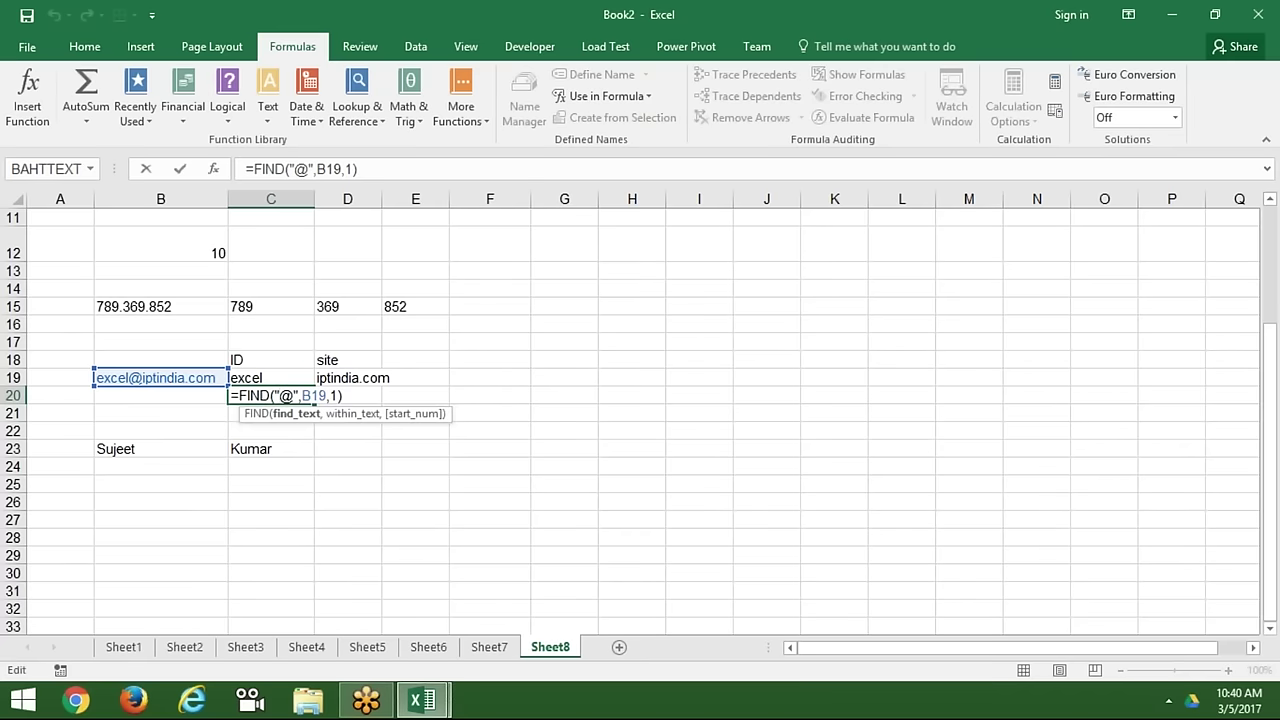
{"action": "key", "text": "Escape"}
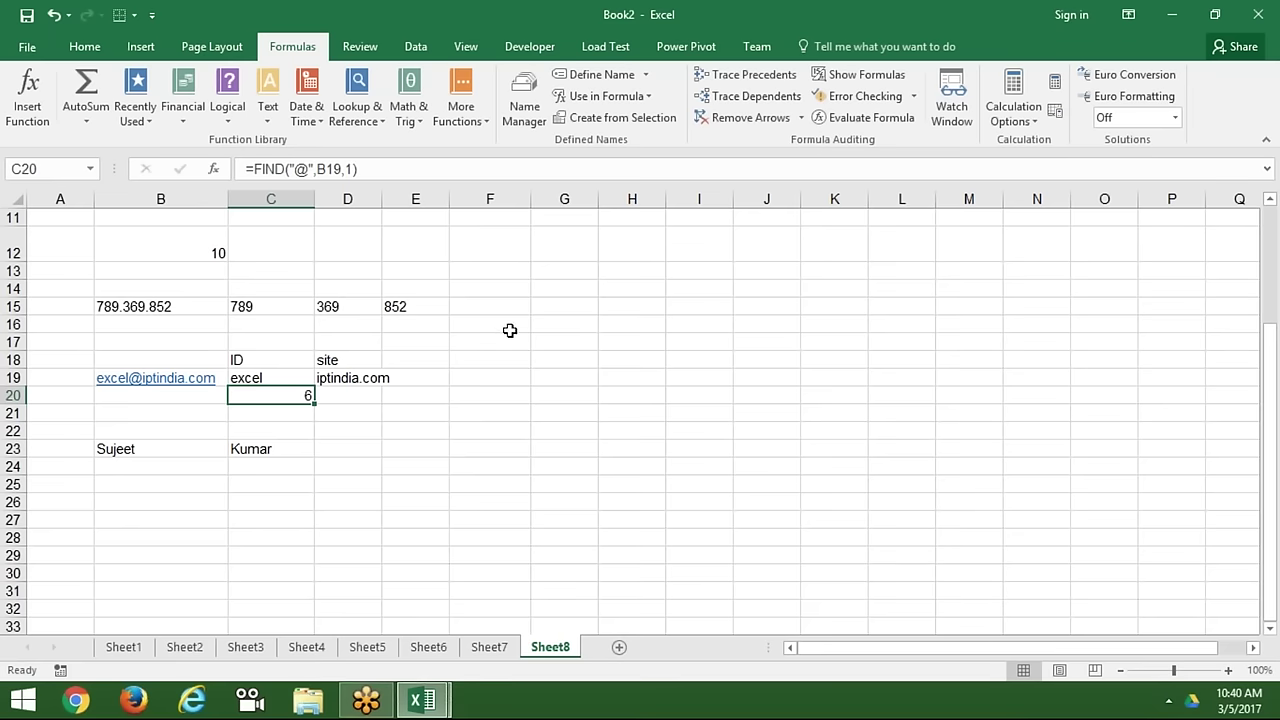
{"action": "left_click", "coordinate": [509, 327]}
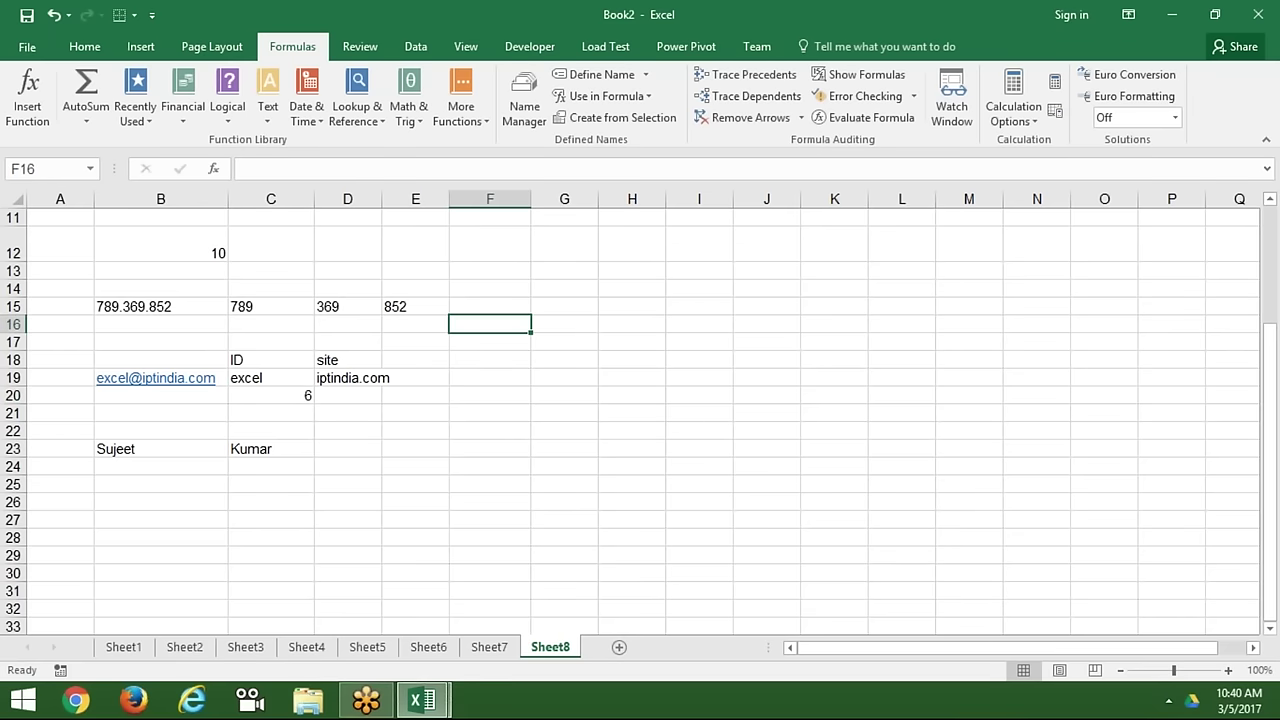
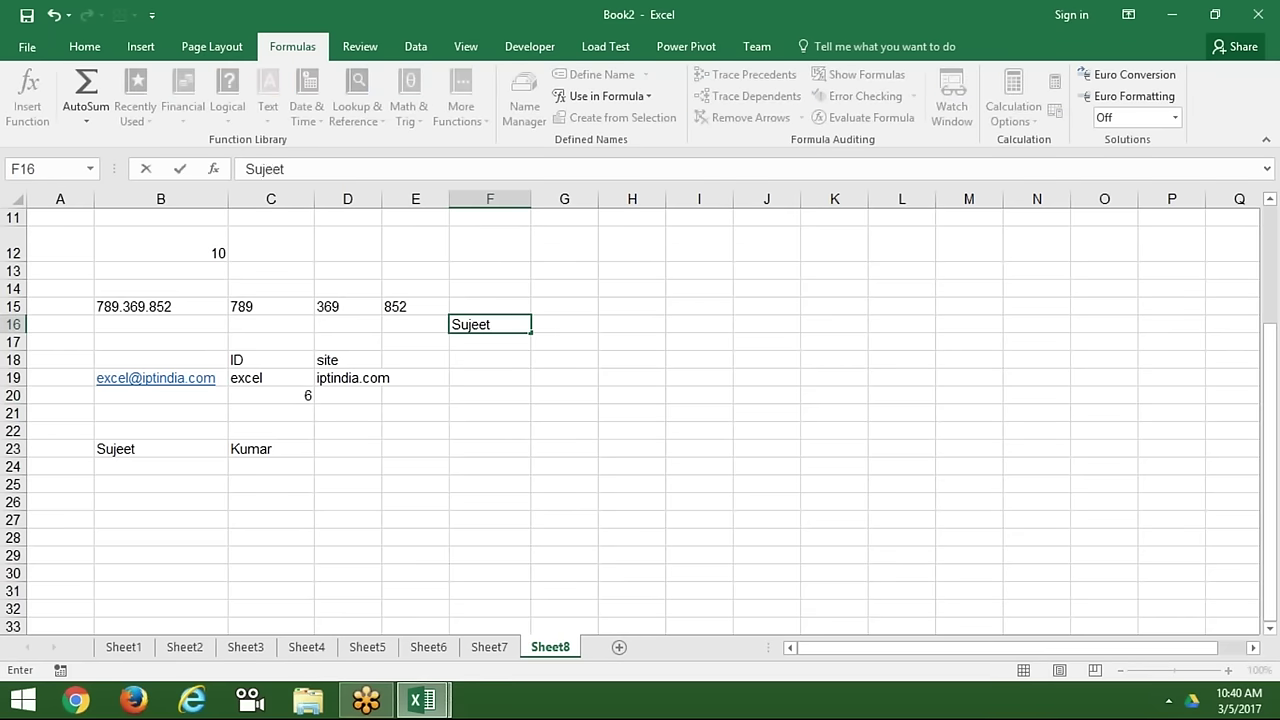
Step: Enter a full name in F16 and autofit column F to fit it
{"action": "key", "text": "Return"}
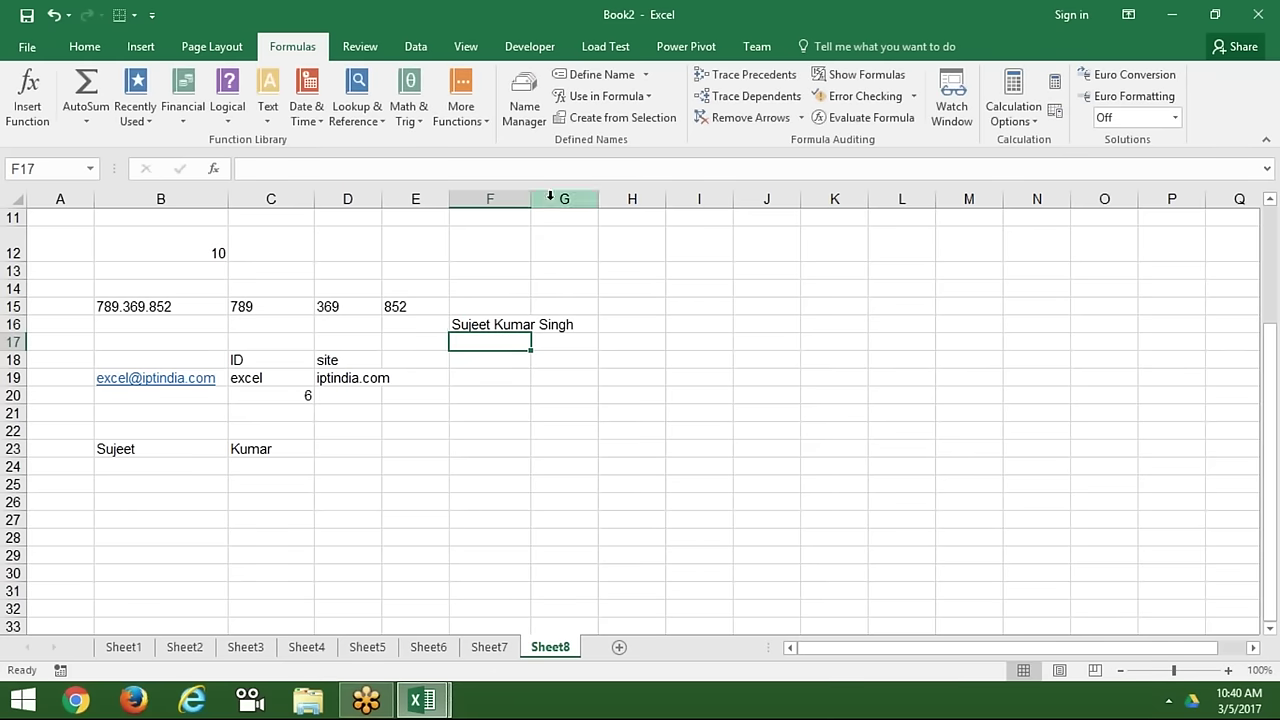
{"action": "double_click", "coordinate": [531, 199]}
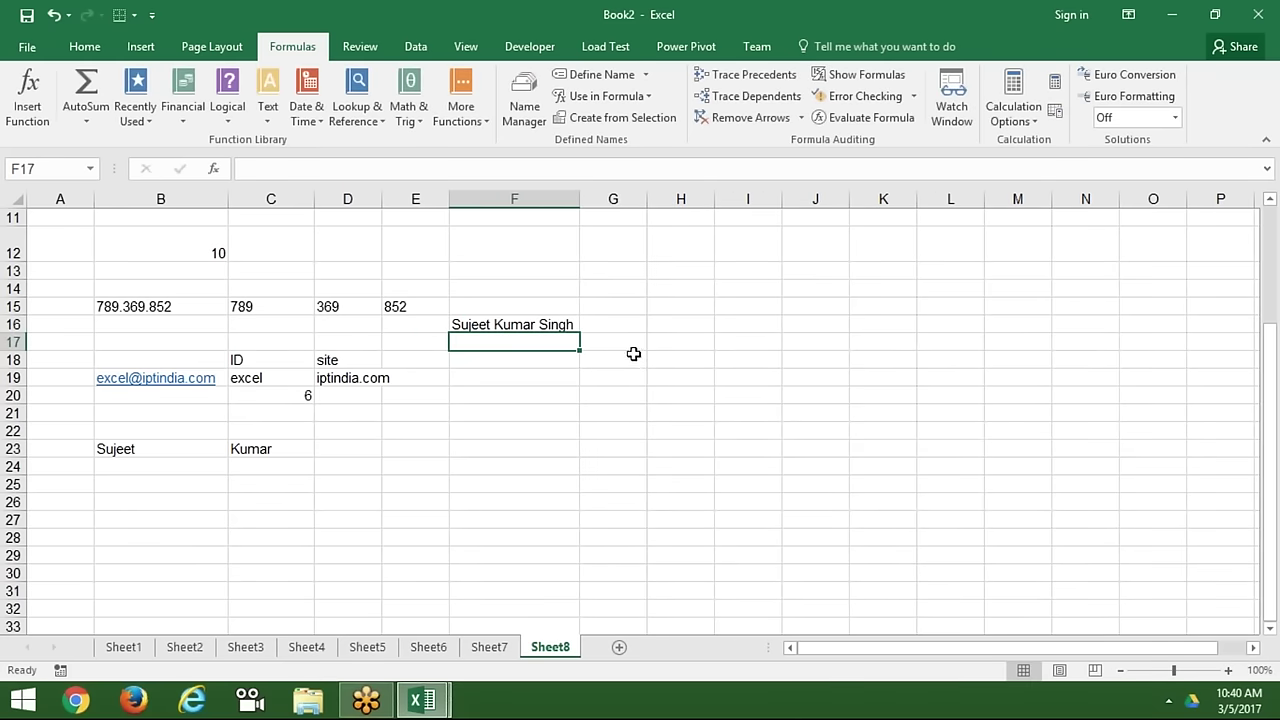
Step: In G17, enter =FIND(" ",F16,1) to locate the first space, returning 7
{"action": "left_click", "coordinate": [628, 346]}
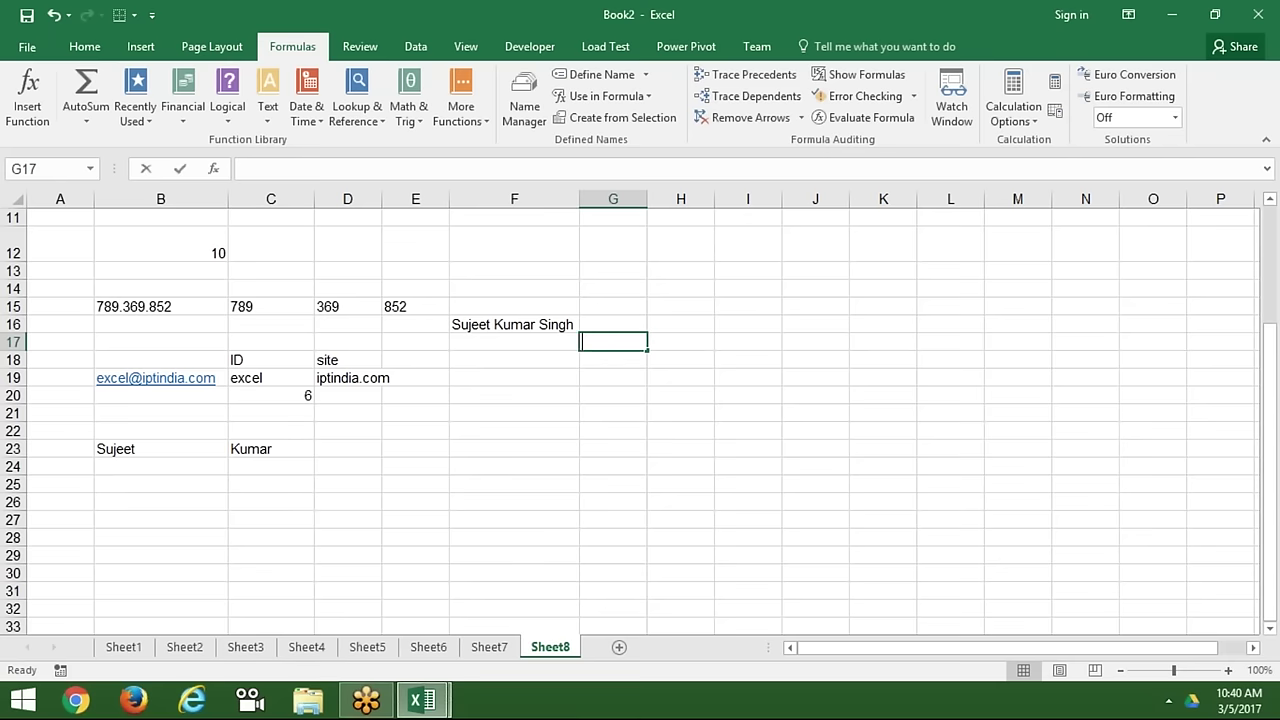
{"action": "type", "text": "=fin"}
{"action": "key", "text": "Tab"}
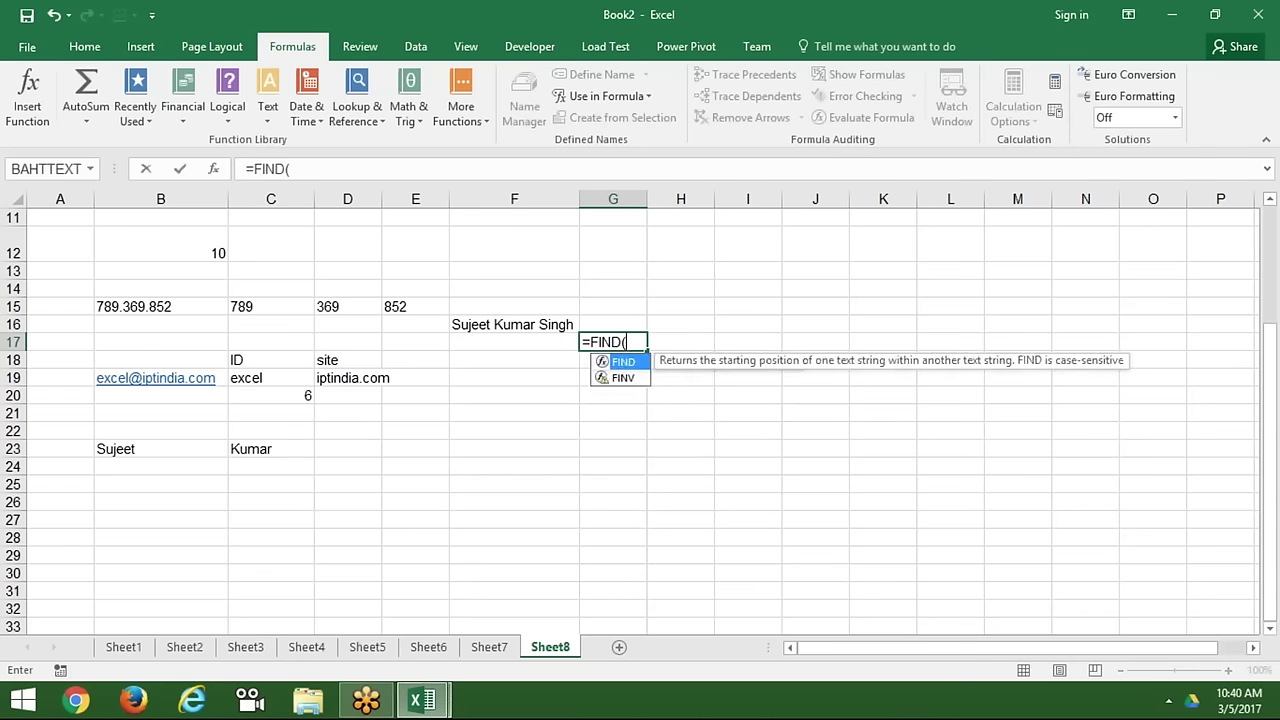
{"action": "left_click", "coordinate": [543, 325]}
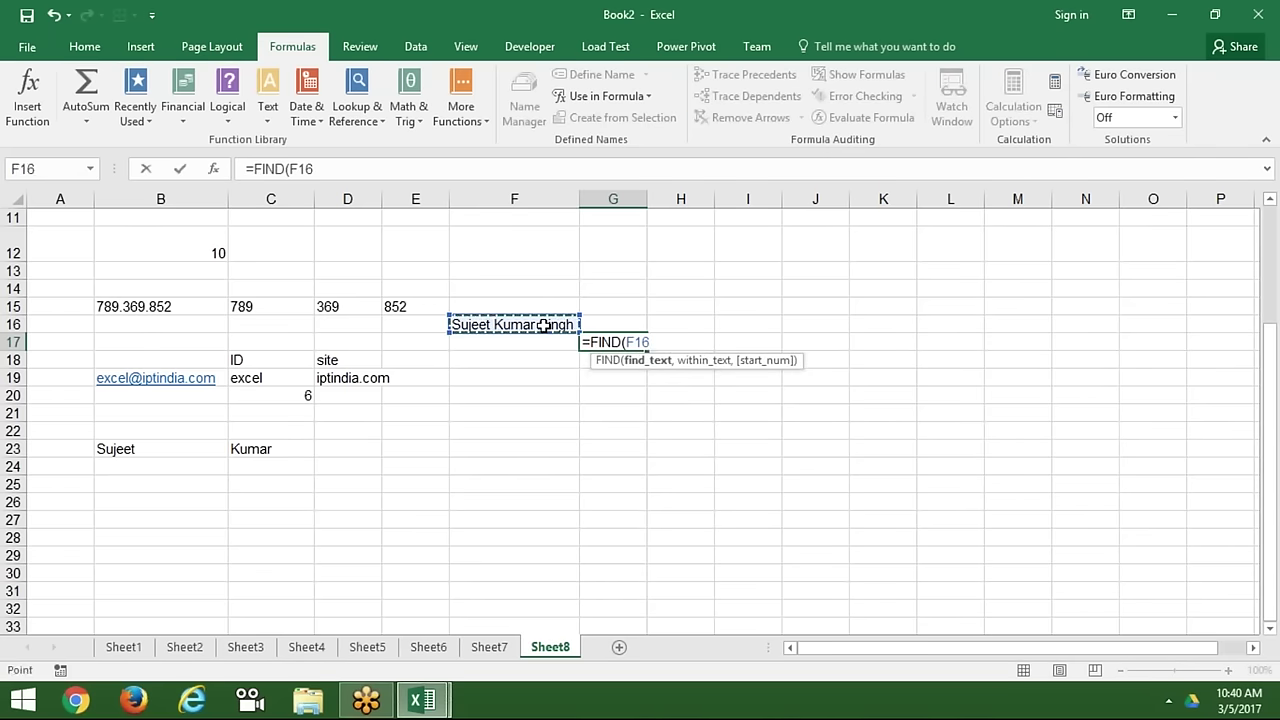
{"action": "type", "text": ","}
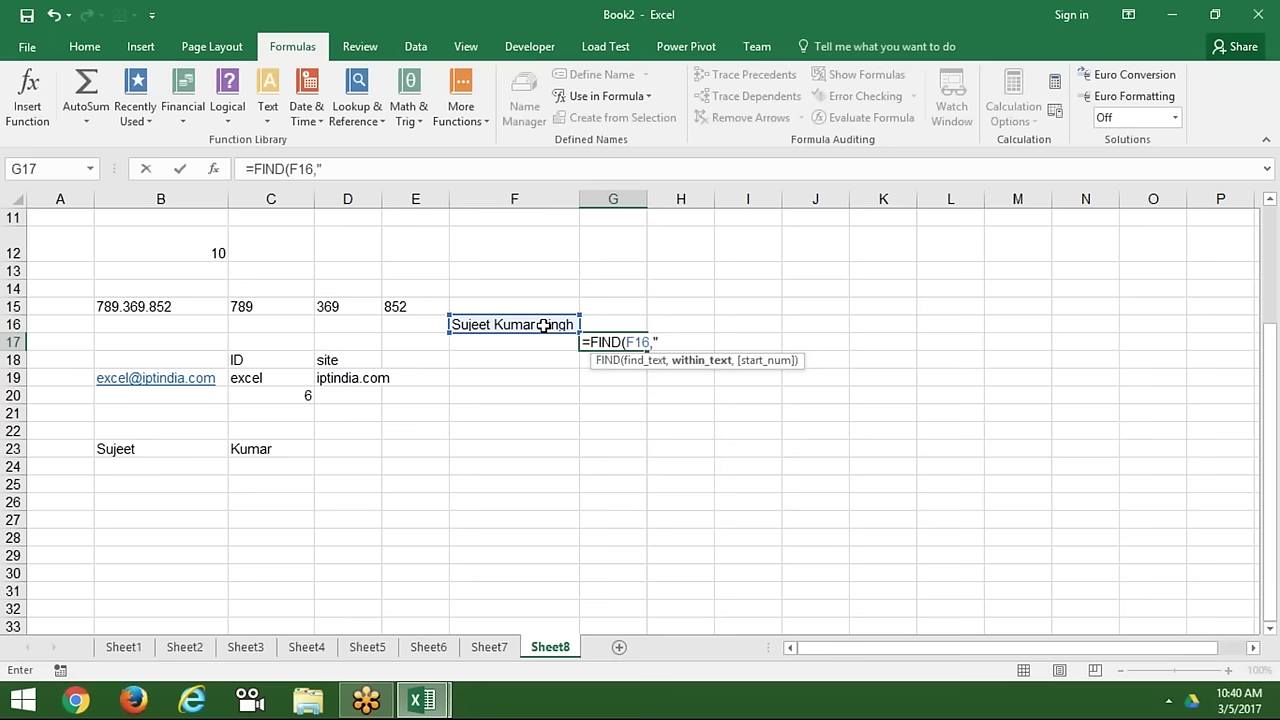
{"action": "key", "text": "BackSpace"}
{"action": "key", "text": "BackSpace"}
{"action": "key", "text": "BackSpace"}
{"action": "key", "text": "BackSpace"}
{"action": "key", "text": "BackSpace"}
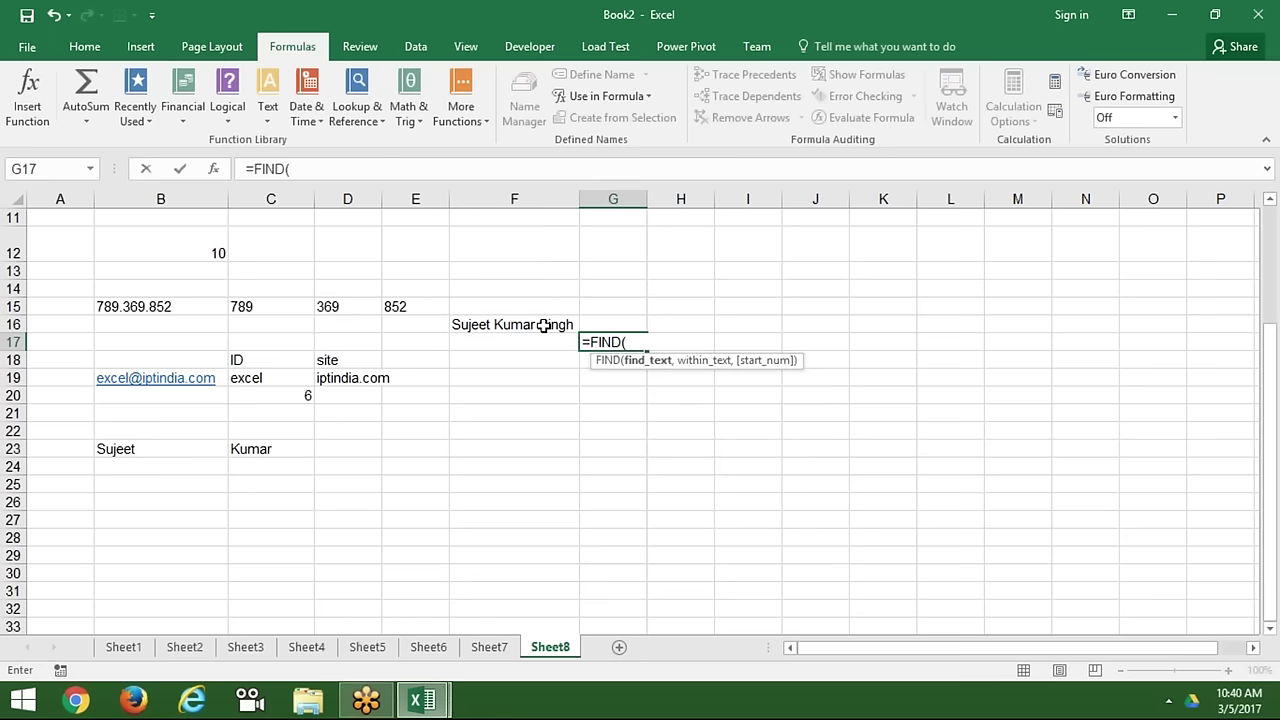
{"action": "type", "text": "\" \","}
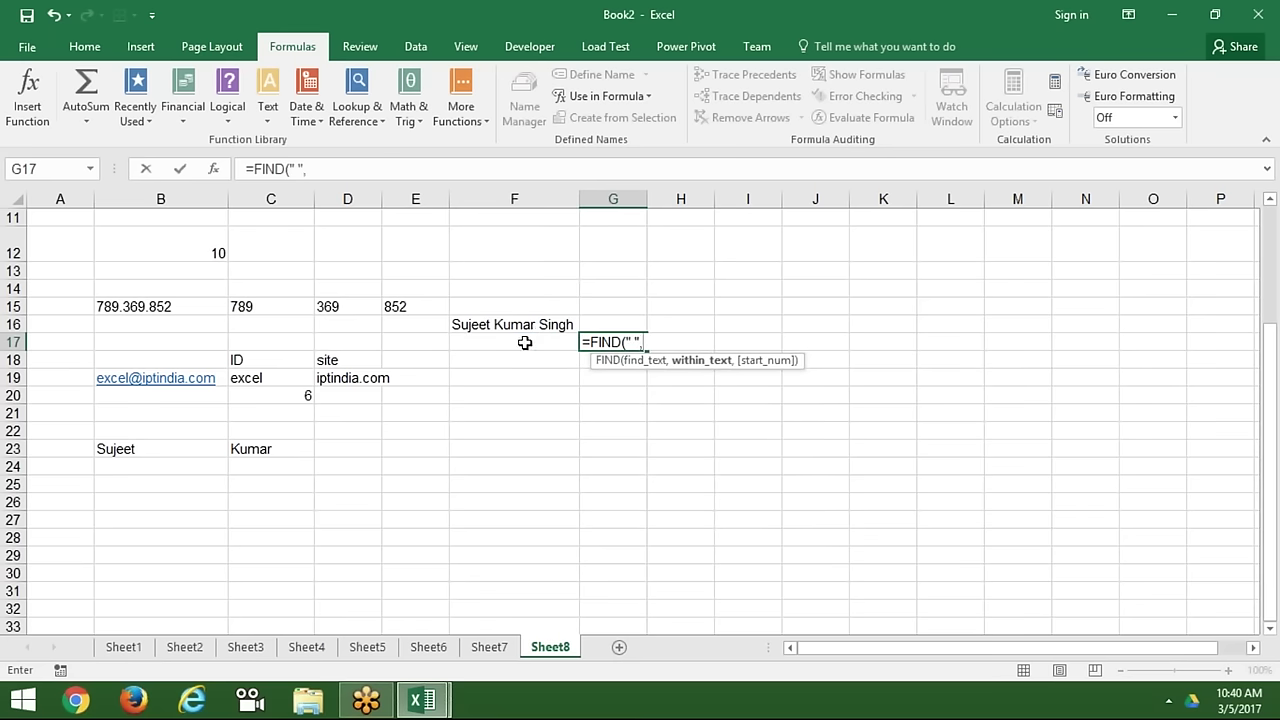
{"action": "left_click", "coordinate": [528, 326]}
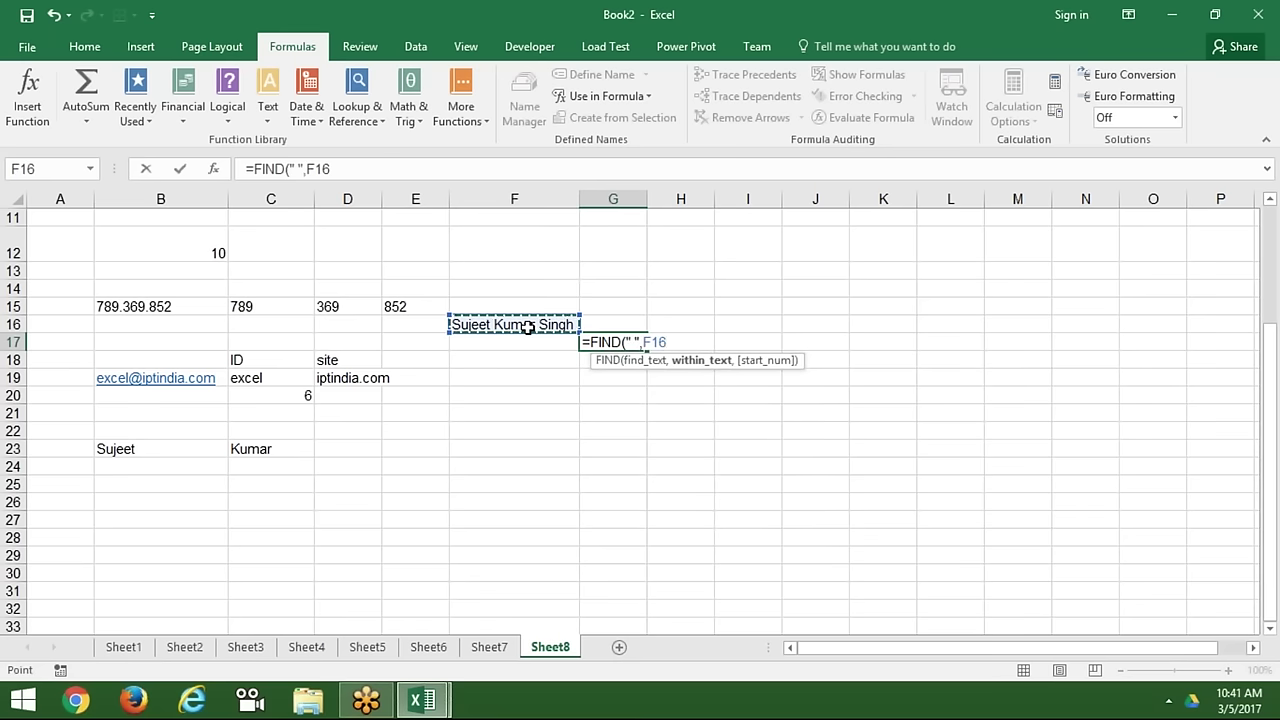
{"action": "type", "text": ",1"}
{"action": "key", "text": "Return"}
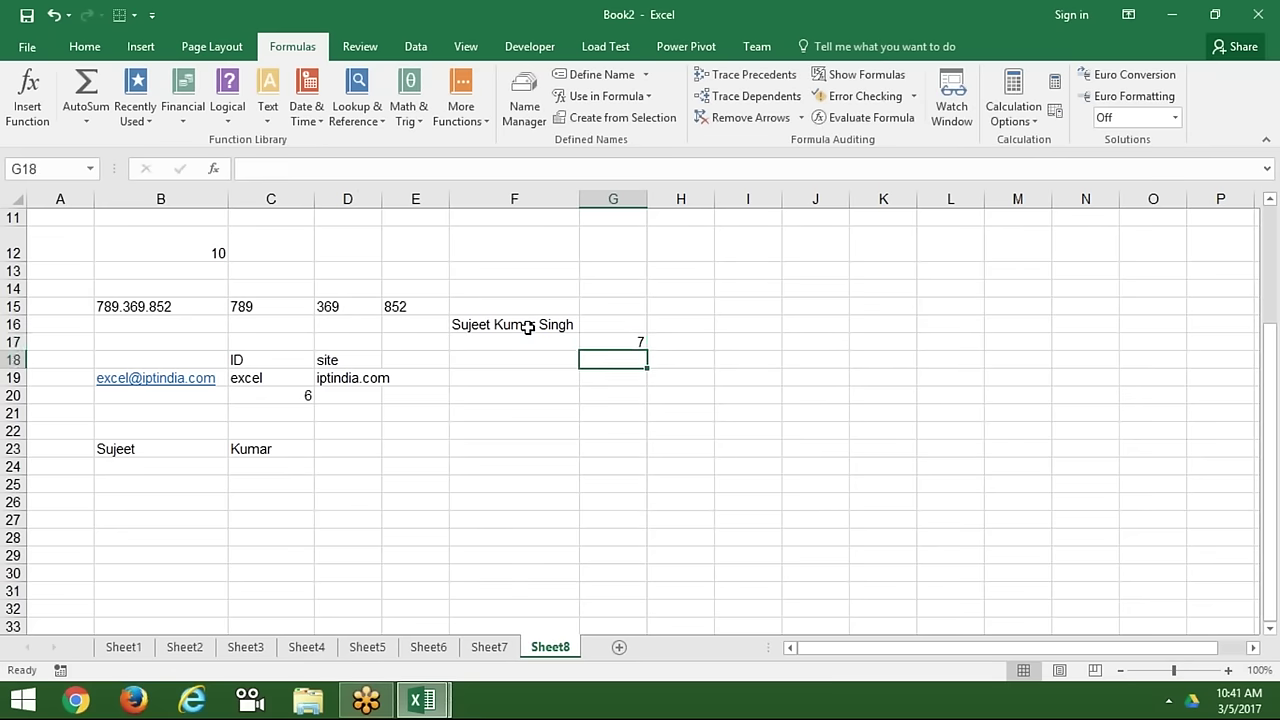
{"action": "key", "text": "Up"}
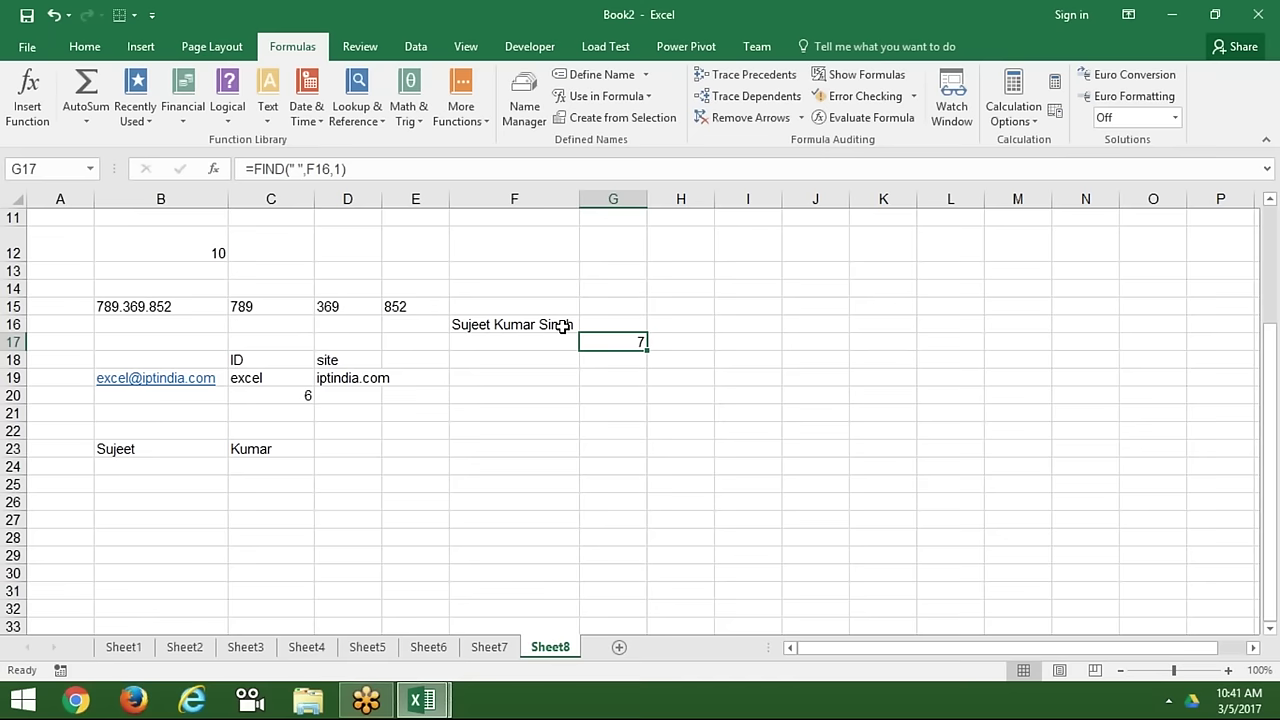
{"action": "left_click", "coordinate": [637, 321]}
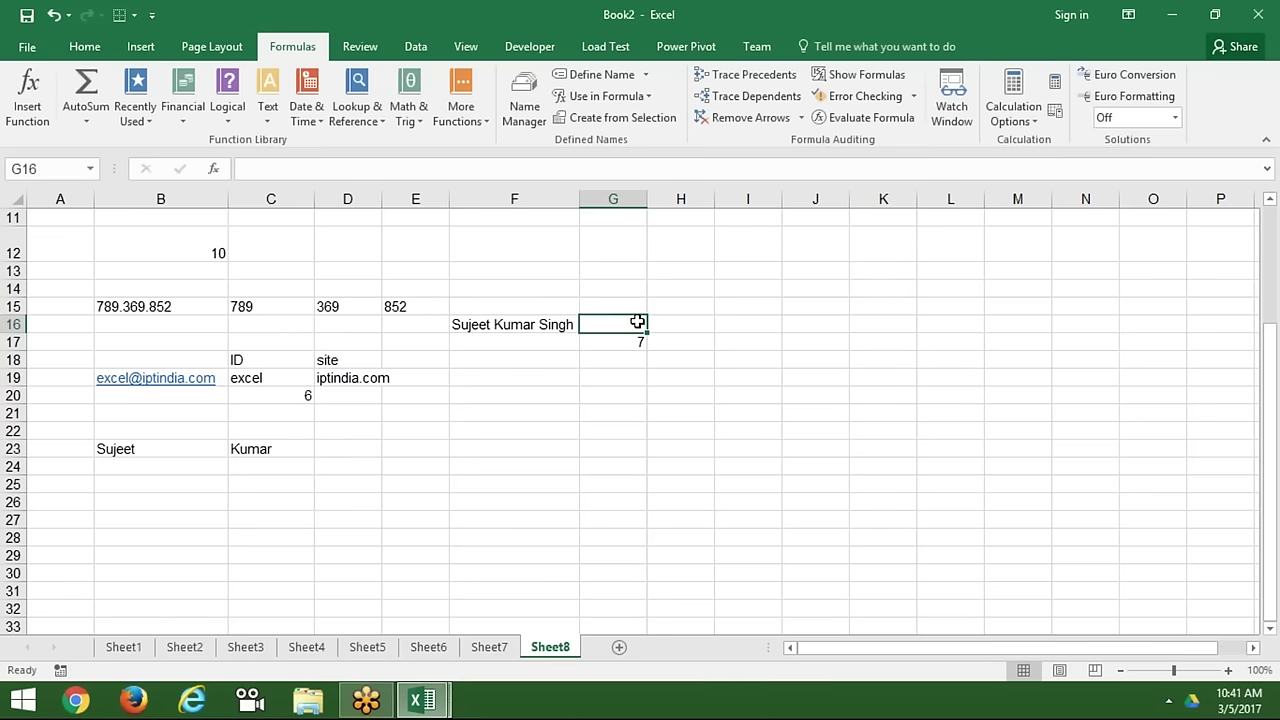
Step: In H17, enter =FIND(" ",F16,1) as a starting point for the second-space search
{"action": "left_click", "coordinate": [671, 346]}
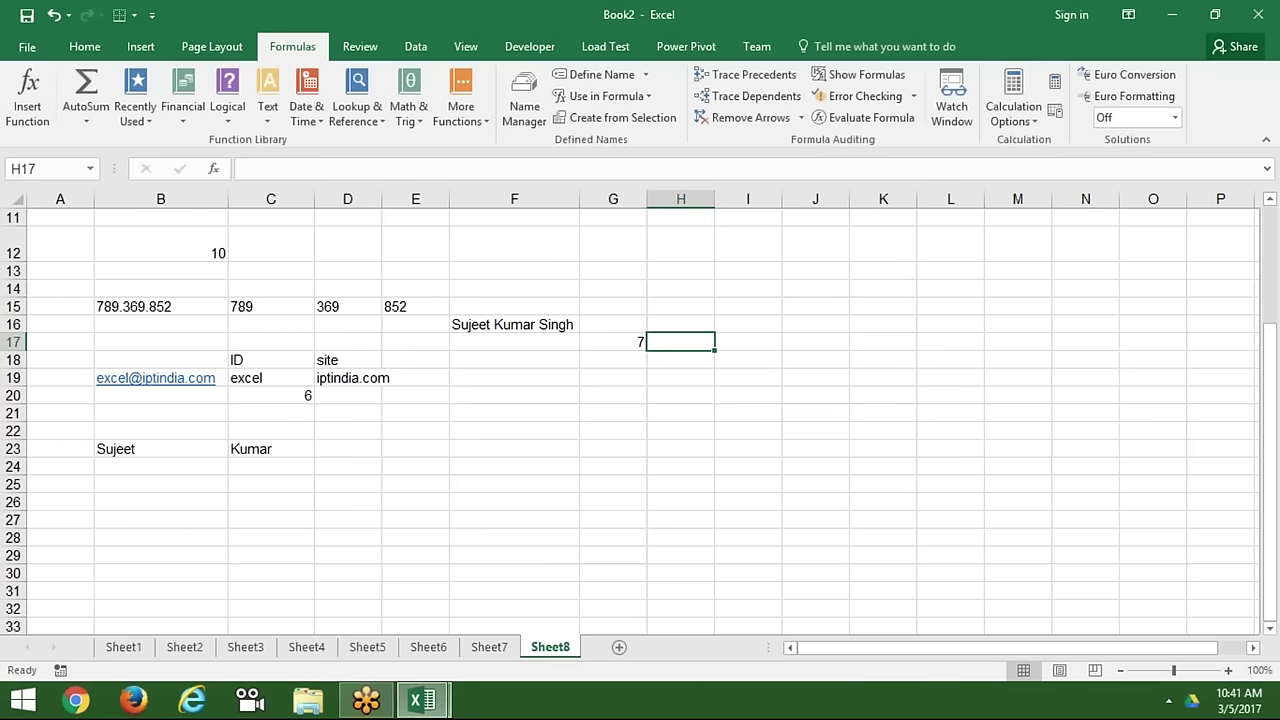
{"action": "type", "text": "=find"}
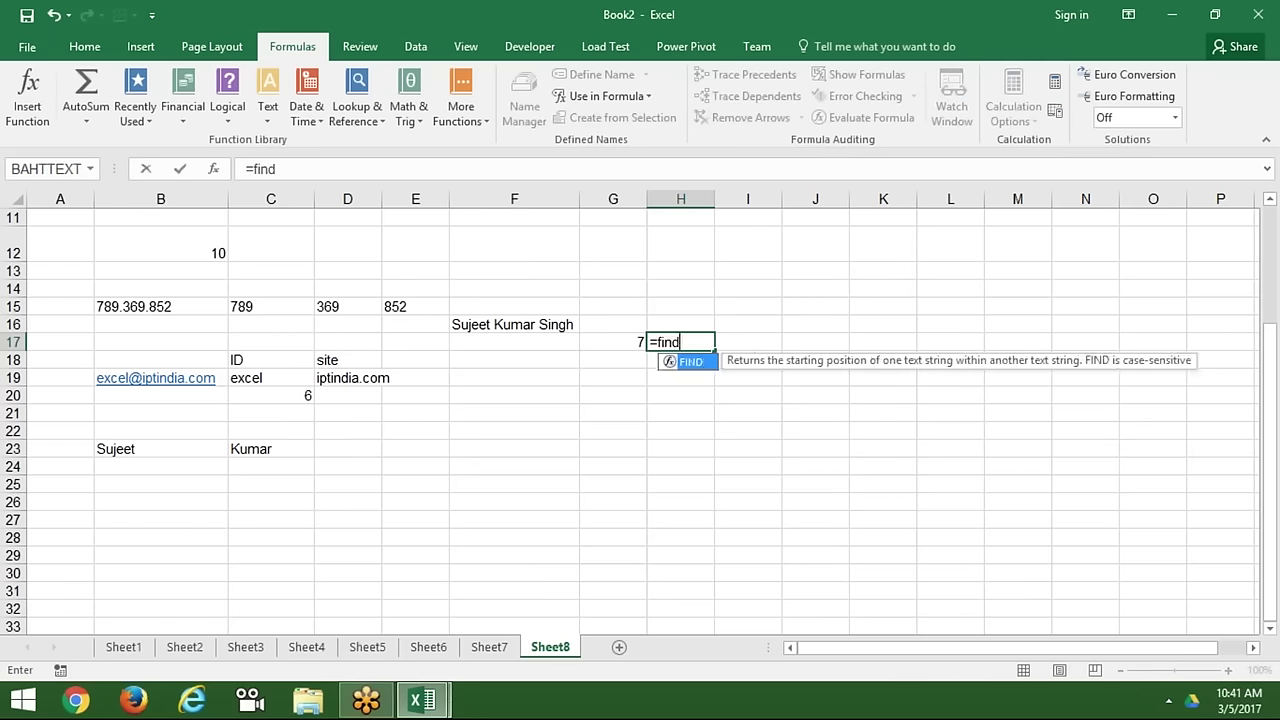
{"action": "key", "text": "Tab"}
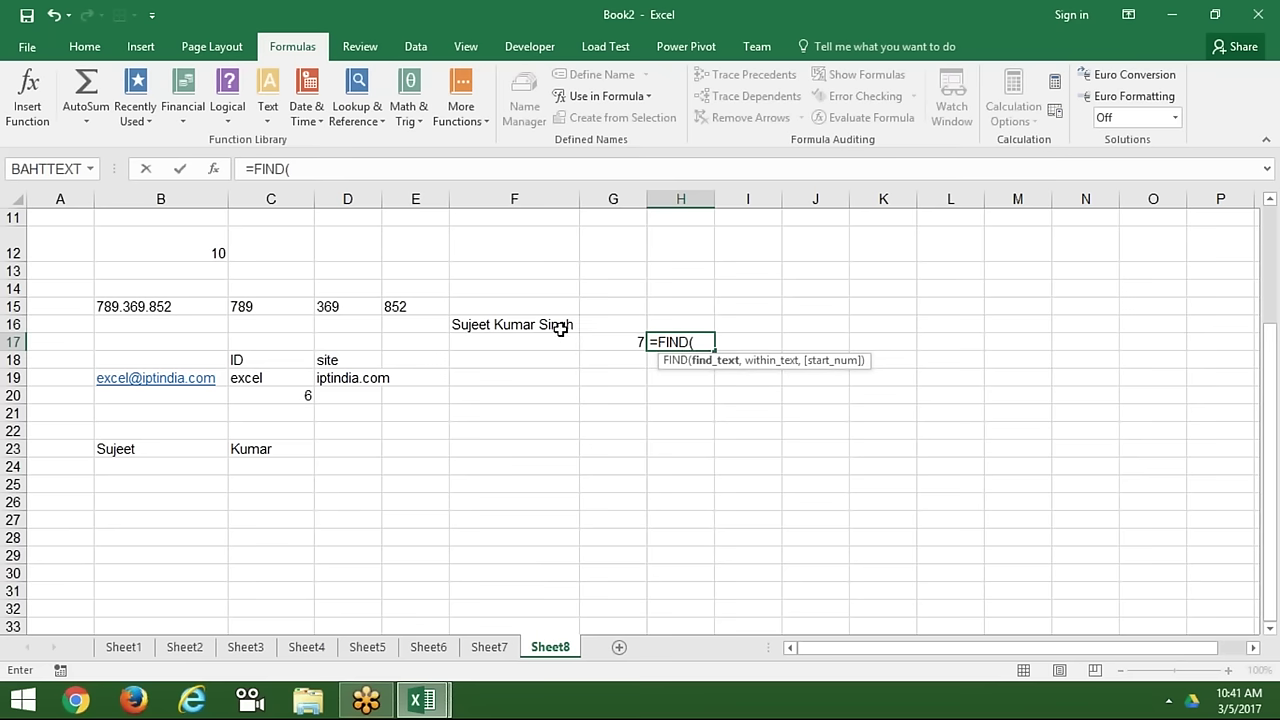
{"action": "type", "text": "\" \","}
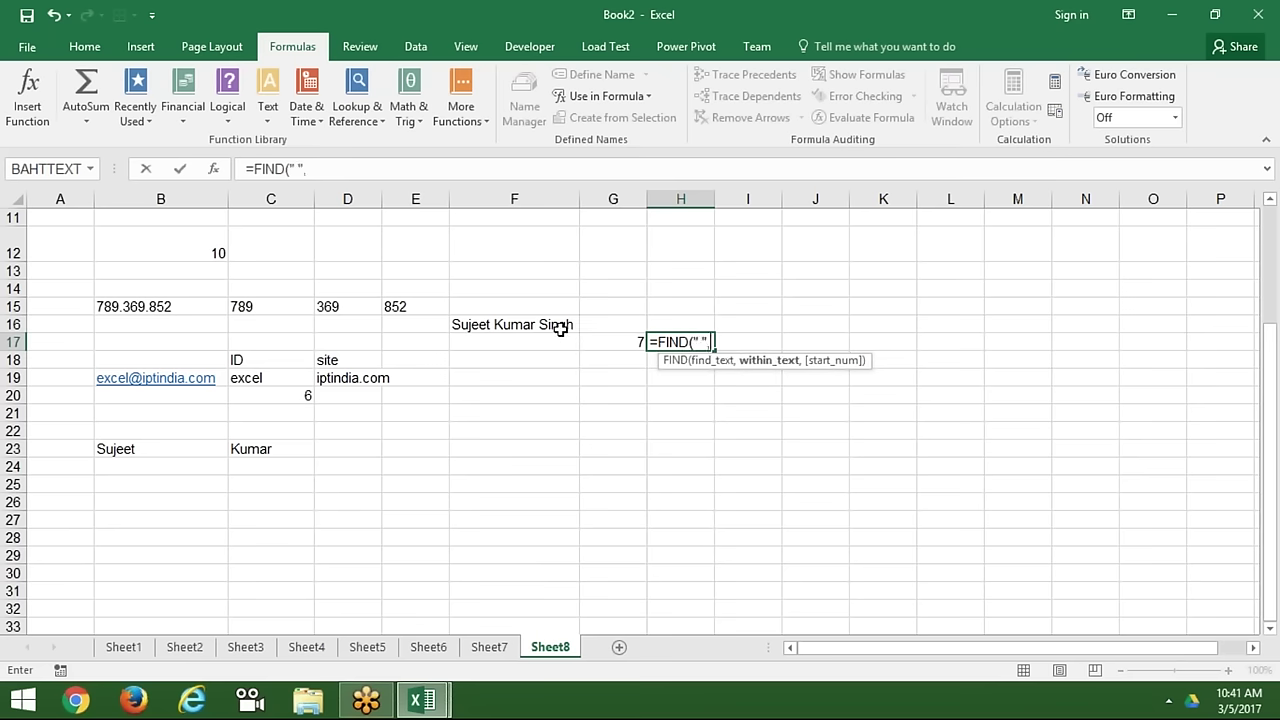
{"action": "left_click", "coordinate": [515, 325]}
{"action": "type", "text": ","}
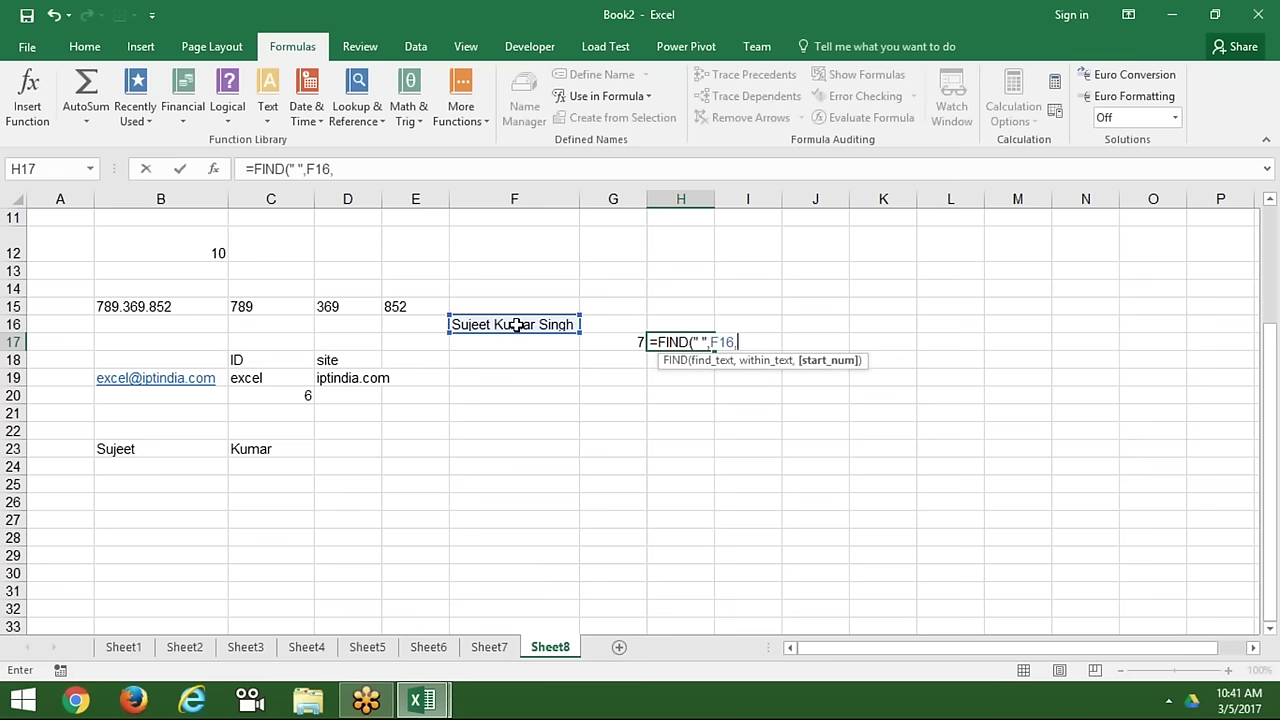
{"action": "type", "text": "1"}
{"action": "key", "text": "Return"}
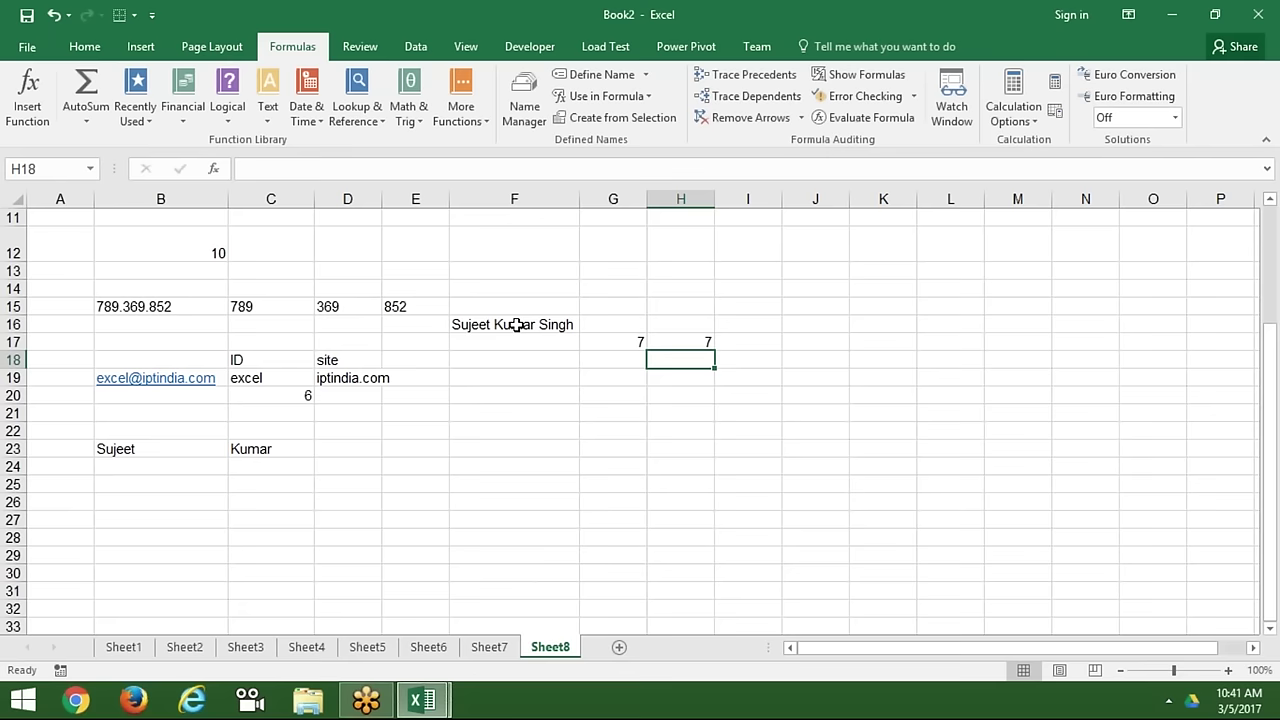
{"action": "key", "text": "Up"}
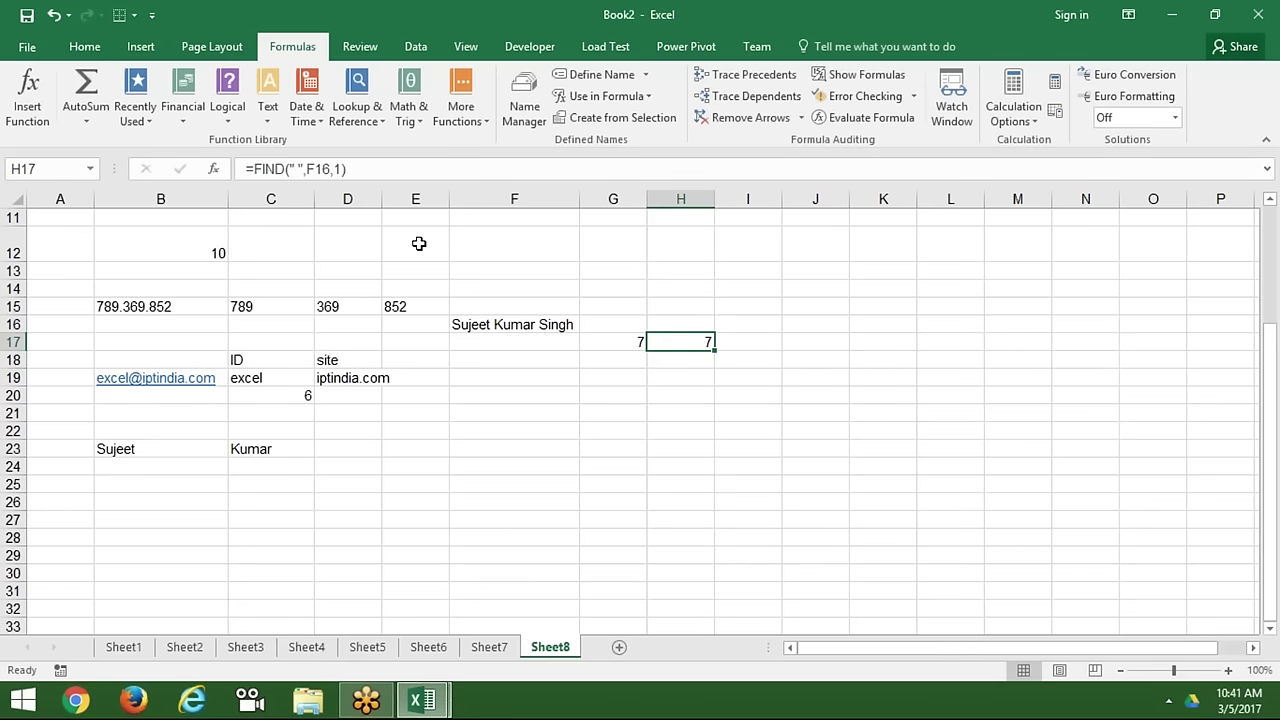
Step: Change H17's start position to G17+1 so it finds the second space at 13
{"action": "double_click", "coordinate": [690, 340]}
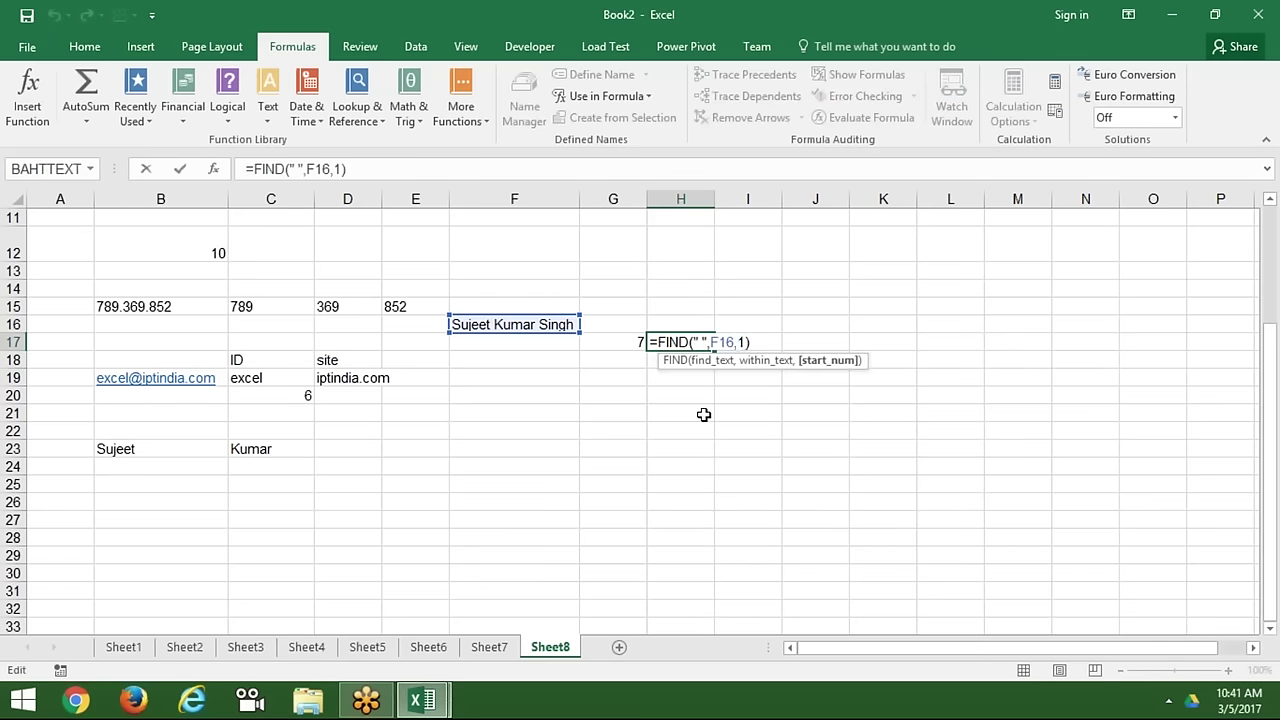
{"action": "left_click", "coordinate": [757, 341]}
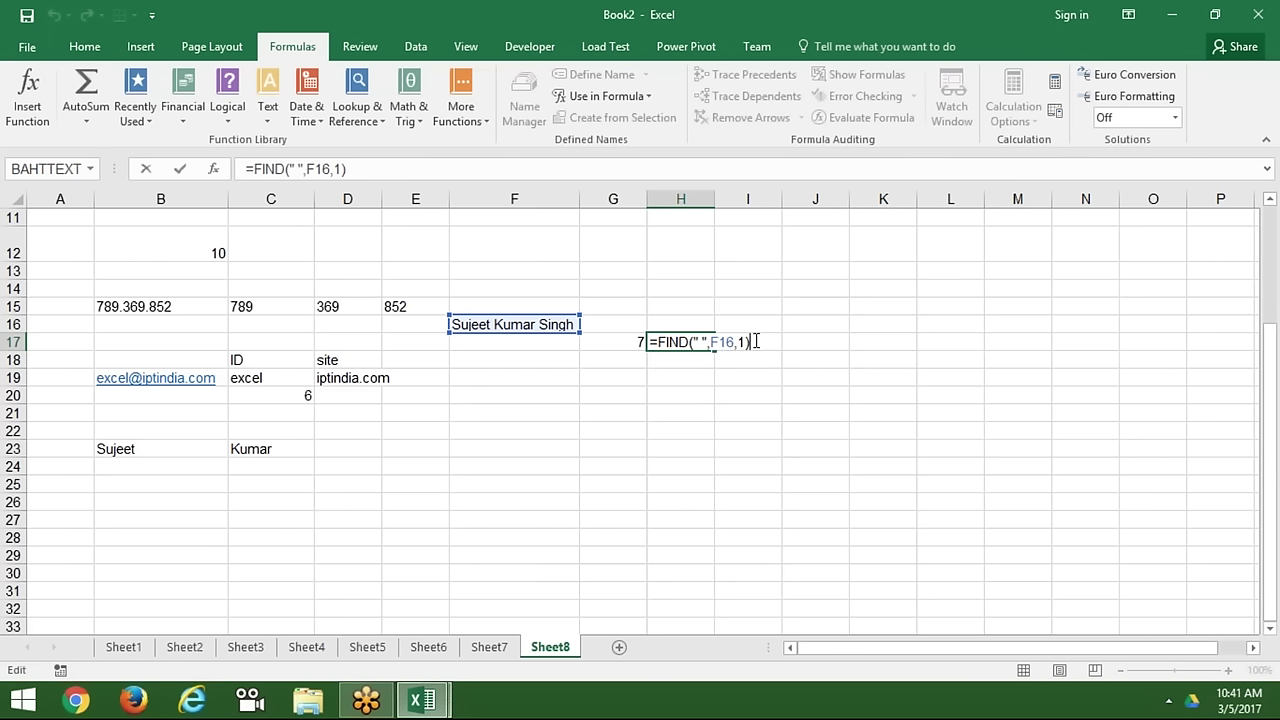
{"action": "key", "text": "BackSpace"}
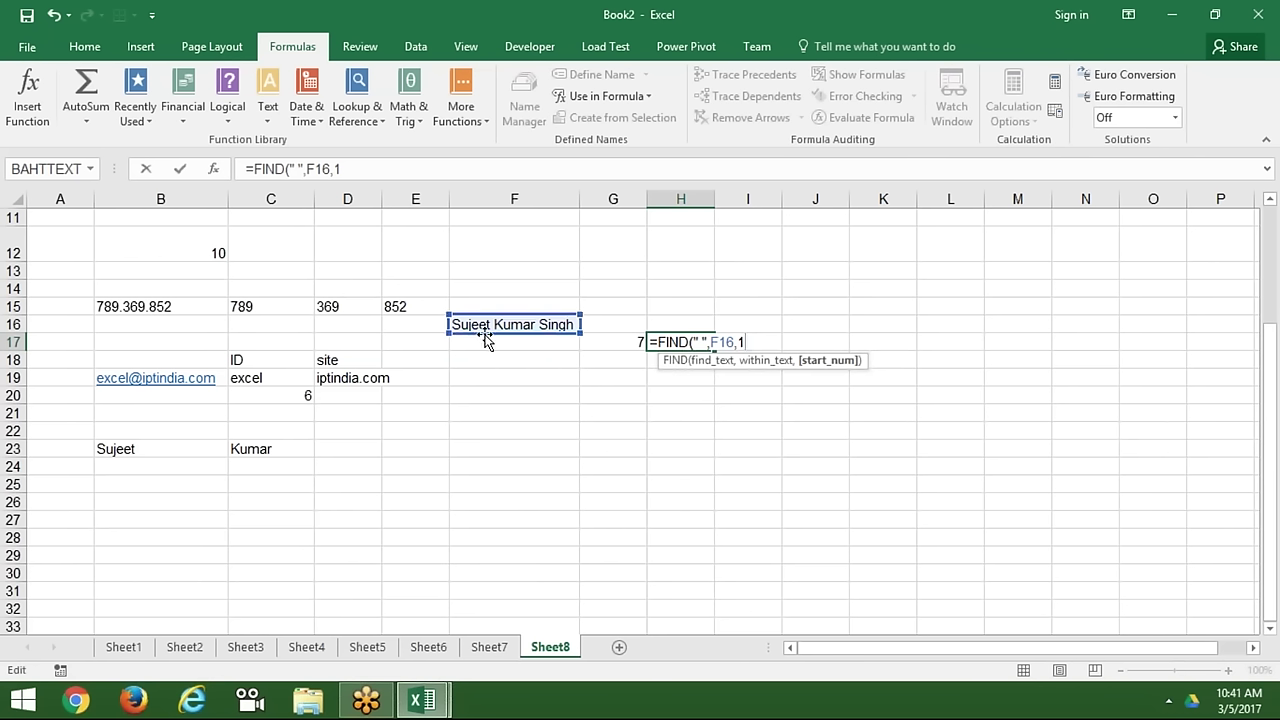
{"action": "key", "text": "BackSpace"}
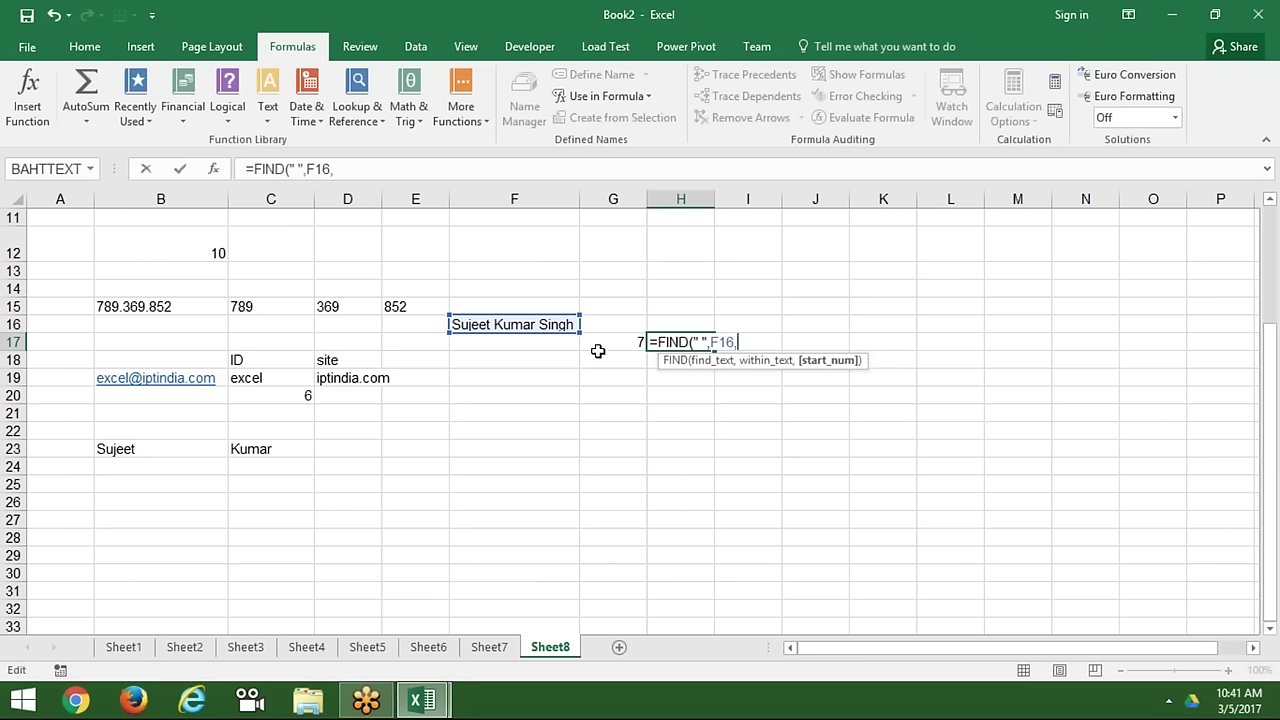
{"action": "left_click", "coordinate": [605, 348]}
{"action": "type", "text": "+"}
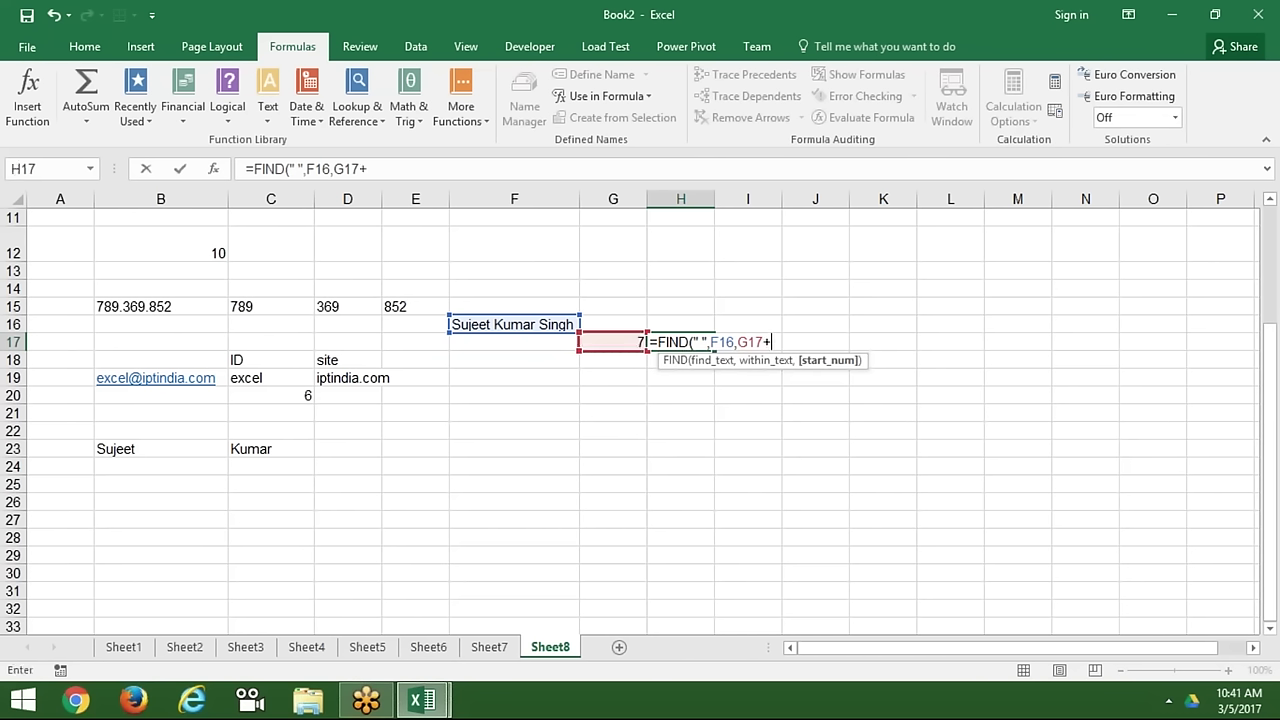
{"action": "type", "text": "1"}
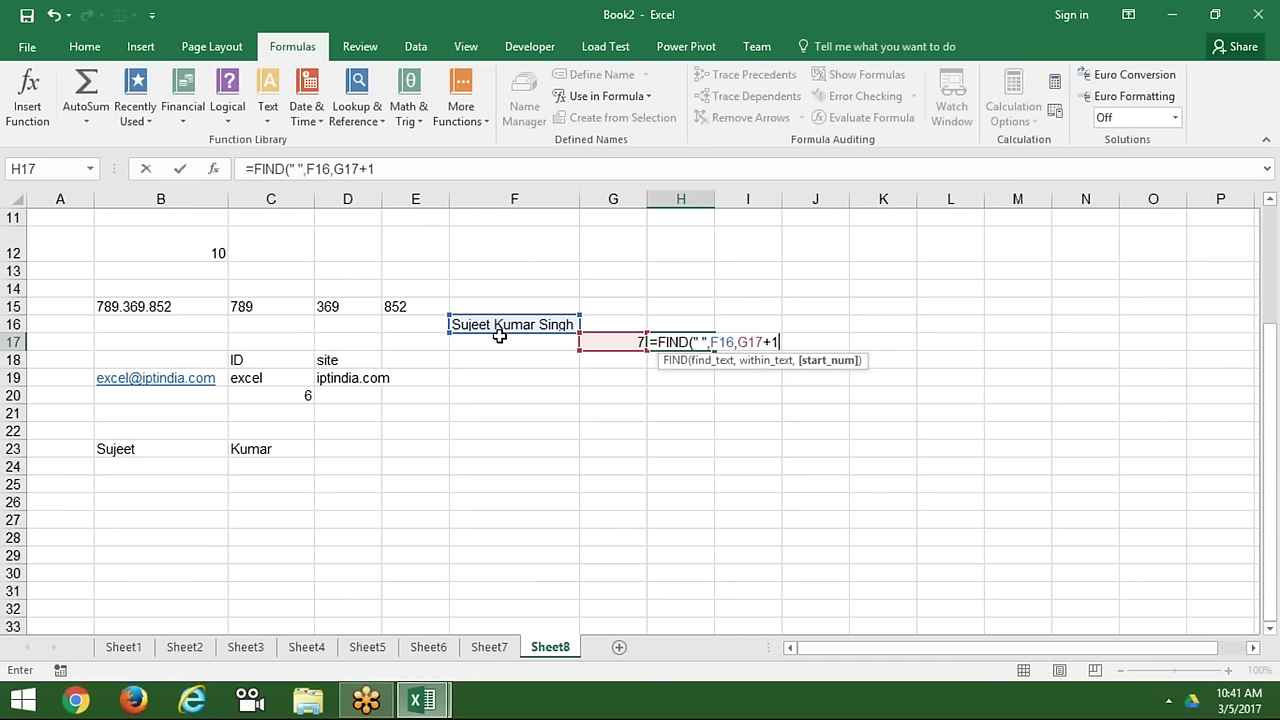
{"action": "left_click_drag", "start_coordinate": [578, 324], "coordinate": [578, 324]}
{"action": "key", "text": "Return"}
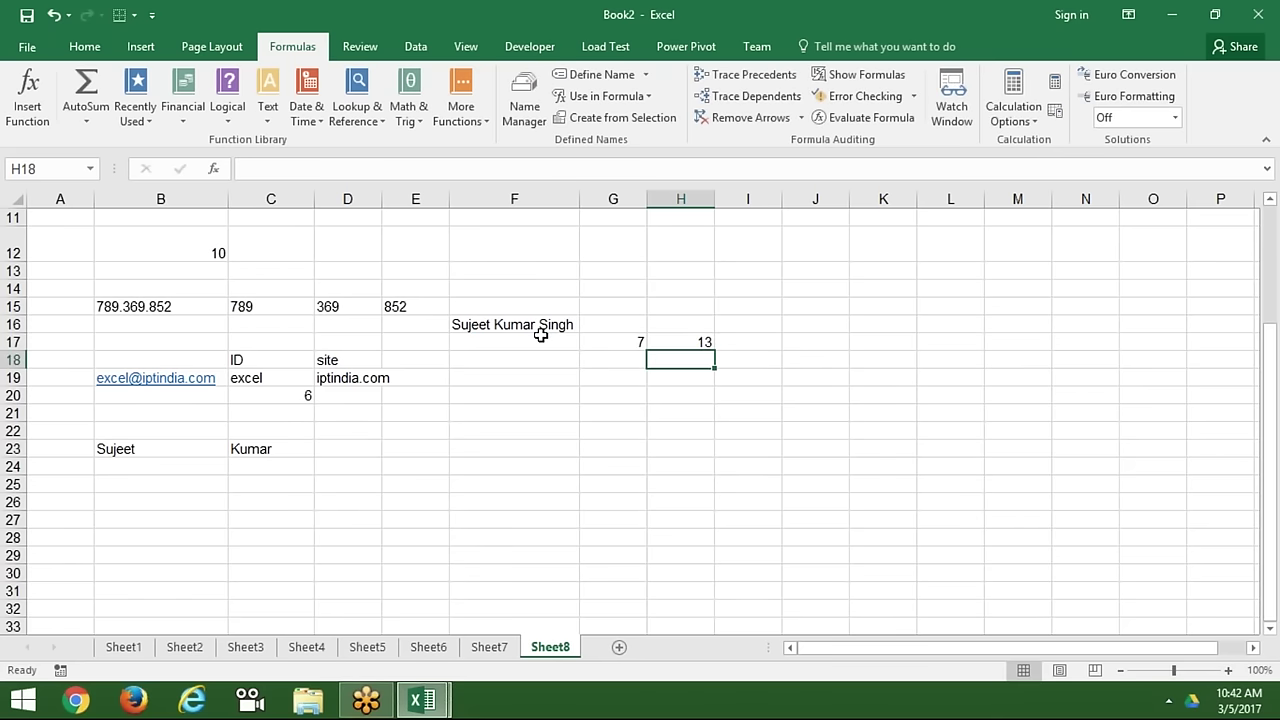
{"action": "left_click", "coordinate": [605, 344]}
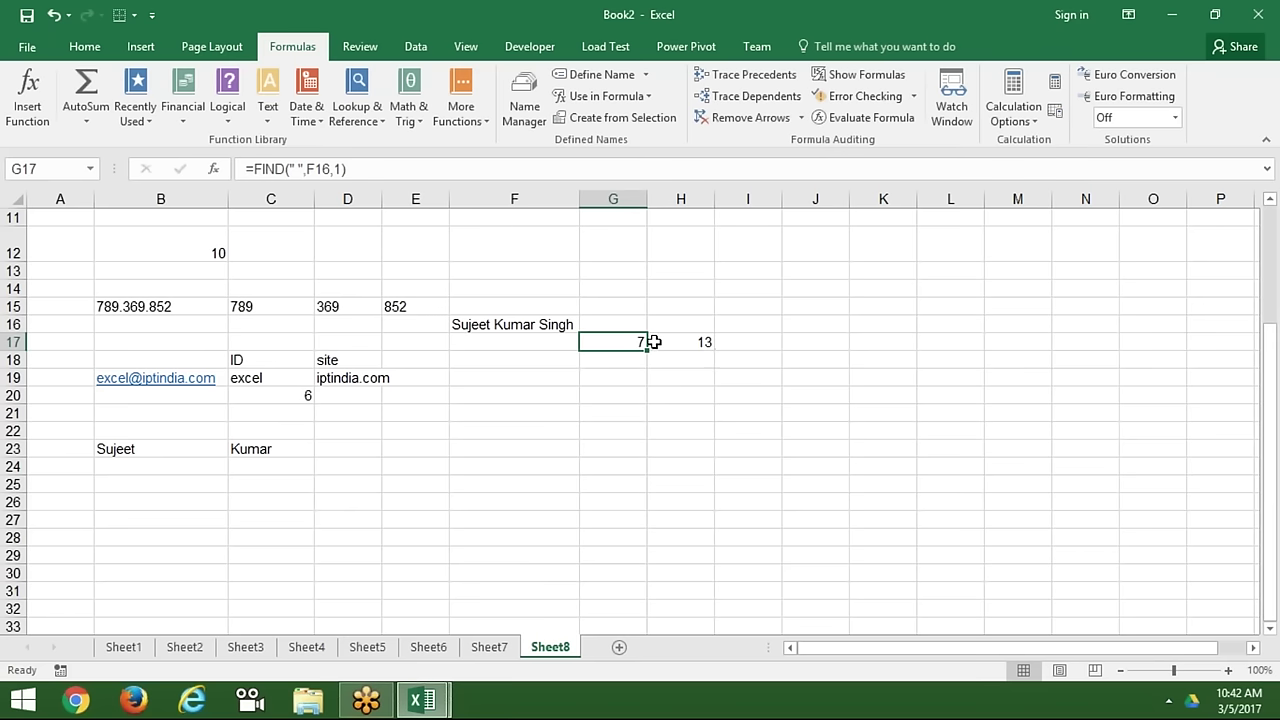
{"action": "left_click", "coordinate": [652, 342]}
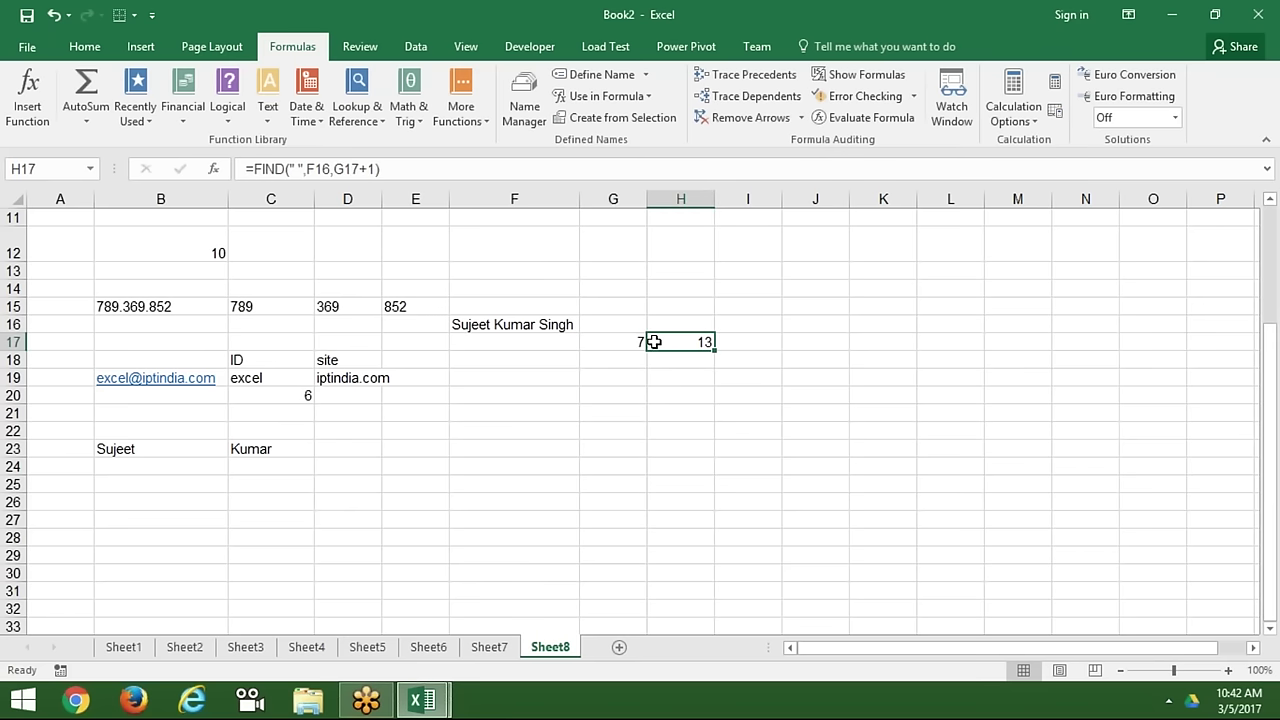
{"action": "left_click", "coordinate": [627, 324]}
Step: In G16, enter =LEFT(F16,G17-1) to extract the first name
{"action": "type", "text": "="}
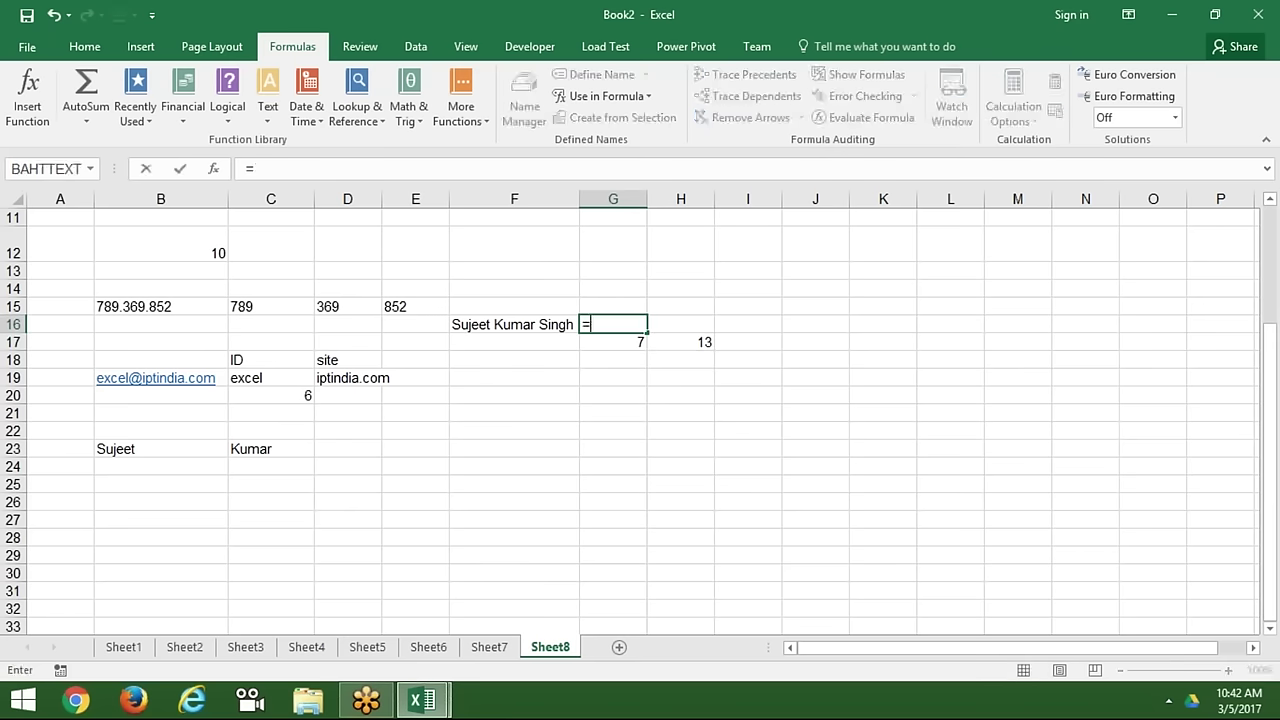
{"action": "type", "text": "lef"}
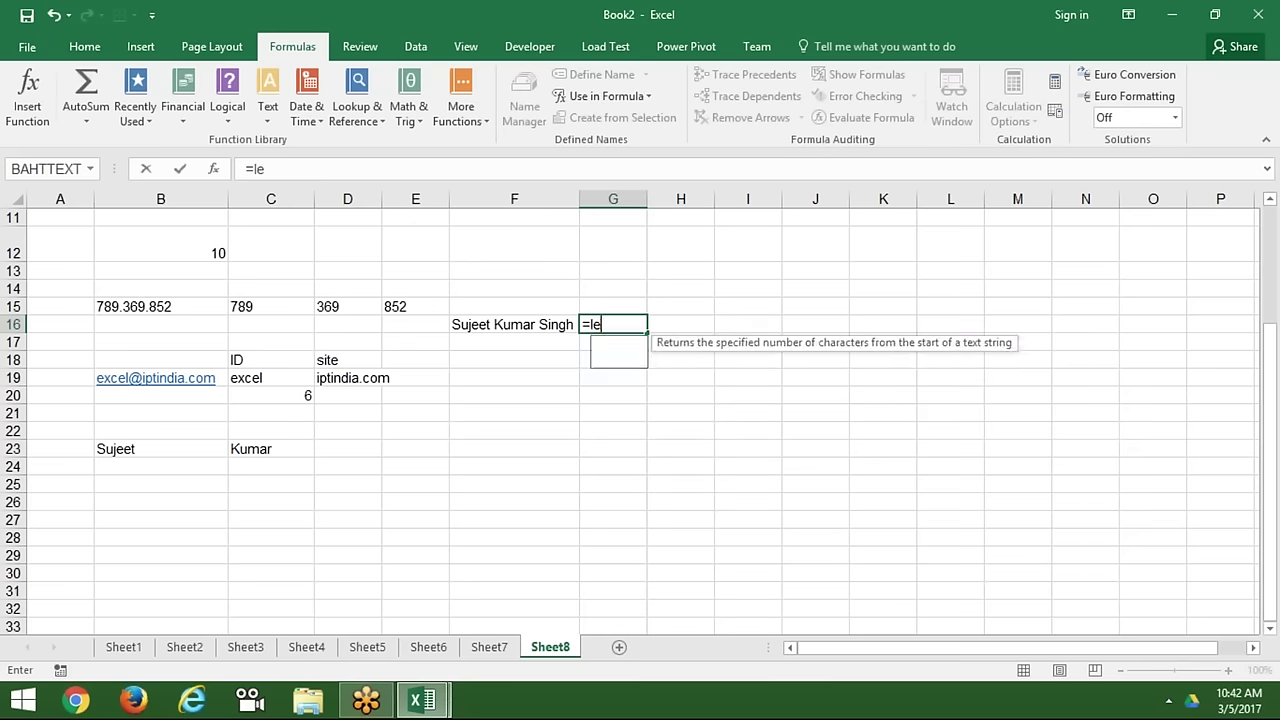
{"action": "key", "text": "Tab"}
{"action": "left_click", "coordinate": [540, 324]}
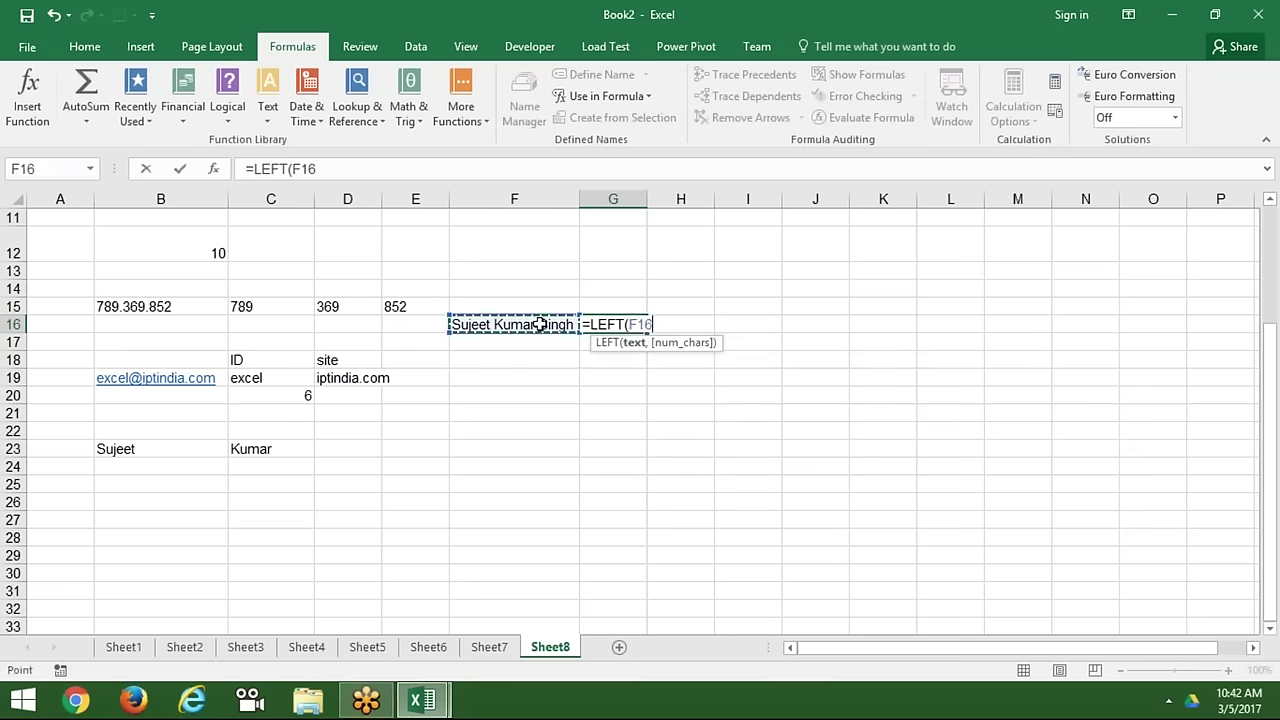
{"action": "type", "text": ",G17"}
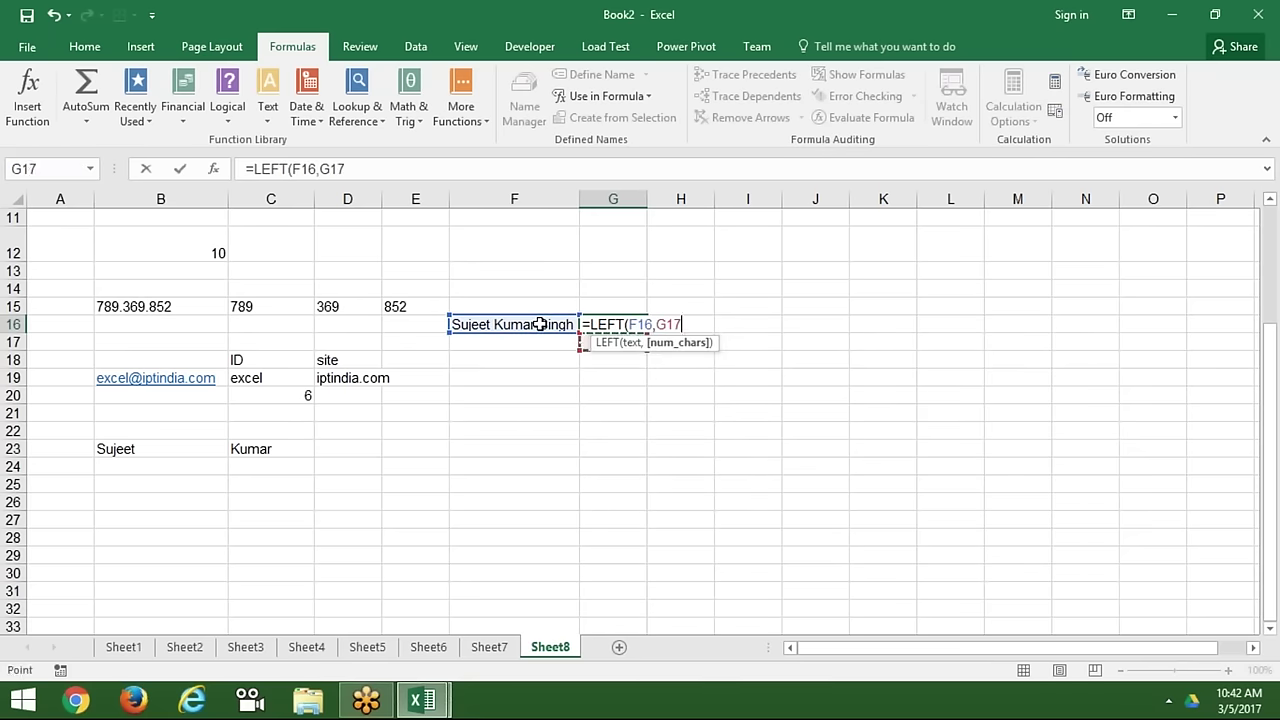
{"action": "type", "text": "-1"}
{"action": "key", "text": "Return"}
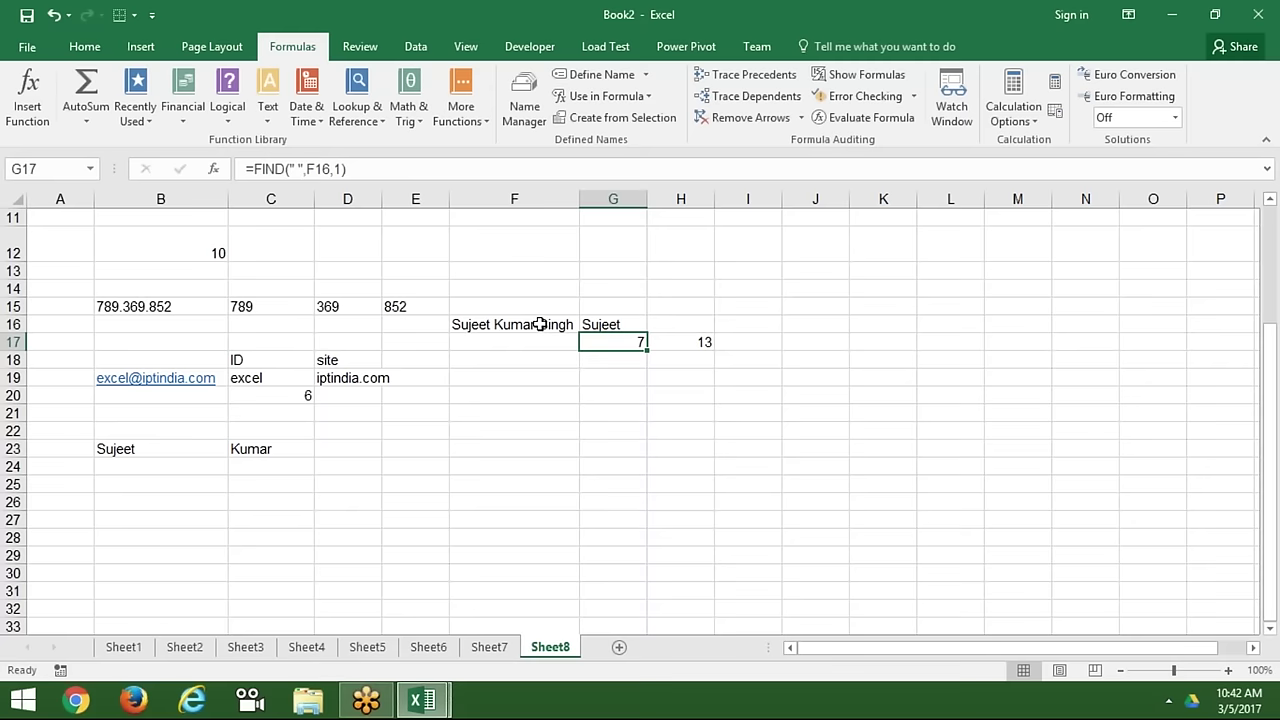
Step: In H16, enter =MID(F16,G17+1,H17-G17) to extract the middle name
{"action": "key", "text": "Up"}
{"action": "key", "text": "Right"}
{"action": "type", "text": "="}
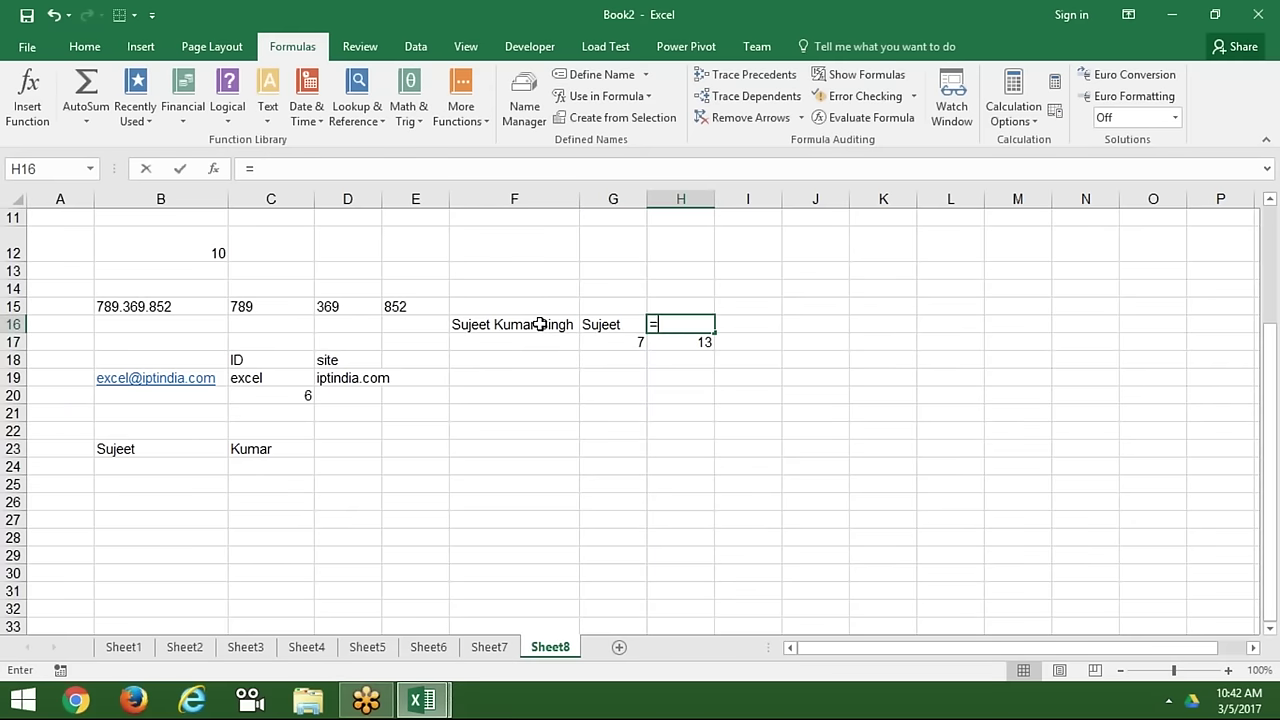
{"action": "type", "text": "mid"}
{"action": "key", "text": "Tab"}
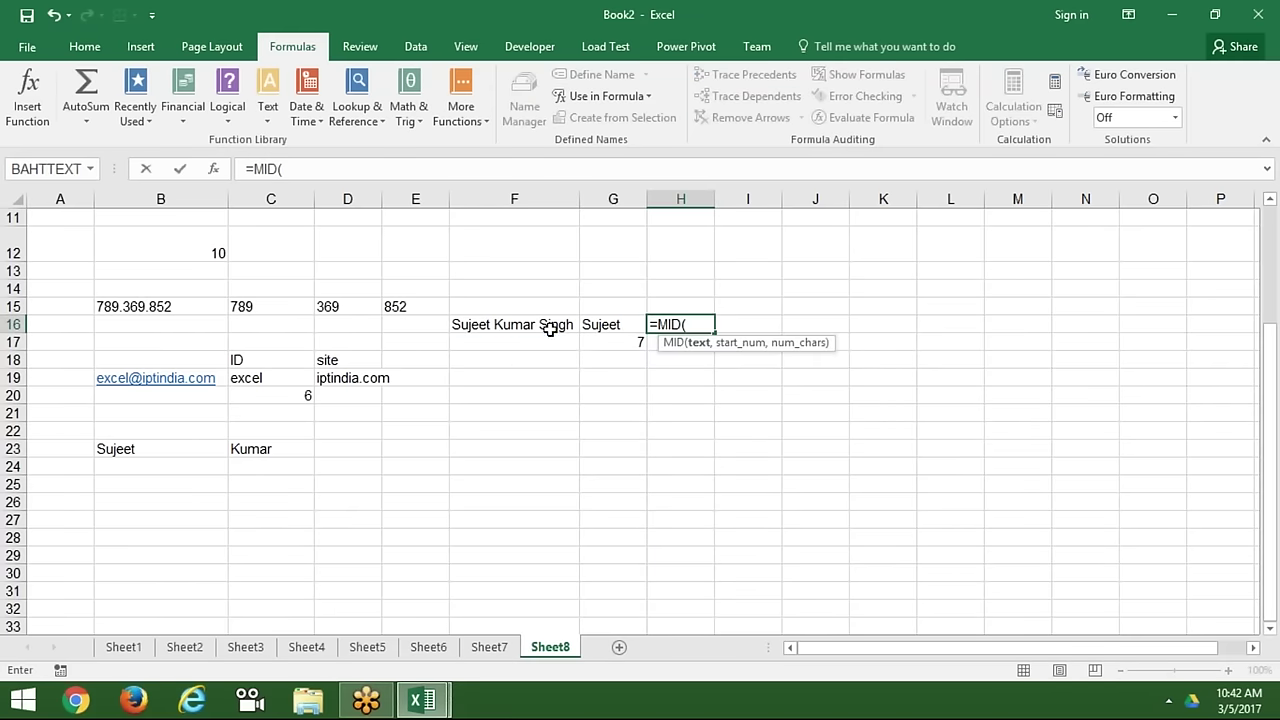
{"action": "left_click", "coordinate": [548, 326]}
{"action": "type", "text": ","}
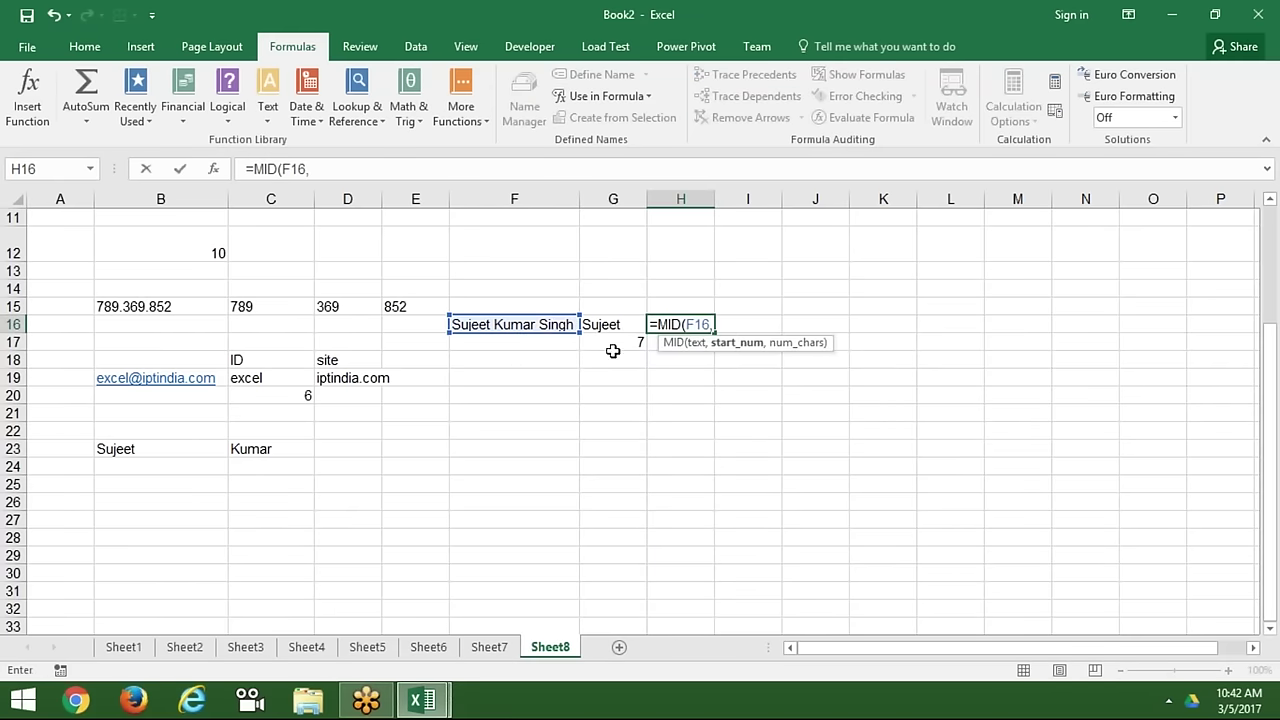
{"action": "left_click", "coordinate": [623, 341]}
{"action": "type", "text": "+"}
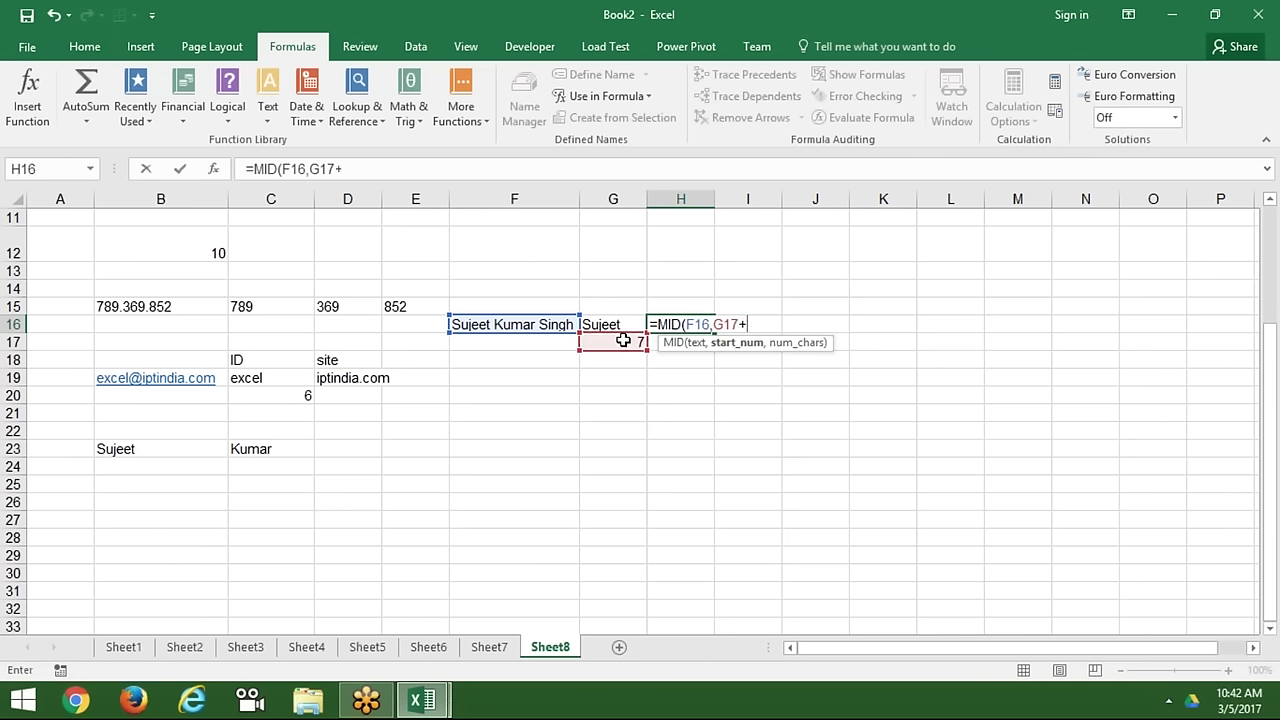
{"action": "type", "text": "1"}
{"action": "type", "text": ","}
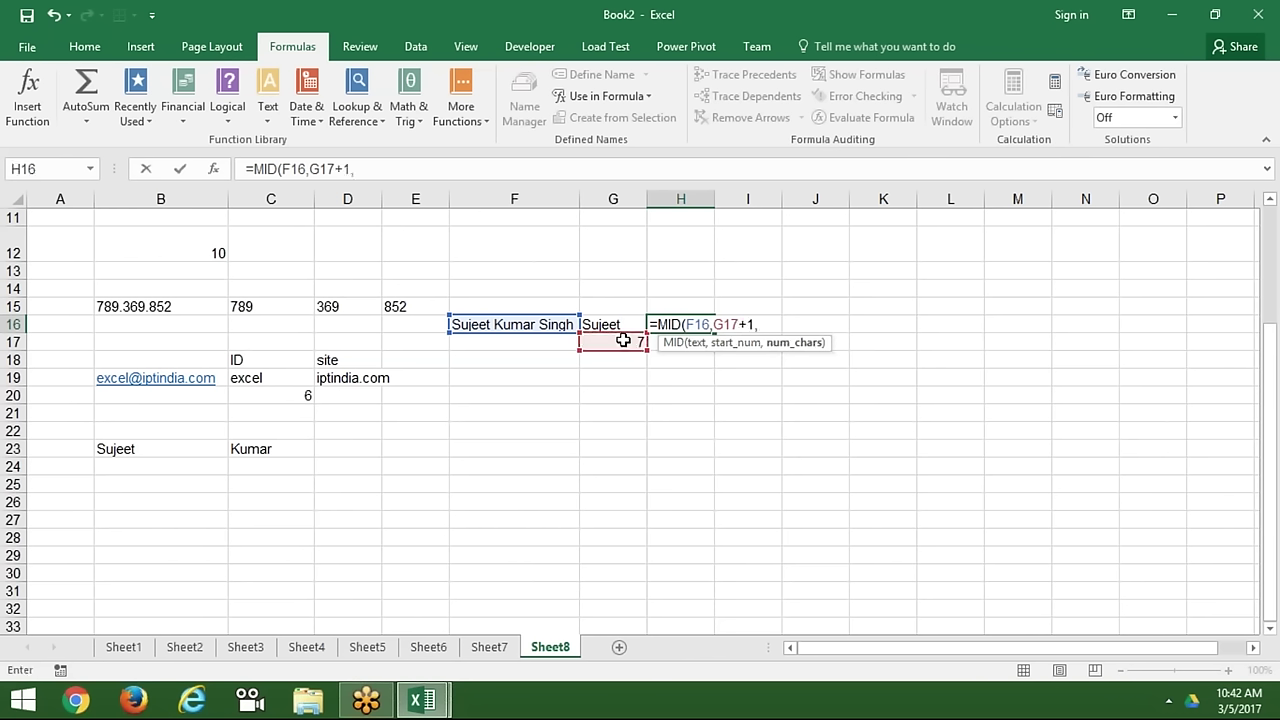
{"action": "type", "text": "H17-"}
{"action": "left_click", "coordinate": [622, 329]}
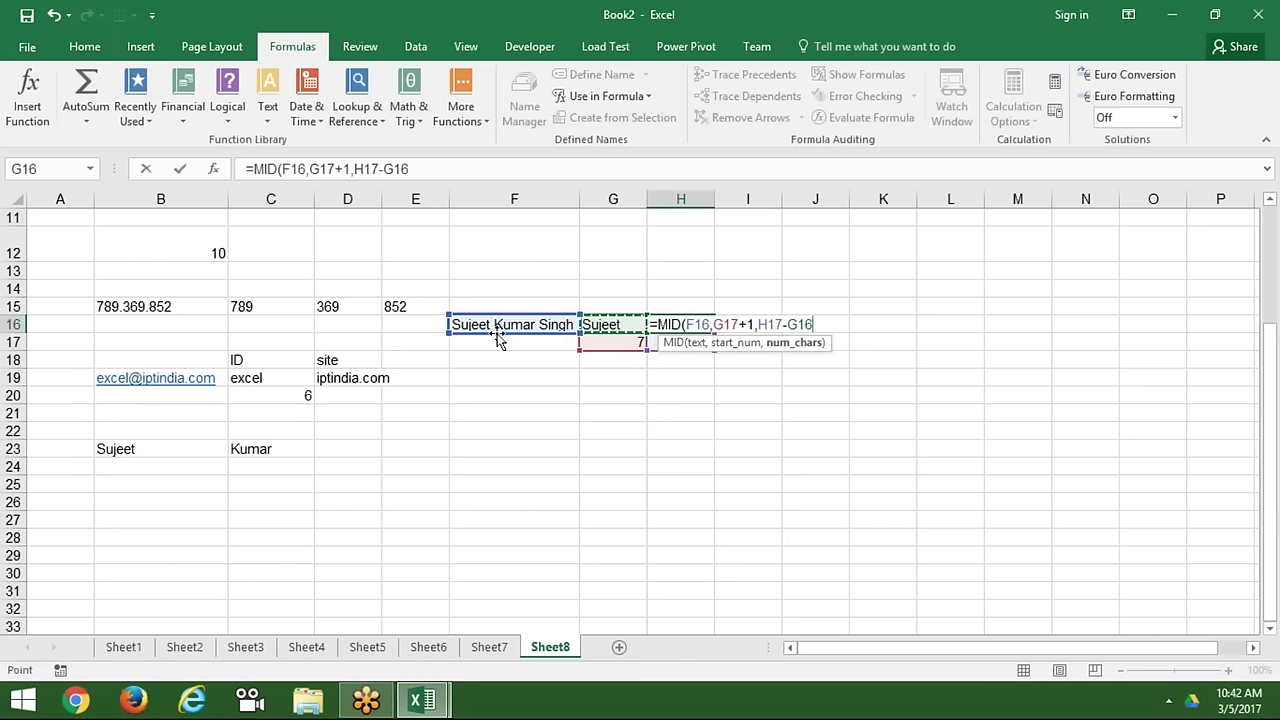
{"action": "key", "text": "Right"}
{"action": "key", "text": "Left"}
{"action": "key", "text": "Down"}
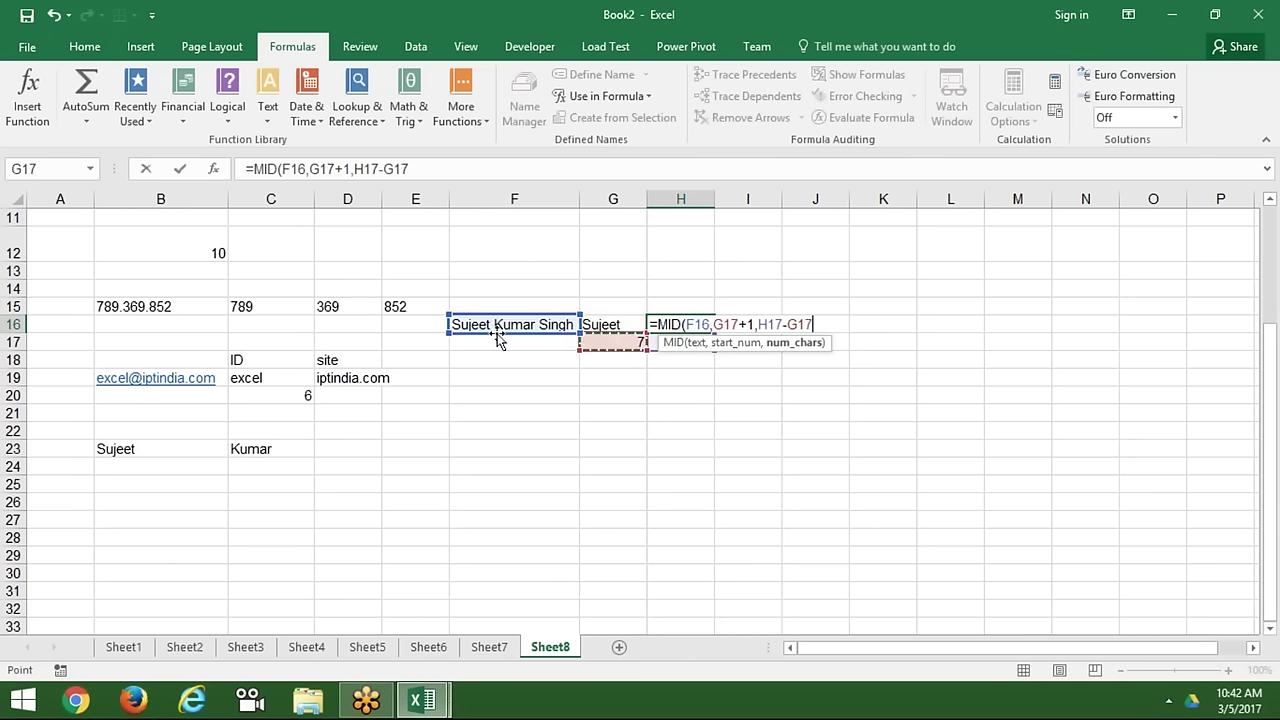
{"action": "key", "text": "Return"}
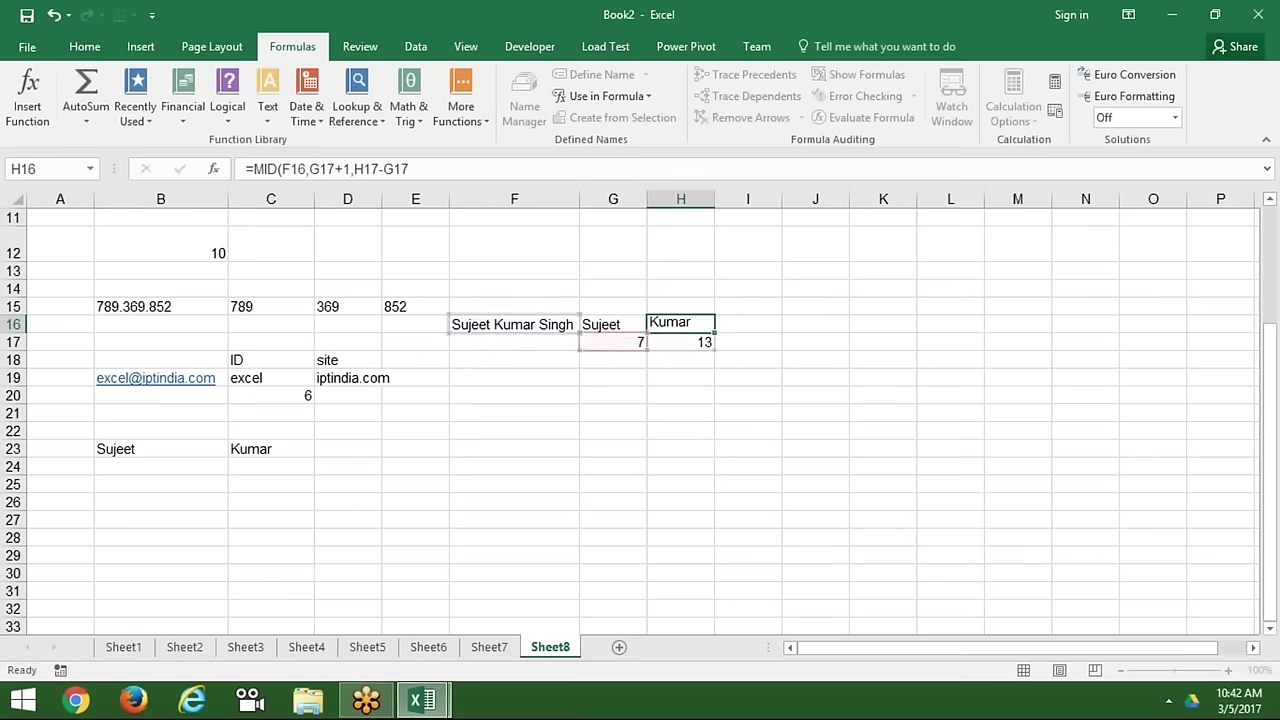
{"action": "left_click", "coordinate": [680, 324]}
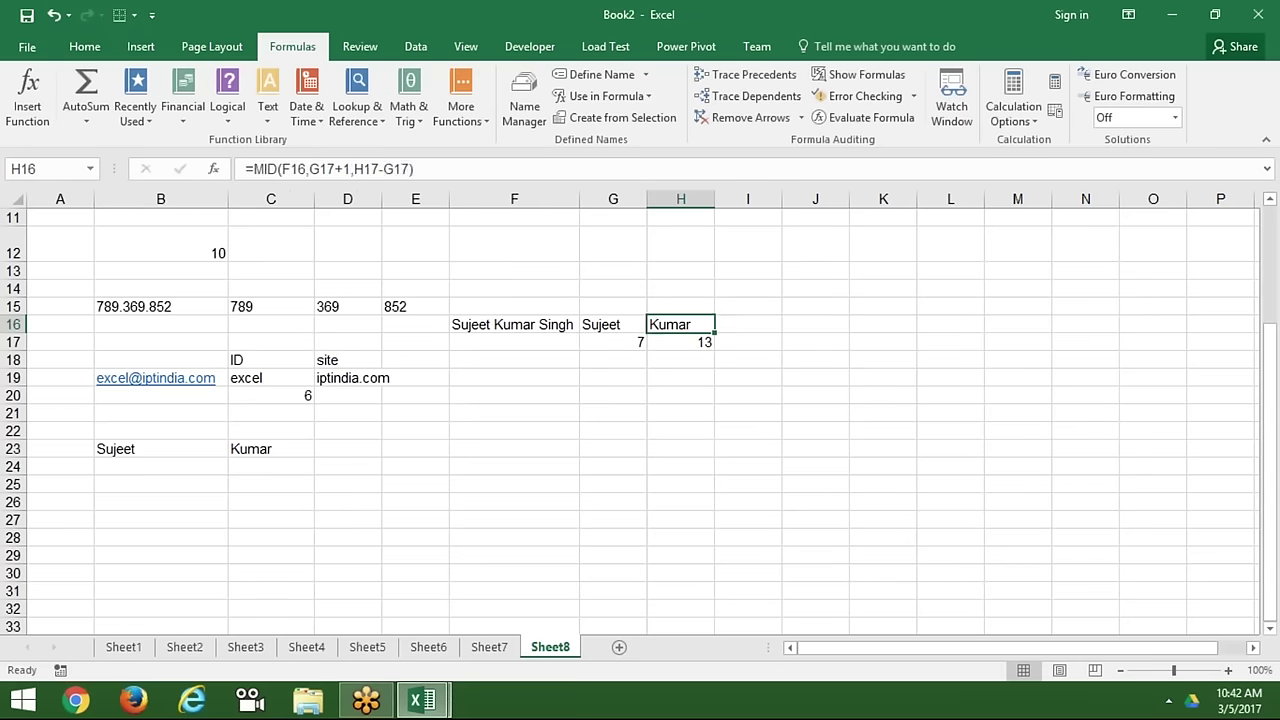
Step: In I16, enter =RIGHT(F16,LEN(F16)-H17) to extract the last name
{"action": "left_click", "coordinate": [748, 324]}
{"action": "type", "text": "="}
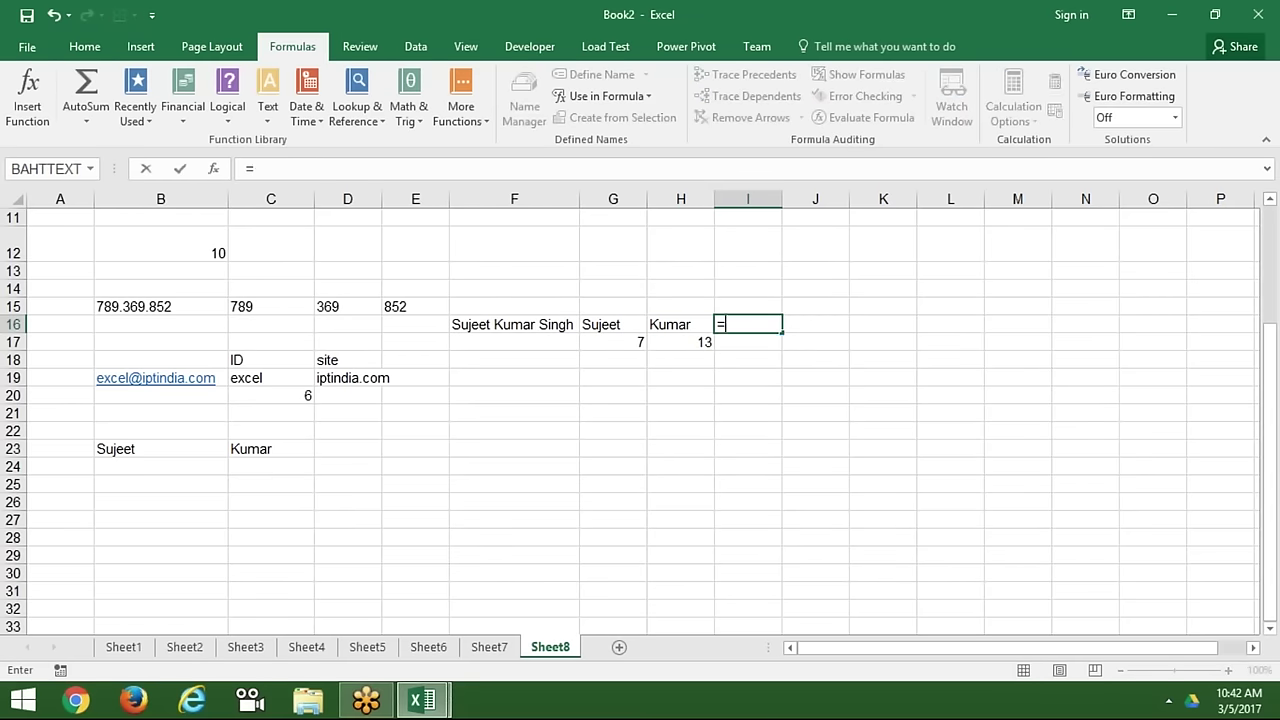
{"action": "type", "text": "ri"}
{"action": "key", "text": "Tab"}
{"action": "left_click", "coordinate": [482, 325]}
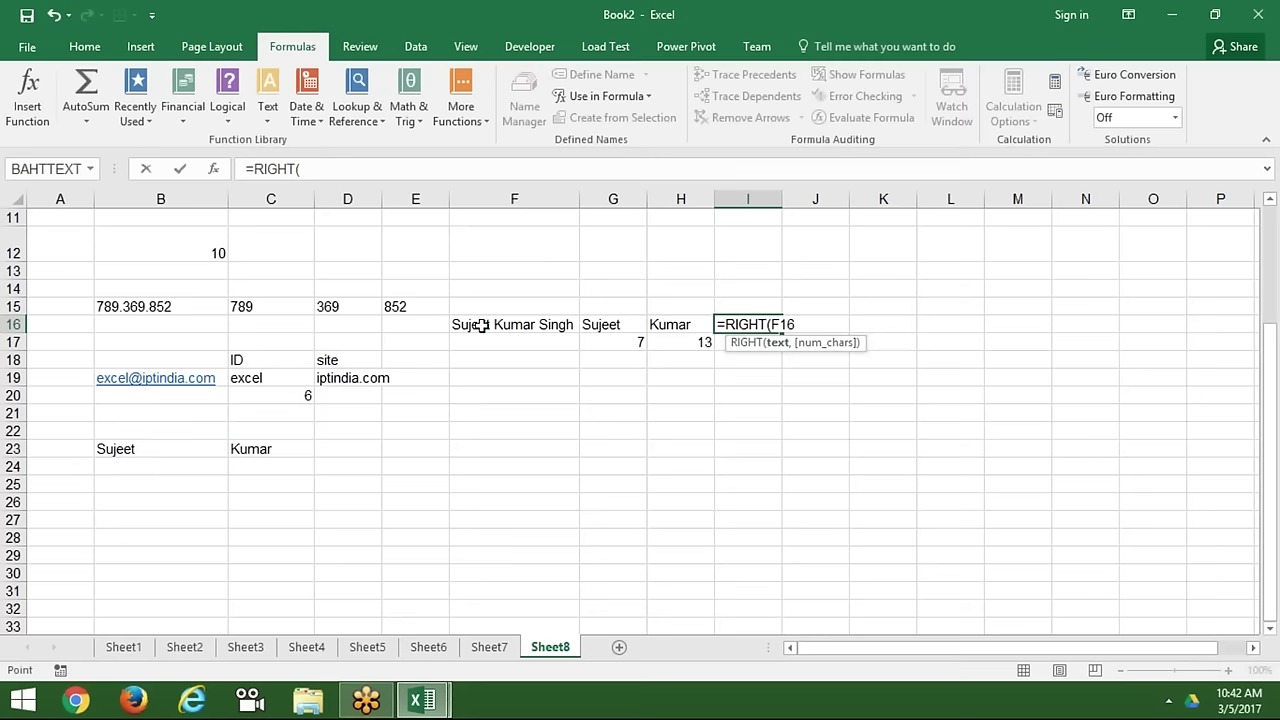
{"action": "type", "text": ","}
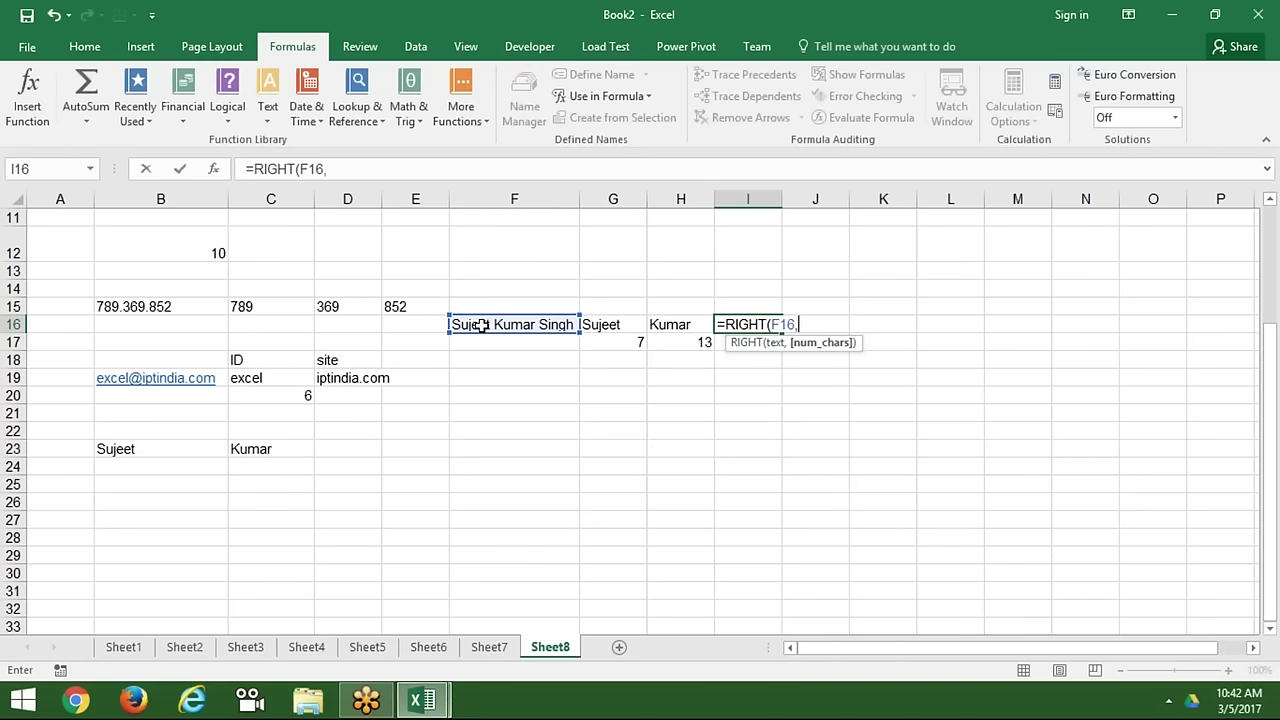
{"action": "type", "text": "len"}
{"action": "key", "text": "Tab"}
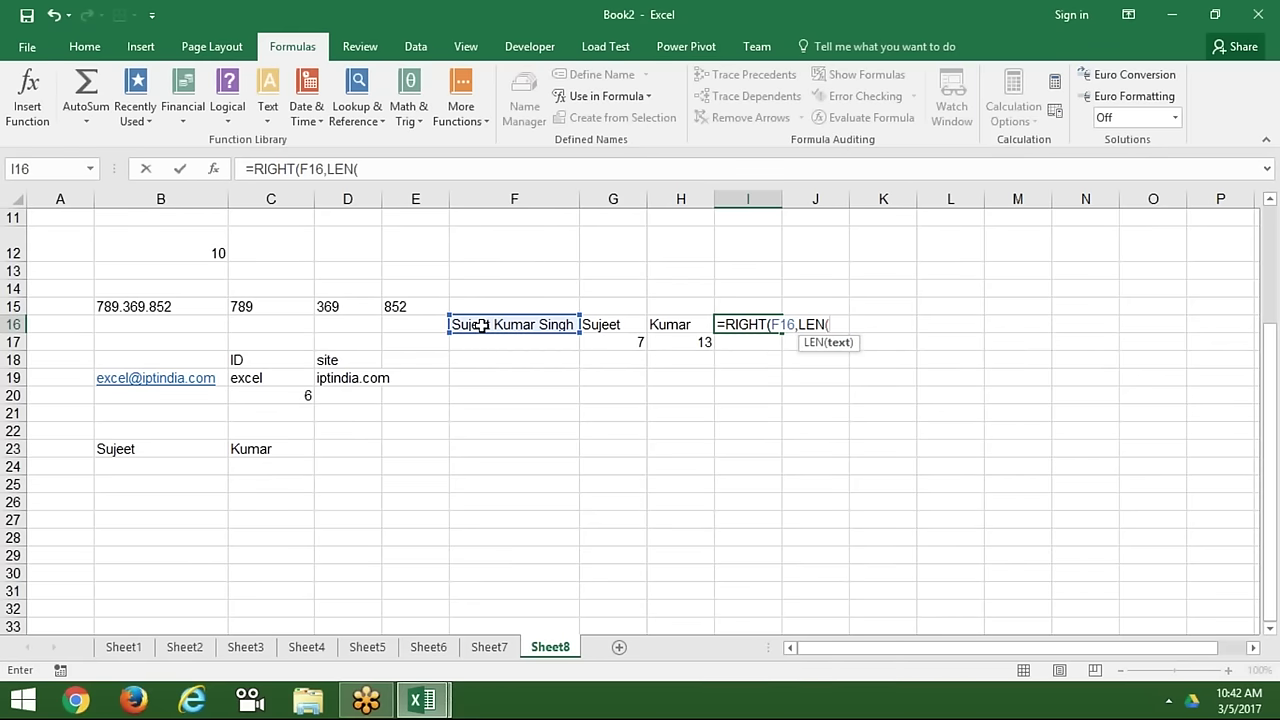
{"action": "left_click", "coordinate": [482, 325]}
{"action": "type", "text": ")-"}
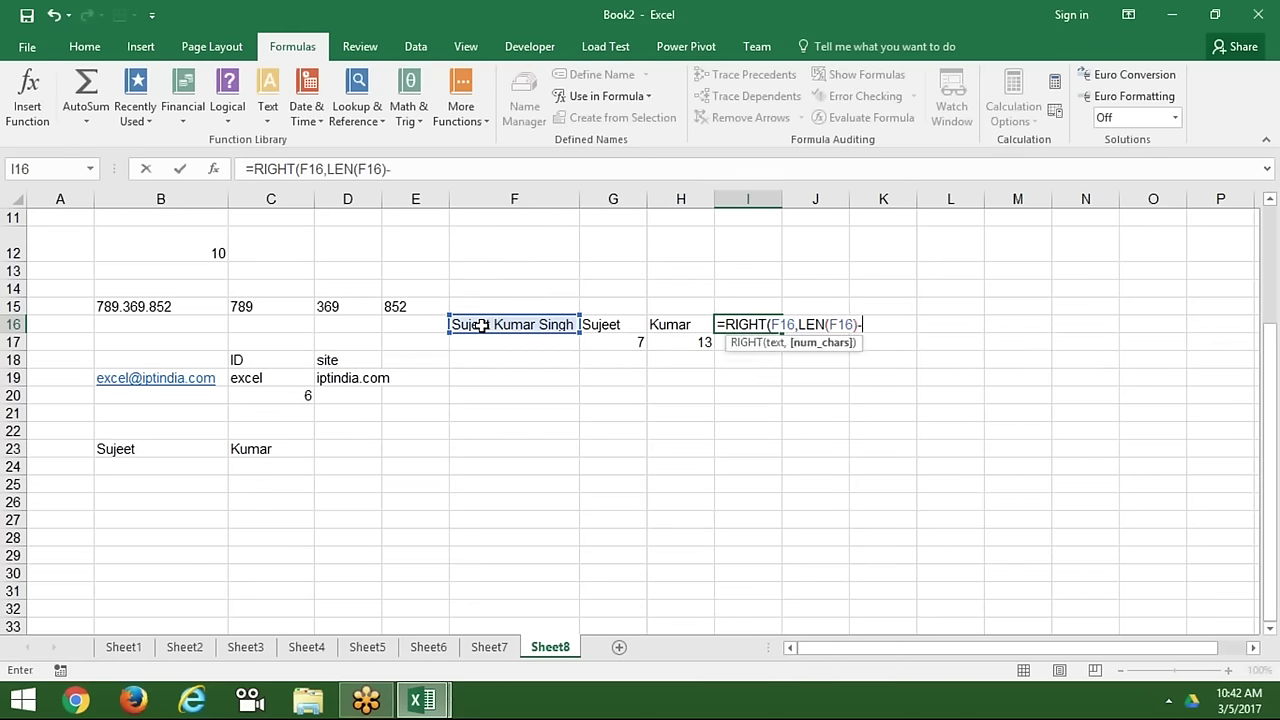
{"action": "left_click", "coordinate": [673, 343]}
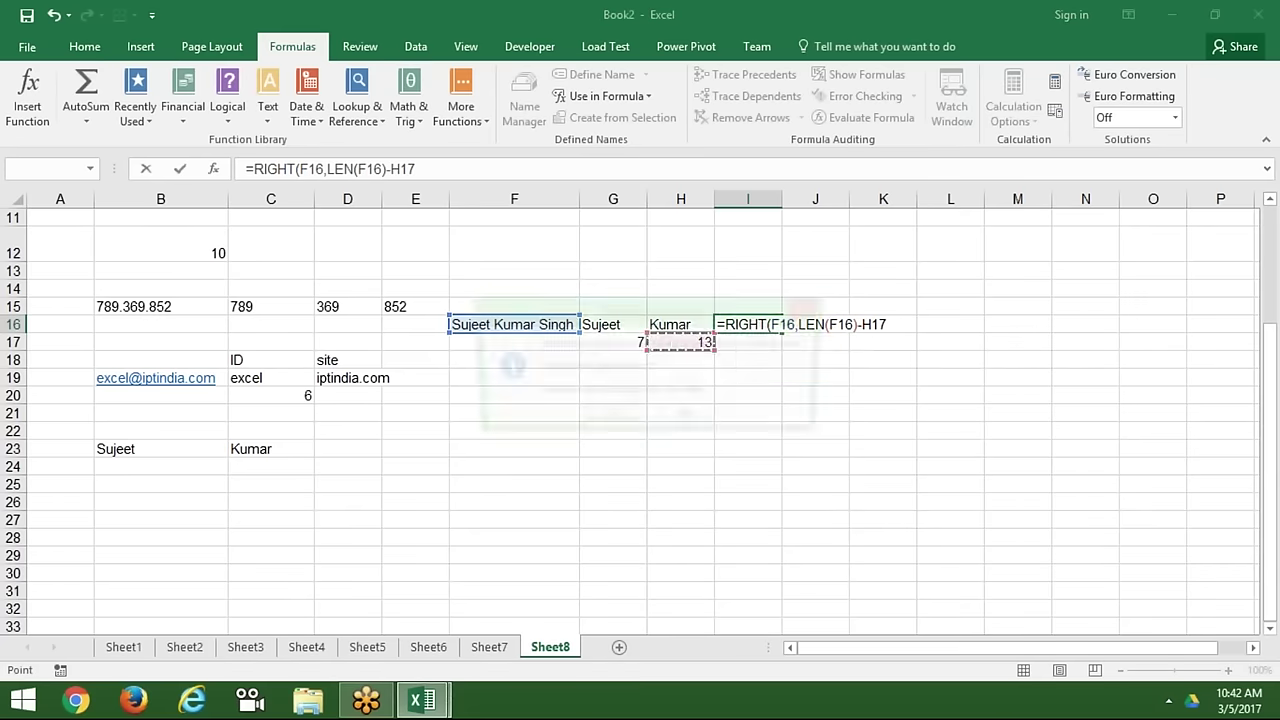
{"action": "key", "text": "Return"}
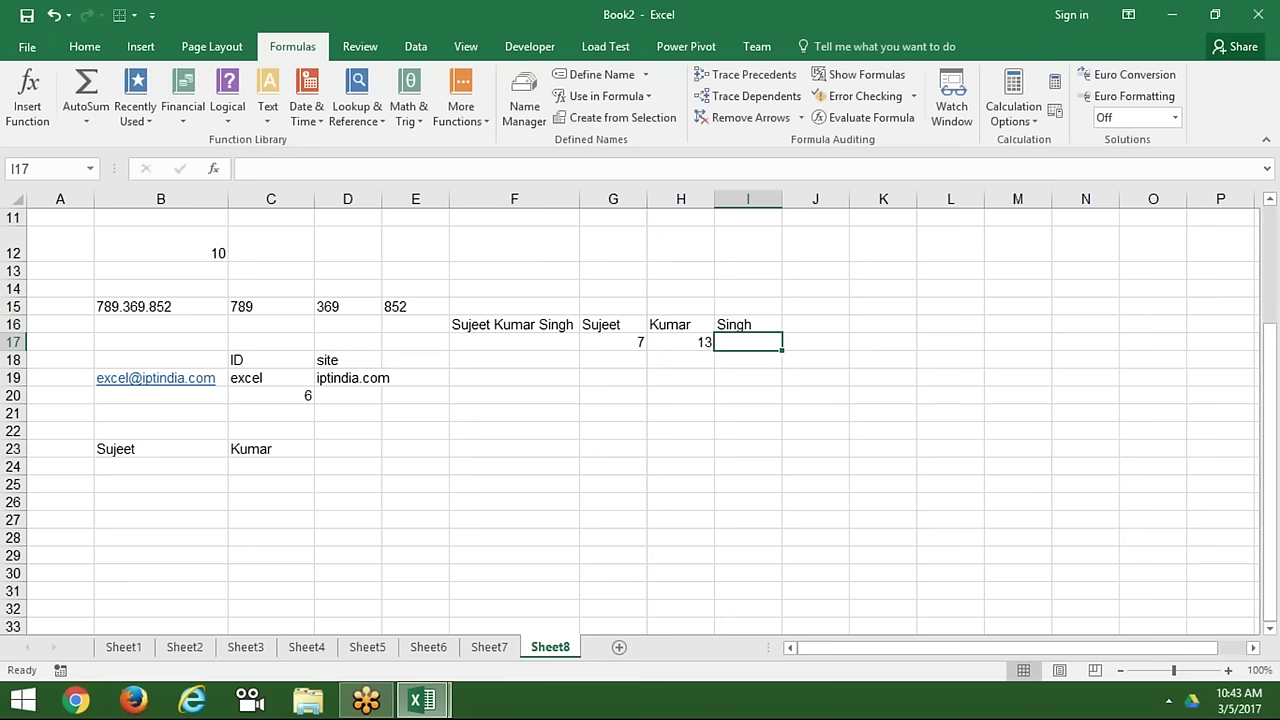
Step: Move the selection down to row 23, around D23, for the name-joining examples
{"action": "key", "text": "Down"}
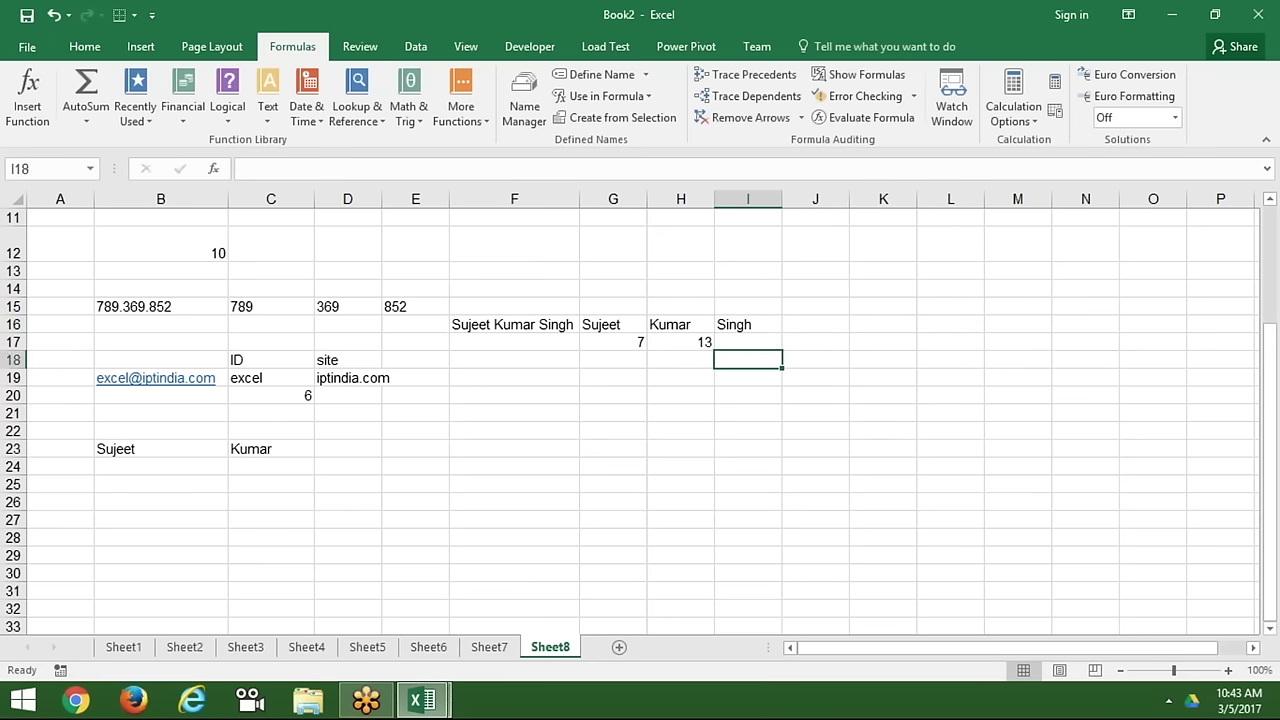
{"action": "key", "text": "Down"}
{"action": "key", "text": "Down"}
{"action": "key", "text": "Down"}
{"action": "key", "text": "Left"}
{"action": "key", "text": "Left"}
{"action": "key", "text": "Home"}
{"action": "key", "text": "Up"}
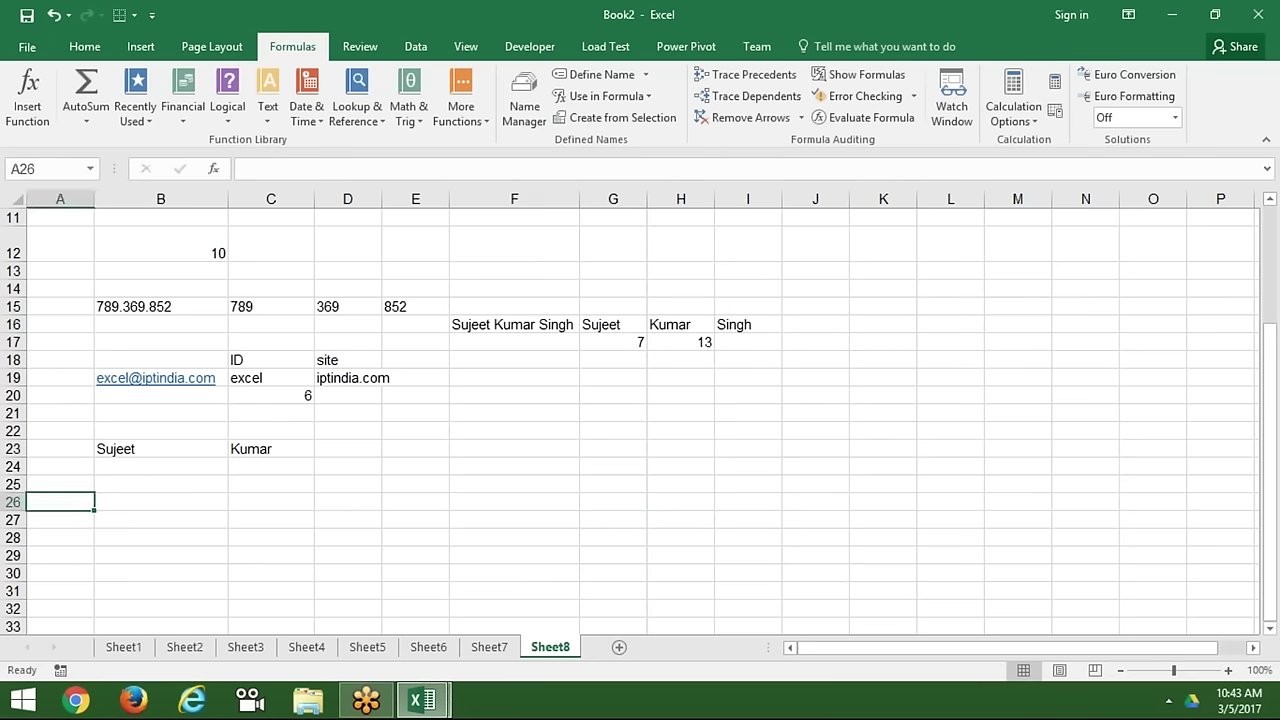
{"action": "key", "text": "Up"}
{"action": "key", "text": "Up"}
{"action": "key", "text": "Right"}
{"action": "key", "text": "Right"}
{"action": "key", "text": "Right"}
{"action": "key", "text": "Up"}
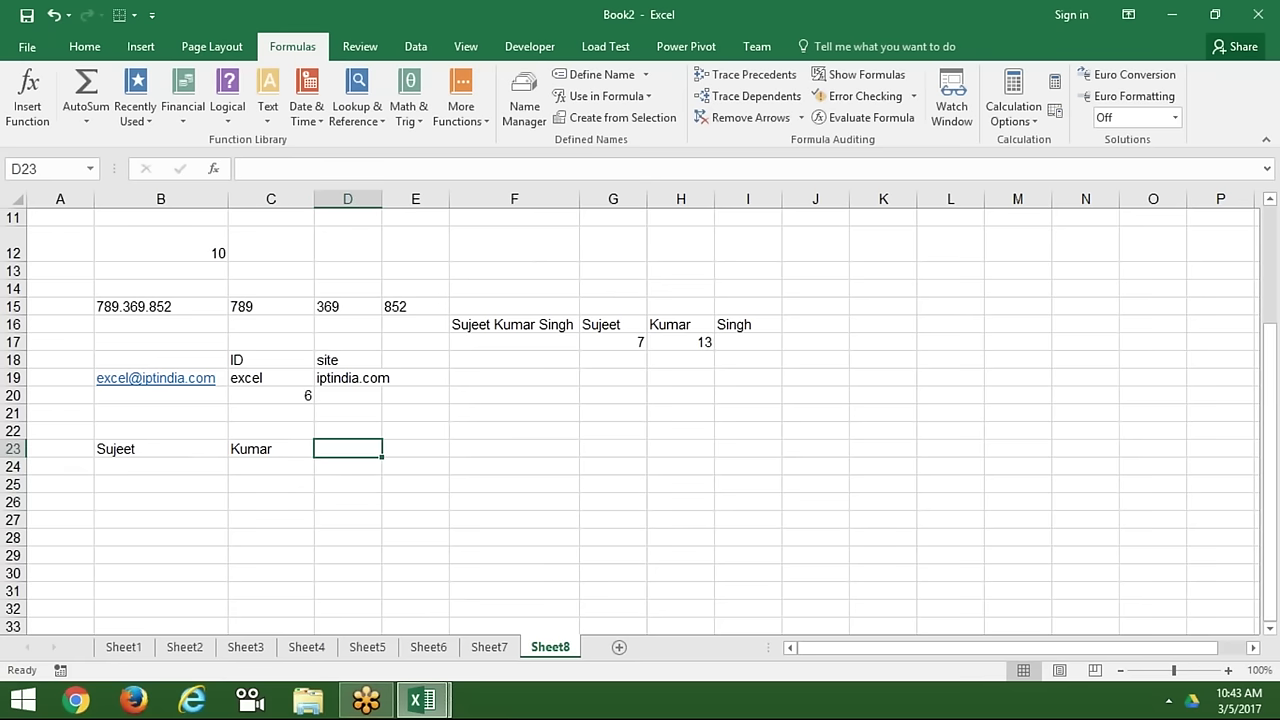
{"action": "key", "text": "Left"}
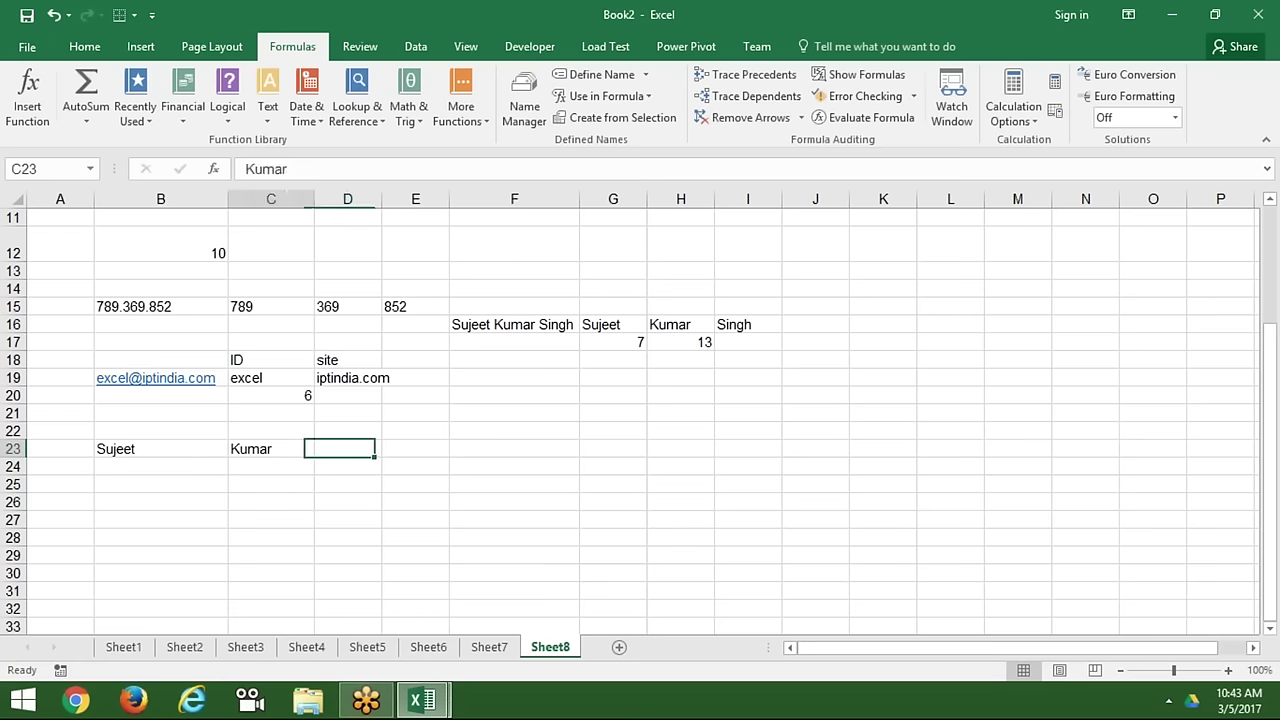
{"action": "key", "text": "Left"}
{"action": "key", "text": "Left"}
{"action": "key", "text": "Right"}
{"action": "key", "text": "Right"}
{"action": "key", "text": "Right"}
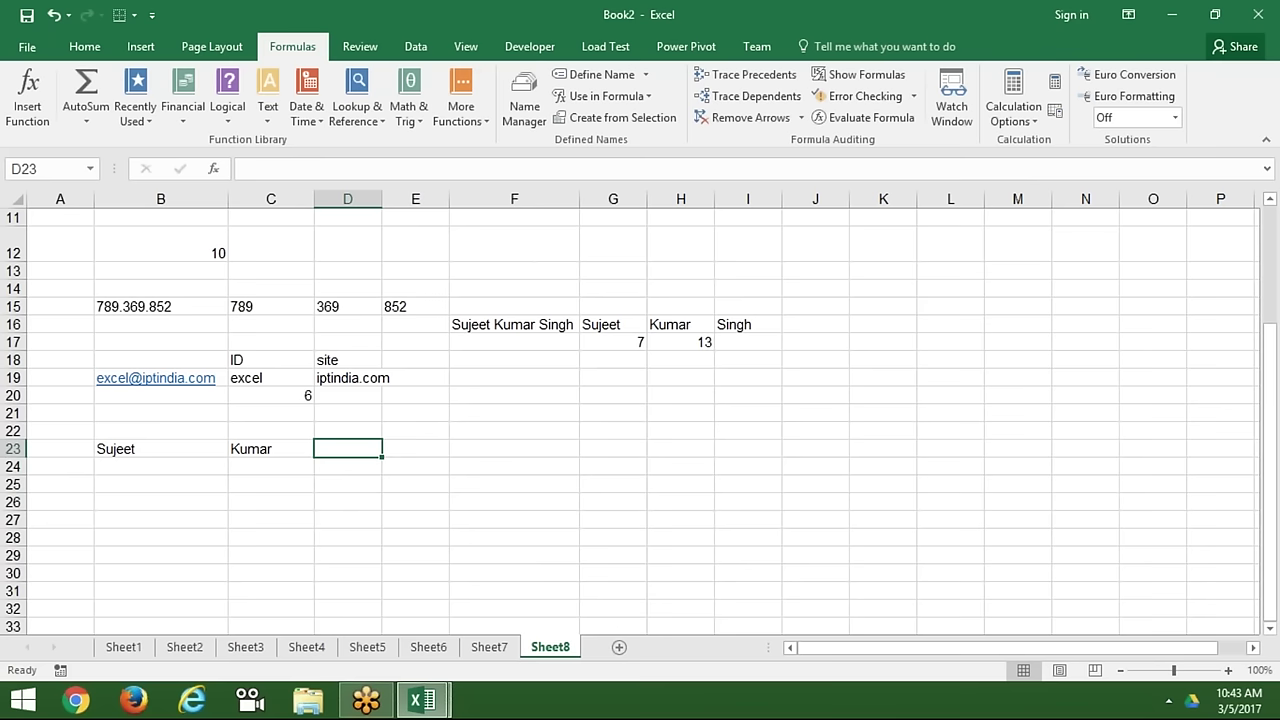
Step: In D23, build =CONCATENATE(B23," ",C23), adding the space argument by editing the formula
{"action": "type", "text": "="}
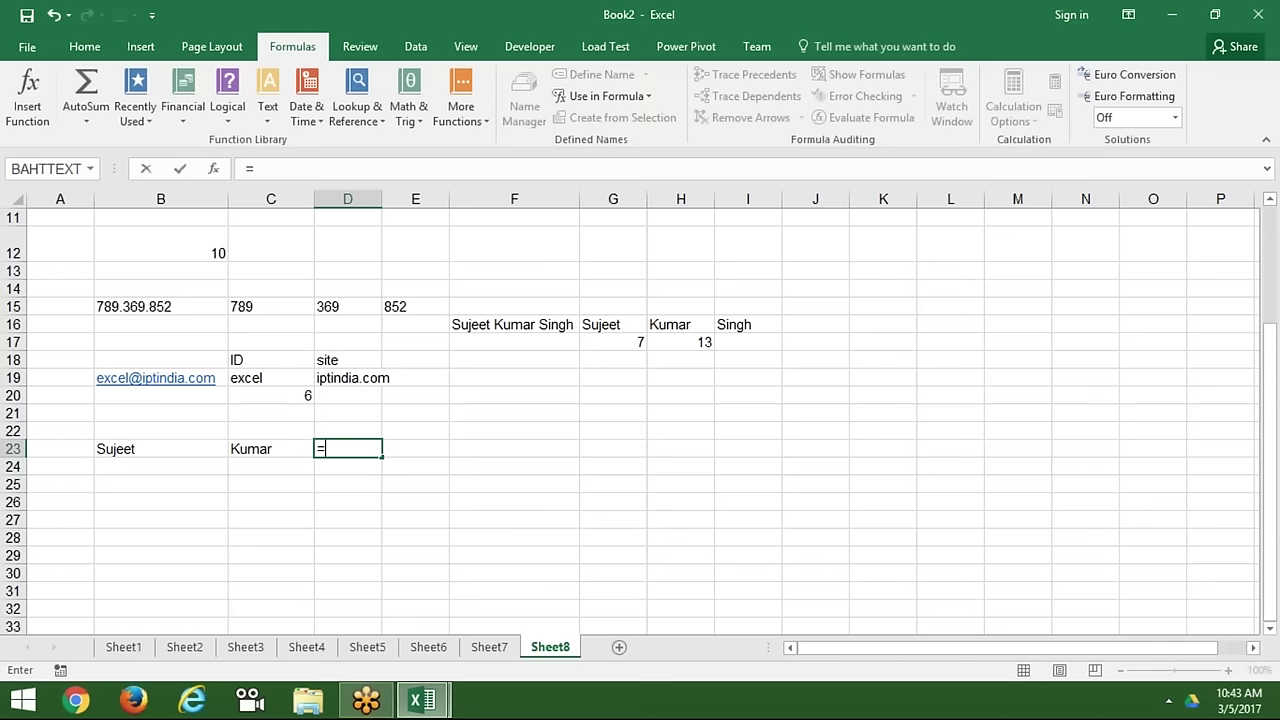
{"action": "type", "text": "con"}
{"action": "key", "text": "Tab"}
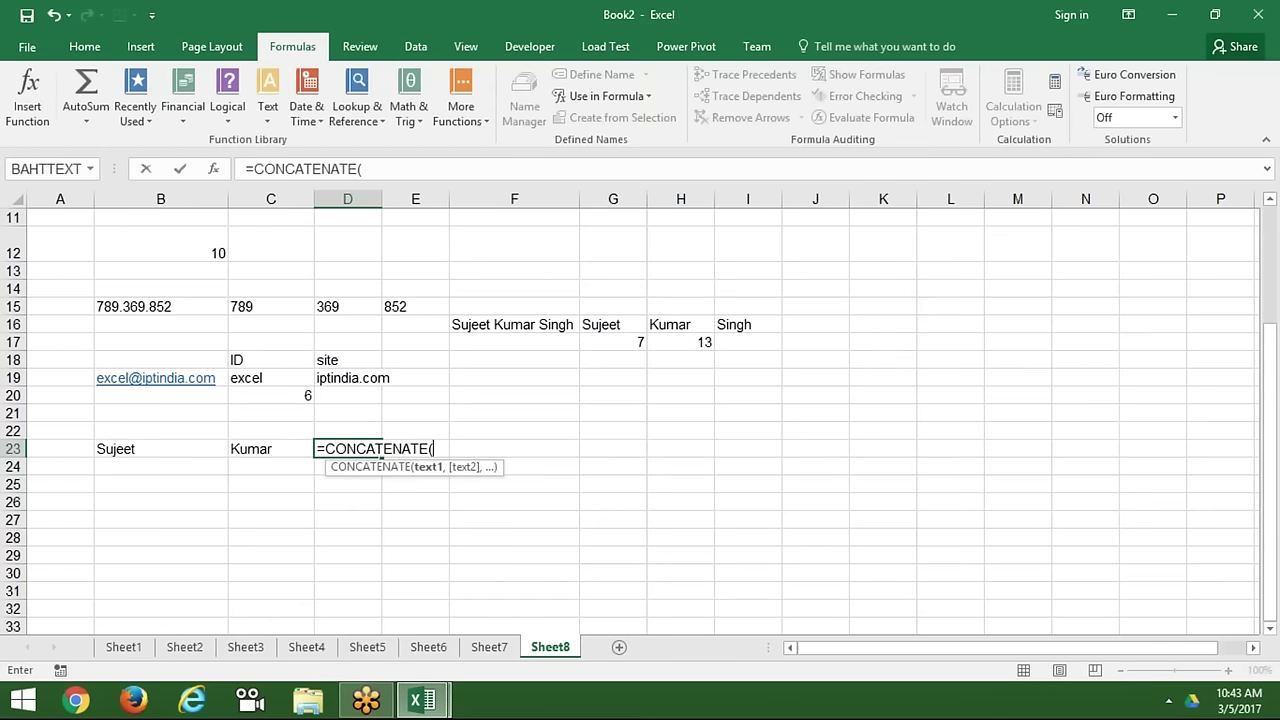
{"action": "left_click", "coordinate": [200, 451]}
{"action": "type", "text": ","}
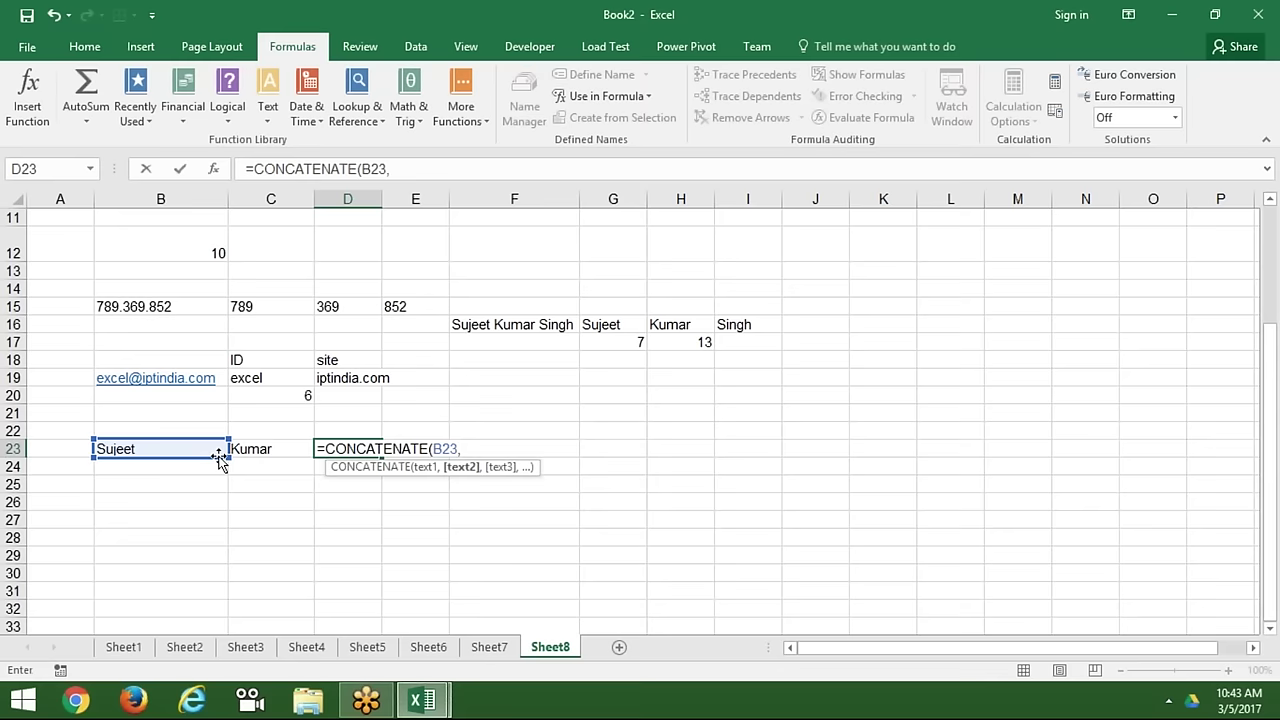
{"action": "left_click", "coordinate": [257, 449]}
{"action": "key", "text": "Return"}
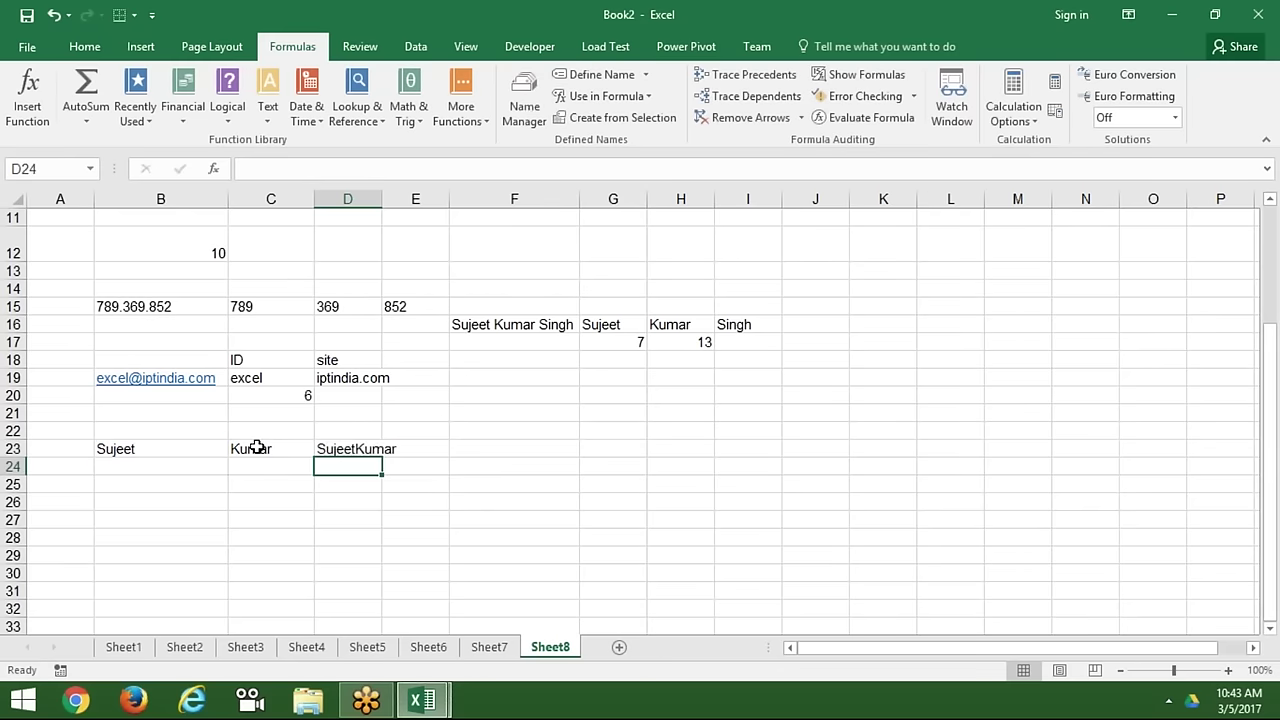
{"action": "double_click", "coordinate": [354, 449]}
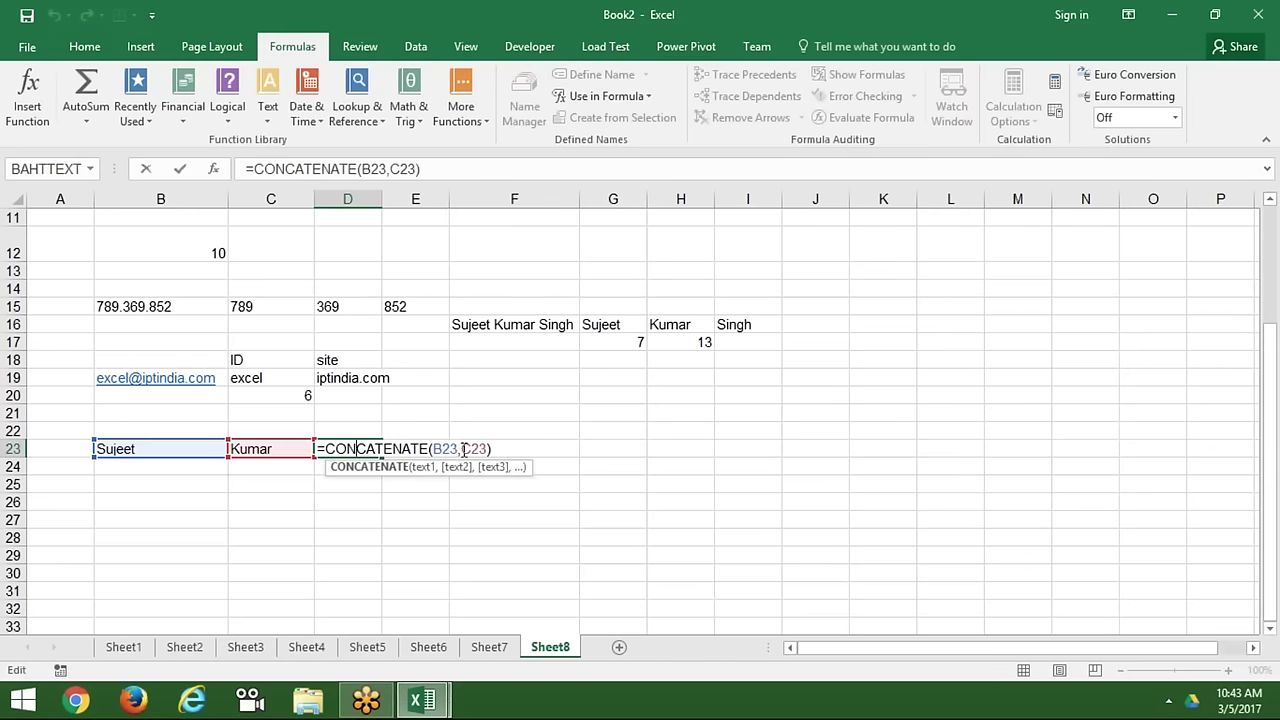
{"action": "left_click", "coordinate": [461, 449]}
{"action": "type", "text": "\" "}
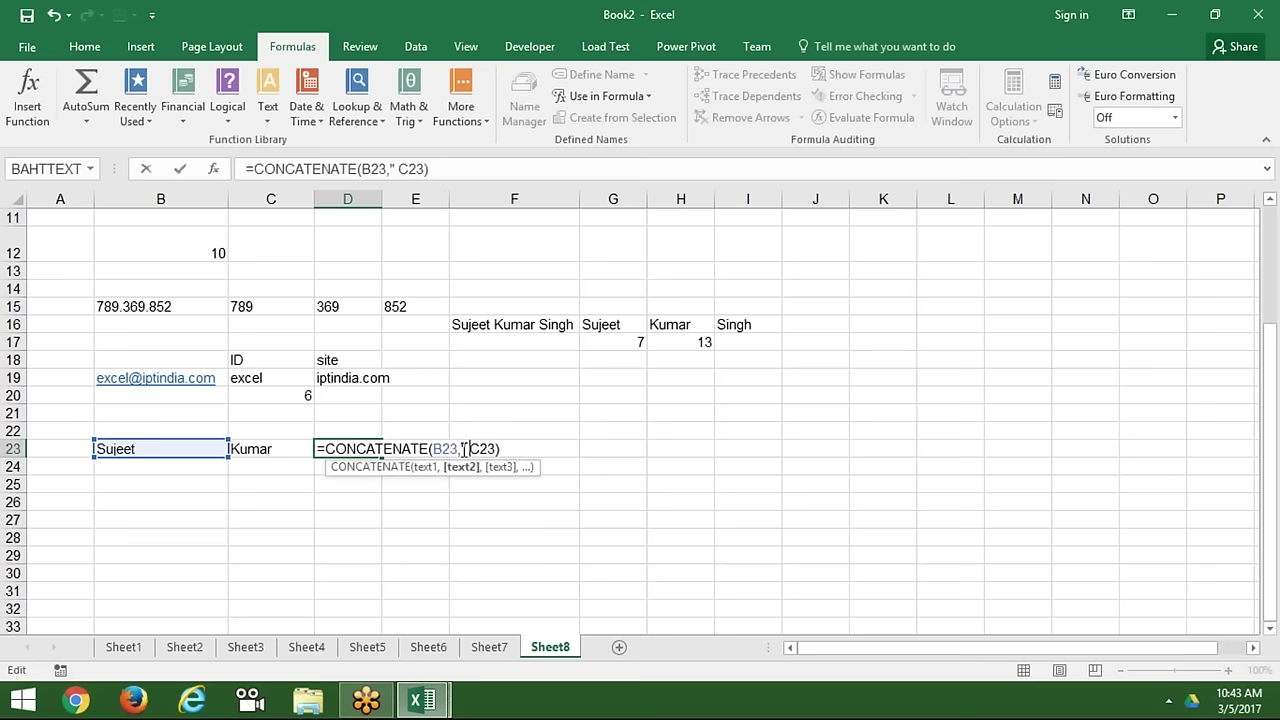
{"action": "type", "text": "\","}
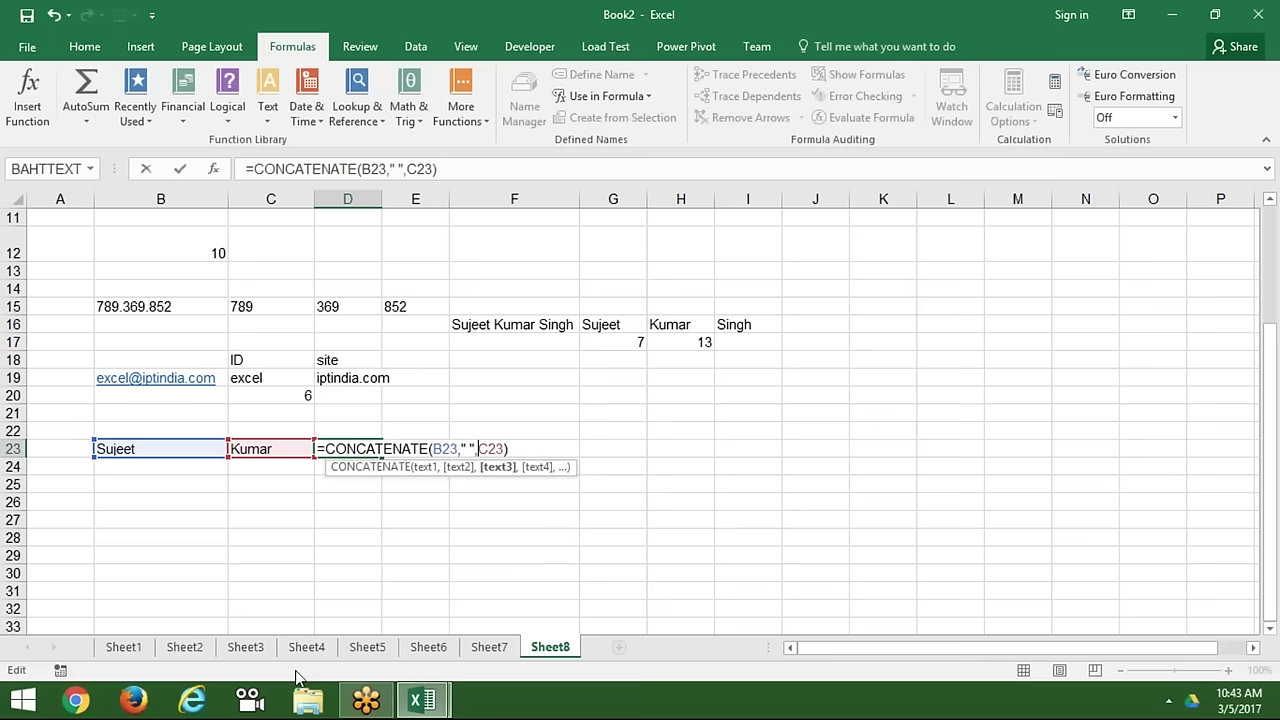
{"action": "key", "text": "Return"}
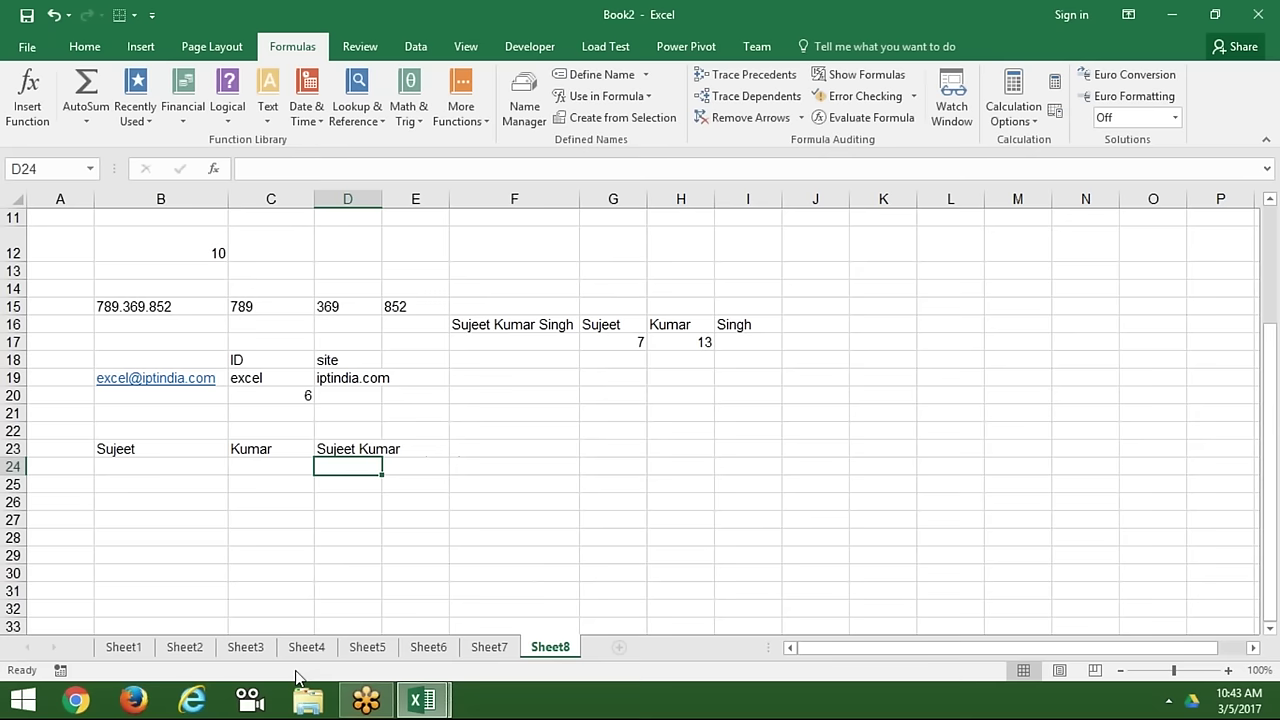
Step: In D24, enter =B23&" "&C23 to join the two names with a space
{"action": "type", "text": "="}
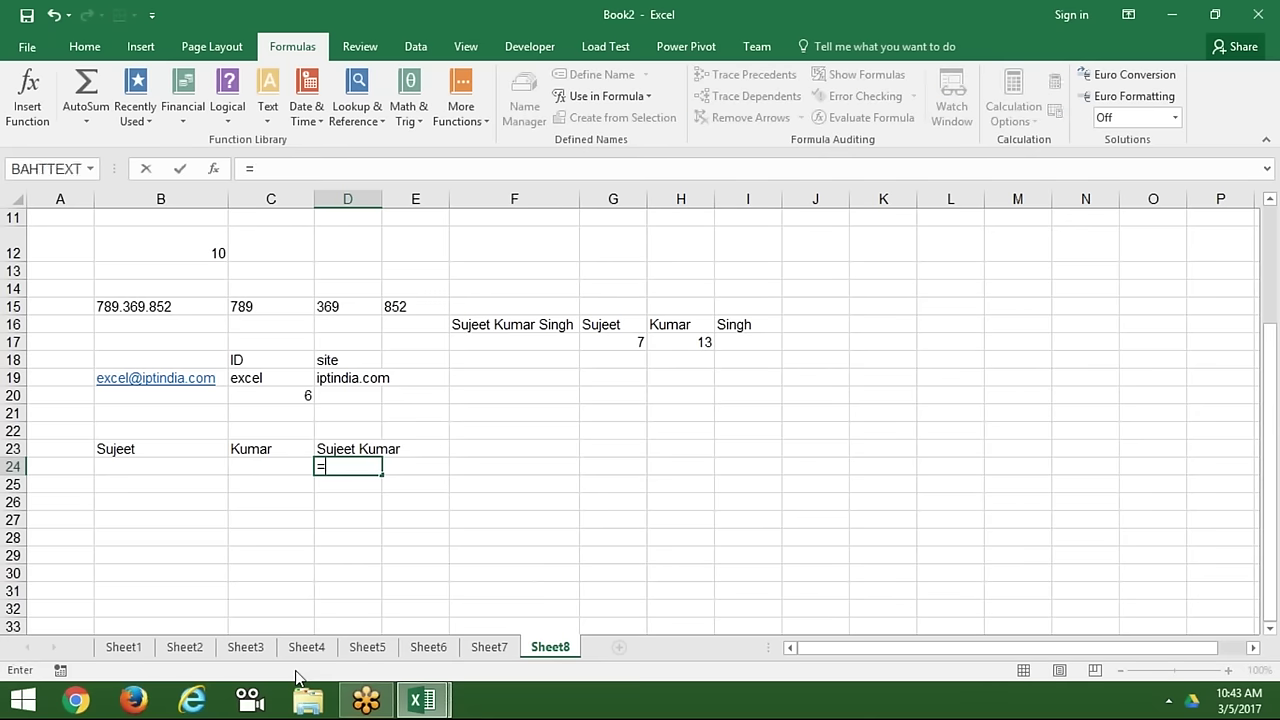
{"action": "left_click", "coordinate": [173, 448]}
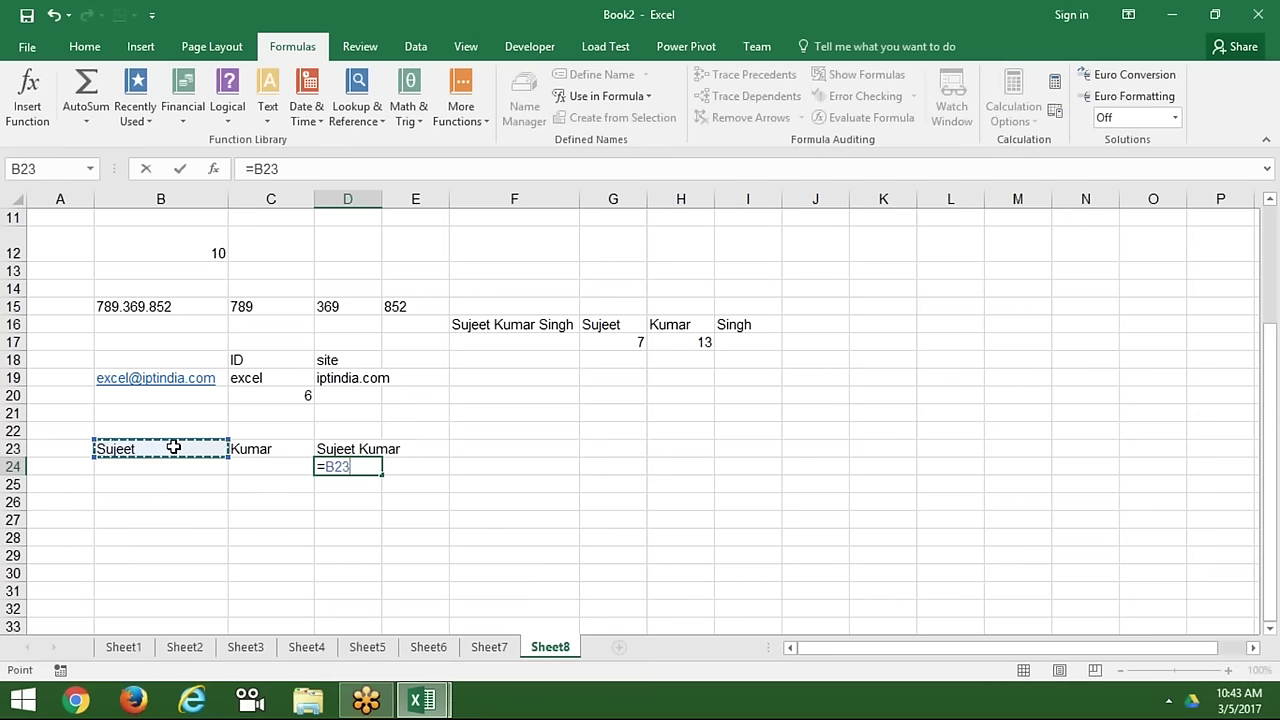
{"action": "type", "text": "&"}
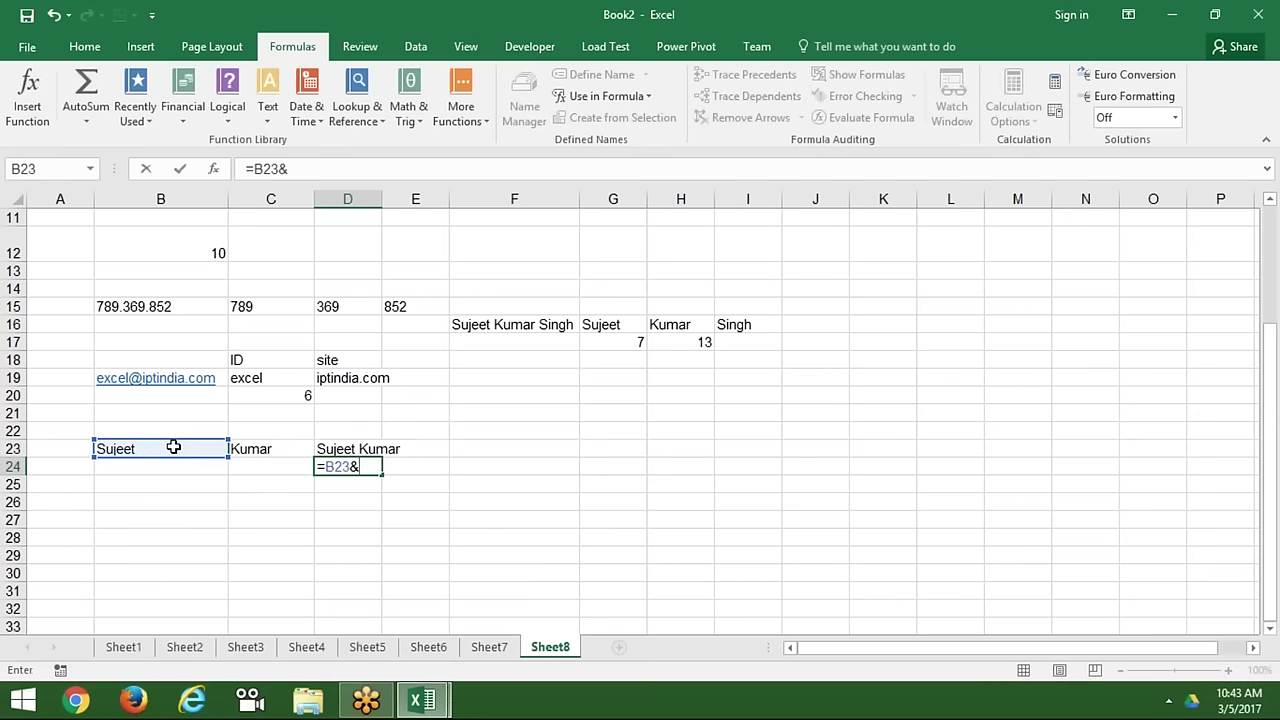
{"action": "type", "text": "\" "}
{"action": "type", "text": "\"&"}
{"action": "left_click", "coordinate": [263, 450]}
{"action": "key", "text": "Return"}
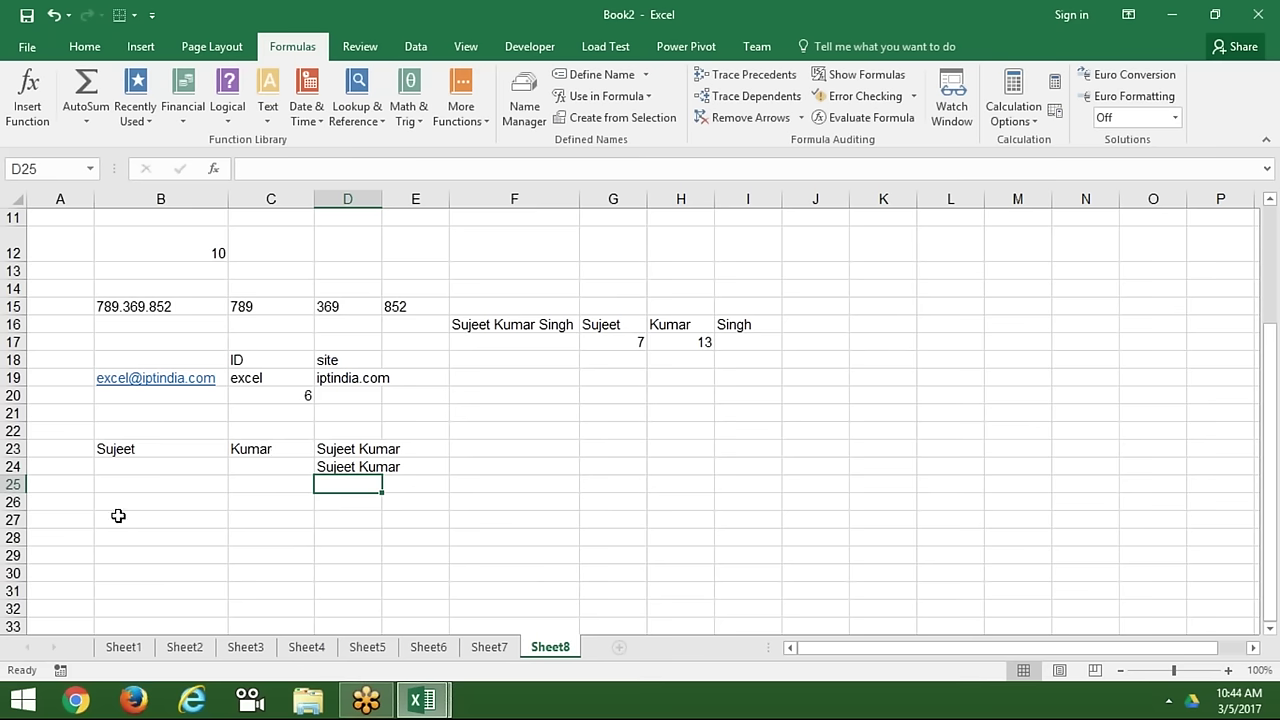
{"action": "left_click", "coordinate": [120, 516]}
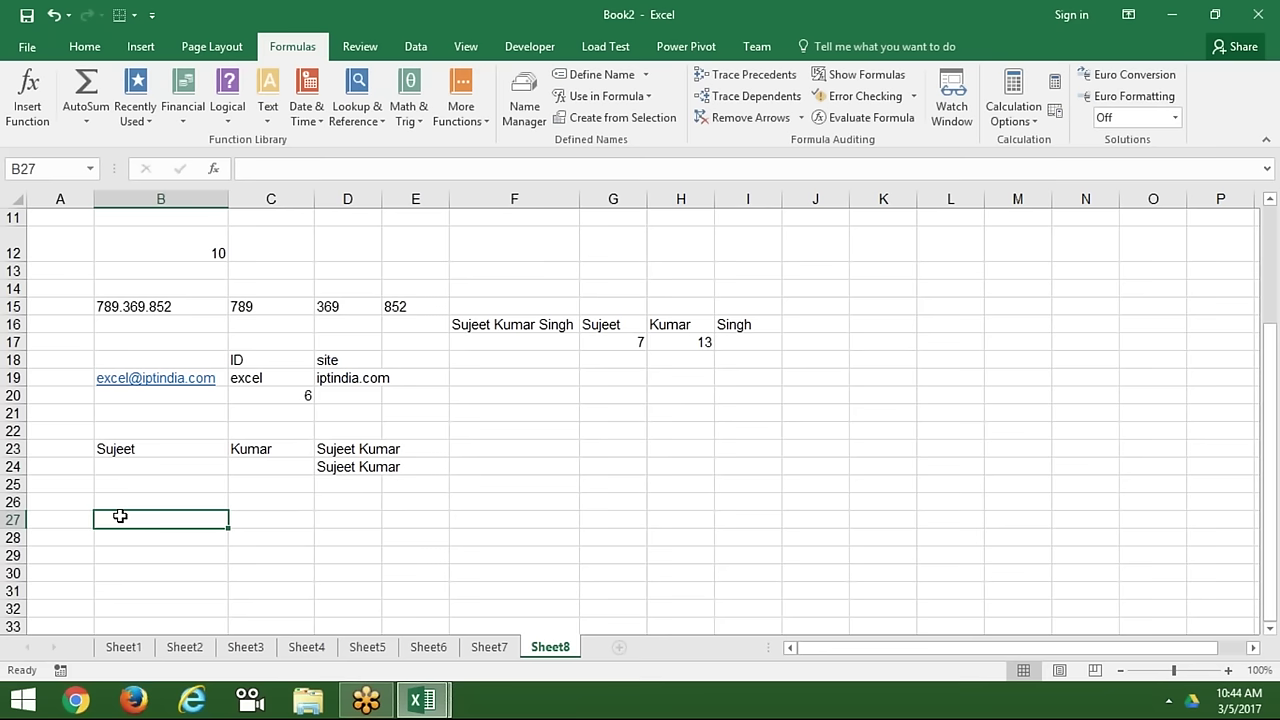
Step: Enter the dates 2/1 in B27 and 2/28 in C27
{"action": "type", "text": "2/1"}
{"action": "key", "text": "Tab"}
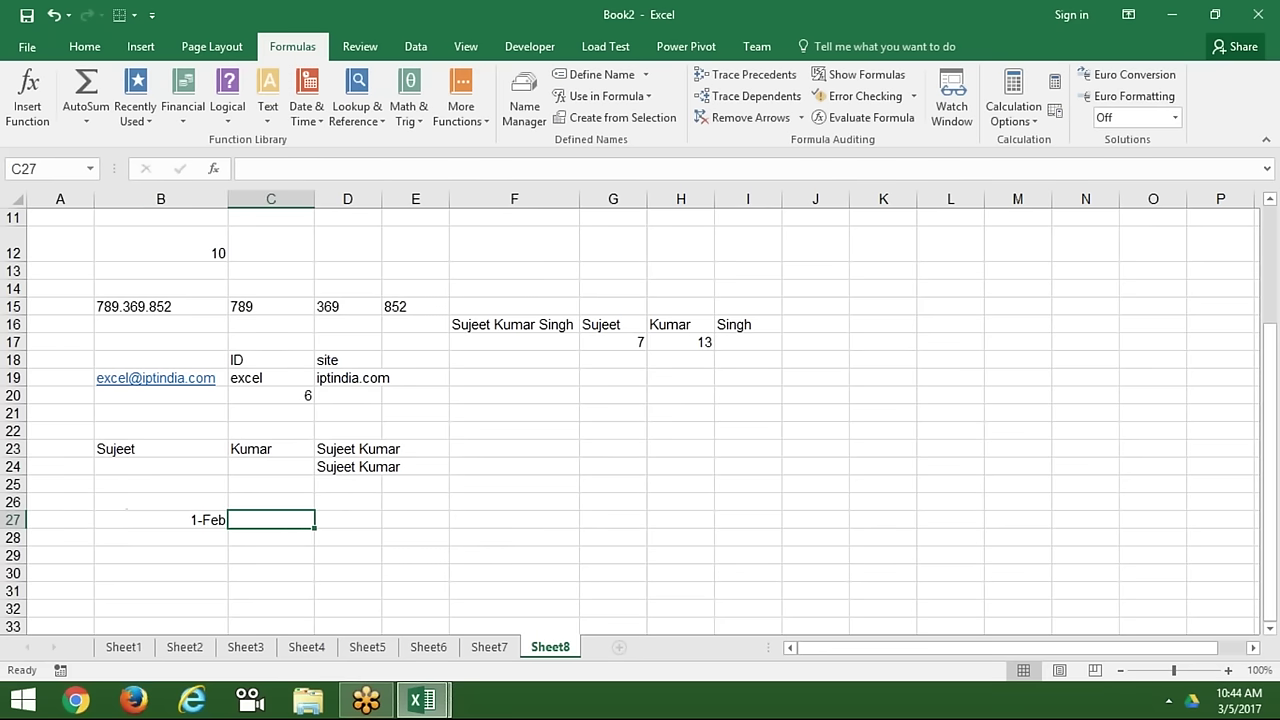
{"action": "type", "text": "2/2"}
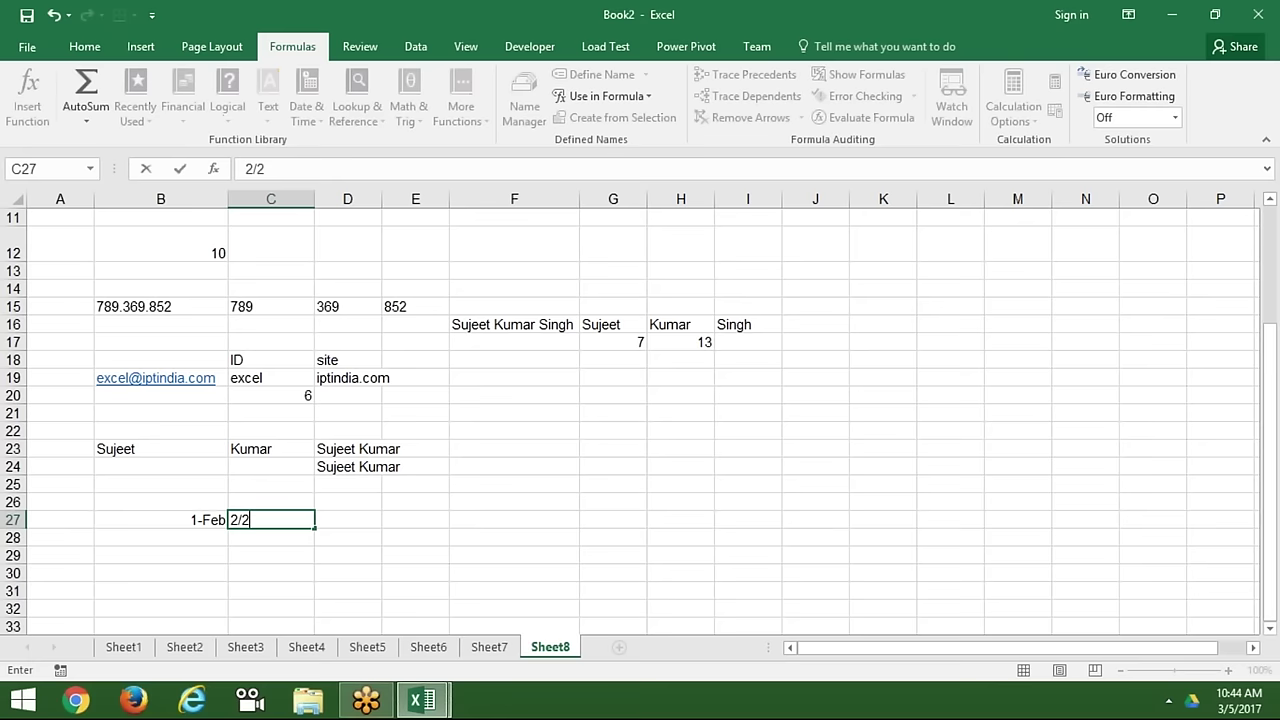
{"action": "type", "text": "8"}
{"action": "key", "text": "Return"}
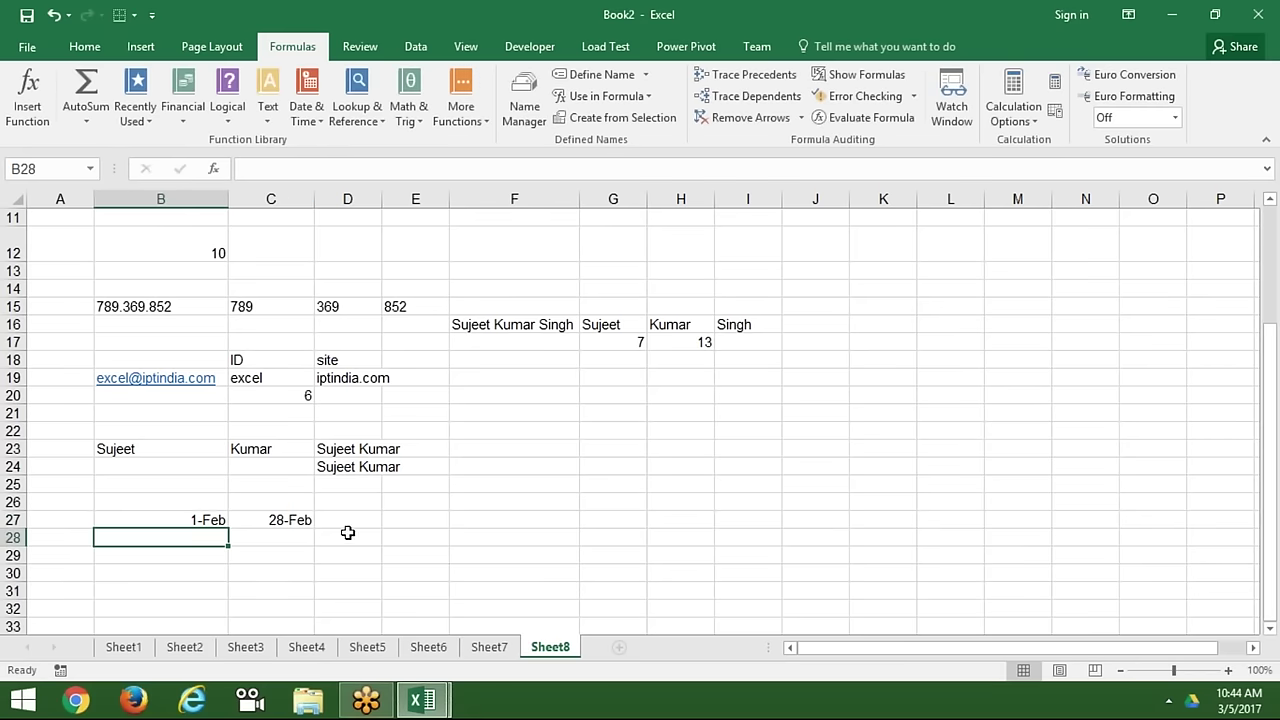
Step: In D27, enter ="From "&B27&" To "&C27, which shows serial numbers 42767 and 42794
{"action": "left_click", "coordinate": [358, 521]}
{"action": "type", "text": "="}
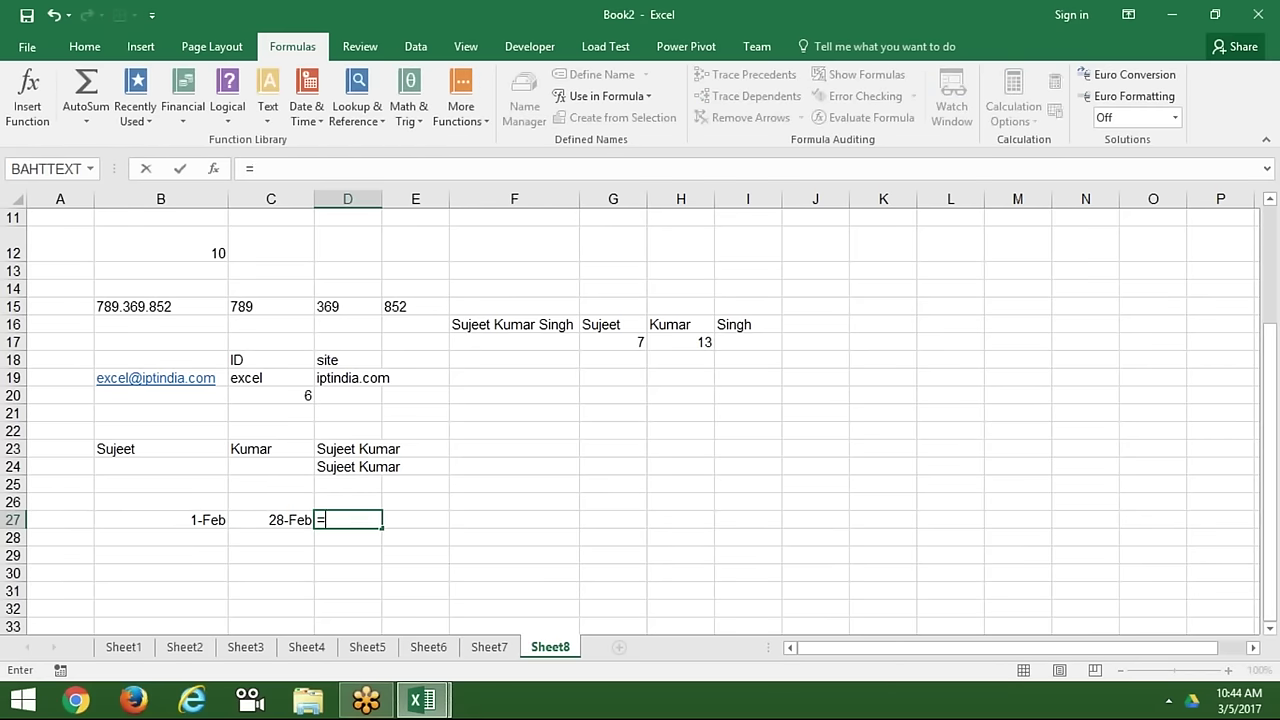
{"action": "type", "text": "\"From"}
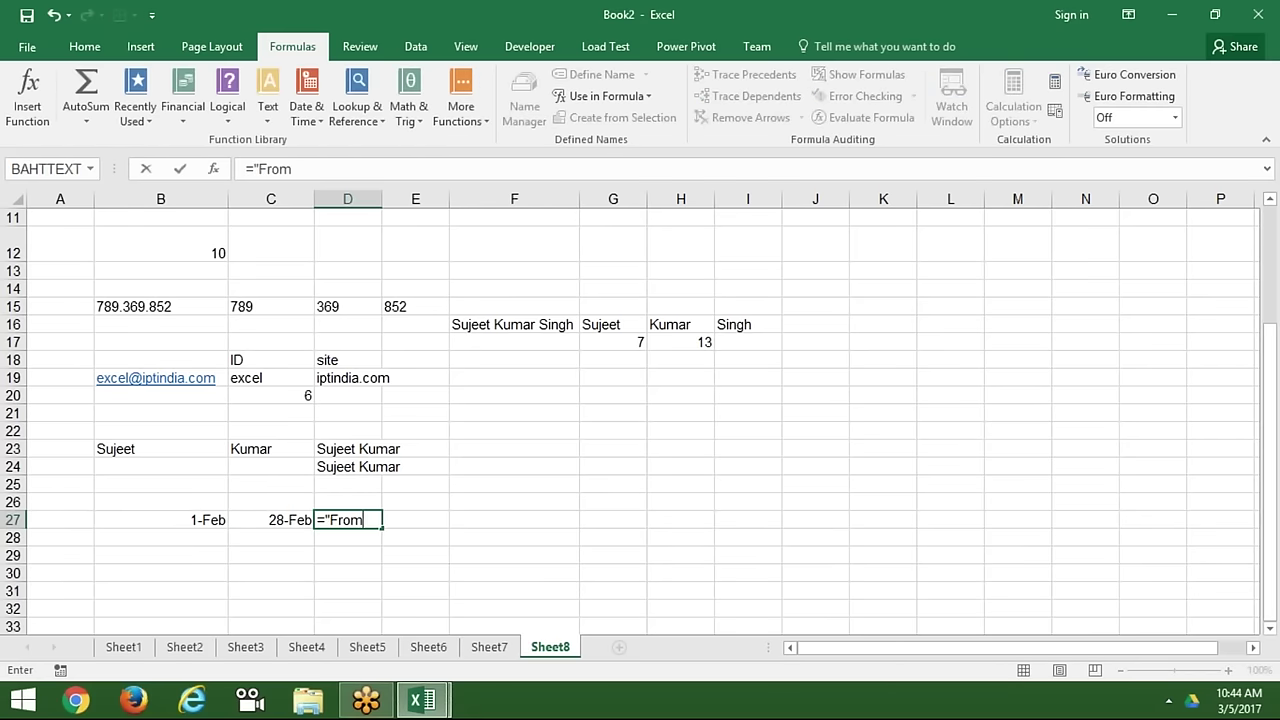
{"action": "type", "text": " \""}
{"action": "type", "text": "&"}
{"action": "left_click", "coordinate": [192, 520]}
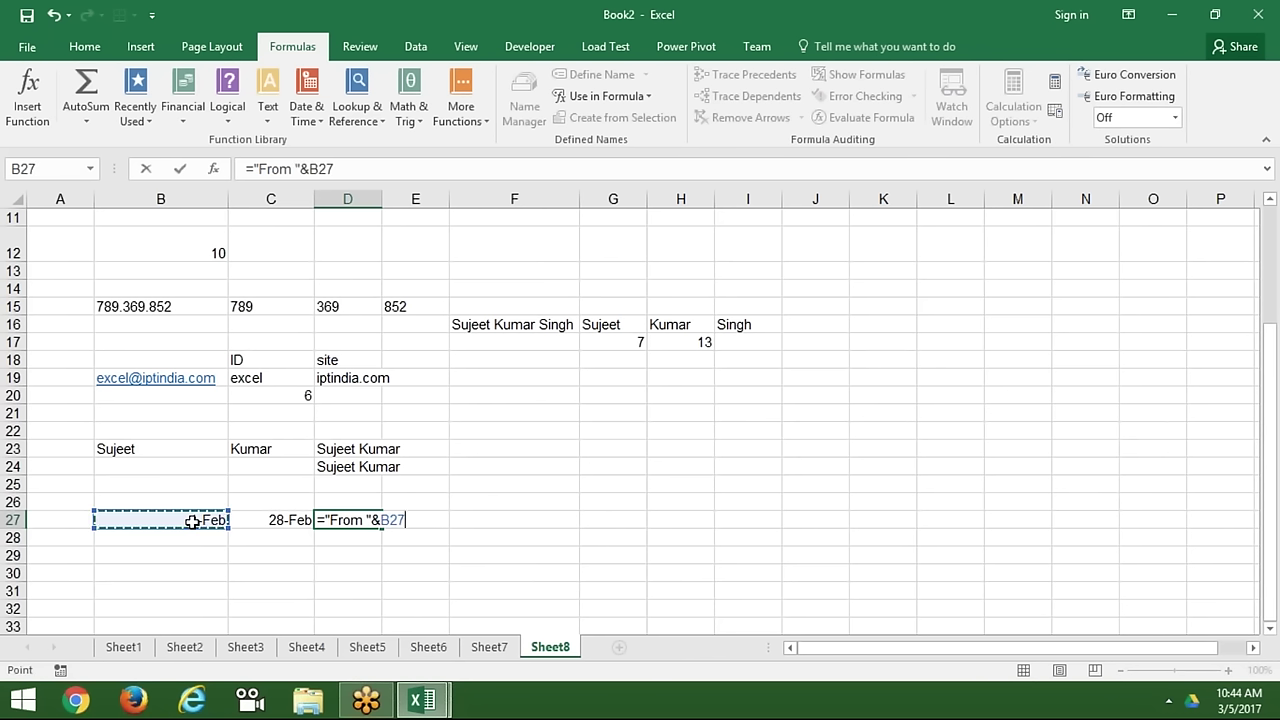
{"action": "type", "text": "&"}
{"action": "type", "text": "\" Tp"}
{"action": "key", "text": "BackSpace"}
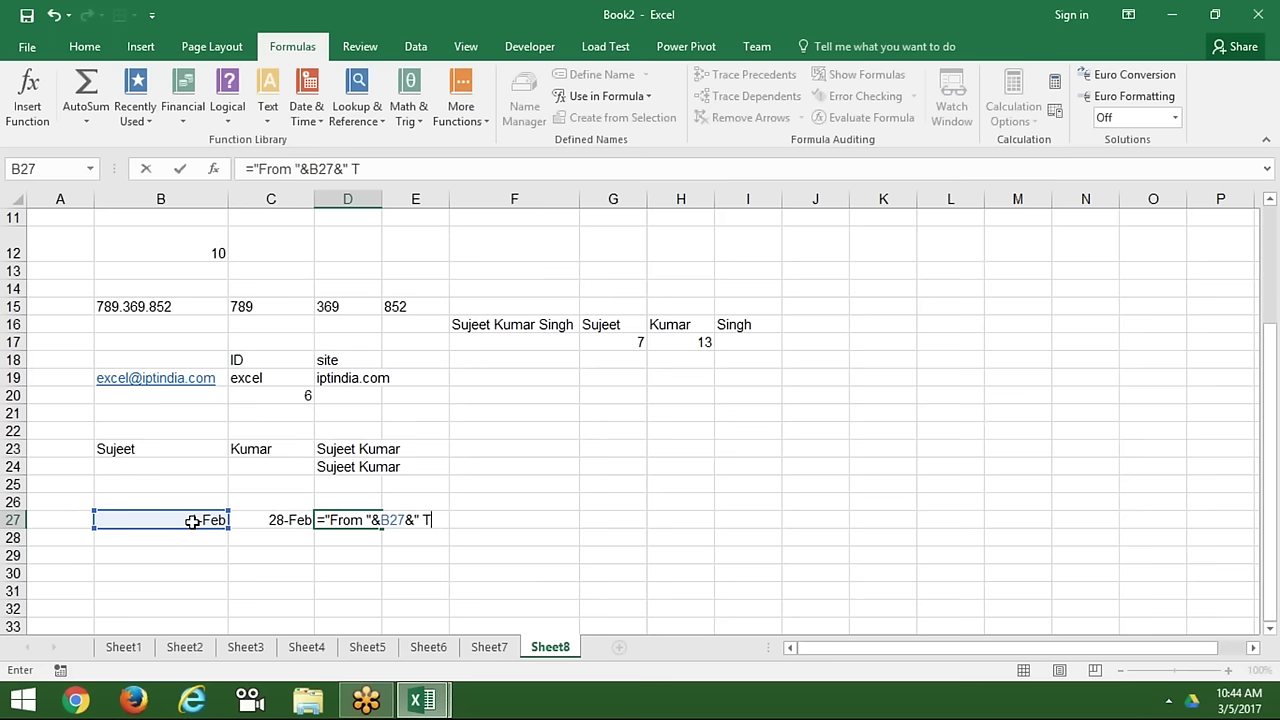
{"action": "type", "text": "o \""}
{"action": "type", "text": "&"}
{"action": "left_click", "coordinate": [254, 521]}
{"action": "key", "text": "Return"}
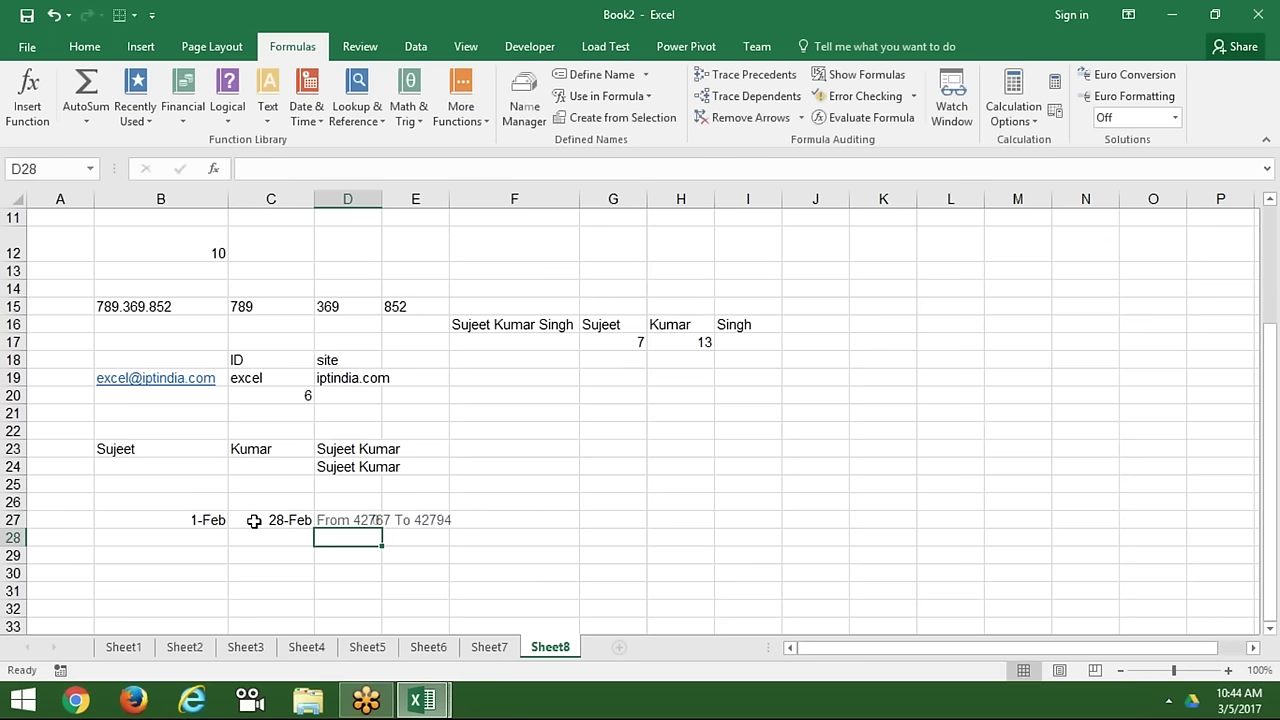
{"action": "key", "text": "Down"}
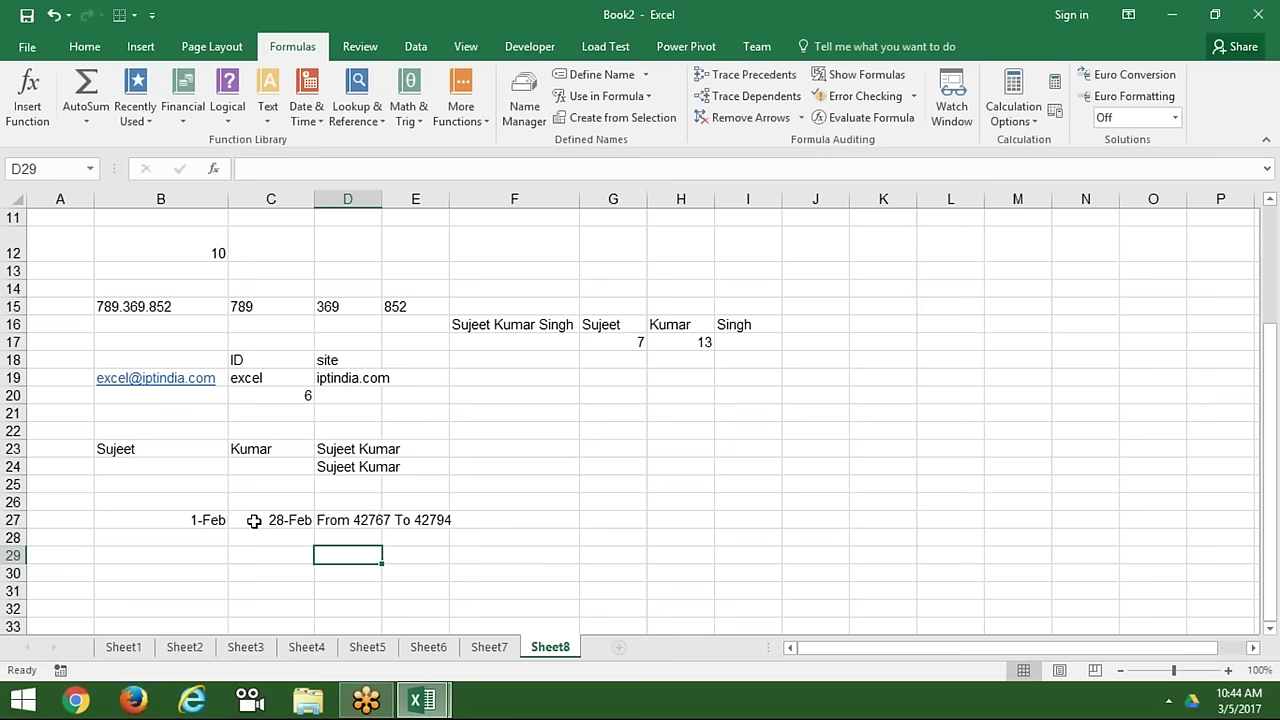
Step: Briefly show B27's date as a serial number with General format, then undo it
{"action": "key", "text": "Left"}
{"action": "key", "text": "Left"}
{"action": "key", "text": "Up"}
{"action": "key", "text": "Up"}
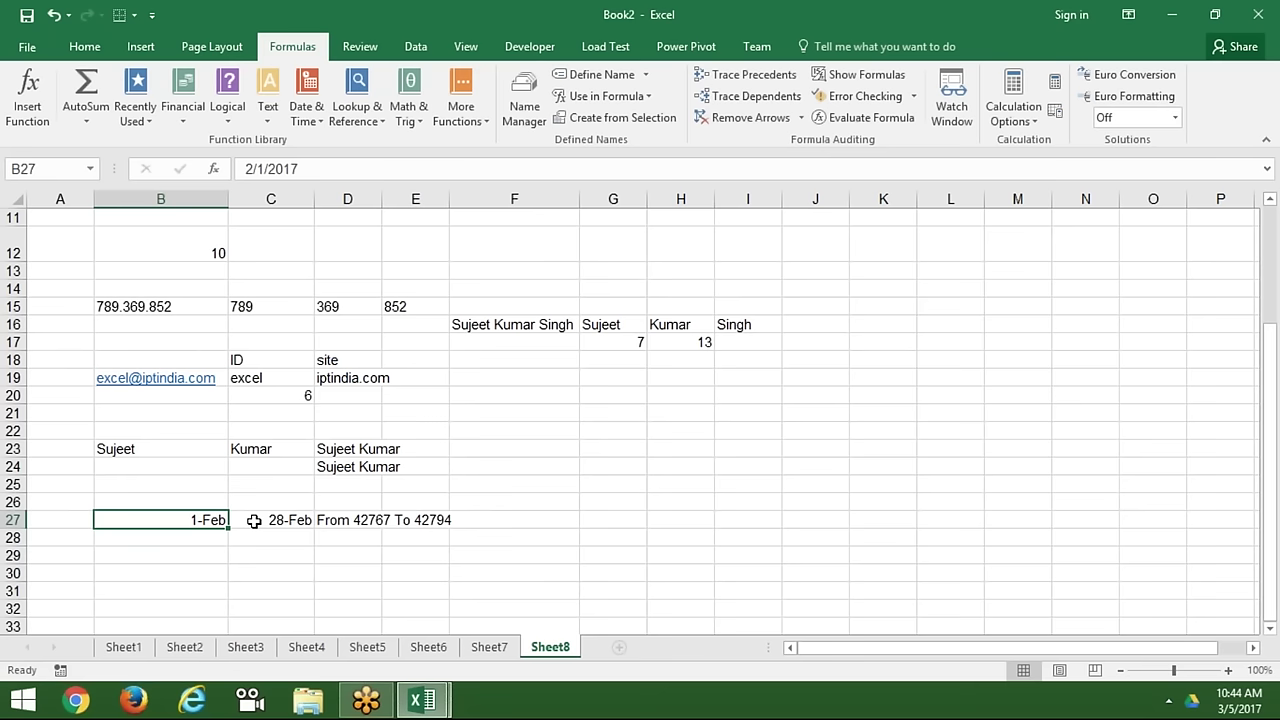
{"action": "key", "text": "ctrl+shift+asciitilde"}
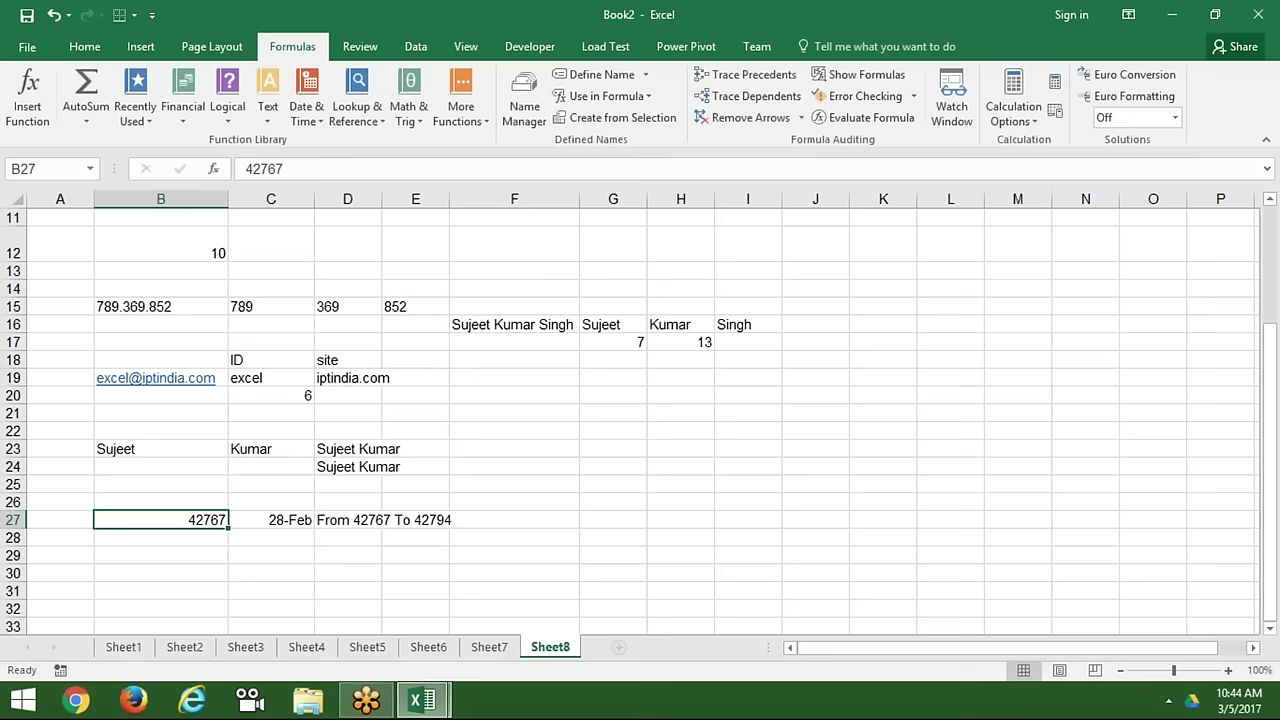
{"action": "key", "text": "ctrl+z"}
{"action": "left_click", "coordinate": [160, 537]}
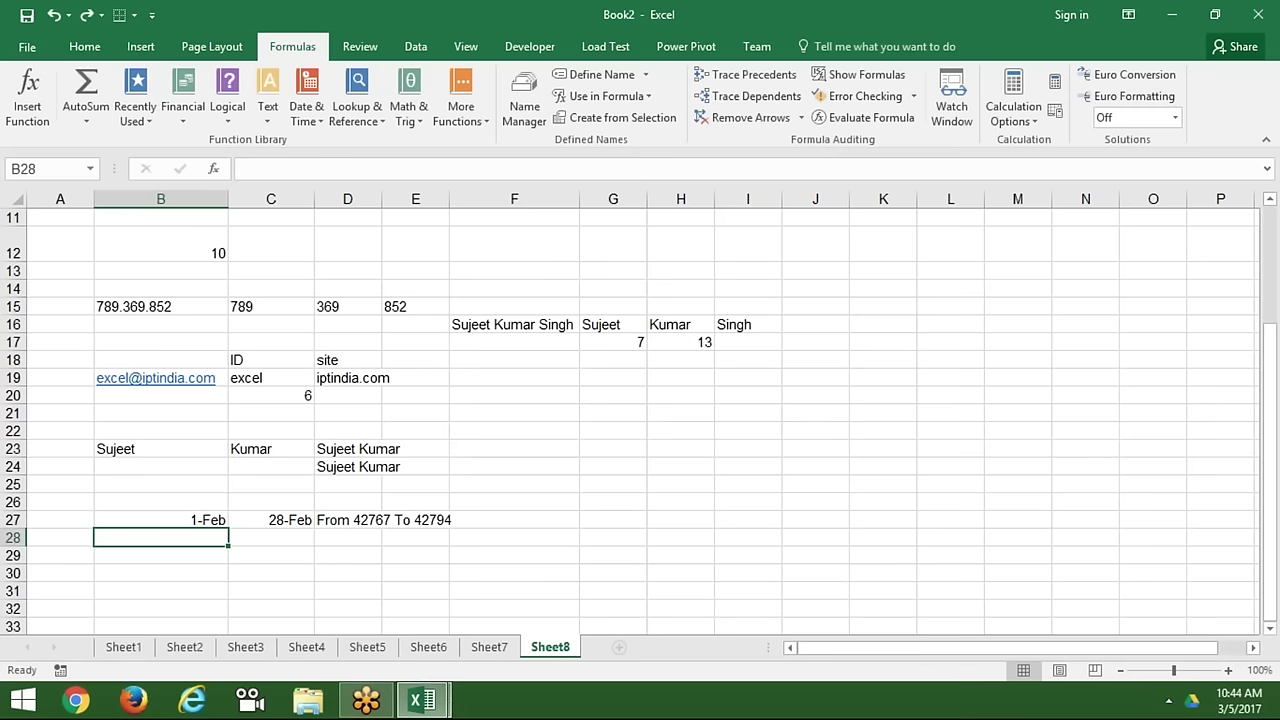
Step: In B28, enter =TEXT(B27,"dd-mmm-yy") so the date shows as 01-Feb-17
{"action": "type", "text": "=te"}
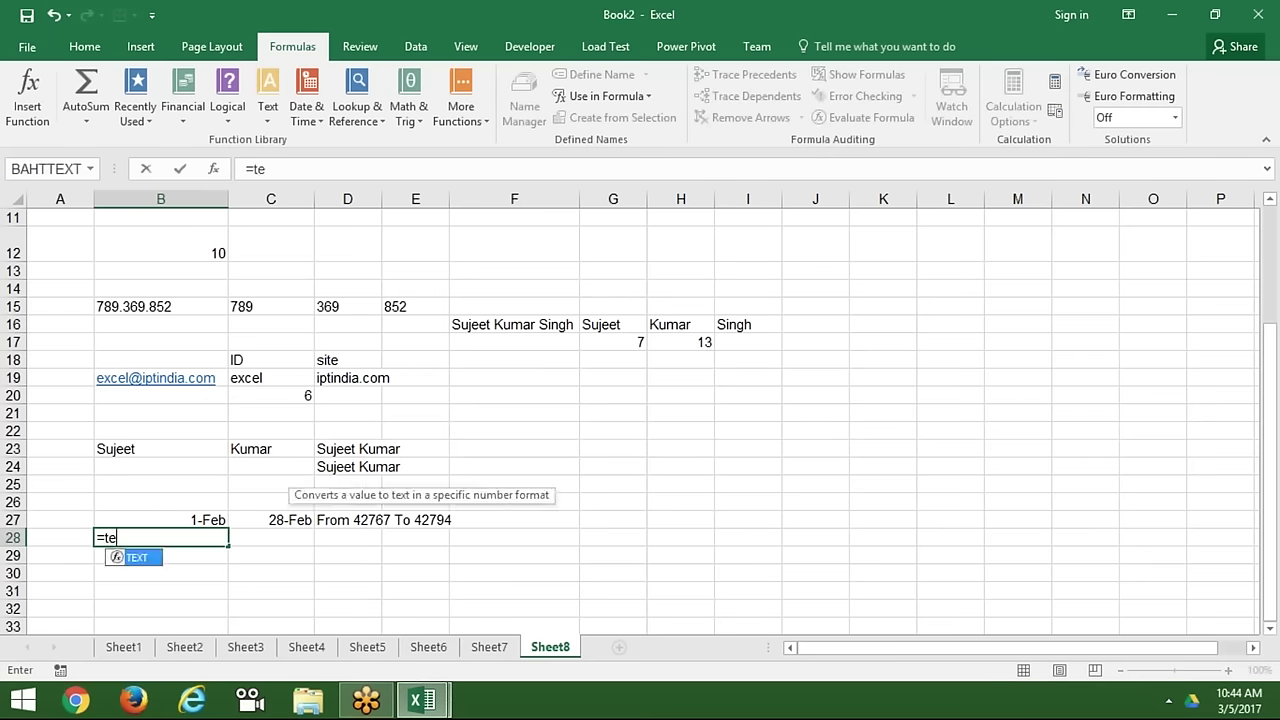
{"action": "key", "text": "Tab"}
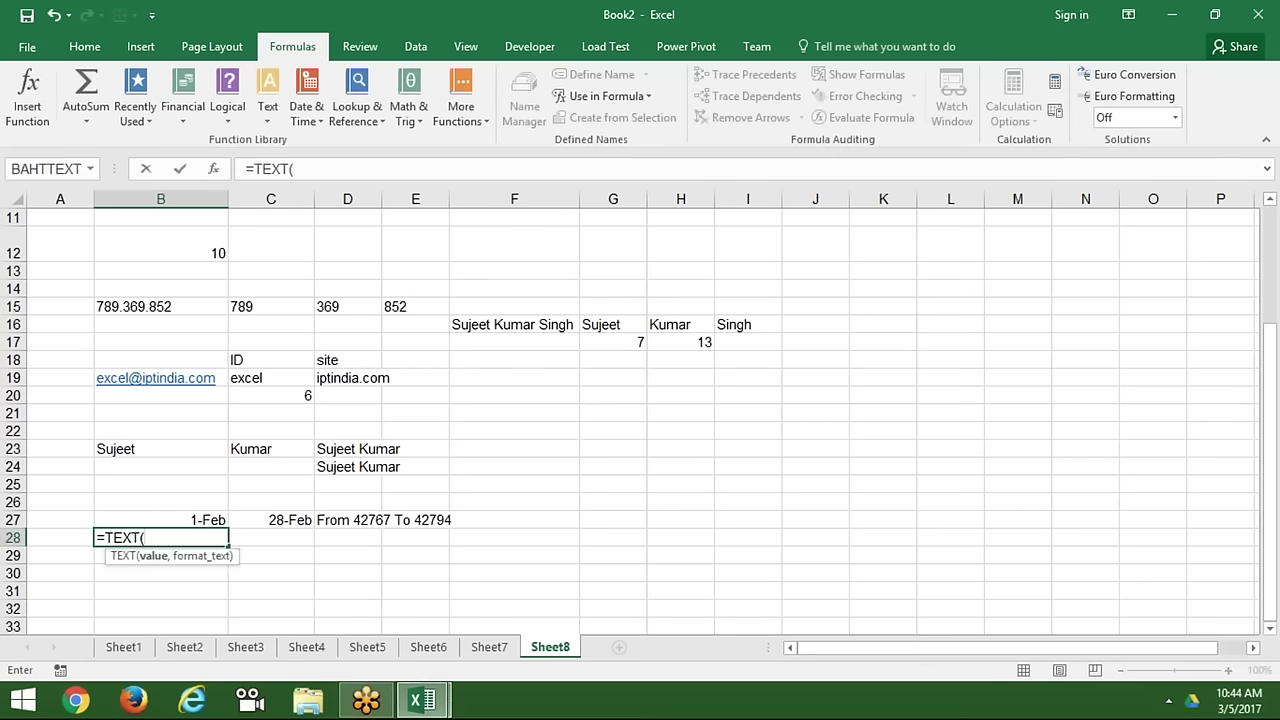
{"action": "left_click", "coordinate": [160, 520]}
{"action": "type", "text": ","}
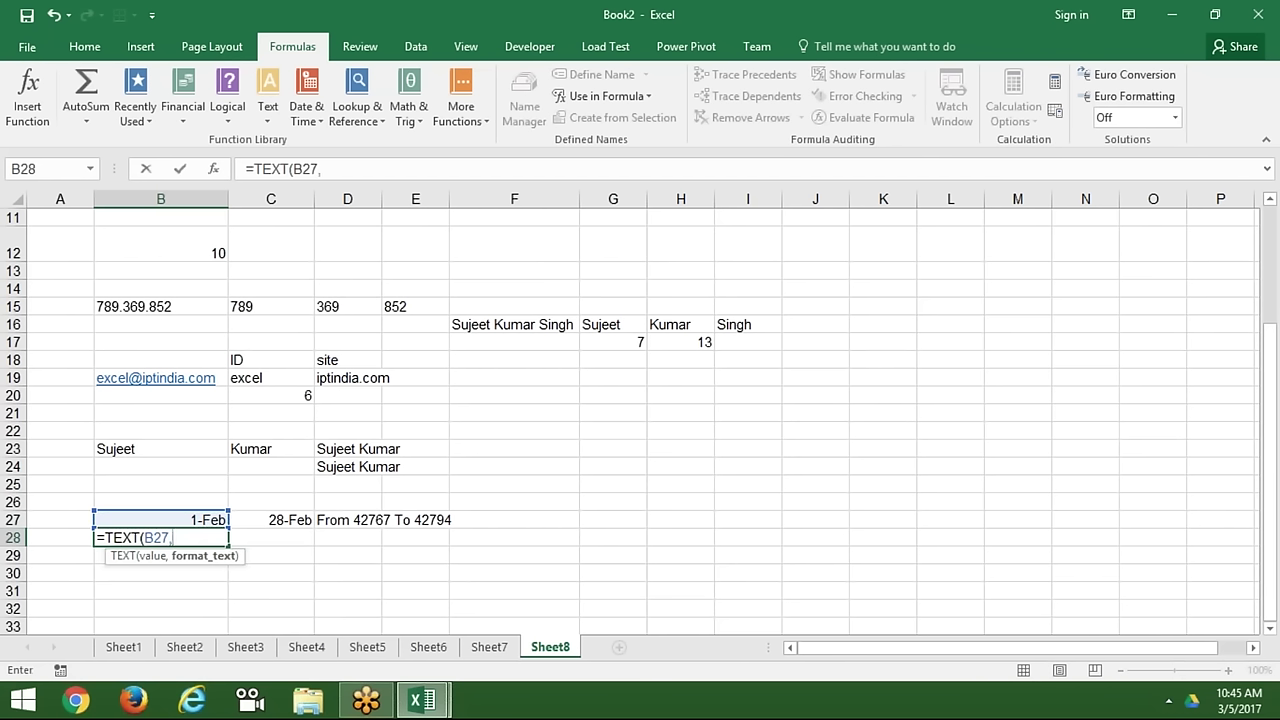
{"action": "type", "text": "\"dd-"}
{"action": "type", "text": "mm-"}
{"action": "type", "text": "yy"}
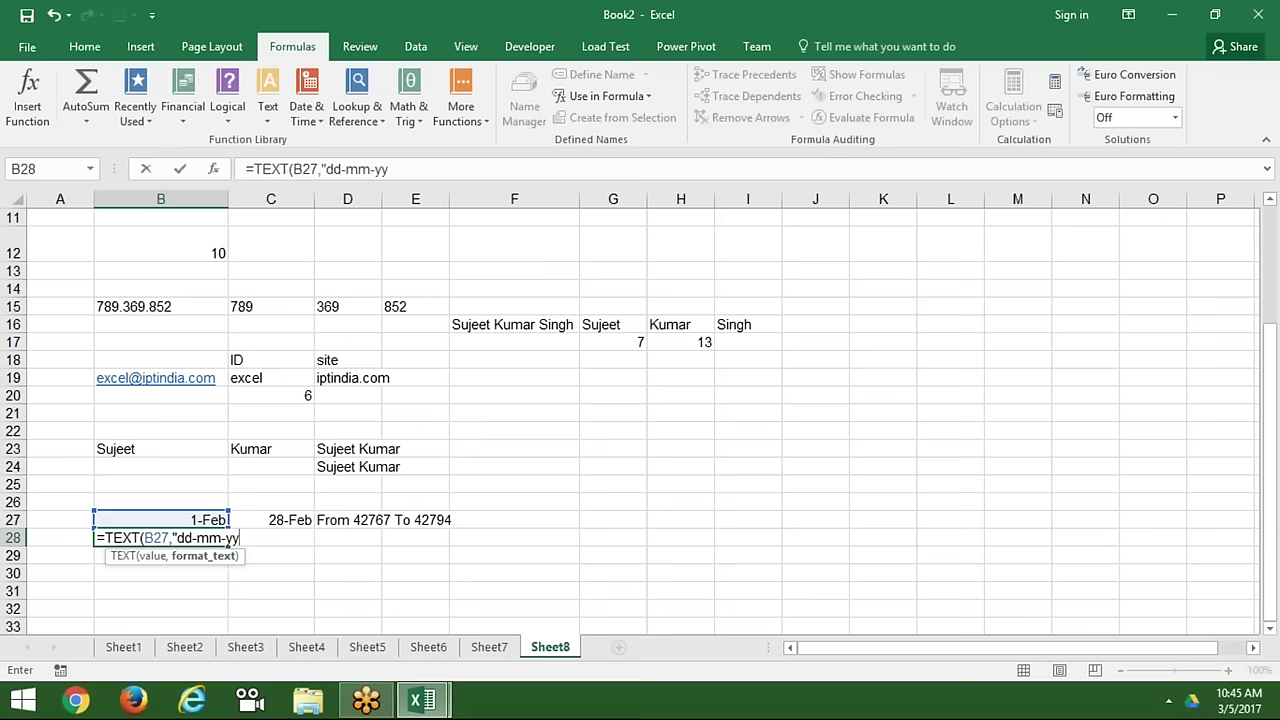
{"action": "key", "text": "Return"}
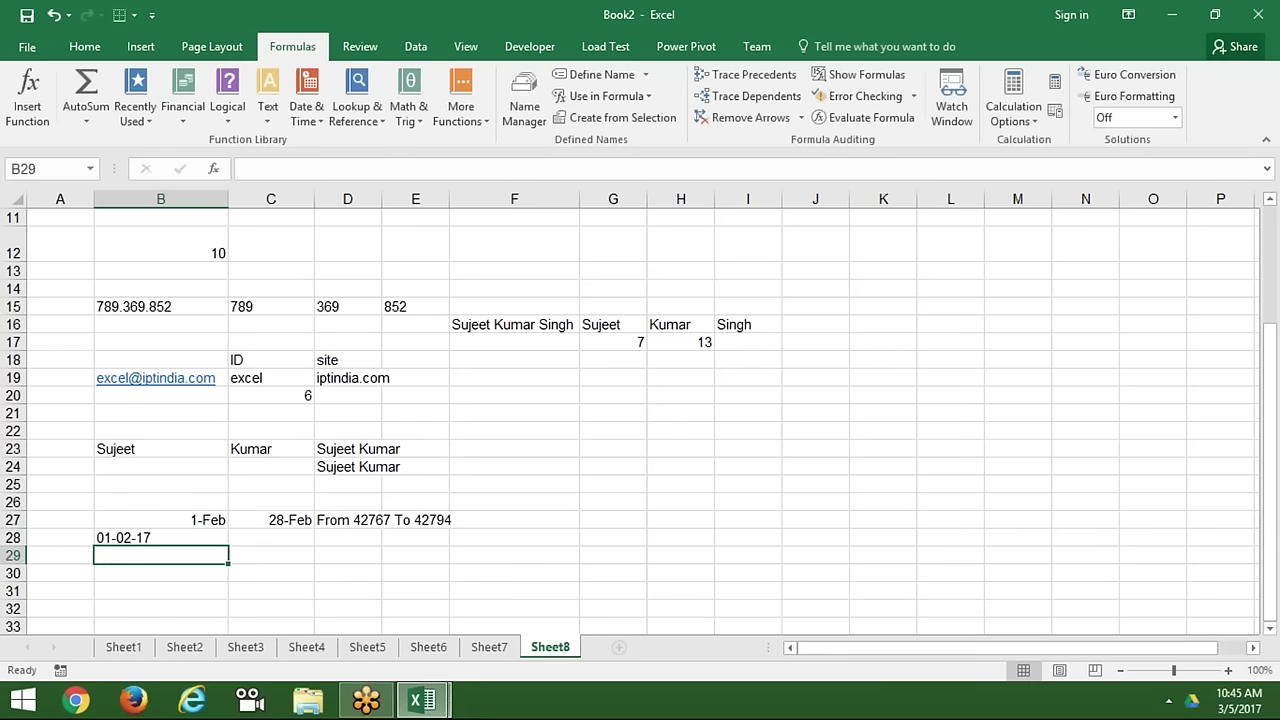
{"action": "key", "text": "Up"}
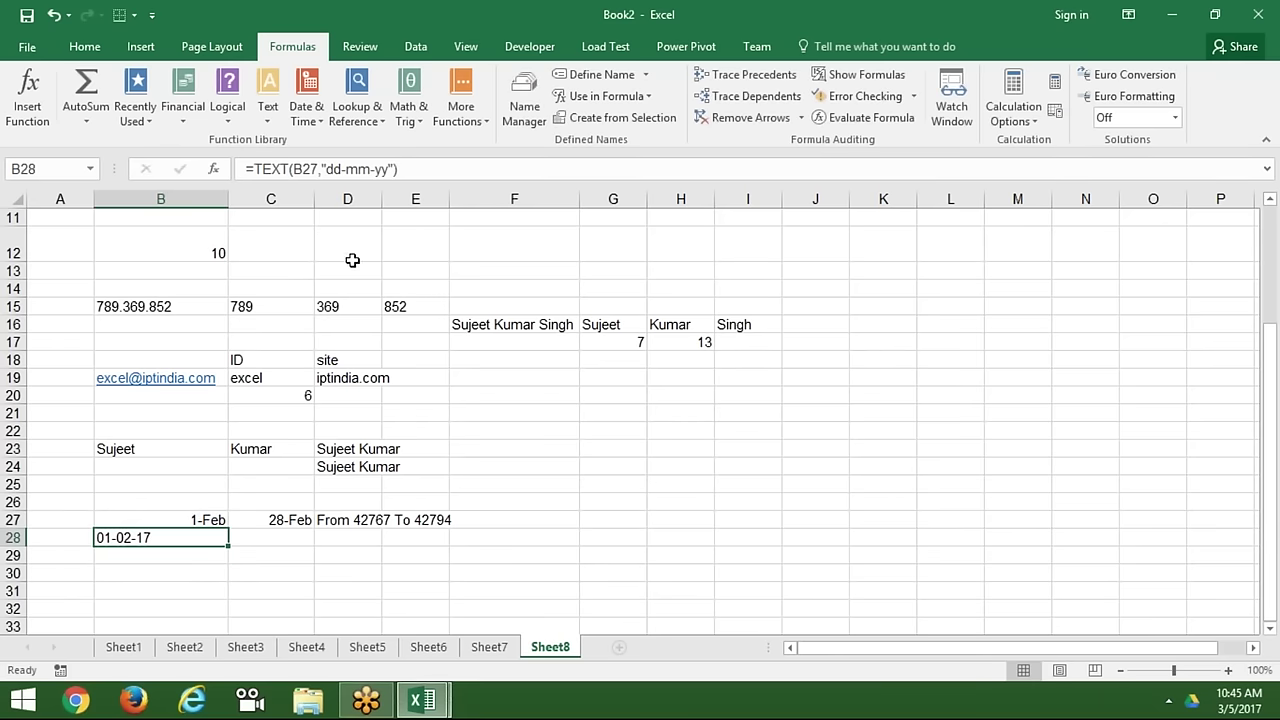
{"action": "left_click", "coordinate": [359, 170]}
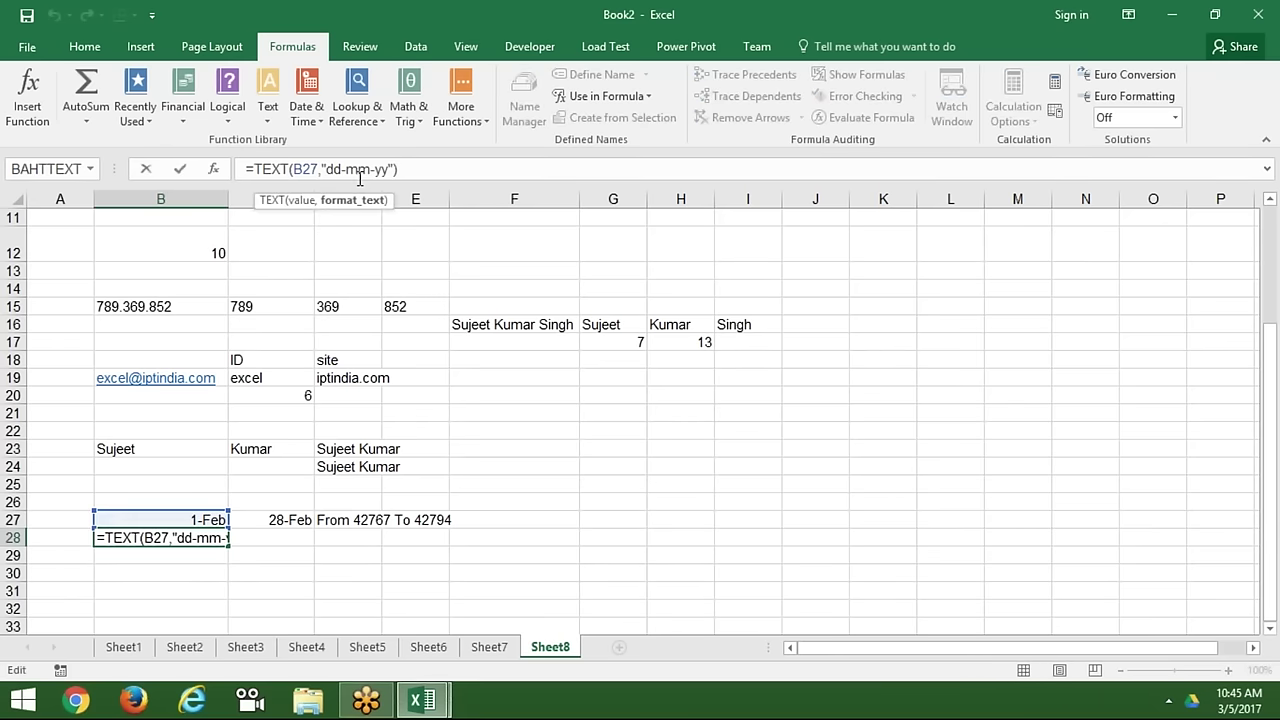
{"action": "type", "text": "m"}
{"action": "key", "text": "ctrl+Return"}
Step: Fill B28's formula right into C28 and the From–To formula down into D28
{"action": "key", "text": "shift+Right"}
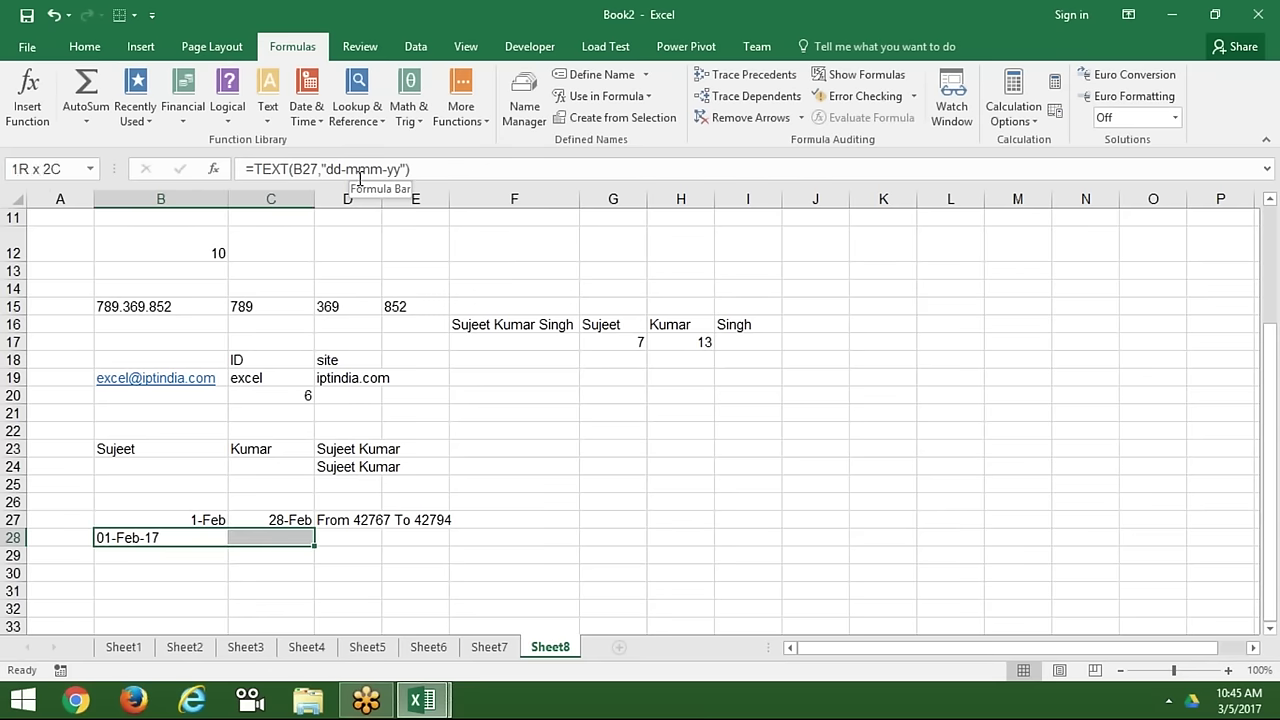
{"action": "key", "text": "ctrl+r"}
{"action": "key", "text": "Right"}
{"action": "key", "text": "Right"}
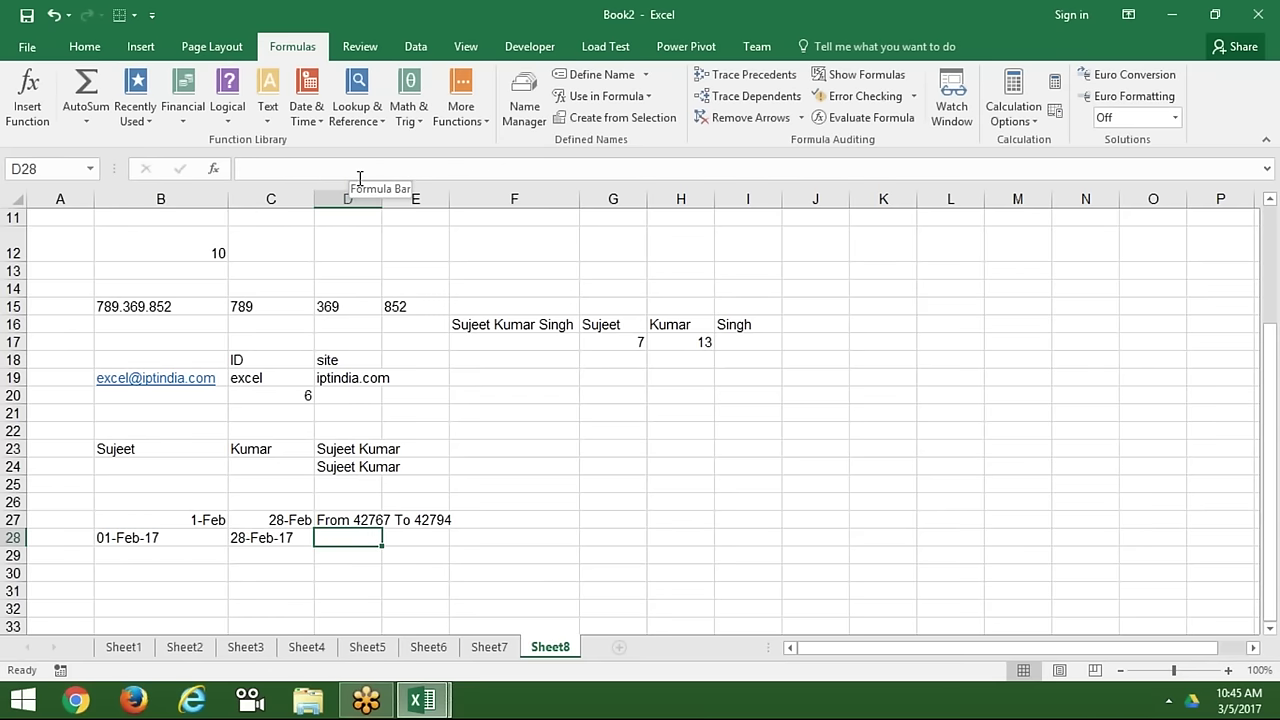
{"action": "key", "text": "ctrl+d"}
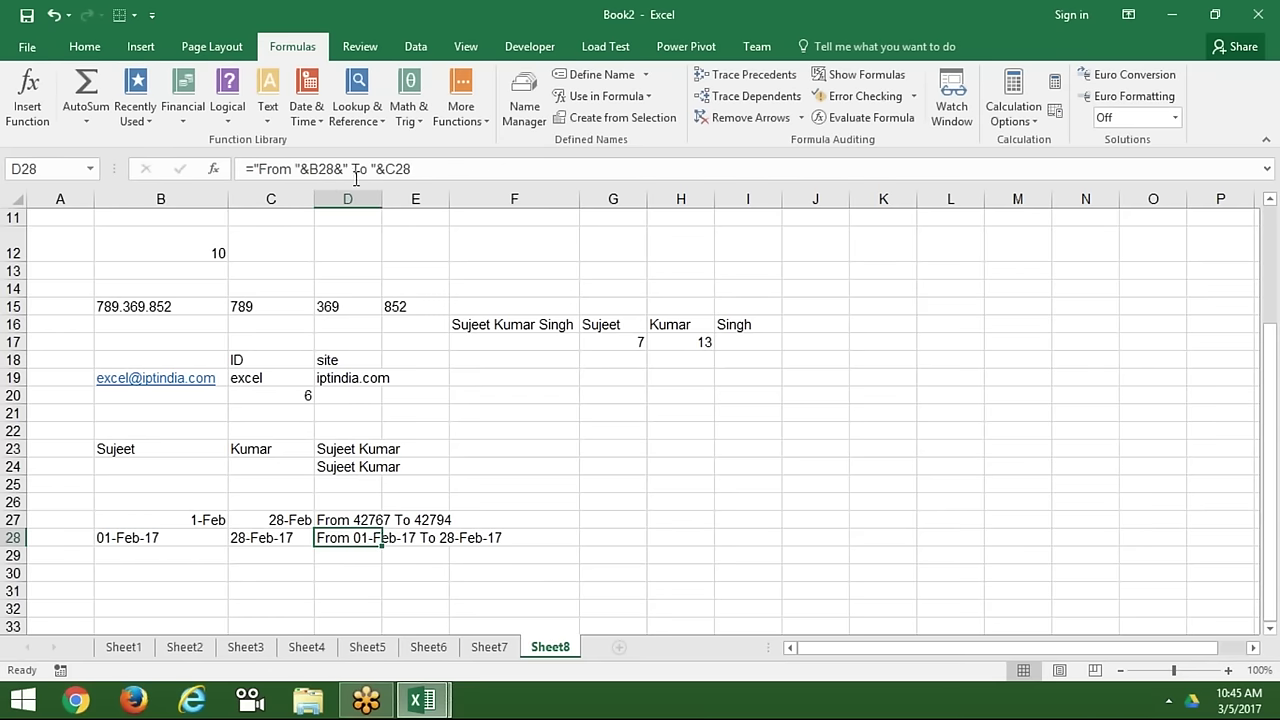
{"action": "double_click", "coordinate": [368, 539]}
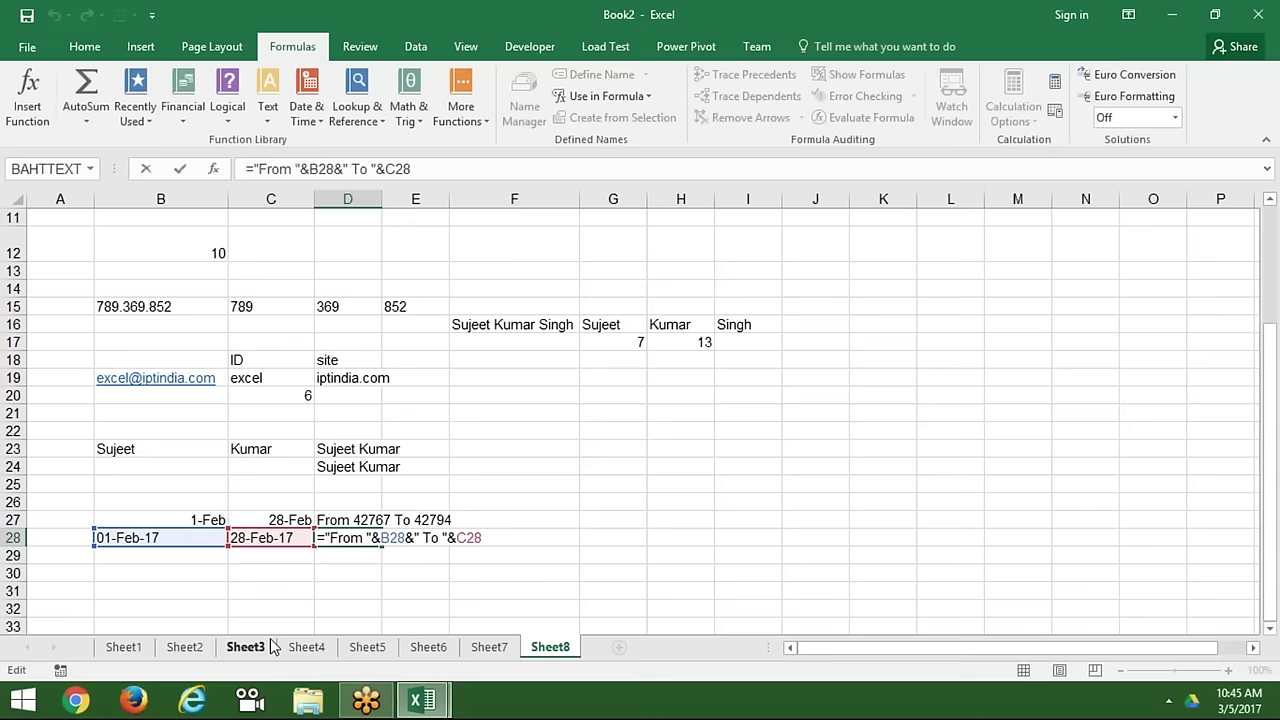
{"action": "key", "text": "Return"}
Step: Move the selection down to A31 to begin a new example
{"action": "key", "text": "Up"}
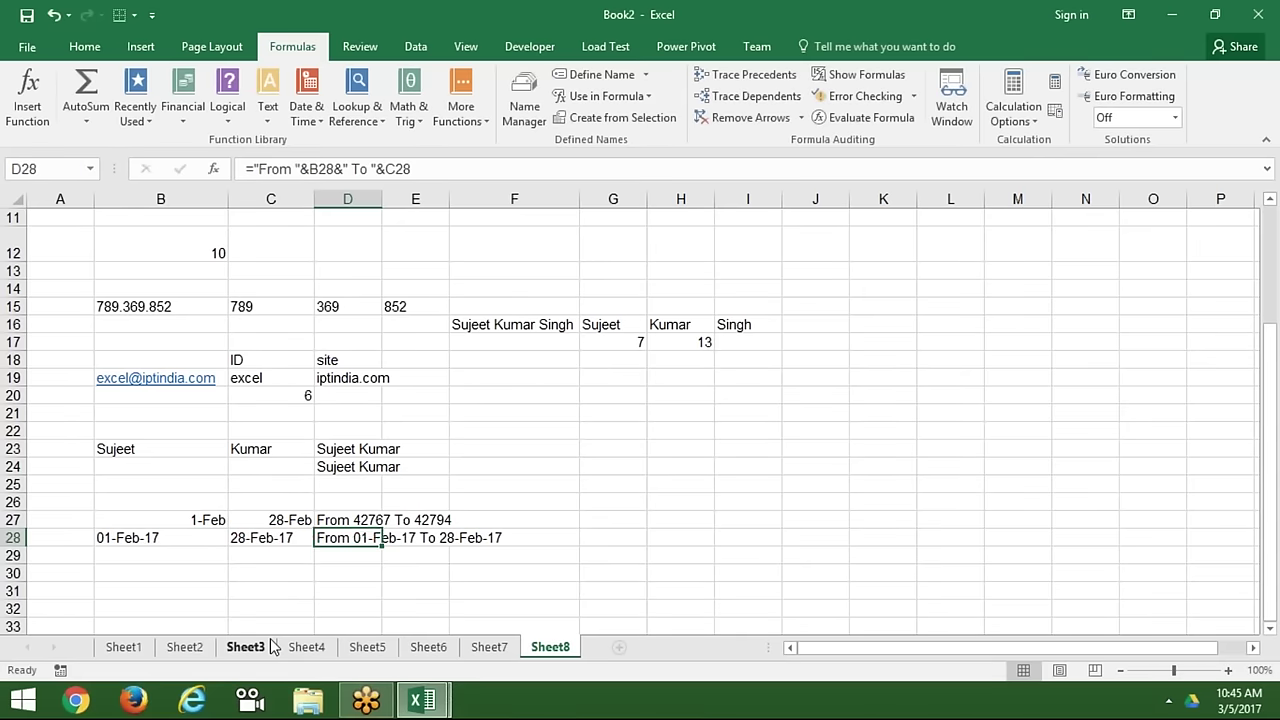
{"action": "key", "text": "Down"}
{"action": "key", "text": "Down"}
{"action": "key", "text": "Down"}
{"action": "key", "text": "Down"}
{"action": "key", "text": "Down"}
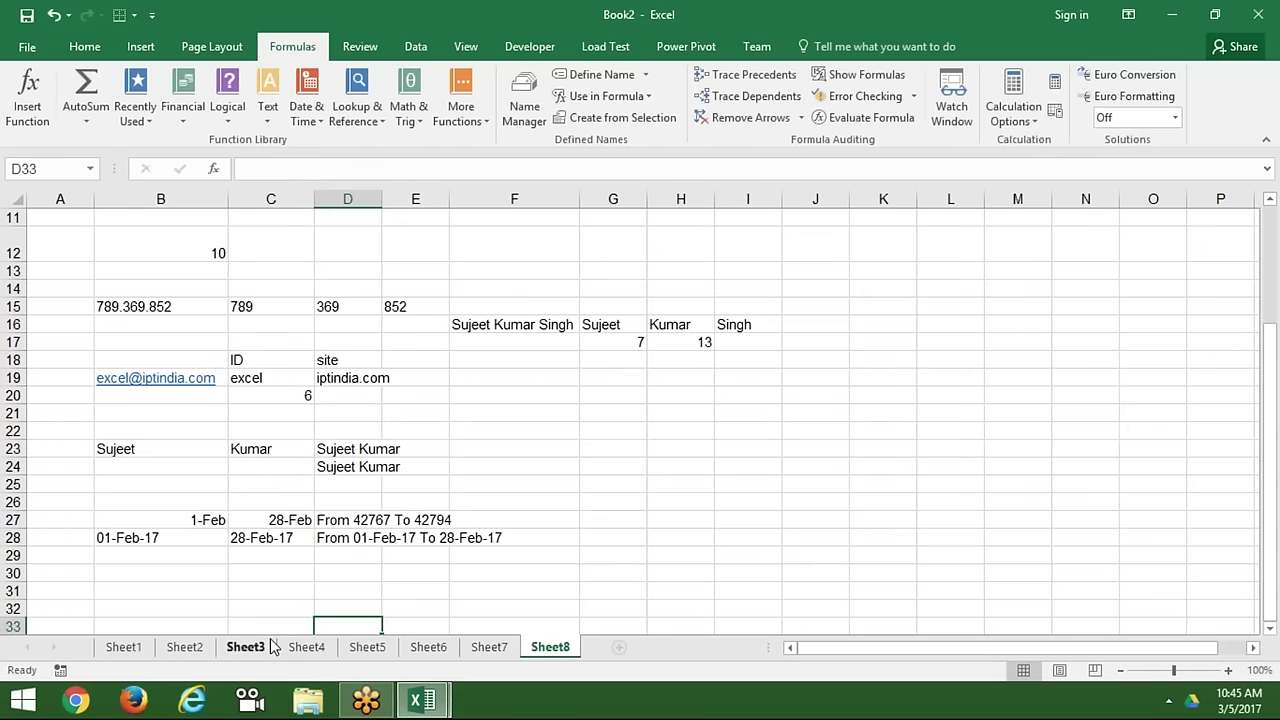
{"action": "key", "text": "Down"}
{"action": "key", "text": "Down"}
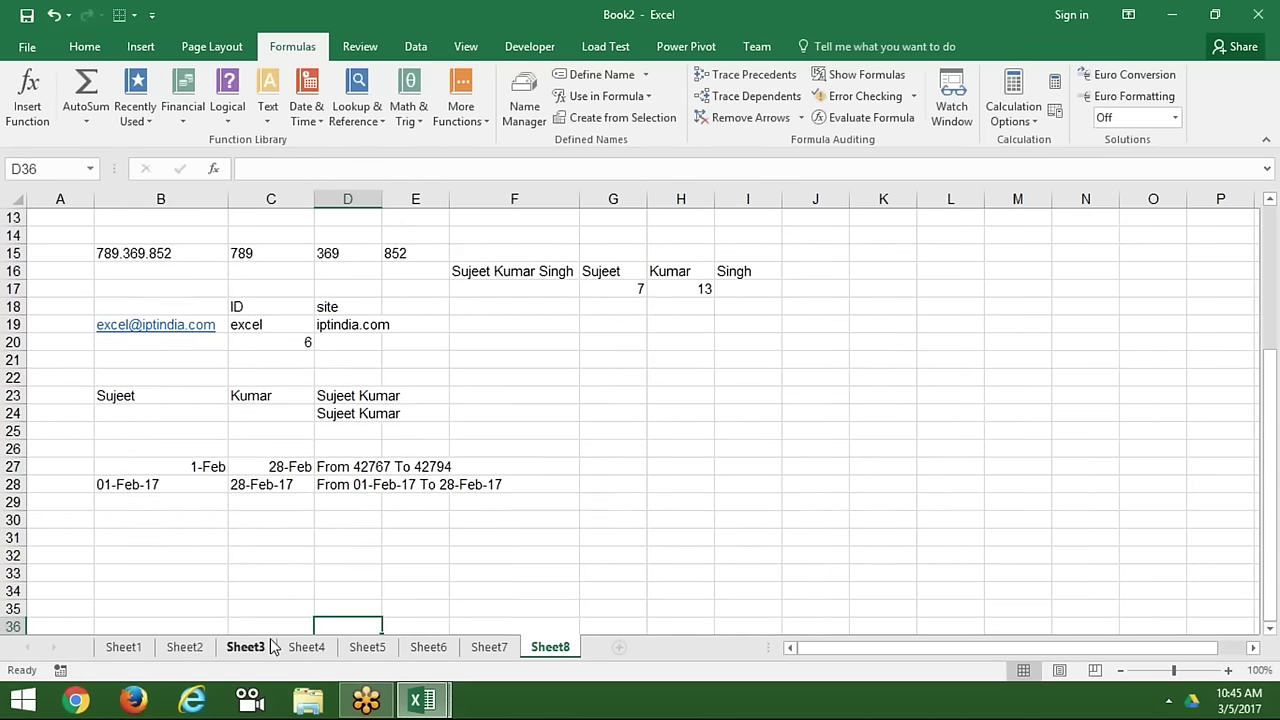
{"action": "key", "text": "Up"}
{"action": "key", "text": "Up"}
{"action": "key", "text": "Up"}
{"action": "key", "text": "Up"}
{"action": "key", "text": "Up"}
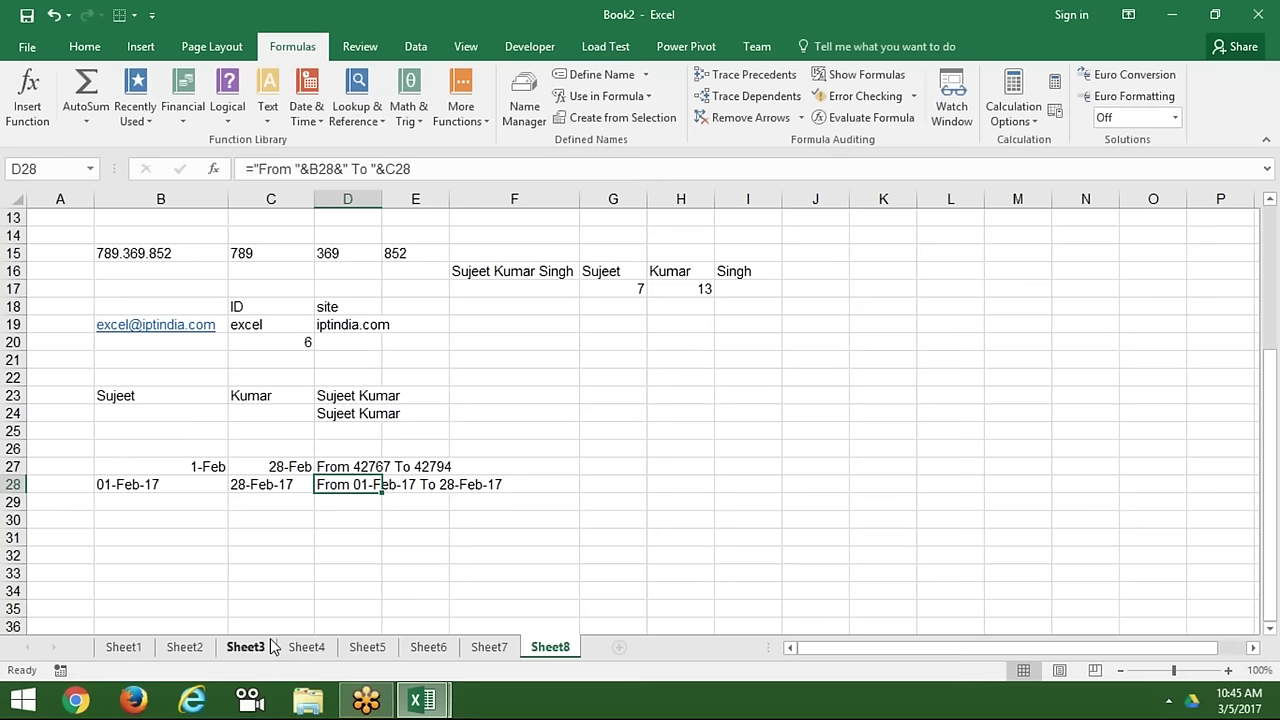
{"action": "key", "text": "Down"}
{"action": "key", "text": "Down"}
{"action": "key", "text": "Down"}
{"action": "key", "text": "Left"}
{"action": "key", "text": "Left"}
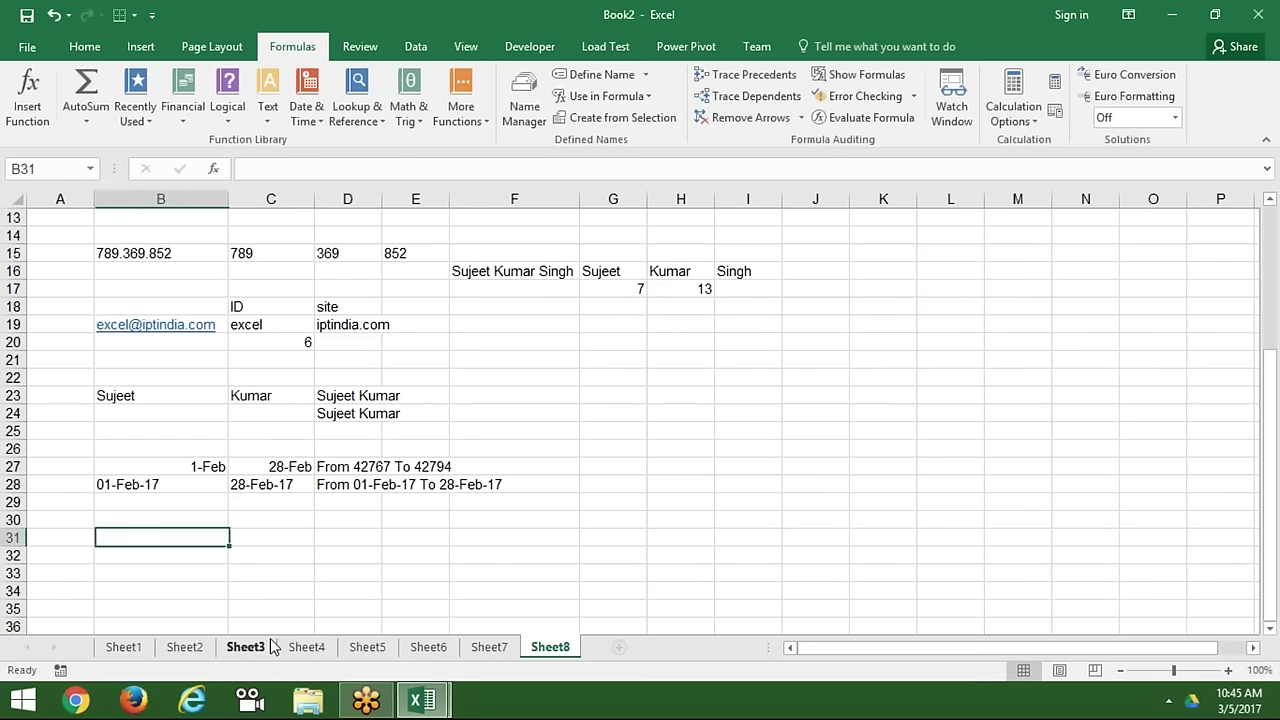
{"action": "key", "text": "Left"}
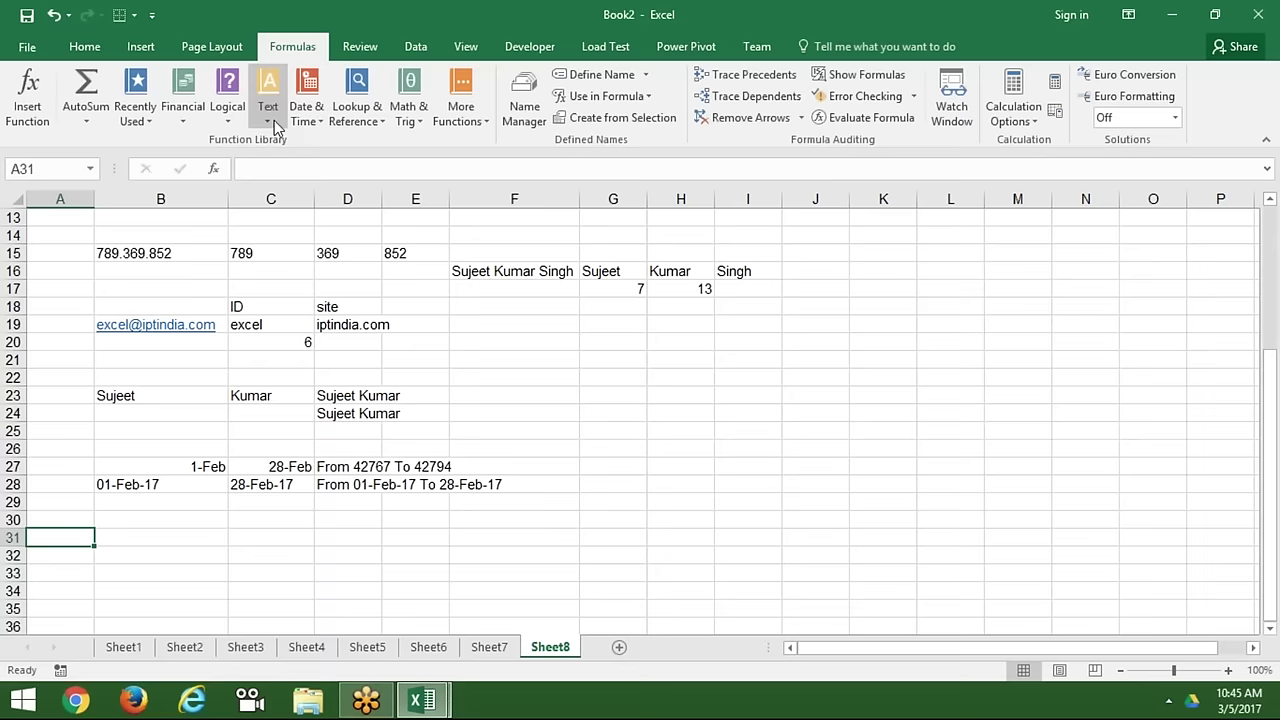
Step: Browse the Text function list on the Formulas ribbon
{"action": "left_click", "coordinate": [274, 120]}
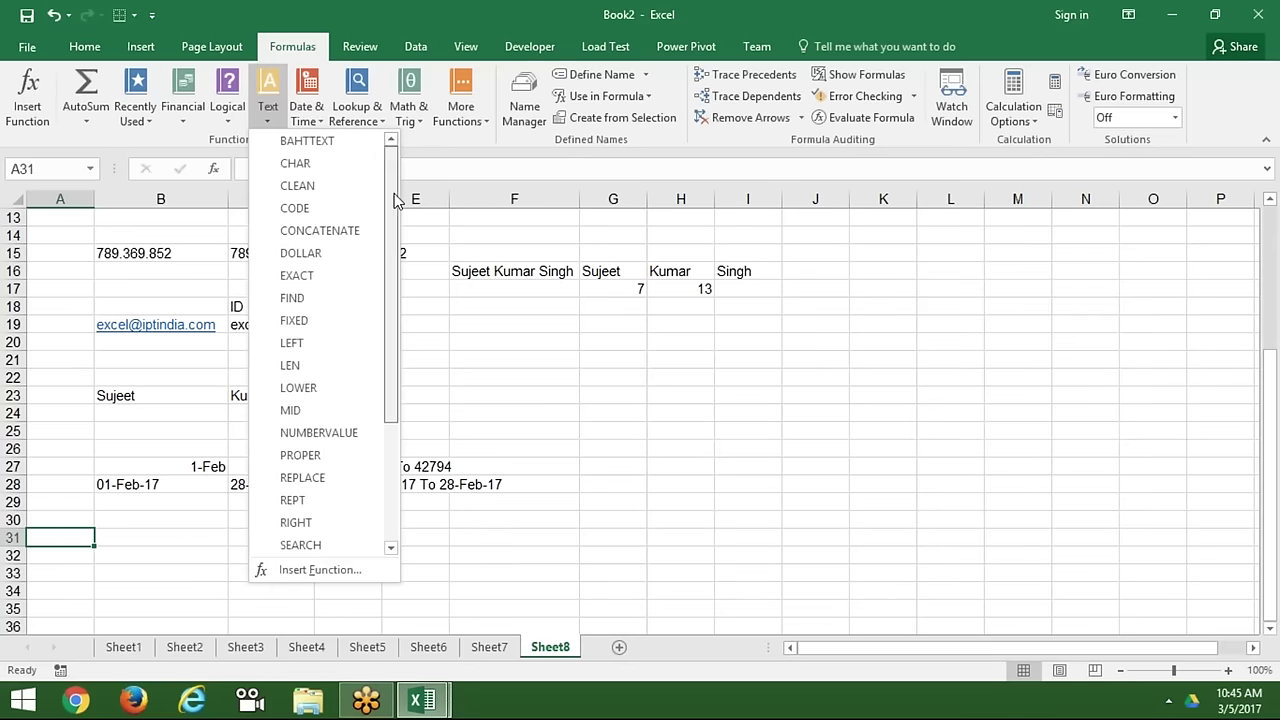
{"action": "left_click_drag", "start_coordinate": [396, 197], "coordinate": [410, 340]}
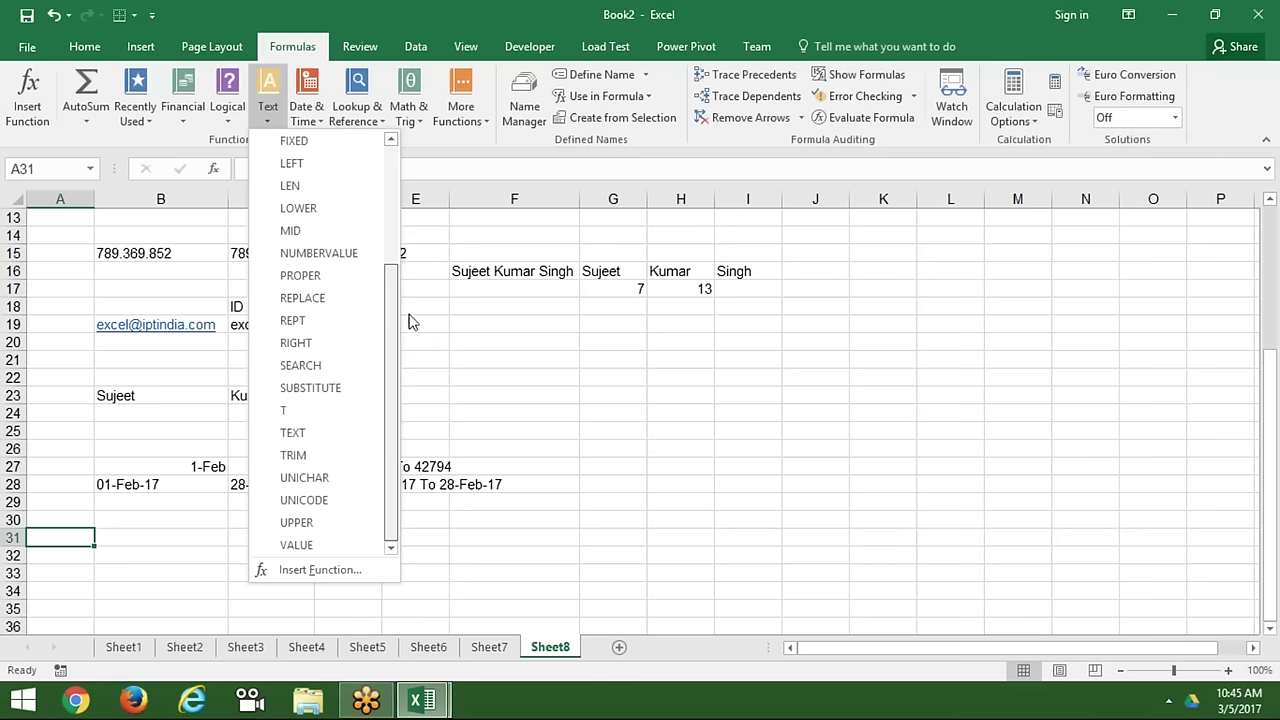
{"action": "left_click_drag", "start_coordinate": [407, 318], "coordinate": [403, 284]}
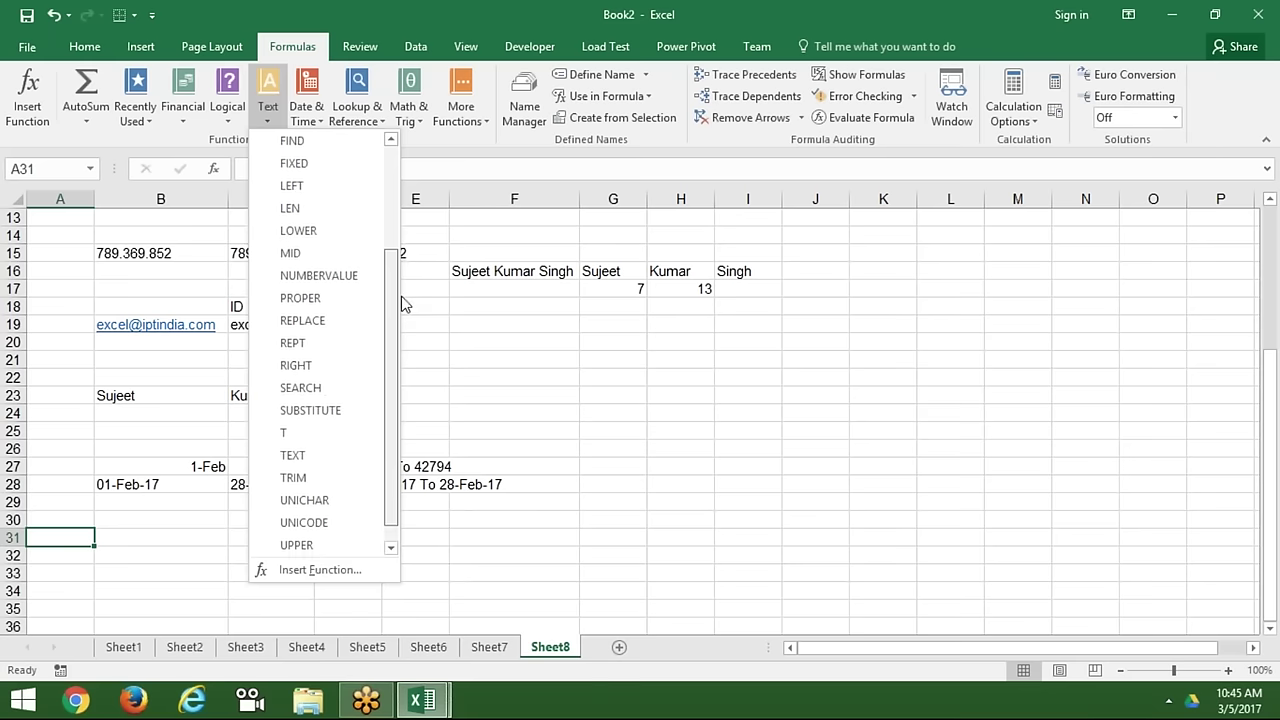
{"action": "left_click", "coordinate": [100, 550]}
Step: Type A in A31 and enter =LOWER(A31) in B31
{"action": "type", "text": "A"}
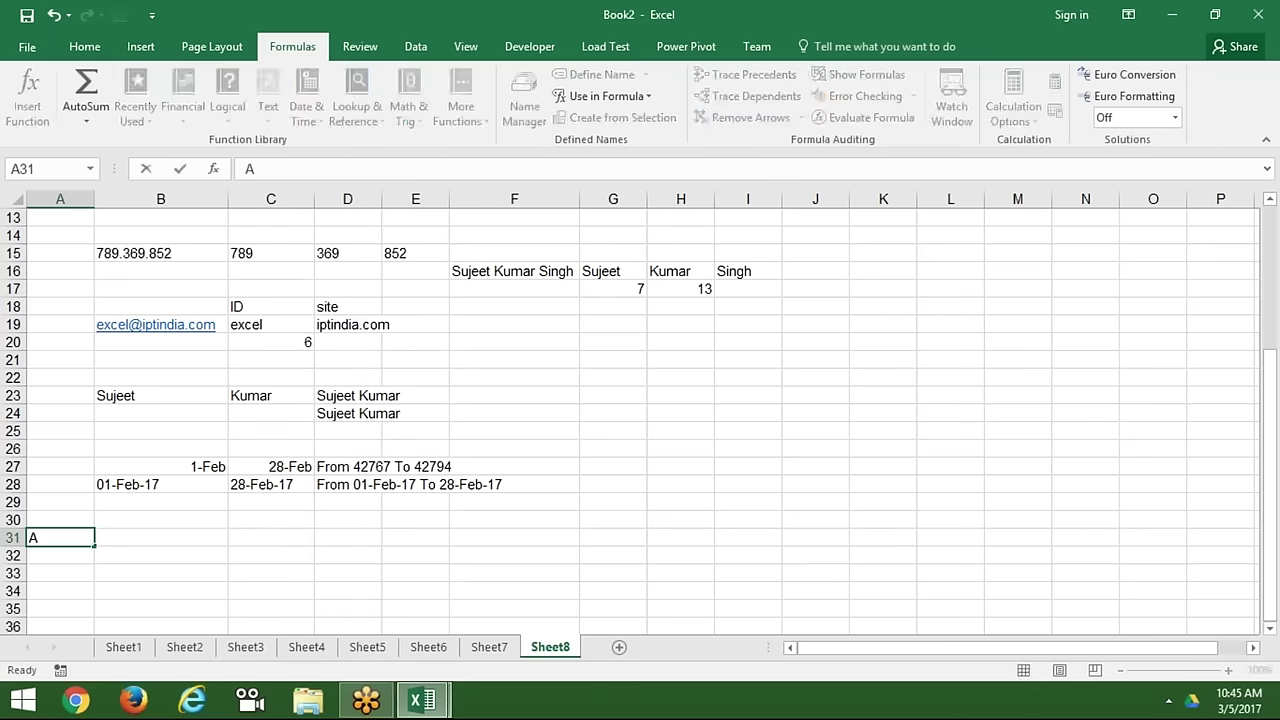
{"action": "key", "text": "Tab"}
{"action": "type", "text": "=l"}
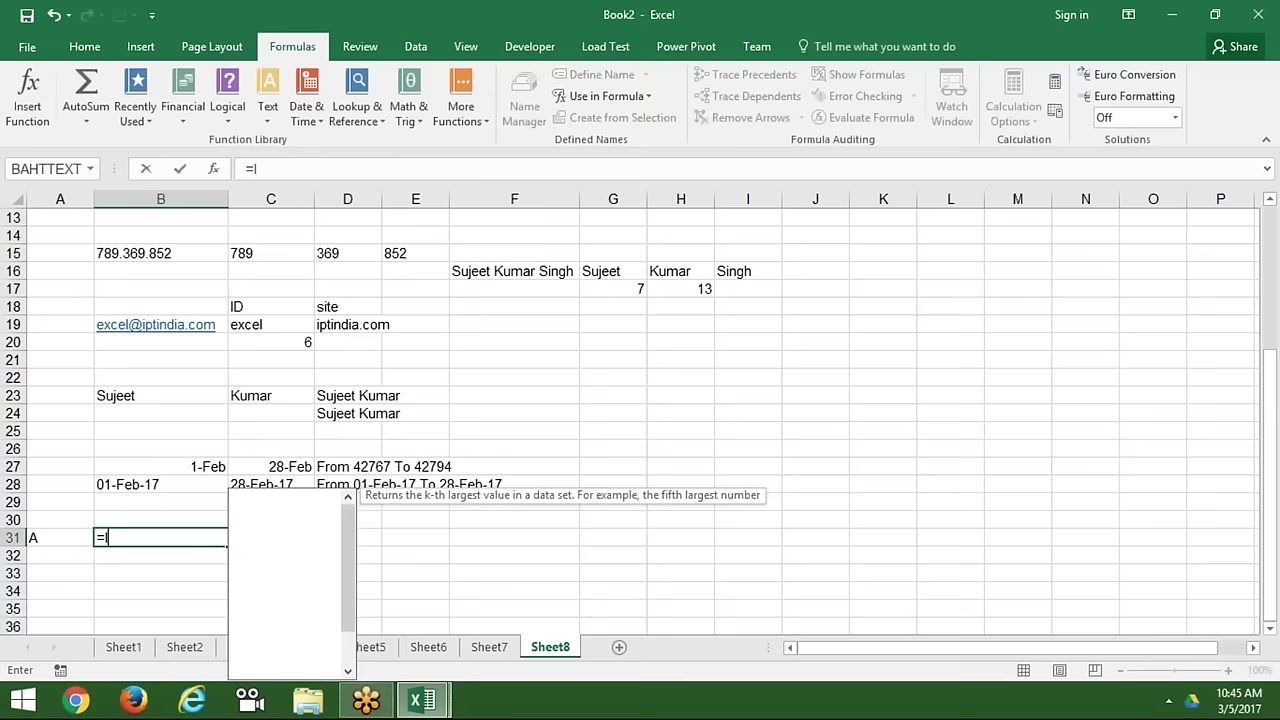
{"action": "type", "text": "ow"}
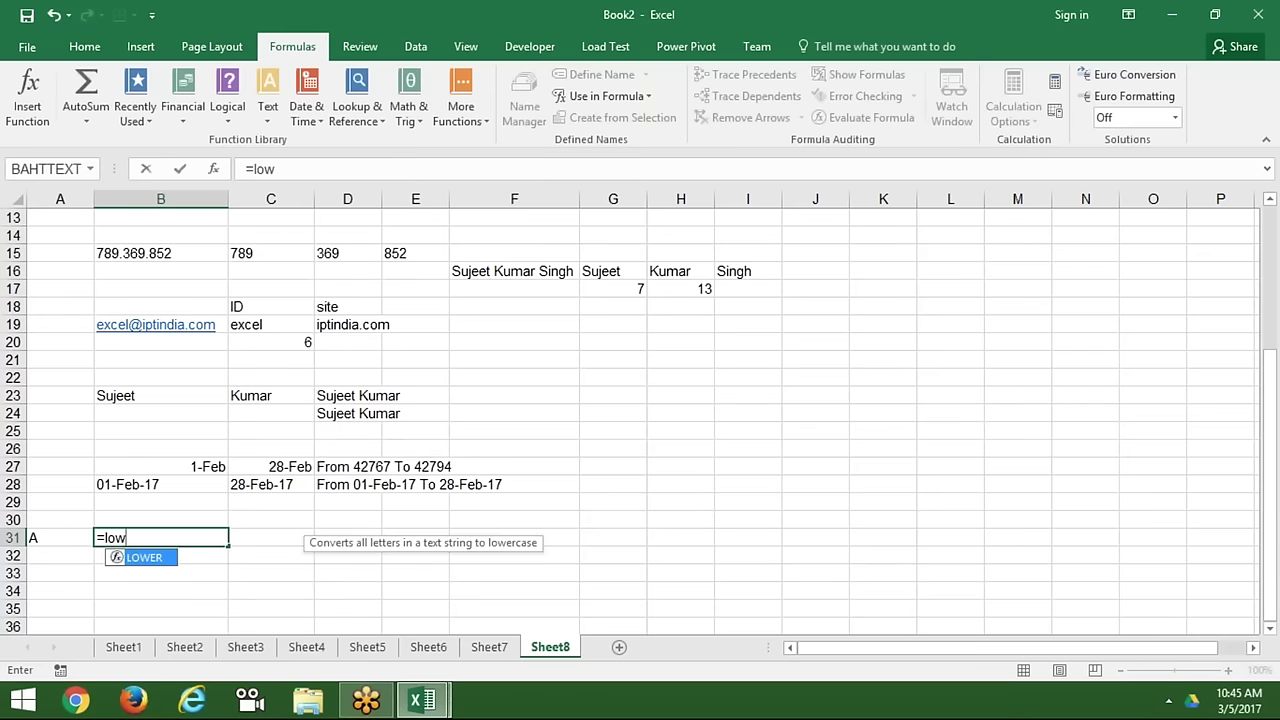
{"action": "key", "text": "Tab"}
{"action": "key", "text": "Left"}
{"action": "key", "text": "Return"}
{"action": "key", "text": "Right"}
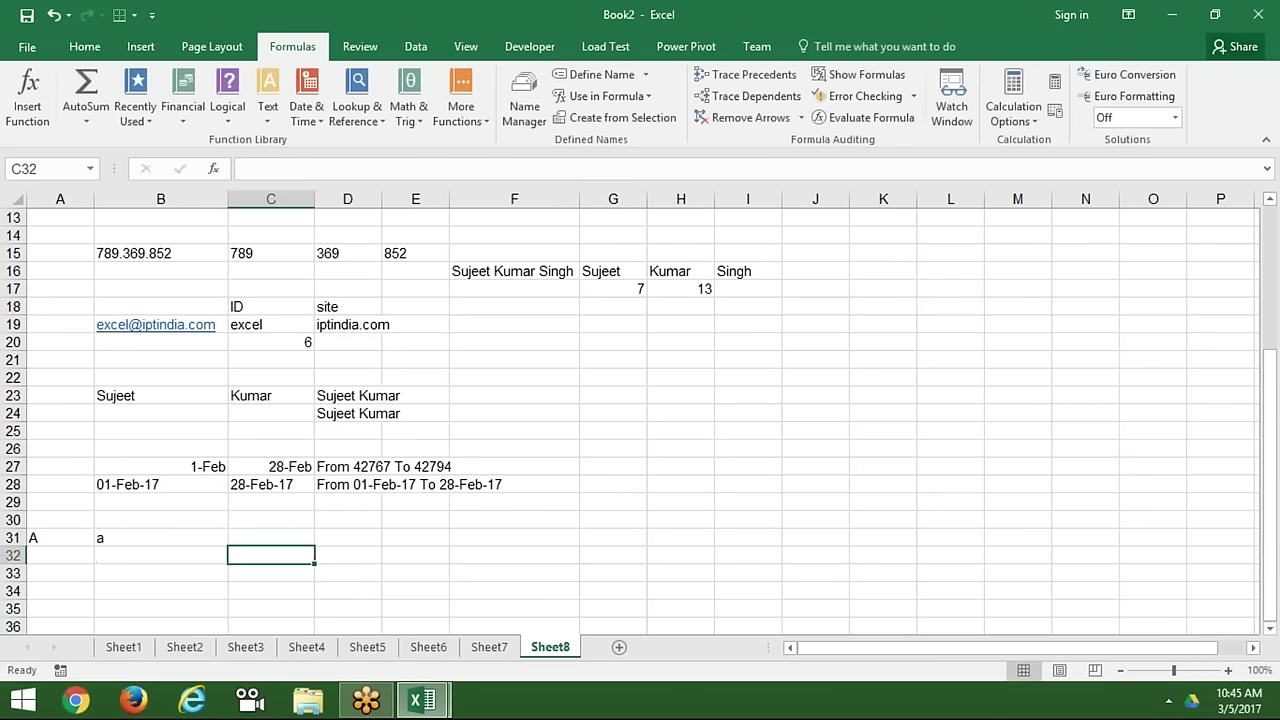
{"action": "key", "text": "Up"}
Step: Enter =UPPER(A31) in C31
{"action": "type", "text": "=up"}
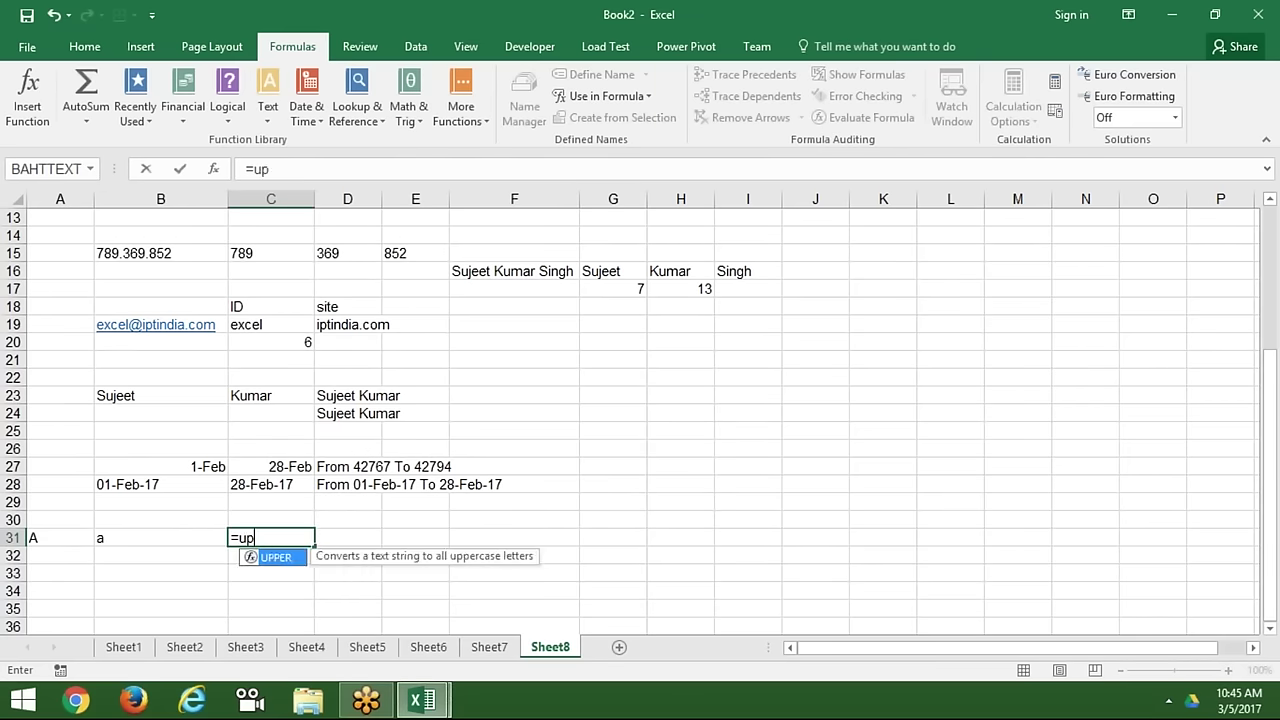
{"action": "key", "text": "Tab"}
{"action": "key", "text": "Left"}
{"action": "key", "text": "Left"}
{"action": "type", "text": "4"}
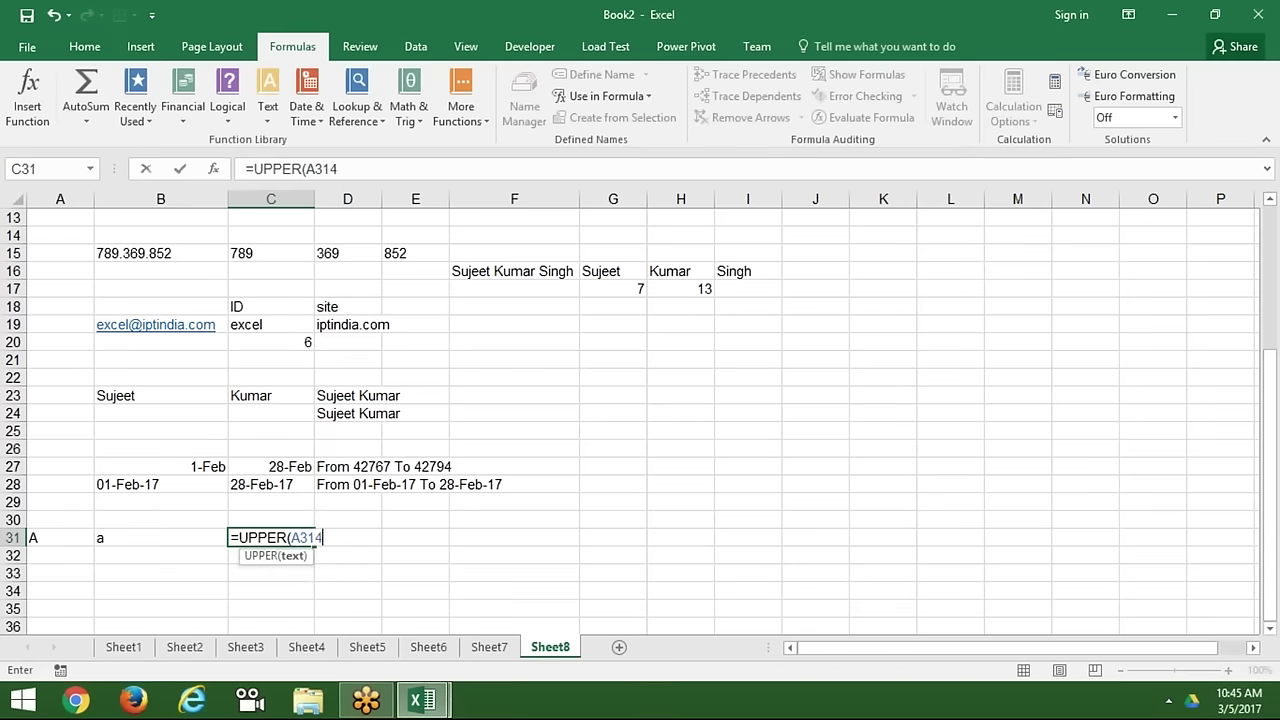
{"action": "key", "text": "BackSpace"}
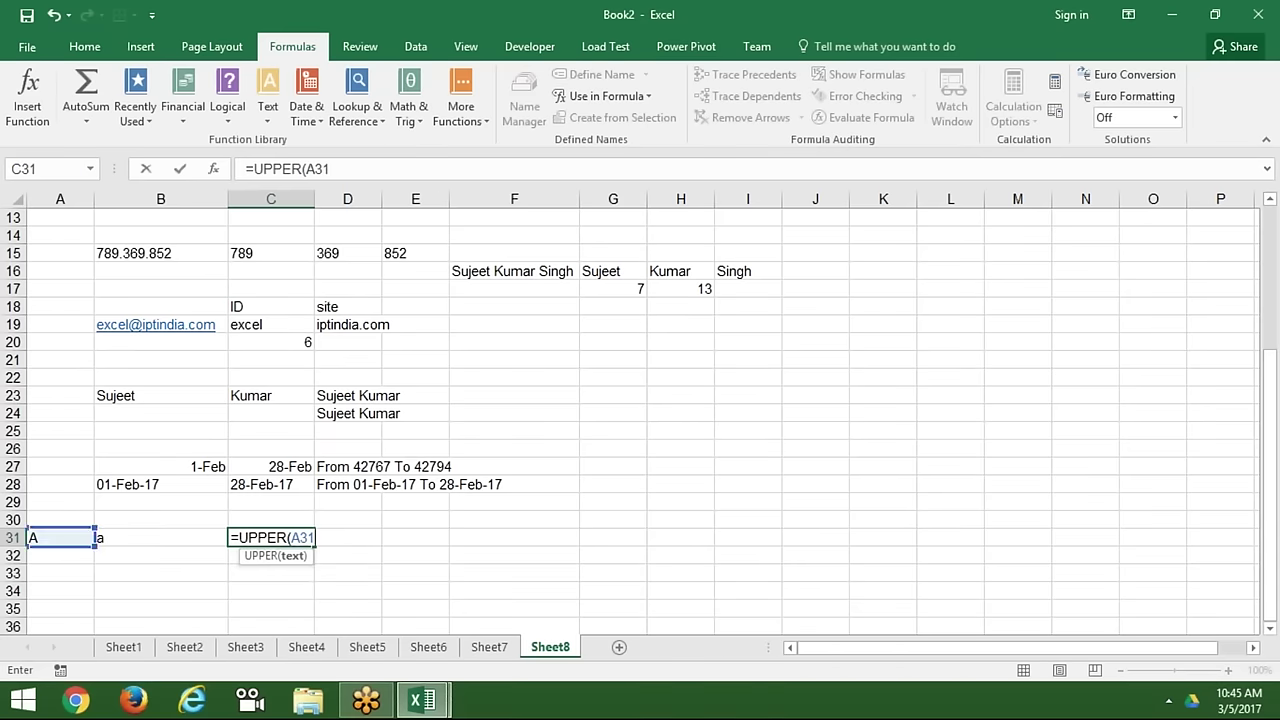
{"action": "key", "text": "Tab"}
Step: Replace A31's sample text with a lowercase first name
{"action": "key", "text": "Left"}
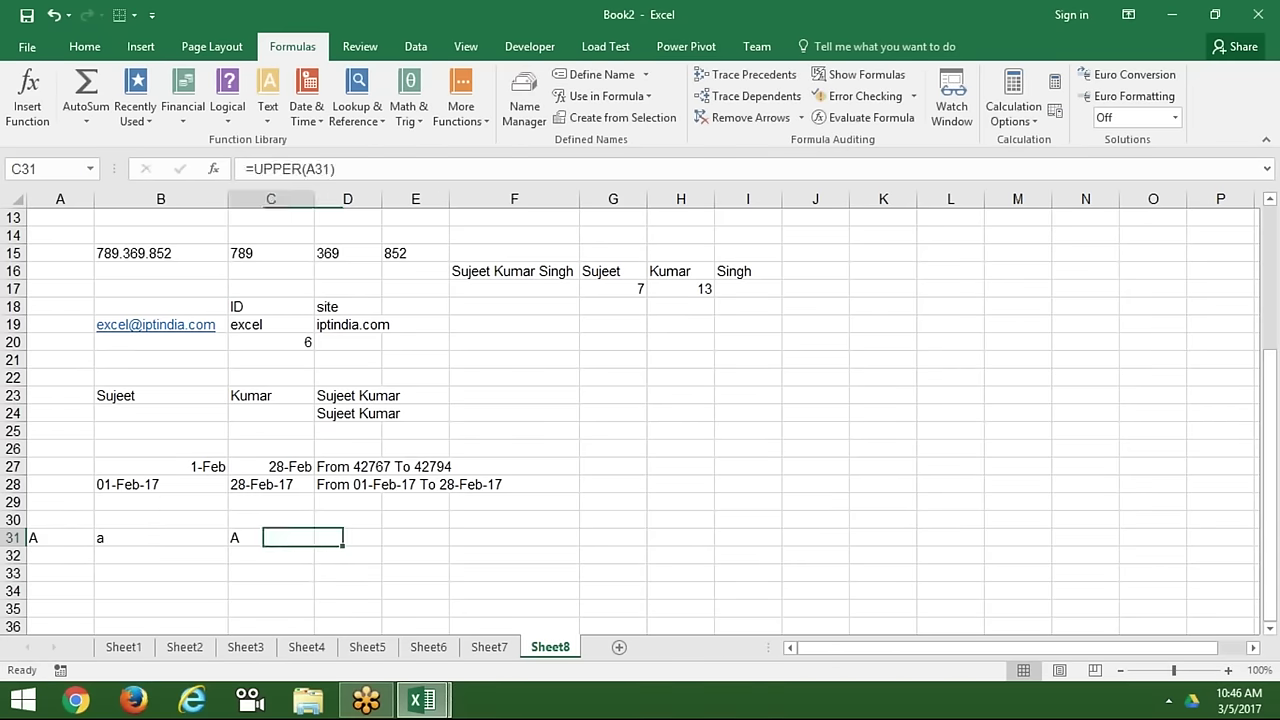
{"action": "key", "text": "Left"}
{"action": "key", "text": "Left"}
{"action": "type", "text": "sujeet"}
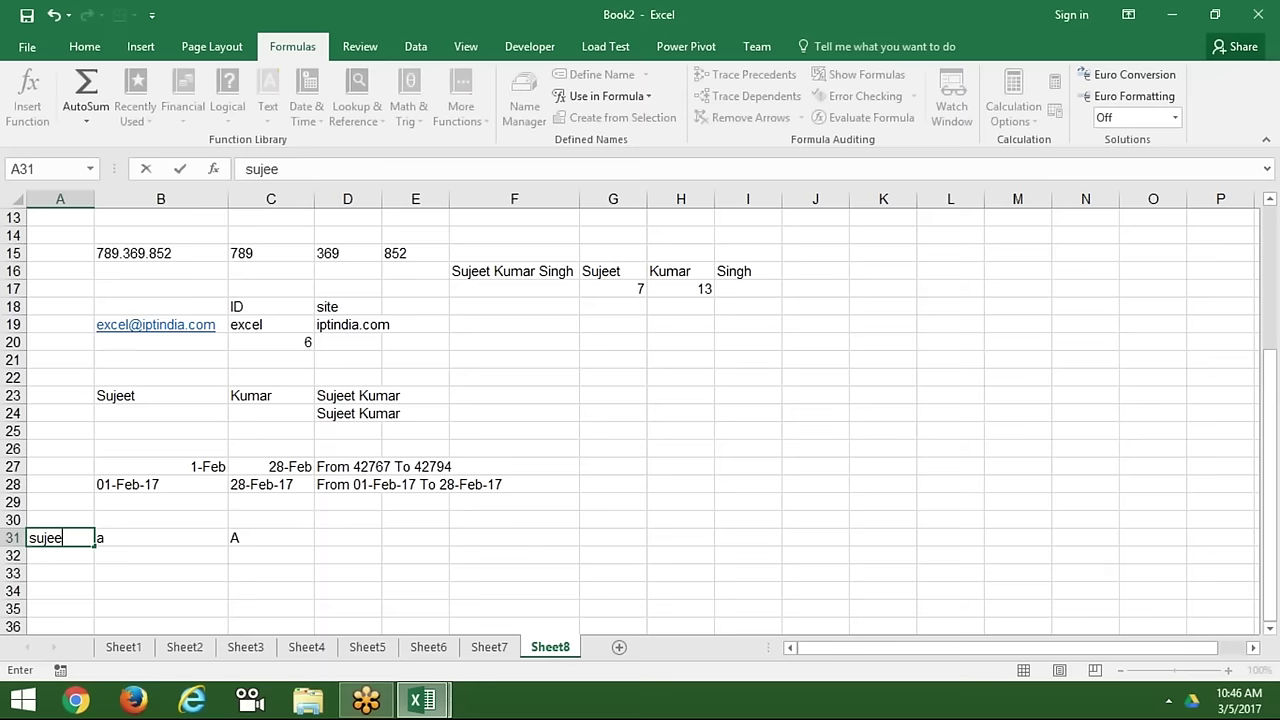
{"action": "key", "text": "Tab"}
Step: Enter =PROPER(C31) in D31 to show the name in proper case
{"action": "left_click", "coordinate": [271, 537]}
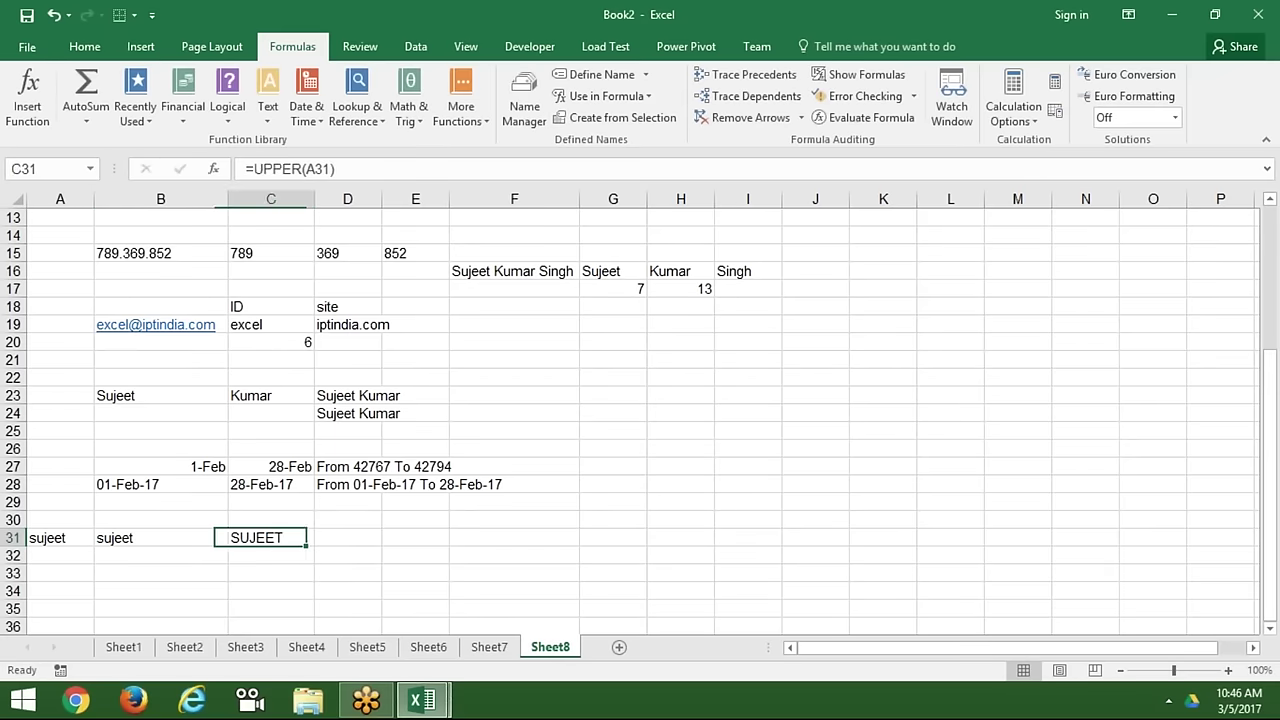
{"action": "left_click", "coordinate": [347, 537]}
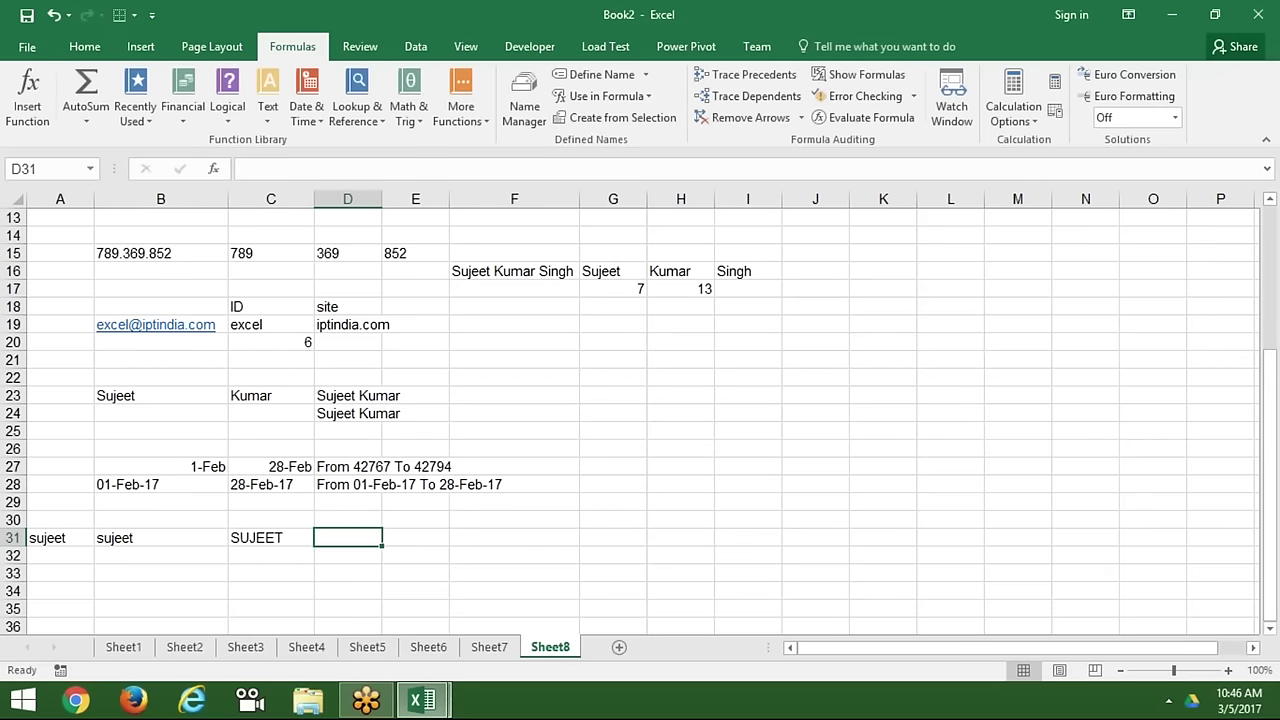
{"action": "type", "text": "=pr"}
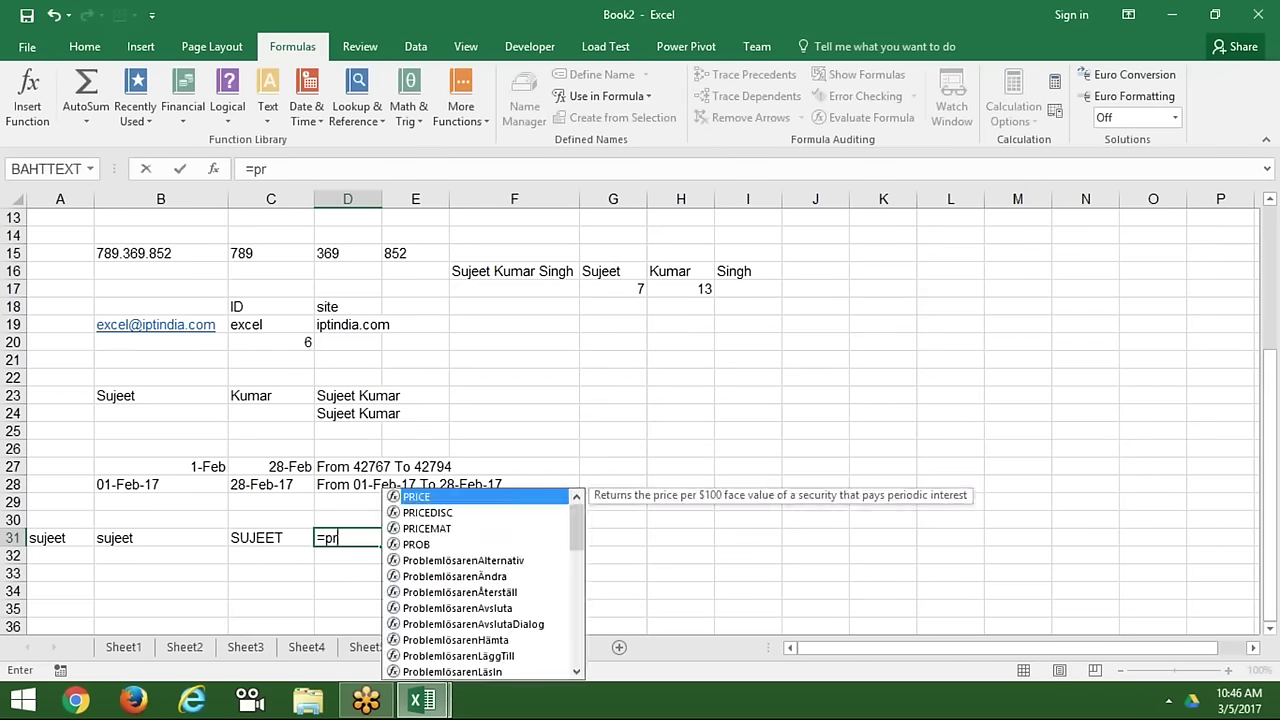
{"action": "type", "text": "o"}
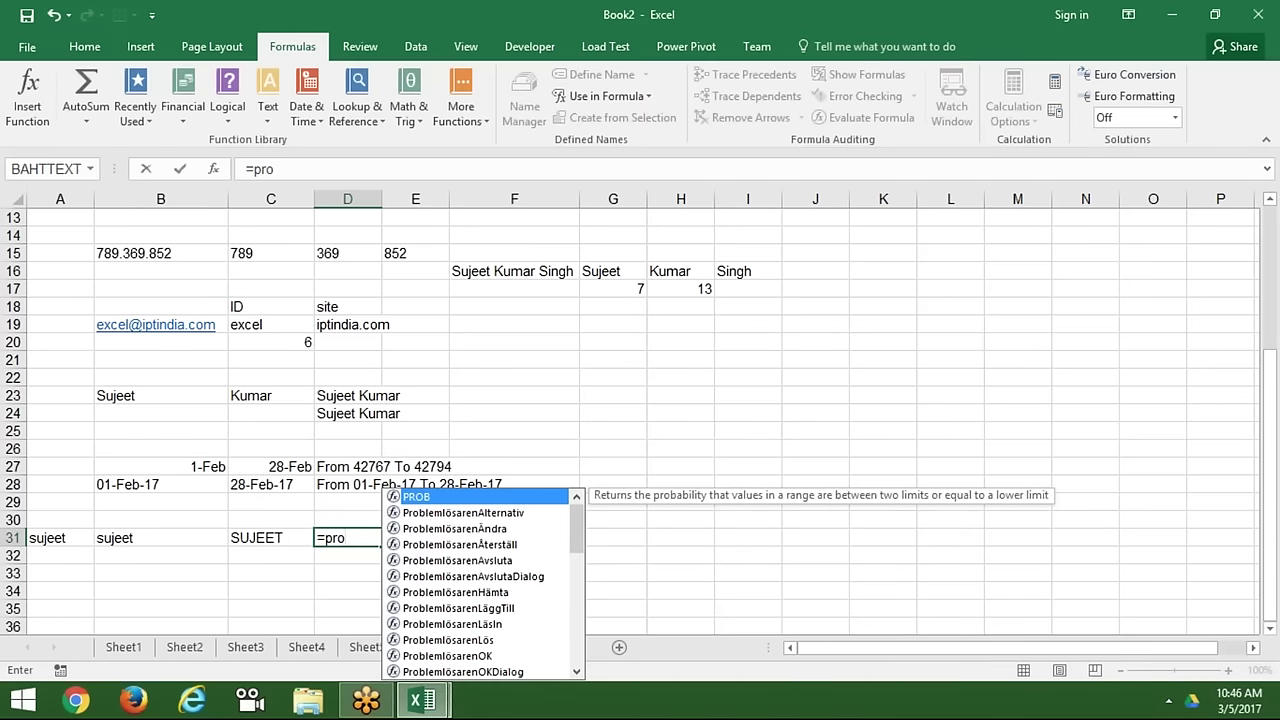
{"action": "type", "text": "p"}
{"action": "key", "text": "Tab"}
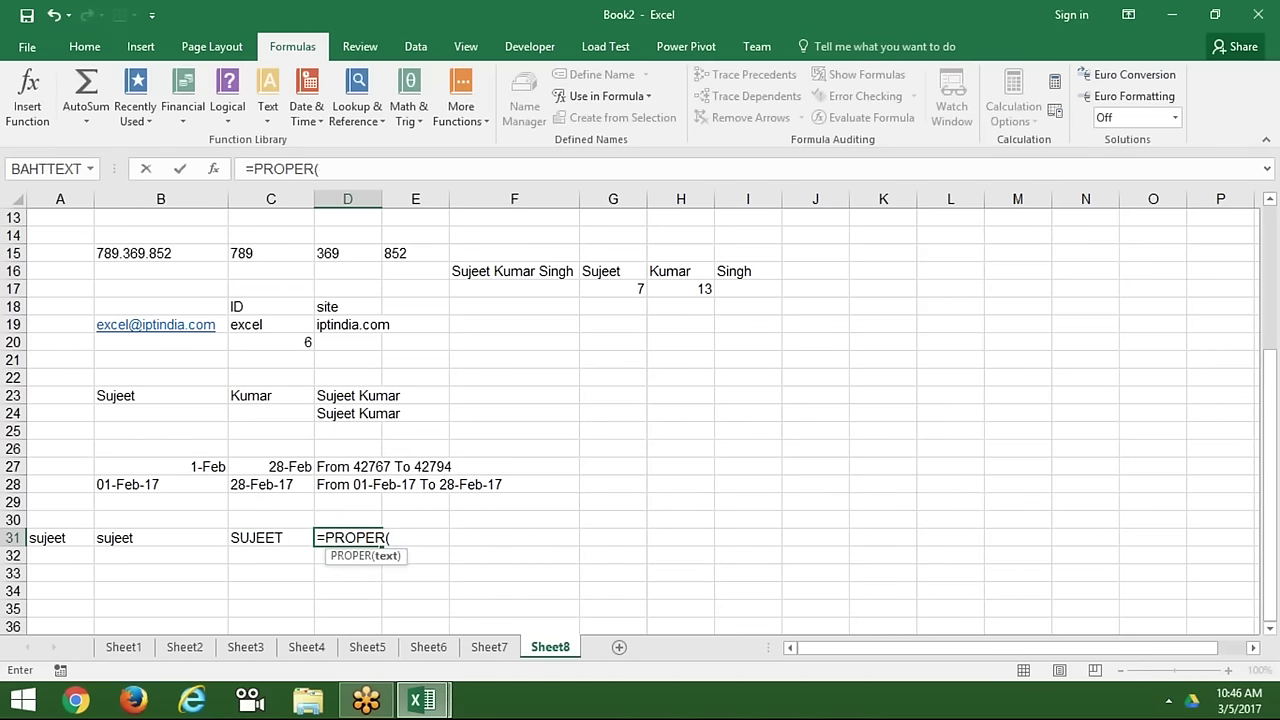
{"action": "left_click", "coordinate": [270, 537]}
{"action": "key", "text": "Return"}
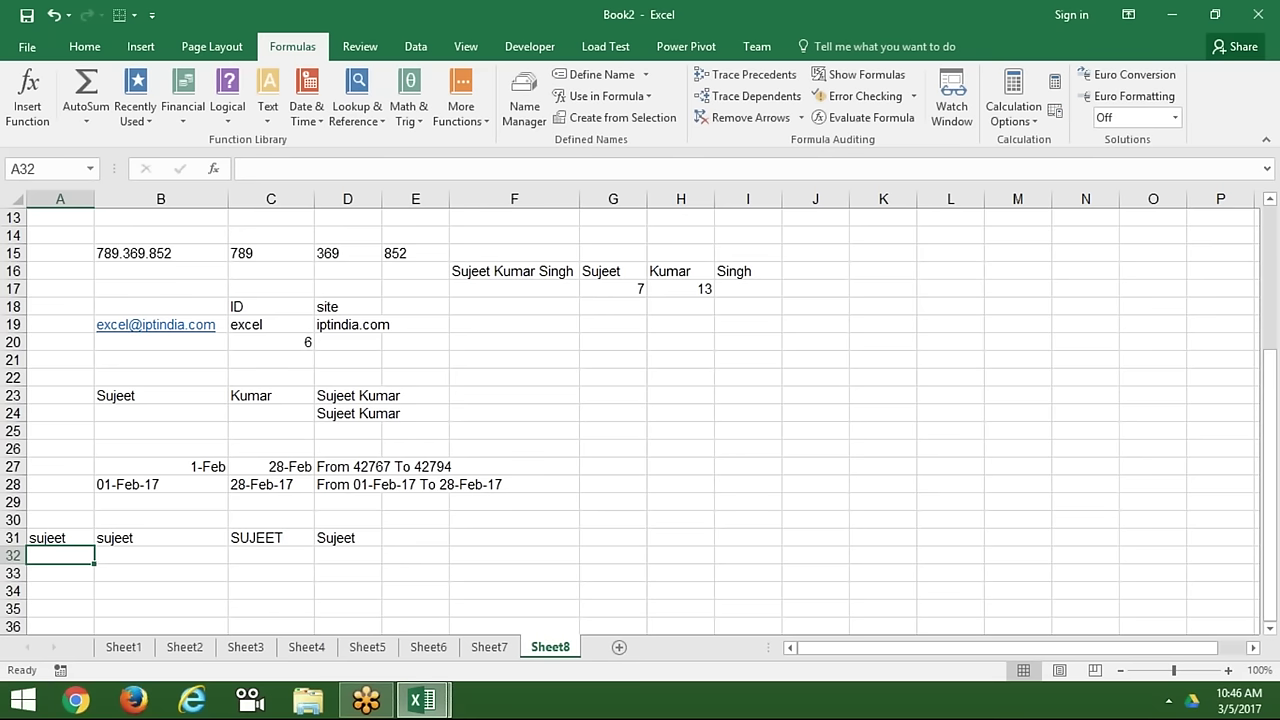
{"action": "key", "text": "Down"}
Step: Enter Ram in B34 and RAM in C34
{"action": "key", "text": "Down"}
{"action": "key", "text": "Down"}
{"action": "key", "text": "Down"}
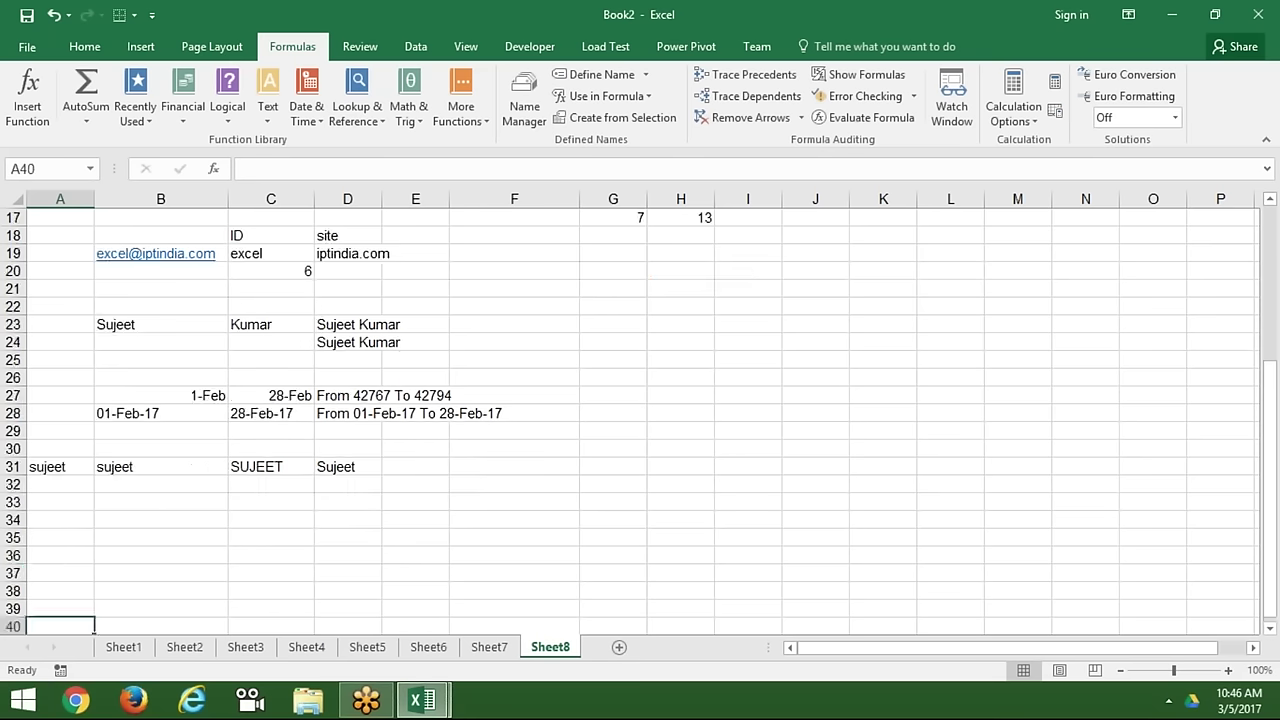
{"action": "key", "text": "Down"}
{"action": "key", "text": "Down"}
{"action": "key", "text": "Down"}
{"action": "scroll", "coordinate": [63, 414], "scroll_direction": "down", "scroll_amount": 1}
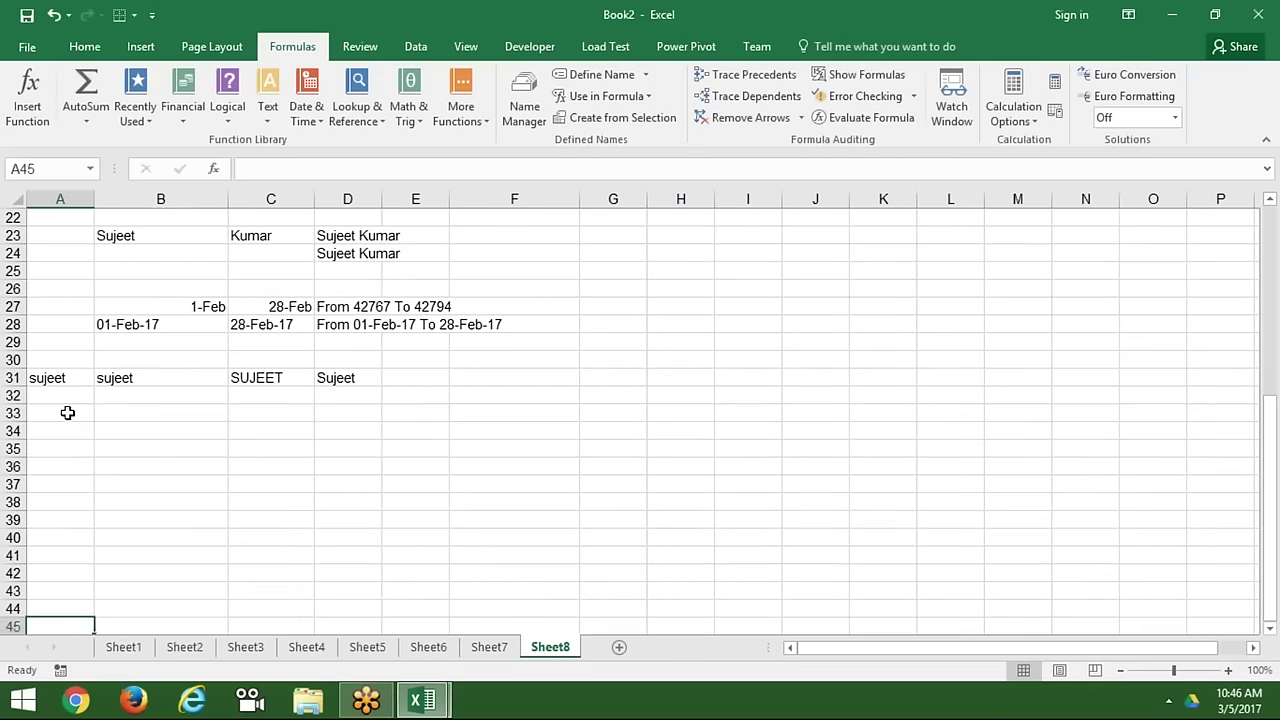
{"action": "left_click", "coordinate": [110, 428]}
{"action": "type", "text": "suj"}
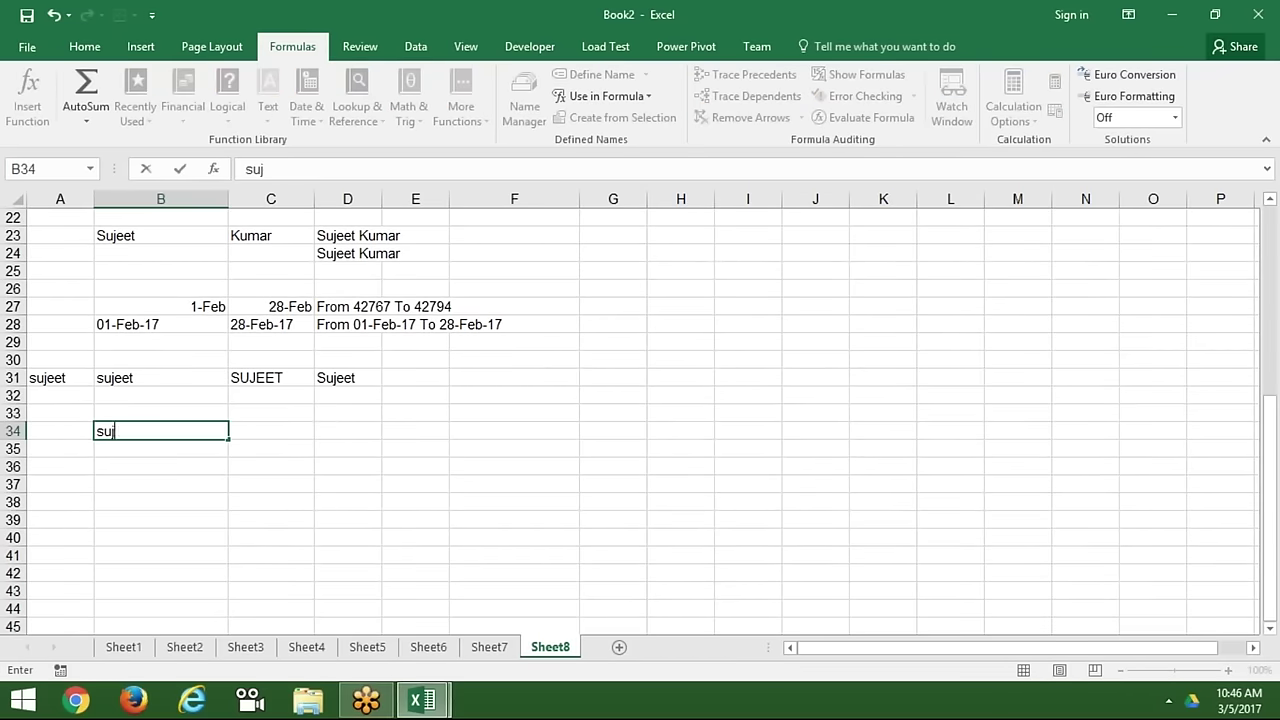
{"action": "type", "text": "eet"}
{"action": "key", "text": "BackSpace"}
{"action": "key", "text": "BackSpace"}
{"action": "key", "text": "BackSpace"}
{"action": "key", "text": "BackSpace"}
{"action": "key", "text": "BackSpace"}
{"action": "type", "text": "Ra"}
{"action": "type", "text": "m"}
{"action": "key", "text": "Tab"}
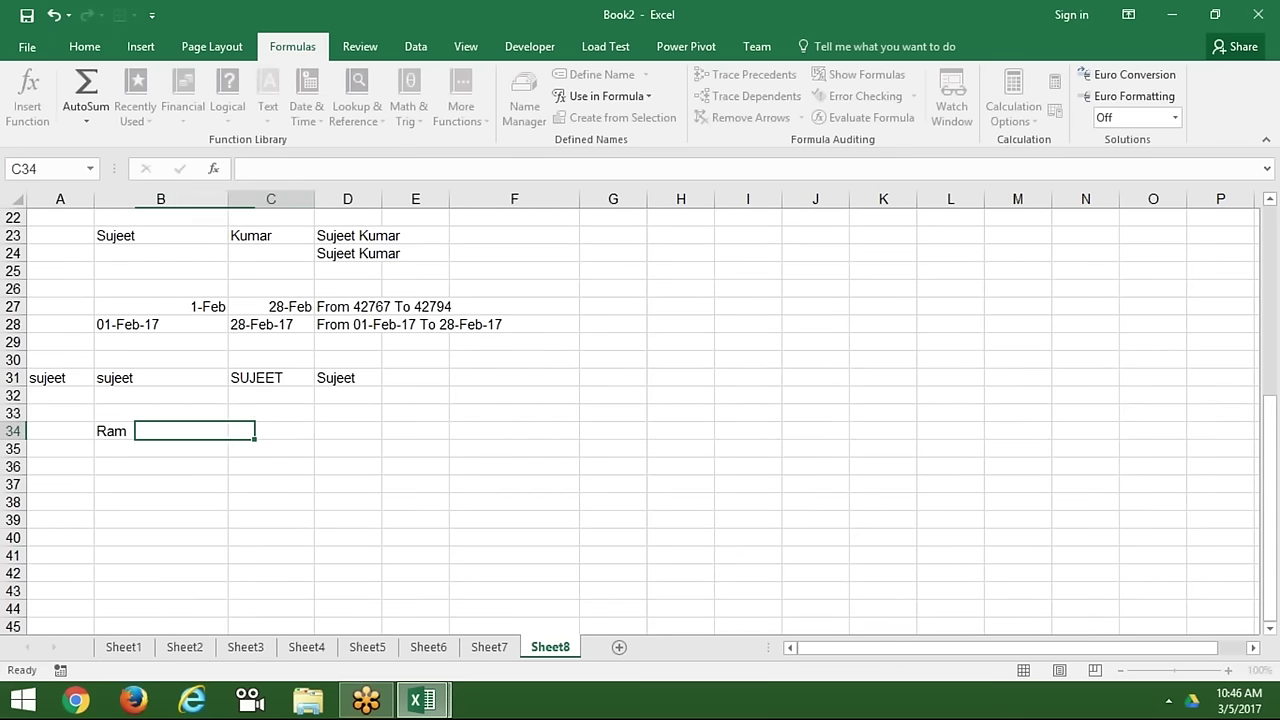
{"action": "type", "text": "RAM"}
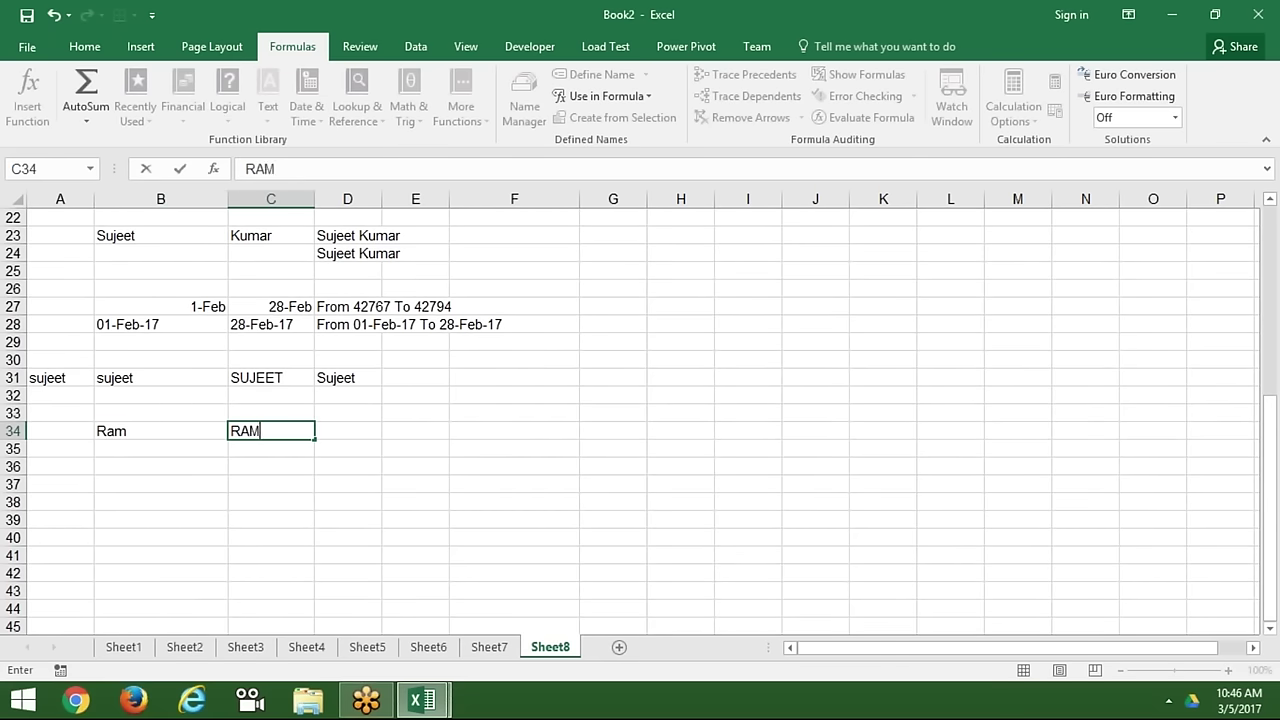
{"action": "key", "text": "Return"}
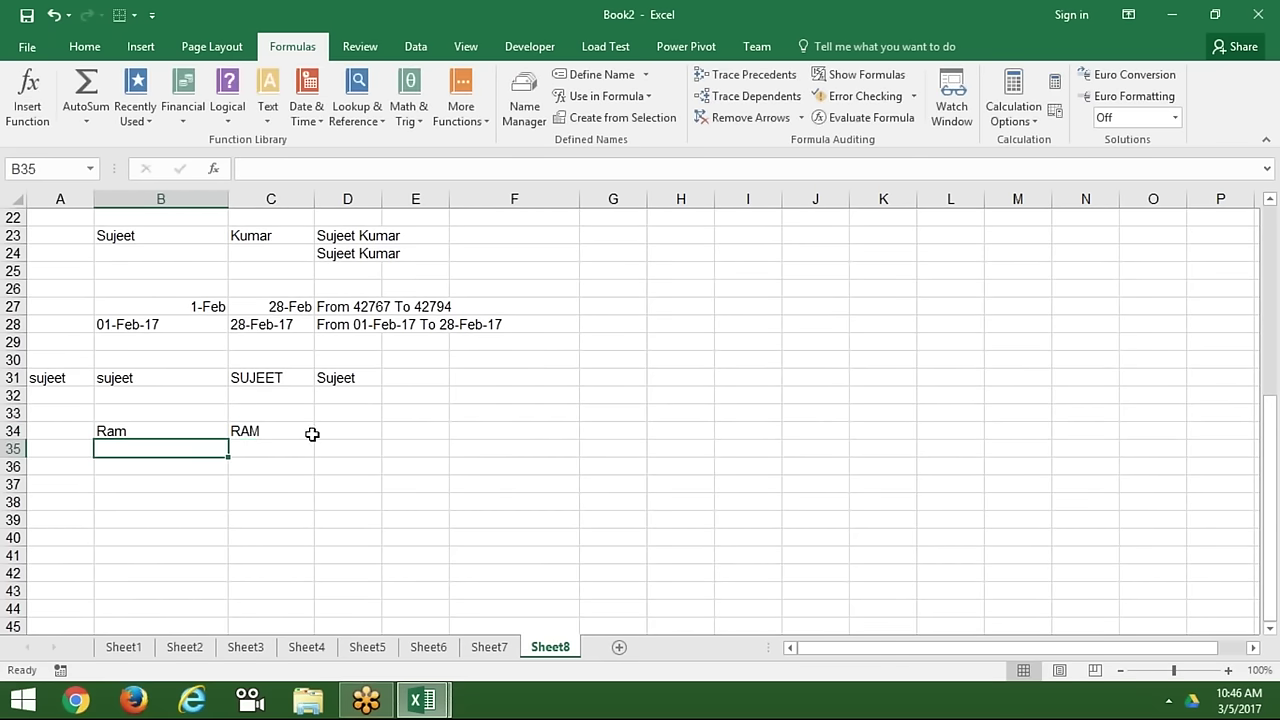
Step: Enter =B34=C34 in D34, which returns TRUE
{"action": "left_click", "coordinate": [316, 433]}
{"action": "type", "text": "="}
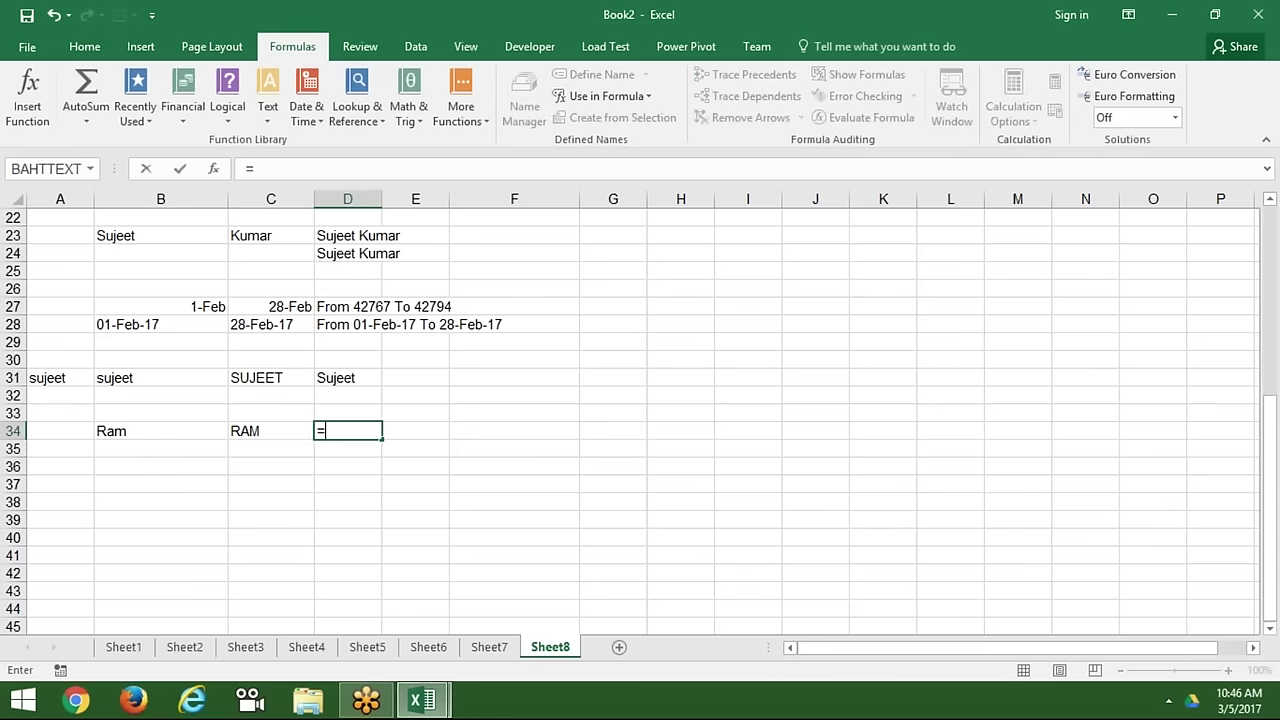
{"action": "left_click", "coordinate": [168, 441]}
{"action": "type", "text": "="}
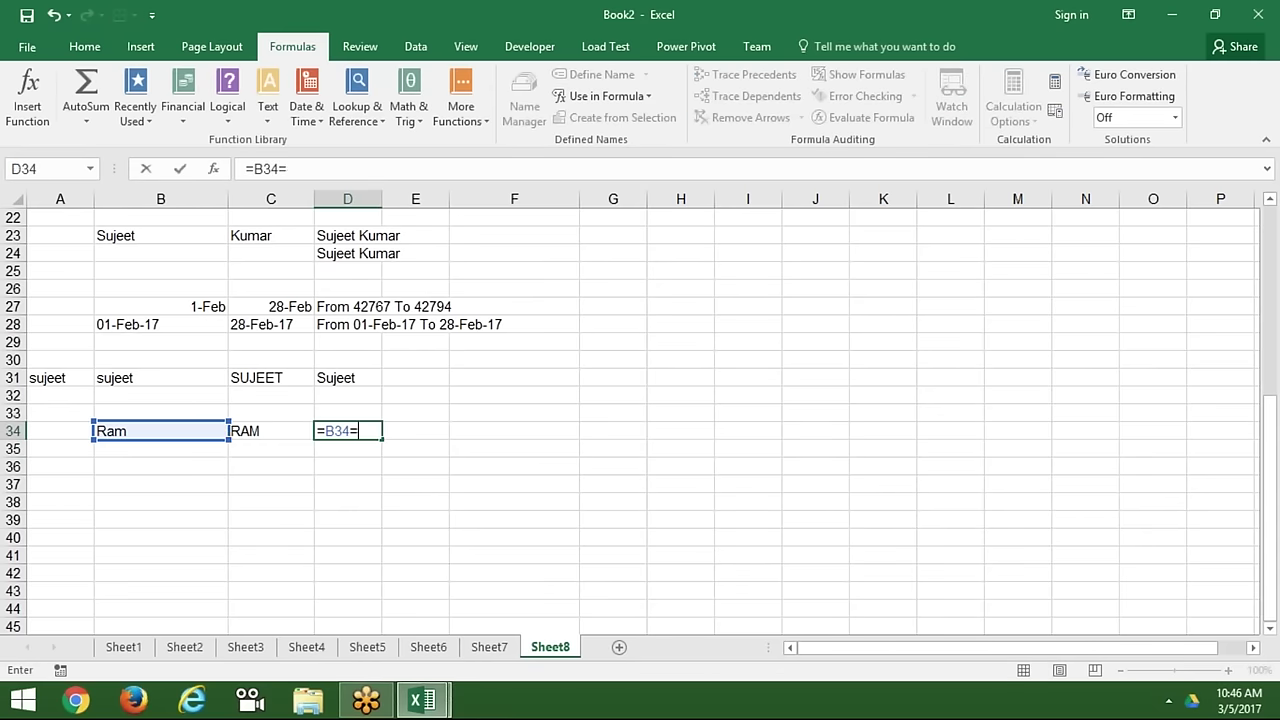
{"action": "left_click", "coordinate": [270, 431]}
{"action": "key", "text": "Return"}
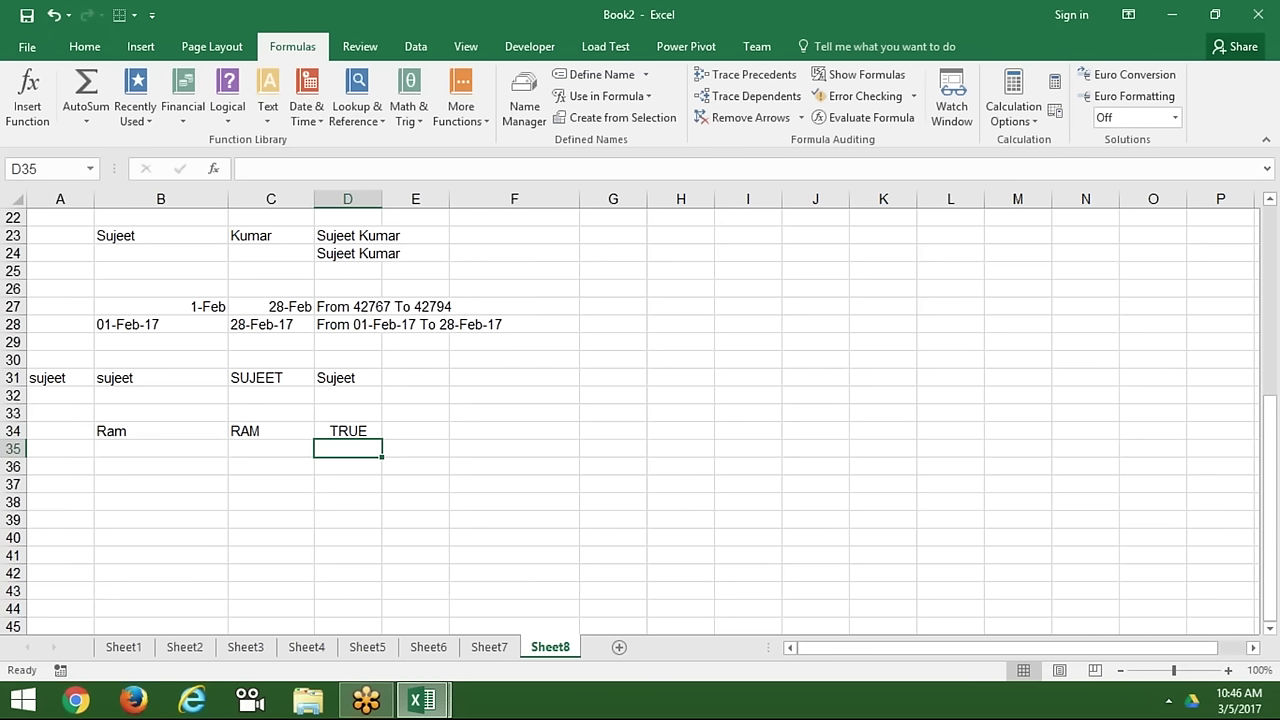
Step: Enter =EXACT(B34,C34) in D35, which returns FALSE
{"action": "key", "text": "Up"}
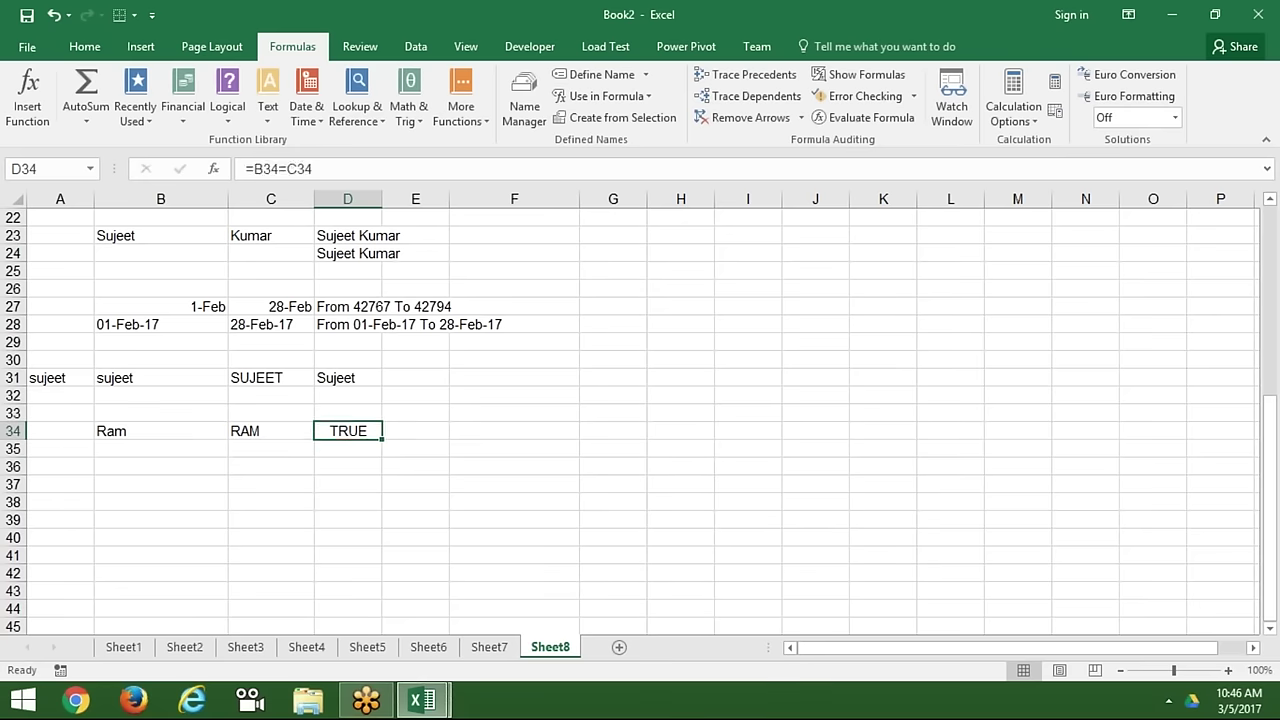
{"action": "key", "text": "Right"}
{"action": "key", "text": "F2"}
{"action": "type", "text": "="}
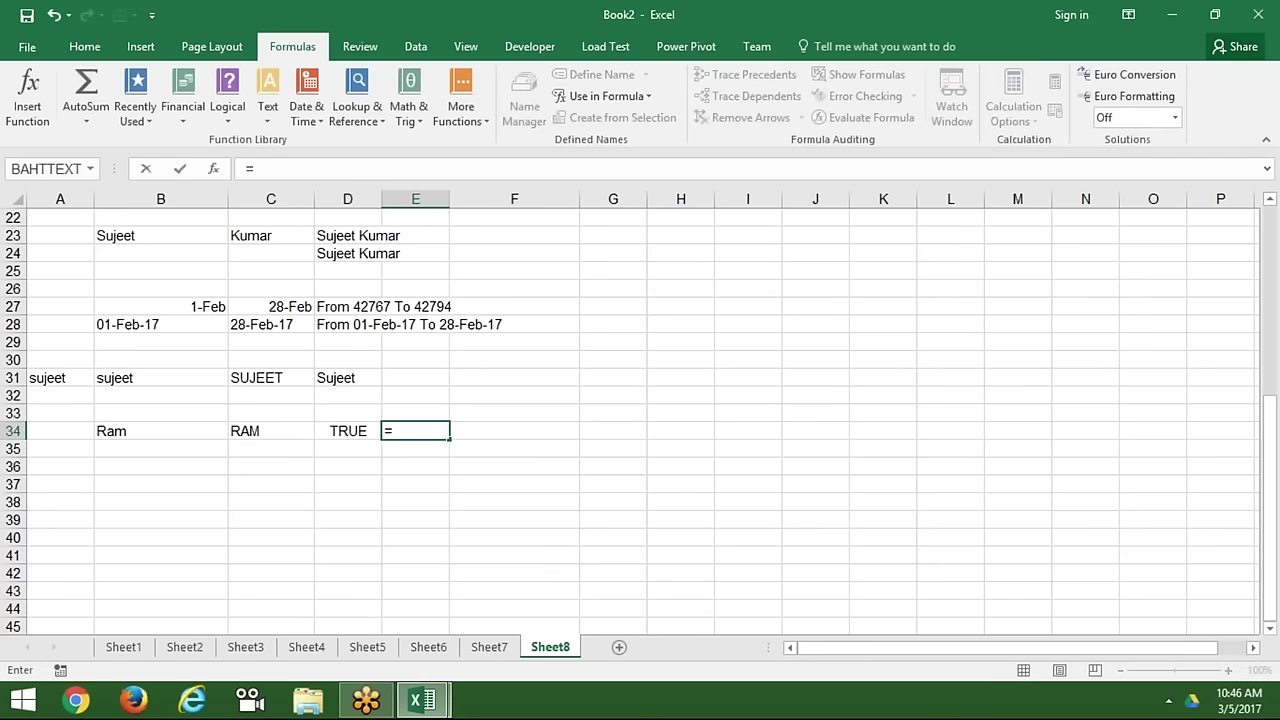
{"action": "key", "text": "Escape"}
{"action": "key", "text": "Down"}
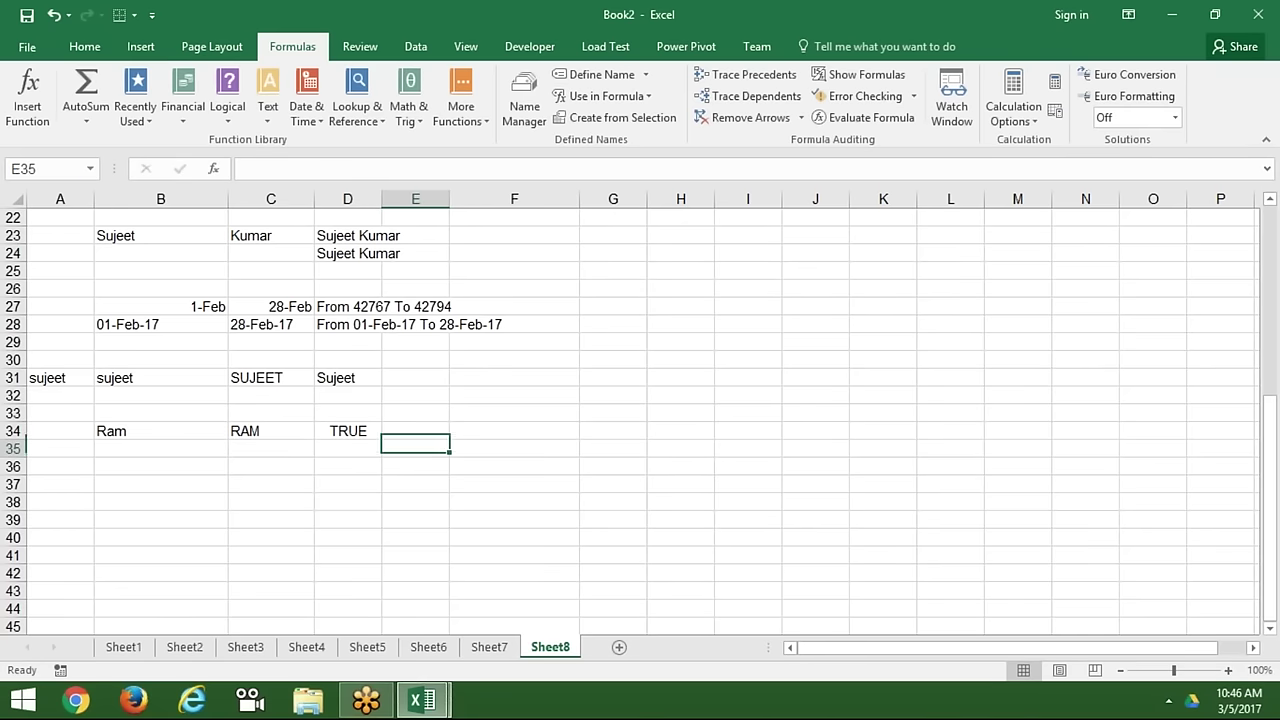
{"action": "key", "text": "Left"}
{"action": "type", "text": "=ex"}
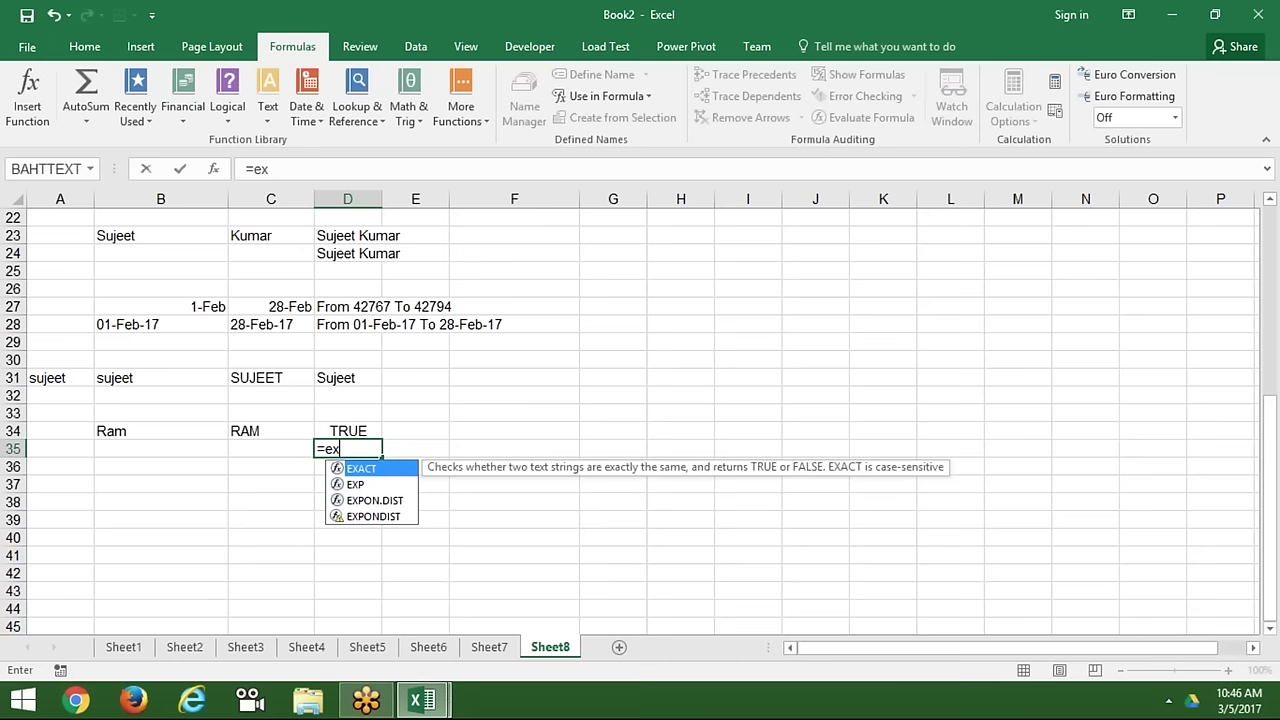
{"action": "key", "text": "Tab"}
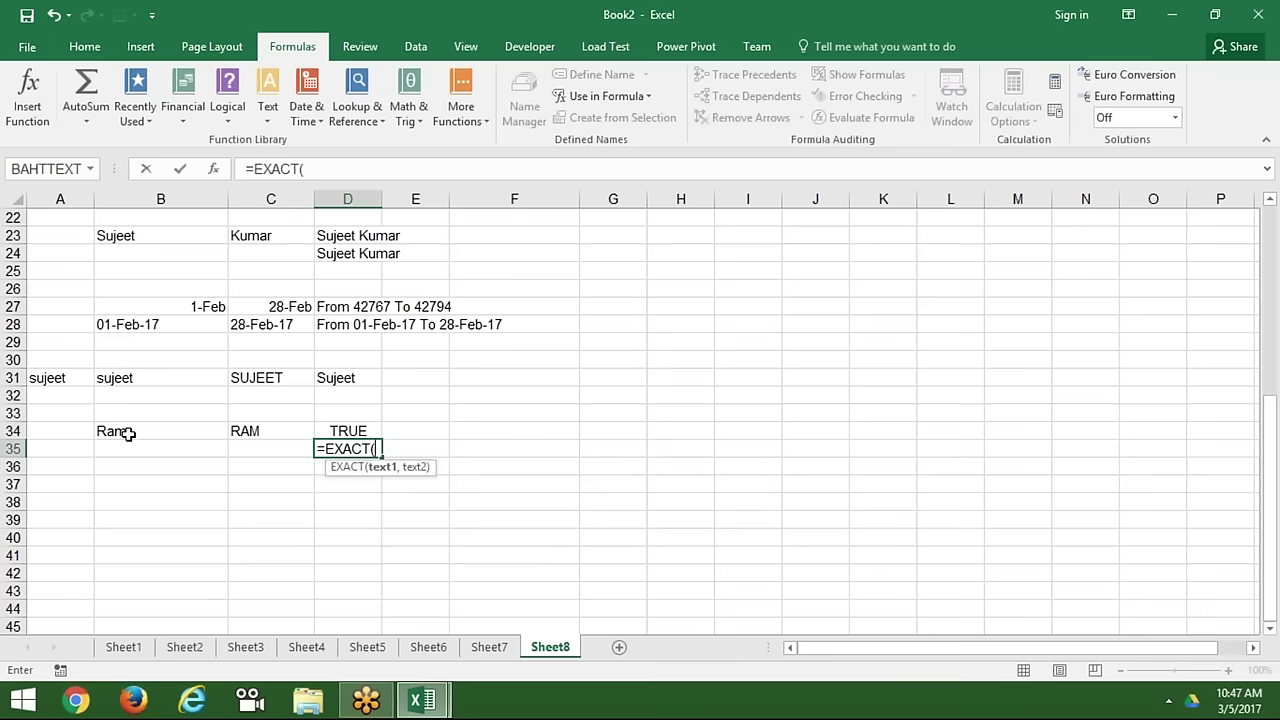
{"action": "left_click", "coordinate": [126, 433]}
{"action": "type", "text": ","}
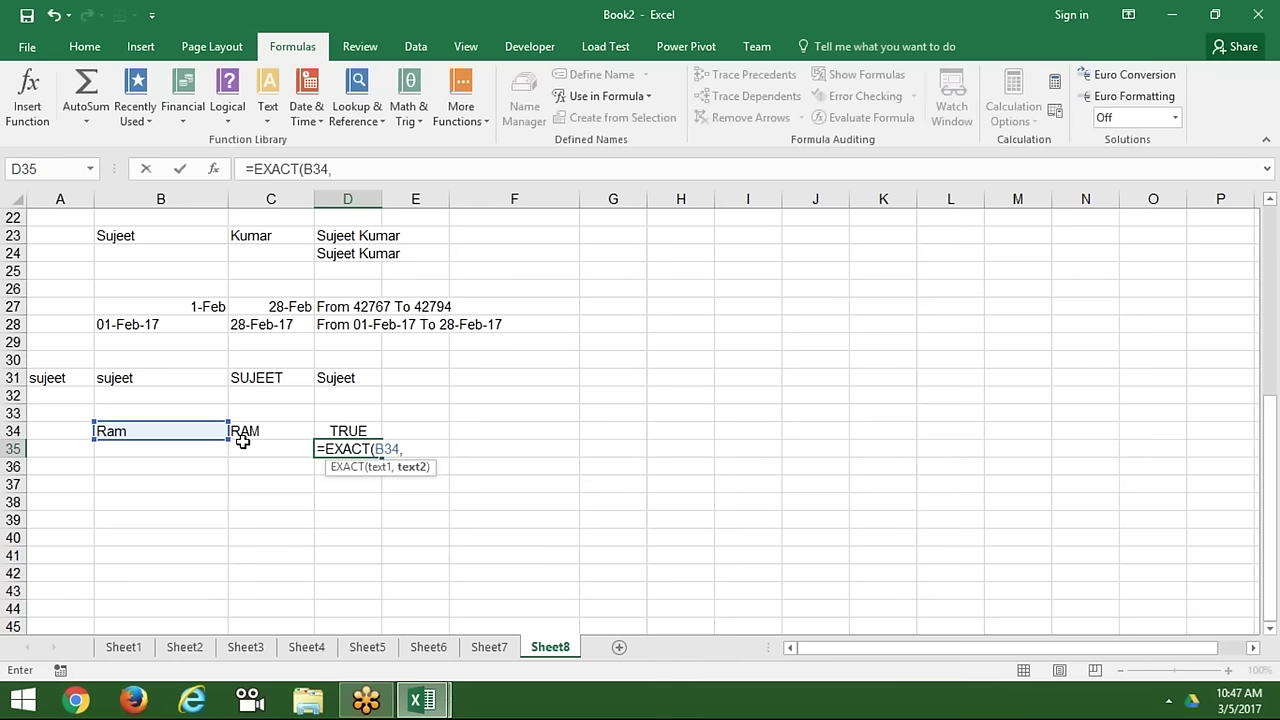
{"action": "left_click", "coordinate": [251, 432]}
{"action": "type", "text": ":"}
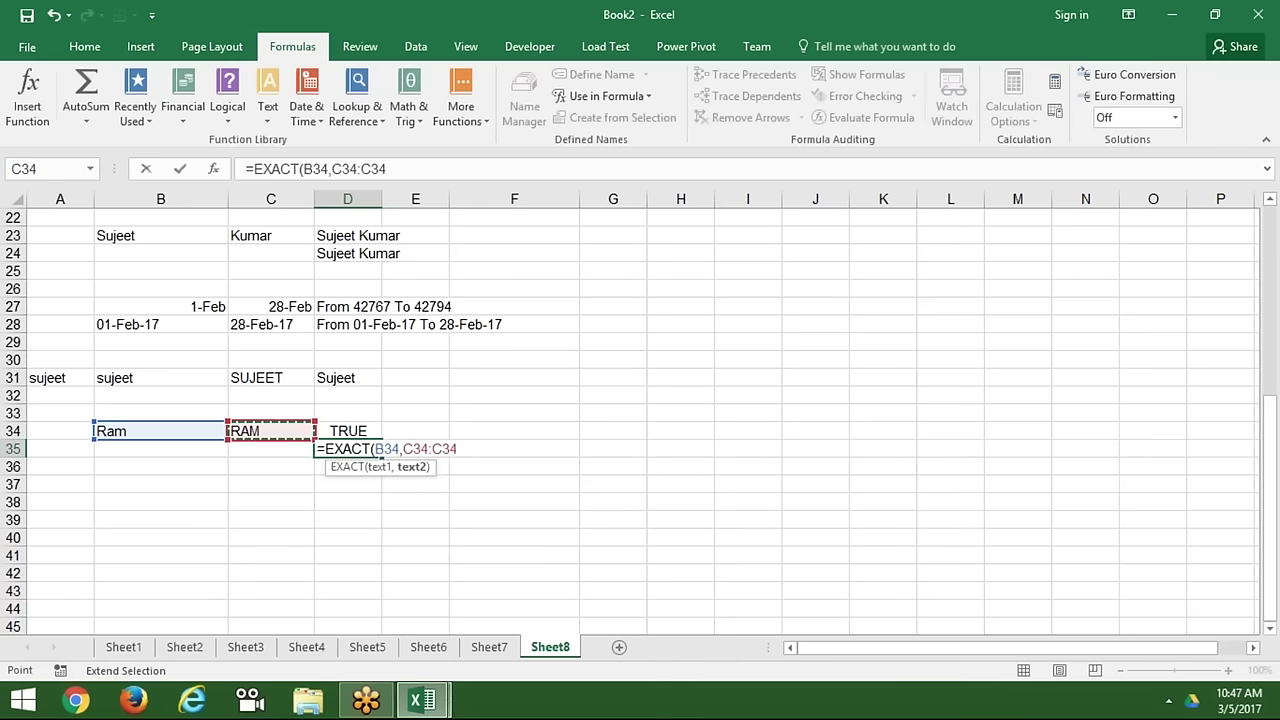
{"action": "key", "text": "BackSpace"}
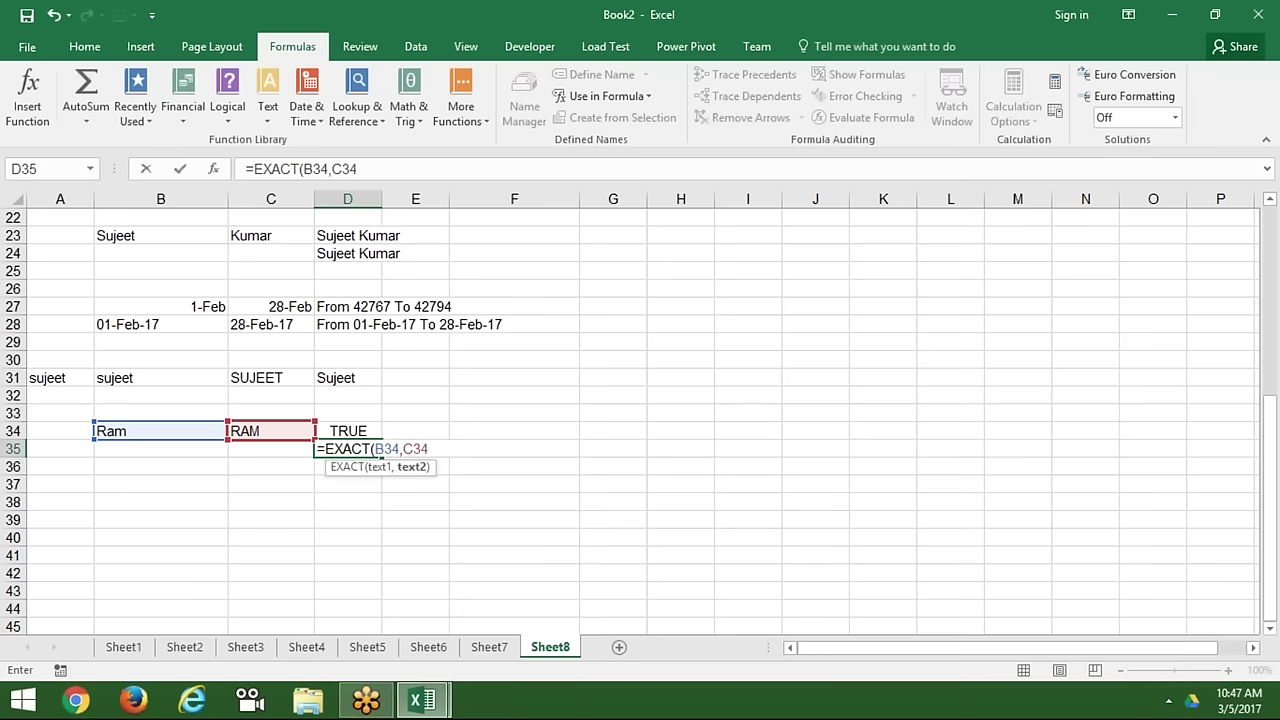
{"action": "key", "text": "Return"}
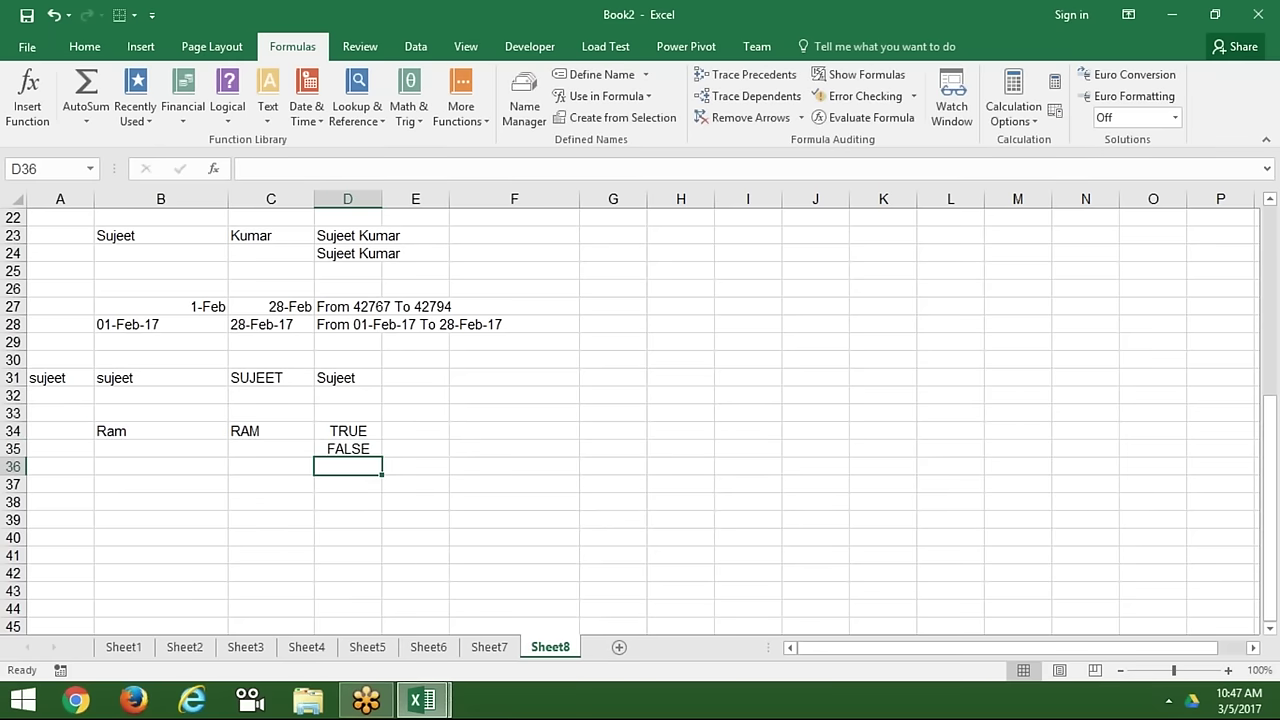
Step: Retype B34 as RAM so the EXACT result in D35 becomes TRUE
{"action": "double_click", "coordinate": [194, 430]}
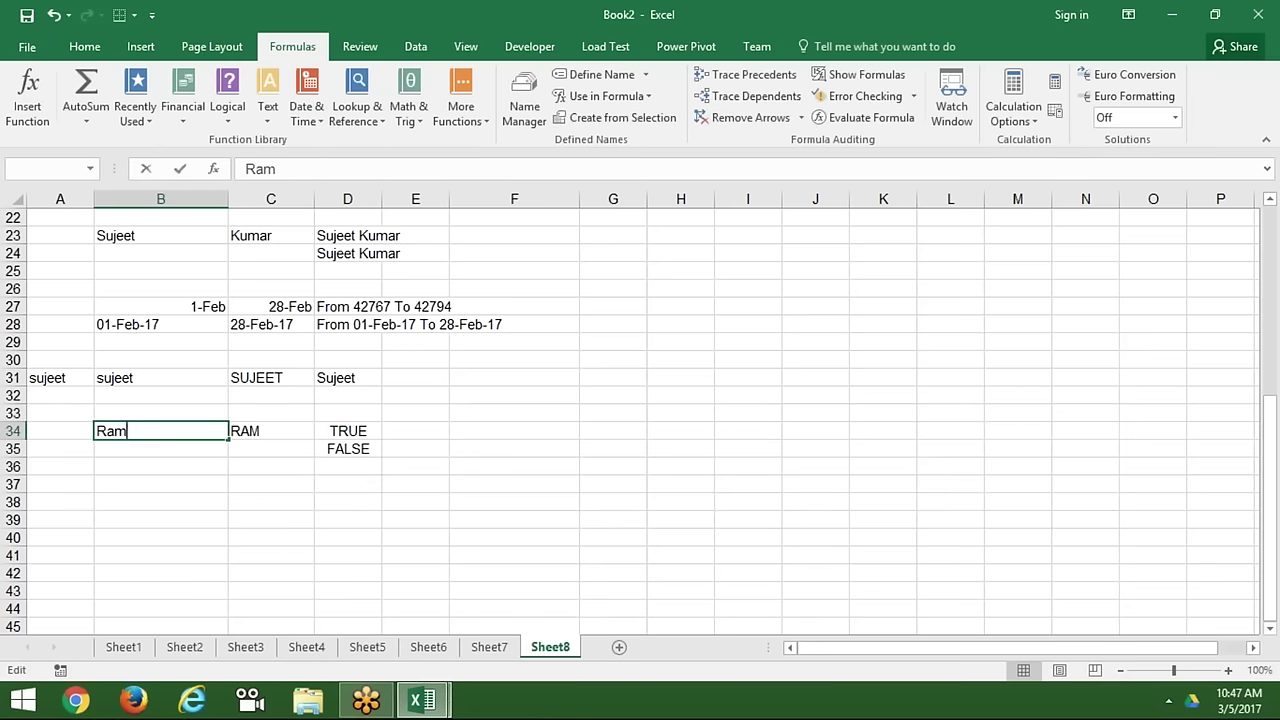
{"action": "type", "text": "`"}
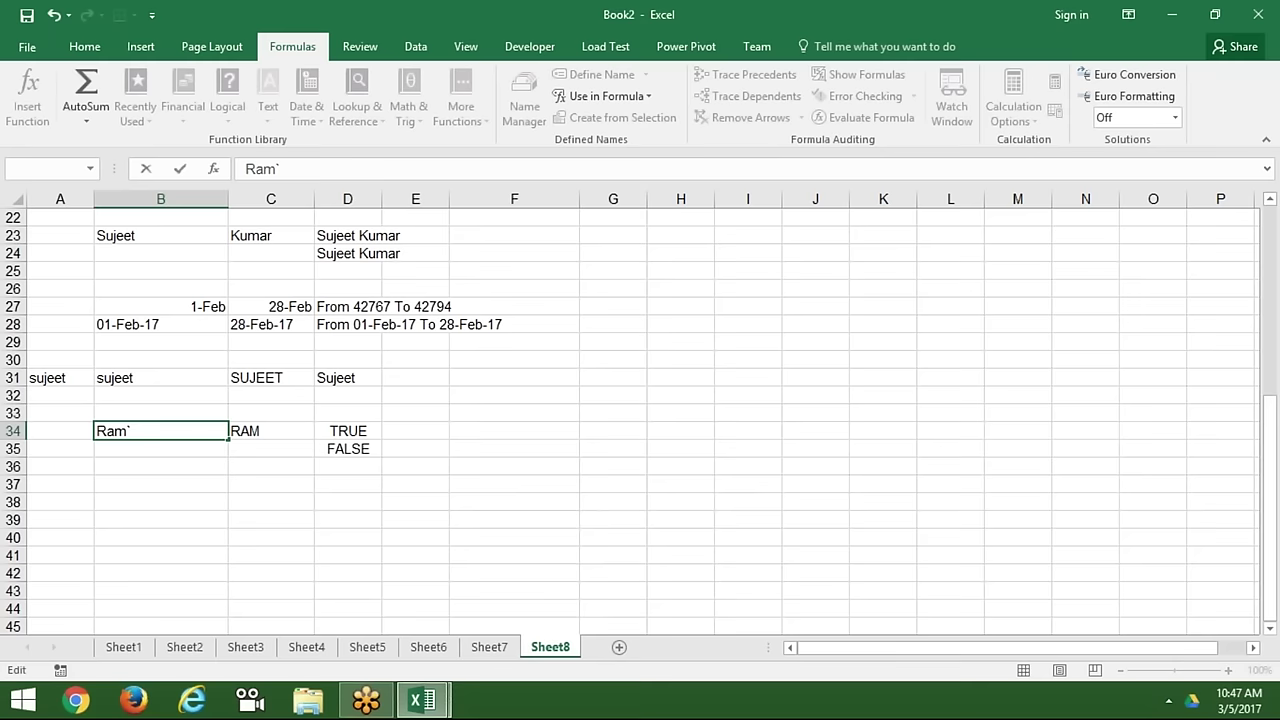
{"action": "key", "text": "Escape"}
{"action": "type", "text": "RA"}
{"action": "type", "text": "M"}
{"action": "key", "text": "Return"}
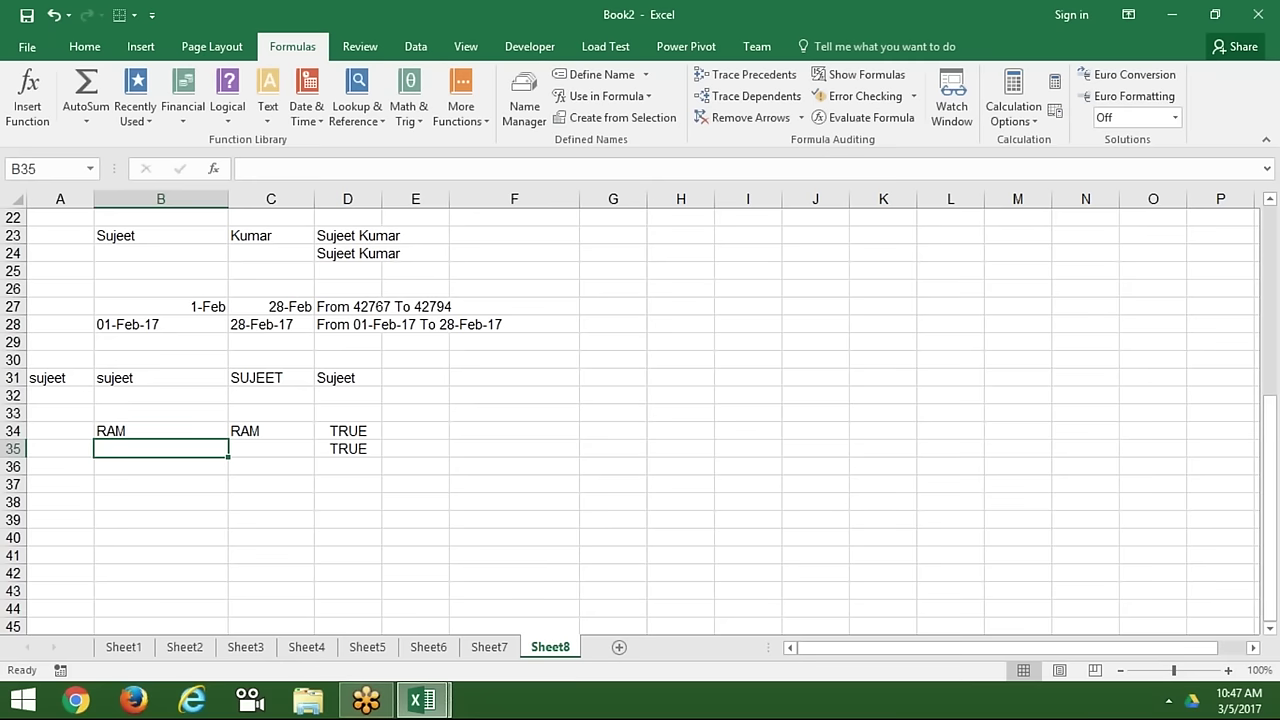
{"action": "left_click", "coordinate": [270, 448]}
{"action": "left_click", "coordinate": [347, 448]}
{"action": "left_click", "coordinate": [347, 466]}
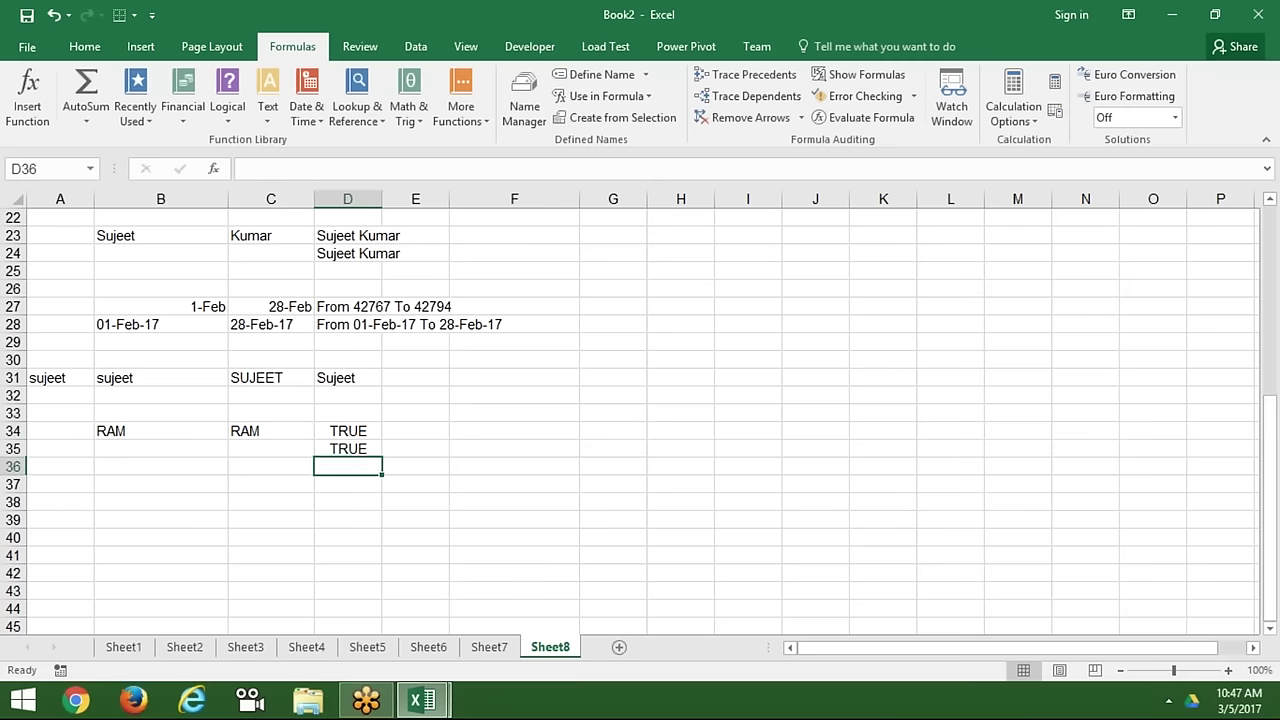
{"action": "left_click", "coordinate": [60, 466]}
{"action": "left_click", "coordinate": [60, 502]}
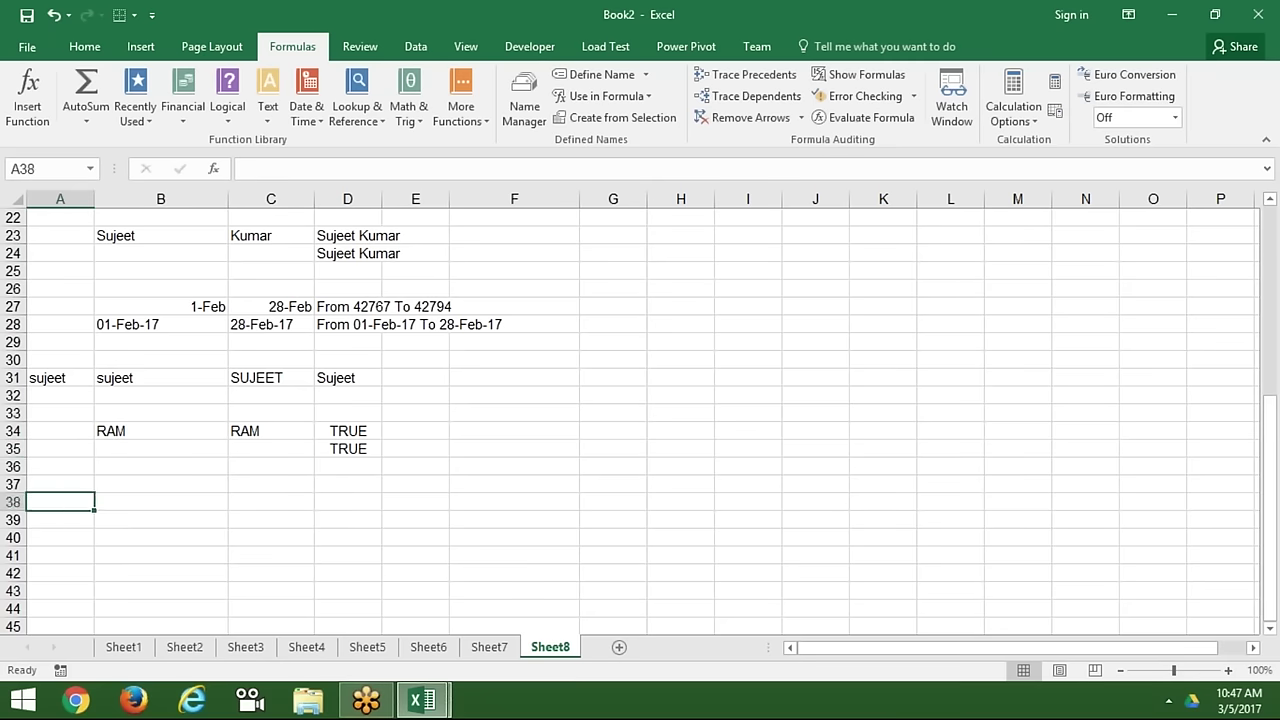
Step: Type A in A38 and enter =REPT(A38,8) in B38, giving AAAAAAAA
{"action": "type", "text": "A"}
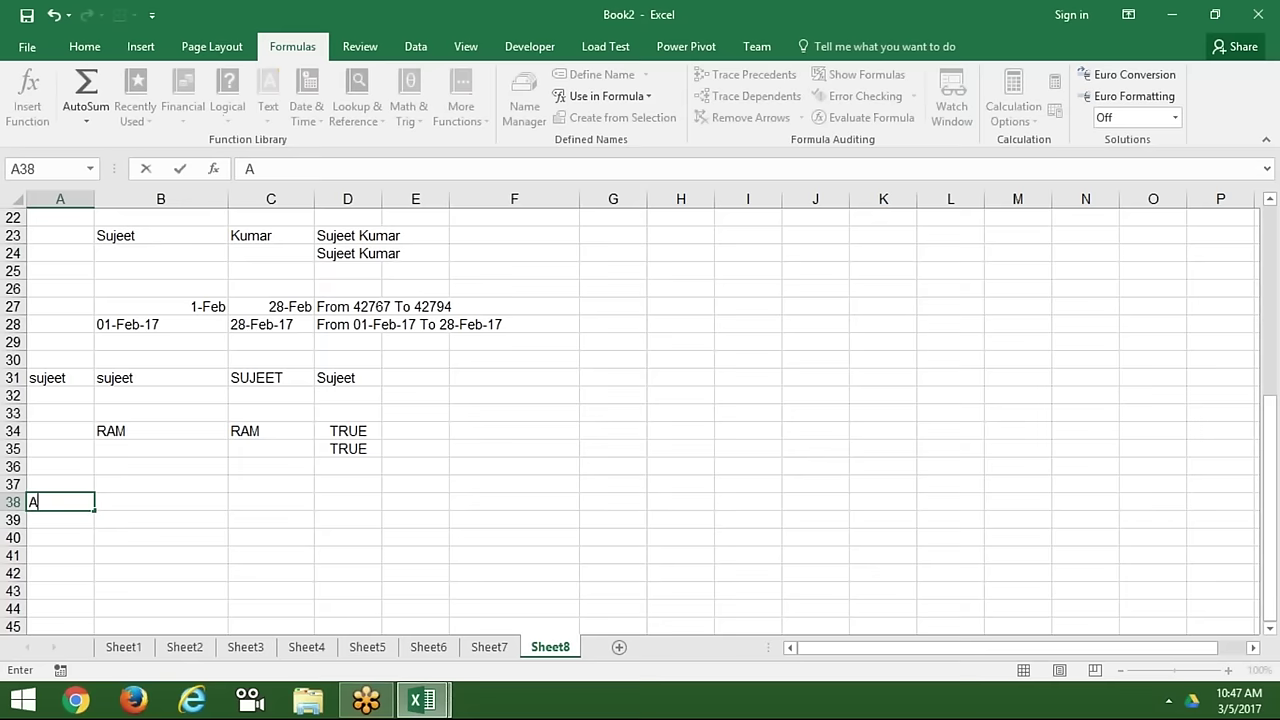
{"action": "key", "text": "Tab"}
{"action": "type", "text": "=re"}
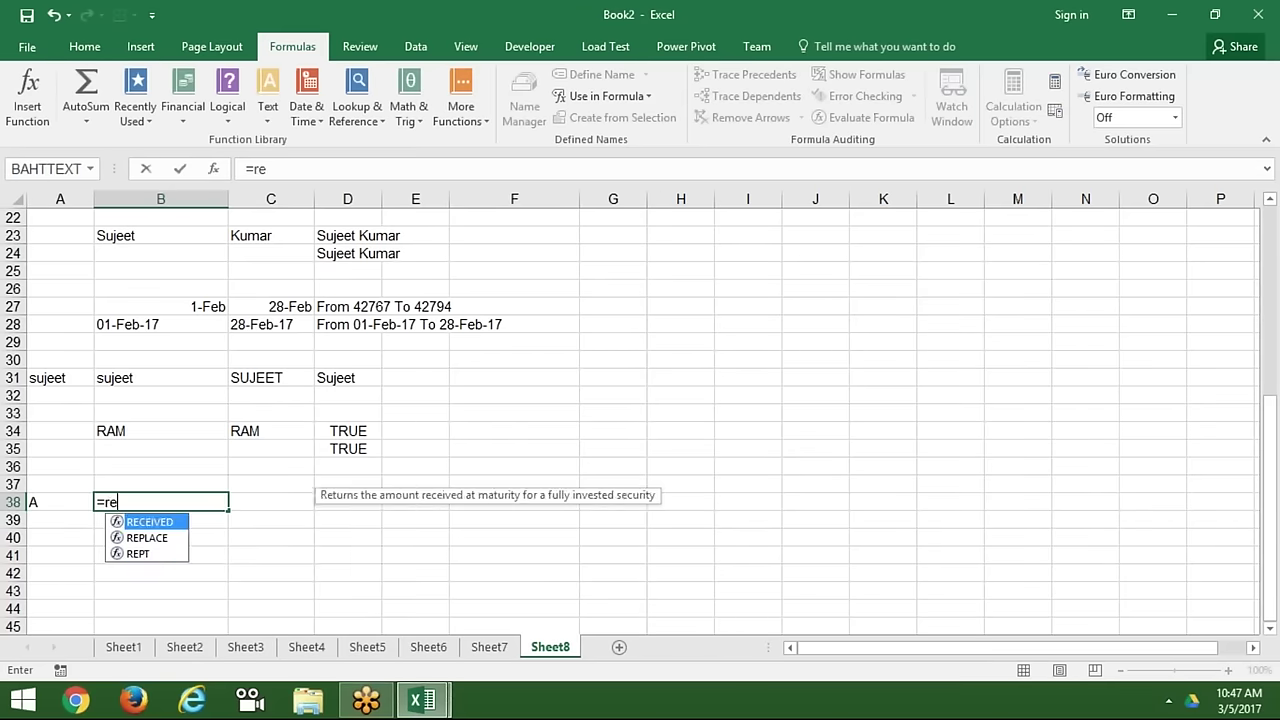
{"action": "key", "text": "Down"}
{"action": "key", "text": "Down"}
{"action": "key", "text": "Tab"}
{"action": "key", "text": "Left"}
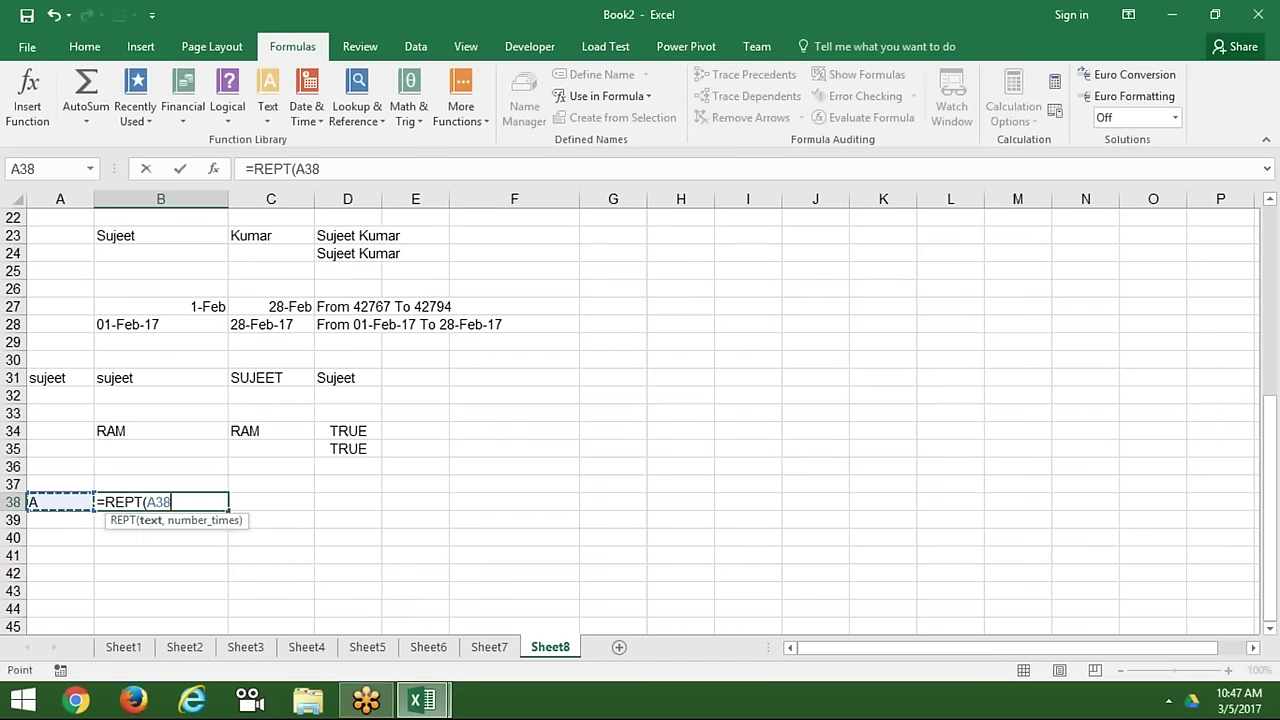
{"action": "type", "text": ",8"}
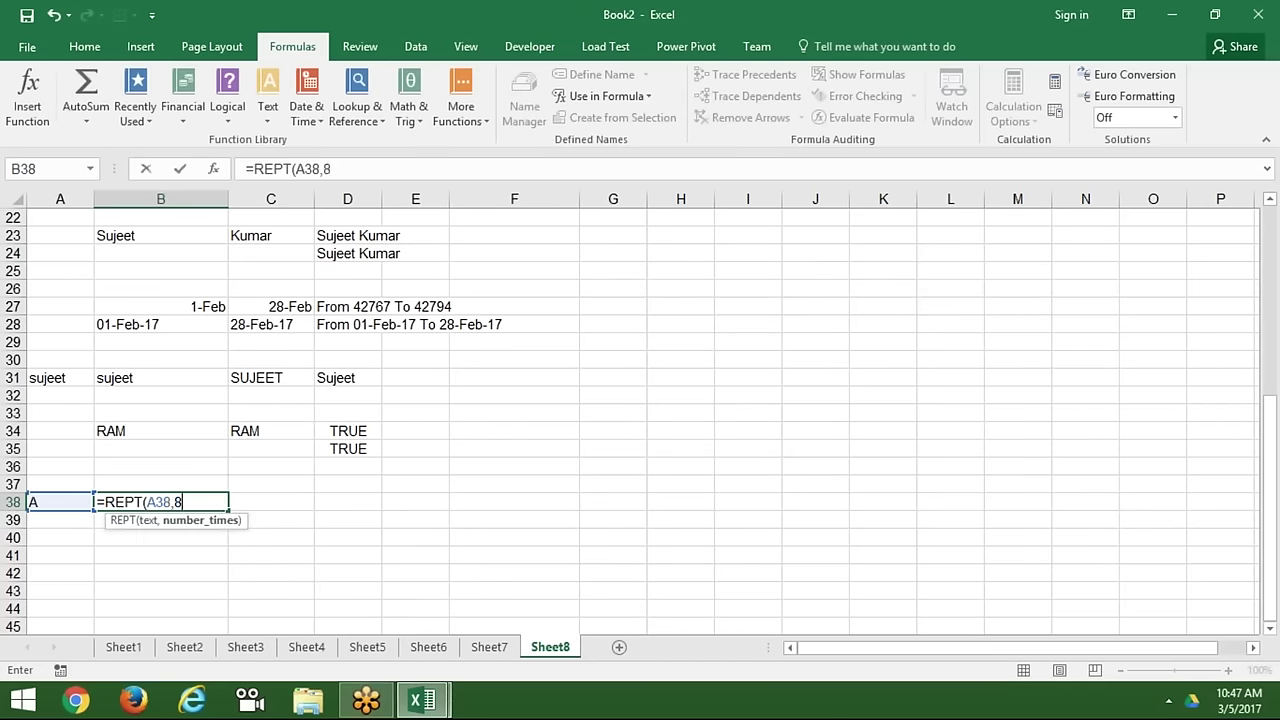
{"action": "key", "text": "Return"}
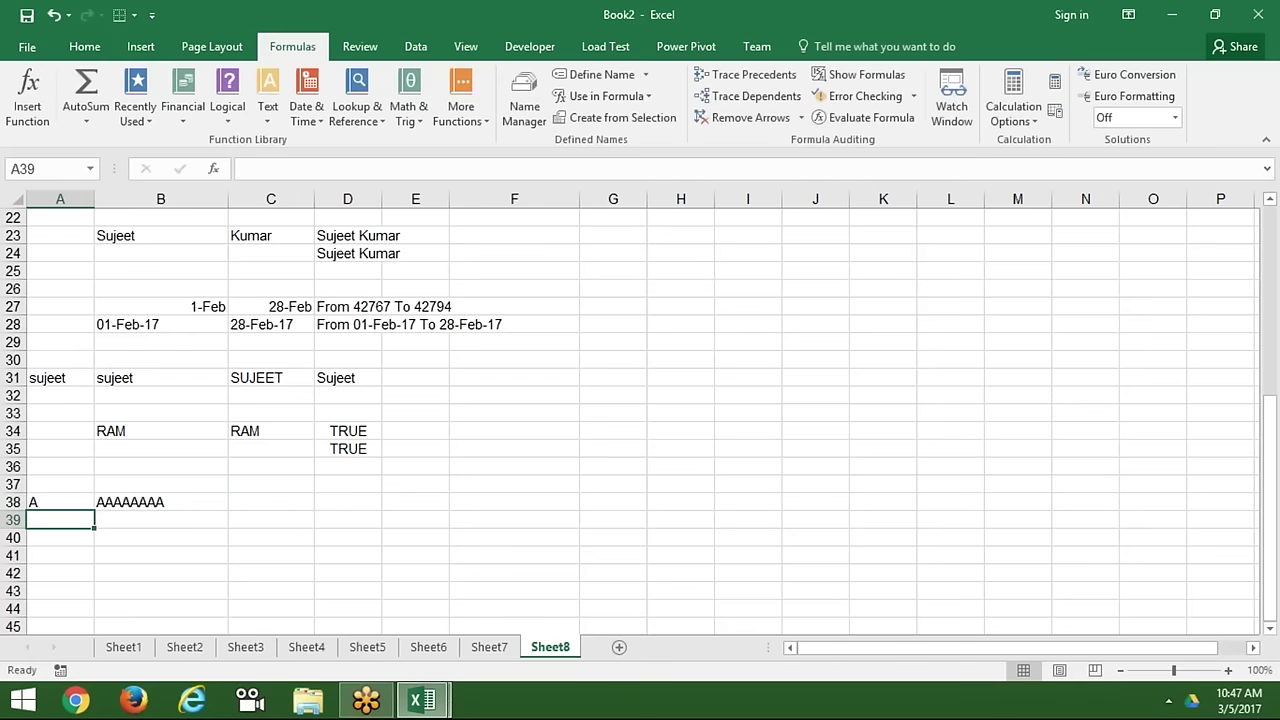
{"action": "key", "text": "Down"}
{"action": "key", "text": "Down"}
{"action": "key", "text": "Down"}
{"action": "key", "text": "Down"}
{"action": "key", "text": "Down"}
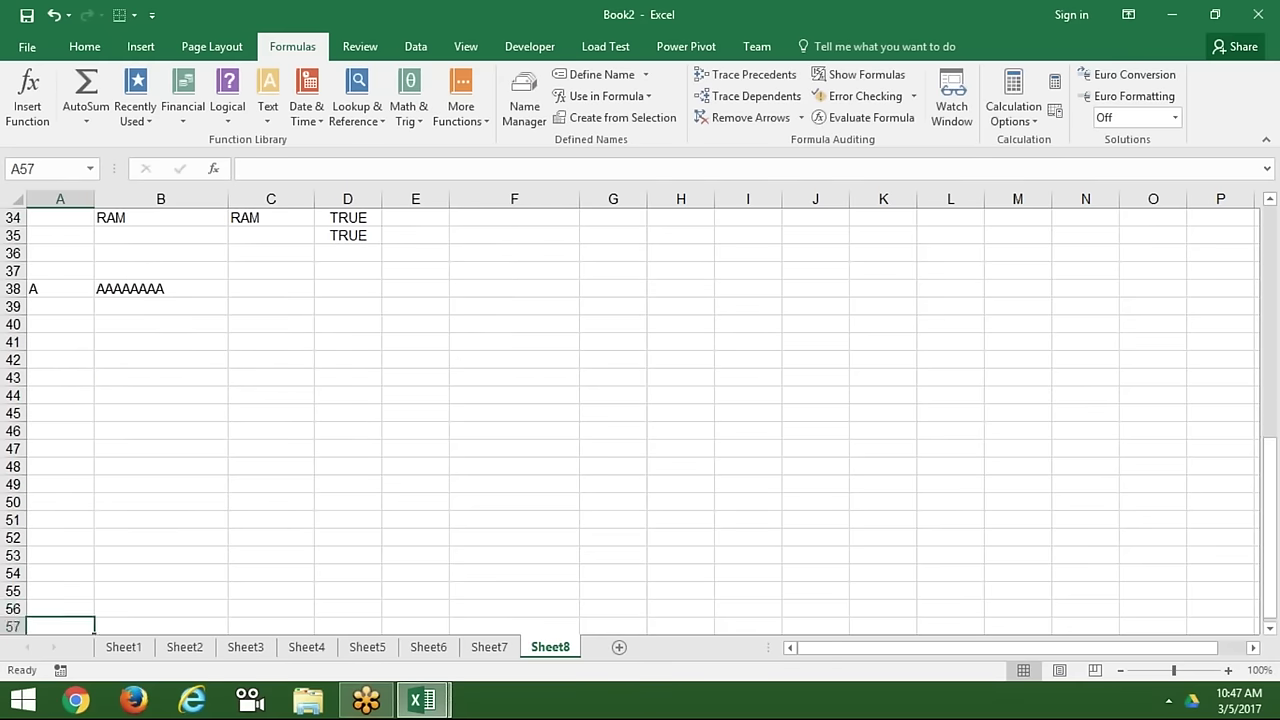
Step: Enter a Sales header in A45 with values 85, 36, 52, 12, 36, 63, 52 below
{"action": "key", "text": "Up"}
{"action": "key", "text": "Up"}
{"action": "key", "text": "Up"}
{"action": "key", "text": "Up"}
{"action": "key", "text": "Up"}
{"action": "key", "text": "Up"}
{"action": "key", "text": "Up"}
{"action": "key", "text": "Up"}
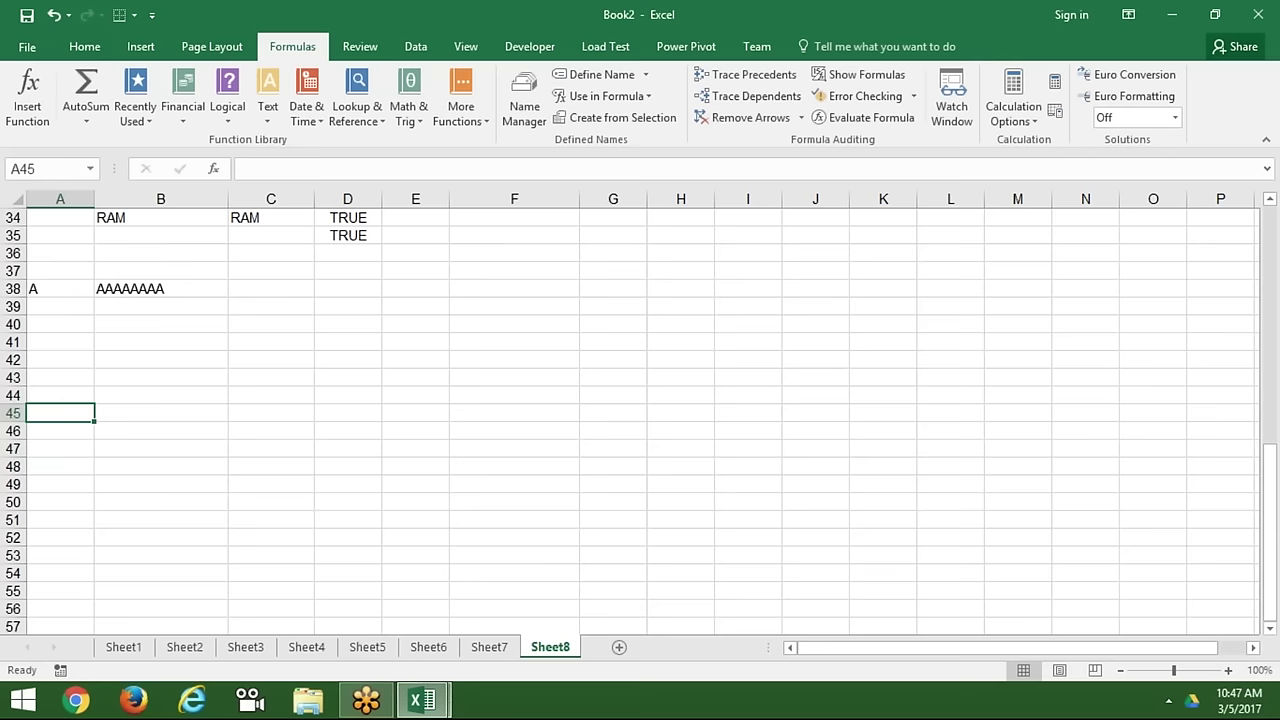
{"action": "type", "text": "Sales"}
{"action": "key", "text": "Return"}
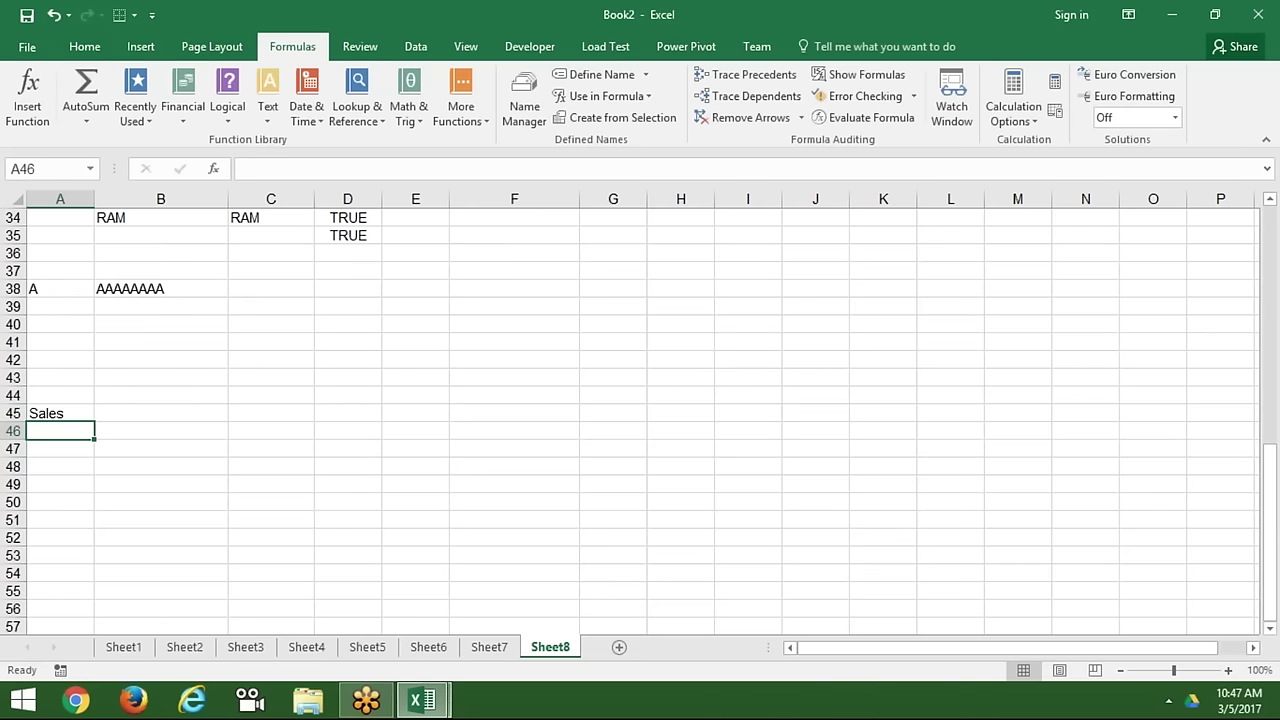
{"action": "type", "text": "85"}
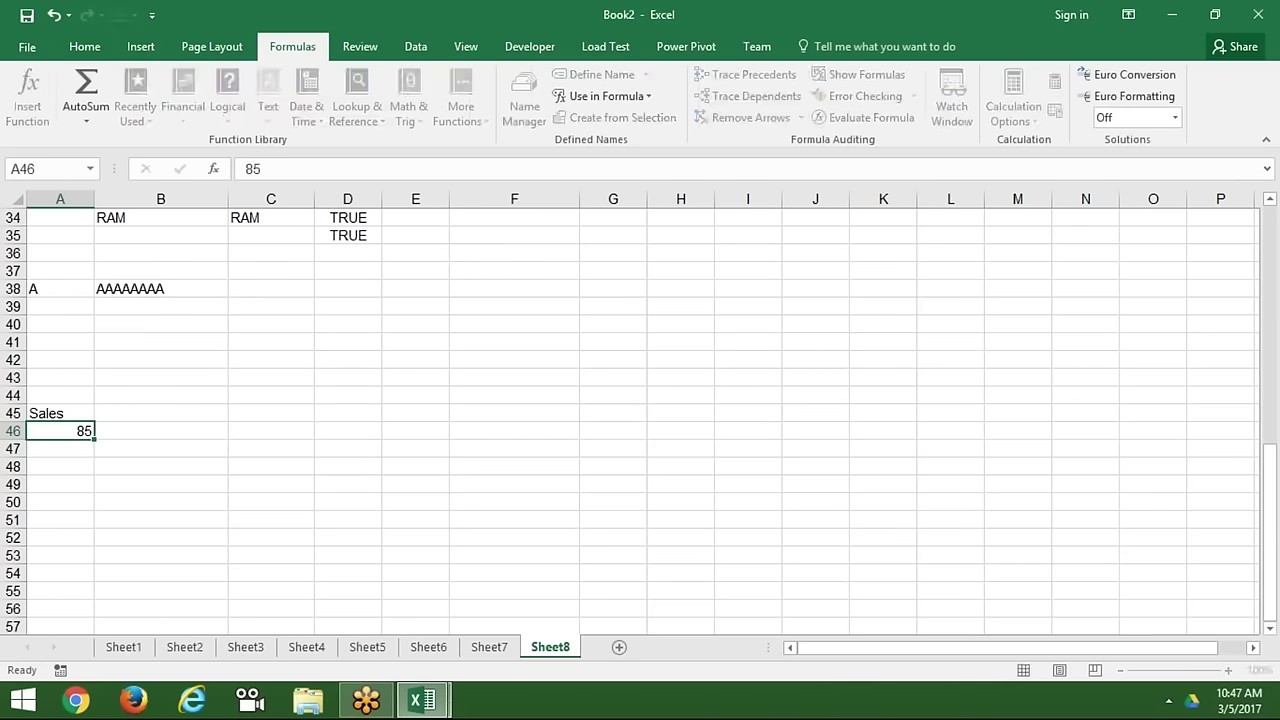
{"action": "key", "text": "Return"}
{"action": "type", "text": "36"}
{"action": "key", "text": "Return"}
{"action": "type", "text": "52"}
{"action": "key", "text": "Return"}
{"action": "type", "text": "12"}
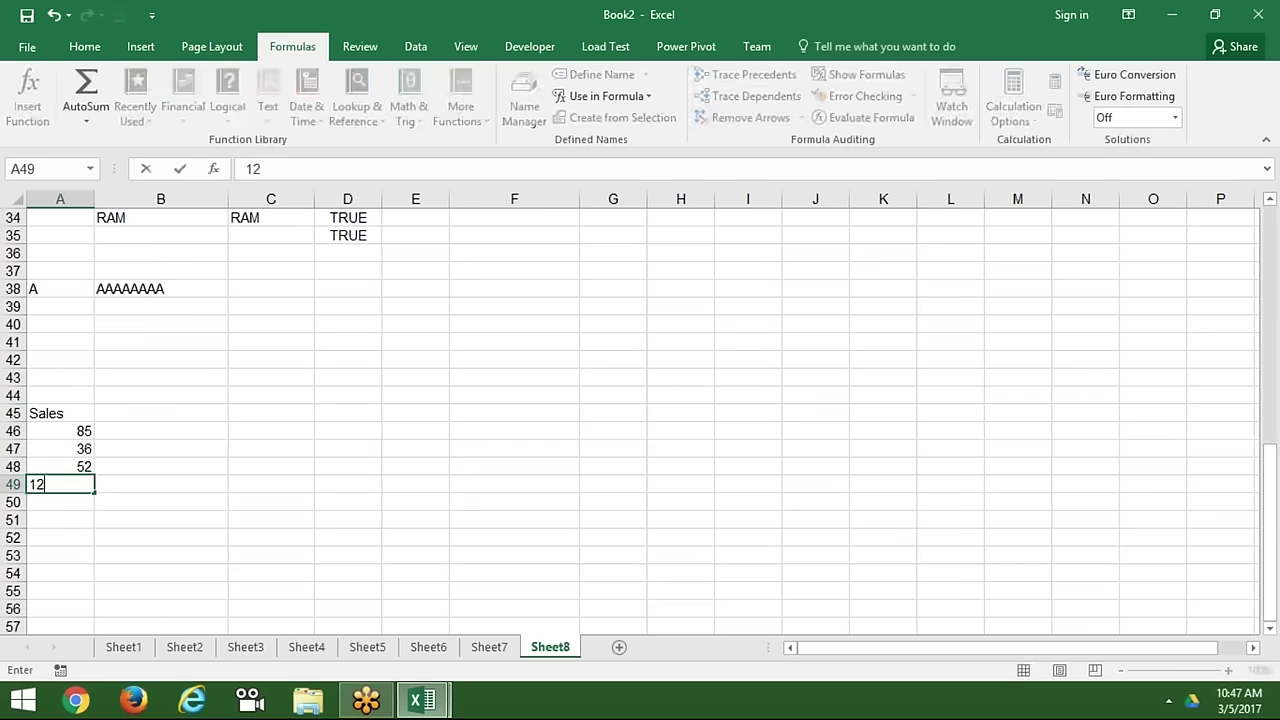
{"action": "key", "text": "Return"}
{"action": "type", "text": "36"}
{"action": "key", "text": "Return"}
{"action": "type", "text": "63"}
{"action": "key", "text": "Return"}
{"action": "type", "text": "52"}
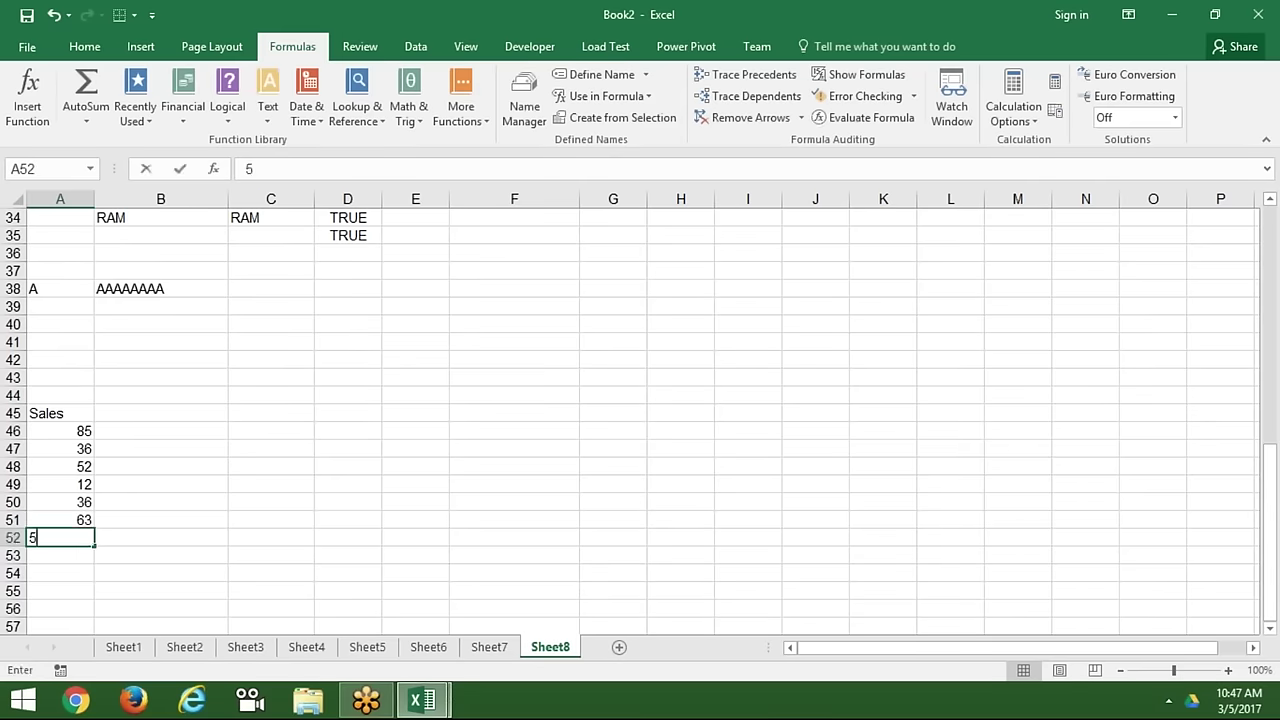
{"action": "key", "text": "Return"}
Step: Apply Blue Data Bar (Gradient Fill) conditional formatting to A46:A52
{"action": "key", "text": "Up"}
{"action": "key", "text": "ctrl+shift+Up"}
{"action": "key", "text": "shift+Down"}
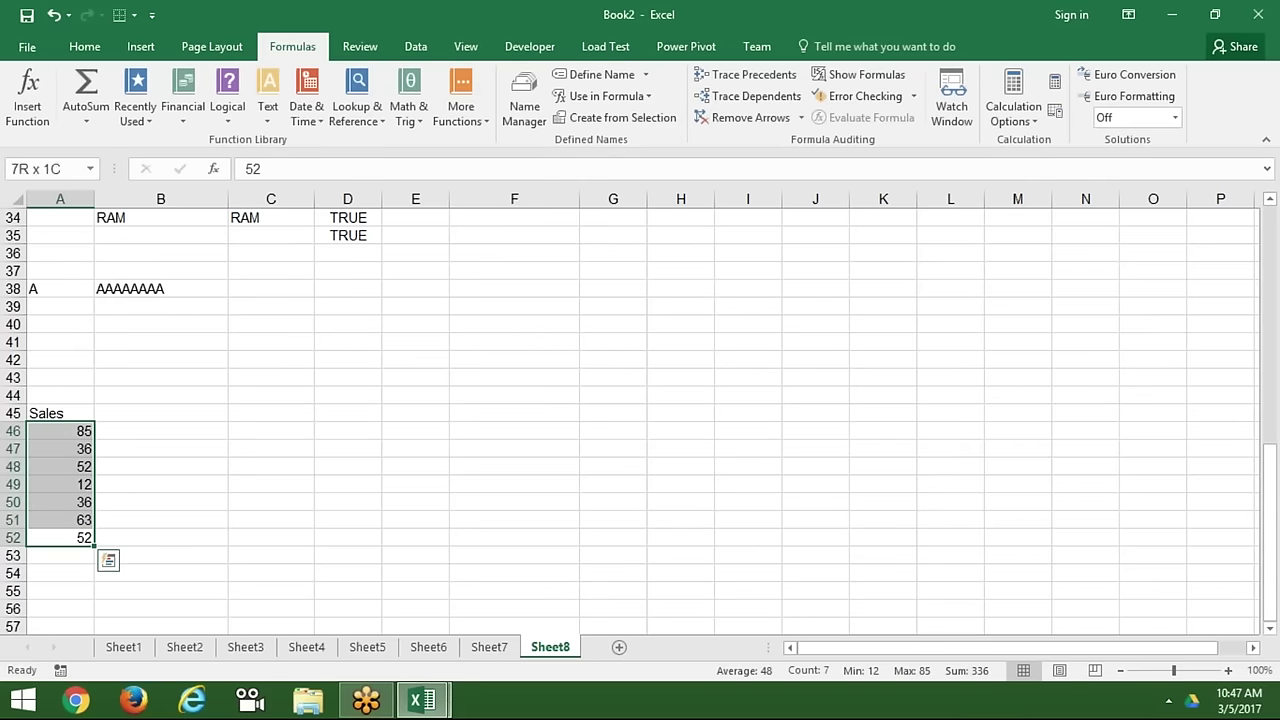
{"action": "left_click", "coordinate": [94, 50]}
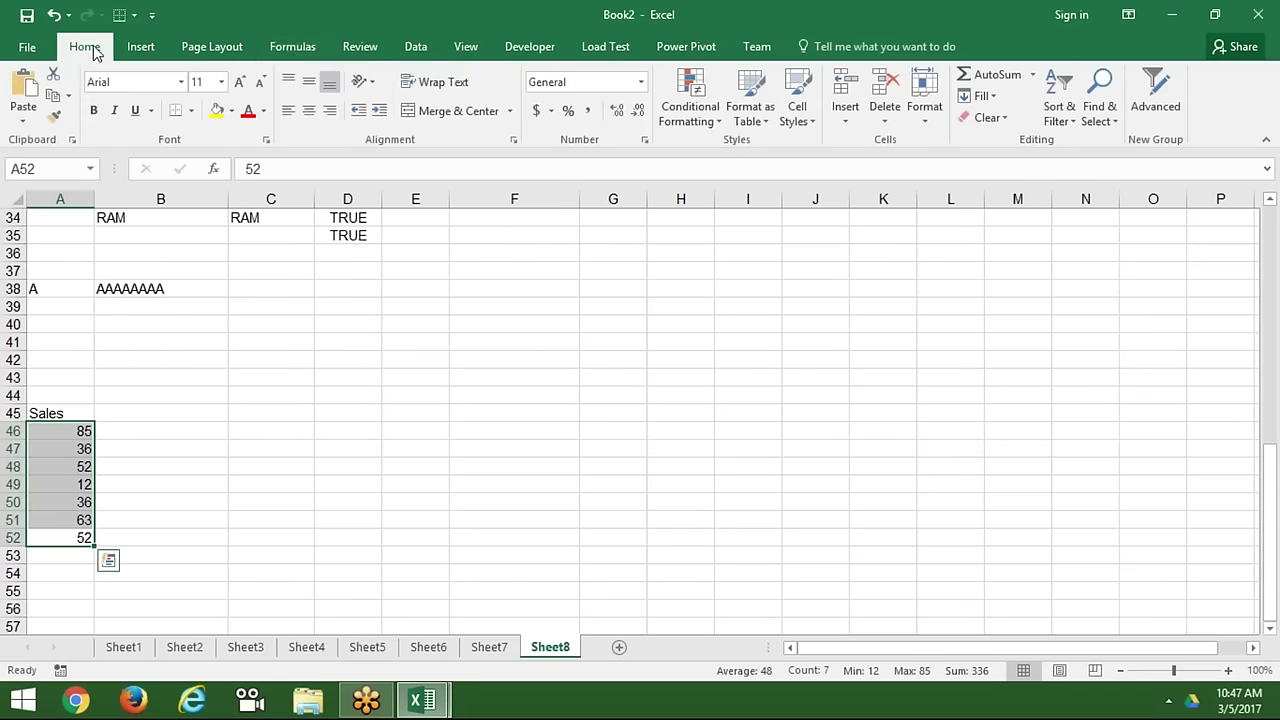
{"action": "left_click", "coordinate": [693, 112]}
{"action": "mouse_move", "coordinate": [714, 262]}
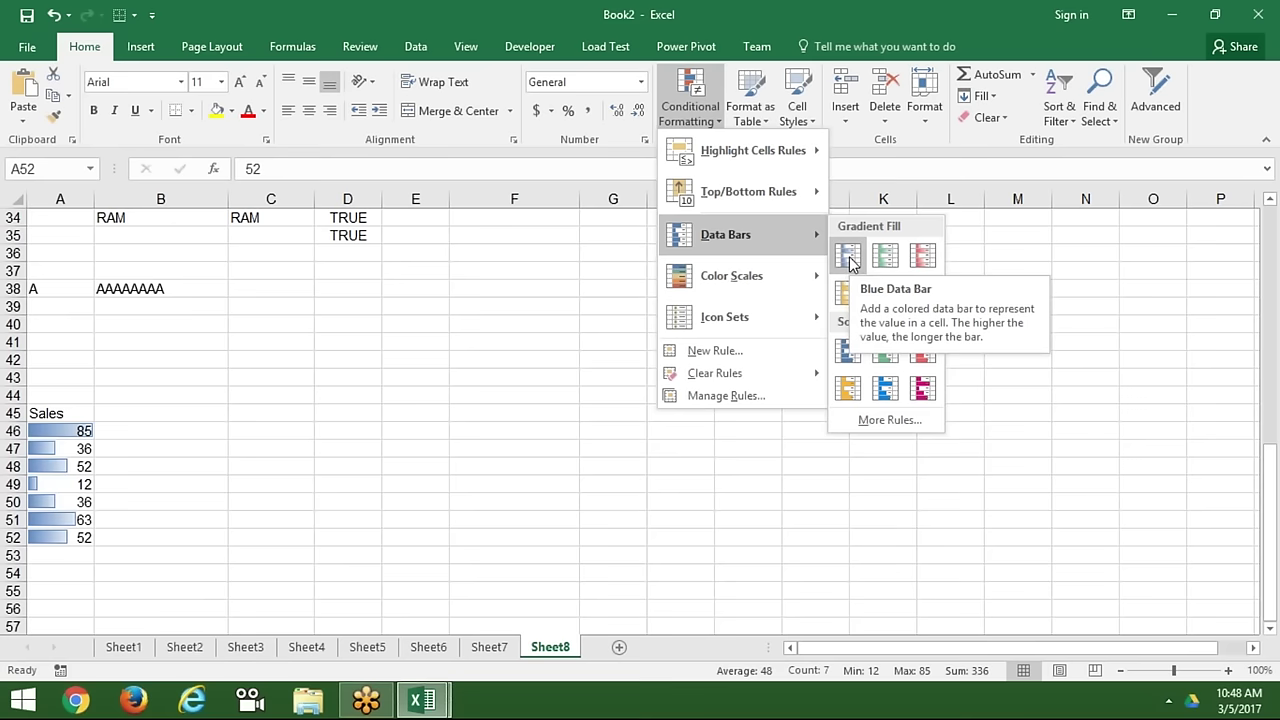
{"action": "left_click", "coordinate": [849, 258]}
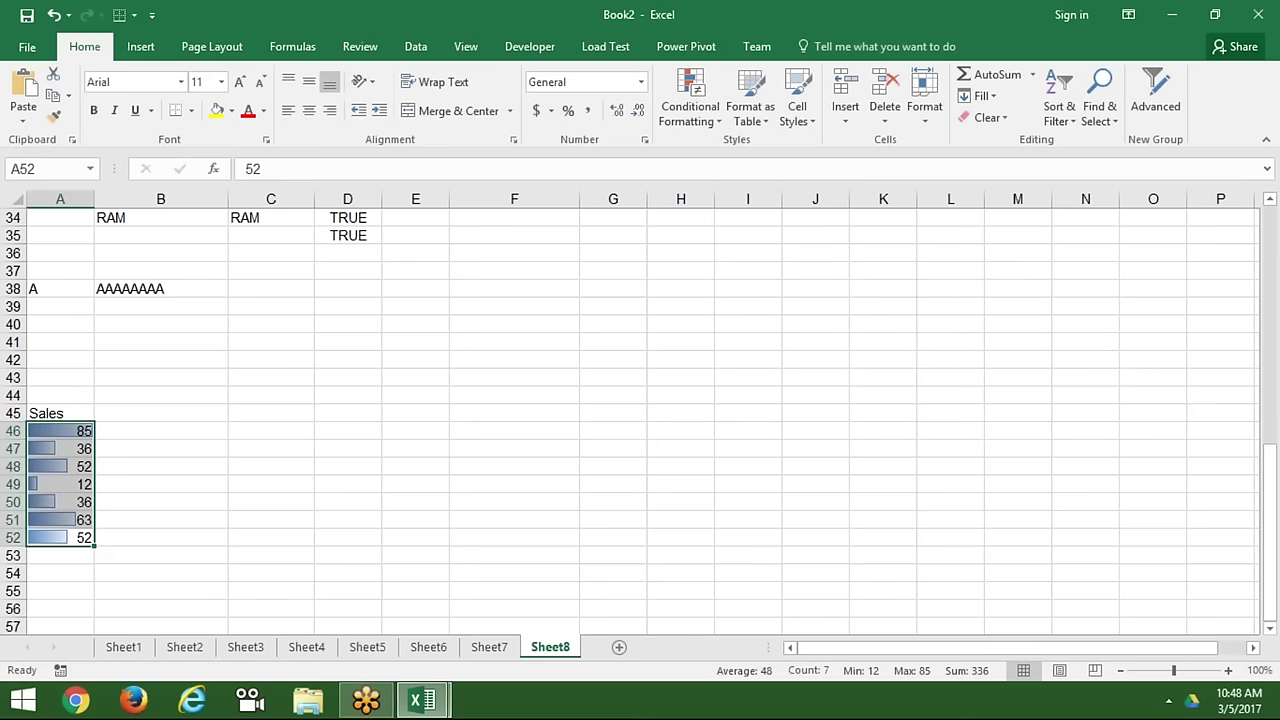
{"action": "left_click", "coordinate": [332, 410]}
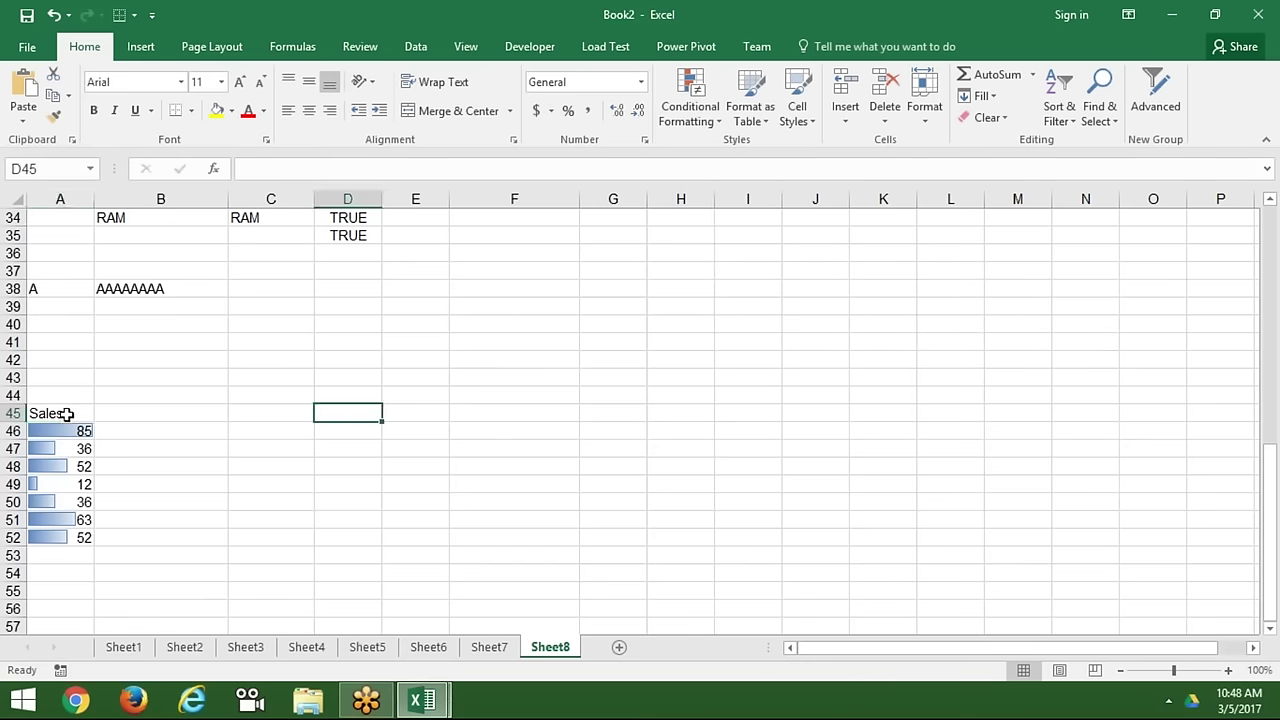
{"action": "left_click", "coordinate": [66, 413]}
{"action": "left_click", "coordinate": [67, 428]}
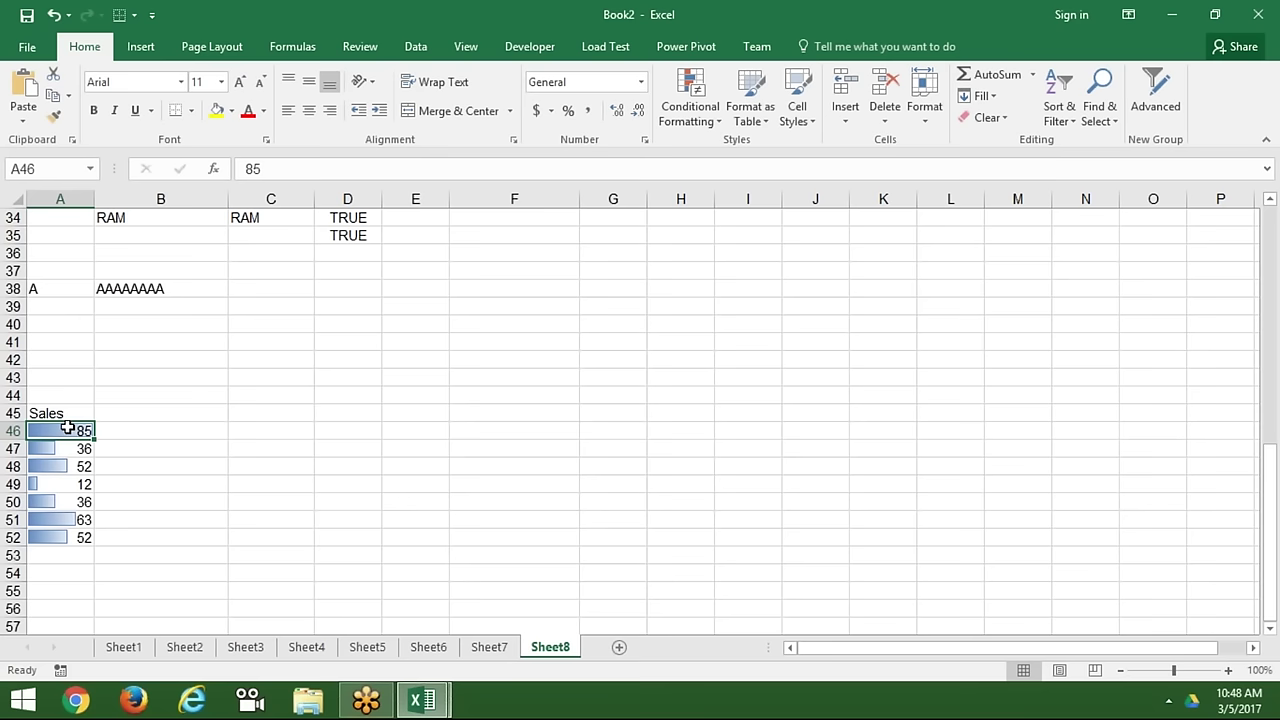
Step: Enter =REPT("|",A46) in B46 and fill it down through B52 with Ctrl+D
{"action": "left_click", "coordinate": [177, 431]}
{"action": "type", "text": "="}
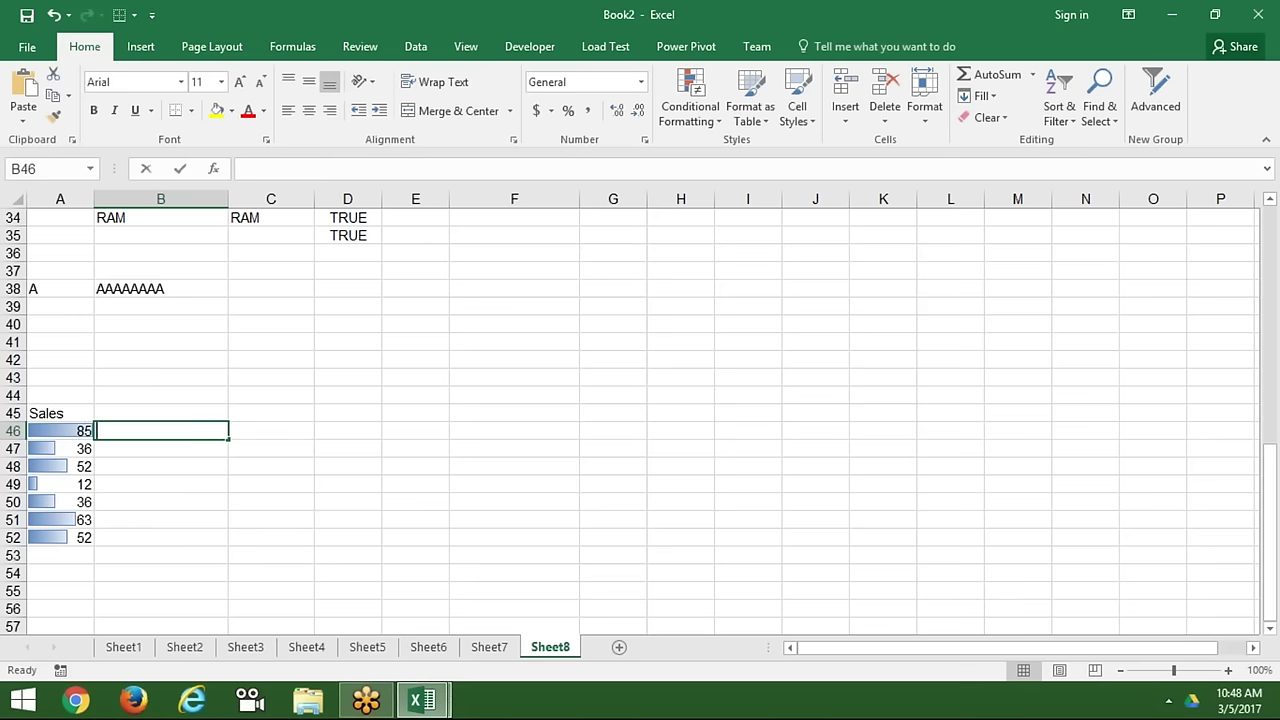
{"action": "type", "text": "re"}
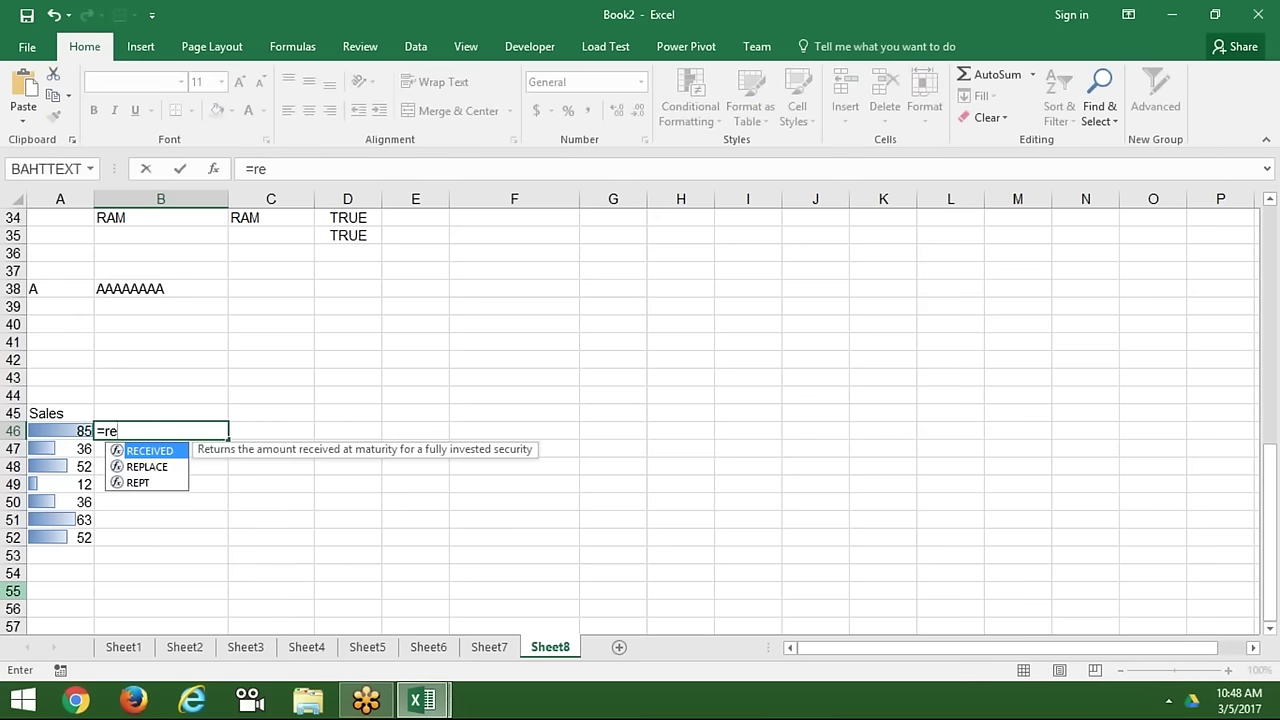
{"action": "key", "text": "Down"}
{"action": "key", "text": "Down"}
{"action": "key", "text": "Tab"}
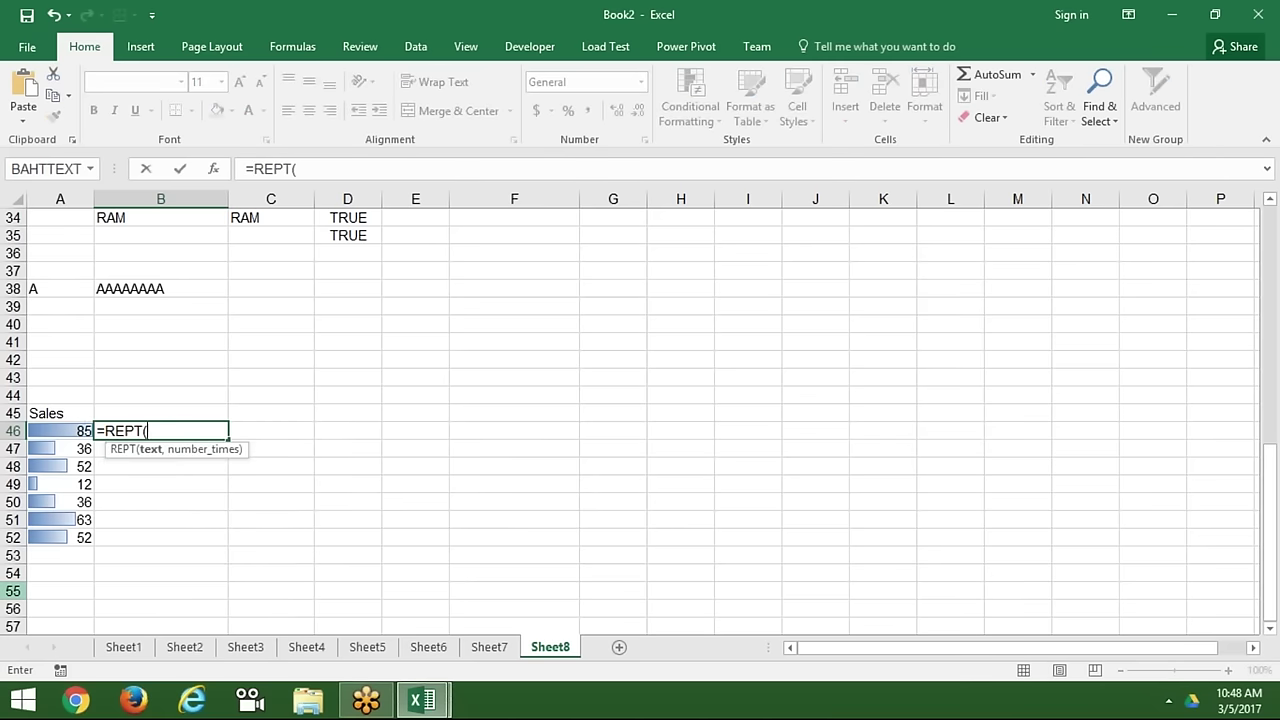
{"action": "type", "text": "\"|"}
{"action": "type", "text": "\","}
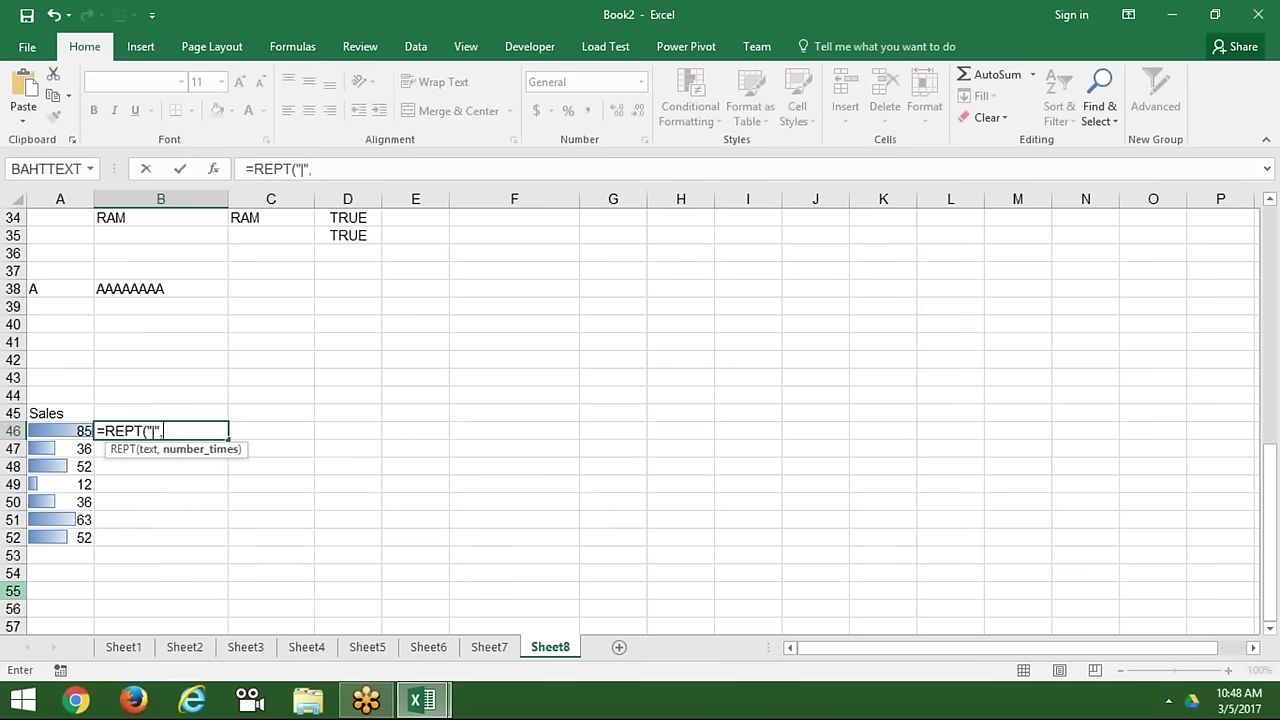
{"action": "left_click", "coordinate": [52, 432]}
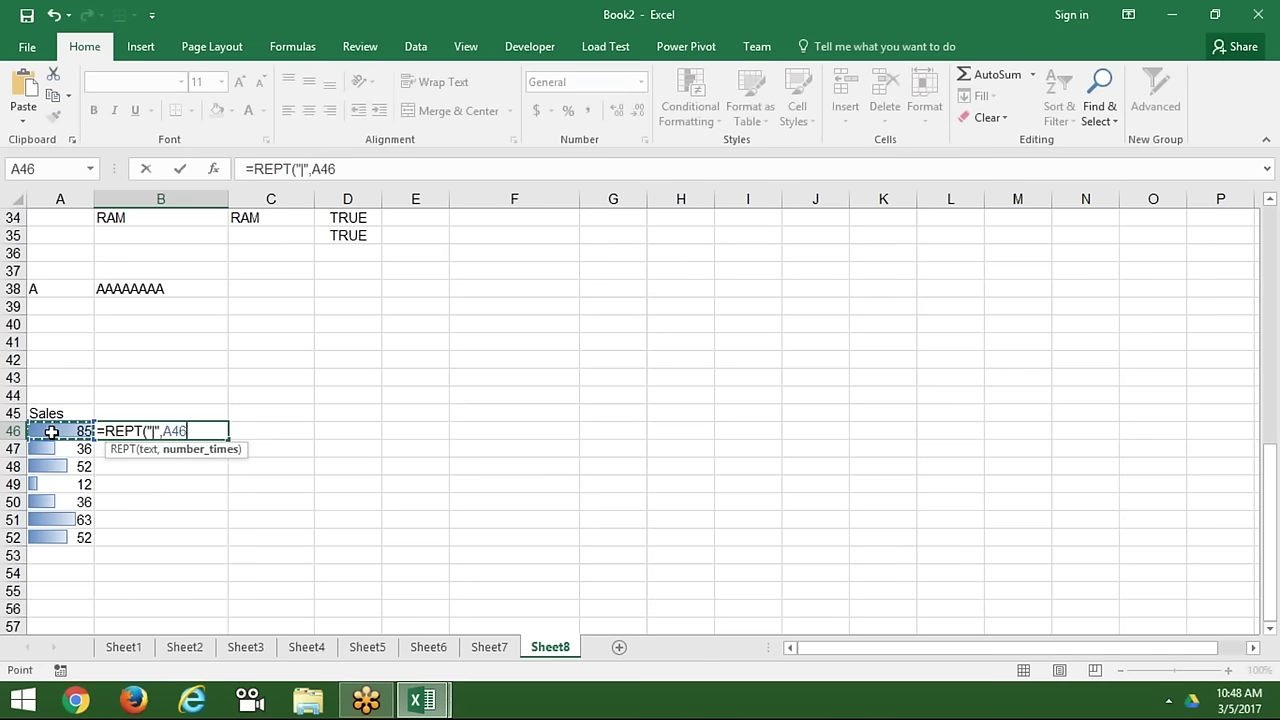
{"action": "type", "text": ")"}
{"action": "key", "text": "Return"}
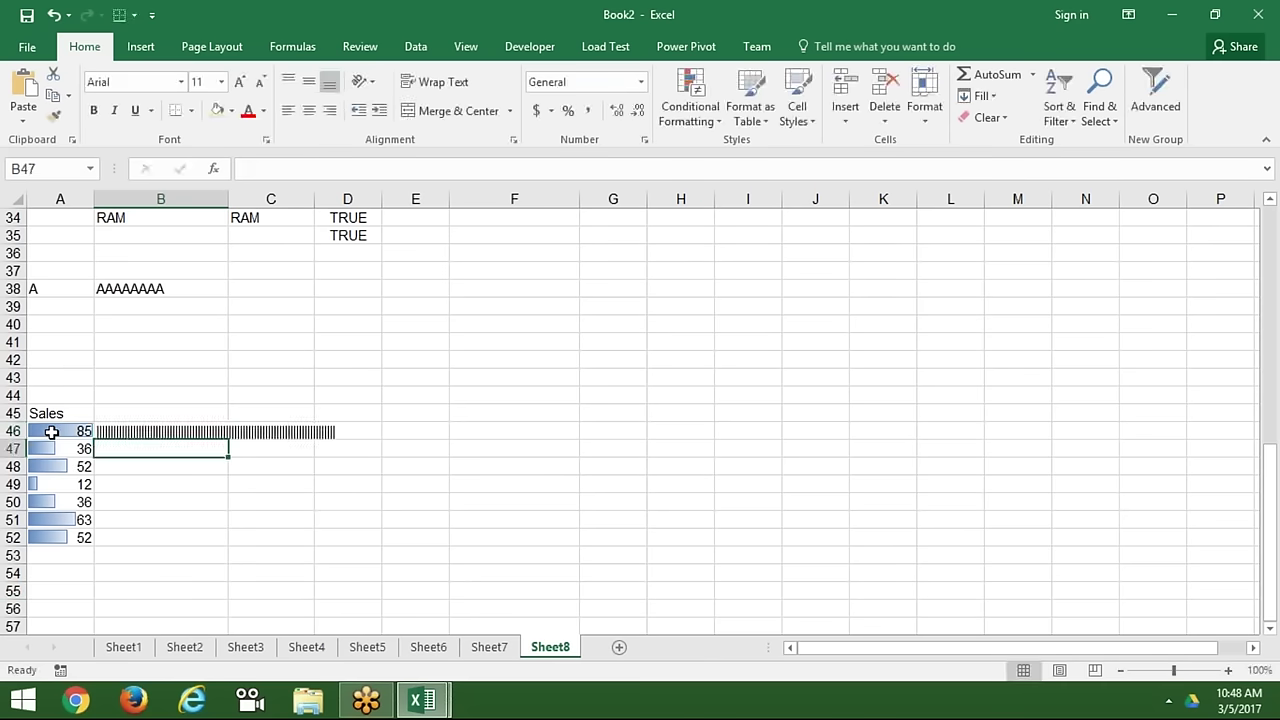
{"action": "key", "text": "Up"}
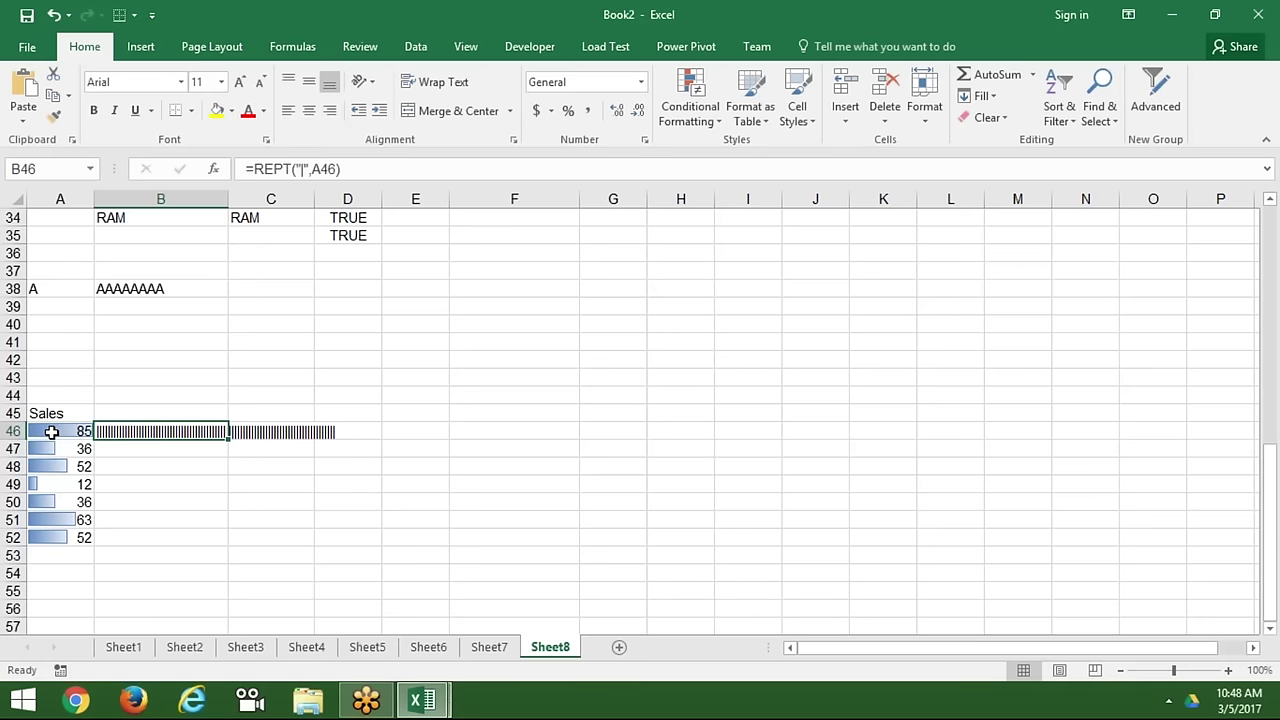
{"action": "key", "text": "shift+Down"}
{"action": "key", "text": "shift+Down"}
{"action": "key", "text": "shift+Down"}
{"action": "key", "text": "shift+Down"}
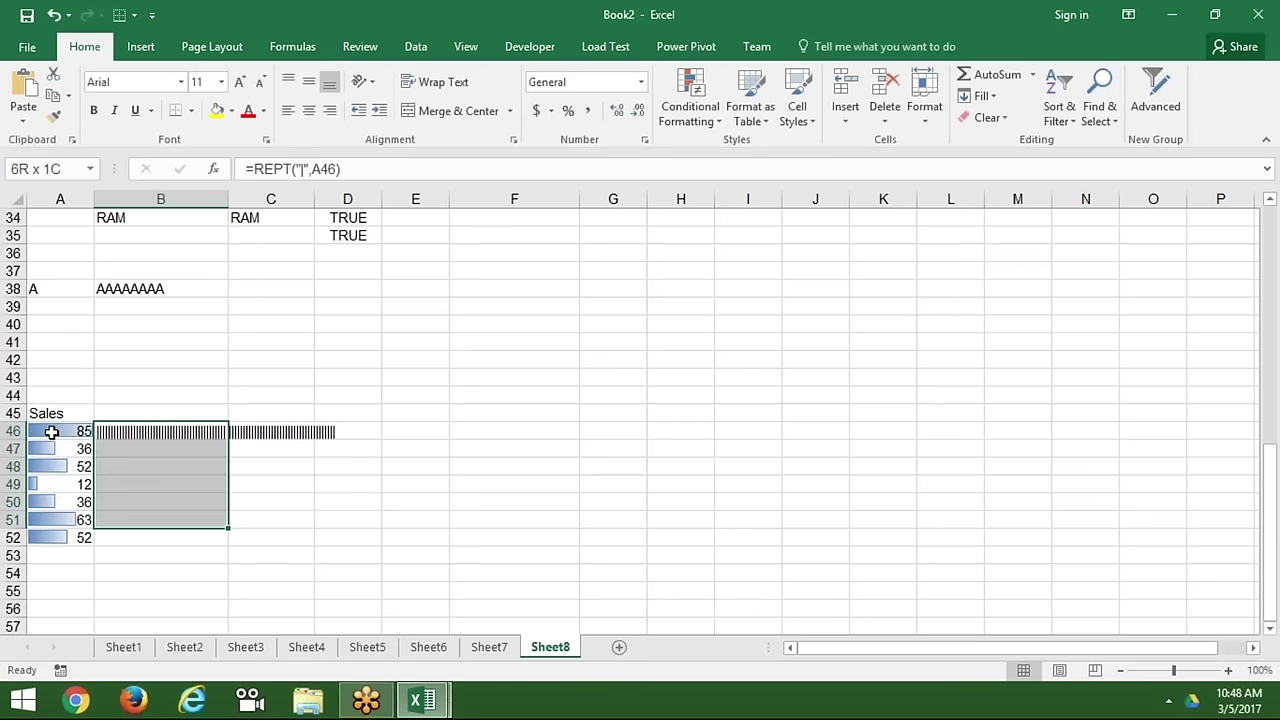
{"action": "key", "text": "shift+Down"}
{"action": "key", "text": "shift+Down"}
{"action": "key", "text": "ctrl+d"}
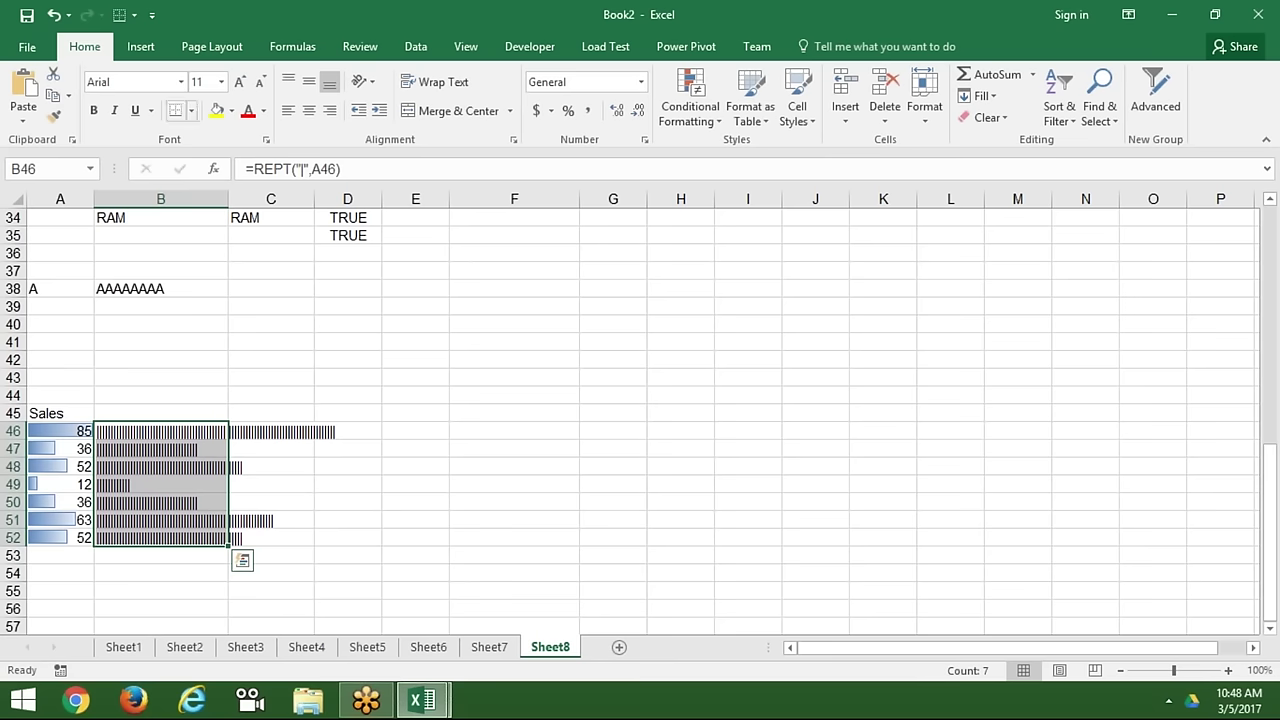
Step: Set the font of the B46:B52 bars to Britannic Bold
{"action": "left_click", "coordinate": [182, 82]}
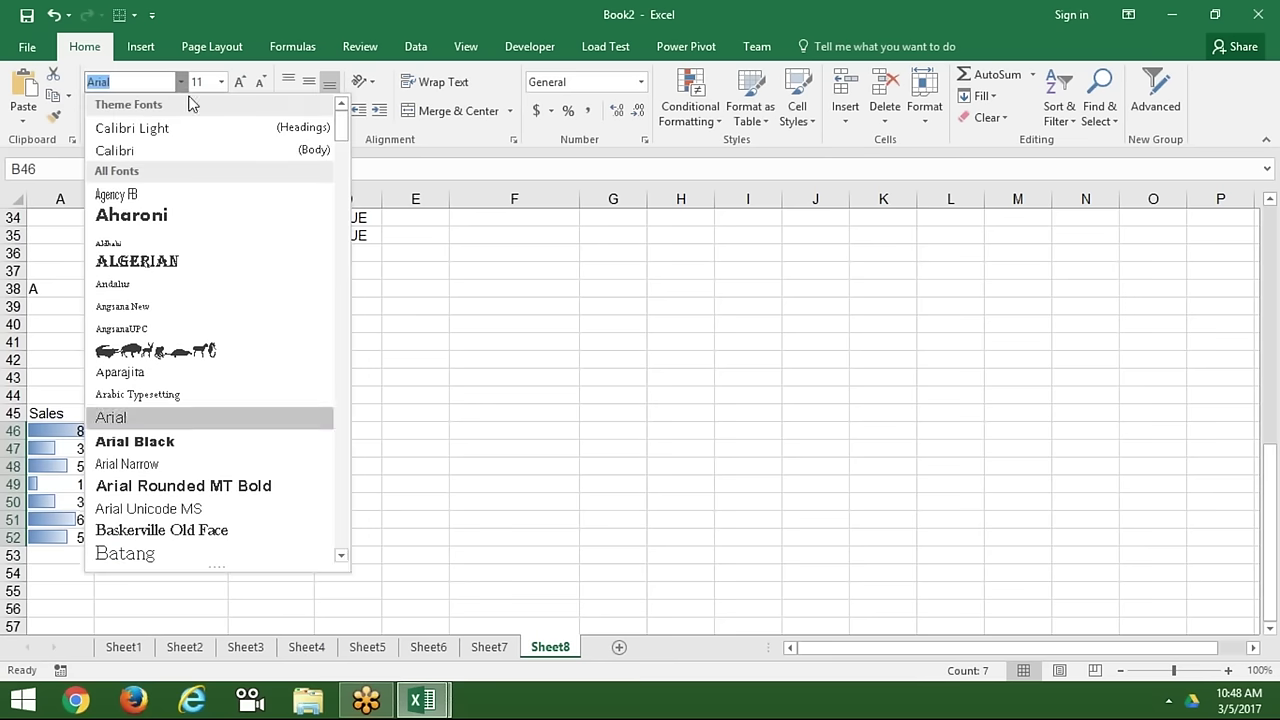
{"action": "left_click", "coordinate": [342, 556]}
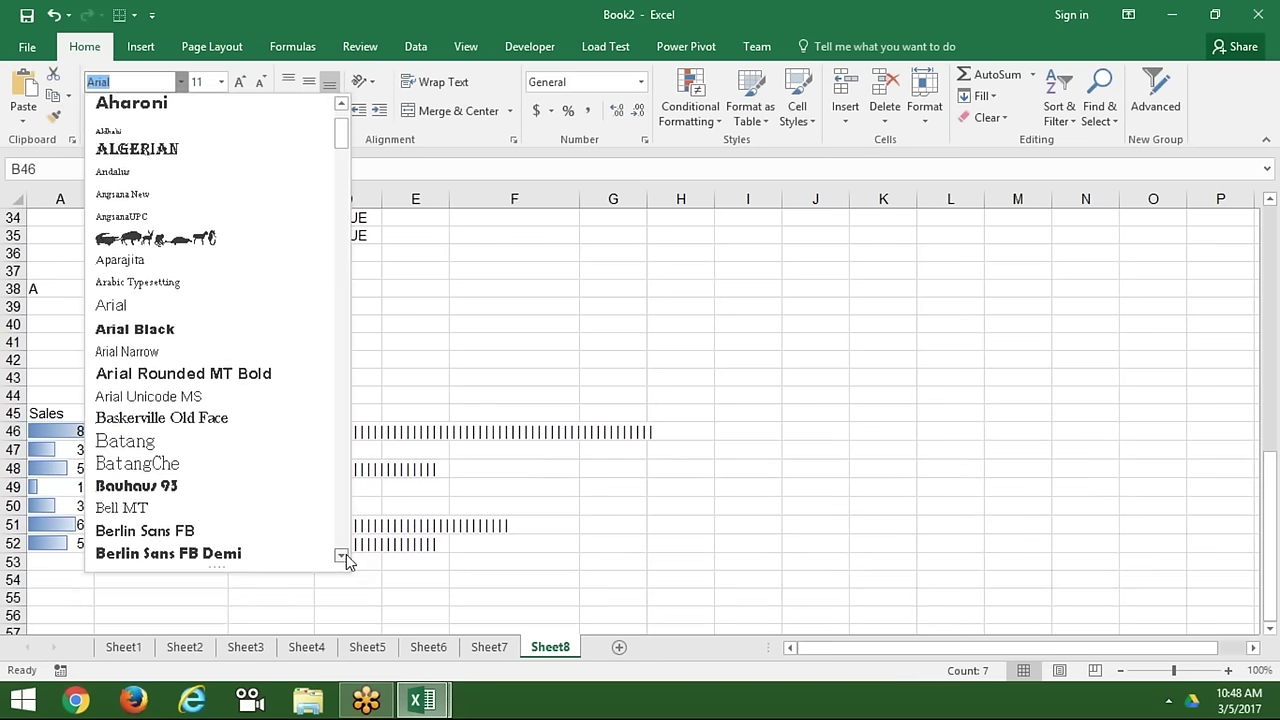
{"action": "left_click", "coordinate": [344, 554]}
{"action": "left_click", "coordinate": [344, 553]}
{"action": "left_click", "coordinate": [344, 551]}
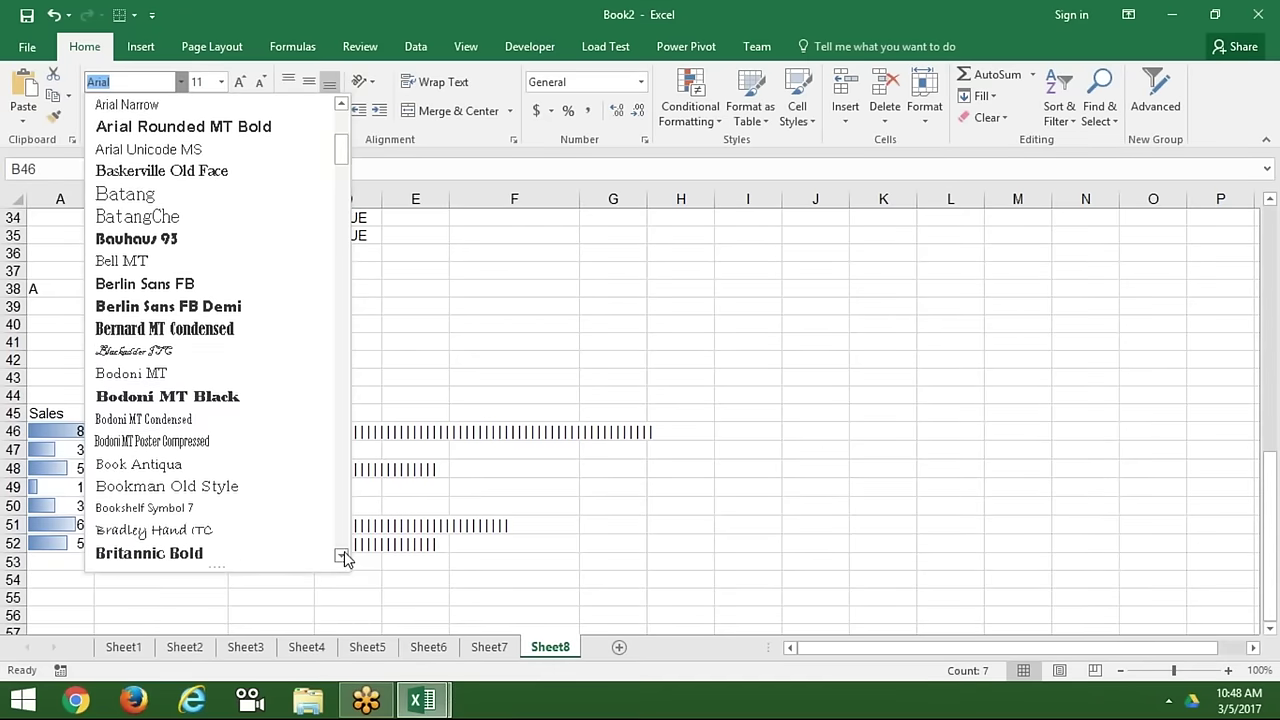
{"action": "left_click", "coordinate": [343, 551]}
{"action": "left_click", "coordinate": [268, 485]}
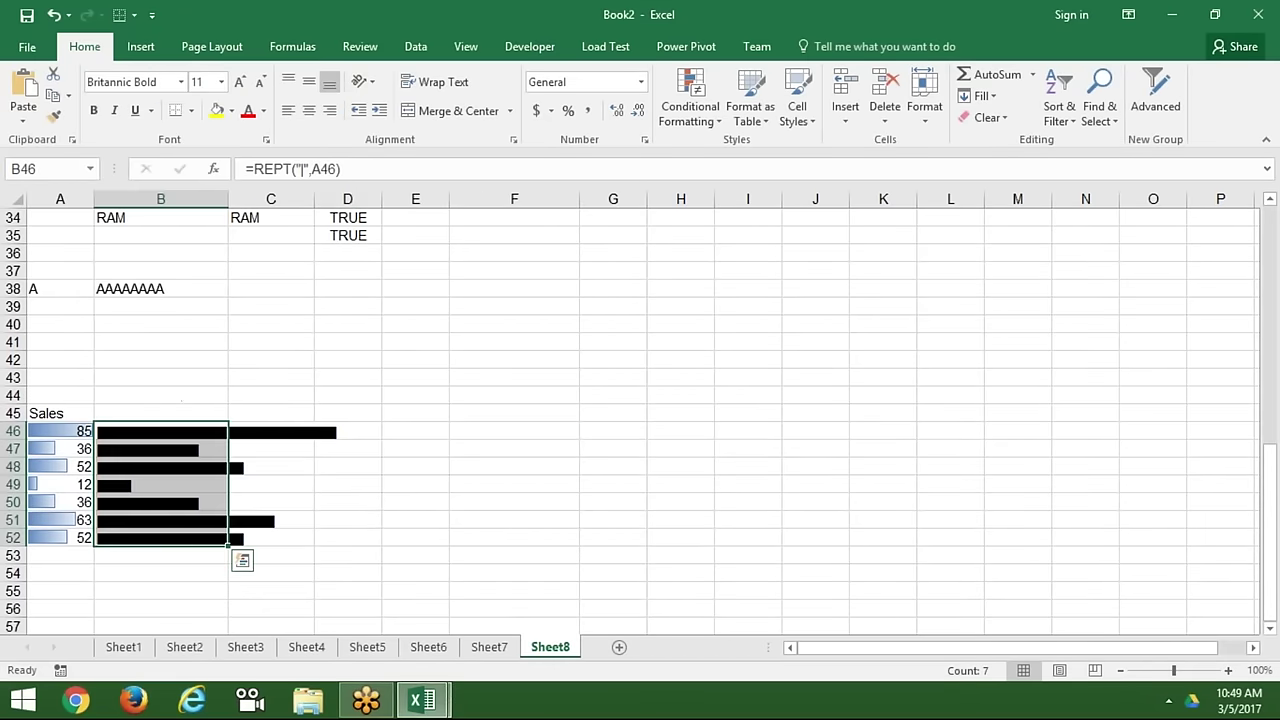
{"action": "left_click", "coordinate": [375, 494]}
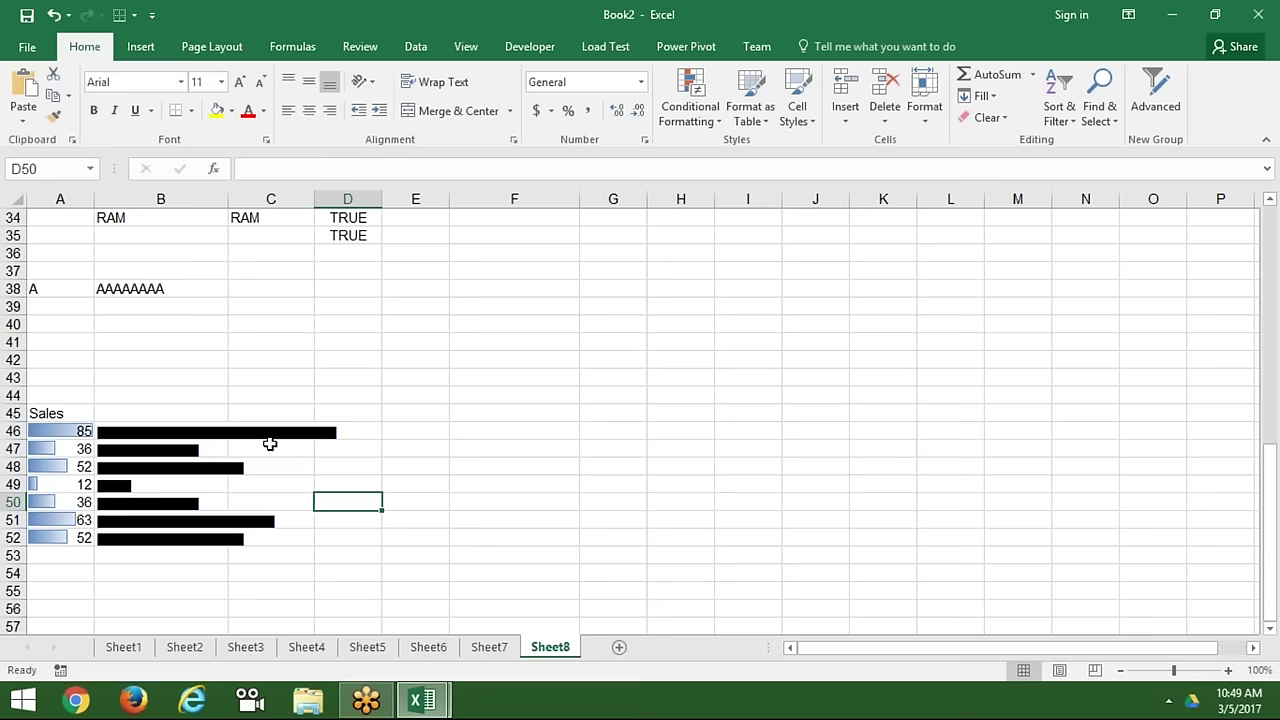
Step: Change B46 to =REPT("|",A46/5) and fill it down through B52
{"action": "left_click", "coordinate": [217, 434]}
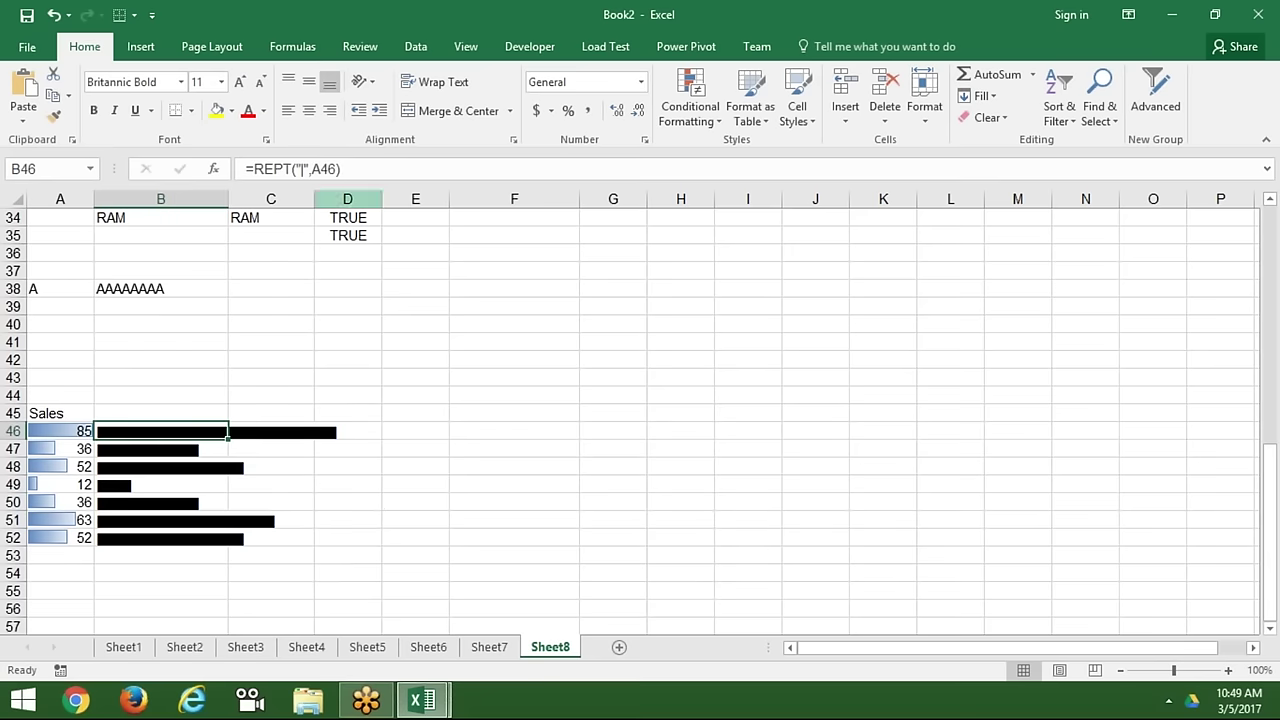
{"action": "left_click", "coordinate": [337, 169]}
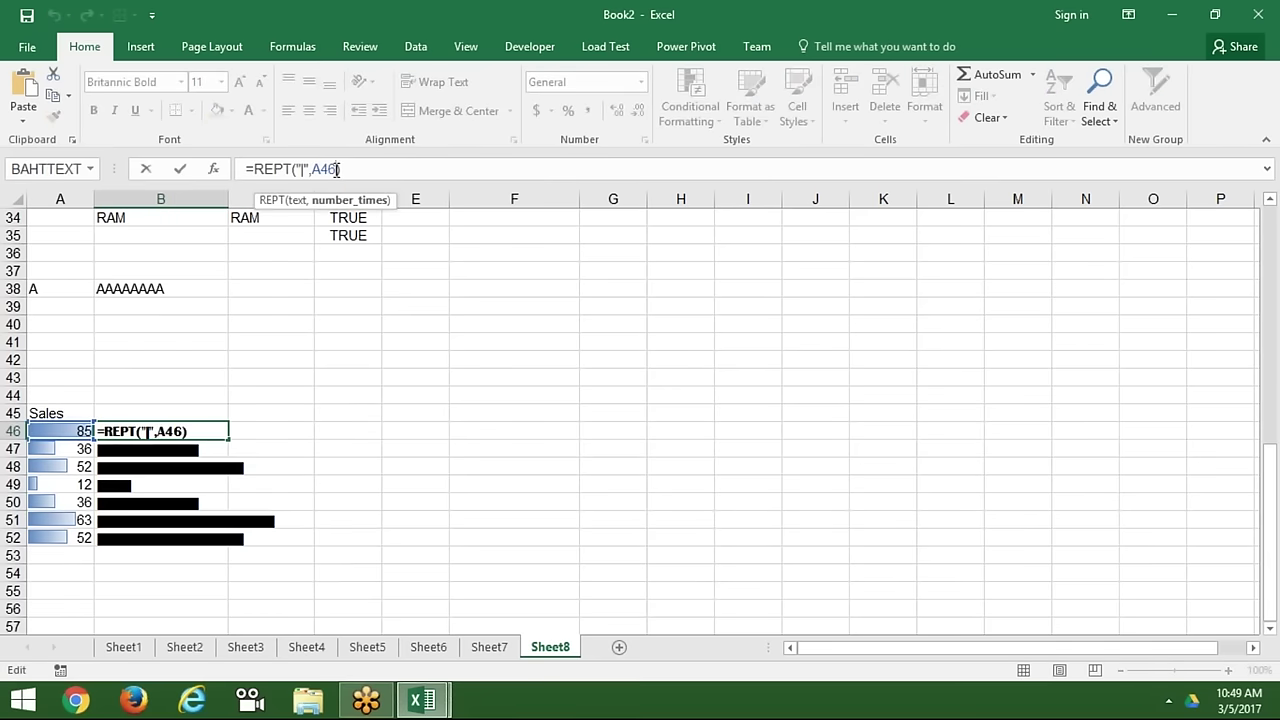
{"action": "type", "text": "/5"}
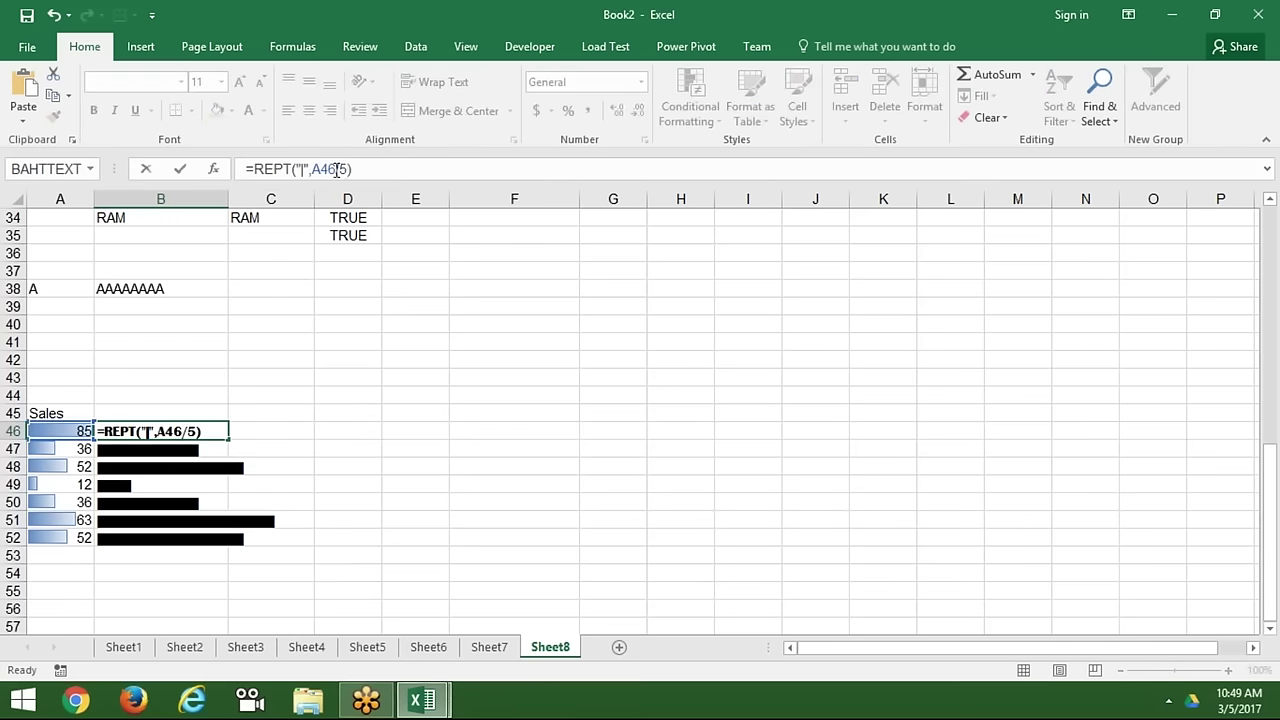
{"action": "key", "text": "Return"}
{"action": "key", "text": "Up"}
{"action": "key", "text": "shift+Down"}
{"action": "key", "text": "shift+Down"}
{"action": "key", "text": "shift+Down"}
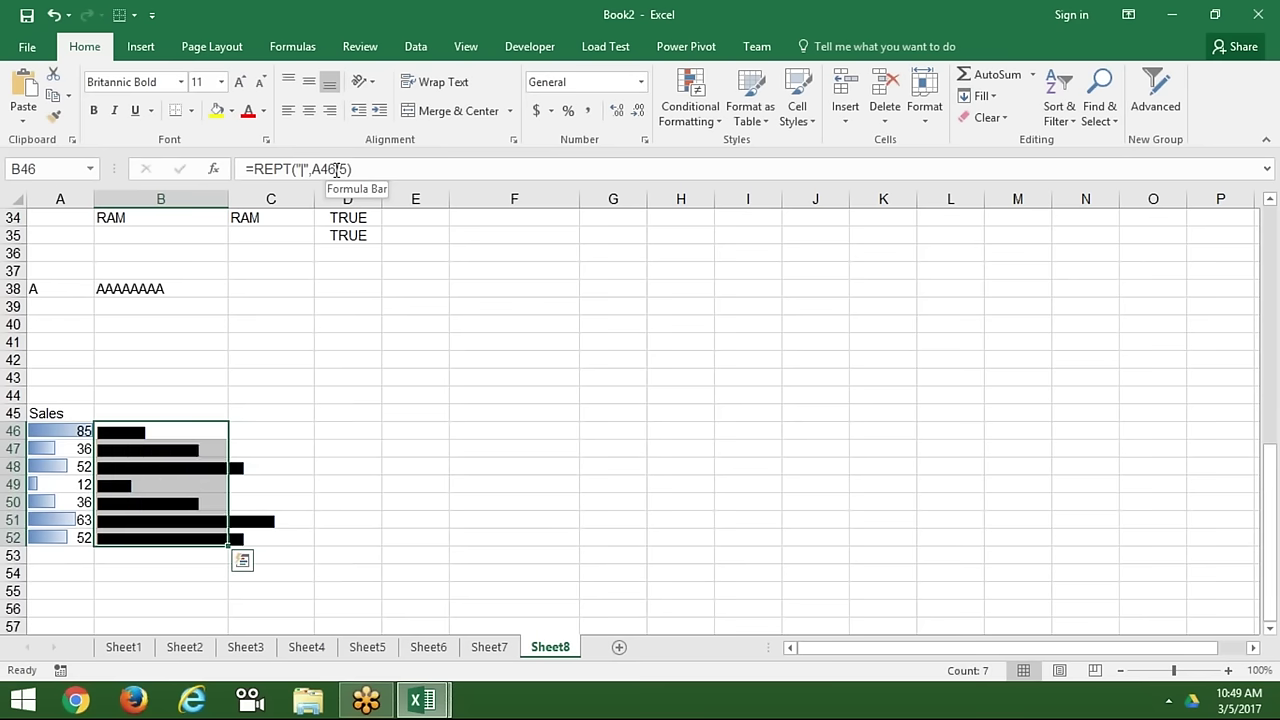
{"action": "key", "text": "ctrl+d"}
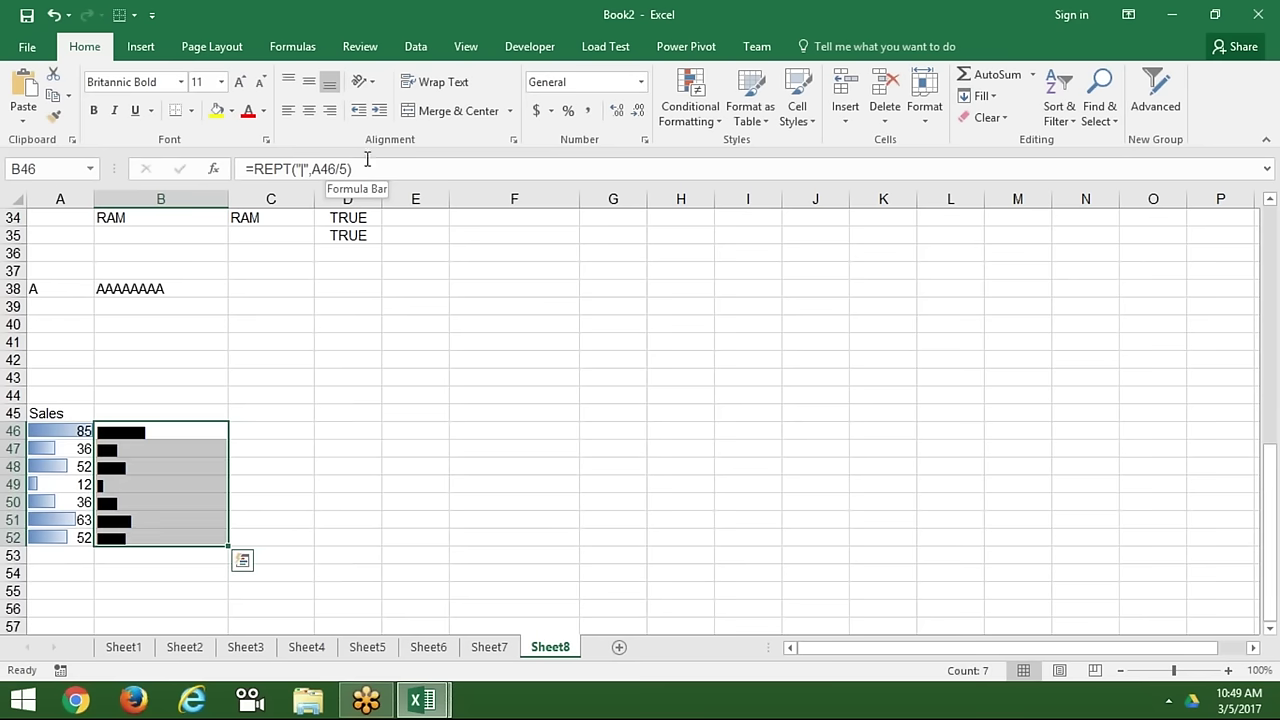
{"action": "left_click", "coordinate": [121, 440]}
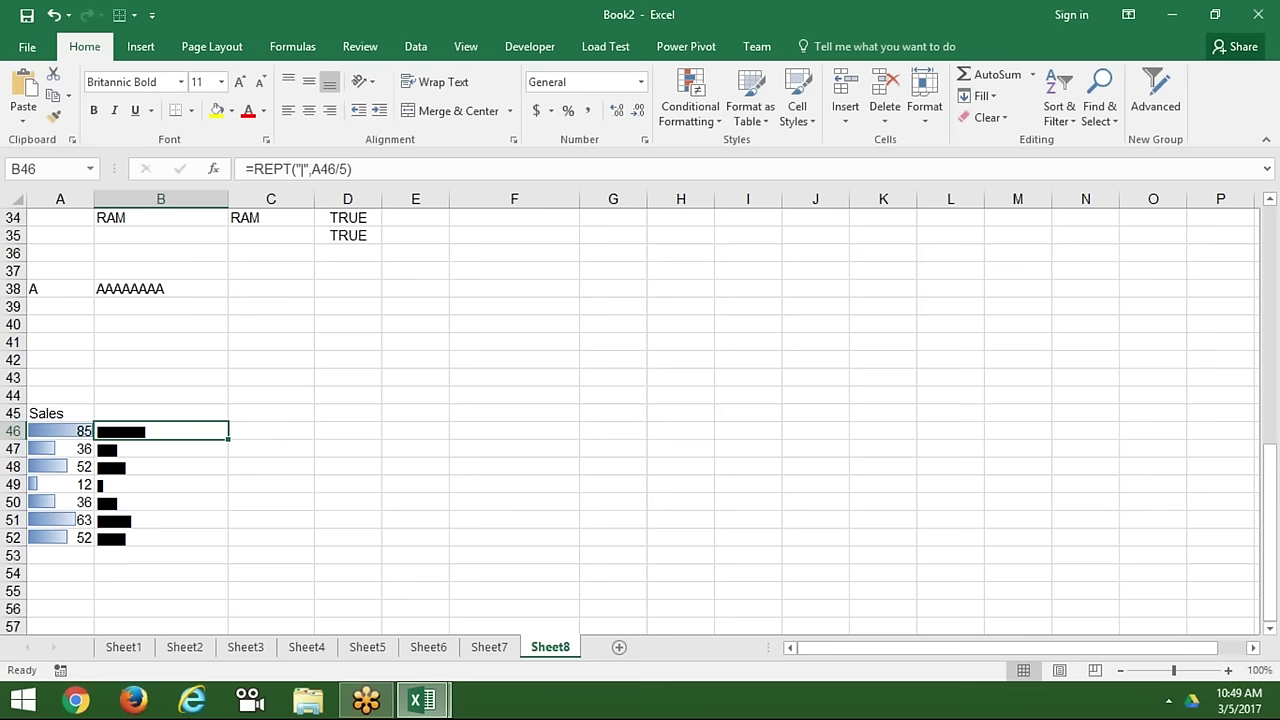
Step: Review the RAM comparison formula in D34 and leave it unchanged
{"action": "key", "text": "Up"}
{"action": "key", "text": "Up"}
{"action": "key", "text": "Up"}
{"action": "key", "text": "Up"}
{"action": "key", "text": "Up"}
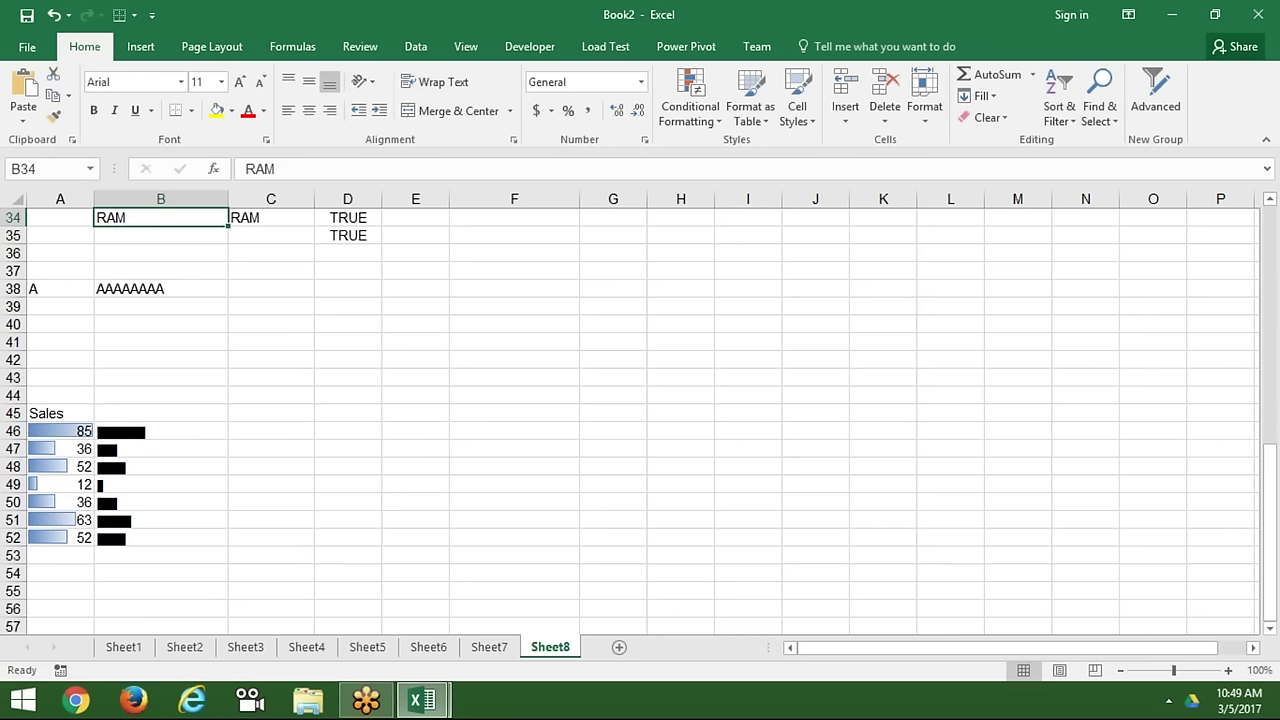
{"action": "left_click", "coordinate": [364, 217]}
{"action": "double_click", "coordinate": [364, 217]}
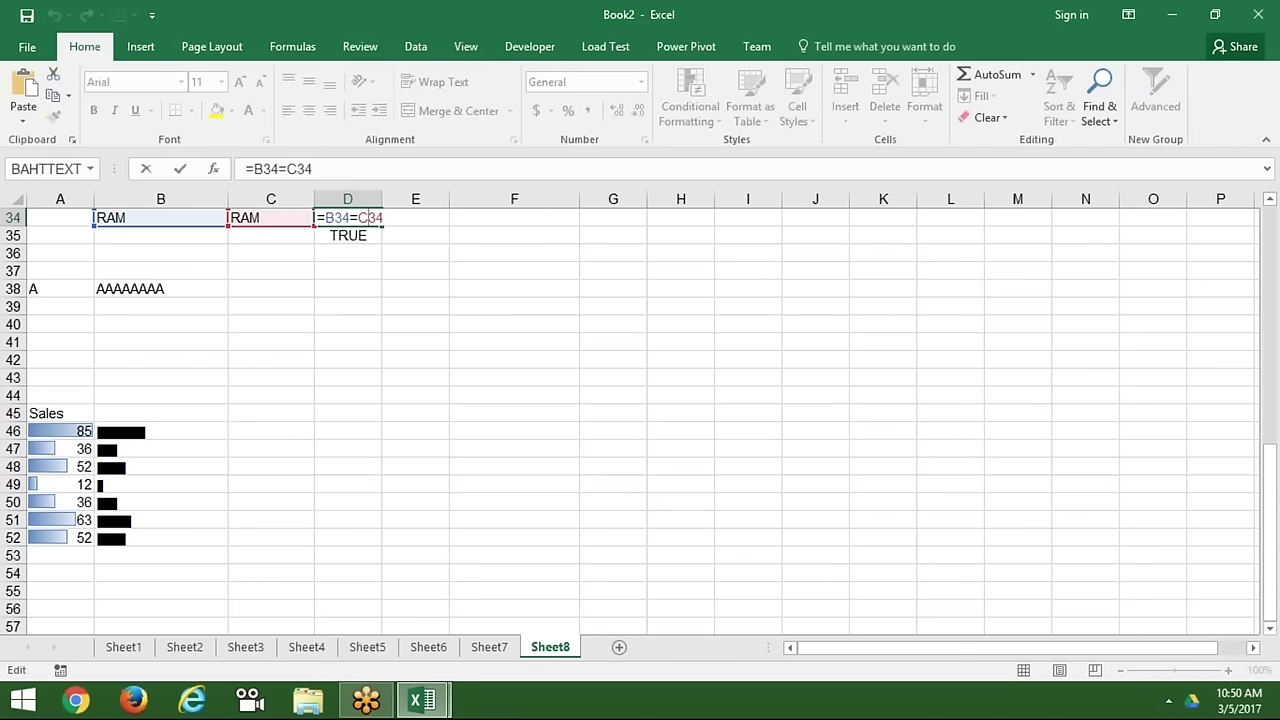
{"action": "key", "text": "Return"}
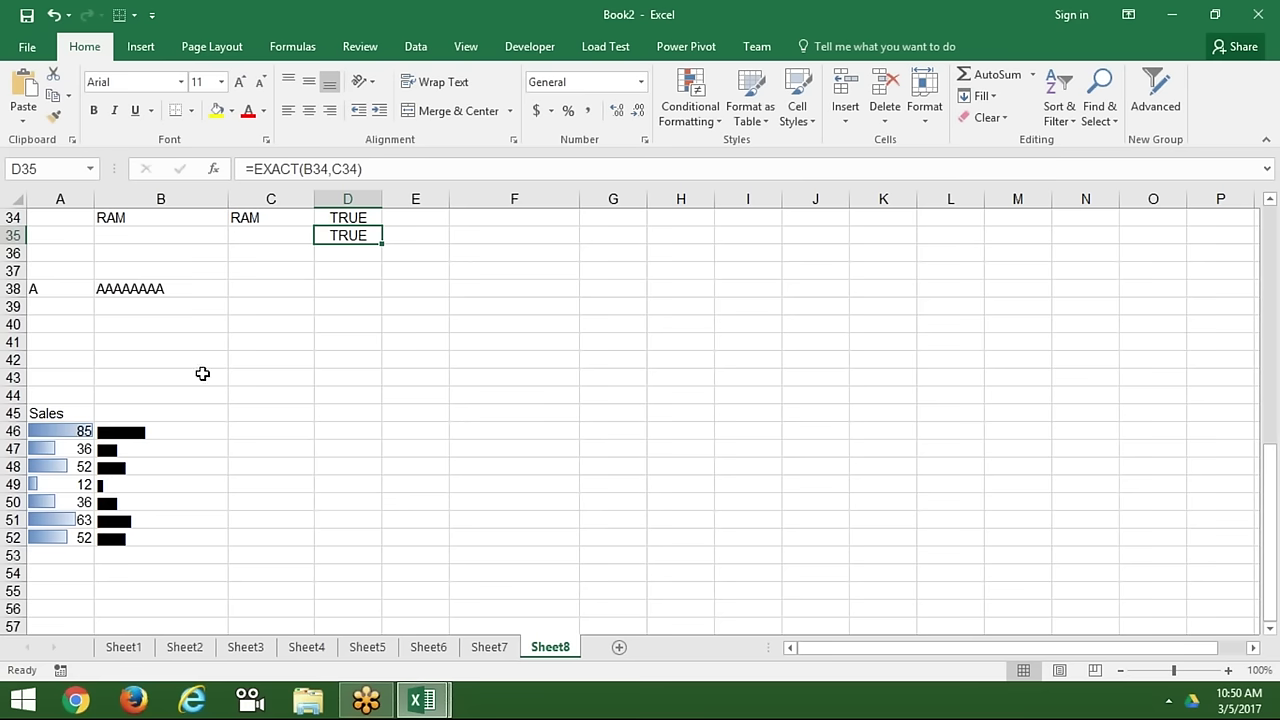
Step: Append &A46 to the B46 REPT bar formula and fill it down through B52
{"action": "left_click", "coordinate": [172, 430]}
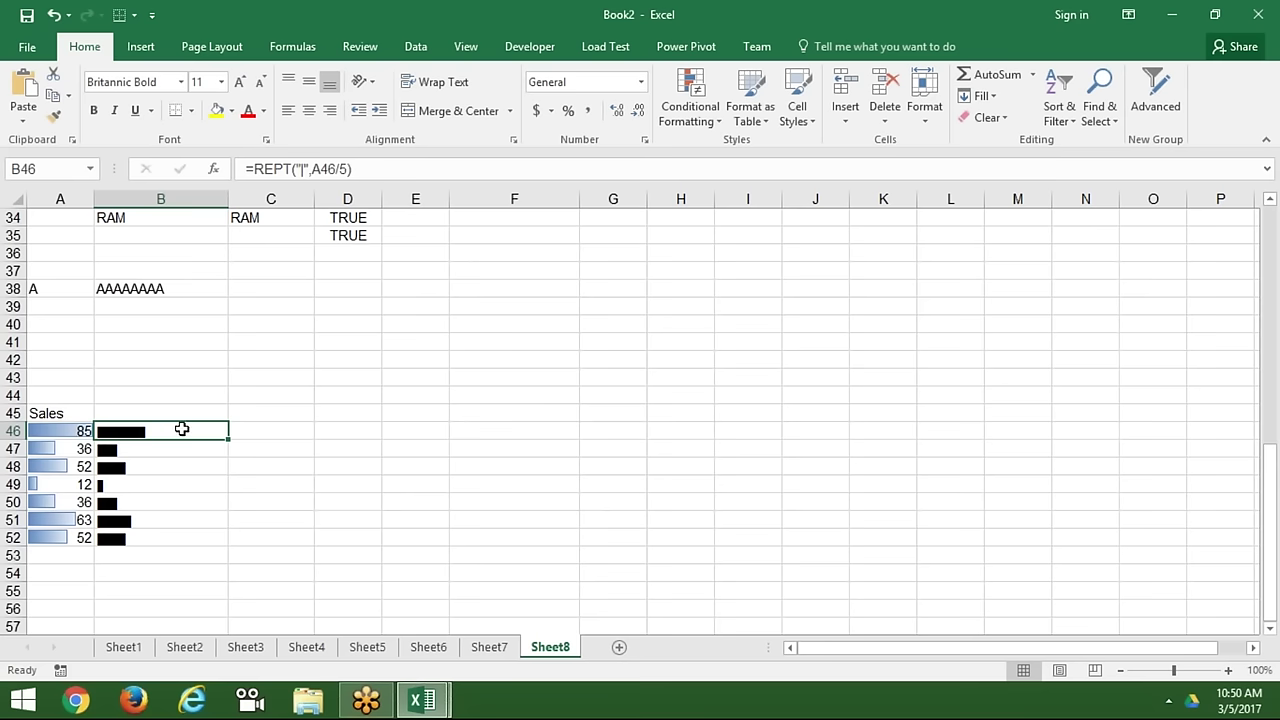
{"action": "double_click", "coordinate": [181, 429]}
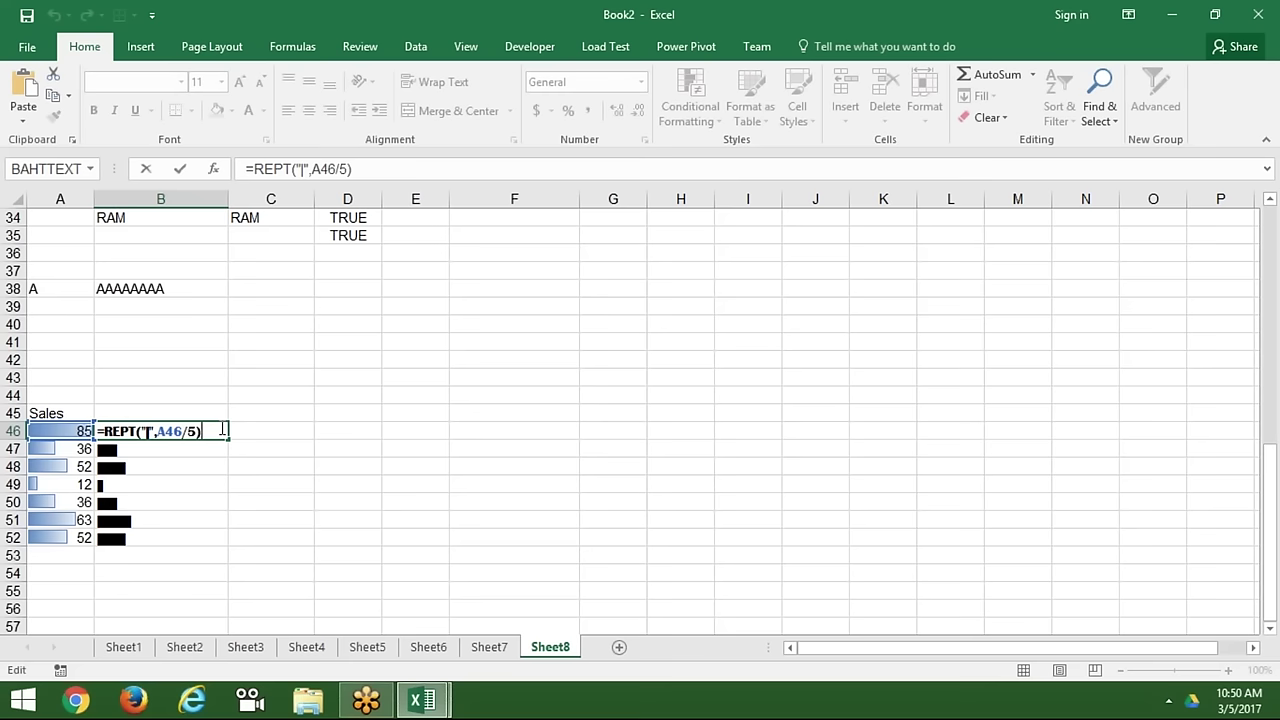
{"action": "type", "text": "&"}
{"action": "left_click", "coordinate": [70, 431]}
{"action": "key", "text": "Return"}
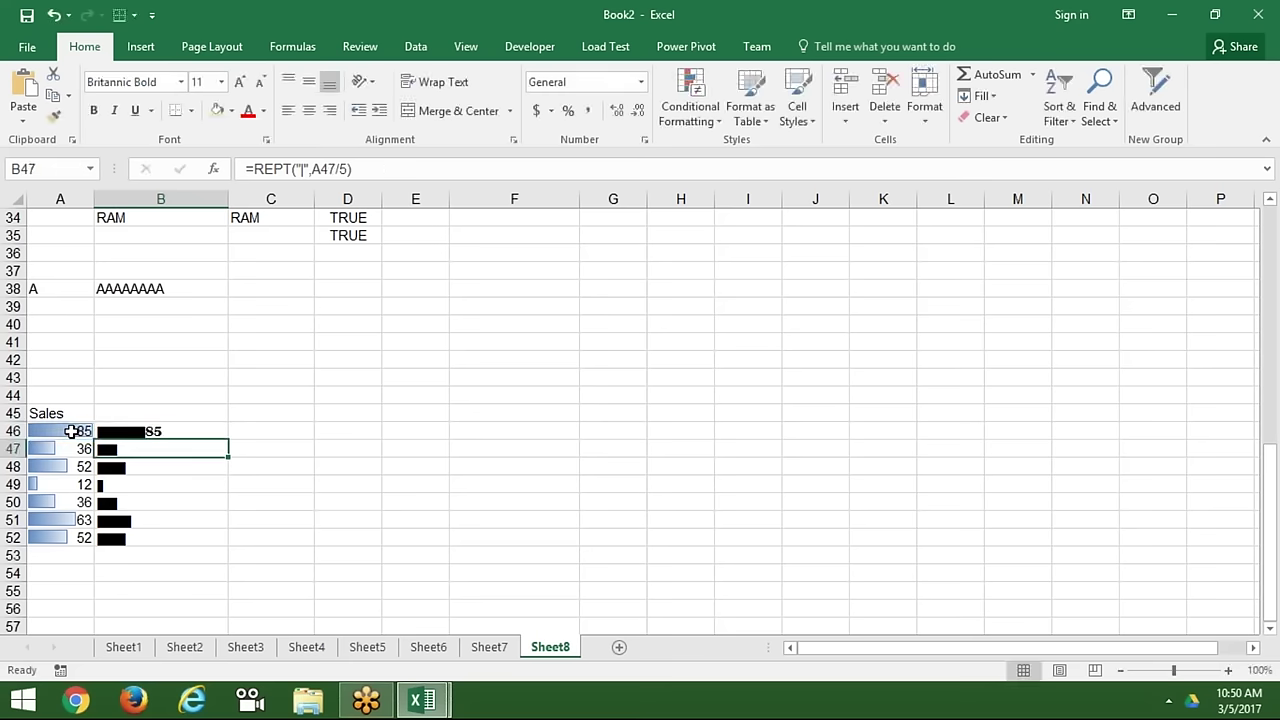
{"action": "left_click_drag", "start_coordinate": [160, 431], "coordinate": [160, 538]}
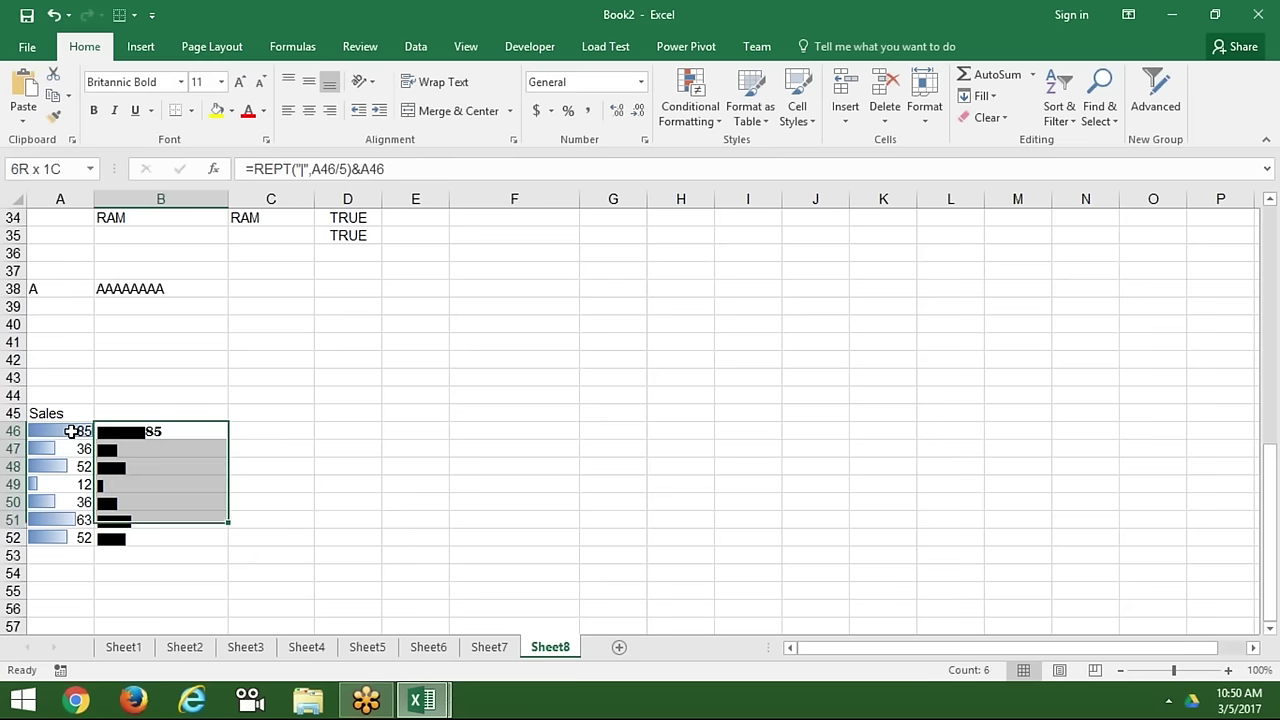
{"action": "key", "text": "ctrl+d"}
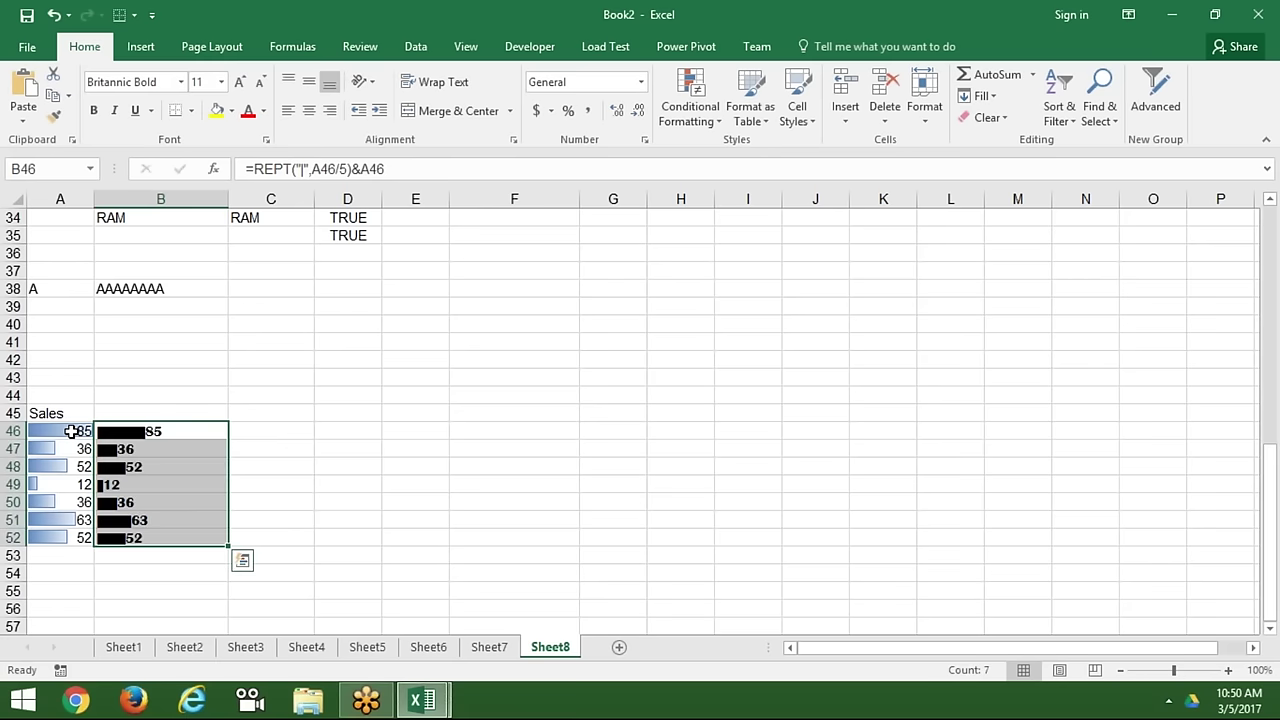
{"action": "left_click", "coordinate": [269, 467]}
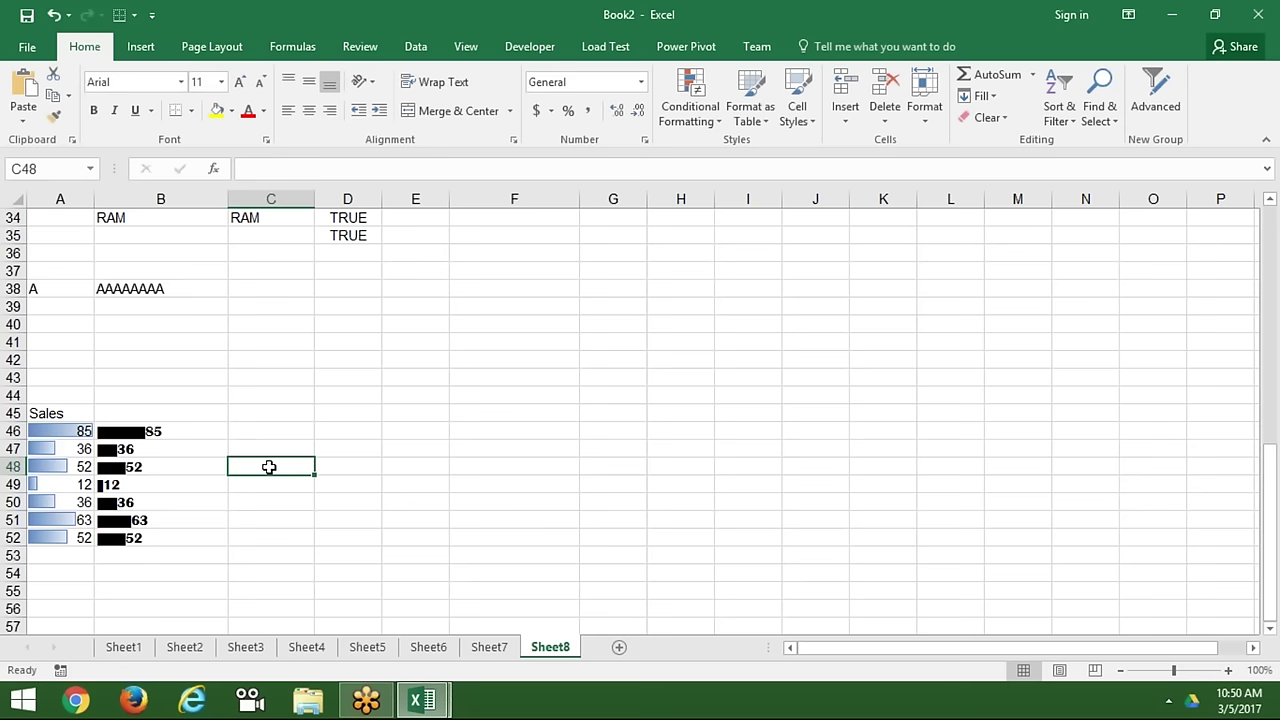
Step: Enter '3152 in D44 so it is stored as text
{"action": "left_click", "coordinate": [351, 397]}
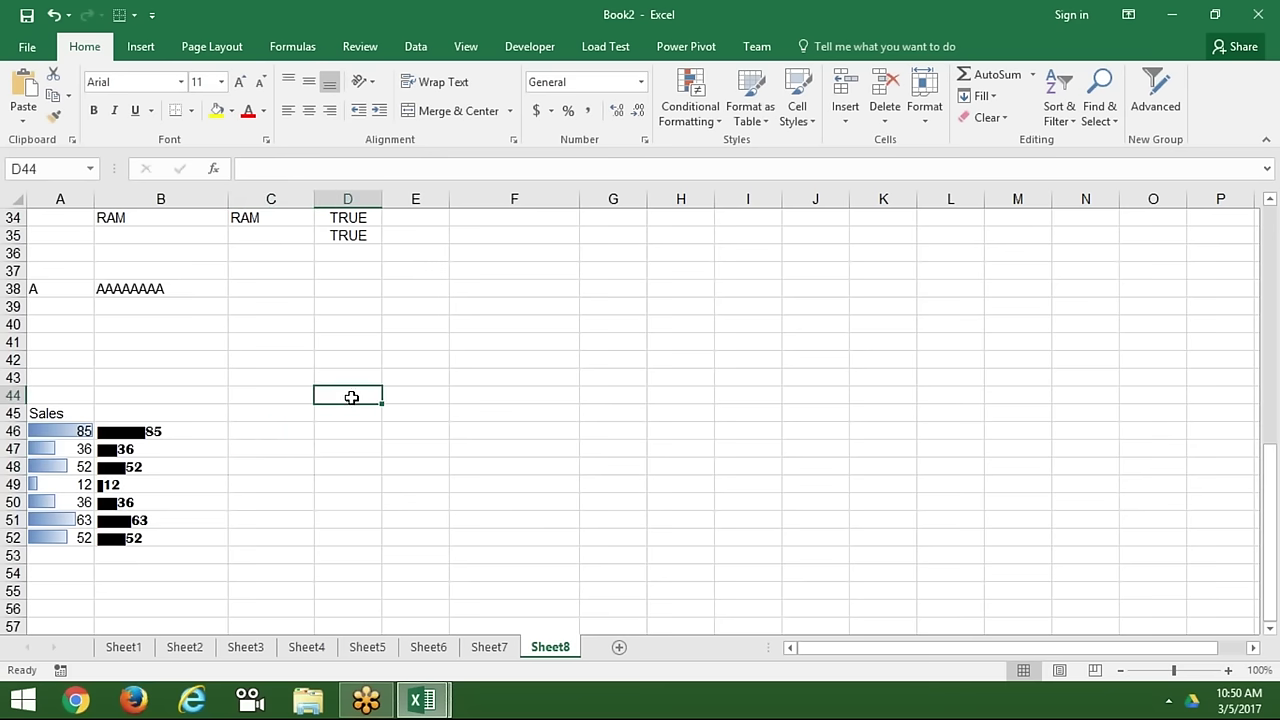
{"action": "type", "text": "'3152"}
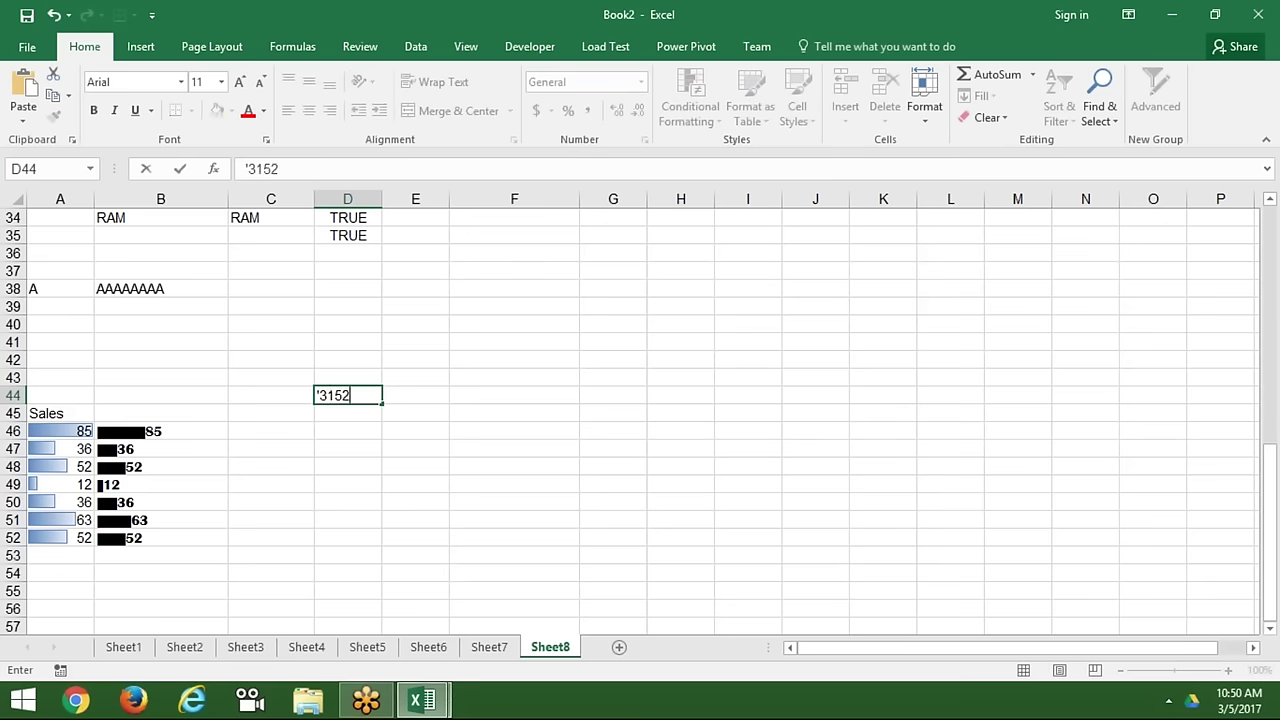
{"action": "key", "text": "Return"}
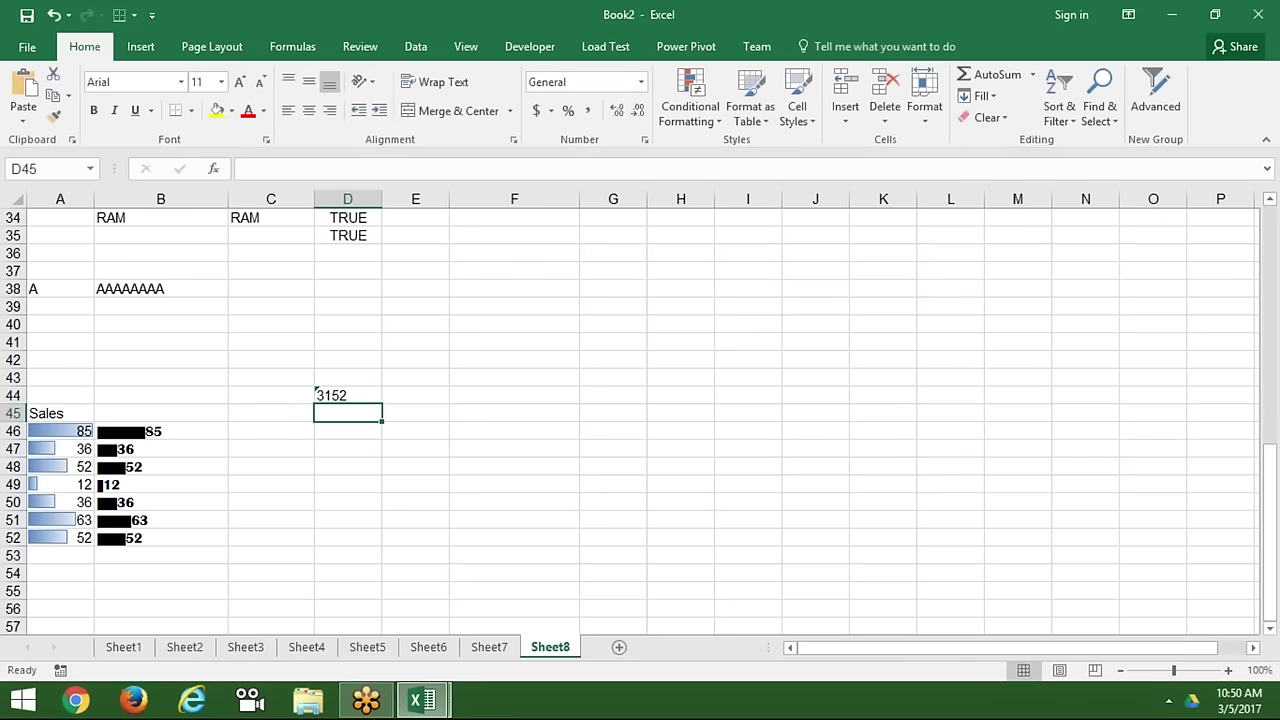
Step: Enter =D44*1 in E44 to convert the text to the number 3152
{"action": "left_click", "coordinate": [416, 397]}
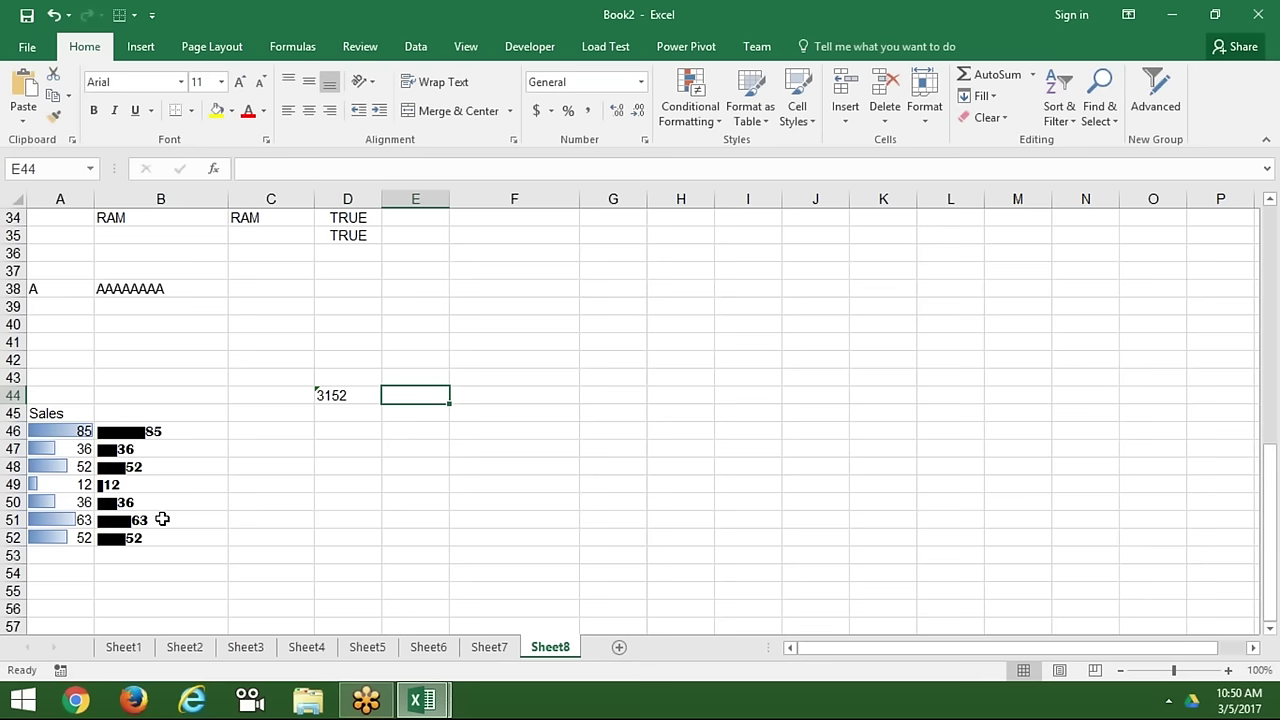
{"action": "type", "text": "="}
{"action": "key", "text": "Left"}
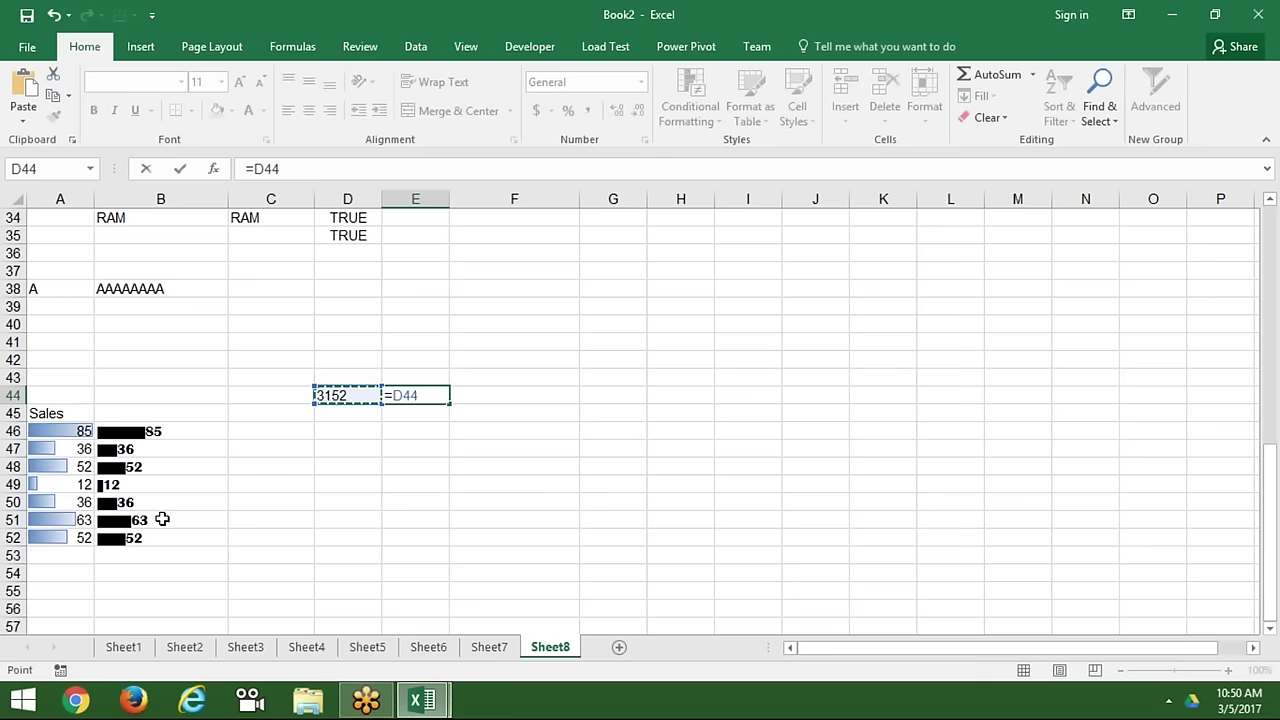
{"action": "type", "text": "*30"}
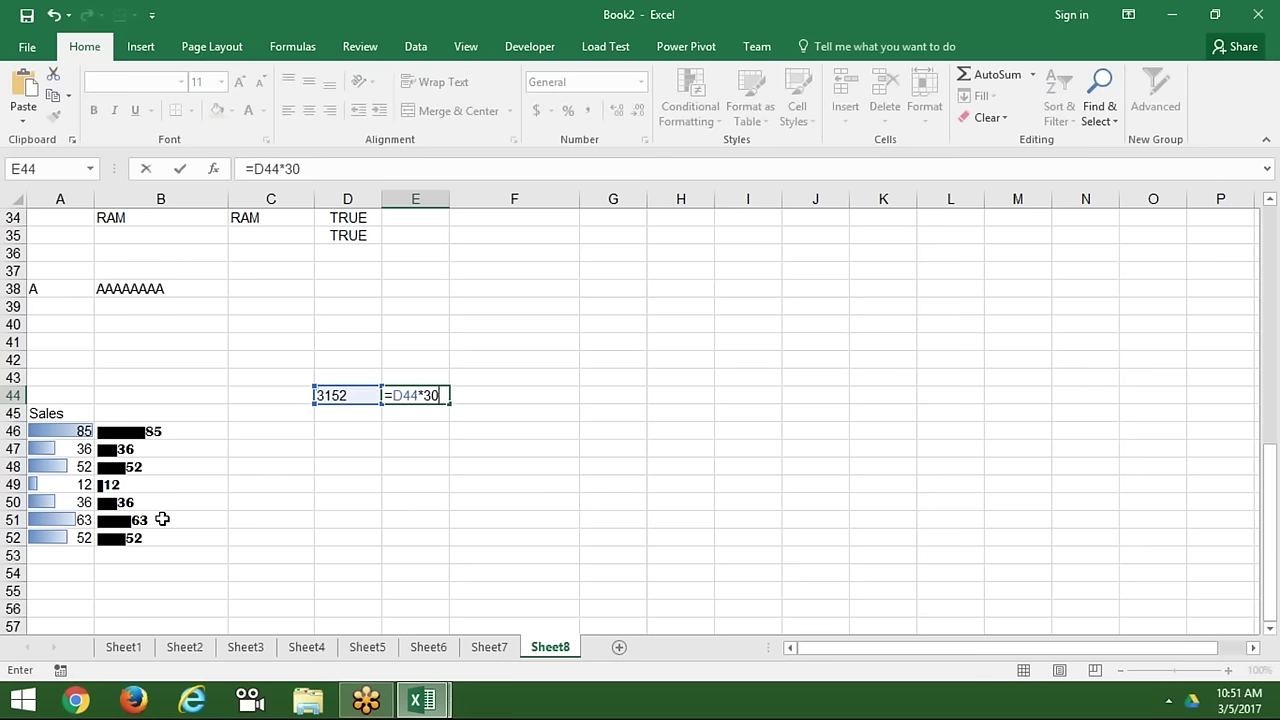
{"action": "key", "text": "BackSpace"}
{"action": "key", "text": "Escape"}
{"action": "type", "text": "="}
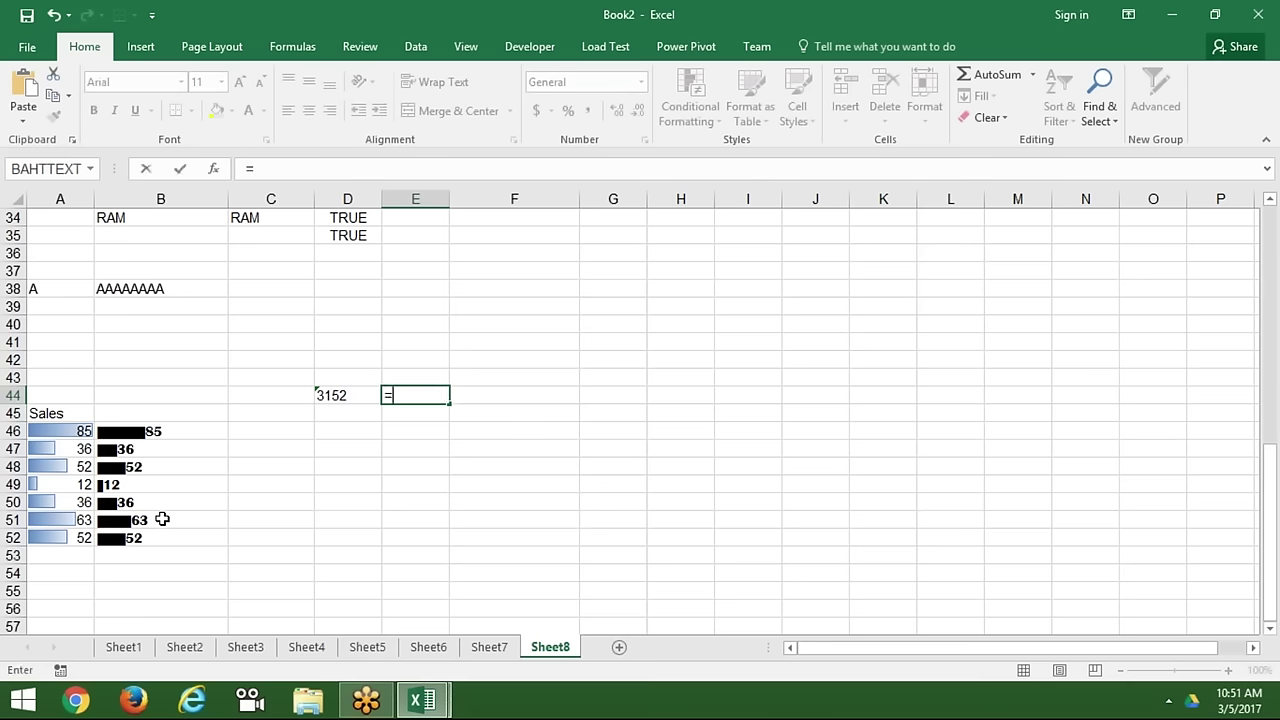
{"action": "key", "text": "Escape"}
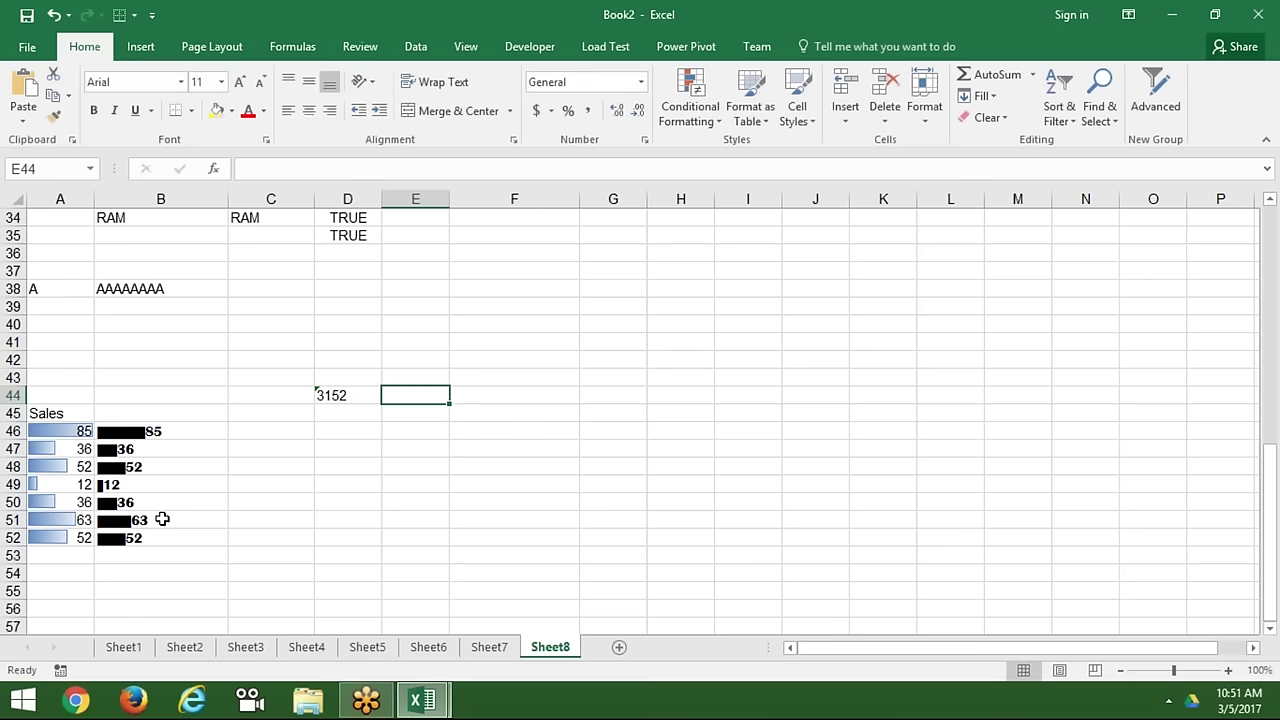
{"action": "type", "text": "="}
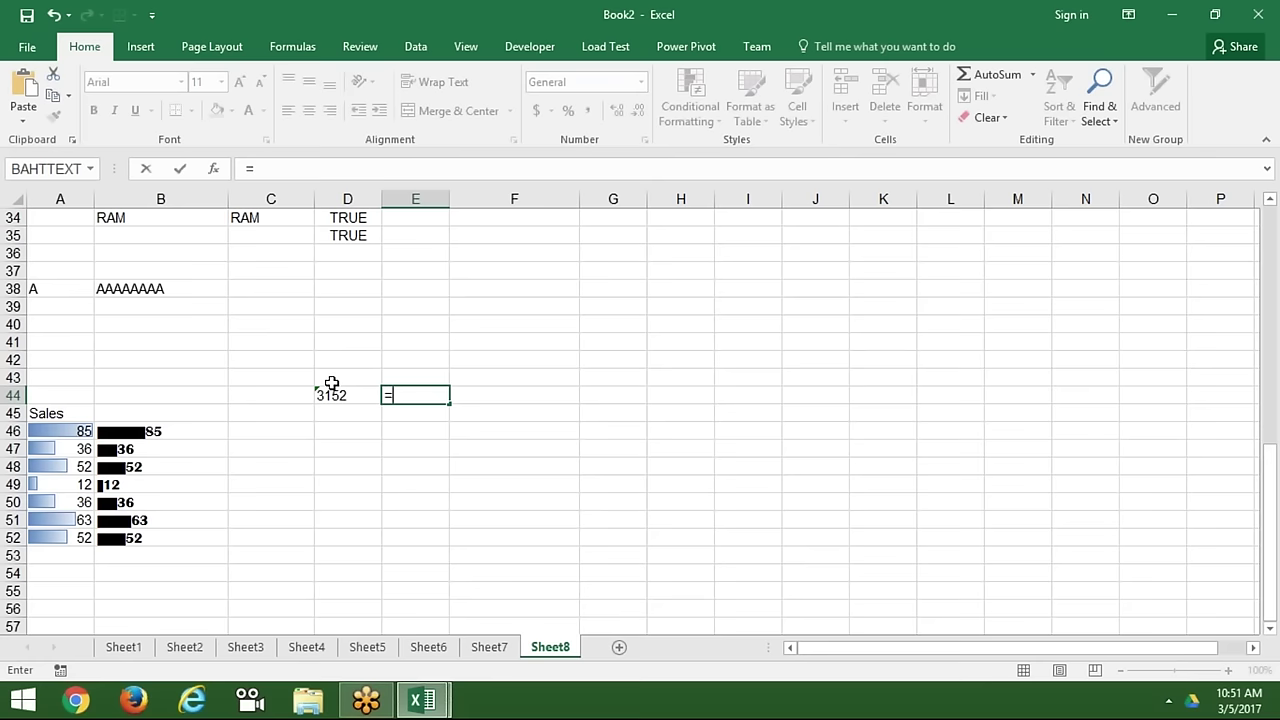
{"action": "left_click", "coordinate": [335, 397]}
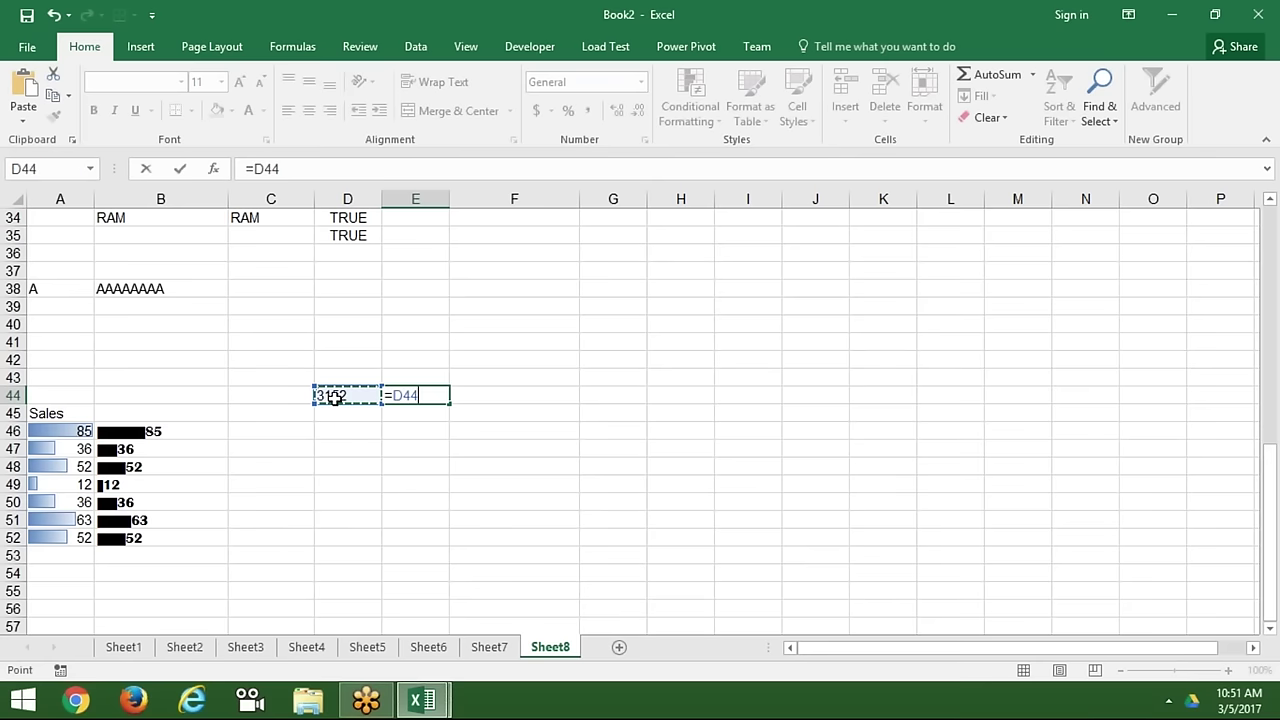
{"action": "type", "text": "*1"}
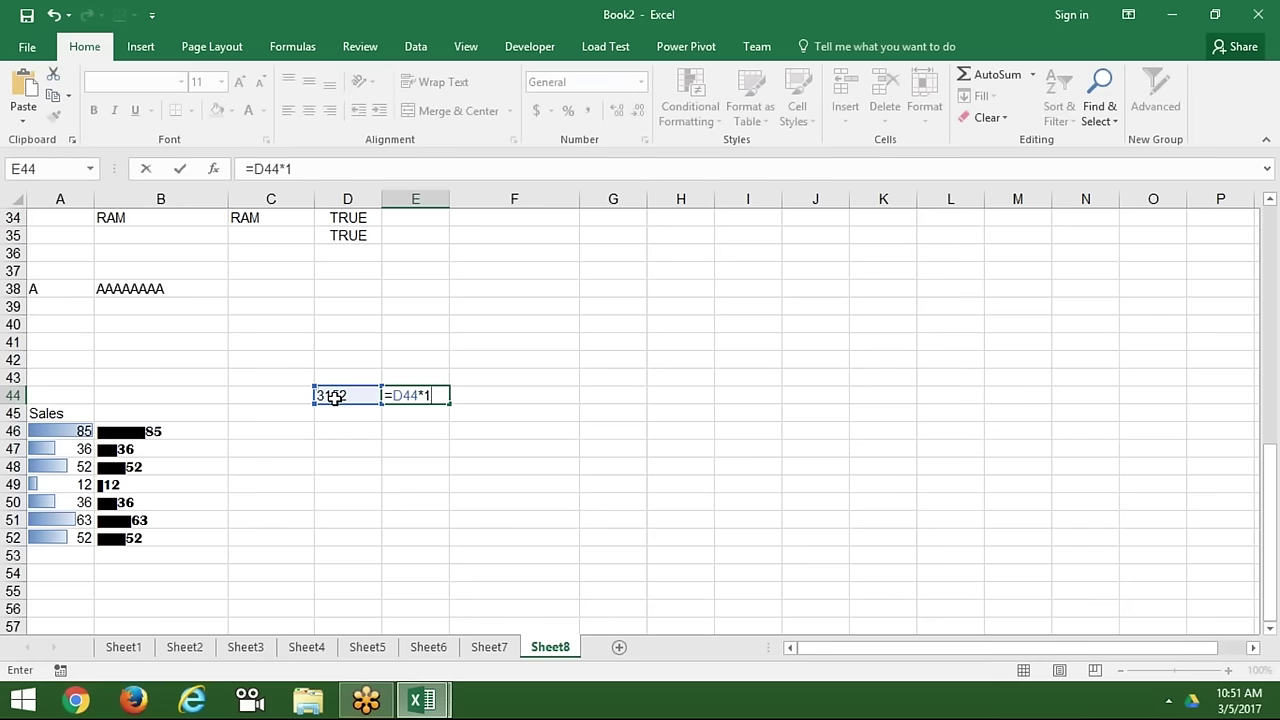
{"action": "key", "text": "Return"}
{"action": "key", "text": "Up"}
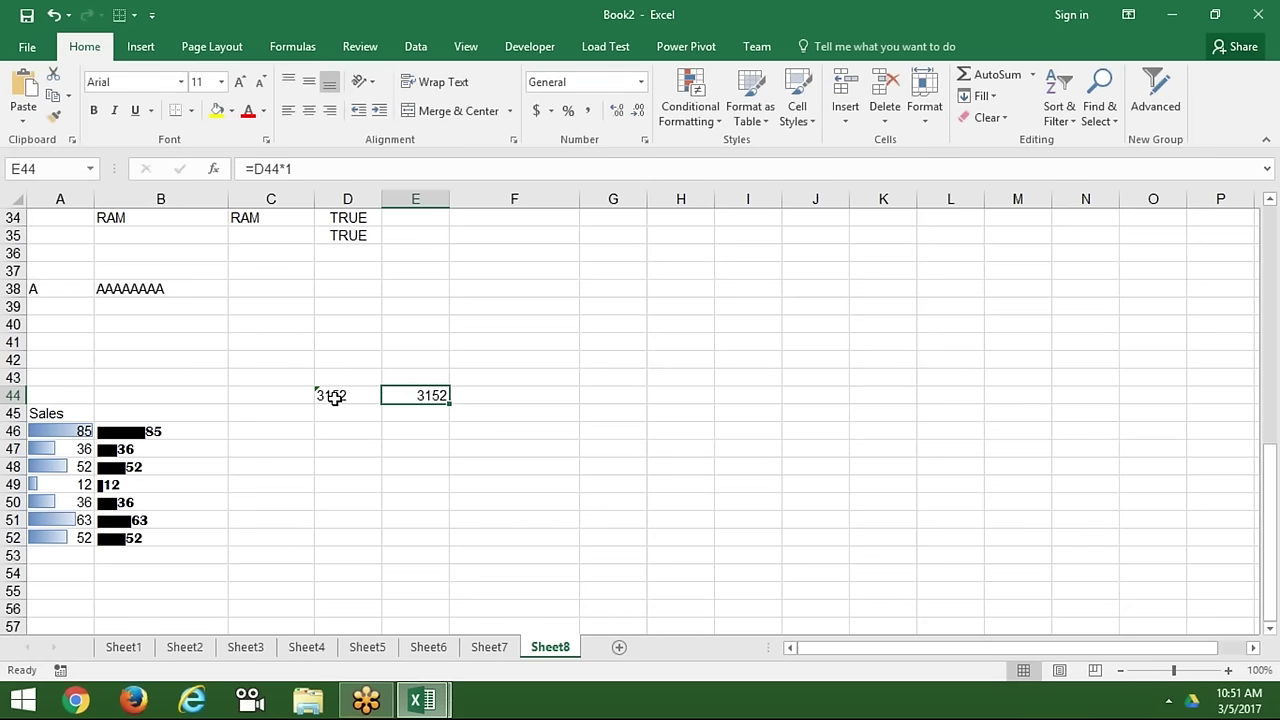
Step: Move to D45 and begin a VALUE formula
{"action": "key", "text": "Down"}
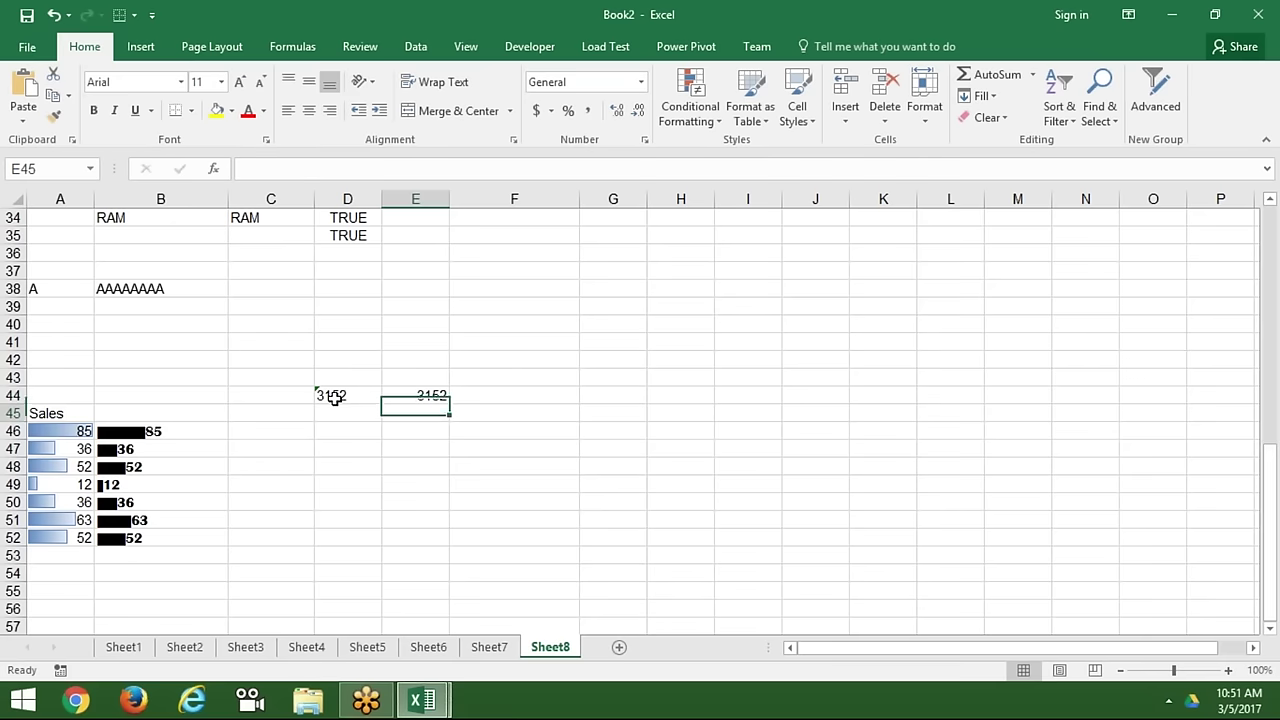
{"action": "key", "text": "Left"}
{"action": "type", "text": "="}
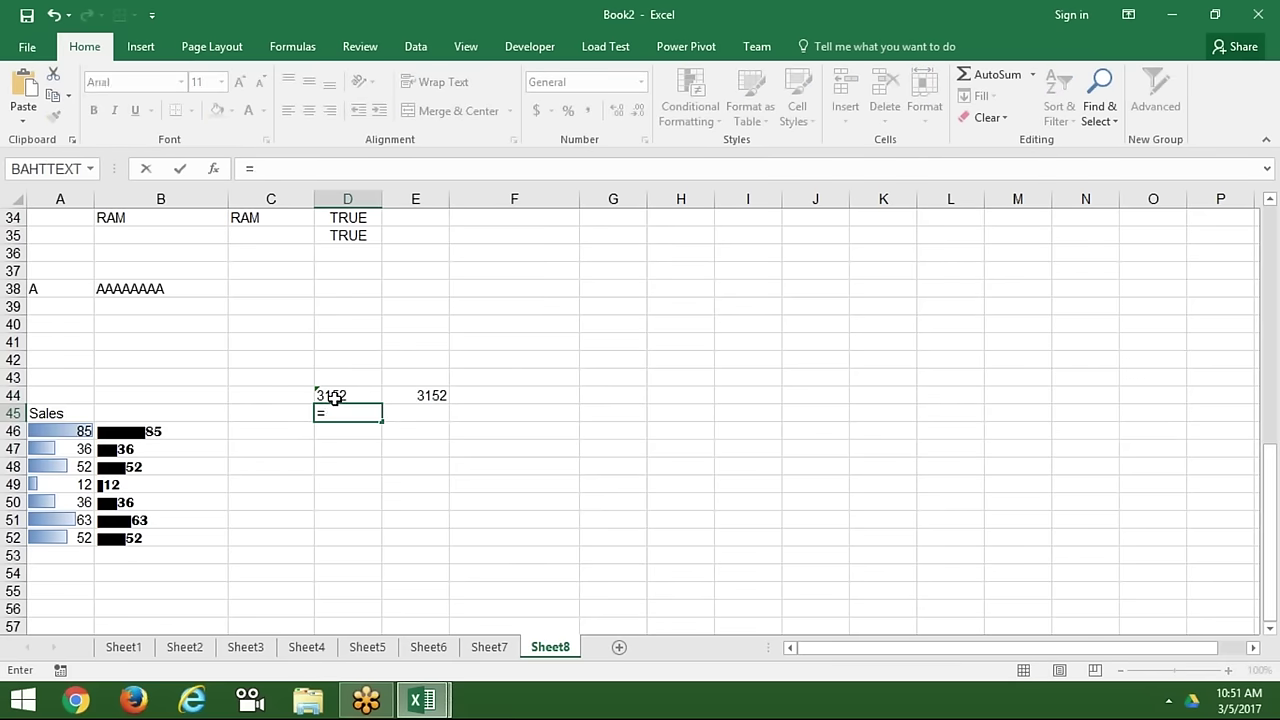
{"action": "type", "text": "v"}
Step: Complete =VALUE(D44) in D45 to get the number 3152, then show the Formulas function library
{"action": "key", "text": "Tab"}
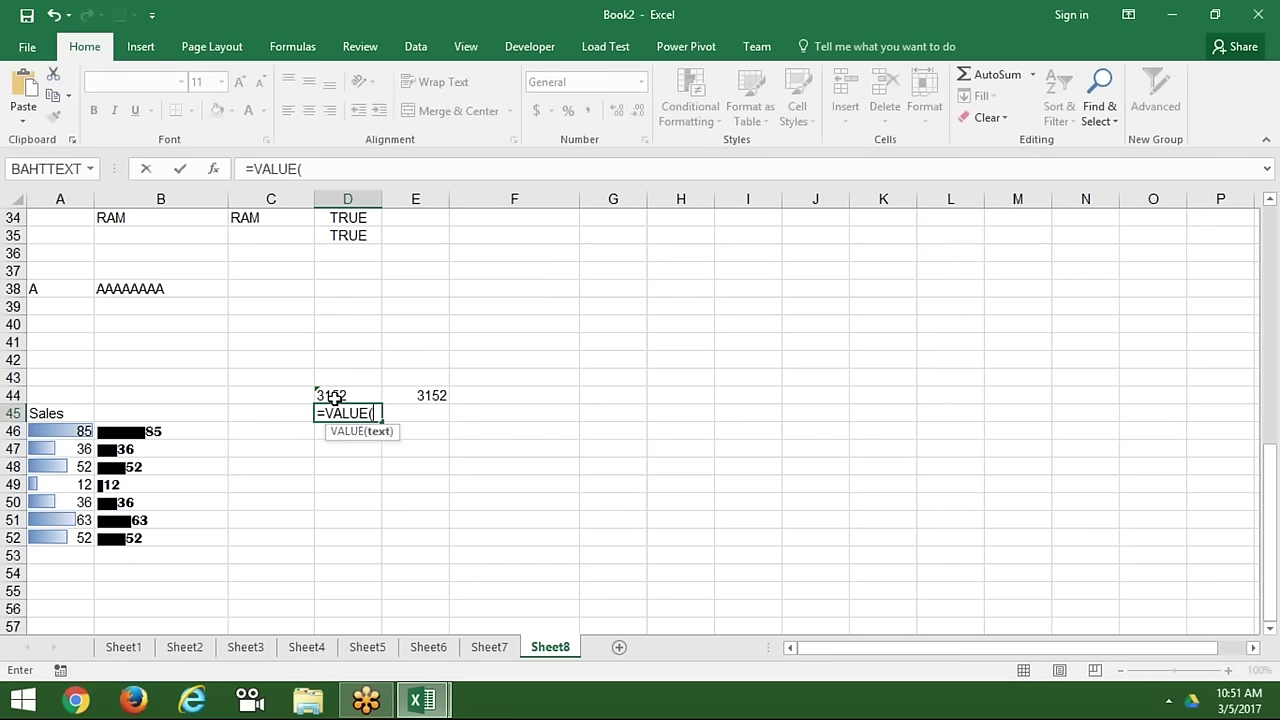
{"action": "left_click", "coordinate": [334, 397]}
{"action": "key", "text": "Return"}
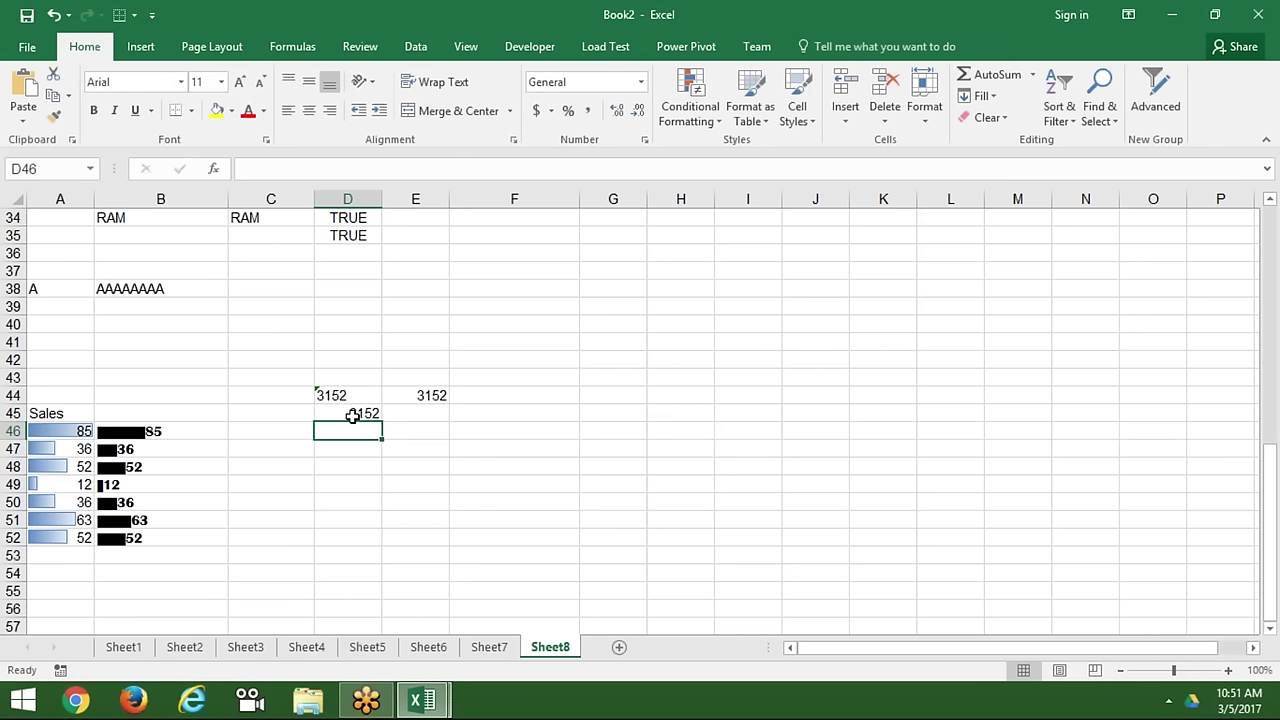
{"action": "left_click", "coordinate": [352, 417]}
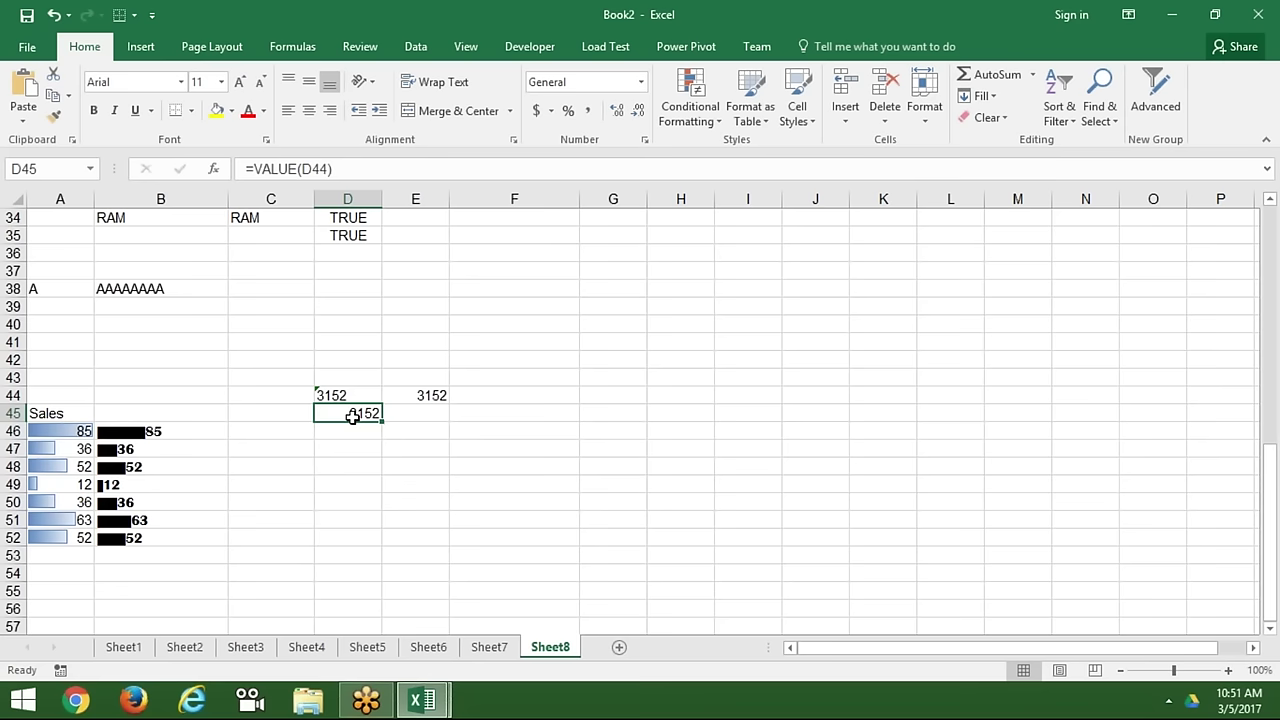
{"action": "left_click", "coordinate": [305, 52]}
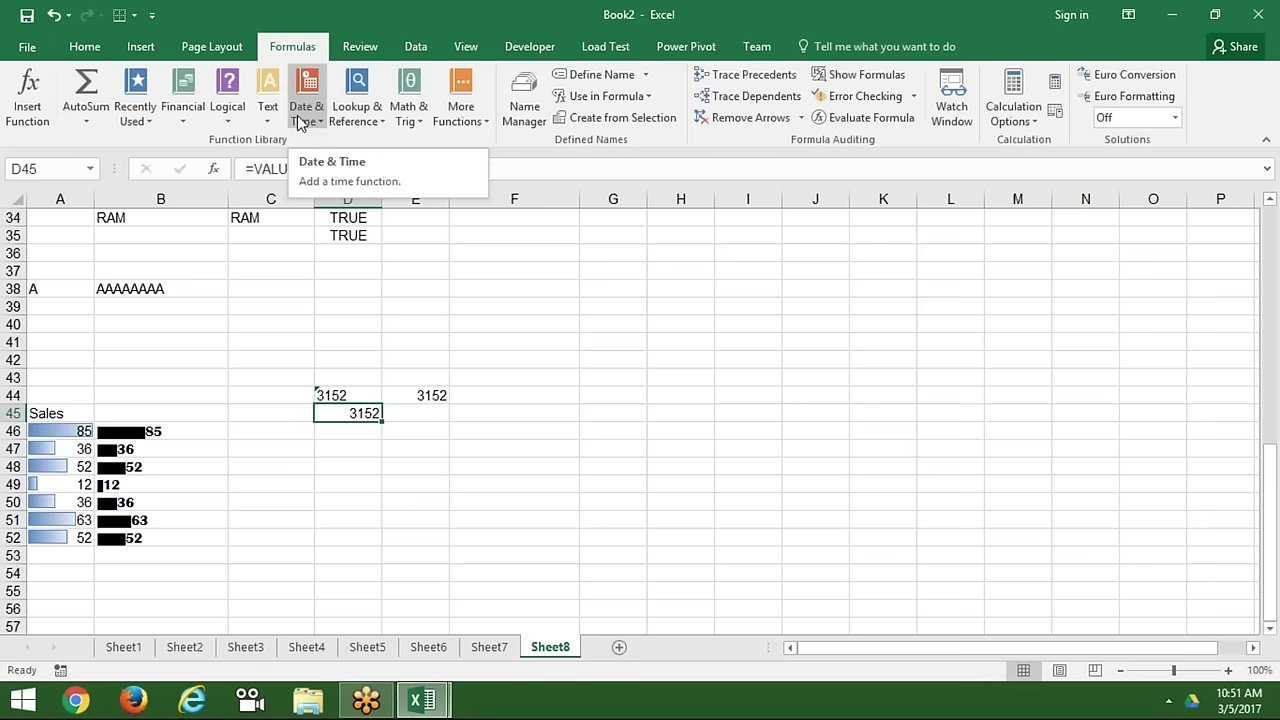
Step: Add a new Sheet9 and enter the label MMDDYY in A2
{"action": "left_click", "coordinate": [620, 648]}
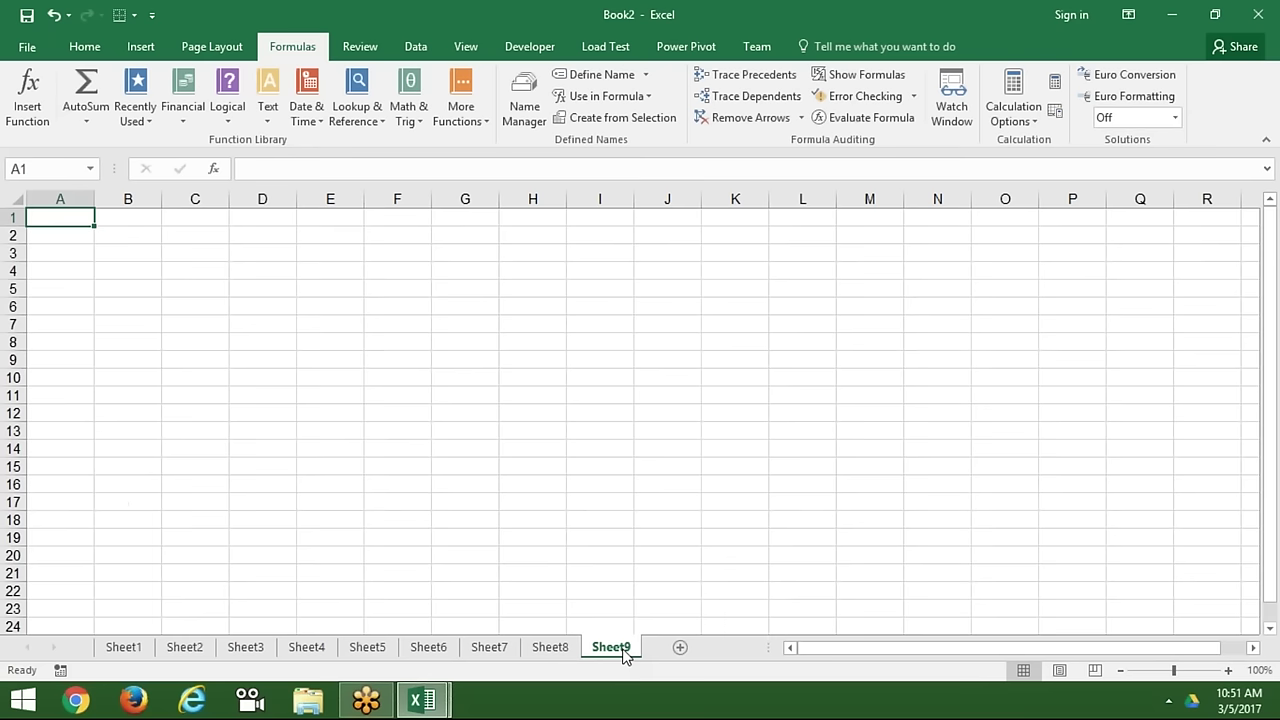
{"action": "key", "text": "Down"}
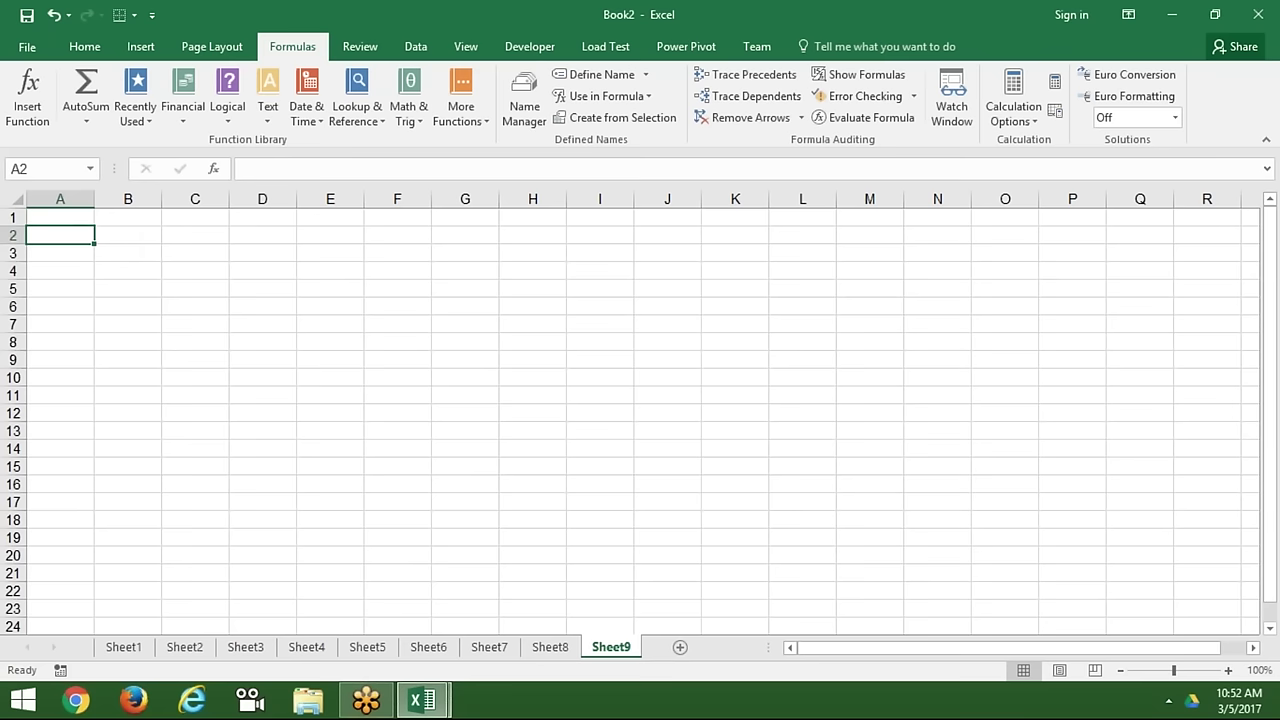
{"action": "type", "text": "MM"}
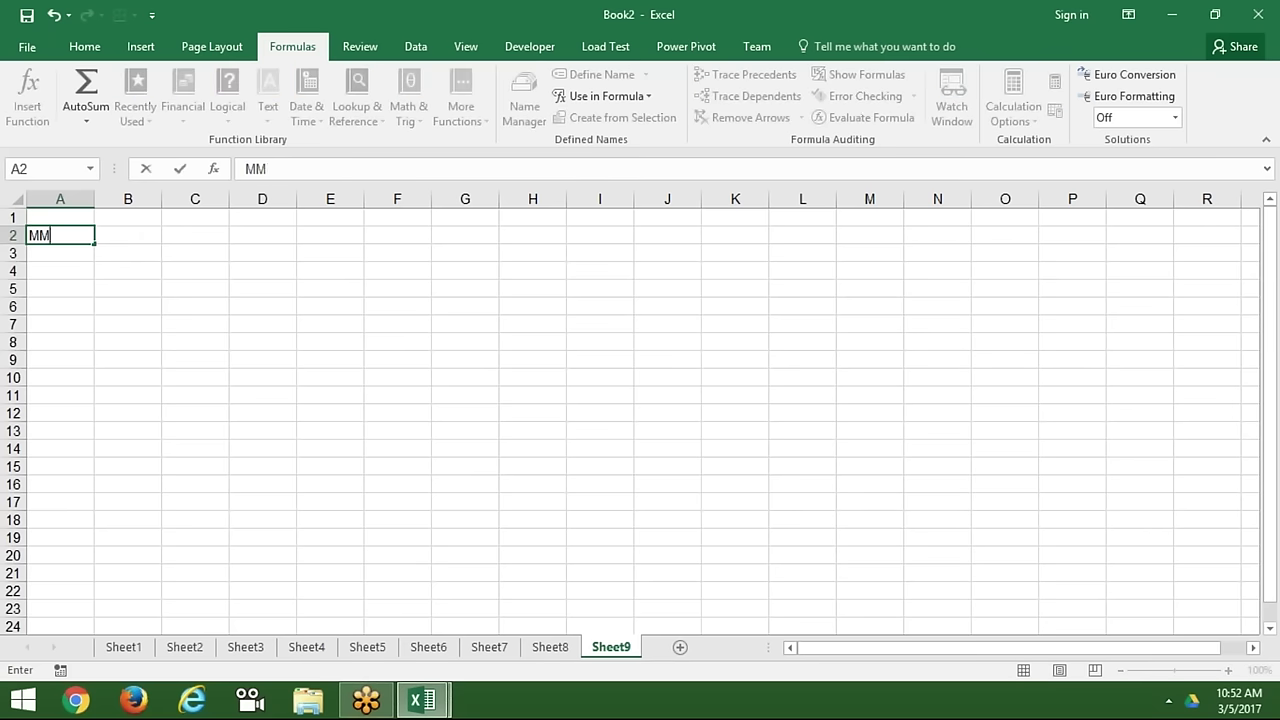
{"action": "type", "text": "DDYY"}
{"action": "key", "text": "Return"}
{"action": "left_click", "coordinate": [127, 270]}
Step: Enter the date 3/5/2017 in B3, displayed as 5-Mar, and check it
{"action": "left_click", "coordinate": [127, 252]}
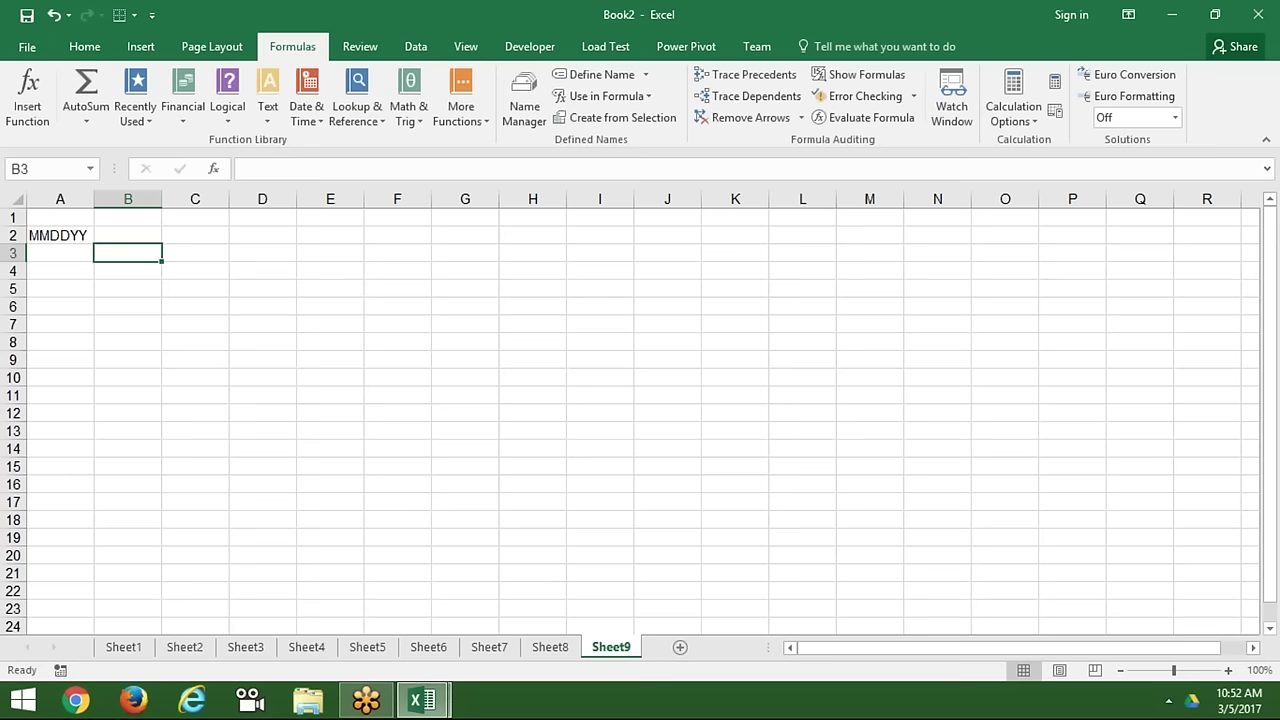
{"action": "type", "text": "3/"}
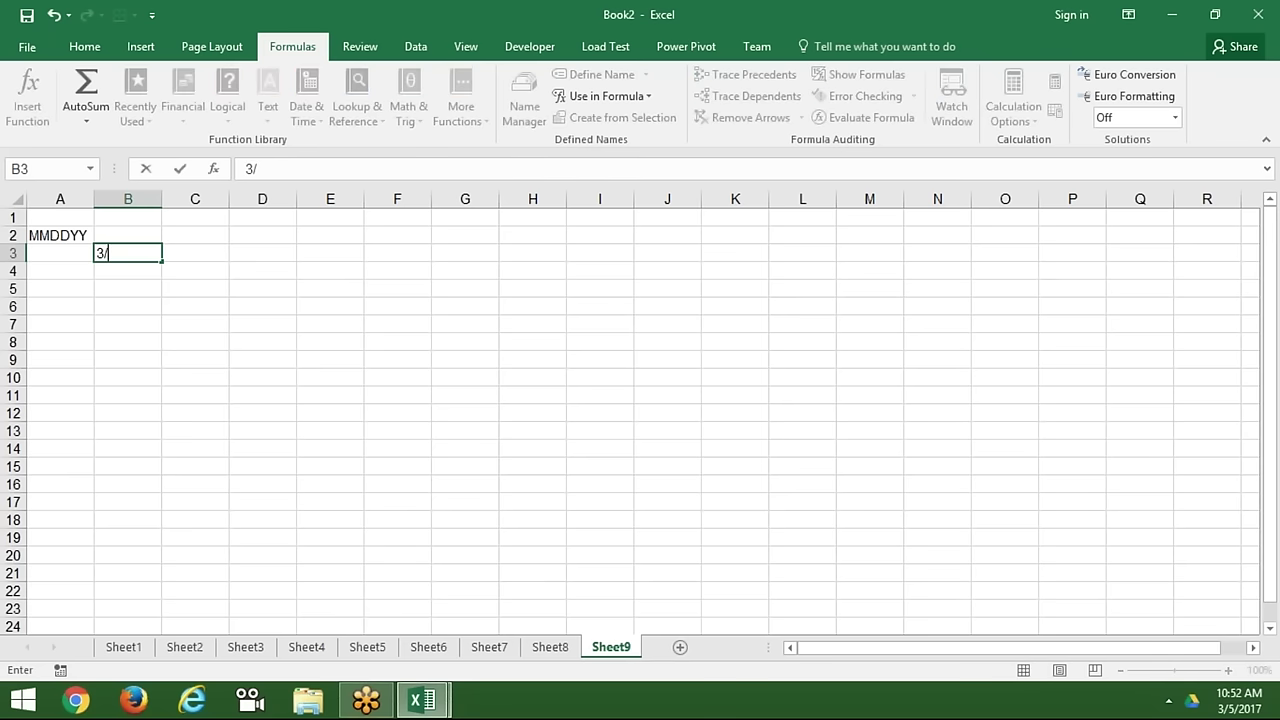
{"action": "type", "text": "5"}
{"action": "type", "text": "/"}
{"action": "key", "text": "Return"}
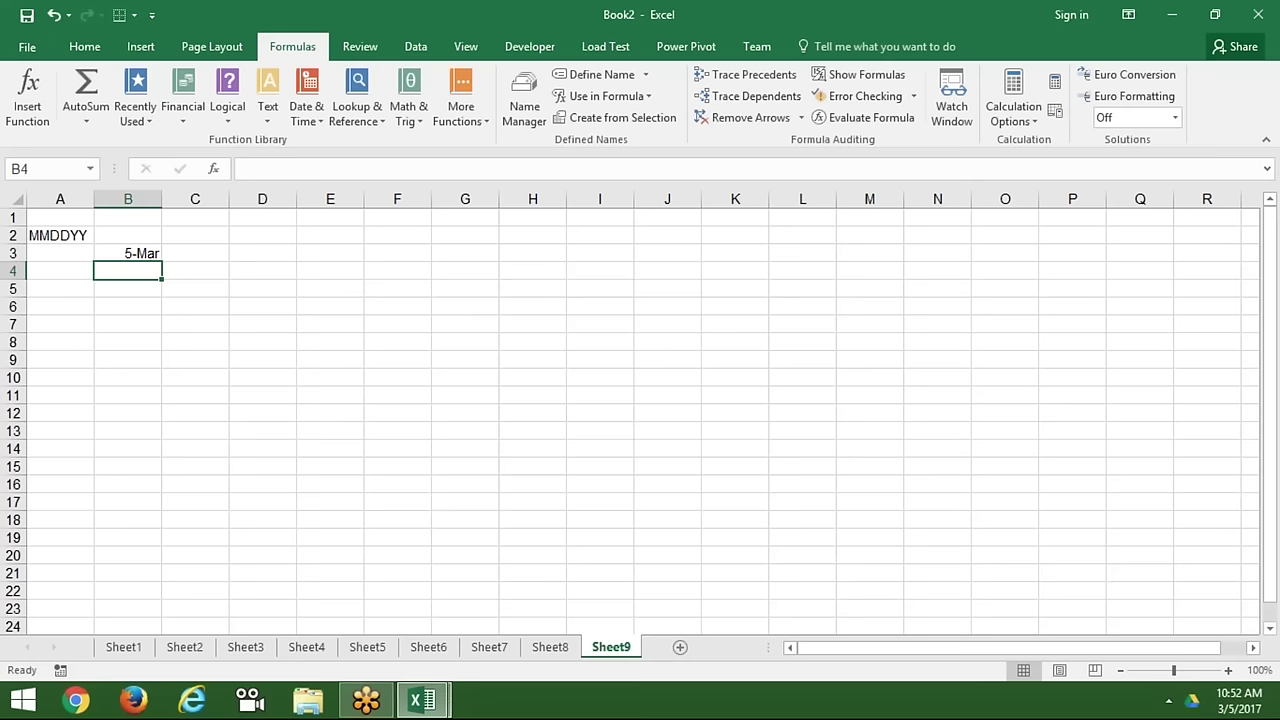
{"action": "key", "text": "Up"}
{"action": "key", "text": "Left"}
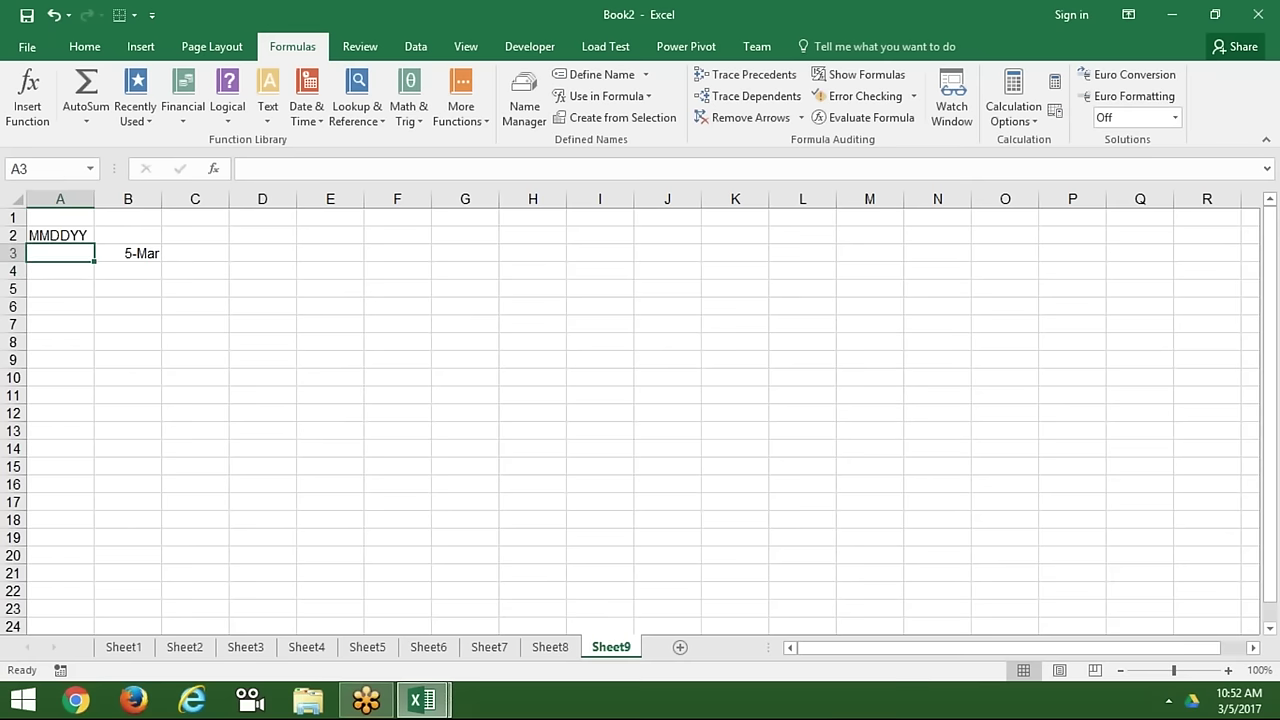
{"action": "key", "text": "Up"}
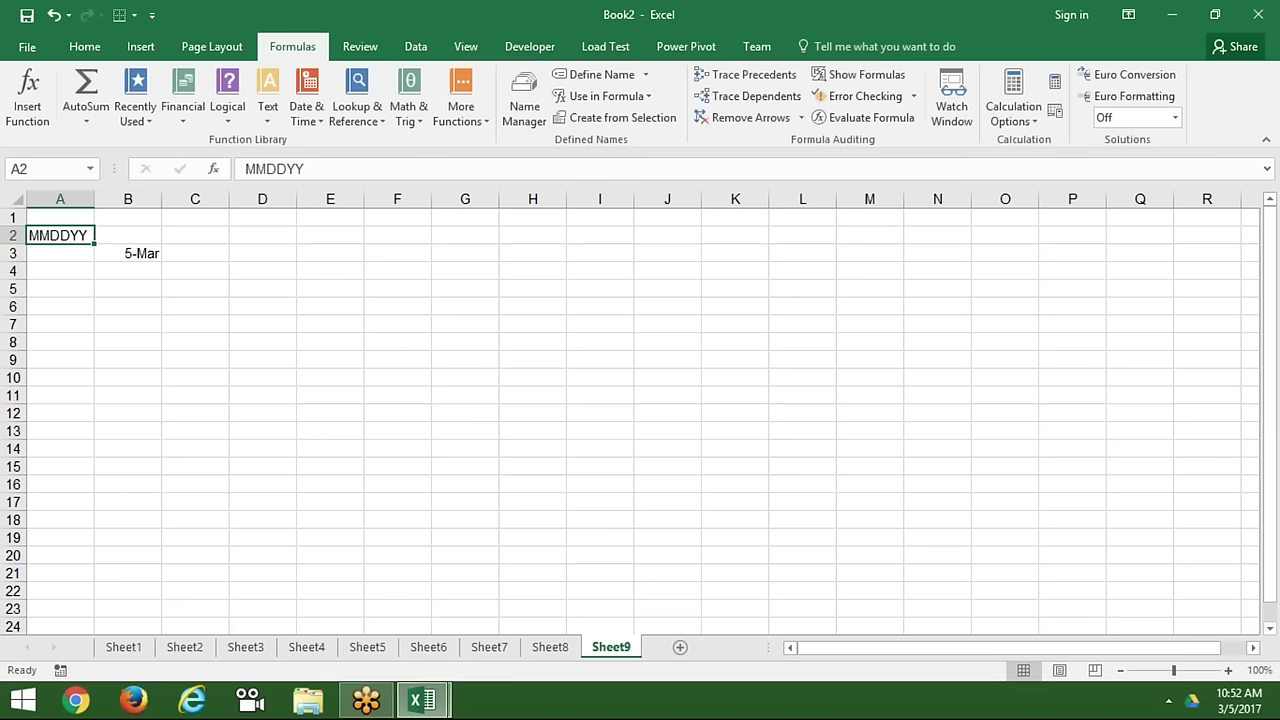
{"action": "left_click", "coordinate": [128, 253]}
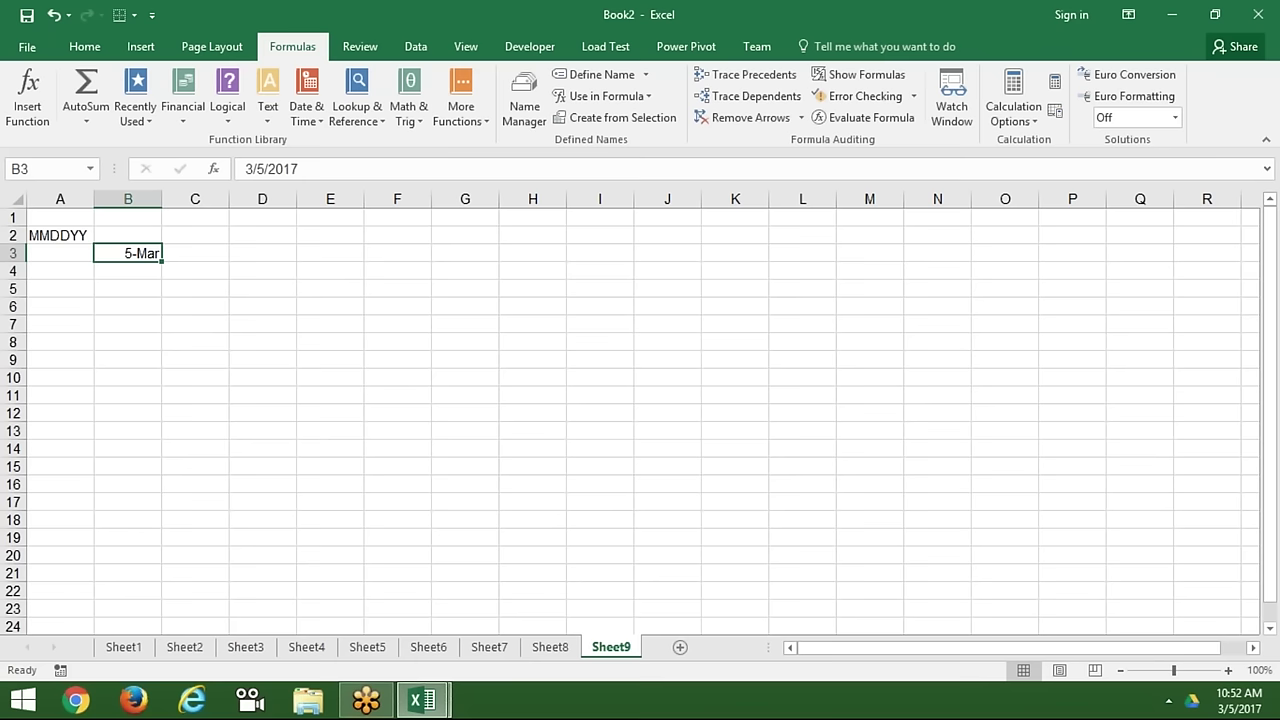
Step: Try entering 5-mar in B4, then delete it
{"action": "left_click", "coordinate": [127, 271]}
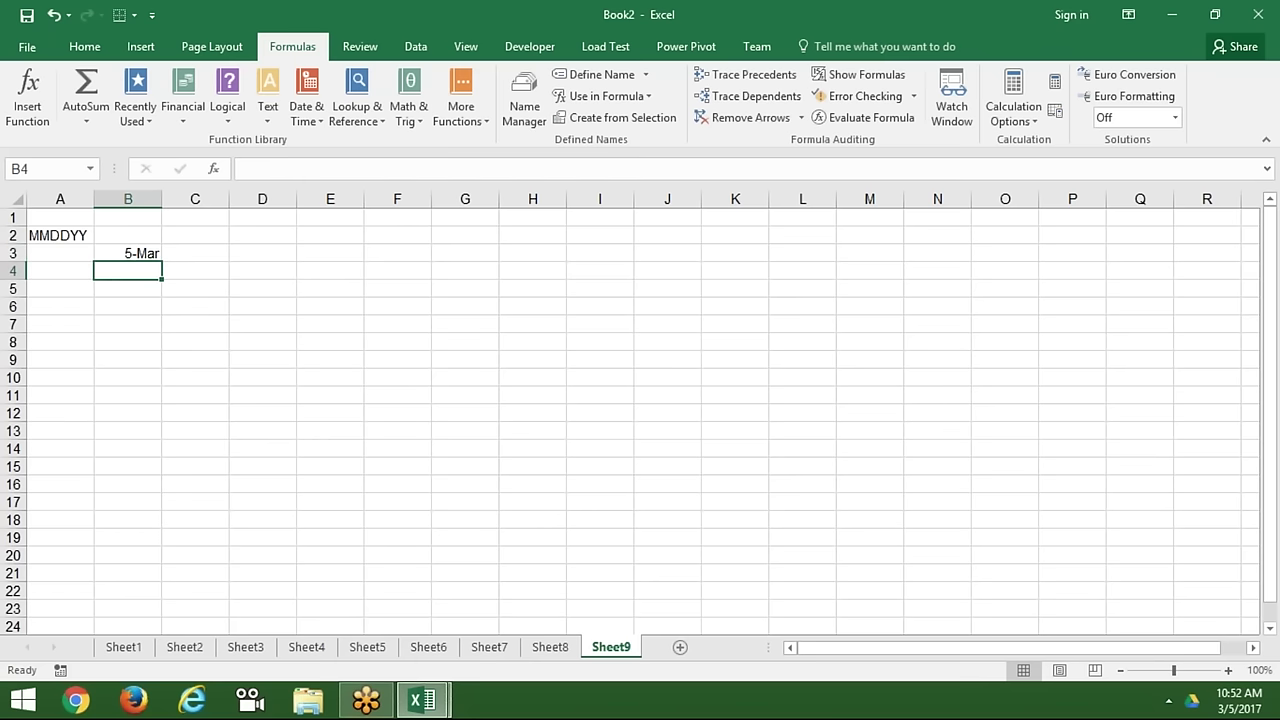
{"action": "type", "text": "5-m"}
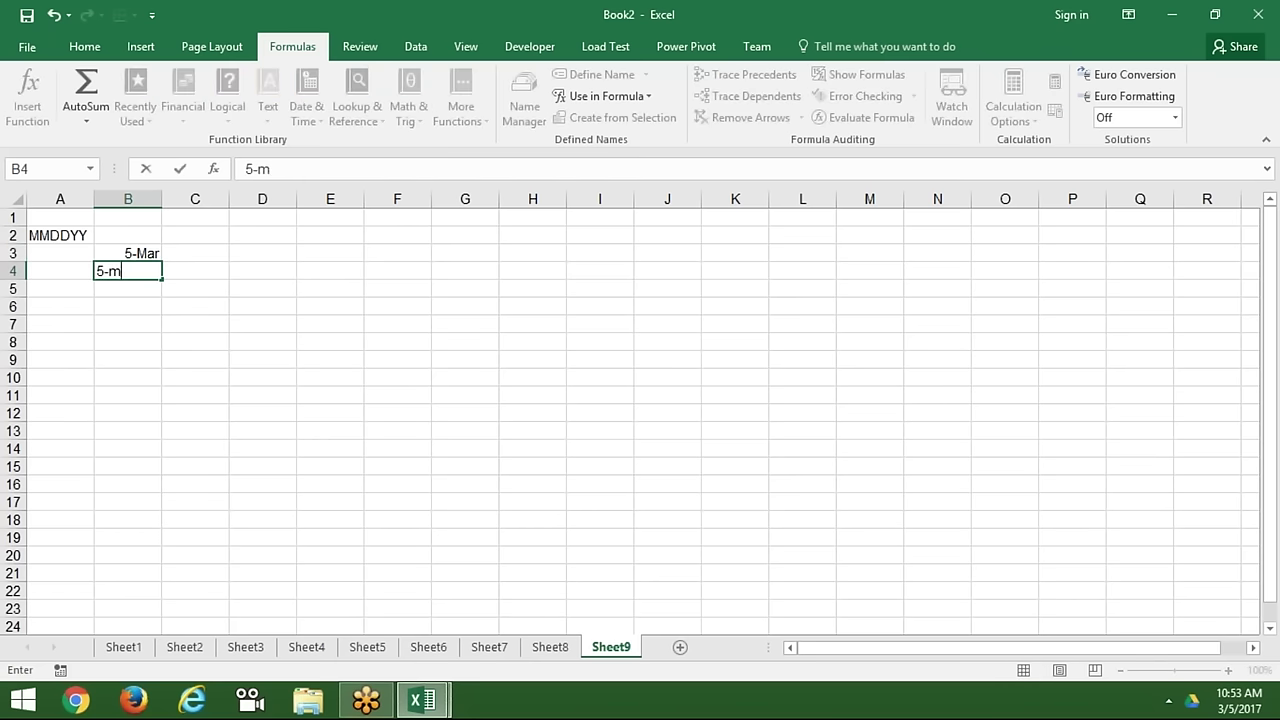
{"action": "type", "text": "ar"}
{"action": "key", "text": "Return"}
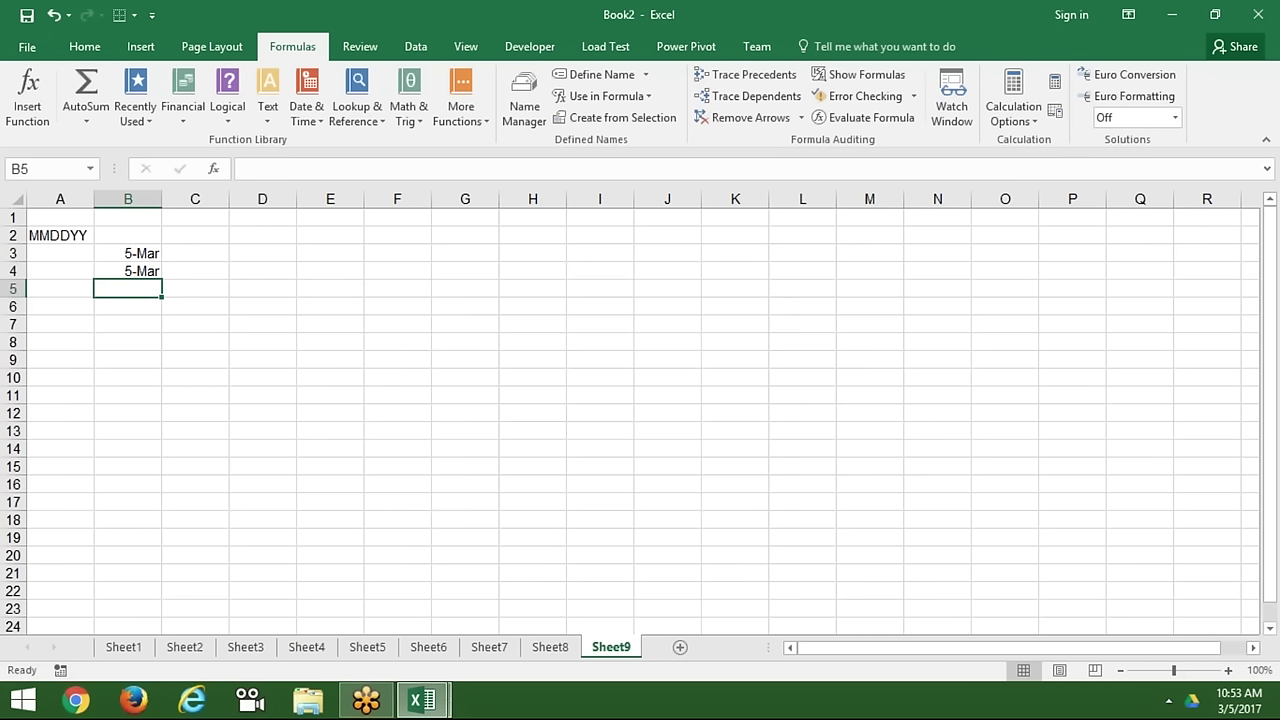
{"action": "left_click", "coordinate": [127, 271]}
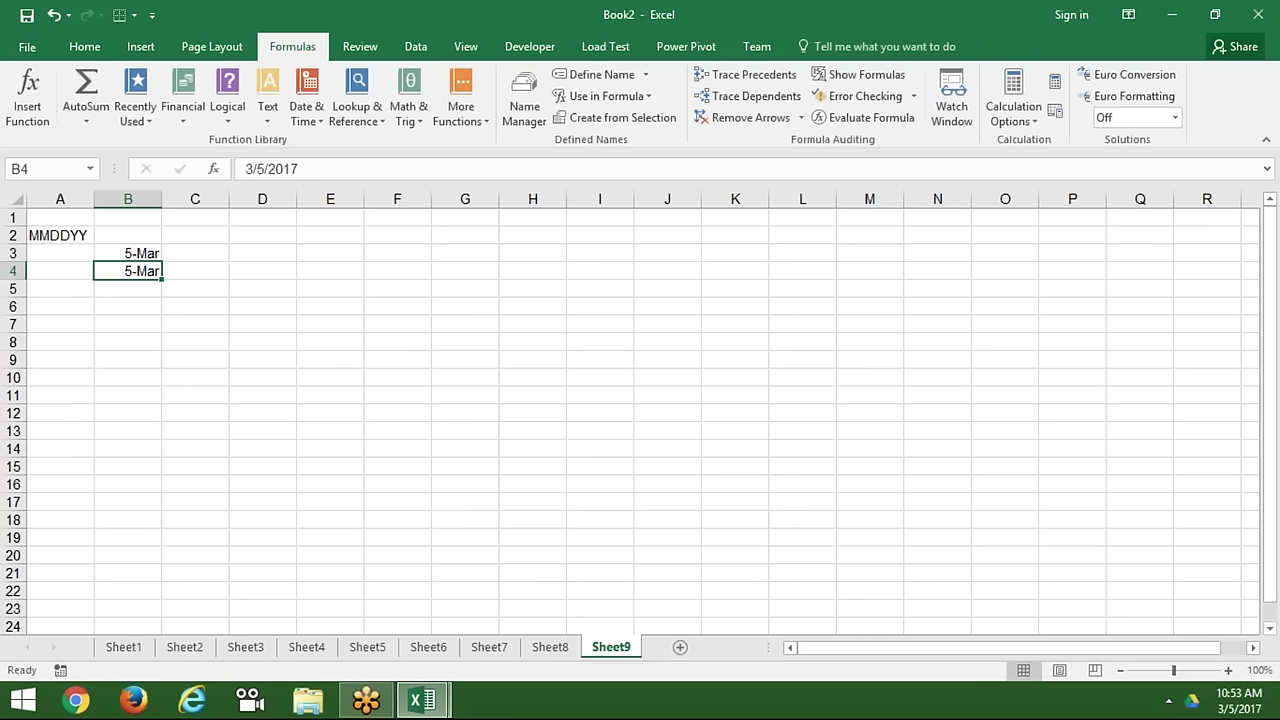
{"action": "key", "text": "Delete"}
{"action": "left_click", "coordinate": [127, 253]}
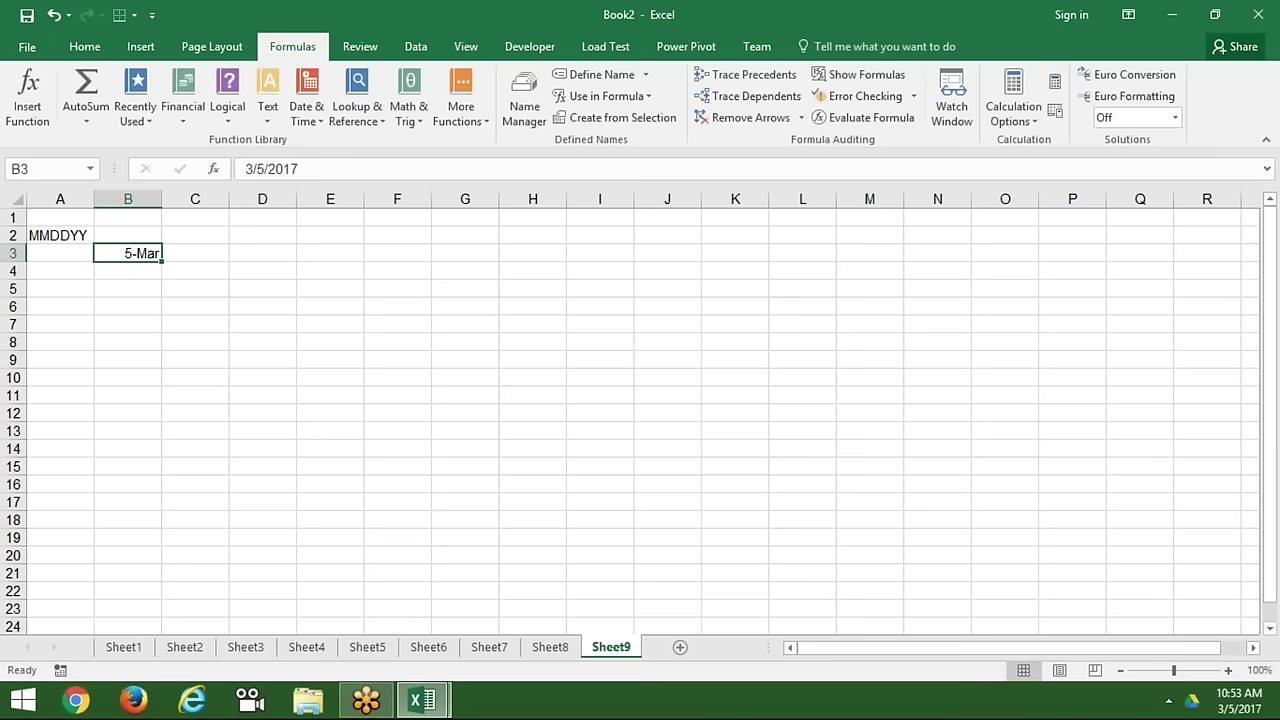
Step: Enter =YEAR(B3) in C3 and =MONTH(B3) in D3, giving 2017 and 3
{"action": "left_click", "coordinate": [195, 253]}
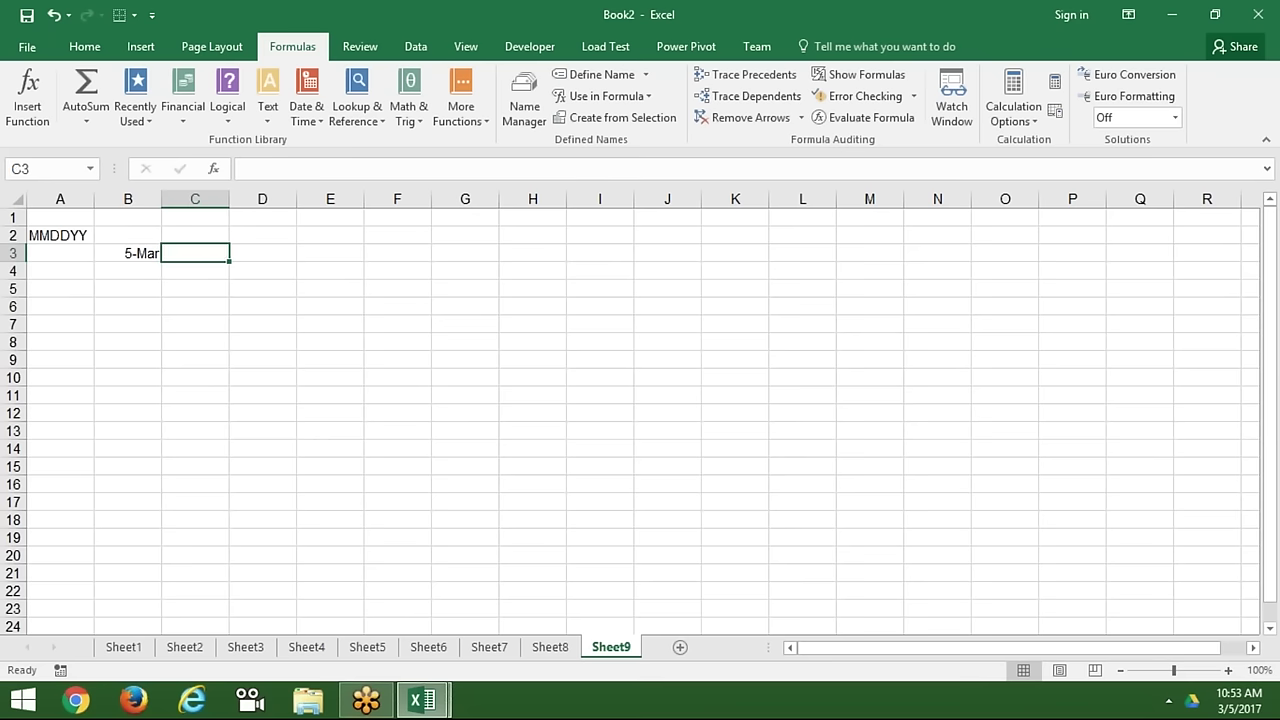
{"action": "type", "text": "="}
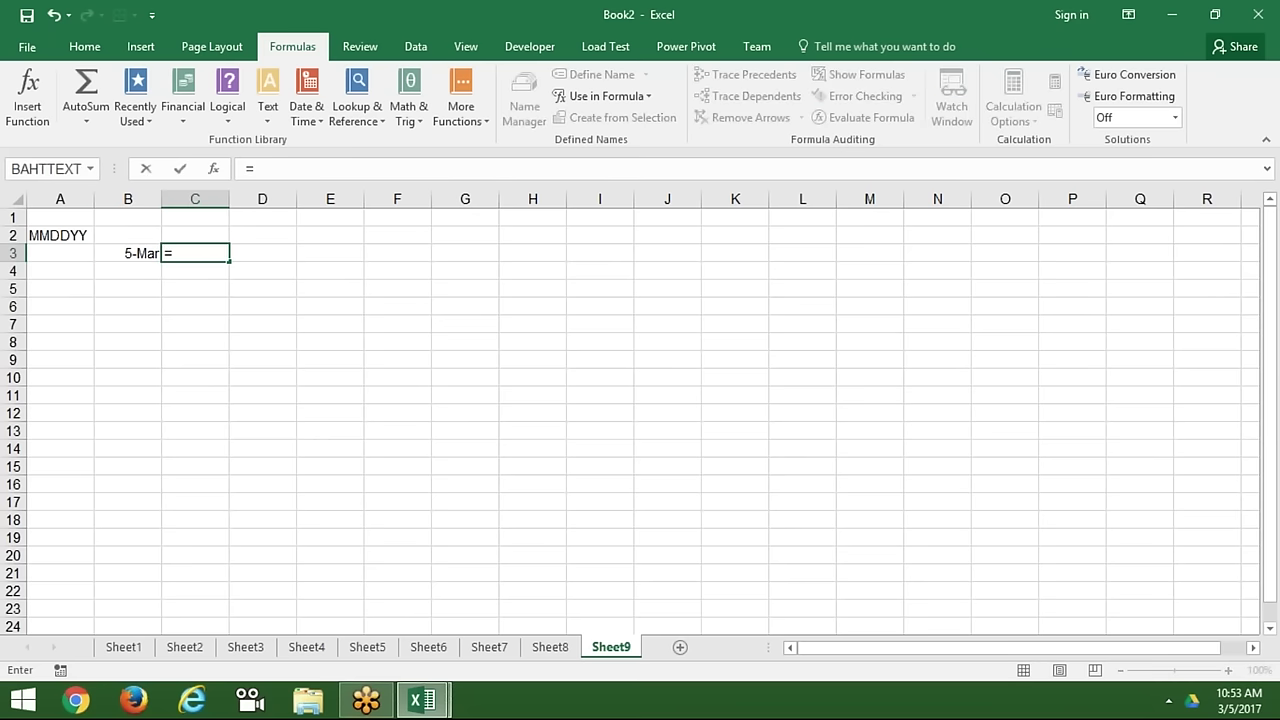
{"action": "type", "text": "yea"}
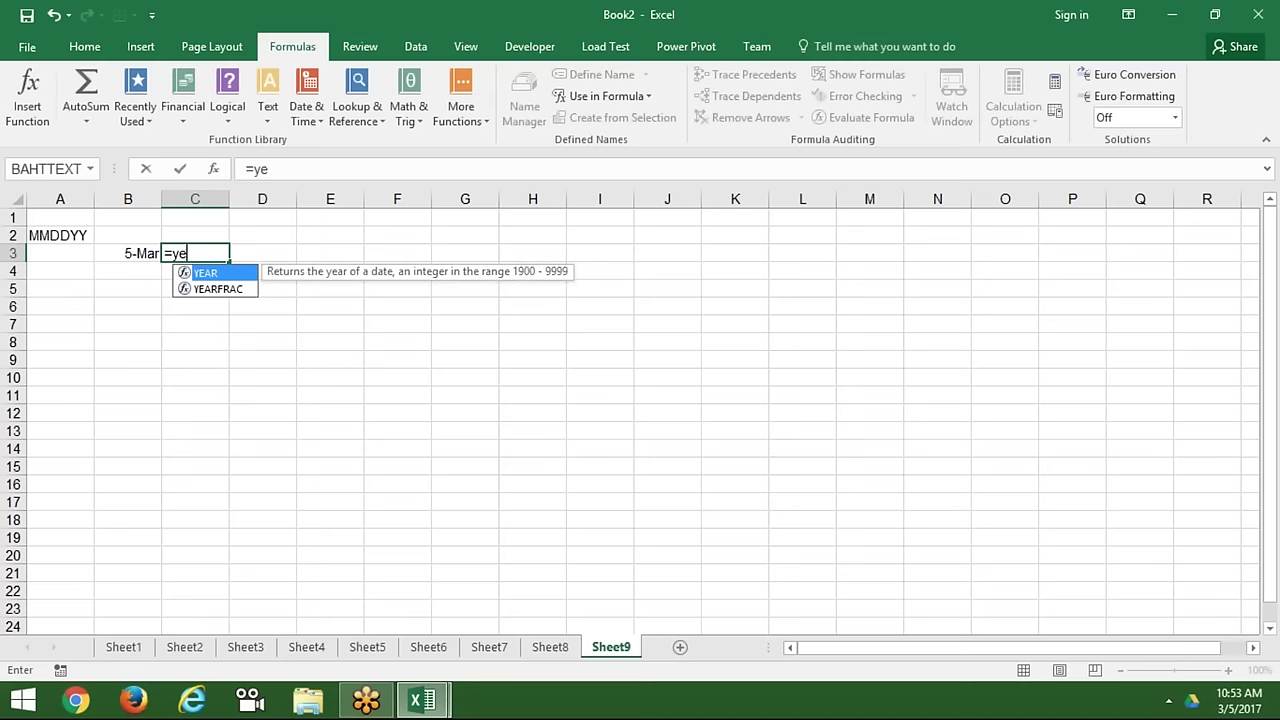
{"action": "key", "text": "Tab"}
{"action": "key", "text": "Left"}
{"action": "key", "text": "Return"}
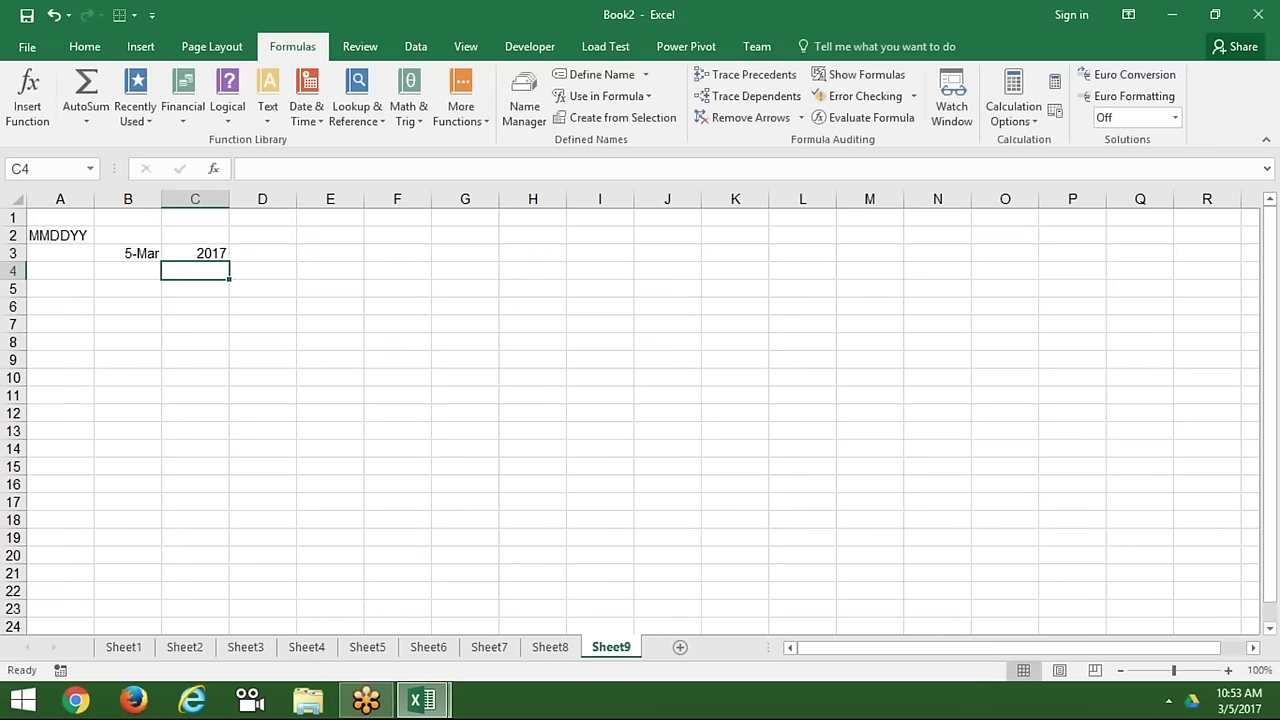
{"action": "left_click", "coordinate": [262, 253]}
{"action": "type", "text": "="}
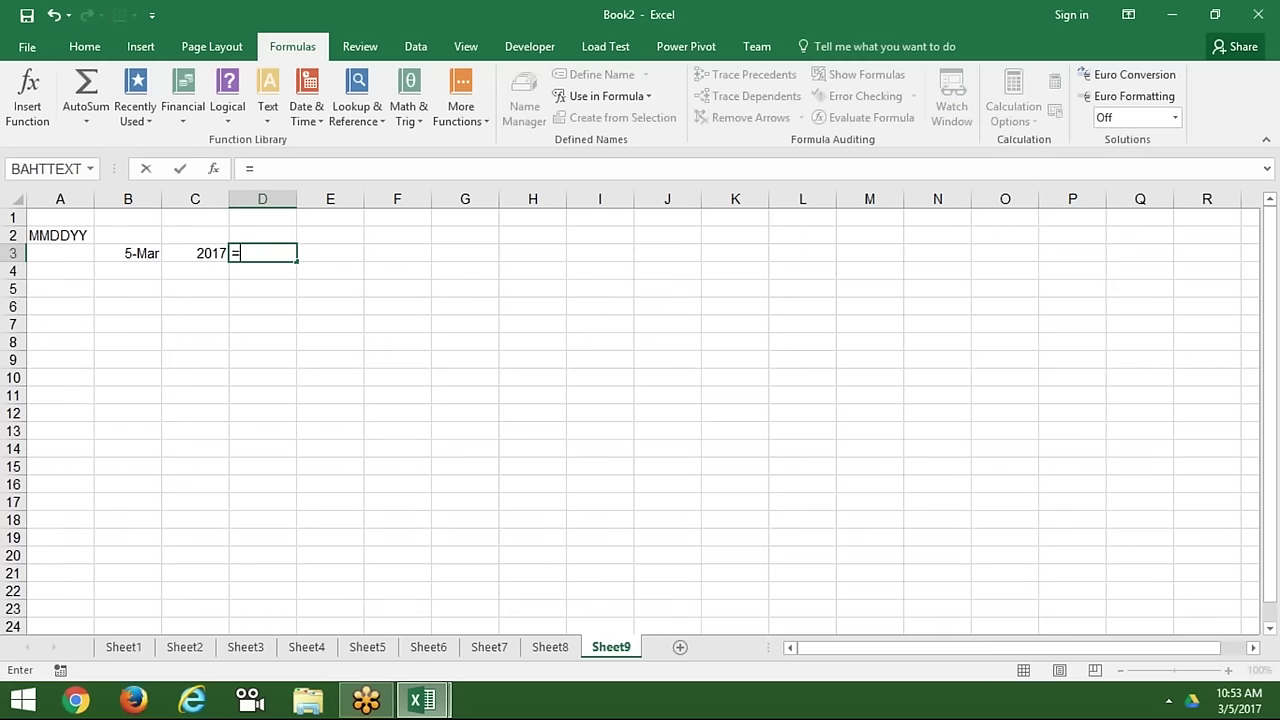
{"action": "type", "text": "mon"}
{"action": "key", "text": "Tab"}
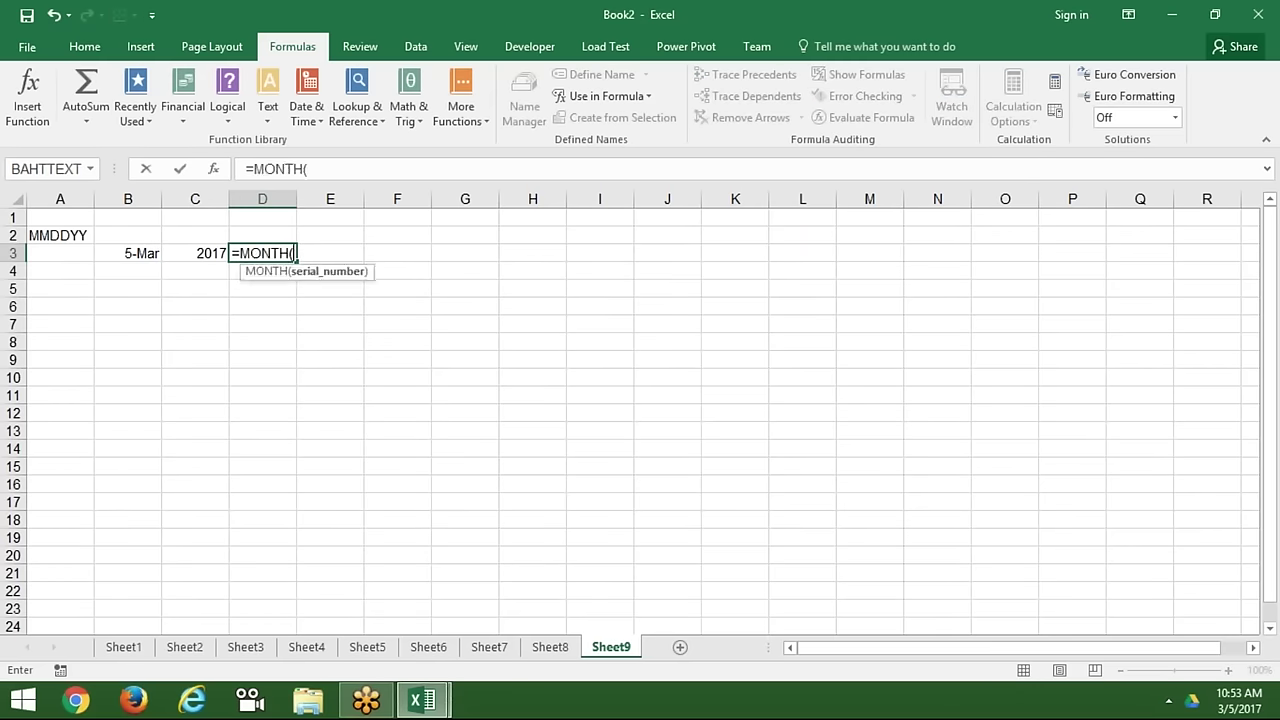
{"action": "key", "text": "Left"}
{"action": "key", "text": "Left"}
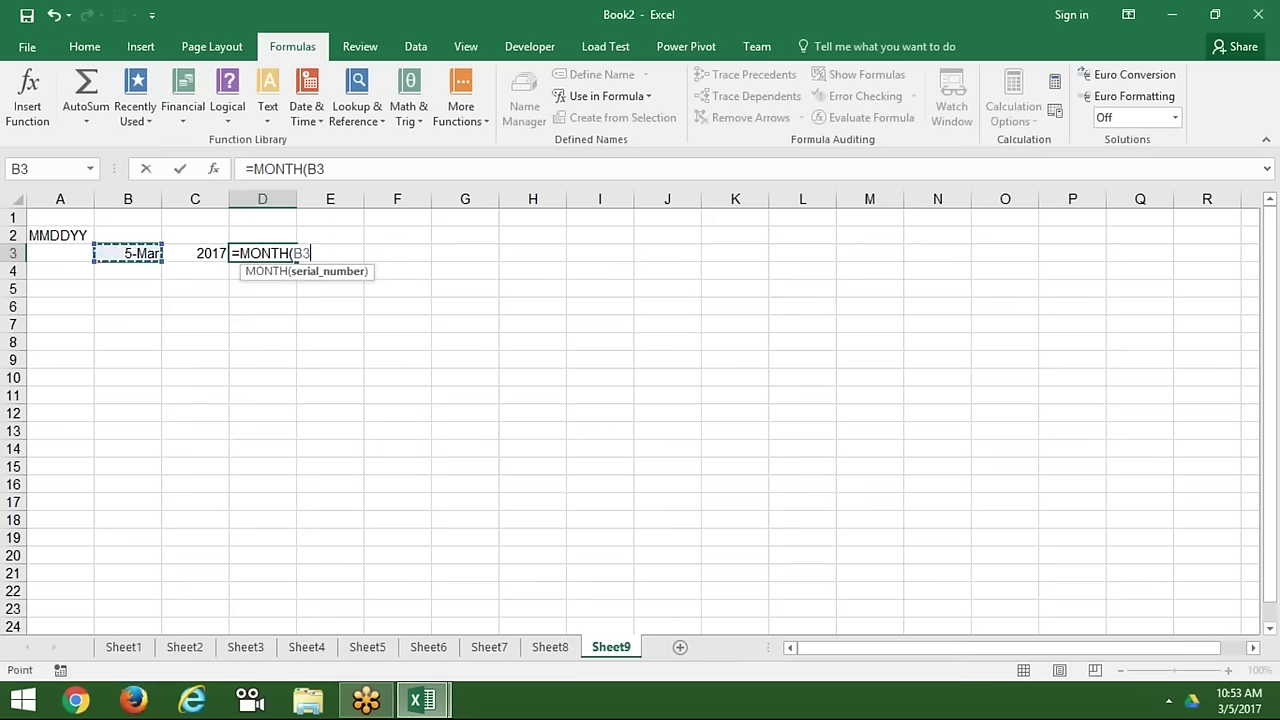
{"action": "key", "text": "Return"}
{"action": "left_click", "coordinate": [262, 253]}
Step: Enter =DAY(B3) in E3, returning 5, and review the split results
{"action": "left_click", "coordinate": [330, 253]}
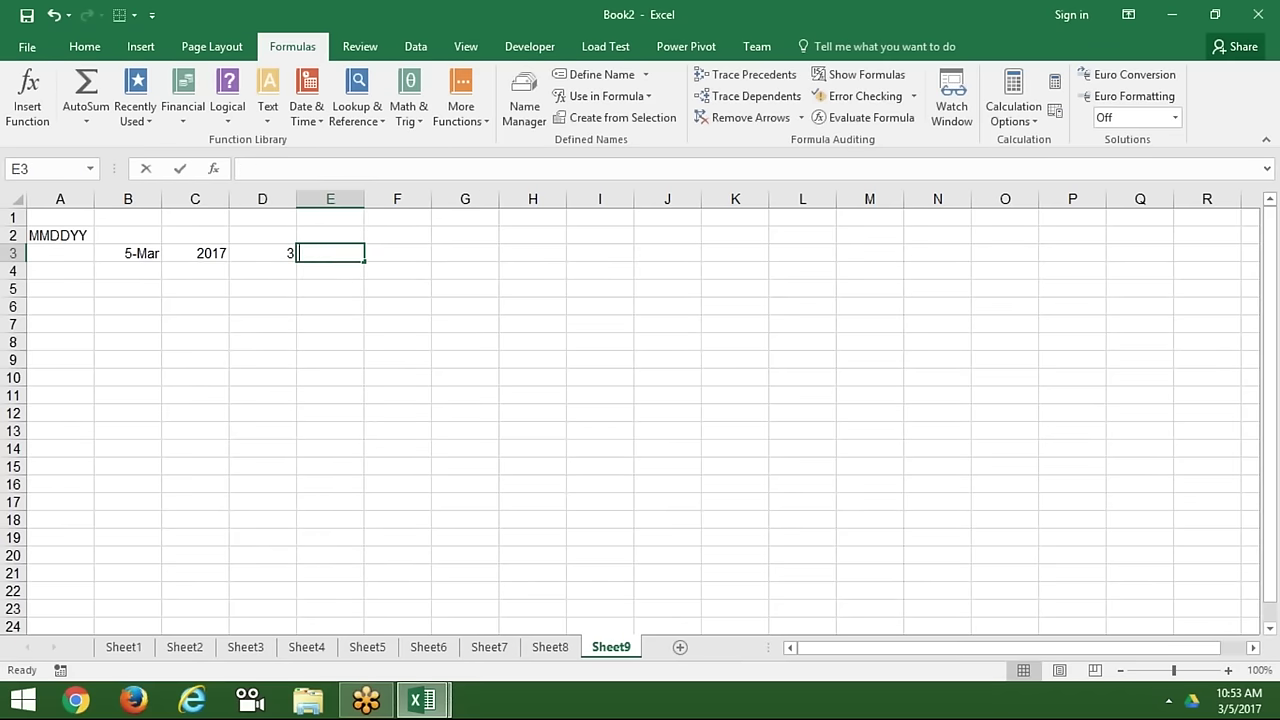
{"action": "type", "text": "=y"}
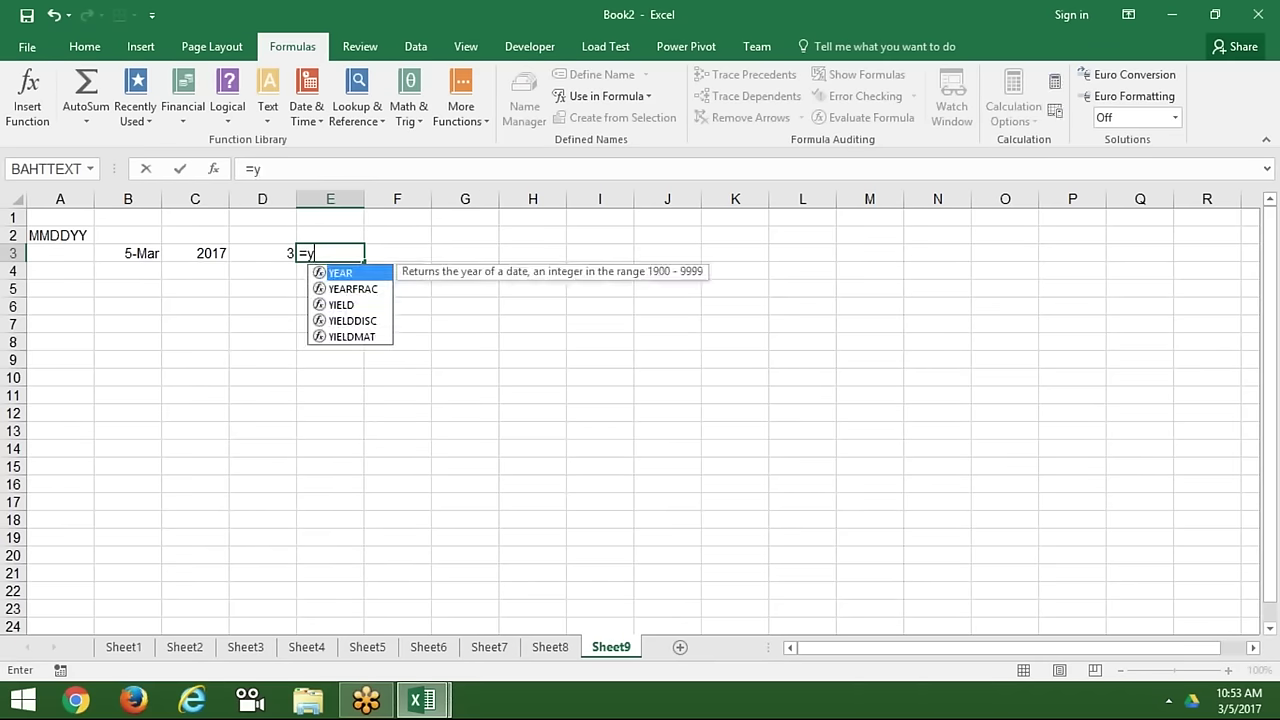
{"action": "key", "text": "BackSpace"}
{"action": "type", "text": "da"}
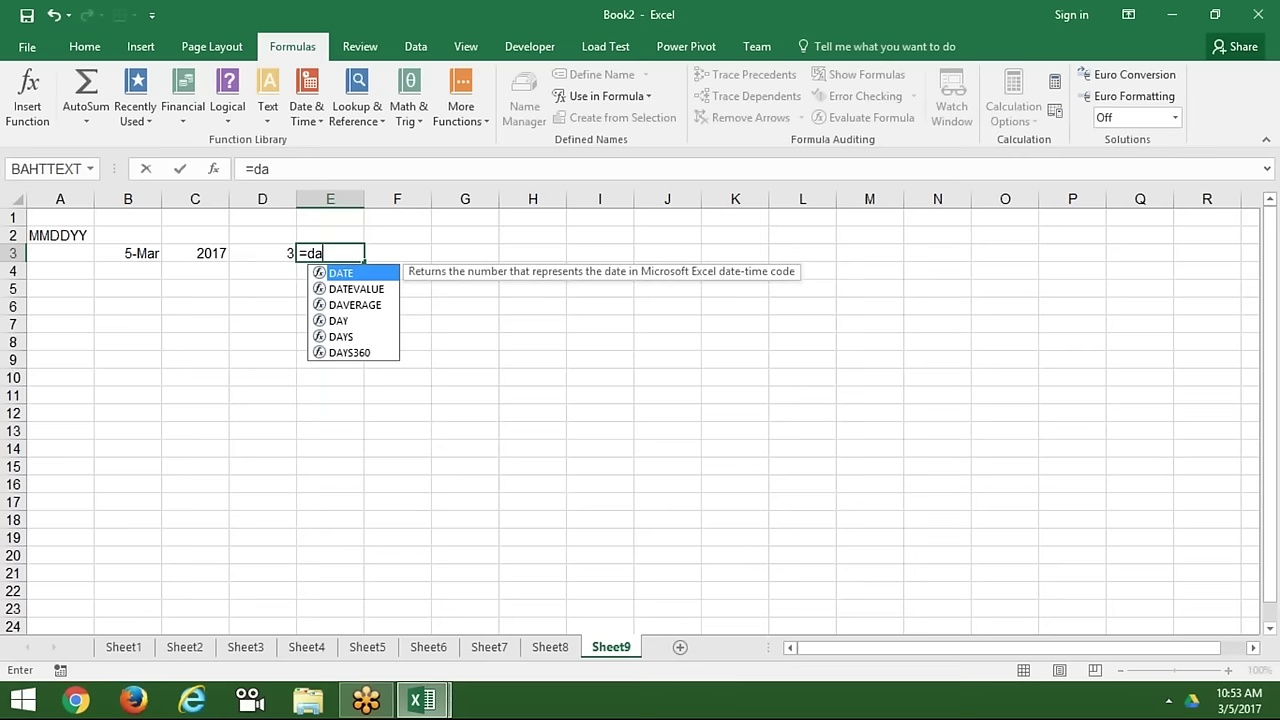
{"action": "type", "text": "y"}
{"action": "key", "text": "Tab"}
{"action": "key", "text": "Left"}
{"action": "key", "text": "Left"}
{"action": "key", "text": "Left"}
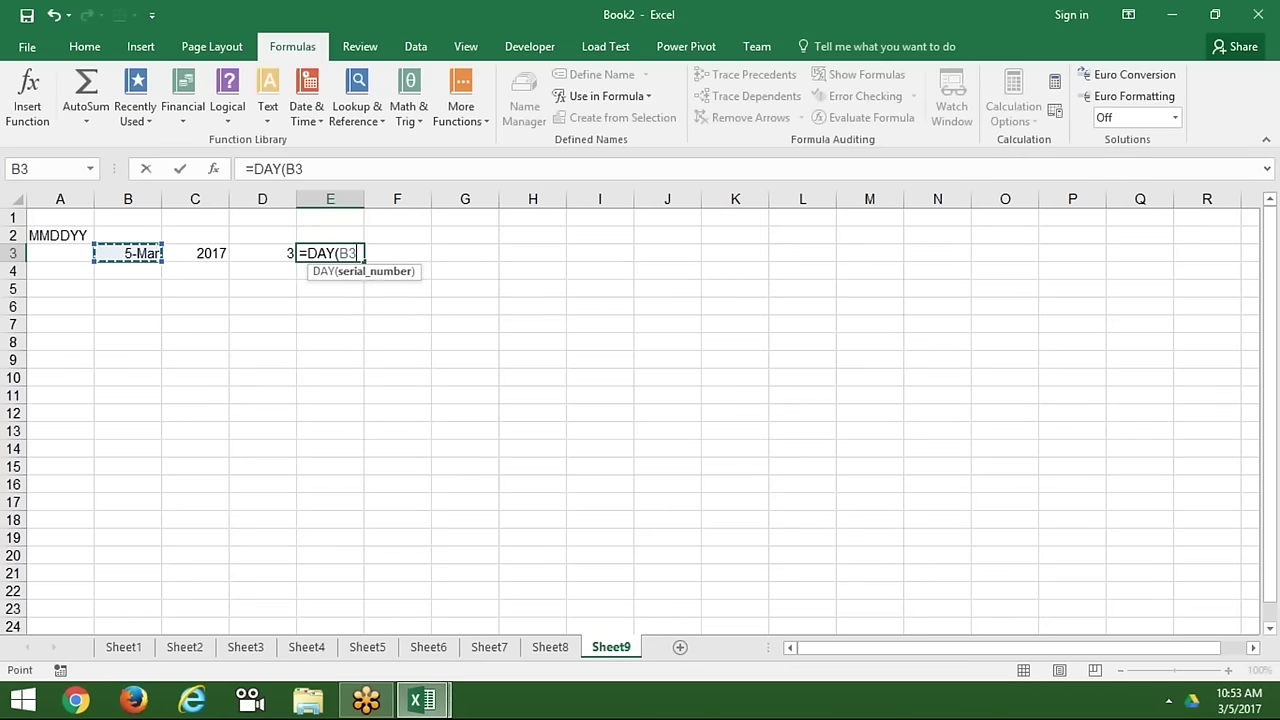
{"action": "key", "text": "Return"}
{"action": "key", "text": "Up"}
{"action": "key", "text": "Left"}
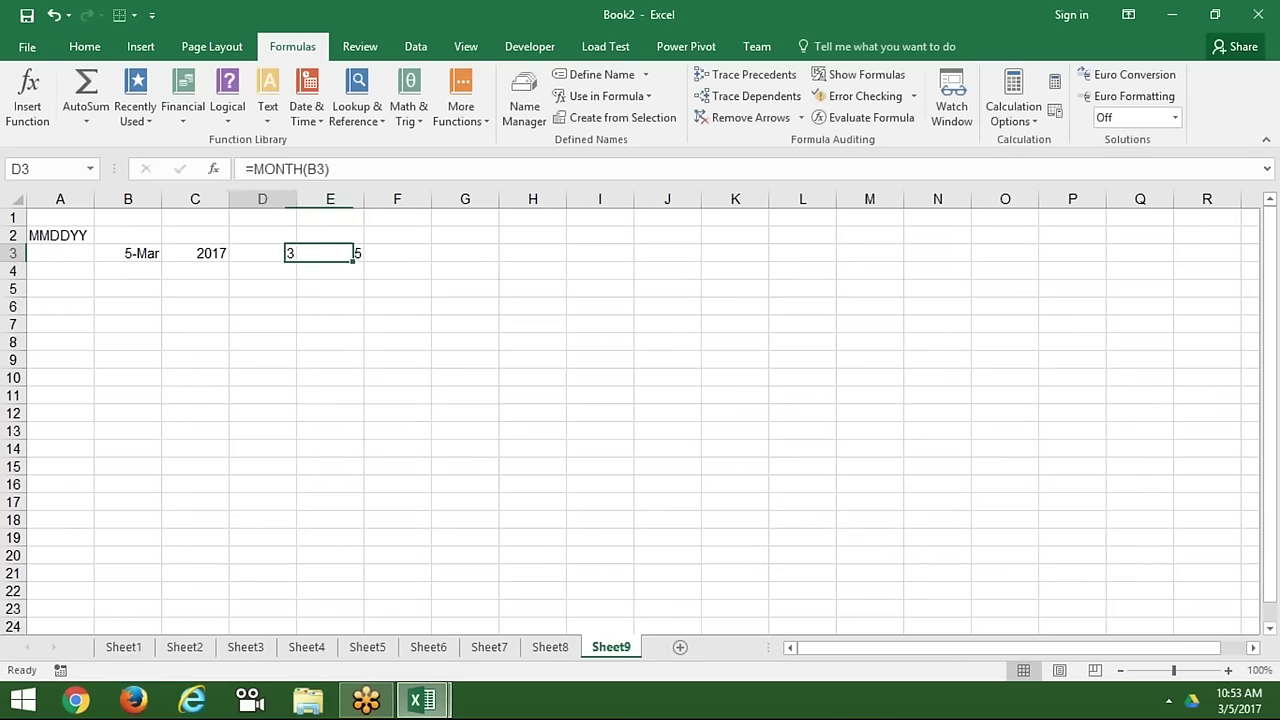
{"action": "key", "text": "Left"}
{"action": "key", "text": "Right"}
{"action": "key", "text": "Right"}
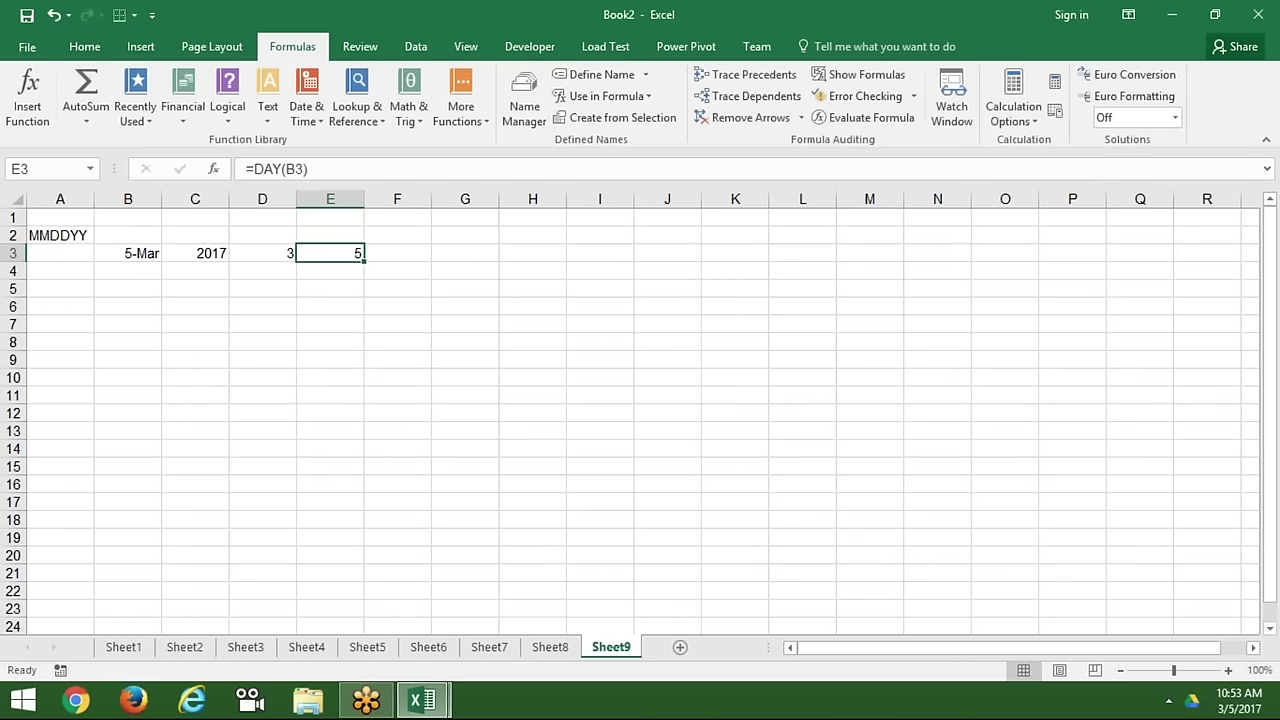
{"action": "left_click", "coordinate": [397, 253]}
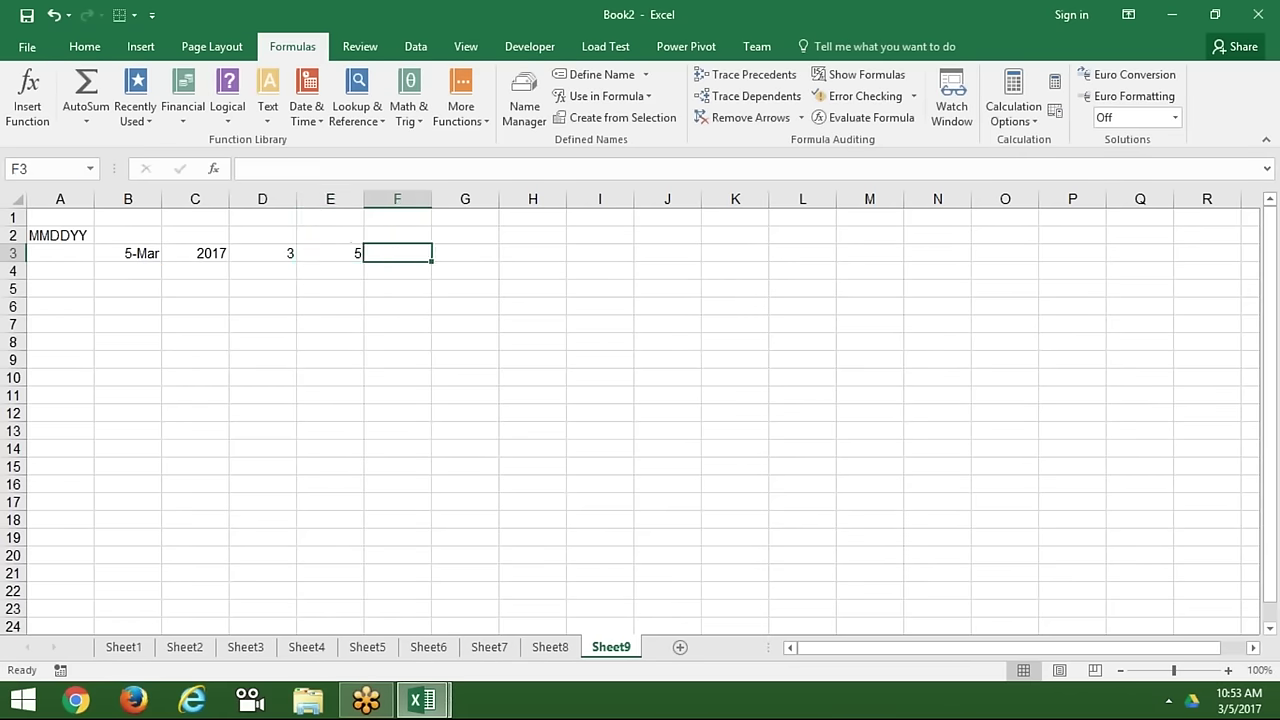
{"action": "left_click", "coordinate": [1276, 280]}
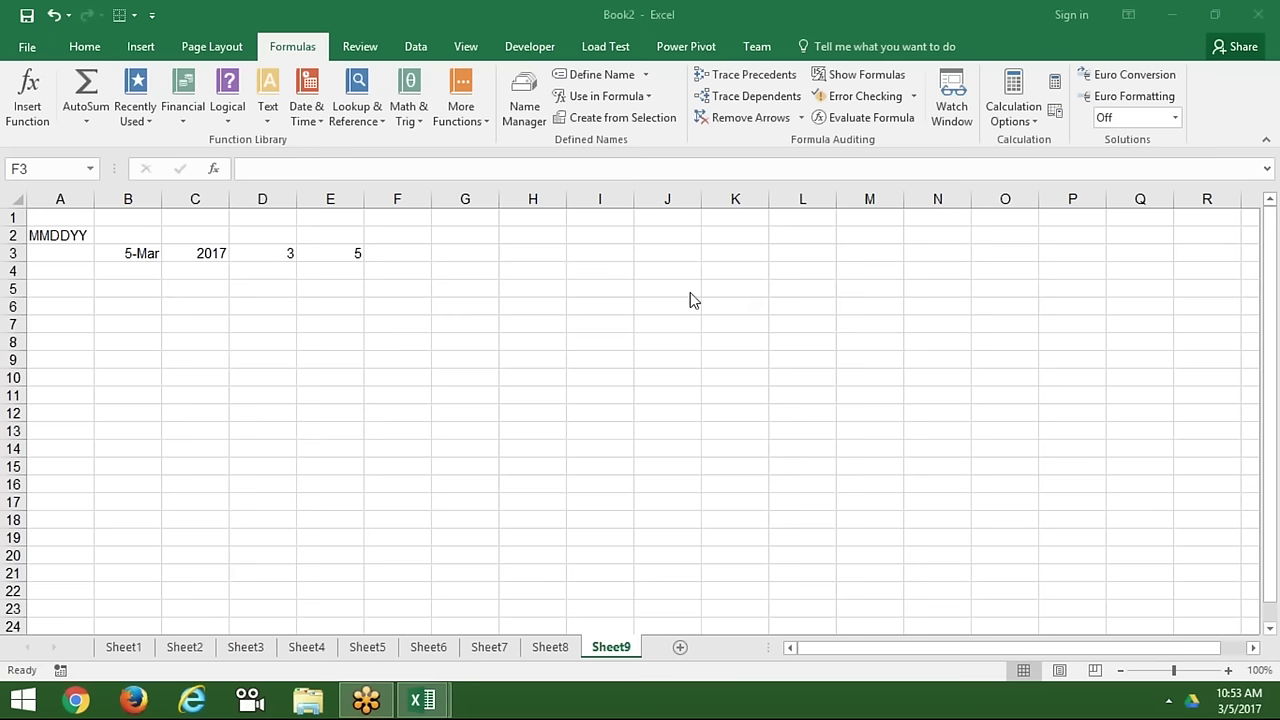
{"action": "left_click", "coordinate": [421, 700]}
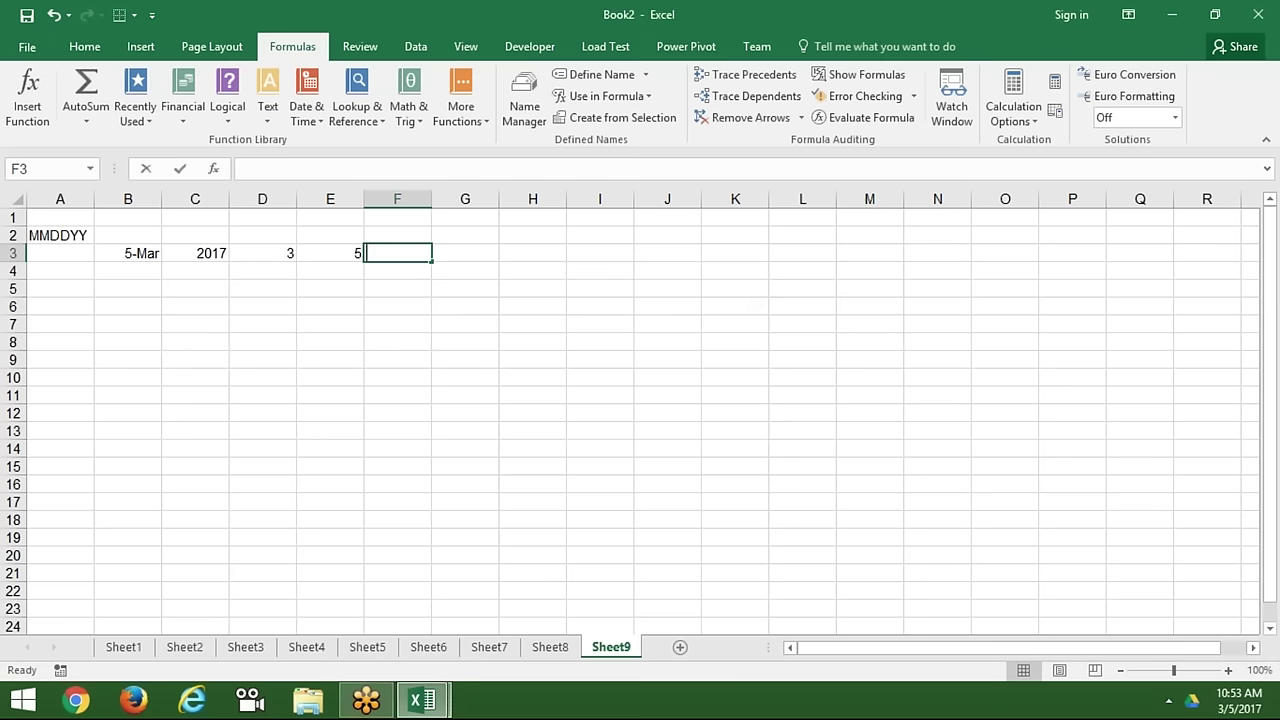
Step: Enter =DATE(C3,D3,E3) in F3 to show 3/5/2017, then review the D3 and E3 formulas
{"action": "type", "text": "=date"}
{"action": "key", "text": "Tab"}
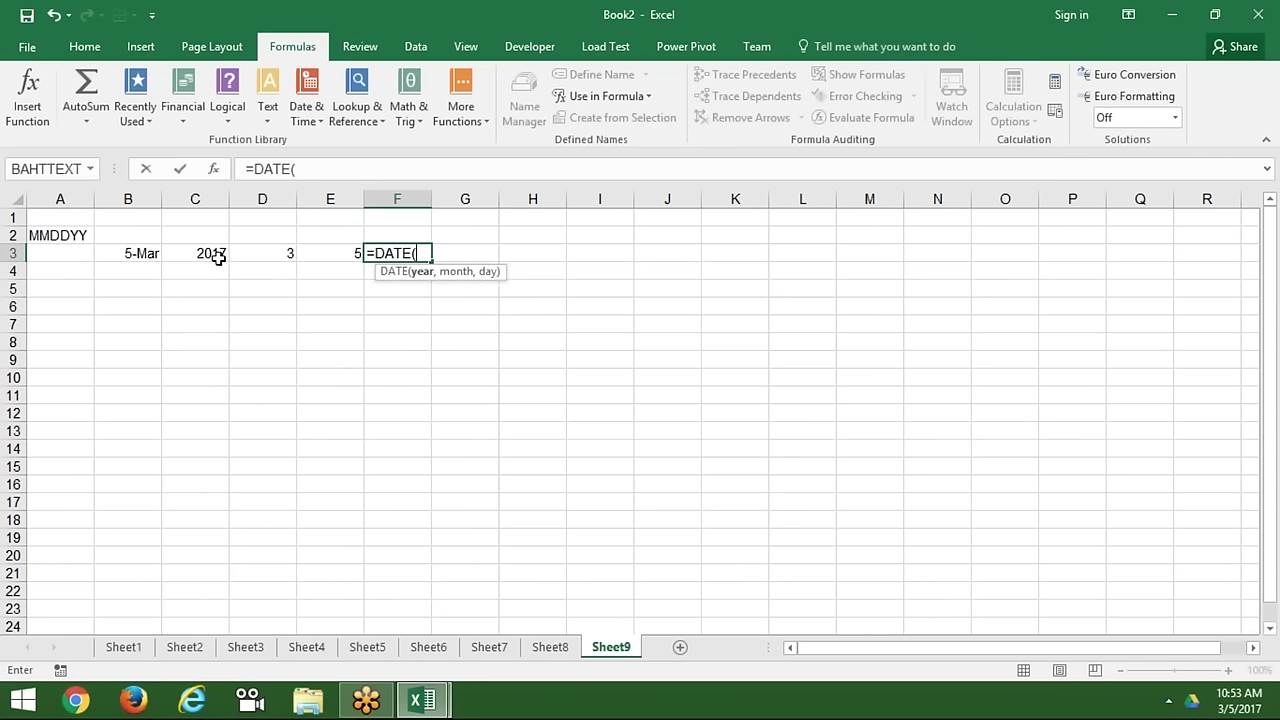
{"action": "left_click", "coordinate": [214, 253]}
{"action": "type", "text": ","}
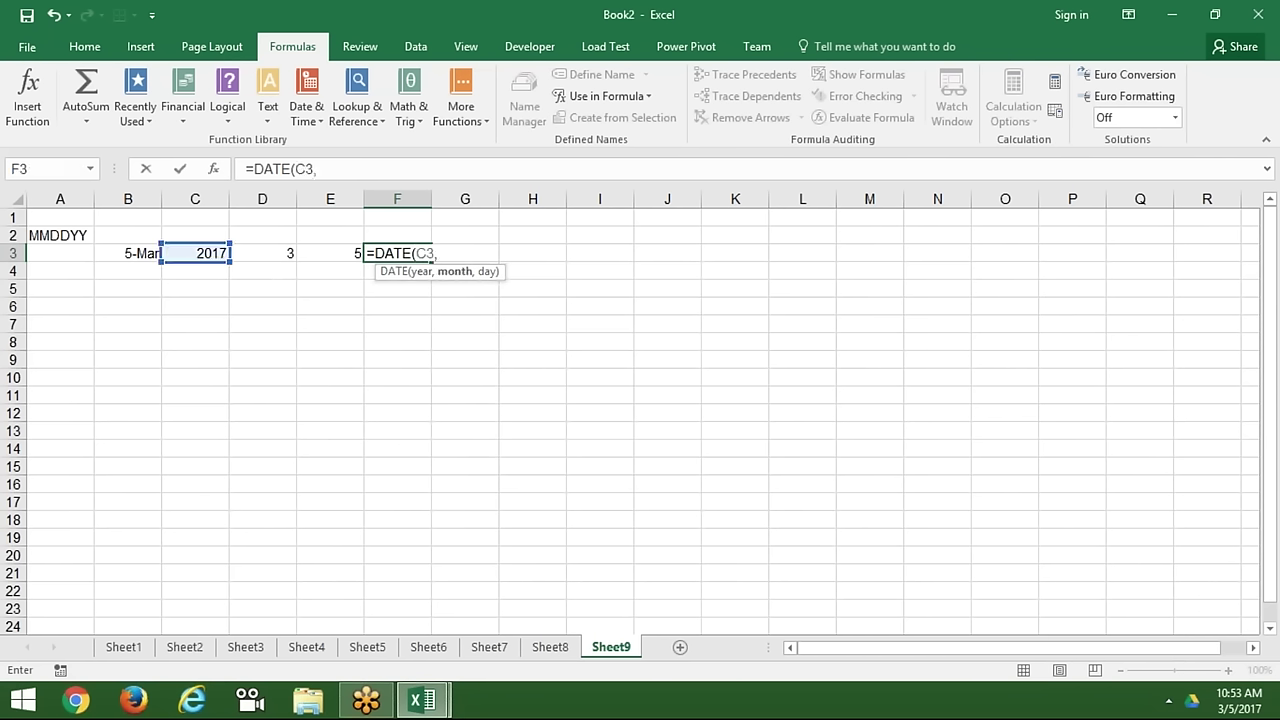
{"action": "left_click", "coordinate": [254, 251]}
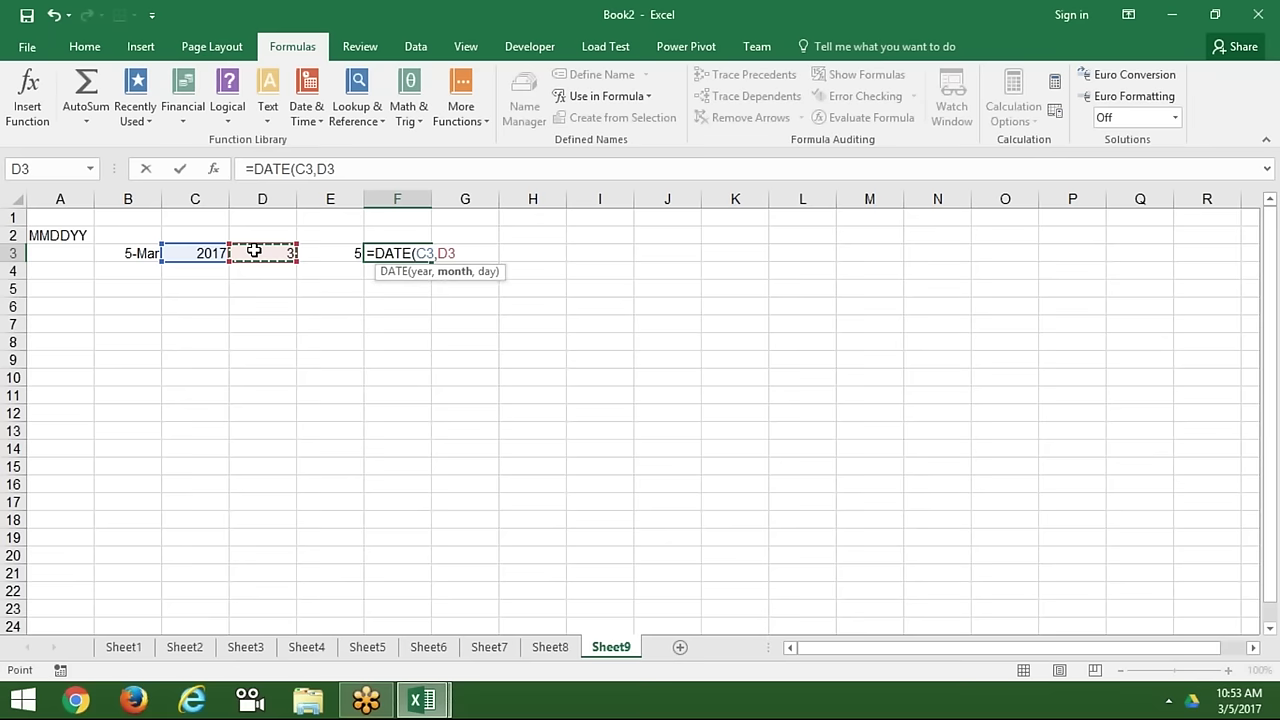
{"action": "type", "text": ","}
{"action": "left_click", "coordinate": [332, 268]}
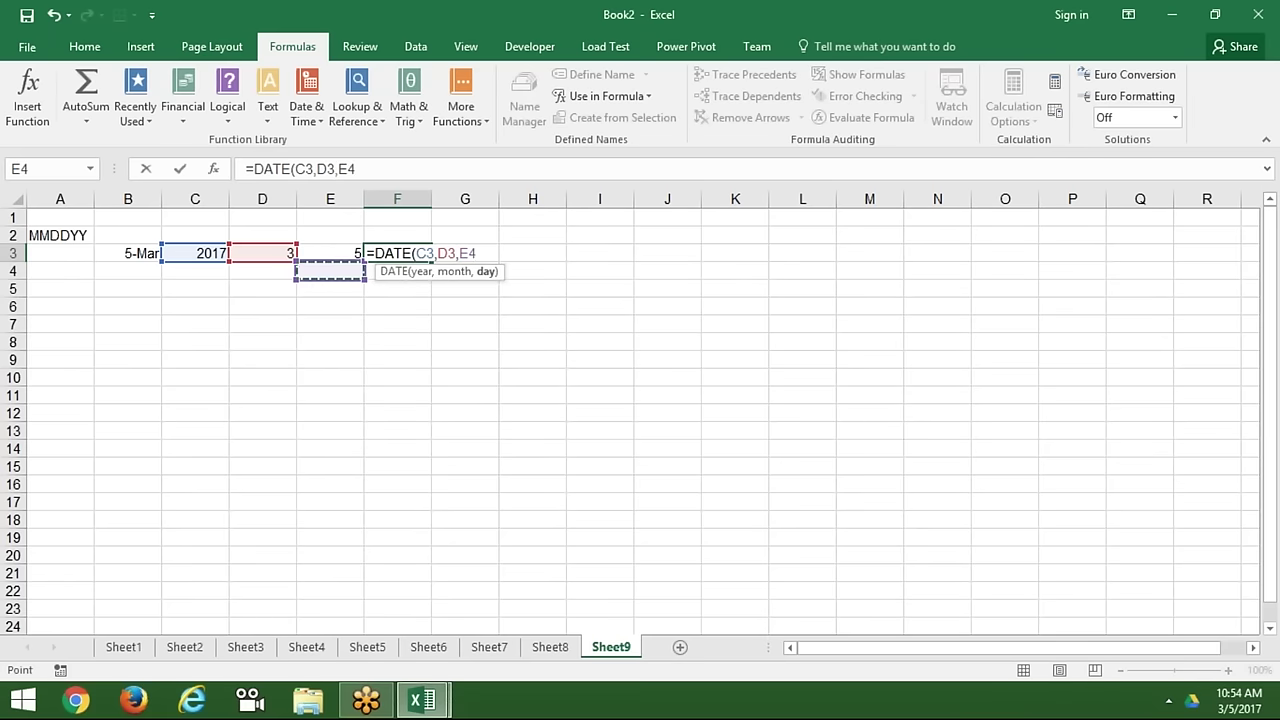
{"action": "key", "text": "Up"}
{"action": "type", "text": ")"}
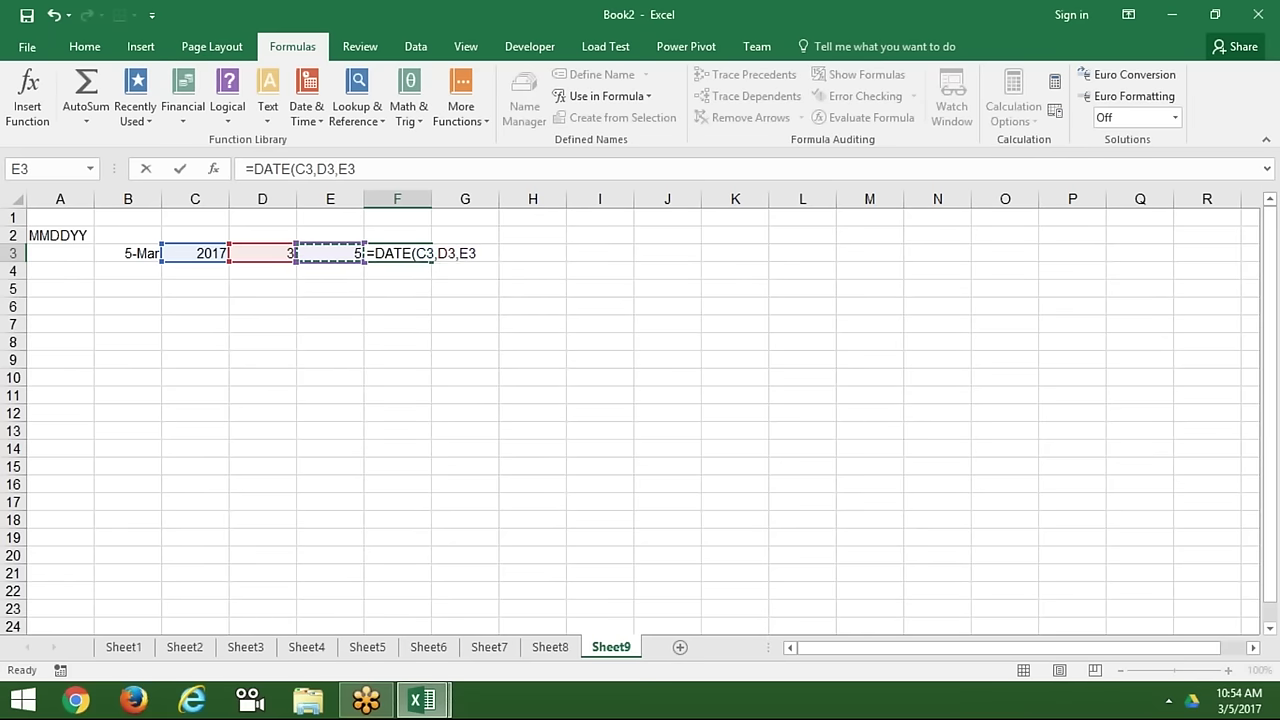
{"action": "key", "text": "Return"}
{"action": "left_click", "coordinate": [397, 253]}
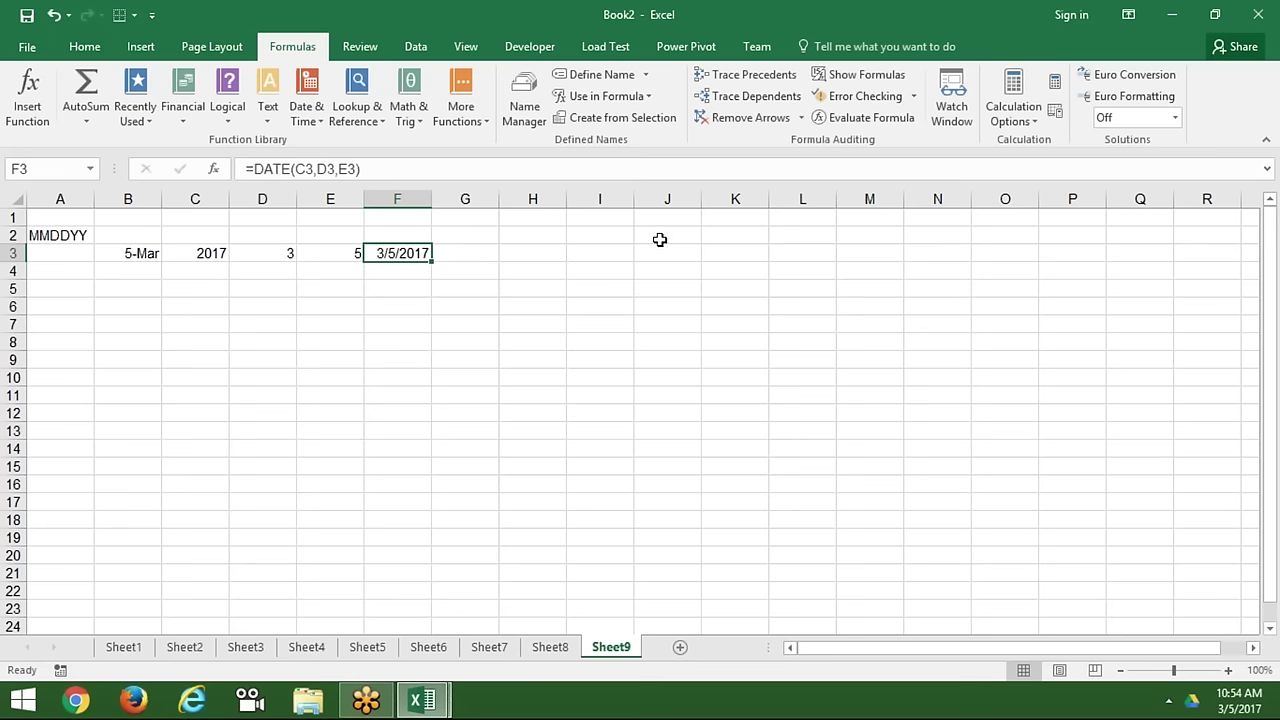
{"action": "key", "text": "Left"}
{"action": "key", "text": "Left"}
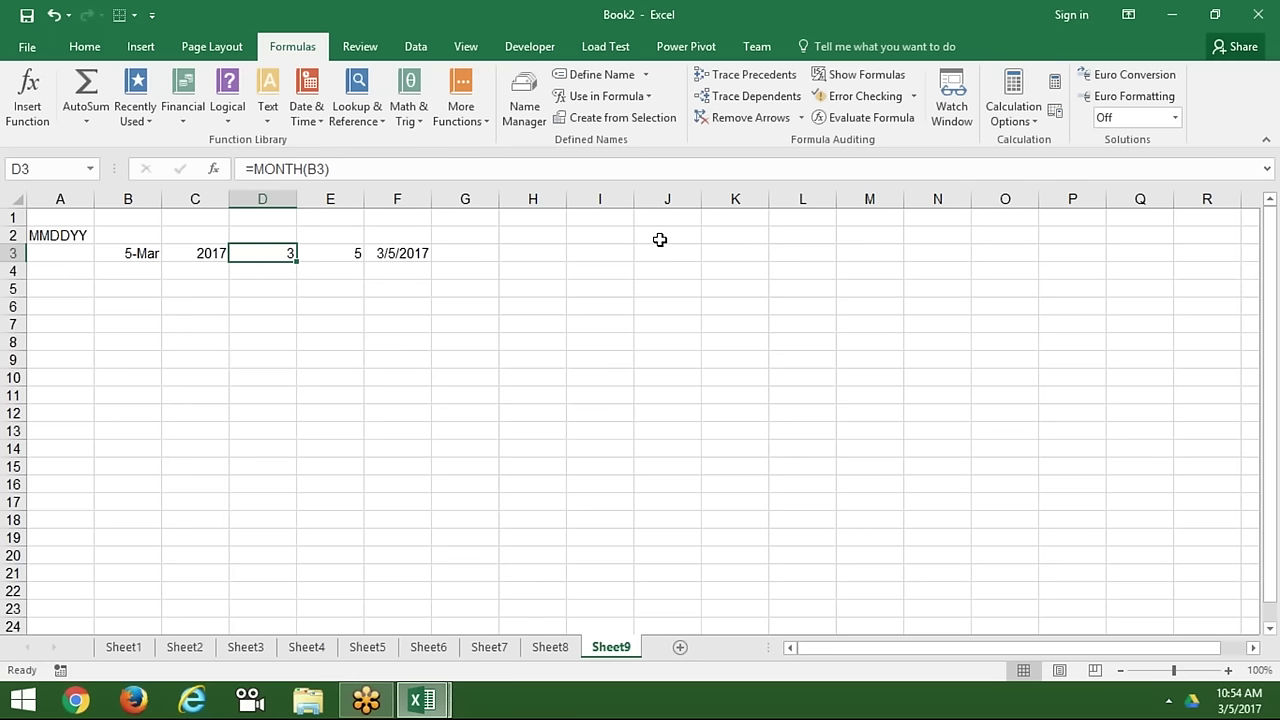
Step: Enter =TEXT(B3,"DDD") in C4, showing the weekday Sun
{"action": "key", "text": "Down"}
{"action": "key", "text": "Left"}
{"action": "type", "text": "="}
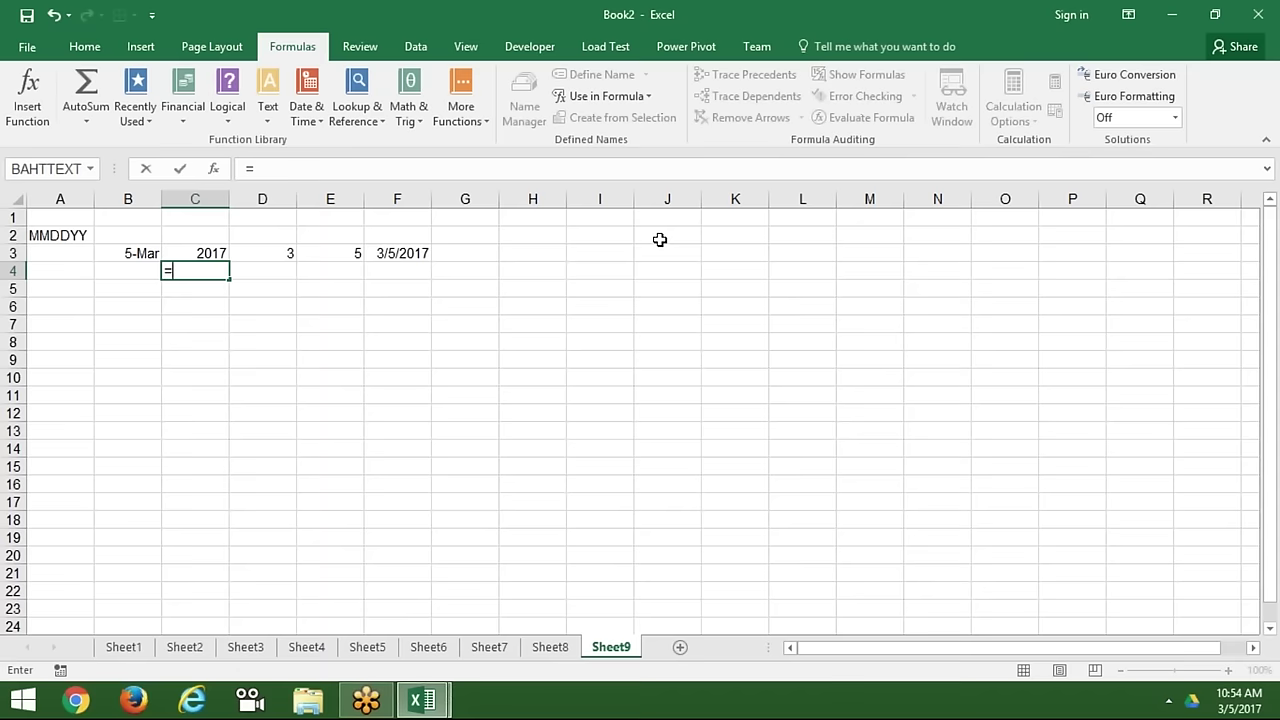
{"action": "type", "text": "te"}
{"action": "key", "text": "Tab"}
{"action": "type", "text": "1"}
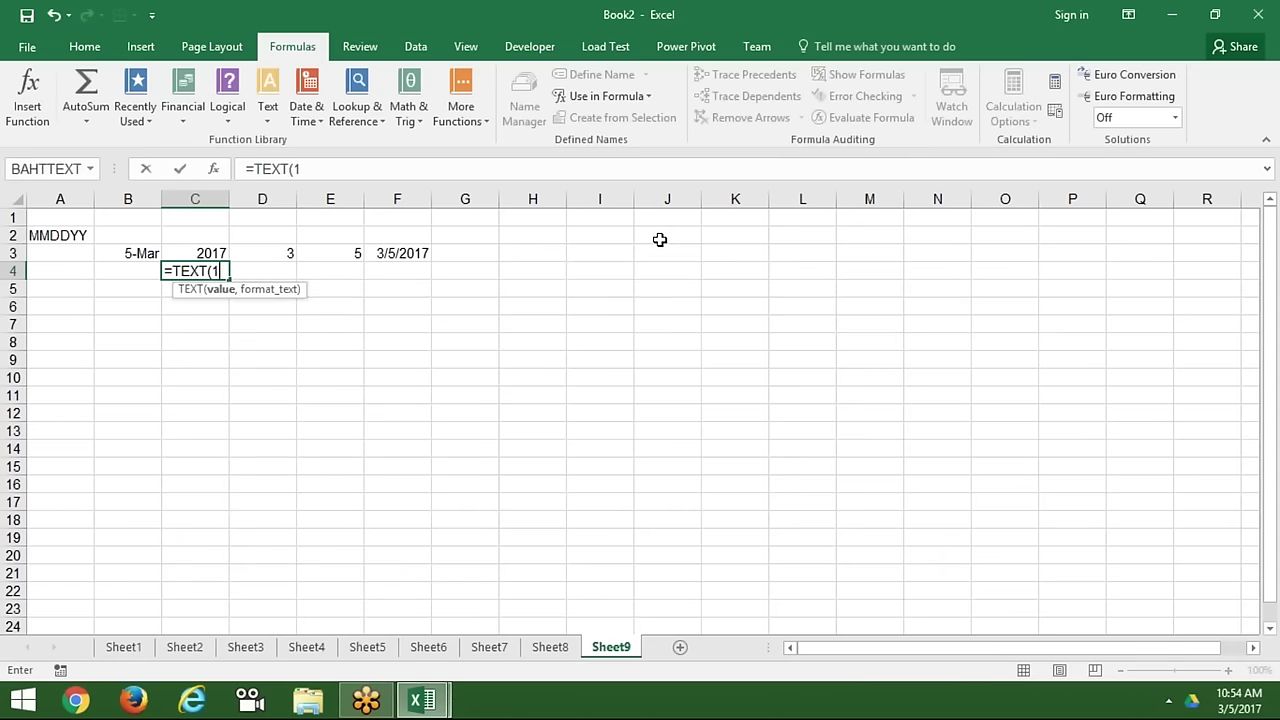
{"action": "key", "text": "Return"}
{"action": "key", "text": "Return"}
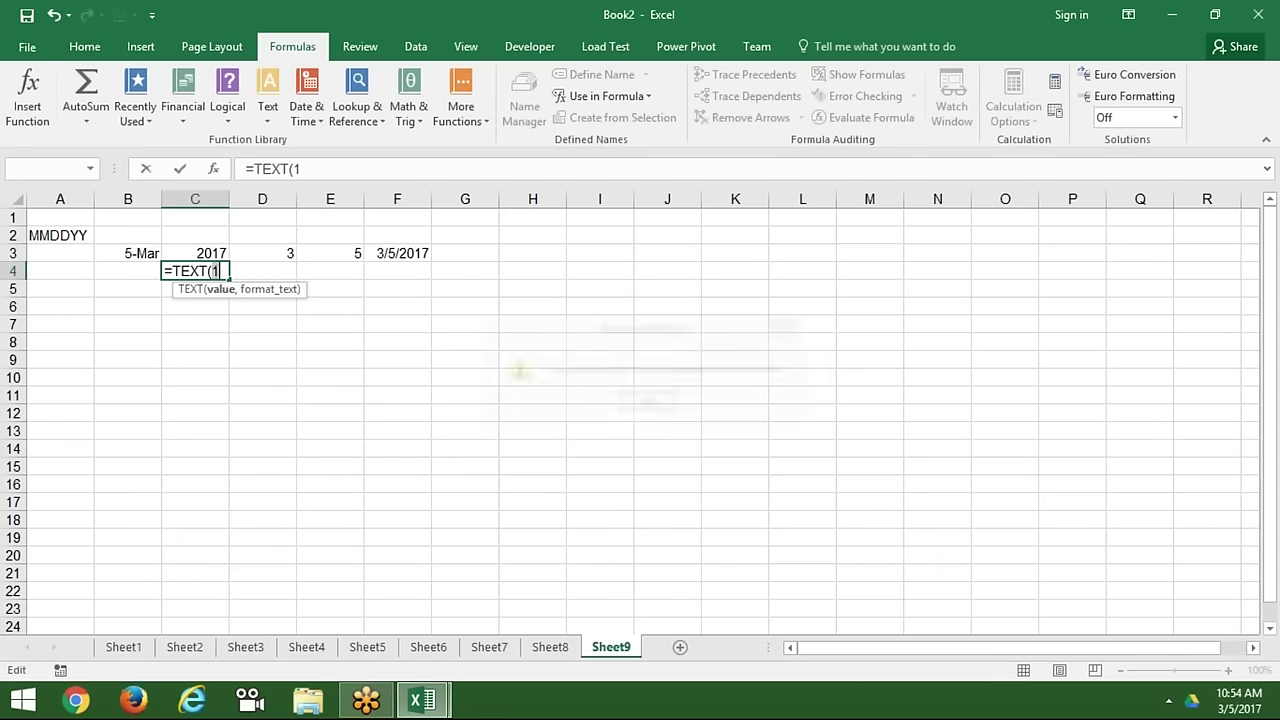
{"action": "key", "text": "BackSpace"}
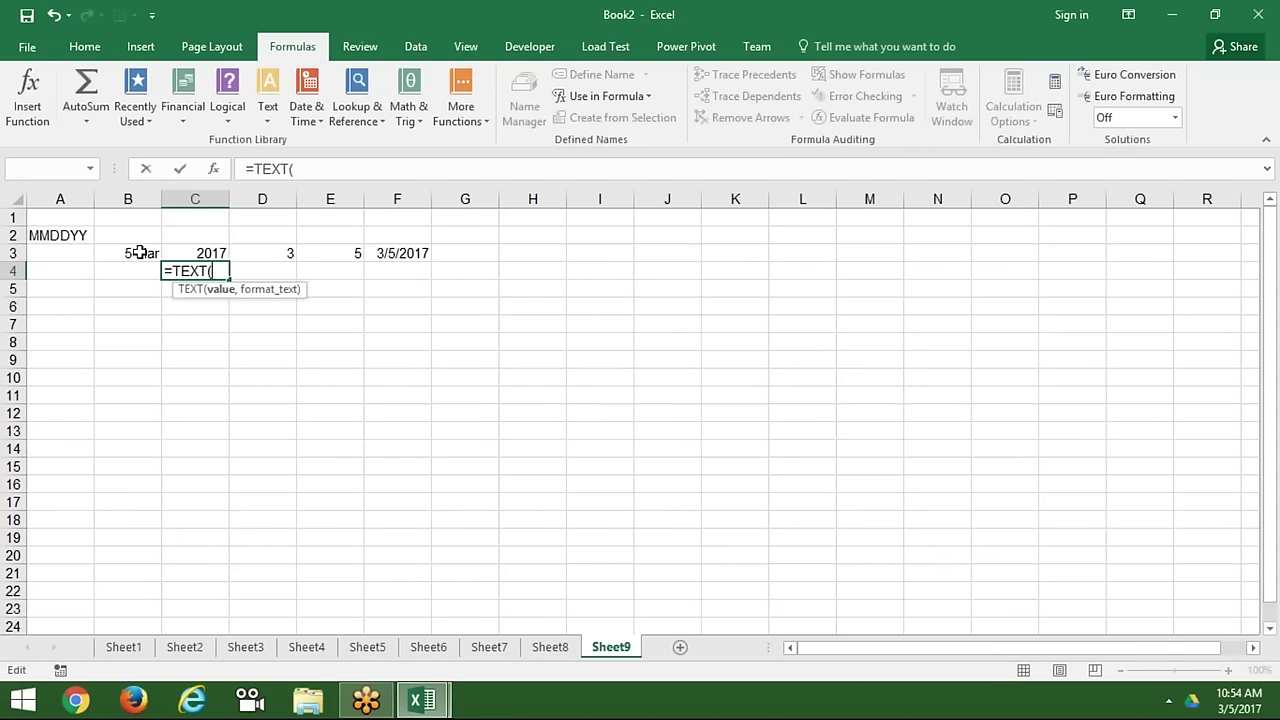
{"action": "left_click", "coordinate": [140, 252]}
{"action": "type", "text": ","}
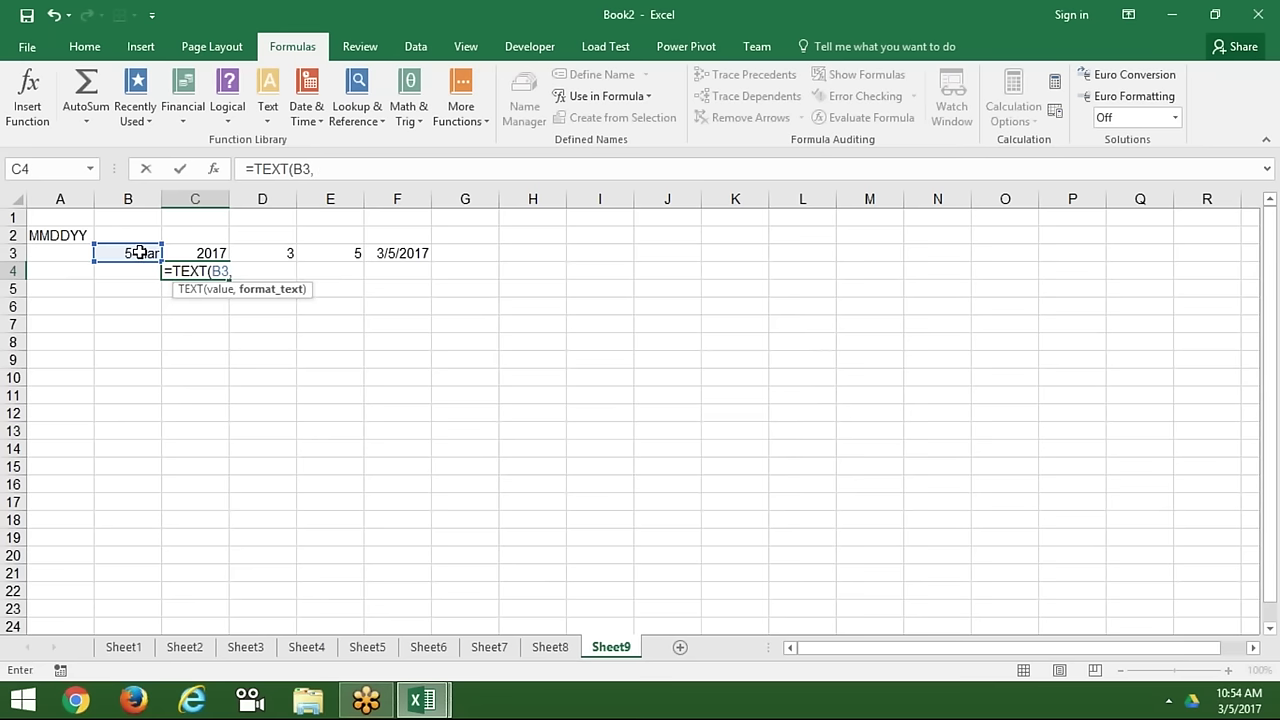
{"action": "type", "text": "\"DDD\""}
{"action": "key", "text": "Return"}
Step: Change C4's format code to "MMM" so it shows Mar
{"action": "key", "text": "Up"}
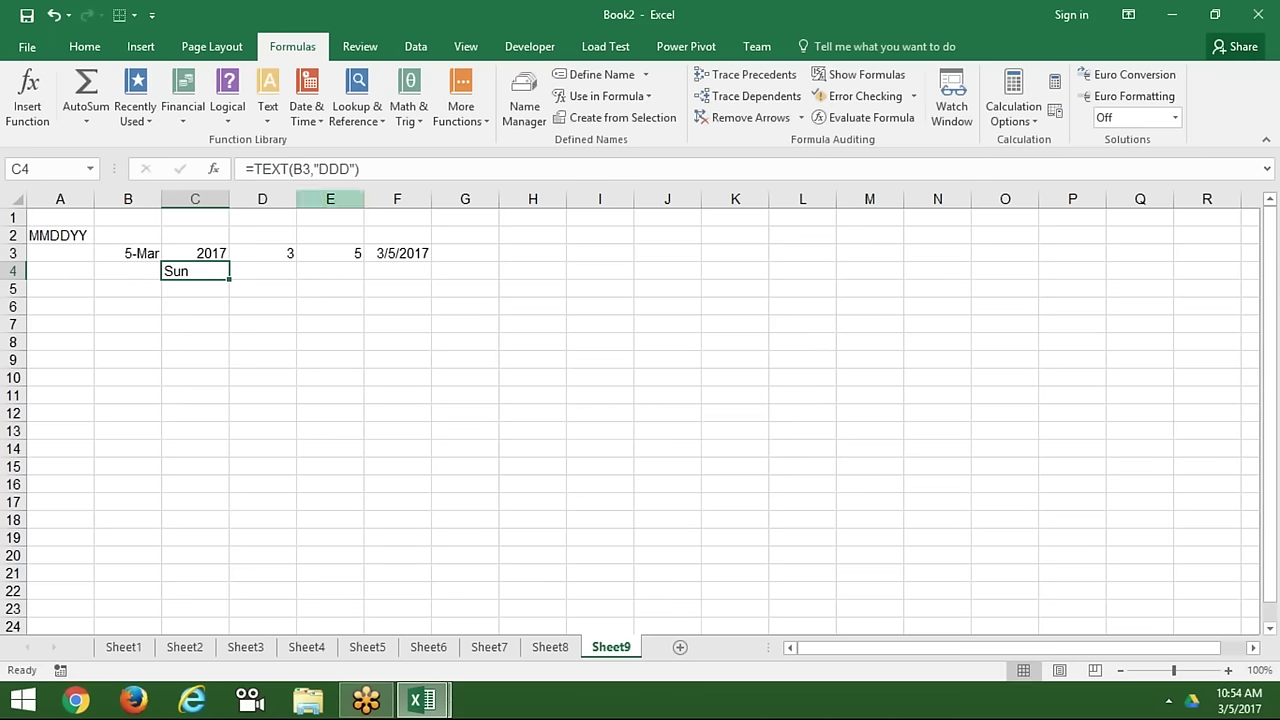
{"action": "key", "text": "F2"}
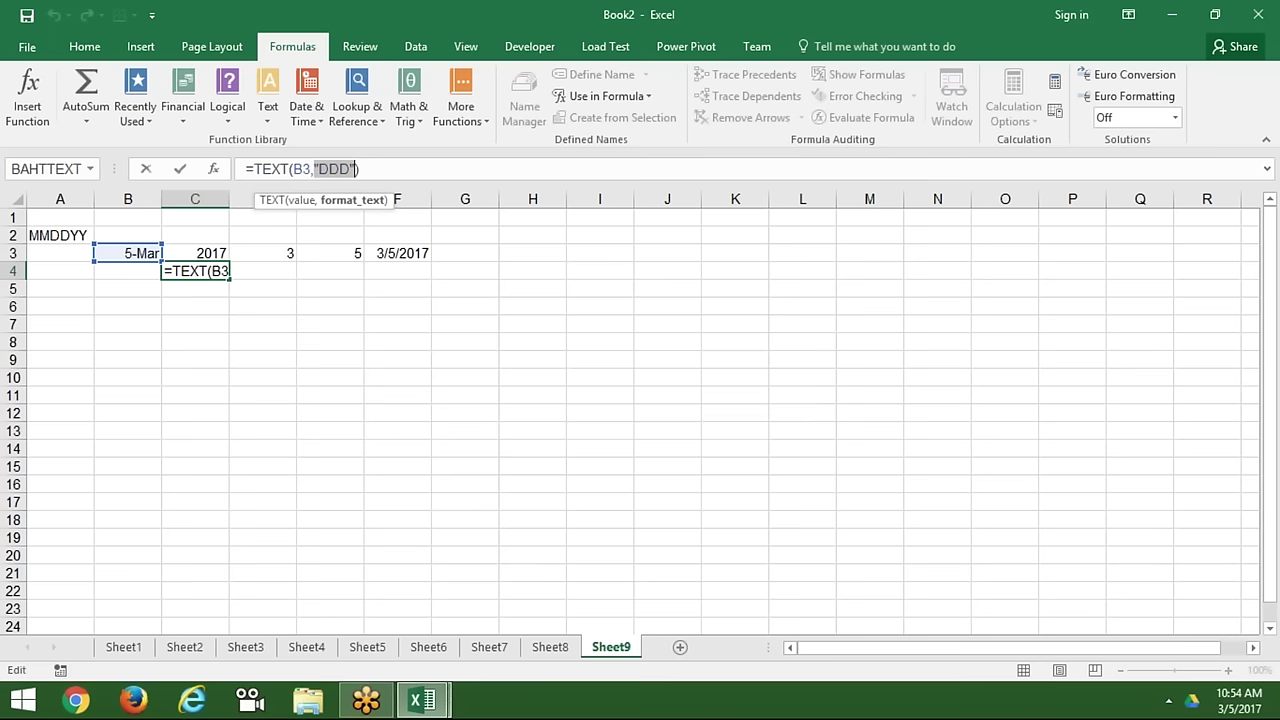
{"action": "key", "text": "BackSpace"}
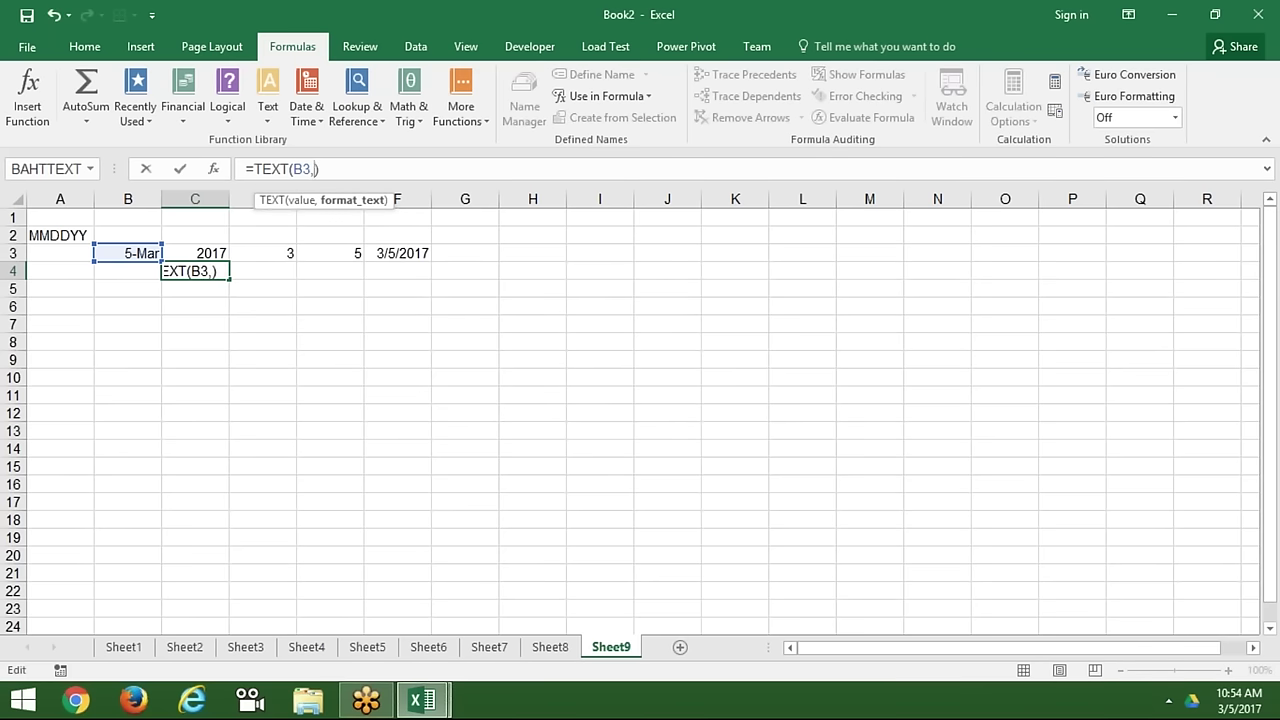
{"action": "type", "text": "\"MMM"}
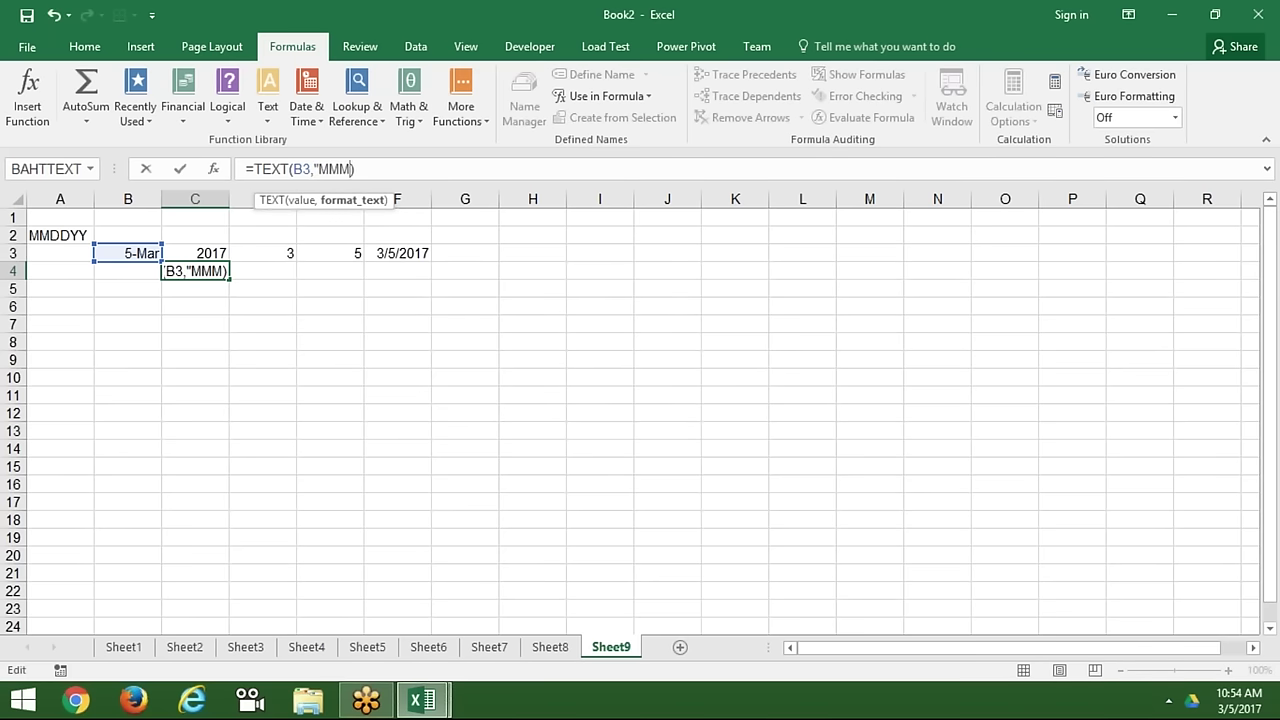
{"action": "type", "text": "\""}
{"action": "key", "text": "ctrl+Return"}
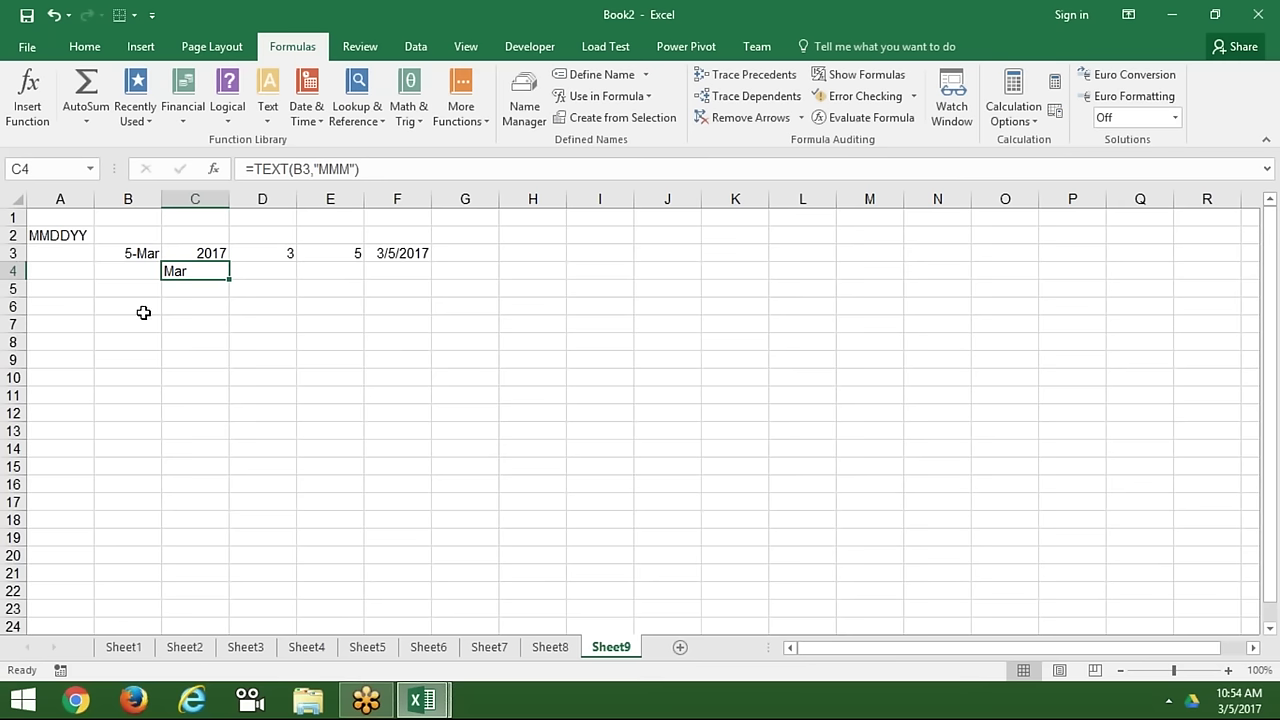
{"action": "left_click", "coordinate": [121, 308]}
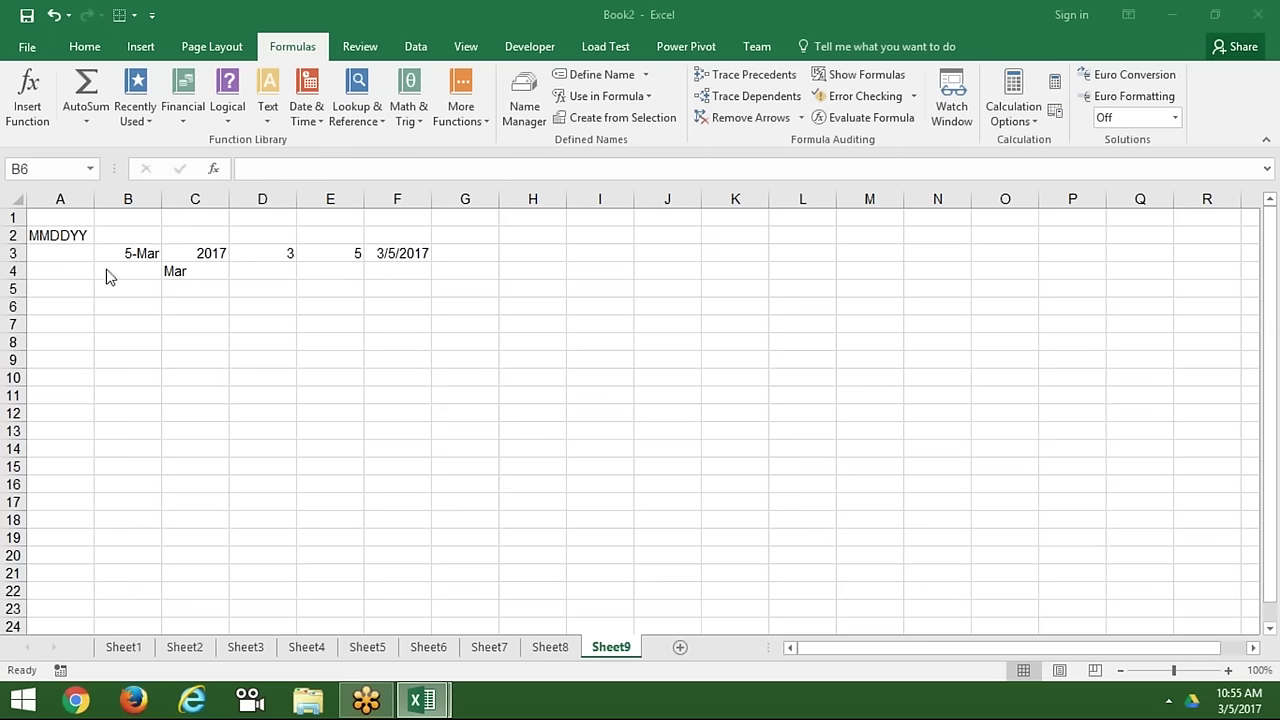
Step: Enter =DATE(2017,3,5) in B6, displaying 3/5/2017
{"action": "left_click", "coordinate": [127, 300]}
{"action": "type", "text": "=d"}
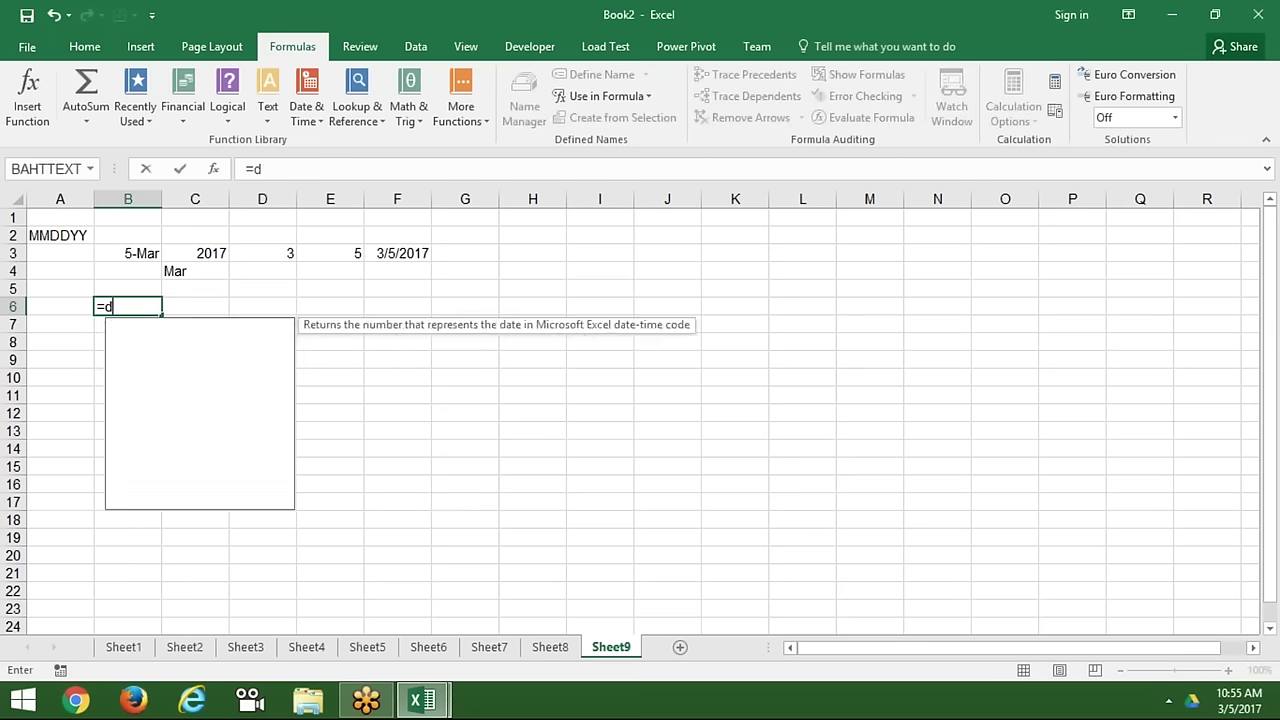
{"action": "type", "text": "ate("}
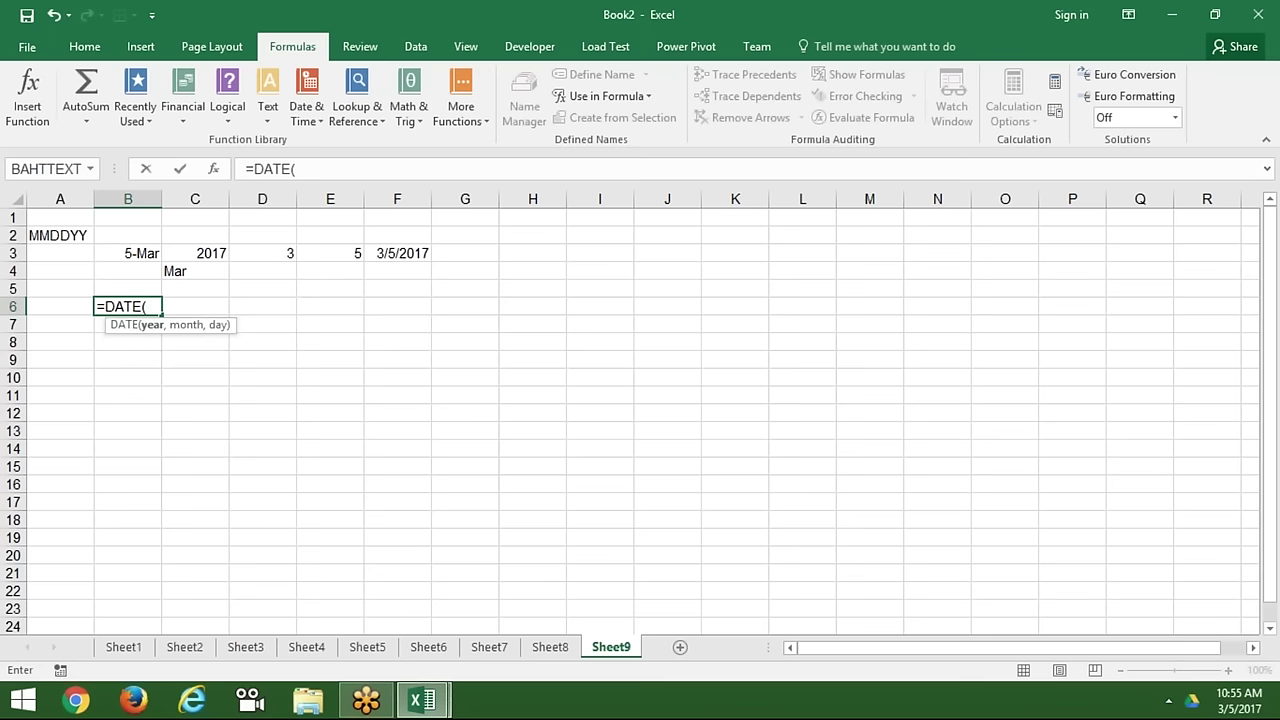
{"action": "type", "text": "2017,"}
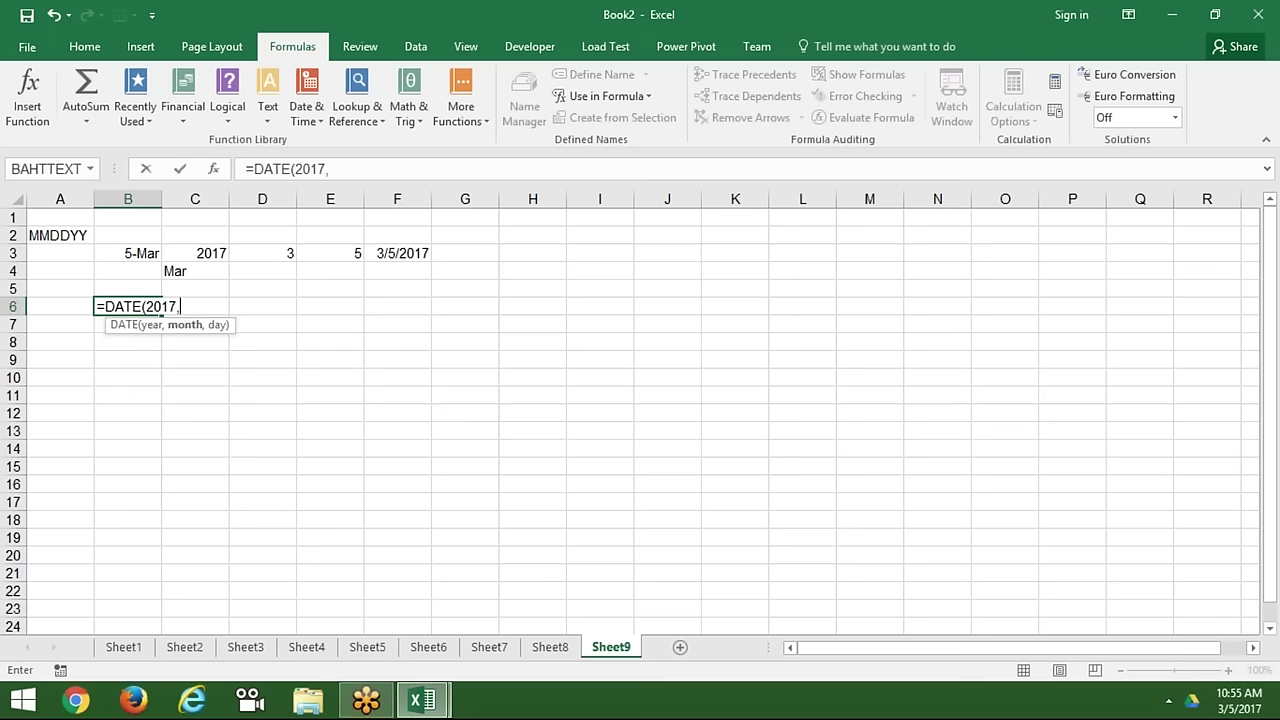
{"action": "type", "text": "3,5"}
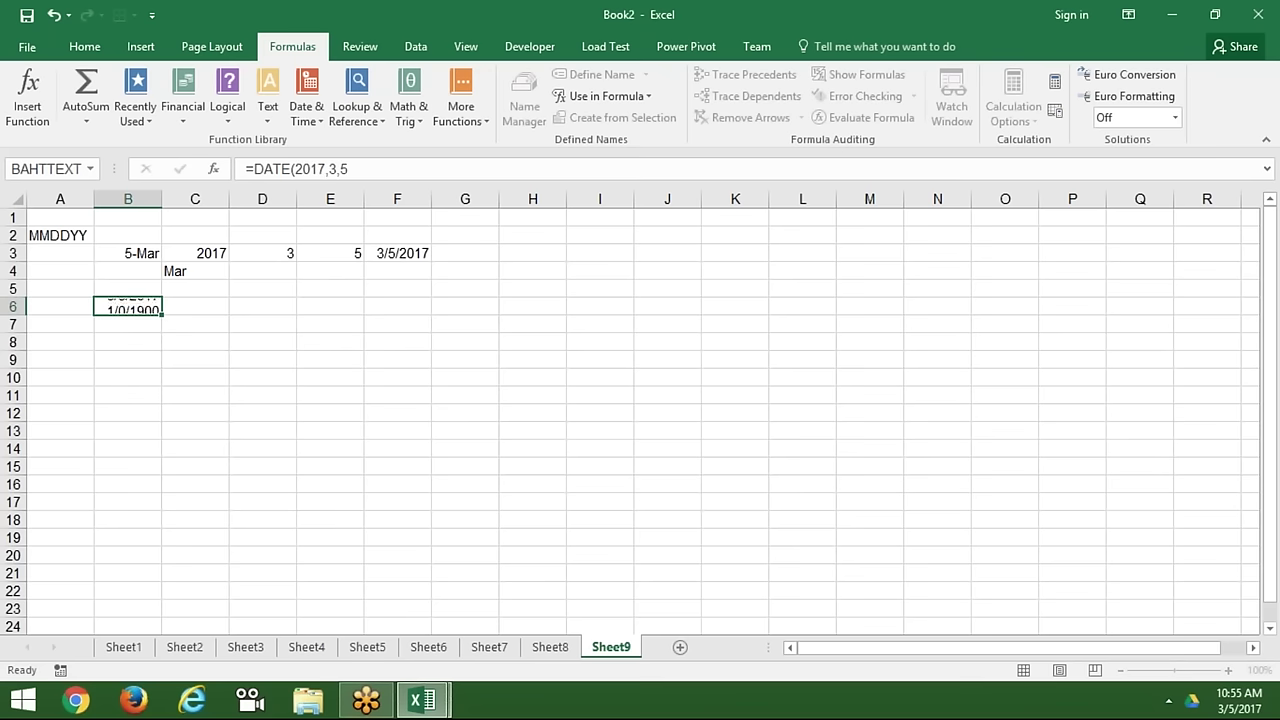
{"action": "key", "text": "Return"}
{"action": "left_click", "coordinate": [127, 306]}
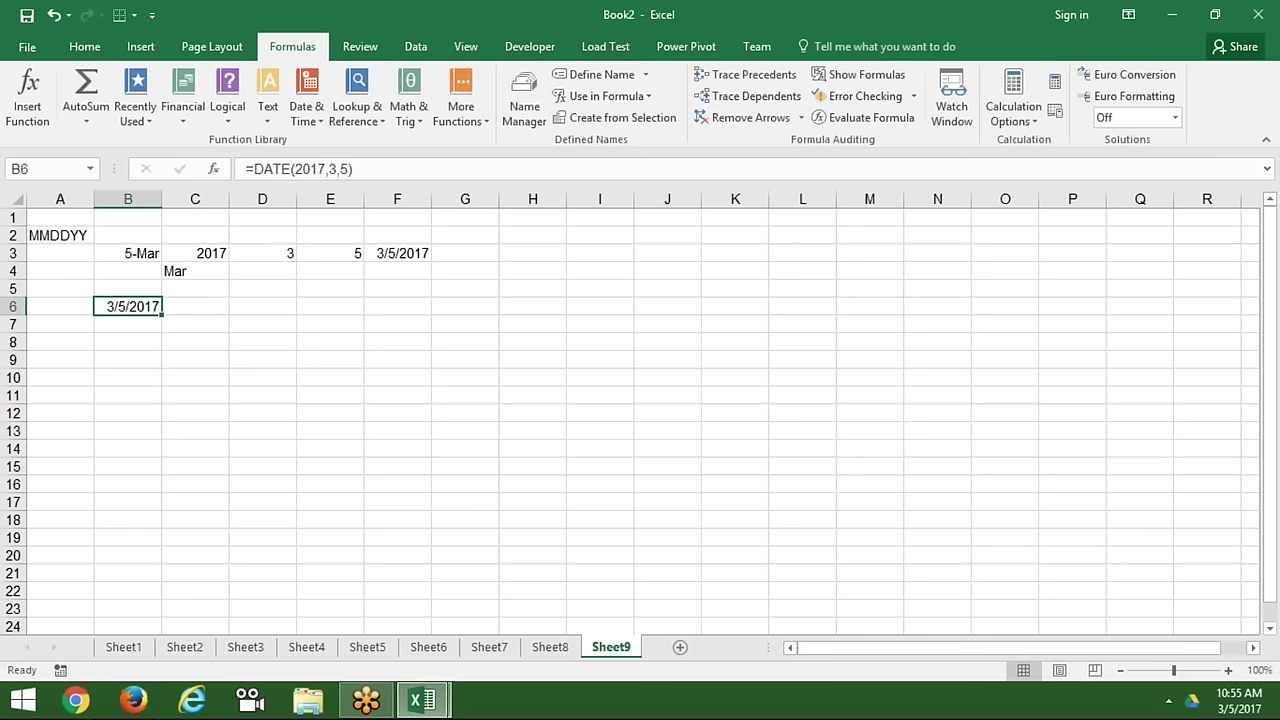
{"action": "left_click", "coordinate": [127, 324]}
{"action": "left_click", "coordinate": [60, 342]}
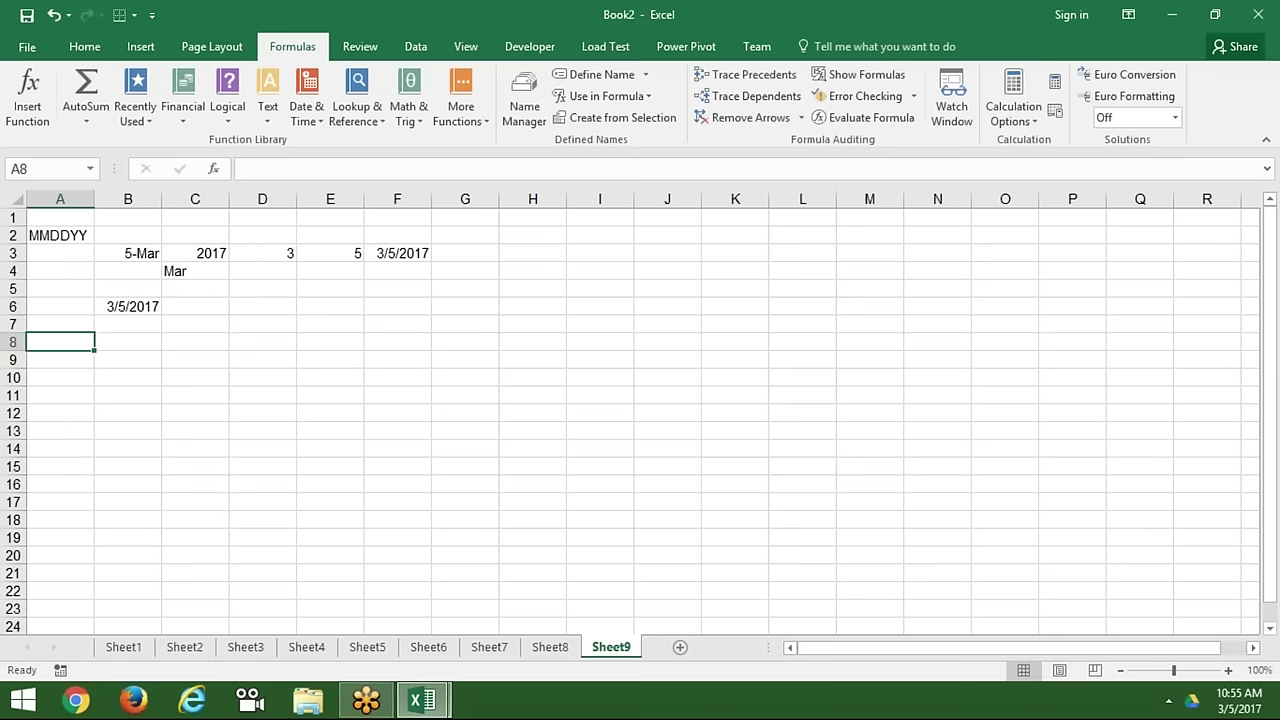
Step: Type 20.3.2017 in A8 and fill it down through A11
{"action": "type", "text": "20.36"}
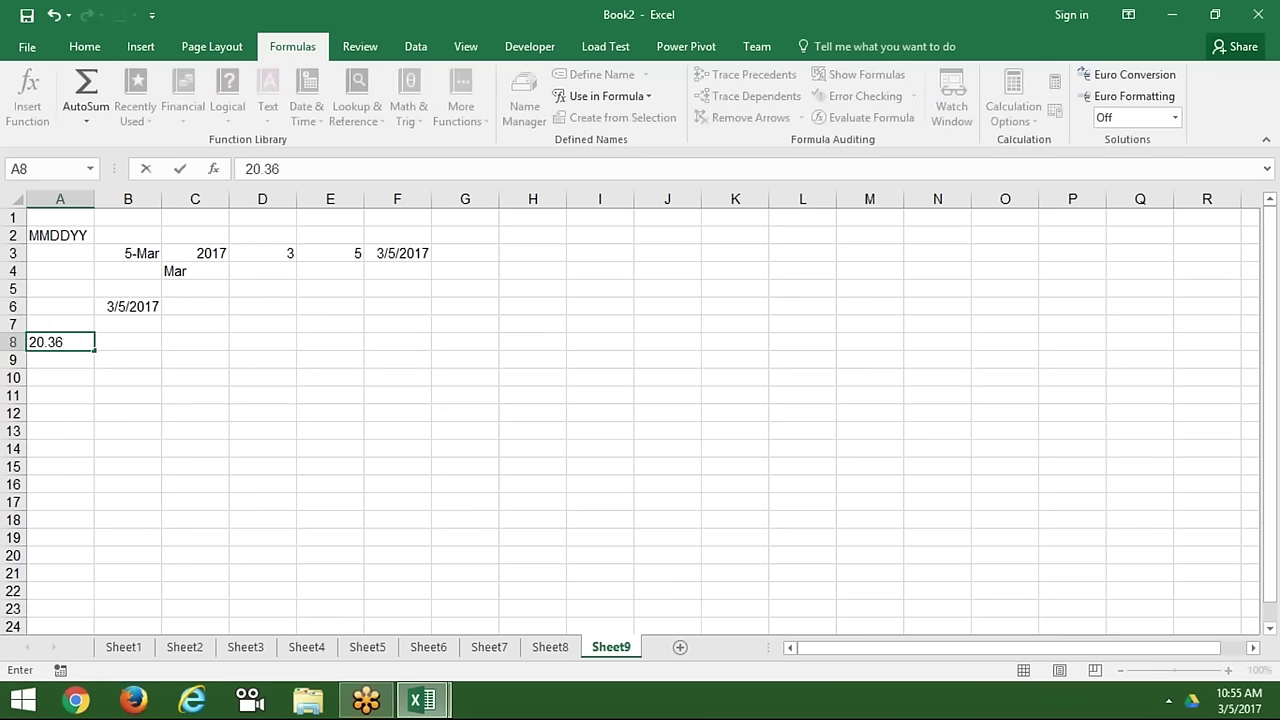
{"action": "key", "text": "BackSpace"}
{"action": "type", "text": ".20"}
{"action": "type", "text": "17"}
{"action": "key", "text": "Return"}
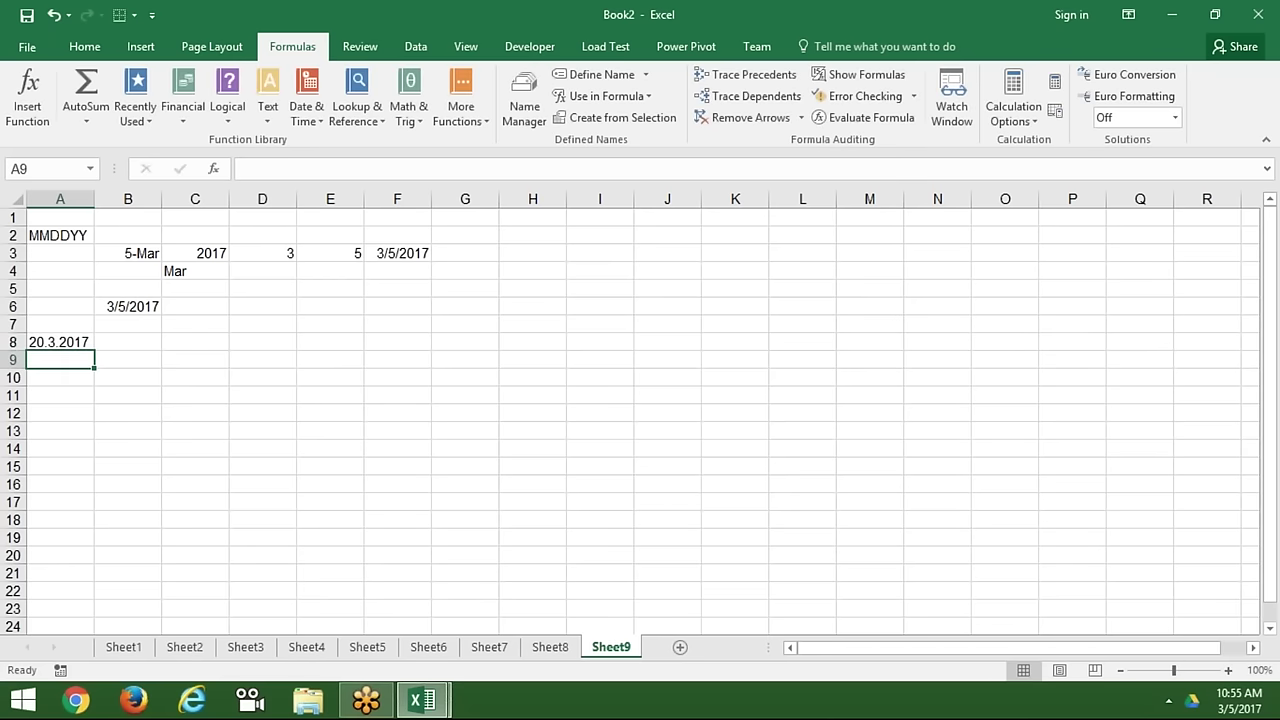
{"action": "left_click", "coordinate": [60, 342]}
{"action": "left_click_drag", "start_coordinate": [95, 351], "coordinate": [95, 402]}
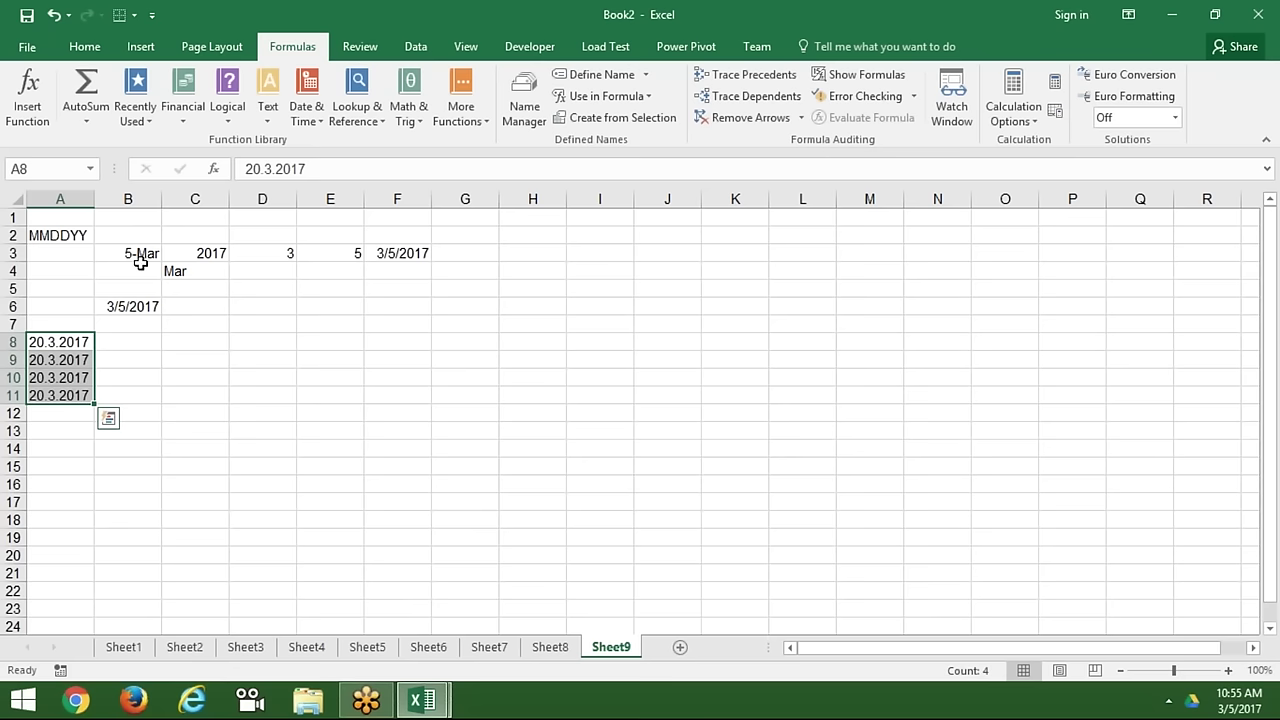
{"action": "left_click", "coordinate": [416, 47]}
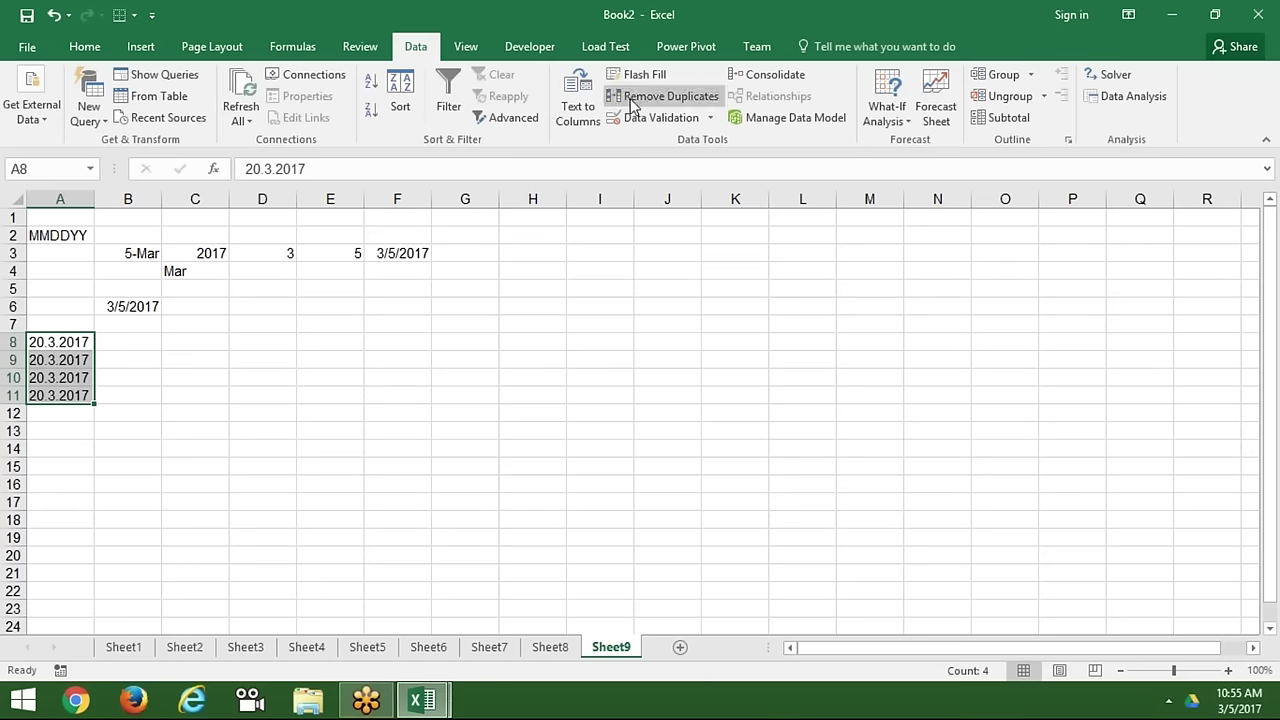
Step: Run Text to Columns on A8:A11 with the DMY date format, giving 3/20/2017
{"action": "left_click", "coordinate": [588, 121]}
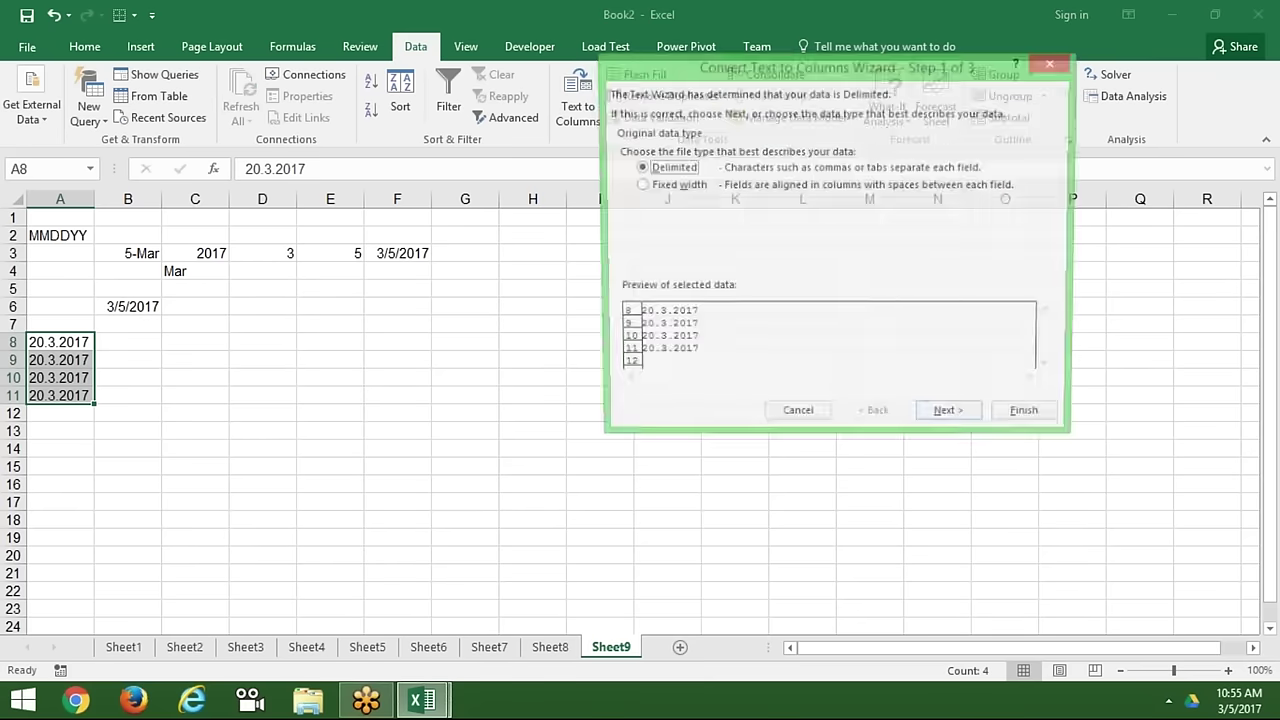
{"action": "left_click", "coordinate": [966, 428]}
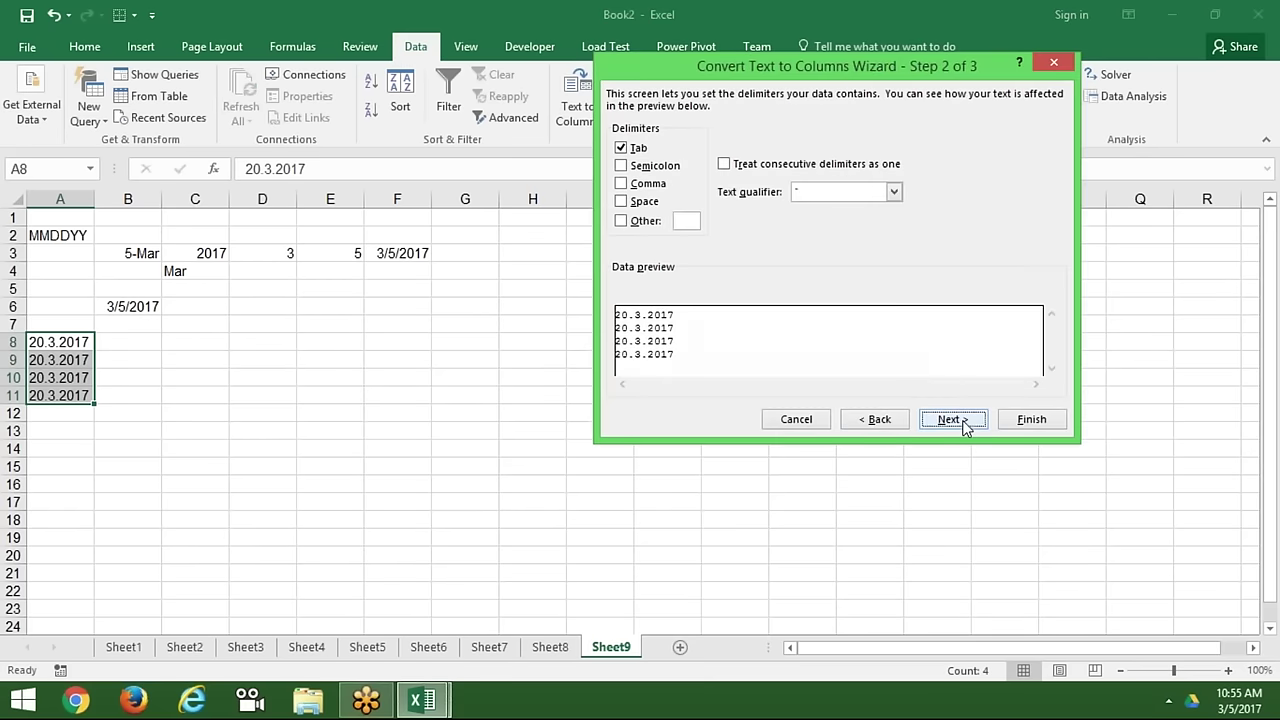
{"action": "left_click", "coordinate": [962, 424]}
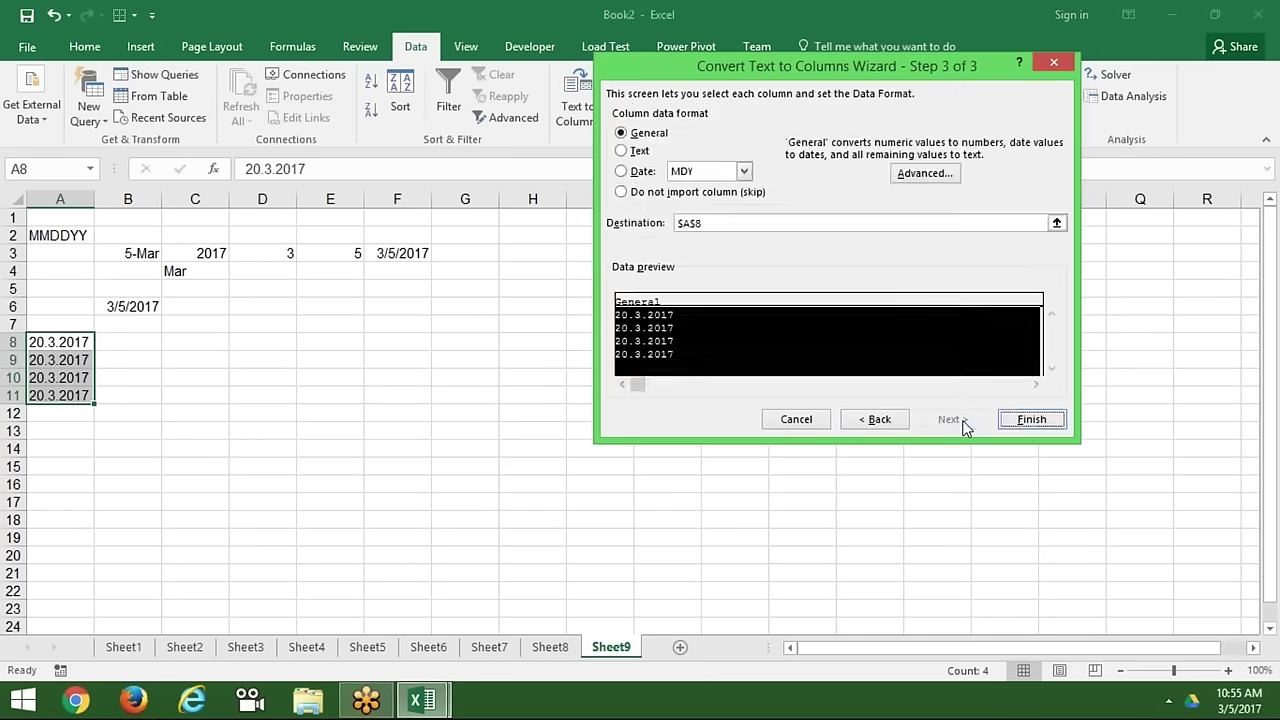
{"action": "left_click", "coordinate": [697, 172]}
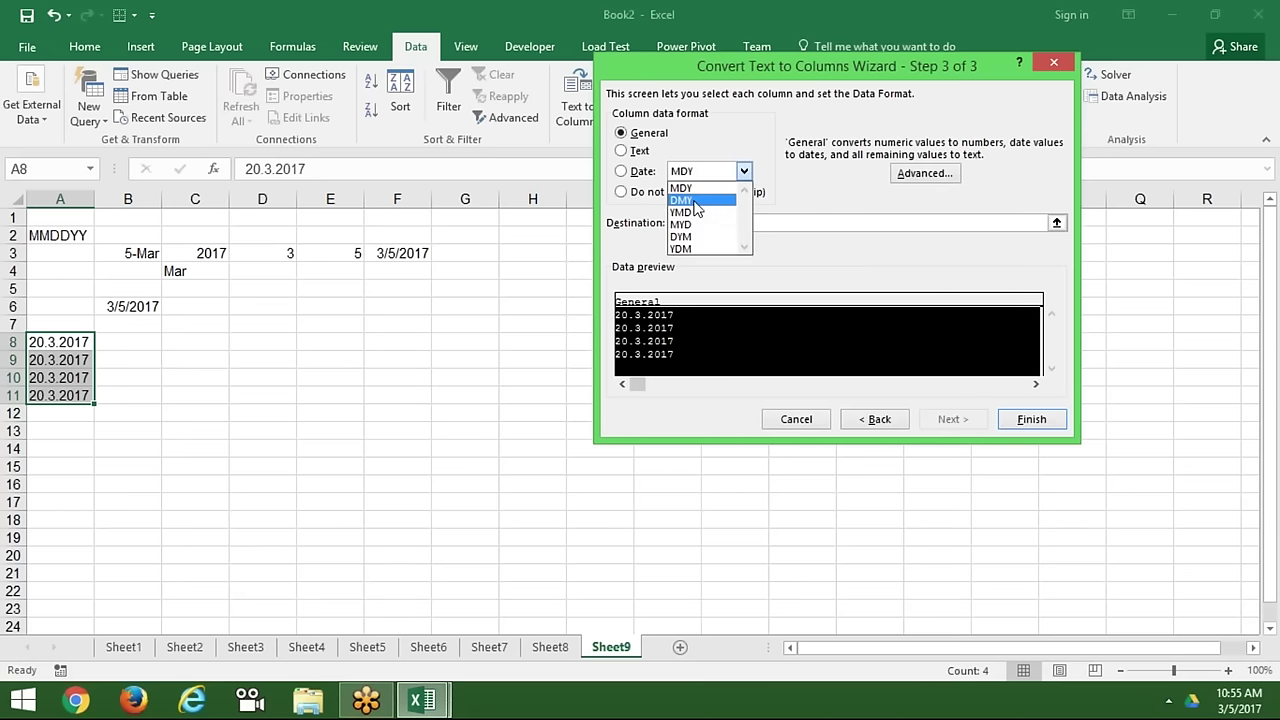
{"action": "left_click", "coordinate": [695, 201]}
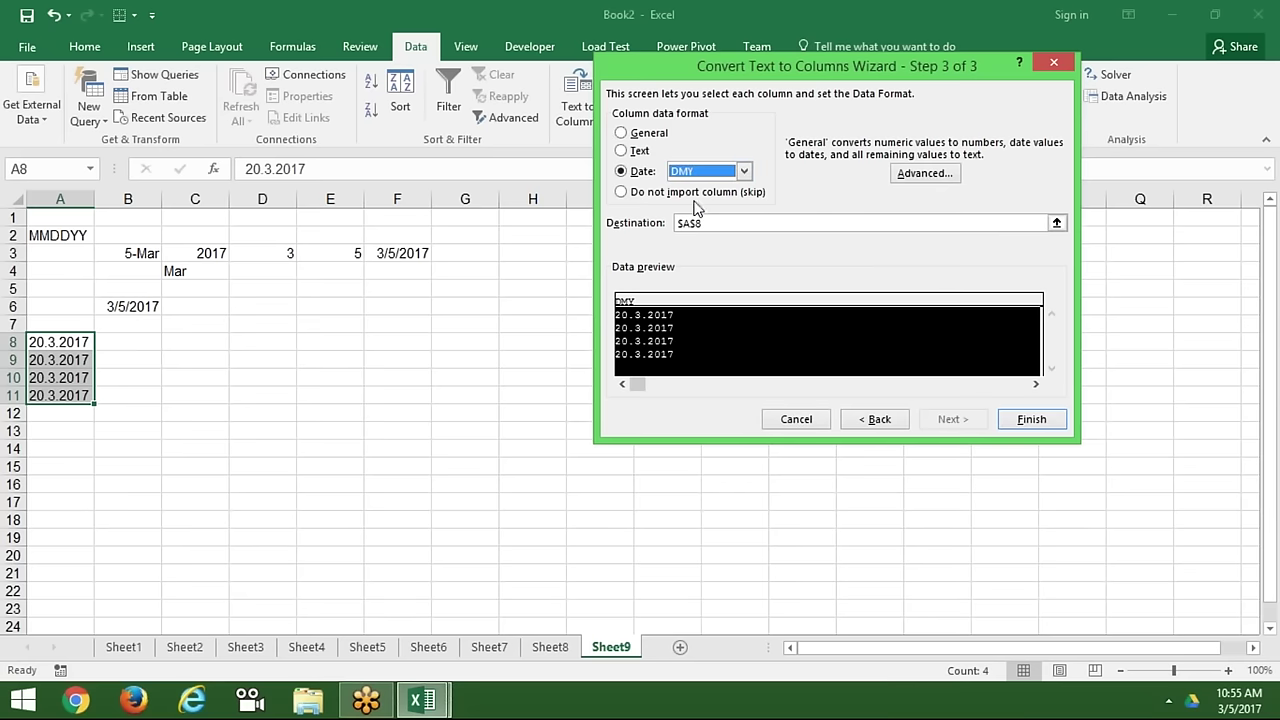
{"action": "left_click", "coordinate": [1029, 418]}
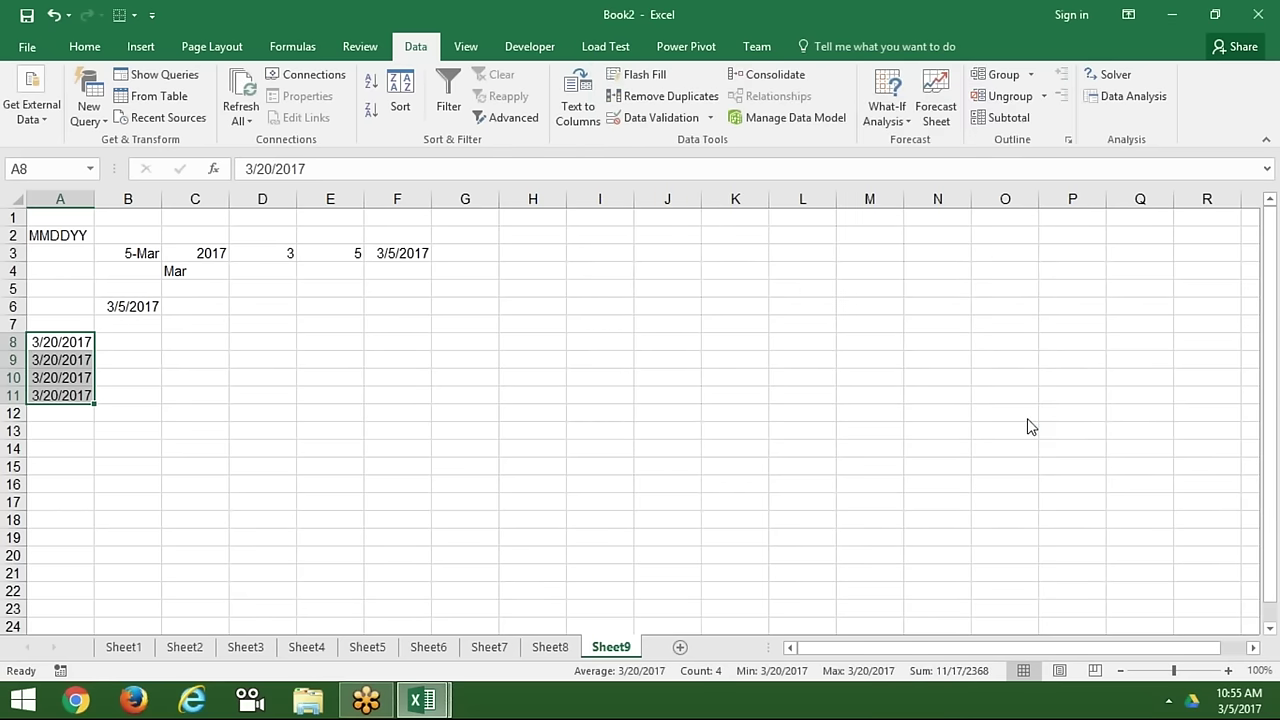
Step: Enter the number 20170305 in cell A13
{"action": "left_click", "coordinate": [59, 430]}
{"action": "type", "text": "2017"}
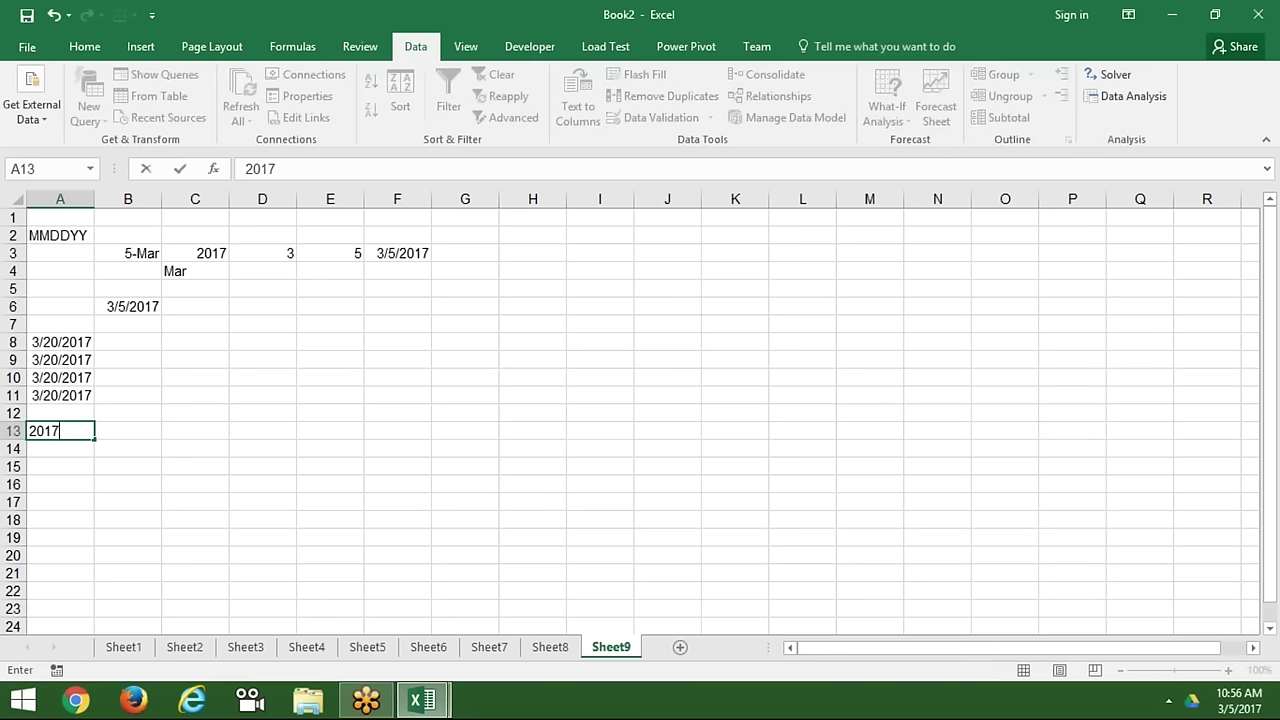
{"action": "type", "text": "0"}
{"action": "type", "text": "305"}
{"action": "key", "text": "Return"}
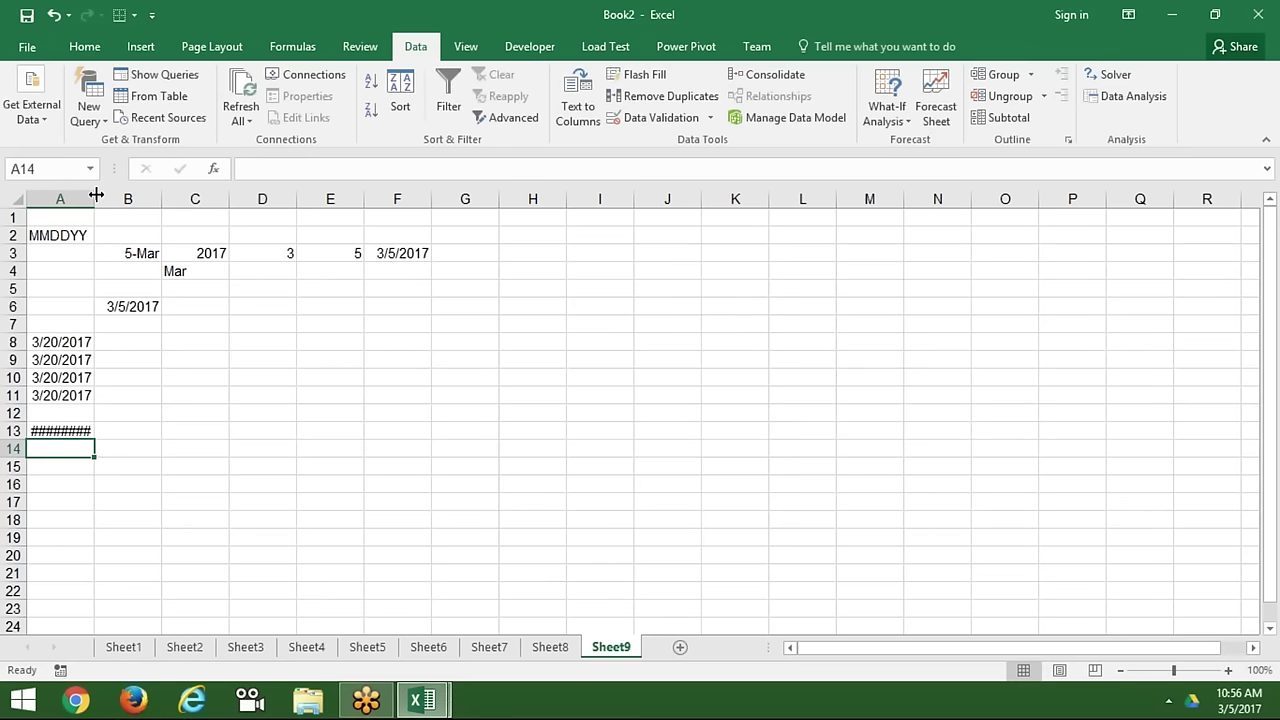
Step: Resize column A to a moderately wider width and reselect A13
{"action": "double_click", "coordinate": [96, 196]}
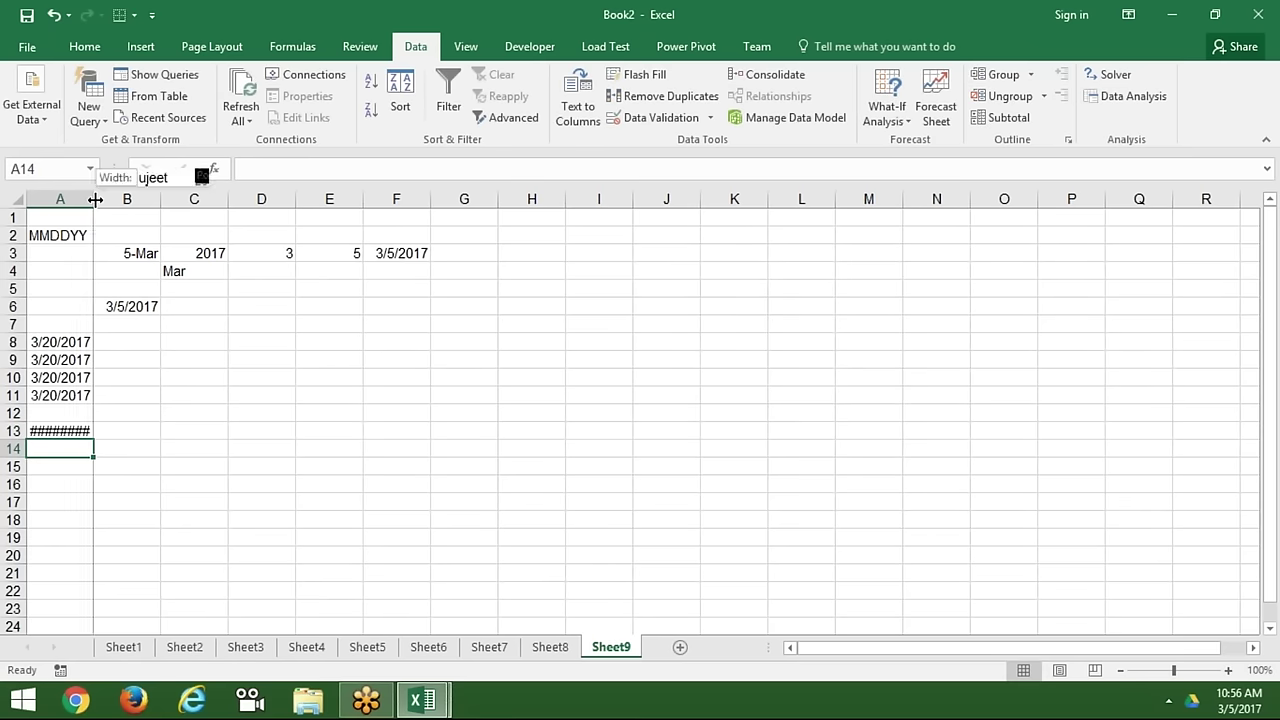
{"action": "mouse_move", "coordinate": [96, 198]}
{"action": "left_mouse_down"}
{"action": "mouse_move", "coordinate": [144, 200]}
{"action": "mouse_move", "coordinate": [112, 199]}
{"action": "left_mouse_up"}
{"action": "left_click", "coordinate": [145, 213]}
{"action": "left_click", "coordinate": [55, 432]}
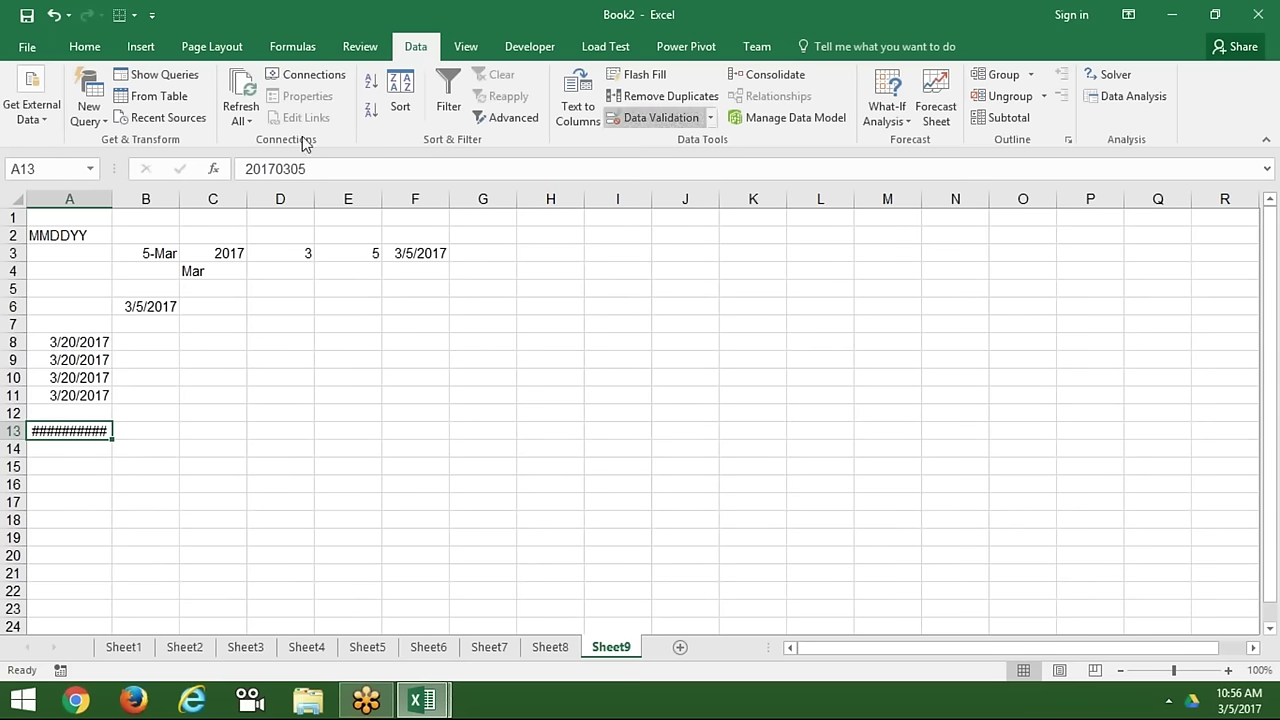
{"action": "left_click", "coordinate": [85, 46]}
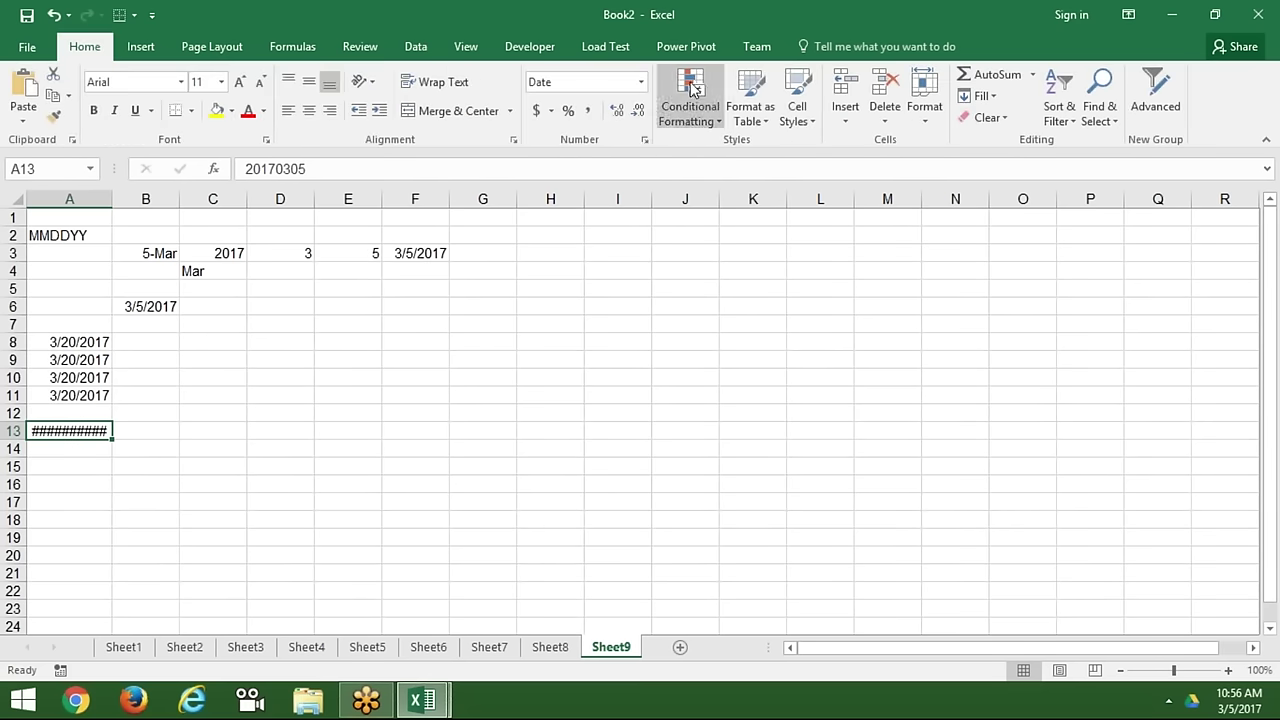
Step: Apply the General number format to A13 so it shows 20170305
{"action": "left_click", "coordinate": [645, 146]}
{"action": "left_click", "coordinate": [645, 141]}
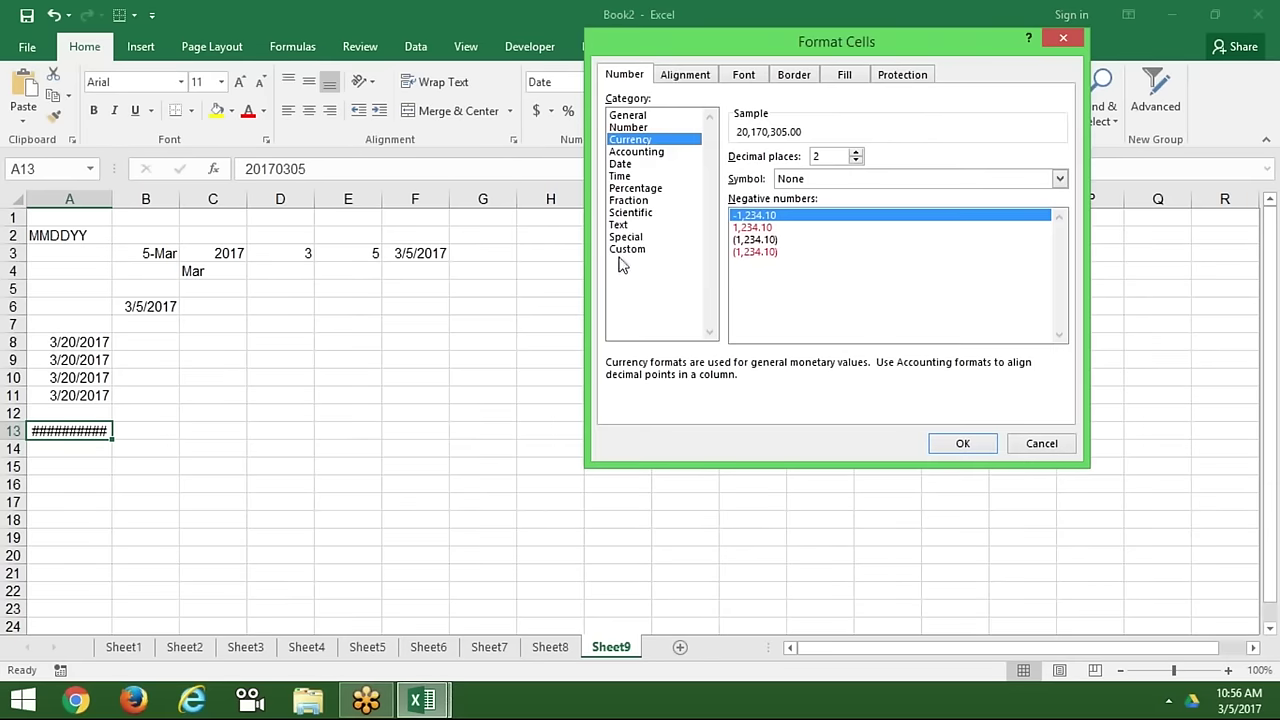
{"action": "left_click", "coordinate": [624, 248]}
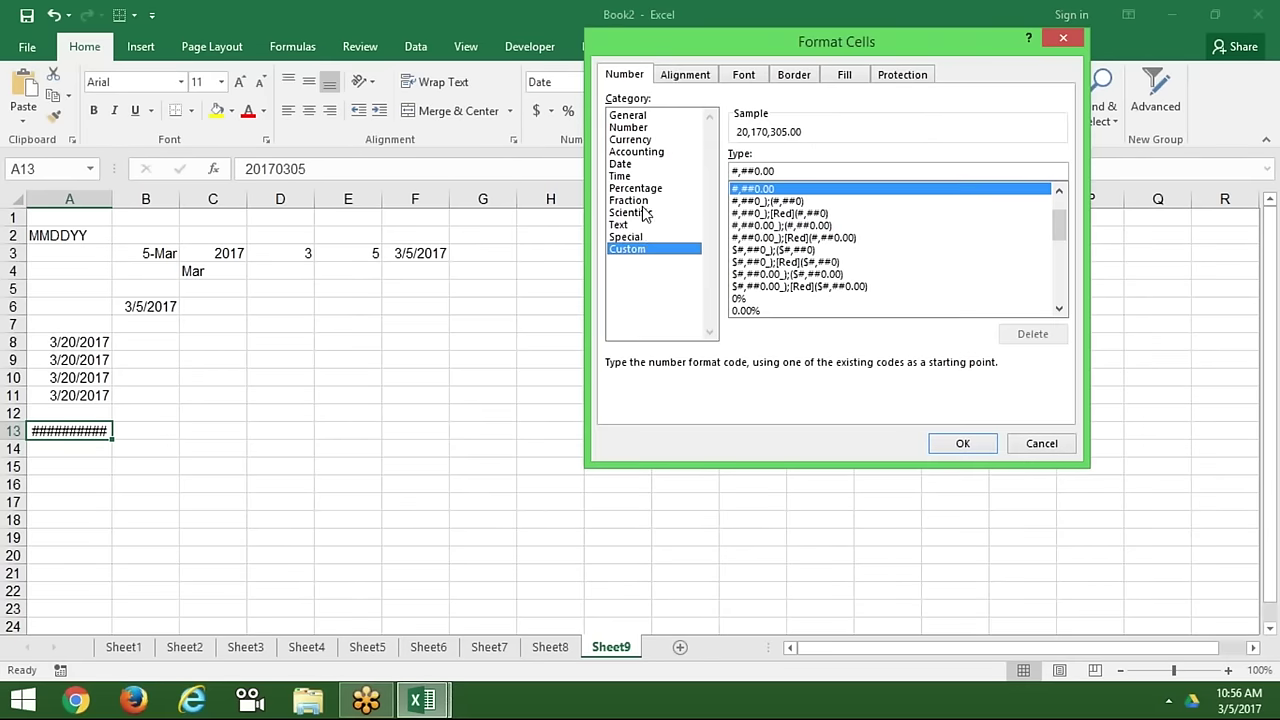
{"action": "left_click", "coordinate": [636, 116]}
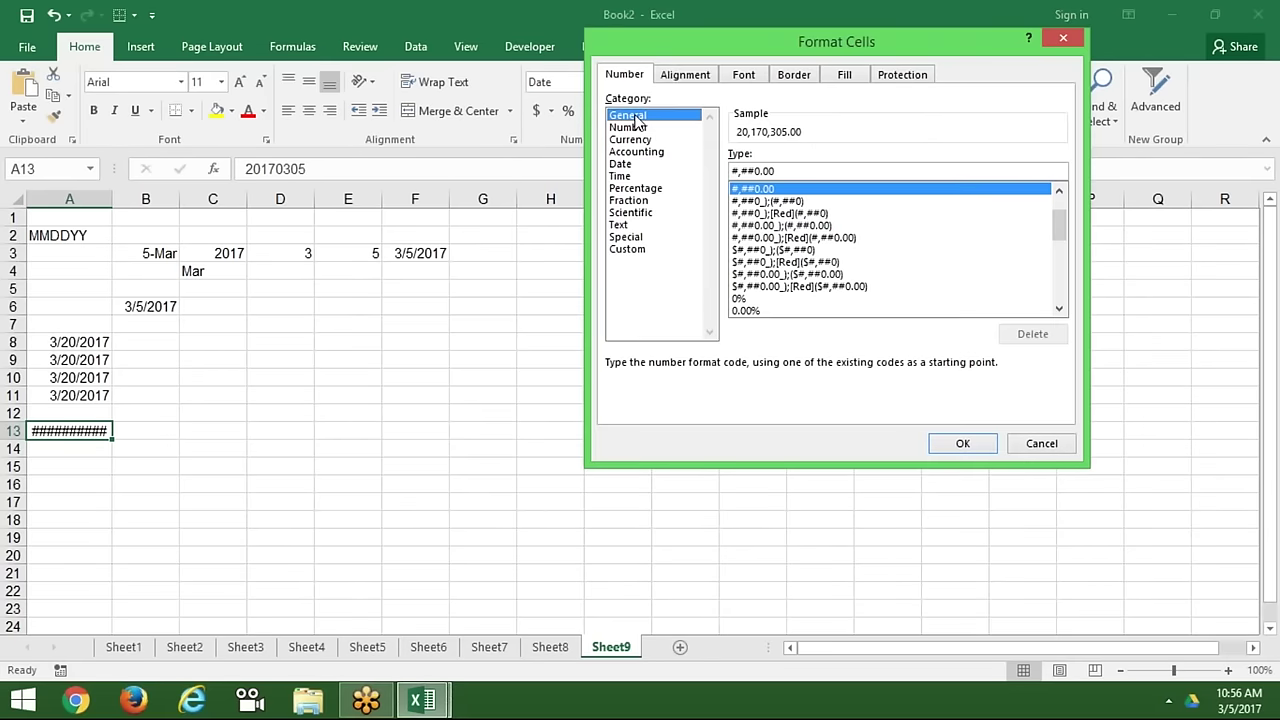
{"action": "left_click", "coordinate": [946, 447]}
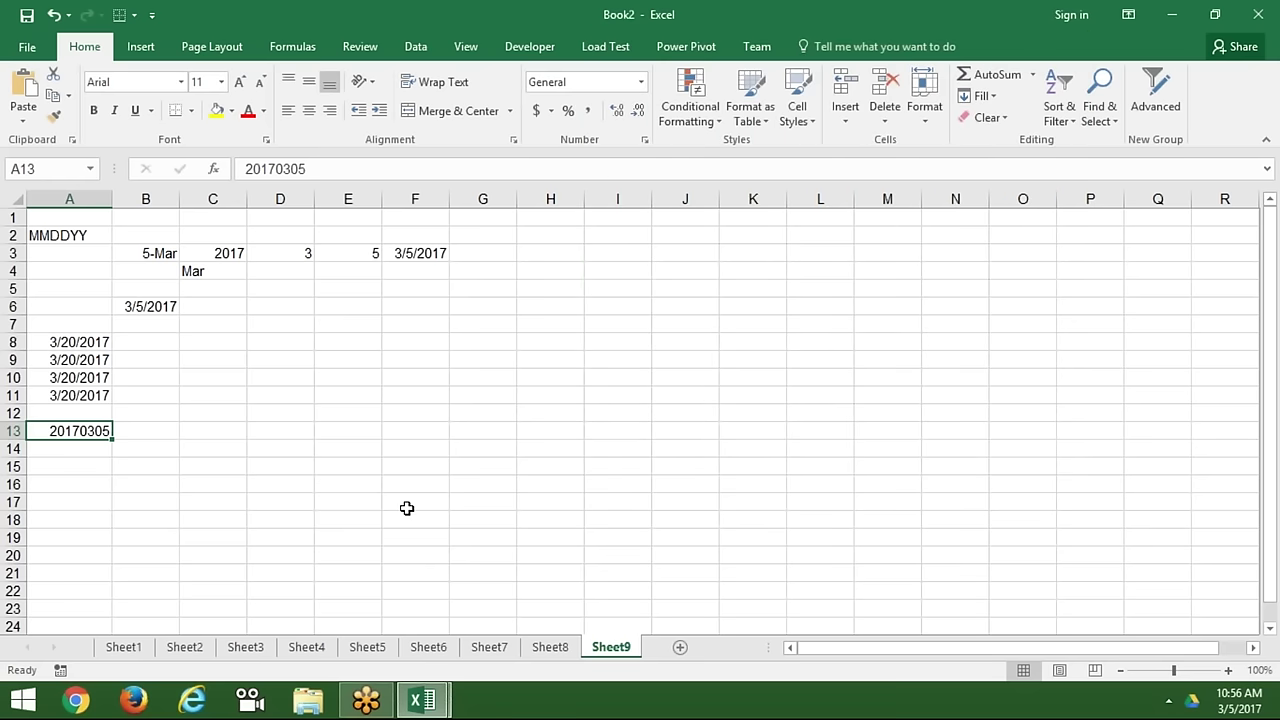
Step: Fill 20170305 from A13 down through A16 with Ctrl+D
{"action": "key", "text": "shift+Down"}
{"action": "key", "text": "shift+Down"}
{"action": "key", "text": "shift+Down"}
{"action": "key", "text": "ctrl+d"}
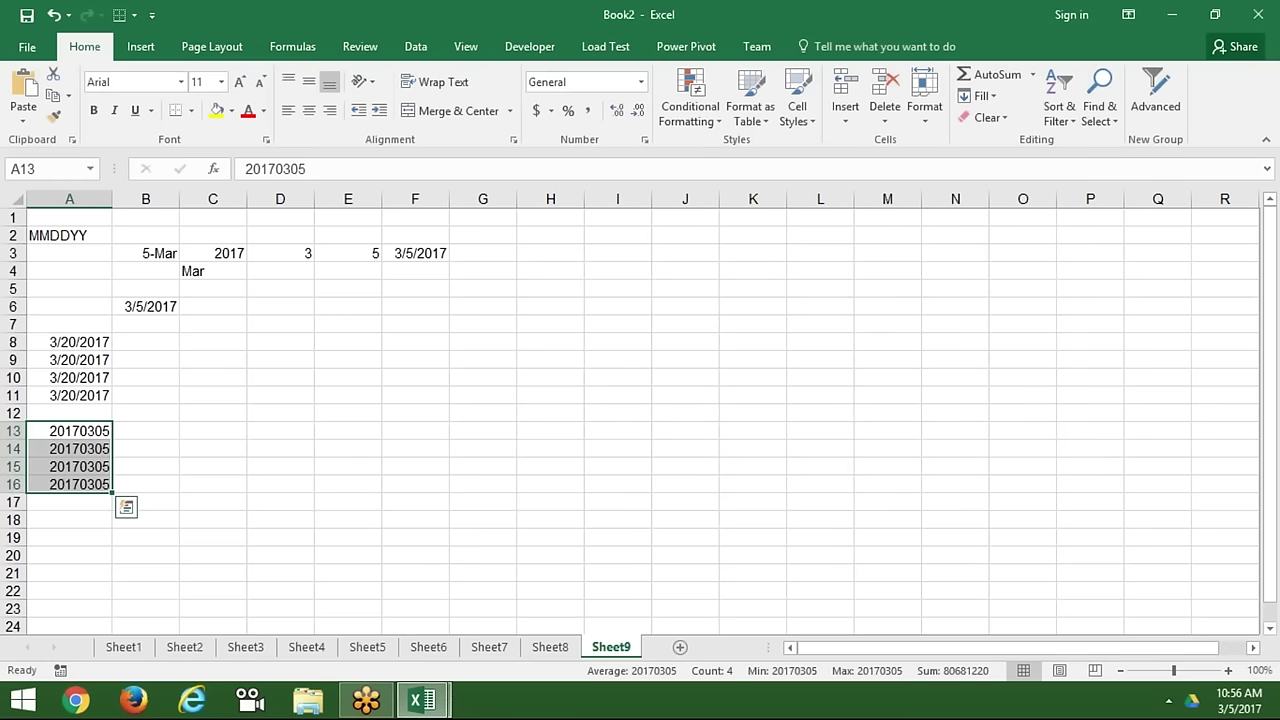
{"action": "left_click", "coordinate": [428, 48]}
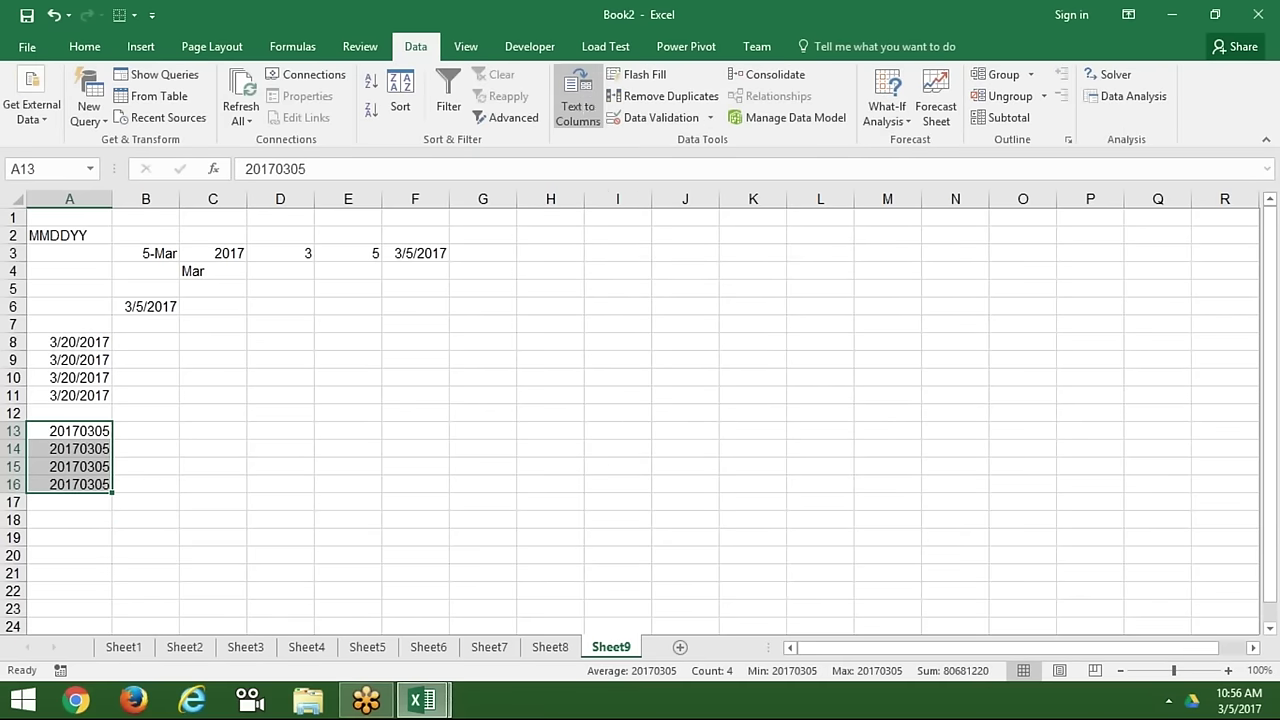
Step: Convert A13:A16 to dates with Text to Columns using YMD date order
{"action": "left_click", "coordinate": [578, 105]}
{"action": "left_click", "coordinate": [955, 422]}
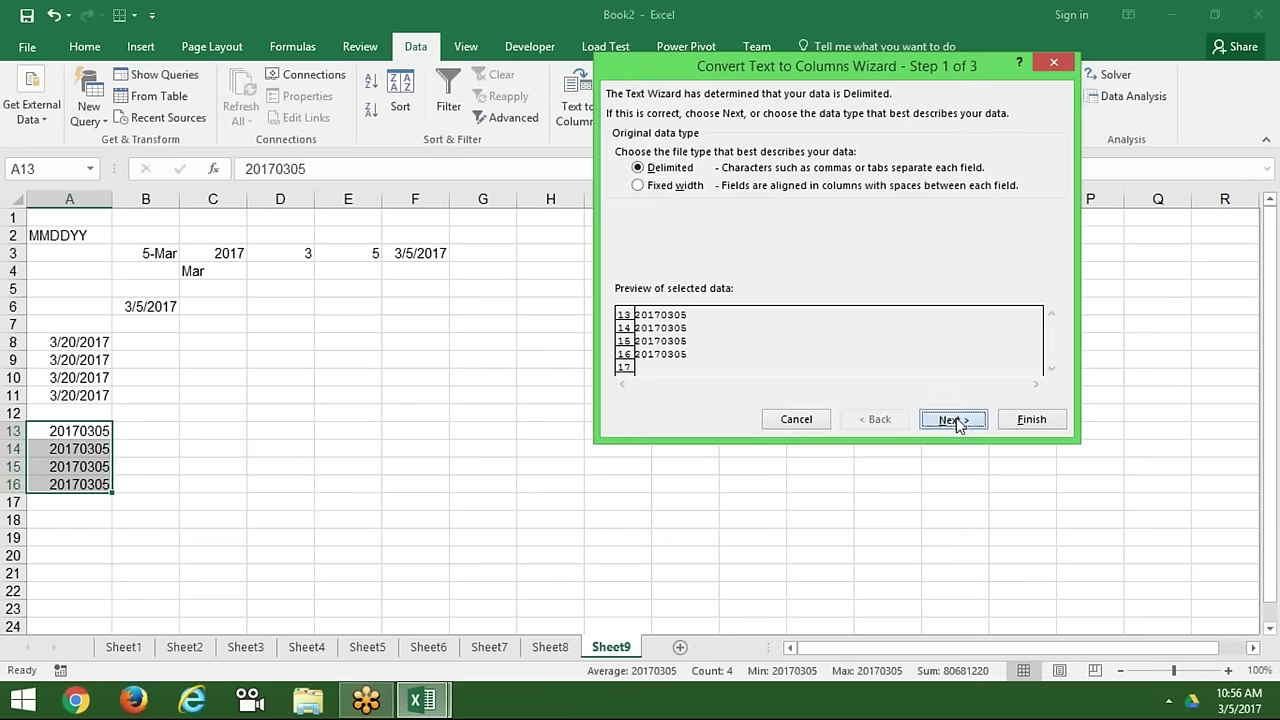
{"action": "left_click", "coordinate": [955, 421]}
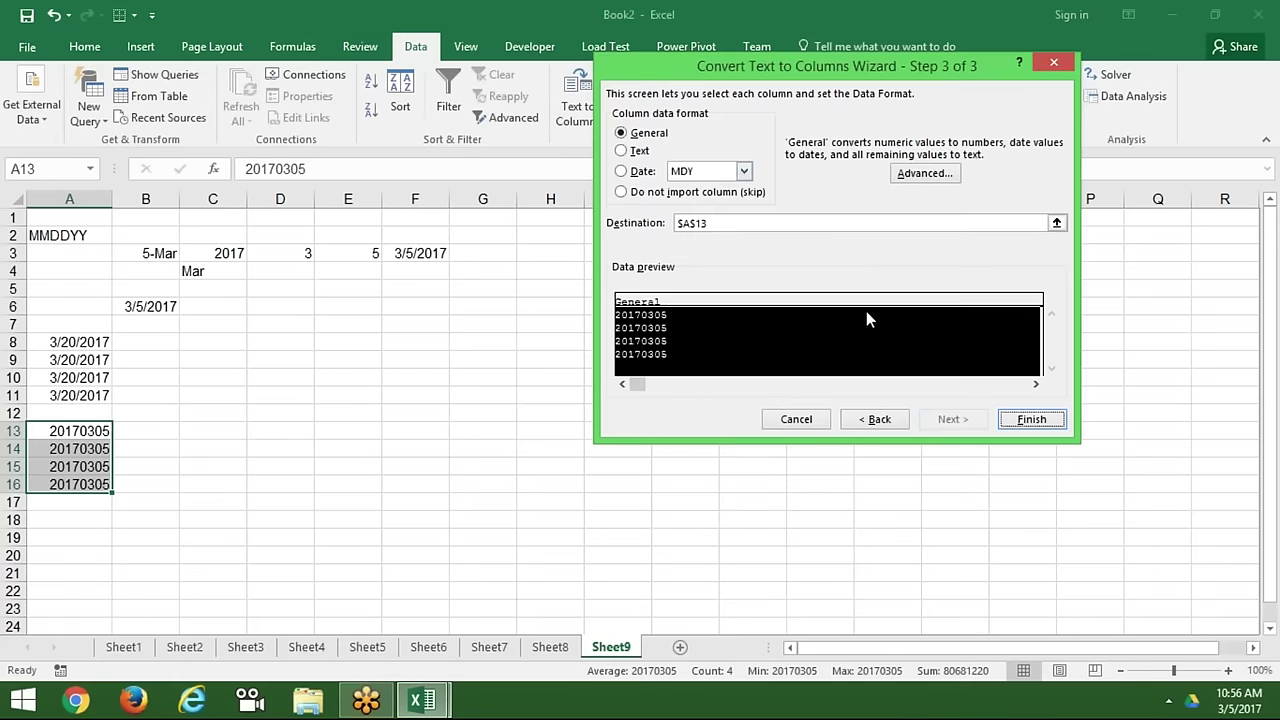
{"action": "left_click", "coordinate": [744, 171]}
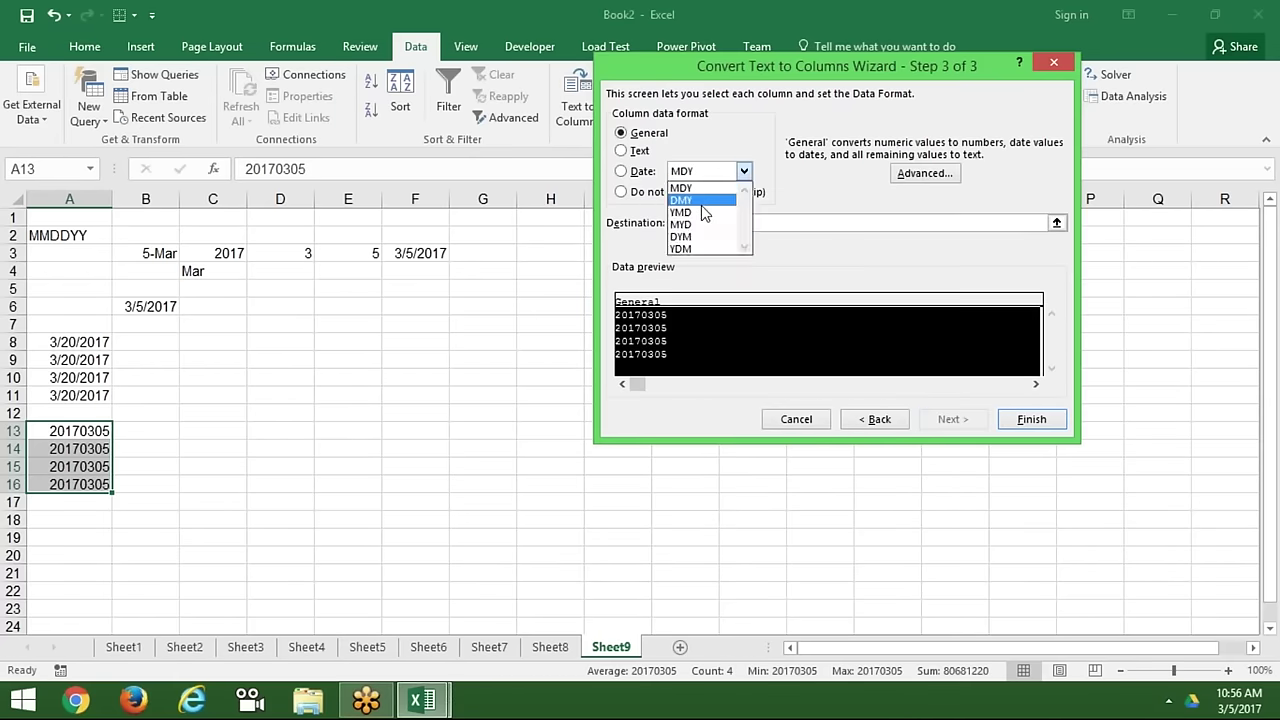
{"action": "left_click", "coordinate": [704, 213]}
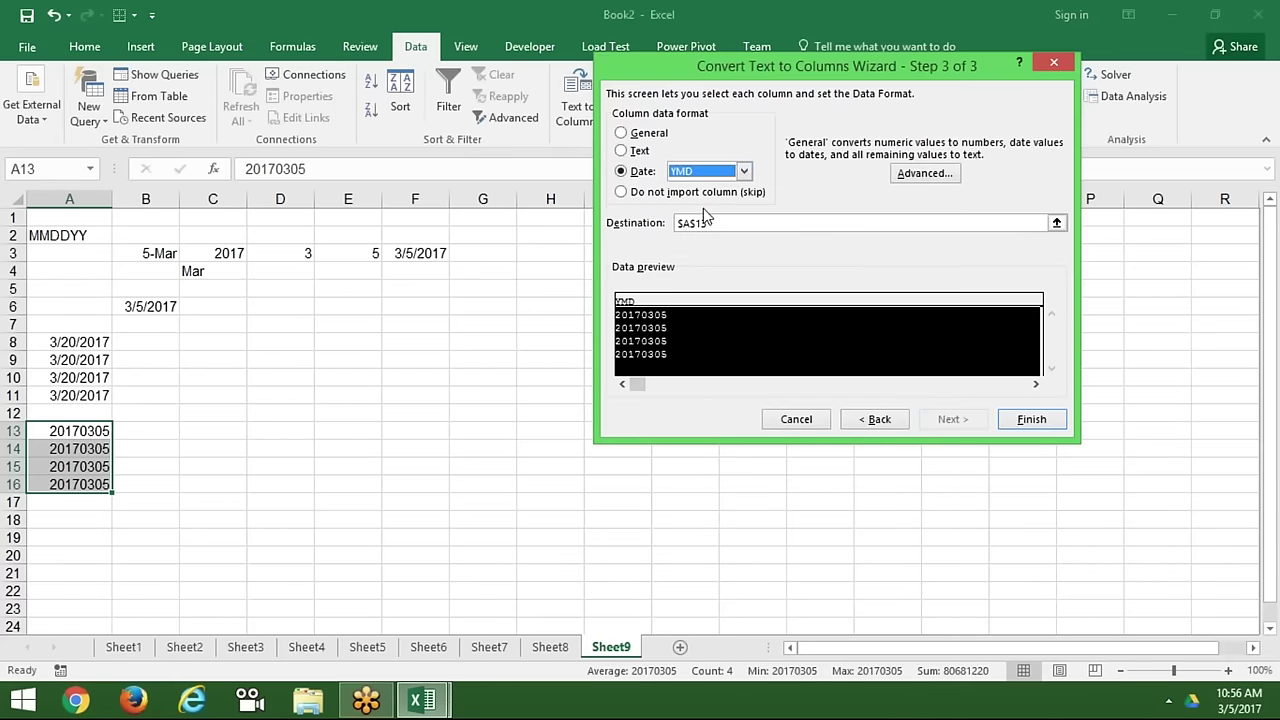
{"action": "left_click", "coordinate": [1028, 421]}
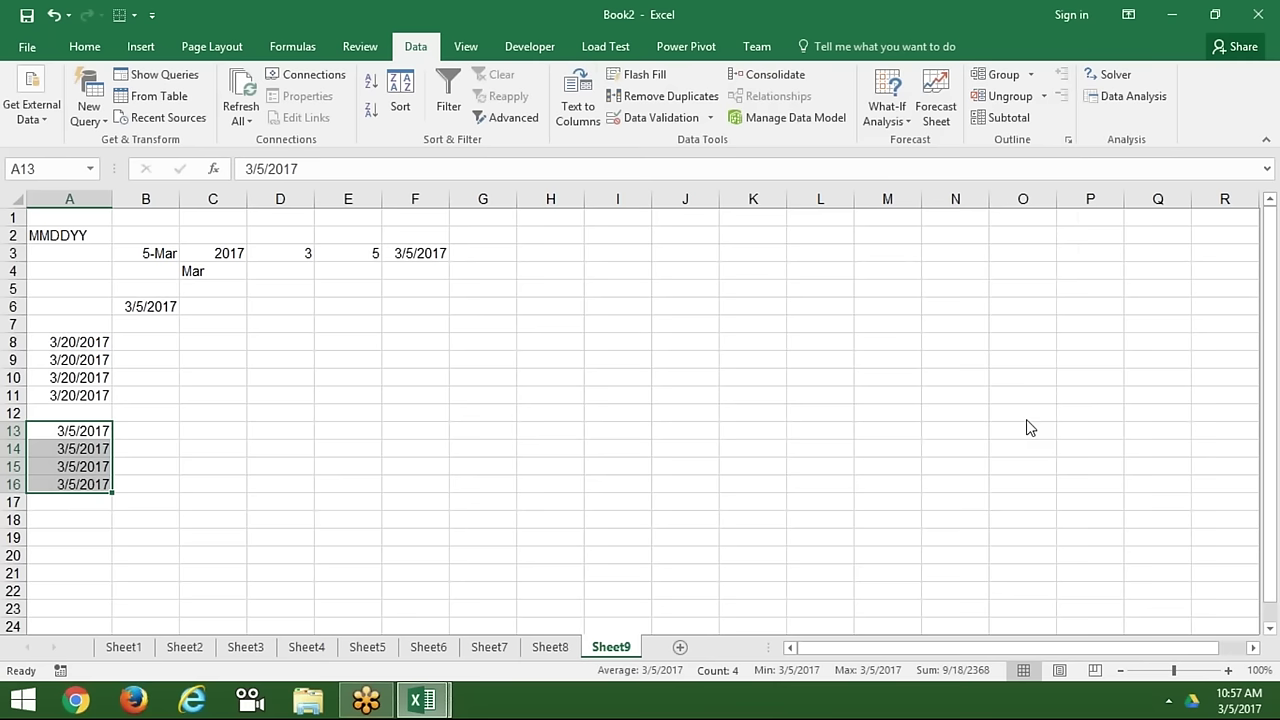
Step: Select the date cells in column A from A8 down to A16
{"action": "key", "text": "Return"}
{"action": "key", "text": "Up"}
{"action": "key", "text": "Up"}
{"action": "key", "text": "Up"}
{"action": "key", "text": "Up"}
{"action": "key", "text": "Up"}
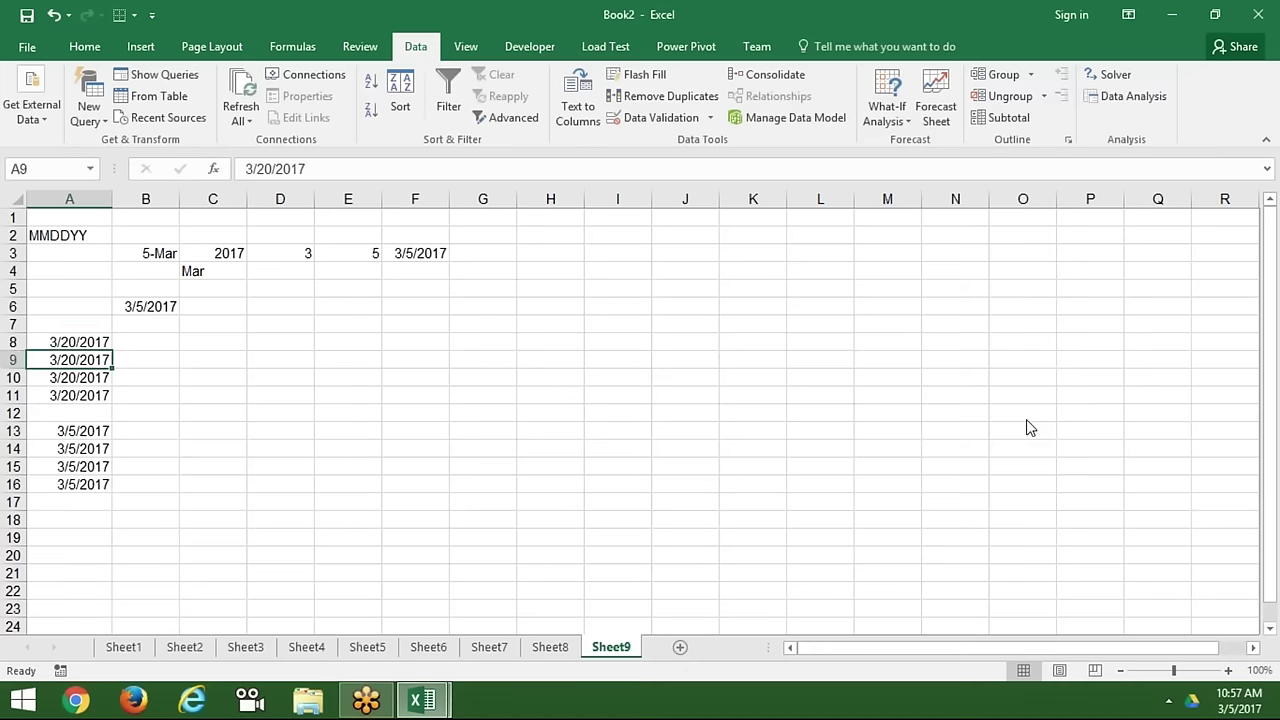
{"action": "key", "text": "Up"}
{"action": "key", "text": "shift+Down"}
{"action": "key", "text": "shift+Down"}
{"action": "key", "text": "shift+Down"}
{"action": "key", "text": "shift+Down"}
{"action": "key", "text": "shift+Down"}
{"action": "key", "text": "shift+Down"}
{"action": "key", "text": "shift+Down"}
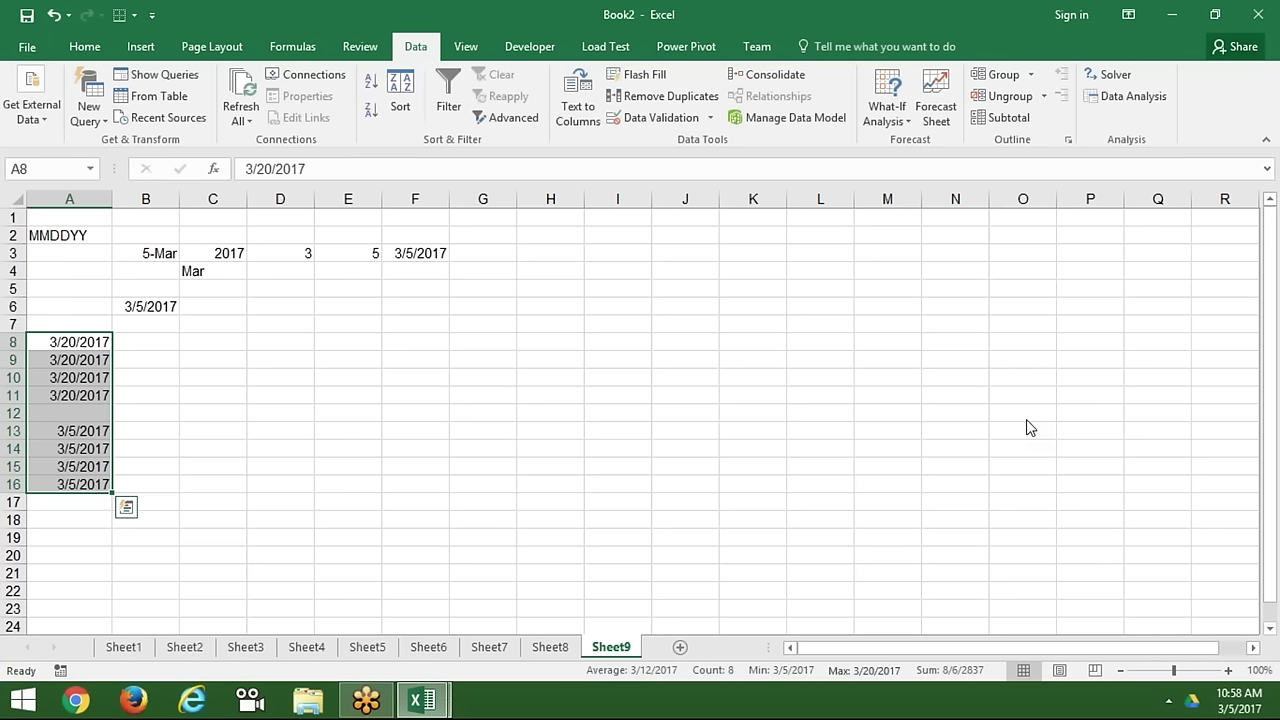
{"action": "key", "text": "Escape"}
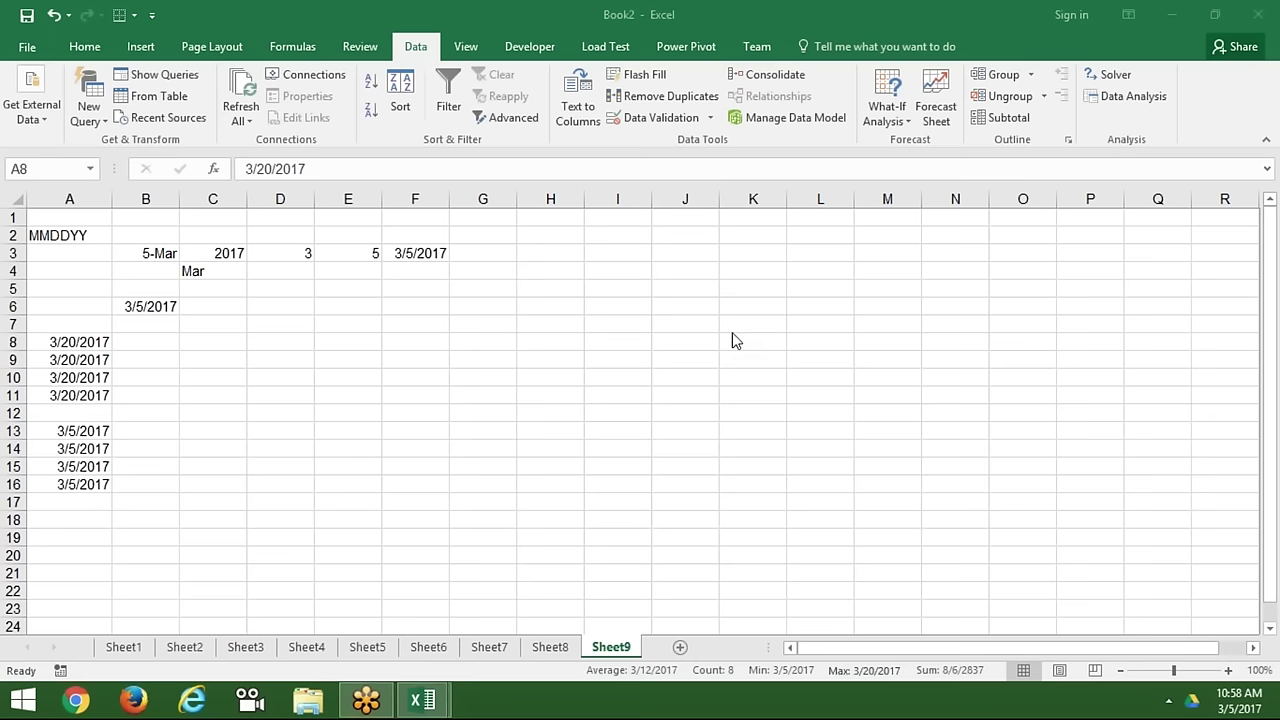
{"action": "left_click", "coordinate": [170, 327]}
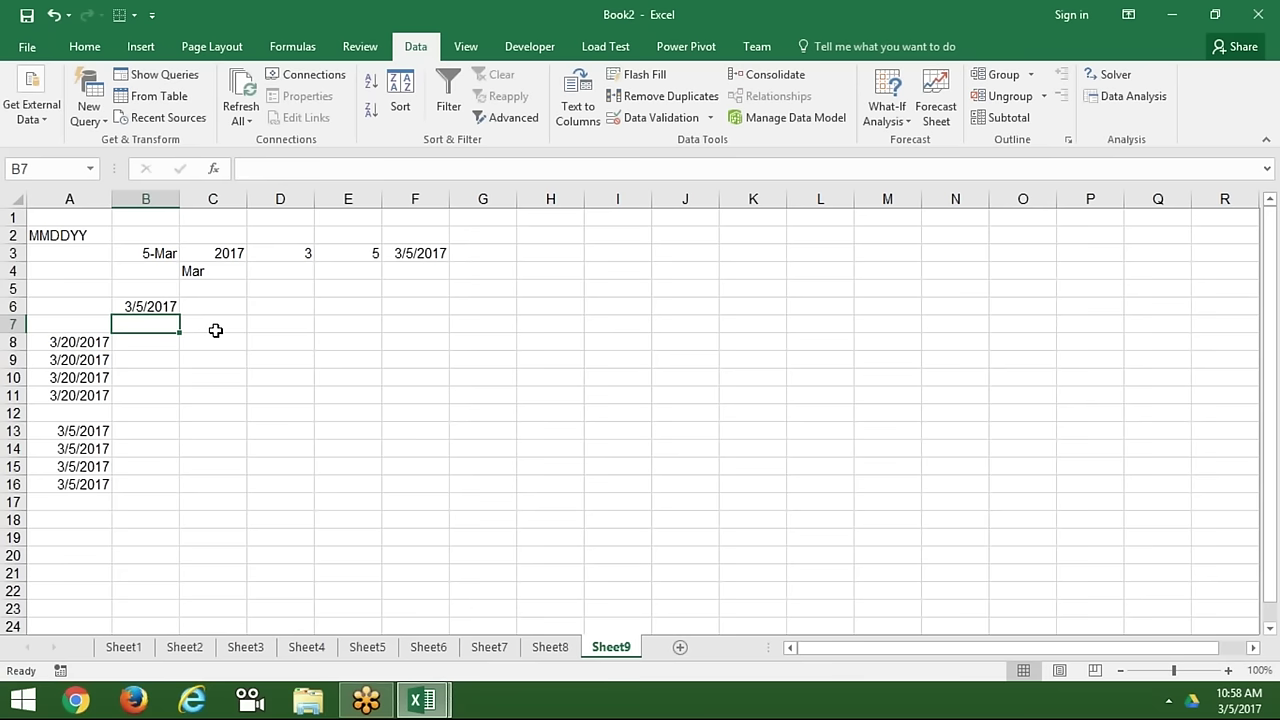
{"action": "type", "text": "'"}
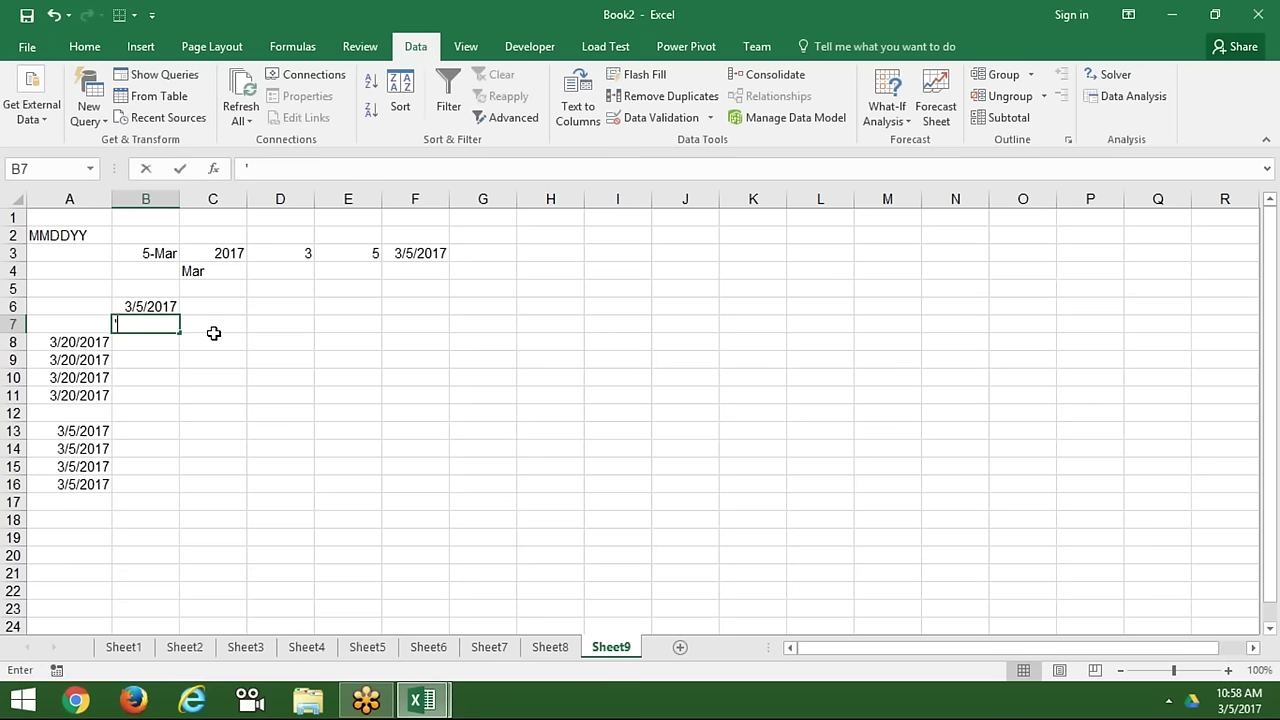
{"action": "type", "text": "2-10"}
{"action": "key", "text": "Return"}
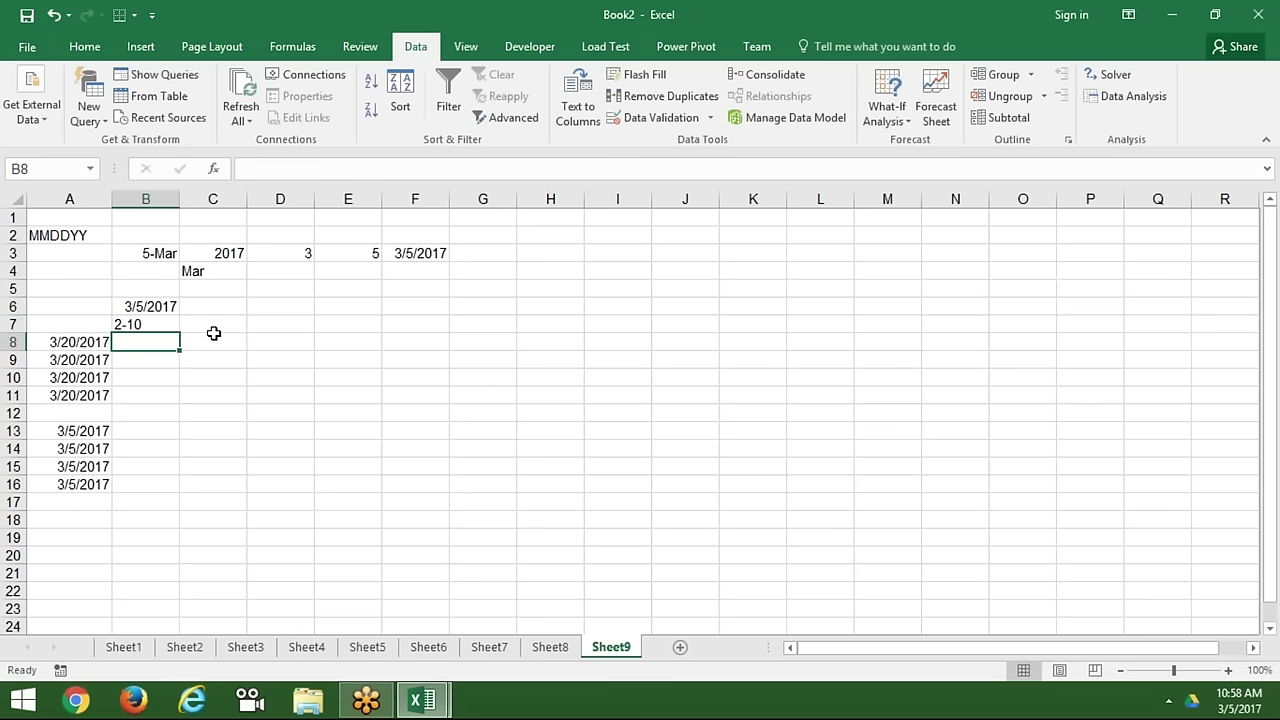
{"action": "key", "text": "Up"}
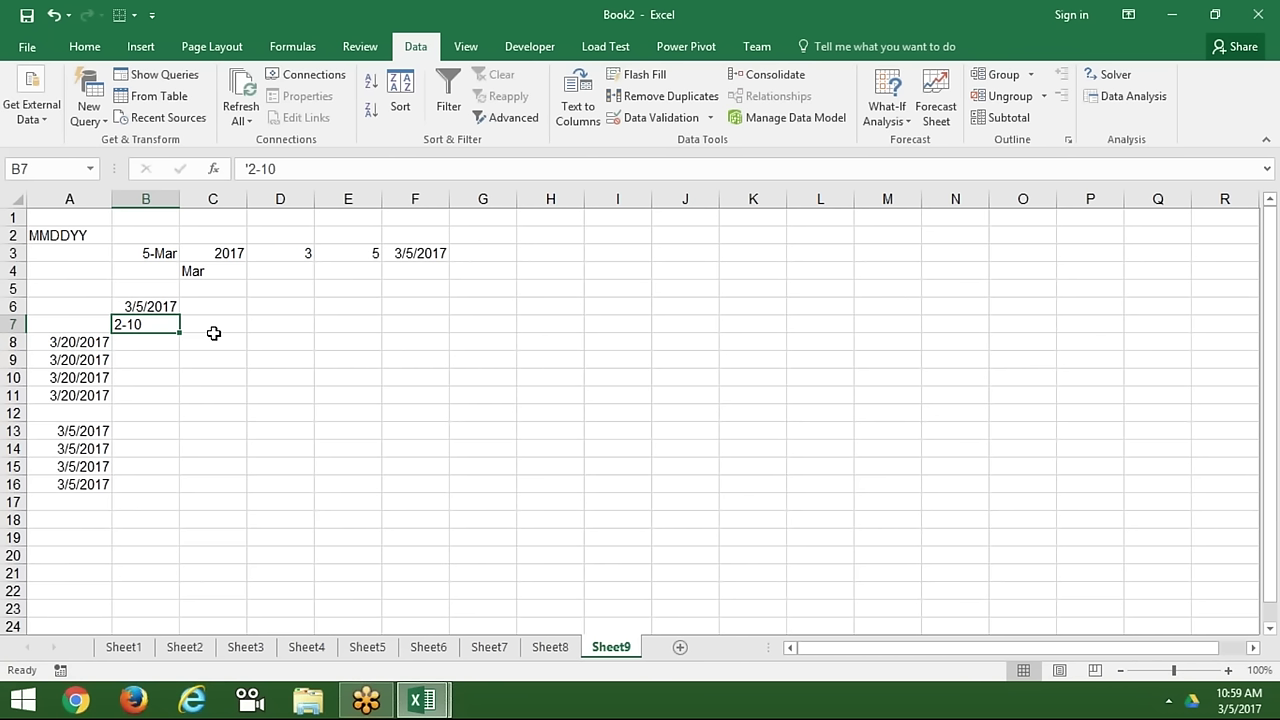
{"action": "key", "text": "Delete"}
{"action": "key", "text": "Up"}
{"action": "key", "text": "Up"}
{"action": "key", "text": "Down"}
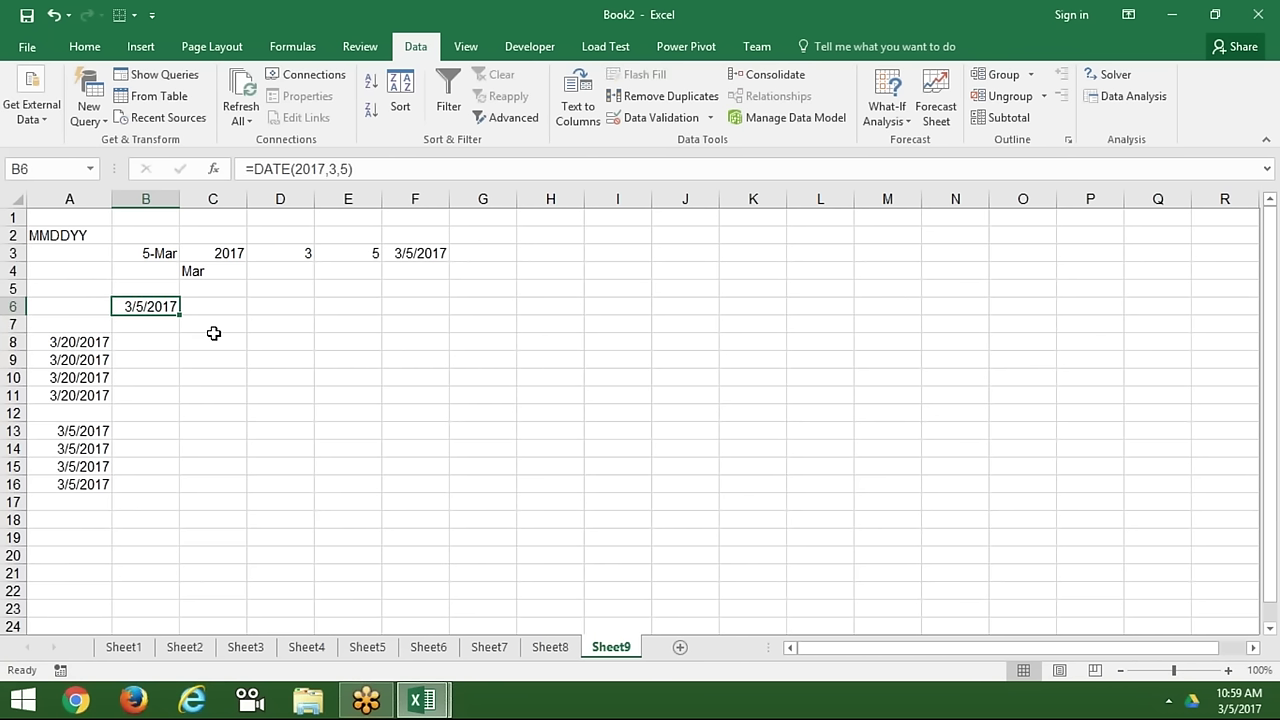
Step: Enter =TODAY() in C8 as the start date
{"action": "key", "text": "Down"}
{"action": "key", "text": "Down"}
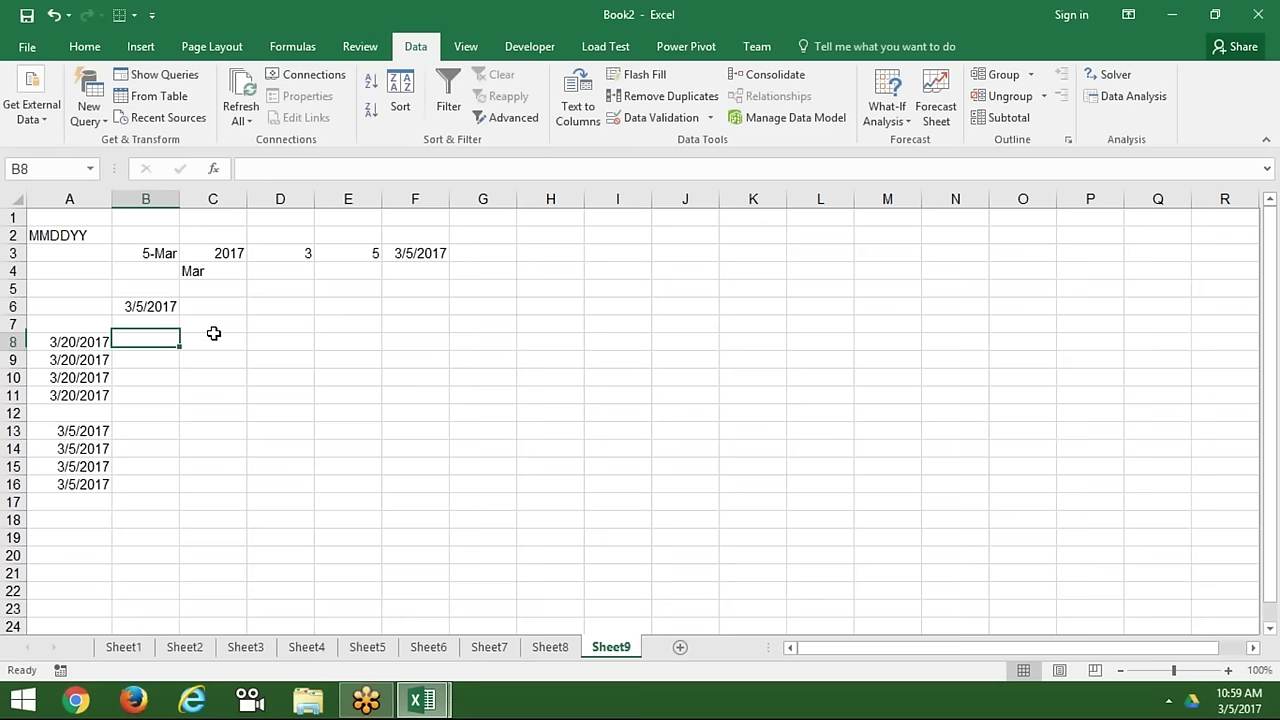
{"action": "key", "text": "Right"}
{"action": "type", "text": "="}
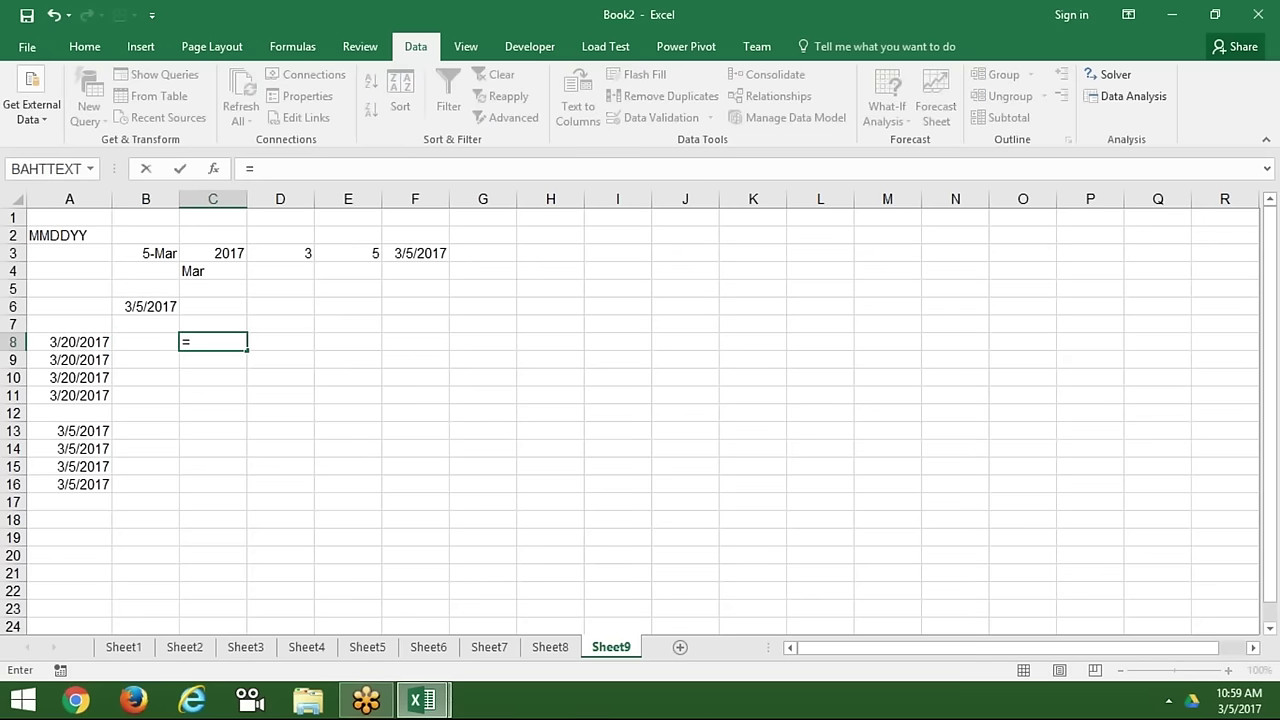
{"action": "type", "text": "to"}
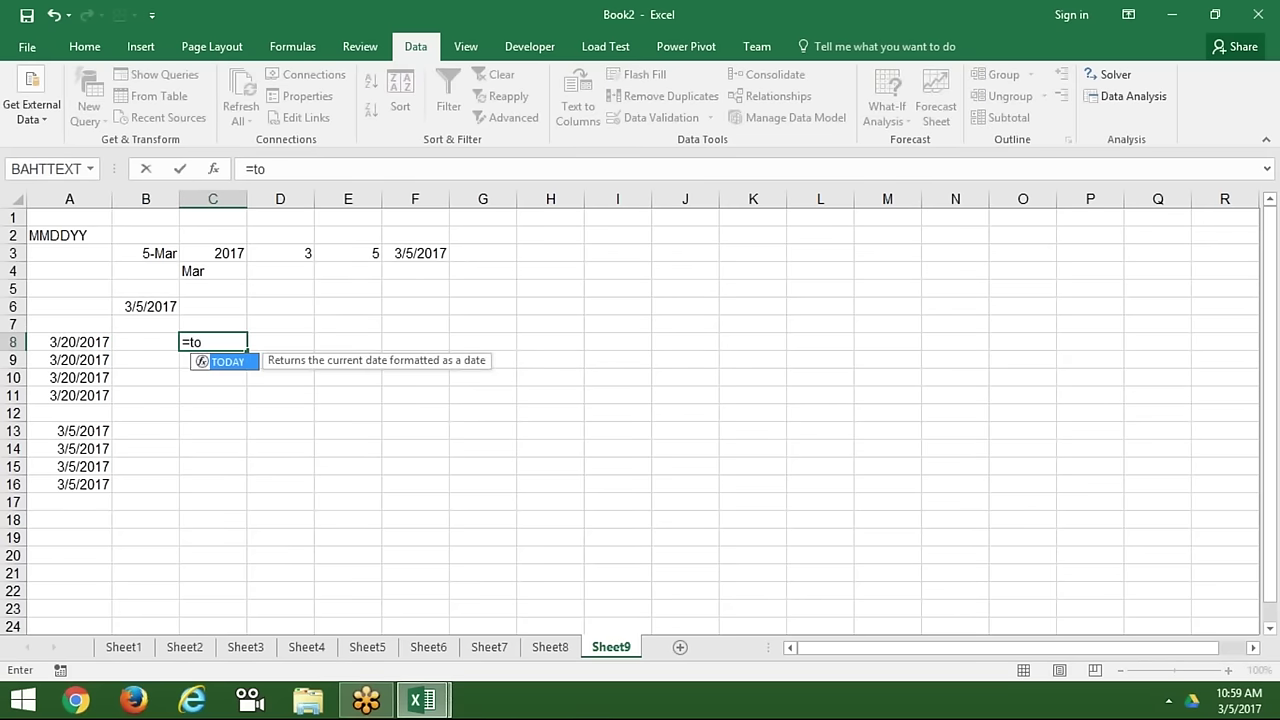
{"action": "key", "text": "Tab"}
{"action": "type", "text": ")"}
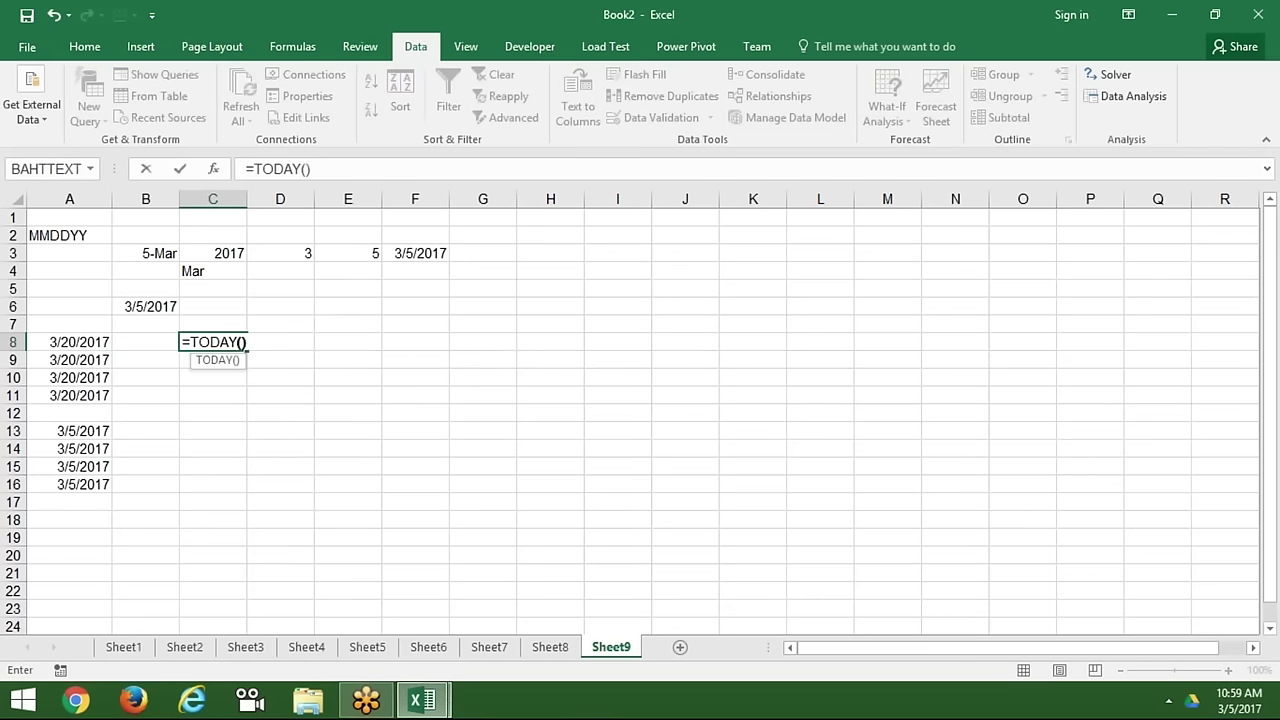
{"action": "key", "text": "Return"}
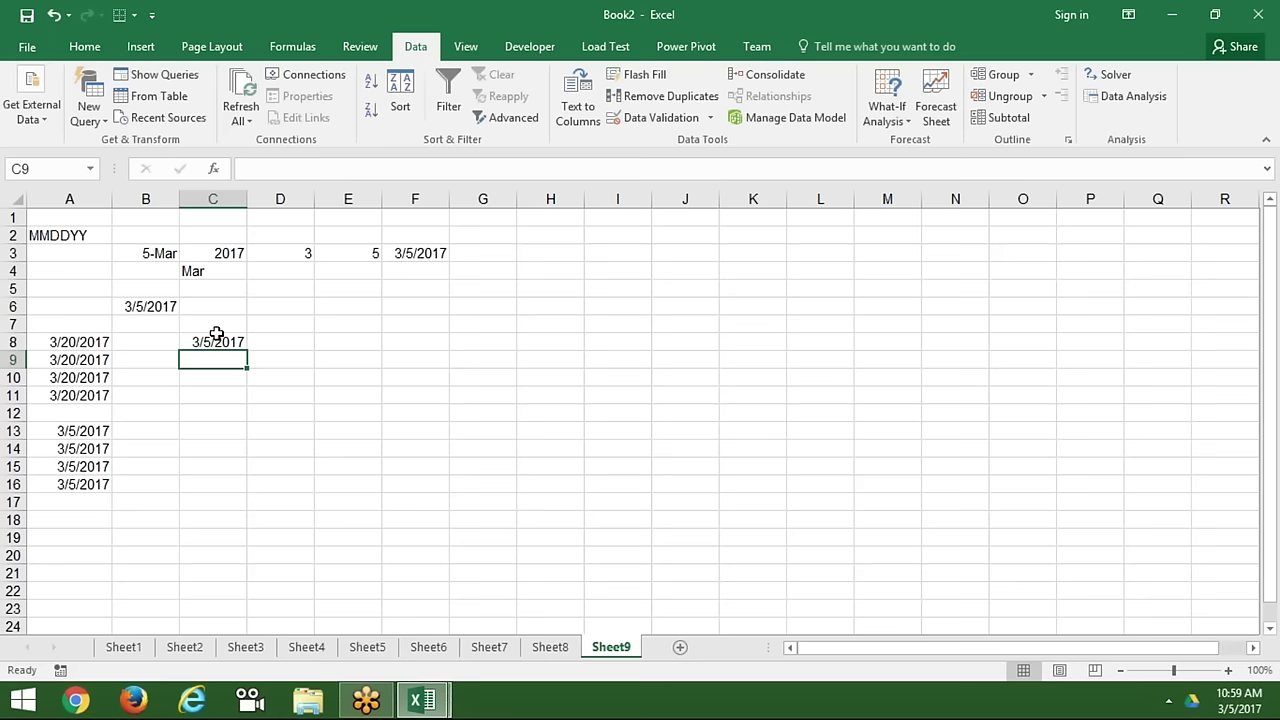
{"action": "left_click", "coordinate": [218, 341]}
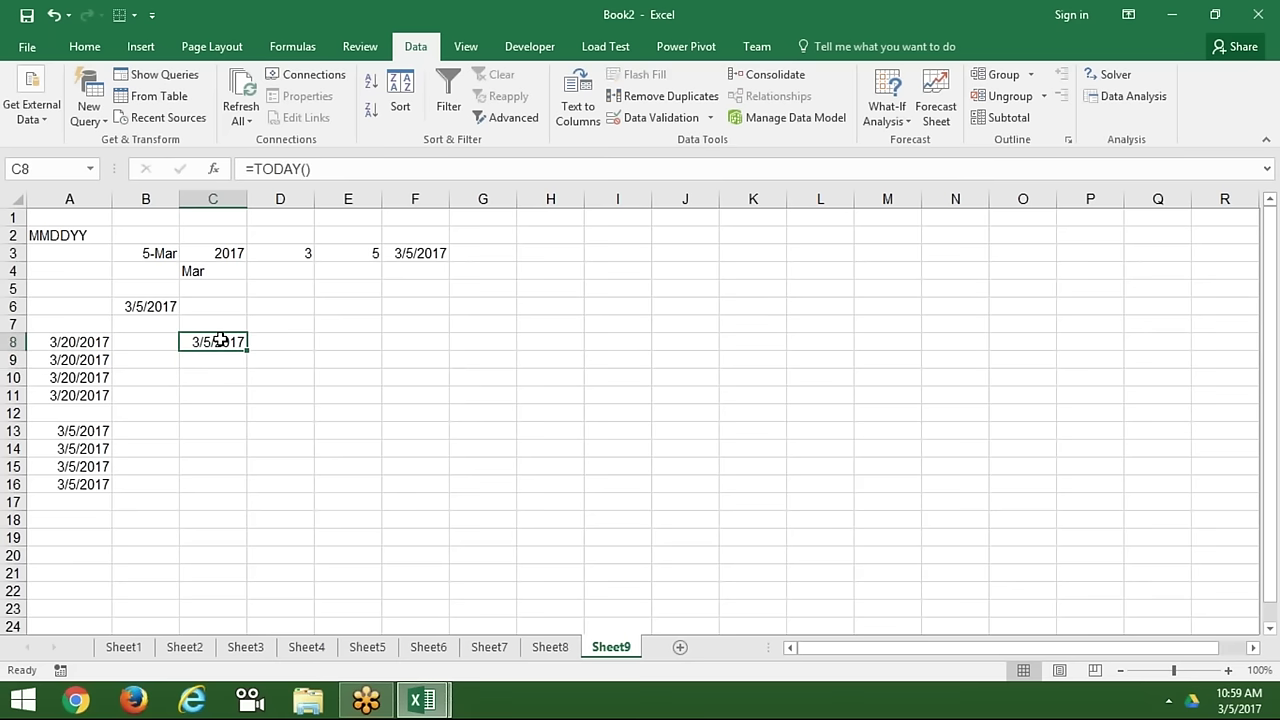
Step: Put 20 in D8 and =C8+D8 in E8, giving 3/25/2017
{"action": "left_click", "coordinate": [287, 346]}
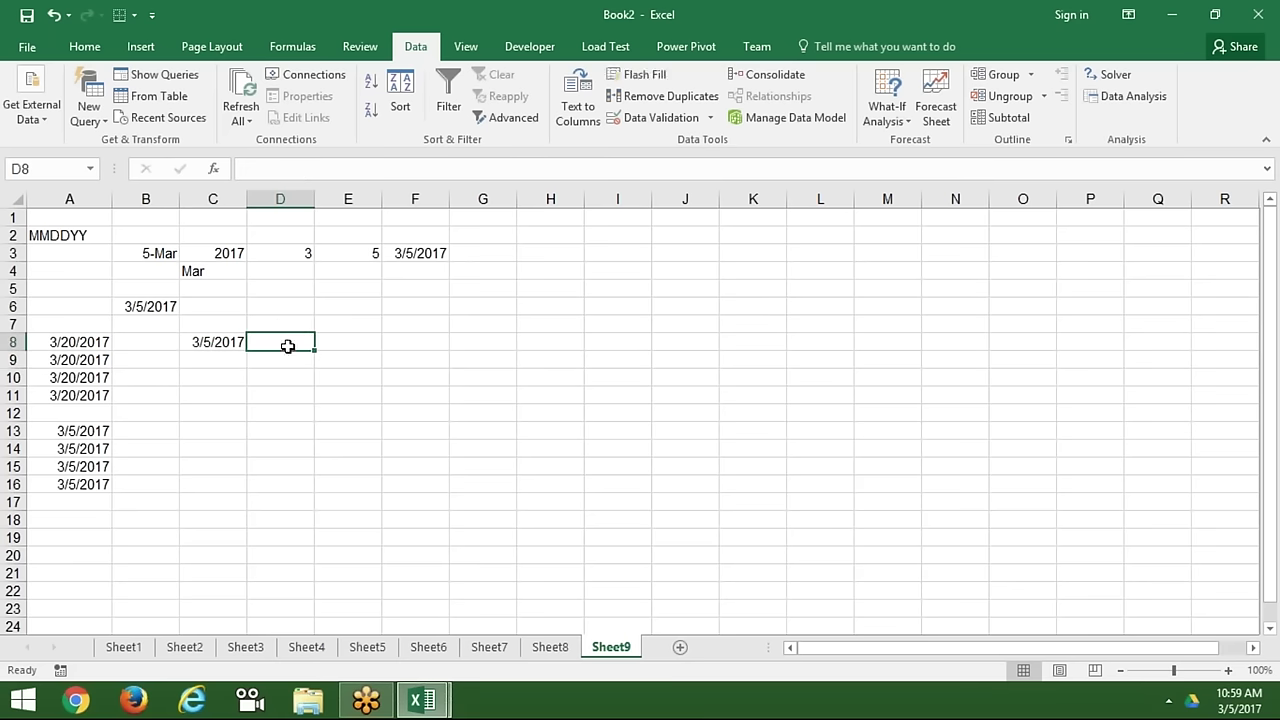
{"action": "type", "text": "20"}
{"action": "key", "text": "Tab"}
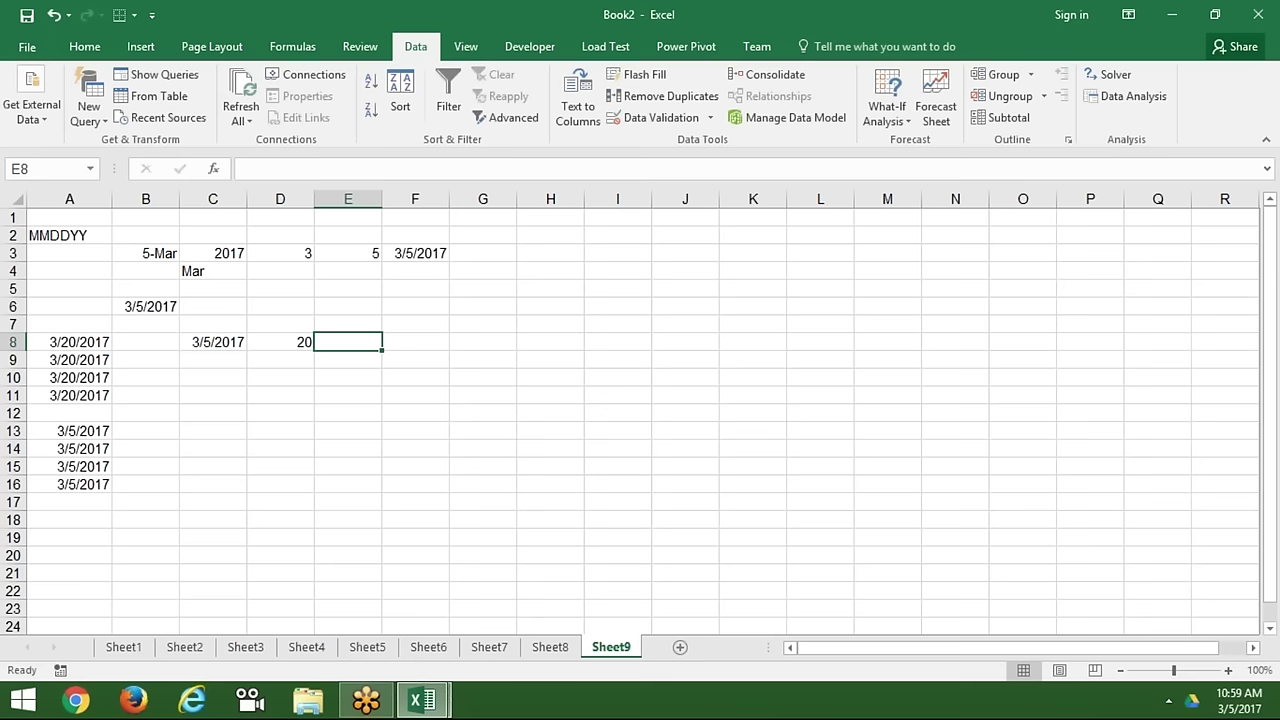
{"action": "type", "text": "="}
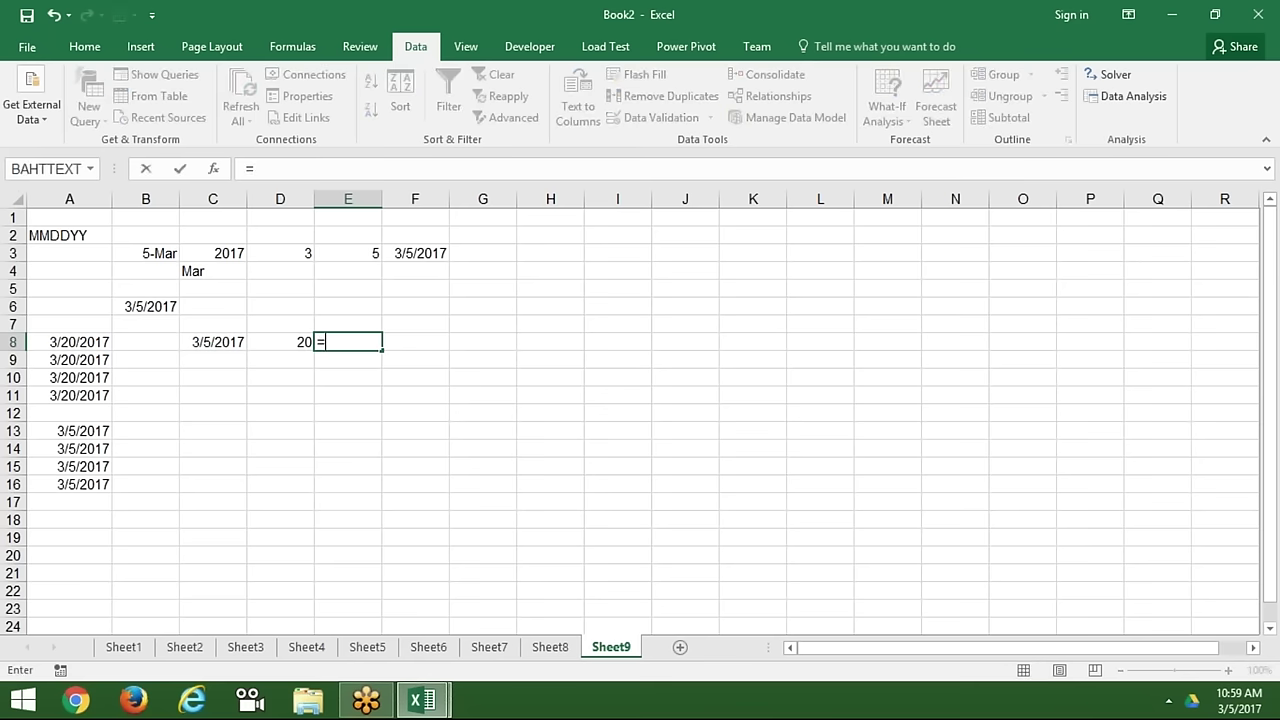
{"action": "key", "text": "Left"}
{"action": "key", "text": "Left"}
{"action": "type", "text": "+"}
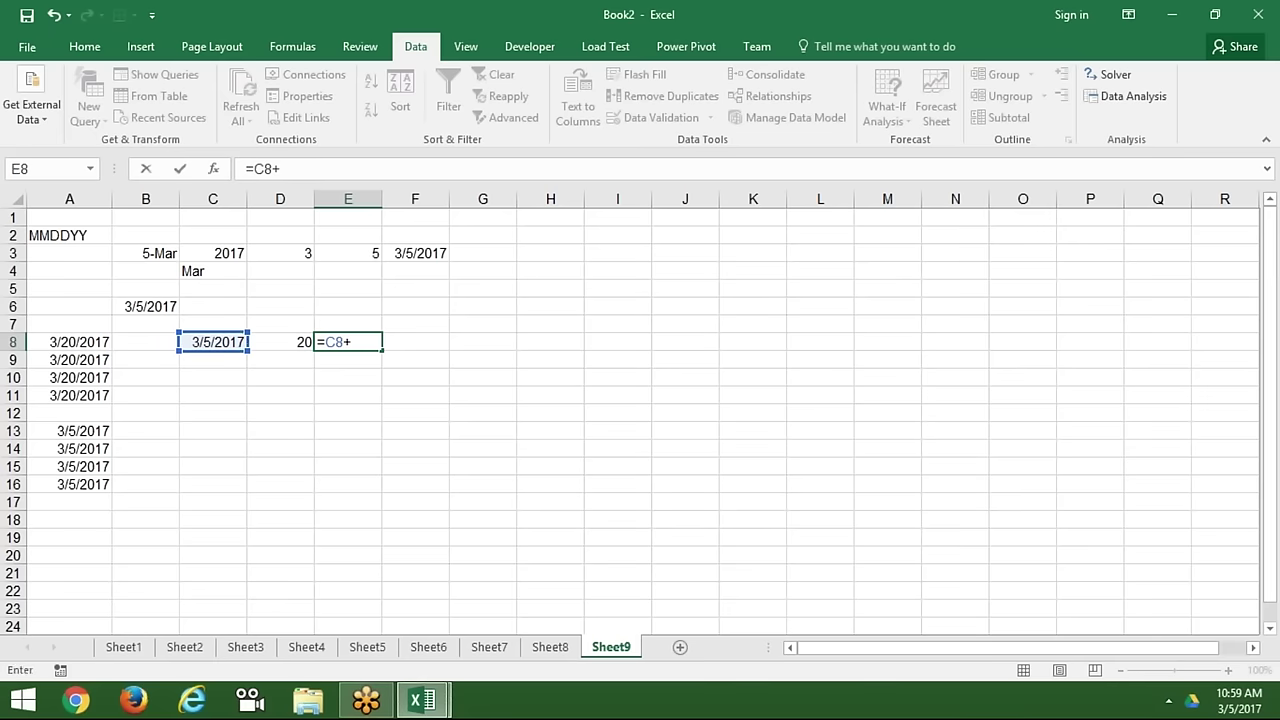
{"action": "key", "text": "Left"}
{"action": "key", "text": "Return"}
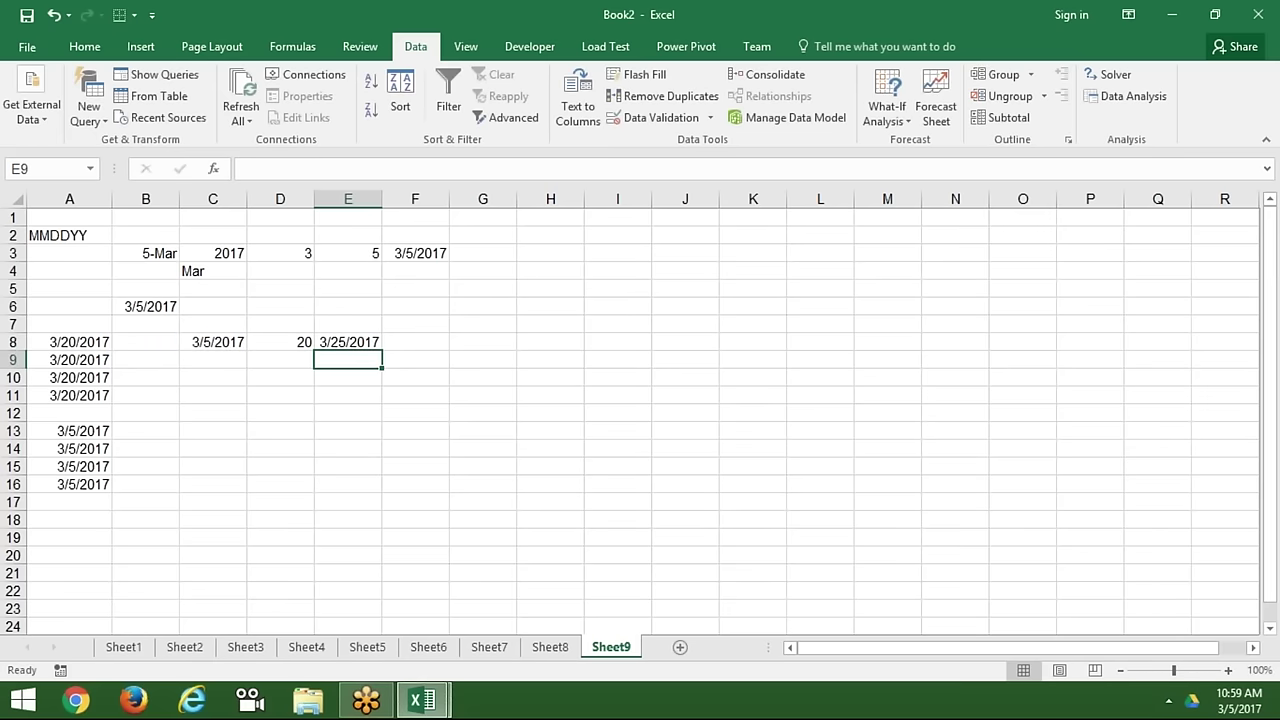
Step: Copy the start date from C8 down into C9
{"action": "key", "text": "Left"}
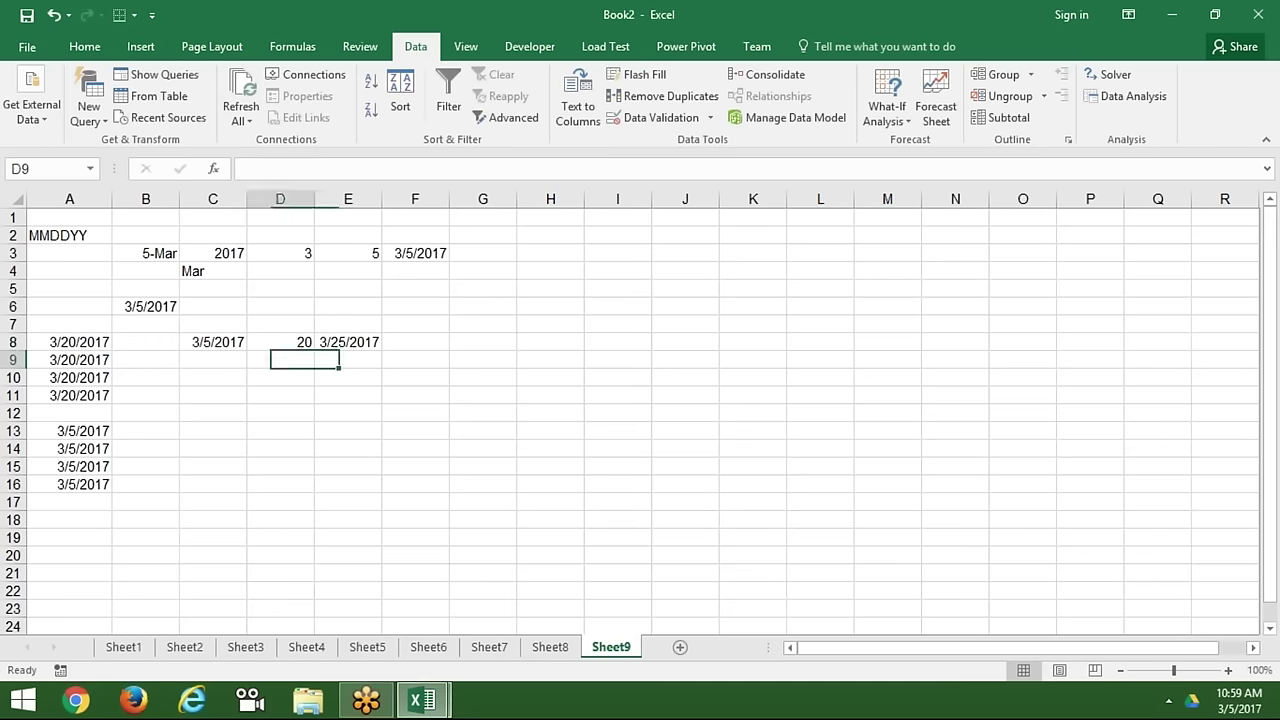
{"action": "key", "text": "Left"}
{"action": "key", "text": "ctrl+d"}
Step: Enter 3 in D9 and =EDATE(C9,D9) in E9
{"action": "key", "text": "Right"}
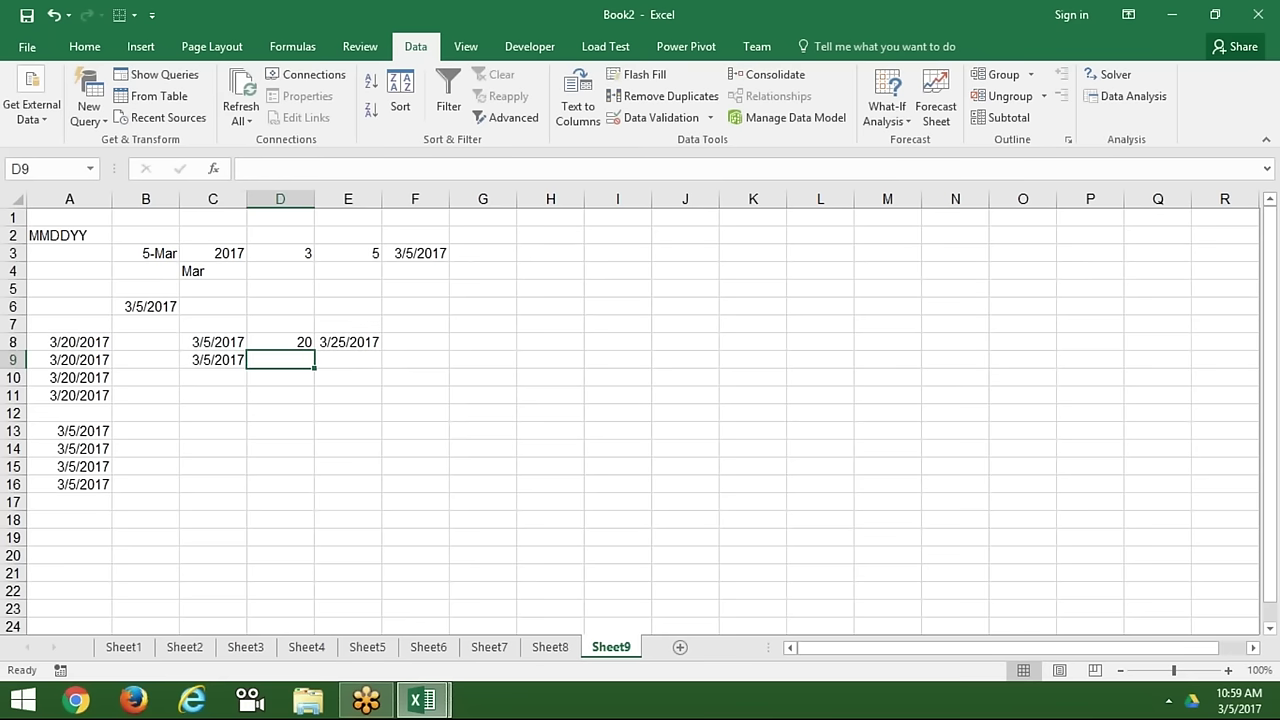
{"action": "type", "text": "3"}
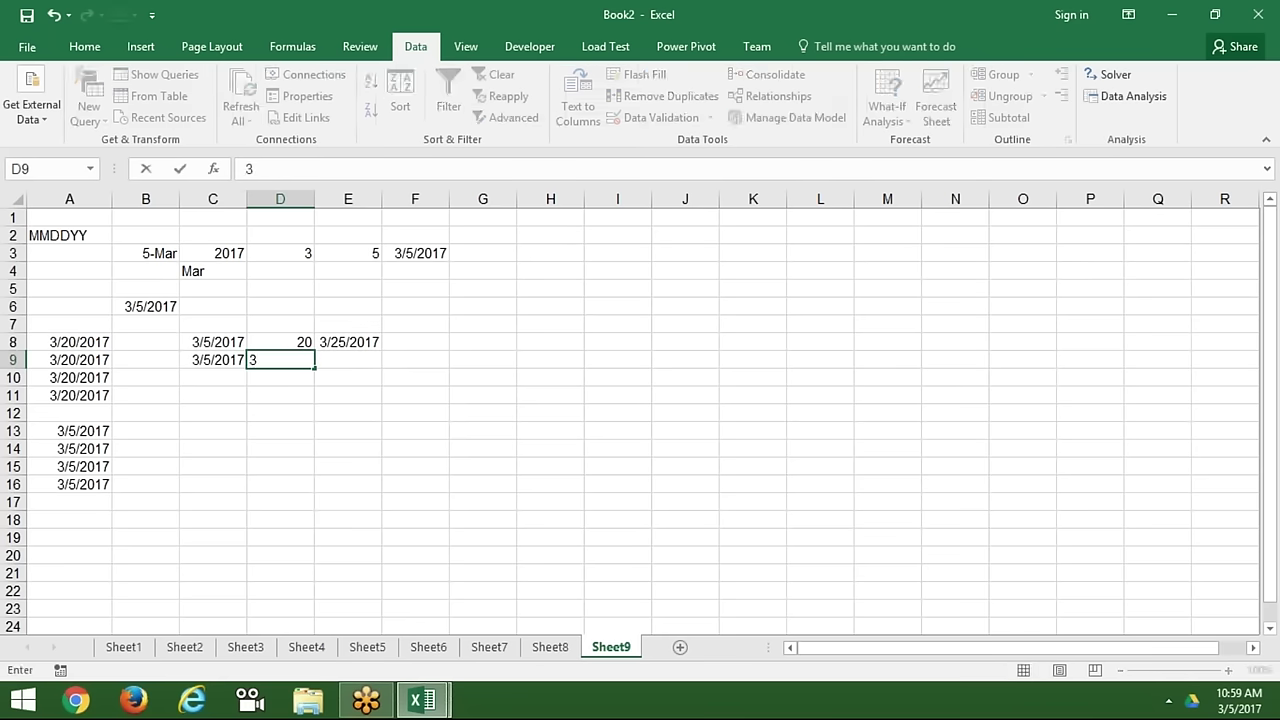
{"action": "key", "text": "Right"}
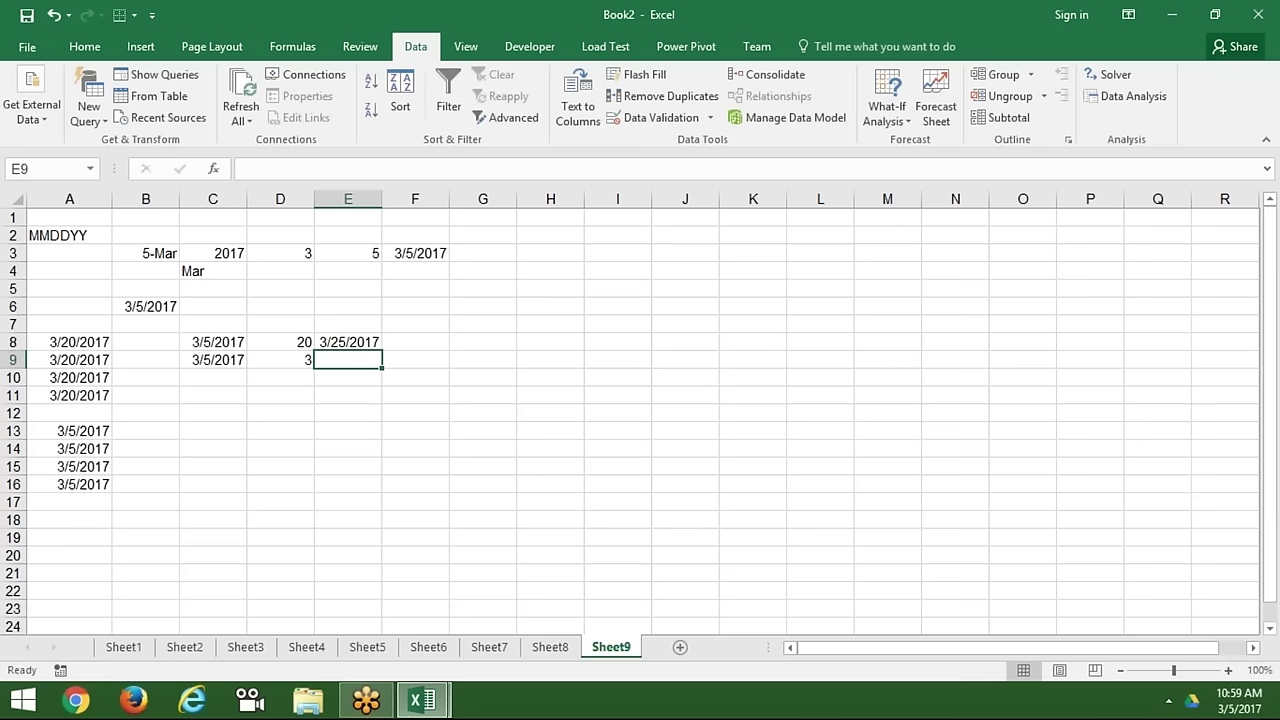
{"action": "type", "text": "="}
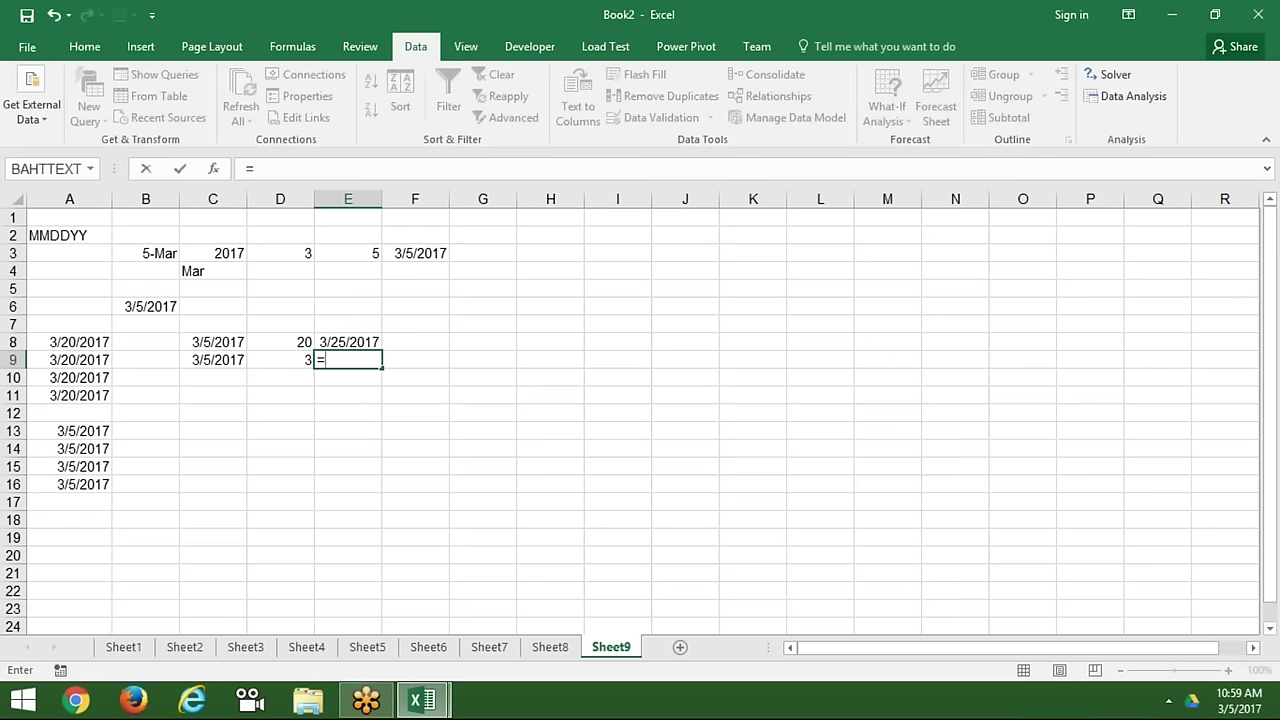
{"action": "type", "text": "ed"}
{"action": "key", "text": "Tab"}
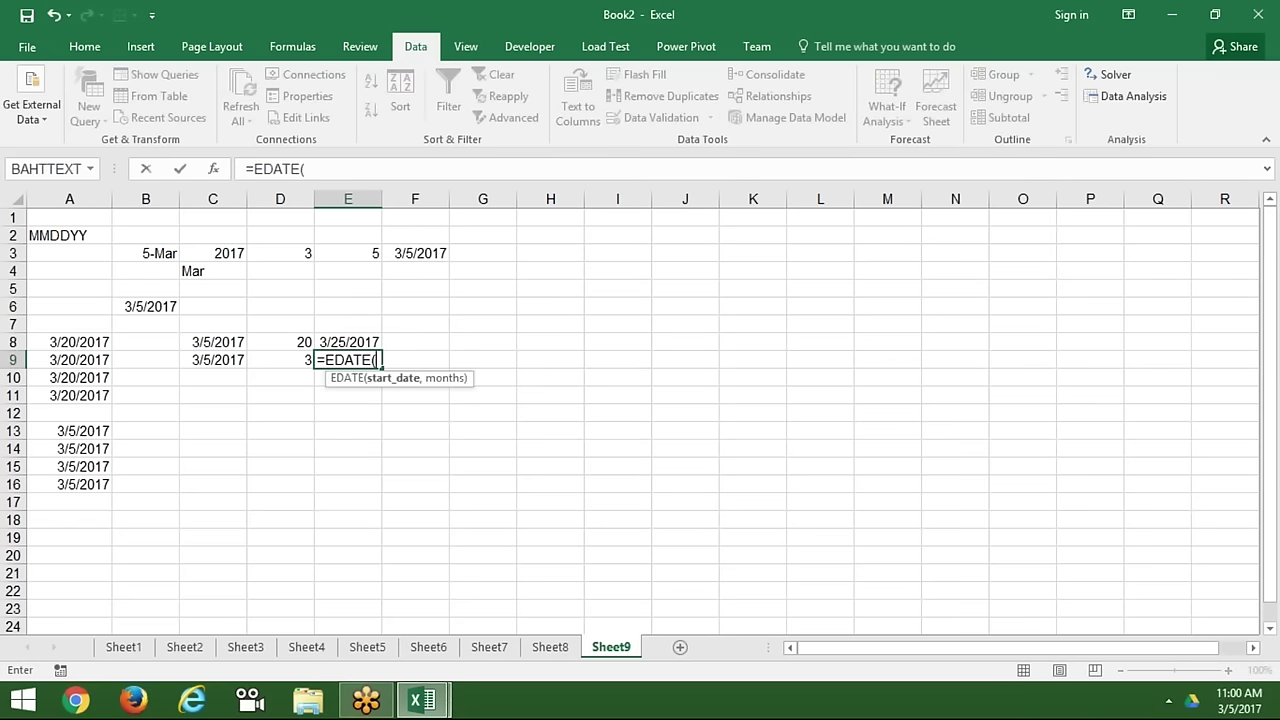
{"action": "left_click", "coordinate": [222, 361]}
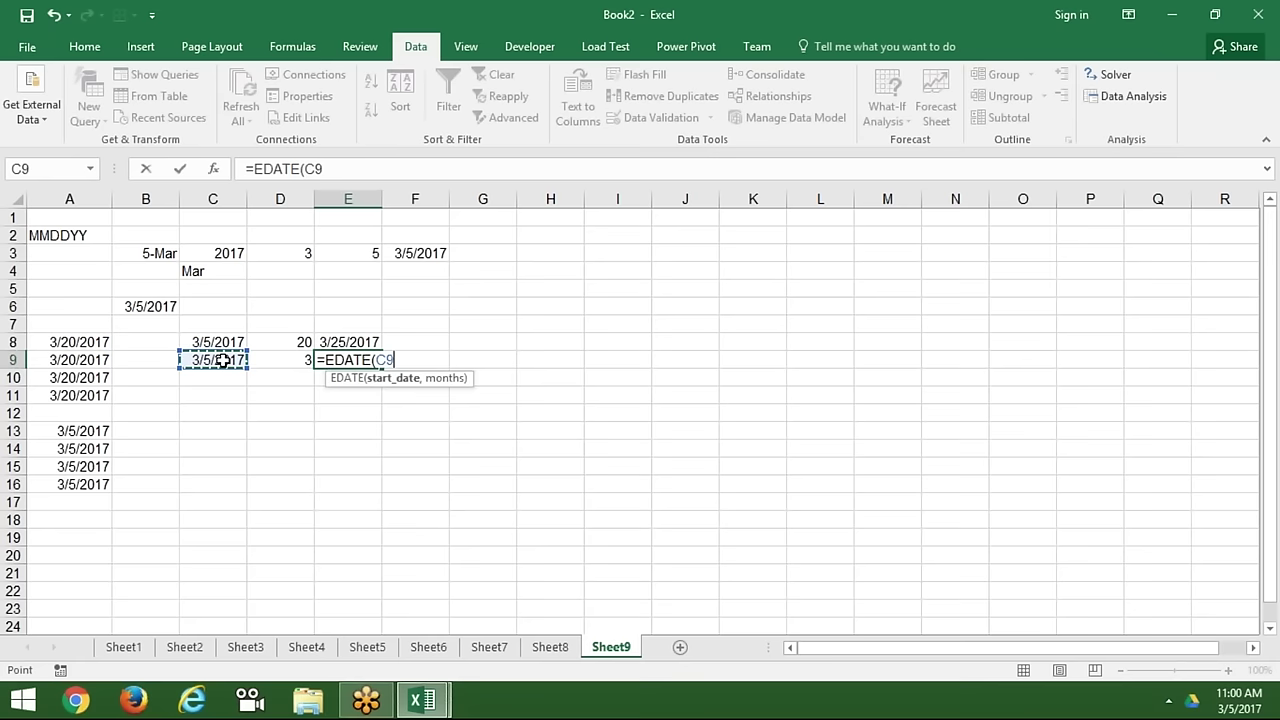
{"action": "type", "text": ","}
{"action": "left_click", "coordinate": [281, 358]}
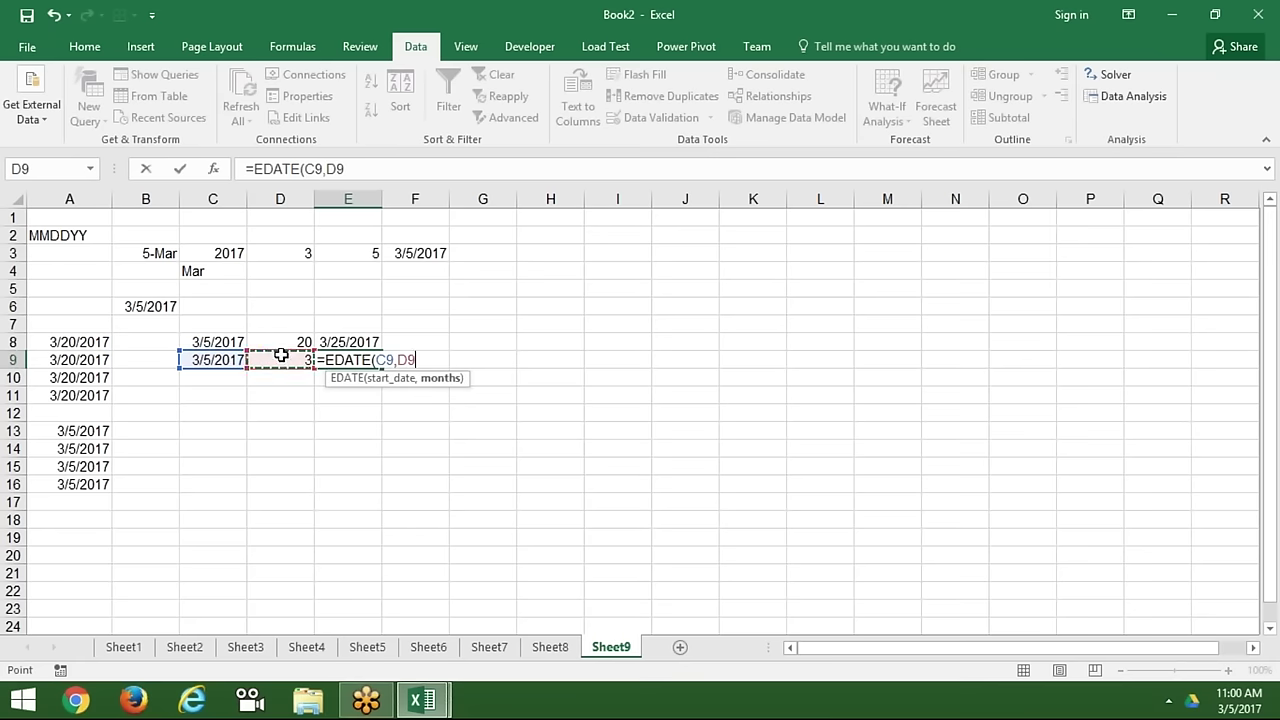
{"action": "key", "text": "Return"}
Step: Format E9's EDATE result as a date, showing 5-Jun-17
{"action": "key", "text": "Left"}
{"action": "key", "text": "Up"}
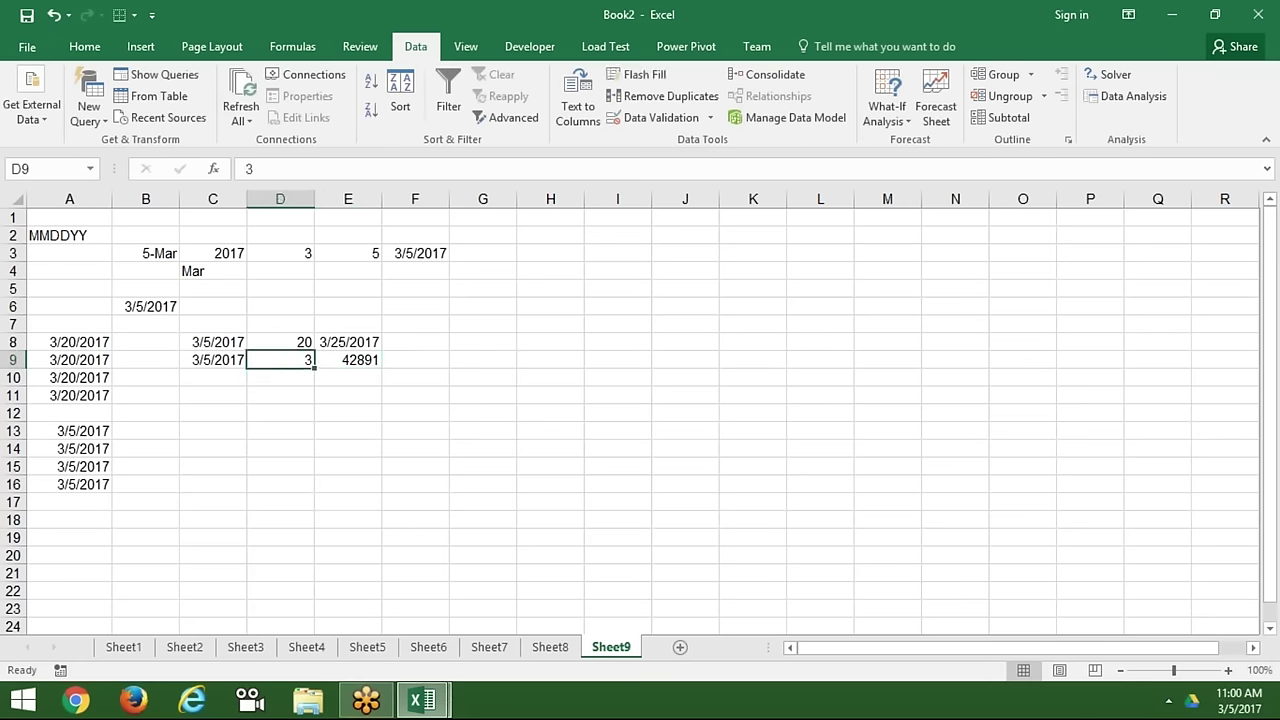
{"action": "key", "text": "Right"}
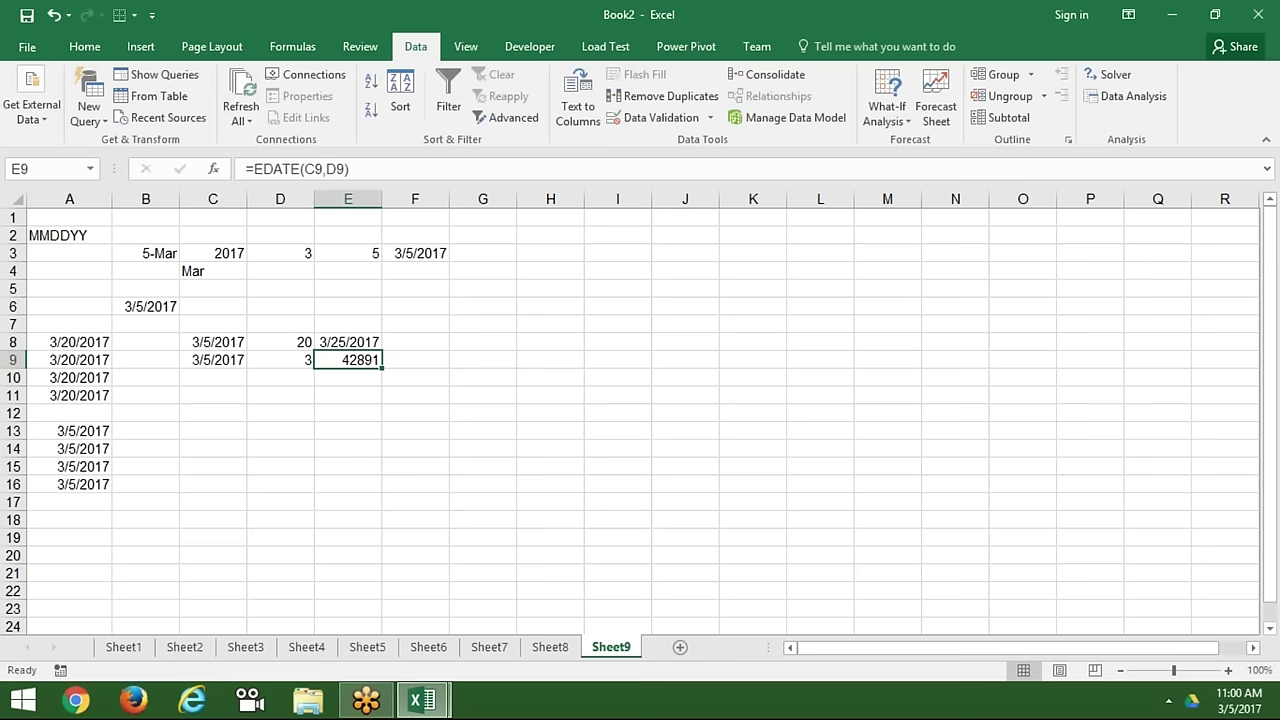
{"action": "key", "text": "ctrl+shift+2"}
{"action": "key", "text": "ctrl+shift+3"}
Step: Test -3 months in D9, then restore it to 3
{"action": "left_click", "coordinate": [283, 359]}
{"action": "type", "text": "-"}
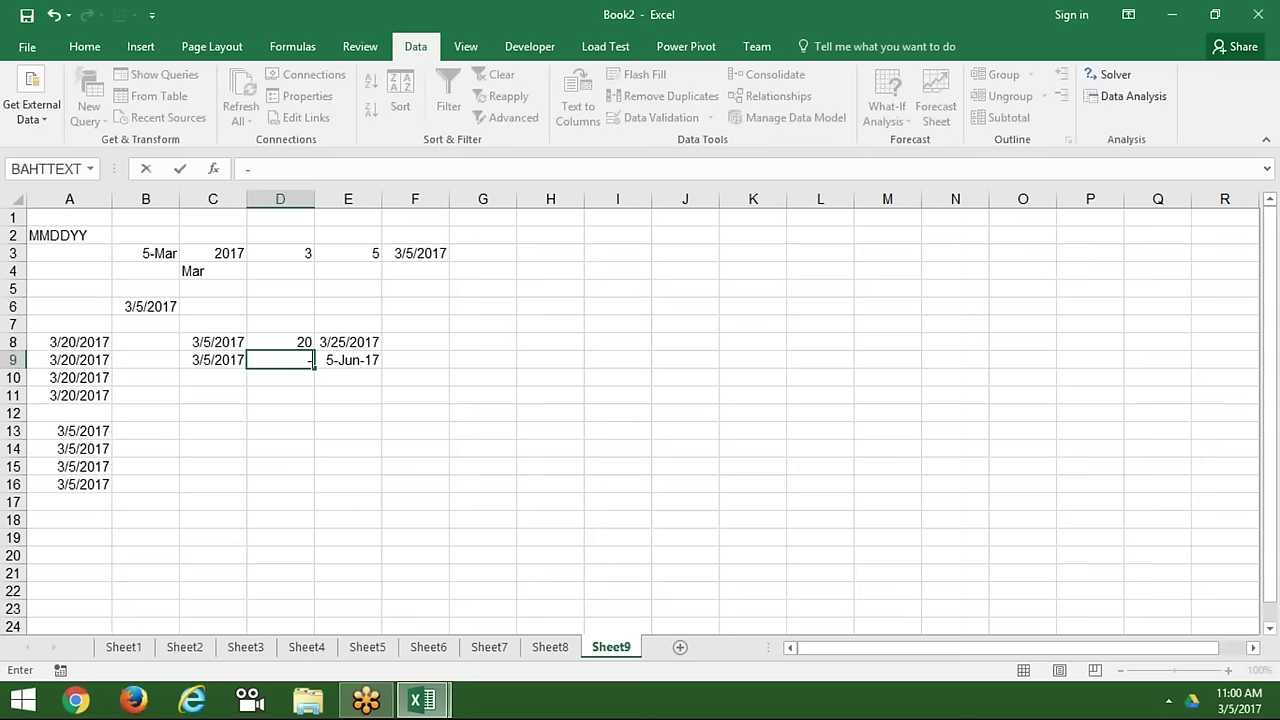
{"action": "type", "text": "3"}
{"action": "key", "text": "Return"}
{"action": "left_click", "coordinate": [280, 359]}
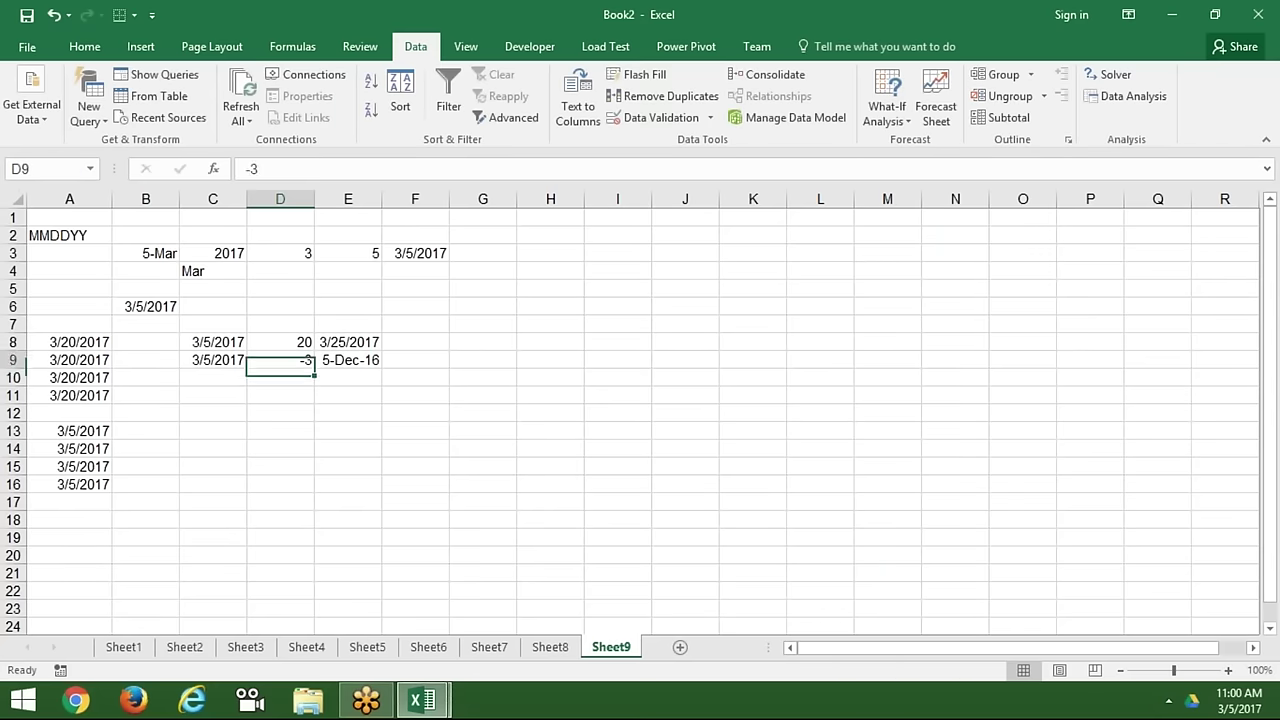
{"action": "type", "text": "3"}
{"action": "key", "text": "Return"}
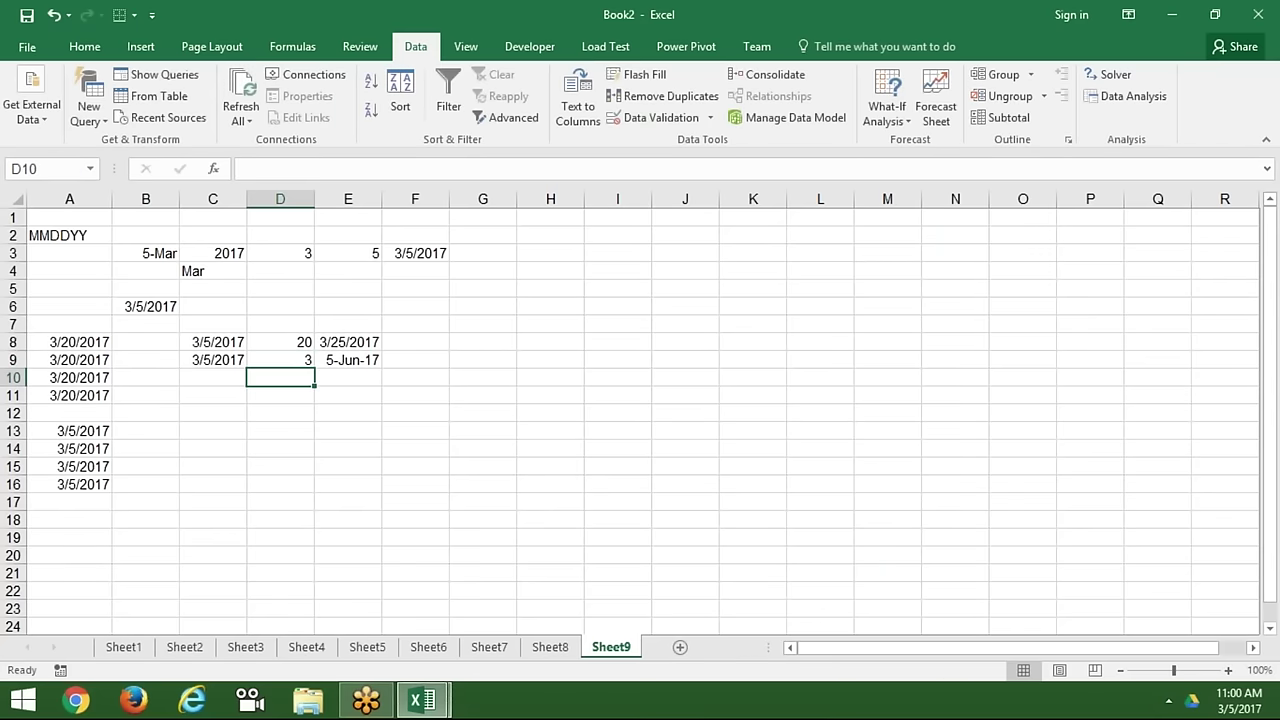
{"action": "left_click", "coordinate": [213, 377]}
Step: Copy the start date into C10 and enter 2, 4 and 22 in D10:F10
{"action": "key", "text": "ctrl+d"}
{"action": "key", "text": "Tab"}
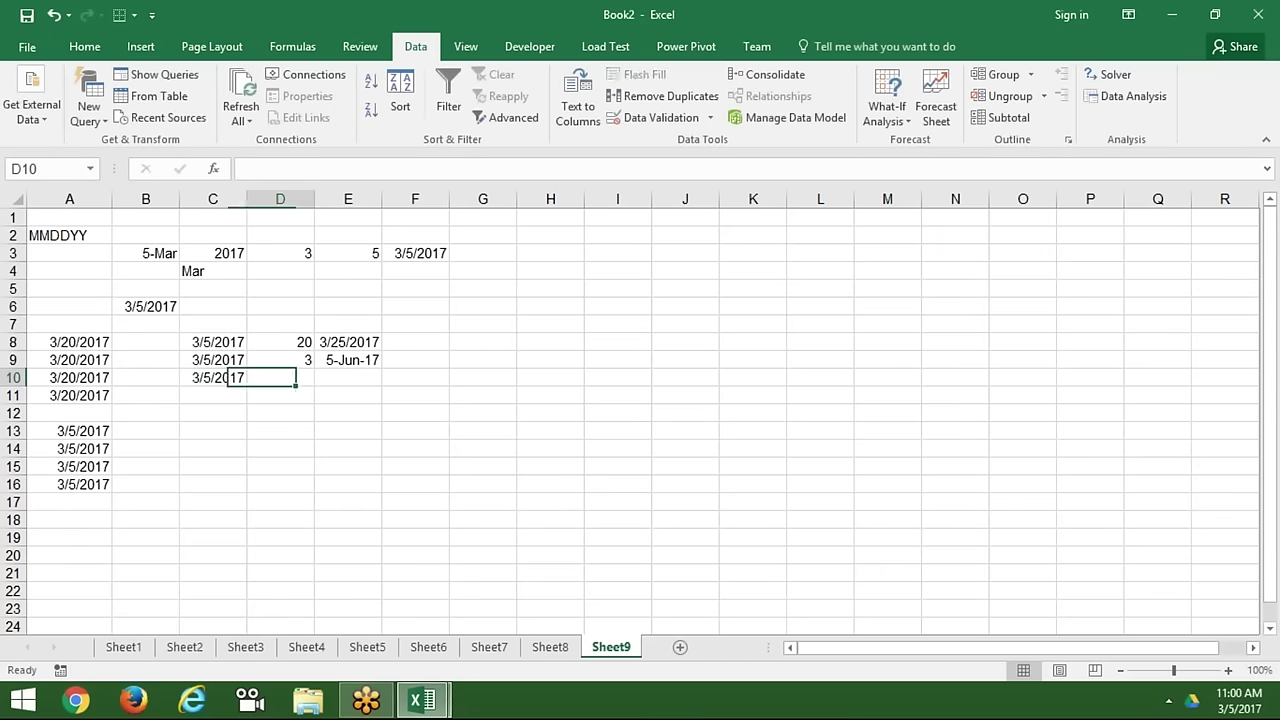
{"action": "type", "text": "2"}
{"action": "key", "text": "Tab"}
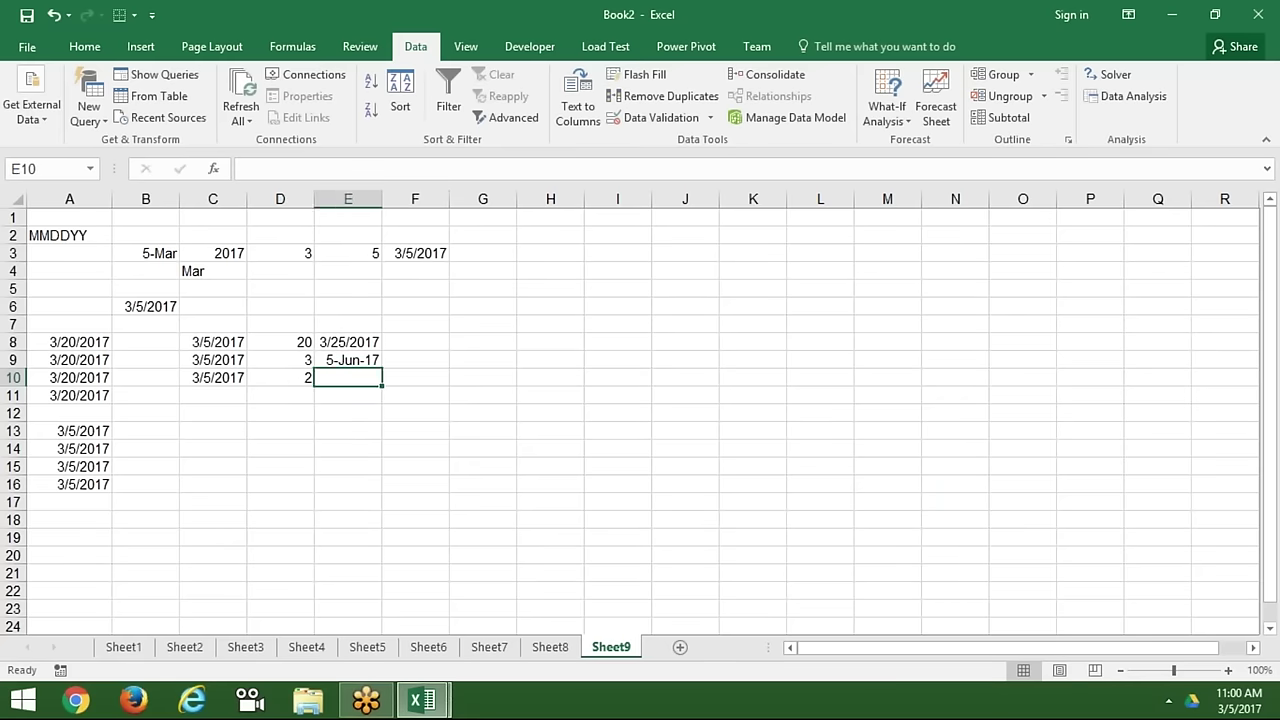
{"action": "type", "text": "4"}
{"action": "key", "text": "Tab"}
{"action": "type", "text": "22"}
{"action": "key", "text": "Tab"}
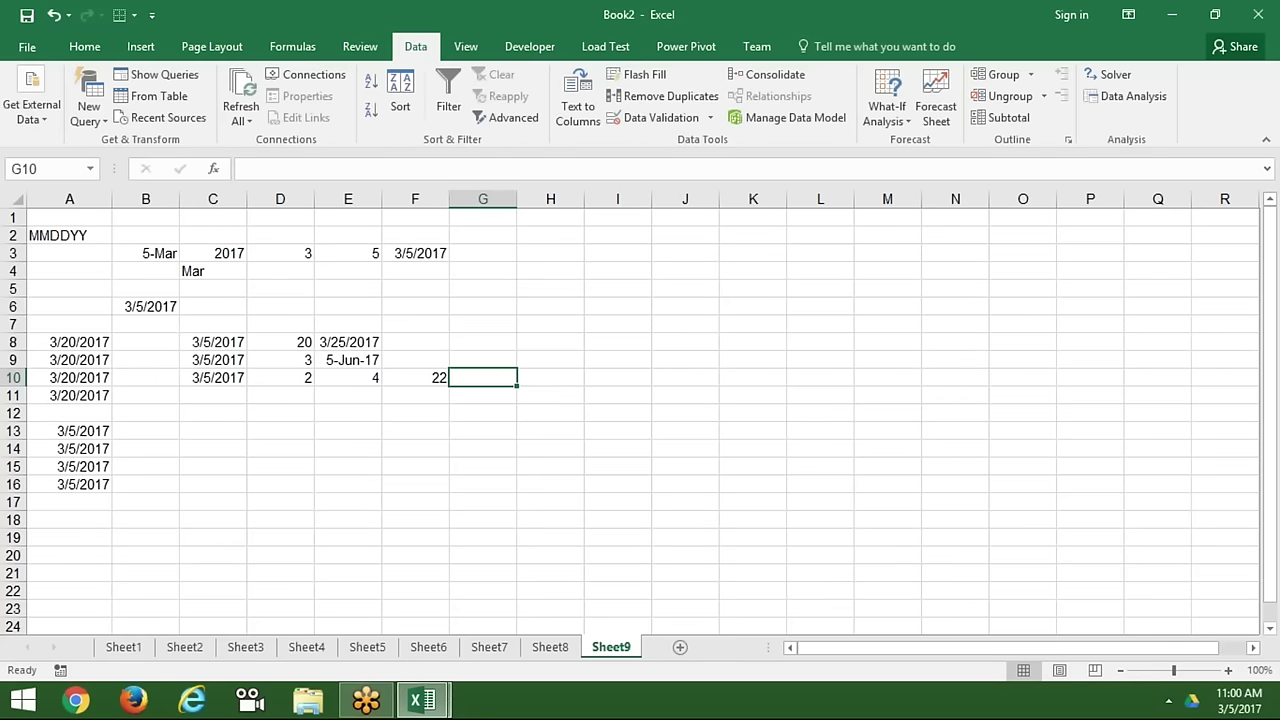
Step: Start the G10 formula =DATE(YEAR(C10)+2, for the year part
{"action": "left_click_drag", "start_coordinate": [229, 252], "coordinate": [420, 253]}
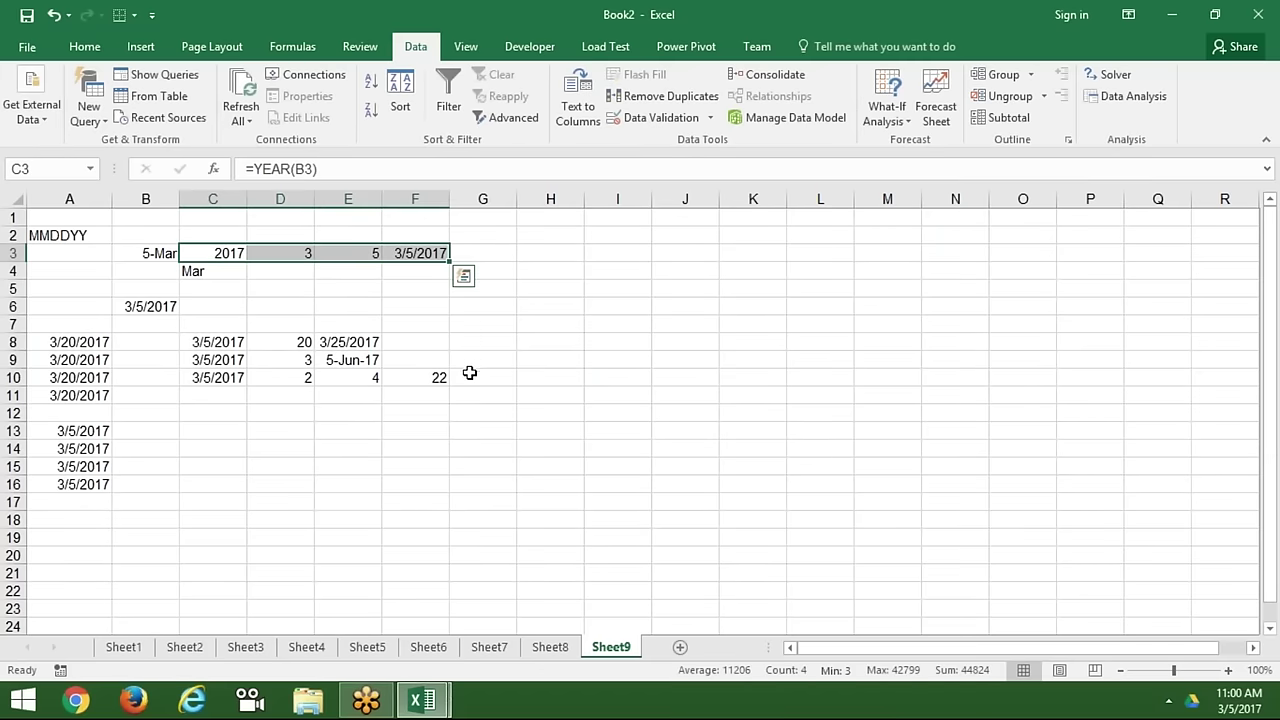
{"action": "left_click", "coordinate": [469, 375]}
{"action": "type", "text": "=dat"}
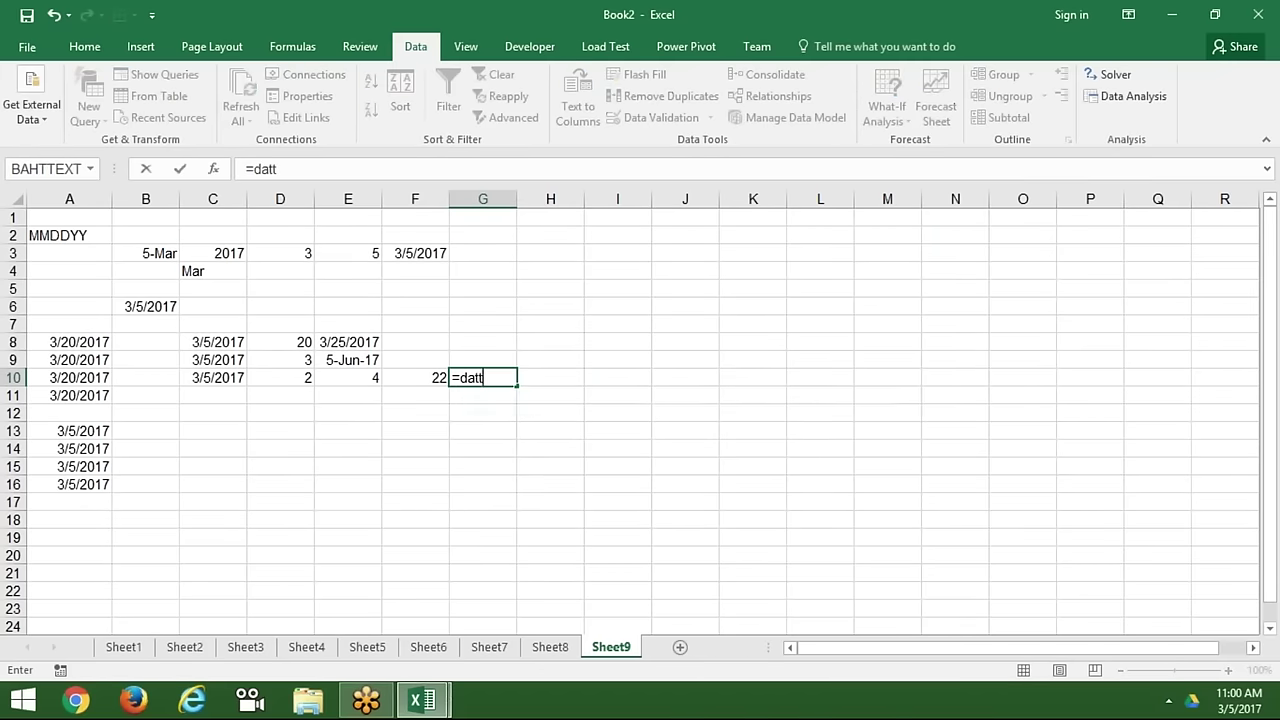
{"action": "type", "text": "t"}
{"action": "key", "text": "BackSpace"}
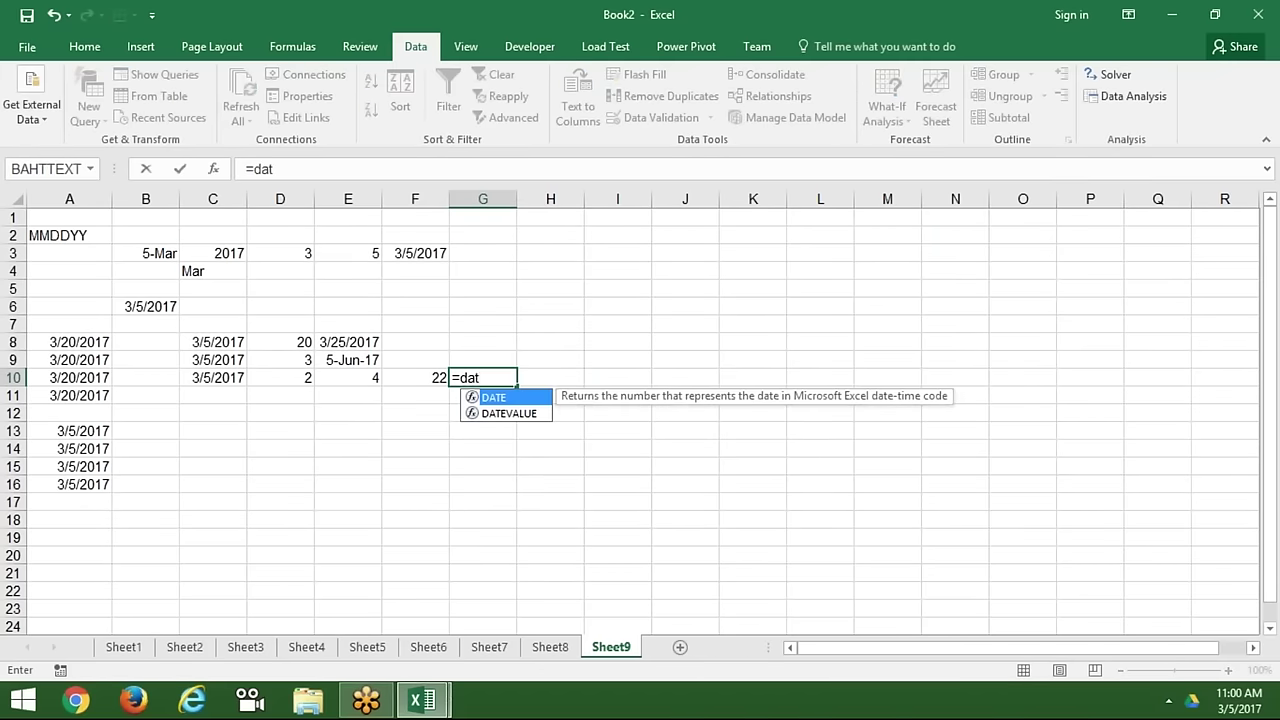
{"action": "key", "text": "Tab"}
{"action": "type", "text": "ye"}
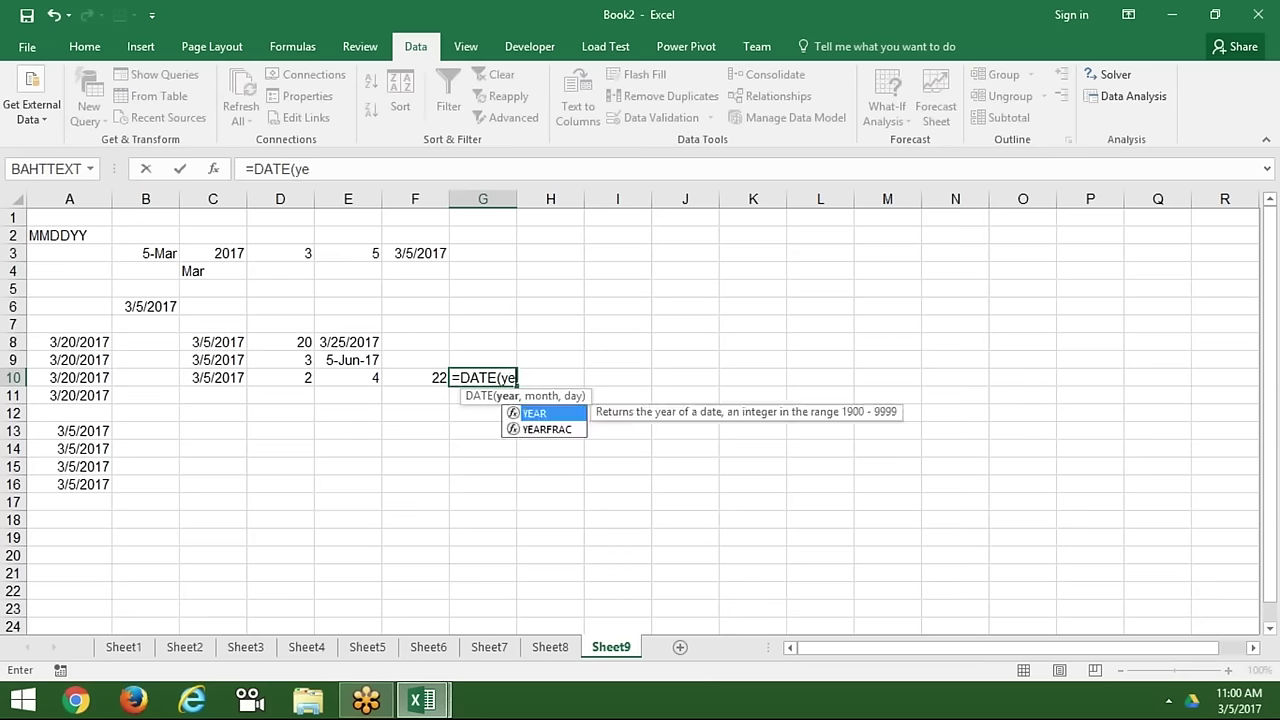
{"action": "key", "text": "Tab"}
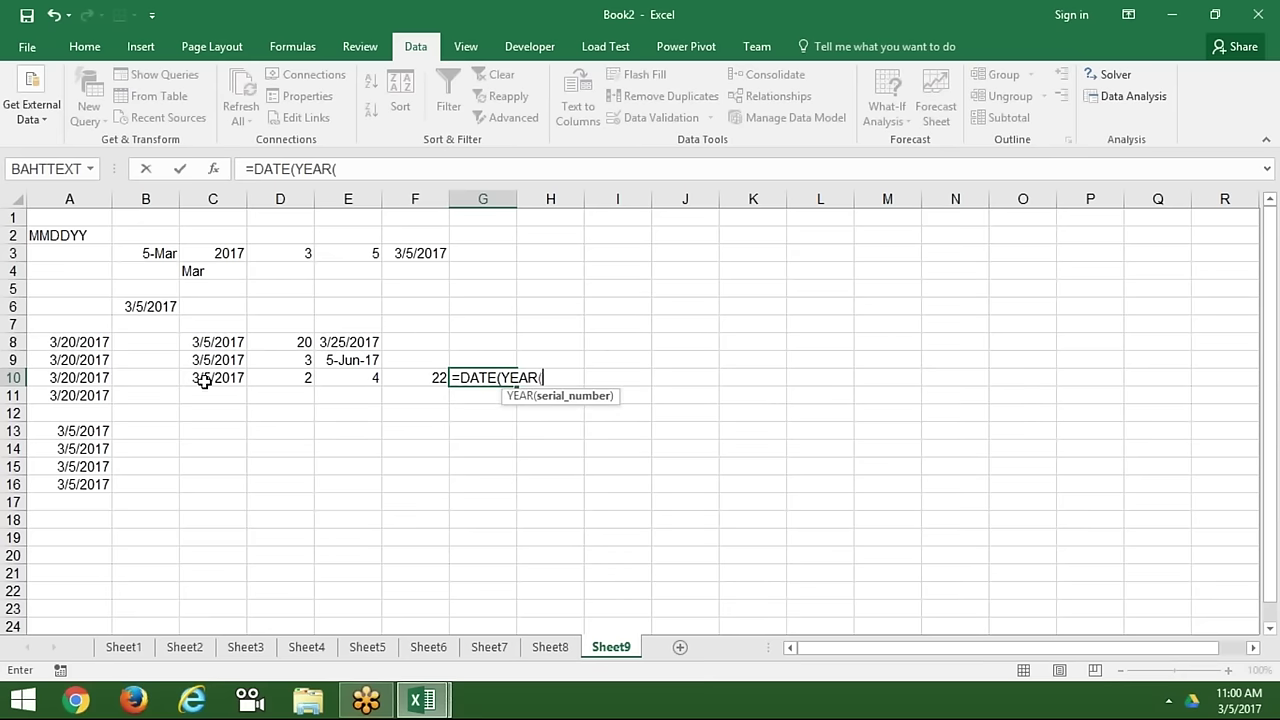
{"action": "left_click", "coordinate": [204, 381]}
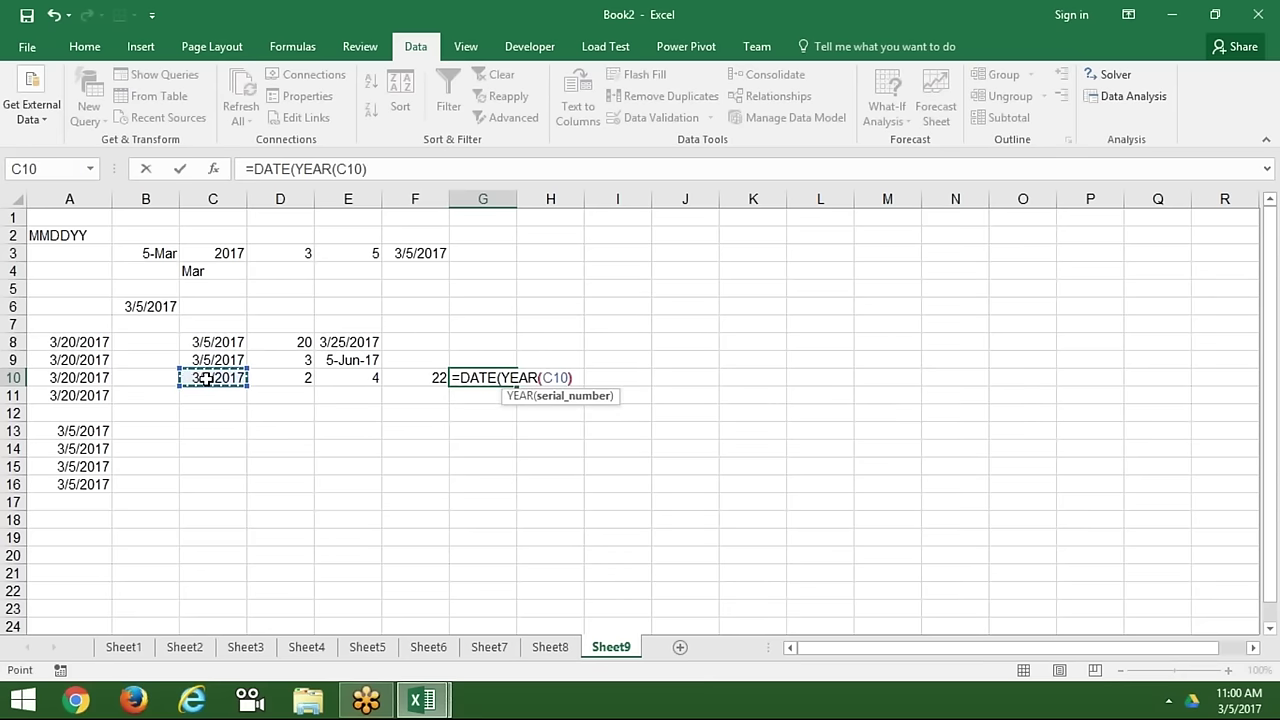
{"action": "type", "text": "+"}
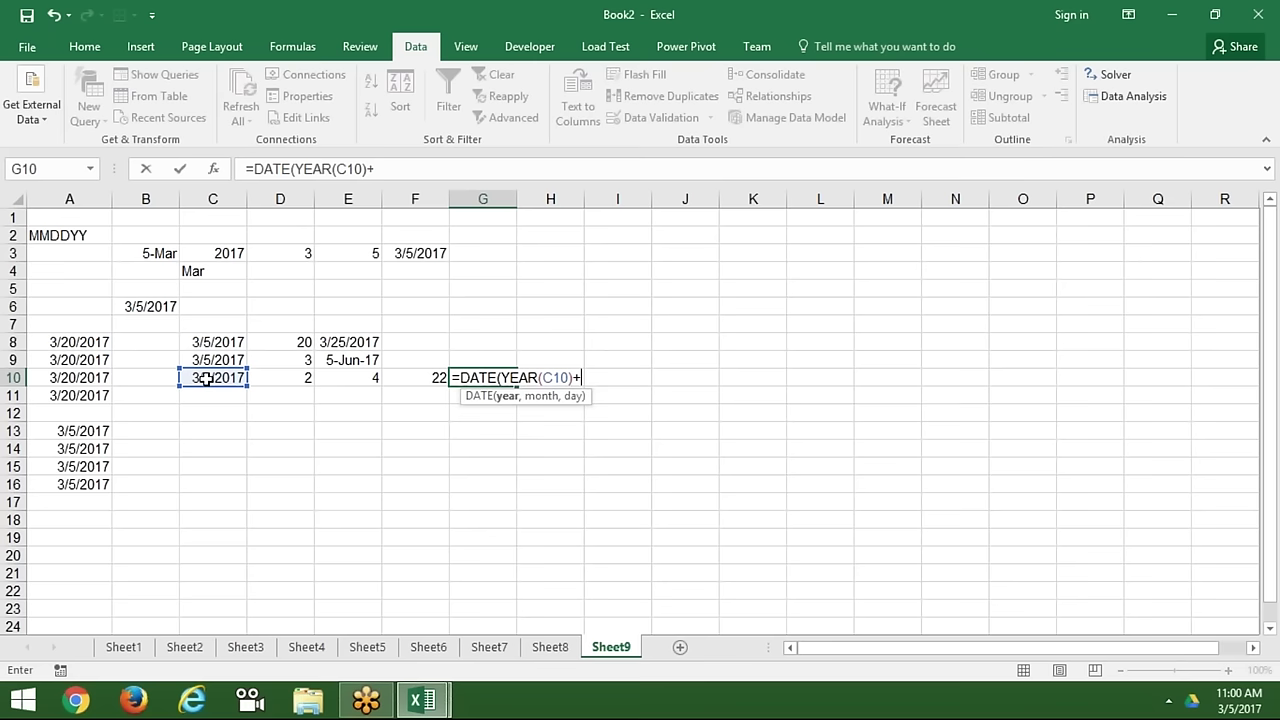
{"action": "type", "text": "2,"}
{"action": "type", "text": "mo"}
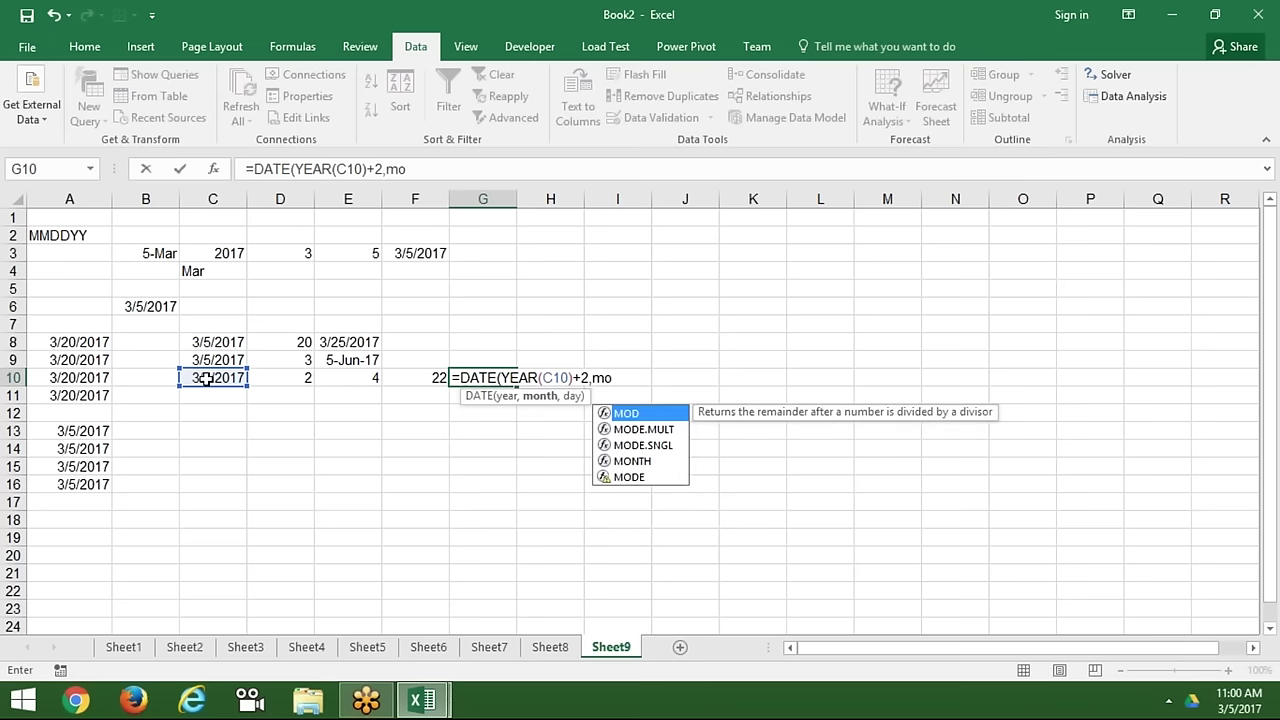
{"action": "type", "text": "n"}
Step: Finish with MONTH(C10)+4 and DAY(C10)+22, giving 7/27/2019
{"action": "key", "text": "Tab"}
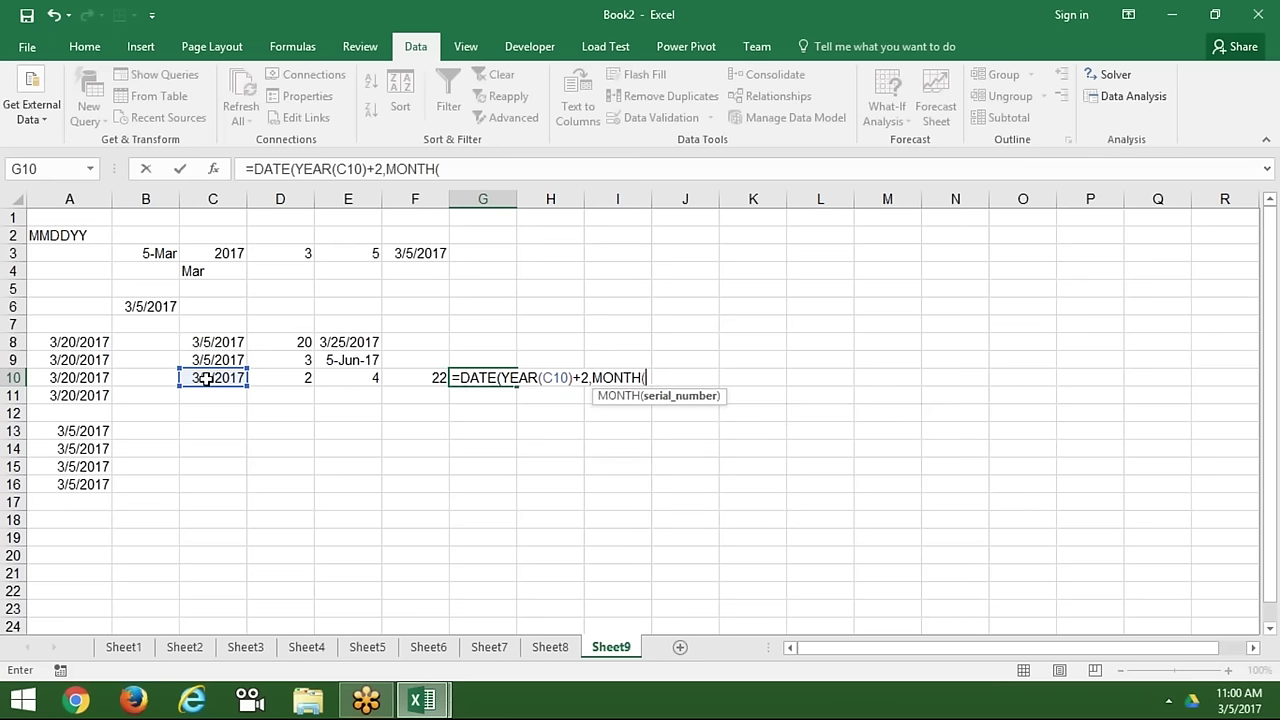
{"action": "left_click", "coordinate": [205, 379]}
{"action": "type", "text": ")+"}
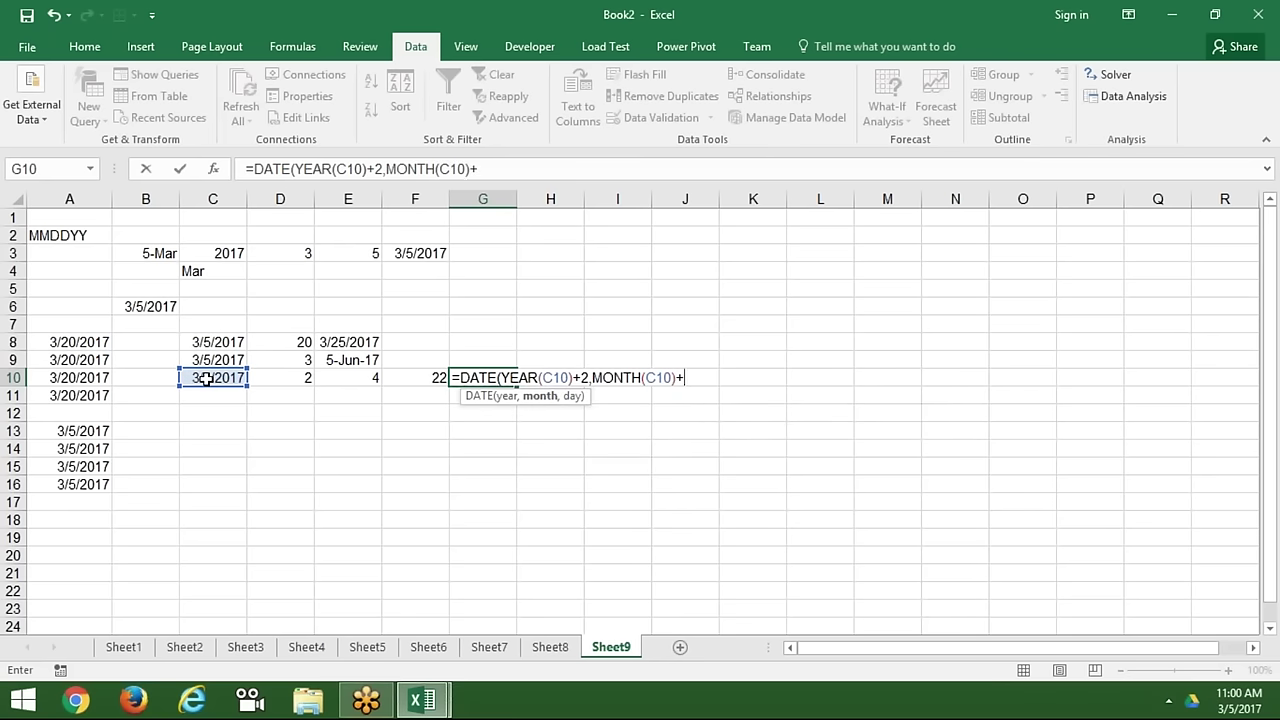
{"action": "type", "text": "4,"}
{"action": "type", "text": "day"}
{"action": "key", "text": "Tab"}
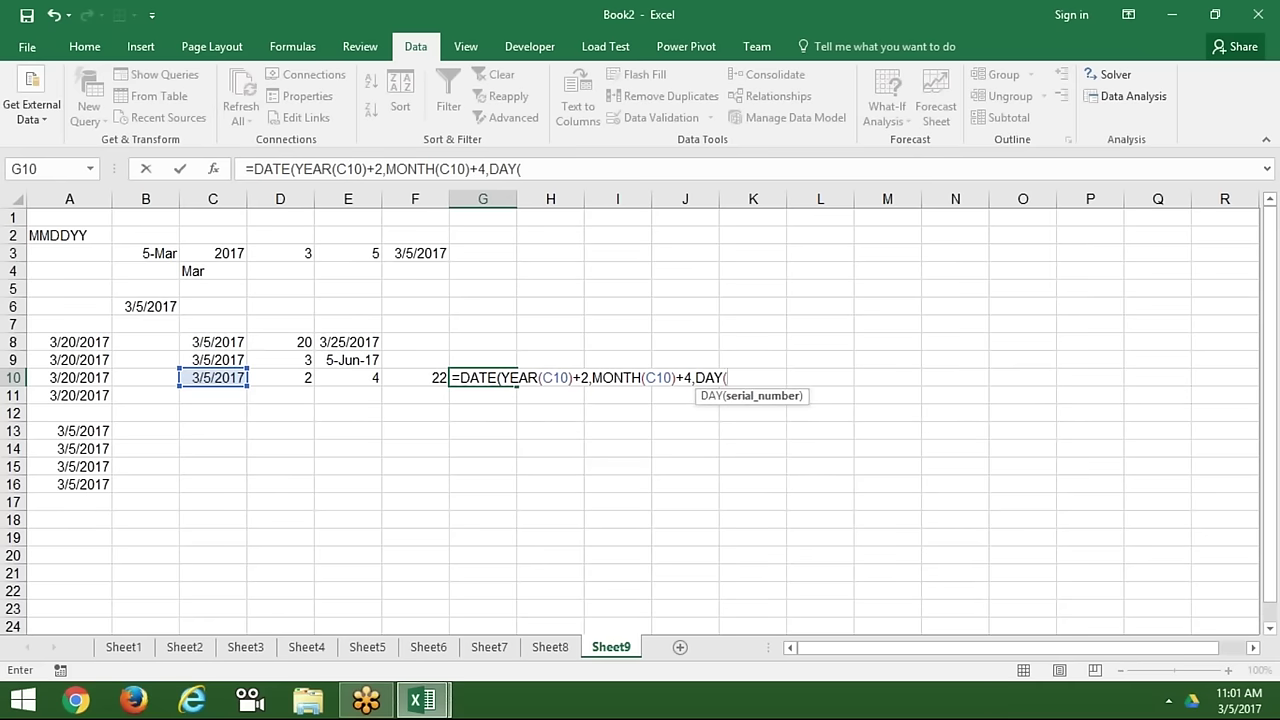
{"action": "left_click", "coordinate": [229, 378]}
{"action": "type", "text": ")+"}
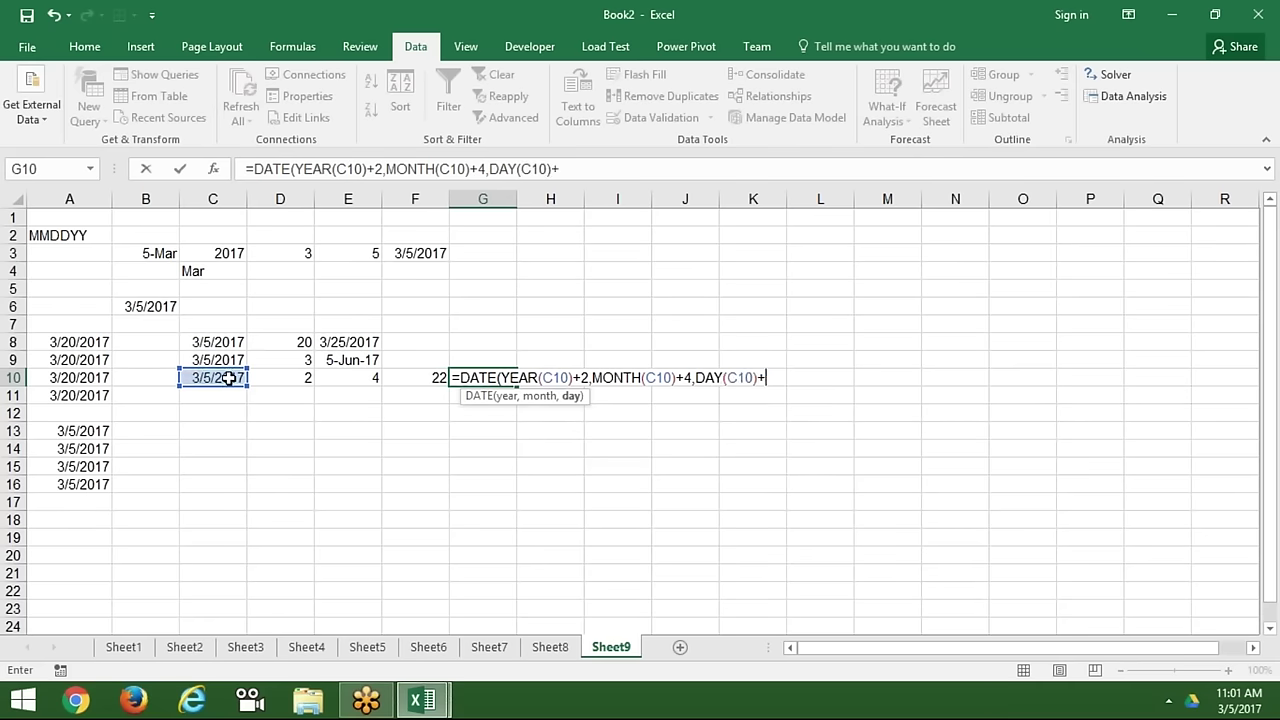
{"action": "type", "text": "22)"}
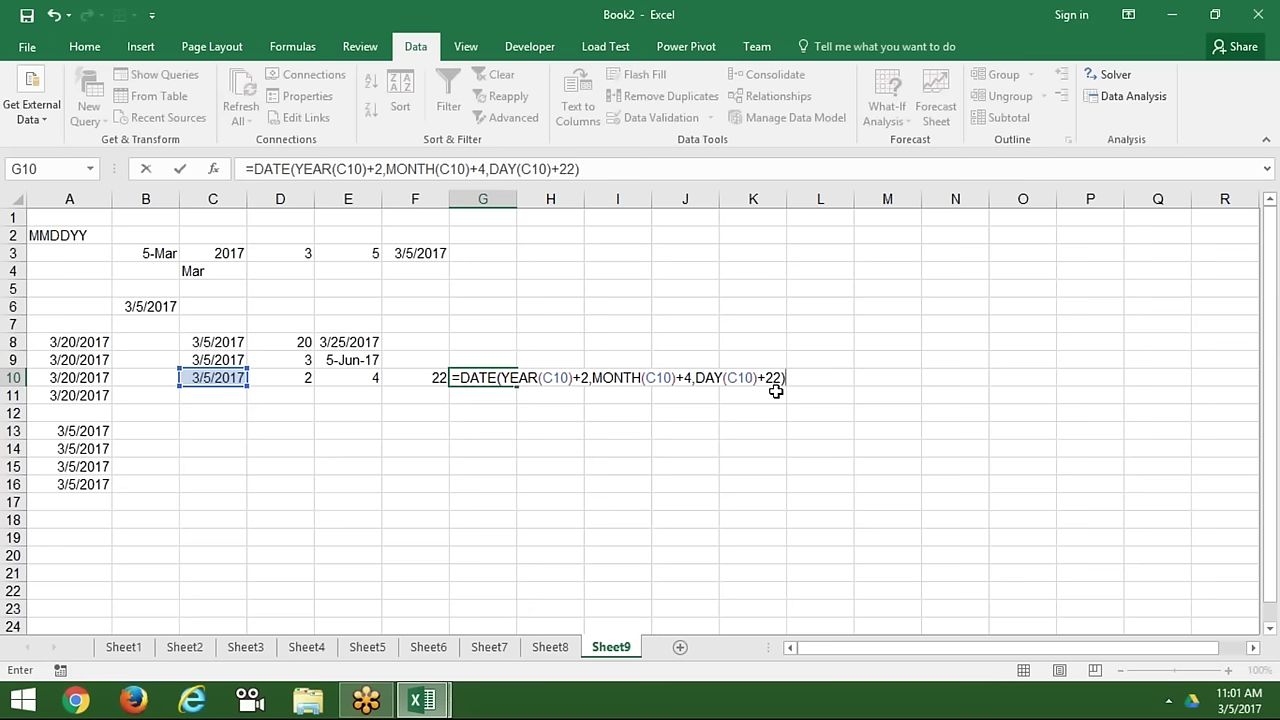
{"action": "key", "text": "Return"}
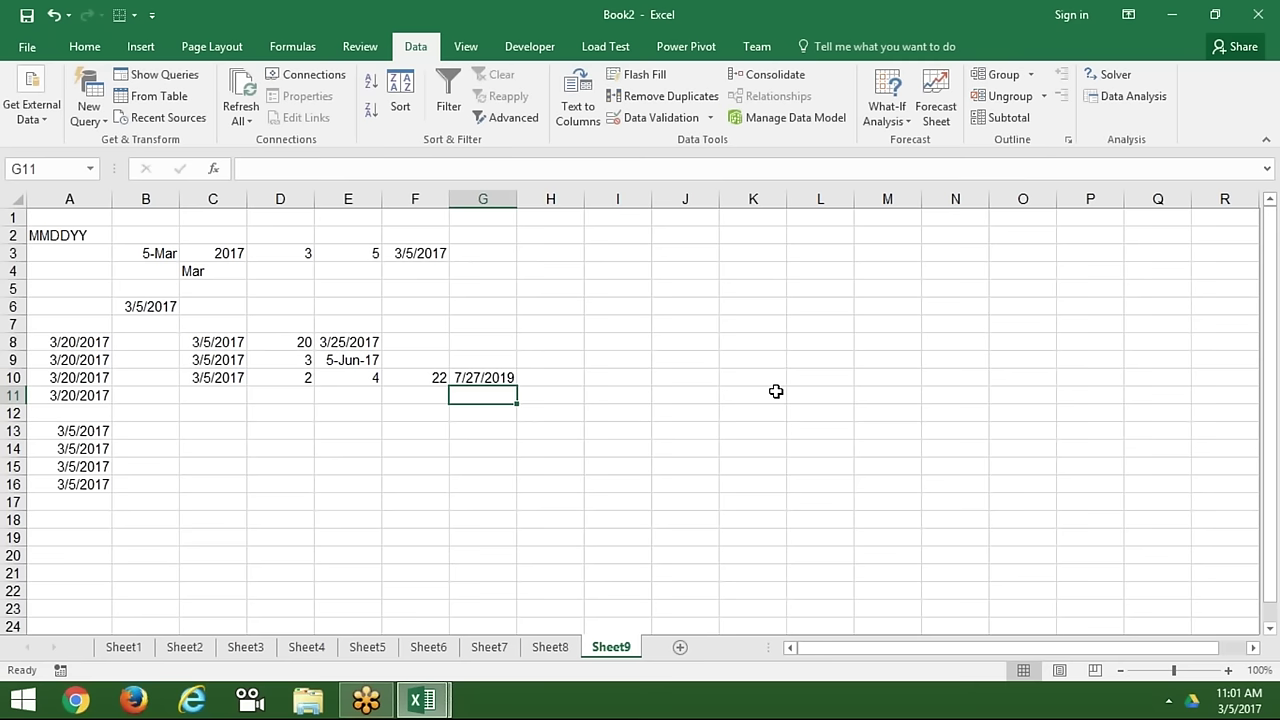
{"action": "key", "text": "Up"}
{"action": "key", "text": "Left"}
{"action": "key", "text": "Left"}
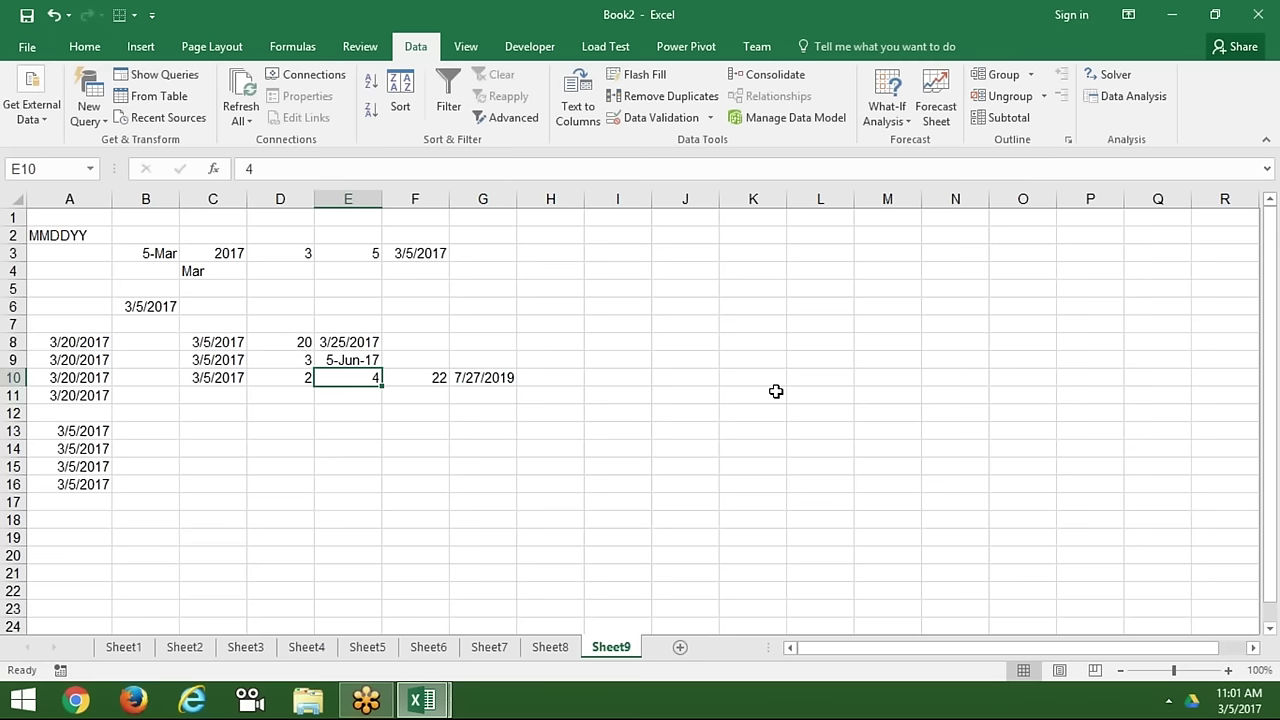
{"action": "key", "text": "Left"}
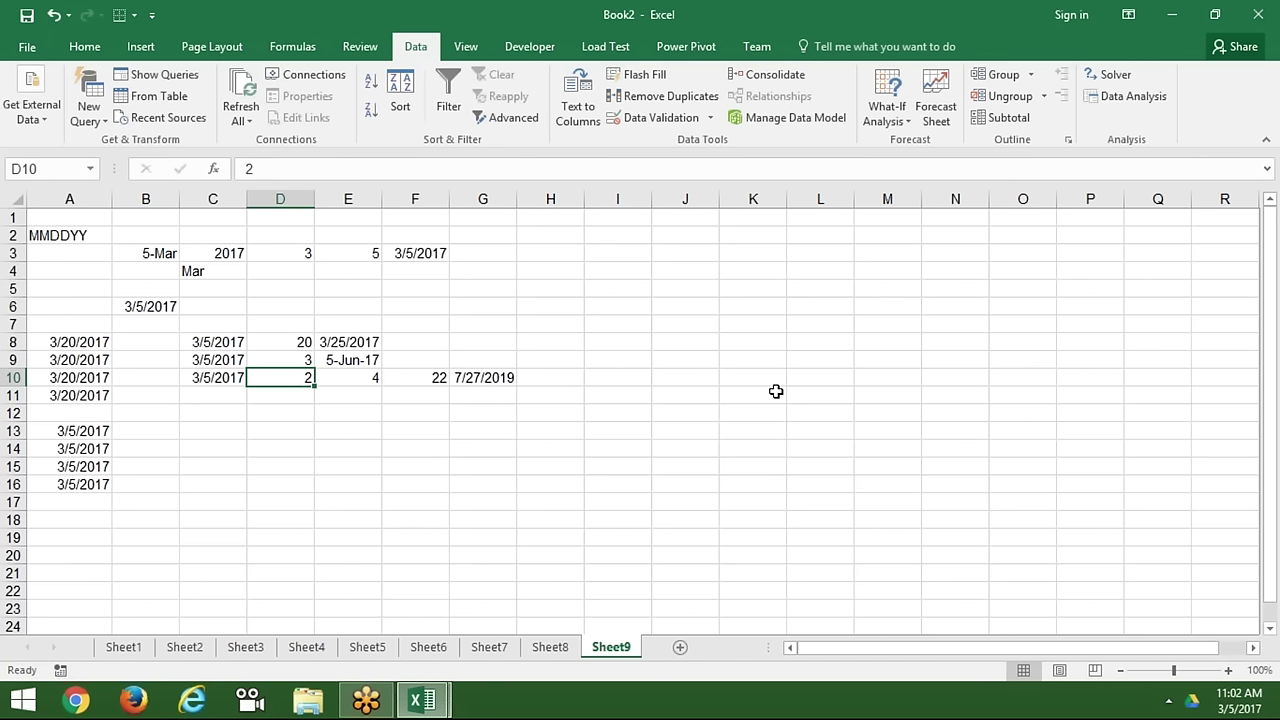
{"action": "key", "text": "Down"}
{"action": "key", "text": "Down"}
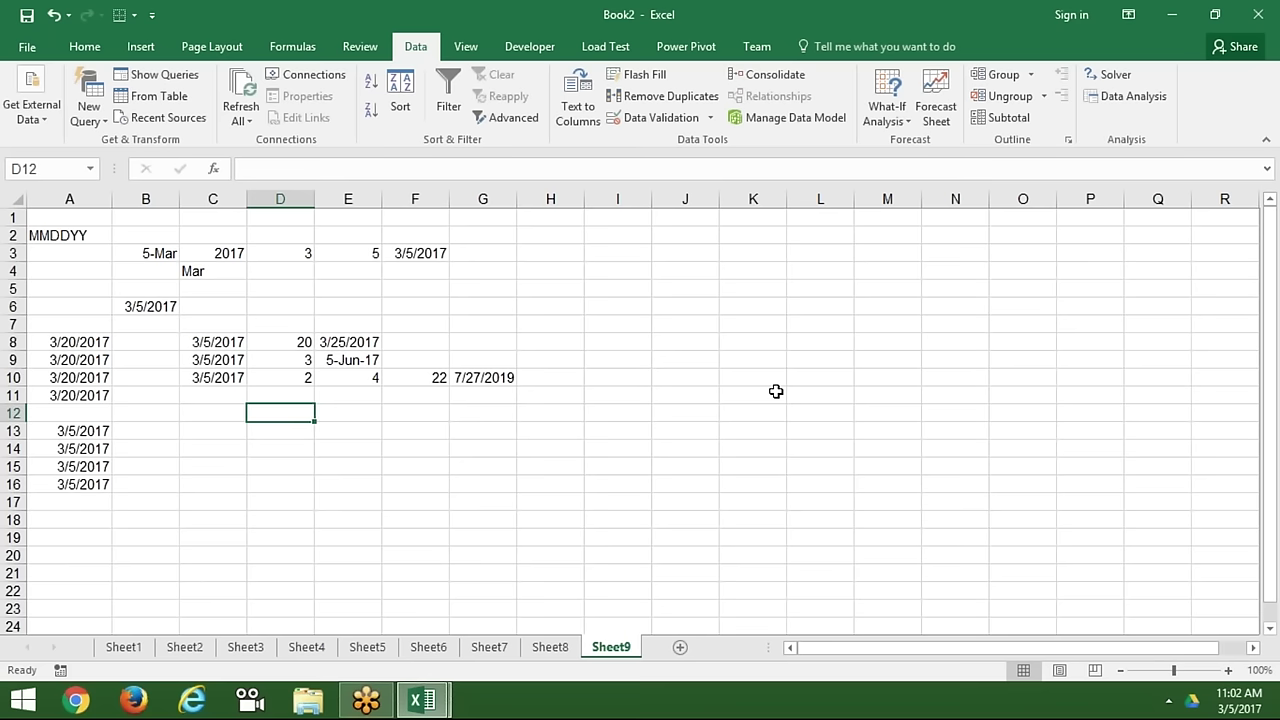
Step: Enter 1/1 in C12 and today's date, 3/5/2017, in D12
{"action": "key", "text": "Left"}
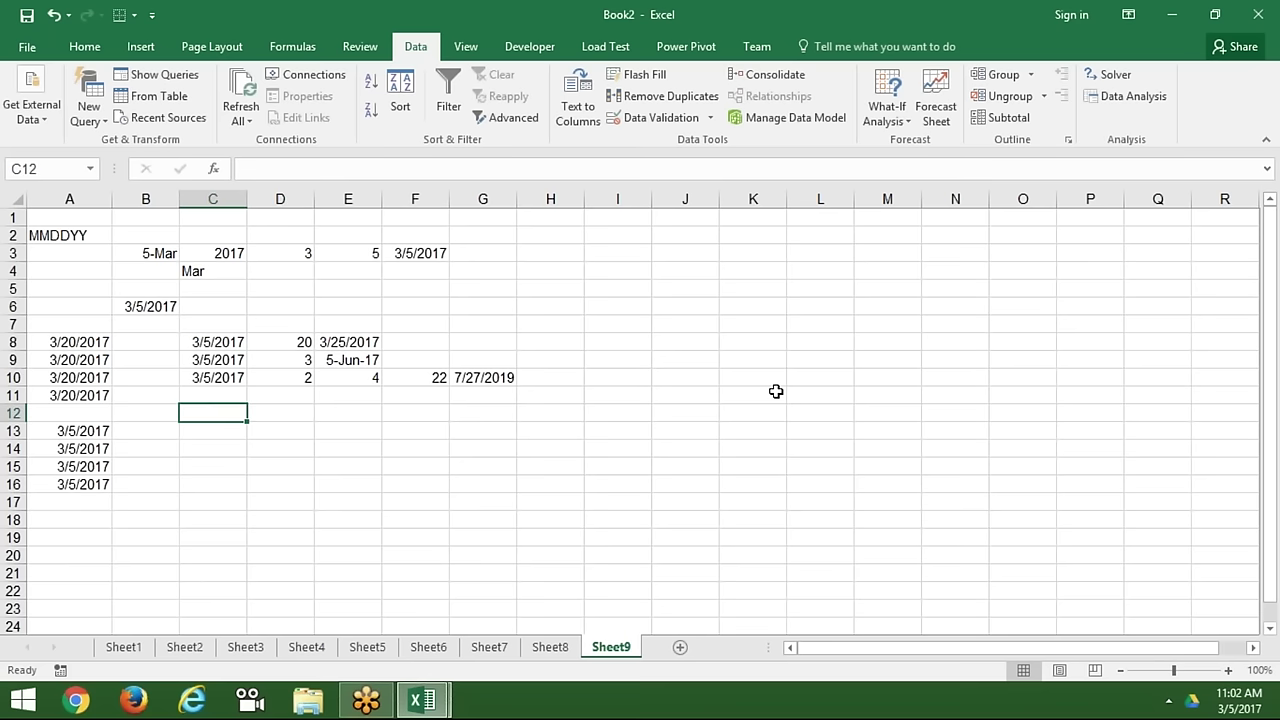
{"action": "type", "text": "1"}
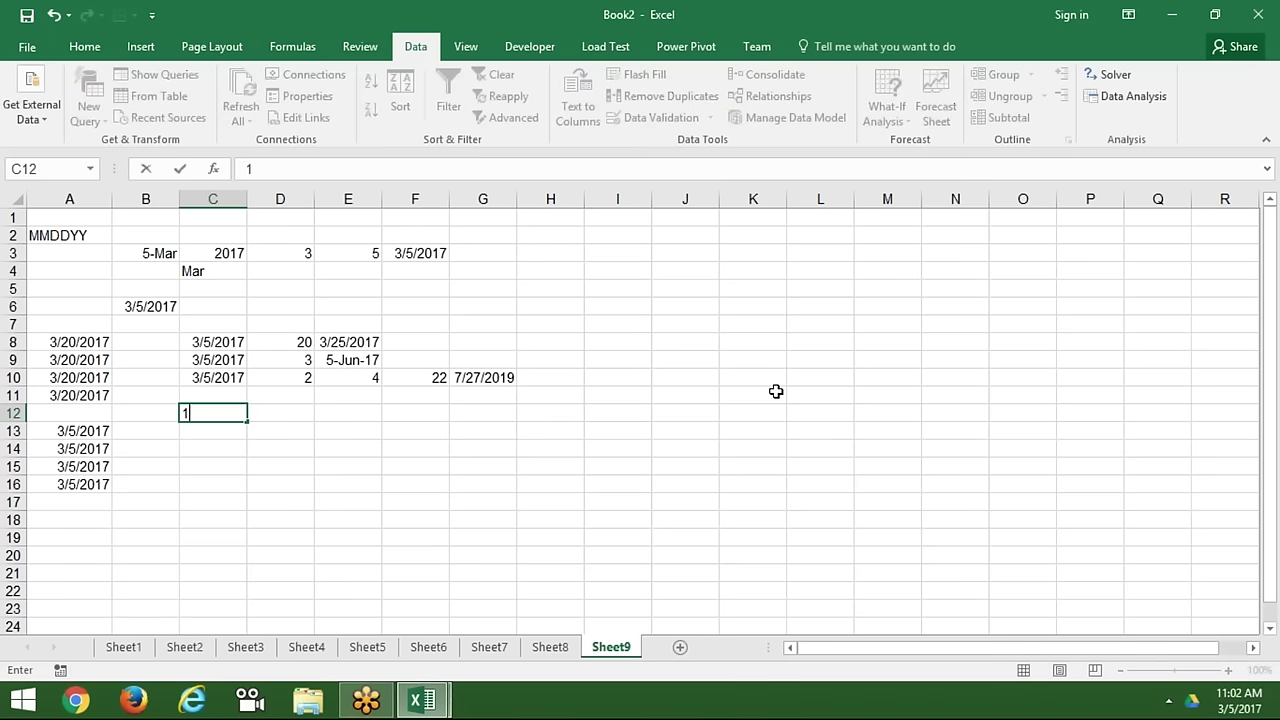
{"action": "type", "text": "/1"}
{"action": "key", "text": "Tab"}
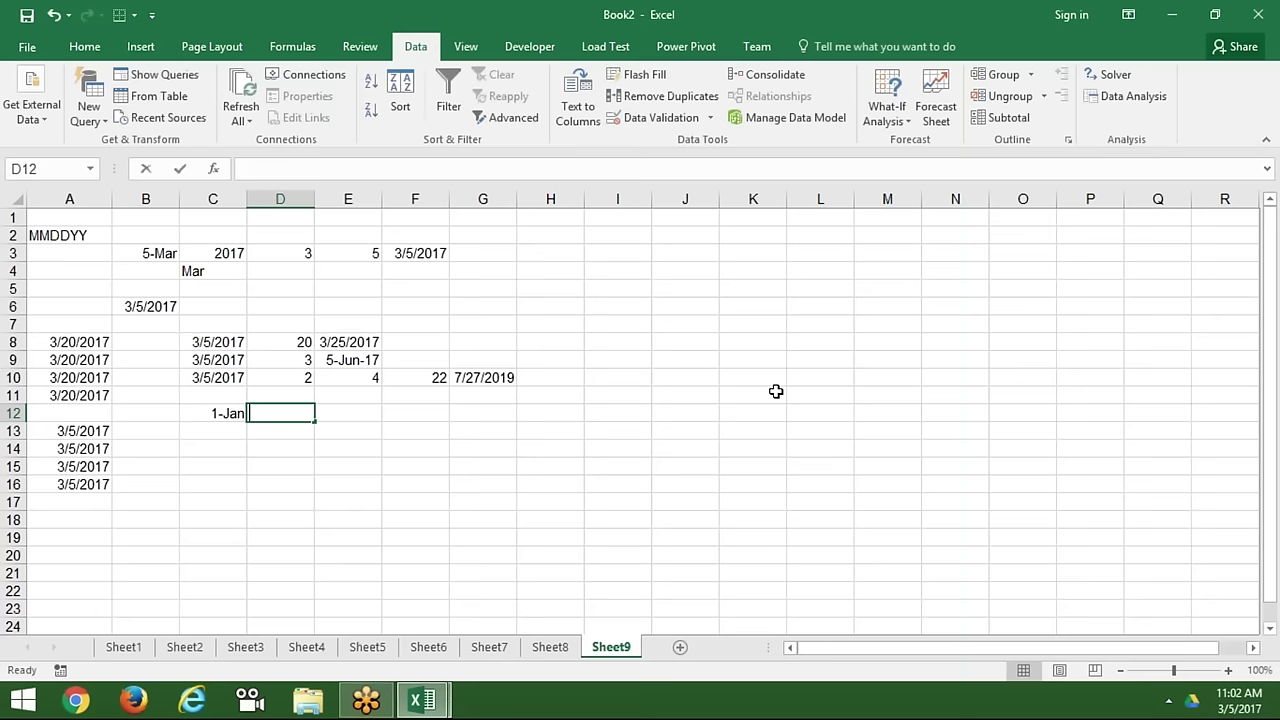
{"action": "key", "text": "ctrl+semicolon"}
{"action": "key", "text": "Tab"}
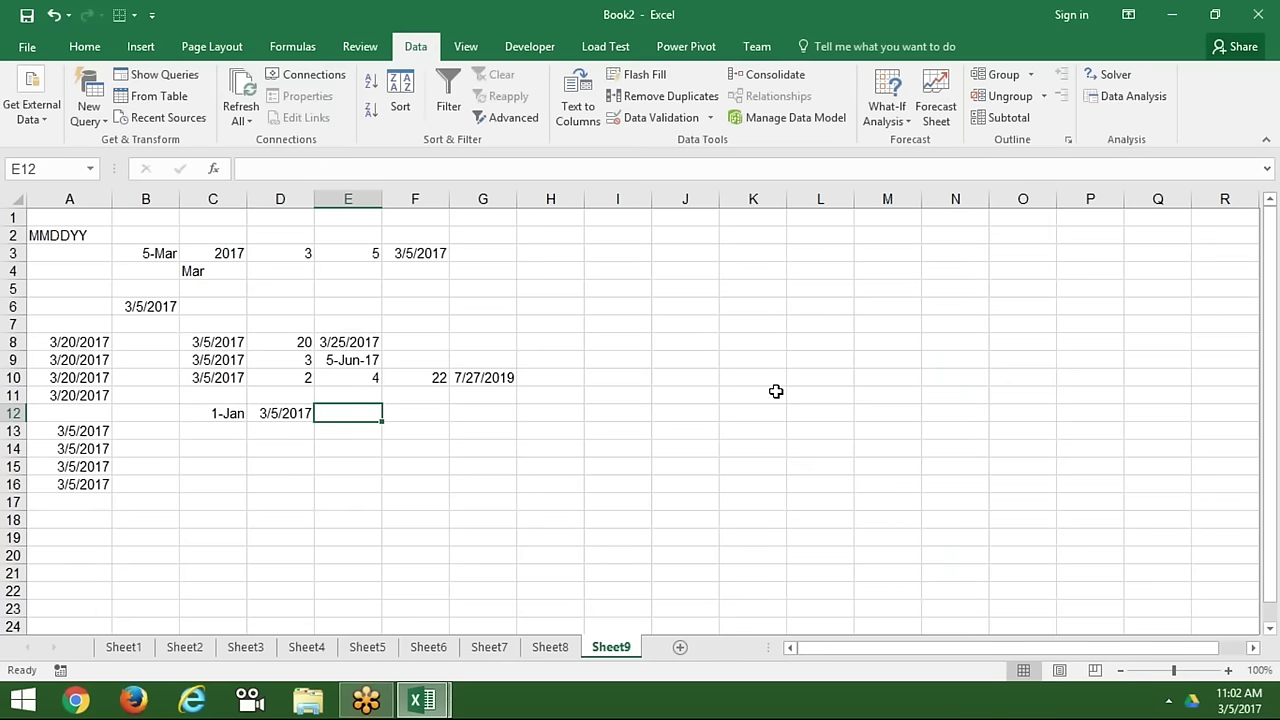
Step: Enter =D12-C12 in E12, giving 63 days
{"action": "type", "text": "="}
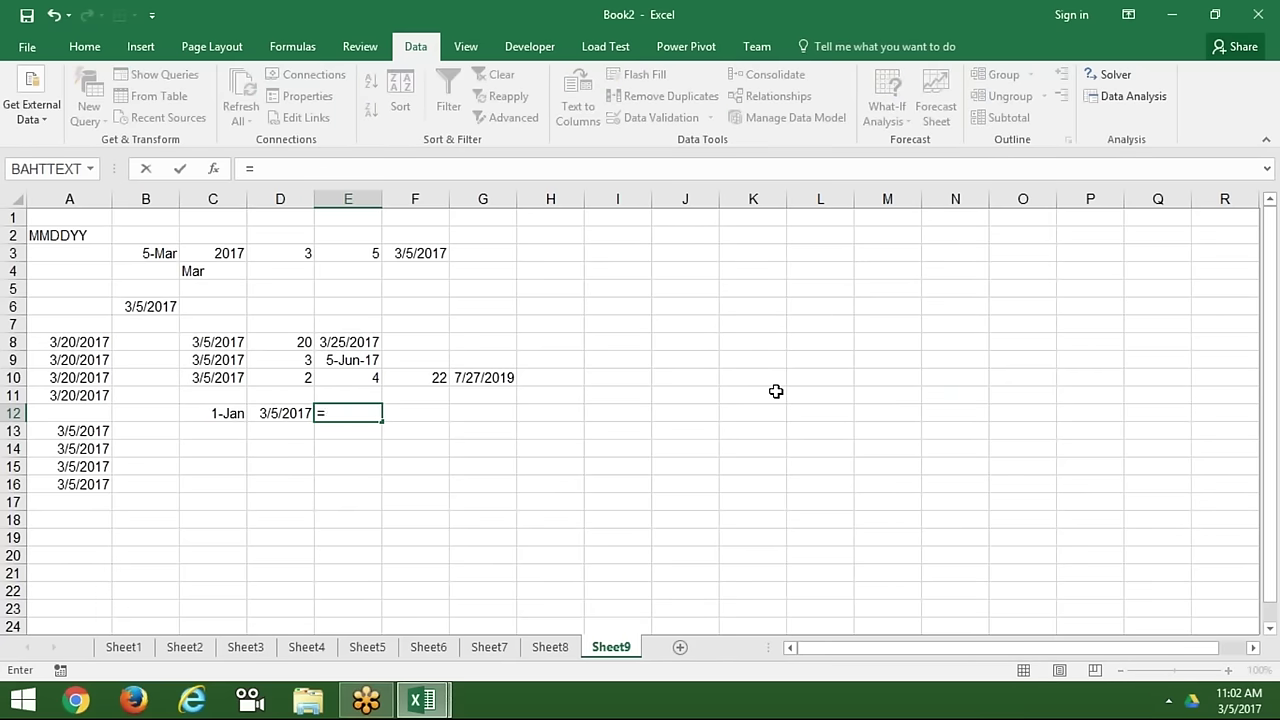
{"action": "key", "text": "Left"}
{"action": "type", "text": "-"}
{"action": "key", "text": "Left"}
{"action": "key", "text": "Left"}
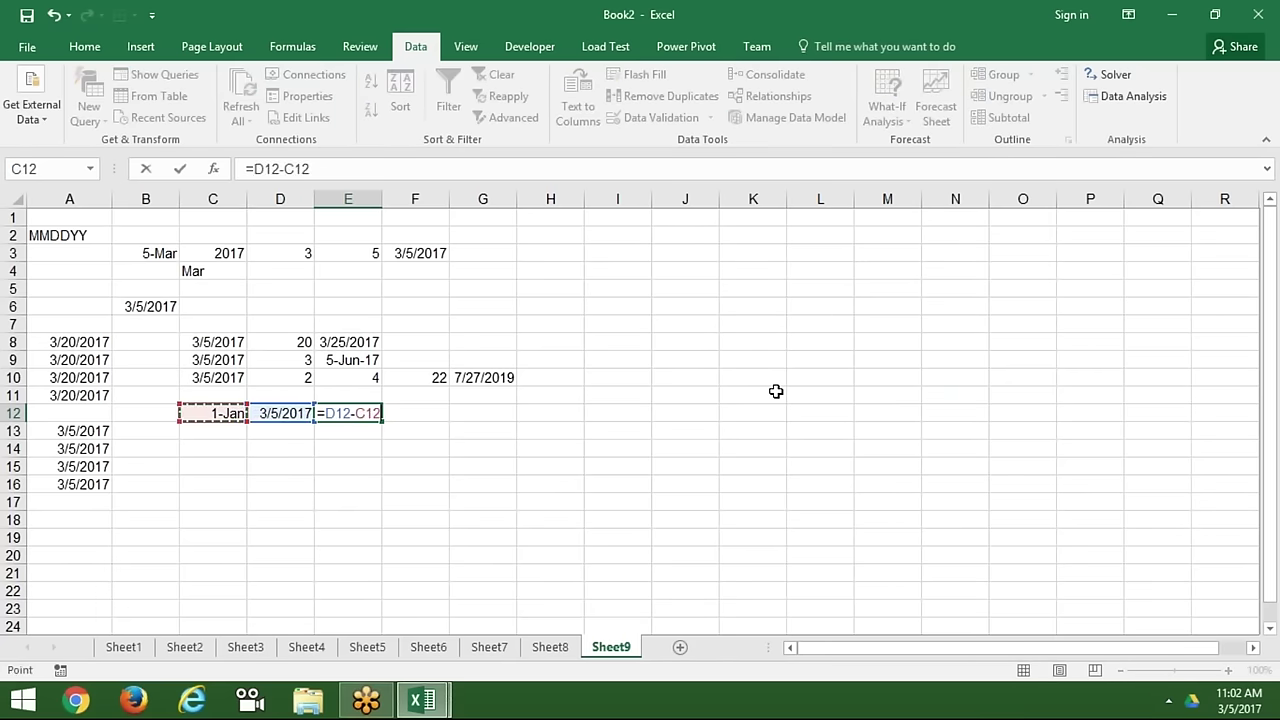
{"action": "key", "text": "Return"}
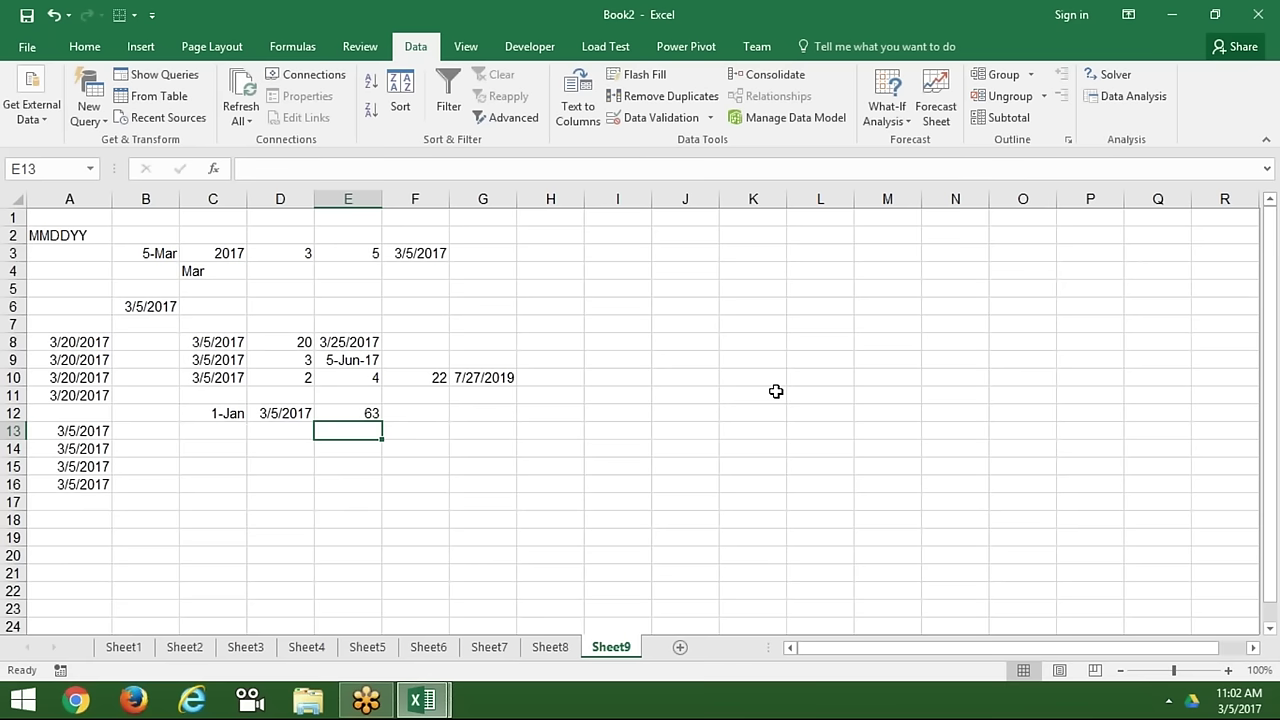
{"action": "key", "text": "Up"}
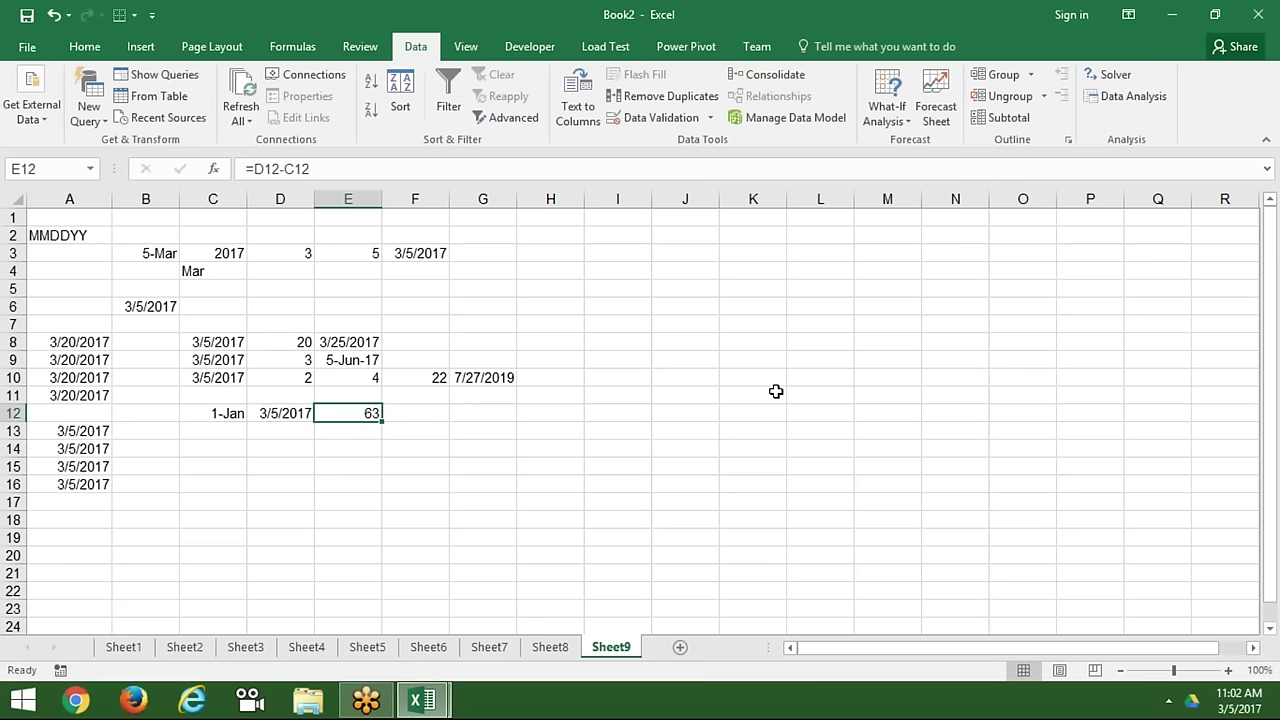
Step: Enter =DAYS(D12,C12) in F12, also returning 63
{"action": "key", "text": "Right"}
{"action": "type", "text": "="}
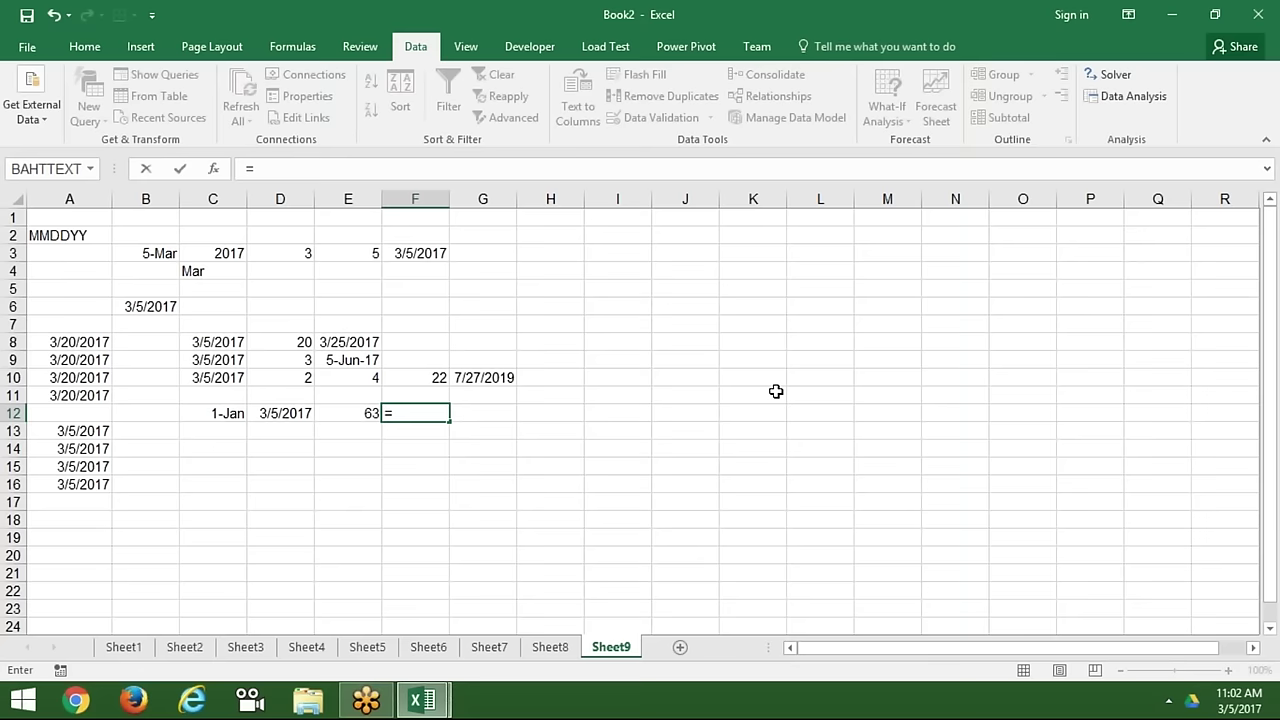
{"action": "type", "text": "da"}
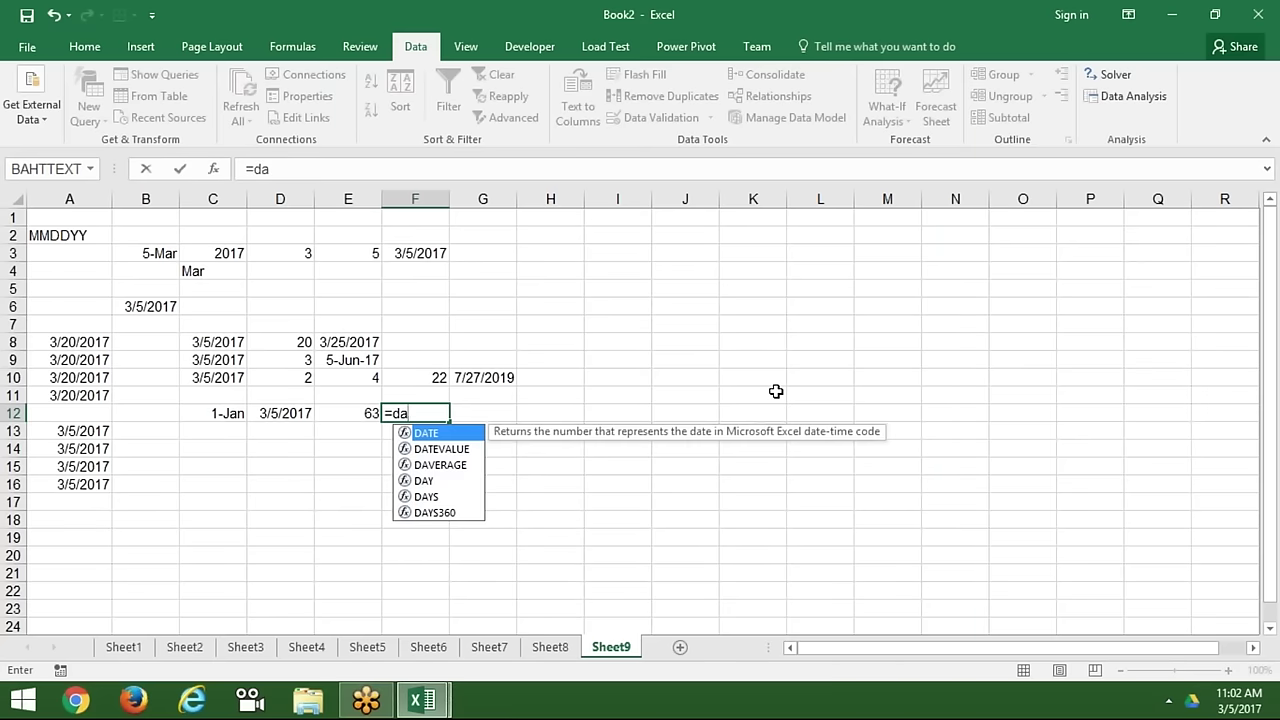
{"action": "key", "text": "Down"}
{"action": "key", "text": "Down"}
{"action": "key", "text": "Down"}
{"action": "key", "text": "Down"}
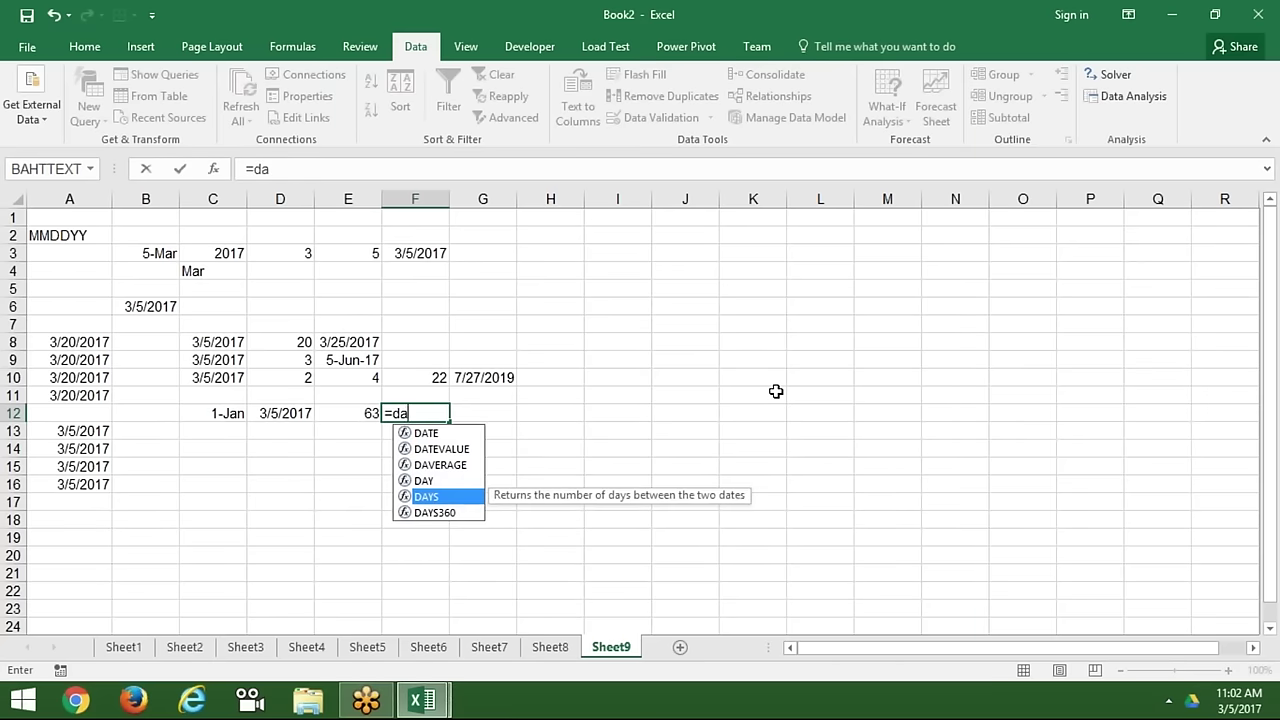
{"action": "key", "text": "Tab"}
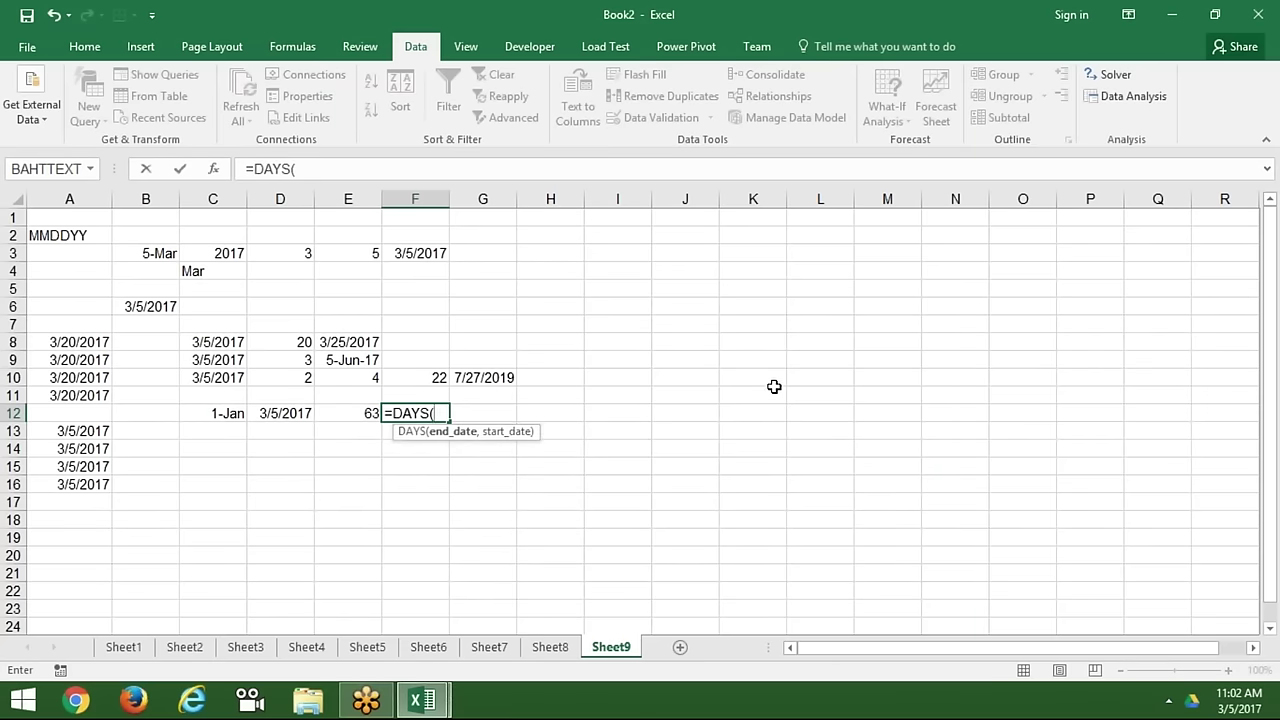
{"action": "left_click", "coordinate": [264, 412]}
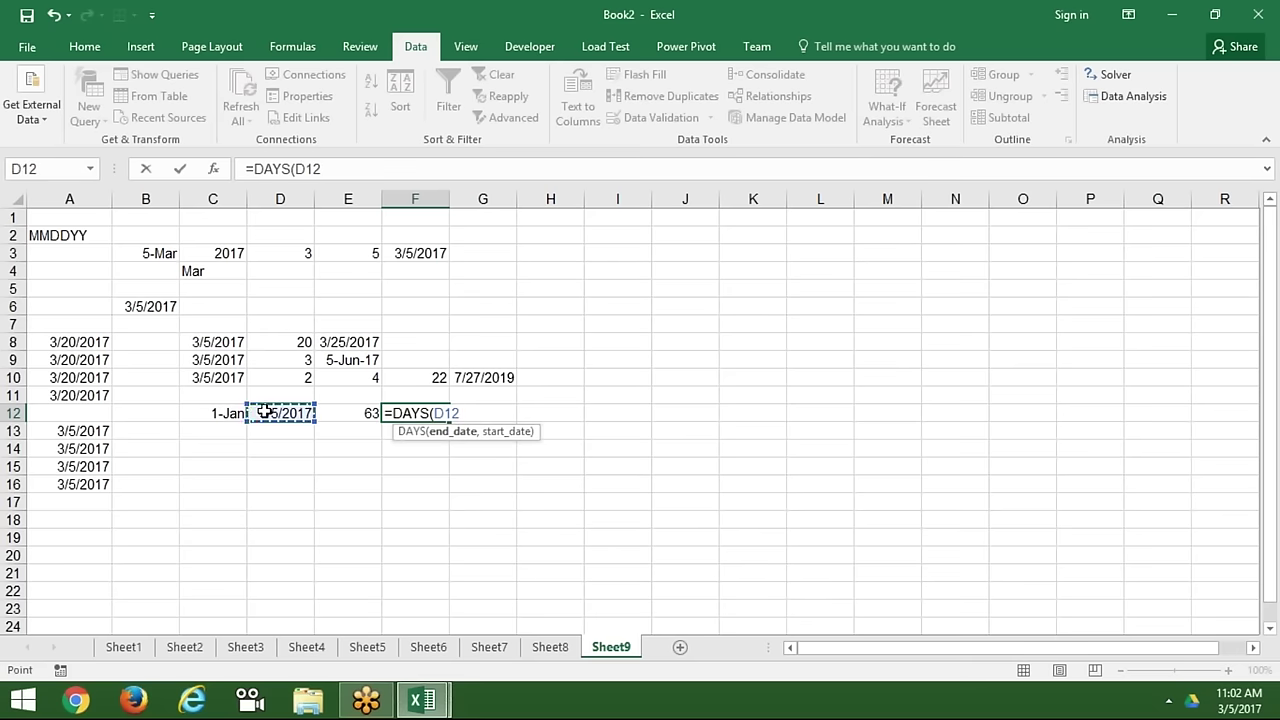
{"action": "type", "text": ","}
{"action": "left_click", "coordinate": [233, 412]}
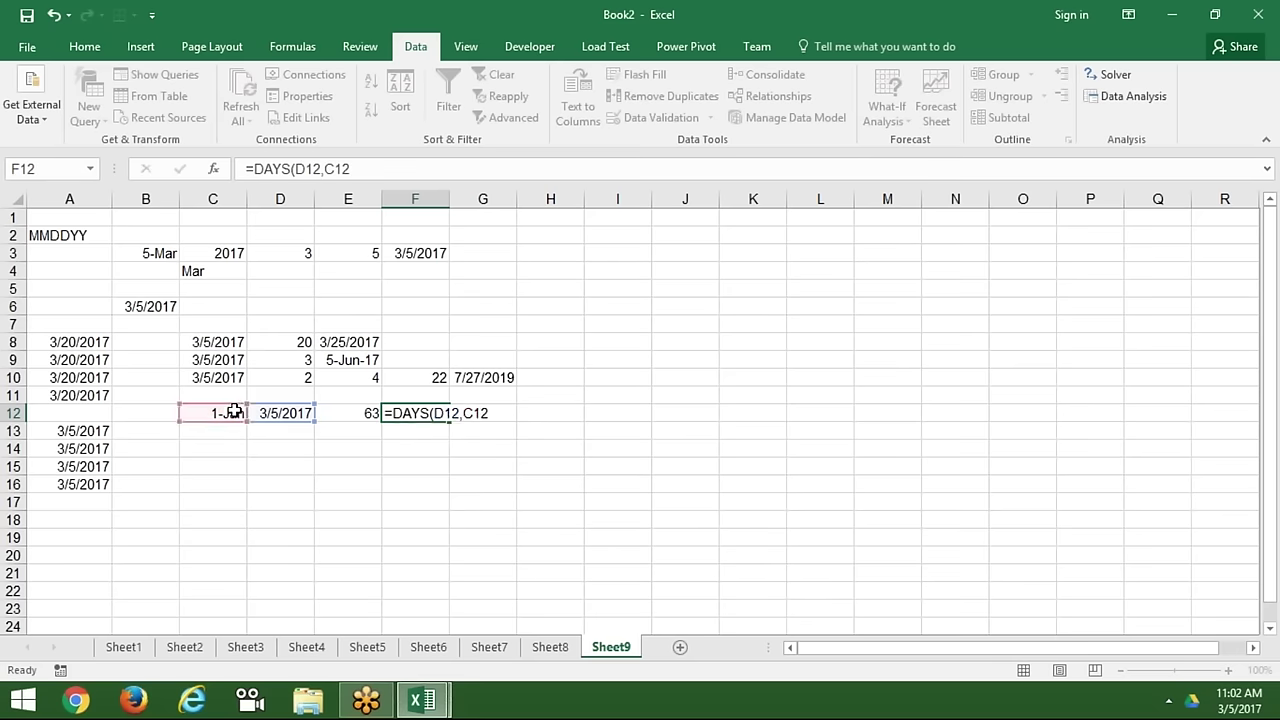
{"action": "key", "text": "Return"}
{"action": "key", "text": "Left"}
{"action": "key", "text": "Left"}
{"action": "key", "text": "Left"}
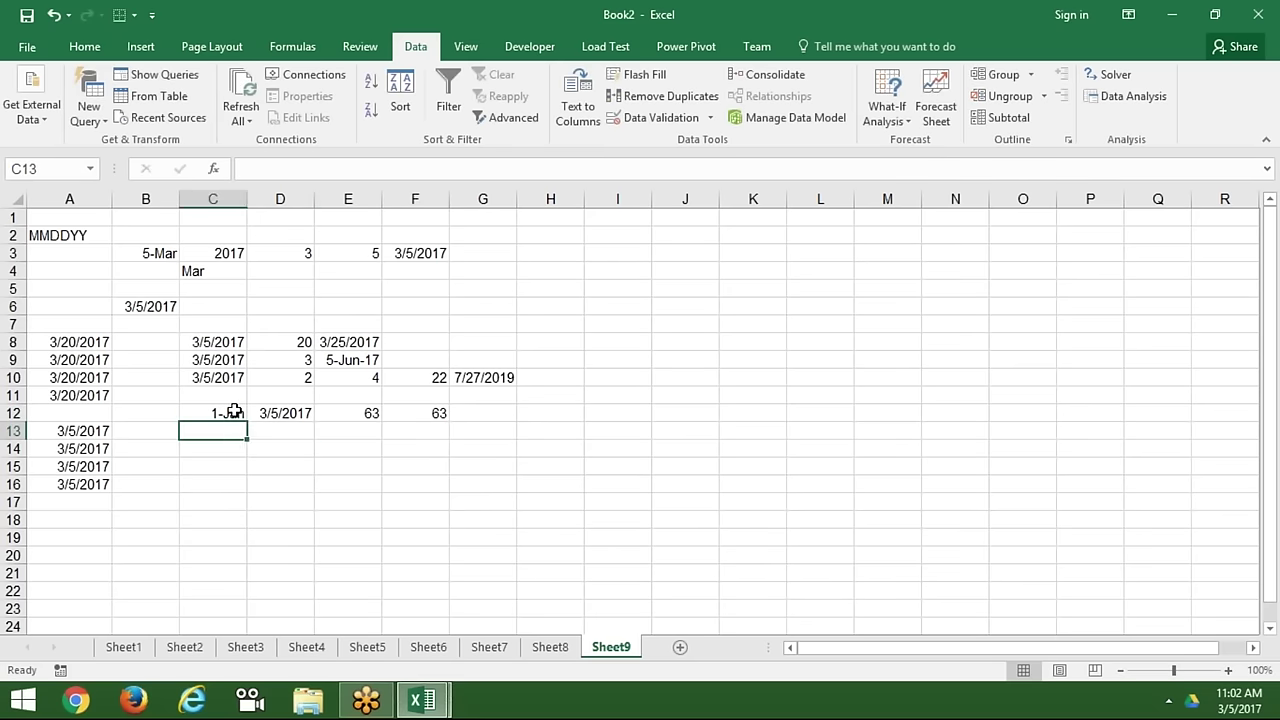
Step: Fill the 1-Jan and 3/5/2017 dates down into C13:D13
{"action": "key", "text": "shift+Right"}
{"action": "key", "text": "ctrl+d"}
{"action": "key", "text": "Right"}
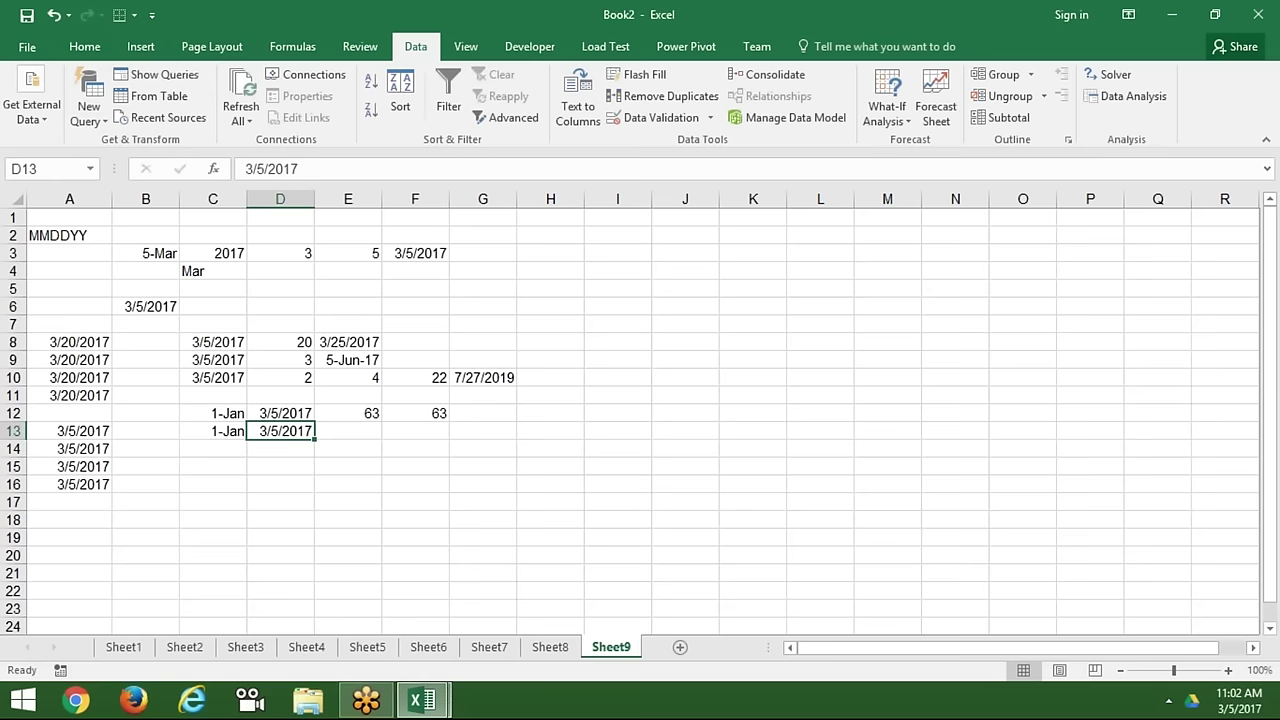
{"action": "key", "text": "Right"}
{"action": "key", "text": "Right"}
{"action": "key", "text": "Left"}
{"action": "key", "text": "Up"}
{"action": "key", "text": "Down"}
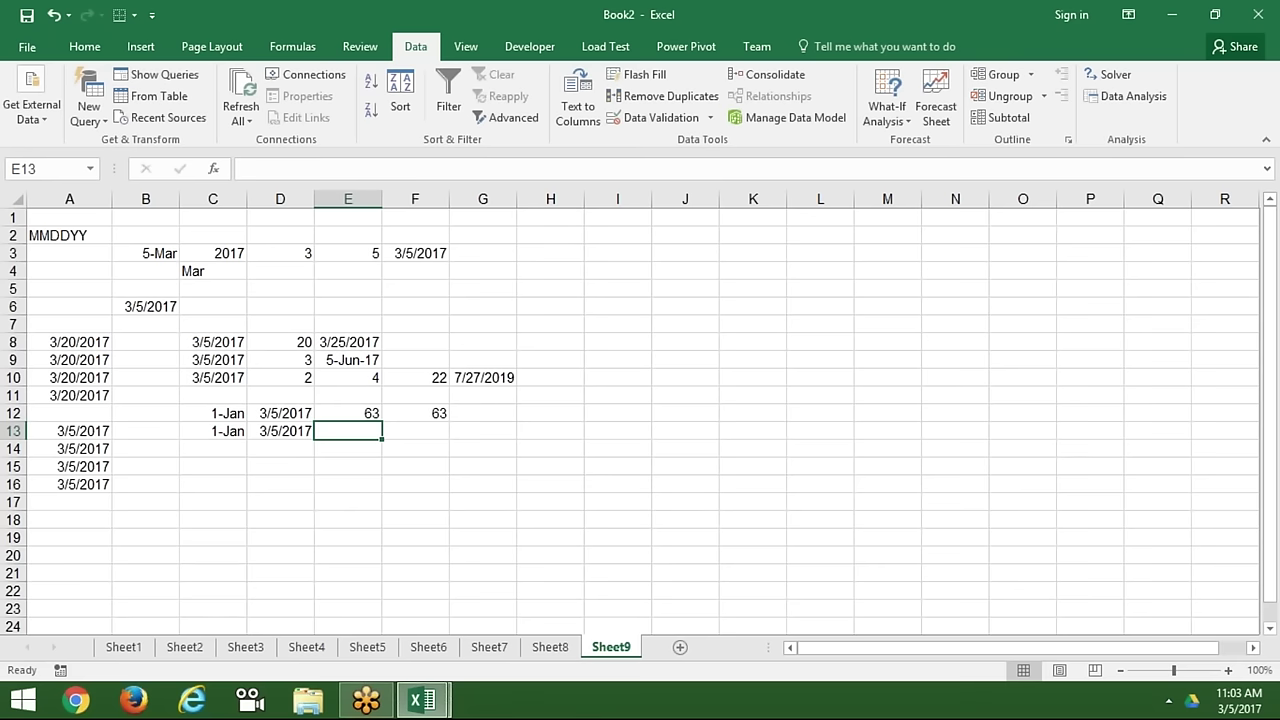
Step: Enter =DAYS360(C13,D13) in E13, returning 64
{"action": "type", "text": "="}
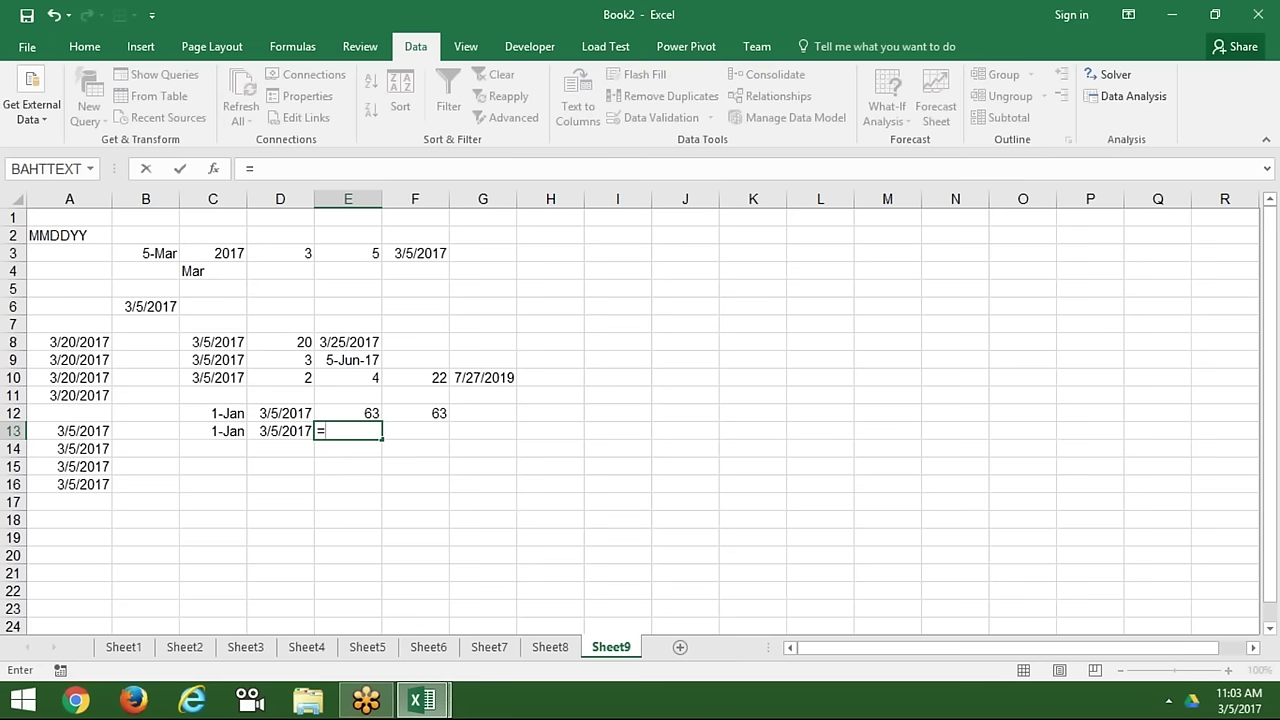
{"action": "type", "text": "36"}
{"action": "key", "text": "BackSpace"}
{"action": "key", "text": "BackSpace"}
{"action": "type", "text": "d"}
{"action": "key", "text": "Down"}
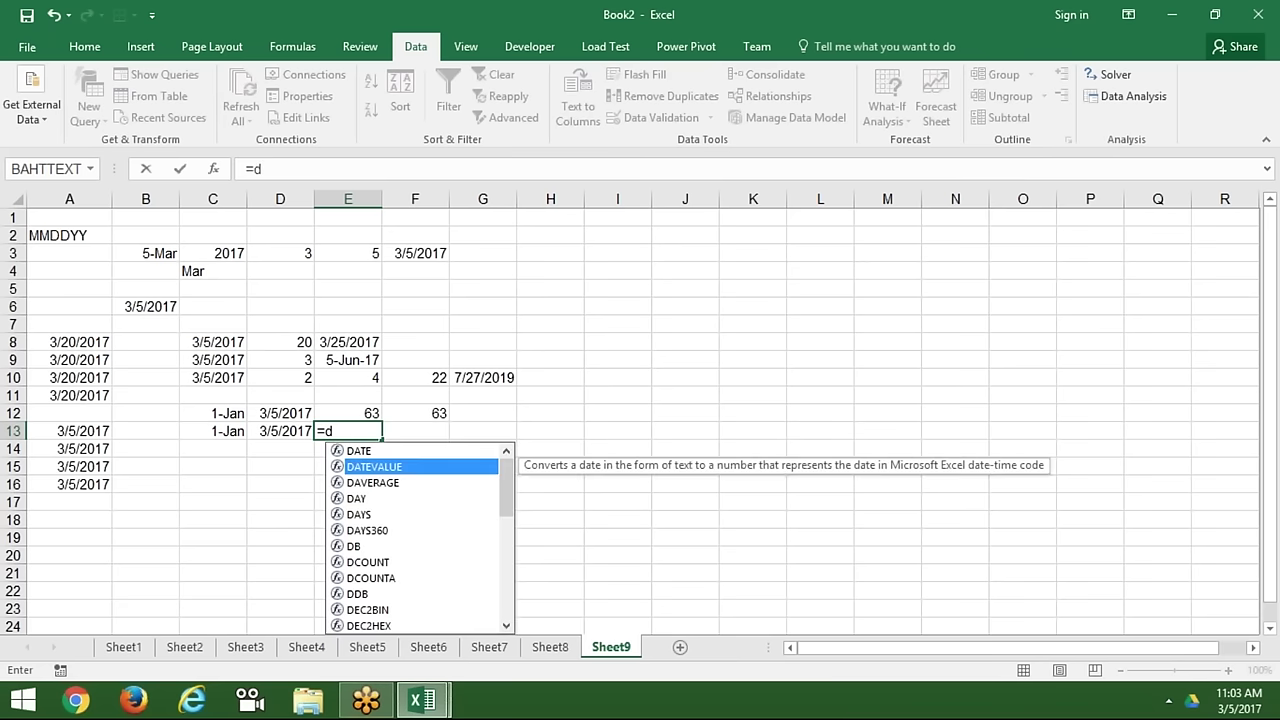
{"action": "key", "text": "Down"}
{"action": "key", "text": "Down"}
{"action": "key", "text": "Down"}
{"action": "key", "text": "Down"}
{"action": "key", "text": "Tab"}
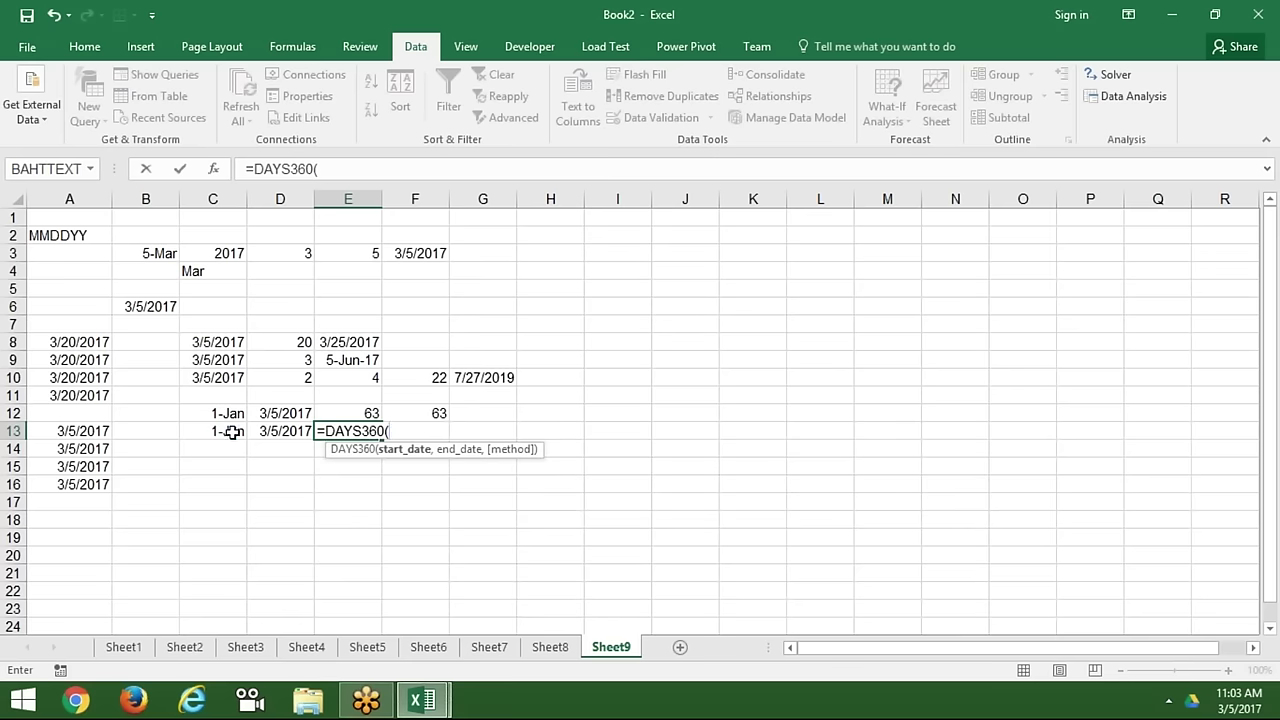
{"action": "left_click", "coordinate": [231, 431]}
{"action": "type", "text": ","}
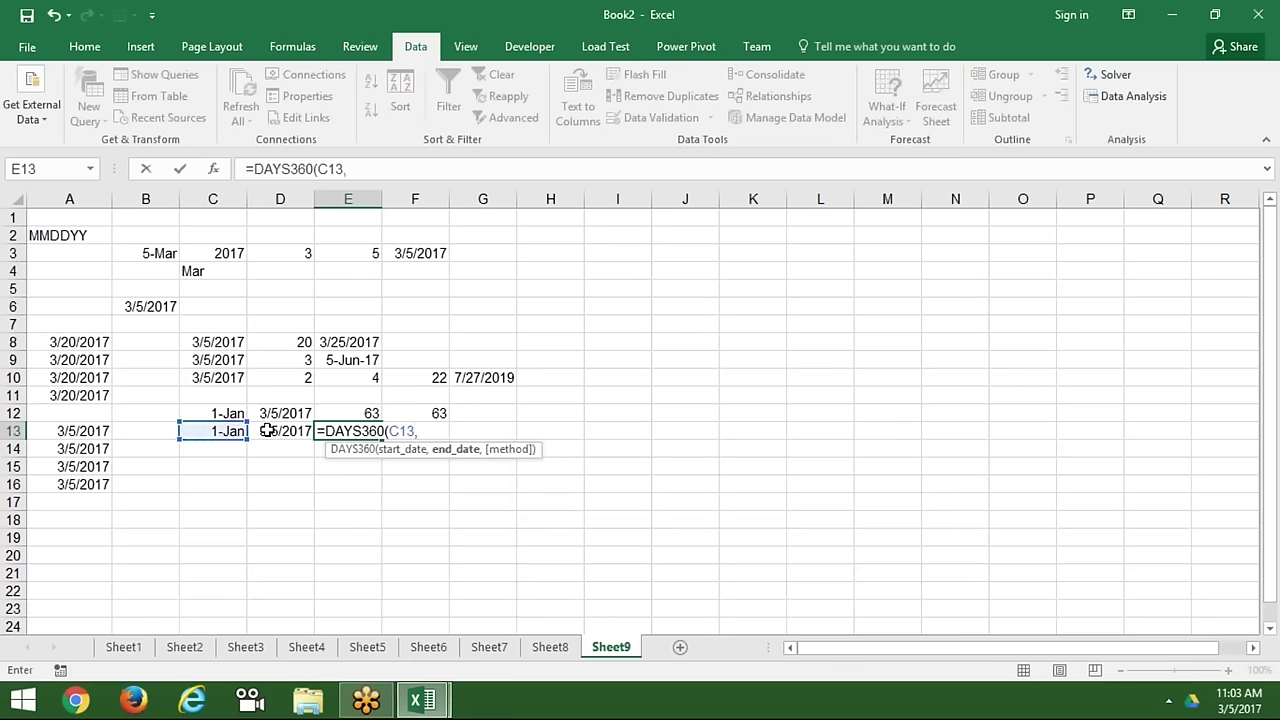
{"action": "left_click", "coordinate": [268, 431]}
{"action": "key", "text": "Return"}
Step: Review the row 13 dates feeding the DAYS360 result
{"action": "key", "text": "Up"}
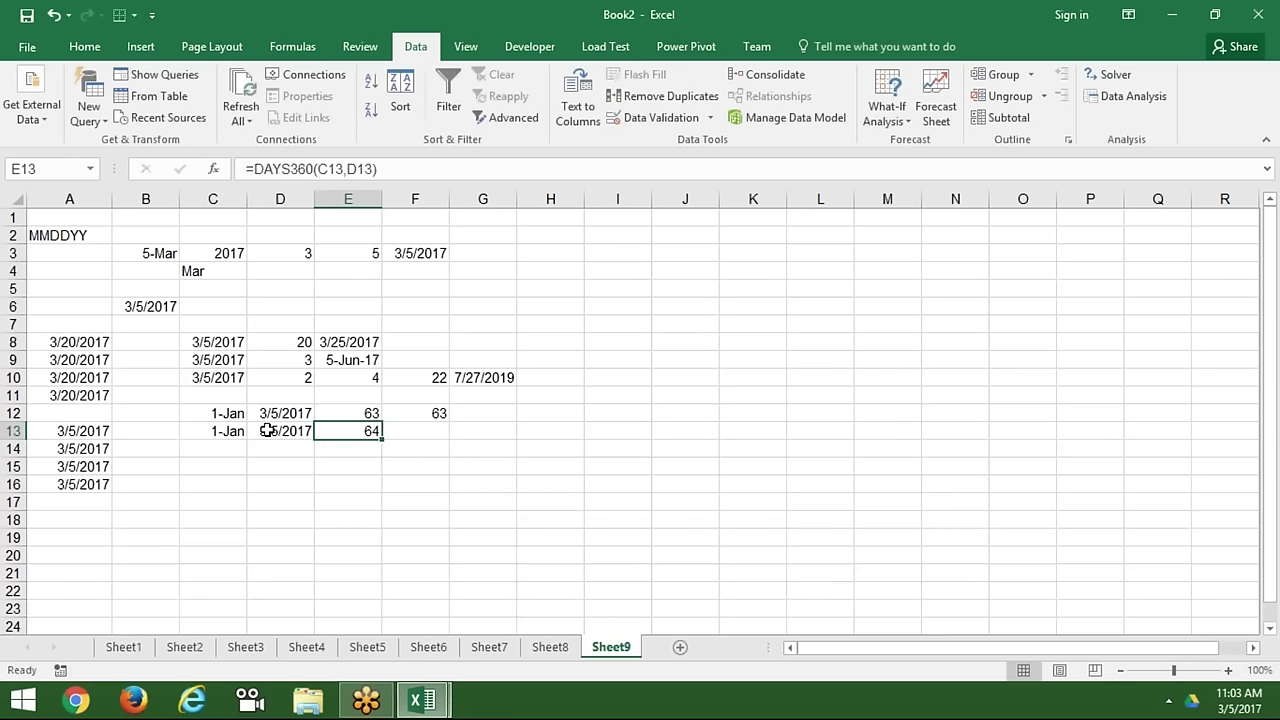
{"action": "key", "text": "Left"}
{"action": "key", "text": "Left"}
{"action": "key", "text": "Right"}
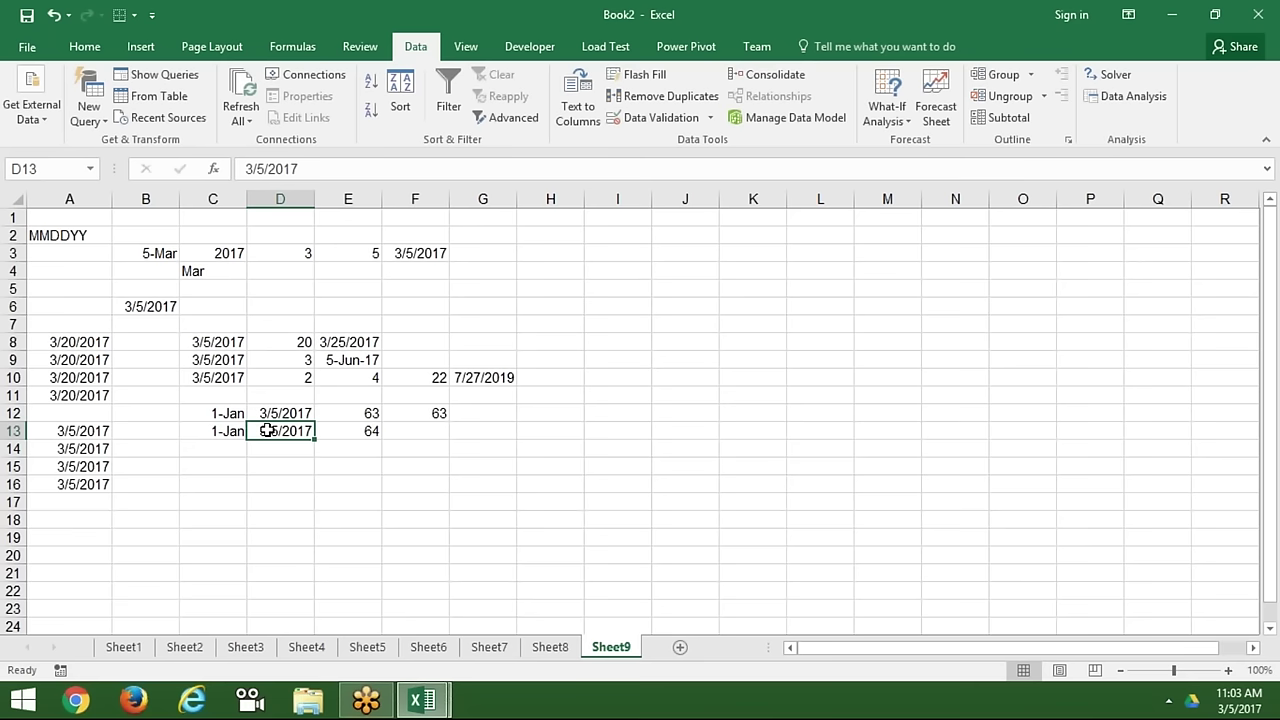
{"action": "key", "text": "Right"}
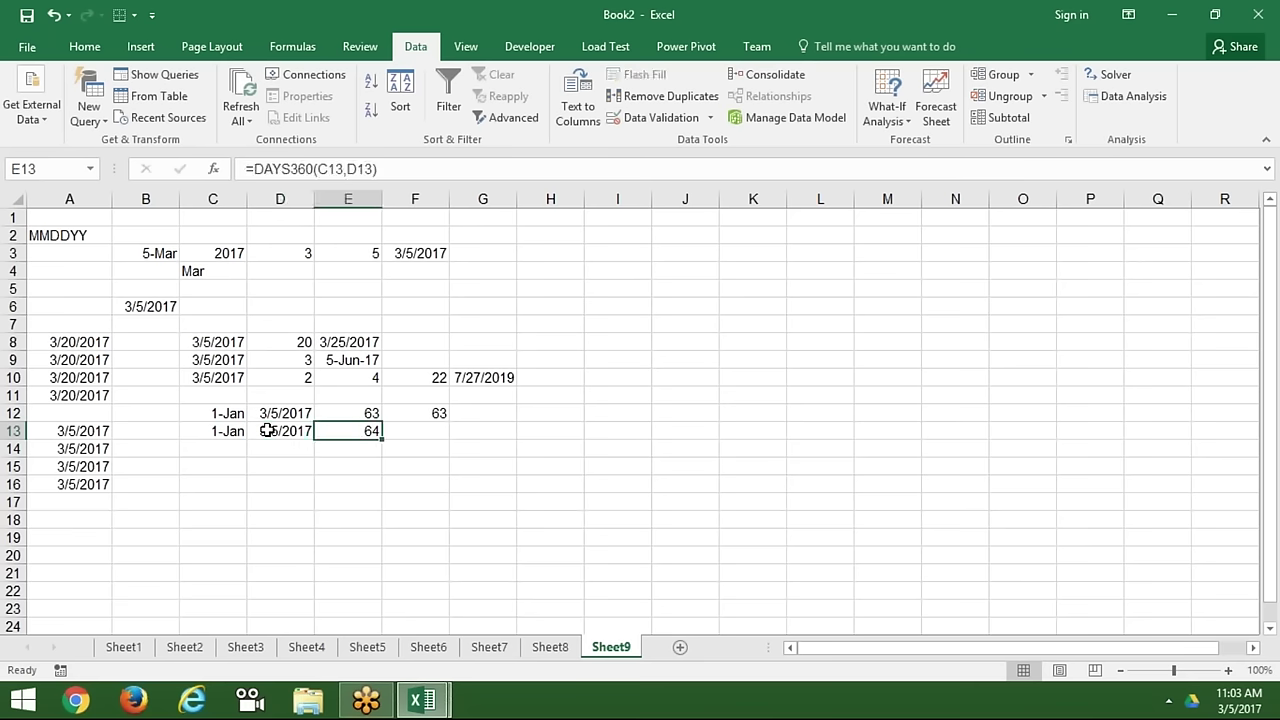
{"action": "key", "text": "Left"}
{"action": "key", "text": "Left"}
{"action": "key", "text": "shift+Right"}
Step: Copy the dates 1-Jan and 3/5/2017 down into C14:D14
{"action": "key", "text": "shift+Down"}
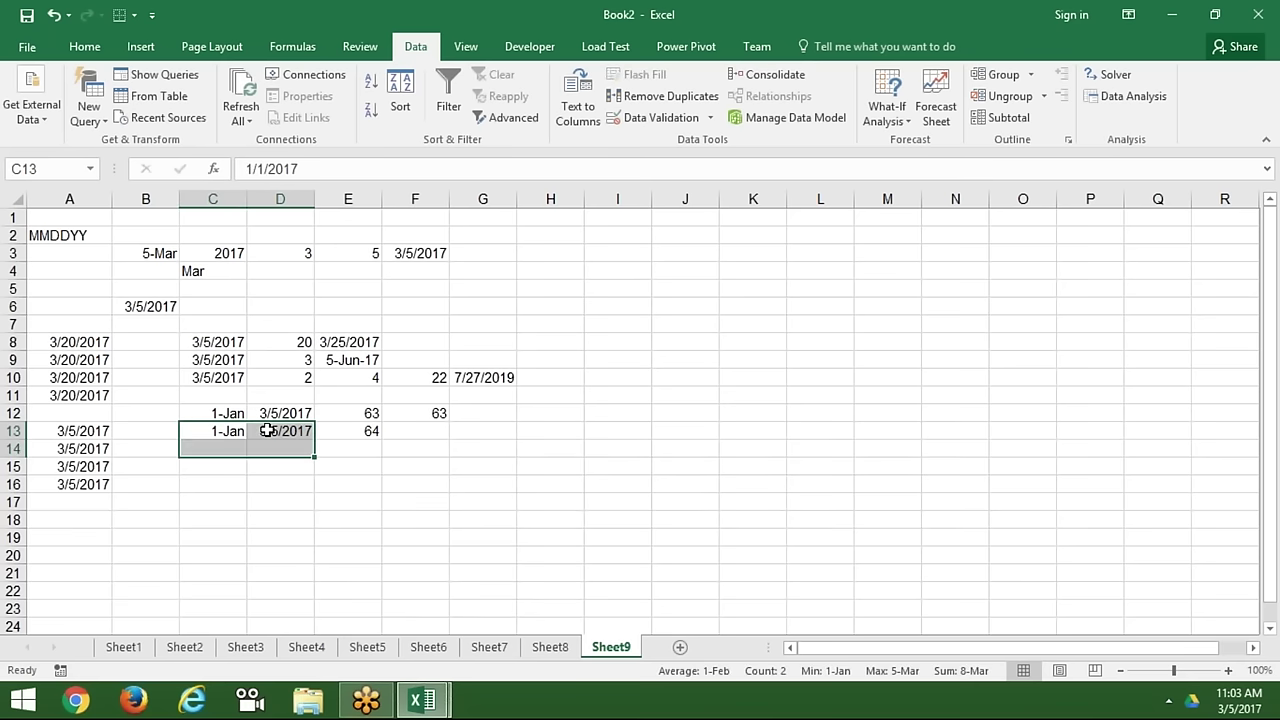
{"action": "key", "text": "ctrl+d"}
{"action": "key", "text": "Down"}
{"action": "key", "text": "Right"}
{"action": "key", "text": "Right"}
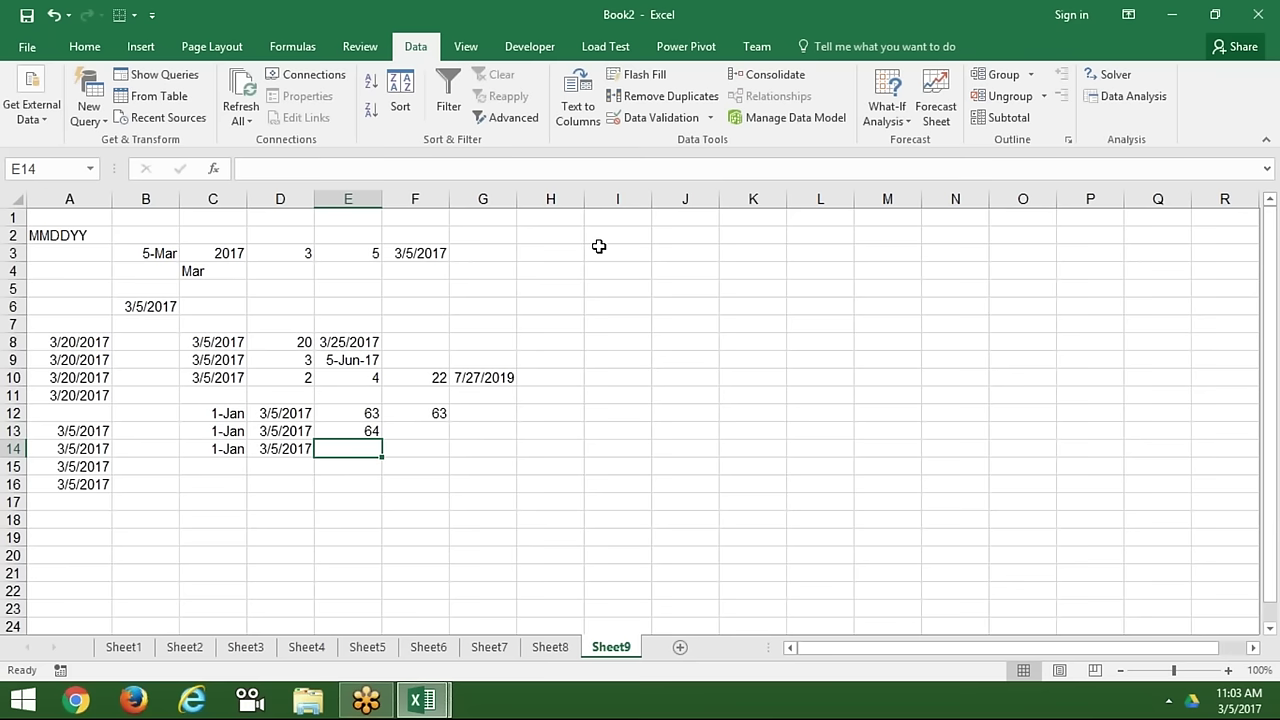
Step: Enter =NETWORKDAYS(C14,D14,I2:I20) in E14, giving 45 working days
{"action": "type", "text": "="}
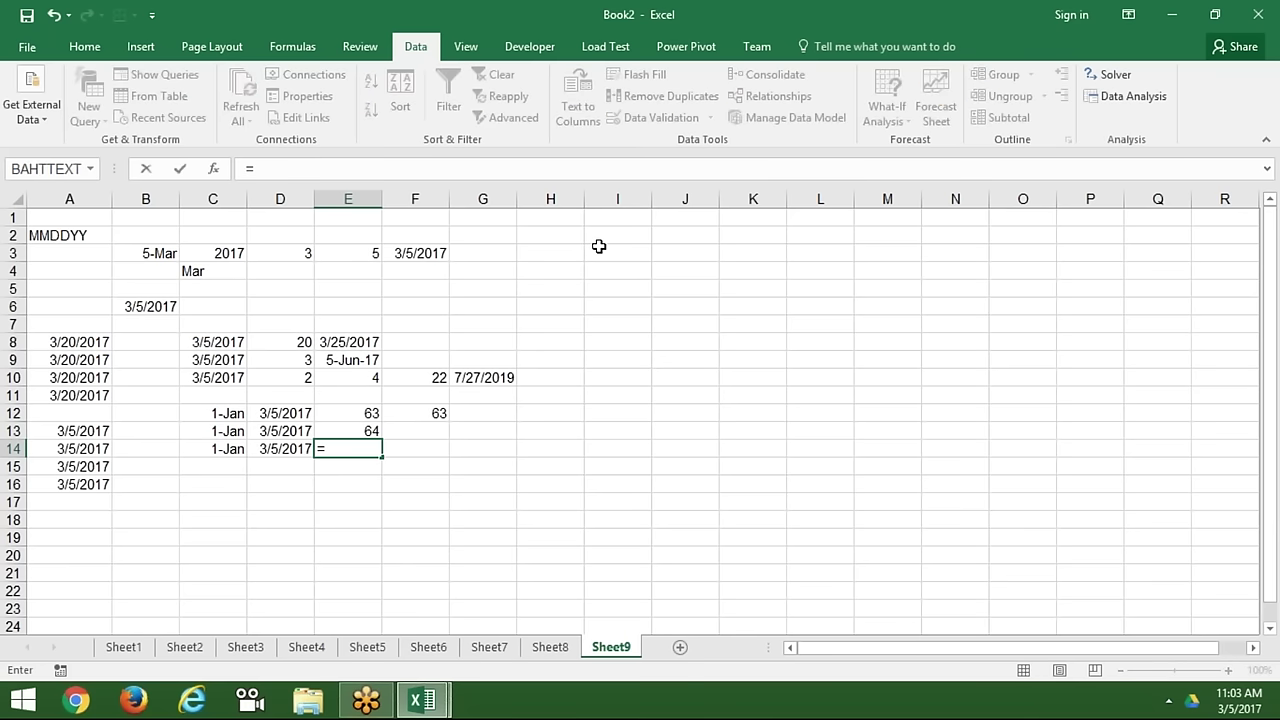
{"action": "type", "text": "net"}
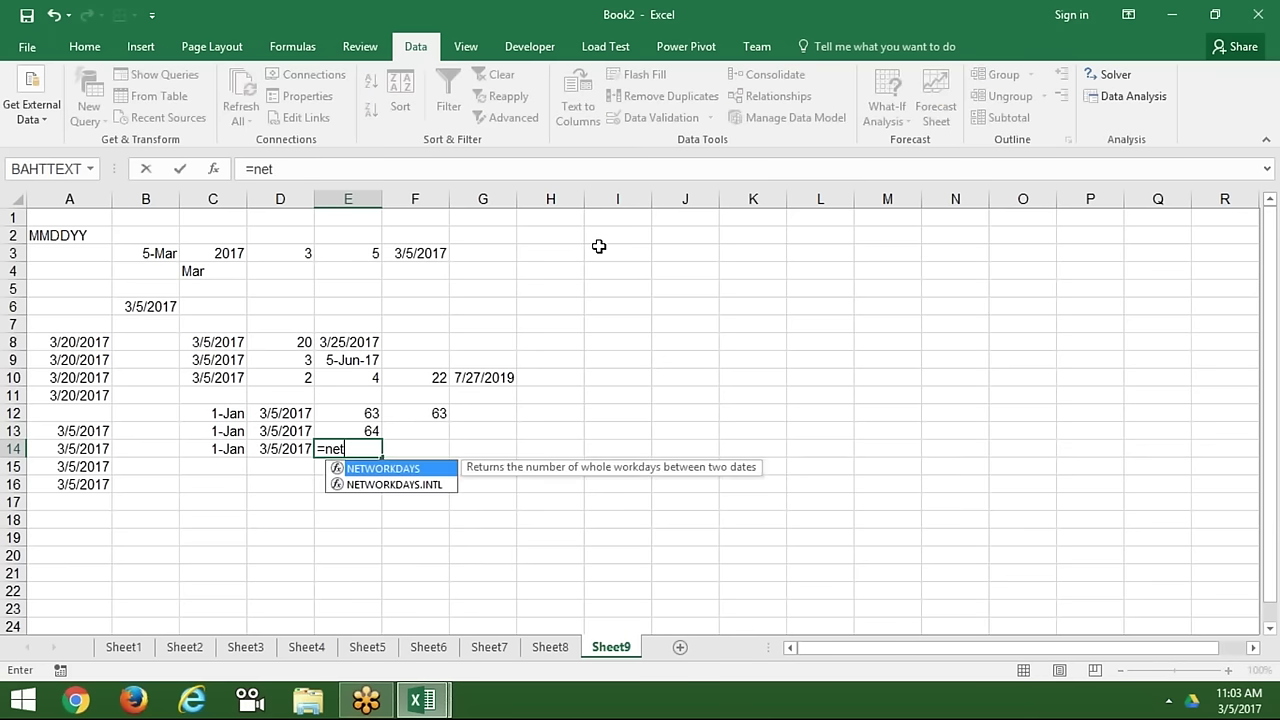
{"action": "key", "text": "Tab"}
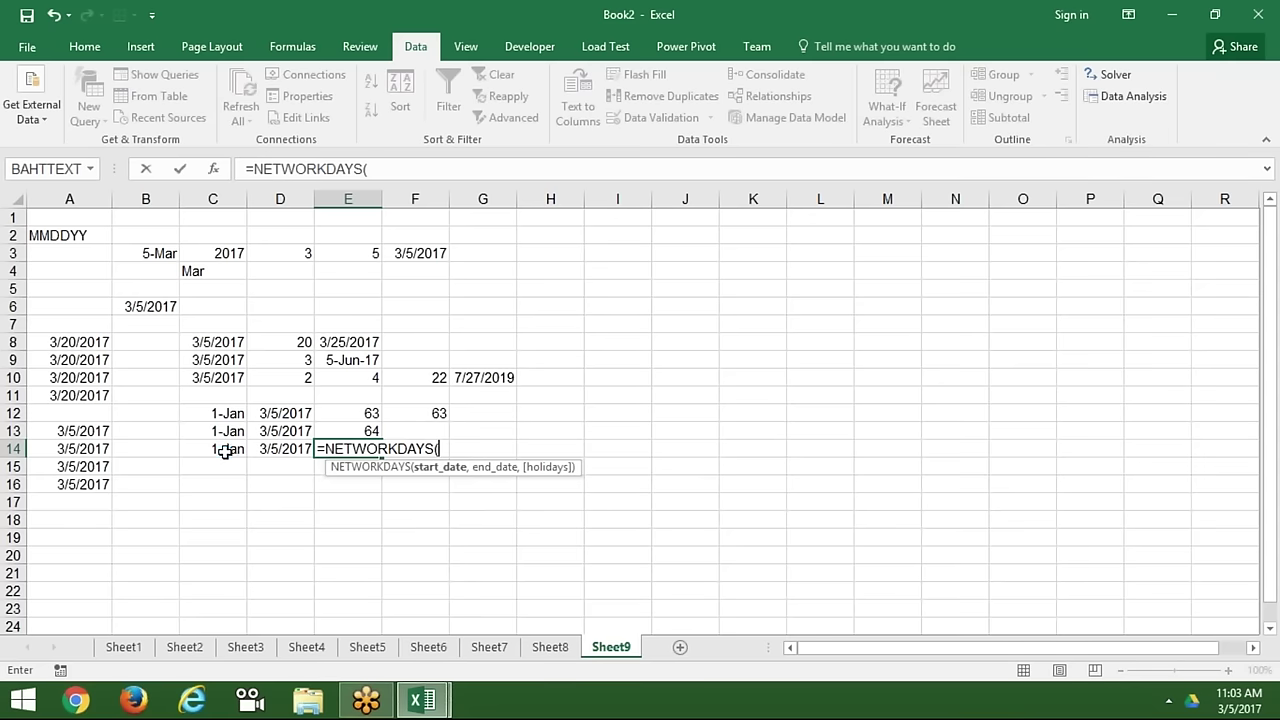
{"action": "left_click", "coordinate": [226, 451]}
{"action": "type", "text": ","}
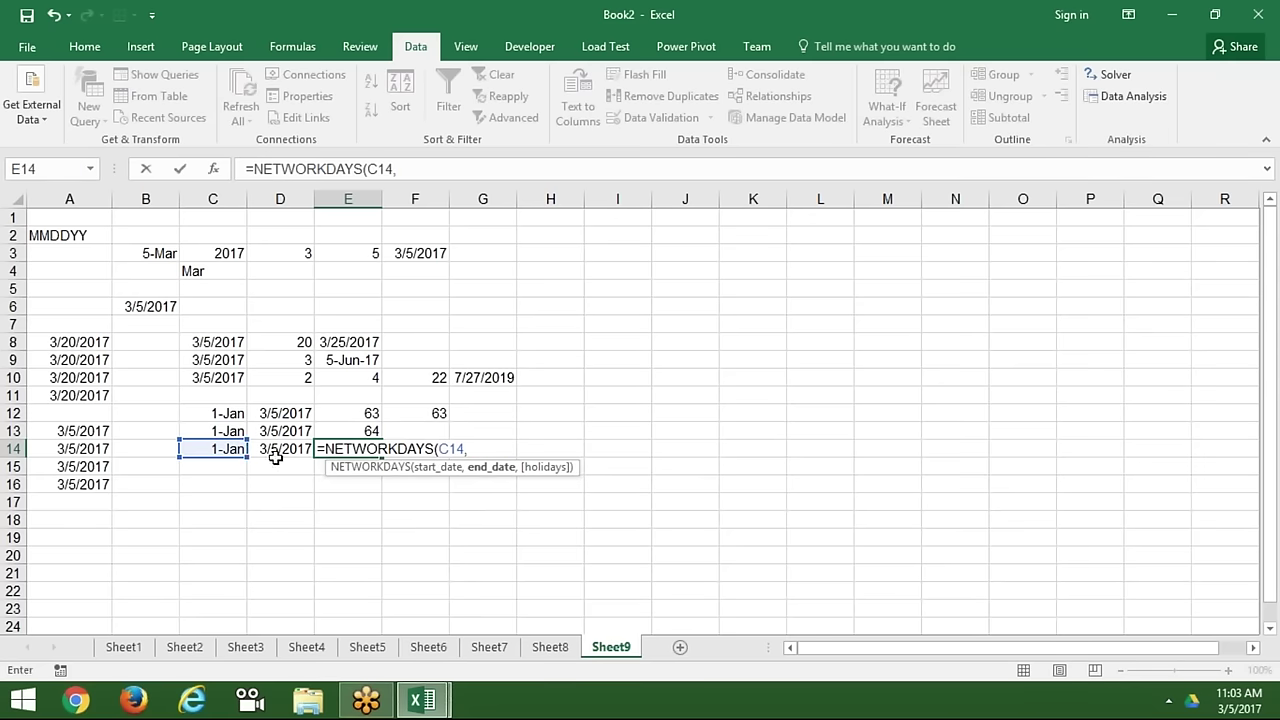
{"action": "left_click", "coordinate": [276, 452]}
{"action": "type", "text": ","}
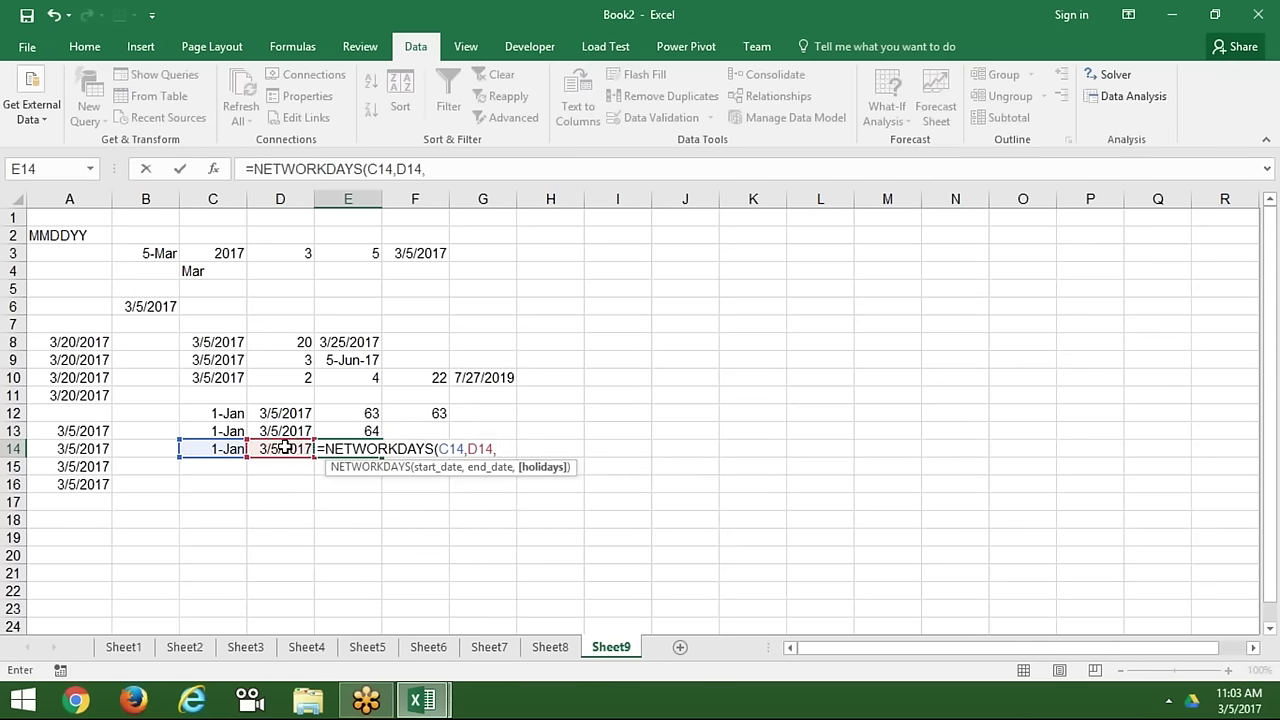
{"action": "mouse_move", "coordinate": [285, 448]}
{"action": "left_mouse_down"}
{"action": "mouse_move", "coordinate": [615, 282]}
{"action": "mouse_move", "coordinate": [645, 546]}
{"action": "left_mouse_up"}
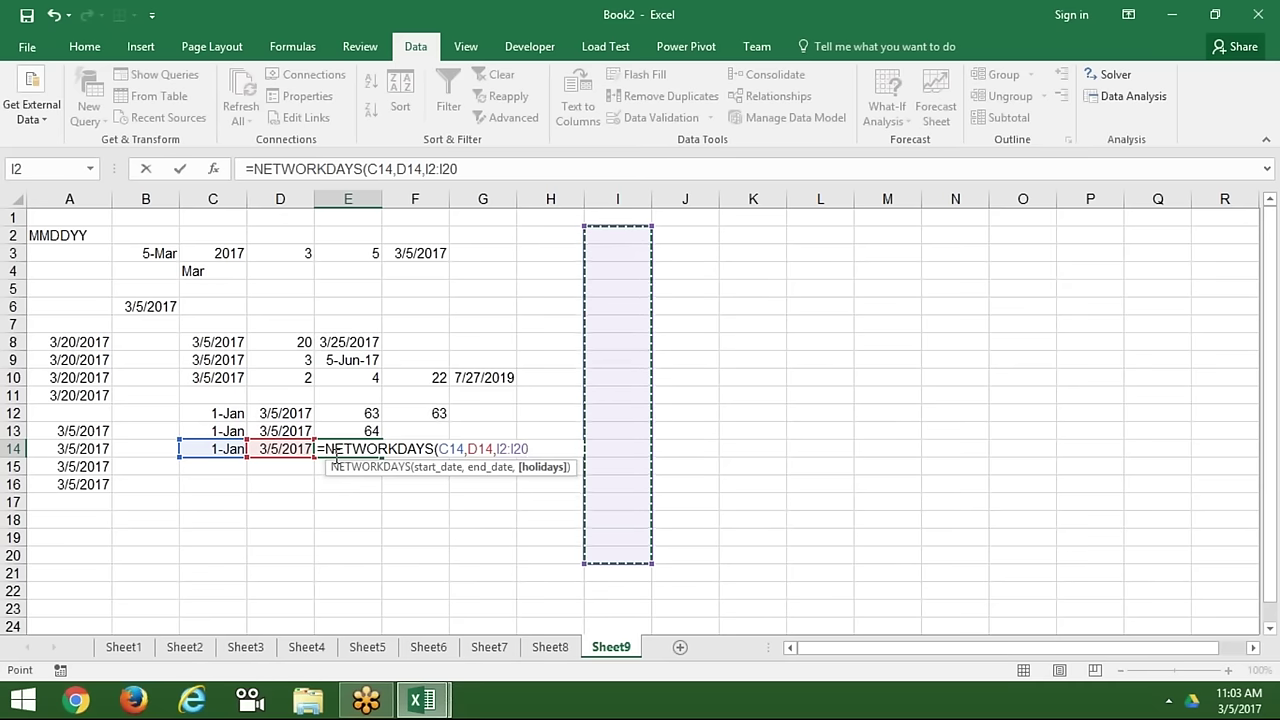
{"action": "key", "text": "Return"}
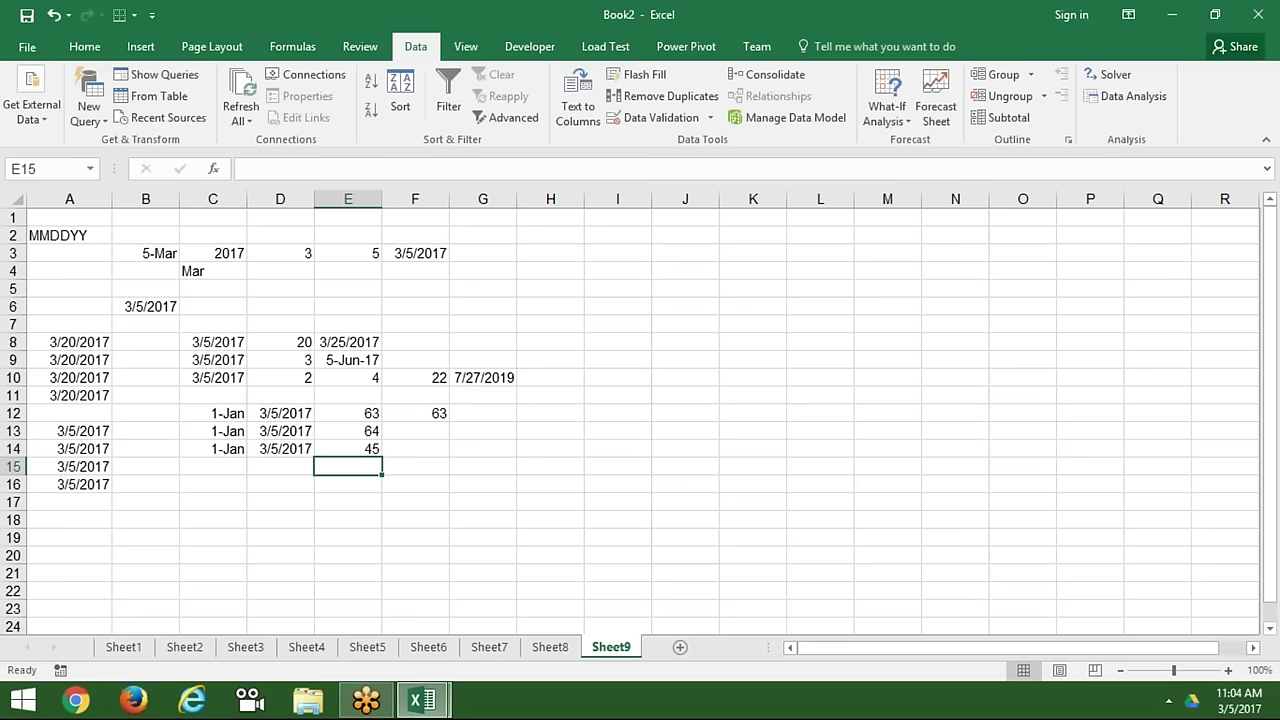
{"action": "left_click", "coordinate": [348, 431]}
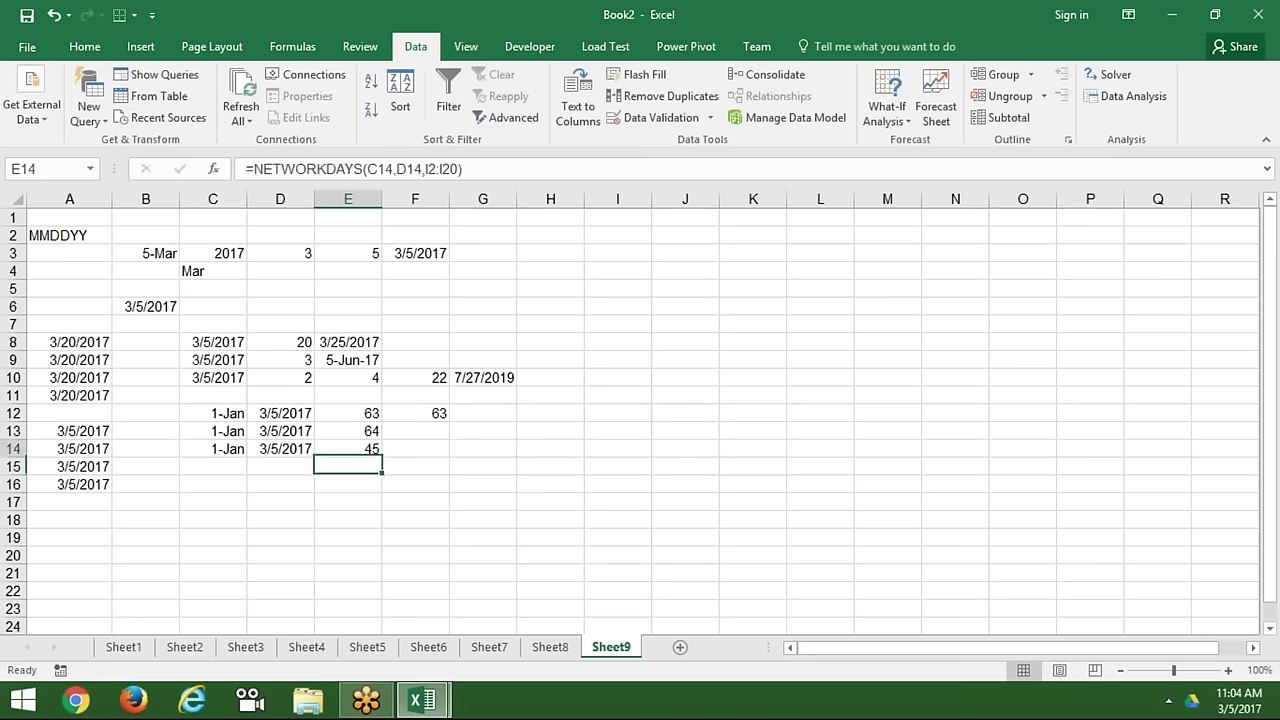
{"action": "left_click", "coordinate": [280, 466]}
{"action": "left_click", "coordinate": [213, 466]}
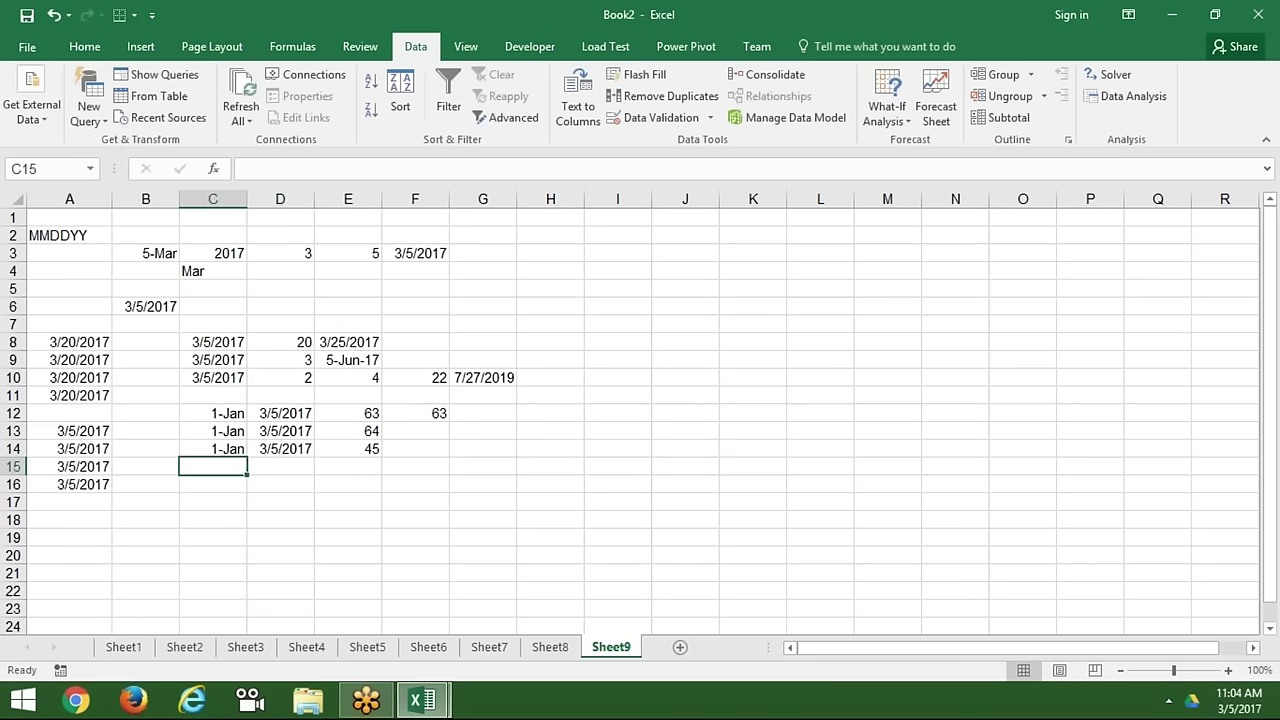
Step: Copy the dates 1-Jan and 3/5/2017 from row 14 into C15:D15
{"action": "key", "text": "shift+Right"}
{"action": "key", "text": "ctrl+d"}
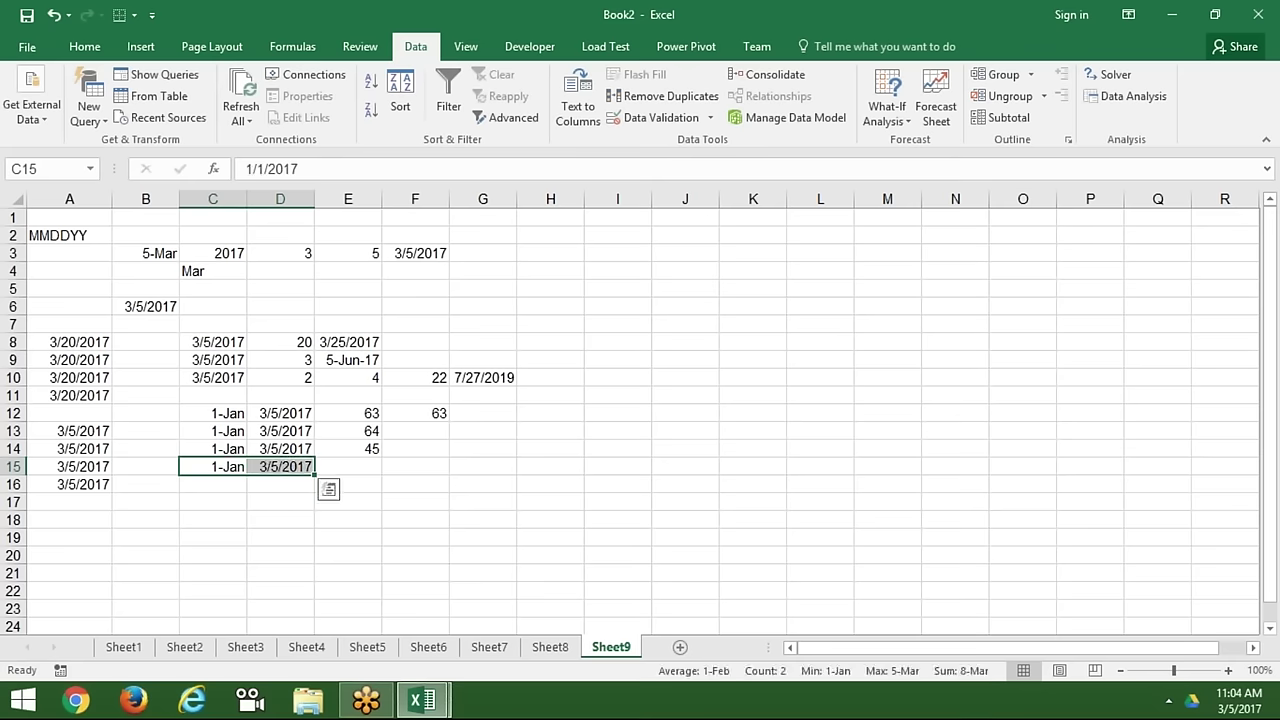
{"action": "left_click", "coordinate": [280, 466]}
{"action": "left_click", "coordinate": [348, 466]}
{"action": "left_click", "coordinate": [415, 466]}
{"action": "left_click", "coordinate": [348, 466]}
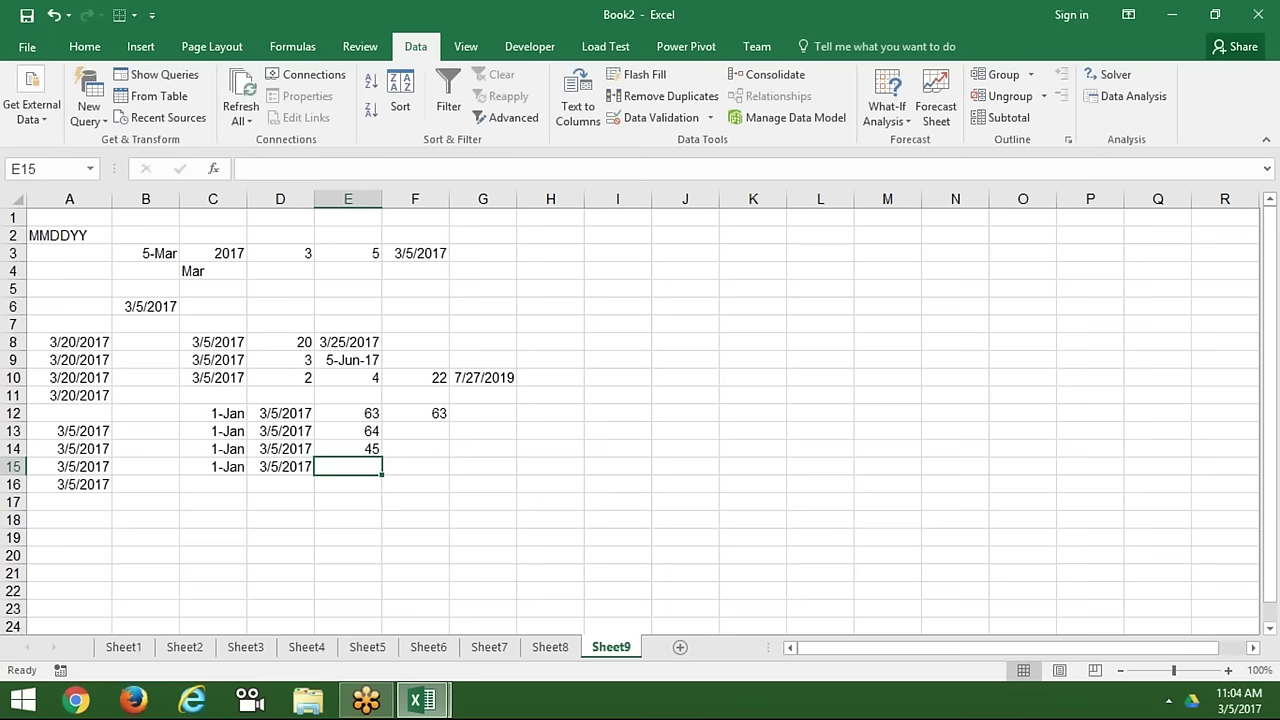
Step: Start NETWORKDAYS.INTL in E15 with C15 as start date and D15 as end date
{"action": "type", "text": "=ne"}
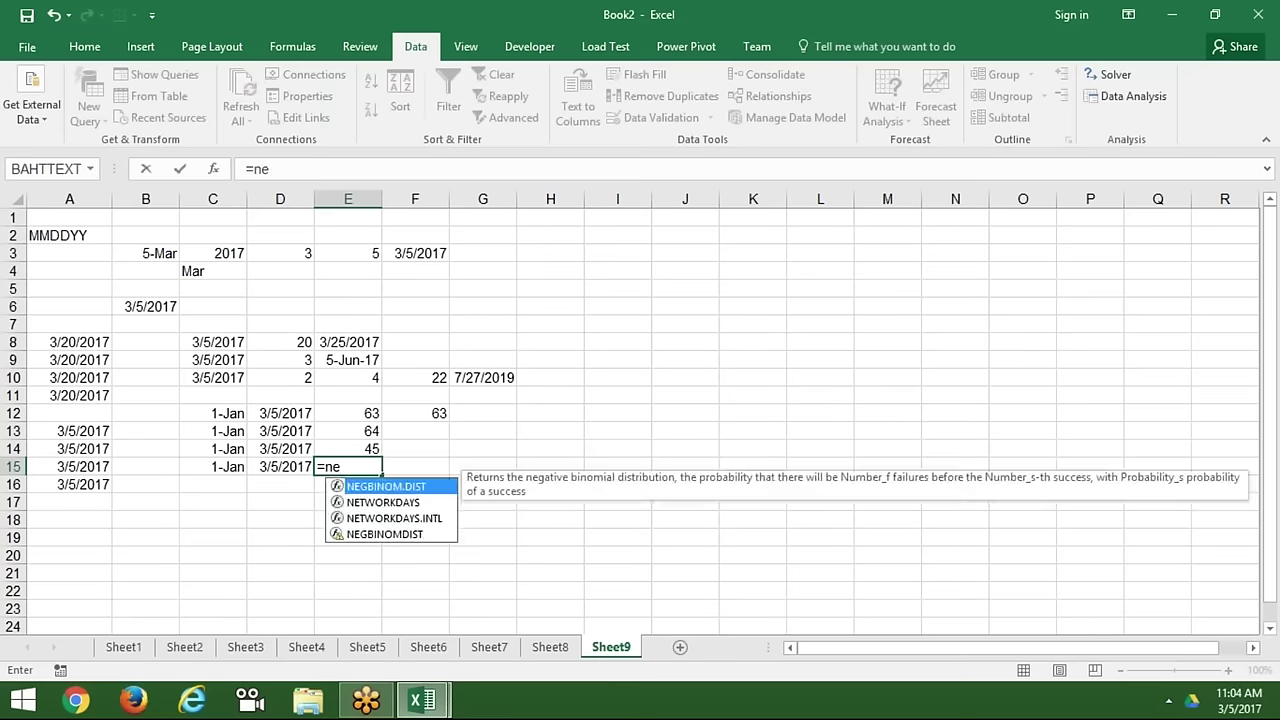
{"action": "key", "text": "Left"}
{"action": "key", "text": "Left"}
{"action": "key", "text": "Right"}
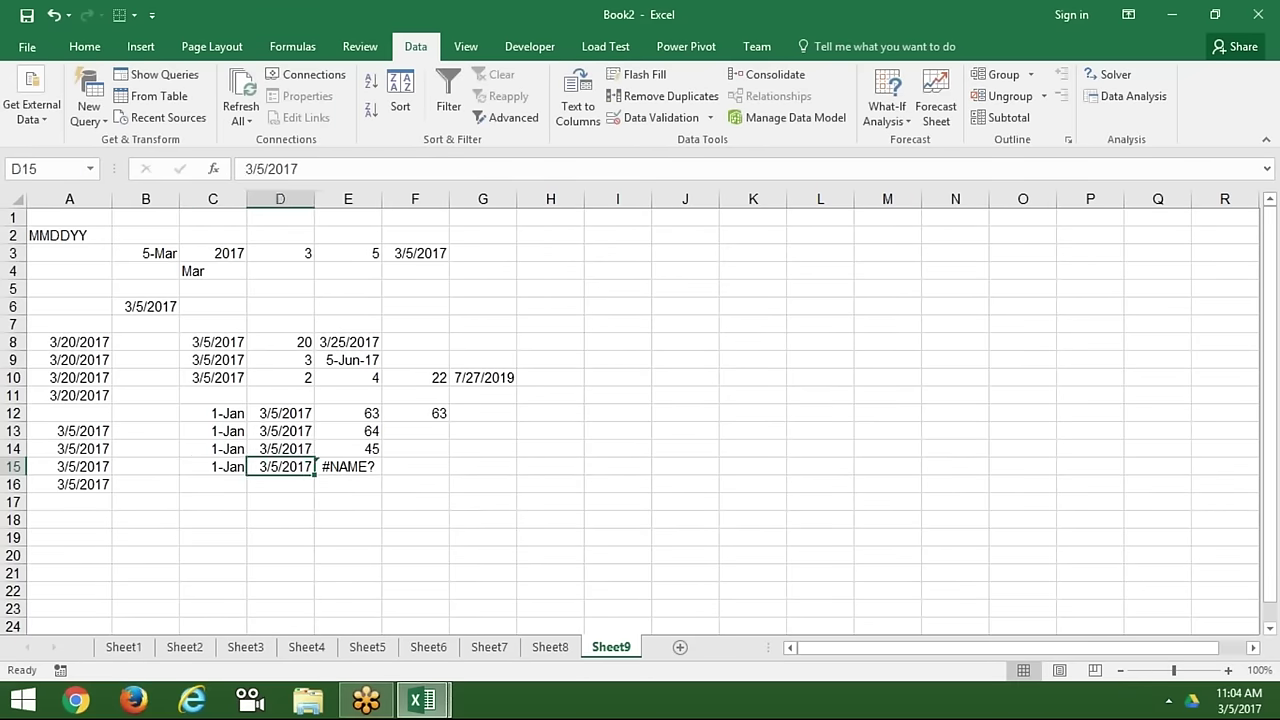
{"action": "key", "text": "Right"}
{"action": "key", "text": "F2"}
{"action": "key", "text": "BackSpace"}
{"action": "type", "text": "e"}
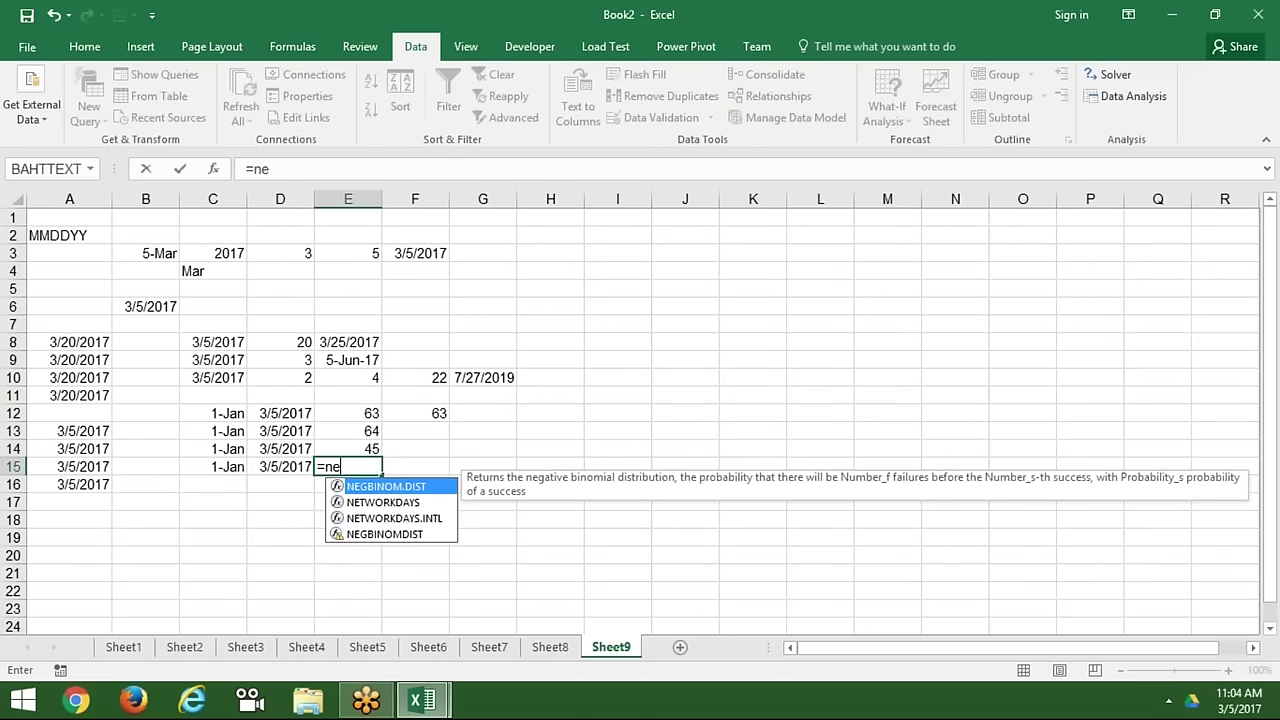
{"action": "key", "text": "Down"}
{"action": "key", "text": "Down"}
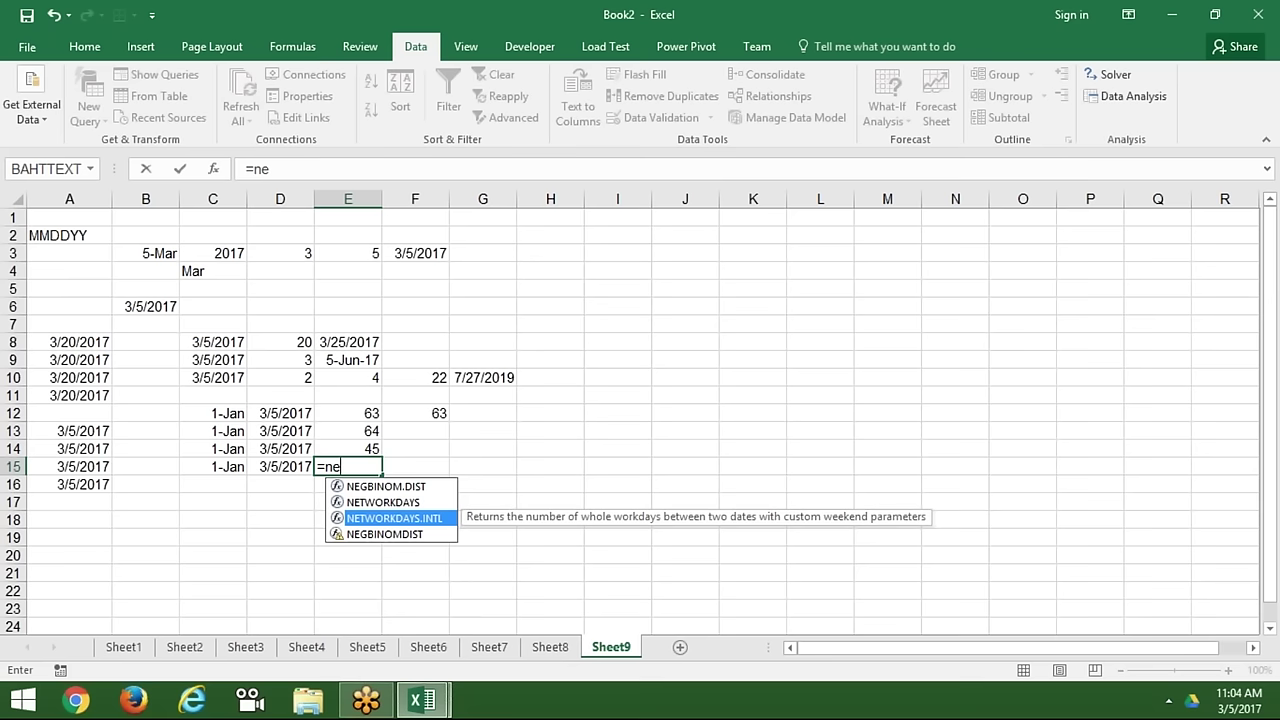
{"action": "key", "text": "Tab"}
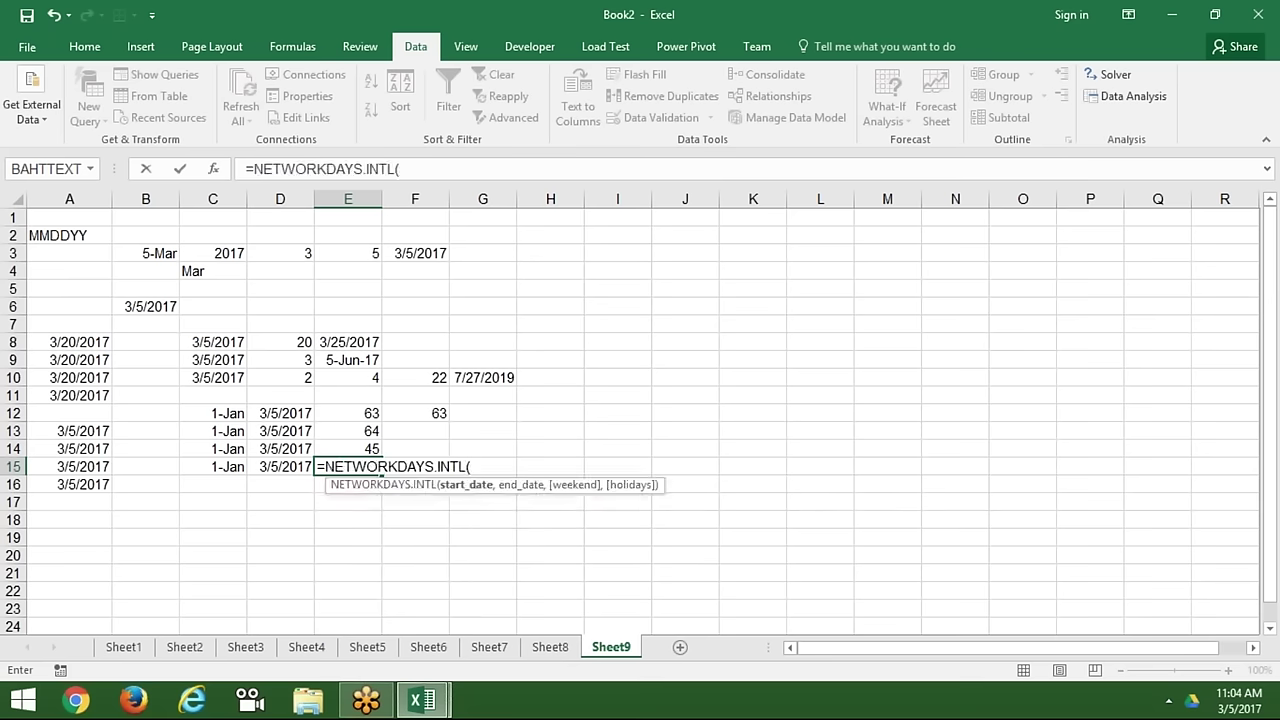
{"action": "left_click", "coordinate": [232, 468]}
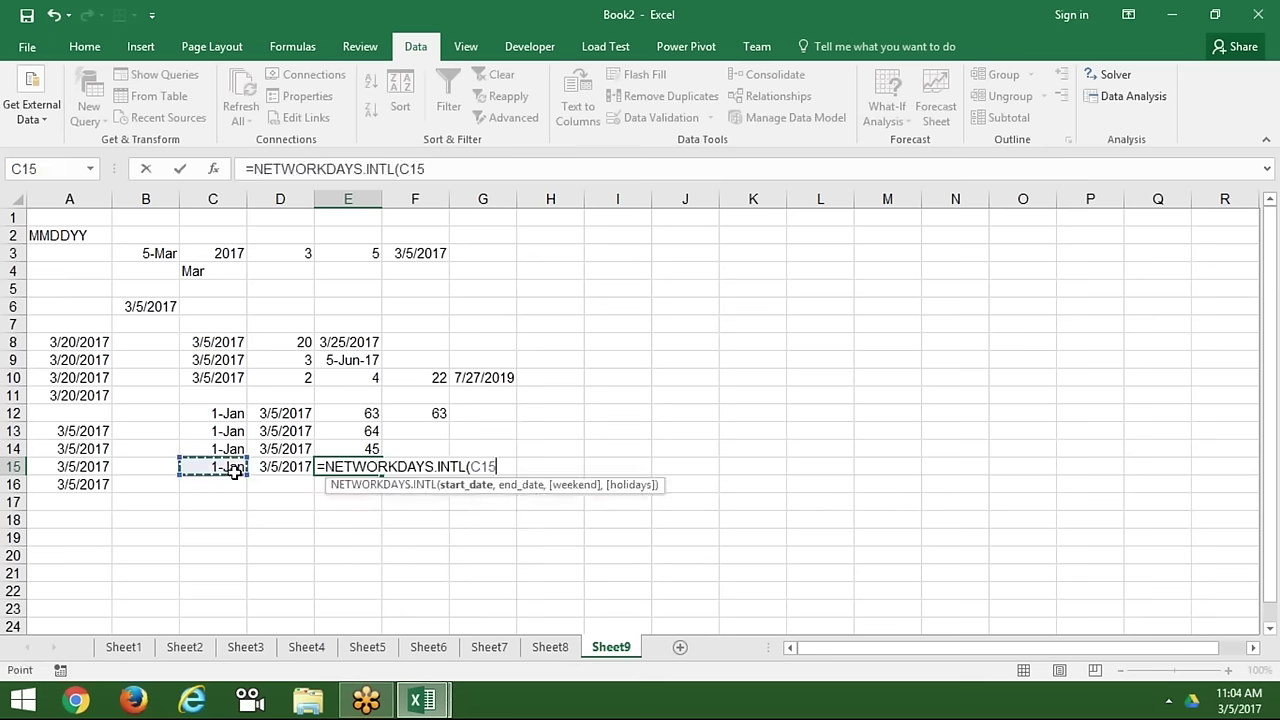
{"action": "type", "text": ","}
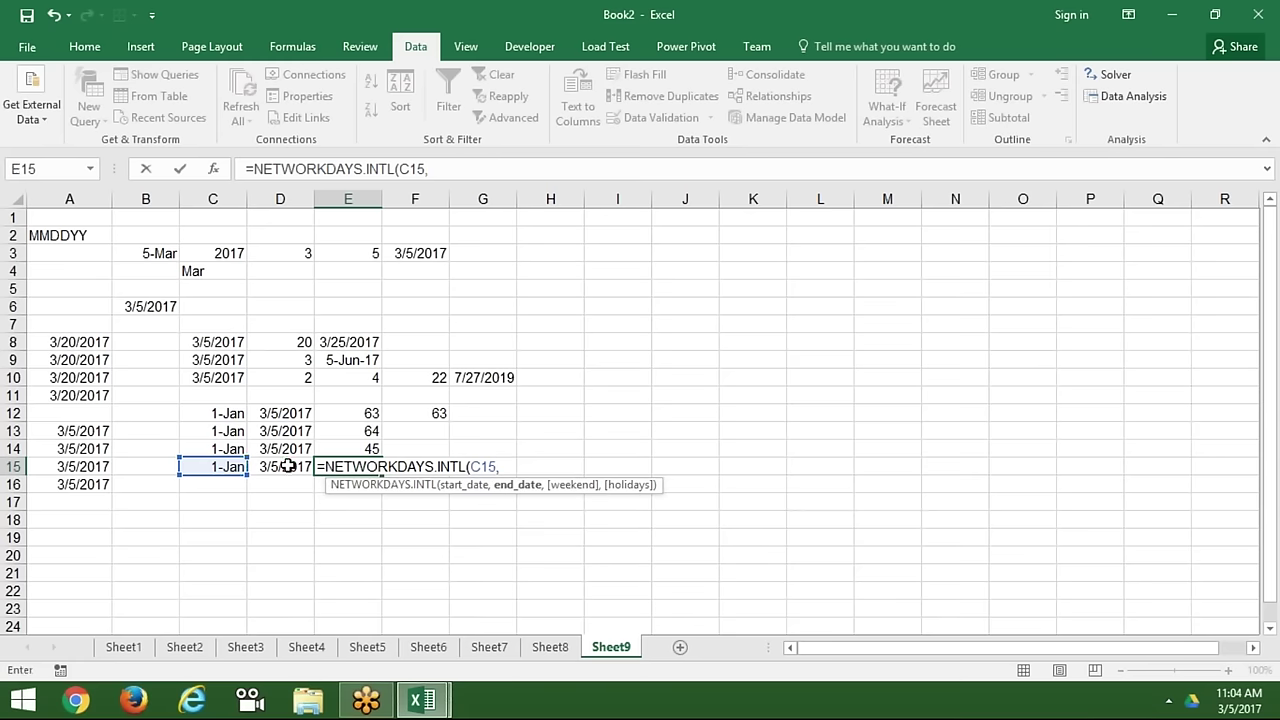
{"action": "left_click", "coordinate": [287, 466]}
{"action": "type", "text": ","}
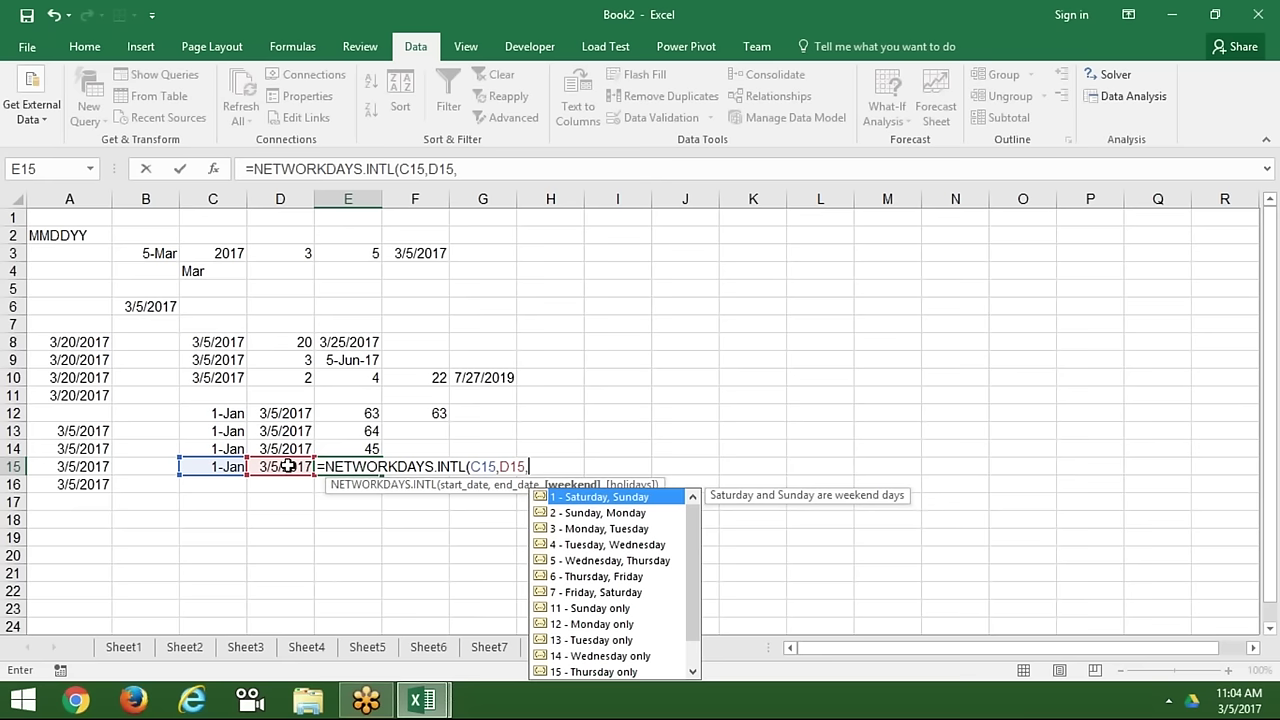
Step: Finish the formula with weekend code 11 (Sunday only) and holidays I2:I14, giving 54
{"action": "key", "text": "Down"}
{"action": "key", "text": "Down"}
{"action": "key", "text": "Down"}
{"action": "key", "text": "Down"}
{"action": "key", "text": "Down"}
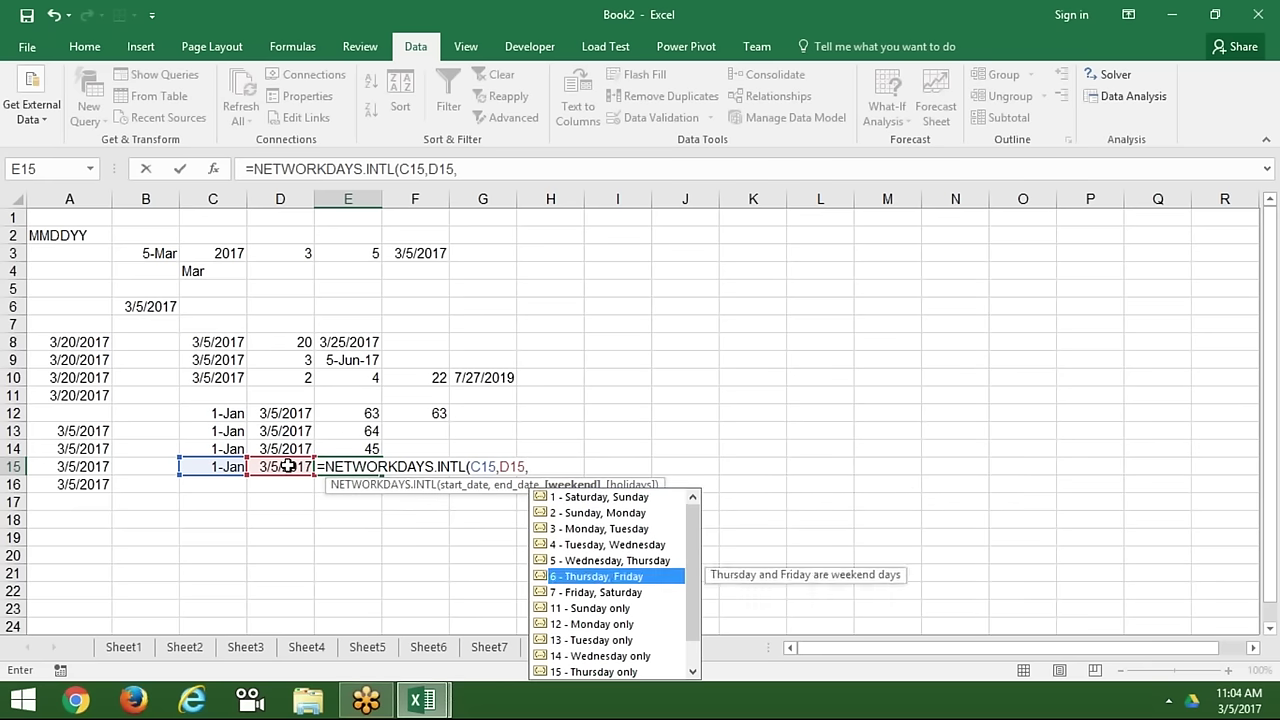
{"action": "key", "text": "Down"}
{"action": "key", "text": "Down"}
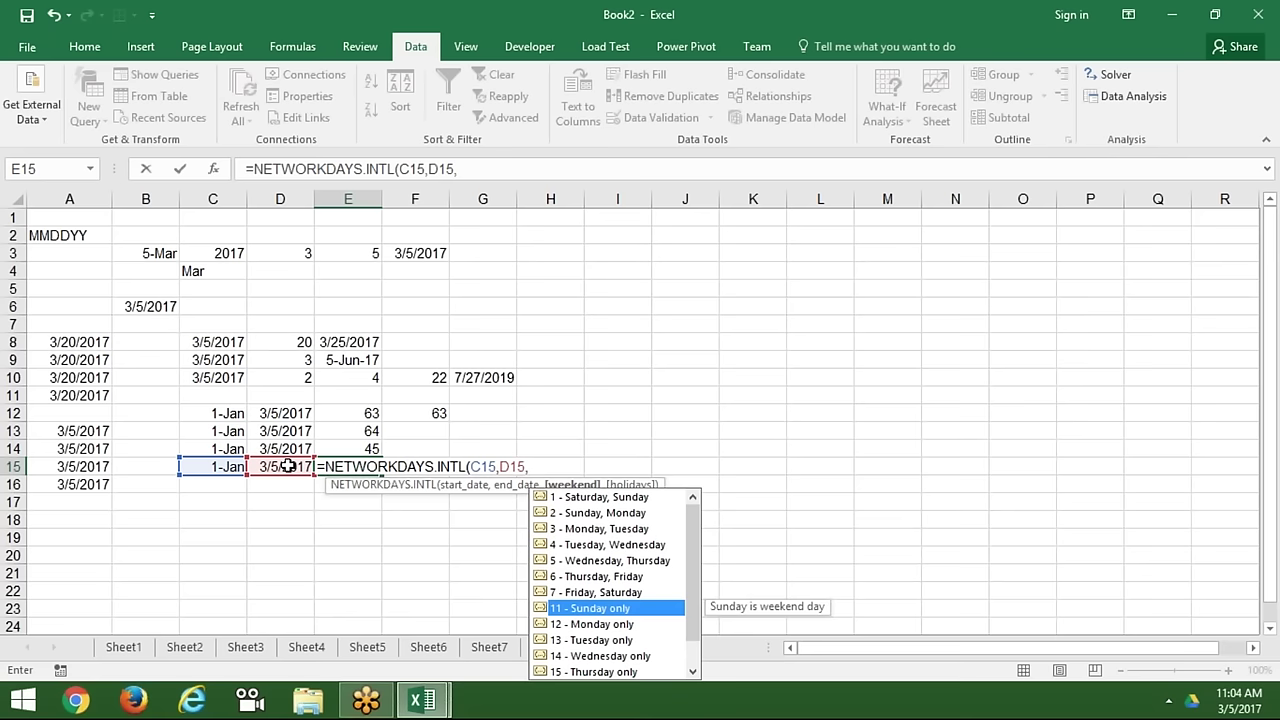
{"action": "key", "text": "Tab"}
{"action": "type", "text": ","}
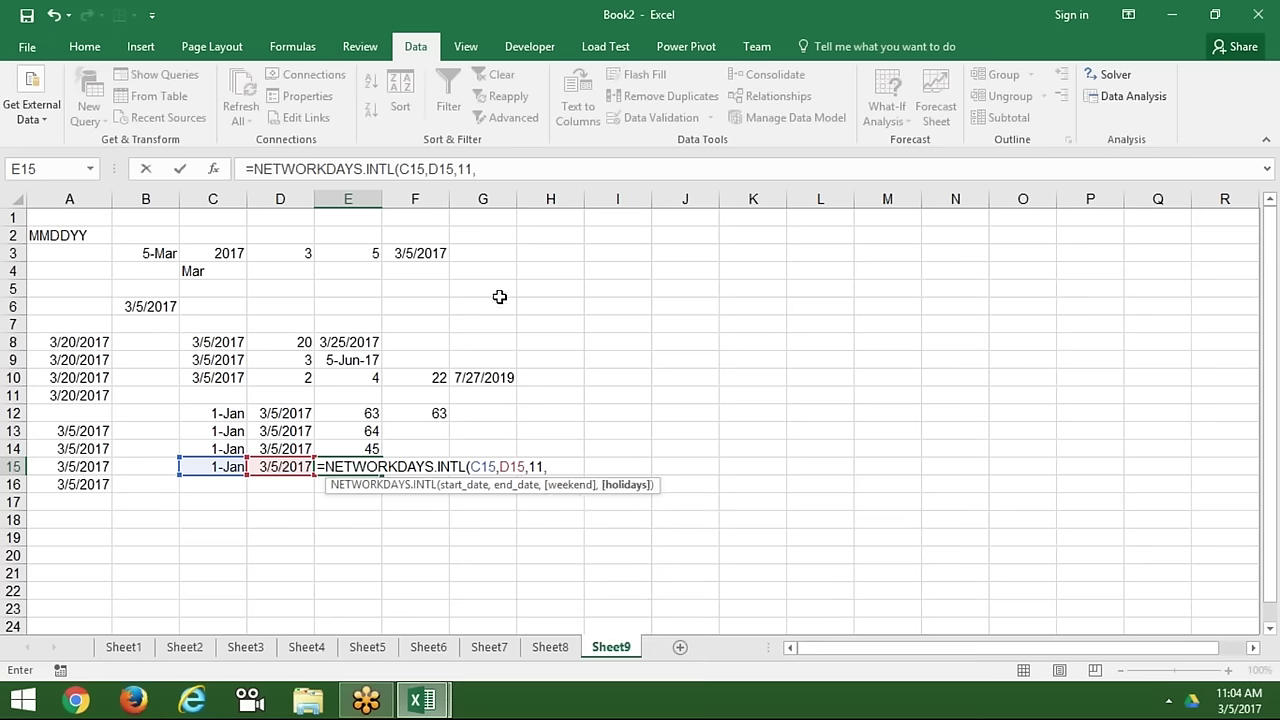
{"action": "left_click_drag", "start_coordinate": [617, 236], "coordinate": [605, 450]}
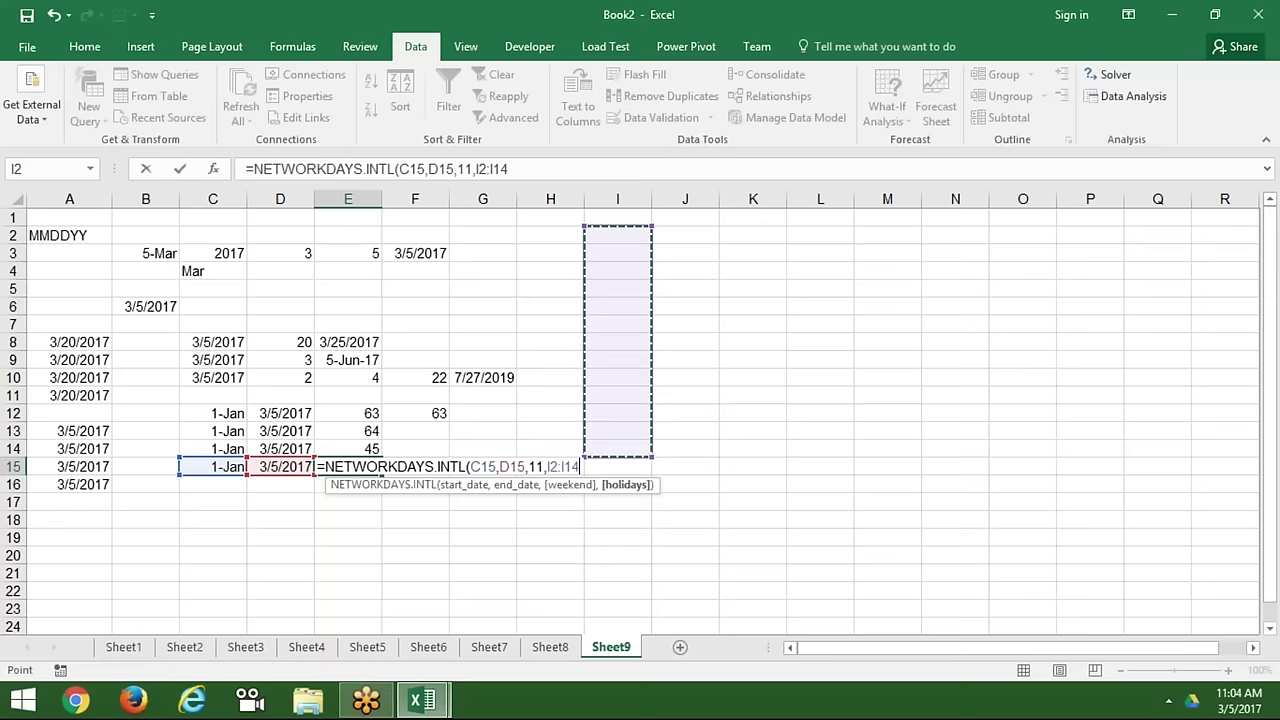
{"action": "key", "text": "Return"}
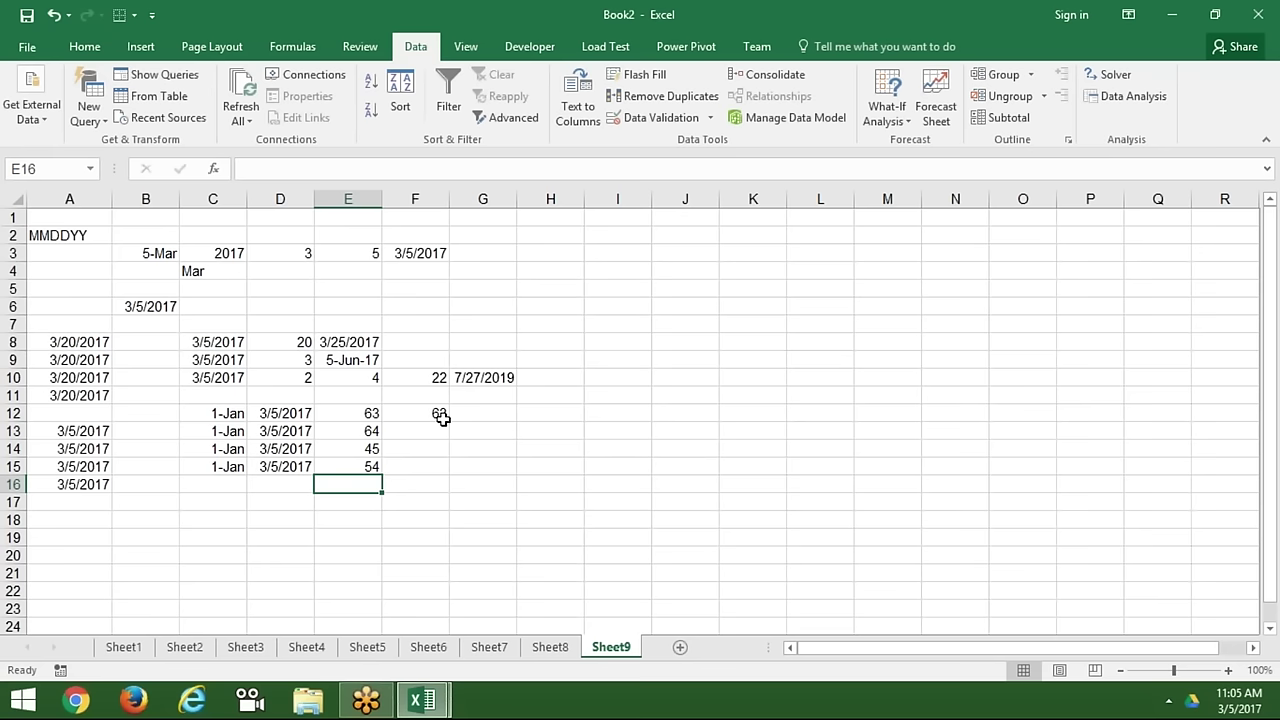
Step: Review the DAYS formula in F12 and E15's NETWORKDAYS.INTL formula, leaving it unchanged
{"action": "left_click", "coordinate": [441, 414]}
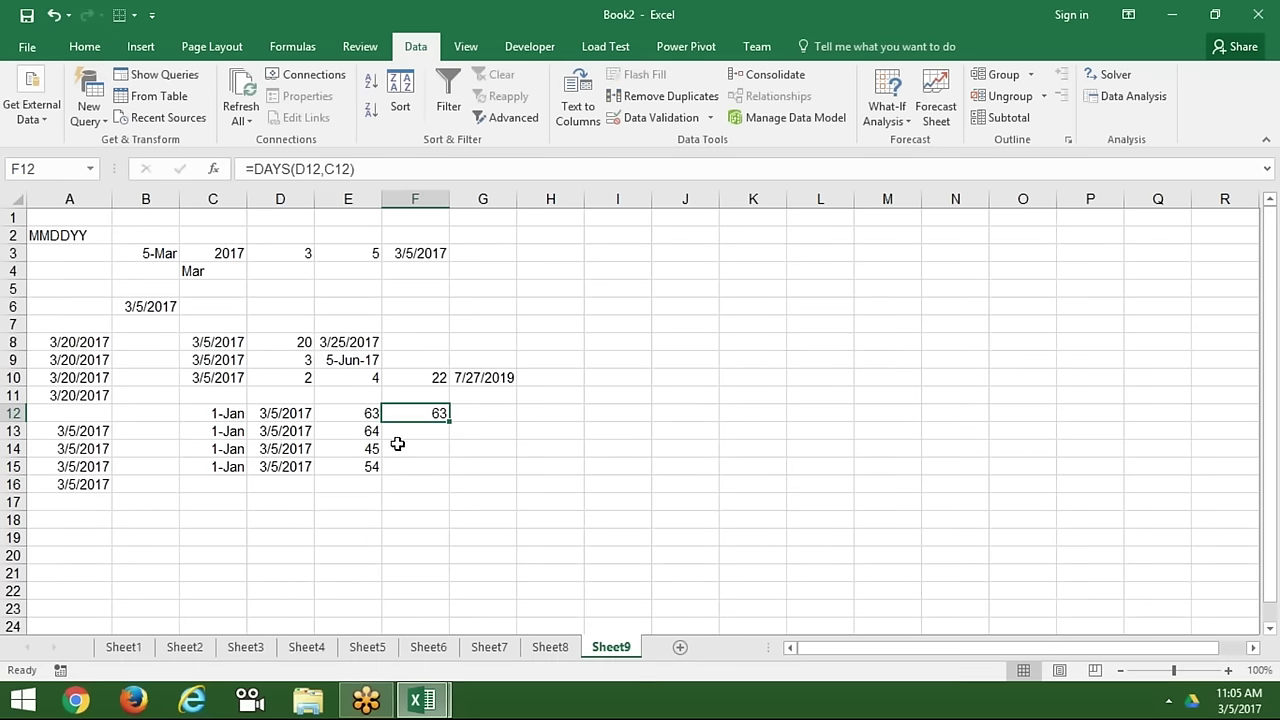
{"action": "left_click", "coordinate": [365, 468]}
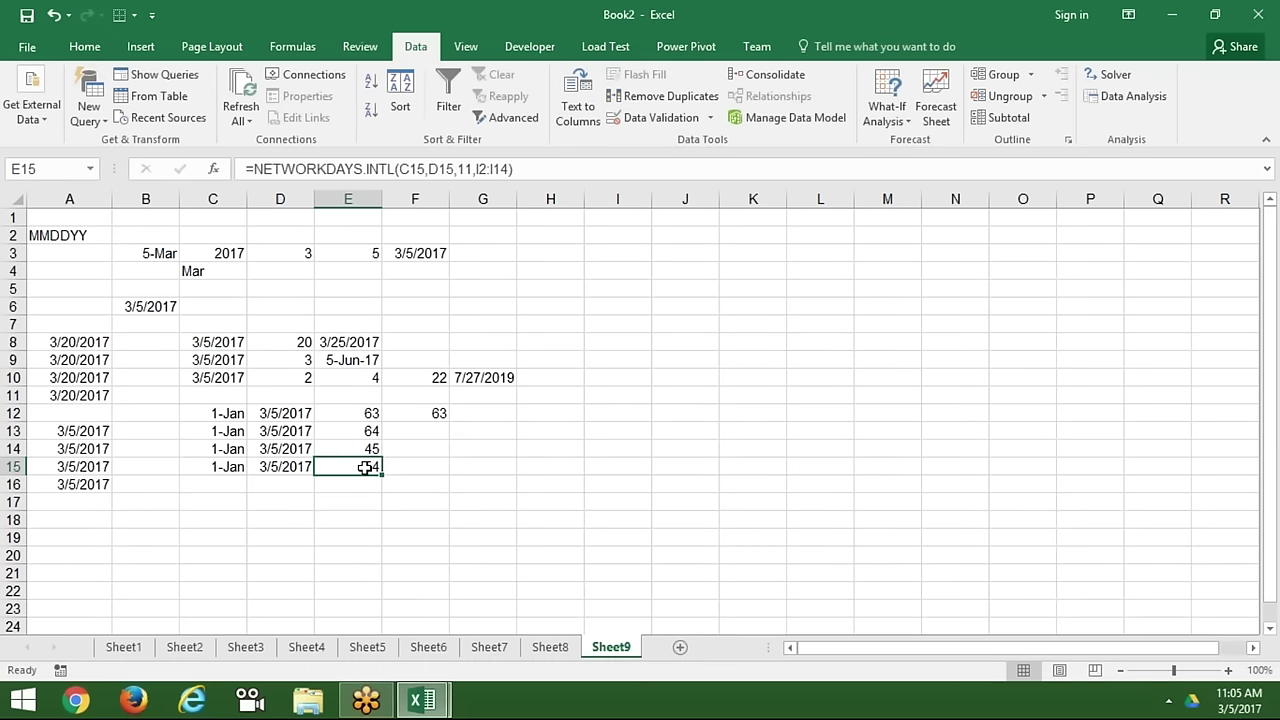
{"action": "double_click", "coordinate": [364, 467]}
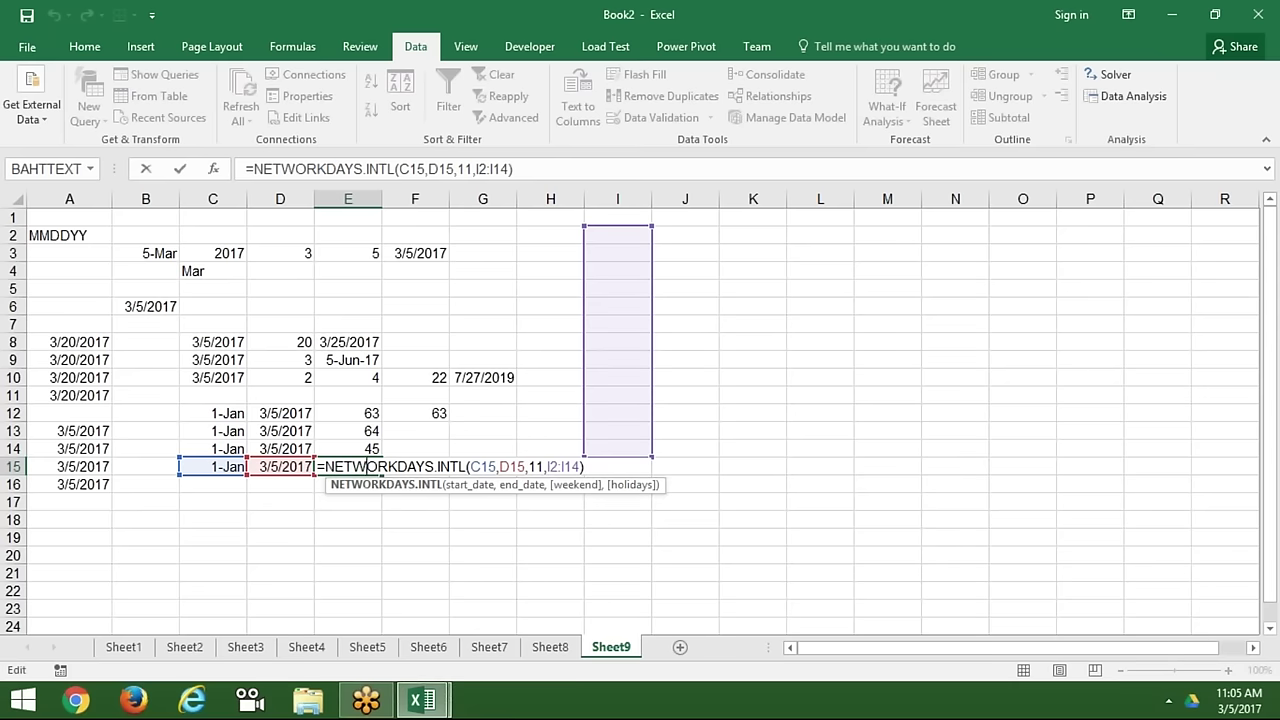
{"action": "key", "text": "Return"}
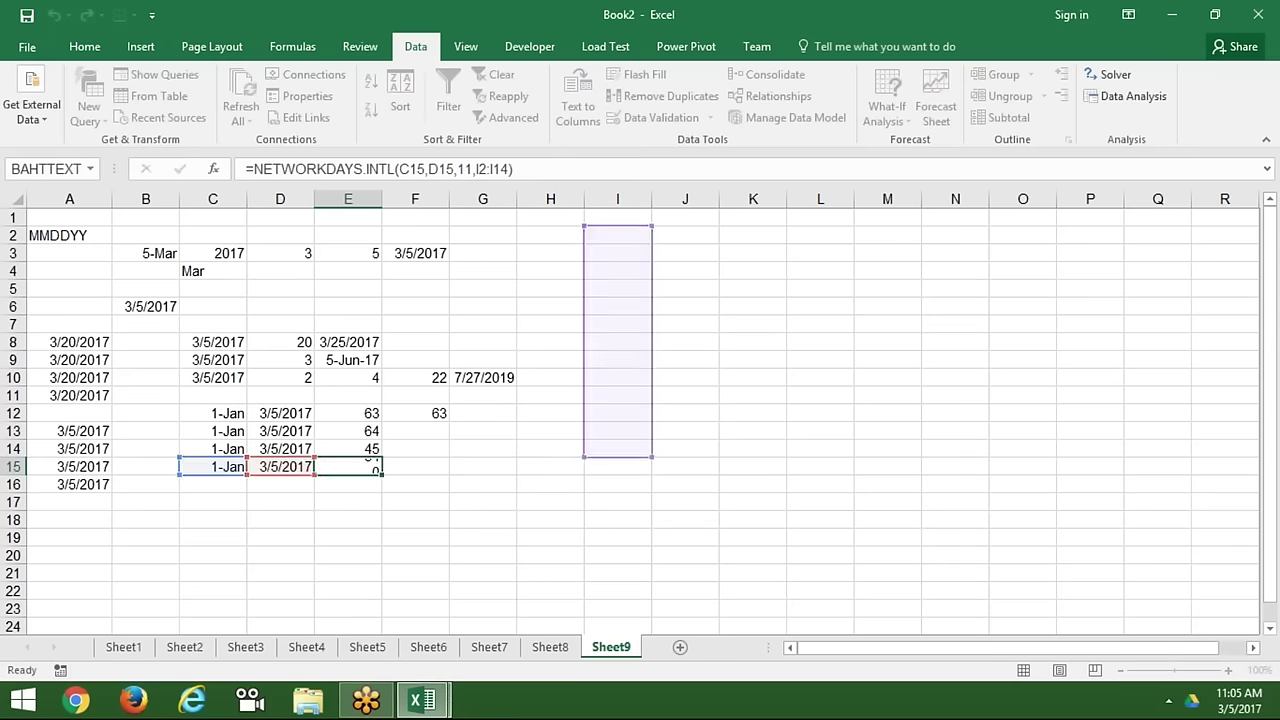
{"action": "key", "text": "Down"}
{"action": "key", "text": "Left"}
{"action": "key", "text": "Left"}
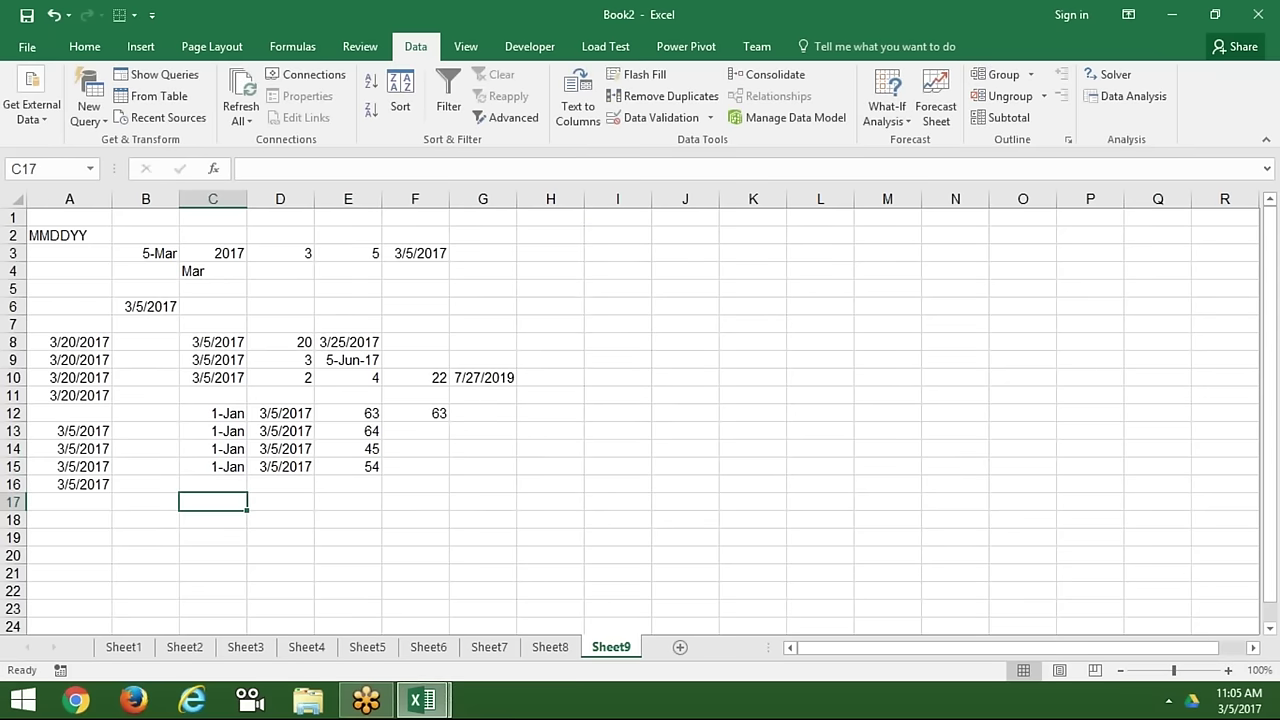
Step: Enter the start date 3/5/2017 in C17 with Ctrl+;, undoing a stray time entry
{"action": "key", "text": "ctrl+t"}
{"action": "key", "text": "Escape"}
{"action": "key", "text": "ctrl+shift+semicolon"}
{"action": "key", "text": "Return"}
{"action": "key", "text": "ctrl+z"}
{"action": "key", "text": "ctrl+semicolon"}
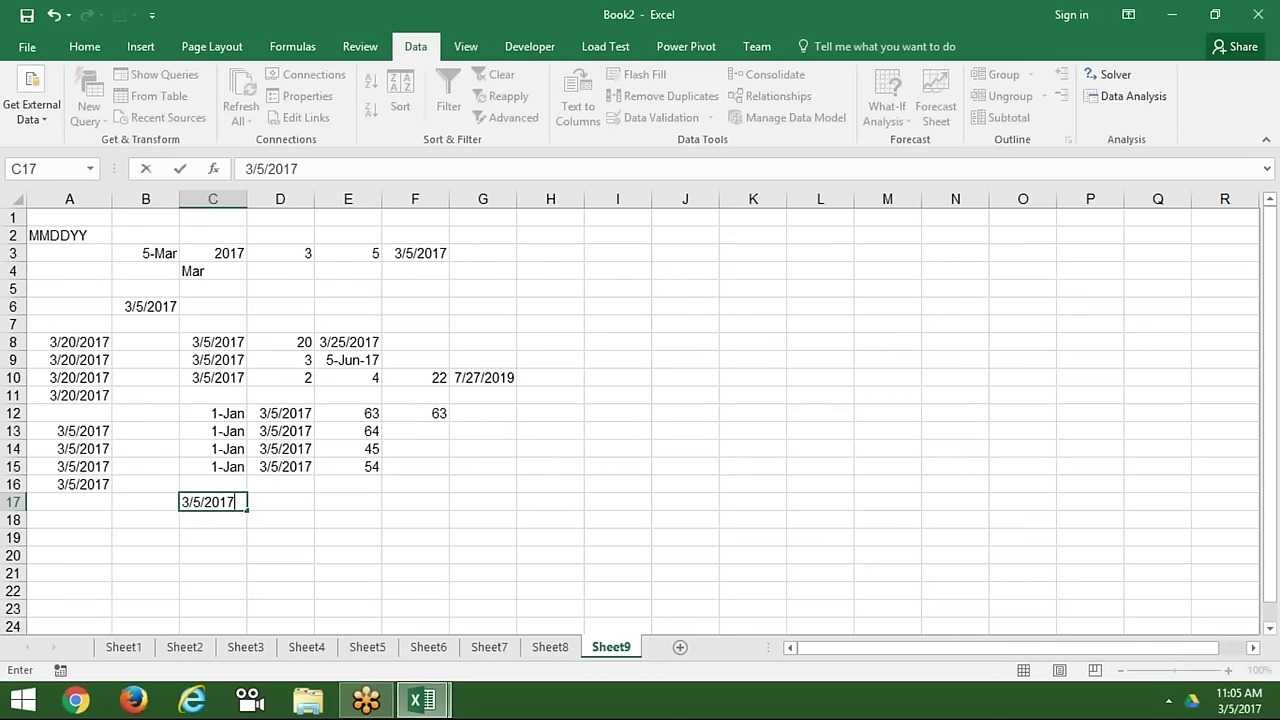
{"action": "key", "text": "Return"}
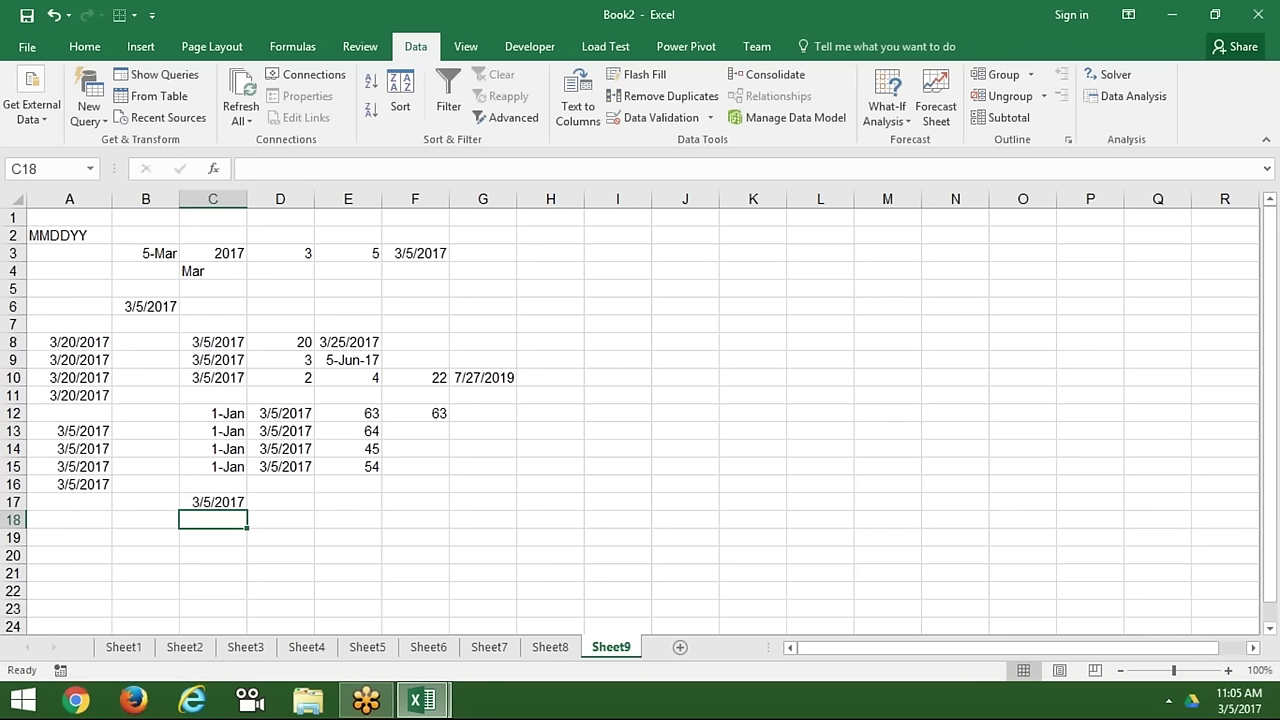
Step: Enter 15 in D17 and format it as a General number instead of a date
{"action": "left_click", "coordinate": [212, 502]}
{"action": "left_click", "coordinate": [280, 502]}
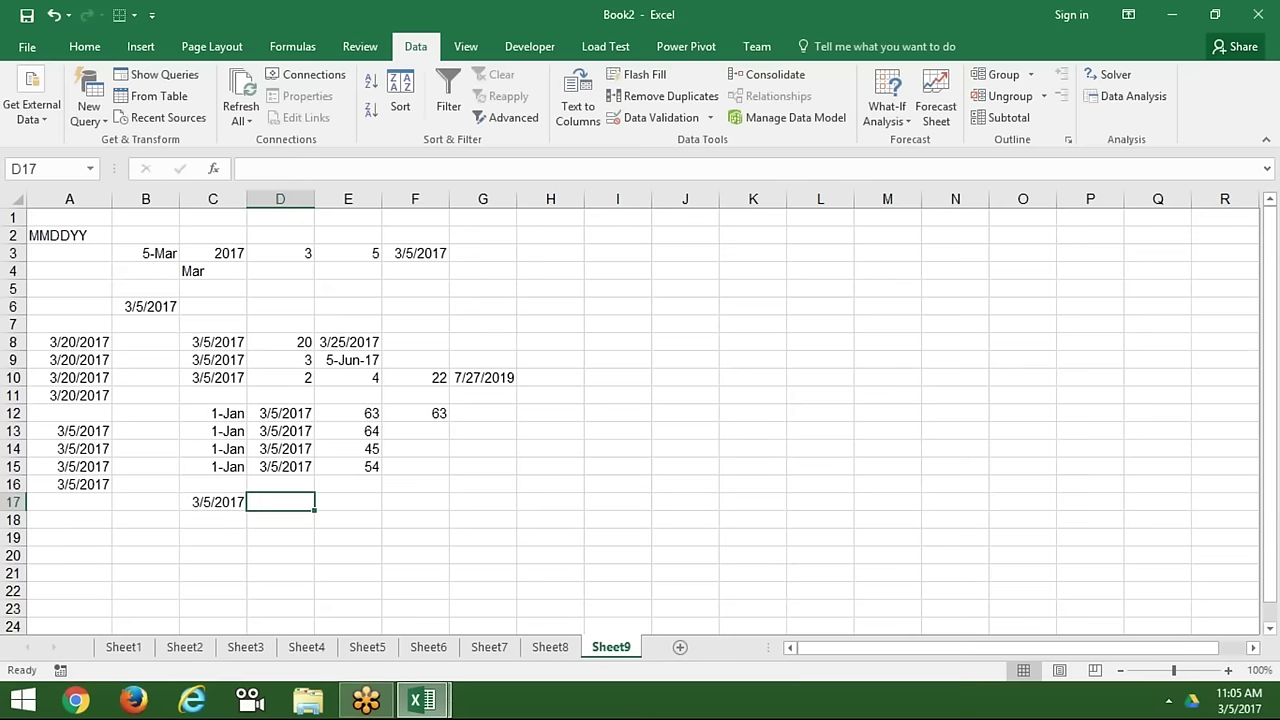
{"action": "type", "text": "15"}
{"action": "key", "text": "Return"}
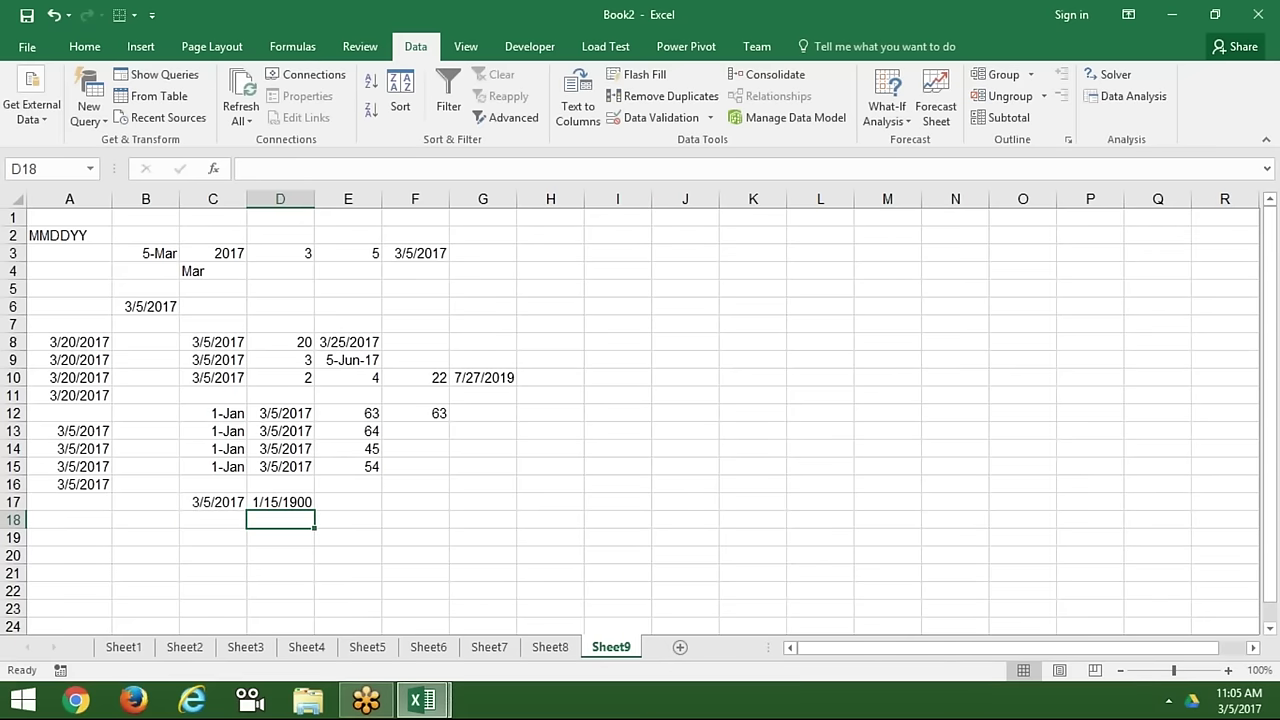
{"action": "left_click", "coordinate": [280, 502]}
{"action": "key", "text": "ctrl+shift+asciitilde"}
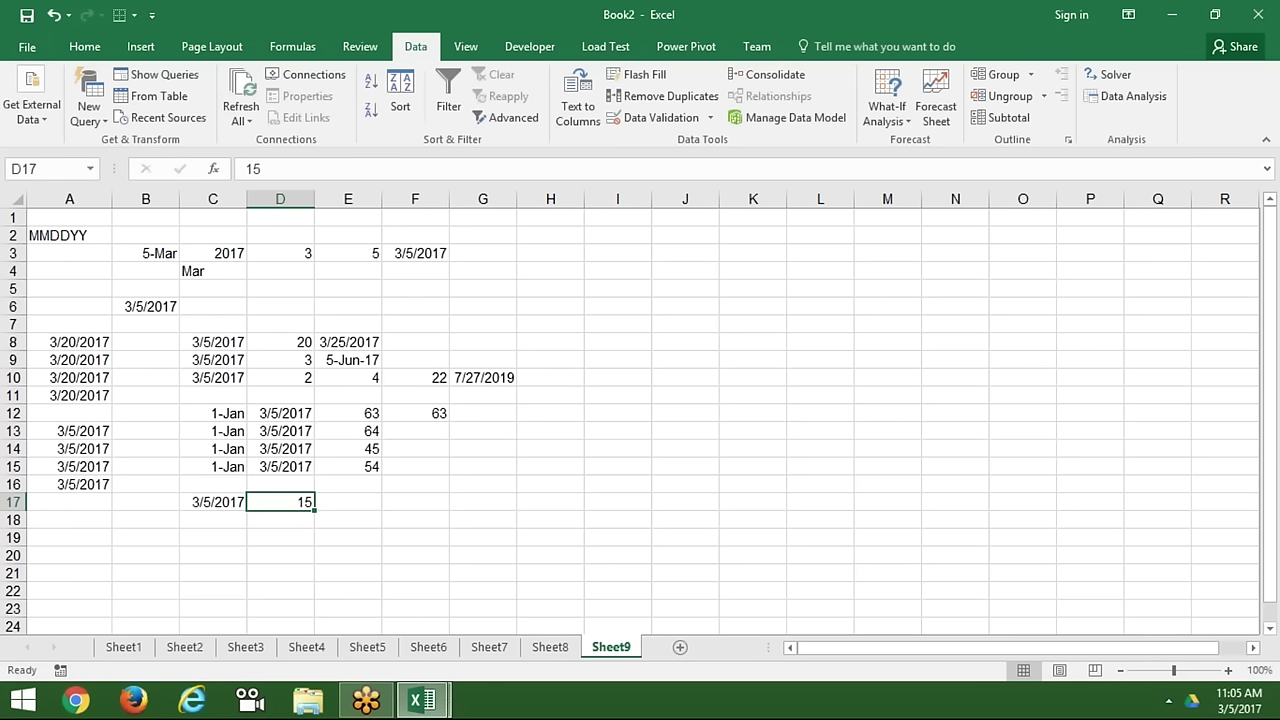
Step: Enter =WORKDAY(C17,D17,H9:H18) in E17 for the end date
{"action": "left_click", "coordinate": [348, 502]}
{"action": "type", "text": "="}
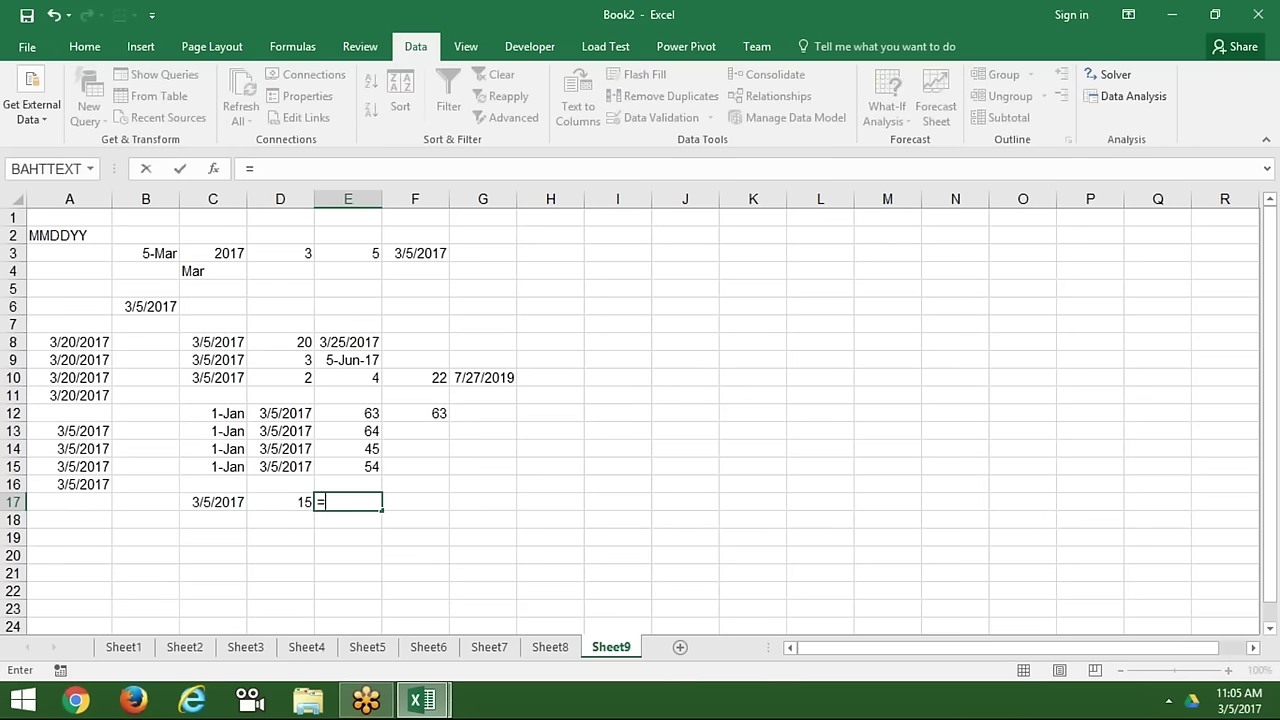
{"action": "type", "text": "wok"}
{"action": "key", "text": "BackSpace"}
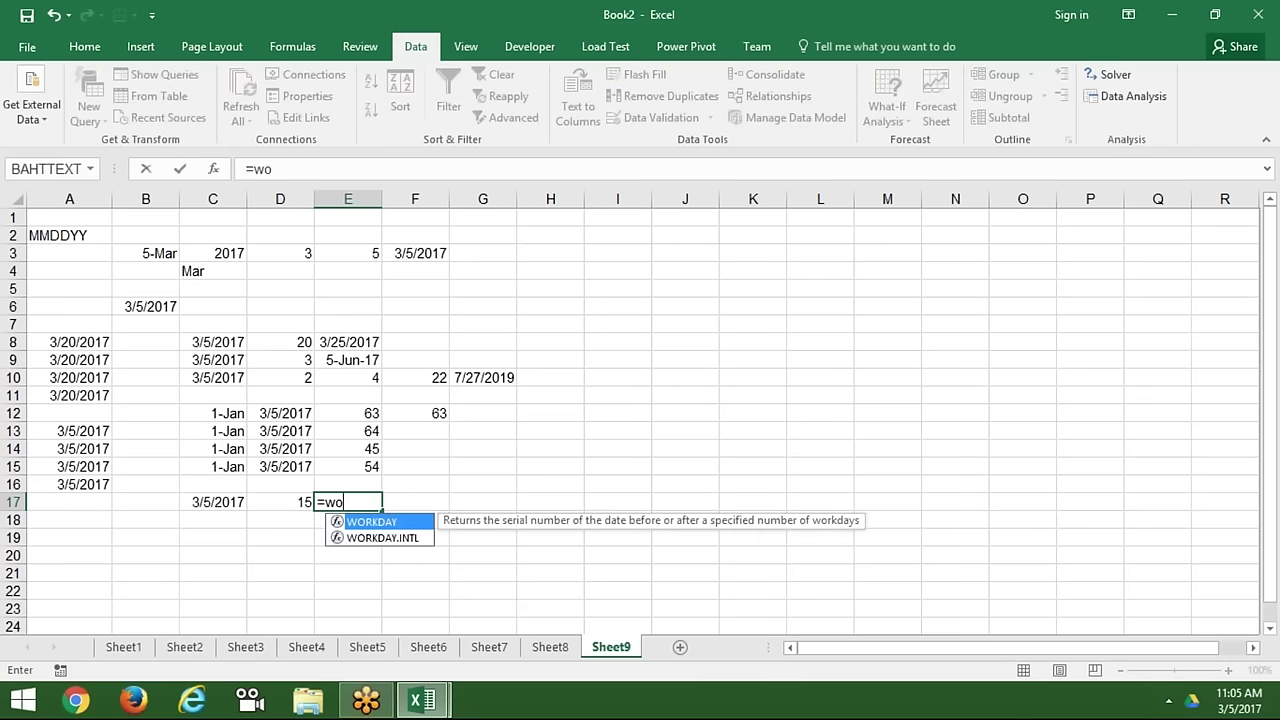
{"action": "key", "text": "Tab"}
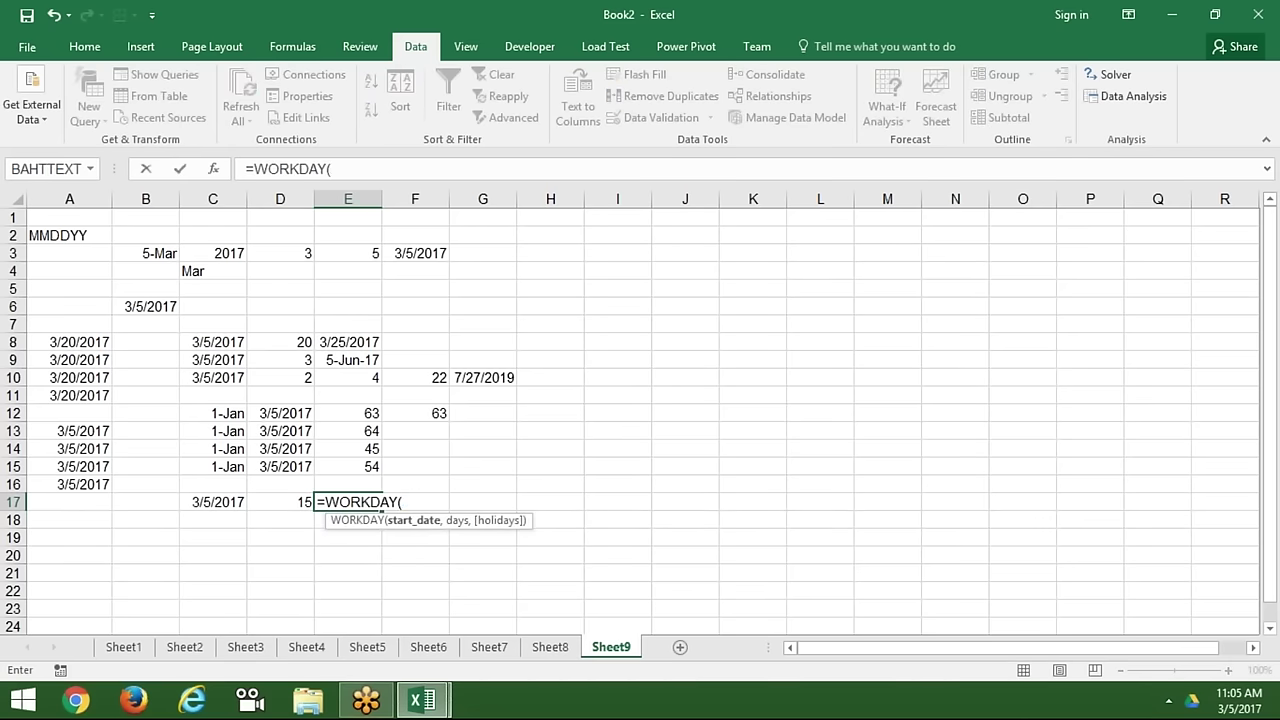
{"action": "left_click", "coordinate": [213, 502]}
{"action": "type", "text": ","}
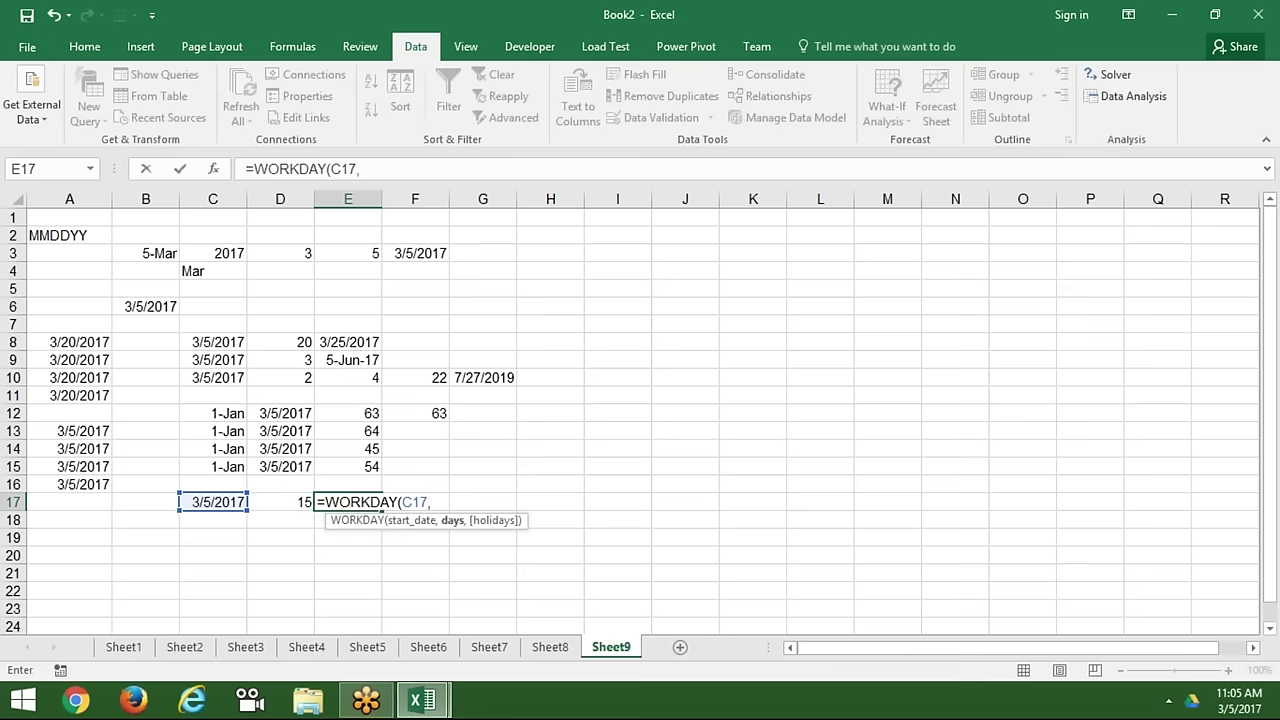
{"action": "left_click", "coordinate": [280, 502]}
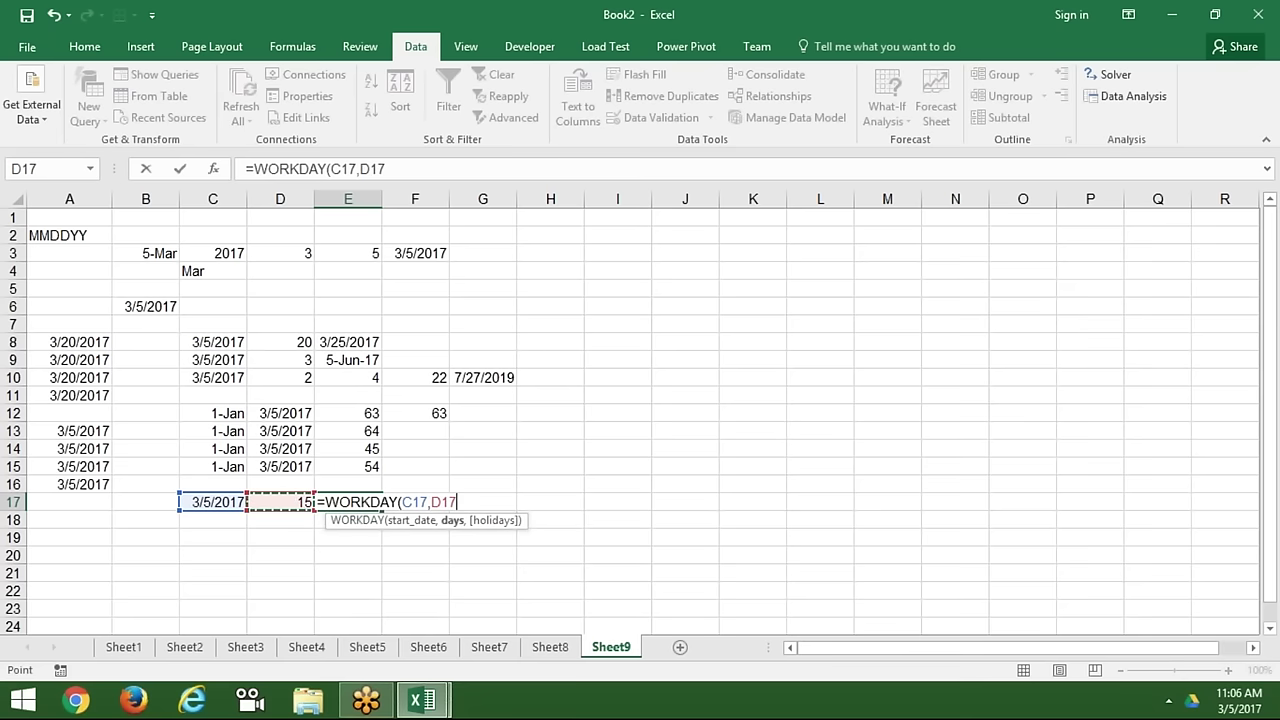
{"action": "type", "text": ","}
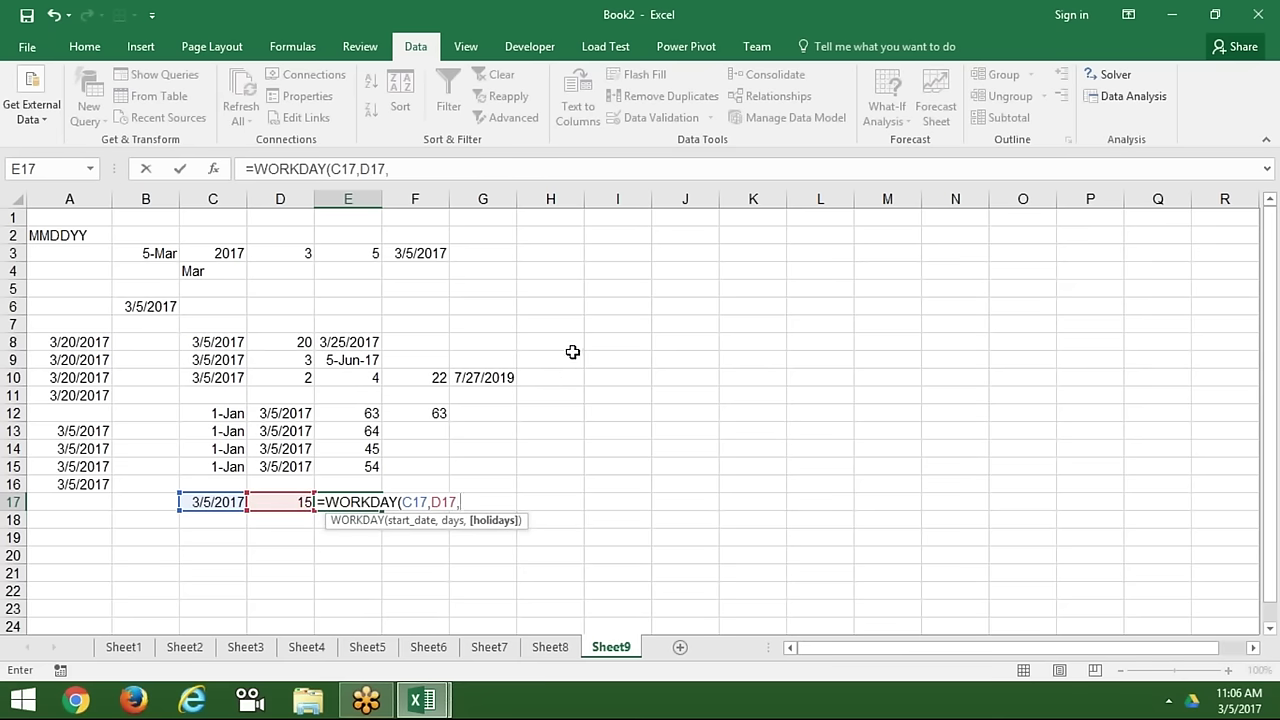
{"action": "left_click_drag", "start_coordinate": [572, 355], "coordinate": [570, 518]}
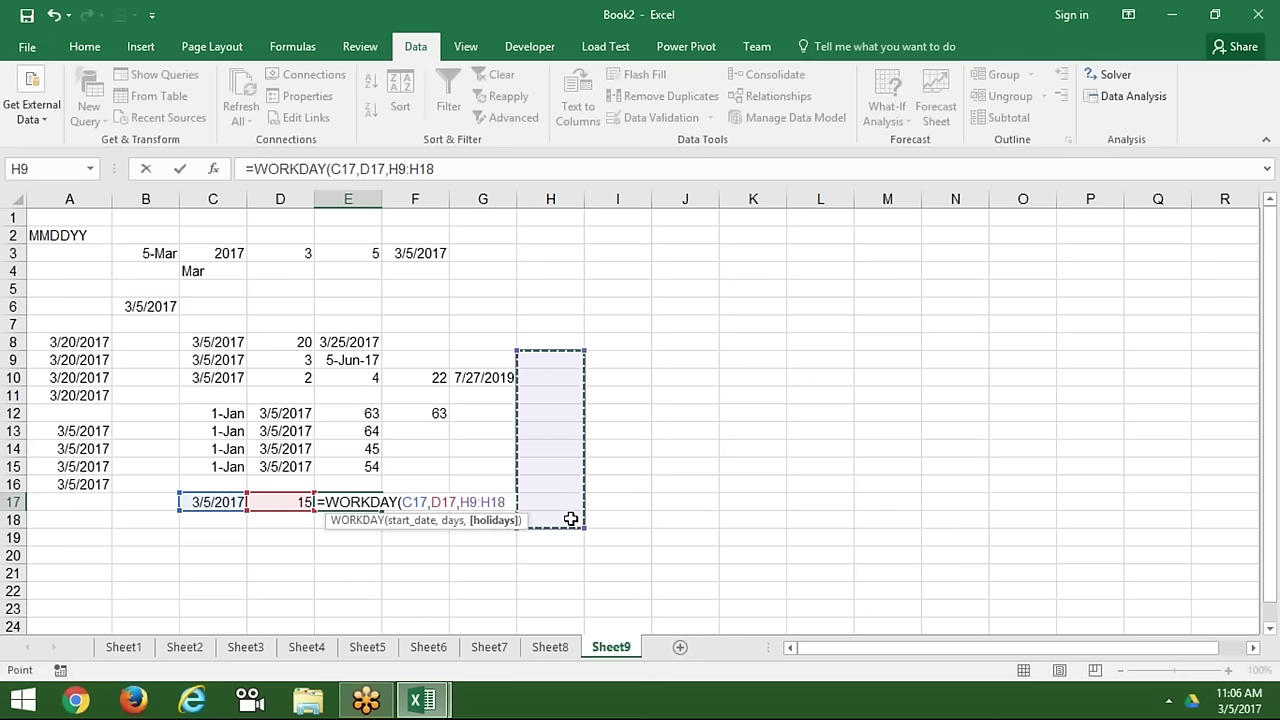
{"action": "key", "text": "Return"}
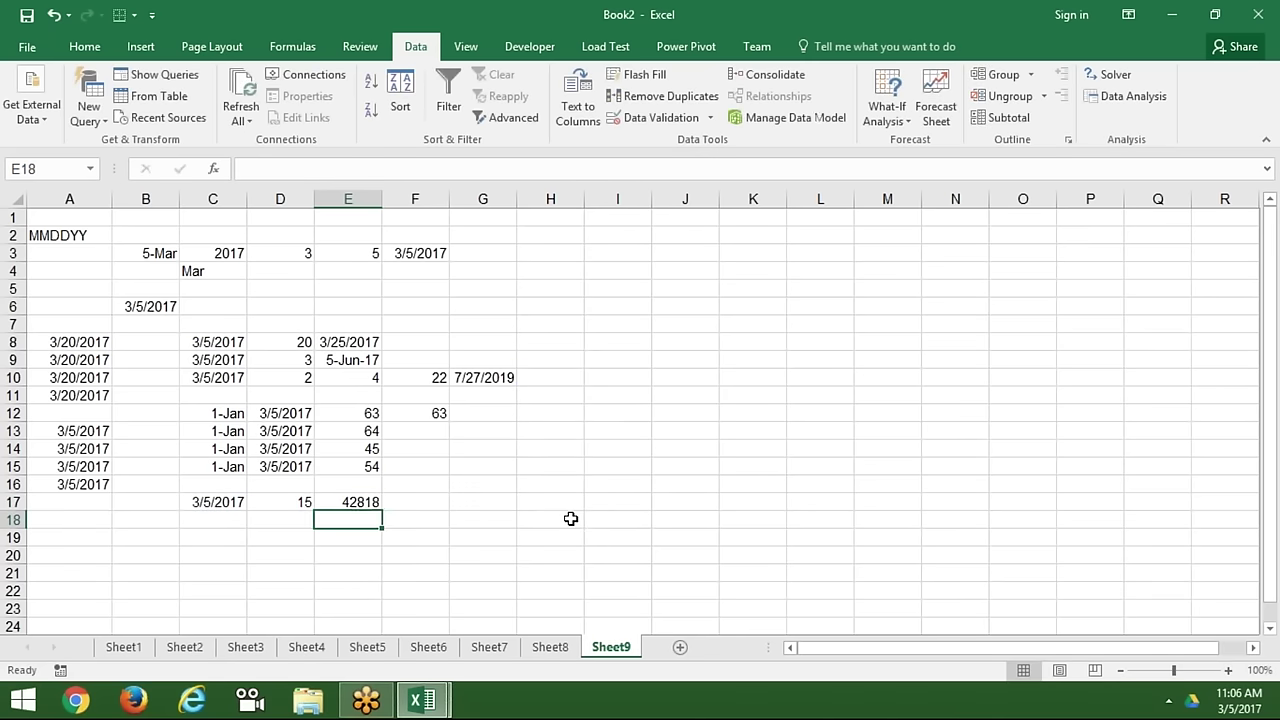
Step: Format E17 as a date so it shows 24-Mar-17
{"action": "key", "text": "Up"}
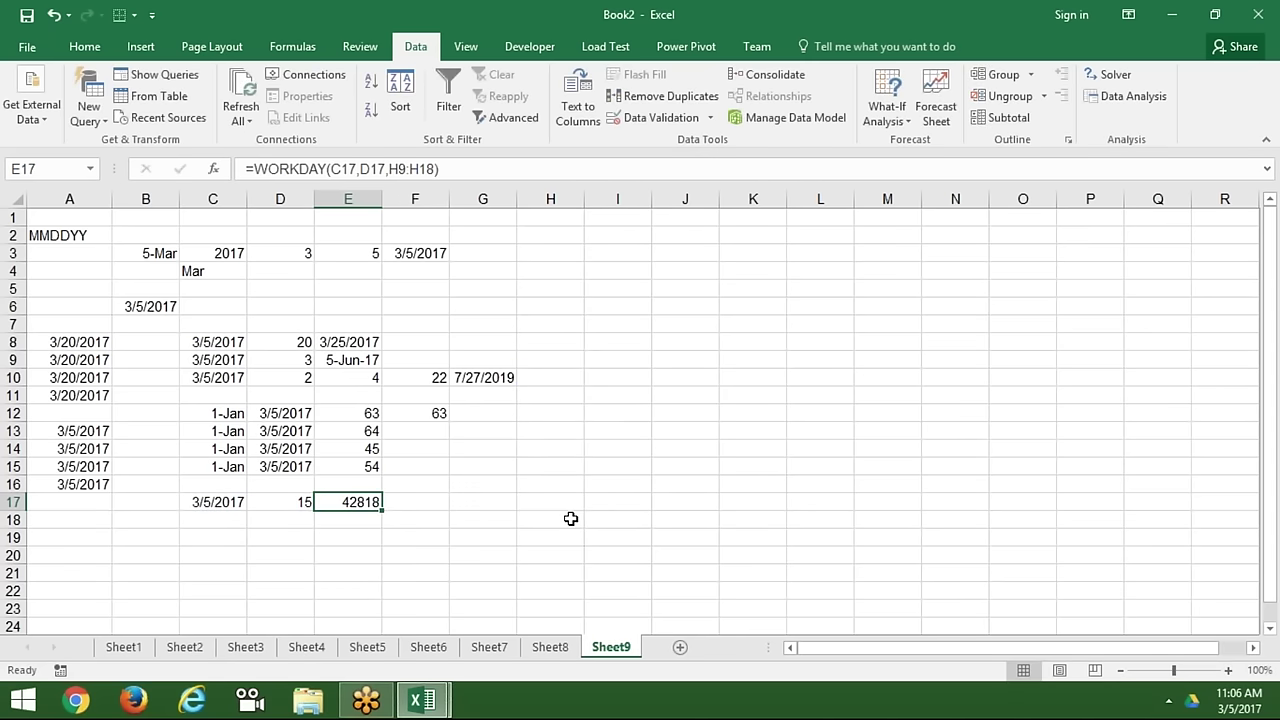
{"action": "key", "text": "ctrl+shift+3"}
{"action": "key", "text": "Left"}
{"action": "key", "text": "Left"}
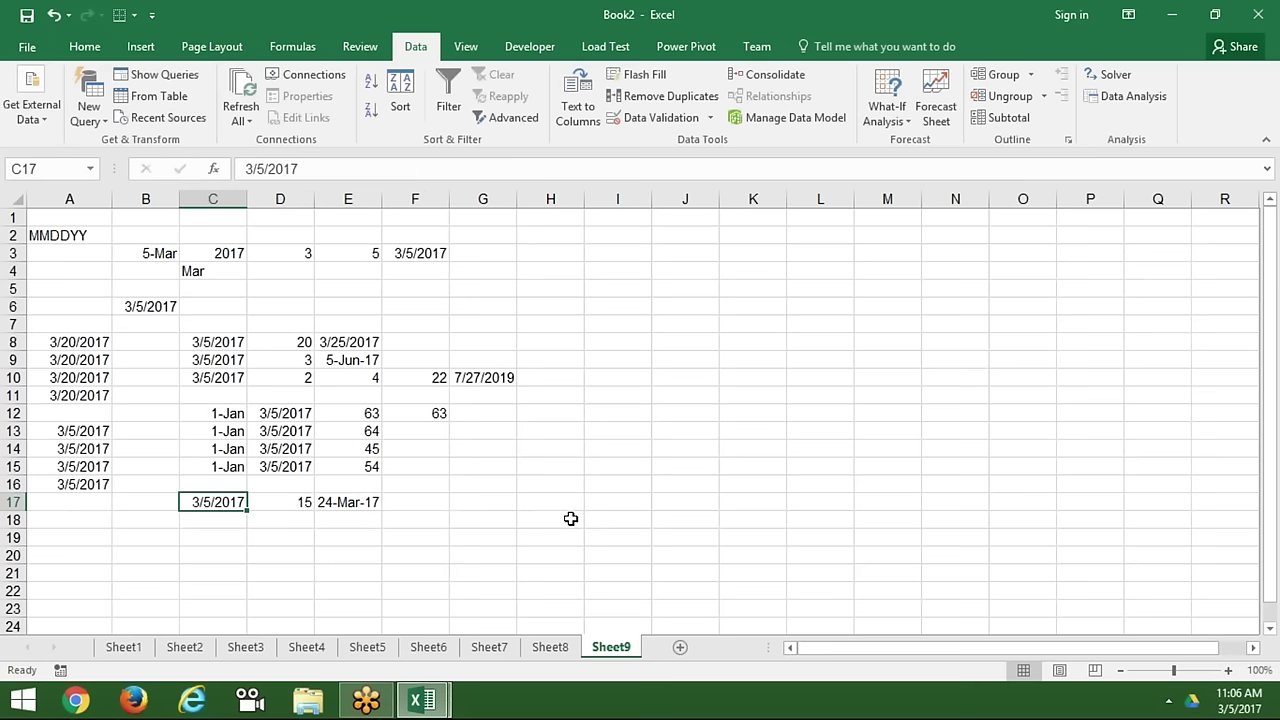
{"action": "key", "text": "Down"}
Step: Put 3/5/2017 in C18 and start WORKDAY.INTL in D18 using C18 and D17's 15 days
{"action": "key", "text": "ctrl+semicolon"}
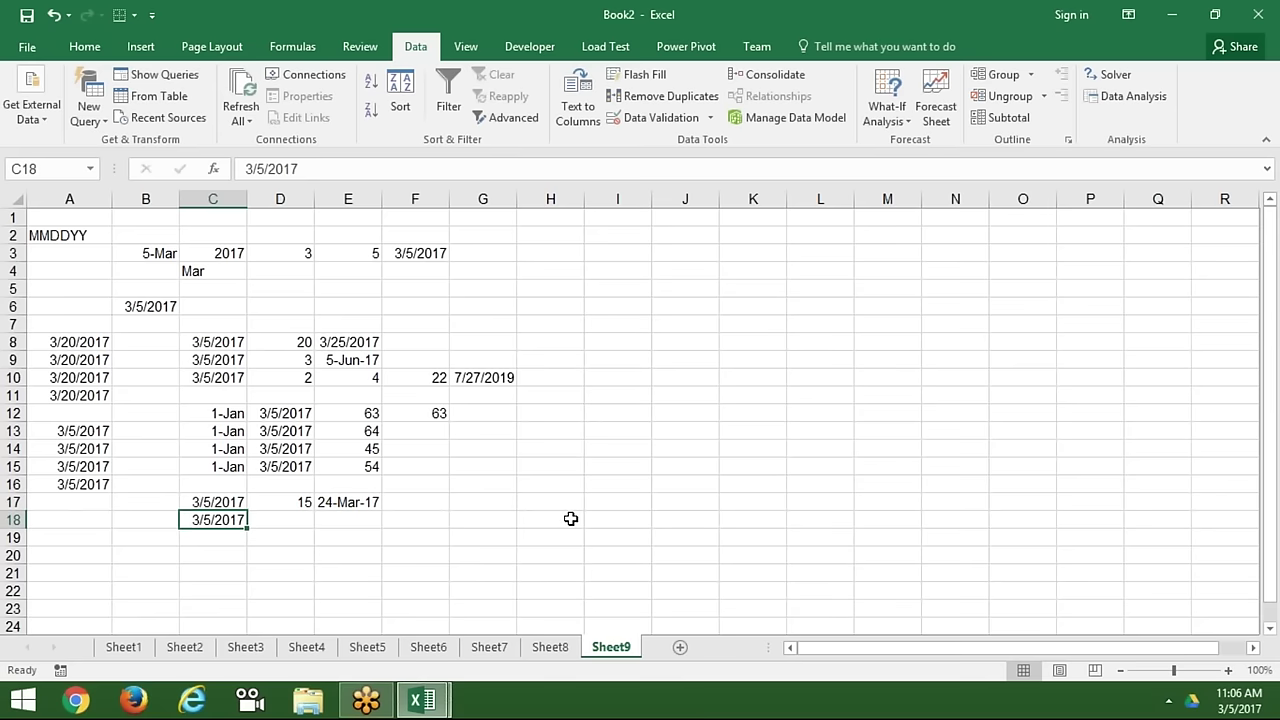
{"action": "key", "text": "Tab"}
{"action": "type", "text": "="}
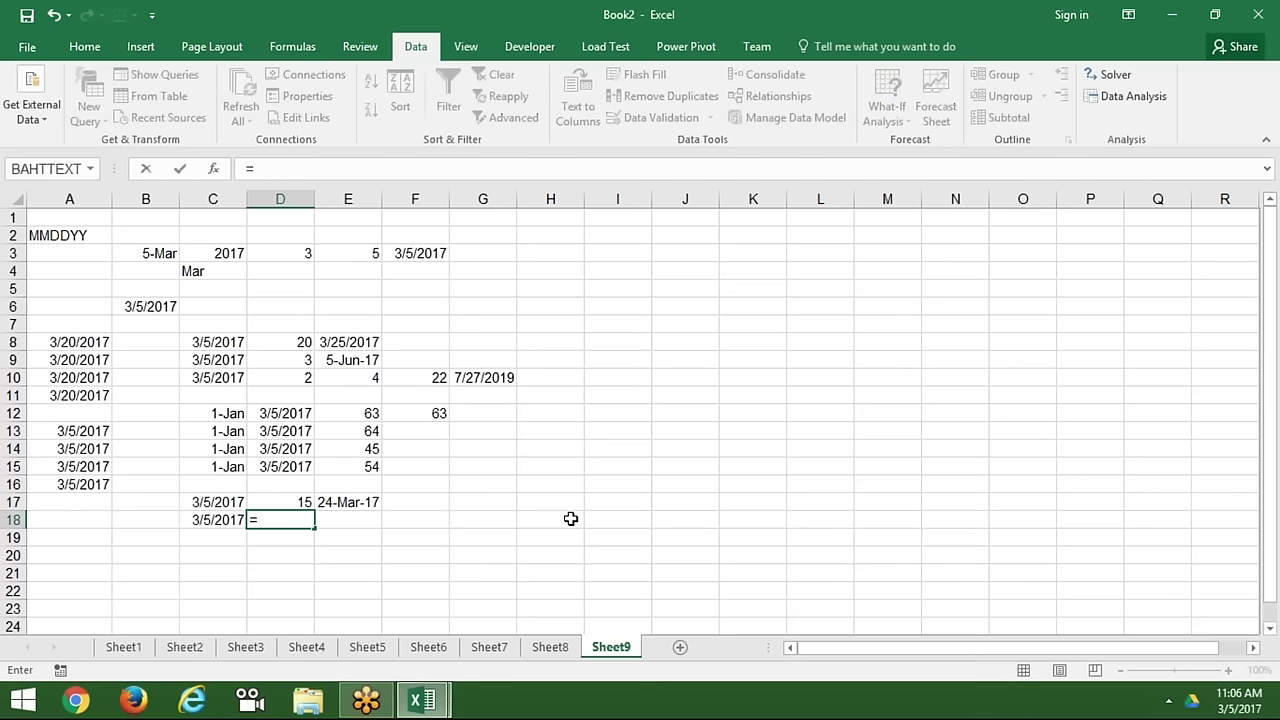
{"action": "type", "text": "wo"}
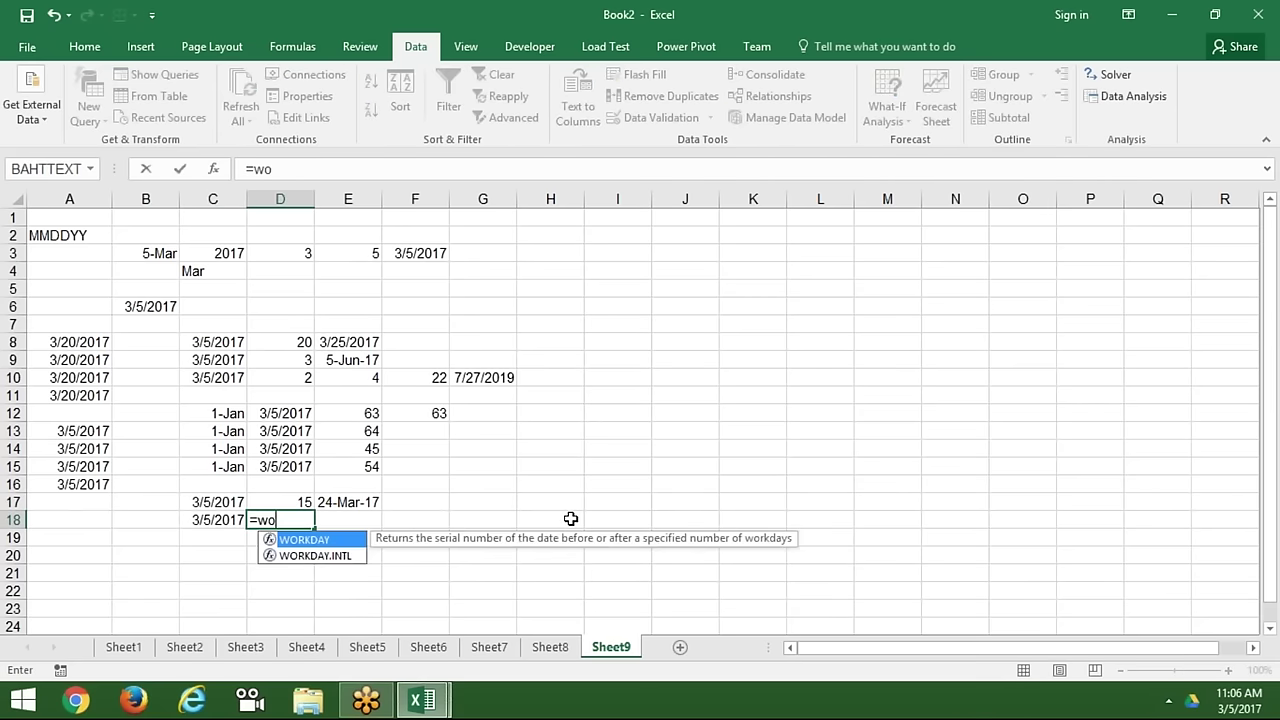
{"action": "key", "text": "Down"}
{"action": "key", "text": "Tab"}
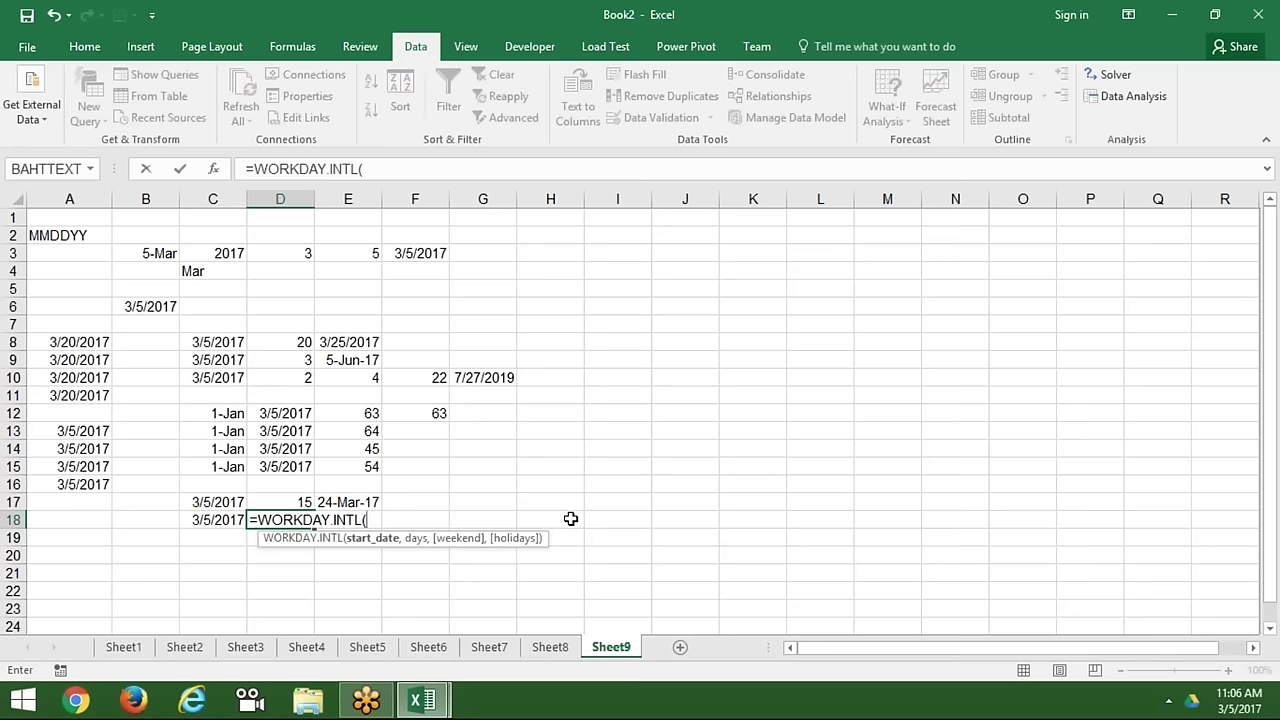
{"action": "key", "text": "Left"}
{"action": "type", "text": ","}
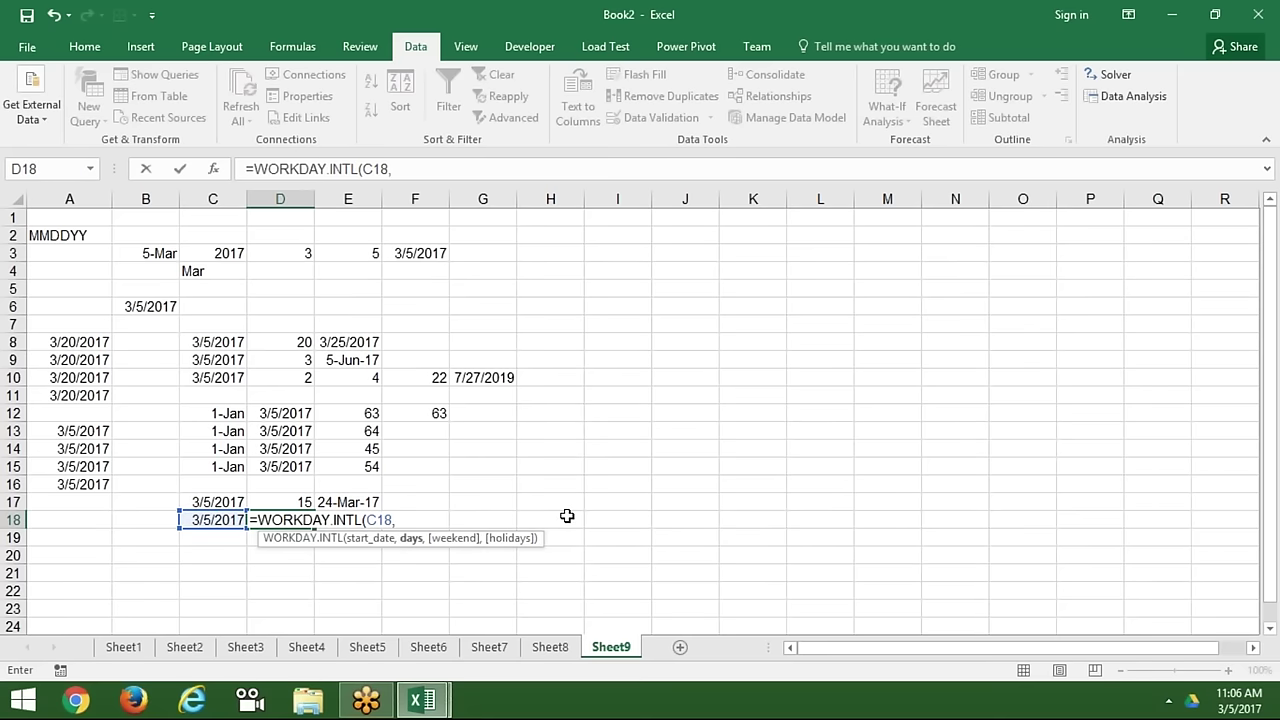
{"action": "key", "text": "Up"}
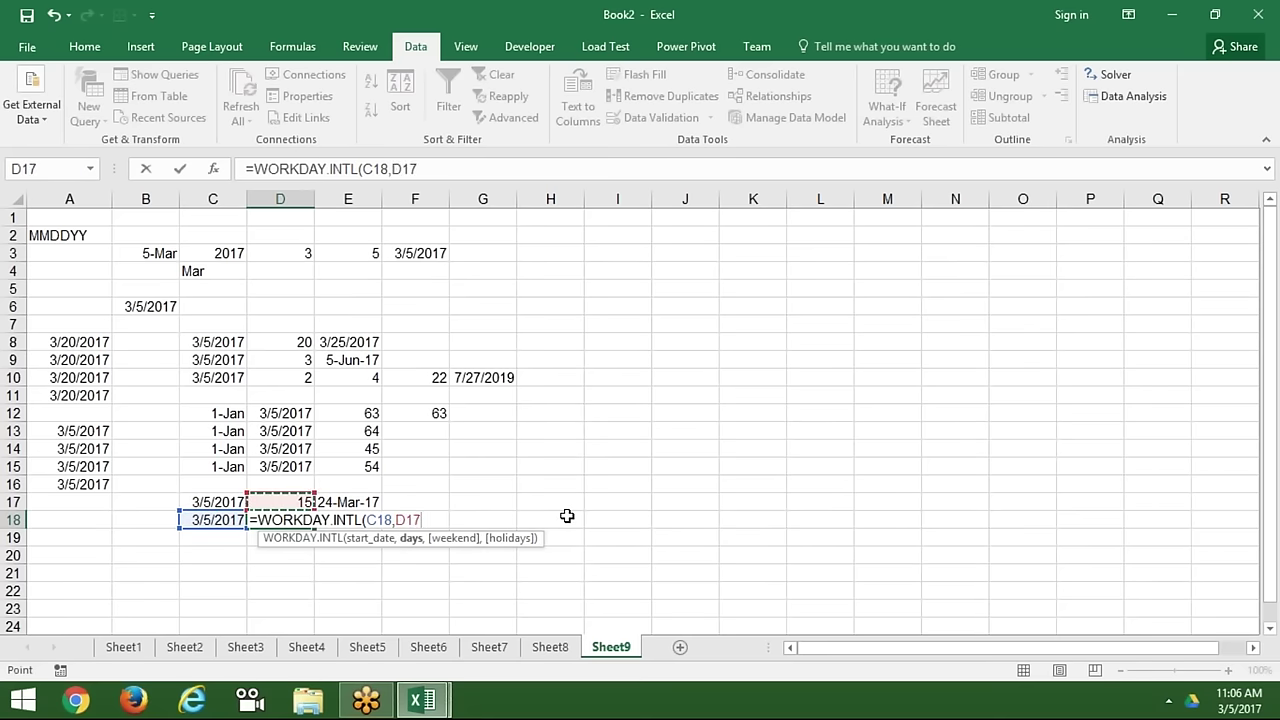
{"action": "type", "text": ","}
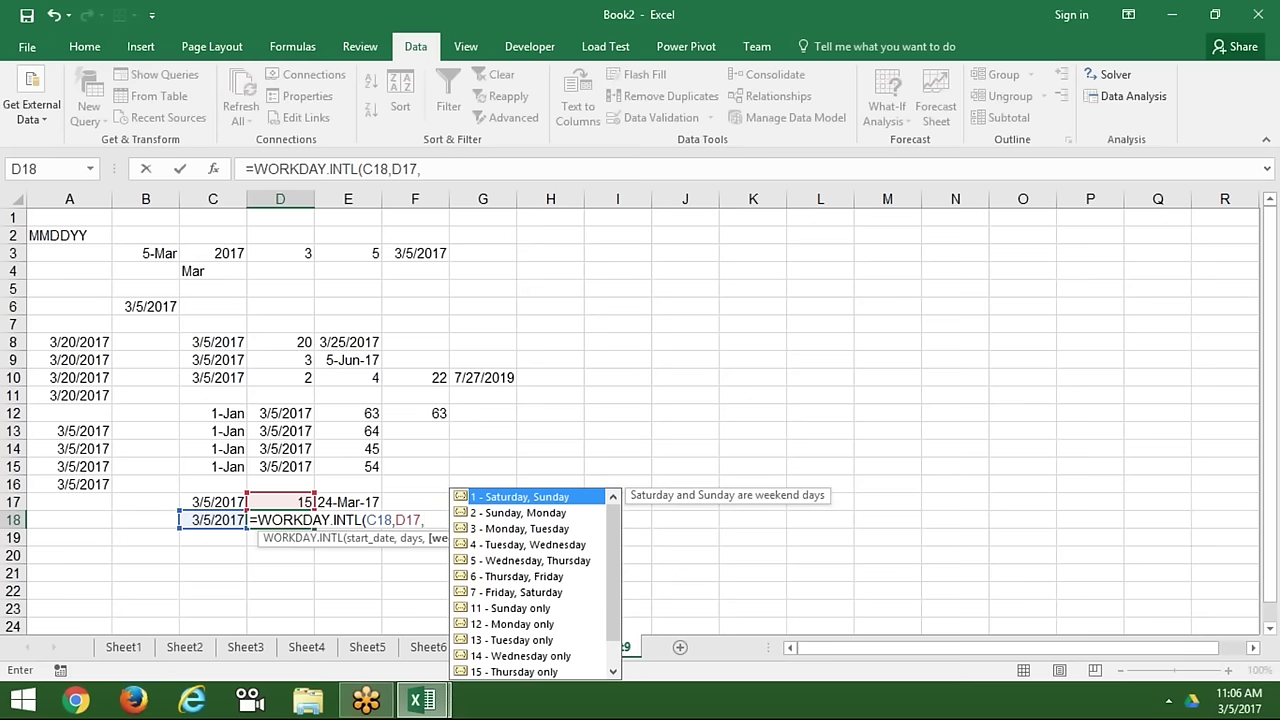
Step: Complete with weekend code 11 and holidays I7:I18, formatted as the date 22-Mar-17
{"action": "key", "text": "Down"}
{"action": "key", "text": "Down"}
{"action": "key", "text": "Down"}
{"action": "key", "text": "Down"}
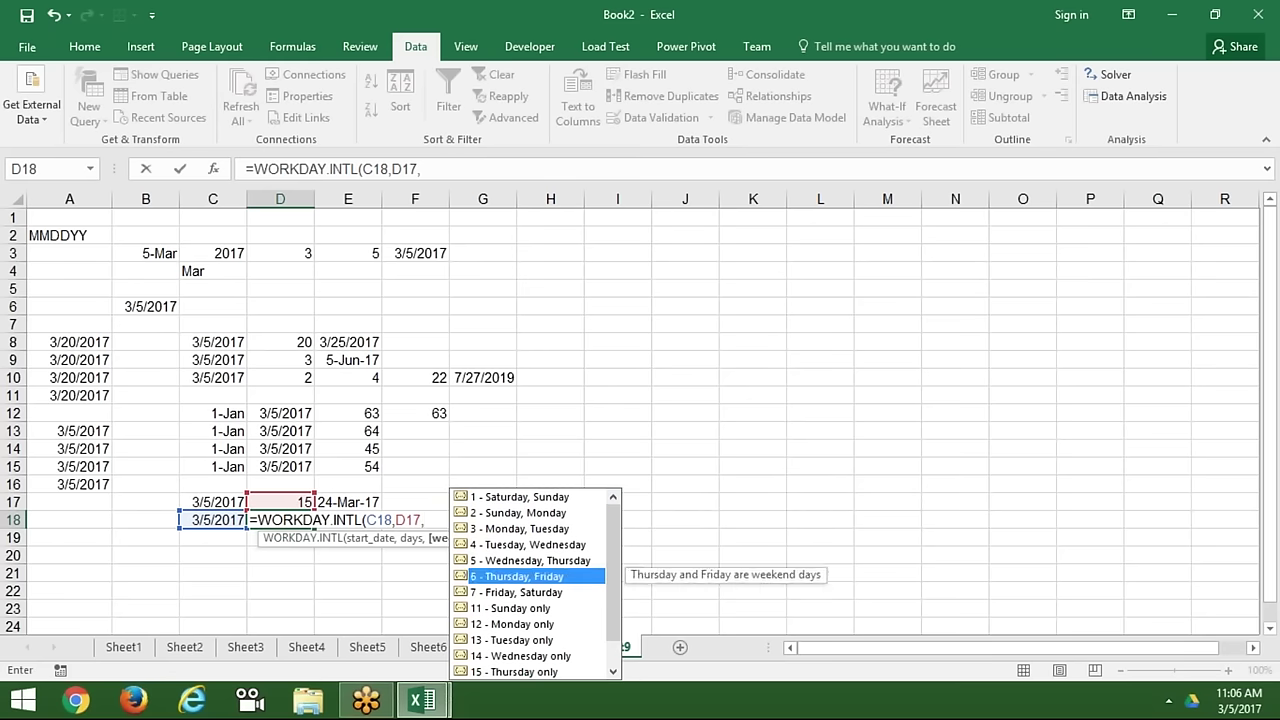
{"action": "key", "text": "Down"}
{"action": "key", "text": "Down"}
{"action": "key", "text": "Tab"}
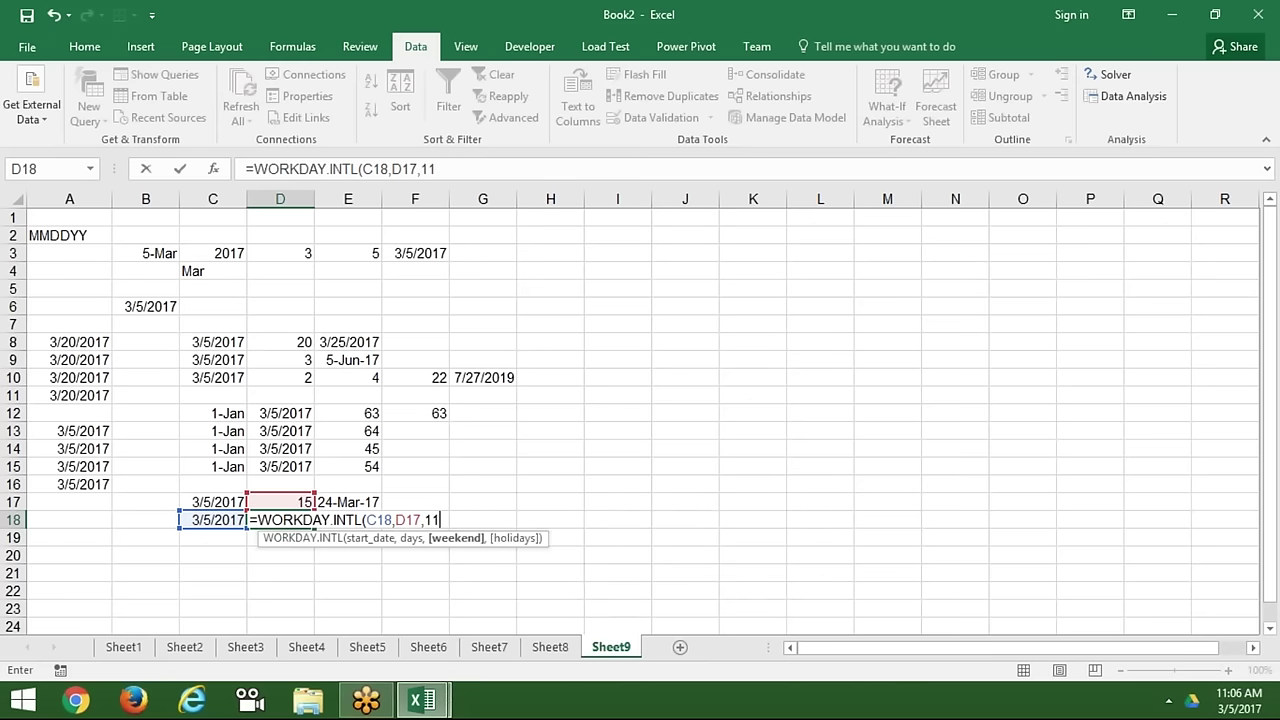
{"action": "type", "text": ","}
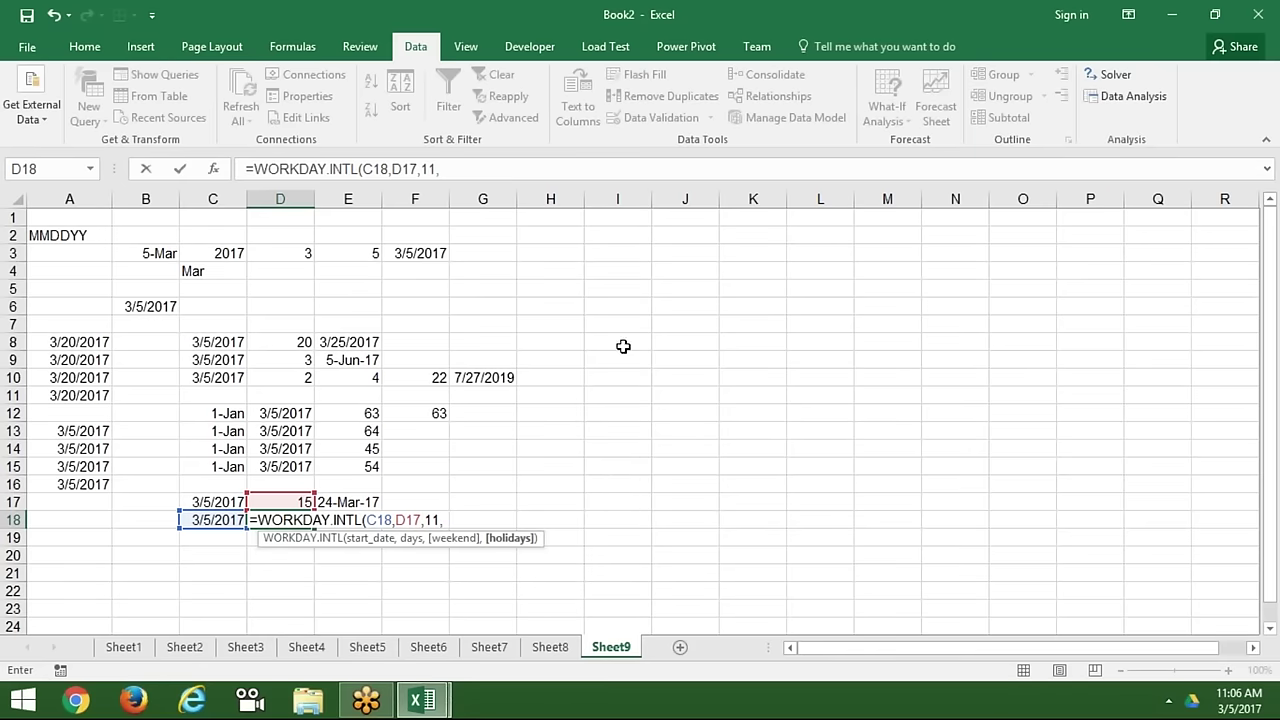
{"action": "left_click_drag", "start_coordinate": [605, 325], "coordinate": [614, 511]}
{"action": "key", "text": "Return"}
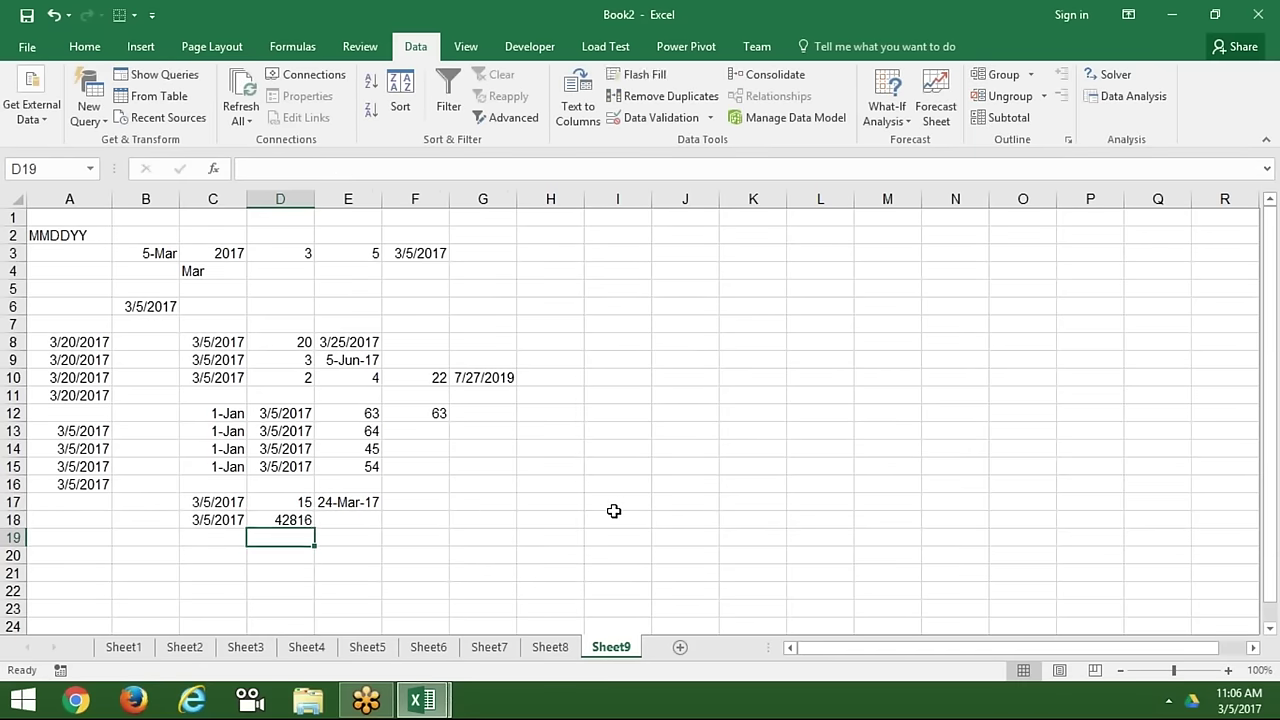
{"action": "key", "text": "Up"}
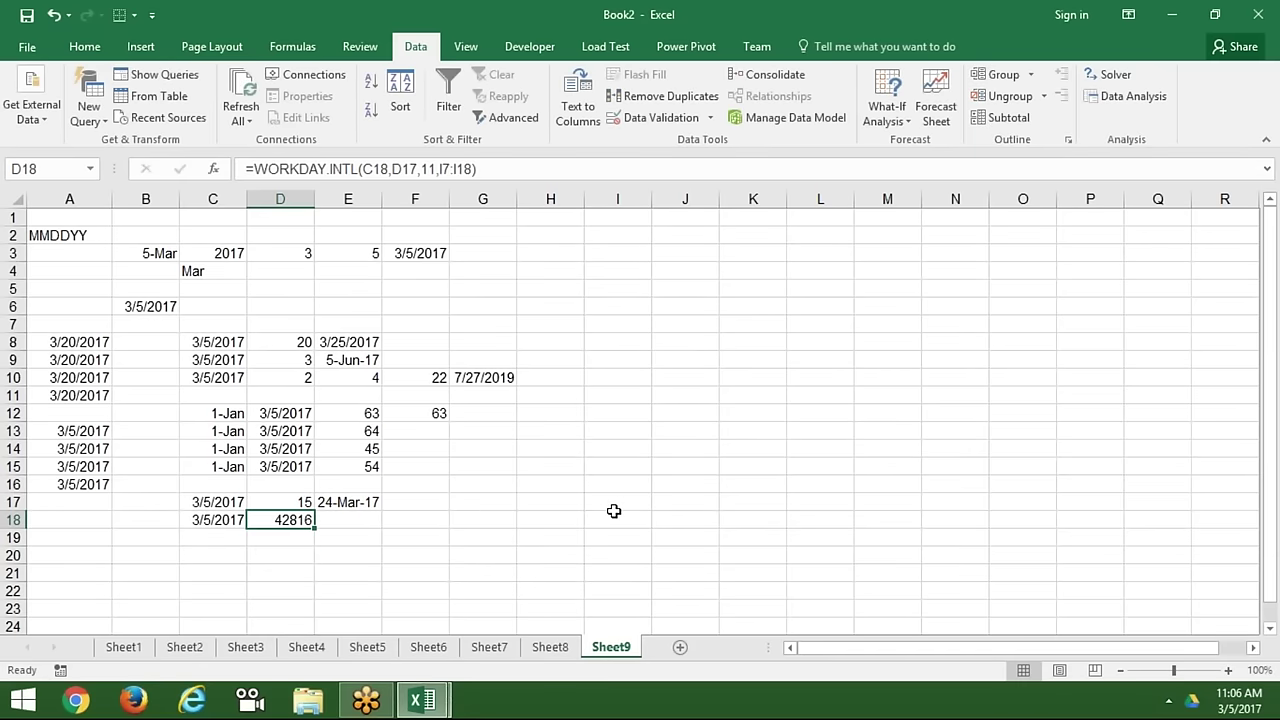
{"action": "key", "text": "ctrl+shift+3"}
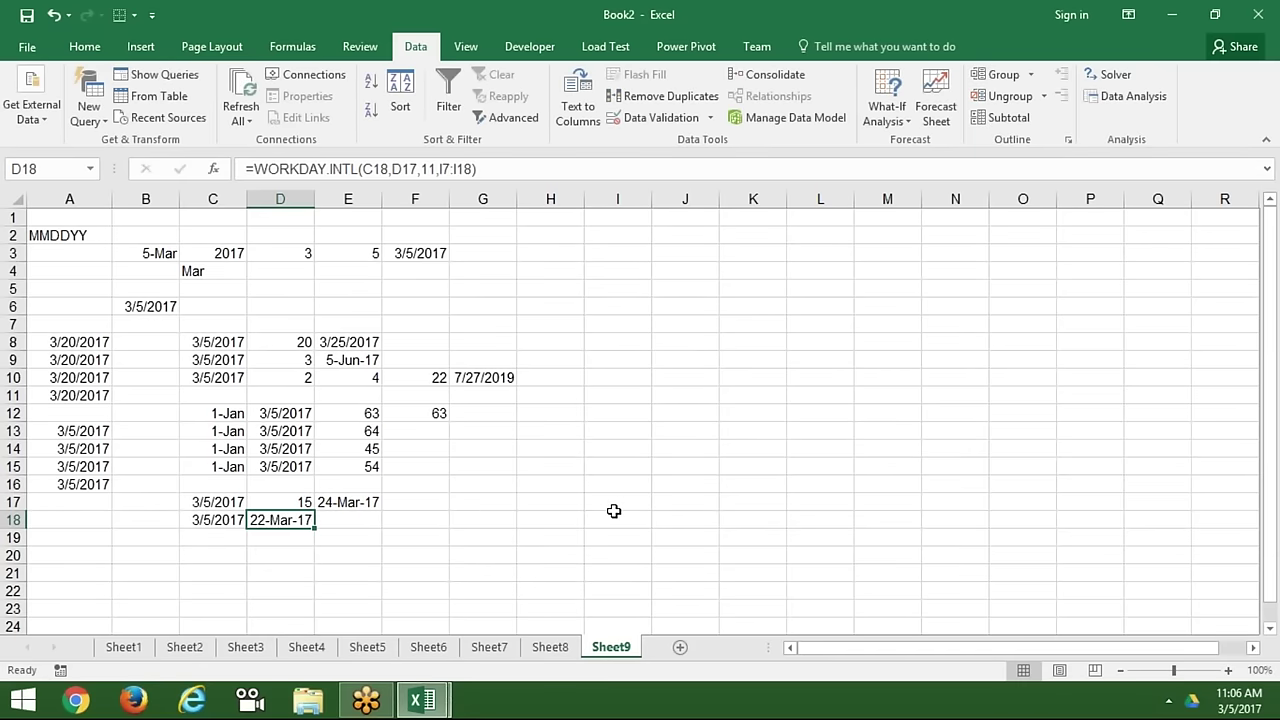
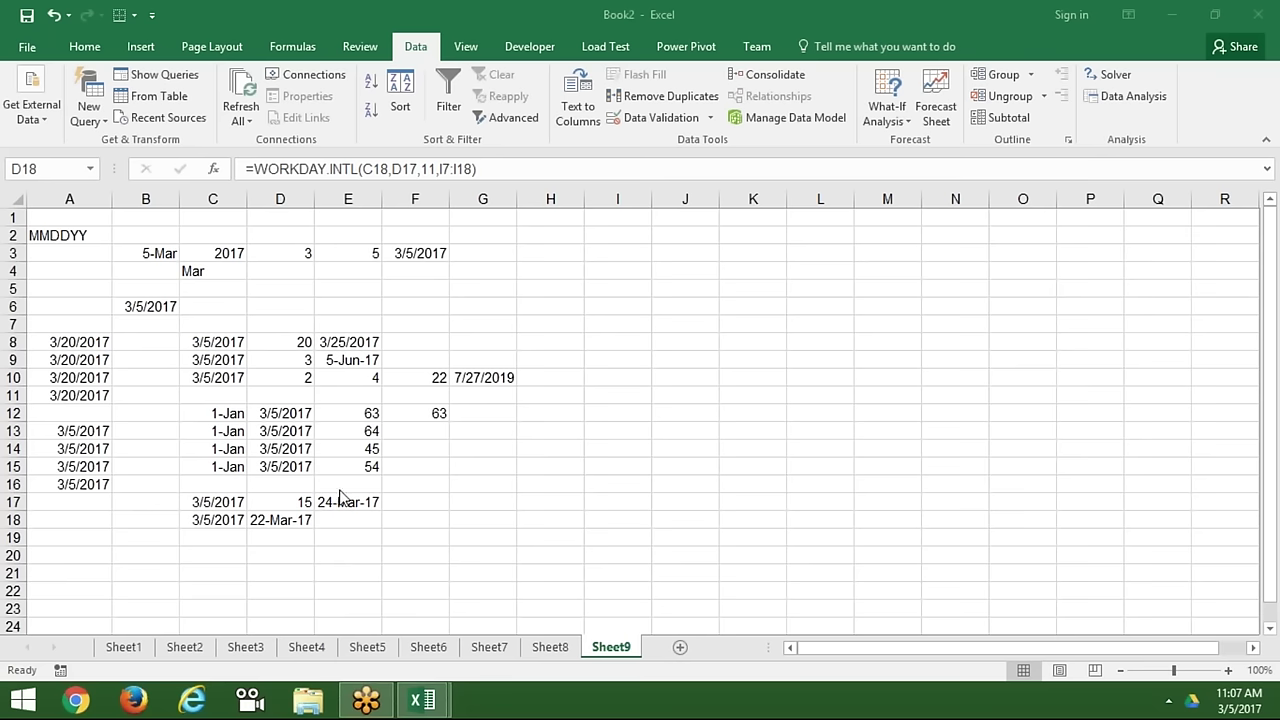
Step: Enter the birth date 10-Jul-87 in cell A21
{"action": "left_click", "coordinate": [280, 520]}
{"action": "key", "text": "Down"}
{"action": "key", "text": "Down"}
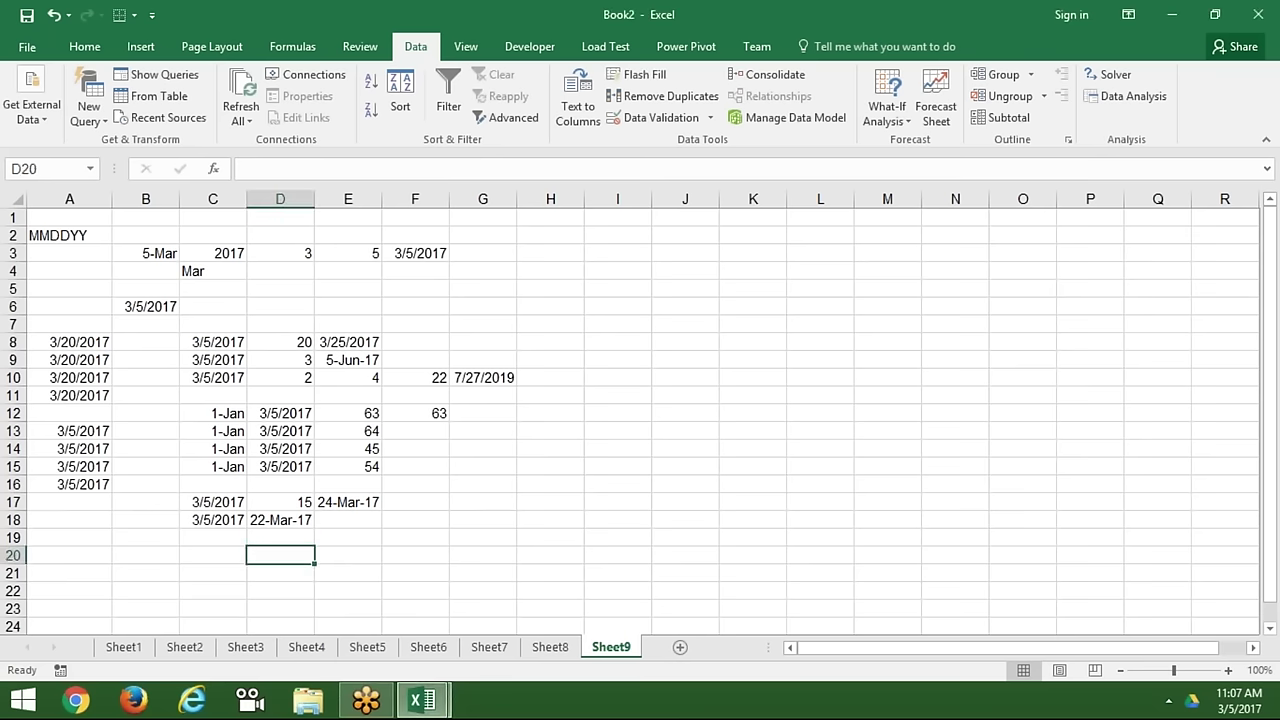
{"action": "key", "text": "Down"}
{"action": "key", "text": "Left"}
{"action": "key", "text": "Left"}
{"action": "key", "text": "Down"}
{"action": "key", "text": "Down"}
{"action": "scroll", "coordinate": [640, 420], "scroll_direction": "down", "scroll_amount": 1}
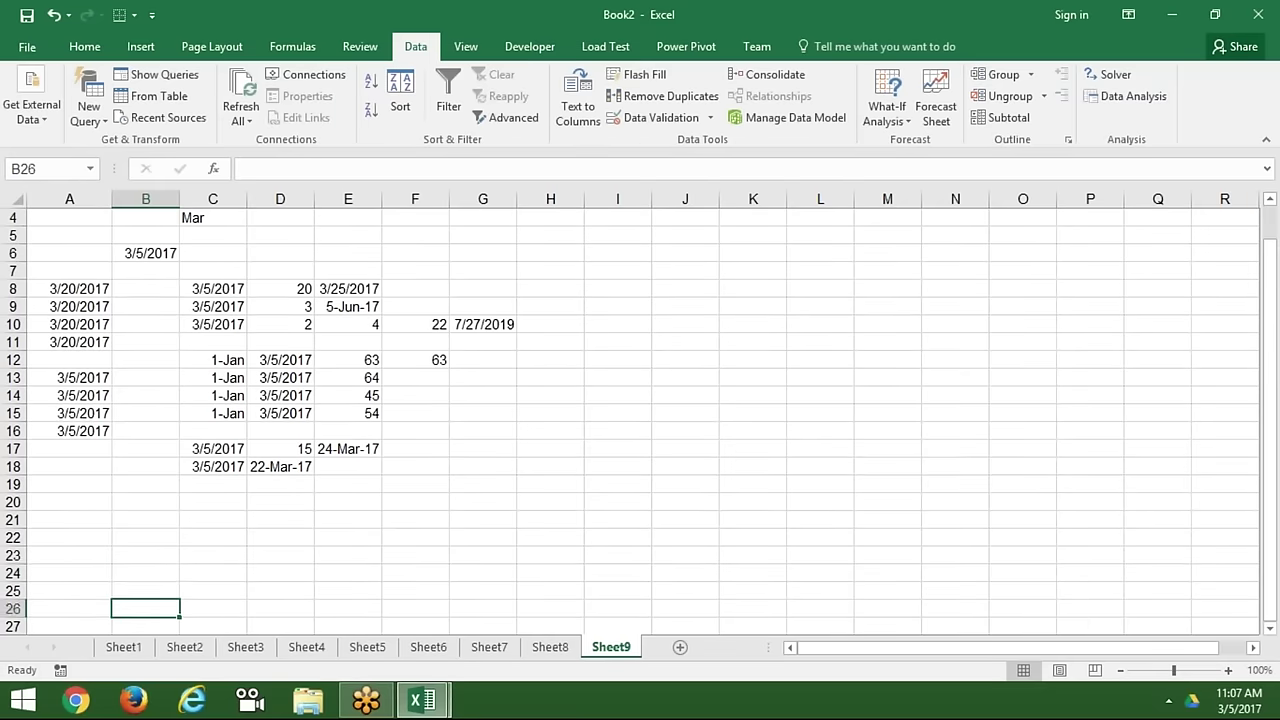
{"action": "key", "text": "Up"}
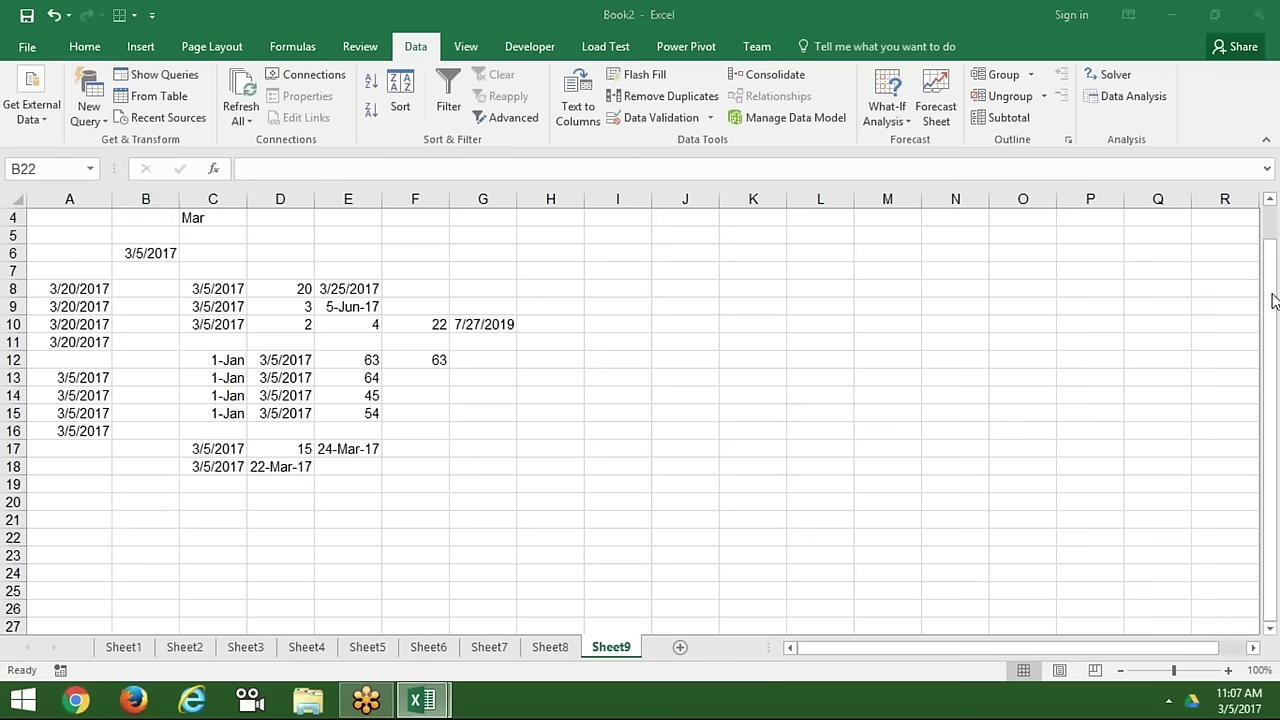
{"action": "left_click", "coordinate": [97, 516]}
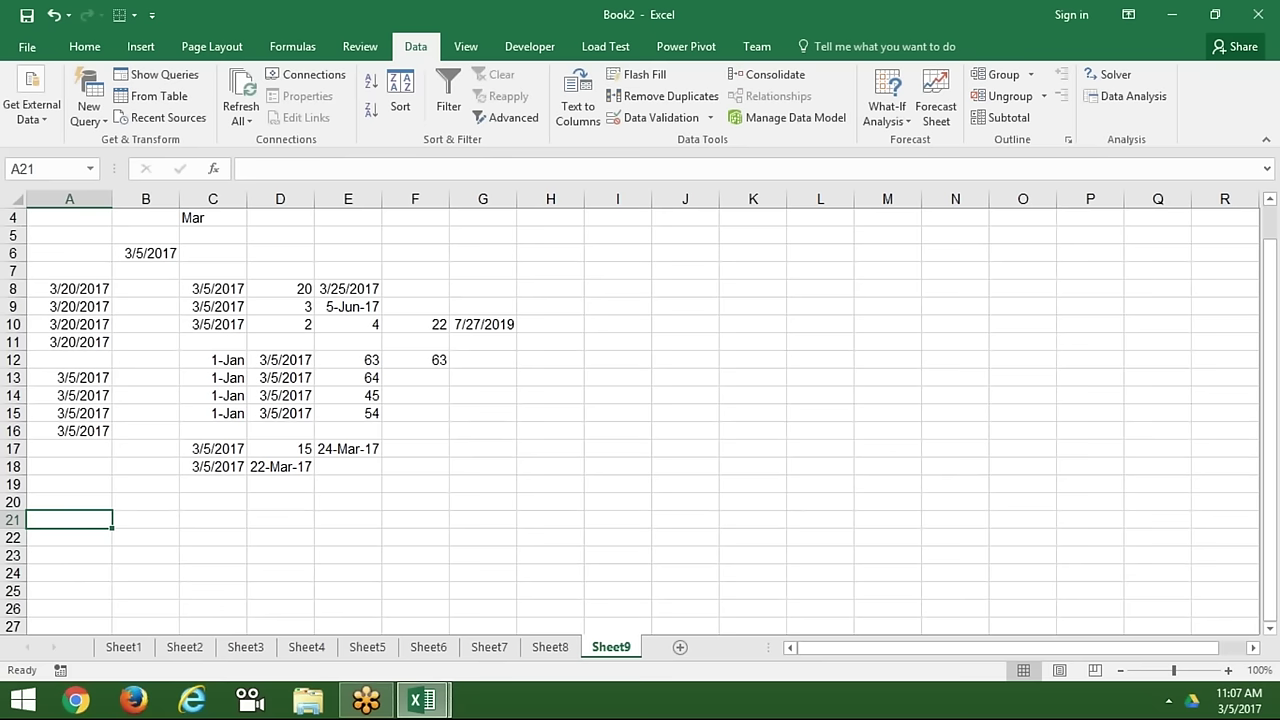
{"action": "type", "text": "10-"}
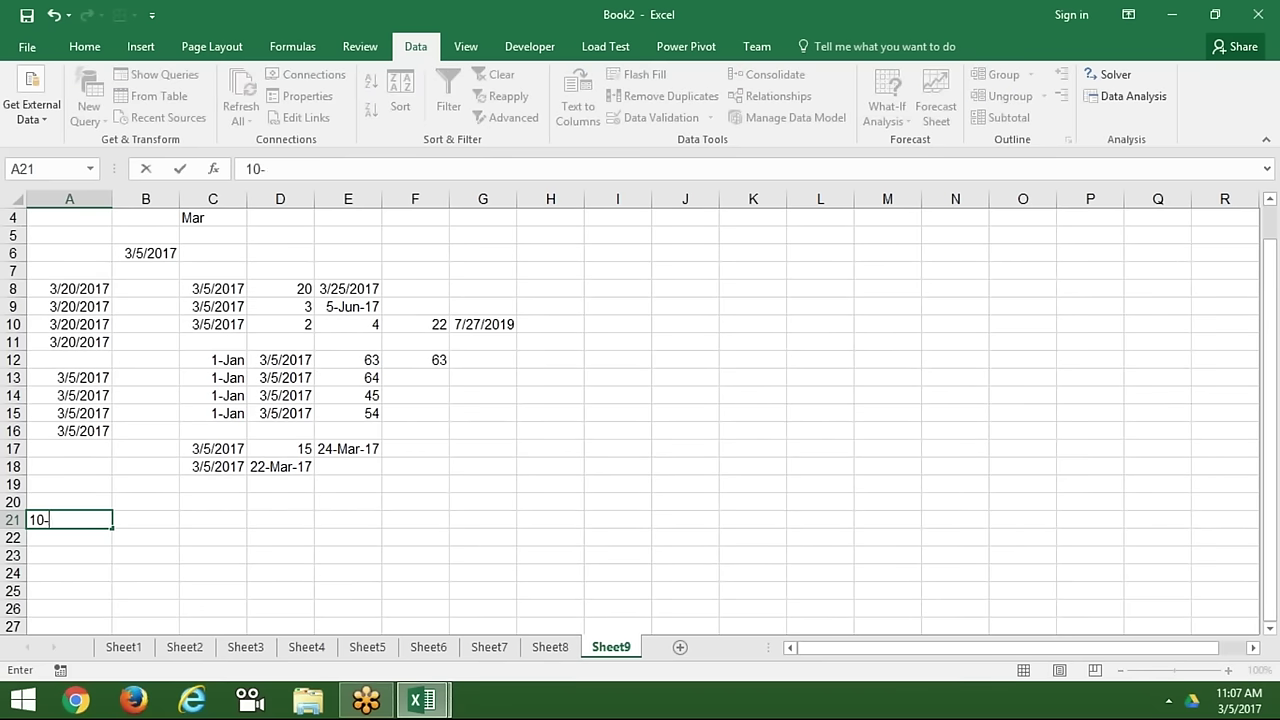
{"action": "type", "text": "jul"}
{"action": "type", "text": "987"}
{"action": "key", "text": "Return"}
Step: Insert today's date, 3/5/2017, into B21 with Ctrl+;
{"action": "left_click", "coordinate": [140, 516]}
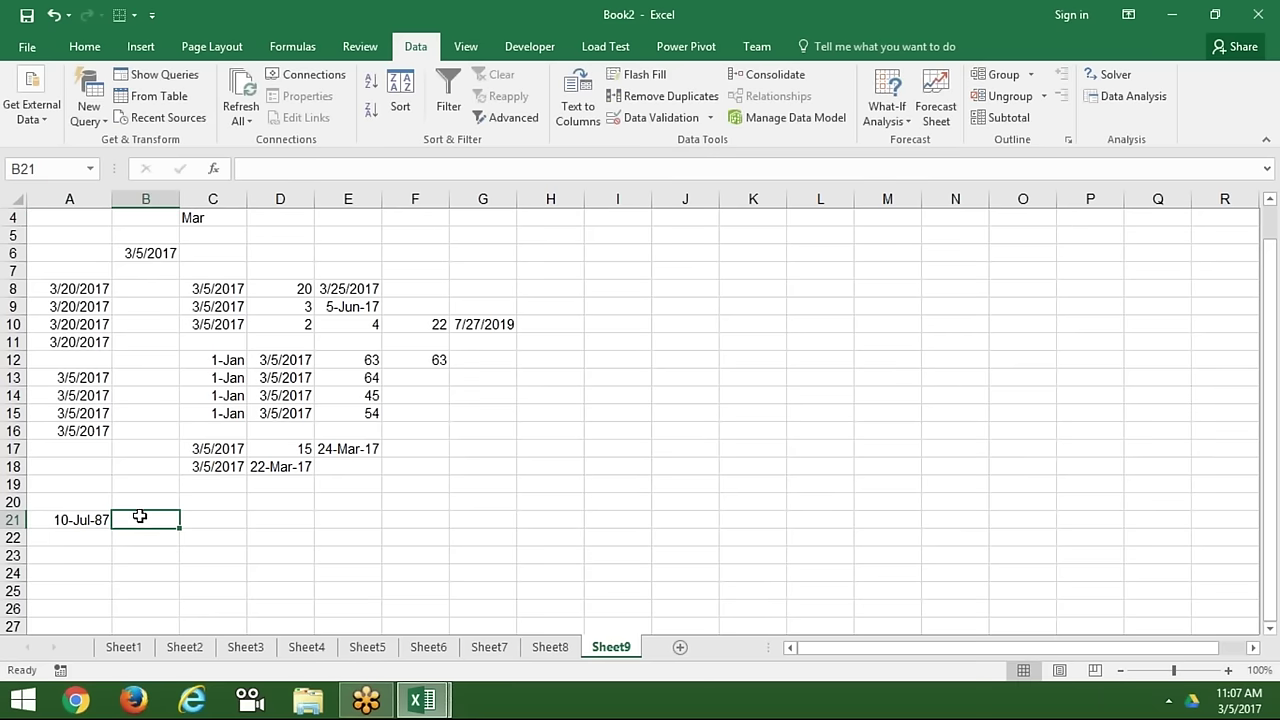
{"action": "type", "text": "="}
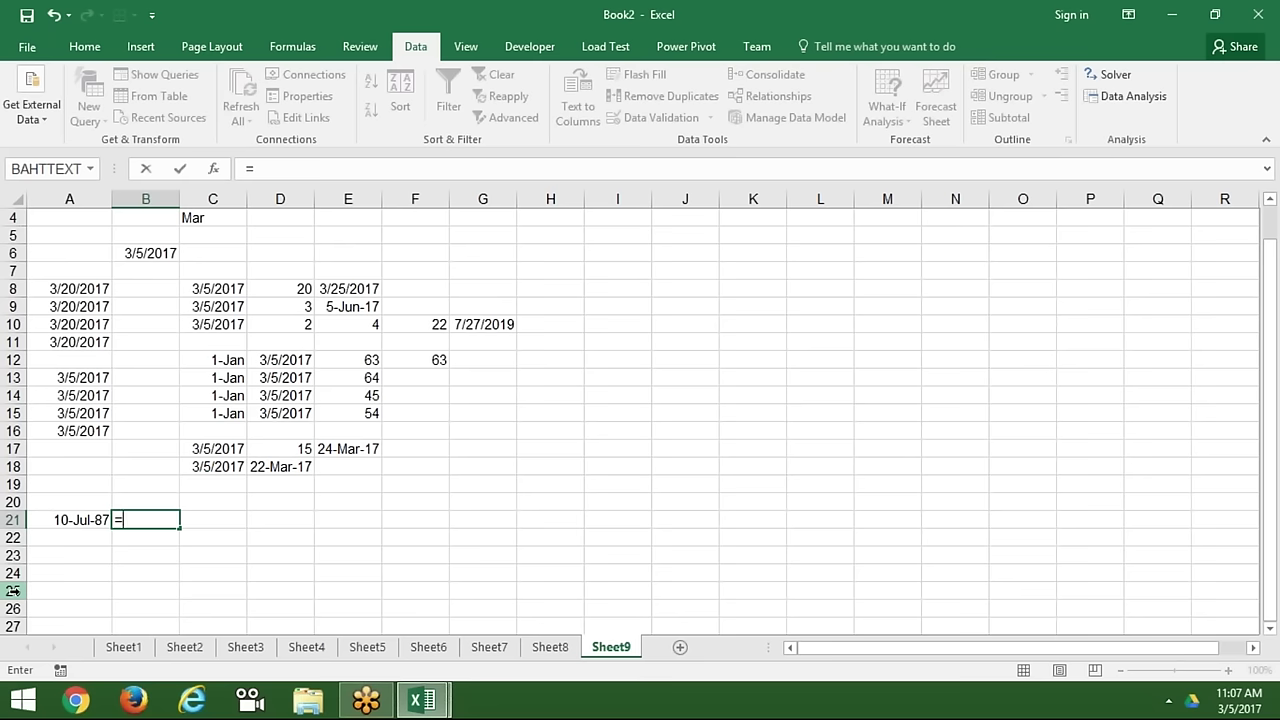
{"action": "key", "text": "Escape"}
{"action": "key", "text": "ctrl+semicolon"}
{"action": "key", "text": "Return"}
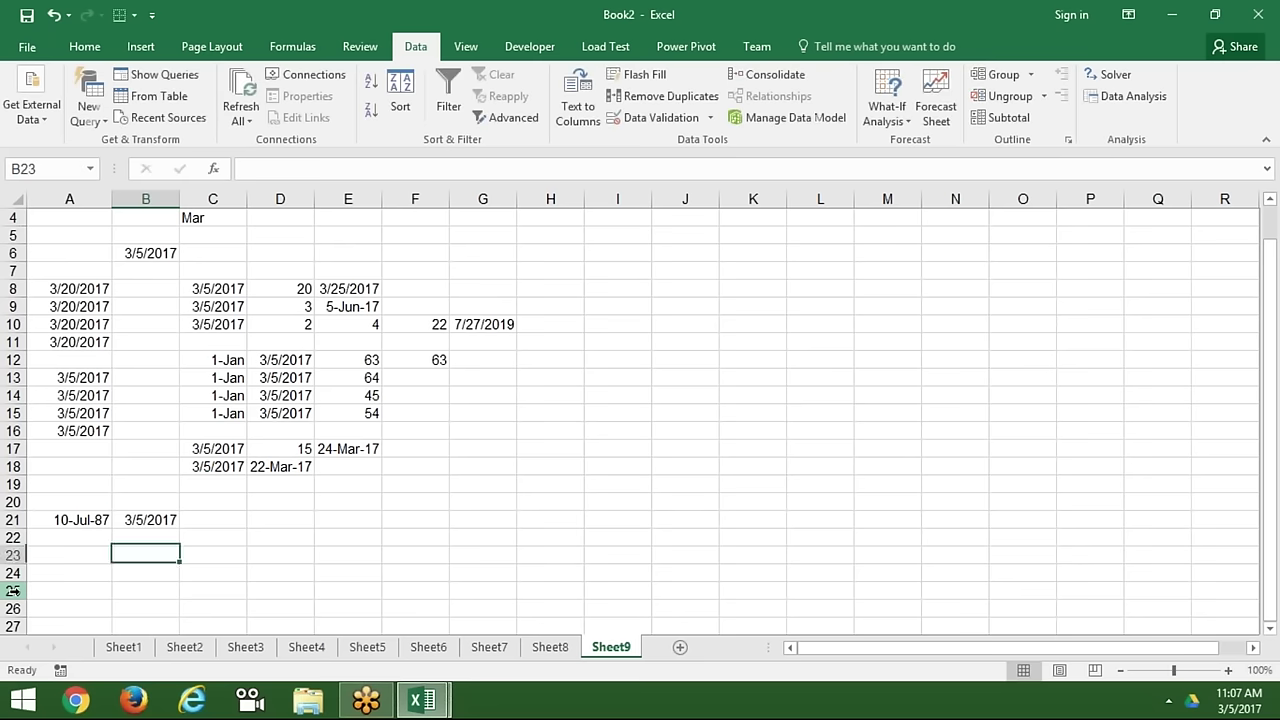
Step: Add the labels Y, M and D across B24:D24
{"action": "key", "text": "Down"}
{"action": "key", "text": "Down"}
{"action": "key", "text": "Down"}
{"action": "key", "text": "Down"}
{"action": "key", "text": "Down"}
{"action": "key", "text": "Down"}
{"action": "key", "text": "Up"}
{"action": "key", "text": "Up"}
{"action": "key", "text": "Up"}
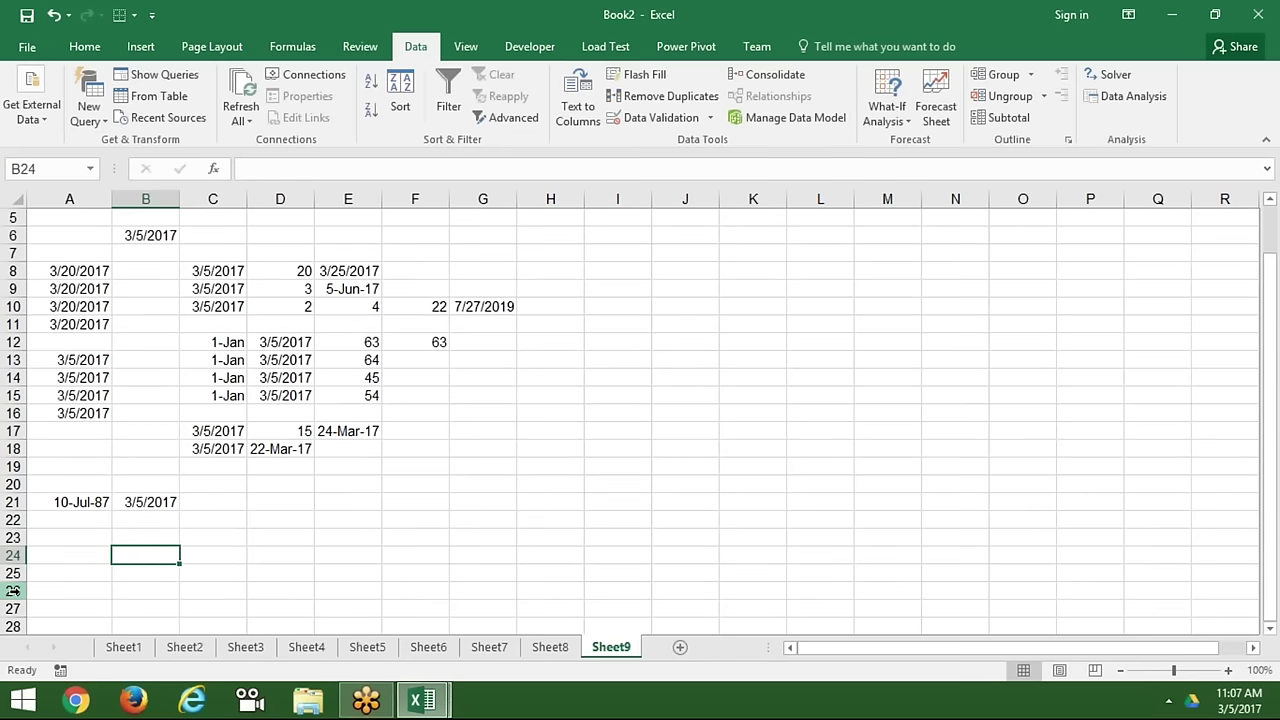
{"action": "type", "text": "Y"}
{"action": "key", "text": "Tab"}
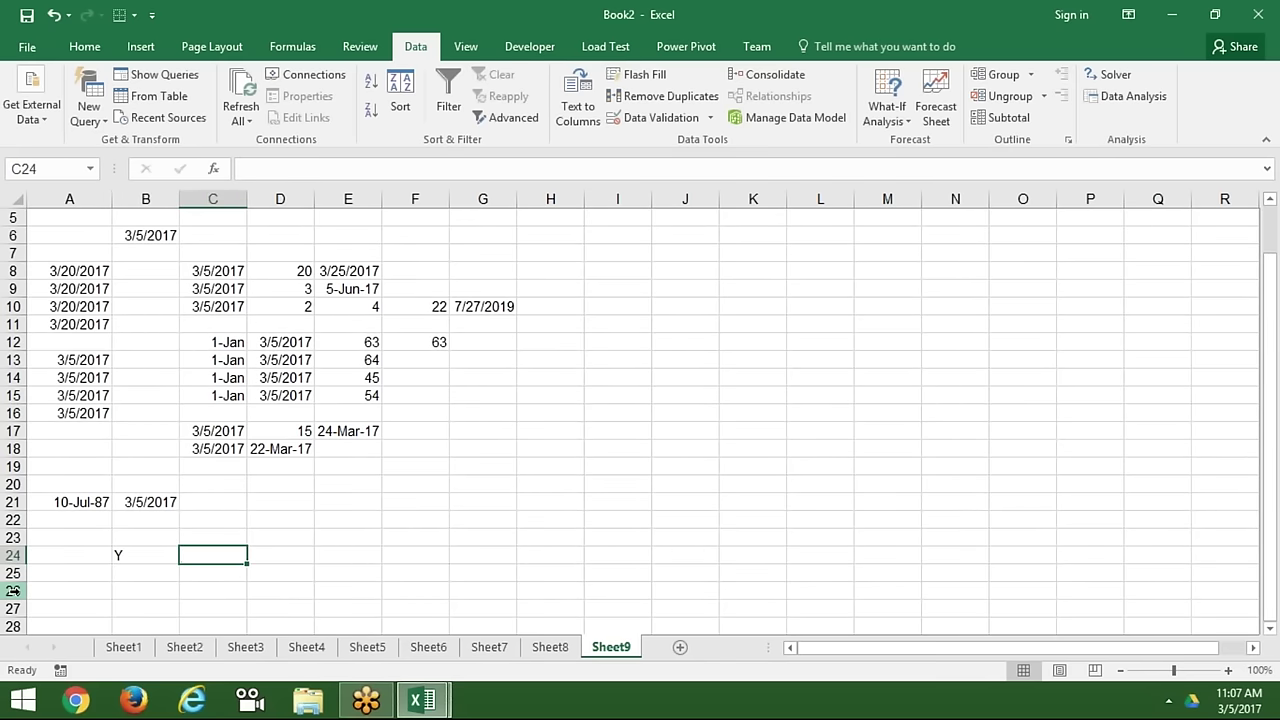
{"action": "type", "text": "M"}
{"action": "key", "text": "Tab"}
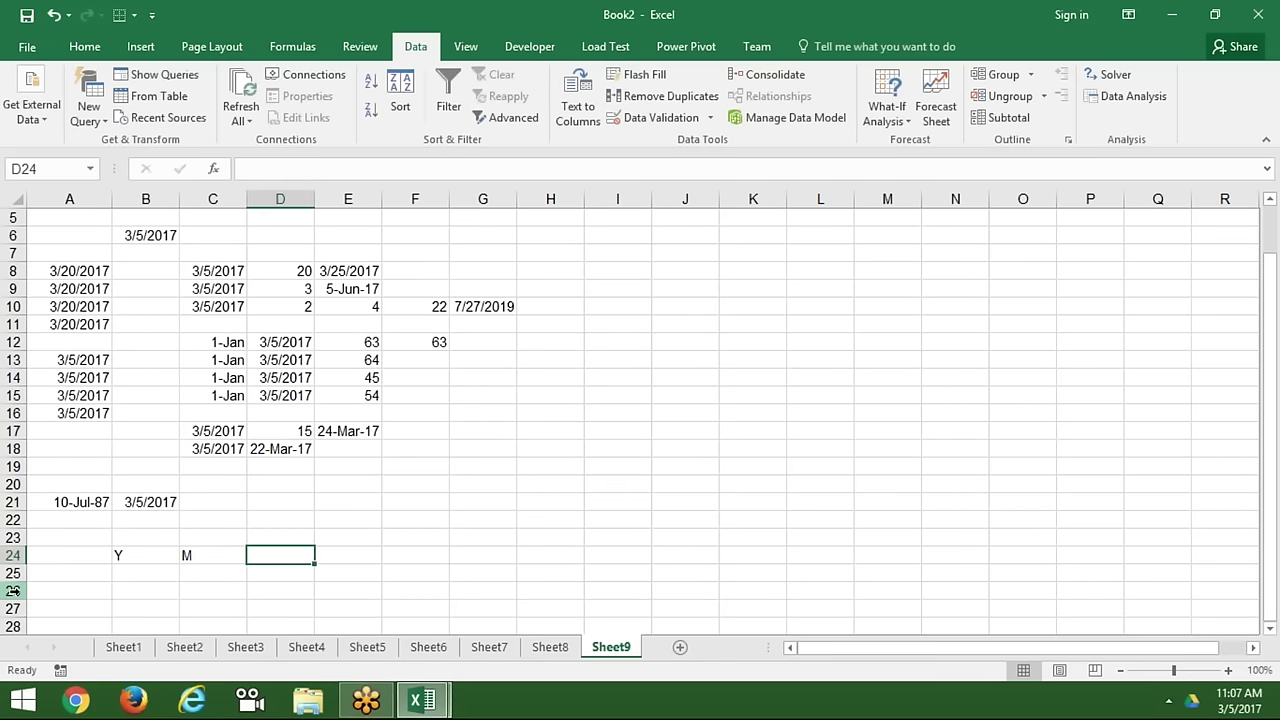
{"action": "type", "text": "D"}
{"action": "key", "text": "Return"}
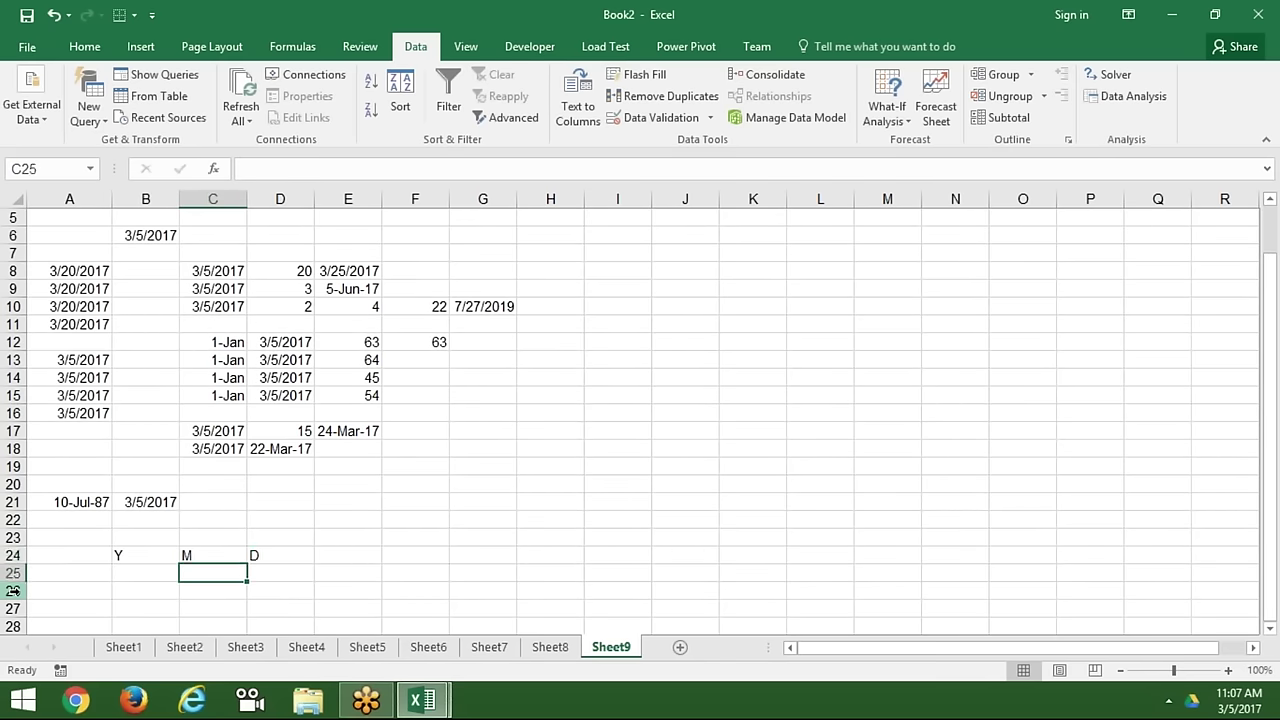
{"action": "key", "text": "Left"}
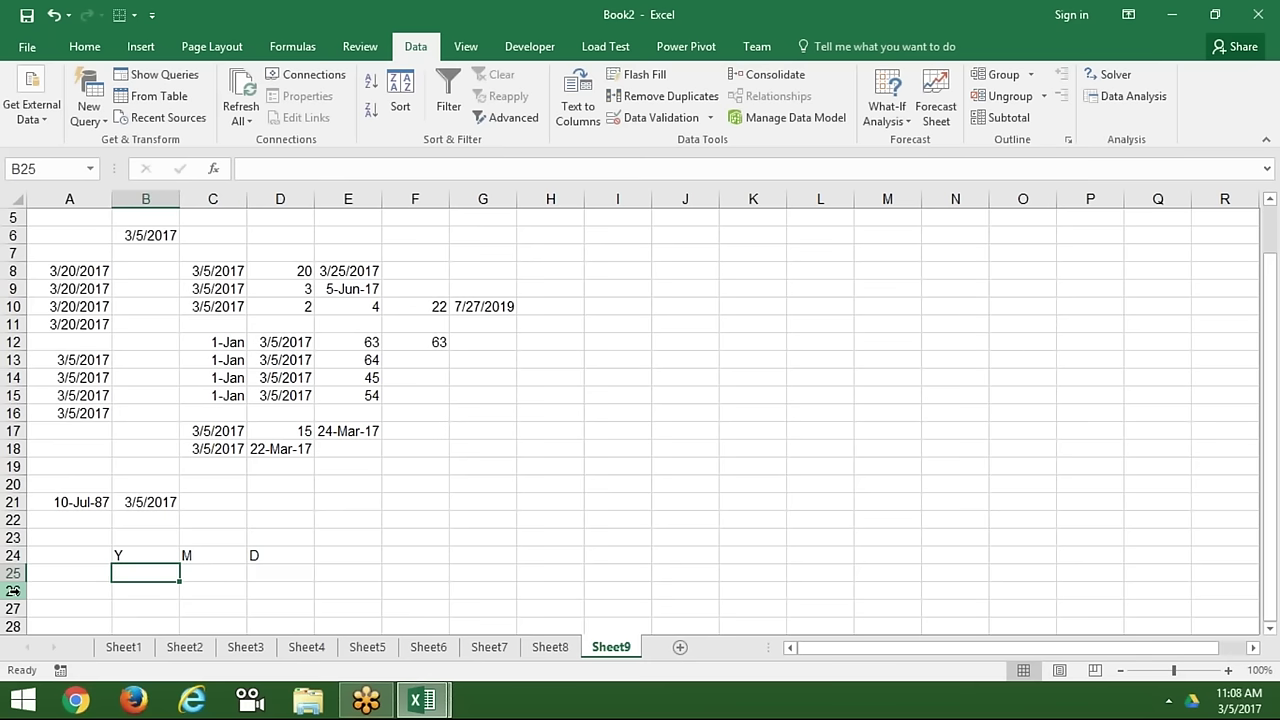
Step: Enter =DATEDIF(A21,B21,"y") in B25, returning 29 full years
{"action": "type", "text": "="}
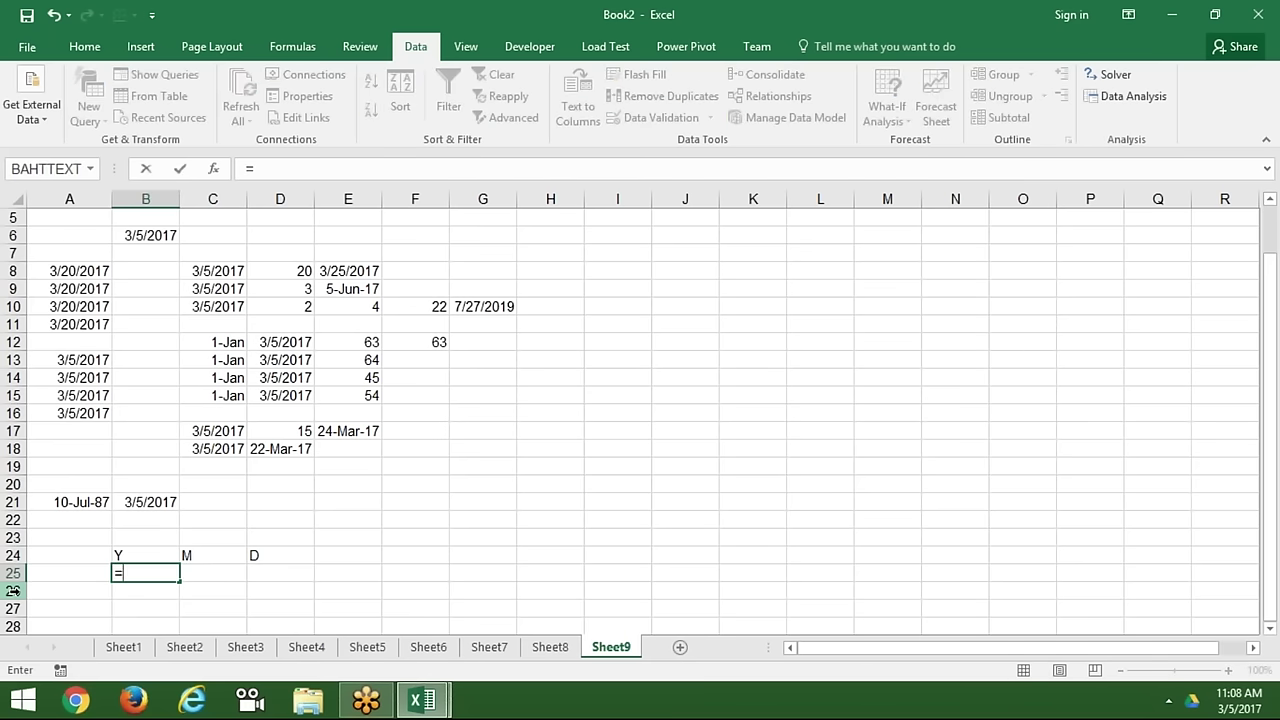
{"action": "type", "text": "da"}
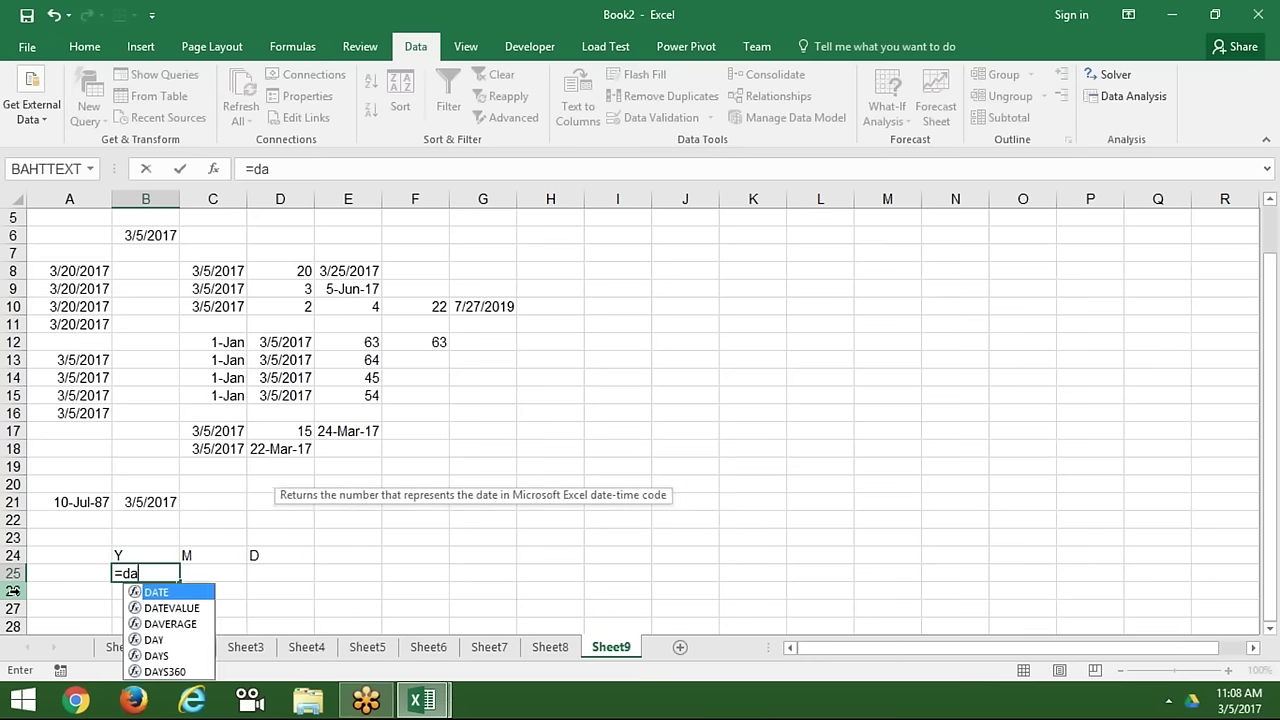
{"action": "type", "text": "tedif"}
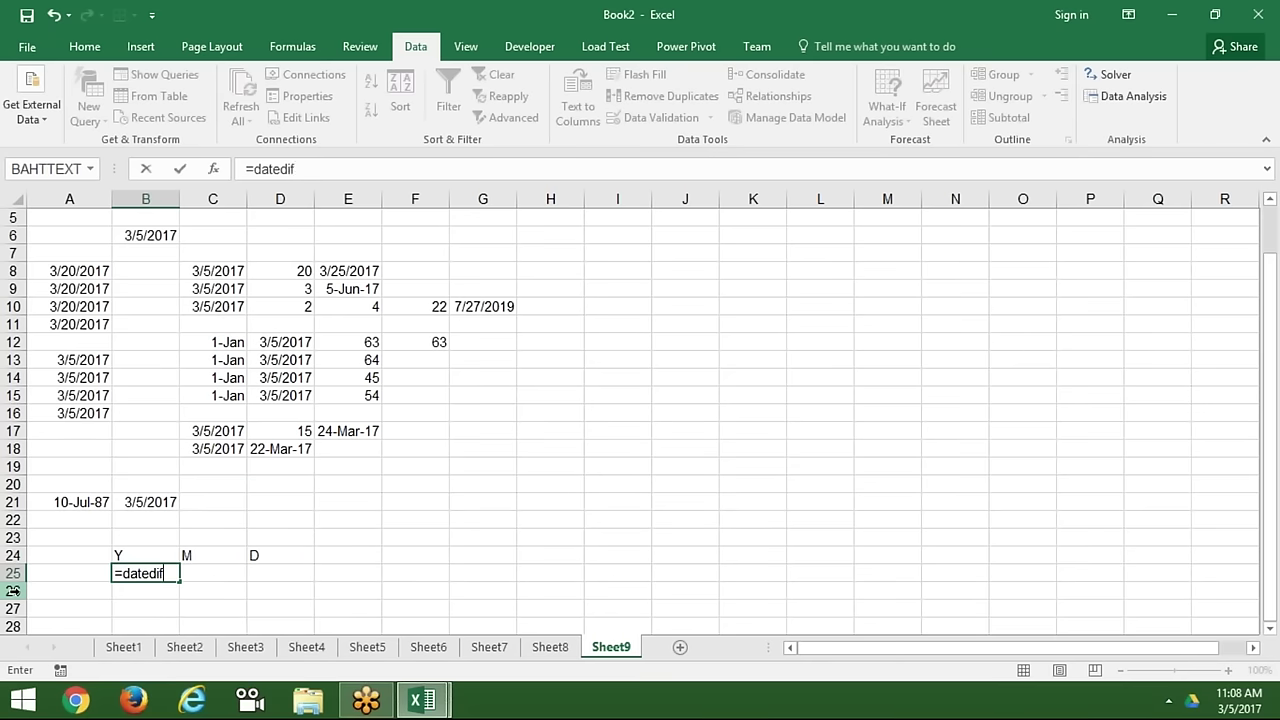
{"action": "type", "text": "("}
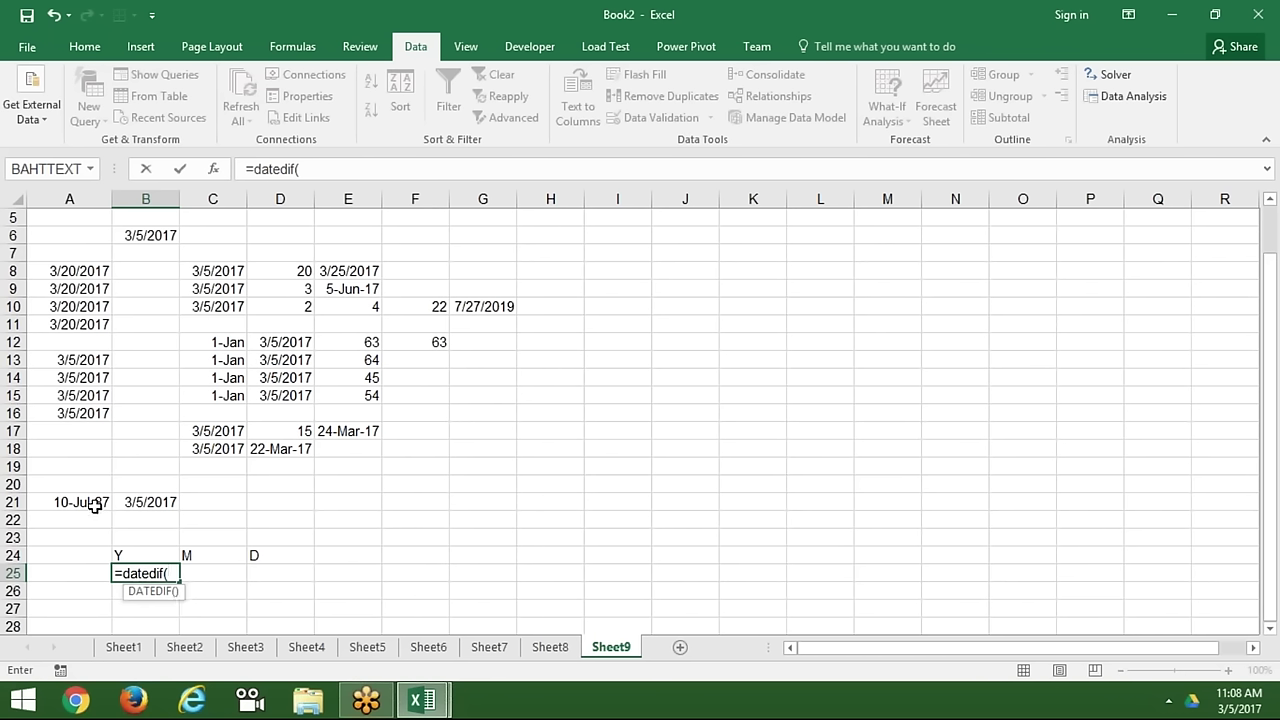
{"action": "left_click", "coordinate": [95, 506]}
{"action": "type", "text": ","}
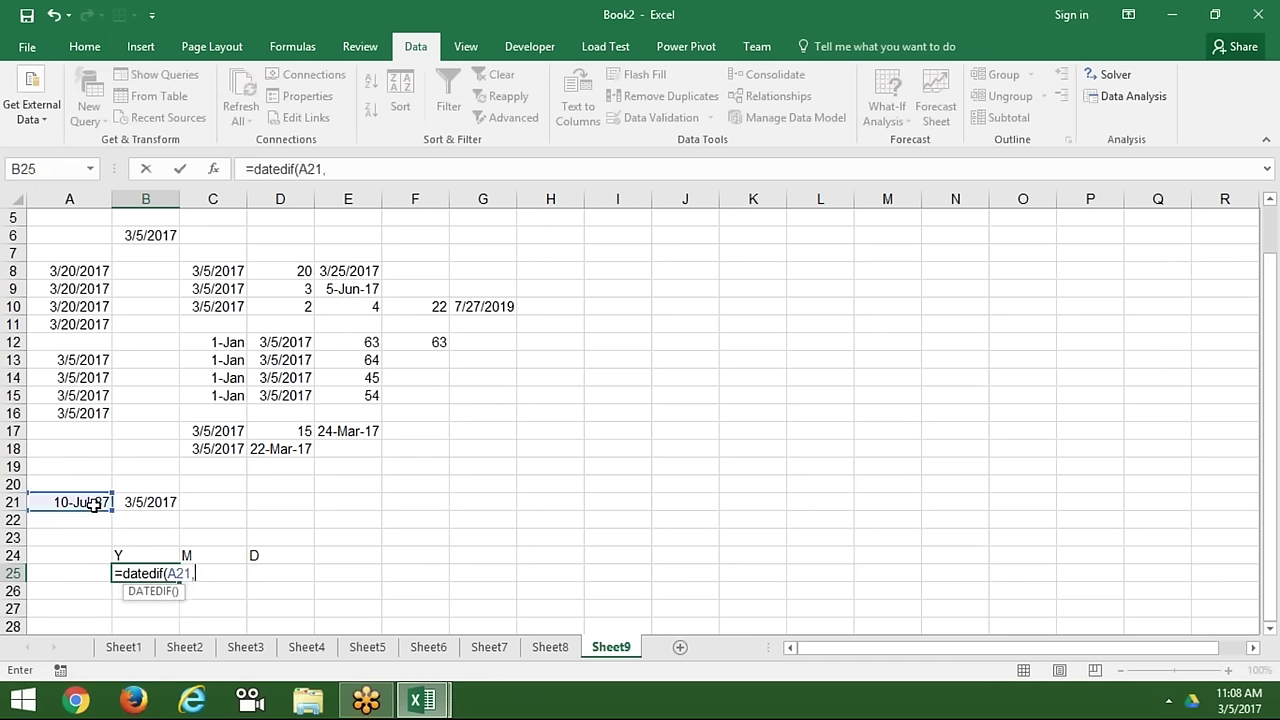
{"action": "left_click", "coordinate": [140, 504]}
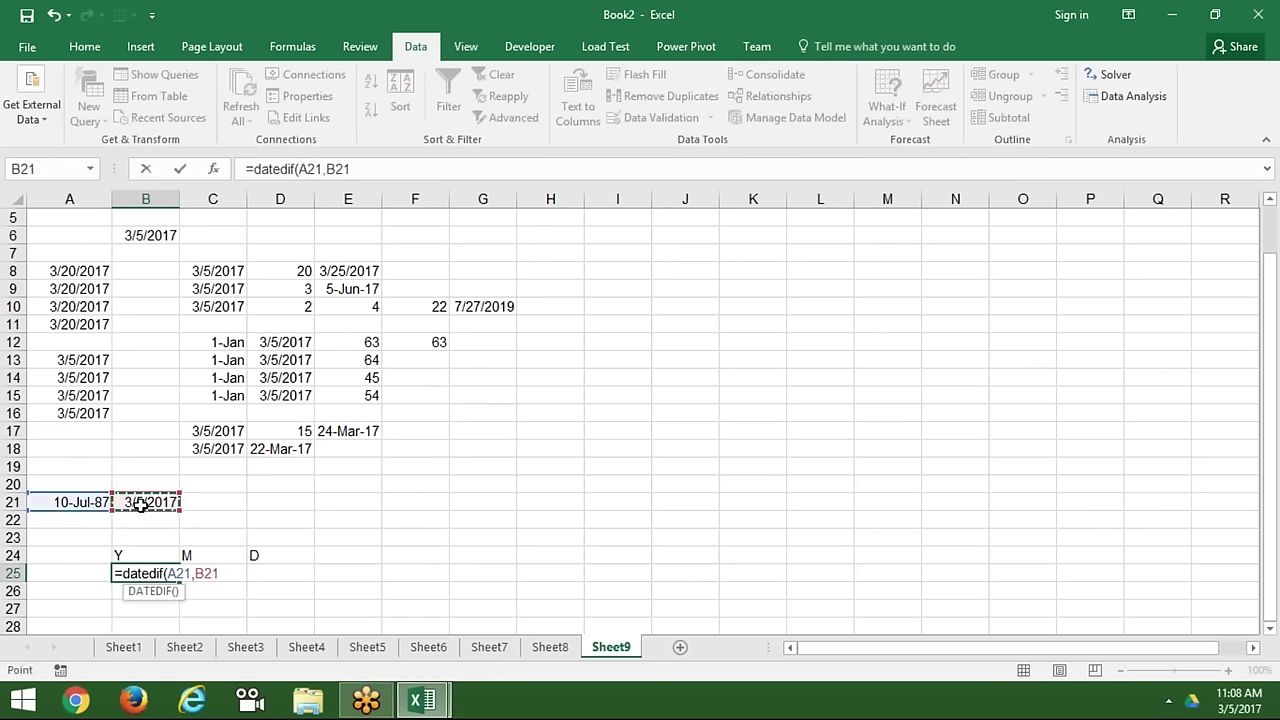
{"action": "type", "text": ","}
{"action": "type", "text": "\"y"}
{"action": "type", "text": "\")"}
{"action": "key", "text": "Return"}
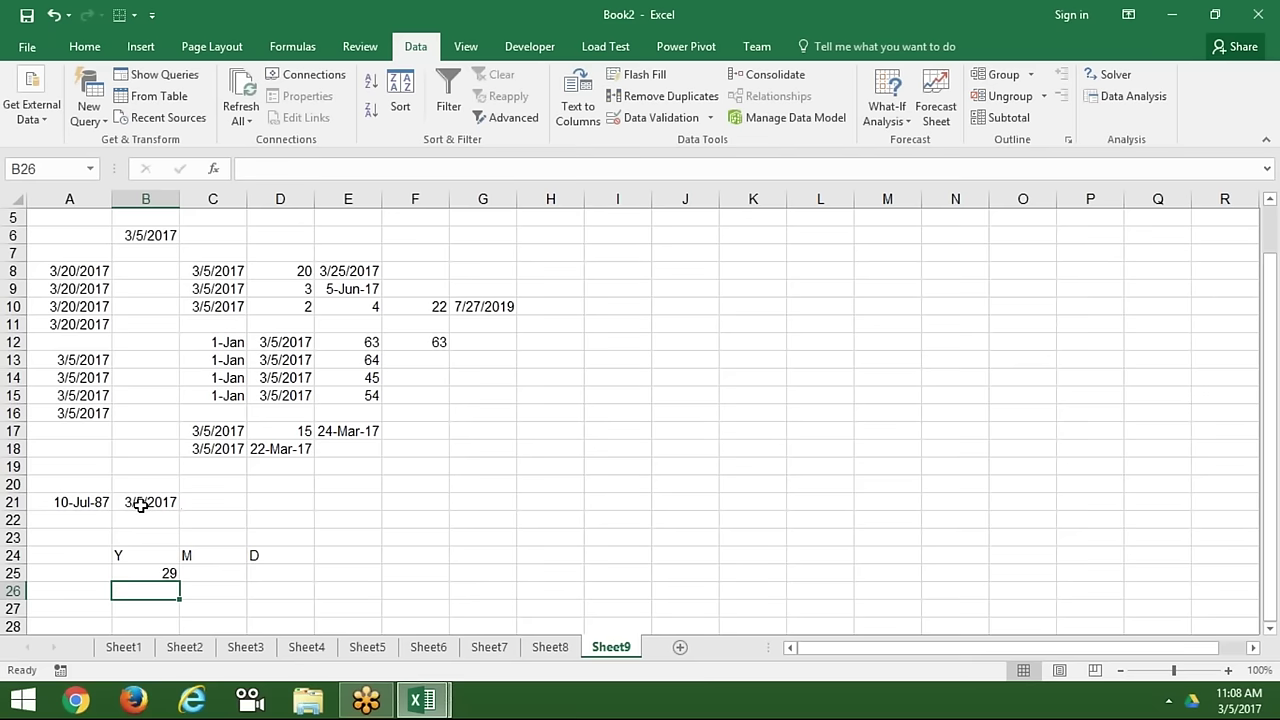
{"action": "key", "text": "Up"}
{"action": "key", "text": "Right"}
Step: Enter =DATEDIF(A21,B21,"m") in C25, which returns 355 total months
{"action": "type", "text": "="}
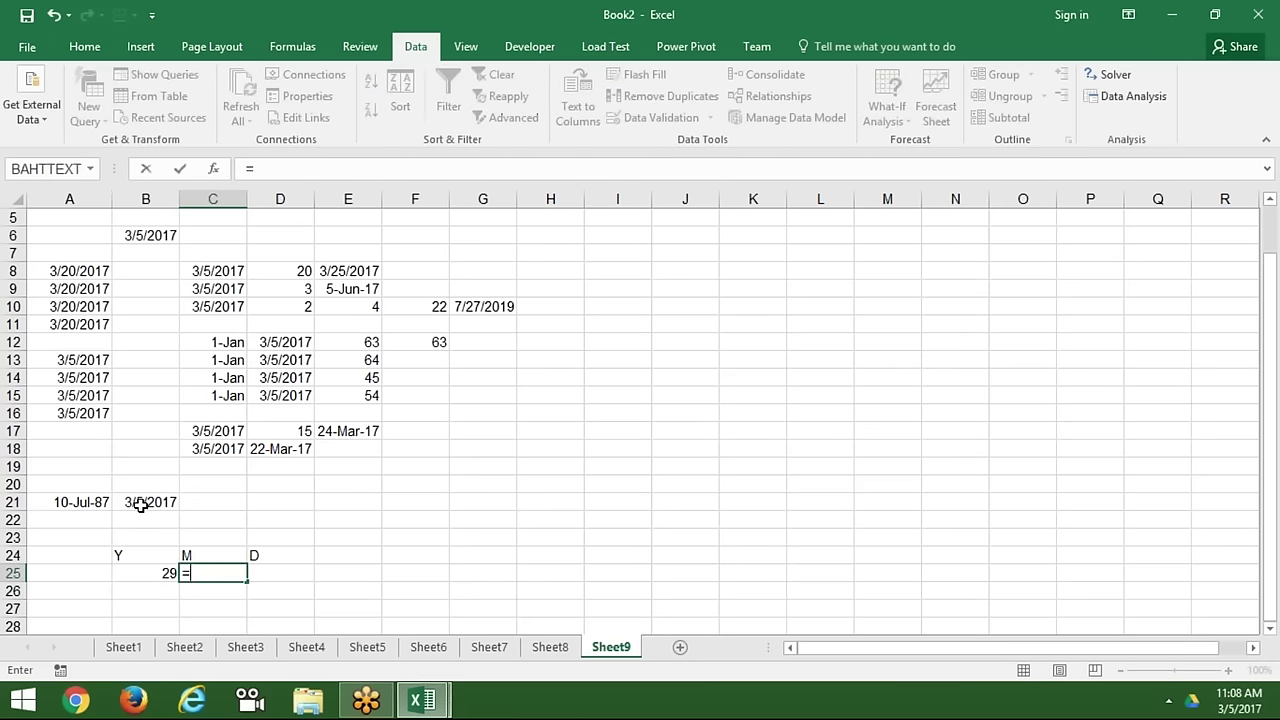
{"action": "type", "text": "datedi"}
{"action": "type", "text": "f("}
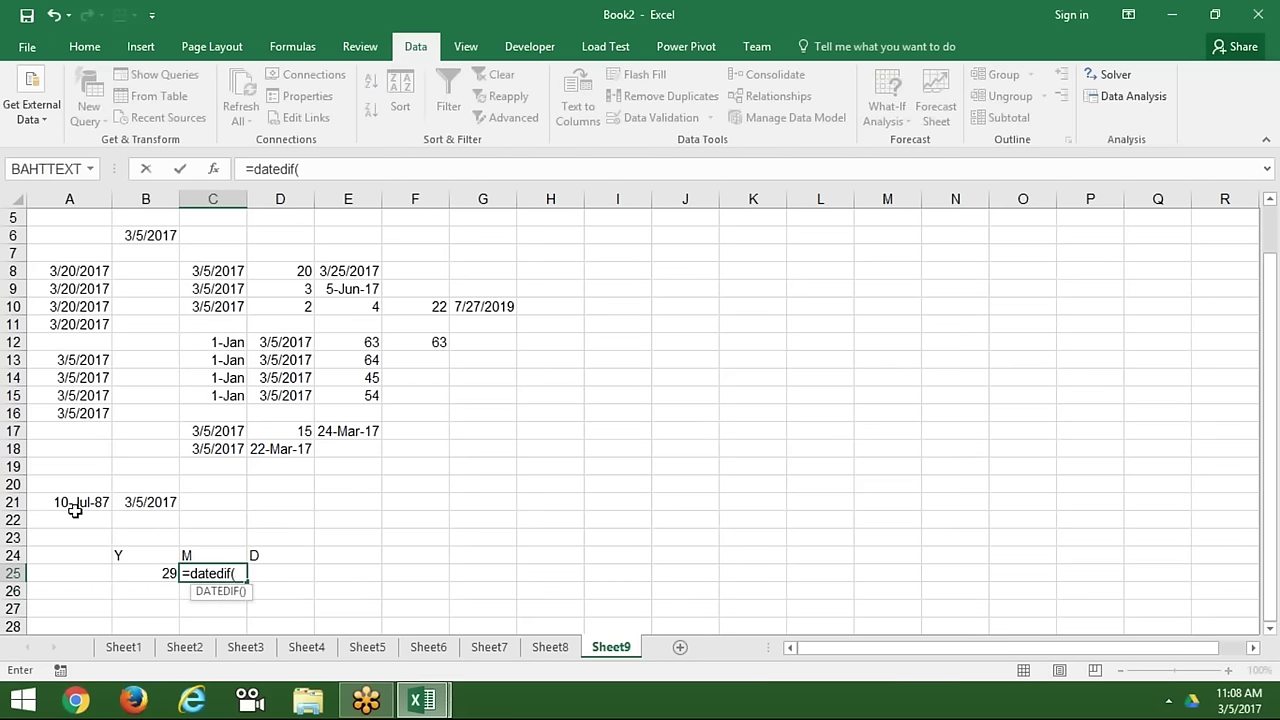
{"action": "left_click", "coordinate": [64, 501]}
{"action": "type", "text": ","}
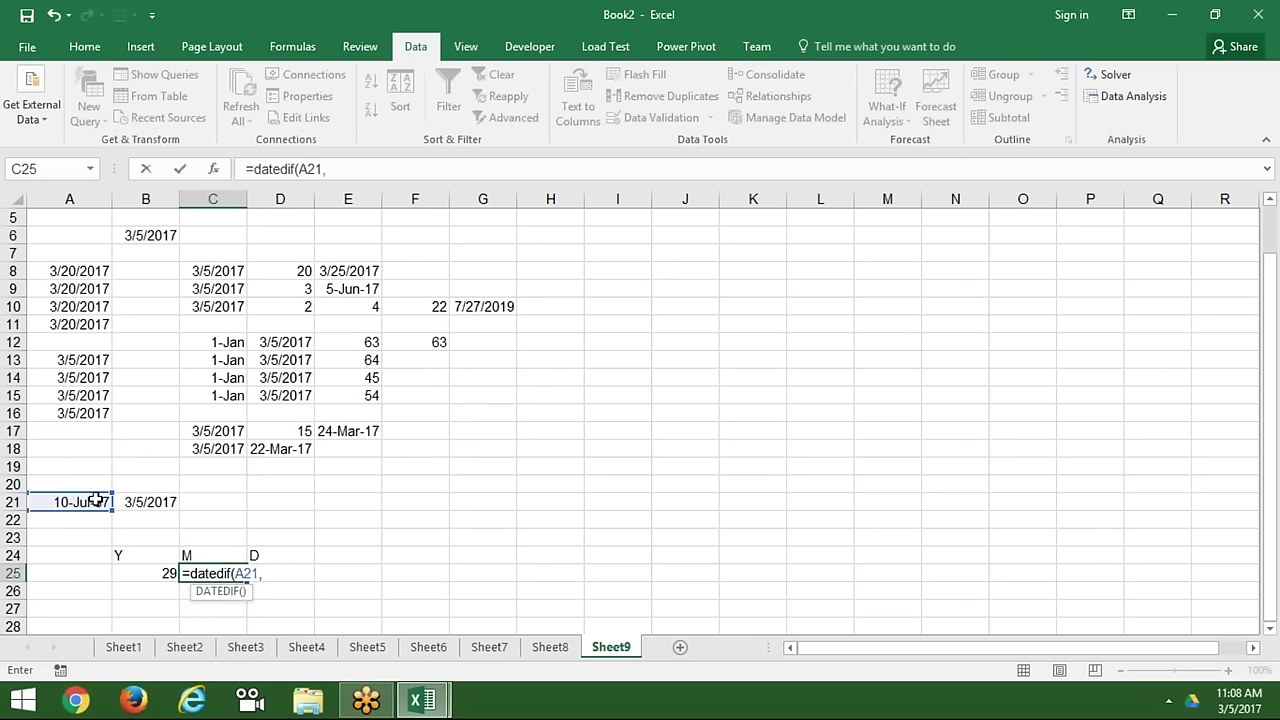
{"action": "left_click", "coordinate": [131, 503]}
{"action": "type", "text": ","}
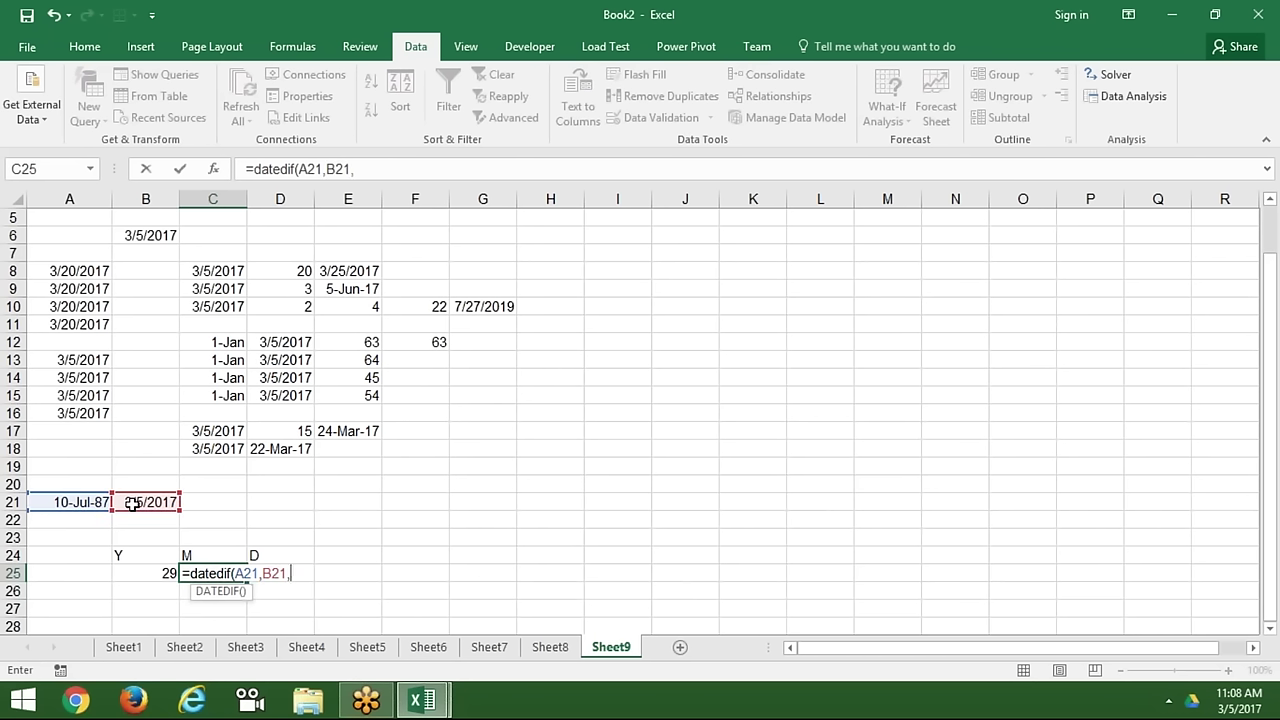
{"action": "type", "text": "\""}
{"action": "type", "text": "m"}
{"action": "type", "text": "\""}
{"action": "key", "text": "Return"}
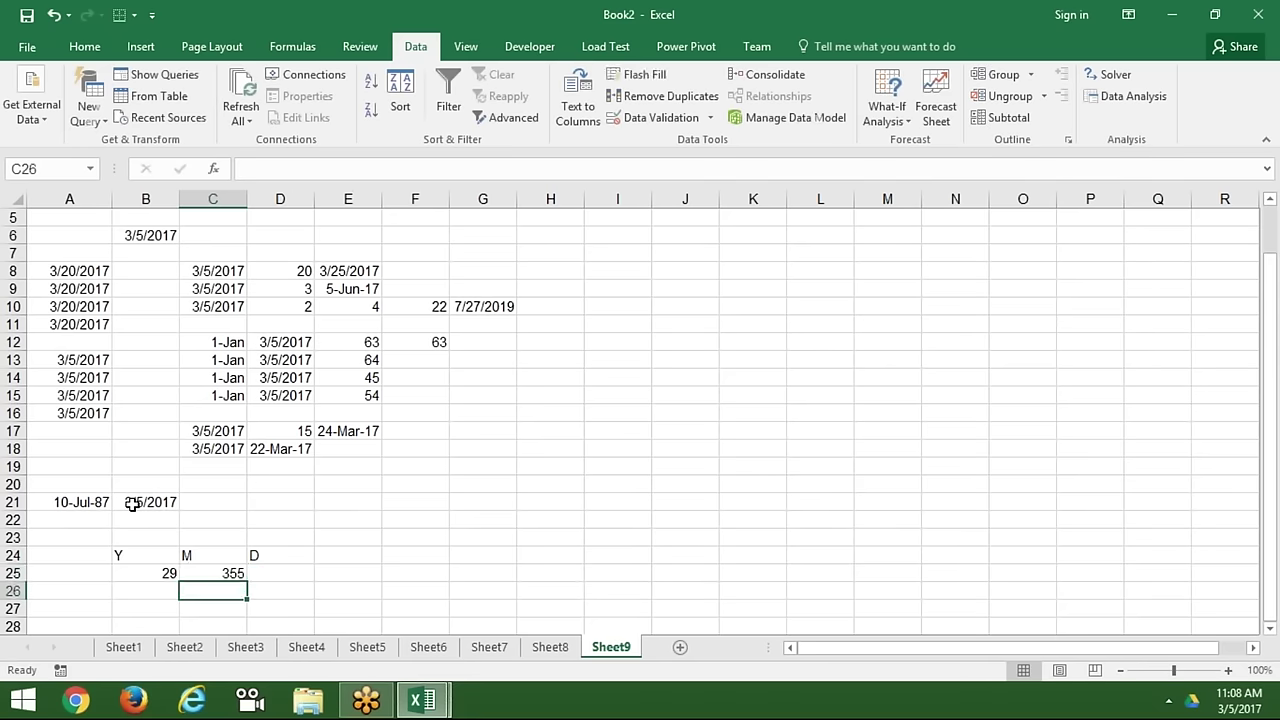
Step: Change C25's unit to "ym" to show 7 remaining months, then begin =DATEDIF( in D25
{"action": "key", "text": "Up"}
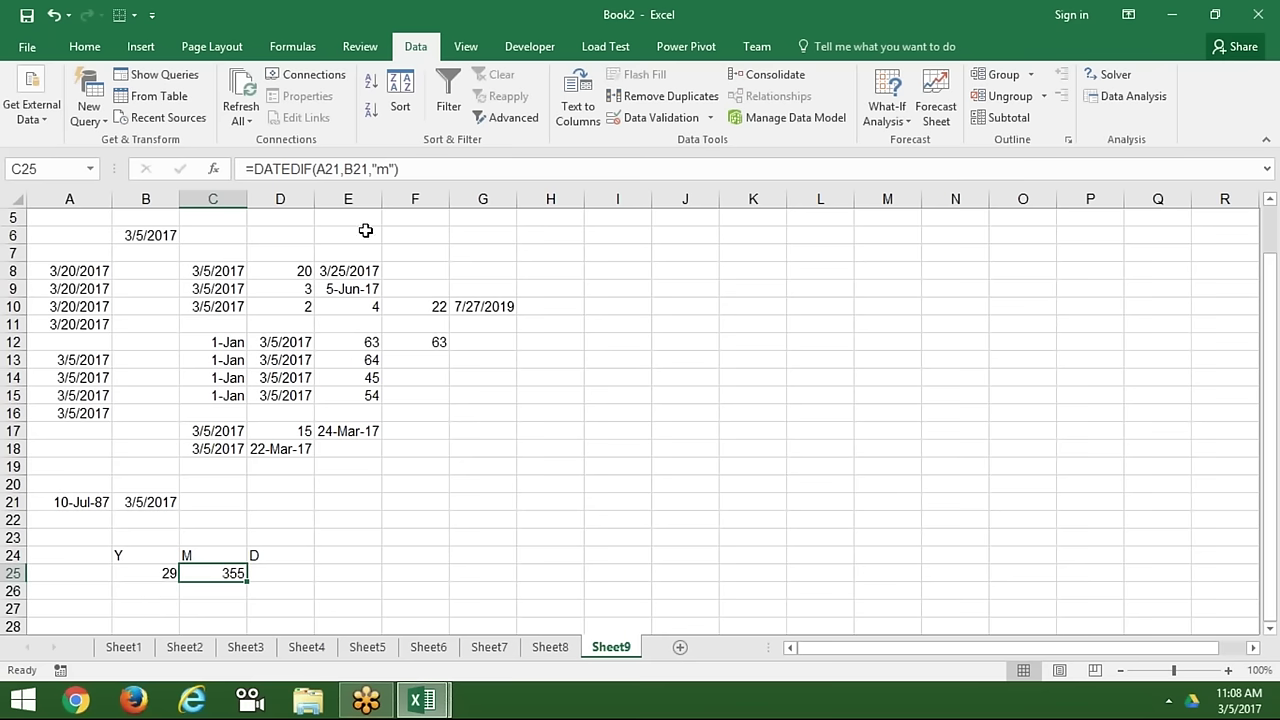
{"action": "left_click", "coordinate": [383, 172]}
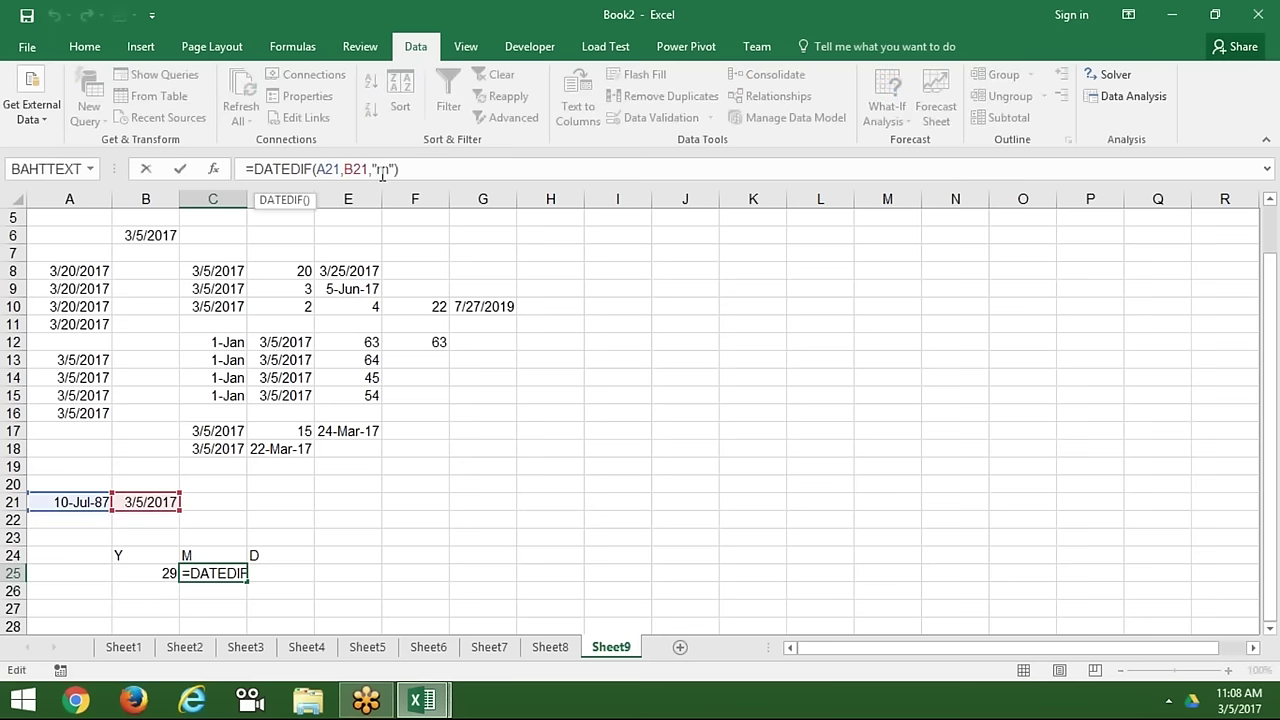
{"action": "type", "text": "y"}
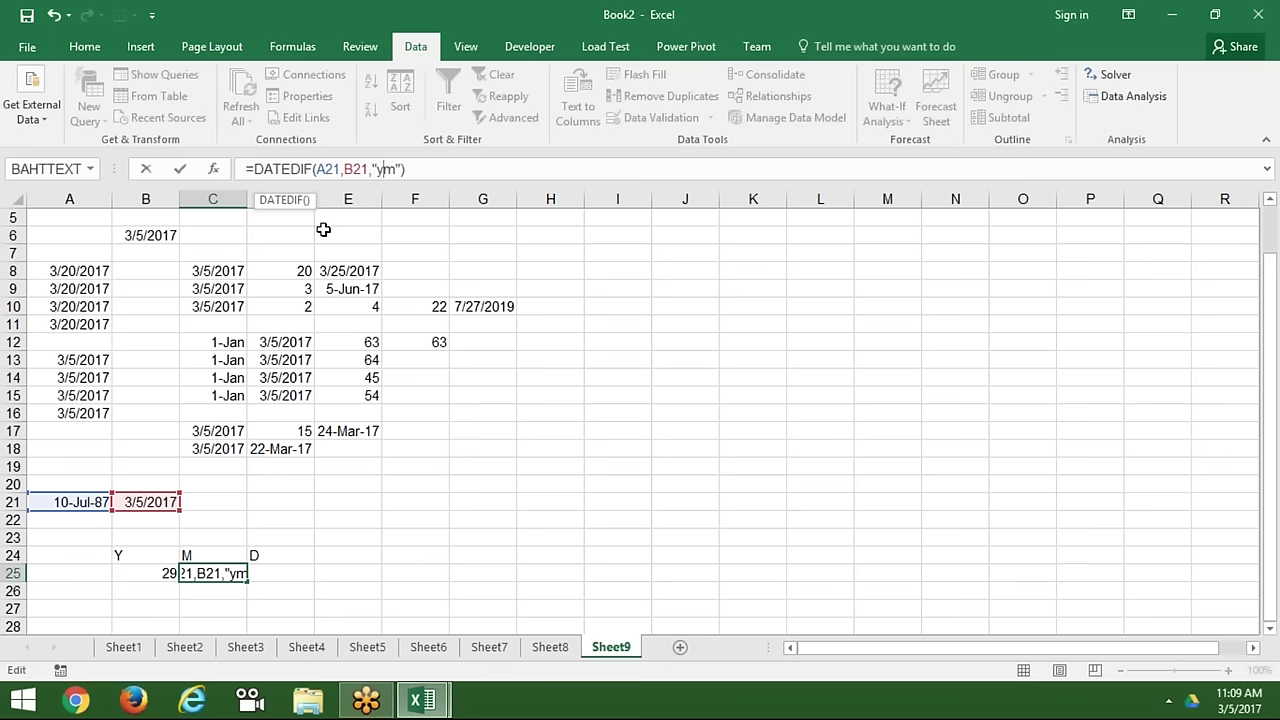
{"action": "key", "text": "Return"}
{"action": "key", "text": "Up"}
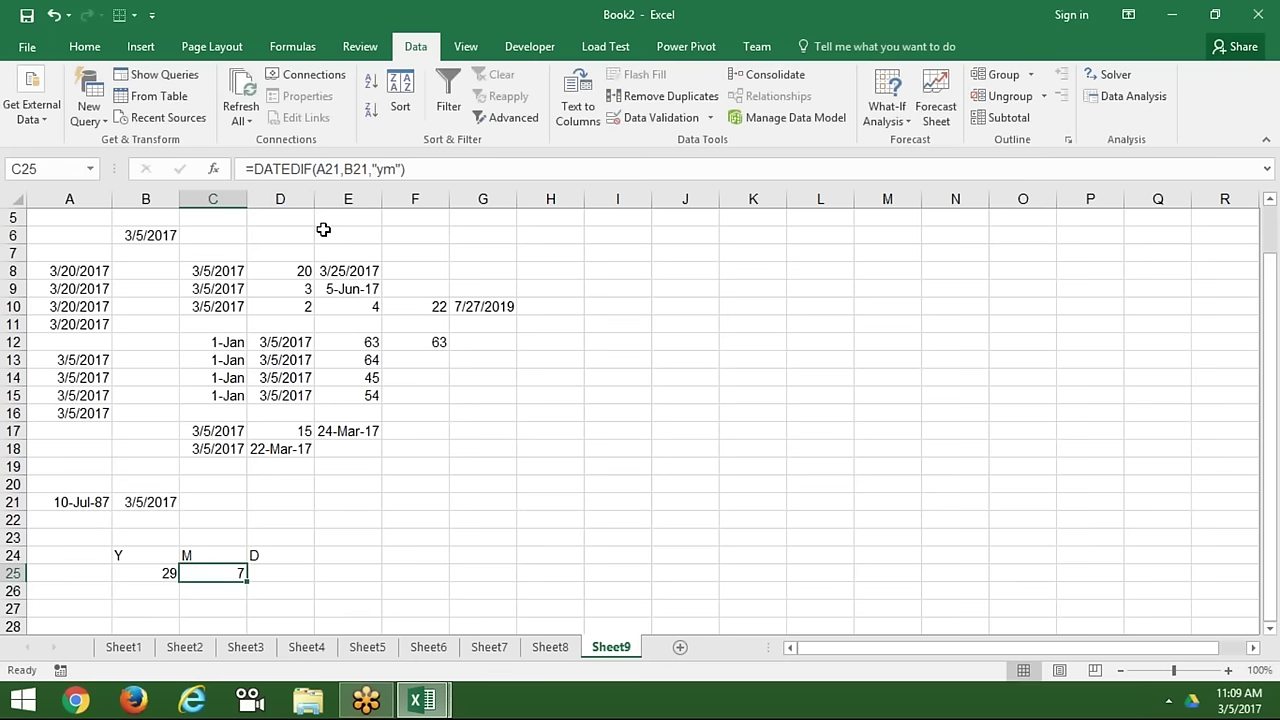
{"action": "key", "text": "Right"}
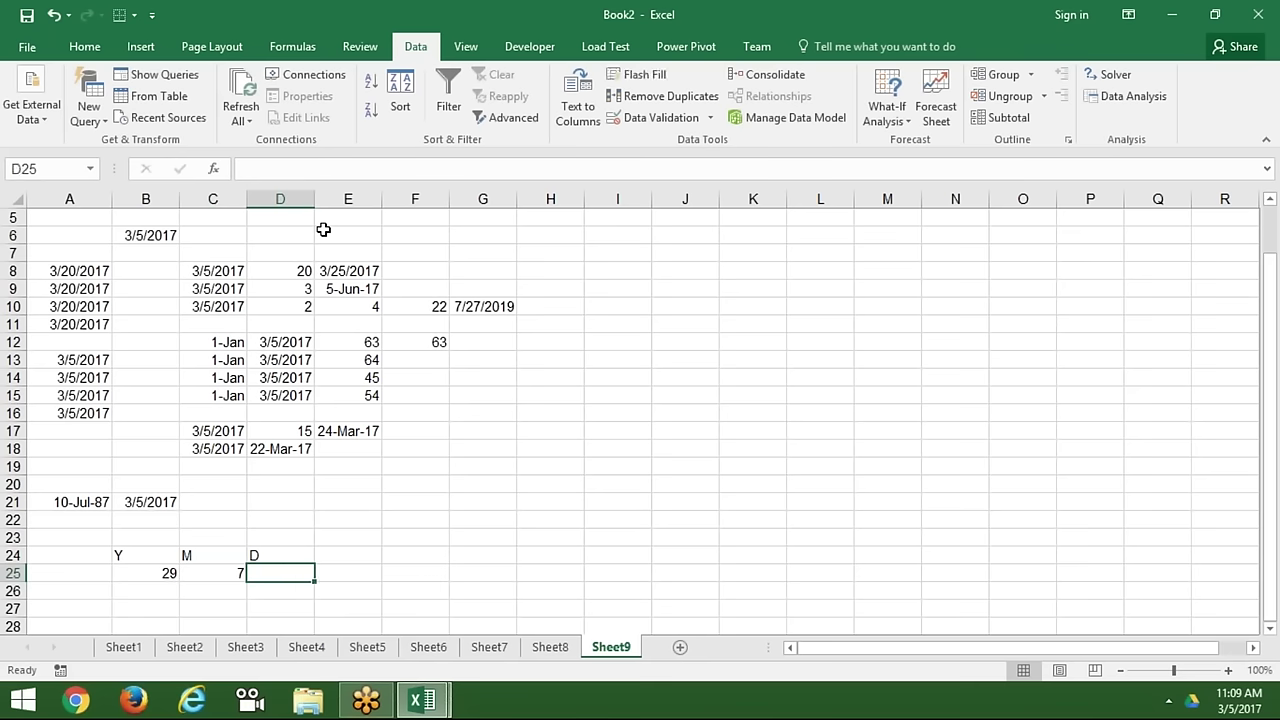
{"action": "type", "text": "="}
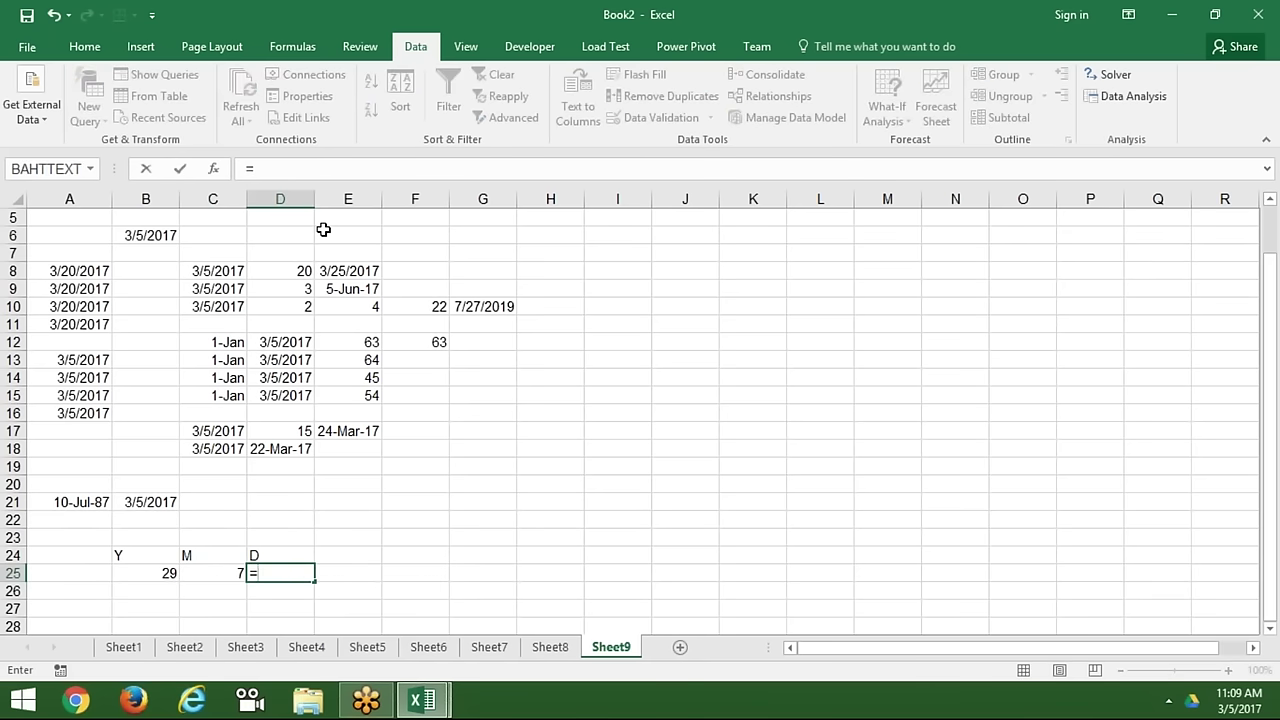
{"action": "type", "text": "dated"}
{"action": "type", "text": "if("}
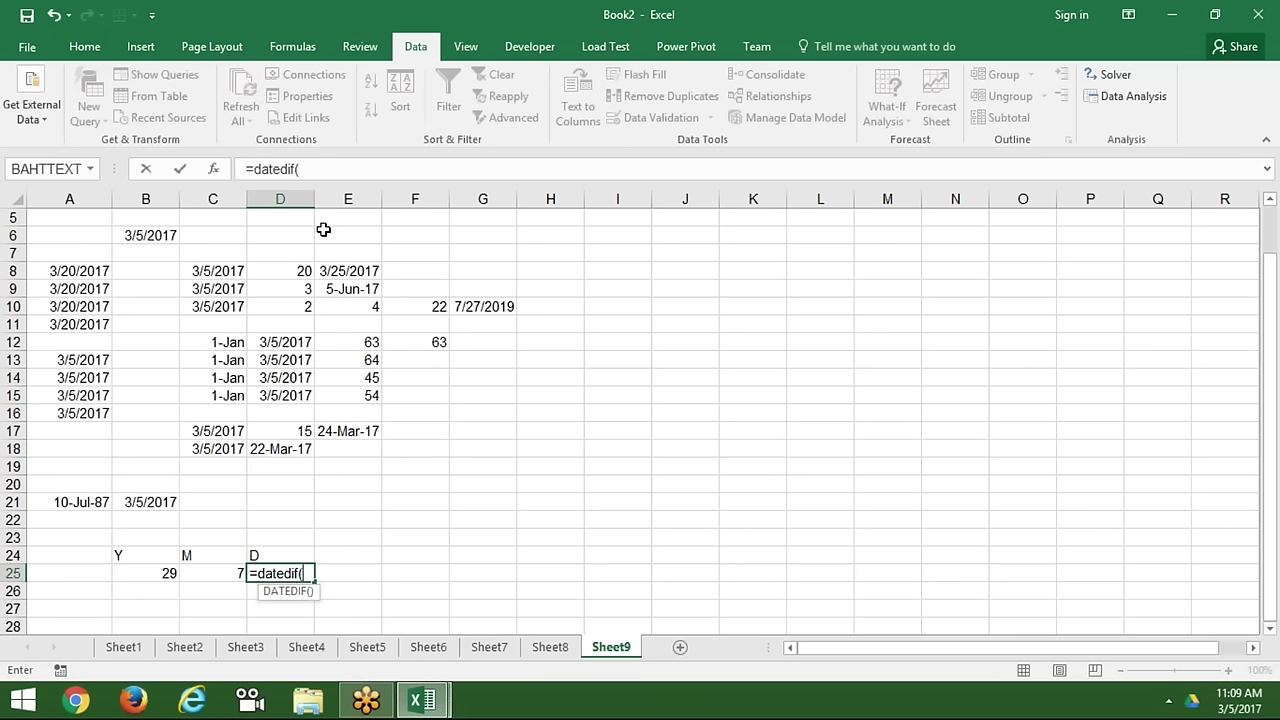
Step: Complete D25 as =DATEDIF(A21,B21,"md"), showing 23 leftover days
{"action": "left_click", "coordinate": [90, 502]}
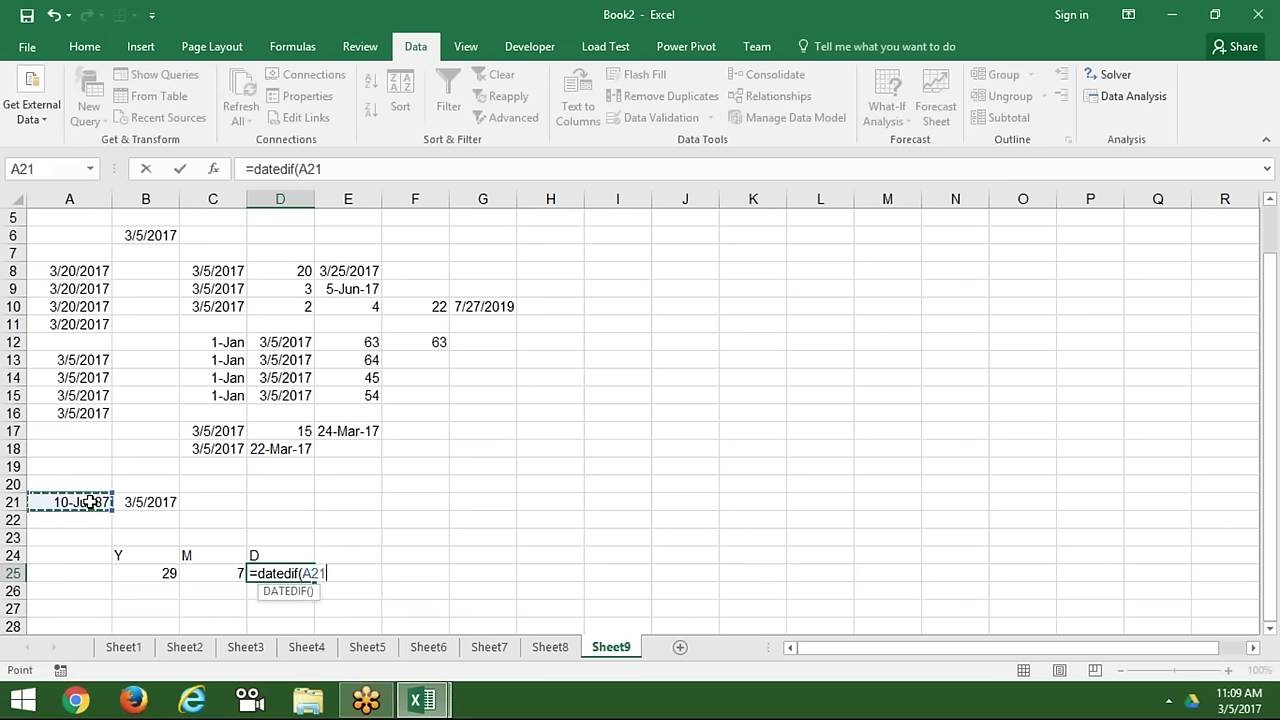
{"action": "type", "text": ","}
{"action": "left_click", "coordinate": [143, 502]}
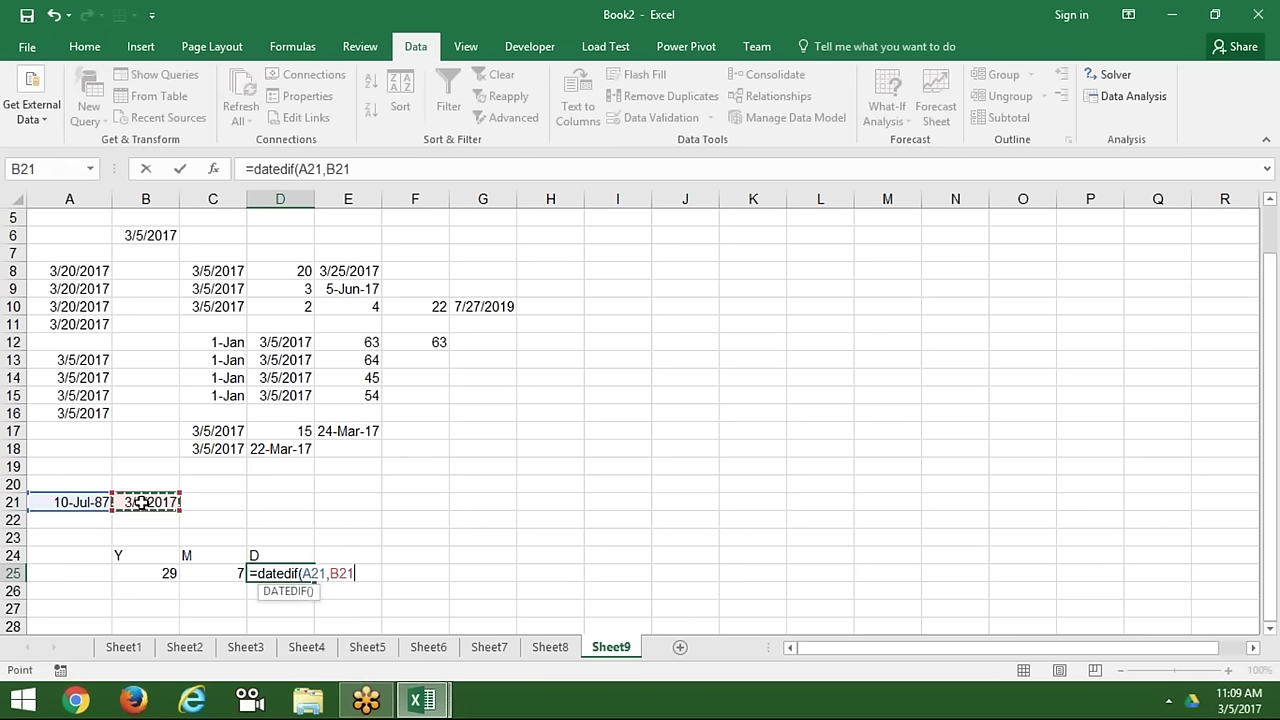
{"action": "type", "text": ",\""}
{"action": "type", "text": "md\""}
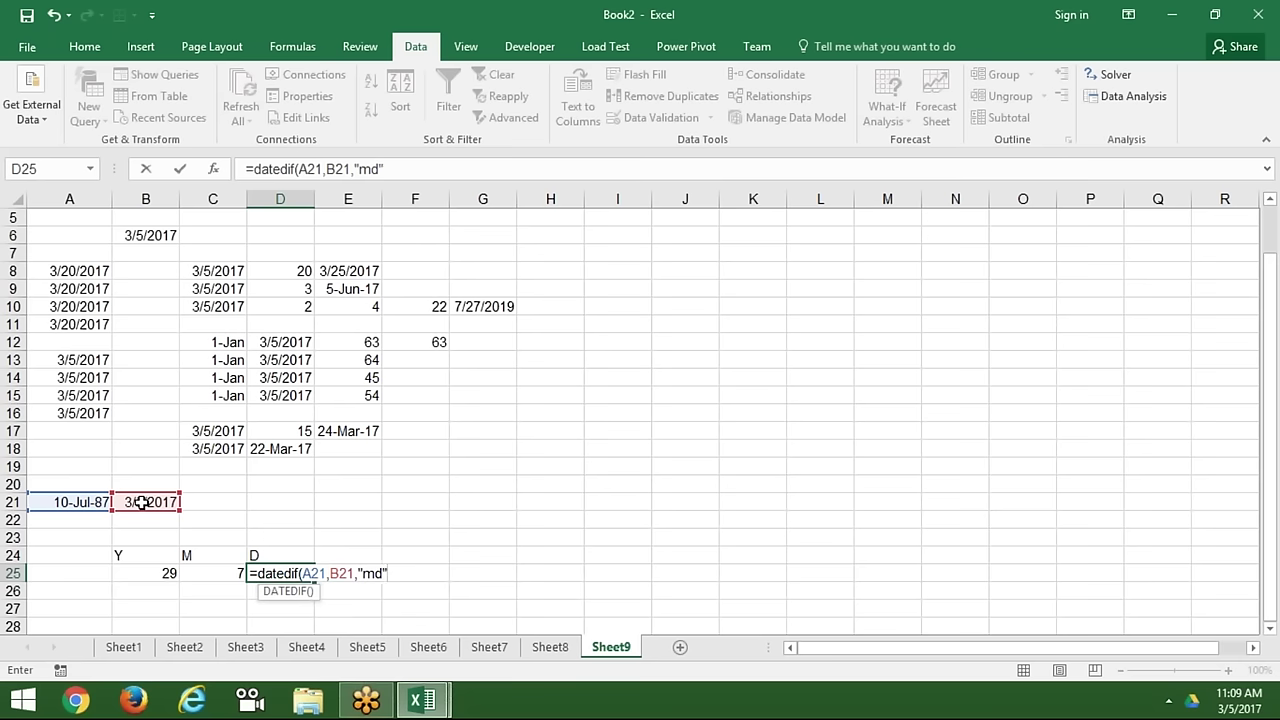
{"action": "key", "text": "Return"}
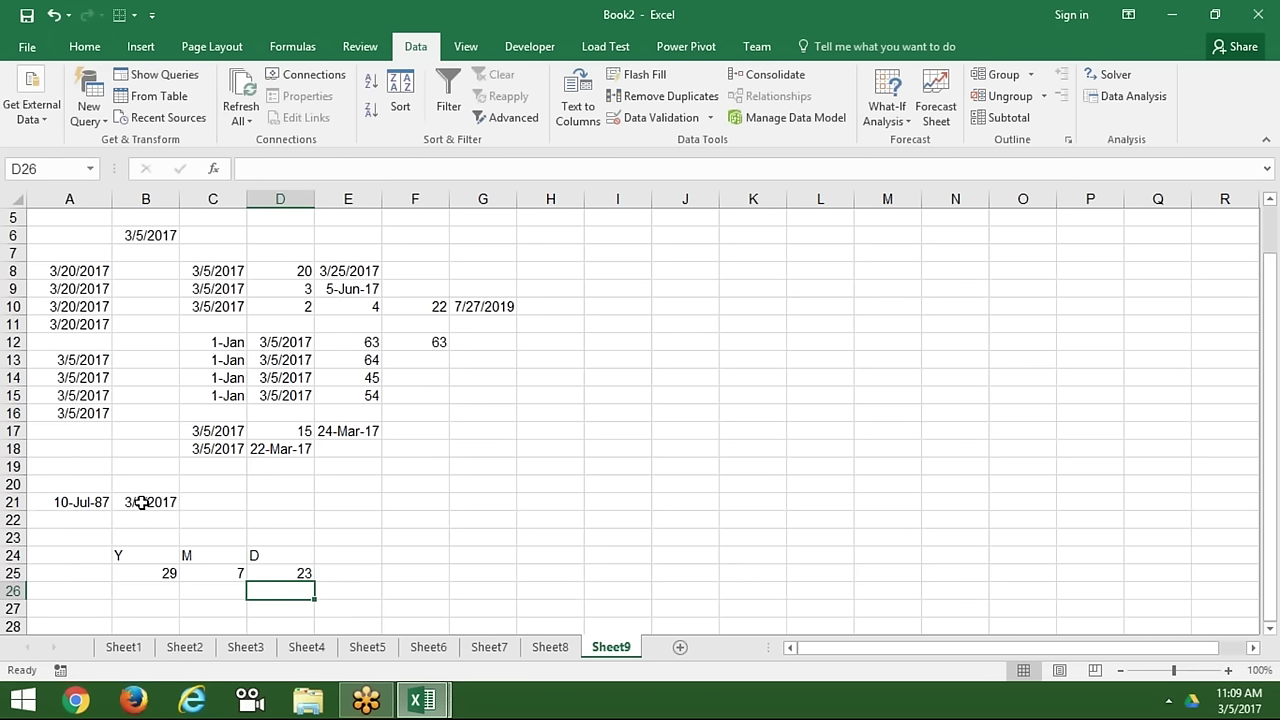
{"action": "key", "text": "Up"}
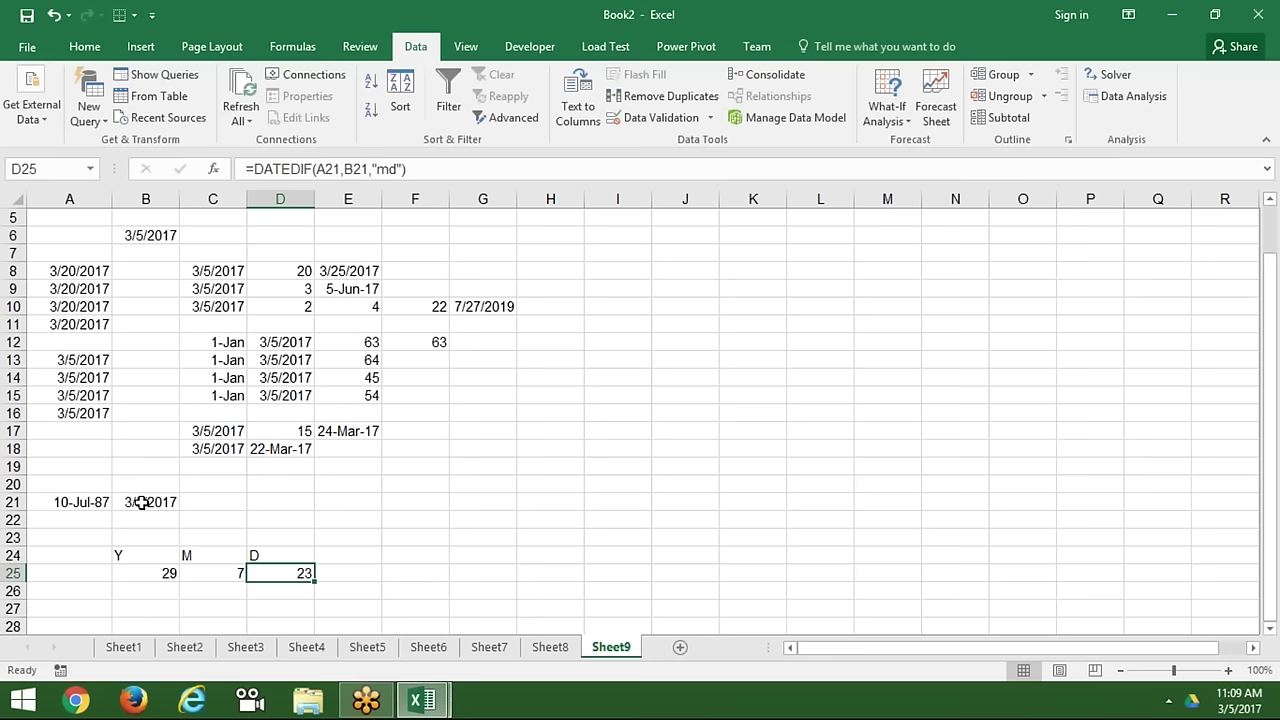
Step: Put today's date 3/5/2017 in B28 and start typing an EOMONTH formula in C28
{"action": "key", "text": "Down"}
{"action": "key", "text": "Down"}
{"action": "key", "text": "Down"}
{"action": "key", "text": "Left"}
{"action": "key", "text": "Left"}
{"action": "key", "text": "Left"}
{"action": "key", "text": "Down"}
{"action": "key", "text": "Down"}
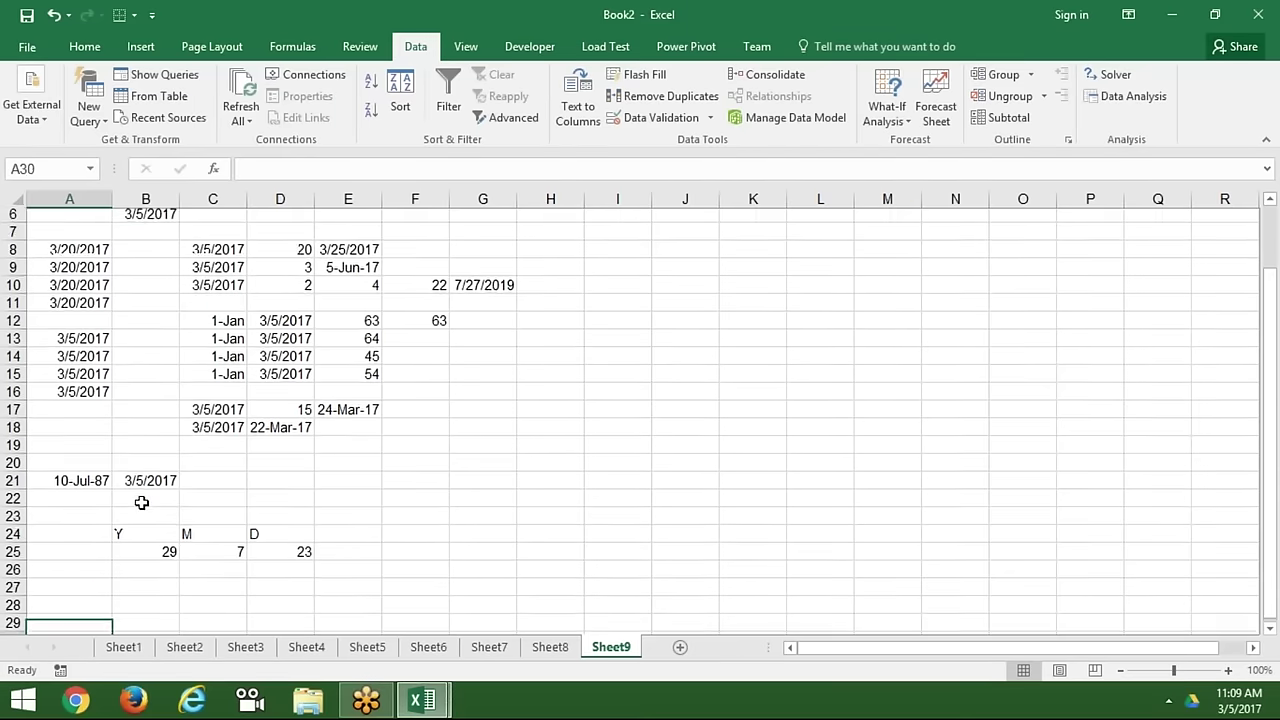
{"action": "key", "text": "Down"}
{"action": "key", "text": "Down"}
{"action": "key", "text": "Up"}
{"action": "key", "text": "Up"}
{"action": "key", "text": "Up"}
{"action": "key", "text": "Right"}
{"action": "key", "text": "Up"}
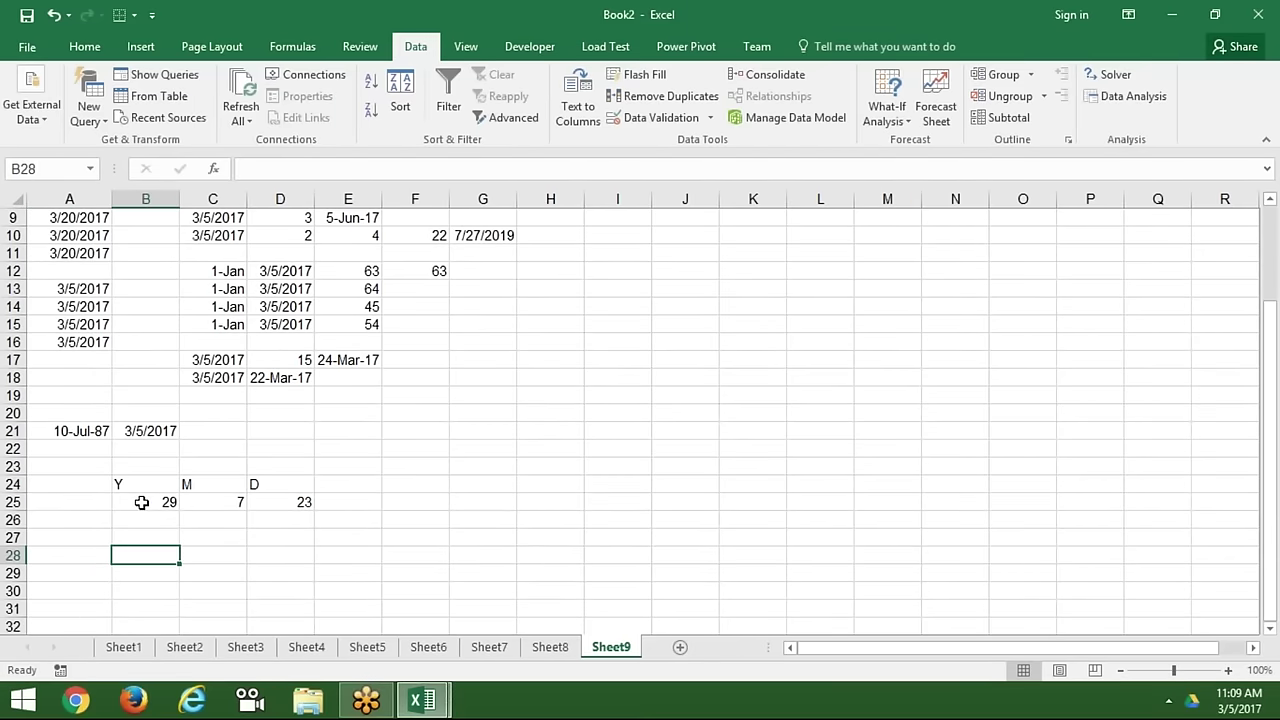
{"action": "key", "text": "ctrl+semicolon"}
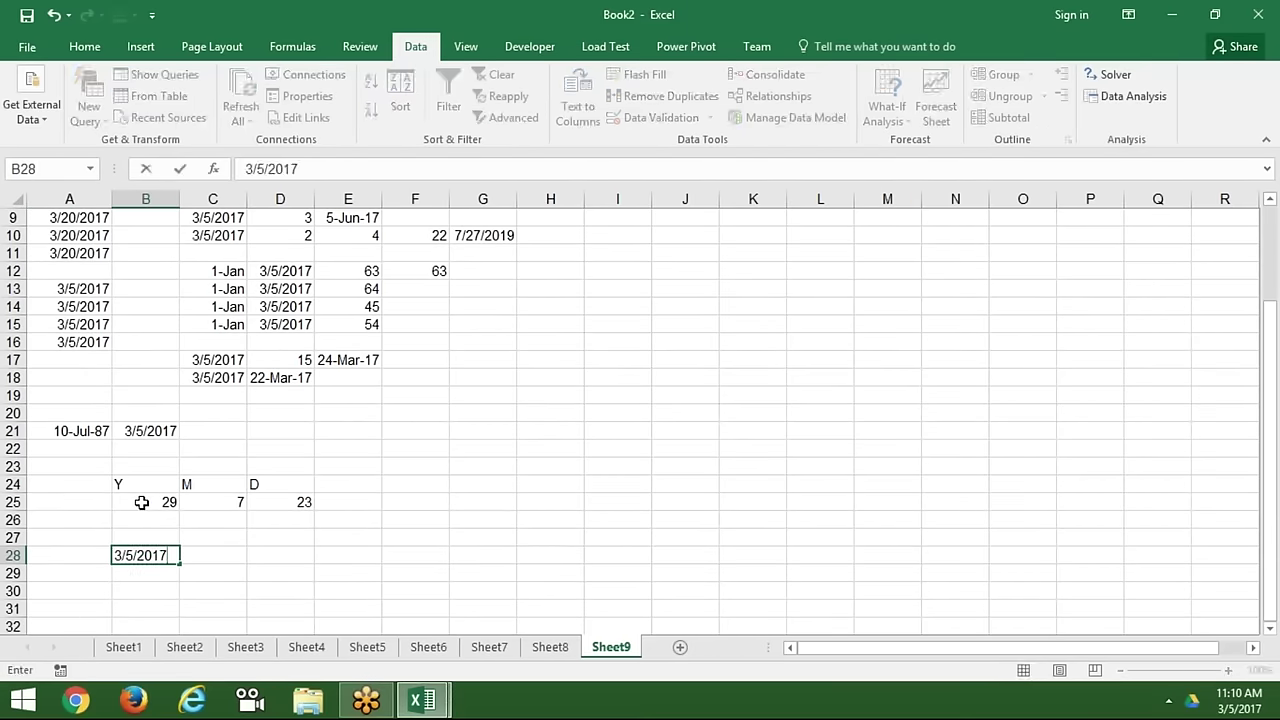
{"action": "key", "text": "Tab"}
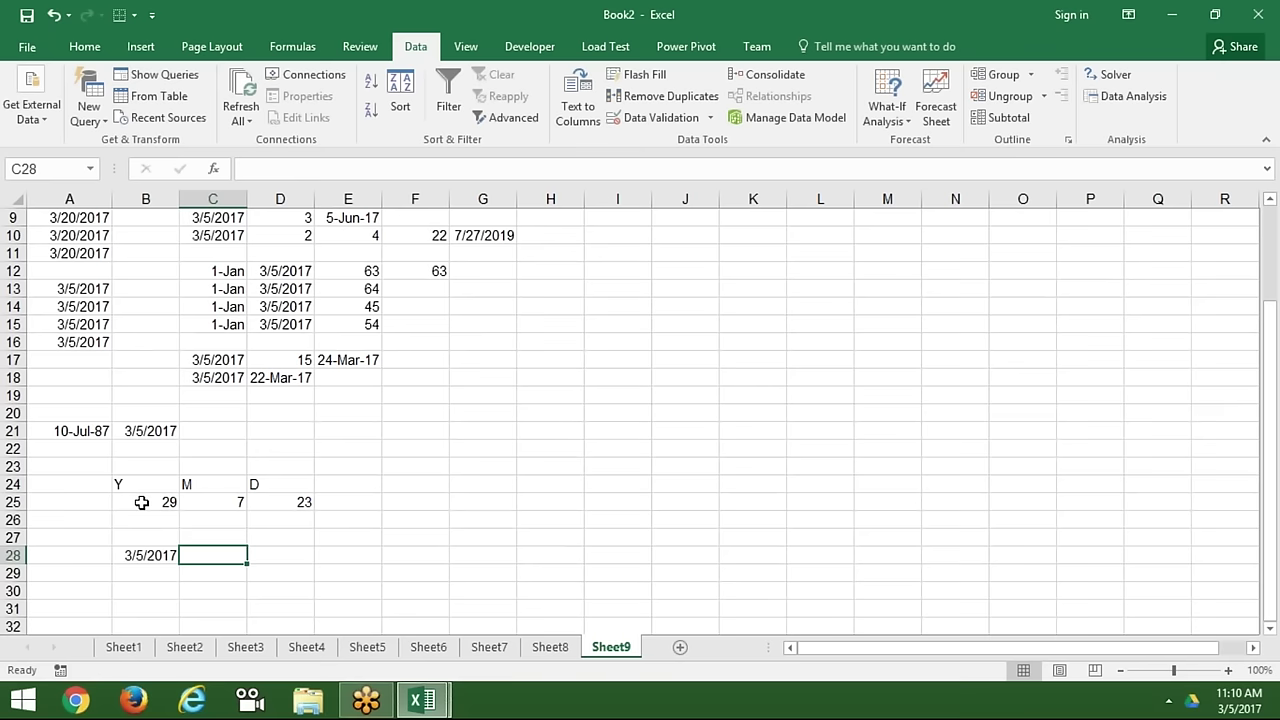
{"action": "type", "text": "=eo"}
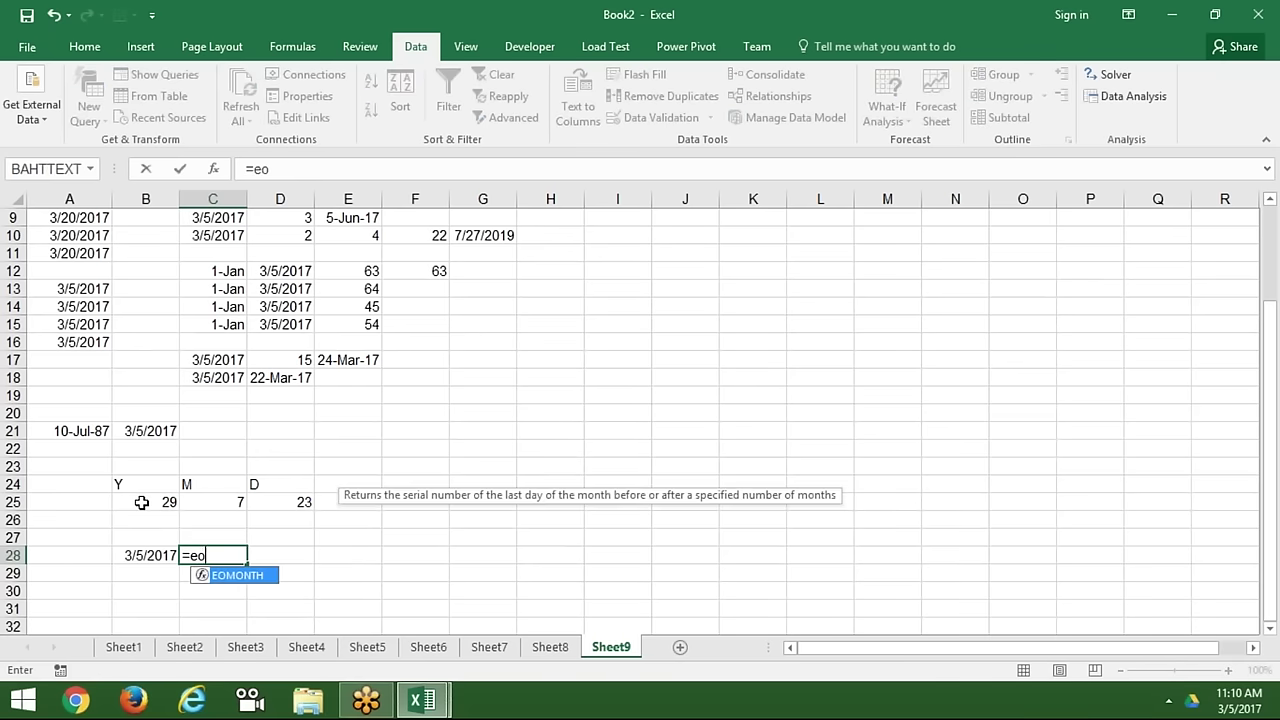
Step: Enter =EOMONTH(B28,0) in C28 and format the result as a date
{"action": "key", "text": "Tab"}
{"action": "key", "text": "Left"}
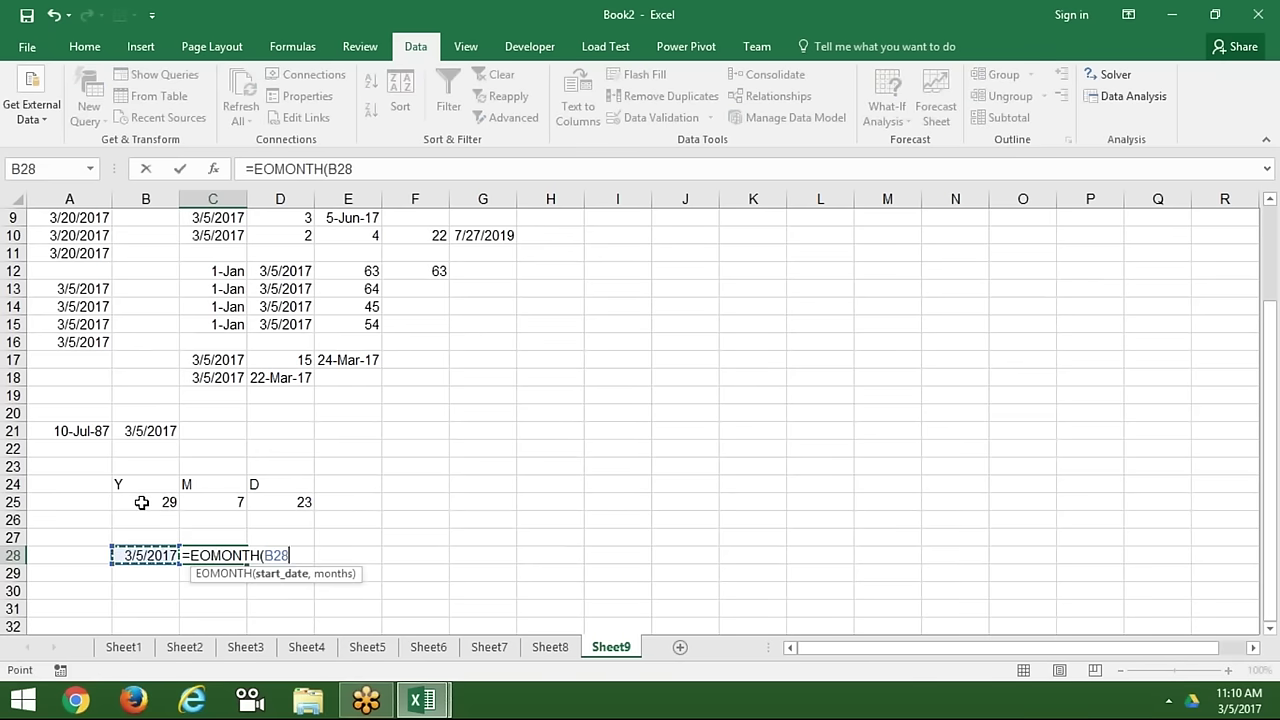
{"action": "type", "text": ","}
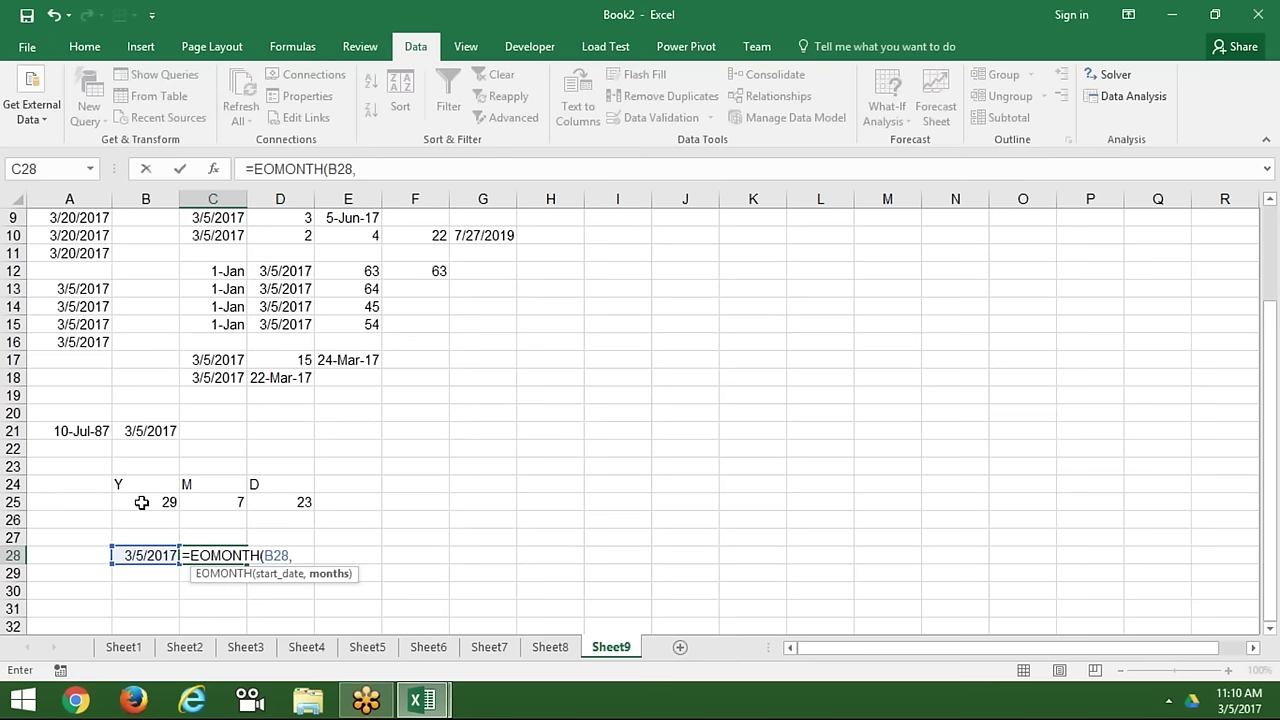
{"action": "type", "text": "0"}
{"action": "key", "text": "Return"}
{"action": "key", "text": "Up"}
{"action": "key", "text": "Right"}
{"action": "key", "text": "Right"}
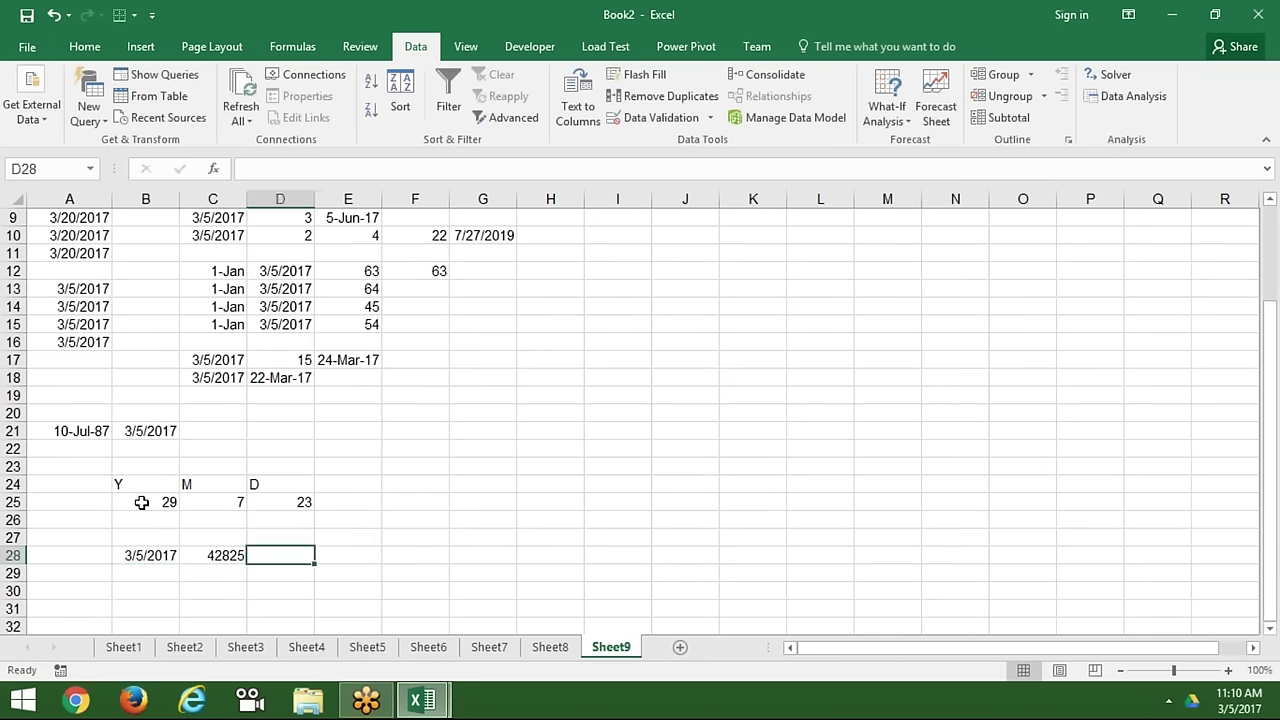
{"action": "key", "text": "Left"}
{"action": "key", "text": "ctrl+shift+3"}
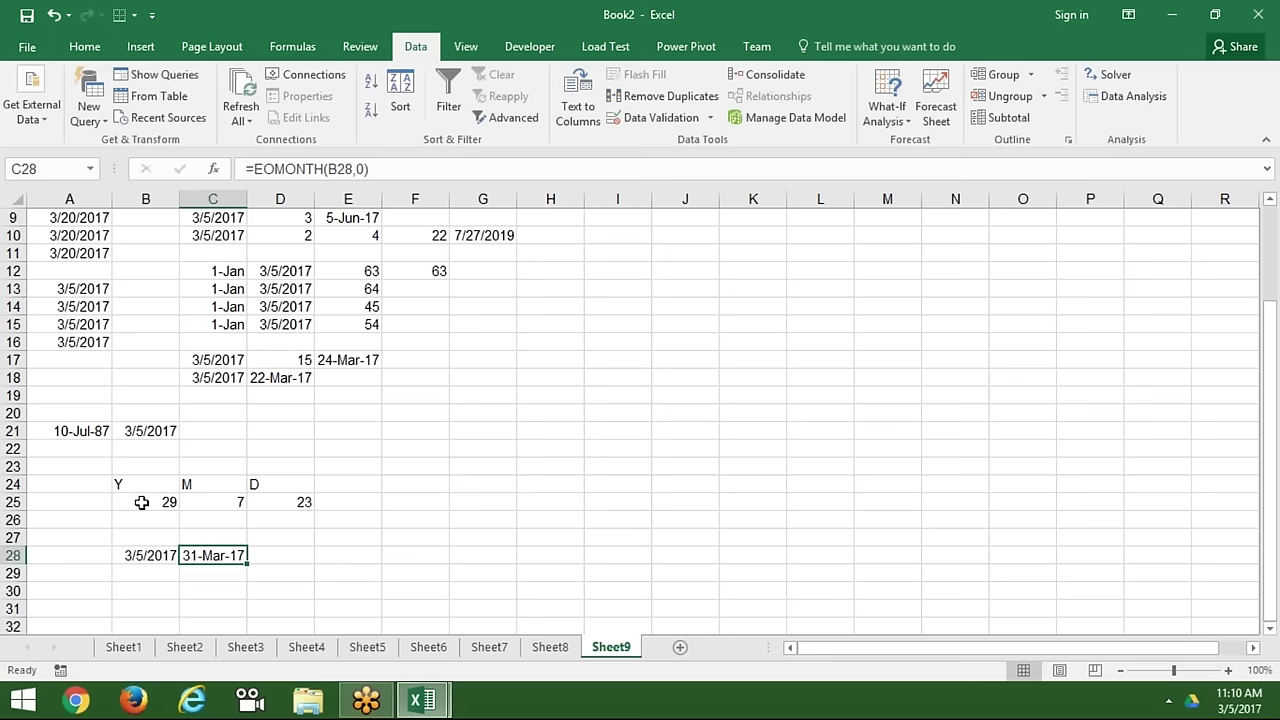
{"action": "key", "text": "Left"}
{"action": "key", "text": "Right"}
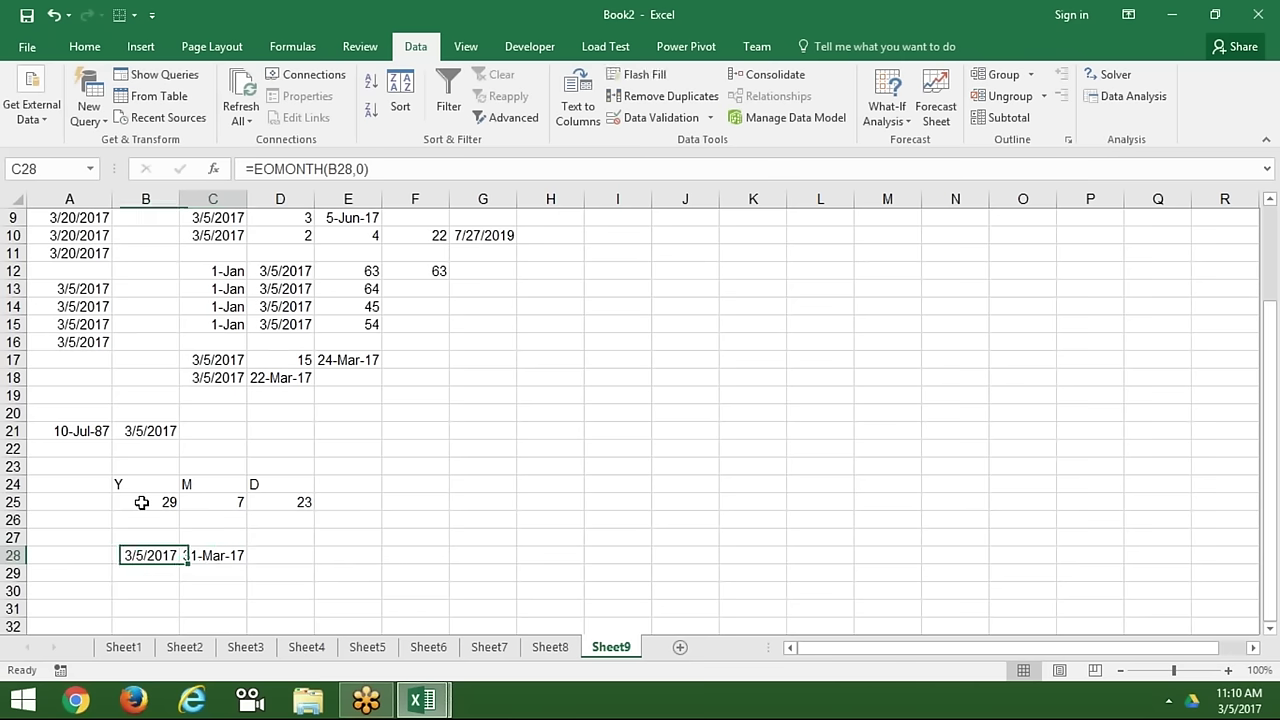
Step: Change the EOMONTH months argument to -1, then to 1, giving 30-Apr-17
{"action": "left_click", "coordinate": [356, 169]}
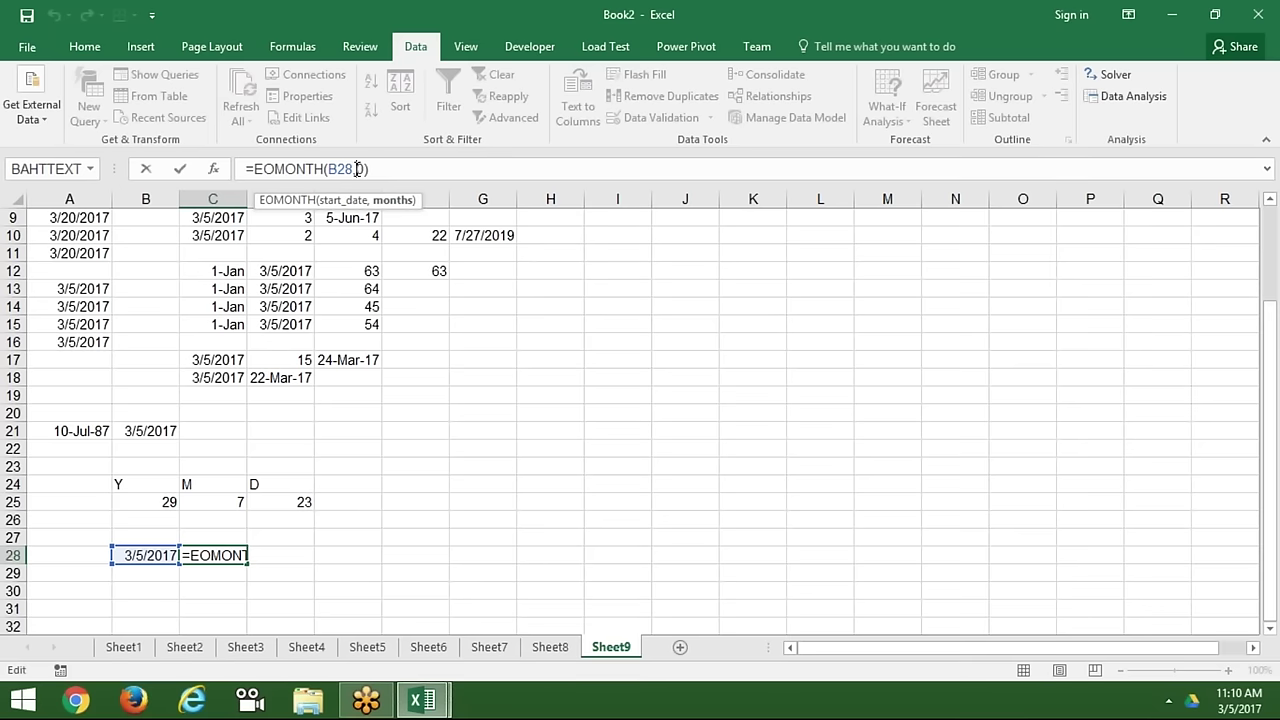
{"action": "key", "text": "BackSpace"}
{"action": "type", "text": "-1"}
{"action": "key", "text": "Return"}
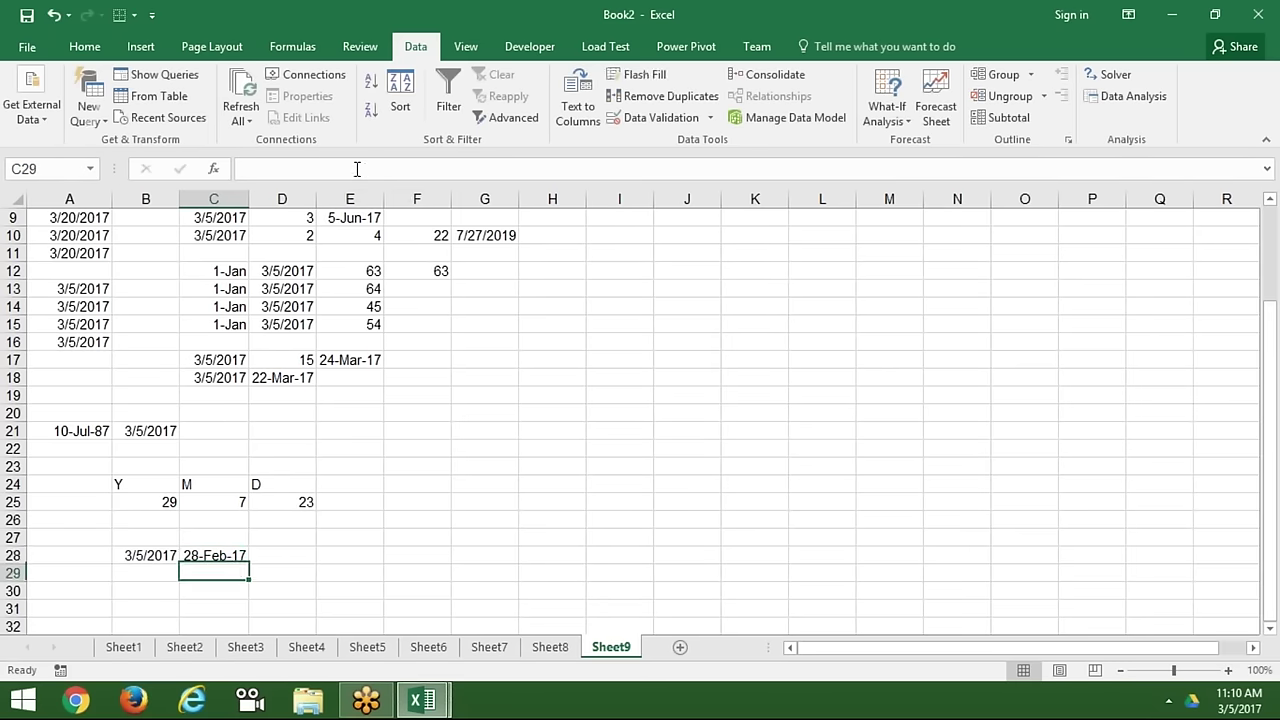
{"action": "key", "text": "Up"}
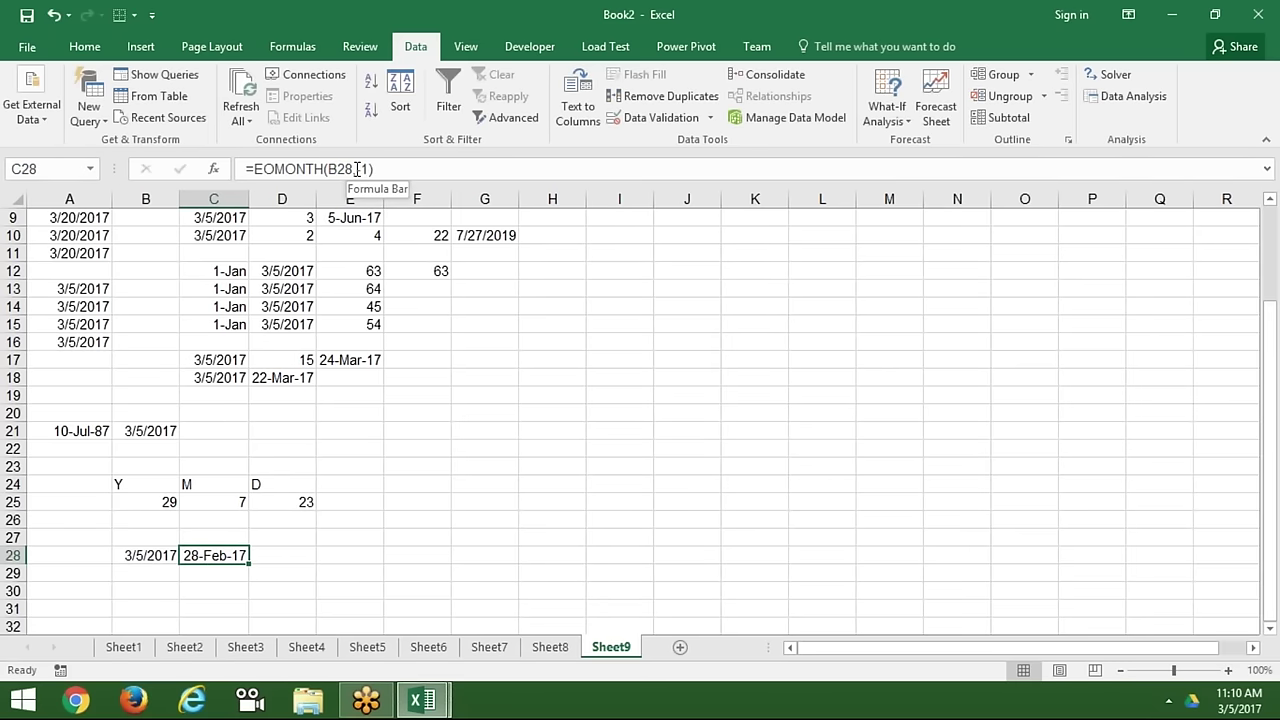
{"action": "left_click", "coordinate": [368, 170]}
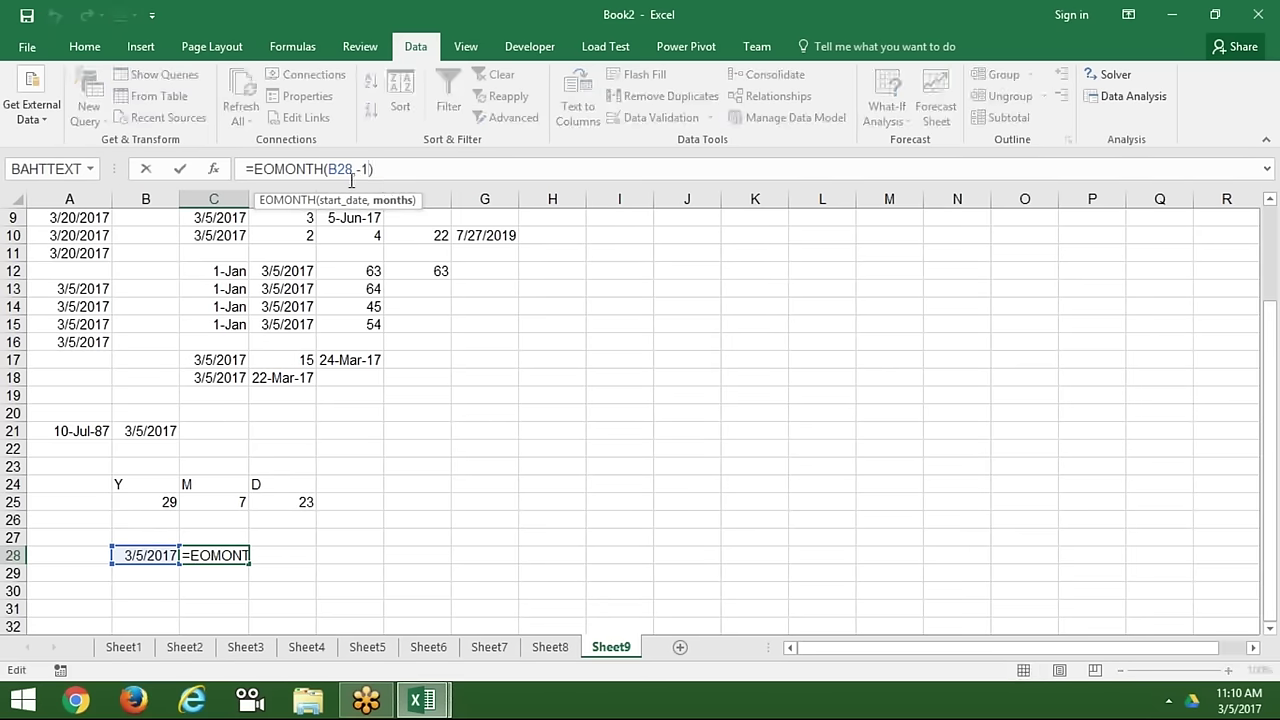
{"action": "key", "text": "BackSpace"}
{"action": "key", "text": "BackSpace"}
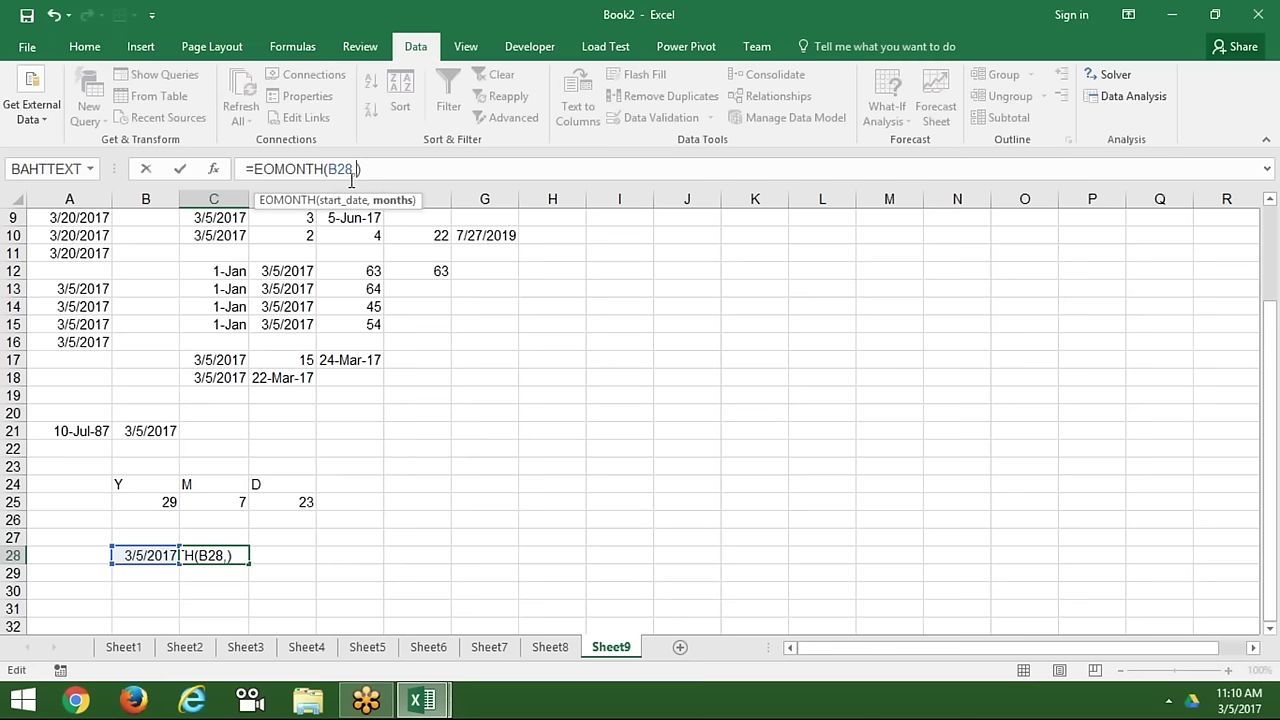
{"action": "type", "text": "1"}
{"action": "key", "text": "Return"}
{"action": "key", "text": "Up"}
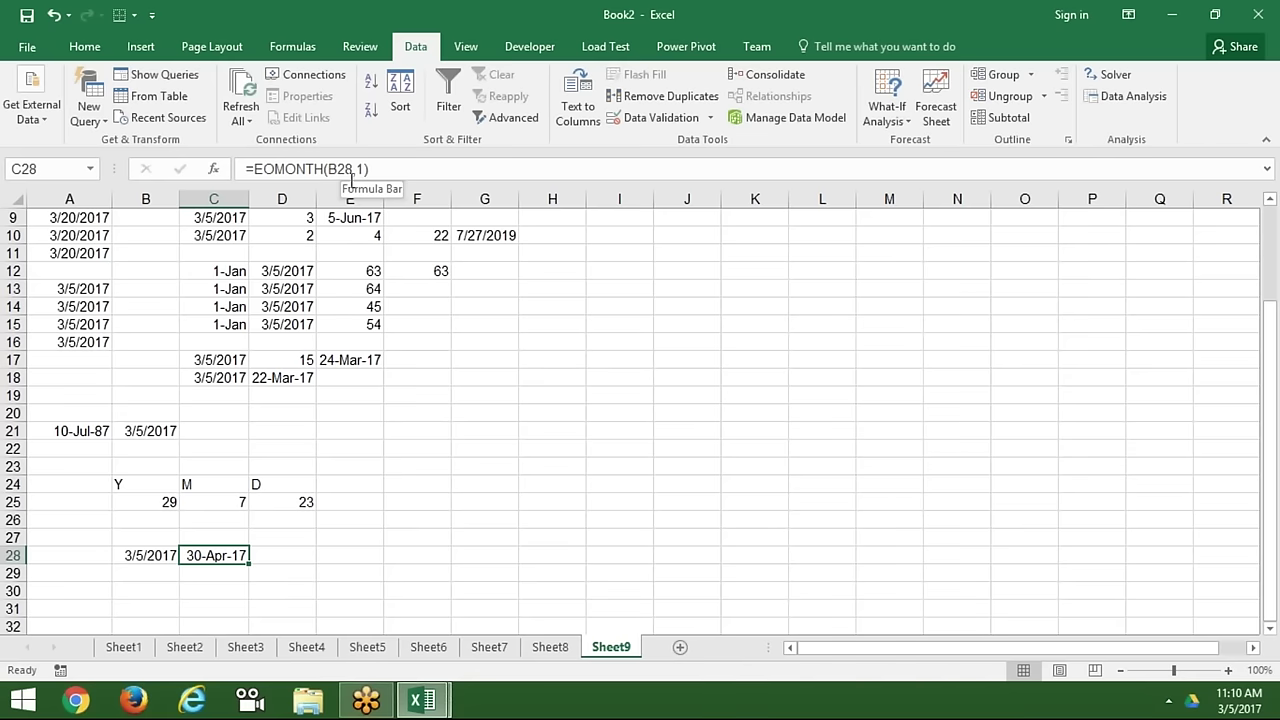
{"action": "key", "text": "Down"}
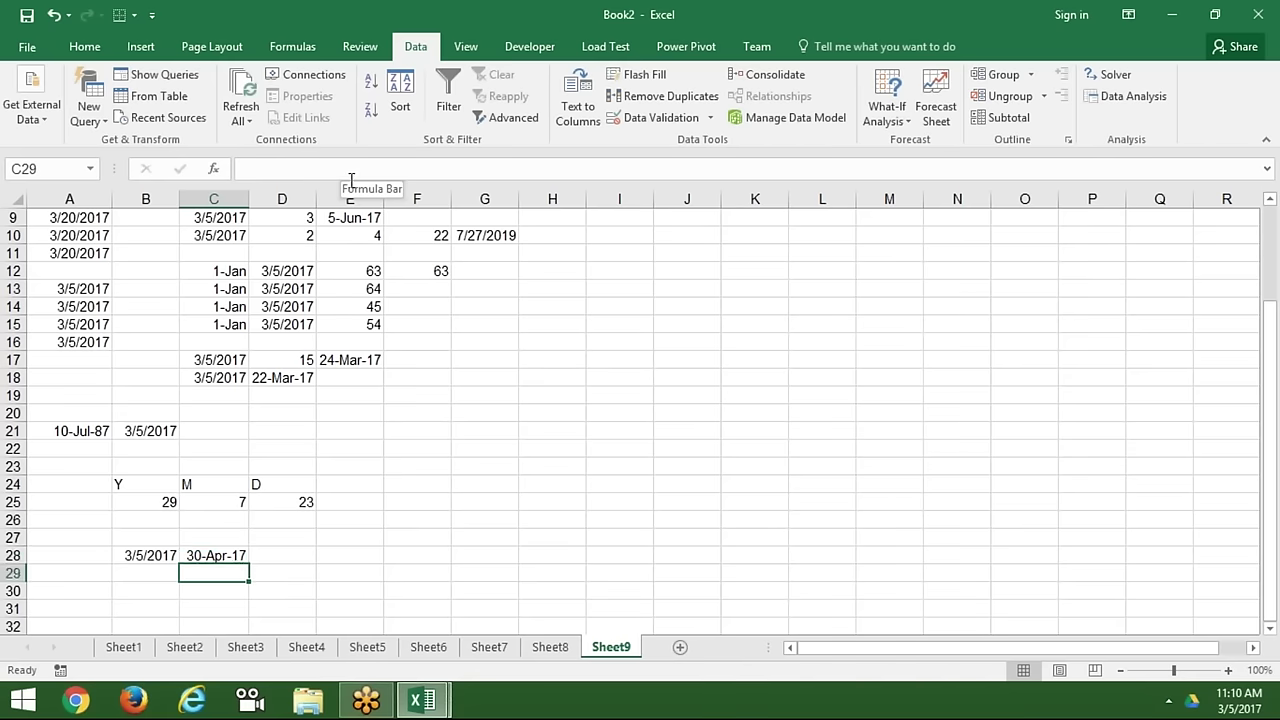
{"action": "key", "text": "Down"}
{"action": "key", "text": "Down"}
{"action": "key", "text": "Down"}
{"action": "key", "text": "Down"}
{"action": "key", "text": "Down"}
{"action": "key", "text": "Up"}
{"action": "key", "text": "Up"}
{"action": "key", "text": "Up"}
{"action": "key", "text": "Left"}
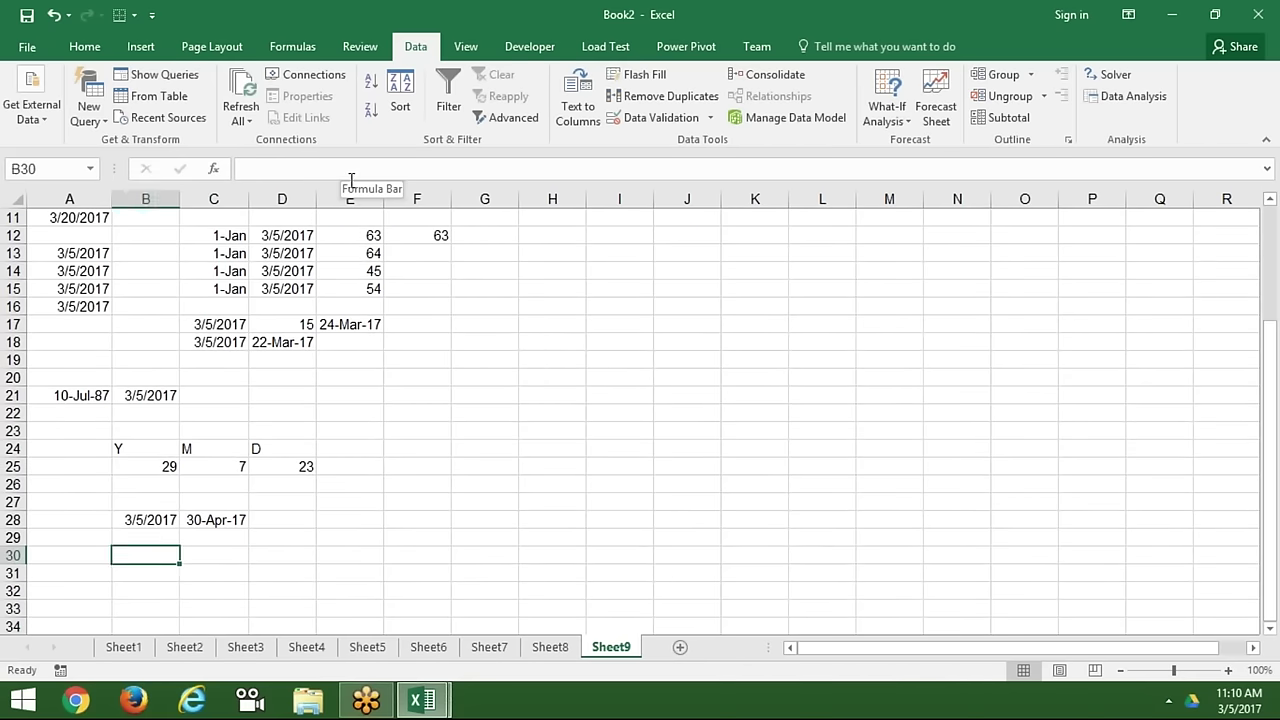
{"action": "key", "text": "Left"}
{"action": "key", "text": "Down"}
{"action": "key", "text": "Down"}
{"action": "key", "text": "Up"}
{"action": "key", "text": "Up"}
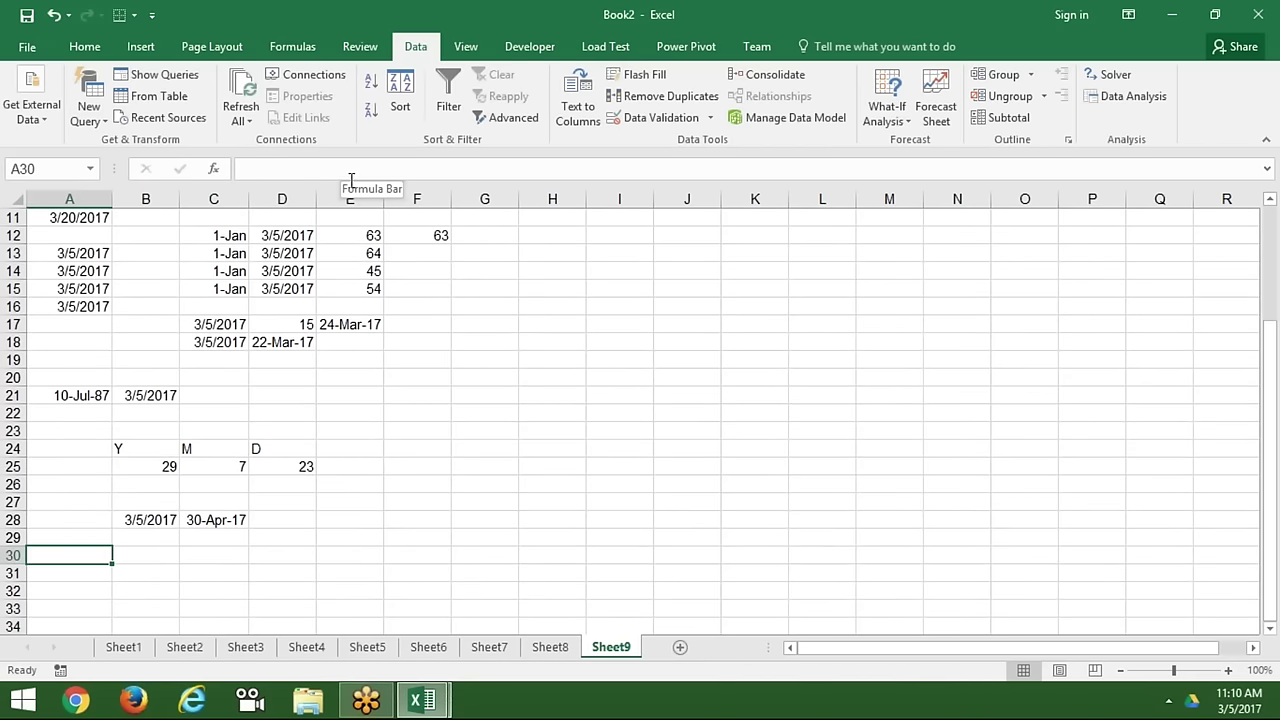
Step: Enter 1-Mar in A30 and fill consecutive March dates down column A
{"action": "type", "text": "1/1"}
{"action": "key", "text": "BackSpace"}
{"action": "key", "text": "BackSpace"}
{"action": "key", "text": "BackSpace"}
{"action": "type", "text": "3/1"}
{"action": "key", "text": "Return"}
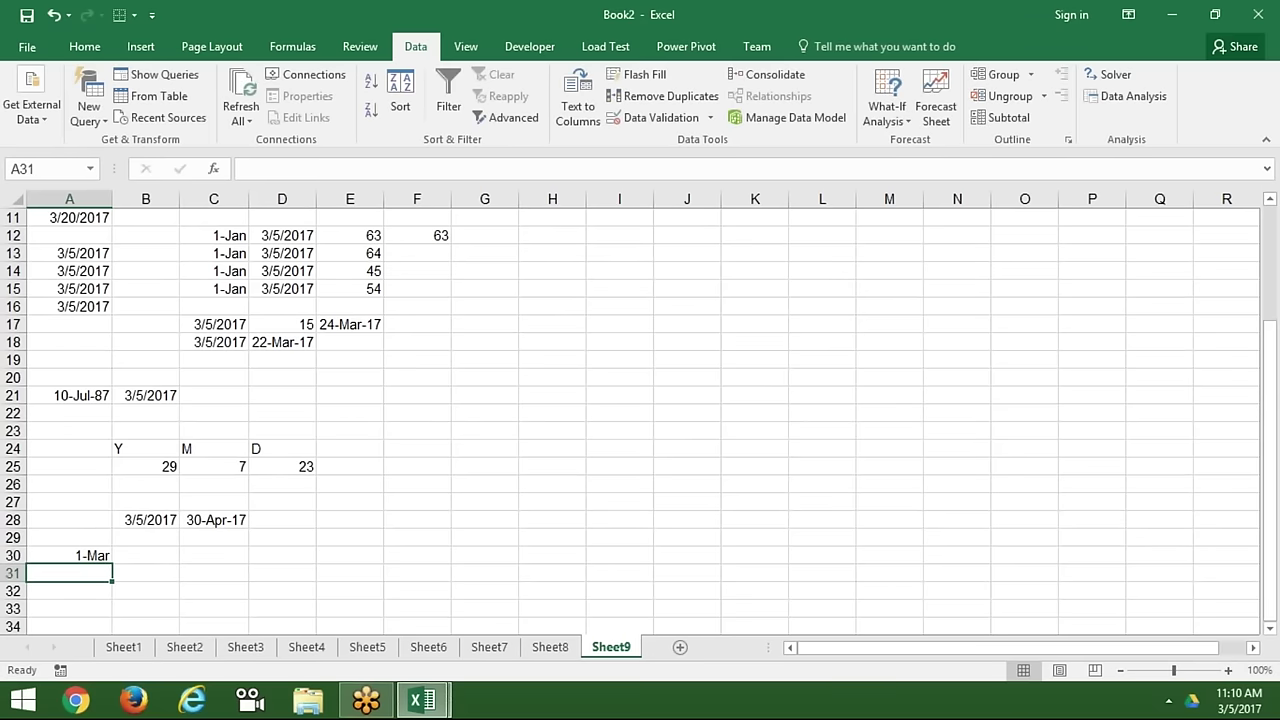
{"action": "left_click", "coordinate": [85, 553]}
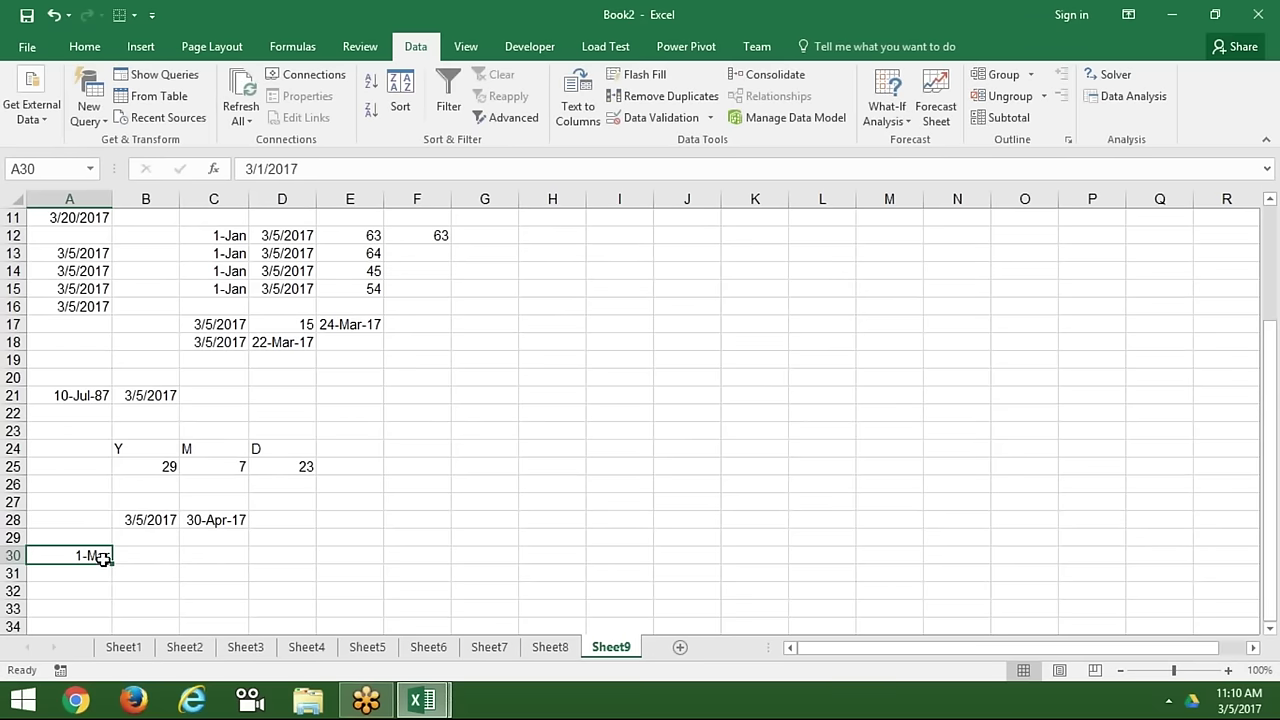
{"action": "left_click_drag", "start_coordinate": [104, 560], "coordinate": [105, 612]}
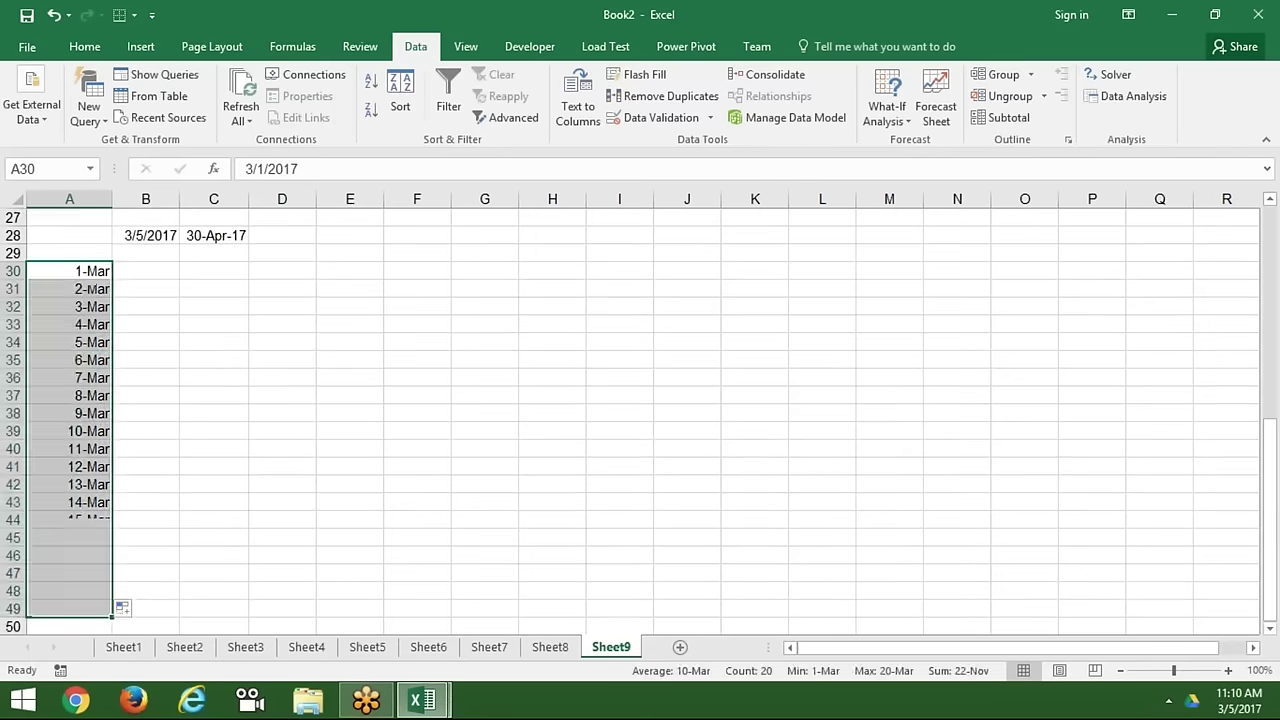
Step: Enter =WEEKDAY(A30,2) in B30 so Monday counts as 1
{"action": "key", "text": "ctrl+Up"}
{"action": "key", "text": "Down"}
{"action": "key", "text": "Down"}
{"action": "key", "text": "Down"}
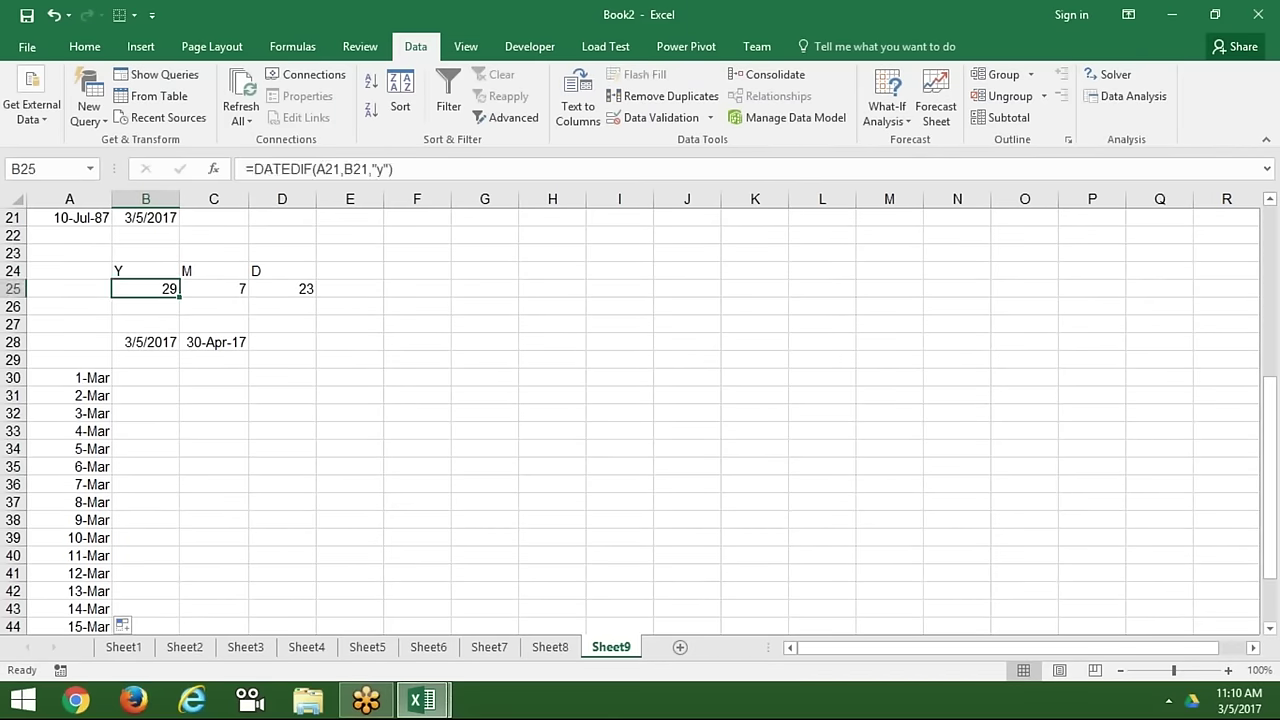
{"action": "key", "text": "Down"}
{"action": "key", "text": "Down"}
{"action": "key", "text": "Down"}
{"action": "key", "text": "Down"}
{"action": "type", "text": "="}
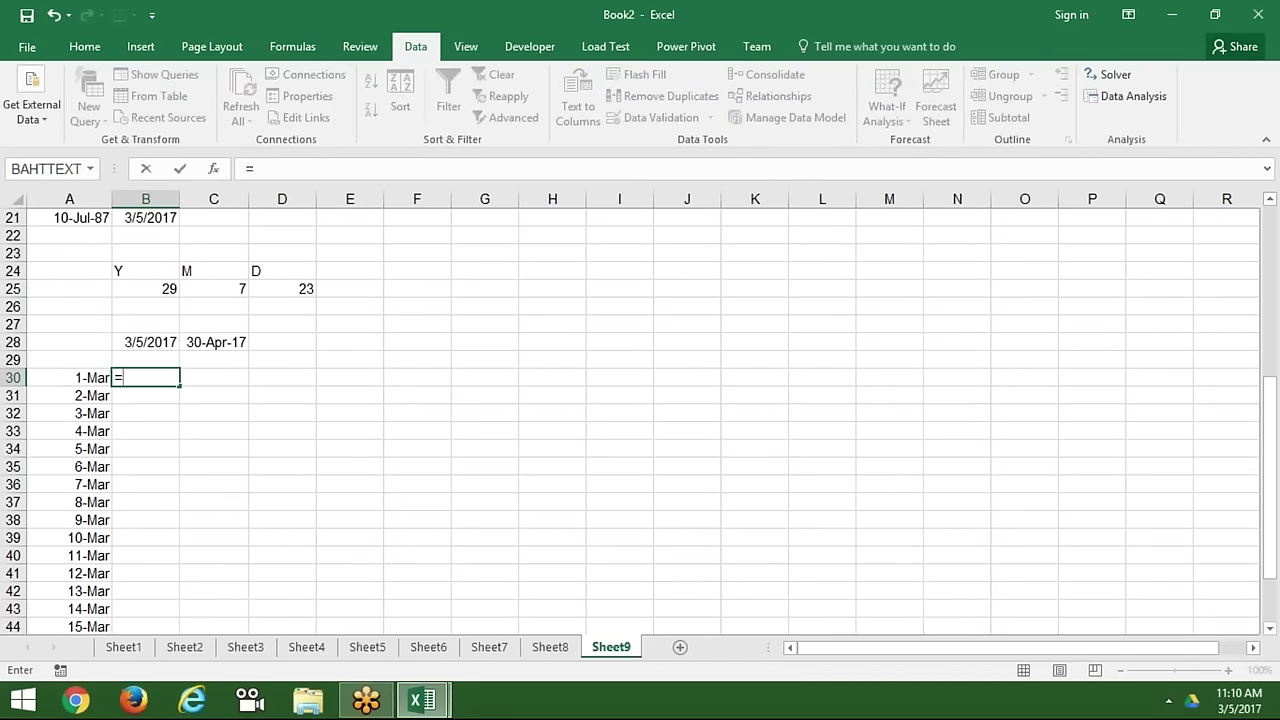
{"action": "type", "text": "we"}
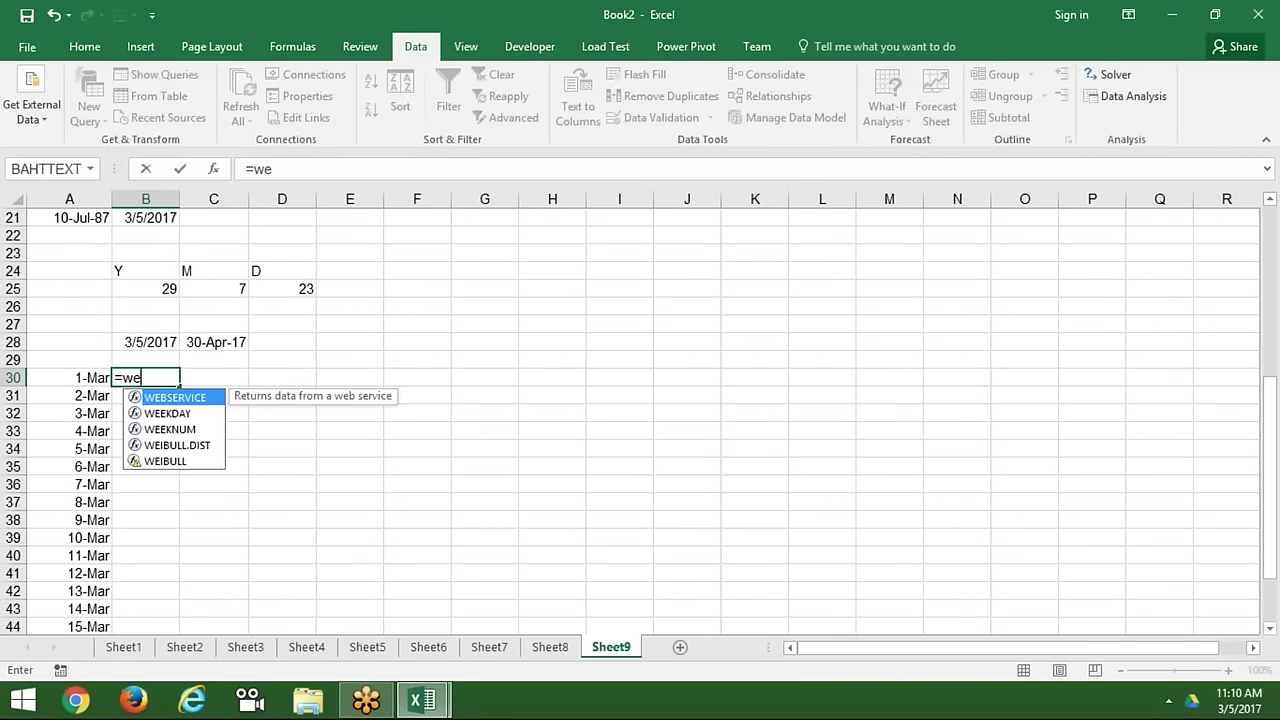
{"action": "key", "text": "Down"}
{"action": "key", "text": "Tab"}
{"action": "key", "text": "Down"}
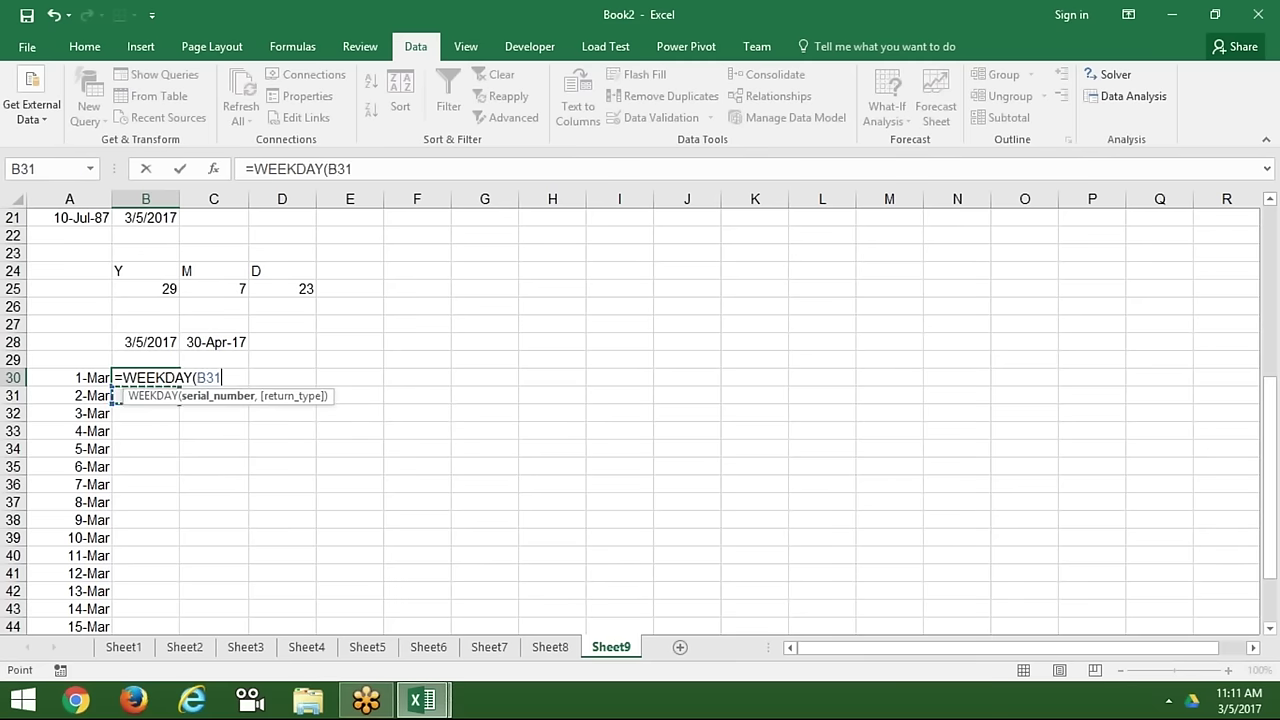
{"action": "key", "text": "Left"}
{"action": "key", "text": "Up"}
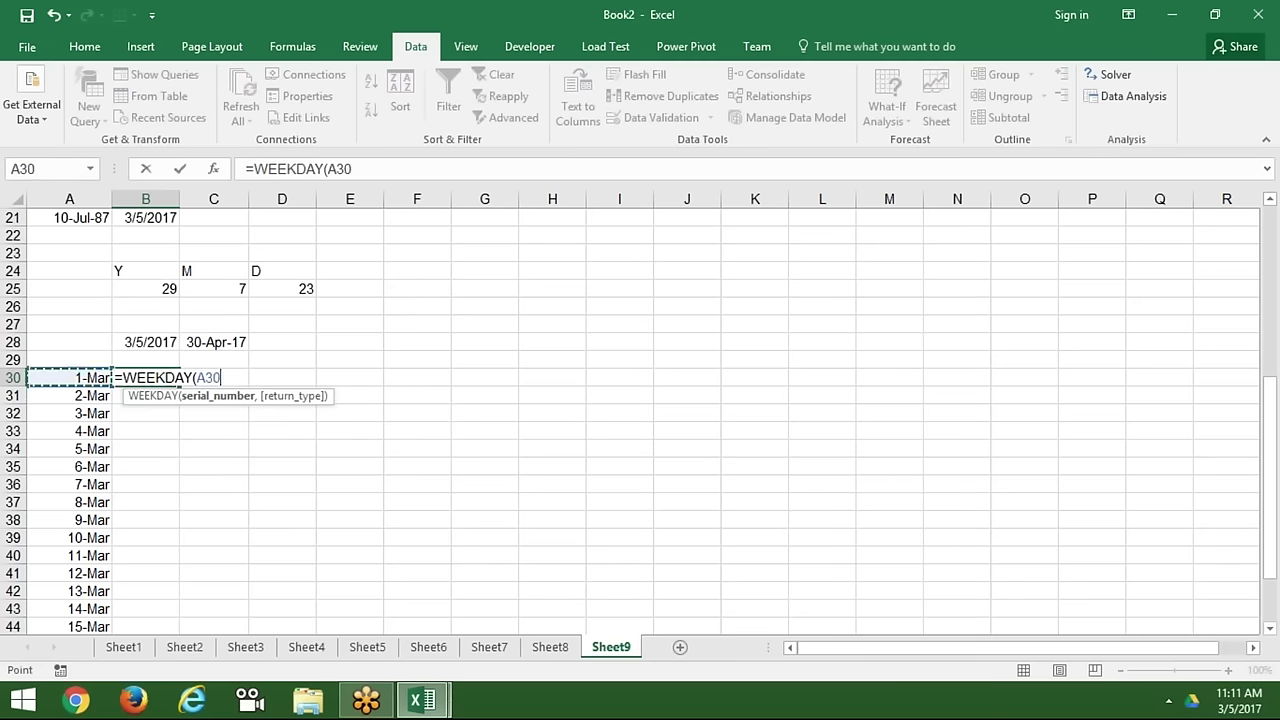
{"action": "type", "text": ","}
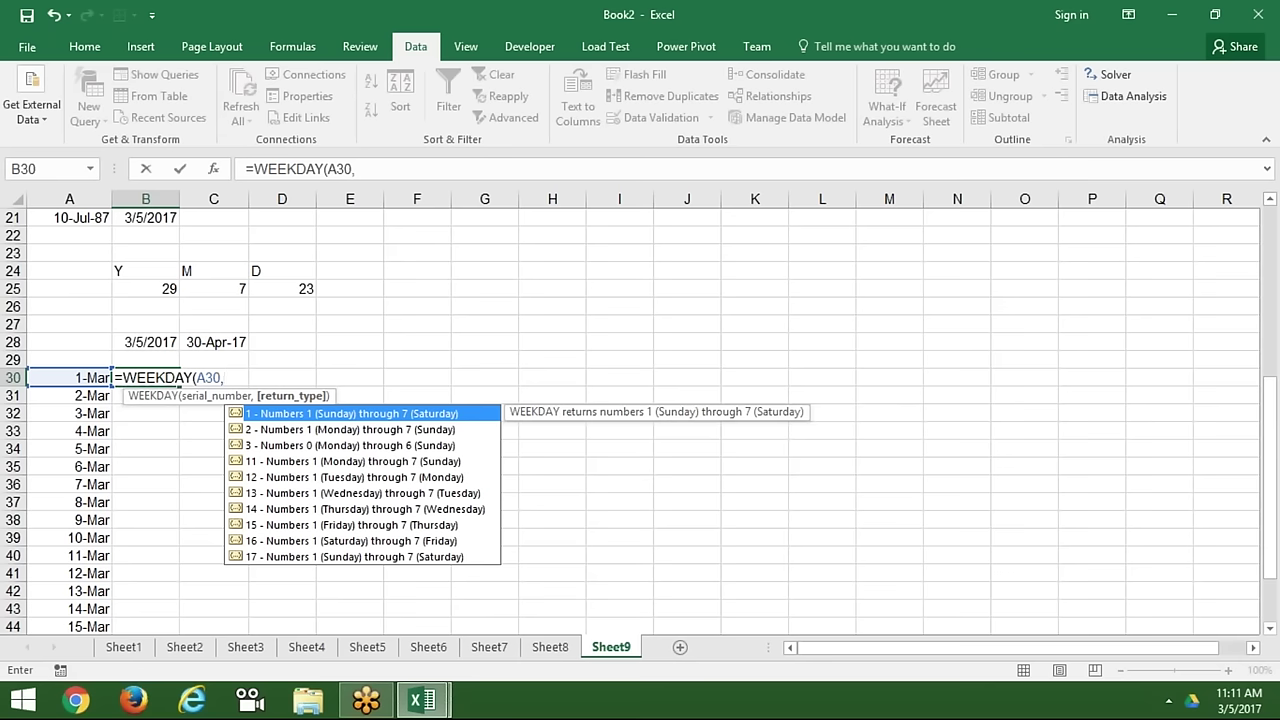
{"action": "key", "text": "Down"}
{"action": "key", "text": "Tab"}
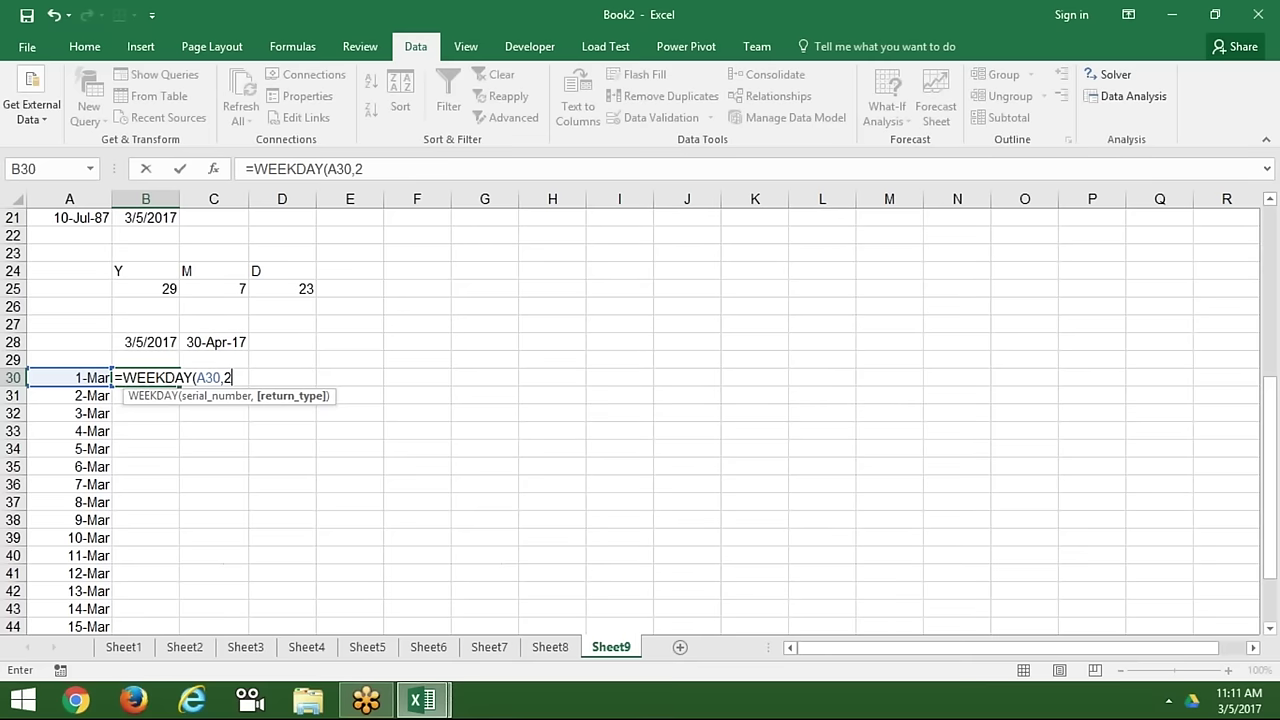
{"action": "key", "text": "Return"}
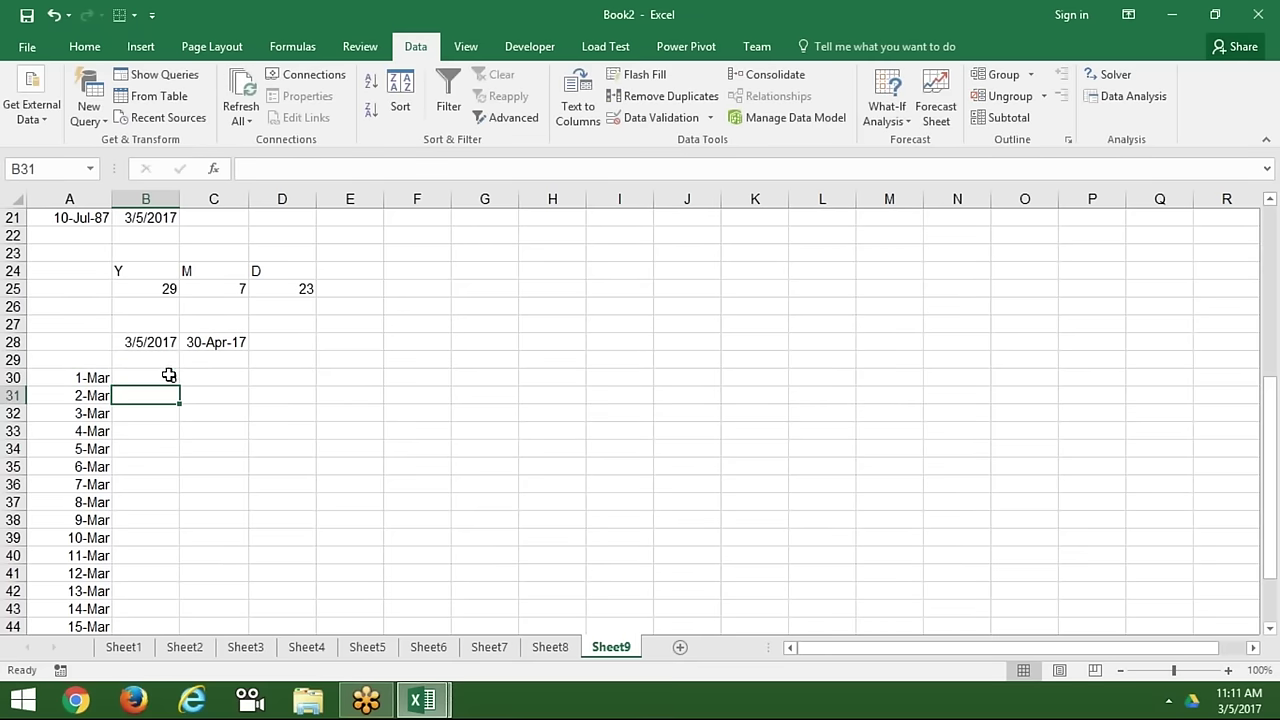
Step: Copy =WEEKDAY(A30,2) down column B to row 49 and spot-check the copied formulas
{"action": "left_click", "coordinate": [171, 376]}
{"action": "double_click", "coordinate": [179, 385]}
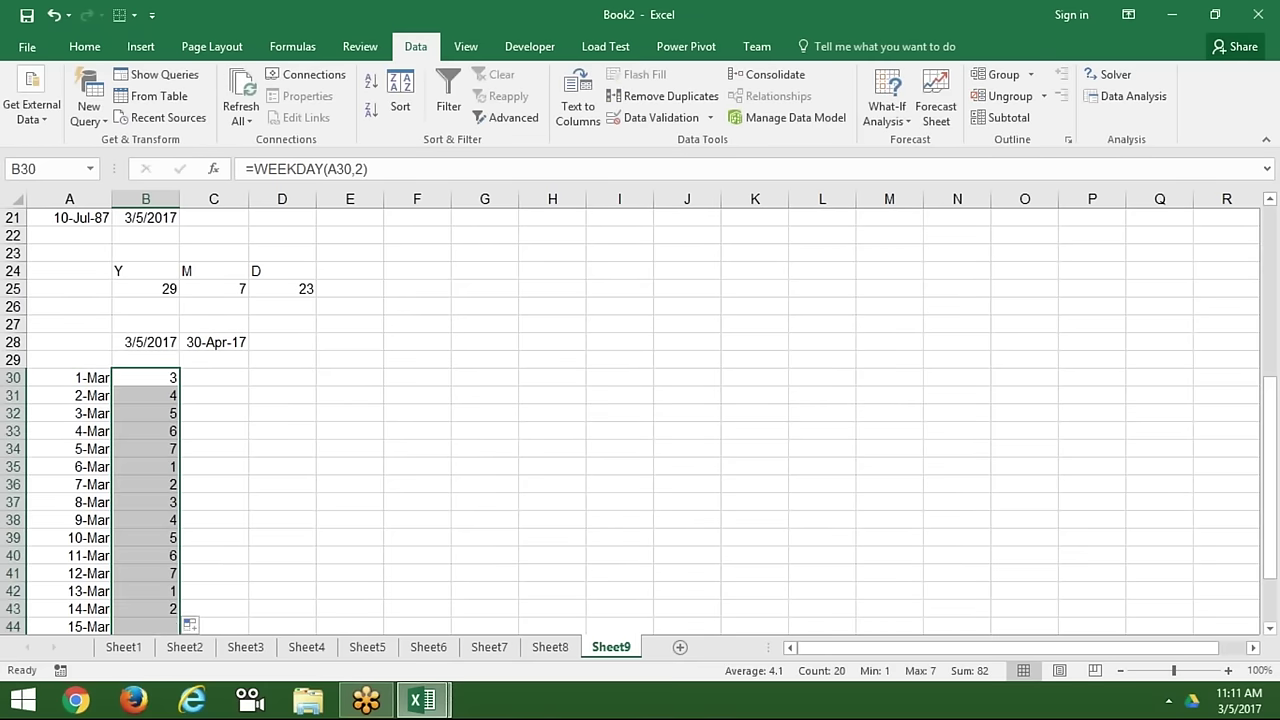
{"action": "left_click", "coordinate": [157, 450]}
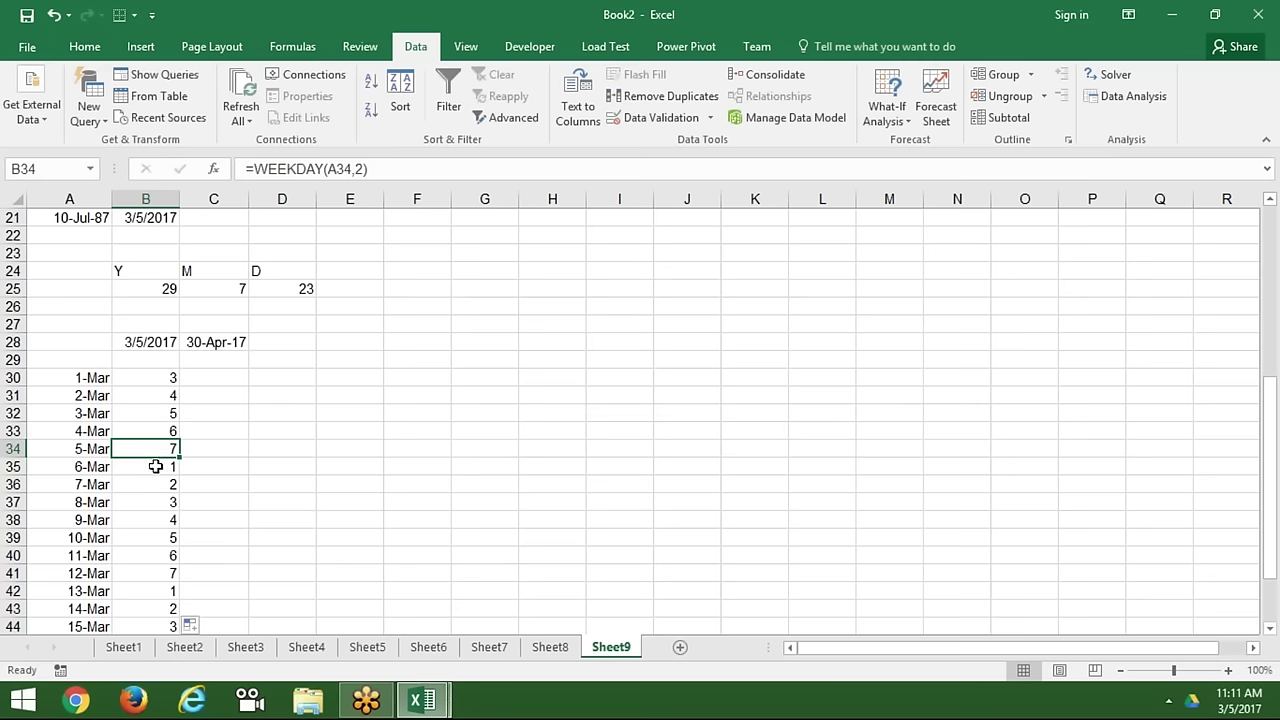
{"action": "left_click", "coordinate": [156, 467]}
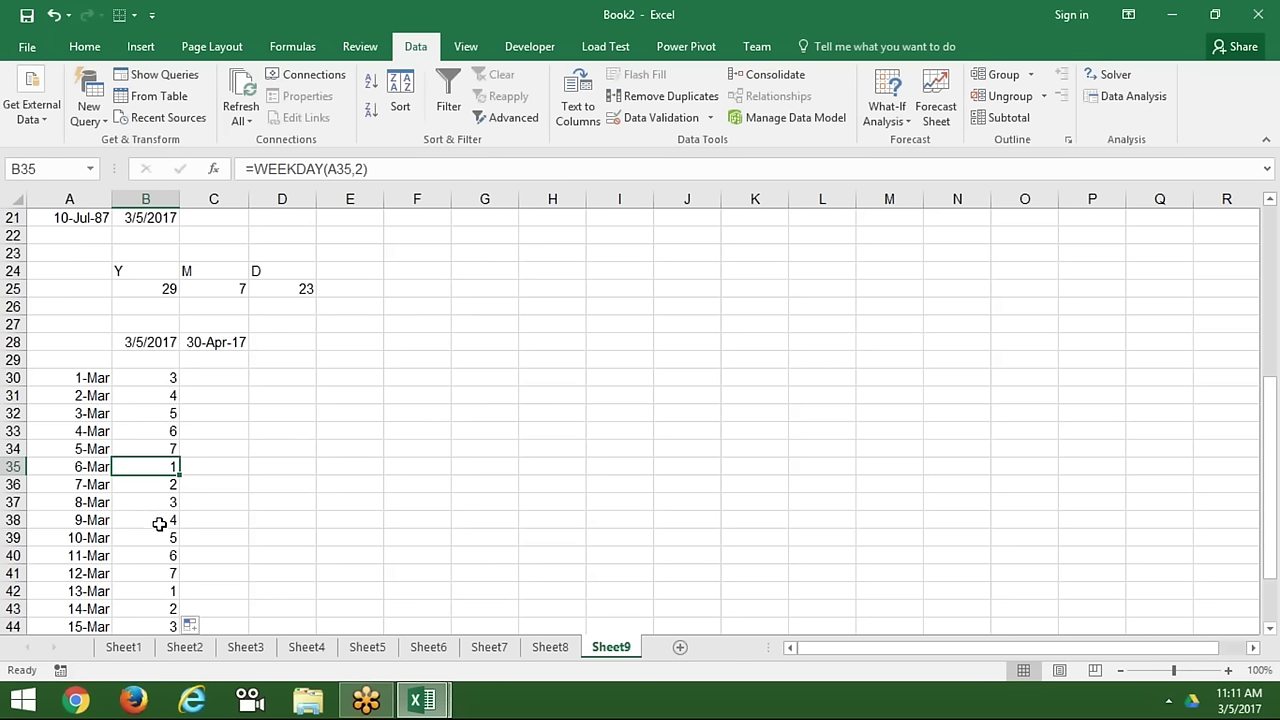
{"action": "left_click", "coordinate": [162, 536]}
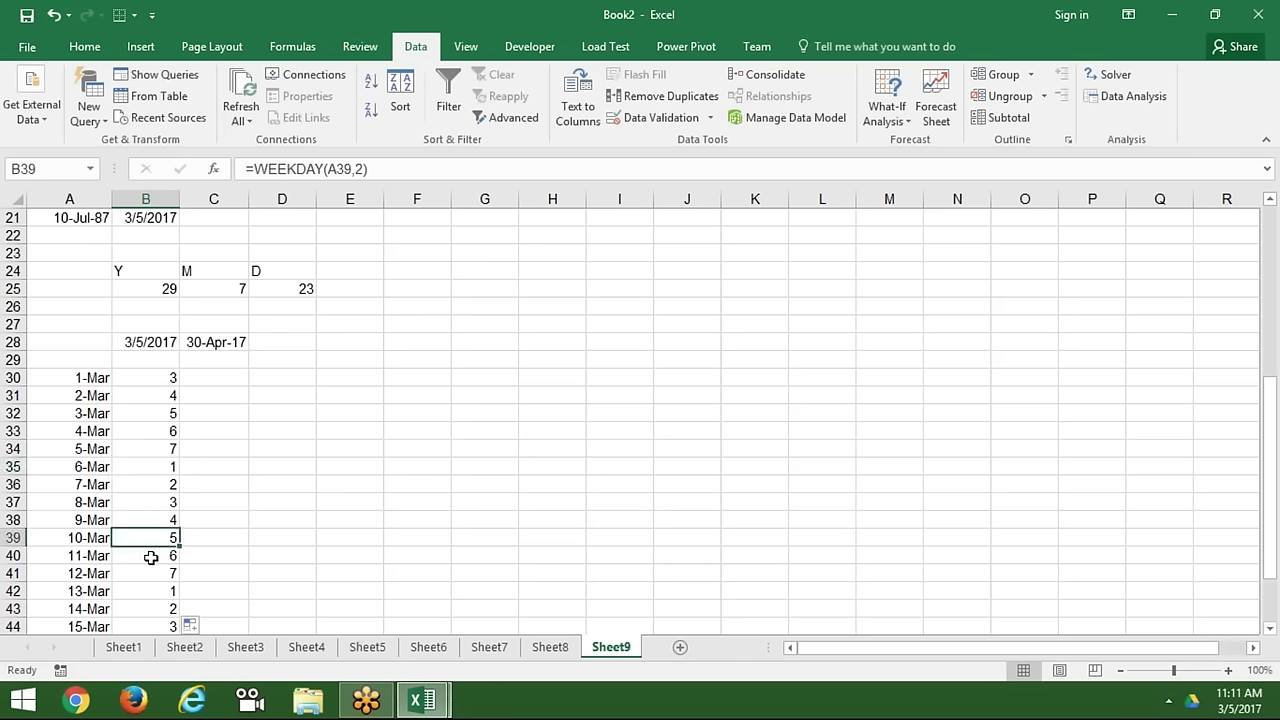
{"action": "left_click", "coordinate": [150, 557]}
{"action": "left_click", "coordinate": [155, 571]}
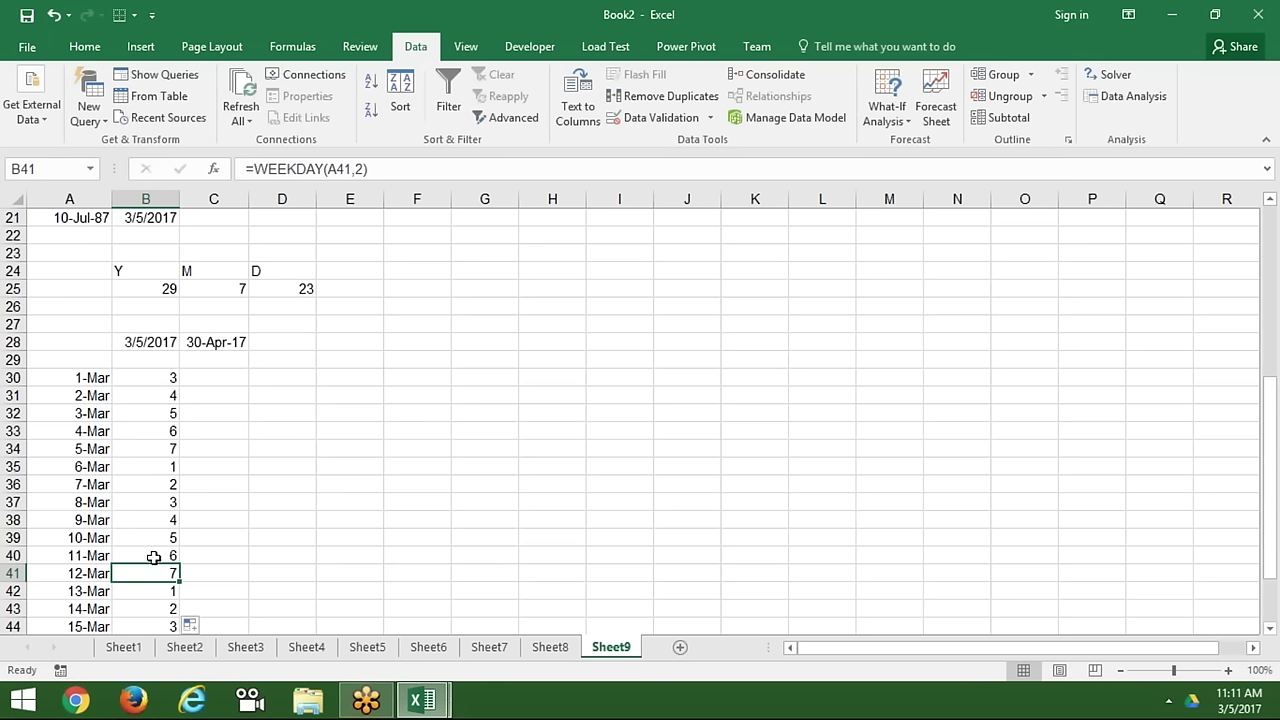
{"action": "left_click", "coordinate": [152, 554]}
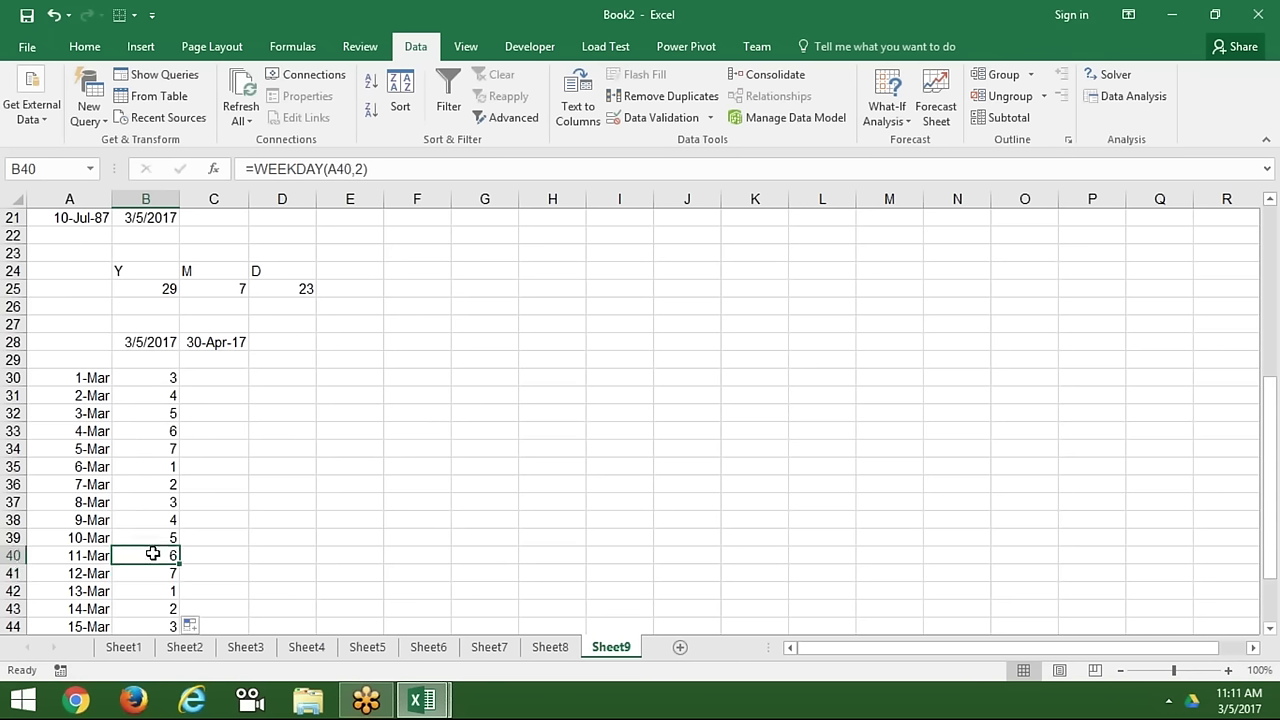
{"action": "double_click", "coordinate": [151, 381]}
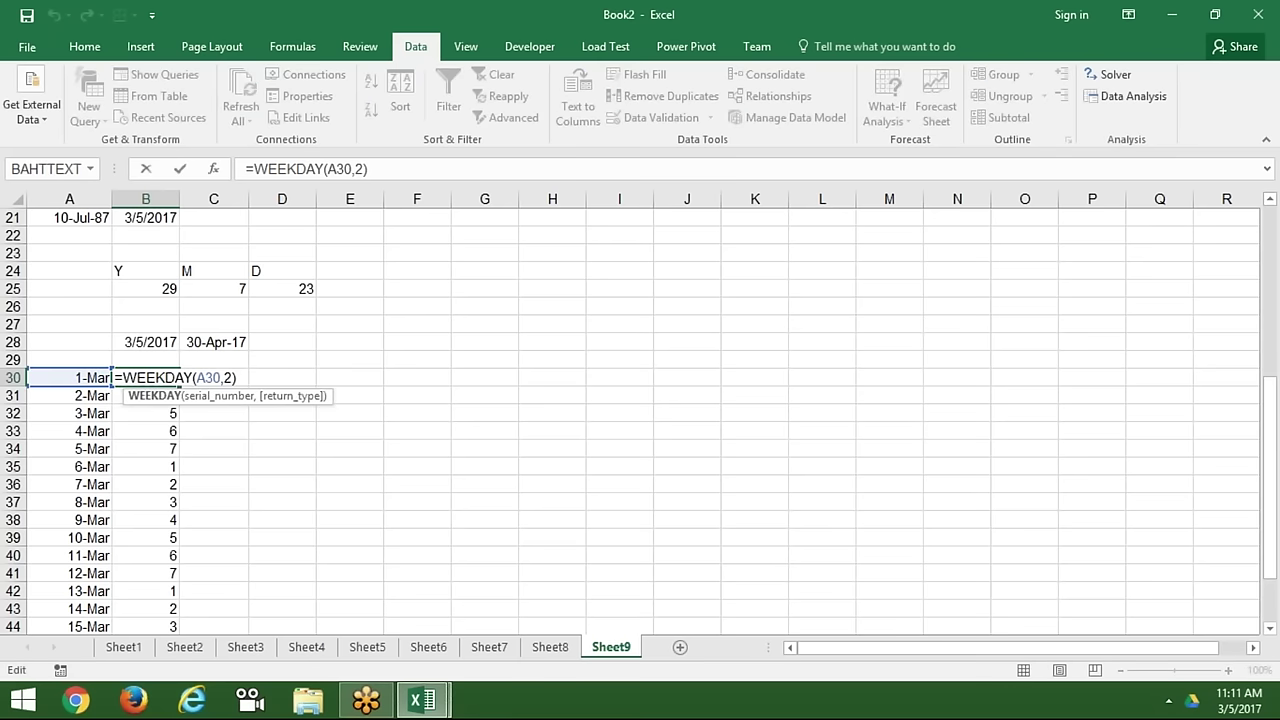
{"action": "left_click", "coordinate": [229, 378]}
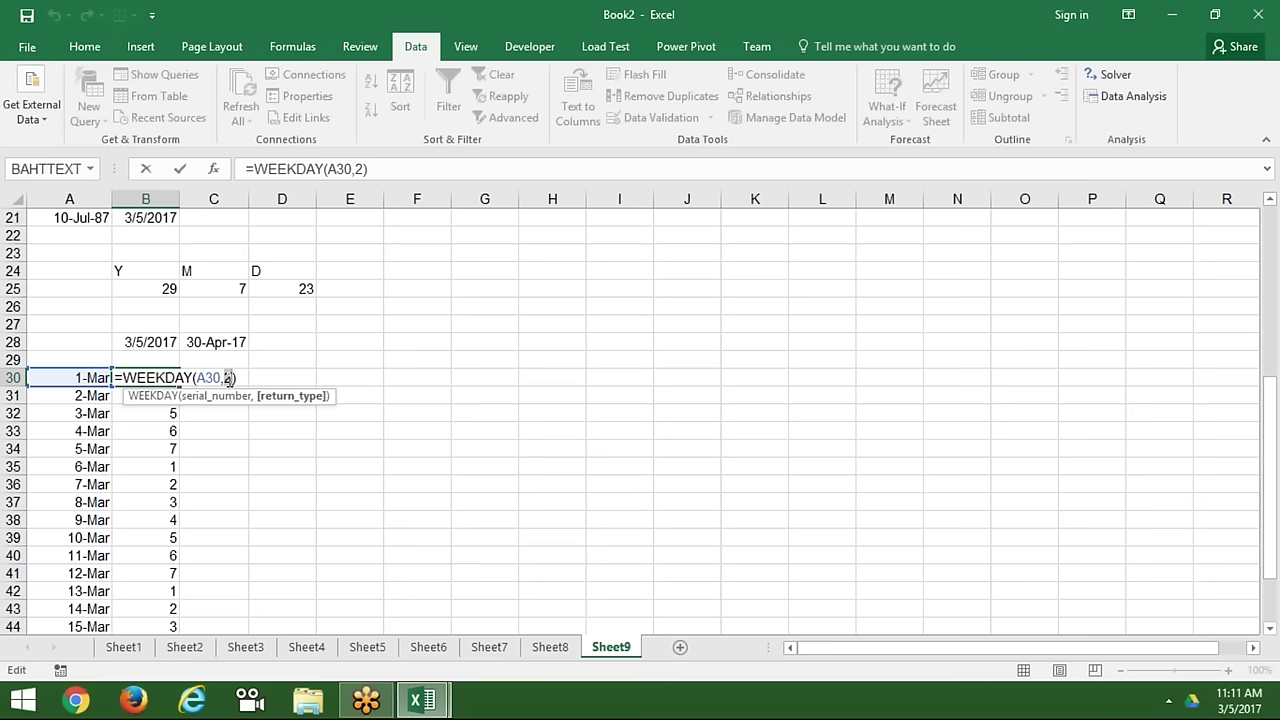
{"action": "key", "text": "ctrl+Return"}
{"action": "left_click", "coordinate": [218, 393]}
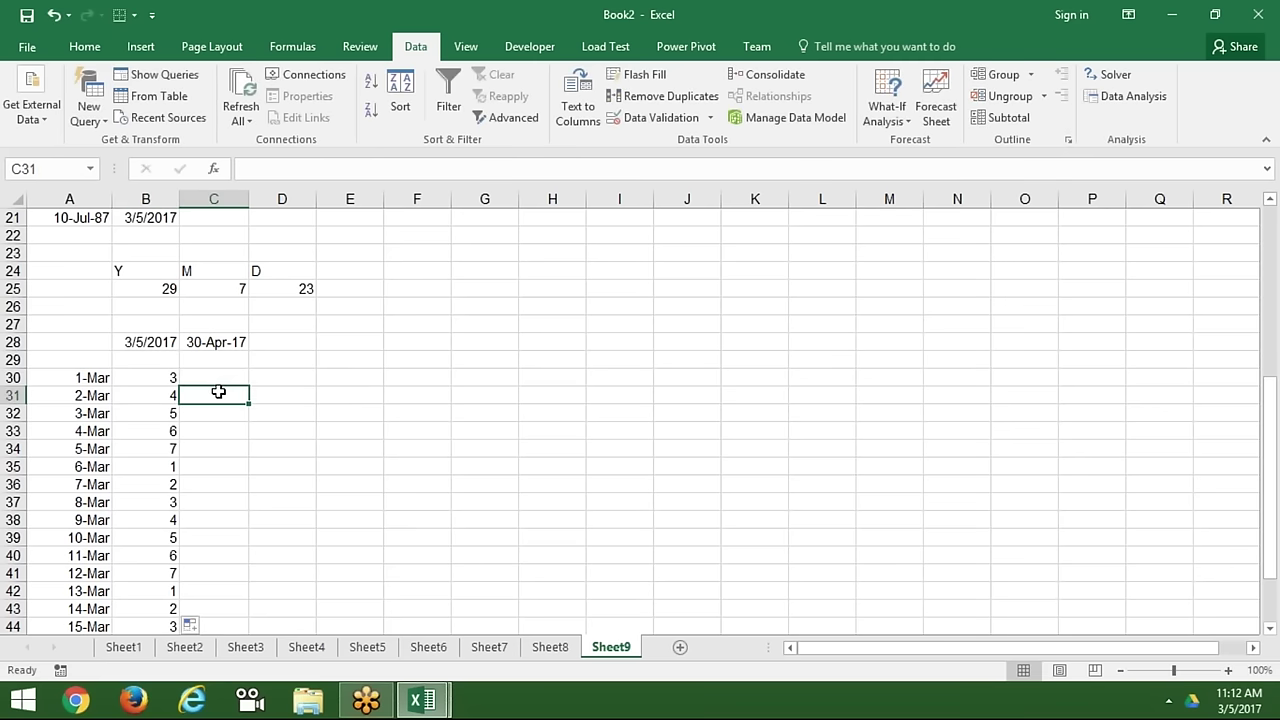
Step: Enter =WEEKNUM(A31) in C31, returning week 9 for 2-Mar
{"action": "type", "text": "="}
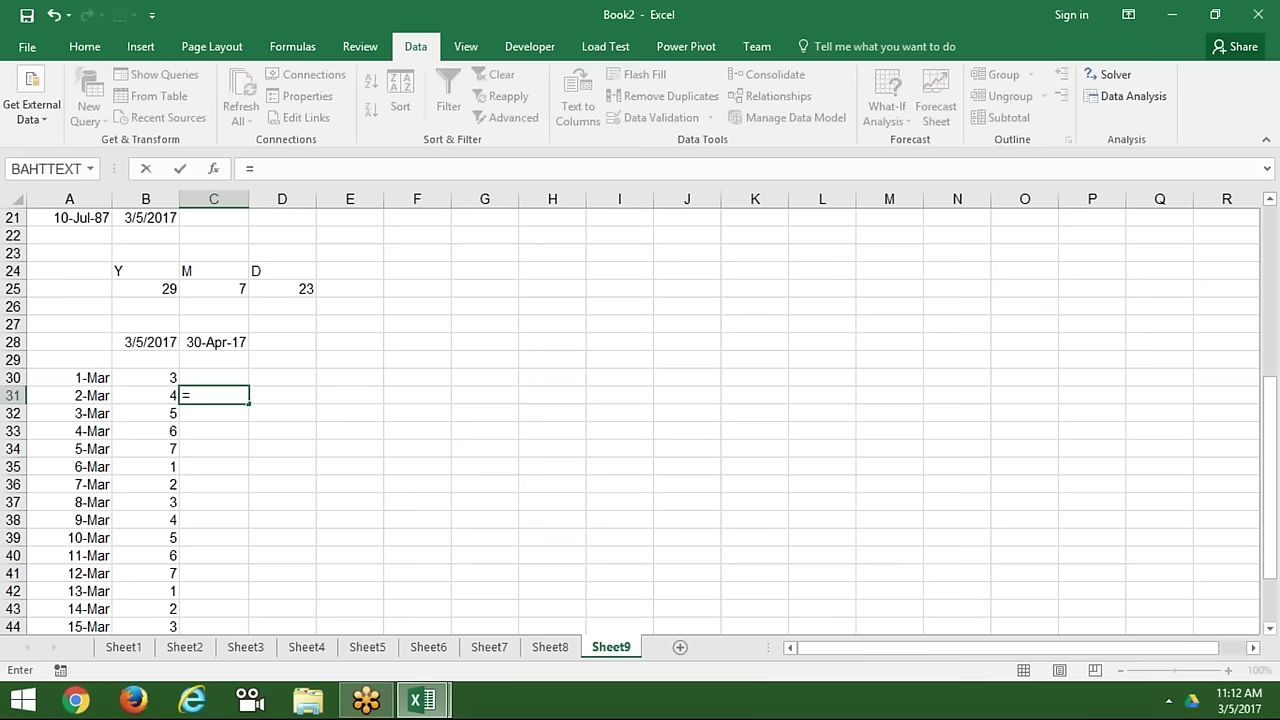
{"action": "type", "text": "wee"}
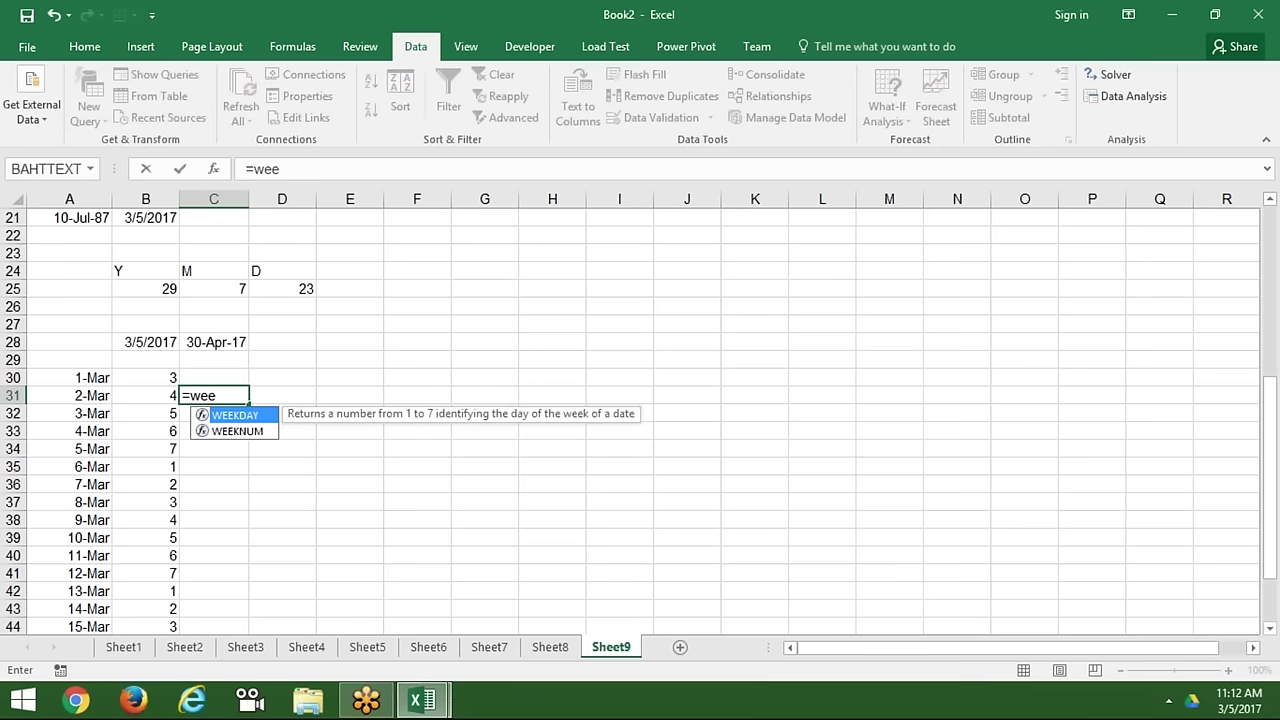
{"action": "key", "text": "Down"}
{"action": "key", "text": "Tab"}
{"action": "key", "text": "Left"}
{"action": "key", "text": "Left"}
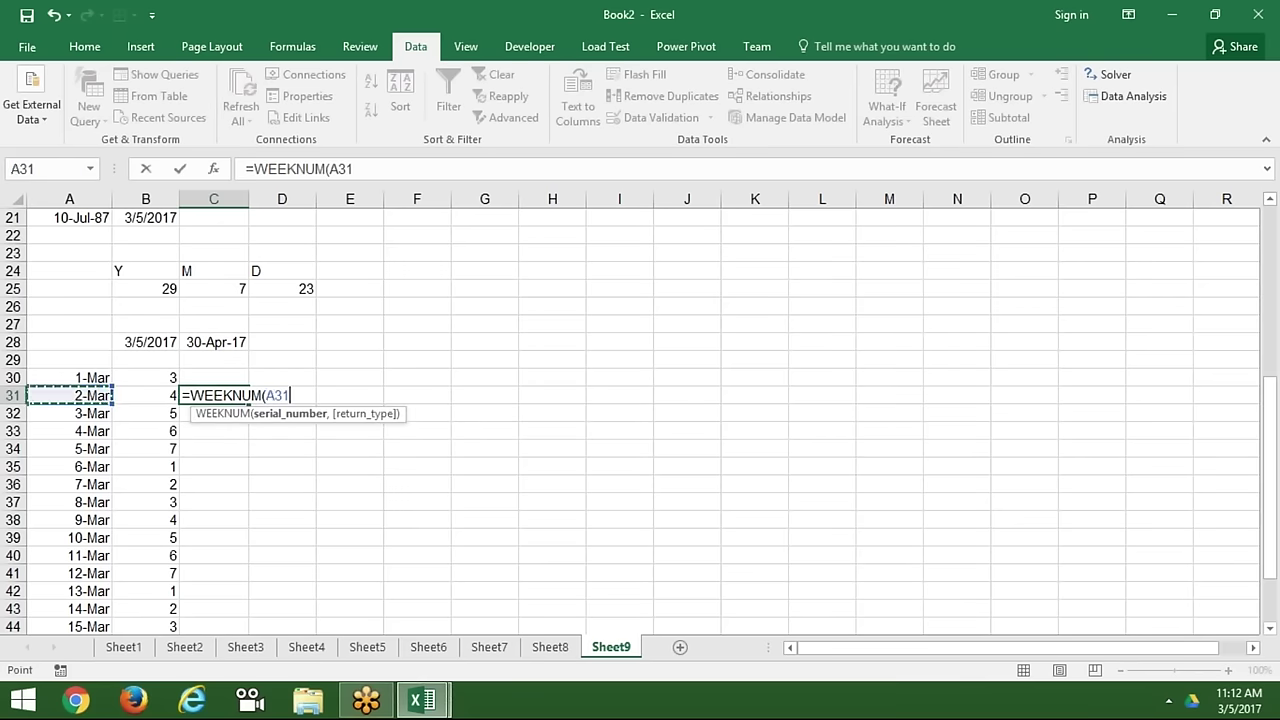
{"action": "key", "text": "Return"}
{"action": "left_click", "coordinate": [213, 395]}
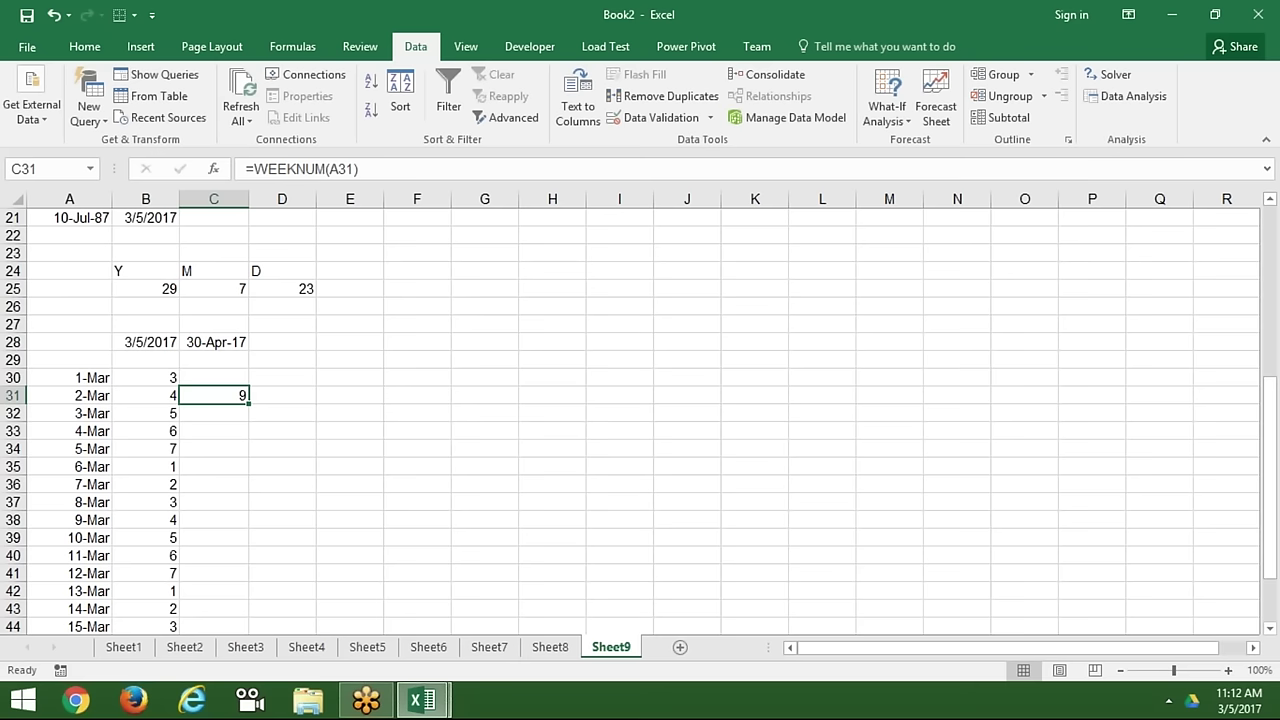
{"action": "left_click", "coordinate": [282, 395]}
{"action": "key", "text": "Up"}
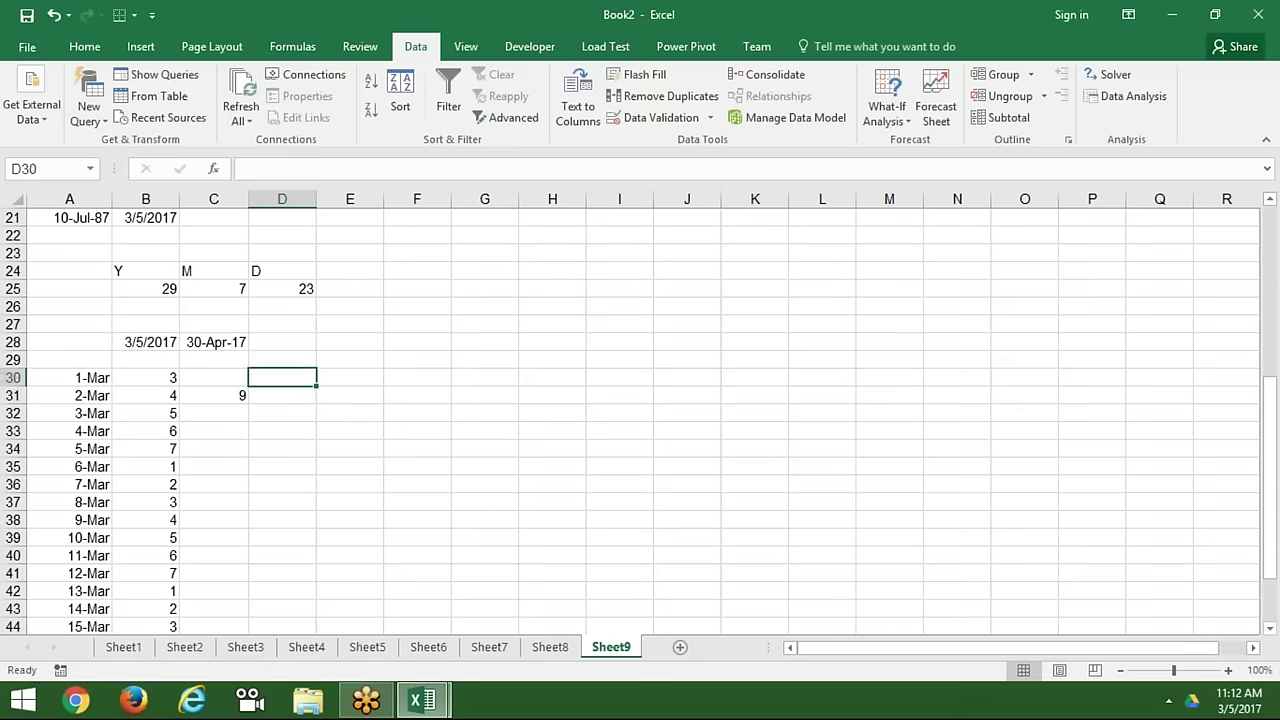
{"action": "key", "text": "Up"}
{"action": "key", "text": "Up"}
{"action": "key", "text": "Up"}
{"action": "key", "text": "Up"}
{"action": "key", "text": "Up"}
{"action": "key", "text": "Up"}
{"action": "key", "text": "Up"}
{"action": "key", "text": "Up"}
{"action": "key", "text": "Up"}
{"action": "key", "text": "Down"}
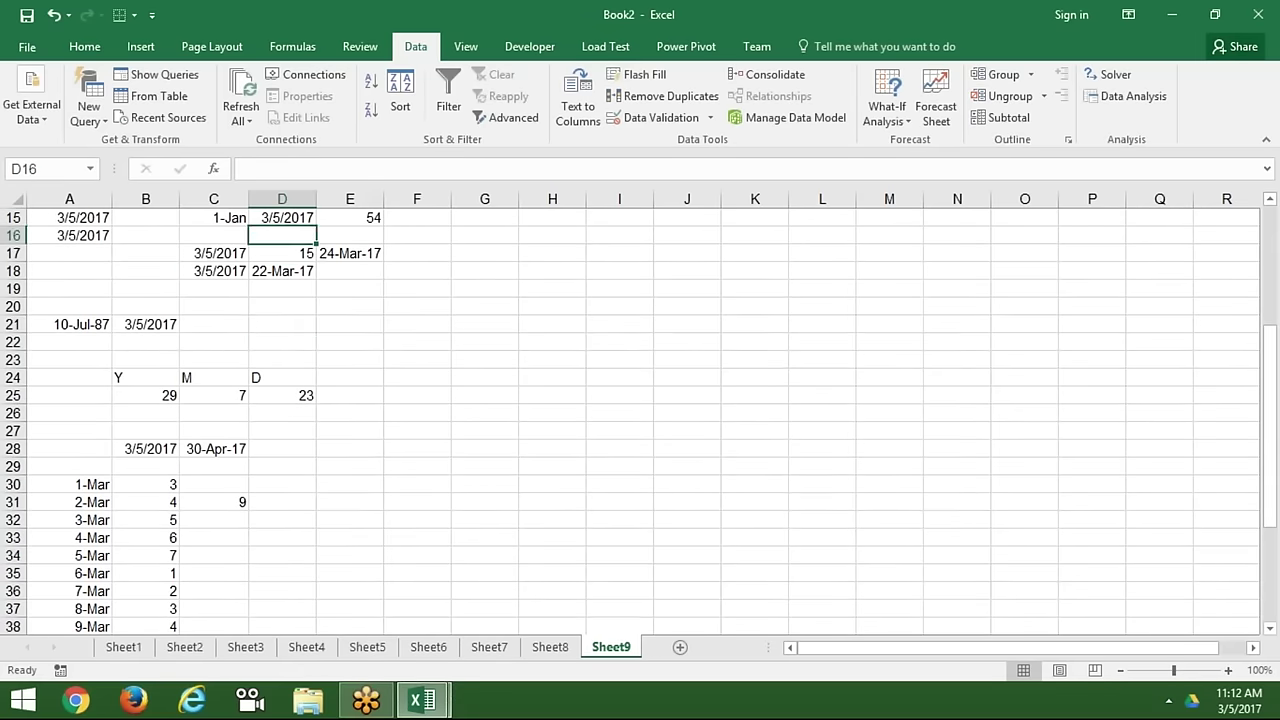
{"action": "key", "text": "Down"}
{"action": "key", "text": "Down"}
{"action": "key", "text": "Down"}
{"action": "key", "text": "Right"}
{"action": "key", "text": "Right"}
{"action": "key", "text": "Right"}
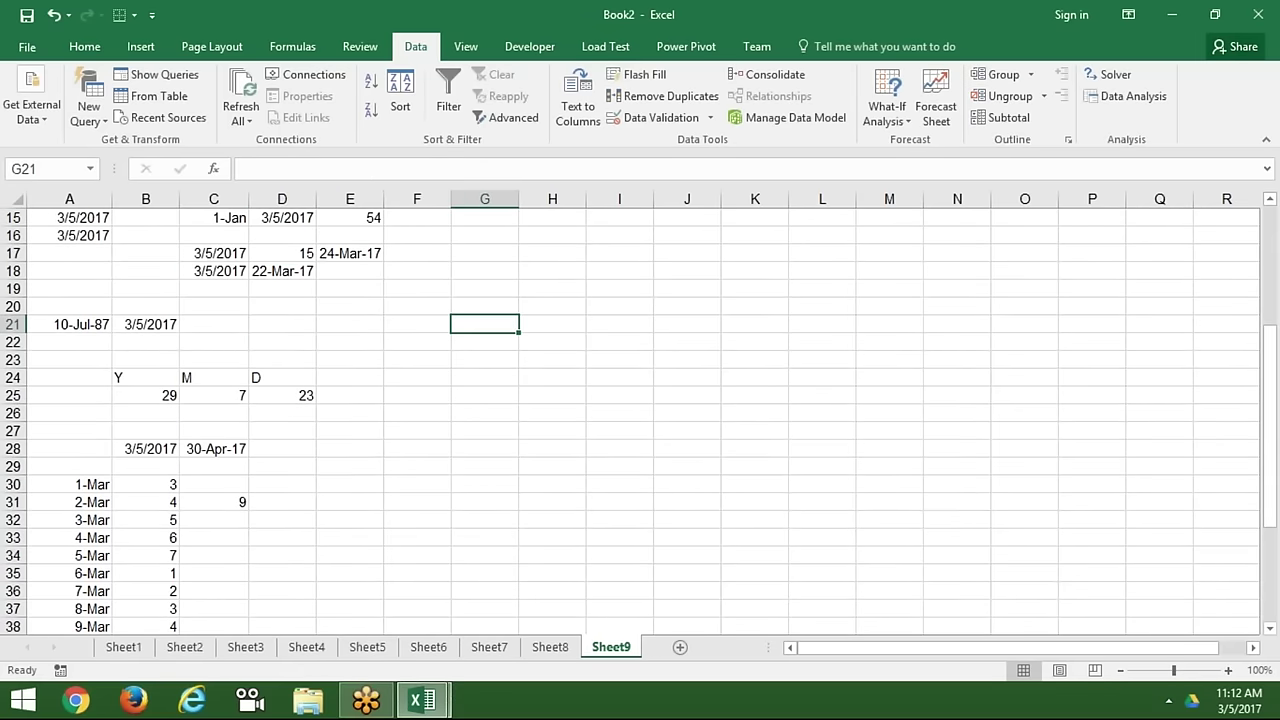
Step: Enter 1-Jan in G21 and today's date, 3/5/2017, in H21
{"action": "type", "text": "7/"}
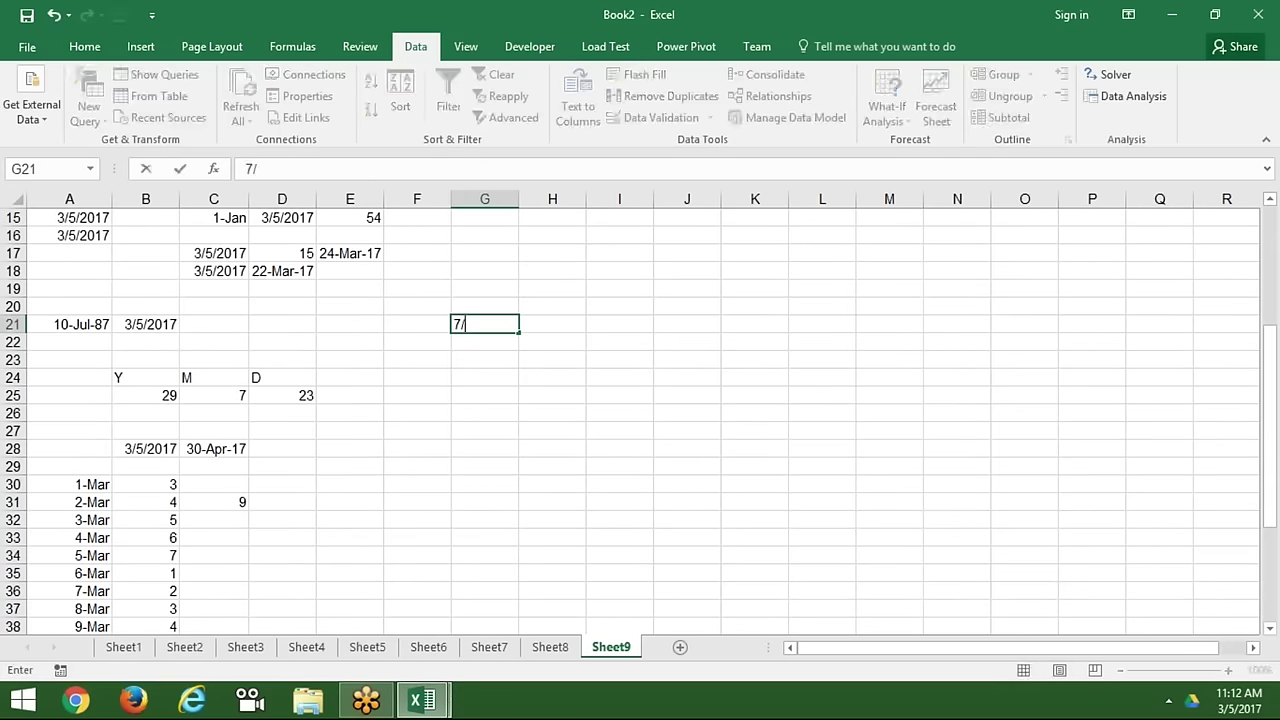
{"action": "key", "text": "Escape"}
{"action": "type", "text": "1"}
{"action": "type", "text": "/1"}
{"action": "key", "text": "Tab"}
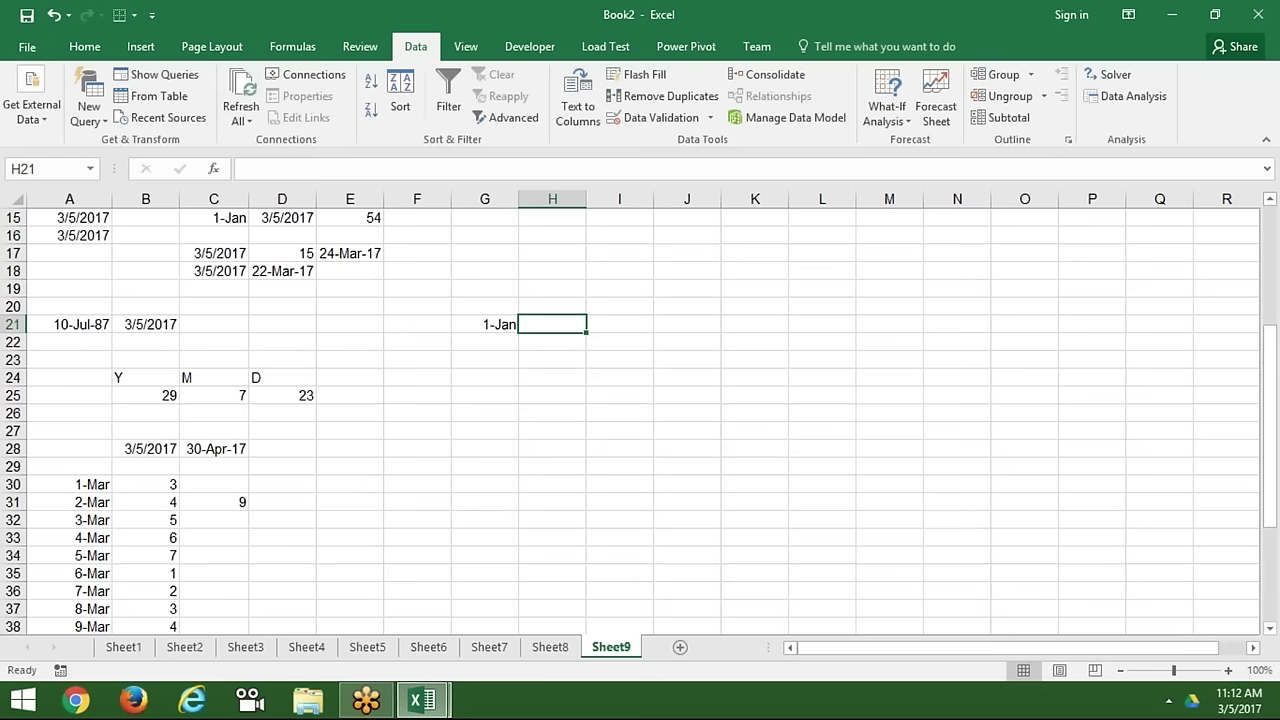
{"action": "key", "text": "ctrl+semicolon"}
{"action": "key", "text": "Tab"}
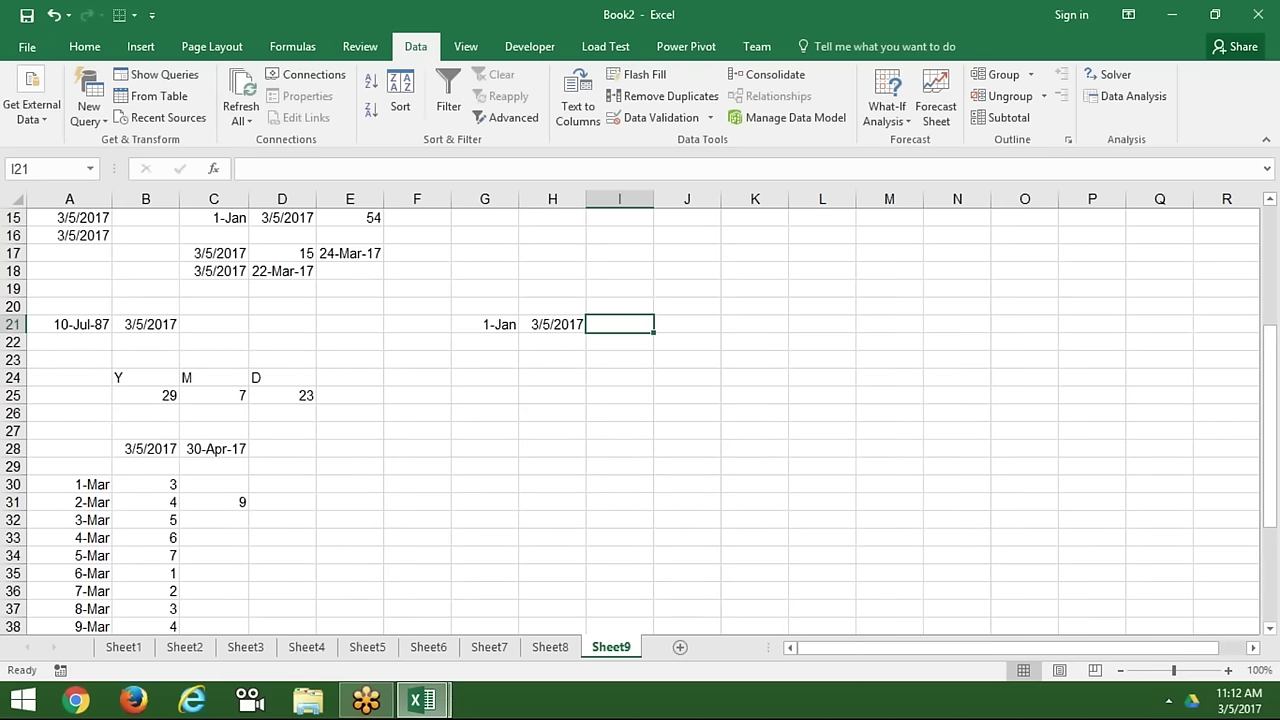
Step: Enter 1 in H19 and 500000 in I19
{"action": "key", "text": "Up"}
{"action": "key", "text": "Left"}
{"action": "key", "text": "Up"}
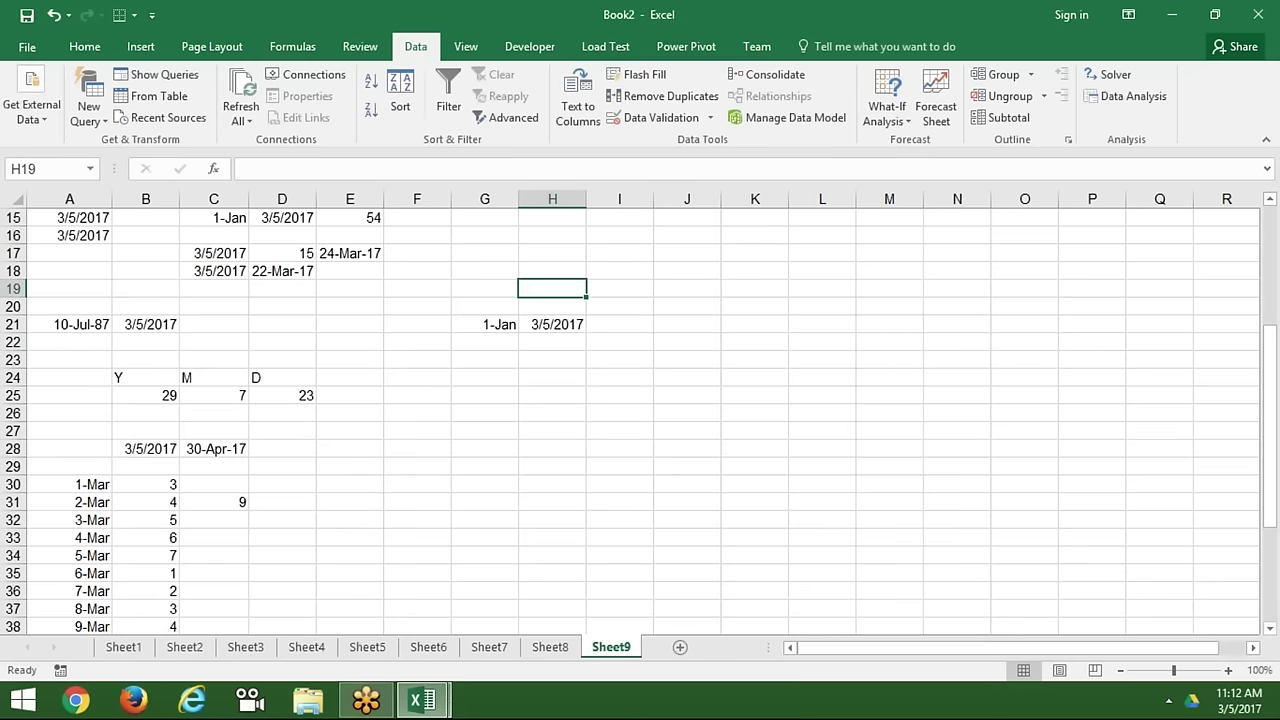
{"action": "type", "text": "1"}
{"action": "key", "text": "Tab"}
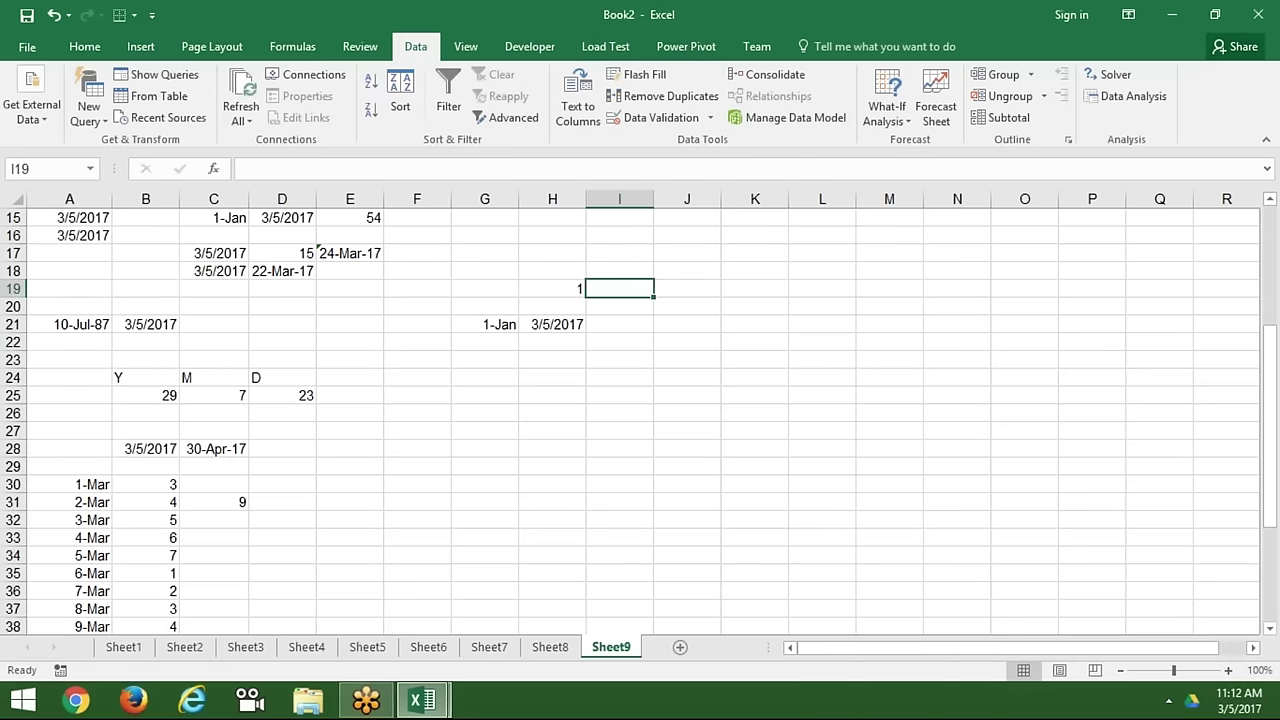
{"action": "type", "text": "500000"}
{"action": "key", "text": "Return"}
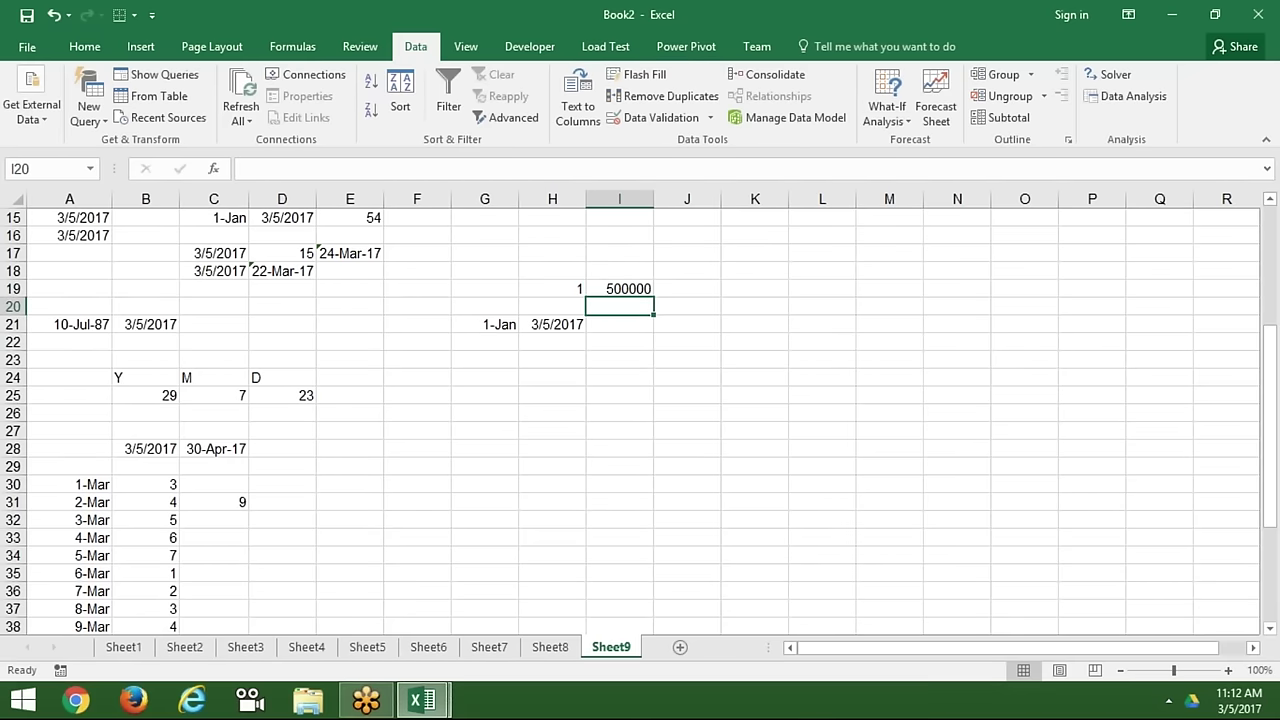
{"action": "key", "text": "Down"}
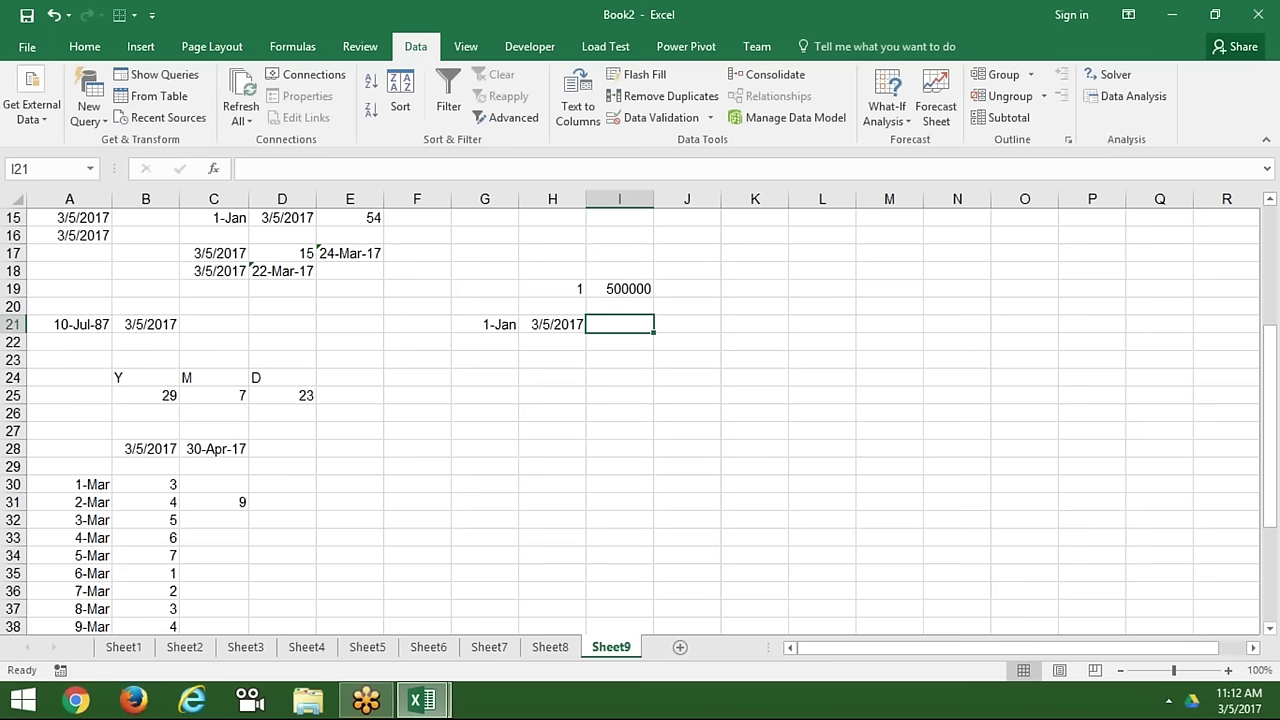
Step: Enter =YEARFRAC(G21,H21,3) in I21 with the Actual/365 basis, returning 0.172603
{"action": "type", "text": "=ye"}
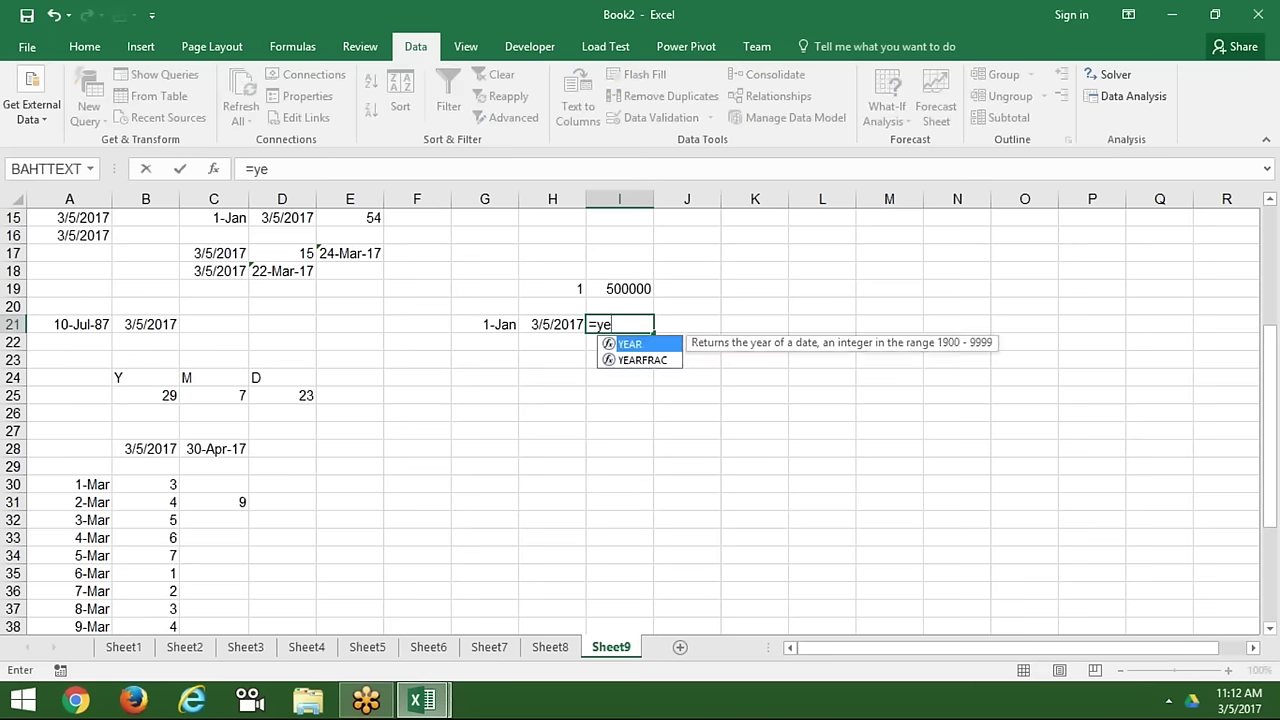
{"action": "key", "text": "Down"}
{"action": "key", "text": "Tab"}
{"action": "key", "text": "Left"}
{"action": "key", "text": "Left"}
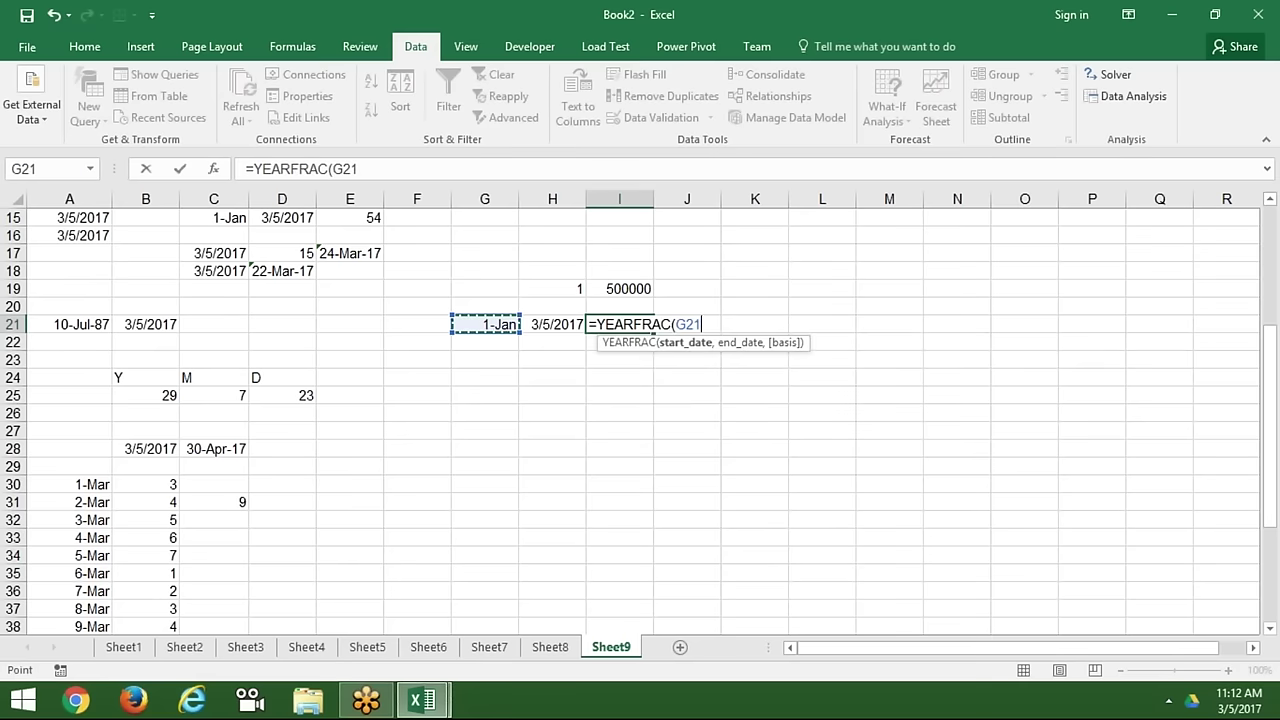
{"action": "type", "text": ","}
{"action": "key", "text": "Left"}
{"action": "type", "text": ","}
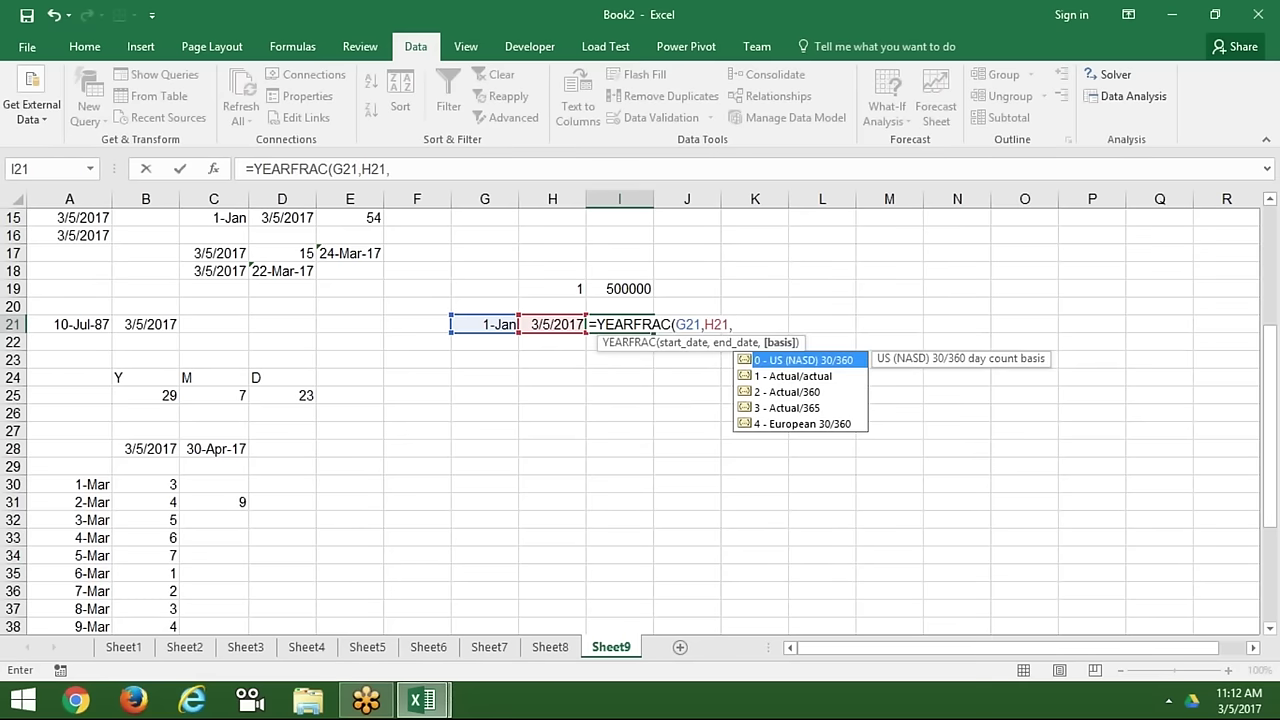
{"action": "key", "text": "Down"}
{"action": "key", "text": "Down"}
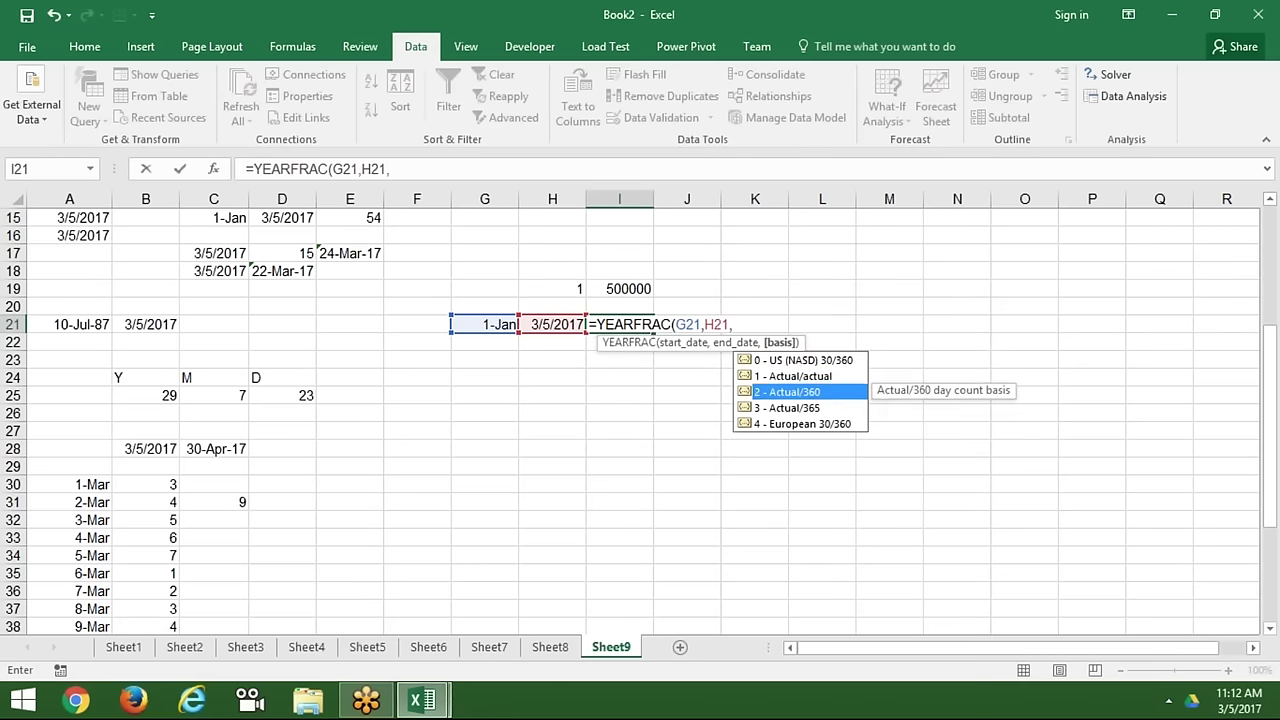
{"action": "key", "text": "Down"}
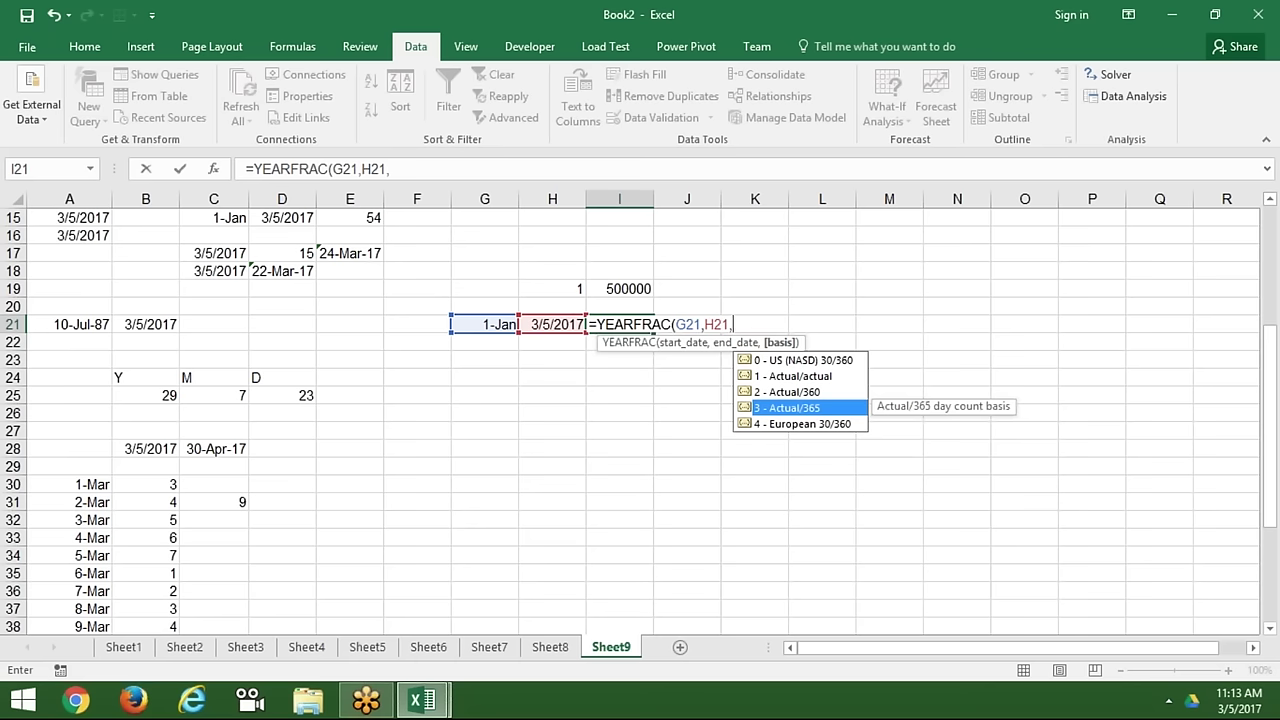
{"action": "key", "text": "Tab"}
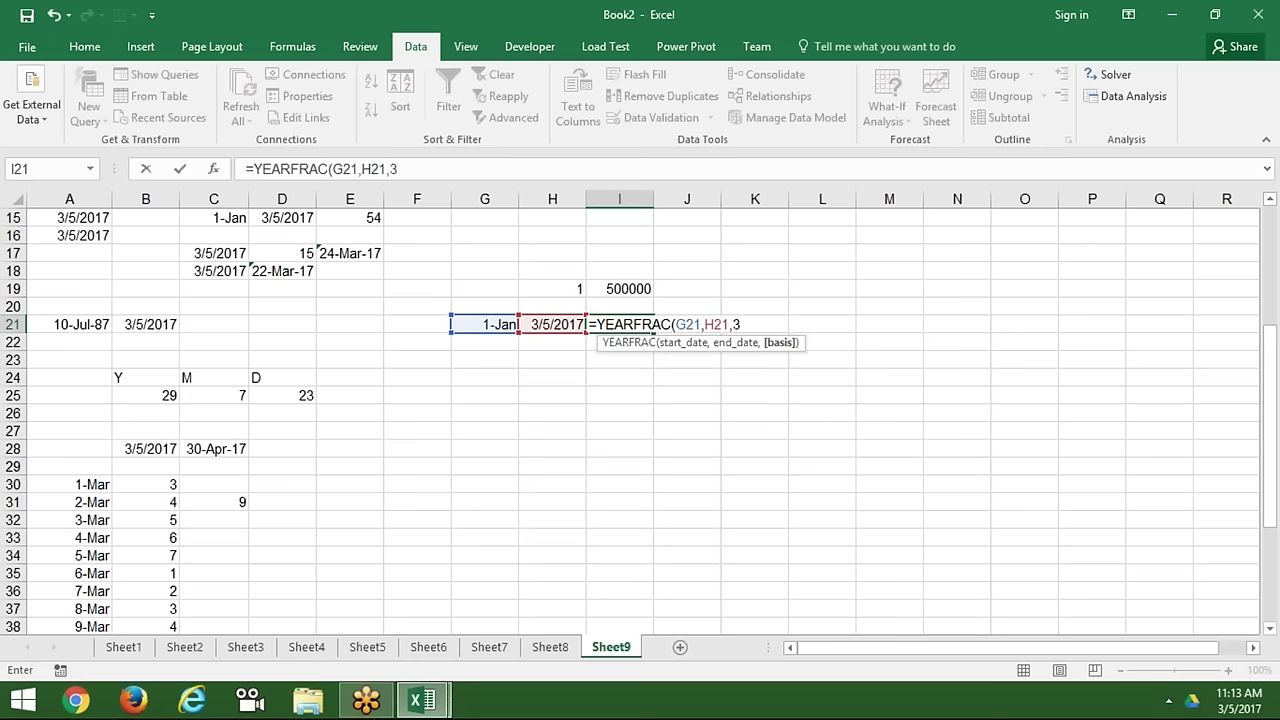
{"action": "key", "text": "Return"}
{"action": "key", "text": "Up"}
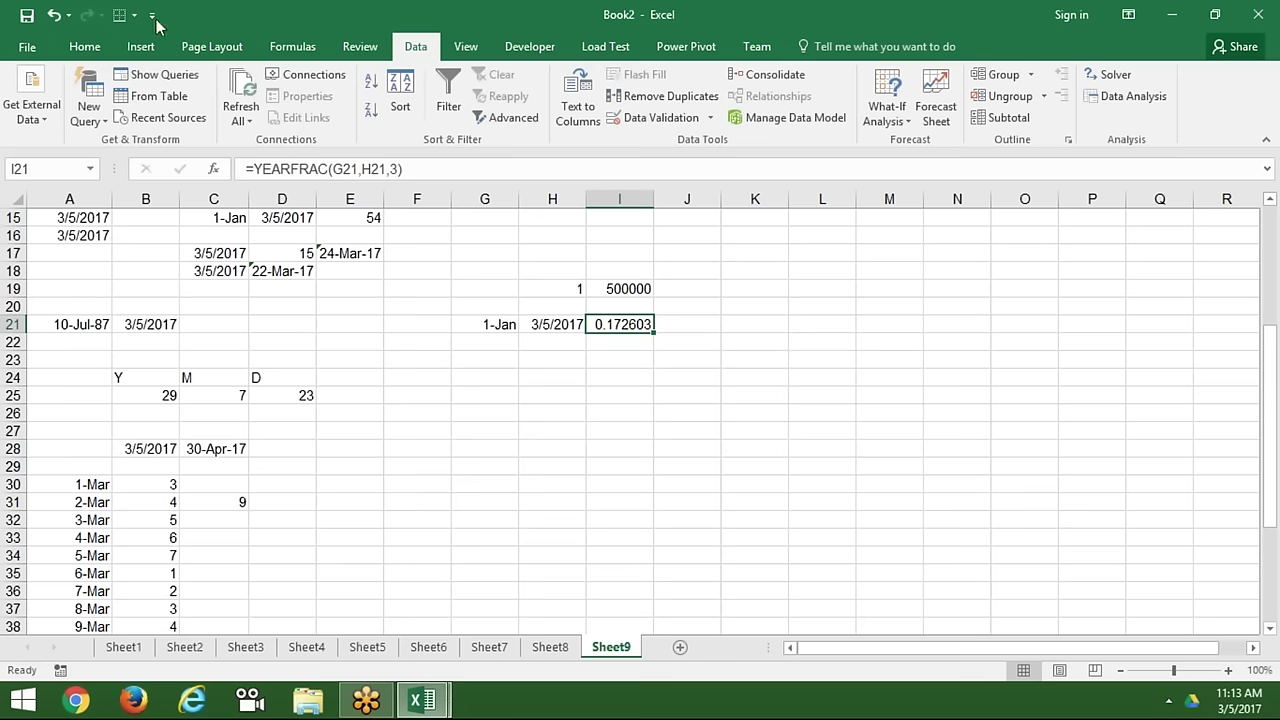
{"action": "left_click", "coordinate": [100, 44]}
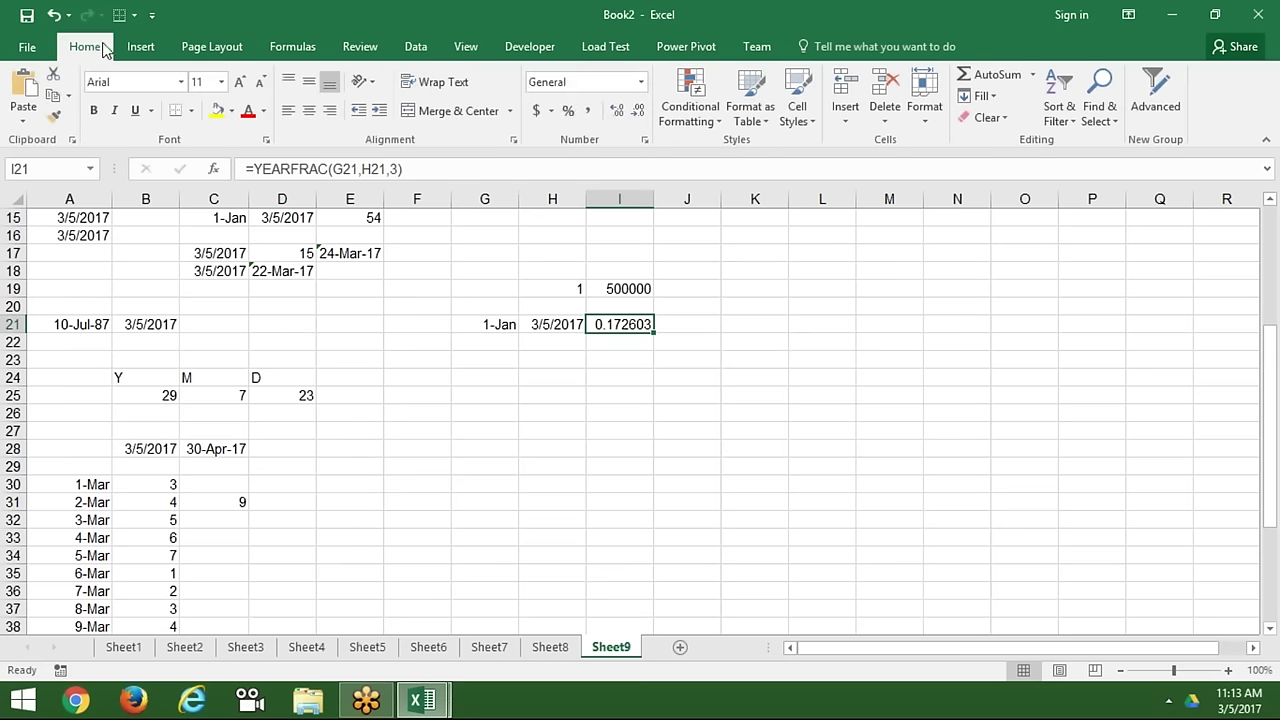
Step: Apply Percent Style to I21 so the year fraction shows as 17%
{"action": "left_click", "coordinate": [570, 114]}
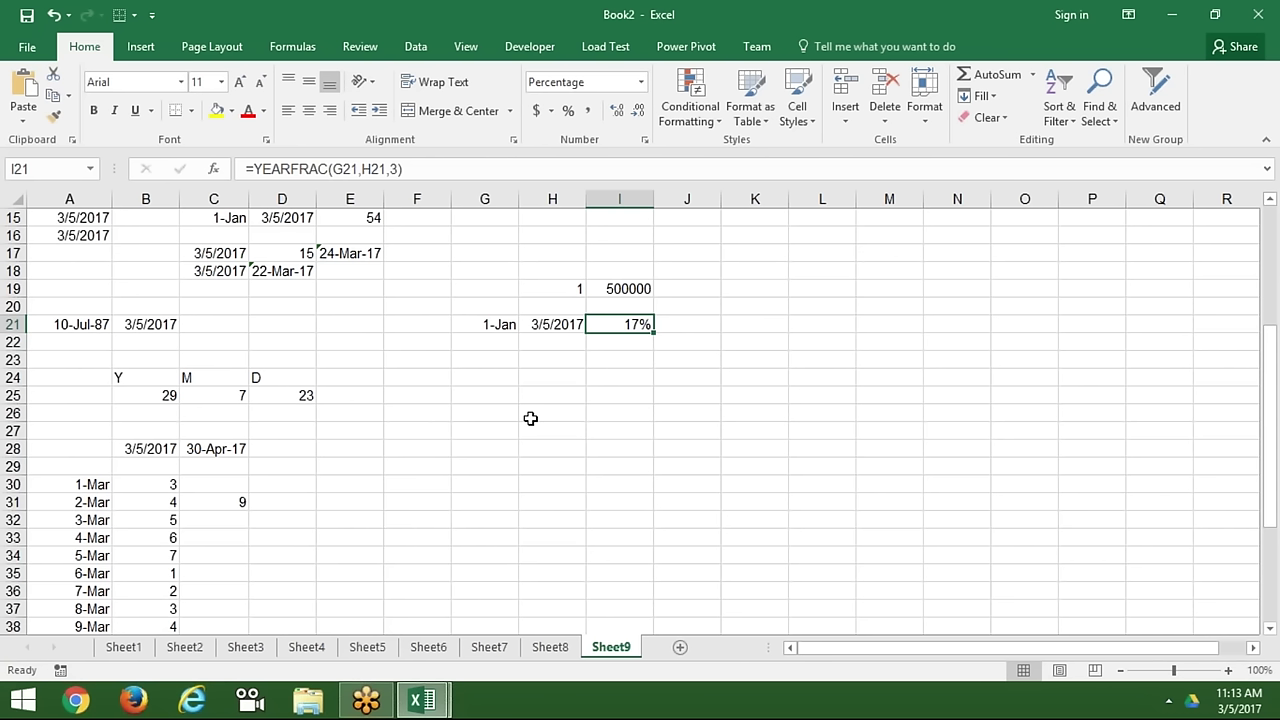
{"action": "key", "text": "Down"}
{"action": "key", "text": "Down"}
{"action": "key", "text": "Down"}
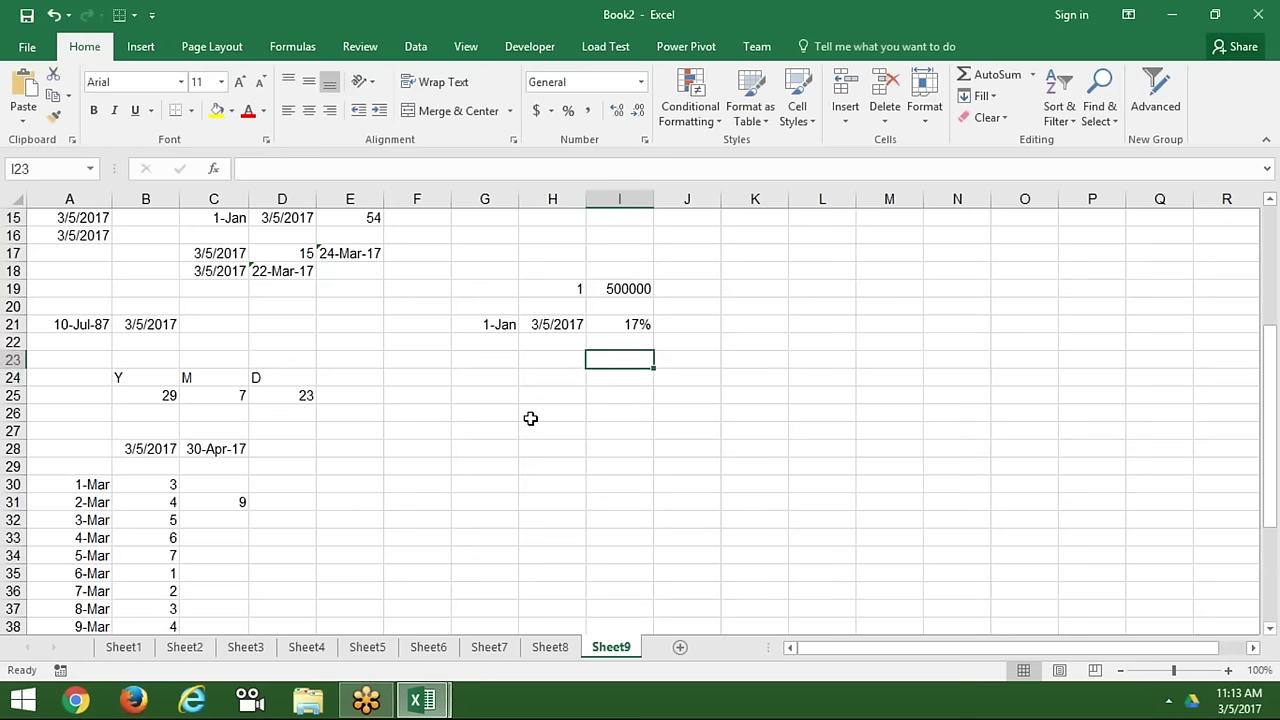
Step: Enter 10:20 in A52 below the March dates and inspect its stored value
{"action": "key", "text": "Down"}
{"action": "key", "text": "Down"}
{"action": "key", "text": "Down"}
{"action": "key", "text": "Down"}
{"action": "key", "text": "Down"}
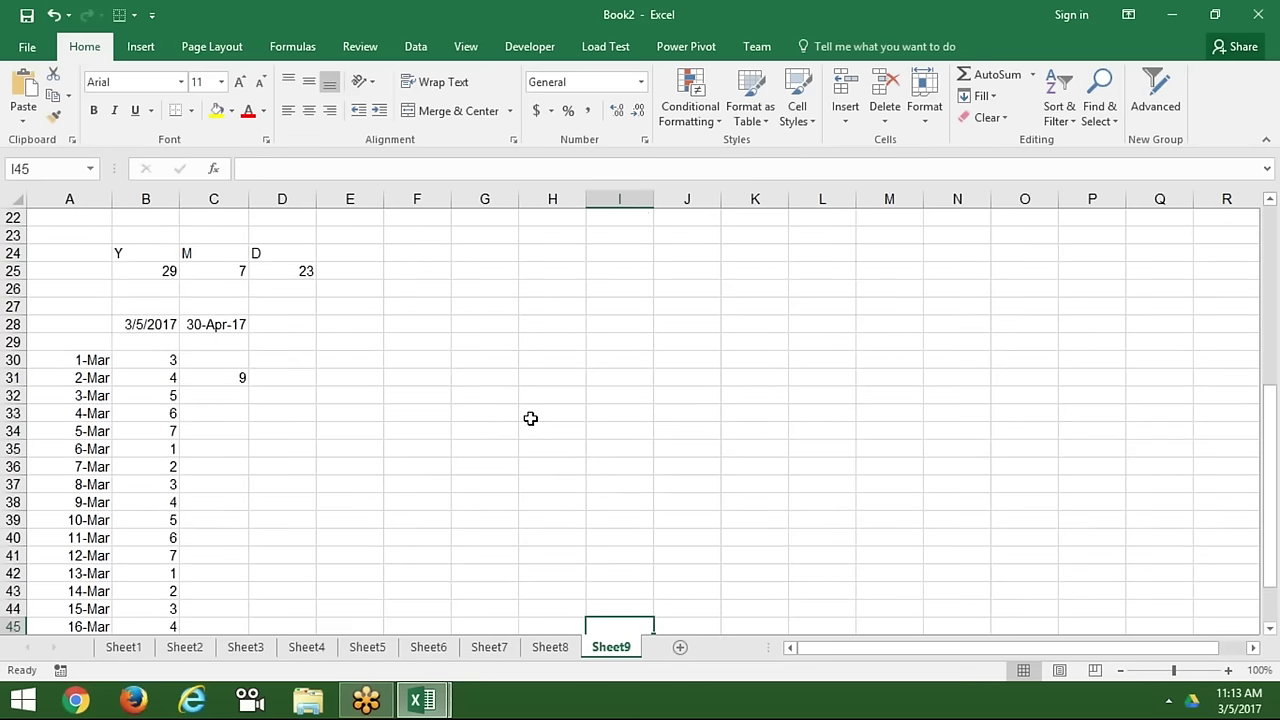
{"action": "key", "text": "Down"}
{"action": "key", "text": "Down"}
{"action": "key", "text": "Down"}
{"action": "key", "text": "Left"}
{"action": "key", "text": "Left"}
{"action": "key", "text": "Left"}
{"action": "key", "text": "Left"}
{"action": "key", "text": "Down"}
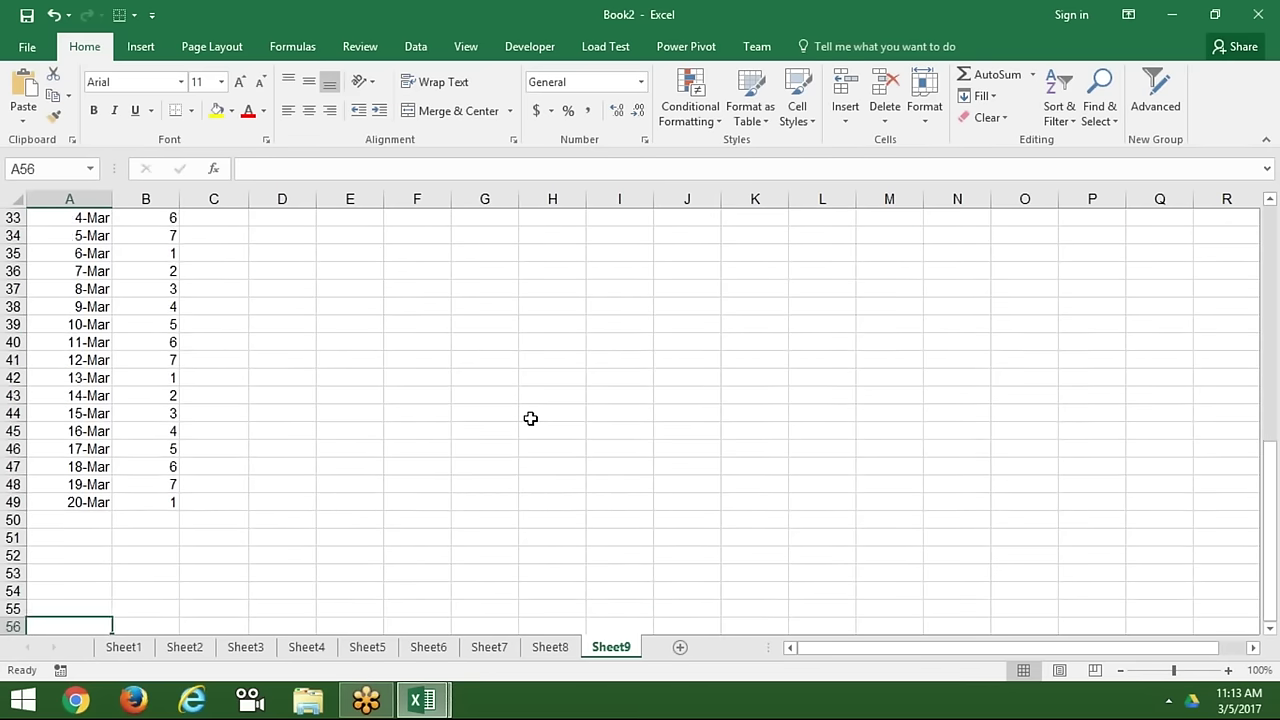
{"action": "key", "text": "Down"}
{"action": "key", "text": "Down"}
{"action": "key", "text": "Down"}
{"action": "key", "text": "Up"}
{"action": "key", "text": "Up"}
{"action": "key", "text": "Up"}
{"action": "key", "text": "Up"}
{"action": "key", "text": "Up"}
{"action": "key", "text": "Up"}
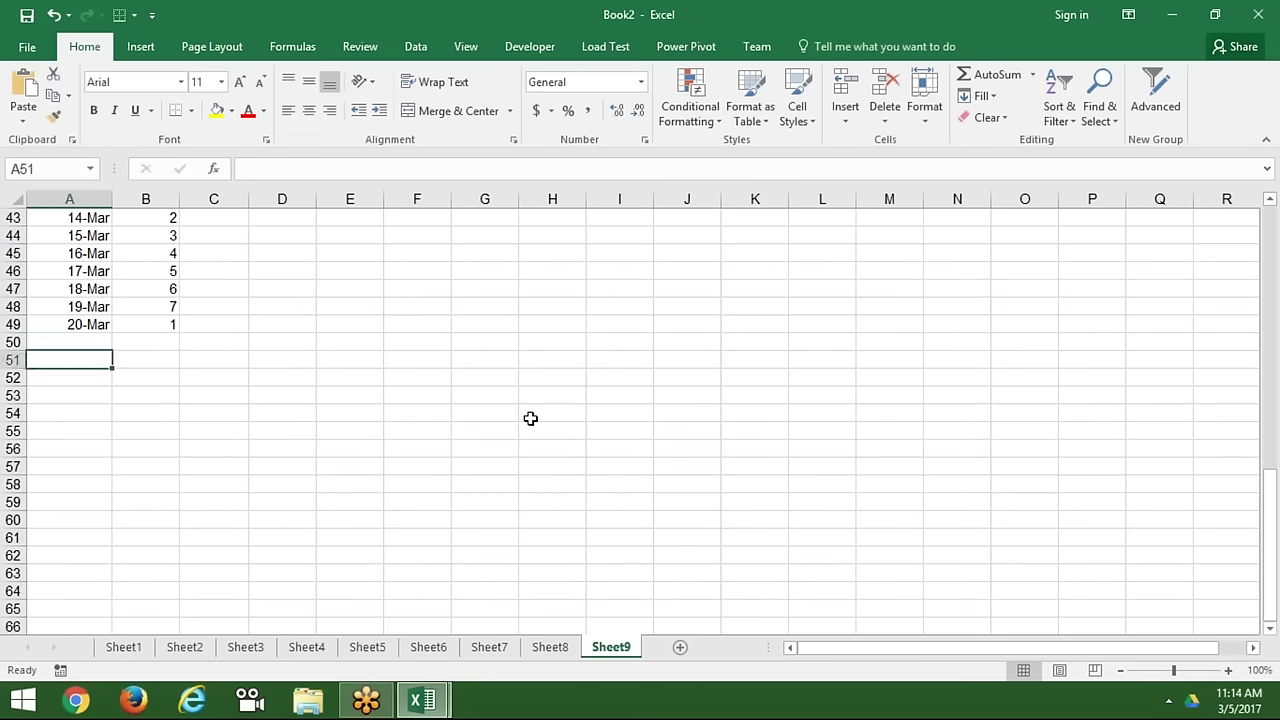
{"action": "key", "text": "Down"}
{"action": "type", "text": "10:"}
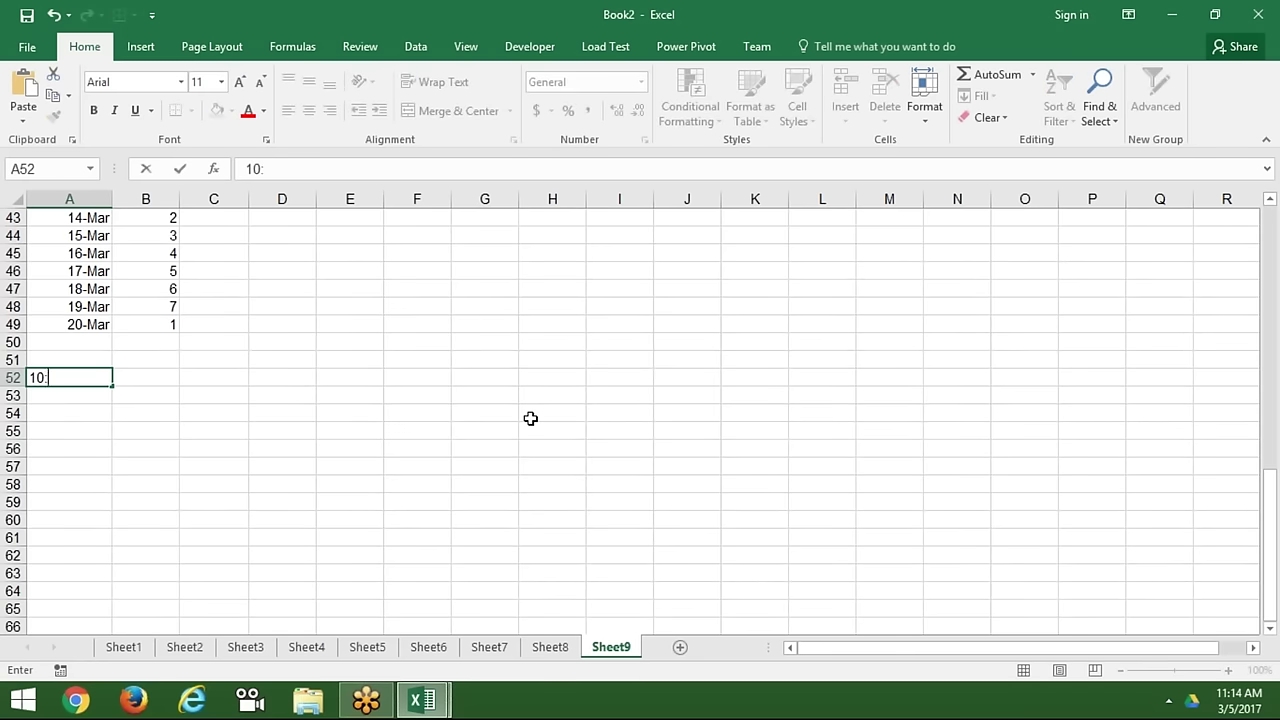
{"action": "type", "text": "20"}
{"action": "key", "text": "Return"}
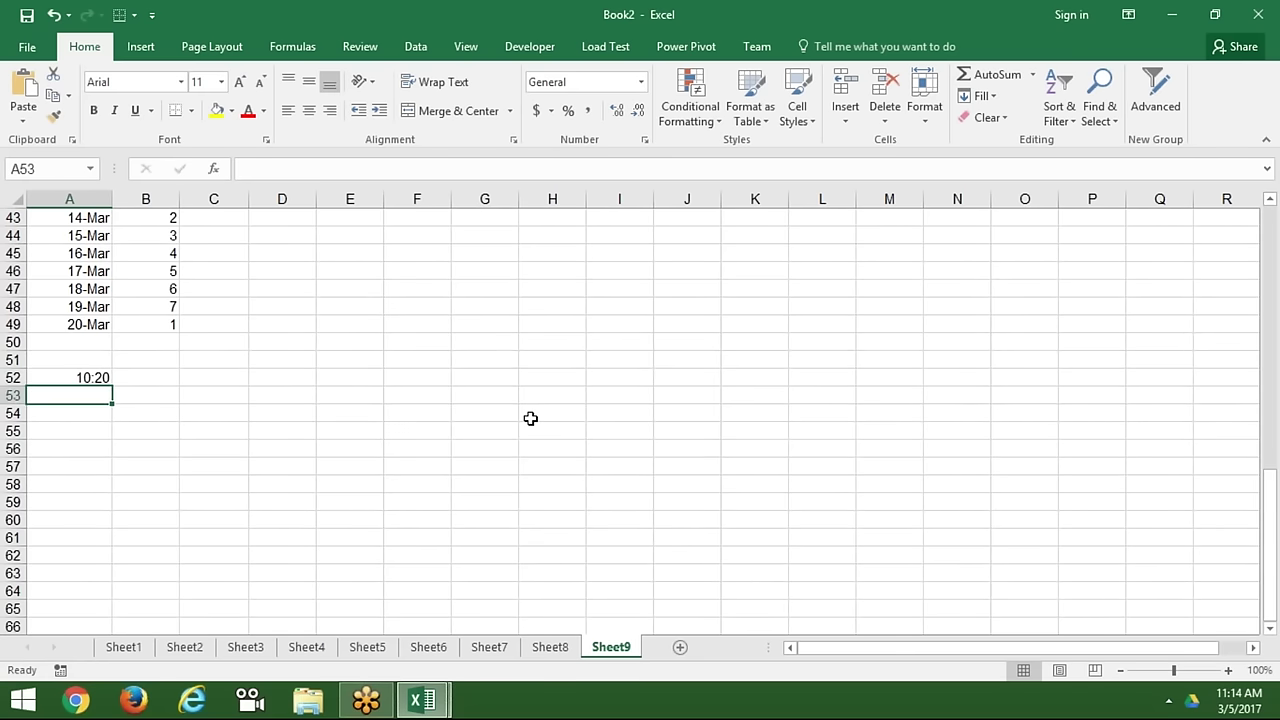
{"action": "key", "text": "Up"}
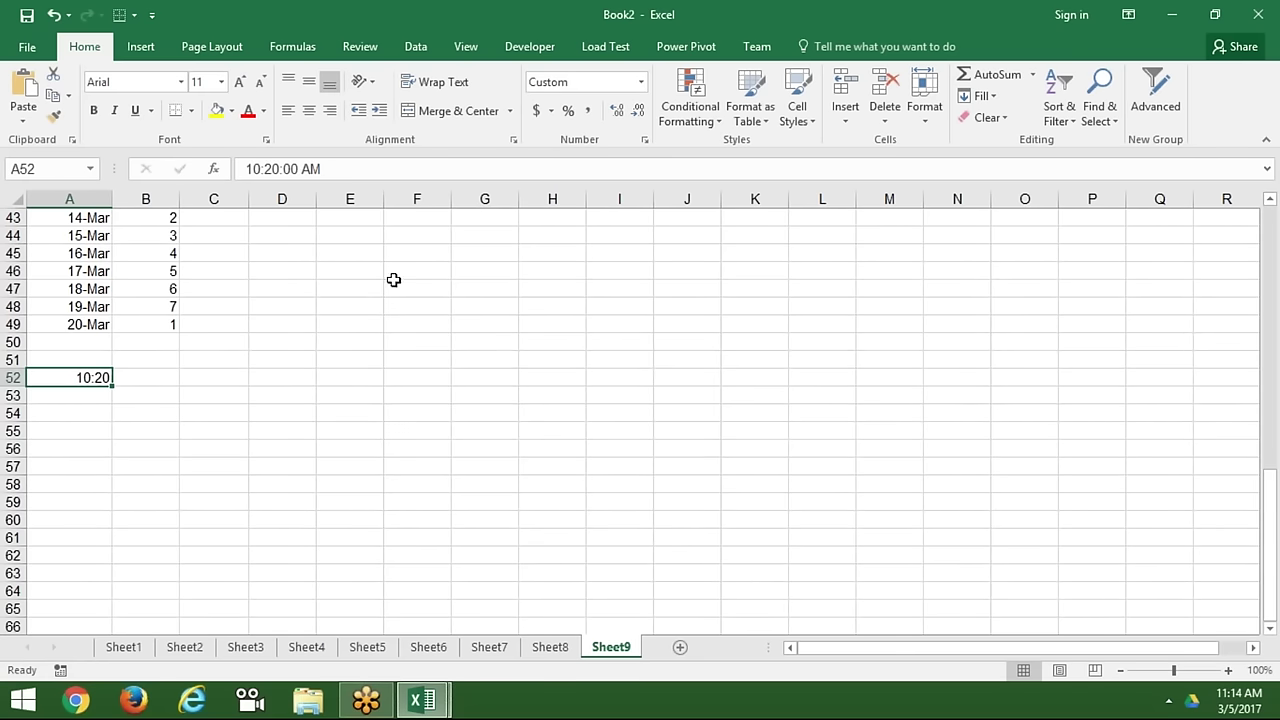
{"action": "double_click", "coordinate": [93, 377]}
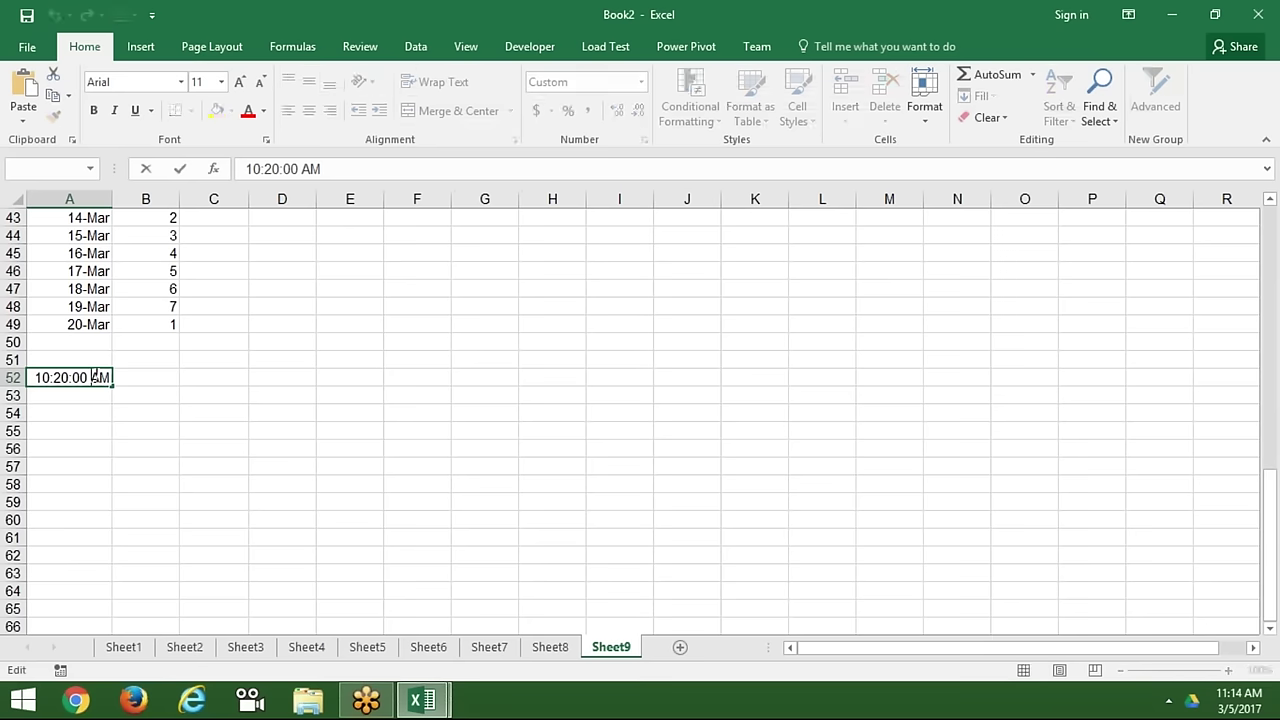
{"action": "key", "text": "Escape"}
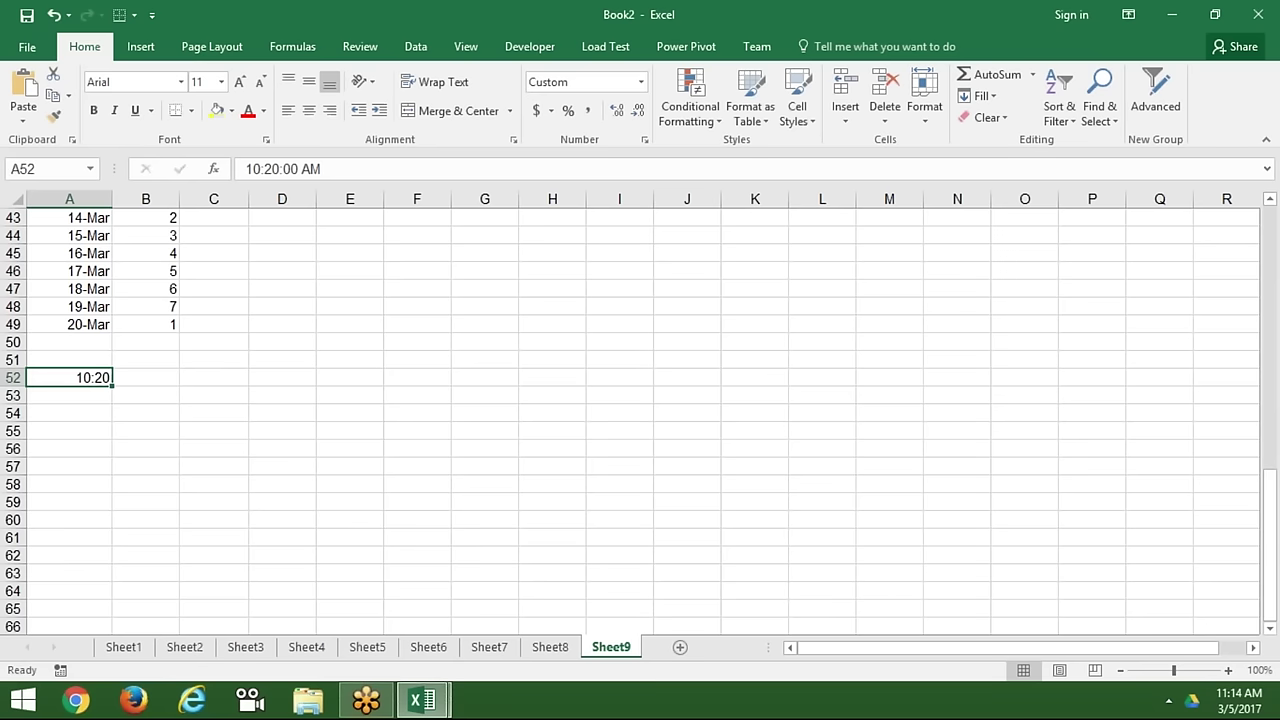
Step: Re-enter A52 as 10:20 pm so it shows 22:20
{"action": "type", "text": "10"}
{"action": "key", "text": "Escape"}
{"action": "type", "text": "10"}
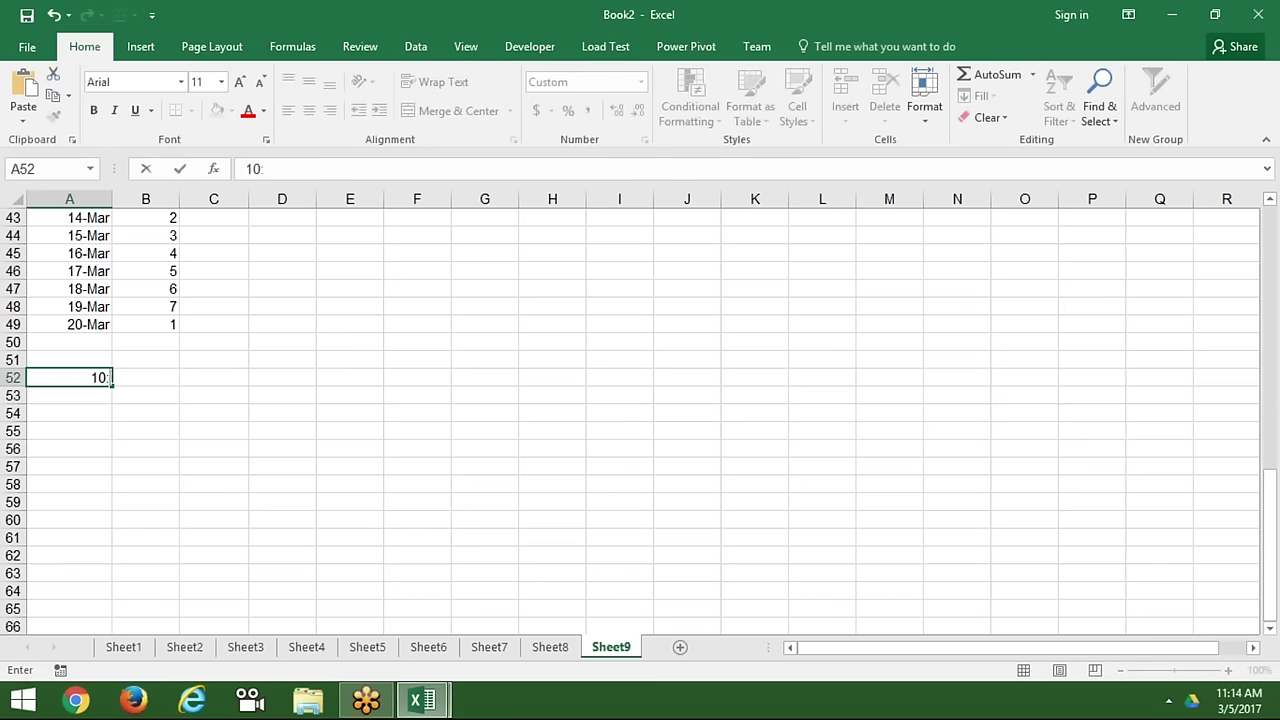
{"action": "type", "text": "20 p"}
{"action": "type", "text": "m"}
{"action": "key", "text": "Return"}
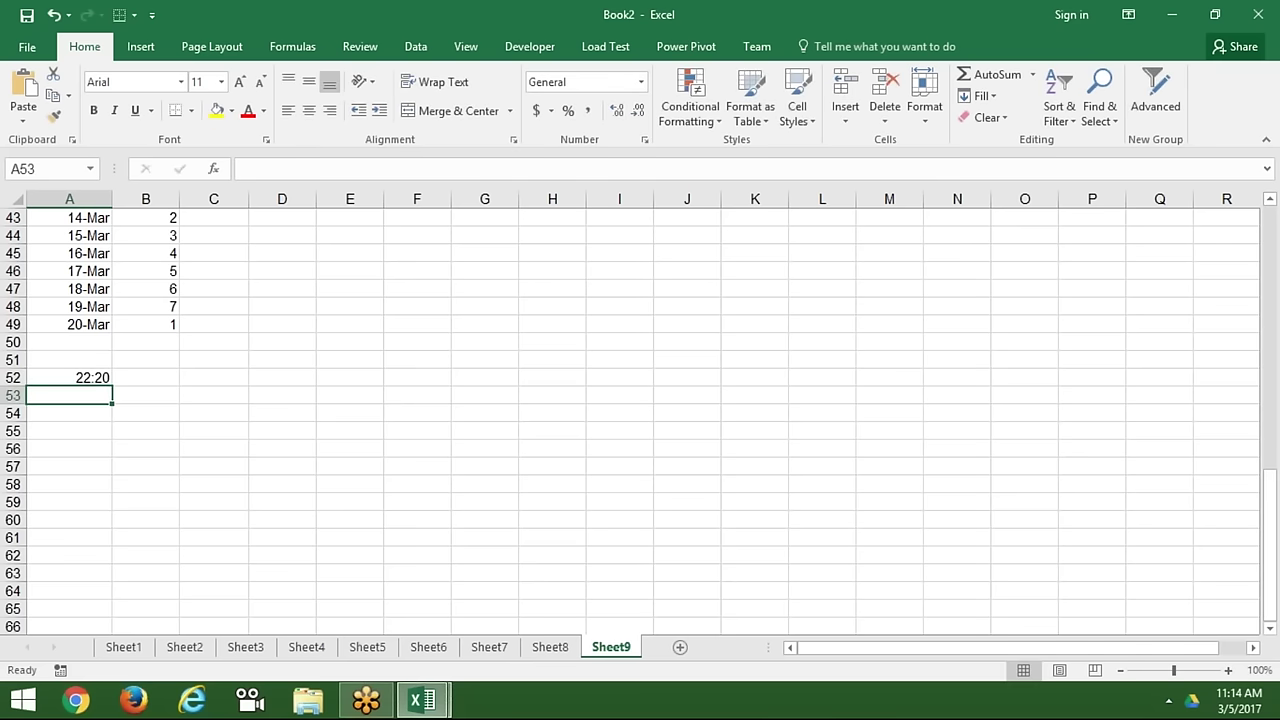
Step: Enter 22:30 in A54 and begin an HOUR formula in B54
{"action": "left_click", "coordinate": [69, 413]}
{"action": "type", "text": "22"}
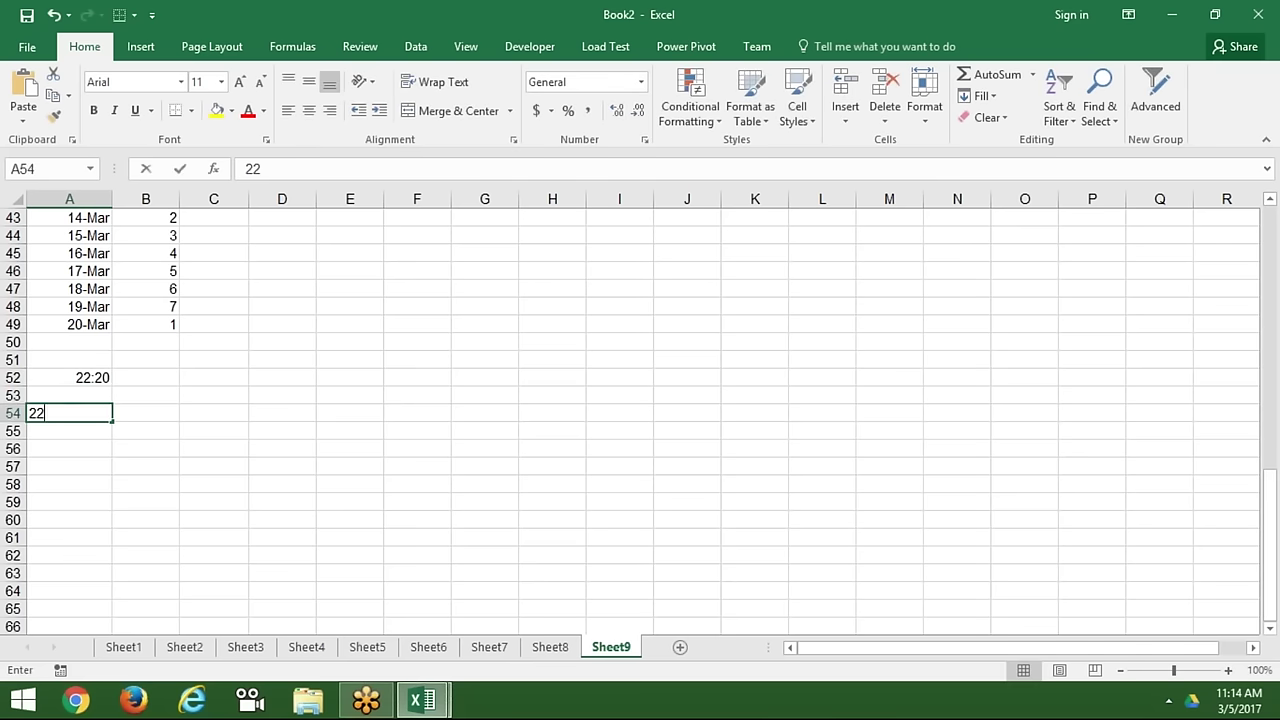
{"action": "type", "text": ":30"}
{"action": "key", "text": "Return"}
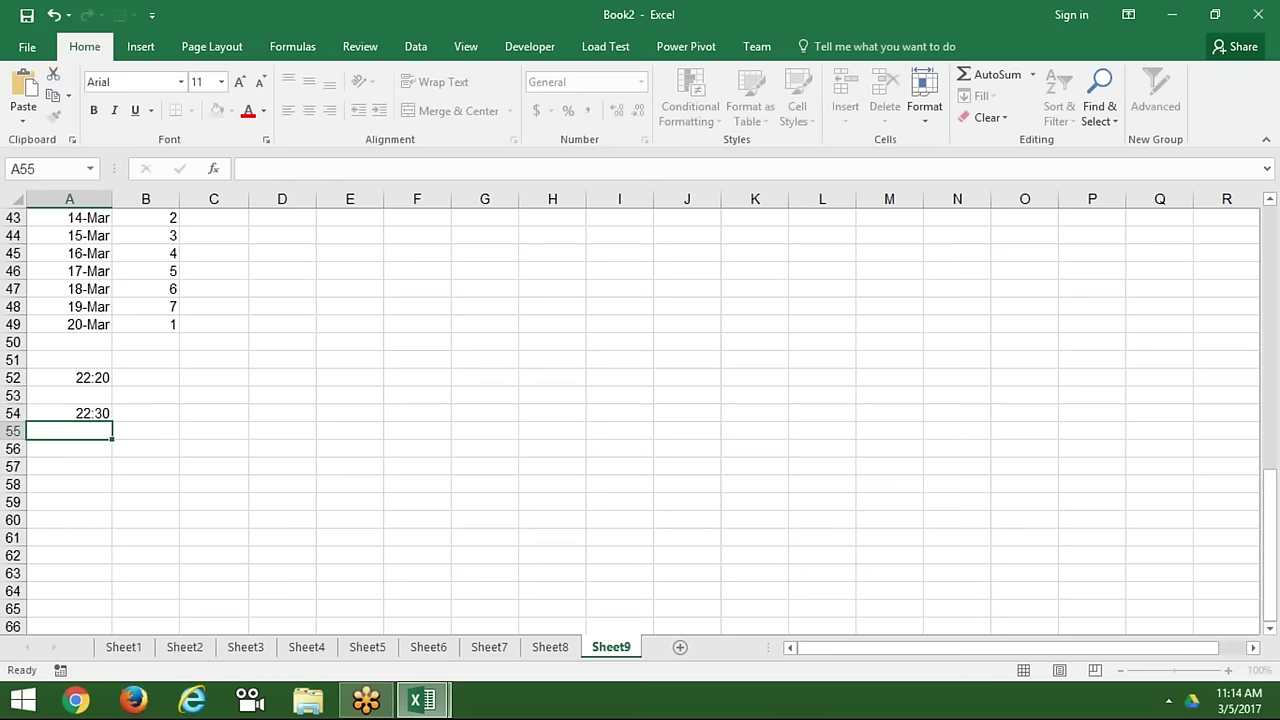
{"action": "left_click", "coordinate": [69, 413]}
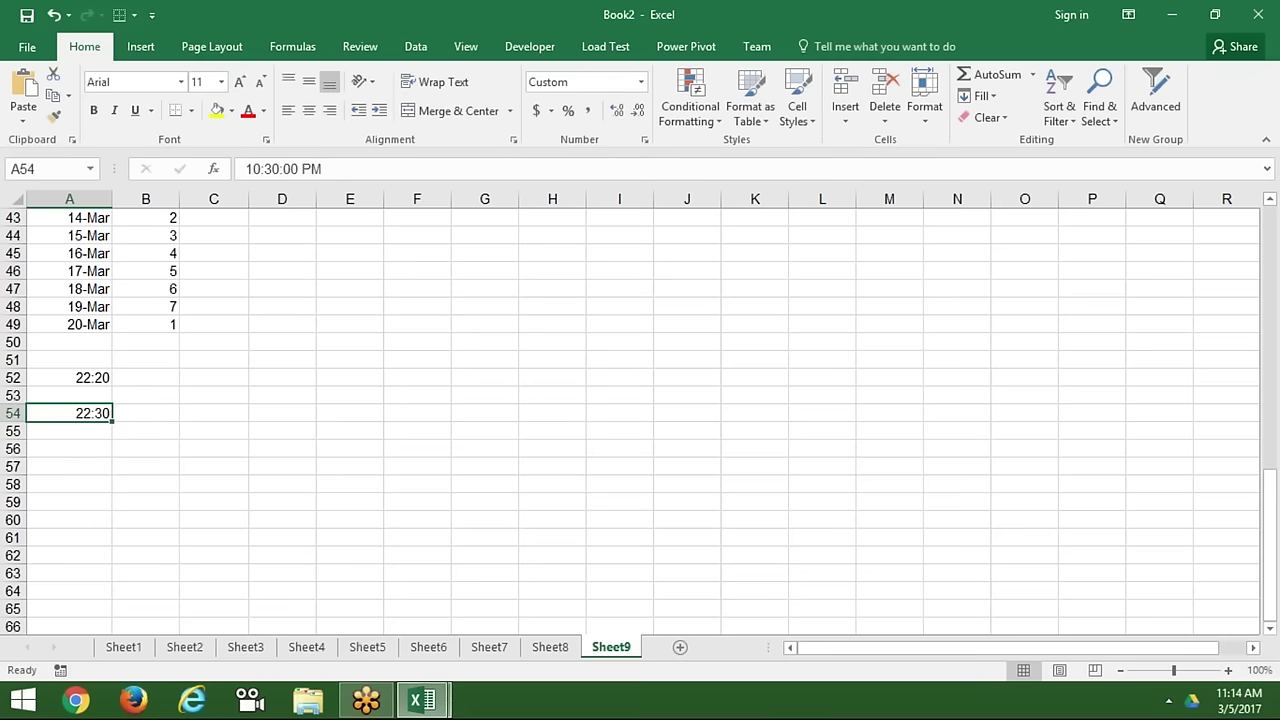
{"action": "left_click", "coordinate": [145, 413]}
{"action": "type", "text": "="}
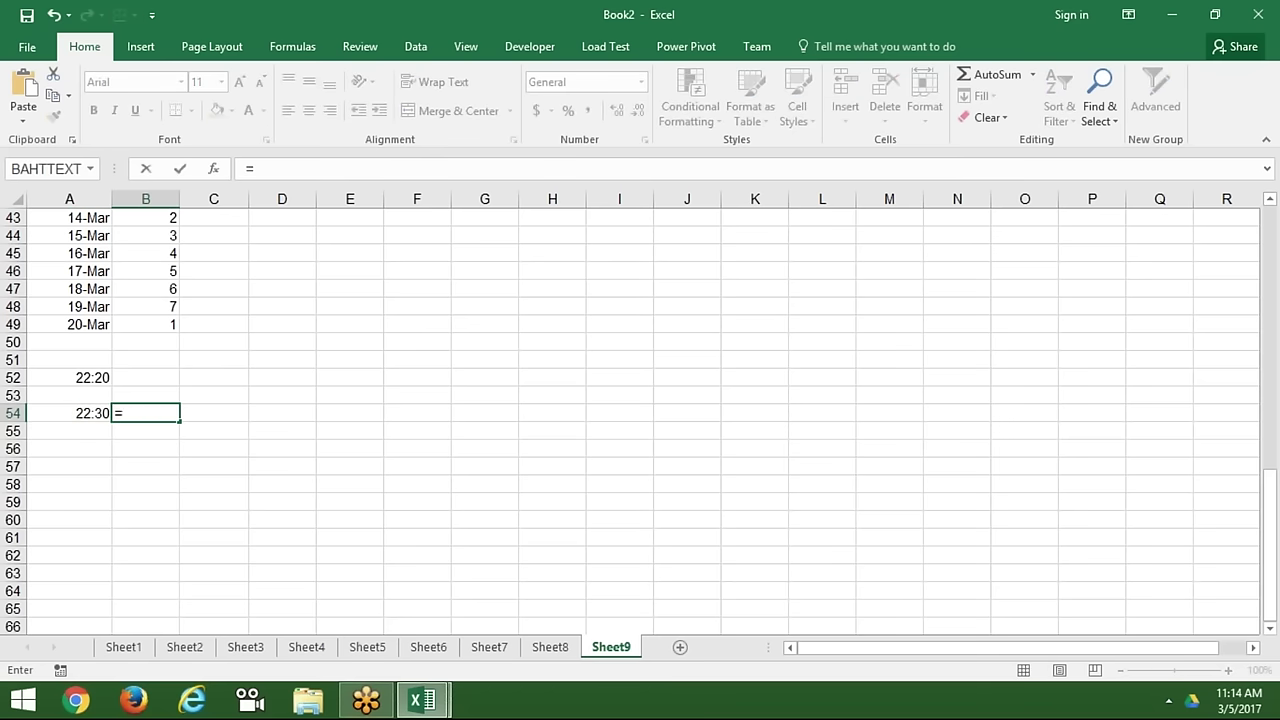
{"action": "type", "text": "ho"}
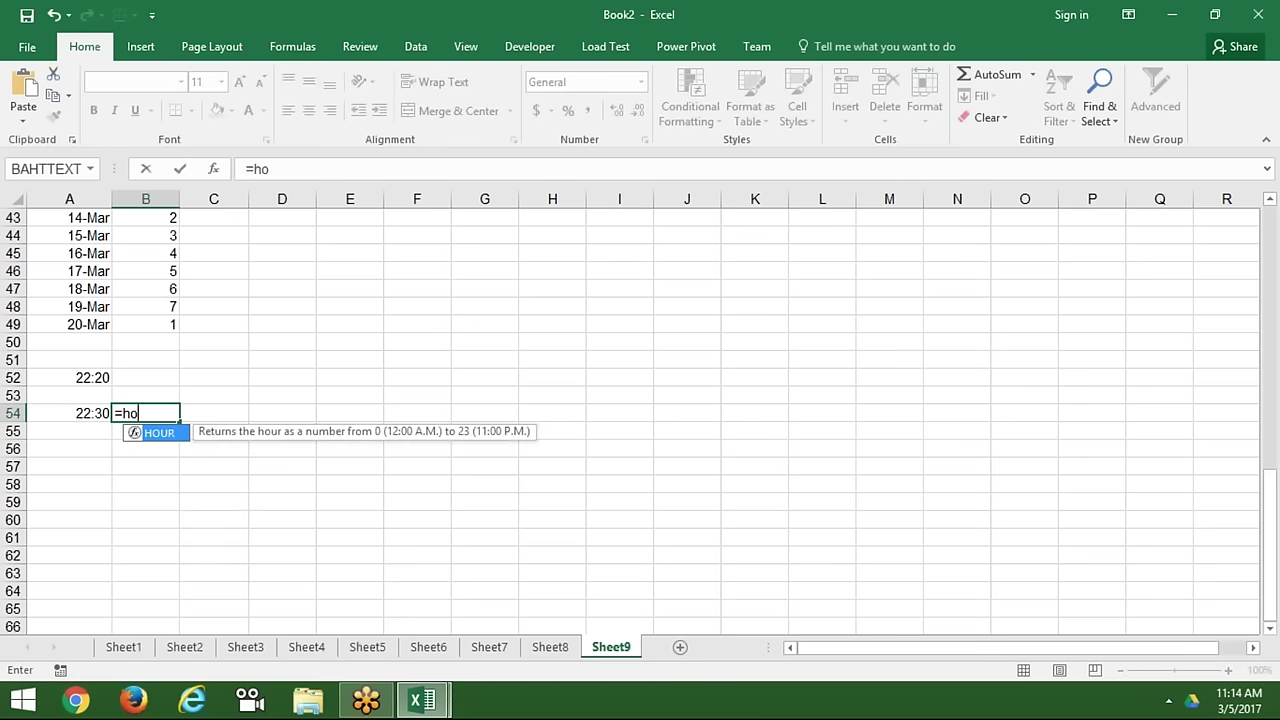
{"action": "type", "text": "u"}
Step: Complete =HOUR(A54) in B54 giving 22 and =MINUTE(A54) in C54 giving 30
{"action": "key", "text": "Tab"}
{"action": "key", "text": "Left"}
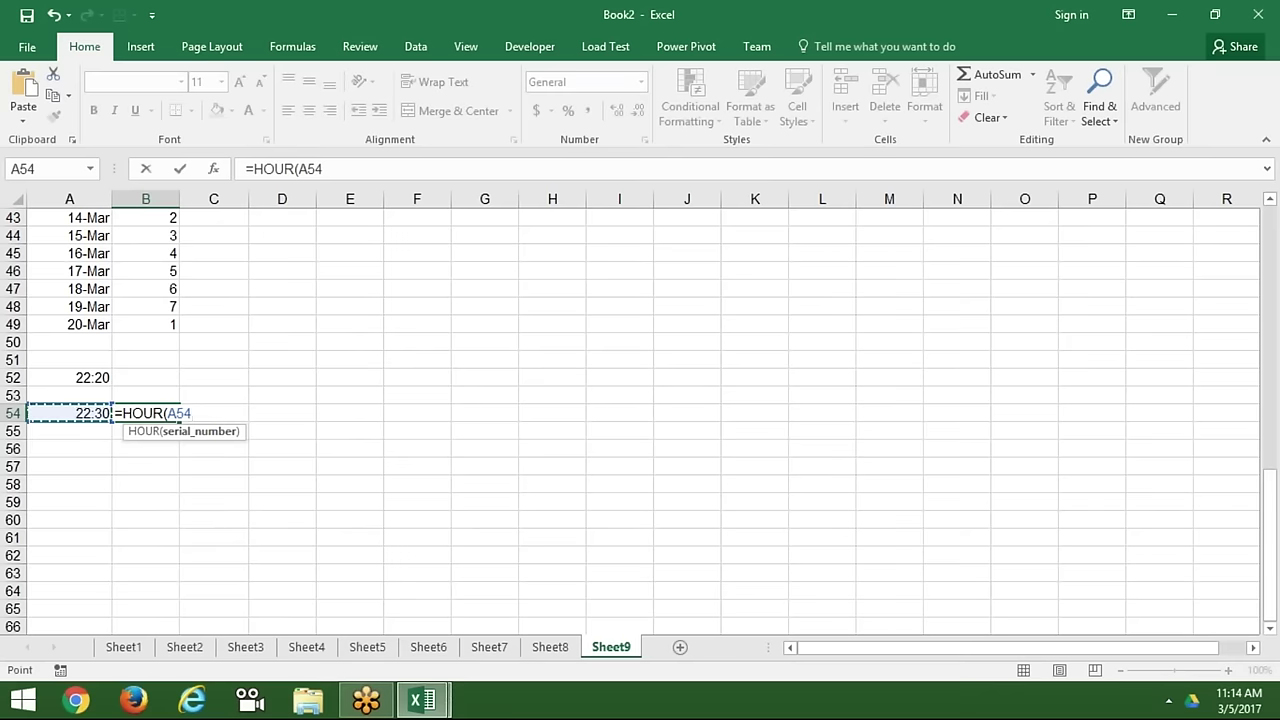
{"action": "key", "text": "Return"}
{"action": "key", "text": "Right"}
{"action": "key", "text": "Up"}
{"action": "type", "text": "="}
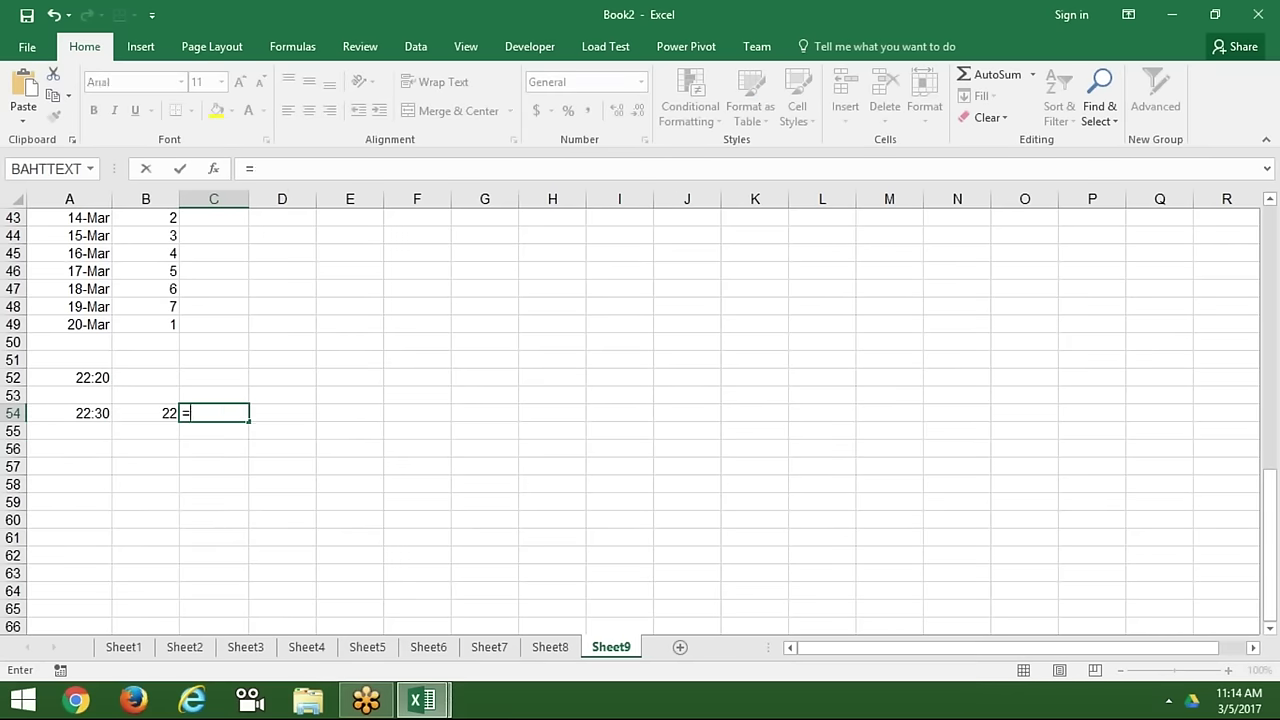
{"action": "type", "text": "min"}
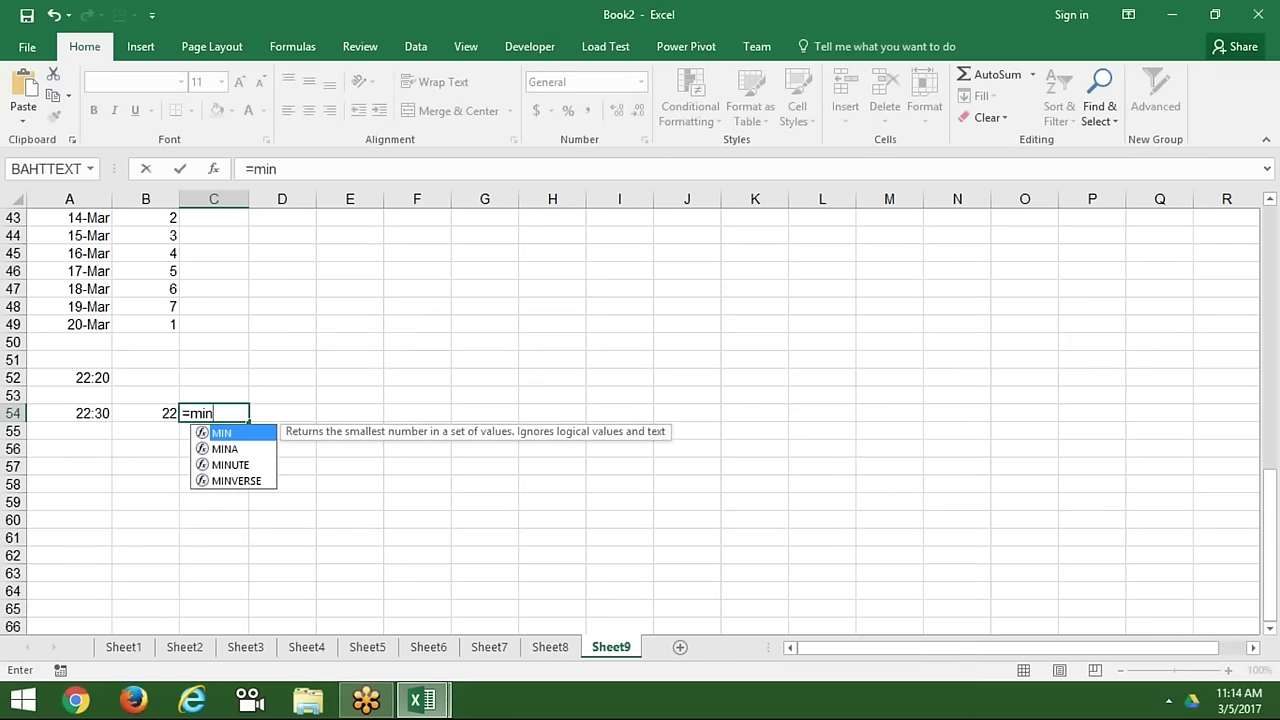
{"action": "key", "text": "Down"}
{"action": "key", "text": "Down"}
{"action": "key", "text": "Tab"}
{"action": "key", "text": "Left"}
{"action": "key", "text": "Left"}
{"action": "key", "text": "Return"}
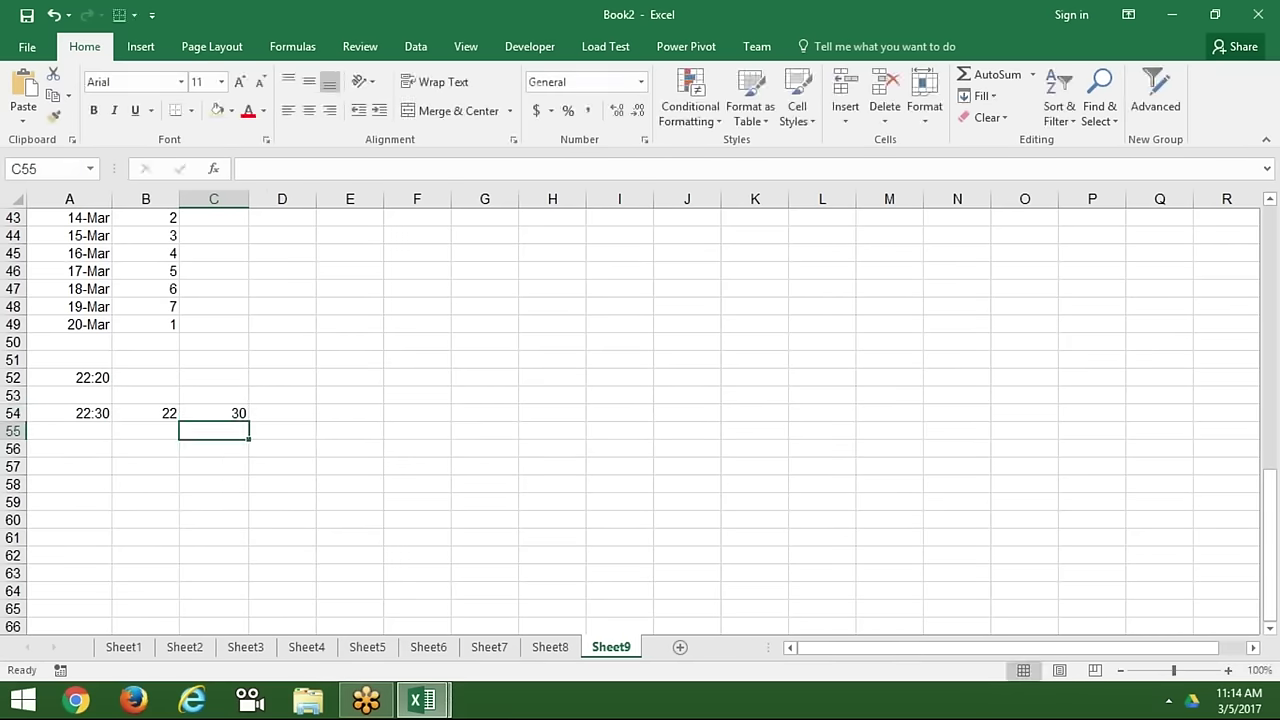
Step: Enter =SECOND(A54) in D54, giving 0
{"action": "key", "text": "Right"}
{"action": "key", "text": "Up"}
{"action": "type", "text": "="}
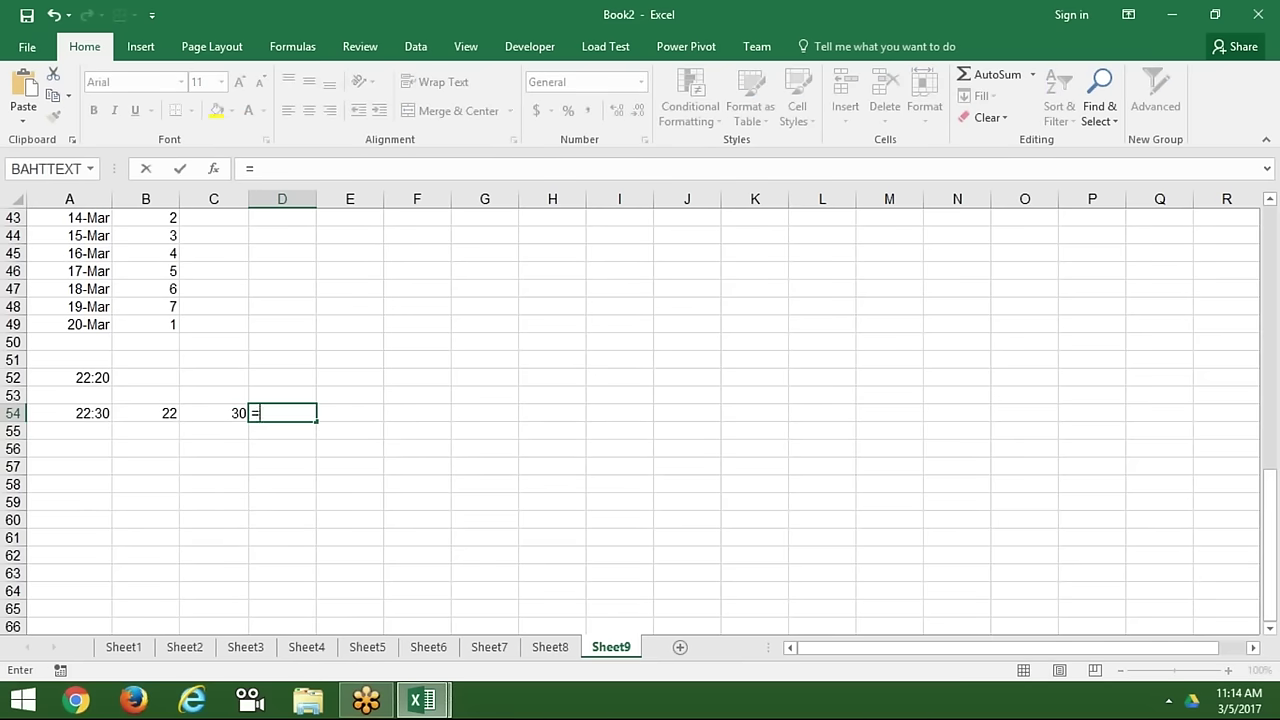
{"action": "type", "text": "se"}
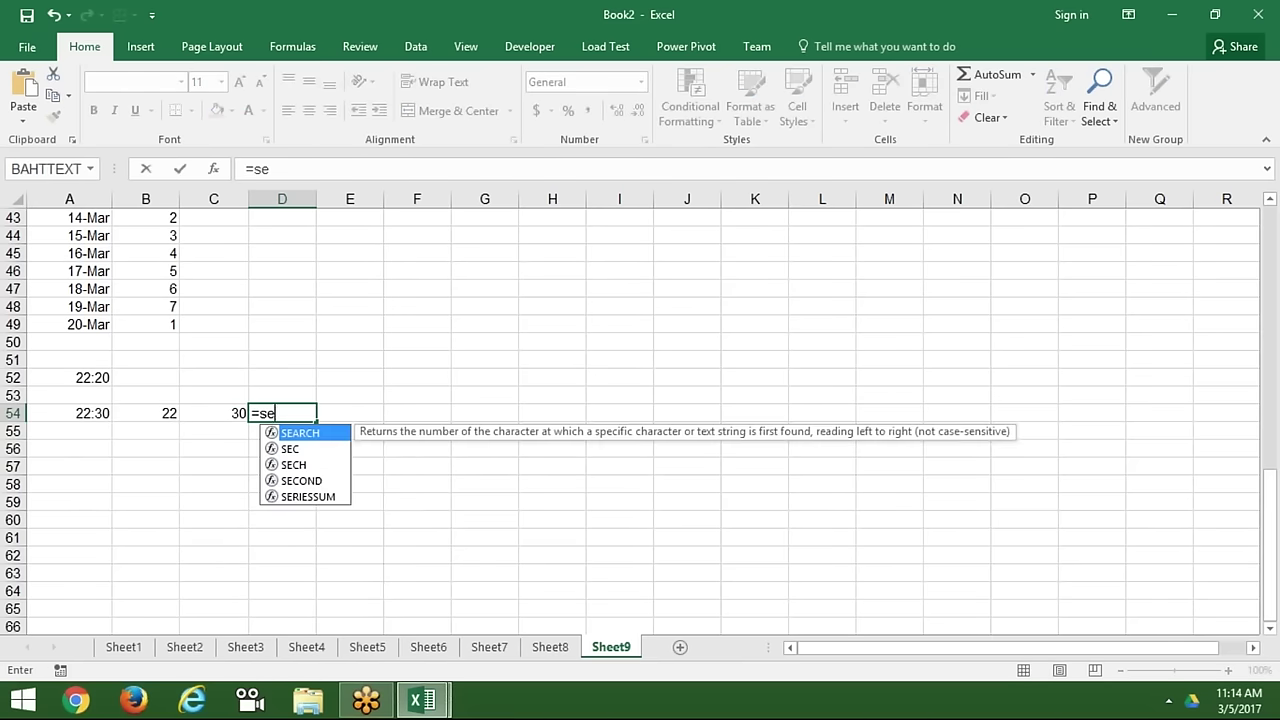
{"action": "key", "text": "Down"}
{"action": "key", "text": "Down"}
{"action": "key", "text": "Down"}
{"action": "key", "text": "Tab"}
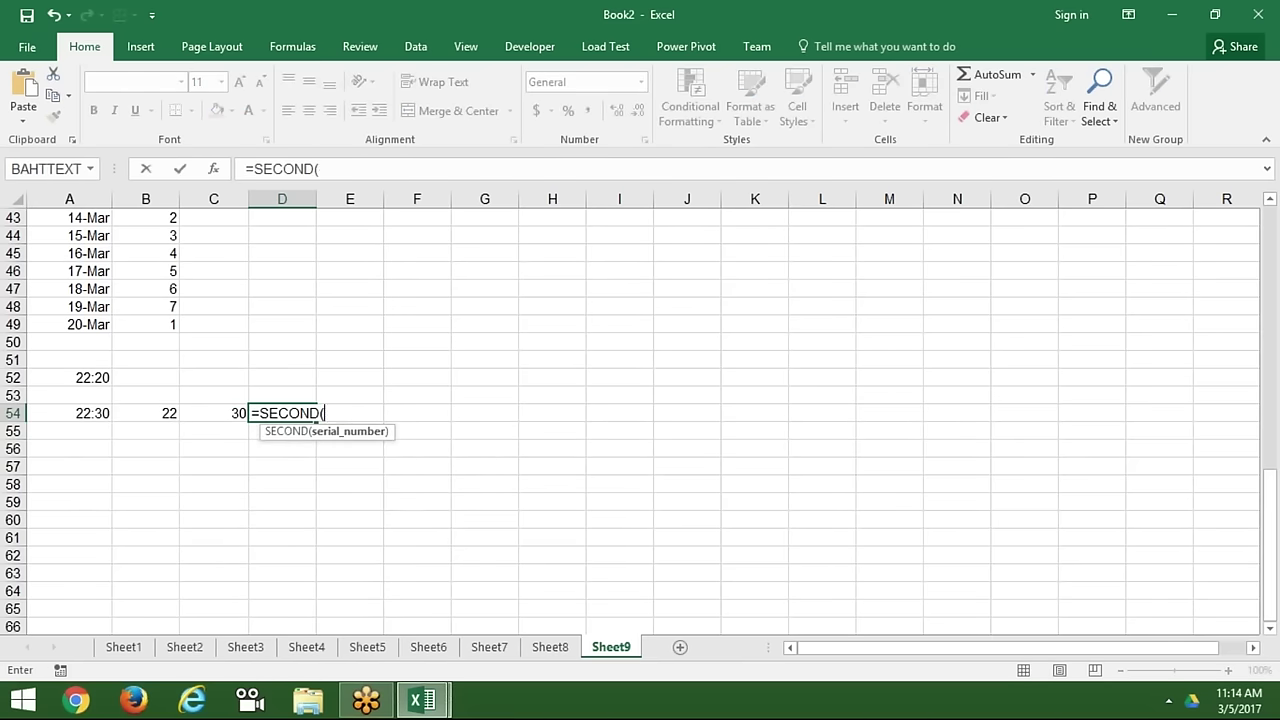
{"action": "key", "text": "Left"}
{"action": "key", "text": "Left"}
{"action": "key", "text": "Left"}
{"action": "key", "text": "Return"}
{"action": "key", "text": "Up"}
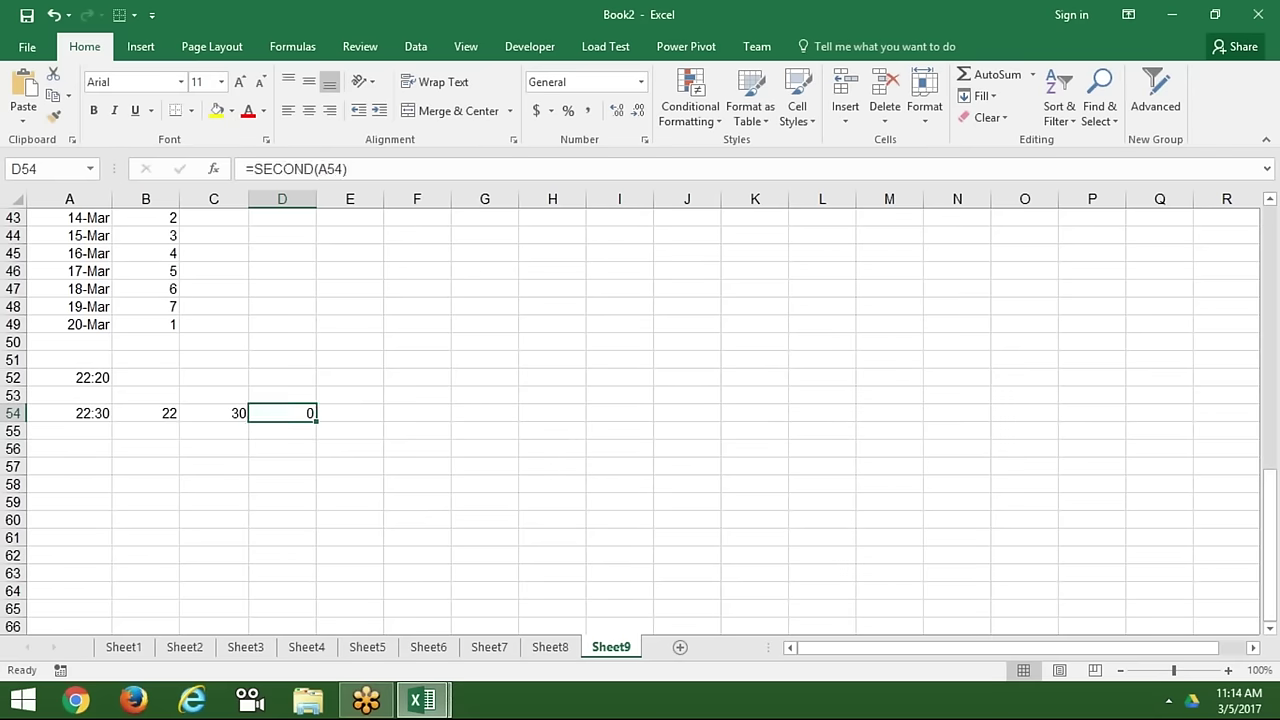
Step: Enter =TIME(B54,C54,D54) in E54 to rebuild the time as 10:30 PM
{"action": "left_click", "coordinate": [349, 413]}
{"action": "type", "text": "="}
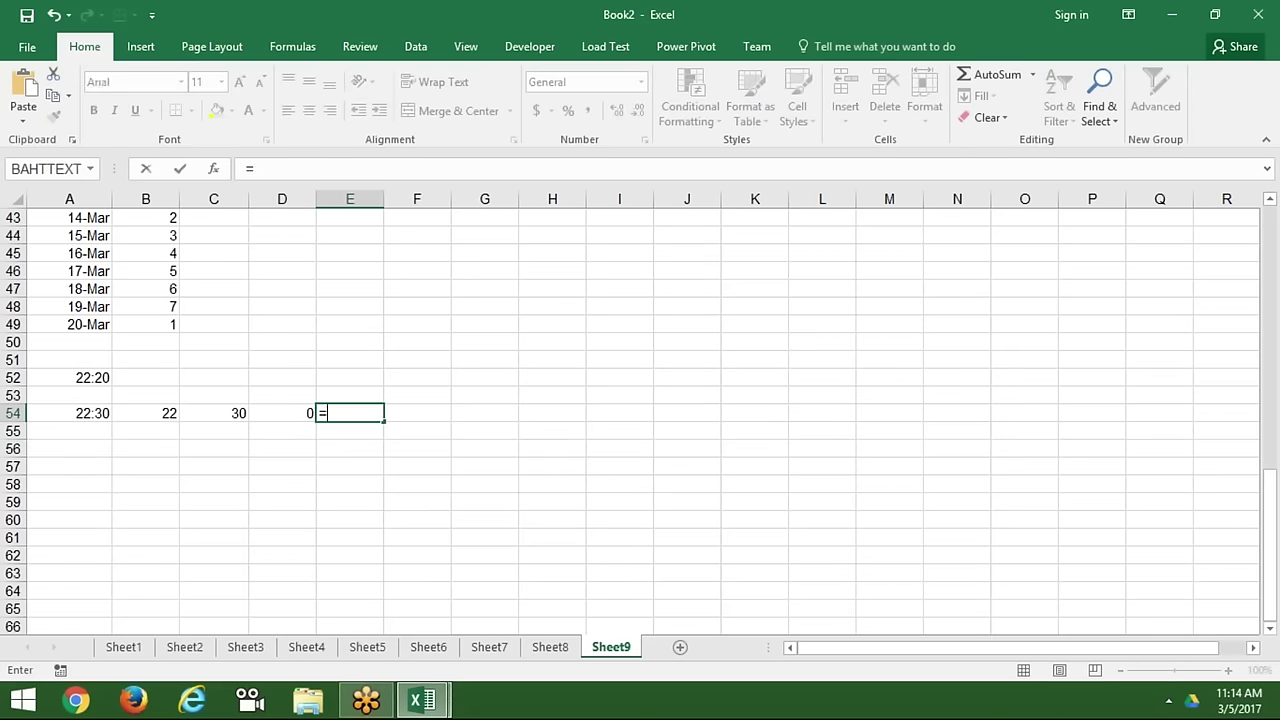
{"action": "type", "text": "tim"}
{"action": "key", "text": "Tab"}
{"action": "key", "text": "Left"}
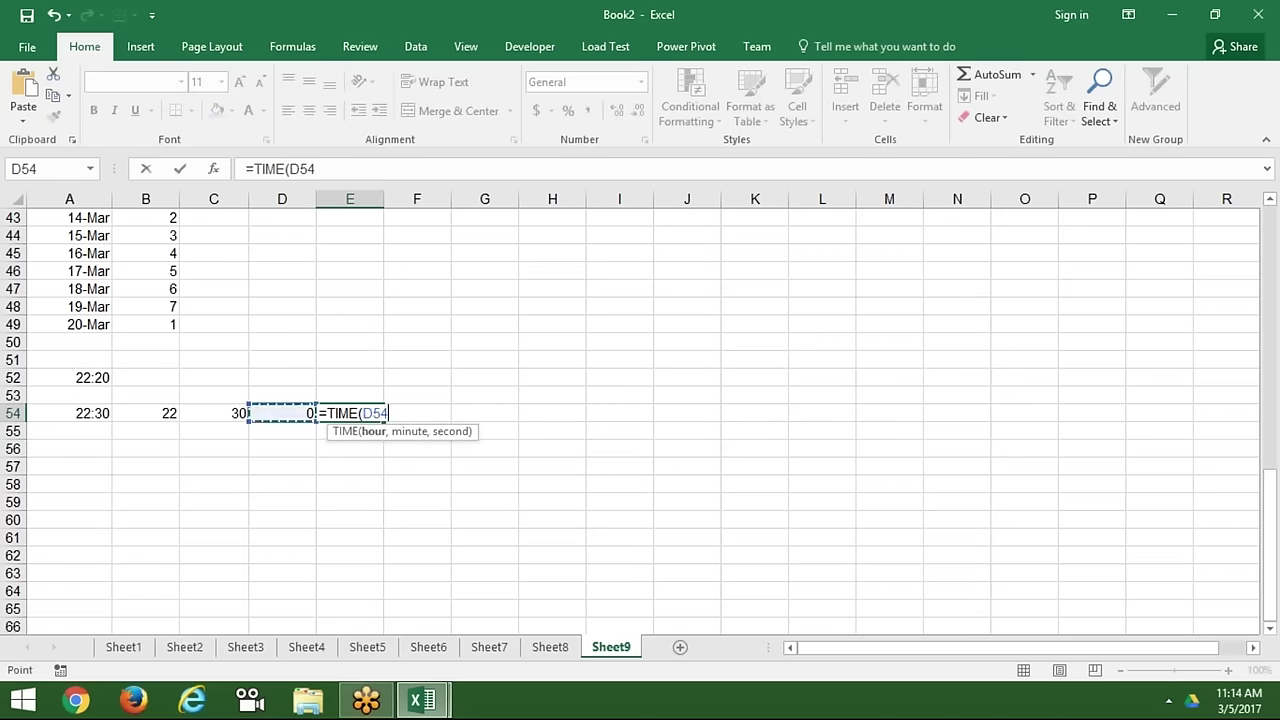
{"action": "key", "text": "Left"}
{"action": "key", "text": "Left"}
{"action": "type", "text": ","}
{"action": "key", "text": "Left"}
{"action": "key", "text": "Left"}
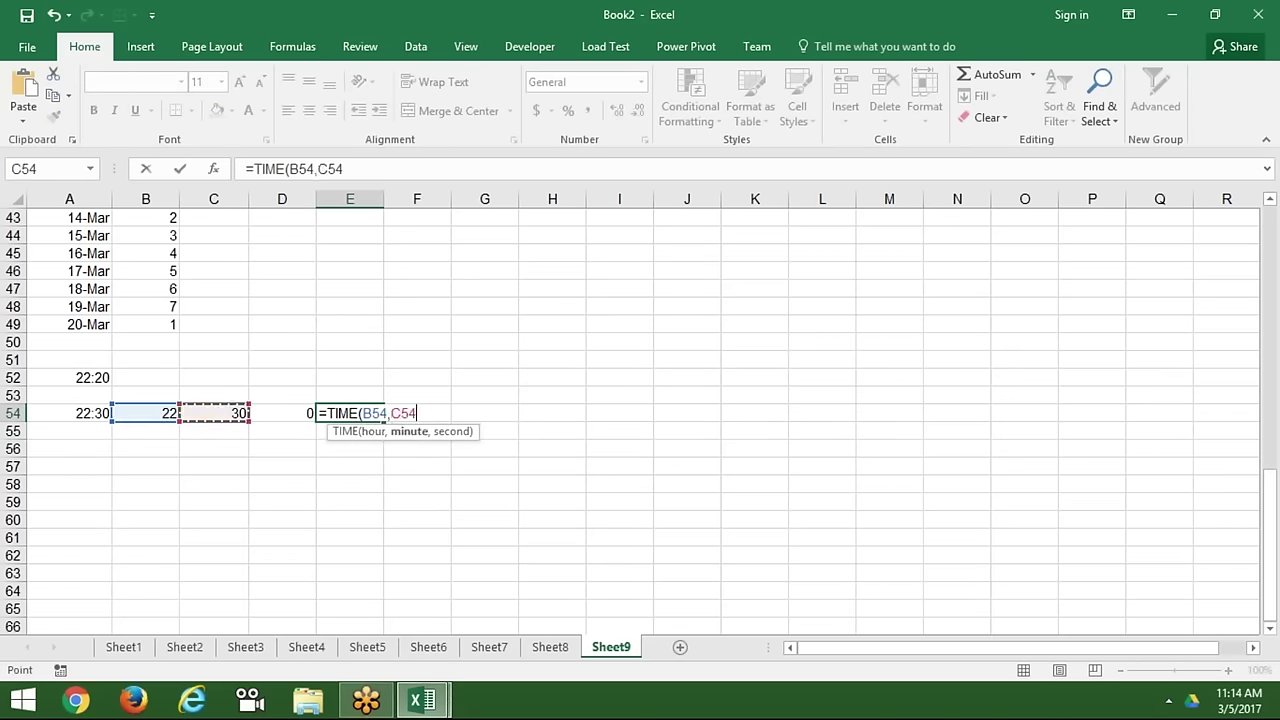
{"action": "type", "text": ","}
{"action": "key", "text": "Left"}
{"action": "key", "text": "Return"}
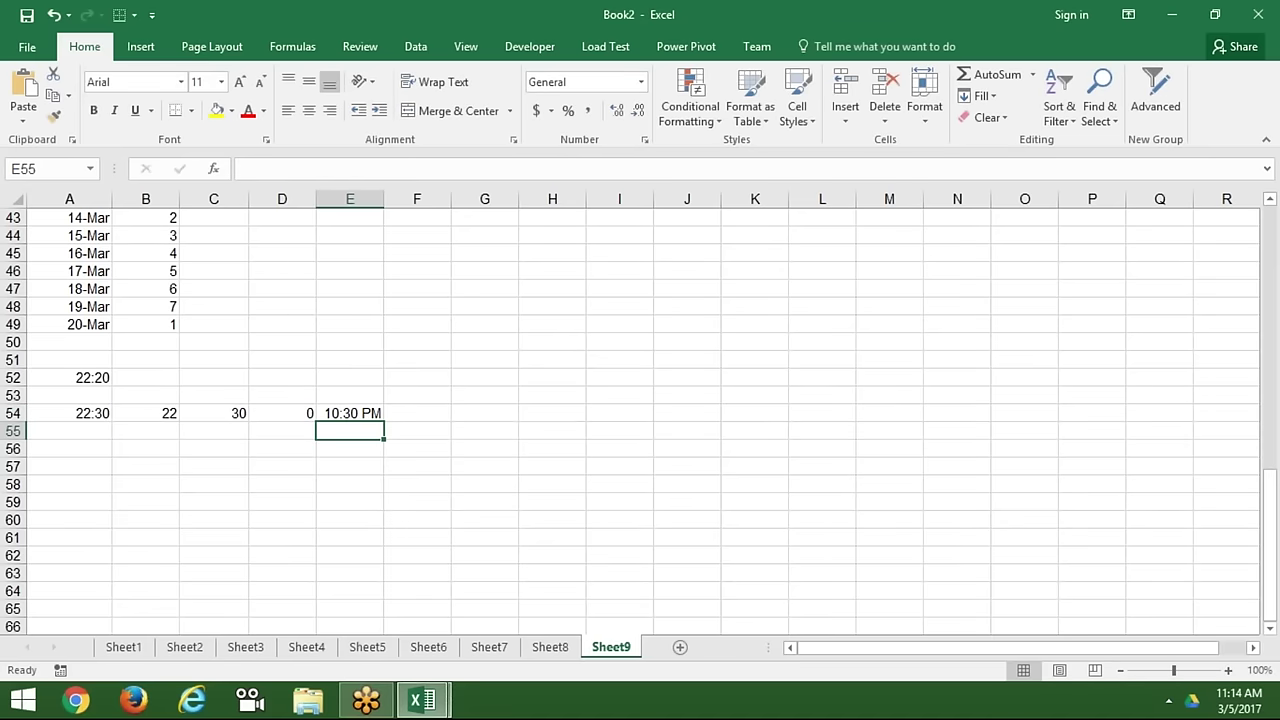
{"action": "key", "text": "Down"}
{"action": "key", "text": "Left"}
{"action": "key", "text": "Left"}
{"action": "key", "text": "Left"}
{"action": "key", "text": "Left"}
Step: Enter start time 10:00 in A57 and duration 0:40 in B57
{"action": "key", "text": "Down"}
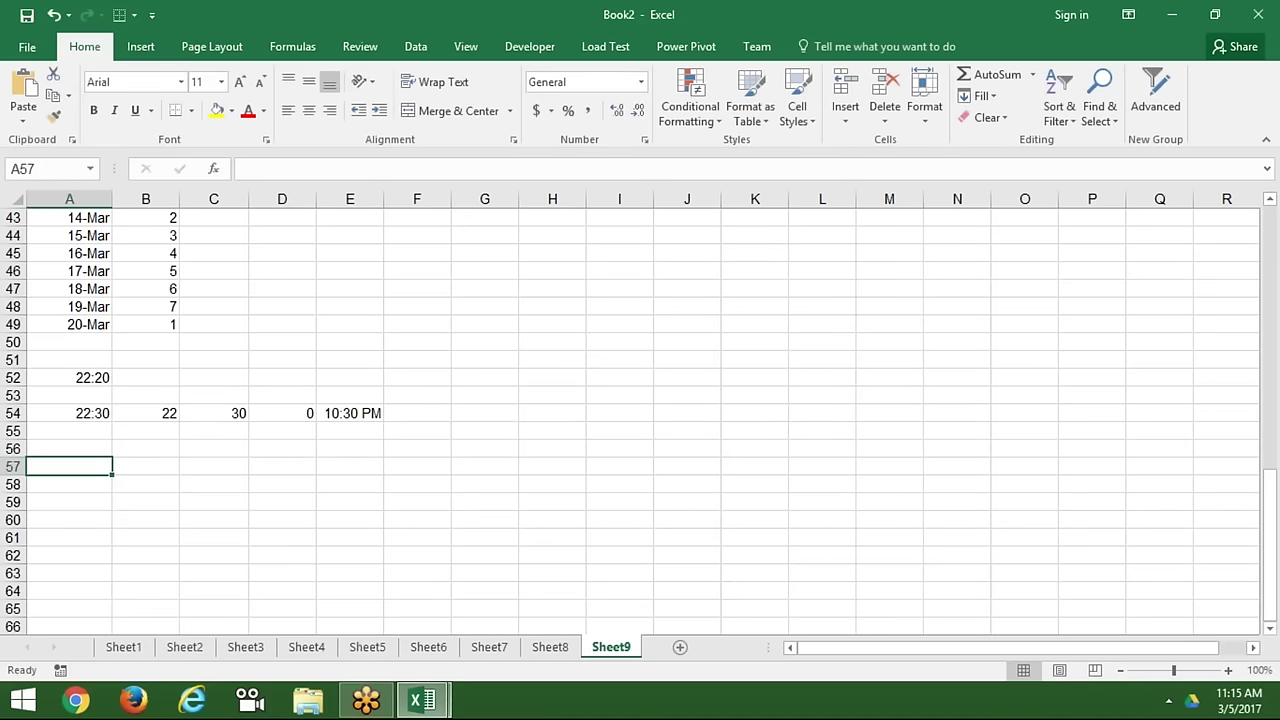
{"action": "type", "text": "10"}
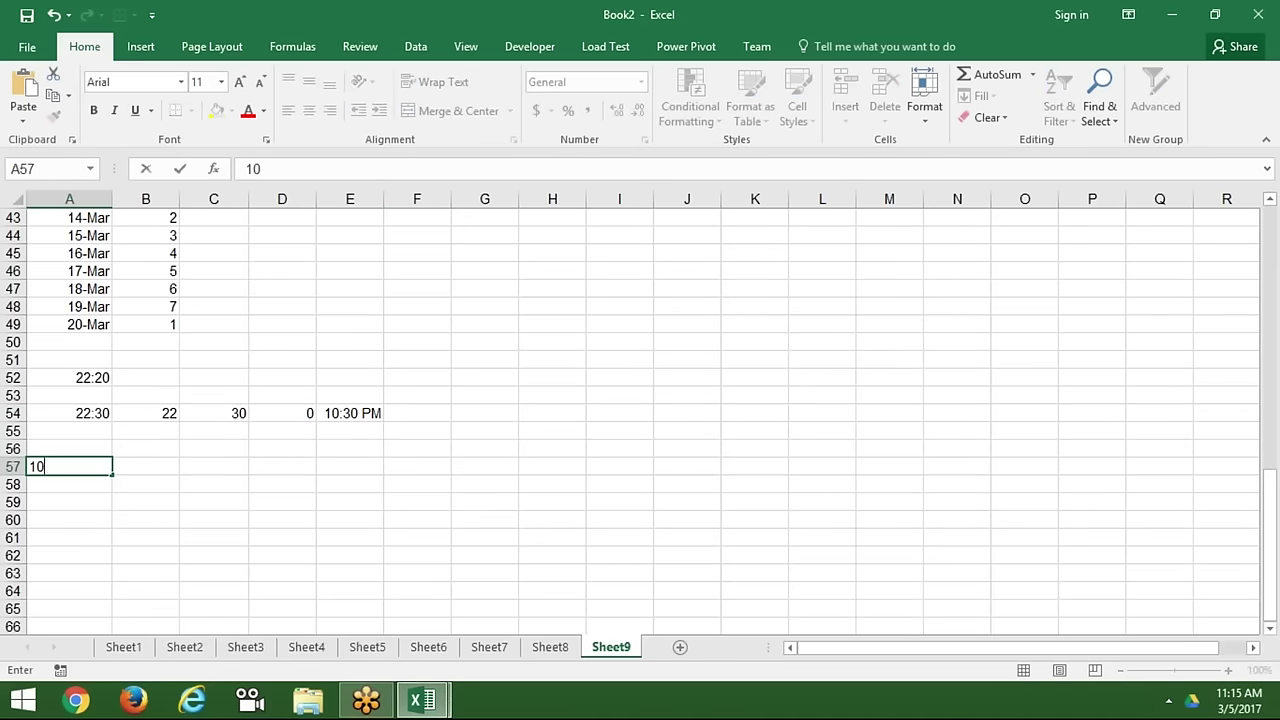
{"action": "type", "text": ":00"}
{"action": "key", "text": "Tab"}
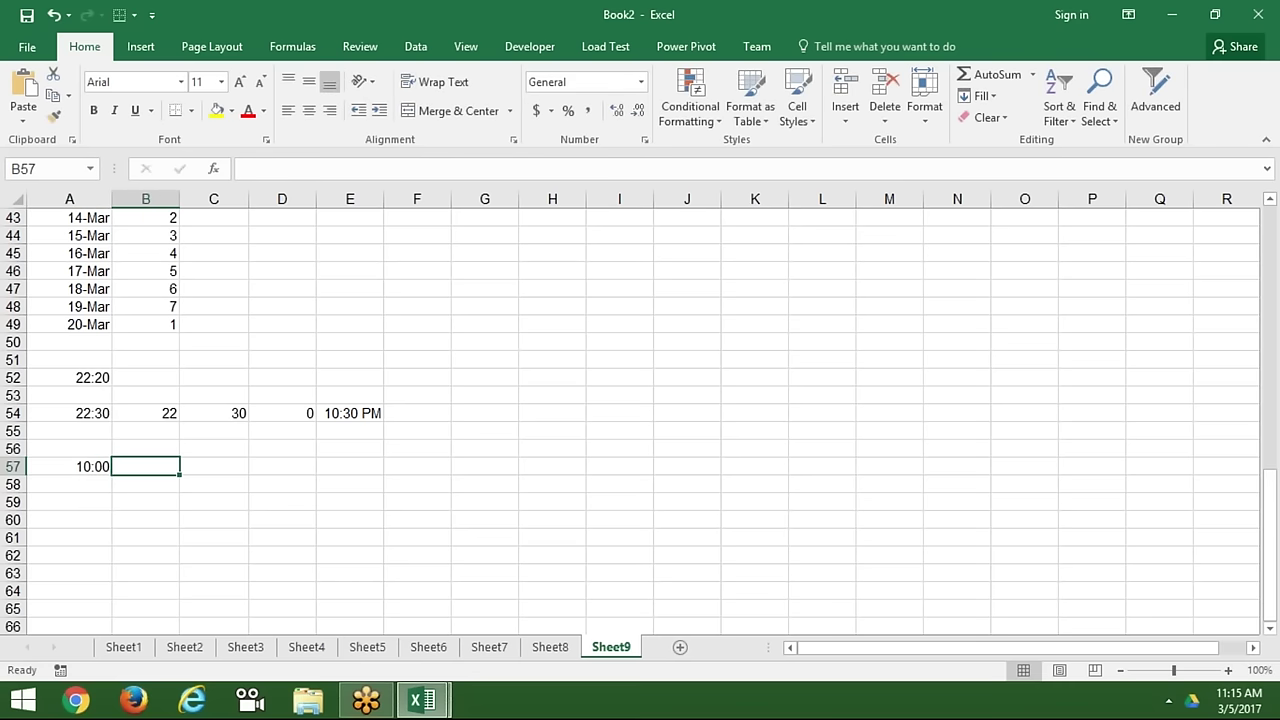
{"action": "type", "text": "0:"}
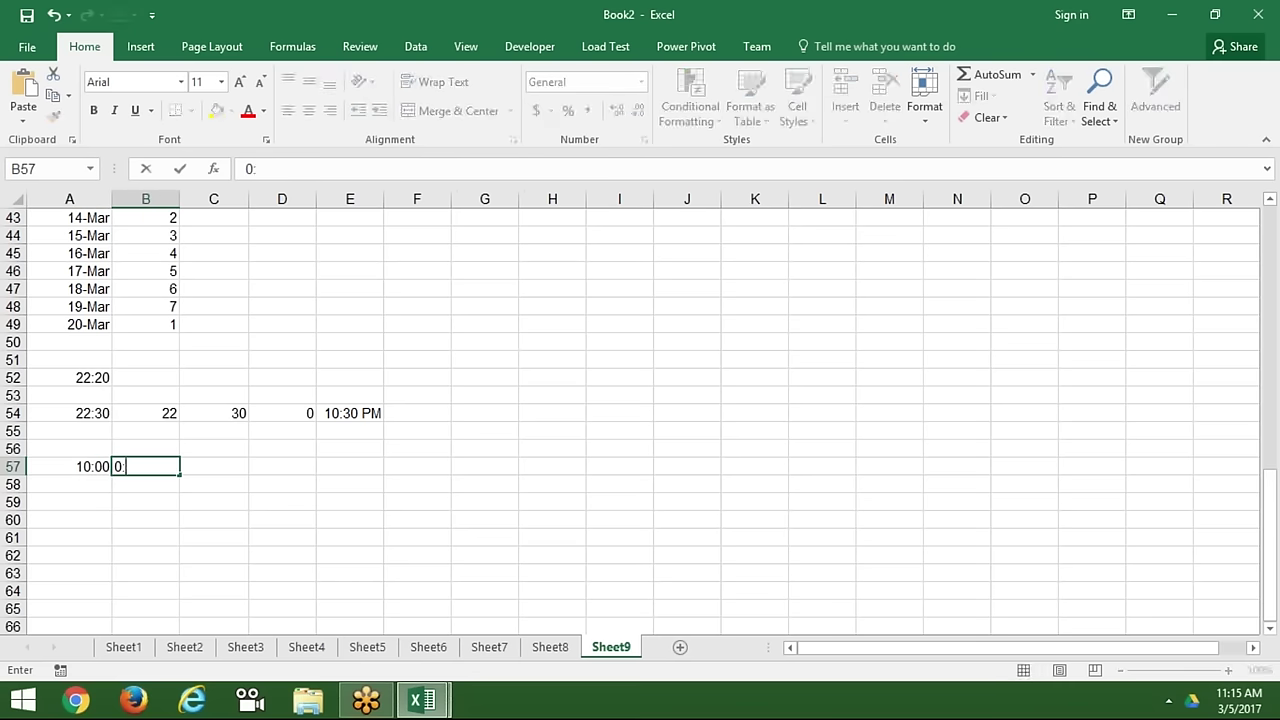
{"action": "type", "text": "40"}
{"action": "key", "text": "Return"}
Step: Enter =A57+B57 in C57 to show 10:40, and fill 10:00 down into A58
{"action": "left_click", "coordinate": [145, 466]}
{"action": "left_click", "coordinate": [213, 466]}
{"action": "type", "text": "="}
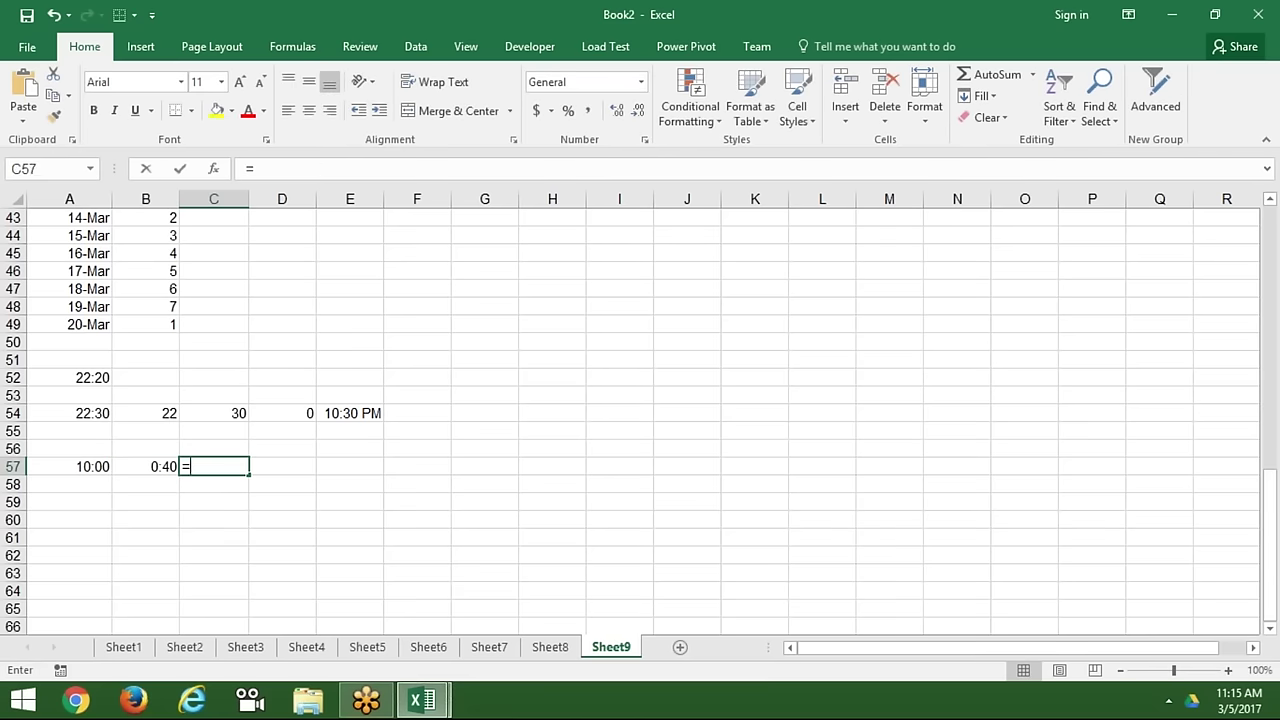
{"action": "left_click", "coordinate": [69, 466]}
{"action": "type", "text": "+"}
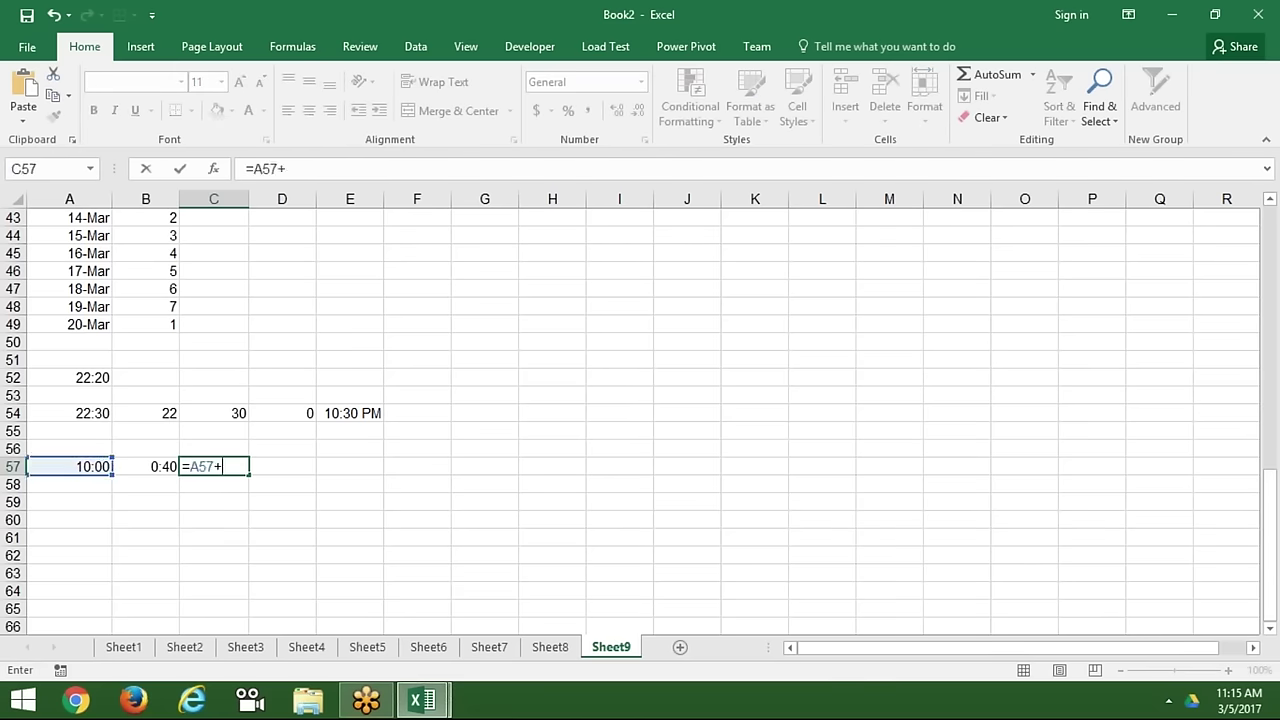
{"action": "left_click", "coordinate": [145, 466]}
{"action": "key", "text": "Return"}
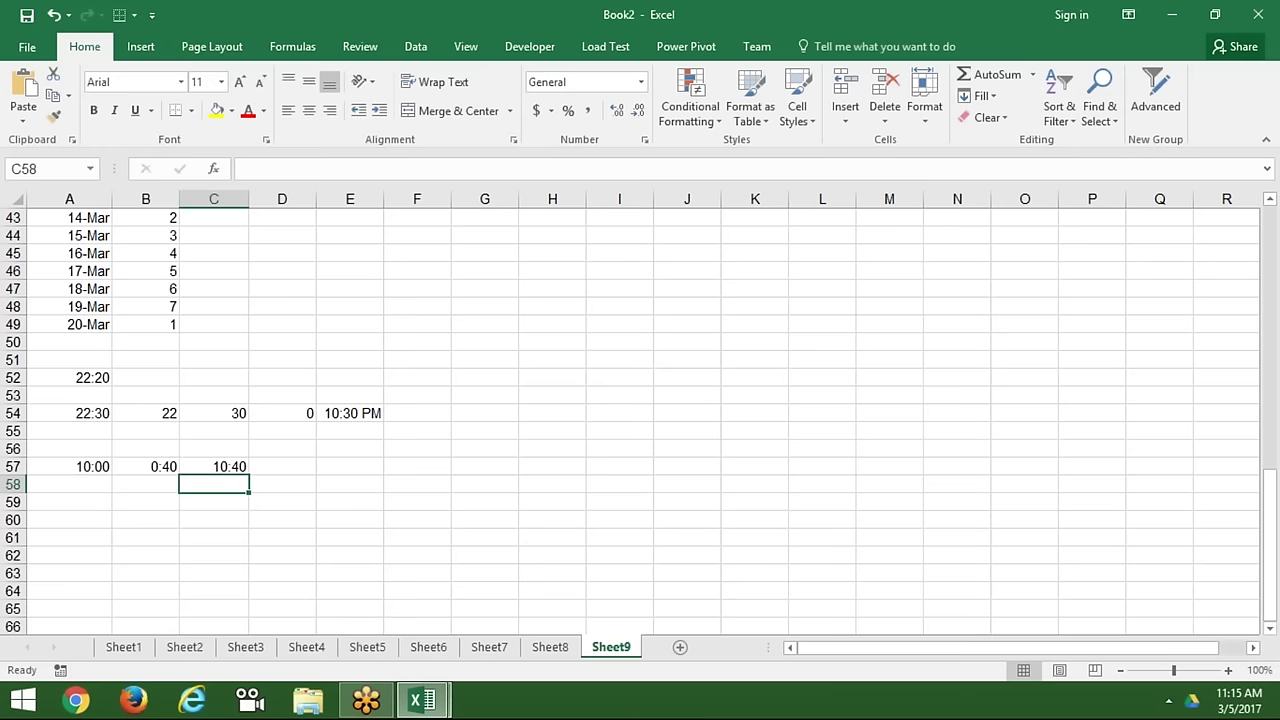
{"action": "left_click", "coordinate": [69, 484]}
{"action": "key", "text": "ctrl+d"}
Step: Enter 40 in B58, 1 in E58 and 24 in F58
{"action": "left_click", "coordinate": [145, 484]}
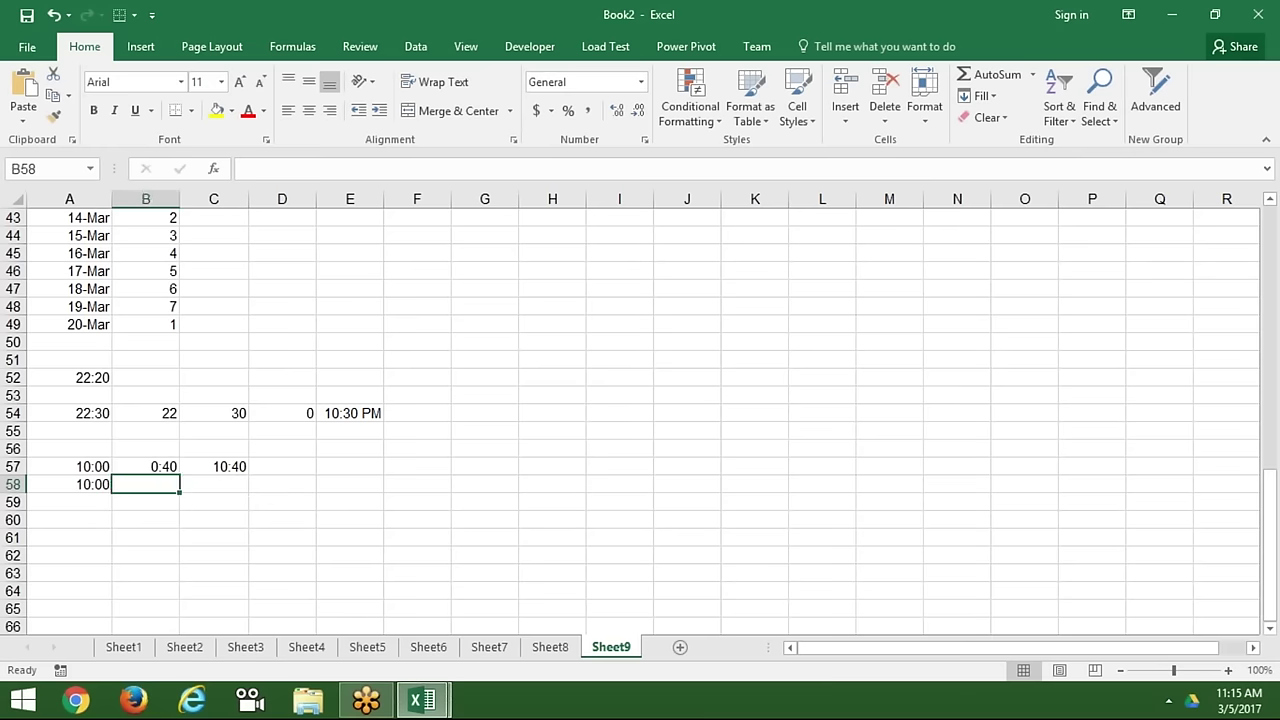
{"action": "type", "text": "40"}
{"action": "key", "text": "Tab"}
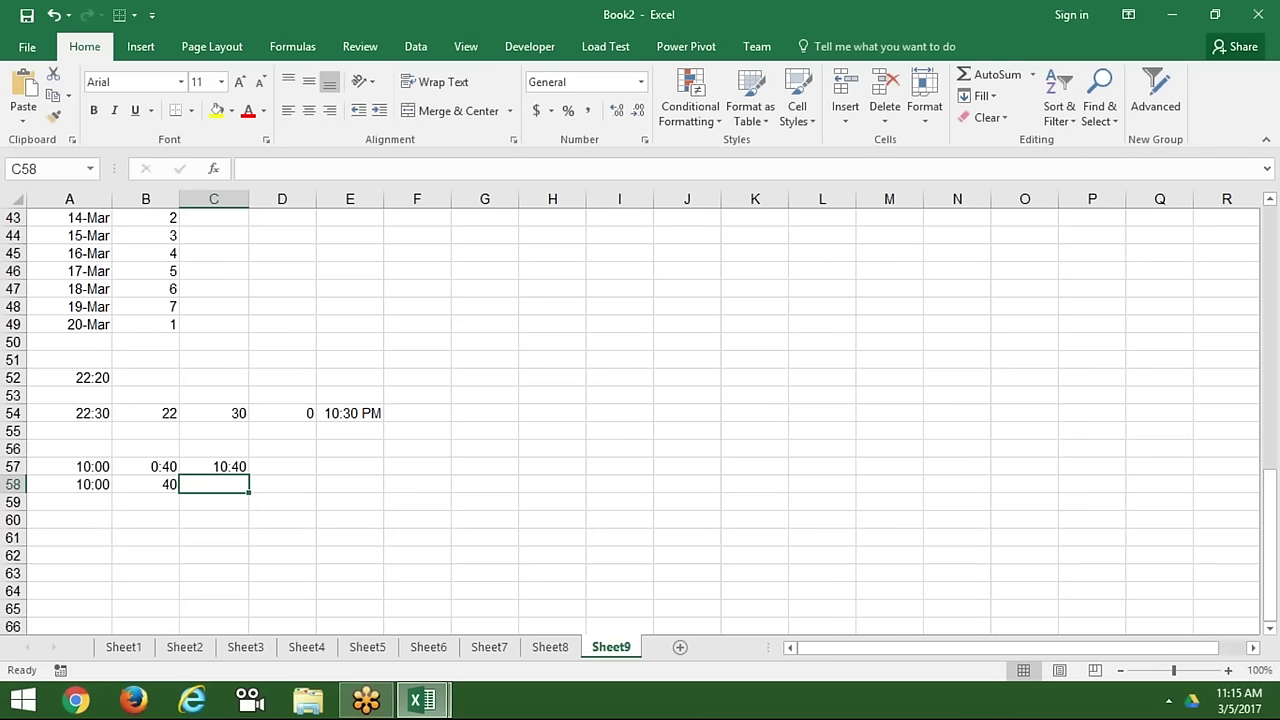
{"action": "left_click", "coordinate": [349, 484]}
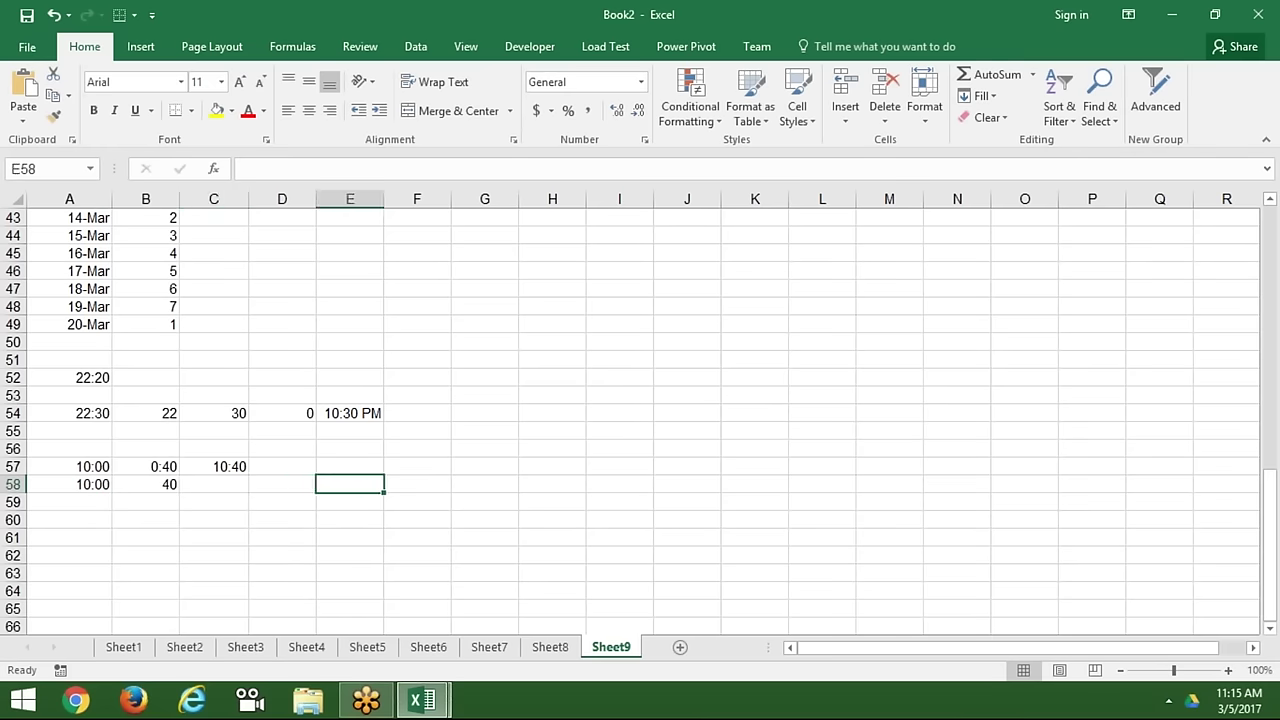
{"action": "type", "text": "1"}
{"action": "key", "text": "Return"}
{"action": "left_click", "coordinate": [349, 484]}
{"action": "left_click", "coordinate": [417, 484]}
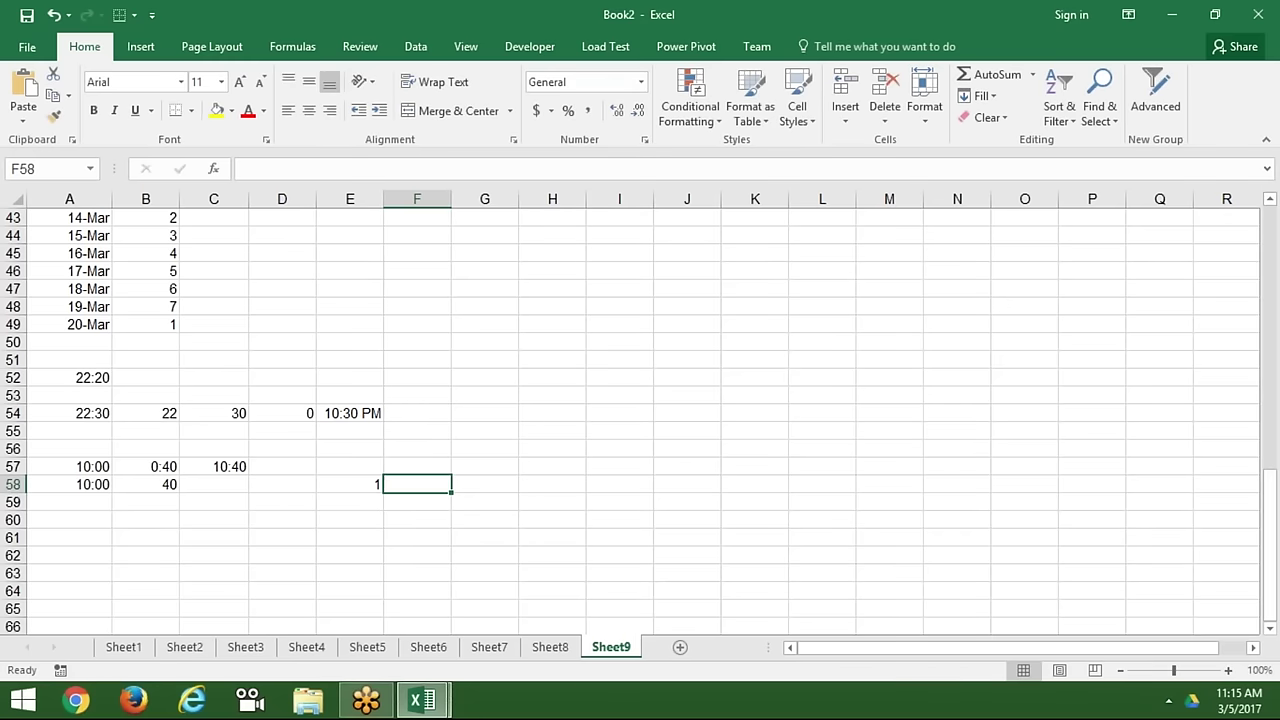
{"action": "type", "text": "24"}
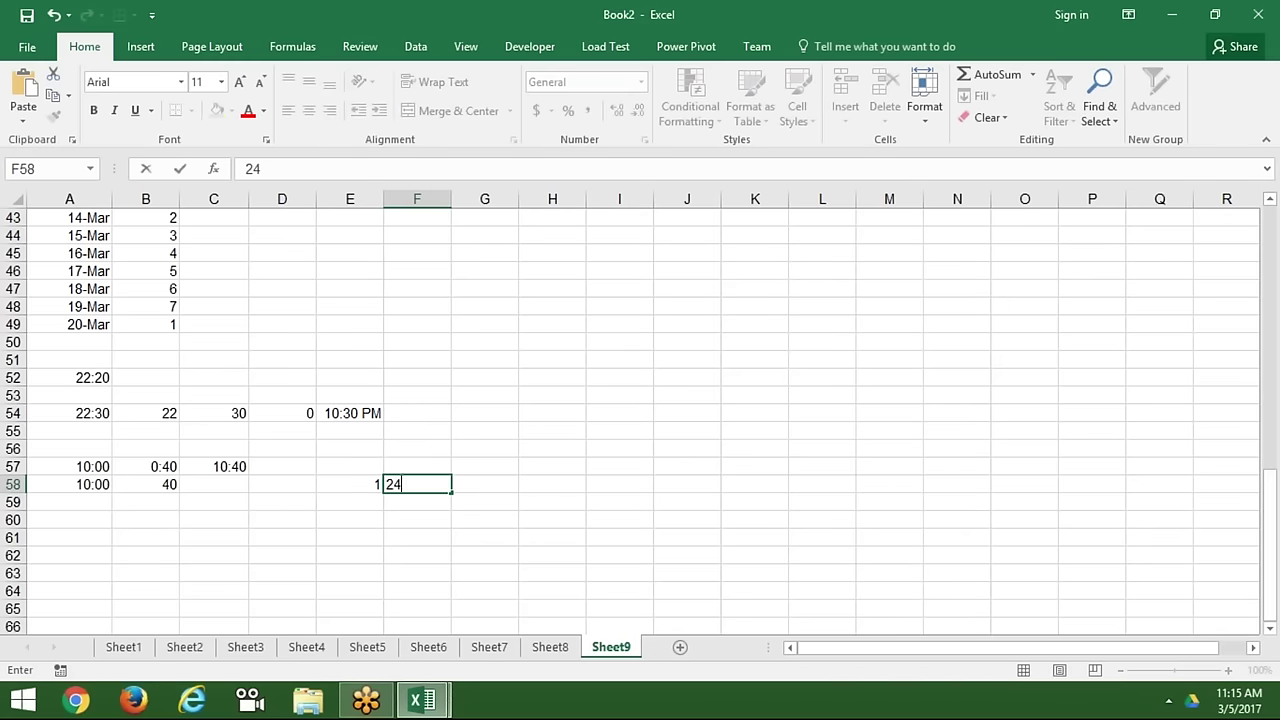
{"action": "key", "text": "Return"}
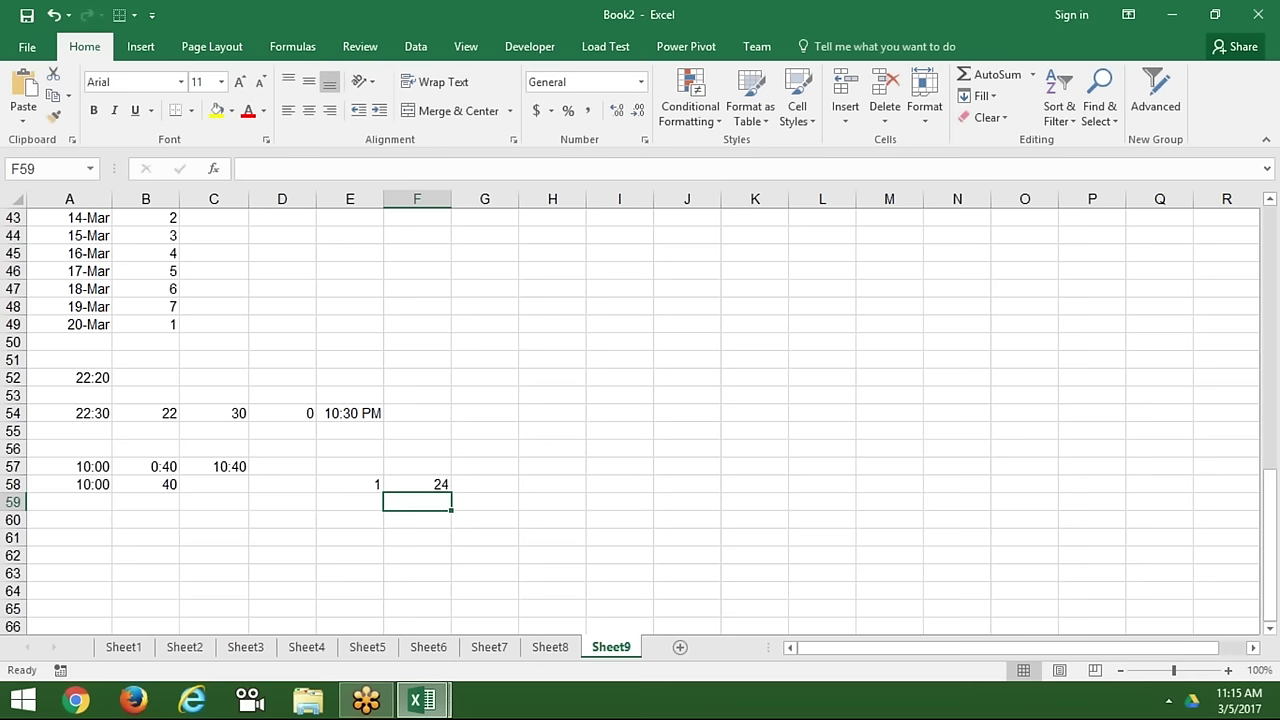
{"action": "left_click", "coordinate": [417, 484]}
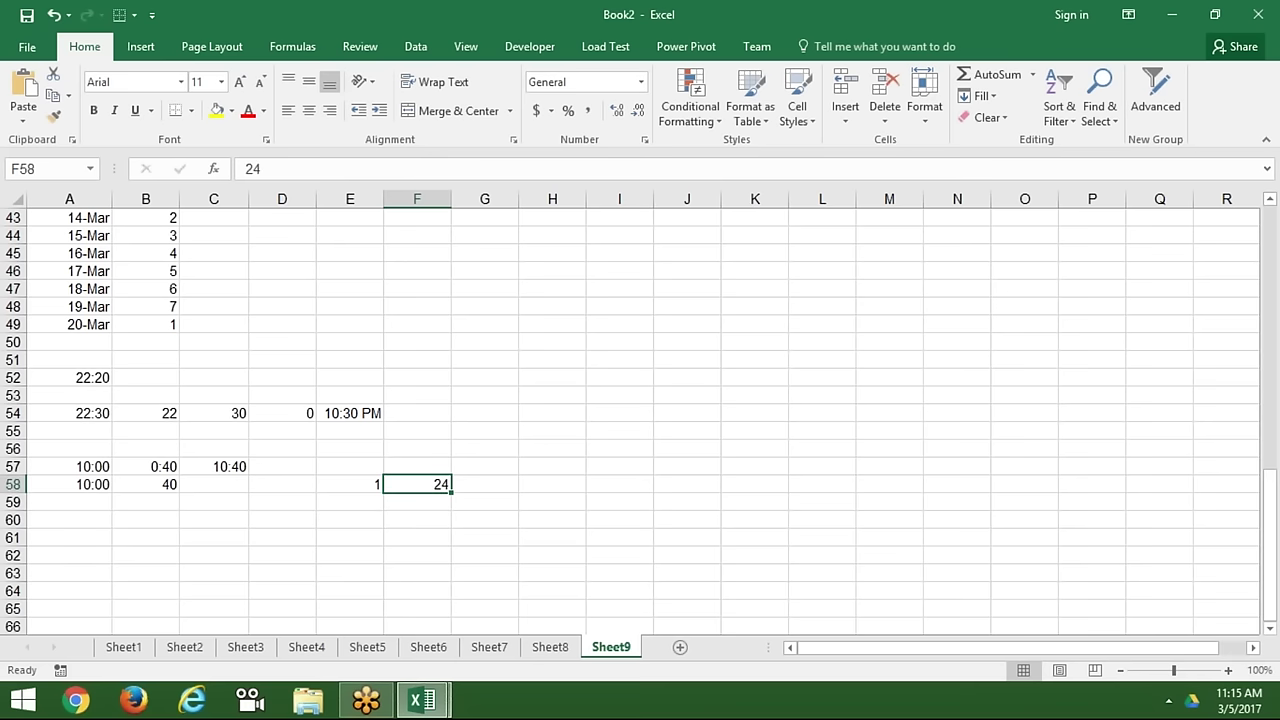
Step: Enter =A58+TIME(0,40,0) in C58, accepting the correction, to show 10:40
{"action": "key", "text": "Left"}
{"action": "key", "text": "Left"}
{"action": "key", "text": "Left"}
{"action": "type", "text": "="}
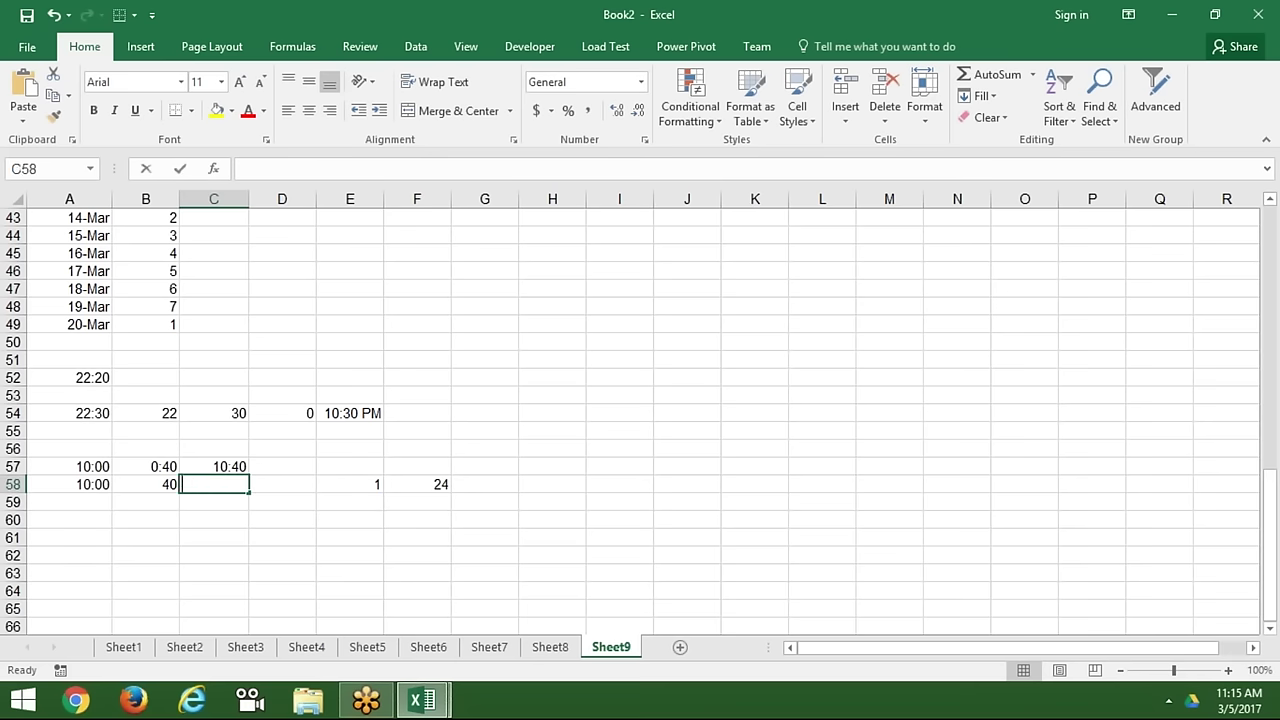
{"action": "key", "text": "Left"}
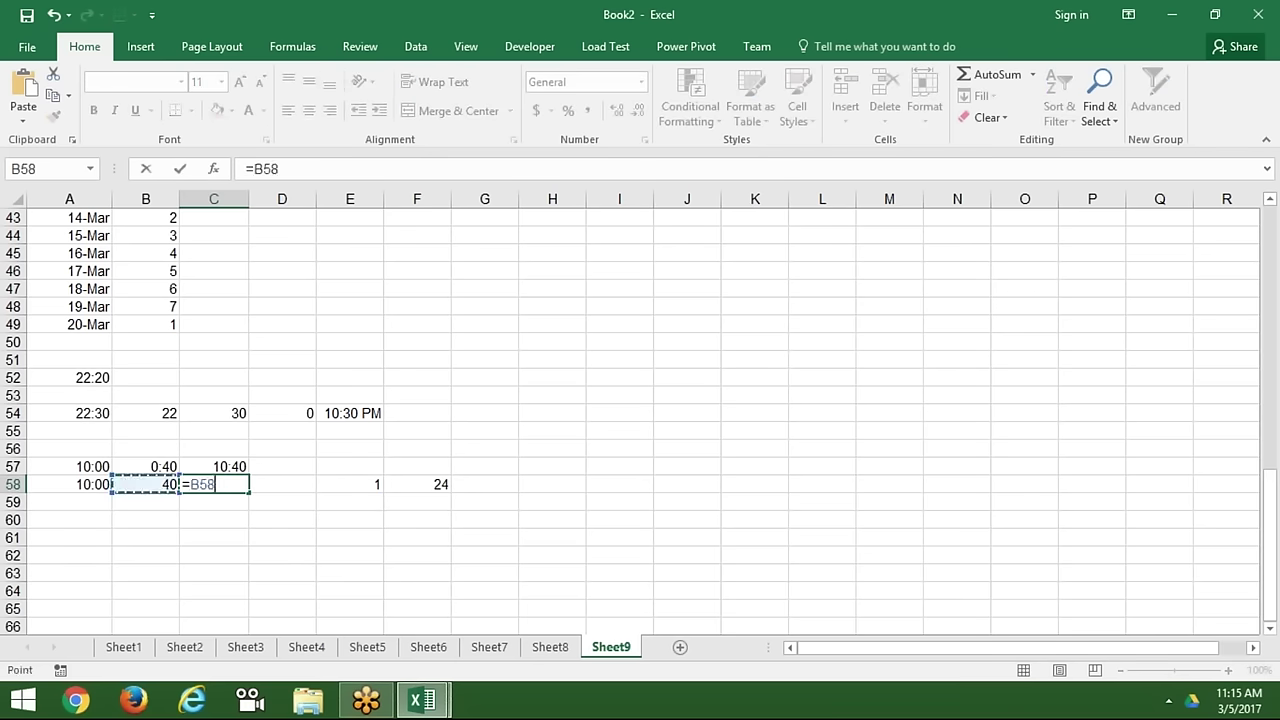
{"action": "key", "text": "Left"}
{"action": "type", "text": "+ti"}
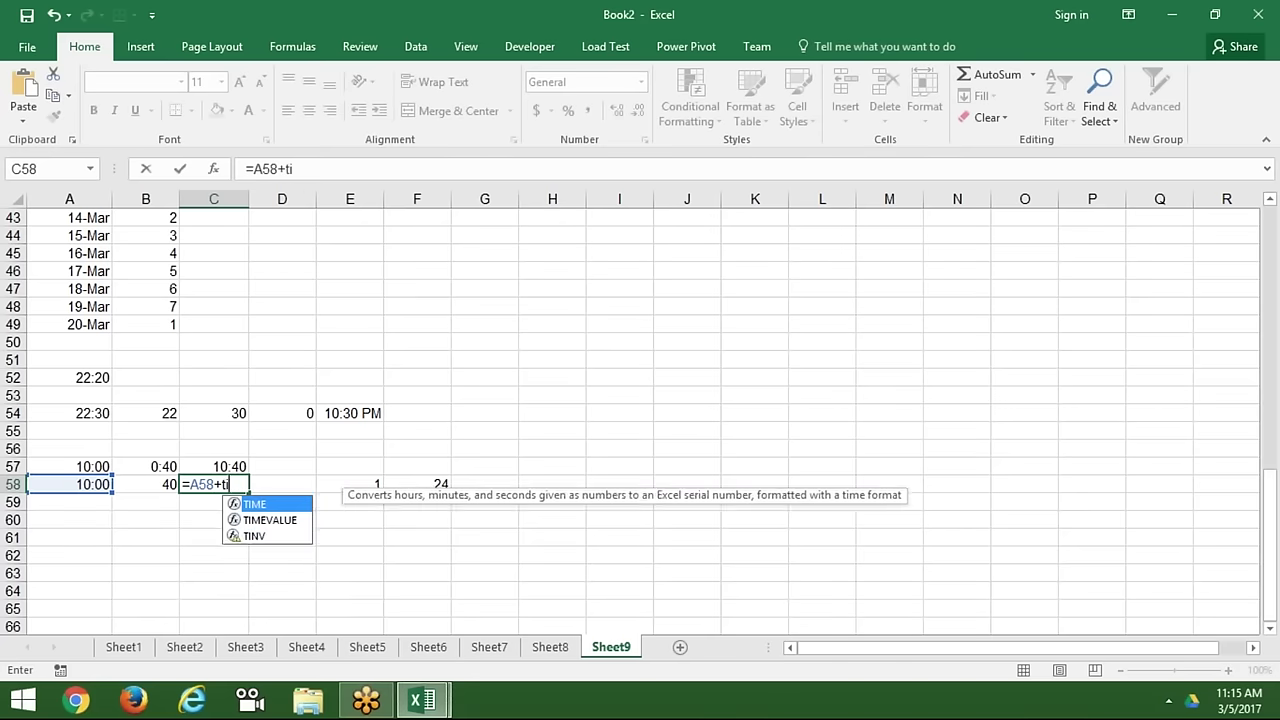
{"action": "type", "text": "m"}
{"action": "key", "text": "Tab"}
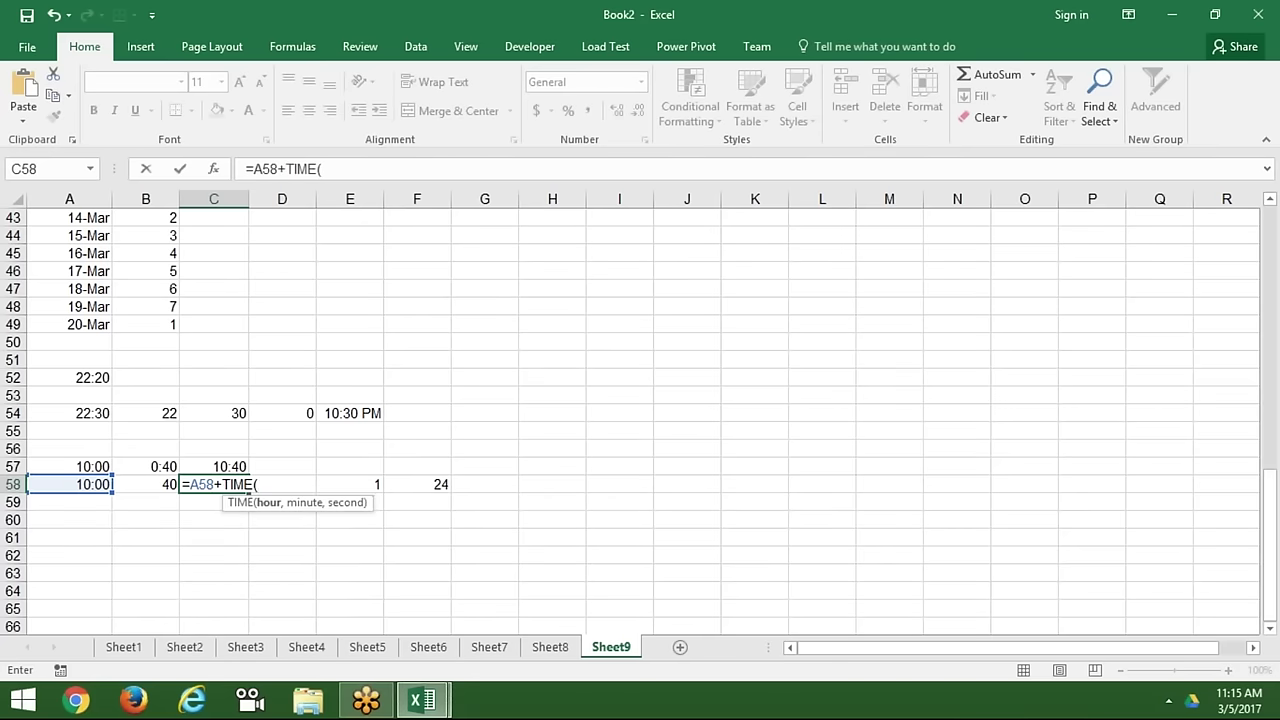
{"action": "type", "text": "10"}
{"action": "type", "text": ","}
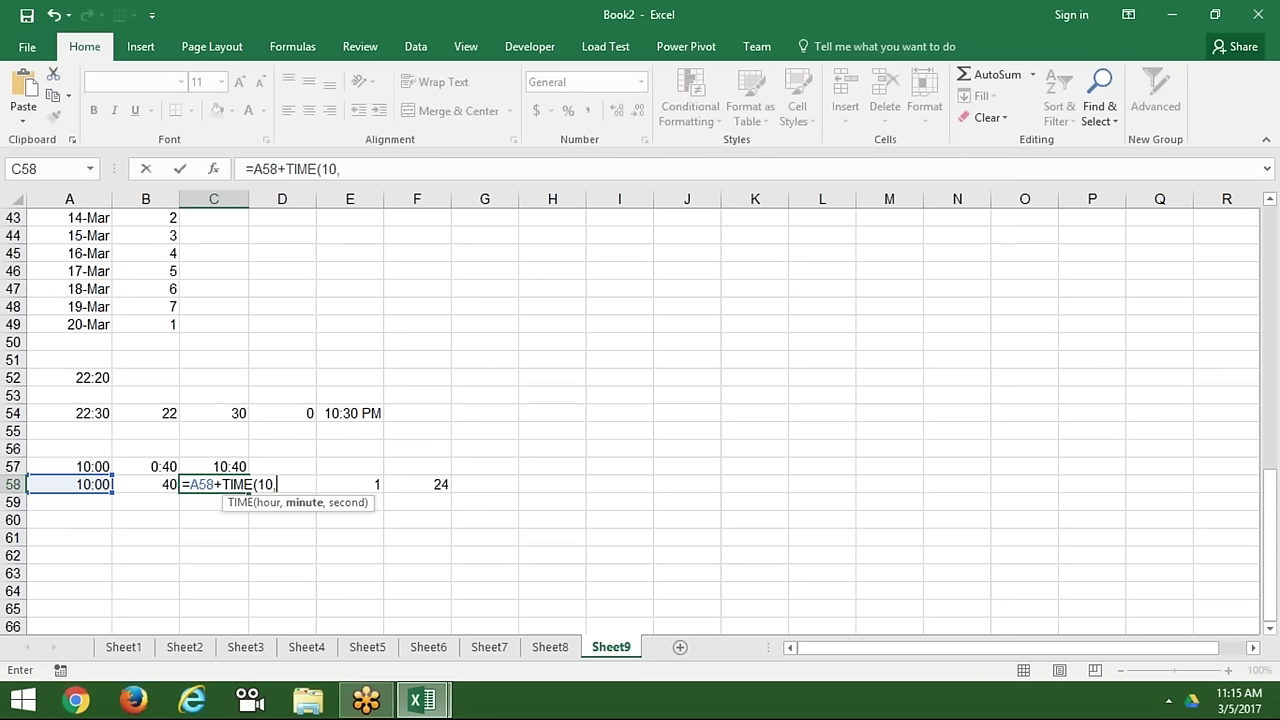
{"action": "key", "text": "BackSpace"}
{"action": "key", "text": "BackSpace"}
{"action": "key", "text": "BackSpace"}
{"action": "type", "text": "0,"}
{"action": "type", "text": "40"}
{"action": "type", "text": ",0"}
{"action": "key", "text": "Return"}
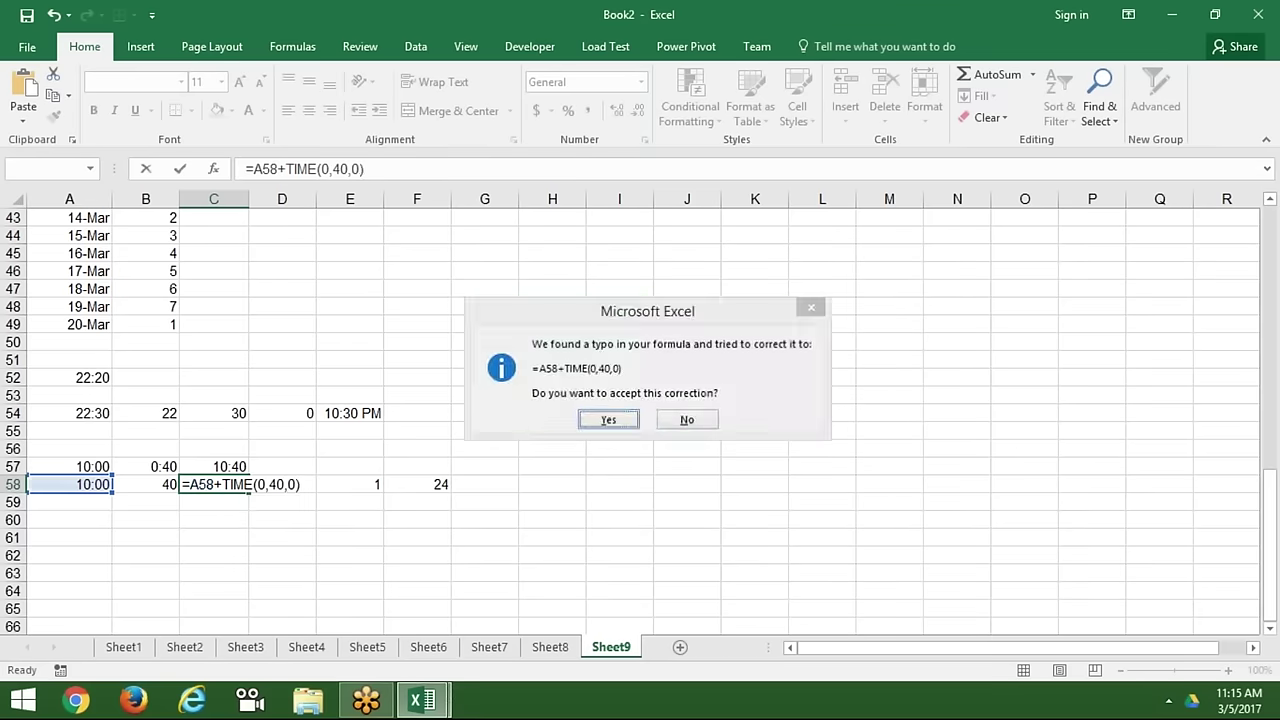
{"action": "key", "text": "Return"}
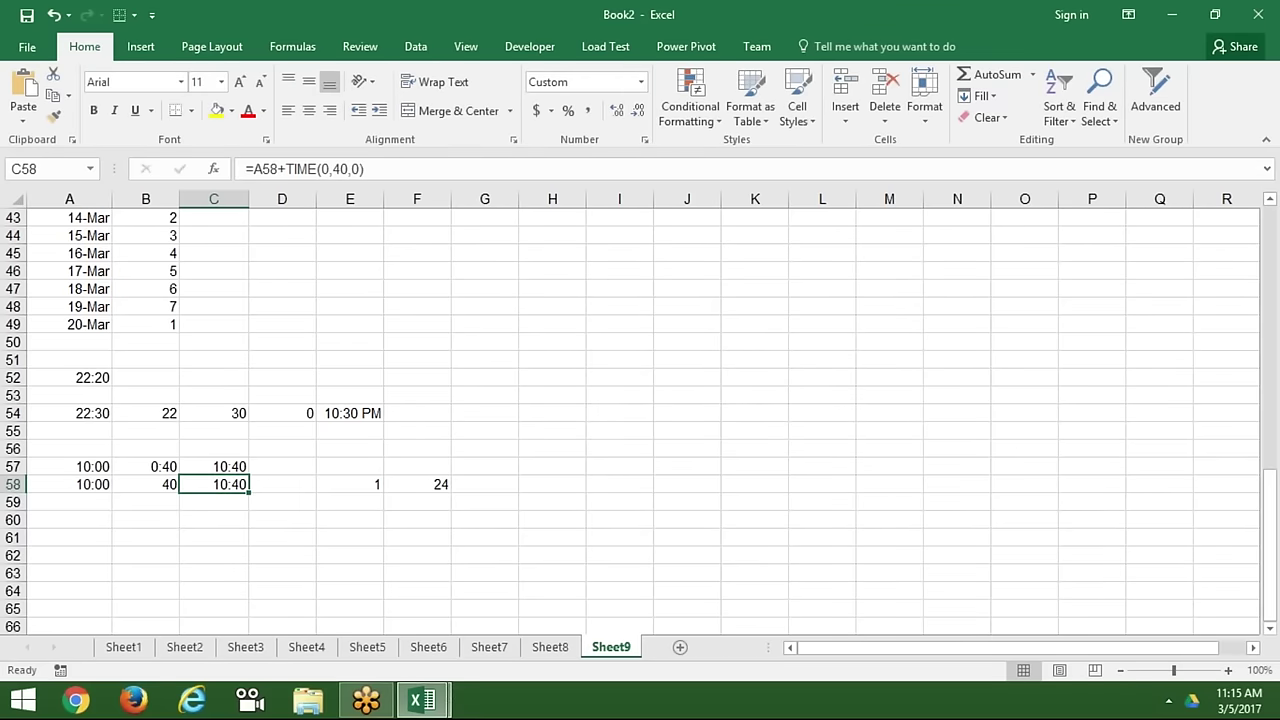
{"action": "key", "text": "Down"}
{"action": "key", "text": "Down"}
Step: Enter start time 10:00 in A61 and end time 20:00 in B61
{"action": "key", "text": "Left"}
{"action": "key", "text": "Left"}
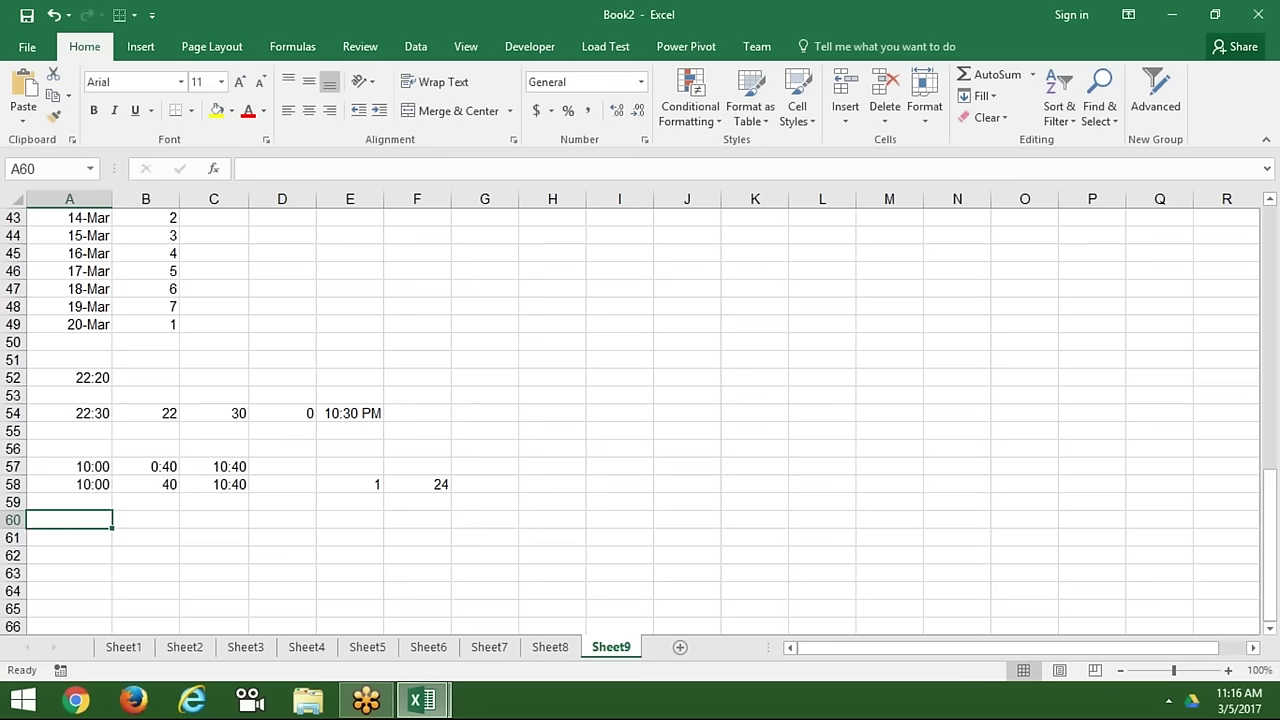
{"action": "key", "text": "Down"}
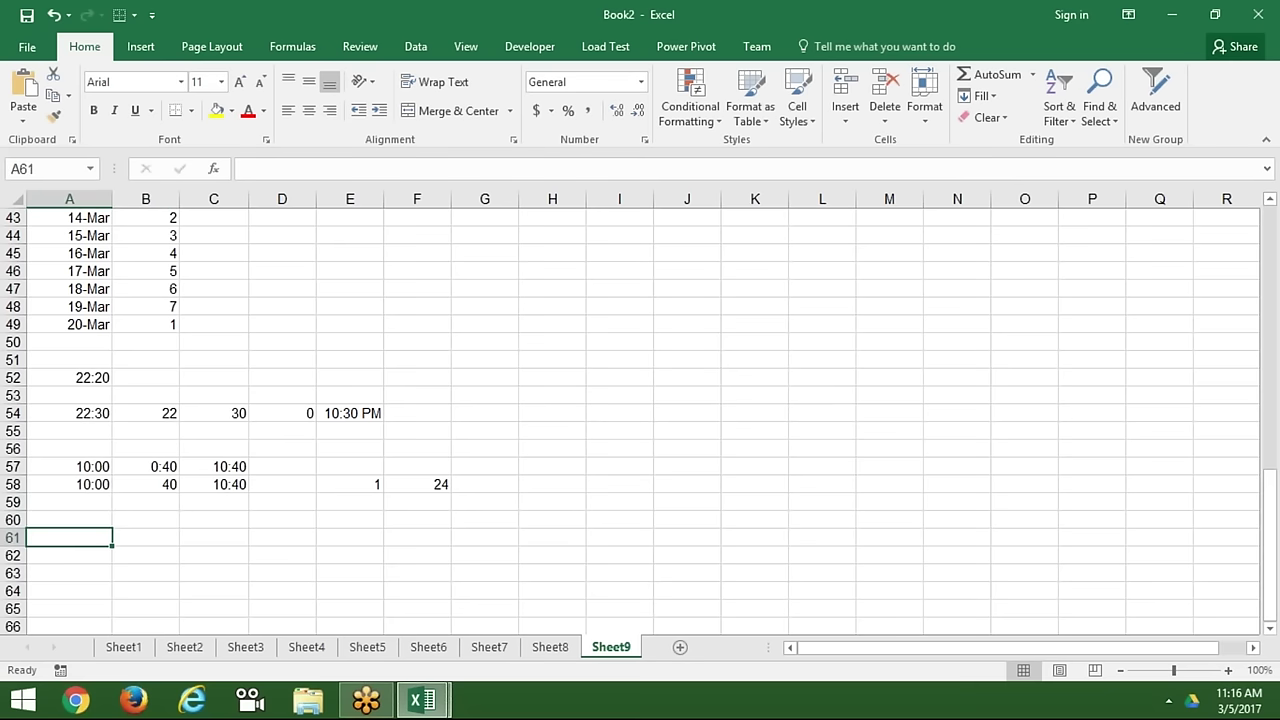
{"action": "type", "text": "10:0"}
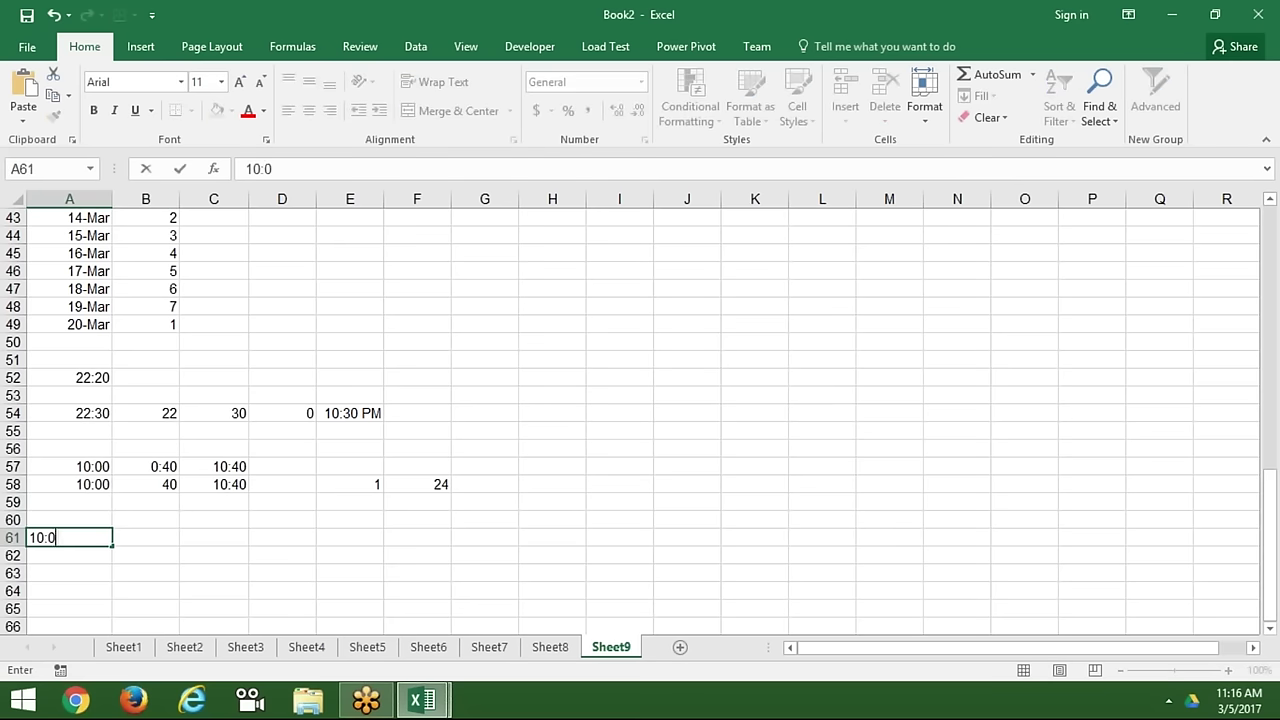
{"action": "type", "text": "0"}
{"action": "key", "text": "Tab"}
{"action": "type", "text": "22"}
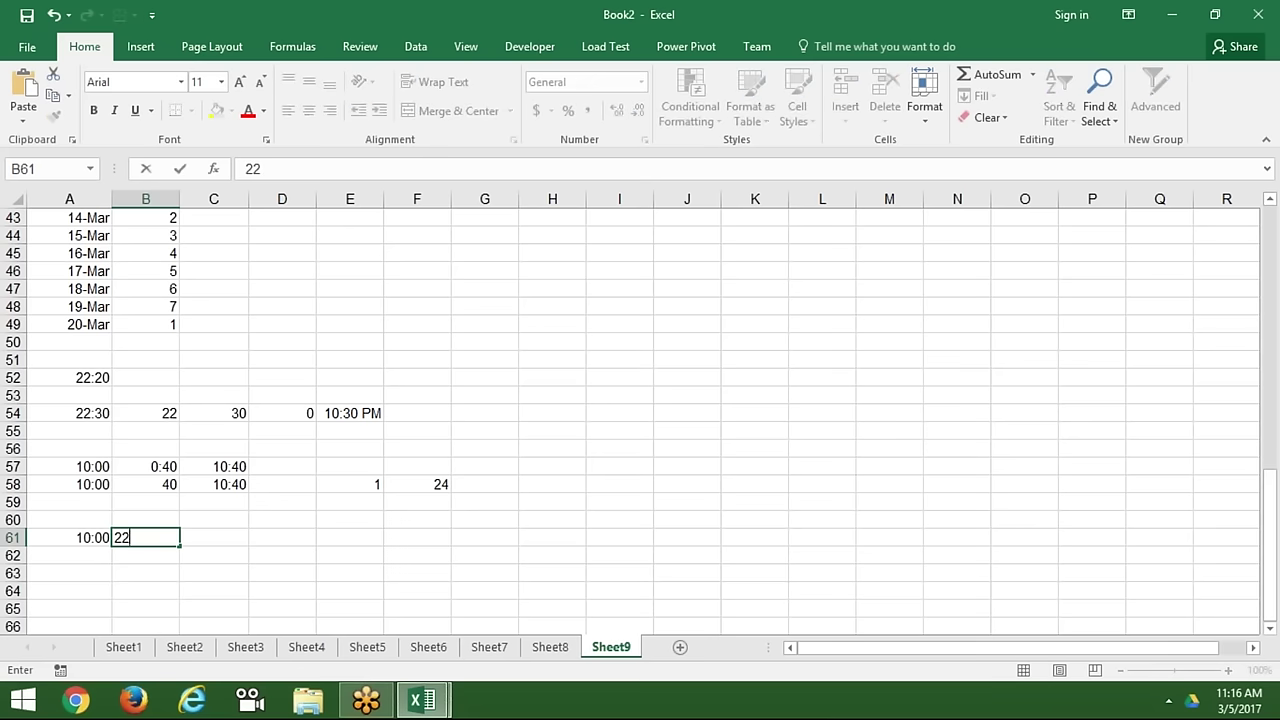
{"action": "key", "text": "BackSpace"}
{"action": "key", "text": "BackSpace"}
{"action": "type", "text": "20"}
{"action": "type", "text": ":00"}
{"action": "key", "text": "Tab"}
Step: Enter =B61-A61 in C61 to show 10:00 elapsed
{"action": "type", "text": "="}
{"action": "key", "text": "Left"}
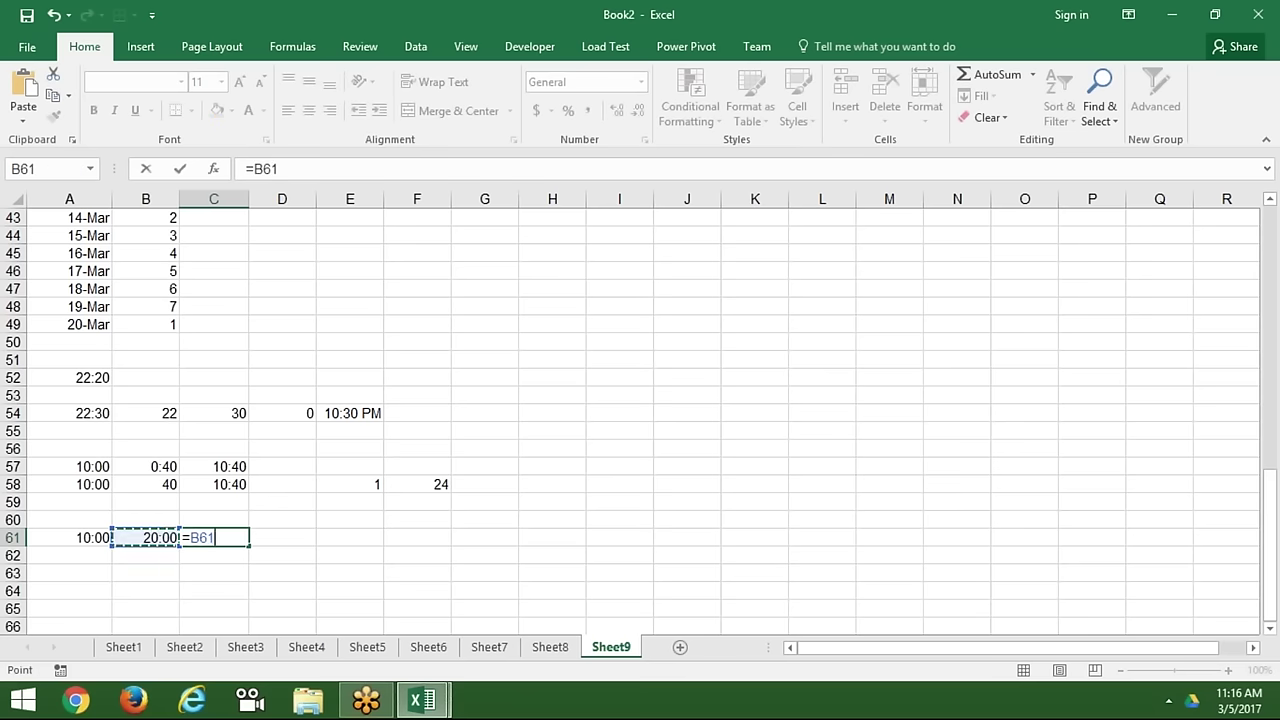
{"action": "type", "text": "-"}
{"action": "key", "text": "Left"}
{"action": "key", "text": "Left"}
{"action": "key", "text": "Return"}
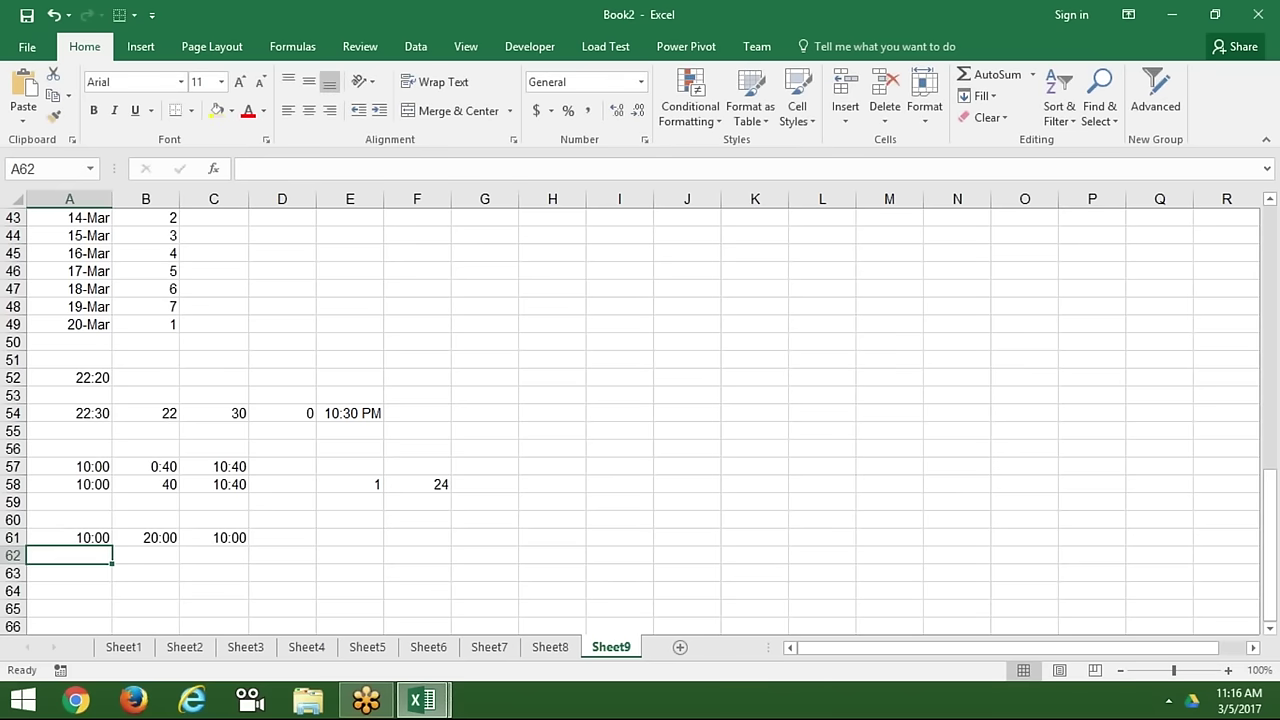
{"action": "left_click", "coordinate": [69, 537]}
{"action": "key", "text": "Down"}
{"action": "key", "text": "Down"}
{"action": "key", "text": "Down"}
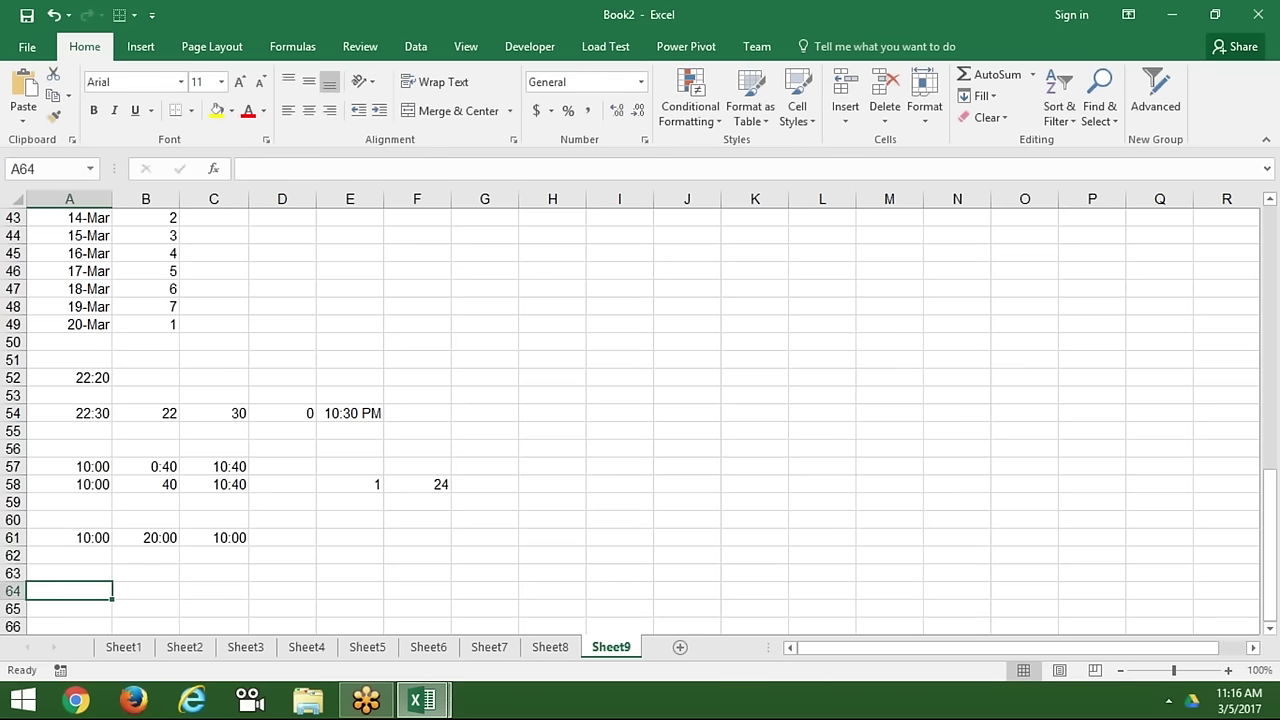
{"action": "key", "text": "Down"}
{"action": "key", "text": "Up"}
{"action": "key", "text": "Up"}
{"action": "key", "text": "Up"}
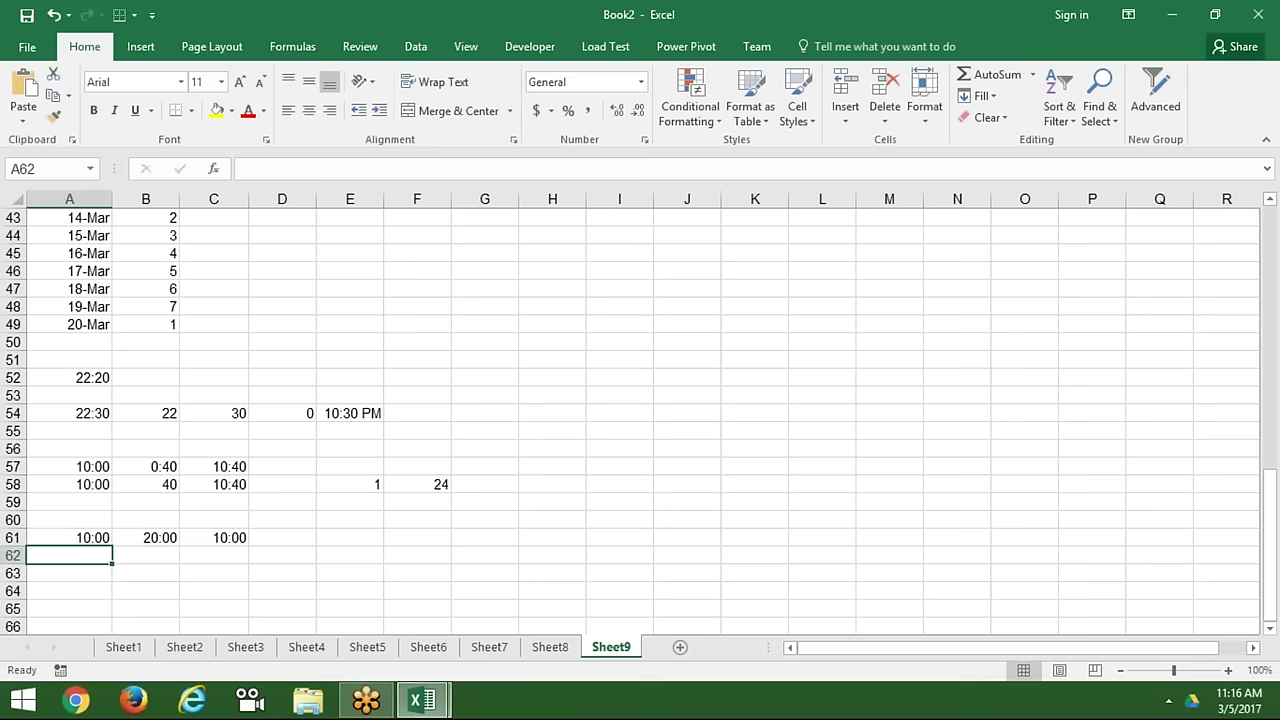
{"action": "type", "text": "24"}
{"action": "key", "text": "BackSpace"}
{"action": "key", "text": "BackSpace"}
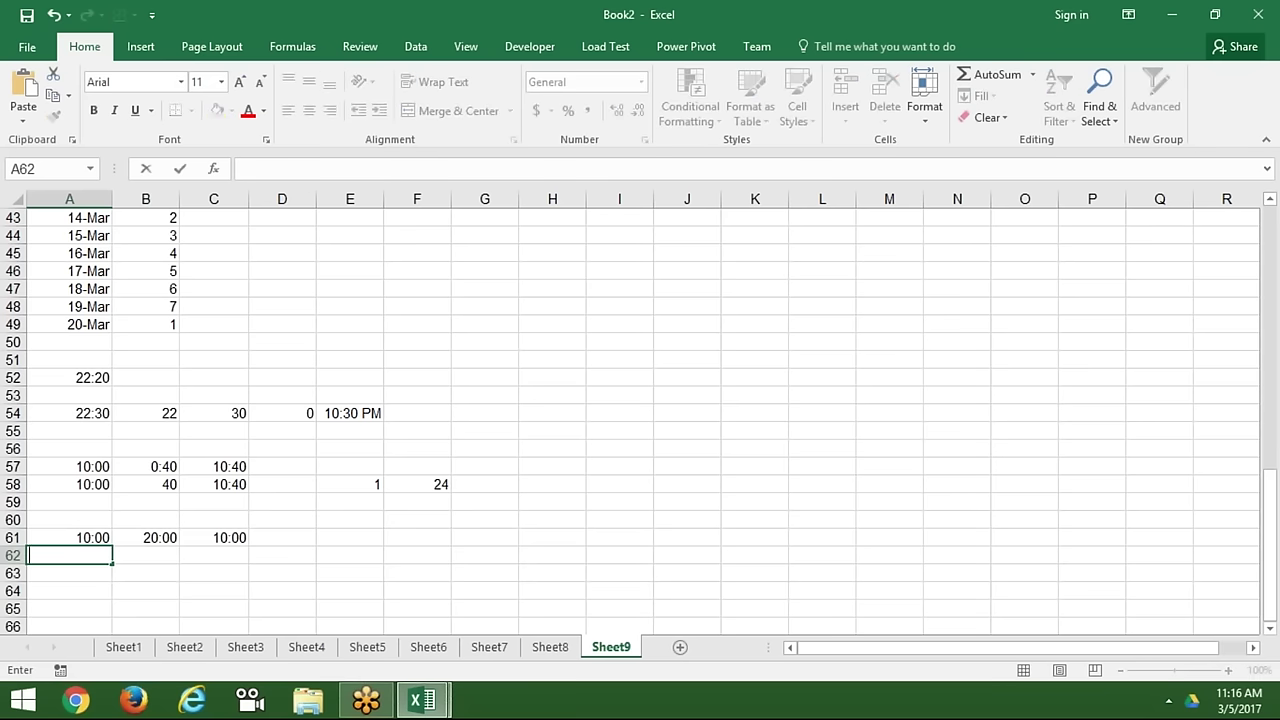
Step: Enter the times 14:00 and 3:00 in A62 and B62
{"action": "type", "text": "14:"}
{"action": "key", "text": "Tab"}
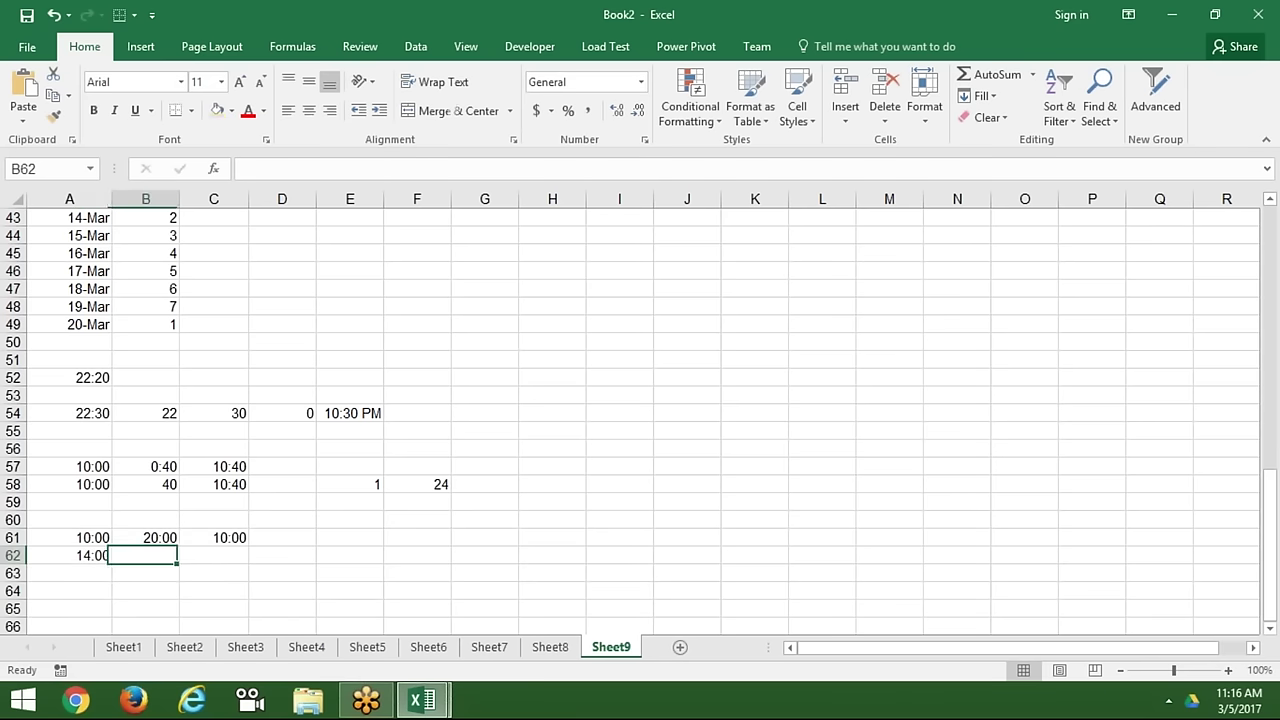
{"action": "type", "text": "3:"}
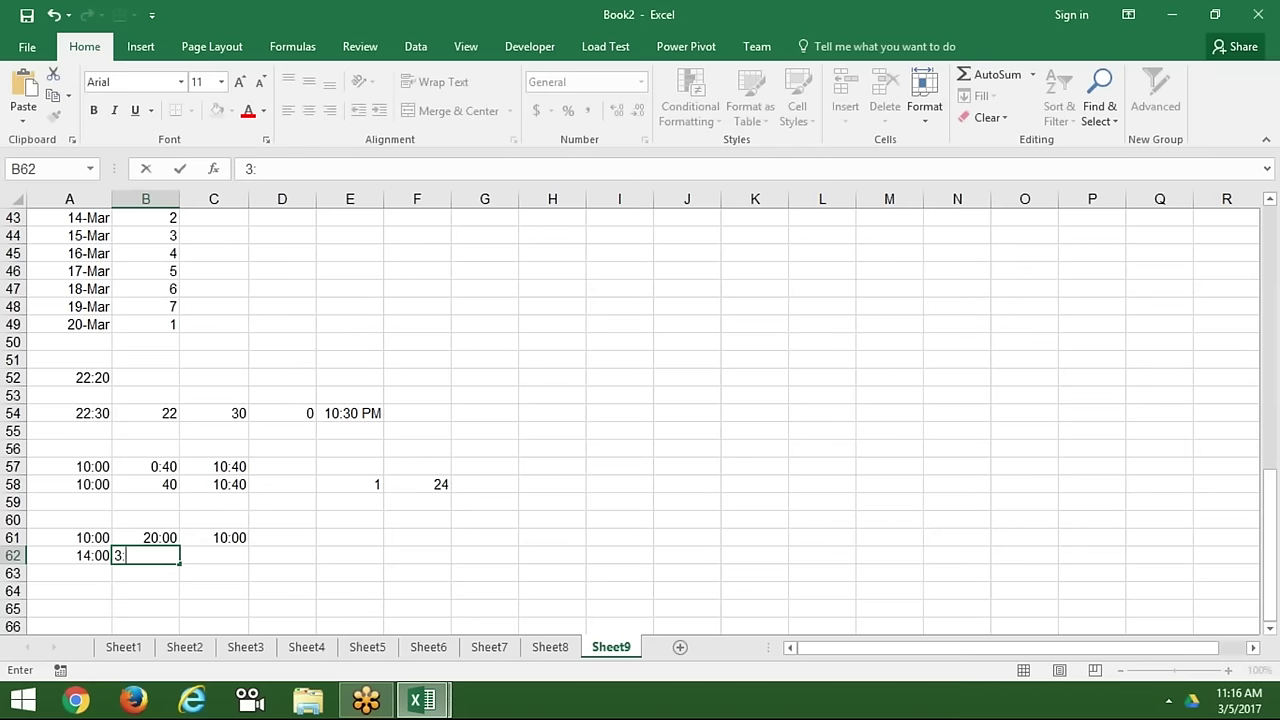
{"action": "type", "text": "00"}
{"action": "key", "text": "Return"}
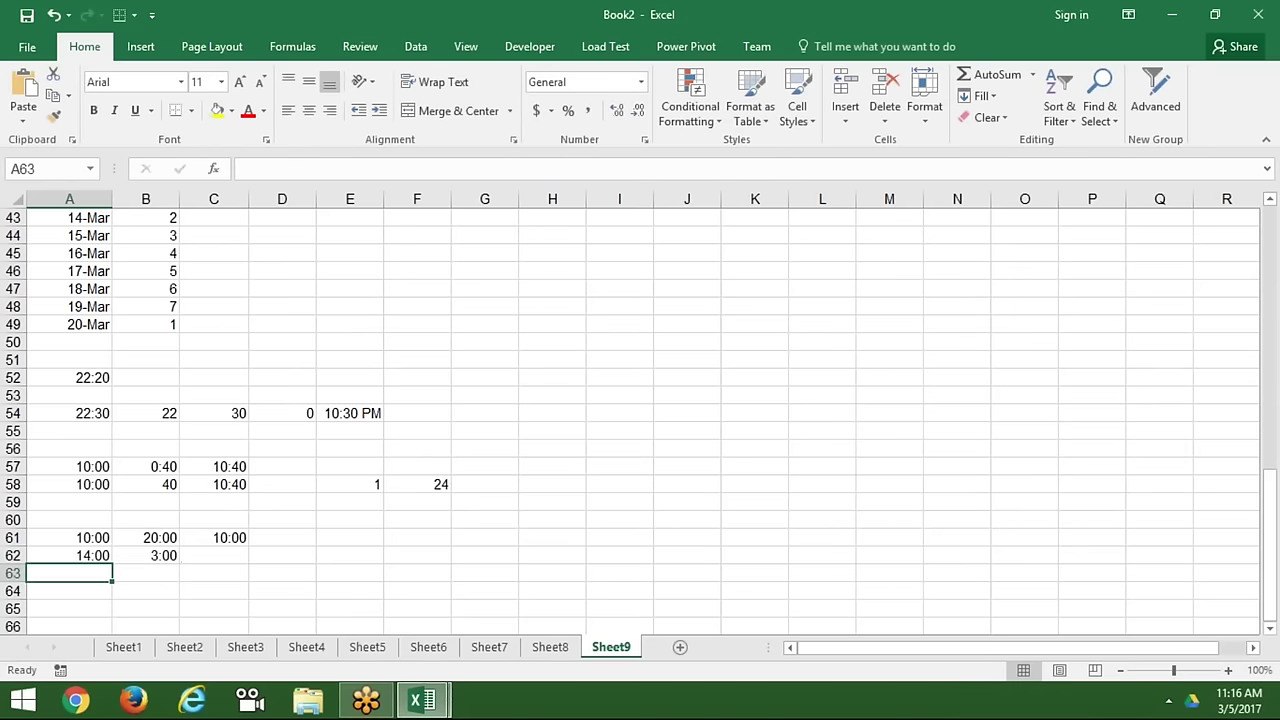
Step: Enter the dates 3/5 and 3/6 in A63 and B63
{"action": "key", "text": "Down"}
{"action": "key", "text": "Down"}
{"action": "key", "text": "Down"}
{"action": "key", "text": "Down"}
{"action": "key", "text": "Up"}
{"action": "key", "text": "Up"}
{"action": "key", "text": "Up"}
{"action": "key", "text": "Up"}
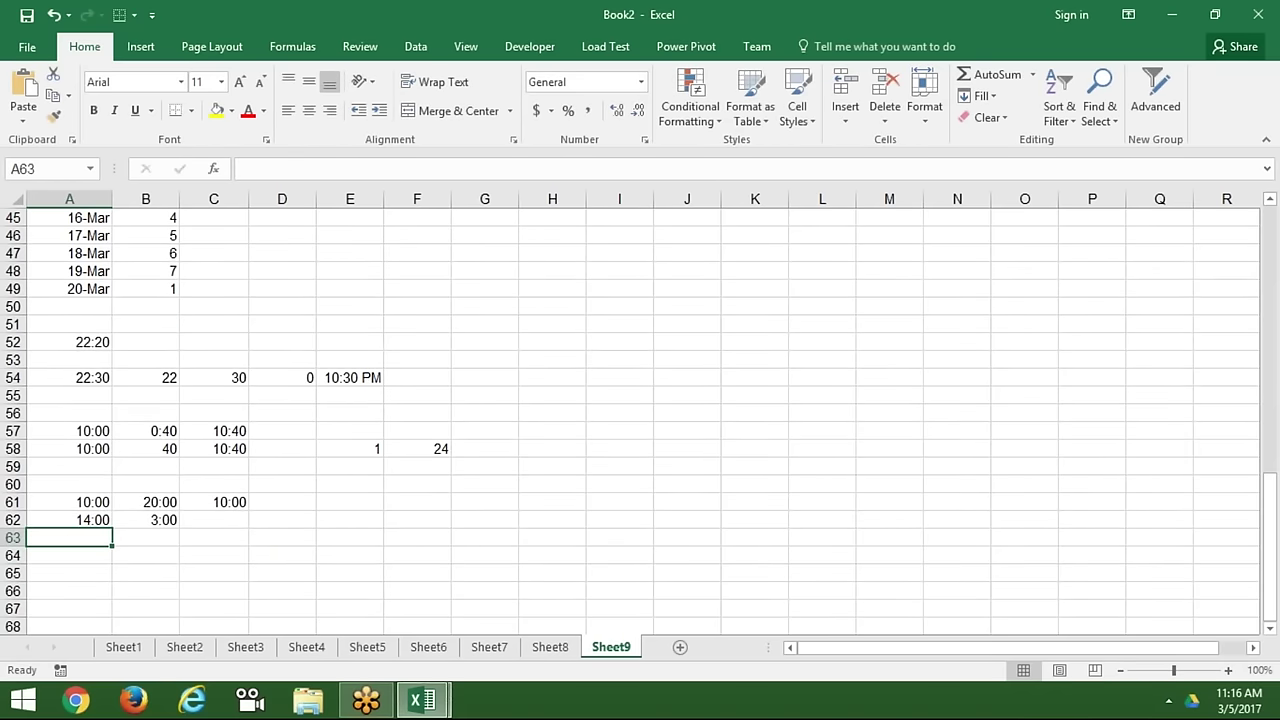
{"action": "type", "text": "3"}
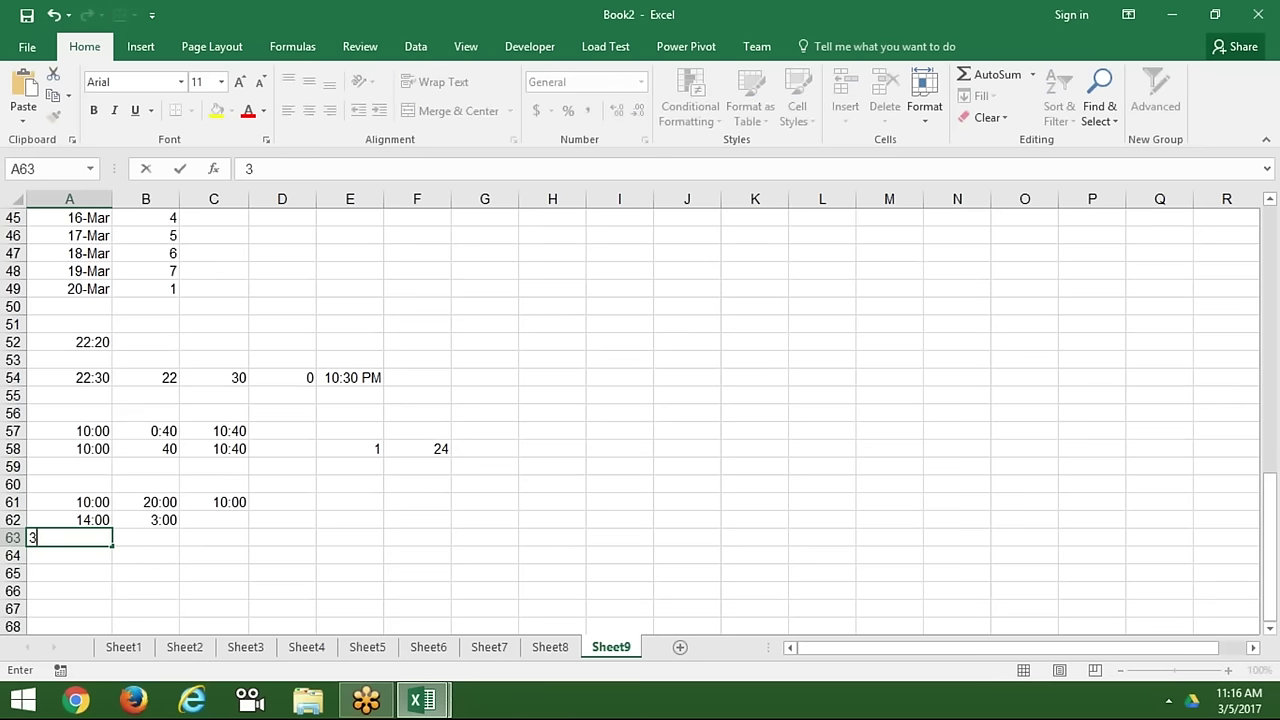
{"action": "type", "text": "/5"}
{"action": "key", "text": "Tab"}
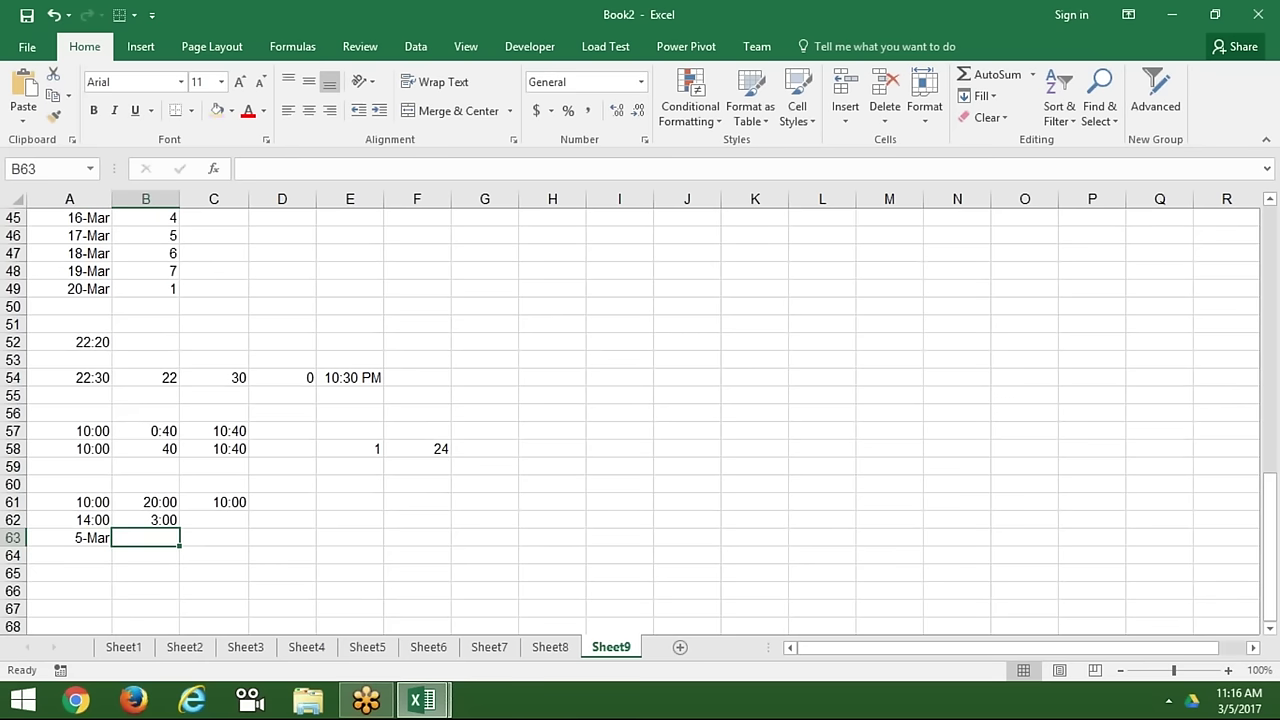
{"action": "type", "text": "3/6"}
{"action": "key", "text": "Return"}
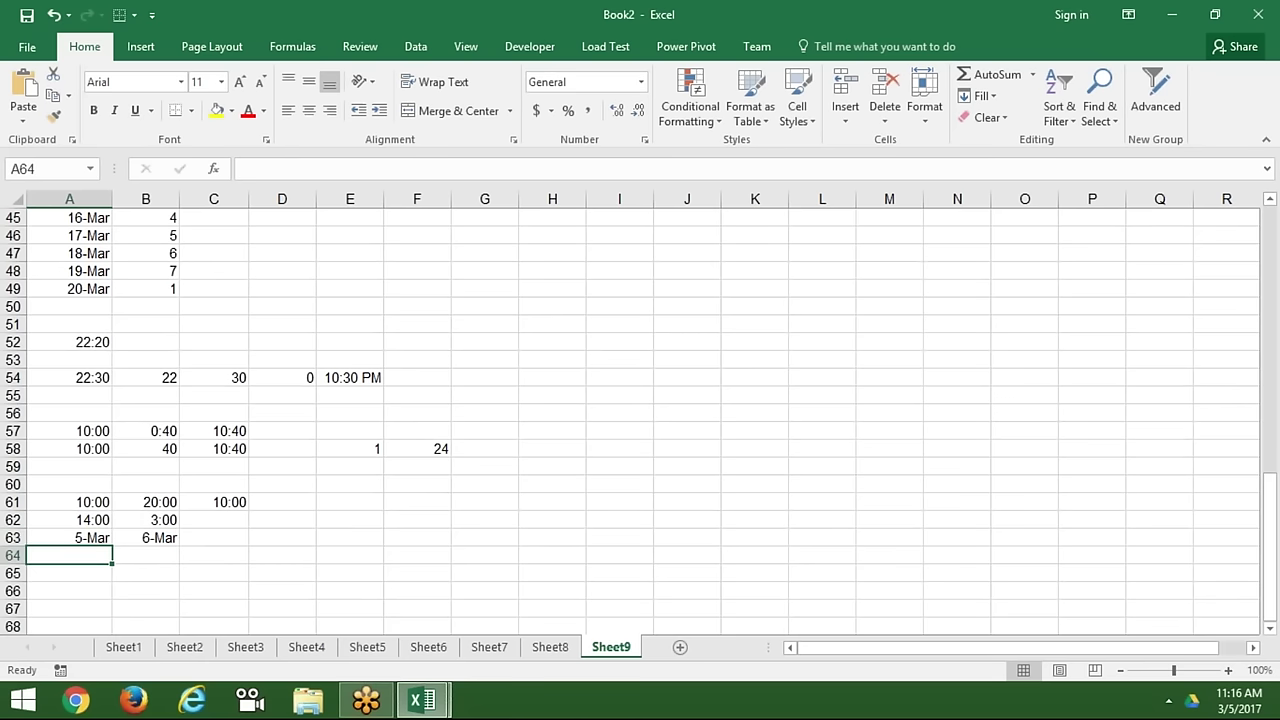
Step: Add each date to its time in A64 and B64, and autofit column A to show the results
{"action": "type", "text": "="}
{"action": "key", "text": "Up"}
{"action": "key", "text": "Up"}
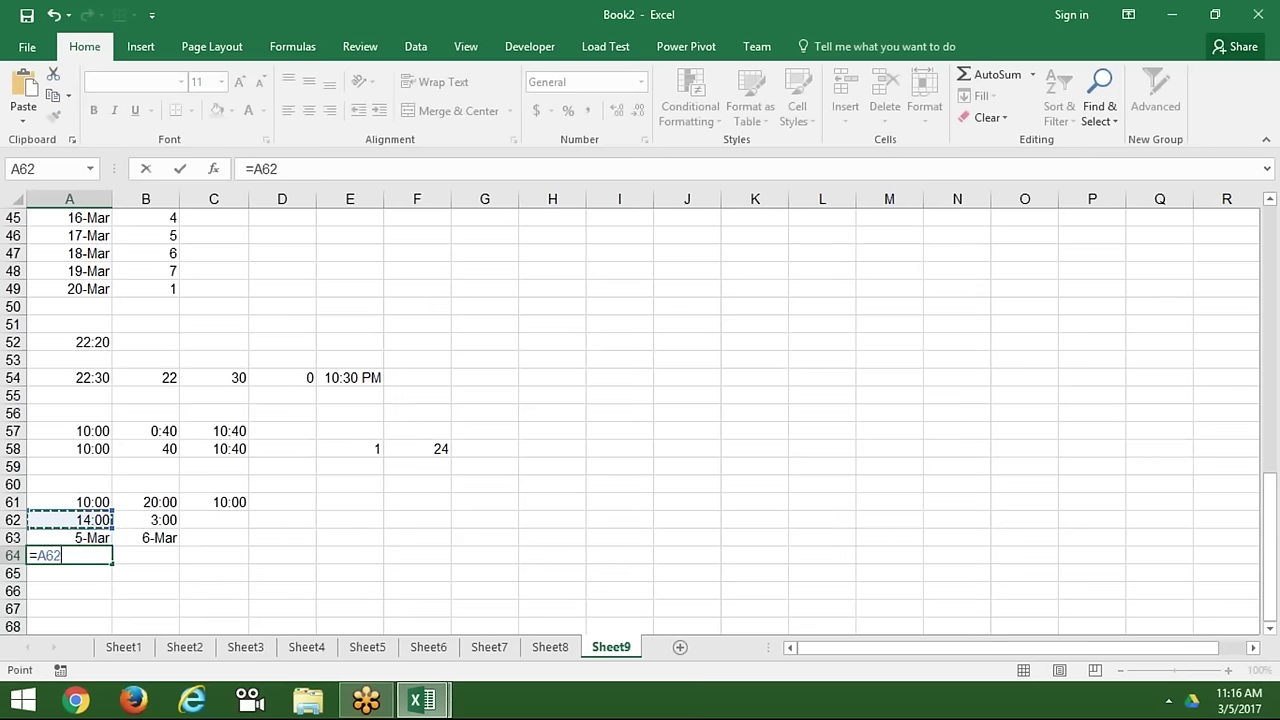
{"action": "type", "text": "+"}
{"action": "key", "text": "Up"}
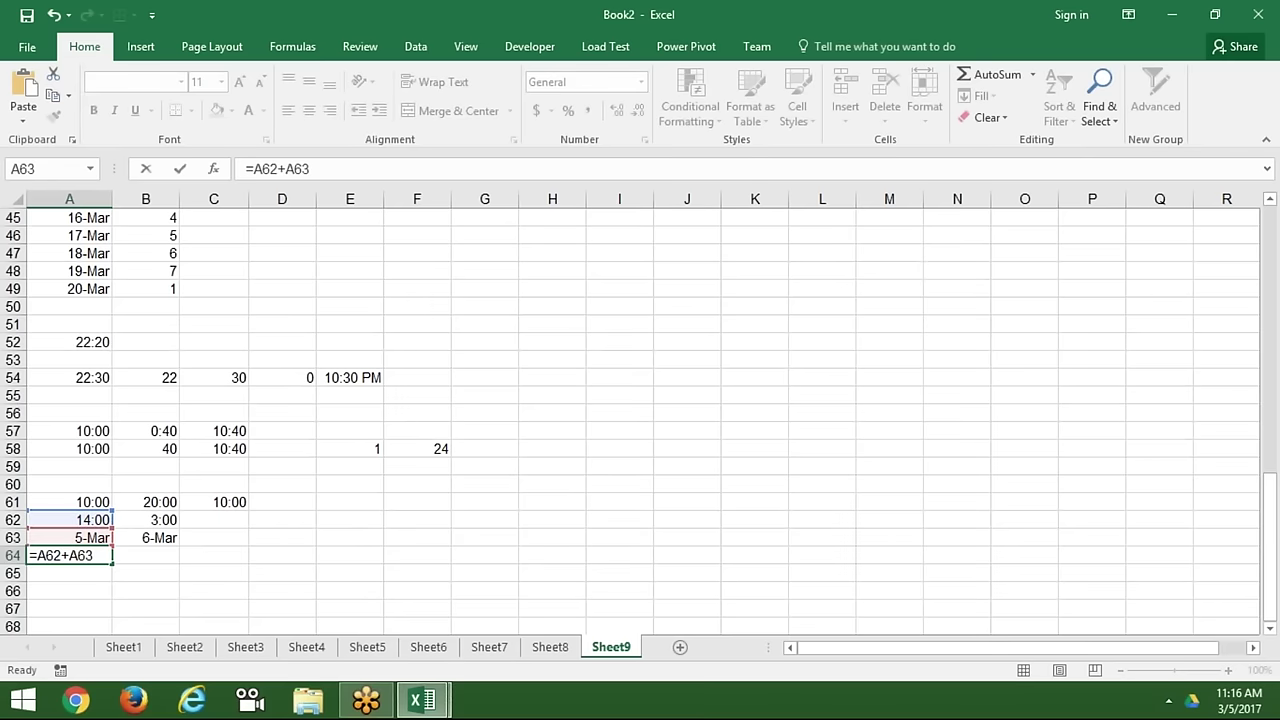
{"action": "key", "text": "Return"}
{"action": "key", "text": "Up"}
{"action": "type", "text": "="}
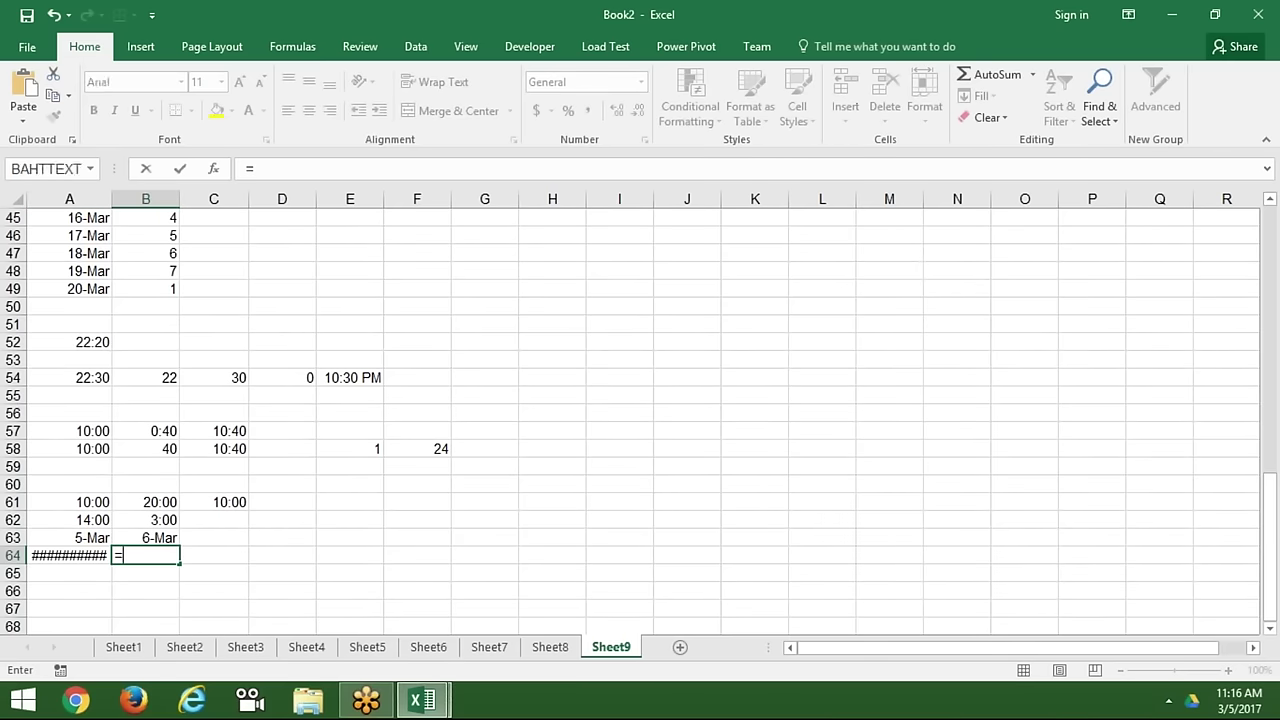
{"action": "key", "text": "Up"}
{"action": "type", "text": "+"}
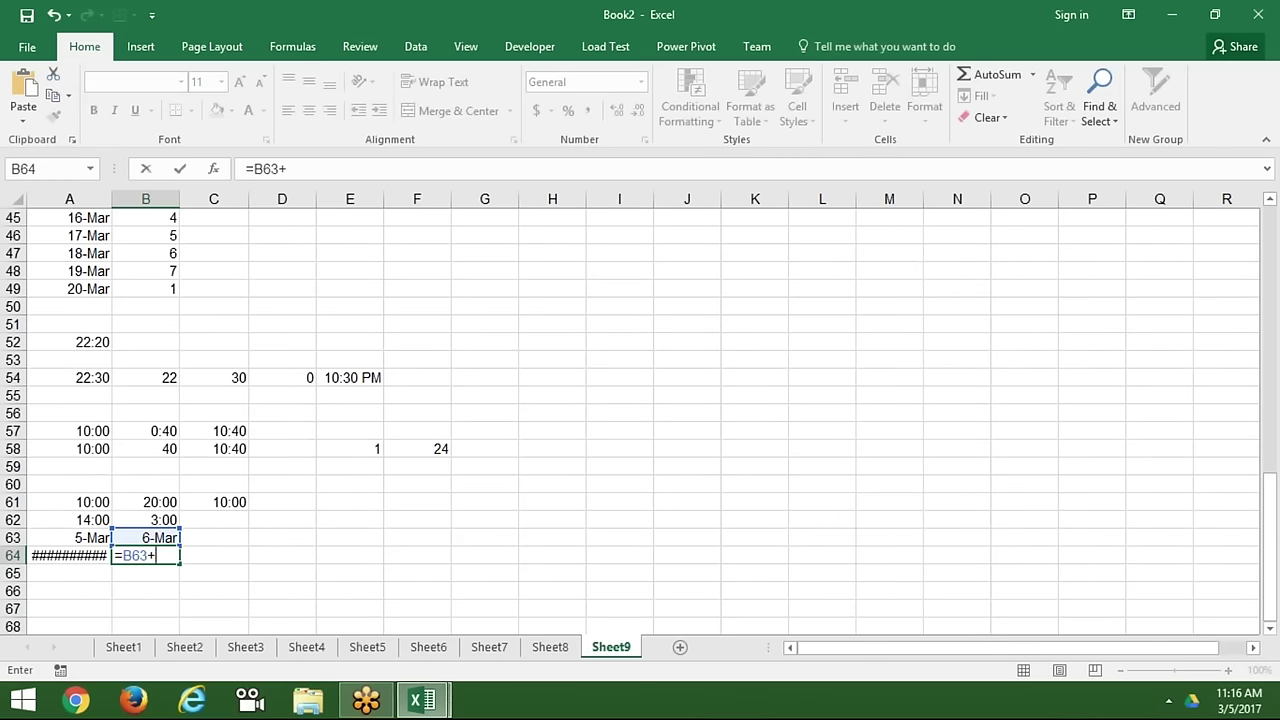
{"action": "key", "text": "Up"}
{"action": "key", "text": "Return"}
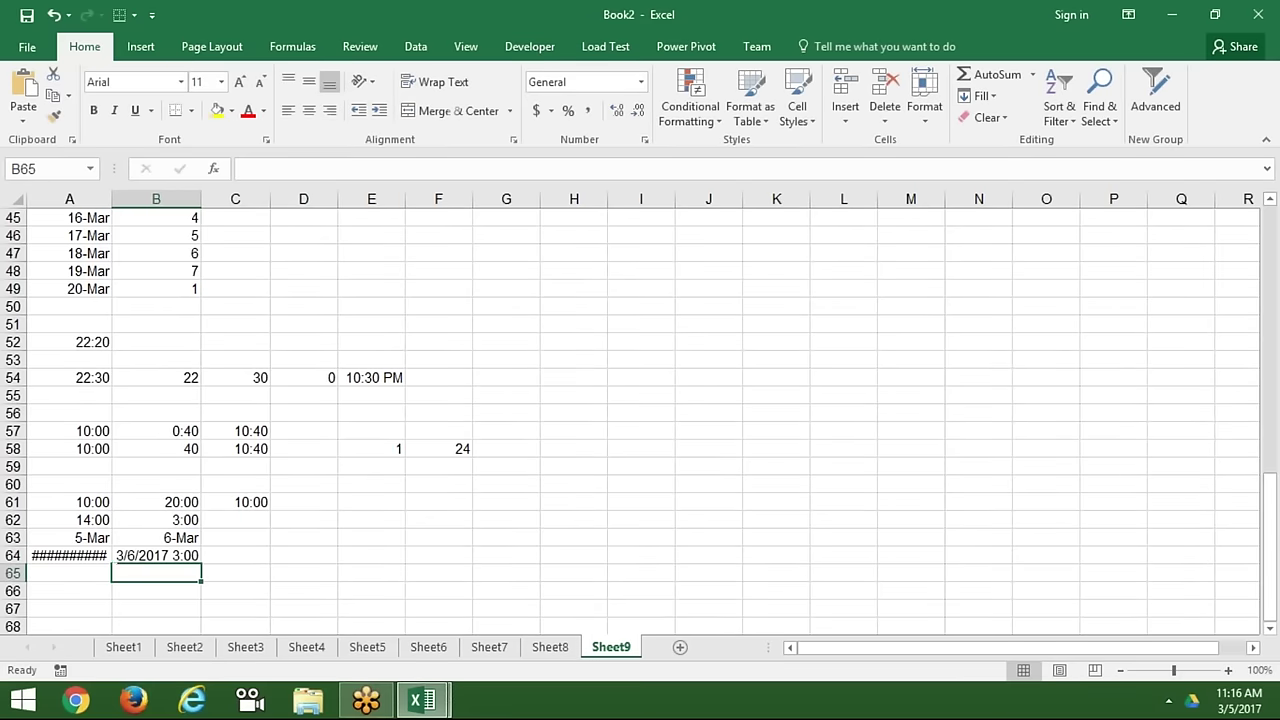
{"action": "double_click", "coordinate": [111, 199]}
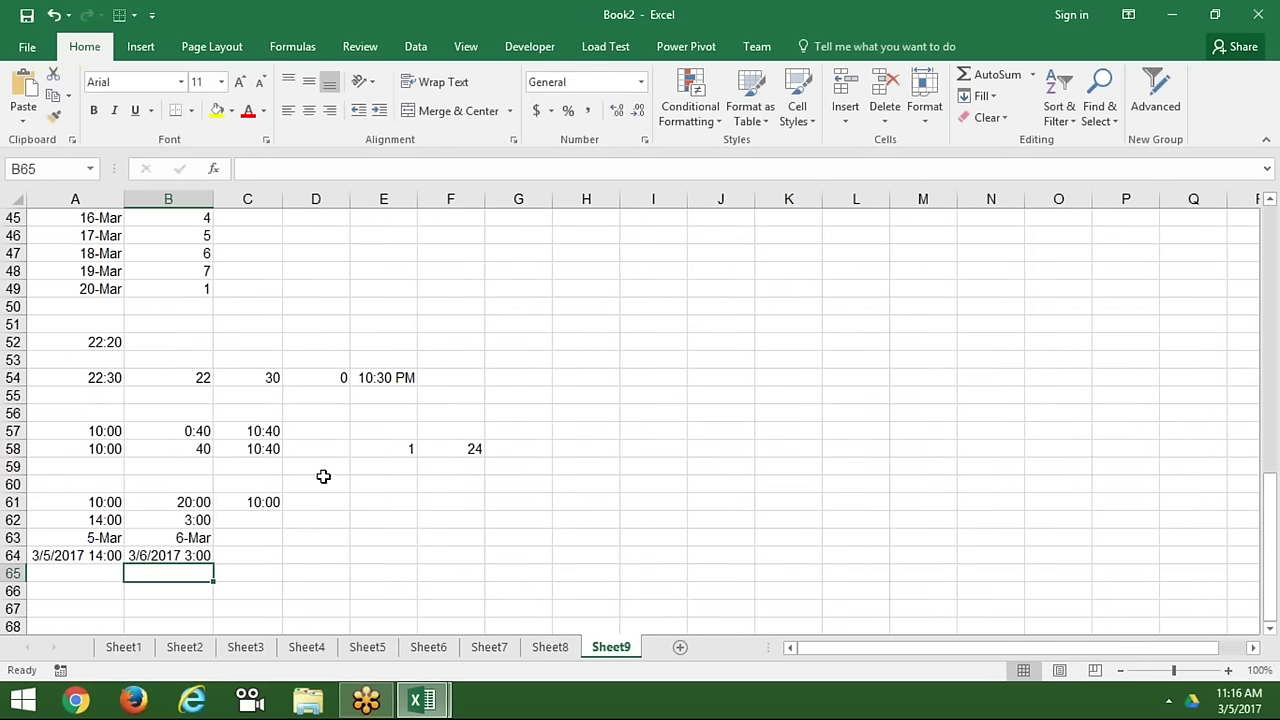
Step: Enter =B64-A64 in C64 to subtract the earlier date-time from the later one
{"action": "left_click", "coordinate": [228, 558]}
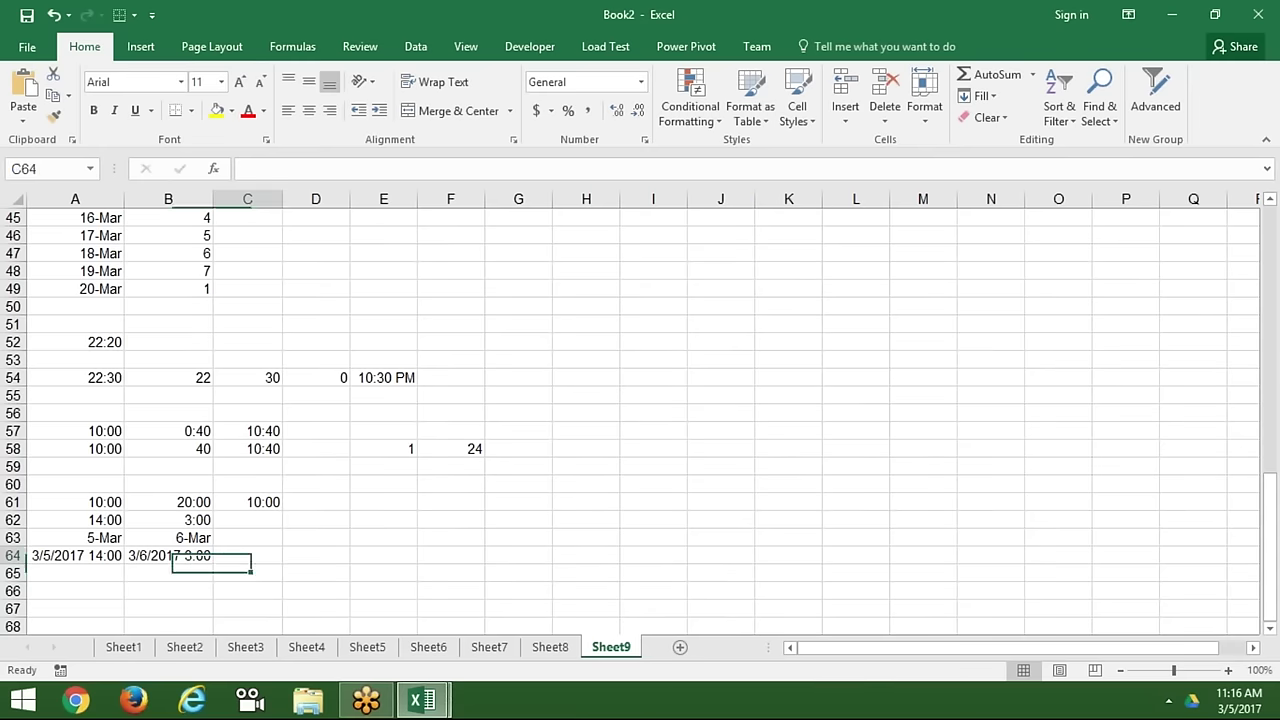
{"action": "type", "text": "="}
{"action": "key", "text": "Left"}
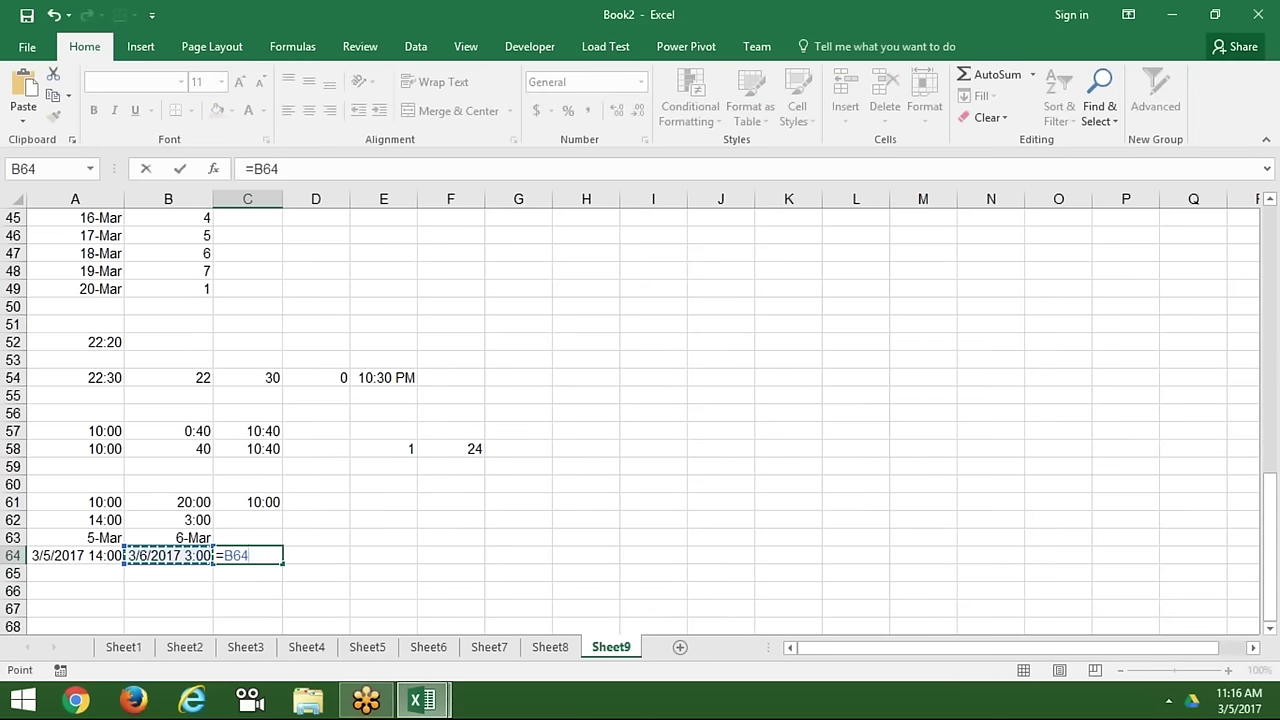
{"action": "type", "text": "-"}
{"action": "key", "text": "Left"}
{"action": "key", "text": "Left"}
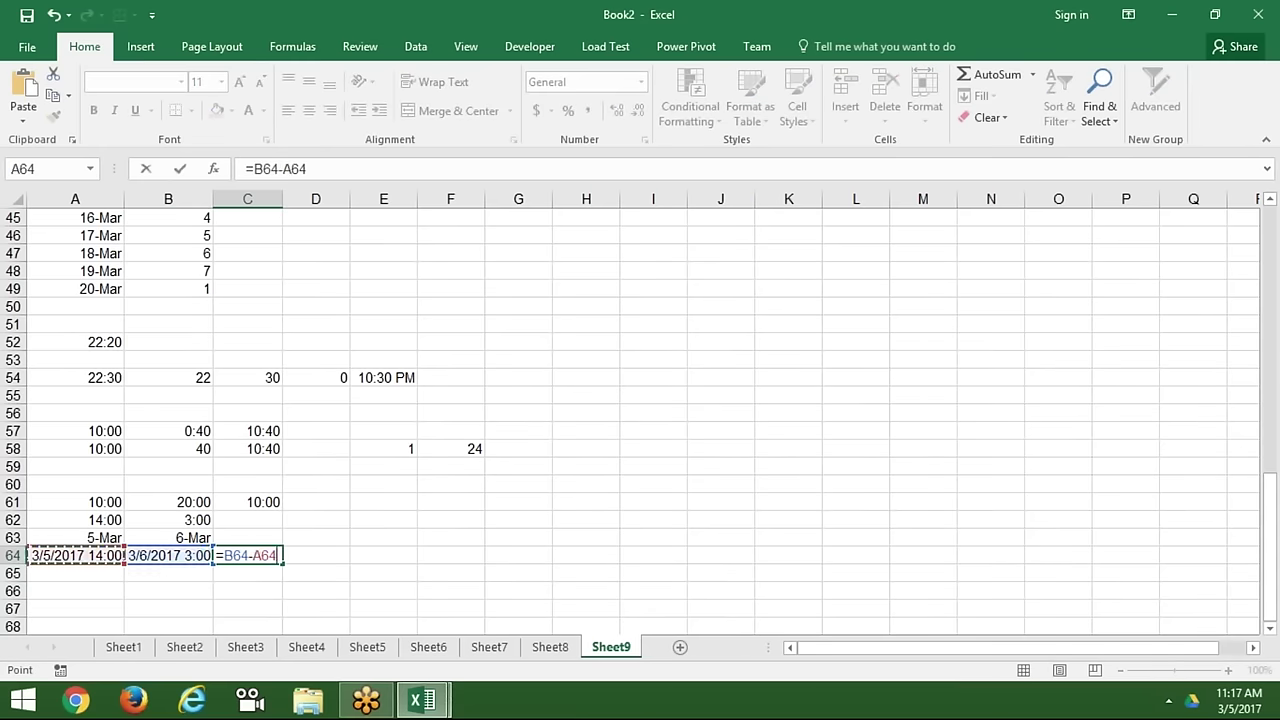
{"action": "key", "text": "Return"}
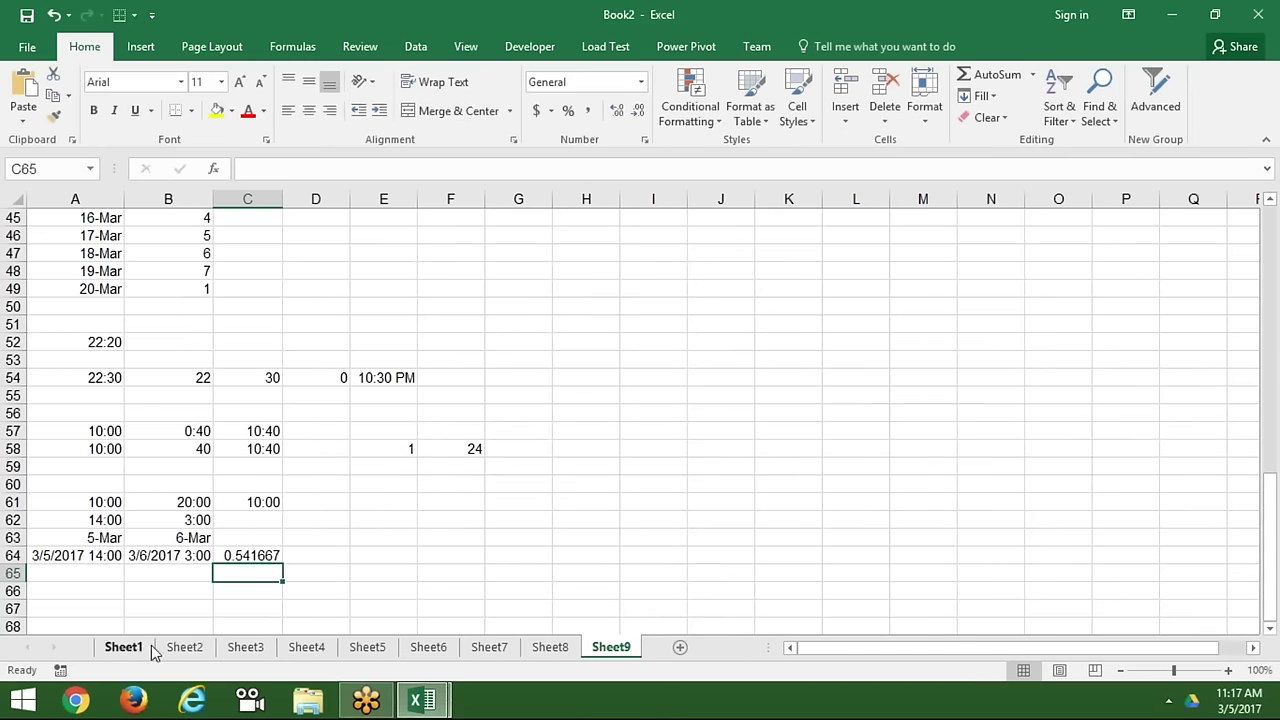
Step: Apply the 37:30:55 elapsed-time format to C64 so it shows 13:00:00
{"action": "left_click", "coordinate": [250, 558]}
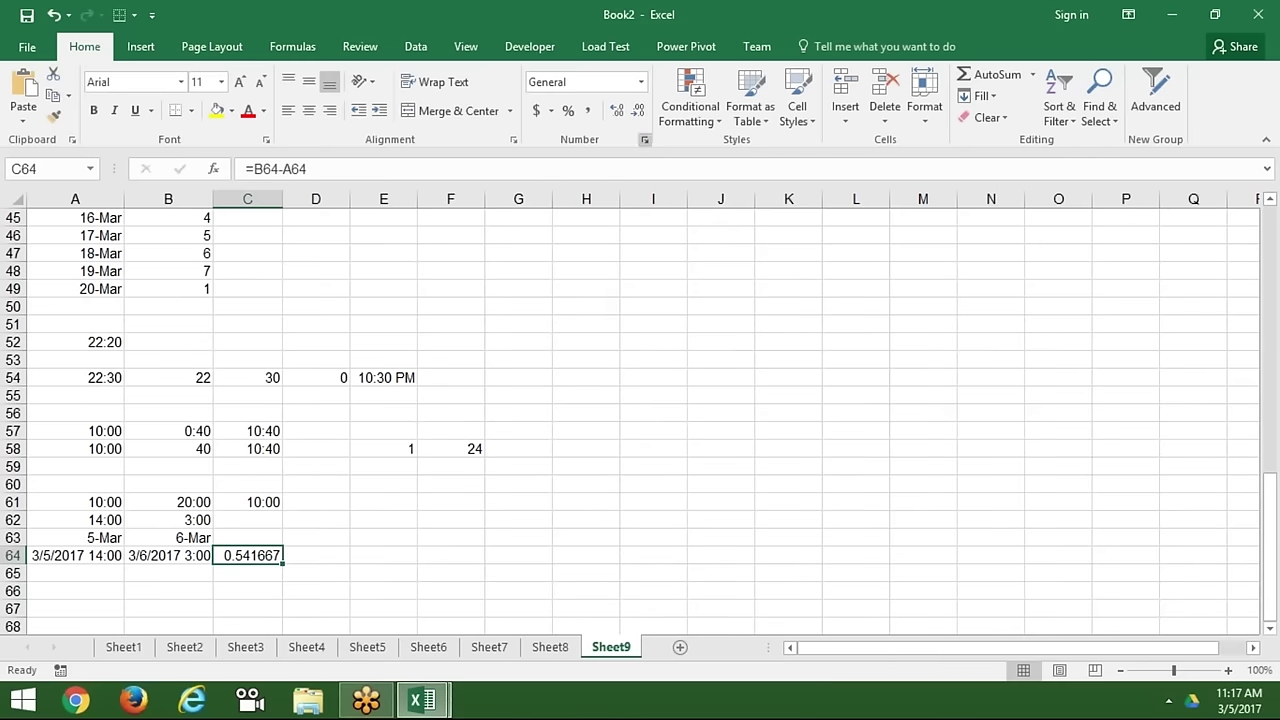
{"action": "left_click", "coordinate": [645, 140]}
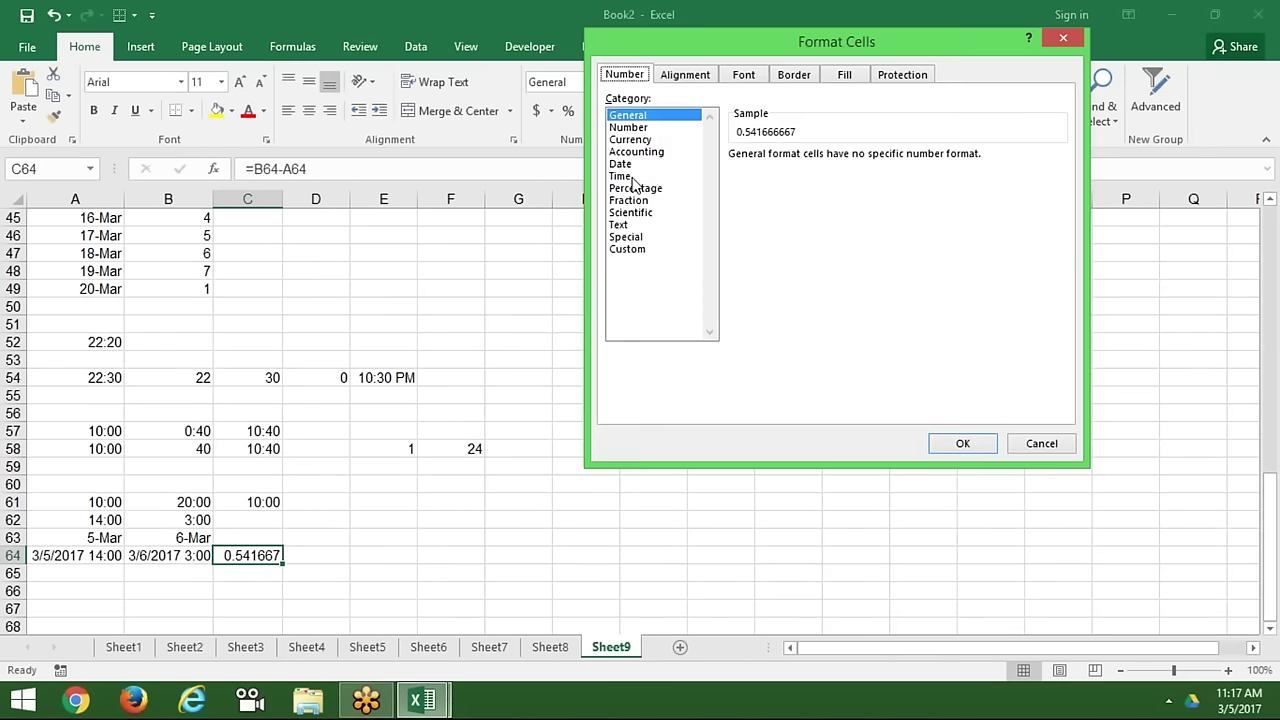
{"action": "left_click", "coordinate": [632, 177]}
{"action": "left_click", "coordinate": [776, 244]}
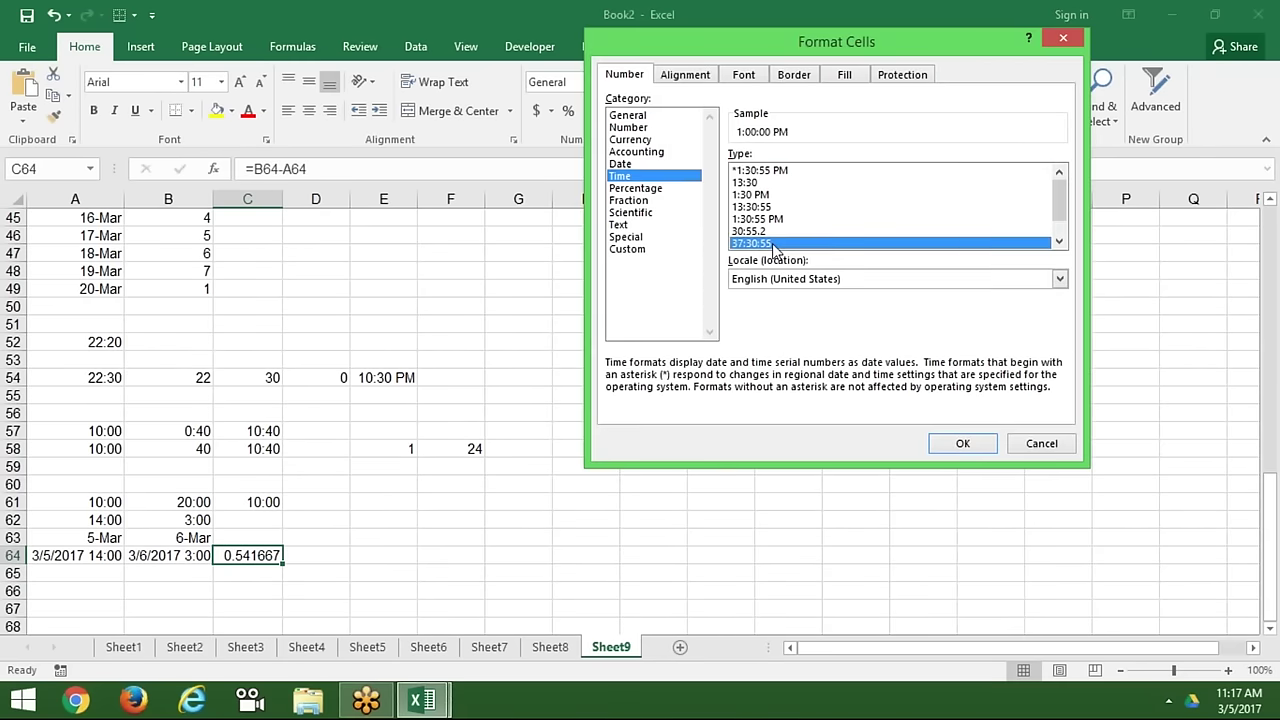
{"action": "left_click", "coordinate": [960, 442]}
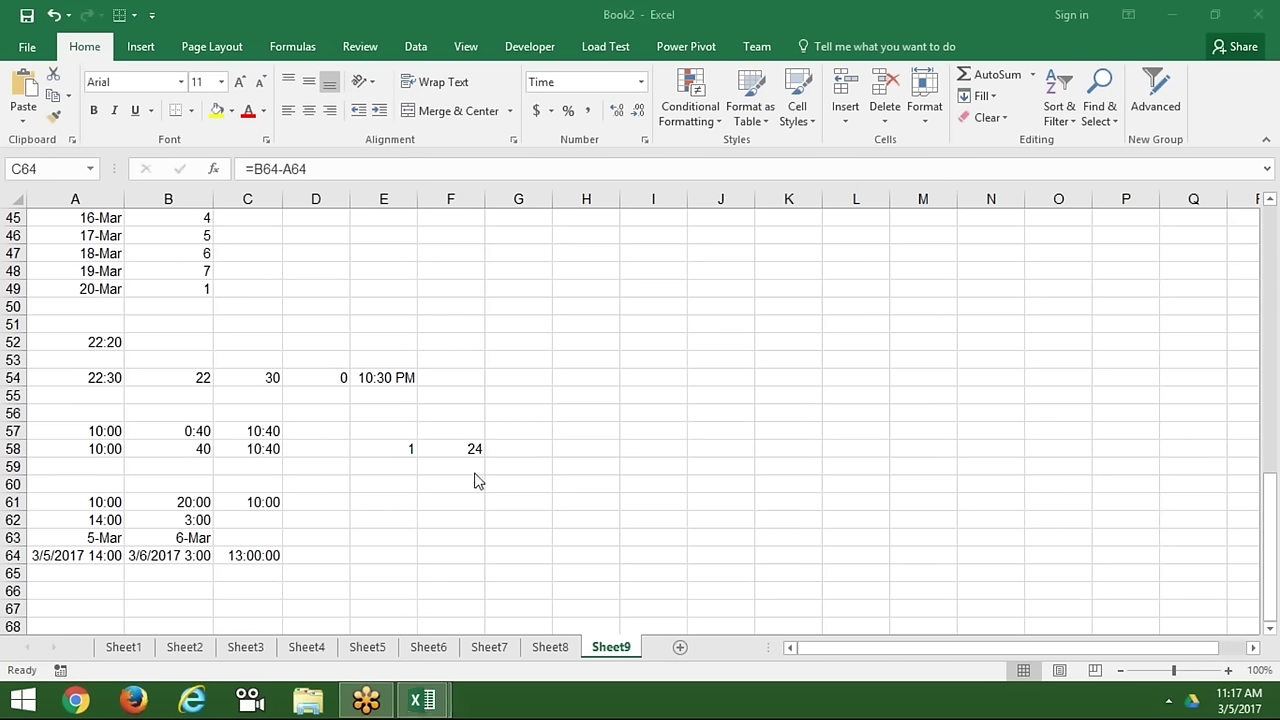
{"action": "key", "text": "alt+Tab"}
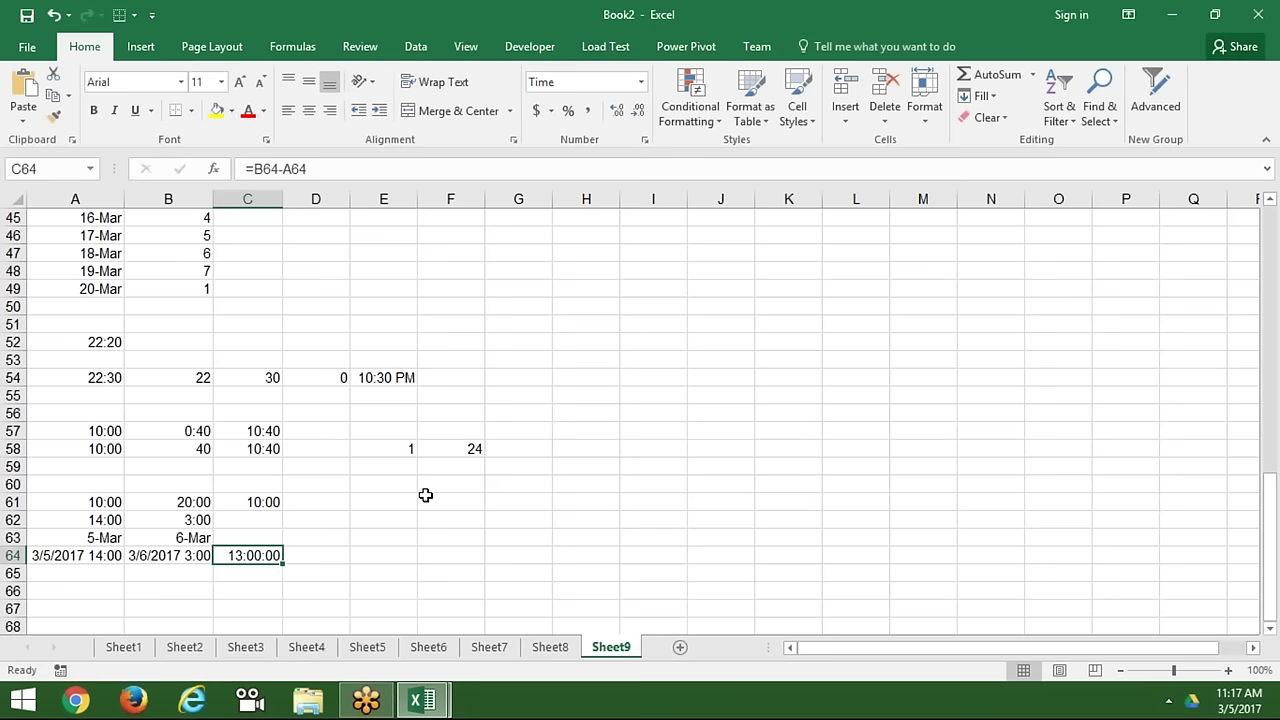
{"action": "left_click", "coordinate": [425, 495]}
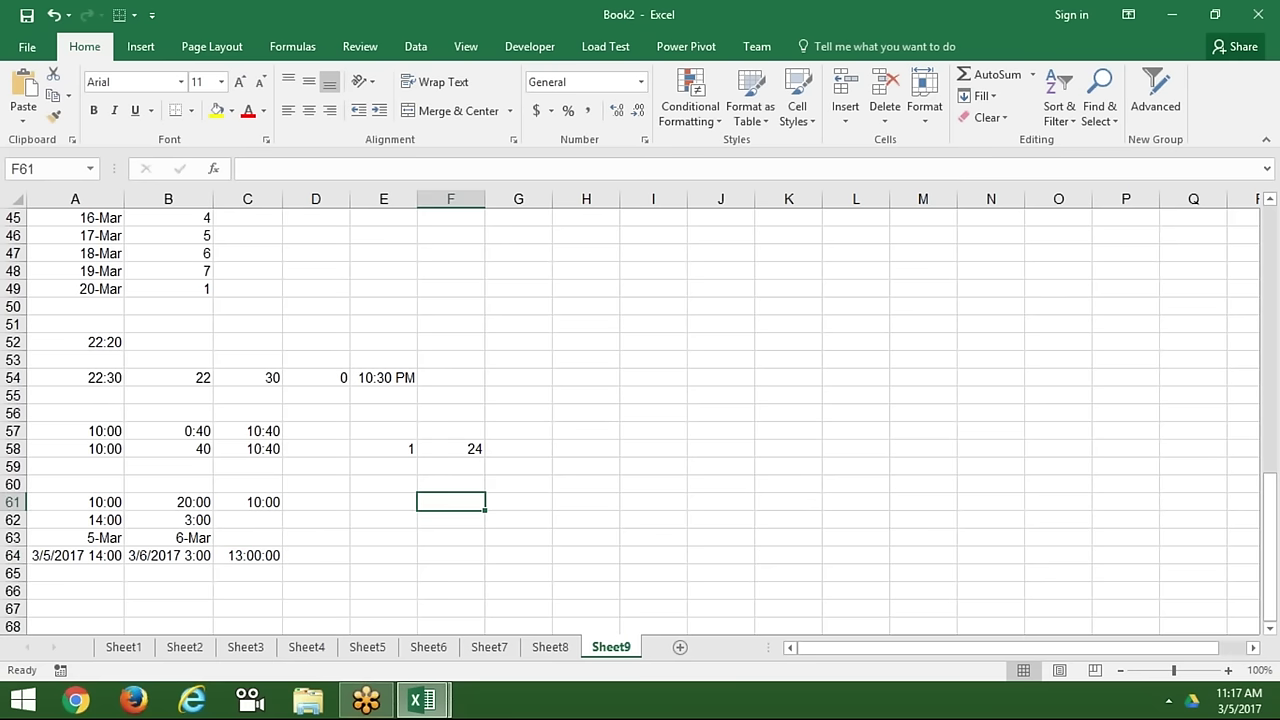
Step: Enter the text time '10:00 in F61 and =TIMEVALUE(F61) in G61
{"action": "type", "text": "'"}
{"action": "type", "text": "10:"}
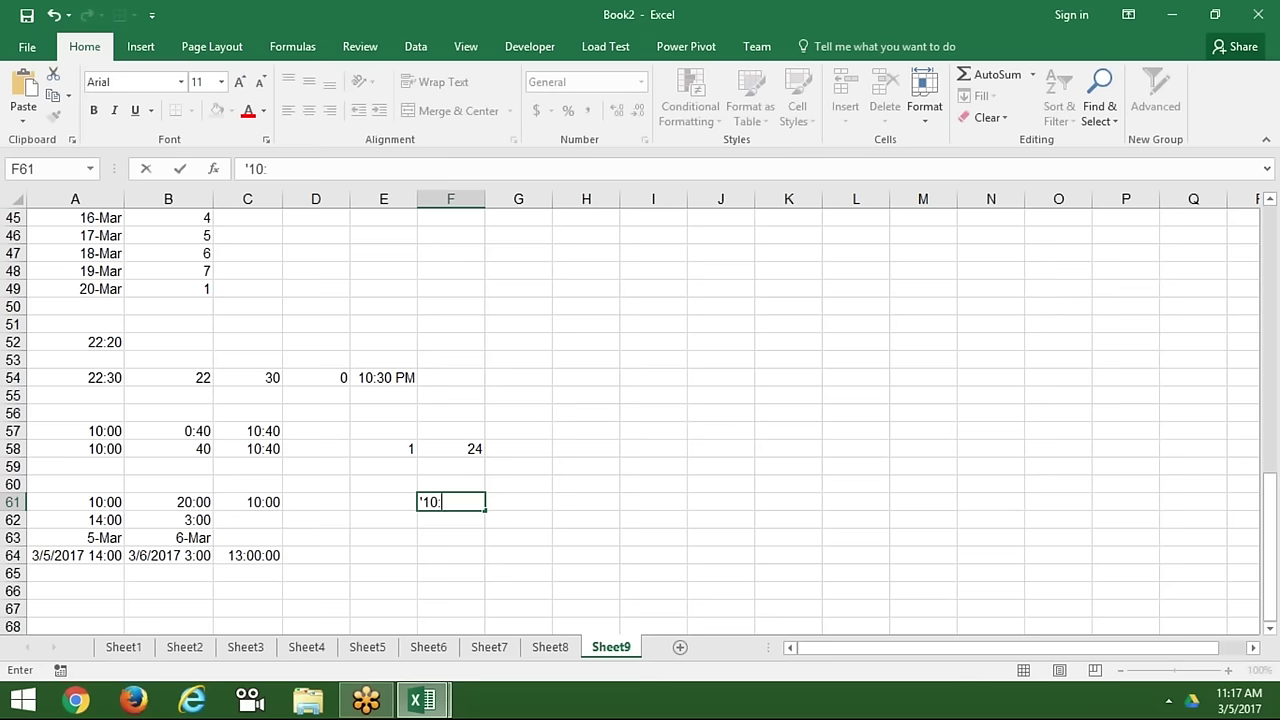
{"action": "type", "text": "00"}
{"action": "key", "text": "Tab"}
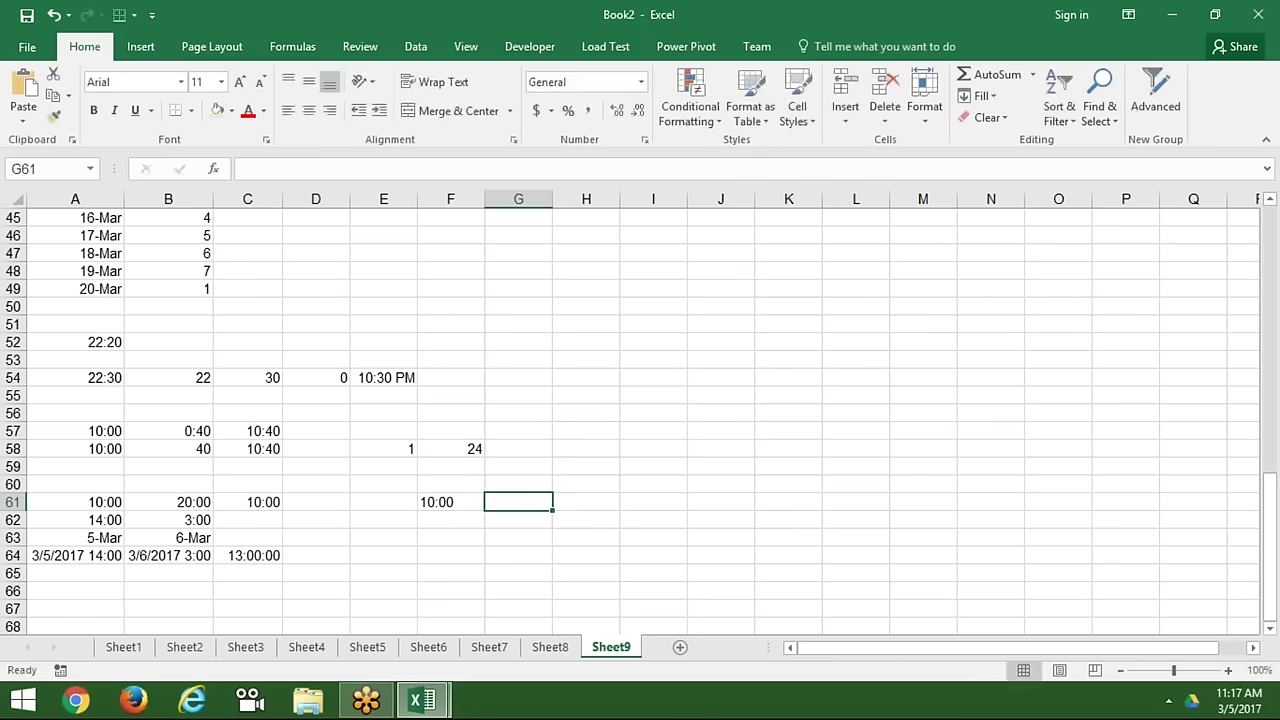
{"action": "type", "text": "=tim"}
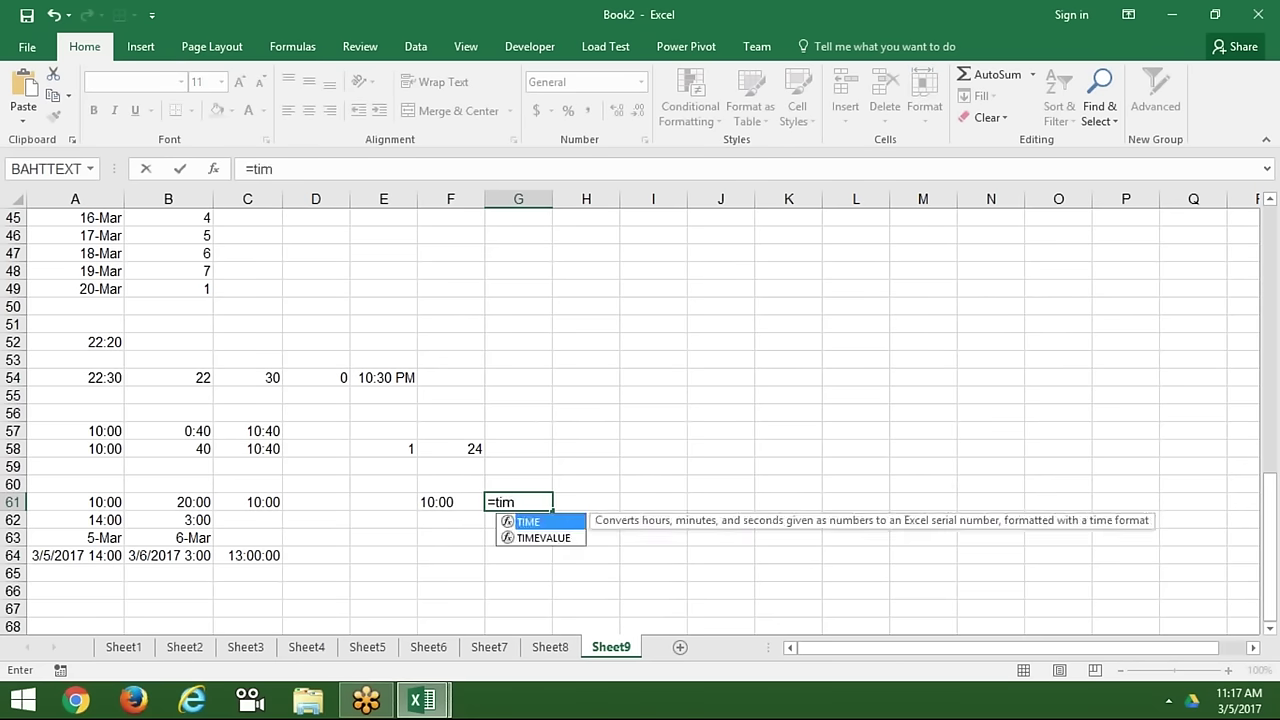
{"action": "key", "text": "Down"}
{"action": "key", "text": "Tab"}
{"action": "key", "text": "Left"}
{"action": "key", "text": "Return"}
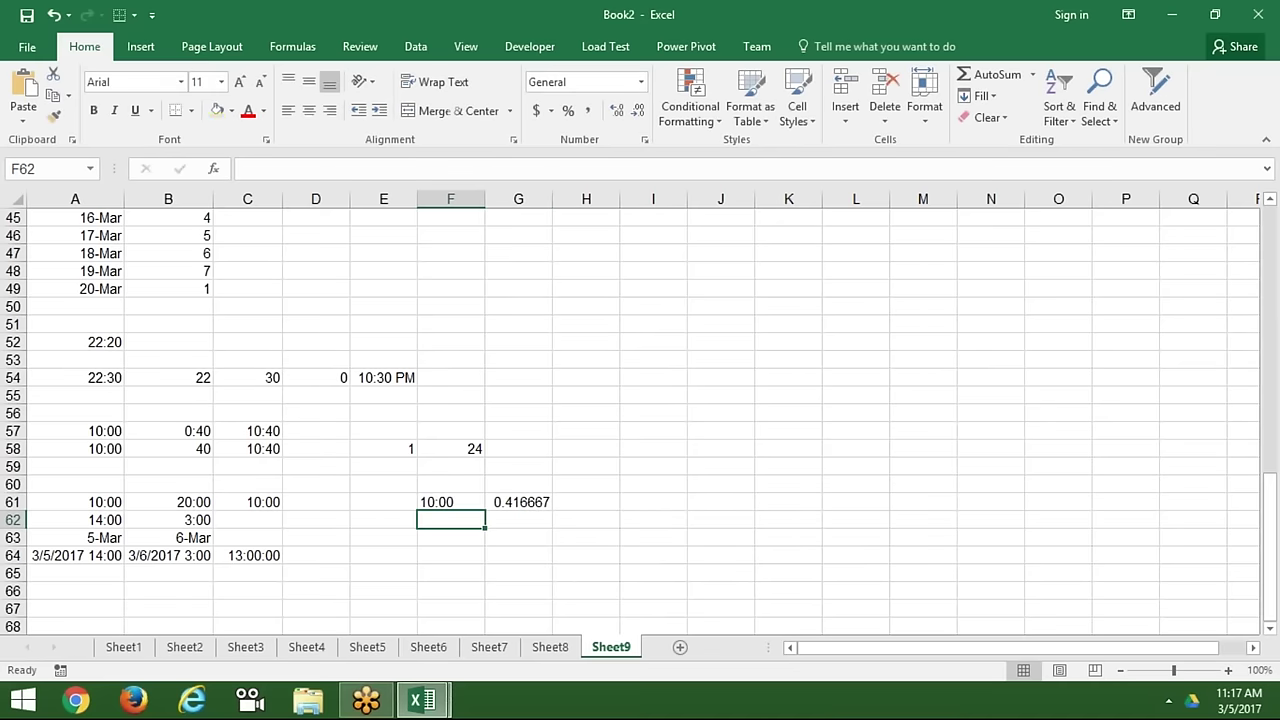
Step: Format G61 as a time showing 10:00 AM, and start typing '1-jan in F62
{"action": "left_click", "coordinate": [520, 502]}
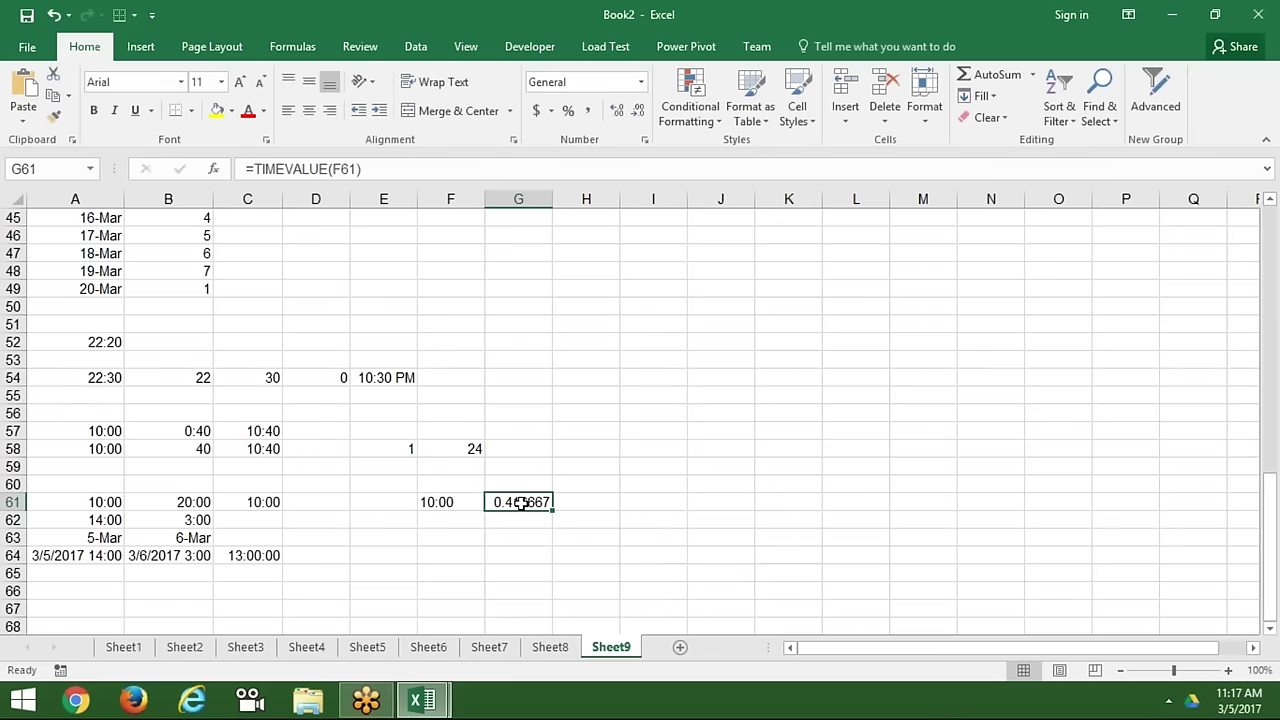
{"action": "key", "text": "ctrl+shift+2"}
{"action": "left_click", "coordinate": [458, 517]}
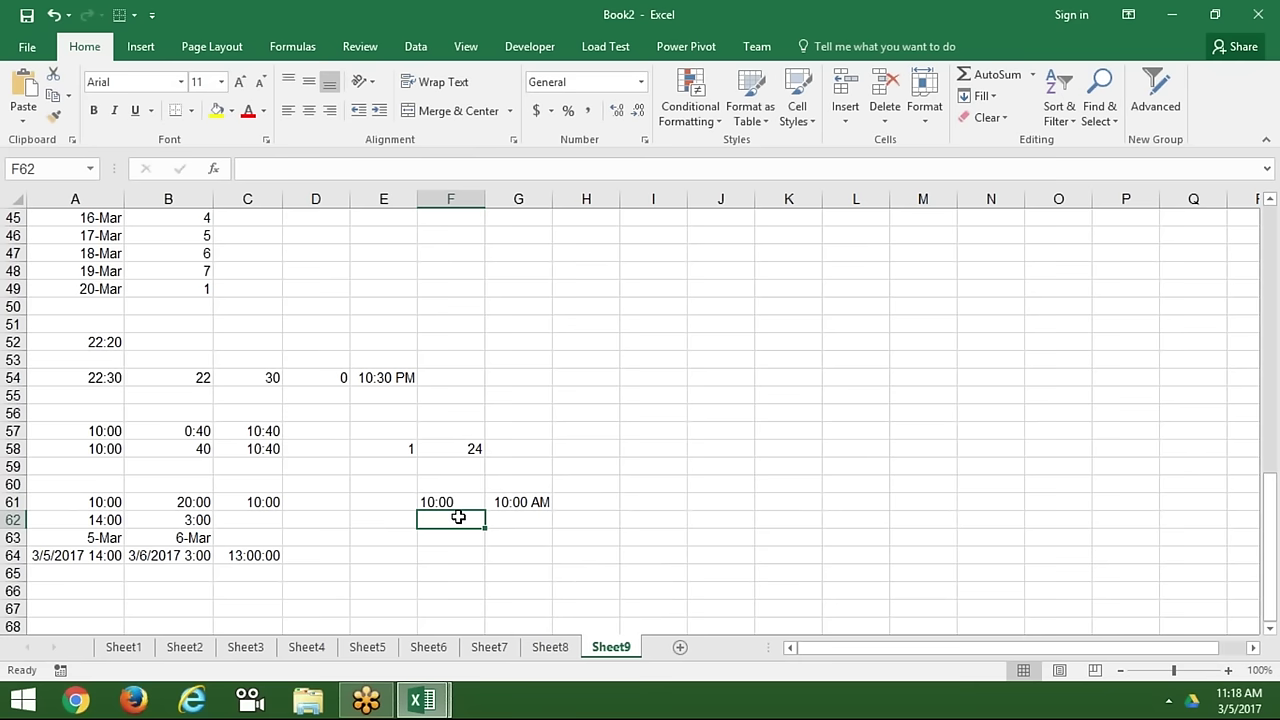
{"action": "type", "text": "'"}
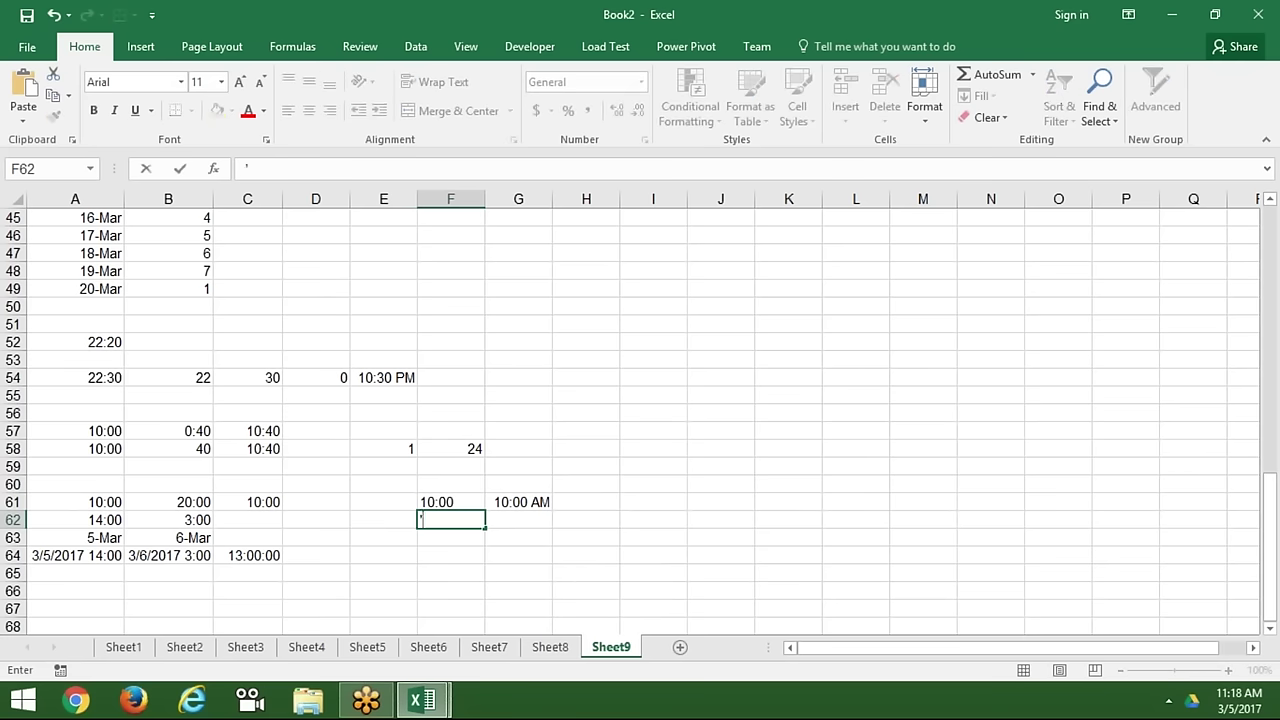
{"action": "type", "text": "1-jan"}
Step: Commit the text date 1-jan in F62 and enter =DATEVALUE(F62) in G62
{"action": "key", "text": "Tab"}
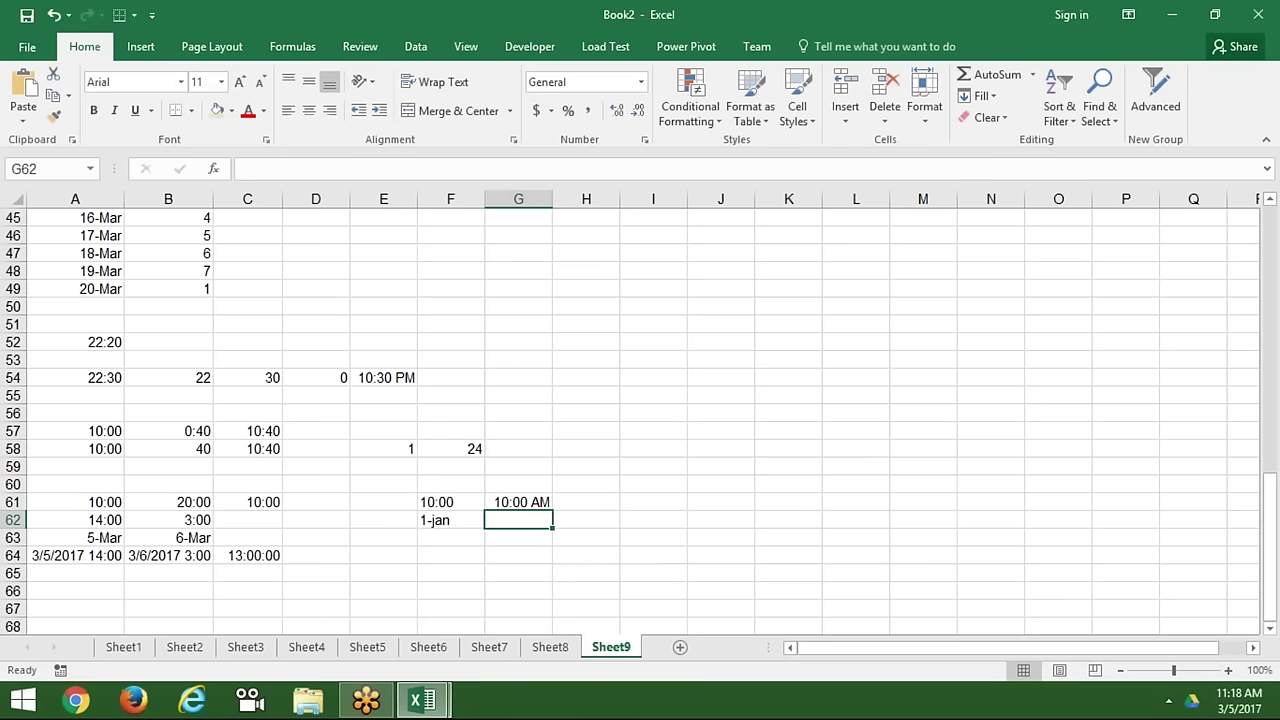
{"action": "type", "text": "="}
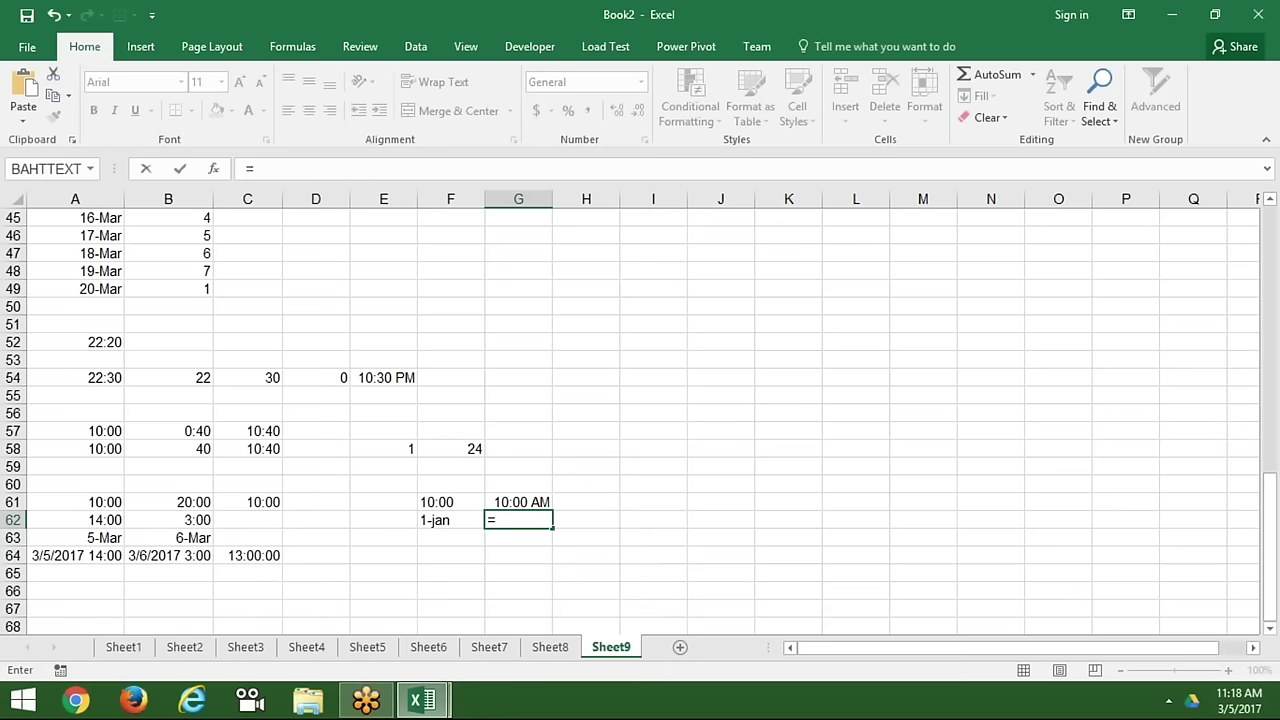
{"action": "type", "text": "dat"}
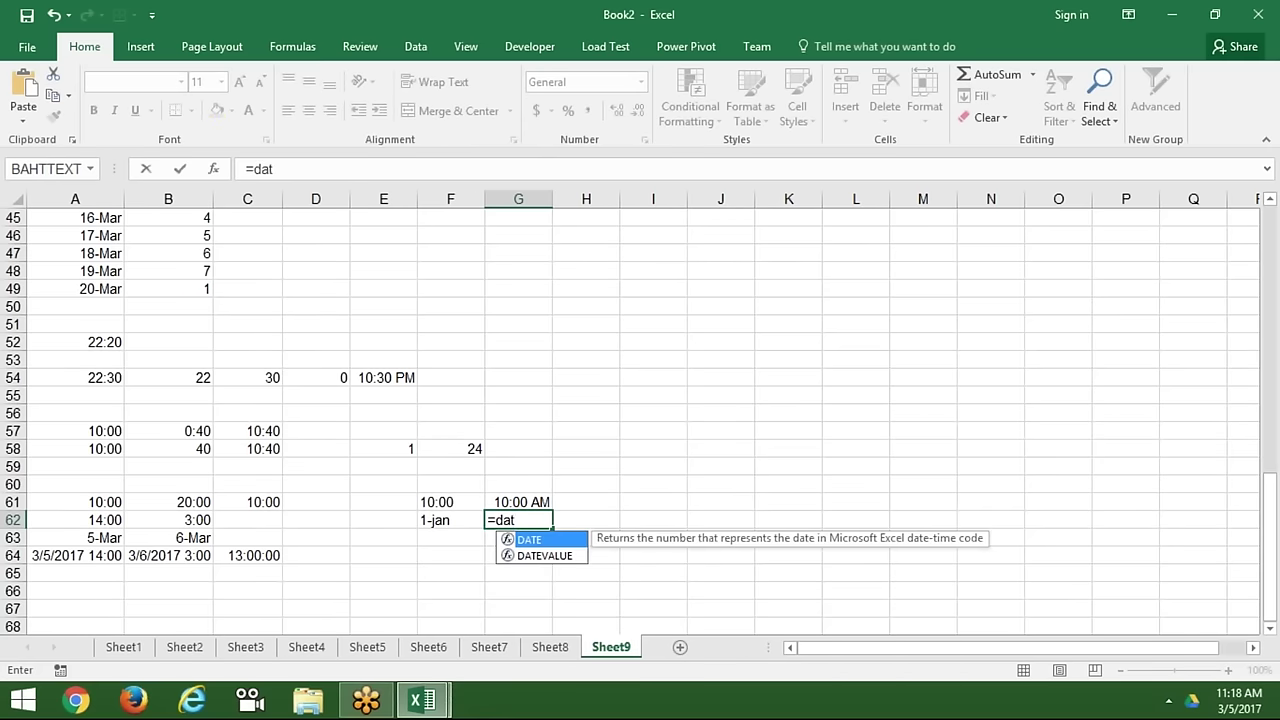
{"action": "key", "text": "Down"}
{"action": "key", "text": "Tab"}
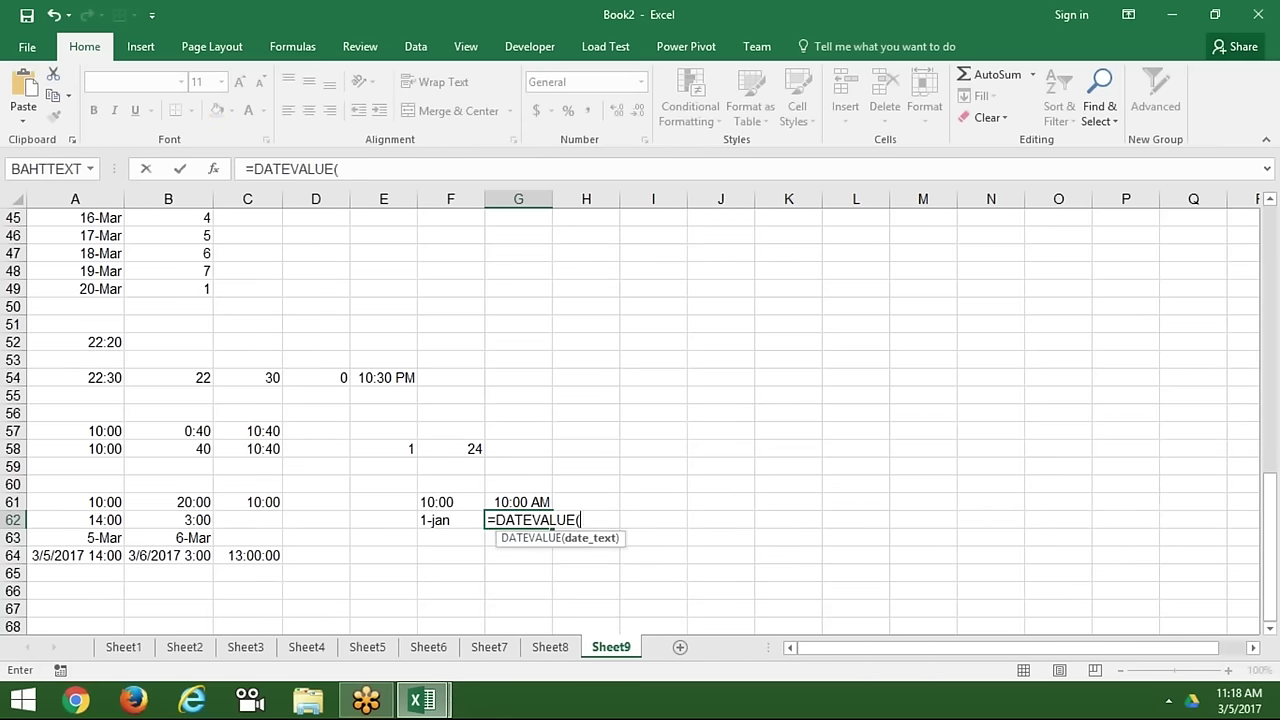
{"action": "key", "text": "Left"}
{"action": "key", "text": "Return"}
{"action": "key", "text": "Left"}
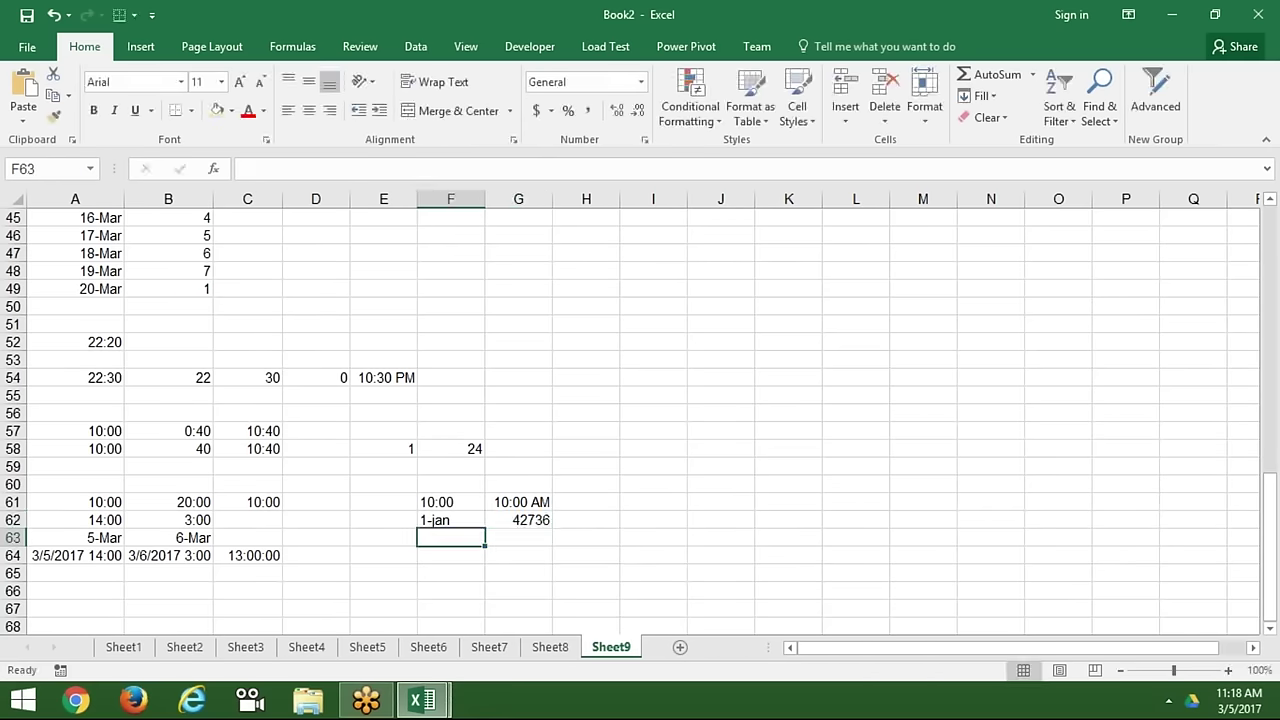
{"action": "key", "text": "Up"}
{"action": "key", "text": "Right"}
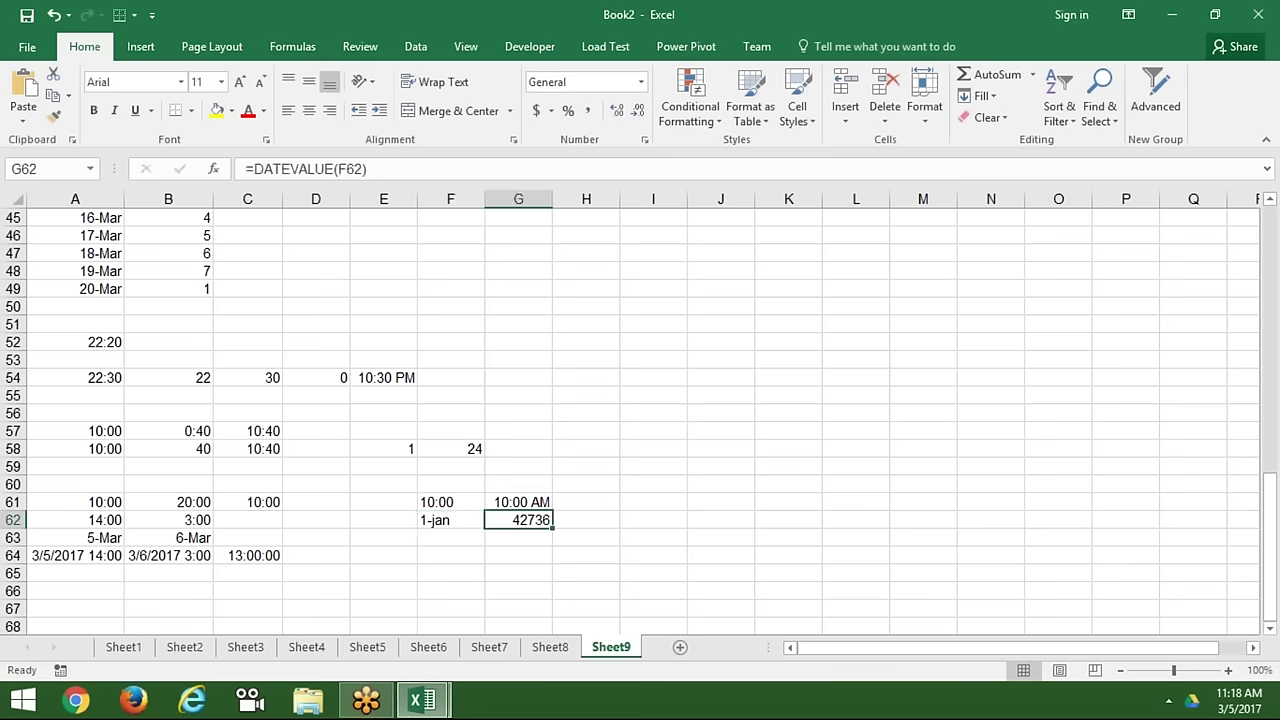
Step: Format G62 as a date showing 1-Jan-17, then bring up the Formulas tab
{"action": "key", "text": "ctrl+shift+2"}
{"action": "key", "text": "ctrl+shift+3"}
{"action": "key", "text": "Down"}
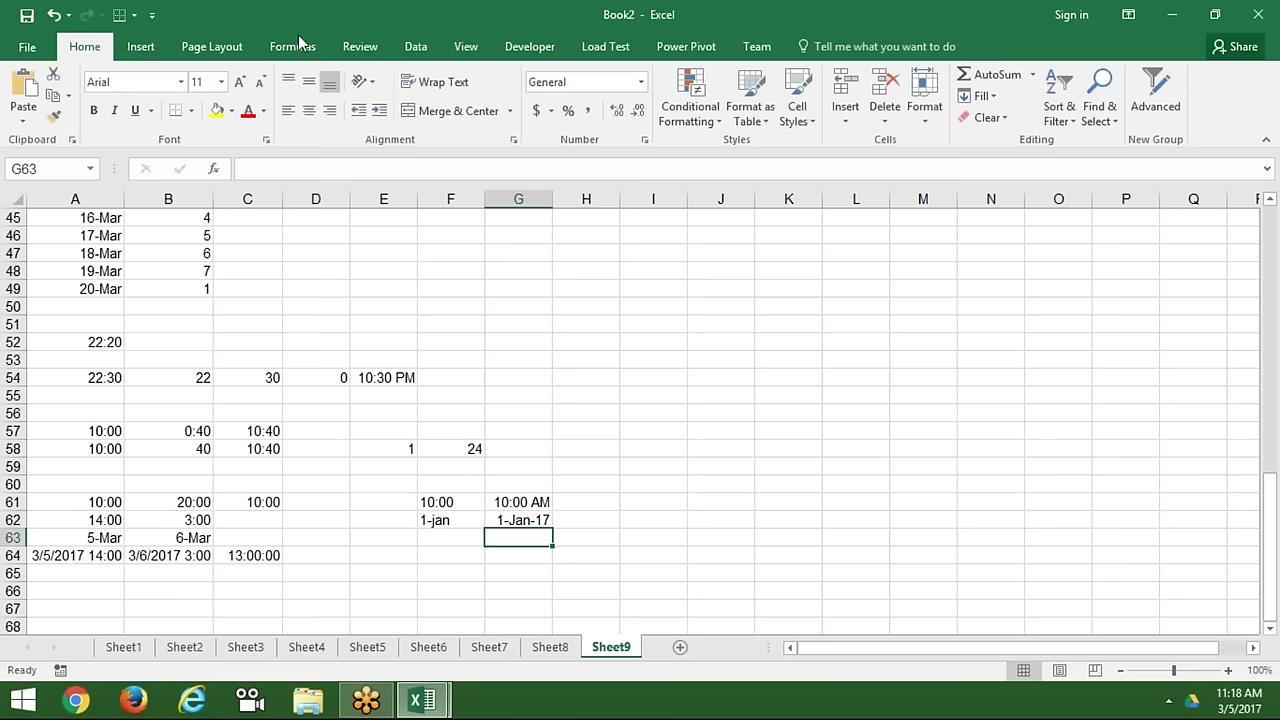
{"action": "left_click", "coordinate": [302, 46]}
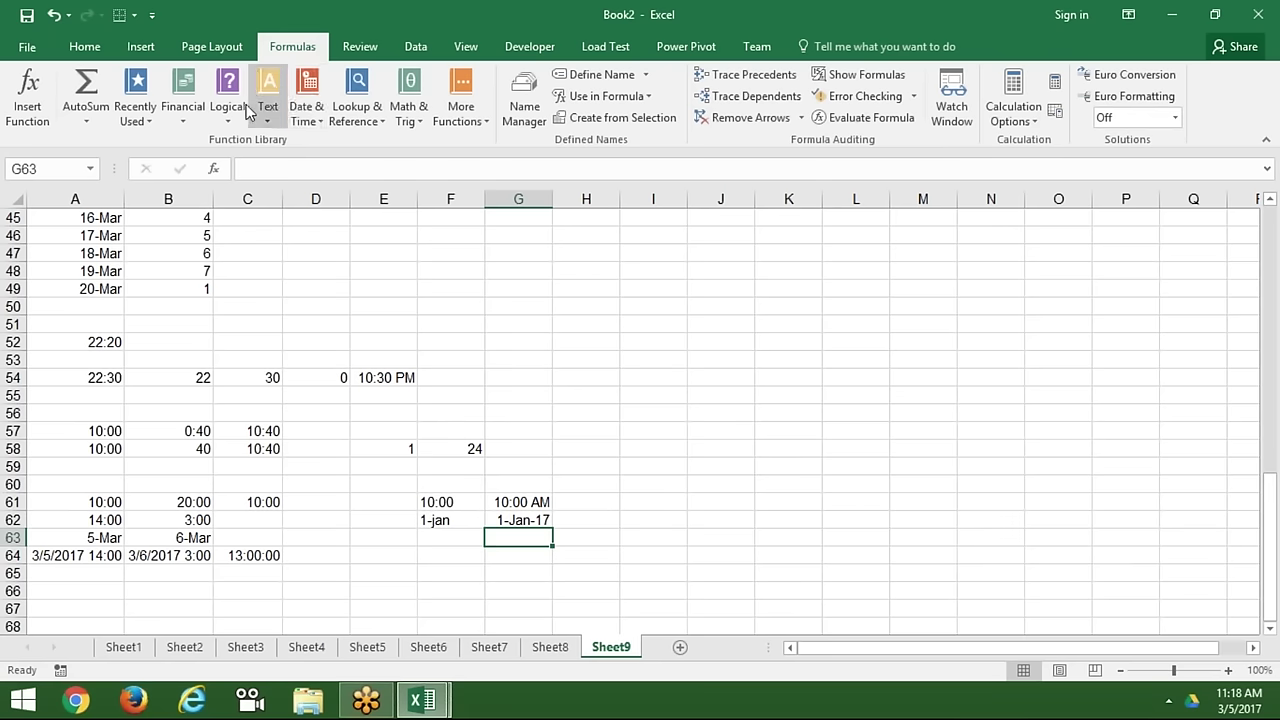
{"action": "left_click", "coordinate": [252, 416]}
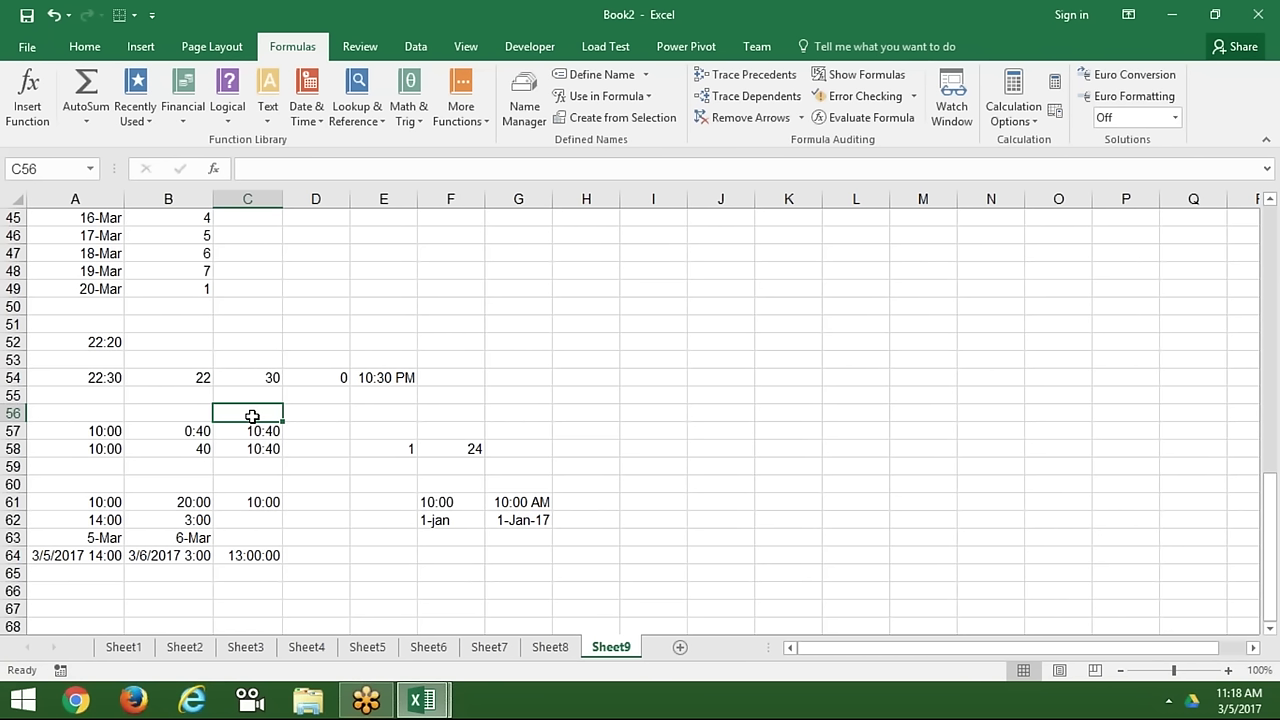
Step: Save the workbook into the Desktop folder, renaming it from Book2 to 'For'
{"action": "left_click", "coordinate": [30, 18]}
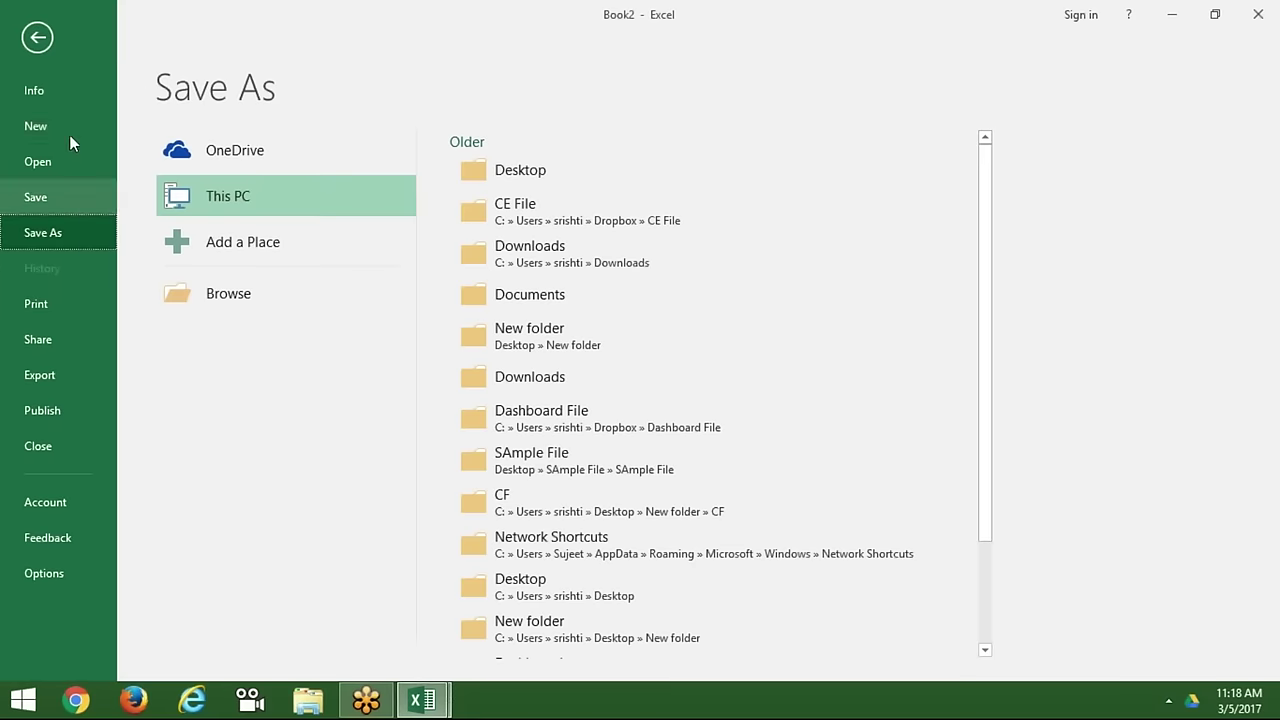
{"action": "left_click", "coordinate": [238, 292]}
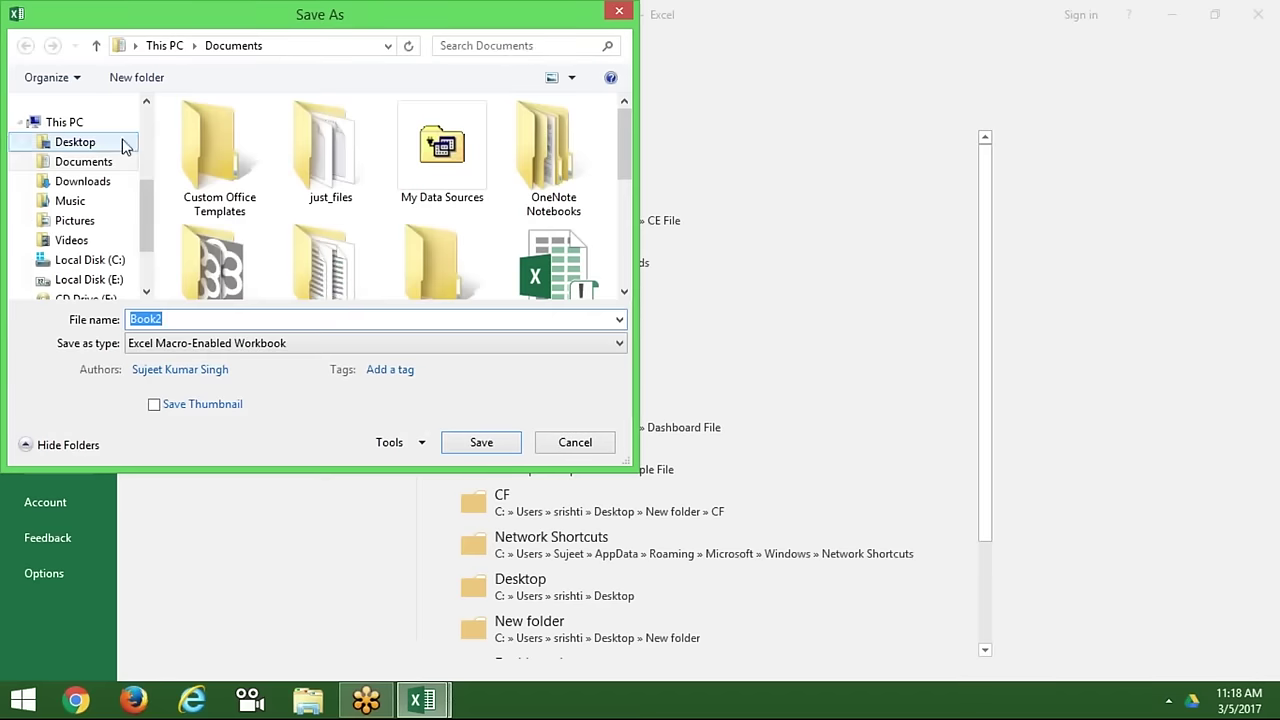
{"action": "left_click", "coordinate": [106, 150]}
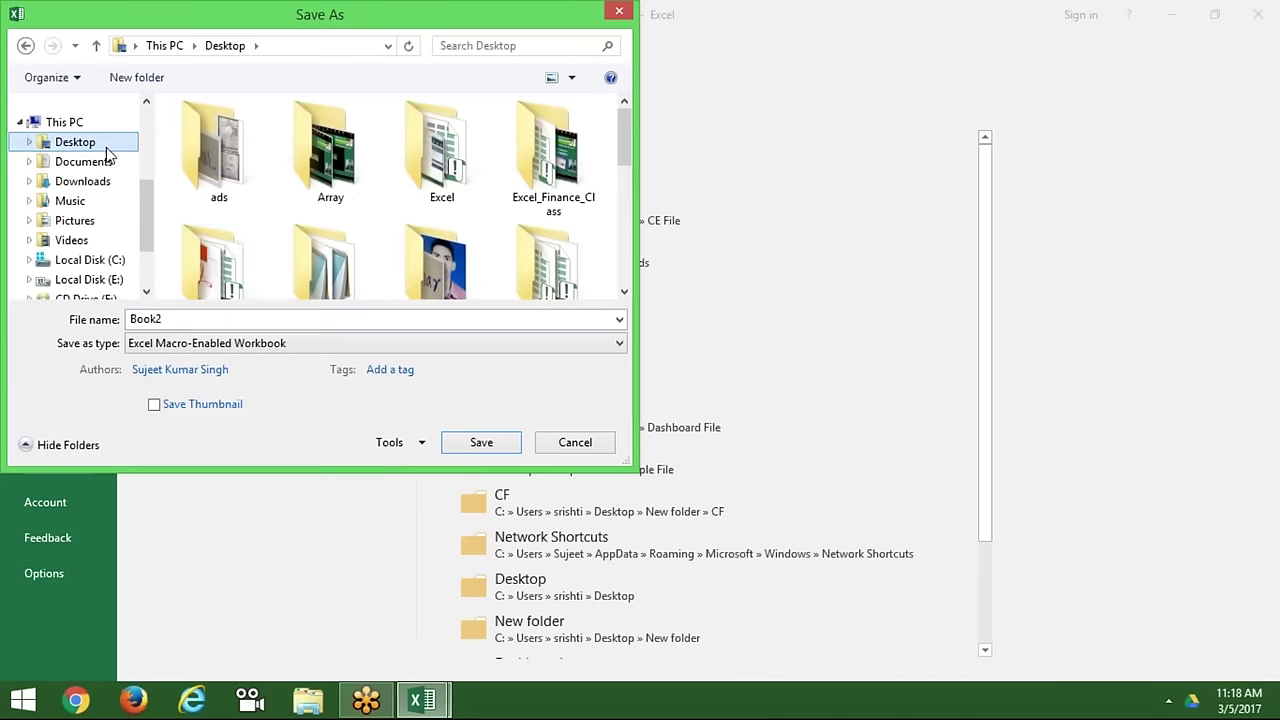
{"action": "double_click", "coordinate": [164, 318]}
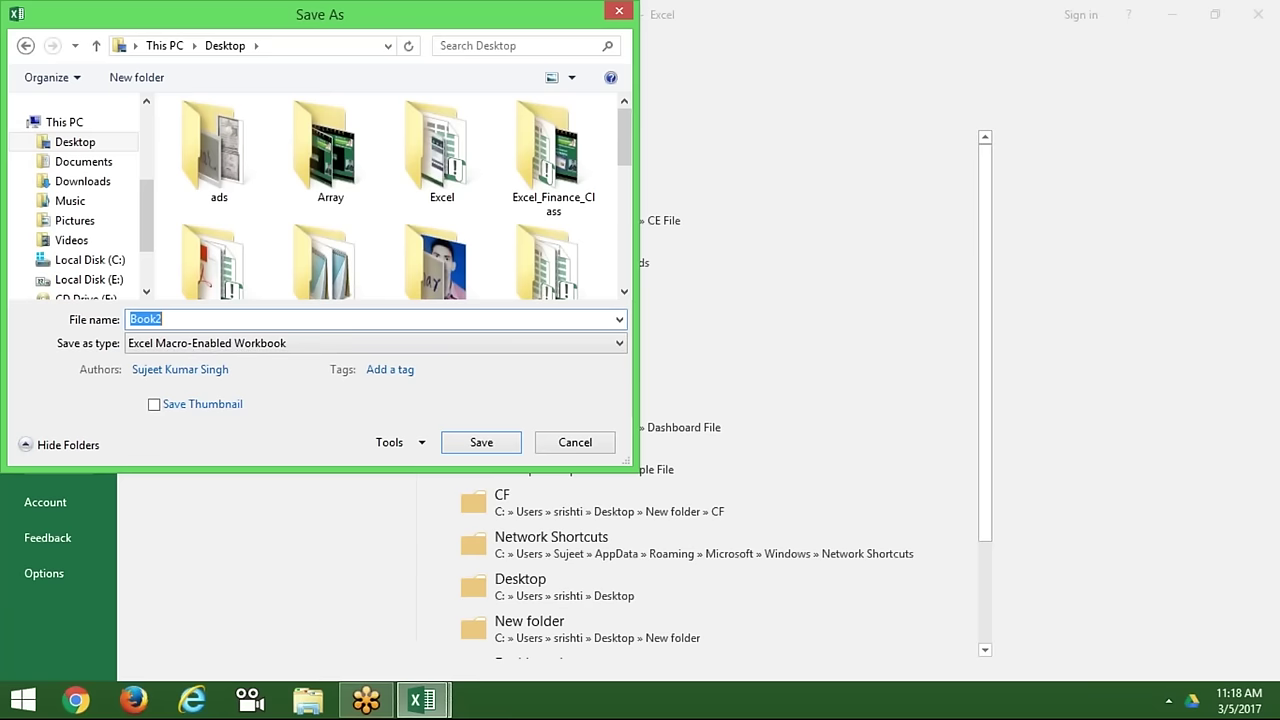
{"action": "type", "text": "de"}
{"action": "type", "text": "kt"}
{"action": "key", "text": "BackSpace"}
{"action": "key", "text": "BackSpace"}
{"action": "key", "text": "BackSpace"}
{"action": "key", "text": "BackSpace"}
{"action": "type", "text": "F"}
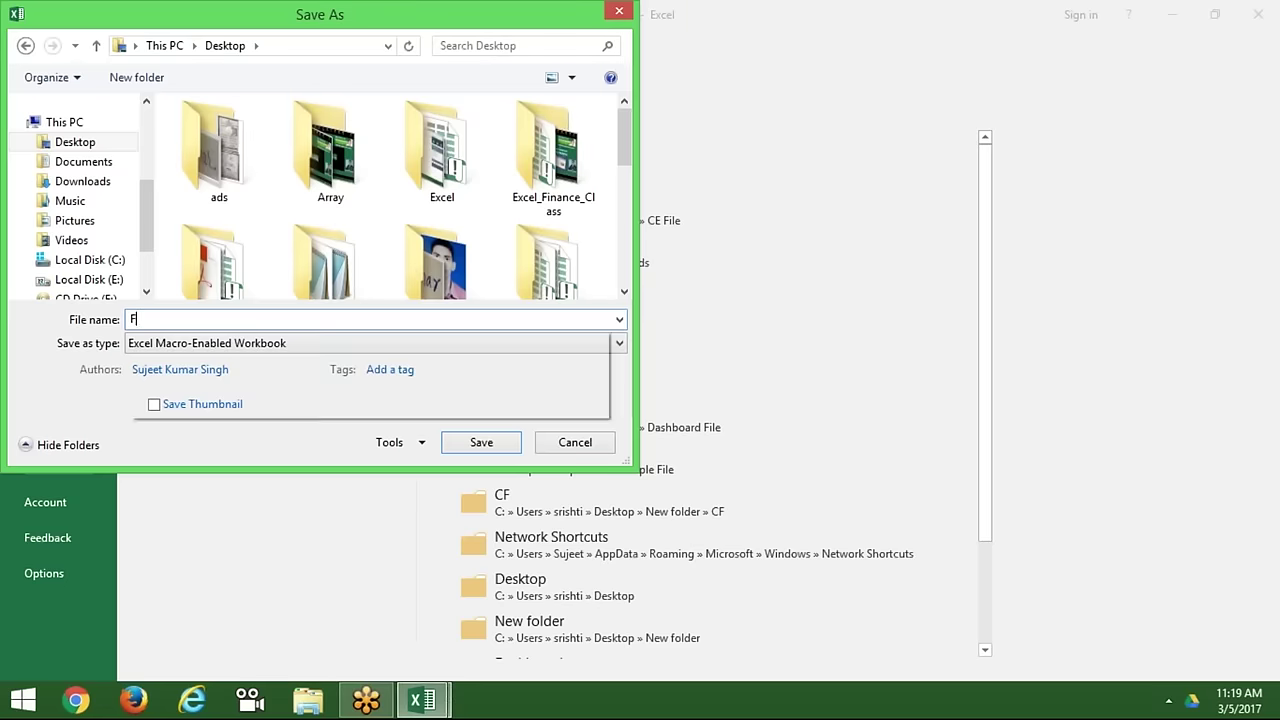
{"action": "type", "text": "or"}
{"action": "key", "text": "Escape"}
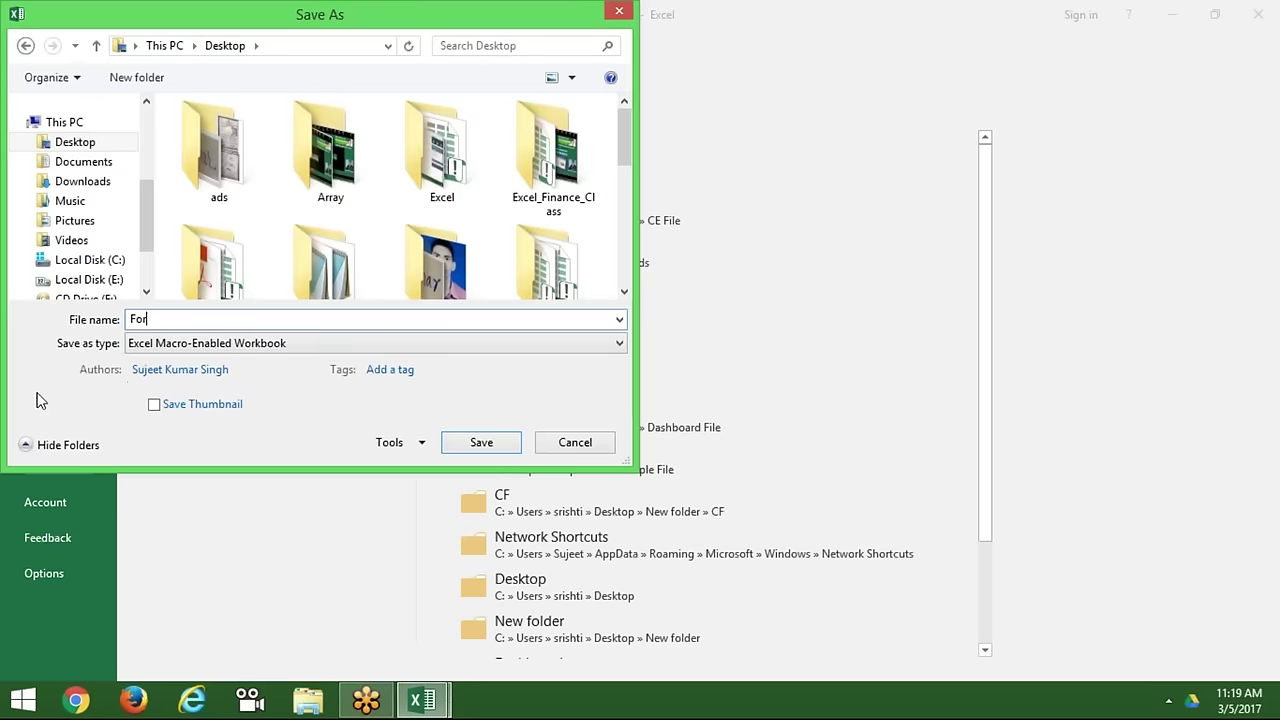
{"action": "left_click", "coordinate": [481, 443]}
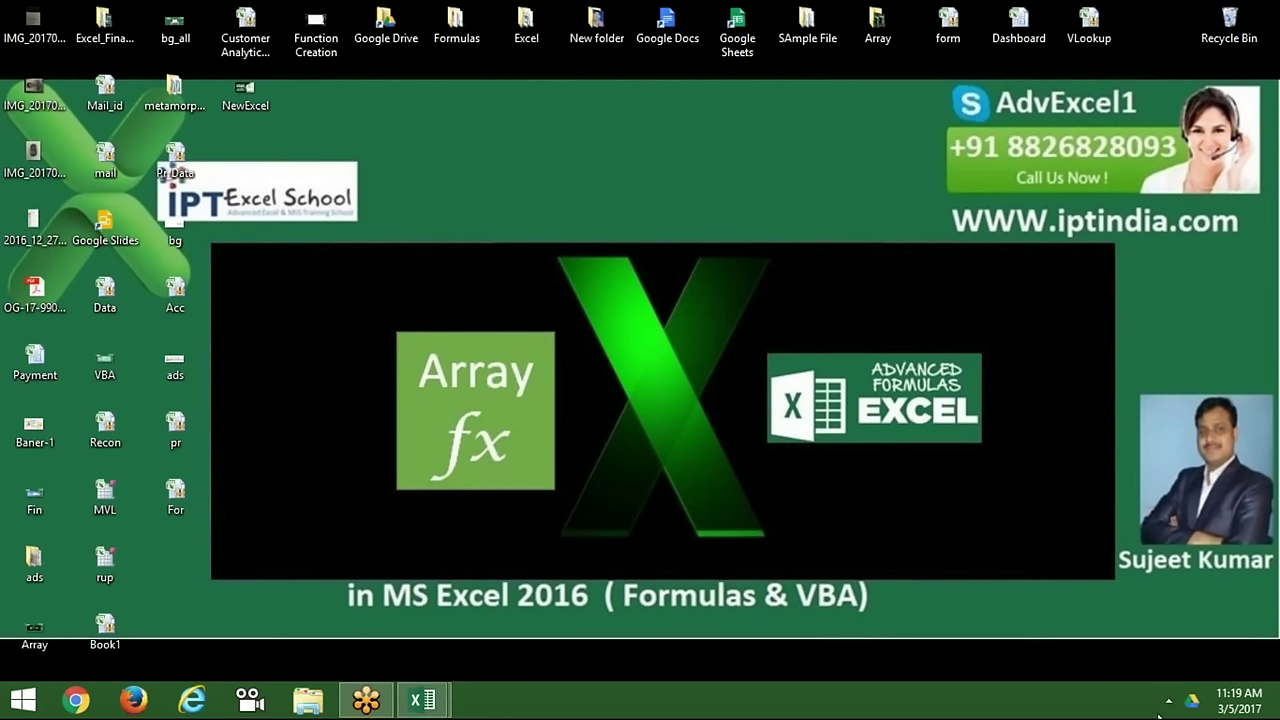
{"action": "left_click", "coordinate": [1191, 702]}
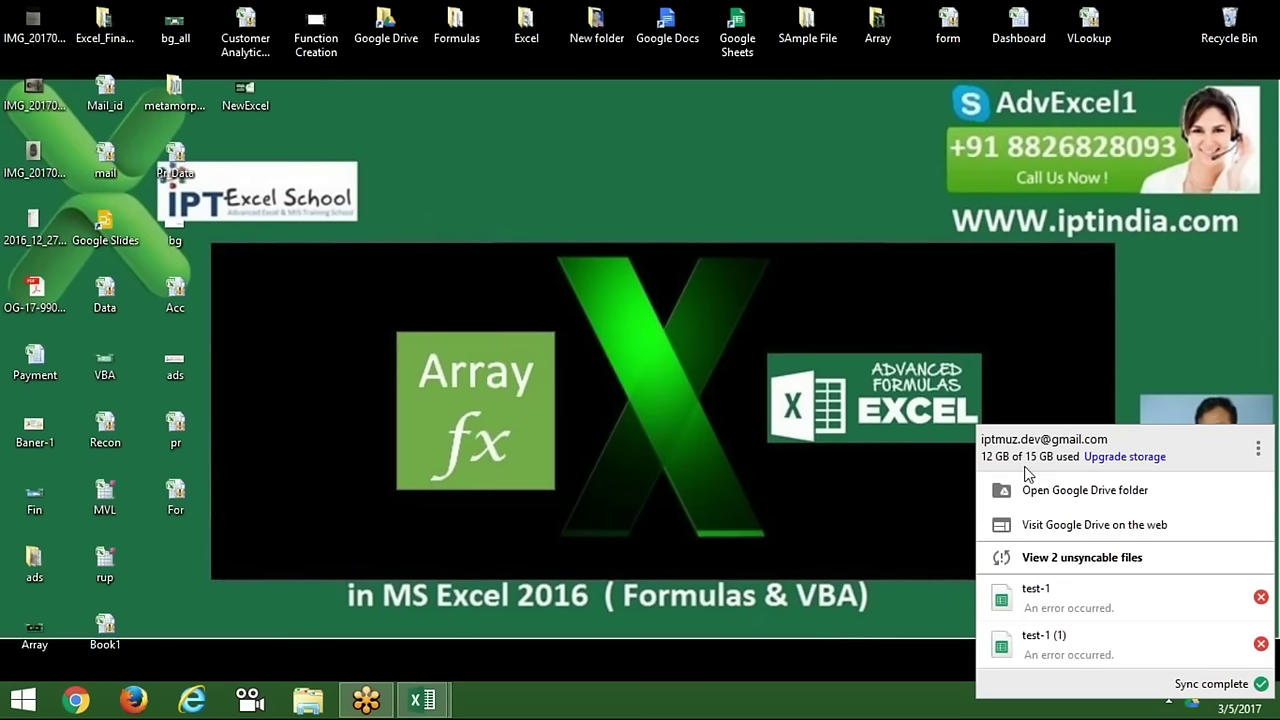
{"action": "left_click", "coordinate": [918, 458]}
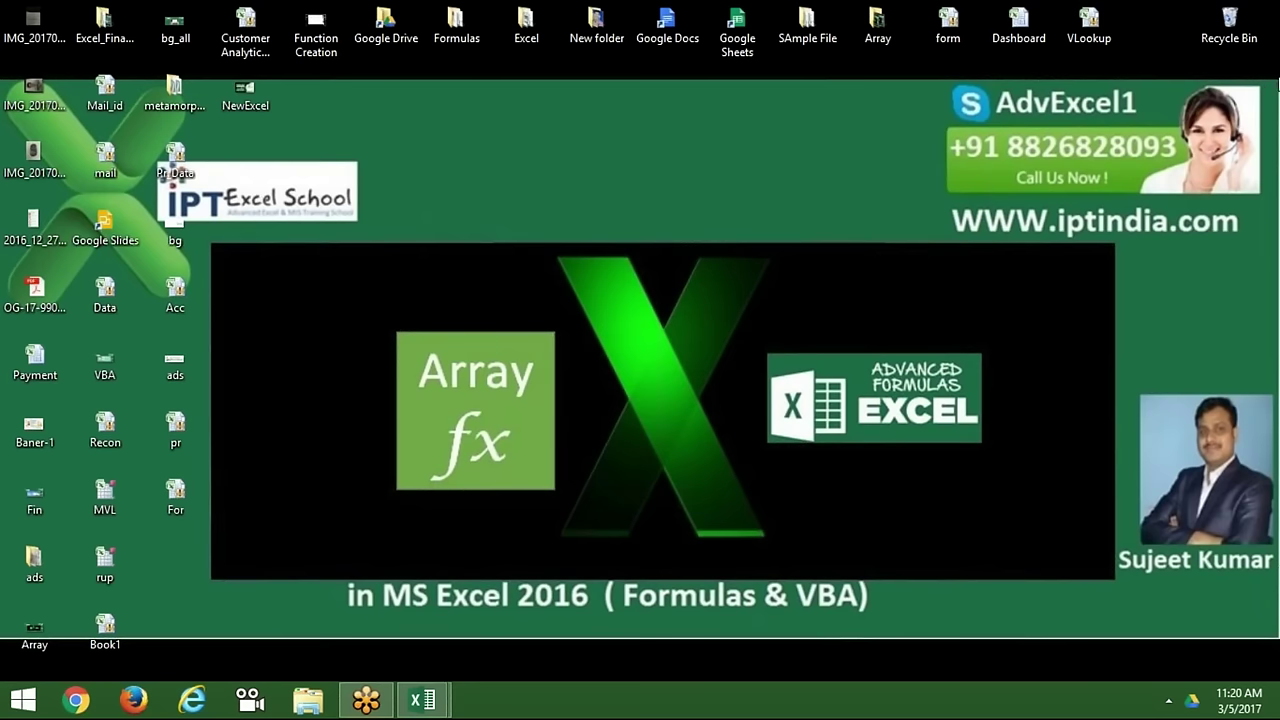
{"action": "left_click", "coordinate": [1277, 54]}
{"action": "left_click", "coordinate": [780, 391]}
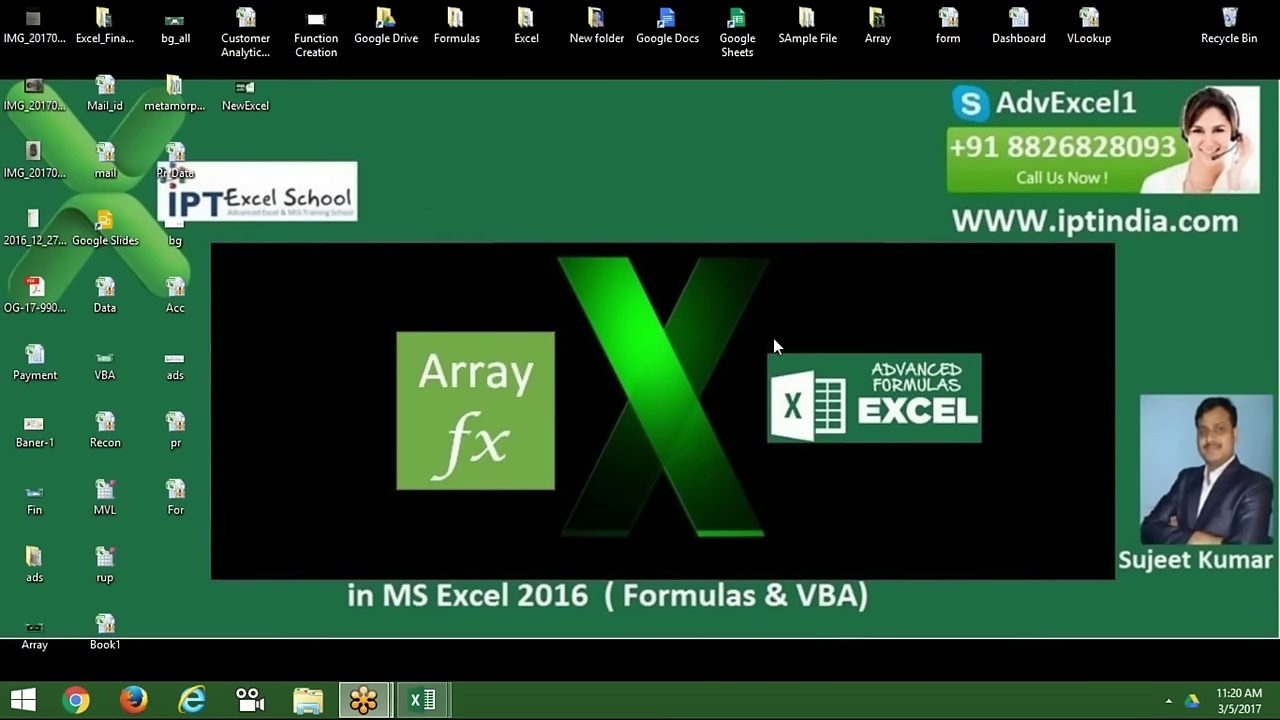